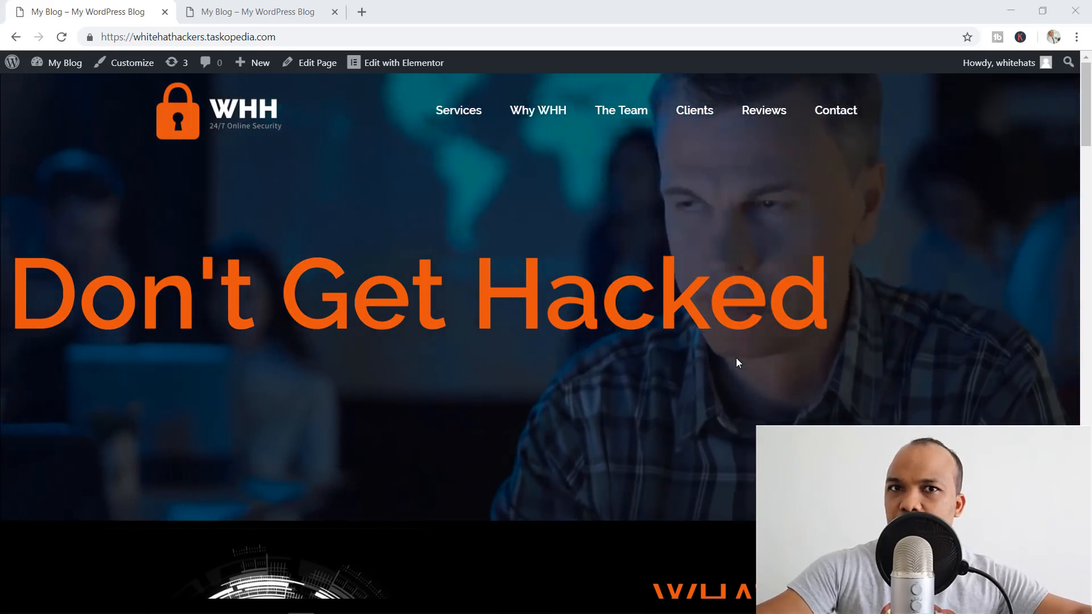
Scroll the Don't Get Hacked page to its contact section and back, then switch to the DEFEAT MALWARE tab
scroll(739, 358, "down", 7)
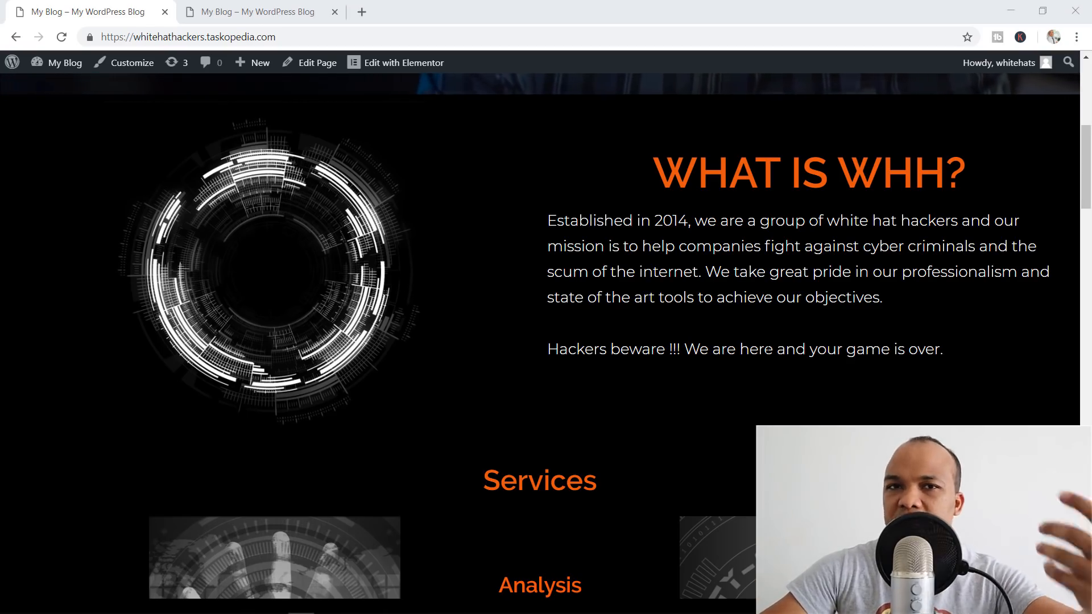
scroll(767, 350, "down", 5)
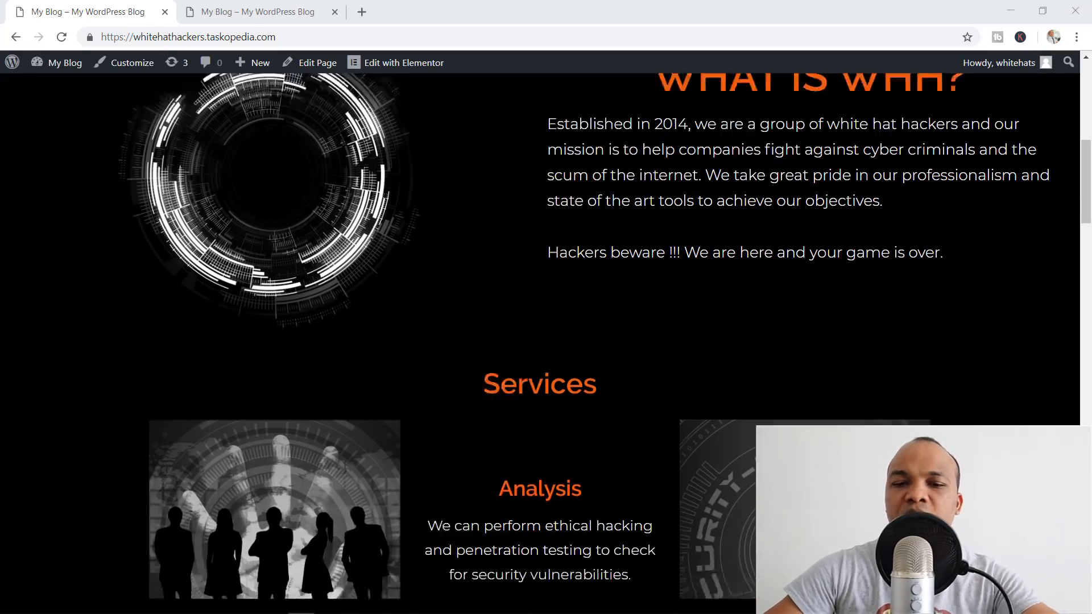
scroll(767, 347, "down", 10)
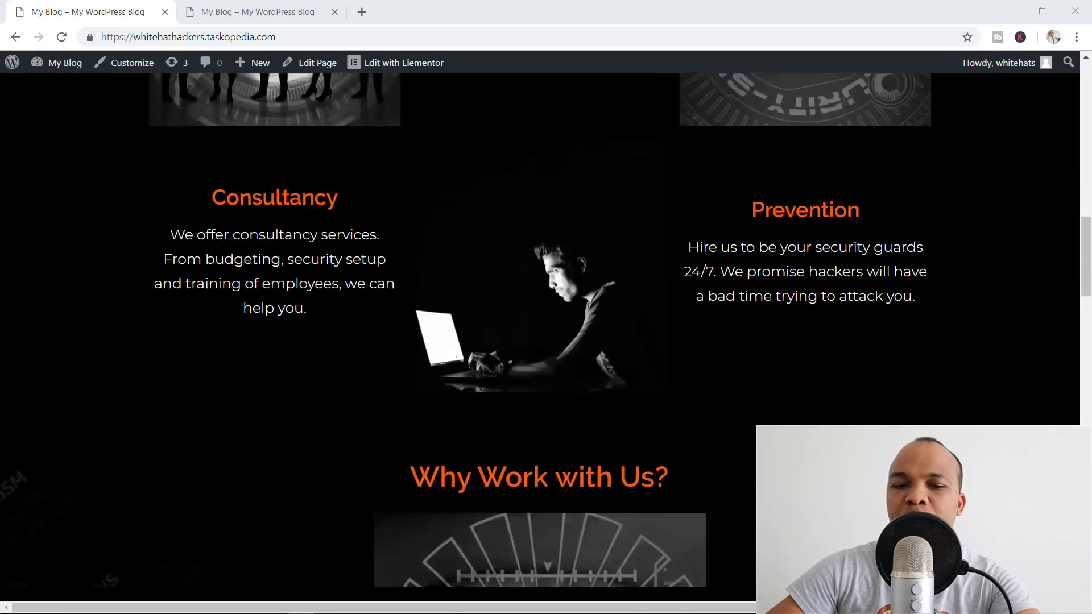
scroll(767, 348, "down", 8)
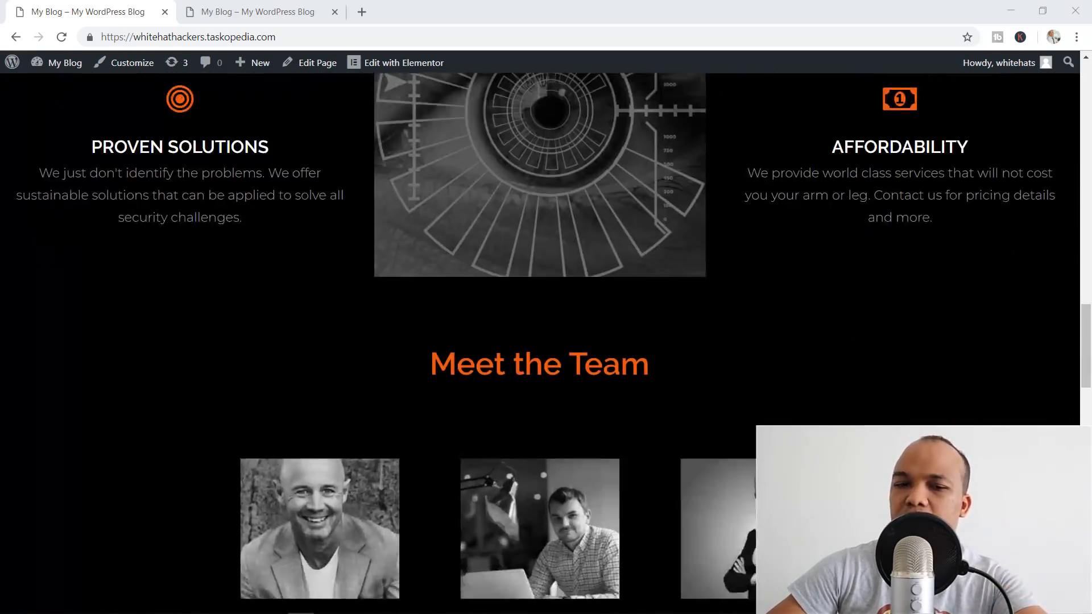
scroll(768, 348, "down", 13)
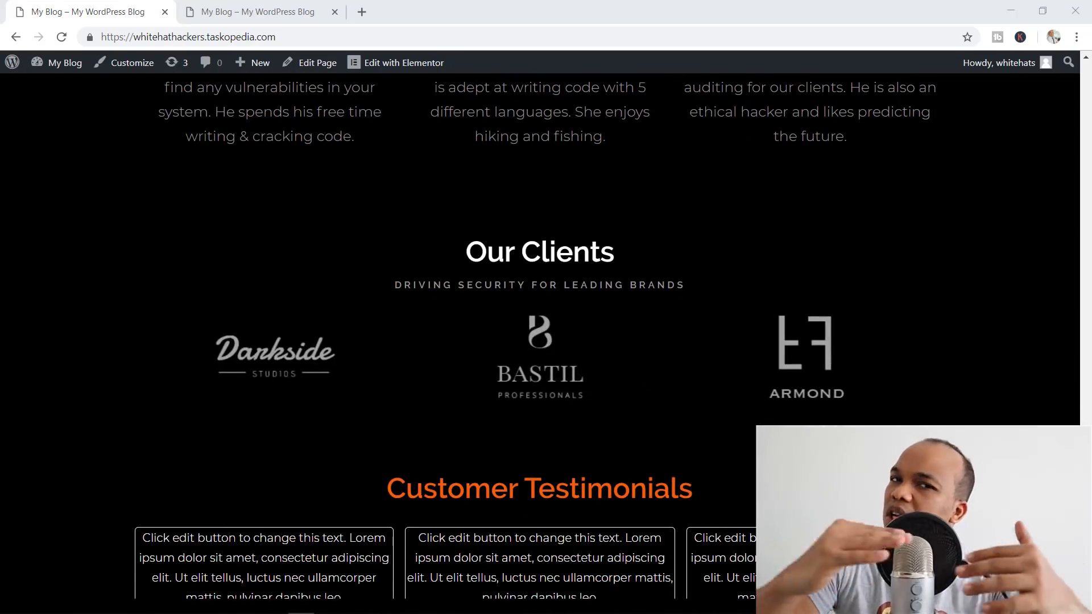
scroll(546, 336, "down", 9)
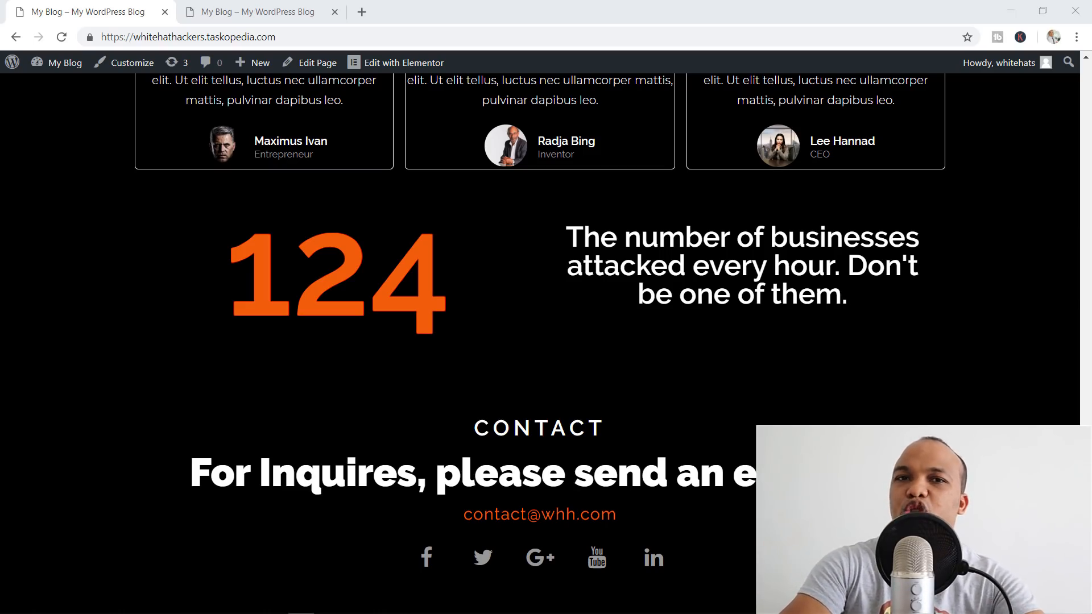
scroll(765, 347, "down", 1)
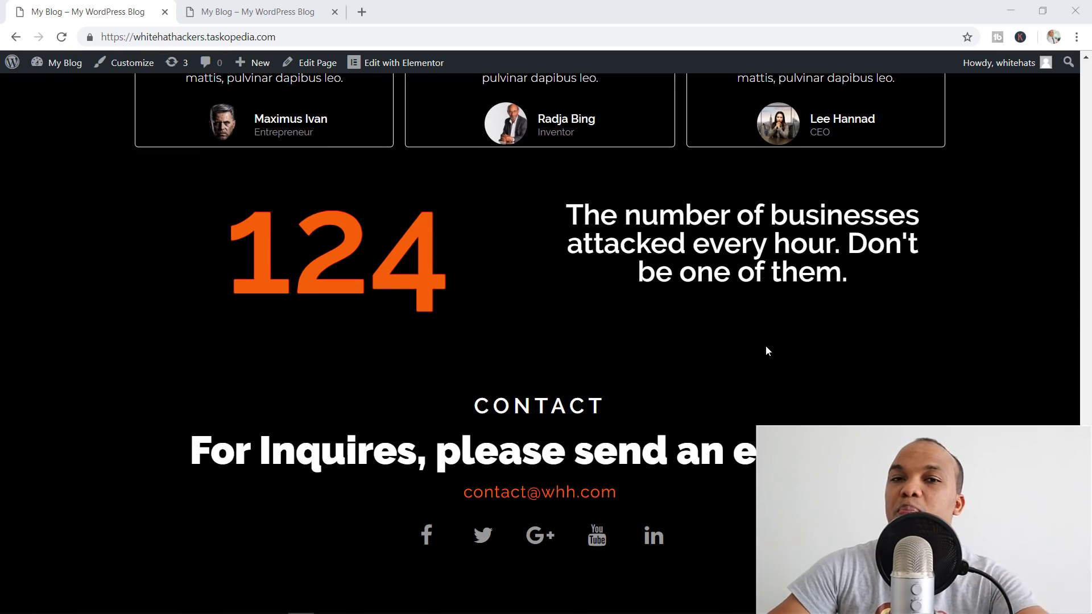
scroll(765, 346, "up", 19)
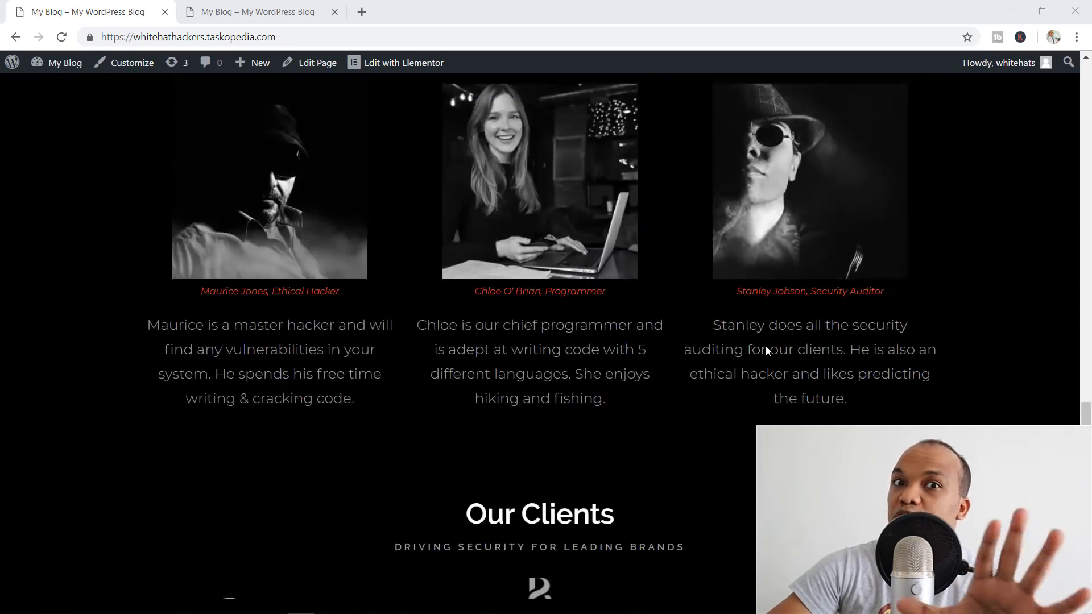
scroll(765, 345, "up", 15)
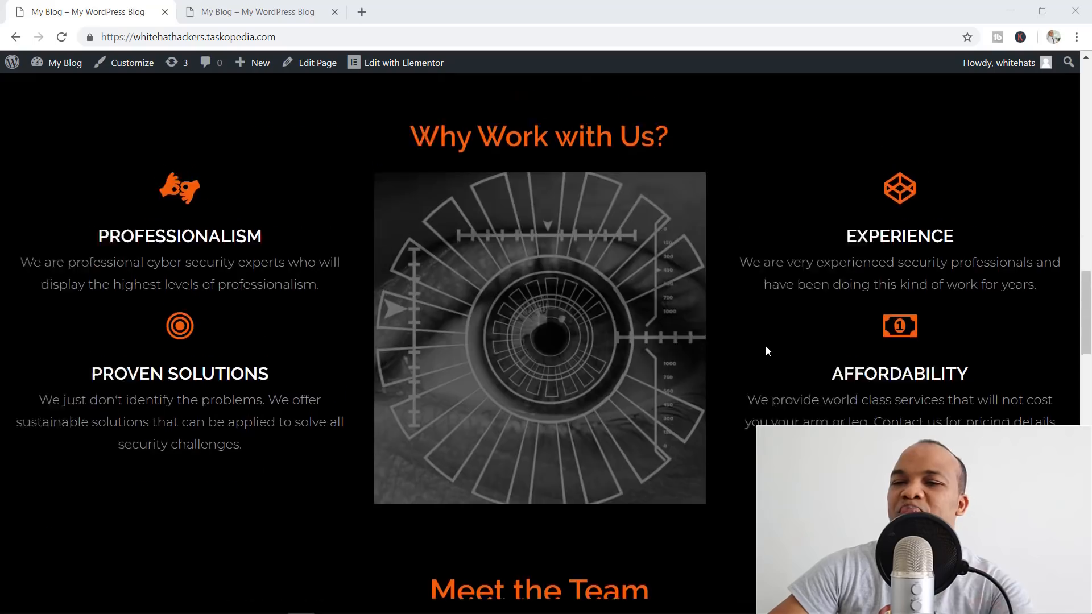
scroll(765, 346, "up", 10)
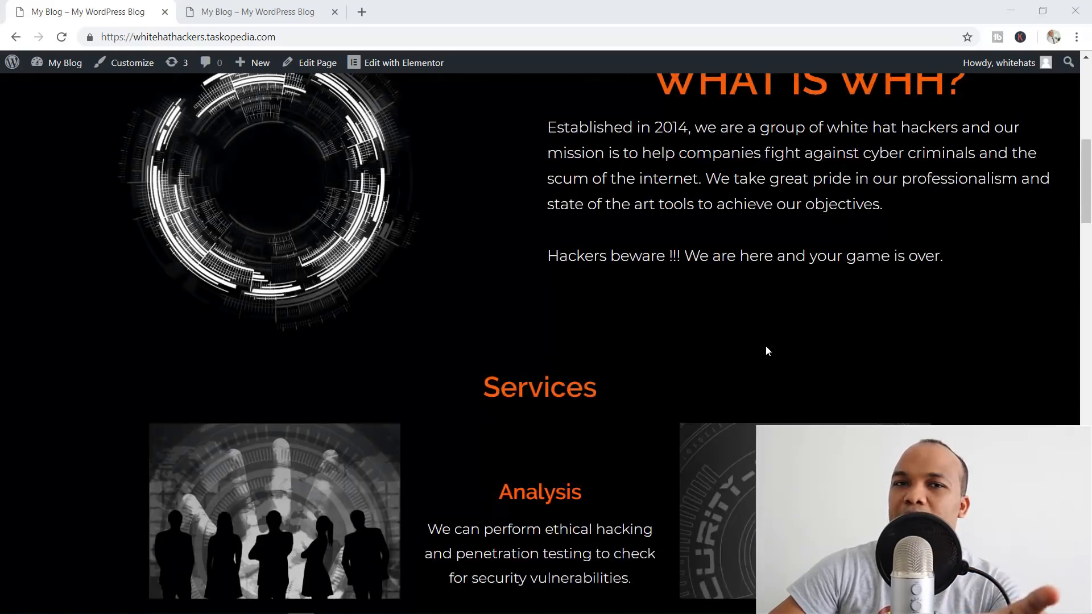
scroll(766, 346, "up", 3)
scroll(766, 347, "up", 4)
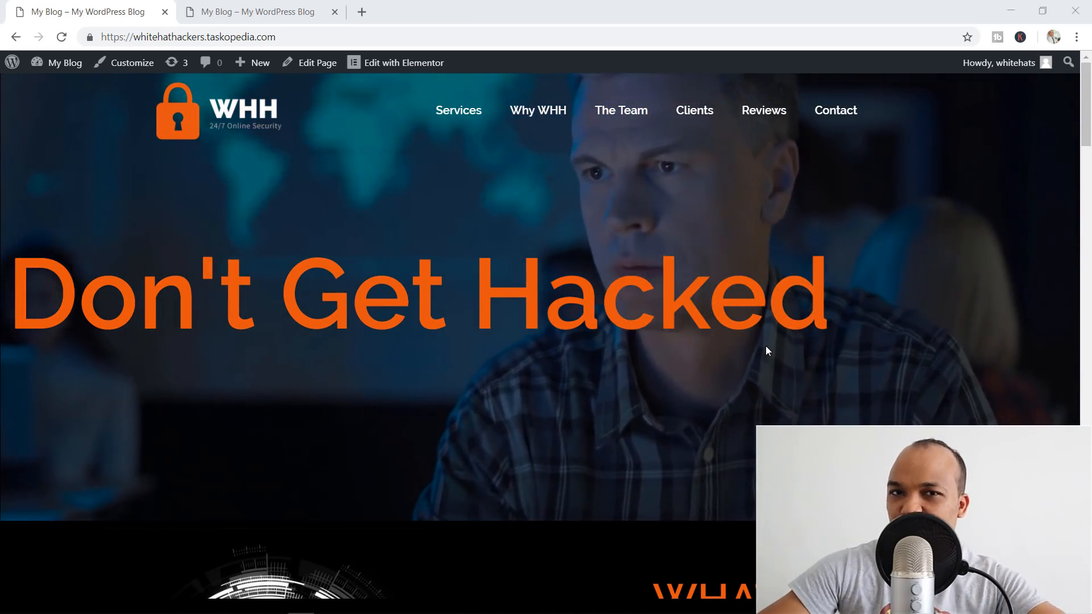
left_click(296, 11)
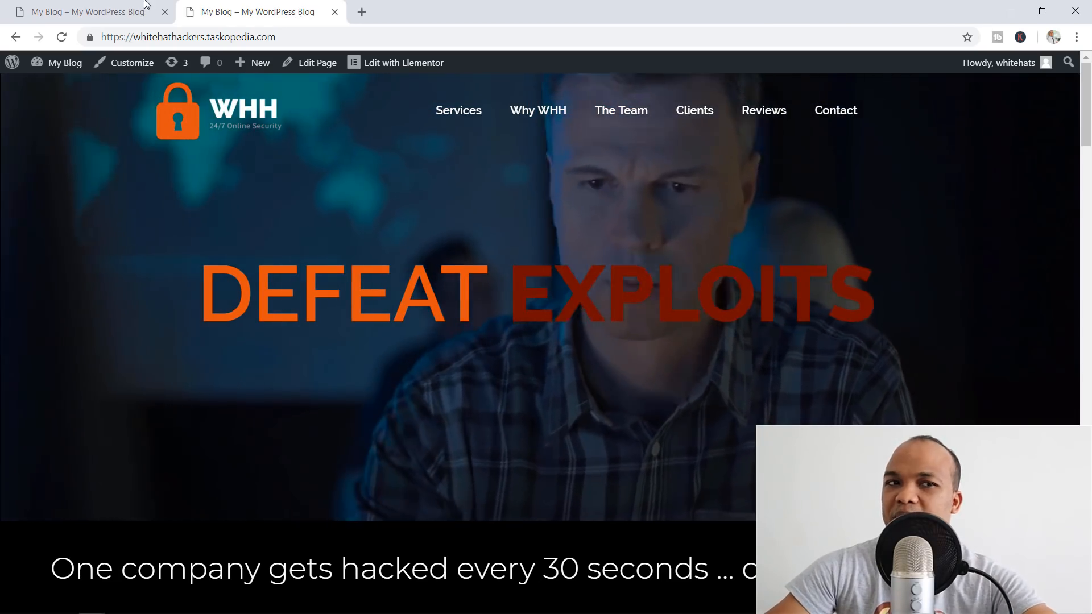
Compare both site versions, then scroll the DEFEAT version down to its Services flip cards
left_click(68, 4)
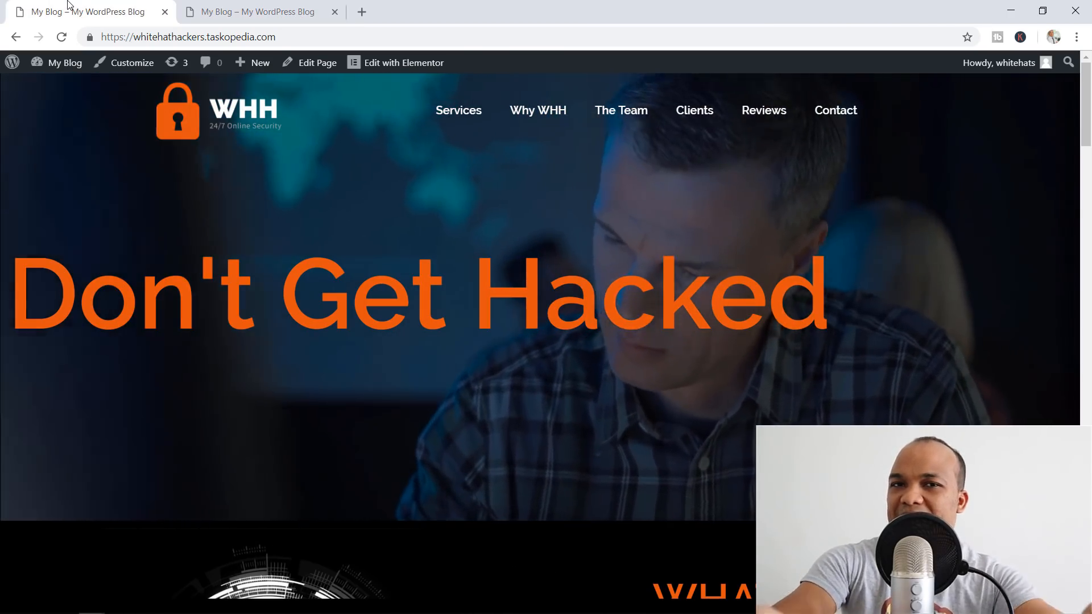
left_click(250, 11)
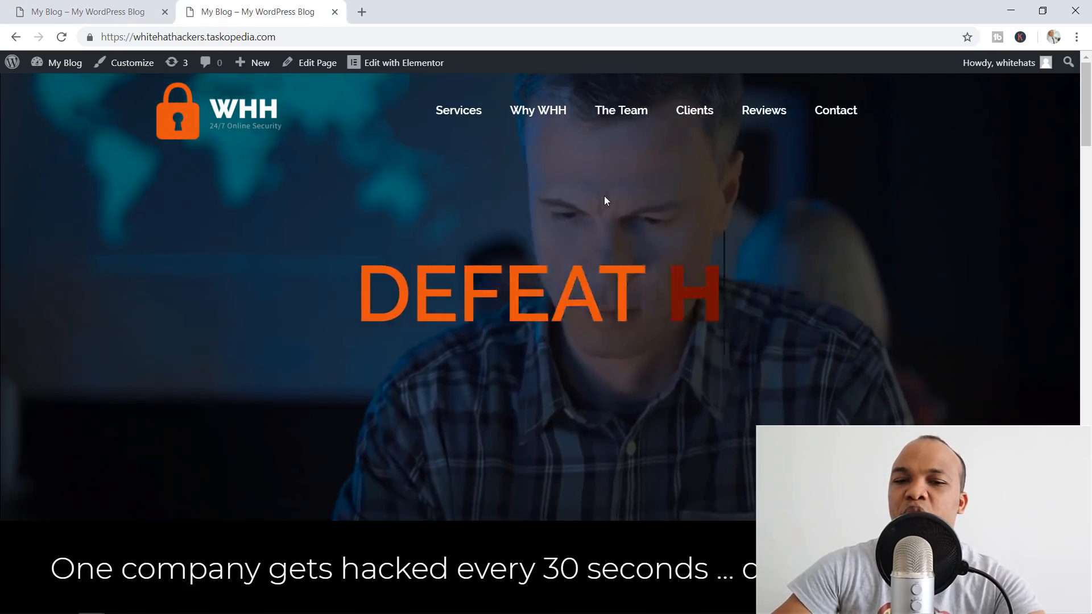
scroll(604, 196, "down", 1)
scroll(605, 200, "down", 1)
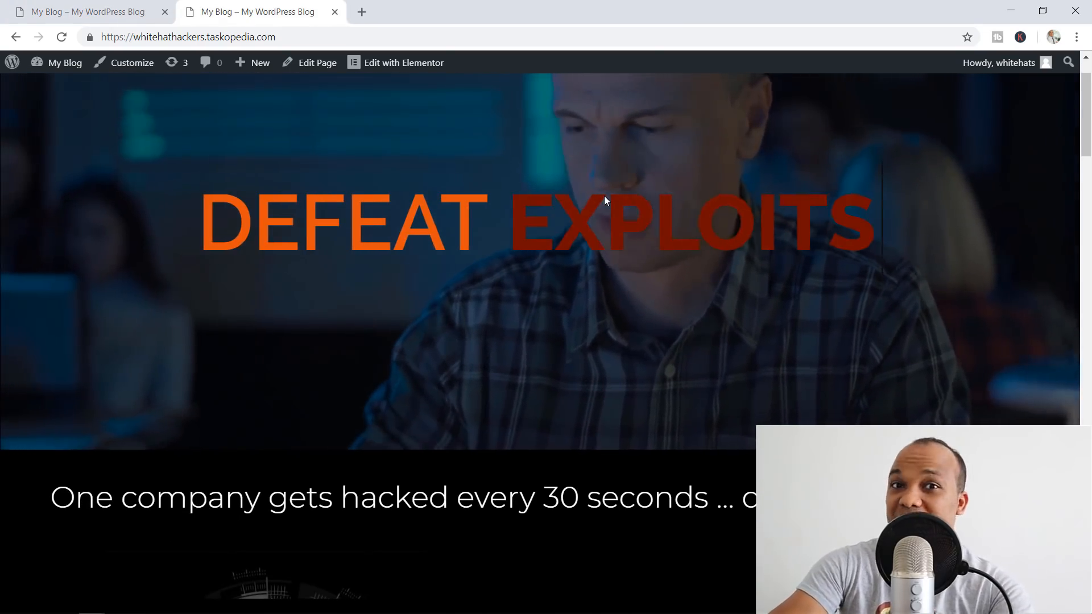
scroll(603, 196, "down", 10)
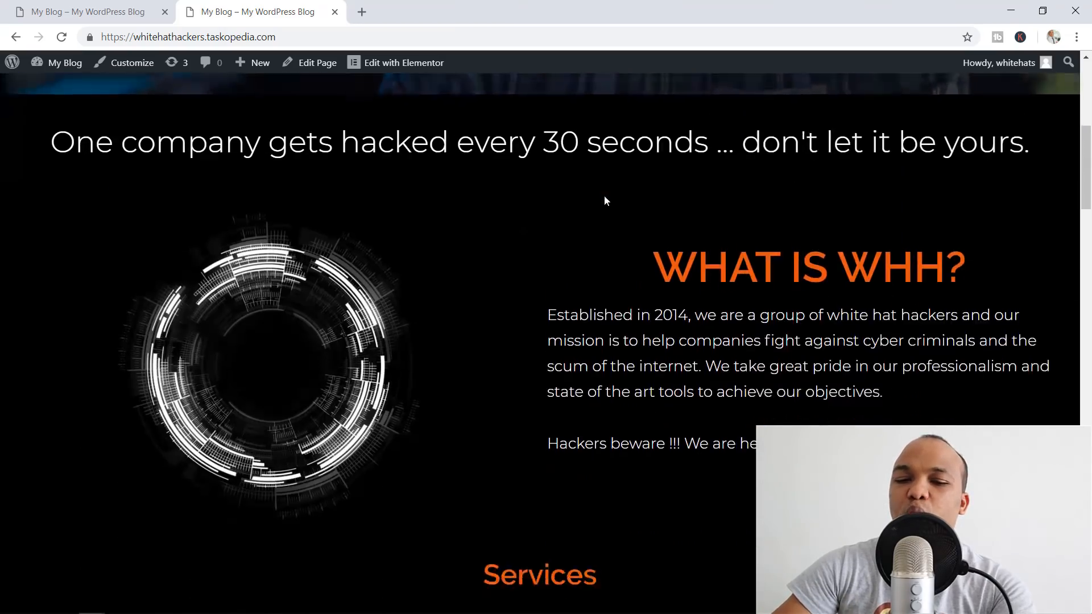
scroll(604, 196, "down", 1)
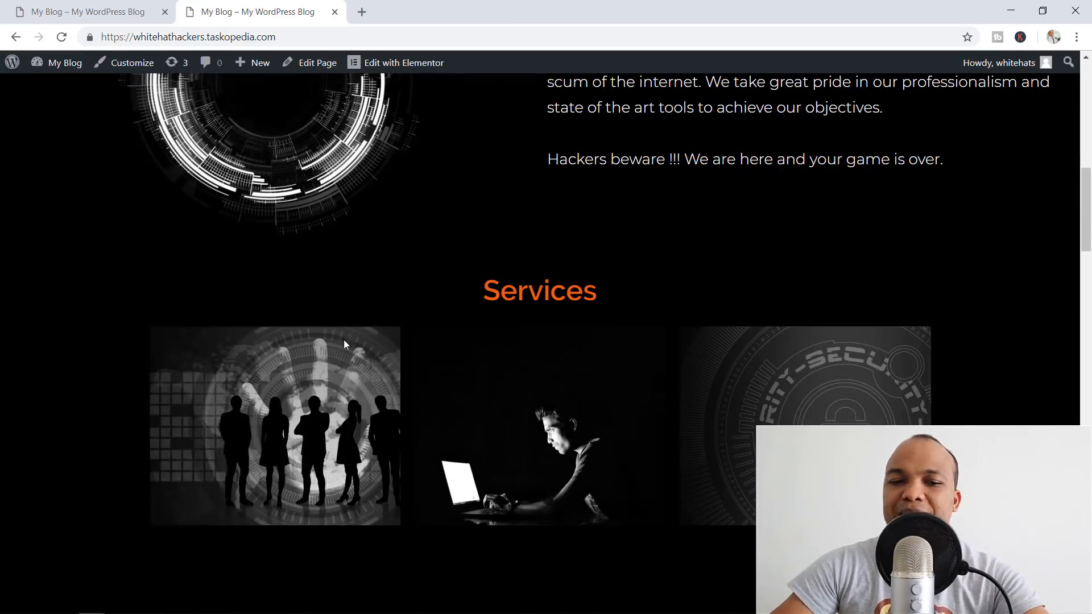
mouse_move(325, 386)
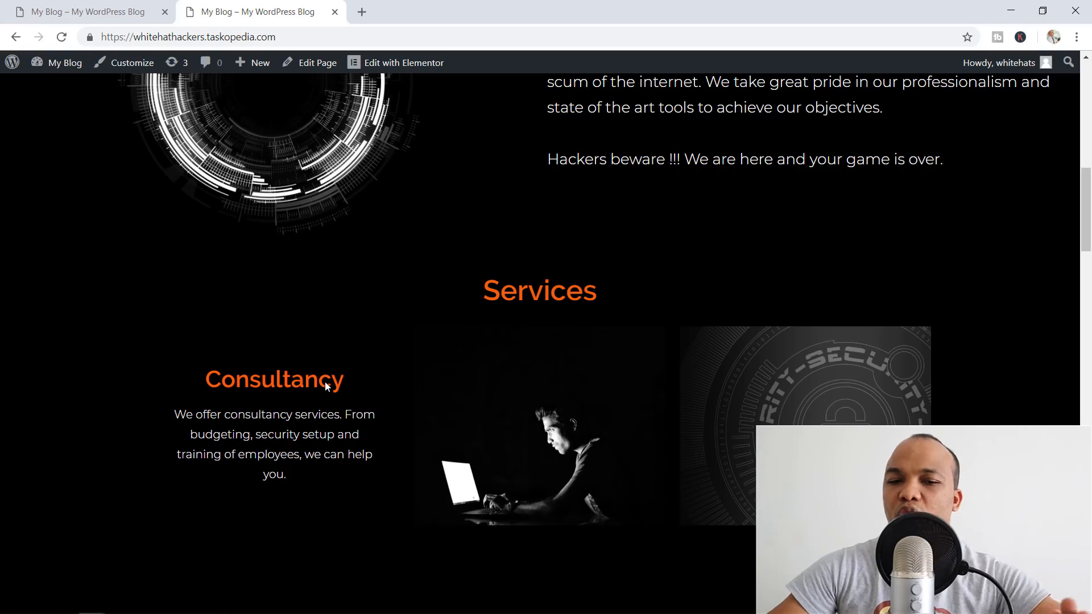
mouse_move(591, 441)
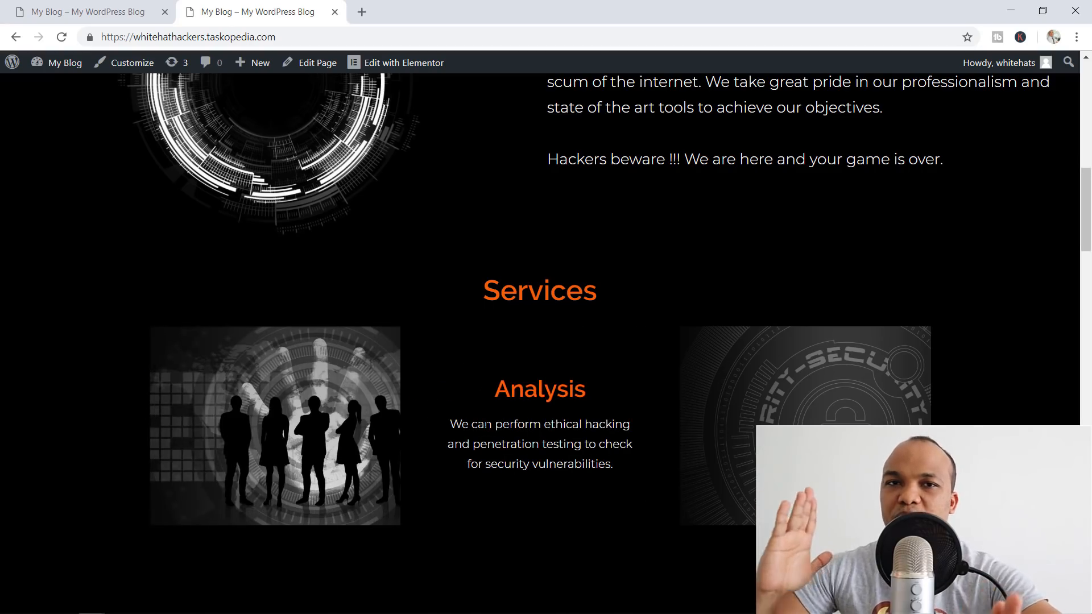
Advance the Why Work with Us? slider through AFFORDABILITY to PROFESSIONALISM
scroll(486, 424, "down", 4)
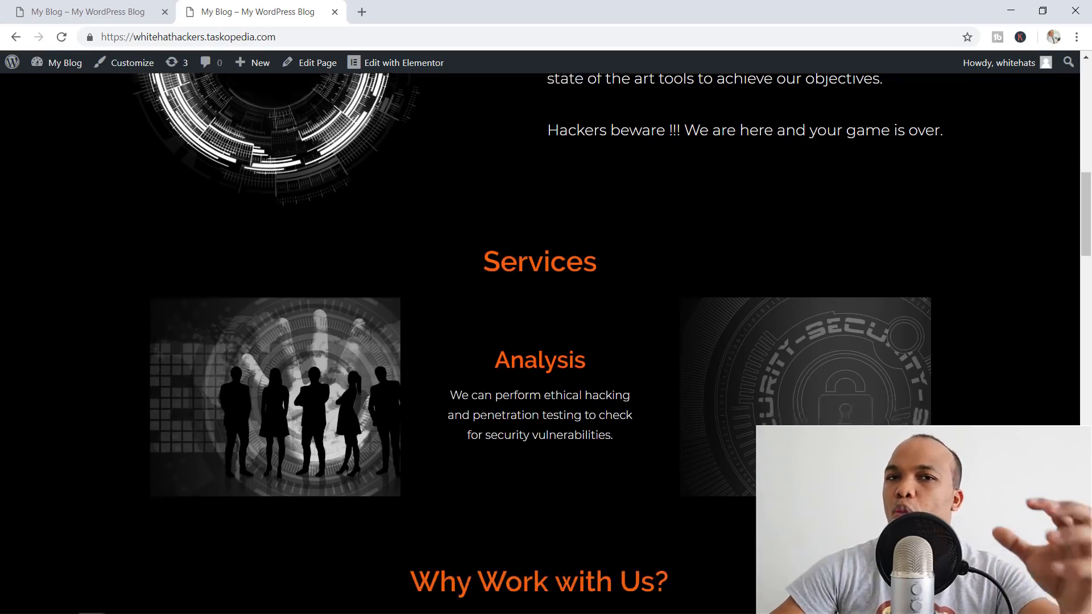
scroll(588, 379, "down", 1)
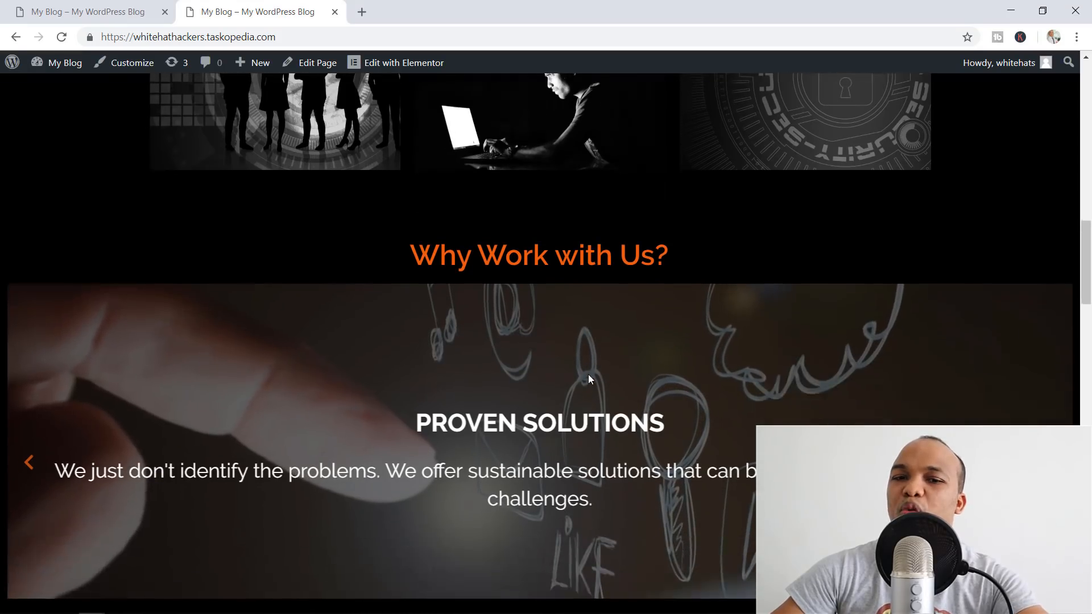
scroll(653, 377, "down", 1)
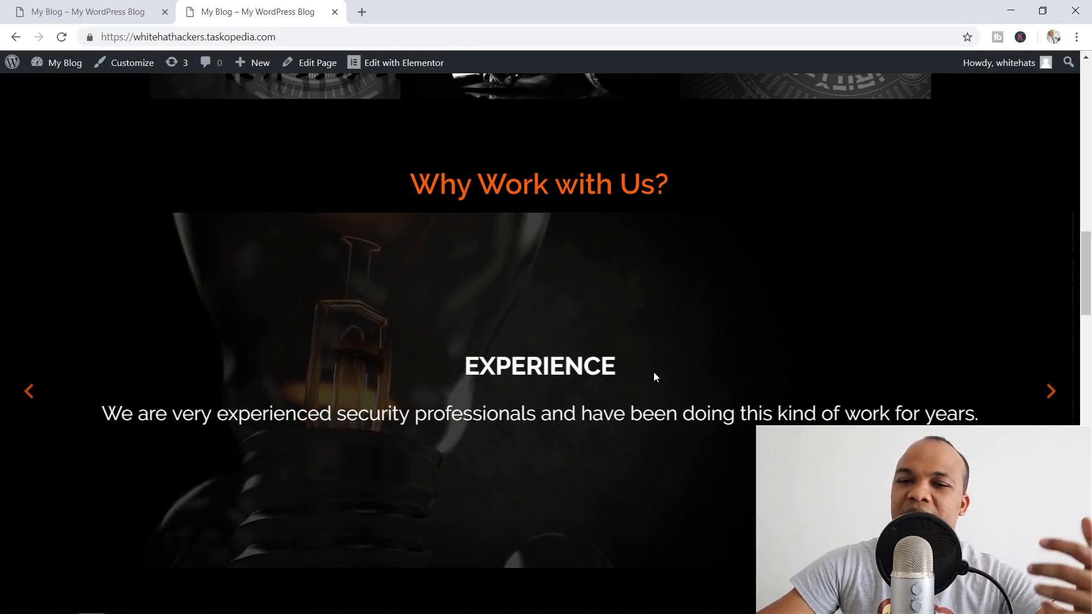
left_click(1050, 393)
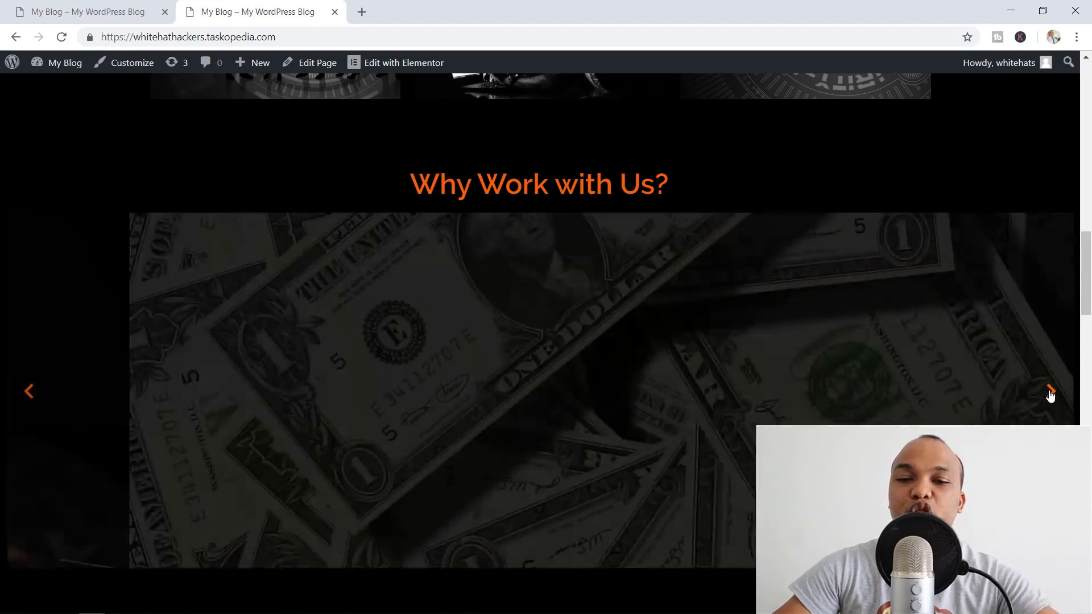
left_click(1050, 393)
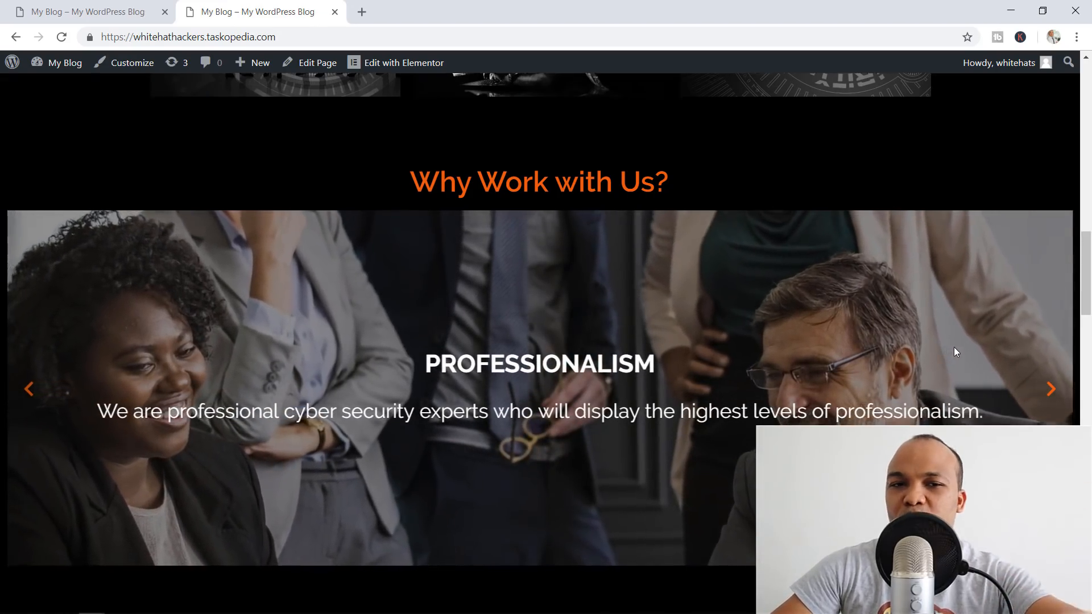
scroll(954, 348, "down", 15)
Return to the first browser tab showing the WordPress Resources at SiteGround post
scroll(954, 352, "down", 20)
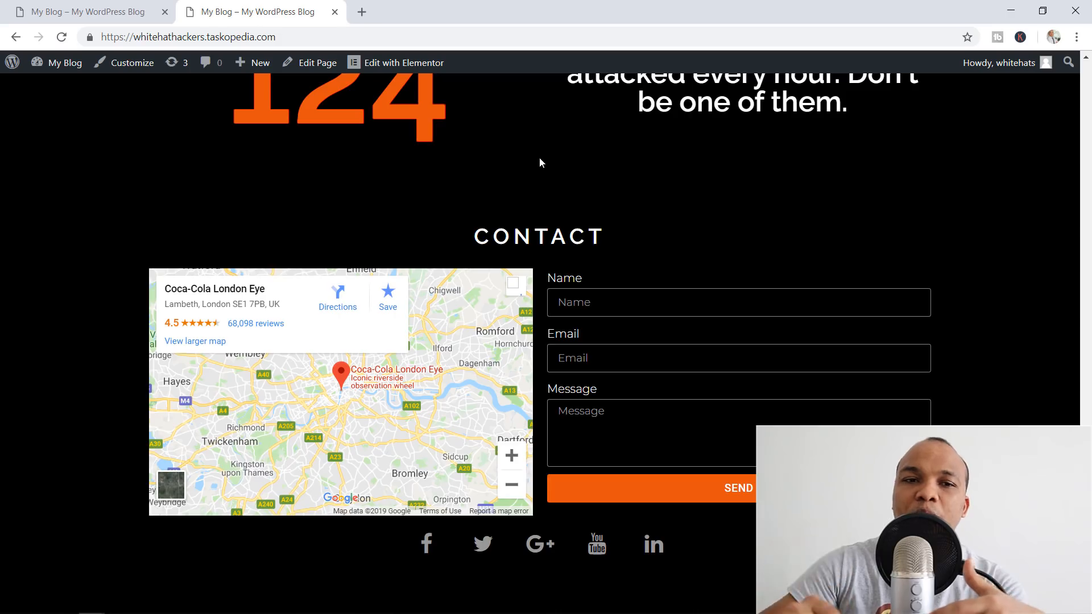
key("ctrl+Tab")
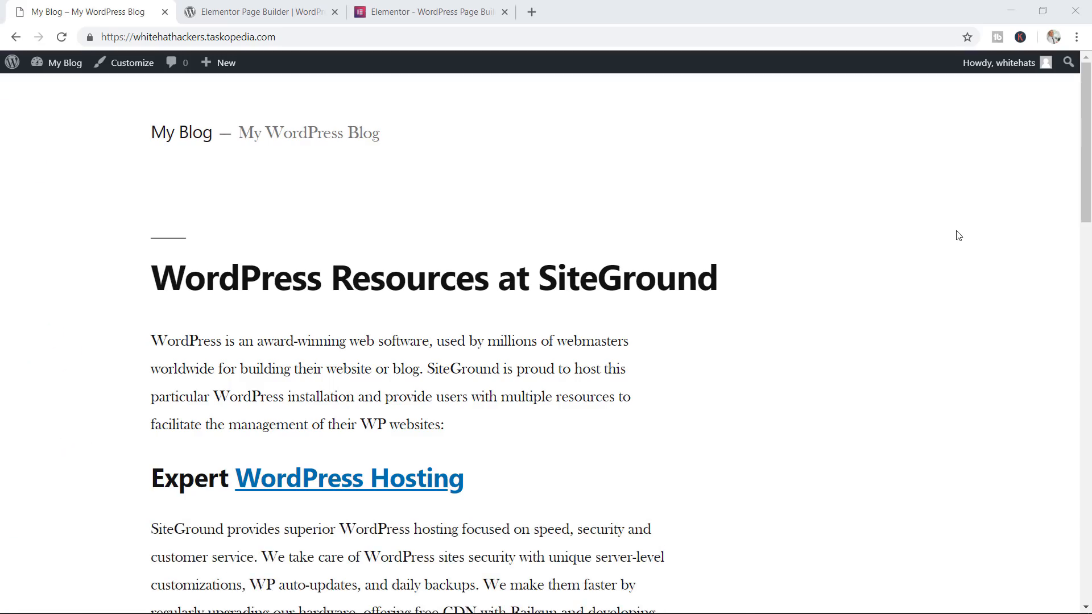
Reach the WordPress admin Dashboard through the My Blog link
left_click(288, 37)
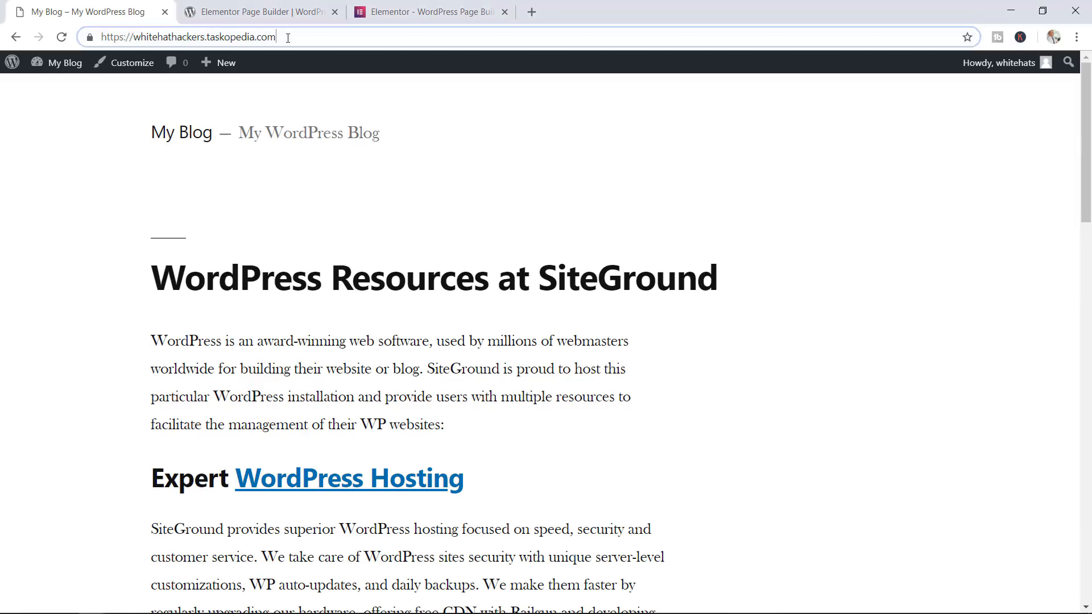
left_click_drag(288, 38, 159, 37)
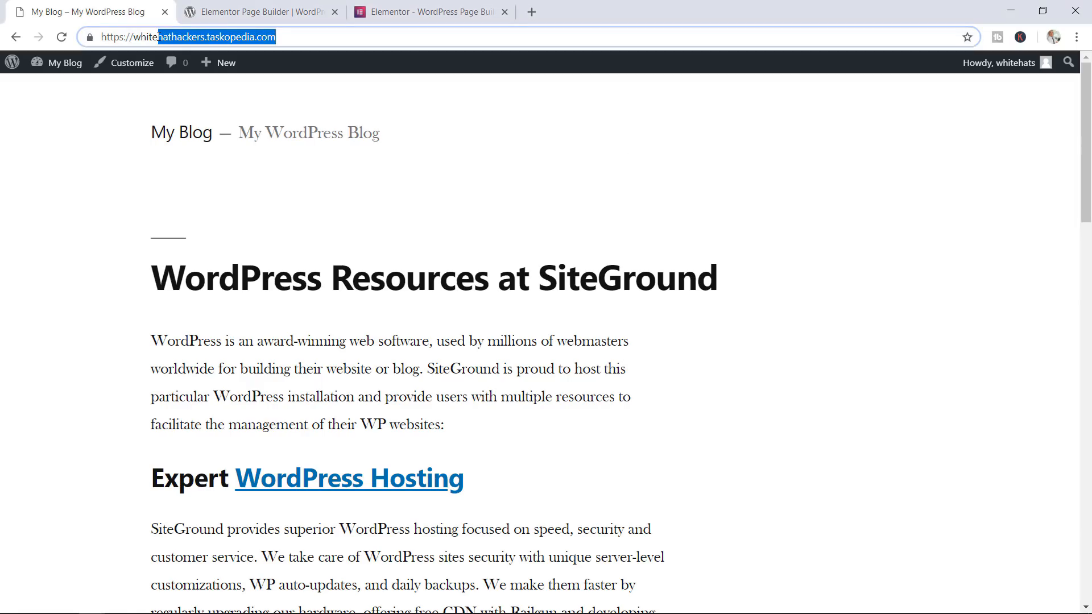
left_click(63, 66)
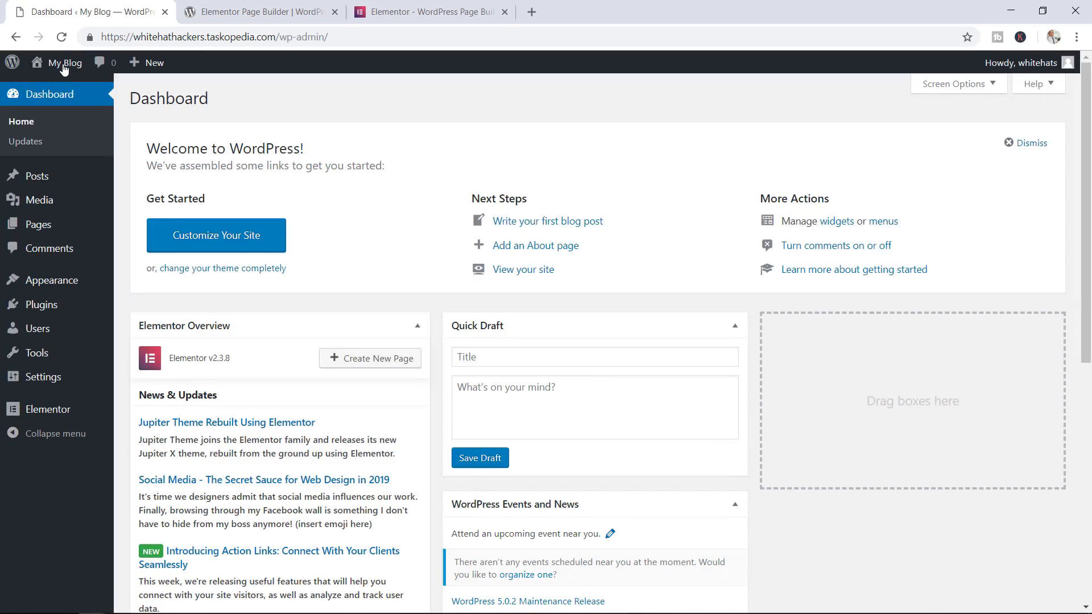
Check that All Pages is empty, then view All Posts with its single published post
mouse_move(85, 227)
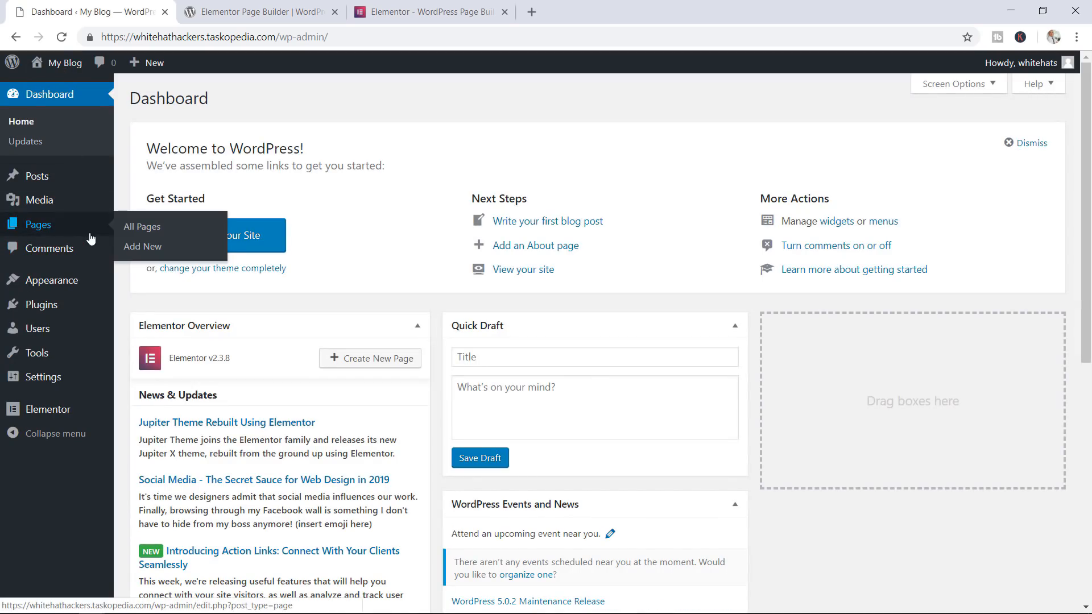
left_click(137, 232)
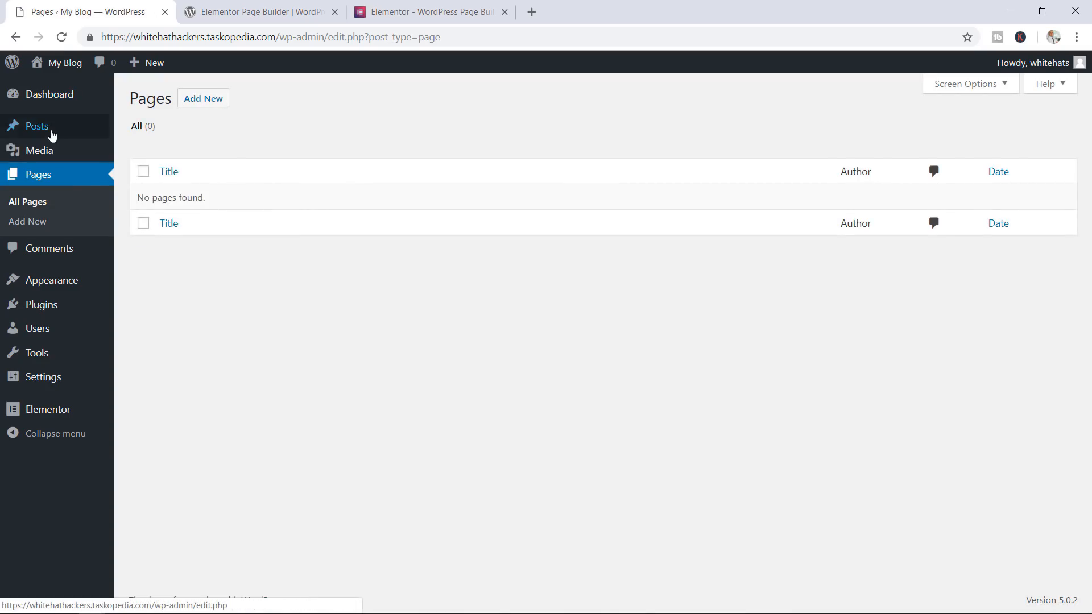
mouse_move(67, 132)
left_click(135, 131)
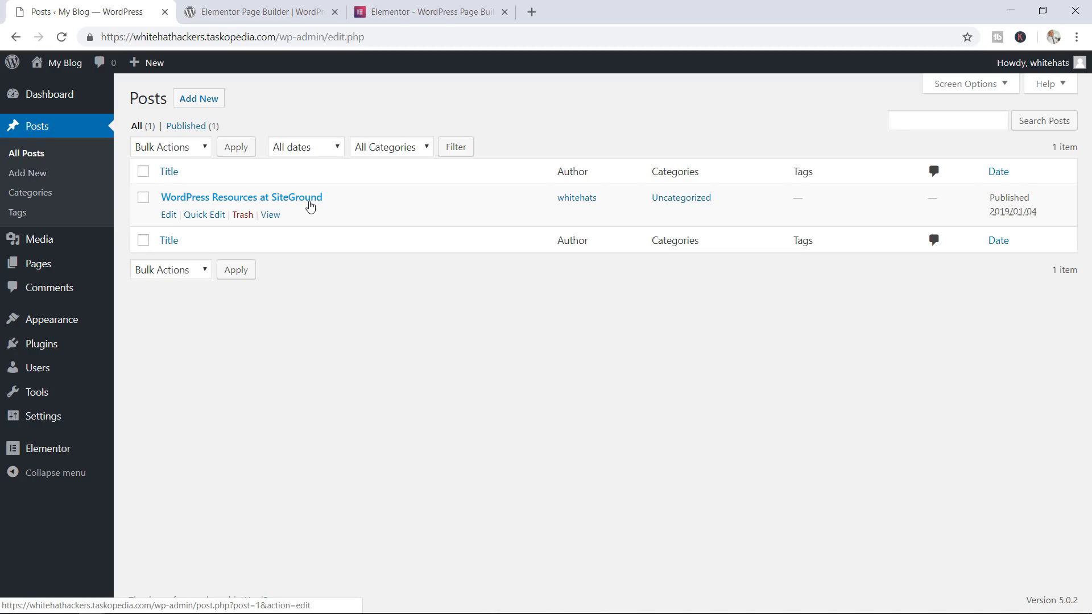
Open Installed Plugins, glance at the wordpress.org and elementor.com Elementor pages, then come back
mouse_move(83, 344)
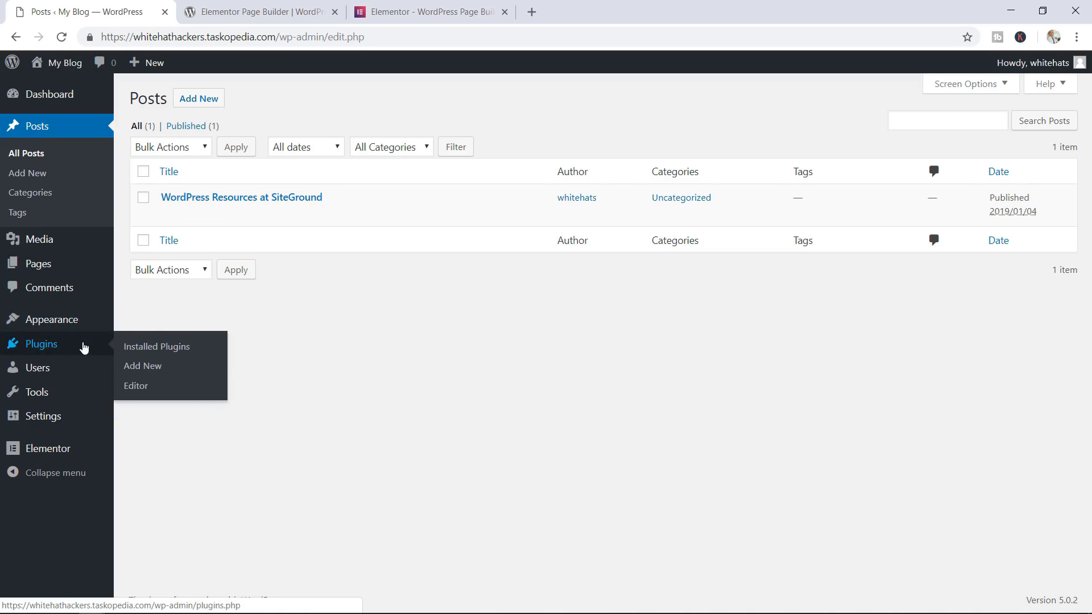
left_click(130, 350)
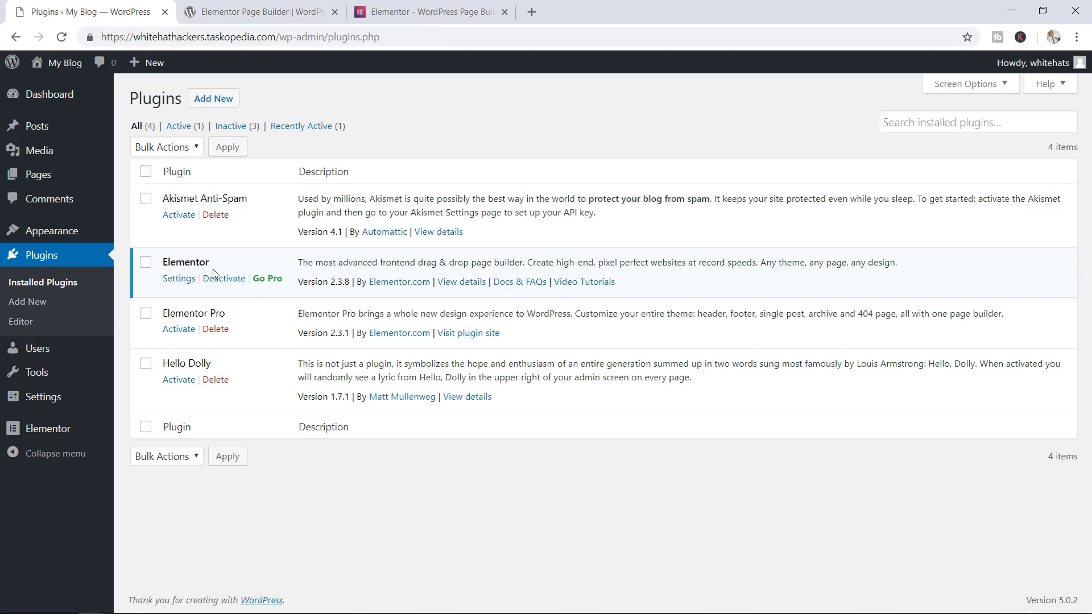
left_click(282, 13)
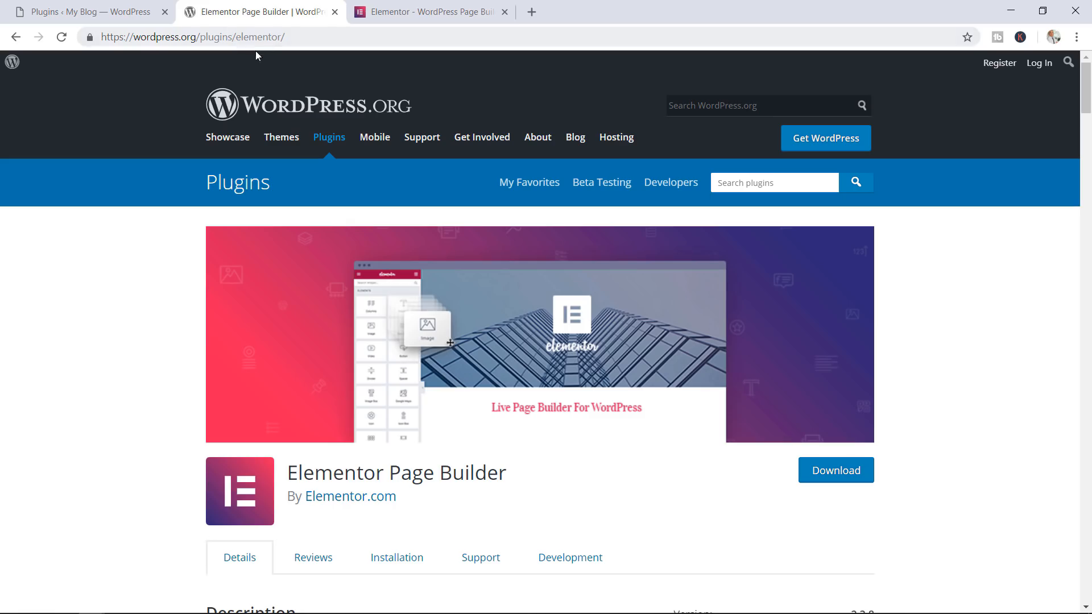
left_click(453, 17)
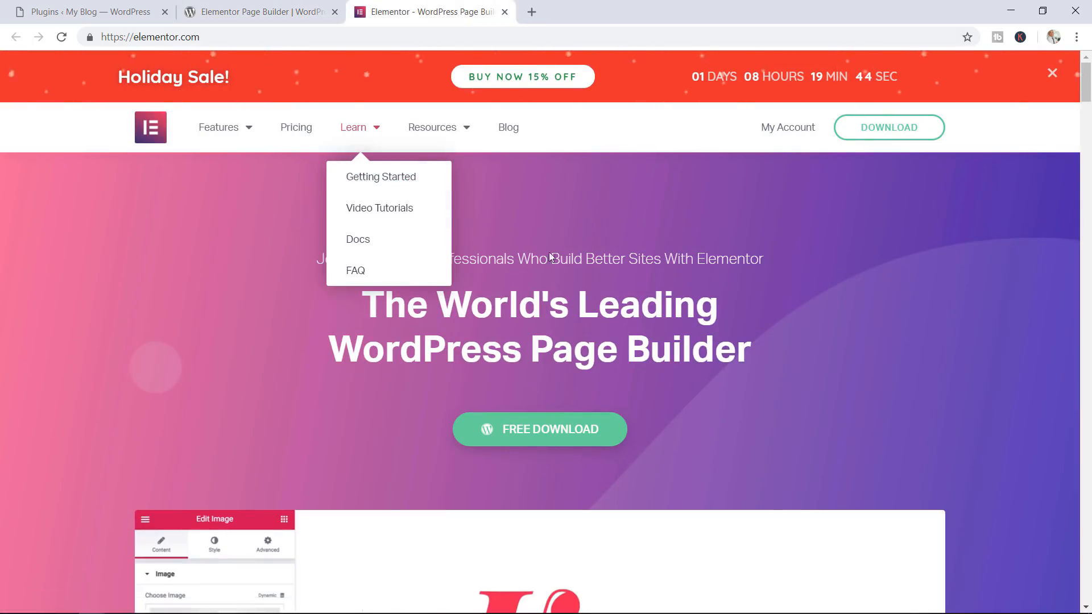
left_click(121, 7)
Review the installed themes with Twenty Nineteen active, then close the elementor.com and wordpress.org tabs
mouse_move(83, 233)
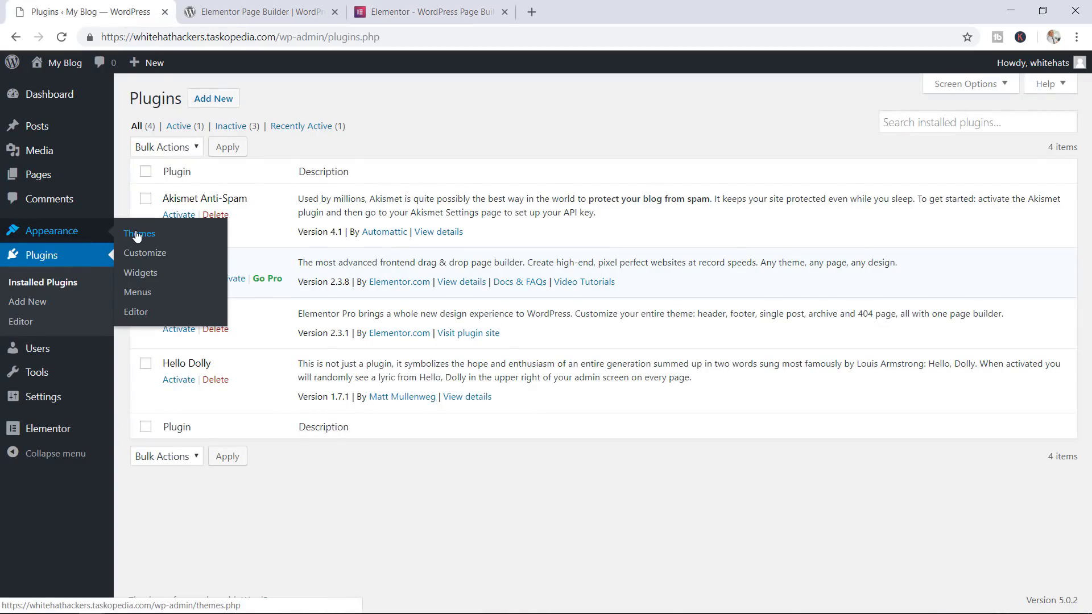
left_click(136, 234)
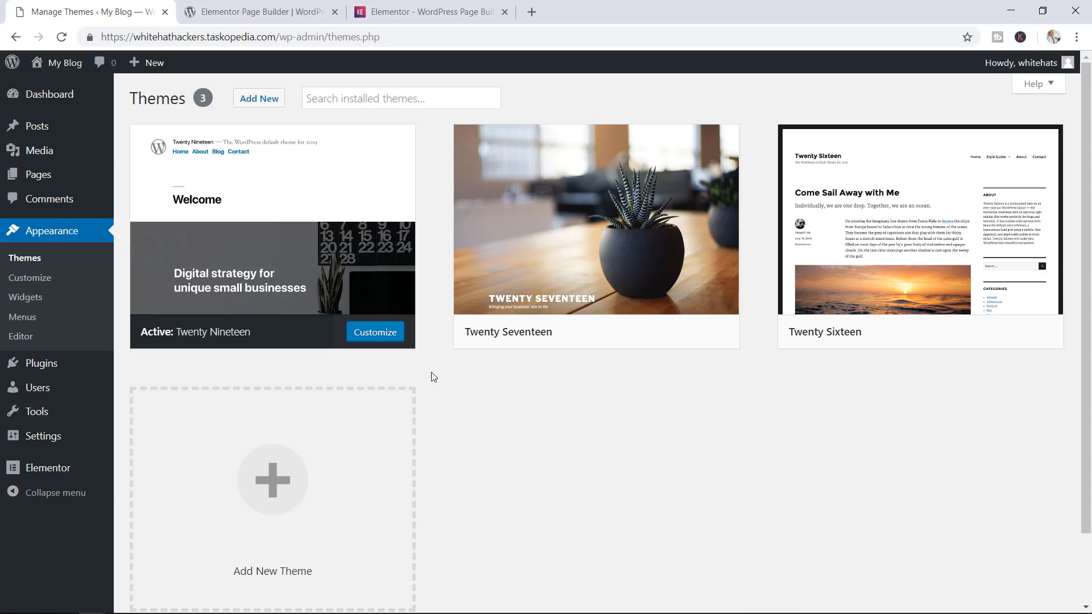
mouse_move(95, 370)
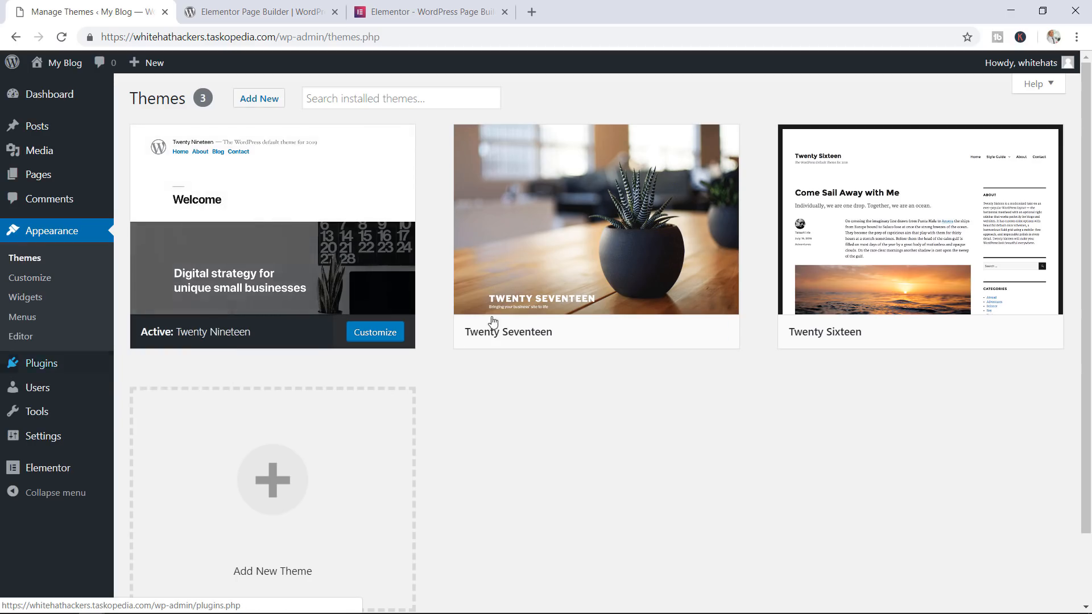
mouse_move(513, 342)
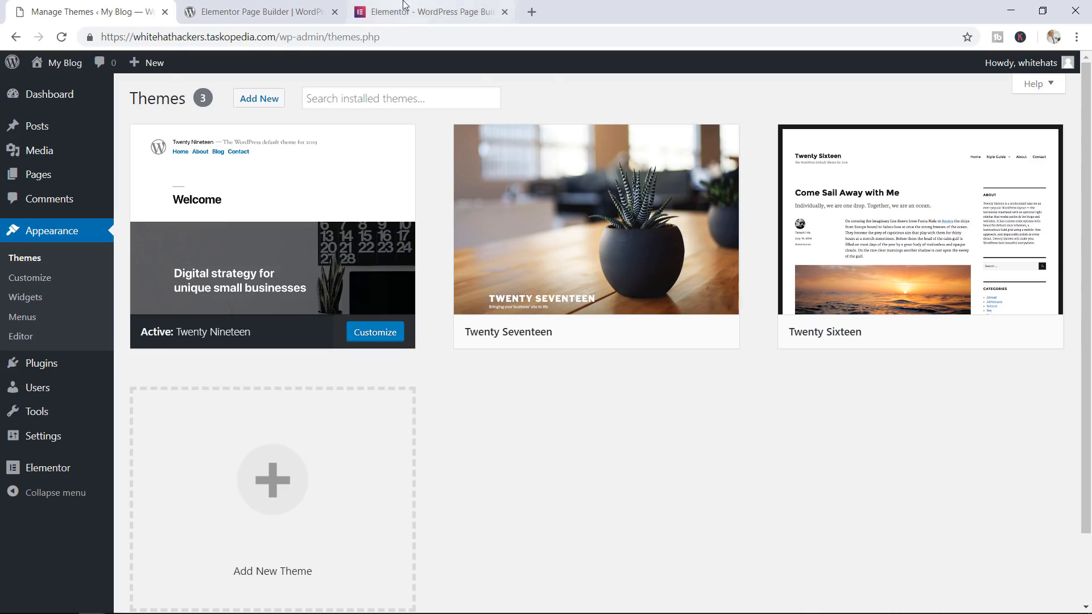
left_click(420, 12)
left_click(259, 5)
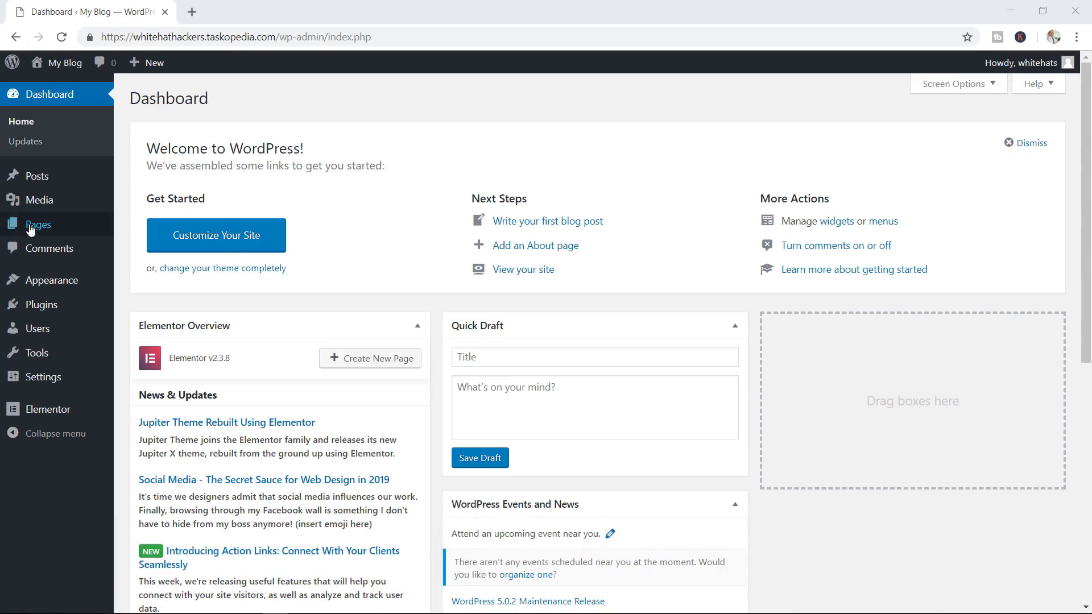
Glance at Elementor's My Templates list, then open Elementor Settings on the General tab
mouse_move(62, 417)
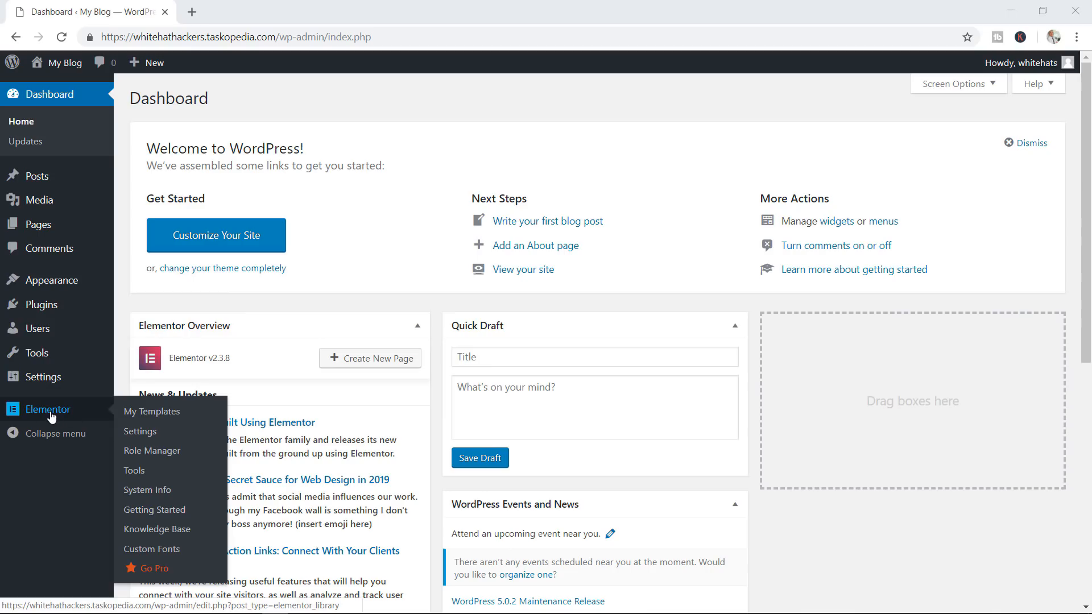
left_click(154, 417)
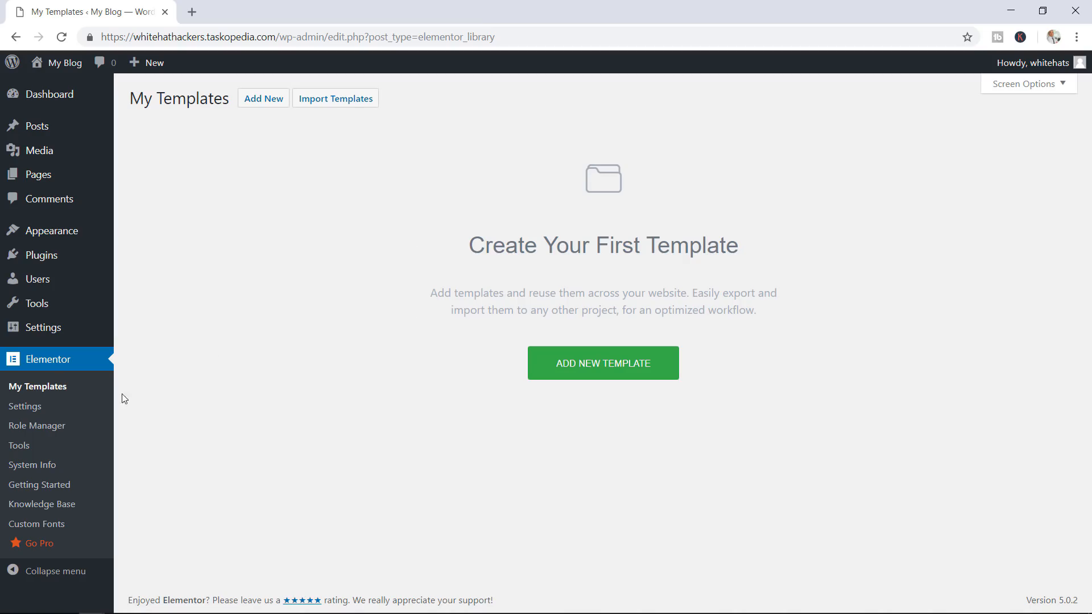
left_click(25, 409)
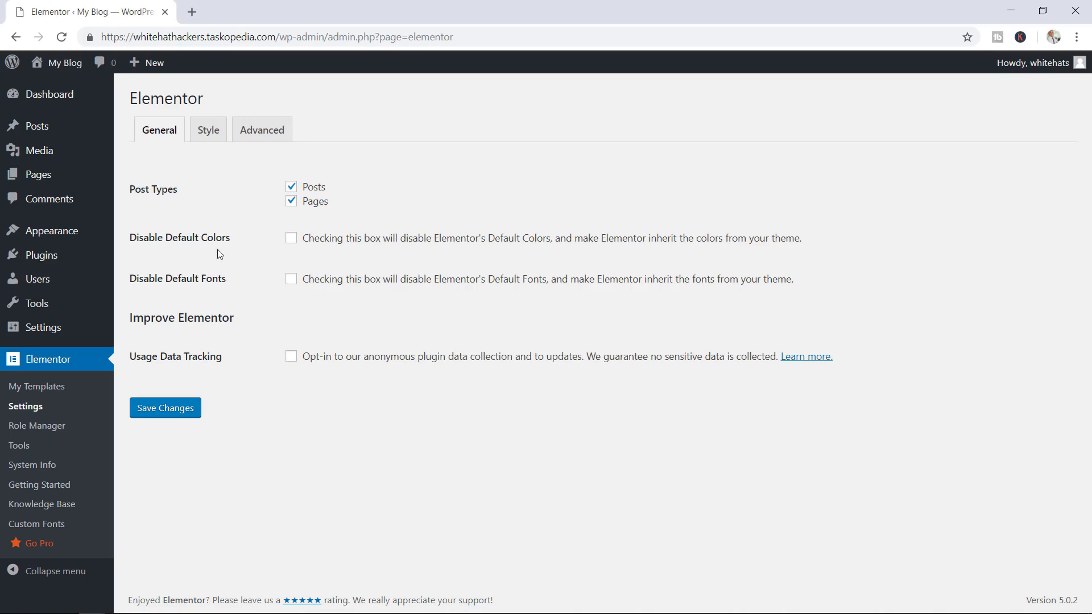
Review the Style tab: Sans-serif default font, 1140 px content width, 1025/768 px breakpoints
left_click(215, 135)
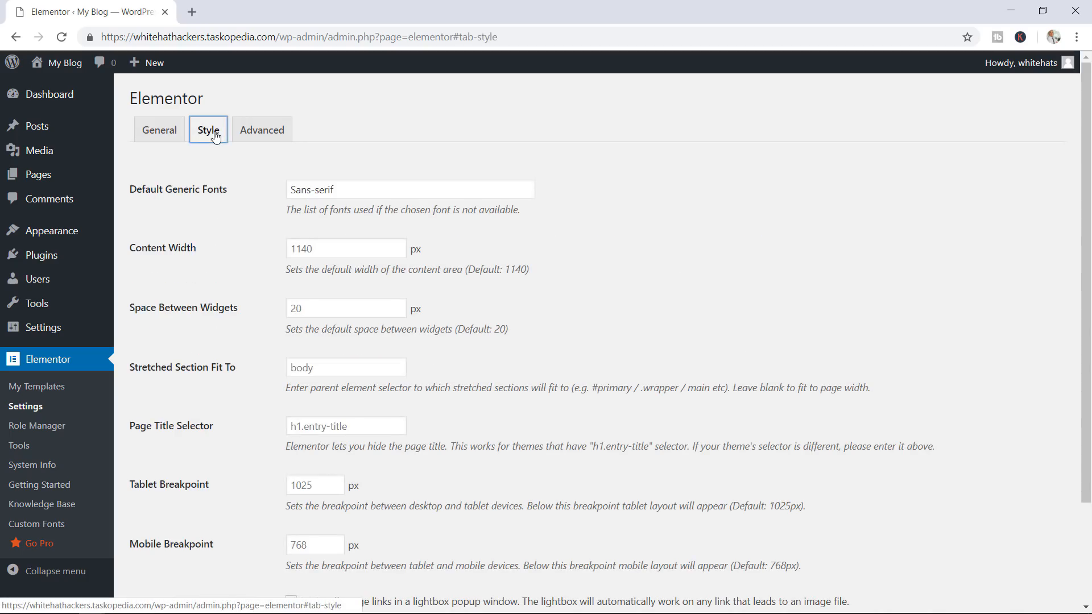
left_click_drag(1089, 230, 1082, 273)
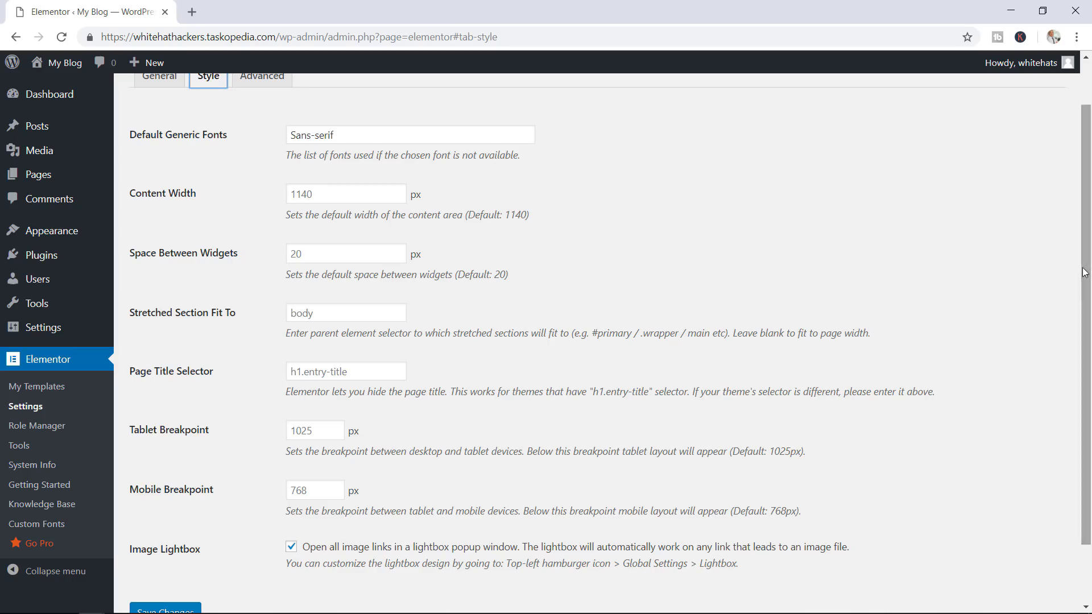
left_click_drag(1084, 273, 1086, 241)
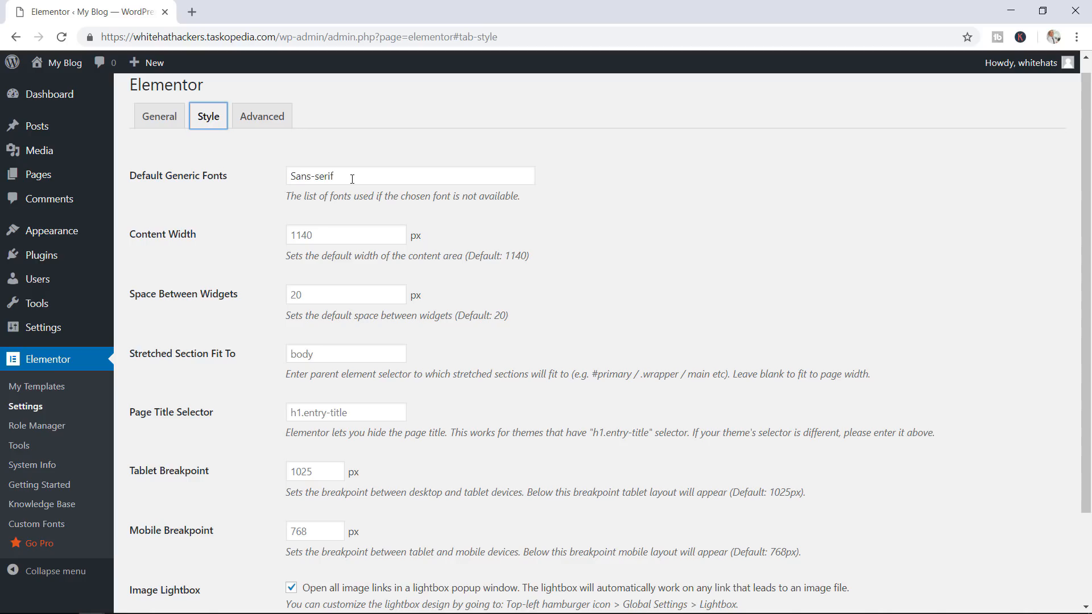
left_click_drag(352, 179, 298, 172)
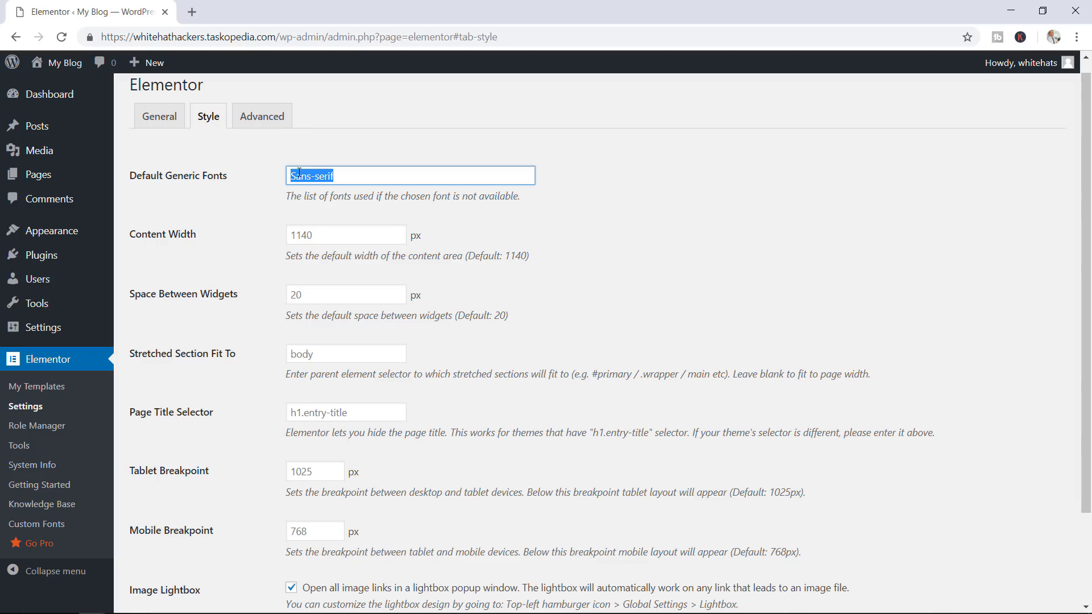
left_click(356, 174)
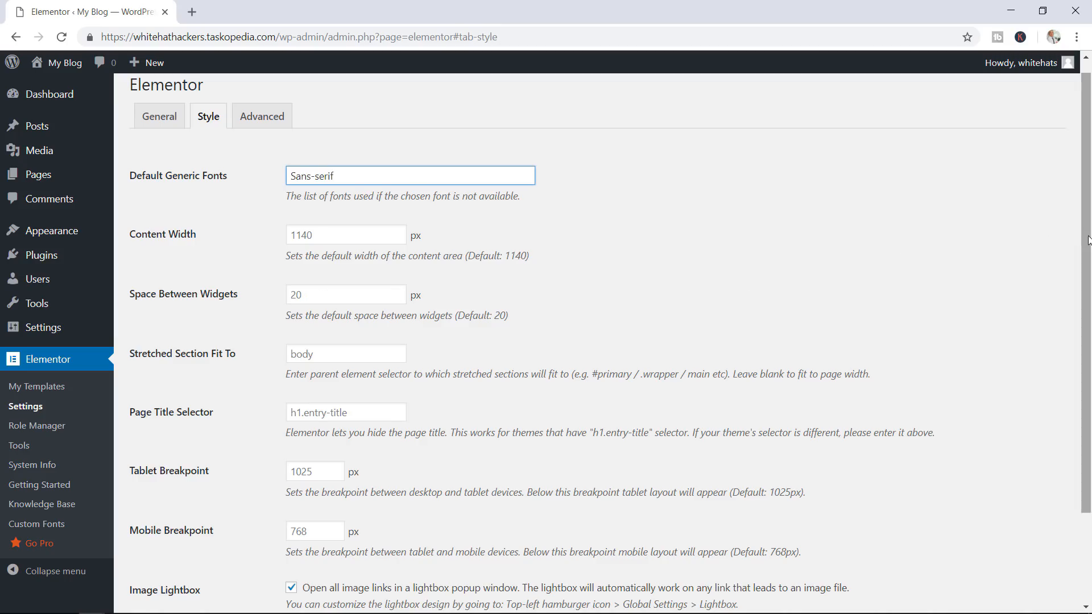
left_click_drag(1084, 245, 1082, 302)
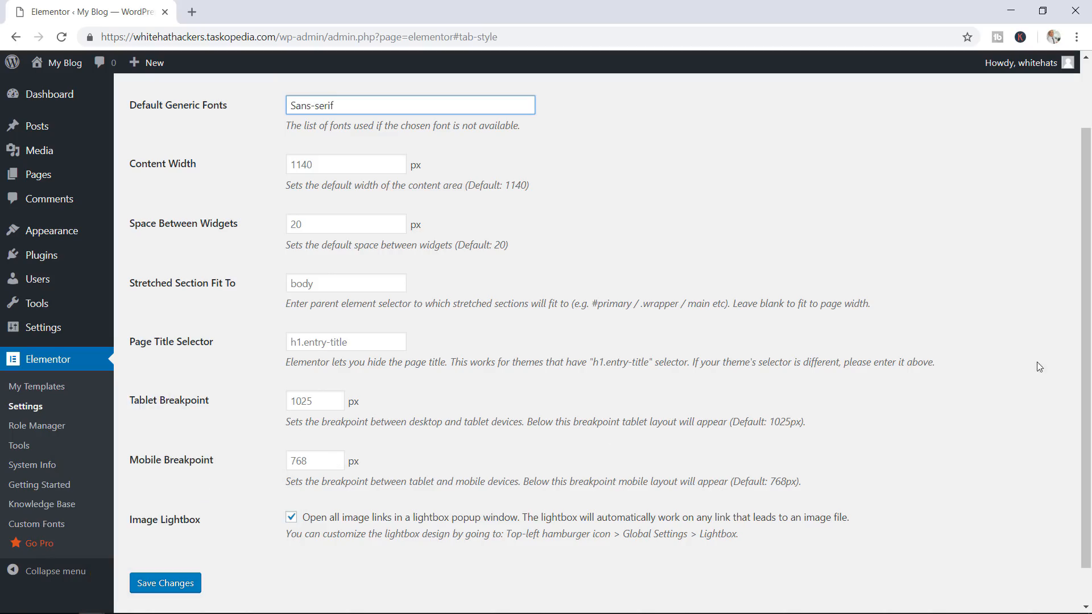
left_click_drag(1082, 364, 951, 386)
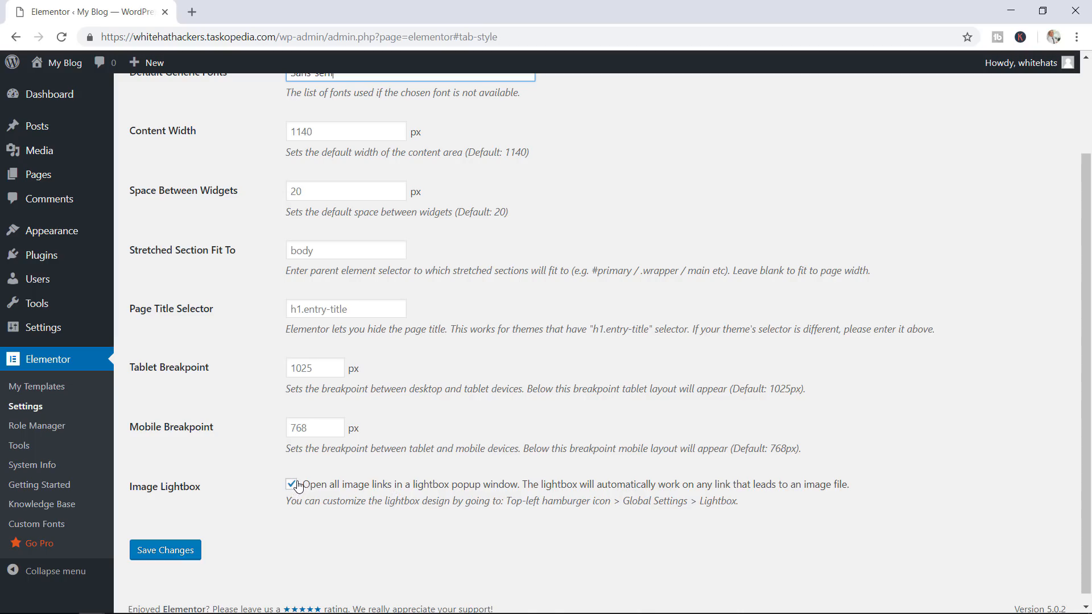
left_click(1085, 109)
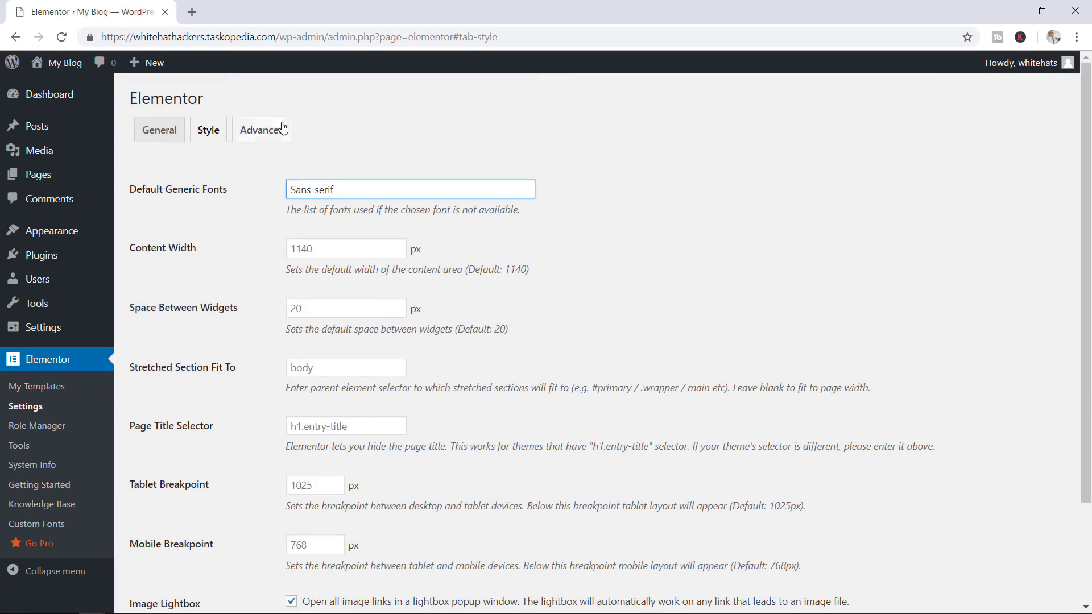
Check the Advanced tab's Switch Editor Loader Method, leave it on Disable, and go to Role Manager
left_click(271, 135)
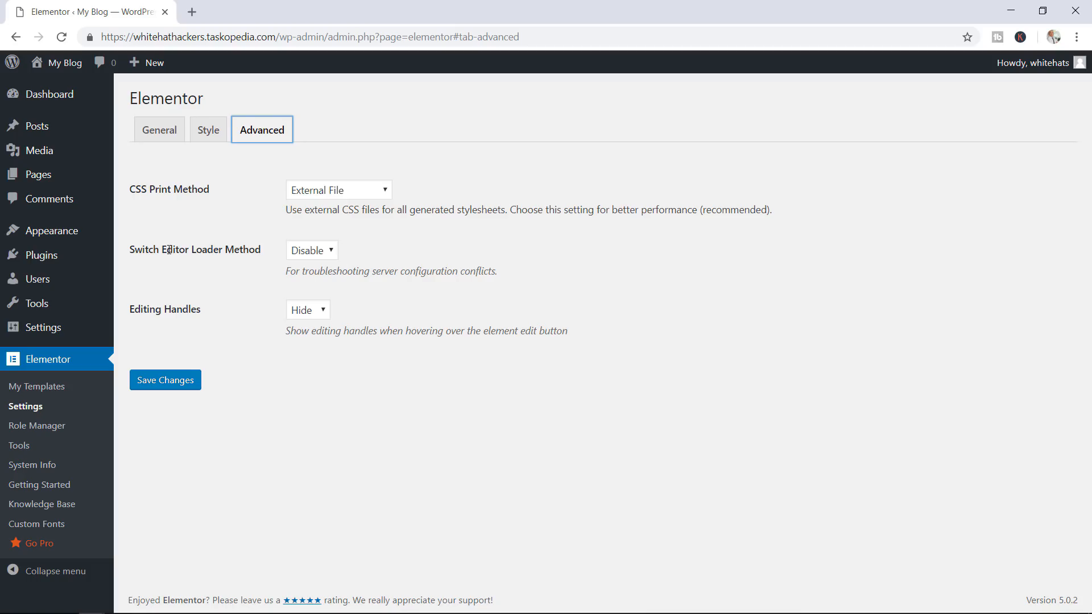
left_click(312, 254)
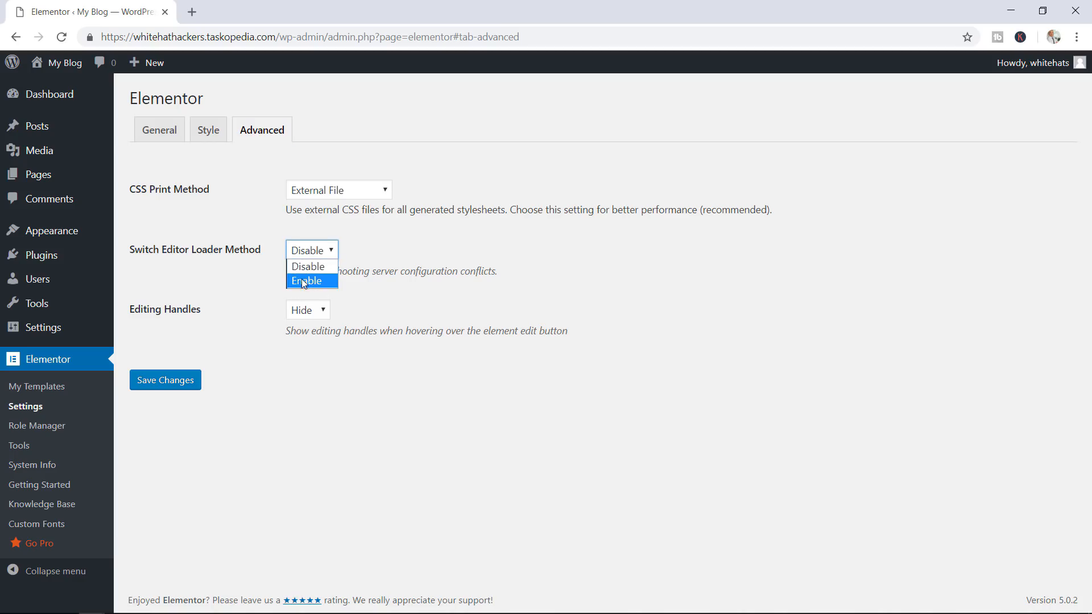
left_click(380, 289)
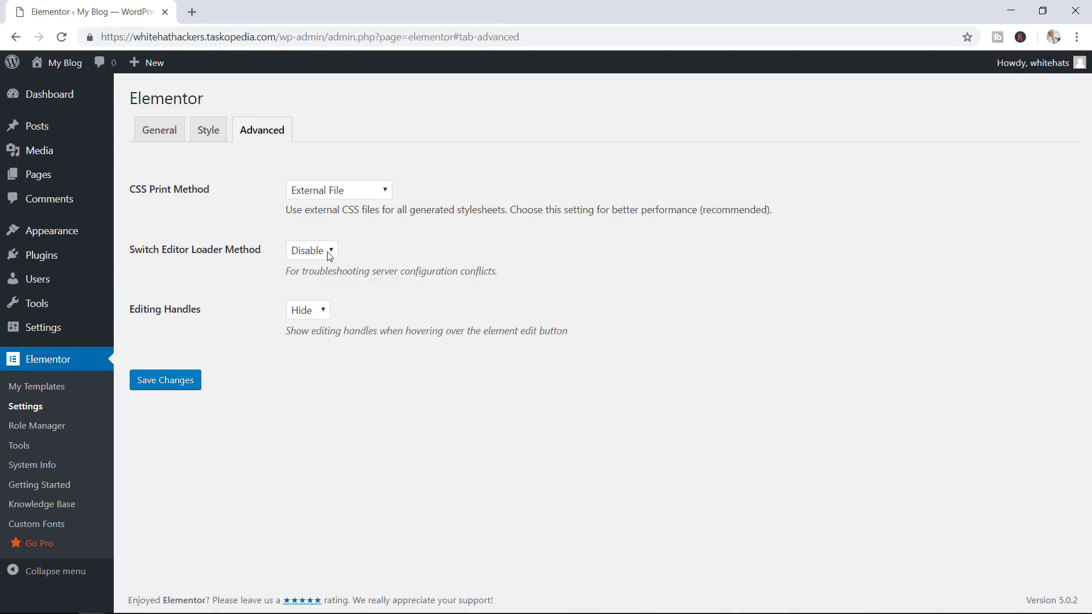
left_click(330, 252)
left_click(358, 290)
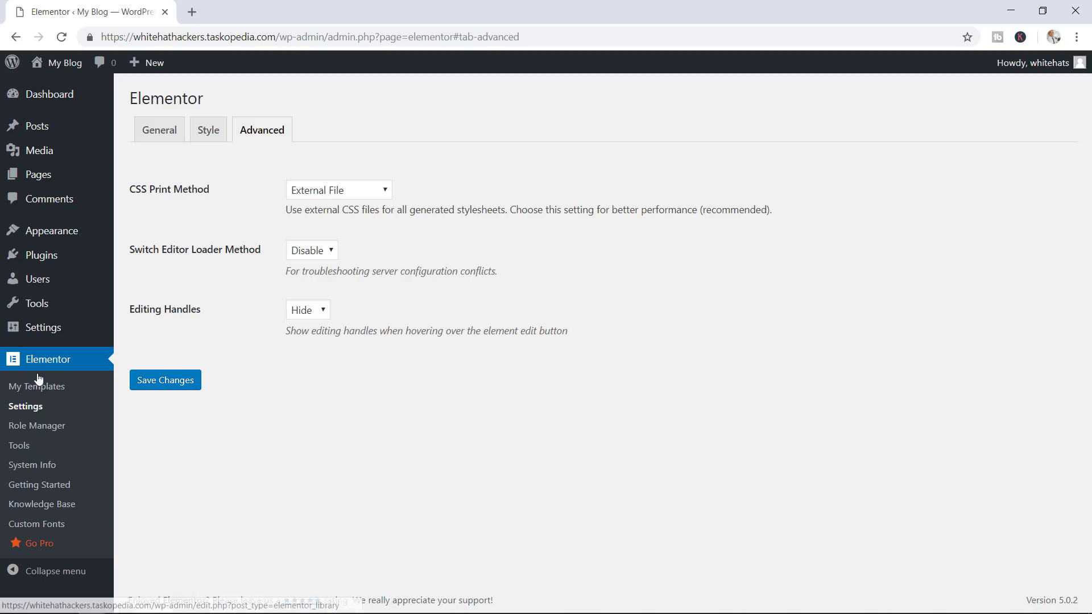
left_click(60, 429)
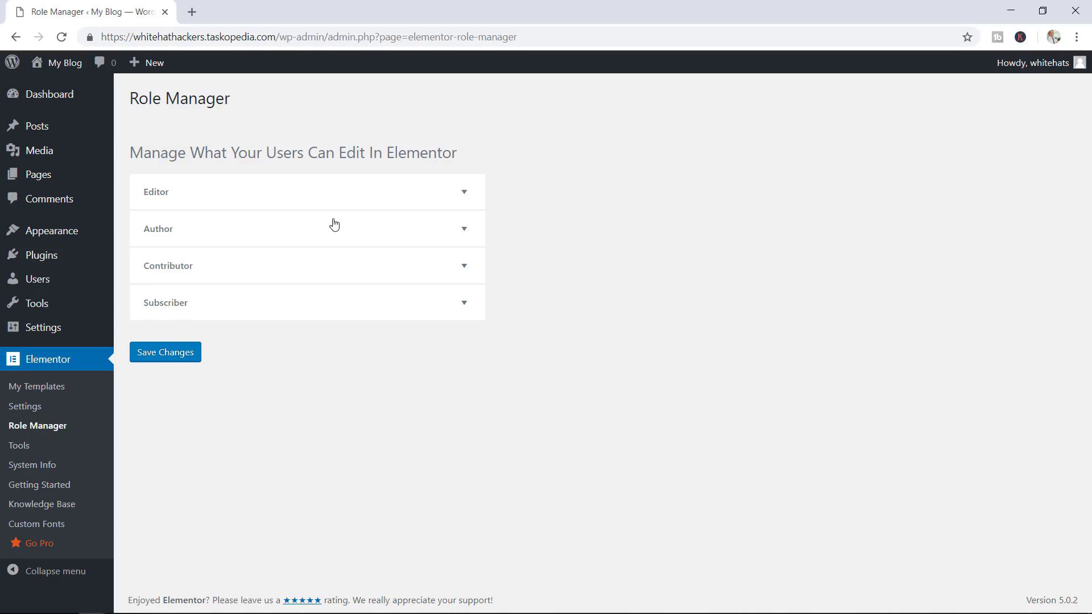
Leave Contributors with editor access, save the Role Manager settings, and open Elementor Tools
left_click(393, 271)
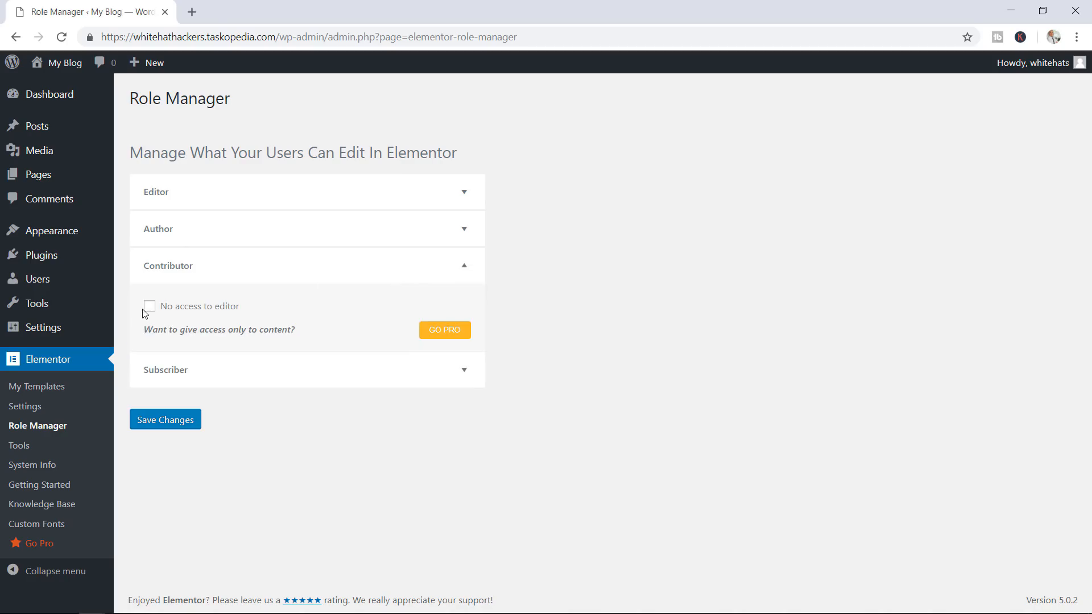
left_click(150, 307)
left_click(204, 309)
left_click(164, 418)
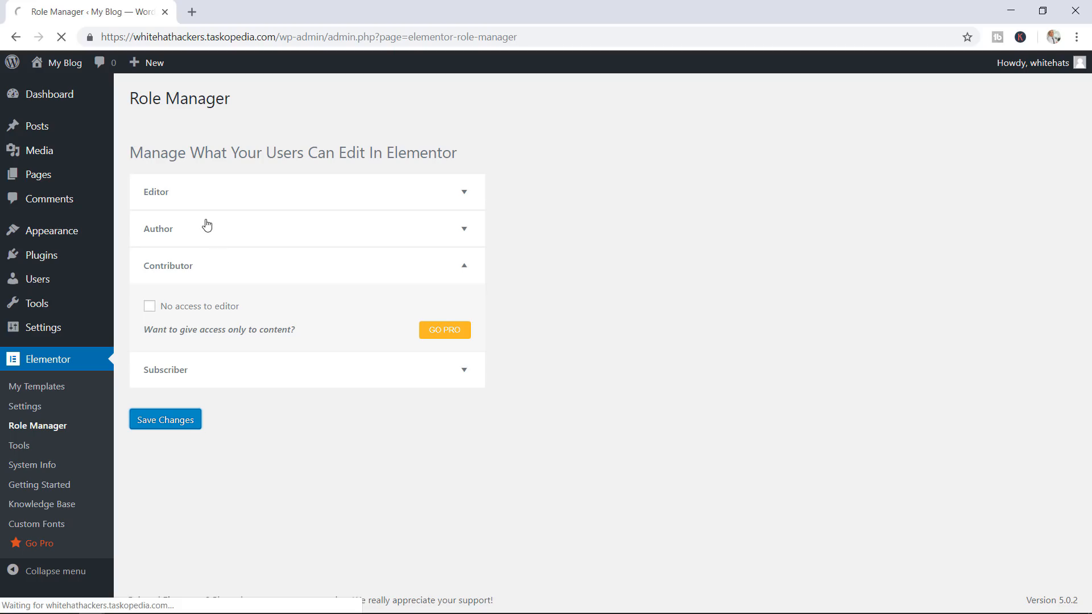
left_click(51, 445)
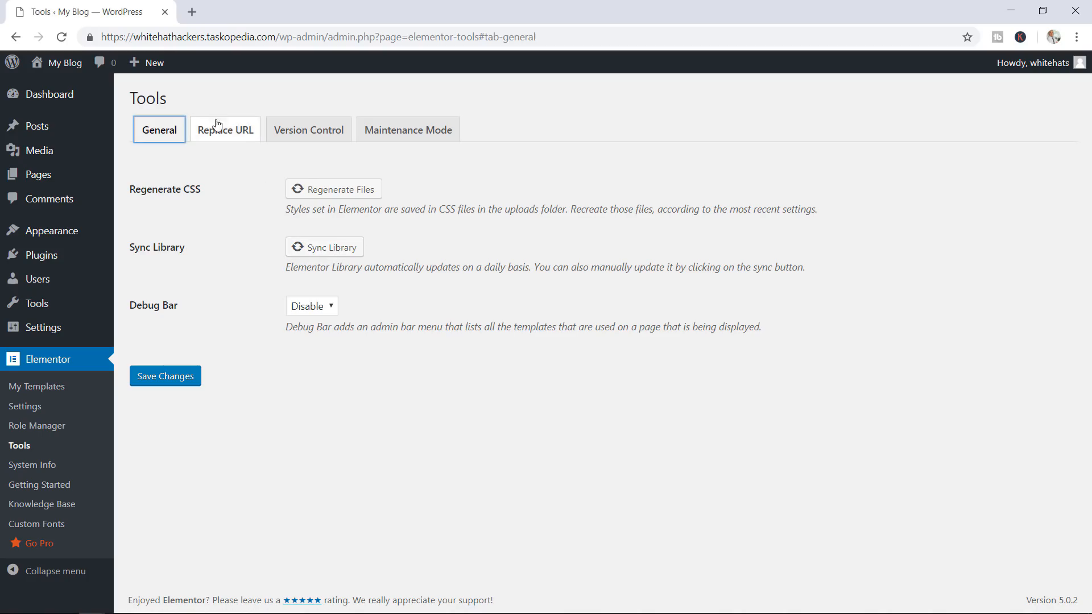
Browse the Replace URL and Version Control tools, ending on the Maintenance Mode settings
left_click(229, 134)
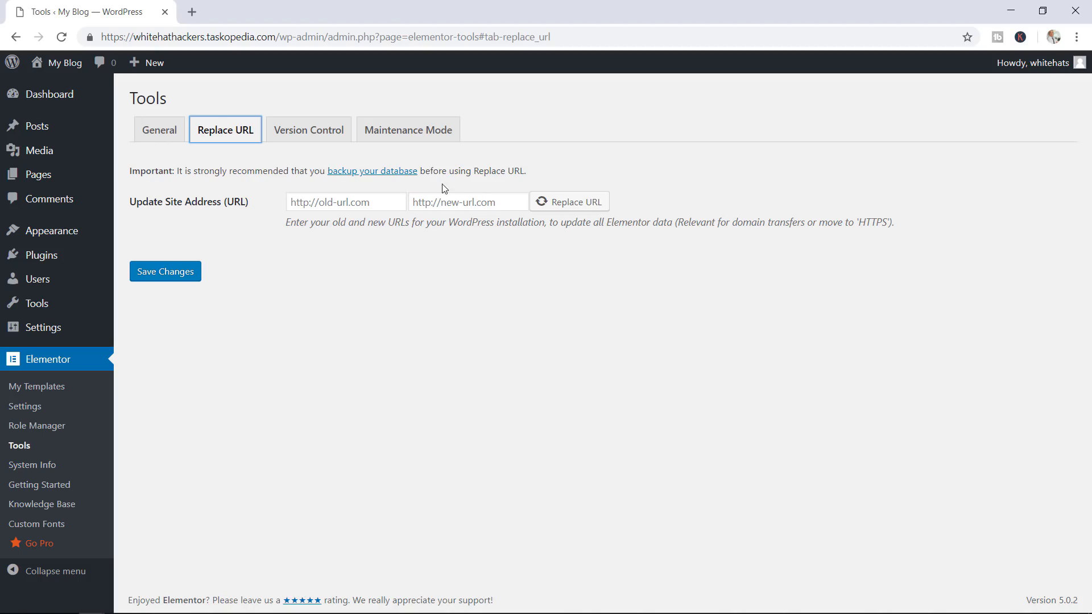
left_click(324, 130)
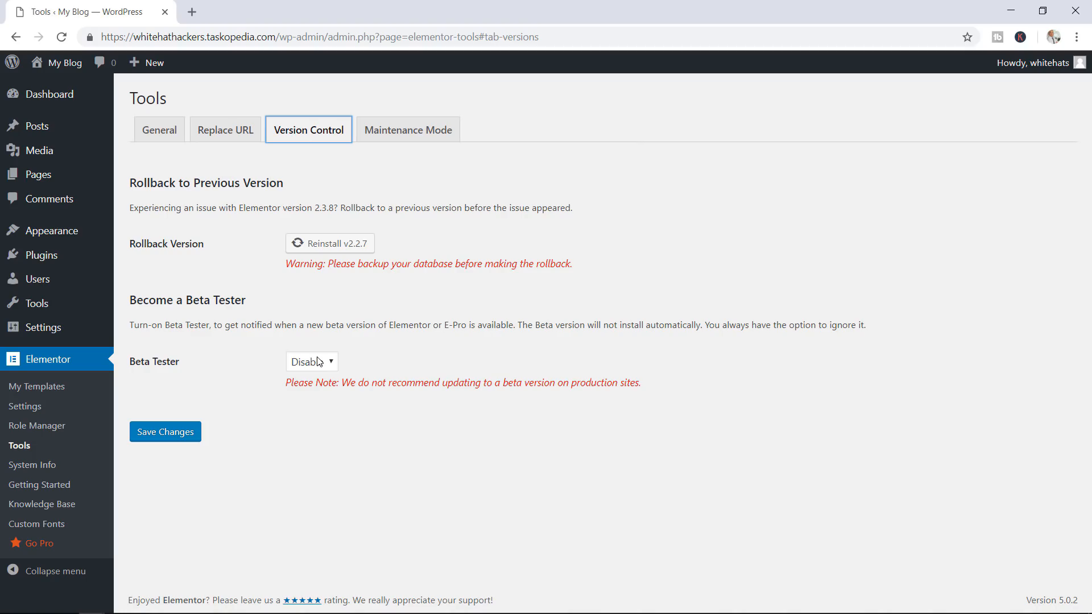
left_click(408, 130)
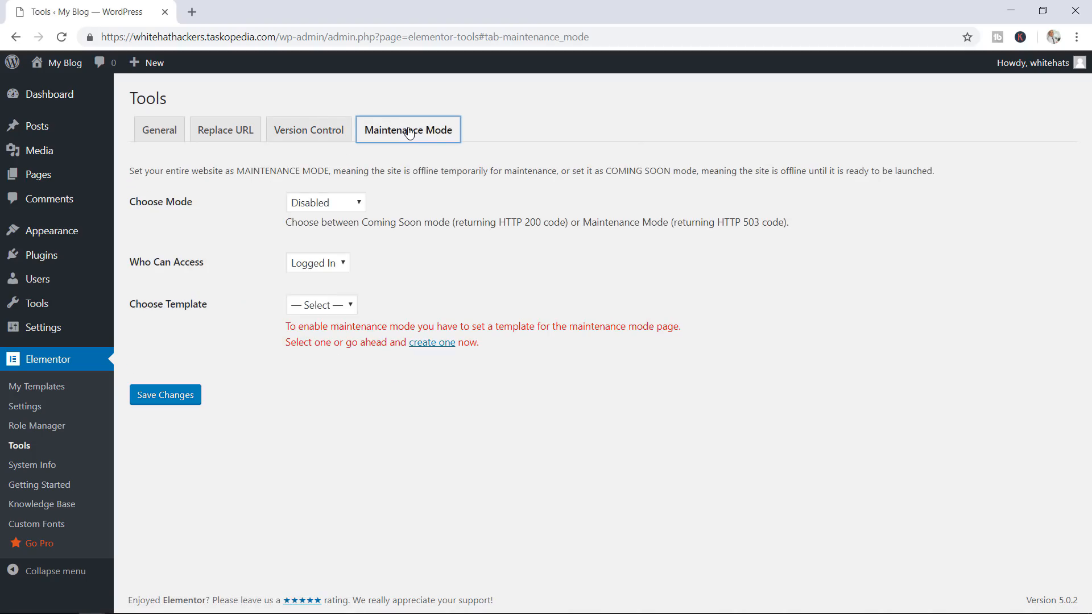
left_click(355, 207)
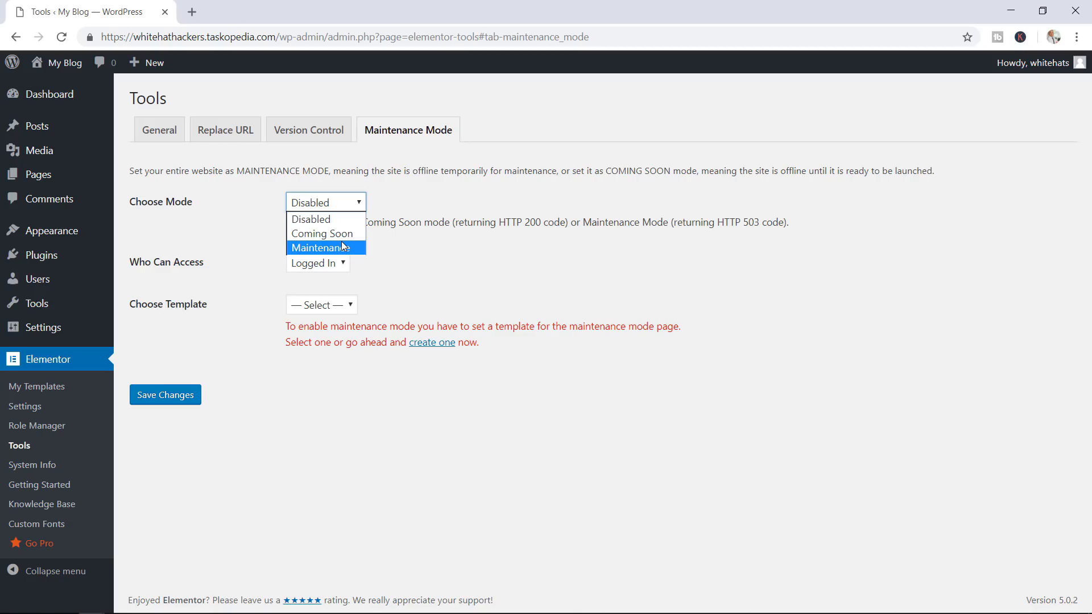
left_click(421, 252)
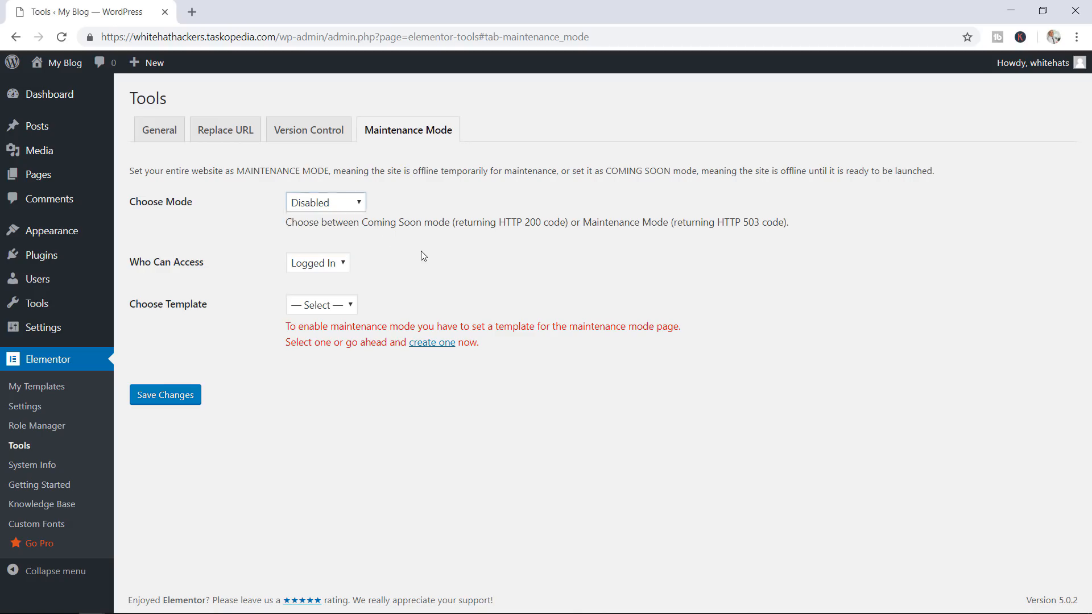
left_click(345, 206)
left_click(367, 277)
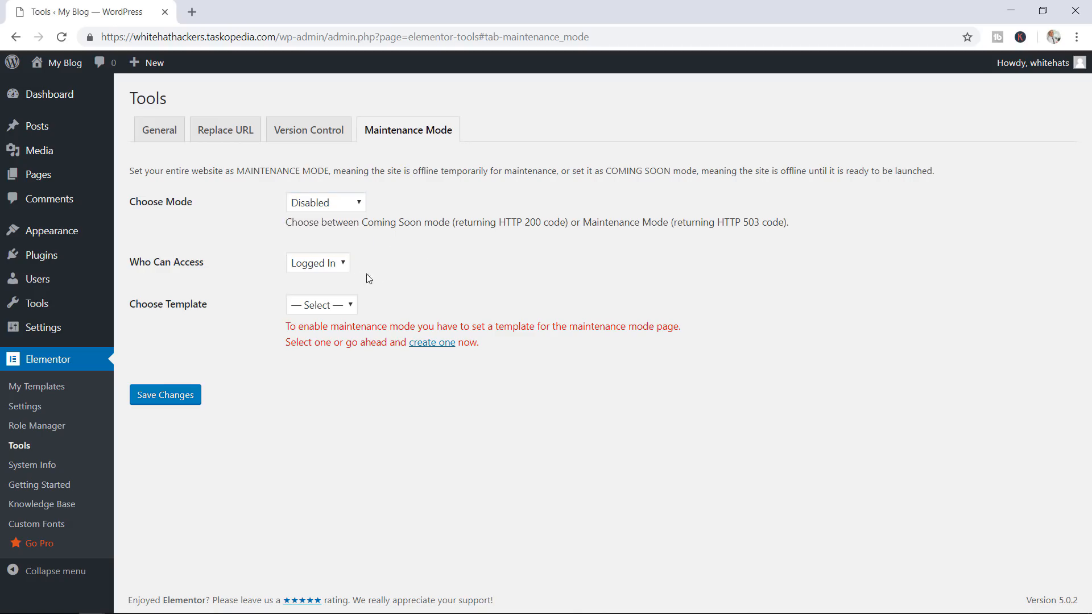
left_click(326, 268)
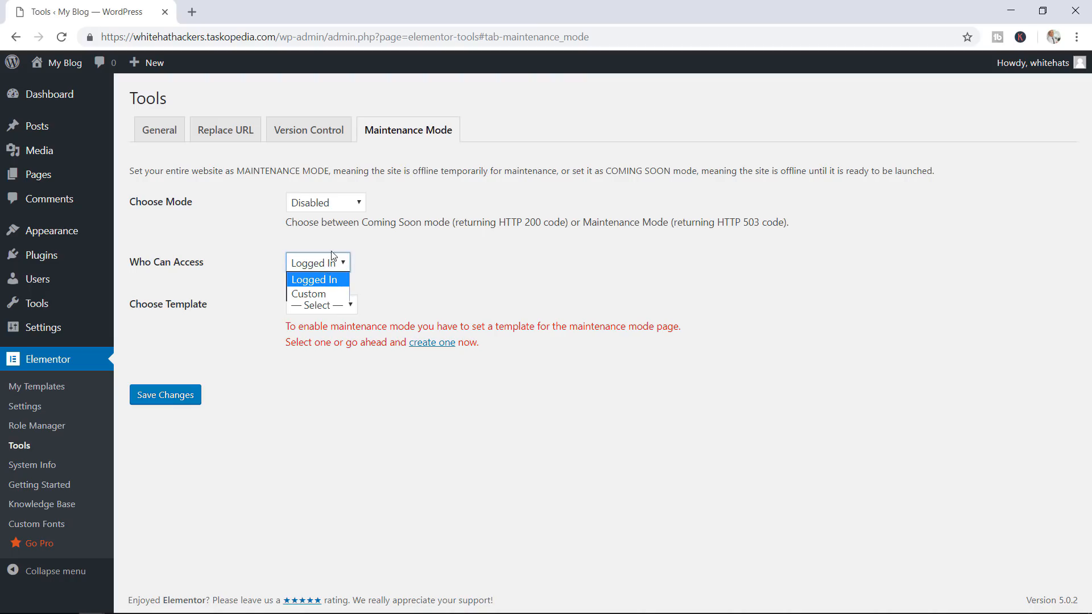
left_click(439, 240)
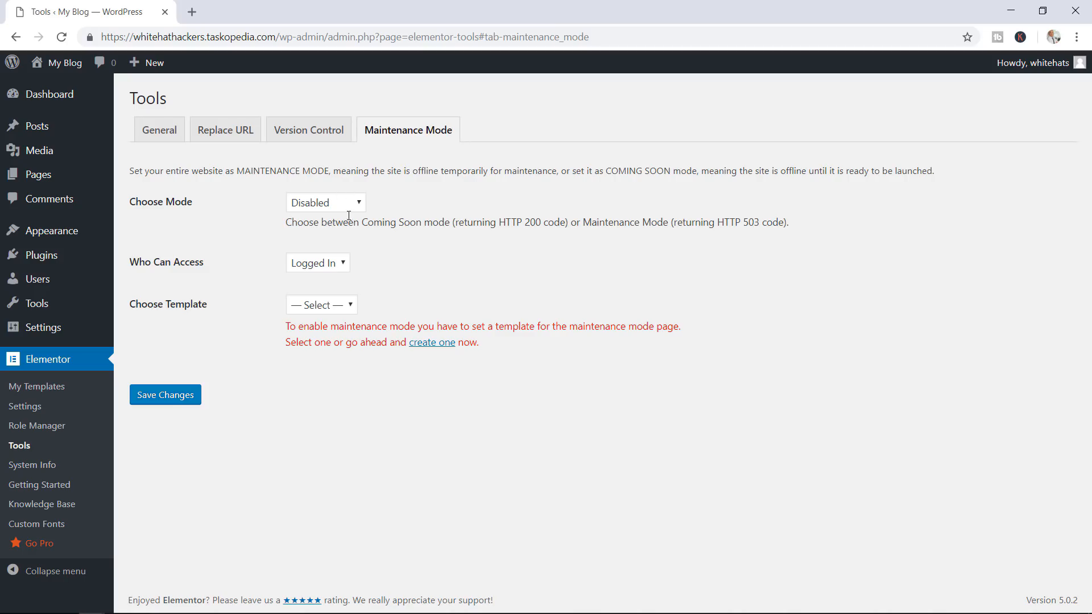
left_click(322, 307)
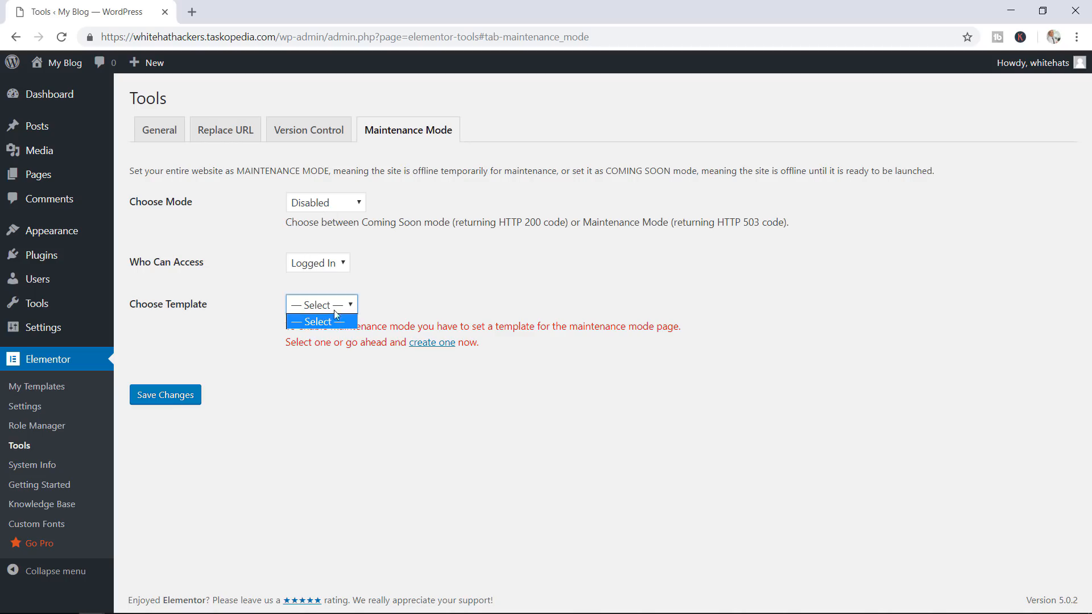
left_click(438, 284)
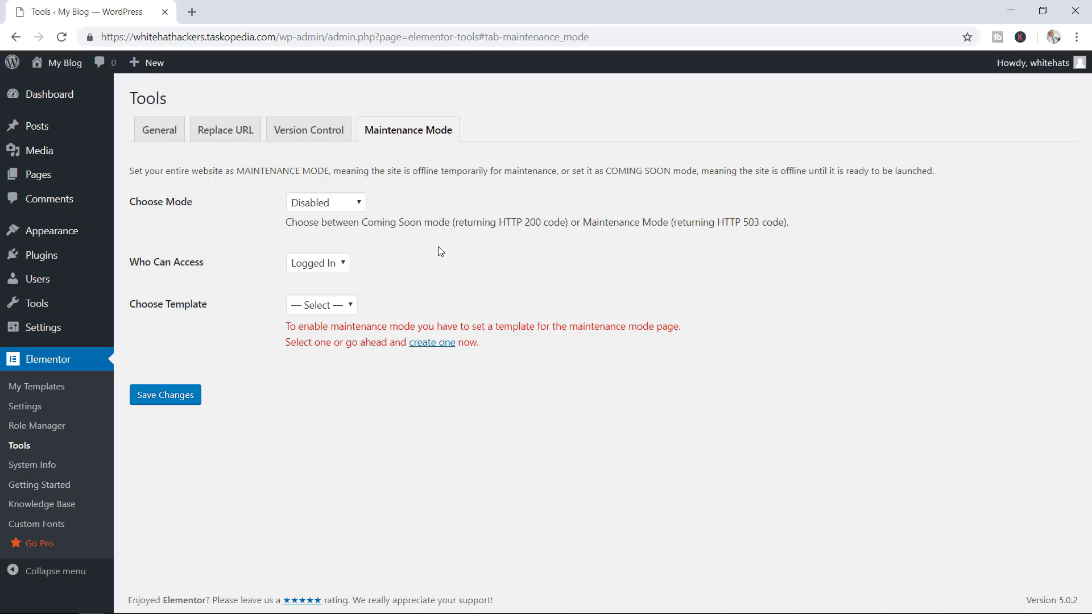
left_click(56, 466)
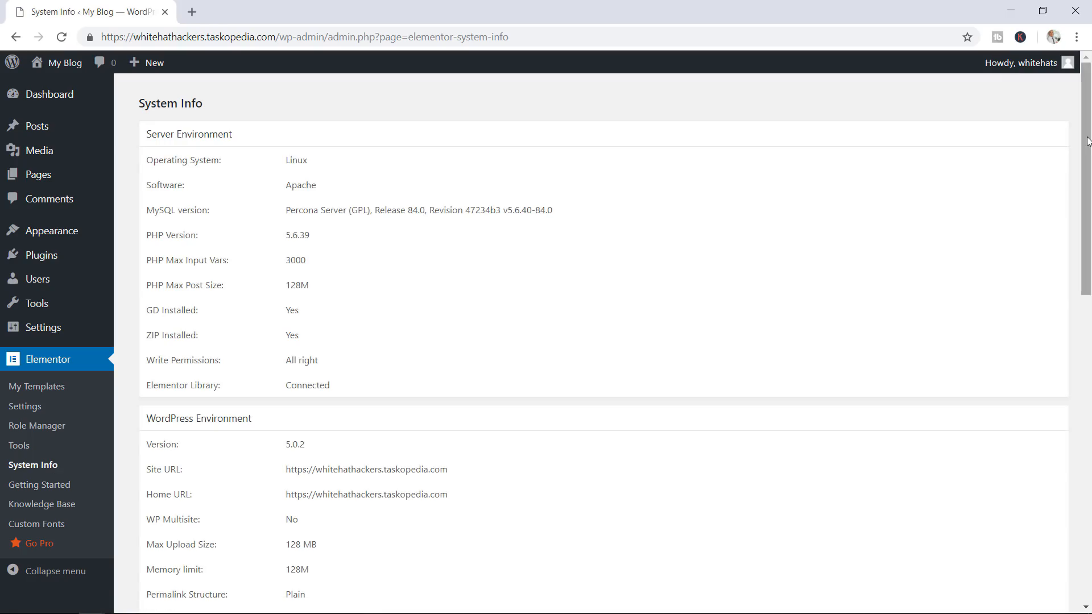
Scroll through the System Info environment details, then open the Elementor knowledge base link
left_click_drag(1087, 147, 1083, 281)
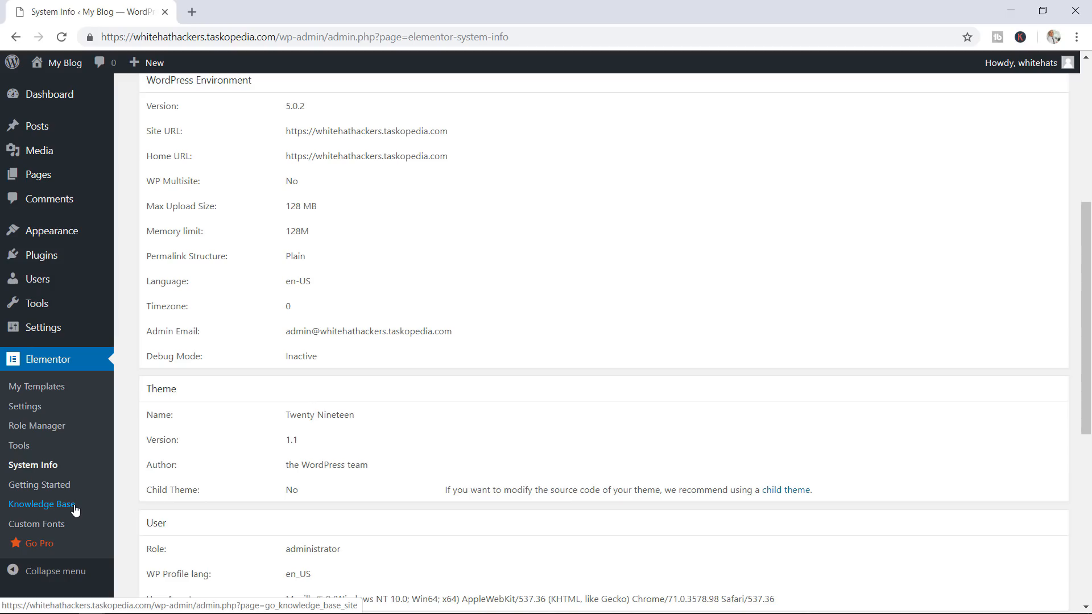
left_click(59, 526)
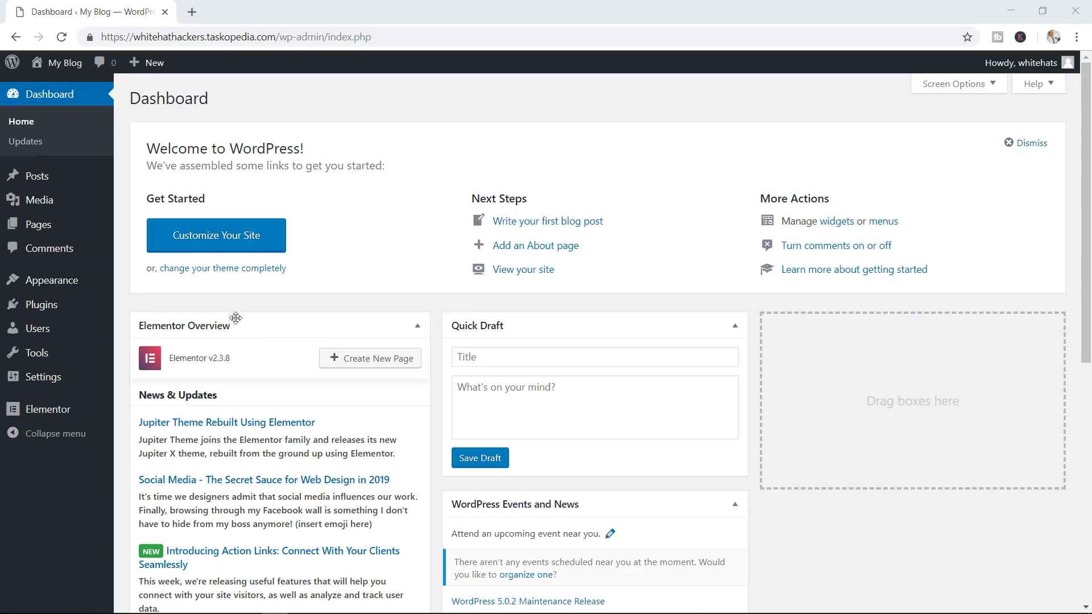
Add a new page and open it as Elementor #11 in the Elementor editor
mouse_move(68, 227)
left_click(149, 251)
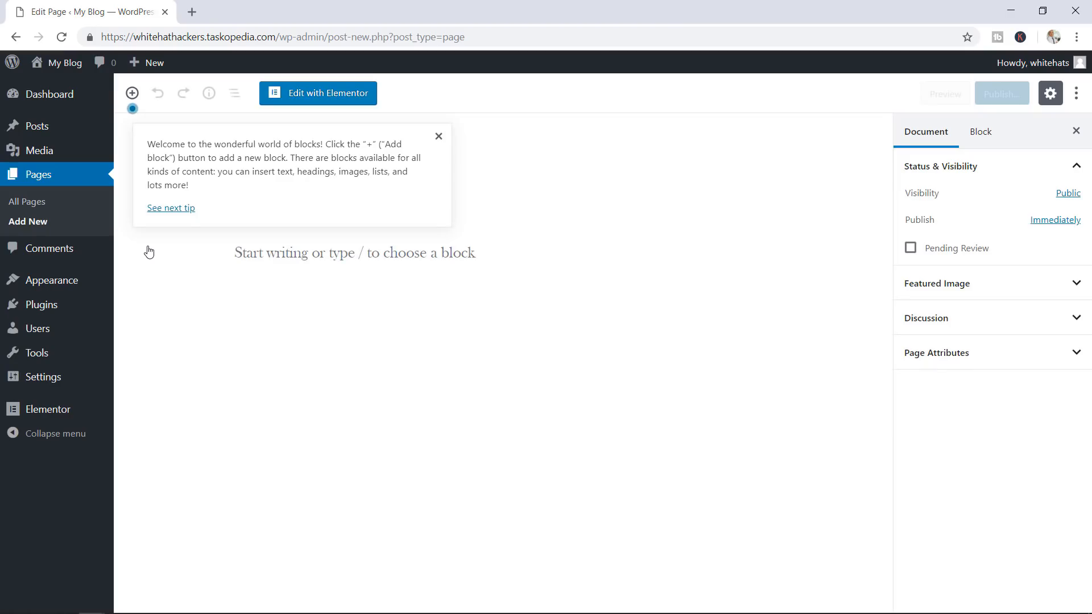
left_click(357, 95)
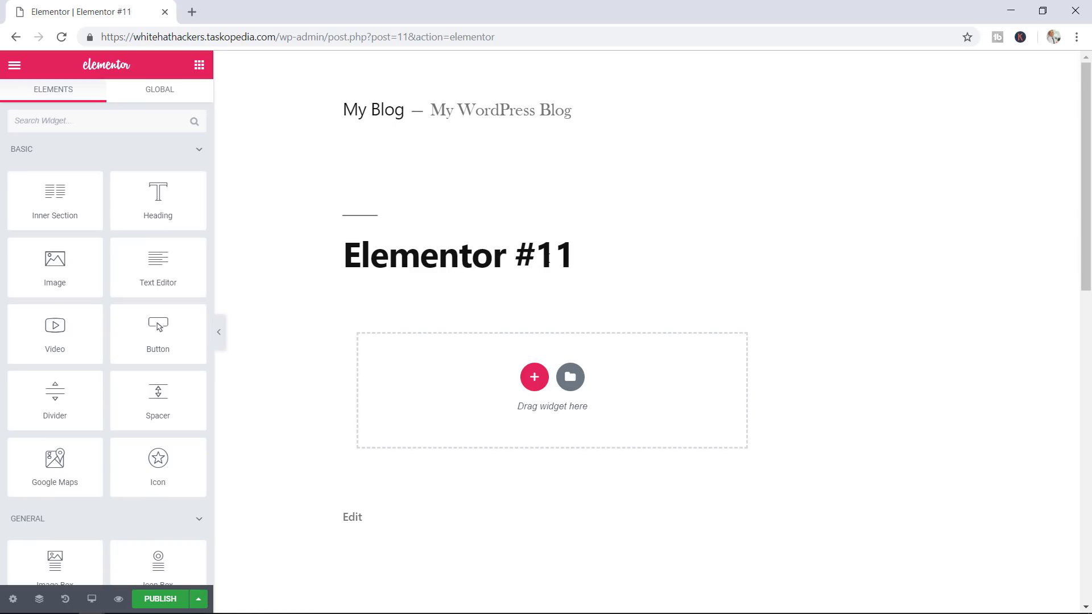
left_click_drag(571, 255, 551, 256)
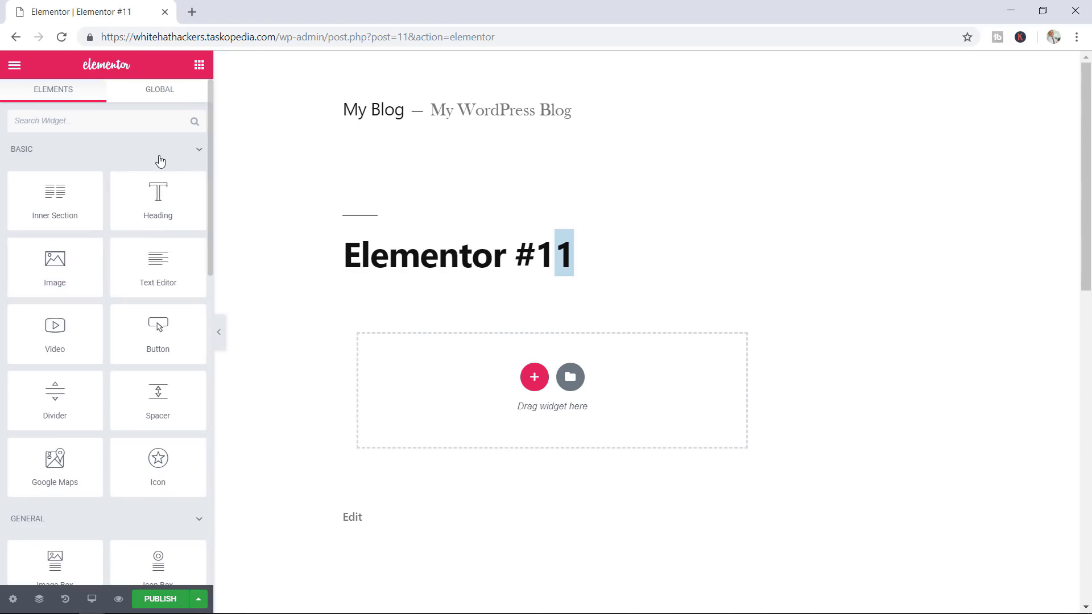
left_click(178, 154)
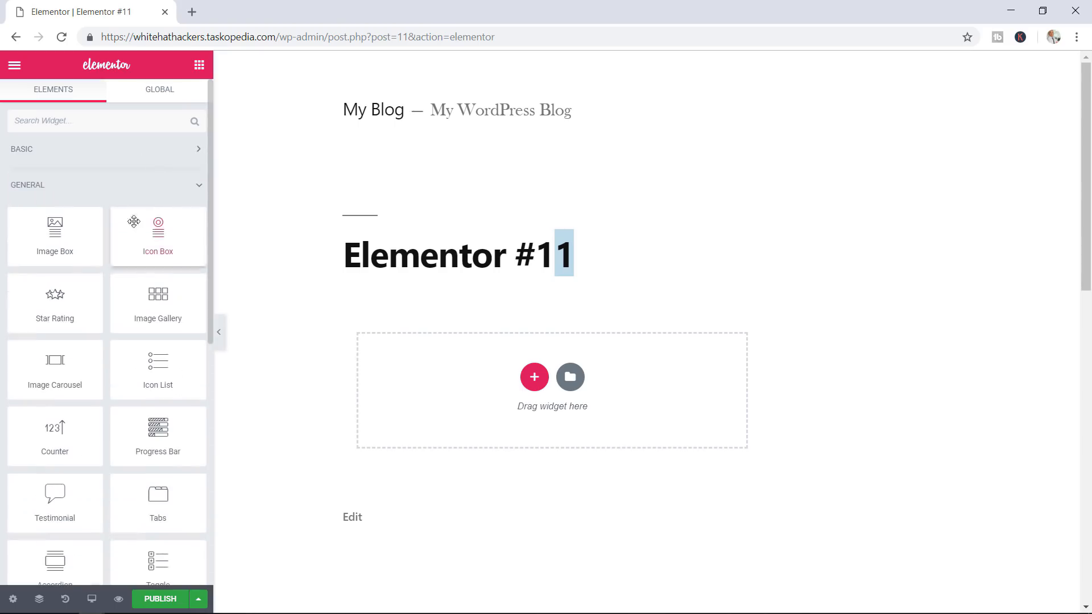
left_click(156, 195)
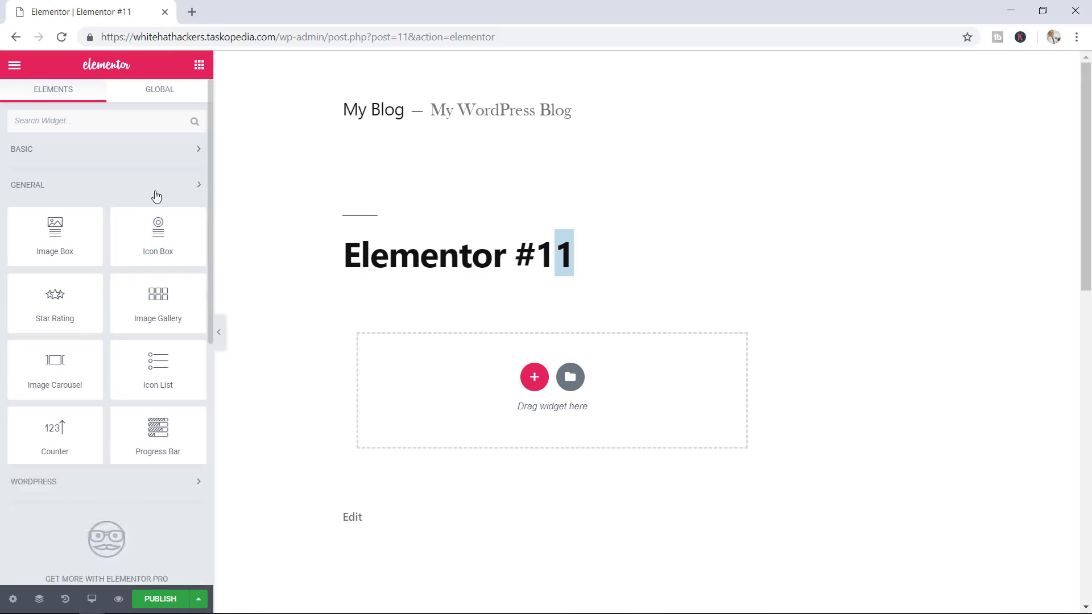
left_click(134, 224)
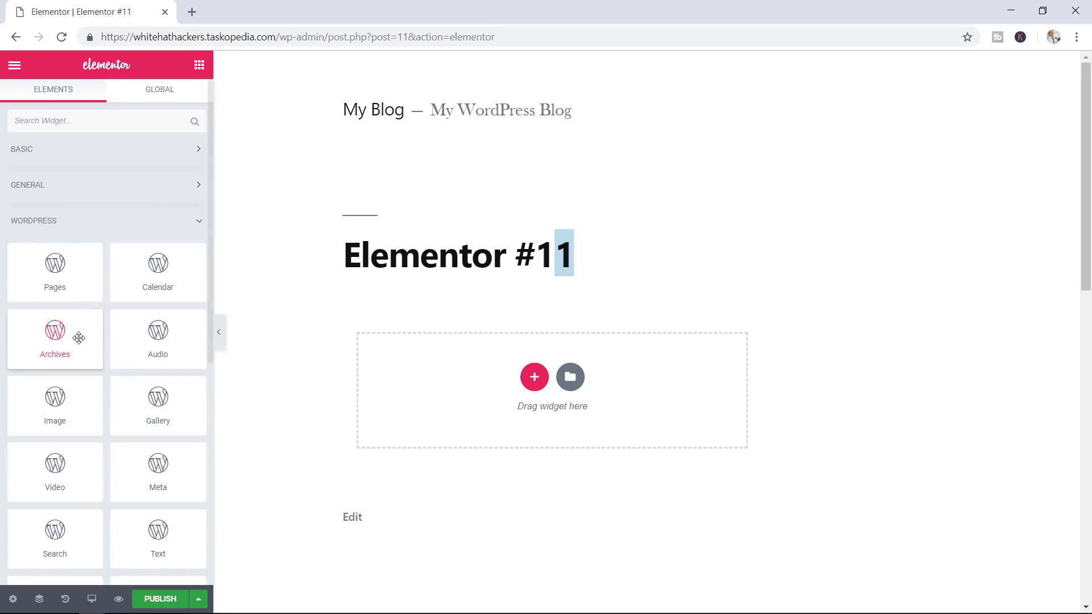
left_click(175, 225)
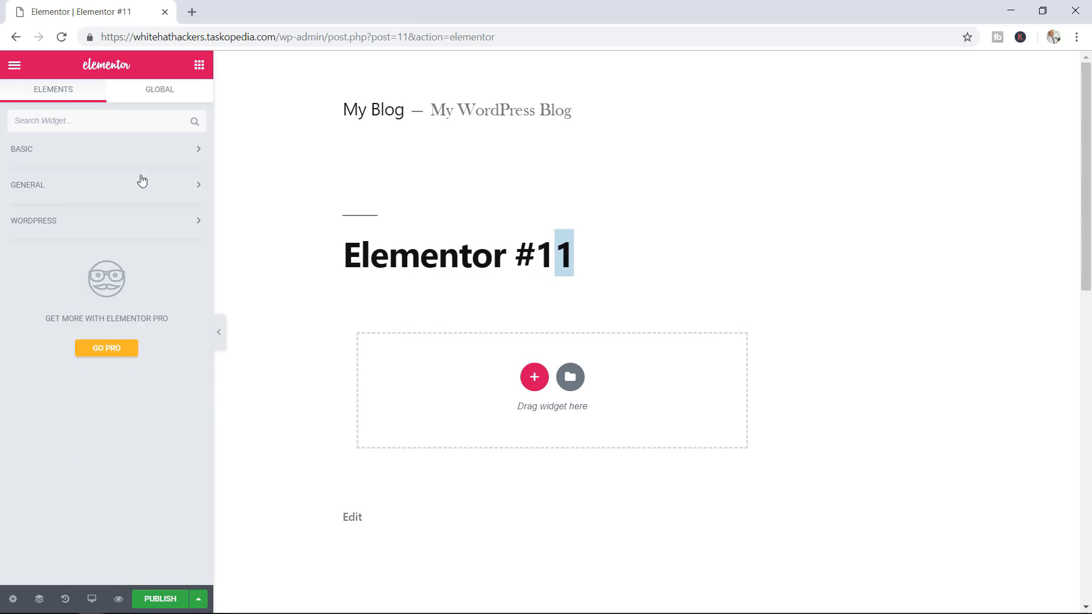
left_click(146, 159)
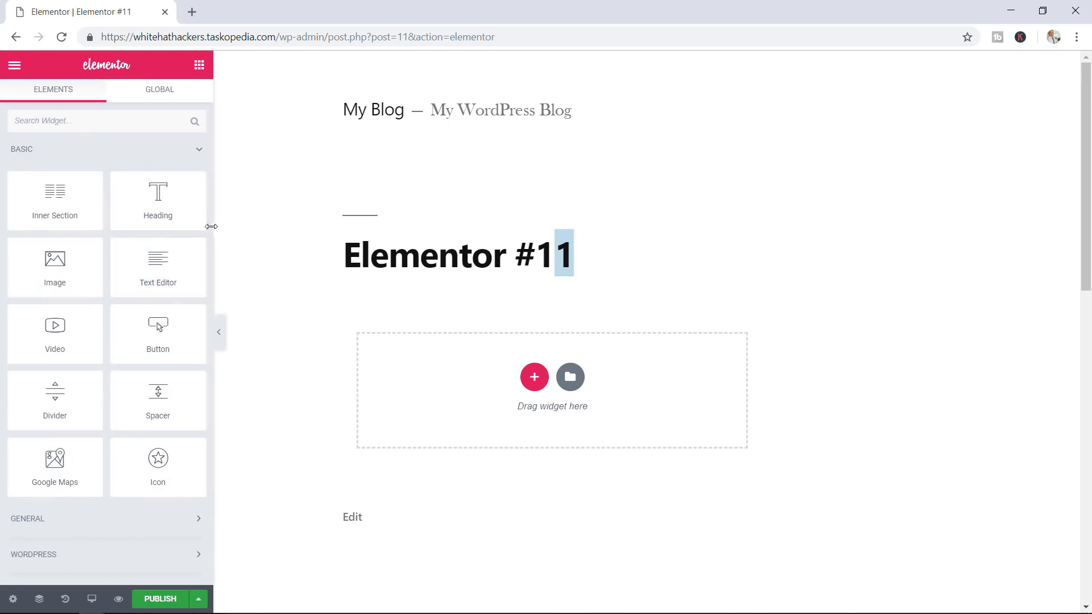
scroll(207, 236, "down", 1)
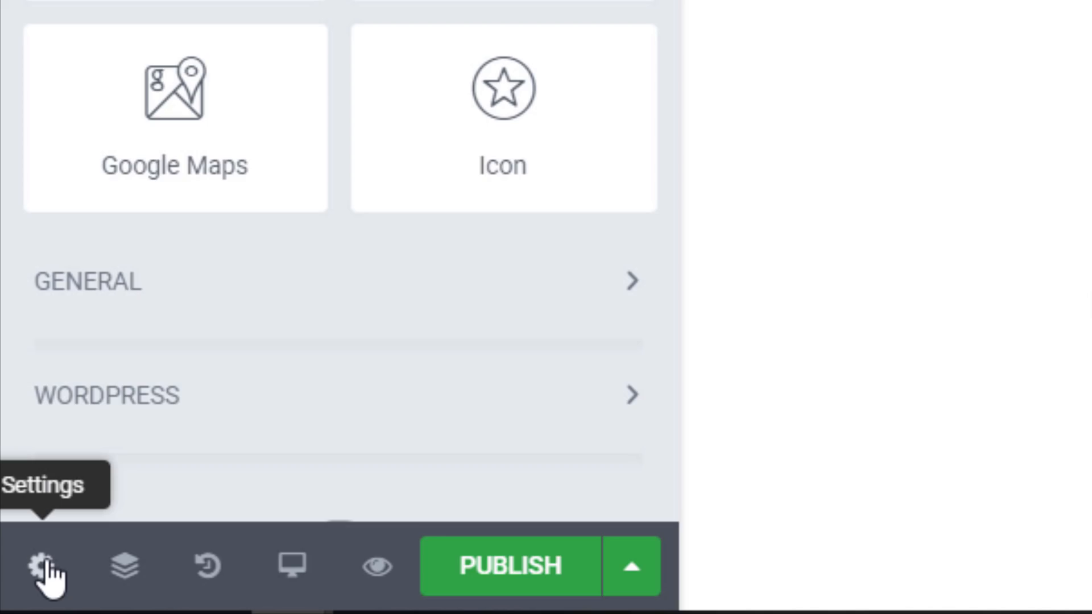
In page settings, change the title to 'Home' and set Hide Title to Yes
left_click(43, 566)
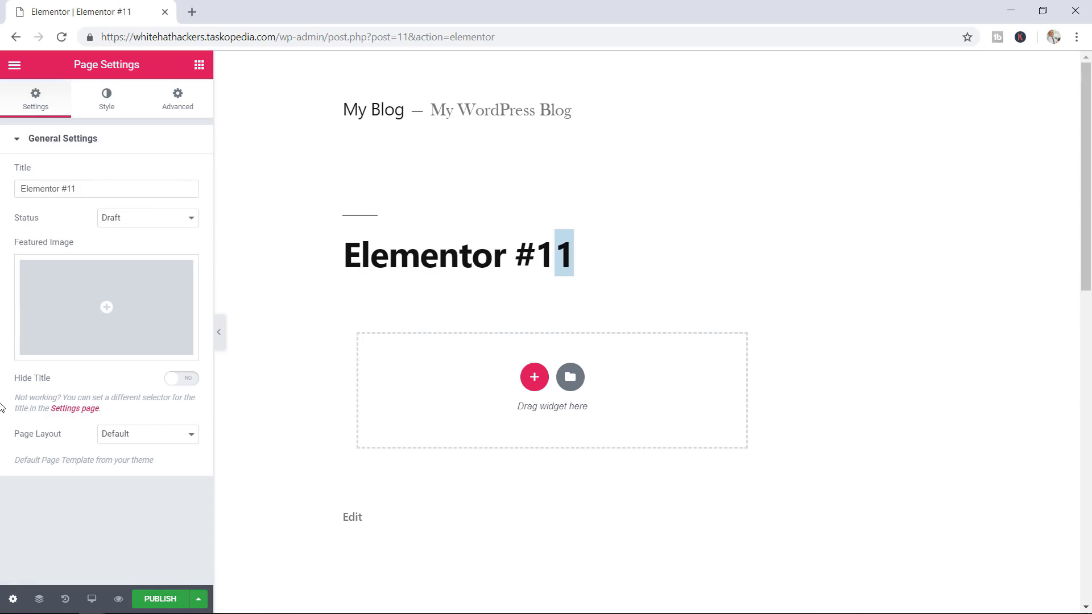
left_click_drag(87, 188, 1, 188)
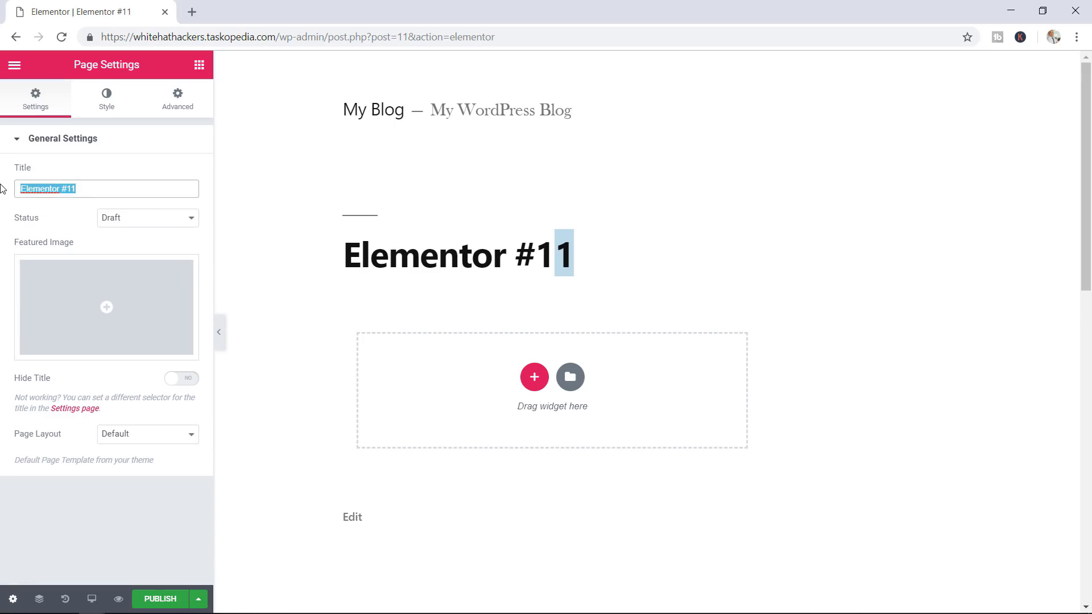
type("Home")
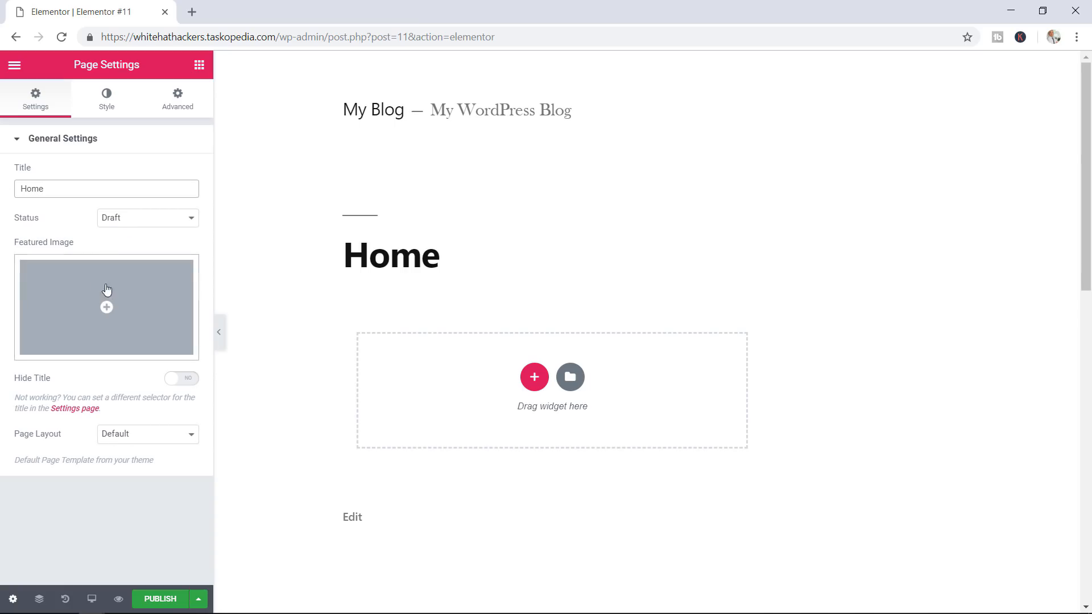
left_click(185, 380)
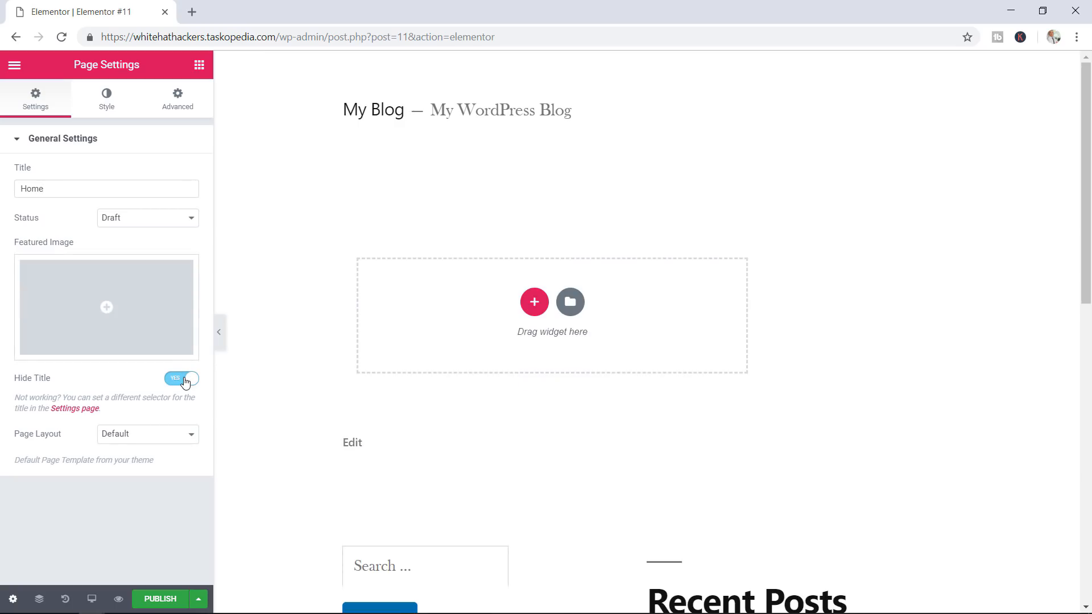
Set the page layout to Elementor Canvas after briefly choosing Elementor Full Width
left_click(141, 437)
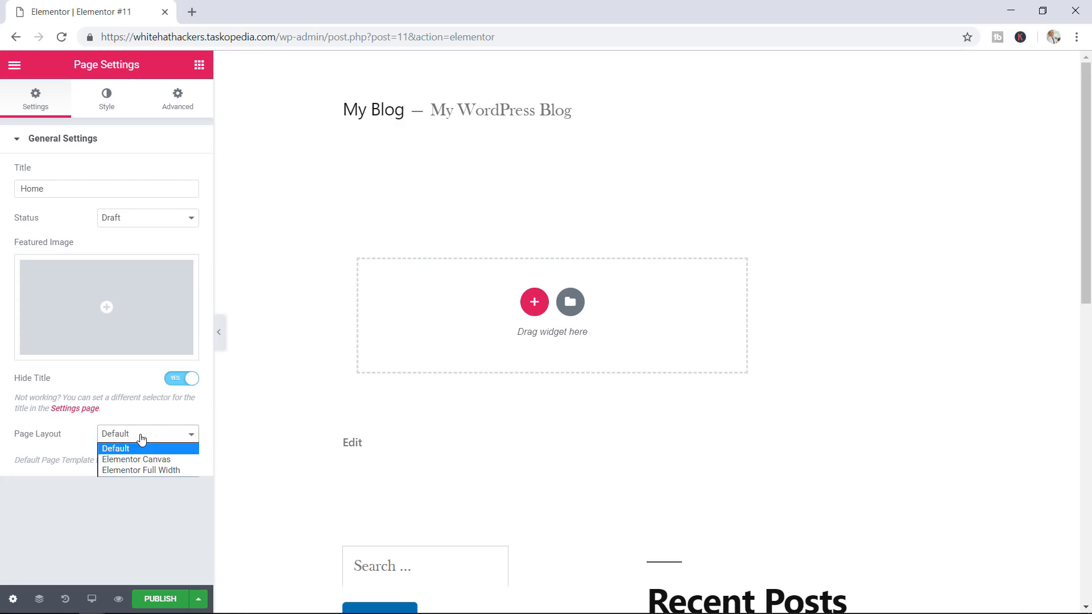
left_click(154, 471)
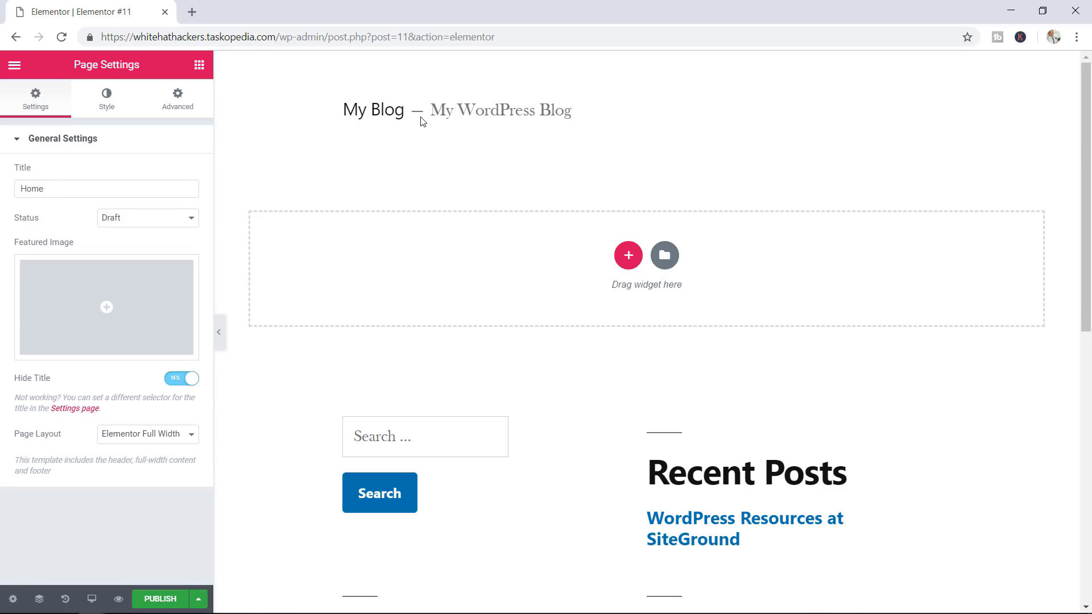
left_click(142, 434)
left_click(144, 462)
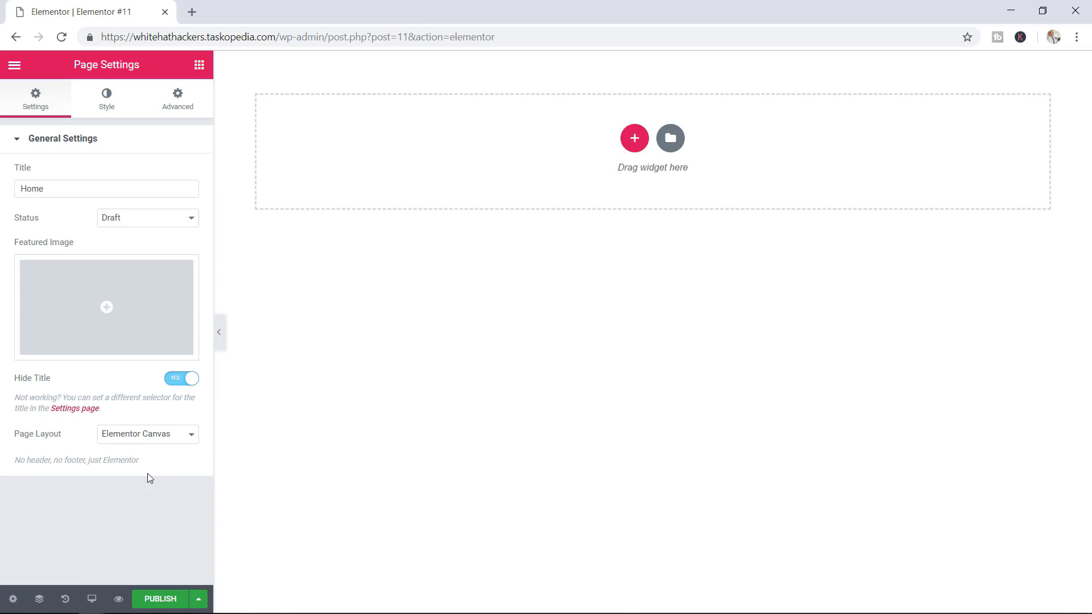
Publish the Home page, check its blank-canvas preview in a new tab, and return to the editor
left_click(152, 600)
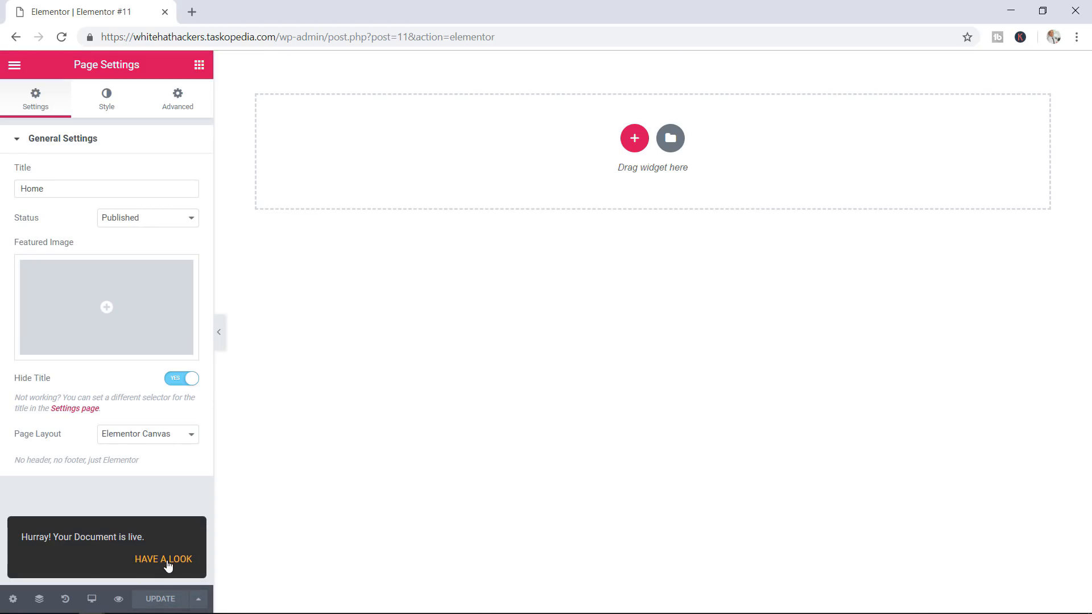
left_click(119, 600)
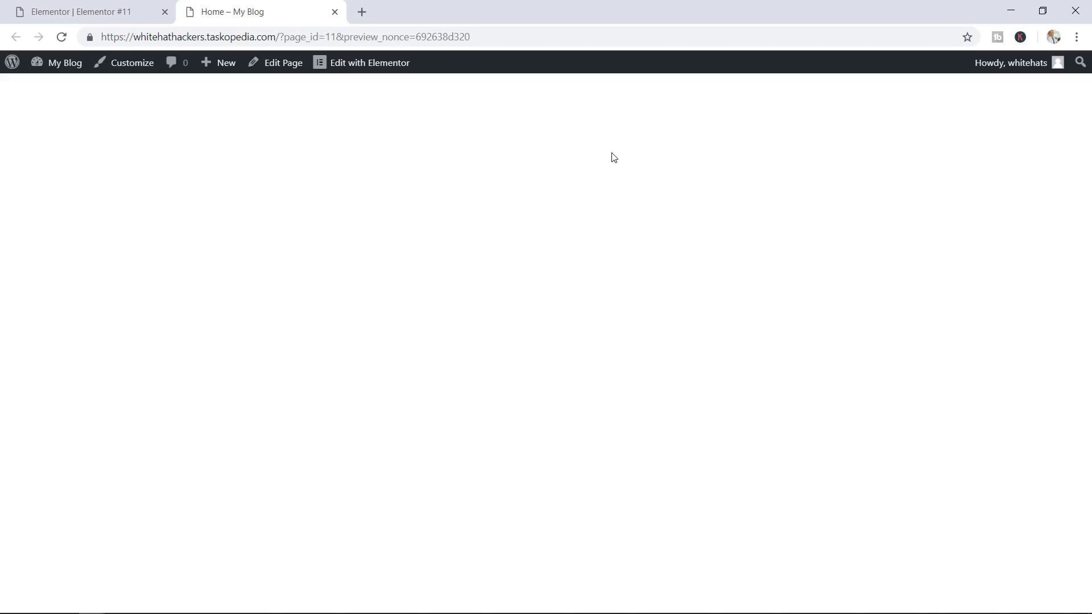
left_click(138, 15)
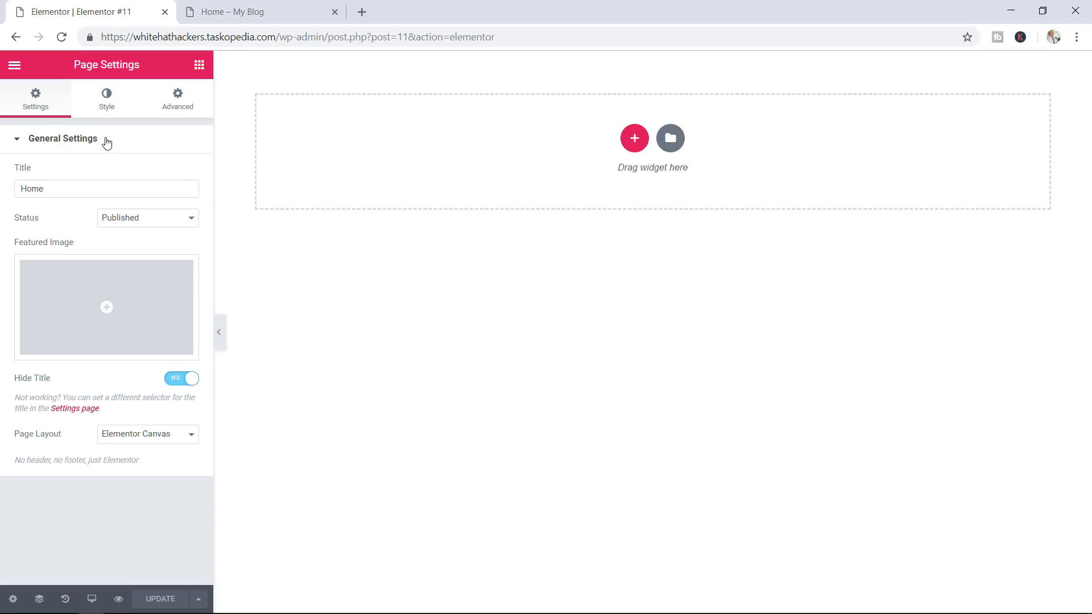
Exit Elementor through its main menu back to WordPress's page editor for Home
left_click(200, 67)
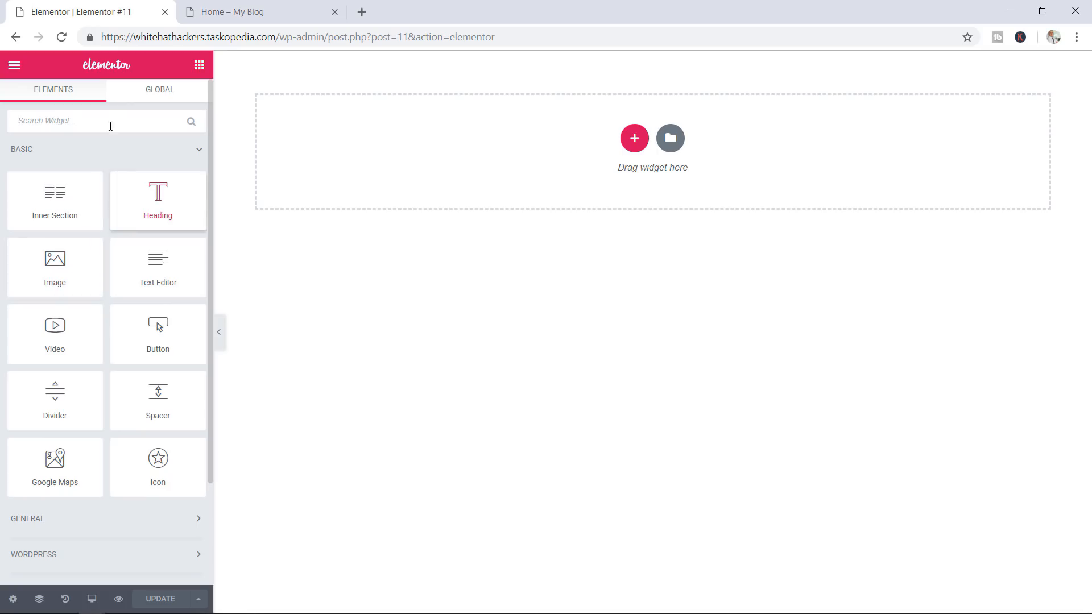
left_click(14, 67)
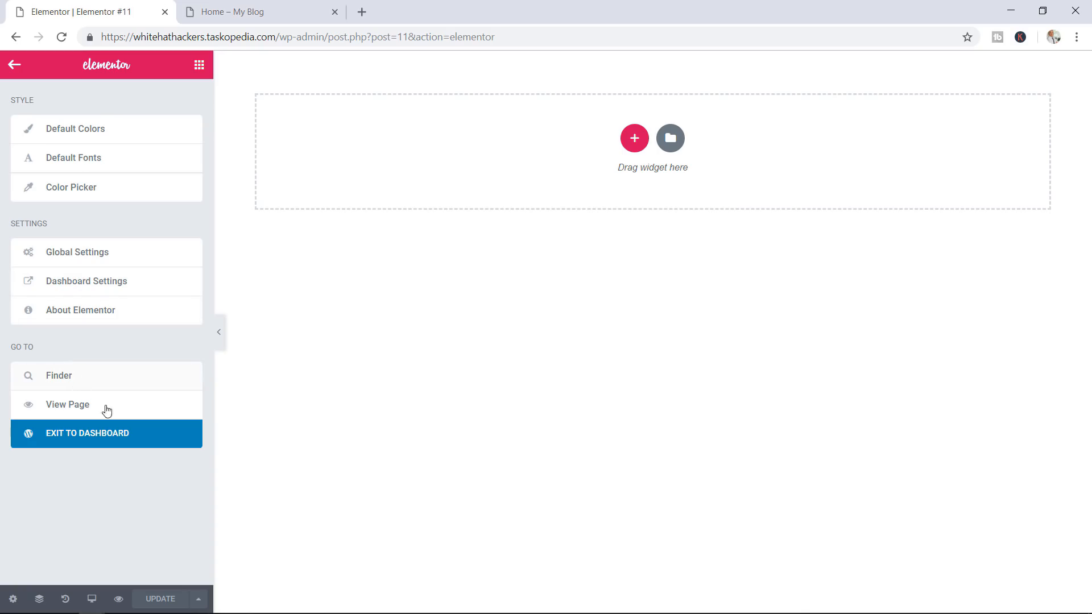
left_click(94, 435)
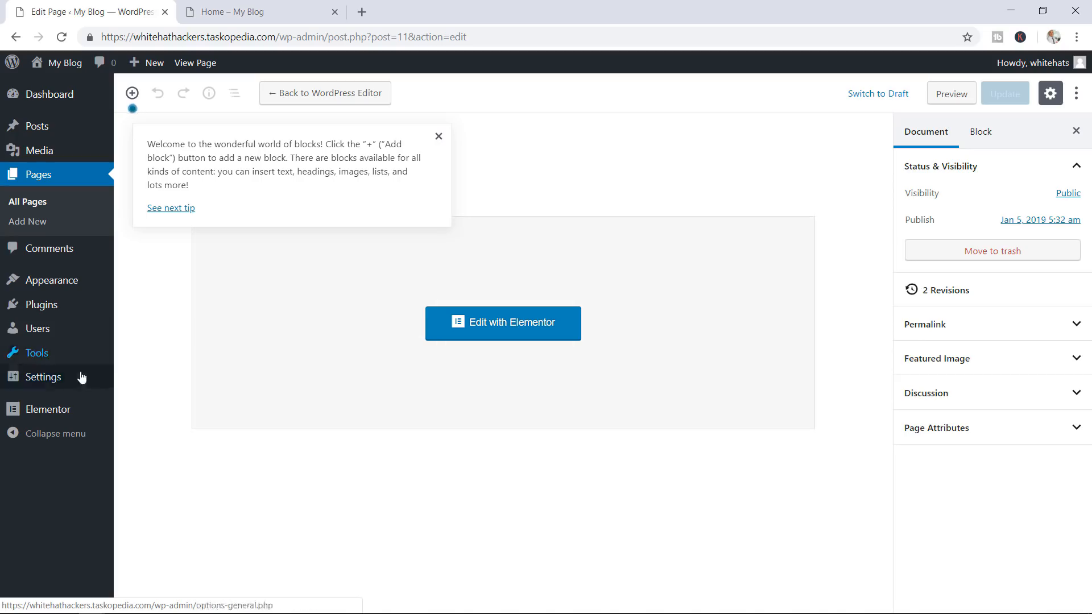
Make Home the static homepage in Reading Settings, save, and open the site's front page
mouse_move(98, 386)
left_click(147, 424)
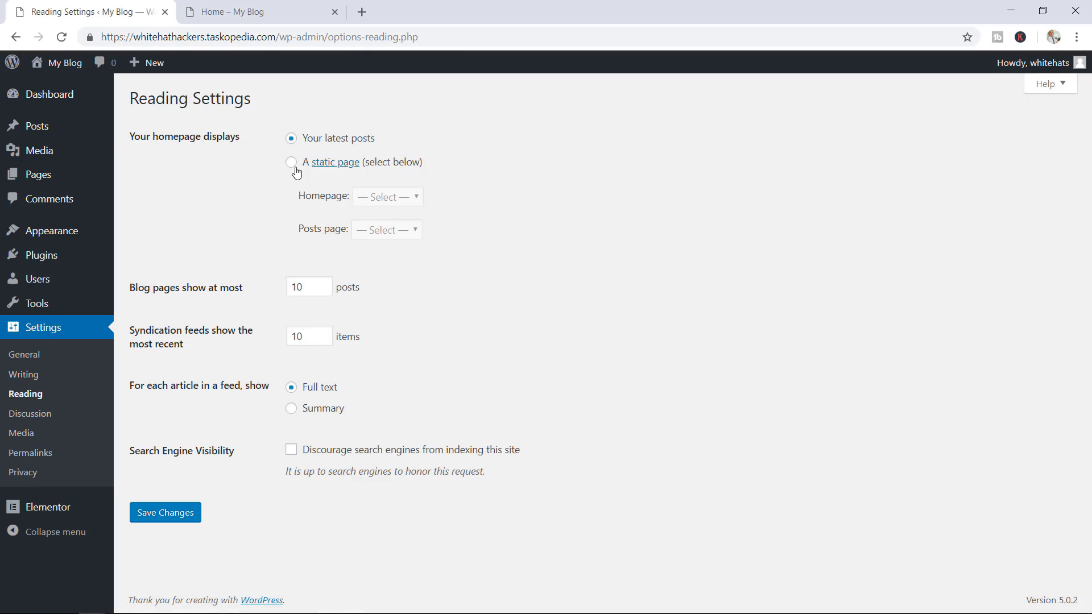
left_click(291, 162)
left_click(382, 197)
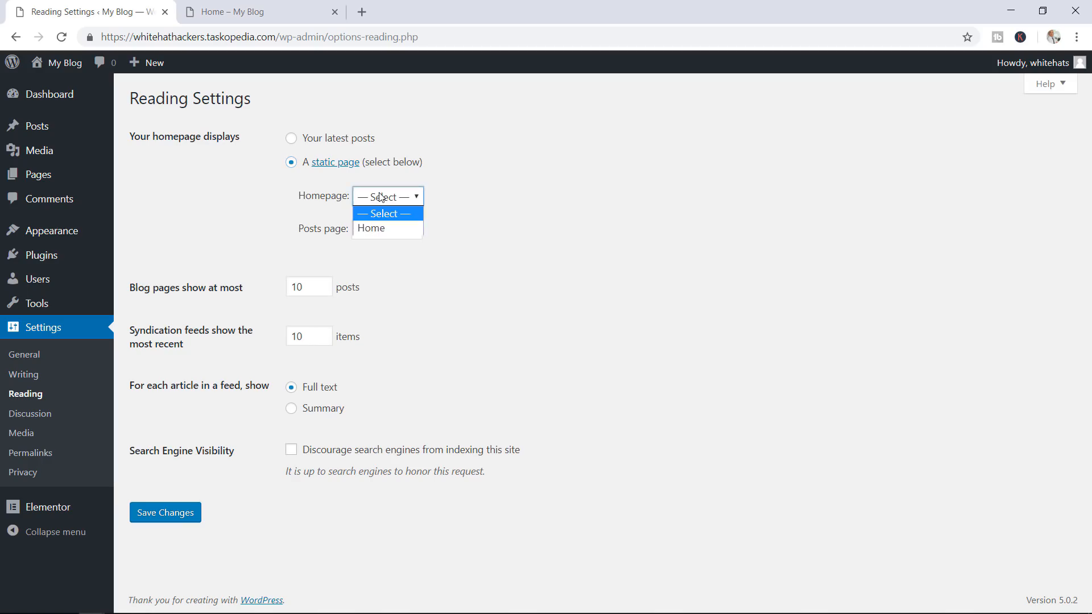
left_click(378, 229)
left_click(159, 521)
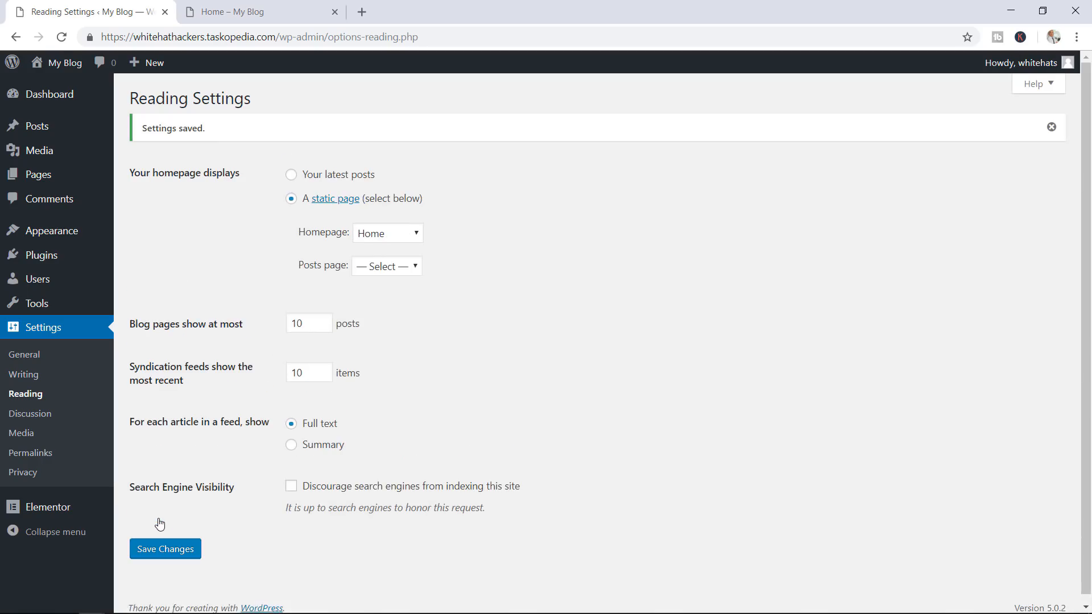
left_click(61, 68)
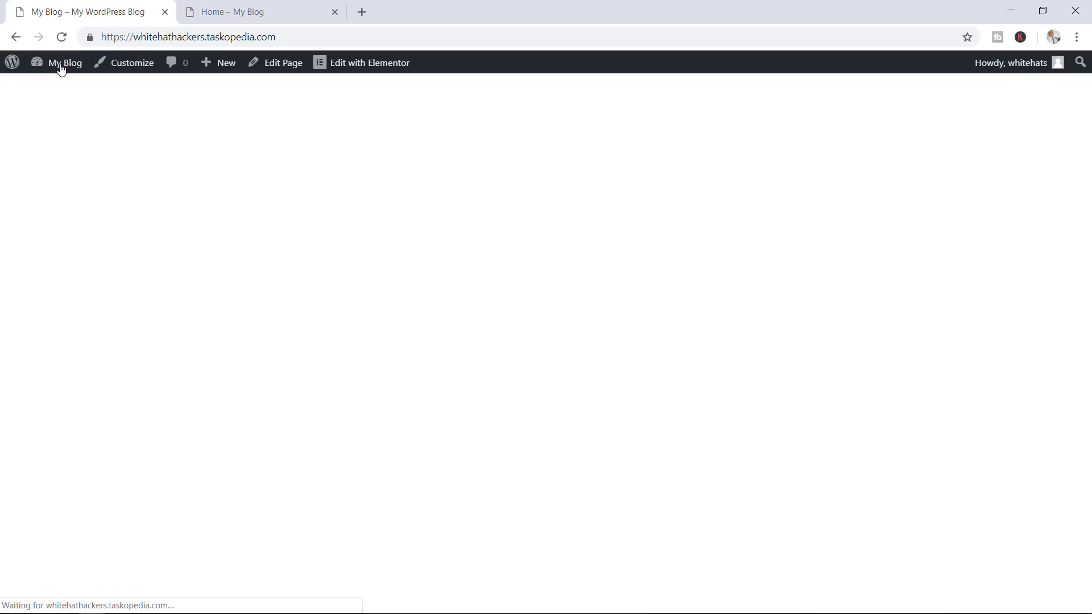
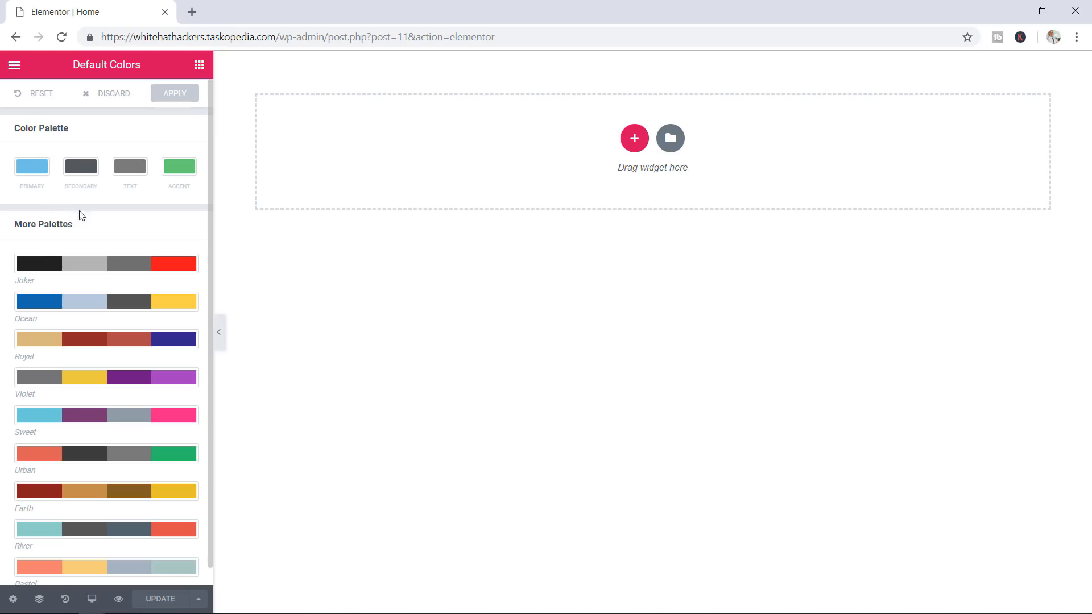
Copy the Royal palette's tan, dark red, brick and navy colours into the default swatches
left_click(60, 269)
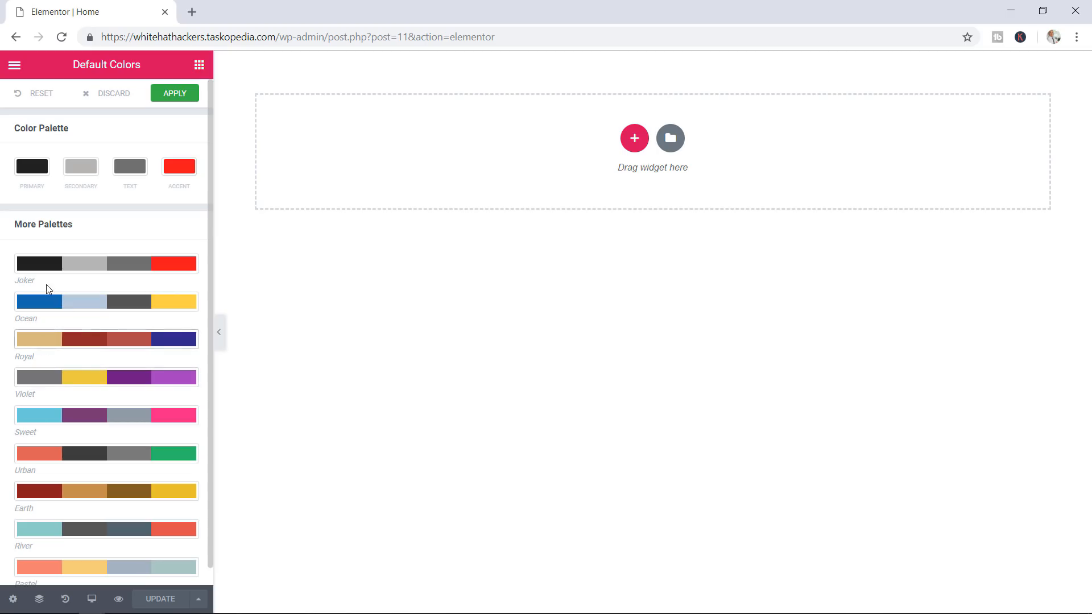
left_click(41, 341)
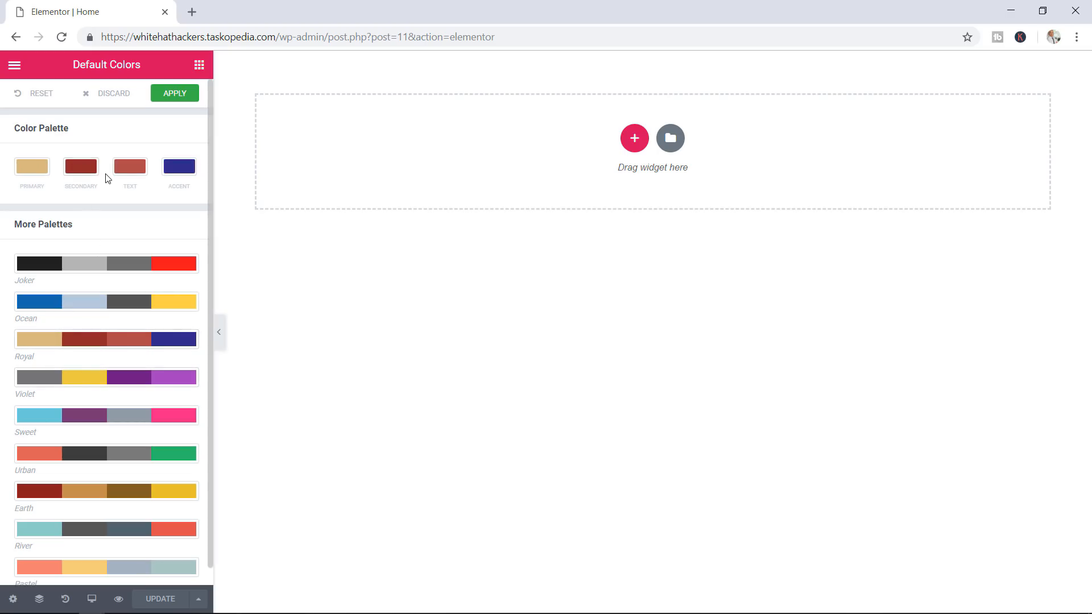
left_click(38, 168)
Set the Primary and Secondary default colours to orange #e55512
left_click_drag(56, 167, 3, 167)
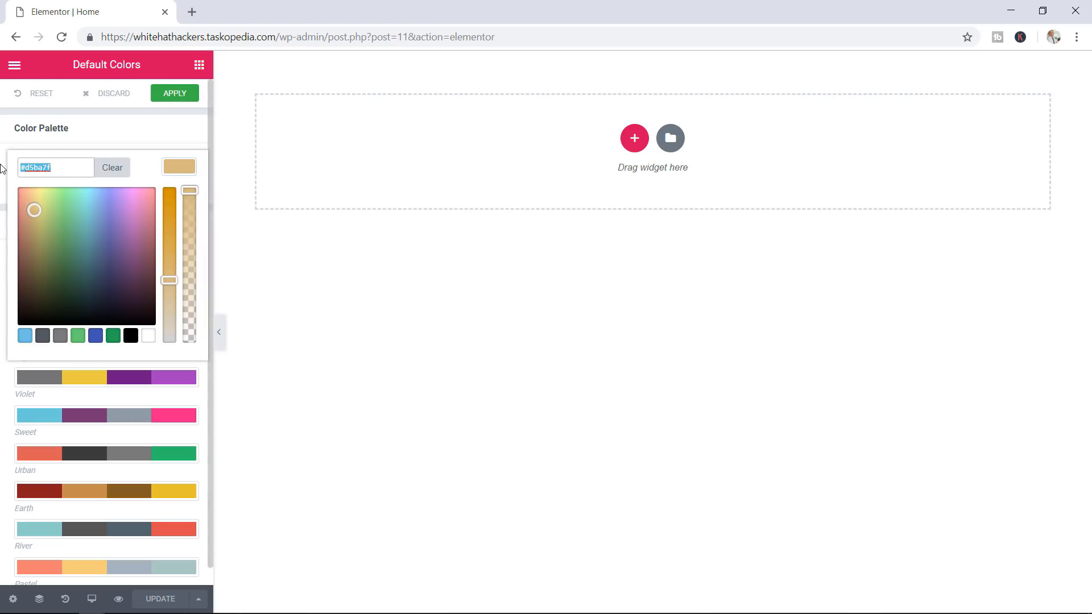
type("#e55512")
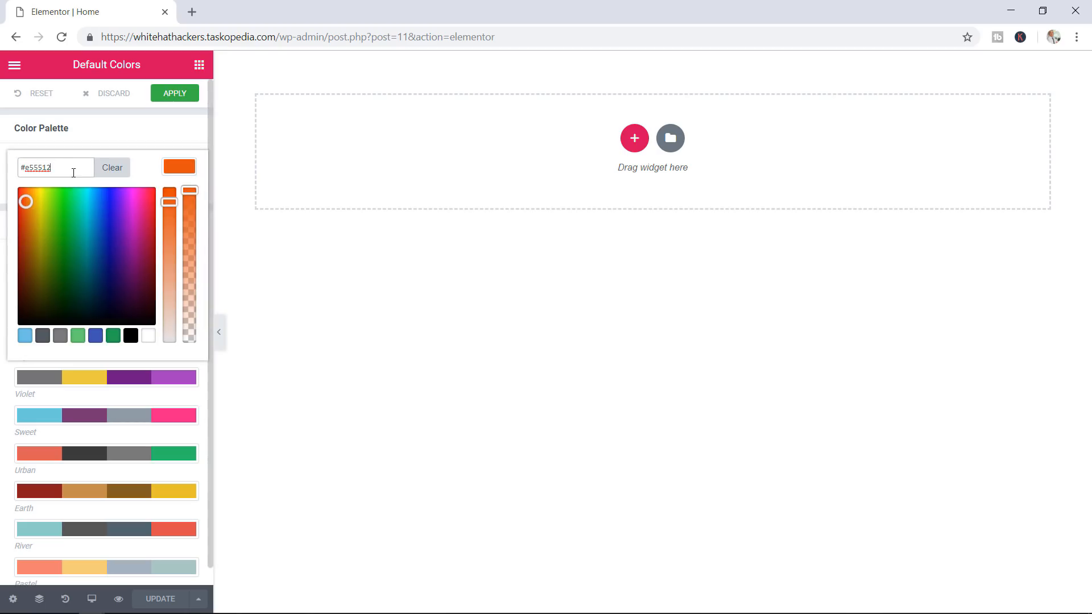
left_click(152, 165)
left_click(155, 135)
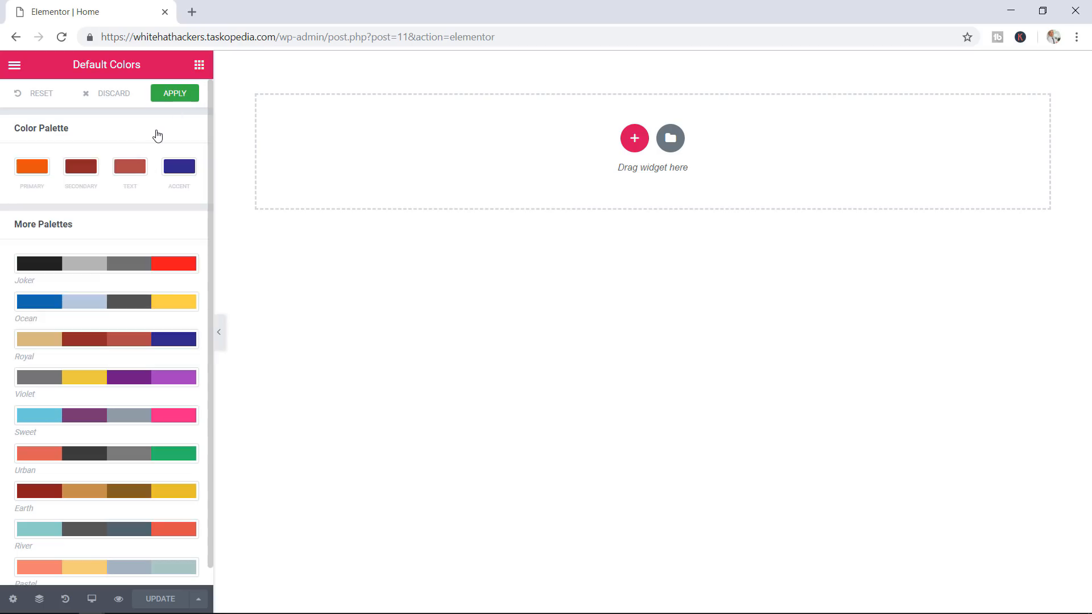
left_click(88, 167)
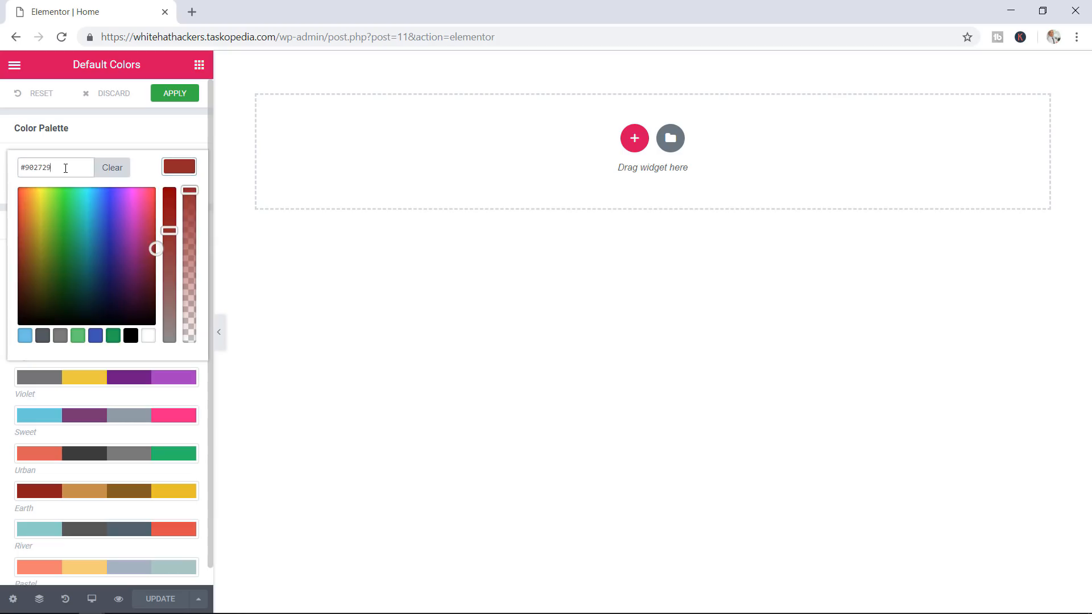
left_click_drag(85, 168, 2, 171)
type("#e55512")
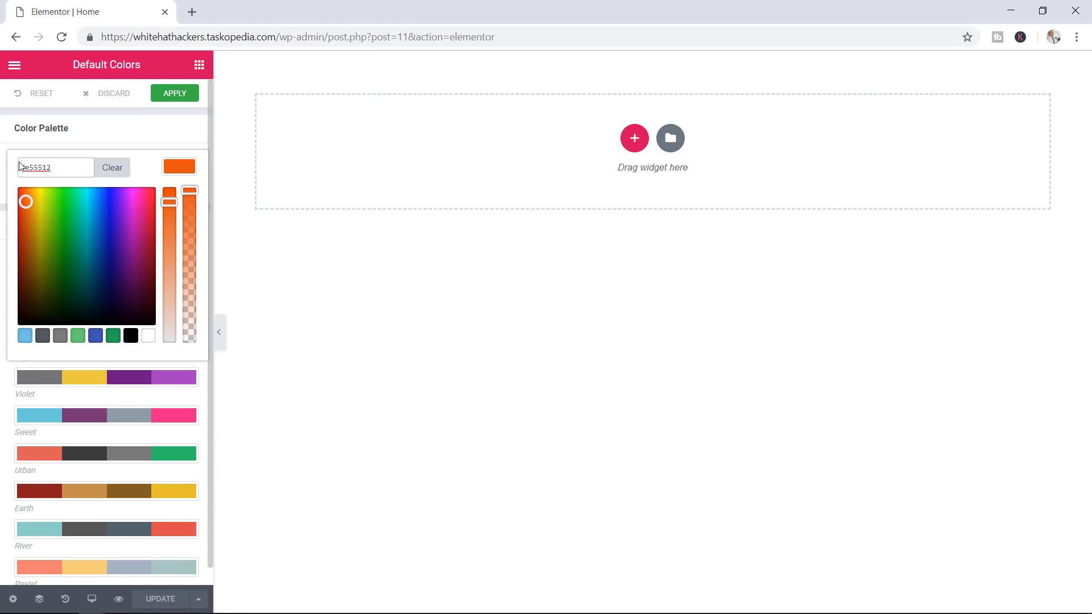
left_click(146, 166)
left_click(161, 141)
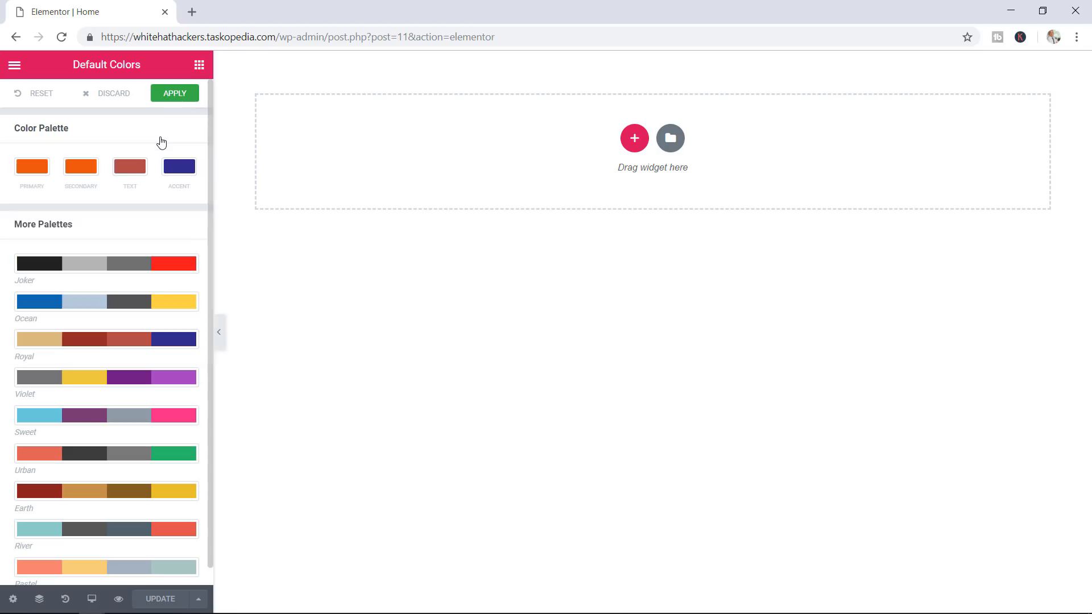
Make the Text colour white #ffffff and Accent orange #e55512, then apply the palette
left_click(135, 174)
left_click_drag(67, 168, 26, 169)
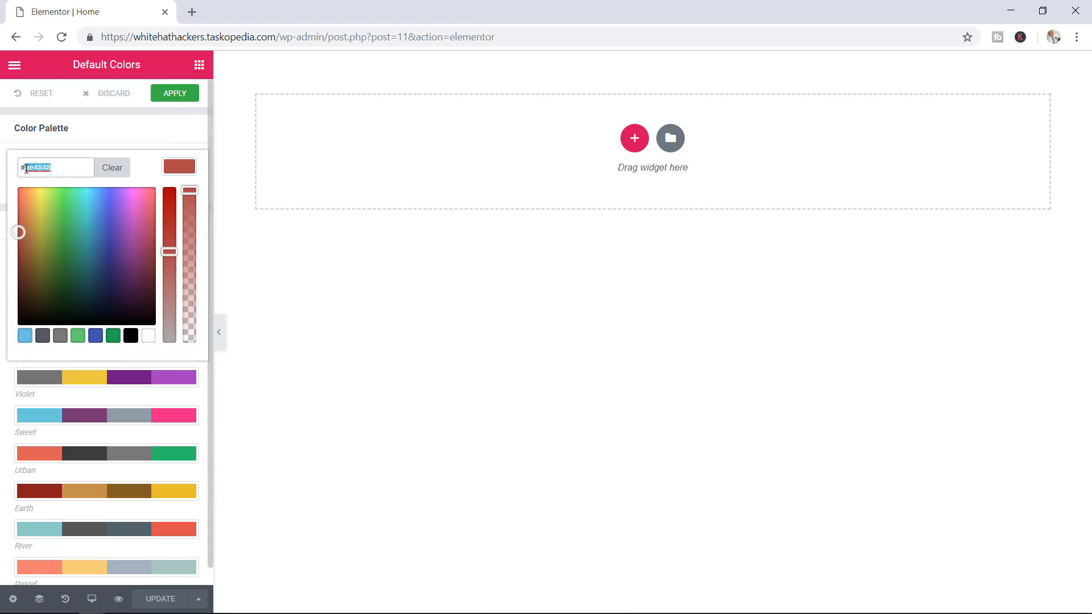
type("ffffff")
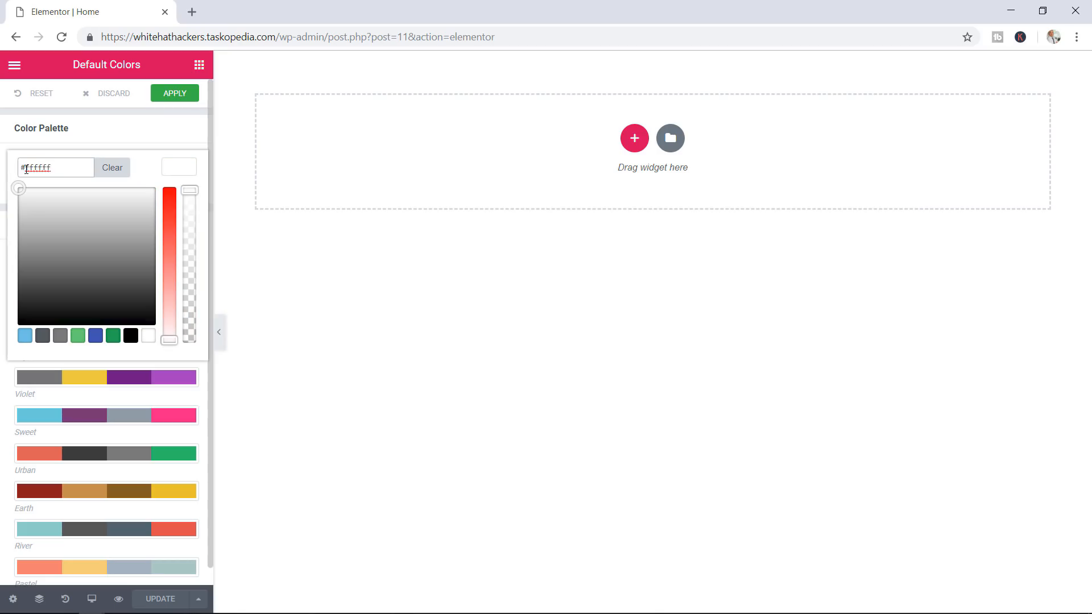
left_click(135, 147)
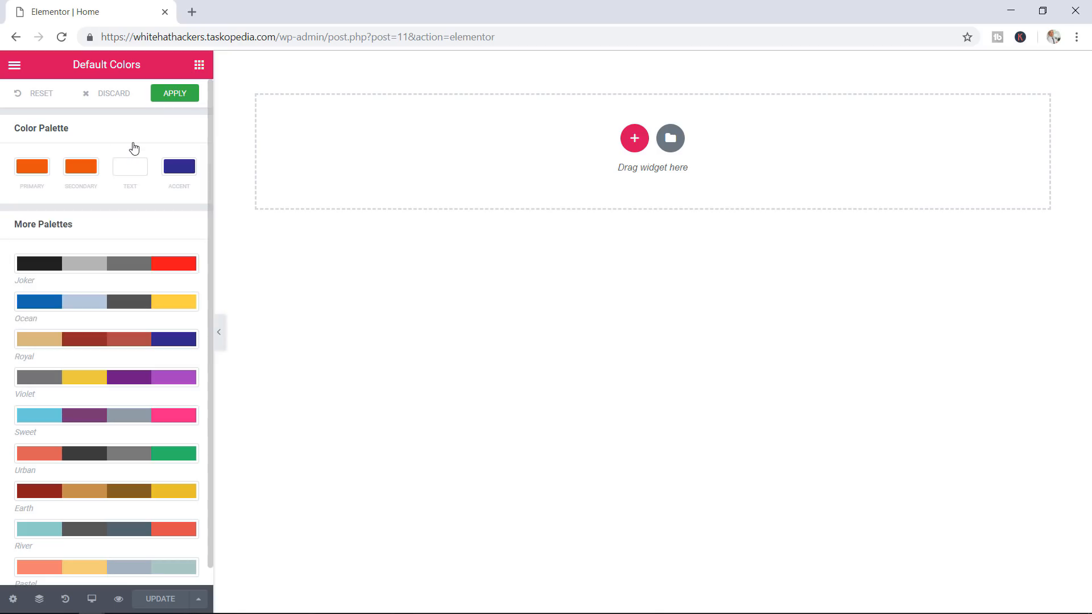
left_click(179, 167)
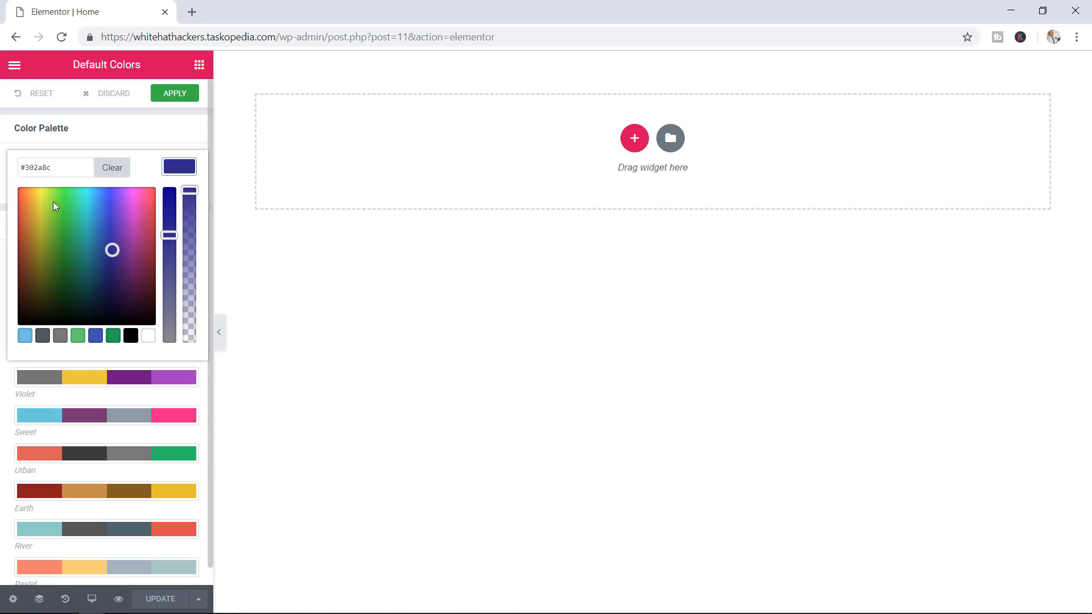
left_click_drag(51, 167, 8, 171)
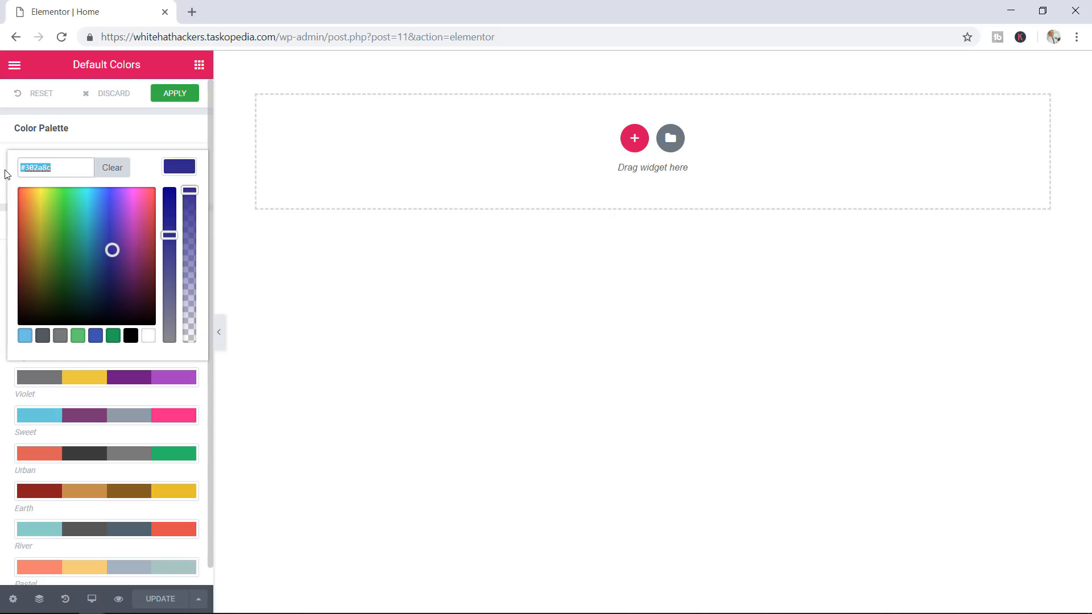
type("#e55512")
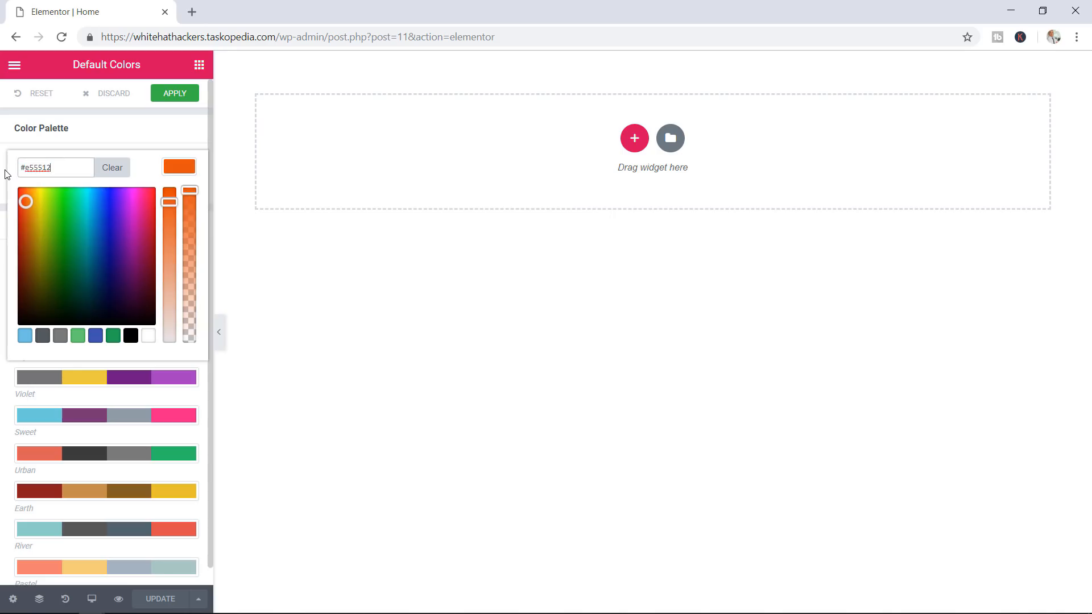
left_click(169, 137)
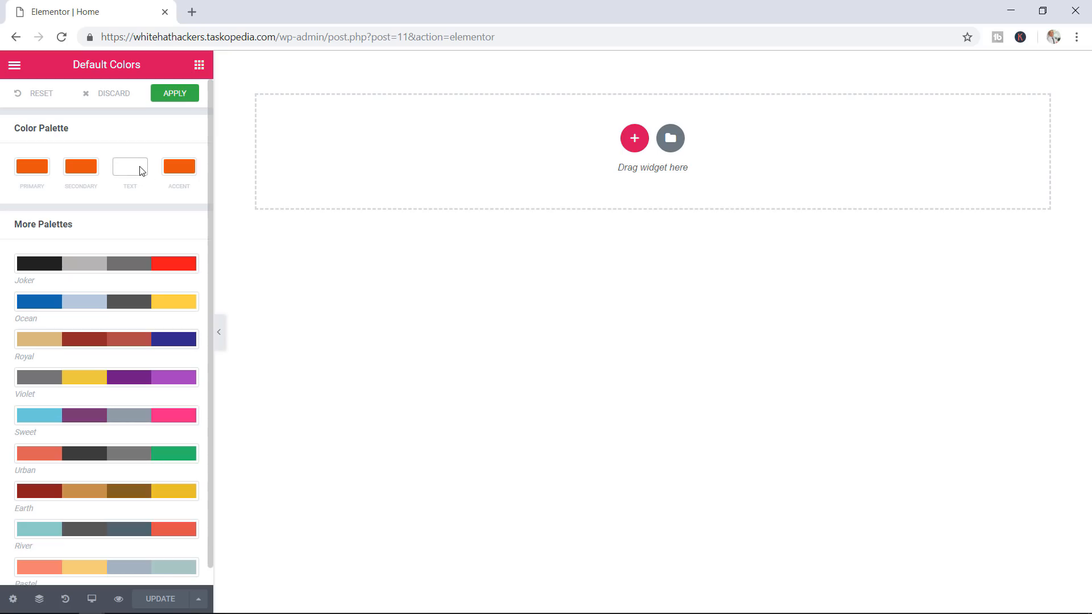
left_click(172, 96)
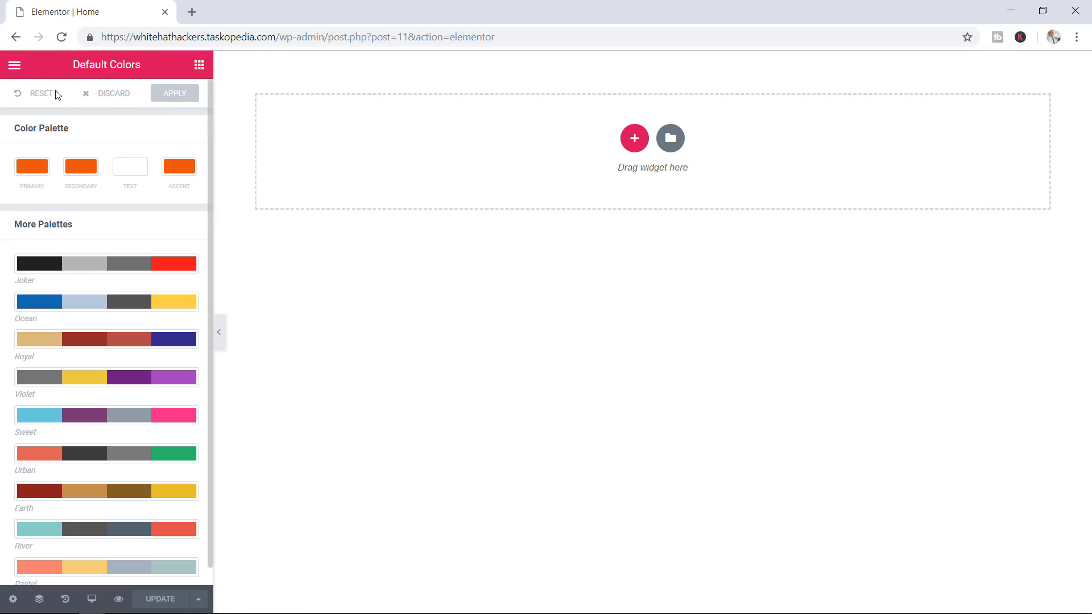
left_click(15, 68)
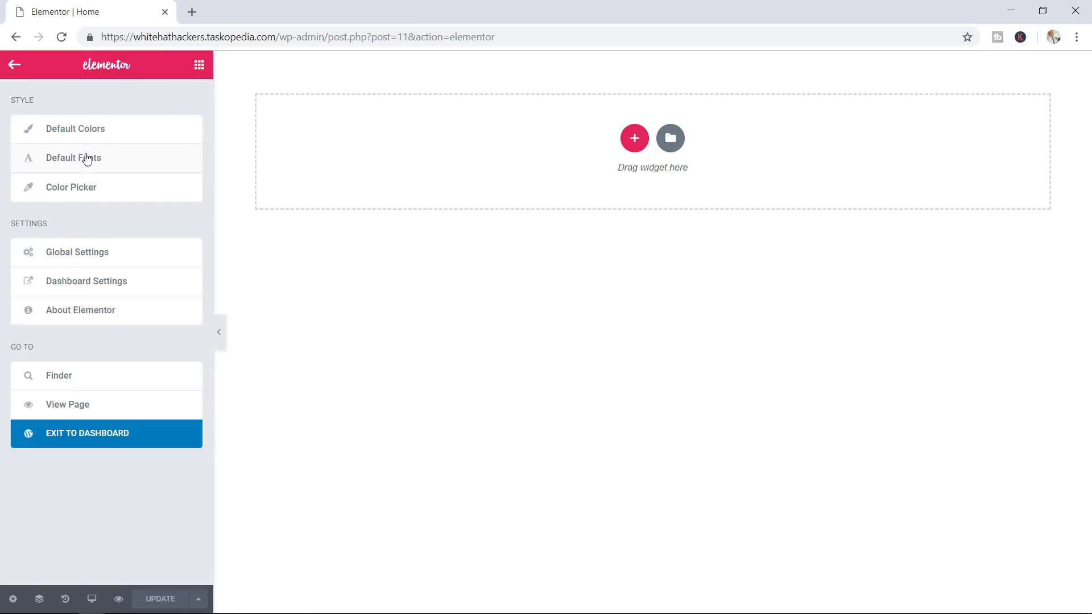
Set the Primary Headline default font to Raleway with weight 600
left_click(110, 163)
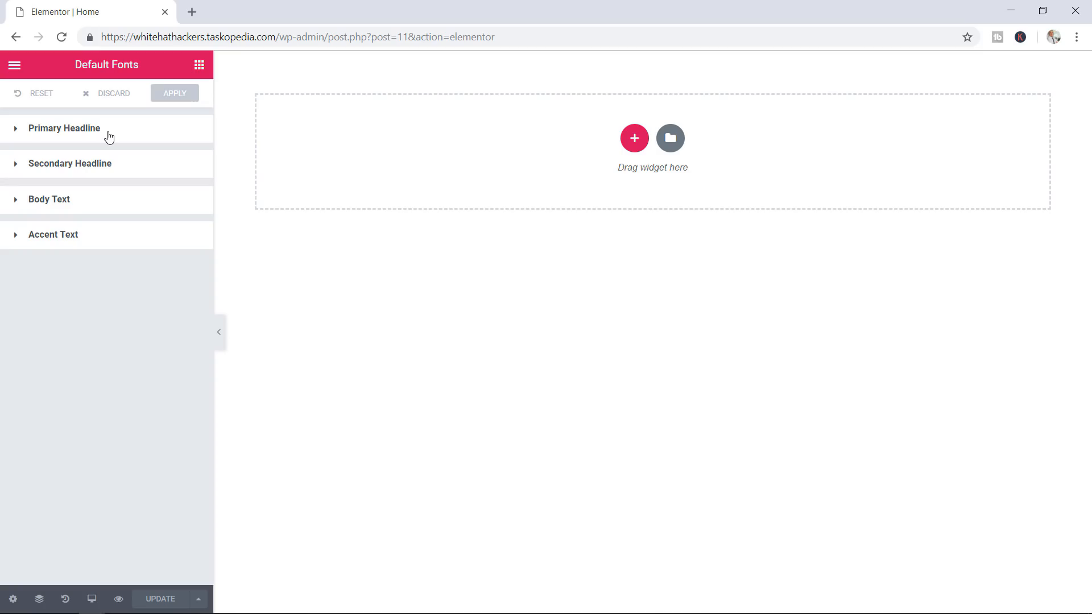
left_click(106, 138)
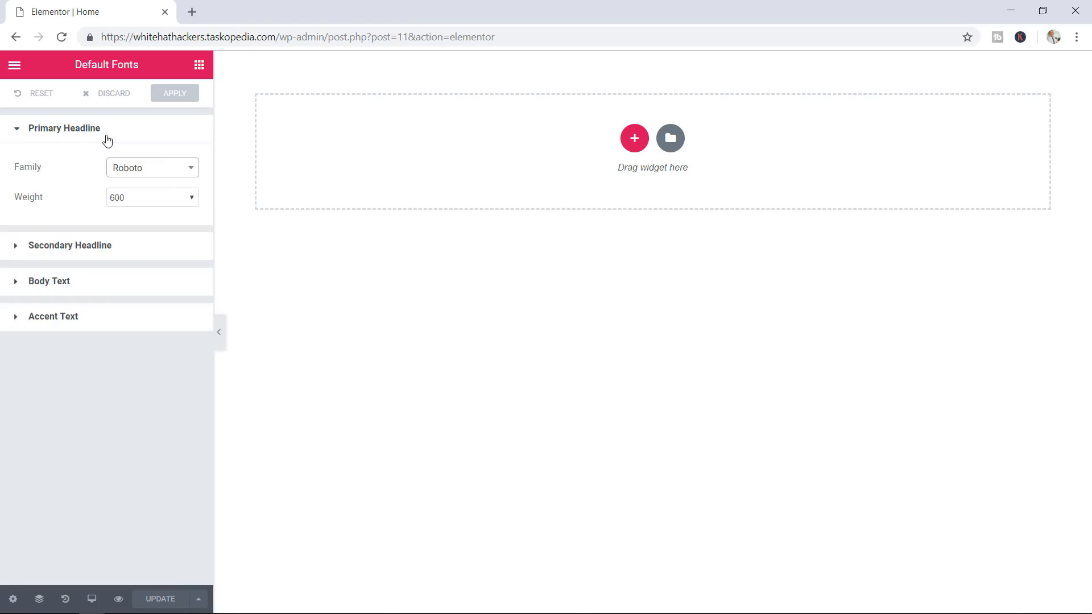
left_click(172, 172)
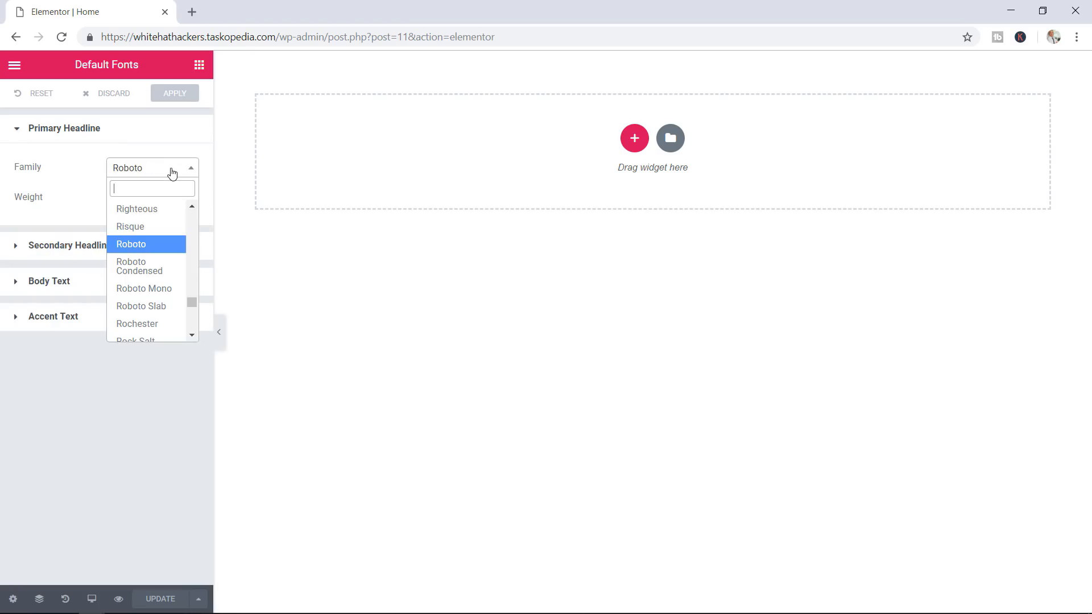
type("ral")
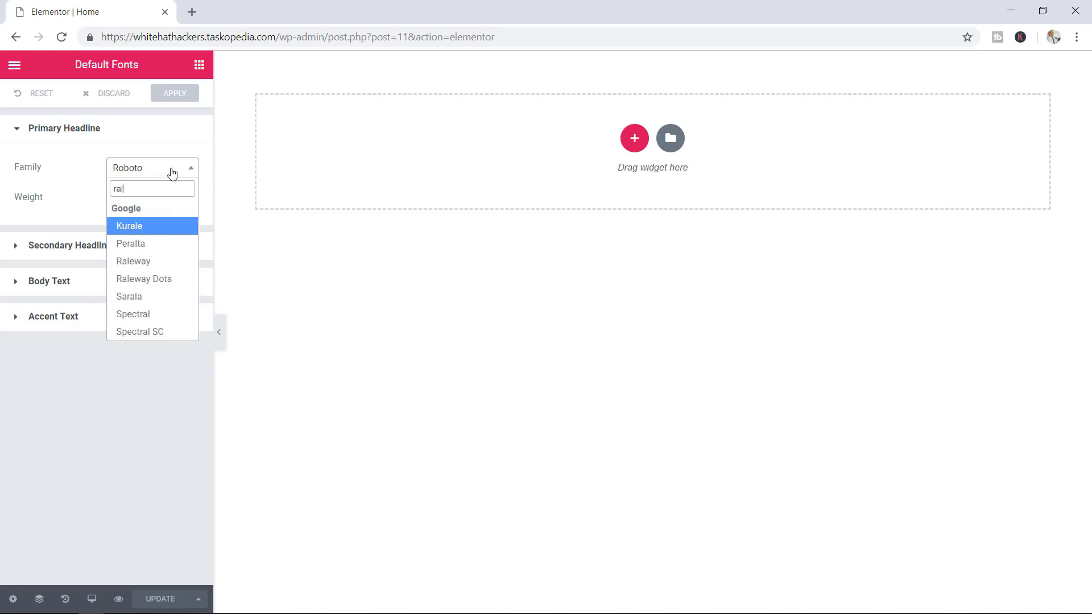
type("ewa")
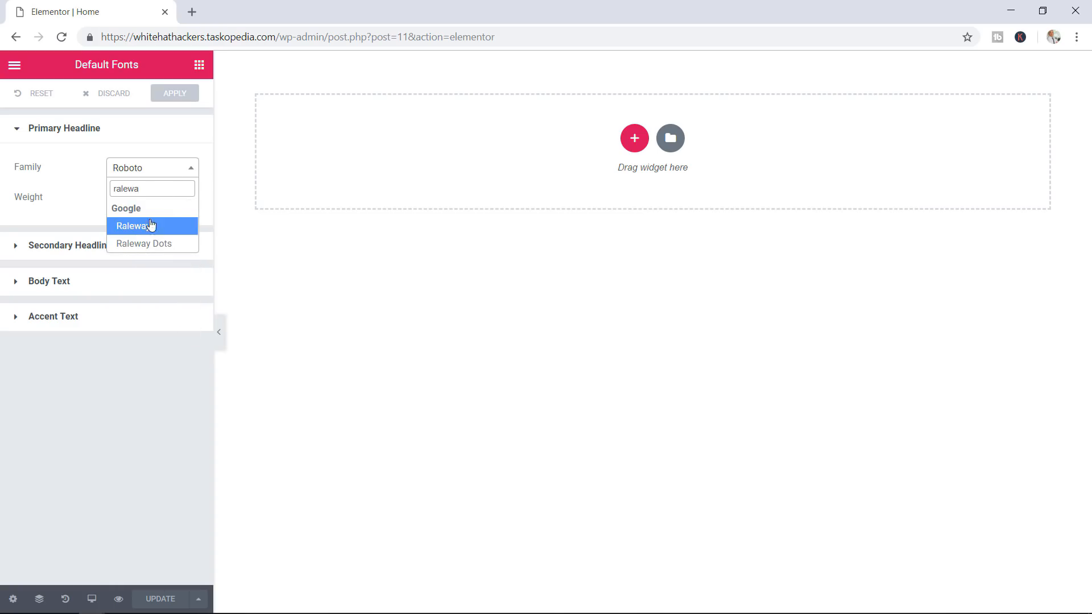
left_click(146, 230)
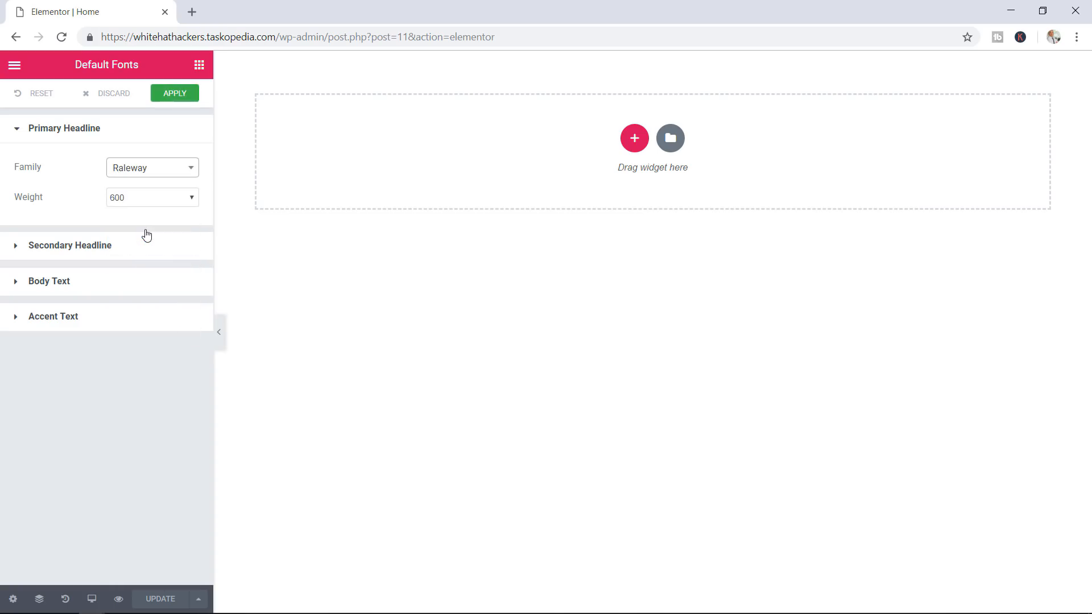
left_click(151, 203)
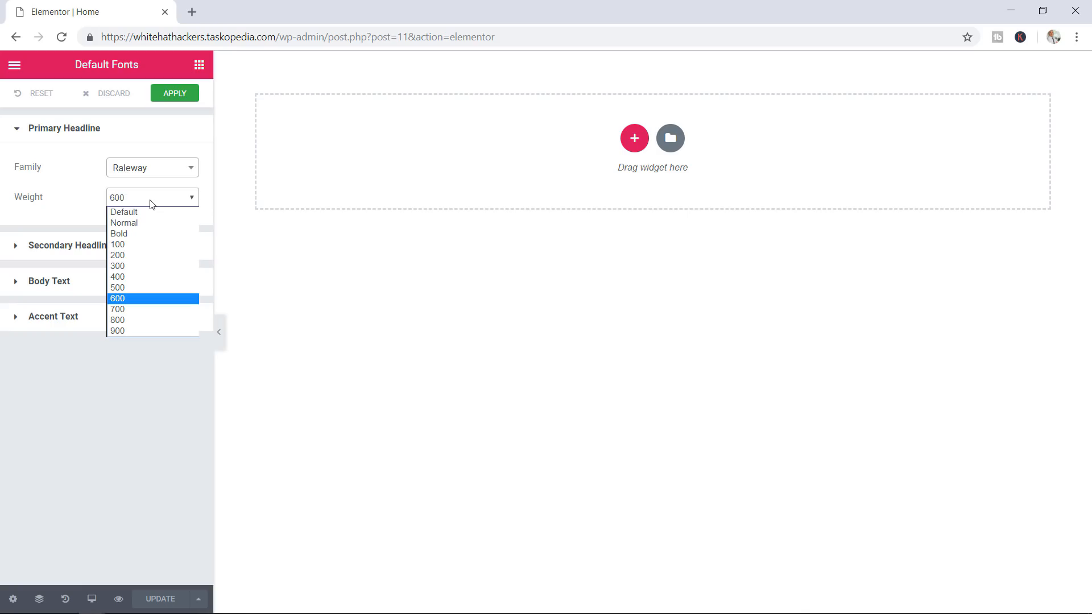
left_click(75, 206)
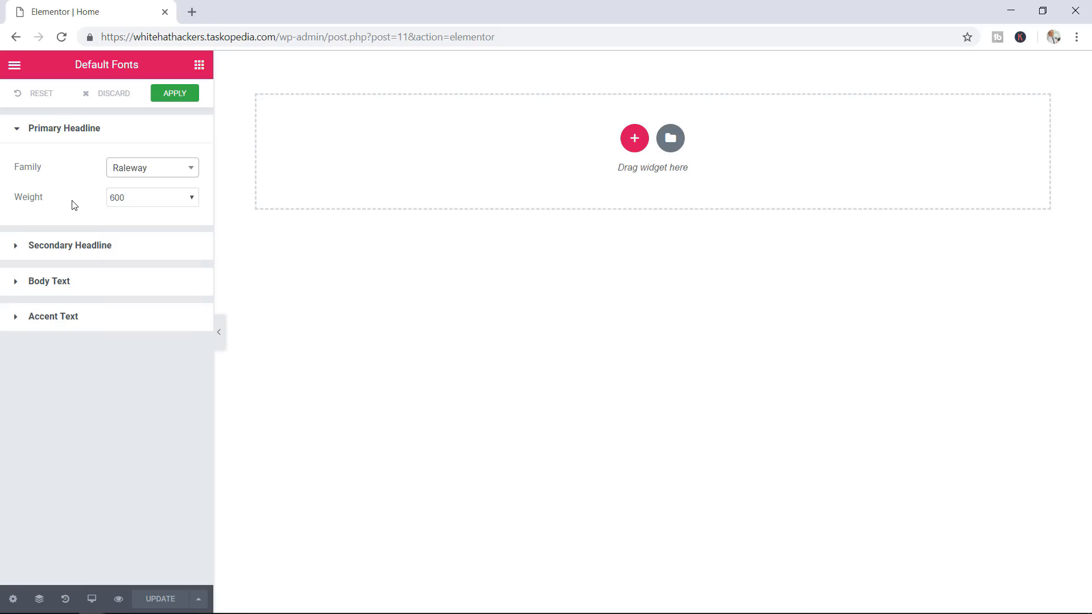
Set the Secondary Headline default font to Raleway
left_click(90, 250)
left_click(138, 283)
type("ra")
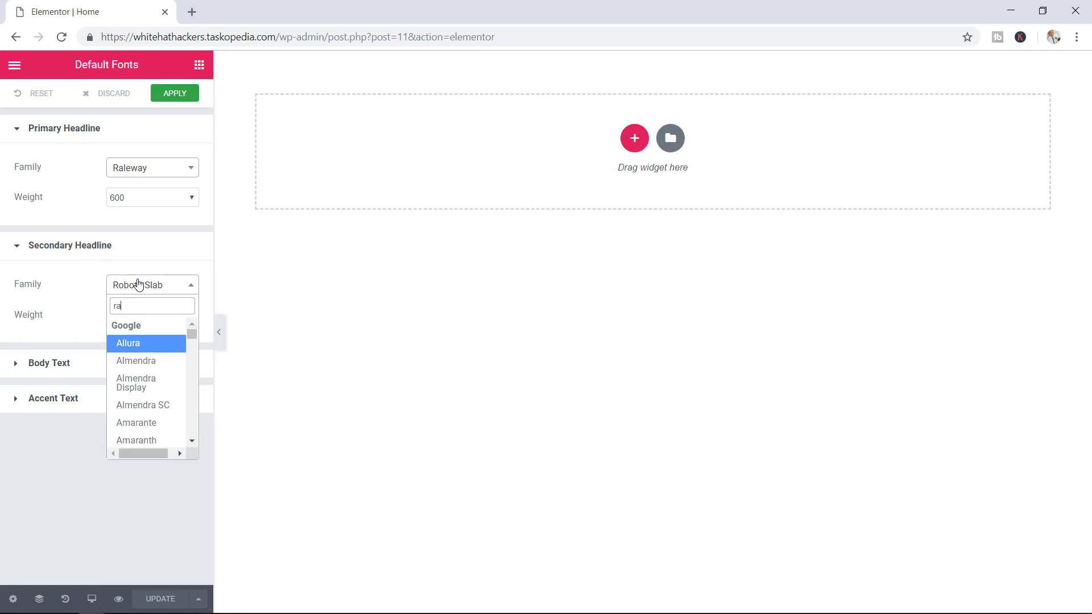
type("le")
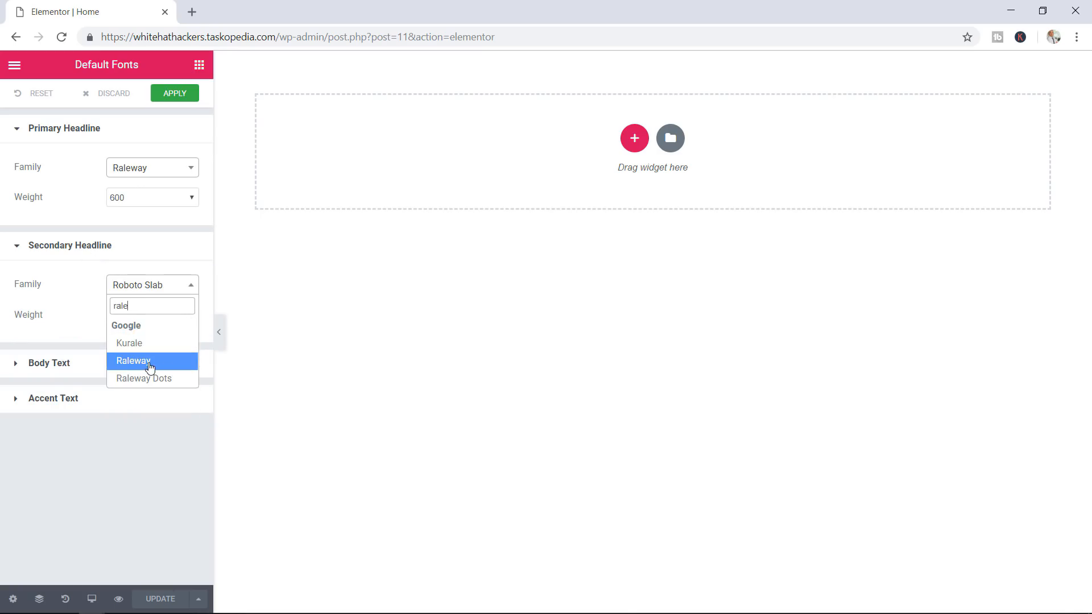
left_click(150, 361)
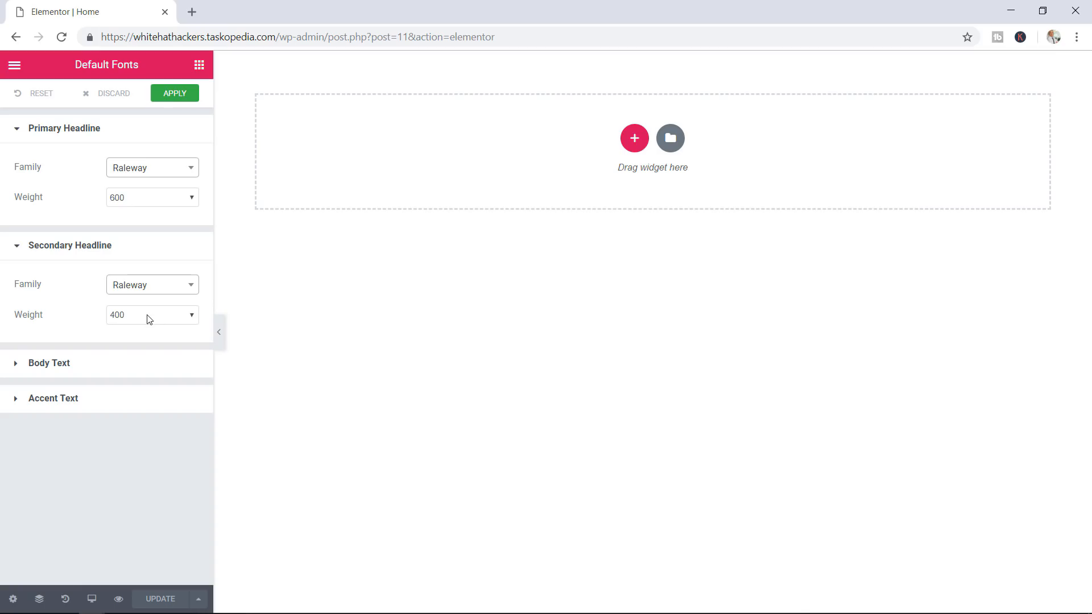
Make Montserrat the Body Text font and apply the default fonts
left_click(121, 364)
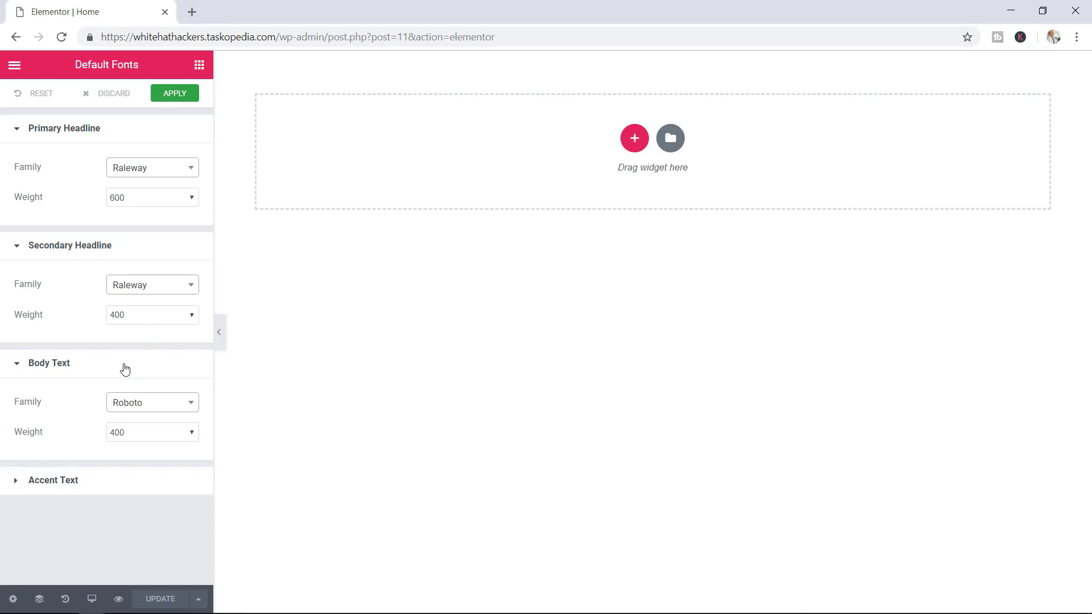
left_click(145, 409)
type("mont")
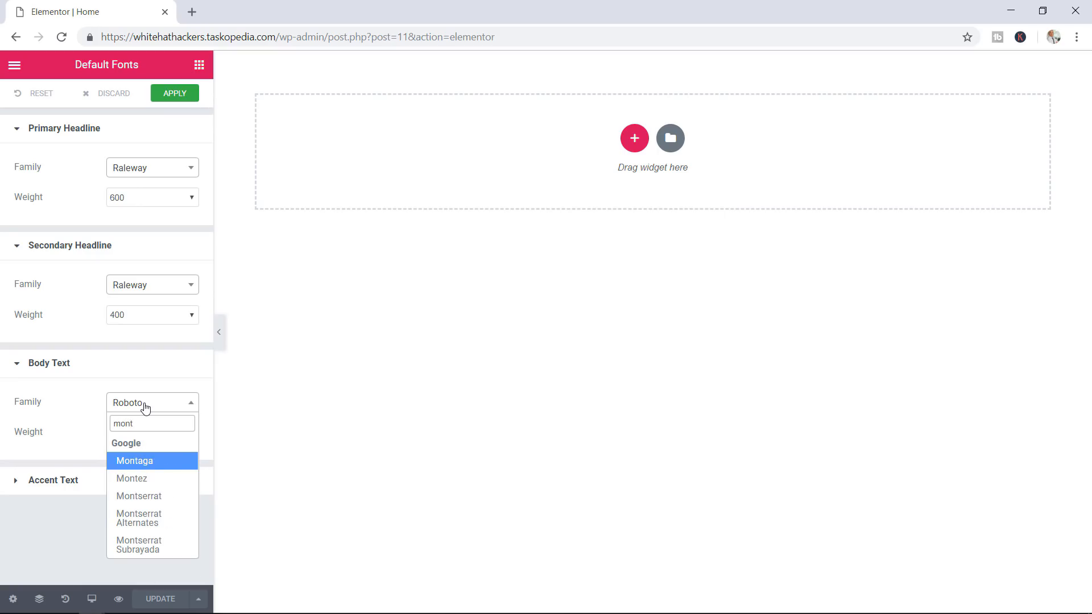
left_click(148, 497)
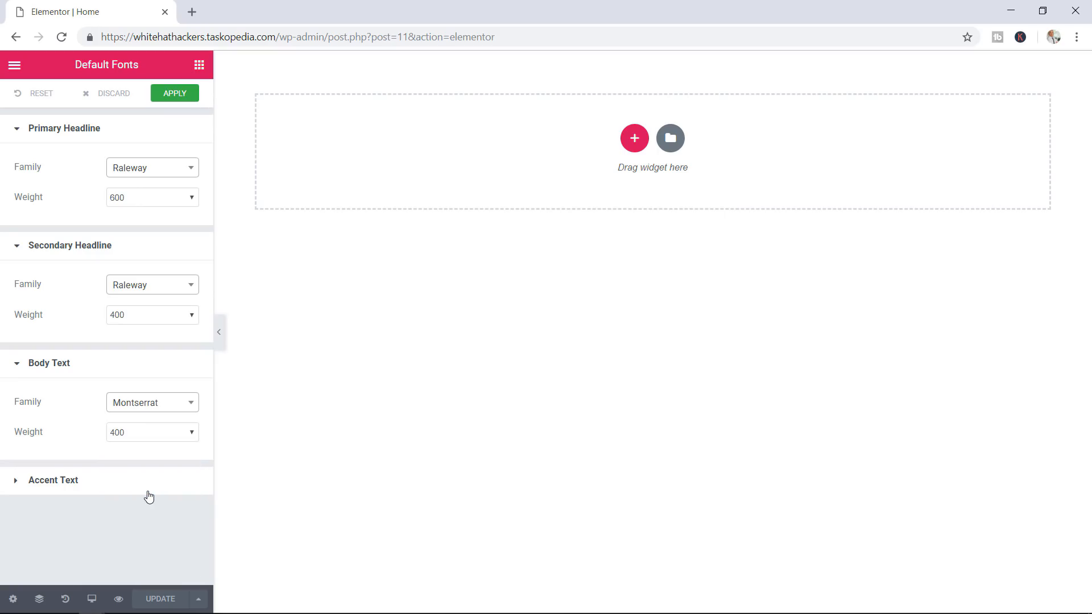
left_click(84, 482)
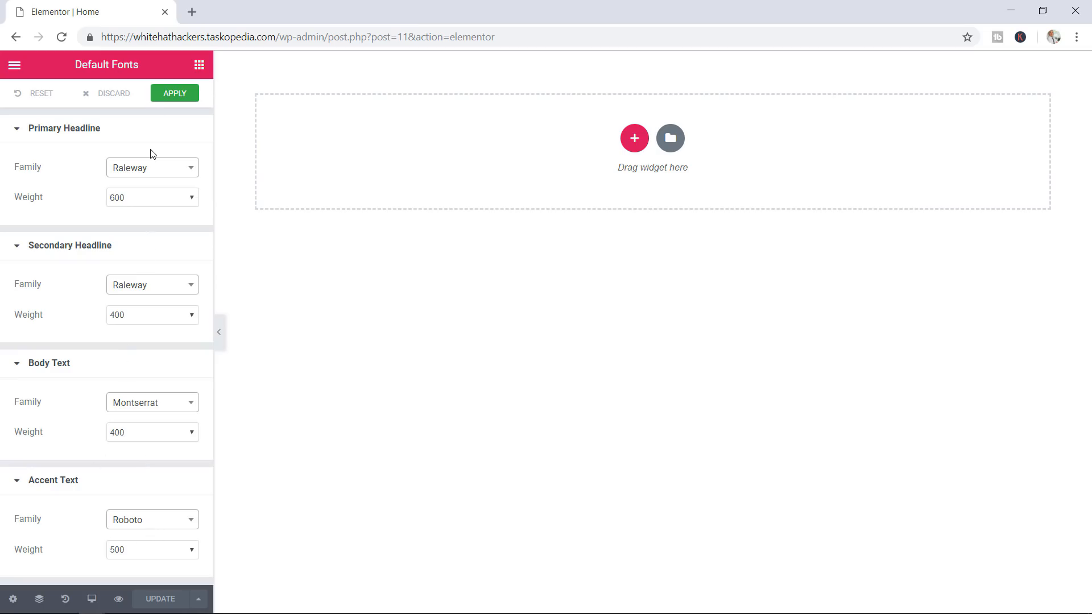
left_click(169, 93)
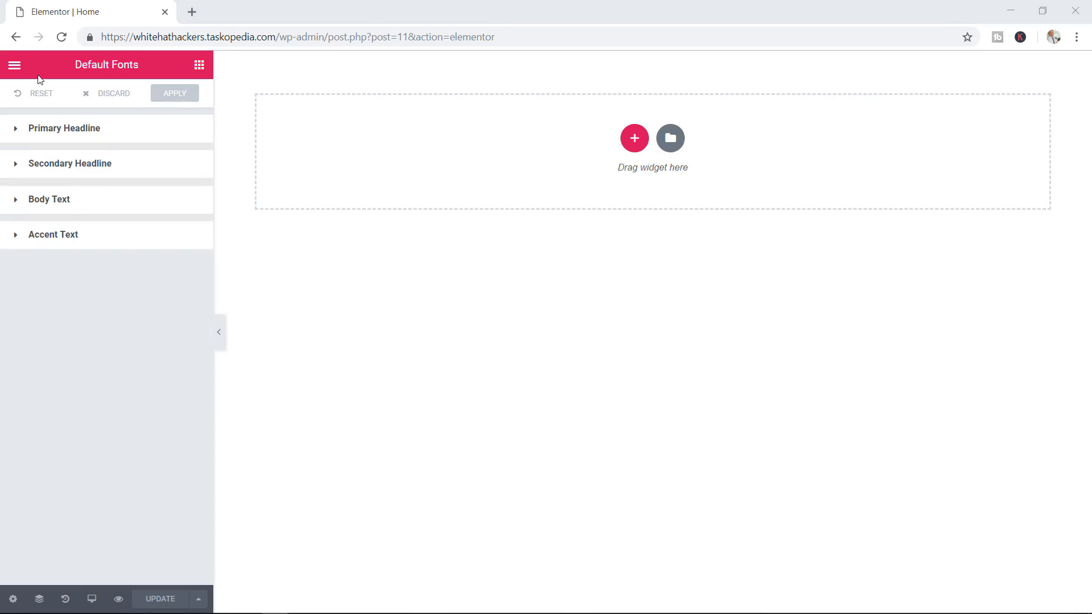
Look through the Color Picker and Global Settings, then open the Home page's Page Settings
left_click(13, 66)
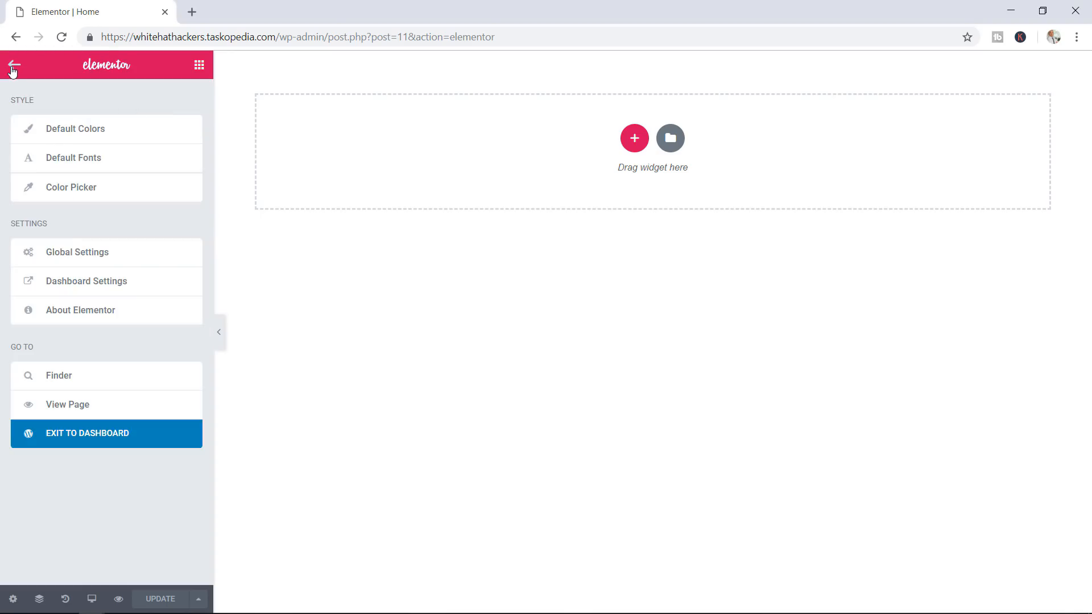
left_click(72, 190)
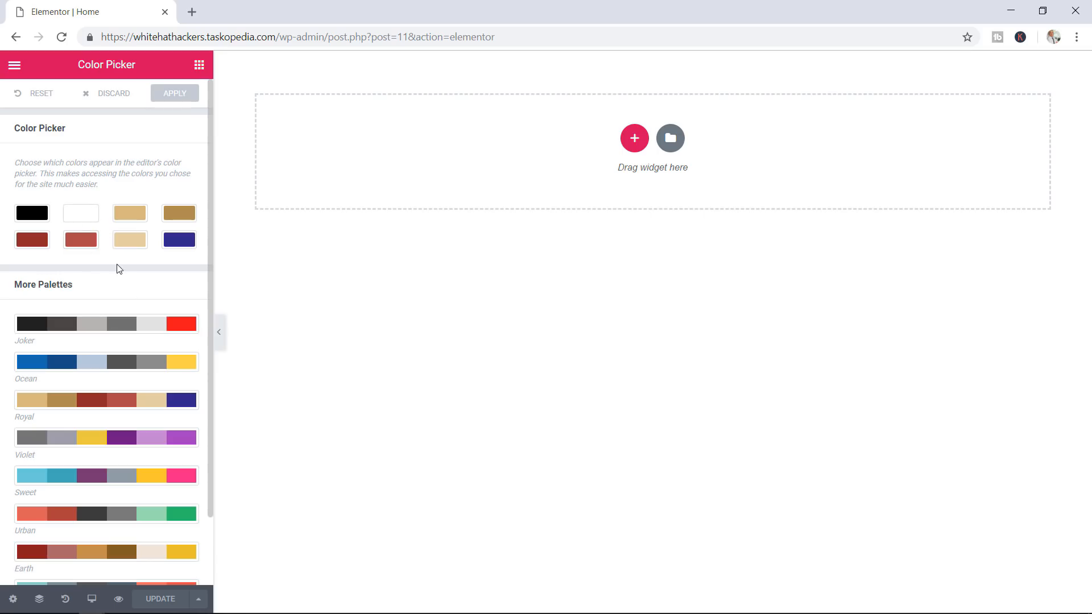
left_click(15, 67)
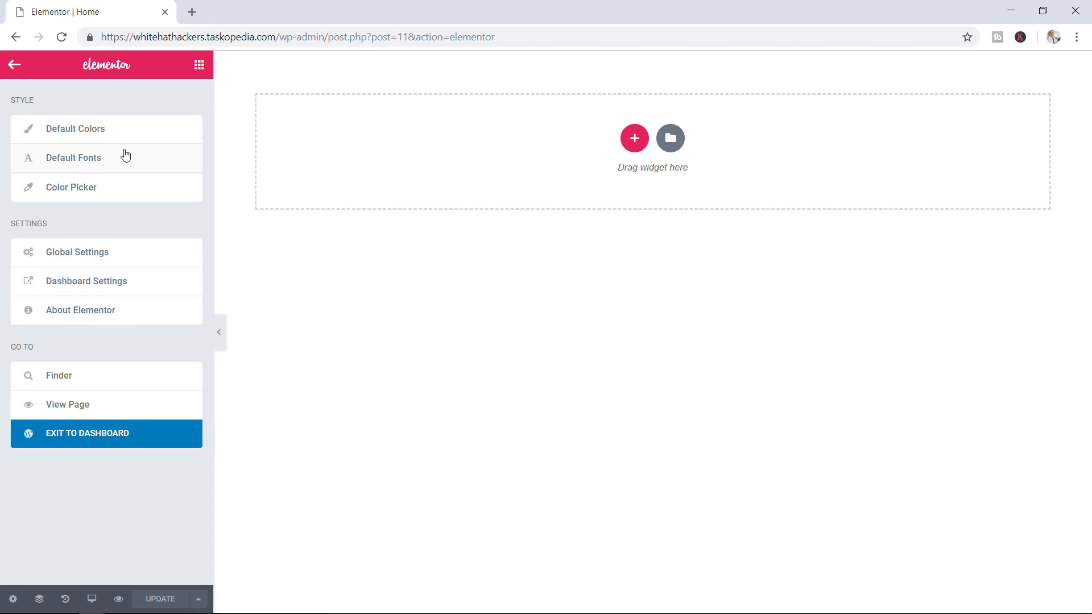
left_click(98, 258)
left_click(13, 599)
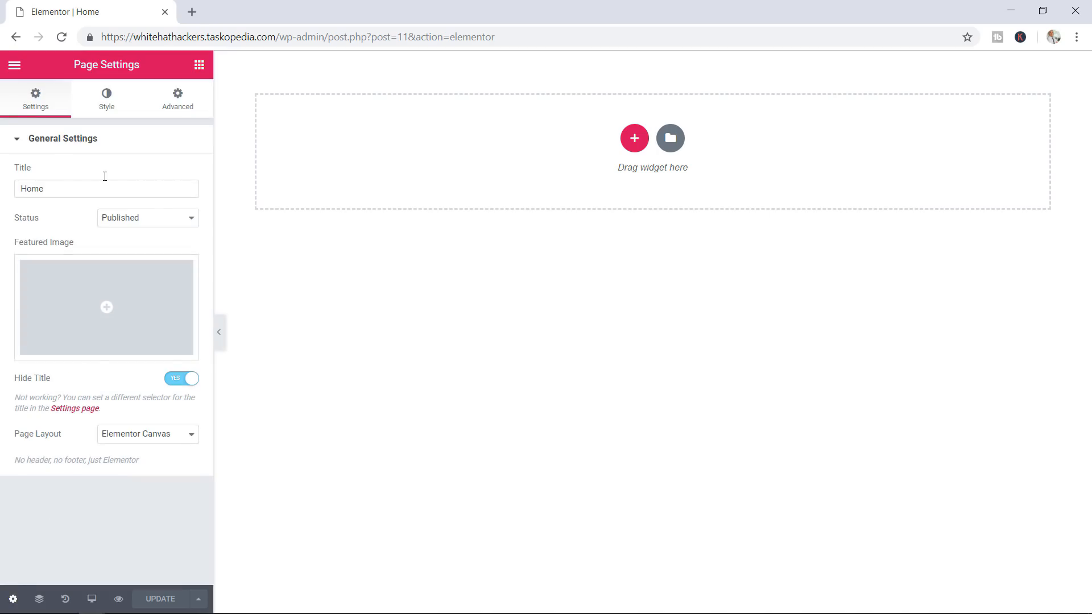
Give the page body a classic solid black #000000 background and update the page
left_click(109, 107)
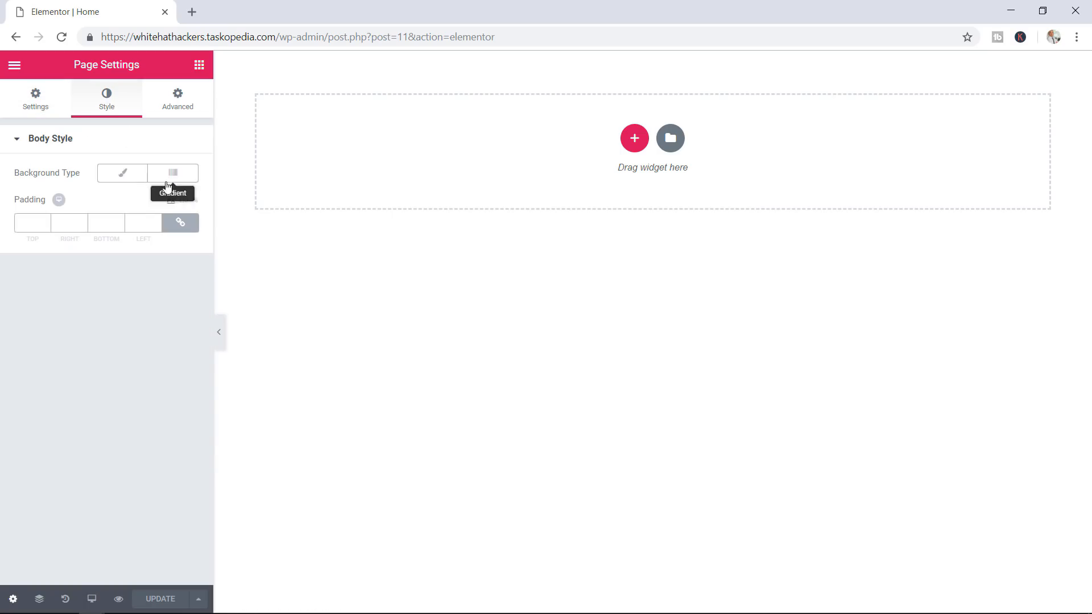
left_click(121, 174)
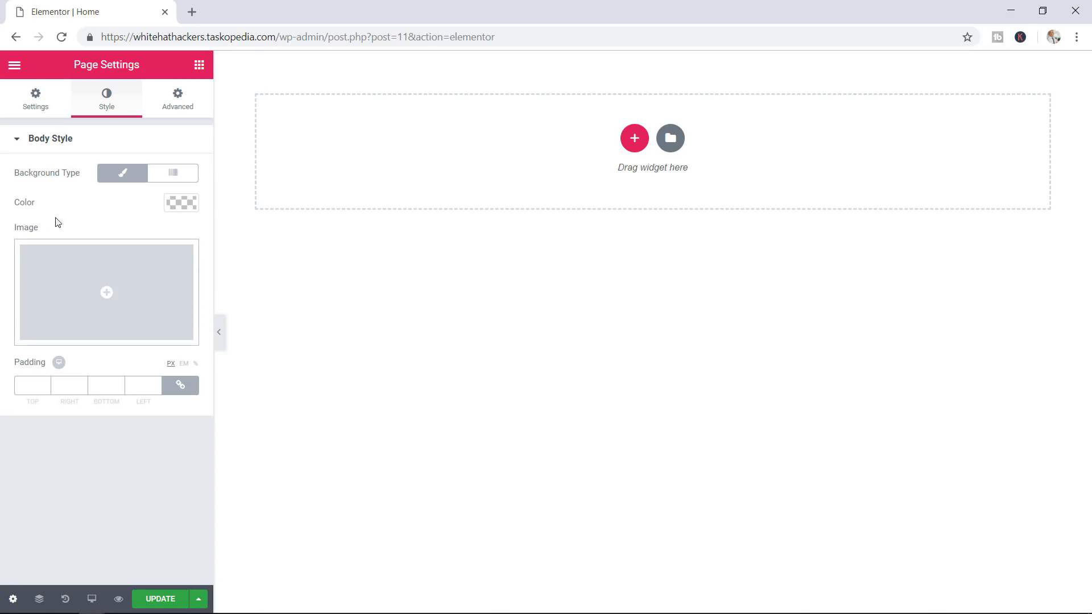
left_click(175, 204)
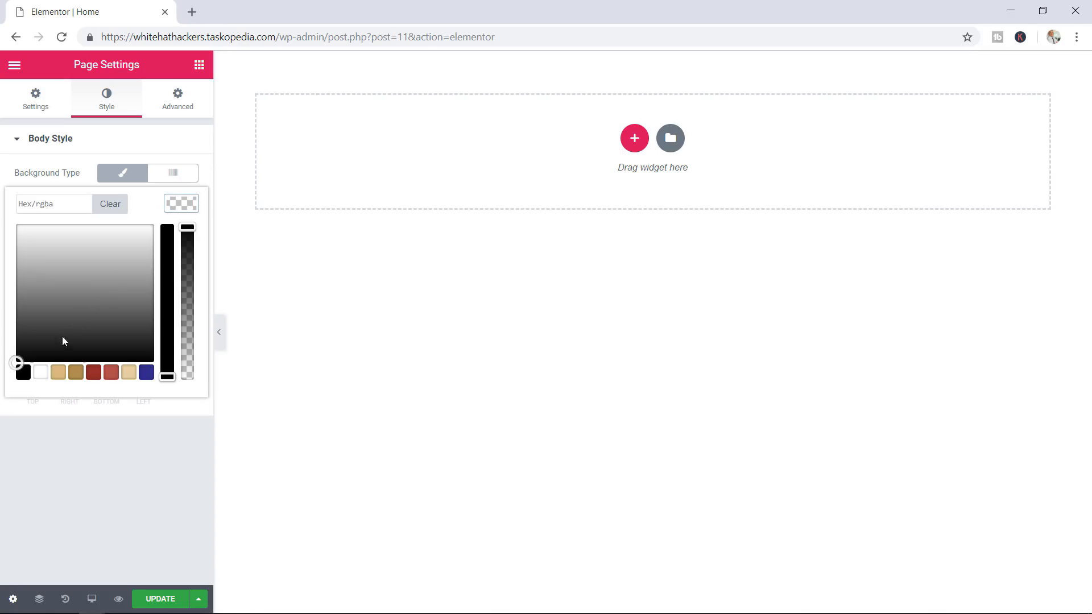
left_click(22, 376)
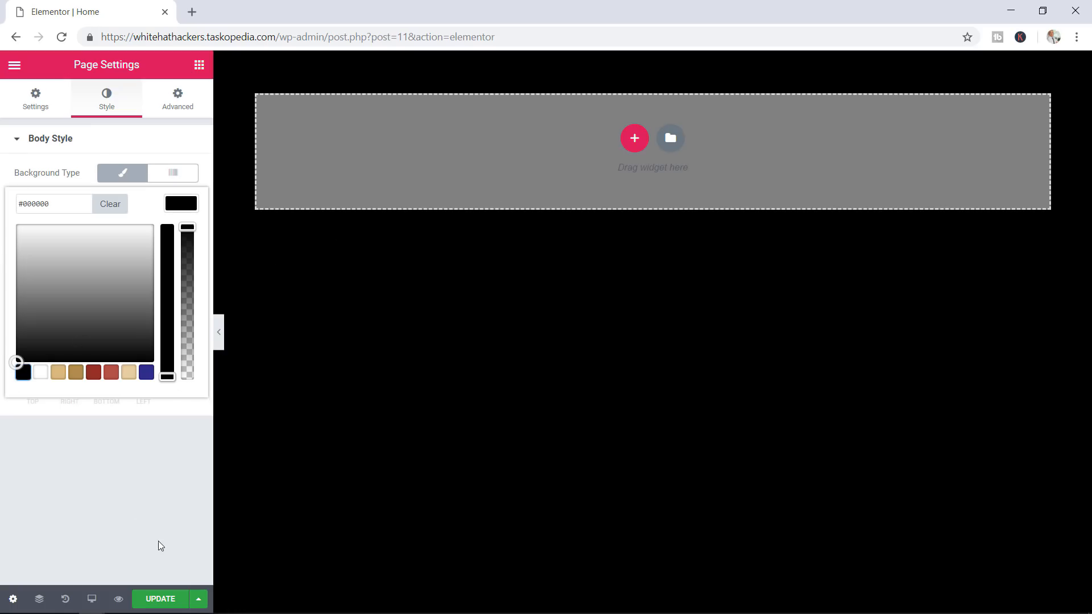
left_click(158, 600)
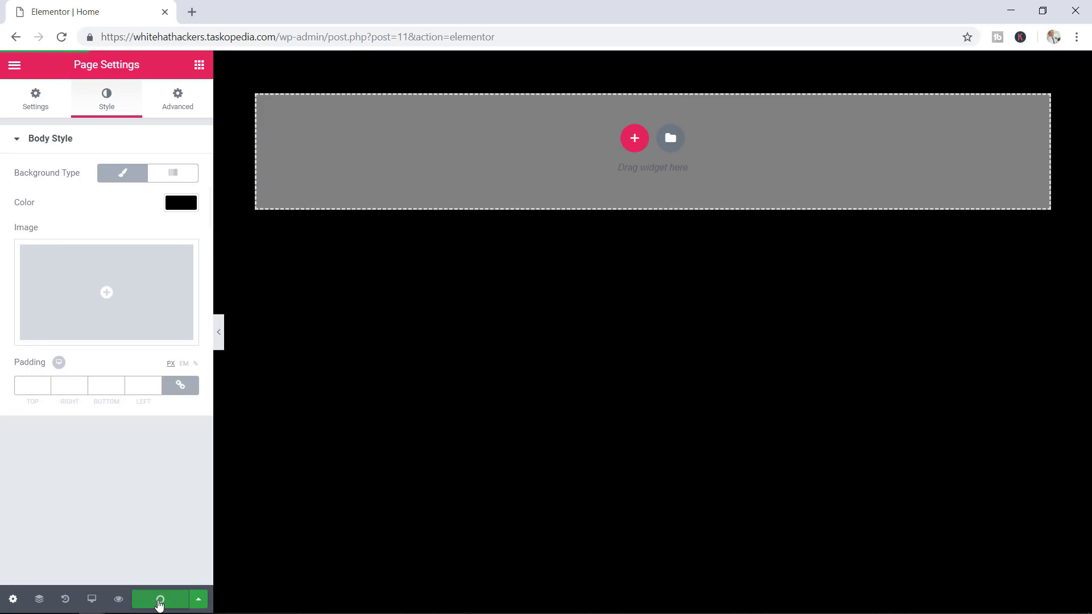
Preview the all-black Home page in a new tab, then go back to editing it in Elementor
left_click(118, 600)
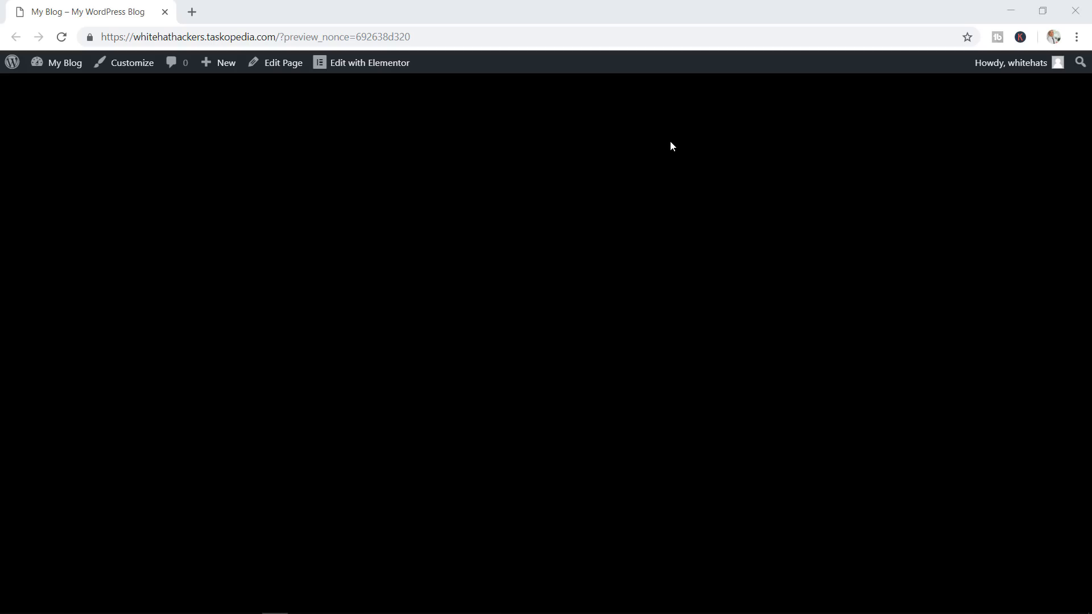
left_click(374, 65)
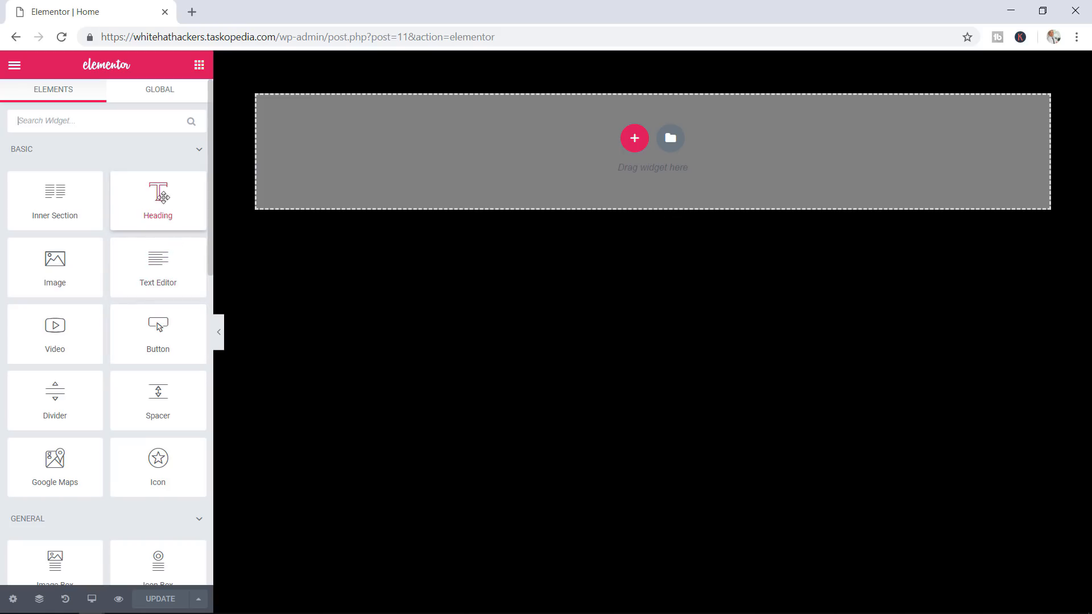
Drop a Heading widget at the top of the page and select its placeholder text
left_click_drag(160, 195, 532, 154)
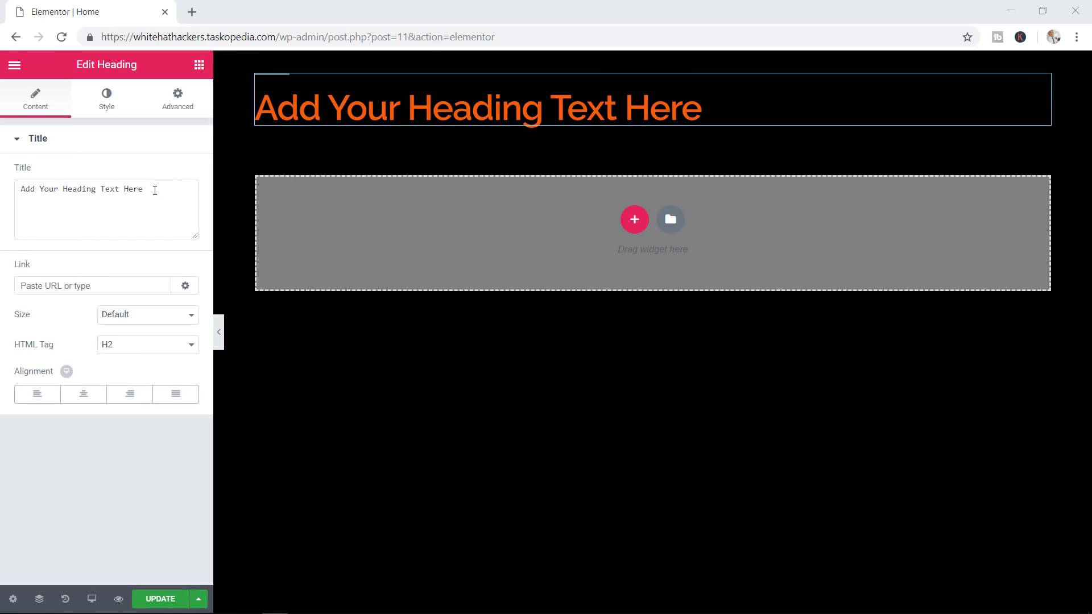
left_click_drag(149, 189, 7, 196)
Change the heading text to 'Don't Get Hacked' and review its style and advanced settings
type("Don")
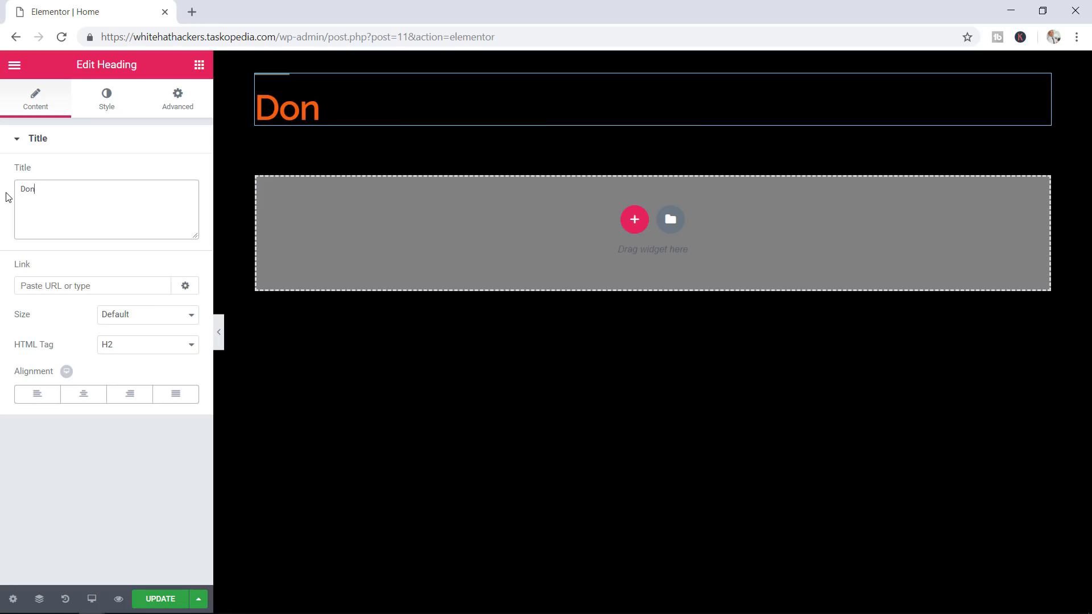
type("'t Get")
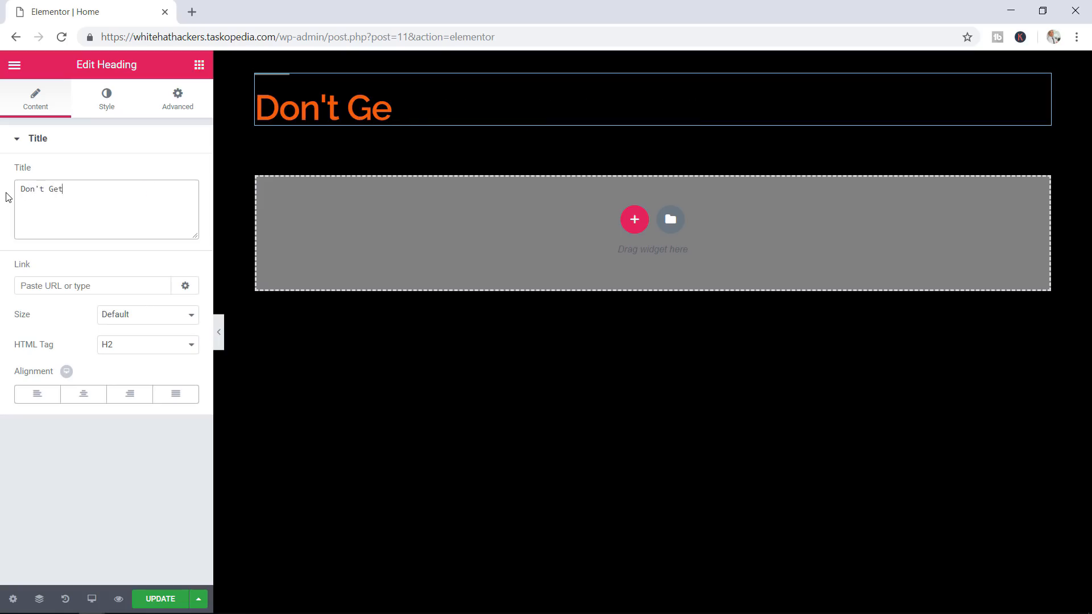
type(" Hacked")
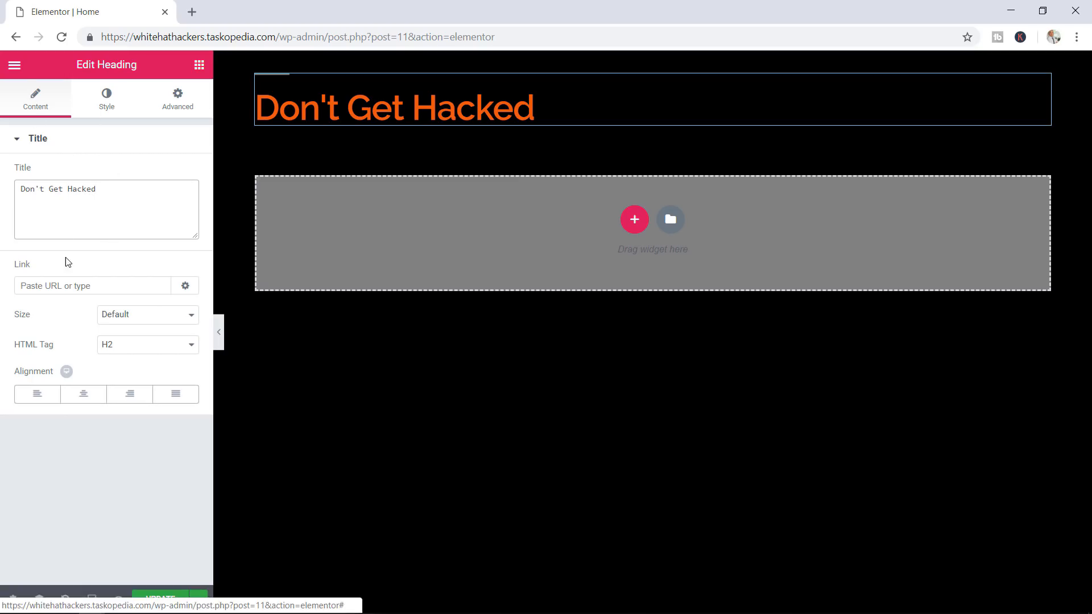
left_click(101, 292)
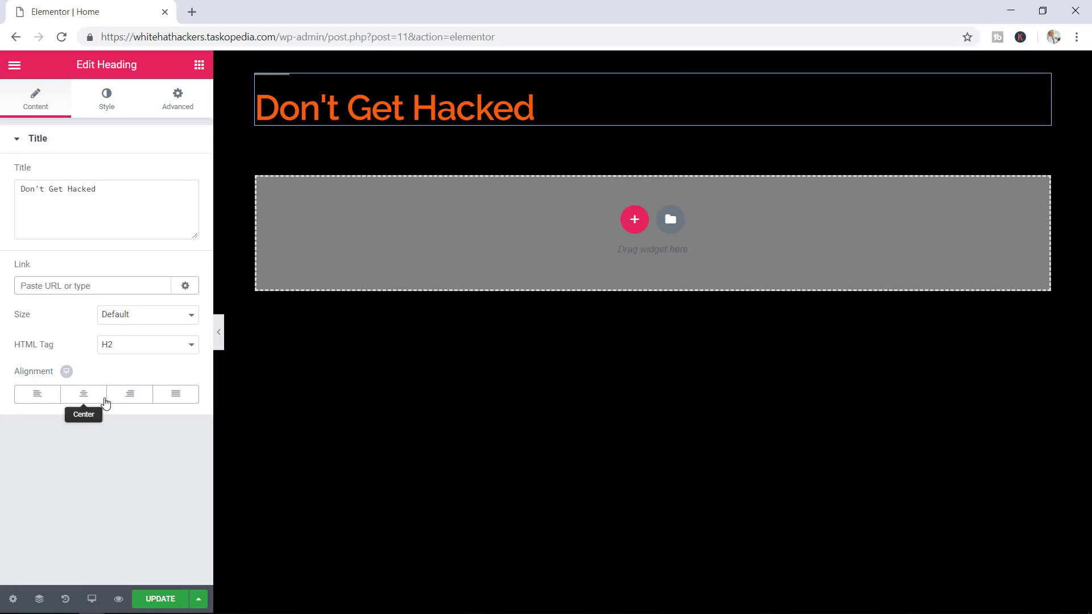
left_click(106, 102)
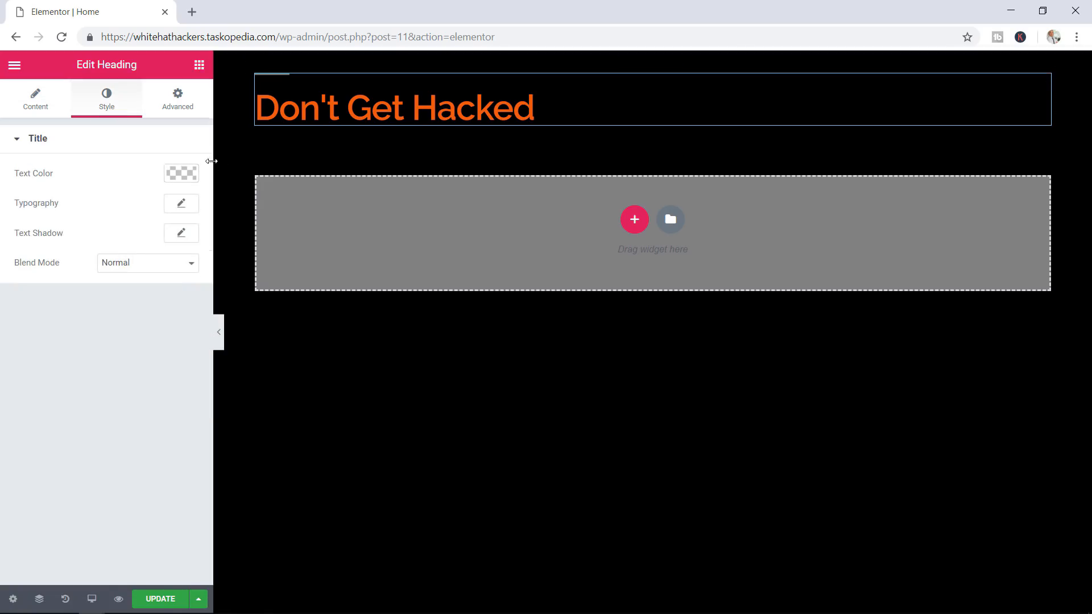
left_click(191, 172)
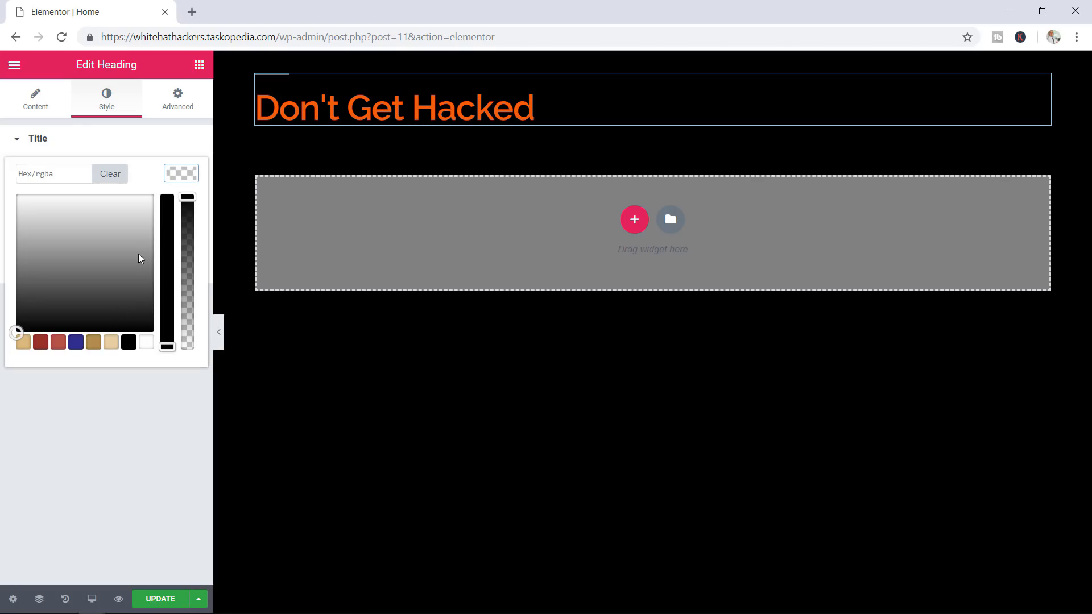
left_click(193, 173)
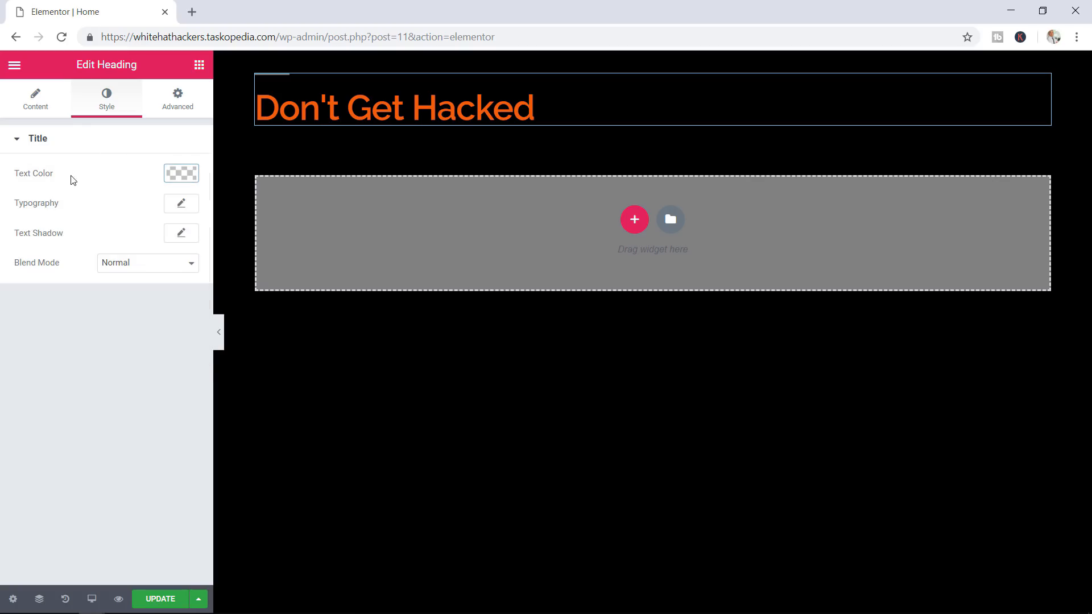
left_click(181, 204)
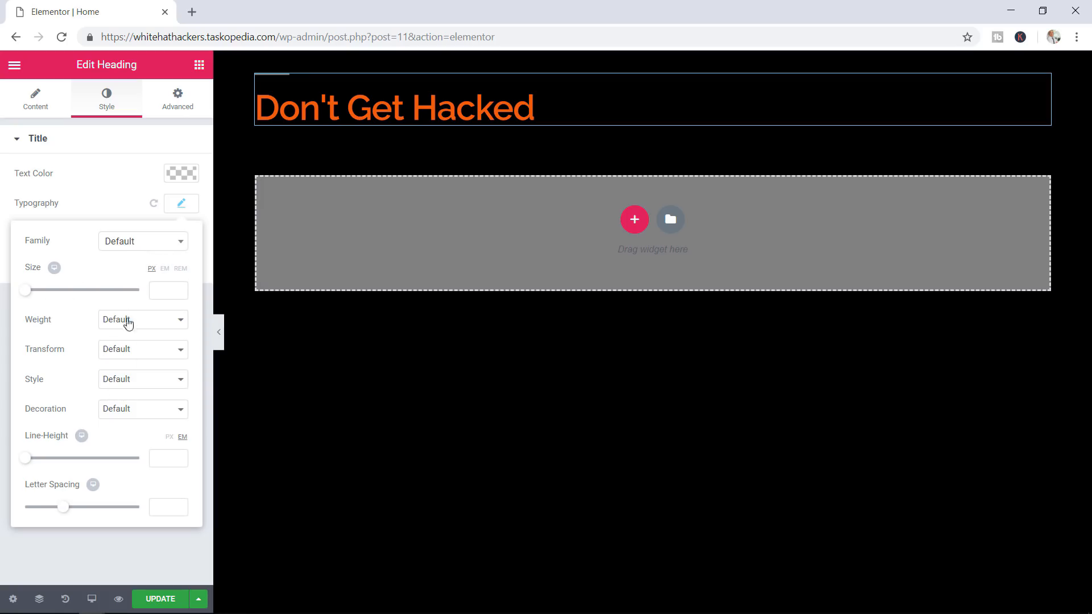
left_click(181, 204)
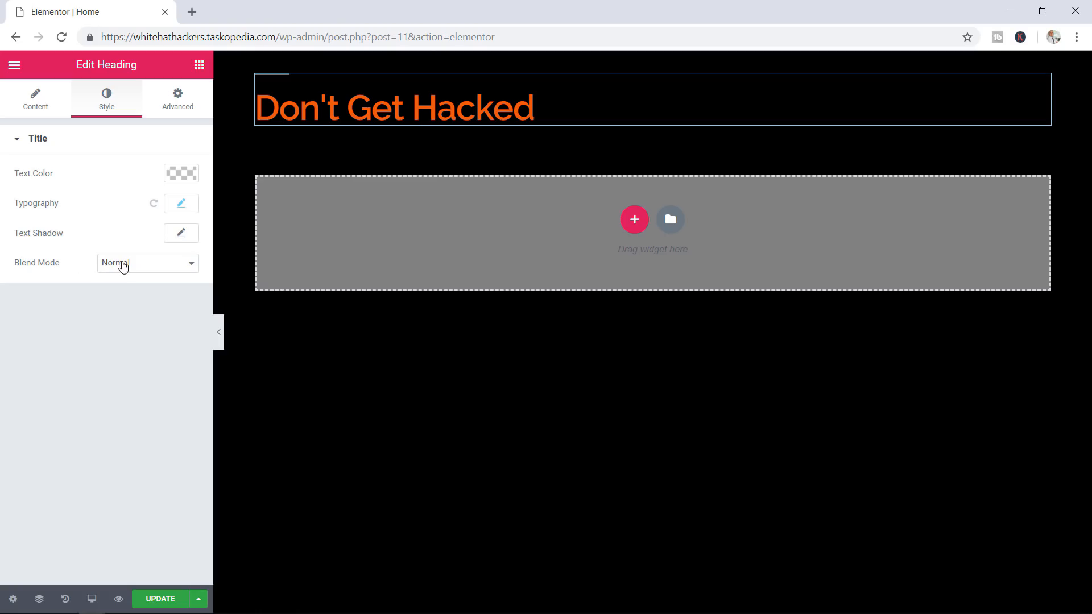
left_click(185, 109)
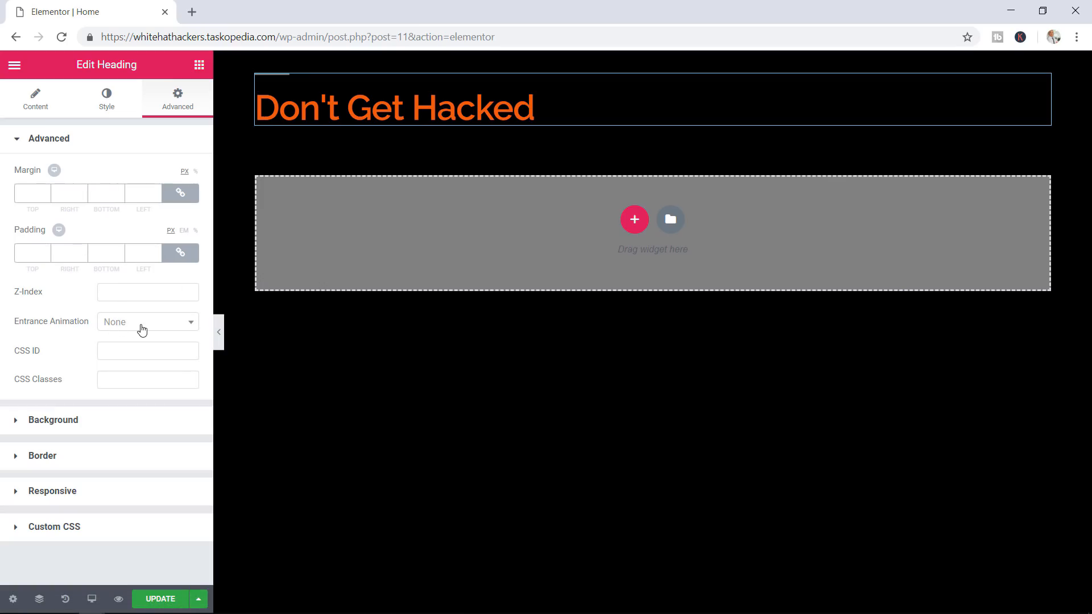
left_click(78, 427)
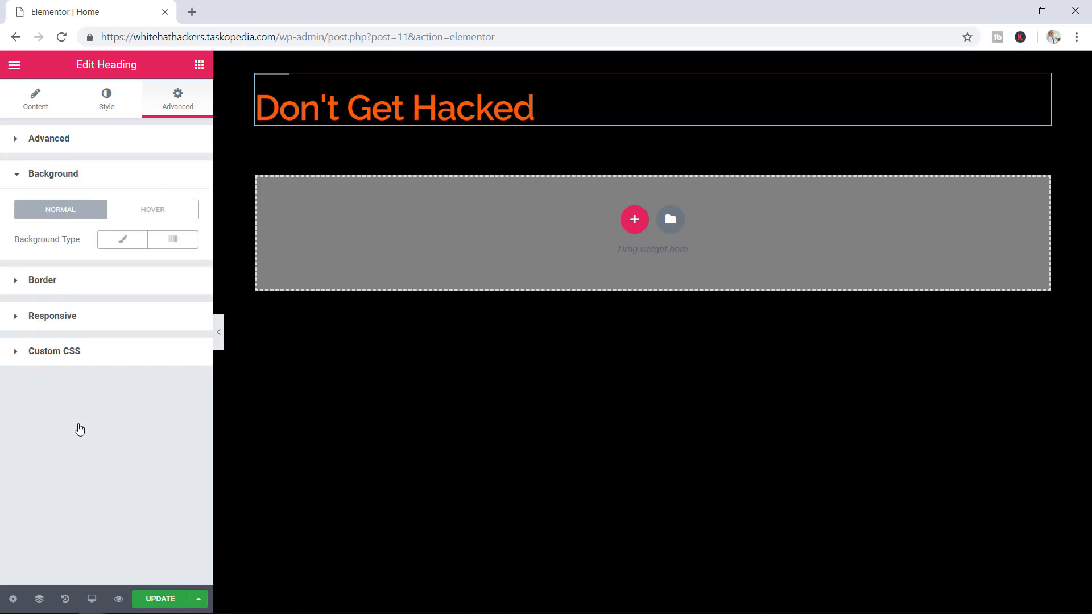
left_click(131, 248)
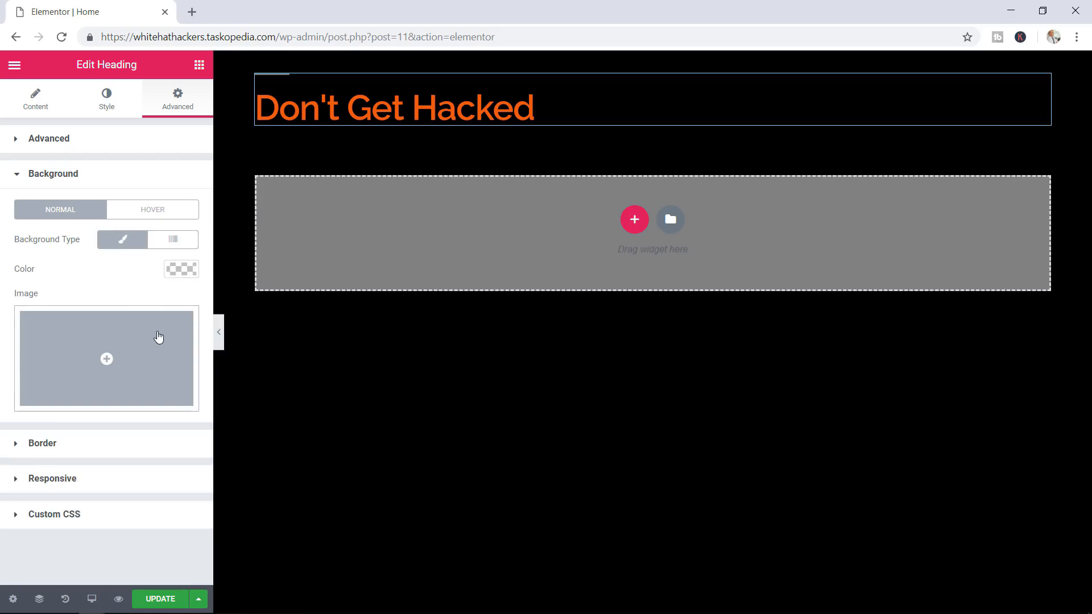
left_click(176, 215)
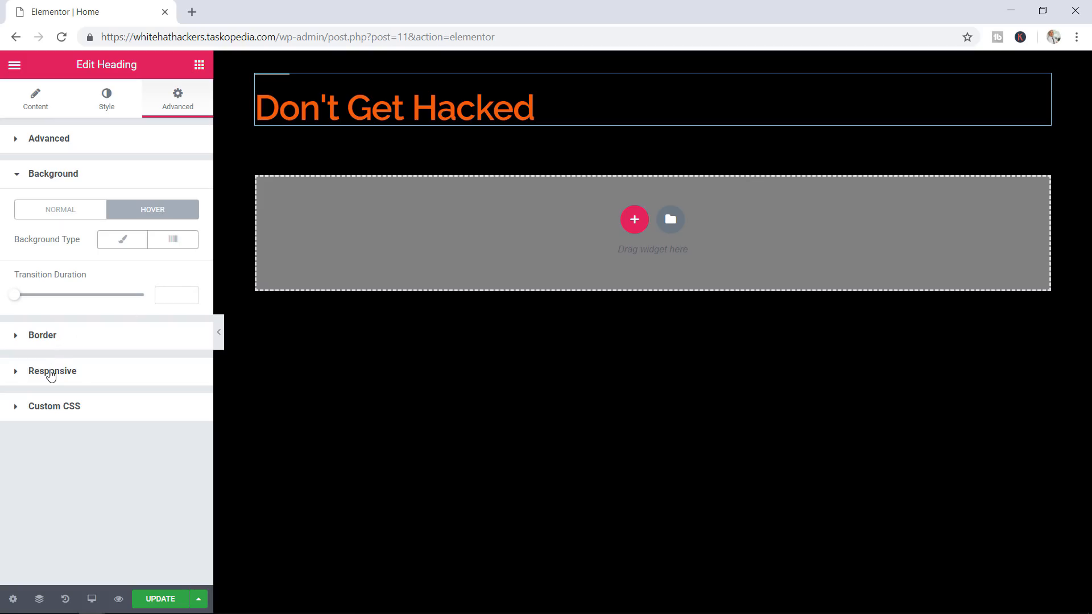
left_click(21, 178)
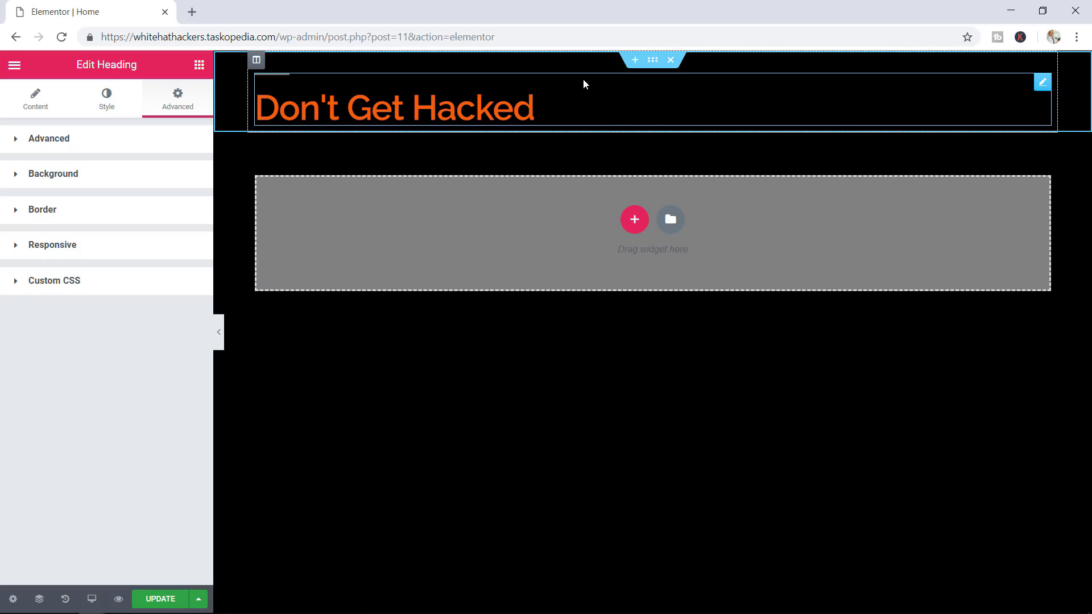
Switch the heading section's content width from Boxed to Full Width
left_click(652, 60)
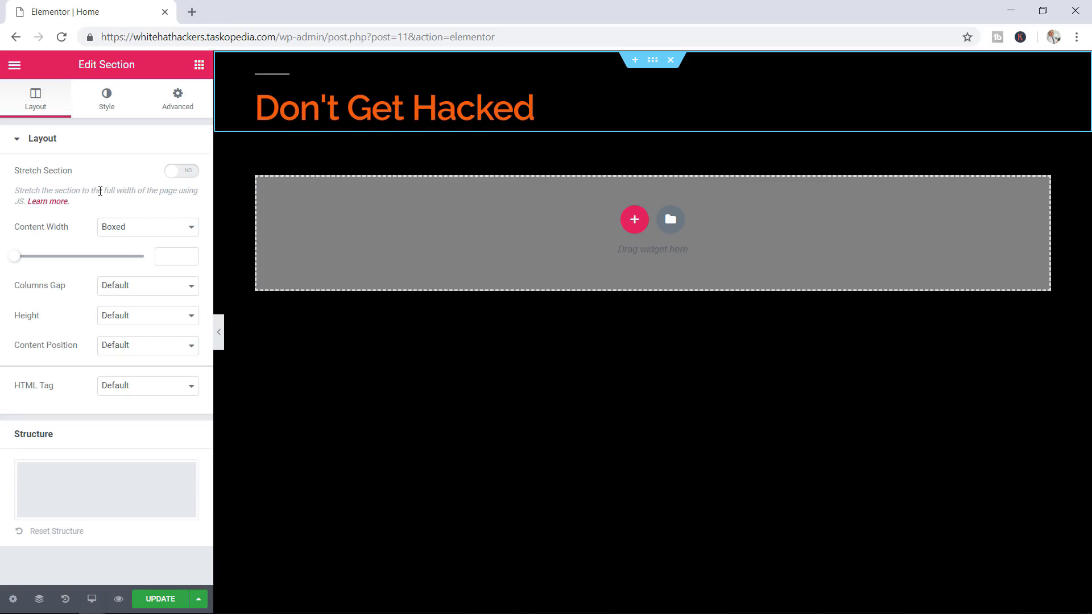
left_click(139, 231)
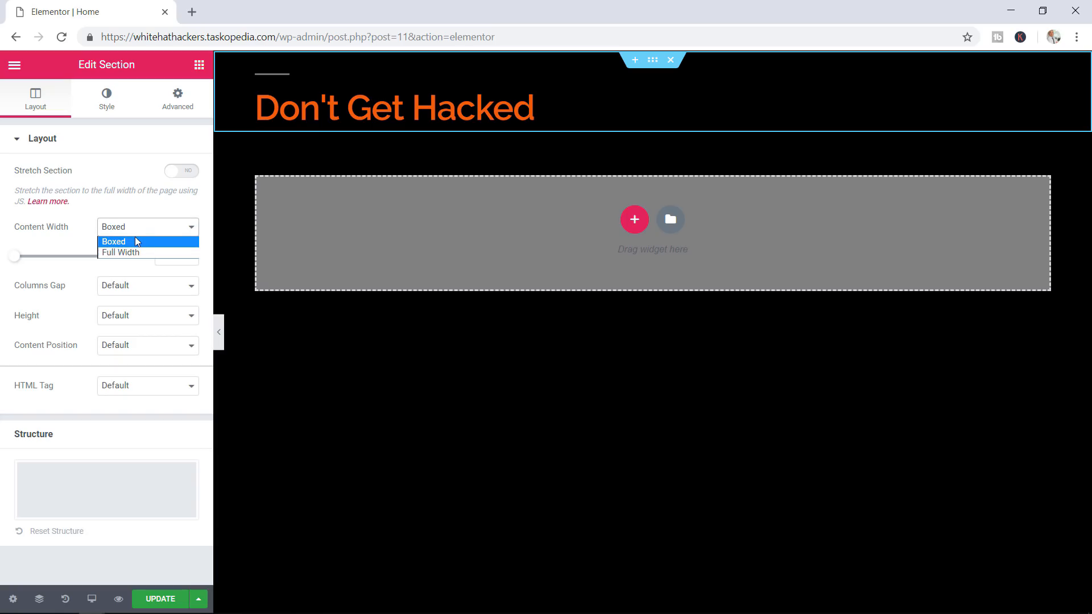
left_click(137, 241)
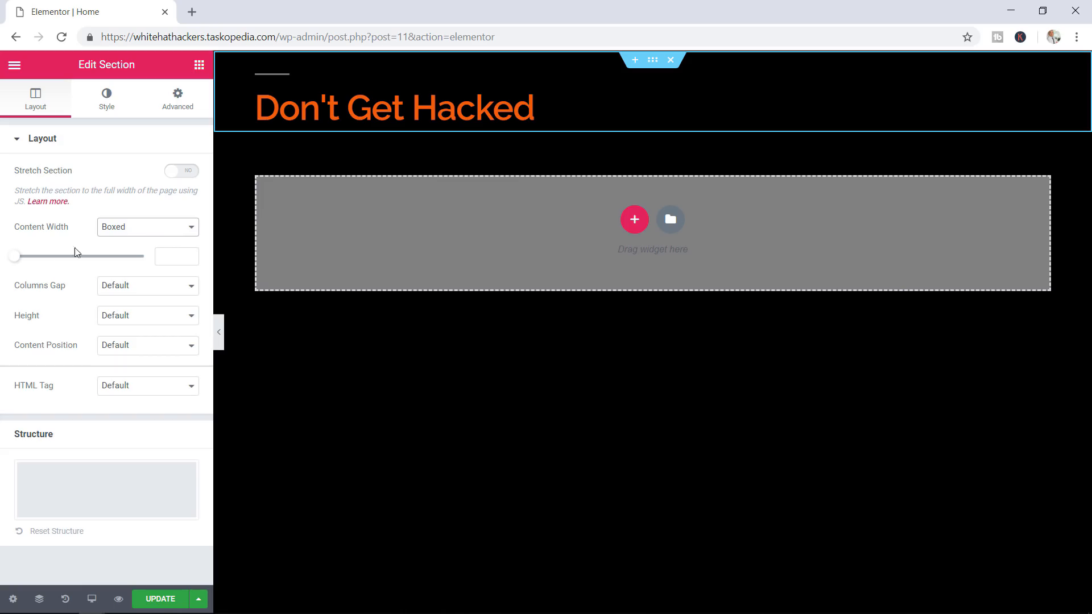
left_click_drag(13, 257, 60, 260)
left_click(111, 233)
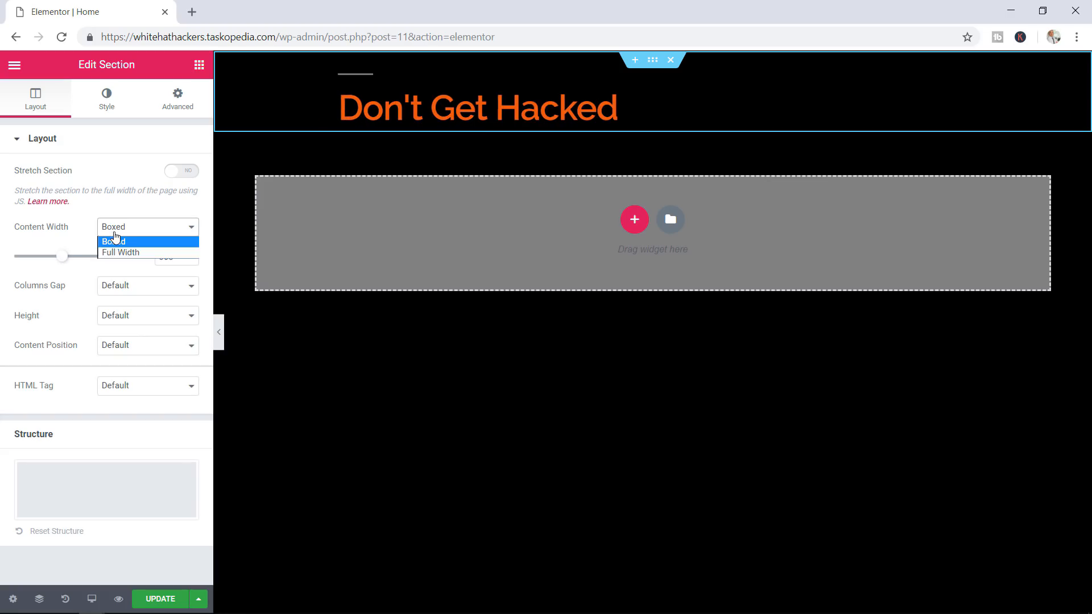
left_click(120, 253)
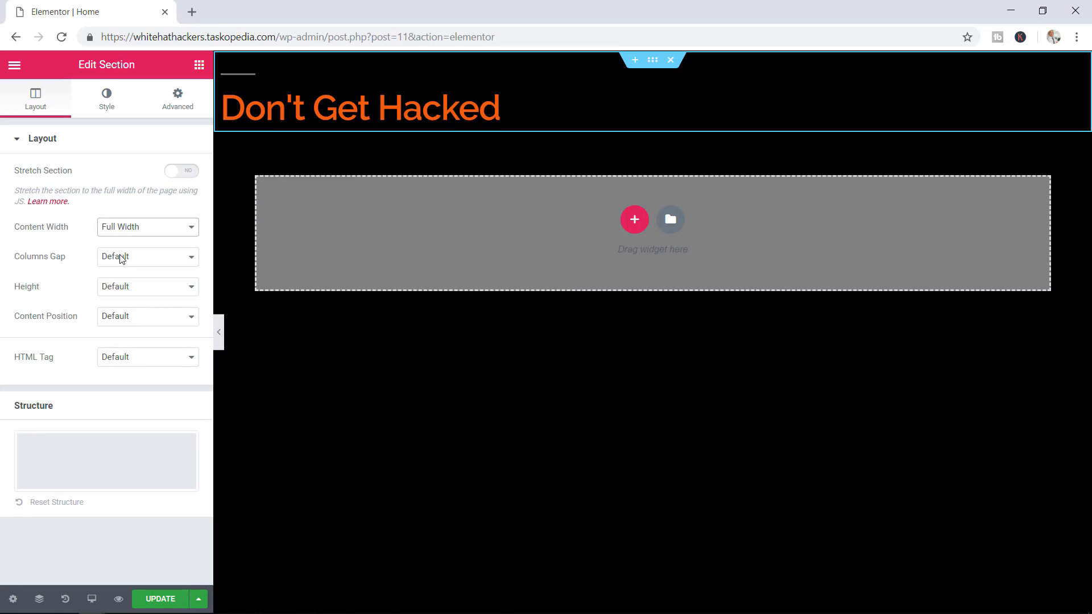
Check the column gap, height and content position options, leaving them at default
left_click(122, 259)
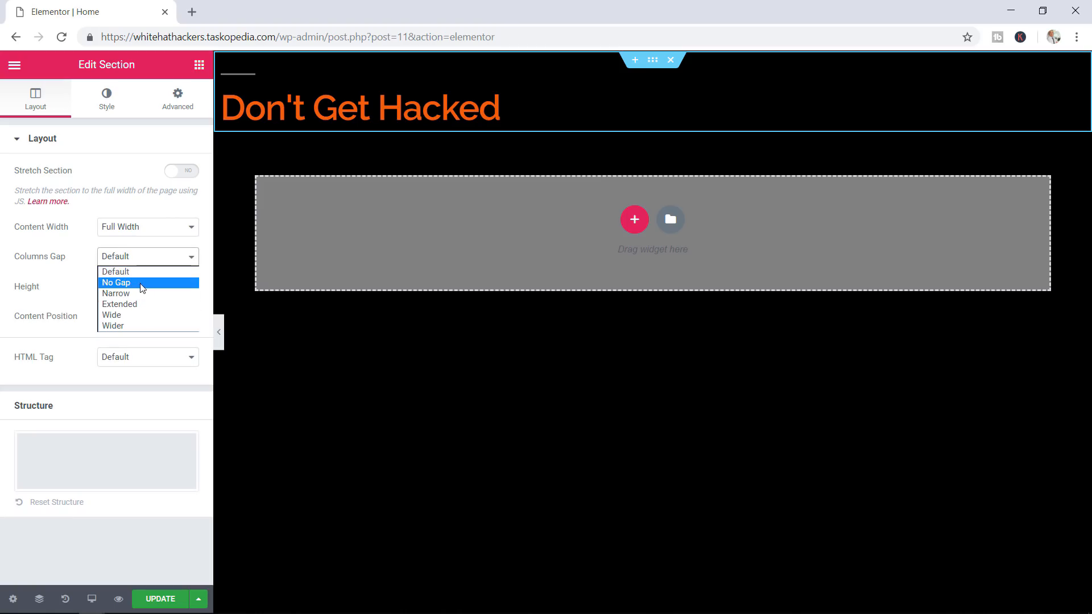
left_click(47, 272)
left_click(103, 286)
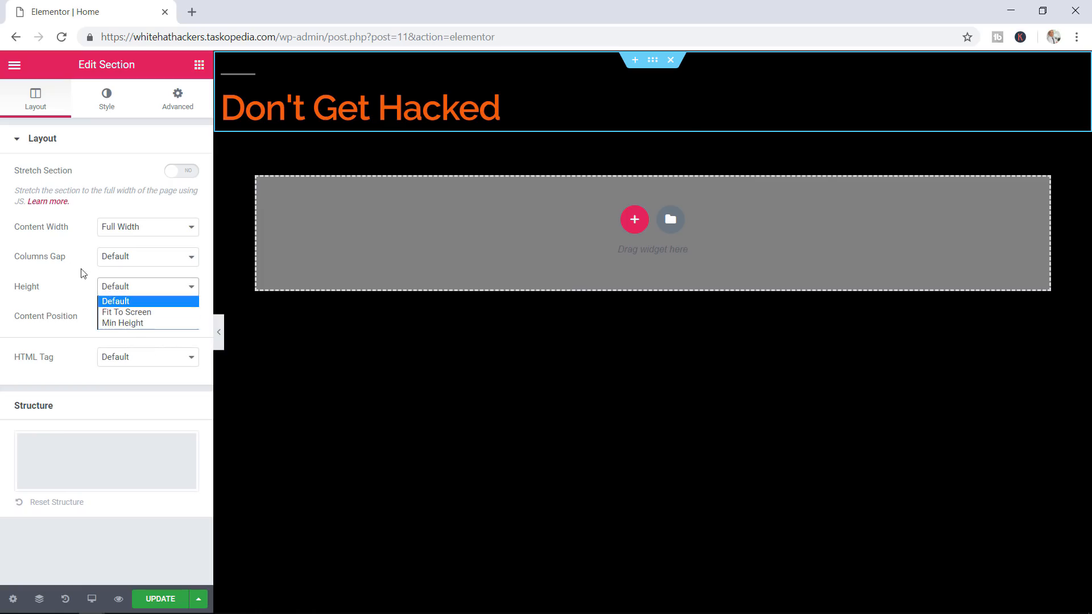
left_click(49, 270)
left_click(112, 322)
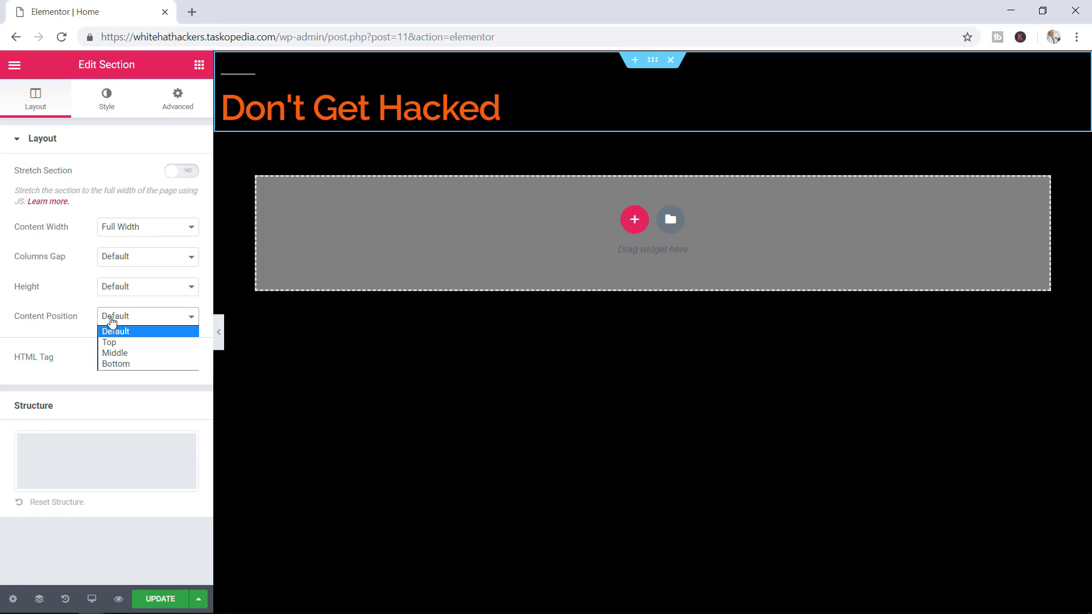
left_click(75, 283)
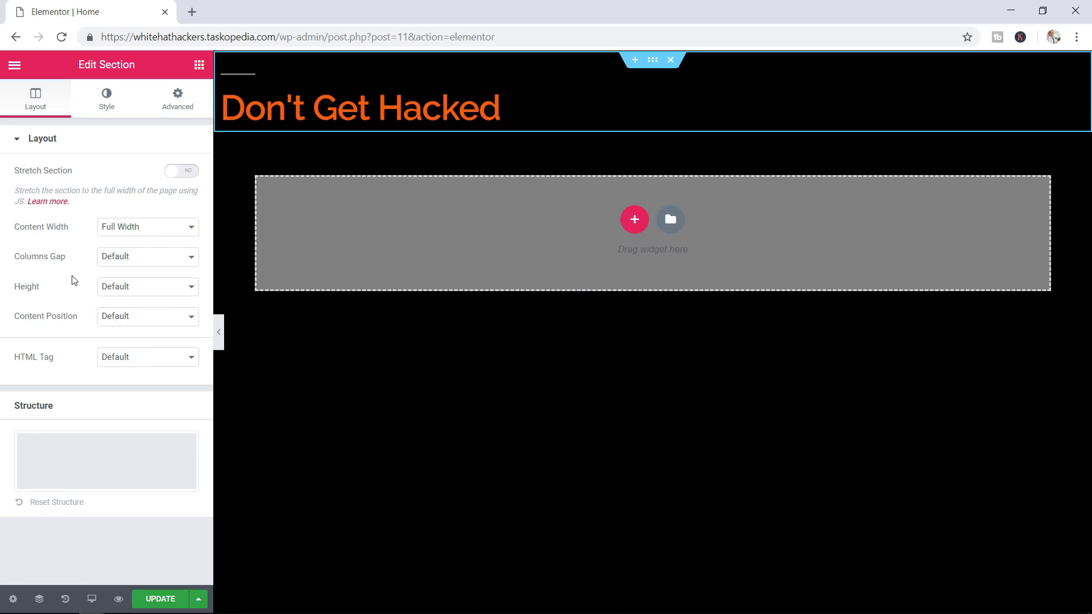
left_click(109, 102)
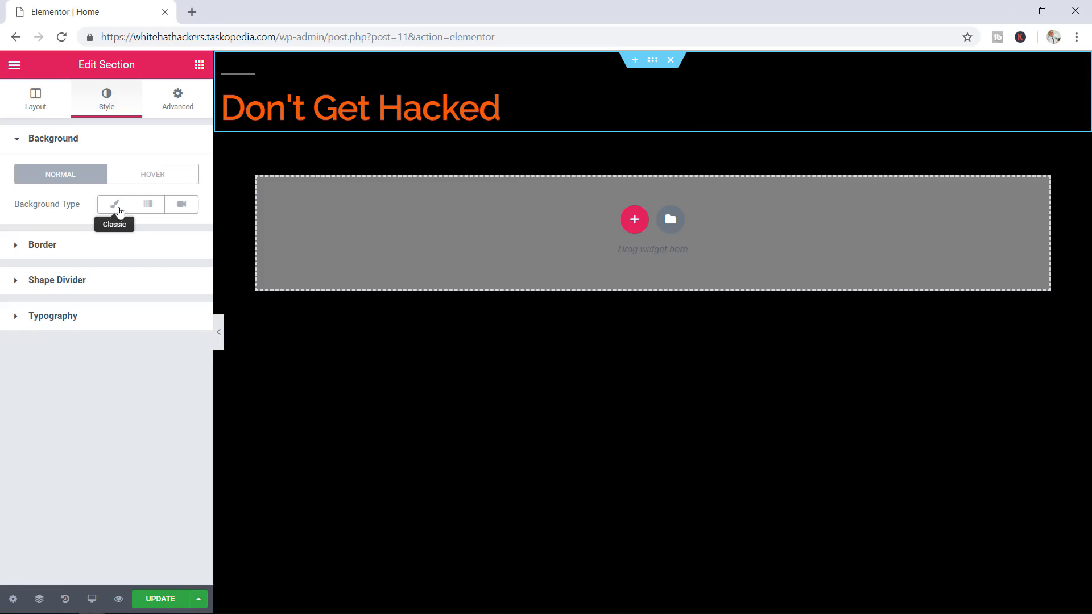
Set the heading section's background to a YouTube video playing 10–70 seconds
left_click(182, 213)
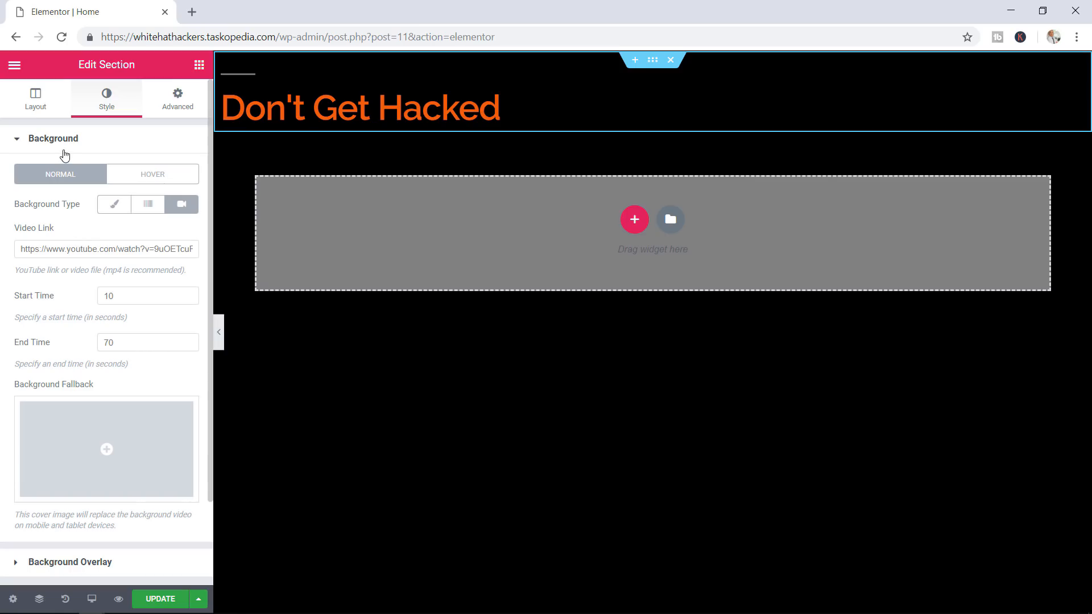
left_click(11, 67)
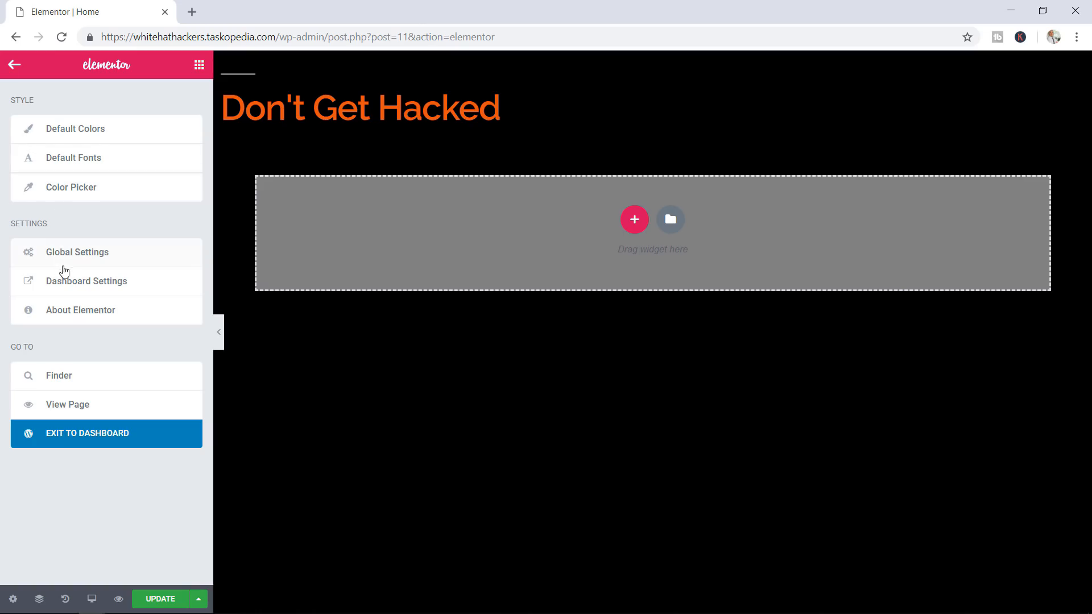
Open the uploaded 20-second MP4 video's attachment details in the Media Library and play it
left_click(97, 289)
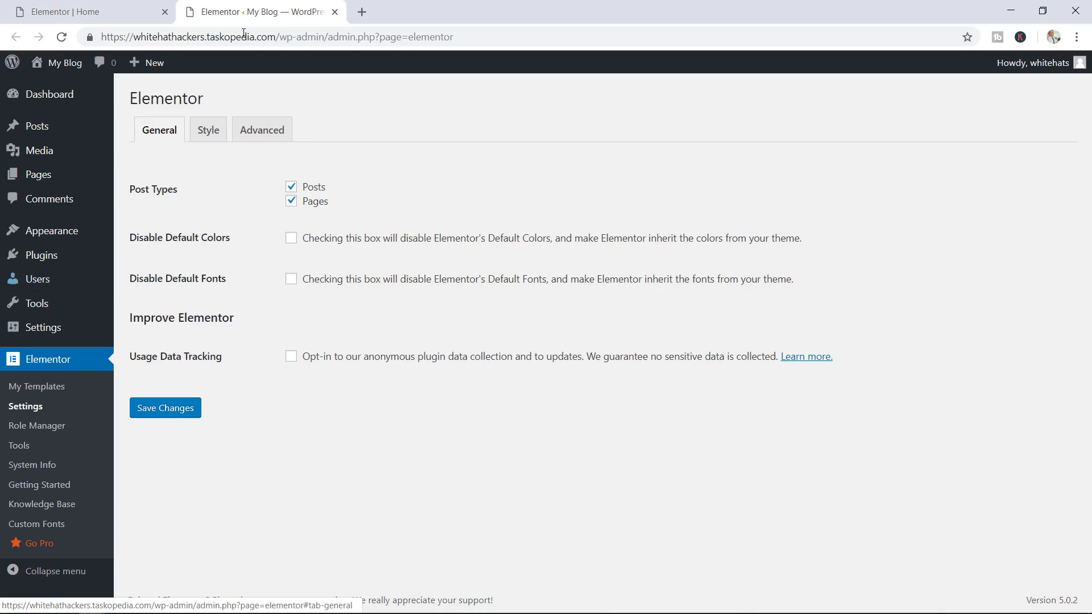
mouse_move(98, 136)
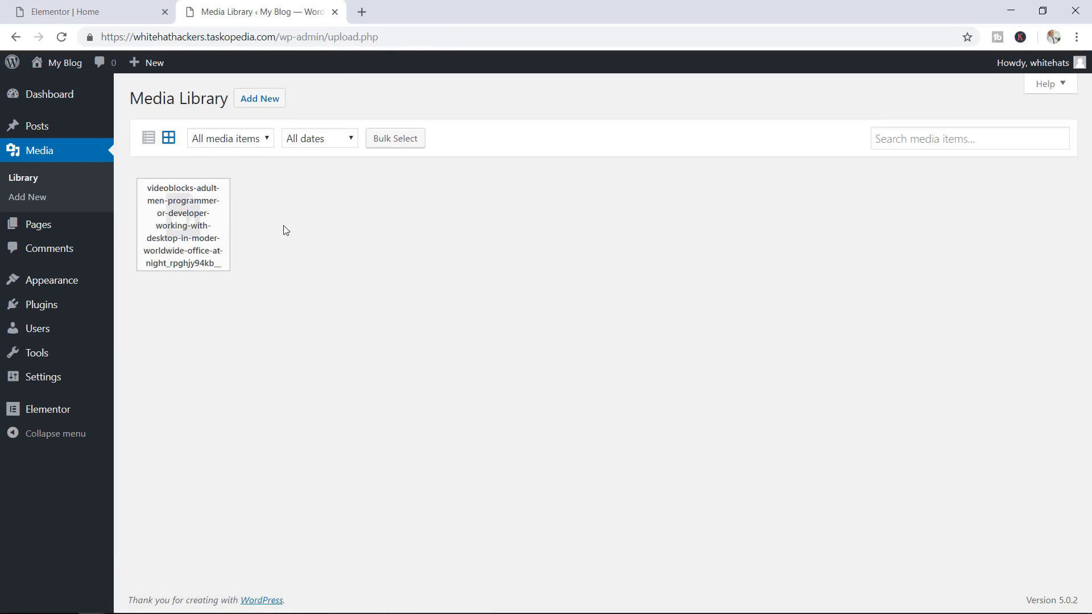
left_click(183, 230)
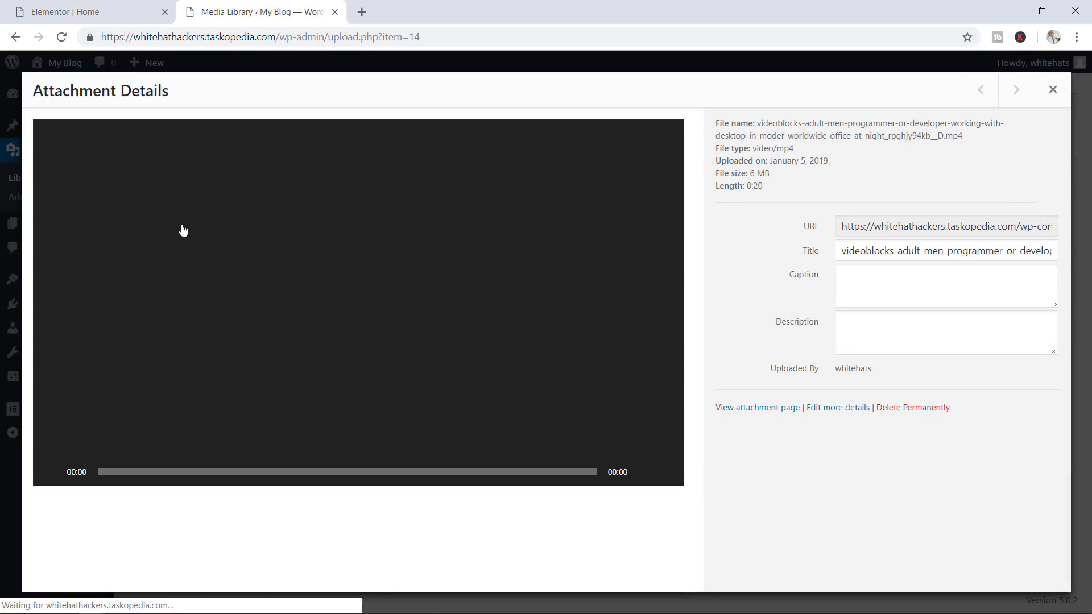
left_click(320, 304)
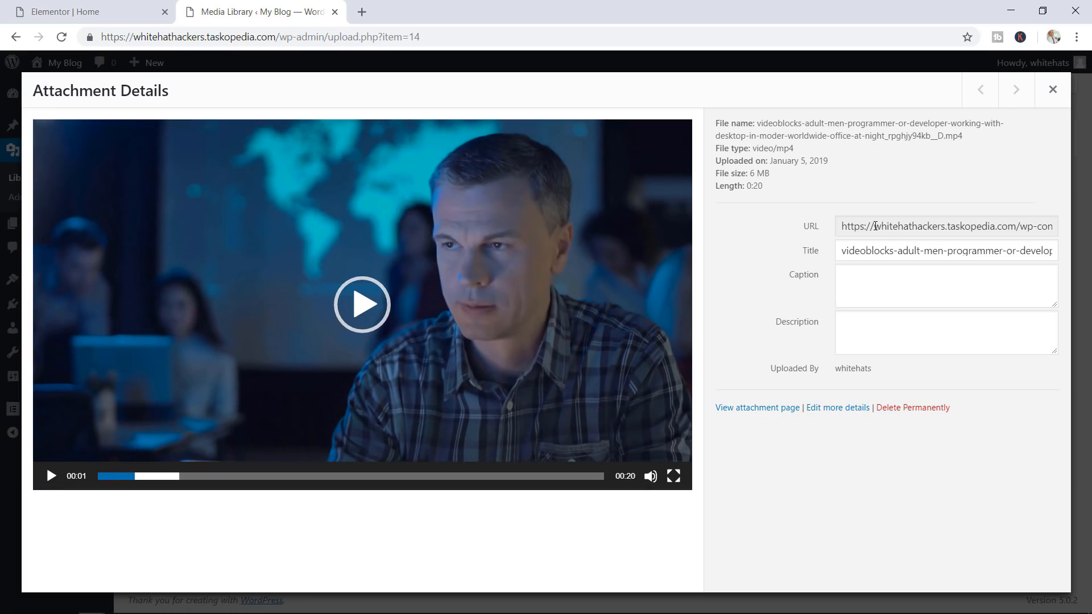
Copy the video's full file URL and go back to the Elementor editor tab
left_click(875, 226)
key("ctrl+a")
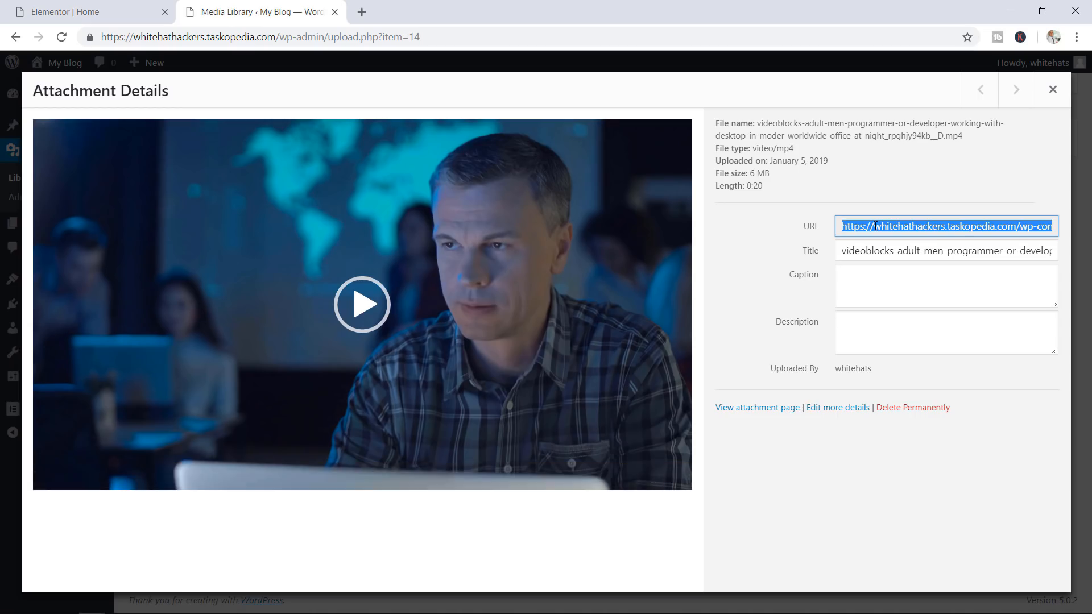
right_click(874, 226)
left_click(854, 239)
left_click(91, 12)
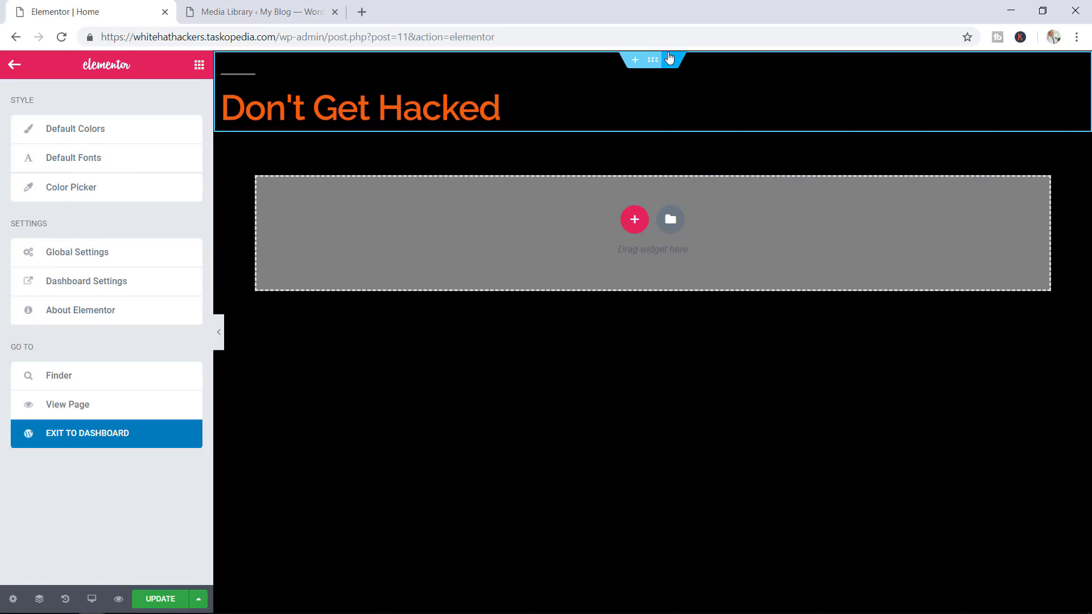
Set the copied MP4 URL as the header section's background video and update the page
left_click(652, 60)
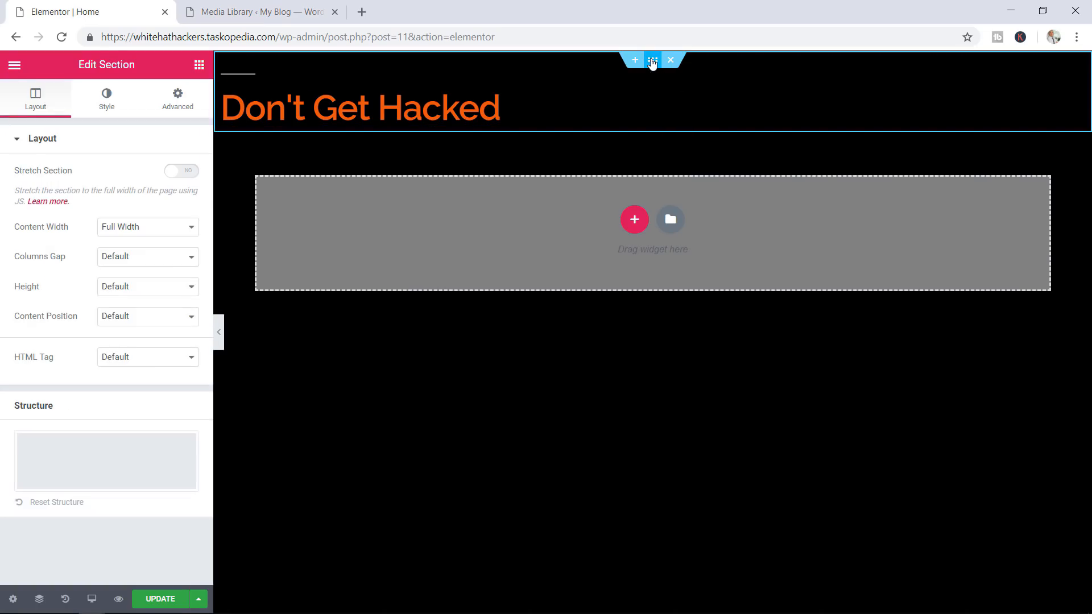
left_click(111, 102)
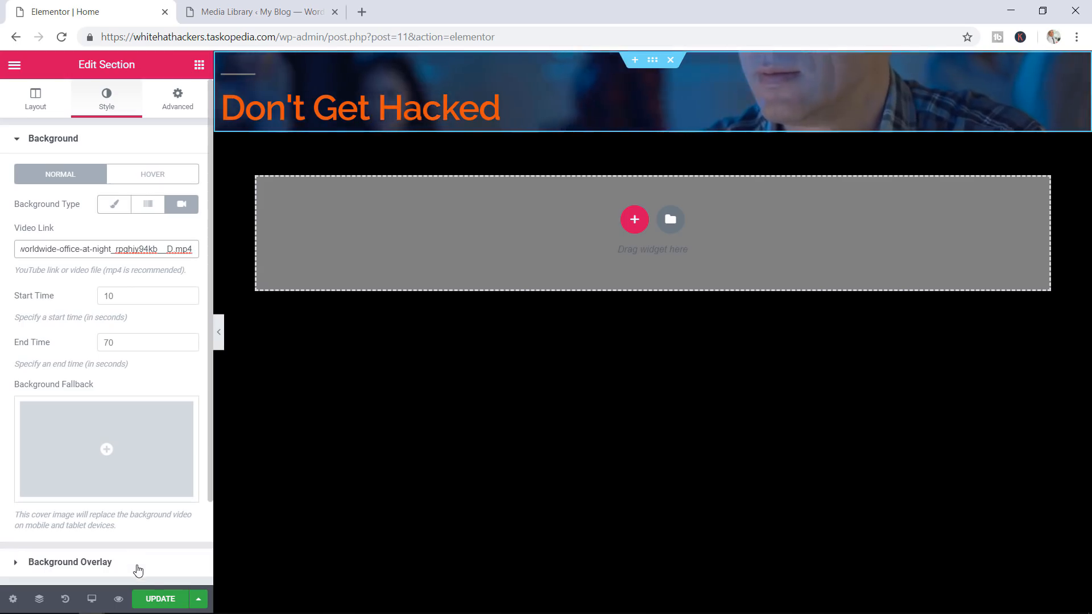
left_click(158, 598)
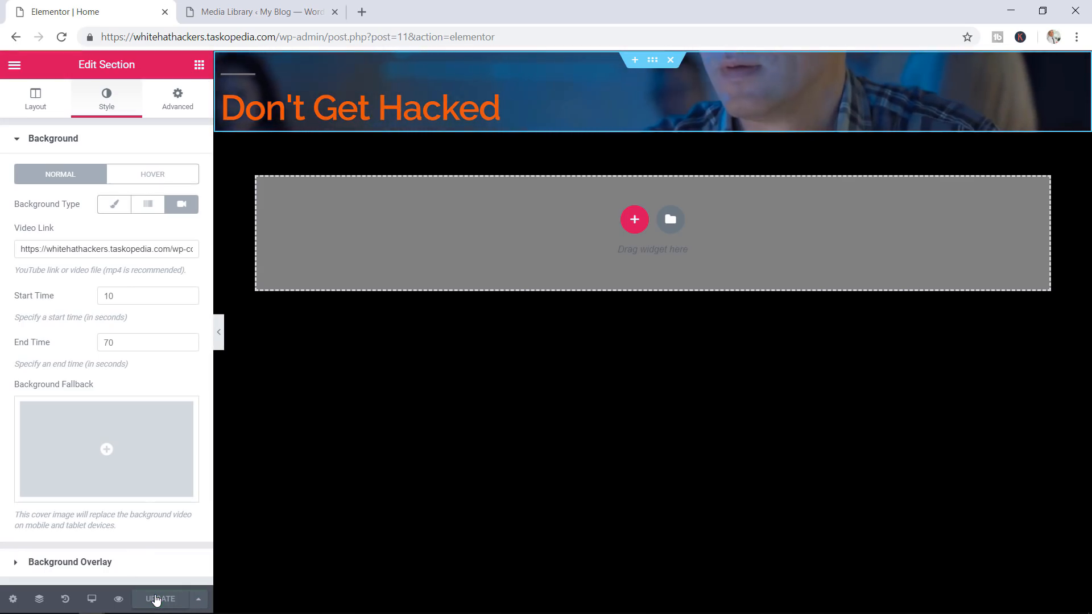
Close the Media Library tab, preview the Home page, then reopen it in Elementor
left_click(335, 12)
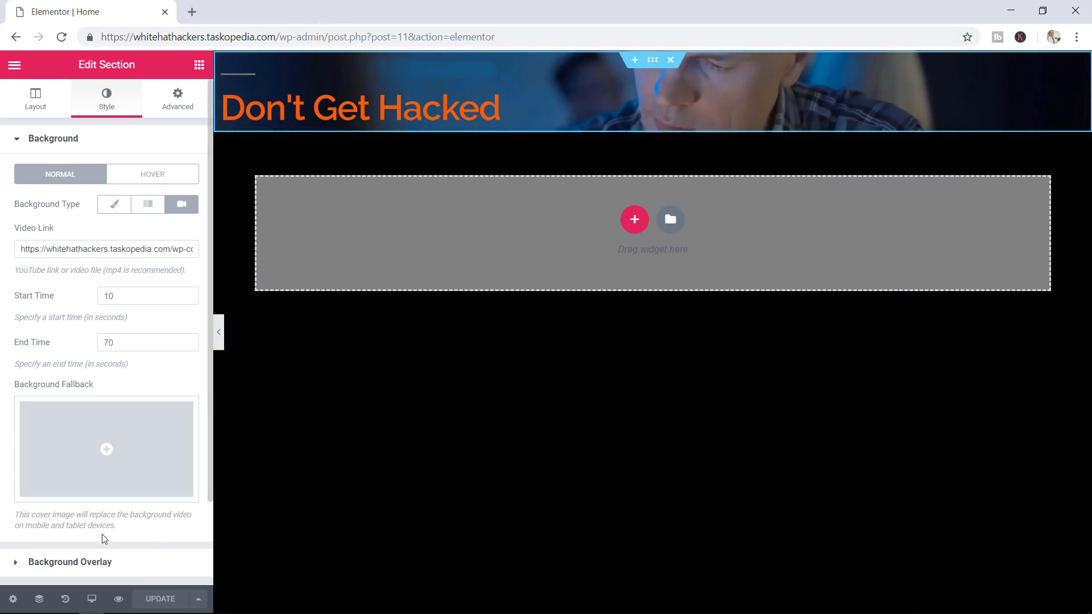
left_click(118, 600)
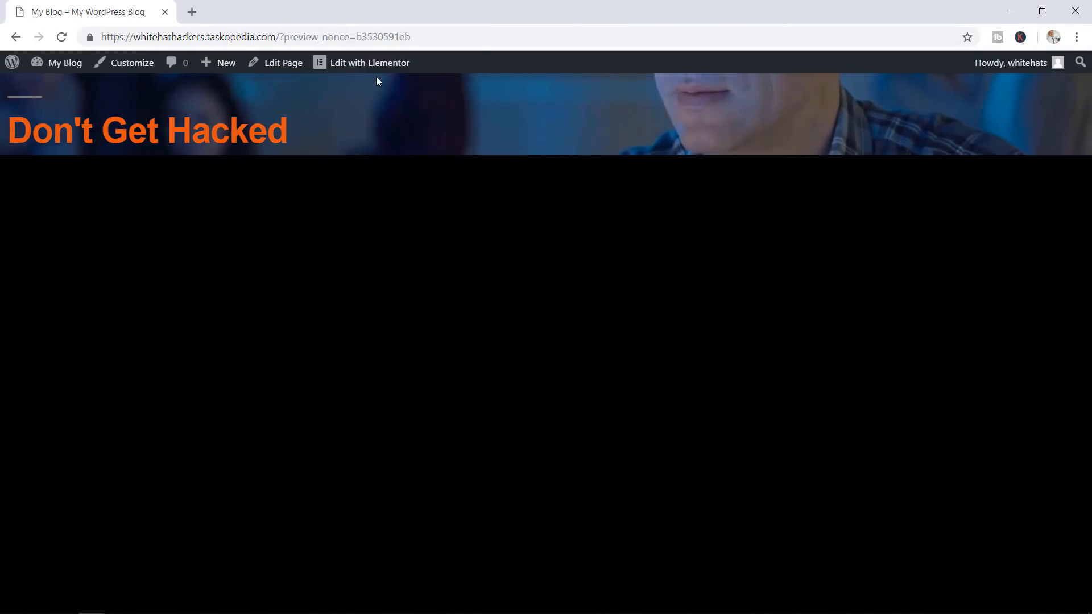
left_click(363, 67)
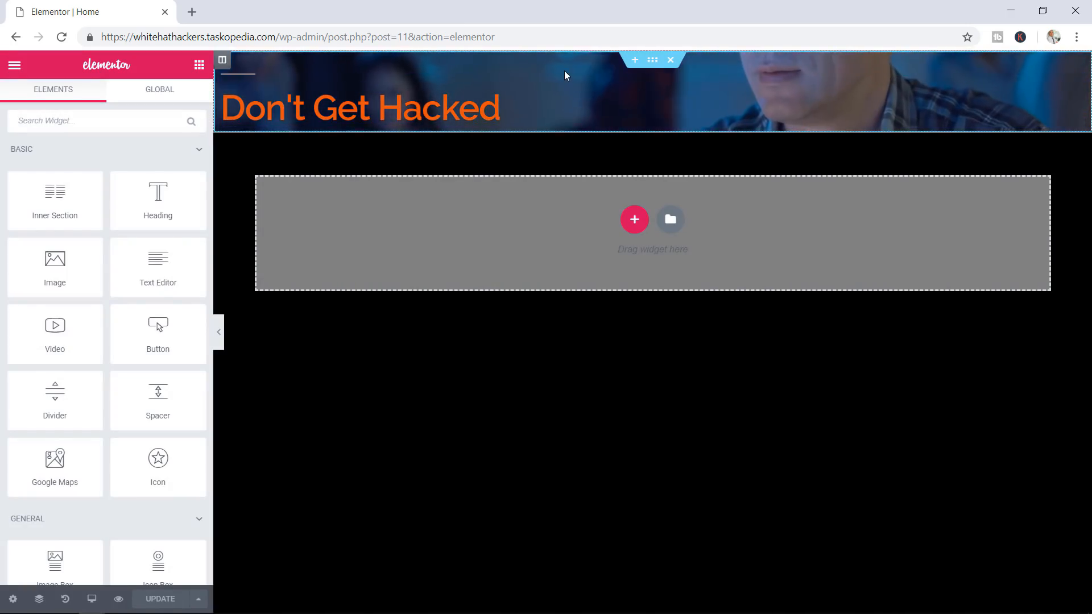
Select the header section to show its layout settings
left_click(652, 60)
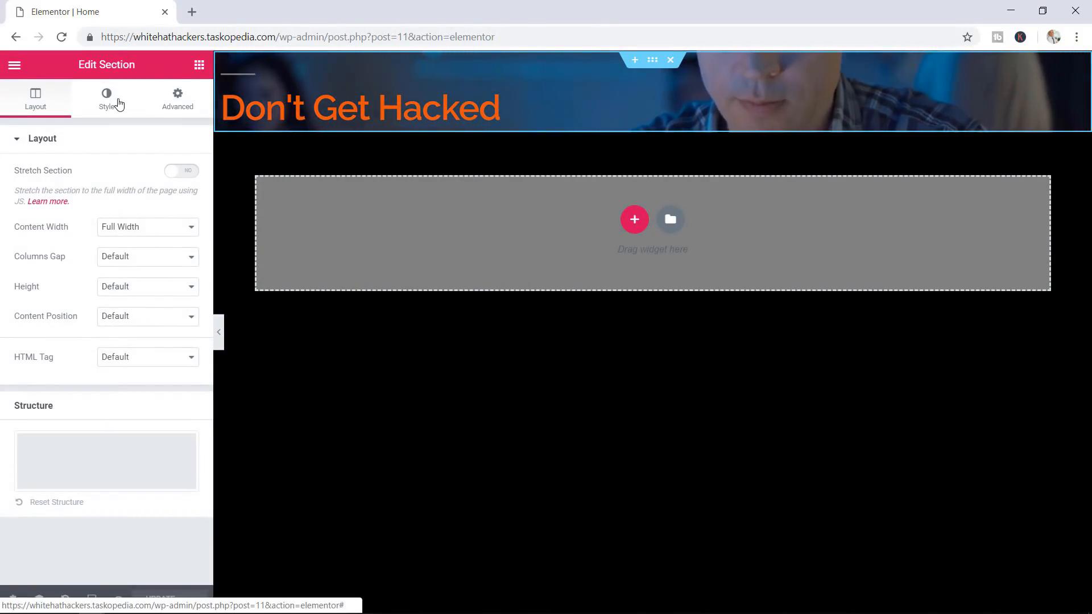
Give the header section a 500 px minimum height, then select the Don't Get Hacked heading
left_click(158, 286)
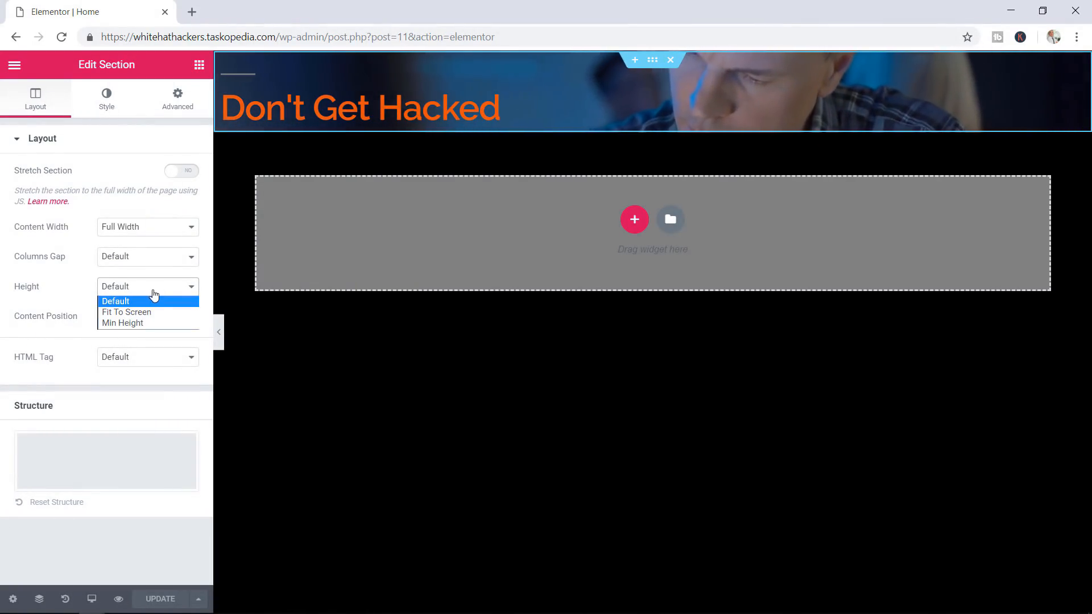
left_click(137, 324)
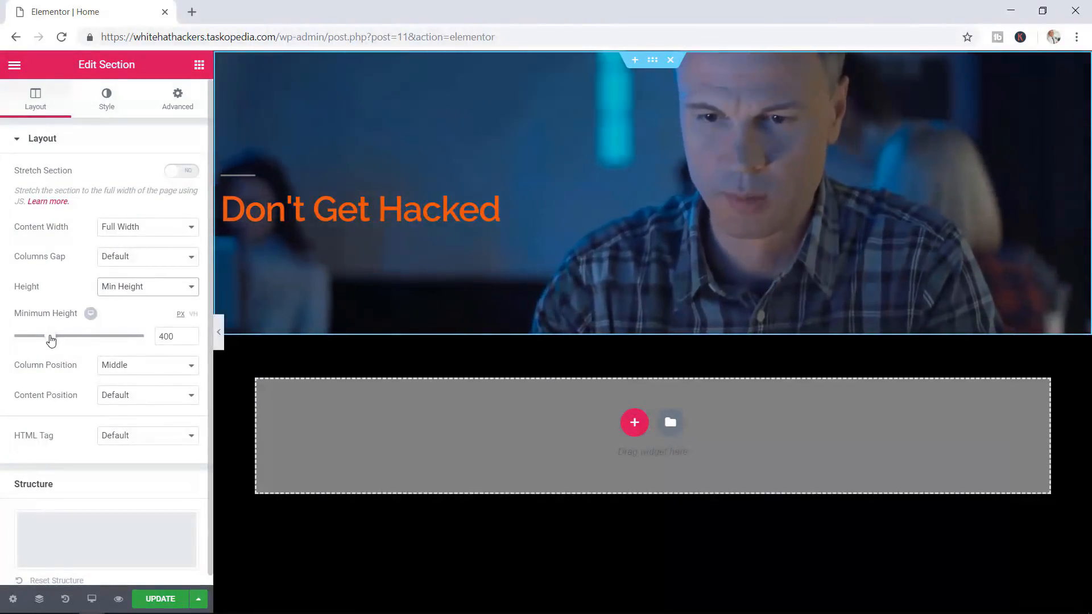
left_click_drag(50, 337, 61, 341)
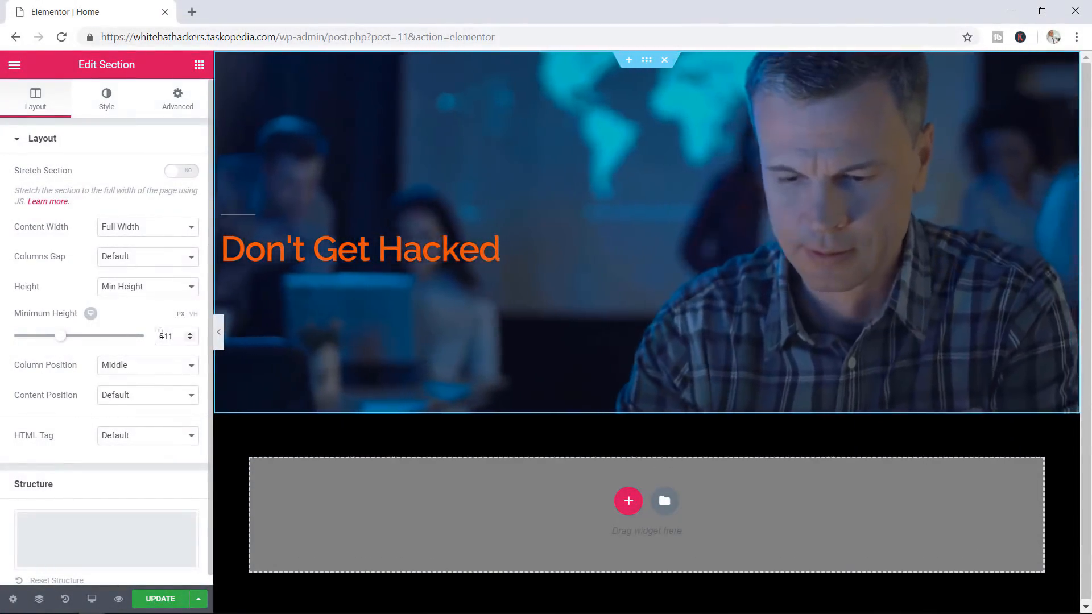
left_click(190, 339)
left_click(190, 339)
left_click(190, 340)
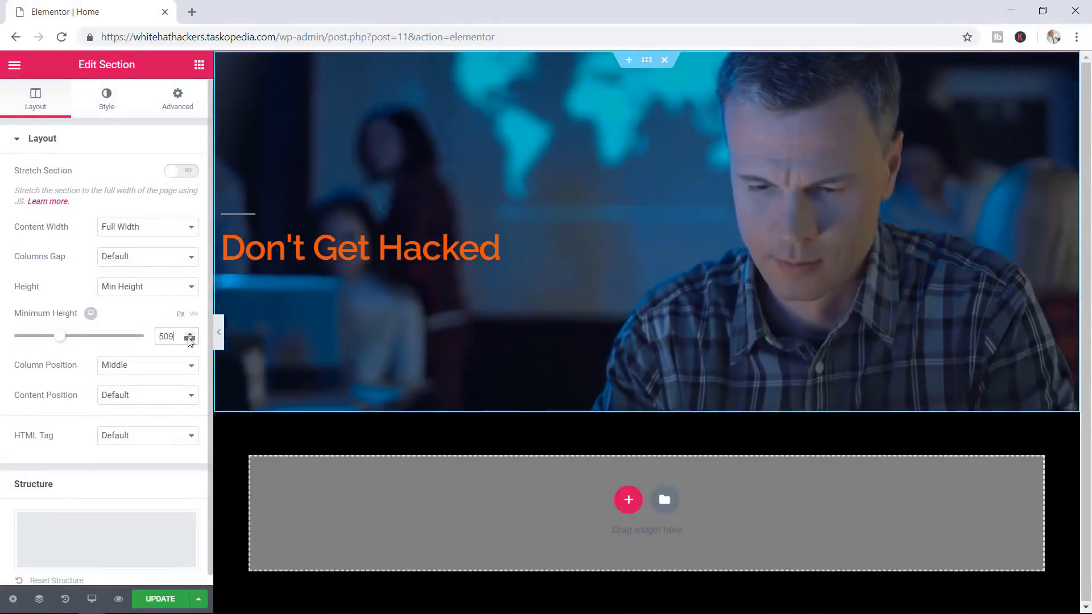
left_click(190, 339)
left_click(190, 339)
left_click(190, 340)
left_click(190, 339)
left_click(190, 340)
left_click(190, 340)
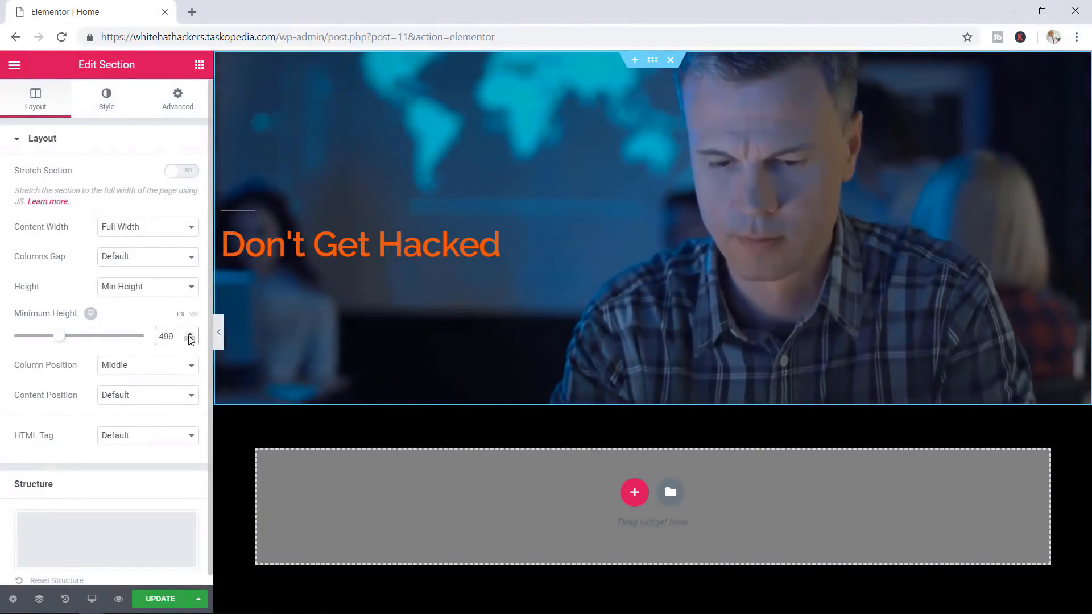
left_click(189, 339)
left_click(190, 339)
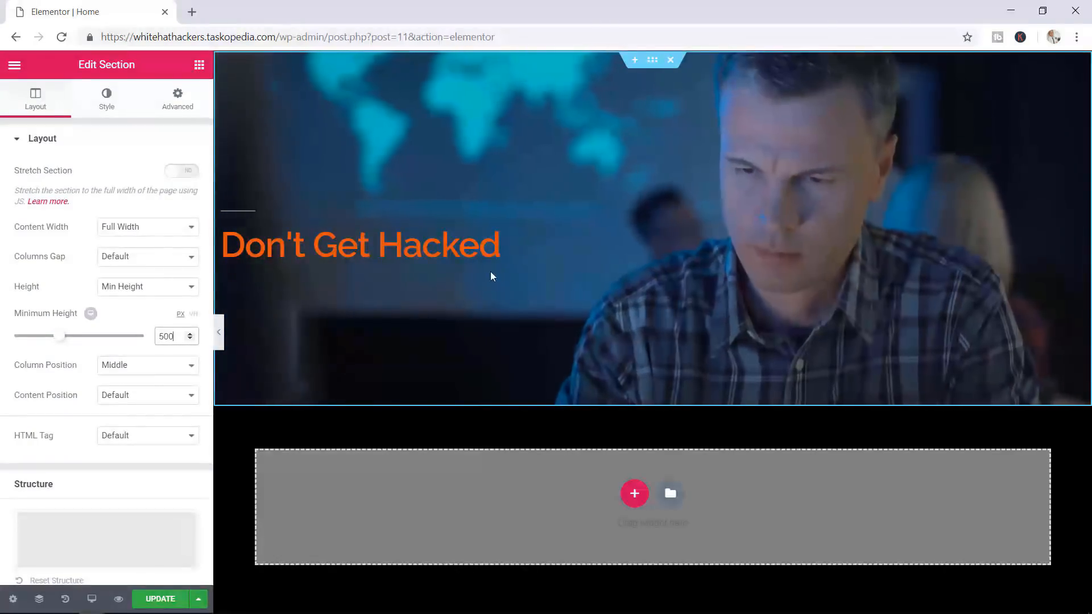
left_click(383, 251)
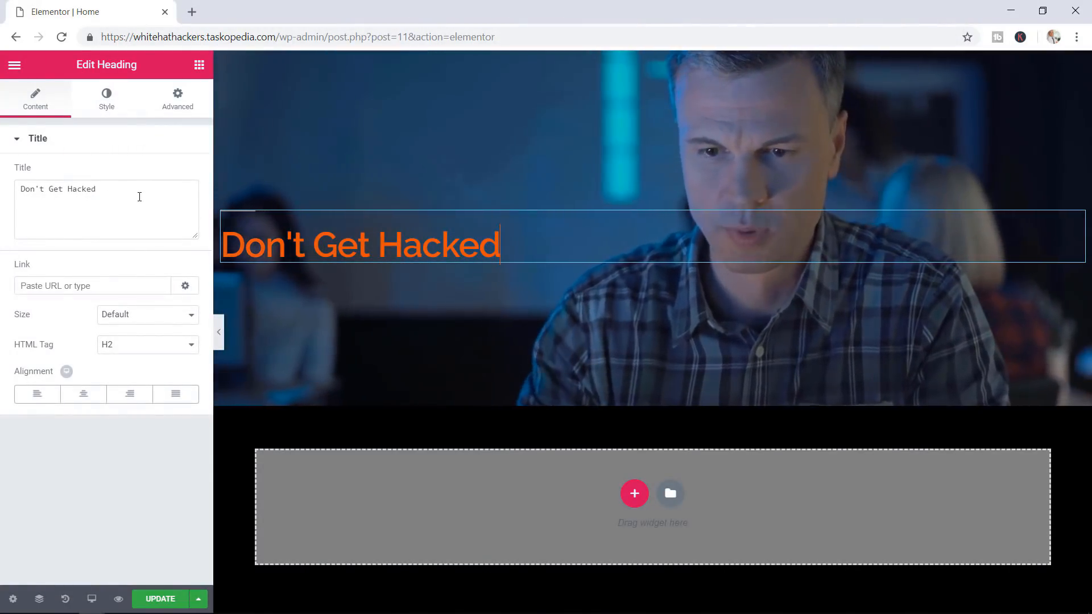
Increase the heading's typography size to 115
left_click(104, 105)
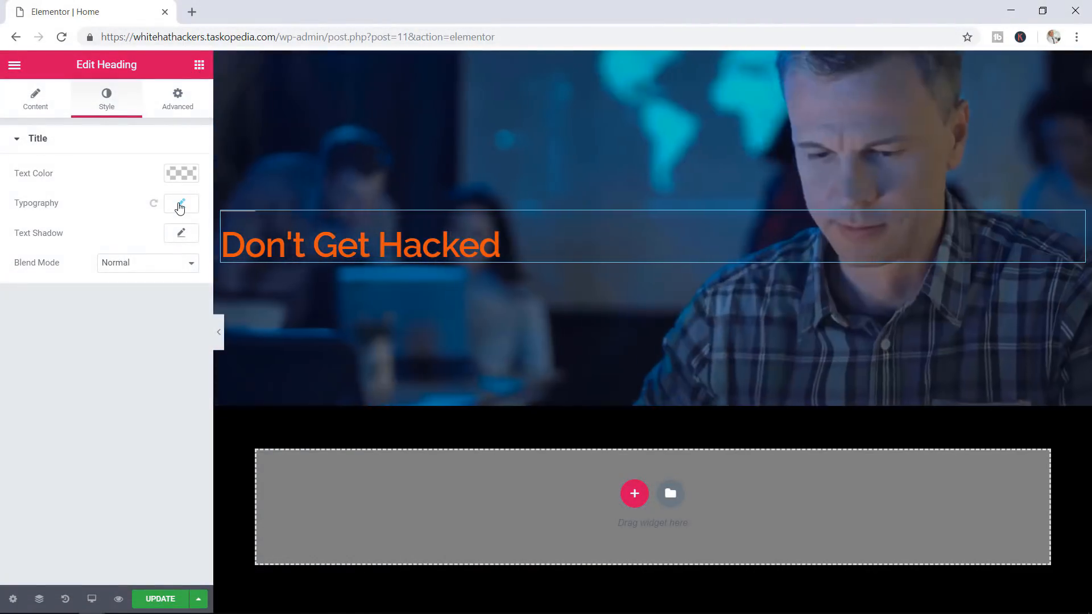
left_click(180, 206)
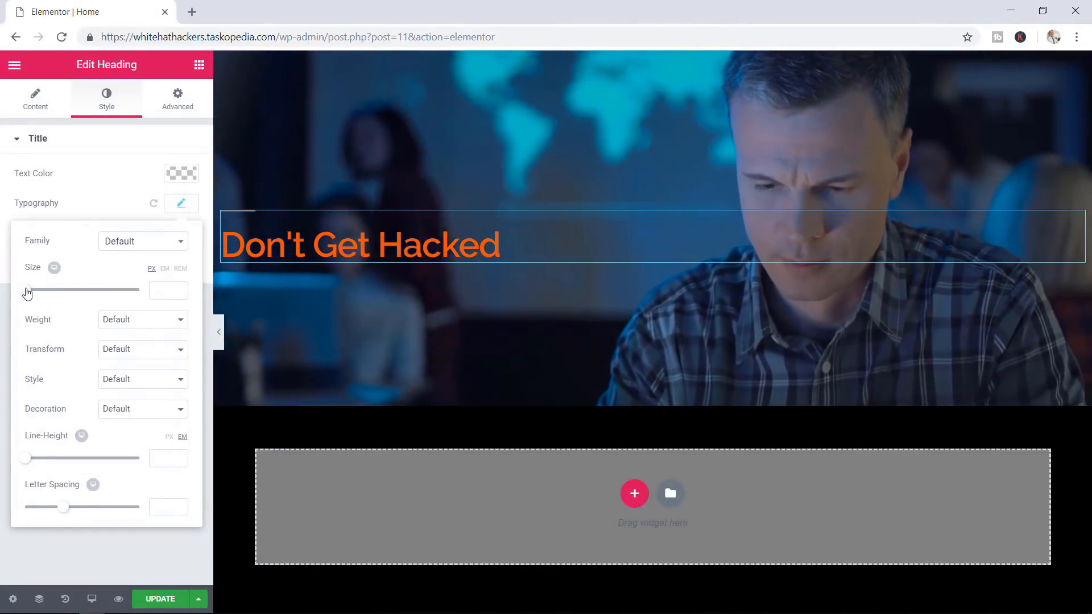
left_click_drag(26, 293, 32, 295)
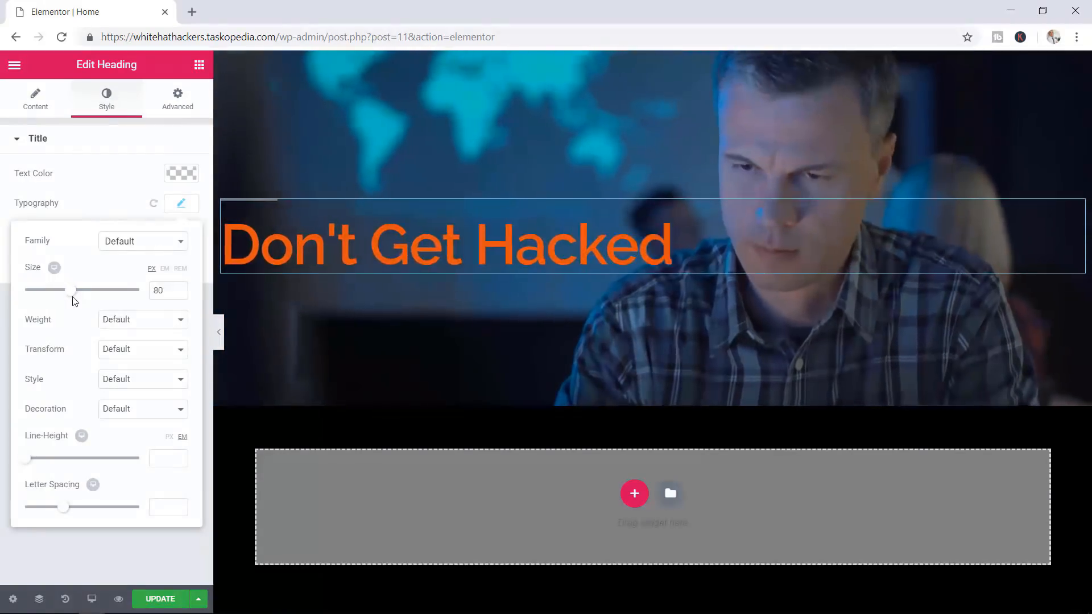
left_click_drag(74, 301, 96, 301)
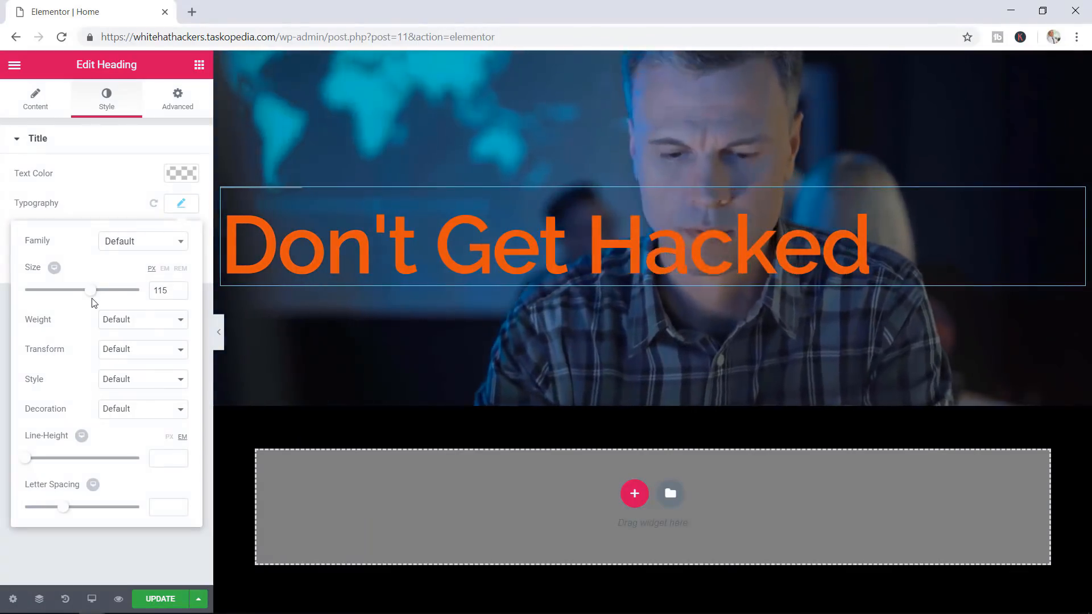
Break the heading before 'Hacked' onto two lines, save, and preview the page
left_click(587, 240)
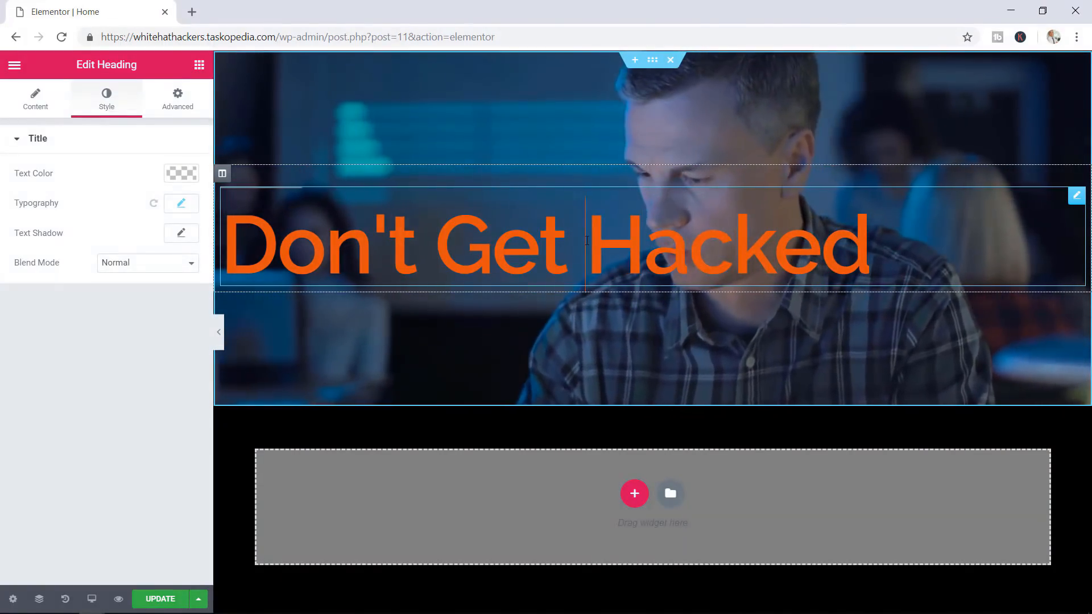
key("Return")
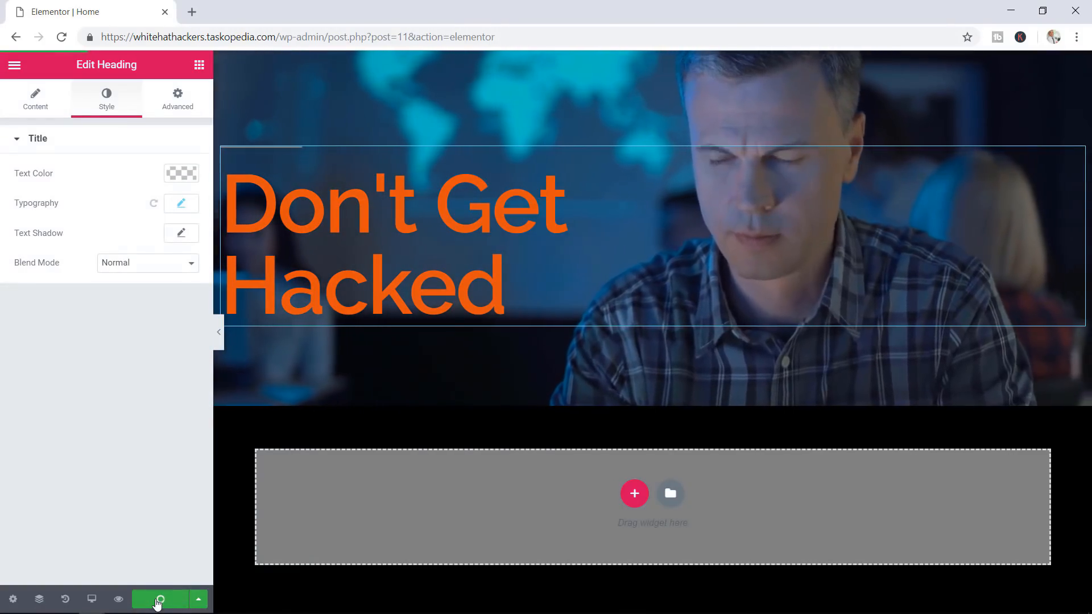
left_click(157, 601)
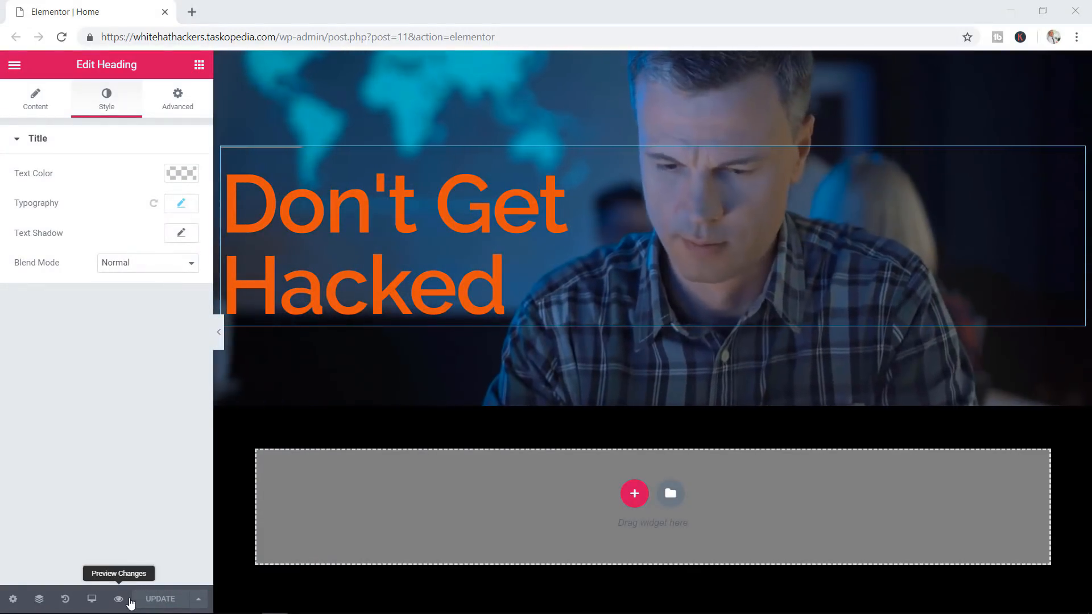
left_click(118, 601)
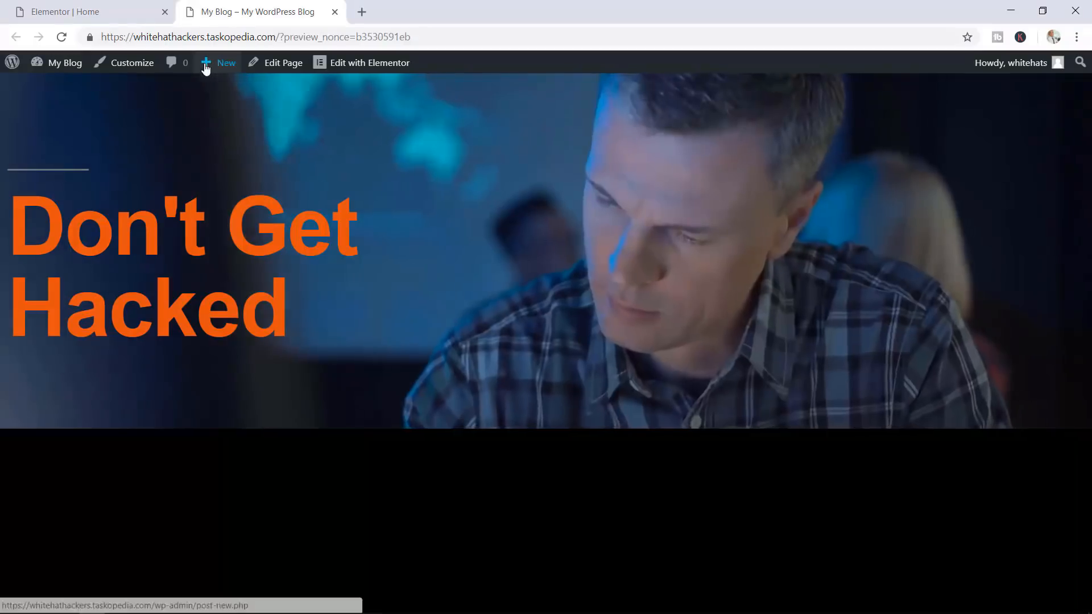
Return to the Elementor editor tab and select the hero section
left_click(87, 10)
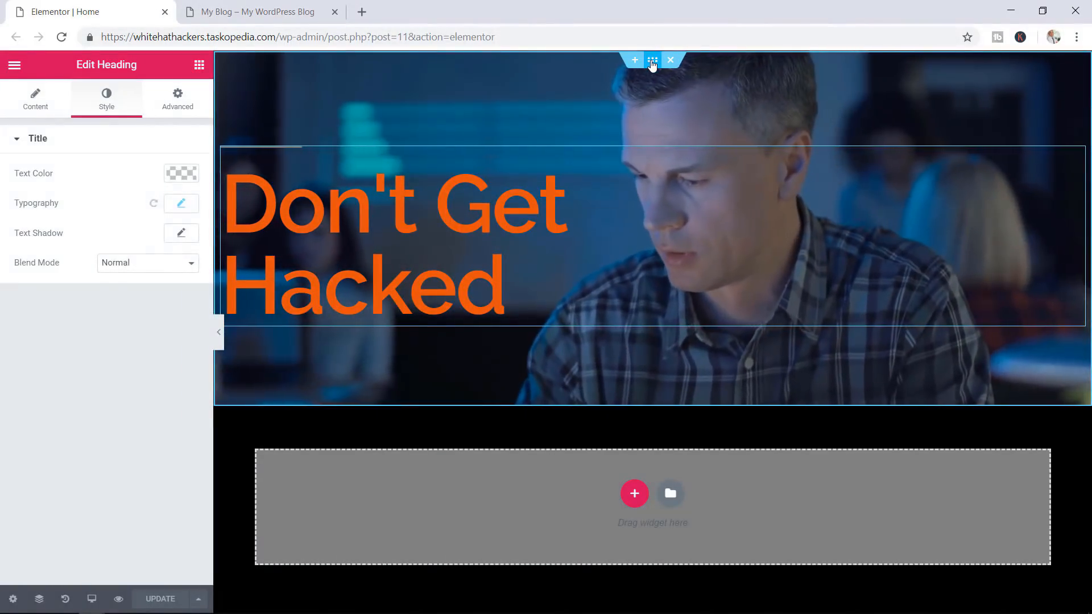
left_click(652, 60)
Set the hero section's minimum height to 640 and the heading size to 170, then save
left_click_drag(180, 336, 141, 339)
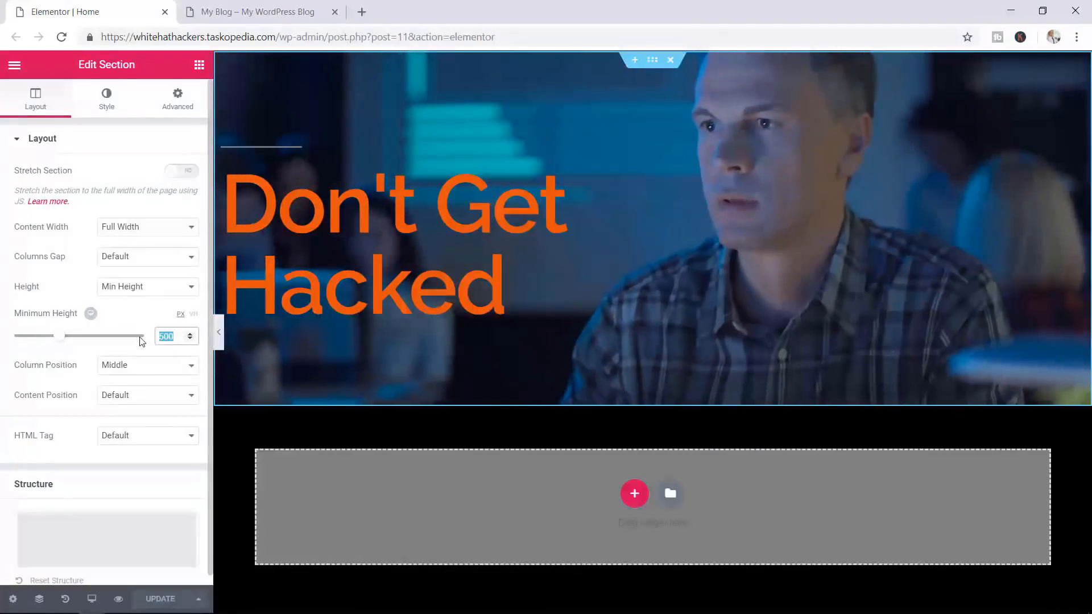
type("640")
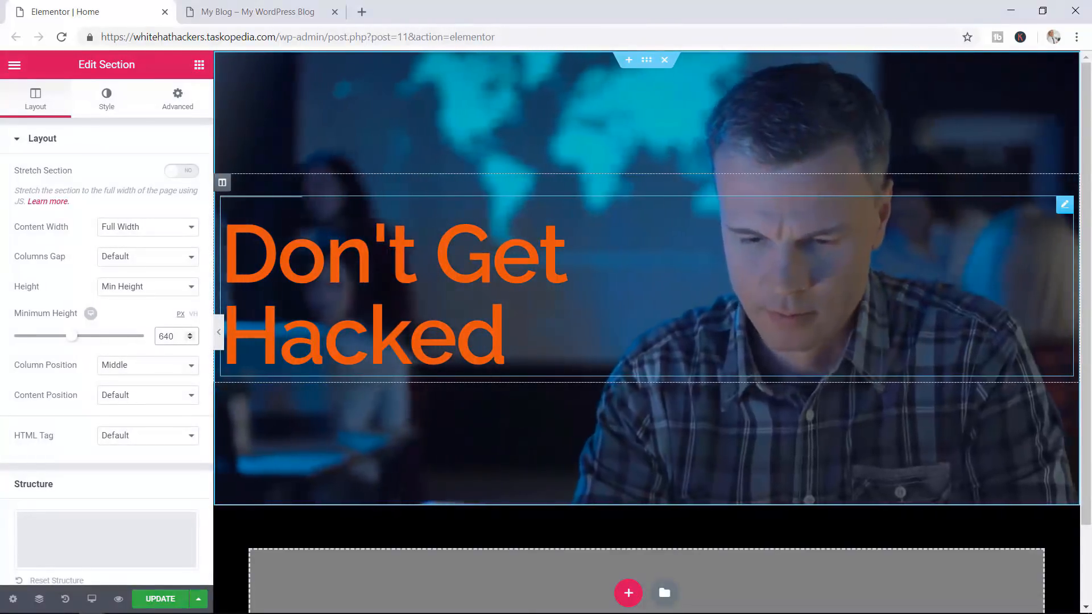
left_click(428, 260)
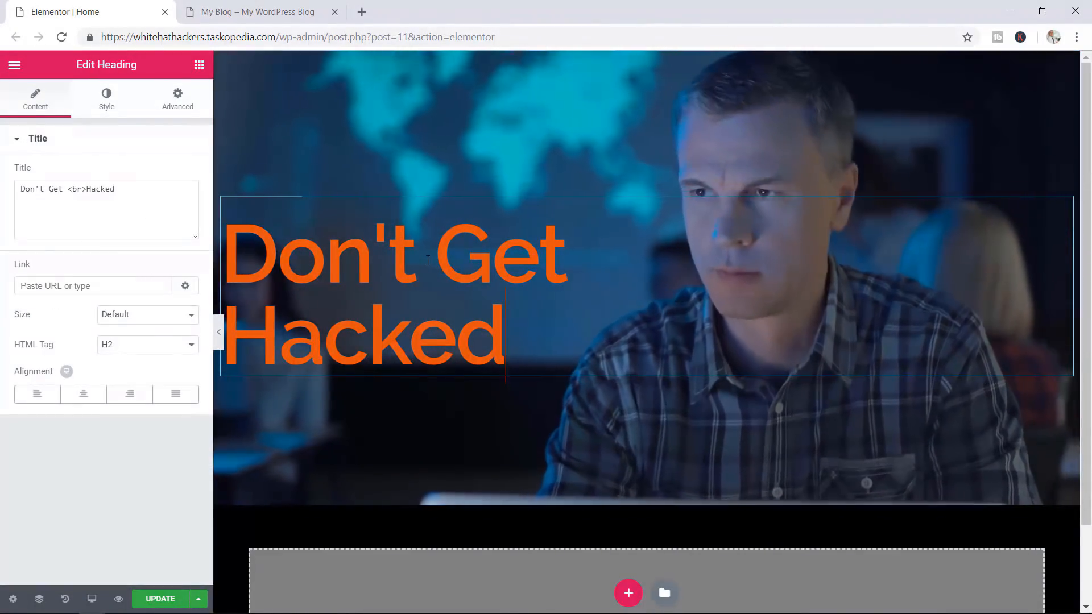
left_click(105, 100)
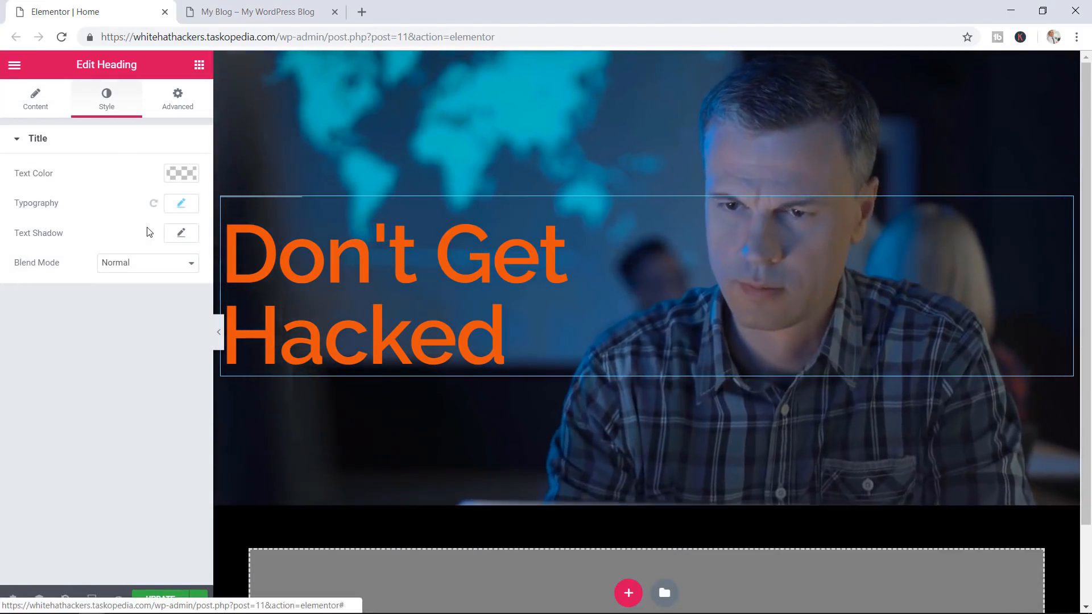
left_click(178, 208)
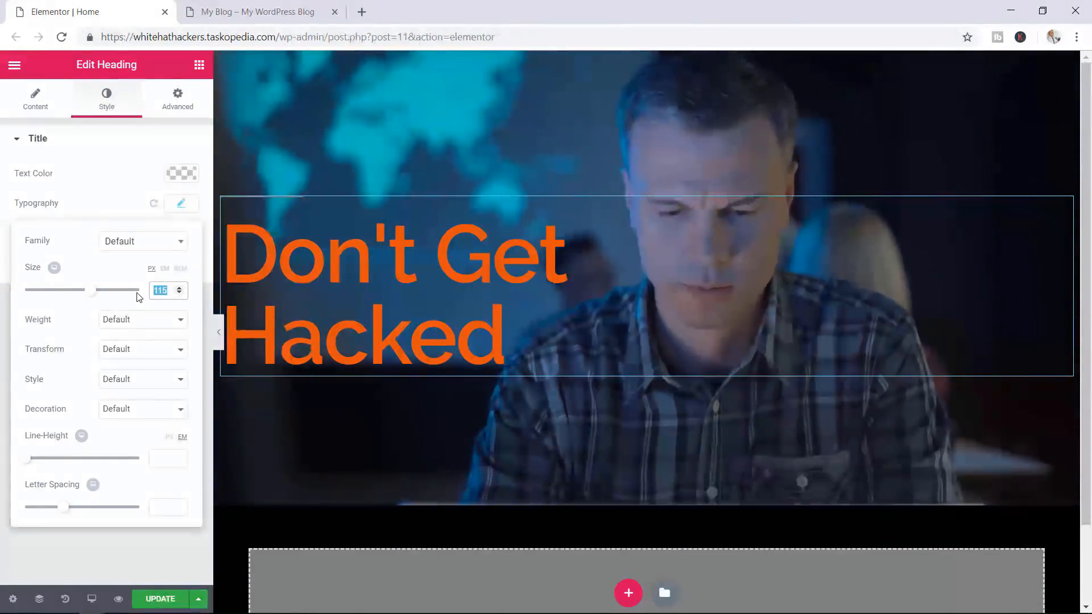
type("170")
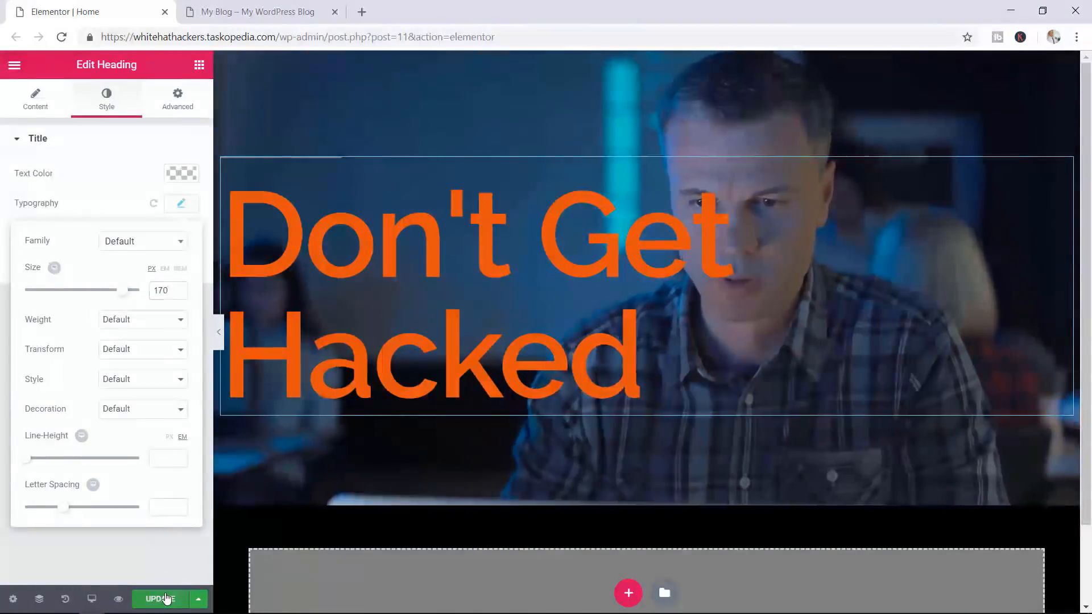
left_click(166, 599)
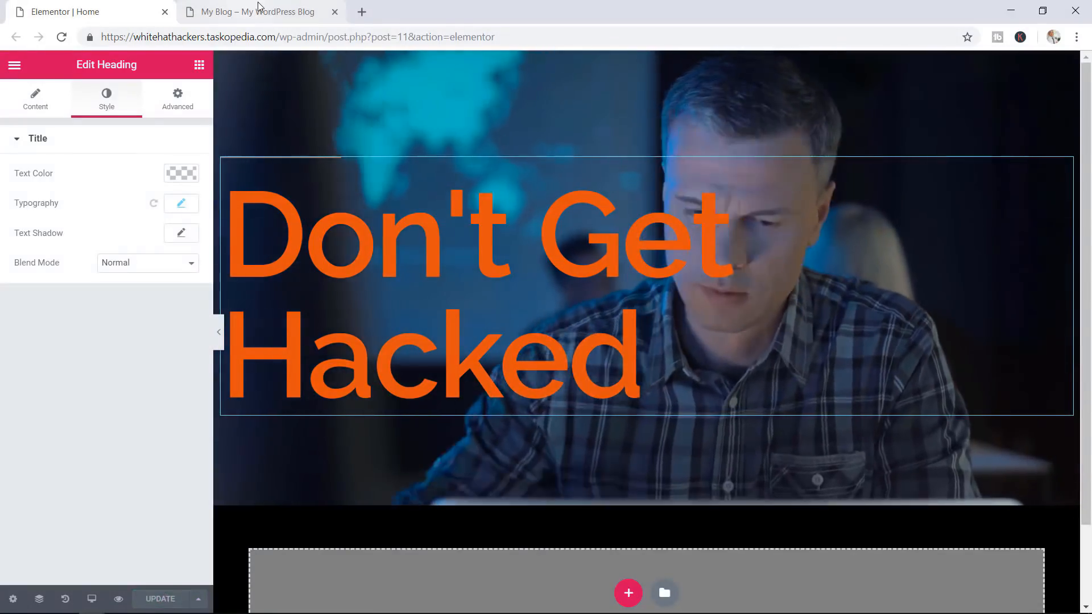
left_click(259, 8)
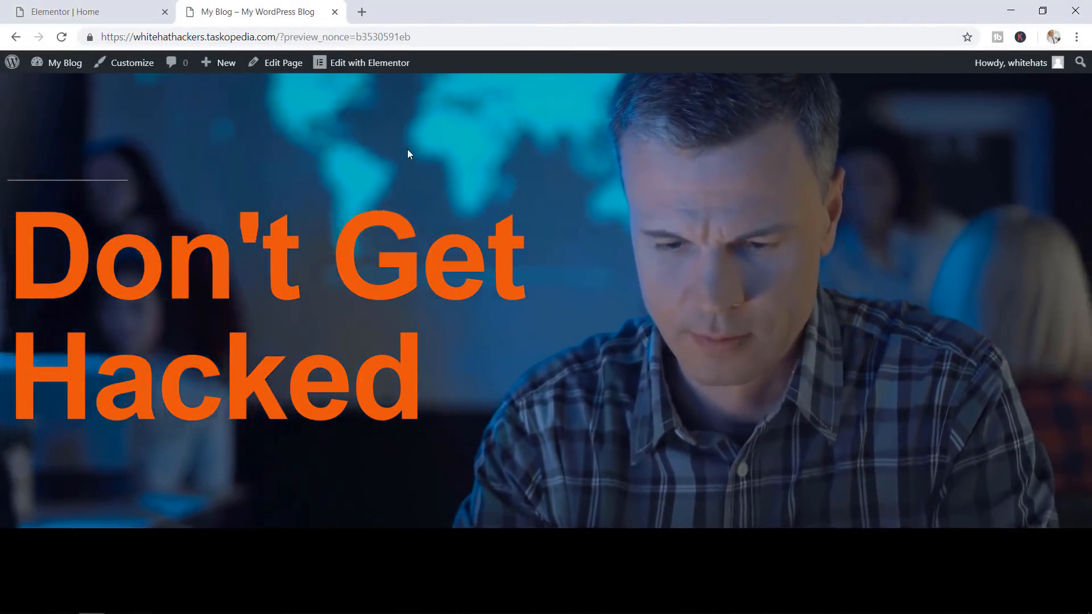
left_click(102, 11)
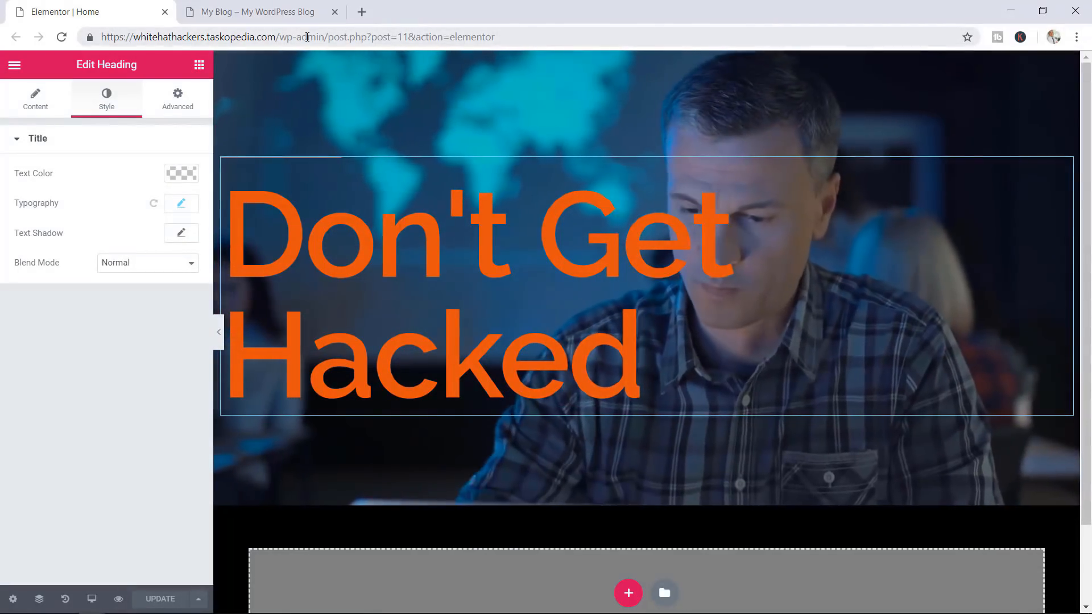
left_click(254, 12)
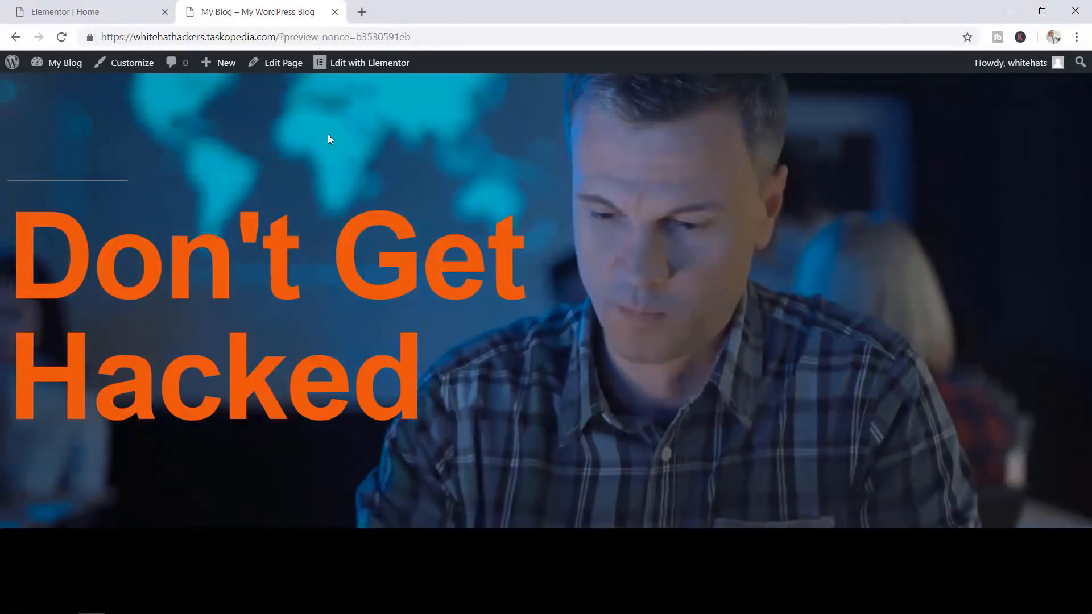
left_click(86, 11)
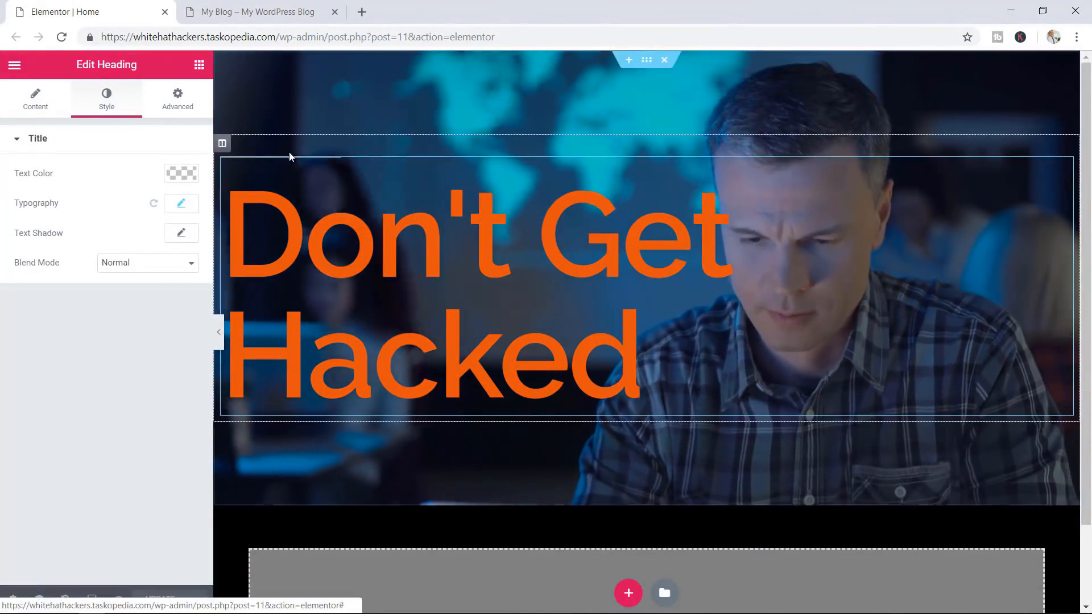
Try Fade In Left and Zoom In, then give the heading a Light Speed In entrance
left_click(187, 106)
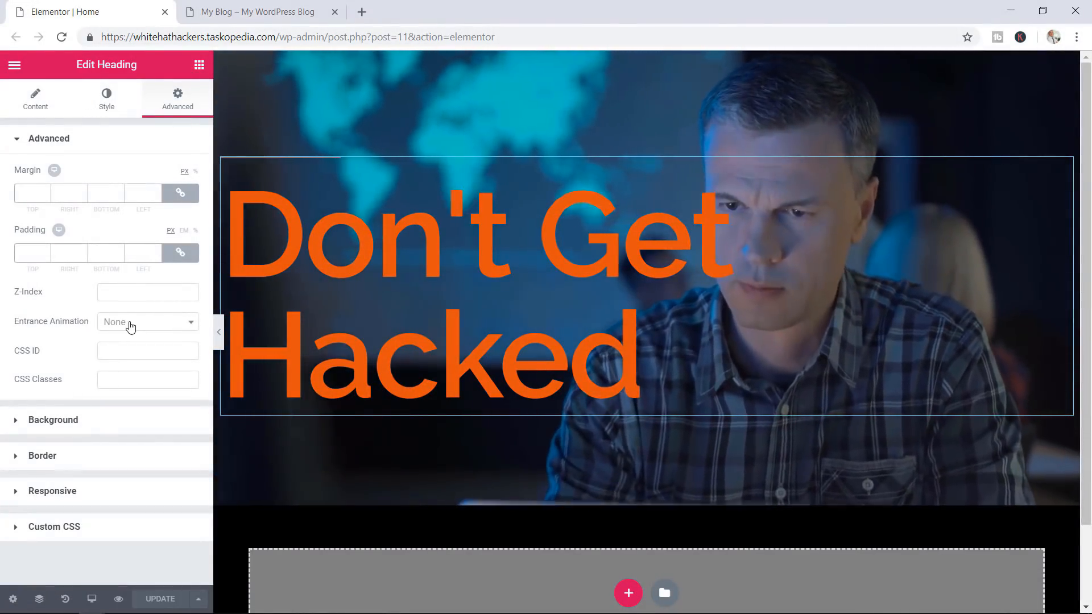
left_click(130, 322)
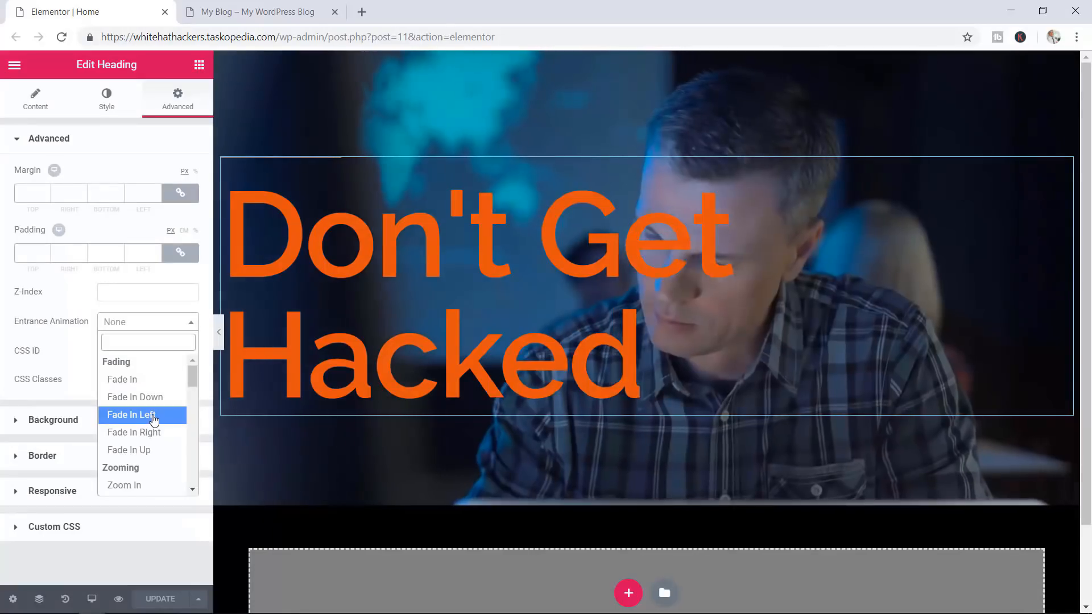
left_click(149, 419)
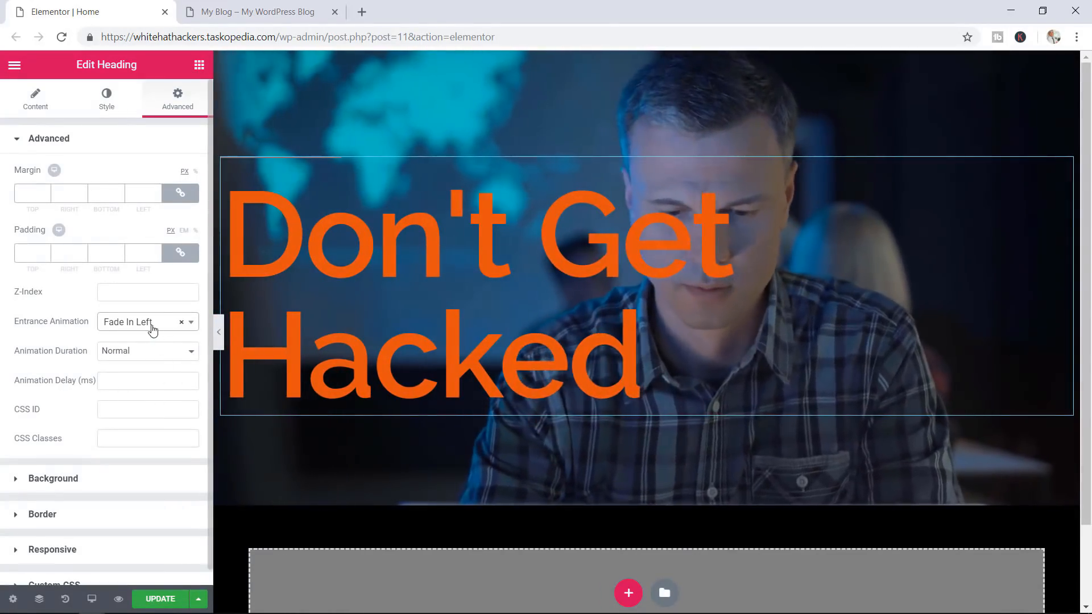
left_click(149, 323)
left_click(137, 486)
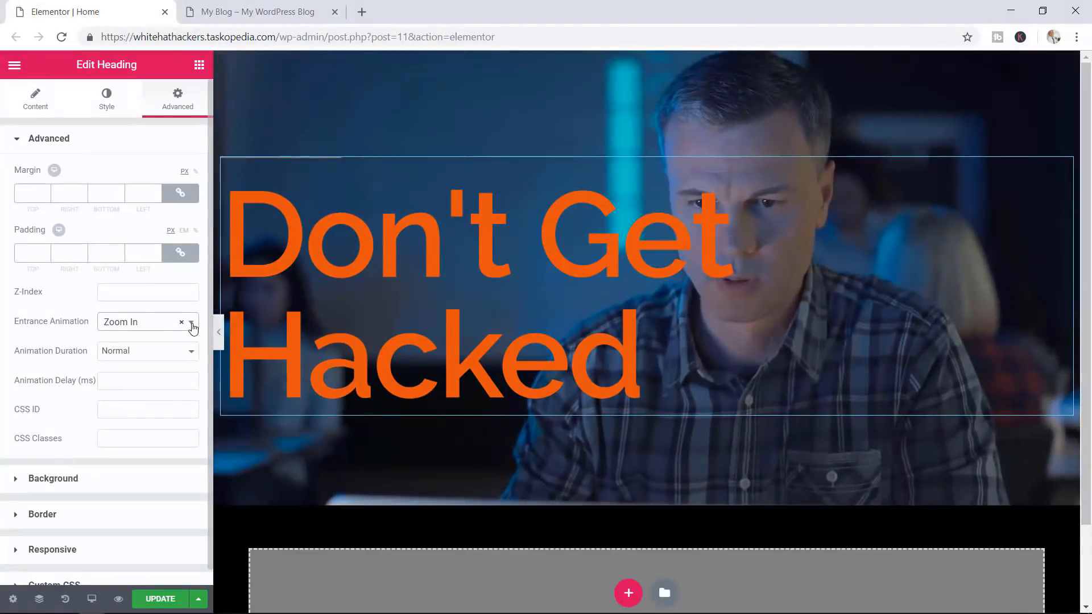
left_click_drag(189, 376, 197, 468)
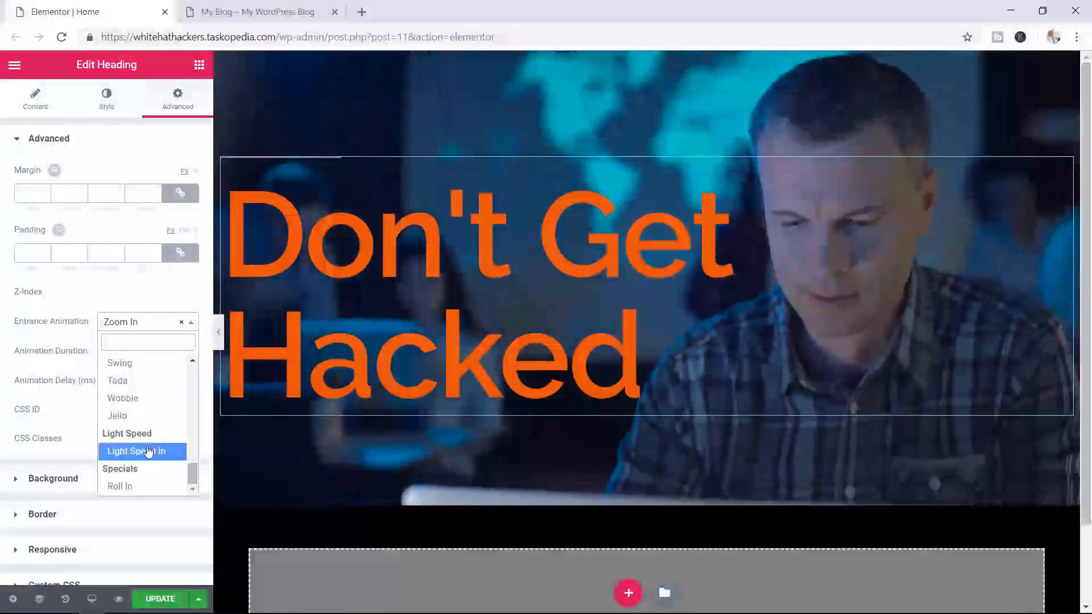
left_click(149, 452)
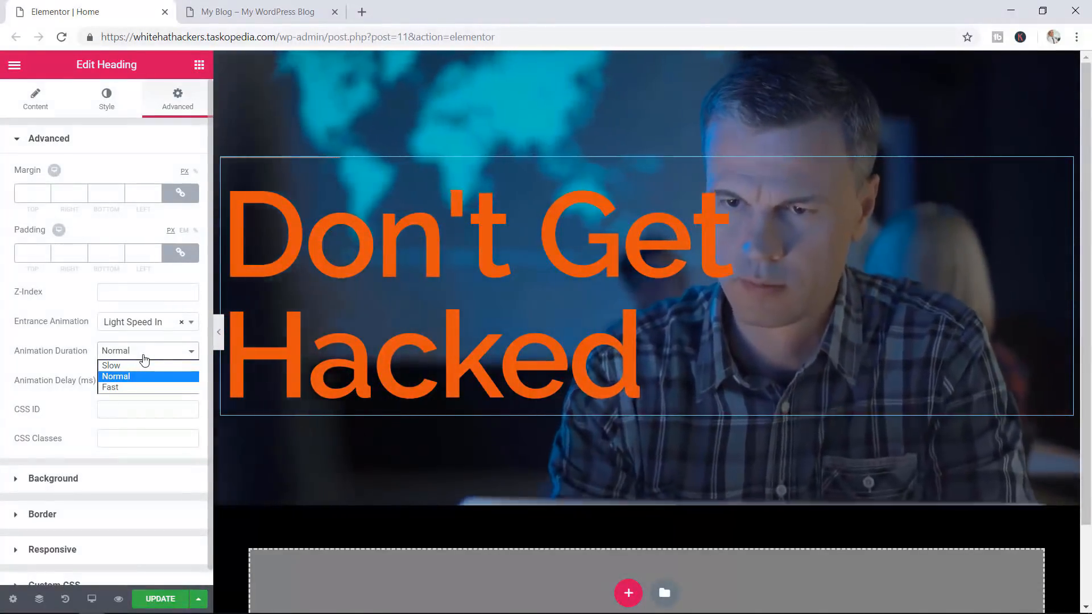
Set the entrance animation duration to Normal and select the hero section
left_click(130, 365)
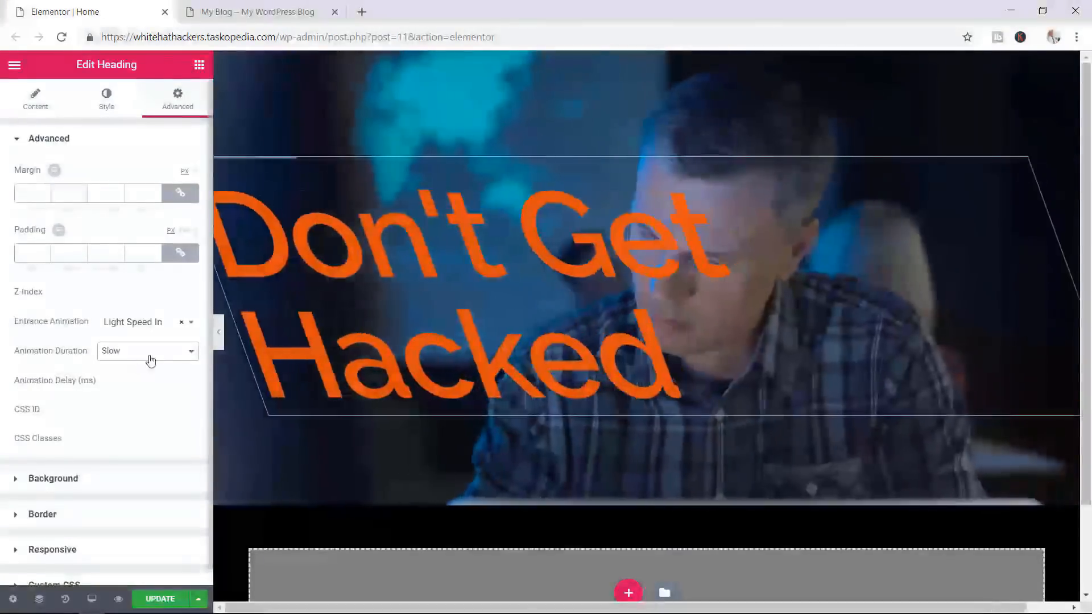
left_click(151, 360)
left_click(139, 384)
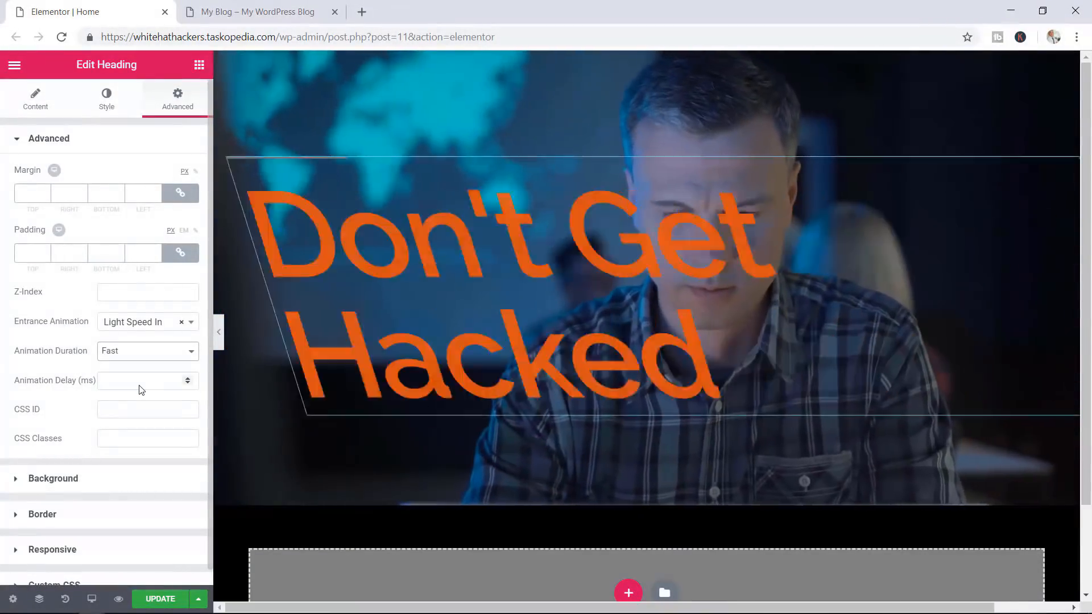
left_click(166, 353)
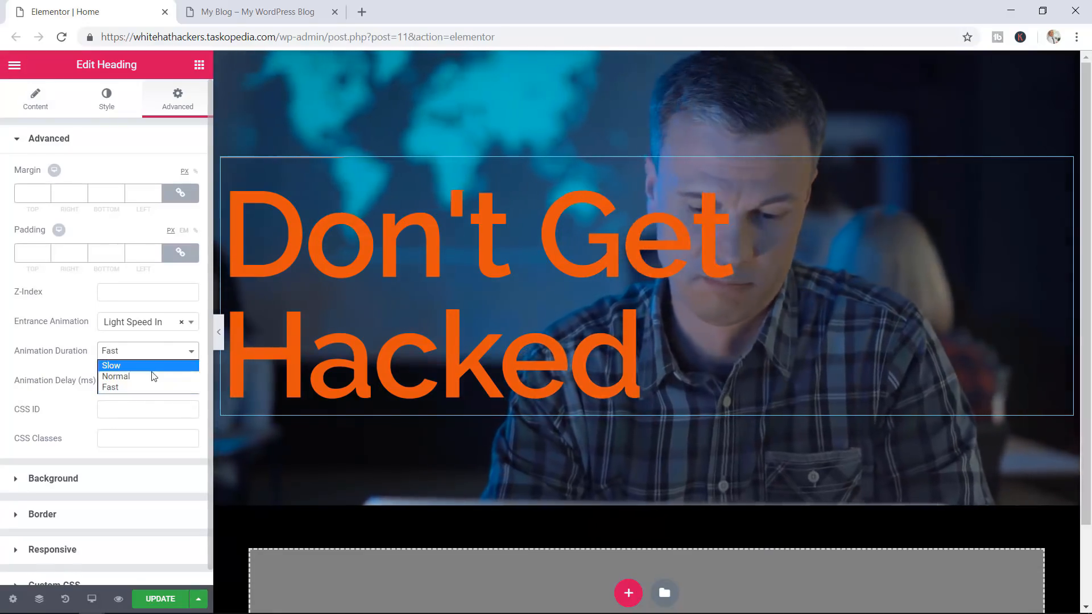
left_click(149, 377)
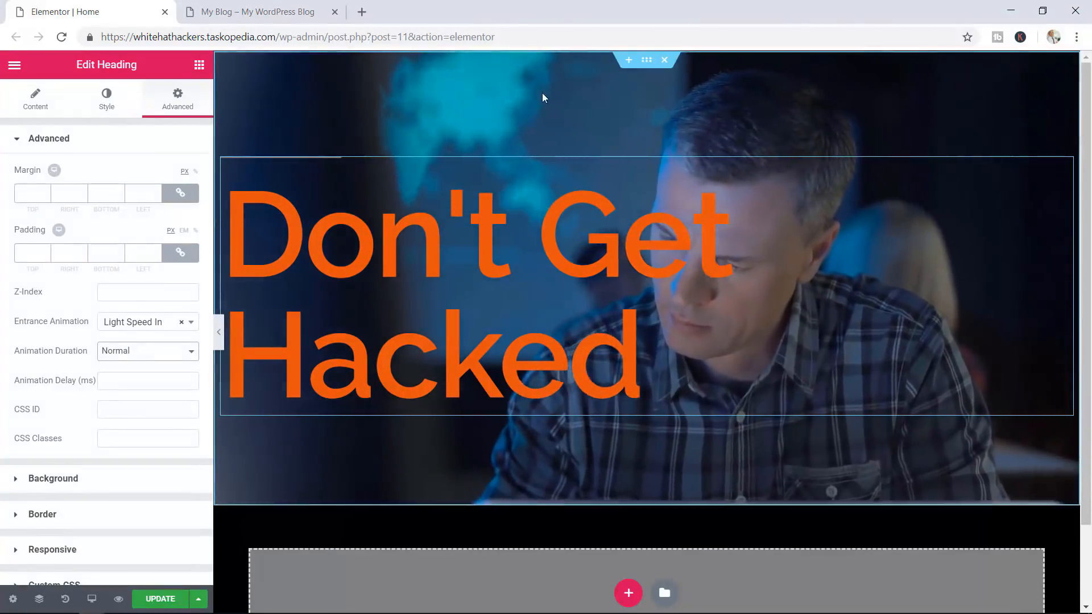
left_click(645, 62)
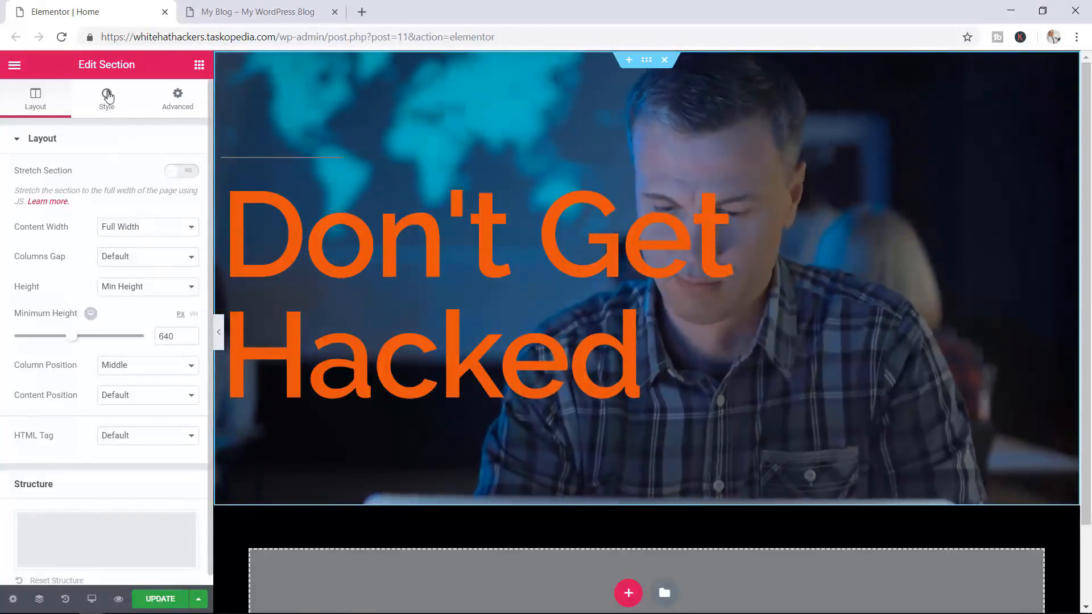
Give the hero section a Classic background overlay in black
left_click(106, 95)
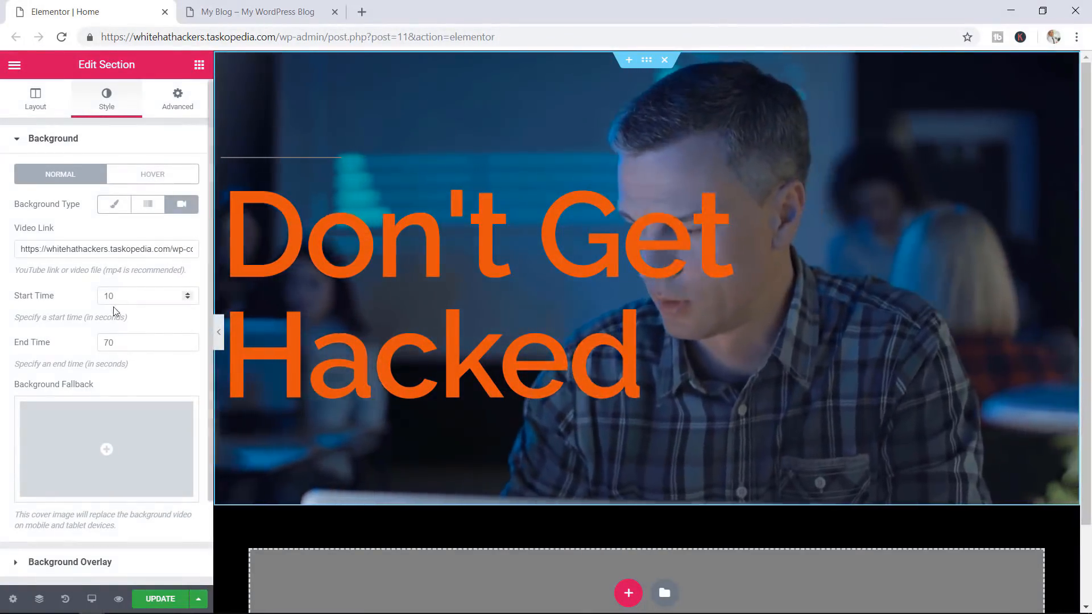
scroll(116, 311, "down", 2)
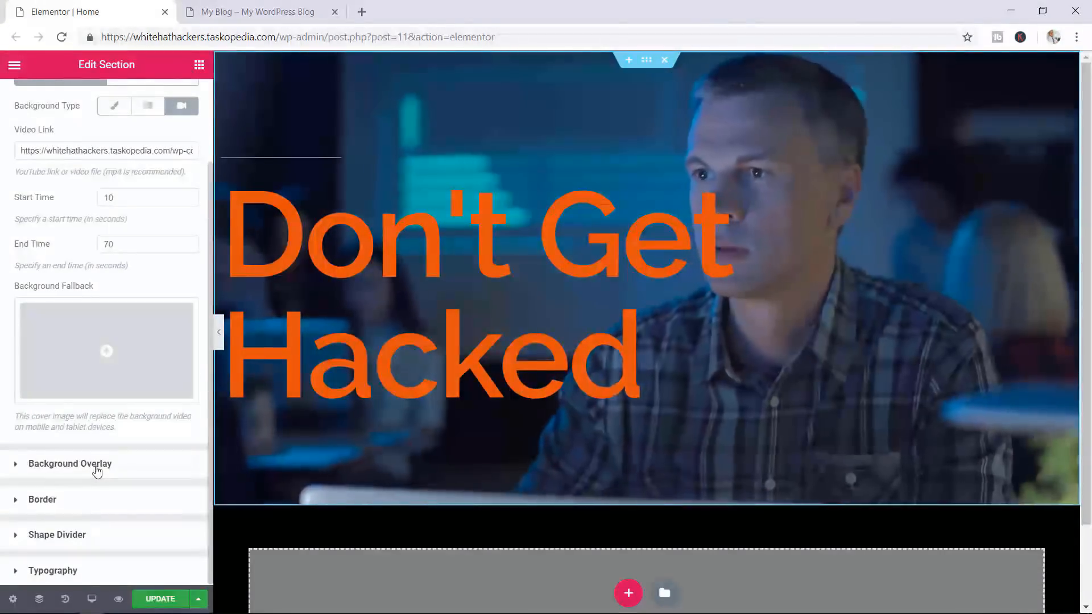
left_click(96, 465)
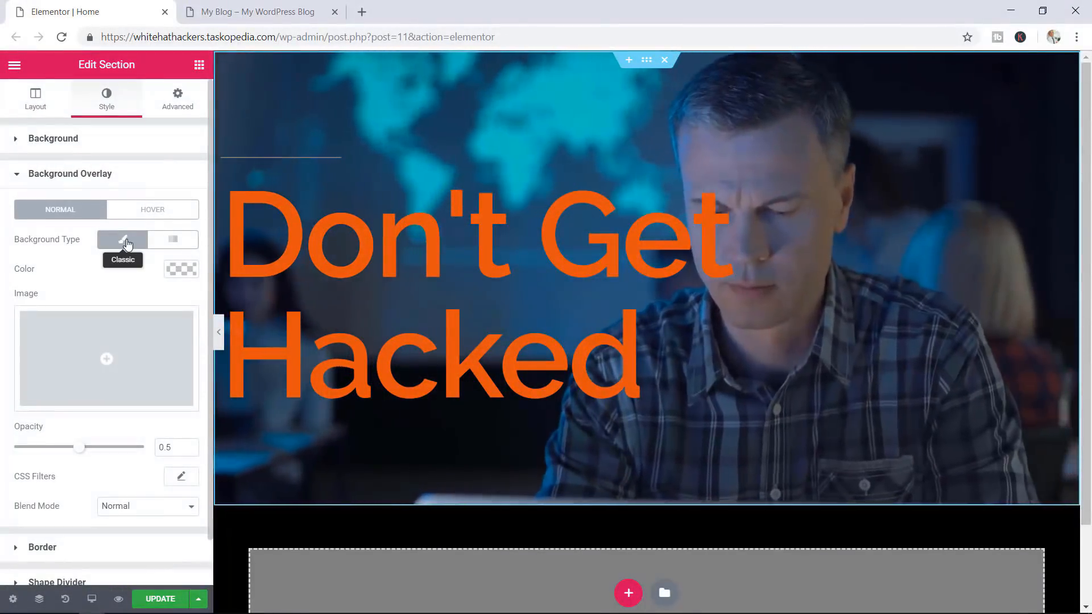
left_click(181, 269)
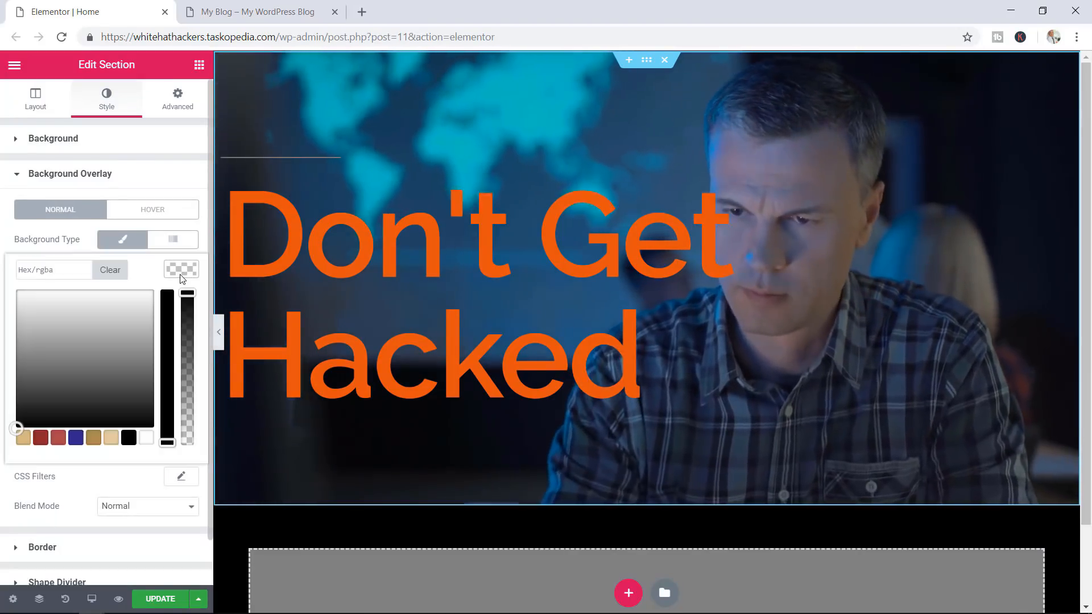
left_click(129, 438)
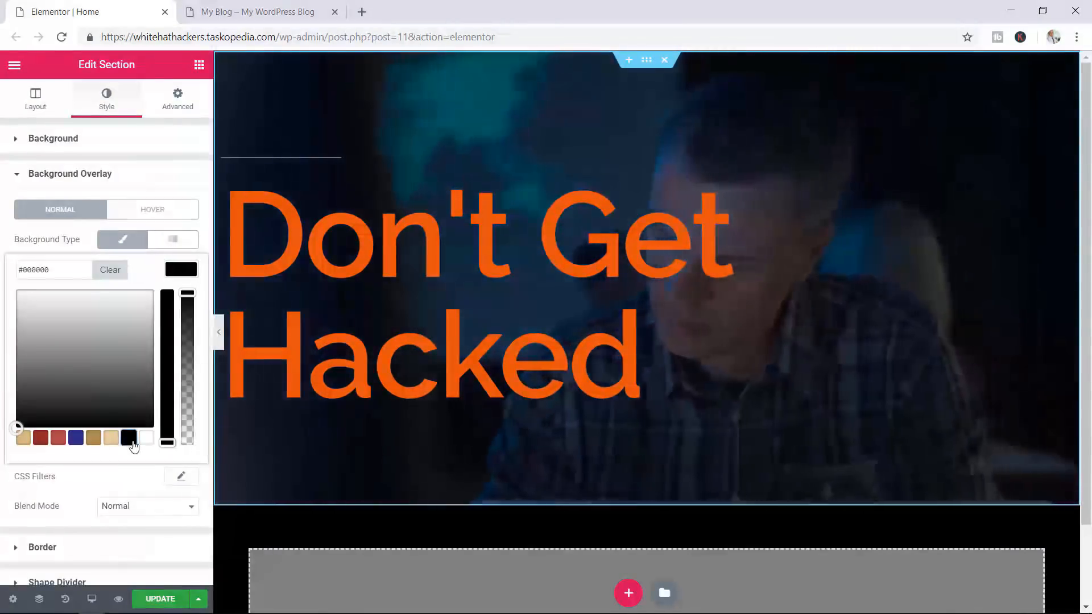
left_click(130, 246)
Lower the overlay opacity to 0.42 and view the updated site preview
left_click(135, 242)
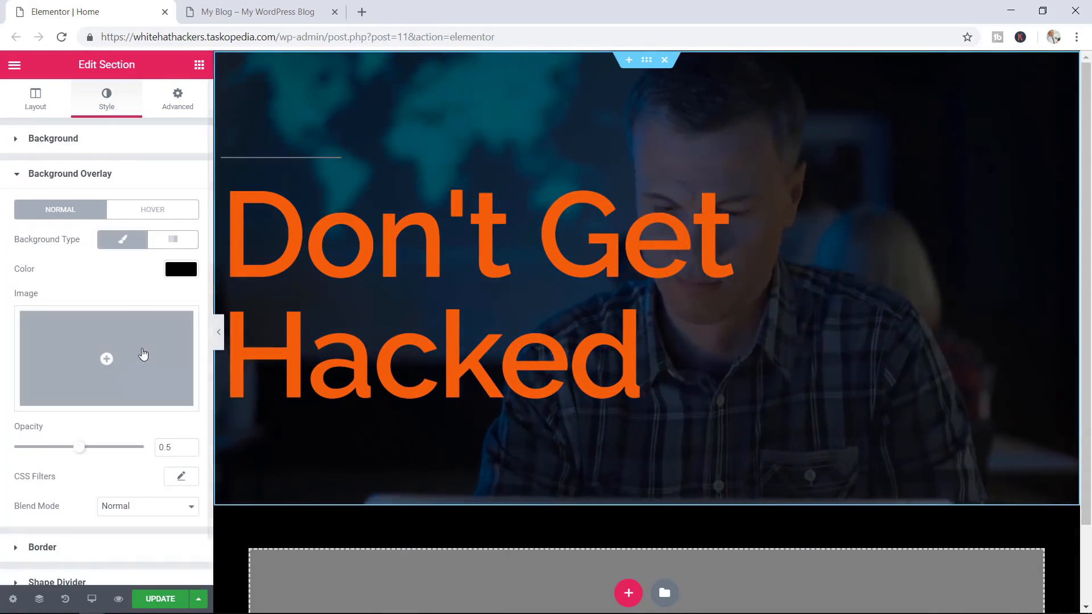
scroll(144, 358, "down", 1)
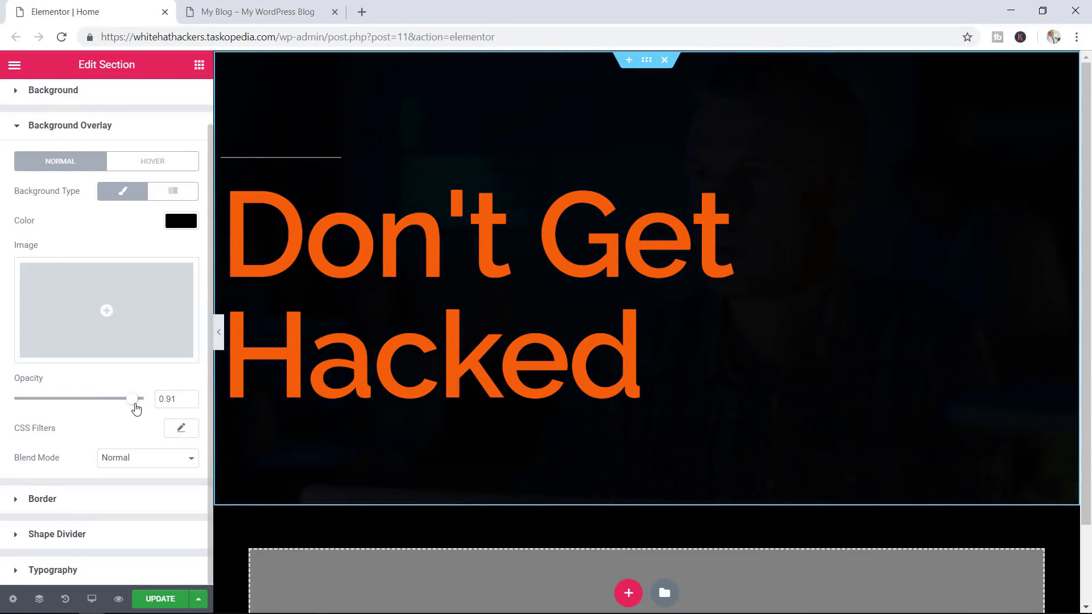
left_click_drag(129, 403, 76, 408)
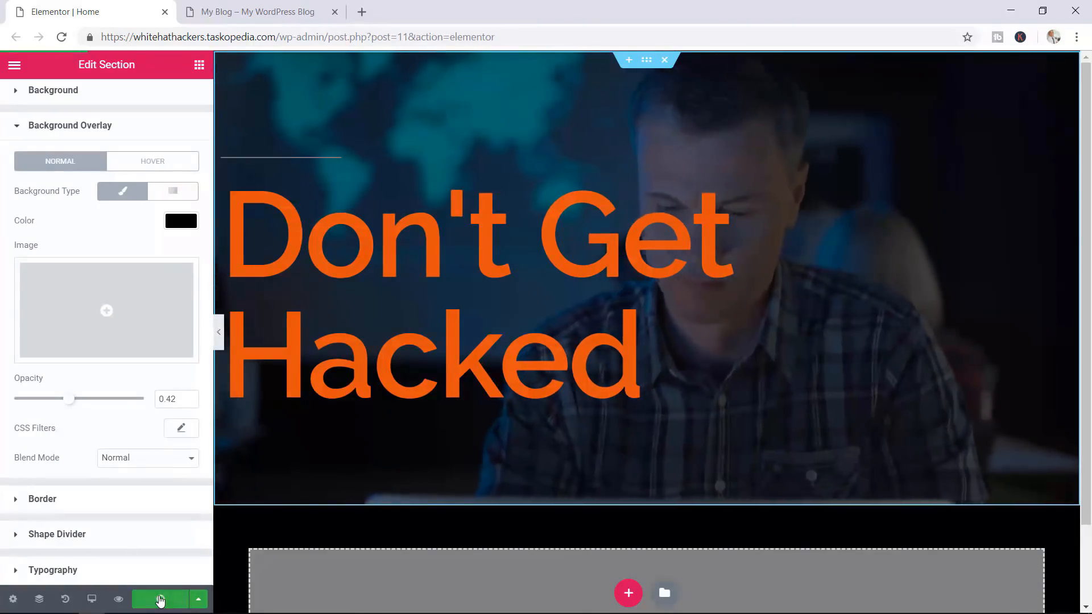
left_click(267, 11)
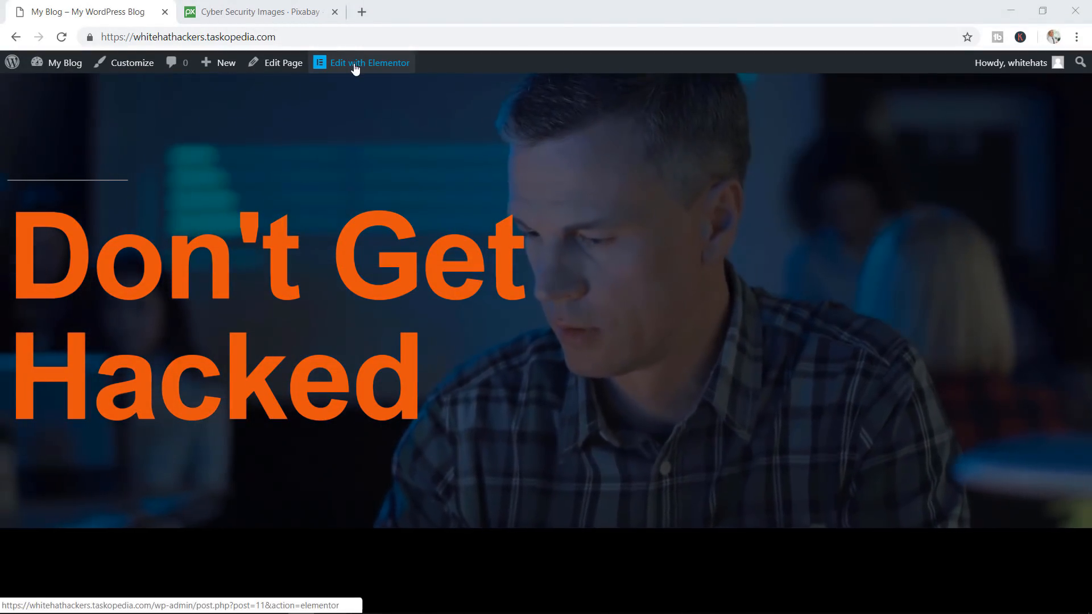
Leave the live Home page and reopen it in the Elementor editor
left_click(355, 67)
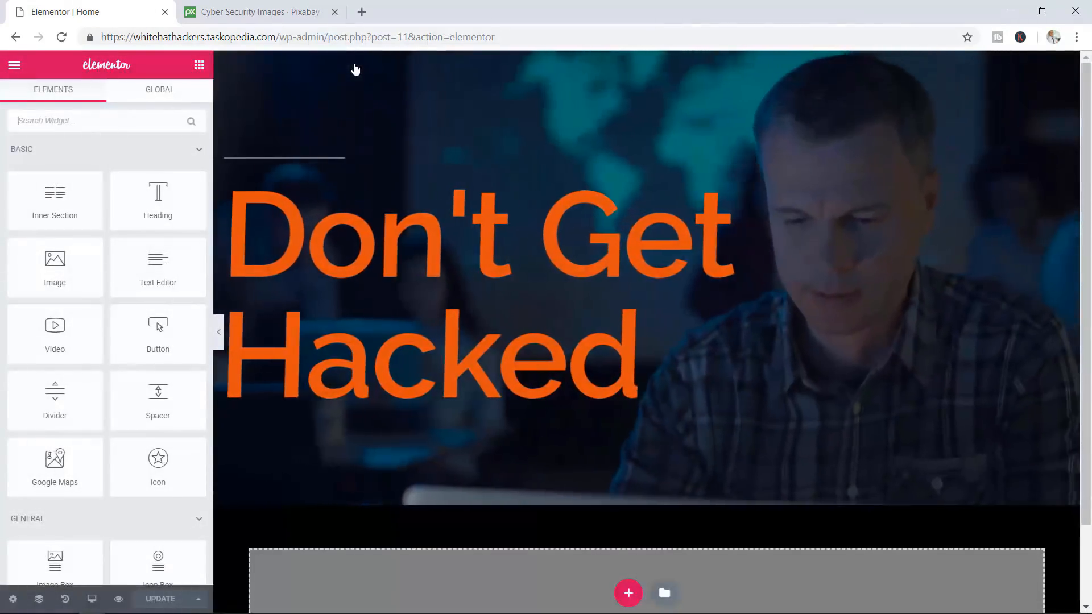
Add a new two-column section below the video header
left_click_drag(1085, 111, 1084, 175)
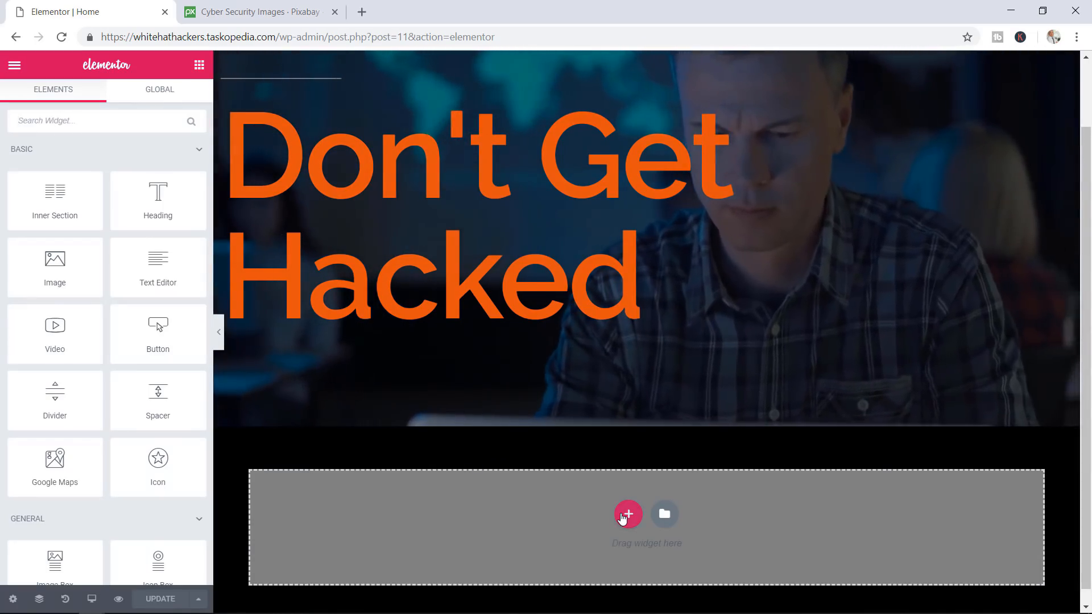
left_click(629, 514)
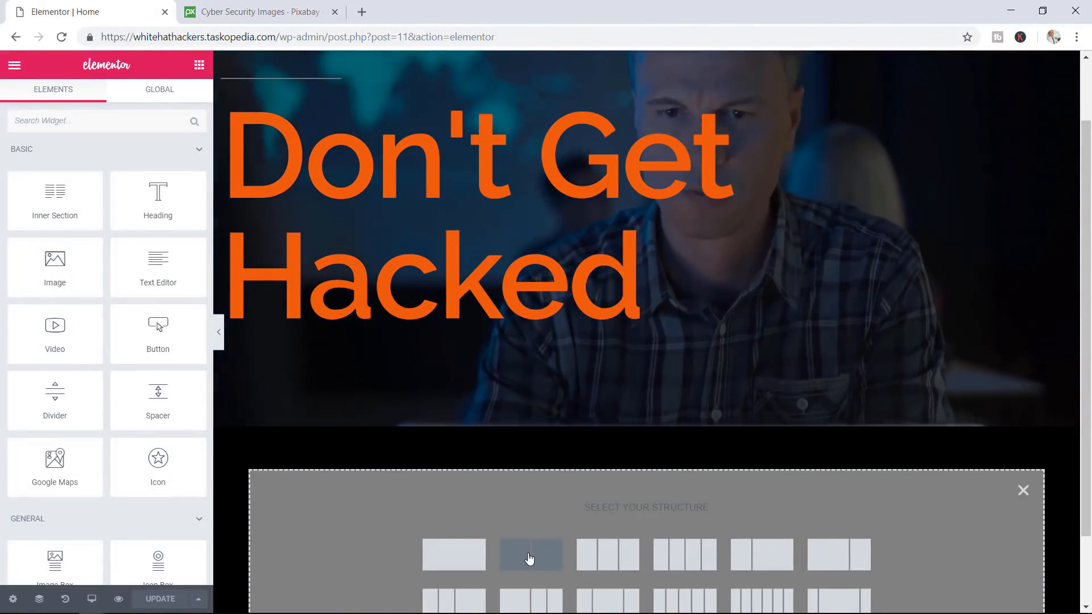
left_click(532, 563)
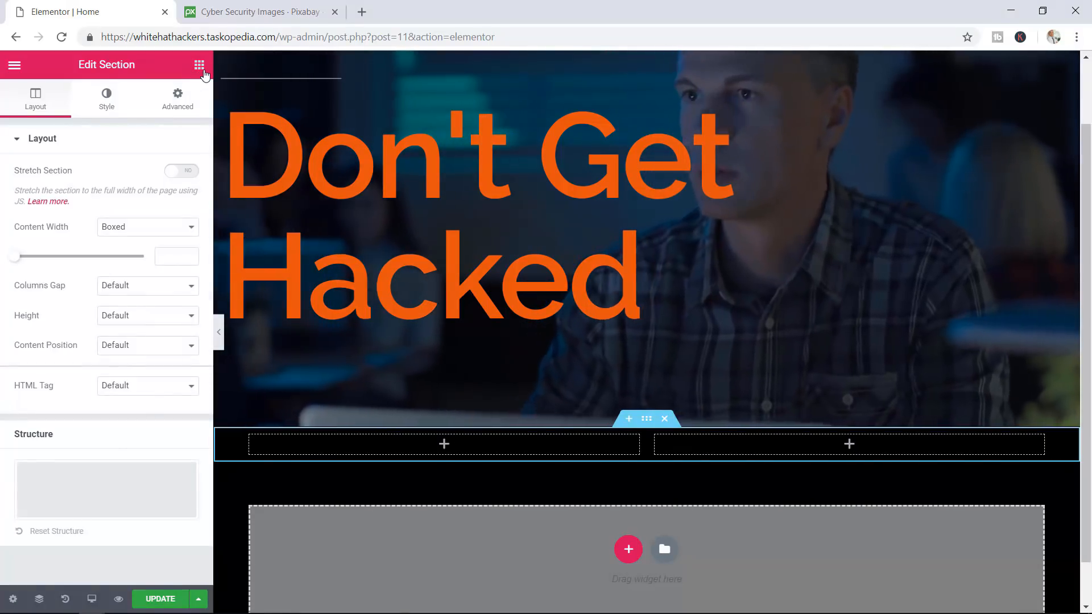
Drop an Image widget into the left column of the new section
left_click(200, 66)
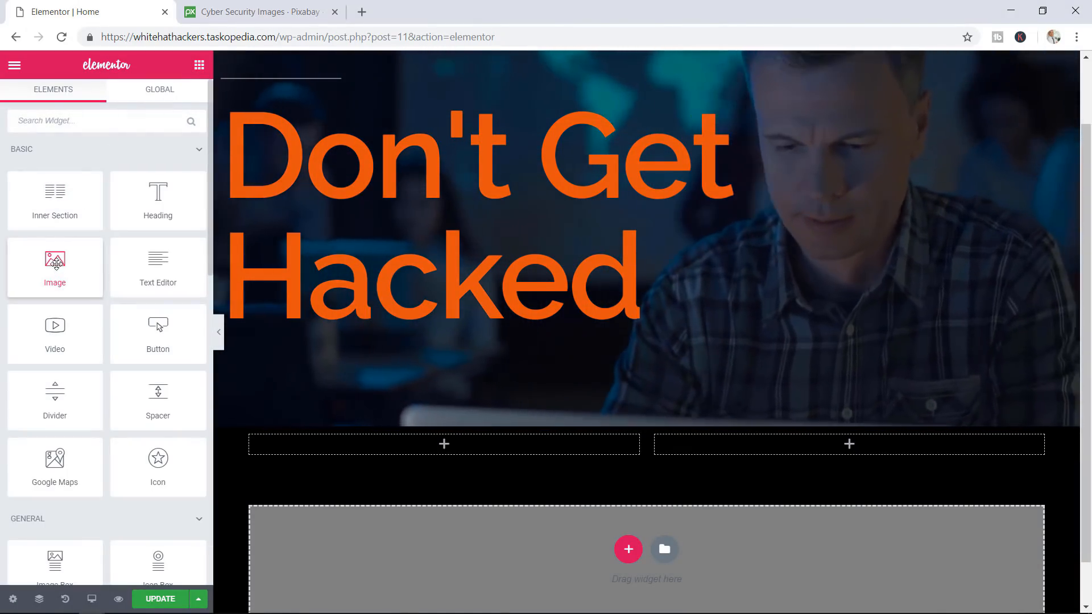
left_click_drag(55, 263, 392, 443)
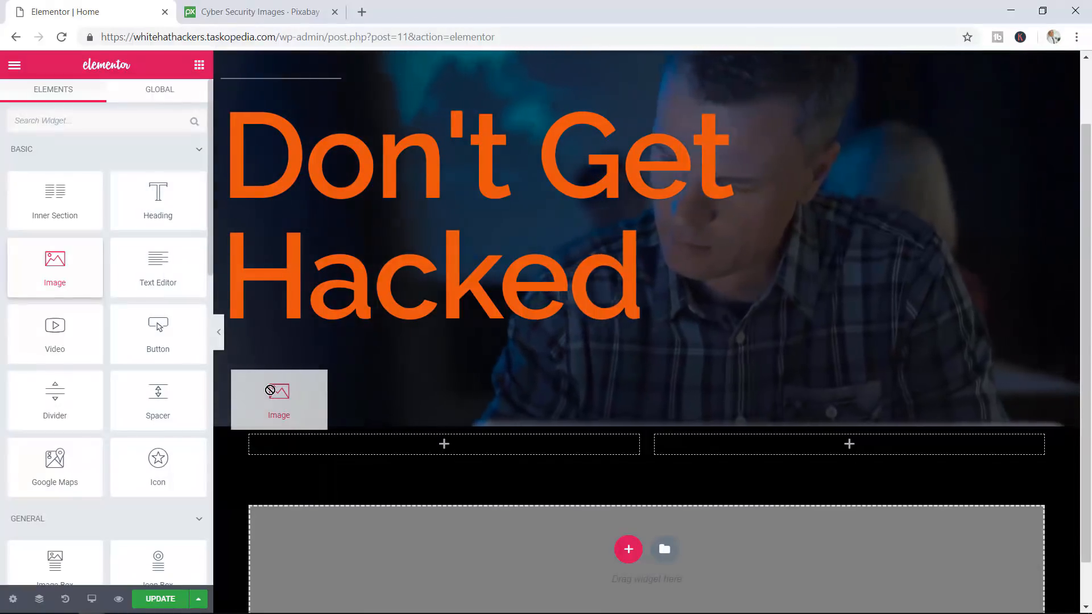
left_click_drag(289, 409, 344, 447)
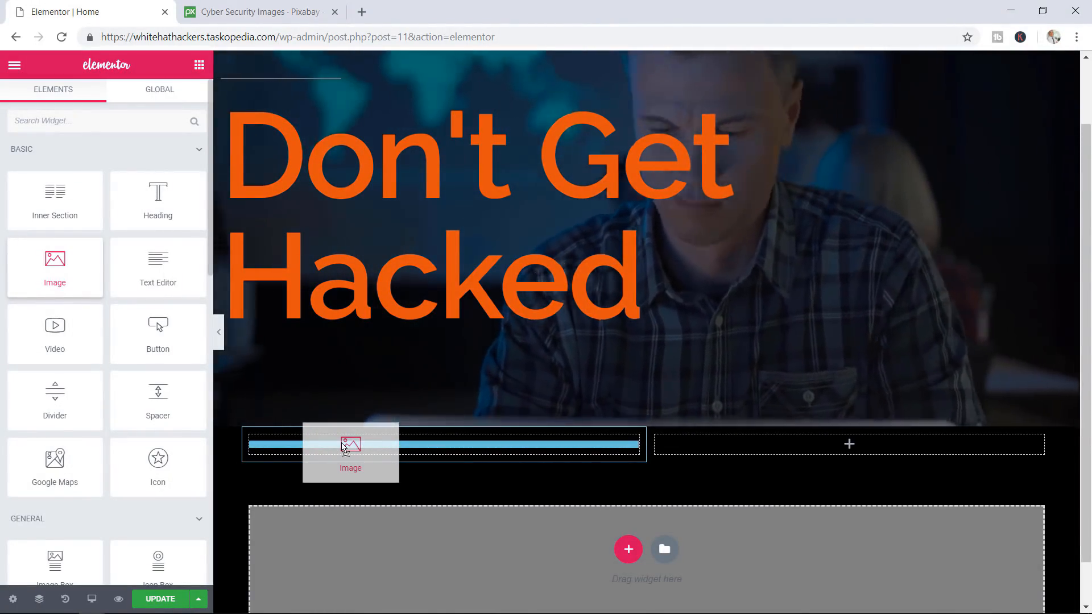
left_click_drag(344, 447, 375, 448)
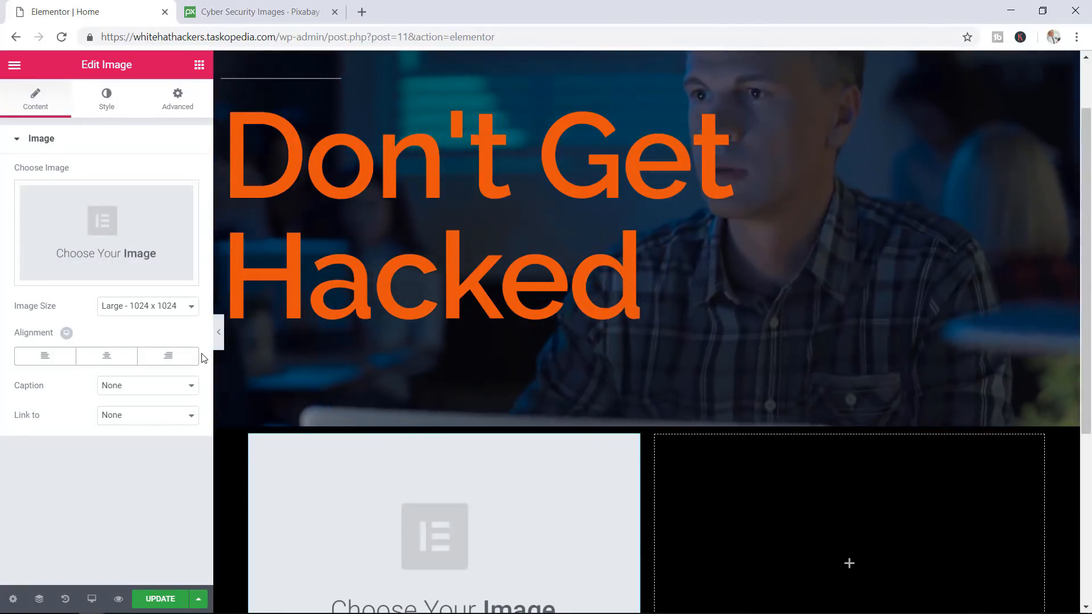
Open Insert Media for the image widget and switch to Pixabay's 'cyber security' results
left_click(135, 226)
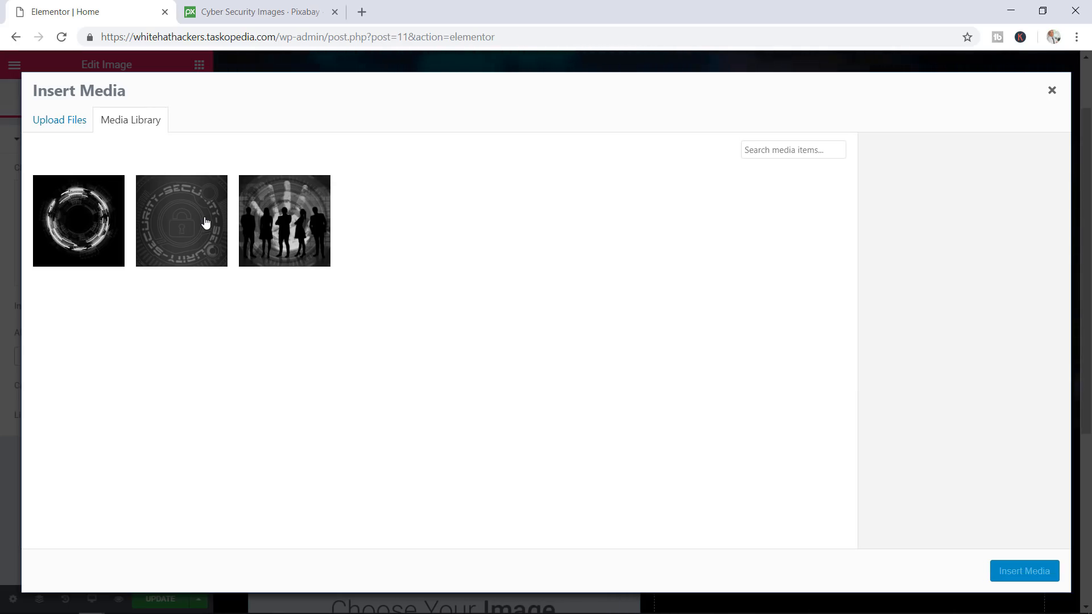
left_click(272, 14)
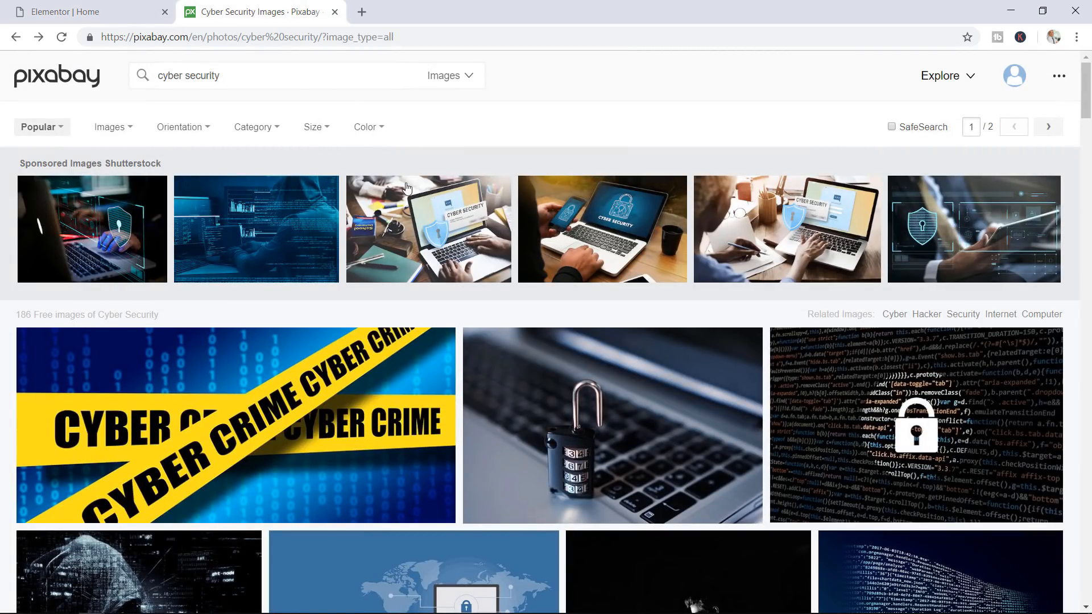
Find Pixabay's purple cyber hand image, check its download sizes, and return to the media library
scroll(406, 188, "down", 3)
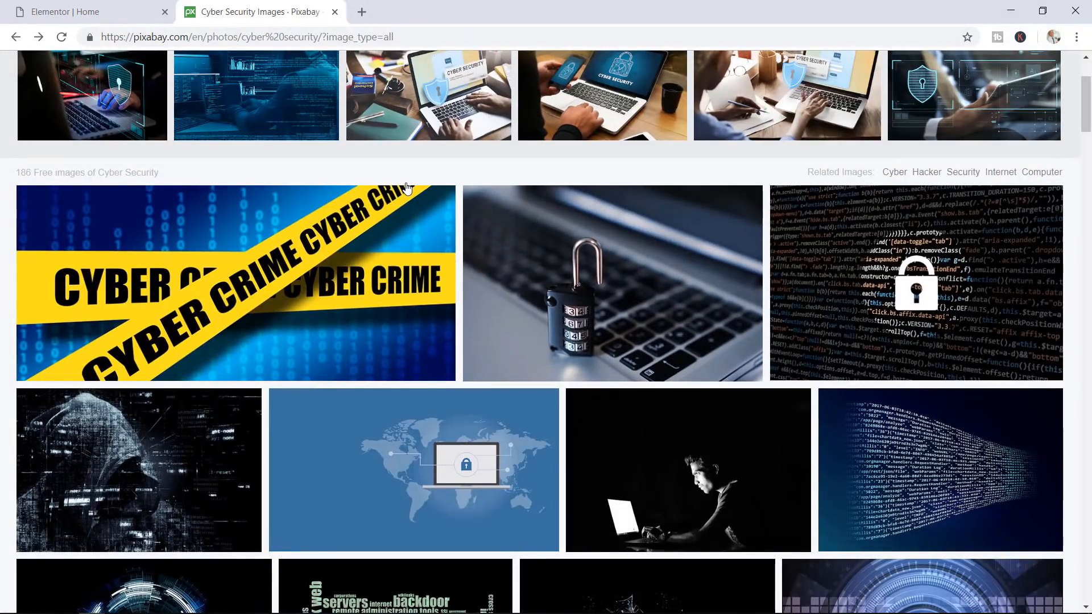
scroll(407, 188, "up", 3)
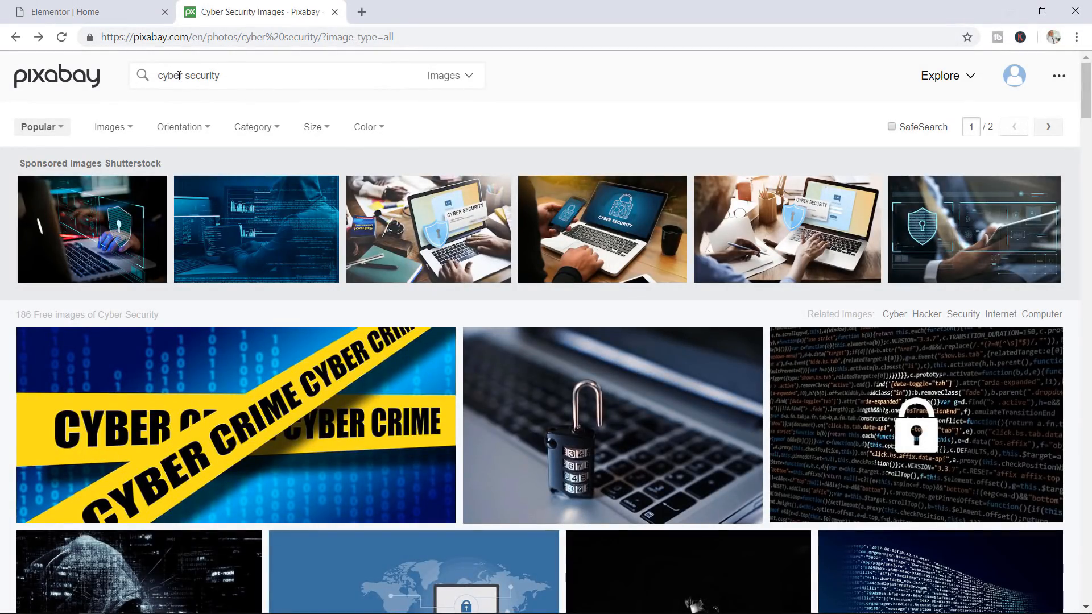
scroll(544, 197, "down", 15)
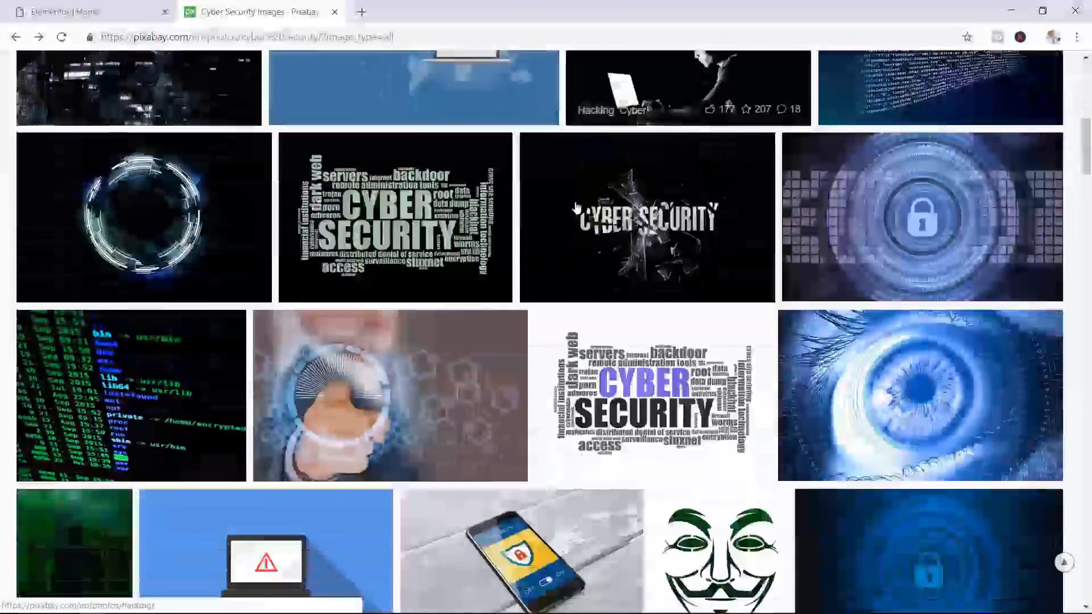
scroll(576, 207, "down", 10)
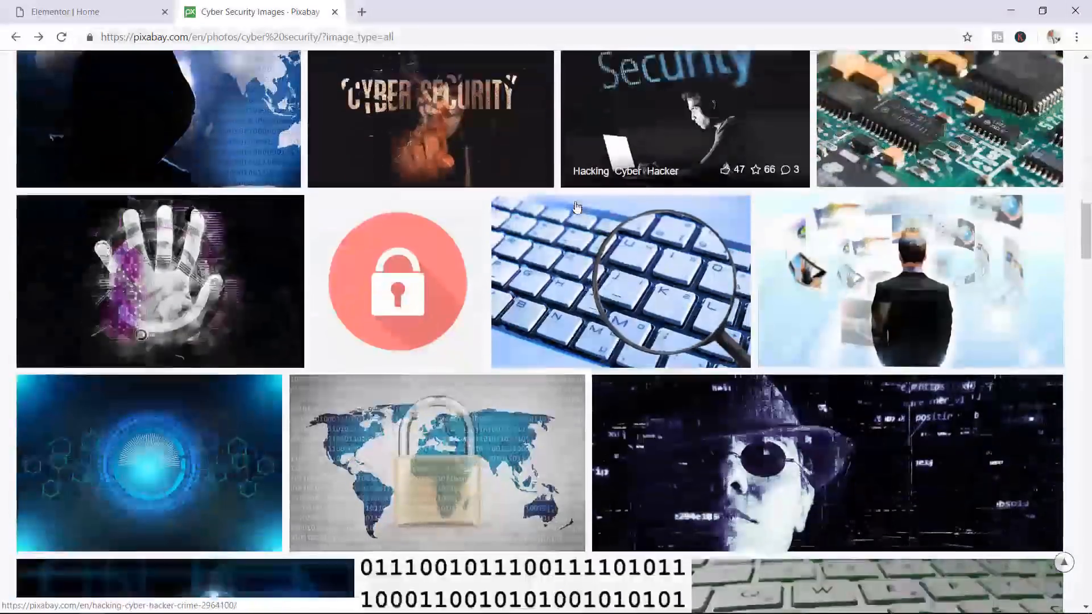
scroll(576, 206, "up", 4)
scroll(575, 206, "down", 3)
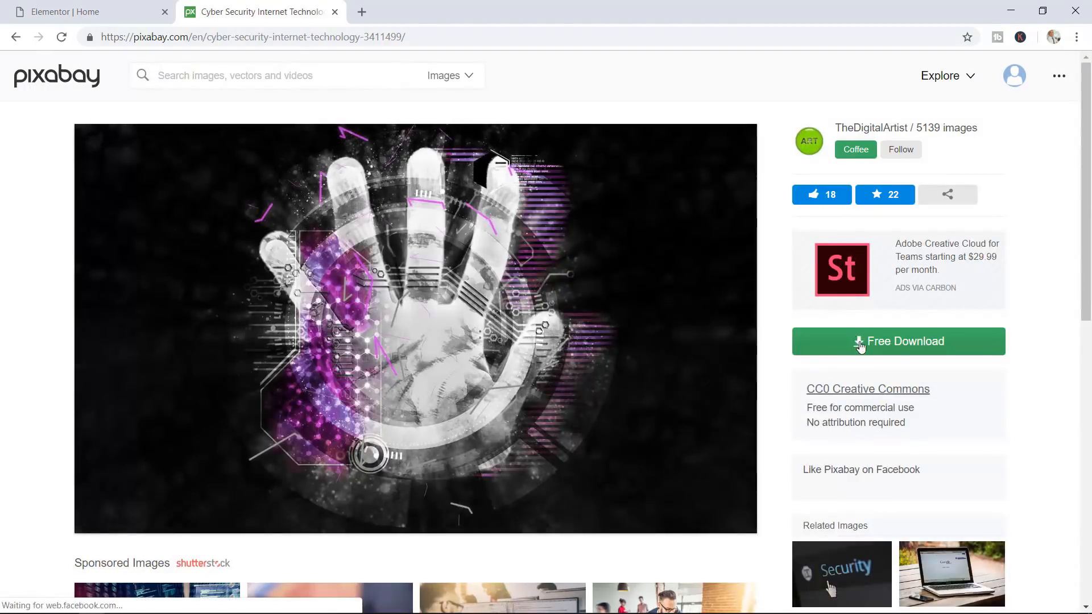
left_click(860, 346)
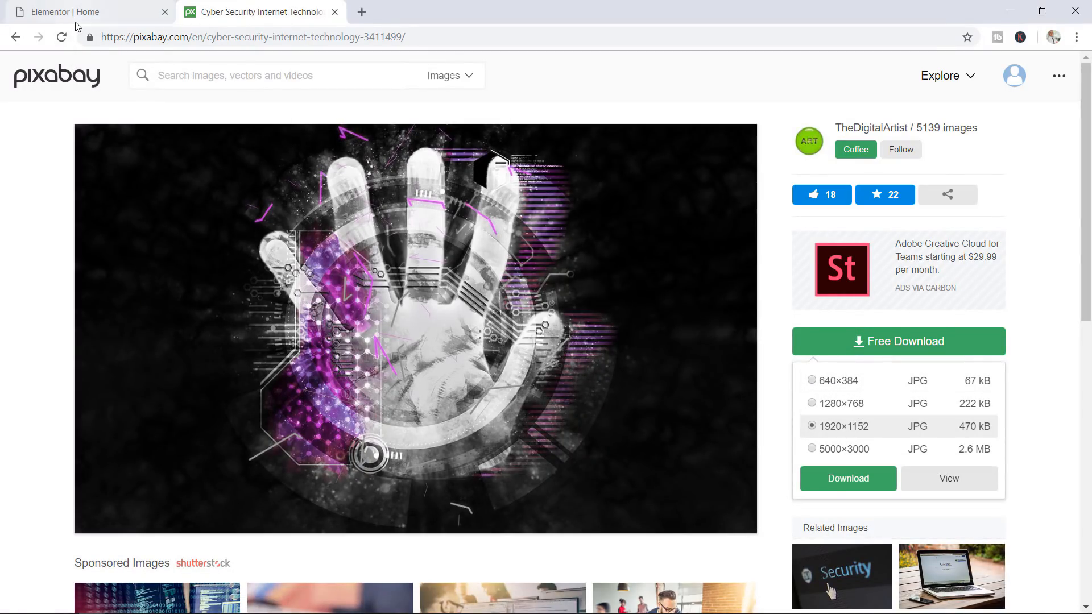
left_click(93, 11)
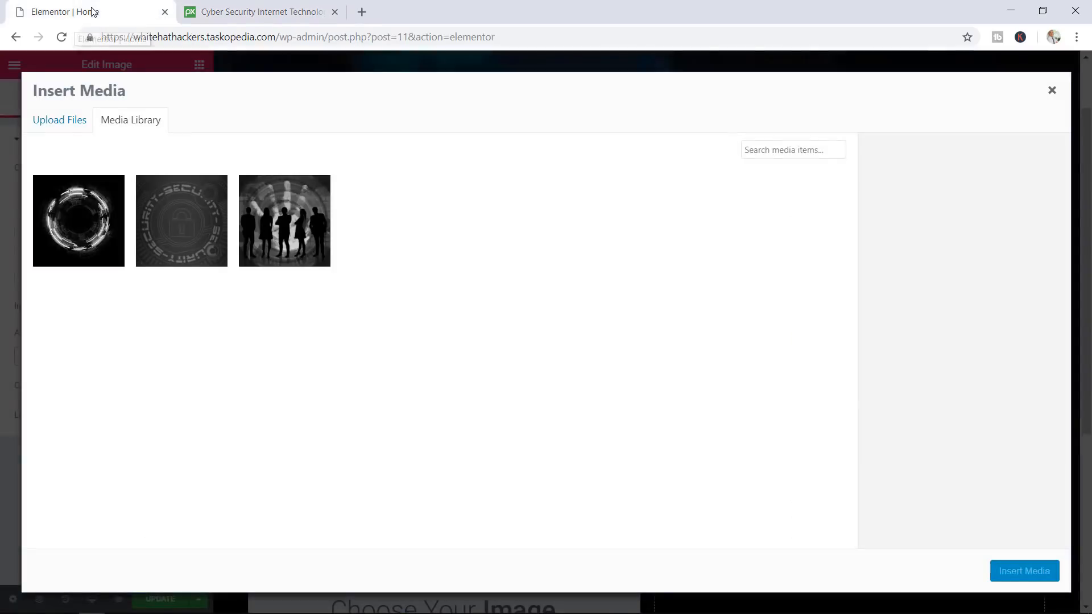
Insert the white circular tech-ring image into the left column at Large 1024 x 1024
left_click(88, 241)
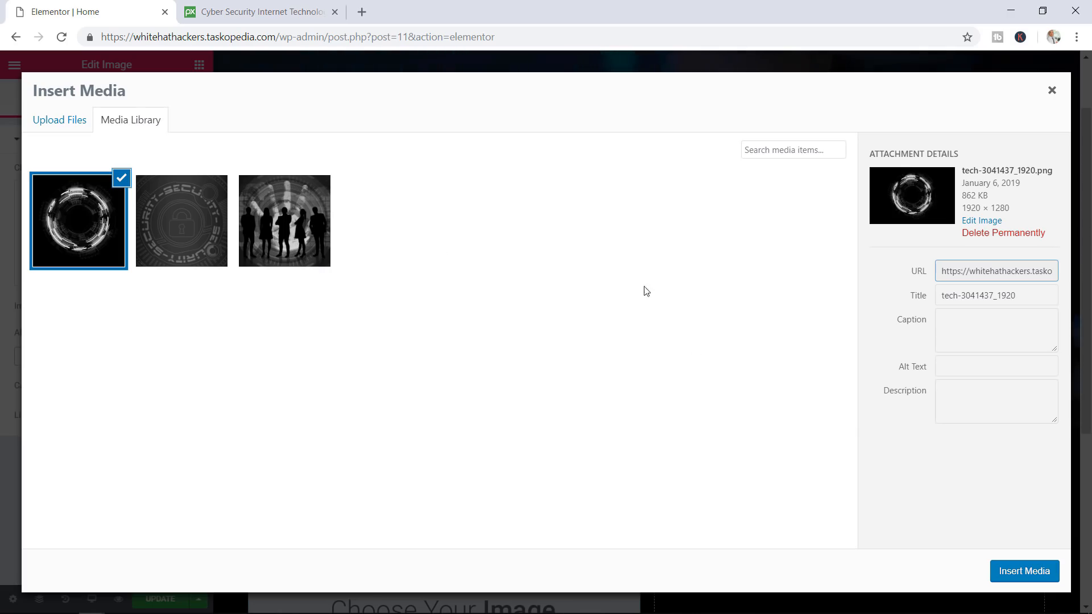
left_click(1024, 571)
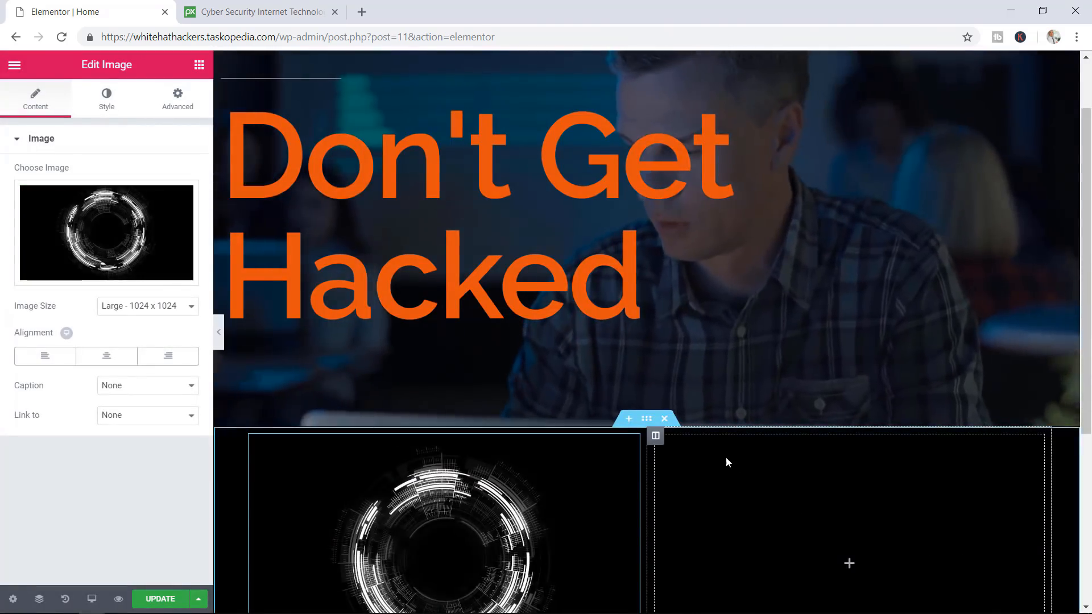
scroll(726, 458, "down", 3)
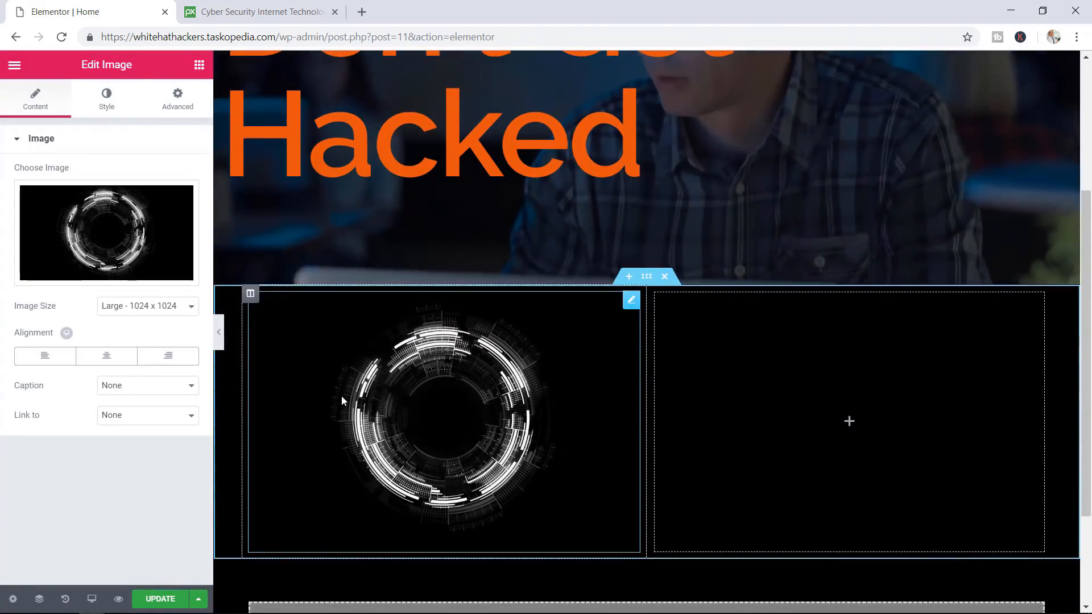
left_click(152, 310)
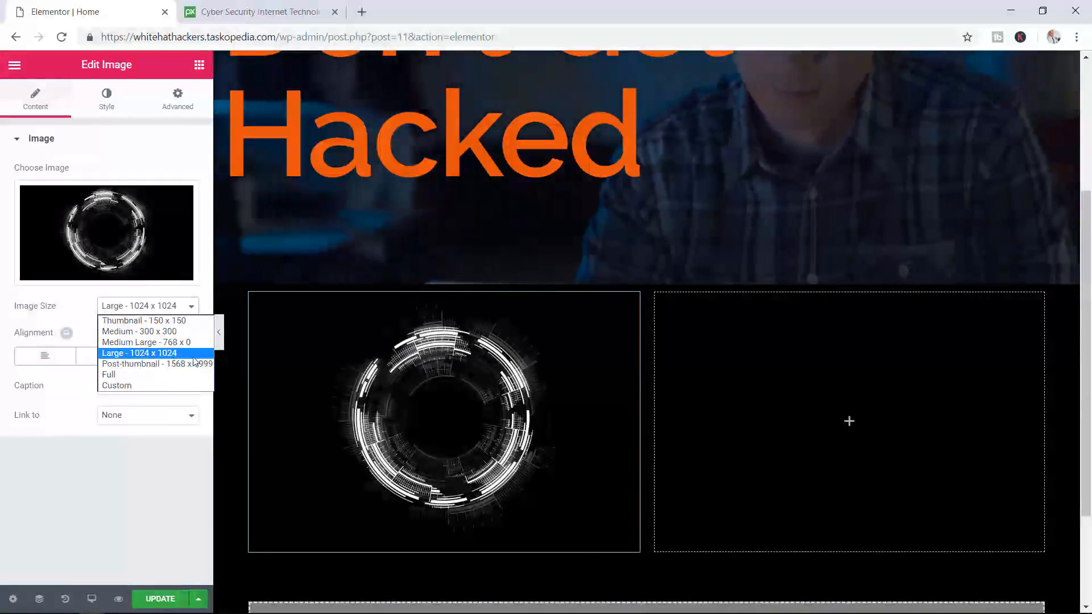
left_click(119, 476)
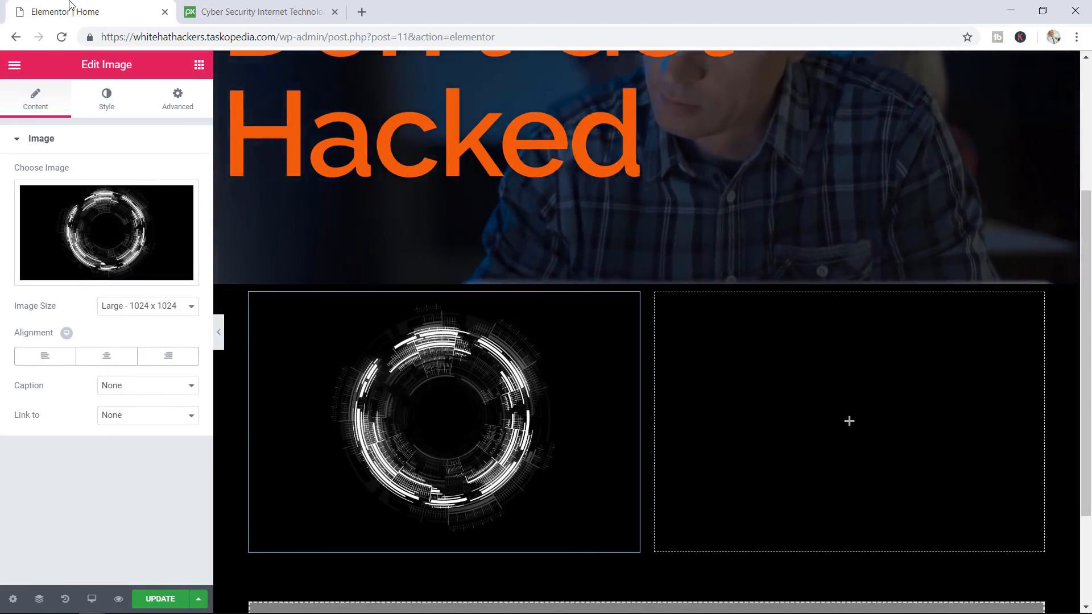
left_click(199, 66)
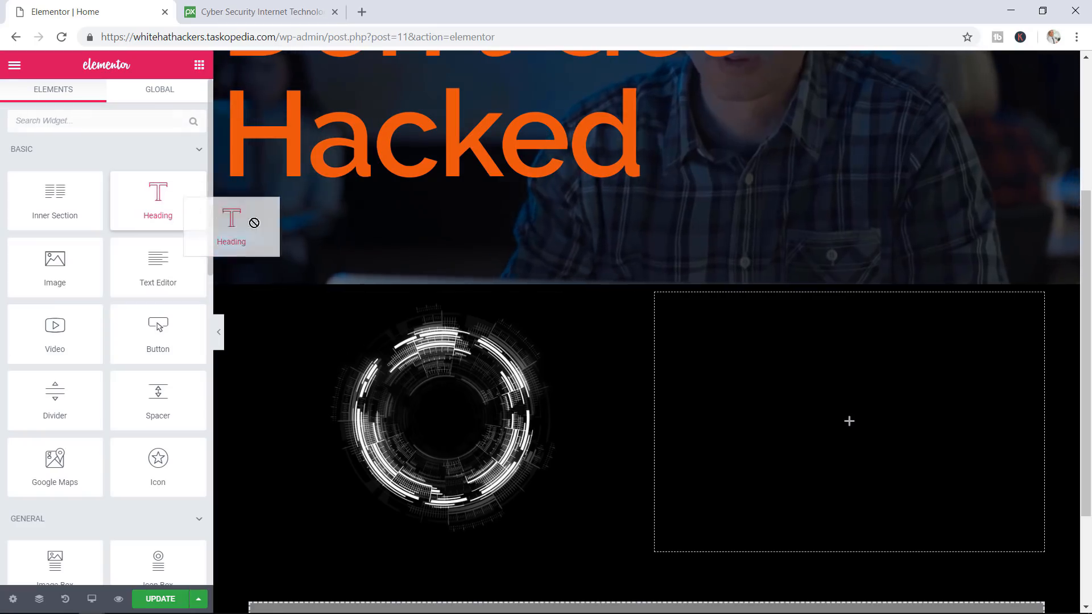
Add a Heading widget to the right column titled 'WHAT IS WHH?'
left_click_drag(742, 291, 791, 307)
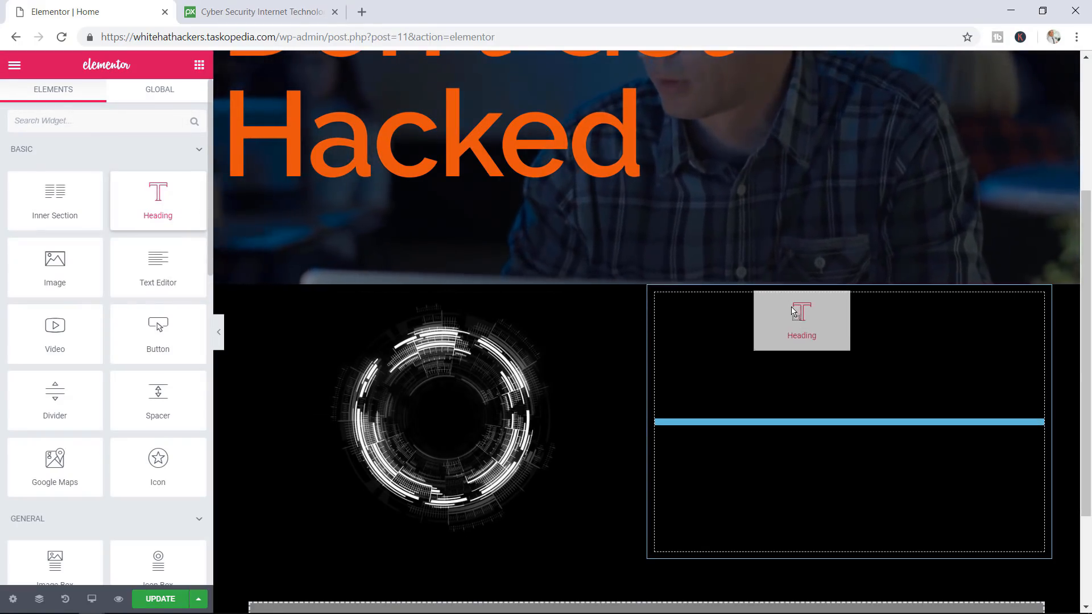
left_click_drag(803, 344, 804, 344)
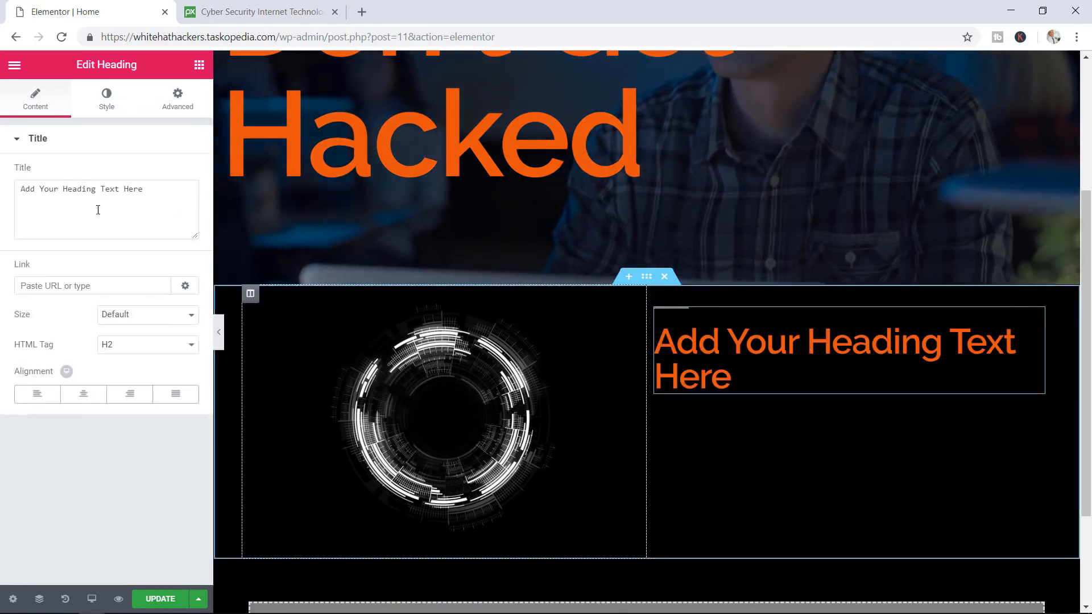
left_click_drag(161, 189, 17, 190)
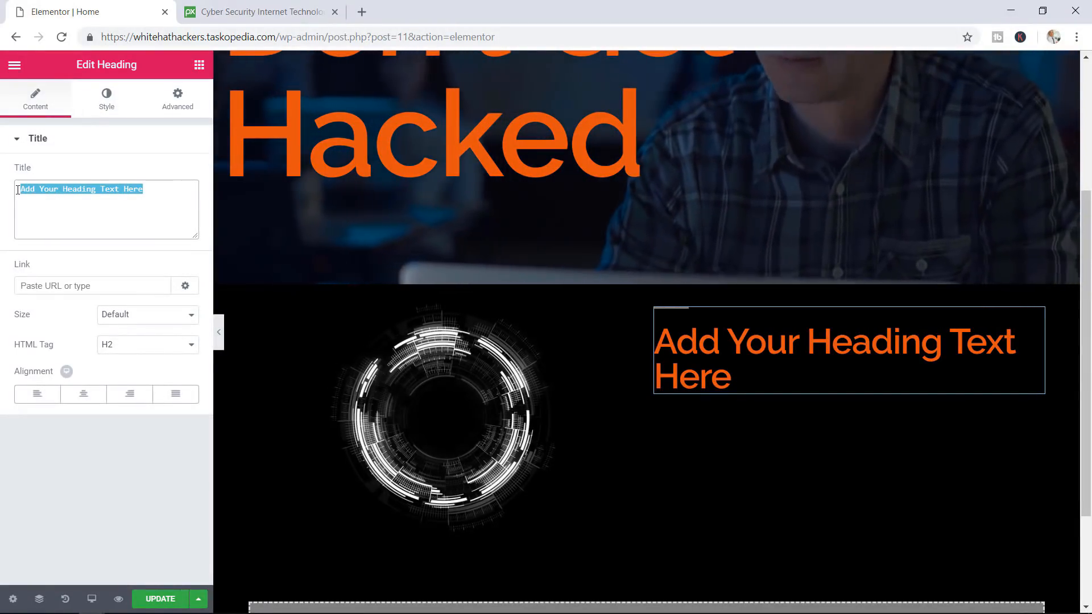
type("WHAT I")
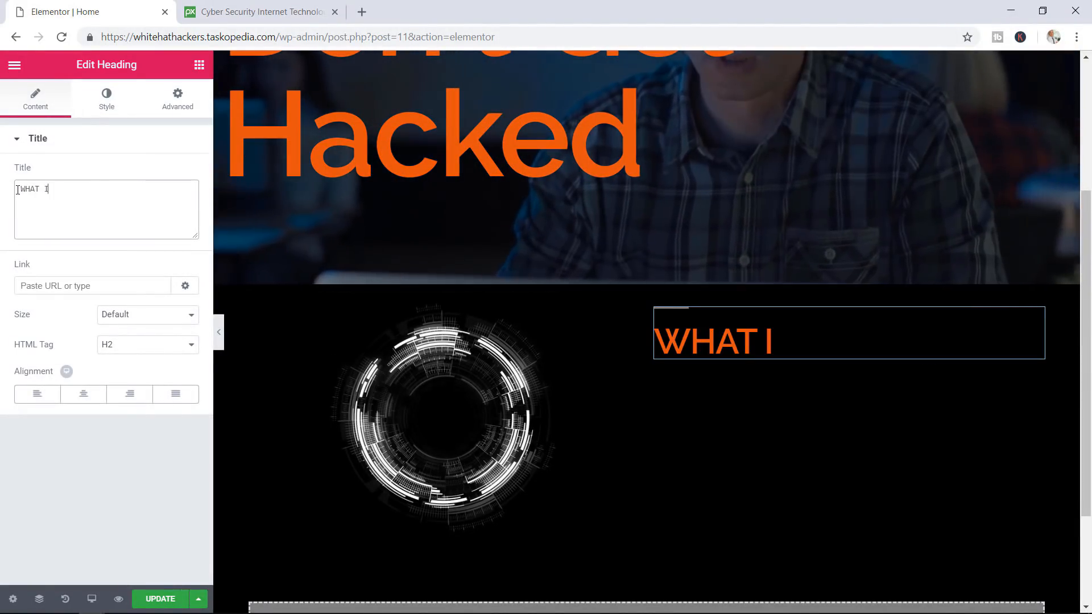
type("S W")
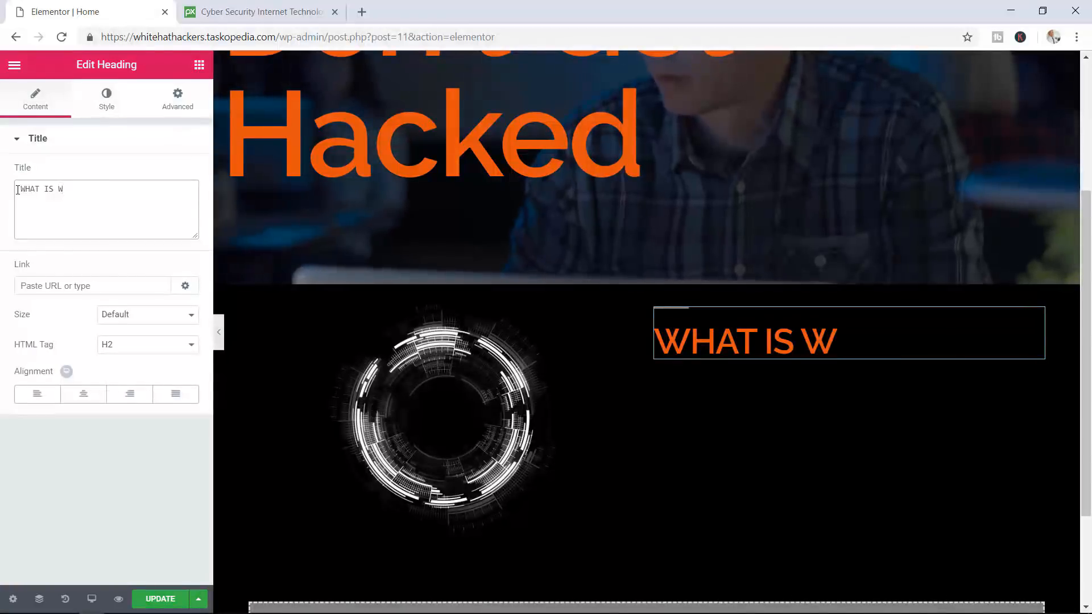
type("HH")
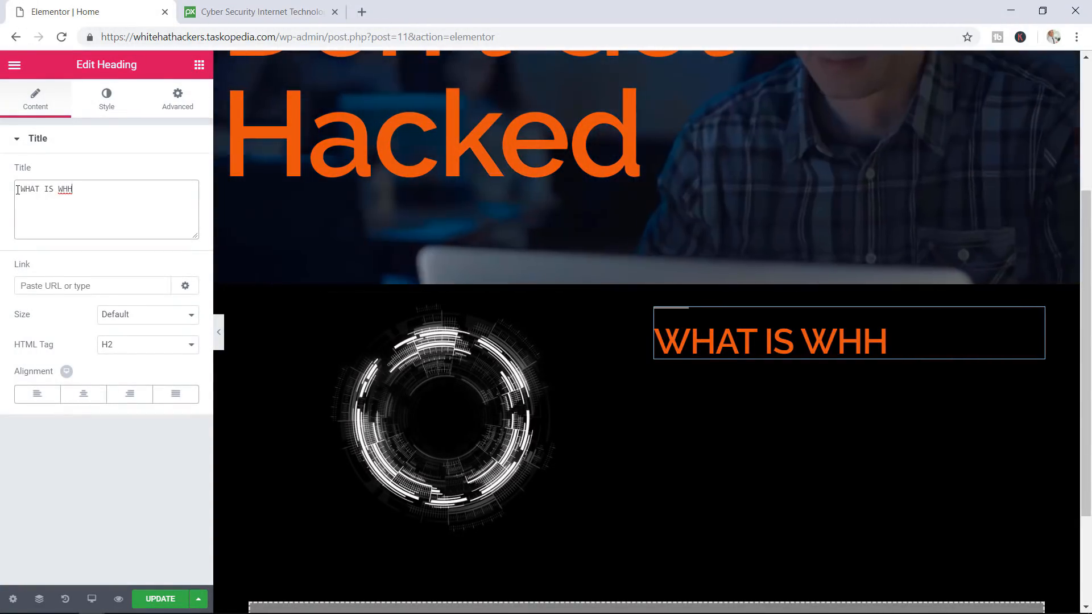
type("?")
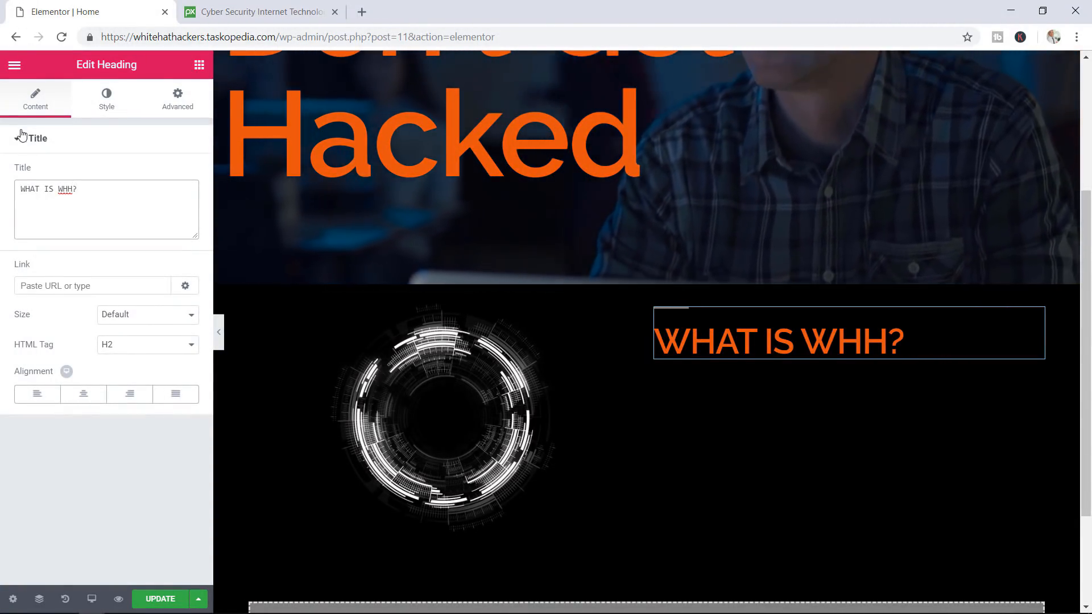
left_click(199, 66)
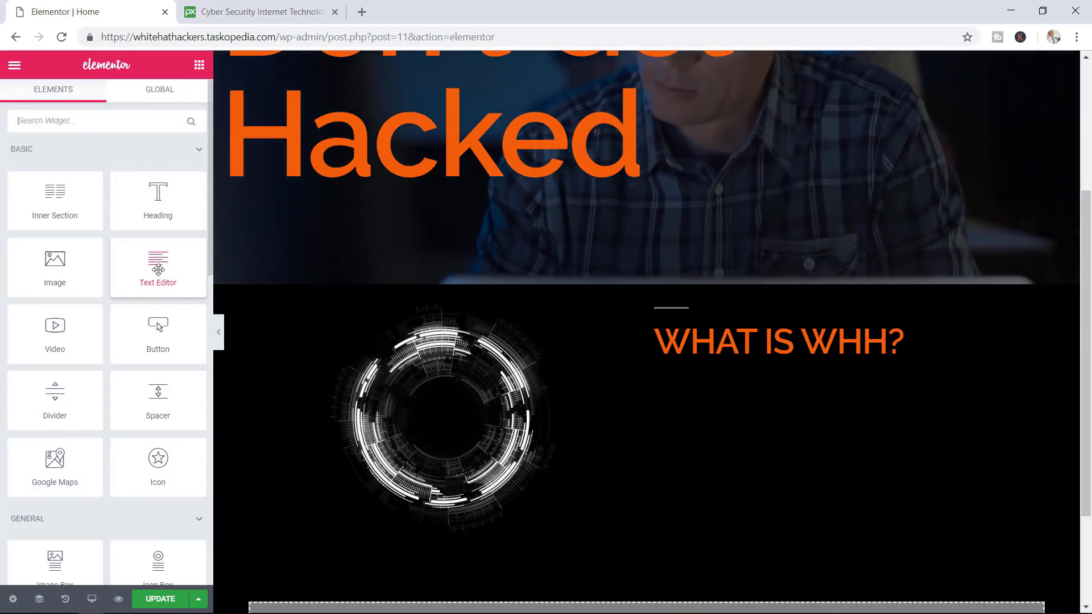
Place a Text Editor under WHAT IS WHH? and paste the two-paragraph company description
left_click_drag(158, 269, 186, 269)
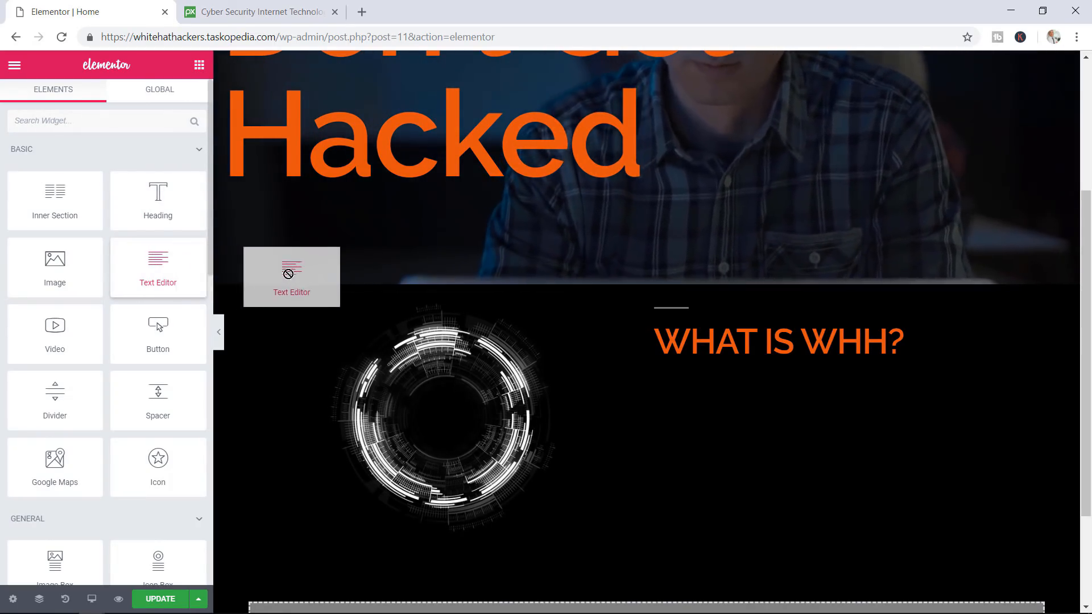
left_click_drag(289, 274, 340, 276)
left_click_drag(452, 290, 487, 301)
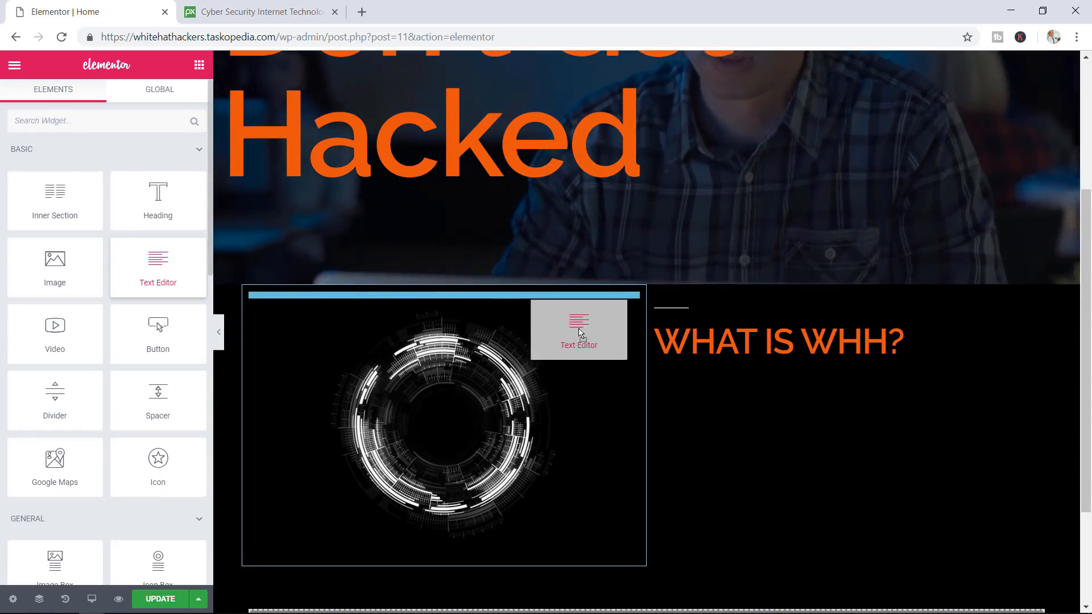
left_click_drag(579, 332, 773, 368)
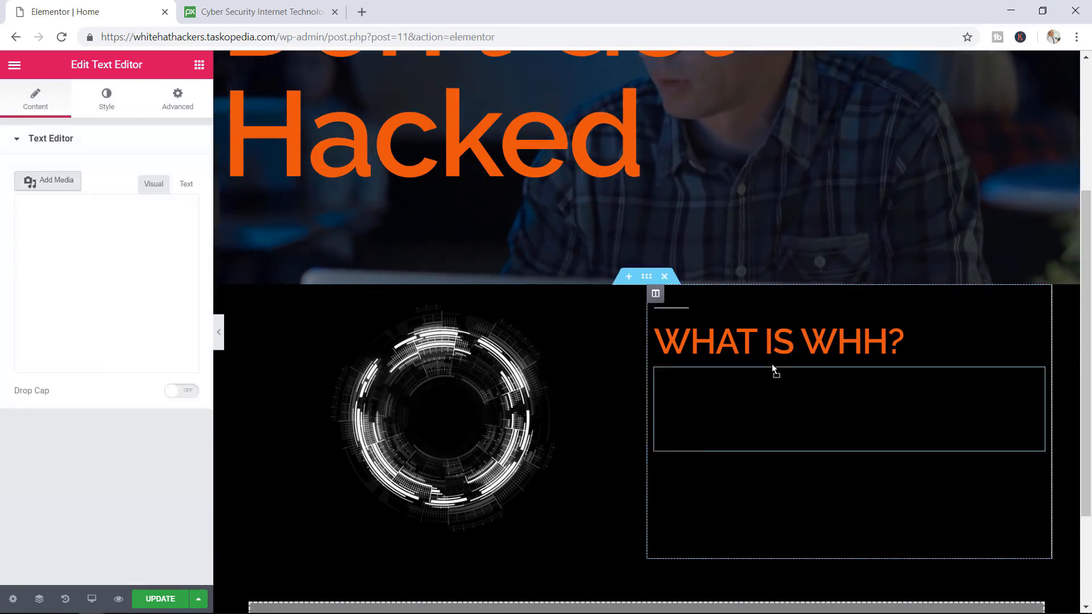
left_click_drag(190, 386, 8, 241)
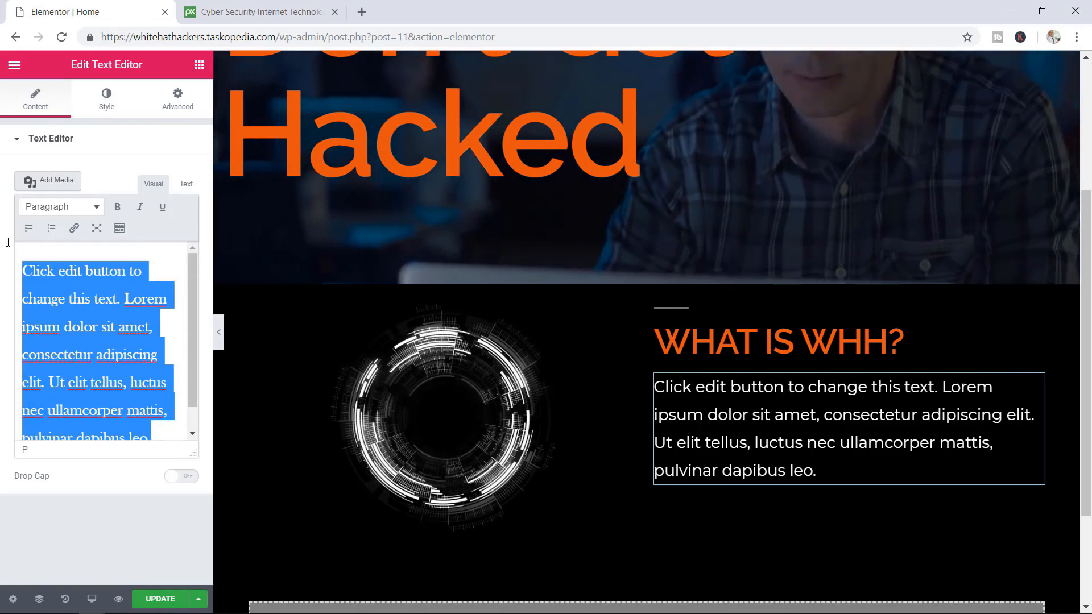
key("BackSpace")
type("Established in 2014, we are a group of white hat hackers and our mission is to help companies fight against cyber criminals and the scum of the internet. We take great pride in our professionalism and state of the art tools to achieve our objectives. Hackers beware !!! We are here and your game is over.")
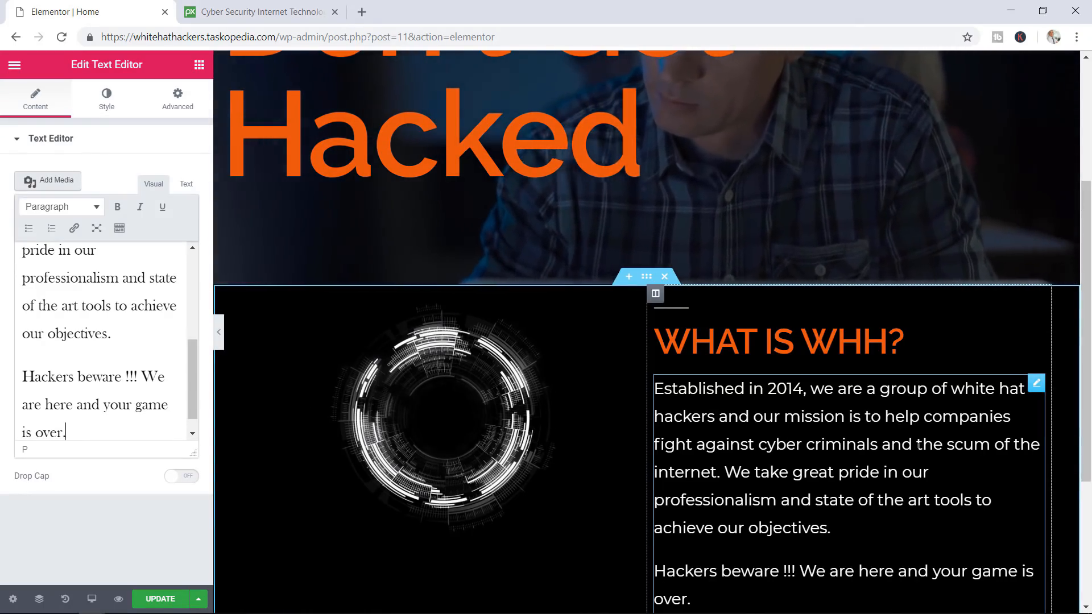
Save the page with UPDATE and open a preview of it
scroll(917, 445, "down", 3)
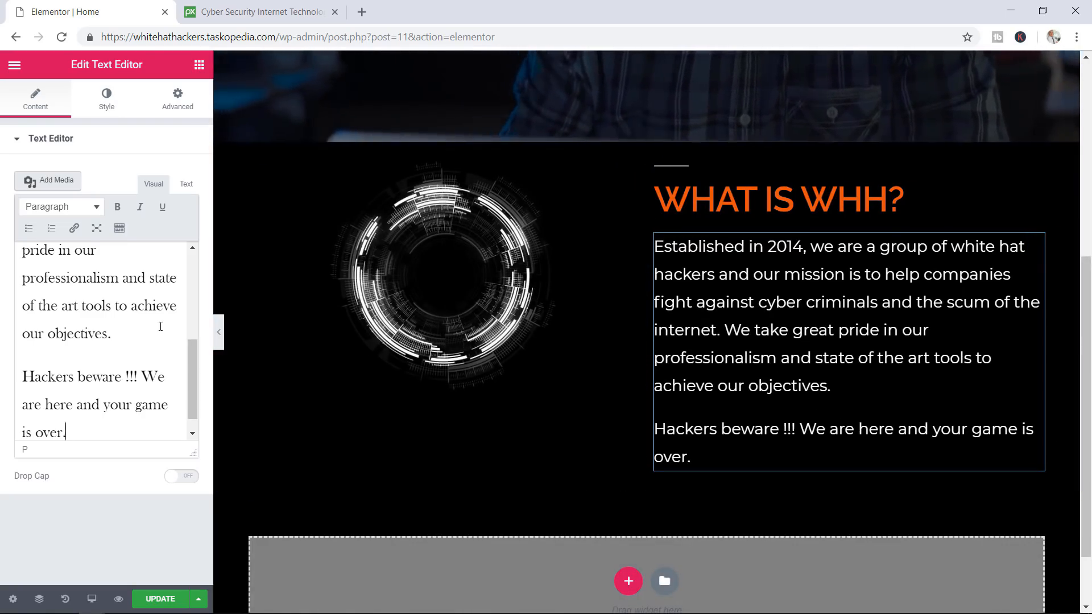
scroll(113, 305, "down", 1)
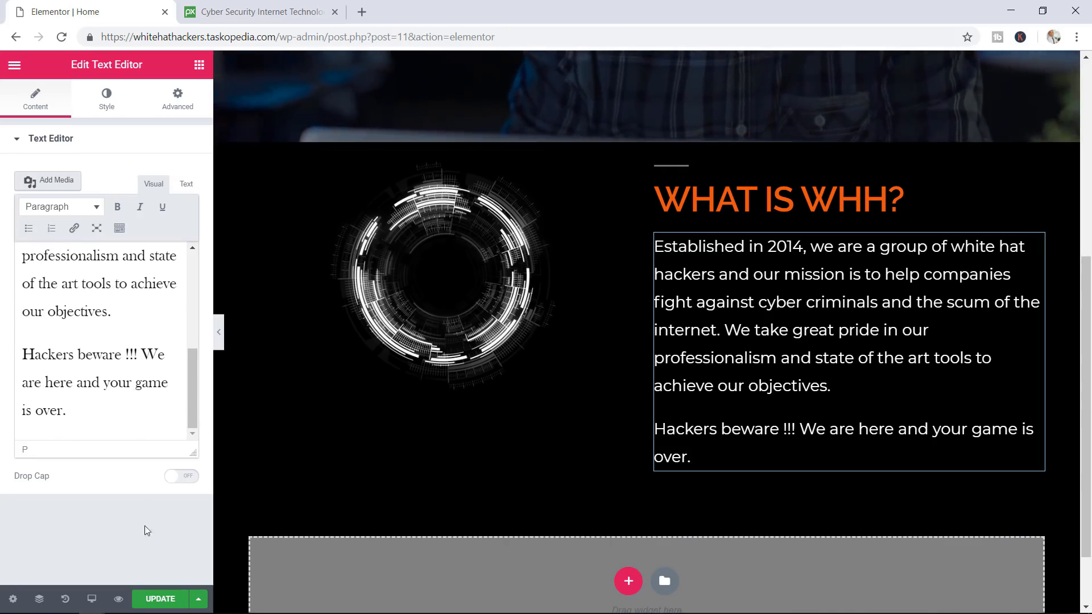
left_click(160, 600)
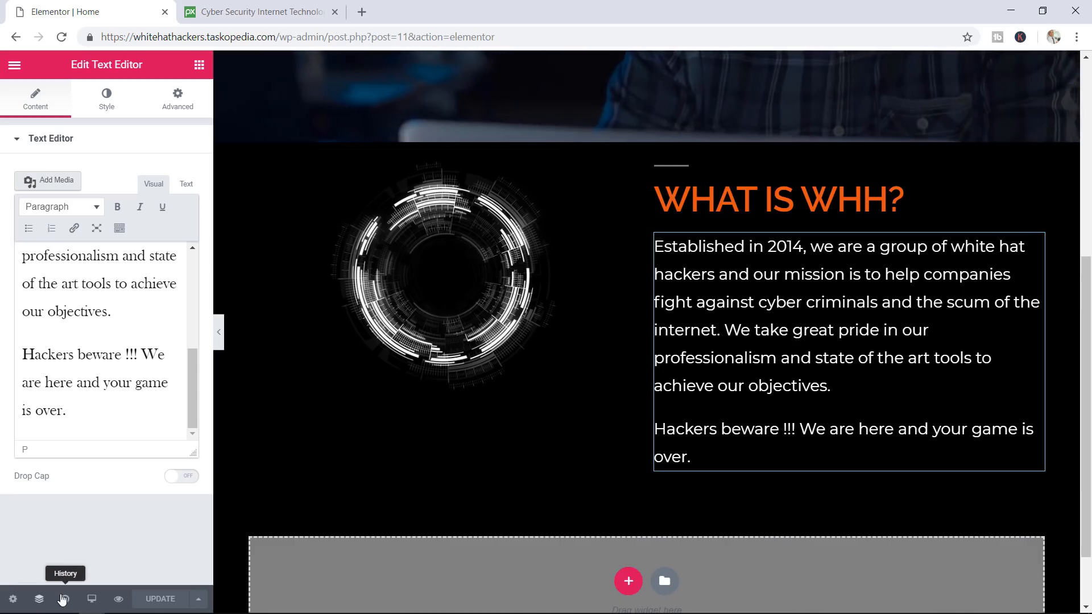
left_click(118, 600)
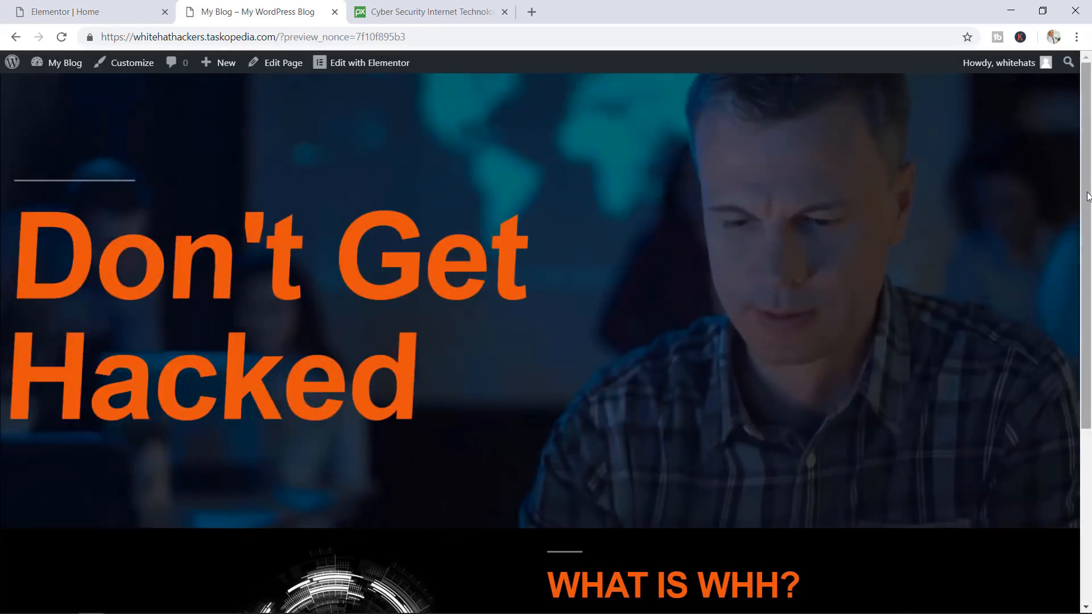
Review the WHAT IS WHH? section in the preview, then select that section in the editor
left_click_drag(1085, 199, 1083, 388)
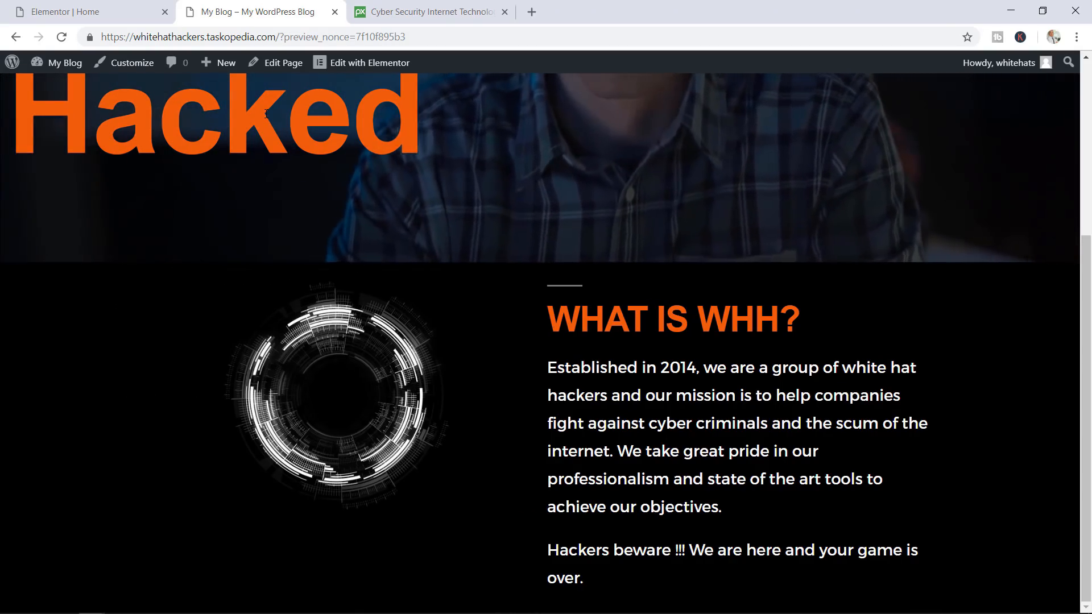
left_click(85, 12)
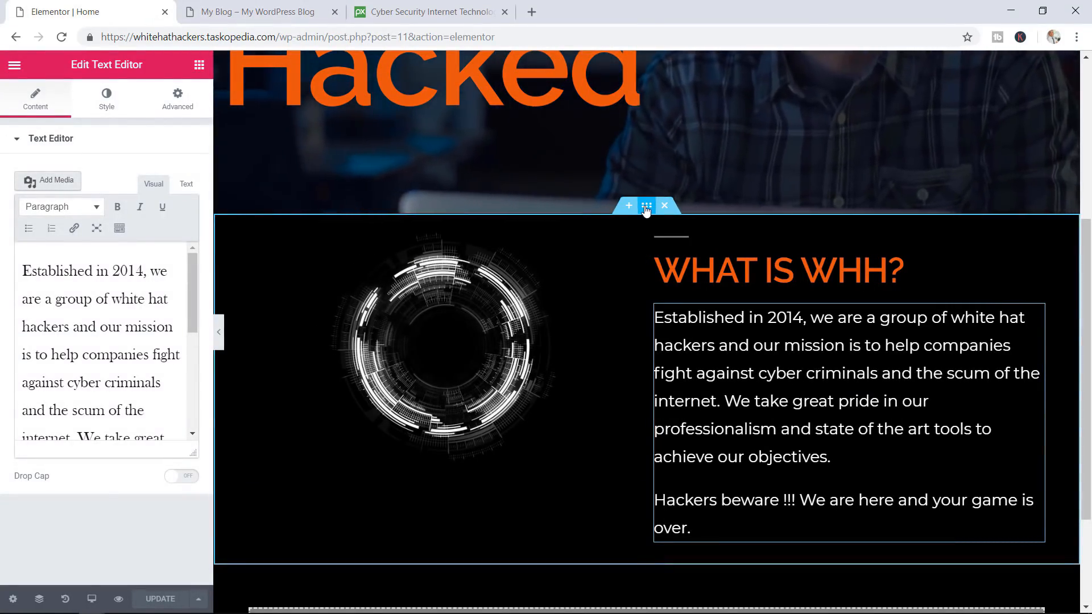
left_click(647, 206)
Set the section's Content Width to Full Width and save with UPDATE
left_click(140, 227)
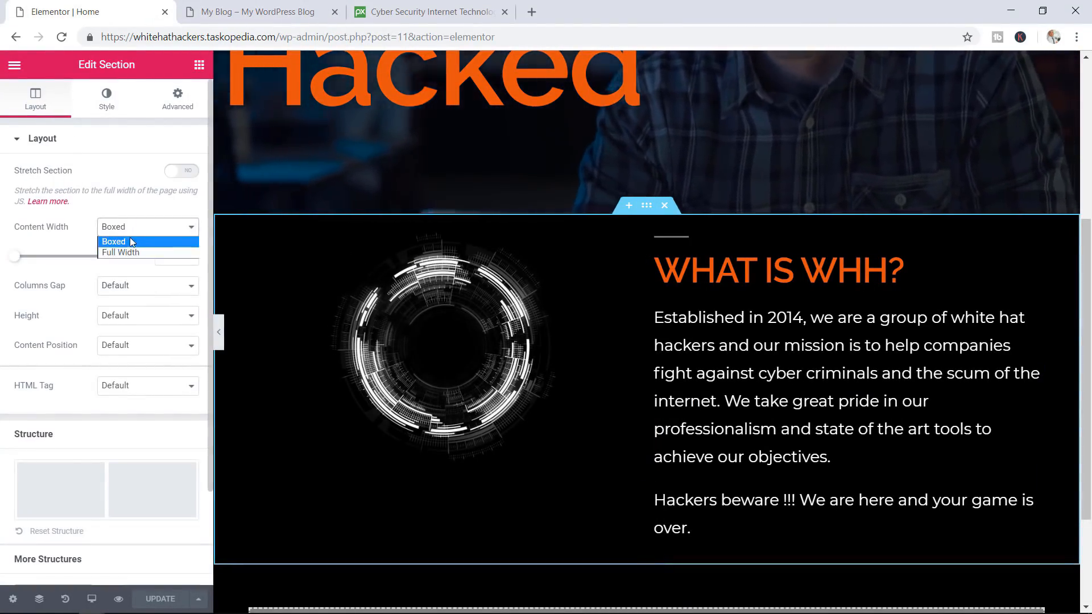
left_click(131, 254)
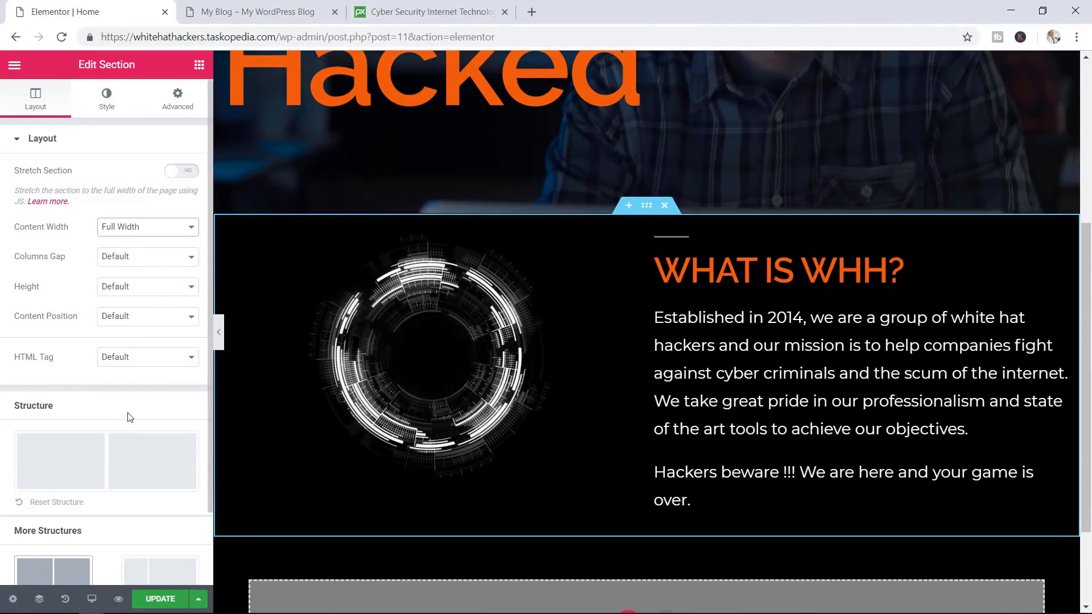
left_click(153, 599)
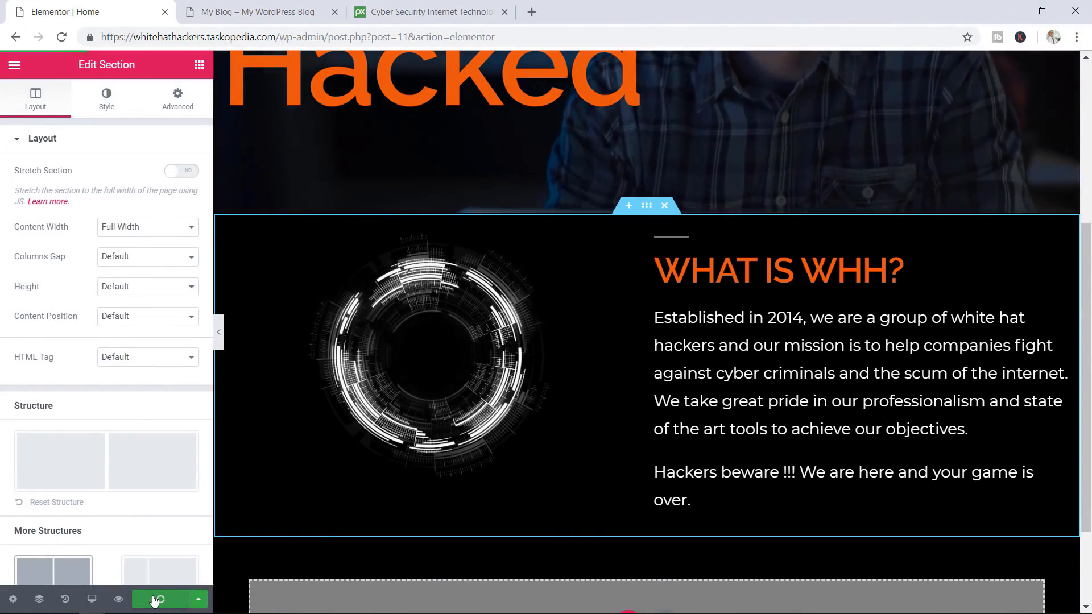
Reload the preview to confirm the wider description lines, then return to the editor
left_click(273, 9)
key("F5")
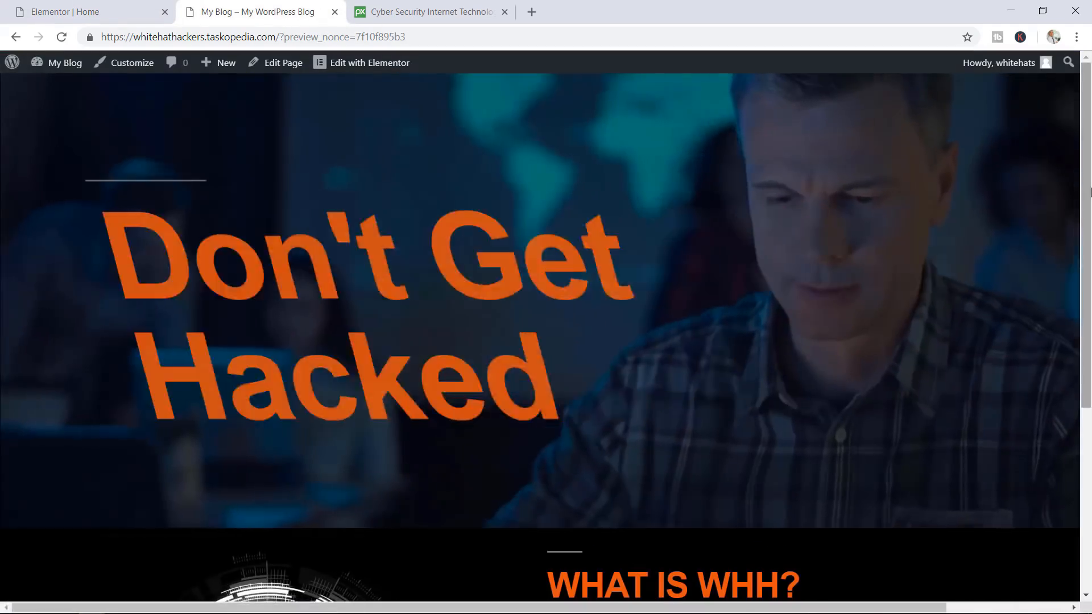
left_click_drag(1086, 194, 1089, 373)
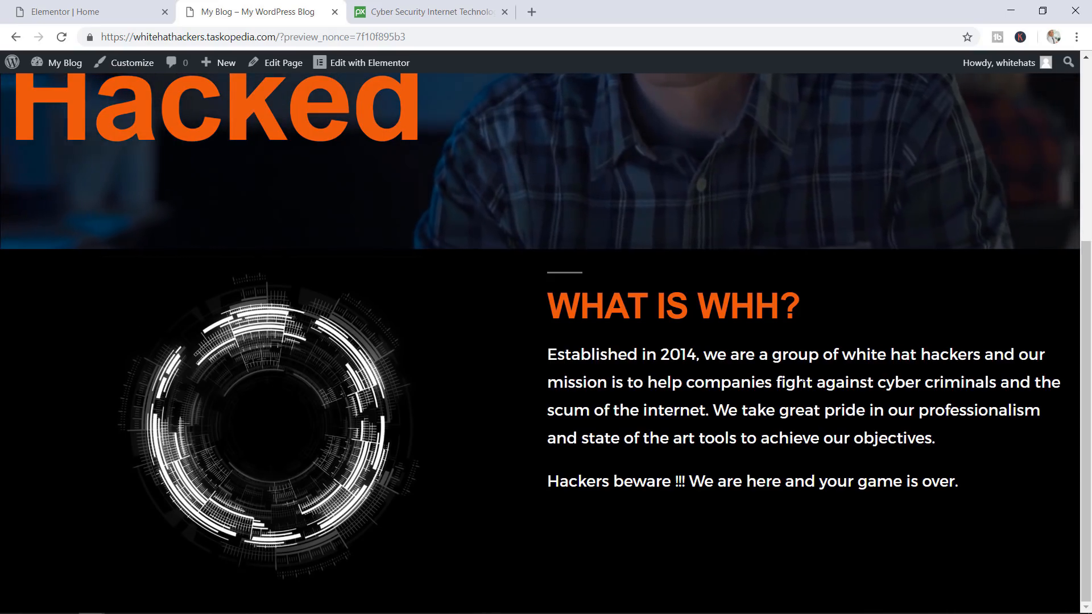
left_click(91, 12)
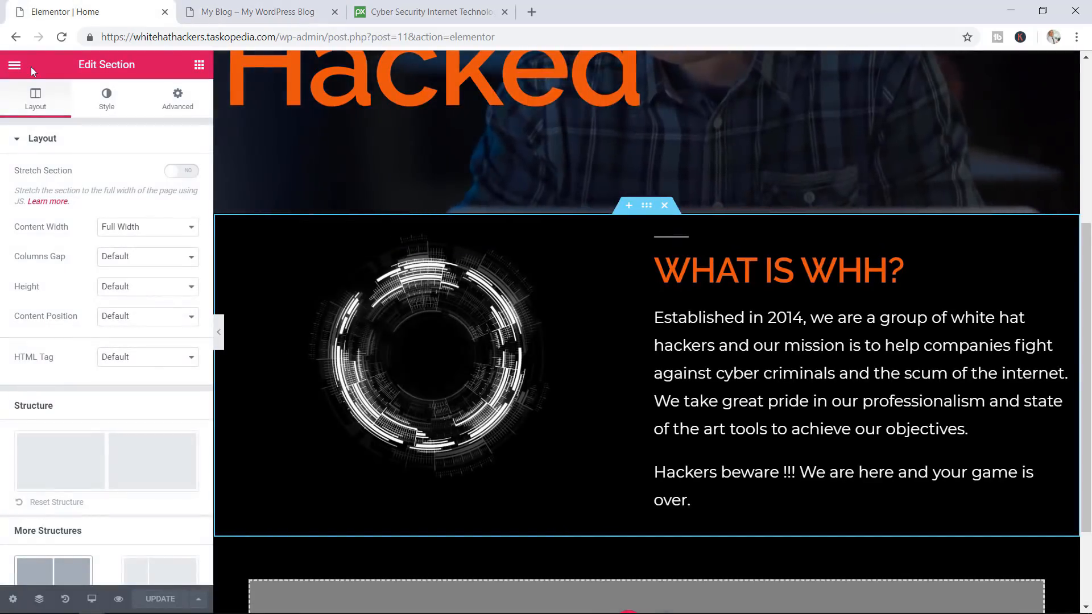
Change the Default Fonts body text weight from 400 to 300 and apply it
left_click(13, 65)
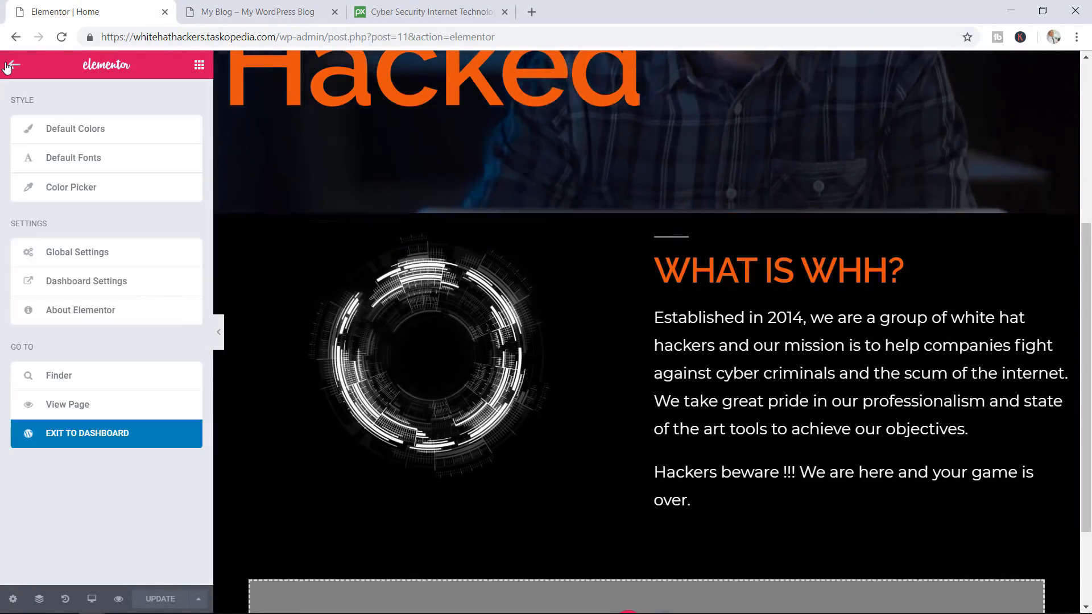
left_click(76, 160)
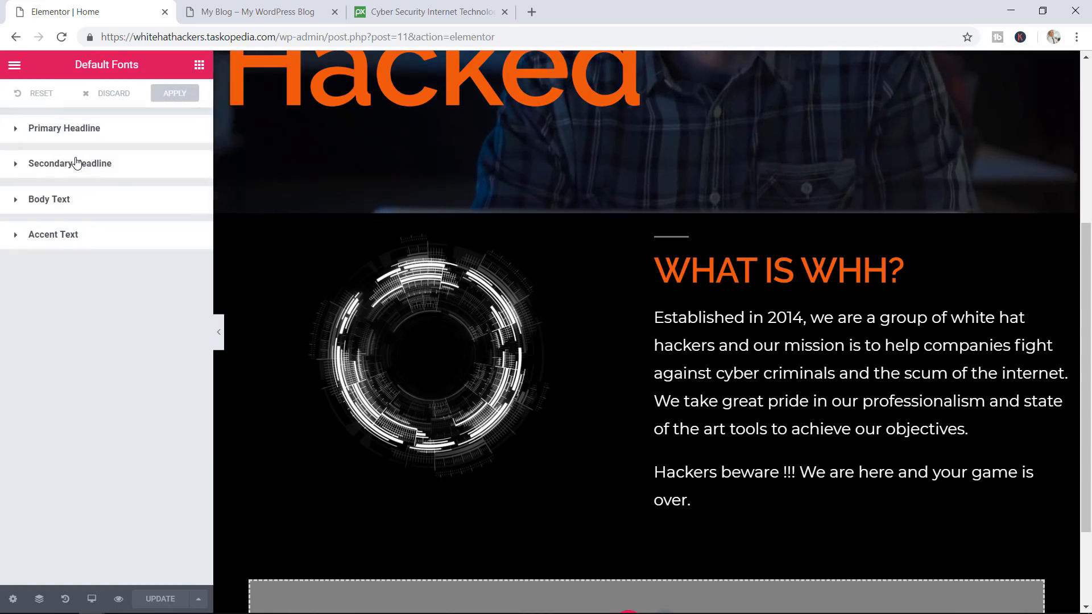
left_click(67, 202)
left_click(141, 273)
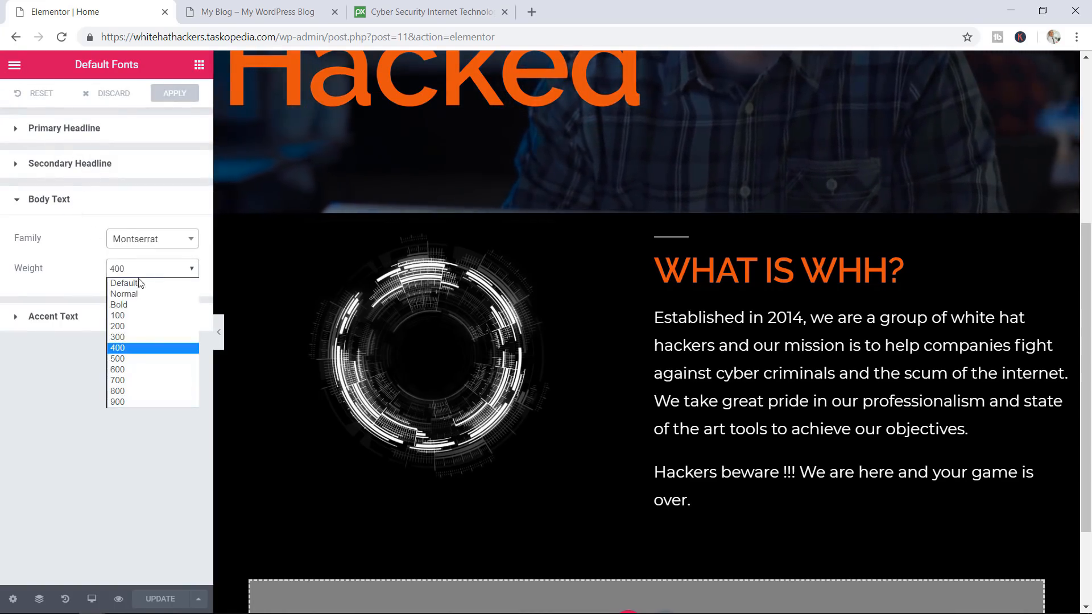
left_click(123, 336)
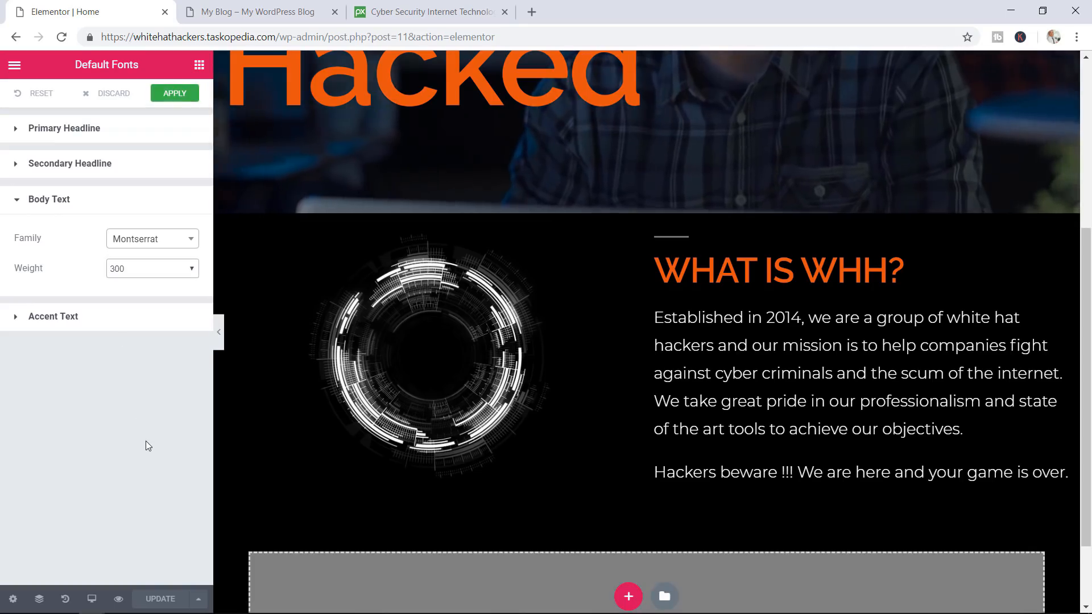
left_click(175, 94)
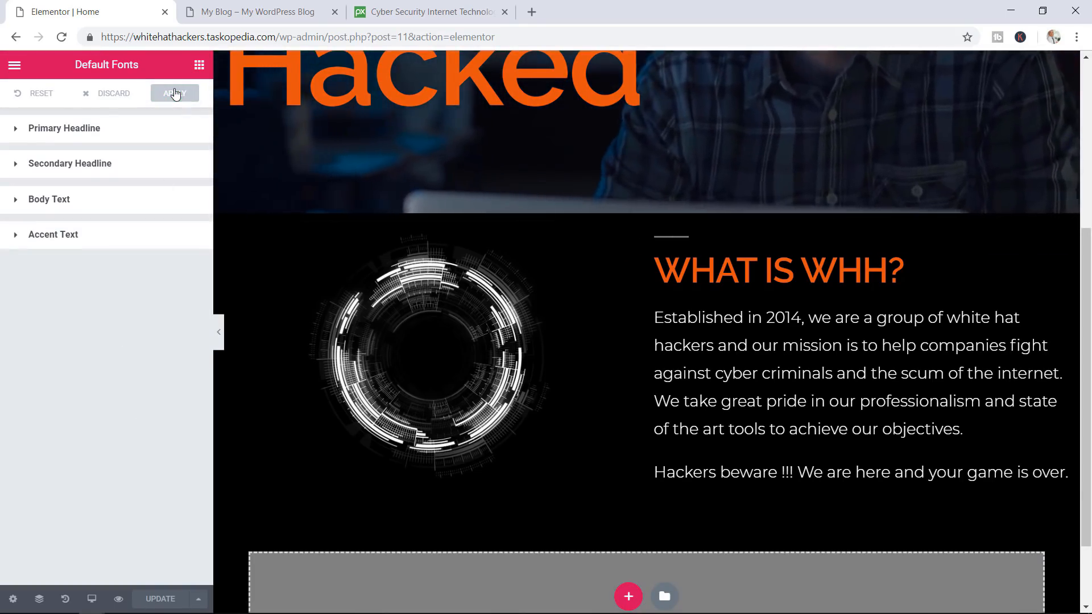
Reload the preview to check the lighter description text, then return to the editor
left_click(256, 12)
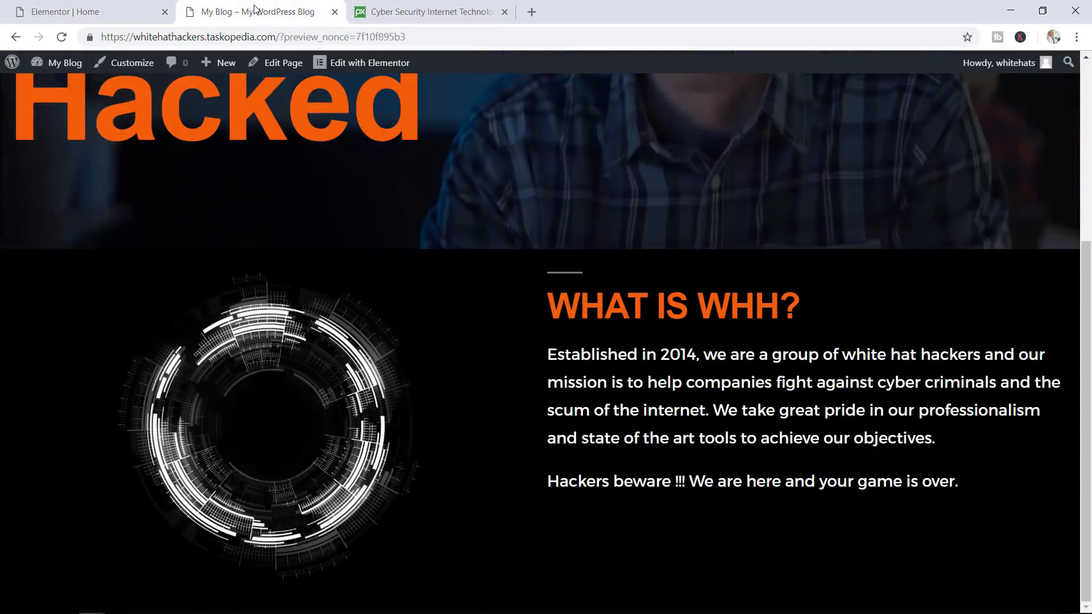
left_click(61, 37)
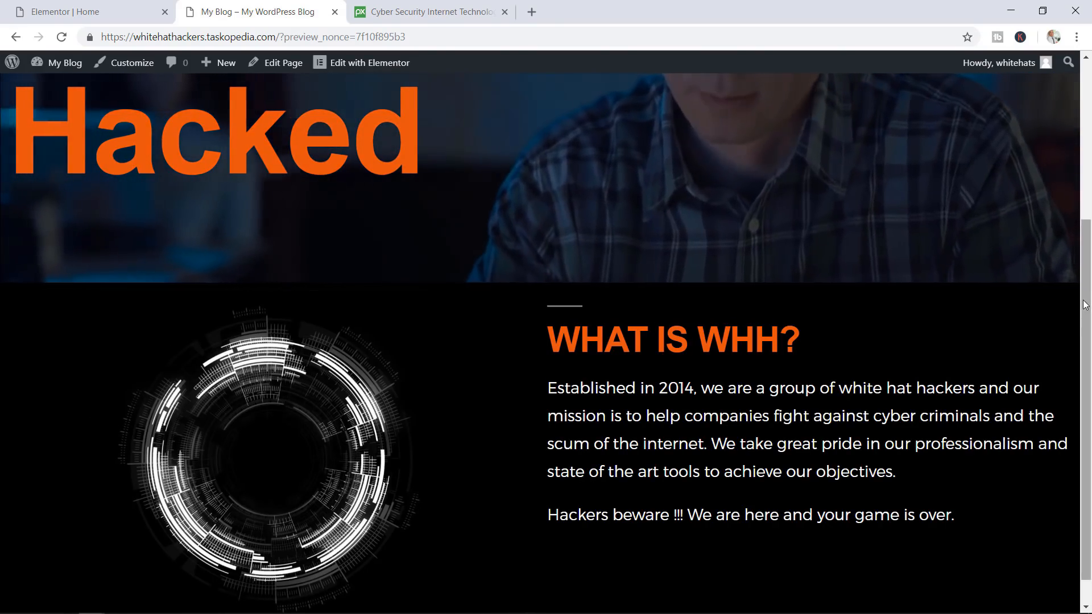
left_click_drag(1083, 324, 1079, 349)
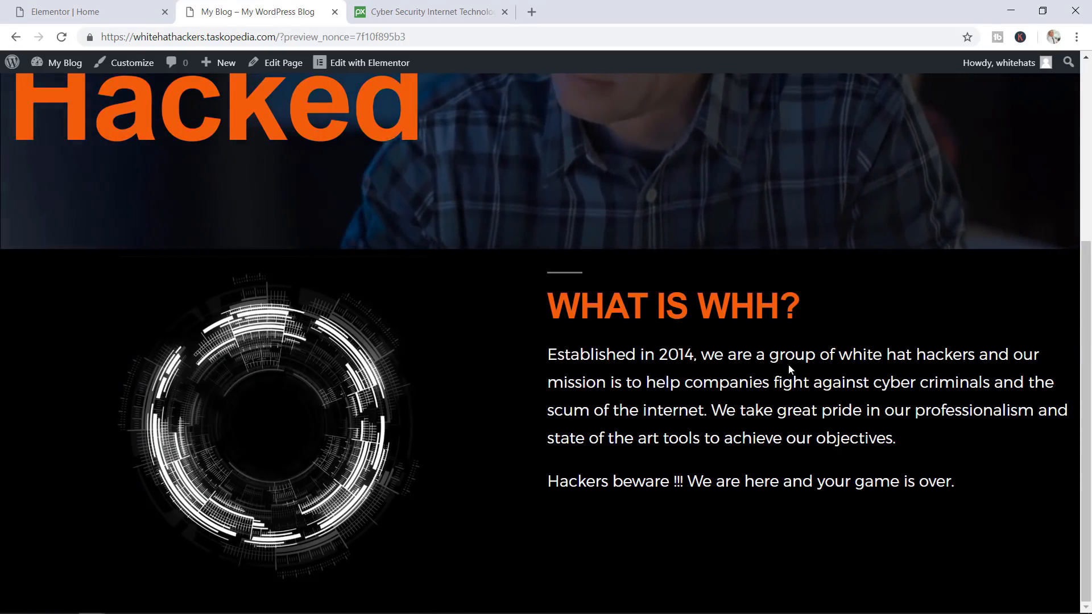
left_click_drag(778, 356, 700, 355)
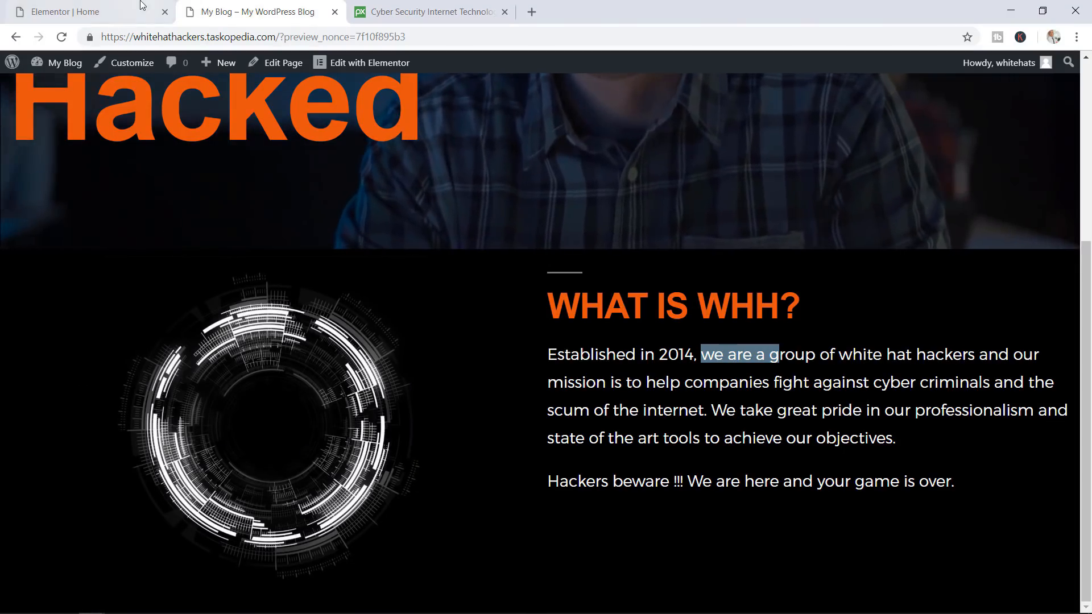
left_click(66, 7)
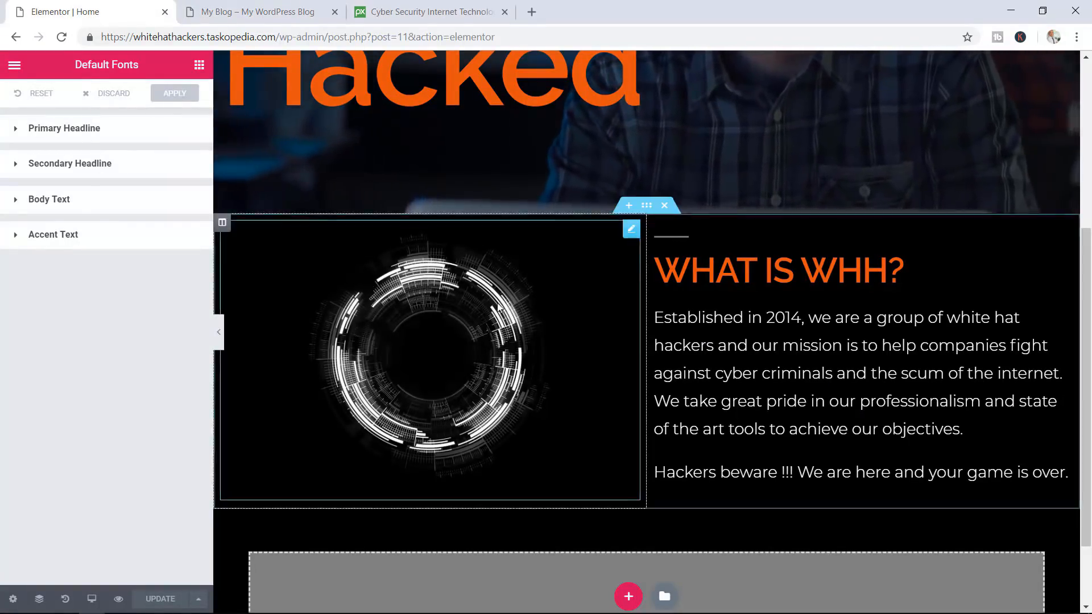
Set the WHAT IS WHH? paragraph's typography size to 18 px and save the page
left_click(776, 373)
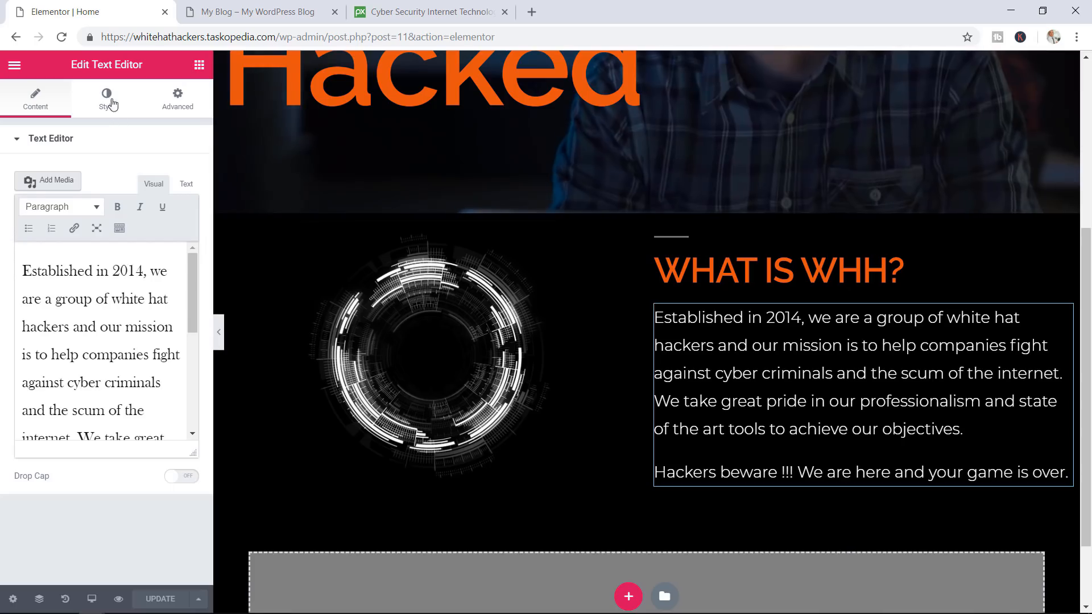
left_click(108, 100)
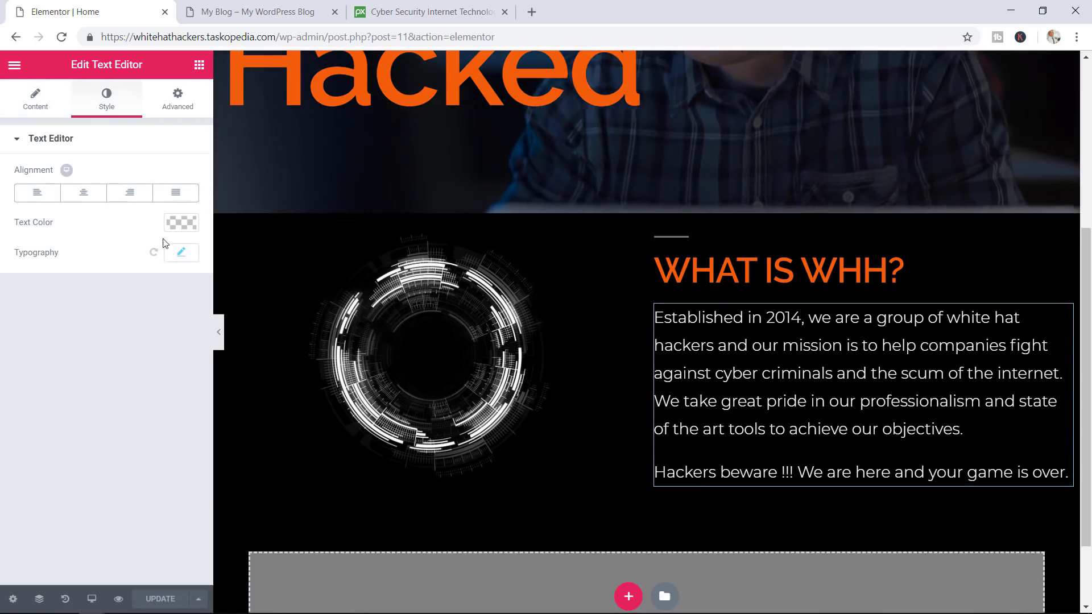
left_click(177, 253)
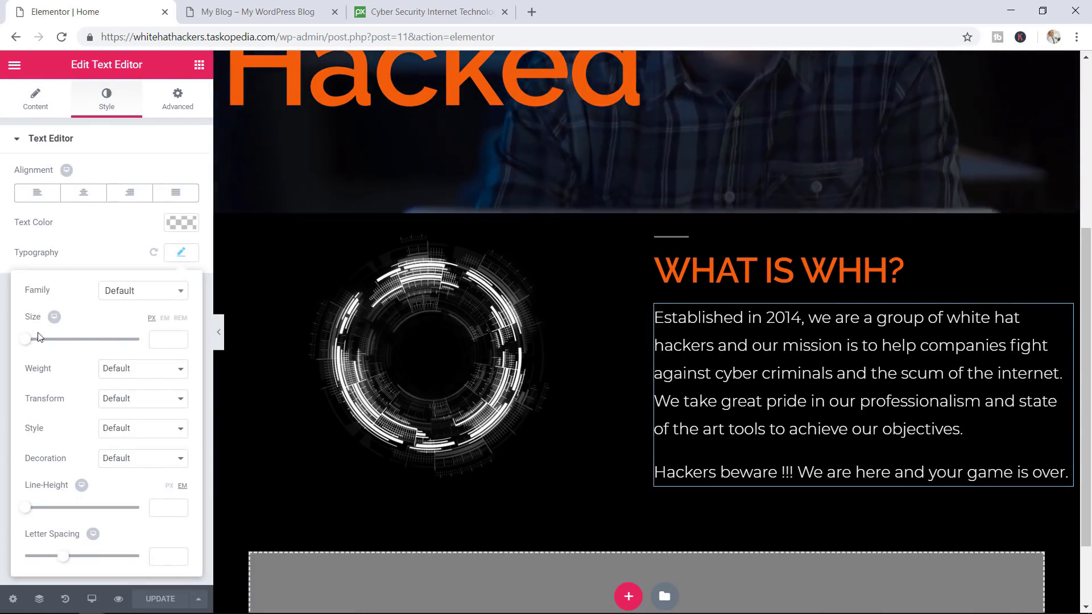
left_click_drag(27, 338, 39, 343)
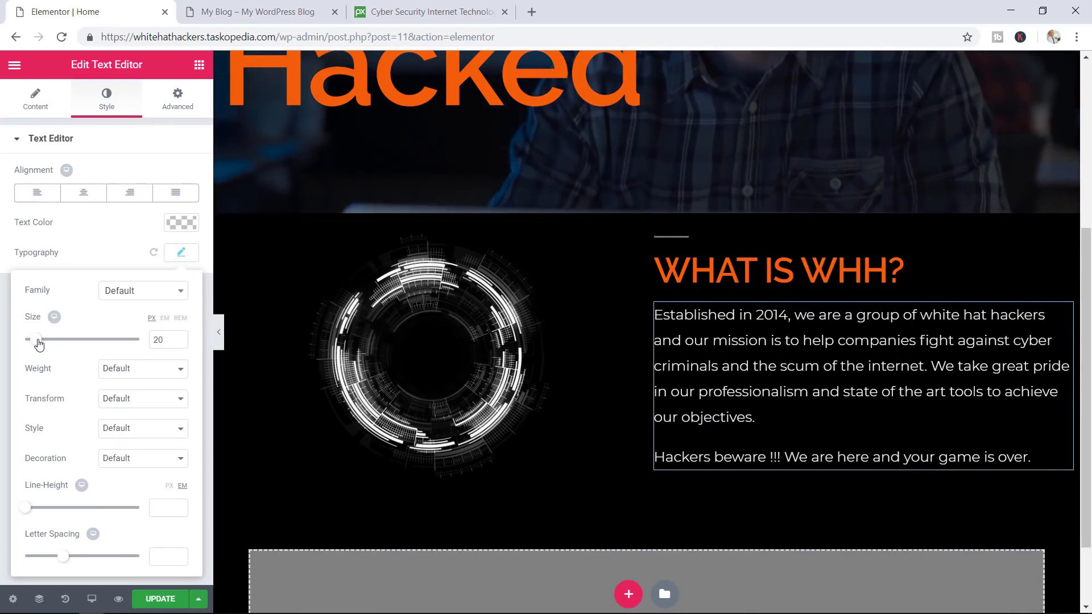
left_click_drag(39, 344, 38, 344)
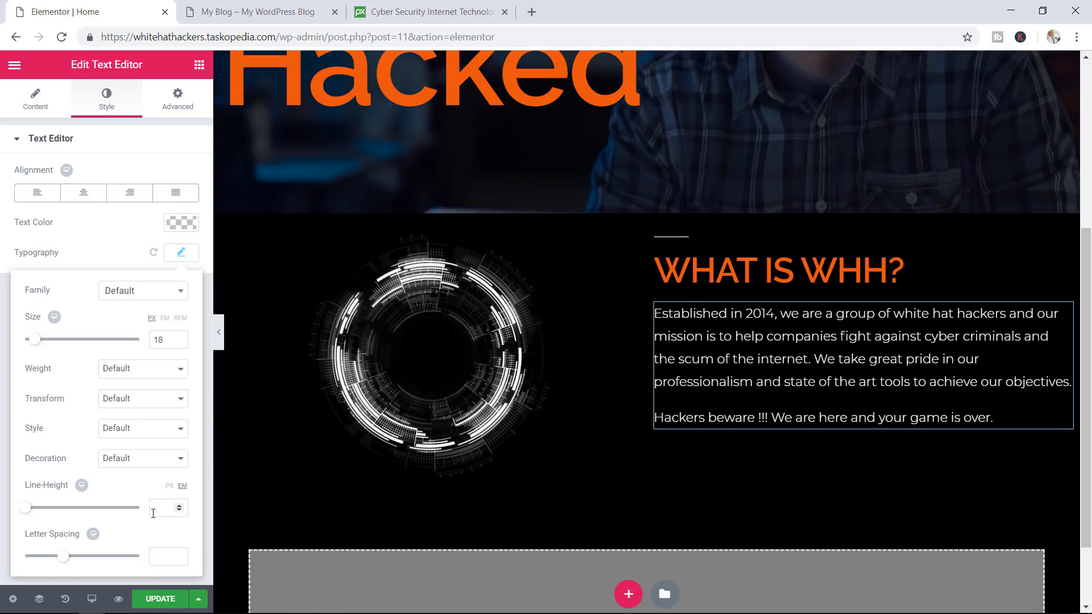
left_click(158, 600)
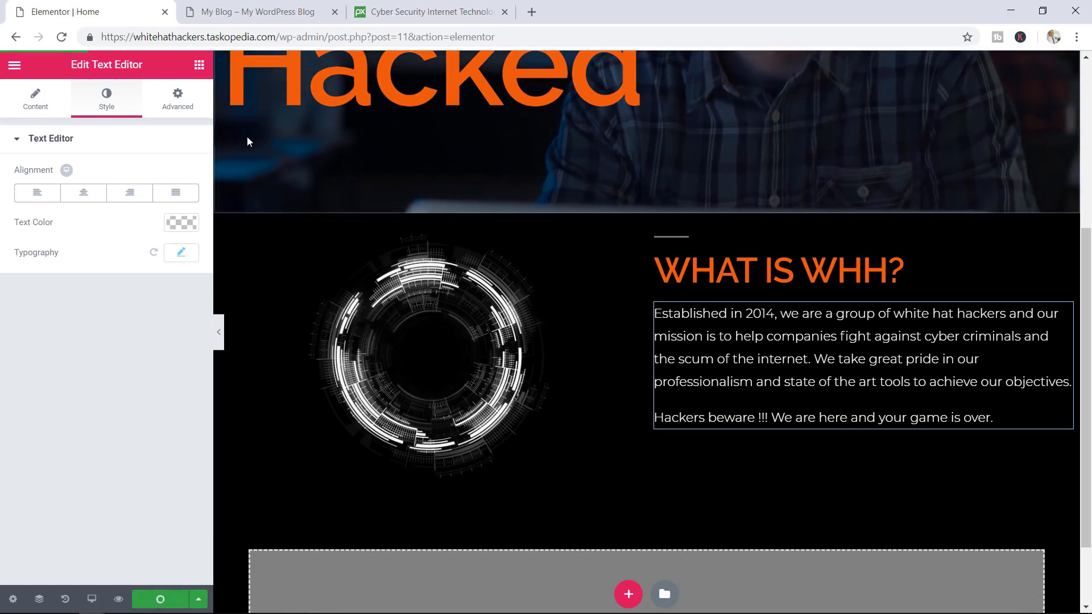
Reload the site preview to check the 18 px paragraph, then return to the editor
left_click(274, 20)
key("F5")
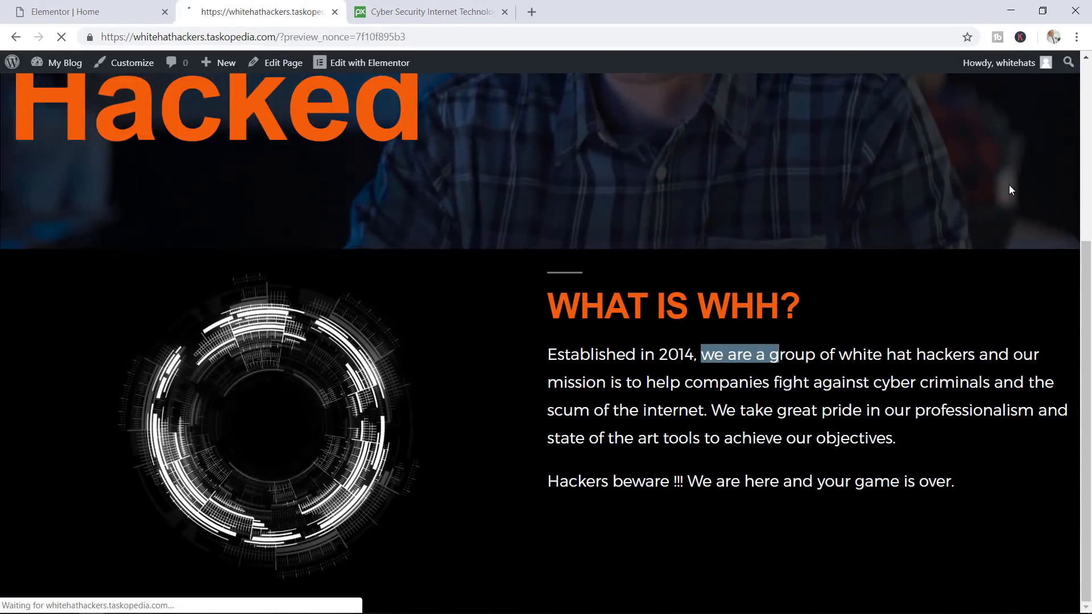
scroll(1080, 346, "down", 3)
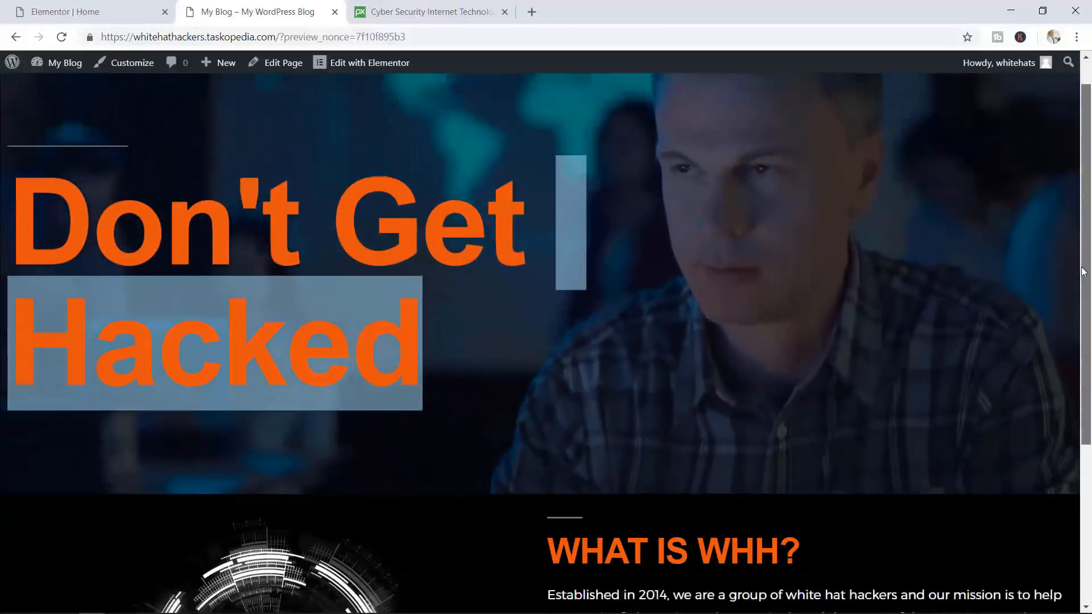
scroll(1080, 347, "down", 2)
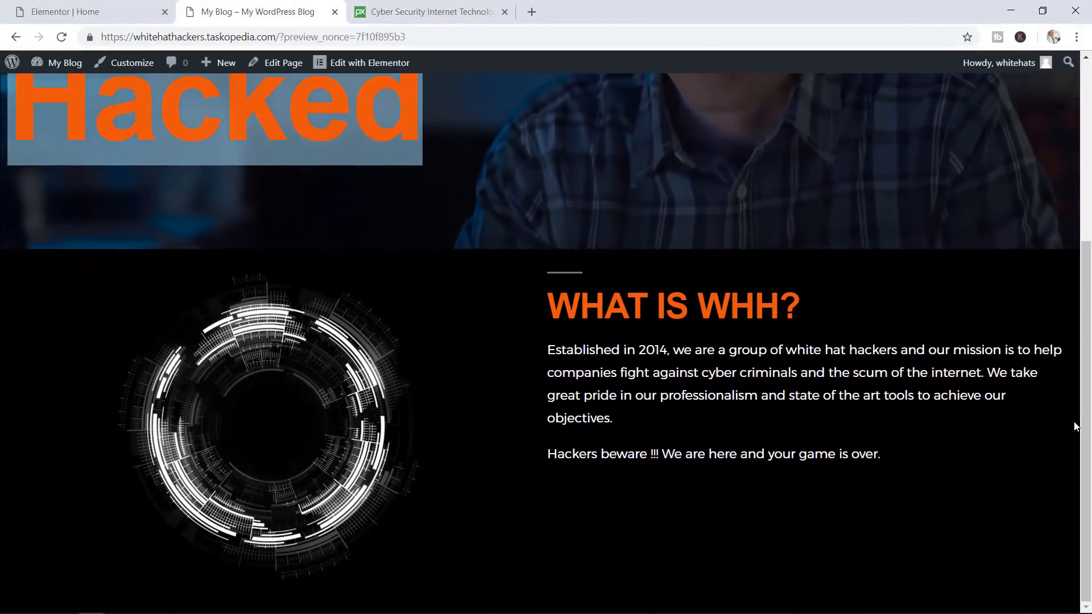
left_click(112, 8)
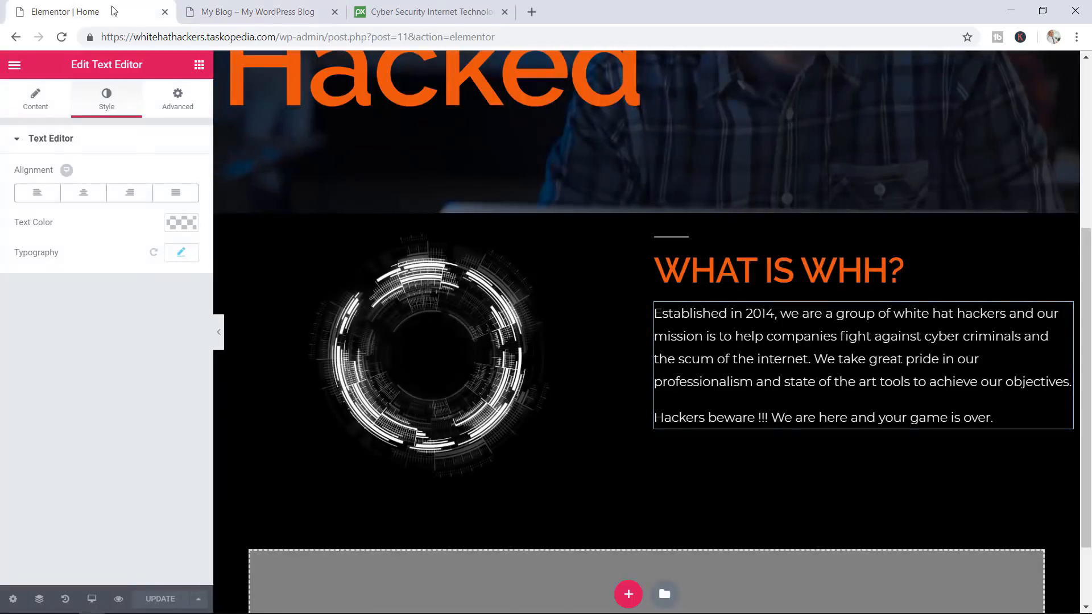
Raise the paragraph's typography size to 21 px and save the page
left_click(188, 257)
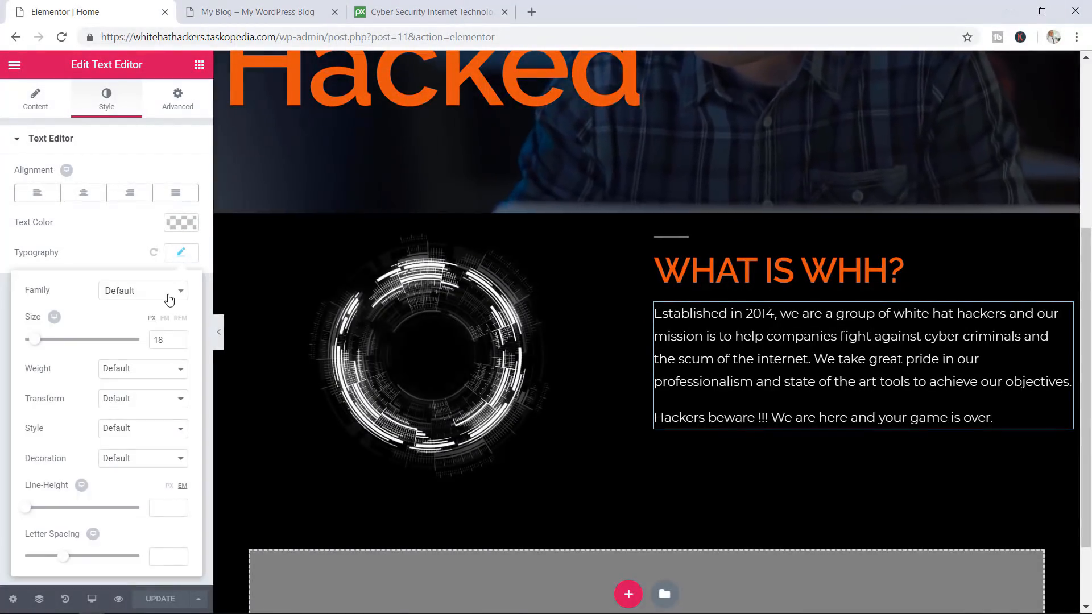
left_click(179, 338)
left_click(179, 338)
left_click(179, 337)
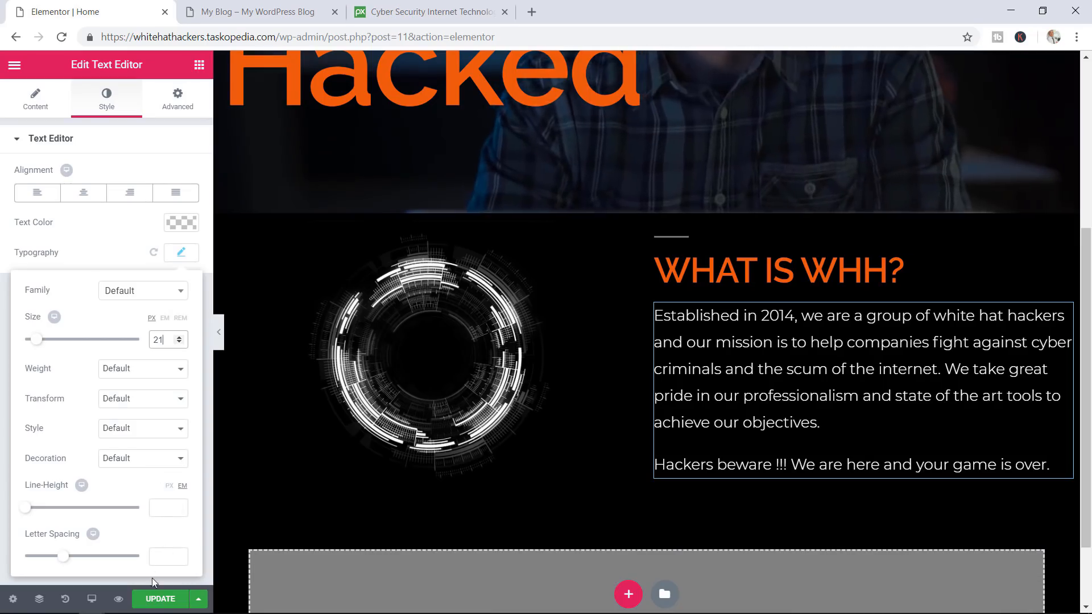
left_click(152, 599)
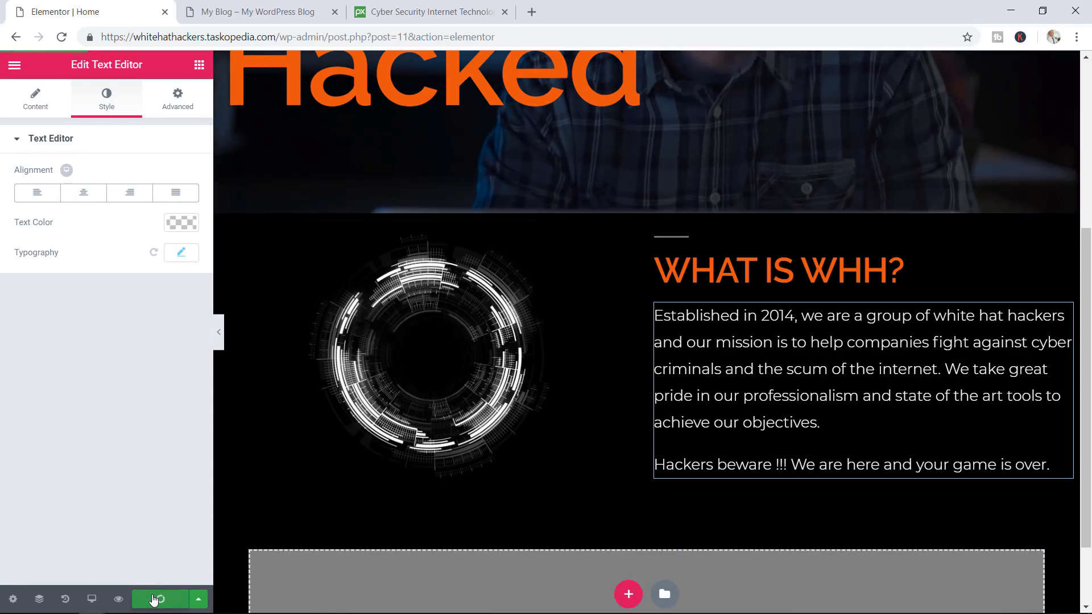
Review the 21 px paragraph in the preview, then select the WHAT IS WHH? heading in the editor
left_click(266, 16)
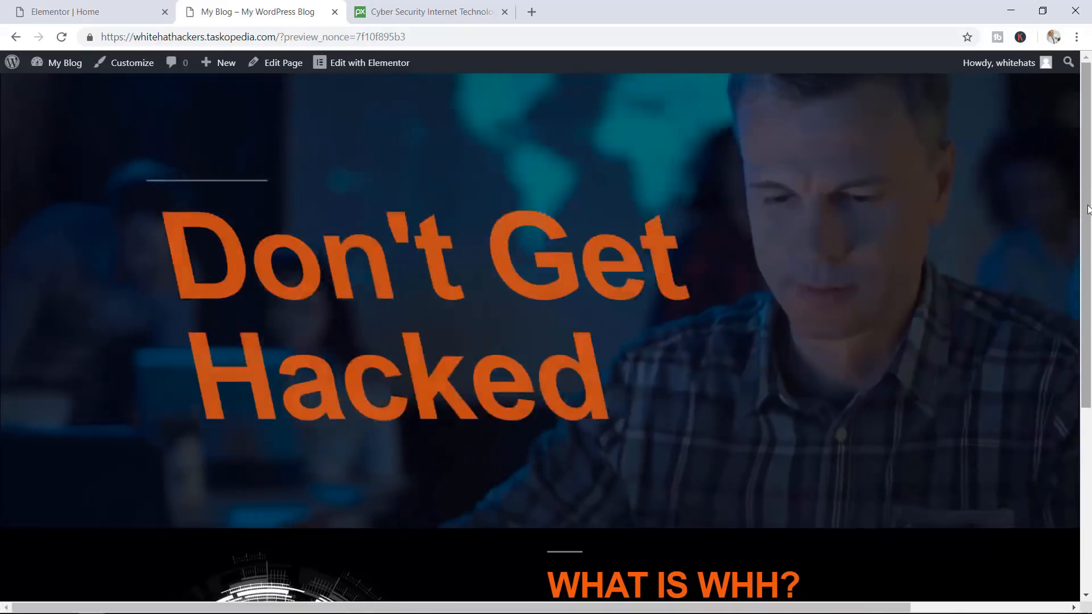
left_click_drag(1087, 209, 1082, 402)
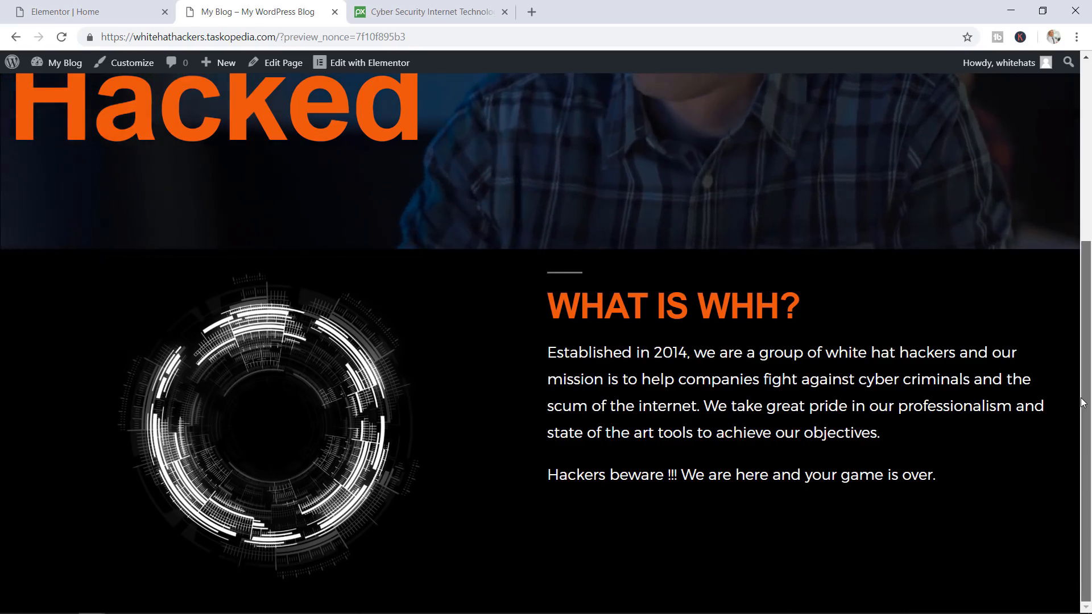
scroll(1083, 402, "up", 2)
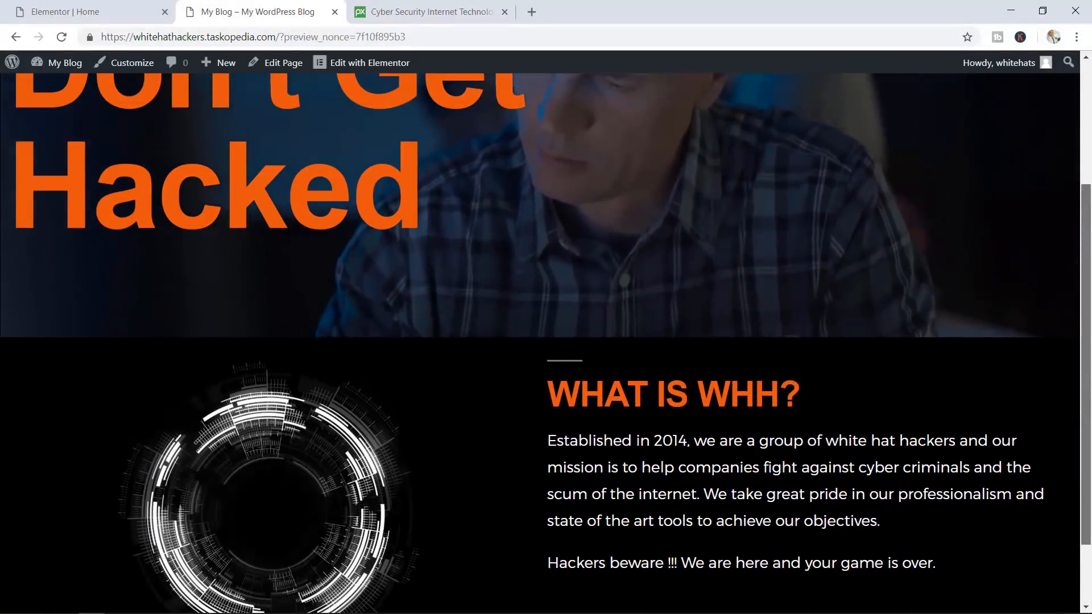
scroll(1072, 364, "up", 1)
scroll(1072, 364, "down", 3)
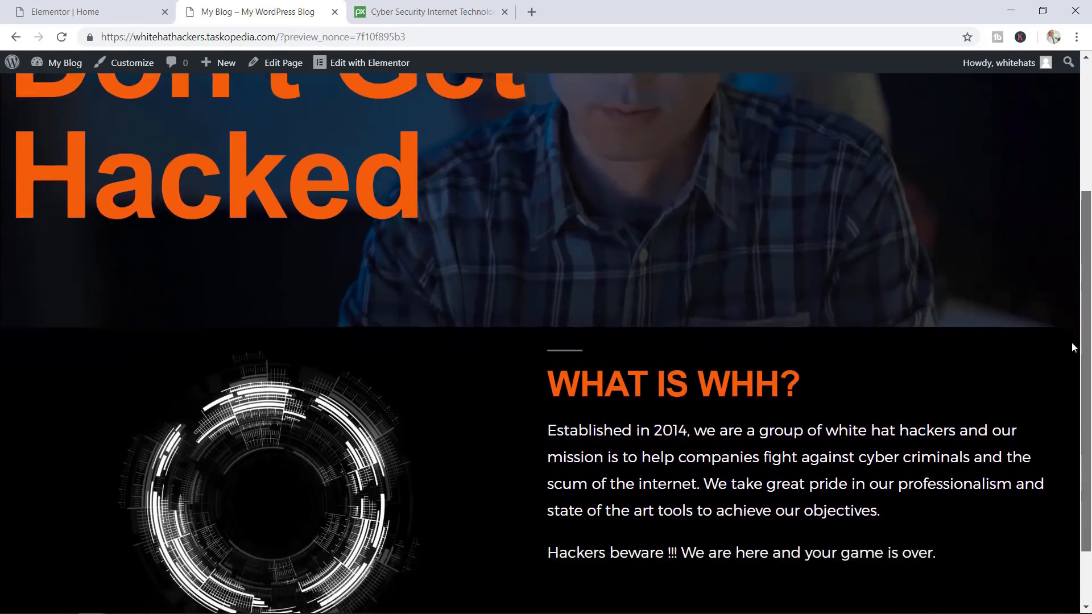
left_click_drag(802, 322, 618, 319)
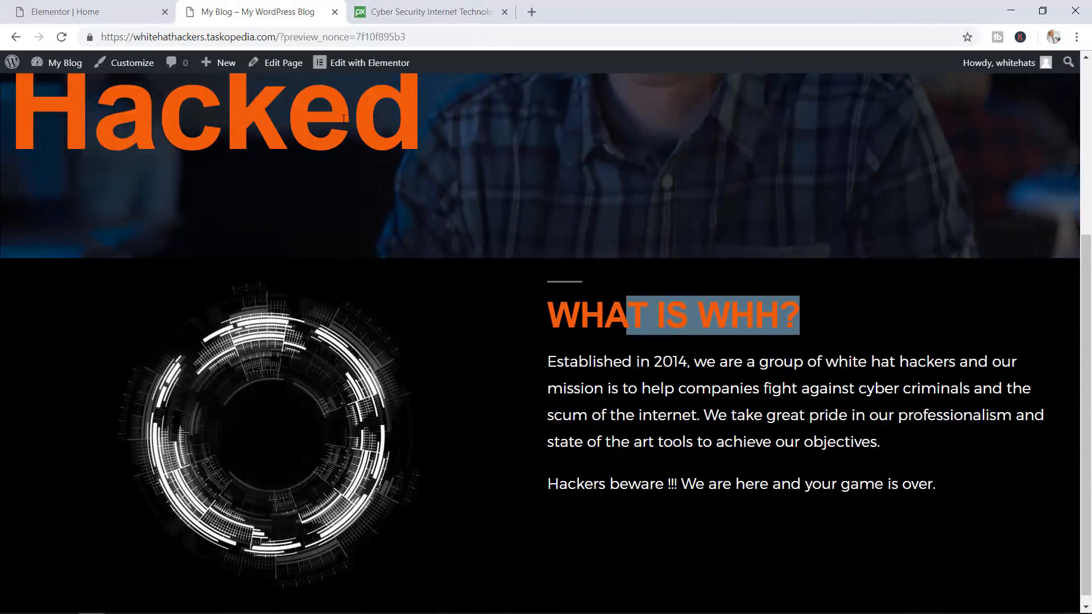
left_click(136, 11)
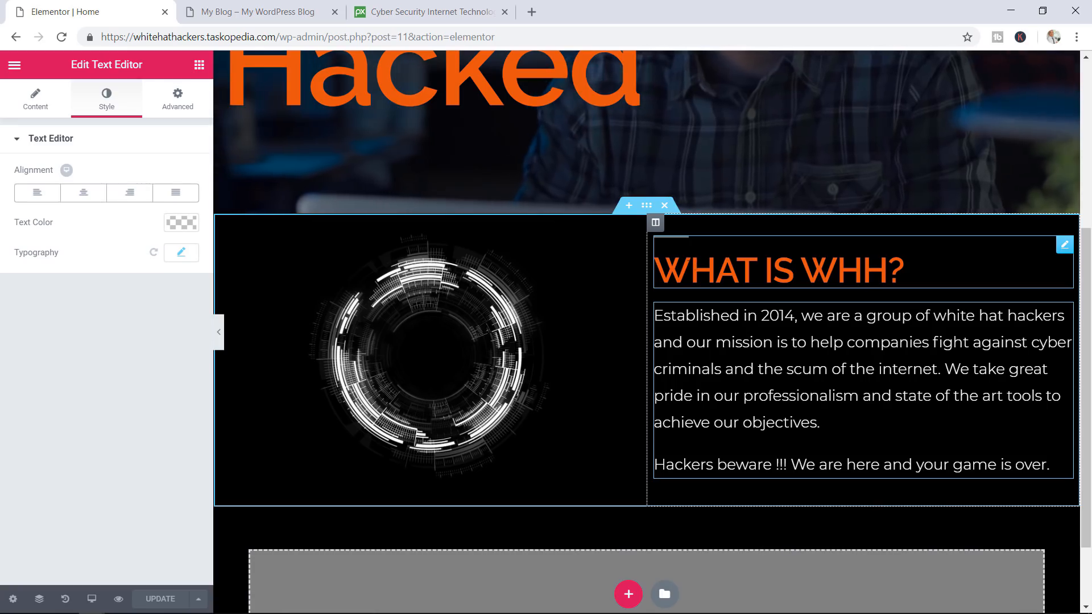
left_click(667, 264)
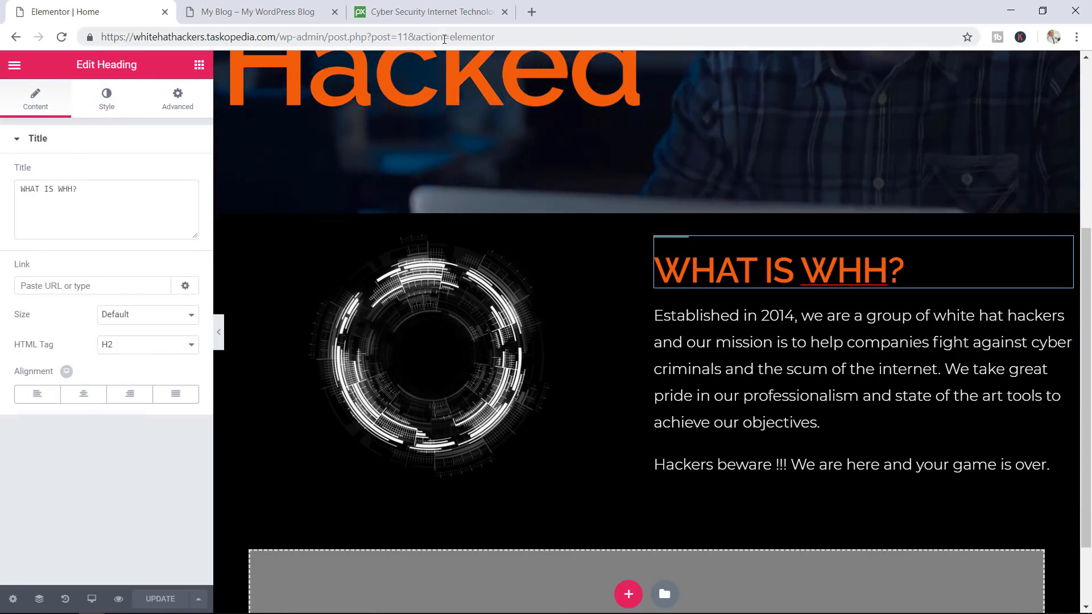
left_click(266, 12)
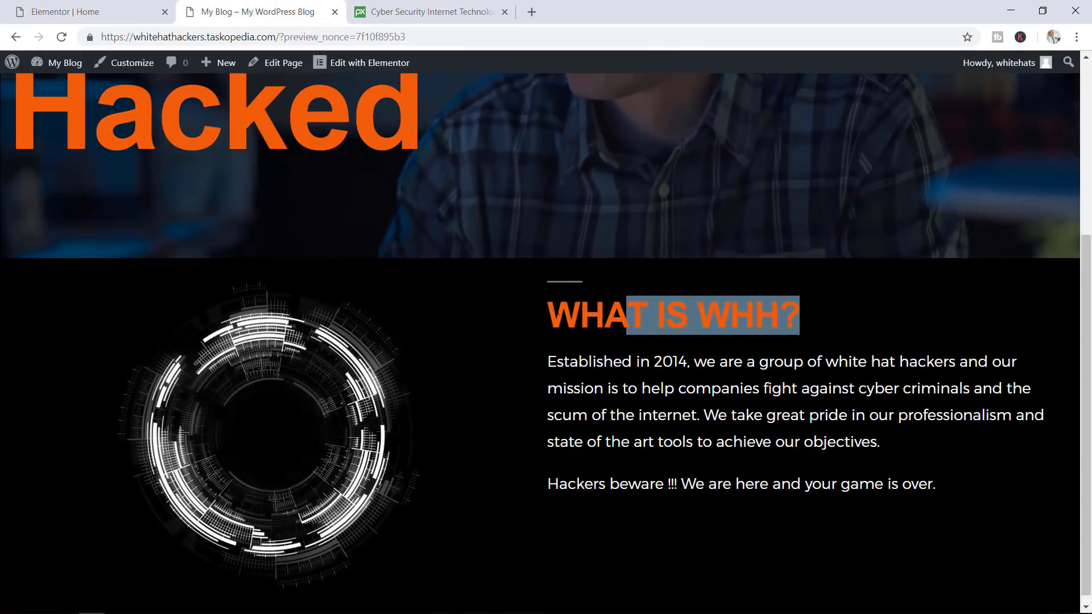
Return to the Home page editor and bring up Elementor's main menu
left_click_drag(553, 312, 626, 320)
left_click(626, 320)
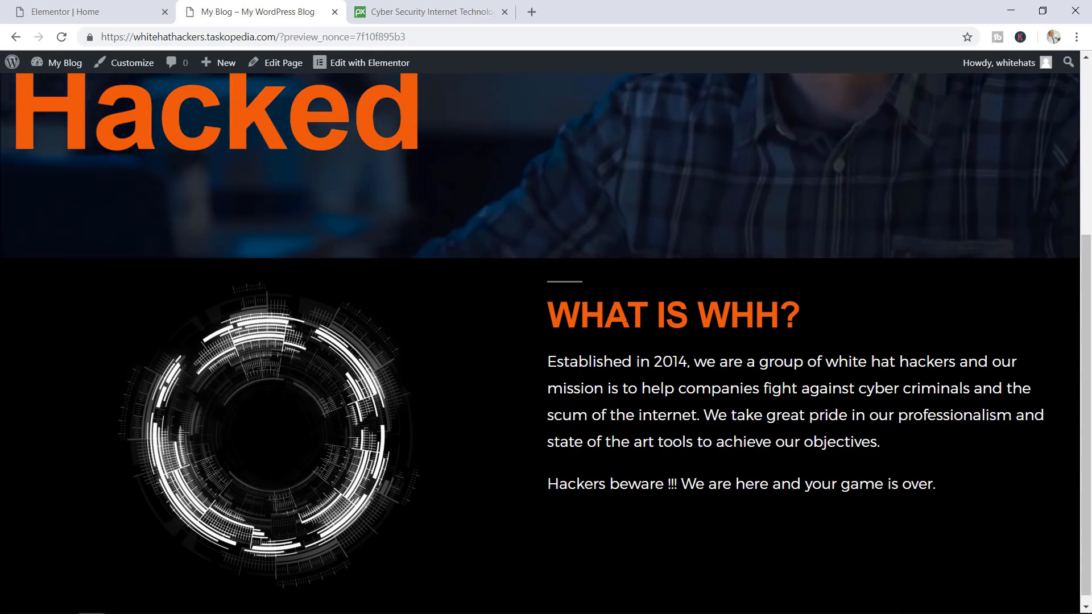
left_click(94, 8)
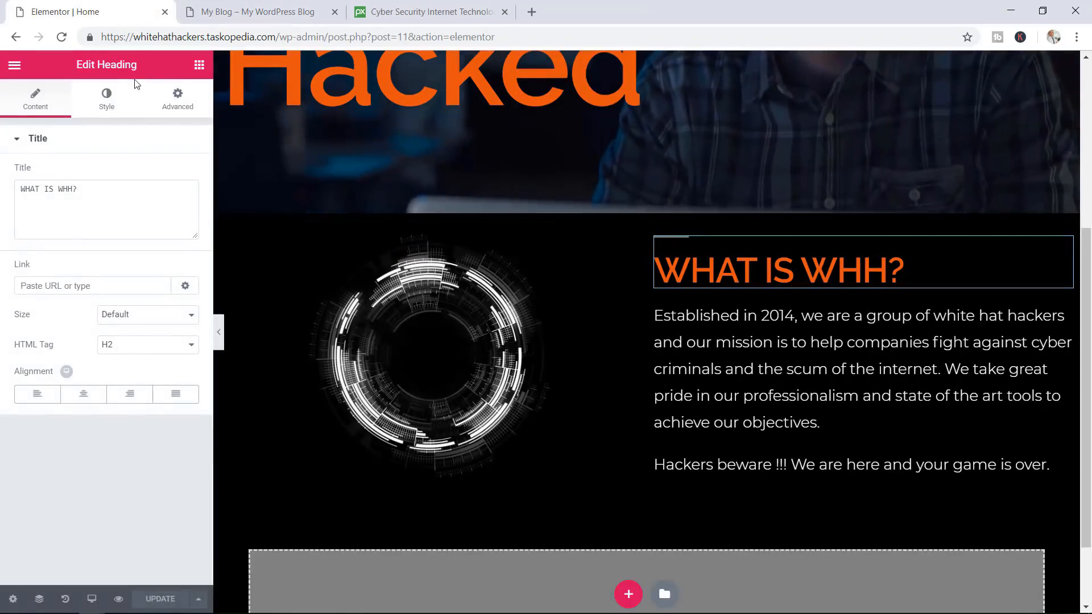
left_click(14, 67)
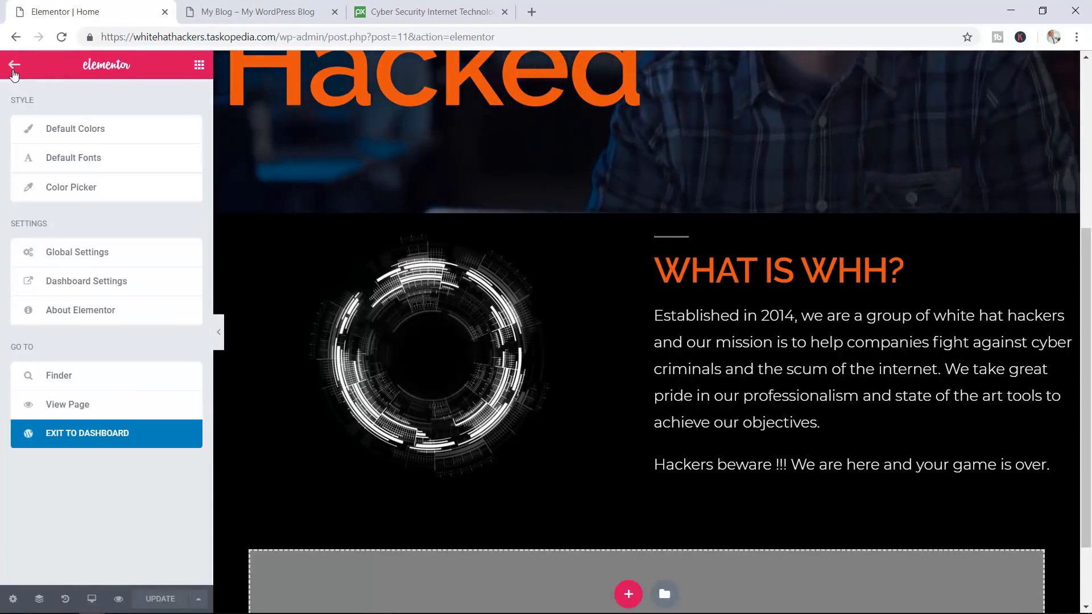
Confirm the Primary Headline default font is Raleway at weight 600, then go back to the preview
left_click(101, 162)
left_click(127, 136)
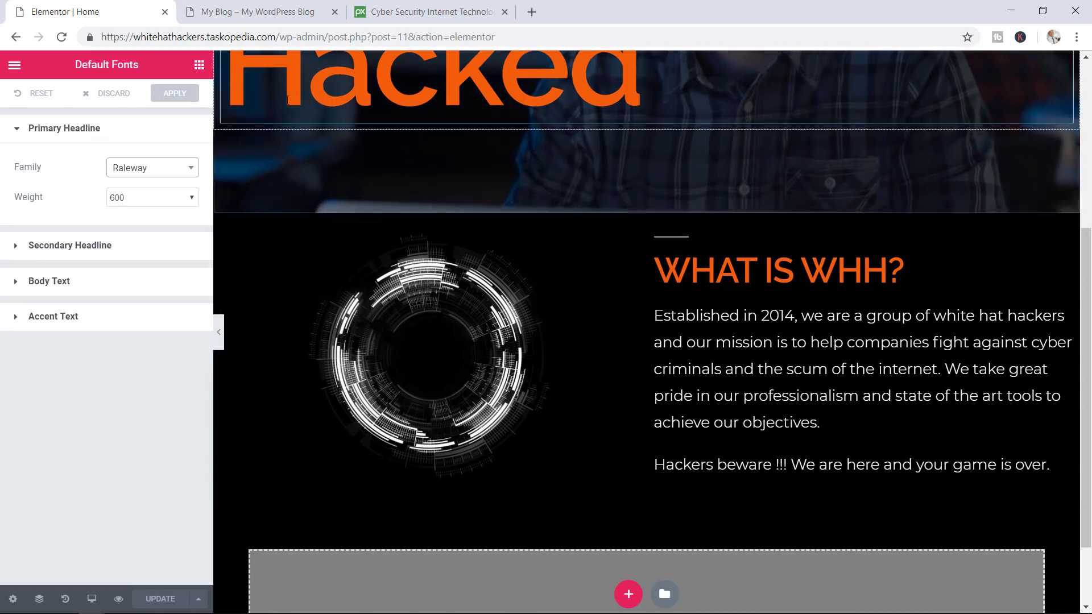
left_click(222, 11)
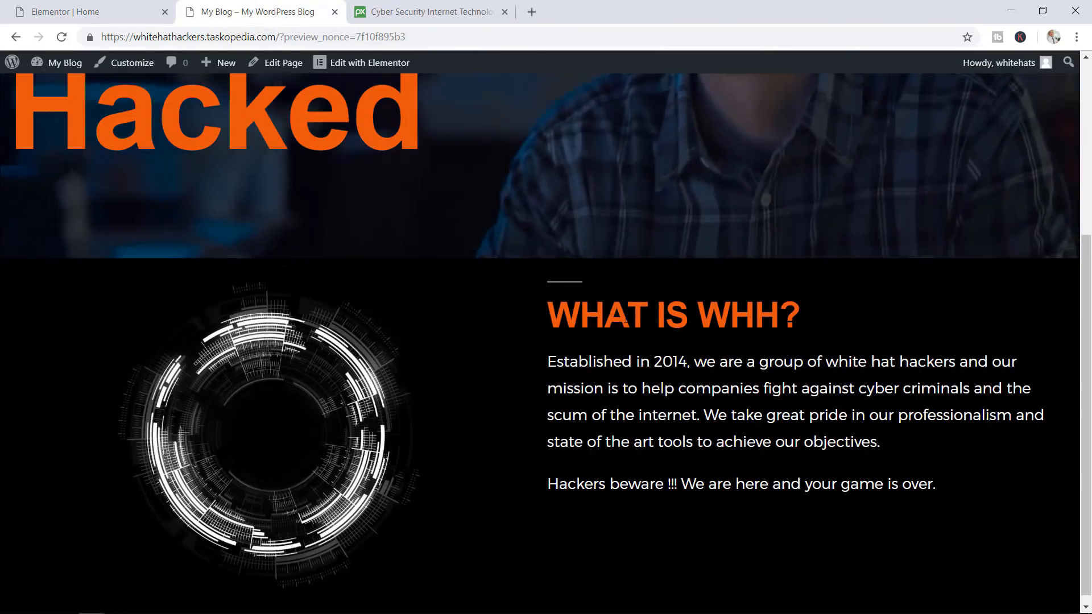
Go from the site preview to the WordPress admin Dashboard via My Blog
left_click_drag(607, 258, 622, 320)
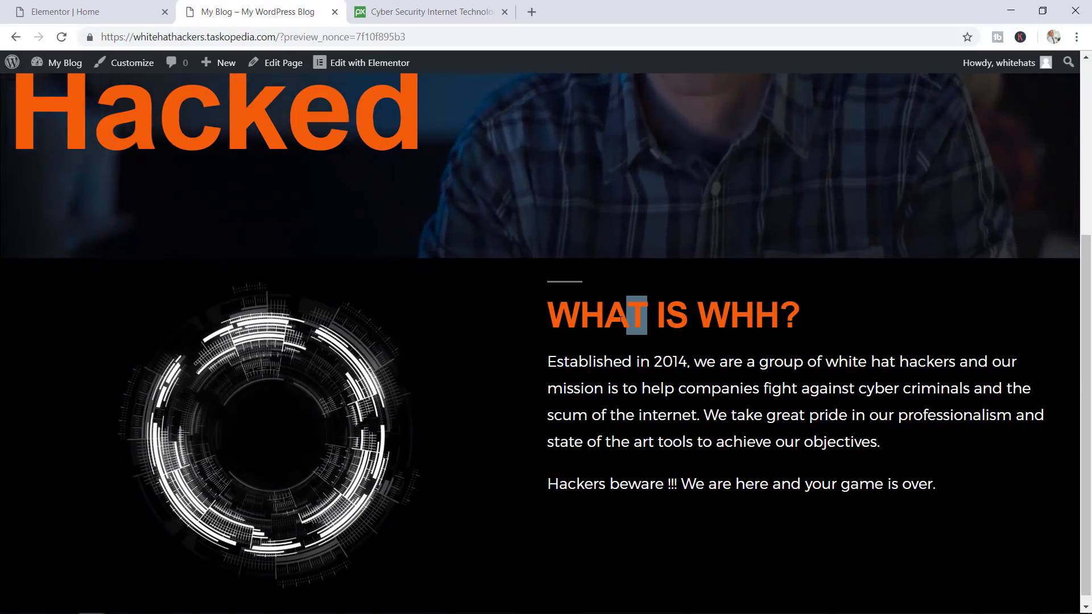
left_click(84, 66)
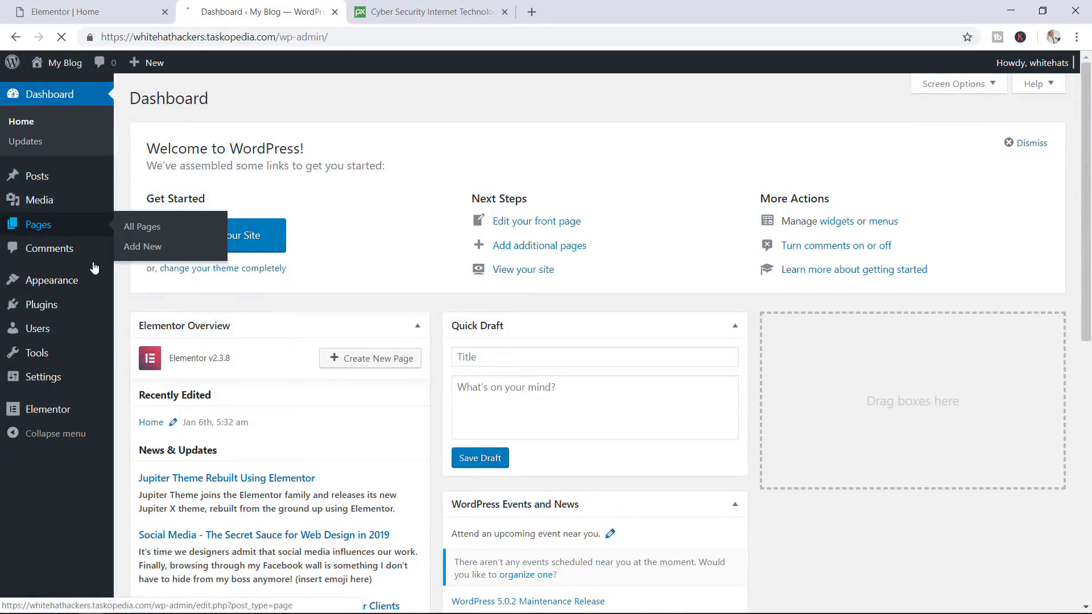
Open Elementor's Tools page from the admin sidebar
mouse_move(75, 416)
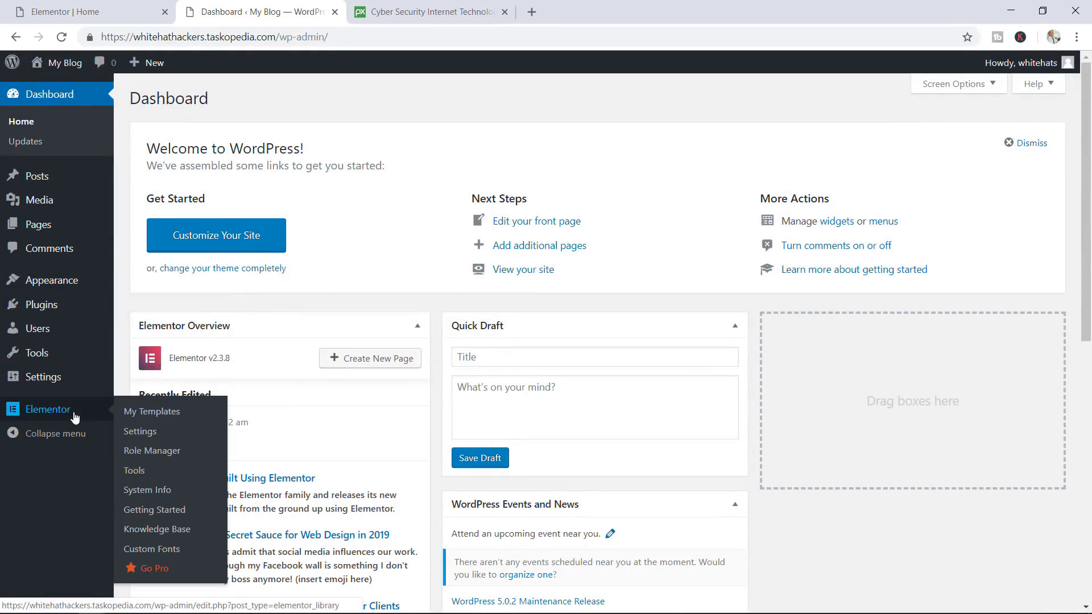
left_click(135, 471)
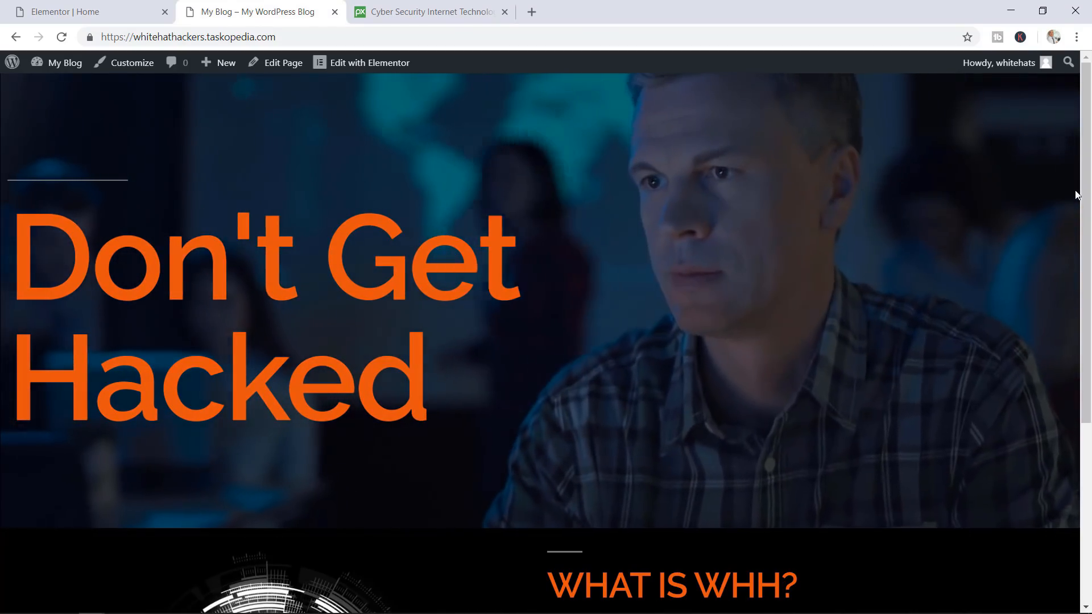
Scroll the live Home page down to the WHAT IS WHH? section and highlight its heading
scroll(1065, 334, "down", 4)
scroll(1057, 358, "down", 1)
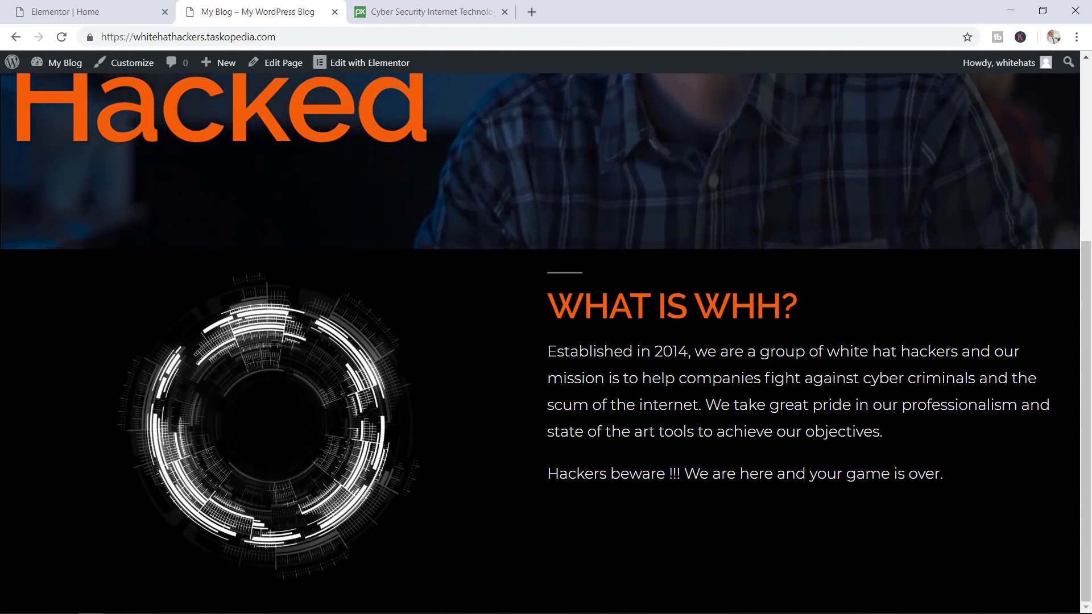
left_click_drag(752, 306, 666, 307)
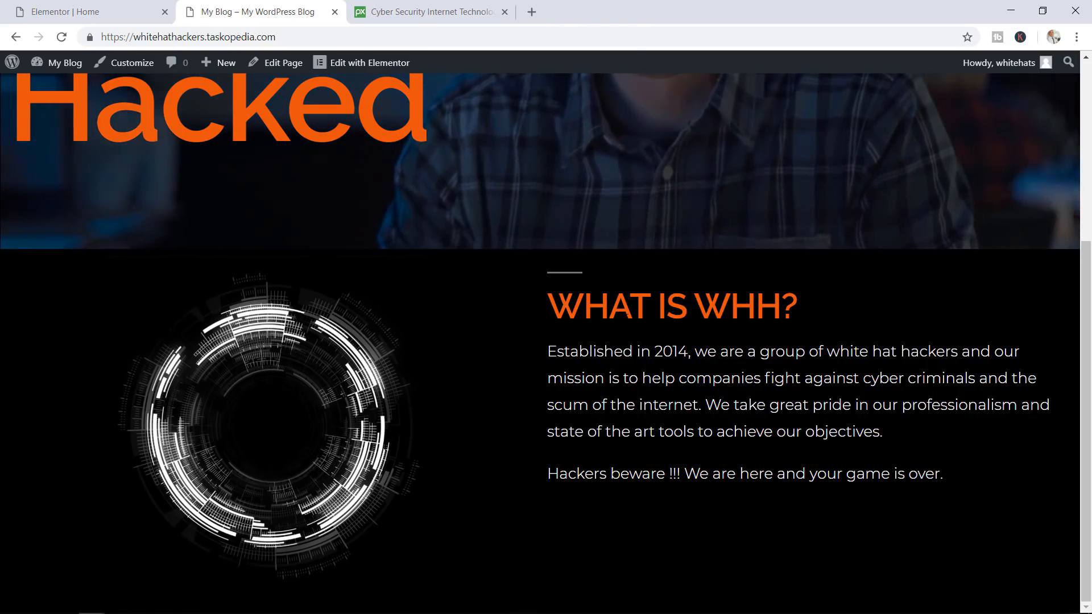
Center-align the WHAT IS WHH? heading
left_click(125, 18)
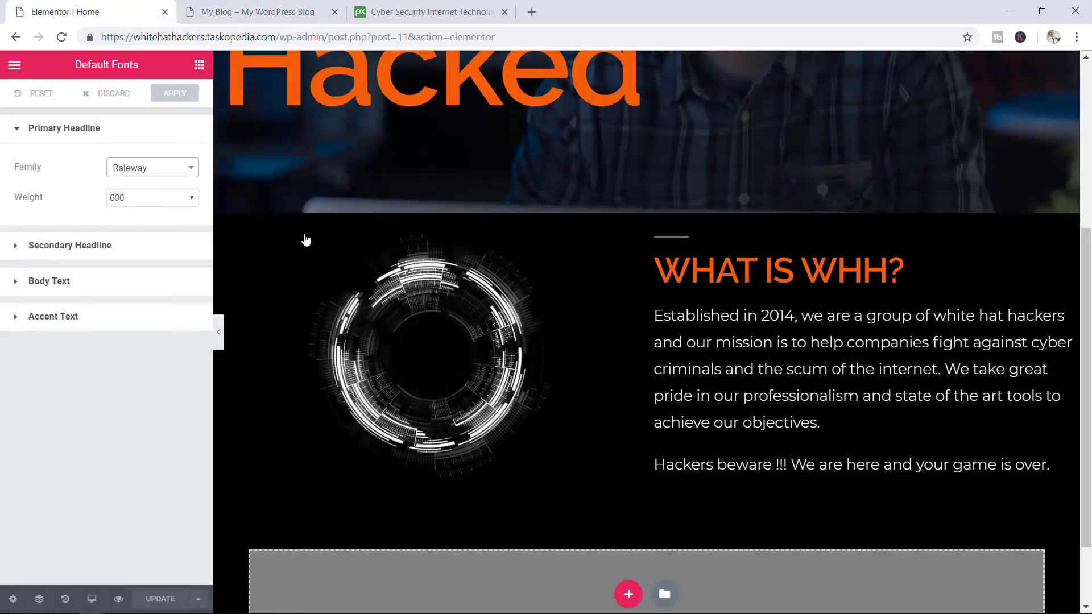
left_click(902, 270)
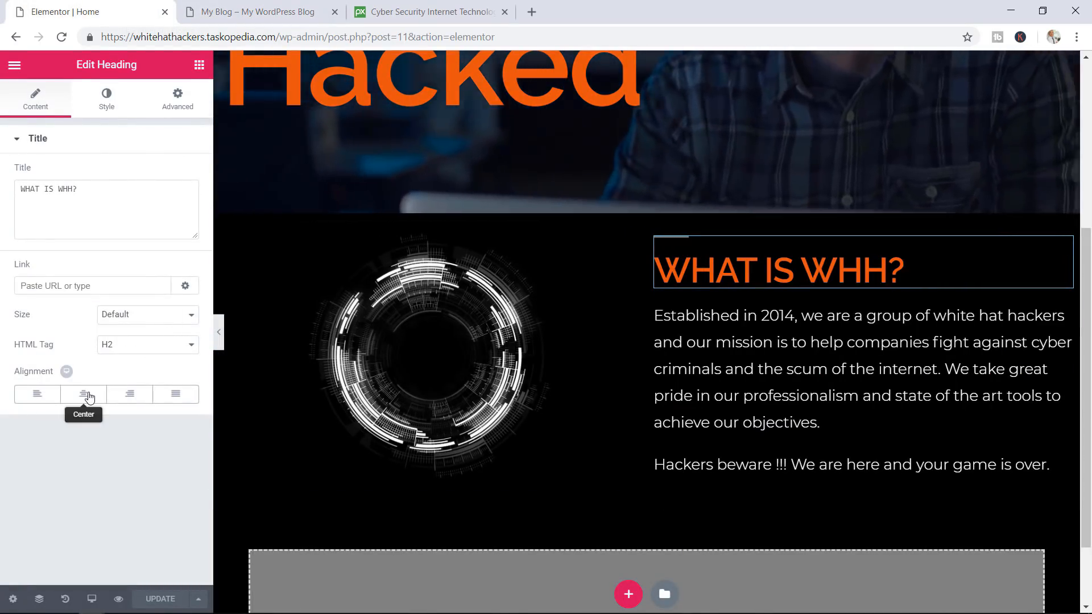
left_click(85, 395)
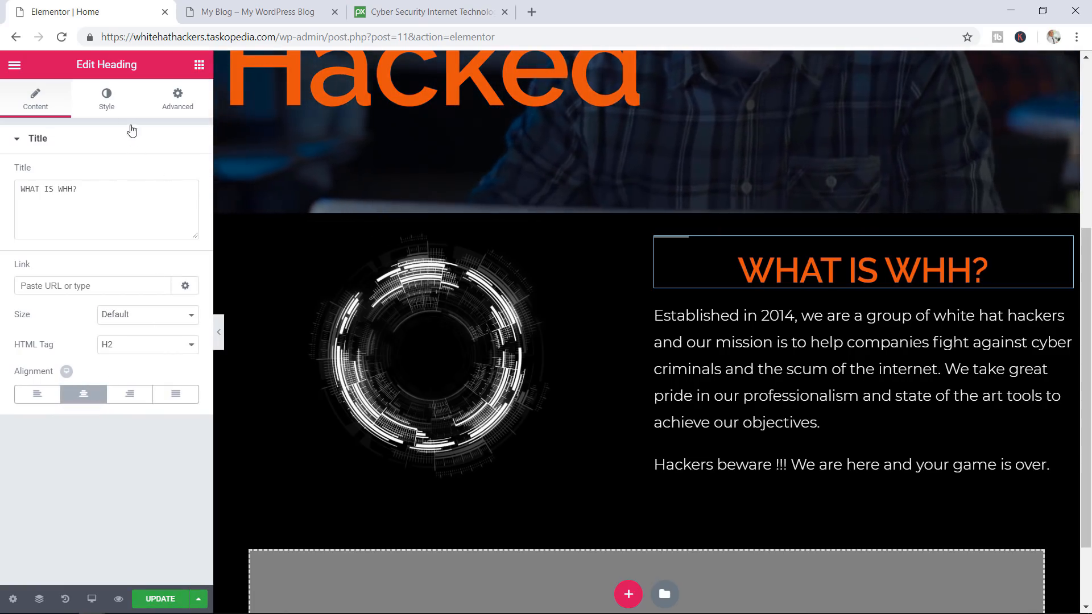
Set the heading's typography size to 60
left_click(113, 101)
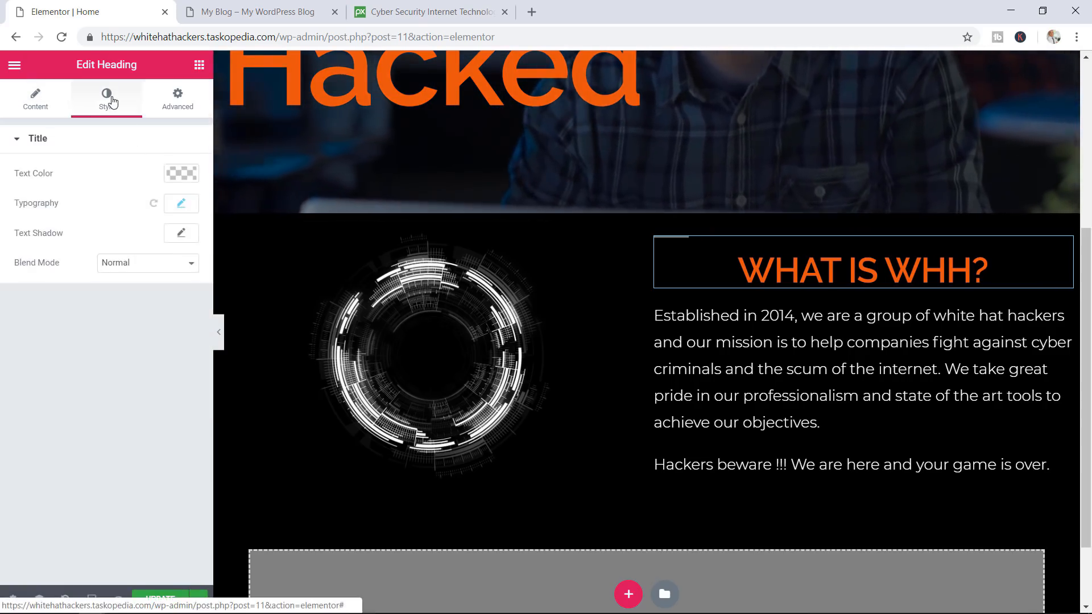
left_click(182, 206)
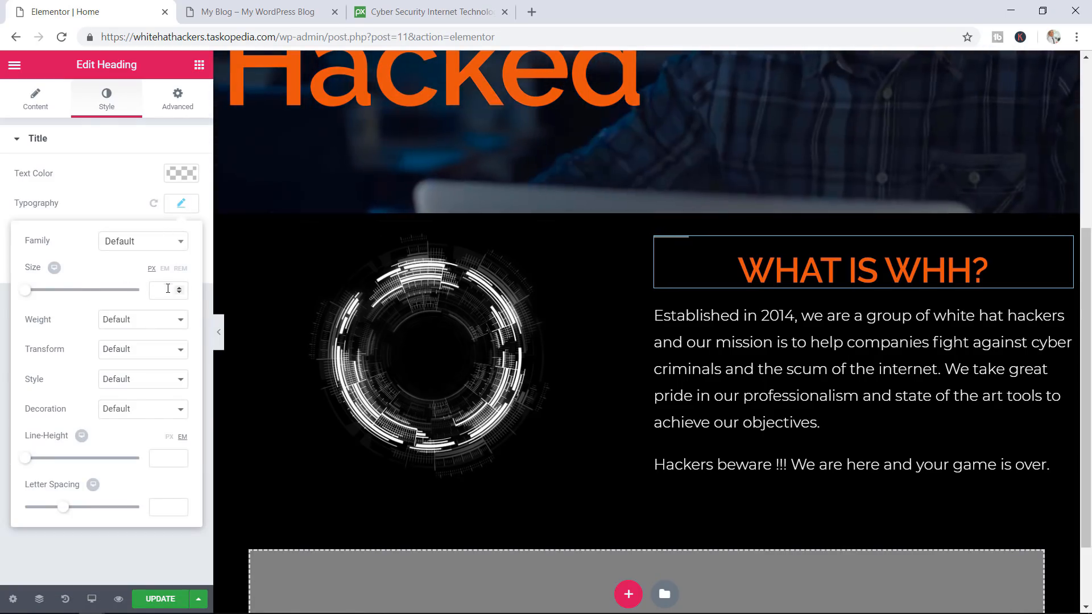
left_click_drag(31, 295, 67, 295)
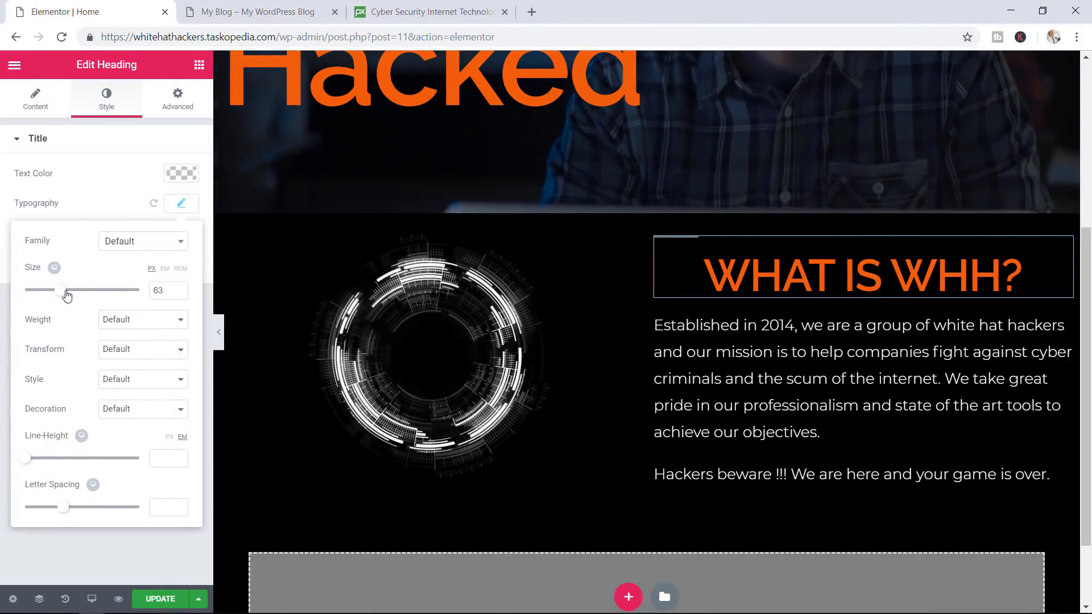
left_click(181, 294)
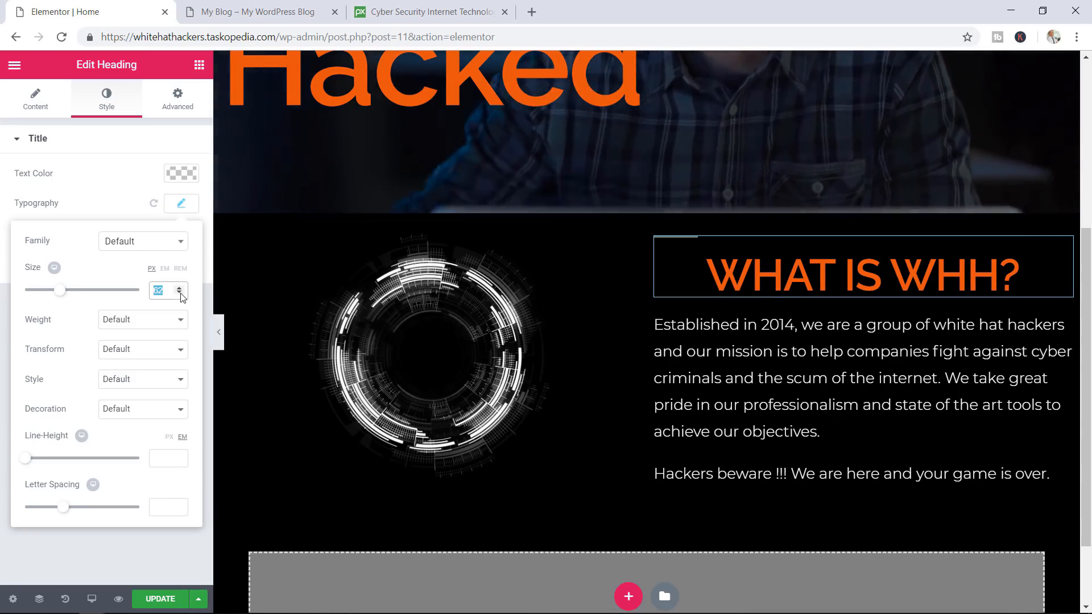
left_click(181, 293)
left_click(180, 293)
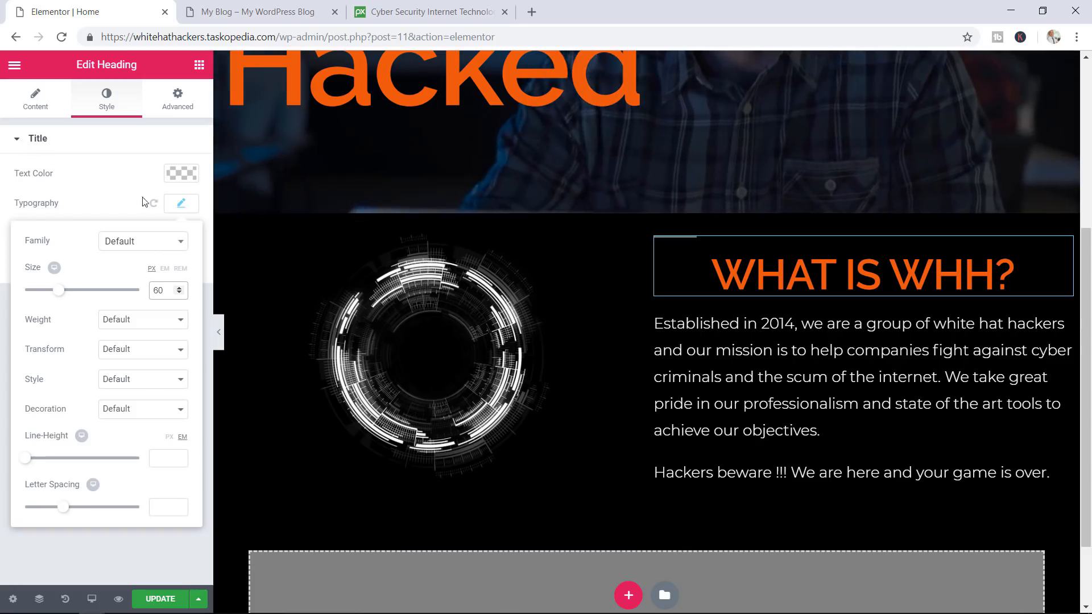
left_click(181, 207)
Change the heading's HTML tag to H1 and save the page
left_click(29, 110)
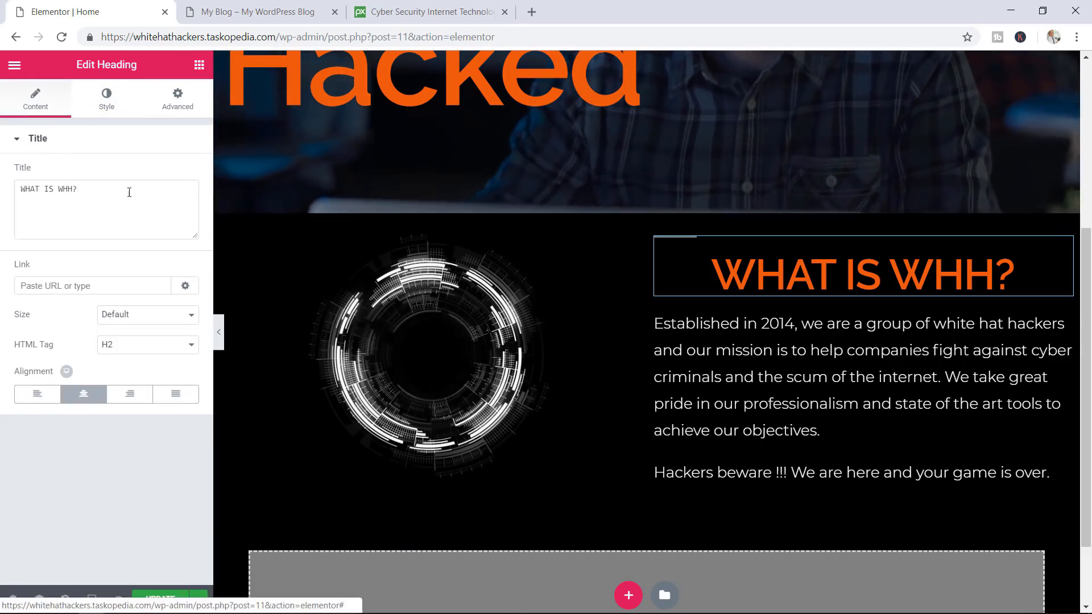
left_click(135, 345)
left_click(107, 360)
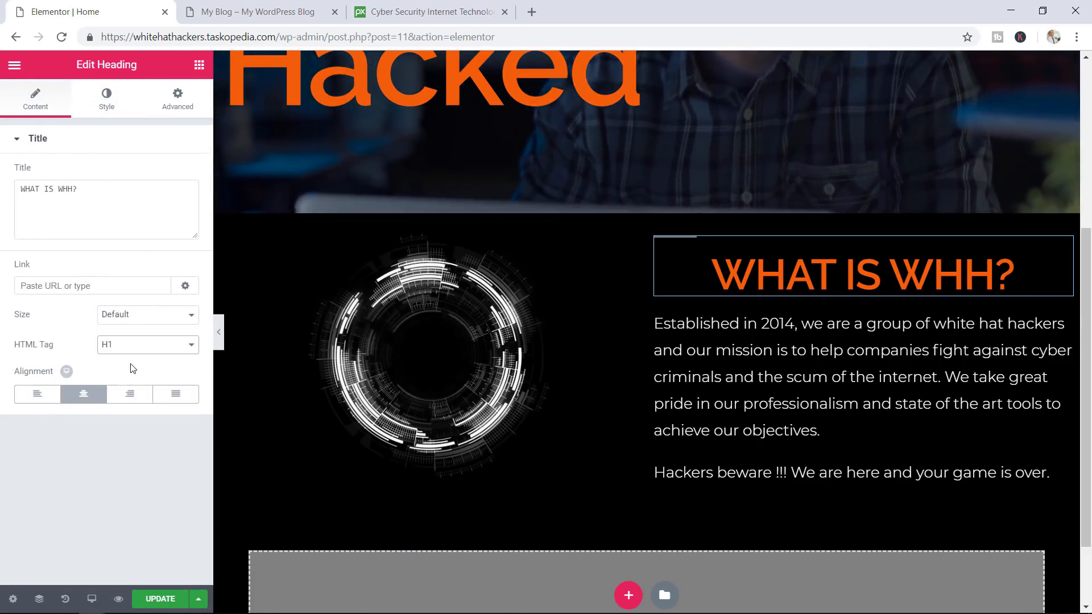
left_click(159, 599)
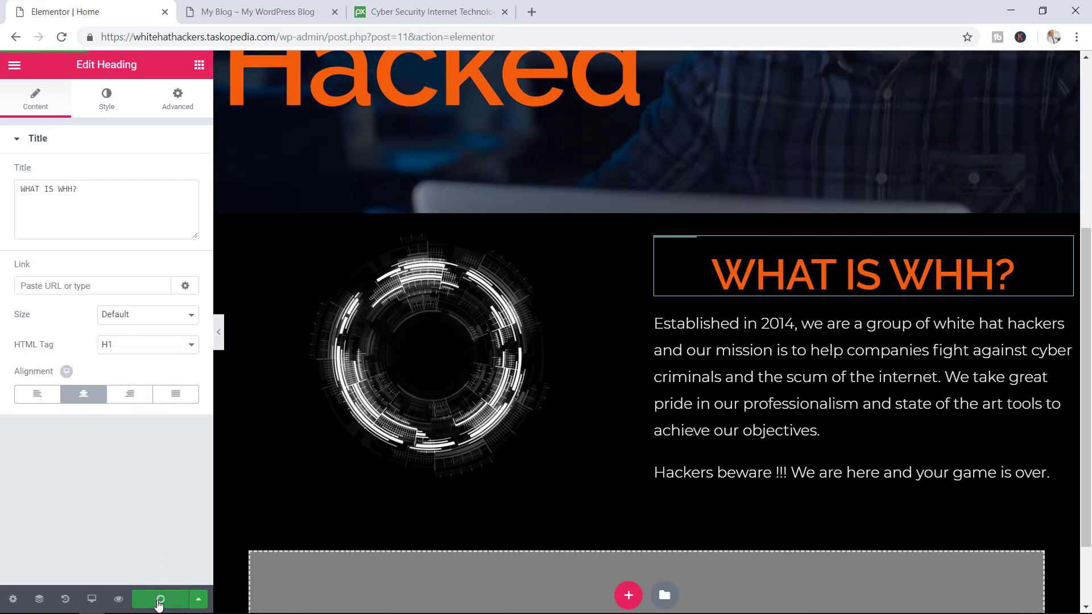
left_click(268, 12)
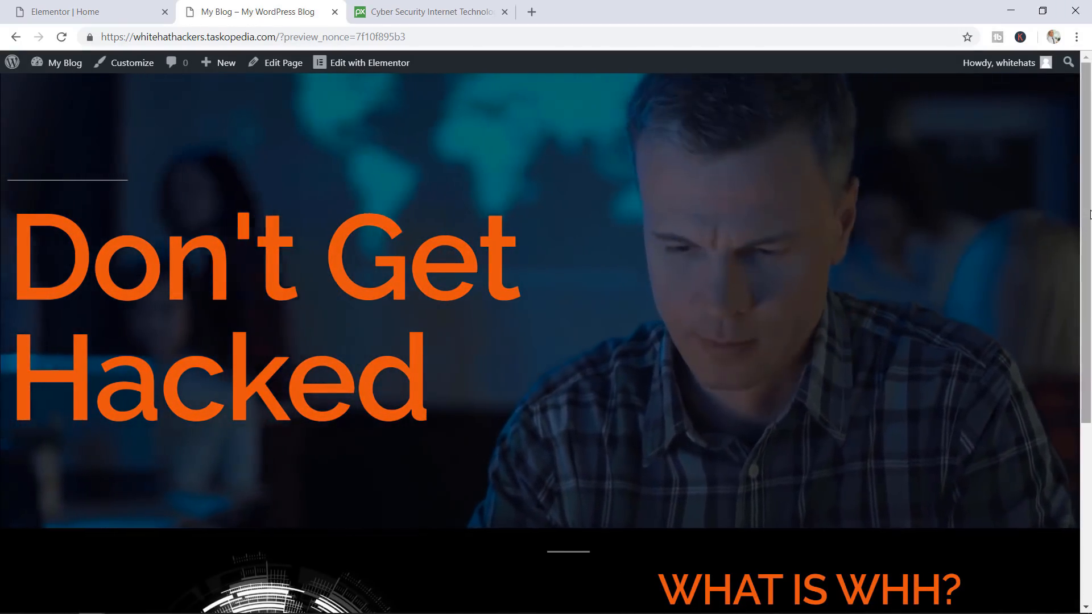
Scroll the preview to inspect the centered, larger WHAT IS WHH? heading
left_click_drag(1090, 213, 1088, 392)
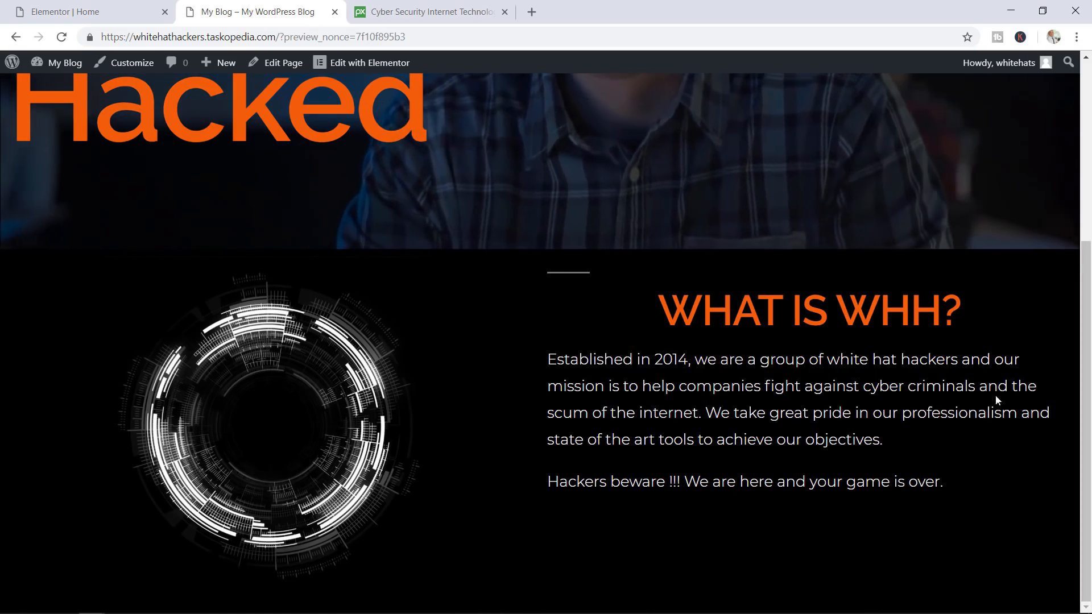
scroll(1074, 363, "up", 5)
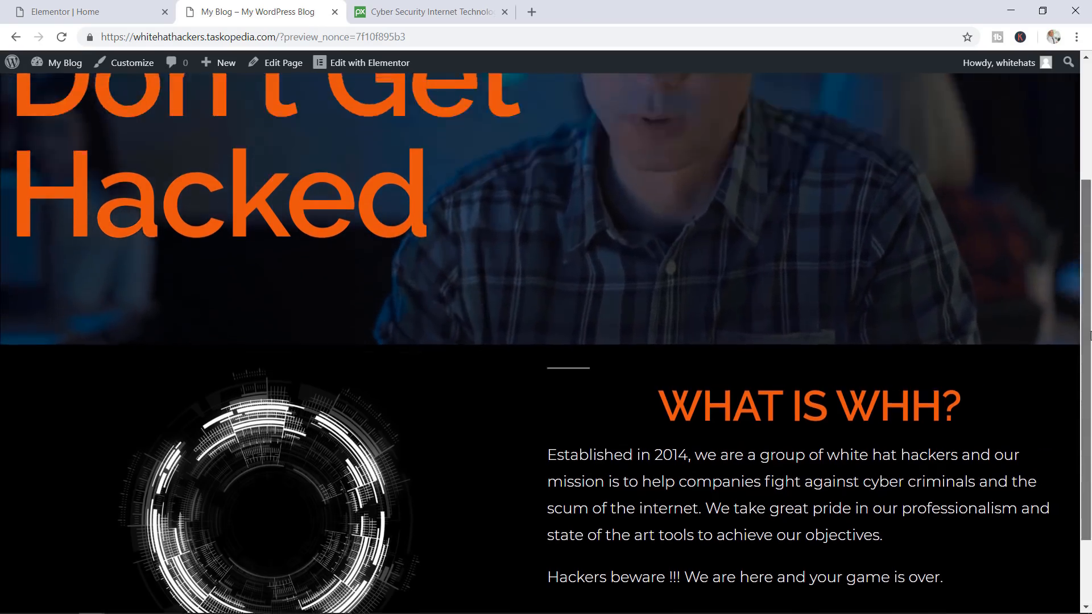
scroll(1062, 324, "down", 4)
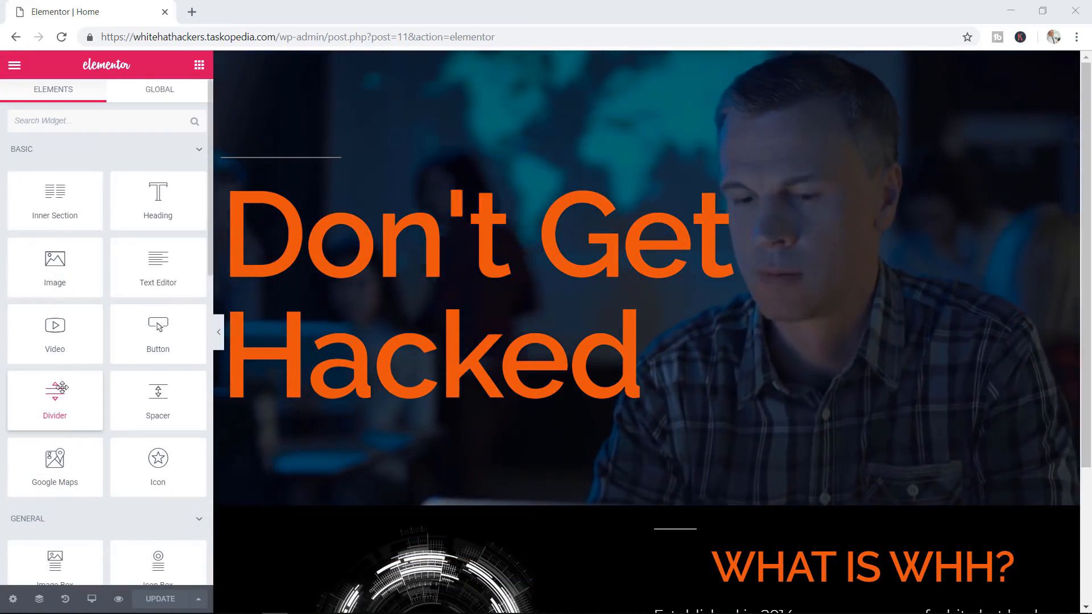
Open the History panel's revisions and load the 05:02 revision
left_click(65, 600)
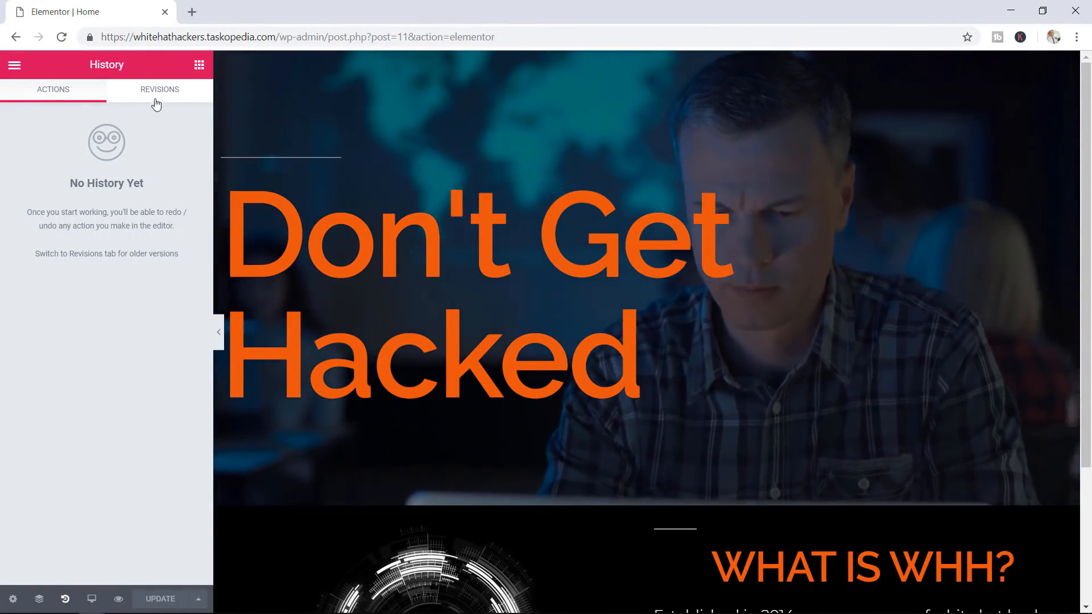
left_click(160, 91)
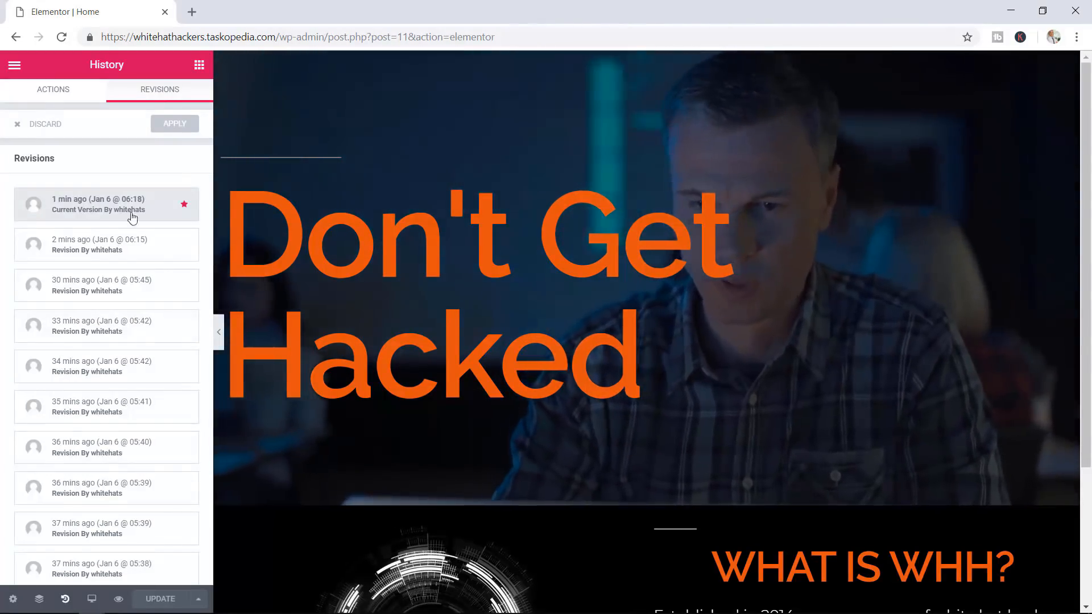
scroll(132, 286, "down", 10)
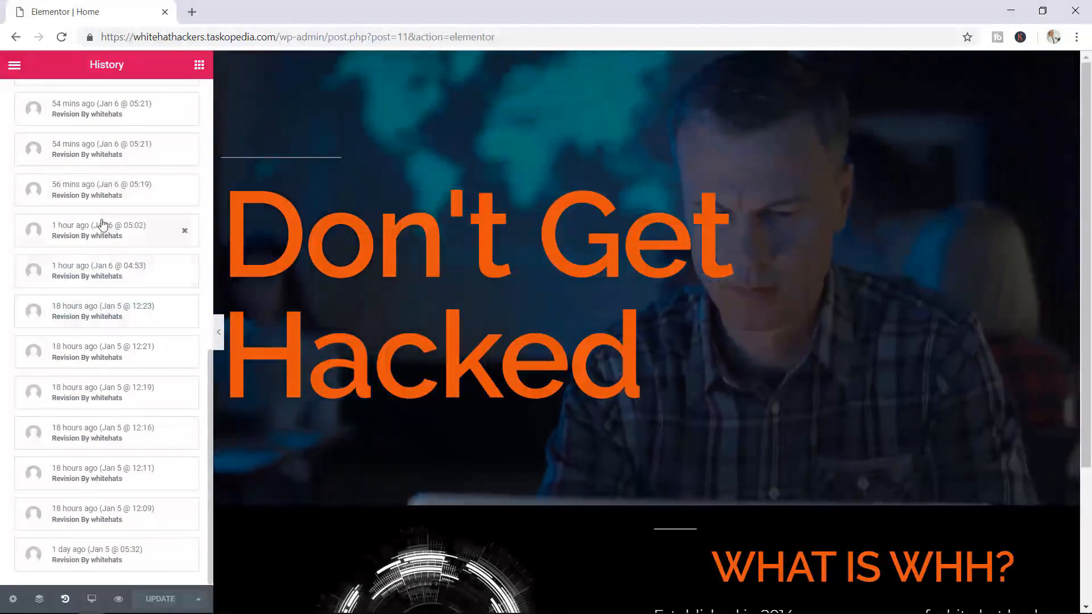
left_click(70, 233)
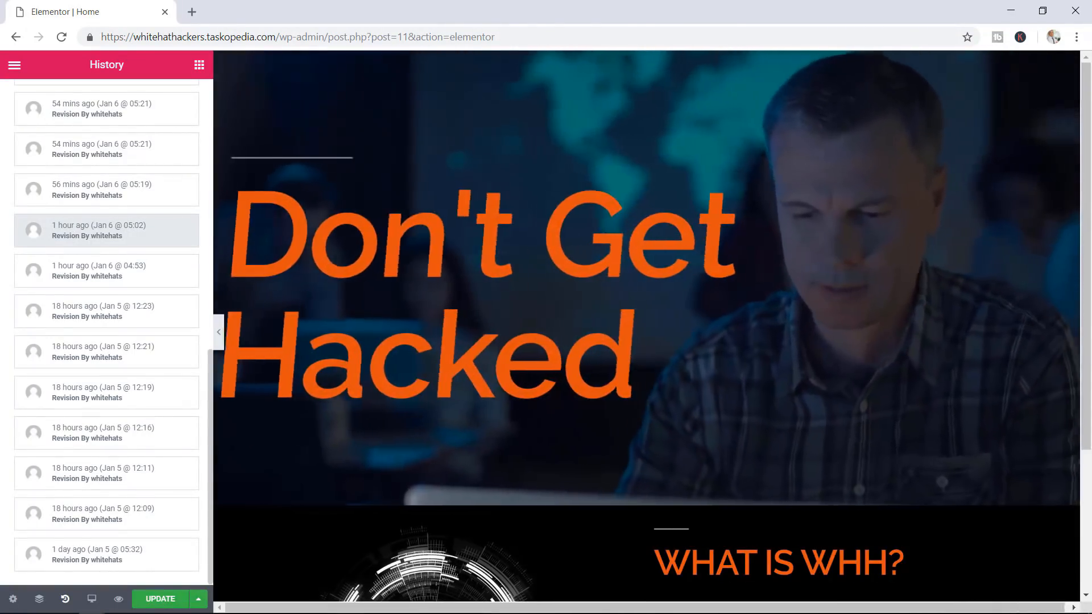
Reload the current saved version and view the empty Actions list
scroll(715, 319, "down", 1)
scroll(715, 325, "up", 3)
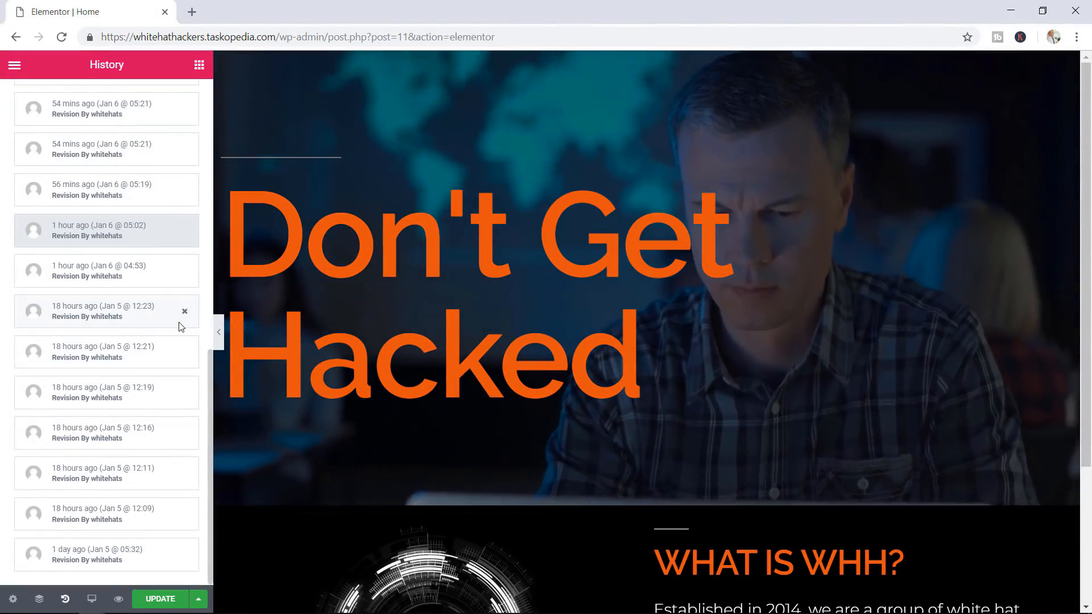
scroll(128, 281, "up", 10)
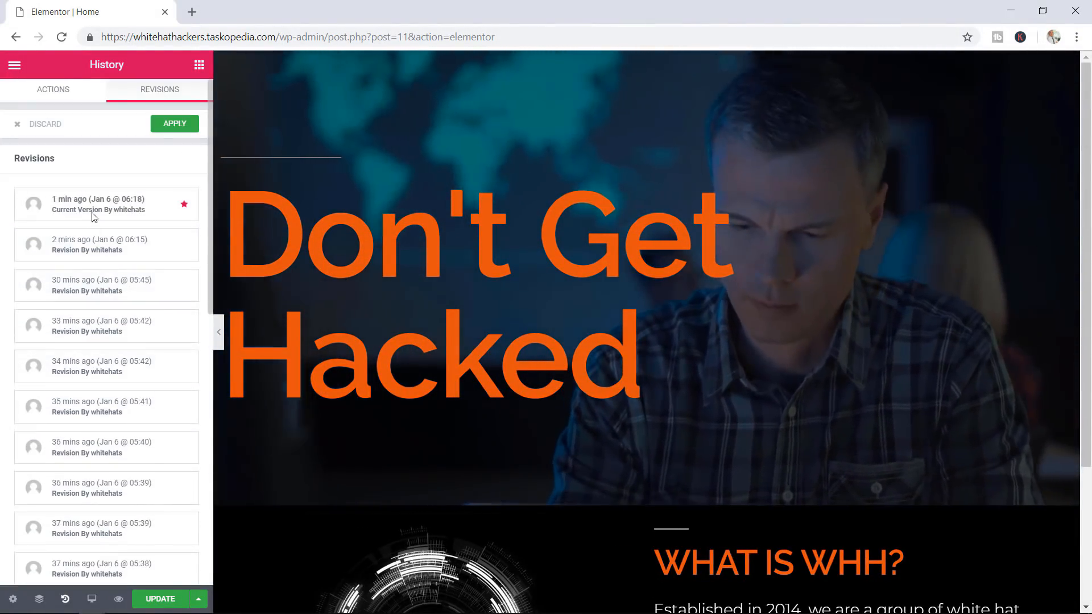
left_click(92, 210)
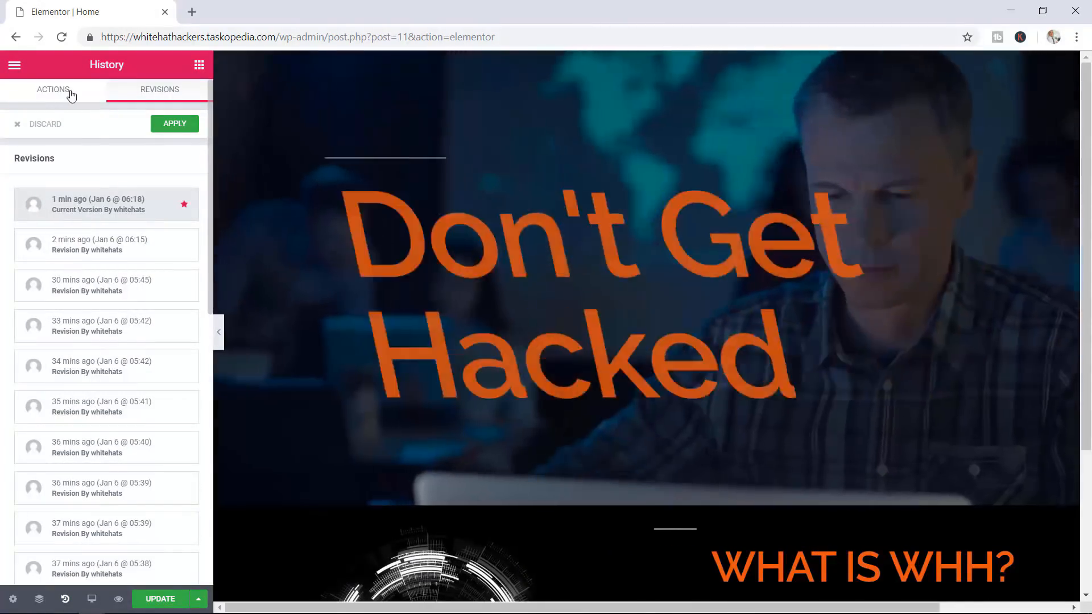
left_click(69, 92)
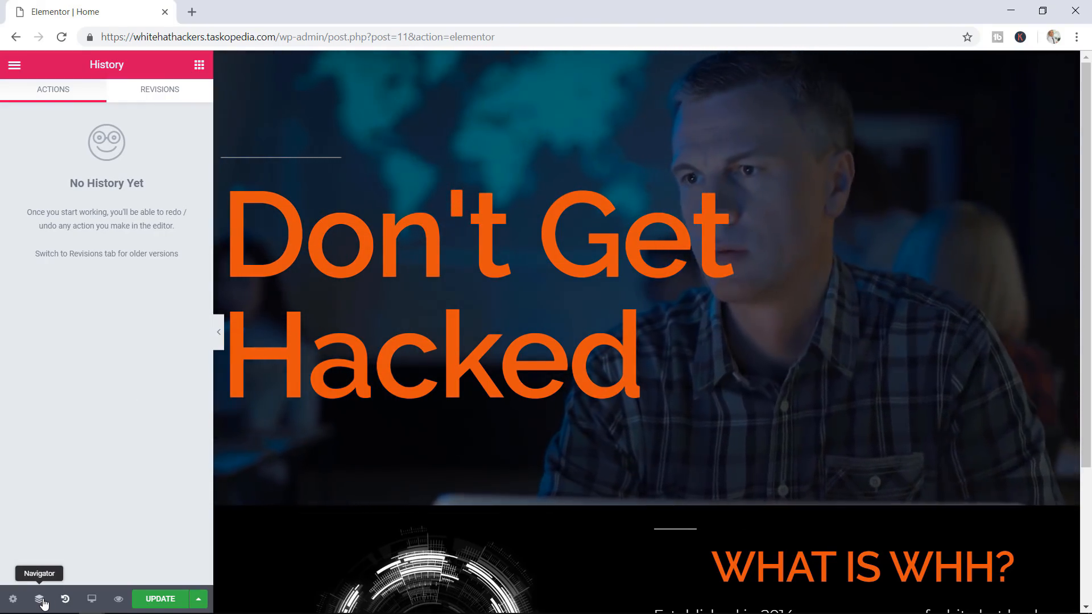
Open the Navigator and reload the Elementor editor page
left_click(39, 599)
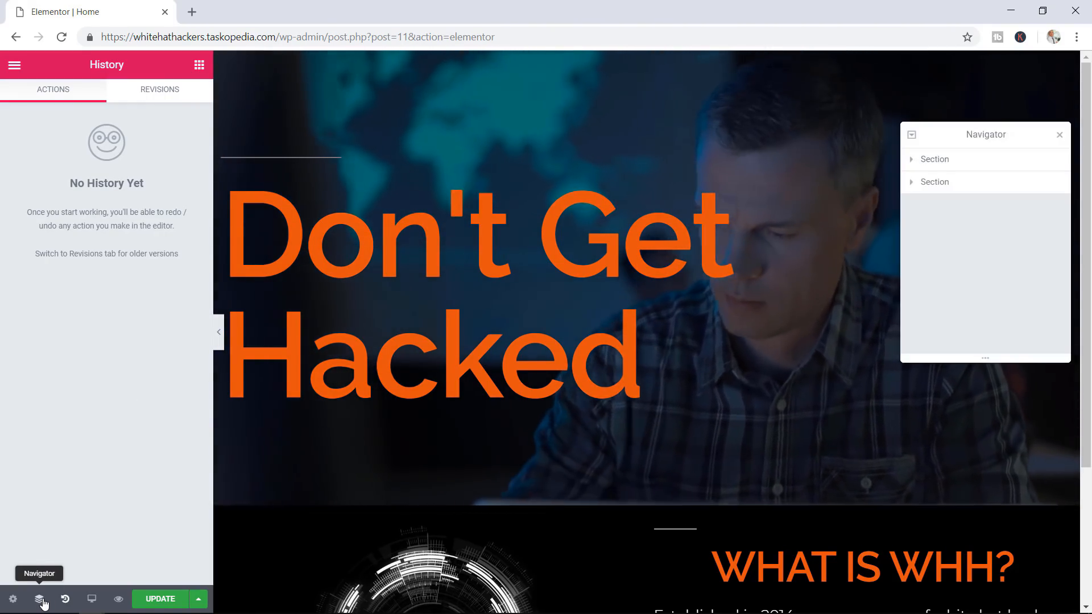
key("F5")
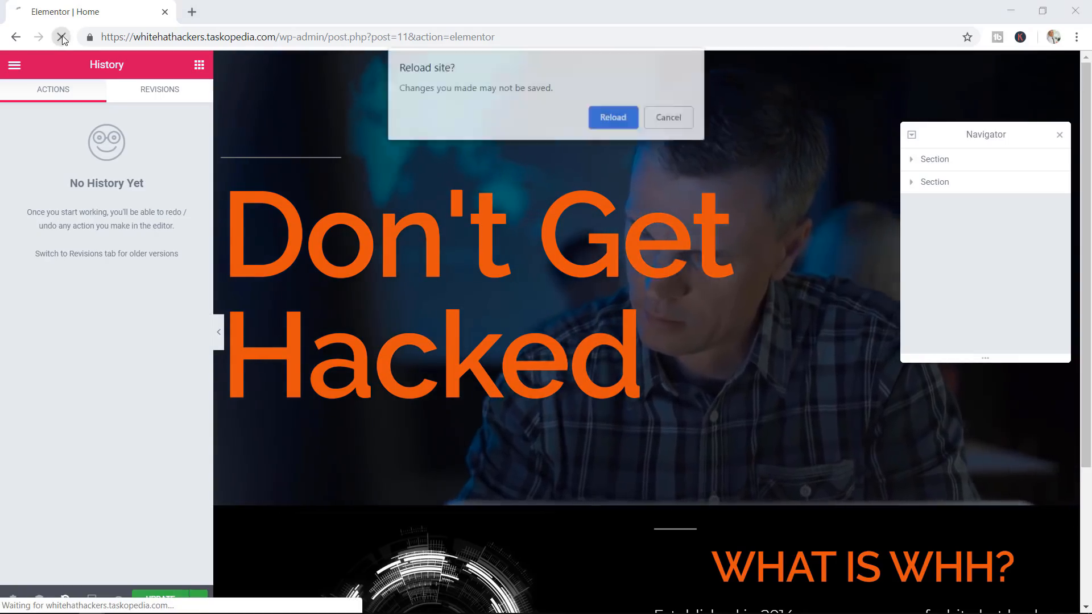
left_click(624, 118)
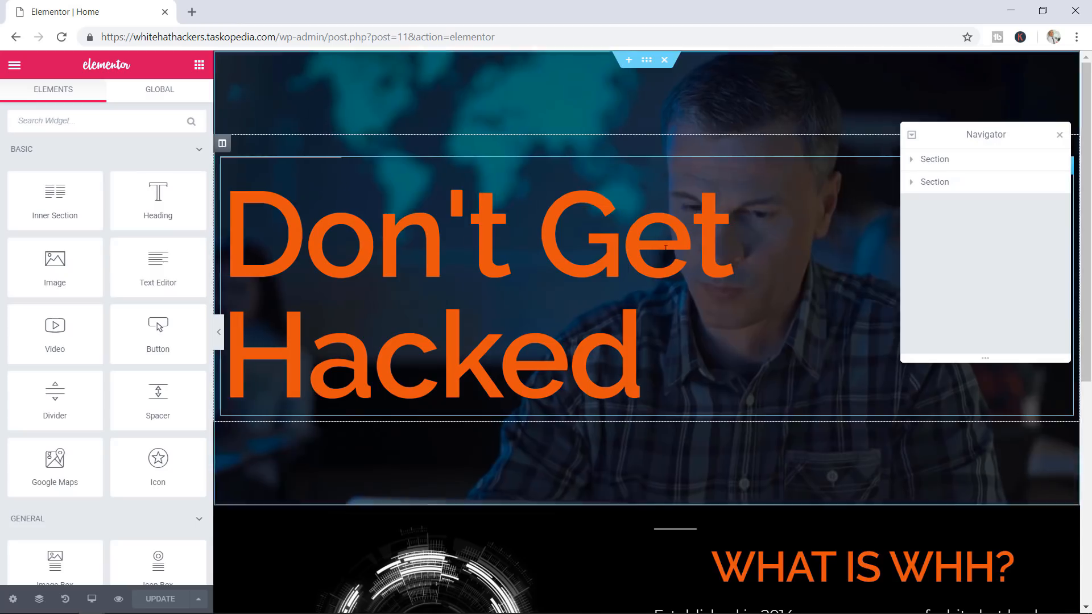
scroll(718, 380, "down", 3)
scroll(890, 307, "up", 1)
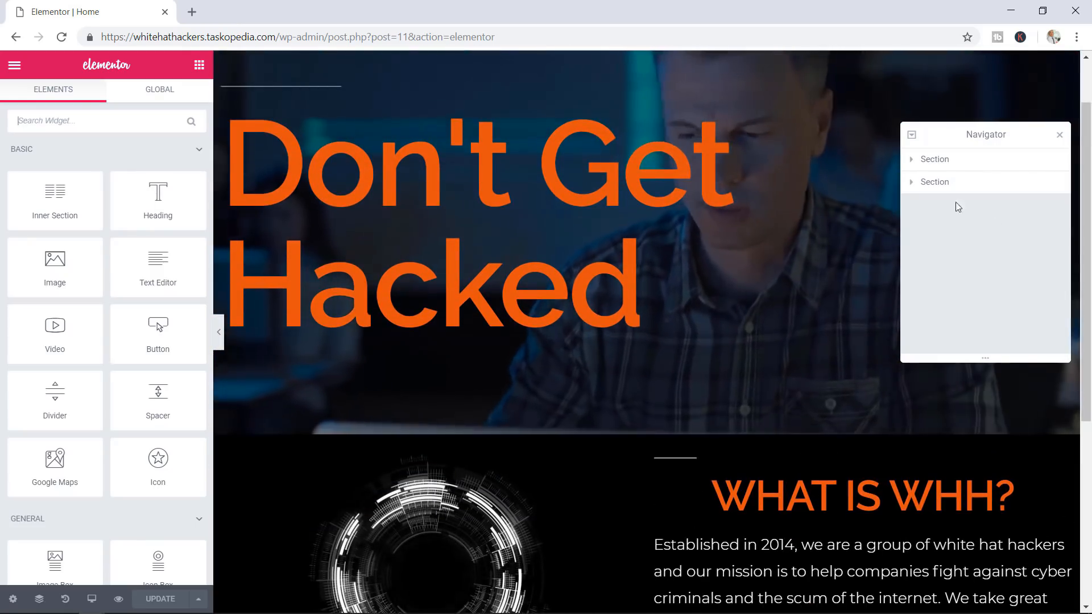
In the Navigator, expand the section and column to the WHAT IS WHH? heading, then hide and re-show it
left_click(925, 183)
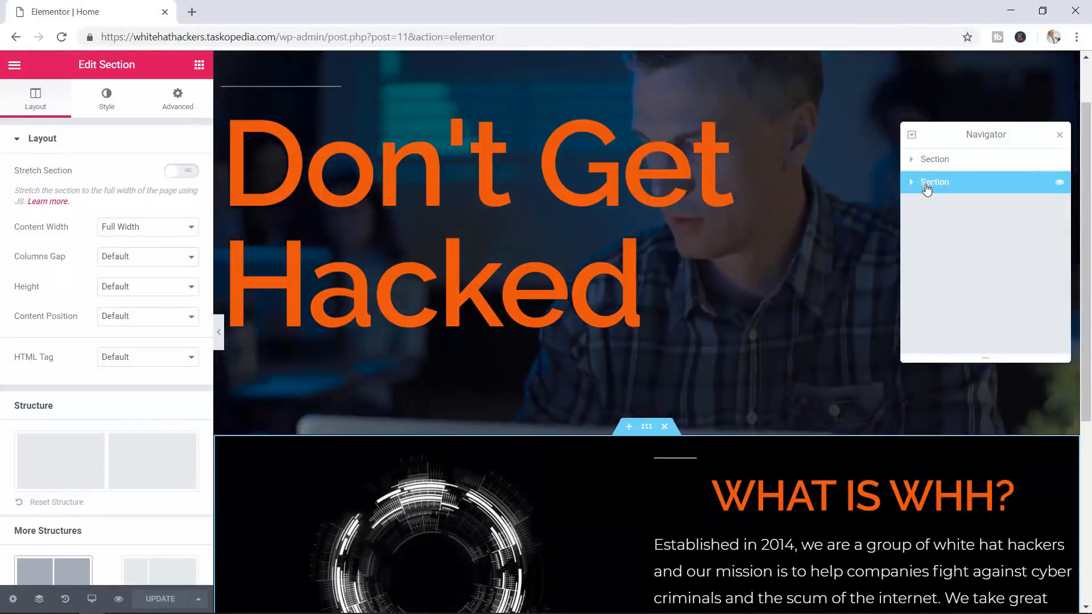
left_click(910, 189)
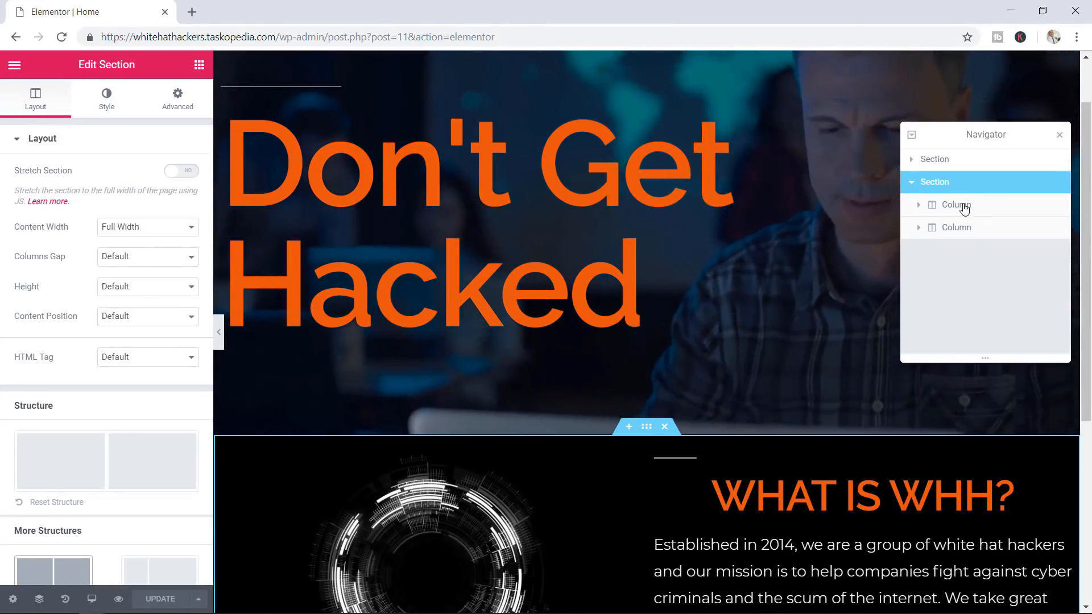
left_click(920, 229)
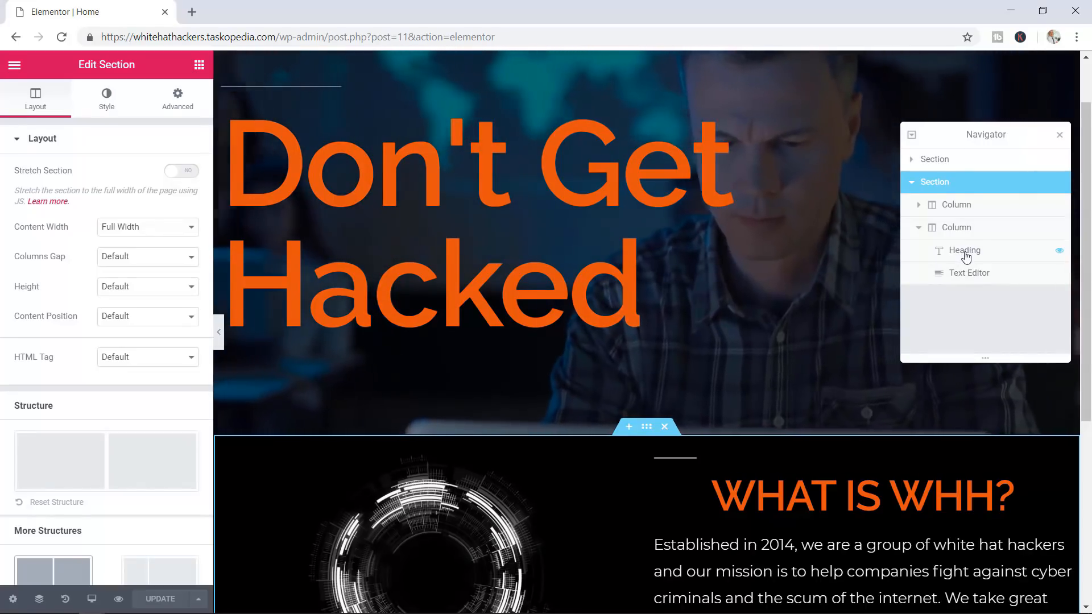
left_click(963, 252)
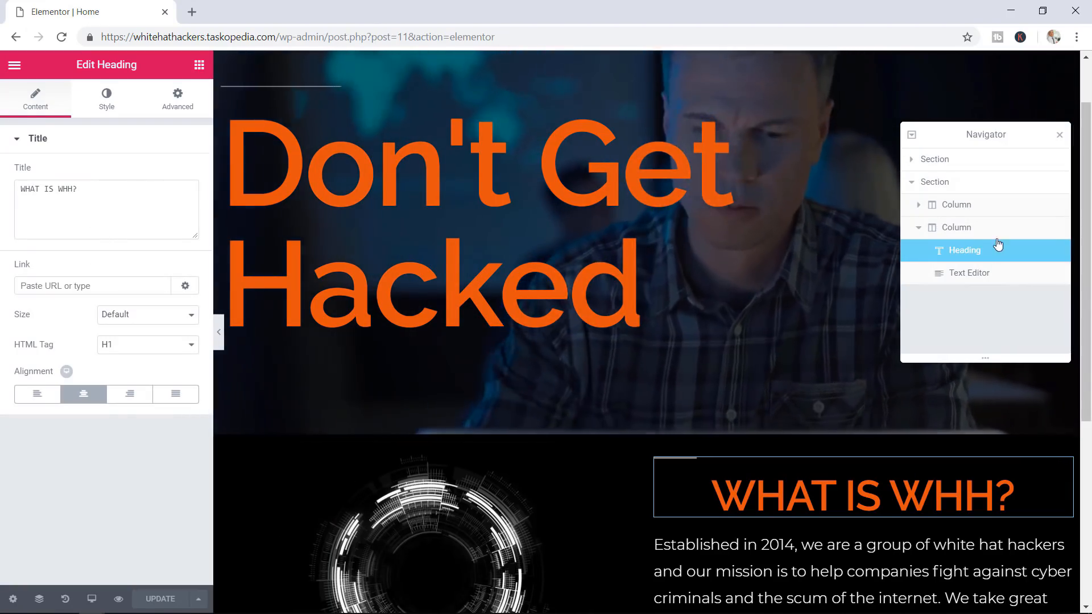
mouse_move(1031, 256)
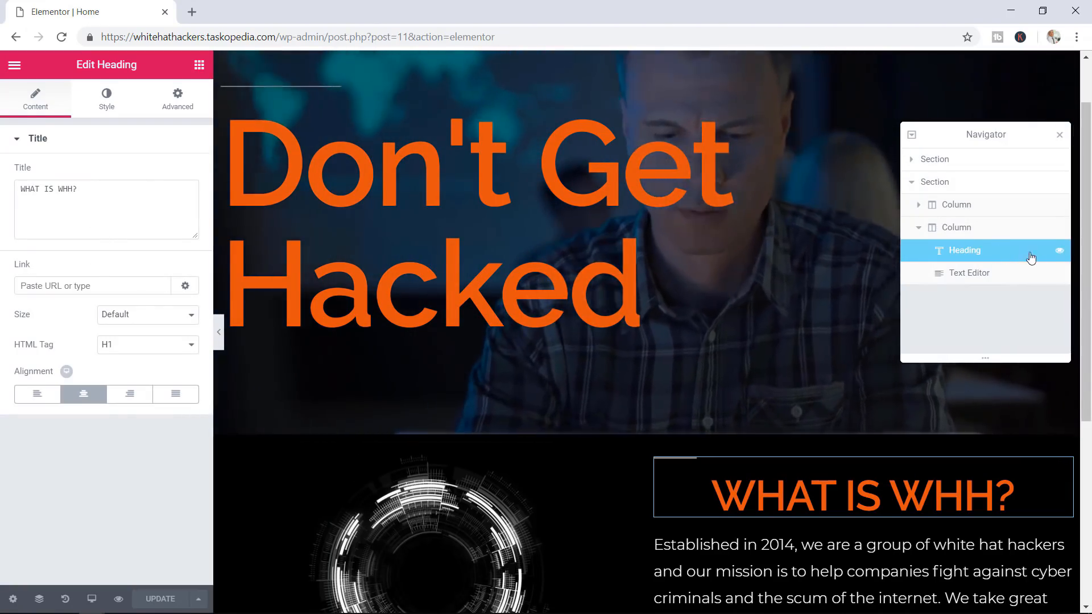
left_click(1060, 255)
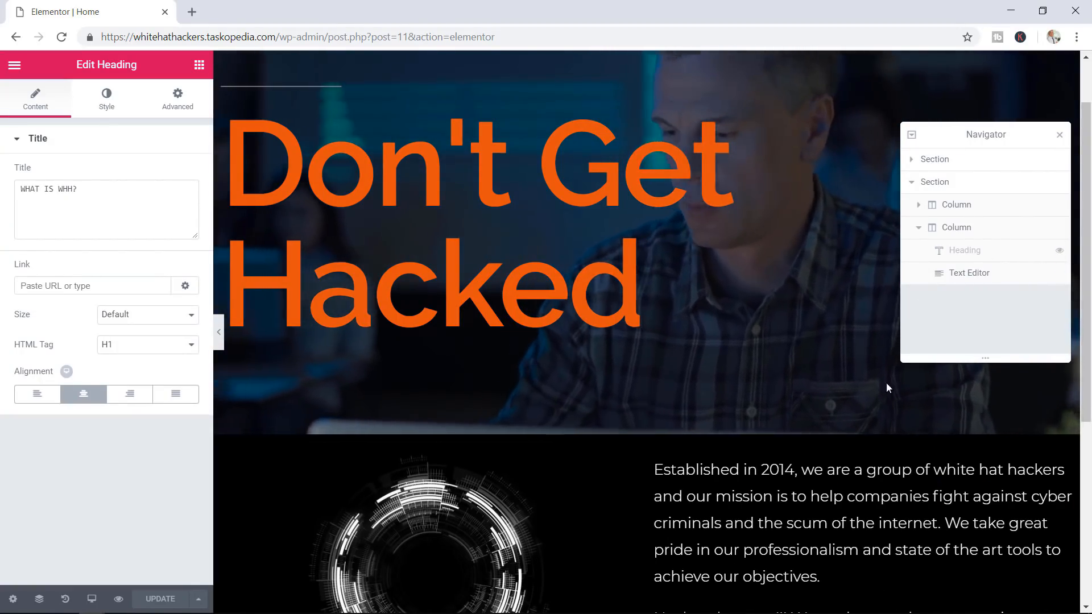
scroll(865, 451, "down", 3)
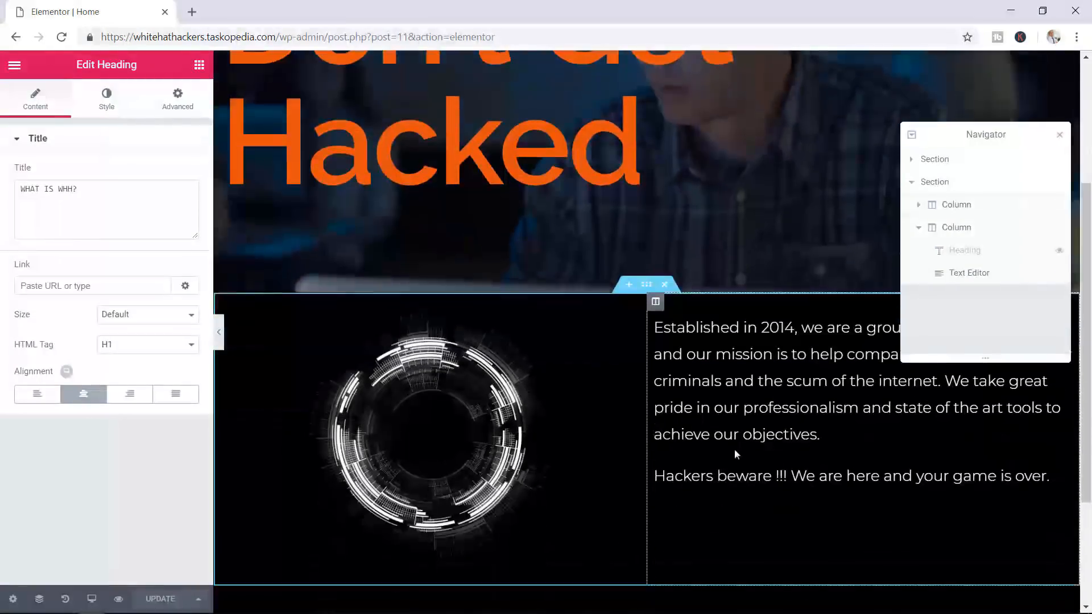
left_click(1059, 250)
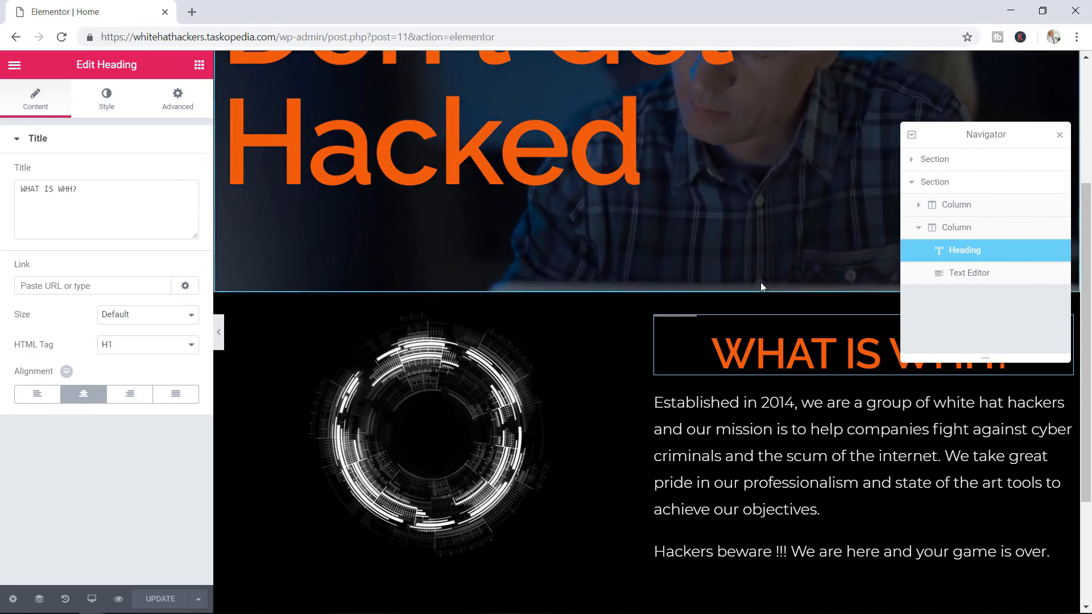
scroll(762, 288, "up", 4)
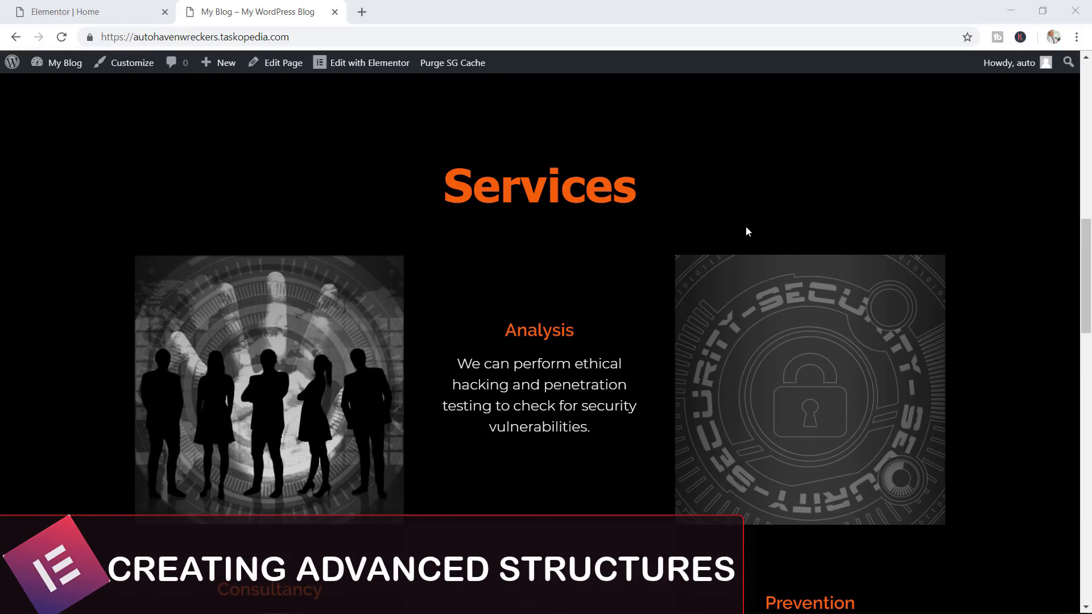
Look through the Services section on the live My Blog site, then close that tab
scroll(747, 232, "down", 1)
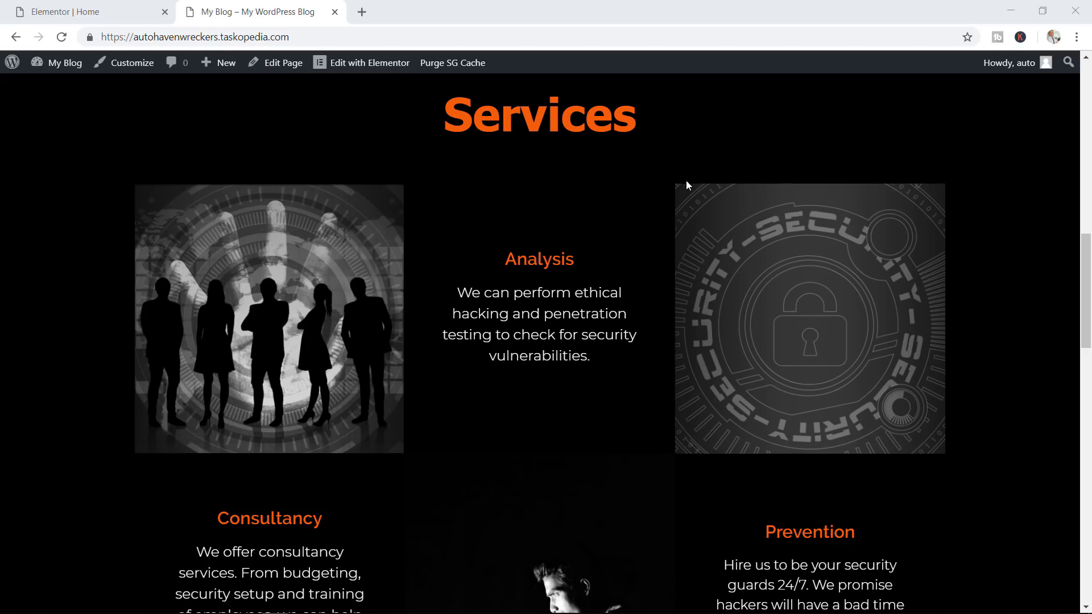
scroll(445, 193, "down", 1)
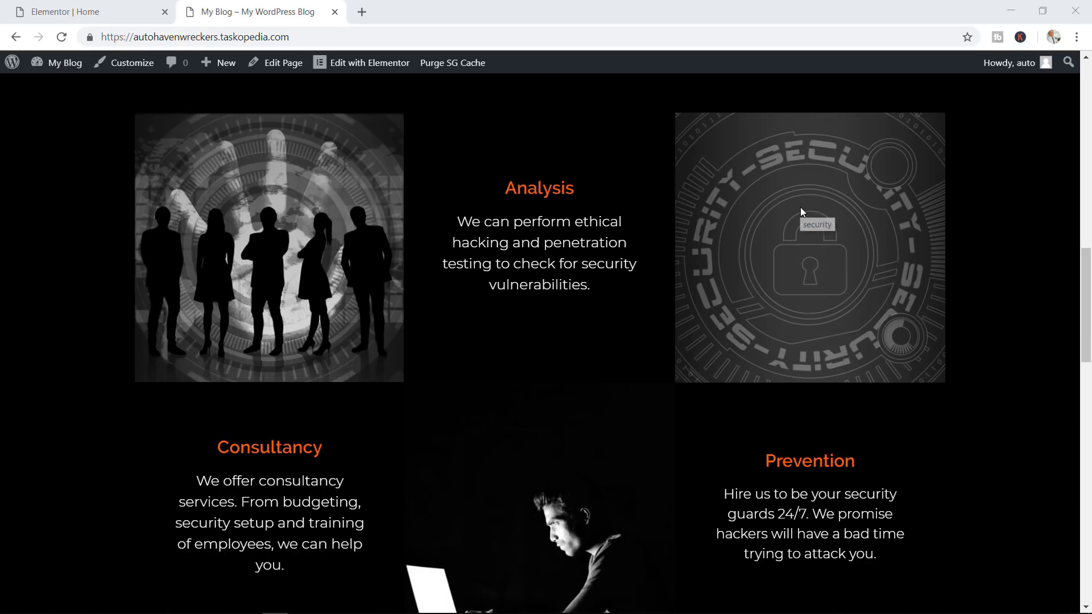
scroll(689, 196, "down", 1)
scroll(689, 197, "down", 1)
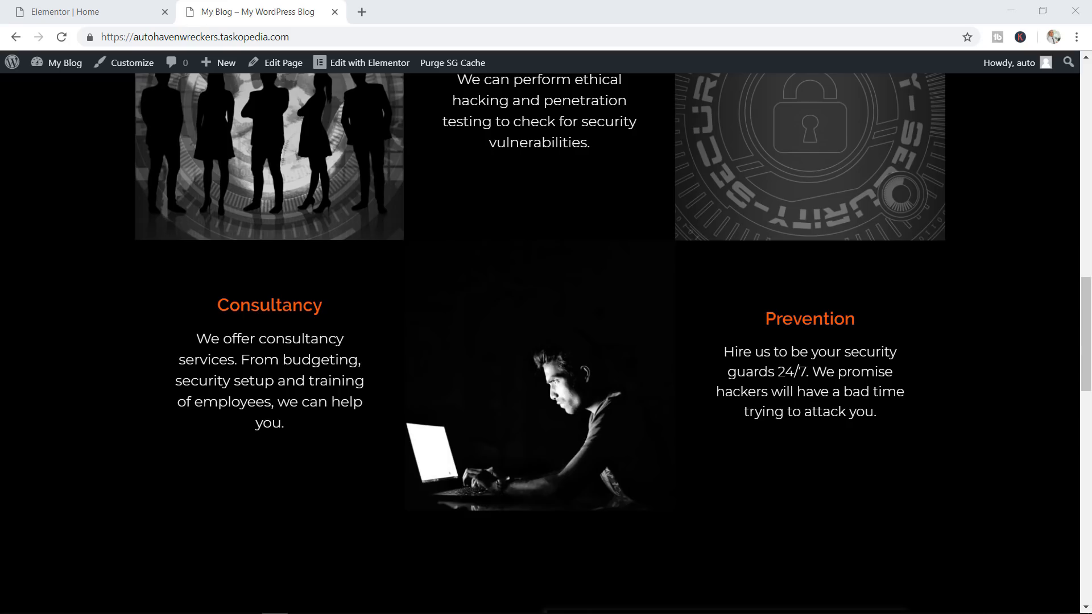
scroll(658, 337, "up", 1)
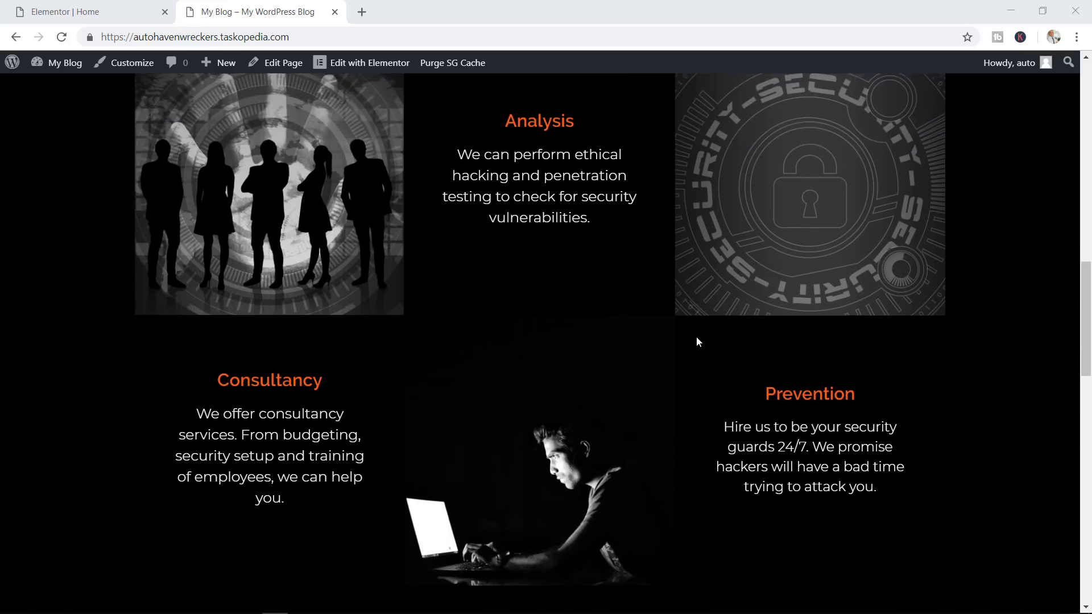
scroll(697, 340, "up", 2)
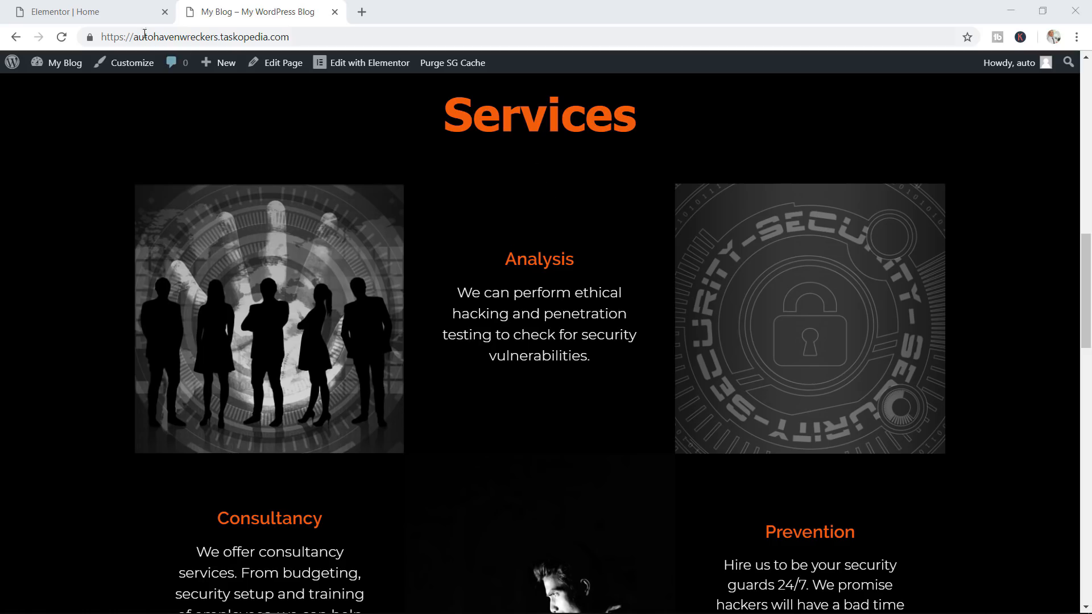
left_click(335, 13)
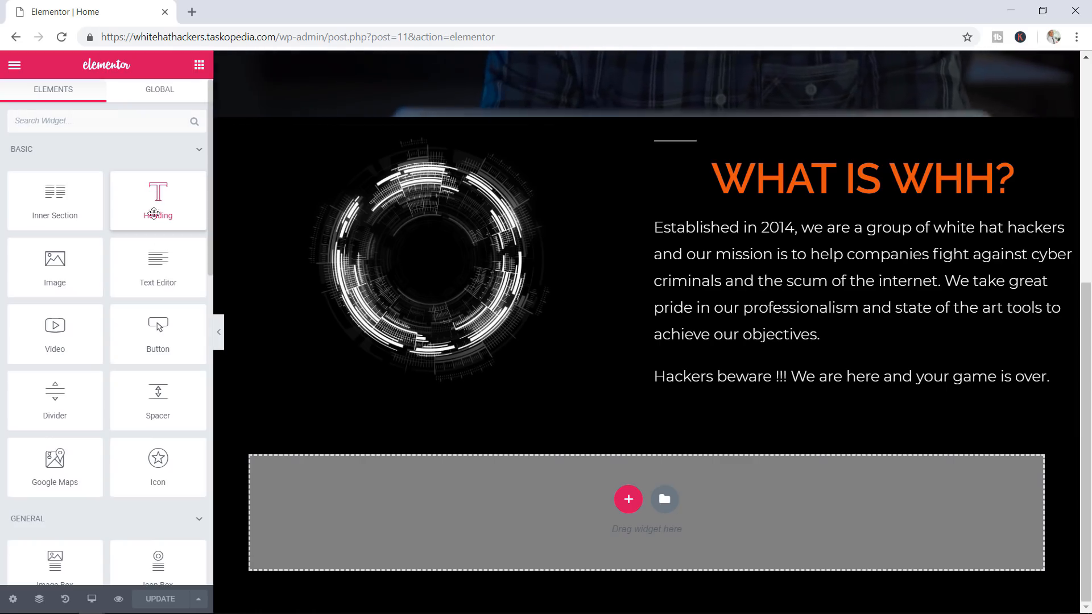
Drop a Heading widget ('Add Your Heading Text Here') into the empty section below WHAT IS WHH?
left_click_drag(154, 213, 578, 509)
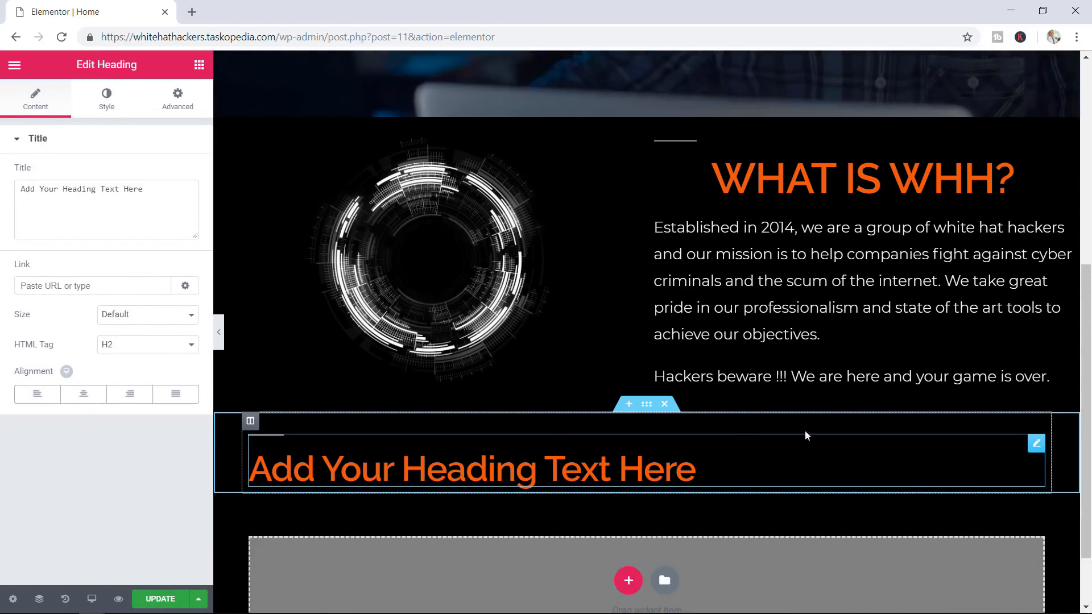
left_click_drag(1086, 316, 1086, 371)
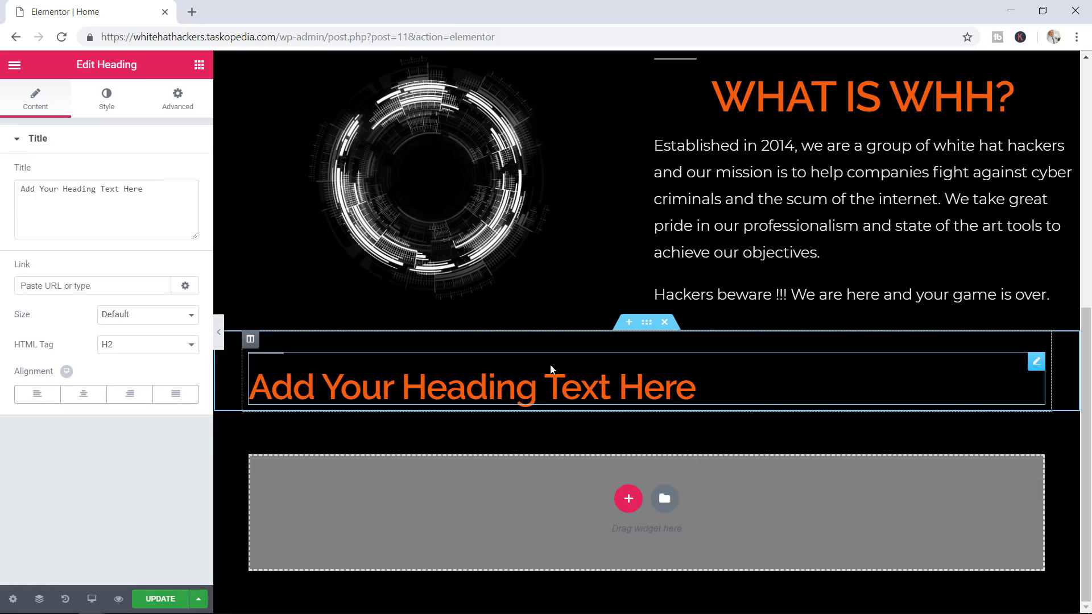
left_click(199, 66)
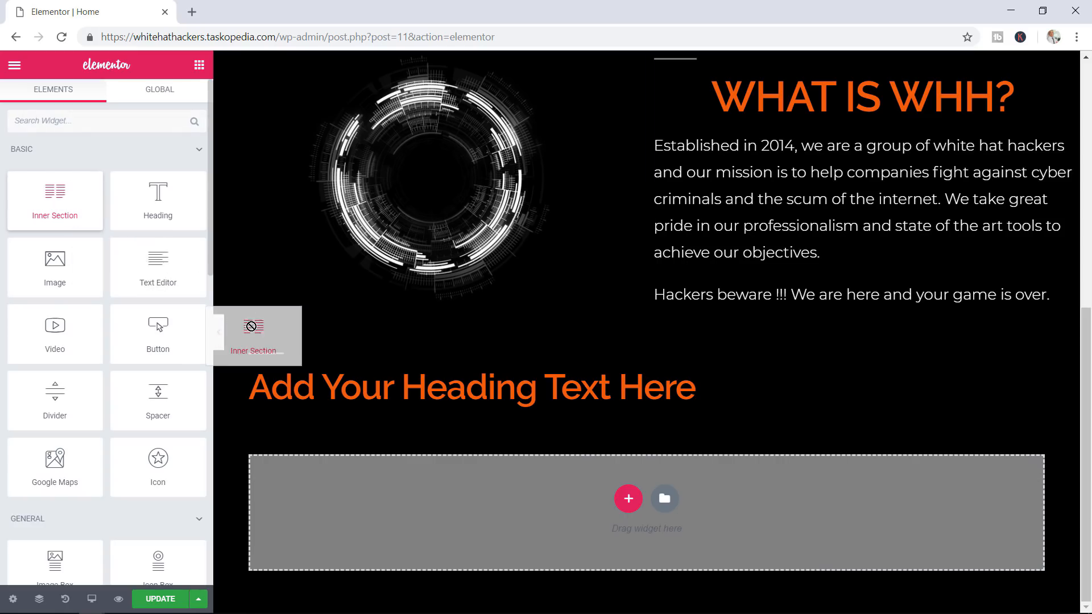
Add an Inner Section below the new heading and set its structure to two 50/50 columns
left_click_drag(251, 326, 456, 402)
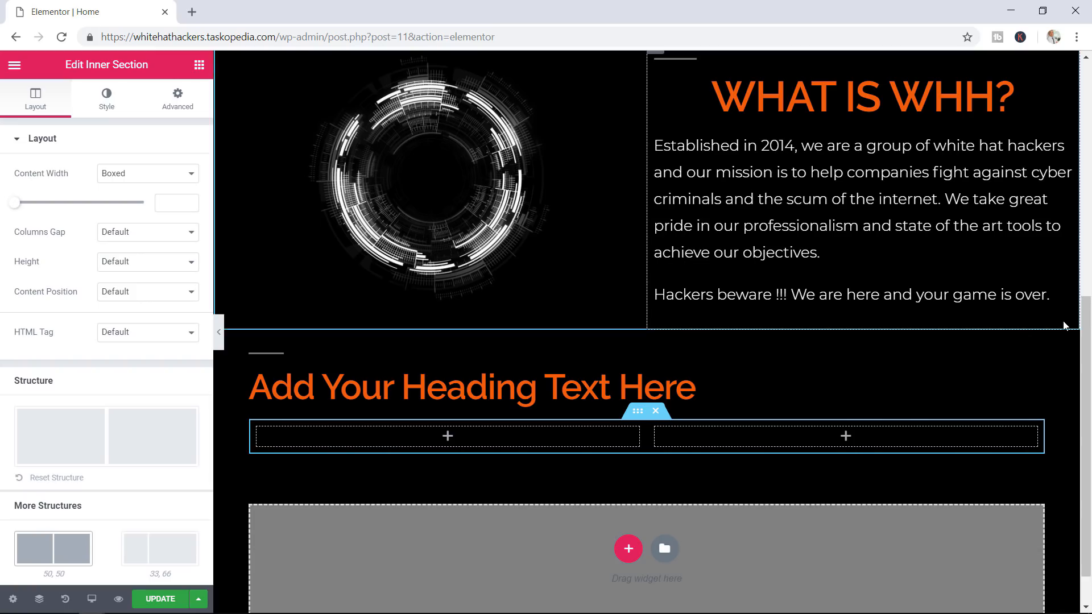
left_click_drag(1085, 327, 1081, 356)
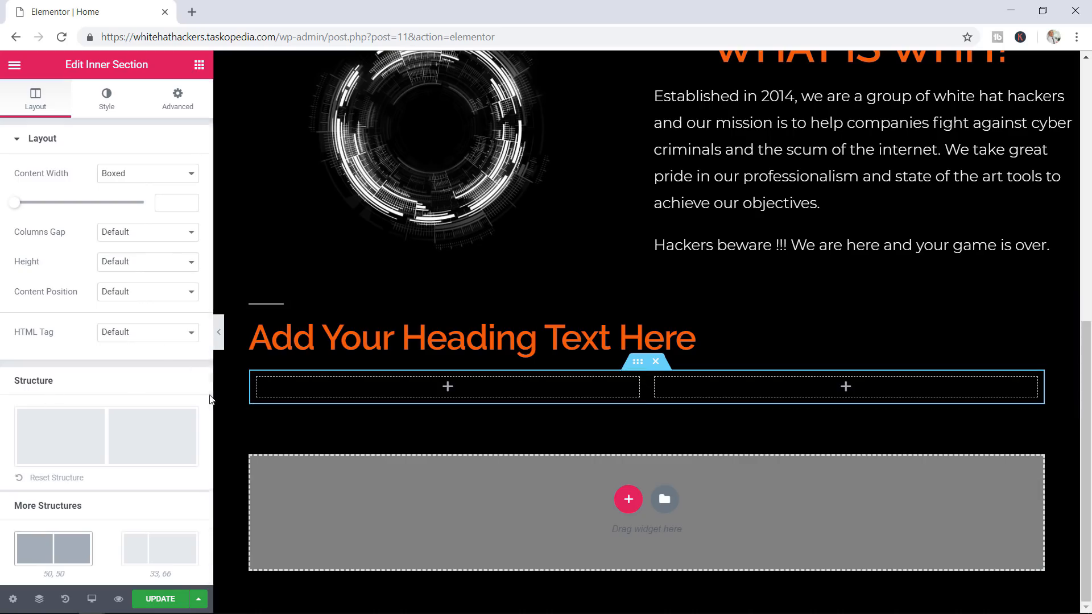
scroll(208, 404, "down", 2)
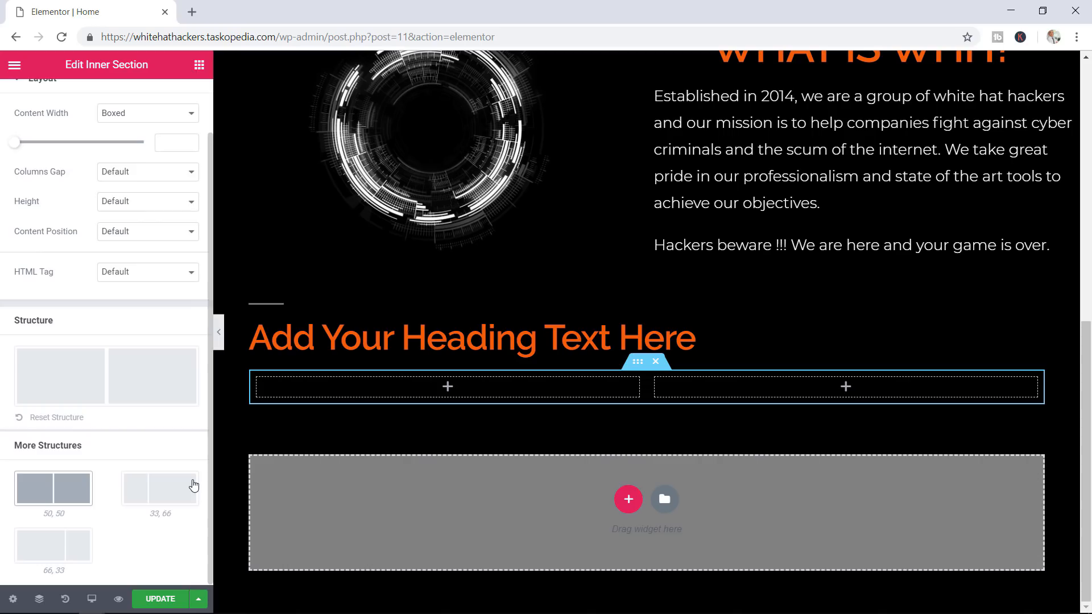
left_click(160, 504)
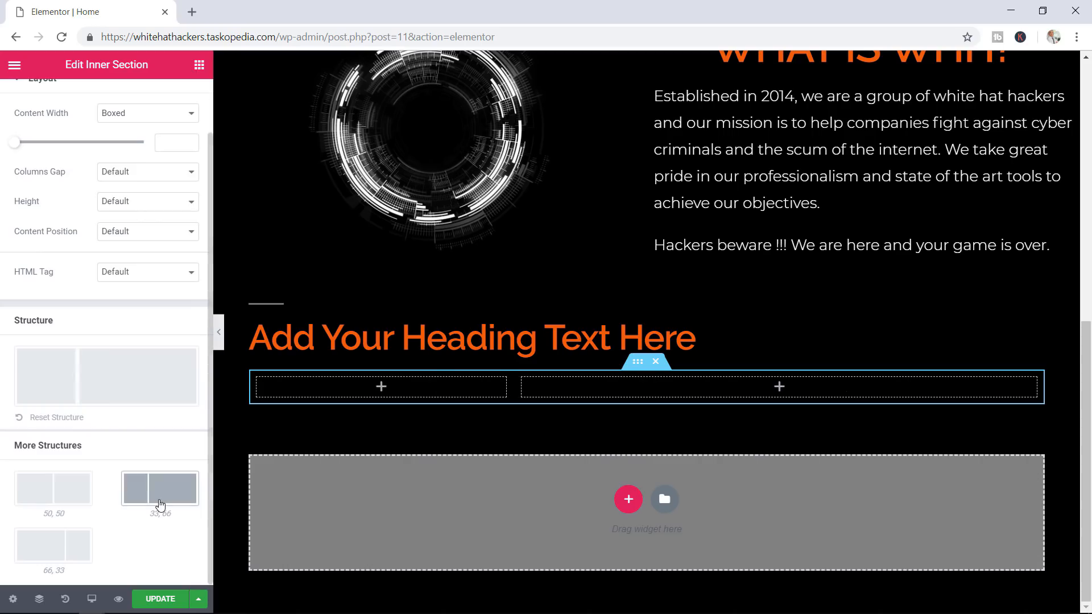
left_click(69, 544)
left_click(67, 488)
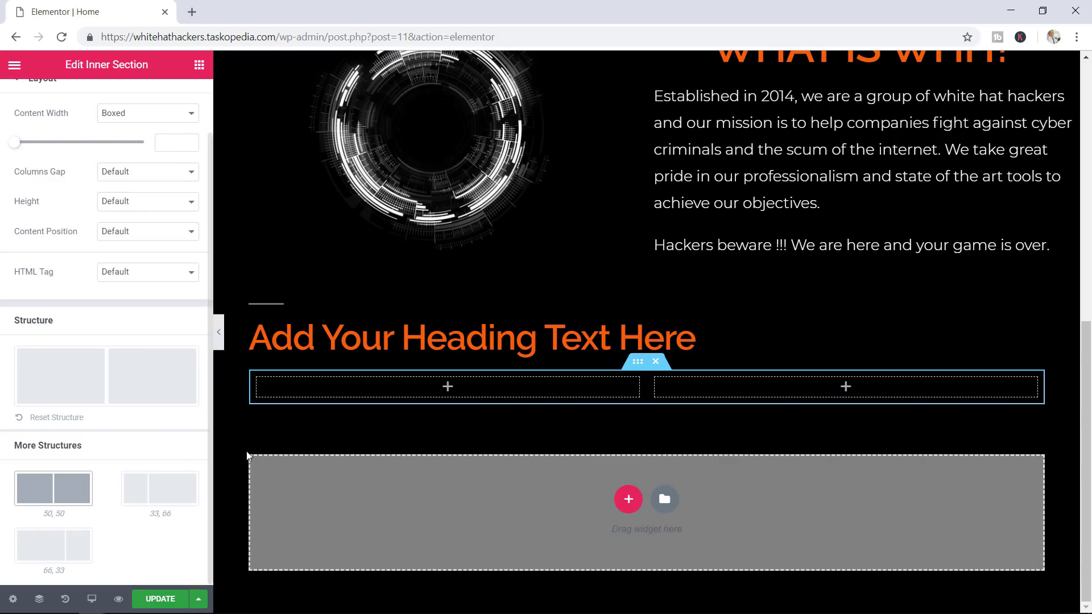
Add a third empty column to the inner section using Add New Column
right_click(649, 390)
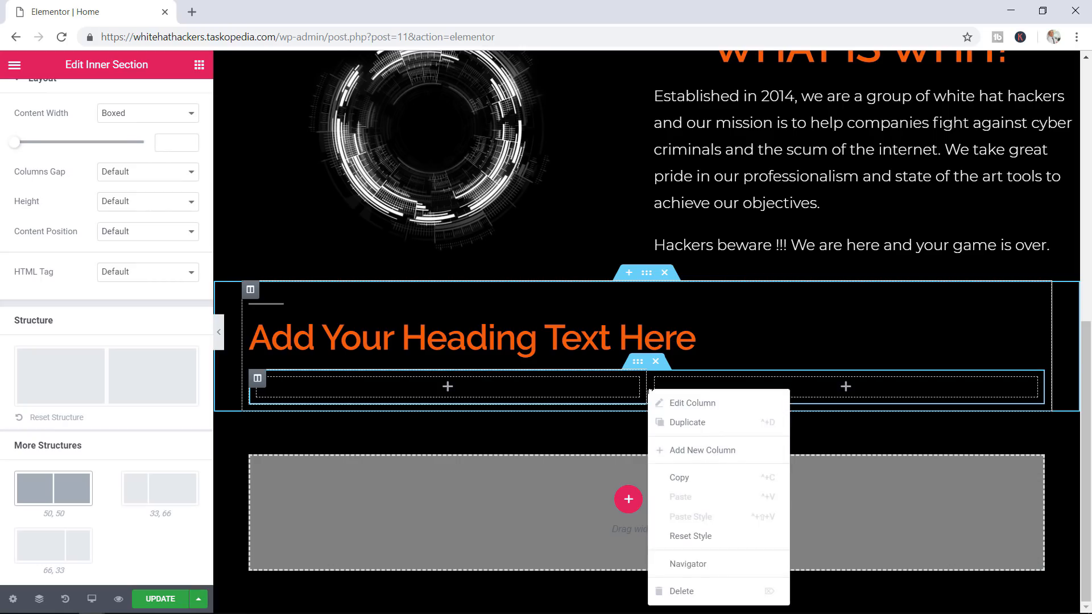
left_click(677, 450)
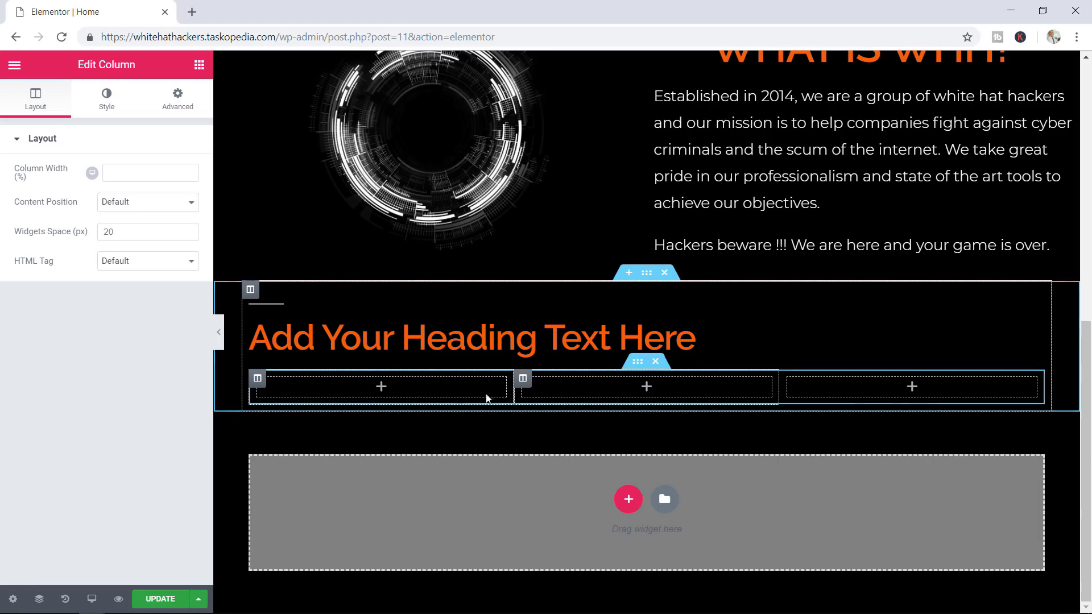
right_click(520, 391)
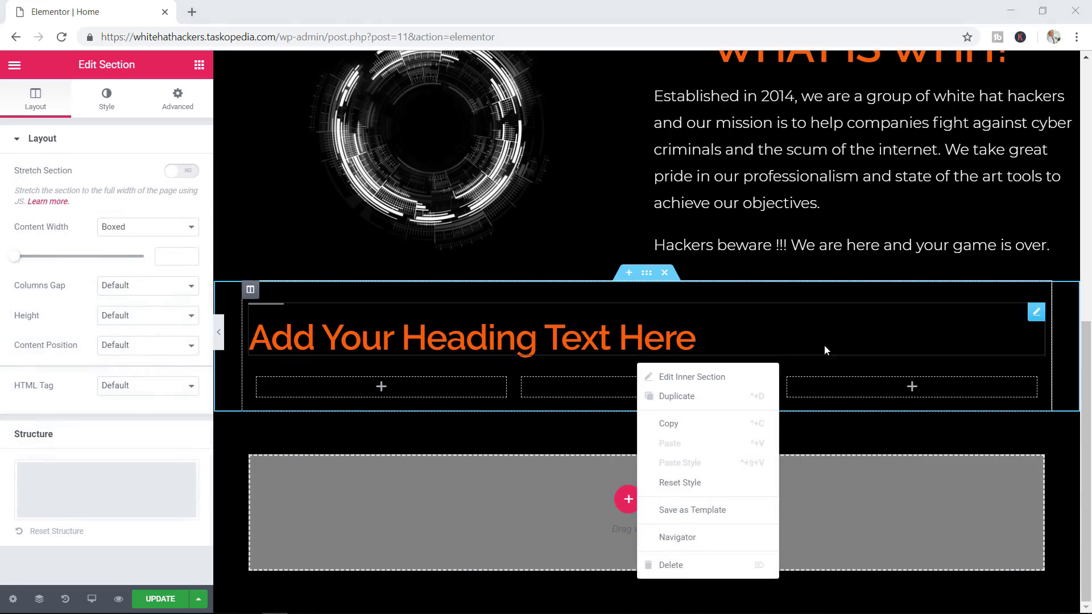
left_click(900, 426)
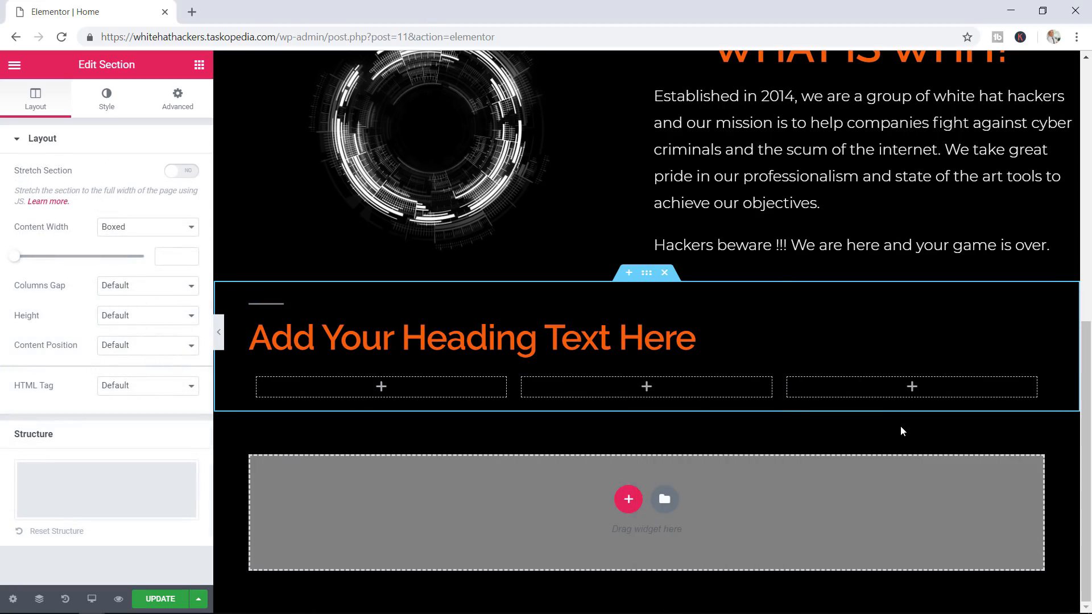
mouse_move(699, 398)
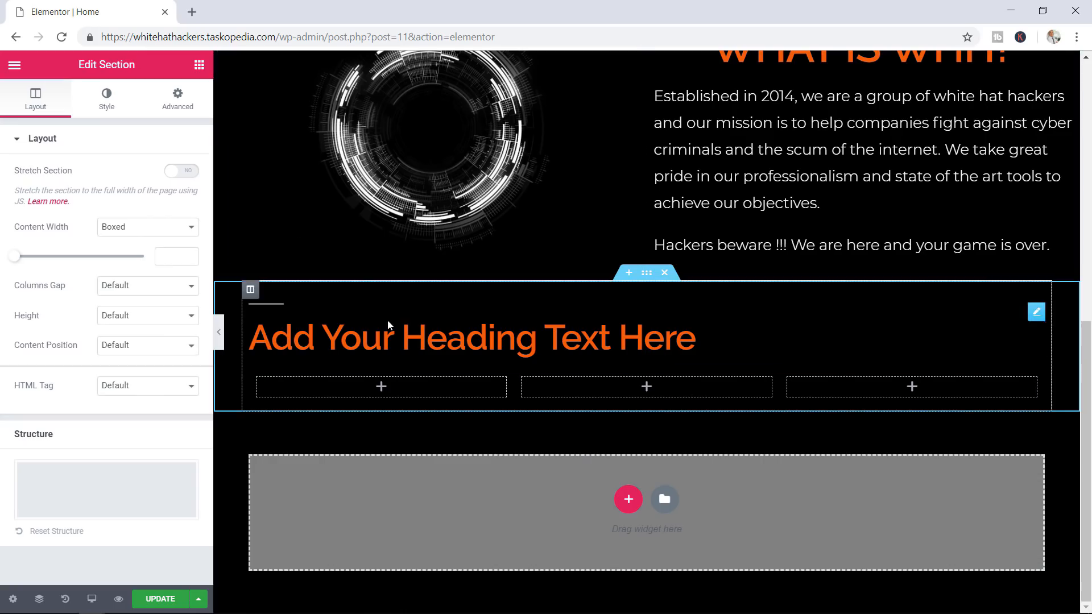
Duplicate the three-column inner section to create a second identical row below it
left_click(199, 66)
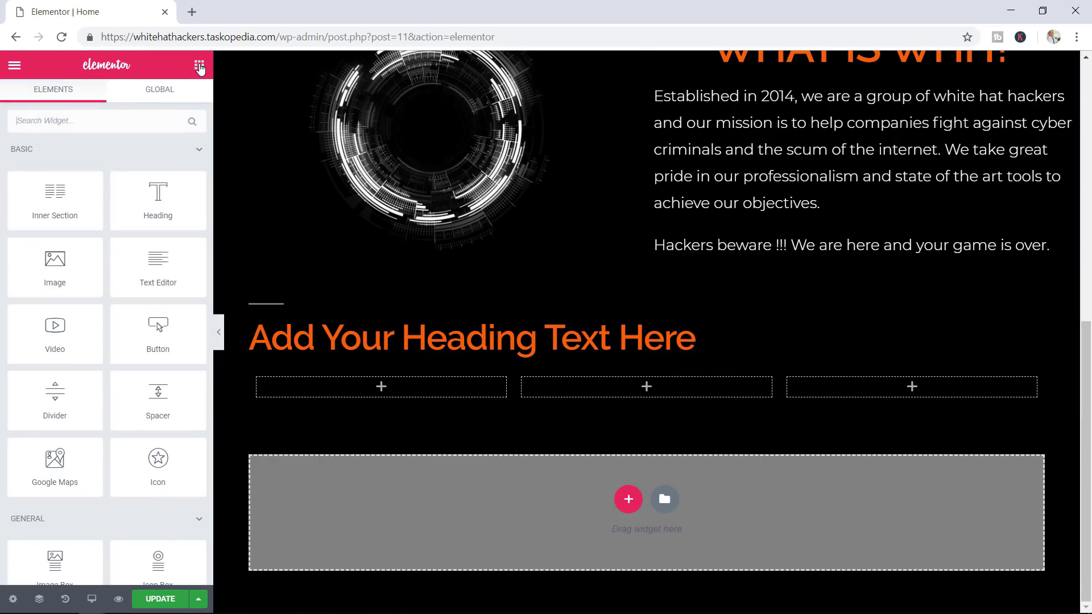
mouse_move(60, 202)
left_mouse_down()
mouse_move(90, 212)
mouse_move(69, 204)
left_mouse_up()
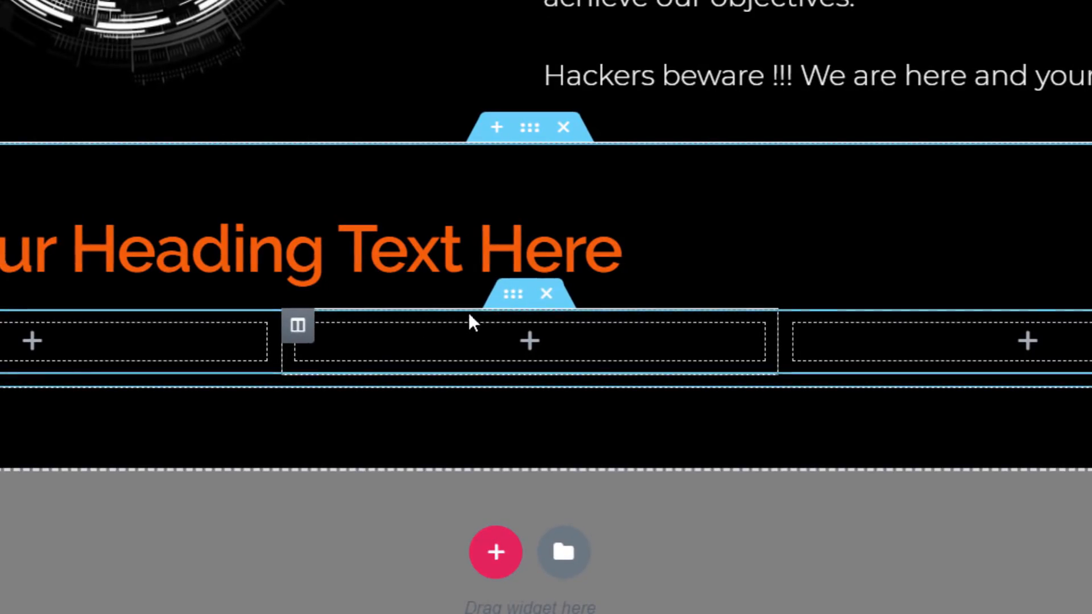
right_click(513, 303)
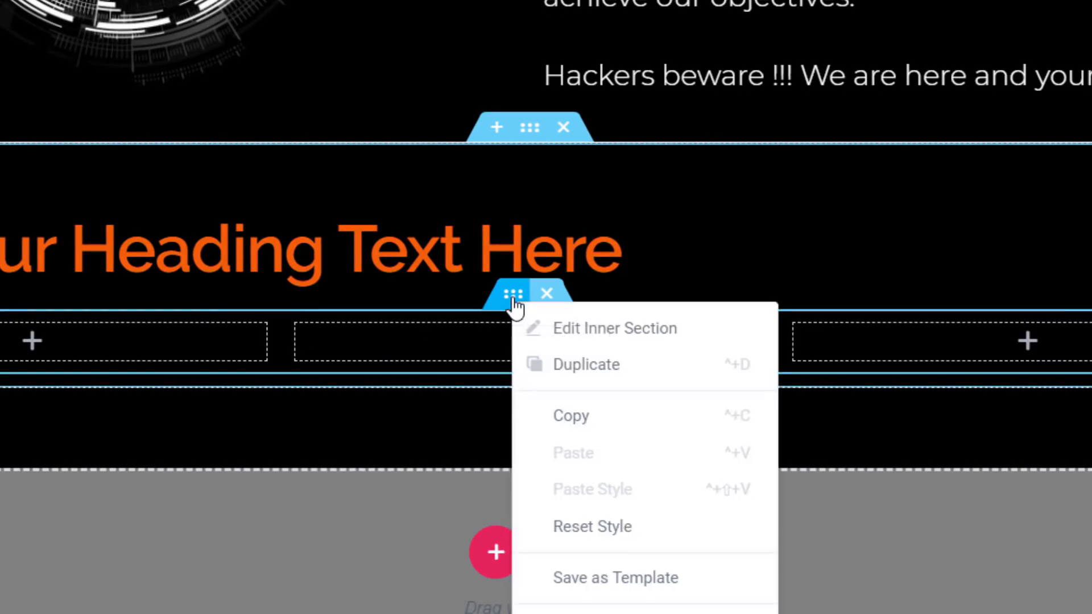
left_click(566, 371)
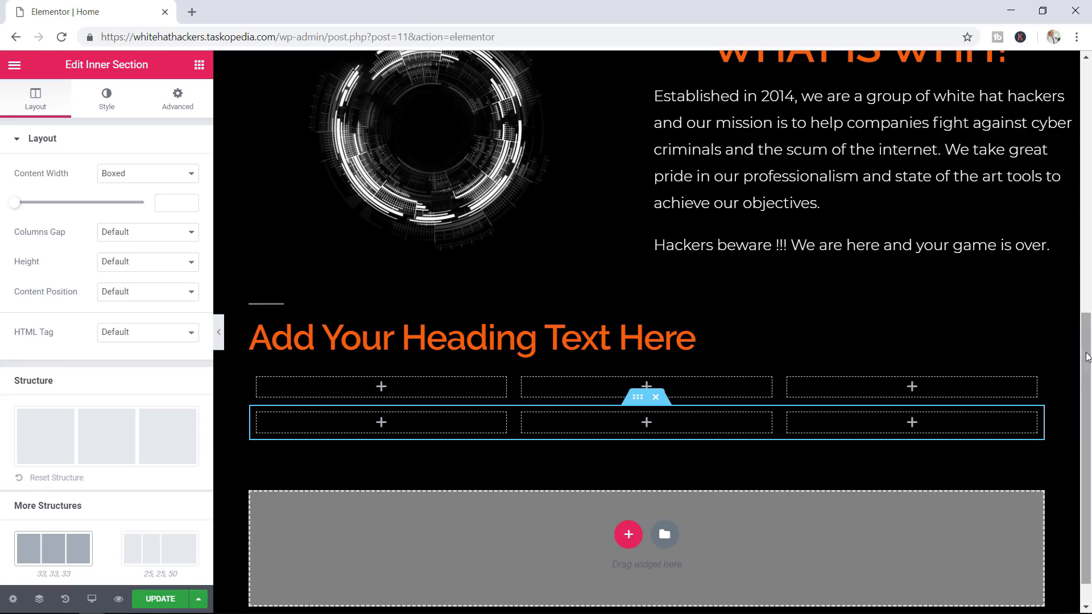
scroll(648, 383, "down", 1)
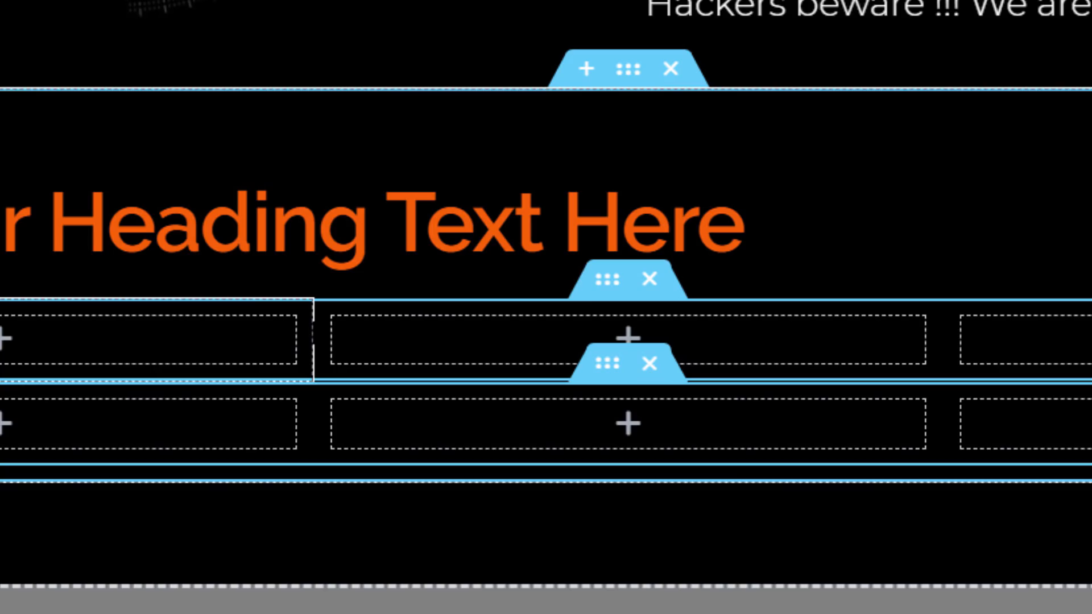
left_click_drag(312, 336, 173, 341)
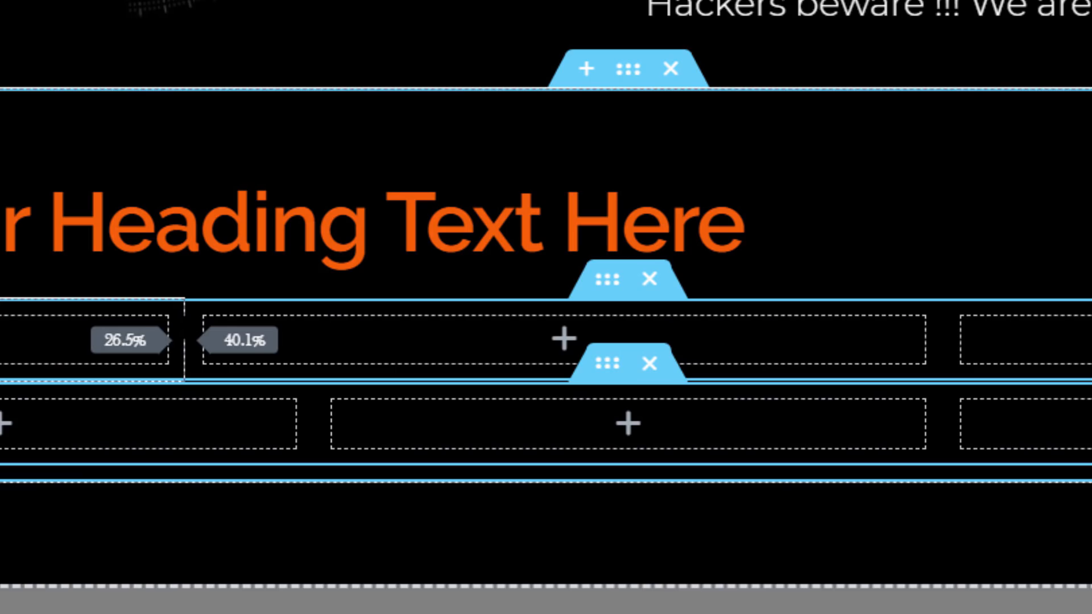
left_click_drag(183, 340, 214, 341)
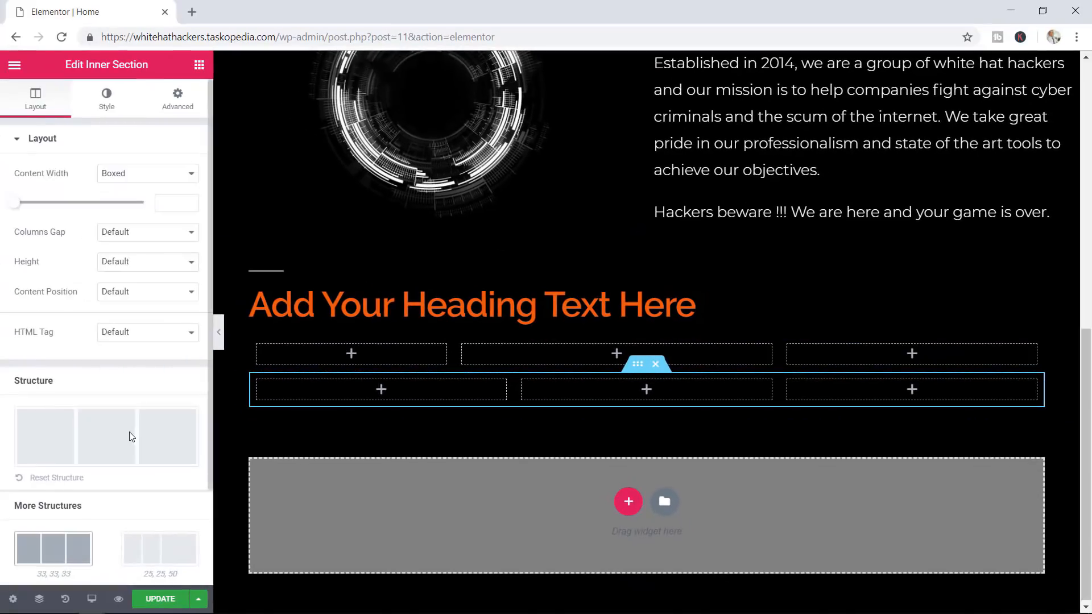
scroll(128, 432, "down", 2)
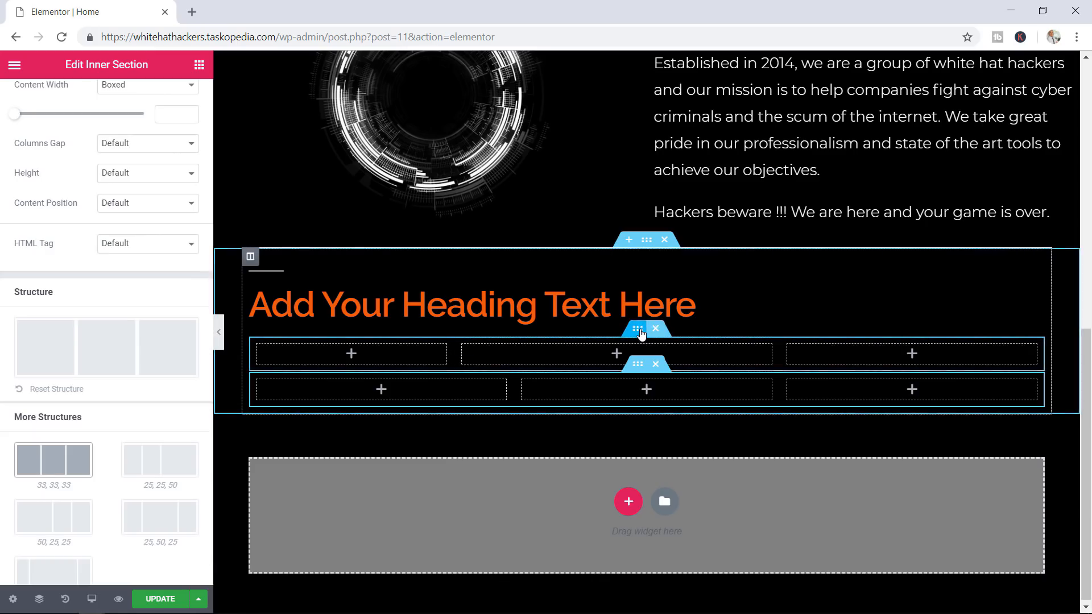
left_click(640, 334)
left_click(57, 481)
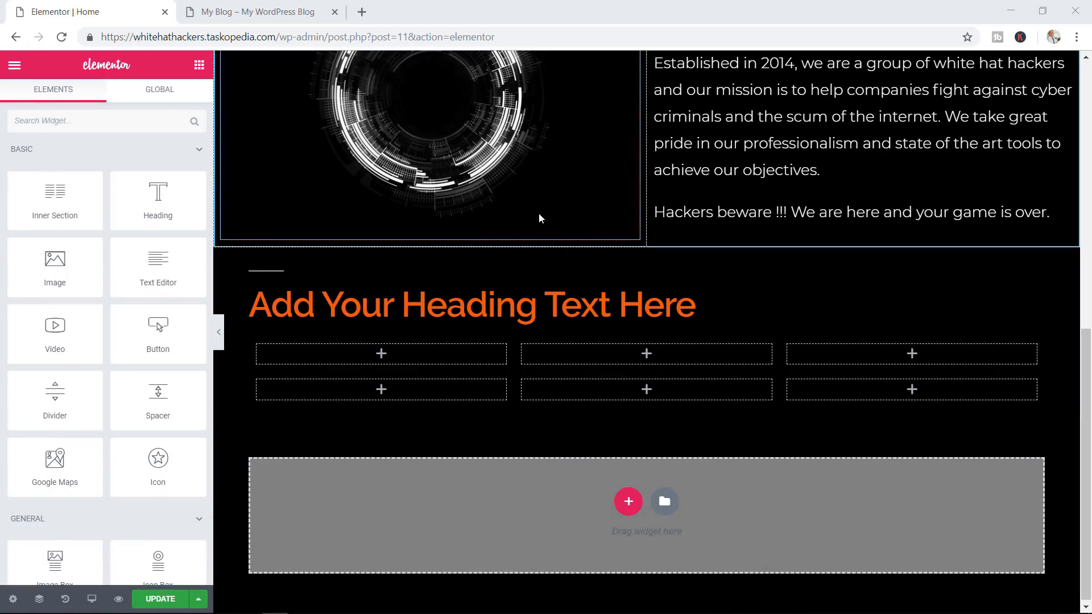
Switch to the live My Blog tab showing its Services section
left_click(255, 11)
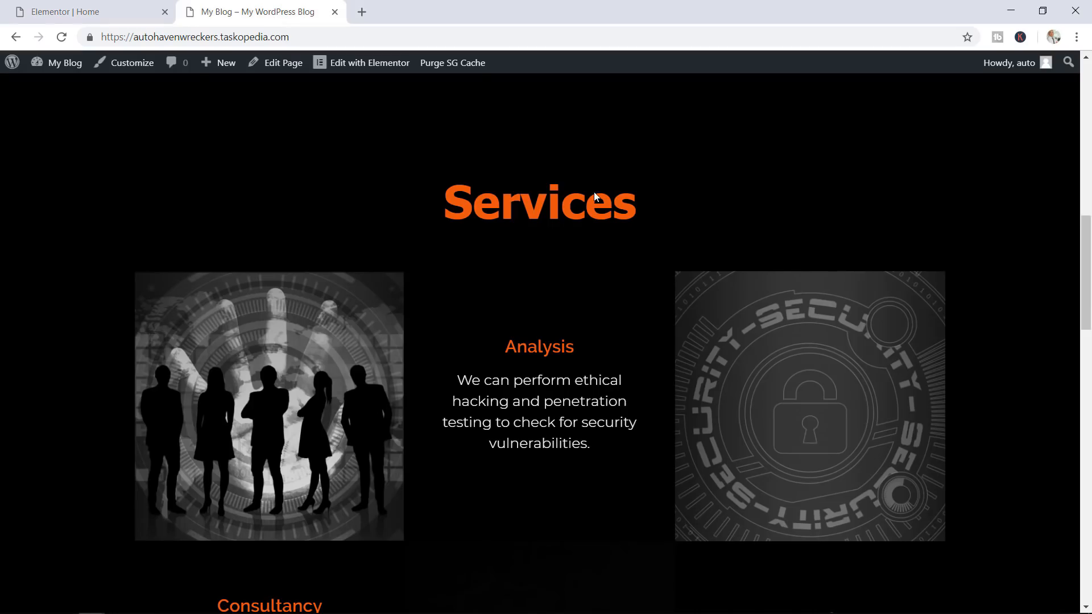
Scroll the live My Blog site to the Services Analysis, Consultancy and Prevention blocks for reference
left_click_drag(1086, 286, 1083, 296)
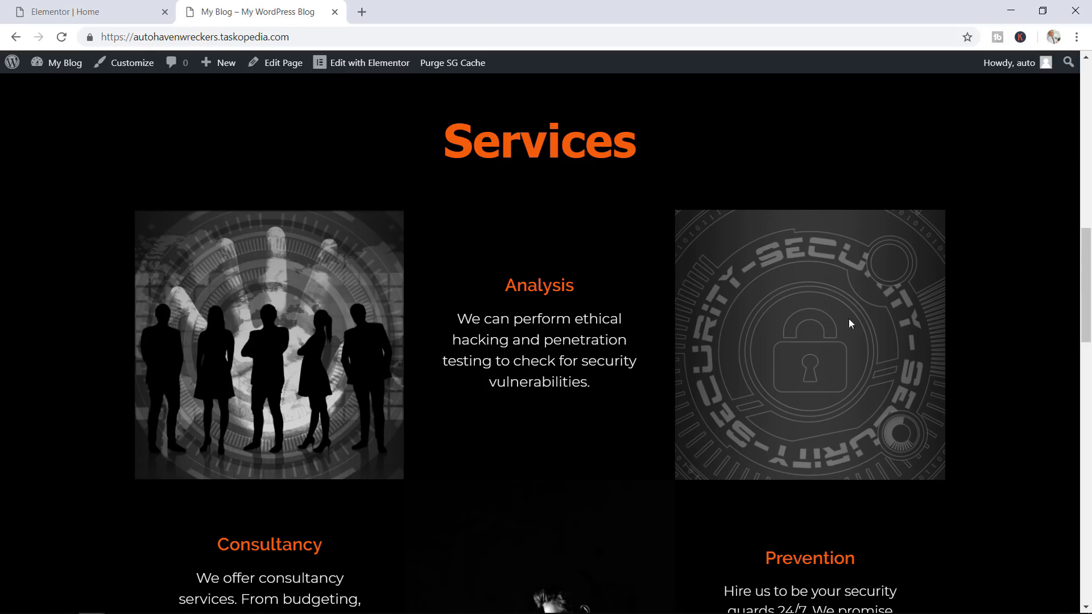
mouse_move(1083, 310)
left_mouse_down()
mouse_move(1081, 349)
mouse_move(1088, 321)
left_mouse_up()
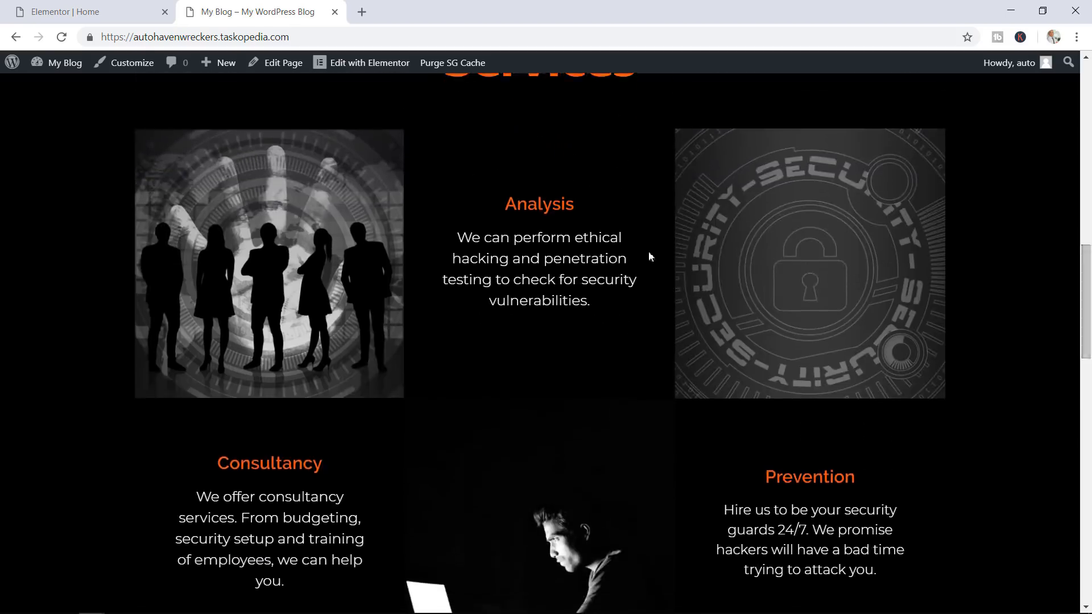
left_click(113, 17)
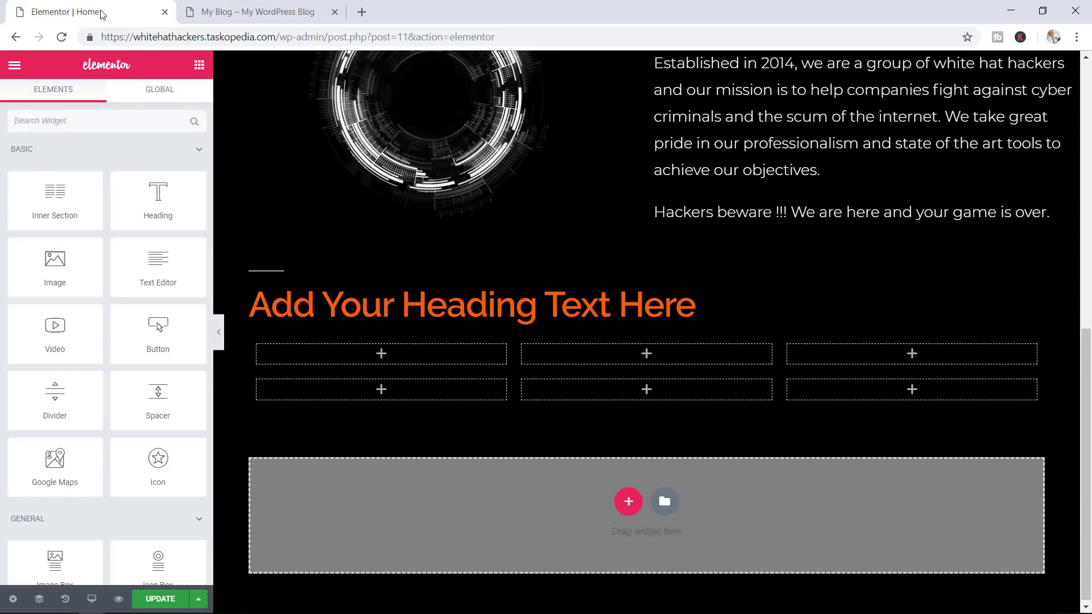
left_click(282, 14)
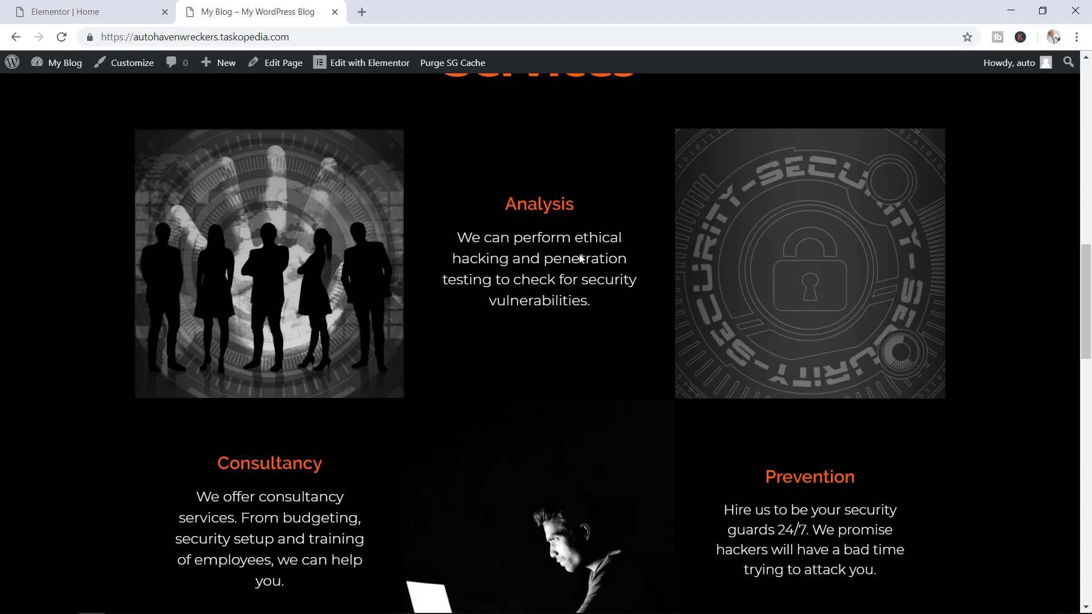
left_click_drag(514, 227, 543, 297)
left_click(1007, 354)
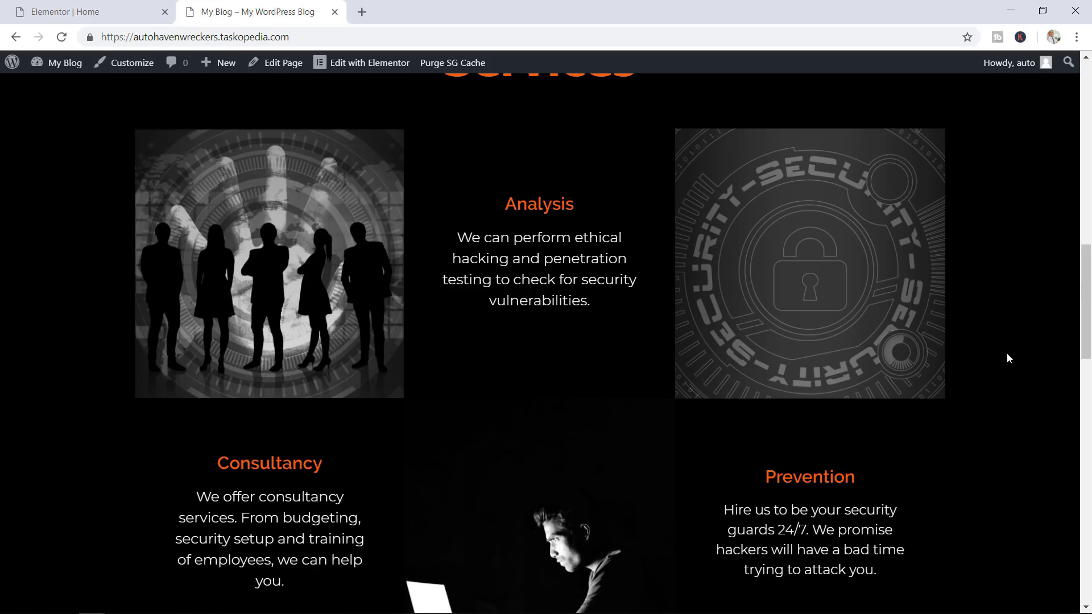
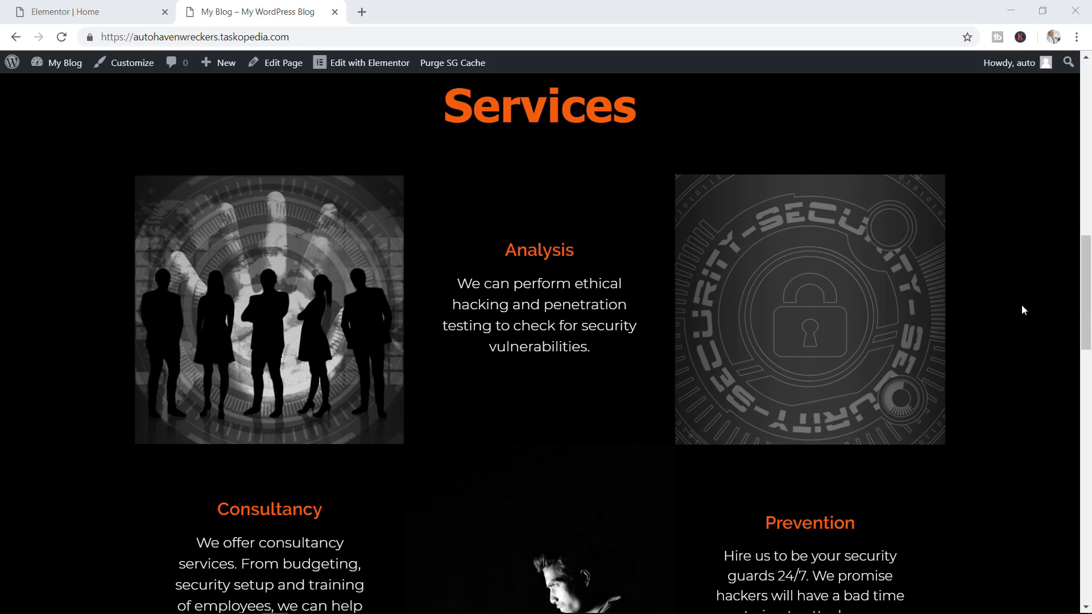
Back in the Elementor Home editor, open the 'Add Your Heading Text Here' heading for editing
left_click(102, 14)
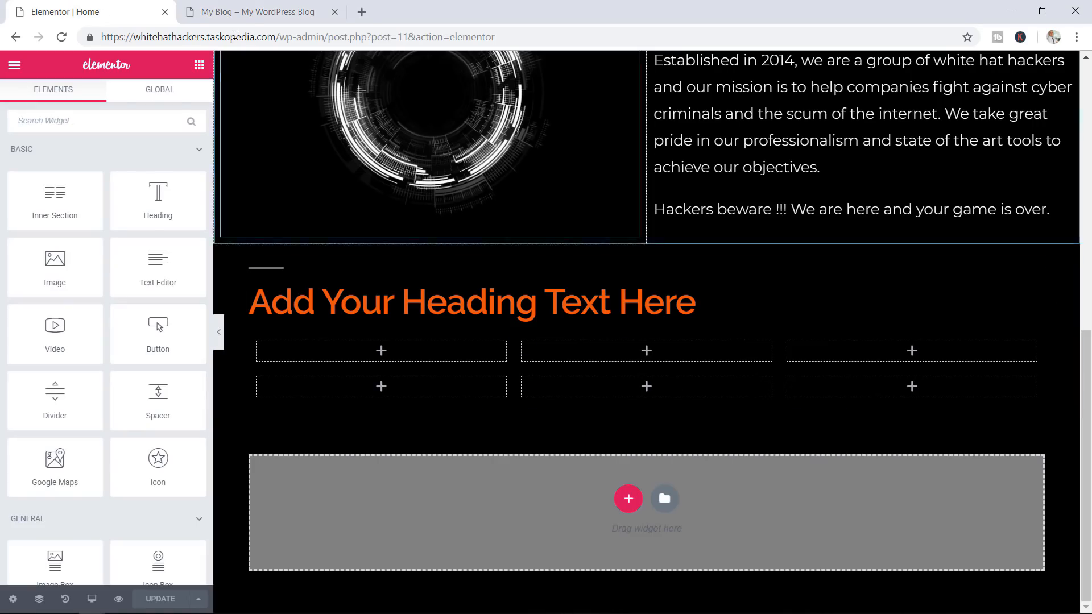
left_click(256, 17)
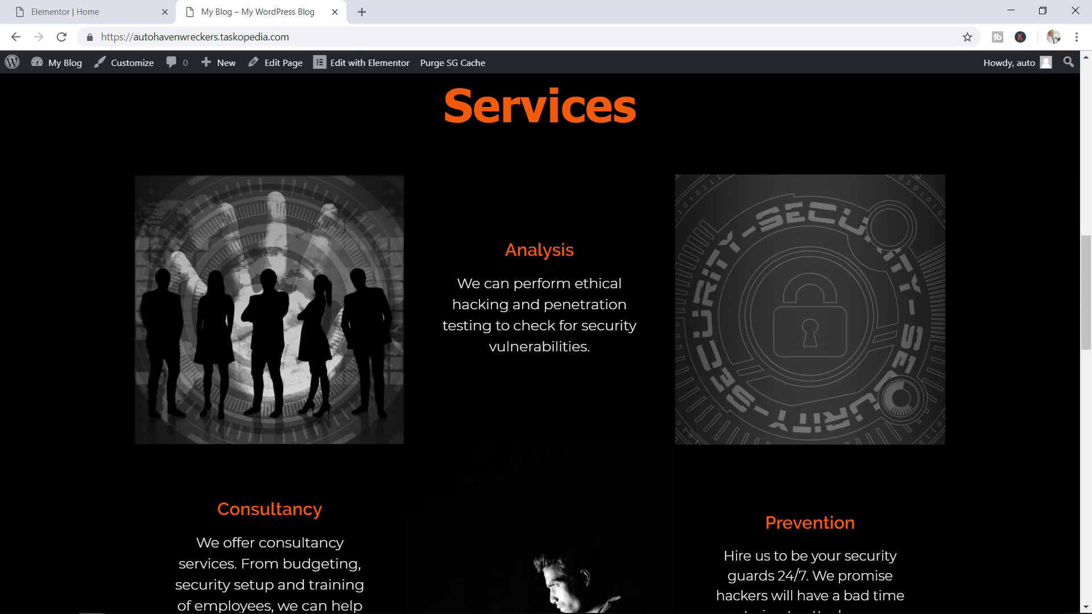
left_click(118, 19)
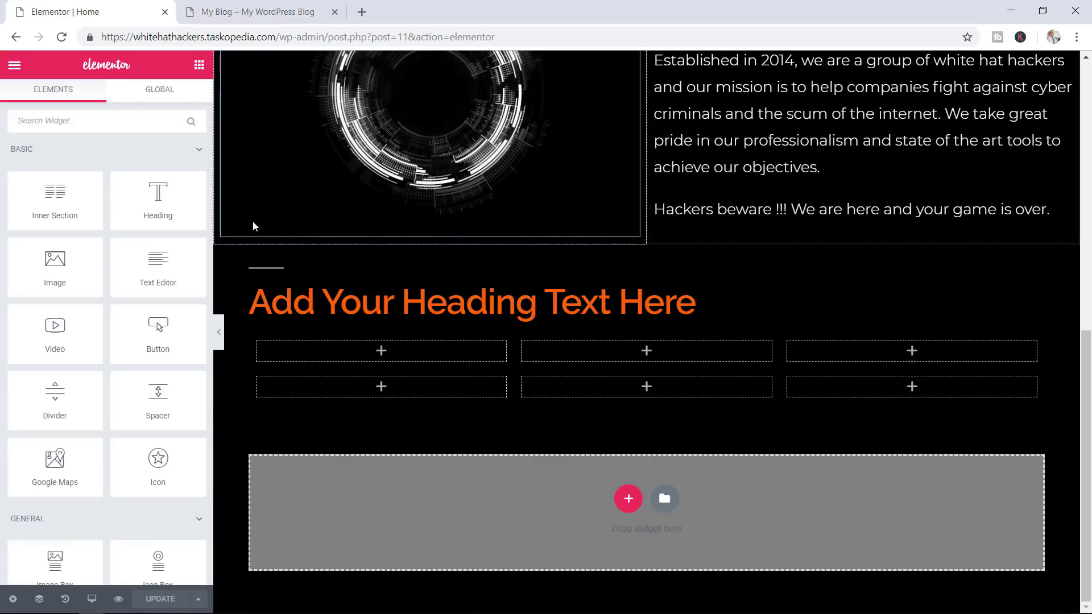
left_click(534, 301)
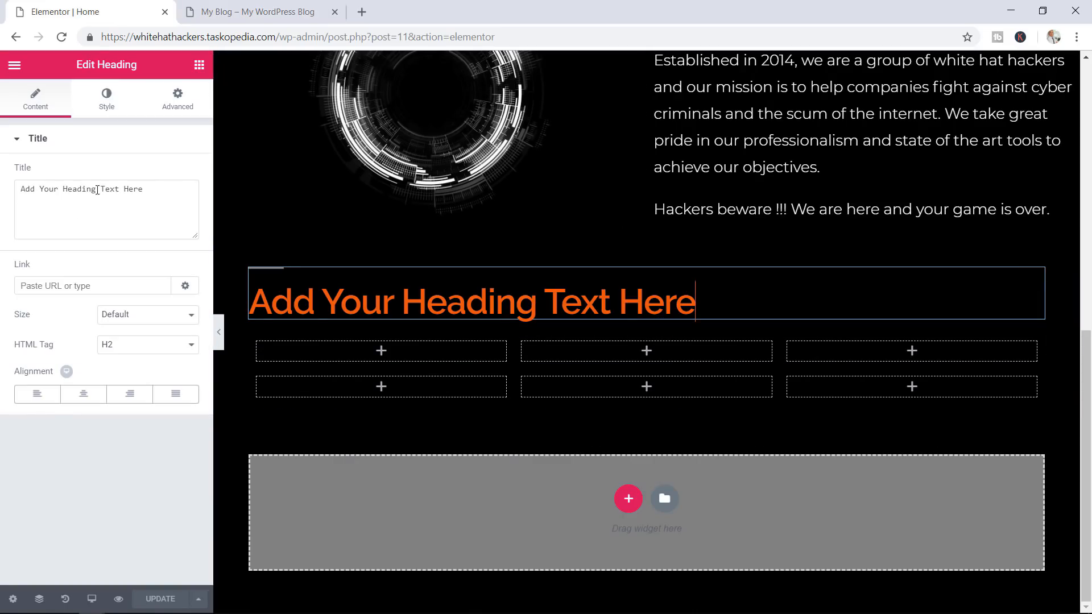
Retitle the heading 'Services', centre it, update the page, and compare against the live site
left_click_drag(155, 190, 2, 202)
type("S")
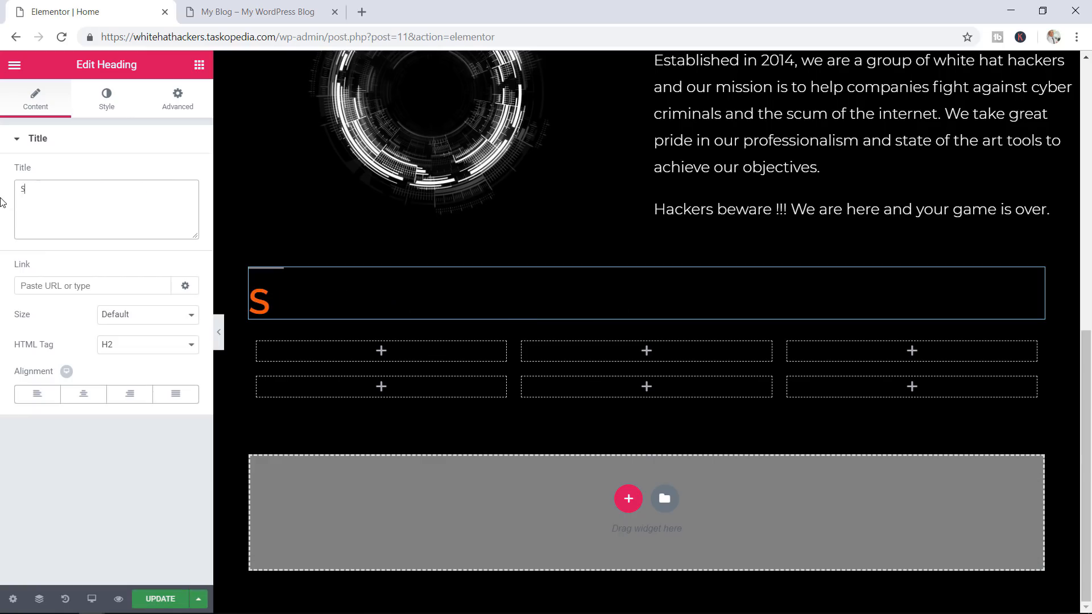
type("ervices")
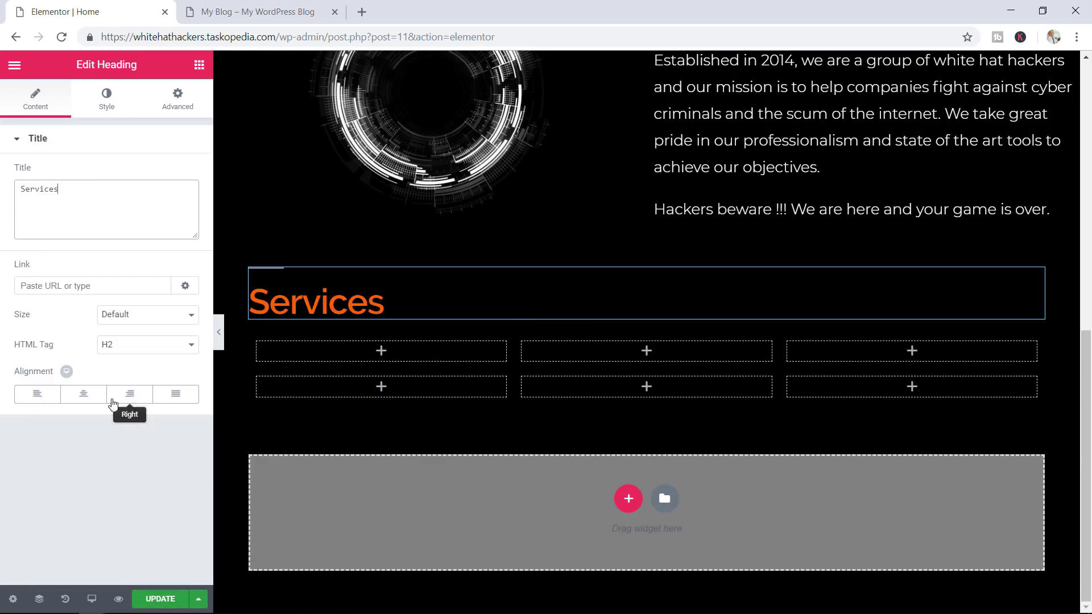
left_click(87, 405)
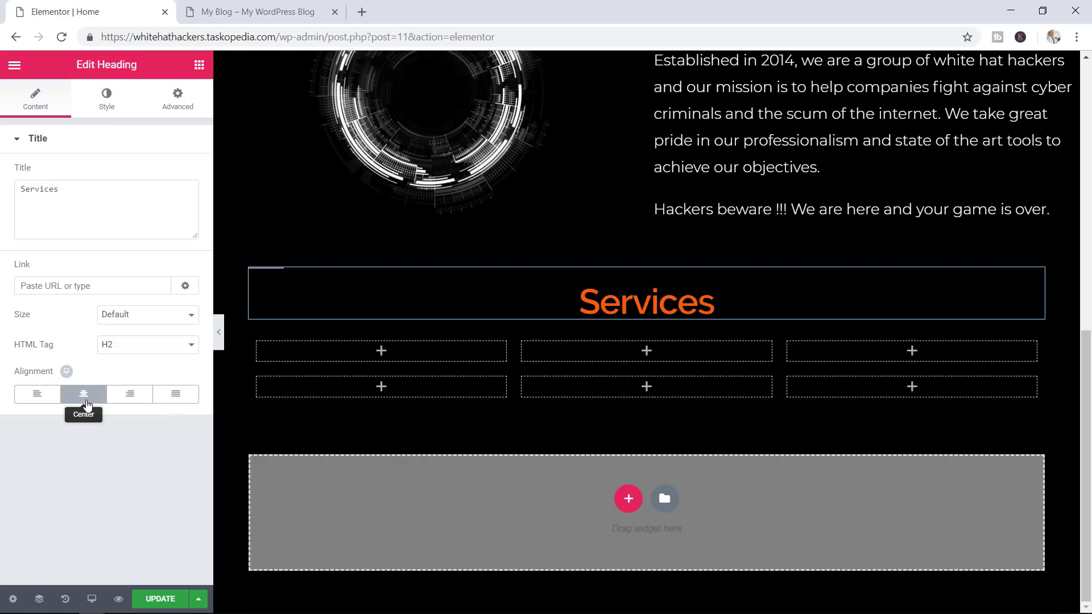
left_click(157, 597)
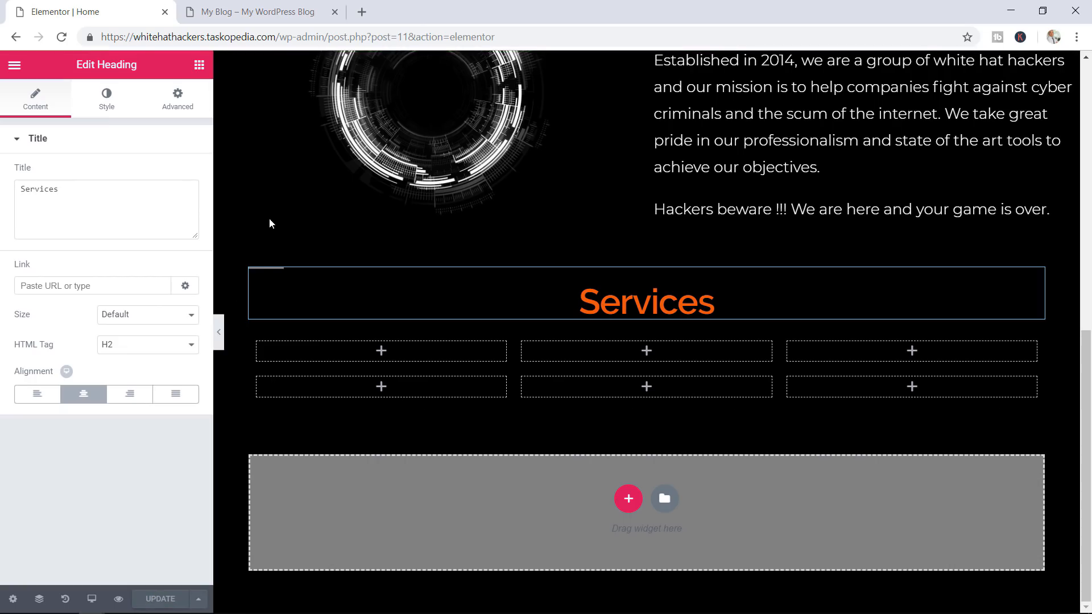
left_click(270, 12)
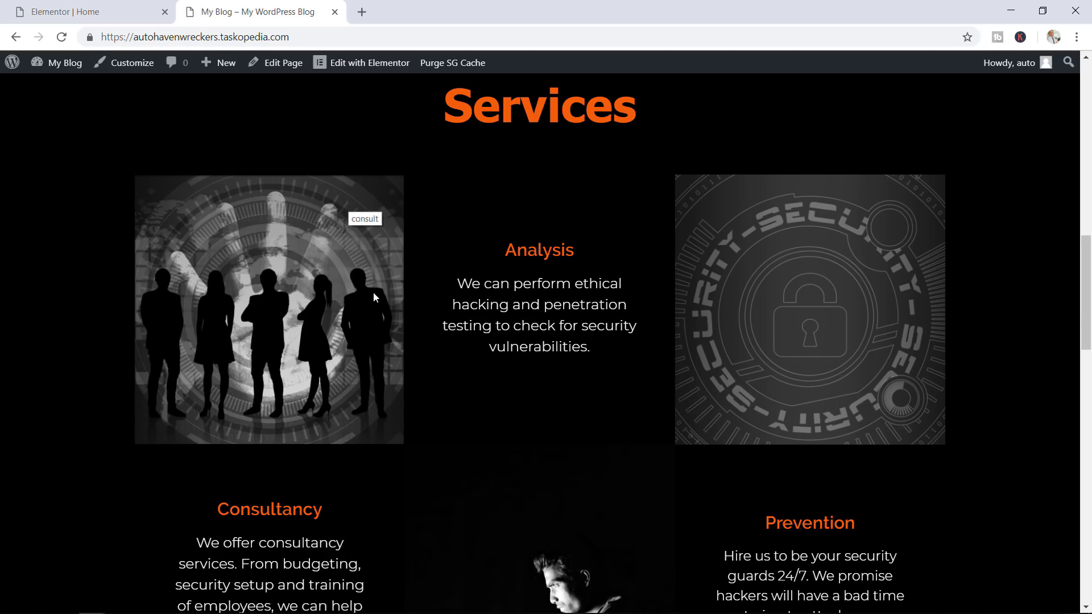
left_click(80, 11)
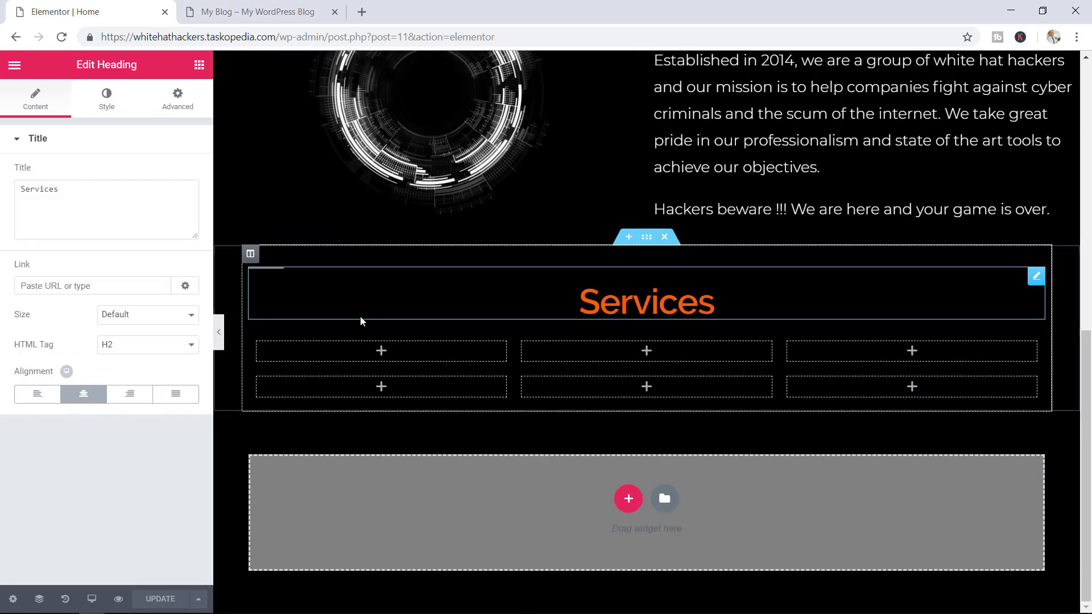
Insert the silhouettes consult image from the media library into the first Services column
left_click(382, 353)
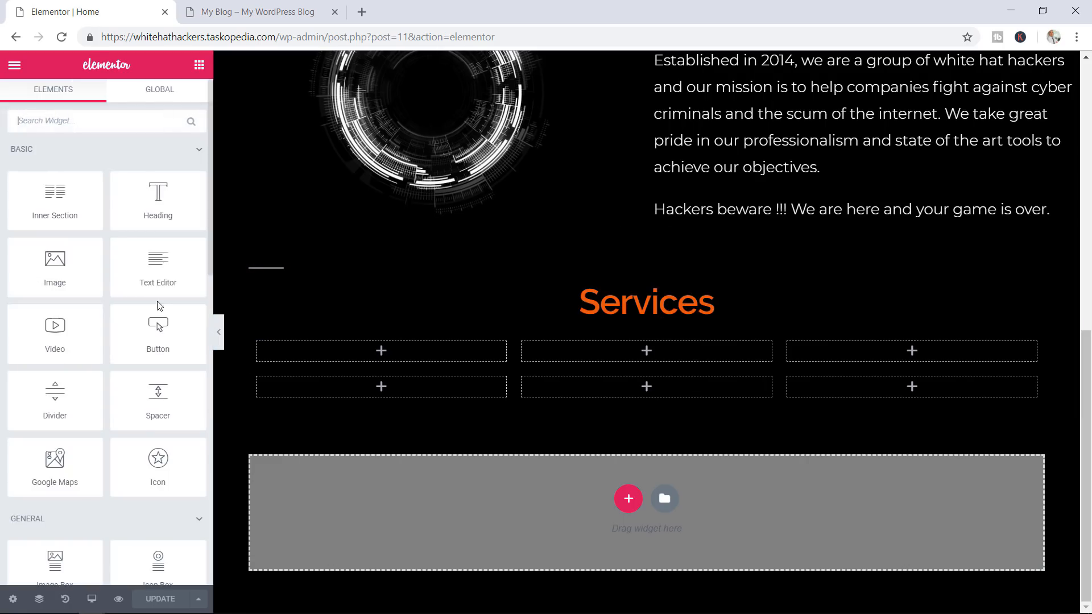
left_click_drag(54, 264, 367, 360)
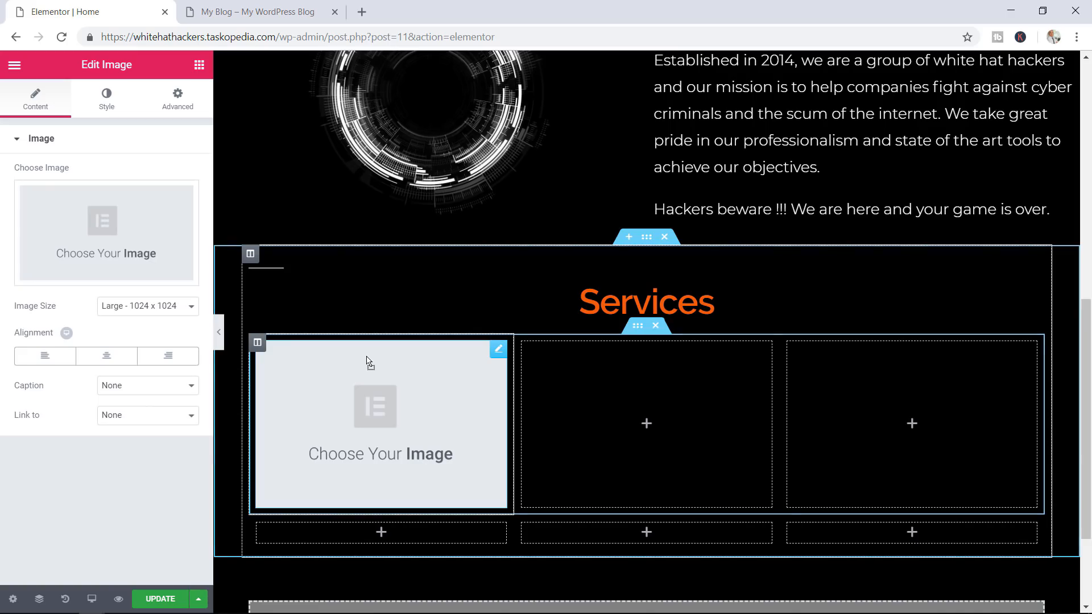
left_click(103, 219)
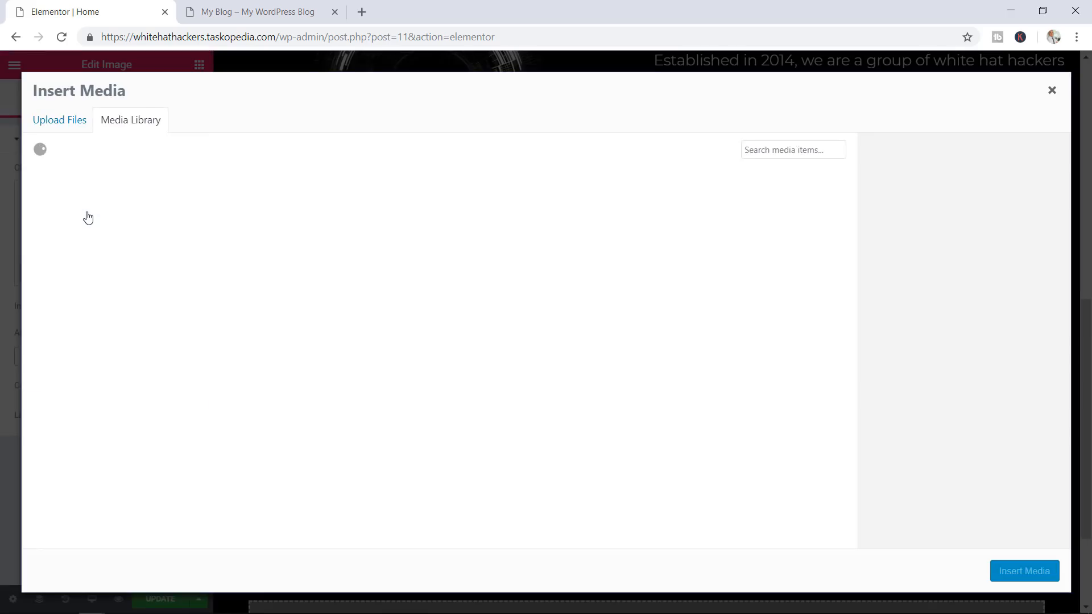
left_click(415, 229)
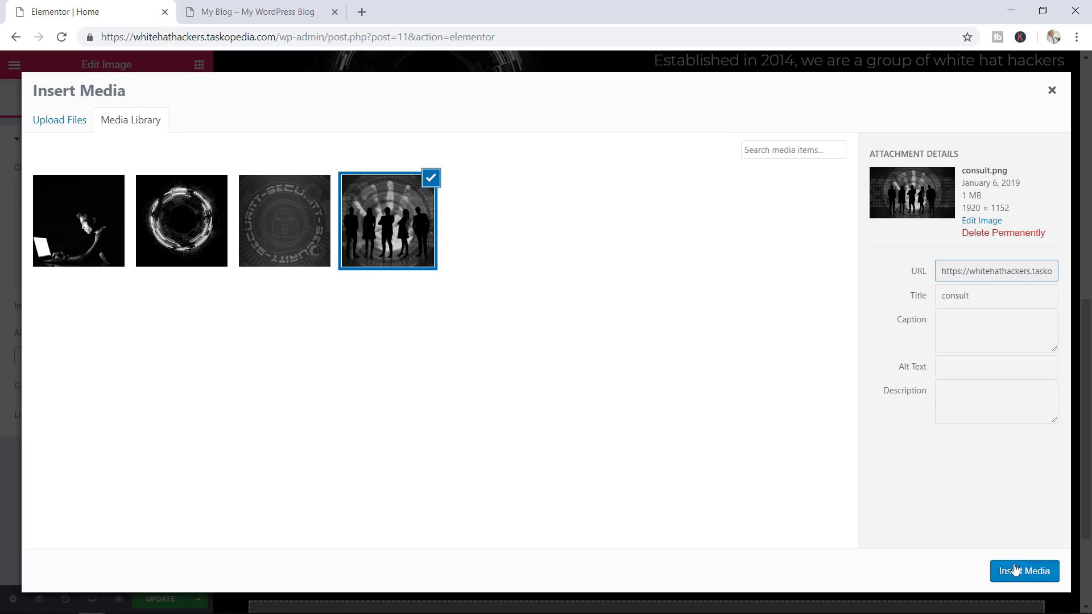
left_click(1015, 570)
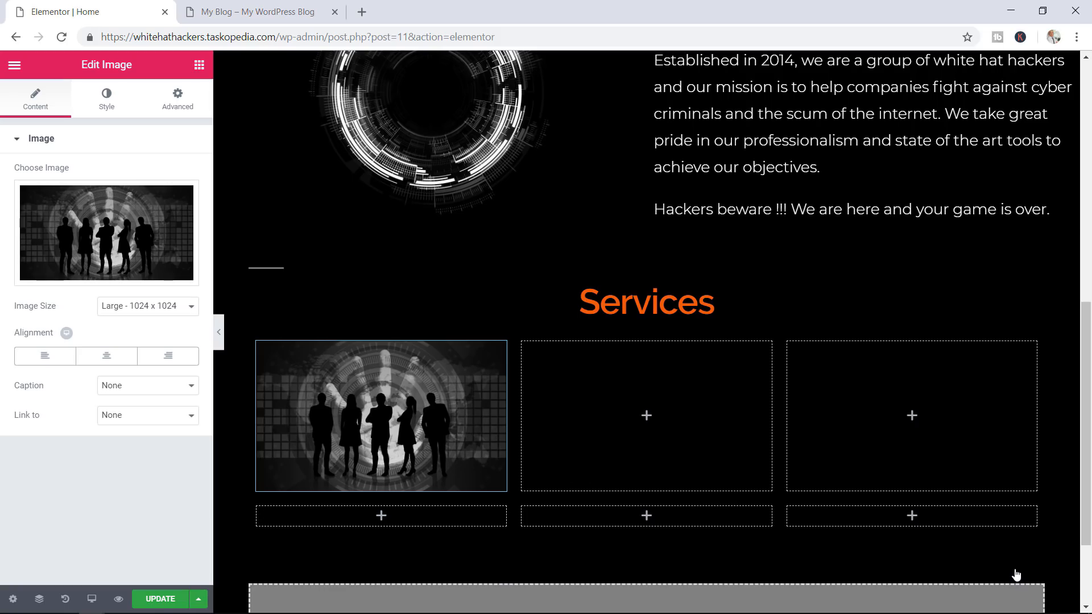
Set the image to a custom 460 × 460 size and apply it
left_click(154, 308)
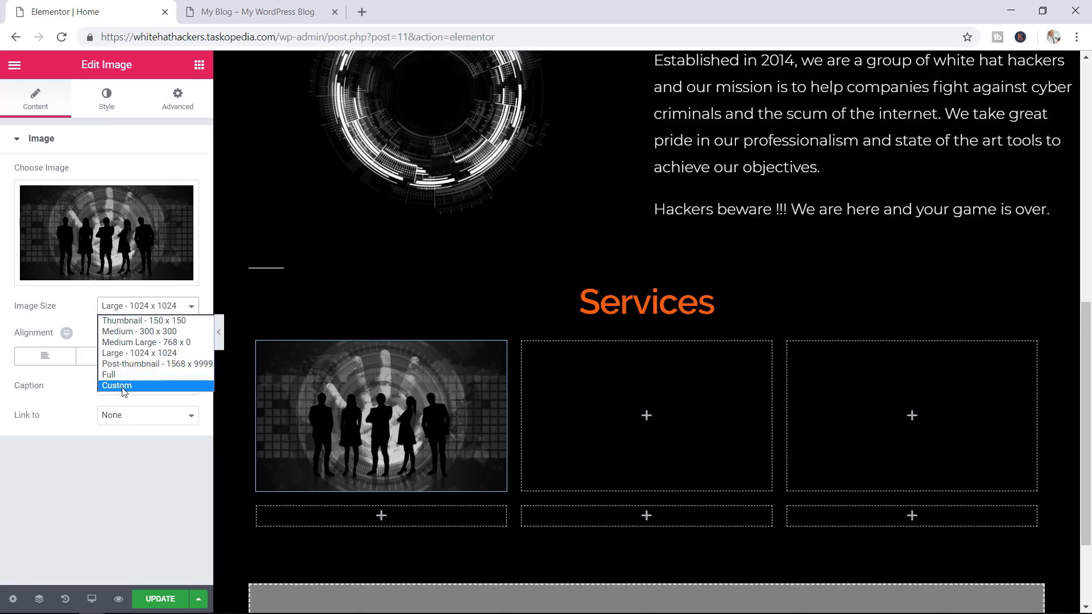
left_click(145, 385)
left_click(37, 380)
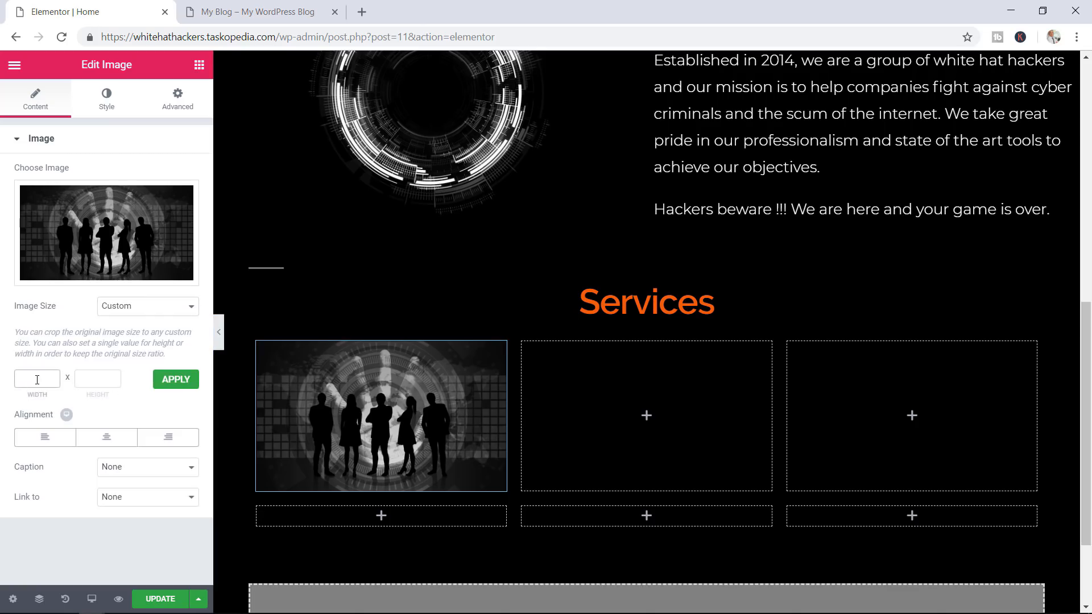
type("460")
left_click(93, 378)
type("460")
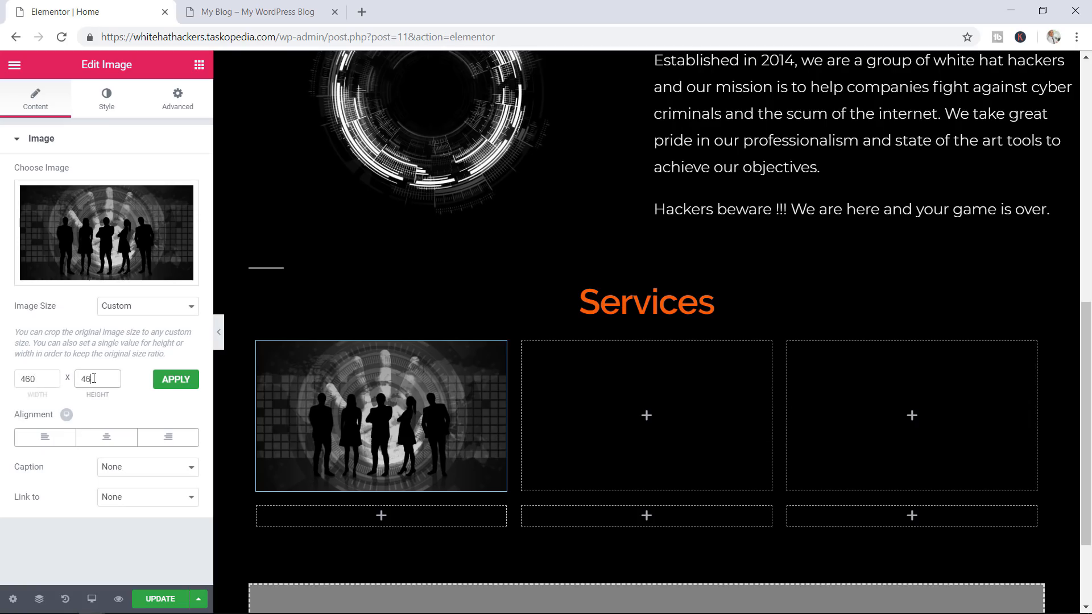
left_click(177, 381)
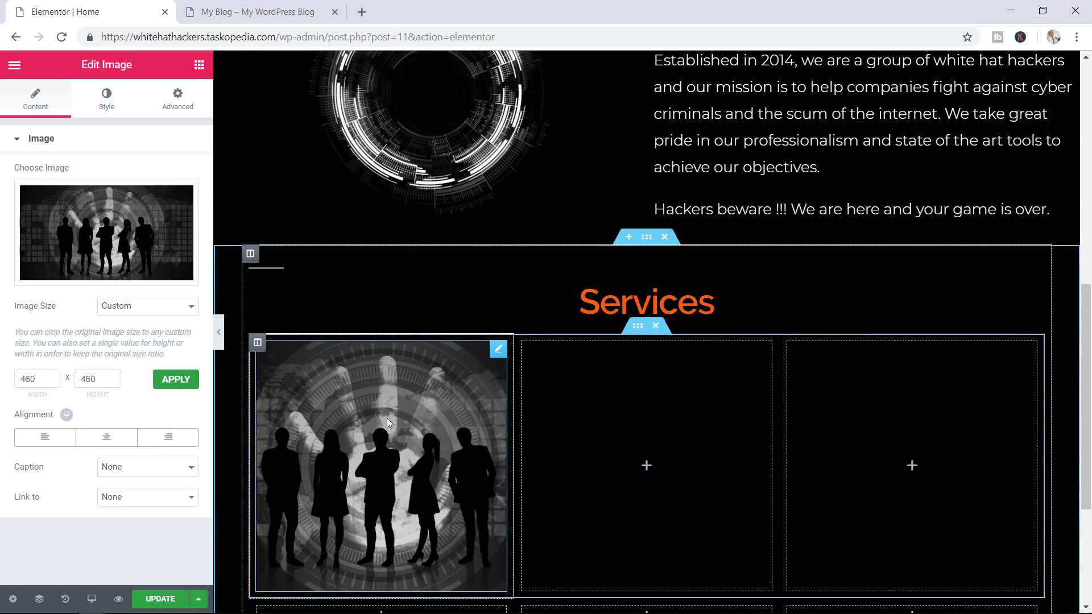
Copy the Analysis description paragraph from the live site's Services section
left_click(264, 8)
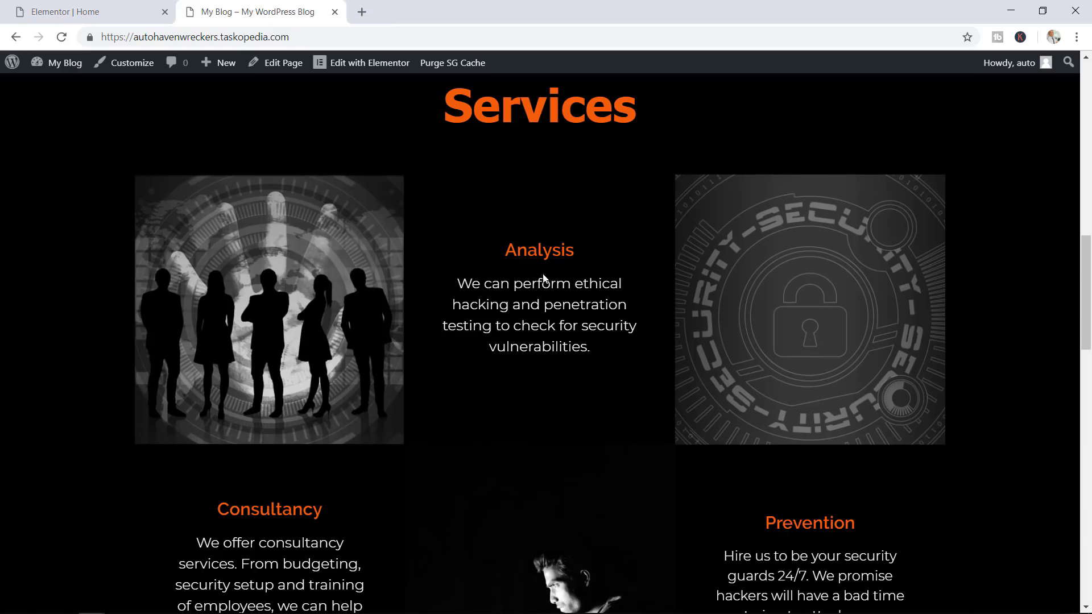
left_click_drag(599, 349, 460, 287)
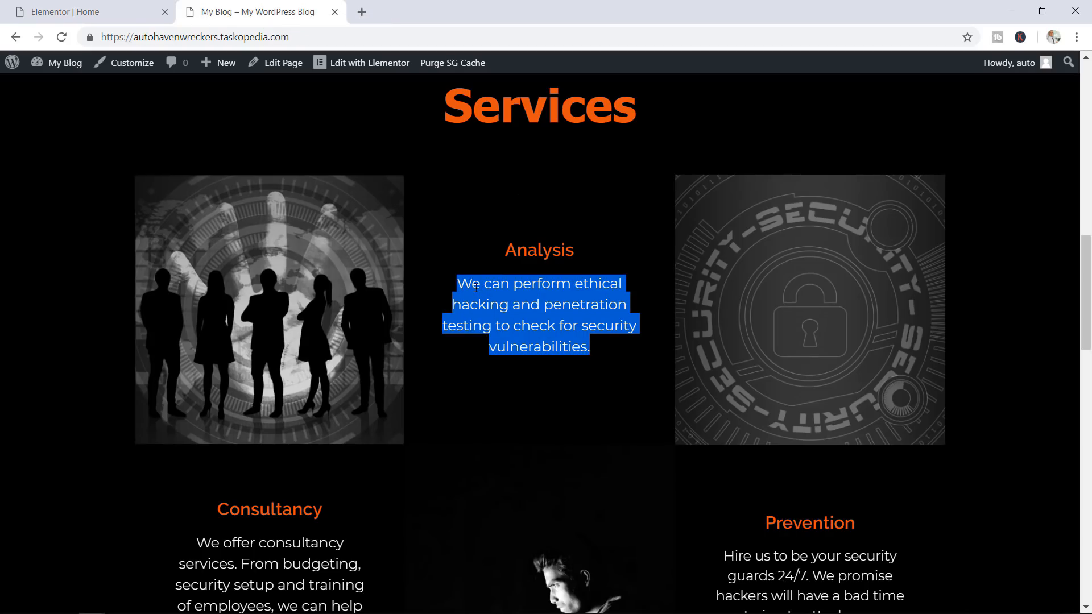
right_click(476, 287)
left_click(490, 302)
Add a text block to the middle Services column, replacing its placeholder with the ethical hacking description
left_click(77, 11)
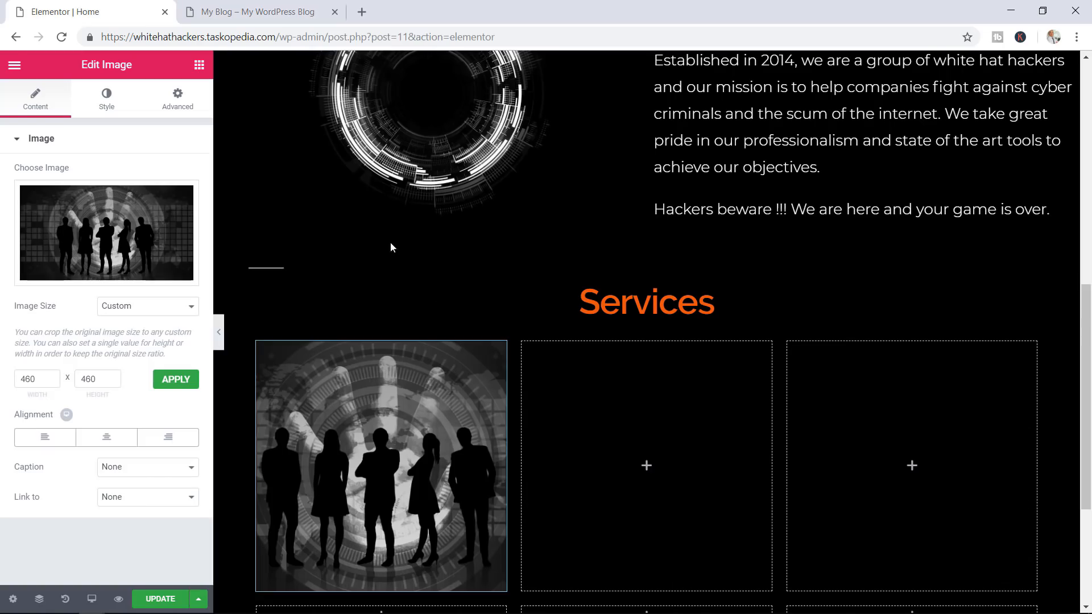
left_click(199, 66)
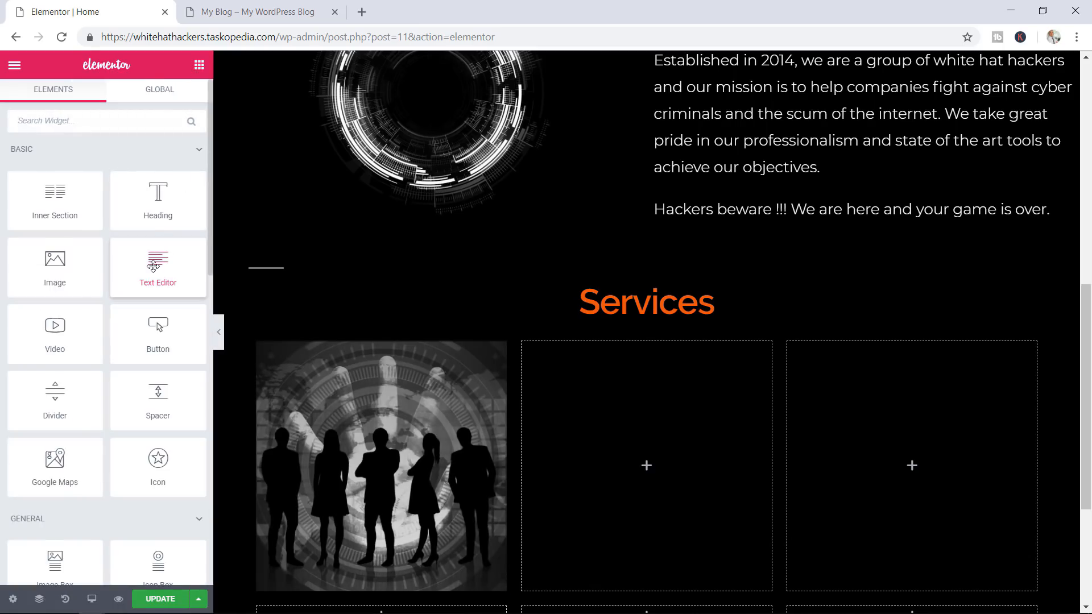
left_click_drag(153, 265, 613, 469)
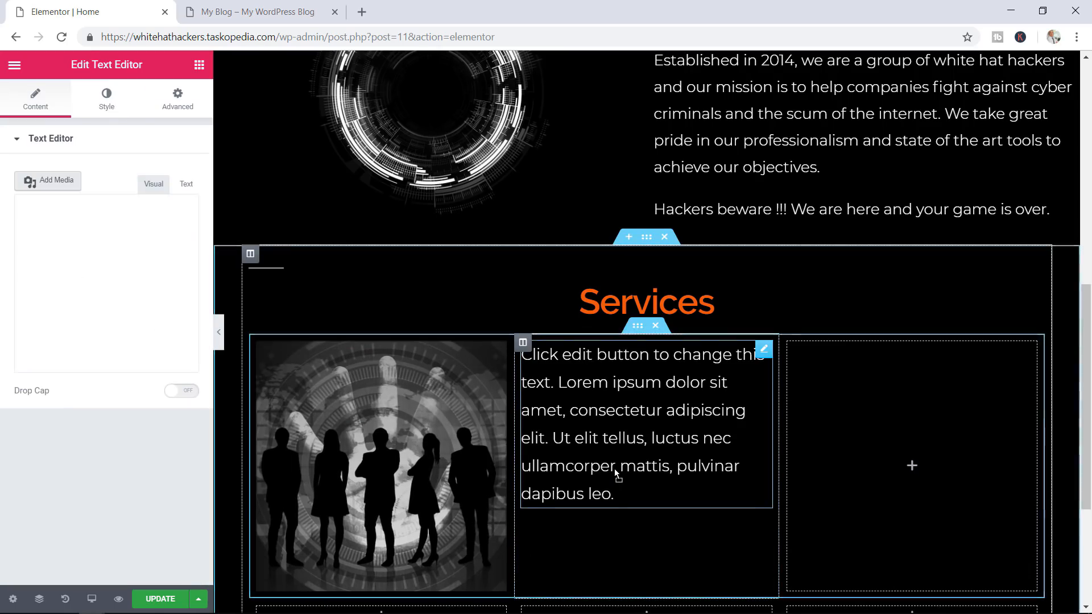
left_click(109, 407)
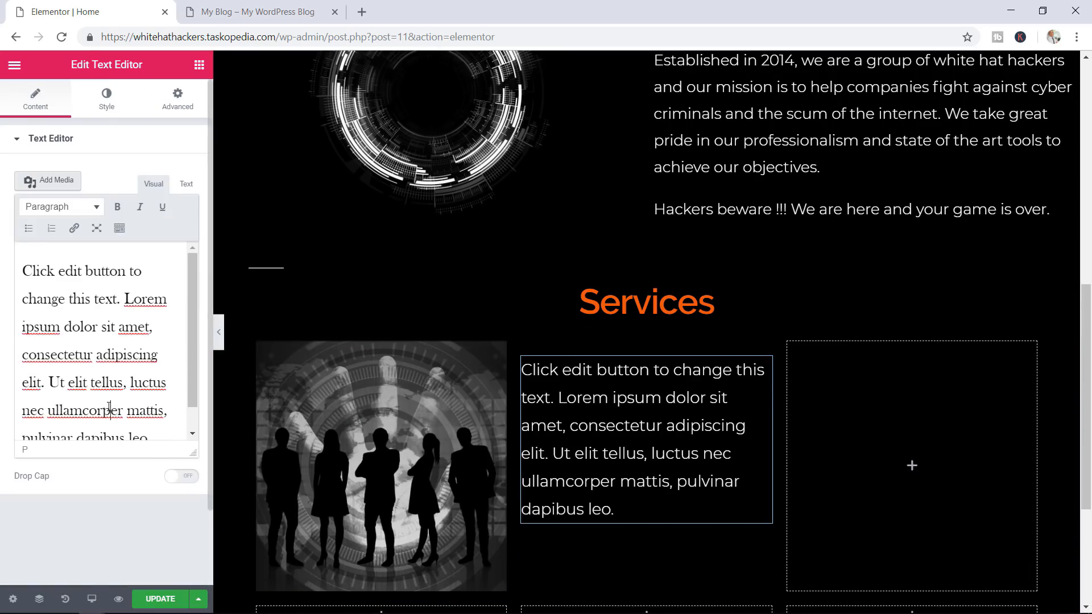
key("ctrl+a")
key("BackSpace")
key("ctrl+v")
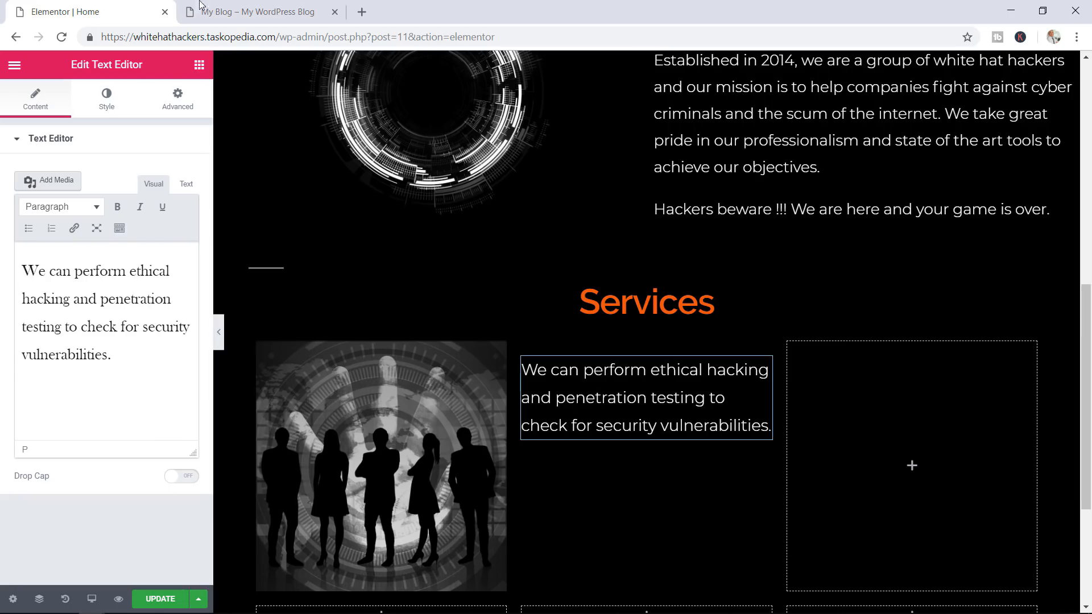
left_click(267, 12)
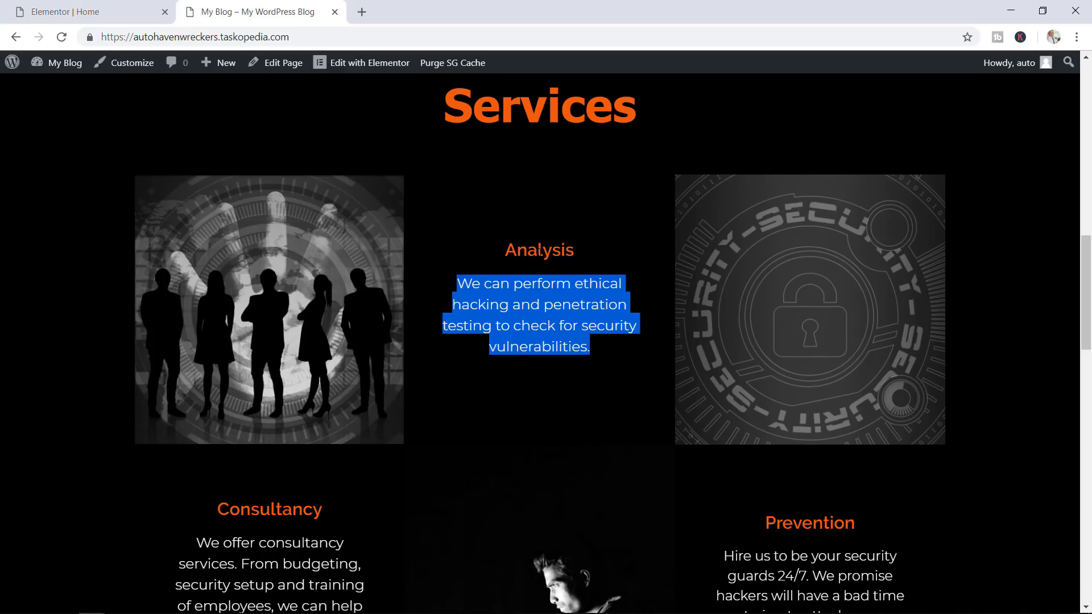
left_click(91, 11)
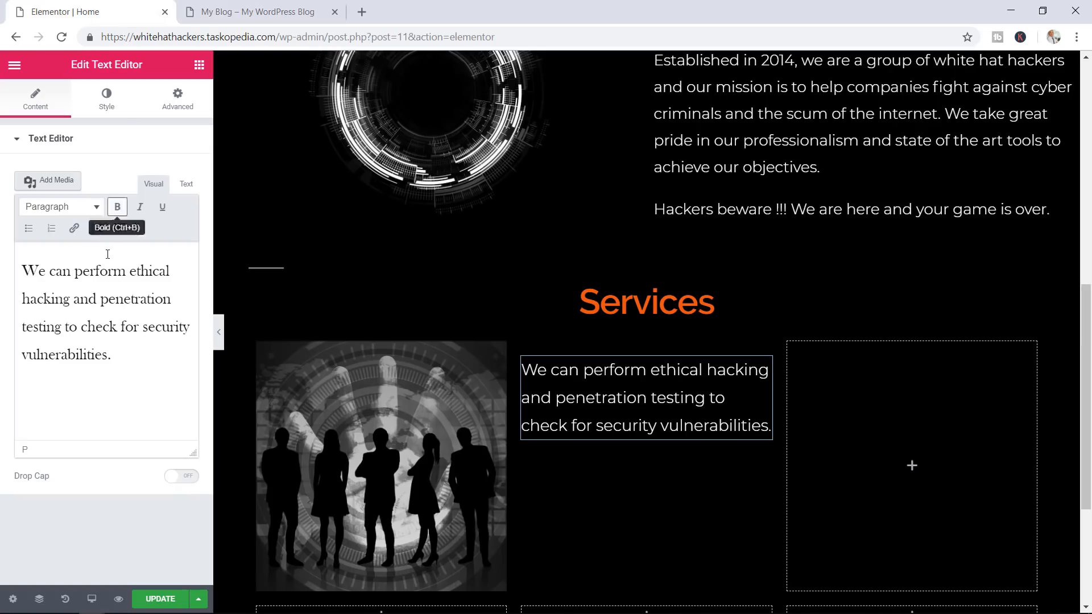
left_click(199, 65)
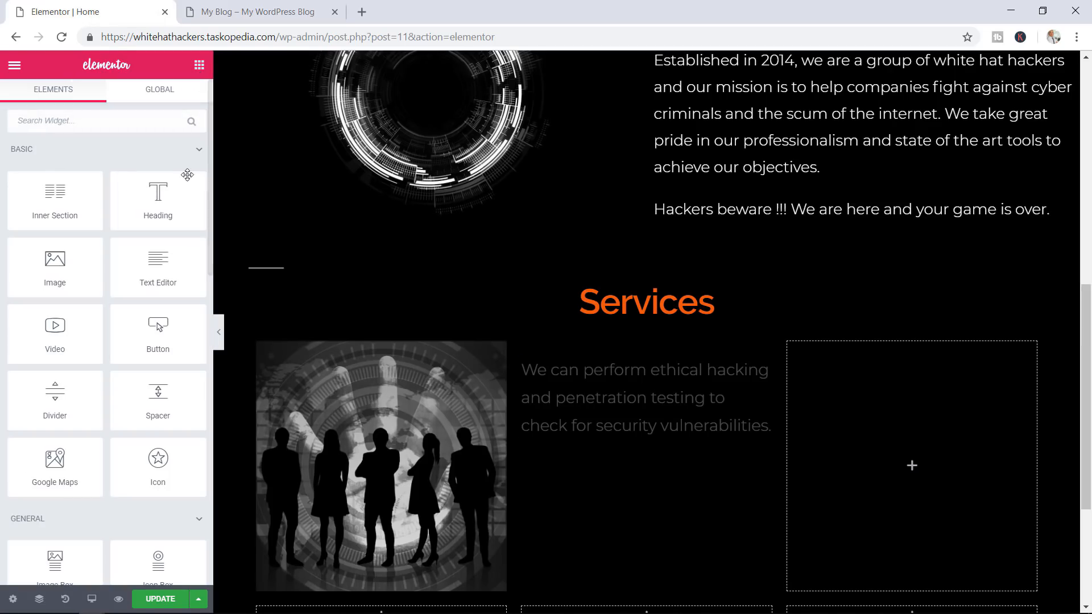
Add a centred 'Analysis' heading above the description in the middle column
left_click_drag(158, 201, 609, 367)
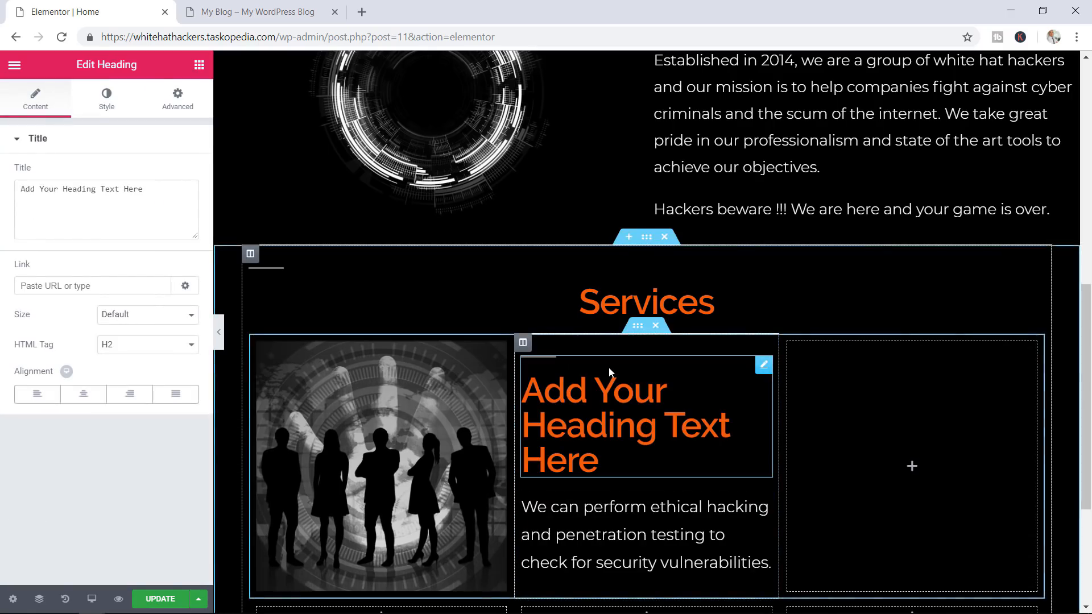
left_click_drag(162, 189, 6, 193)
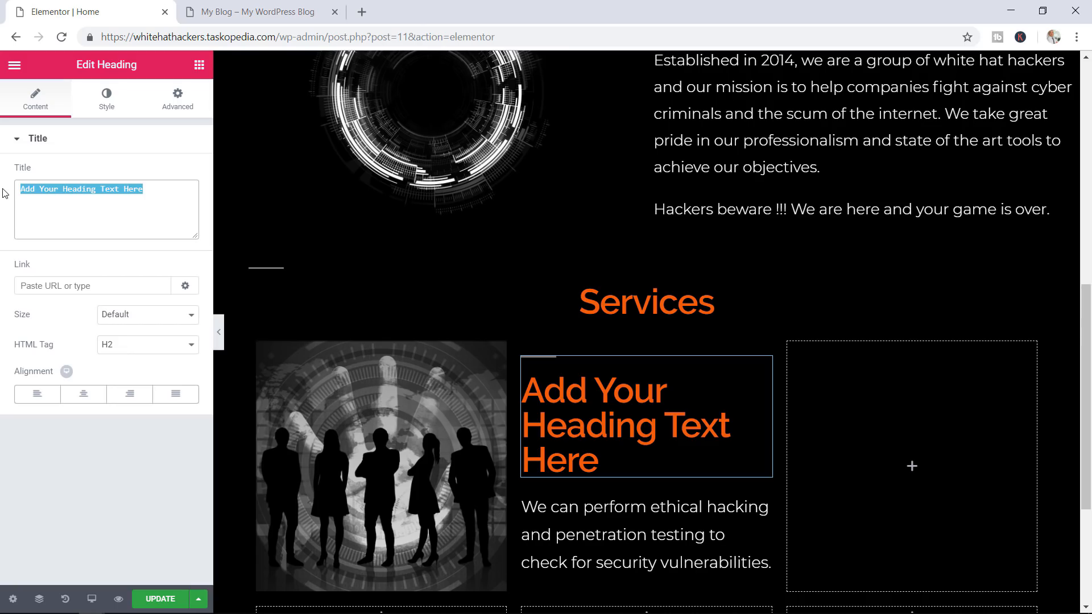
left_click(87, 5)
type("An")
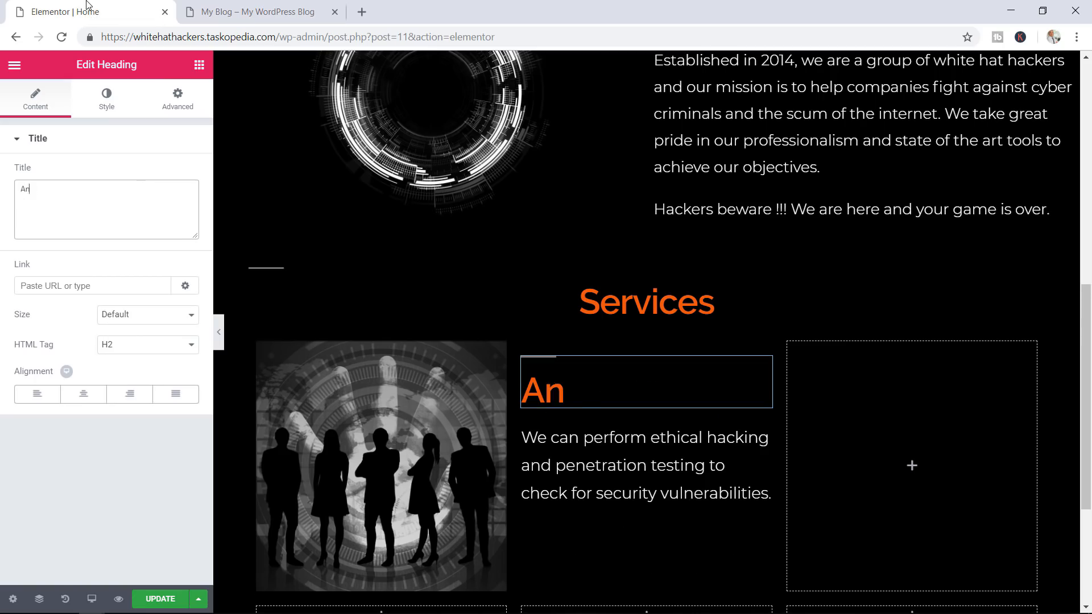
type("alysis")
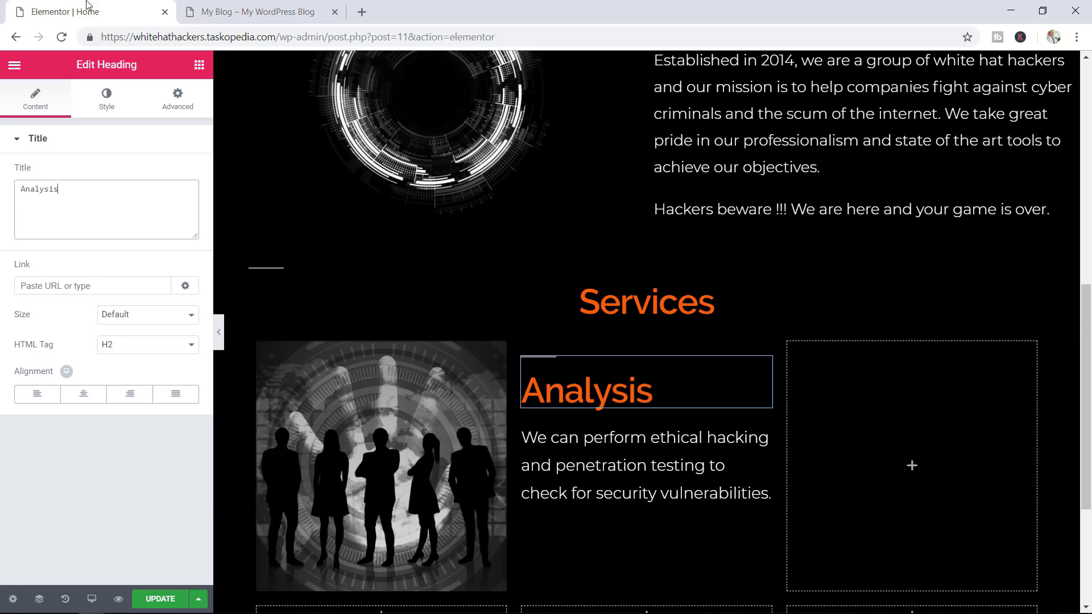
left_click(87, 402)
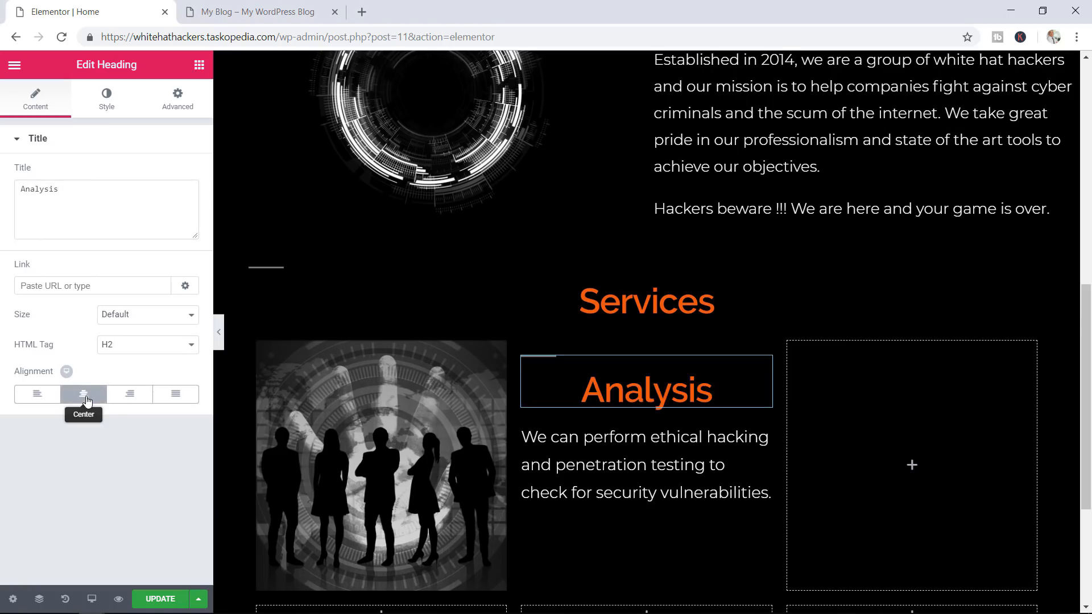
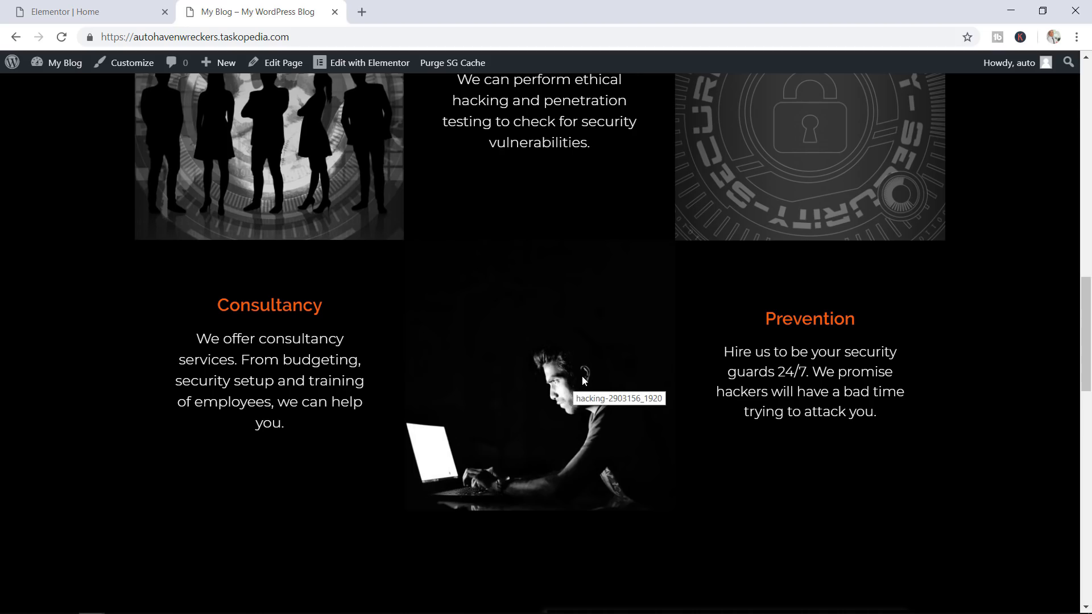
Paste the image widget into the empty middle column and swap in the man-at-laptop image
left_click(126, 14)
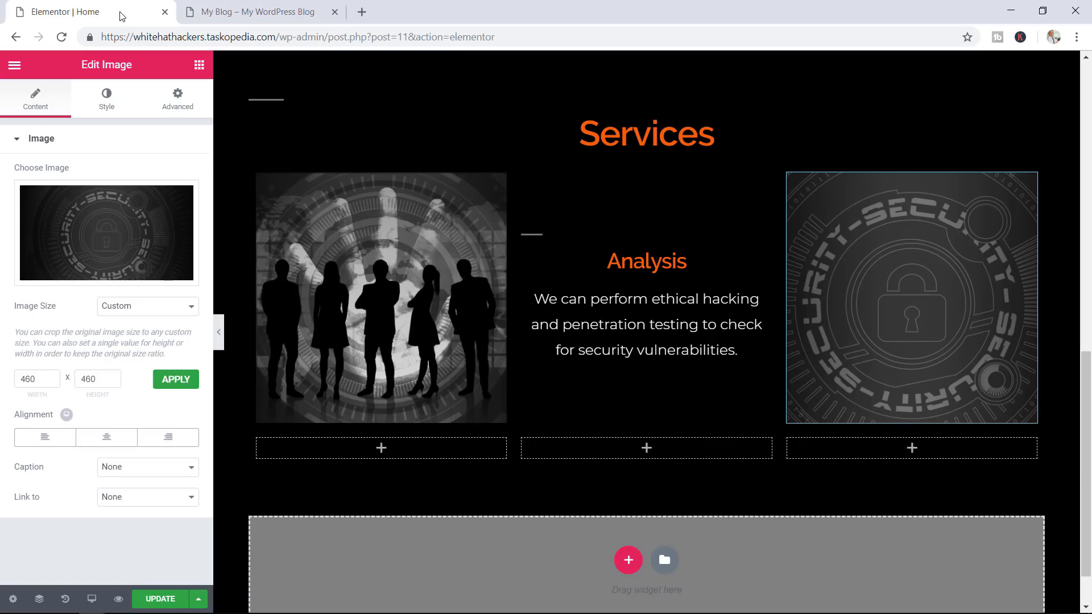
right_click(651, 453)
left_click(664, 458)
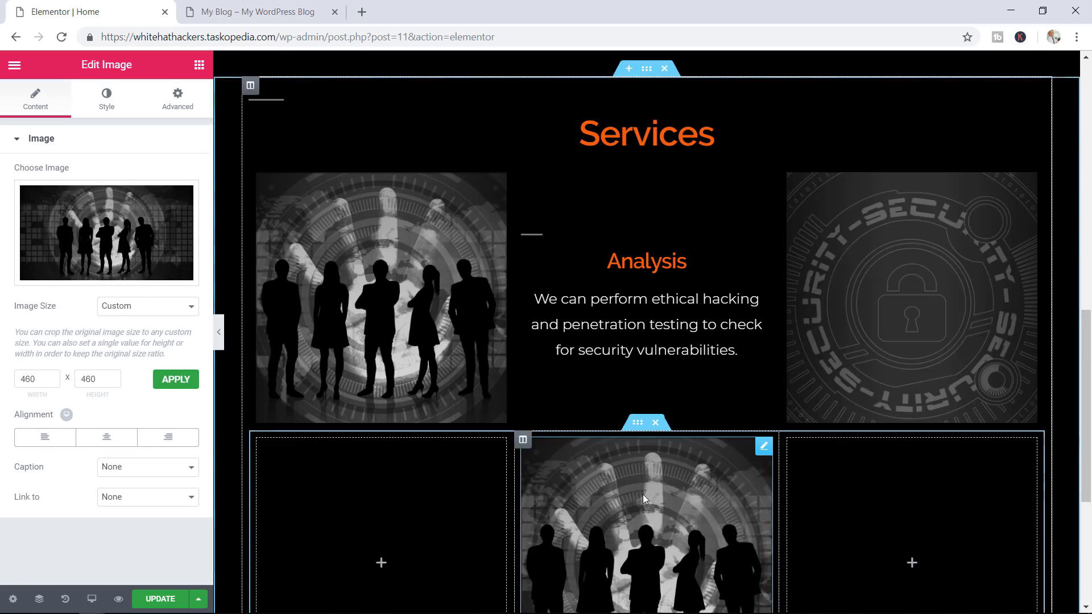
left_click(151, 236)
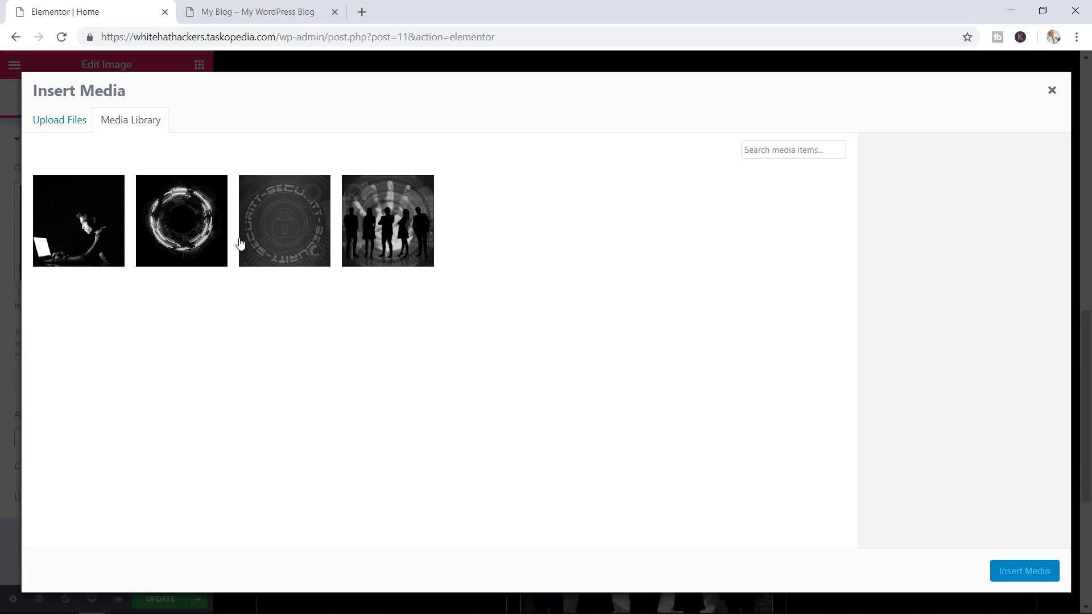
left_click(101, 235)
left_click(1009, 567)
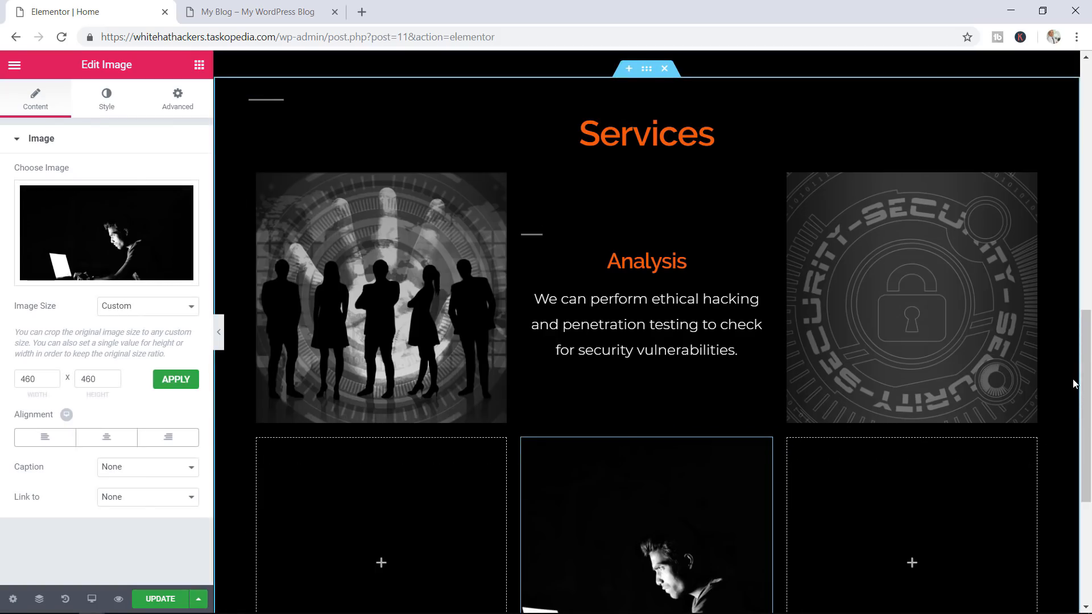
scroll(1074, 384, "down", 1)
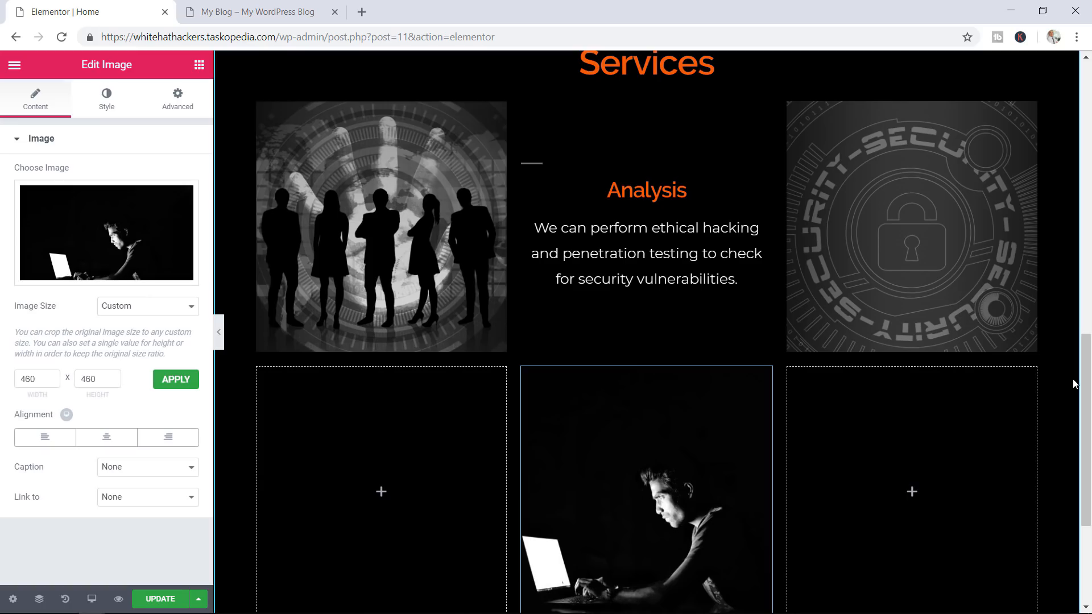
left_click(249, 8)
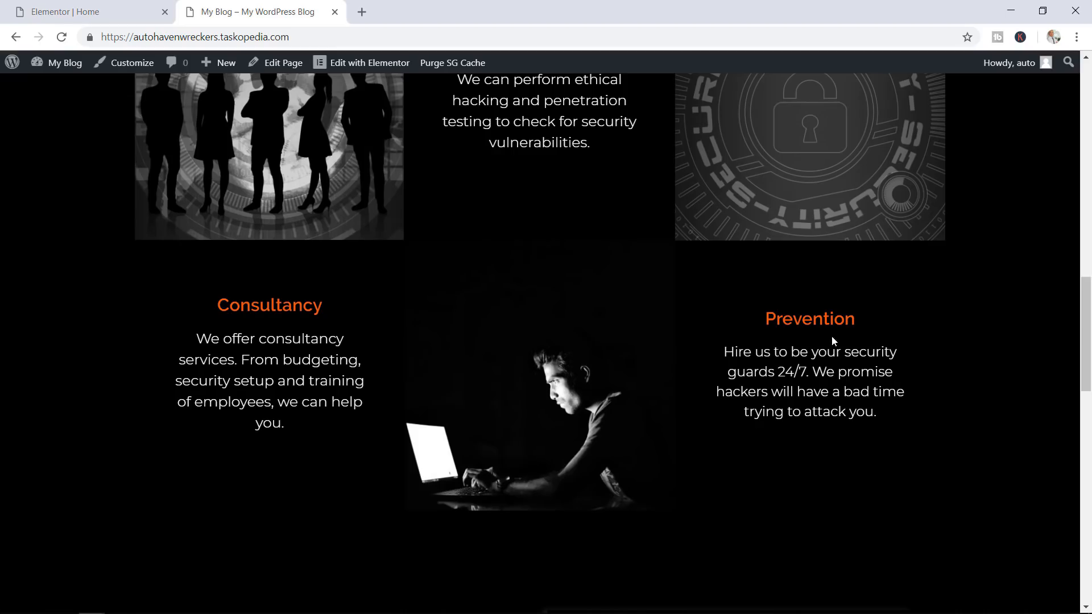
Copy the Analysis text column into the new row's left side and delete the empty left column
left_click(95, 6)
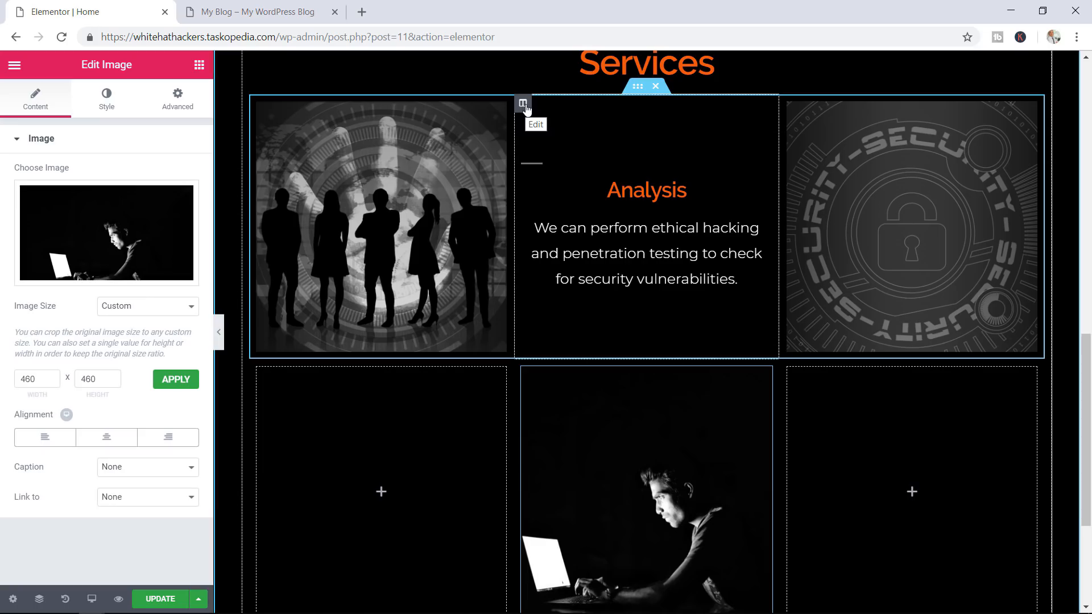
right_click(524, 106)
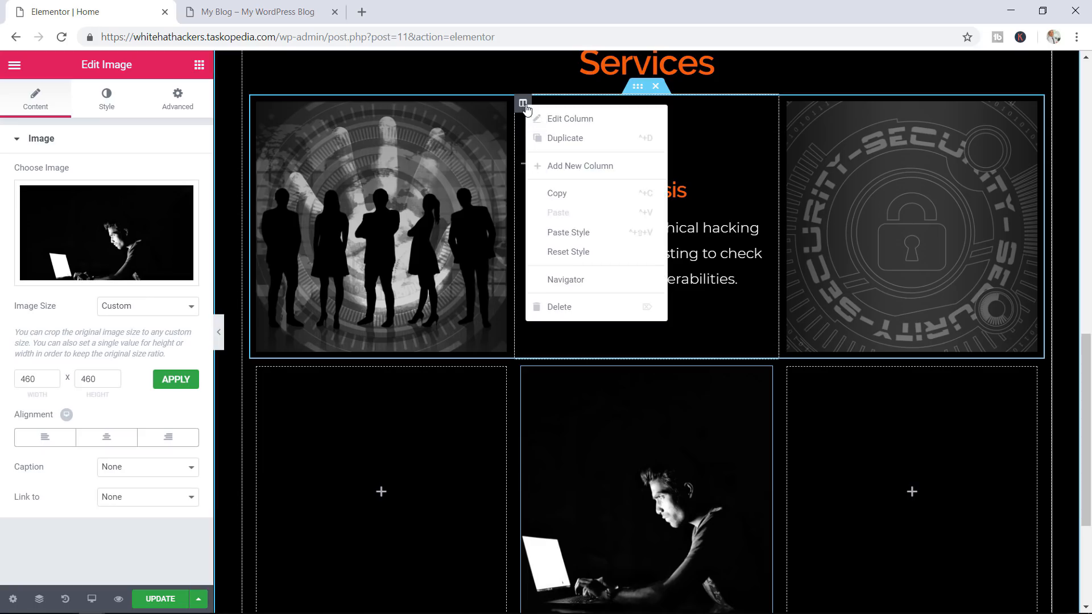
left_click(570, 194)
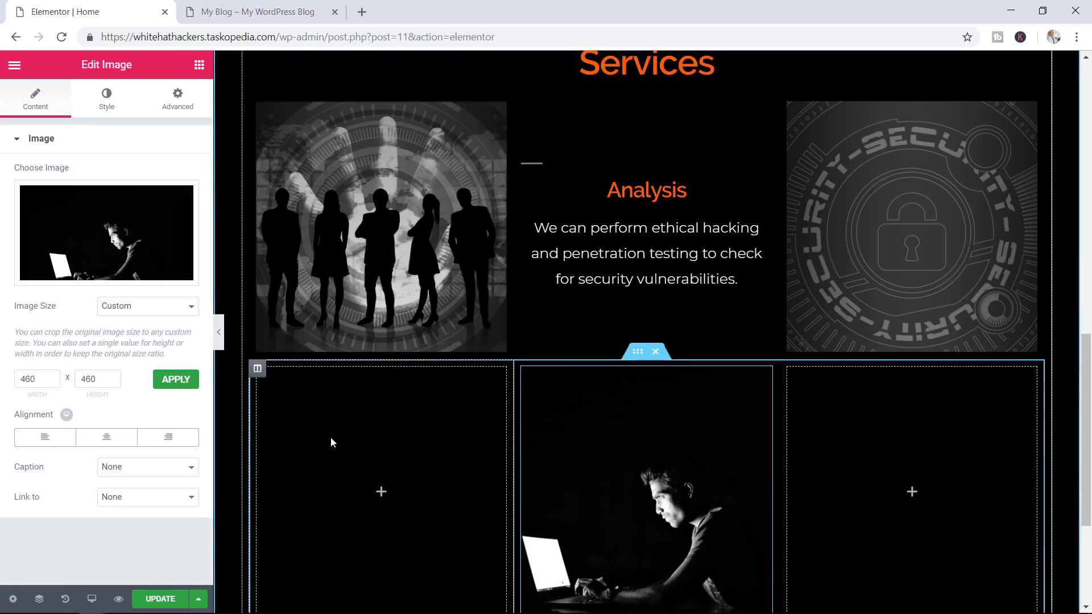
right_click(331, 440)
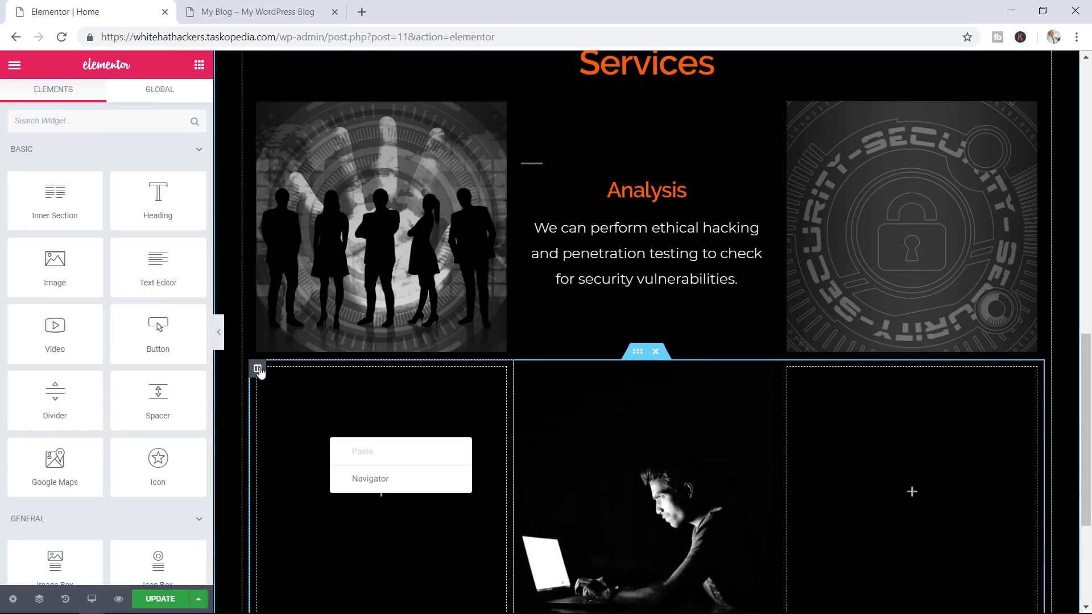
right_click(260, 373)
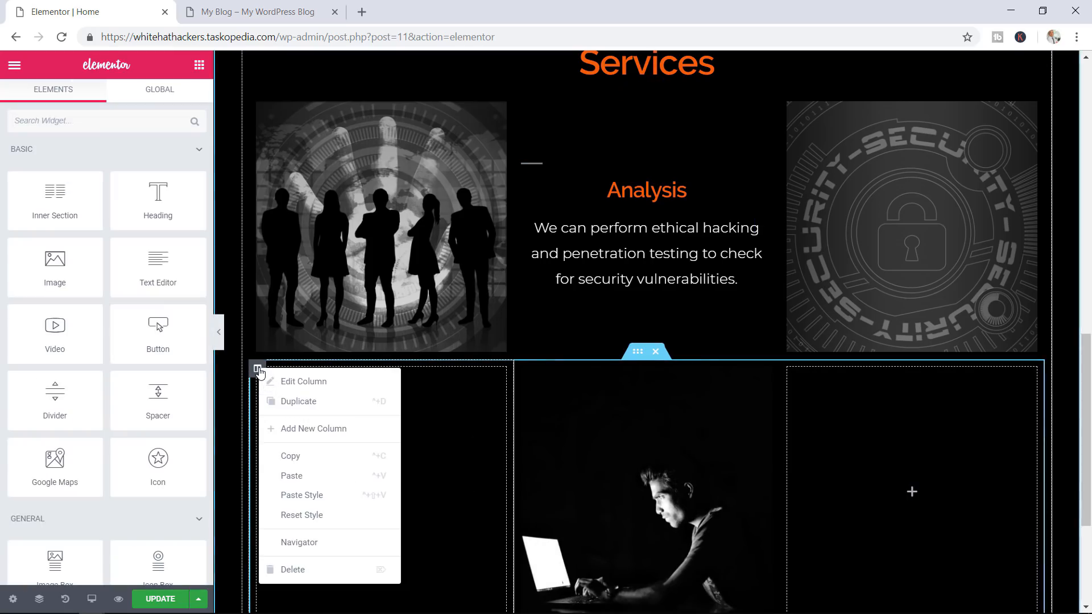
left_click(317, 476)
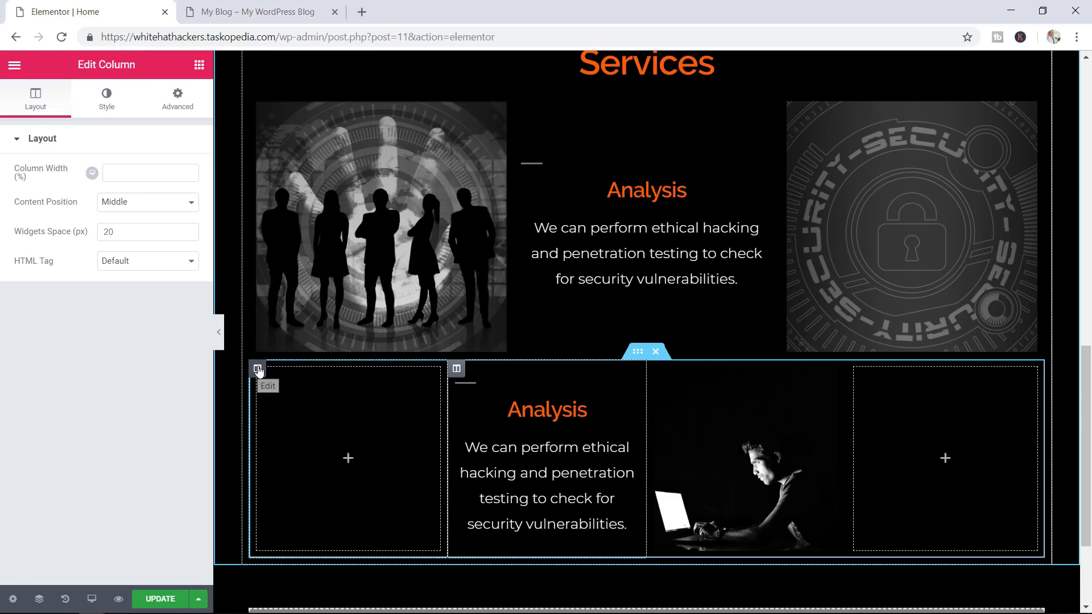
right_click(258, 371)
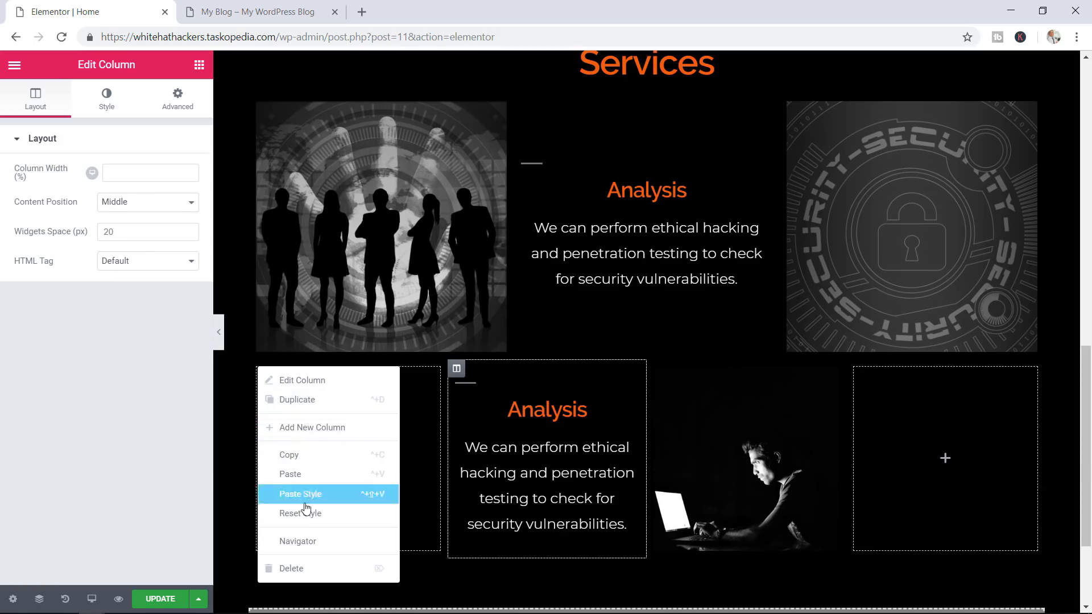
left_click(302, 568)
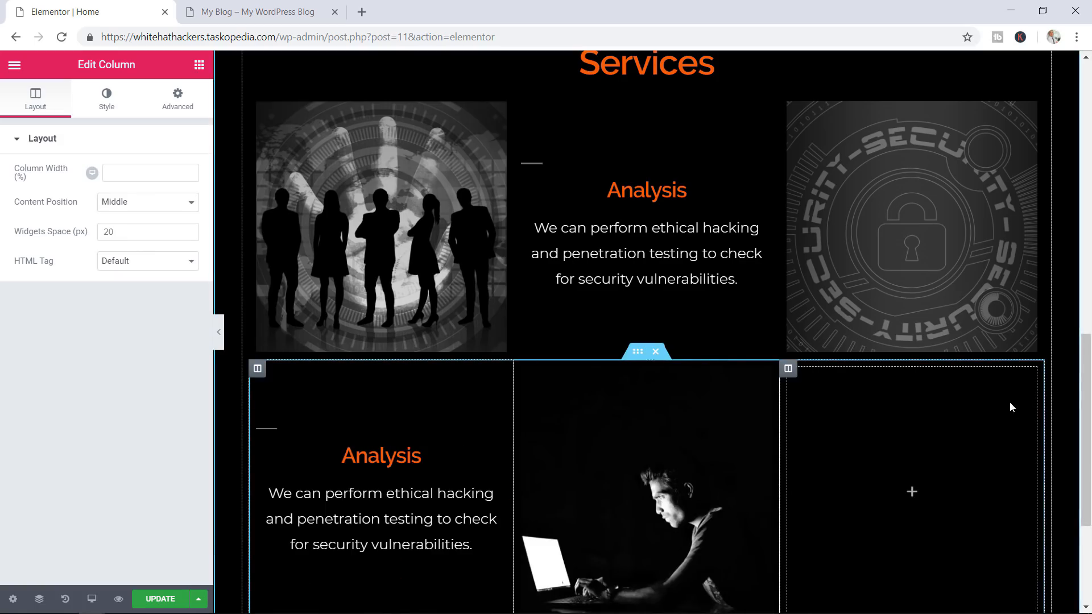
scroll(1083, 376, "down", 1)
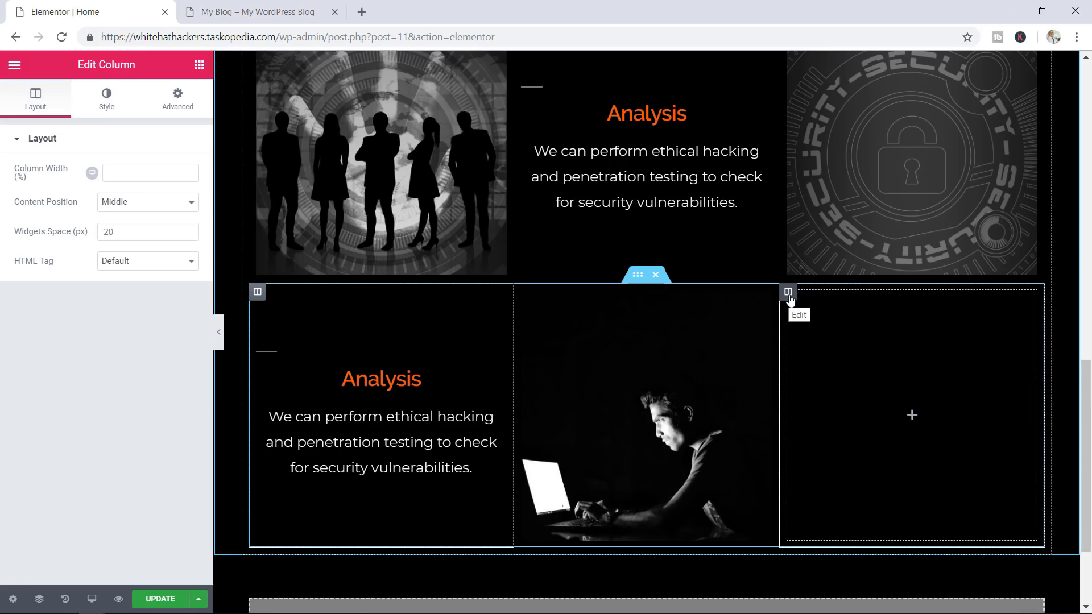
Paste the Analysis column to the right of the laptop image and remove the leftover empty column
right_click(789, 298)
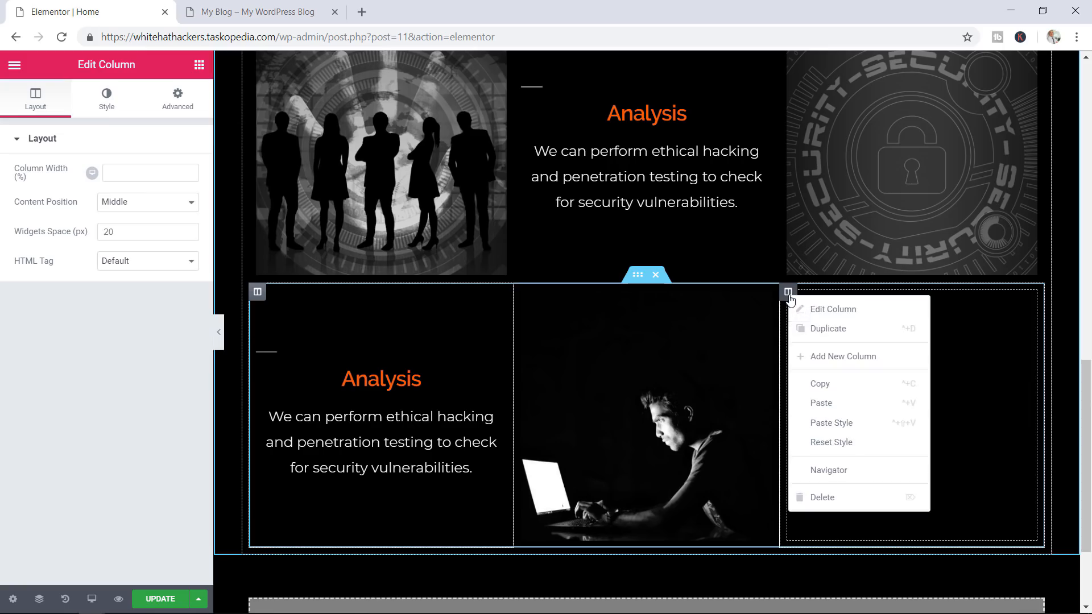
left_click(821, 403)
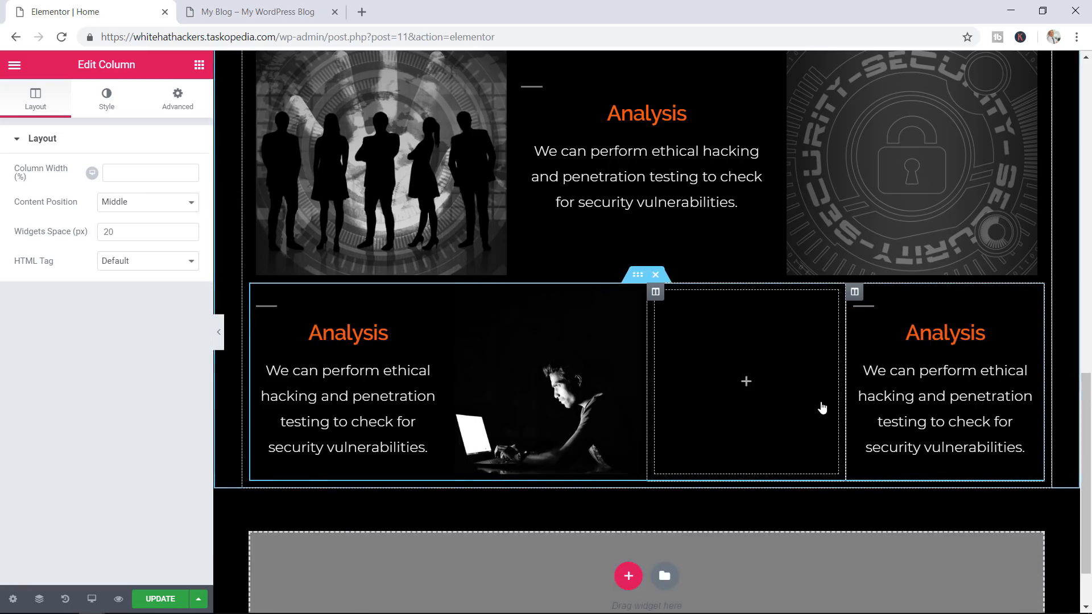
left_click(654, 293)
right_click(653, 295)
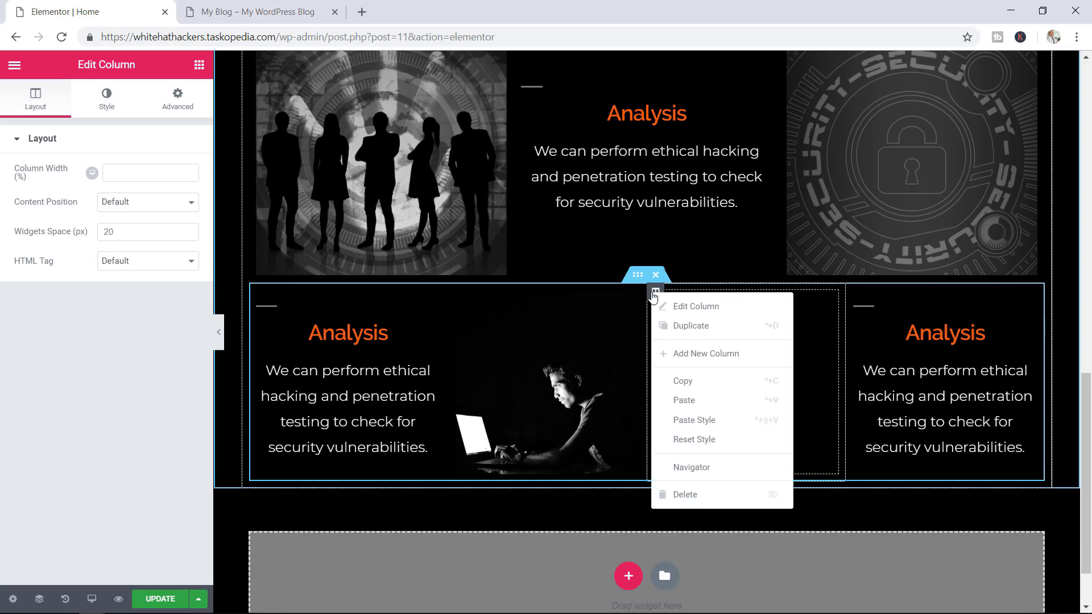
left_click(700, 496)
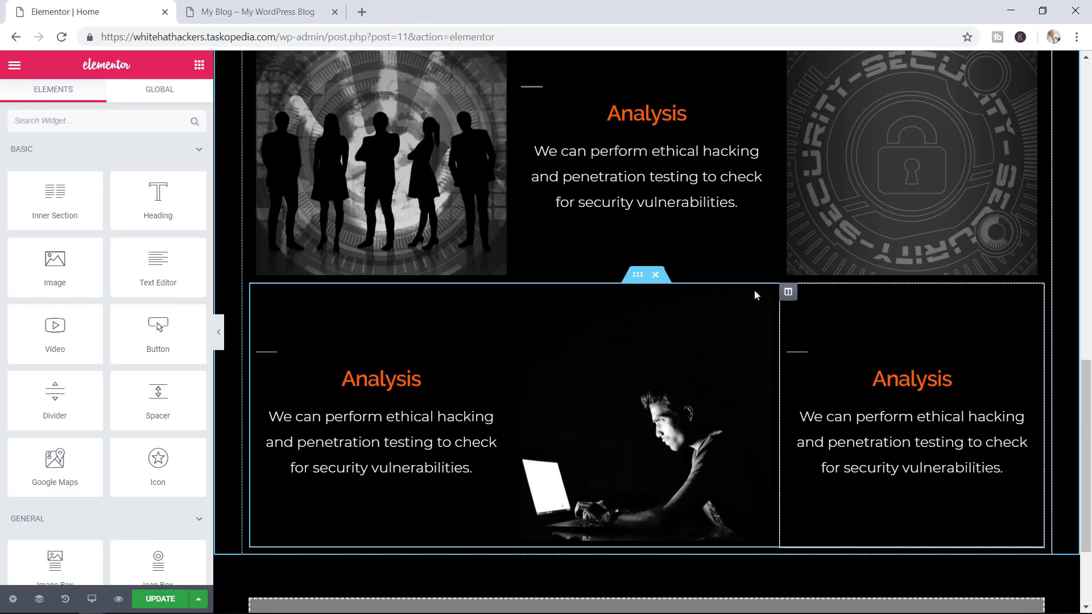
left_click(253, 7)
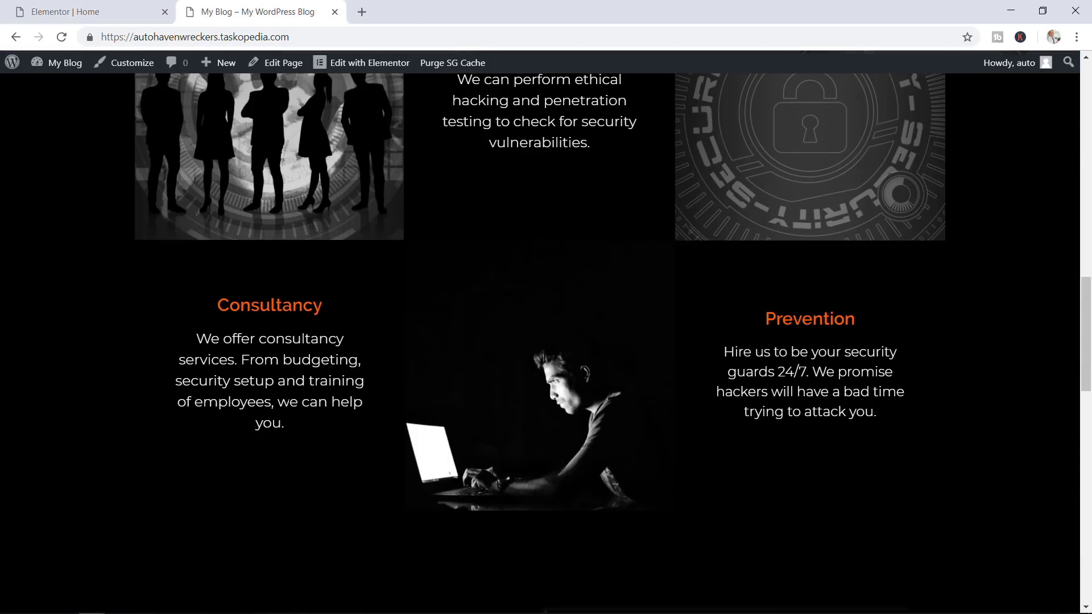
Turn the left column into Consultancy with the Consultancy paragraph copied from the live site
left_click_drag(286, 424, 198, 338)
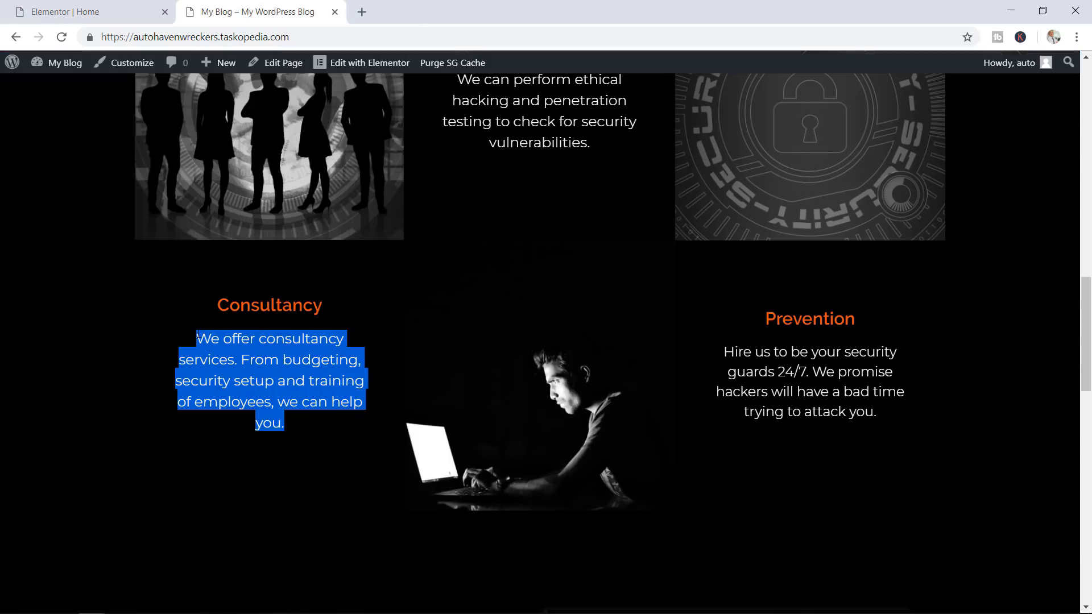
right_click(224, 350)
left_click(241, 360)
left_click(98, 8)
left_click(472, 467)
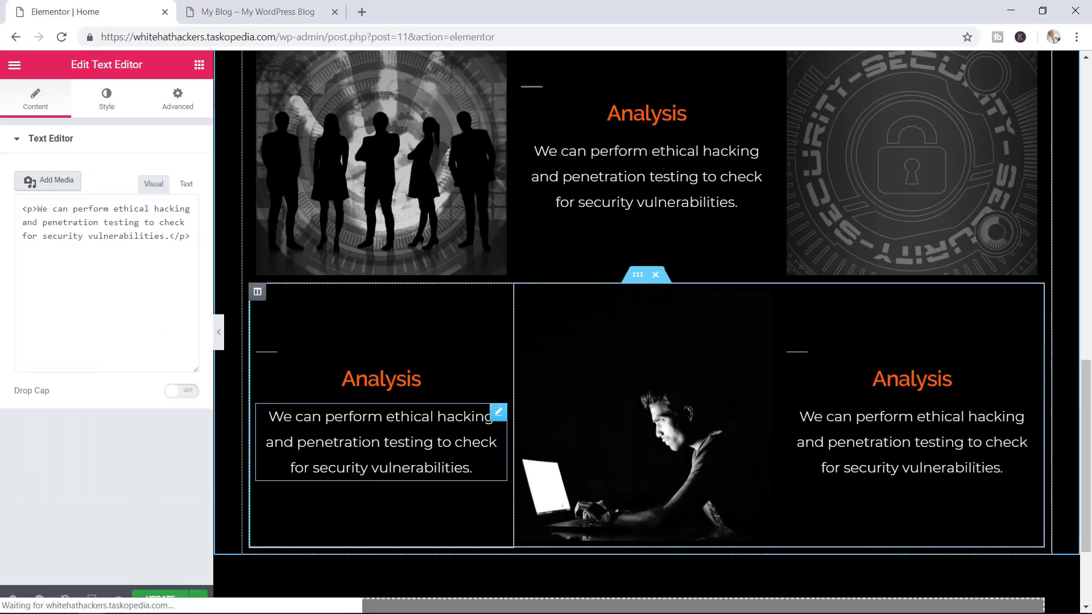
left_click_drag(127, 353, 25, 260)
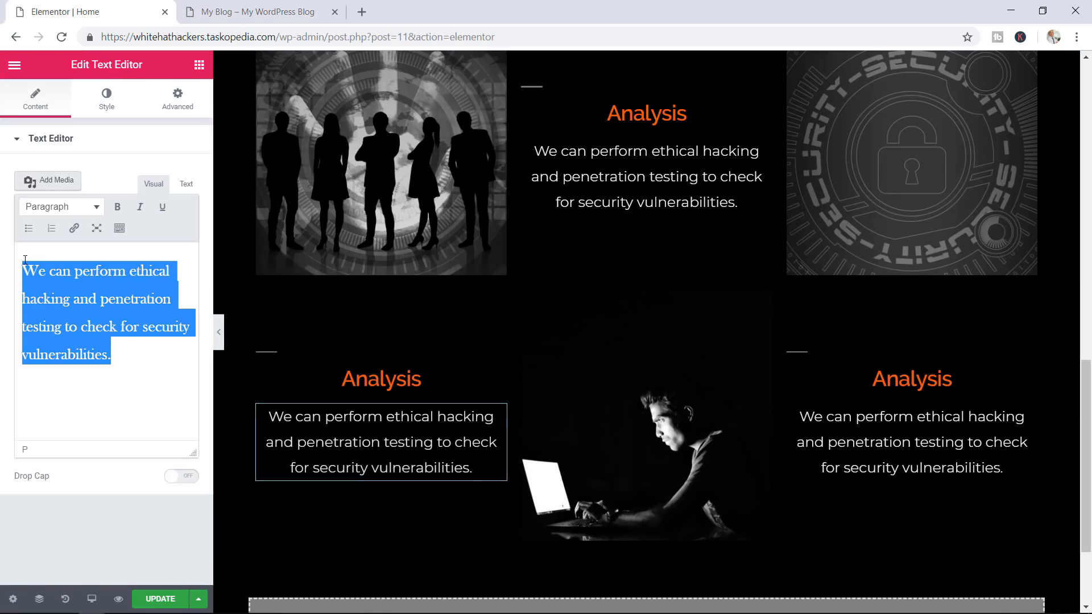
key("BackSpace")
key("ctrl+v")
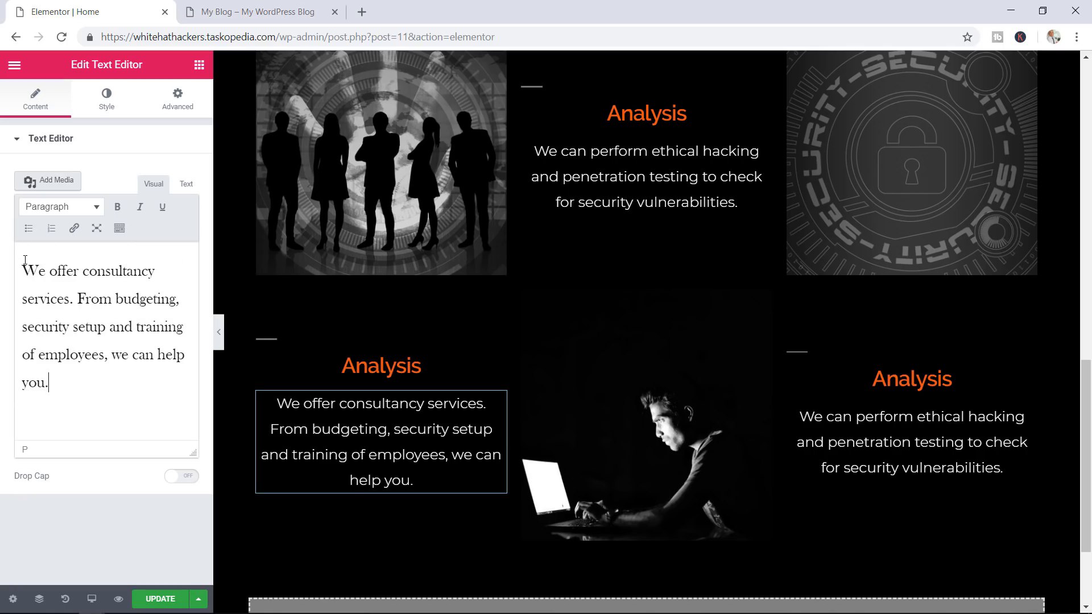
left_click(397, 370)
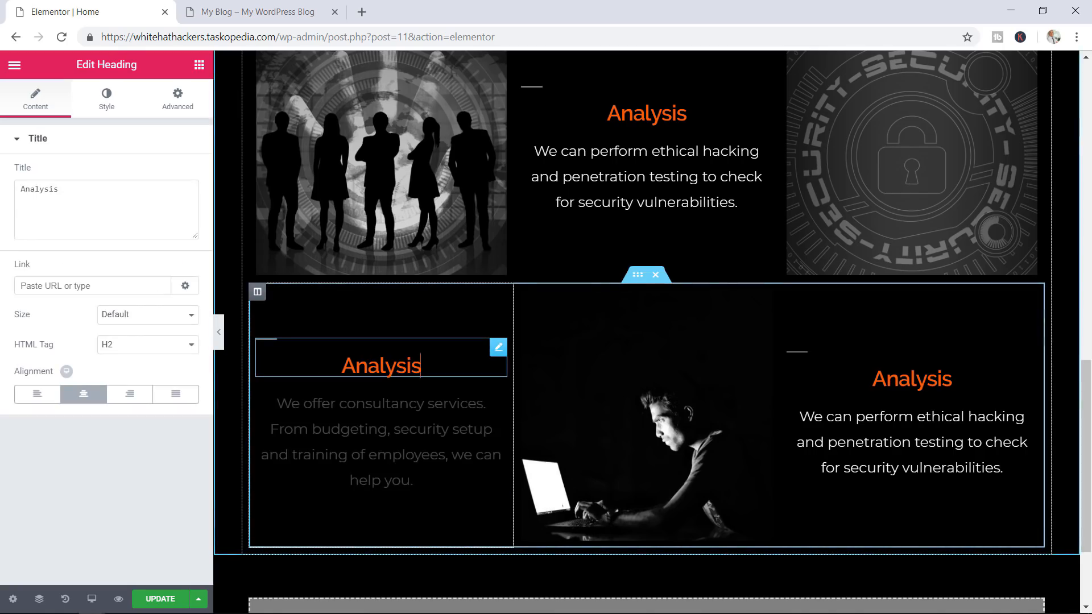
double_click(398, 370)
type("Con")
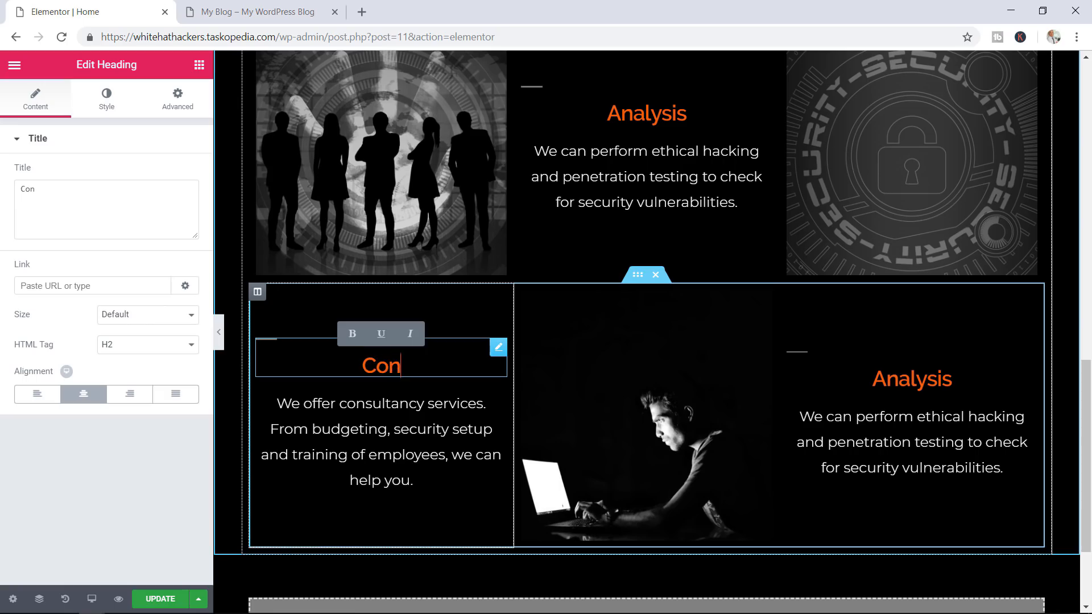
type("sultancy")
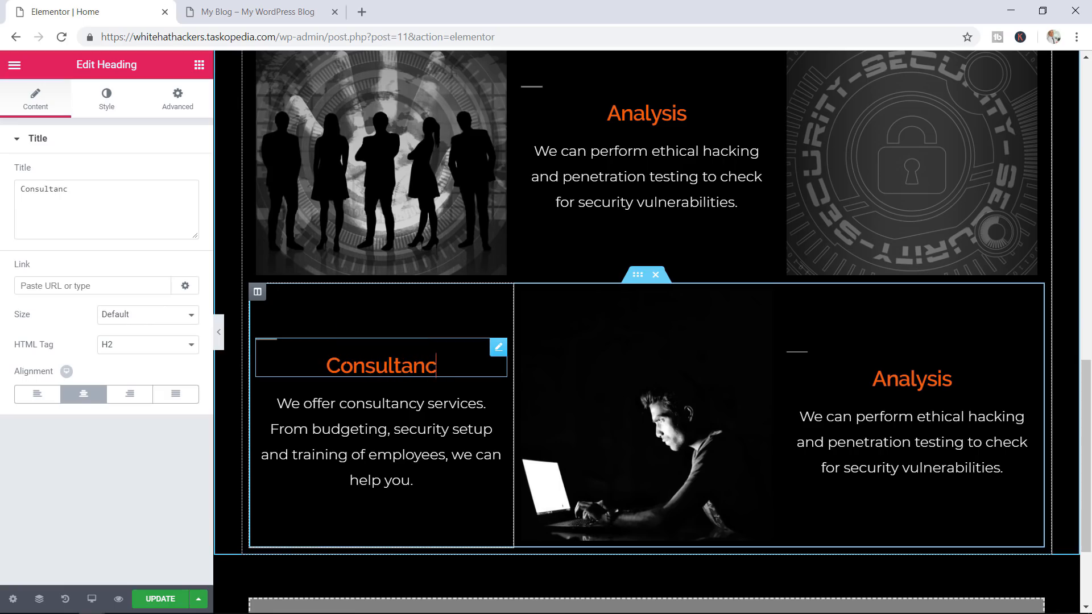
Turn the right column into Prevention with the live site's Prevention description, then save the page
left_click(266, 12)
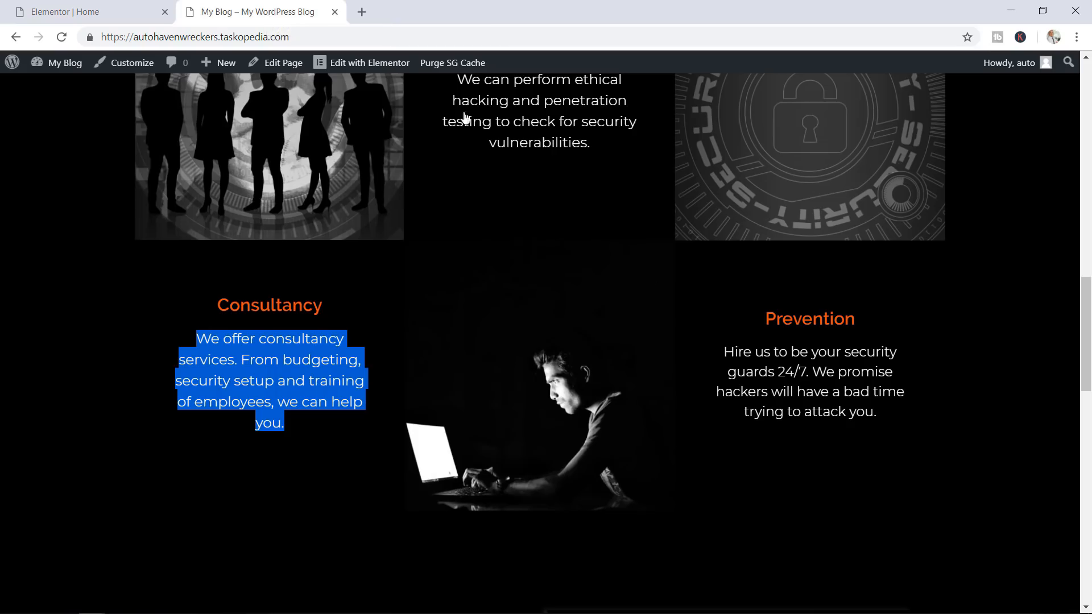
left_click_drag(887, 424, 723, 353)
right_click(753, 352)
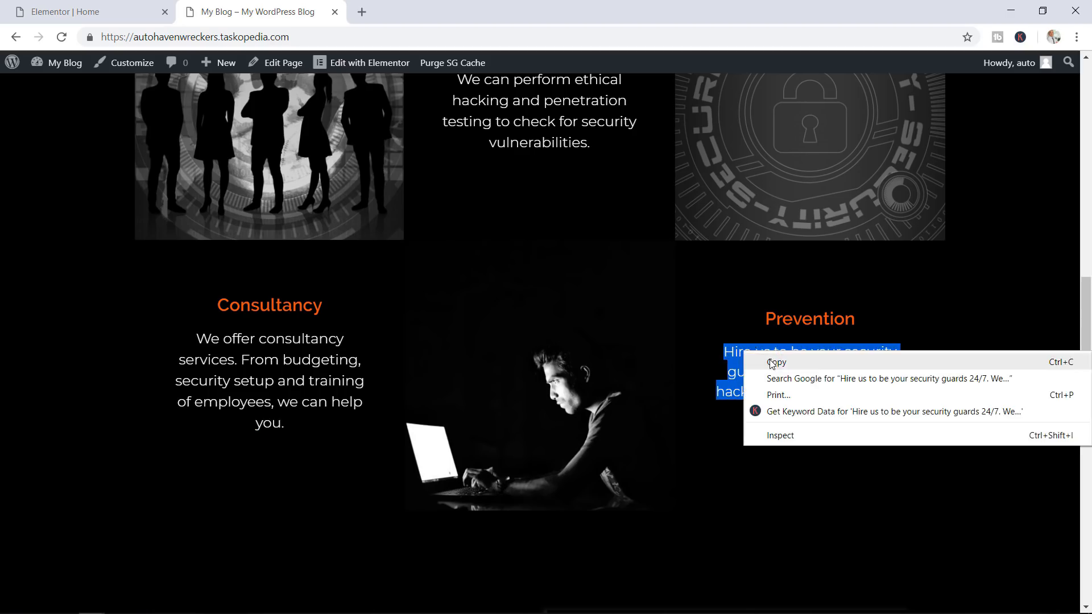
left_click(772, 363)
left_click(83, 6)
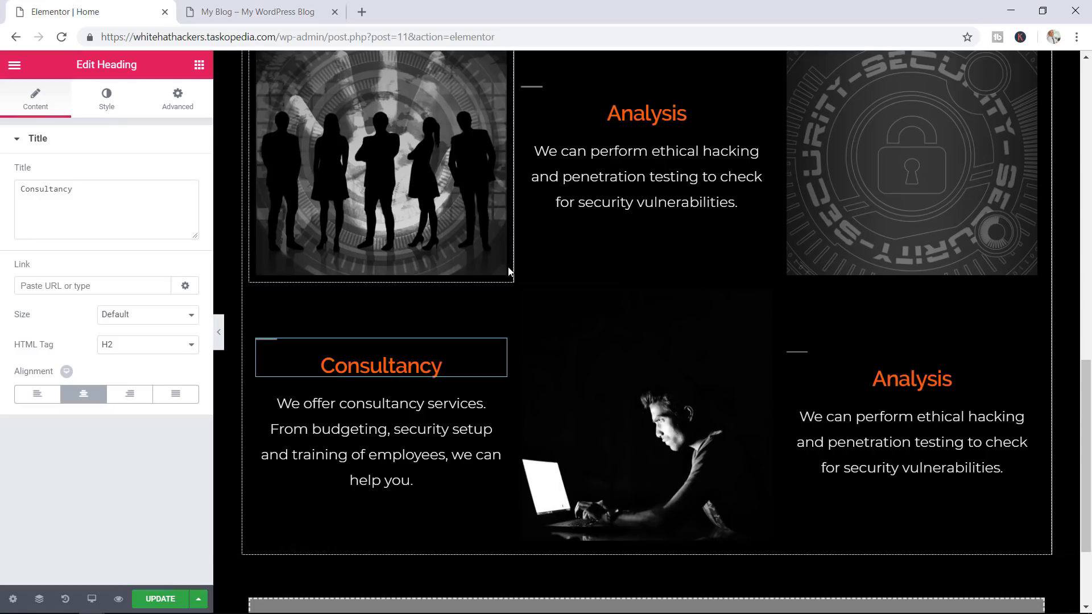
left_click(1029, 412)
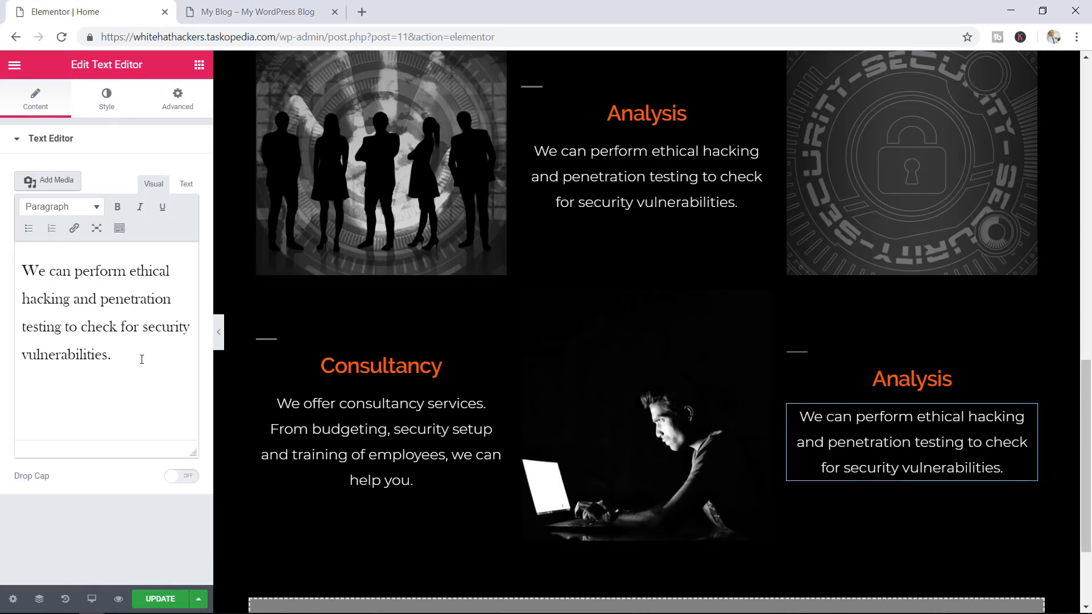
left_click_drag(168, 359, 2, 260)
key("ctrl+v")
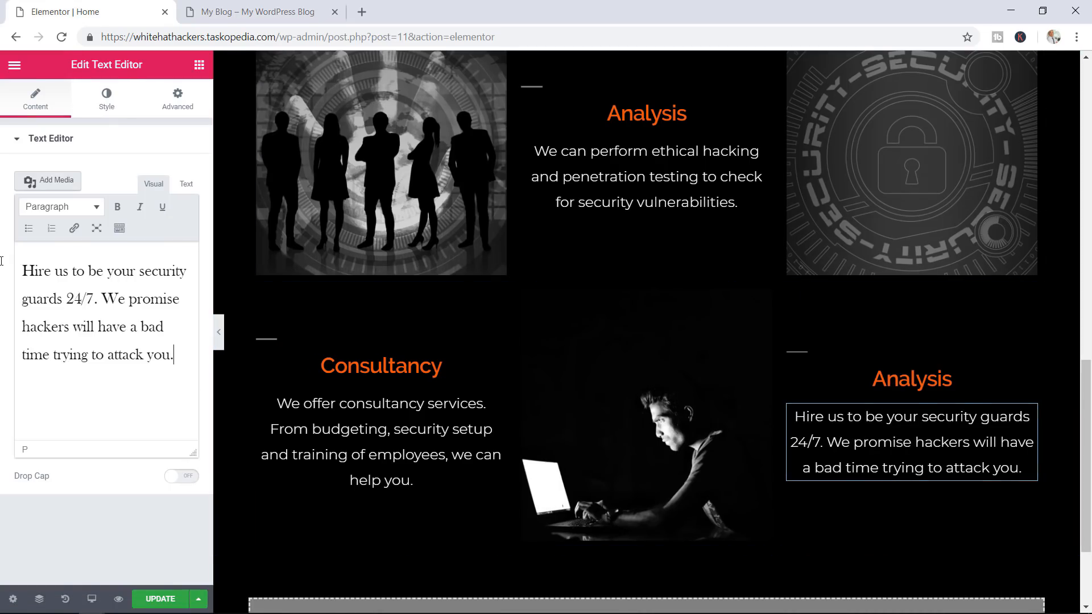
left_click(1029, 359)
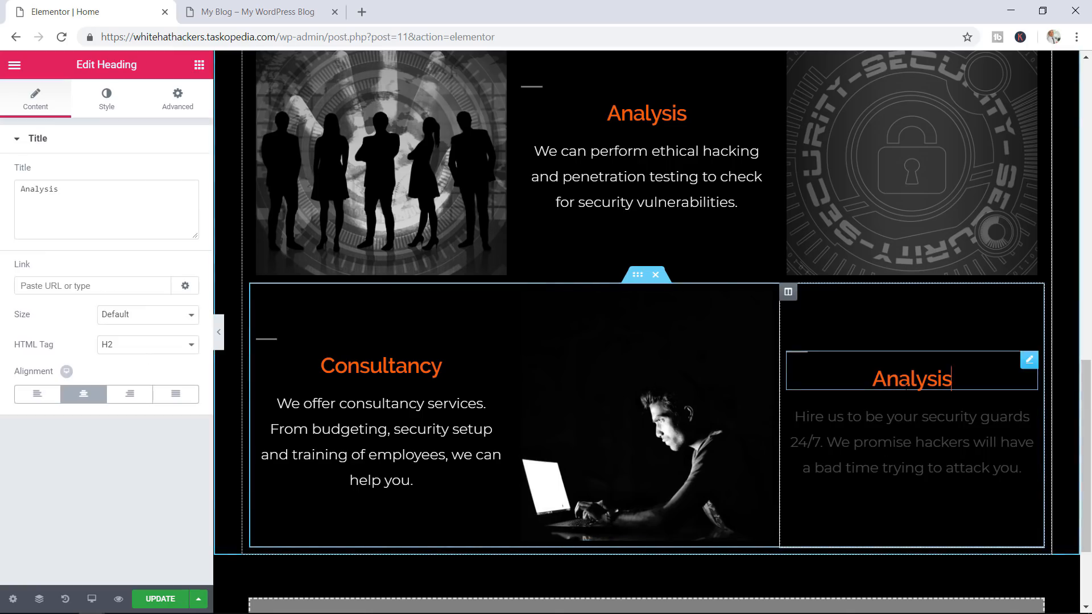
left_click(71, 188)
left_click_drag(70, 188, 2, 194)
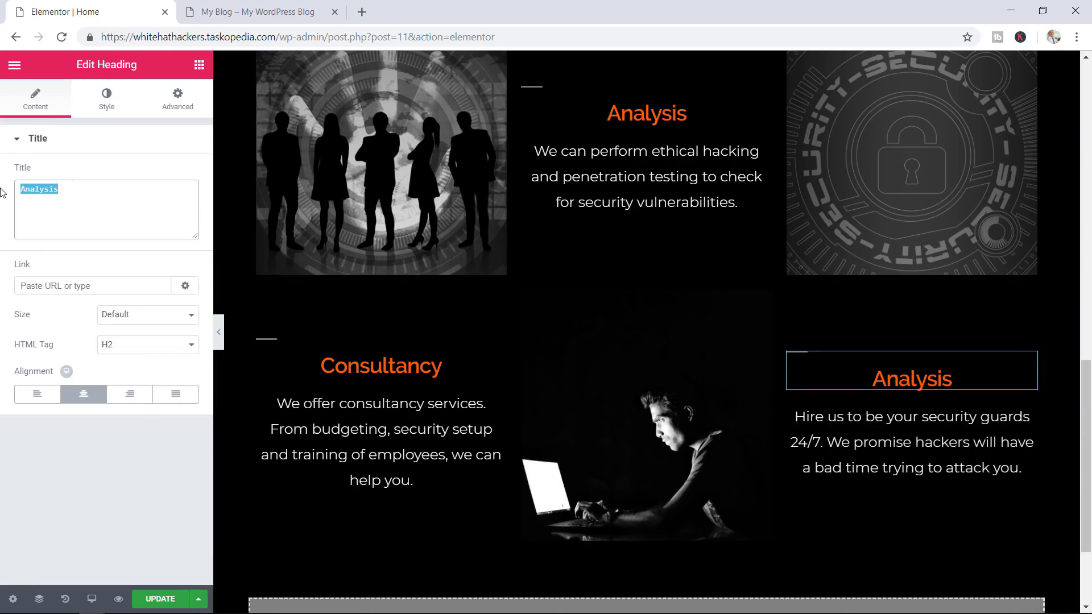
type("Prev")
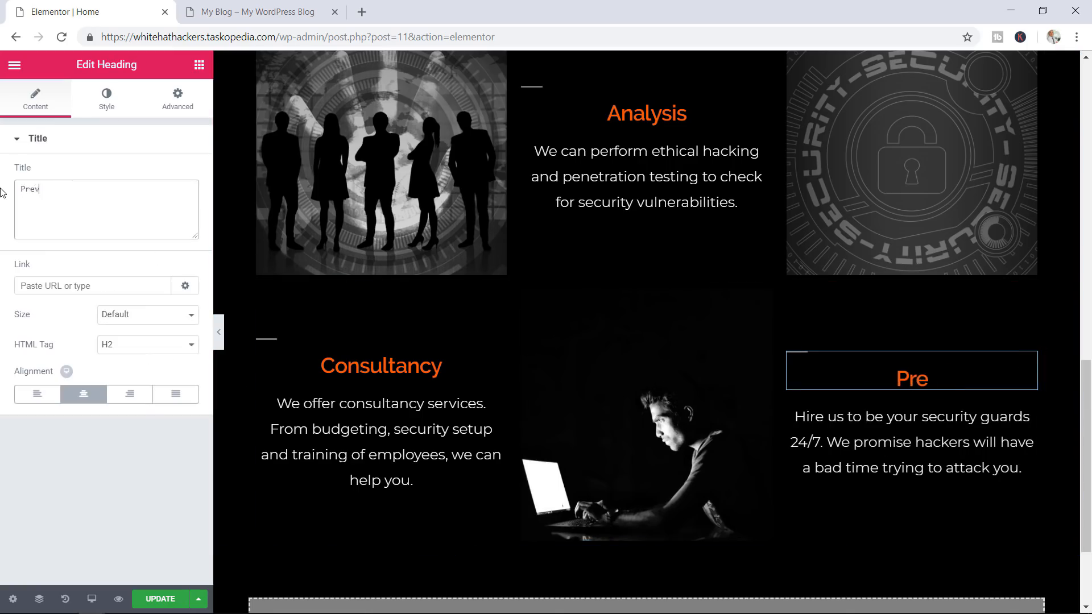
type("ention")
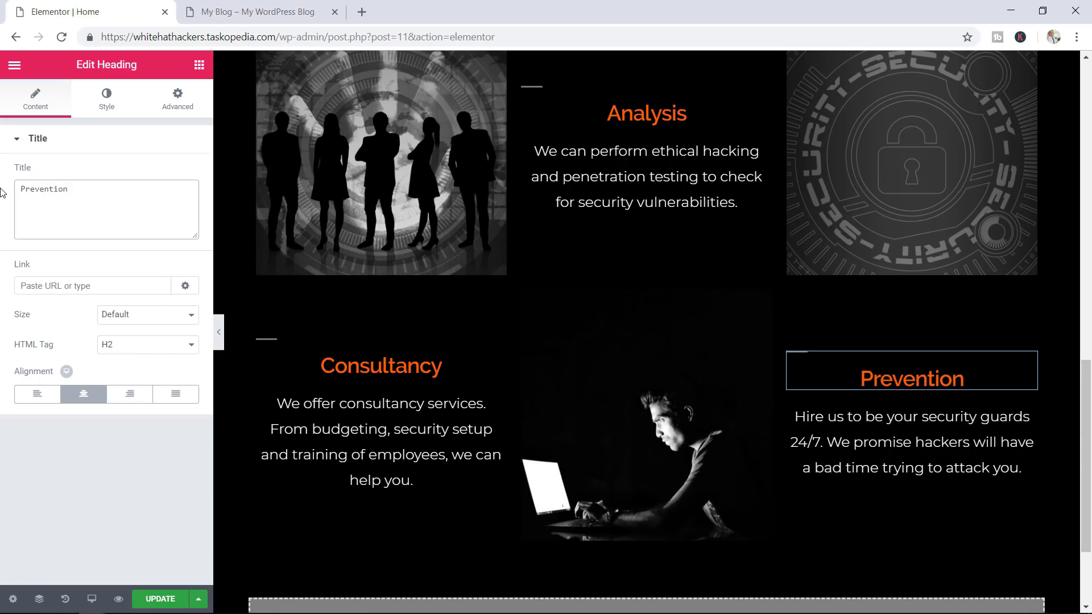
left_click(152, 601)
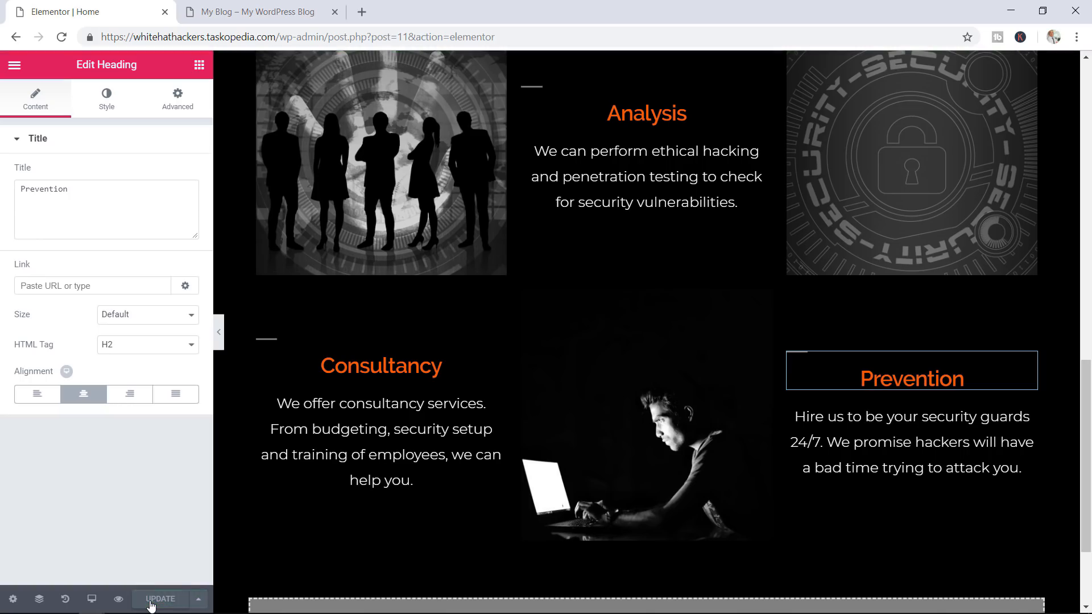
Preview the saved page, then open the Style settings of the top Analysis paragraph
left_click(118, 601)
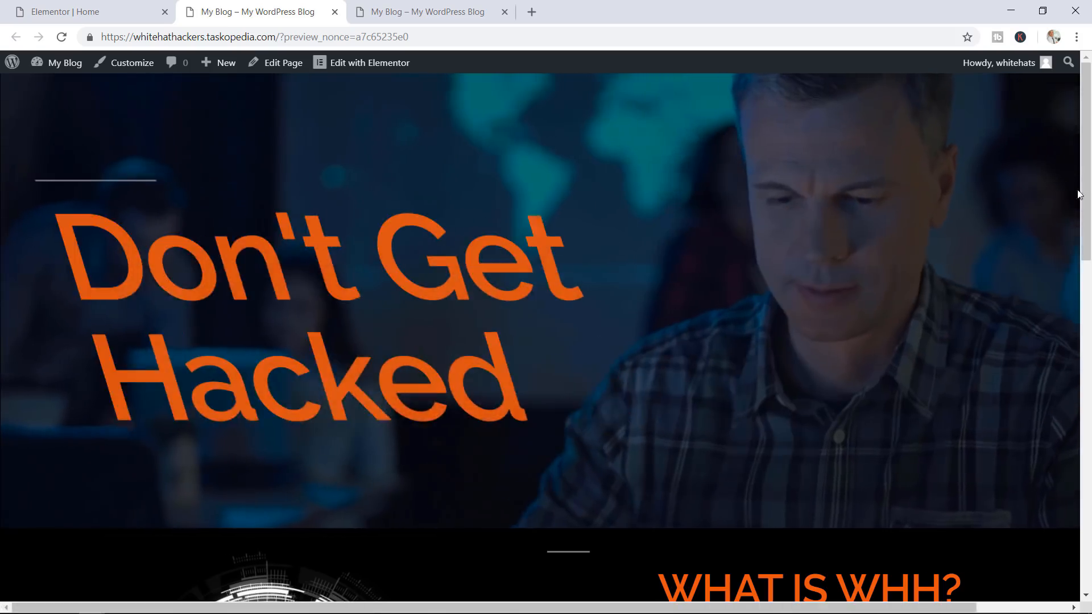
mouse_move(1079, 193)
left_mouse_down()
mouse_move(1081, 338)
mouse_move(1059, 475)
mouse_move(1072, 402)
mouse_move(1069, 194)
left_mouse_up()
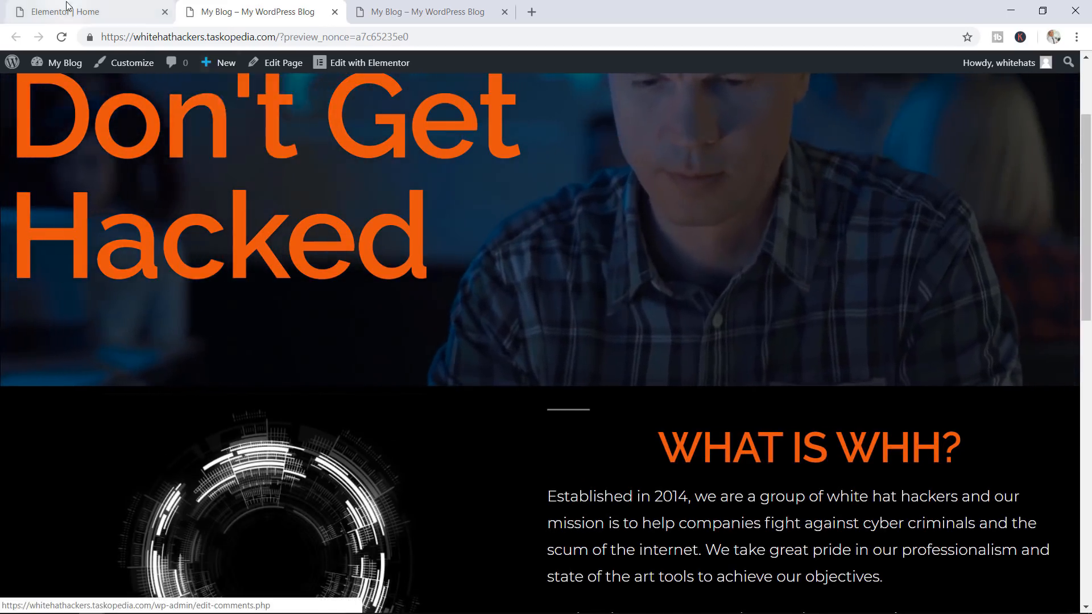
left_click(66, 12)
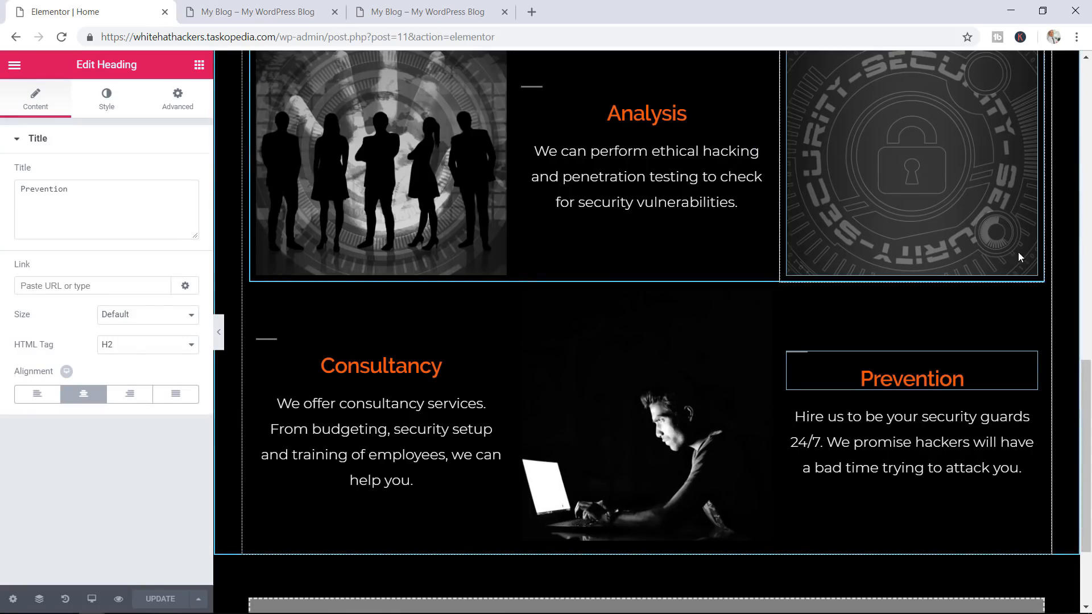
left_click_drag(1087, 375, 1087, 341)
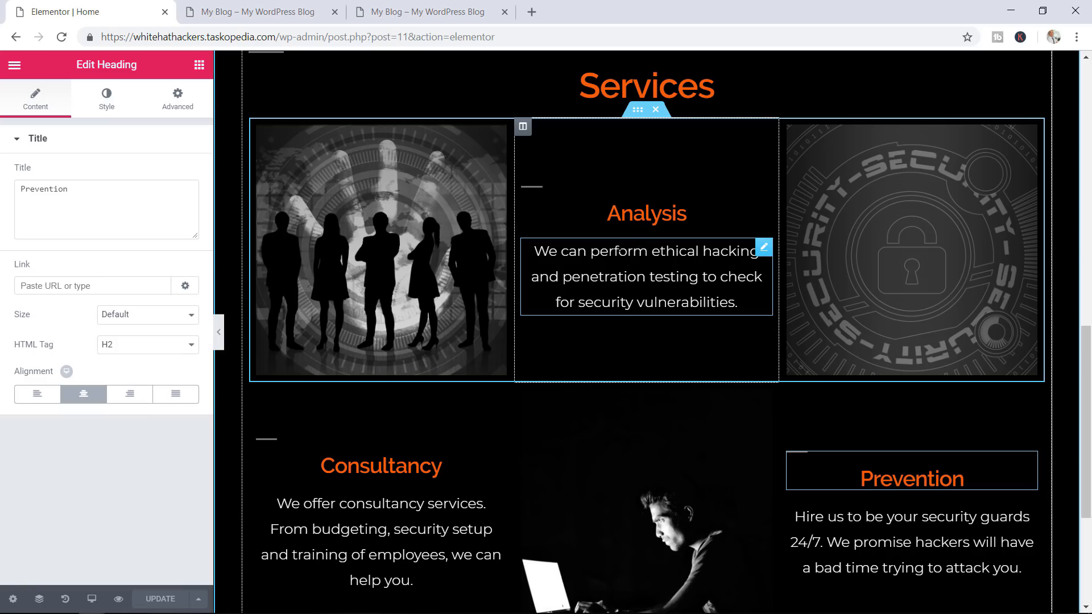
left_click(764, 247)
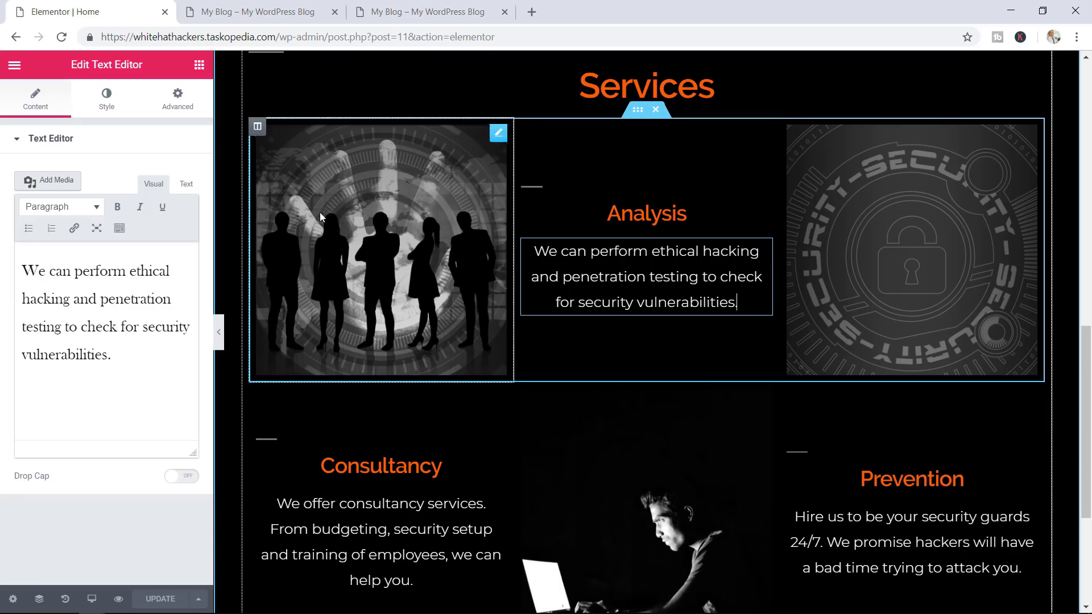
left_click(108, 100)
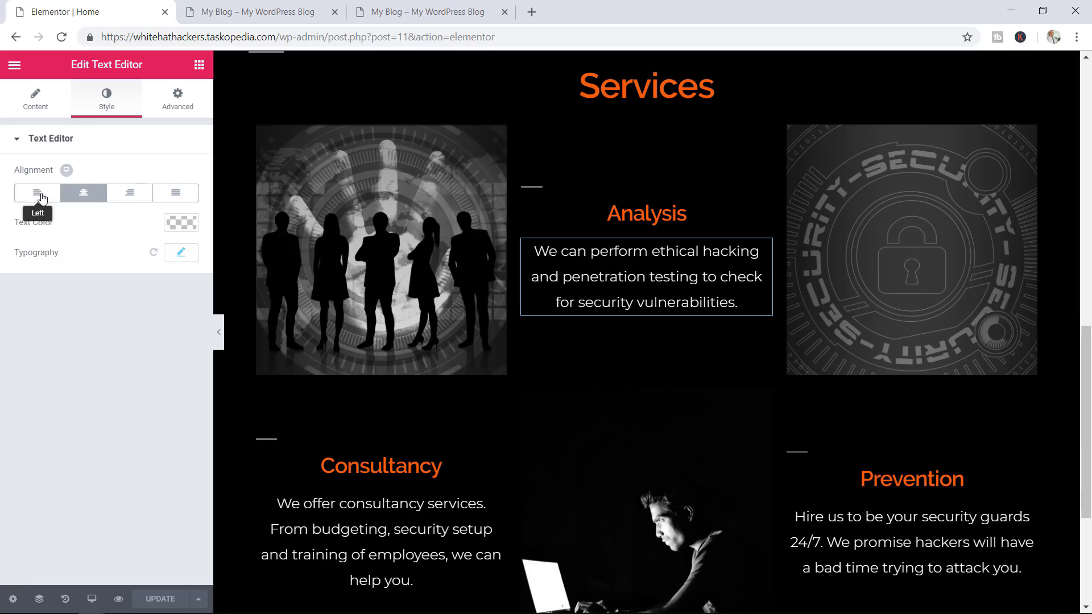
left_click(41, 197)
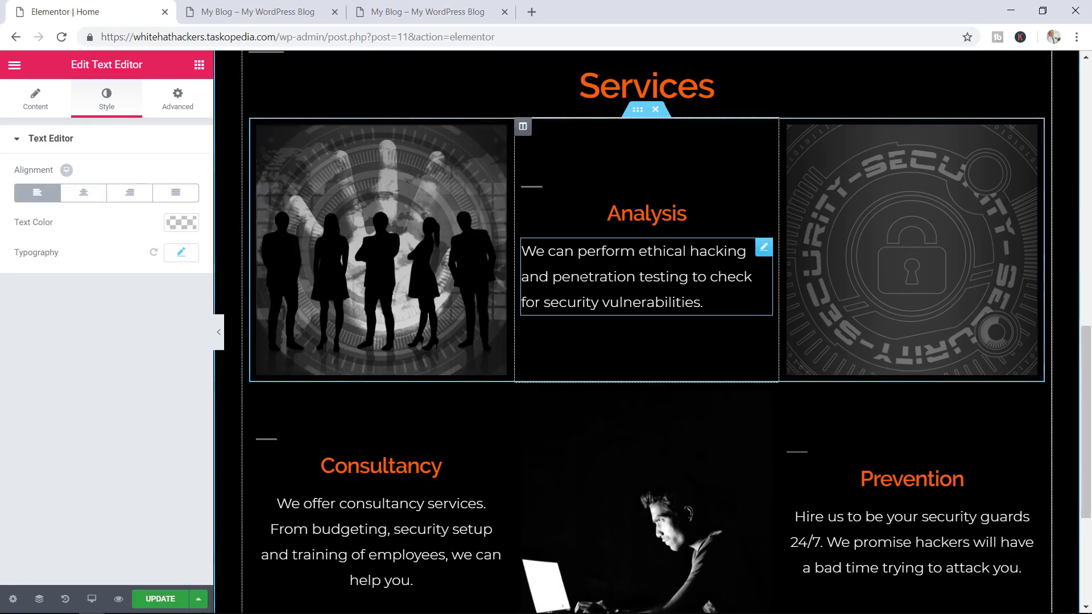
right_click(581, 277)
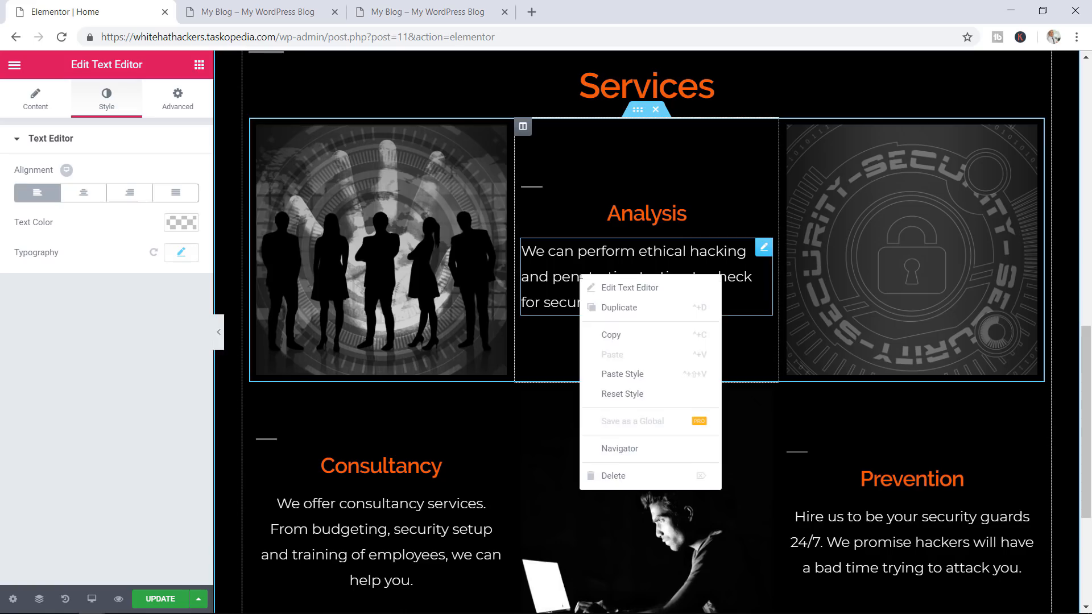
left_click(619, 337)
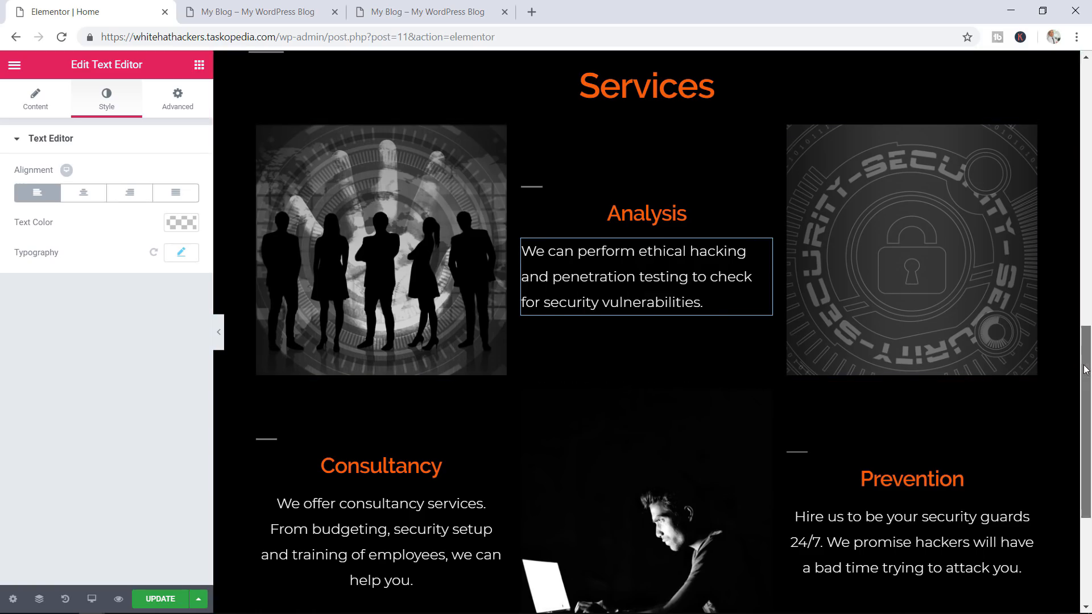
left_click_drag(1083, 370, 1083, 399)
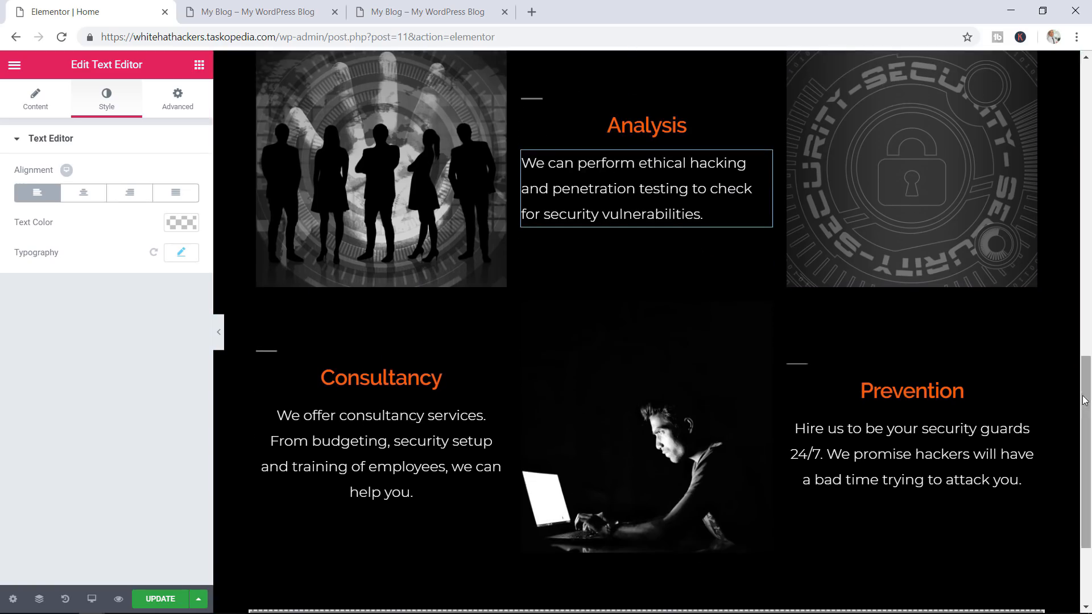
right_click(356, 435)
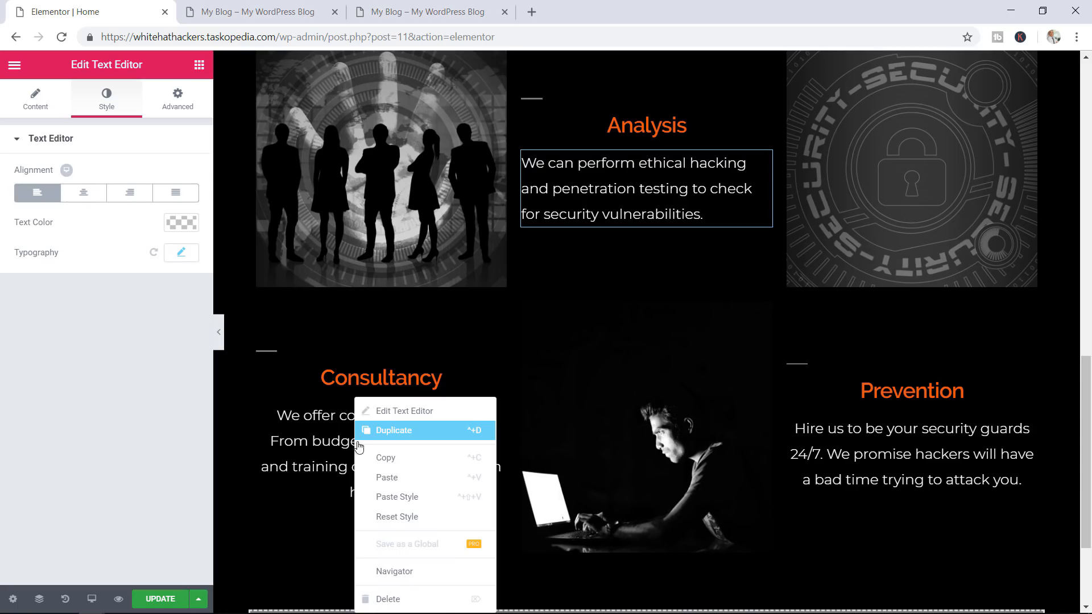
left_click(398, 497)
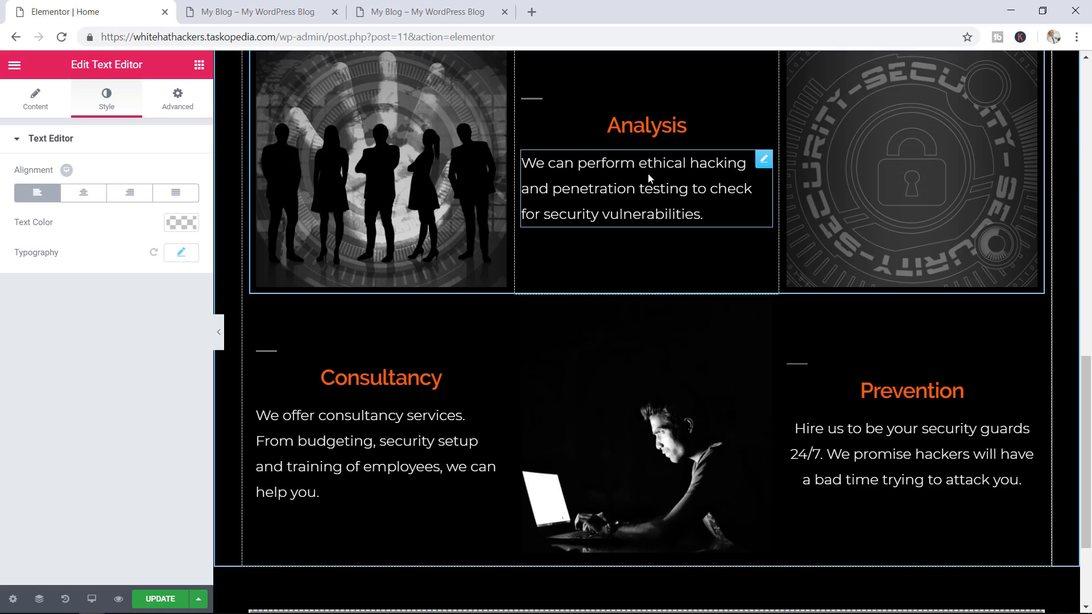
key("ctrl+z")
key("ctrl+z")
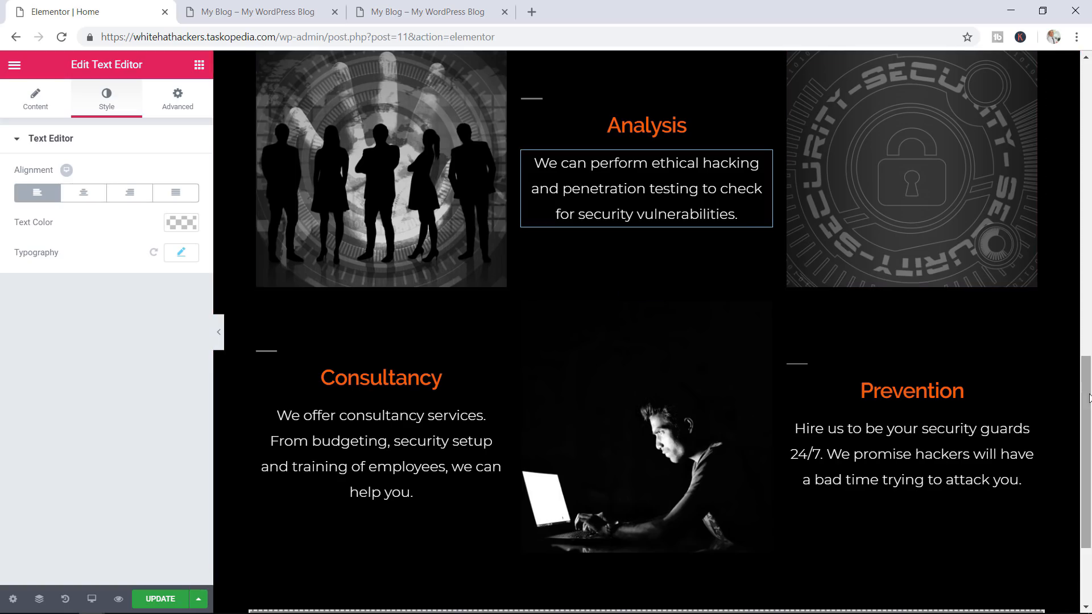
scroll(646, 330, "up", 2)
scroll(1090, 322, "up", 2)
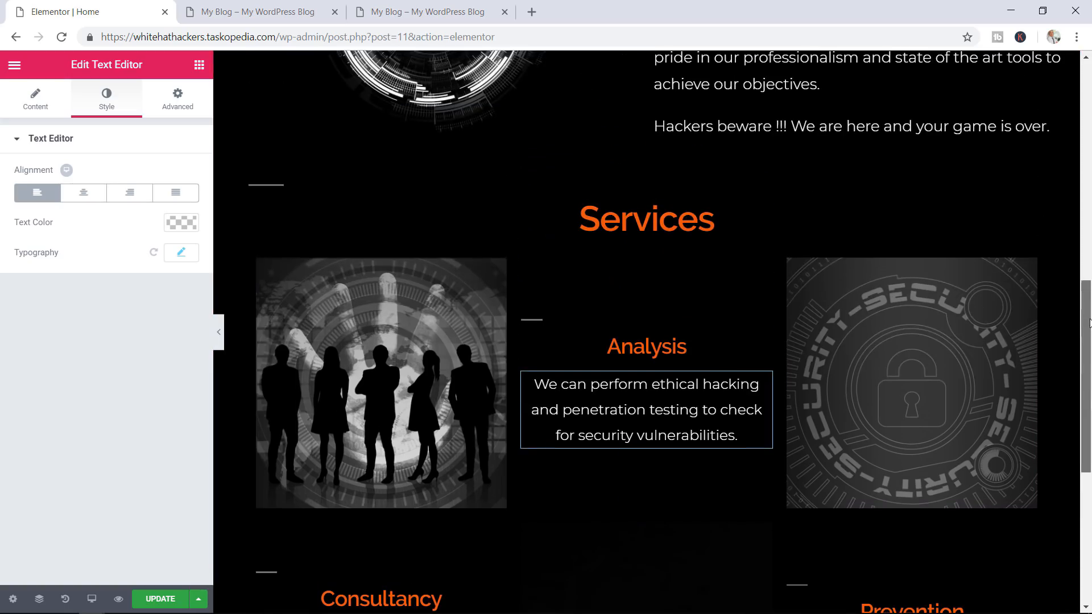
Scroll down the preview and check the reference site's Why Work with Us? section
left_click_drag(1090, 323, 1088, 325)
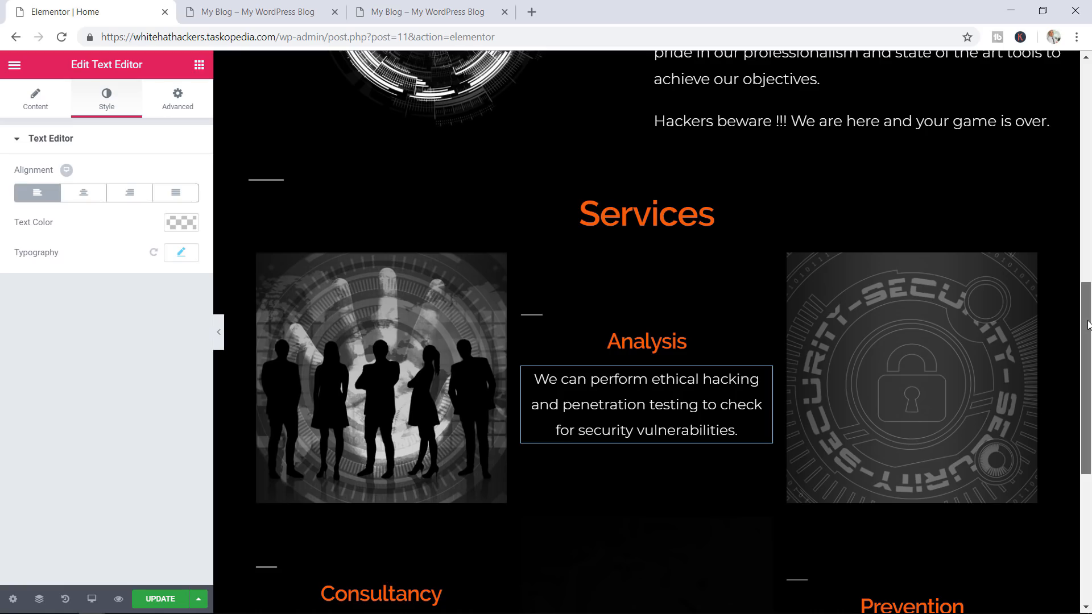
left_click_drag(1089, 325, 1083, 348)
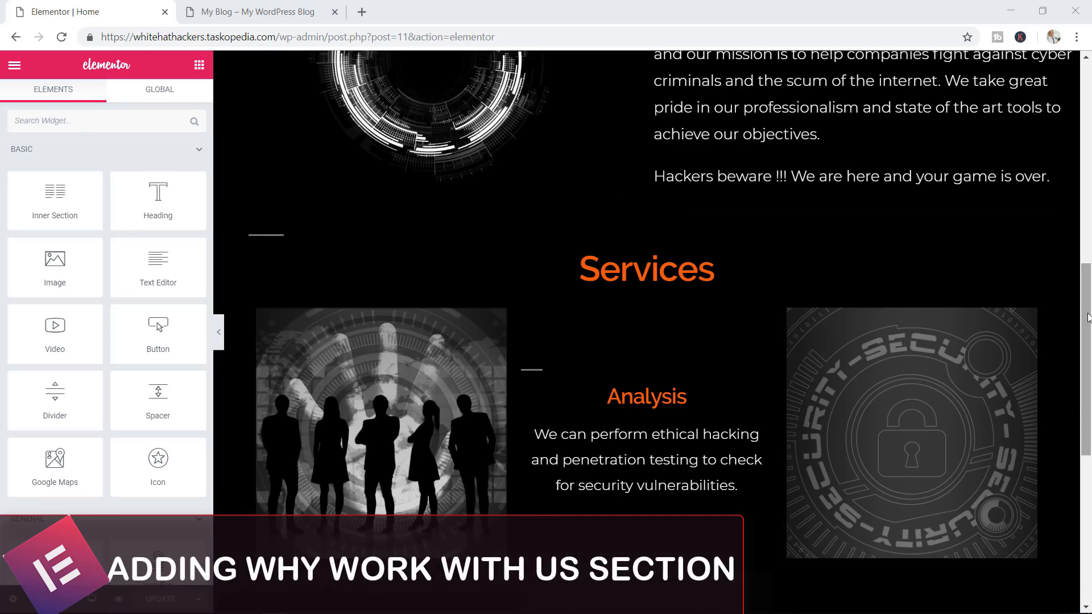
left_click_drag(1087, 317, 1085, 344)
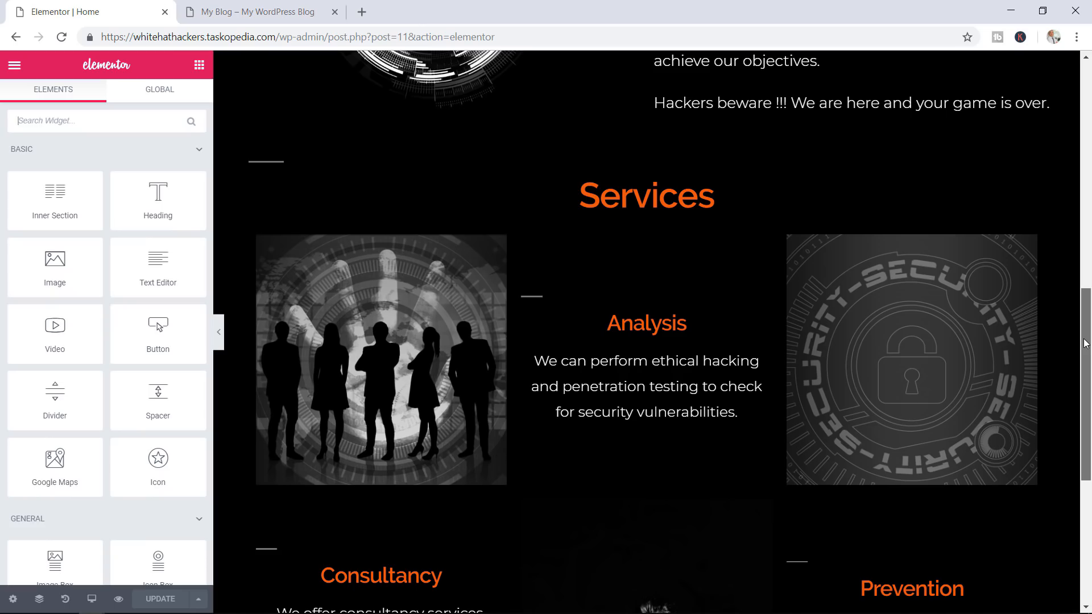
left_click_drag(1085, 344, 1084, 381)
left_click(223, 12)
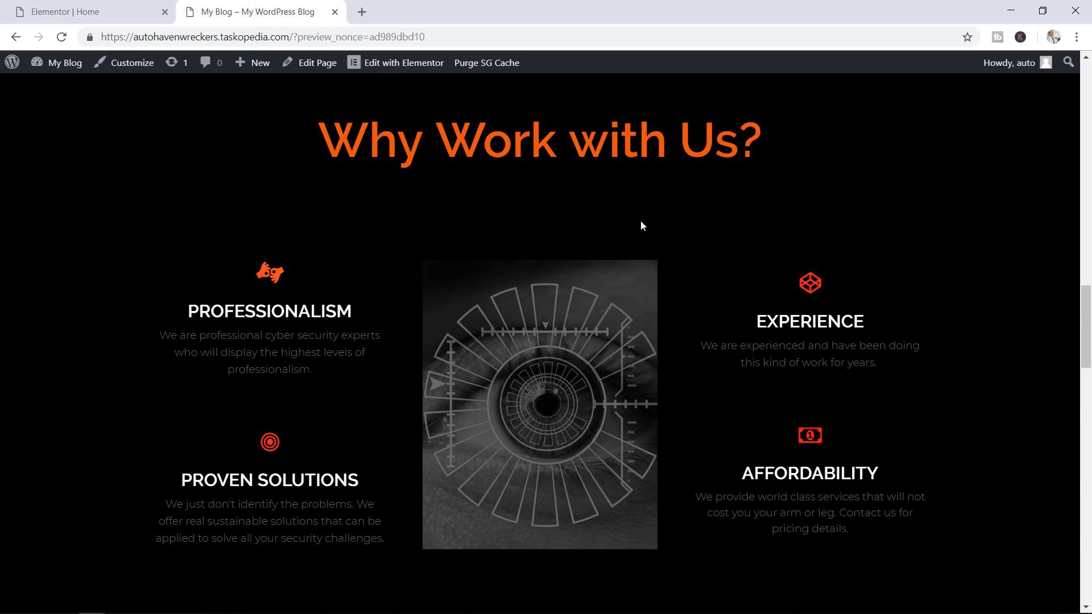
Add a Heading widget to the empty section and title it 'Why Work with Us?'
left_click(91, 11)
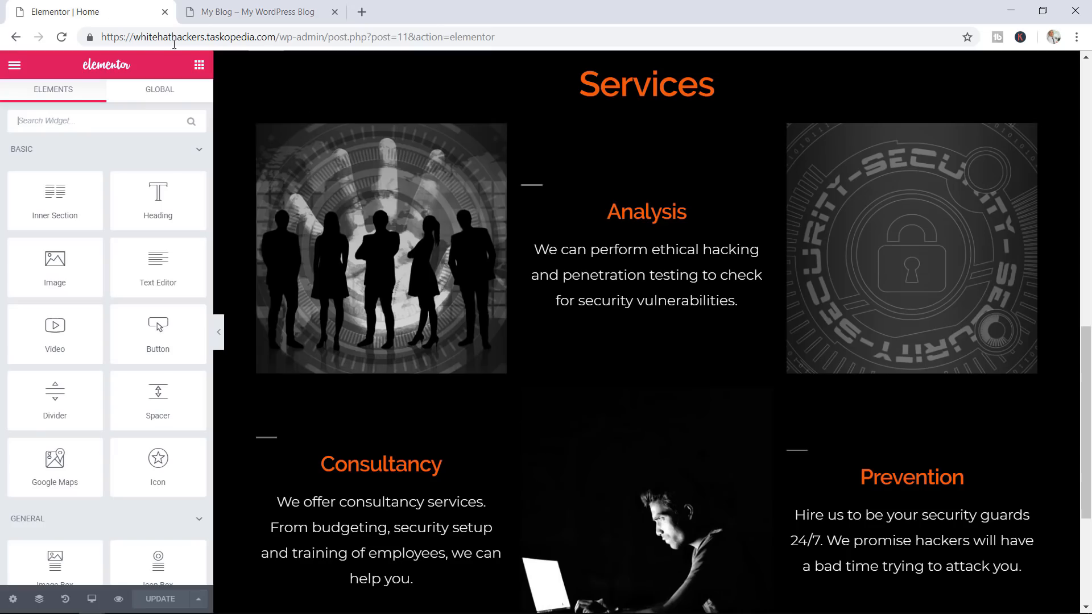
scroll(714, 275, "down", 4)
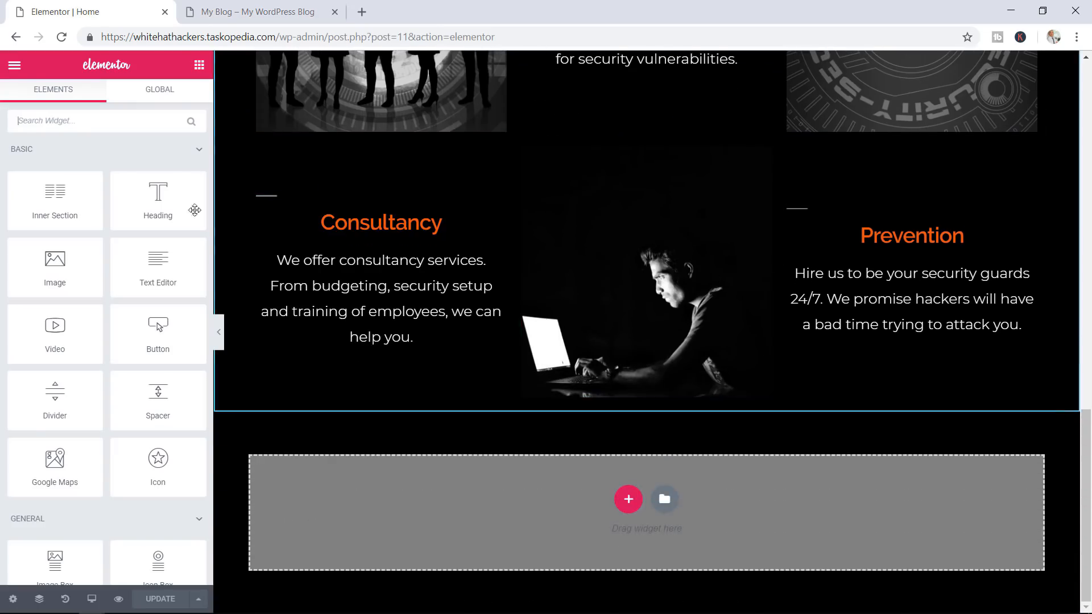
left_click_drag(156, 194, 599, 484)
left_click(164, 191)
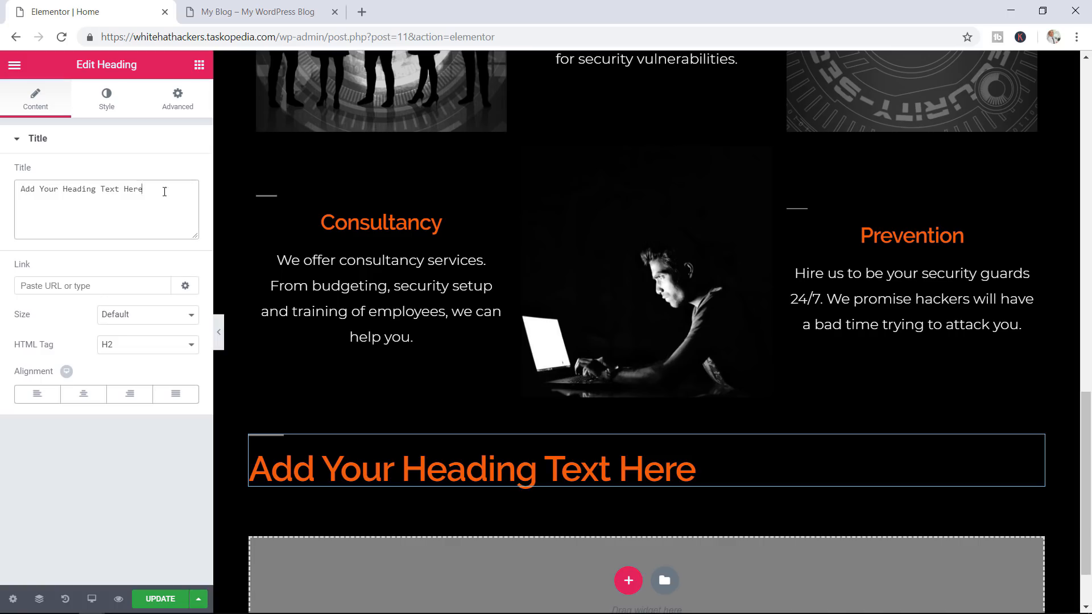
left_click_drag(164, 192, 8, 197)
type("Why WO")
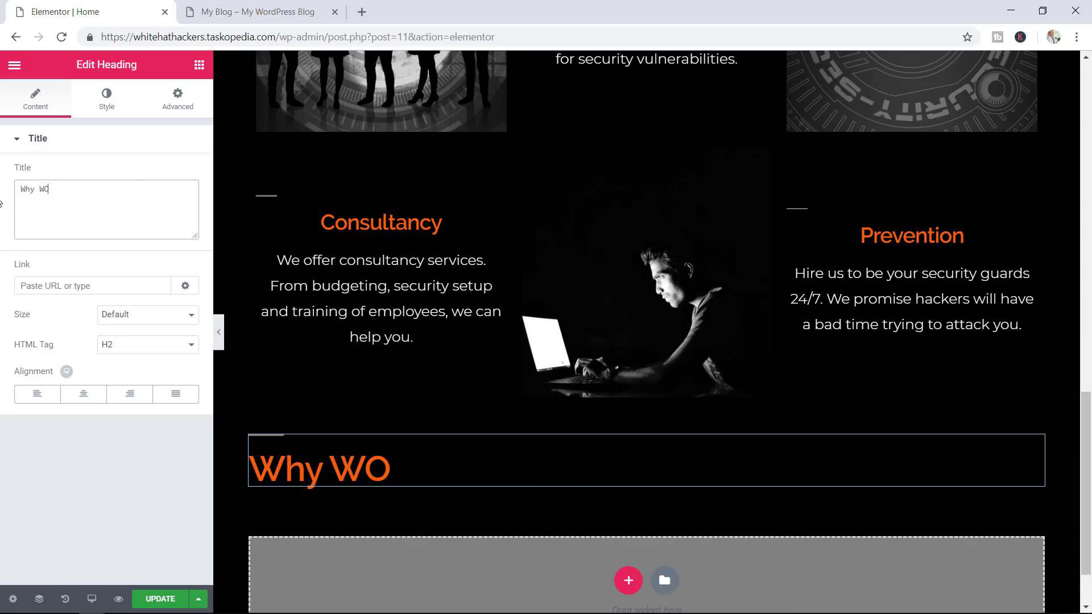
key("BackSpace")
type("ork wt")
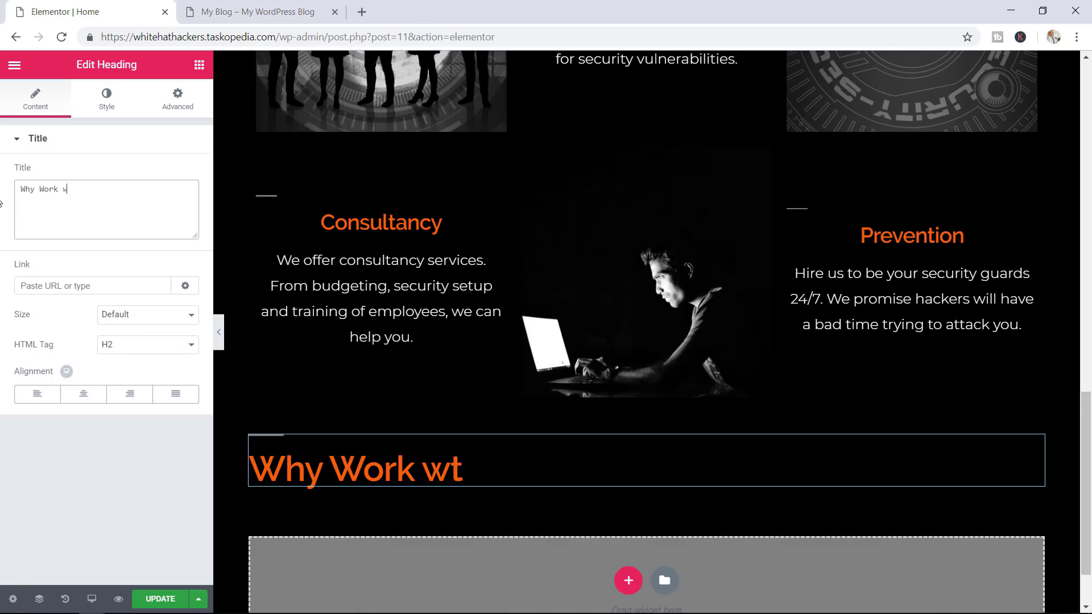
key("BackSpace")
type("ith U")
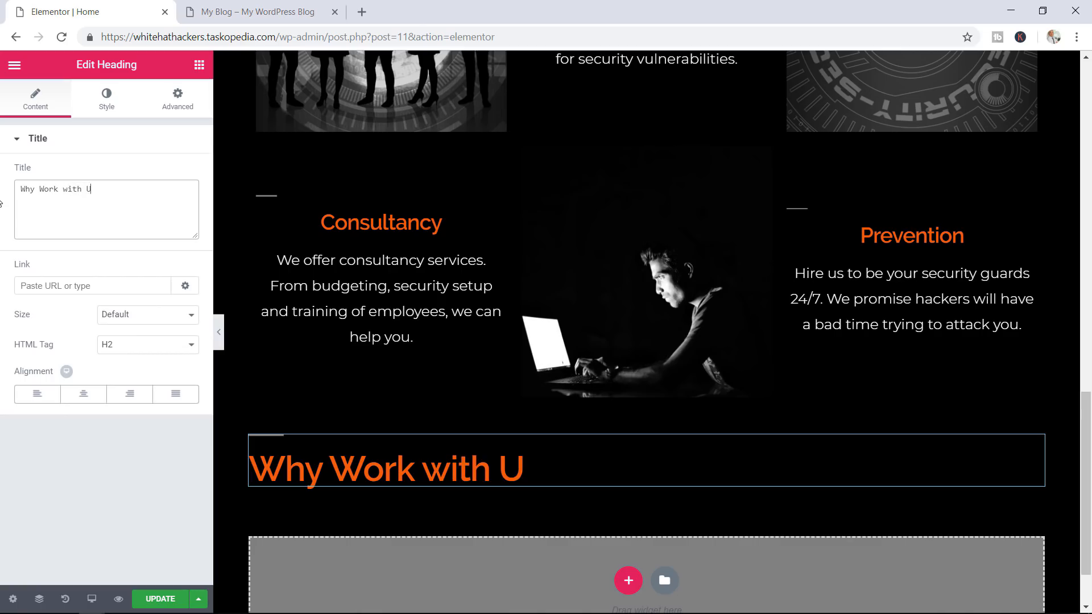
type("s?")
Centre the heading, save the page and compare it with the reference site
left_click(89, 396)
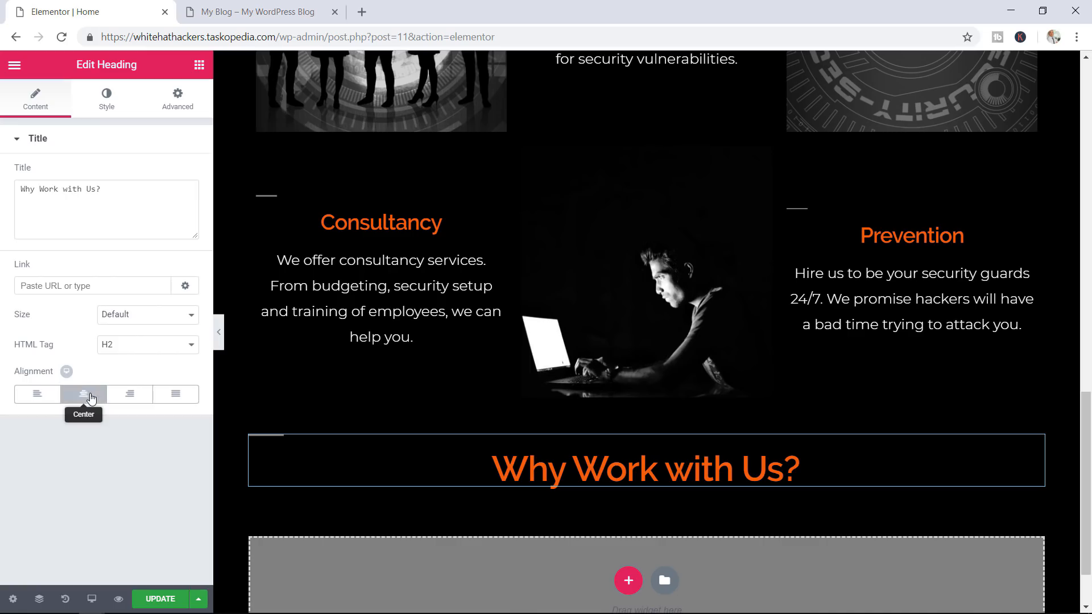
left_click(162, 600)
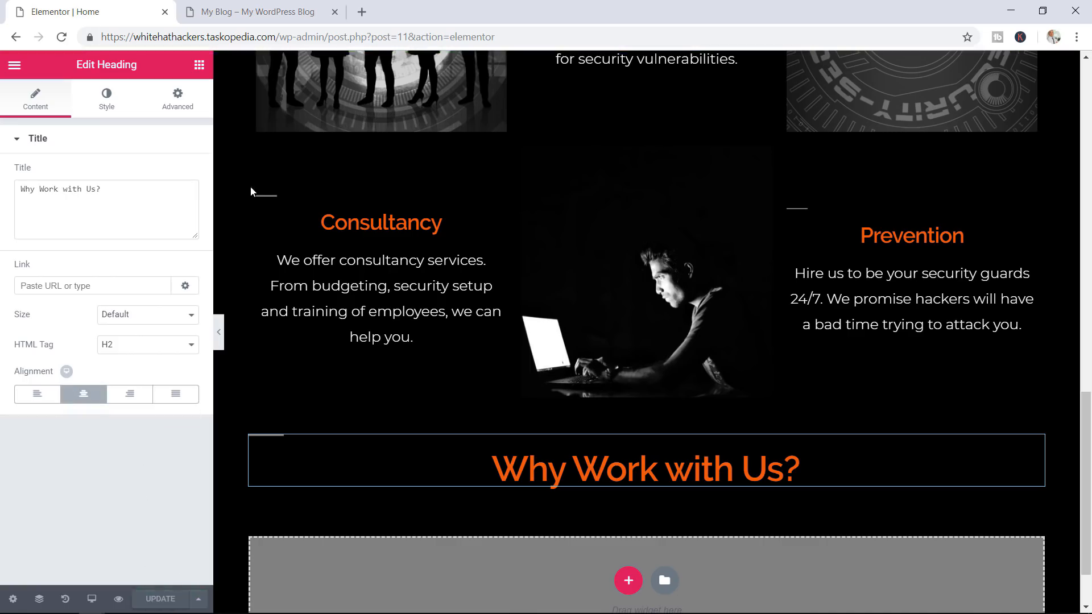
left_click(262, 8)
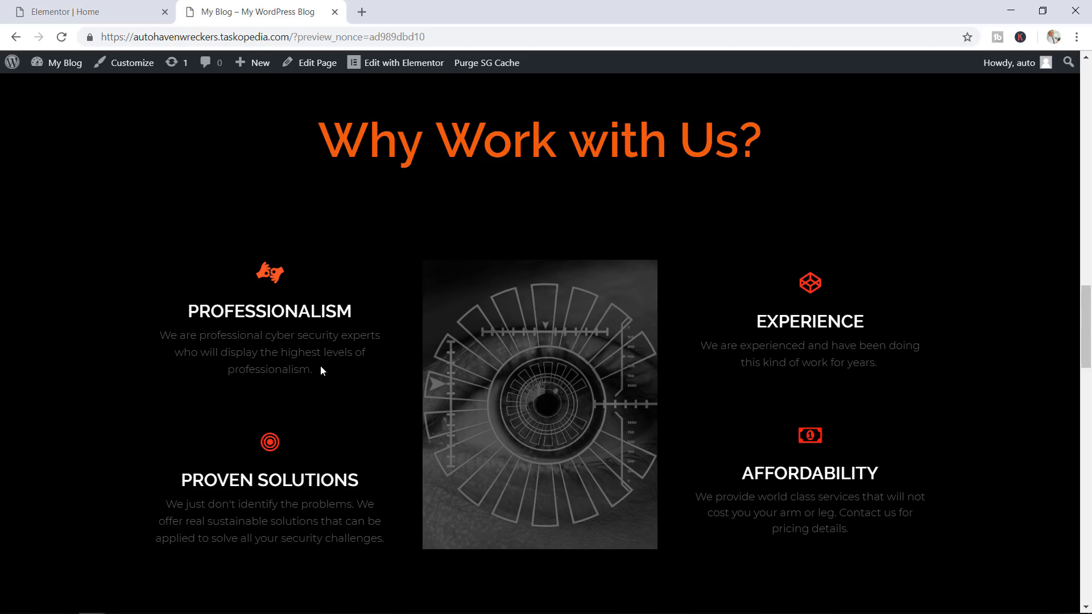
left_click(119, 9)
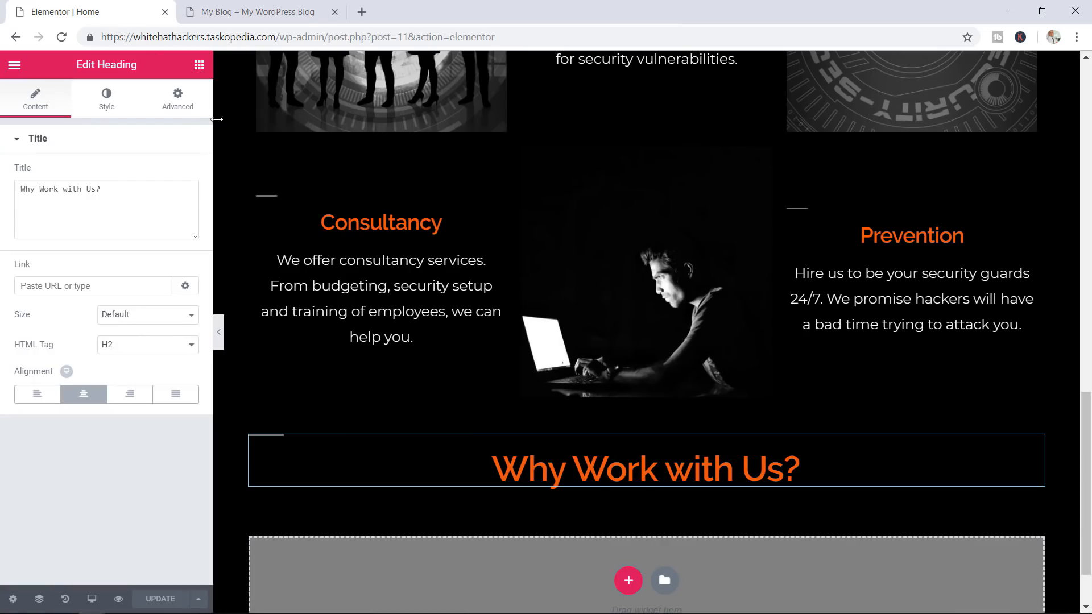
Add a new three-column section below the Why Work with Us? heading
left_click(199, 64)
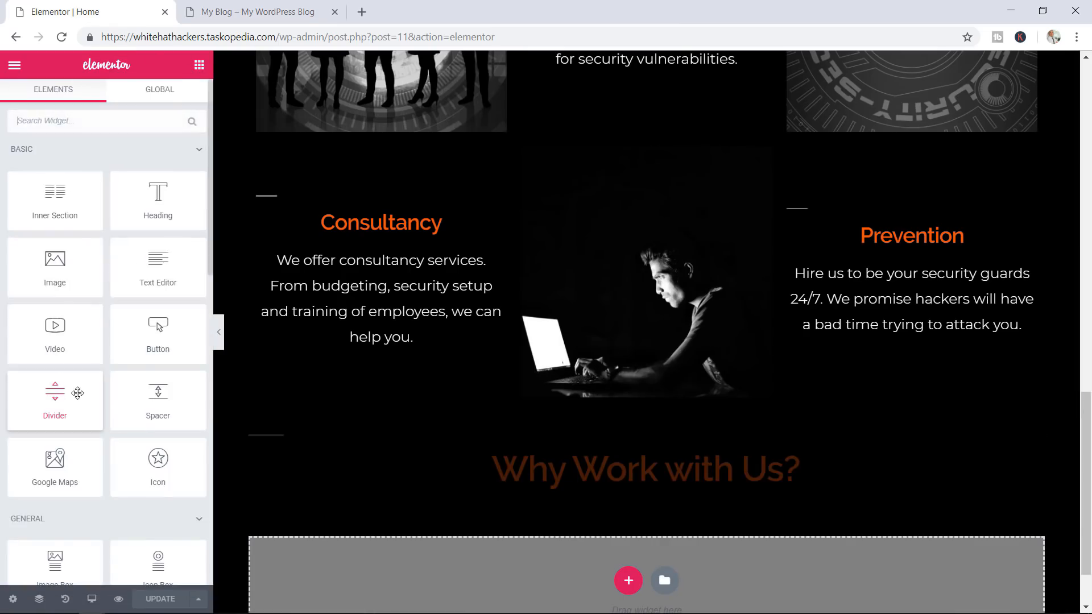
scroll(141, 375, "down", 3)
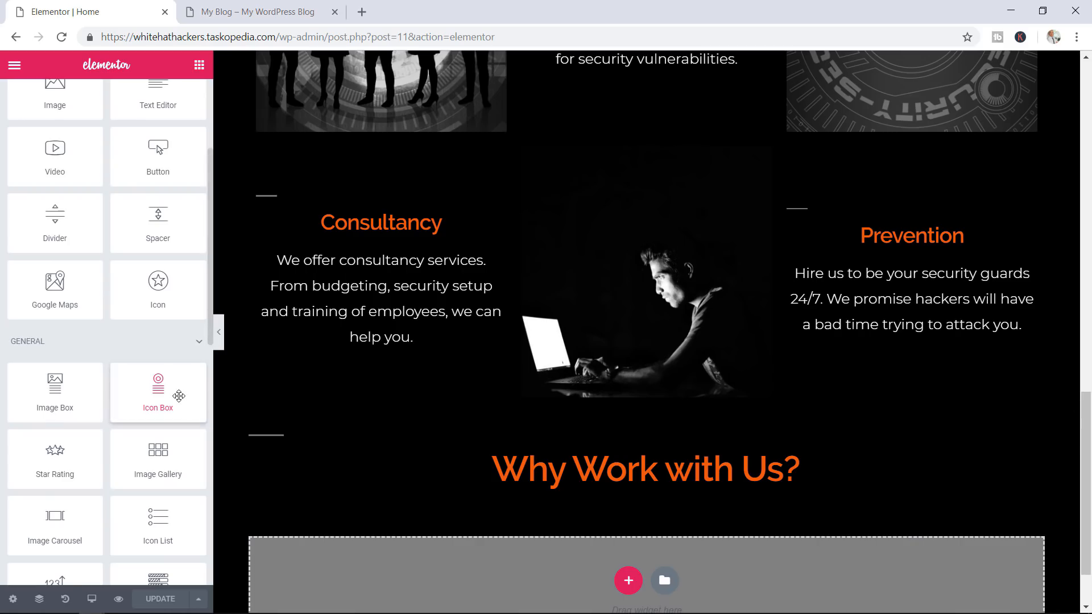
scroll(188, 398, "down", 2)
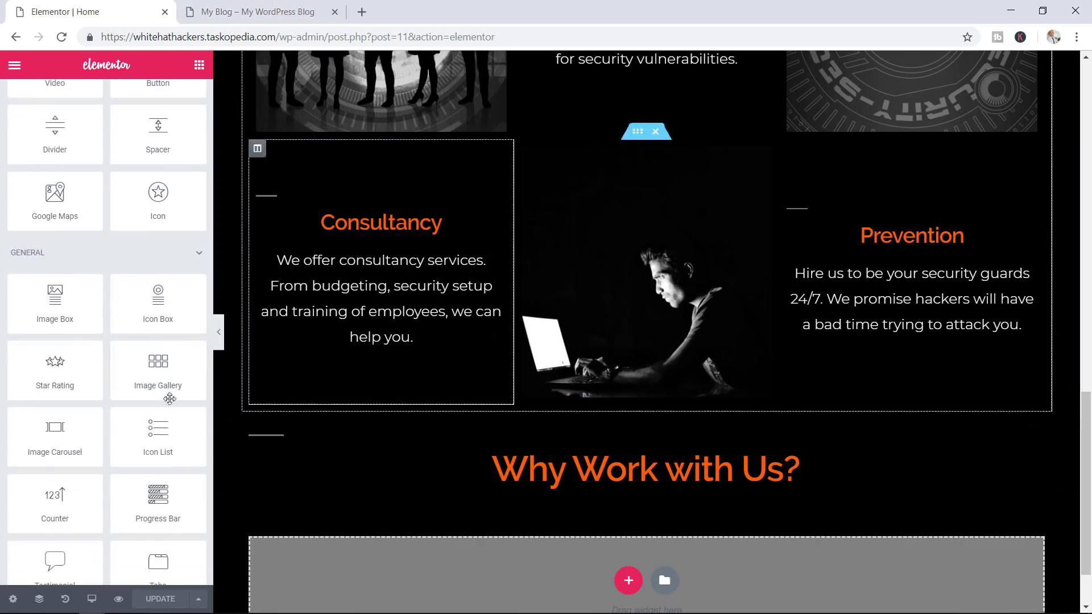
scroll(594, 288, "down", 2)
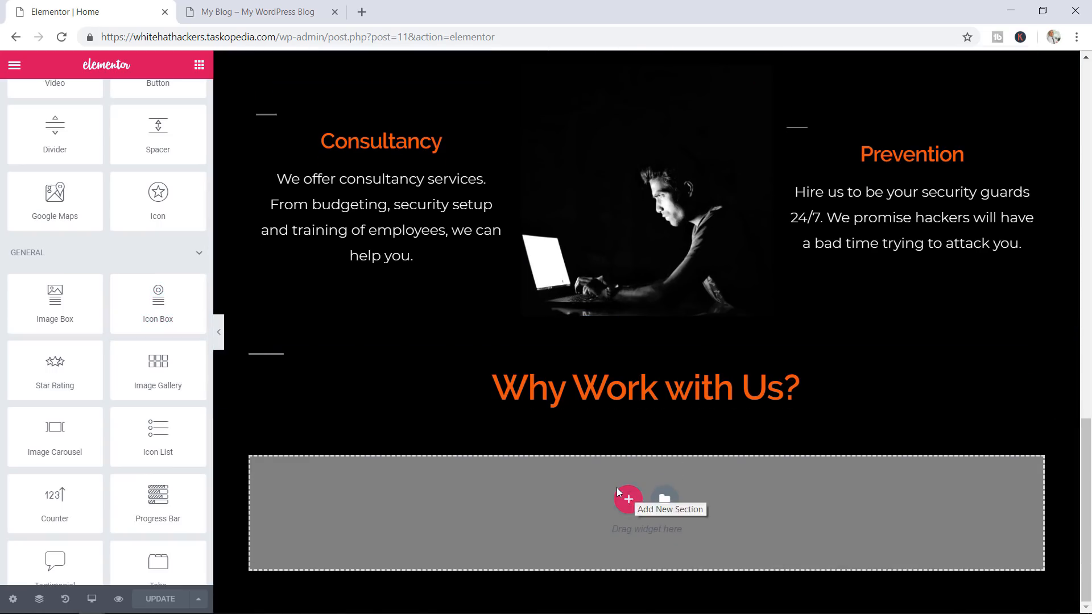
left_click(629, 497)
scroll(631, 486, "down", 1)
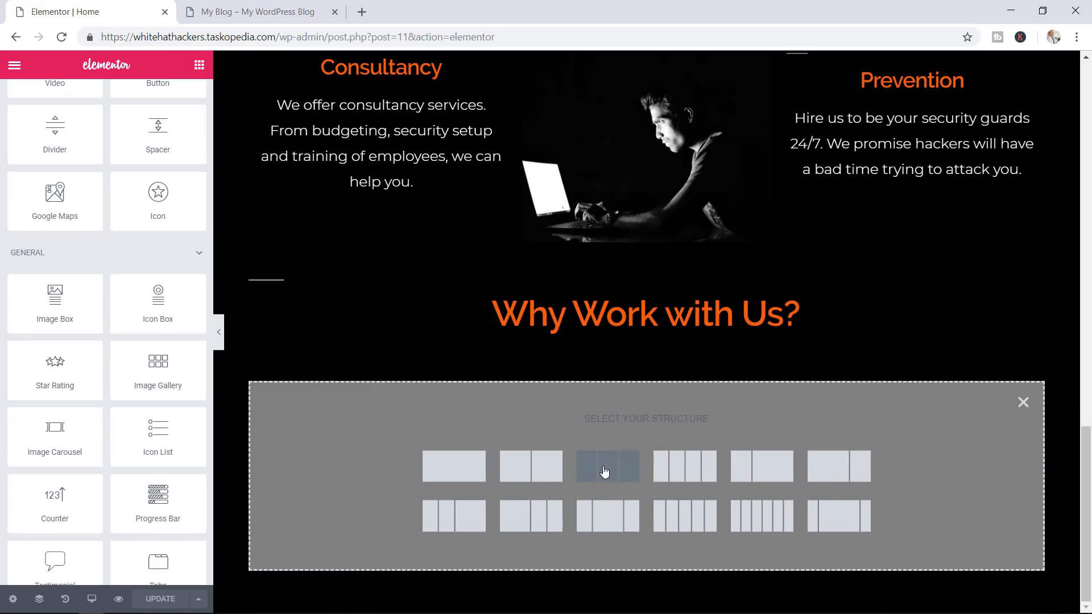
left_click(607, 470)
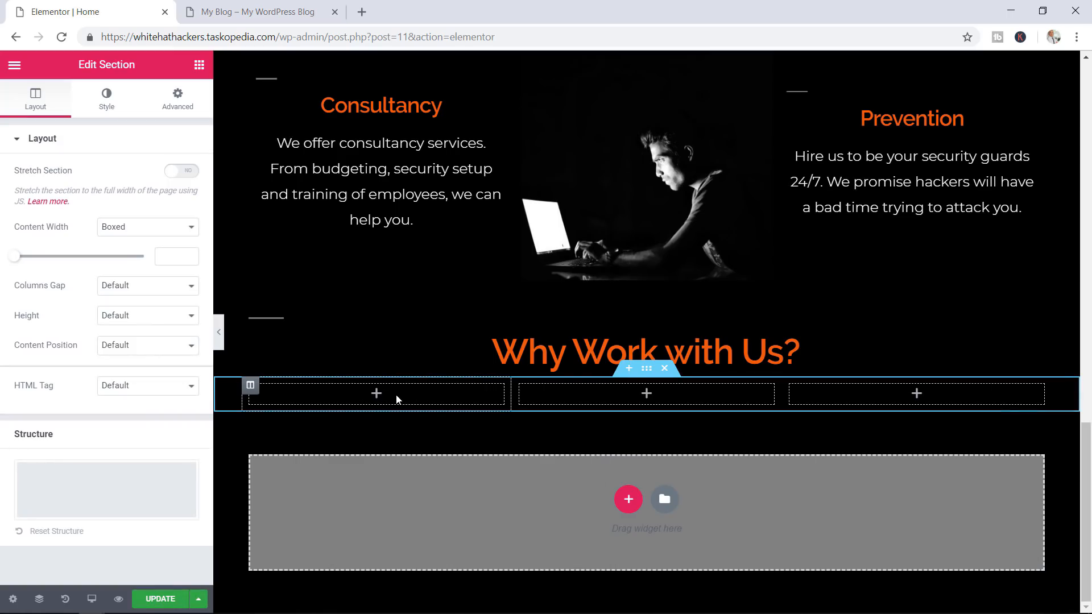
Place an Icon Box widget in the section's first column
left_click(345, 398)
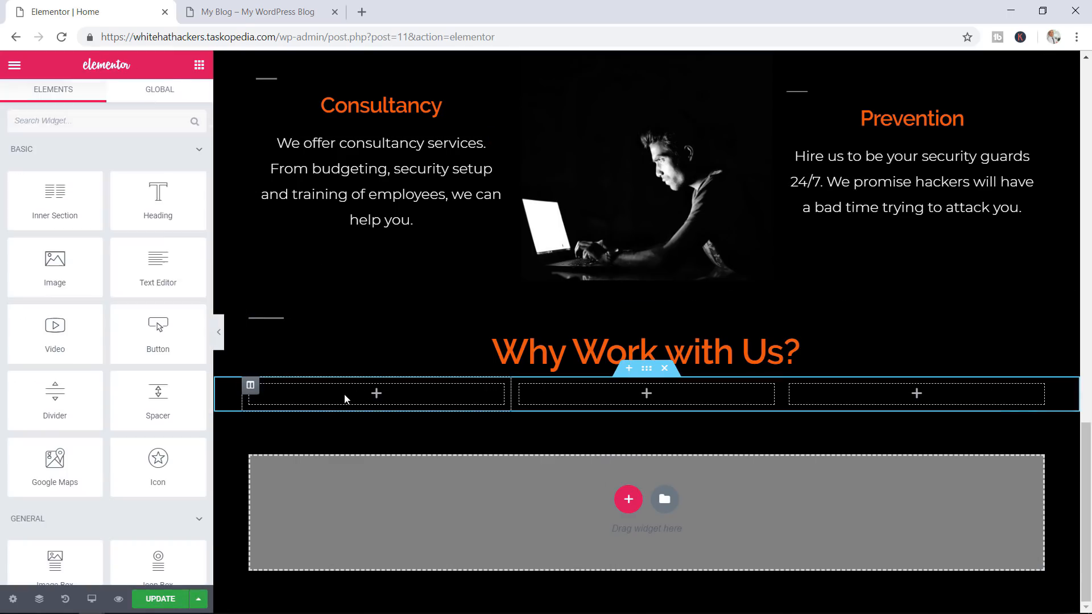
scroll(153, 375, "down", 3)
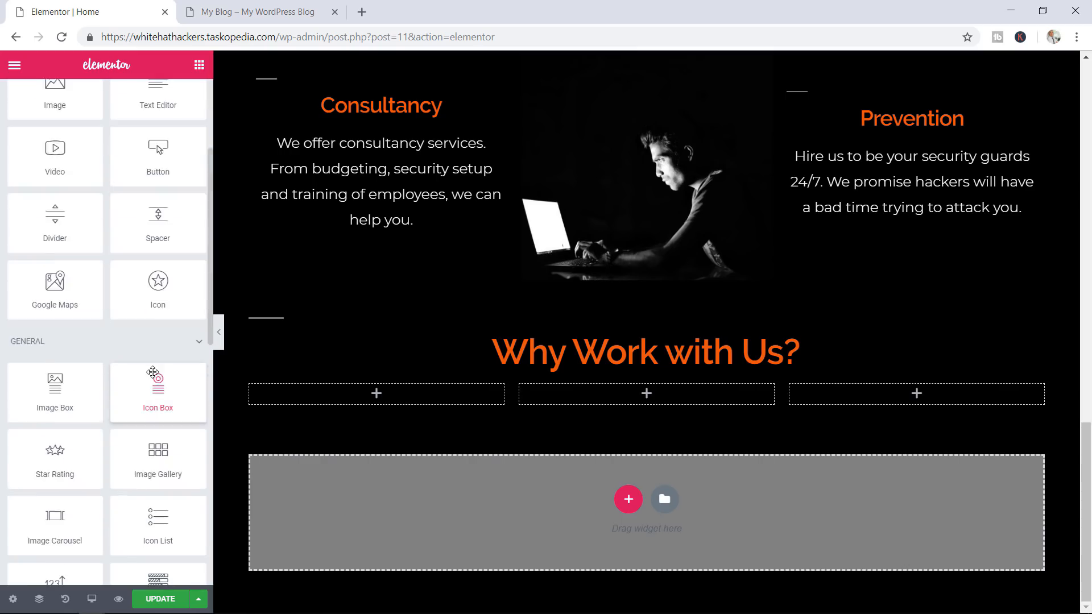
scroll(152, 373, "down", 2)
left_click_drag(158, 301, 373, 394)
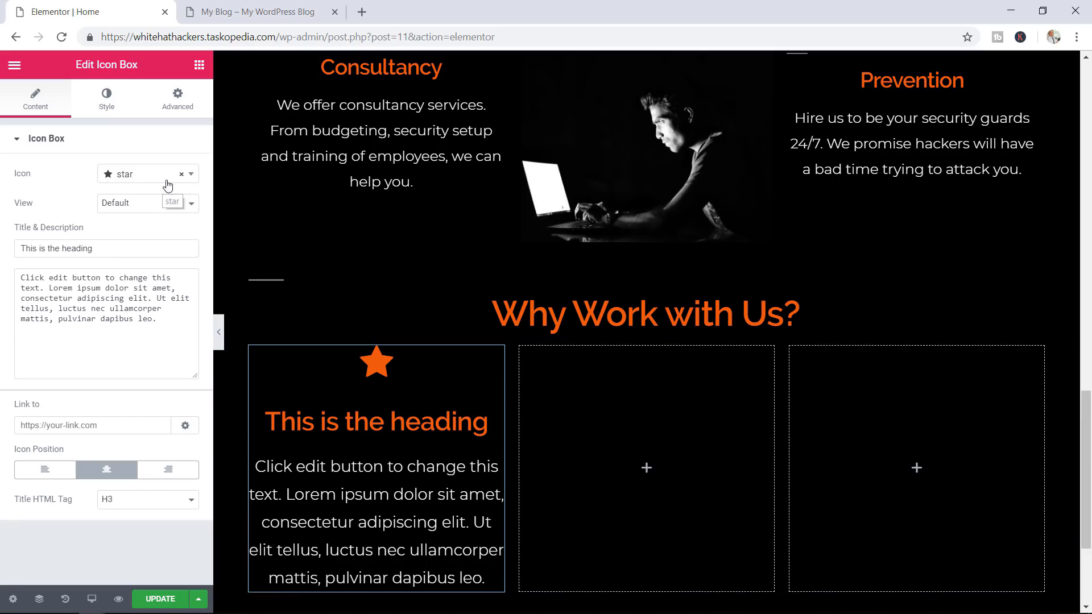
Change the icon box's star icon to asl-interpreting
left_click(145, 180)
type("asl")
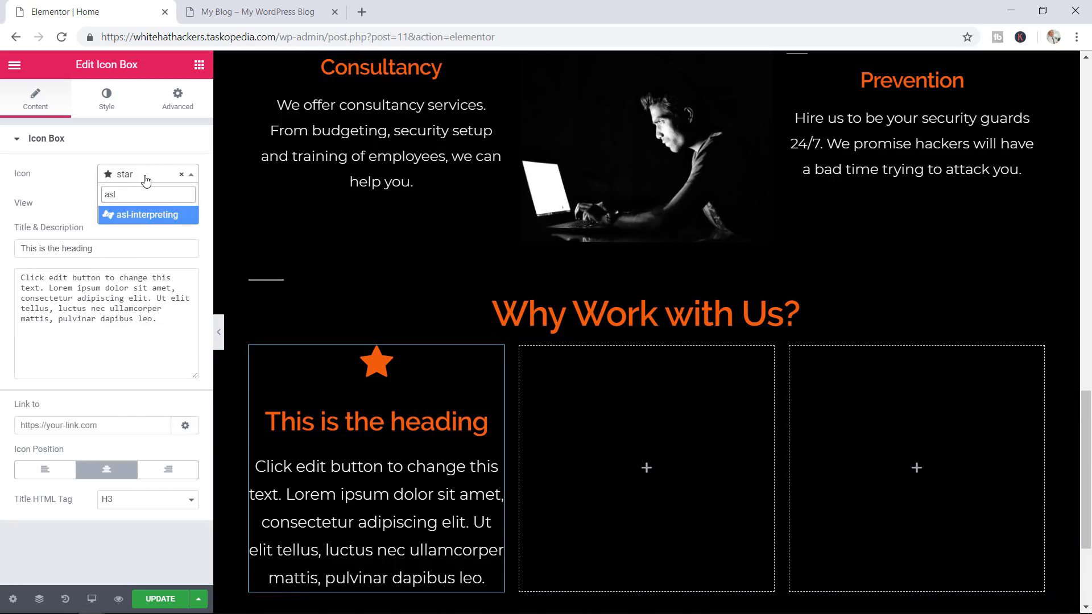
left_click(136, 216)
Copy the Professionalism description from the reference site
left_click(278, 8)
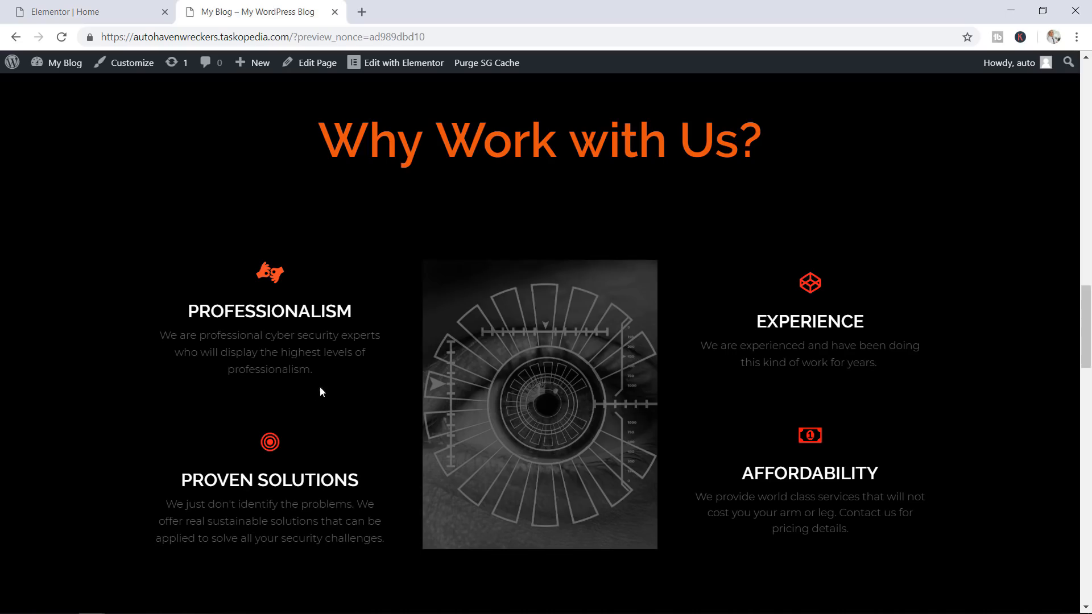
left_click_drag(318, 375, 156, 336)
right_click(217, 333)
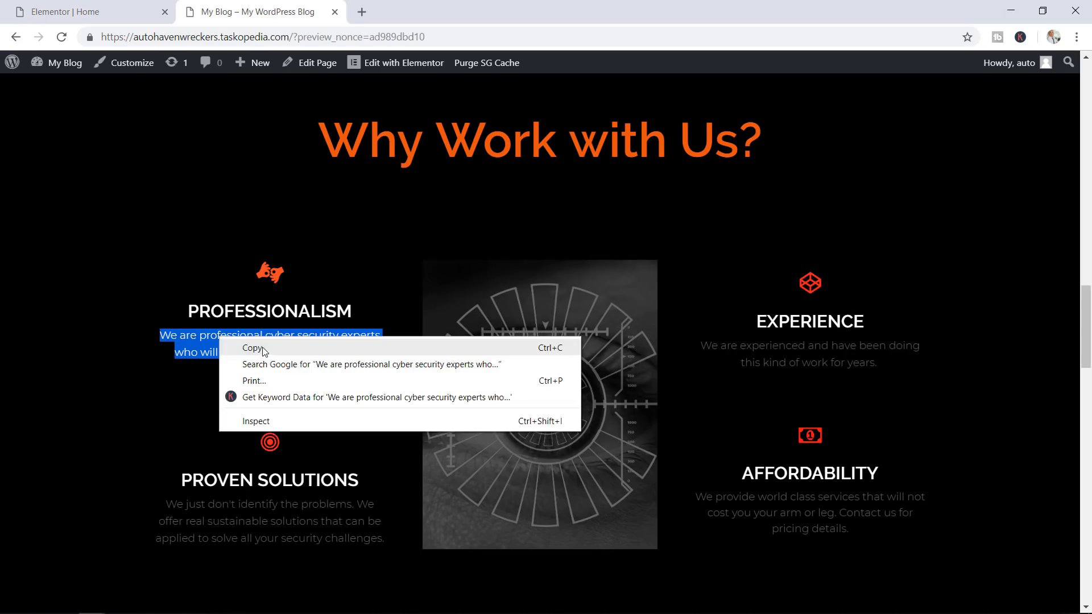
left_click(259, 347)
left_click(126, 3)
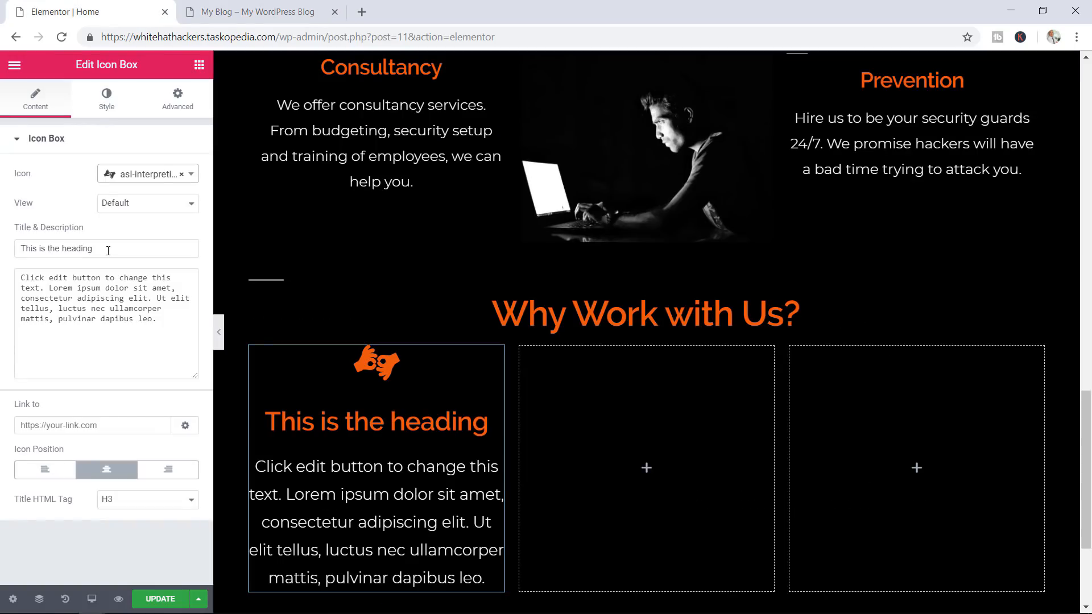
Title the icon box PROFESSIONALISM and paste in the copied description
left_click_drag(108, 251, 23, 243)
key("BackSpace")
key("BackSpace")
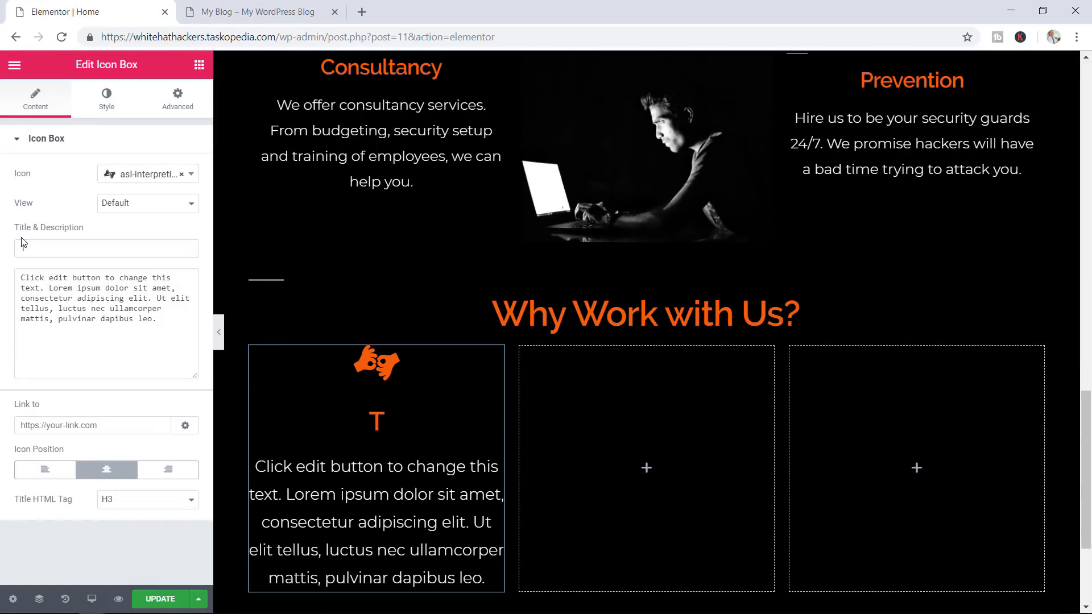
triple_click(21, 238)
key("Caps_Lock")
double_click(22, 247)
type("PROFE")
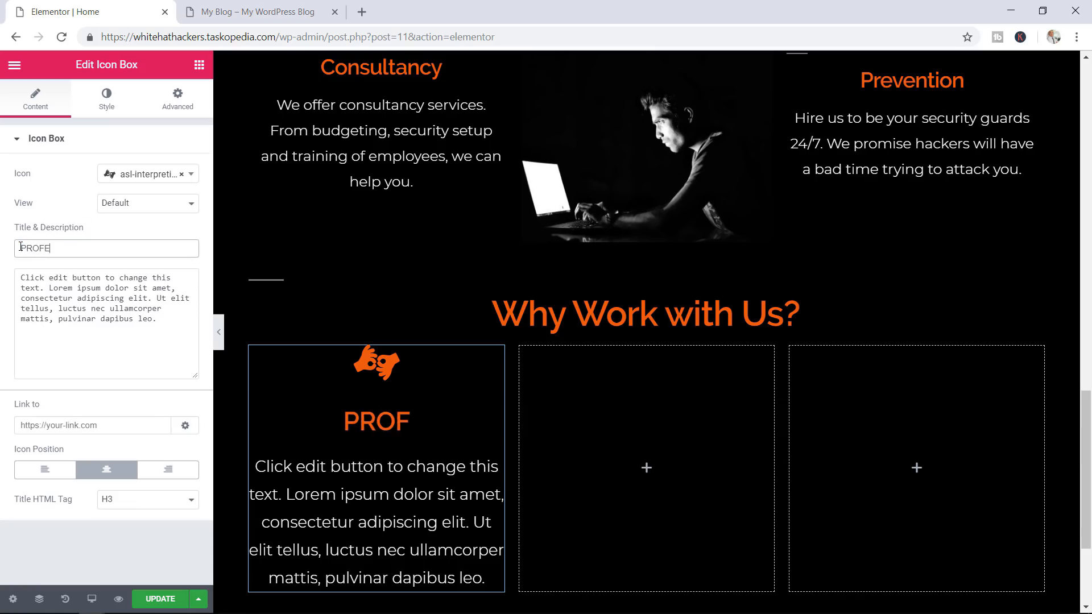
type("SSIONAL")
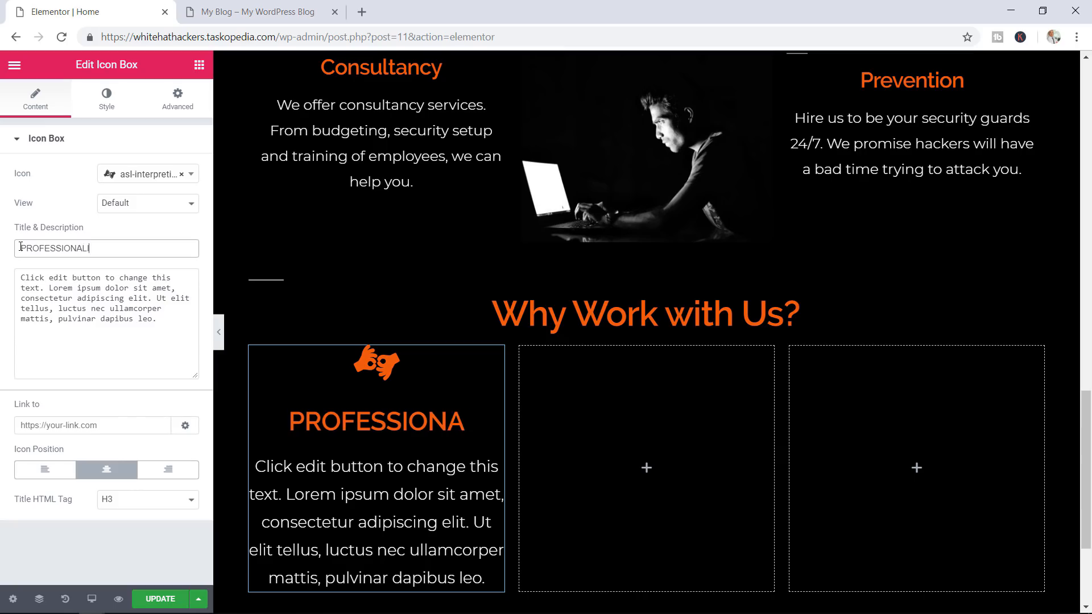
type("ISM")
left_click_drag(162, 321, 18, 265)
key("ctrl+v")
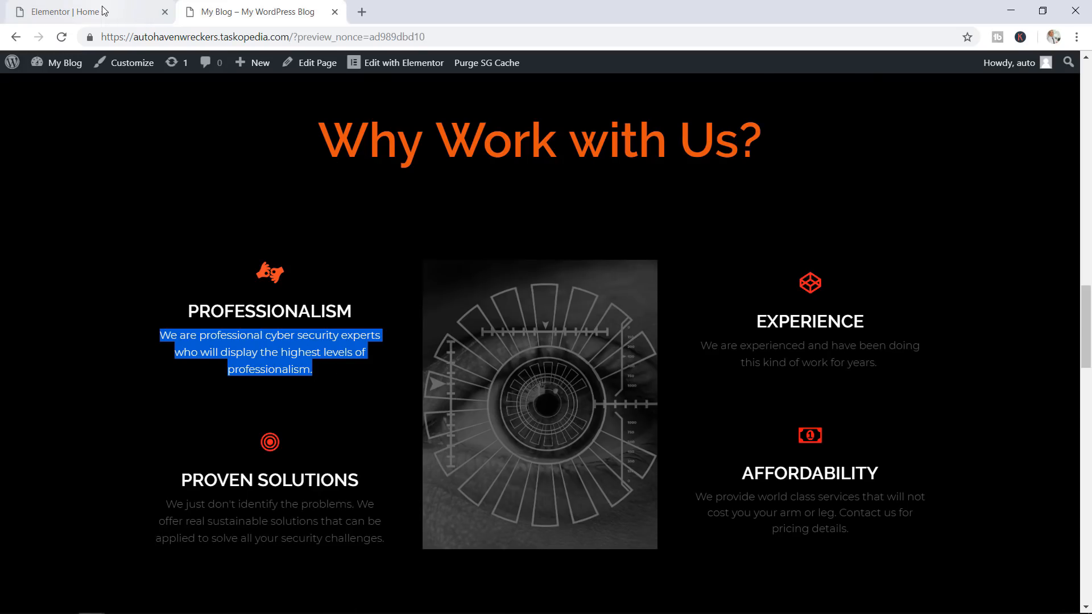
left_click(102, 11)
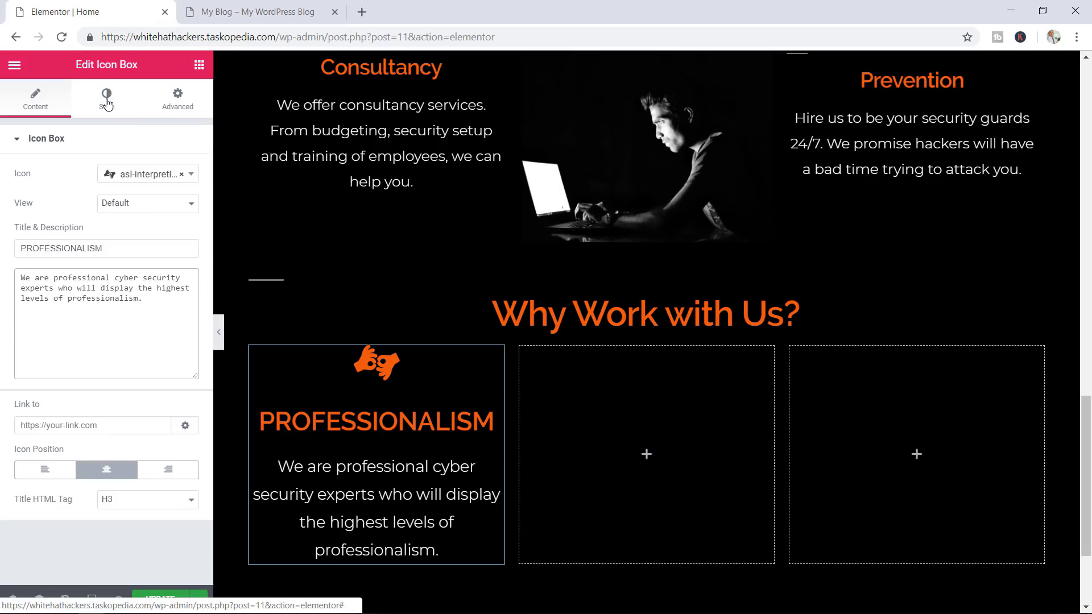
In the icon box's Style settings, enlarge the Professionalism icon to size 45
left_click(106, 102)
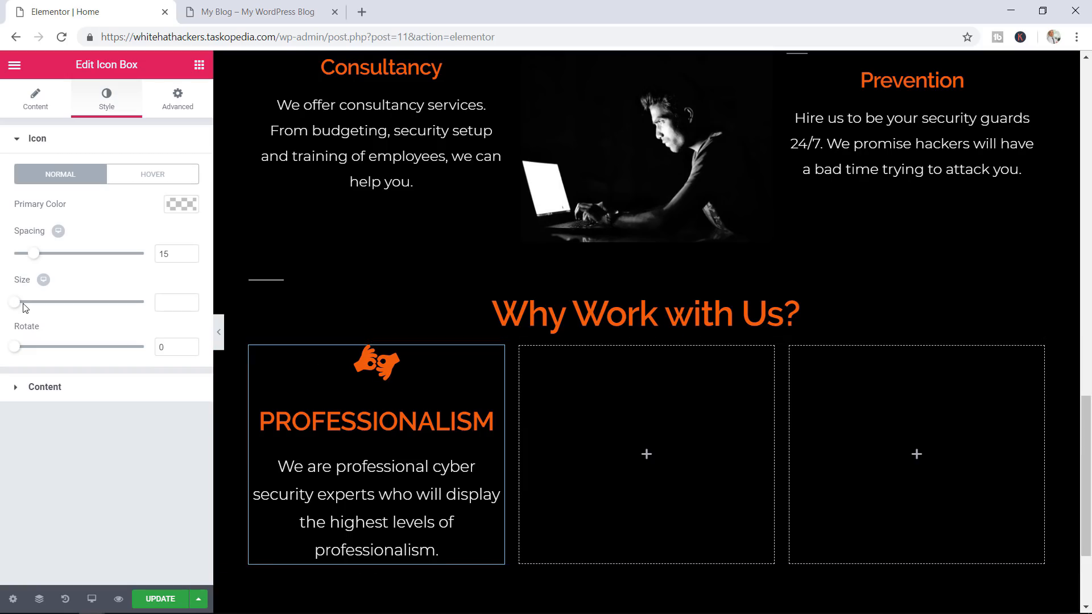
mouse_move(16, 302)
left_mouse_down()
mouse_move(80, 314)
mouse_move(12, 312)
mouse_move(34, 309)
left_mouse_up()
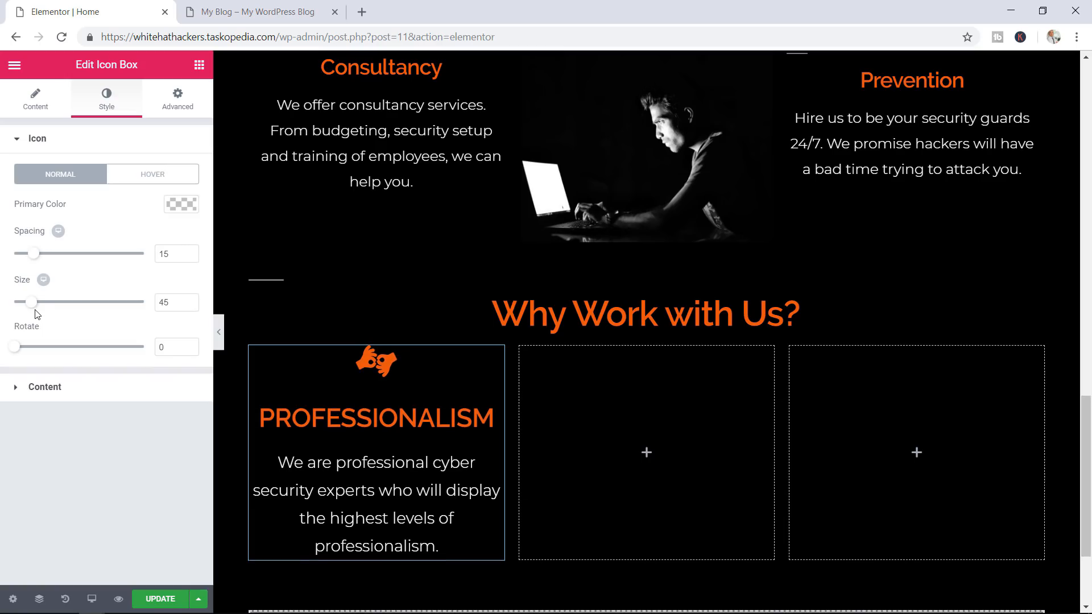
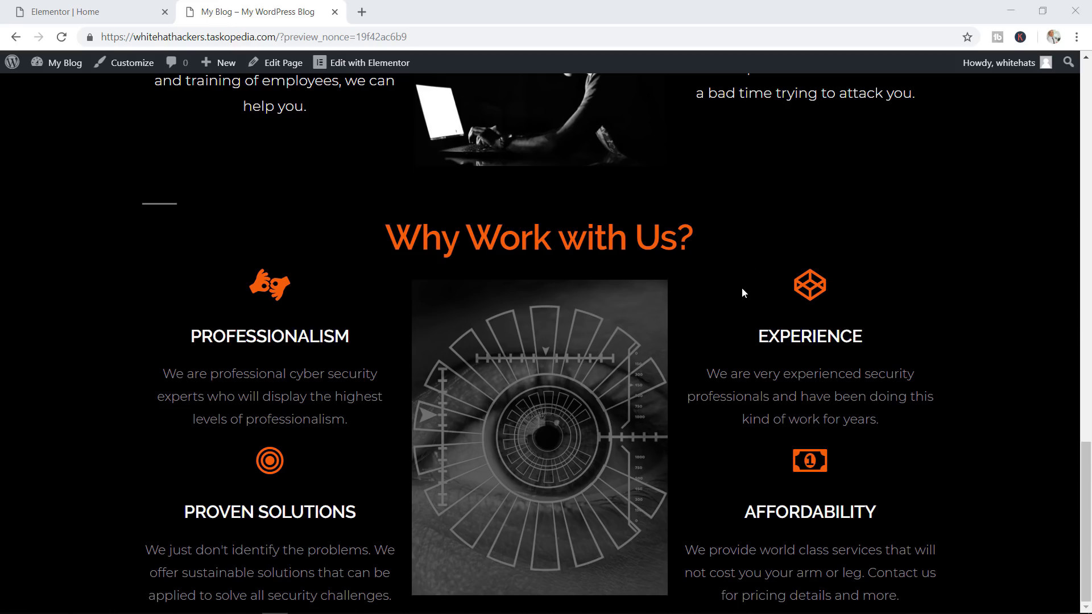
Set the Why Work with Us section to Full Width content with a Wide columns gap
left_click(80, 10)
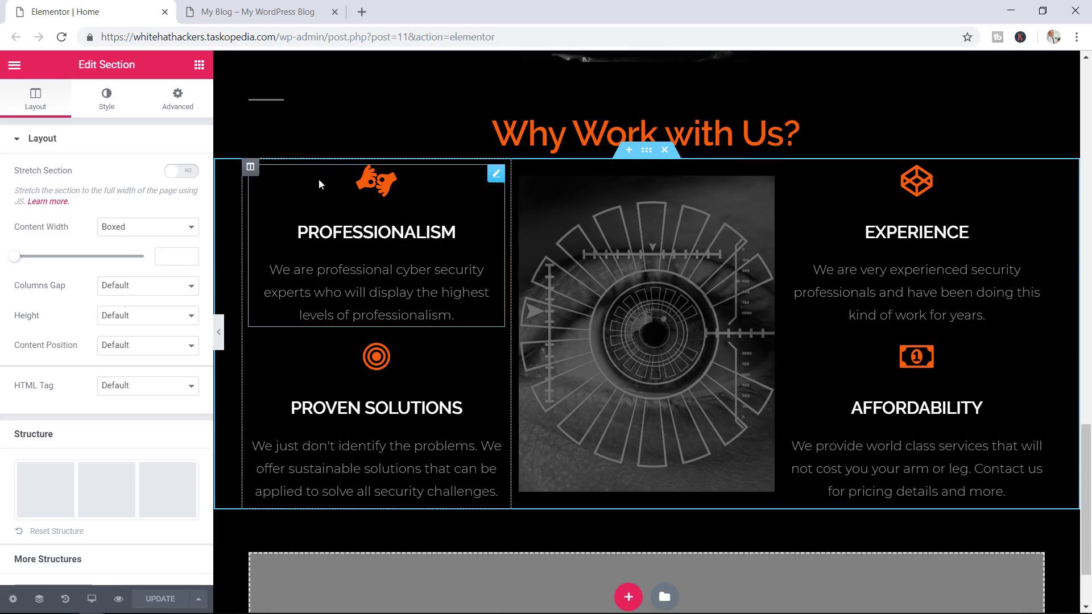
left_click(142, 233)
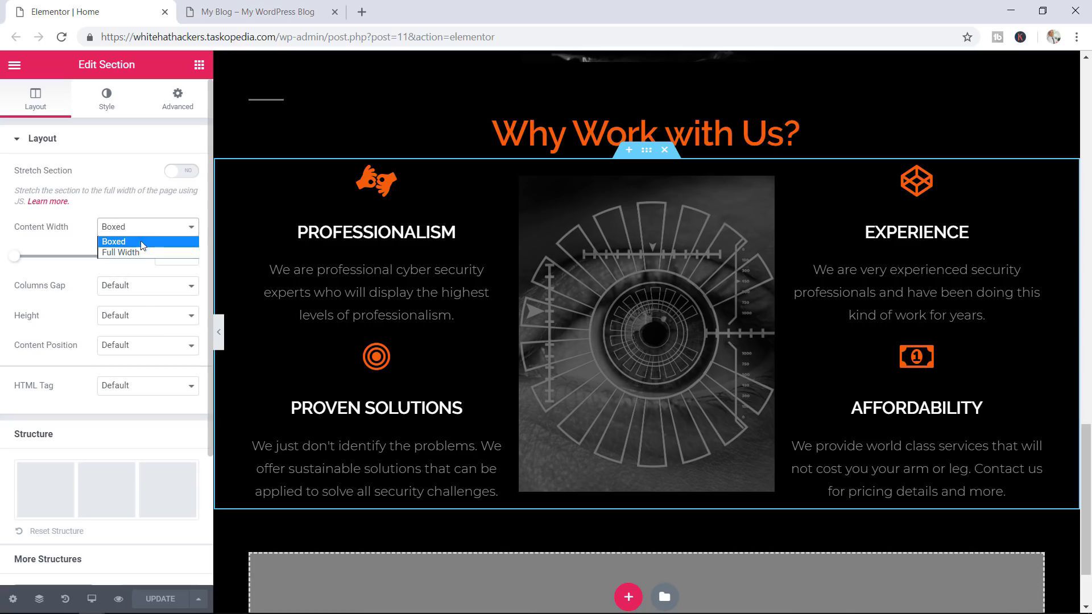
left_click(132, 254)
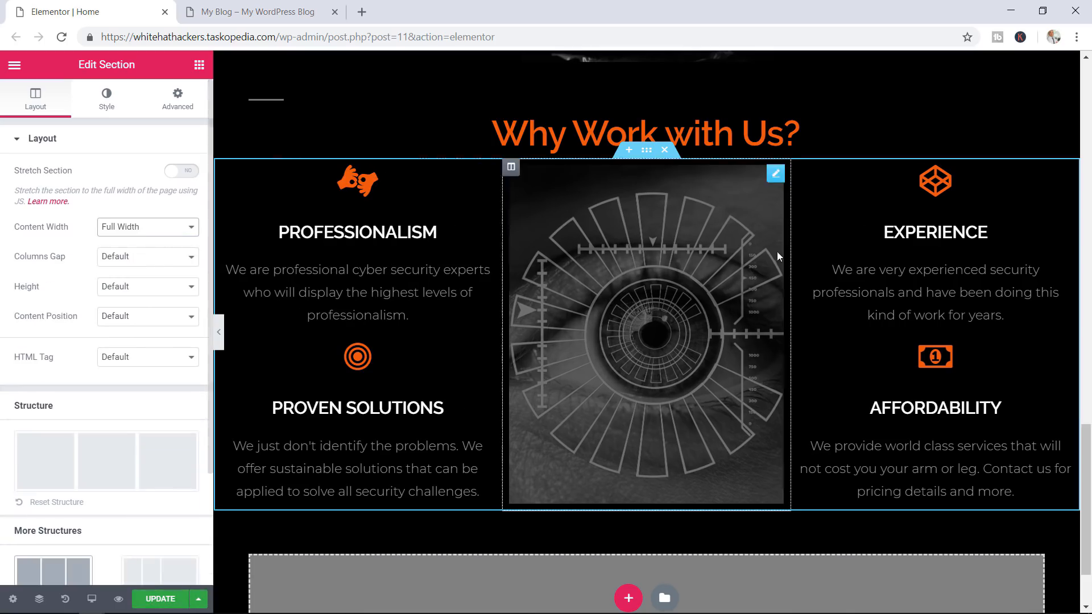
left_click(144, 259)
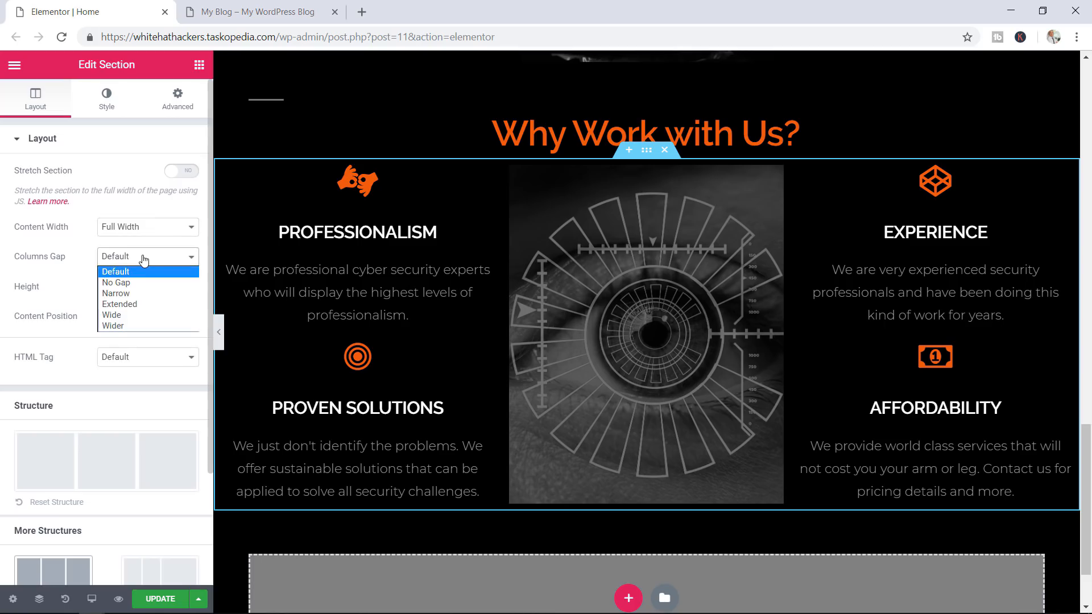
left_click(139, 317)
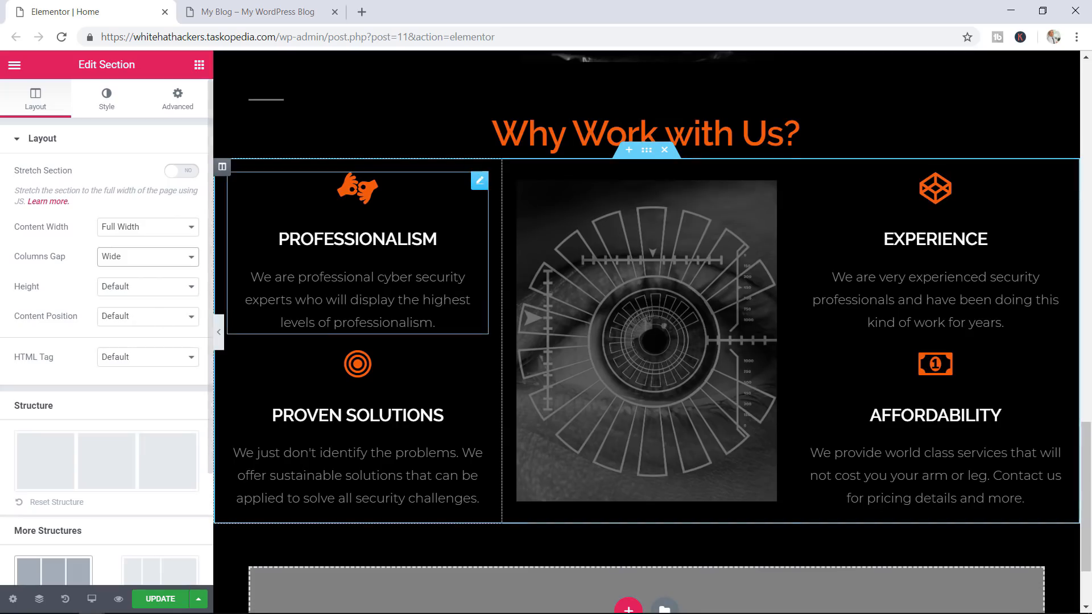
left_click(222, 168)
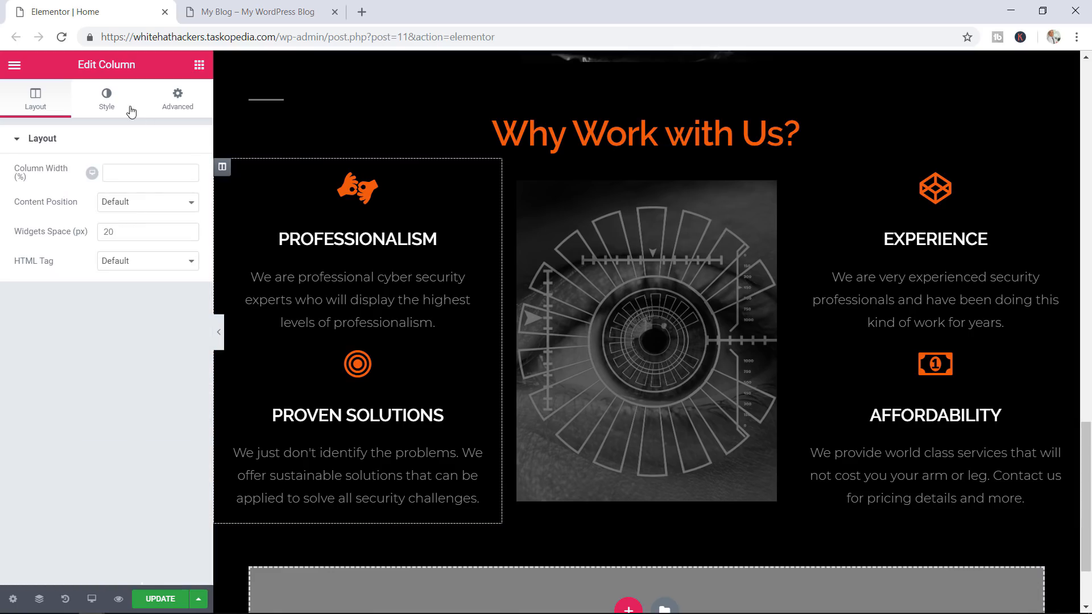
Give the left column a Rotate In Down Left entrance animation
left_click(191, 110)
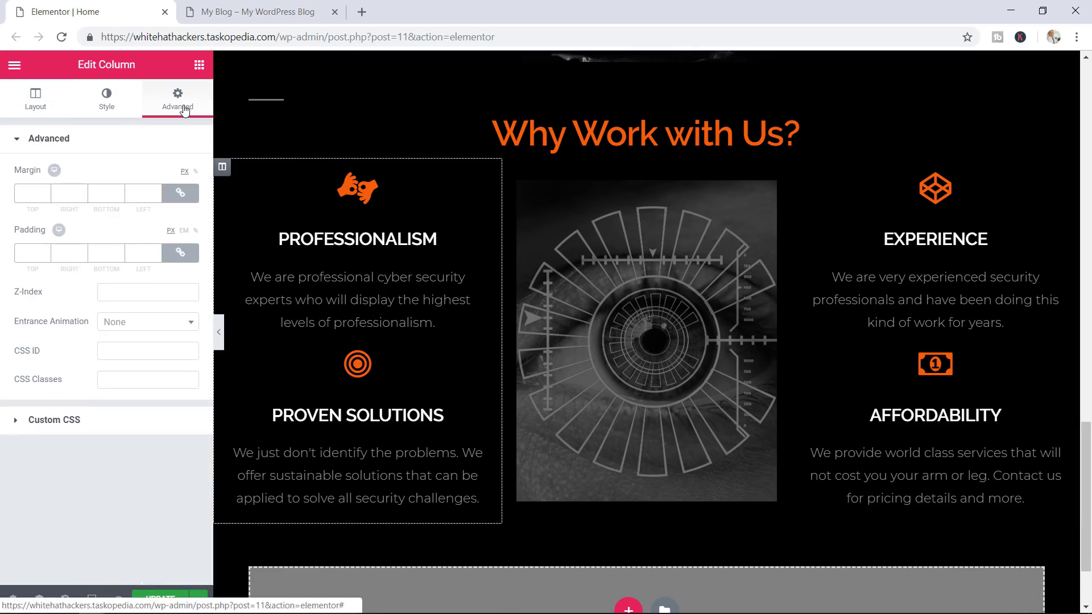
left_click(144, 323)
scroll(147, 423, "down", 6)
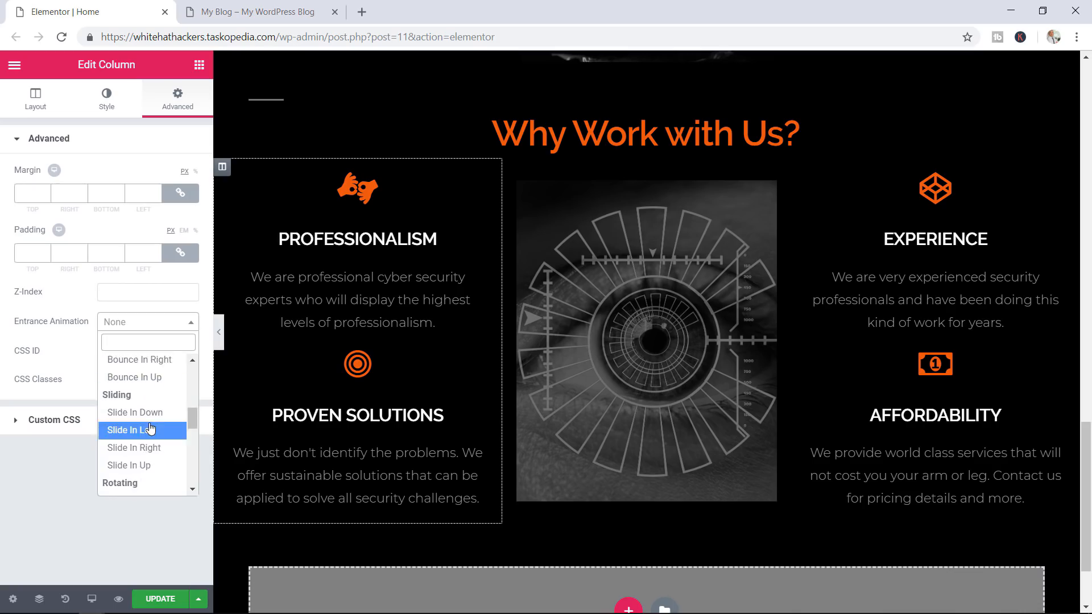
left_click(146, 451)
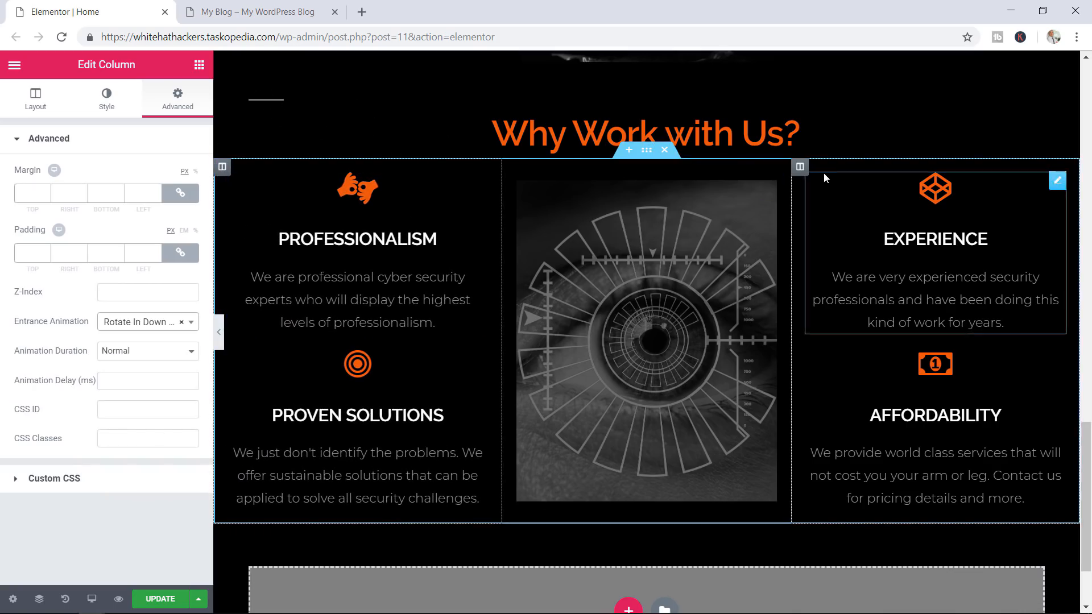
Give the right column a Rotate In Down Right entrance animation and save the page
left_click(802, 168)
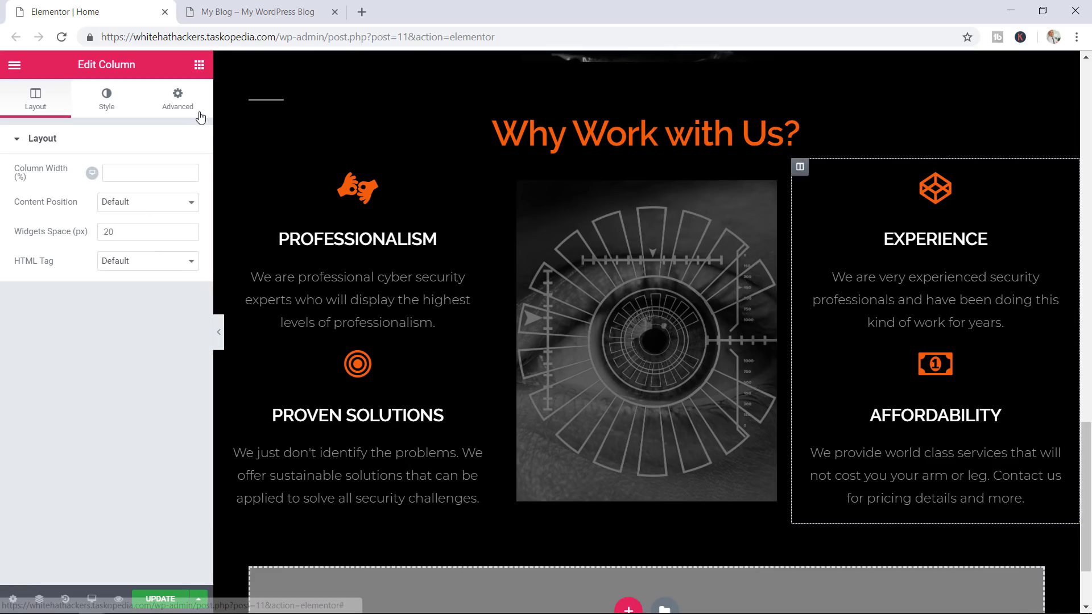
left_click(176, 102)
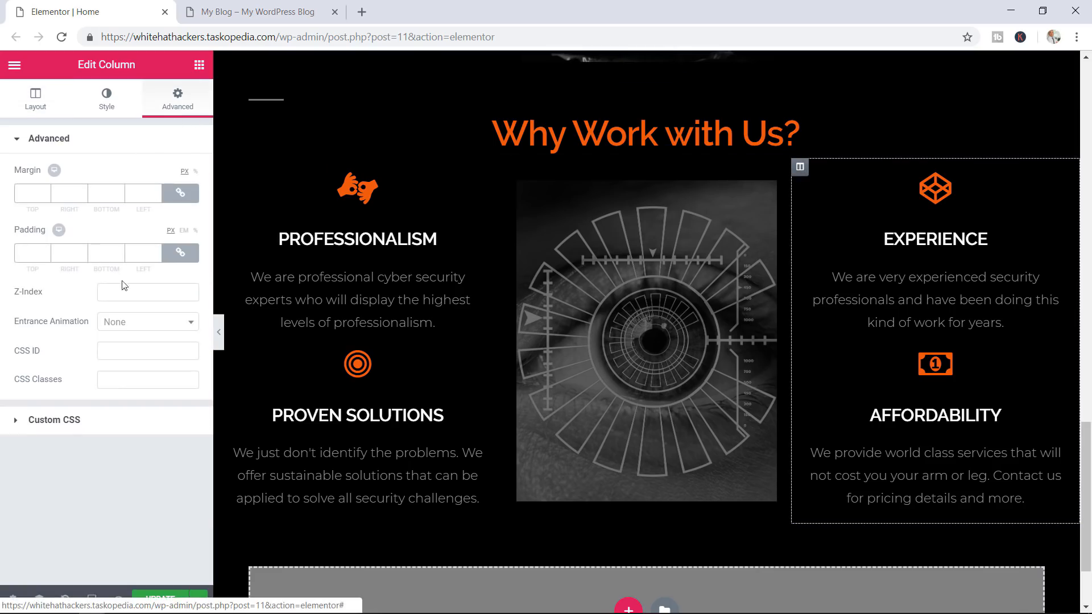
left_click(129, 322)
scroll(127, 436, "down", 8)
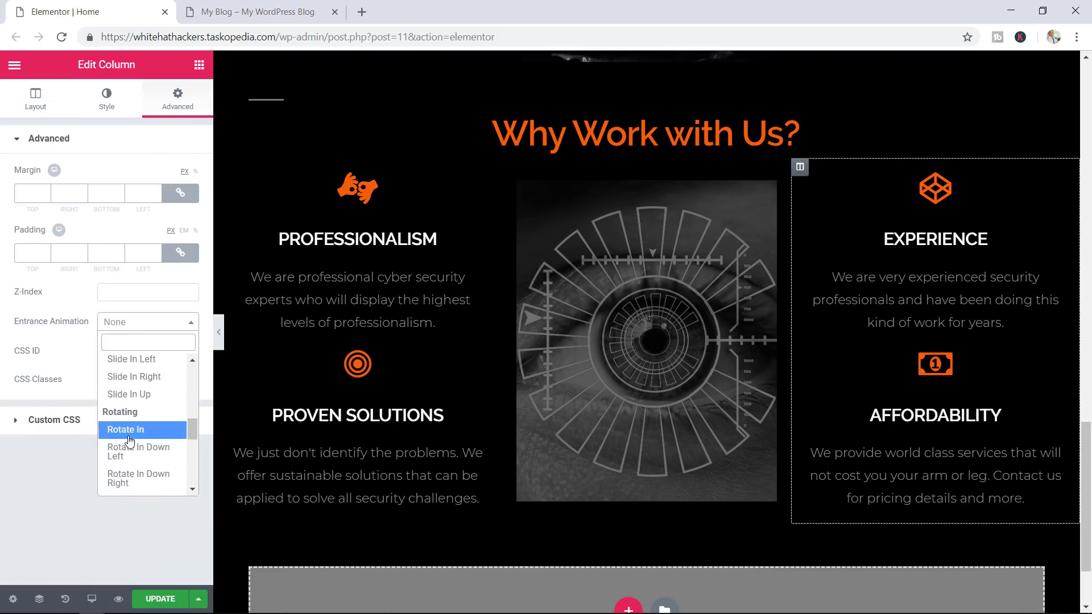
left_click(130, 407)
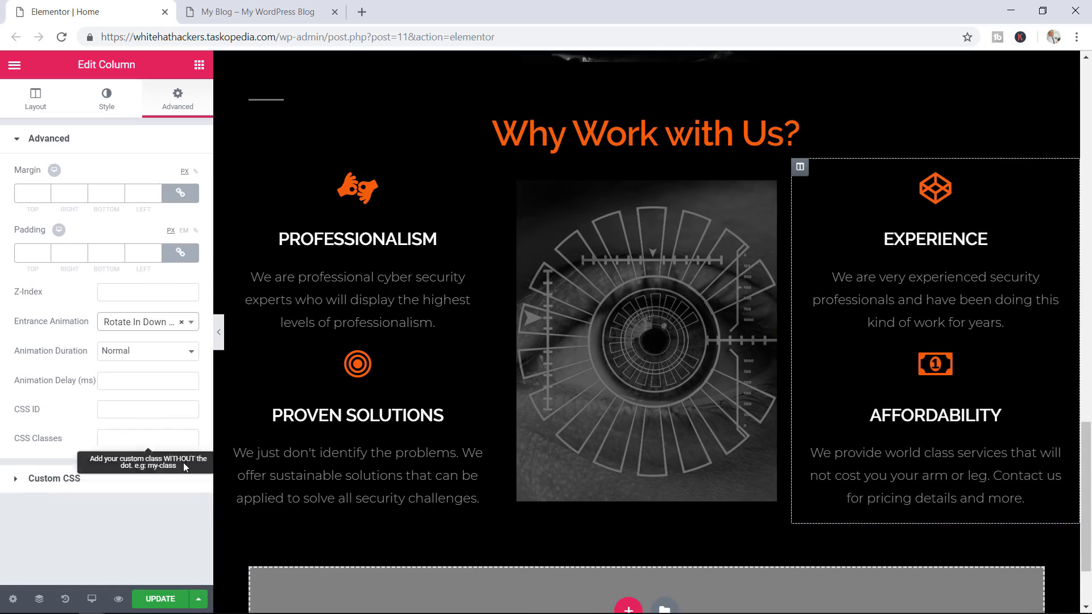
left_click(164, 597)
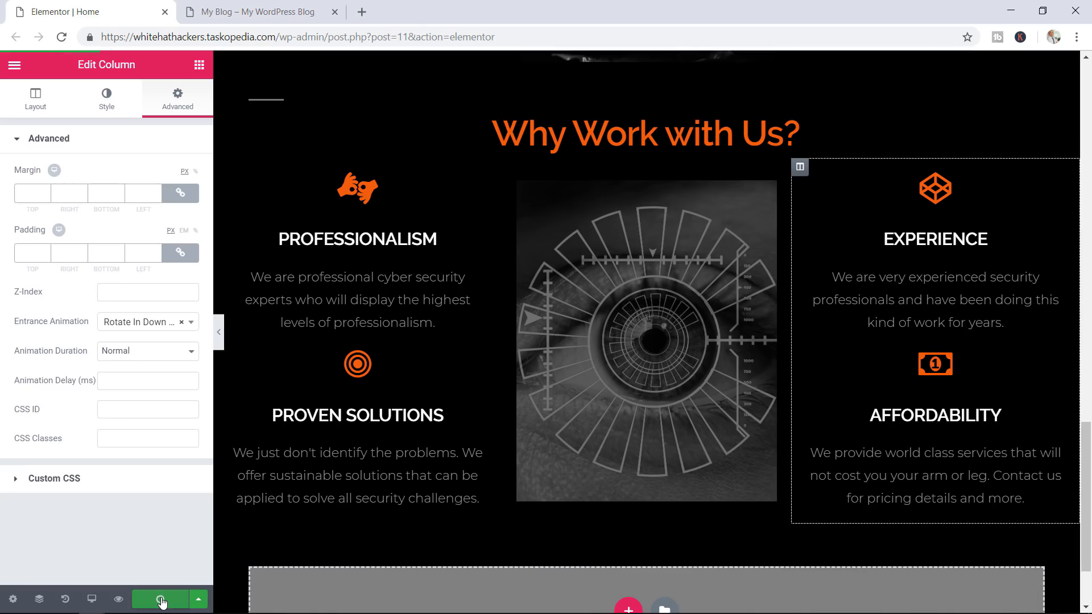
Reload the live preview to check the new column animations
left_click(279, 12)
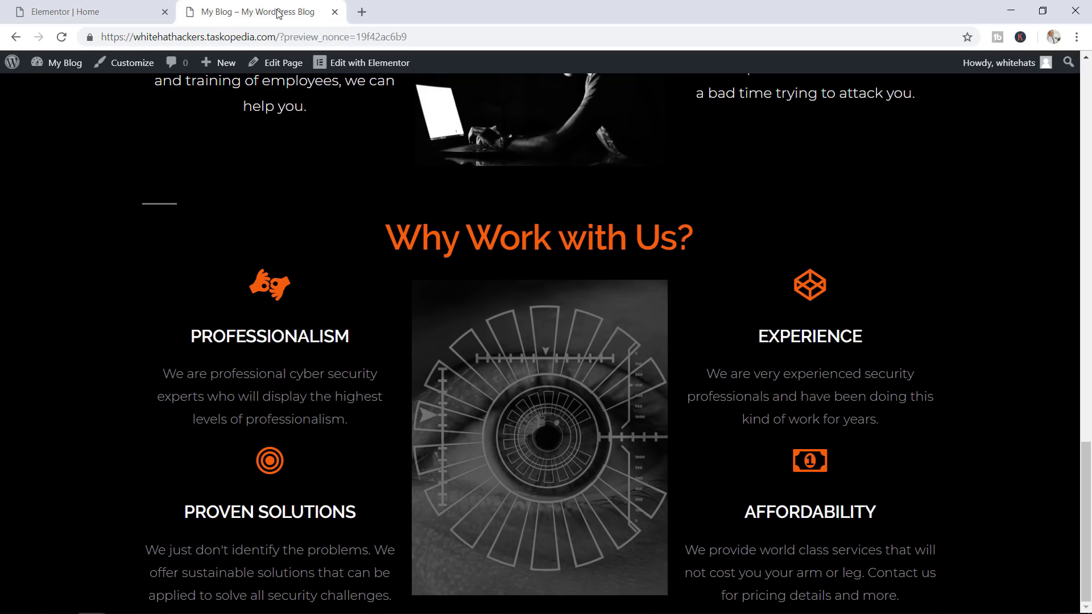
left_click(62, 37)
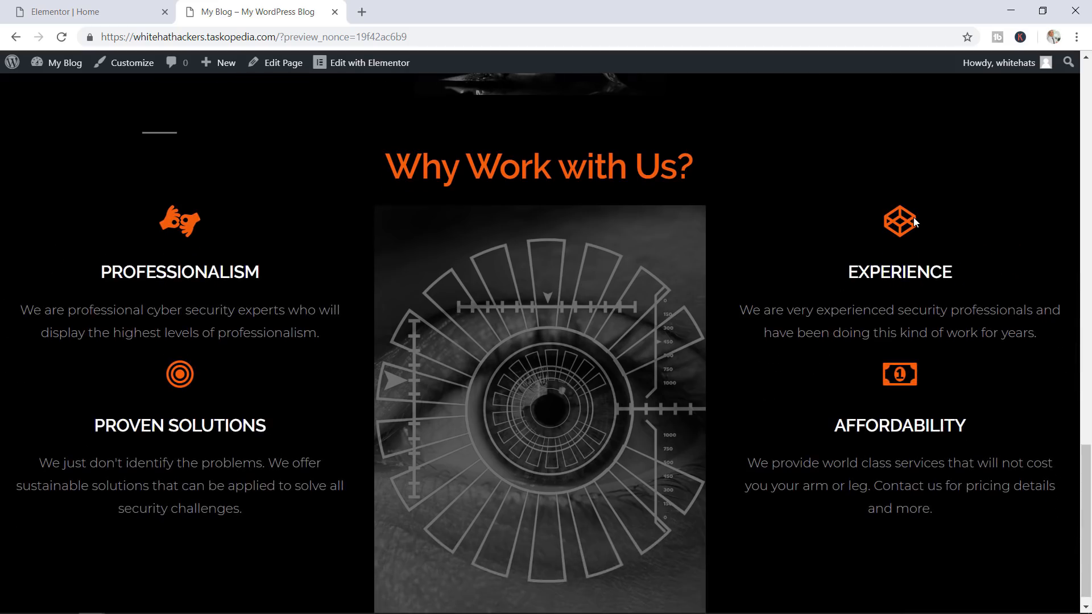
scroll(913, 219, "down", 1)
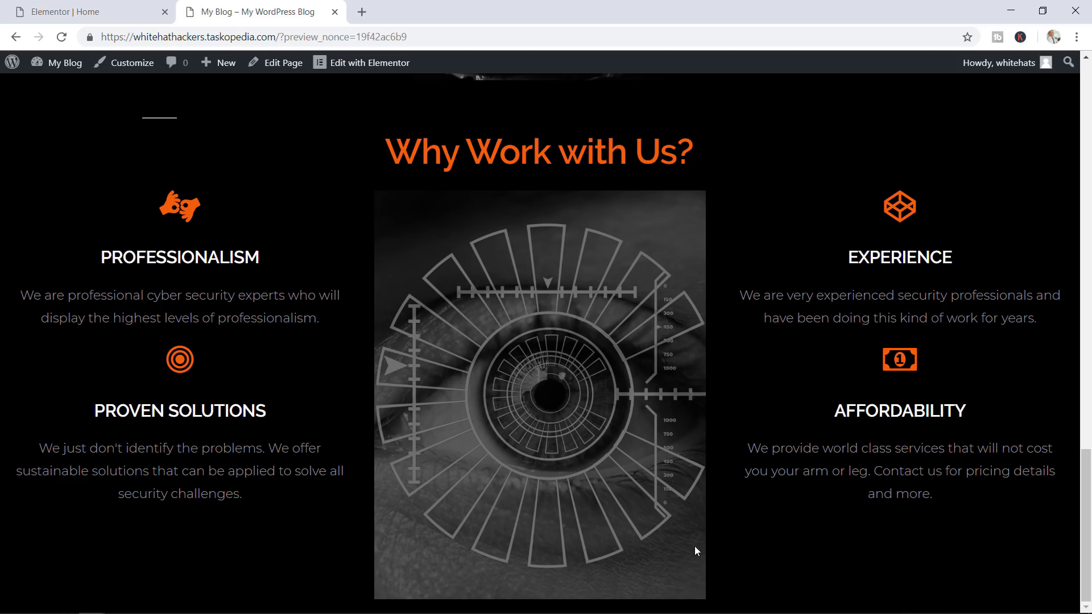
Resize the middle eye image to a custom 500 x 500 and save the page
left_click(85, 12)
left_click(643, 270)
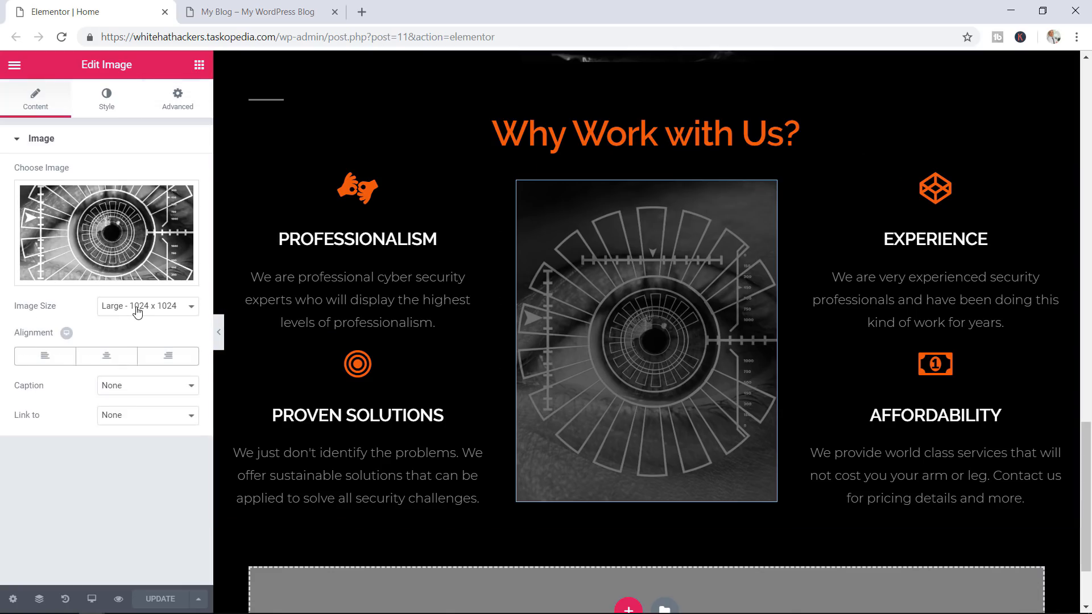
left_click(137, 310)
left_click(129, 387)
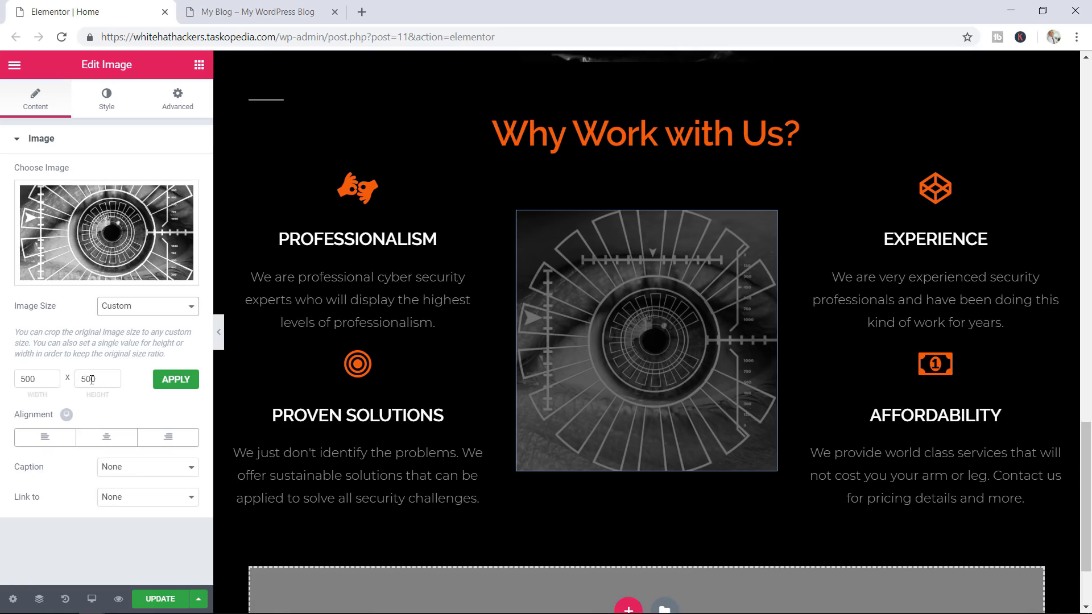
left_click(177, 381)
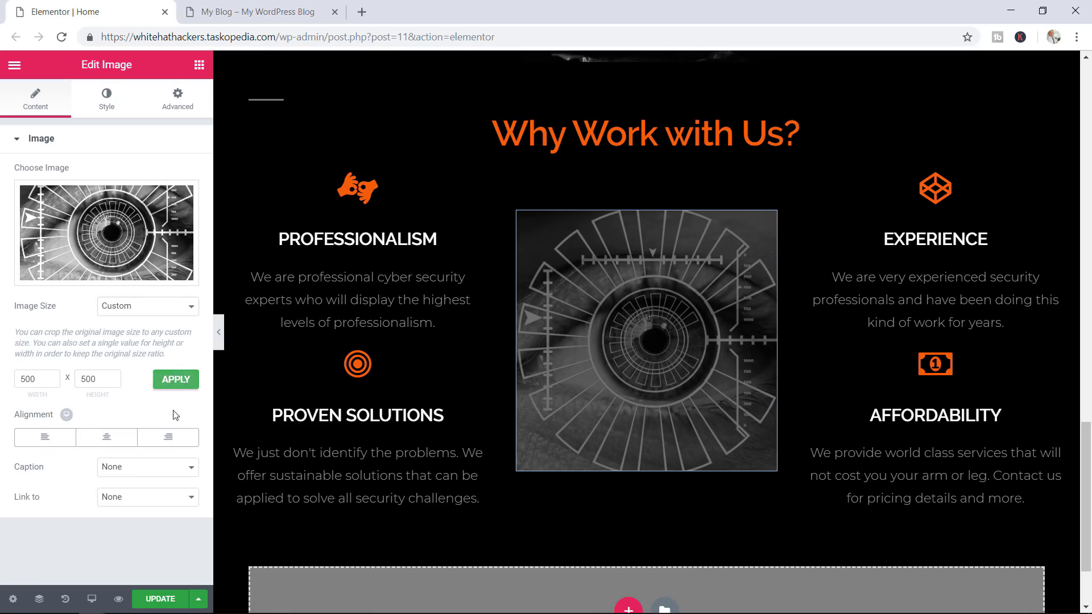
left_click(161, 598)
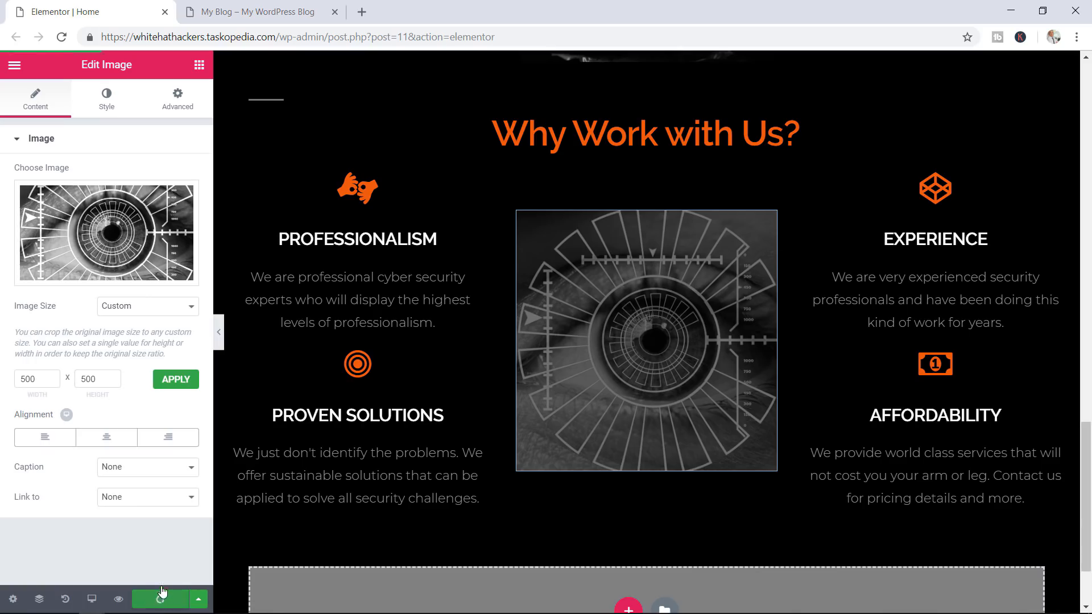
left_click(254, 13)
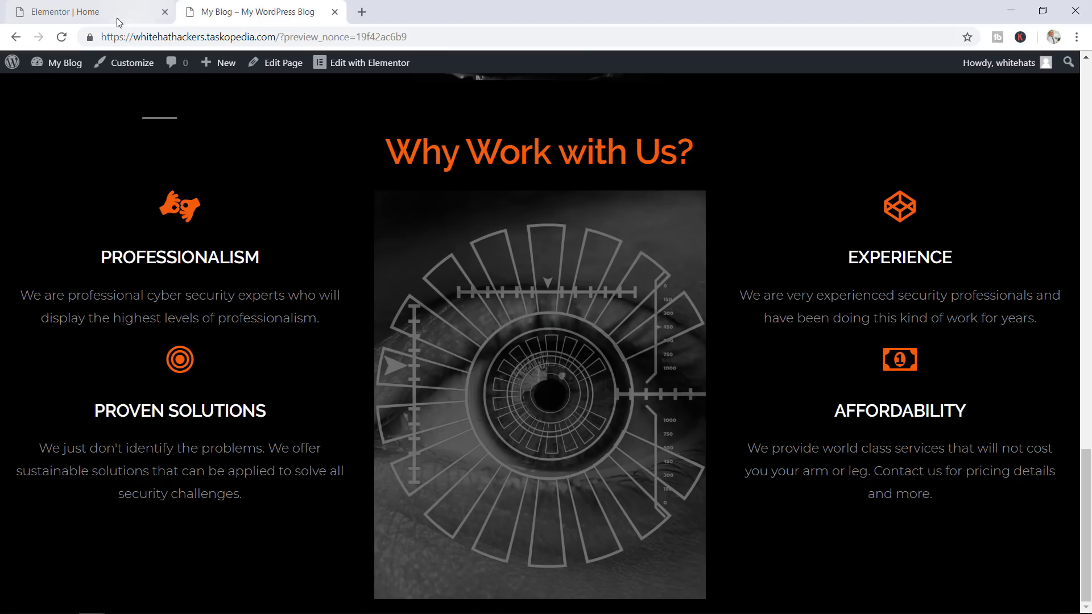
Reload the preview and scroll through Why Work with Us to inspect the resized eye image
left_click(61, 37)
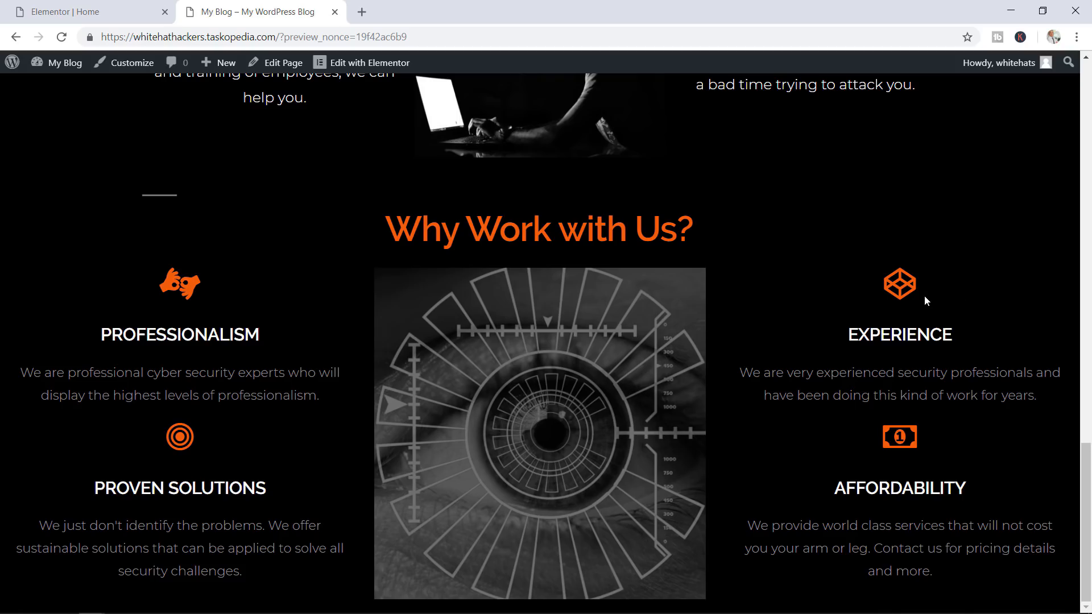
left_click(61, 37)
scroll(968, 259, "up", 8)
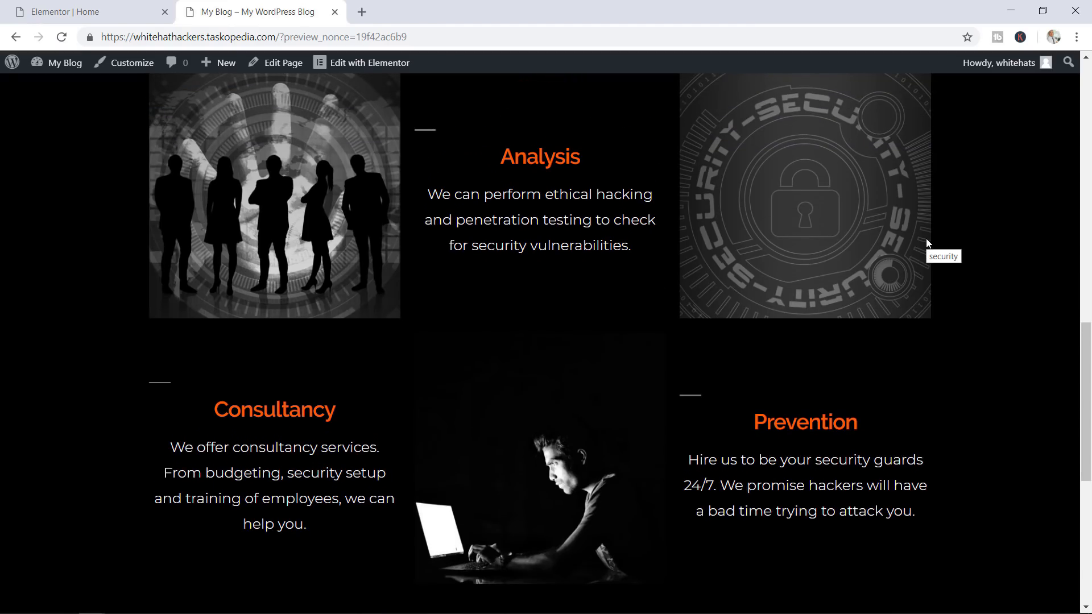
scroll(815, 224, "down", 4)
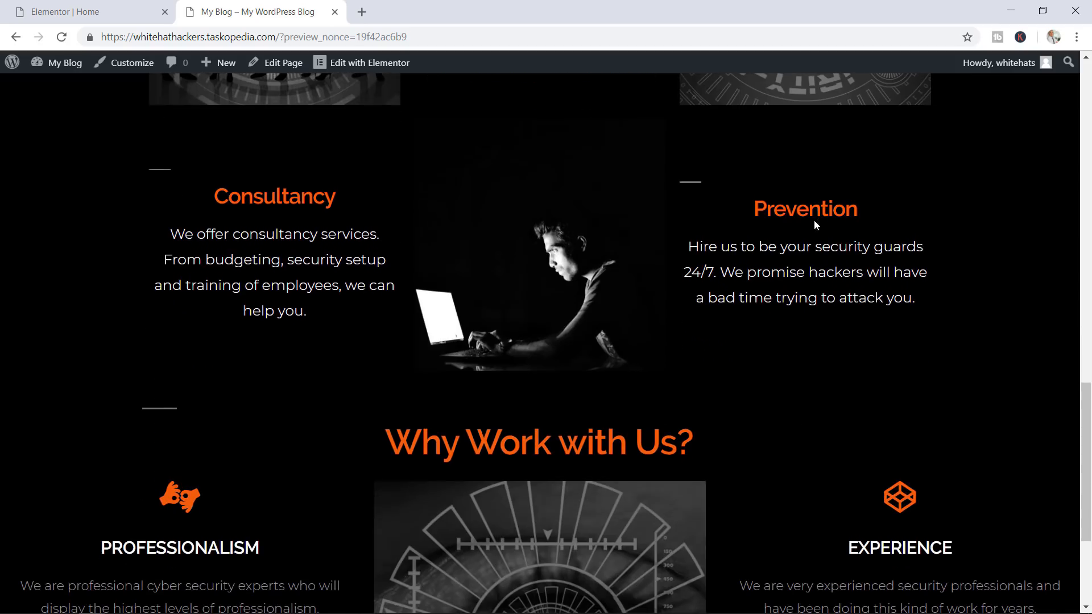
scroll(556, 343, "down", 4)
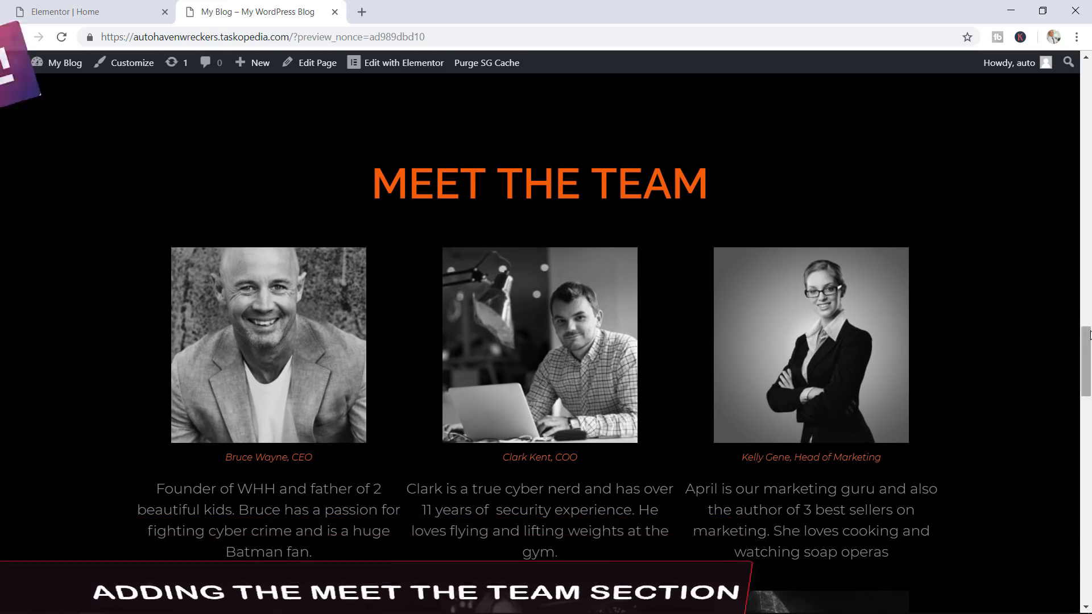
mouse_move(1088, 339)
left_mouse_down()
mouse_move(1086, 387)
mouse_move(1087, 355)
left_mouse_up()
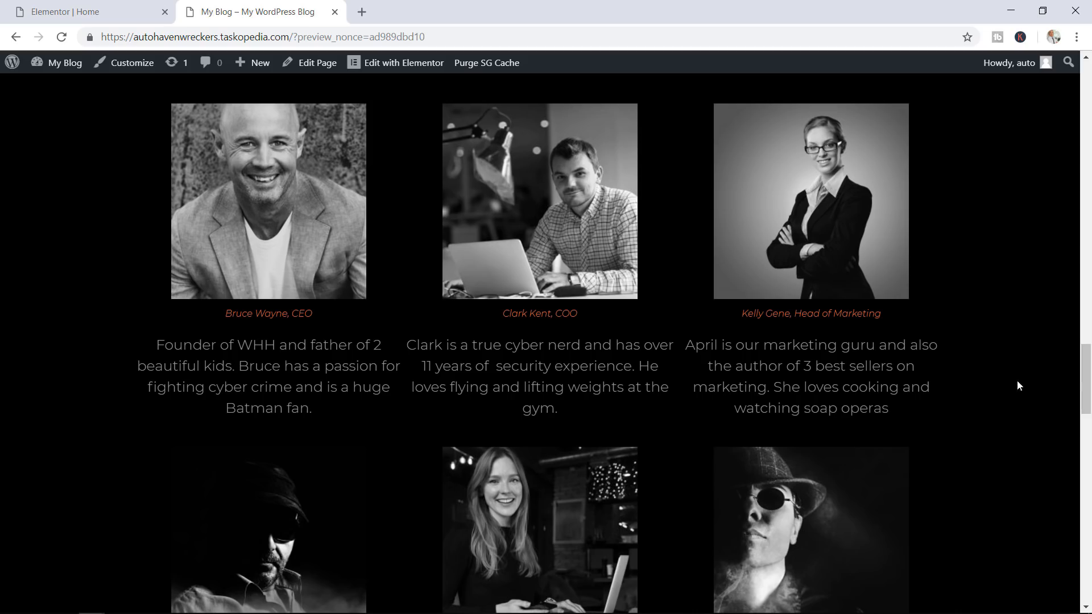
left_click_drag(1087, 376, 1089, 350)
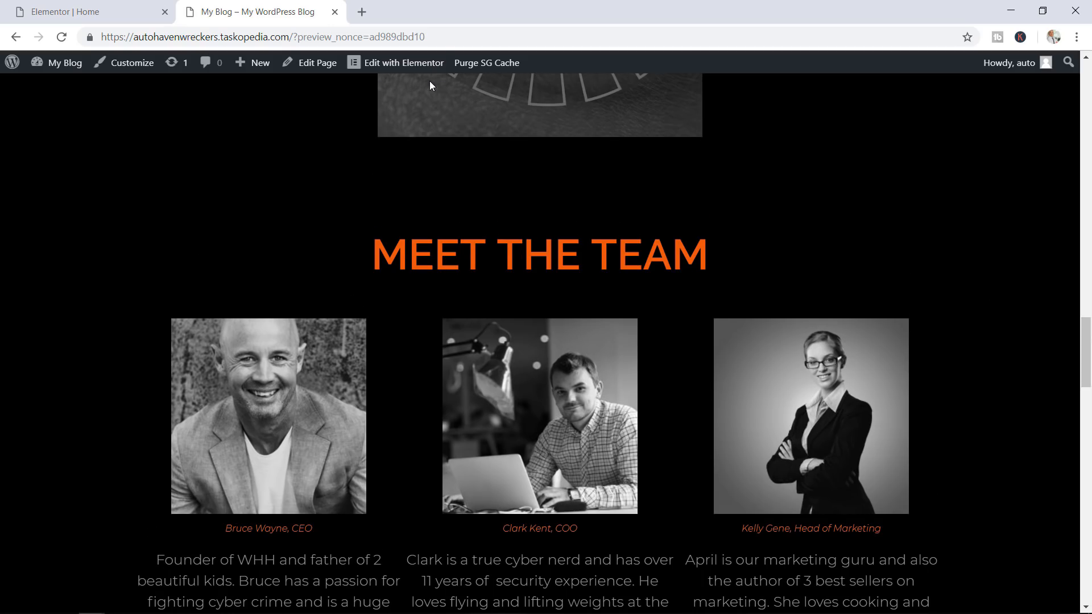
left_click(96, 6)
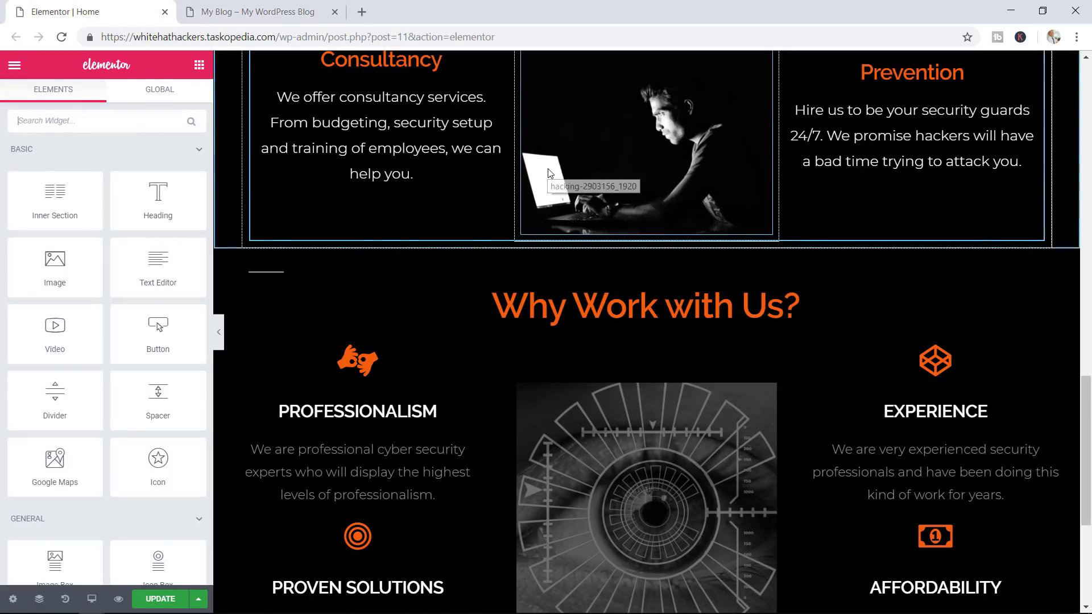
Add a new three-column section below the Why Work with Us section
scroll(595, 245, "down", 5)
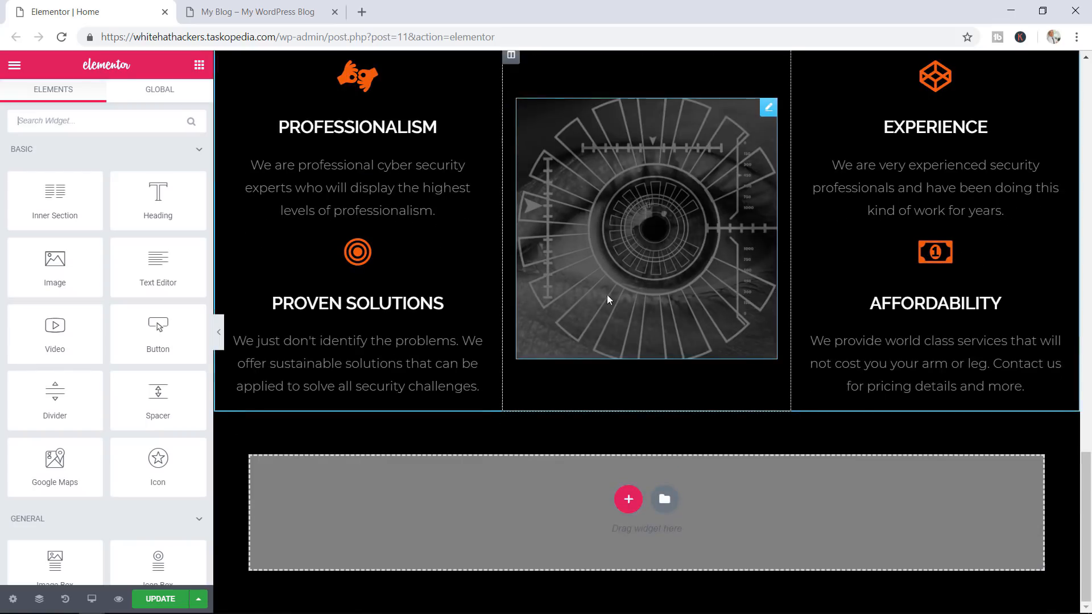
left_click(629, 499)
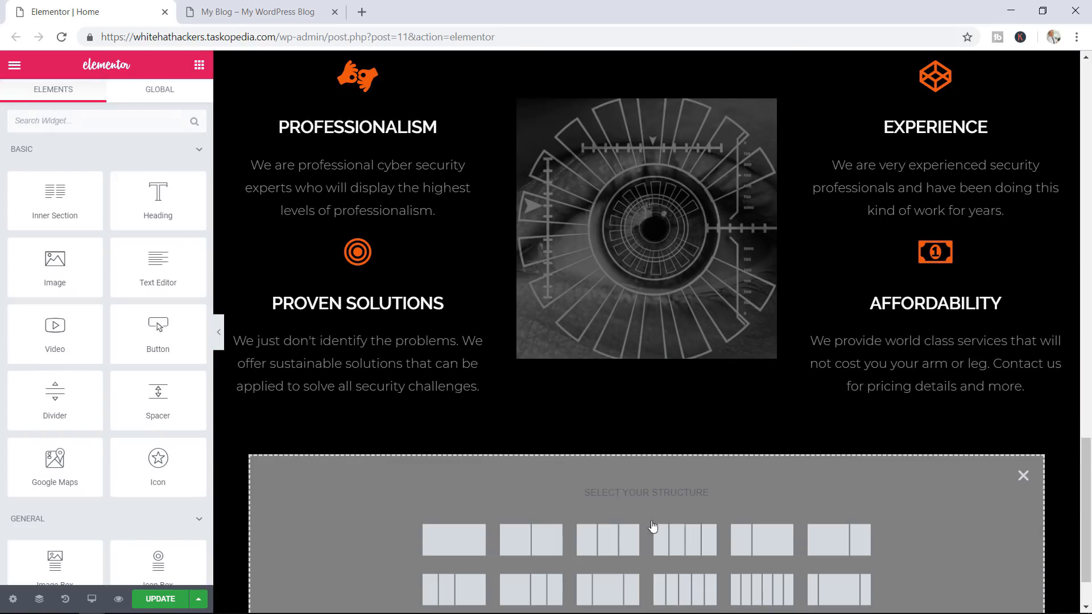
left_click(626, 546)
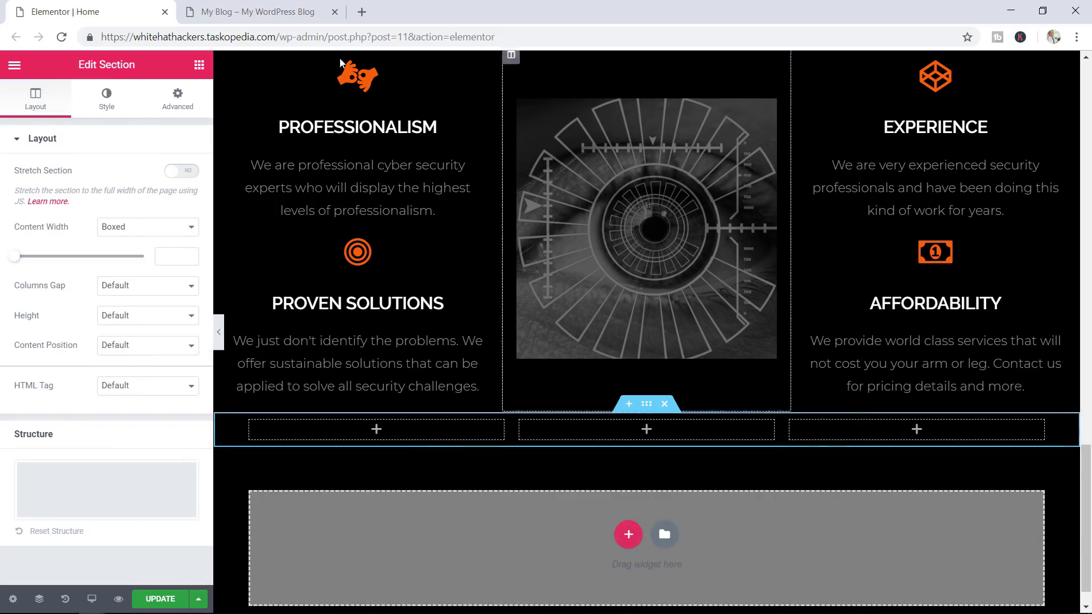
left_click(220, 14)
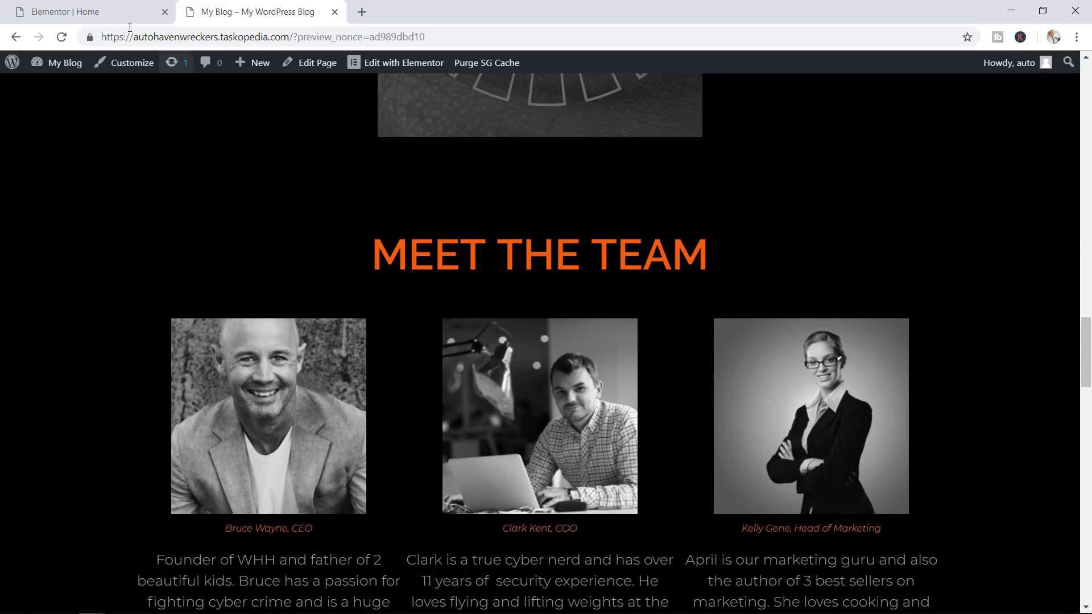
left_click(94, 12)
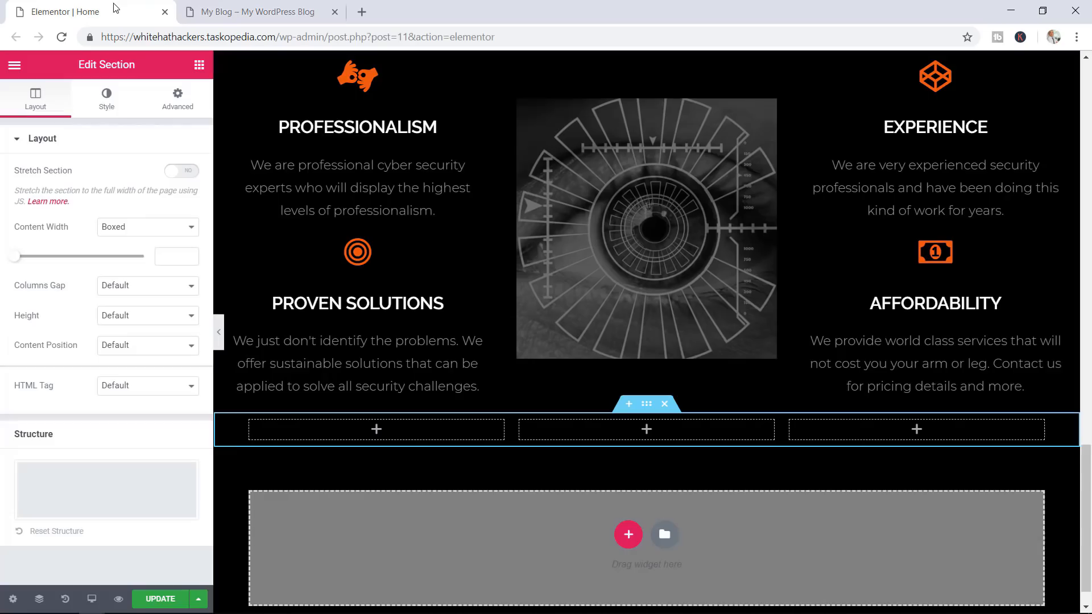
Add a Heading widget in its own section and move it above the three columns
left_click(199, 64)
left_click_drag(155, 190, 605, 534)
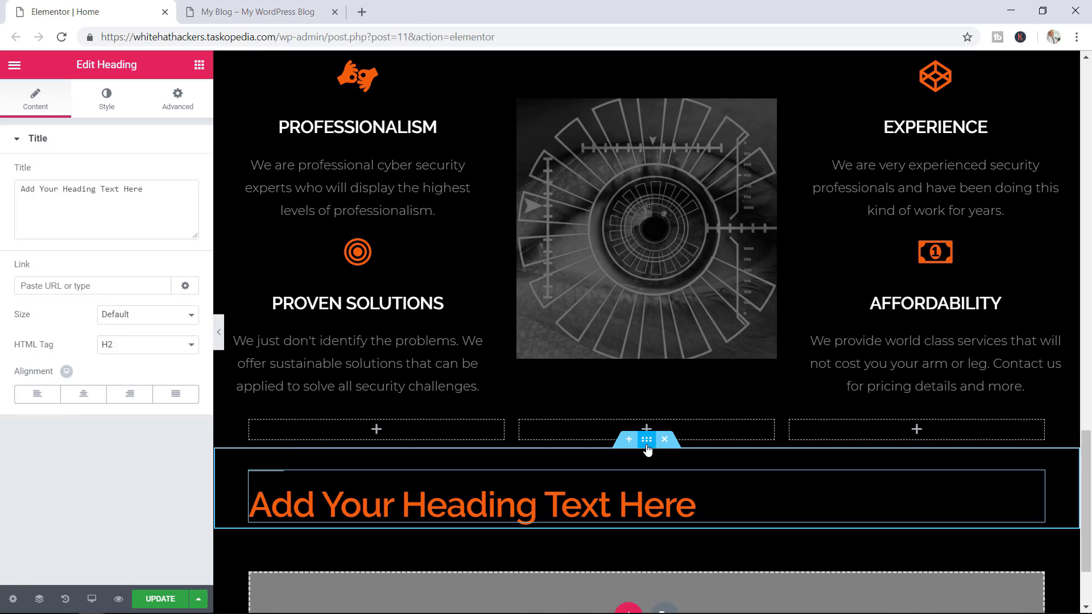
left_click_drag(646, 447, 618, 421)
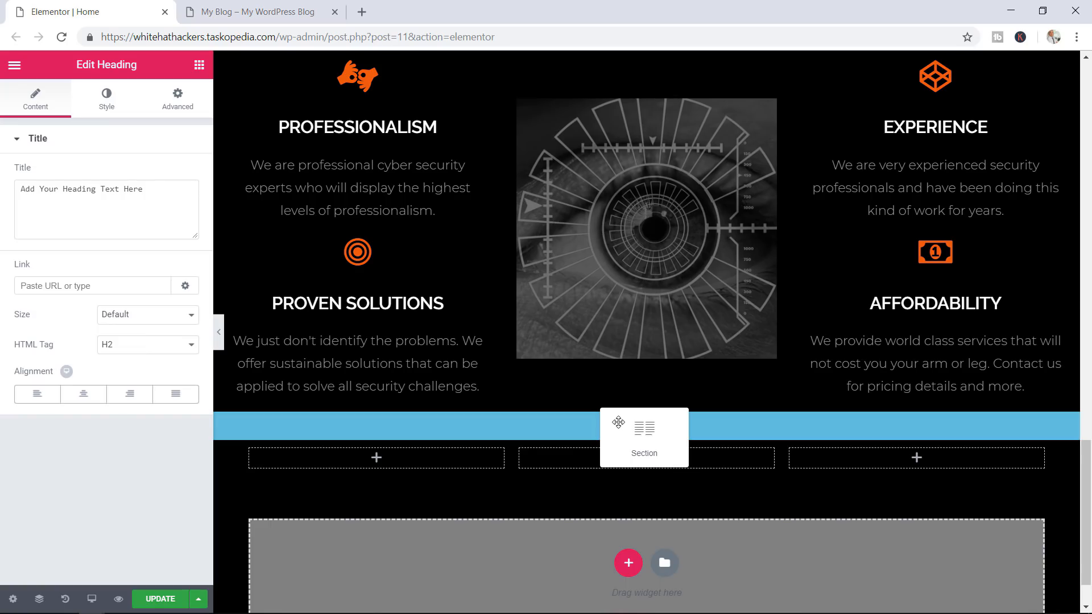
left_click_drag(618, 422, 618, 422)
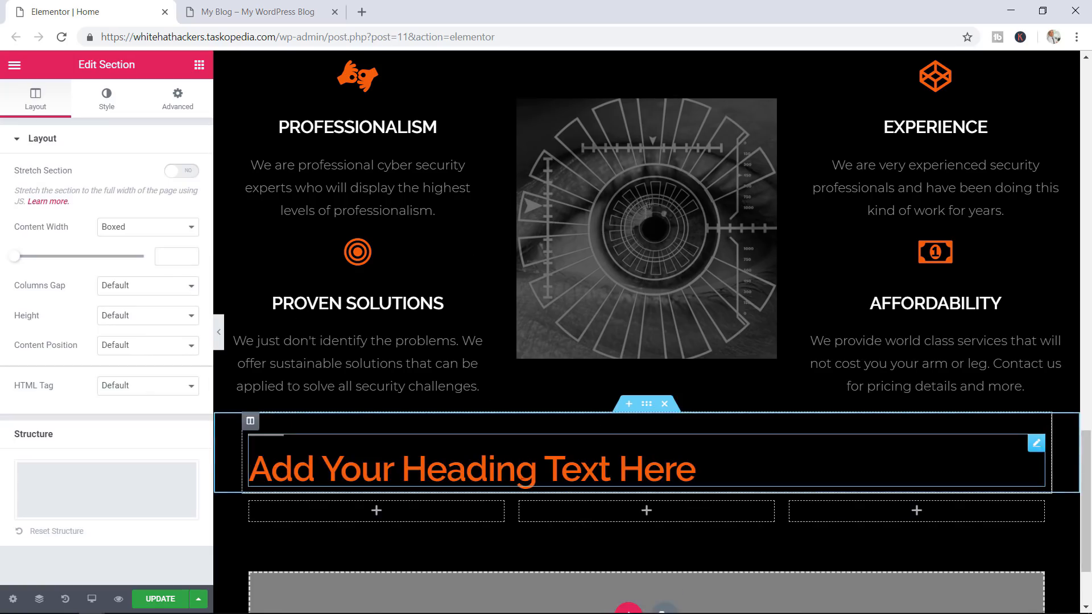
Change the heading text to 'Meet the Team' and centre it
left_click(688, 469)
left_click_drag(144, 190, 25, 194)
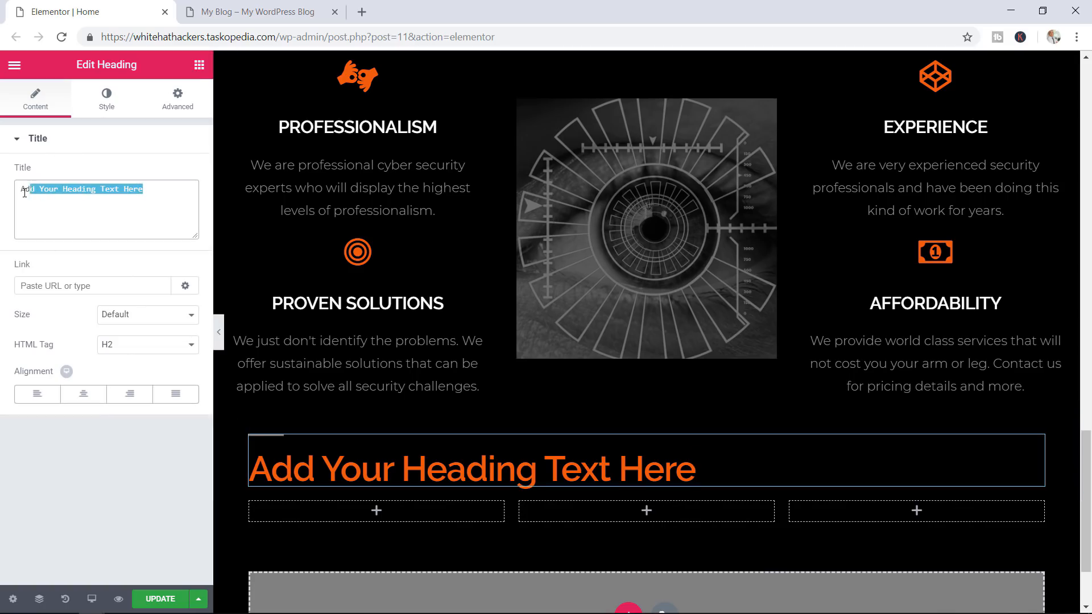
type("Meet ")
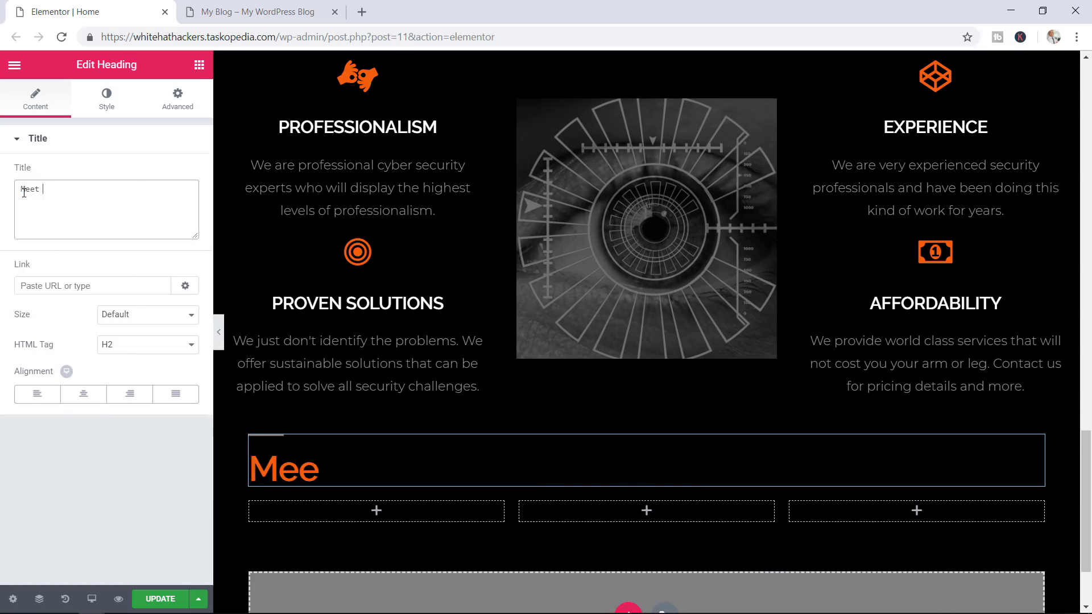
type("the Team")
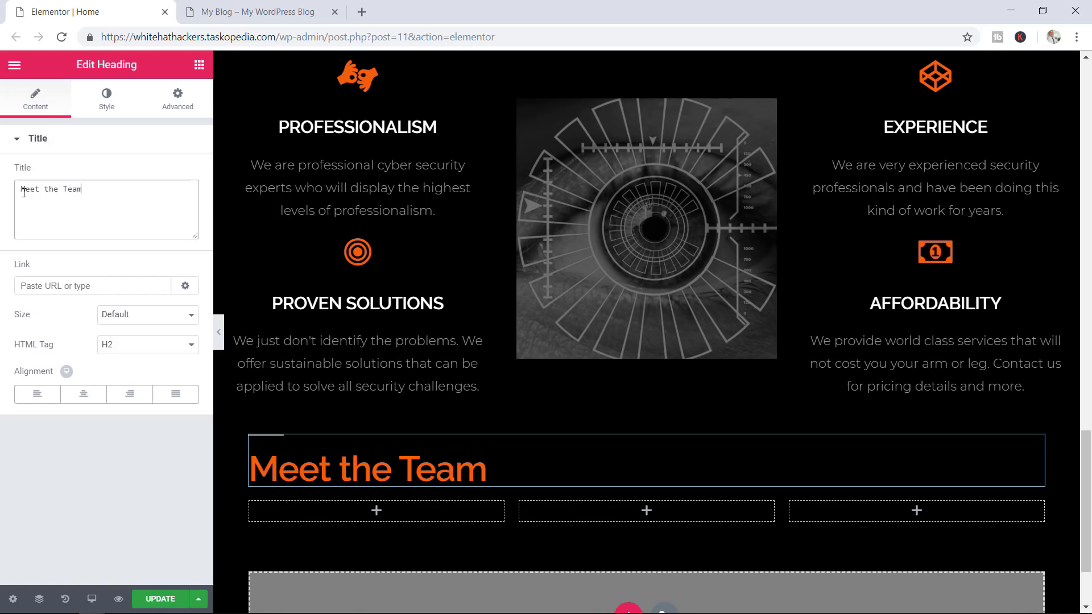
left_click(91, 397)
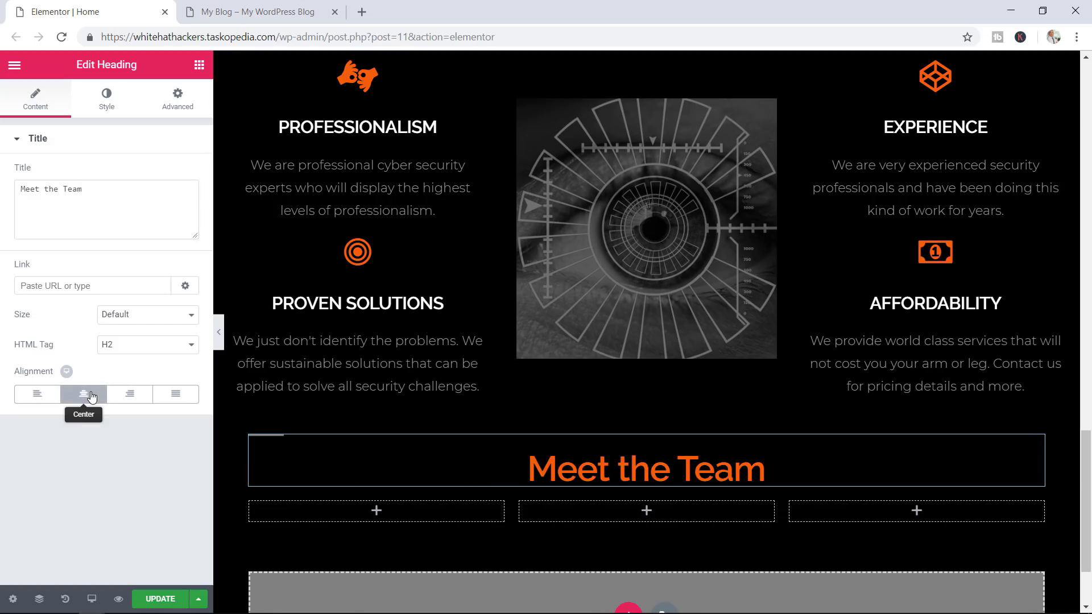
Add an Image widget to the first column showing a team member's photo from the Media Library
left_click(199, 64)
scroll(502, 324, "down", 2)
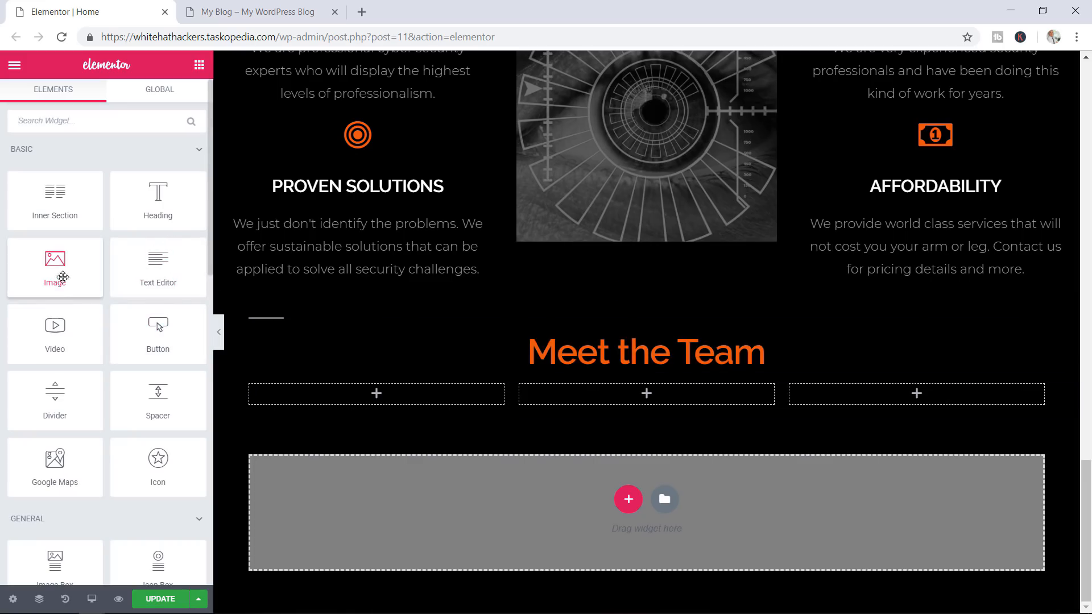
left_click_drag(57, 272, 374, 405)
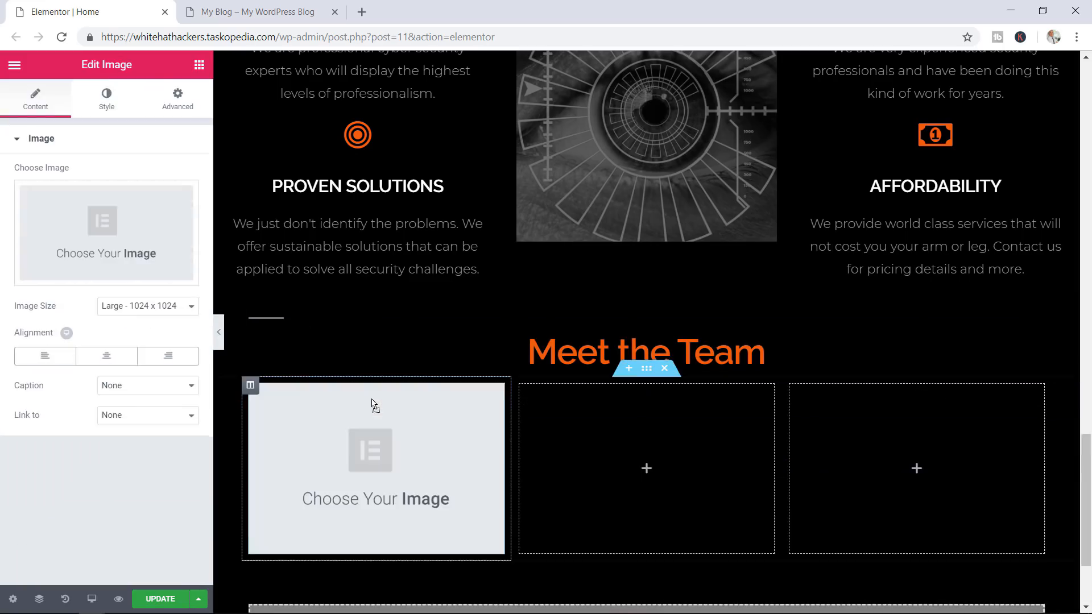
left_click(126, 230)
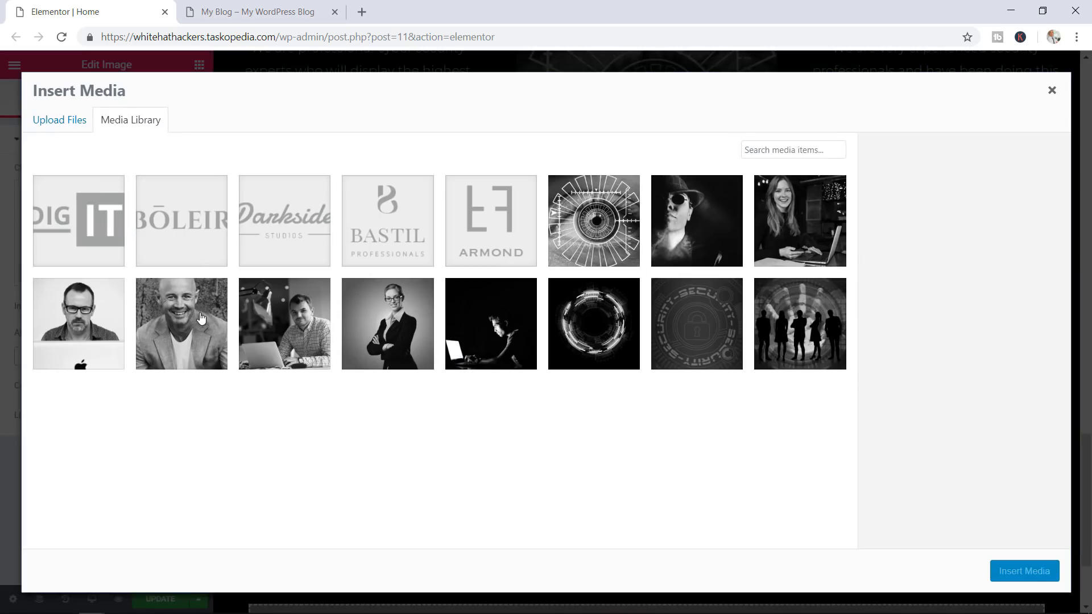
left_click(185, 327)
left_click(1013, 569)
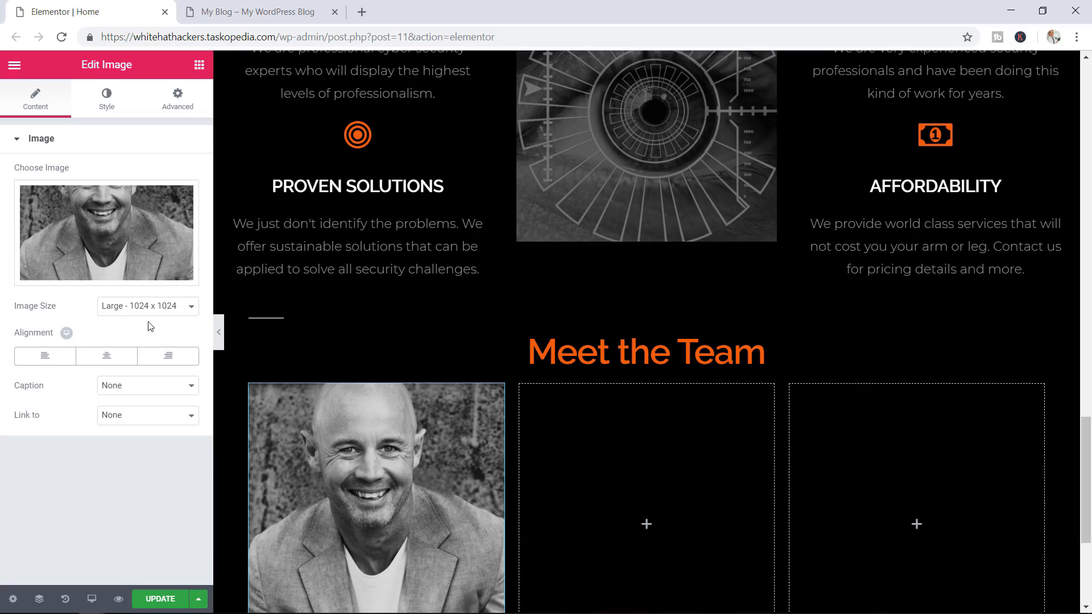
left_click(150, 308)
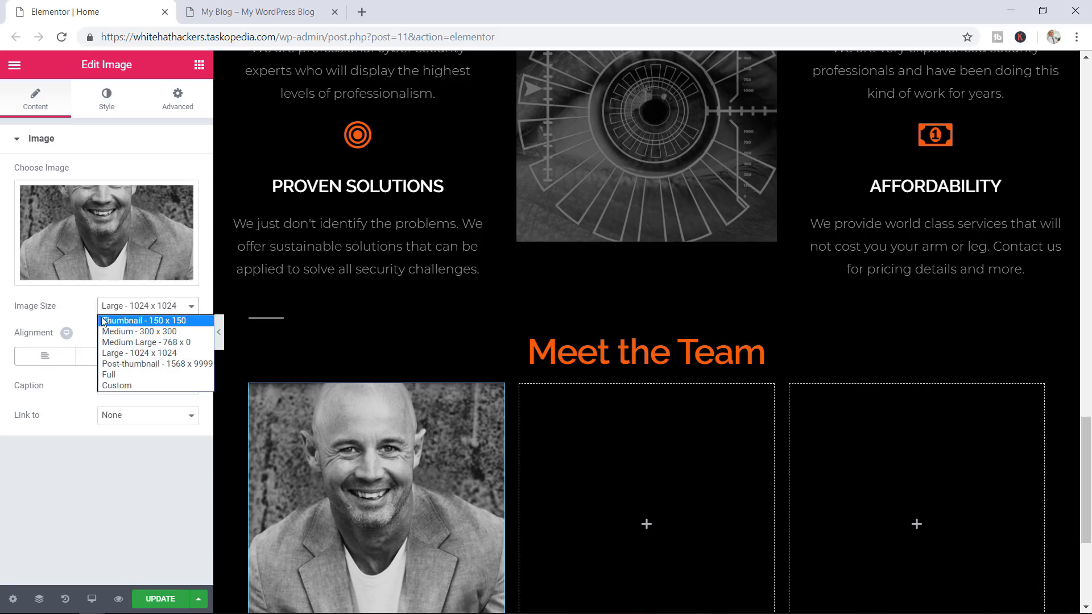
Set the first team photo to a custom 275 x 275 size
left_click(118, 385)
left_click(29, 380)
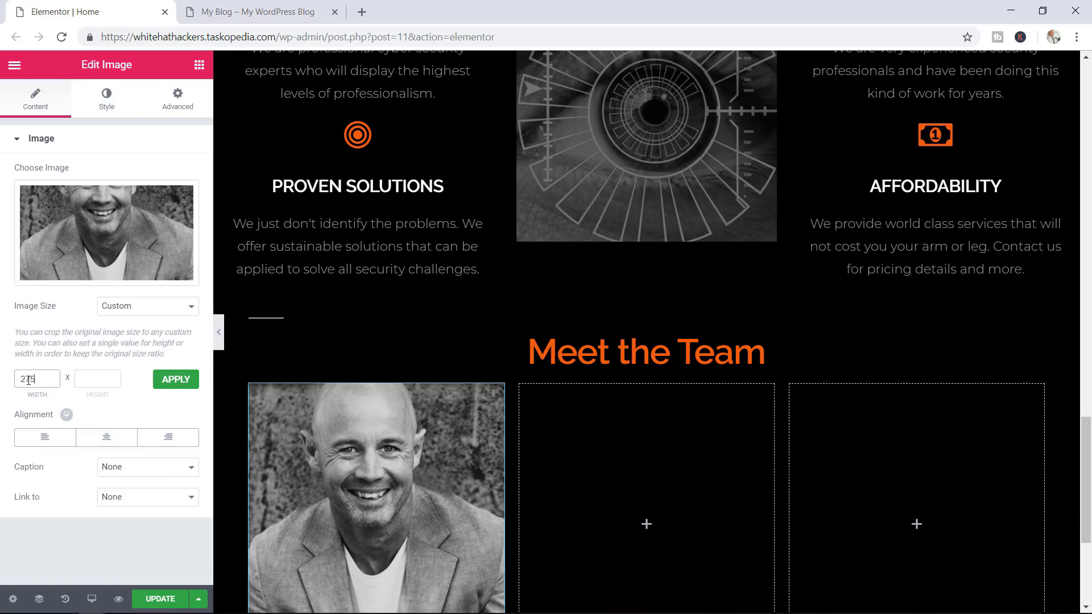
key("Tab")
left_click(177, 380)
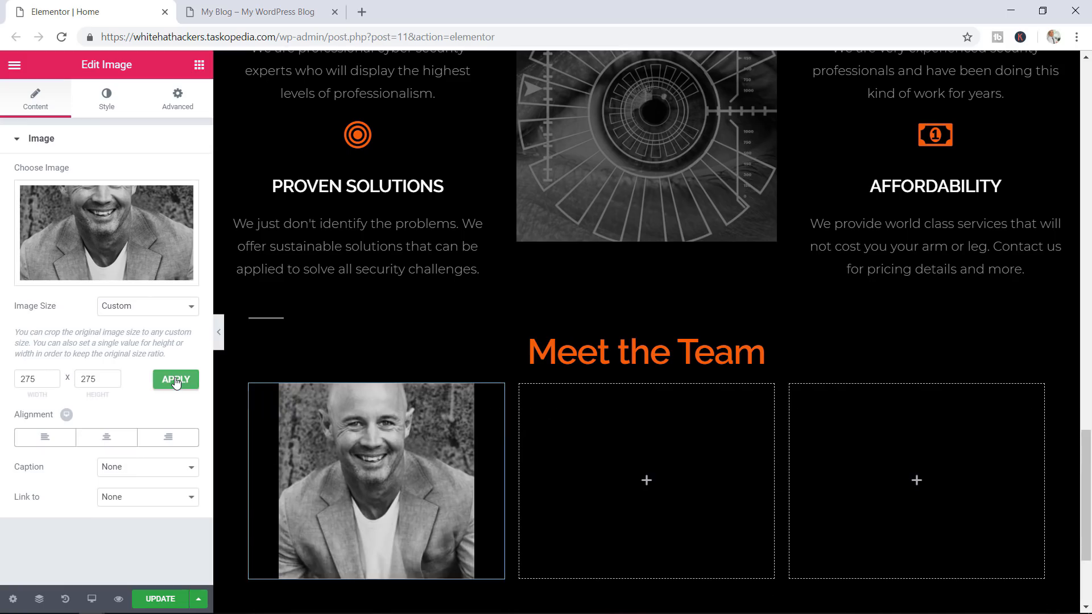
Add a custom caption giving the member's name and CEO title
left_click(125, 477)
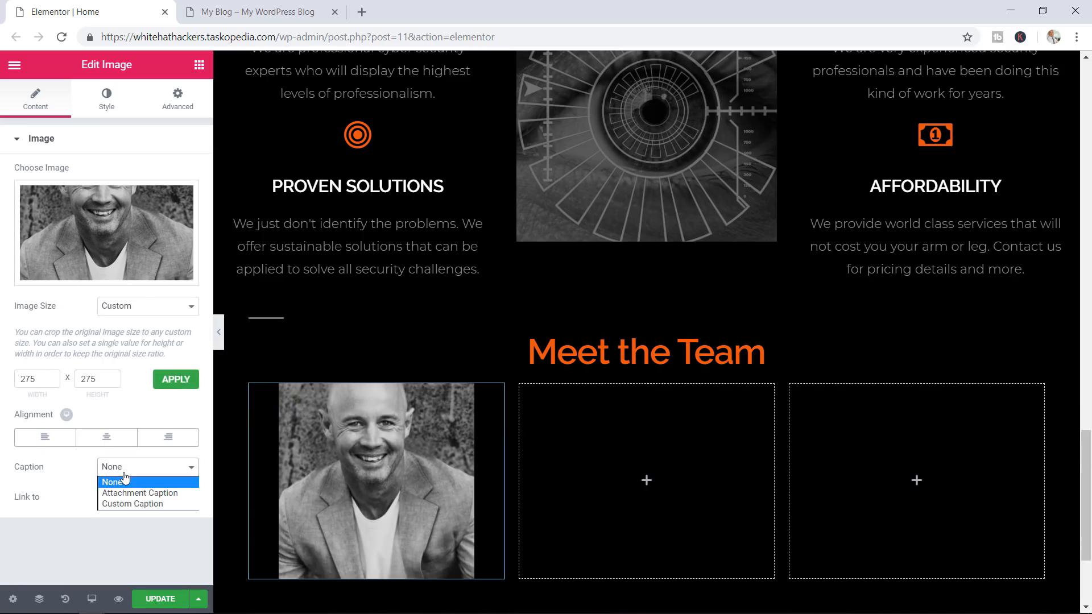
left_click(147, 504)
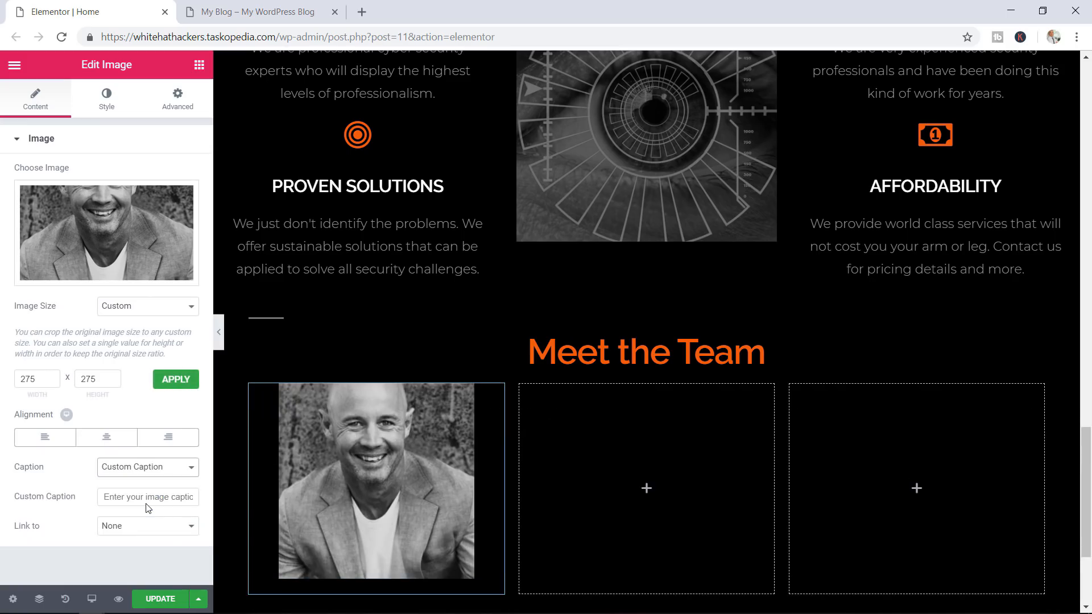
left_click(118, 498)
type("B")
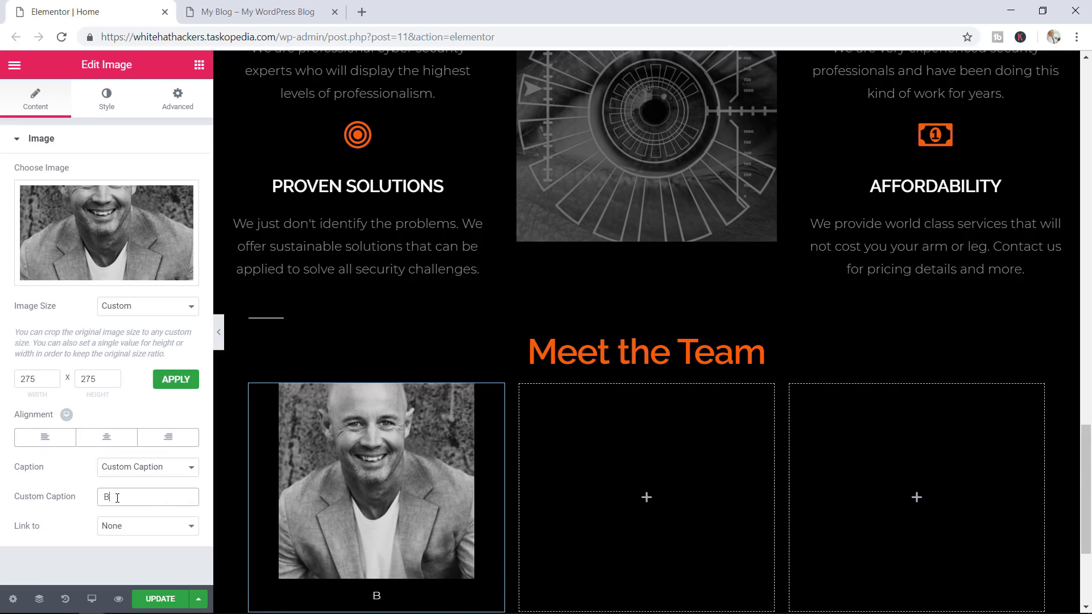
type("ruce Wayne, ")
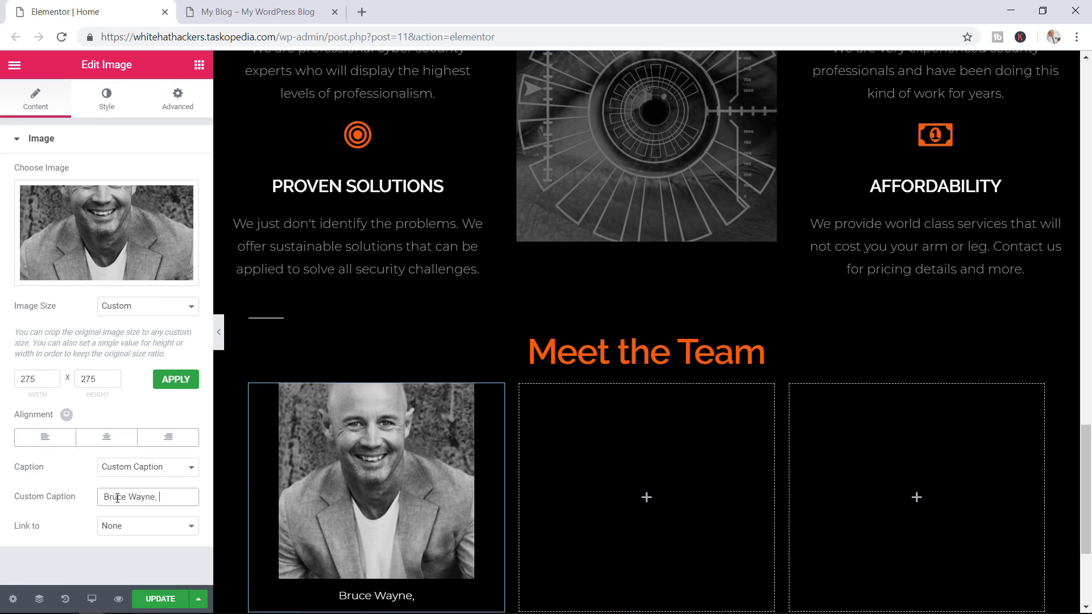
type("CEO")
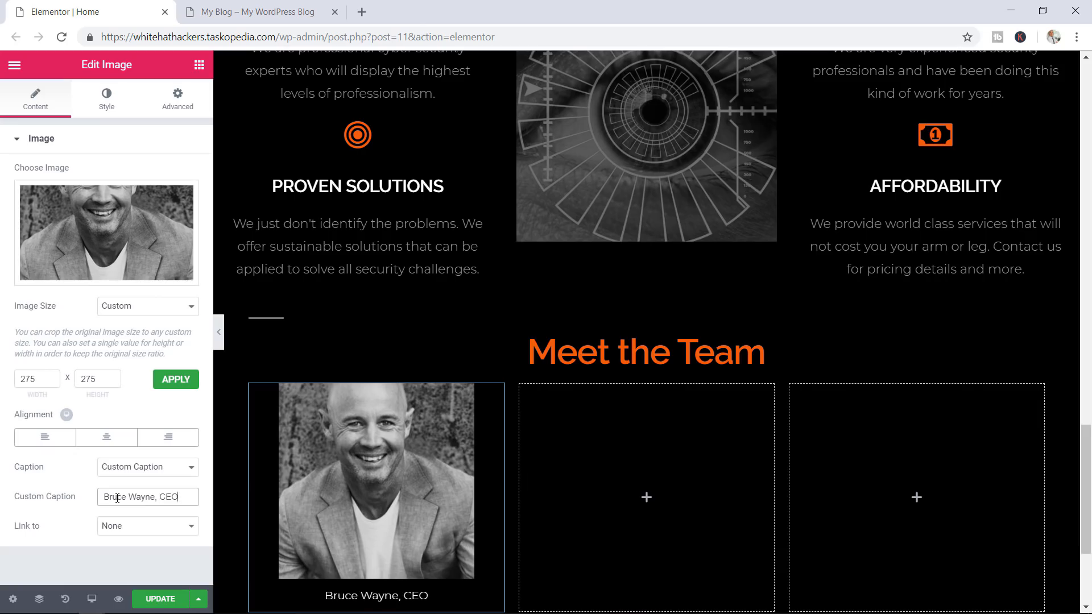
left_click(109, 106)
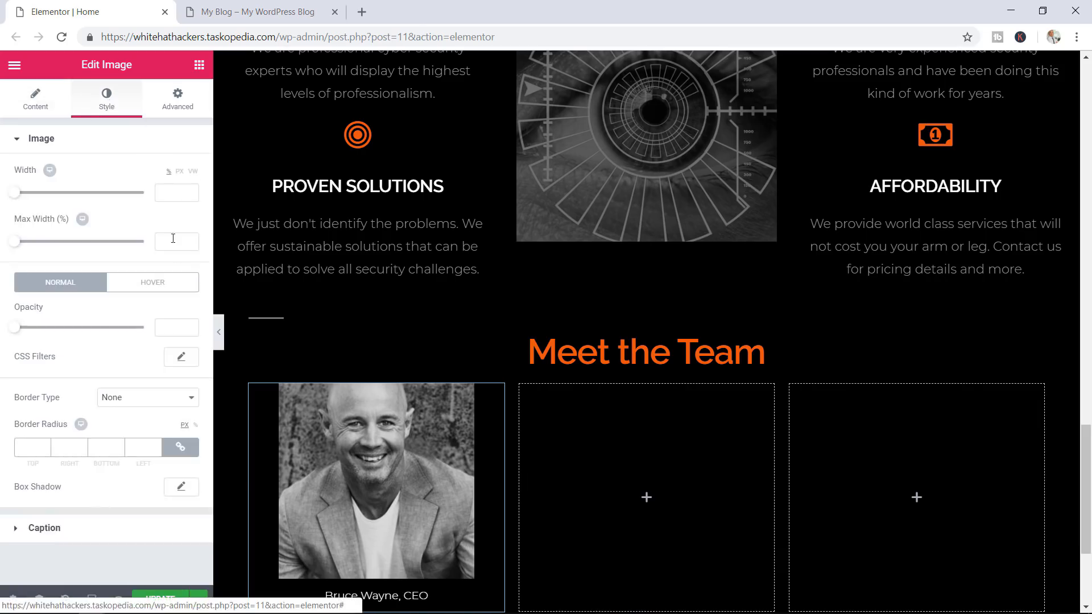
Colour the photo caption orange, #e55512
left_click(16, 139)
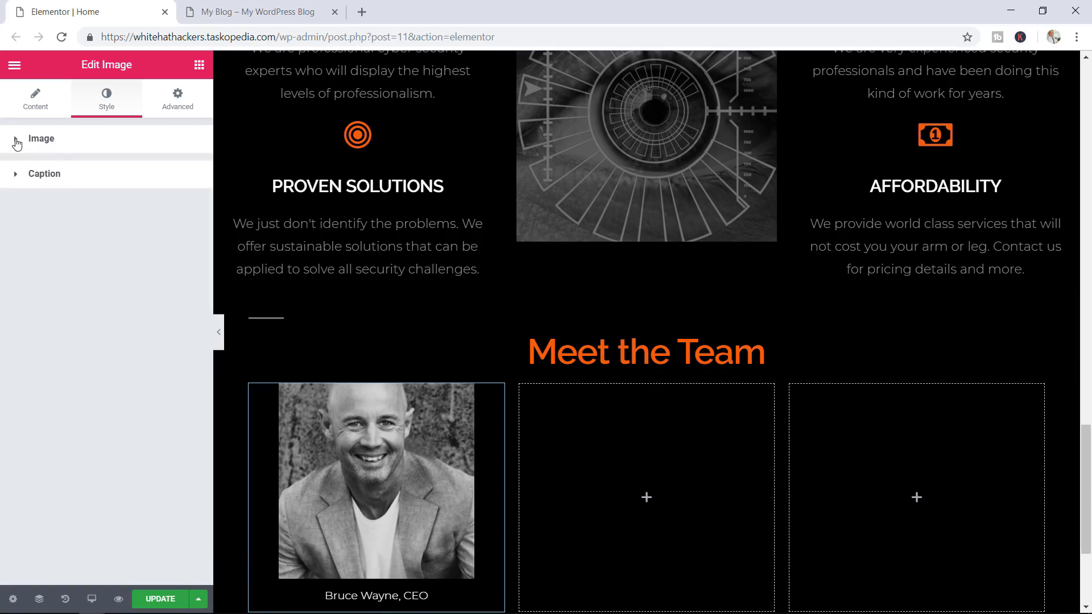
left_click(52, 176)
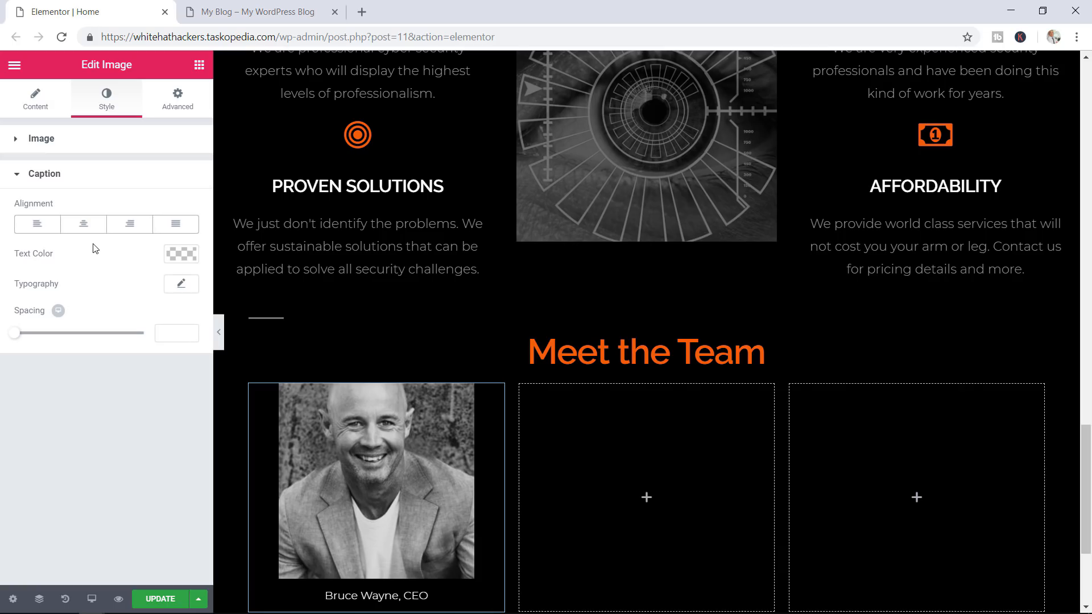
left_click(176, 254)
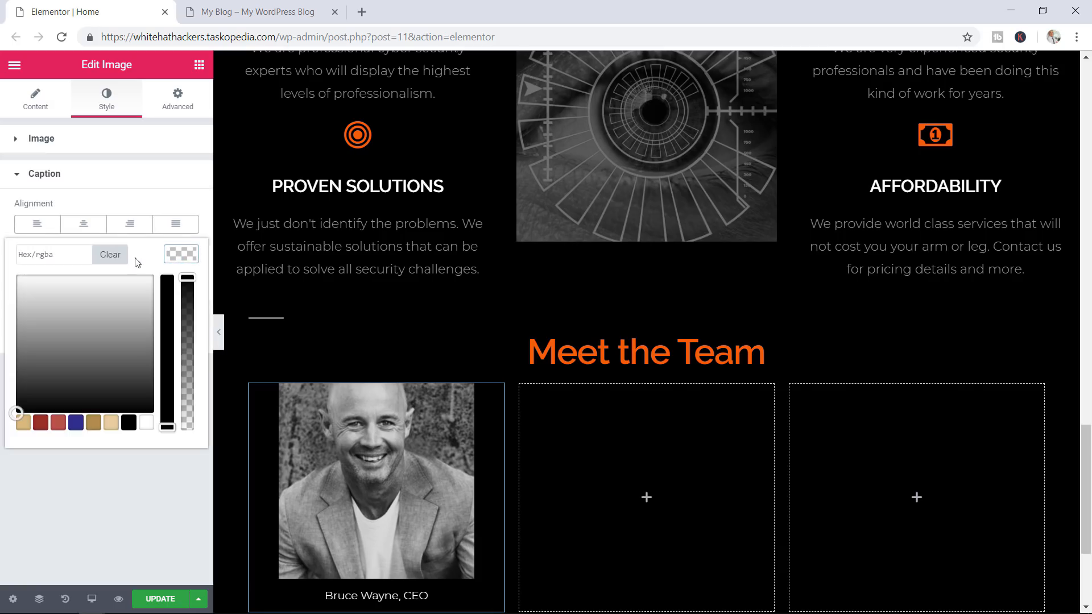
left_click(52, 254)
type("#e55512")
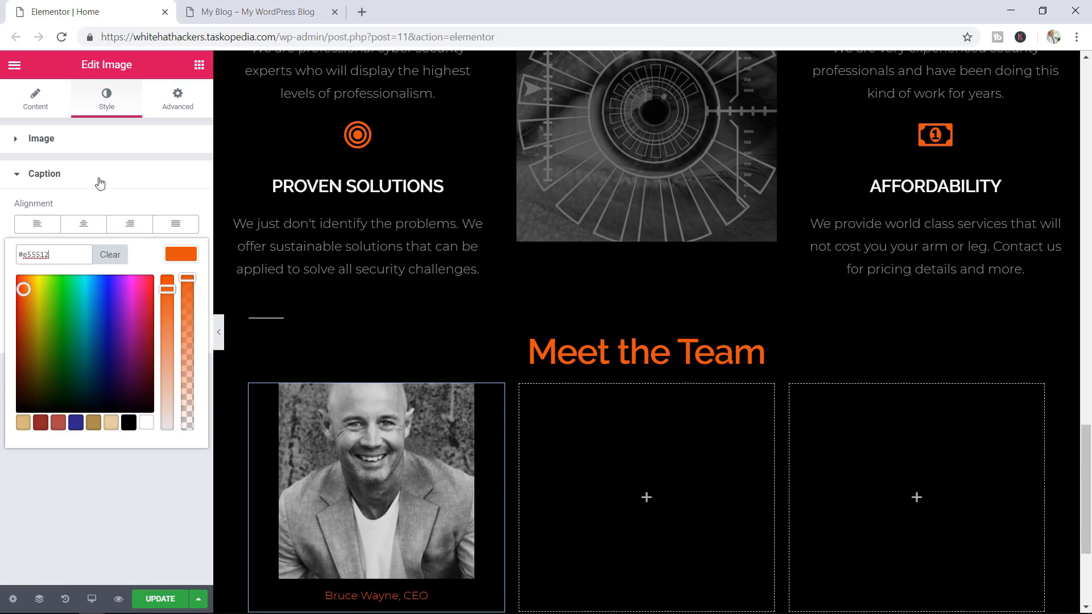
left_click(50, 175)
Set the caption's typography style to Italic
left_click(52, 180)
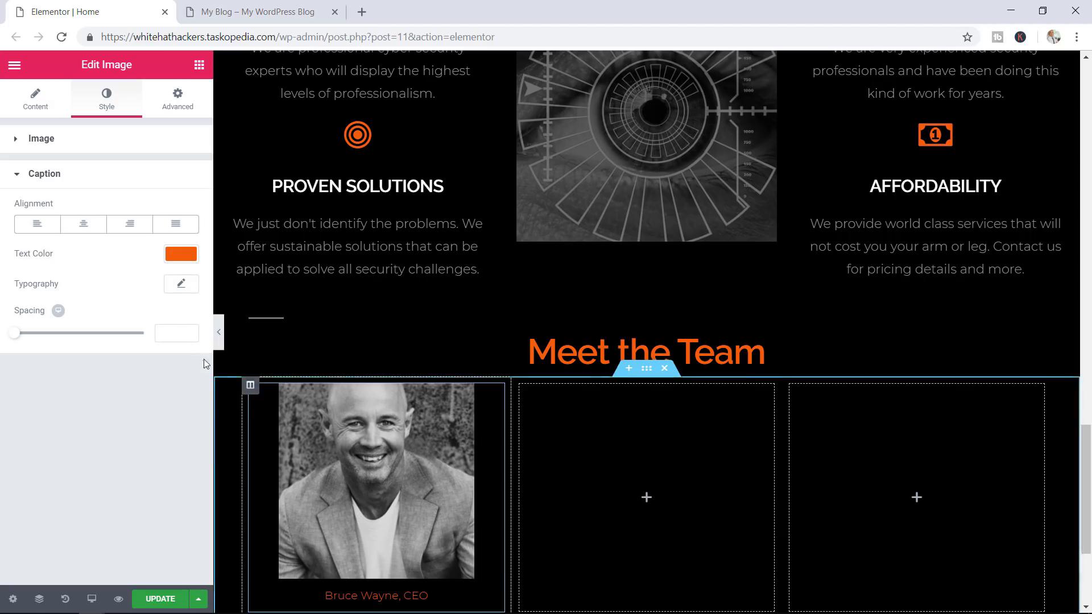
left_click(182, 284)
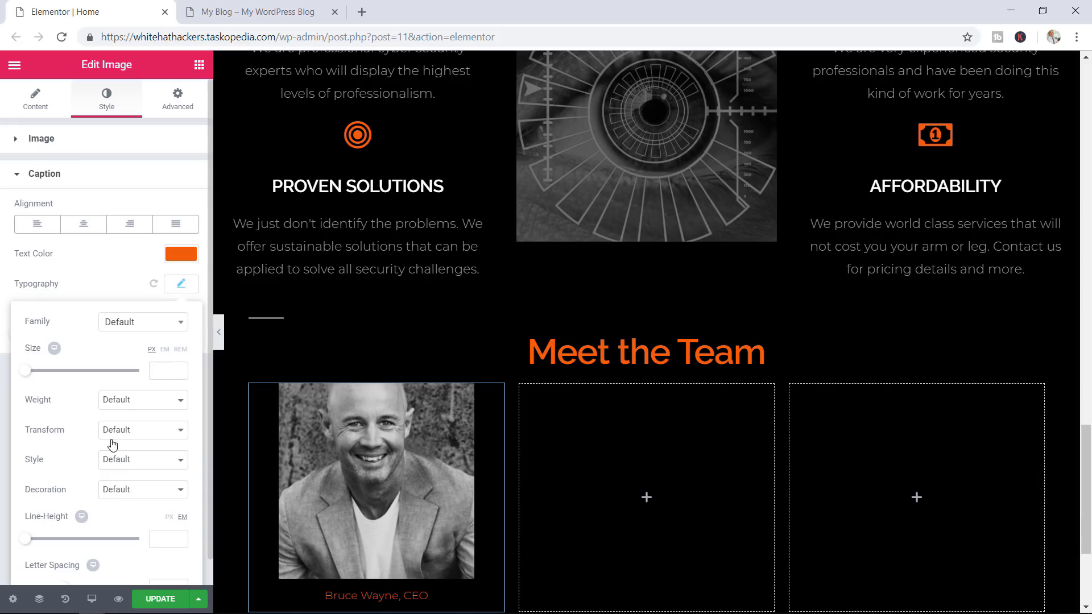
left_click(127, 458)
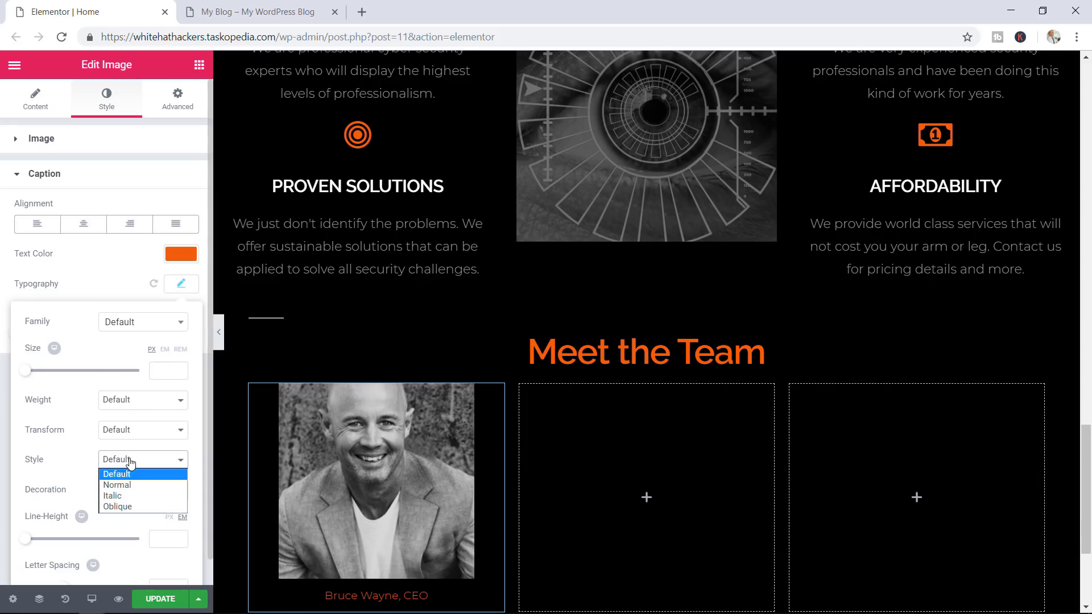
left_click(128, 496)
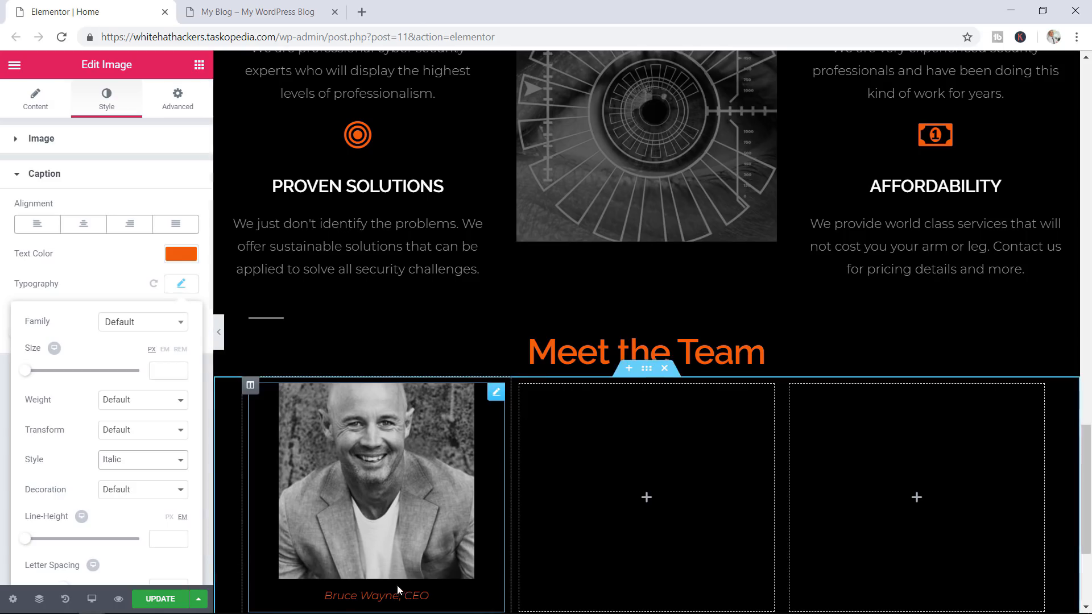
scroll(426, 527, "down", 2)
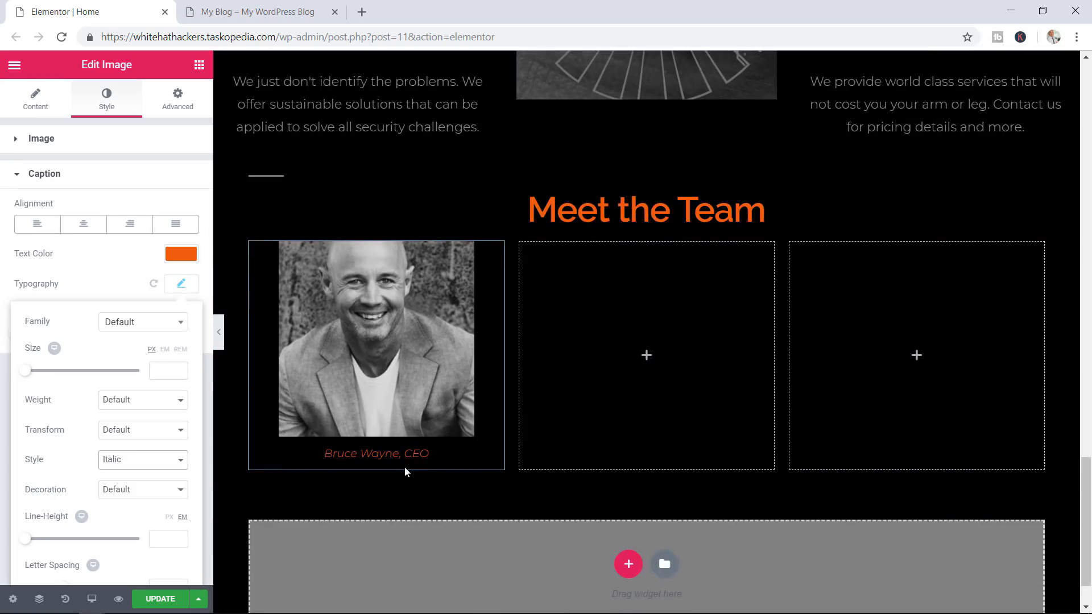
Add a Text Editor block under the CEO photo holding the bio copied from the reference team page
left_click(198, 65)
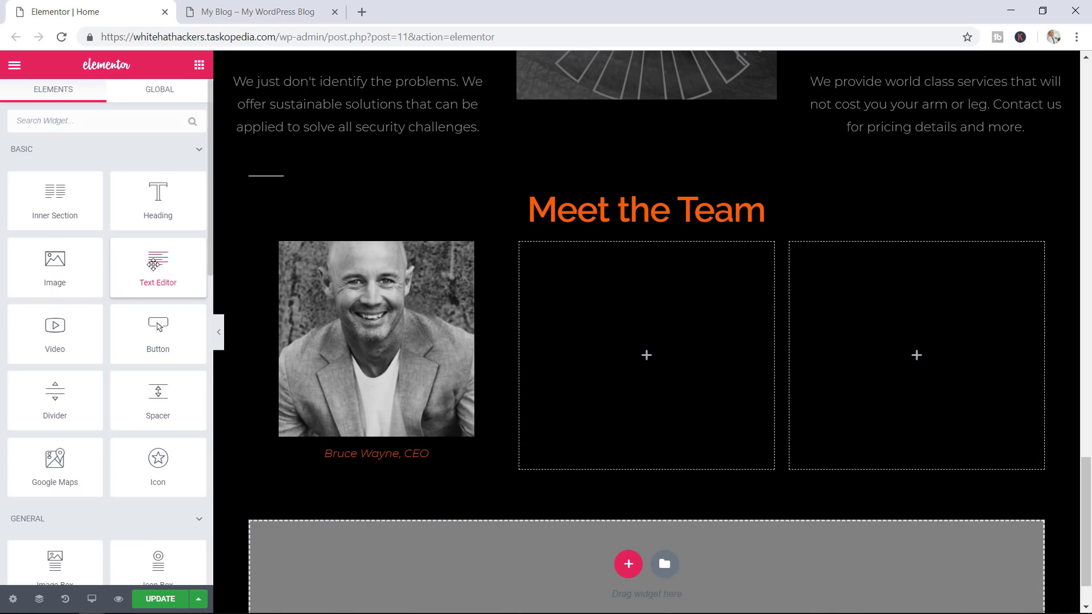
left_click_drag(153, 265, 356, 473)
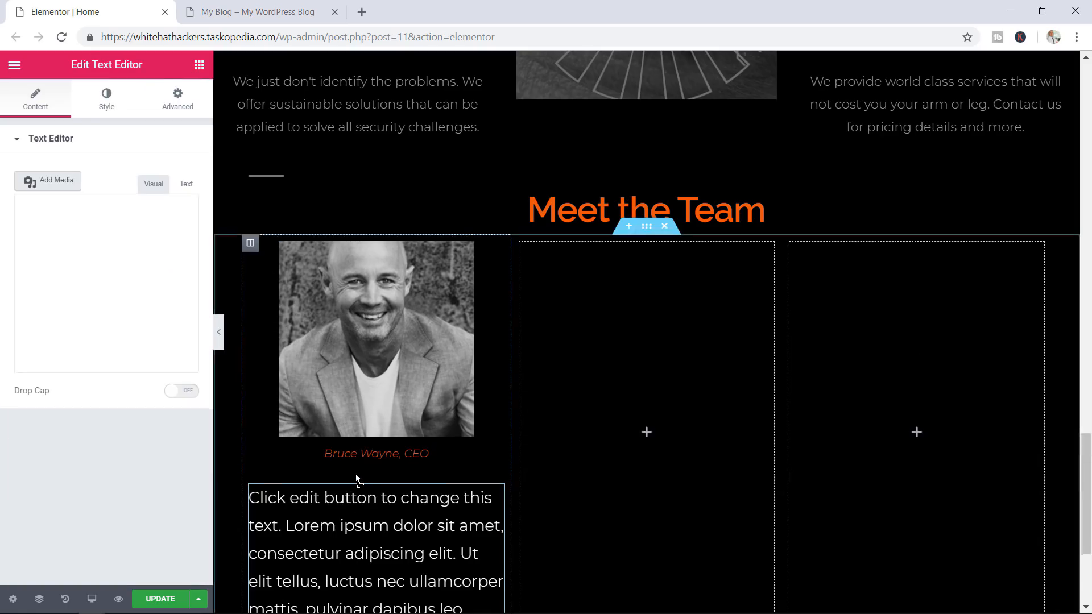
left_click(250, 14)
scroll(270, 327, "down", 3)
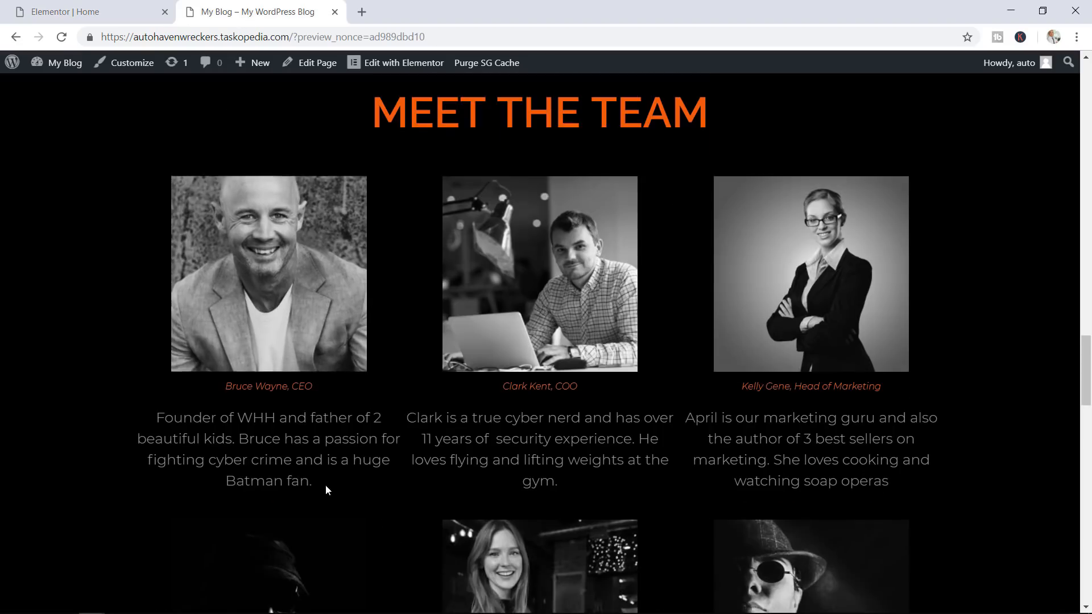
left_click_drag(325, 485, 153, 421)
right_click(171, 418)
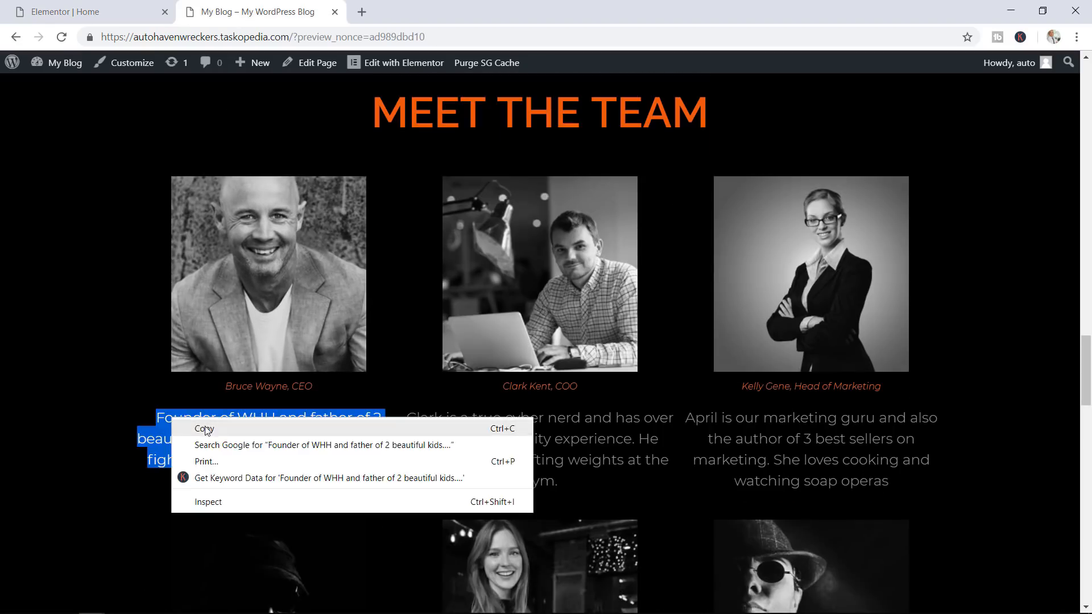
left_click(206, 429)
left_click(113, 12)
left_click(95, 378)
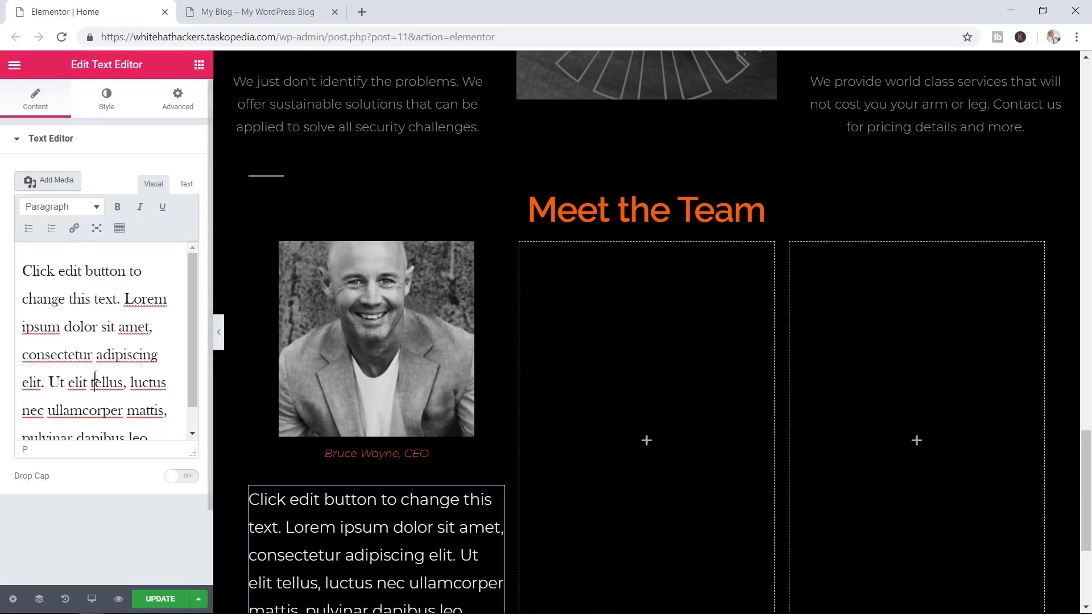
key("ctrl+a")
key("BackSpace")
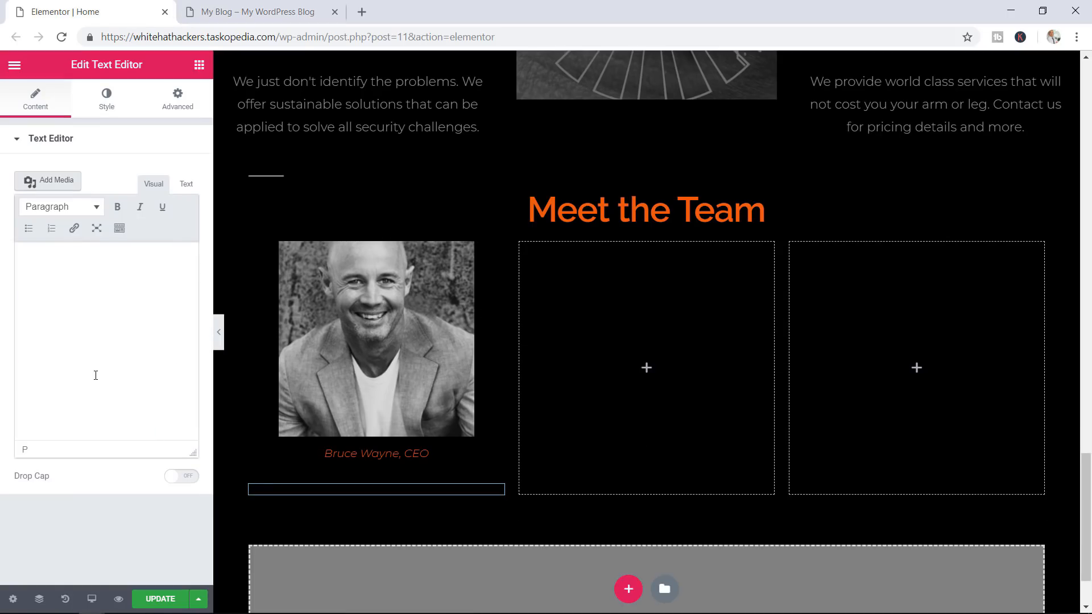
key("ctrl+v")
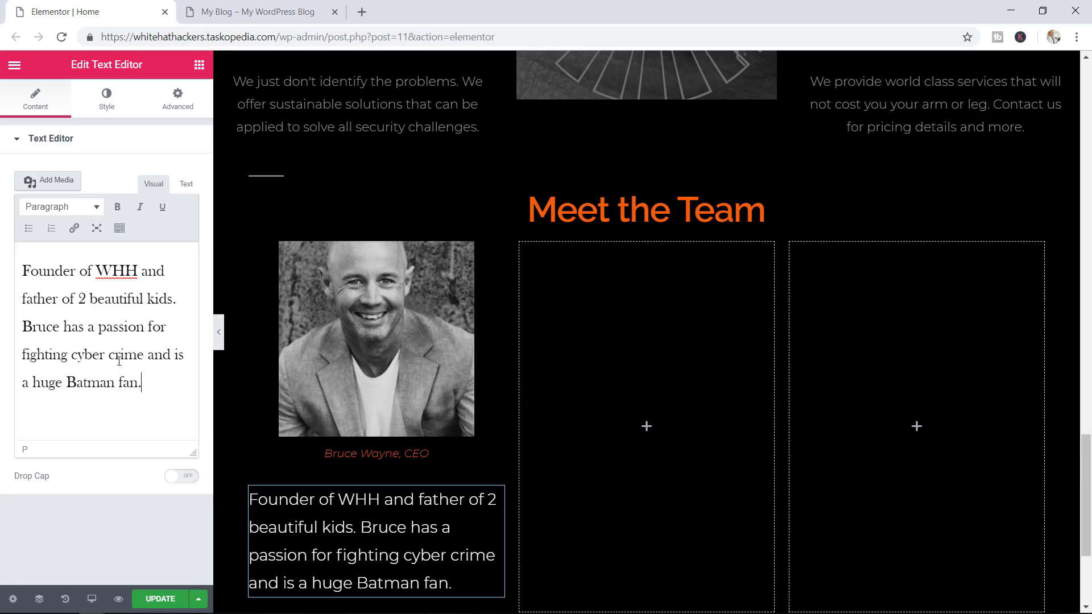
Style the bio centred in grey #999999 at size 20, then save the page
left_click(110, 102)
left_click(185, 226)
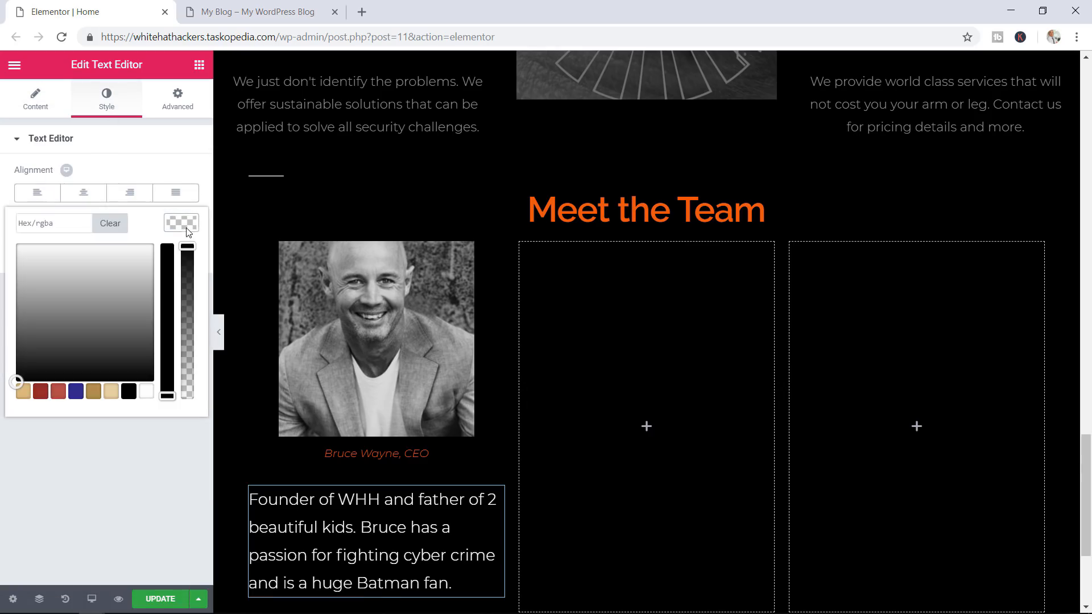
left_click(46, 224)
type("#")
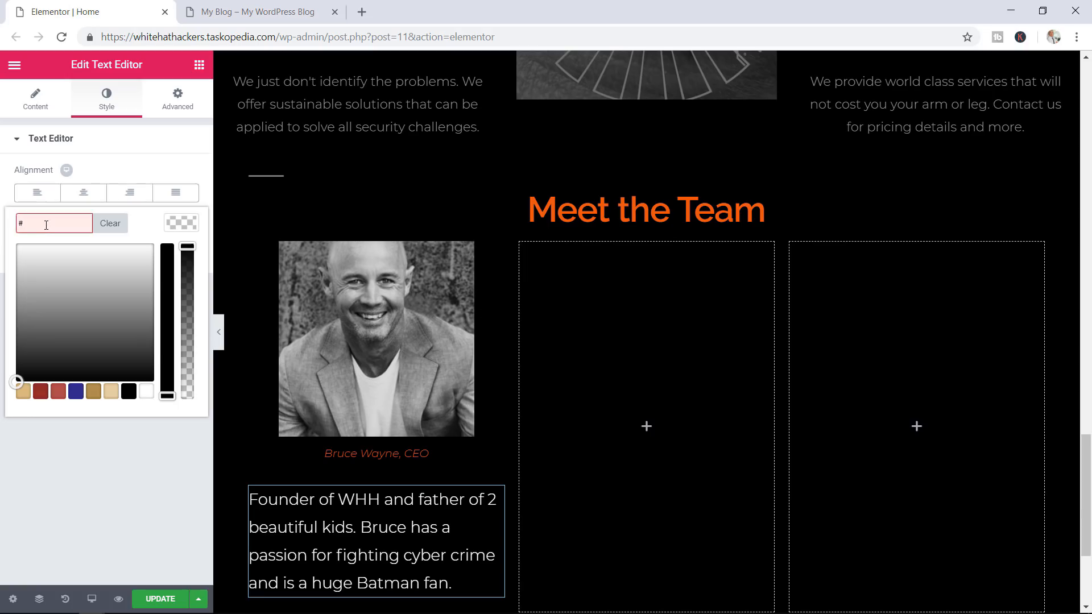
type("999999")
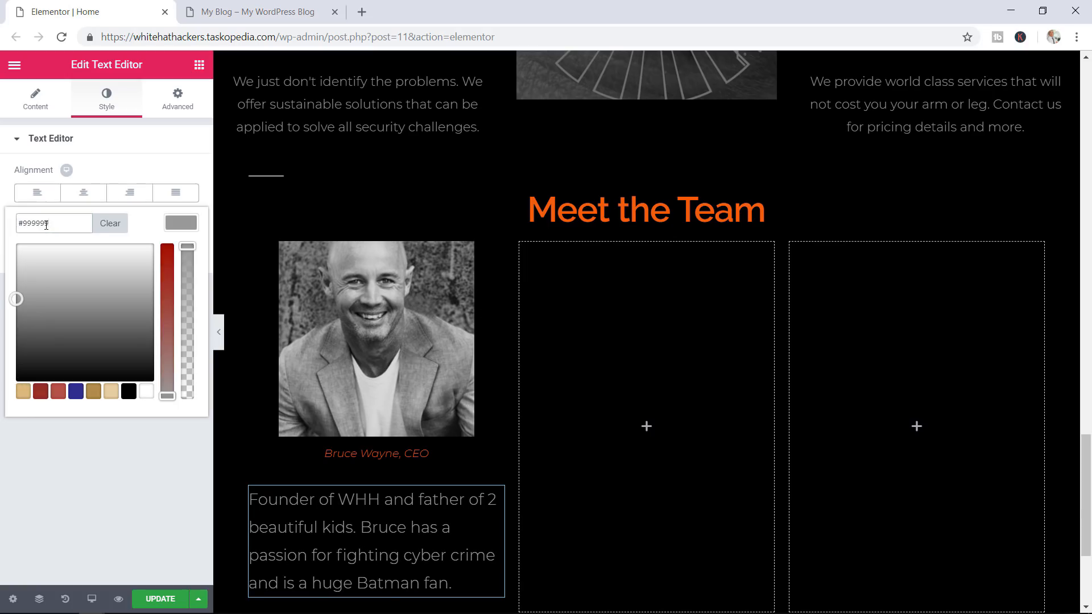
left_click(86, 196)
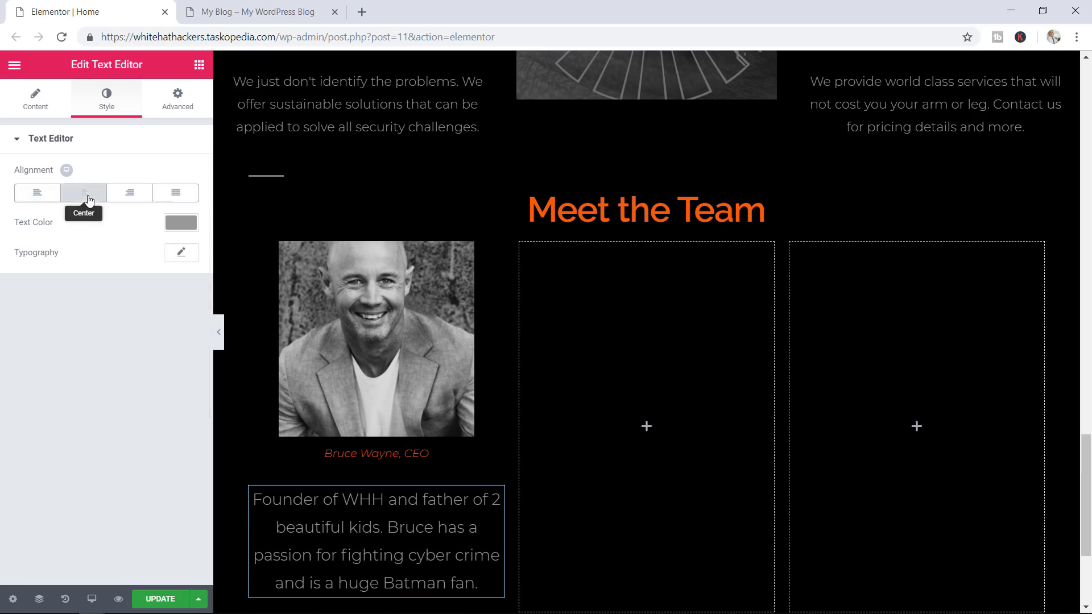
left_click(179, 253)
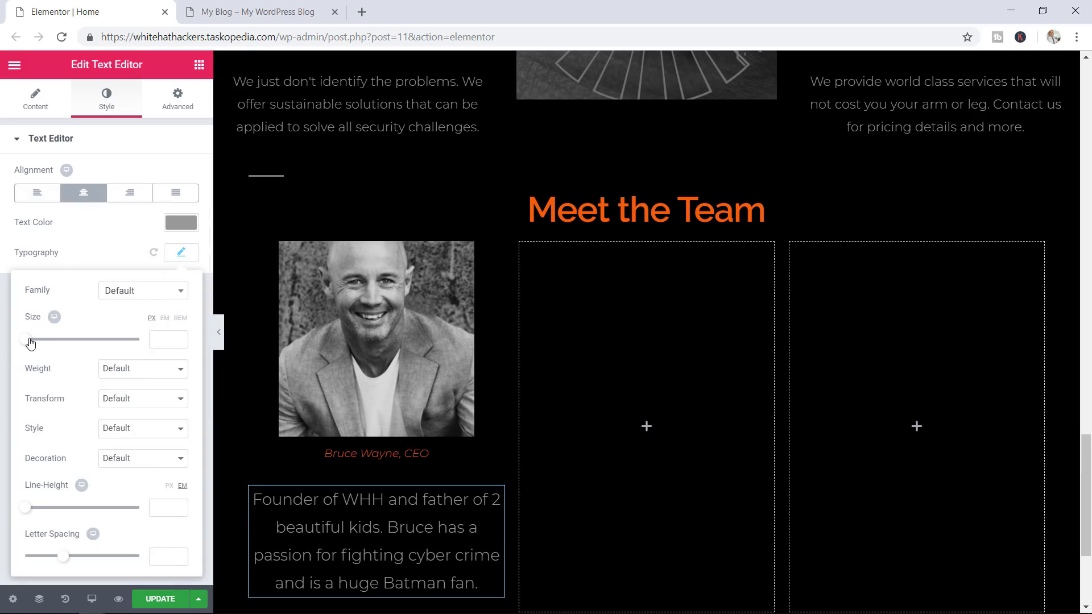
left_click_drag(30, 342, 38, 343)
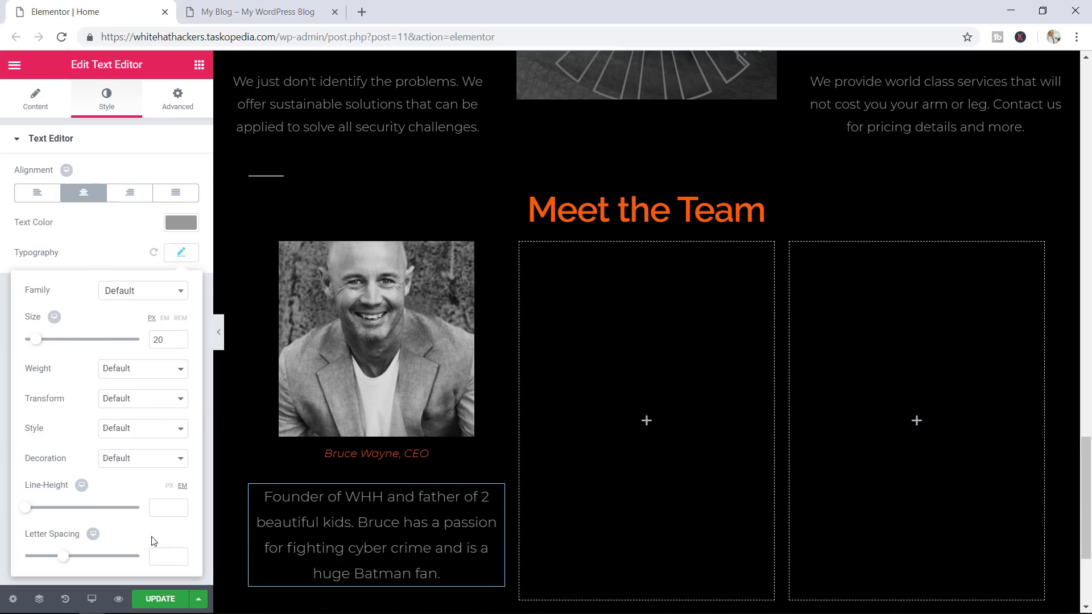
left_click(151, 599)
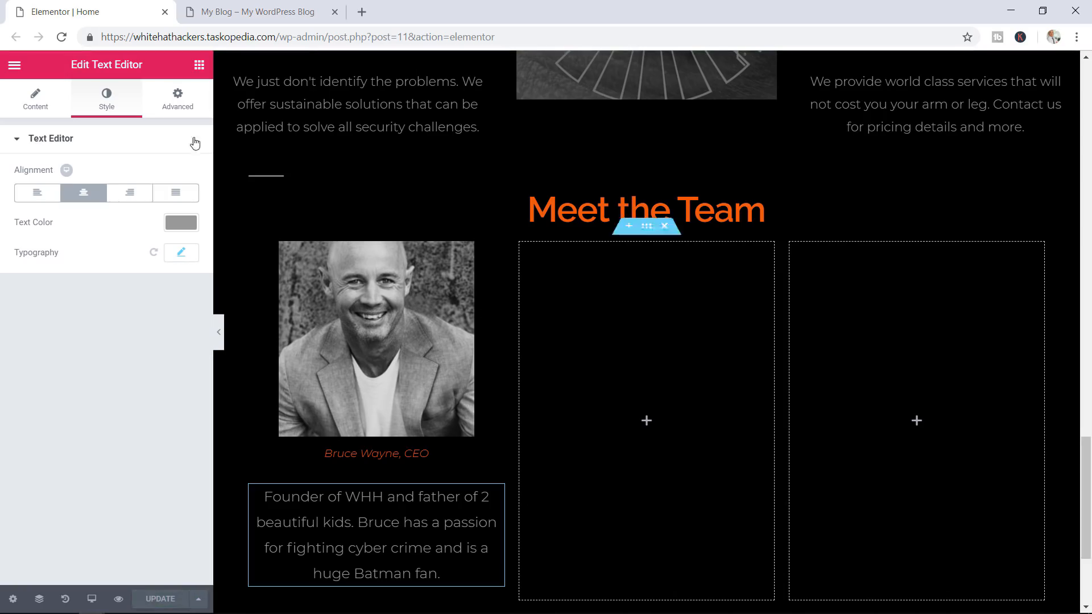
left_click(119, 598)
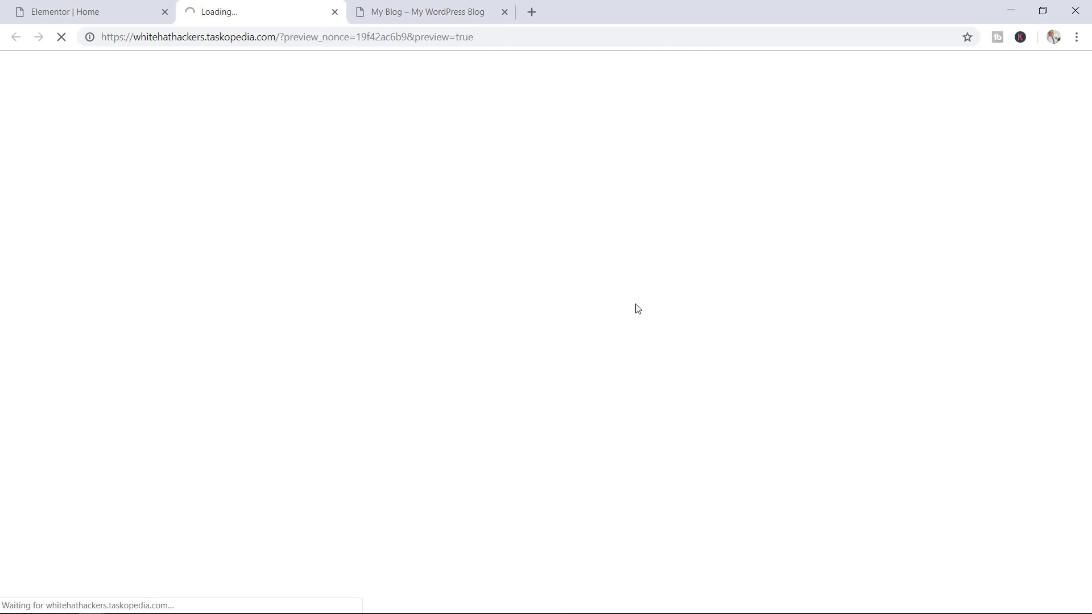
scroll(713, 258, "down", 8)
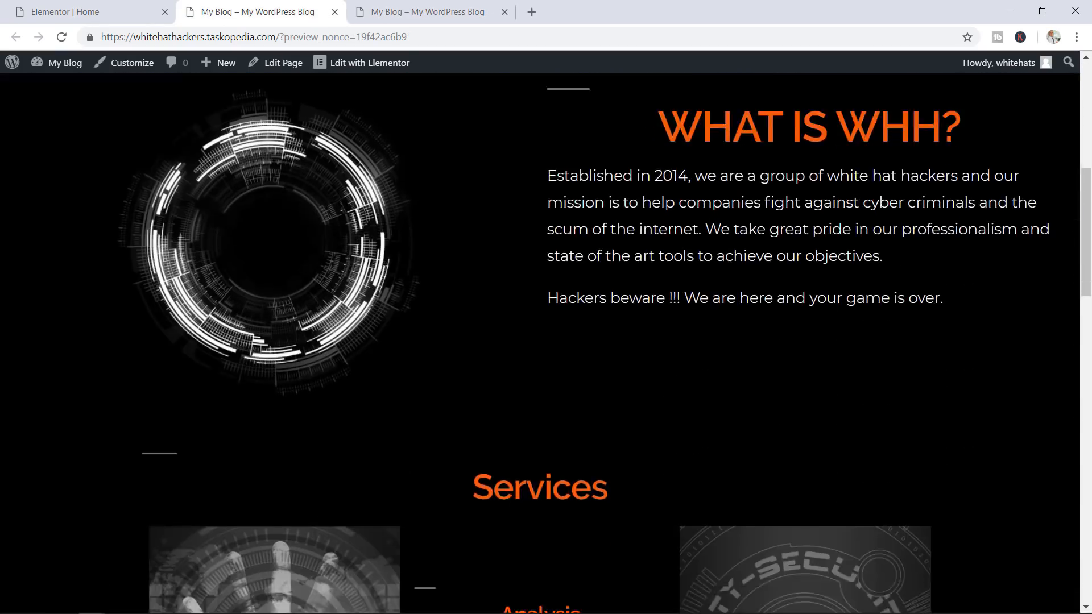
scroll(713, 260, "down", 15)
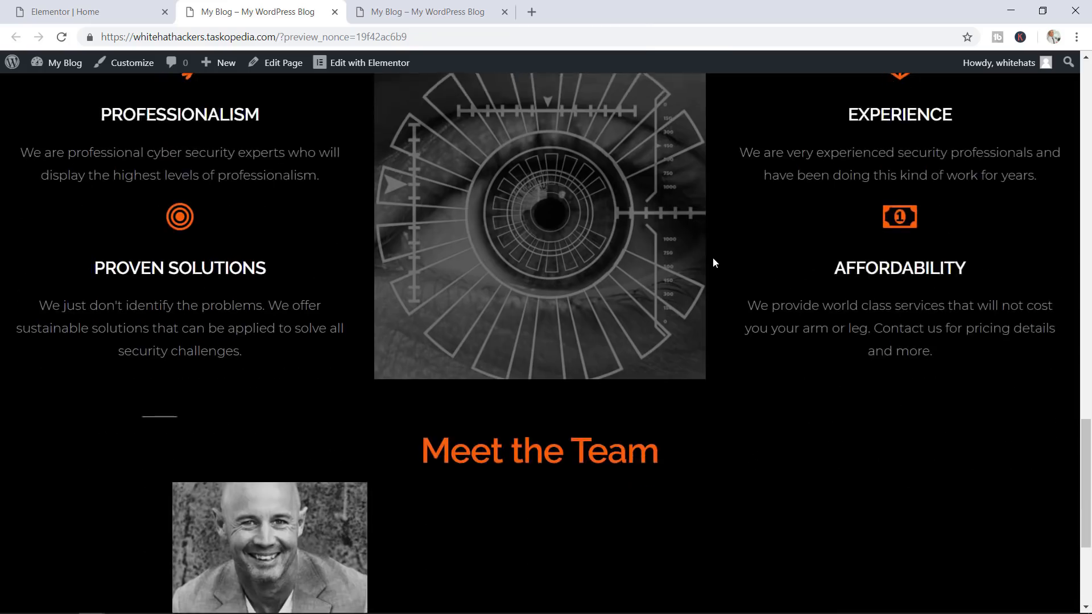
scroll(714, 263, "down", 4)
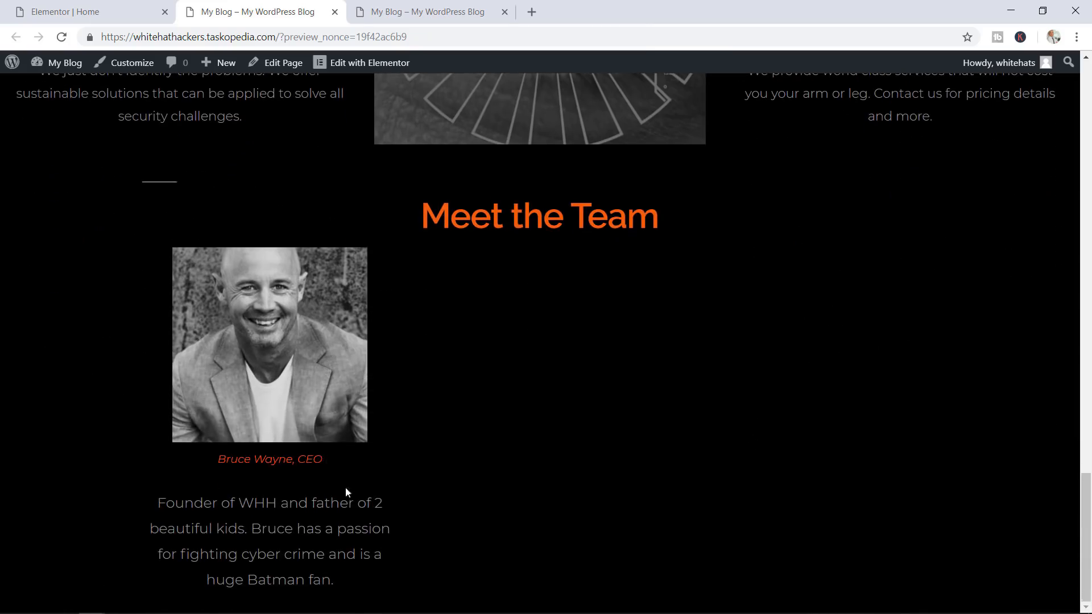
left_click(83, 8)
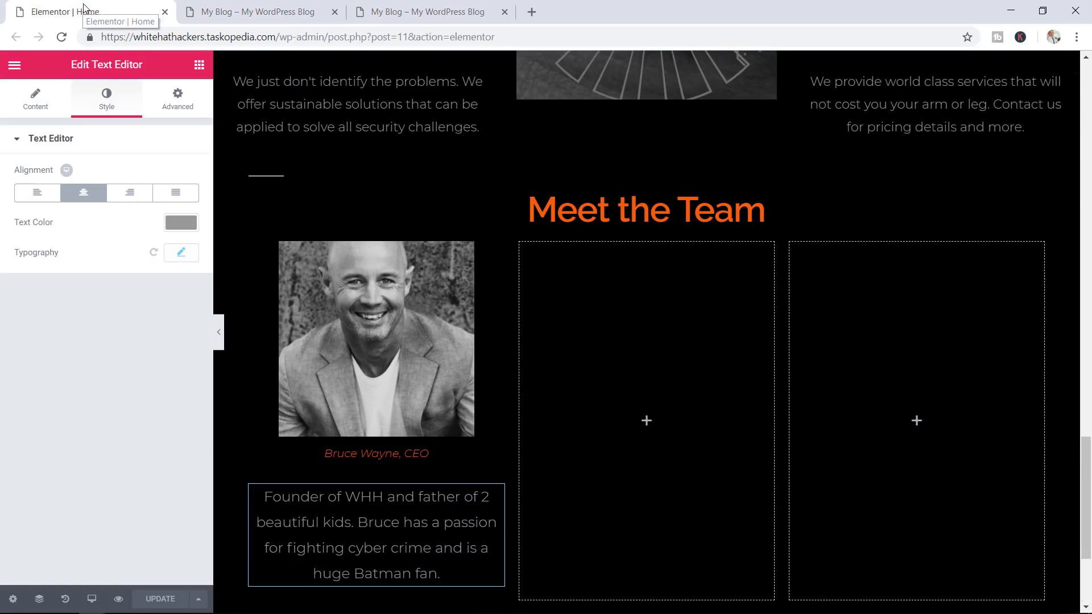
left_click(409, 6)
scroll(455, 206, "down", 5)
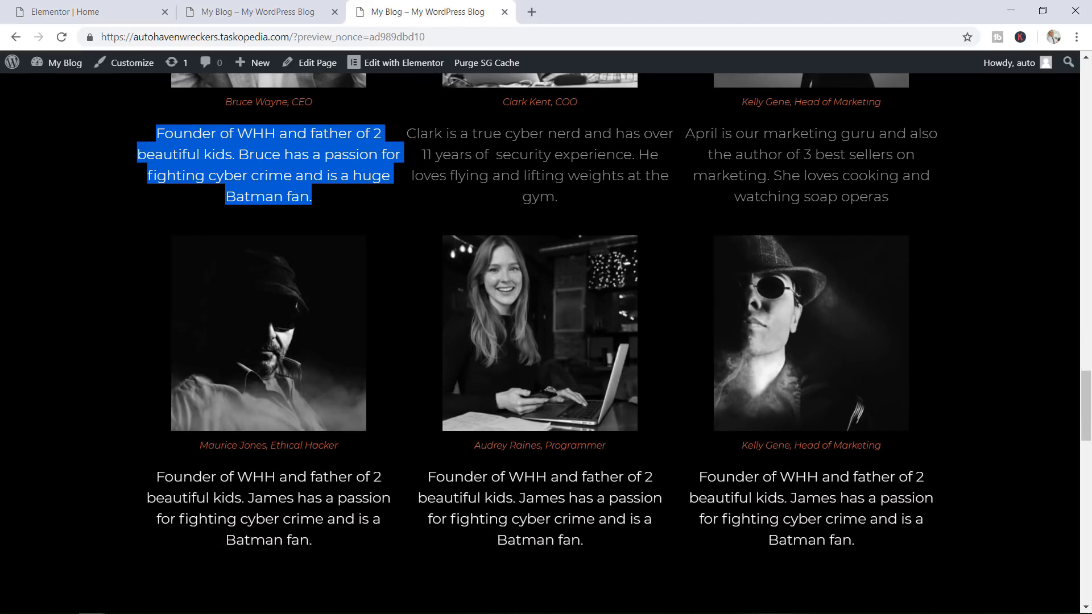
left_click(82, 8)
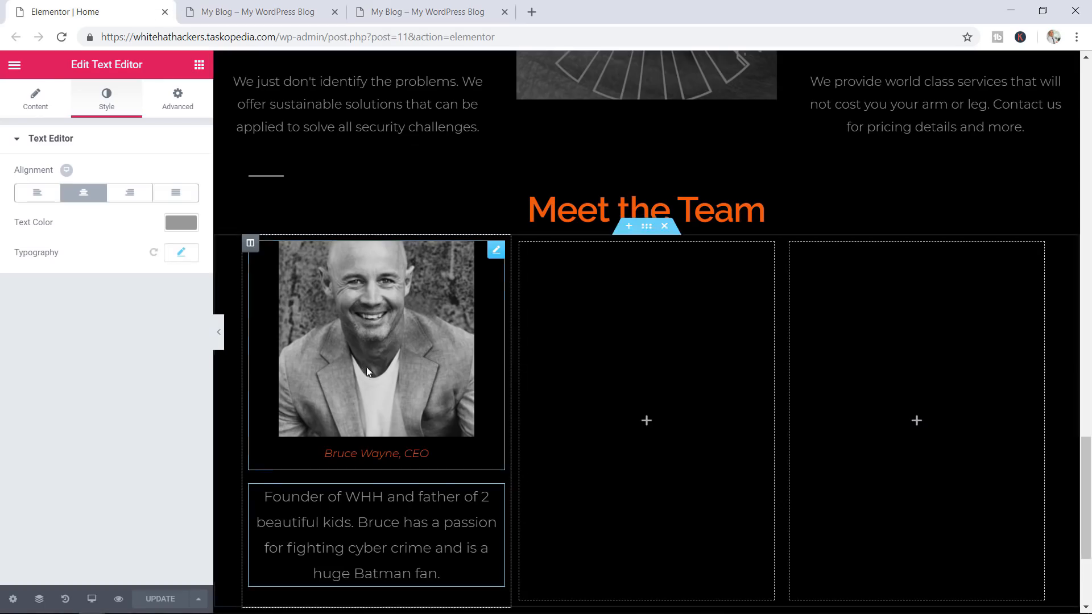
Place an empty Image widget and a placeholder Text Editor block below the CEO bio
left_click(199, 65)
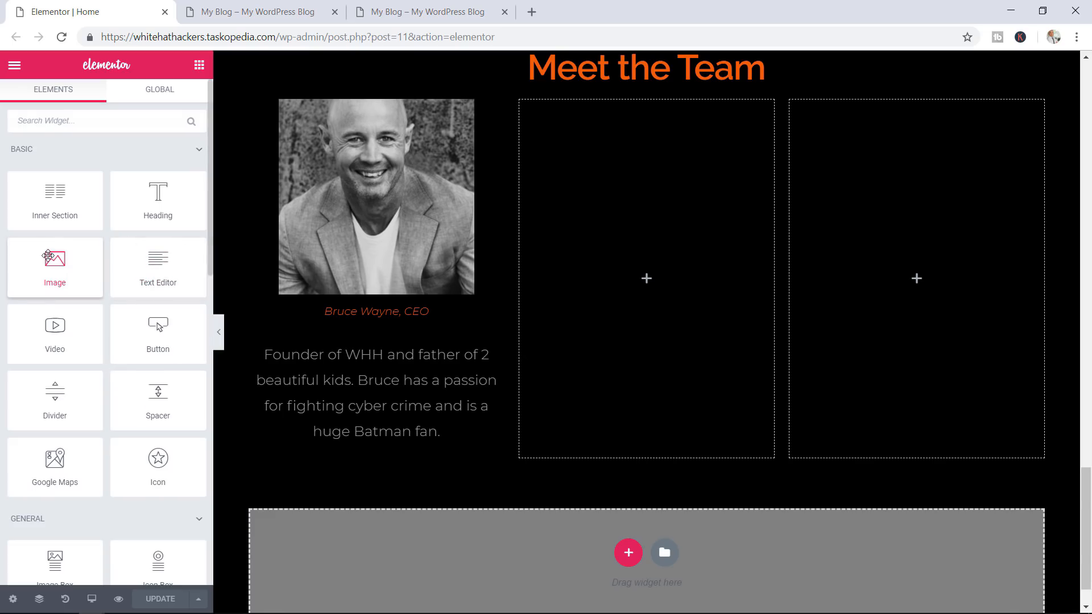
left_click_drag(48, 254, 363, 461)
scroll(366, 456, "down", 2)
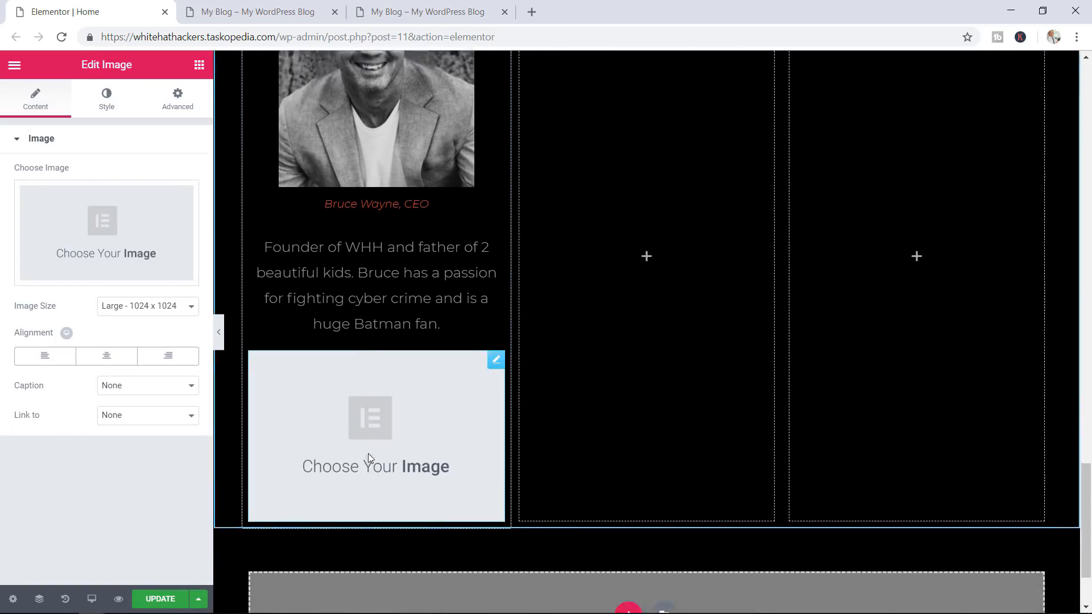
left_click(199, 67)
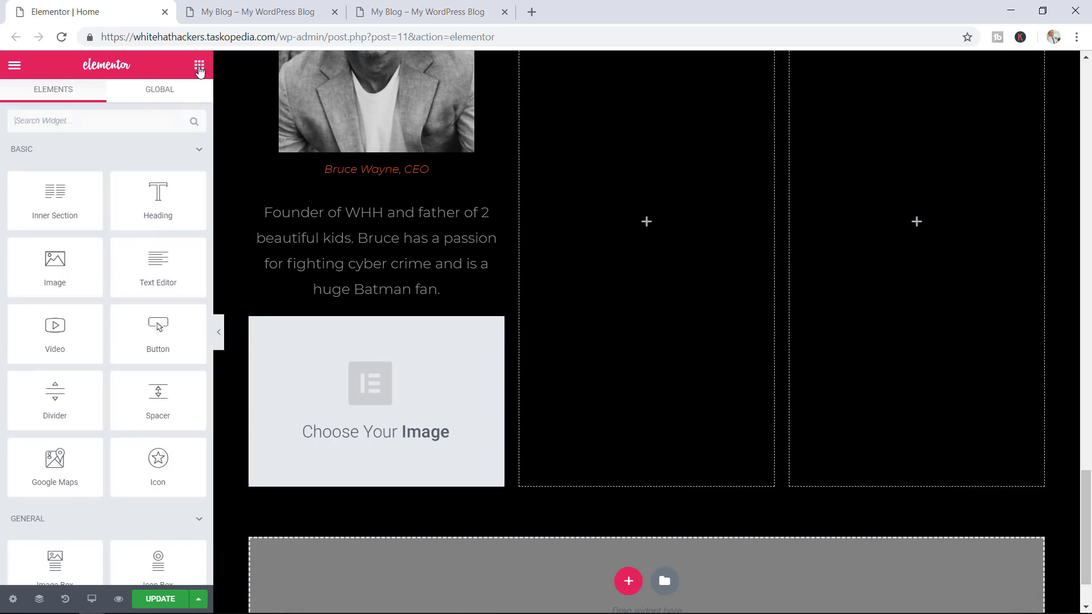
left_click_drag(152, 263, 365, 488)
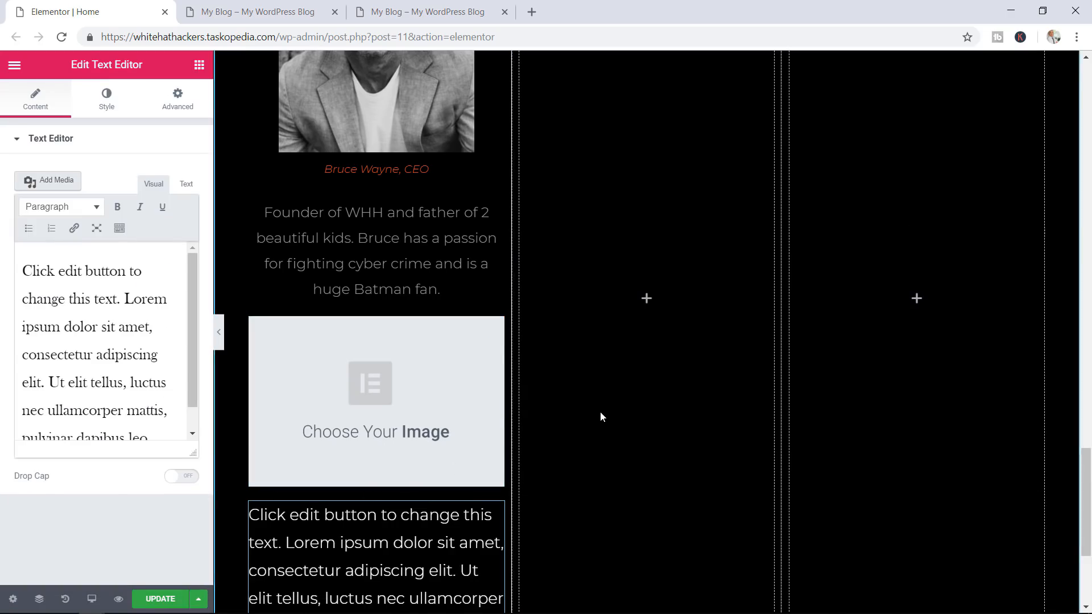
scroll(599, 411, "up", 3)
scroll(599, 410, "up", 1)
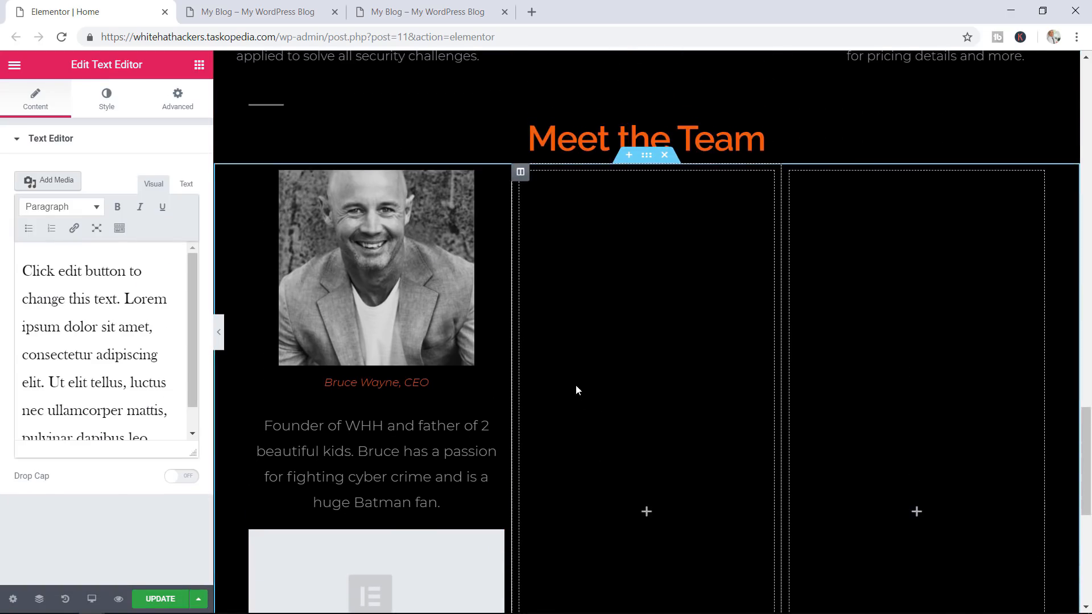
scroll(575, 384, "down", 3)
scroll(793, 327, "up", 1)
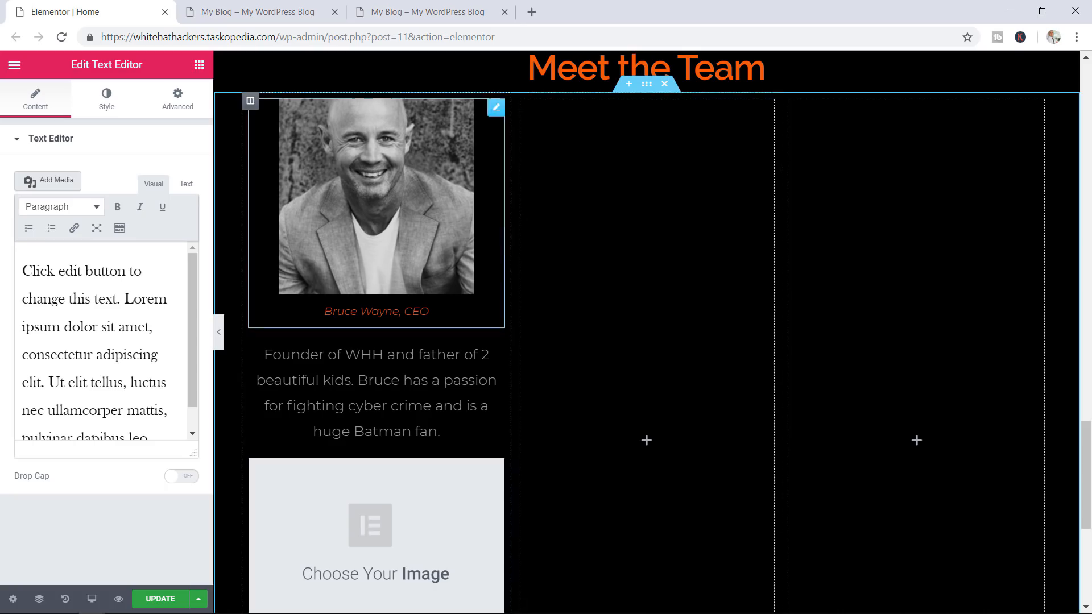
left_click(402, 7)
scroll(866, 330, "up", 2)
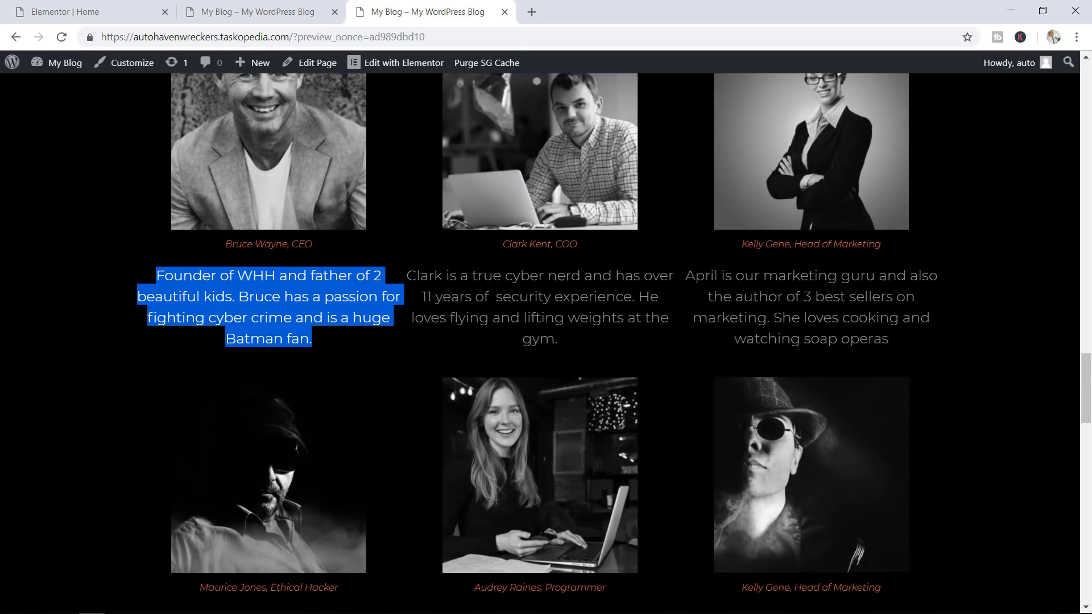
Scroll through the edited page's preview to review the Meet the Team section
scroll(949, 274, "down", 2)
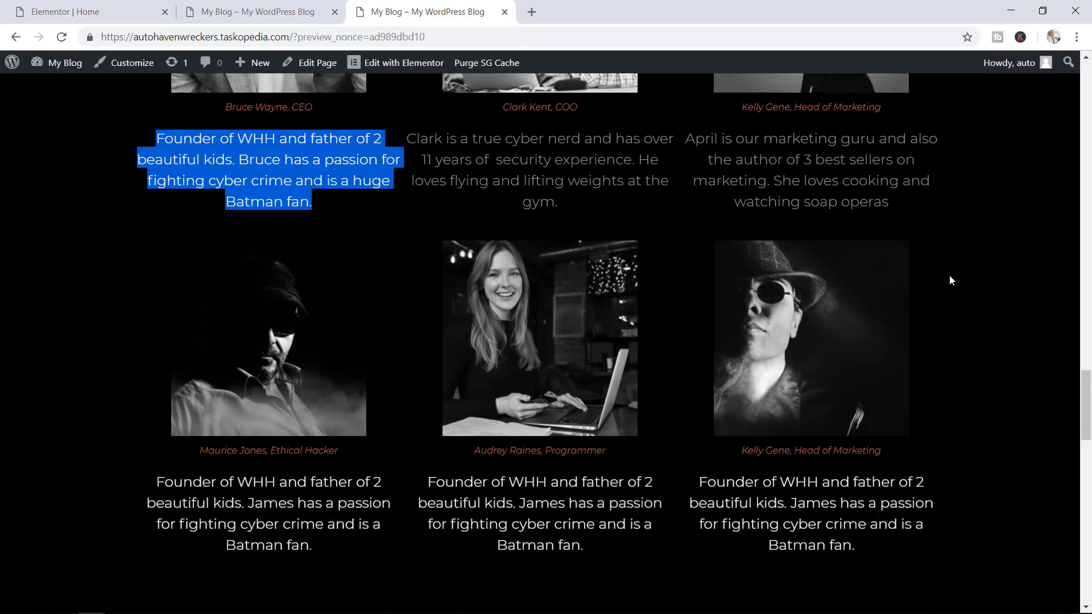
scroll(949, 275, "up", 3)
left_click(289, 7)
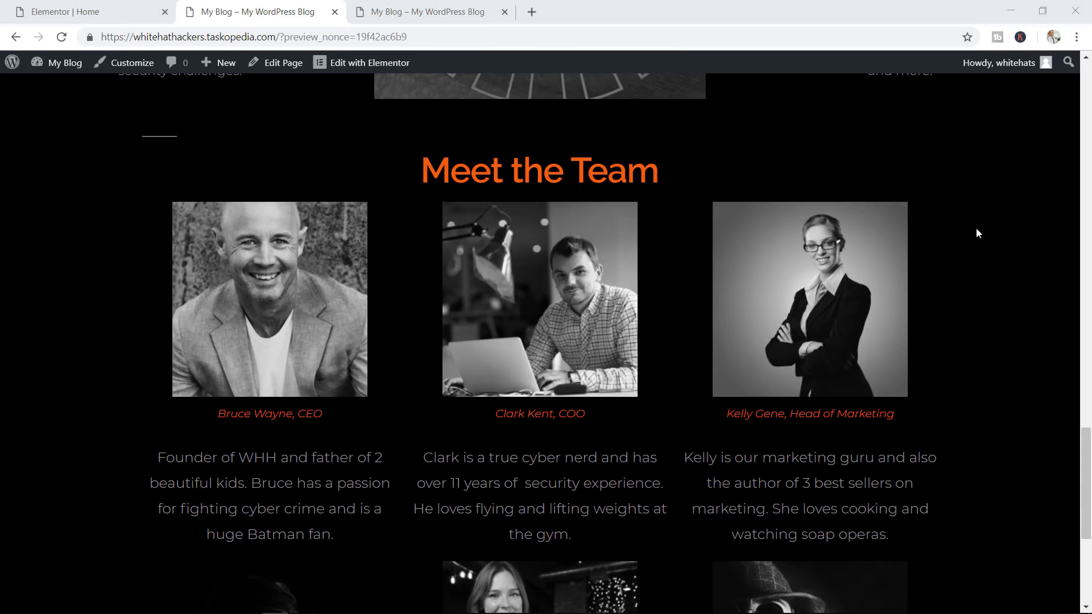
scroll(976, 227, "down", 2)
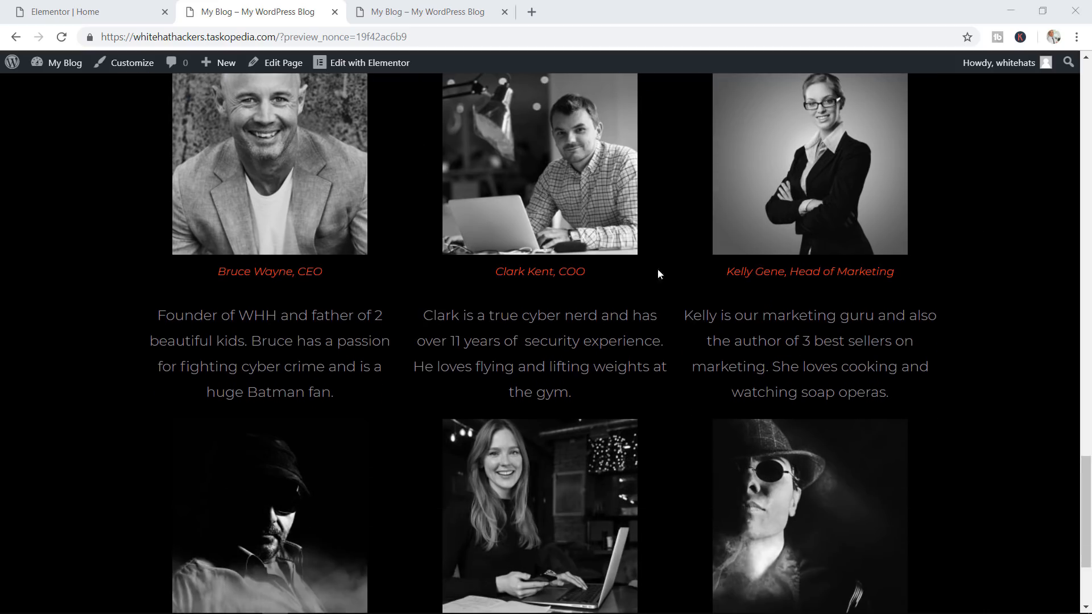
scroll(546, 341, "down", 1)
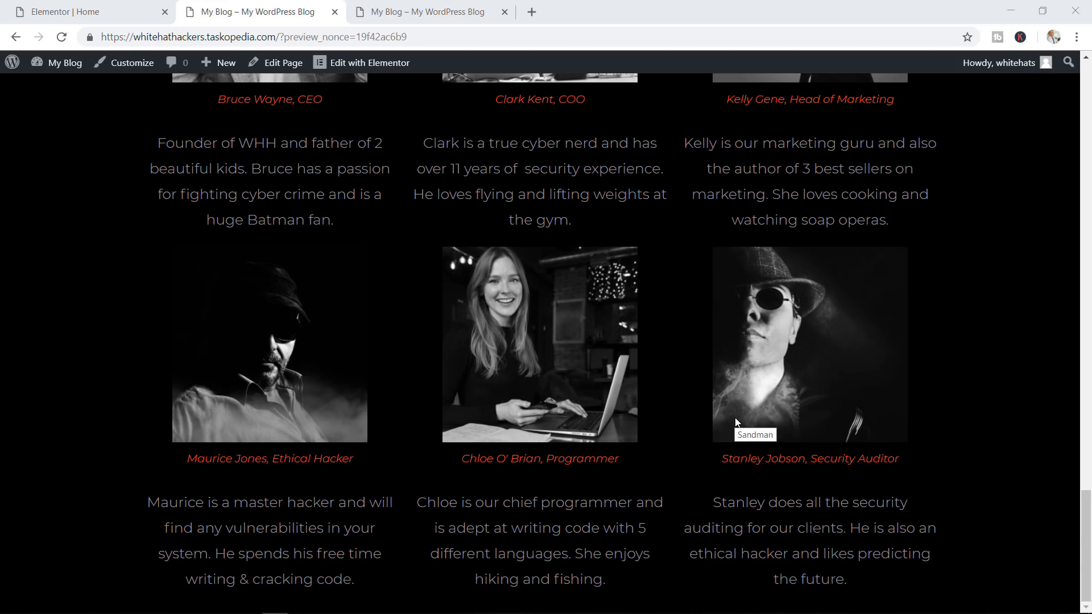
scroll(736, 422, "up", 2)
scroll(736, 422, "up", 3)
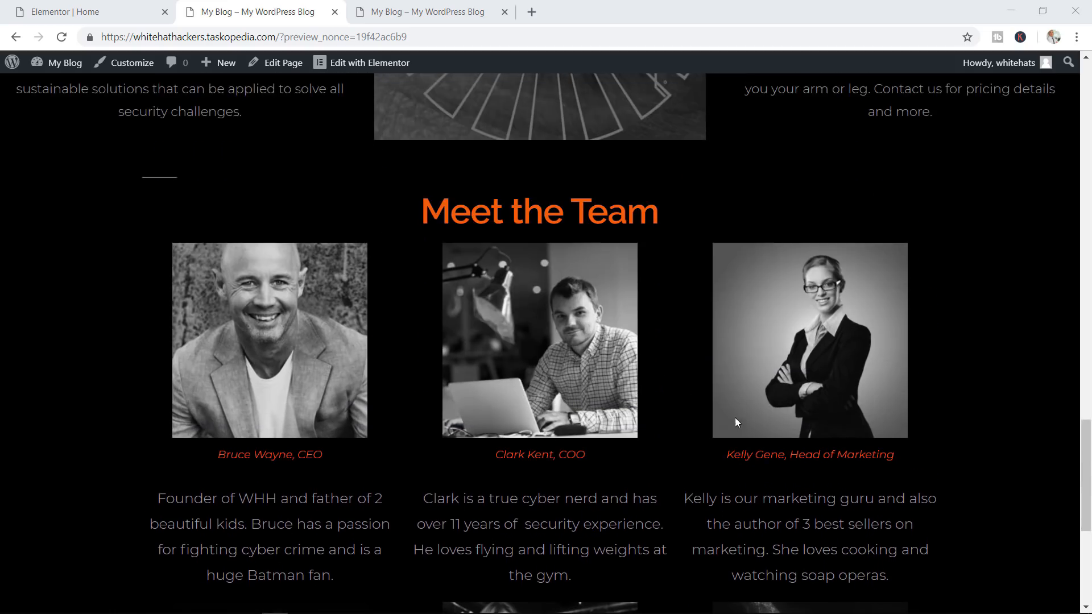
Compare it with the other site's team section, then go back to the Elementor editor
left_click(430, 16)
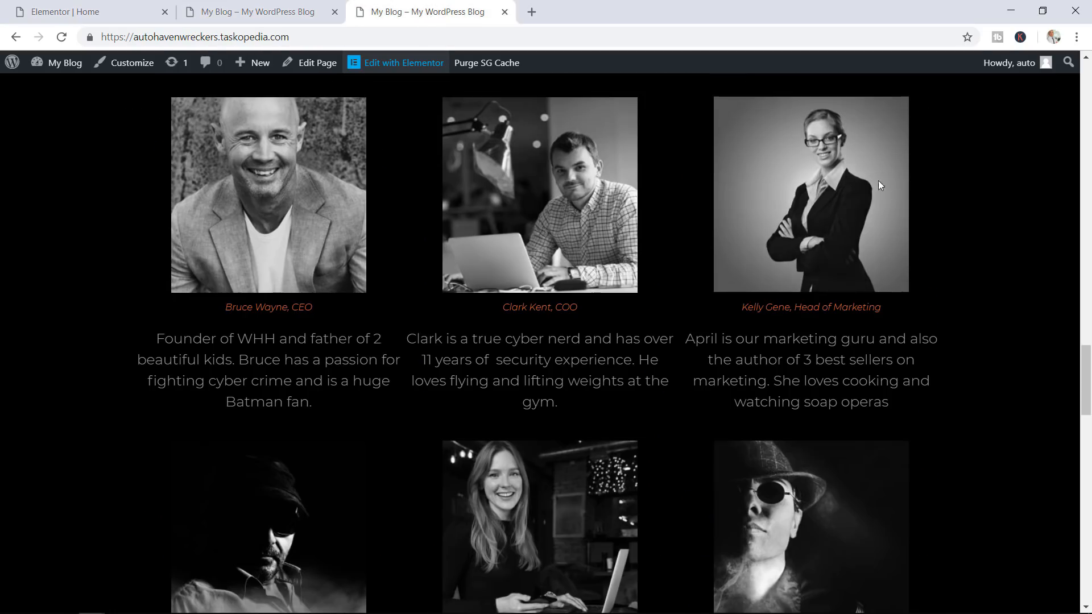
scroll(933, 272, "up", 1)
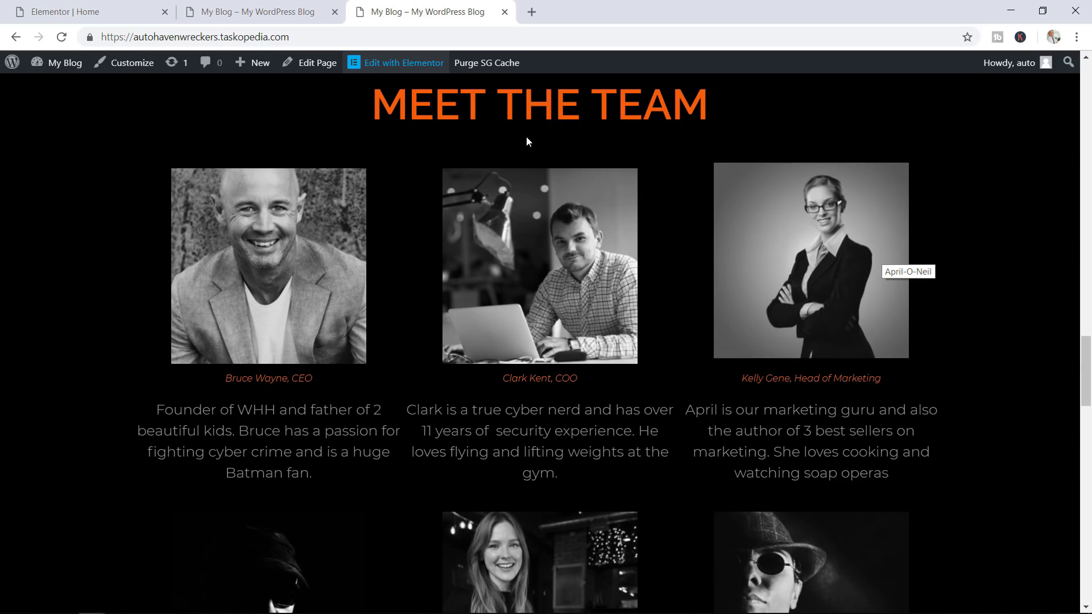
left_click(80, 11)
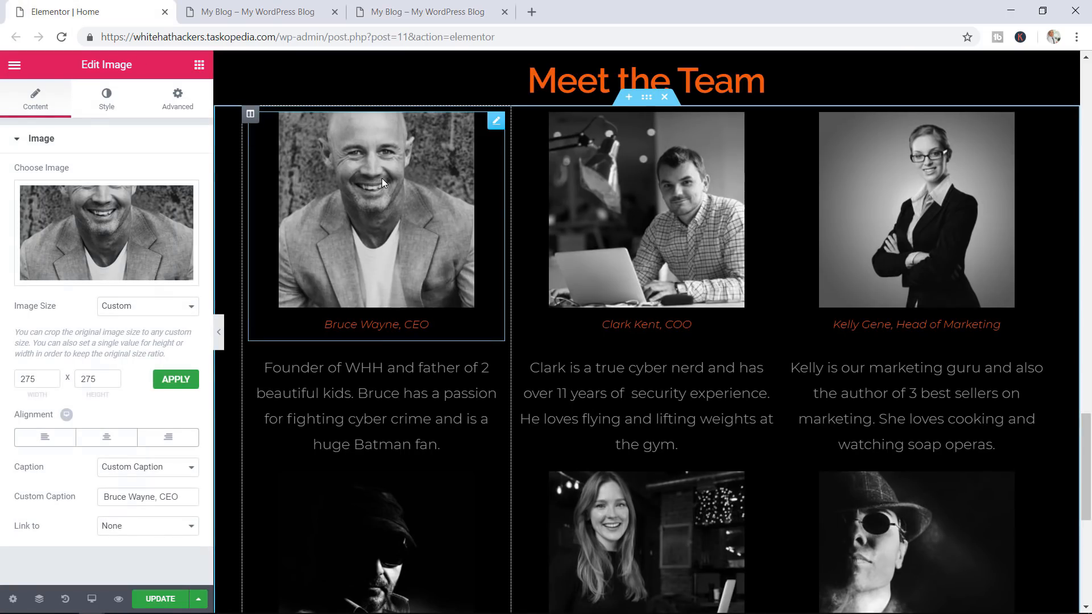
Give the Bruce Wayne photo a Float hover animation with transition duration 2, and update the page
left_click(109, 102)
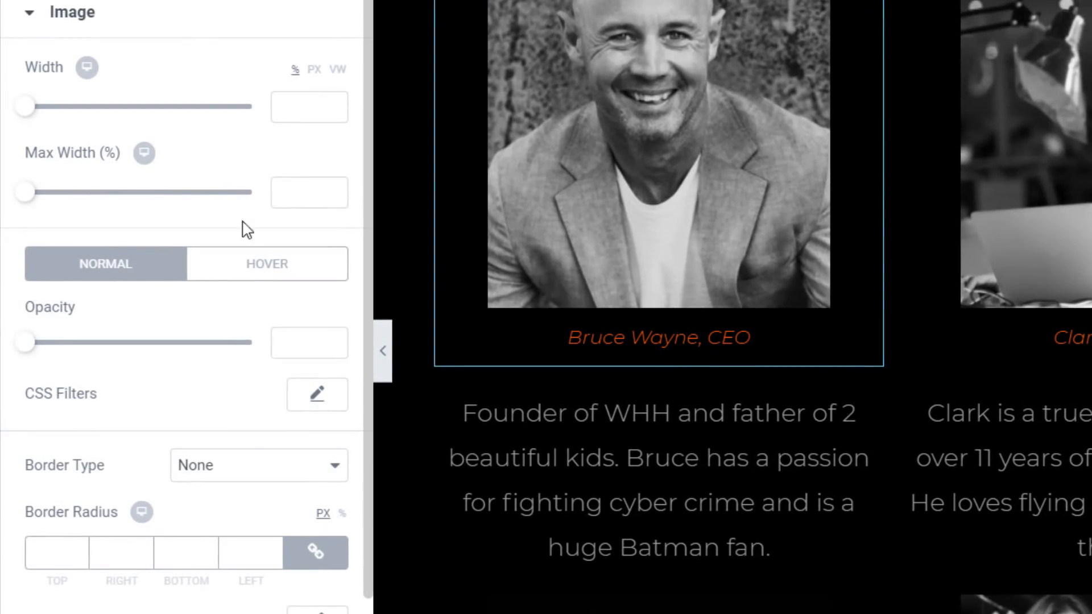
left_click(268, 272)
scroll(228, 466, "down", 1)
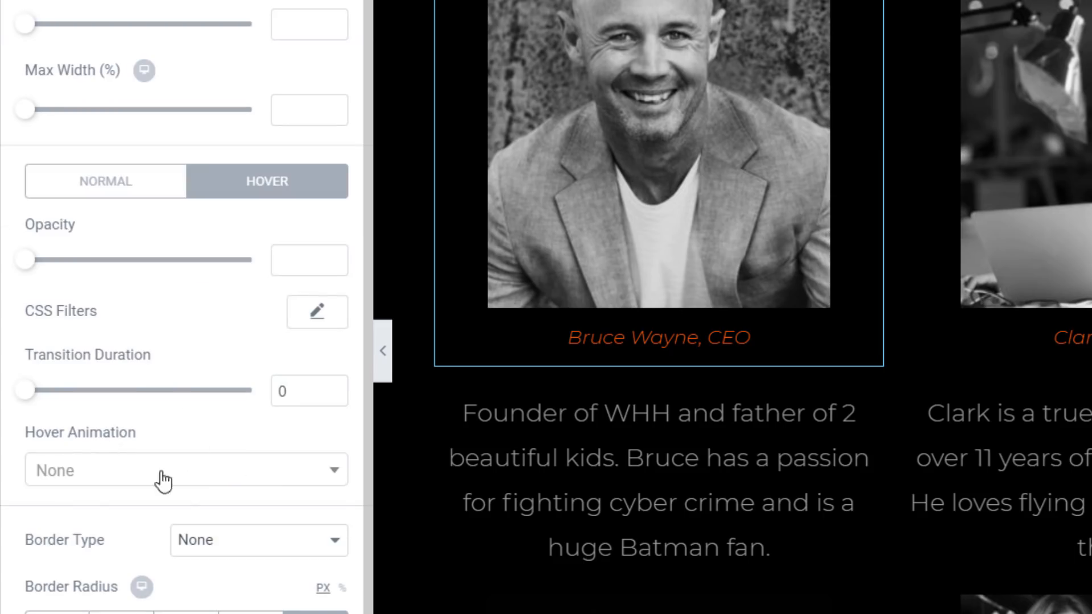
left_click(183, 485)
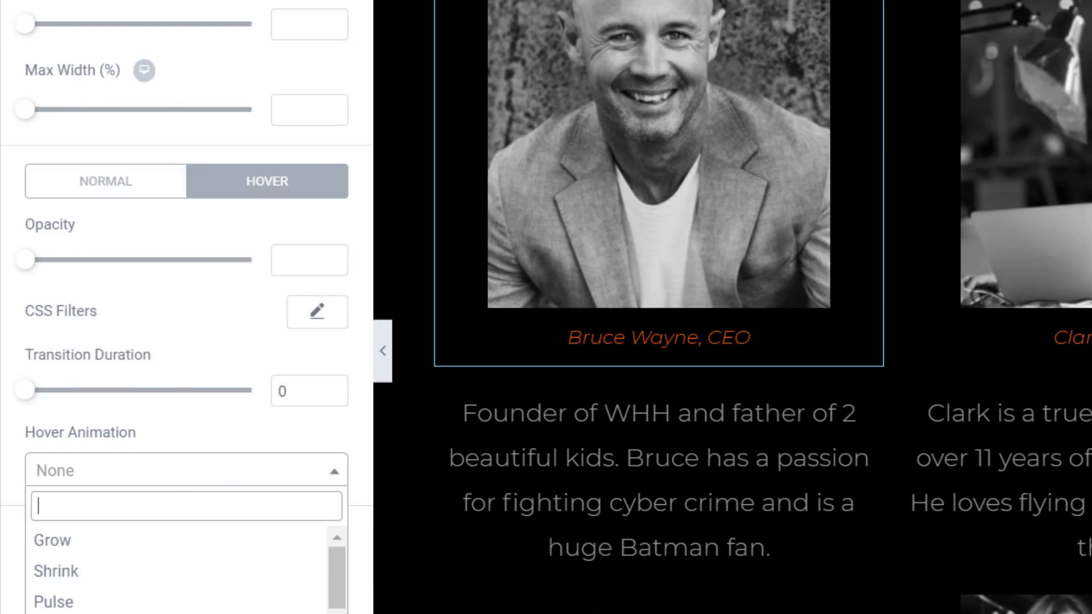
scroll(176, 568, "down", 5)
left_click(77, 613)
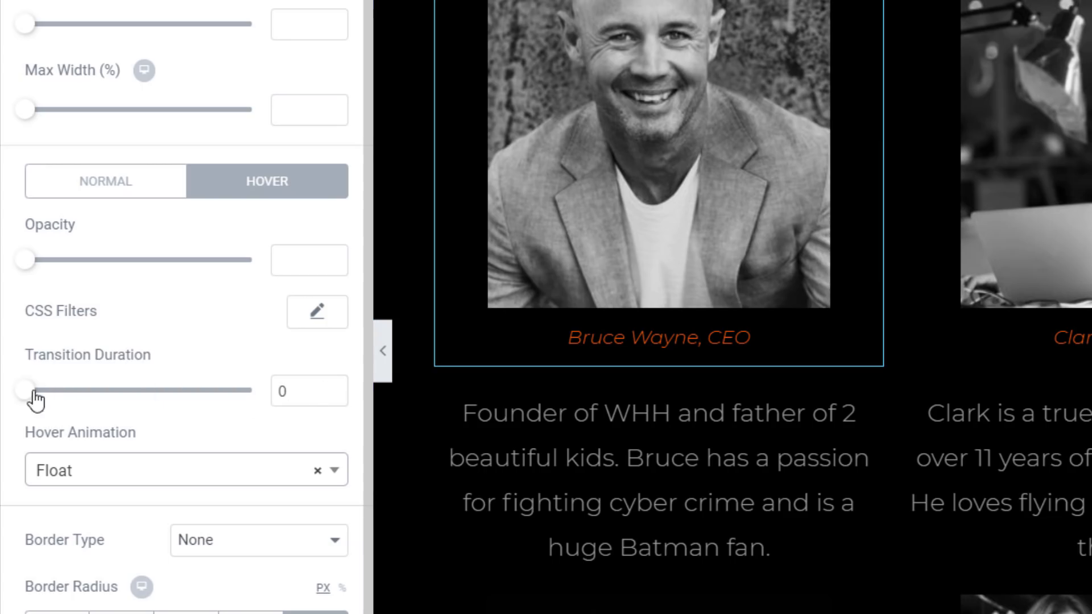
left_click_drag(34, 394, 186, 413)
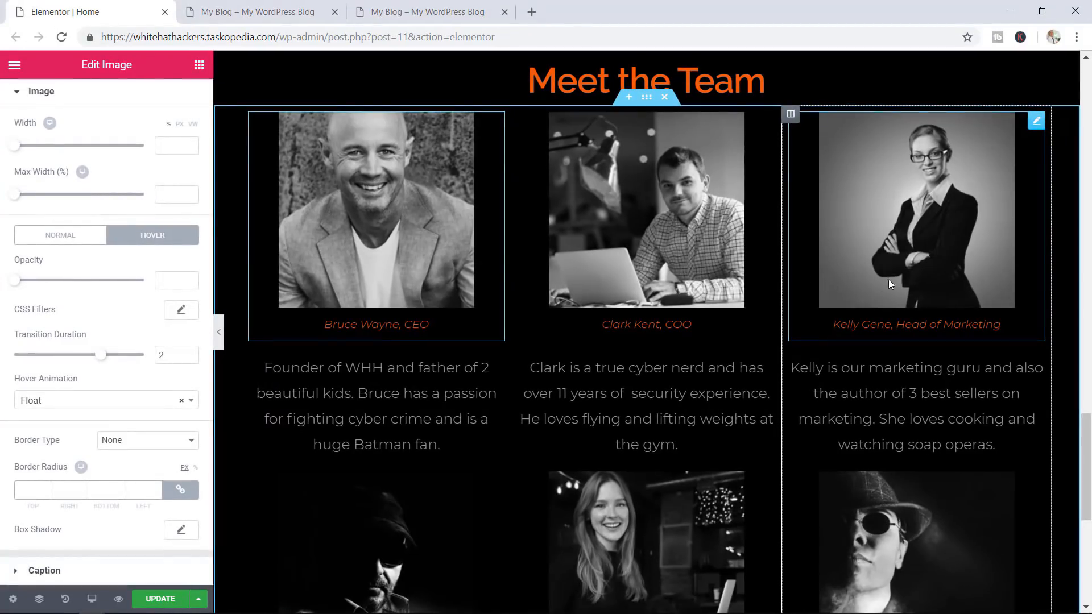
left_click(165, 598)
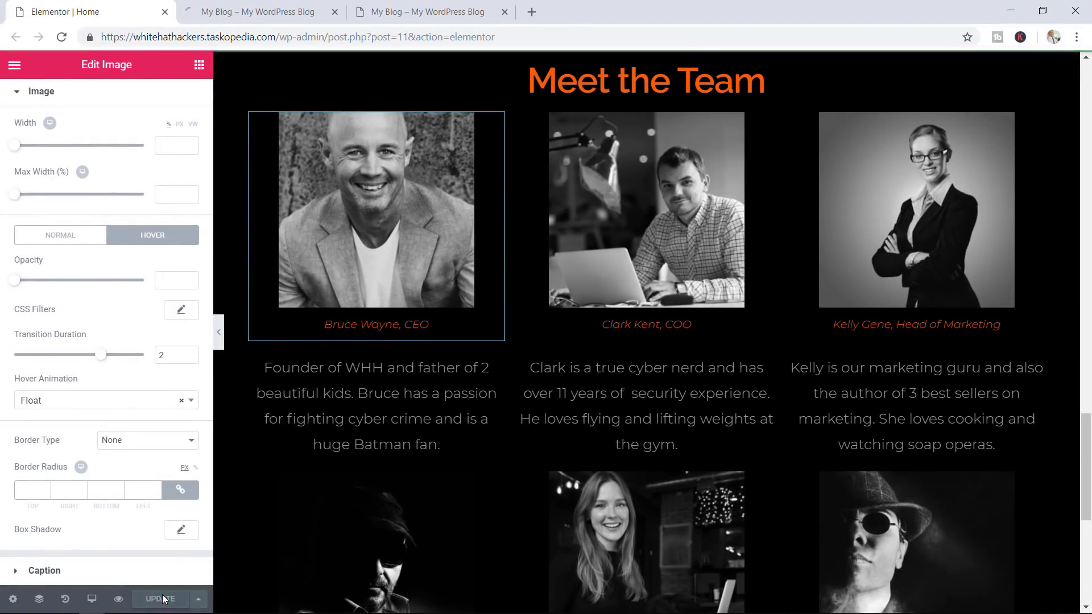
scroll(799, 316, "up", 1)
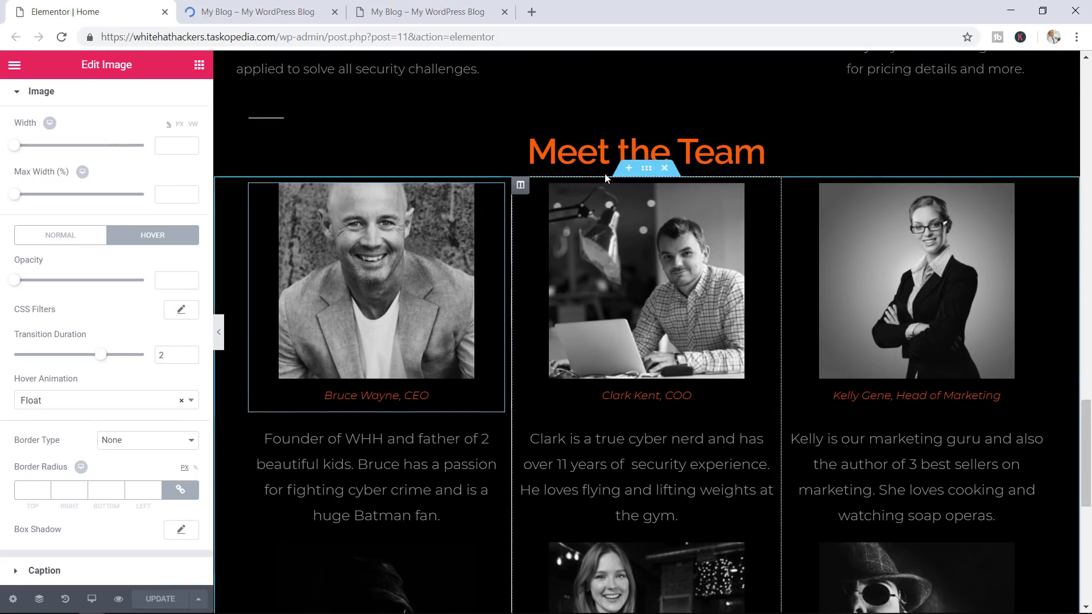
Give the Meet the Team section a Zoom In entrance animation
left_click(648, 172)
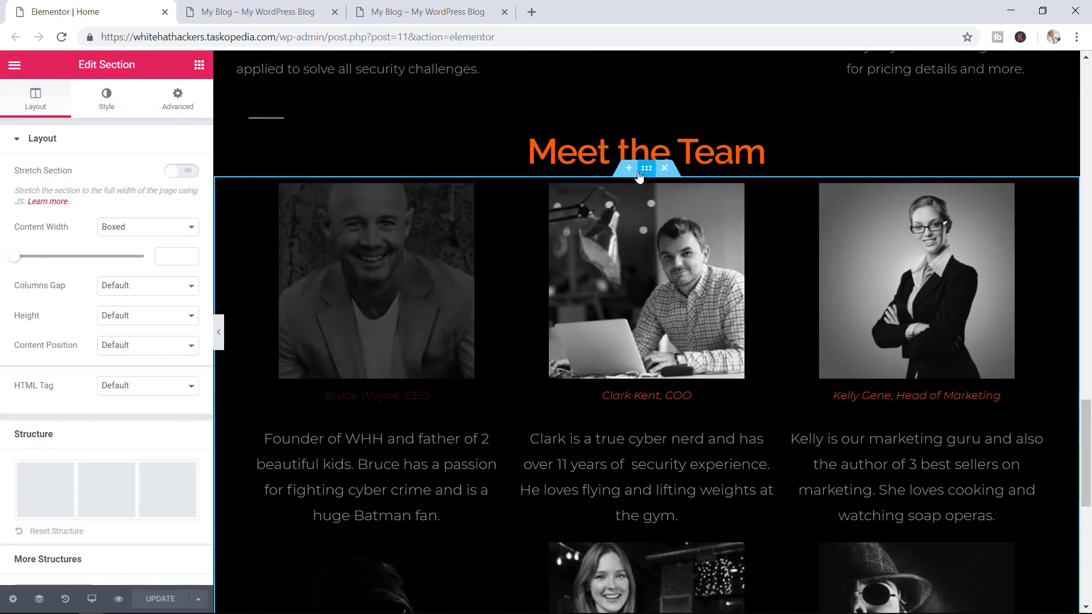
left_click(180, 107)
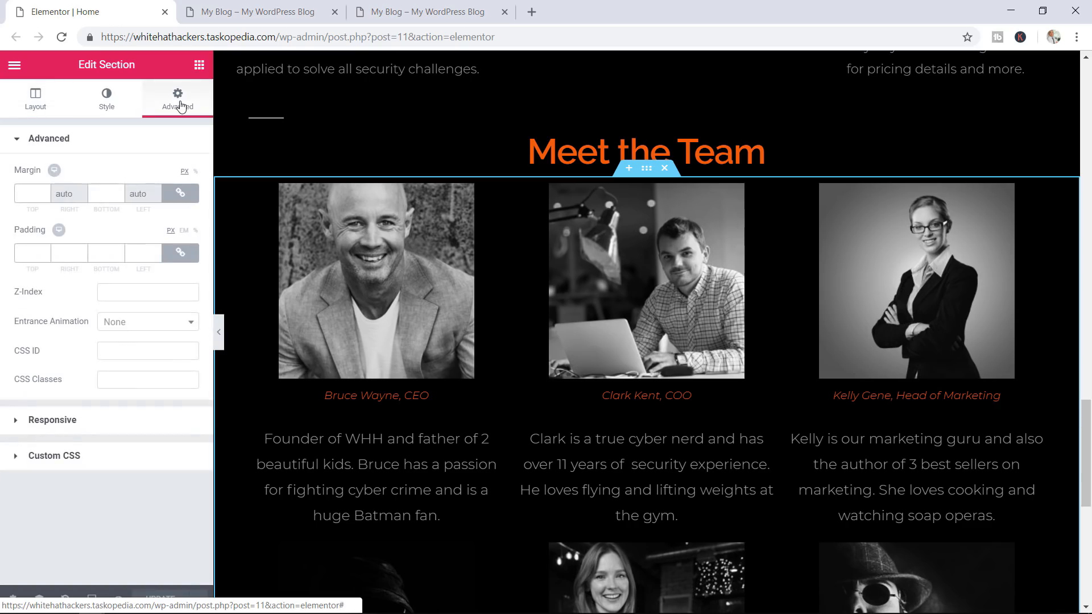
left_click(135, 322)
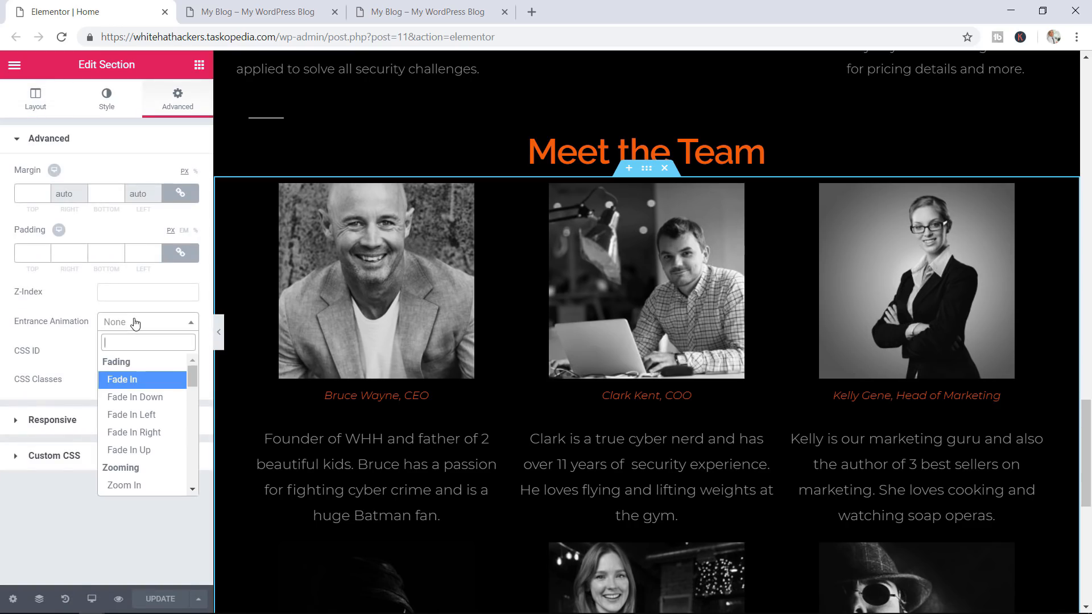
left_click(139, 485)
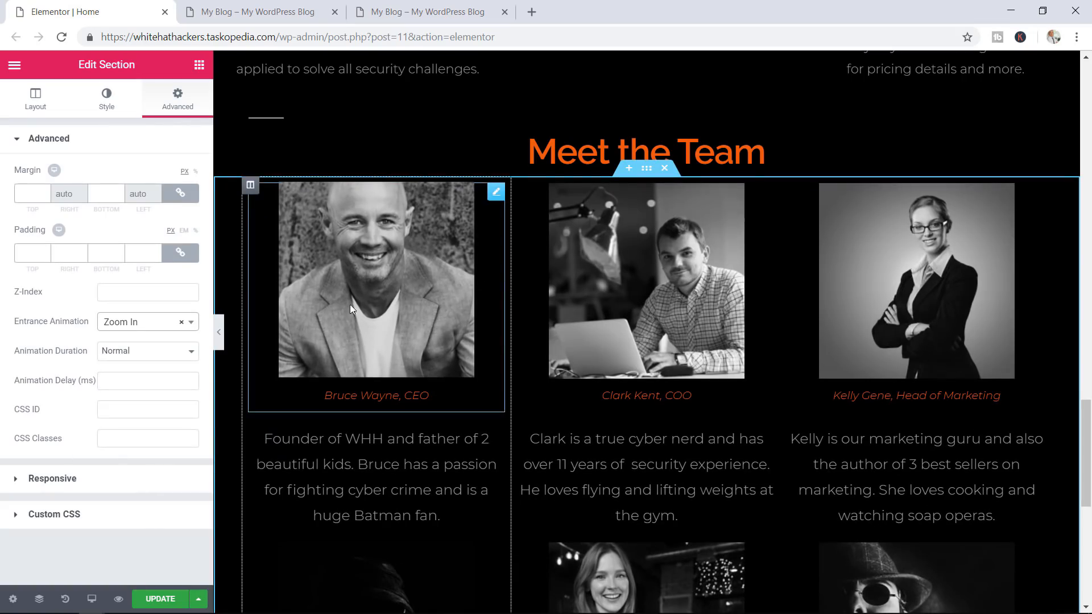
Set the animation duration to Normal, save, and view the site preview
left_click(149, 351)
left_click(135, 361)
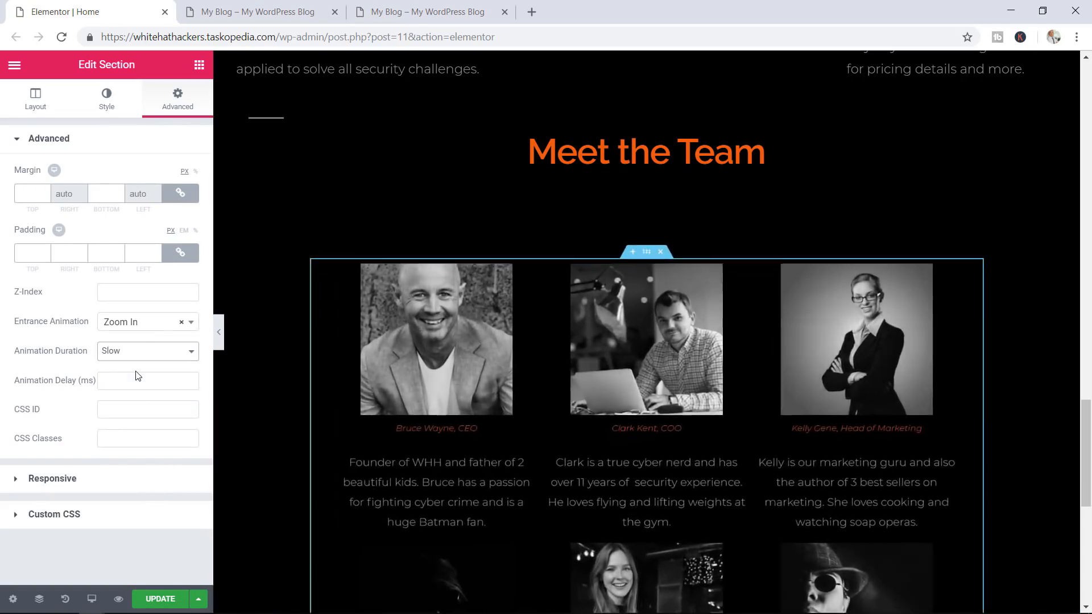
left_click(139, 352)
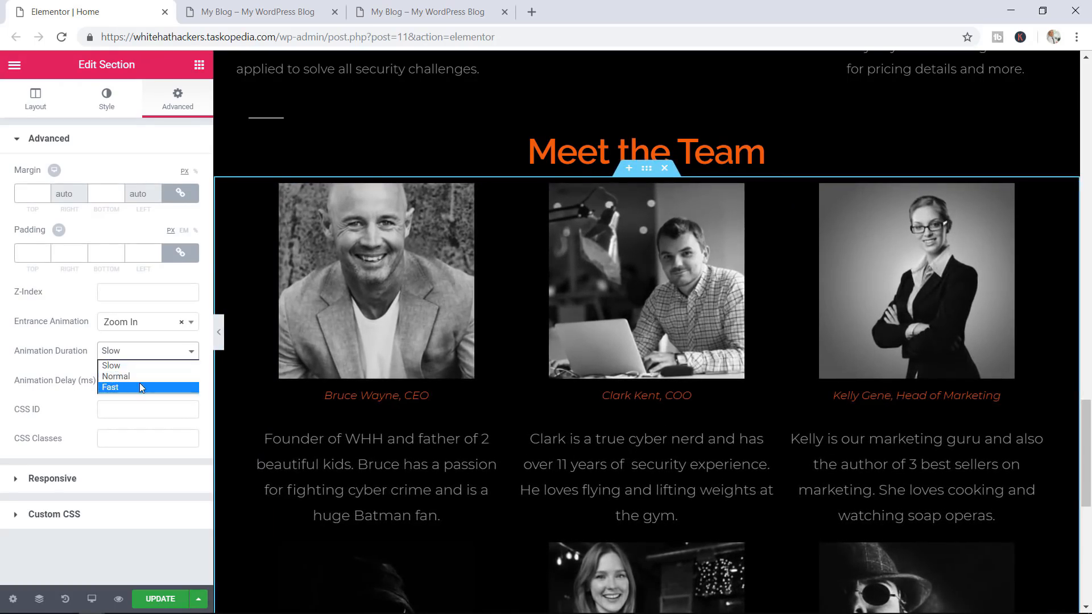
left_click(139, 387)
left_click(142, 353)
left_click(141, 376)
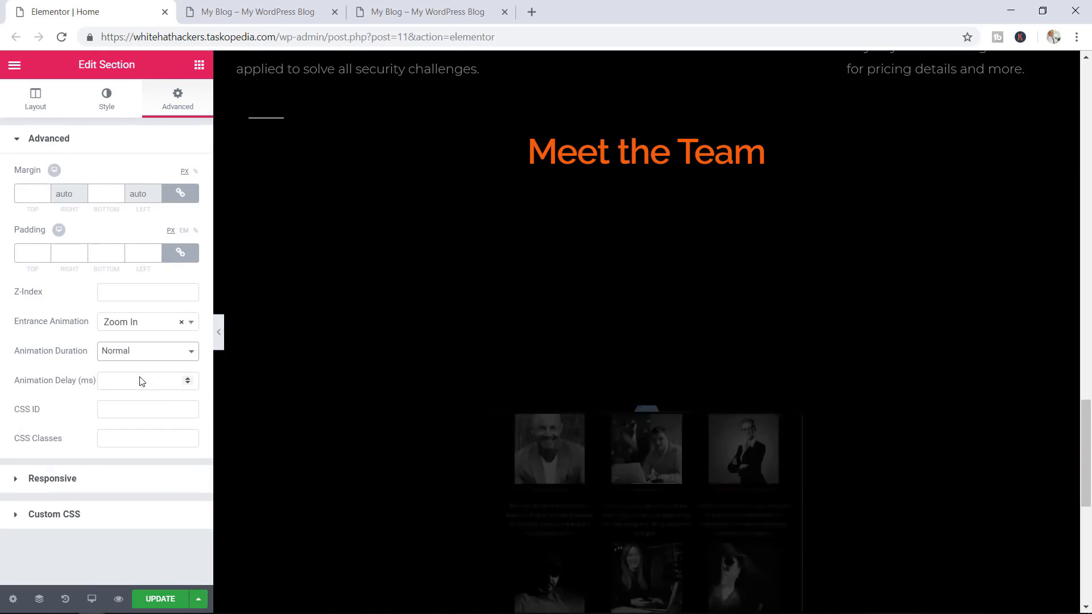
left_click(155, 600)
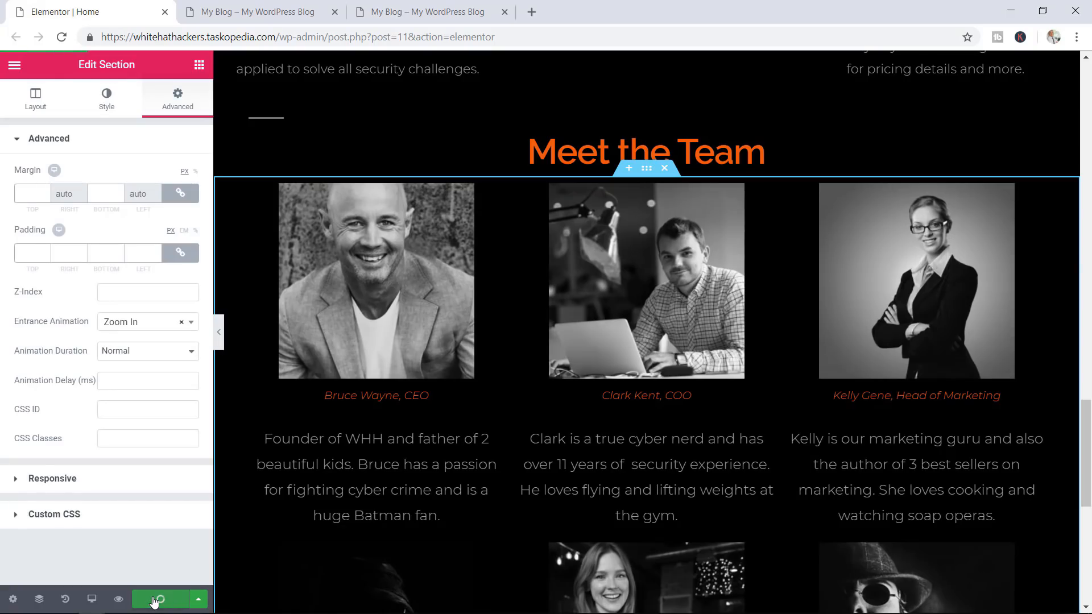
left_click(266, 12)
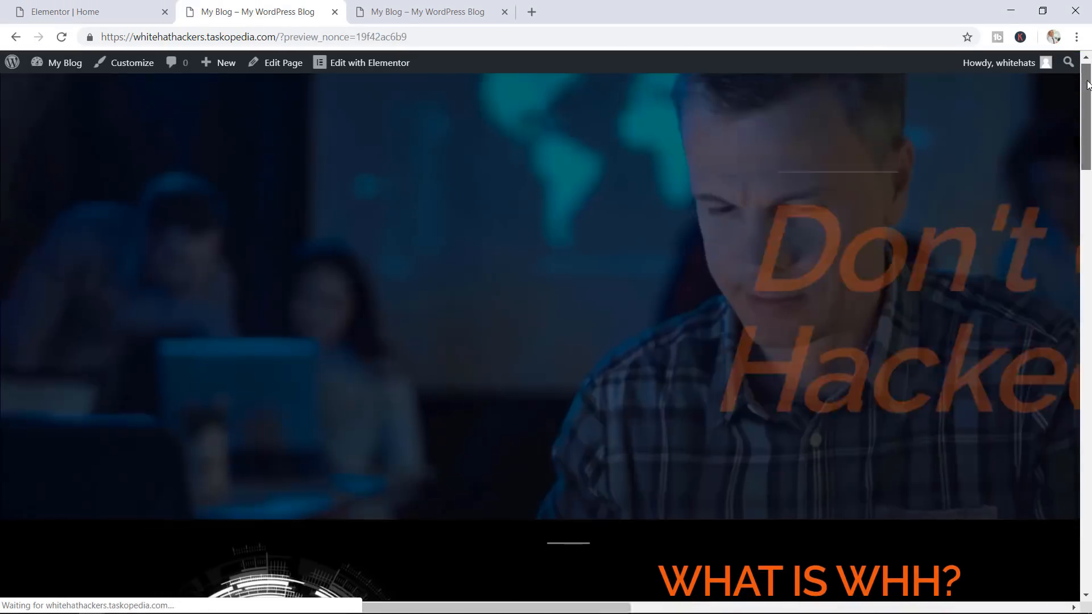
Scroll the preview, check the reference site's Our clients logos, and return to the editor
scroll(1088, 175, "down", 8)
left_click_drag(1088, 175, 1087, 455)
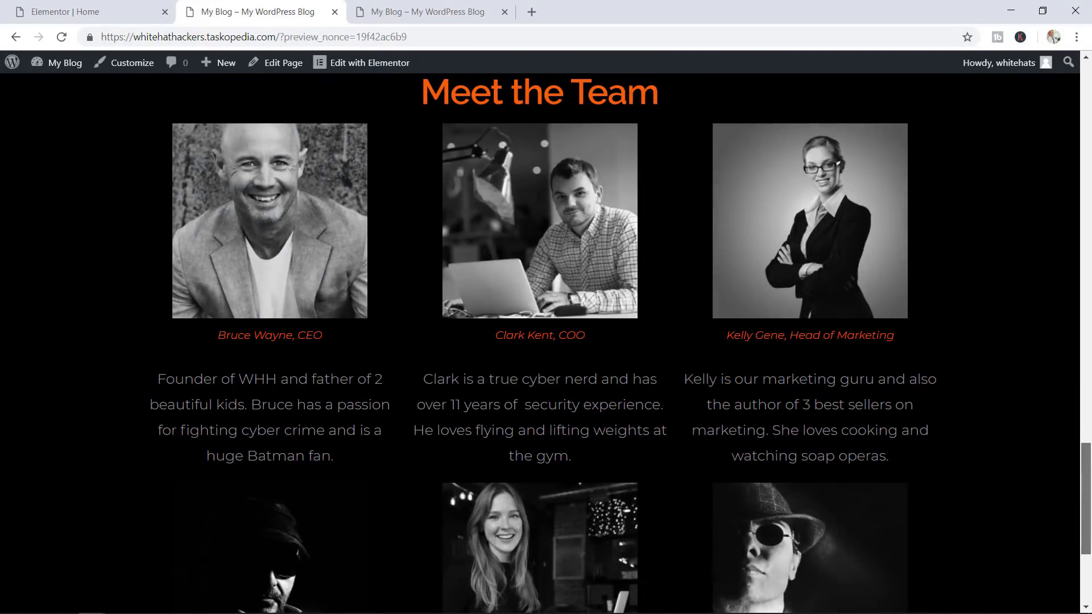
mouse_move(1087, 455)
left_mouse_down()
mouse_move(1089, 465)
mouse_move(1090, 439)
left_mouse_up()
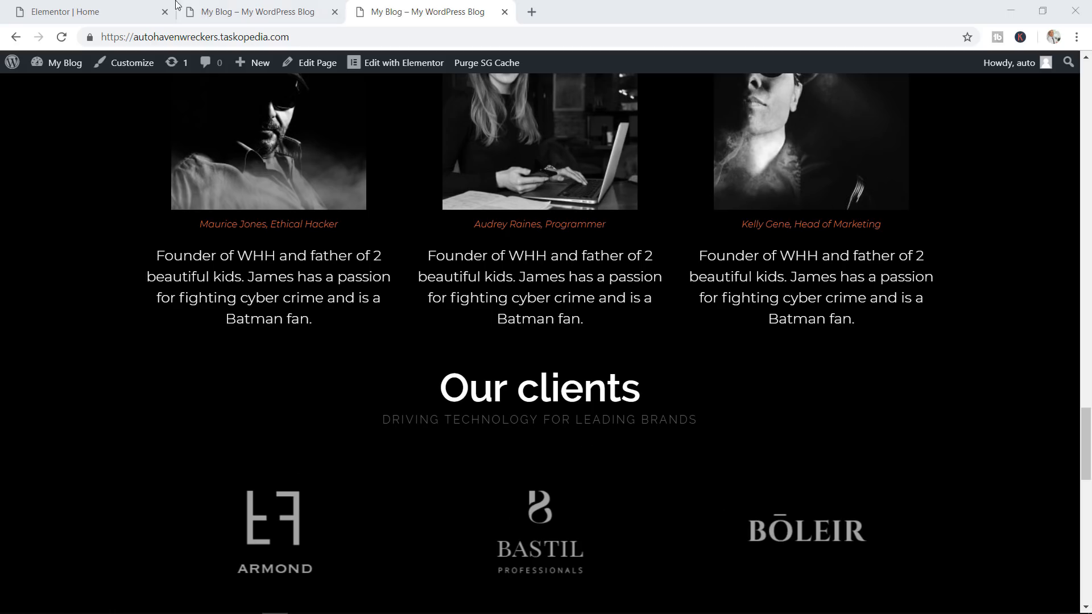
left_click(97, 9)
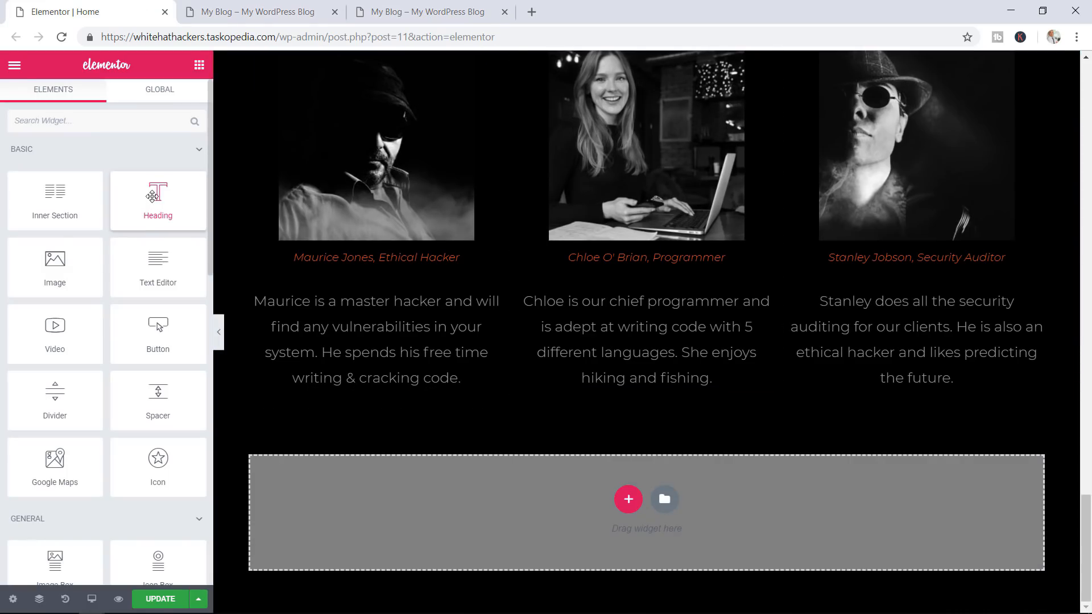
Add a centred H3 heading reading 'Our Clients' below the team section
left_click_drag(152, 196, 639, 496)
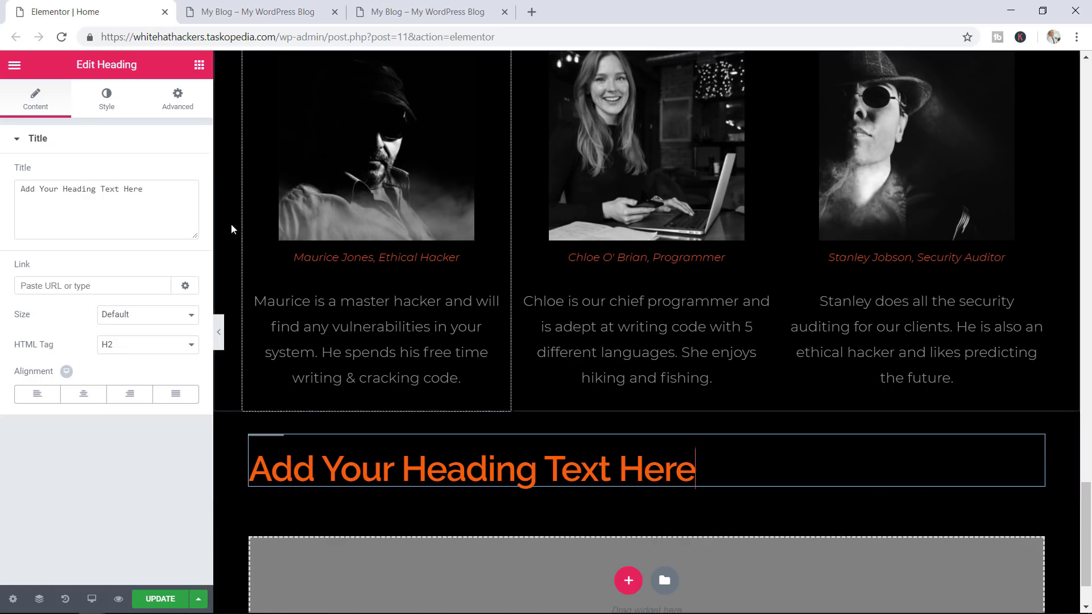
left_click_drag(195, 195, 3, 198)
type("Ou")
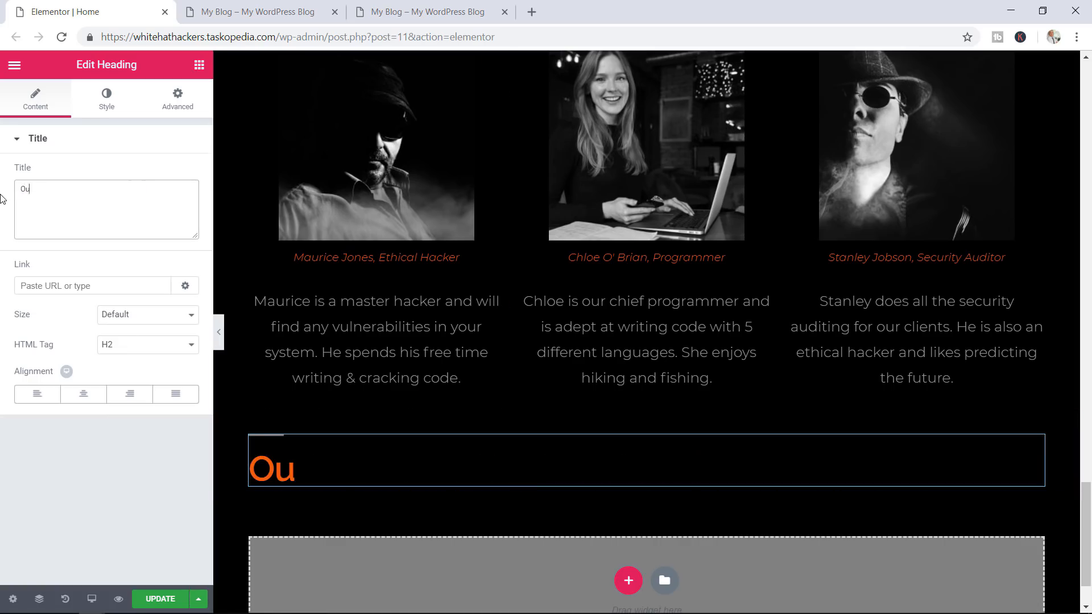
type("r Clients")
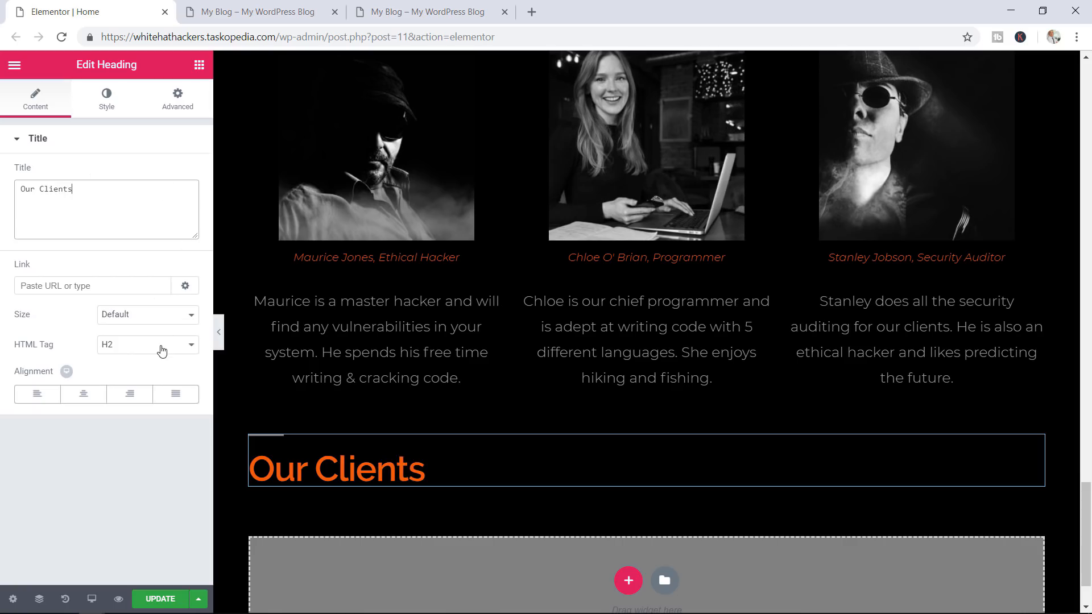
left_click(162, 350)
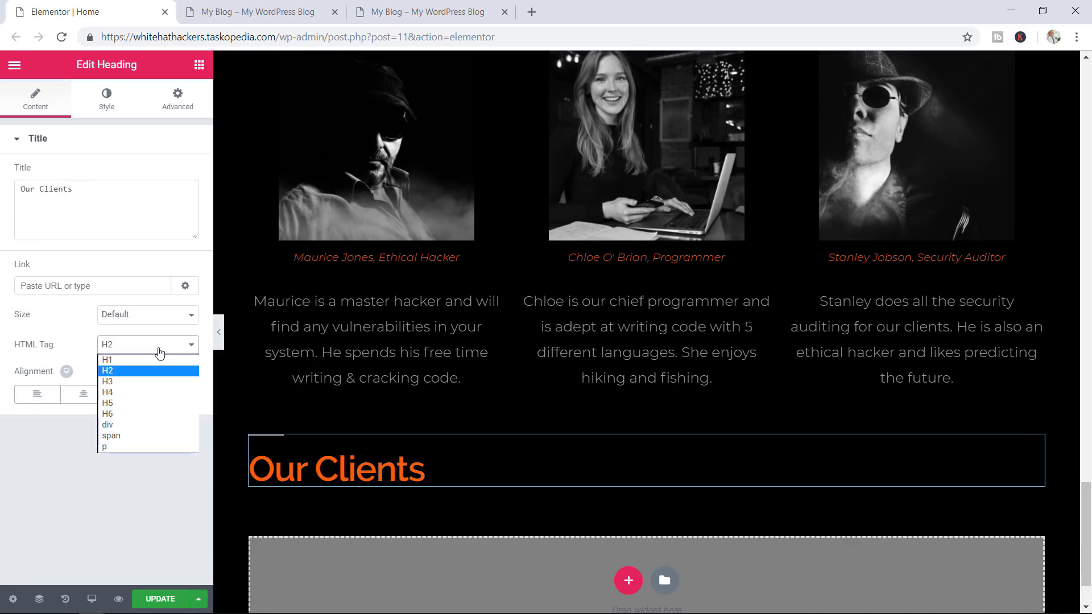
left_click(133, 378)
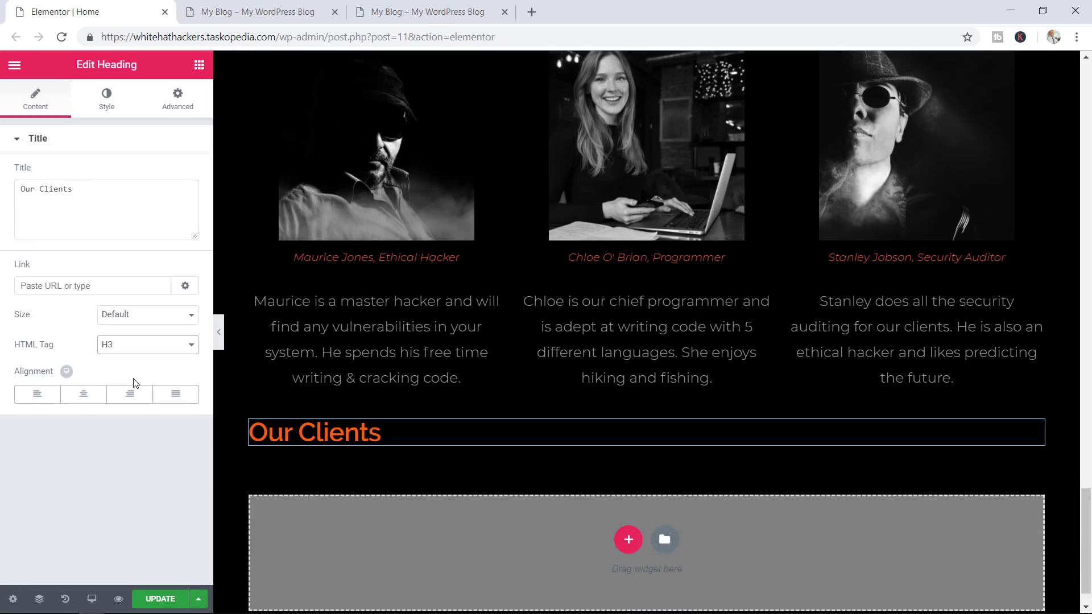
left_click(95, 392)
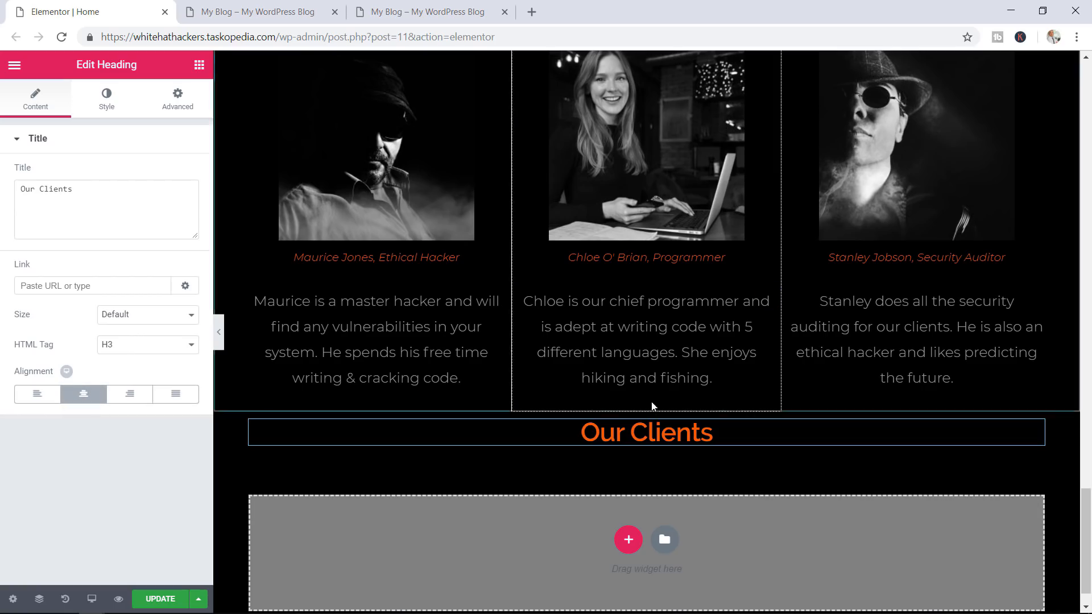
Colour the Our Clients heading white and compare it against the reference live site
left_click(107, 99)
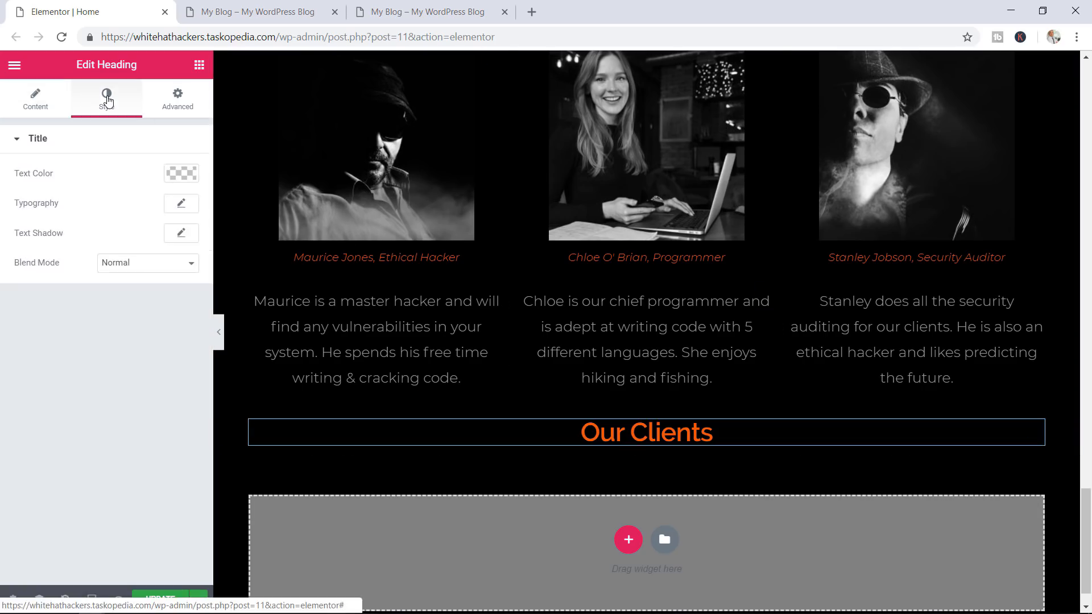
left_click(180, 174)
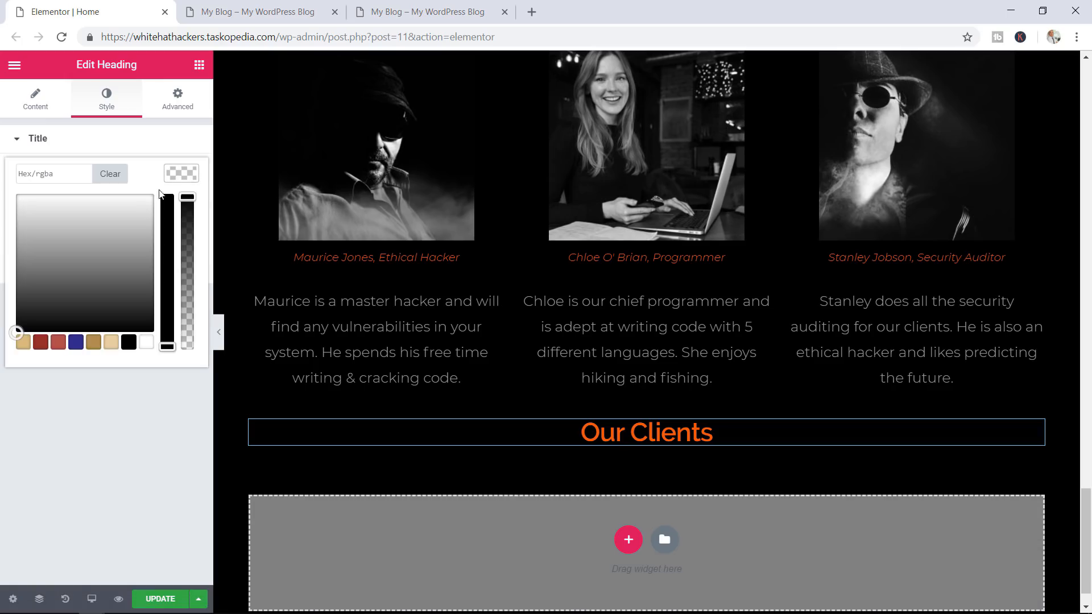
left_click(147, 342)
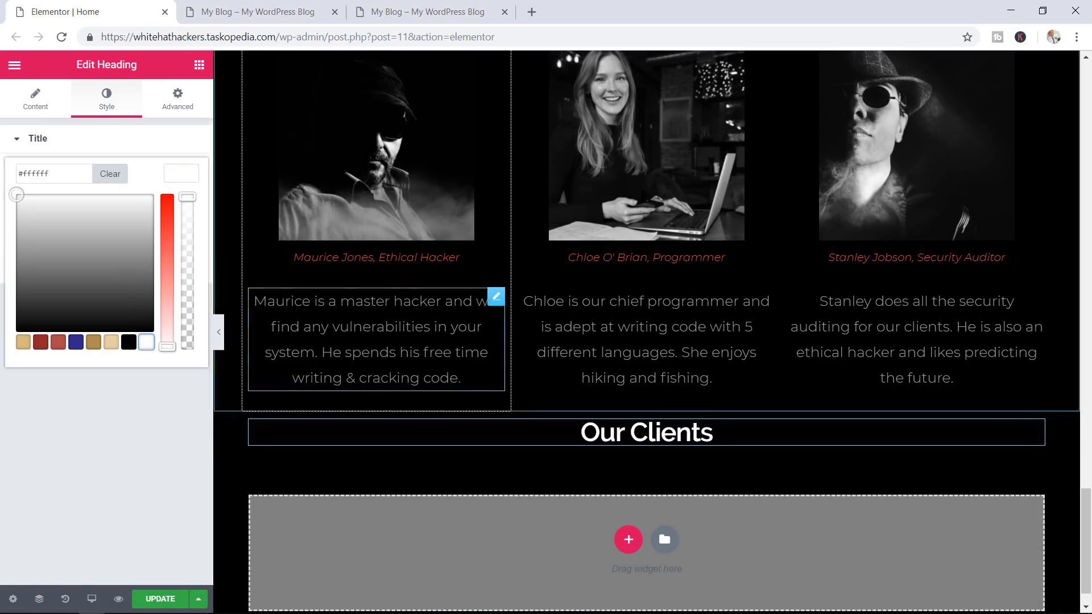
left_click(401, 13)
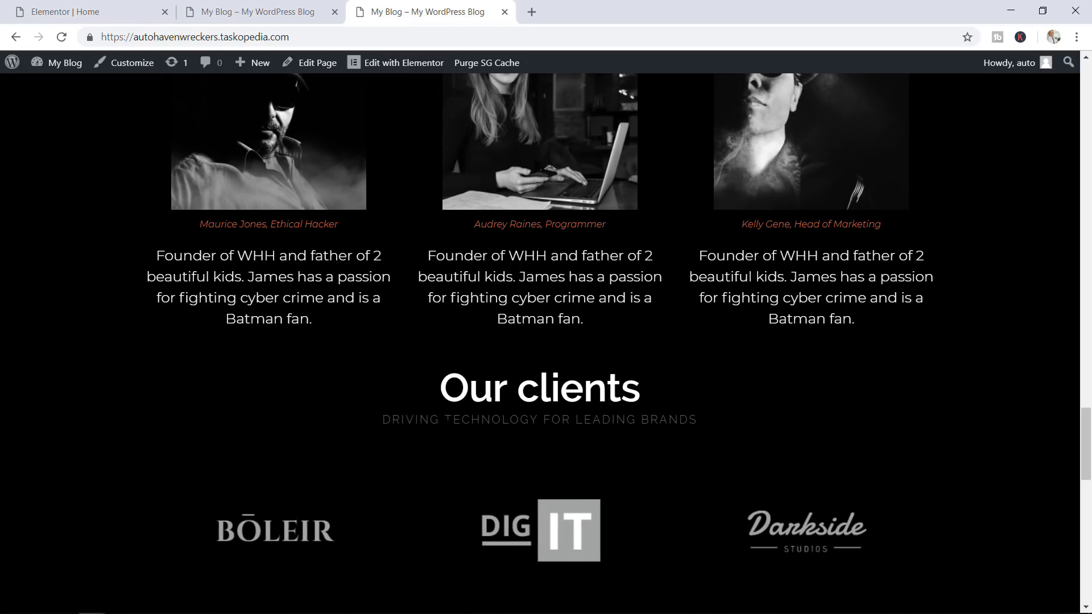
left_click(96, 8)
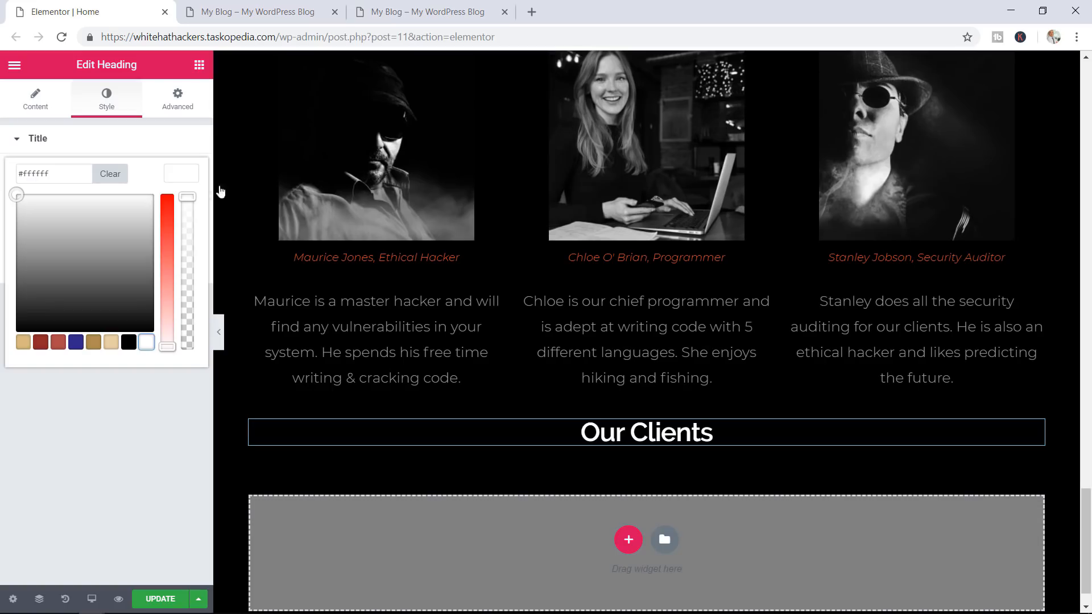
left_click(199, 67)
Add a centred heading 'DRIVING SECURITY FOR LEADING BRANDS' below Our Clients
left_click_drag(158, 199, 626, 455)
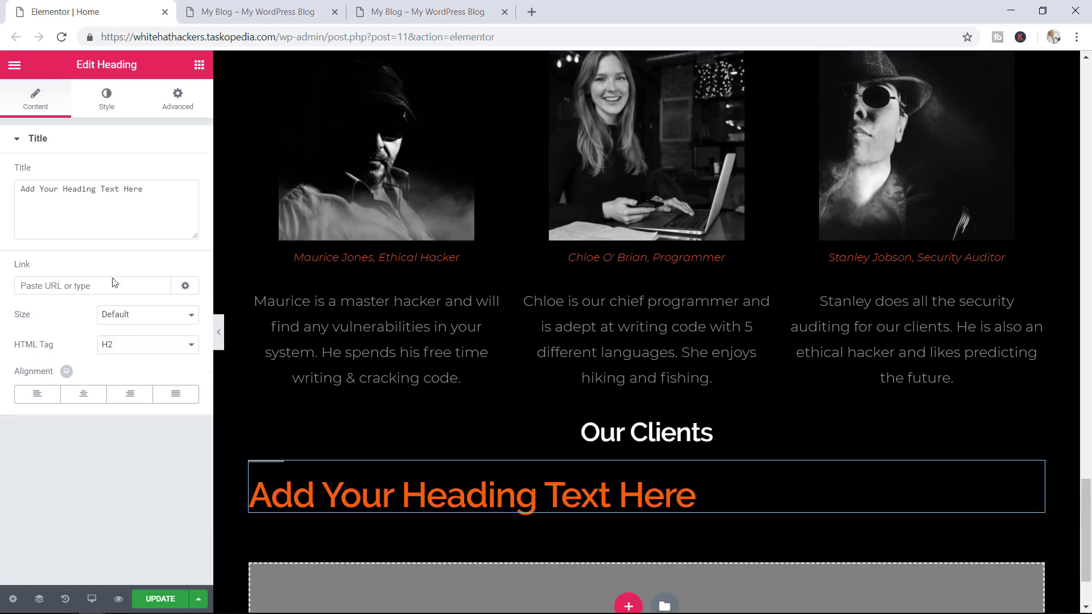
left_click_drag(161, 183, 2, 187)
key("Caps_Lock")
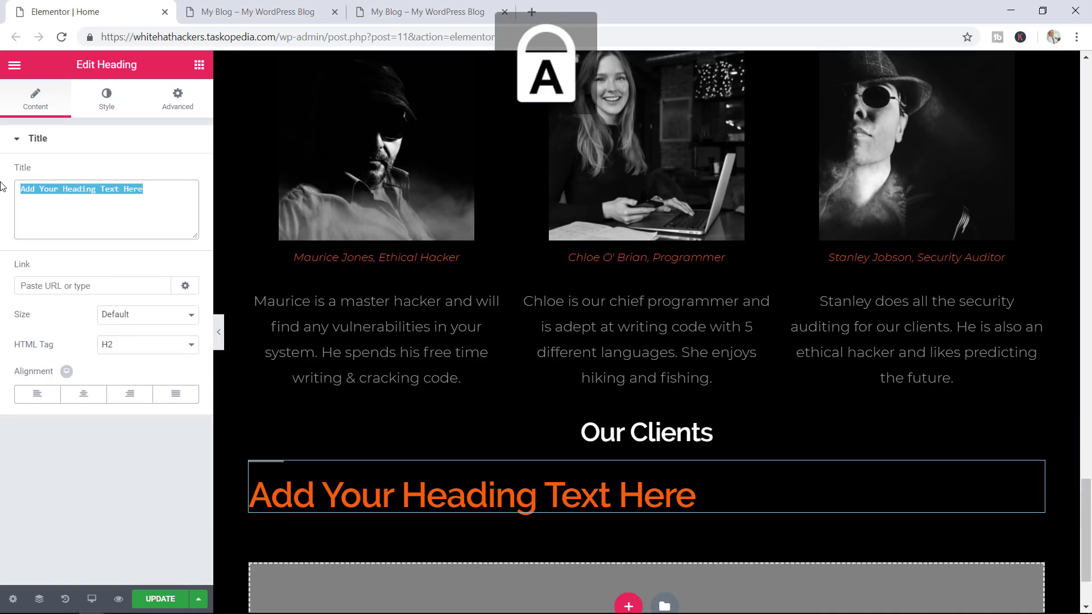
type("DRIVING")
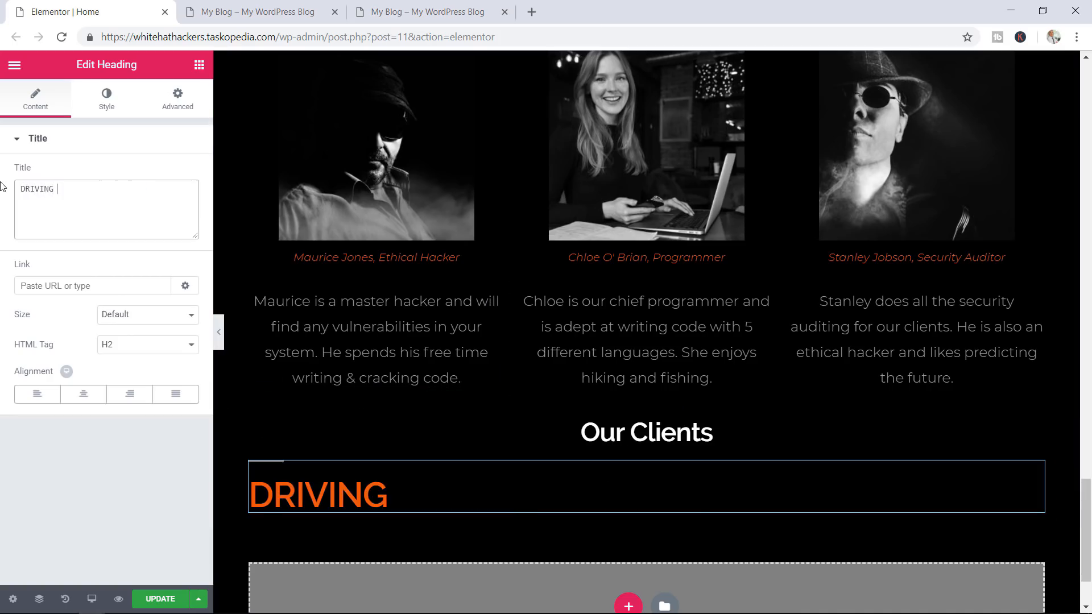
type(" SECURITY FOR")
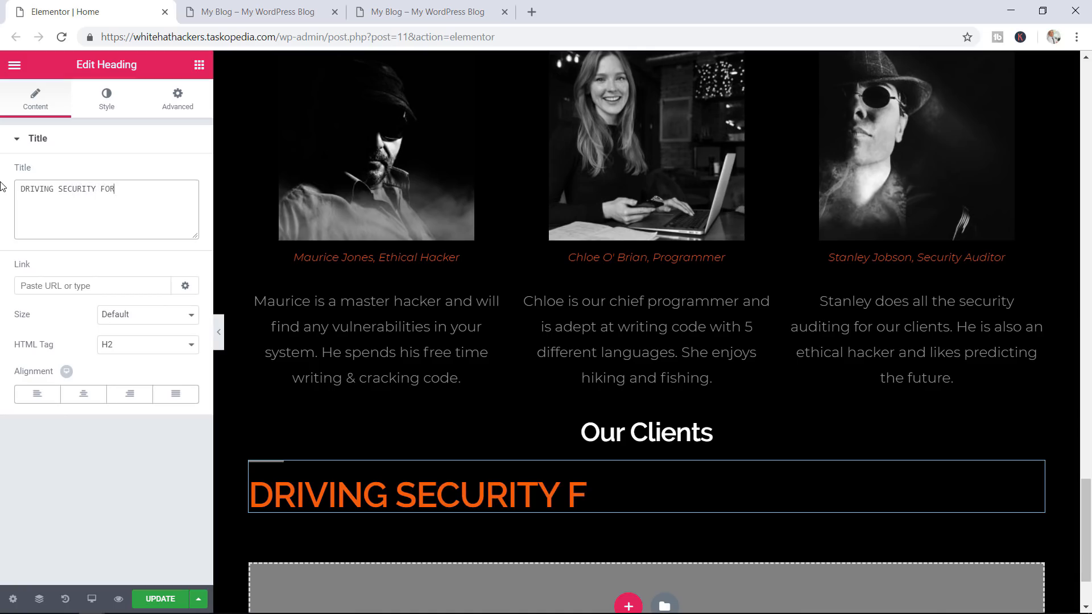
type(" LEADING B")
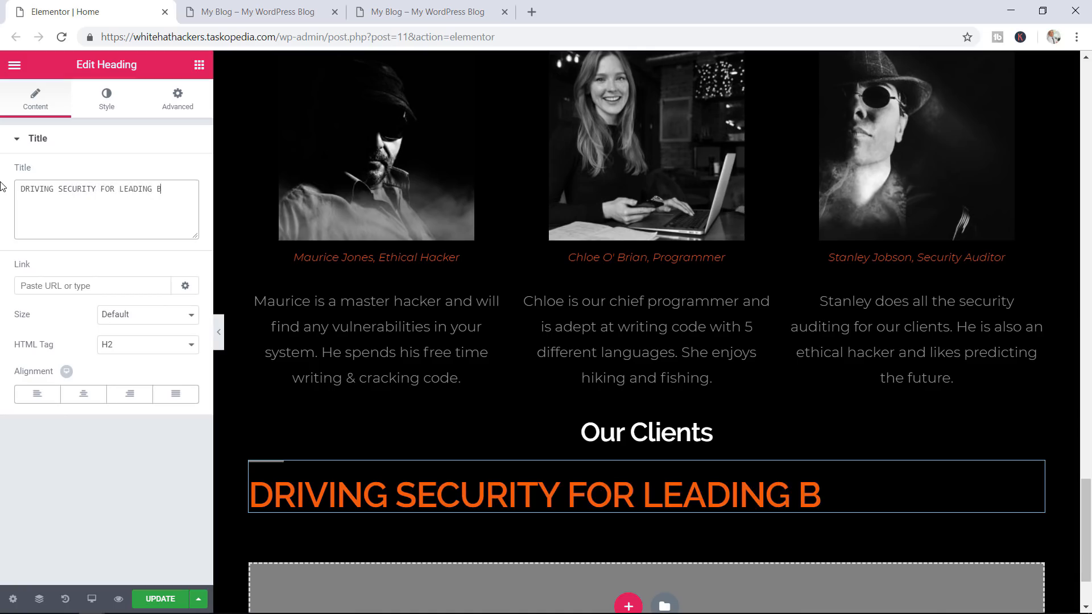
type("RANDS")
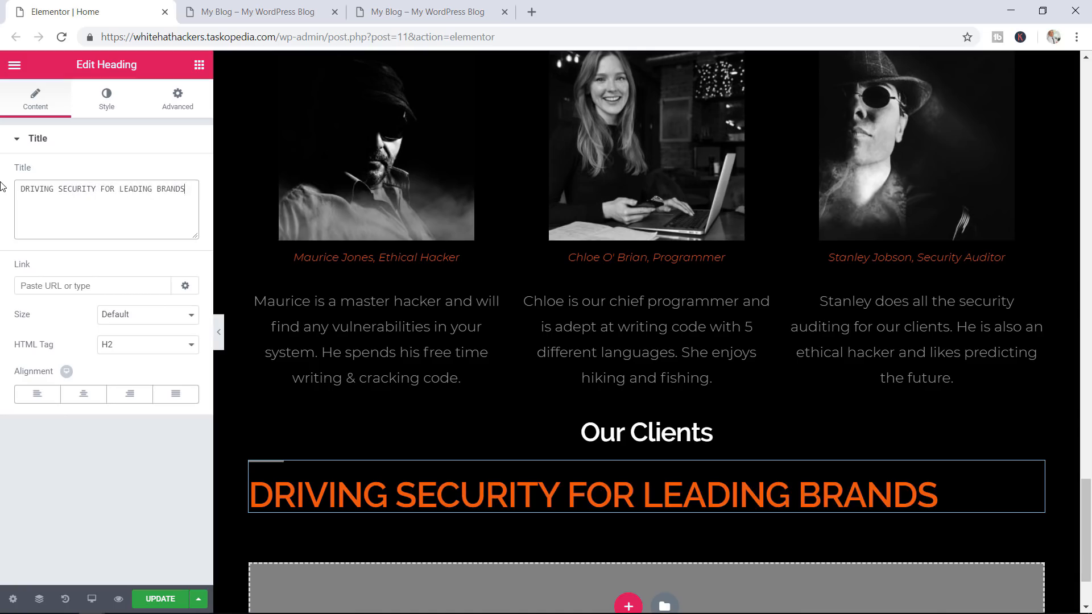
left_click(135, 350)
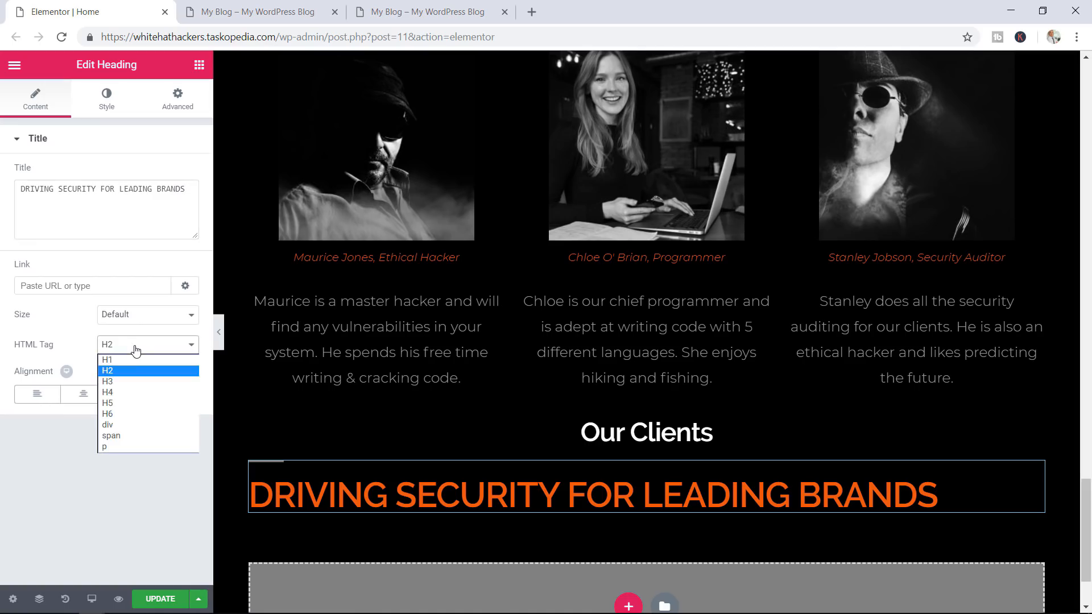
left_click(130, 393)
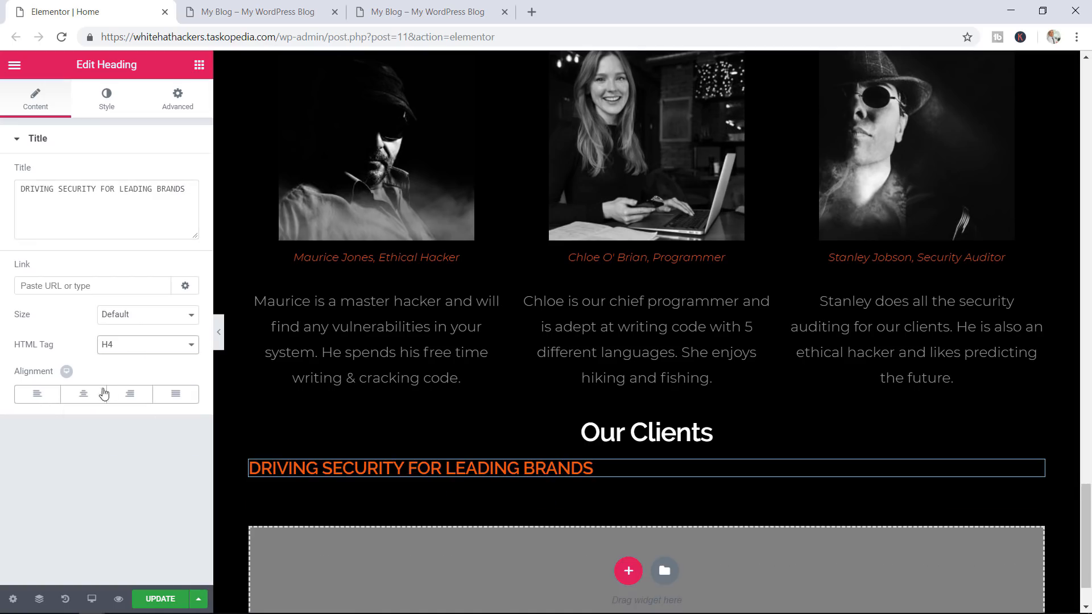
left_click(89, 398)
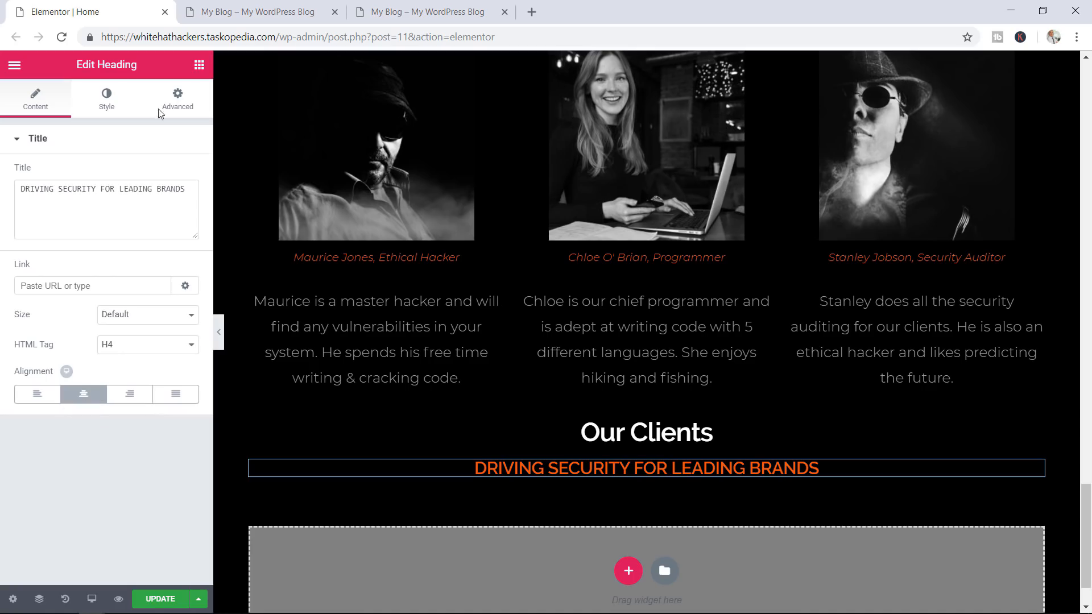
Colour the subheading #999999 and change its tag to H5
left_click(105, 103)
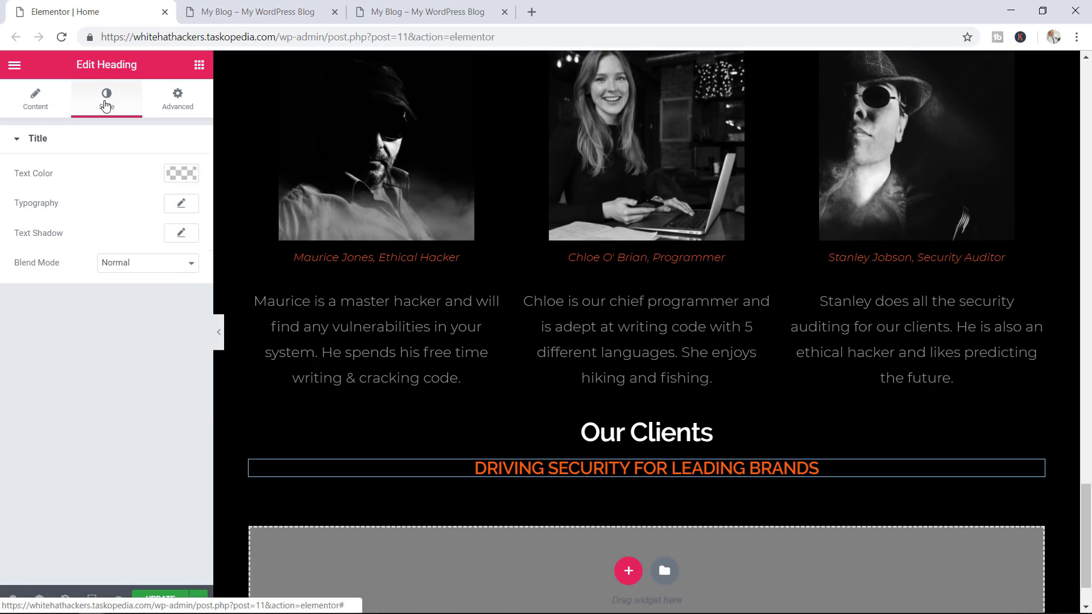
left_click(181, 169)
left_click(53, 168)
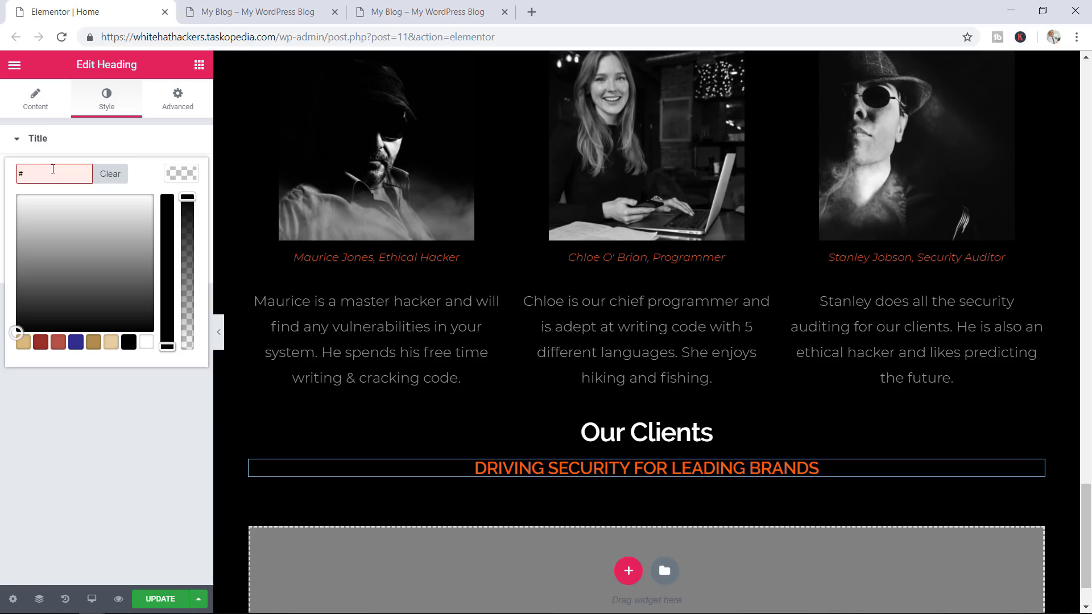
type("#999999")
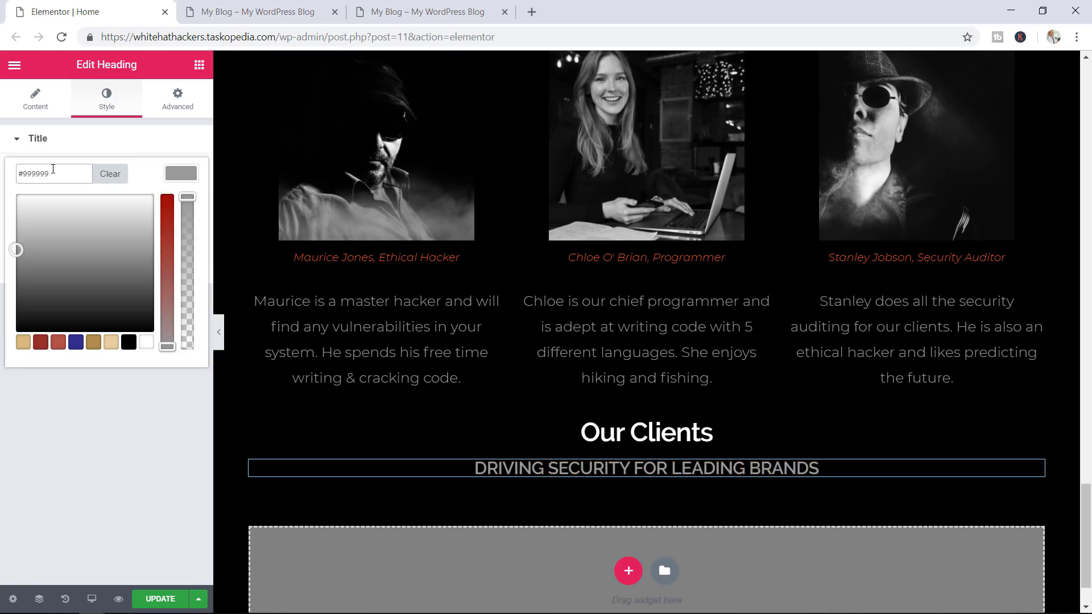
left_click(35, 101)
left_click(141, 347)
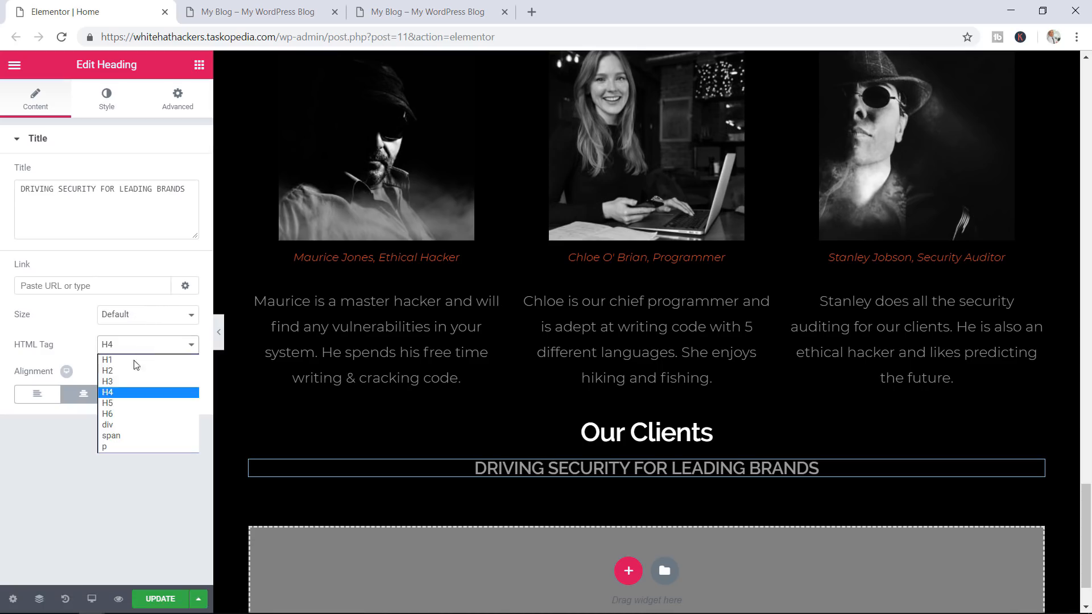
left_click(119, 402)
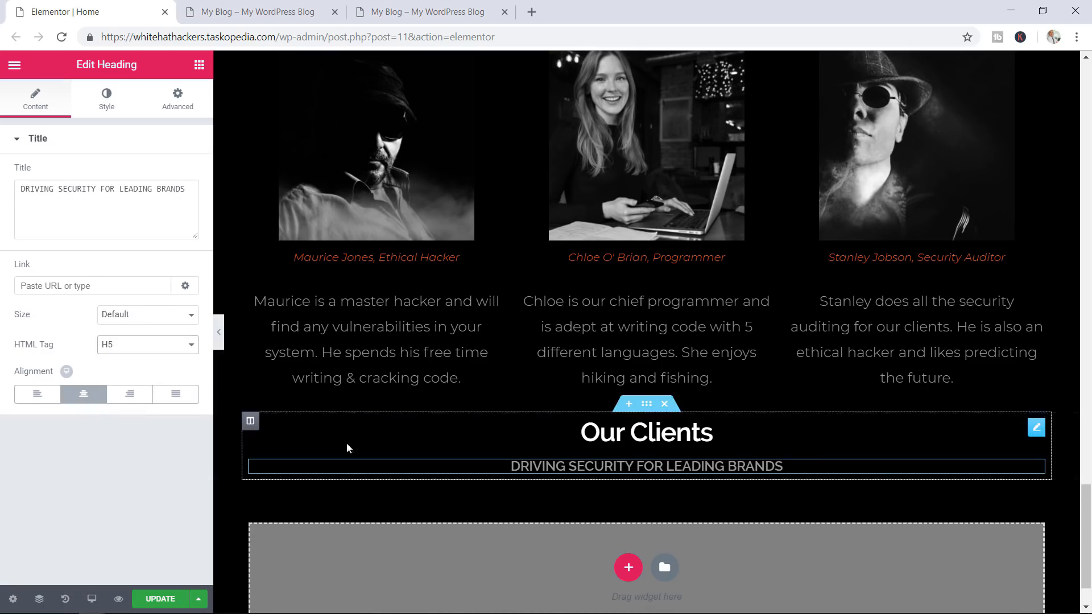
Widen the subheading's letter spacing to 4 and save the page
left_click(105, 98)
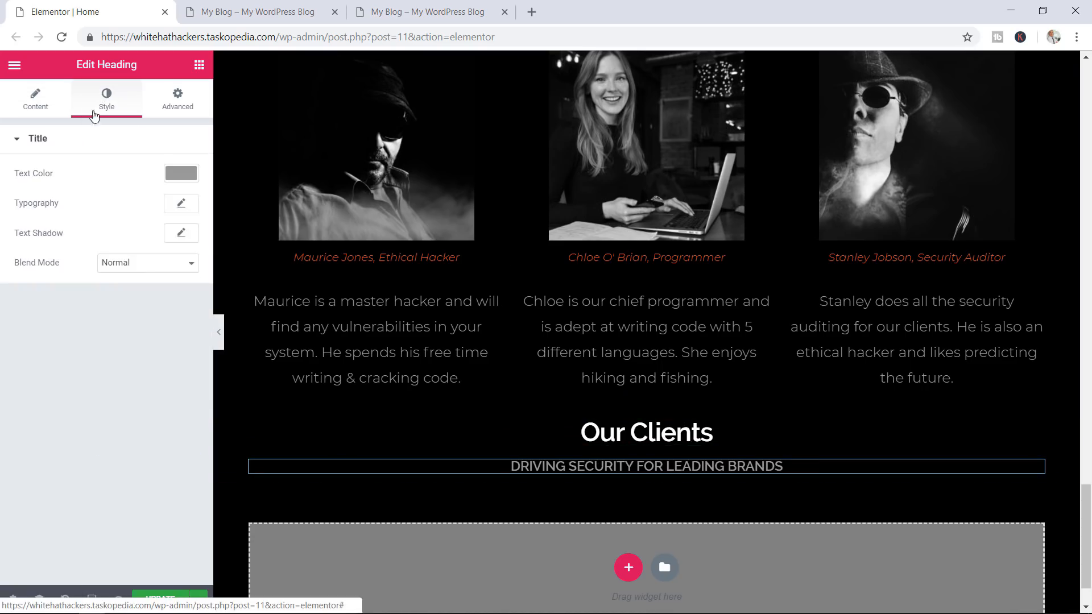
left_click(182, 204)
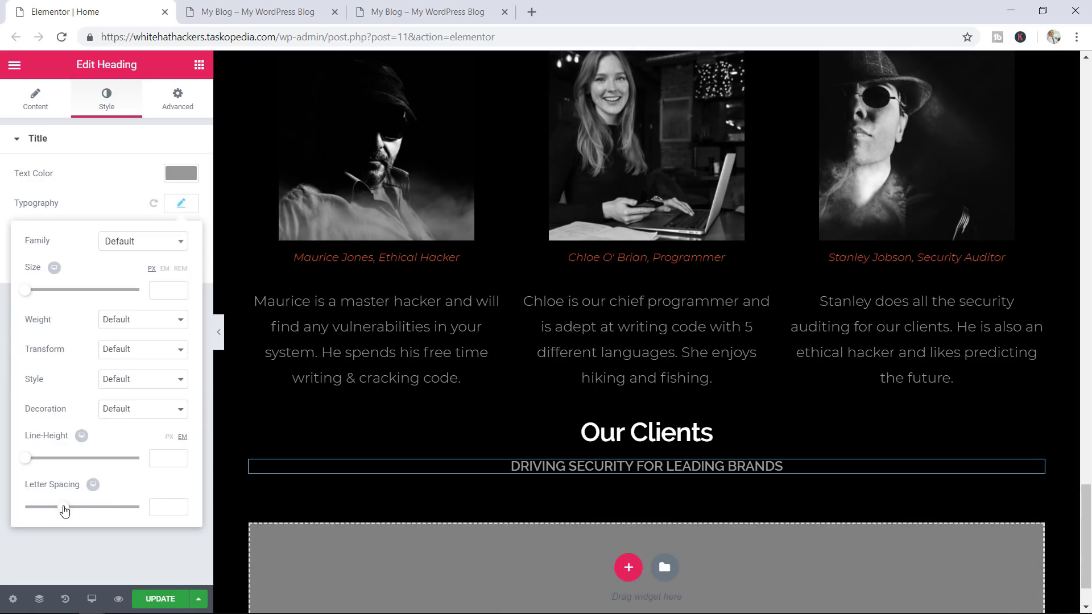
left_click_drag(65, 511, 95, 510)
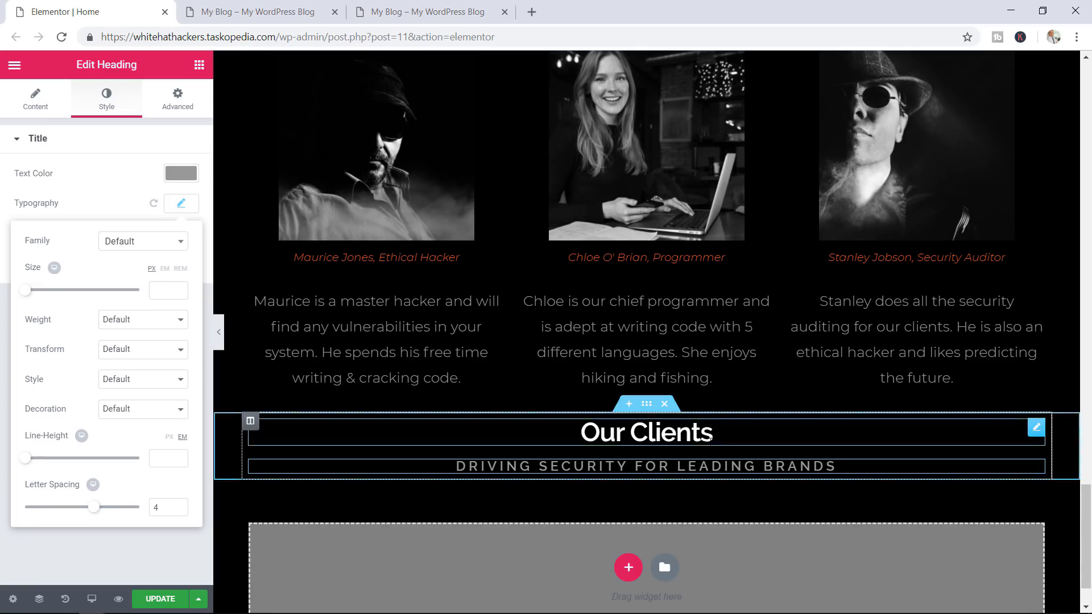
scroll(808, 453, "down", 1)
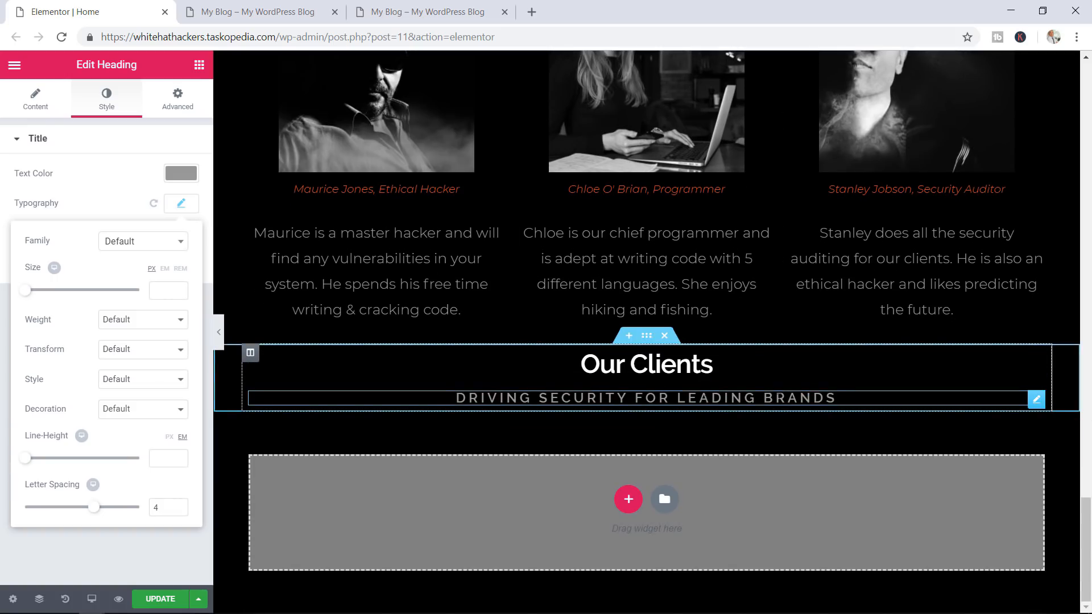
left_click(154, 601)
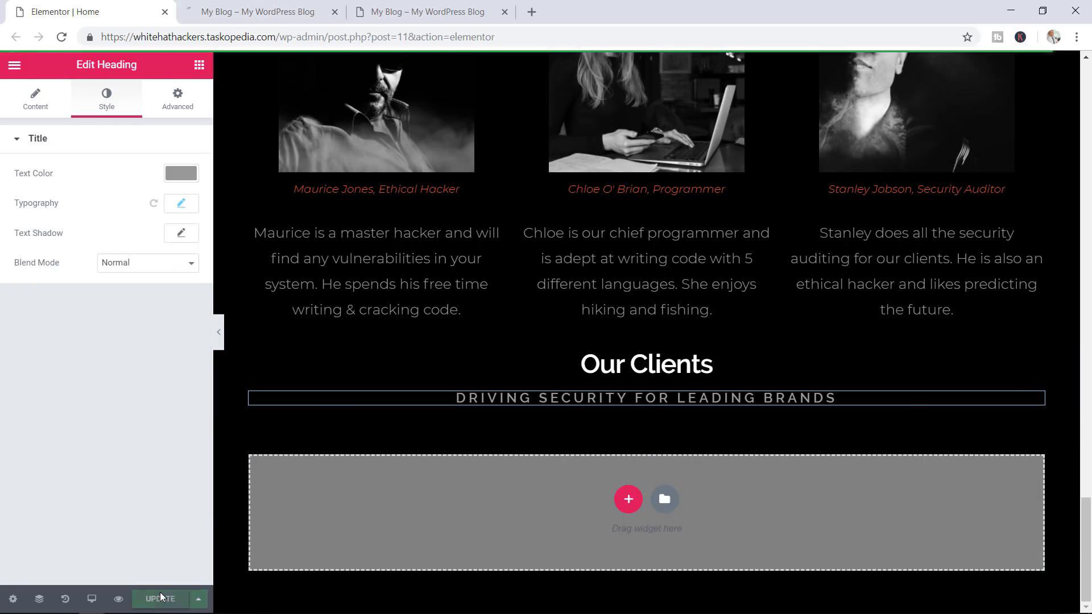
left_click(444, 8)
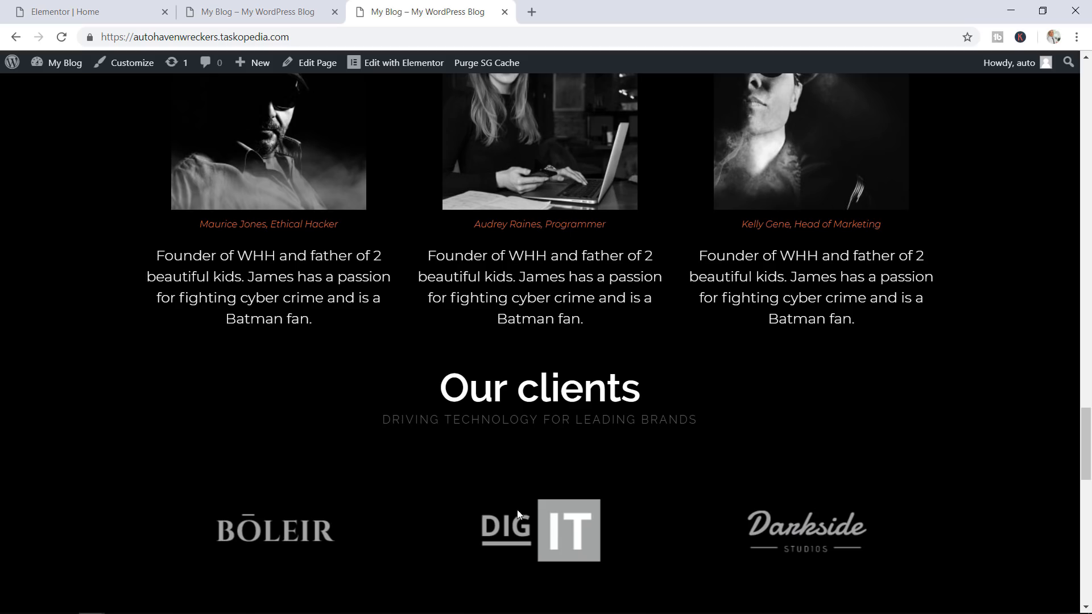
left_click(114, 11)
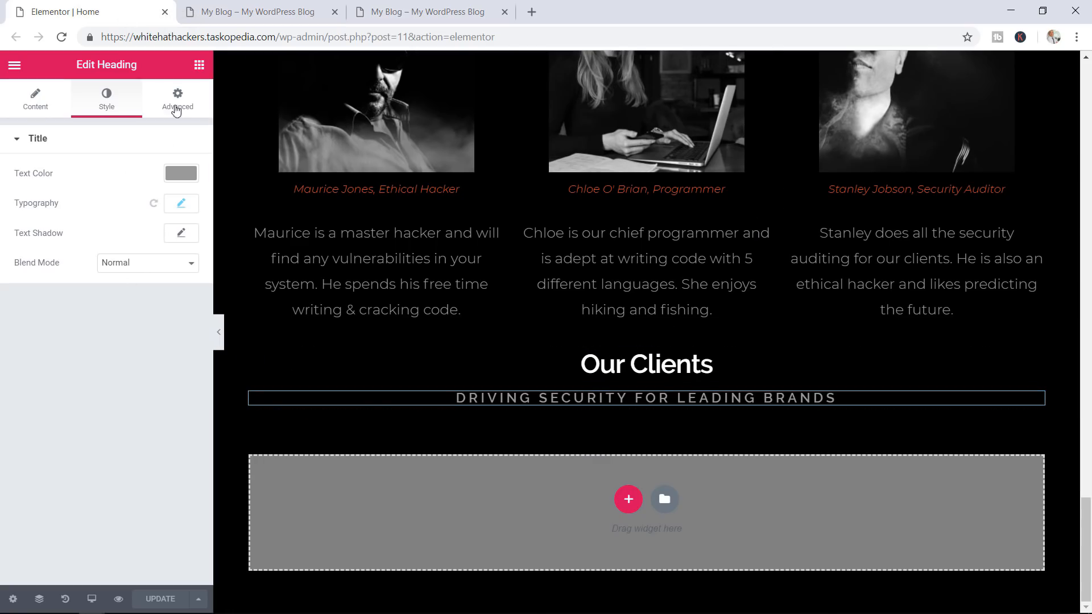
Drag an Image Carousel widget from the General group beneath the subheading
left_click(199, 64)
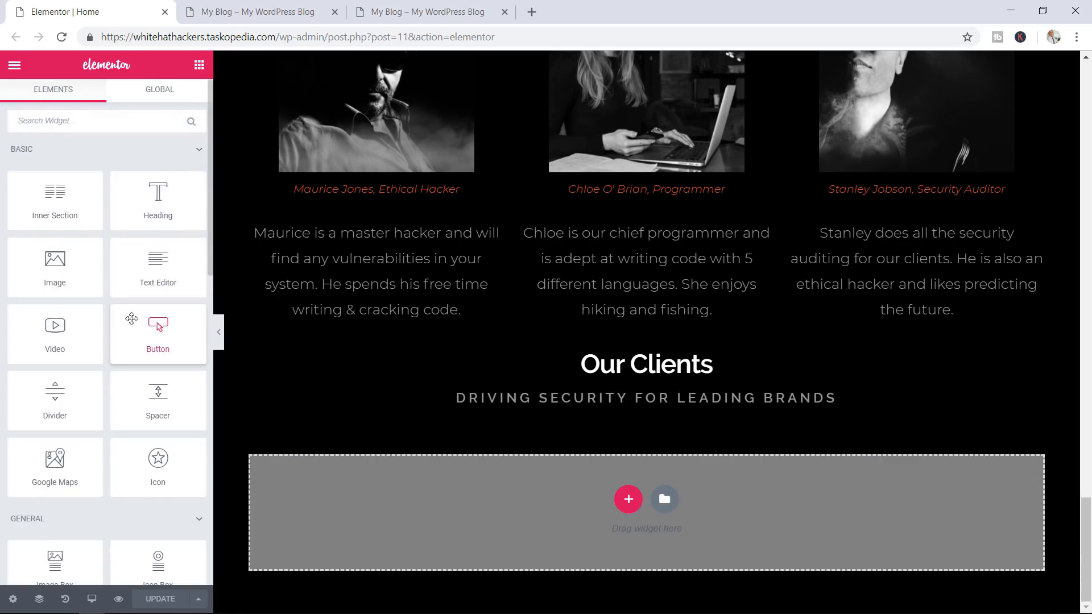
scroll(136, 323, "down", 5)
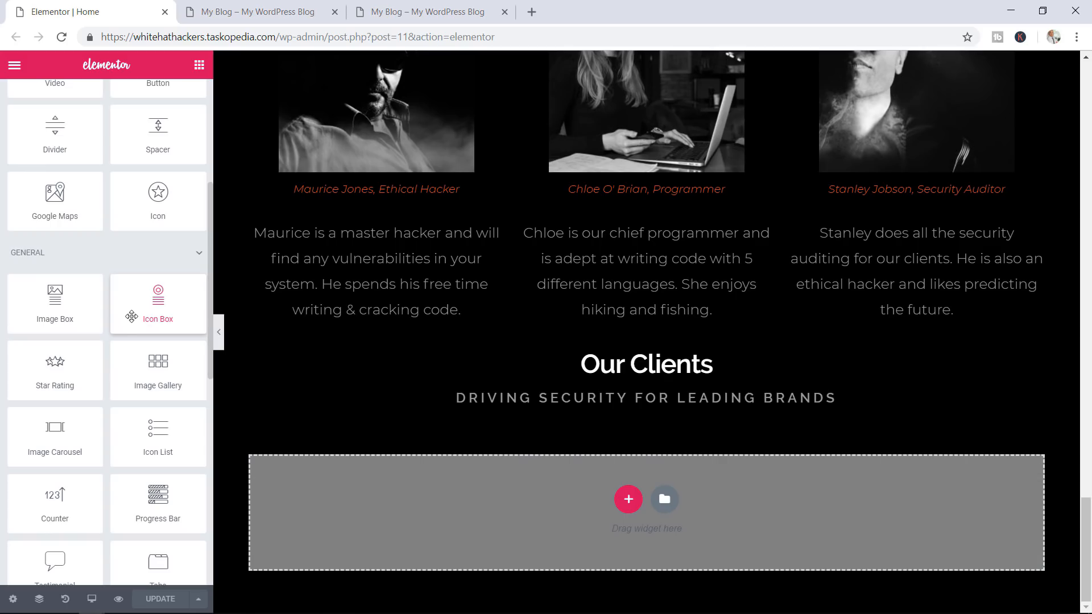
scroll(132, 317, "down", 2)
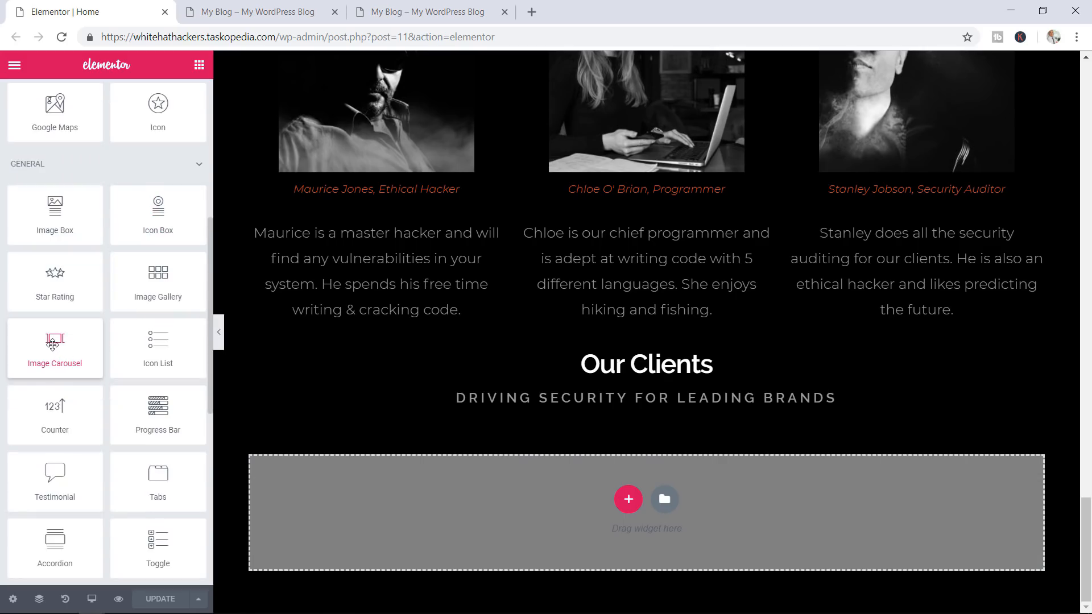
left_click_drag(52, 344, 592, 407)
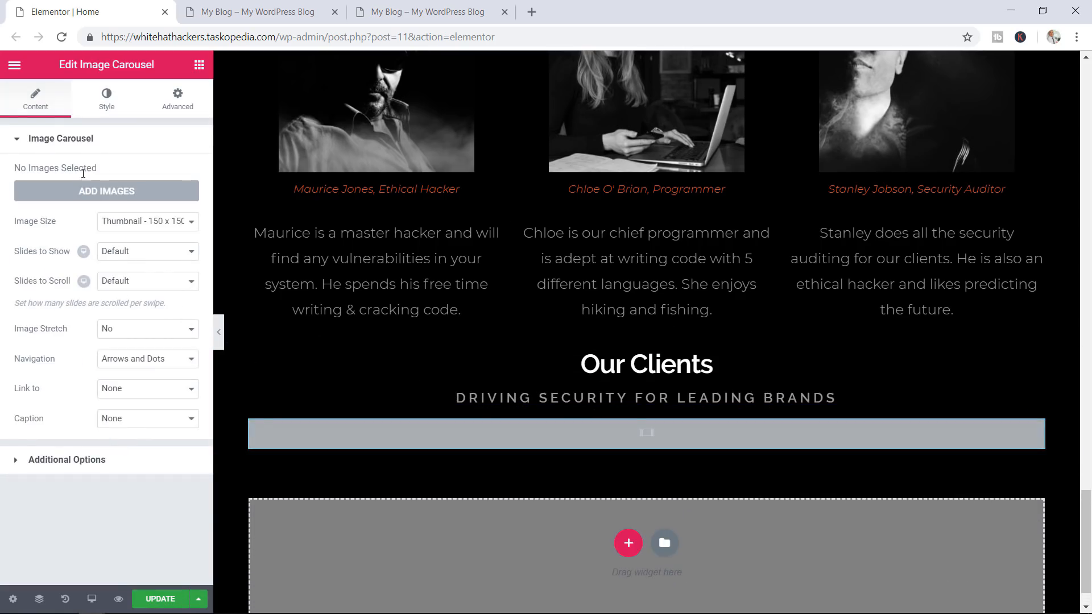
Insert a gallery of the DIG IT, BŌLEIR, Darkside, BASTIL and ARMOND logos
left_click(114, 194)
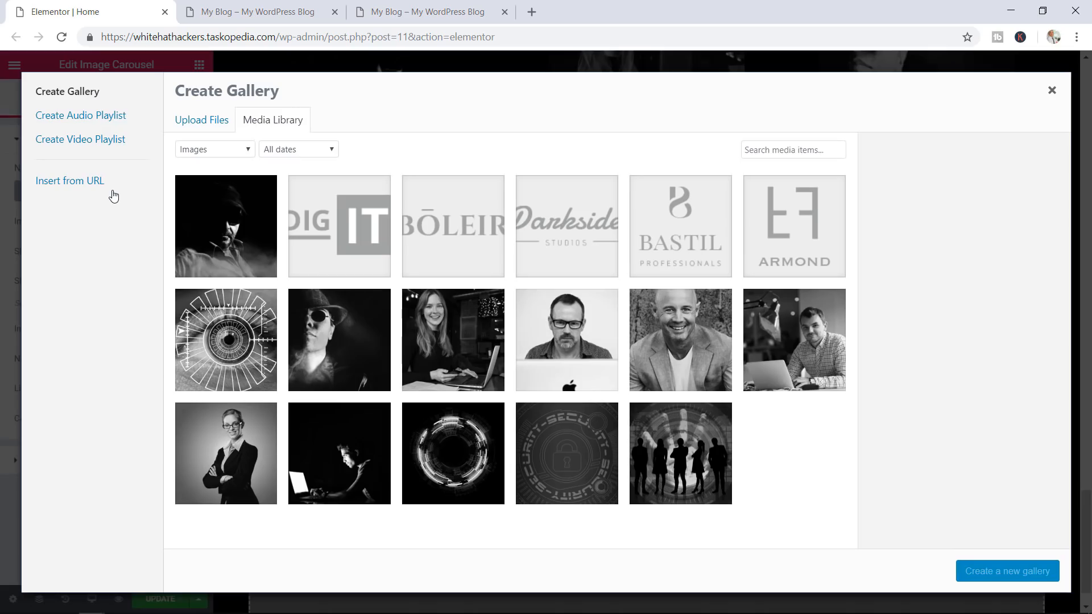
left_click(331, 245)
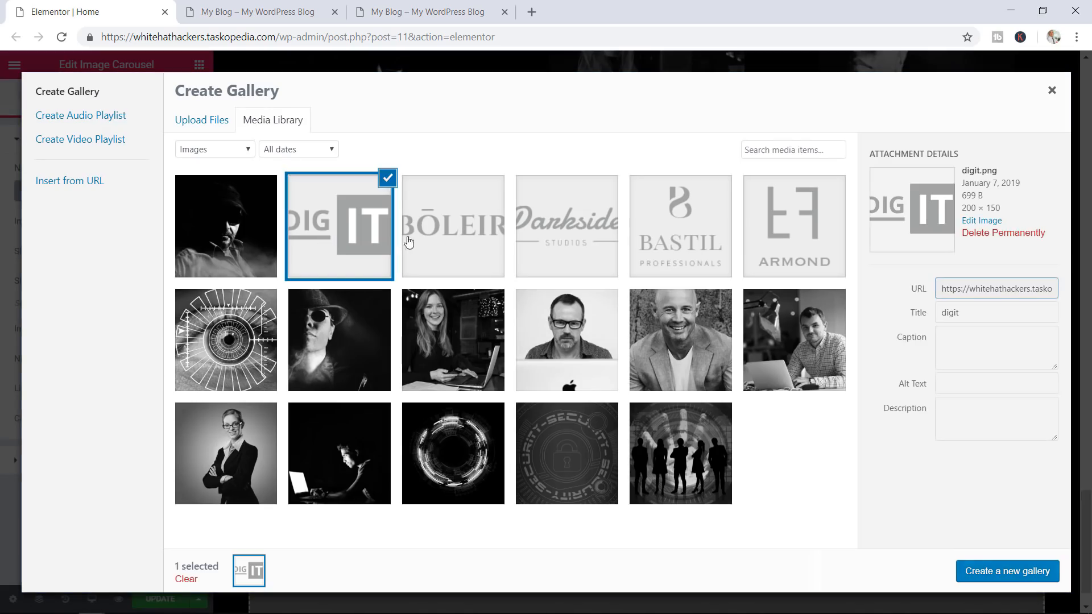
left_click(444, 243)
left_click(524, 244)
left_click(661, 238)
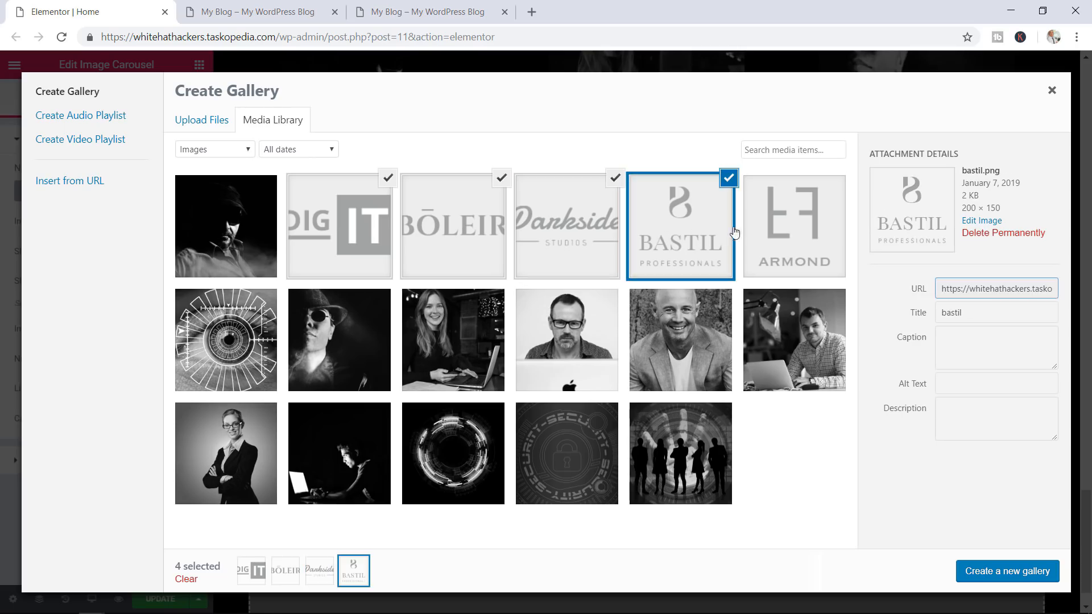
left_click(776, 235)
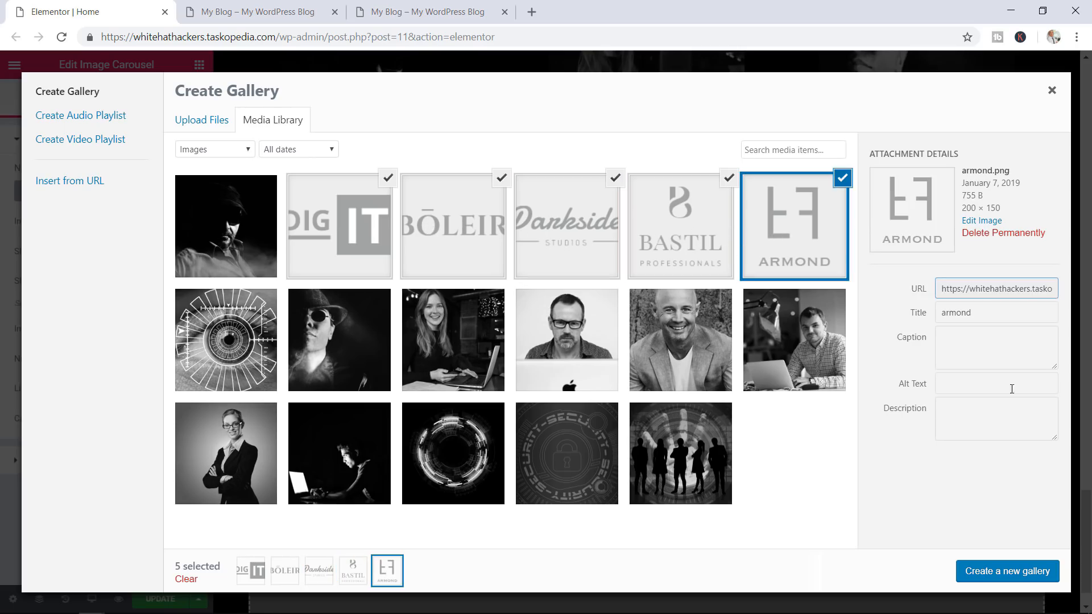
left_click(990, 574)
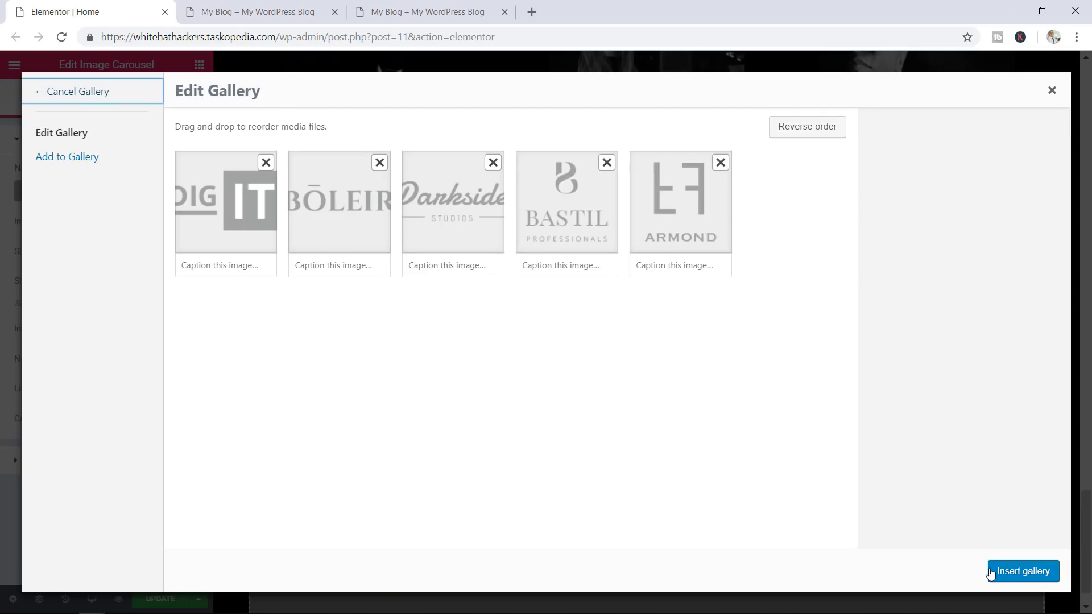
left_click(1021, 572)
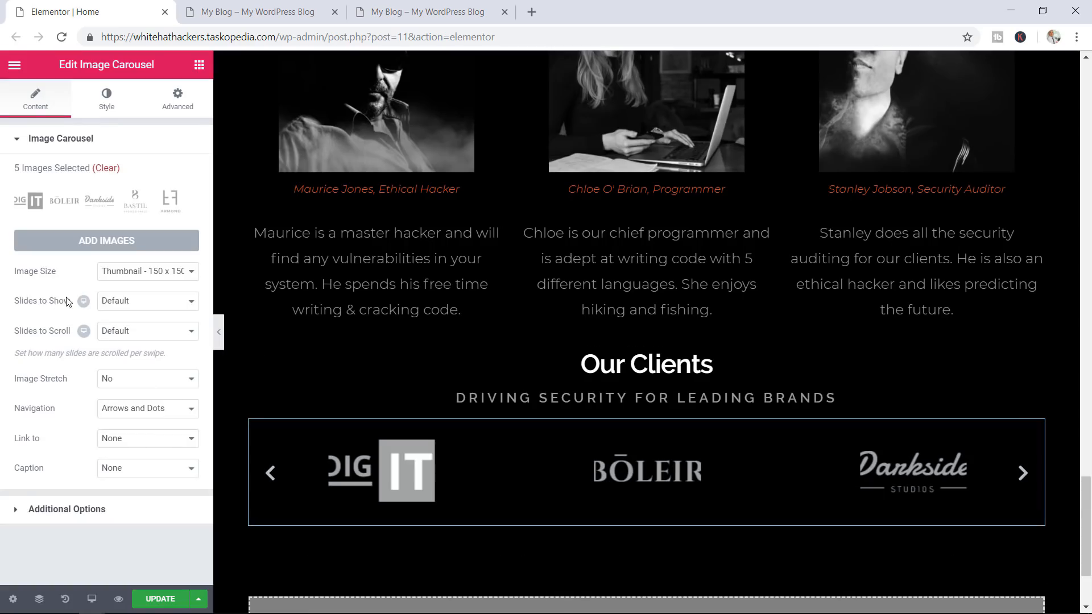
Set image size to Medium 300 x 300, keep default slides, navigation None, then save
left_click(151, 273)
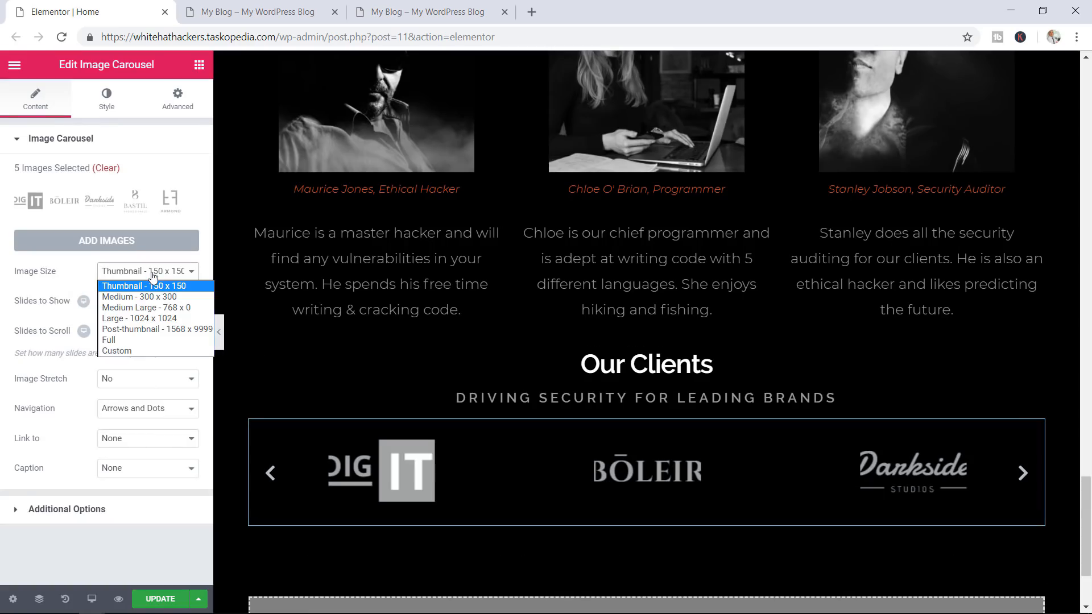
left_click(155, 297)
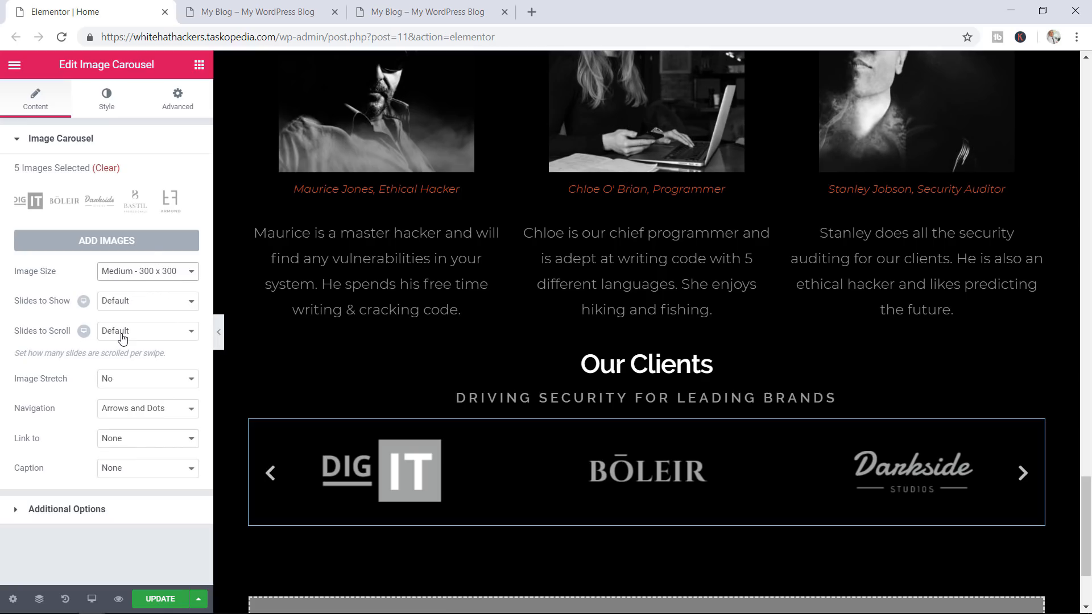
left_click(134, 307)
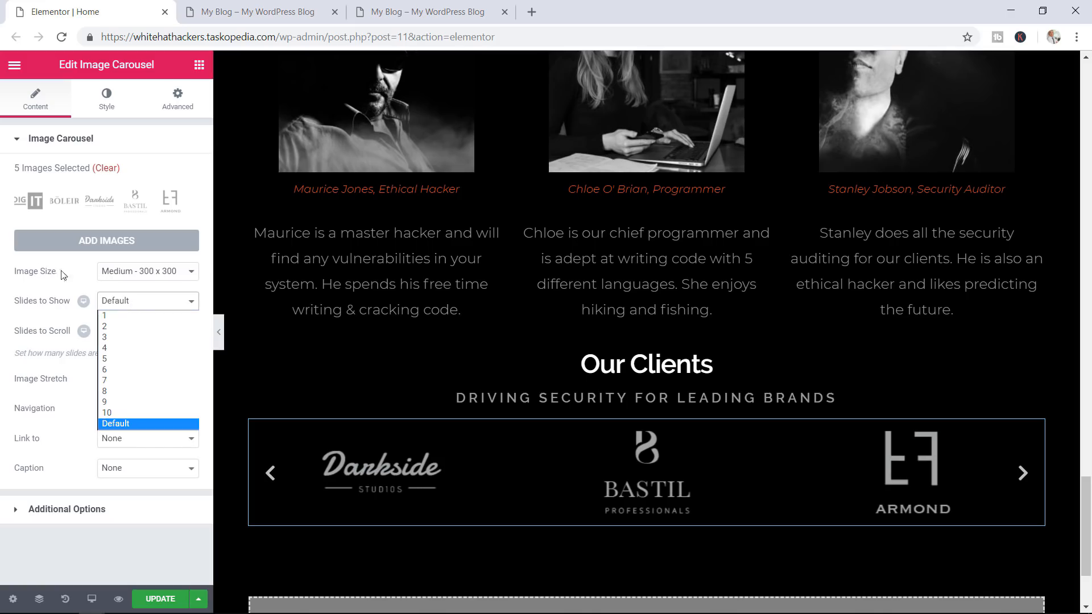
left_click(134, 307)
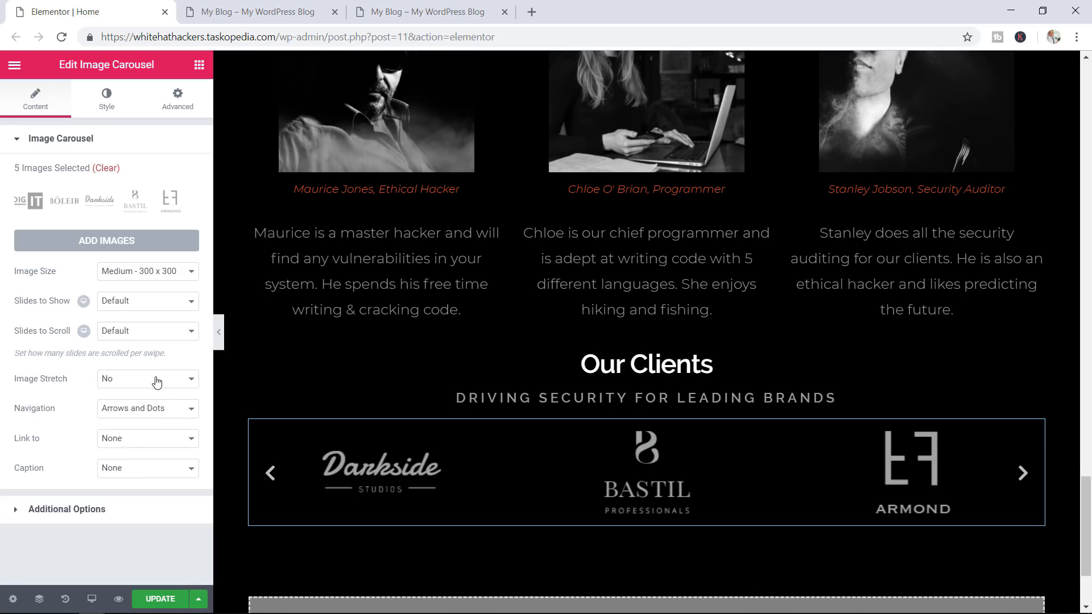
left_click(148, 409)
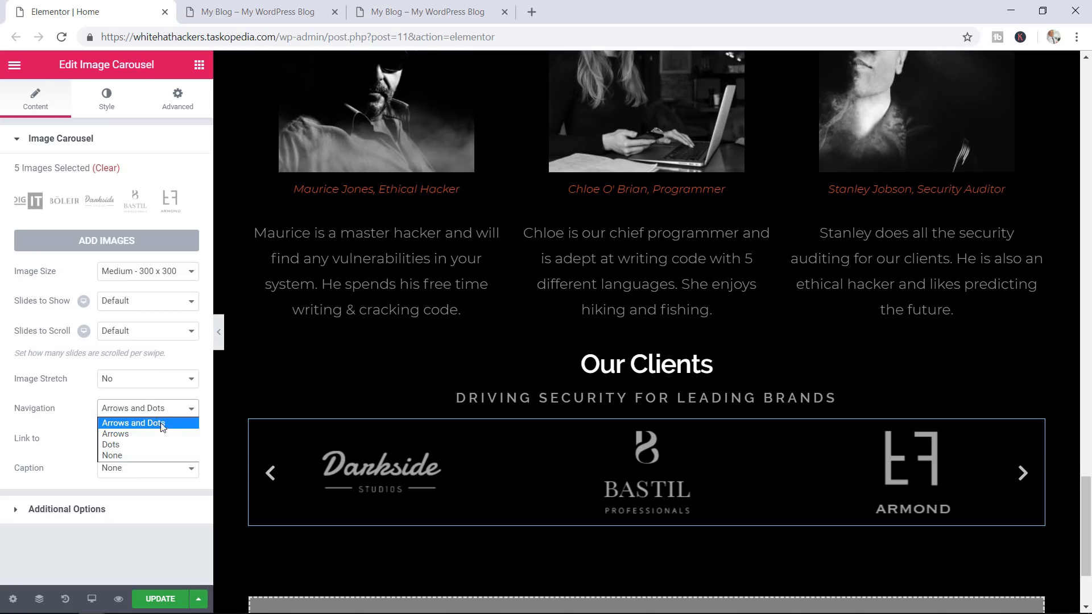
left_click(121, 456)
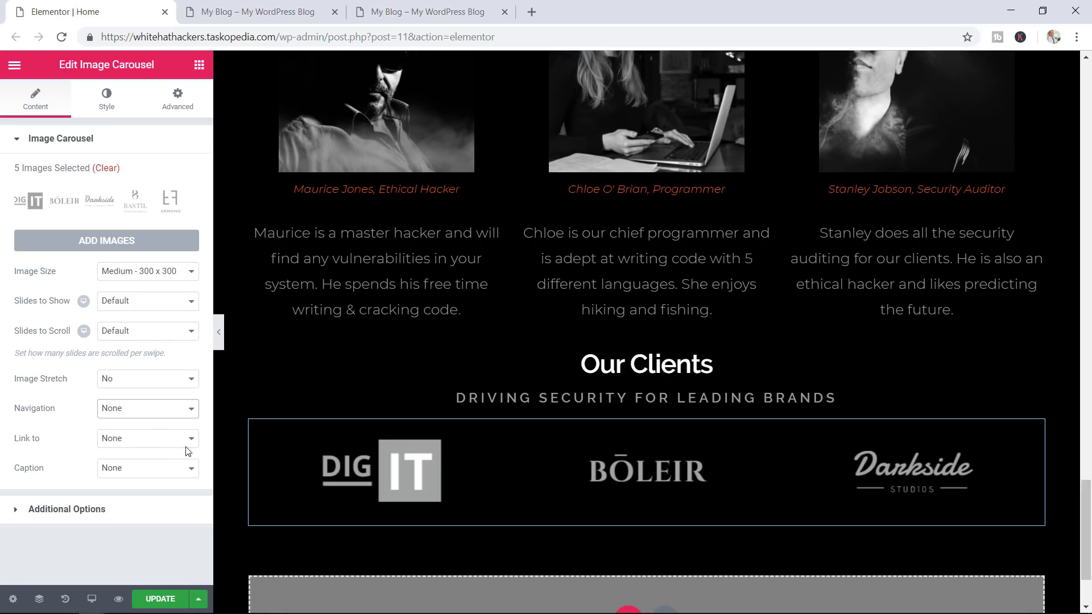
left_click(69, 512)
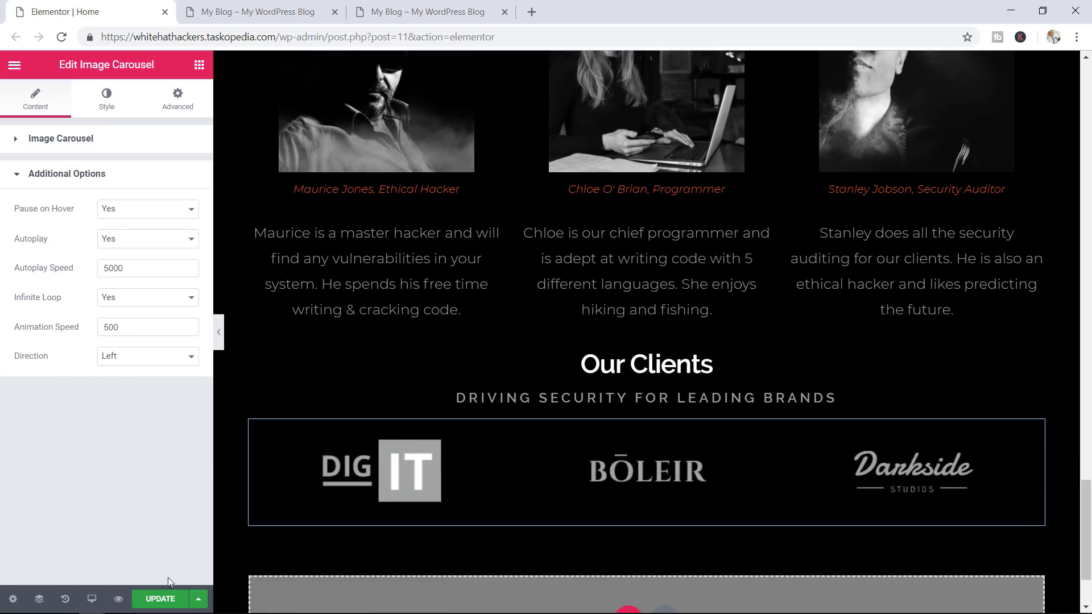
left_click(166, 601)
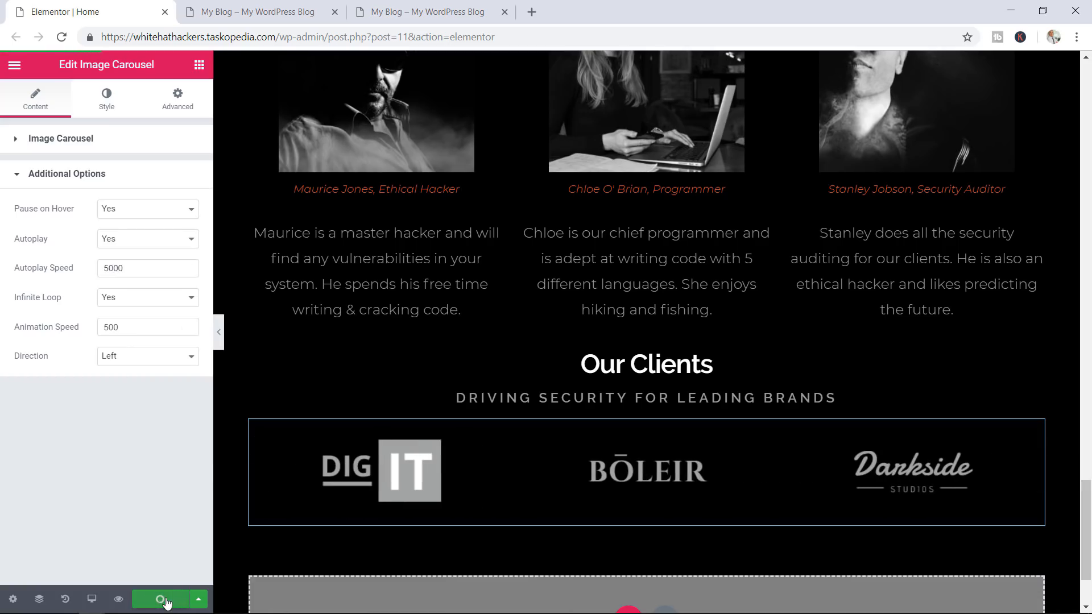
Check the live client logos, close the preview, view the reference reviews, and return to the editor
left_click(313, 14)
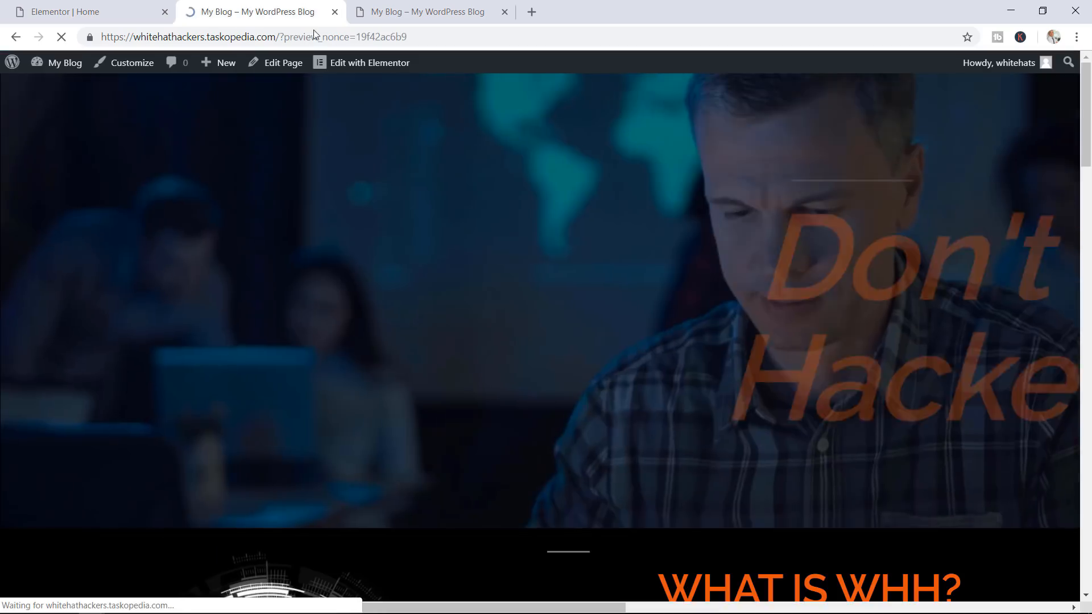
scroll(1077, 166, "down", 3)
scroll(1078, 166, "down", 10)
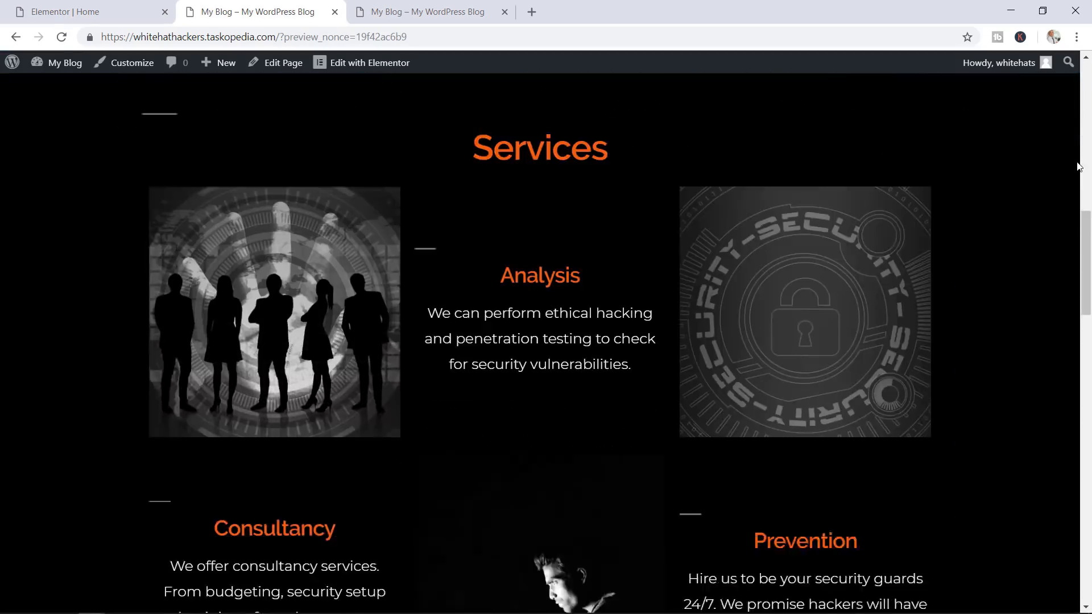
scroll(1078, 166, "down", 20)
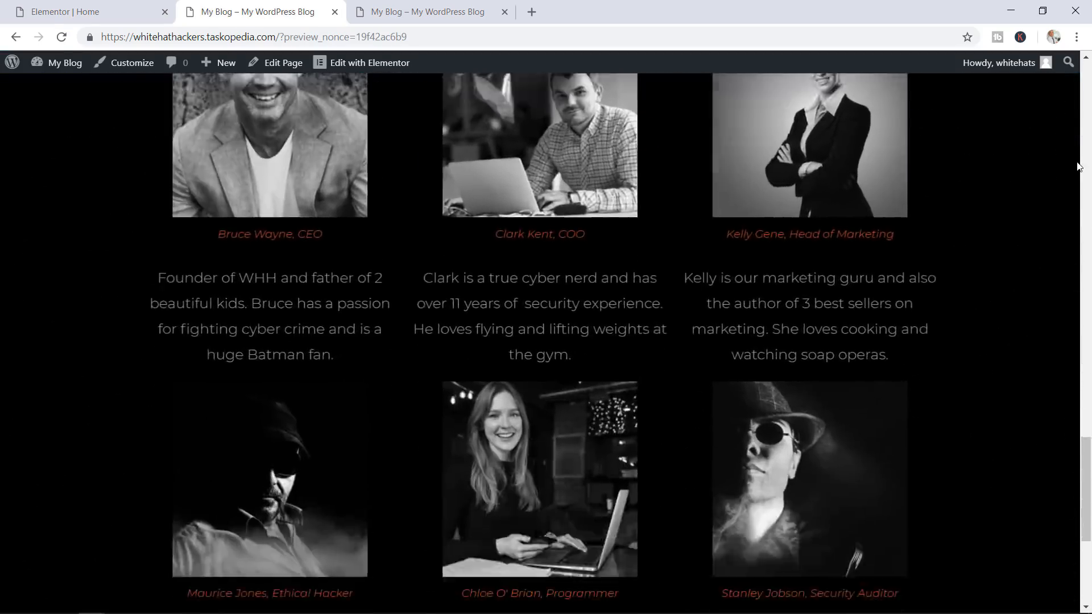
scroll(1077, 166, "down", 6)
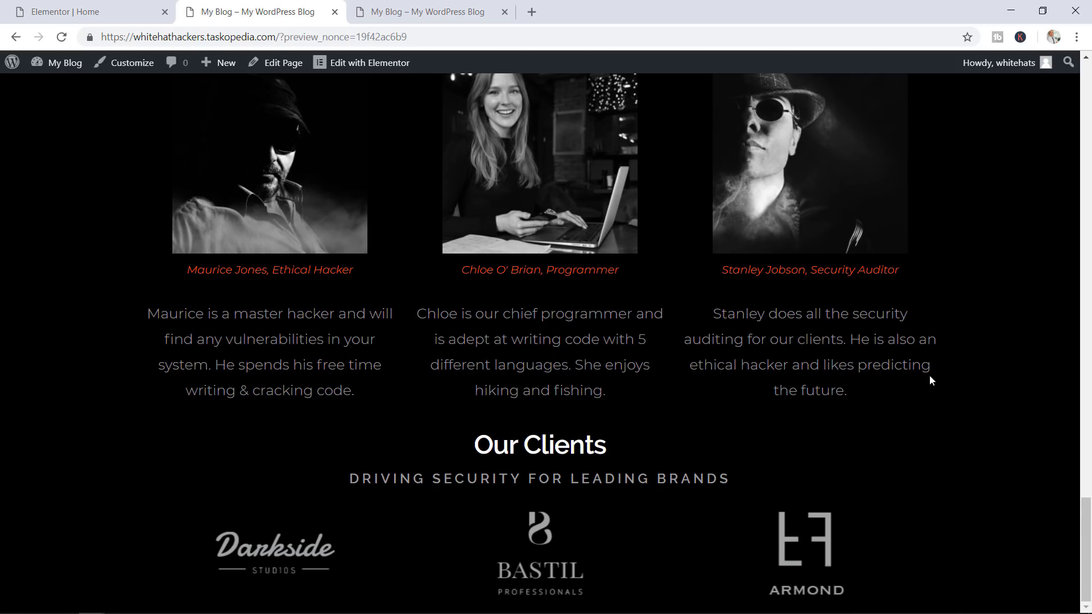
key("ctrl+w")
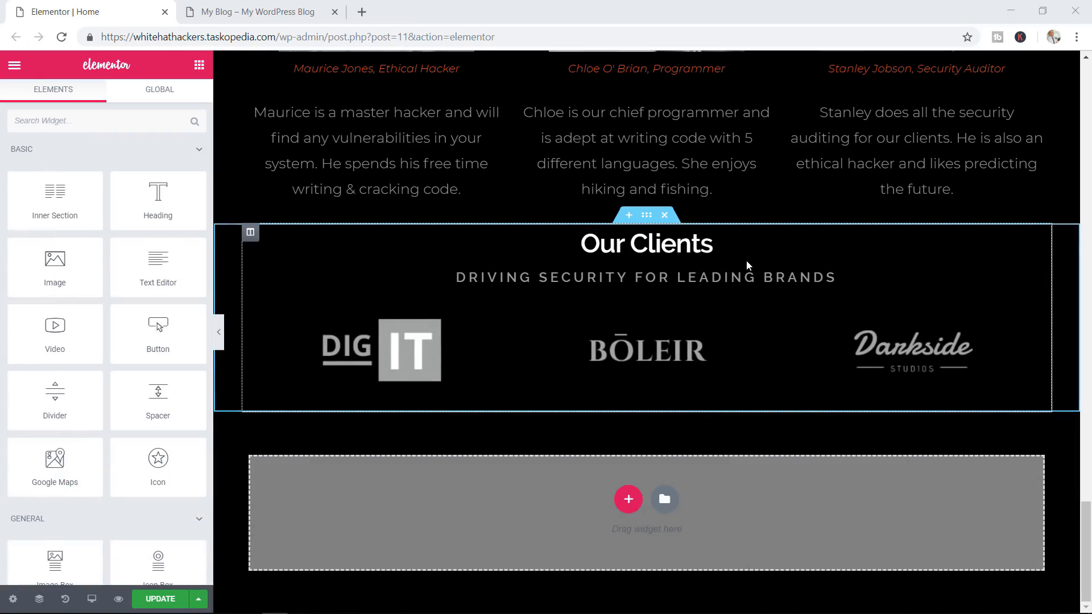
left_click(255, 11)
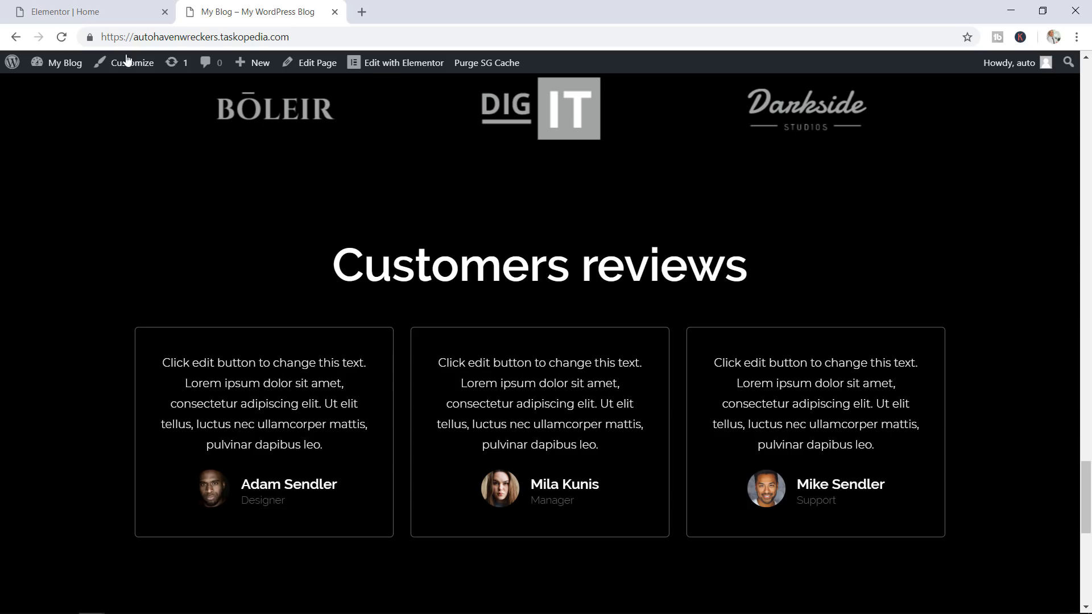
left_click(135, 15)
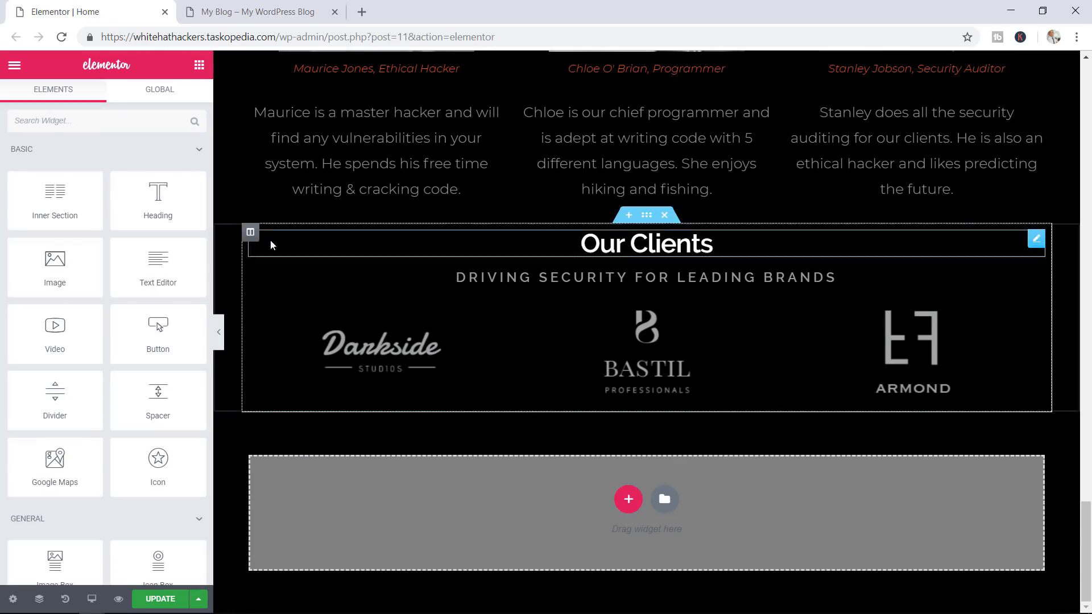
Add a centre-aligned Heading reading 'Customer Testimonials' beneath the Our Clients carousel
left_click_drag(157, 196, 514, 483)
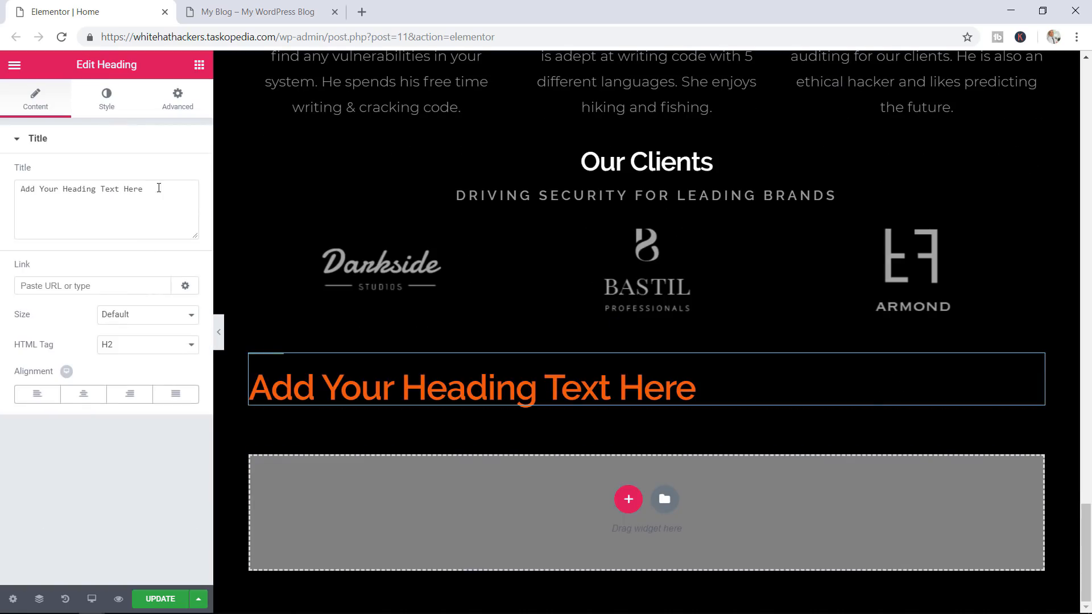
left_click_drag(159, 188, 2, 188)
type("Cus")
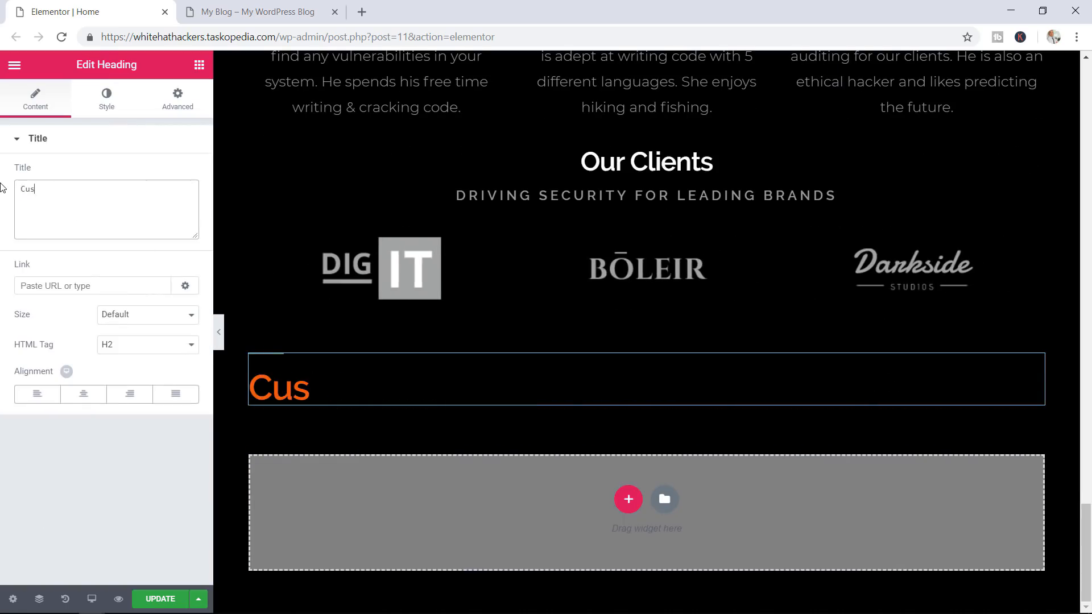
type("tomer Te")
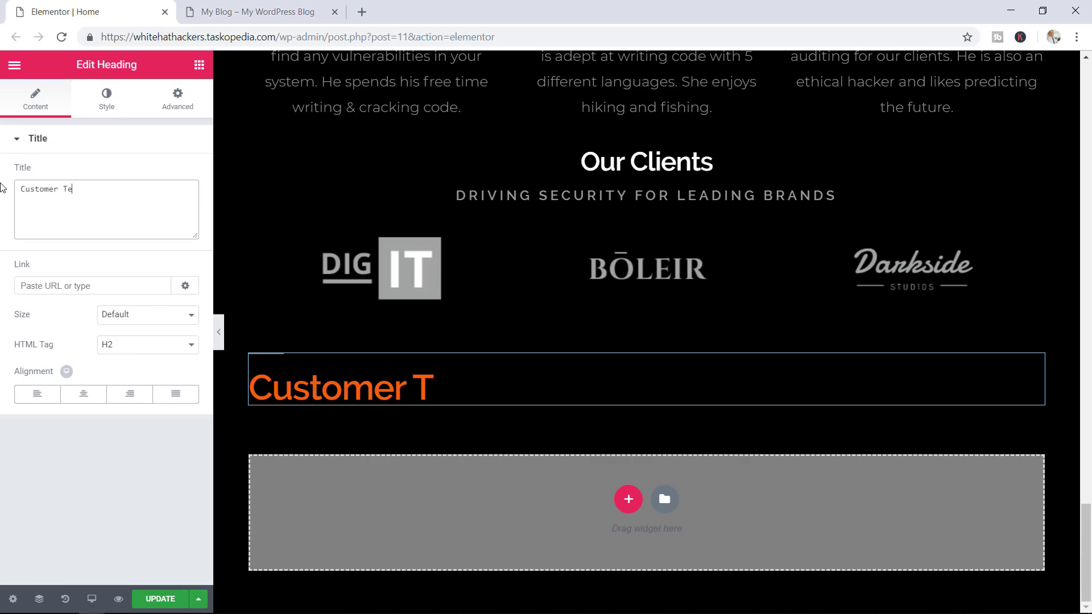
type("stimonials")
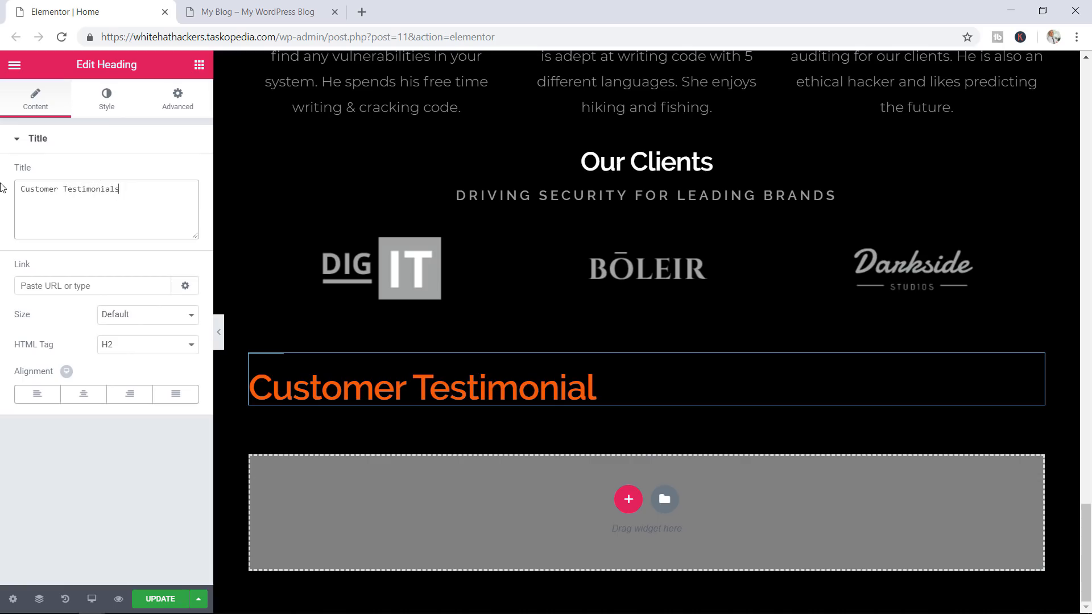
left_click(83, 394)
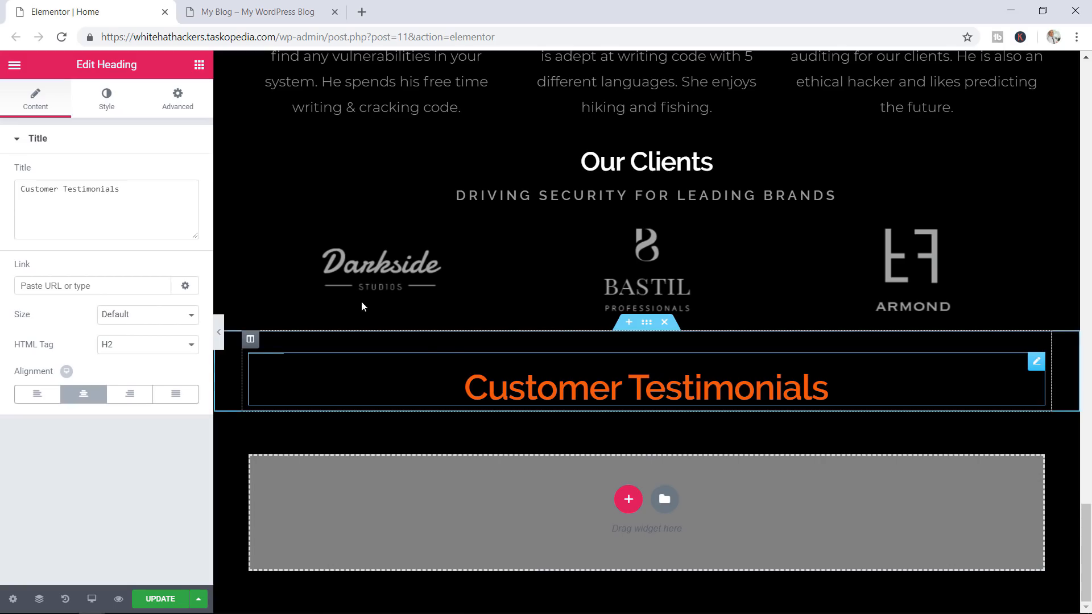
left_click(628, 499)
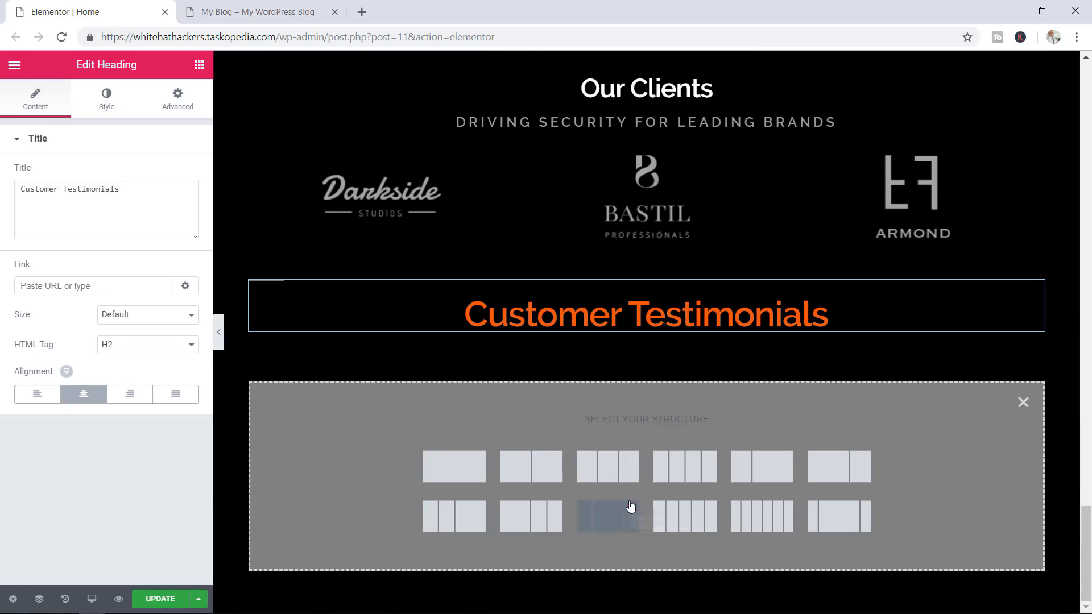
Create a three-column section and place a Testimonial widget in its first column
left_click(609, 476)
left_click(200, 68)
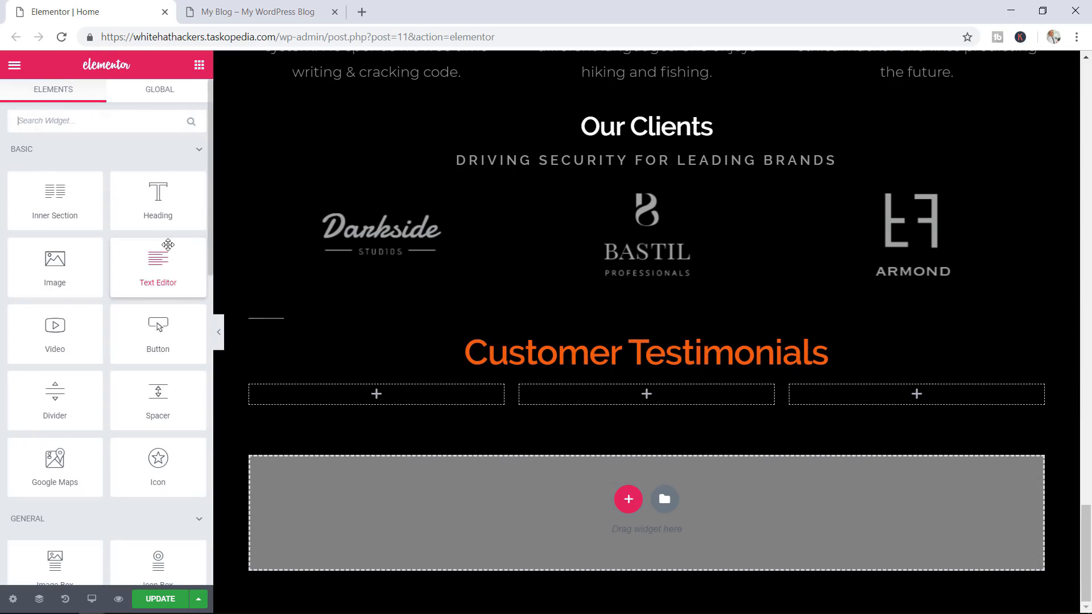
scroll(159, 245, "down", 8)
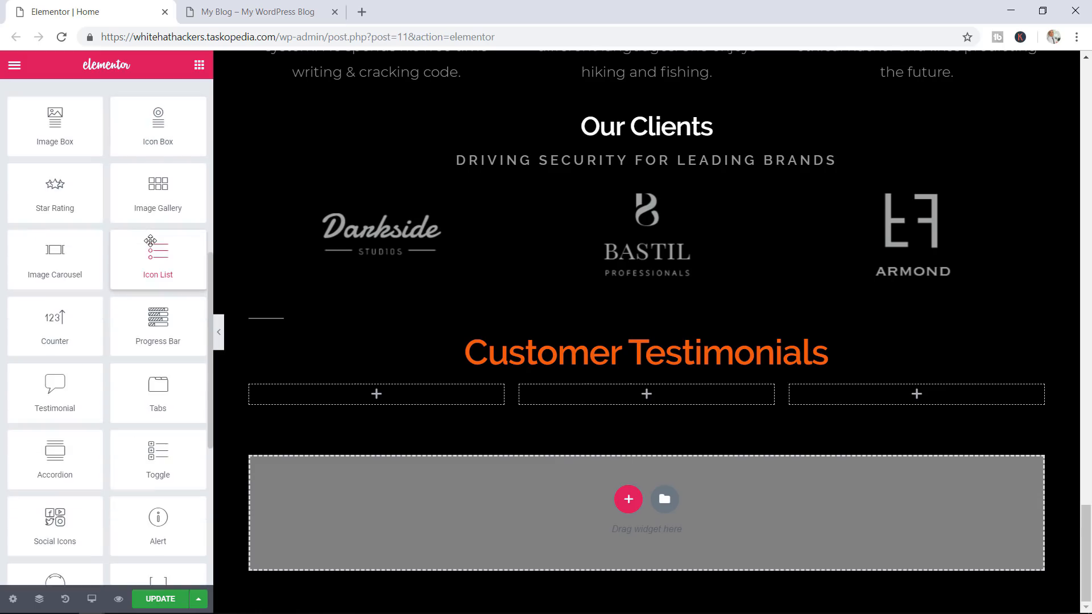
scroll(150, 240, "down", 2)
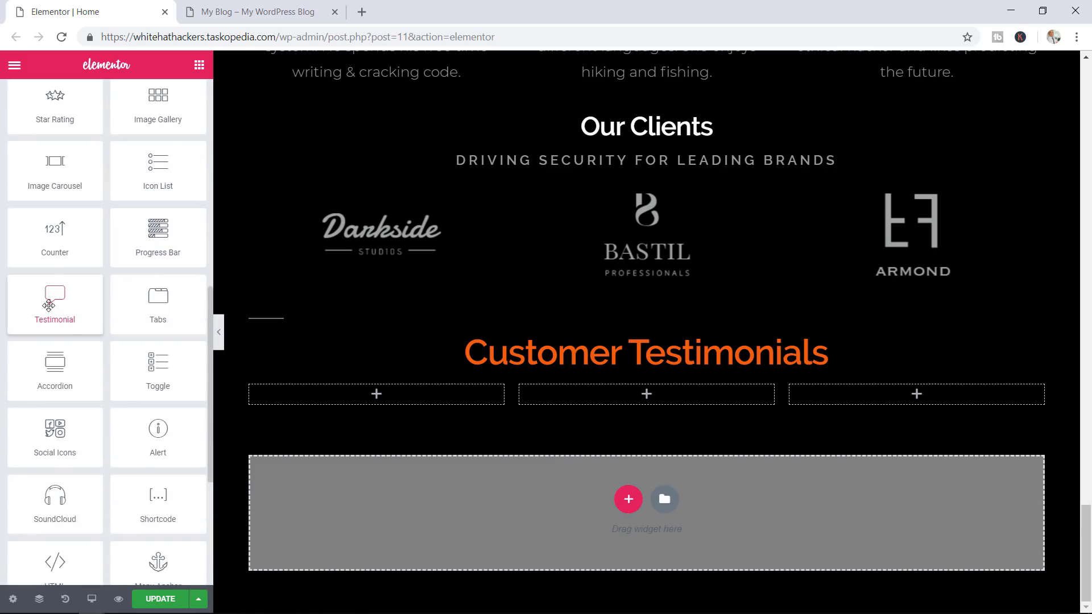
left_click_drag(55, 298, 381, 397)
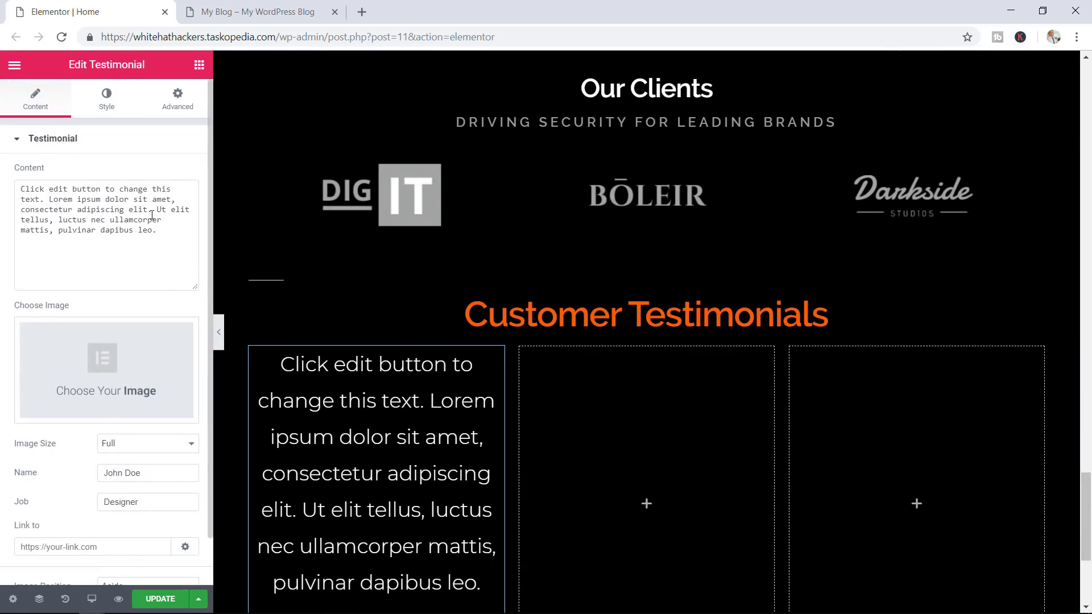
scroll(157, 182, "down", 1)
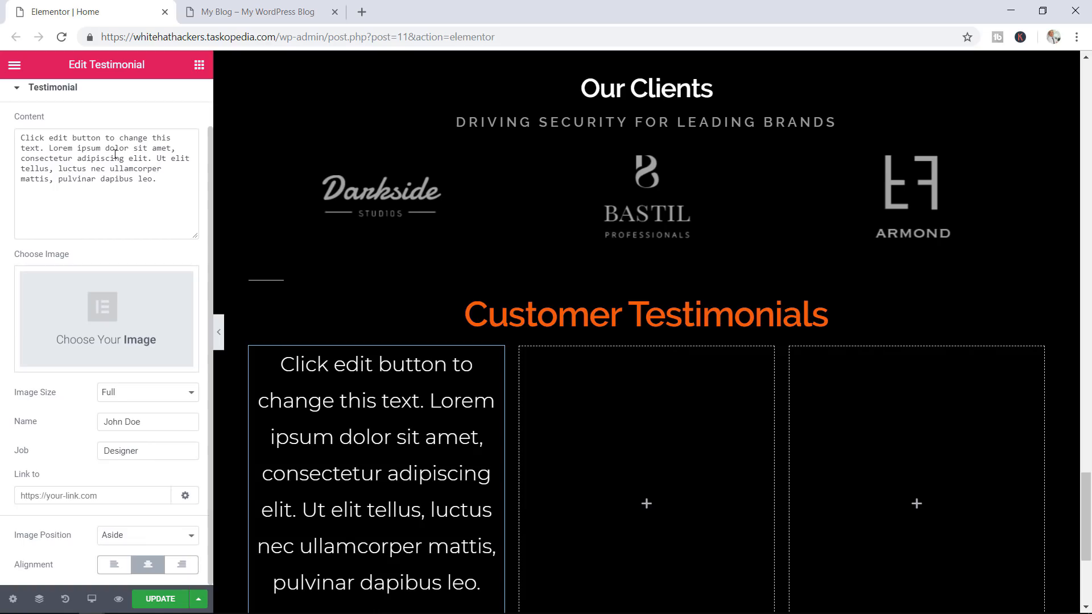
left_click(100, 300)
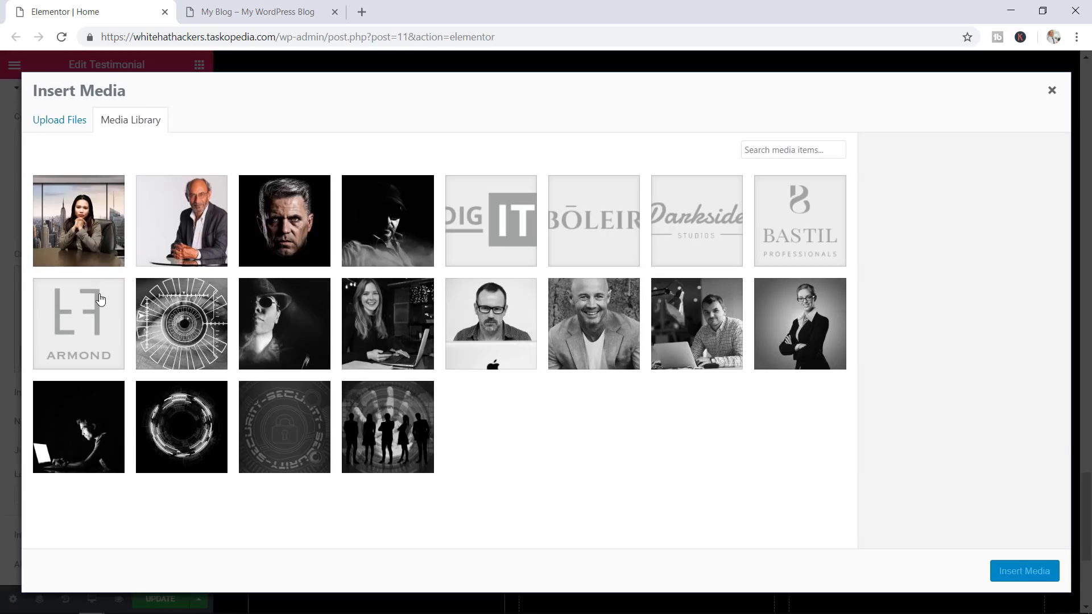
Insert the grey-haired man's portrait (man-852762_960_720-1.jpg) as the testimonial photo
left_click(286, 244)
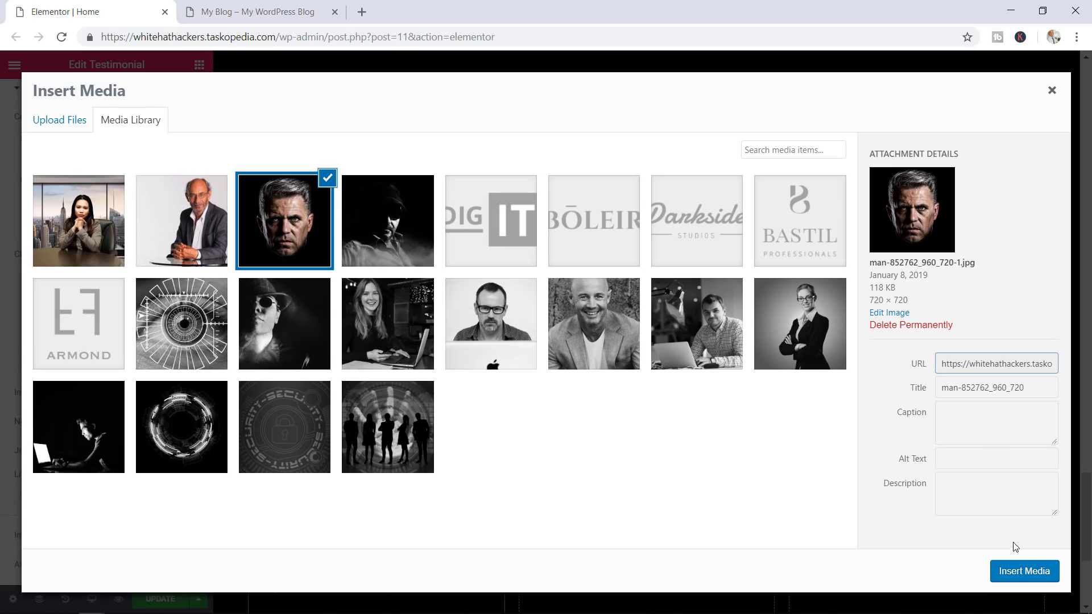
left_click(1026, 574)
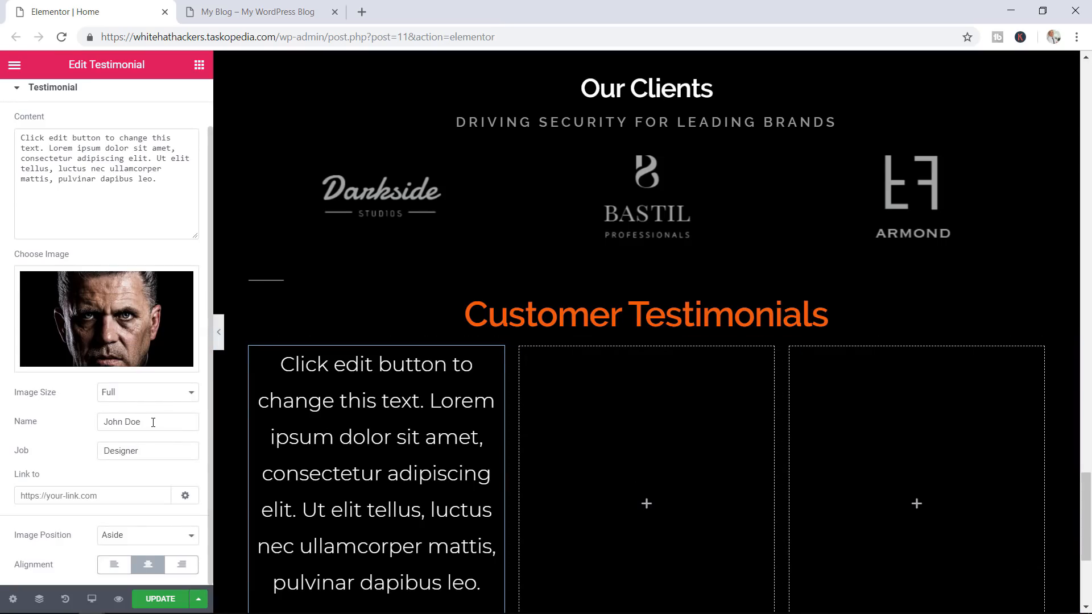
left_click_drag(153, 422, 91, 422)
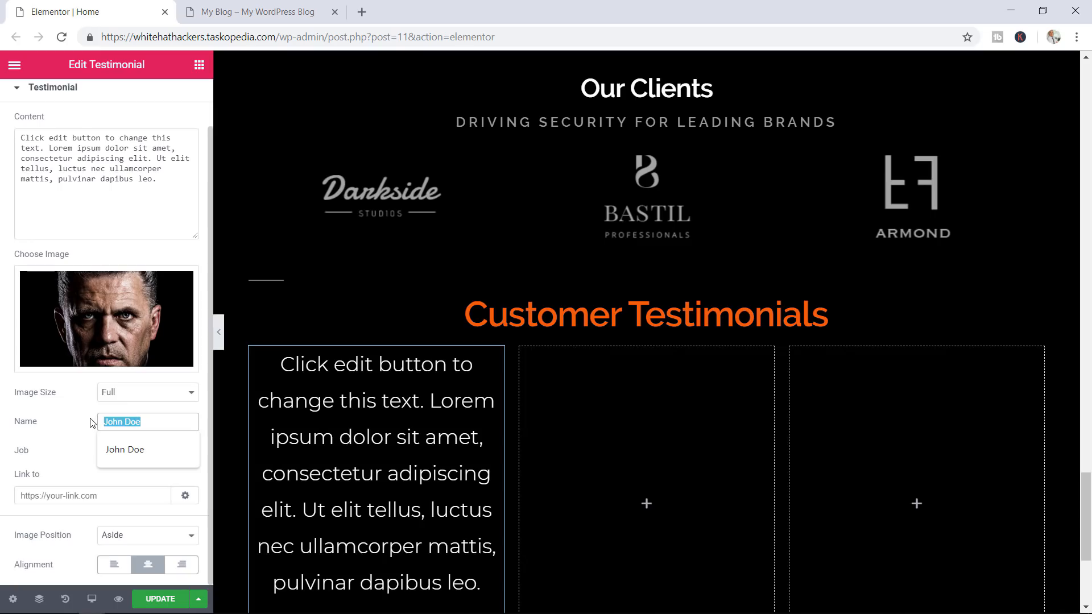
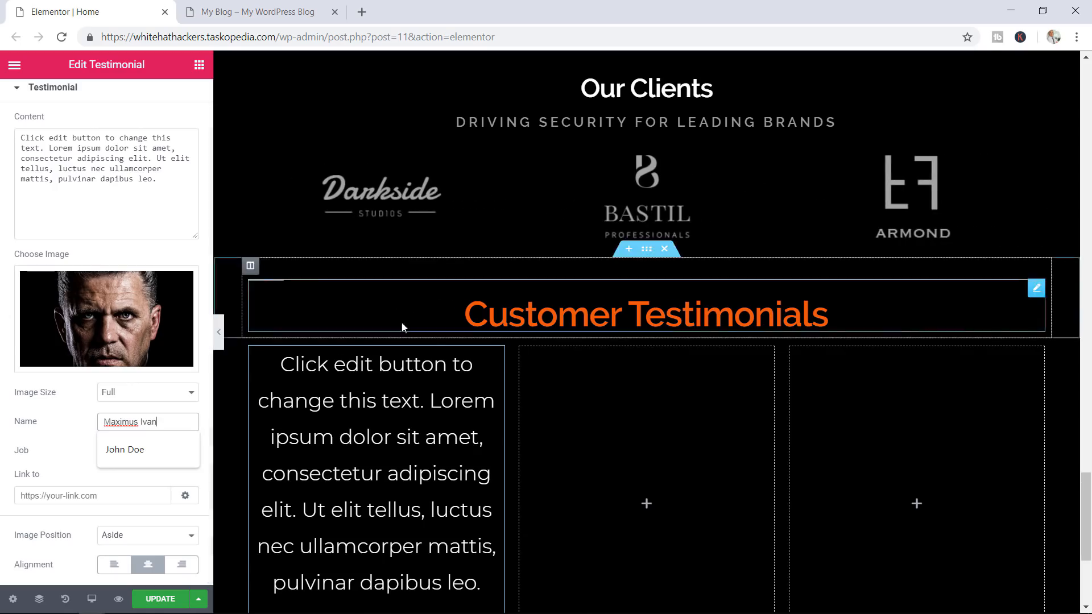
Enter the author's name and change the job title from Designer to Entrepreneur
scroll(408, 349, "down", 3)
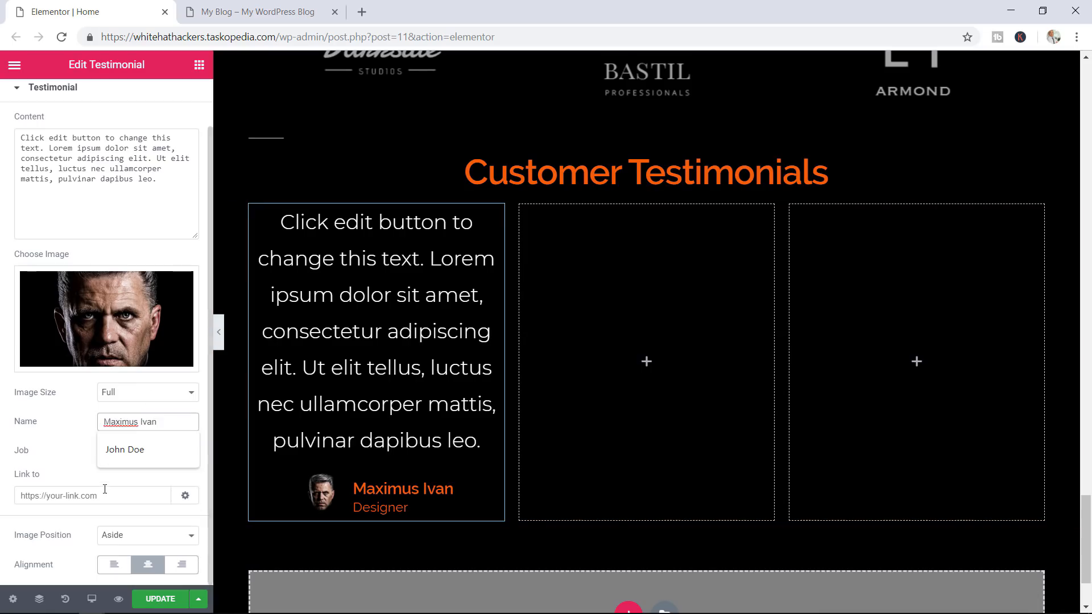
left_click(90, 460)
double_click(158, 455)
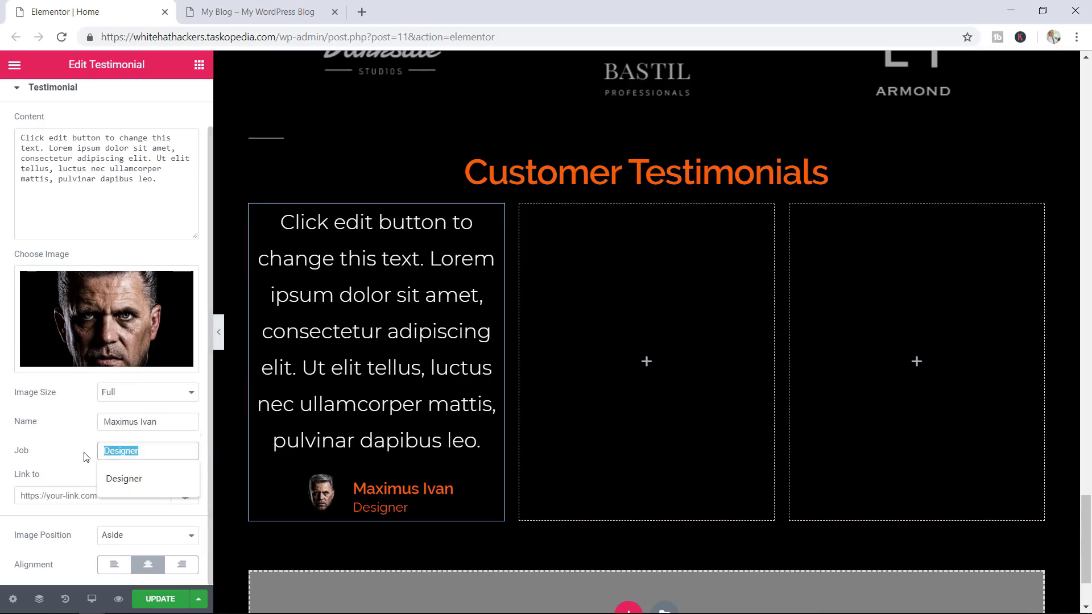
type("Entrepreneur")
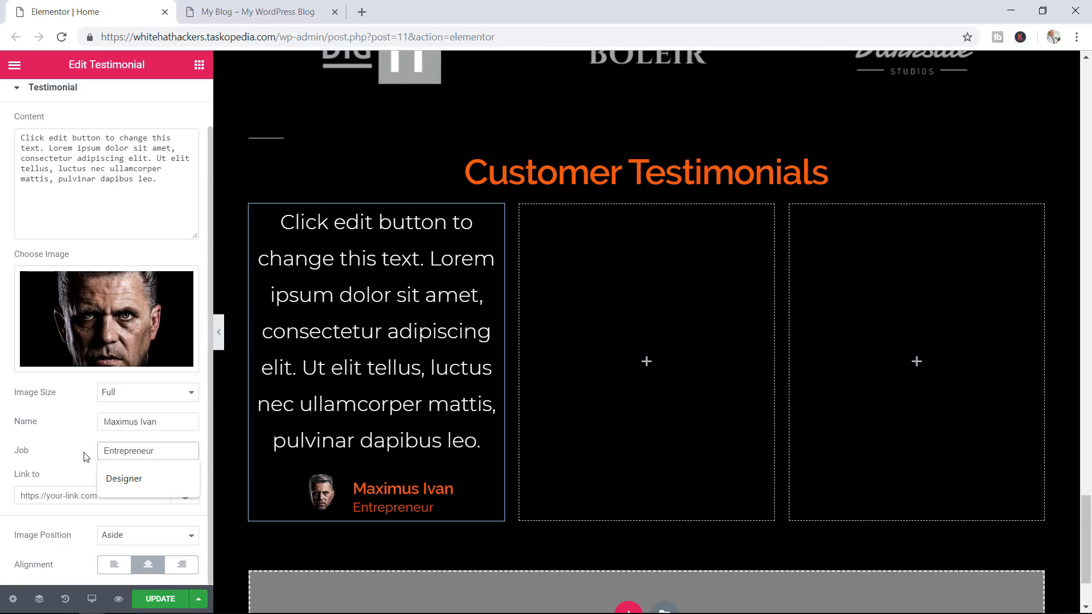
left_click(2, 363)
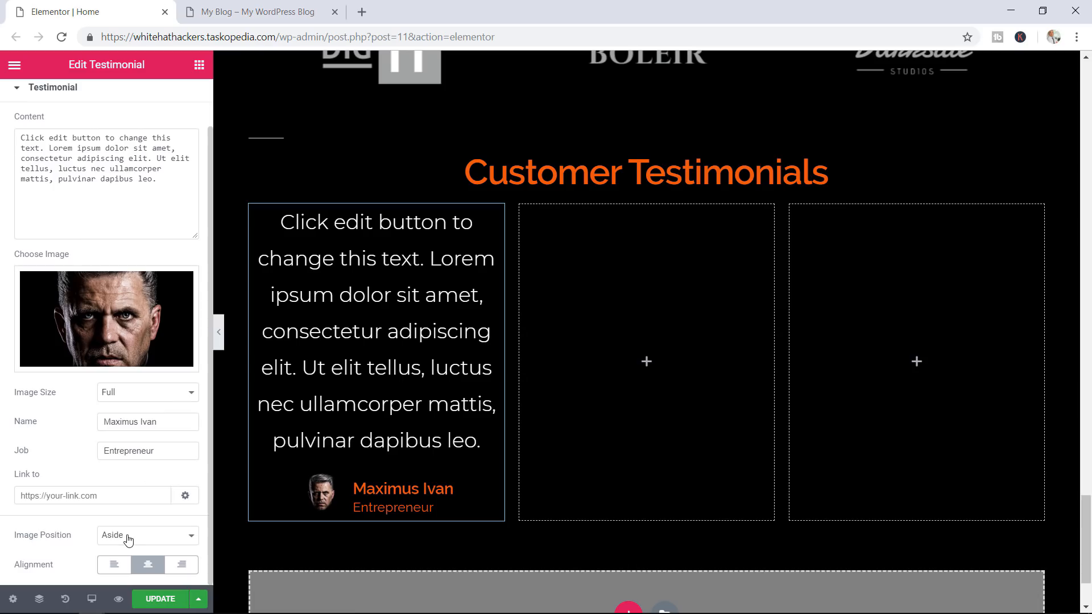
Try left alignment and a top image position, then keep centred alignment with the image aside
left_click(105, 569)
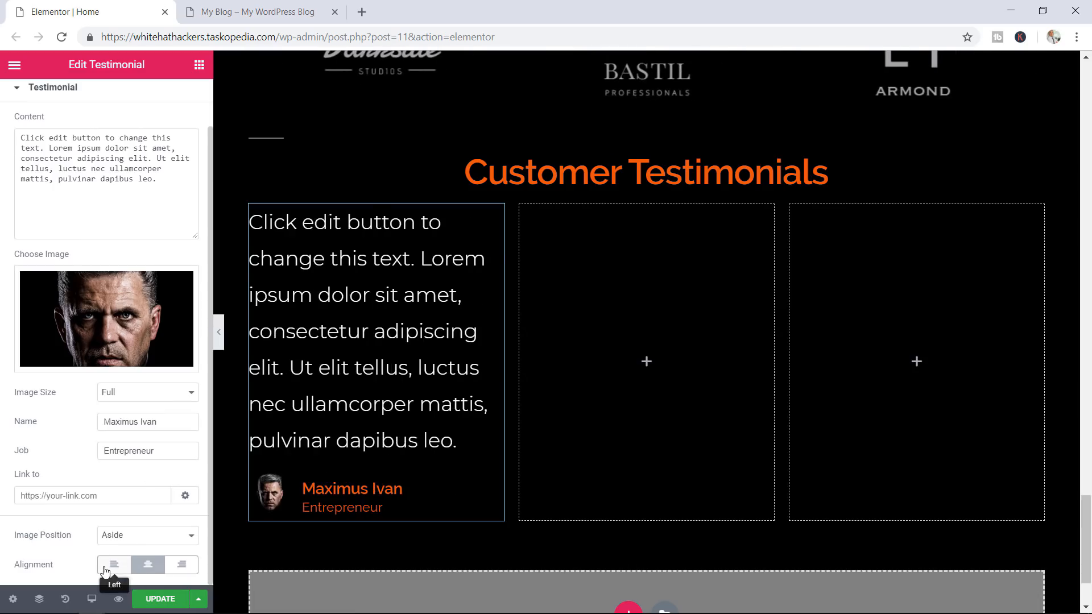
left_click(144, 566)
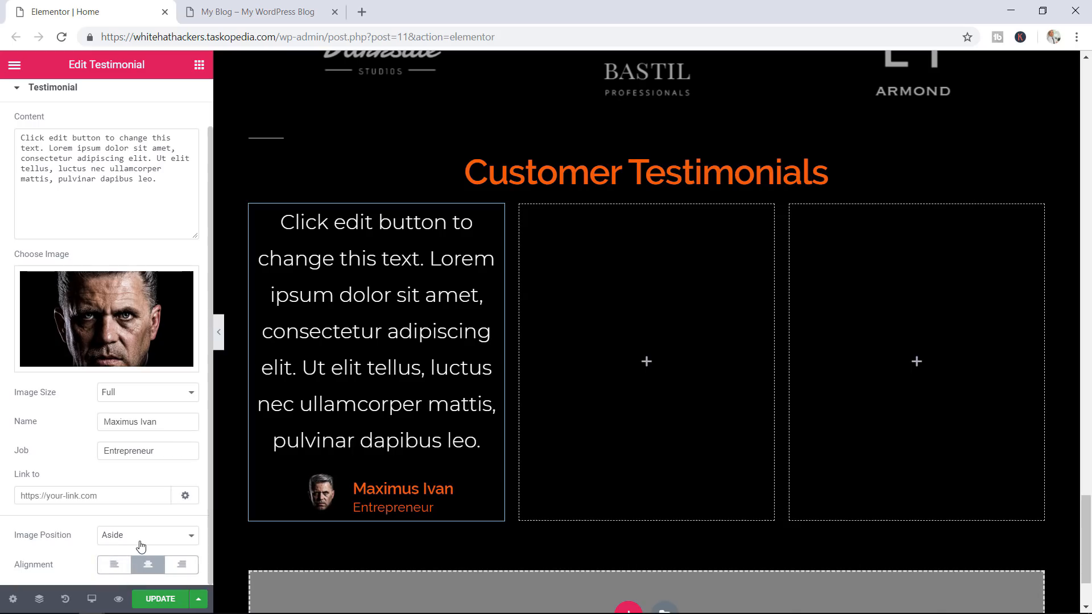
left_click(141, 545)
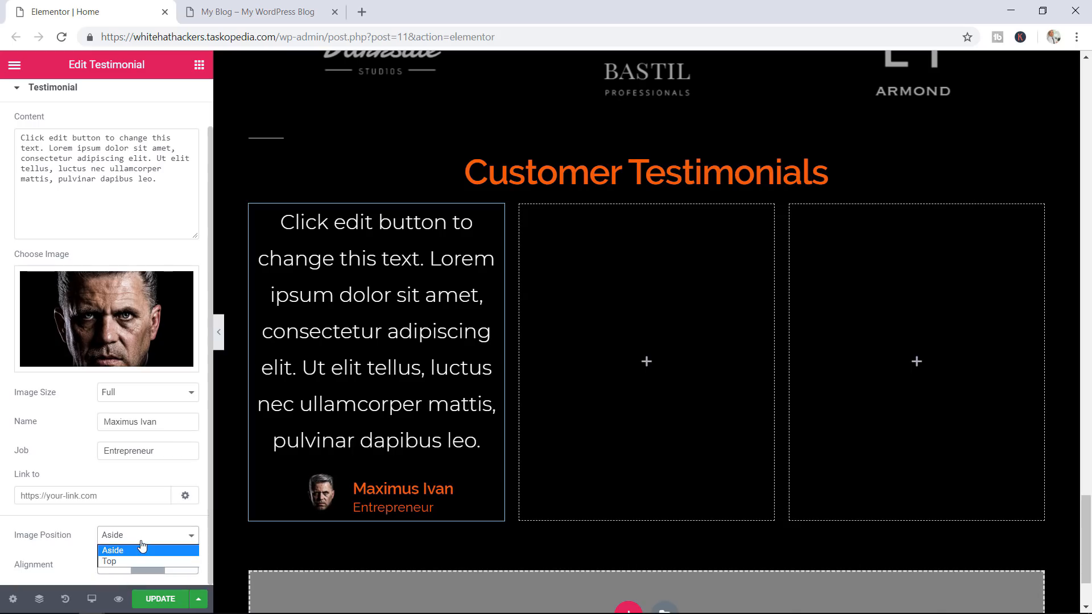
left_click(124, 561)
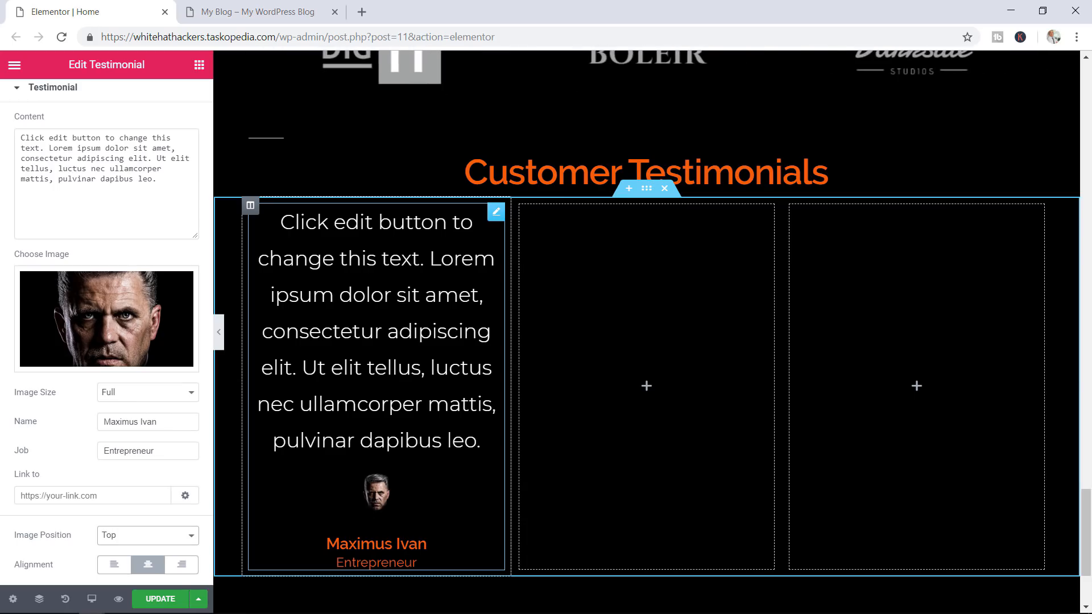
left_click(144, 541)
left_click(136, 550)
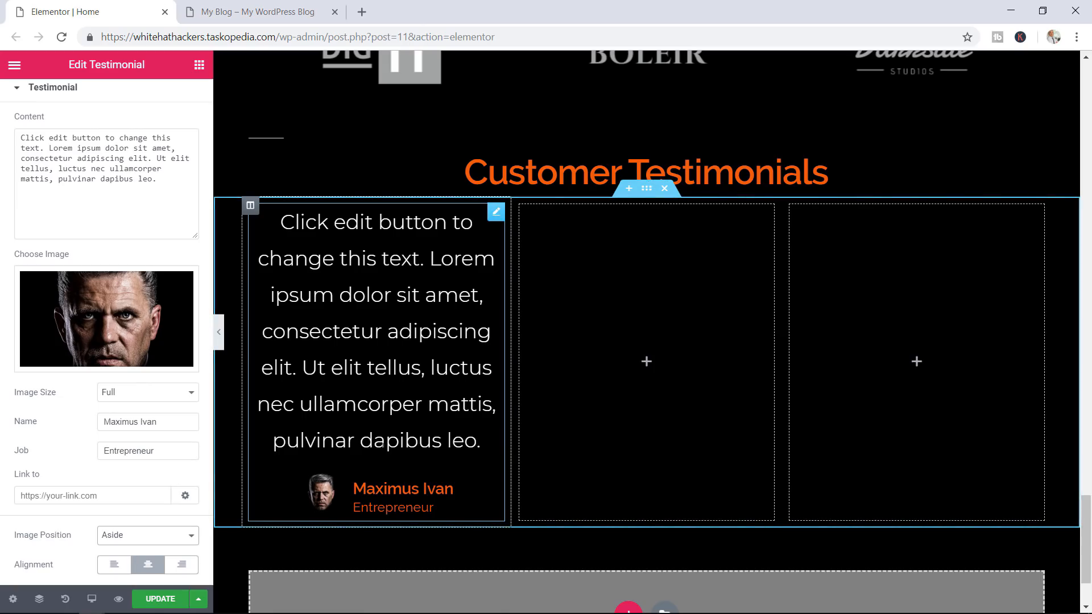
left_click(371, 277)
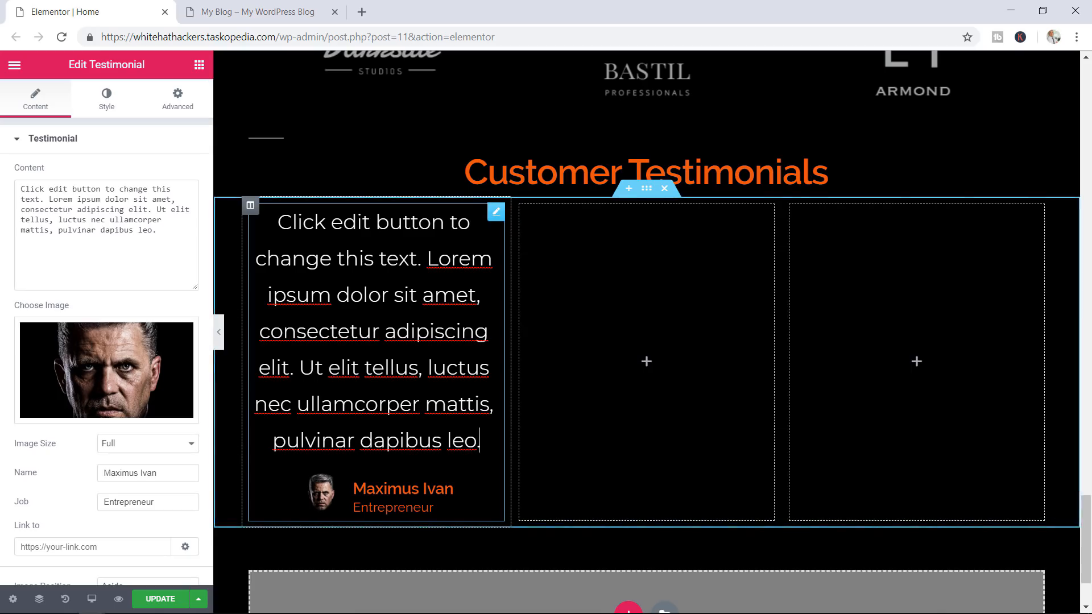
scroll(118, 213, "down", 1)
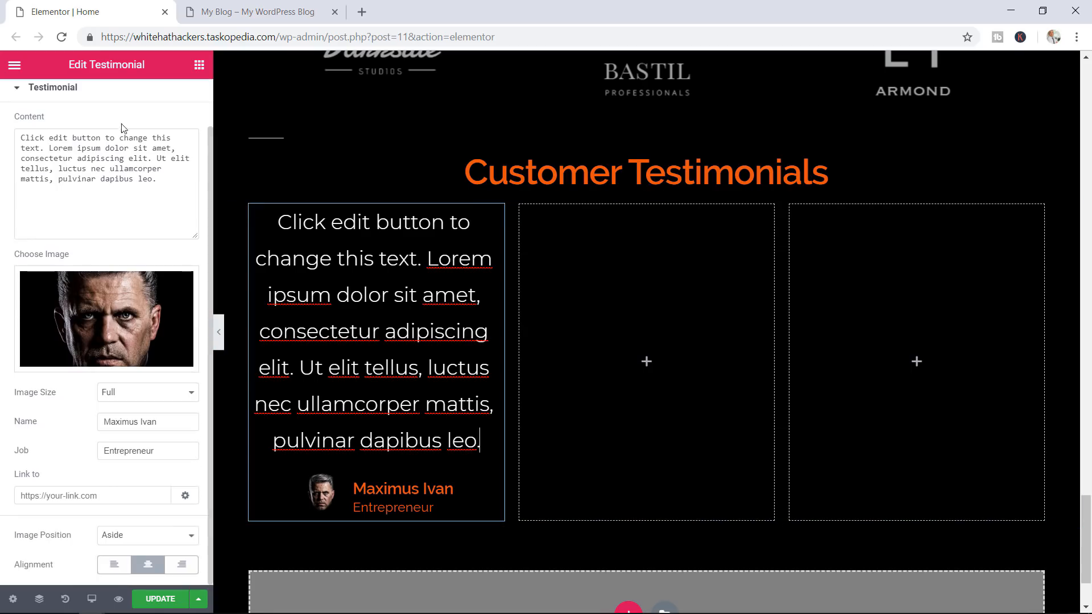
scroll(122, 127, "up", 1)
Set the testimonial quote text colour to #999999 in the Style tab
left_click(106, 113)
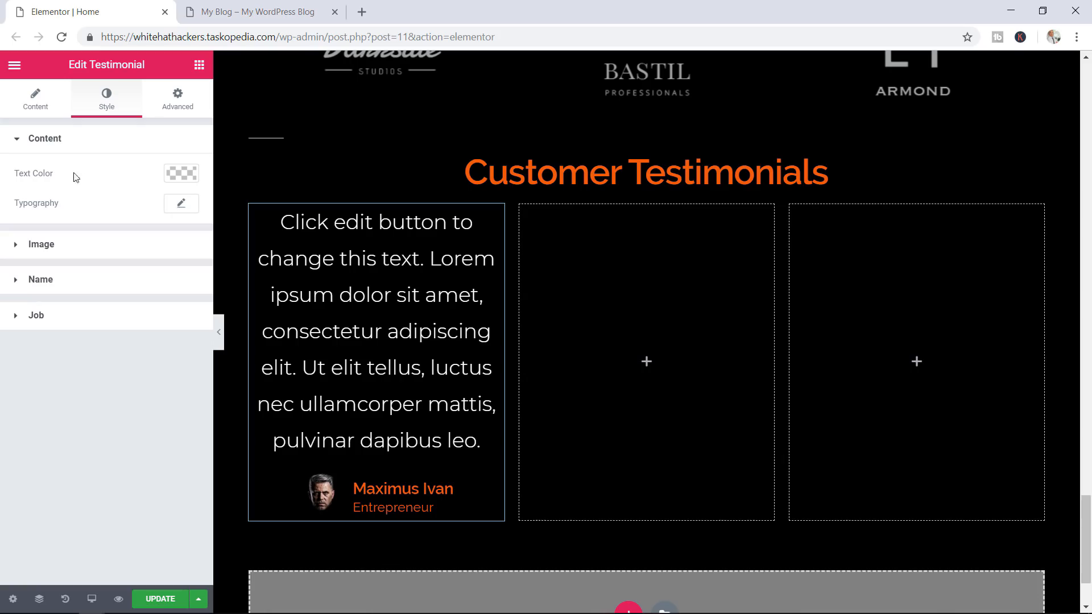
left_click(185, 178)
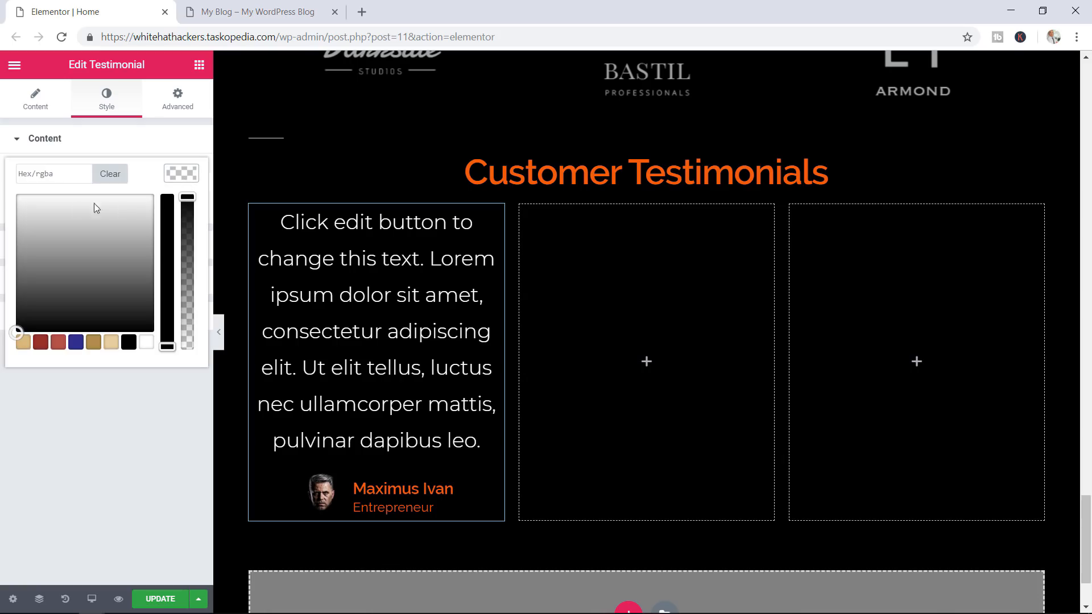
left_click(61, 174)
type("#99")
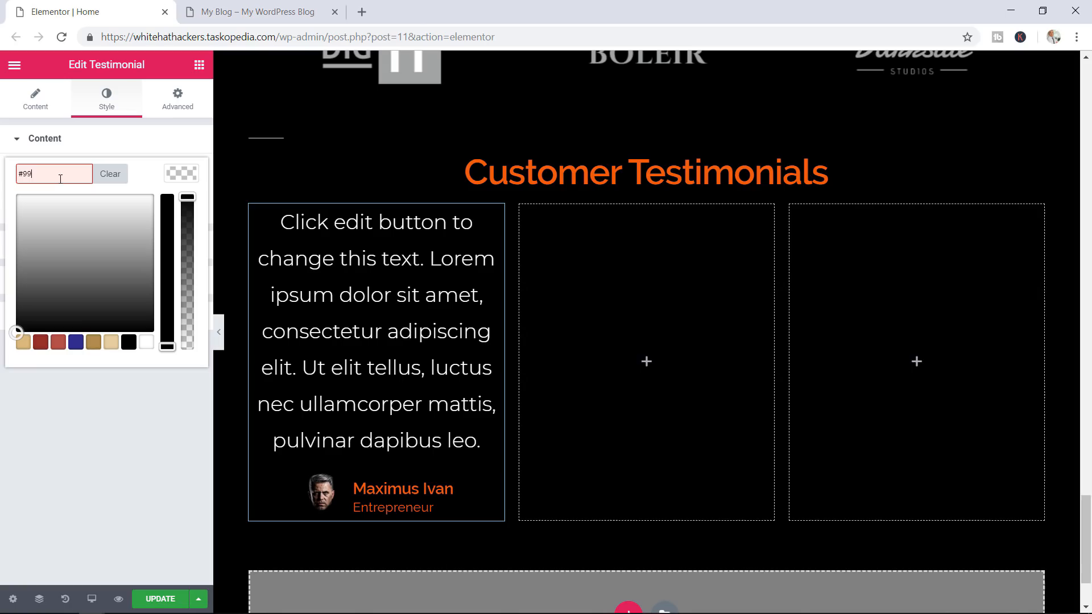
type("9999")
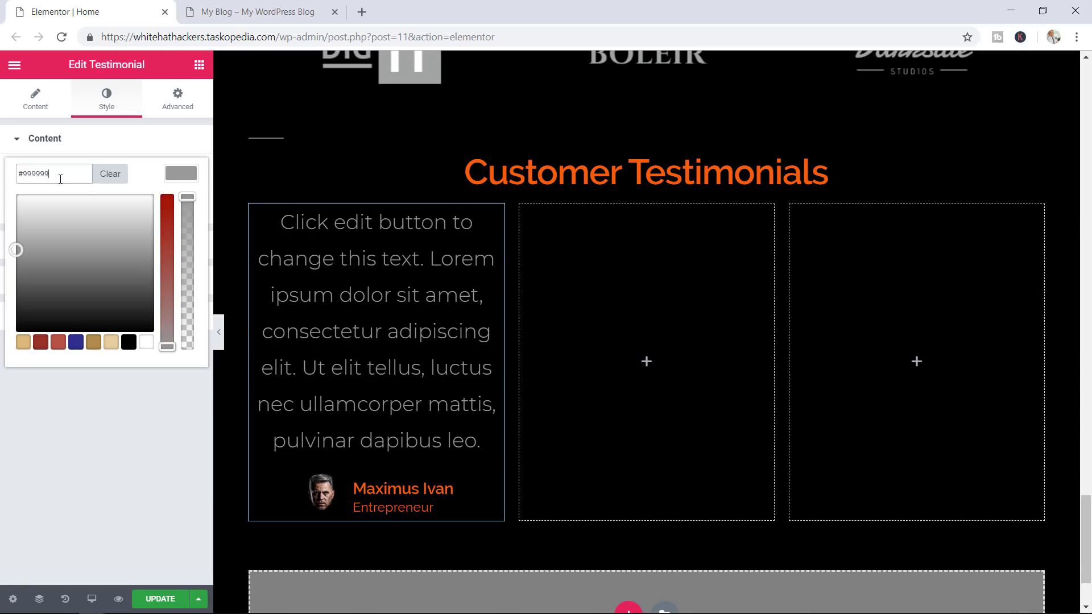
left_click(150, 136)
Set the quote text size to 19 px, comparing against the live site's reviews section
left_click(37, 140)
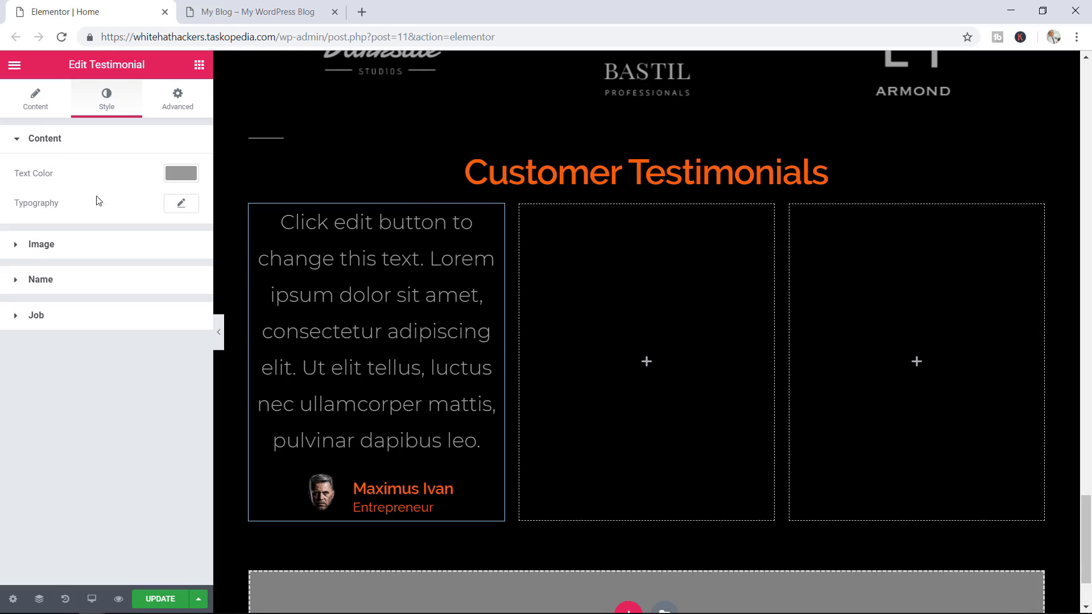
left_click(180, 205)
left_click_drag(27, 291, 33, 297)
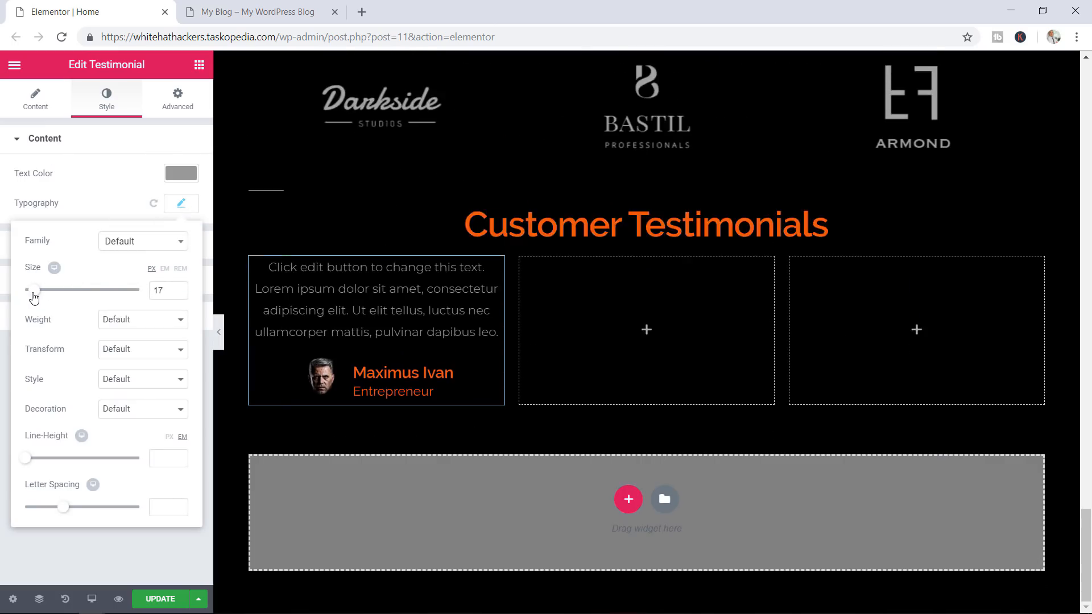
left_click(179, 288)
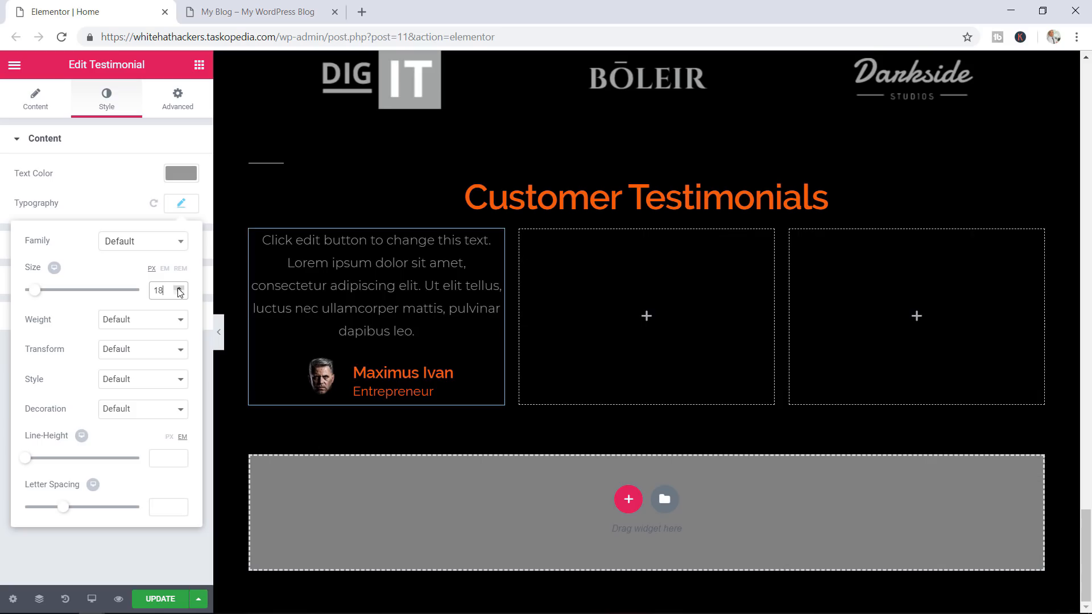
left_click(178, 289)
left_click(178, 288)
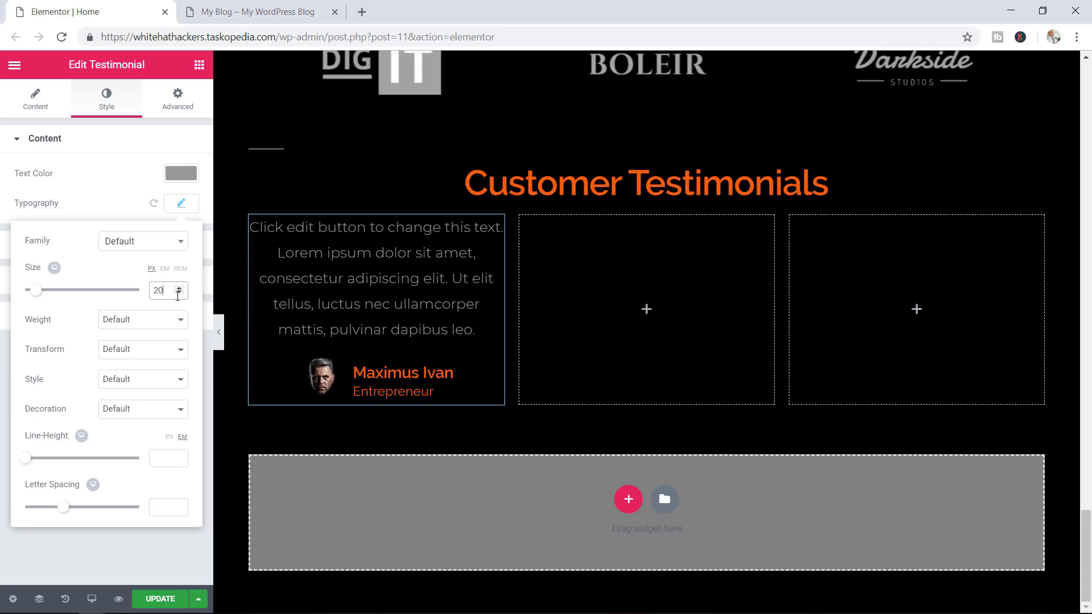
left_click(178, 293)
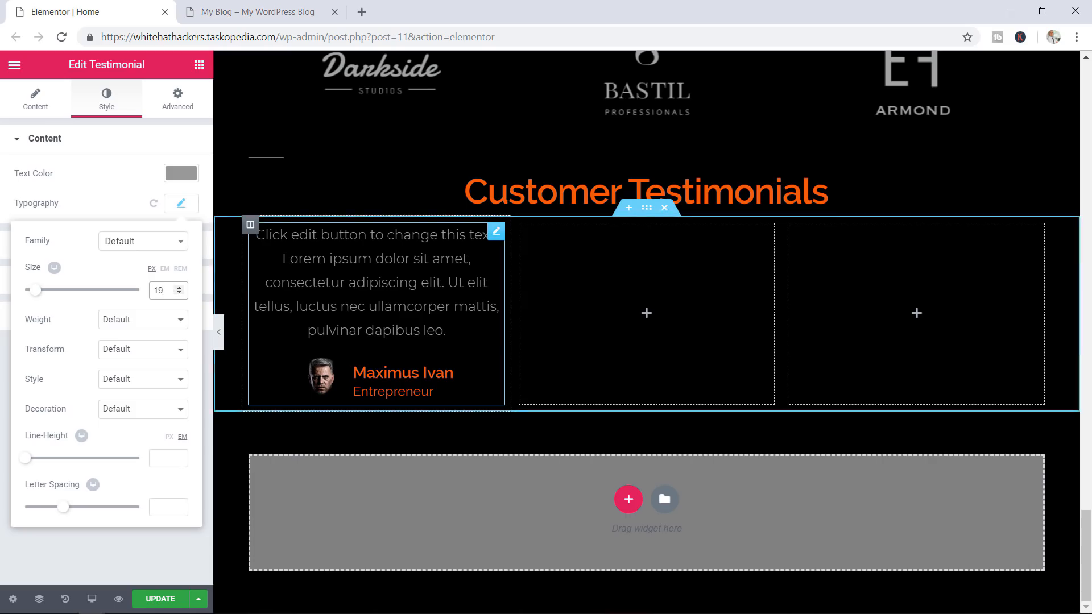
left_click(257, 12)
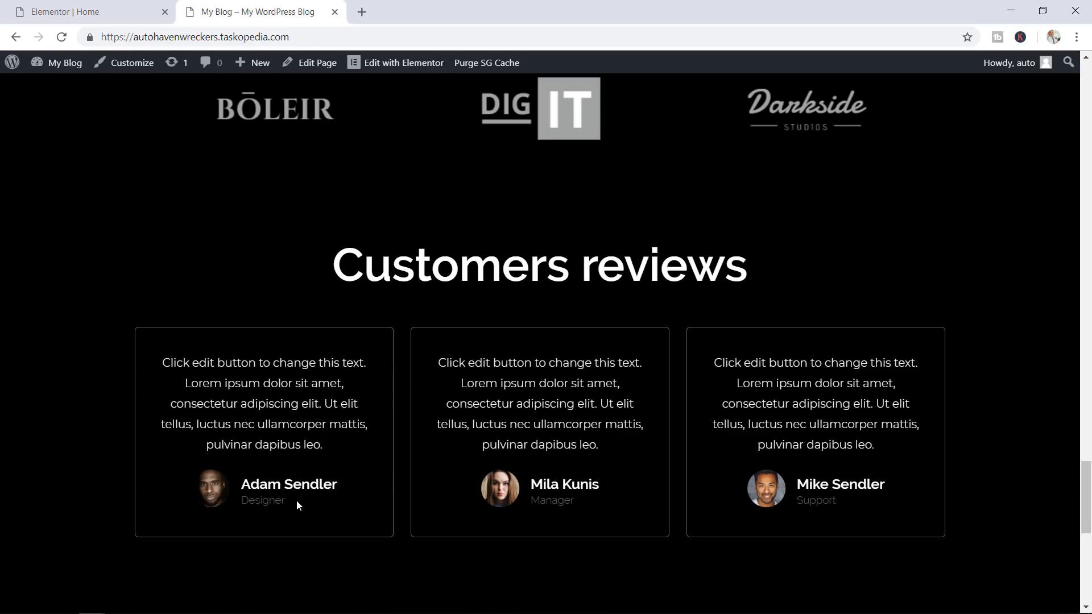
left_click_drag(286, 501, 263, 500)
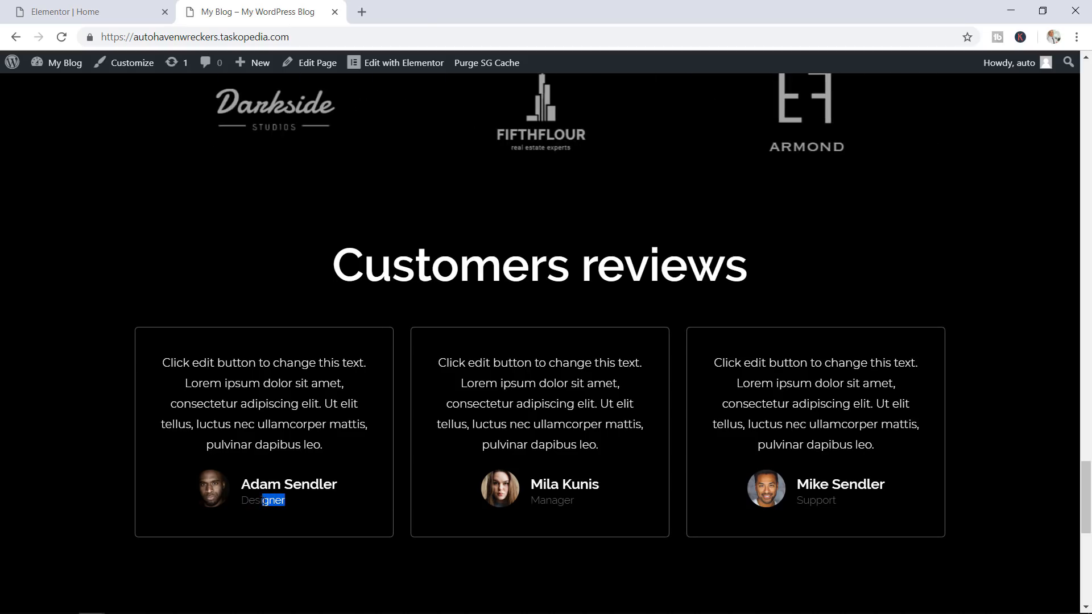
left_click(111, 7)
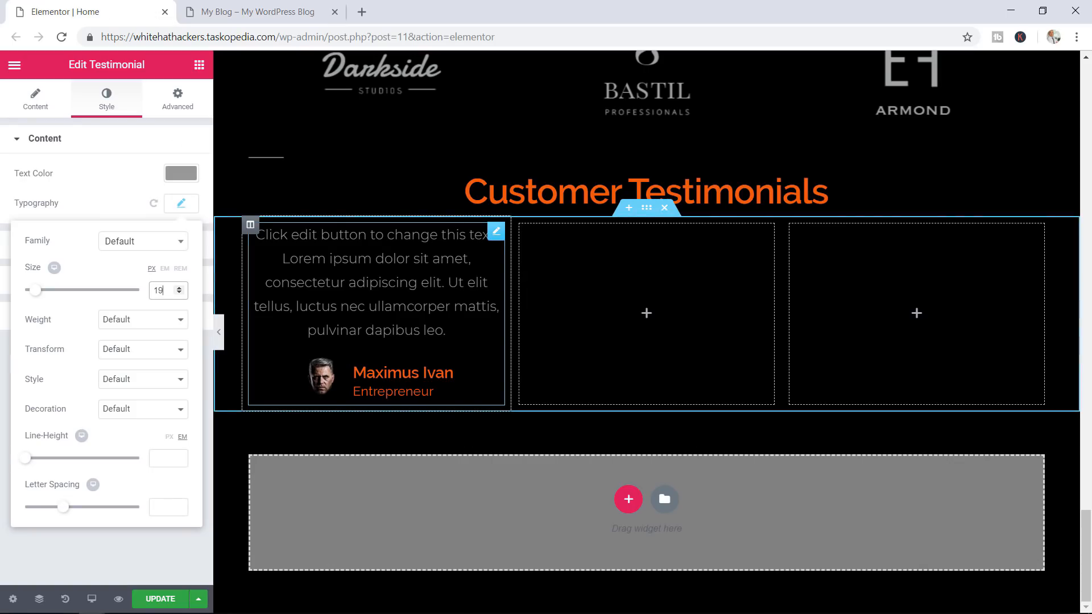
left_click(437, 373)
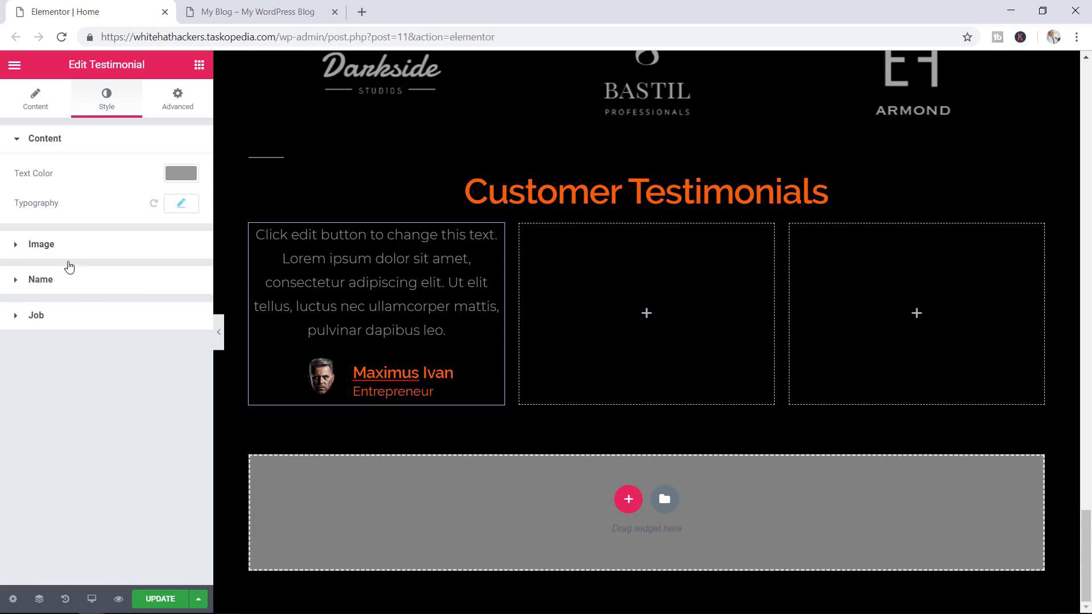
Make the author name white and the Entrepreneur job title grey #999999
left_click(65, 279)
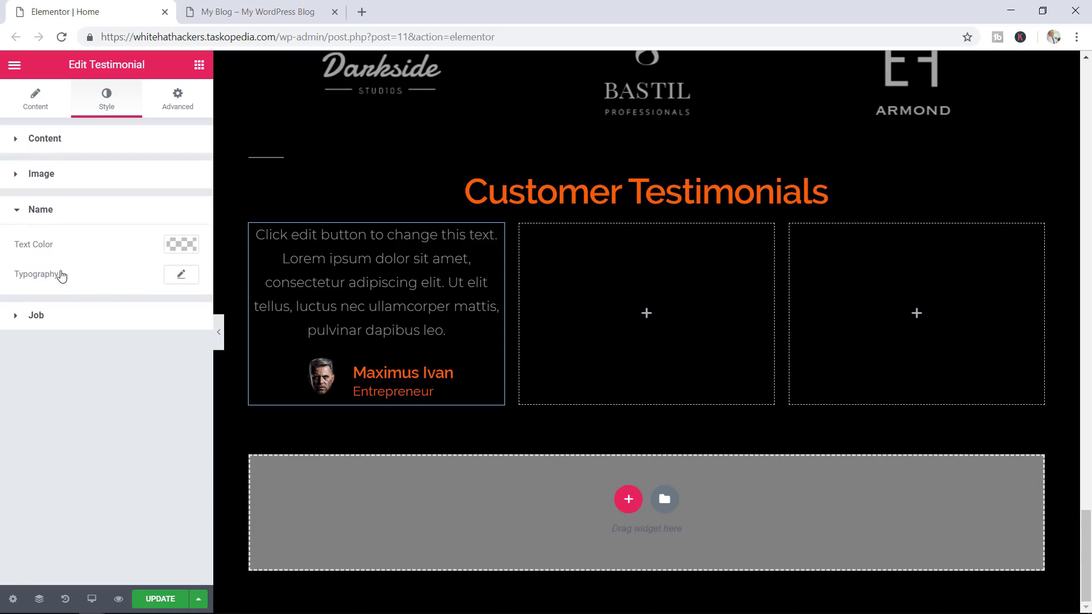
left_click(182, 244)
left_click(148, 414)
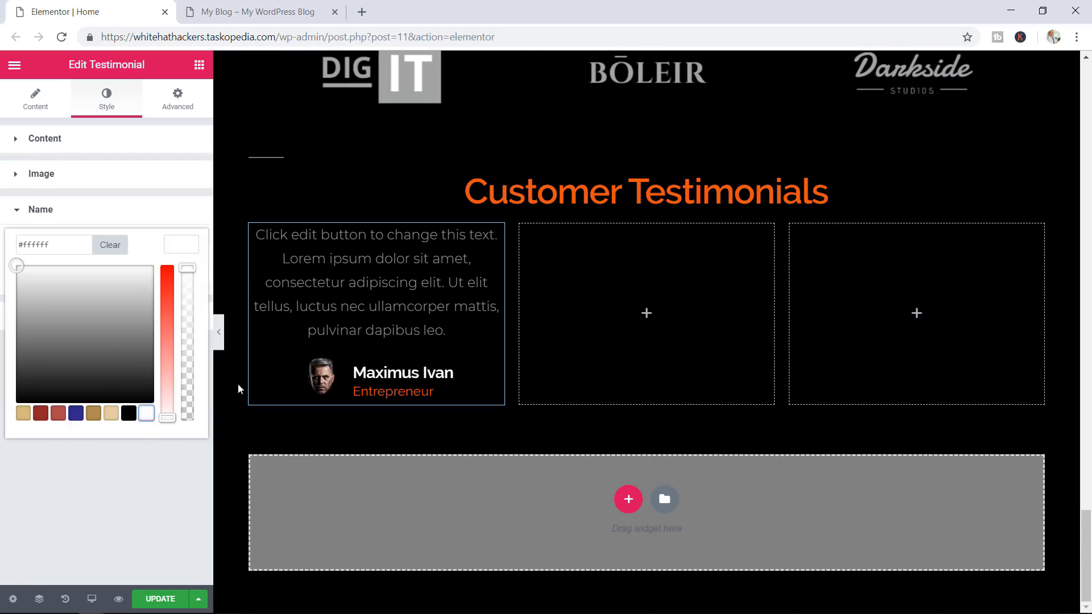
left_click(27, 212)
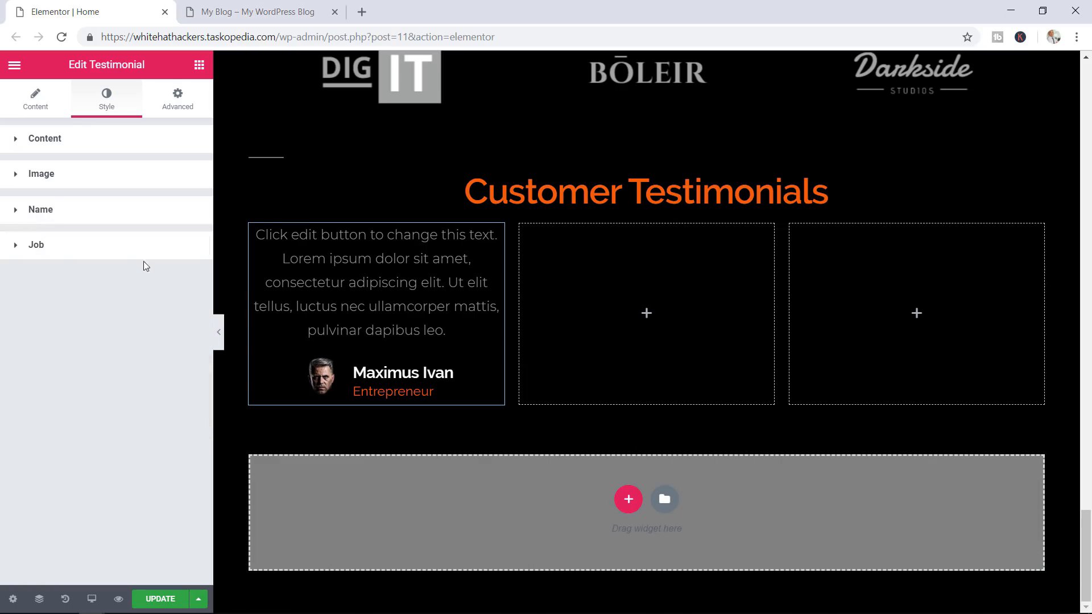
left_click(40, 246)
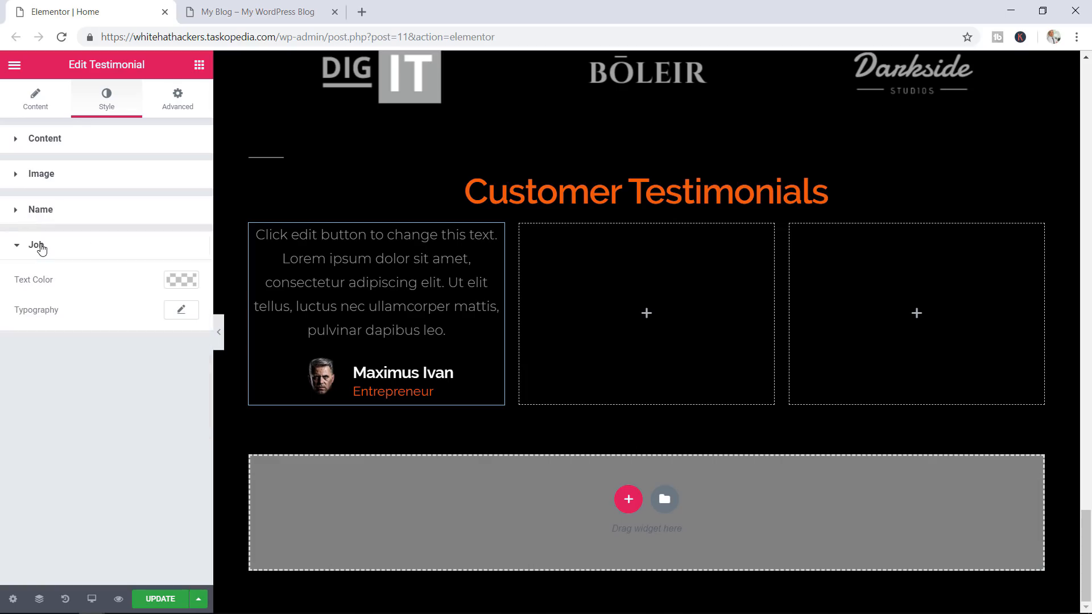
left_click(181, 280)
left_click(51, 281)
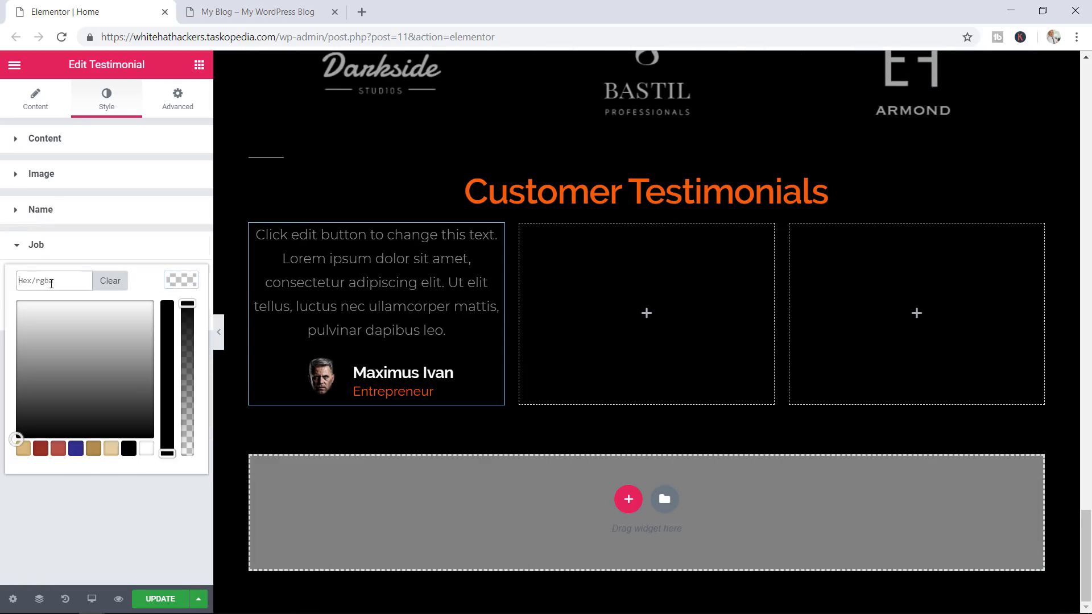
type("#999999")
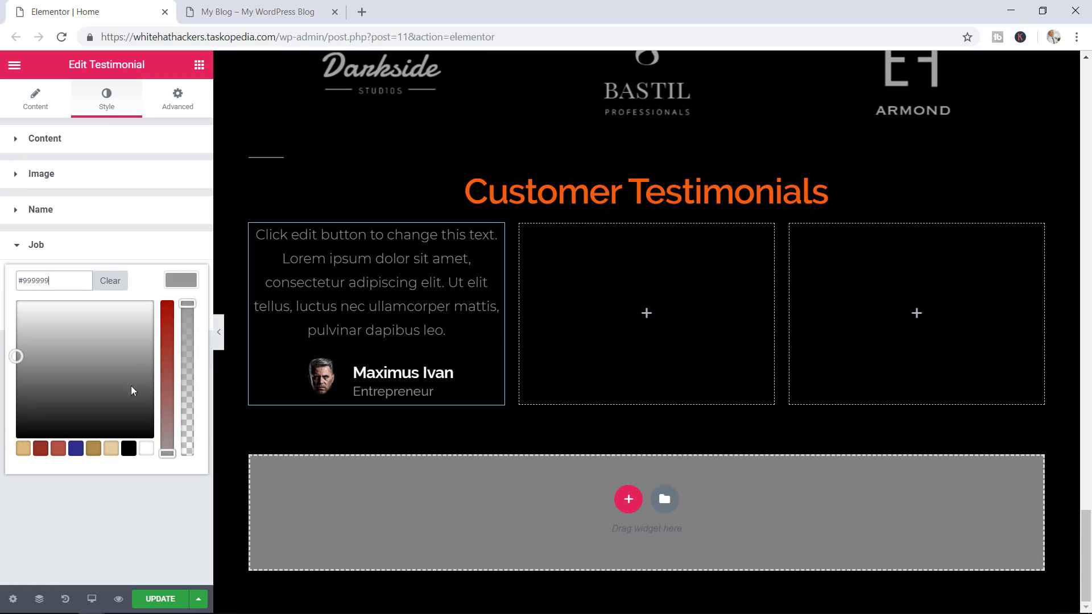
left_click(127, 526)
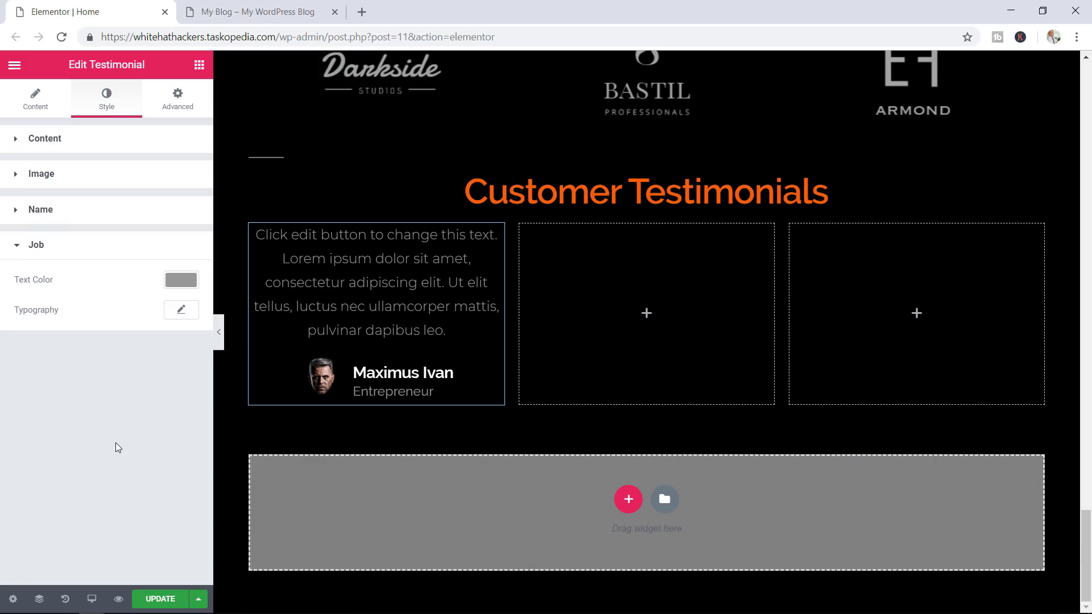
Save the page with UPDATE and open a preview of it
left_click(151, 603)
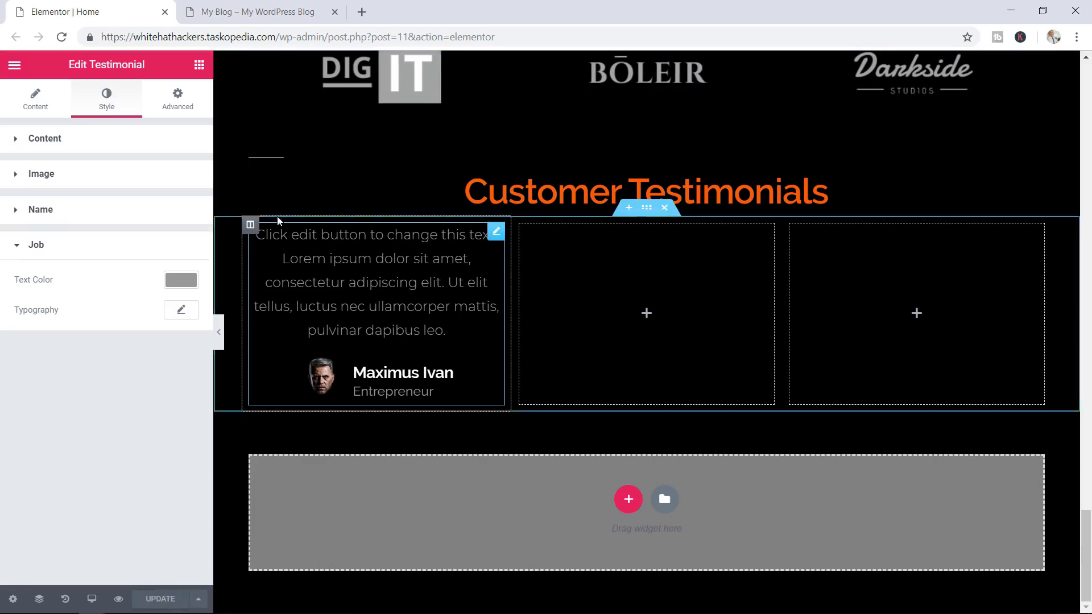
left_click(258, 12)
left_click(143, 12)
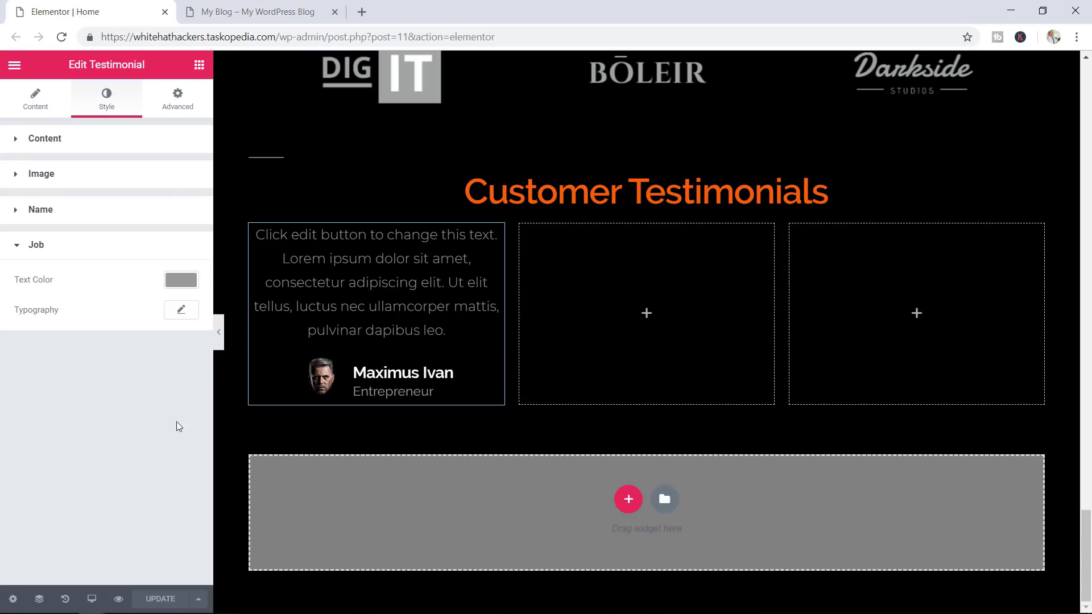
left_click(118, 597)
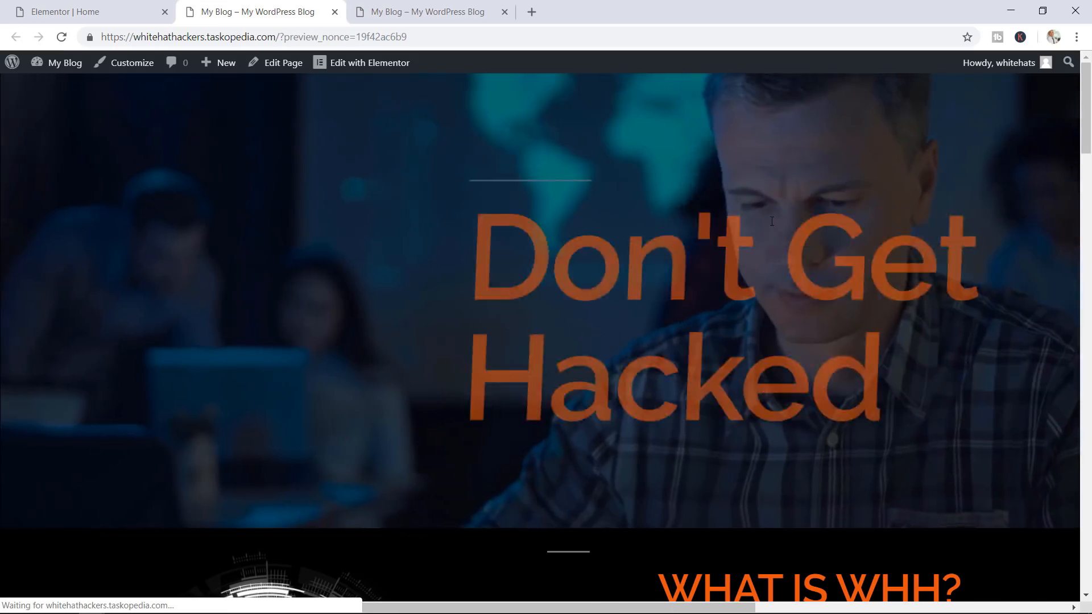
Scroll the preview to Customer Testimonials and compare it with the reference site's bordered review cards
scroll(791, 209, "down", 7)
scroll(769, 220, "down", 20)
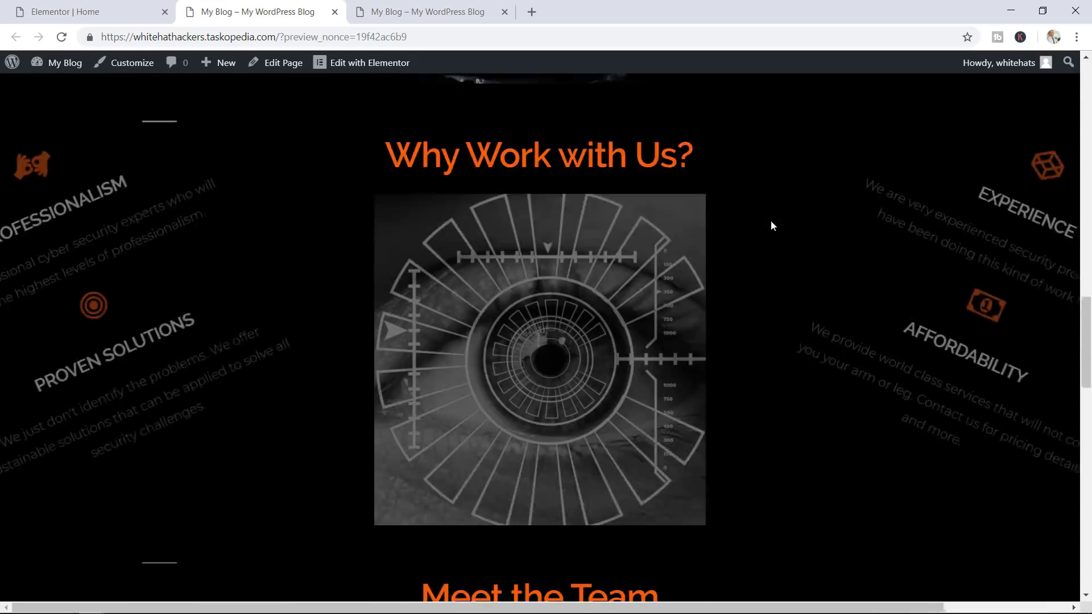
scroll(771, 221, "down", 9)
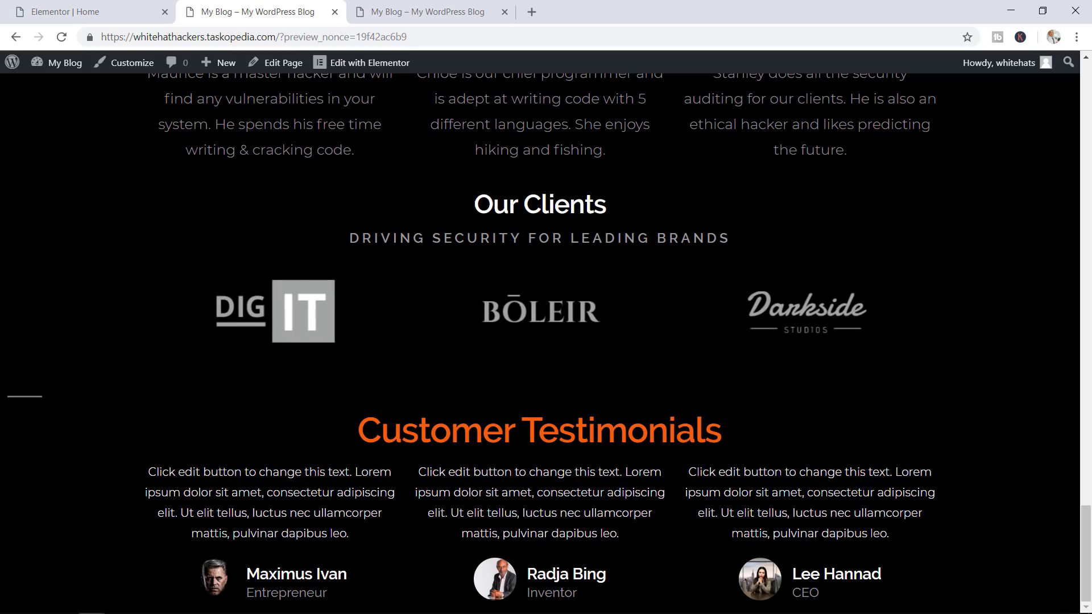
left_click(419, 6)
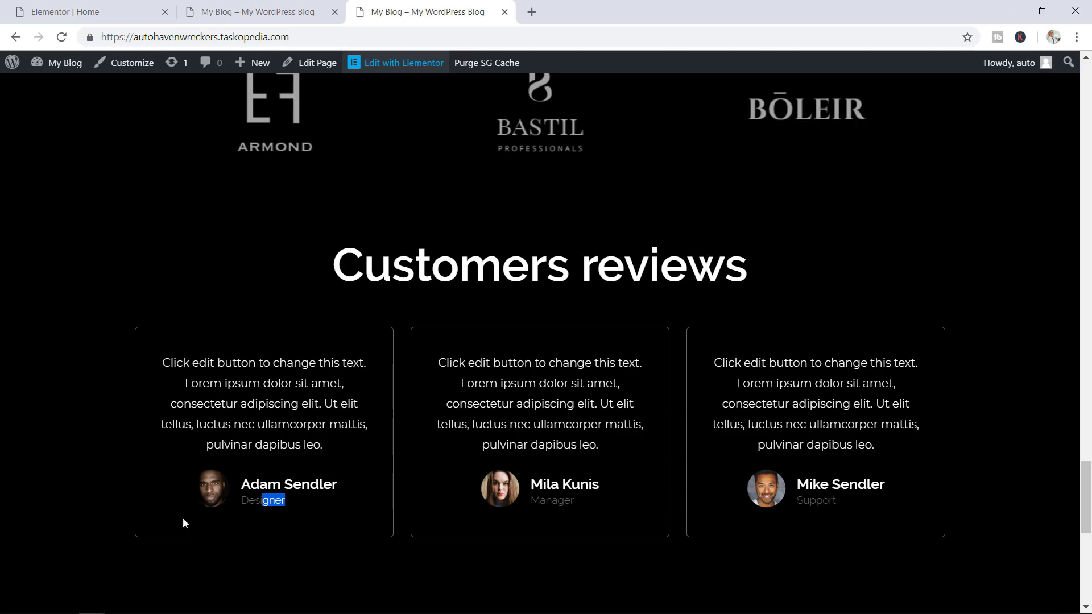
left_click(363, 439)
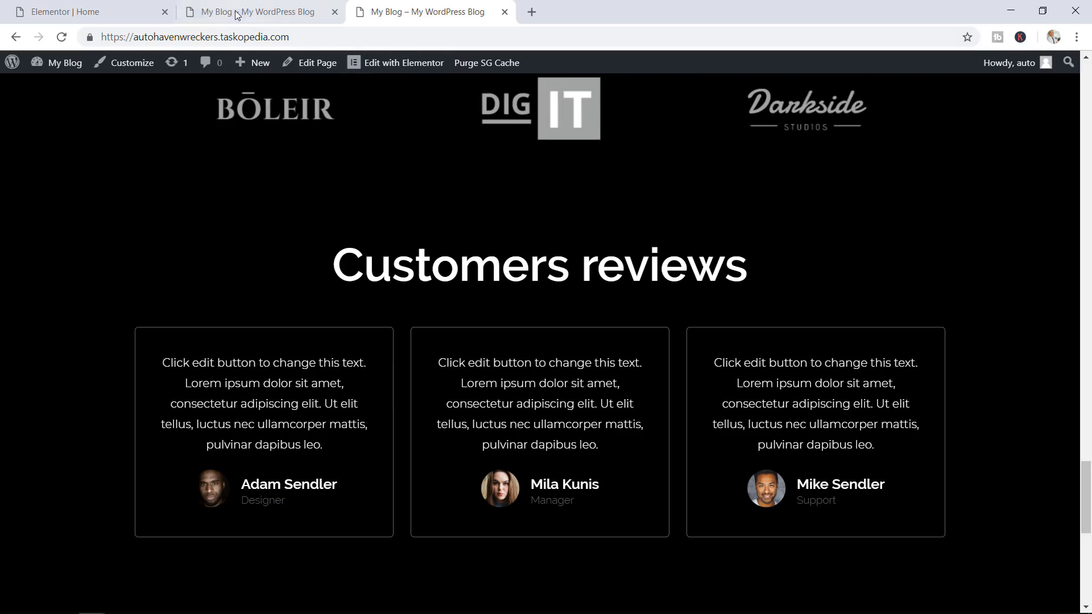
left_click(124, 8)
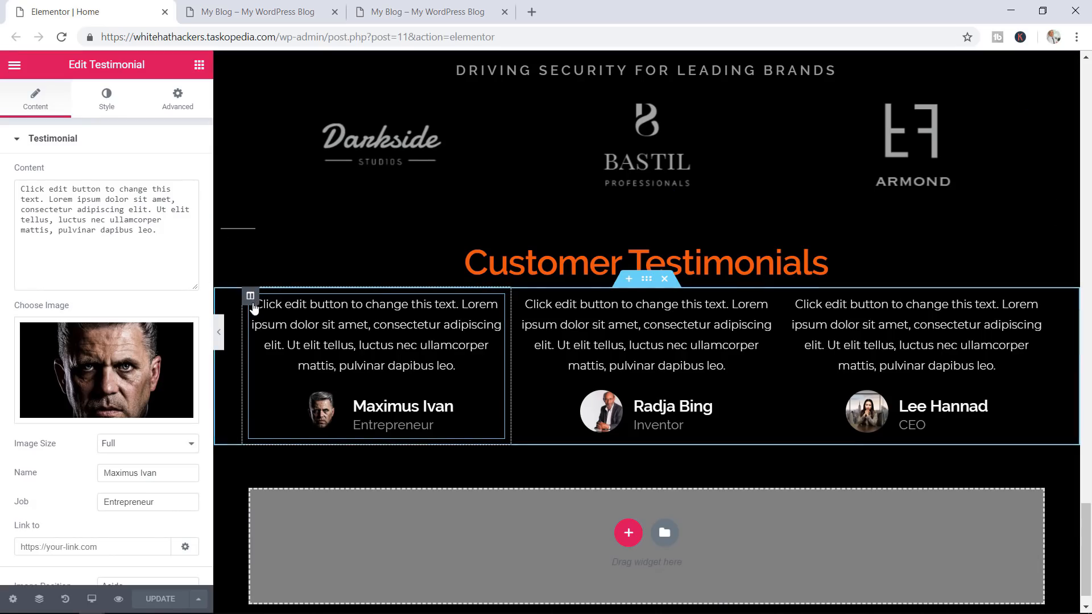
Give the first testimonial column a solid 1 px border, checking the reference site's cards
left_click(251, 297)
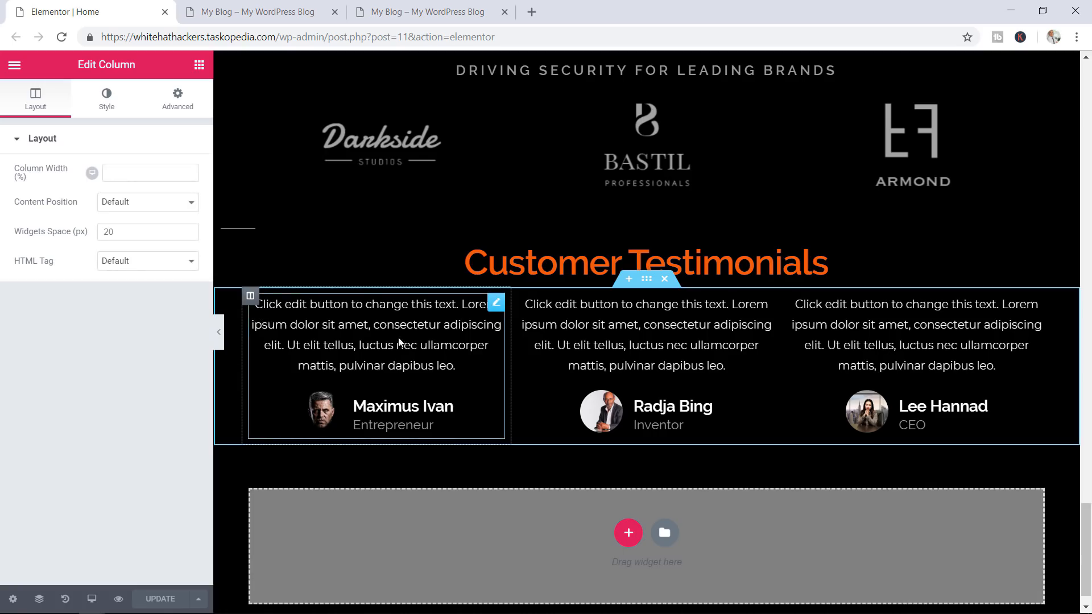
left_click(110, 102)
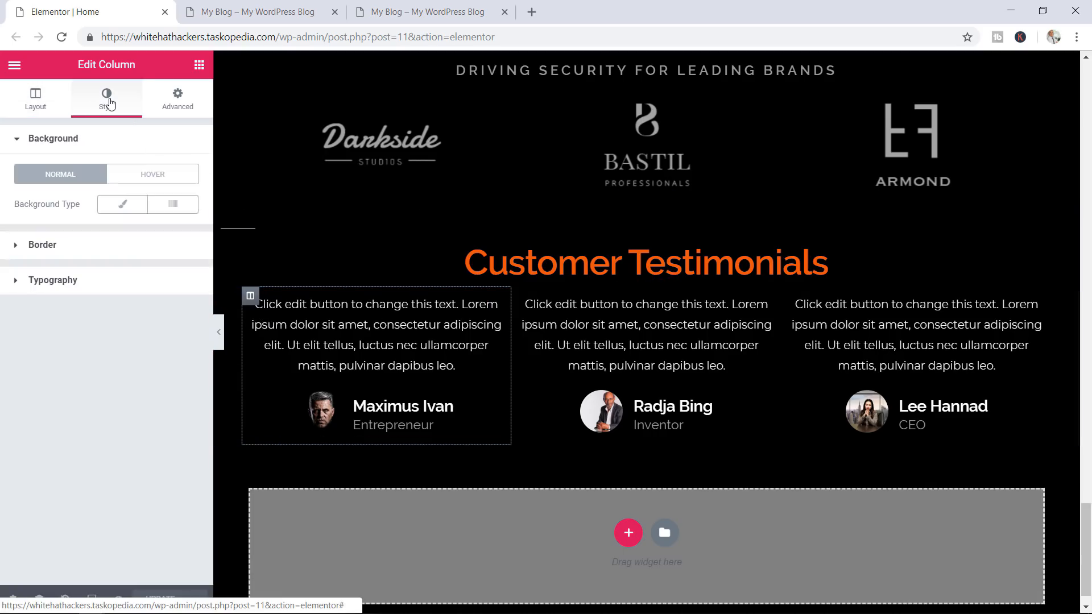
left_click(48, 245)
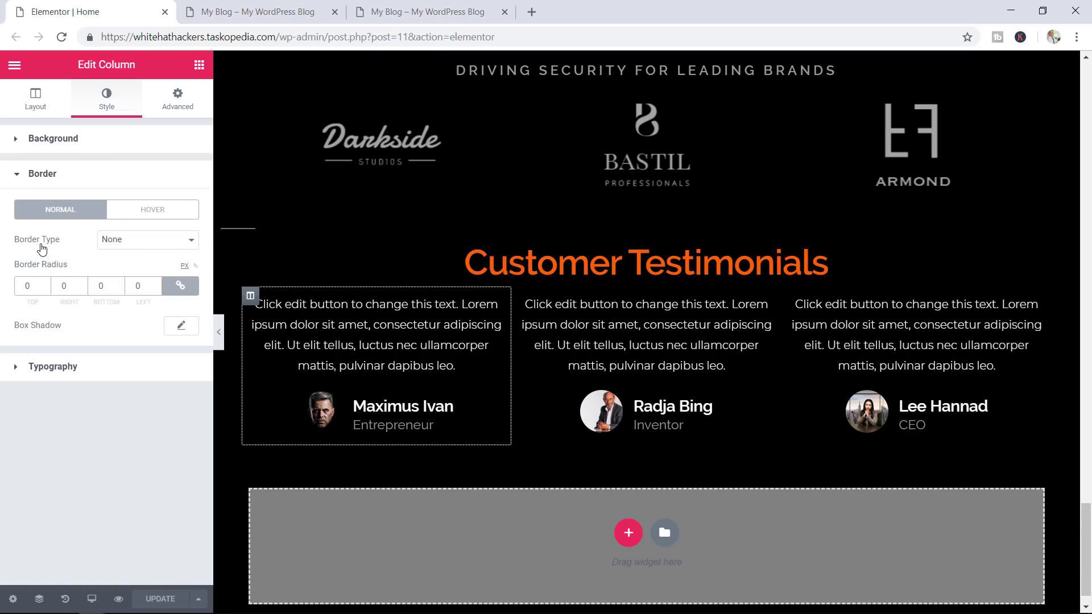
left_click(126, 244)
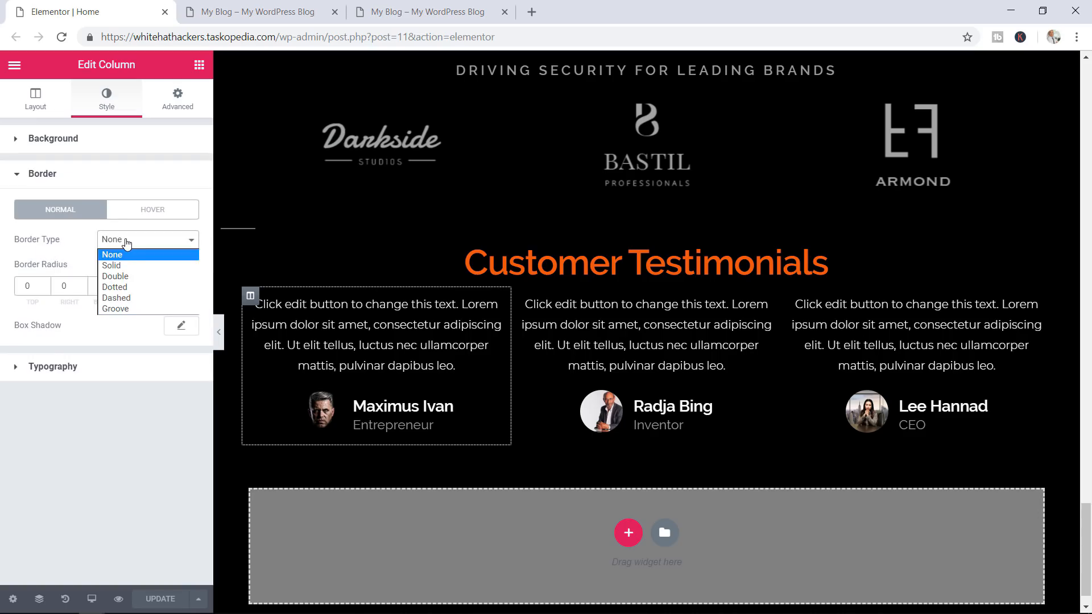
left_click(136, 271)
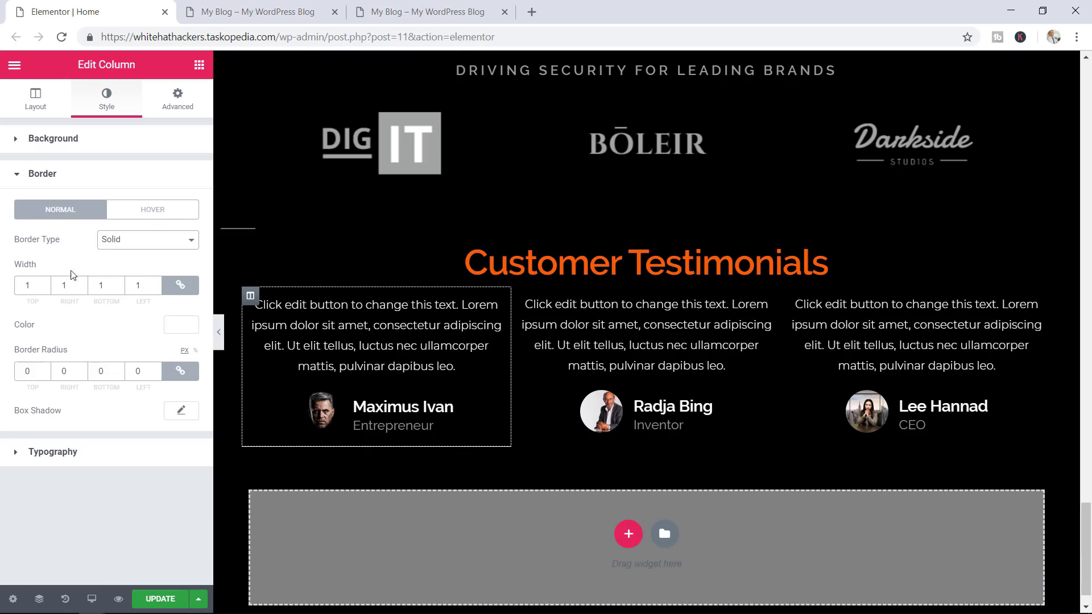
left_click(46, 283)
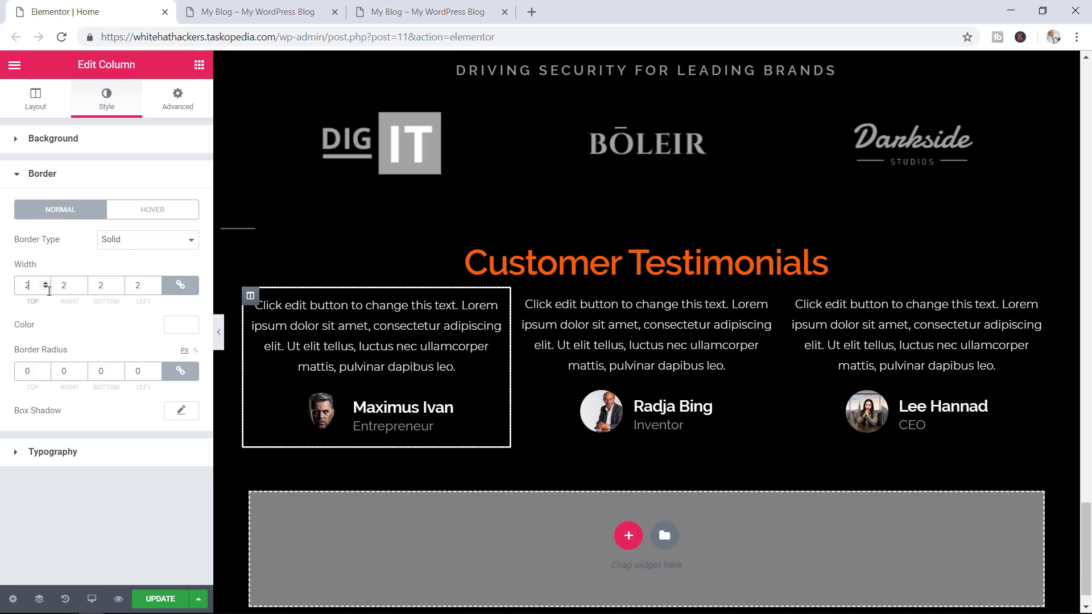
left_click(48, 287)
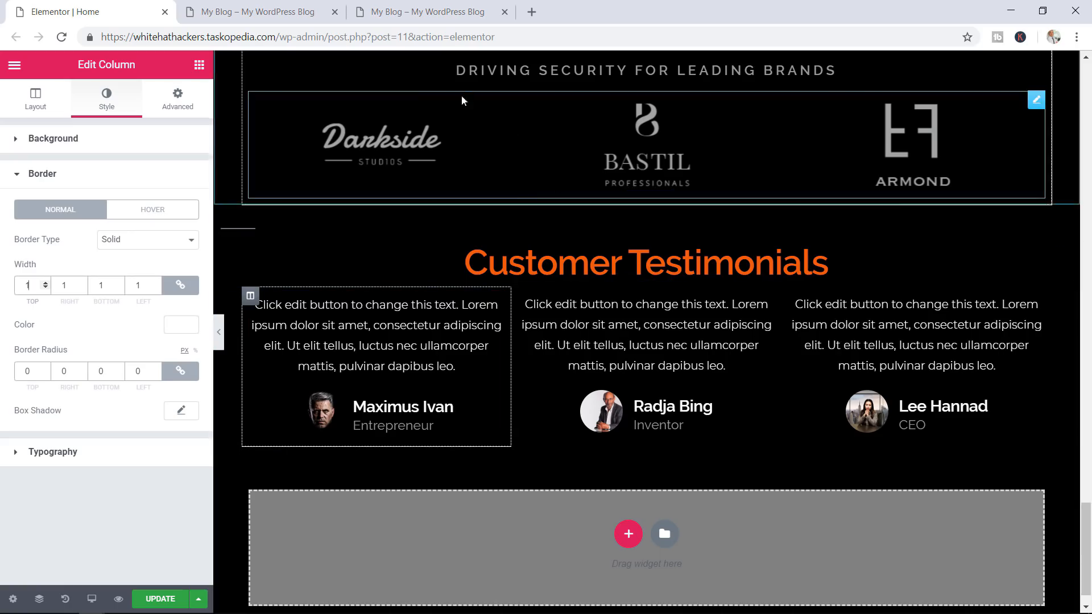
left_click(435, 12)
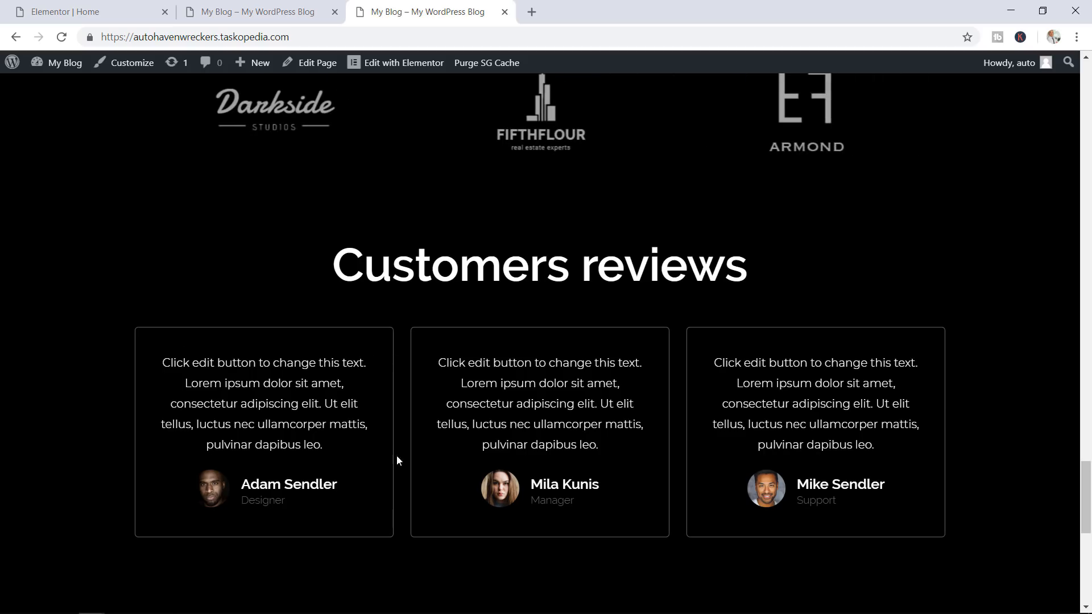
left_click(113, 9)
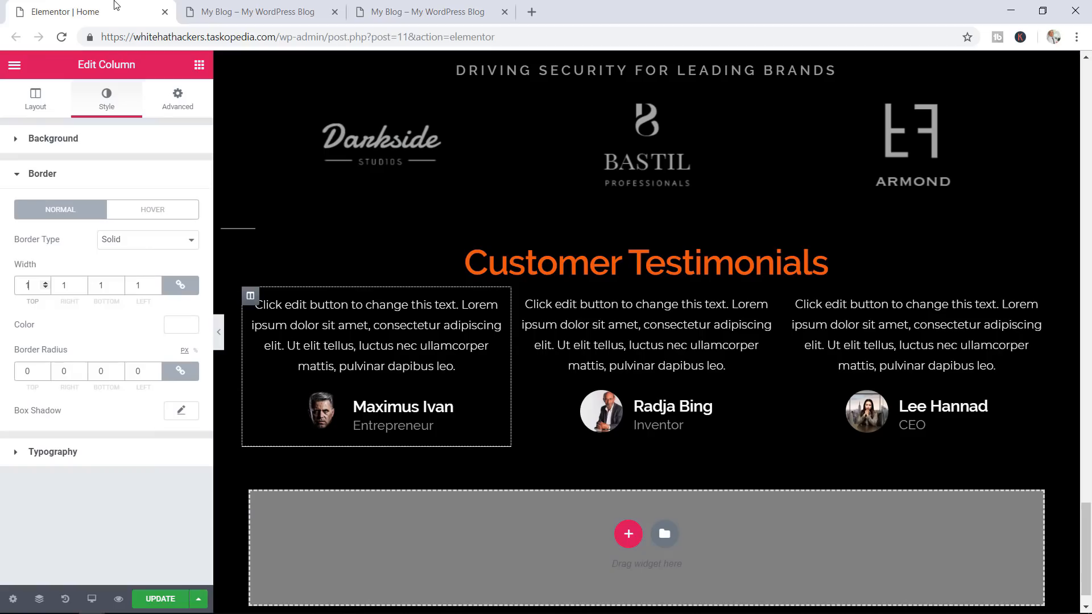
Round the column border to 5 px with colour #ffffff and save the page
left_click(46, 368)
type("5")
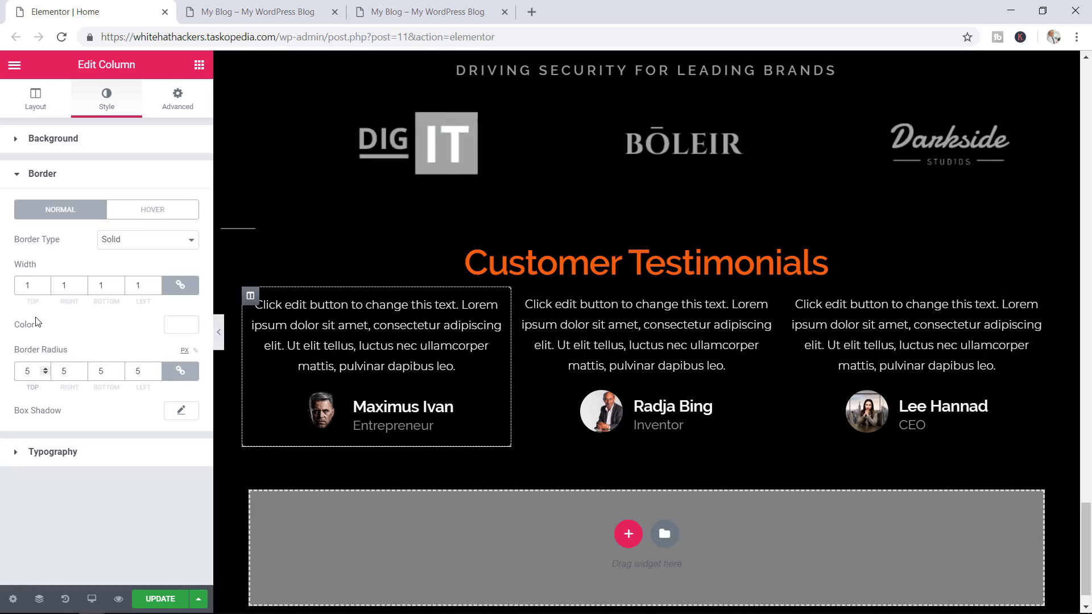
left_click(181, 327)
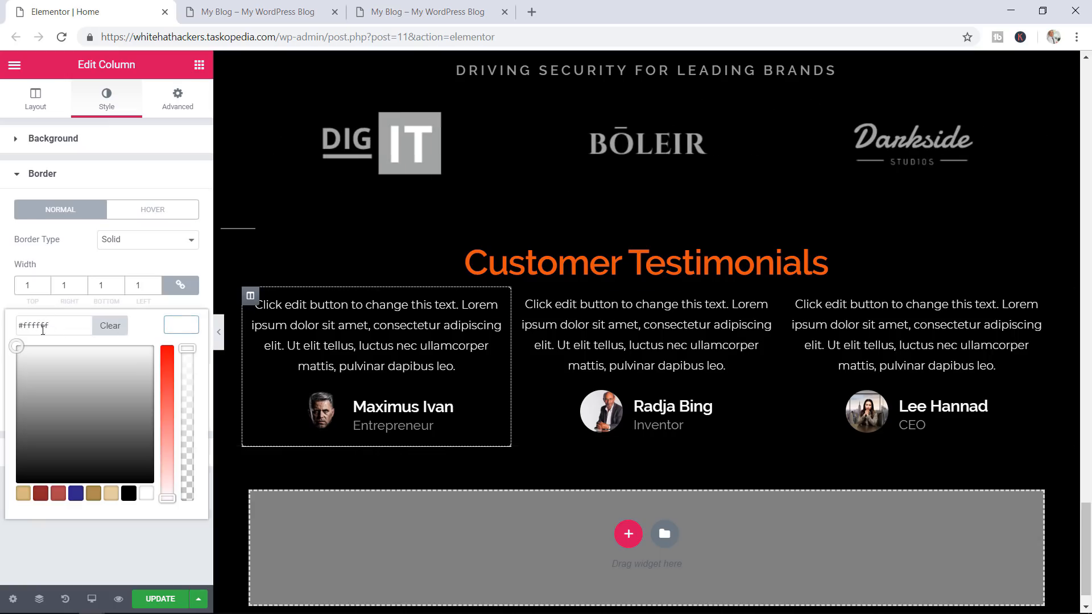
left_click(161, 596)
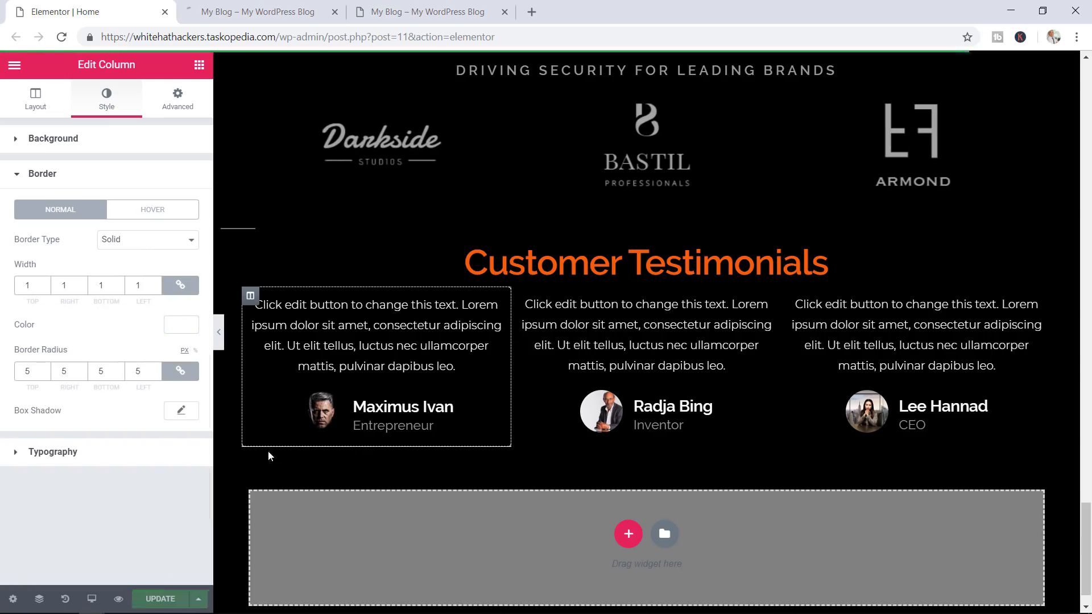
left_click(250, 7)
Scroll the refreshed preview to the first testimonial to check its thin white rounded border
scroll(1001, 290, "down", 10)
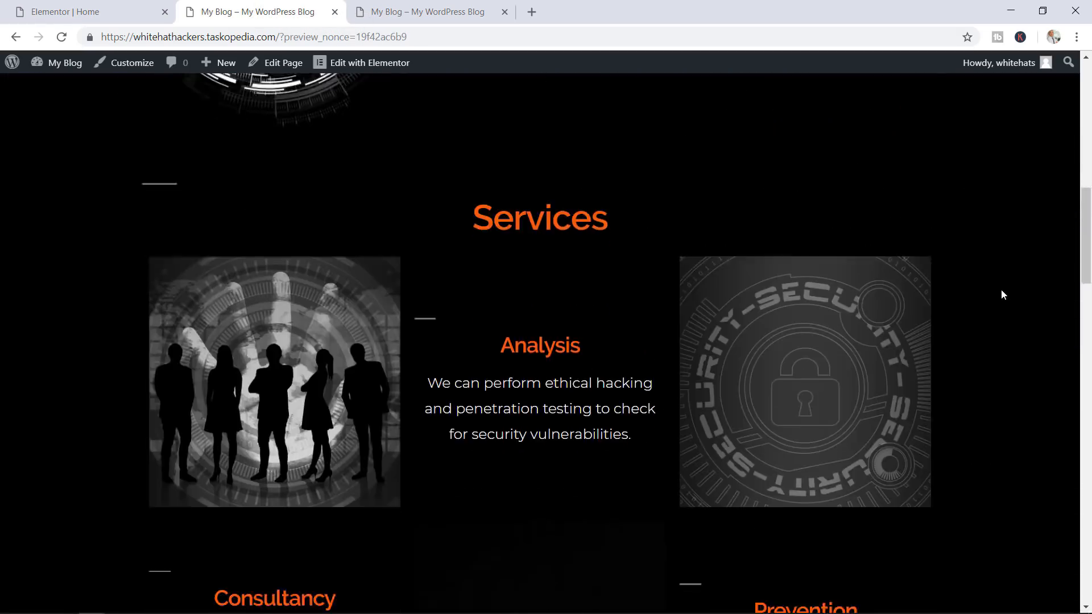
scroll(1002, 294, "down", 20)
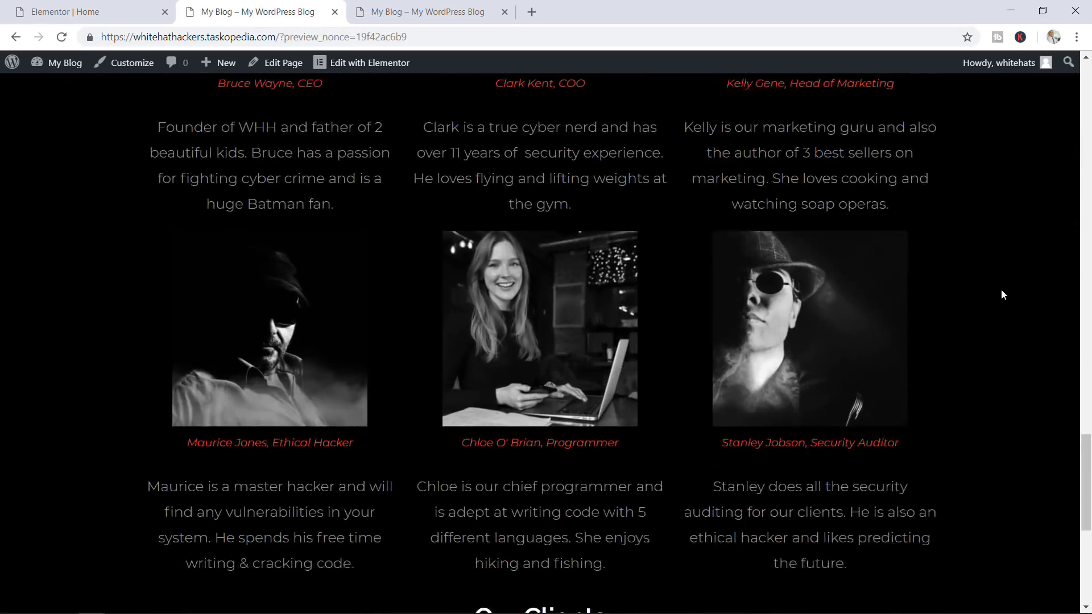
scroll(1003, 294, "down", 7)
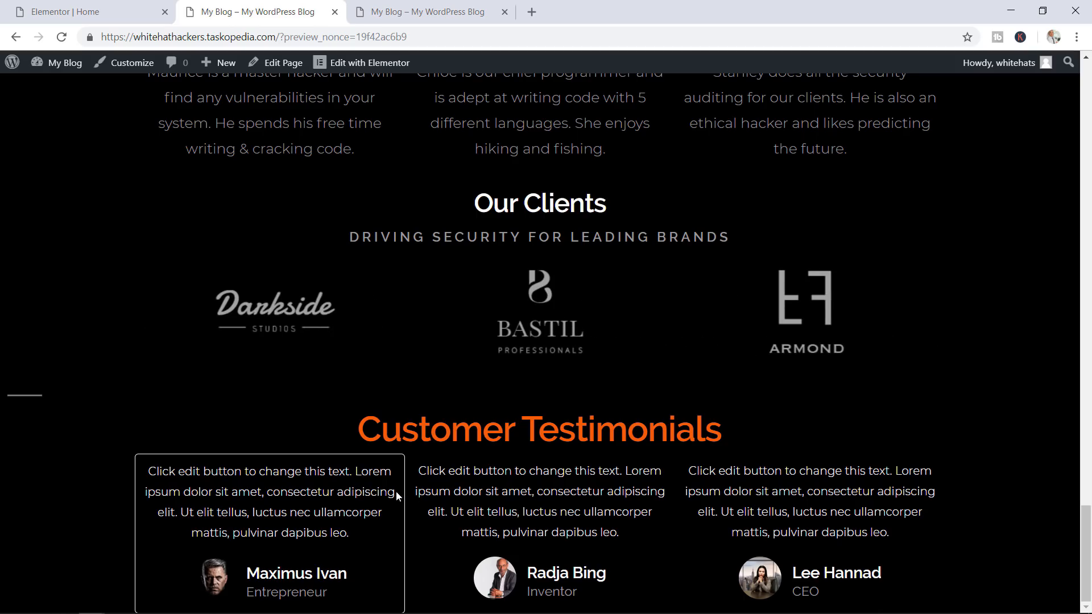
Copy the first column's style, paste it onto the middle and right columns, and save
left_click(91, 11)
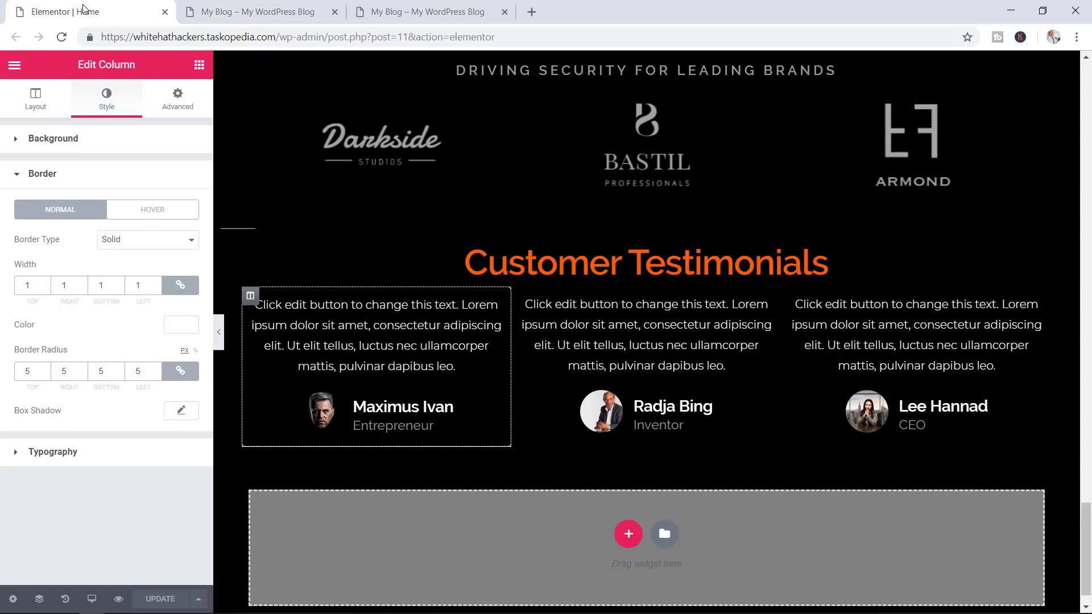
right_click(251, 303)
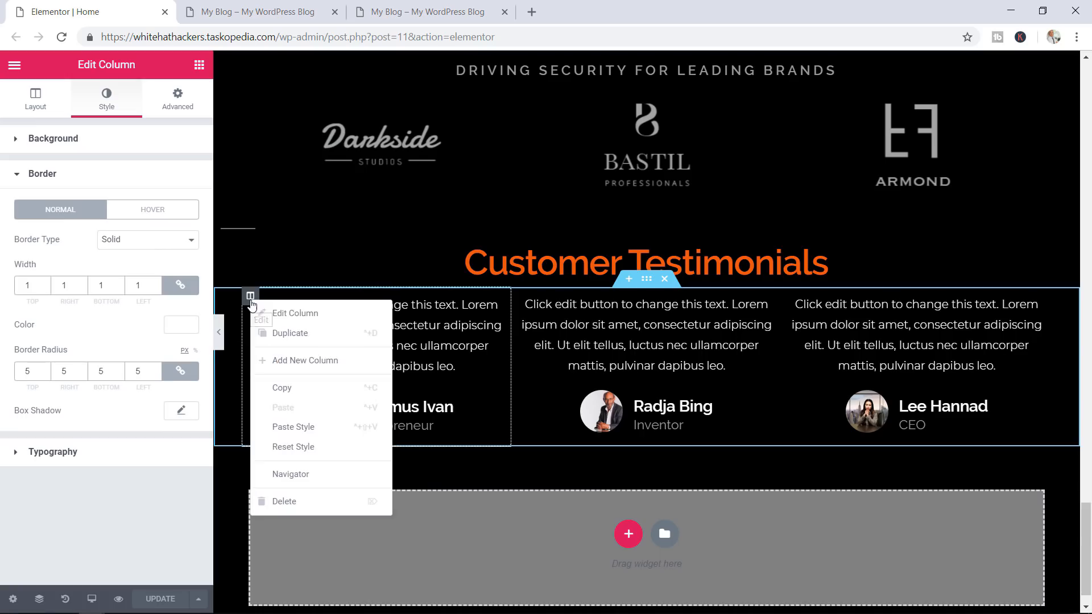
left_click(300, 392)
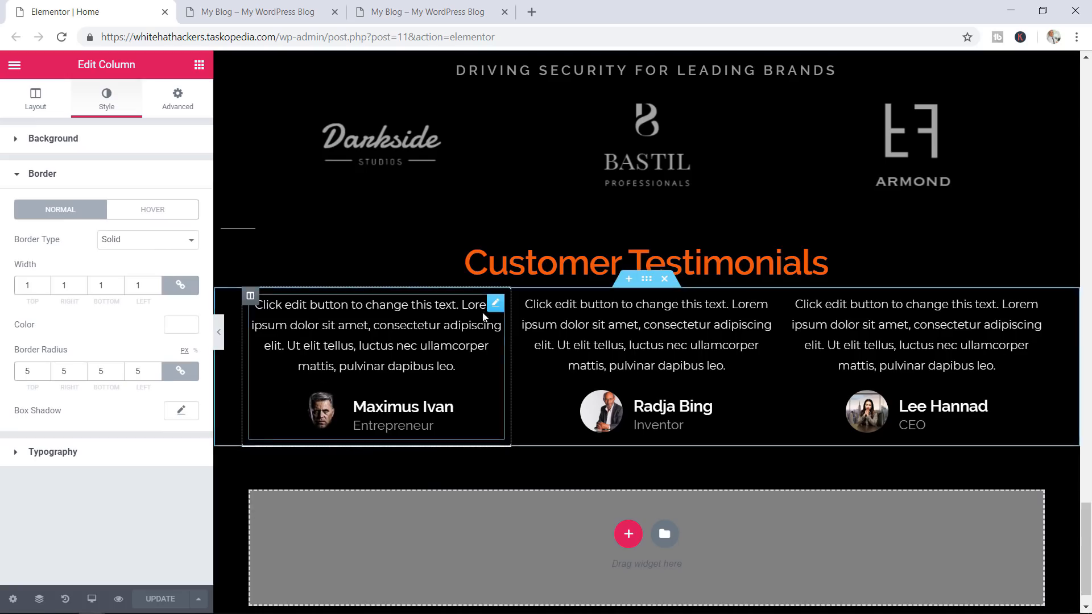
left_click(521, 297)
right_click(520, 296)
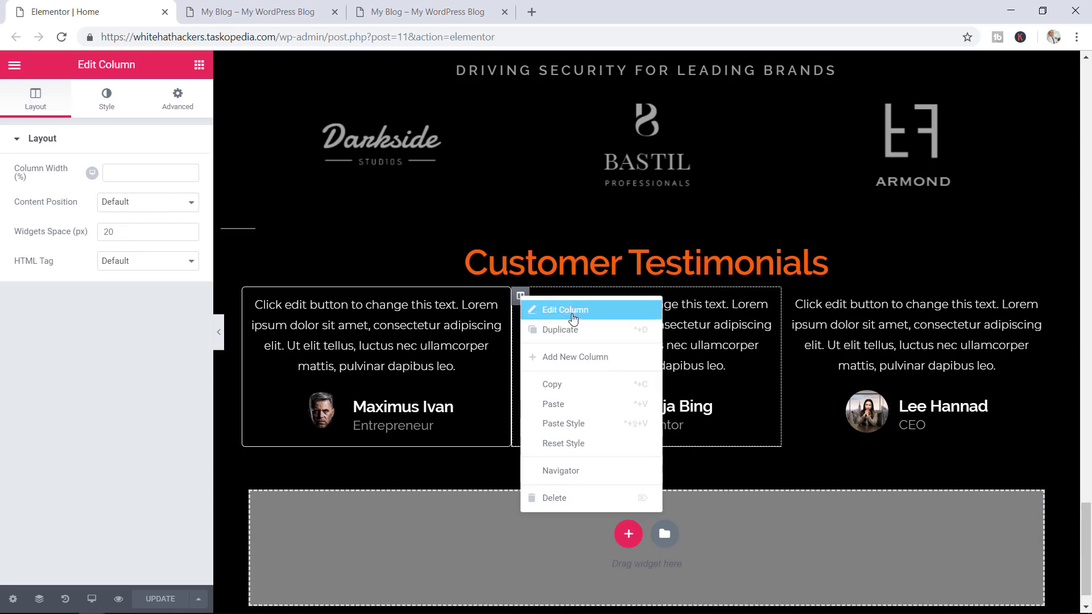
left_click(575, 421)
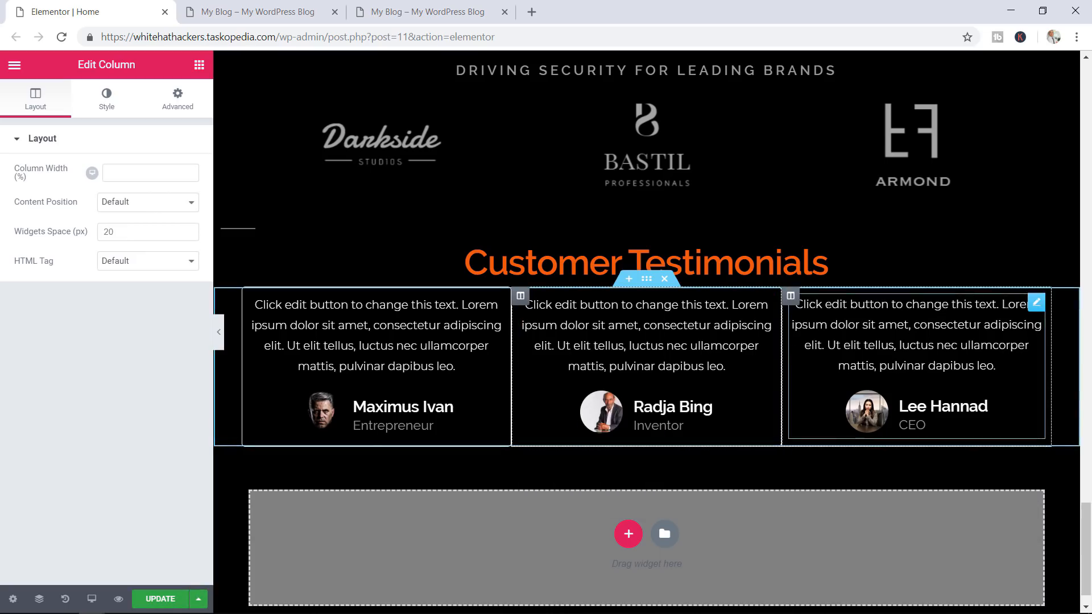
right_click(792, 297)
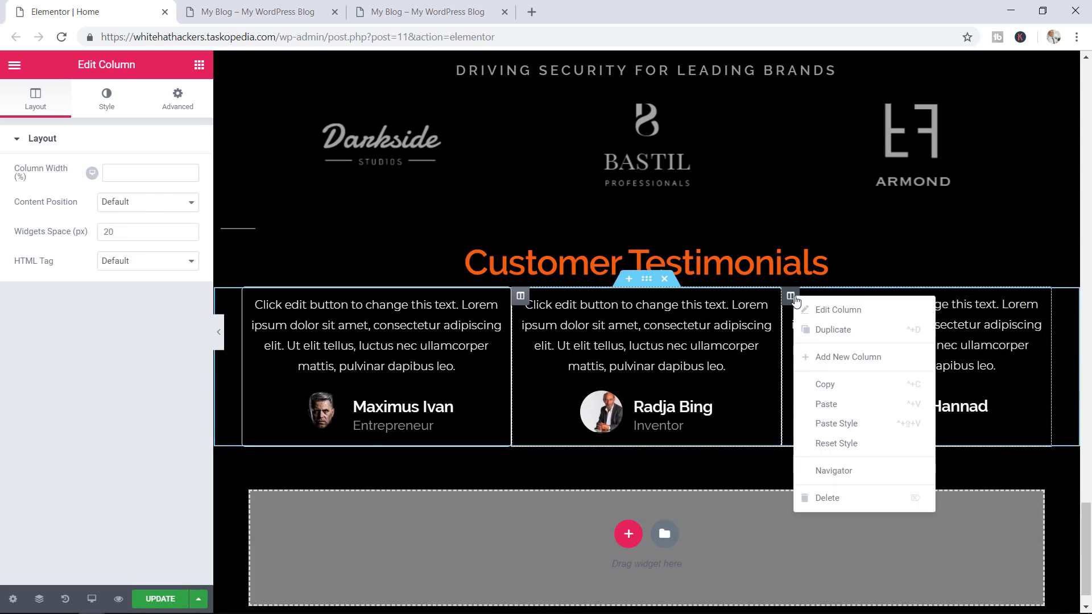
left_click(847, 422)
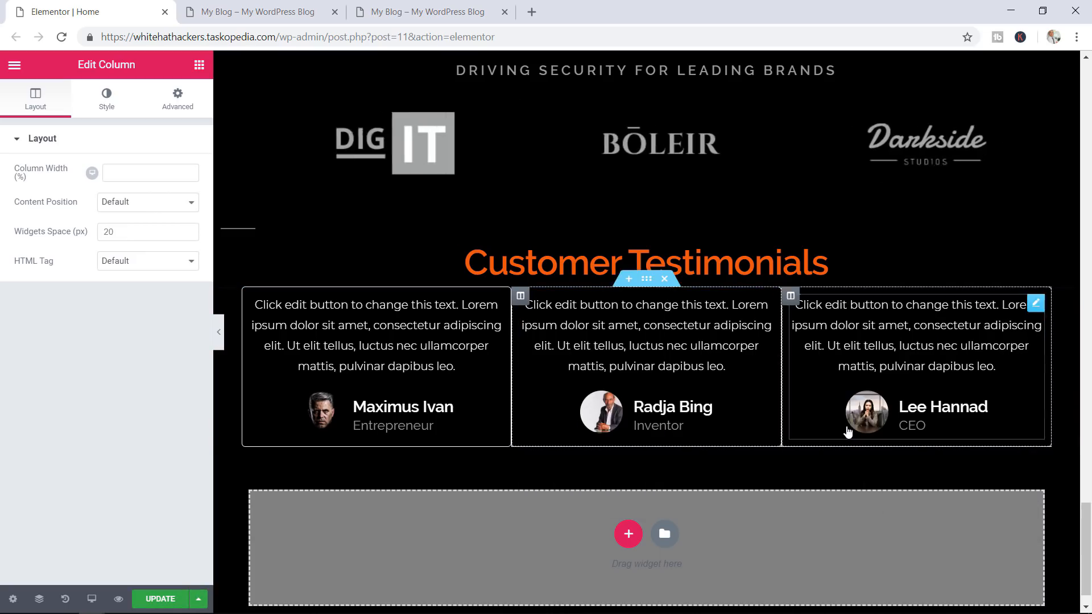
left_click(161, 598)
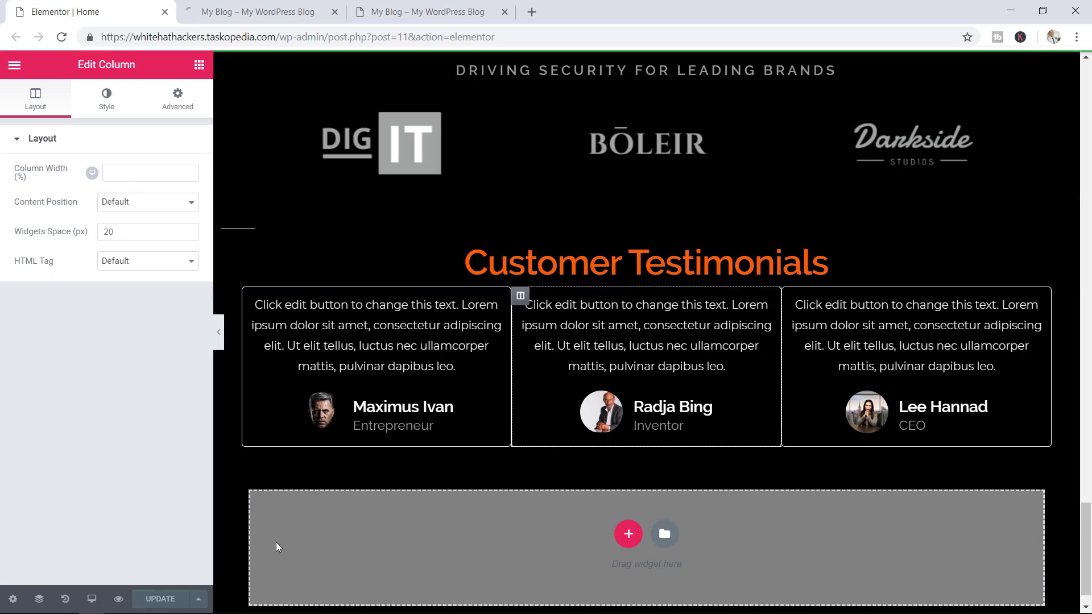
Switch to the preview tab and scroll down through the saved page
left_click(284, 3)
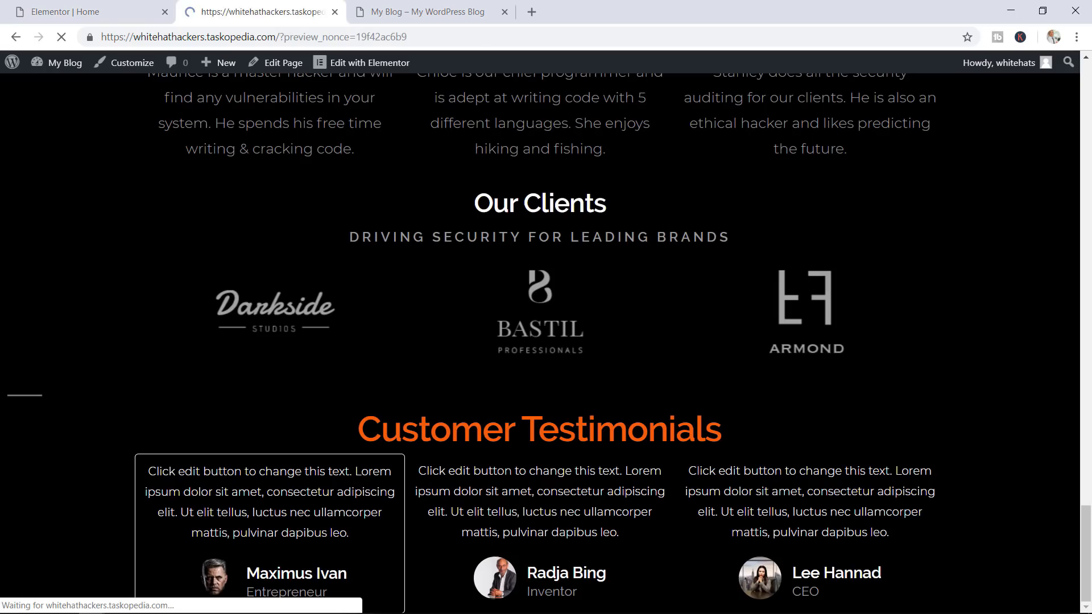
scroll(1001, 248, "down", 20)
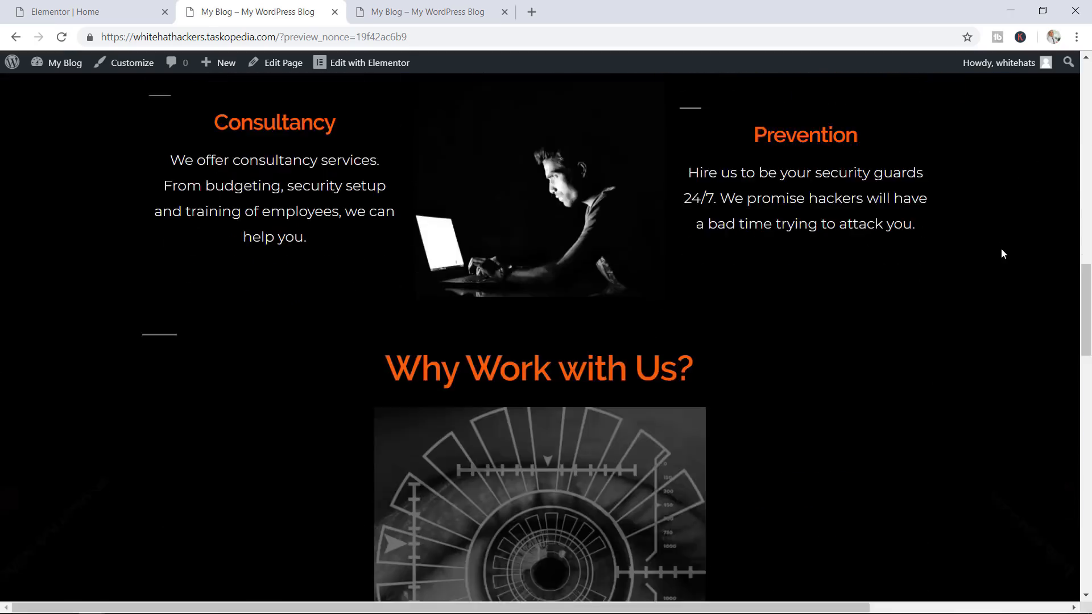
scroll(999, 248, "down", 12)
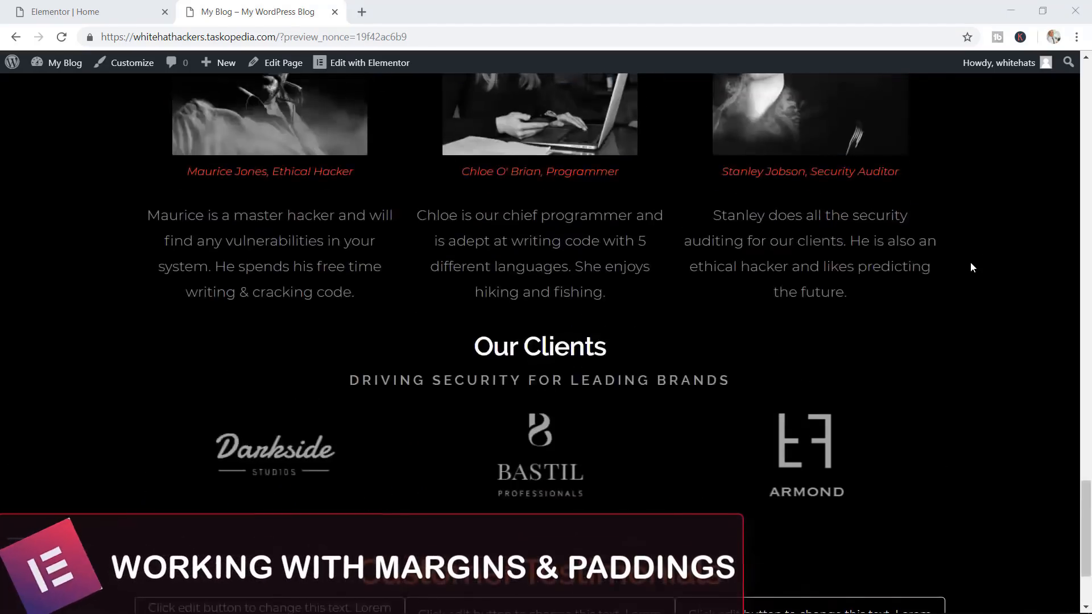
scroll(969, 263, "up", 10)
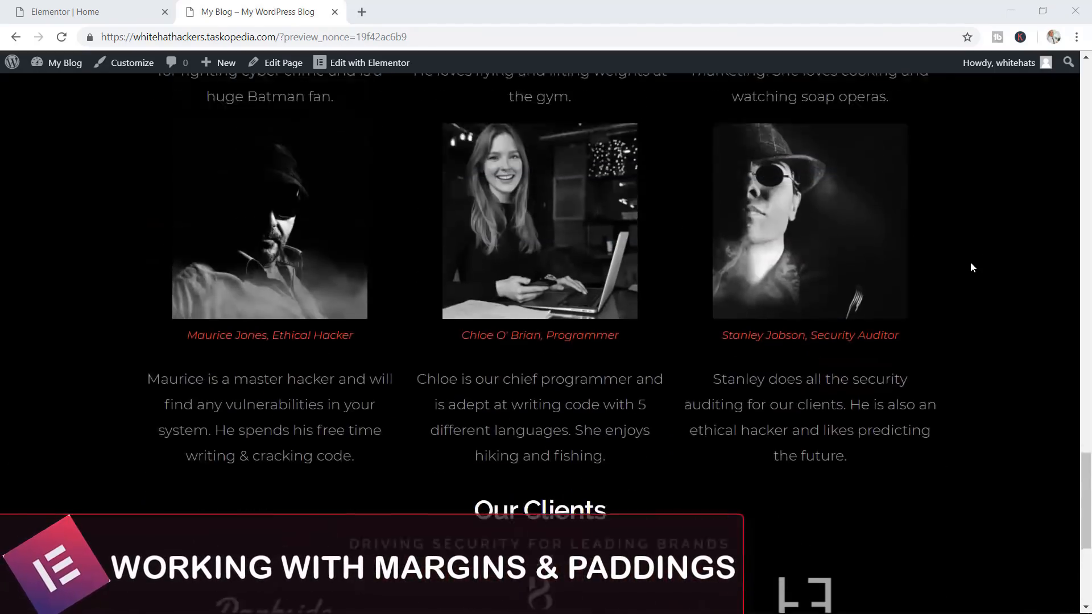
scroll(970, 267, "up", 3)
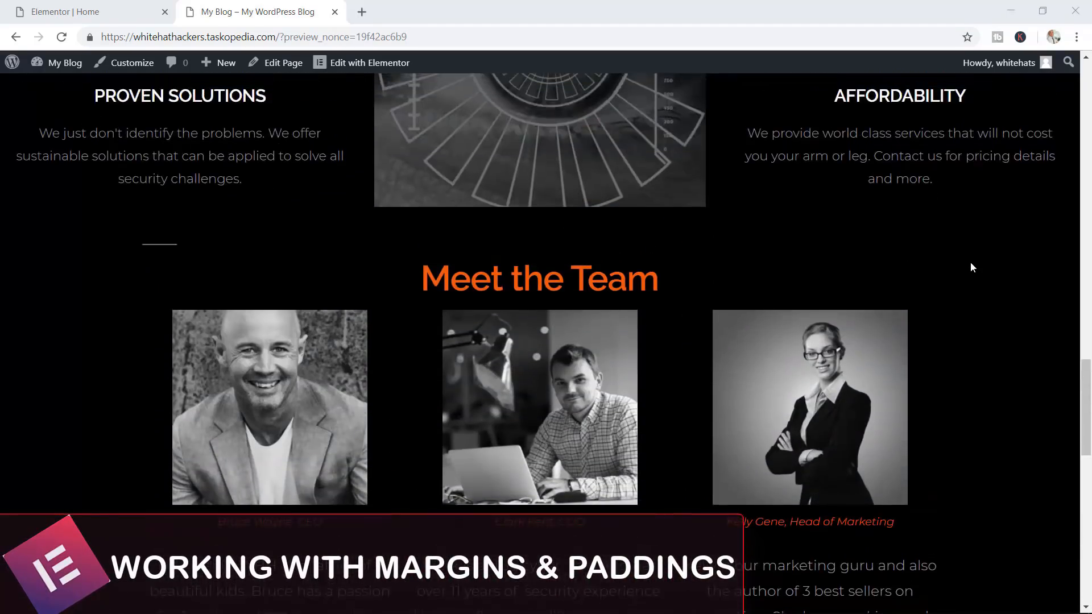
scroll(970, 267, "down", 1)
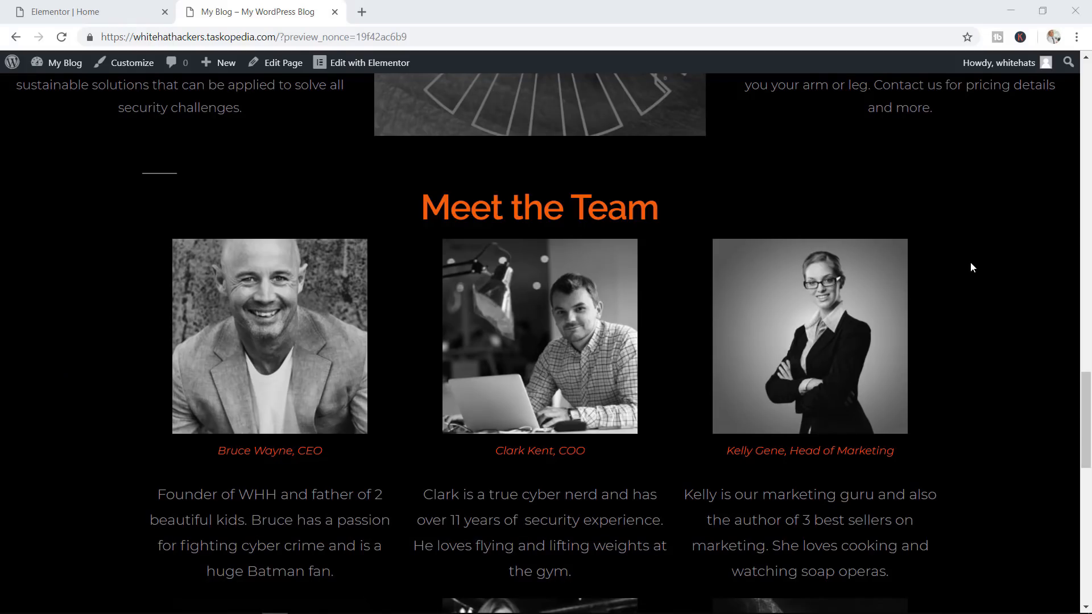
scroll(970, 264, "down", 1)
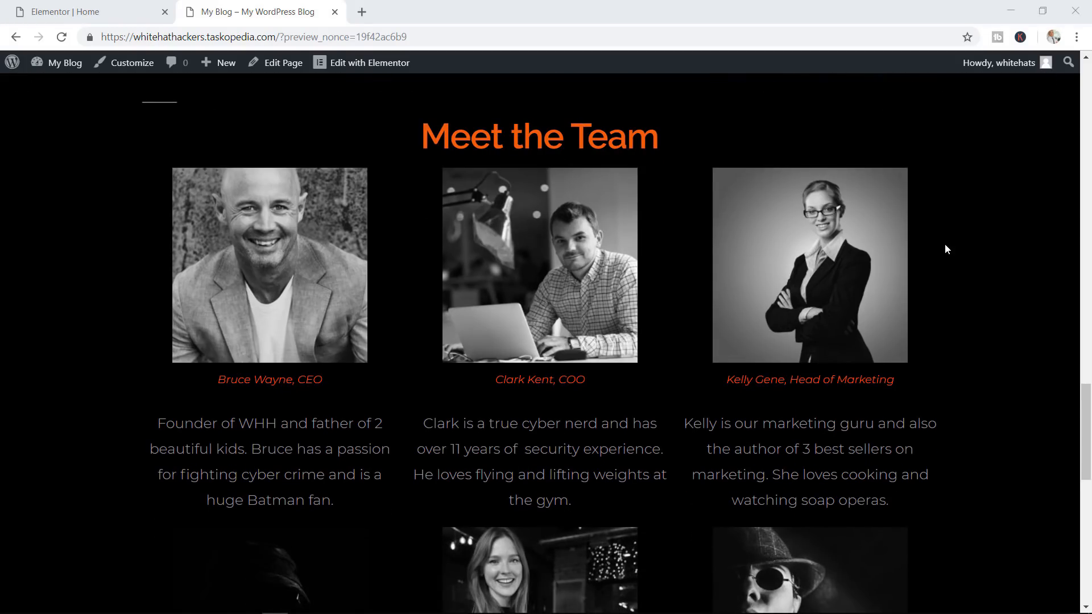
scroll(921, 237, "down", 8)
scroll(919, 231, "down", 3)
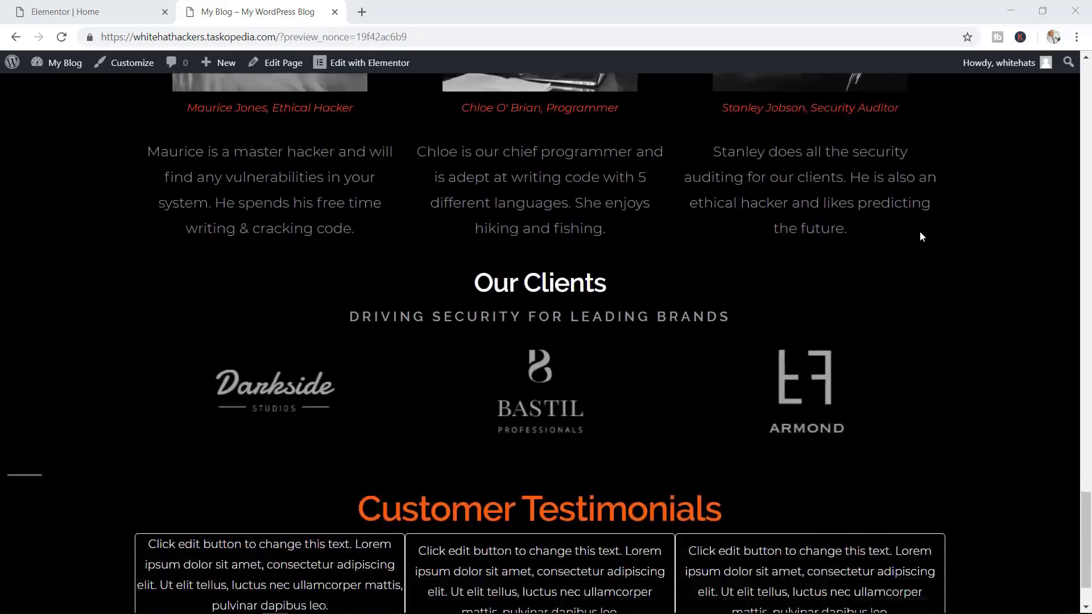
scroll(920, 231, "up", 14)
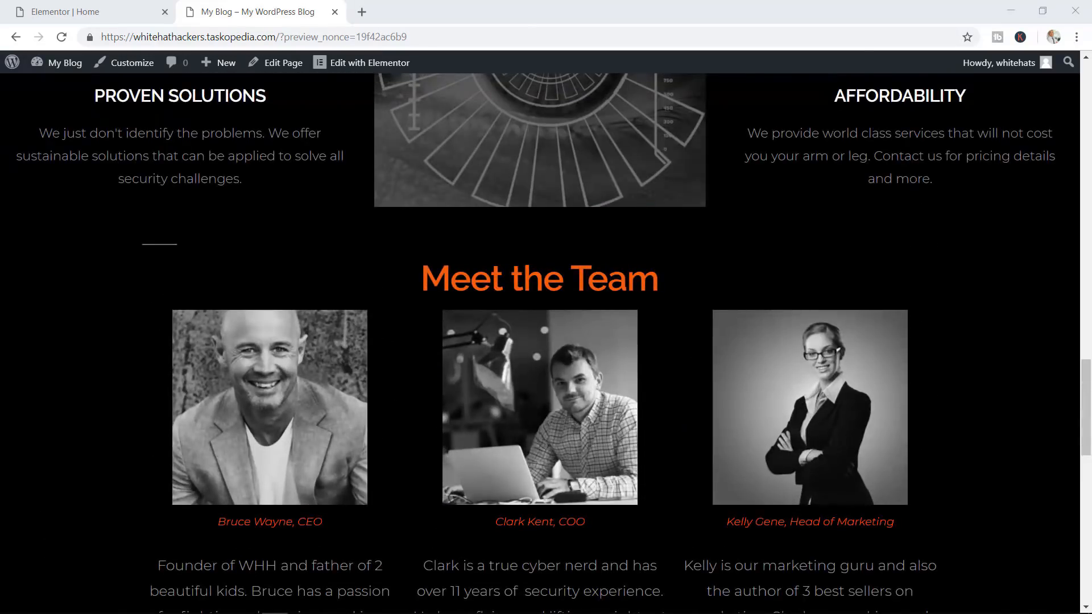
scroll(888, 282, "down", 11)
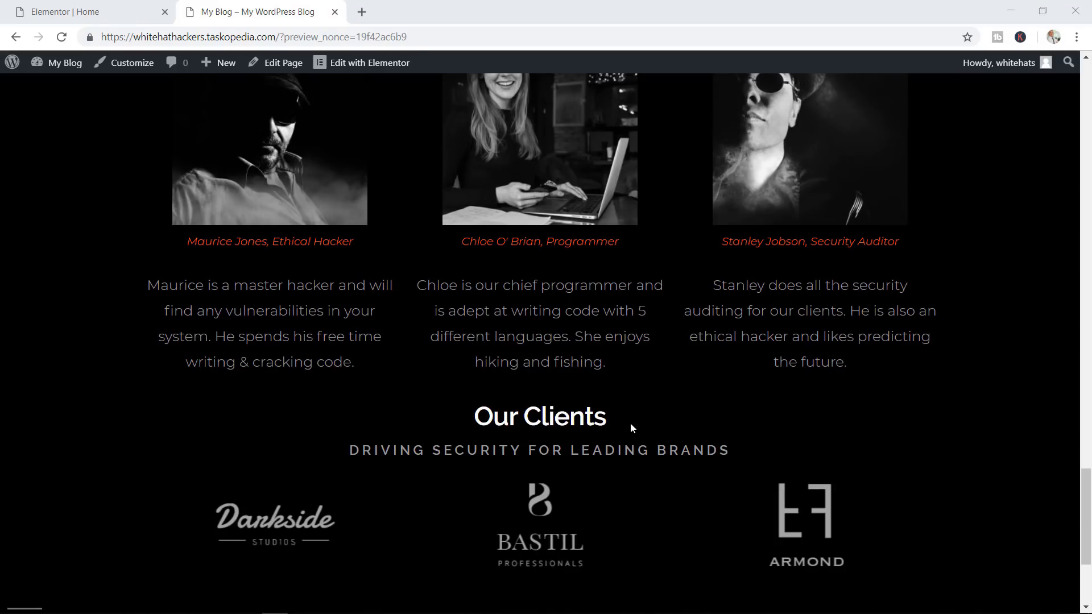
Highlight the Our Clients, team bio and Customer Testimonials text to inspect the bordered cards
left_click_drag(629, 426, 493, 418)
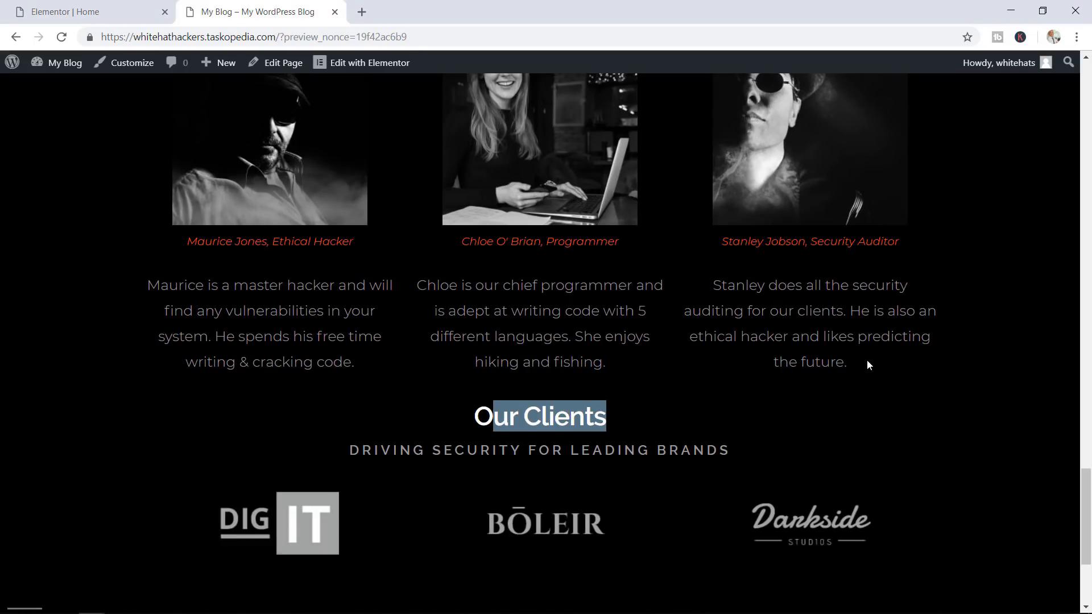
left_click_drag(867, 363, 283, 336)
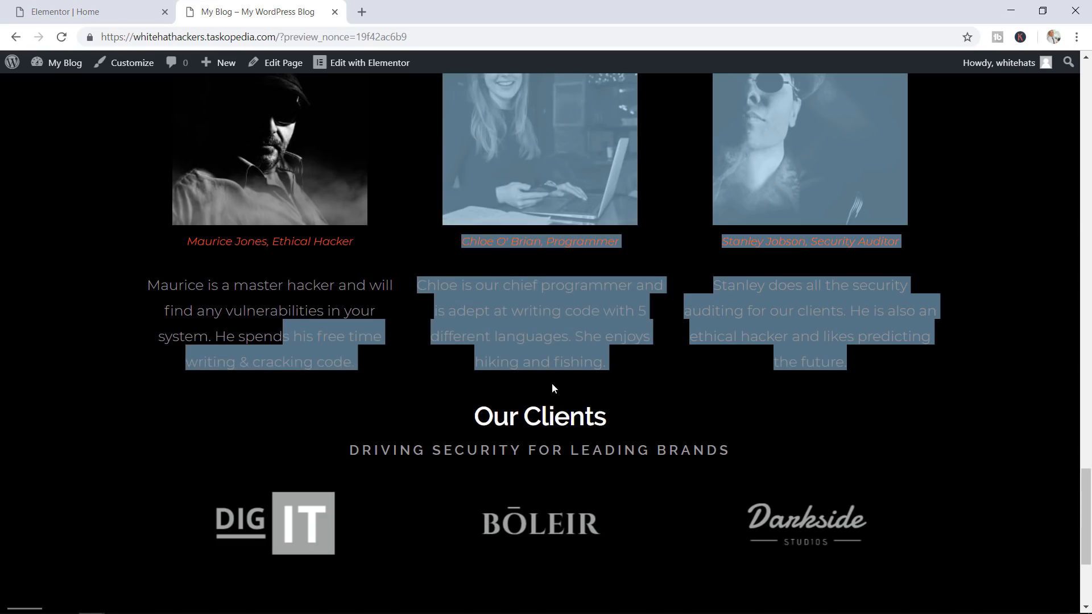
left_click(905, 407)
scroll(906, 405, "down", 3)
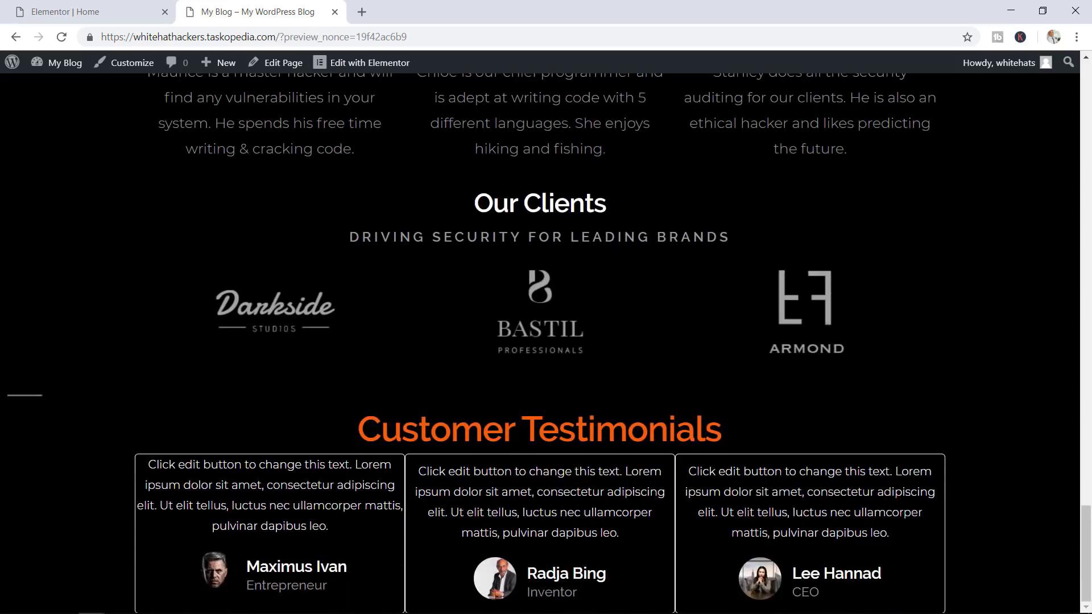
left_click_drag(740, 437, 402, 432)
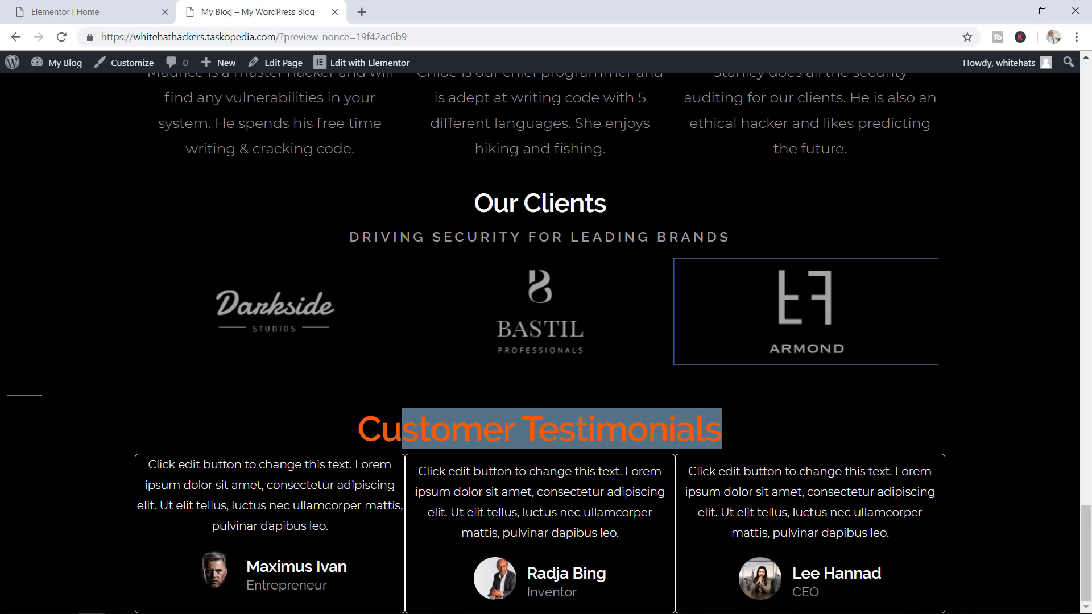
left_click(341, 407)
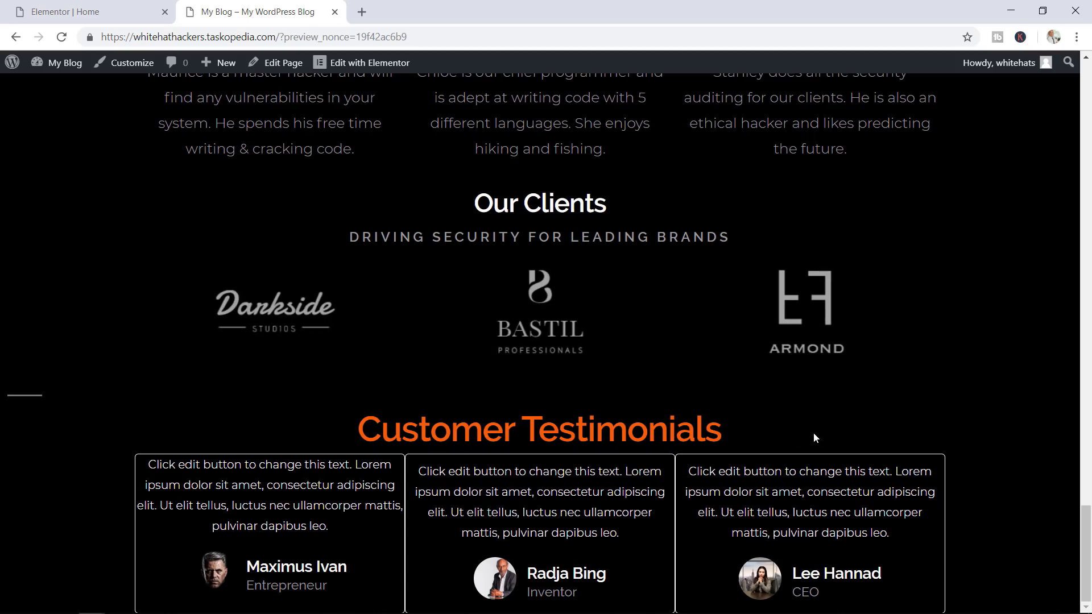
Return to the Elementor | Home editor and select the first testimonial's text for editing
left_click(101, 13)
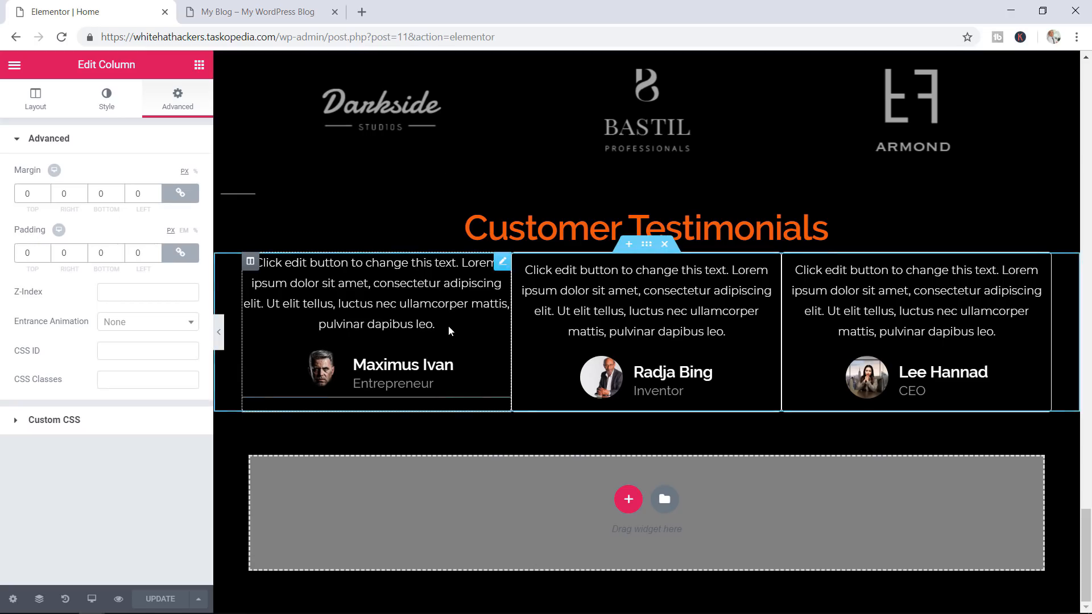
left_click_drag(436, 324, 316, 283)
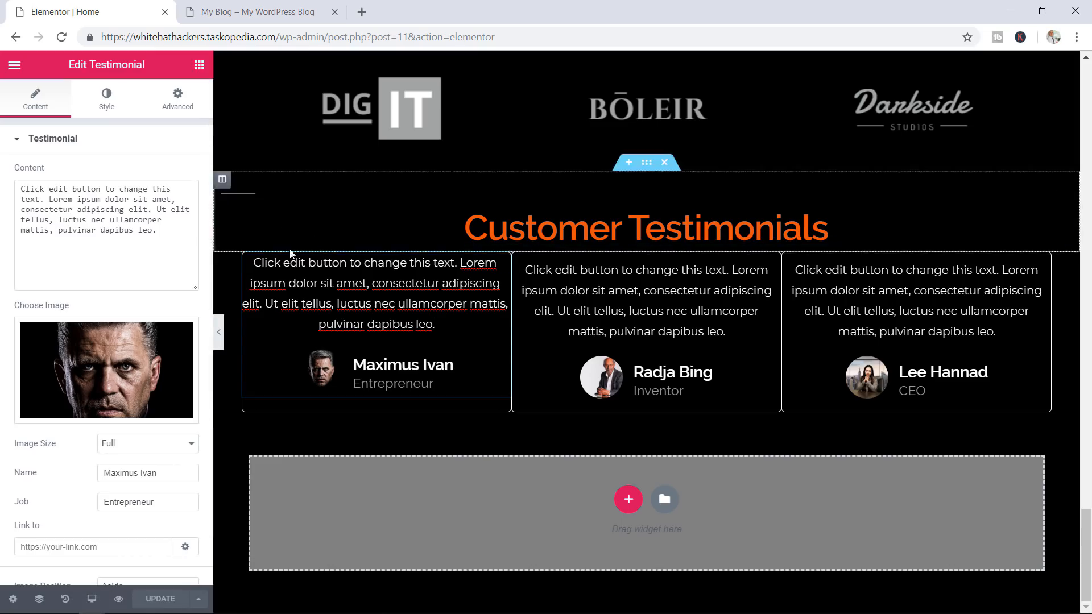
In the first column's Advanced settings, enter 30 for linked padding and 30 for linked margin
left_click(250, 261)
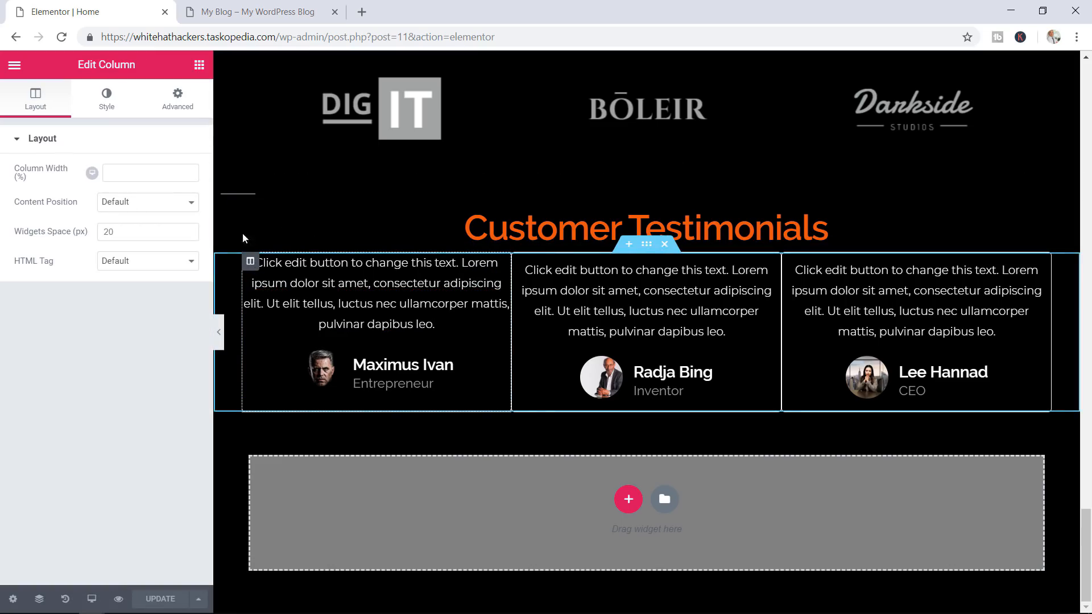
left_click(179, 100)
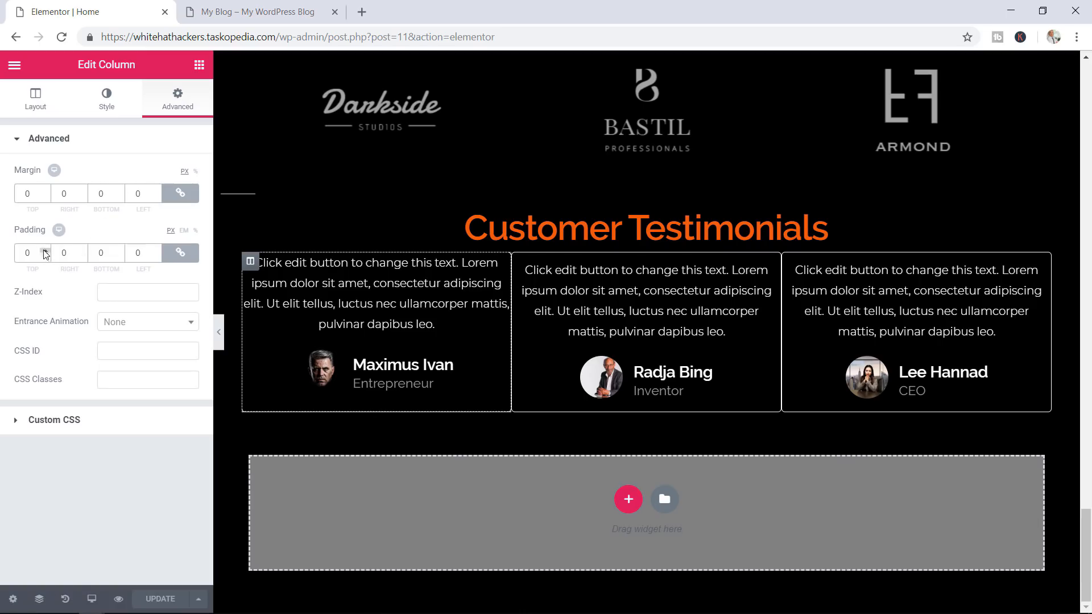
double_click(24, 252)
type("30")
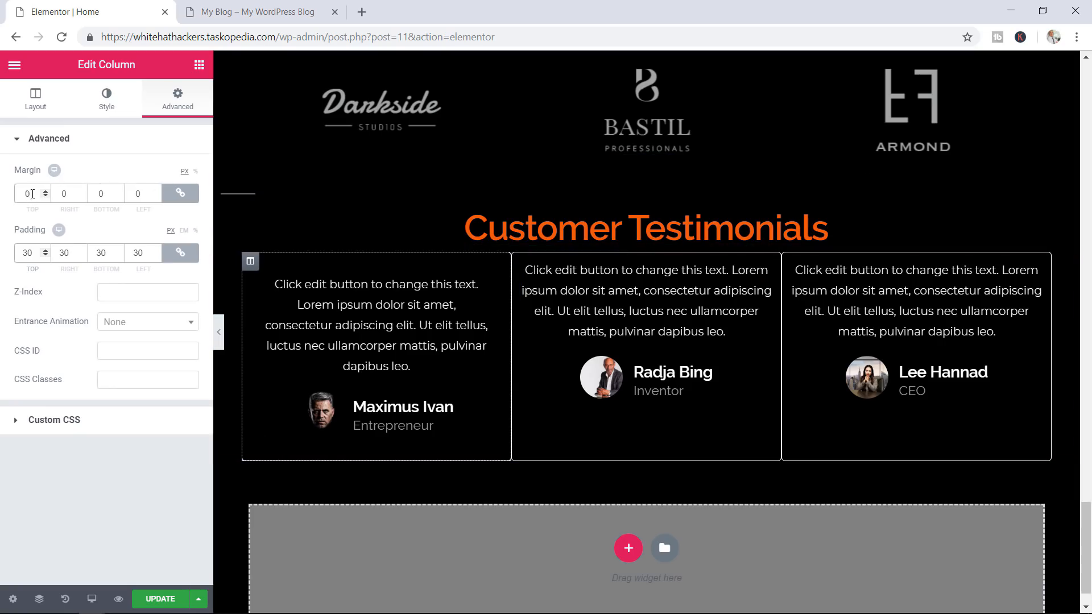
left_click_drag(34, 195, 21, 194)
type("30")
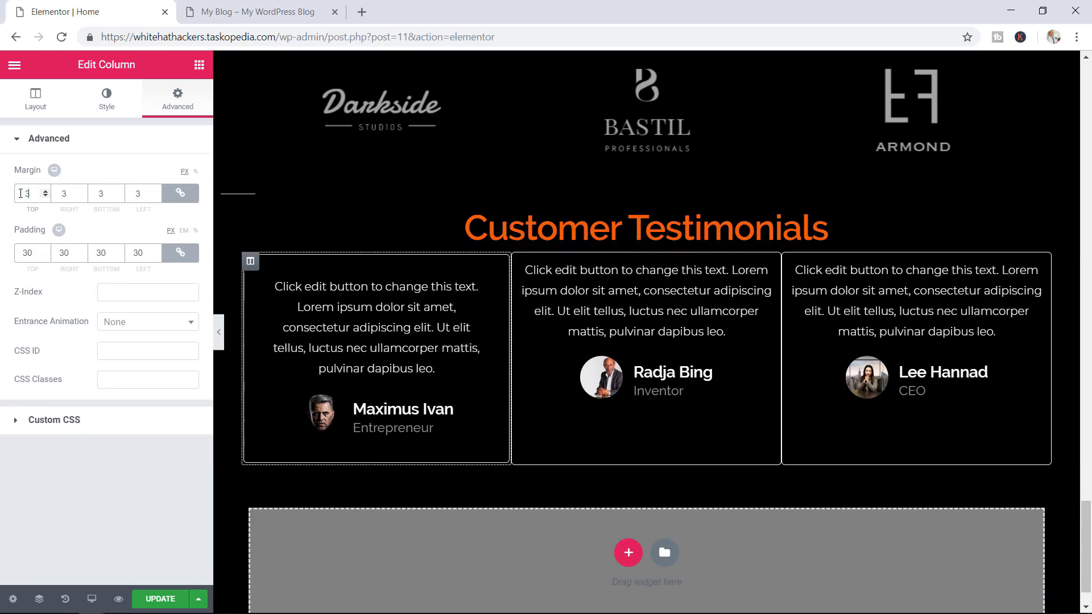
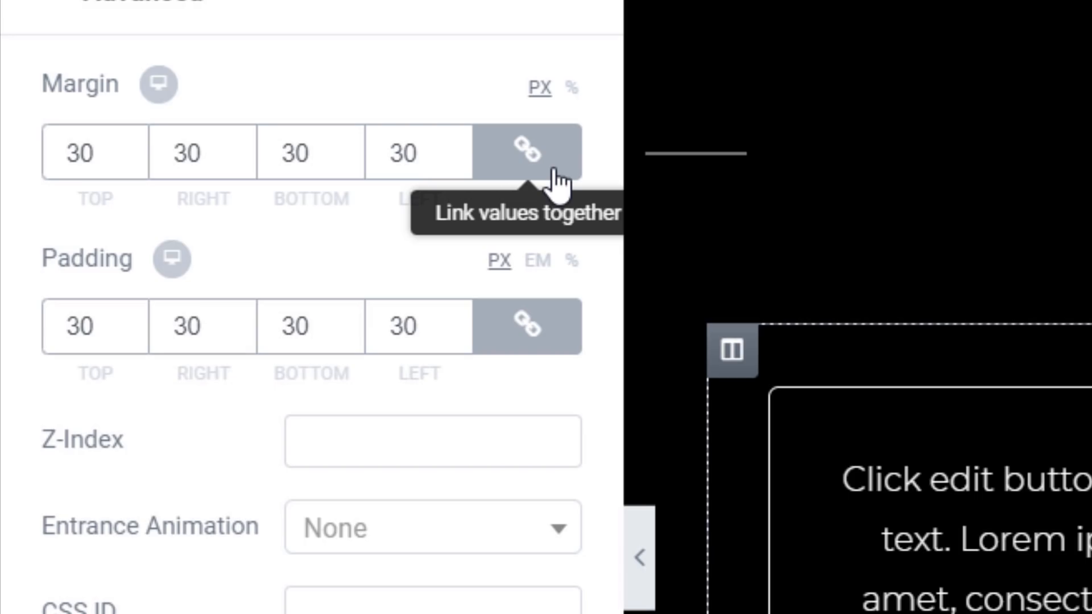
Try different unlinked margins on the first column, then set its padding to 0
left_click(142, 146)
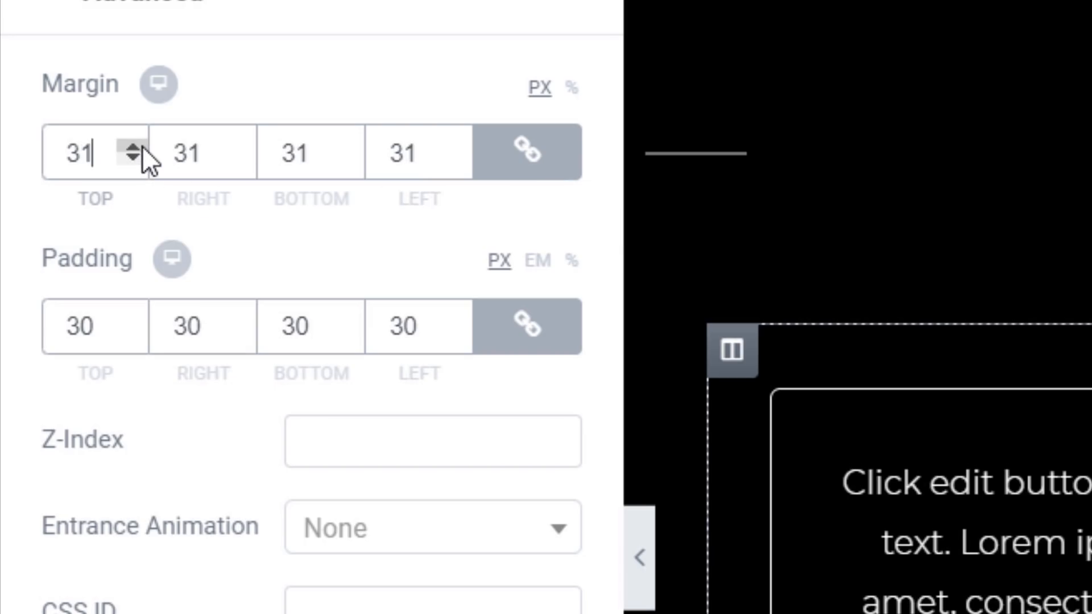
left_click(536, 166)
left_click(458, 147)
left_click(458, 146)
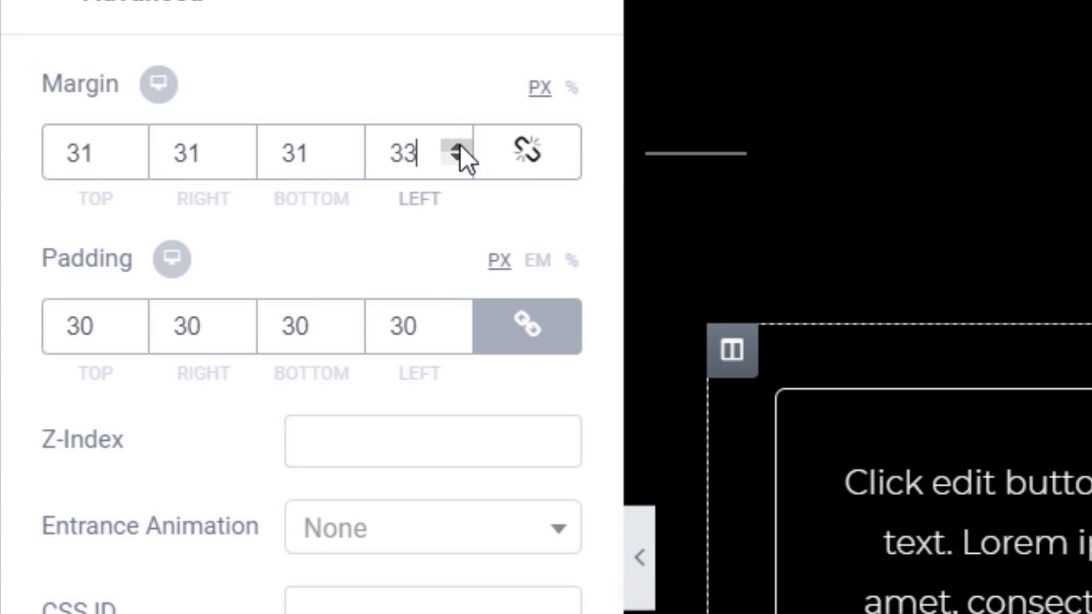
left_click(458, 146)
left_click(458, 147)
left_click(235, 148)
left_click(236, 148)
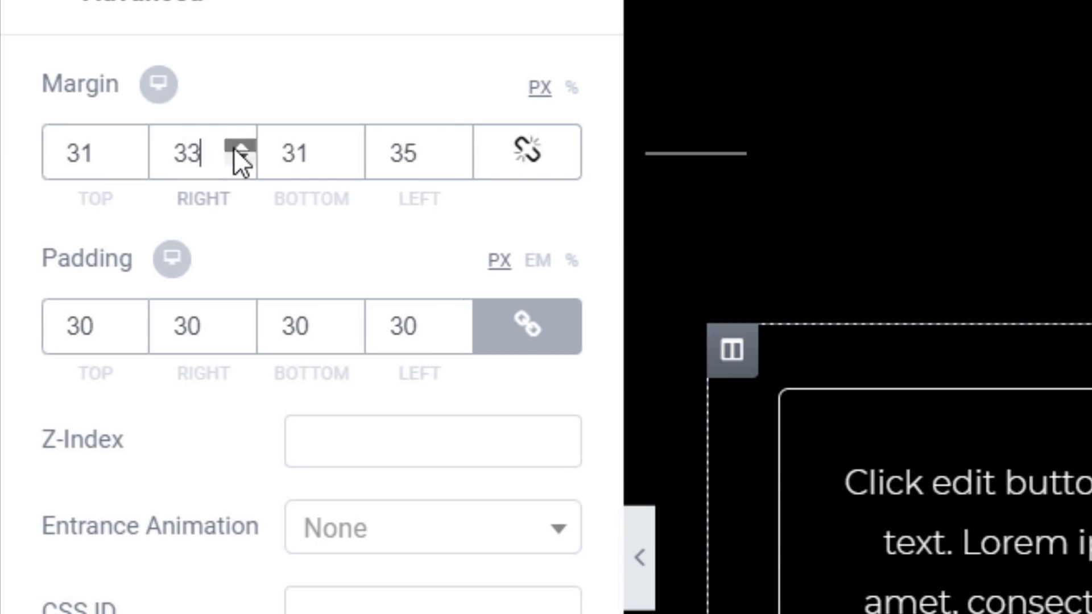
left_click(236, 148)
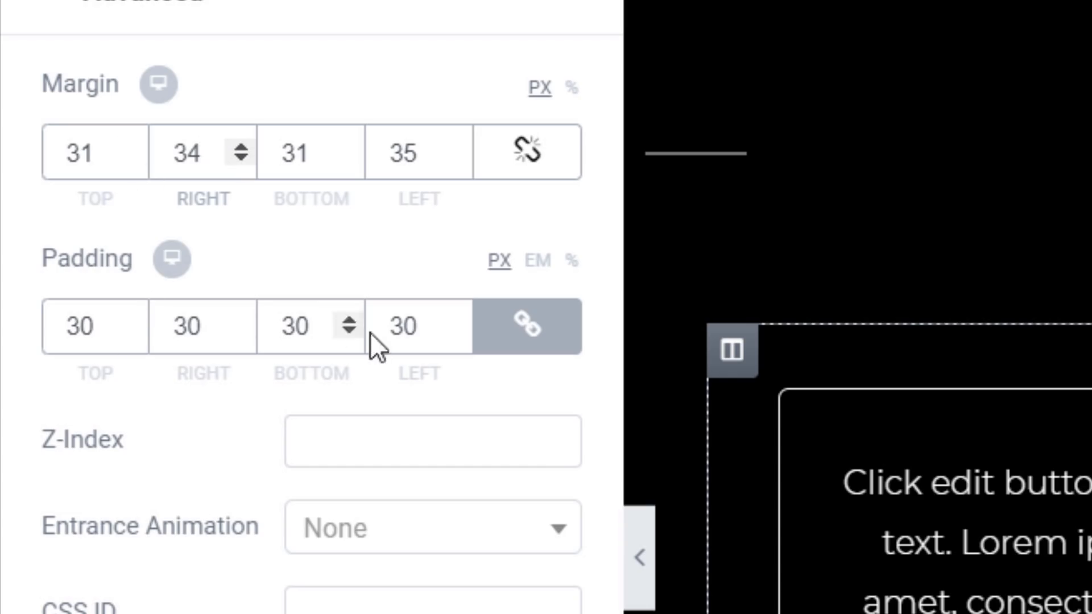
double_click(55, 325)
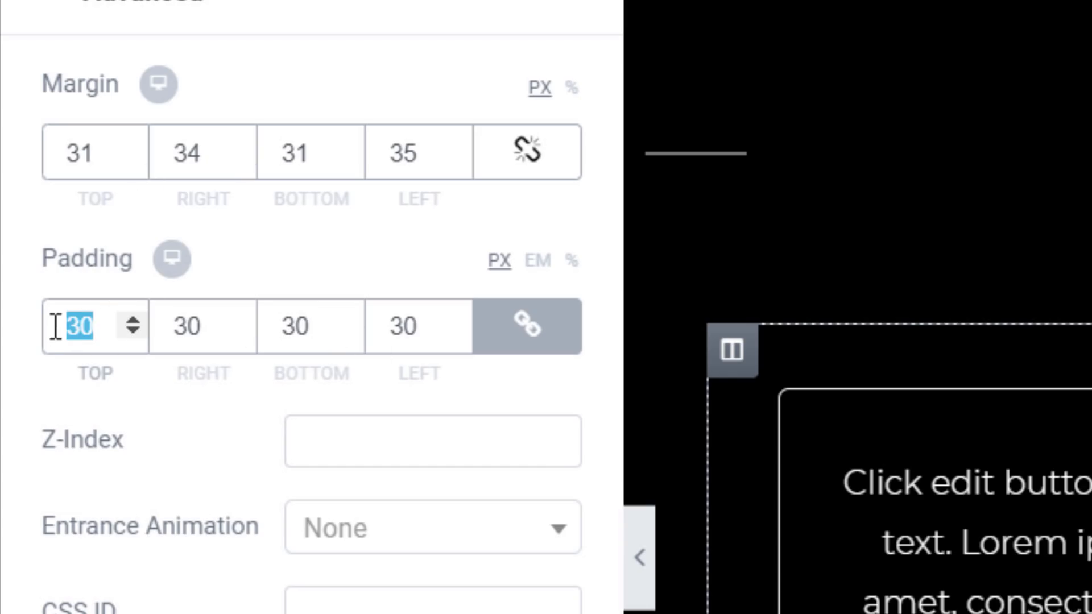
type("0")
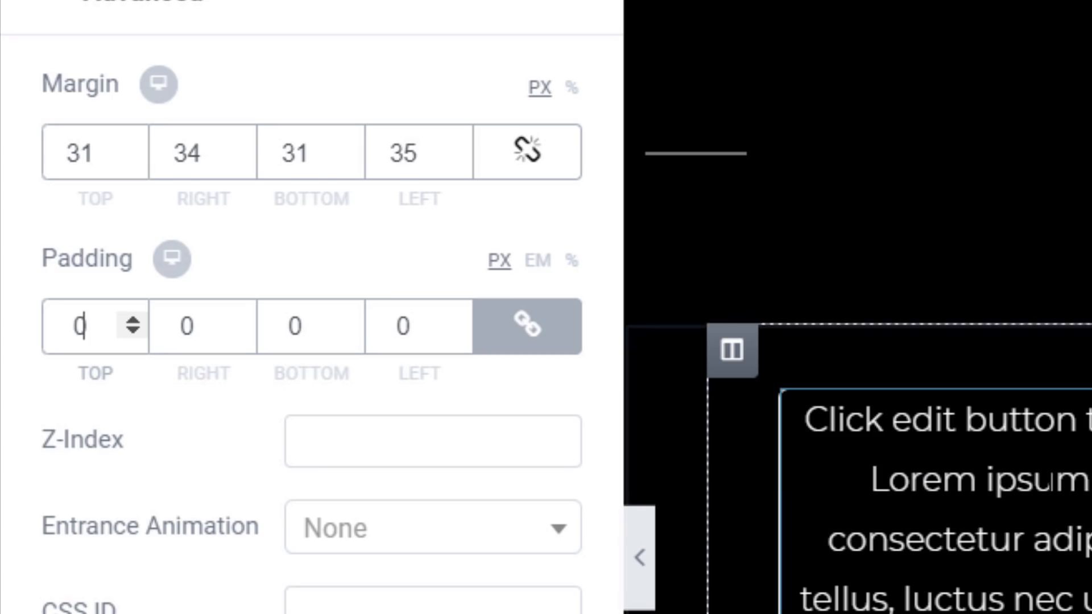
Reset the first column's margins to 0, raise the right margin to 16 px, and save
left_click(549, 168)
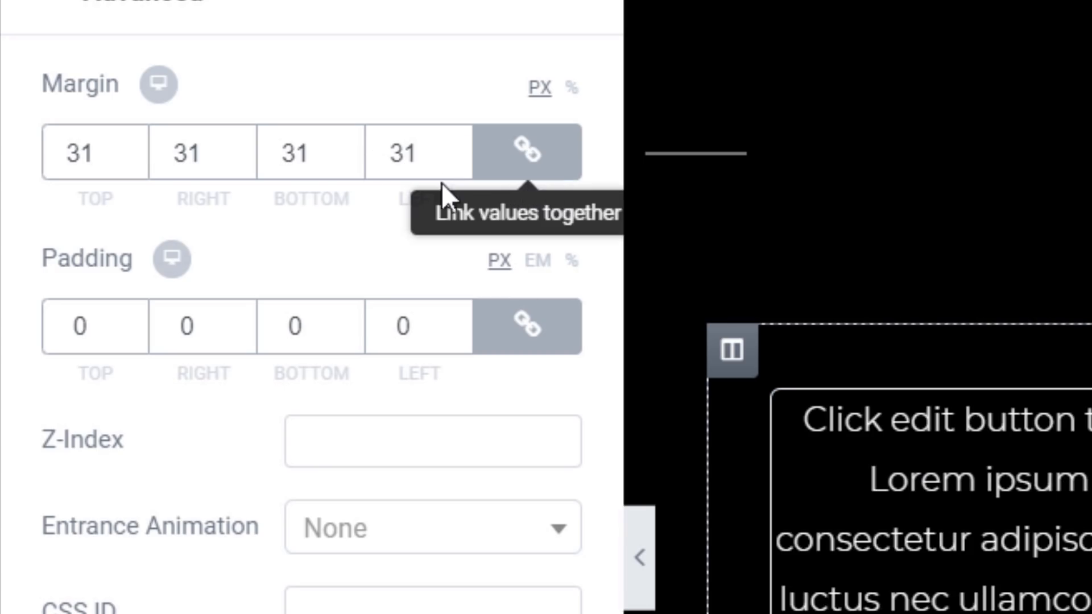
double_click(69, 151)
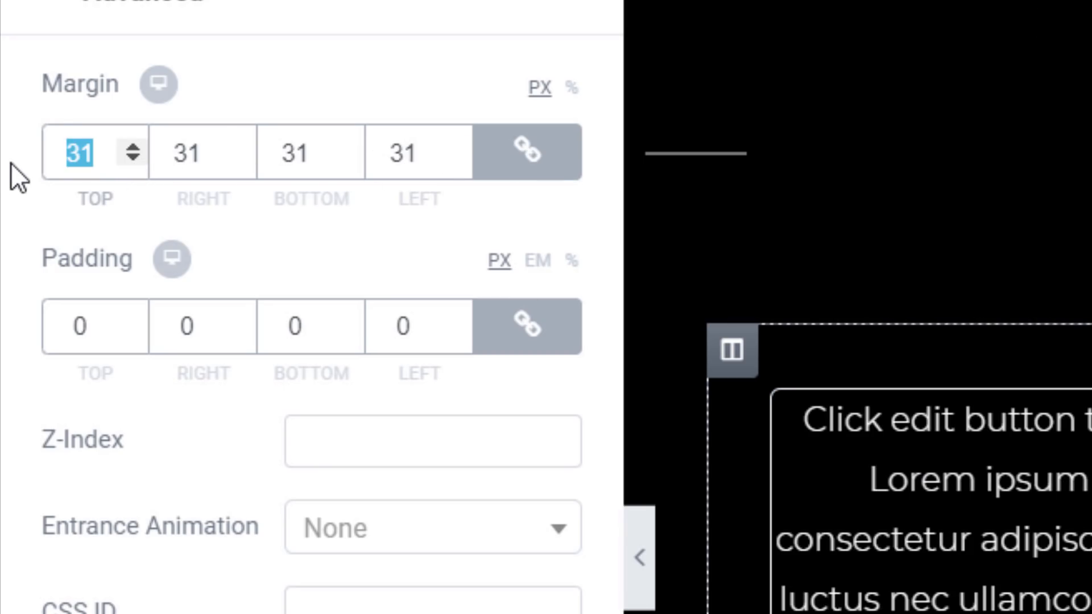
type("0")
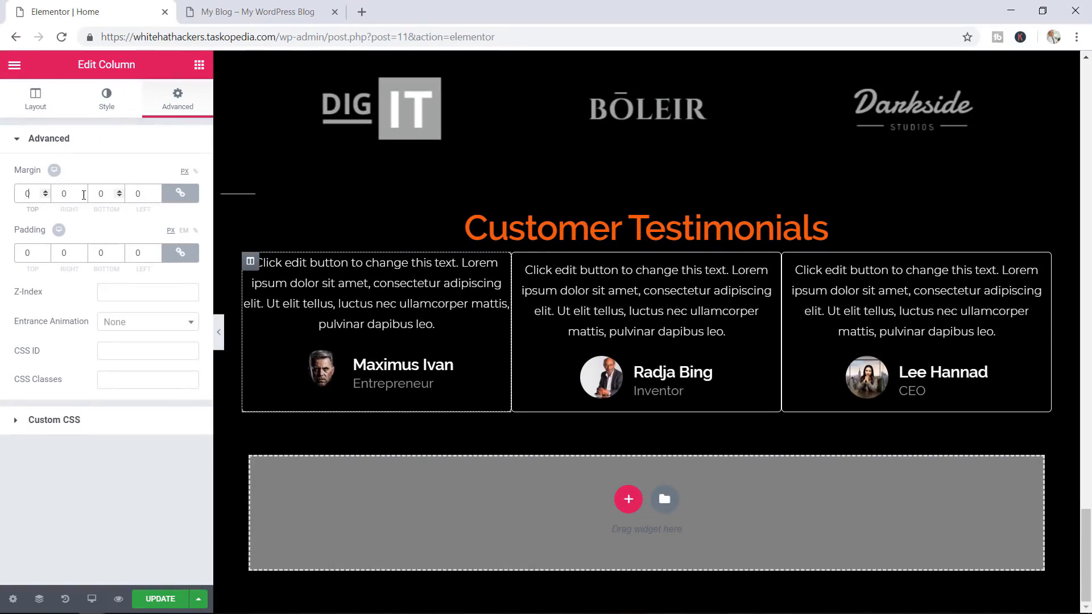
left_click(180, 194)
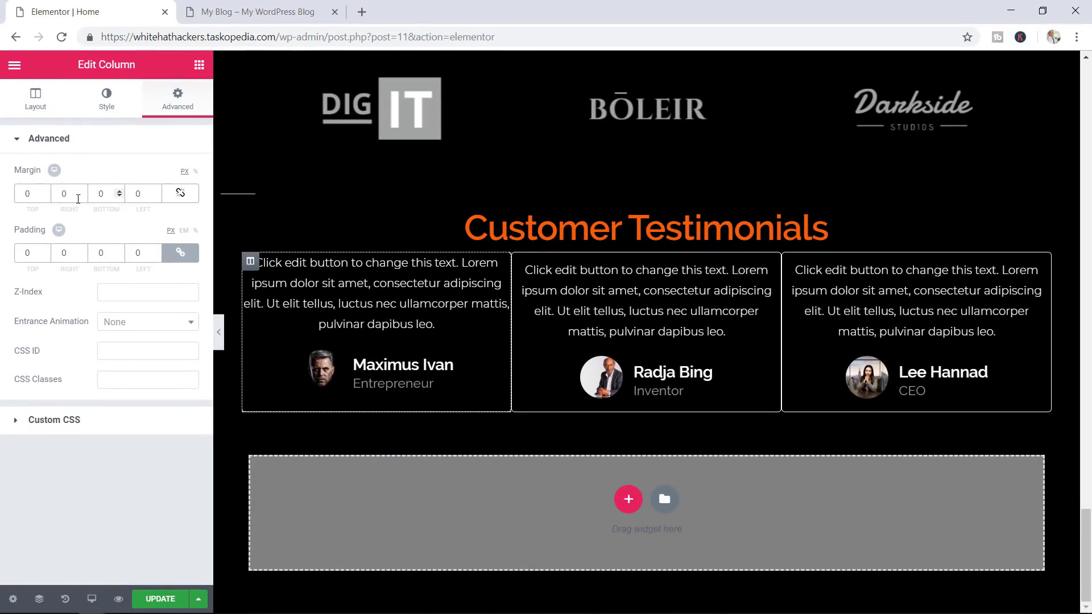
left_click(80, 192)
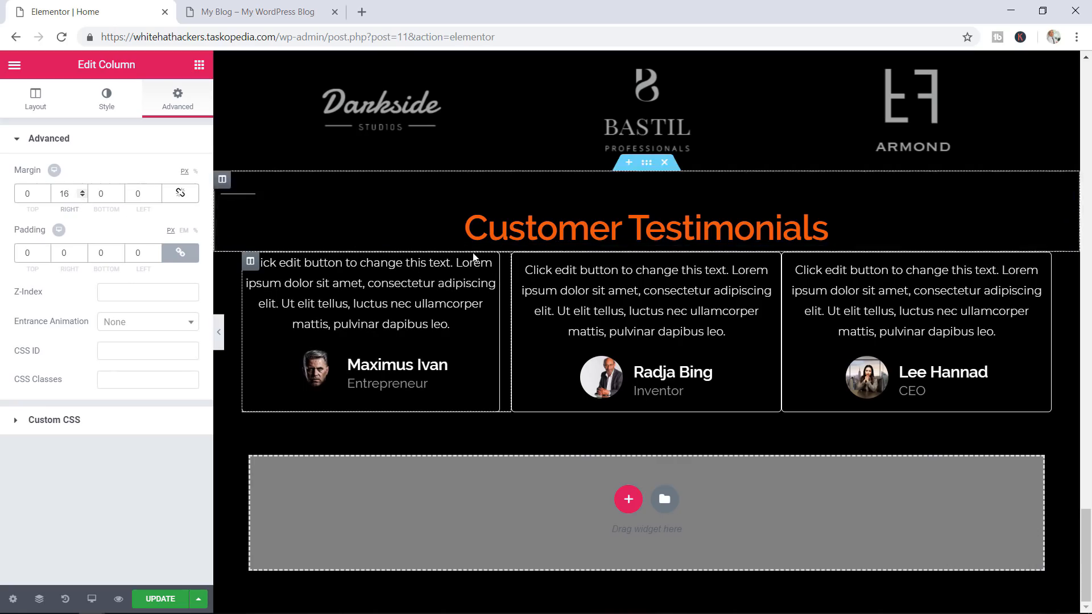
left_click(162, 598)
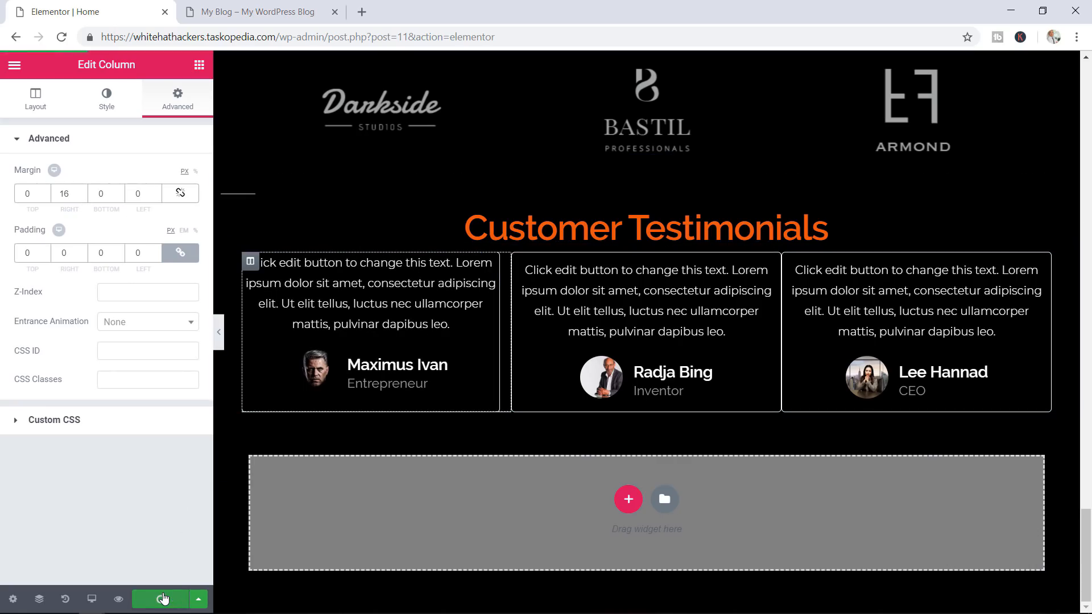
left_click(256, 11)
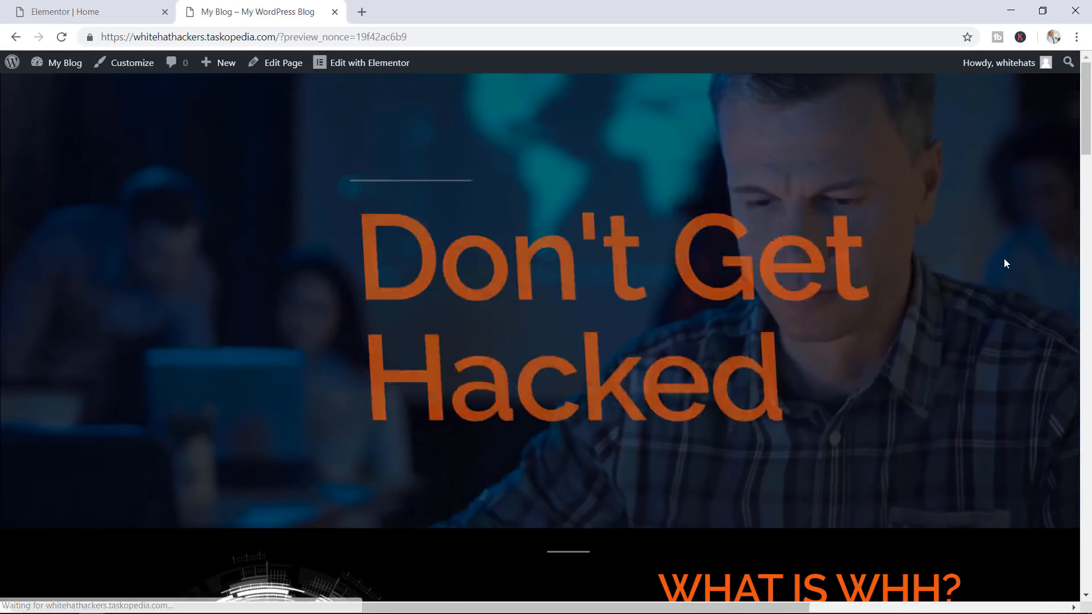
scroll(1004, 259, "down", 15)
scroll(1004, 263, "down", 15)
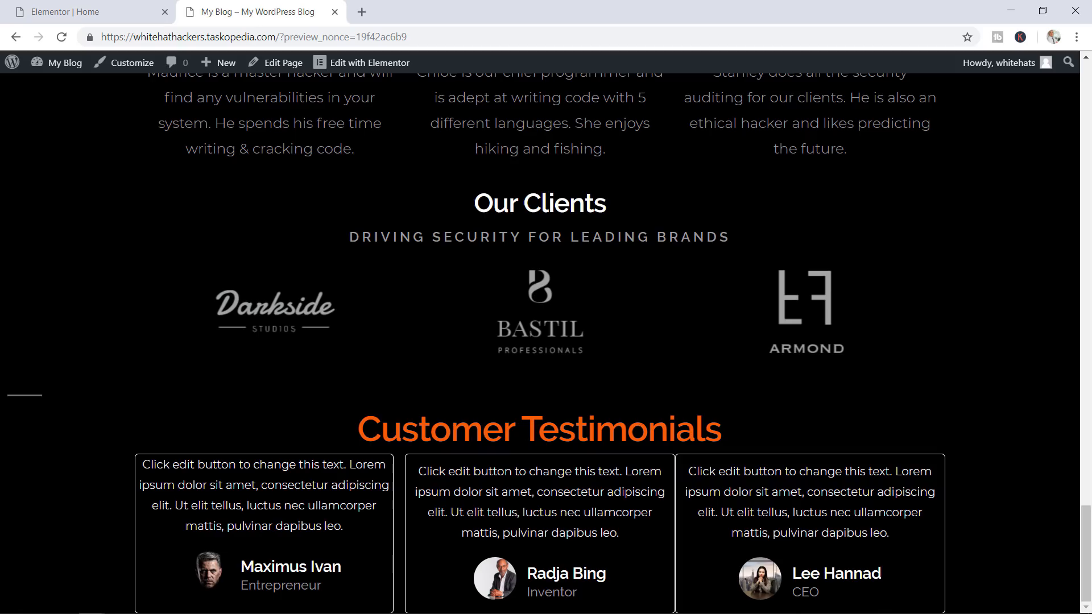
left_click(85, 12)
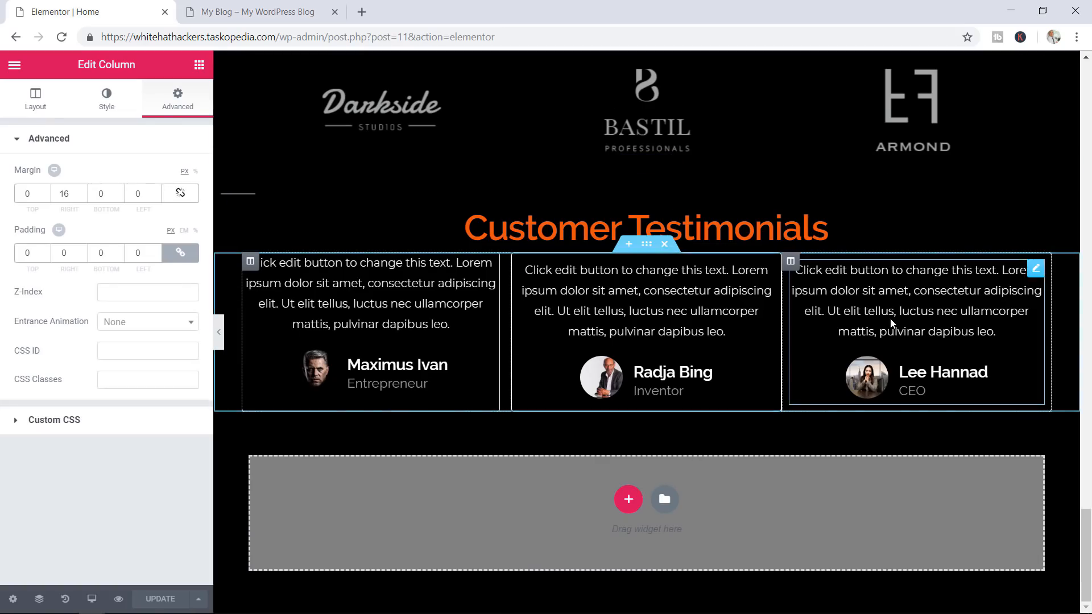
Set the third testimonial column's unlinked left margin to 16, update the page, and preview it
left_click(790, 262)
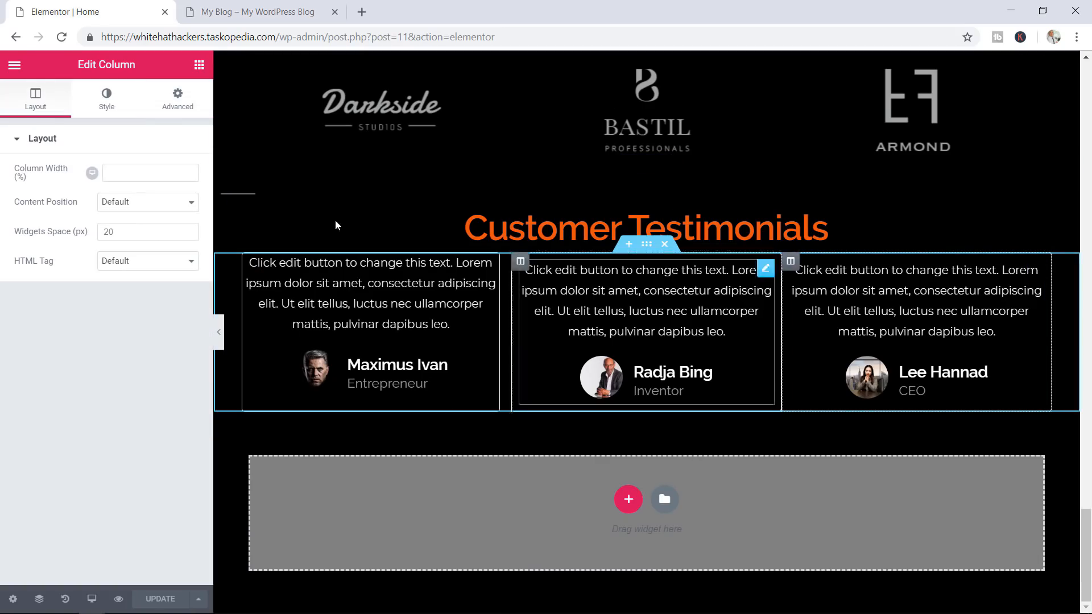
left_click(184, 102)
left_click(181, 193)
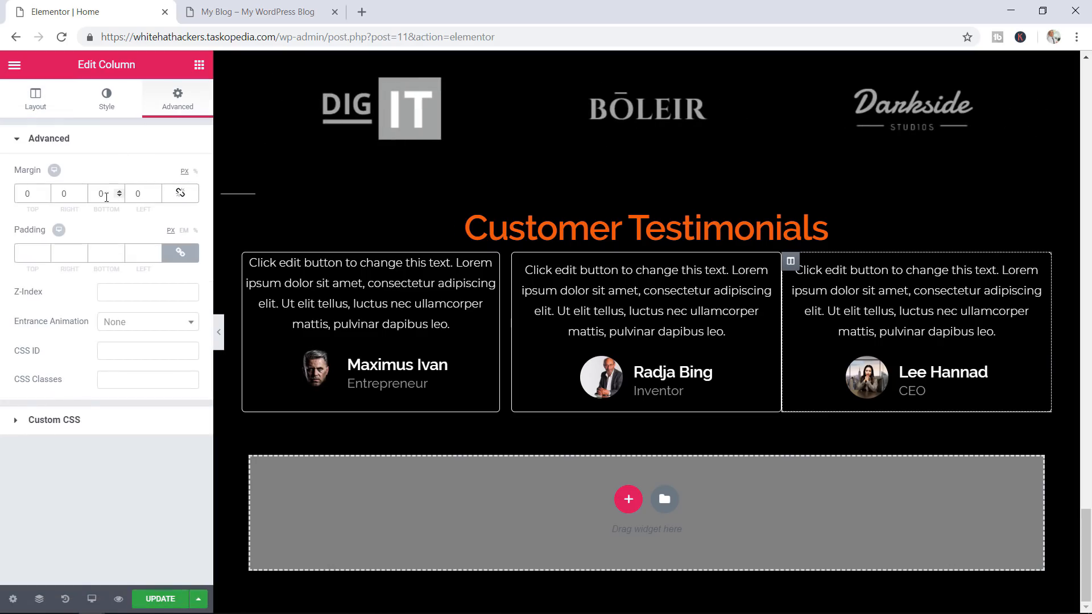
double_click(135, 196)
type("1")
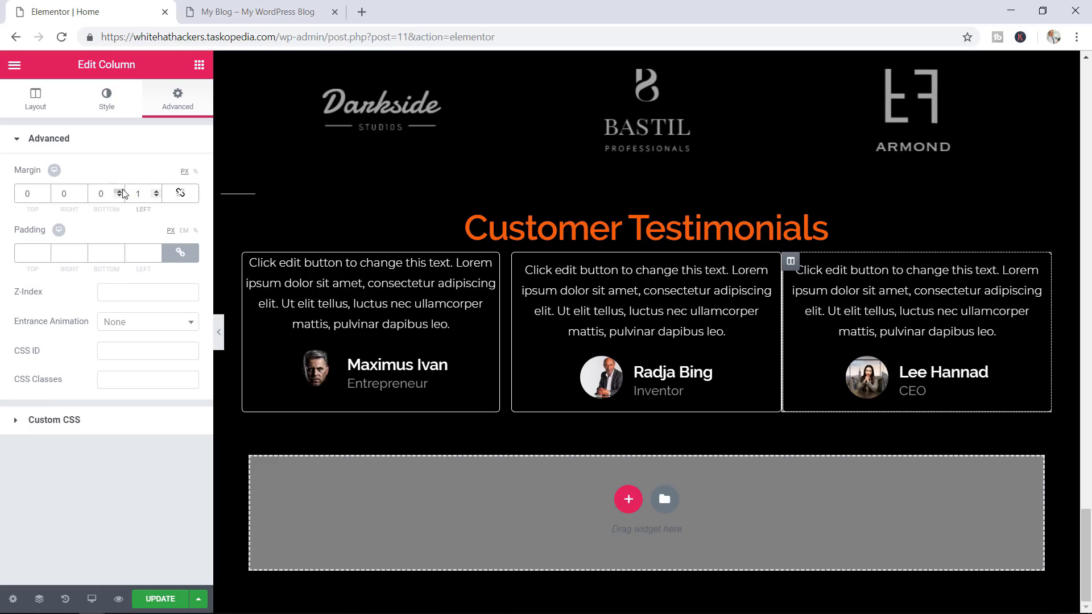
type("6")
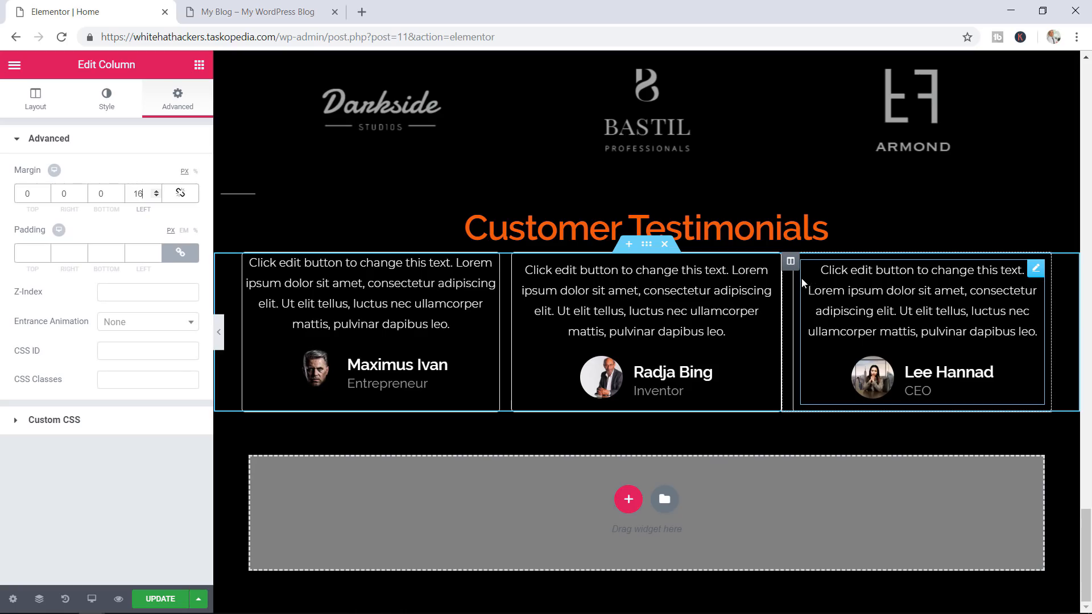
left_click(159, 599)
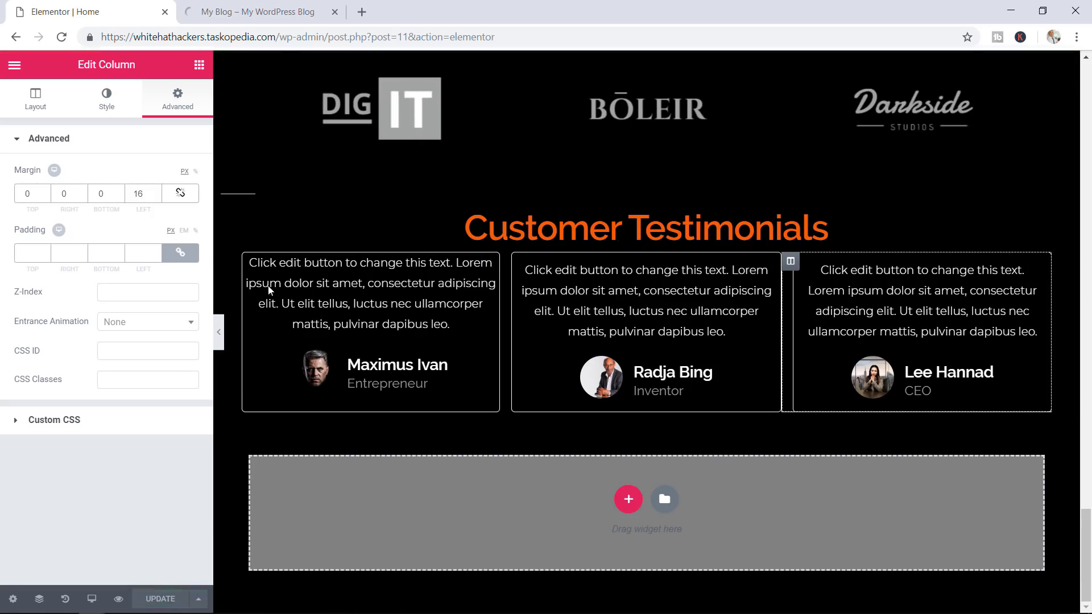
left_click(254, 5)
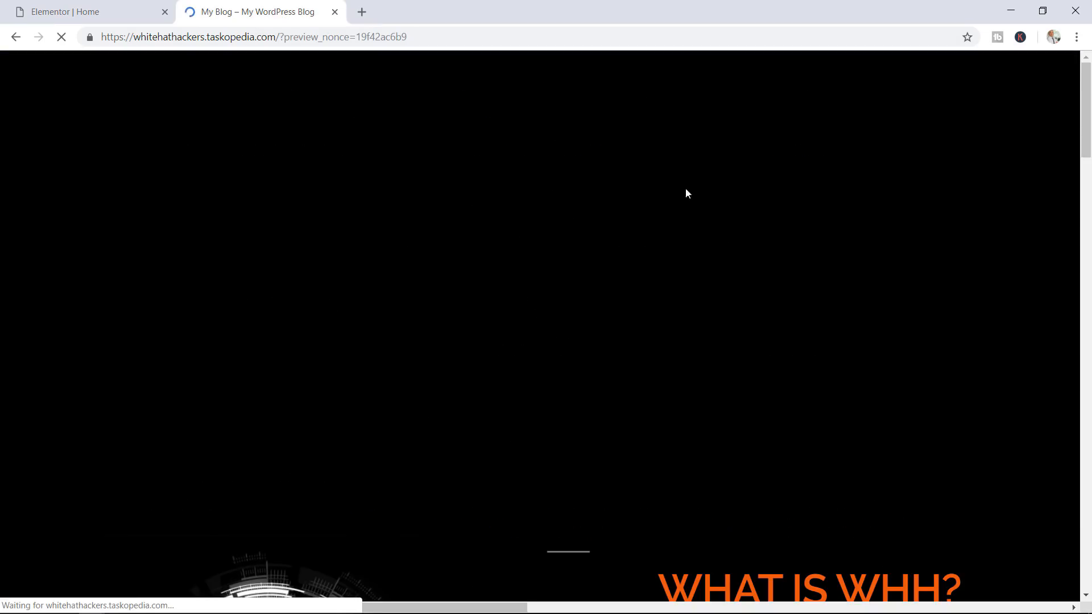
Scroll the live site to the testimonials to confirm even spacing, then return to the editor
scroll(887, 302, "down", 15)
scroll(889, 304, "down", 18)
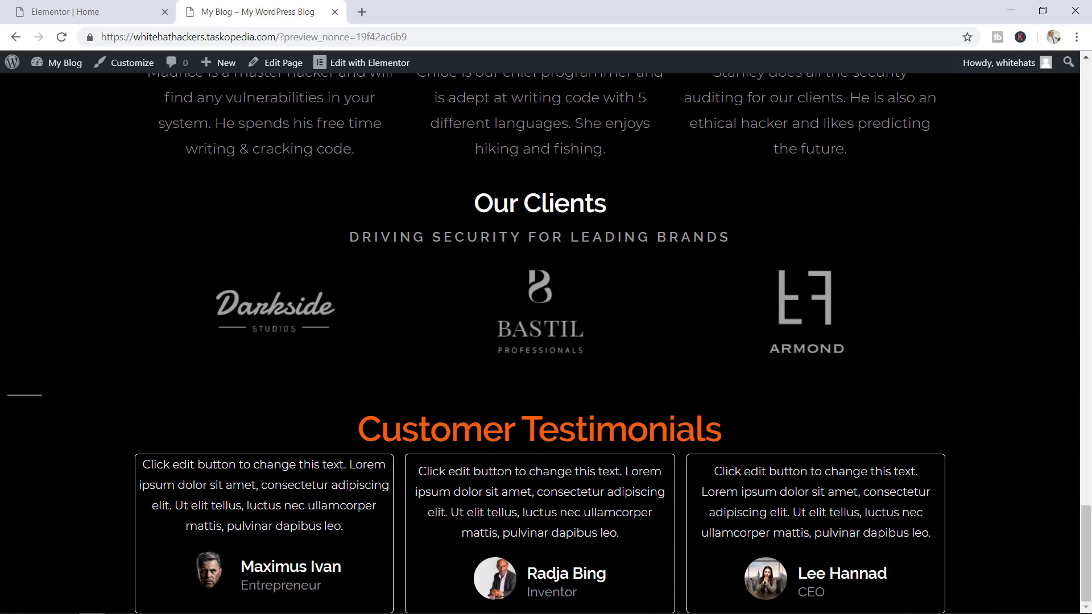
left_click(94, 12)
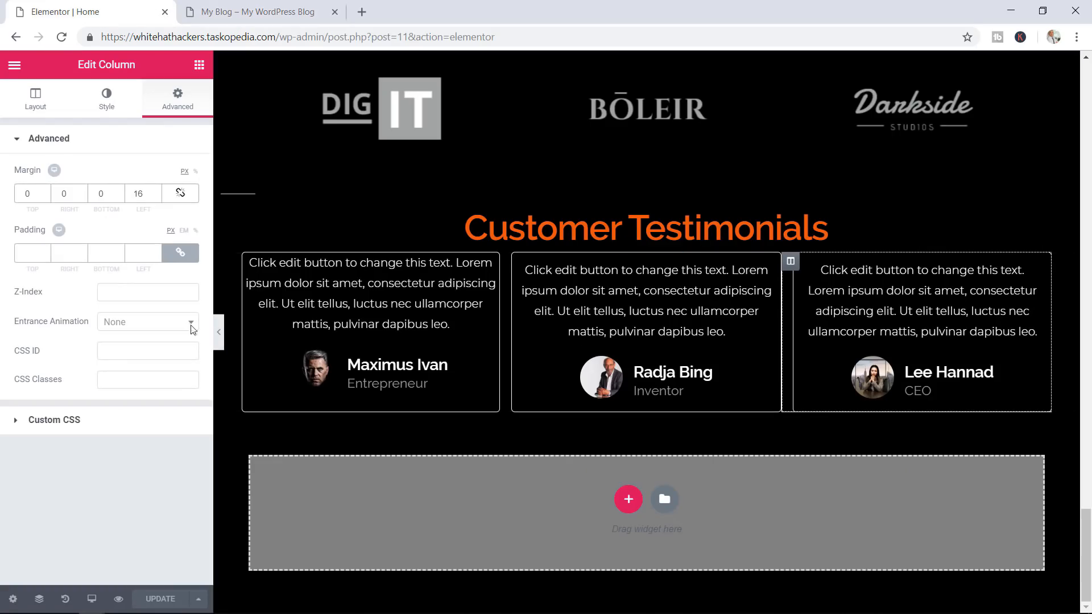
Set the first testimonial widget's linked padding to 30 px, after briefly reaching 33
left_click(449, 324)
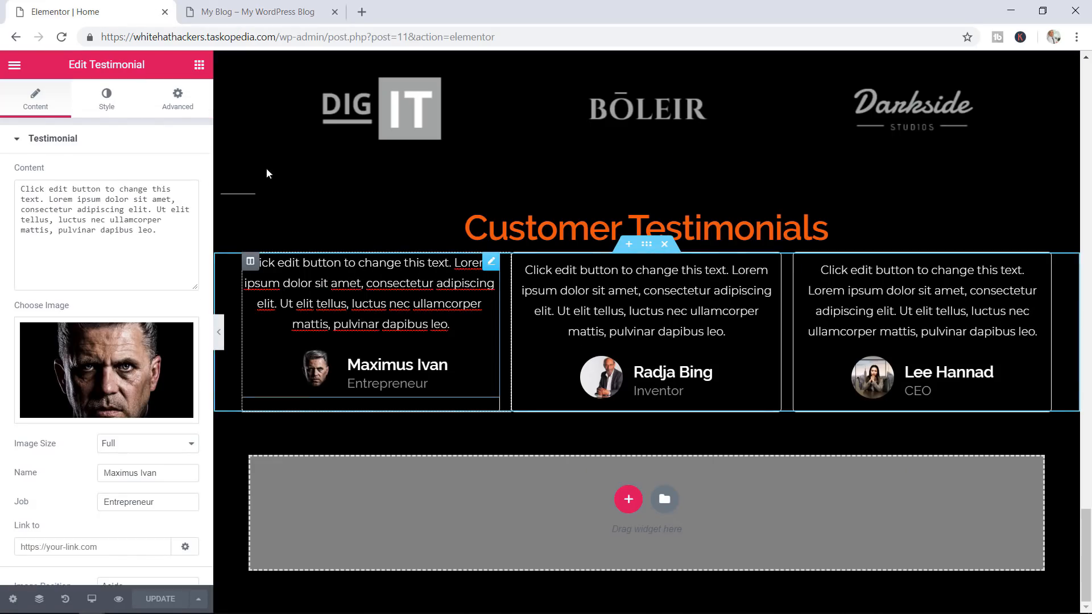
left_click(176, 102)
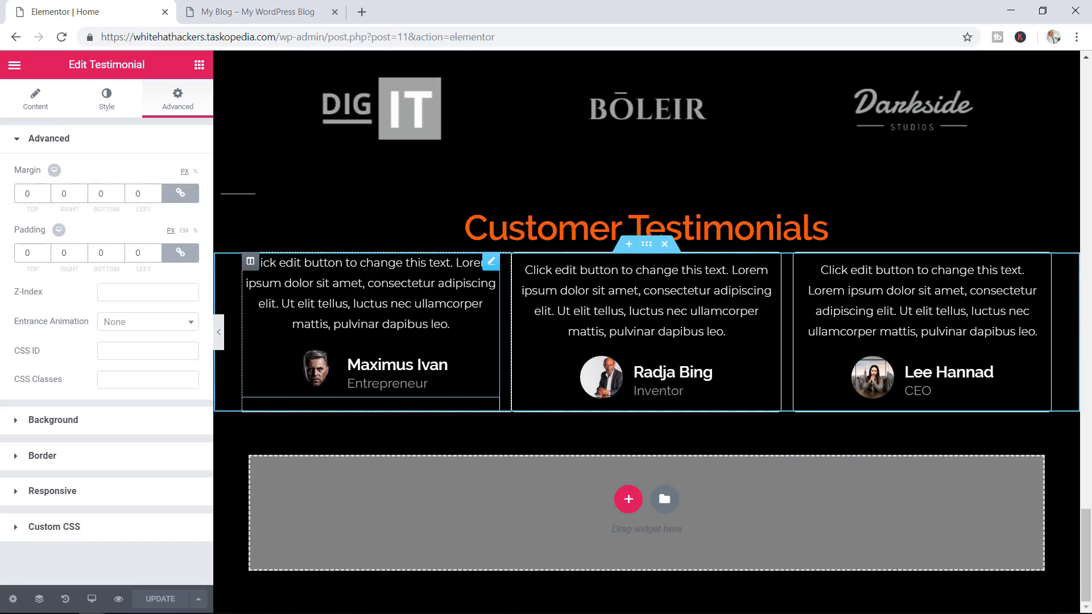
left_click(46, 250)
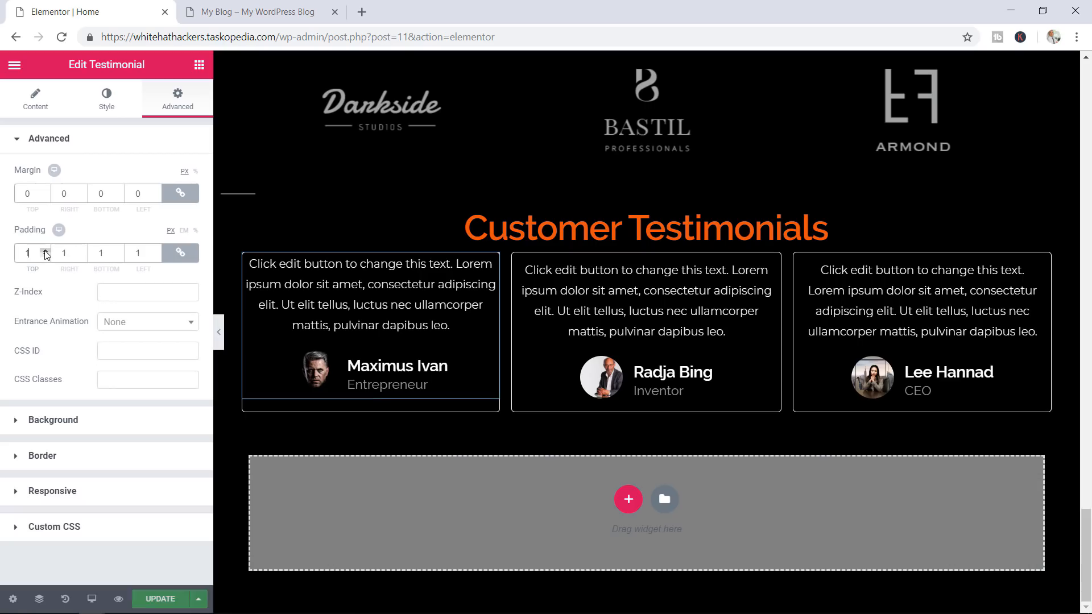
left_click(46, 250)
left_click(45, 250)
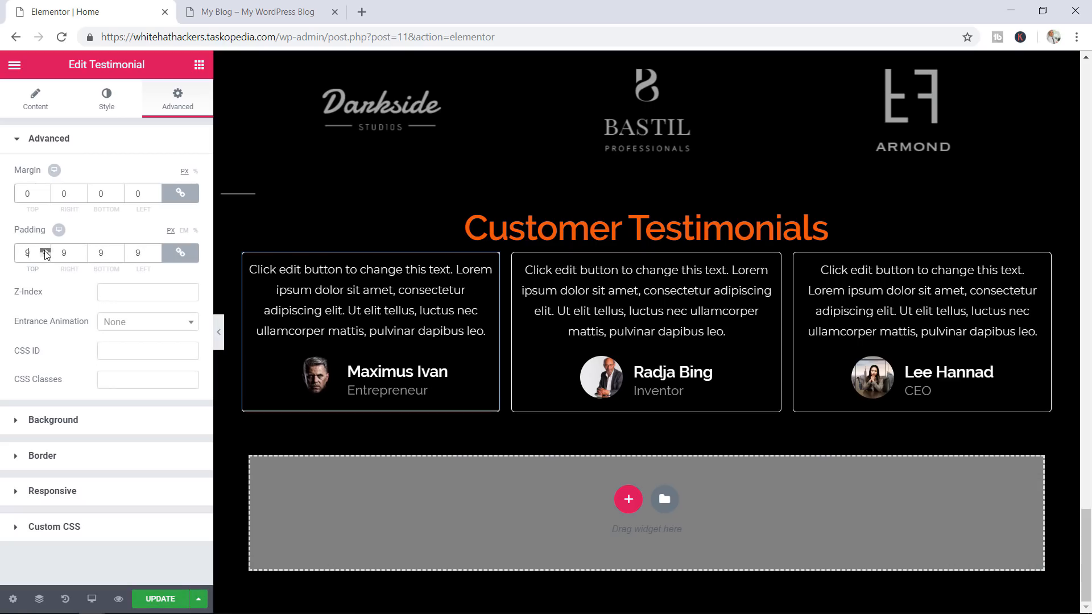
left_click(45, 250)
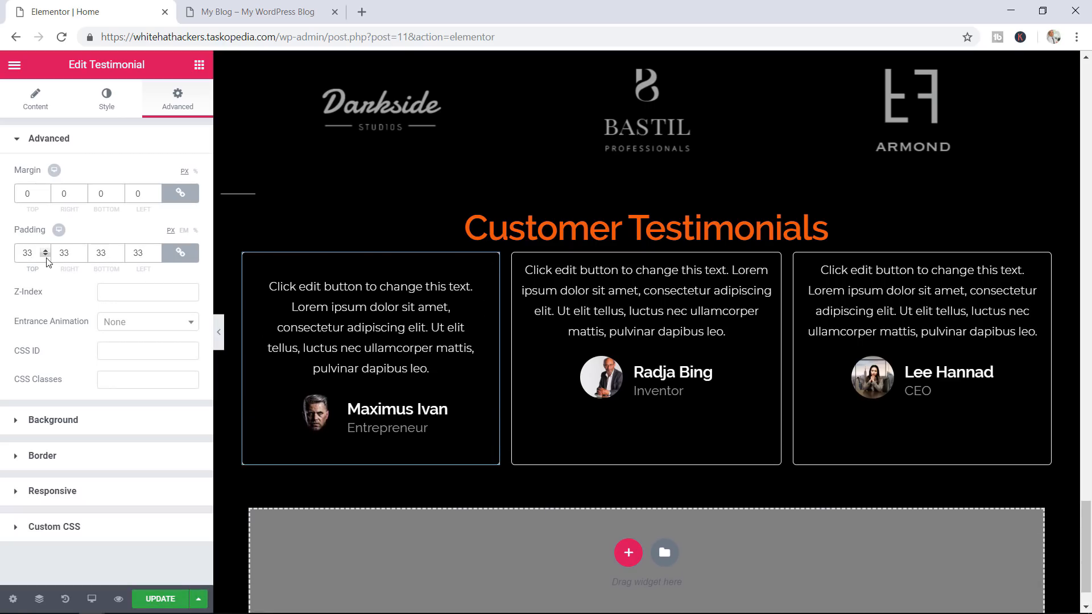
left_click(46, 256)
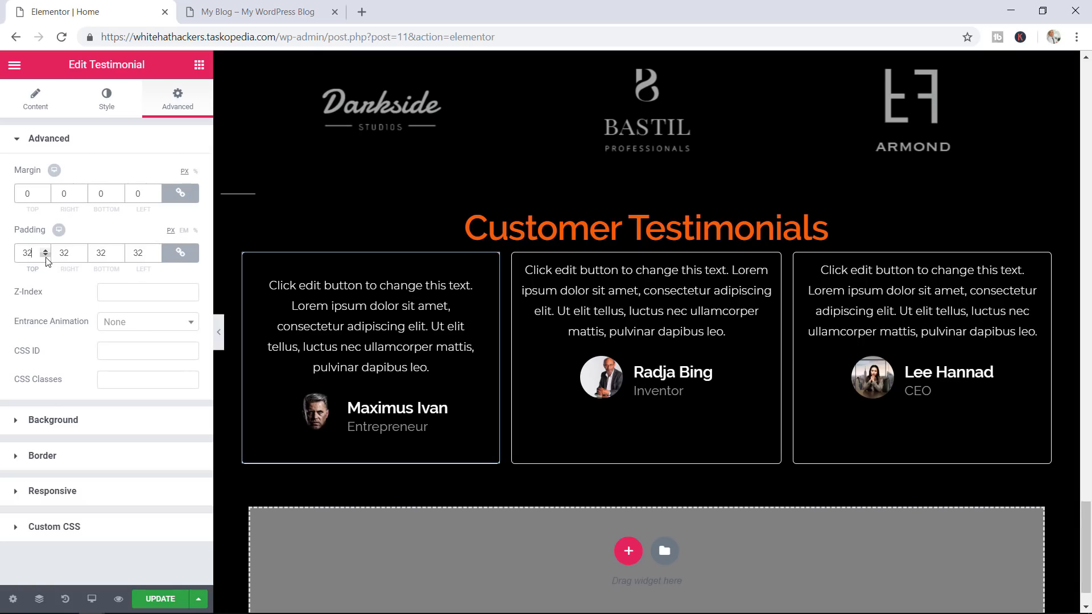
left_click(46, 256)
left_click(46, 256)
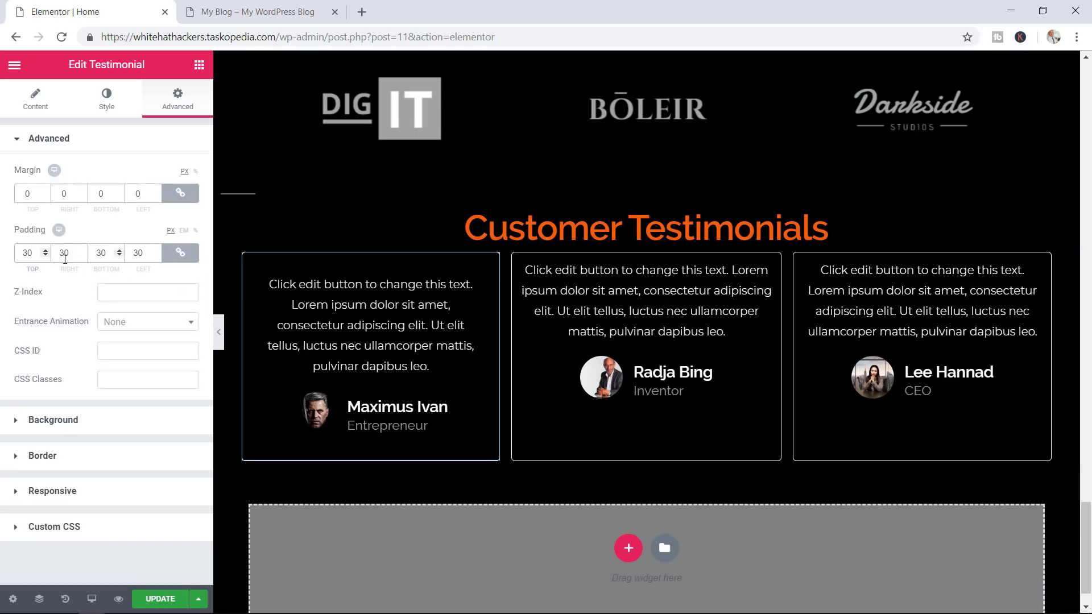
Unlink the first testimonial's padding, setting right to 0 and left to 70
left_click(183, 257)
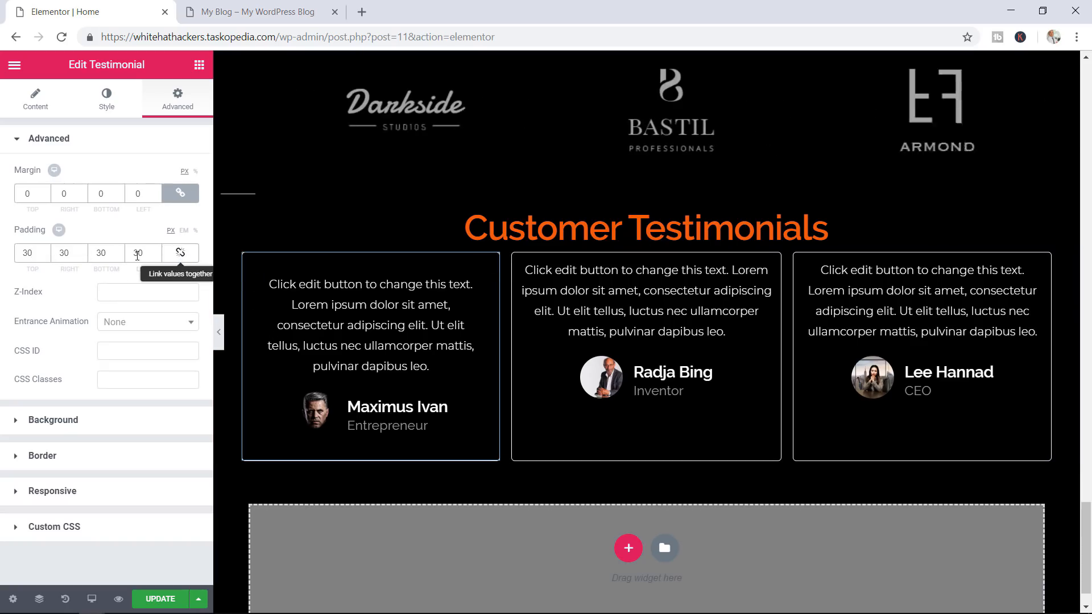
left_click_drag(83, 251, 83, 251)
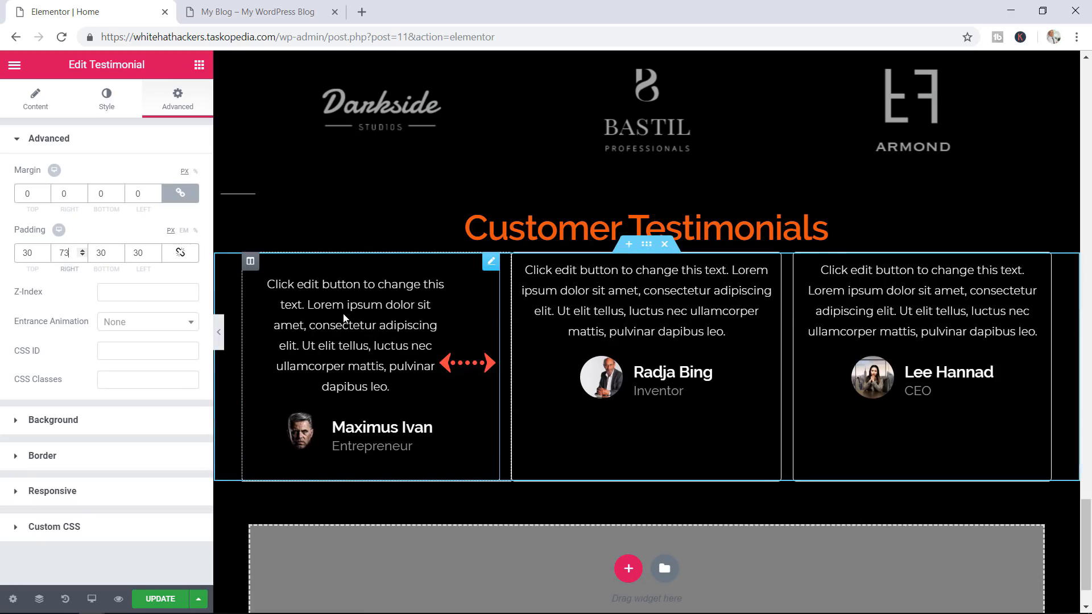
double_click(60, 254)
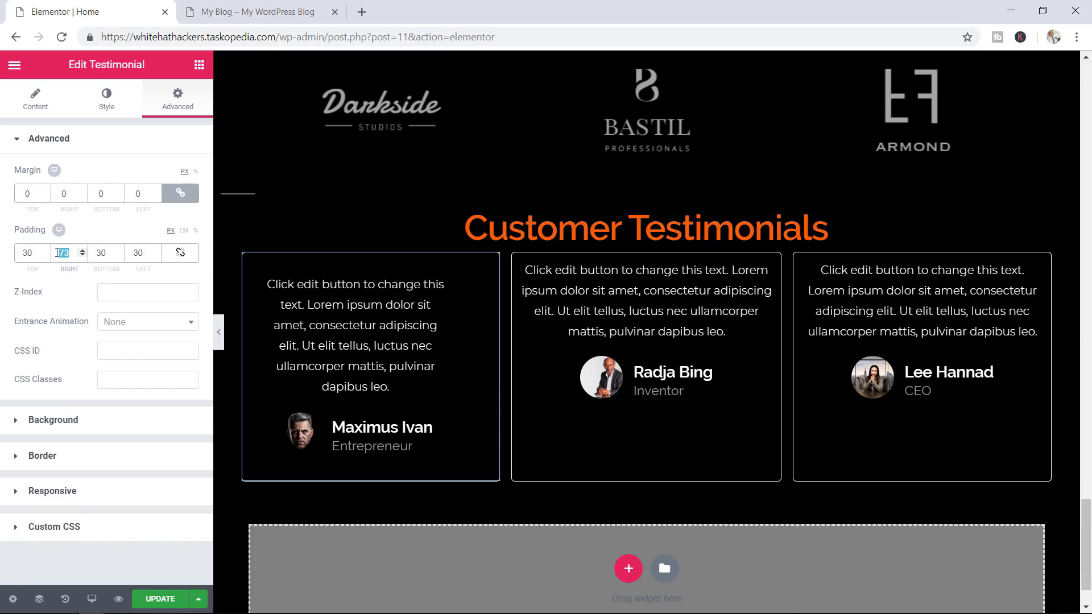
type("0")
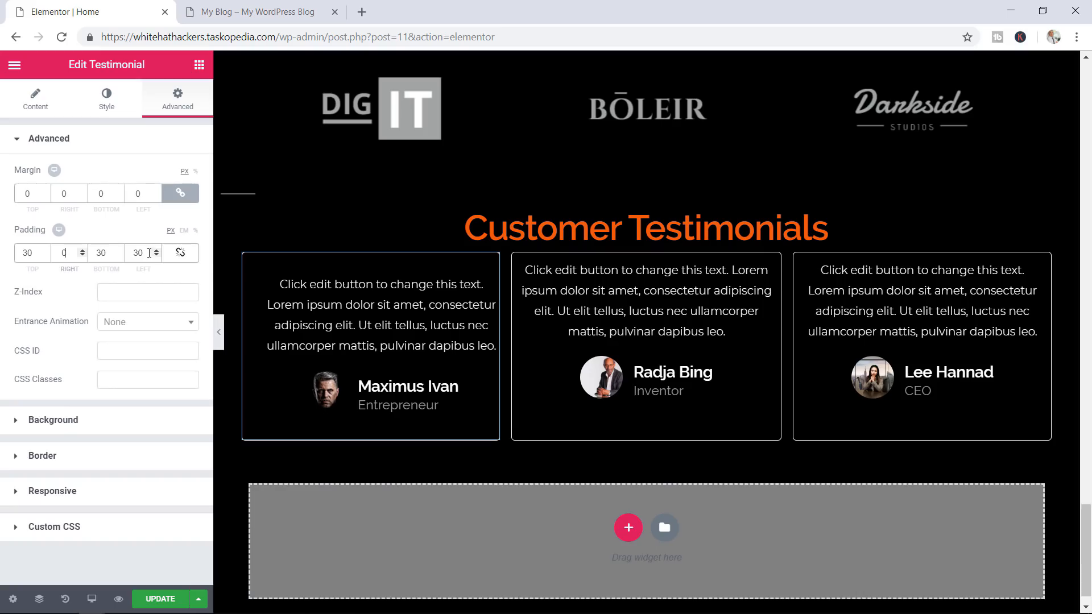
double_click(132, 252)
type("70")
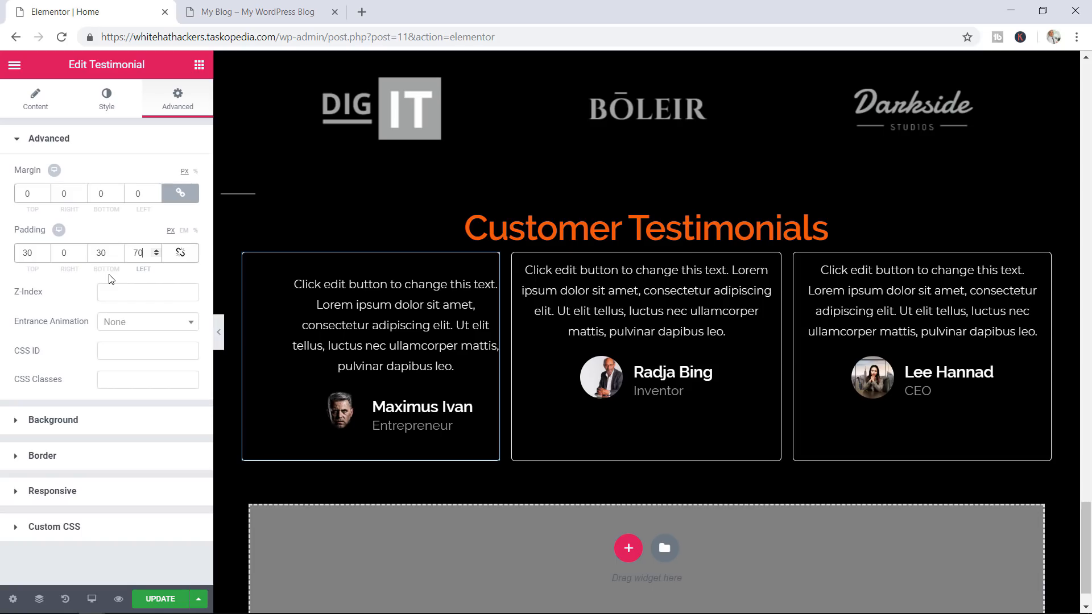
Set the first testimonial's top, bottom and left padding to 0
left_click_drag(38, 253, 3, 263)
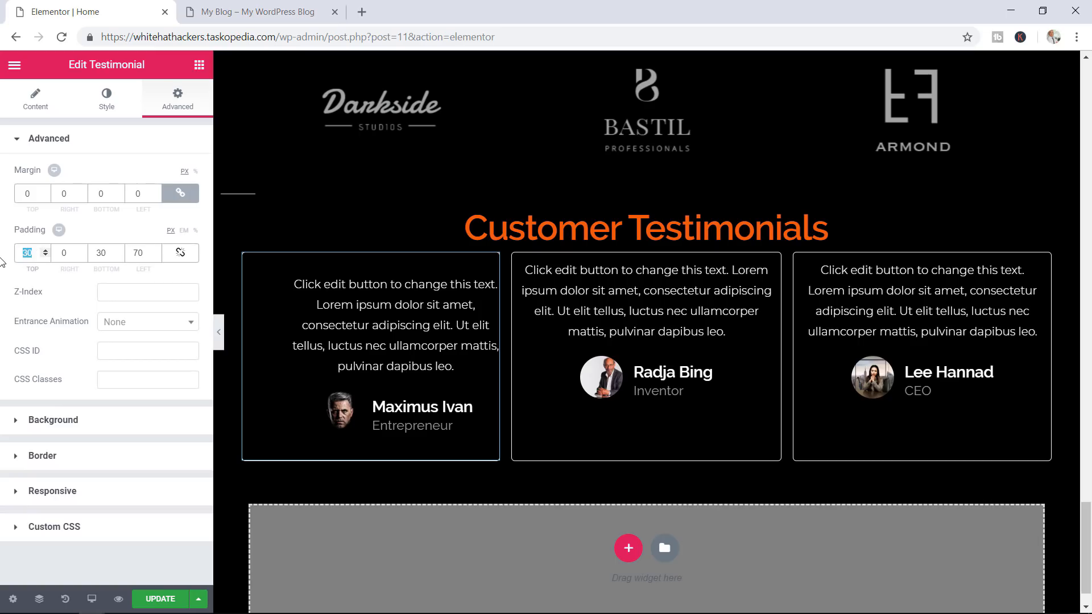
type("0")
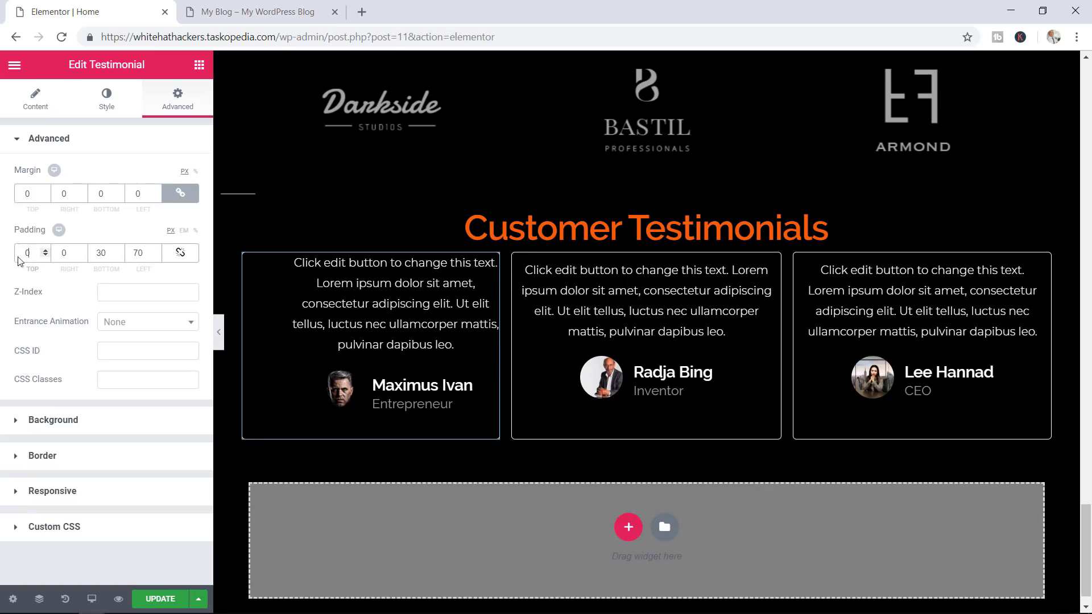
double_click(104, 254)
type("0")
left_click_drag(145, 253, 138, 254)
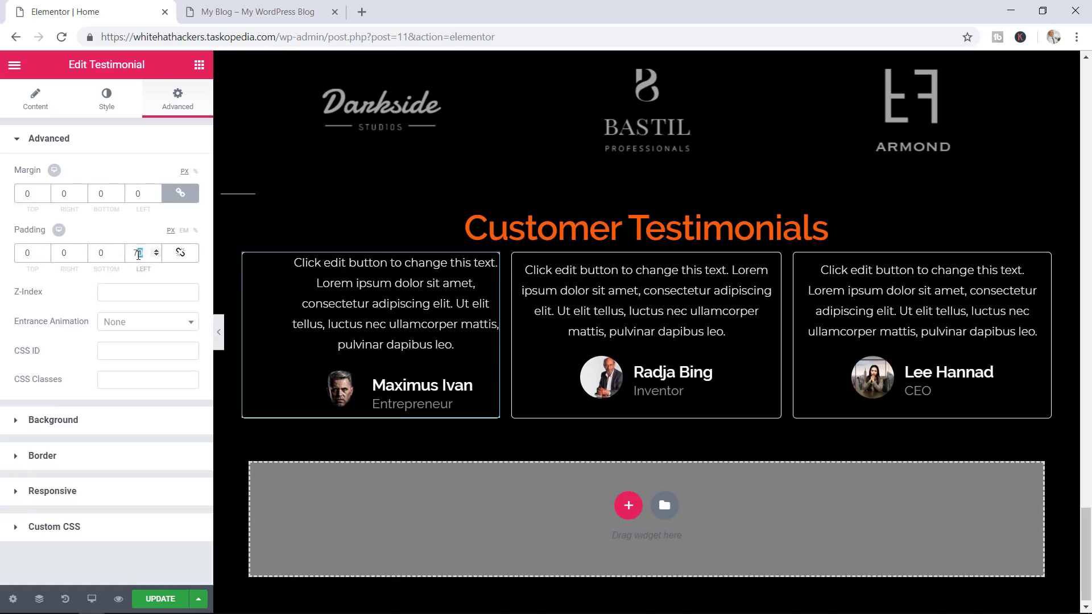
left_click(141, 253)
left_click_drag(144, 253, 118, 254)
type("0")
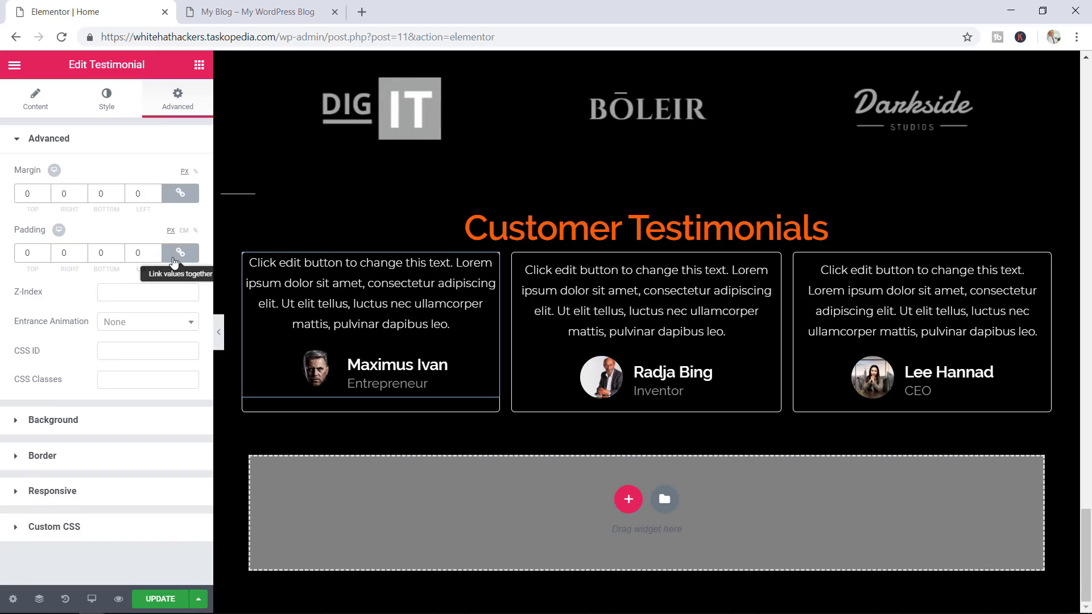
Open the Advanced spacing settings of the middle and third testimonials
left_click(765, 269)
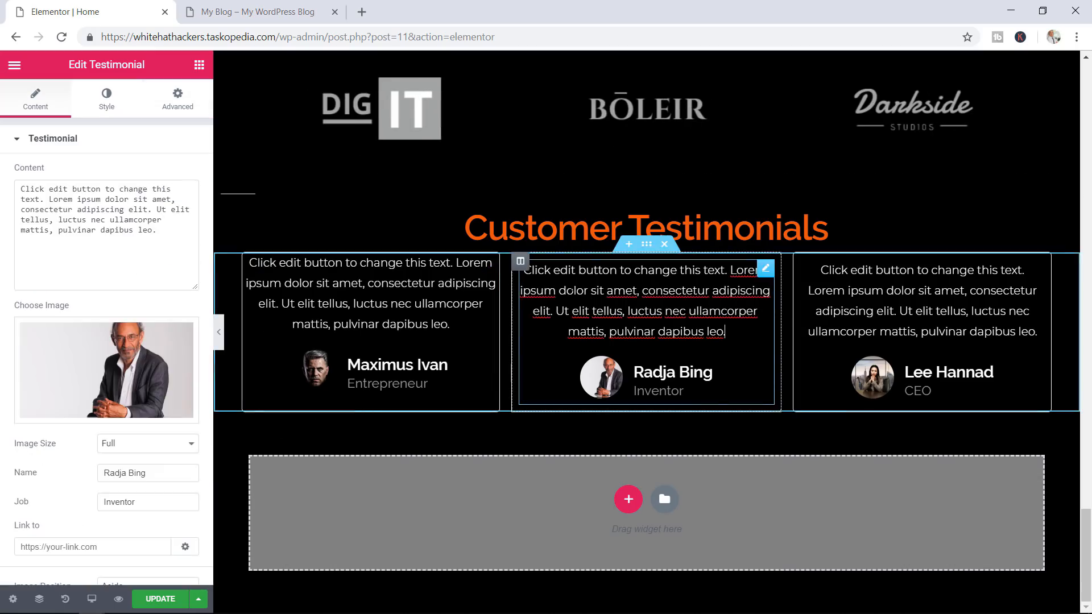
left_click(183, 107)
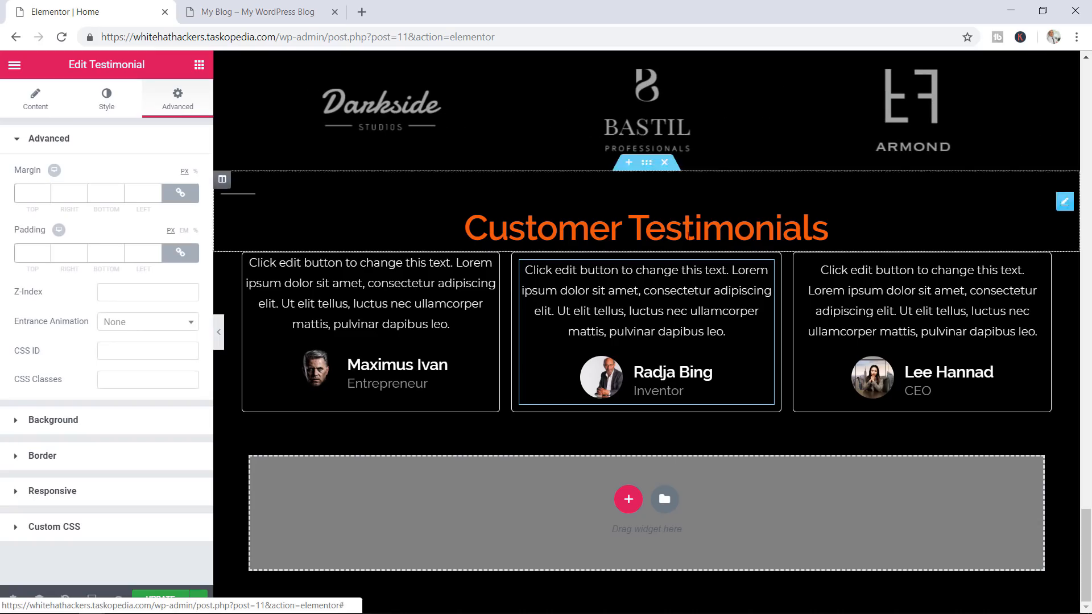
left_click(1035, 269)
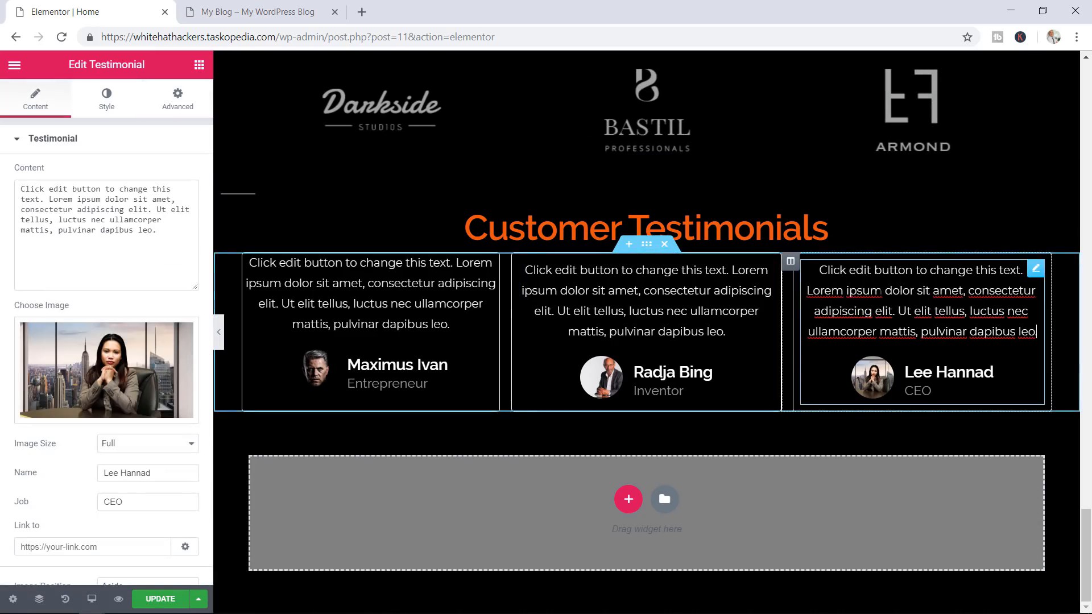
left_click(177, 99)
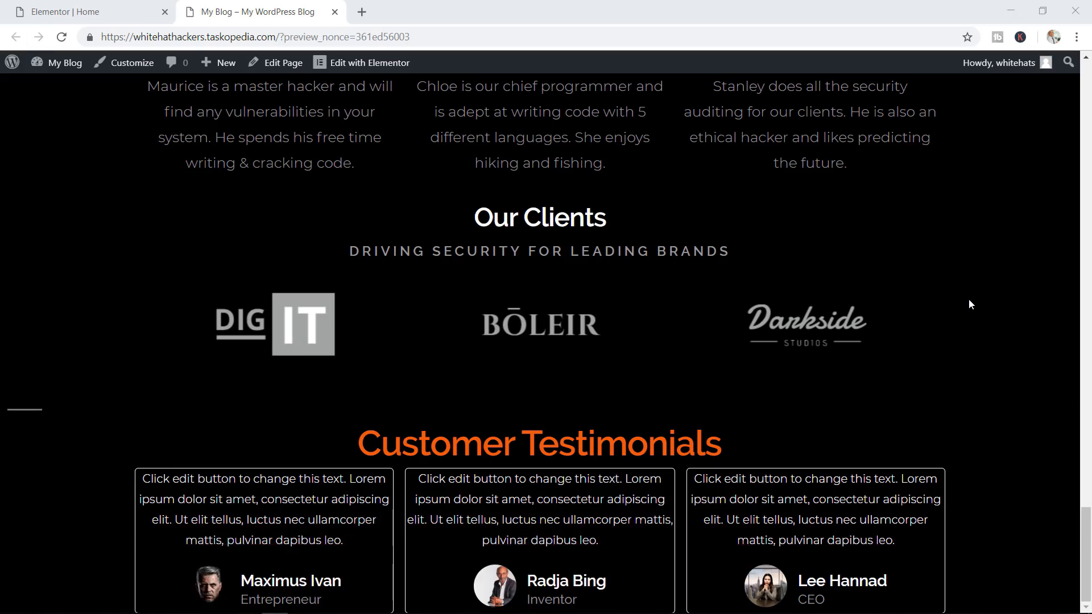
scroll(970, 304, "up", 10)
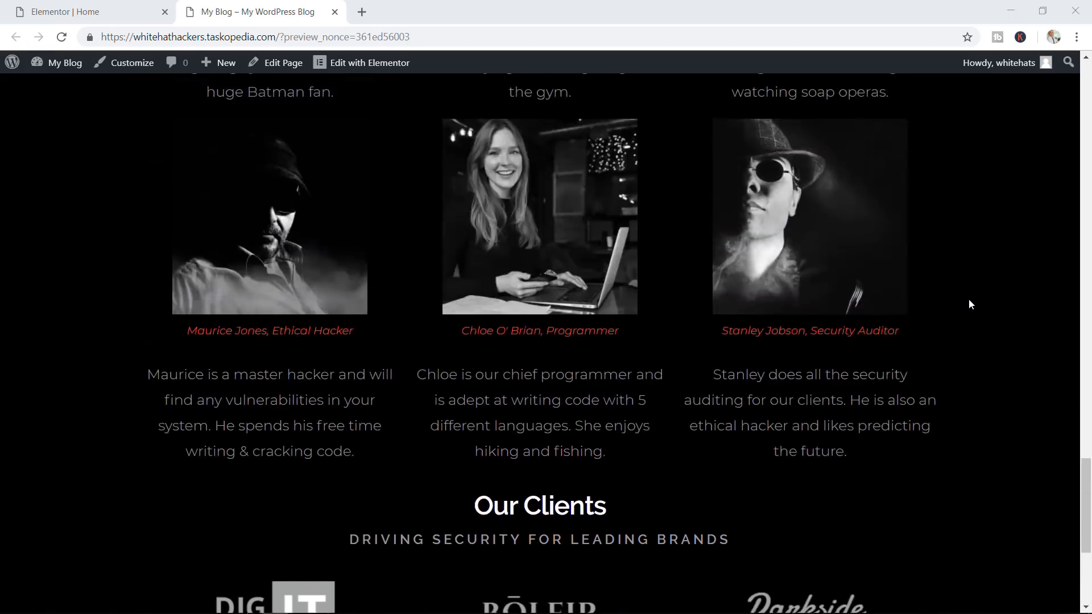
scroll(970, 304, "up", 2)
scroll(892, 270, "down", 9)
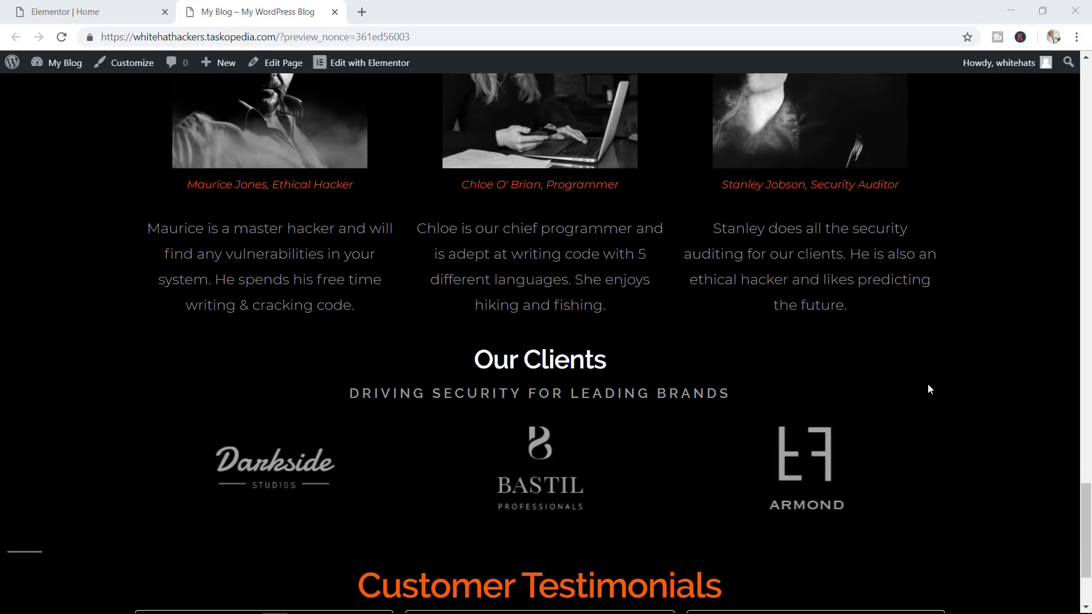
scroll(929, 389, "down", 3)
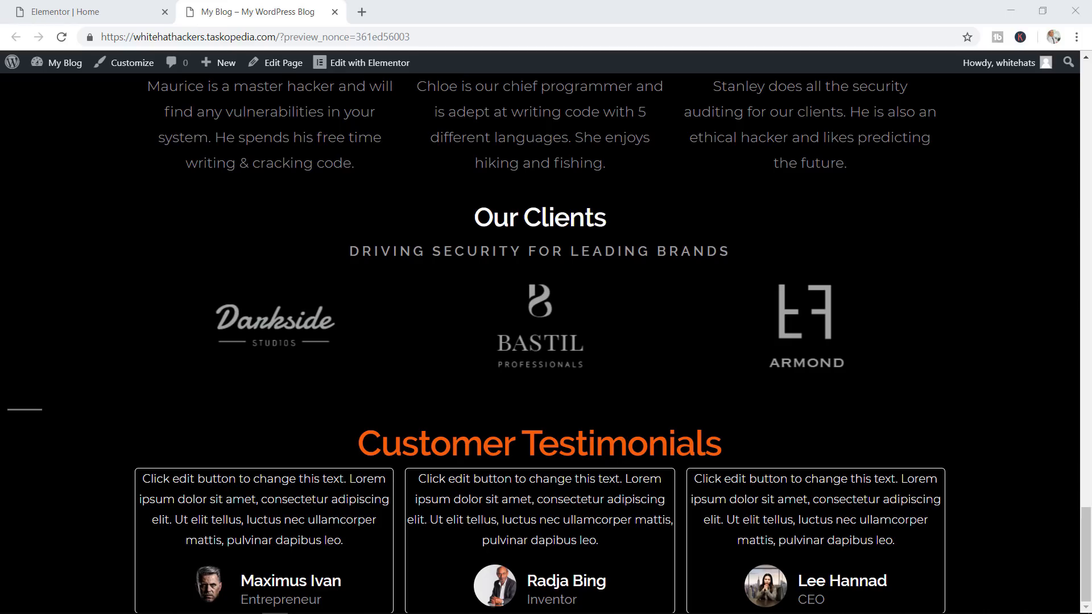
left_click(74, 11)
Open the Our Clients section's Advanced settings and add a top margin
scroll(762, 222, "down", 1)
scroll(739, 261, "up", 6)
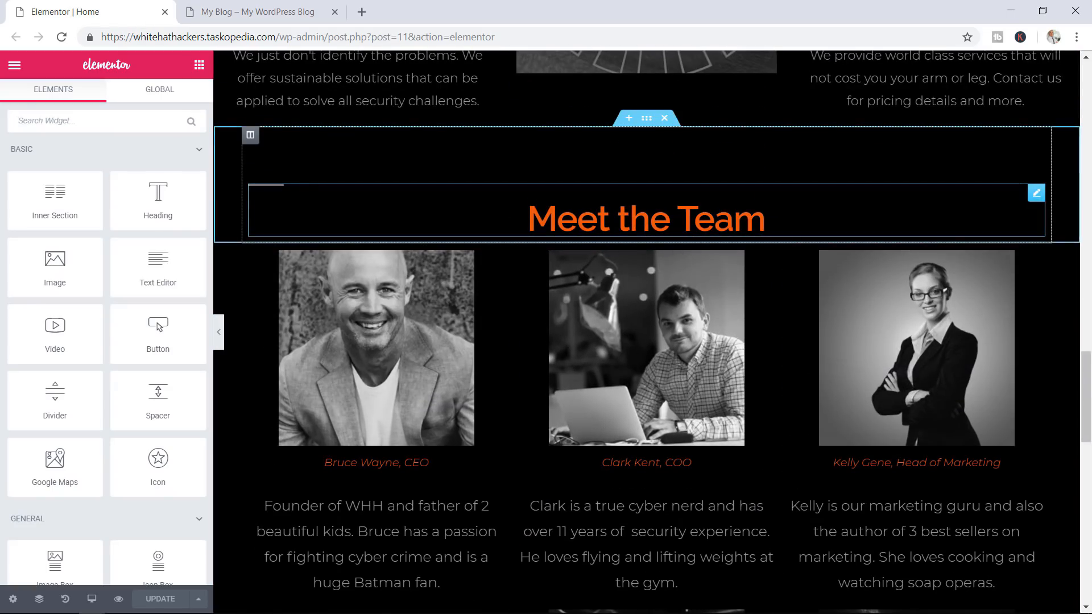
scroll(674, 241, "down", 6)
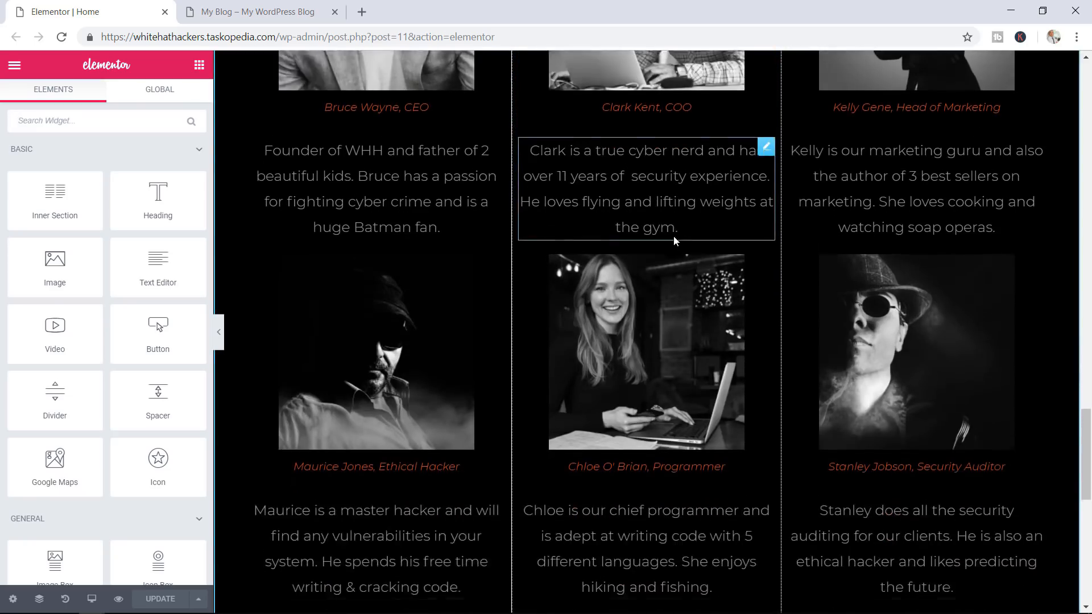
scroll(674, 241, "down", 4)
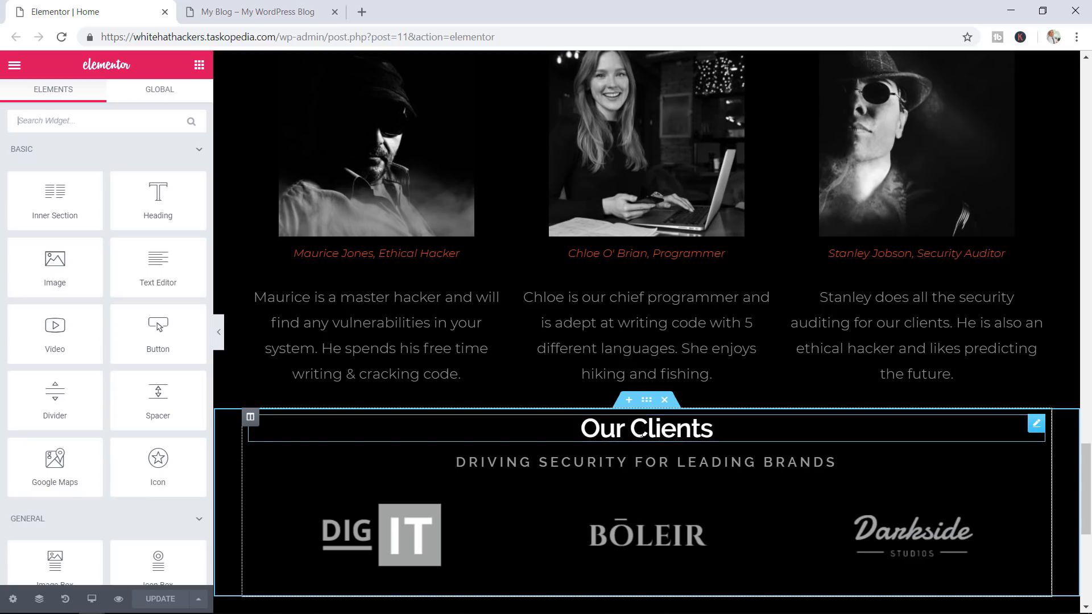
left_click(646, 399)
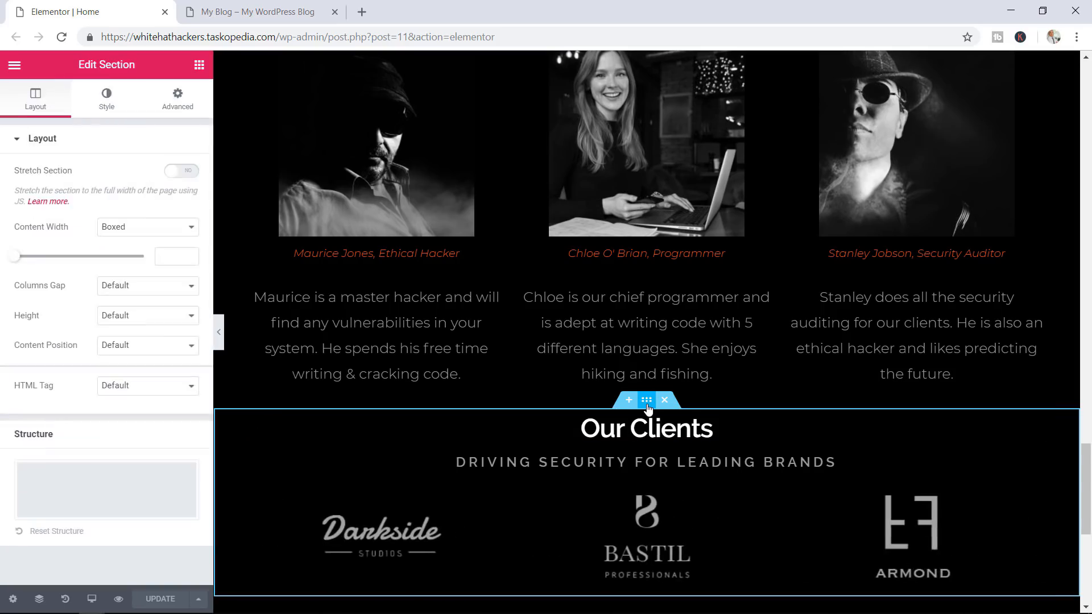
left_click(174, 97)
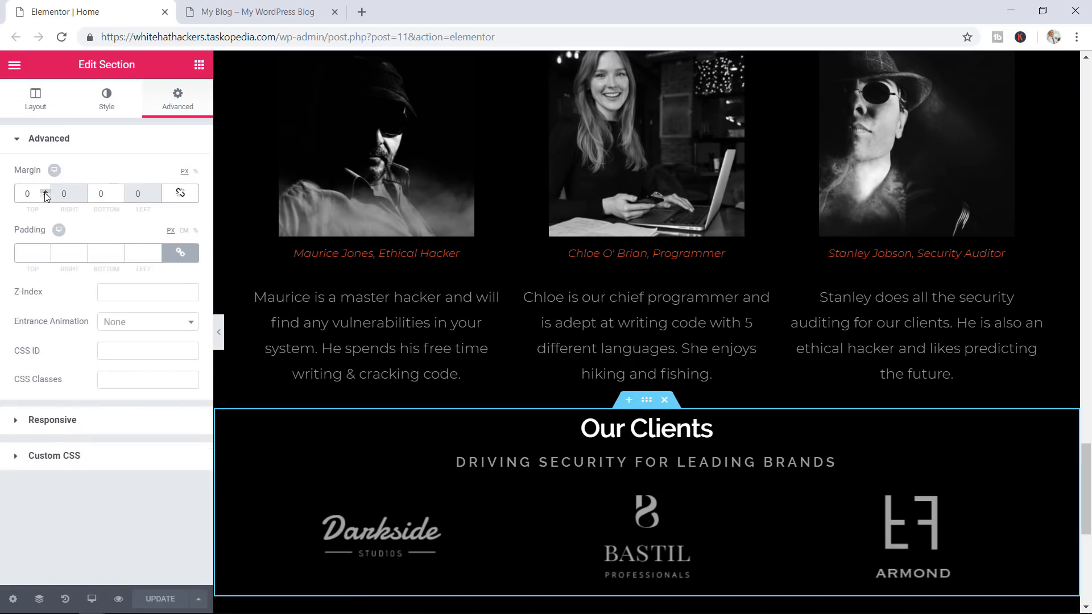
left_click_drag(46, 193, 45, 193)
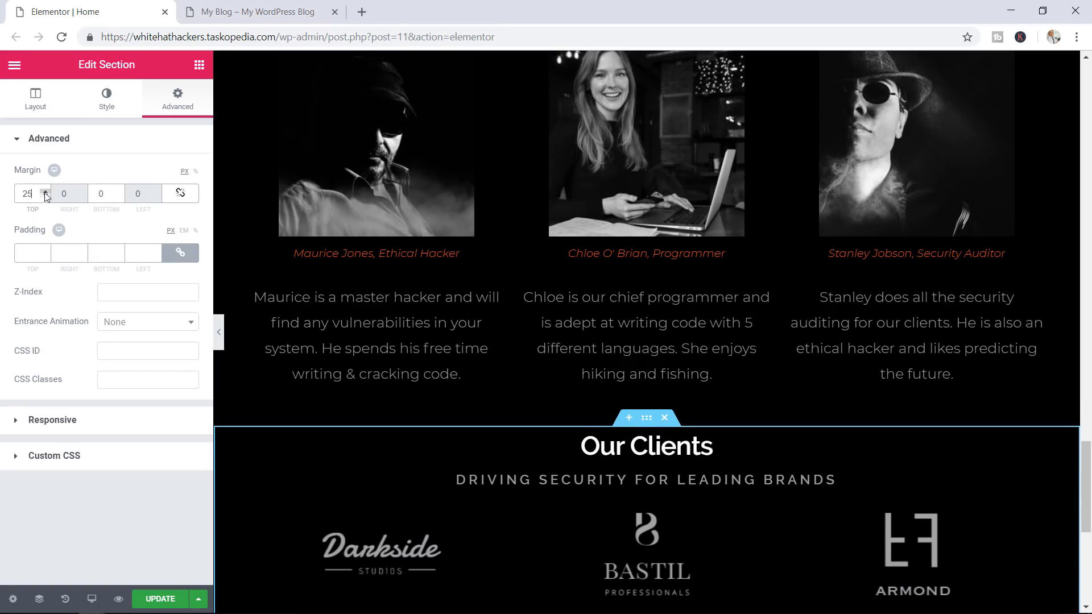
scroll(811, 449, "down", 1)
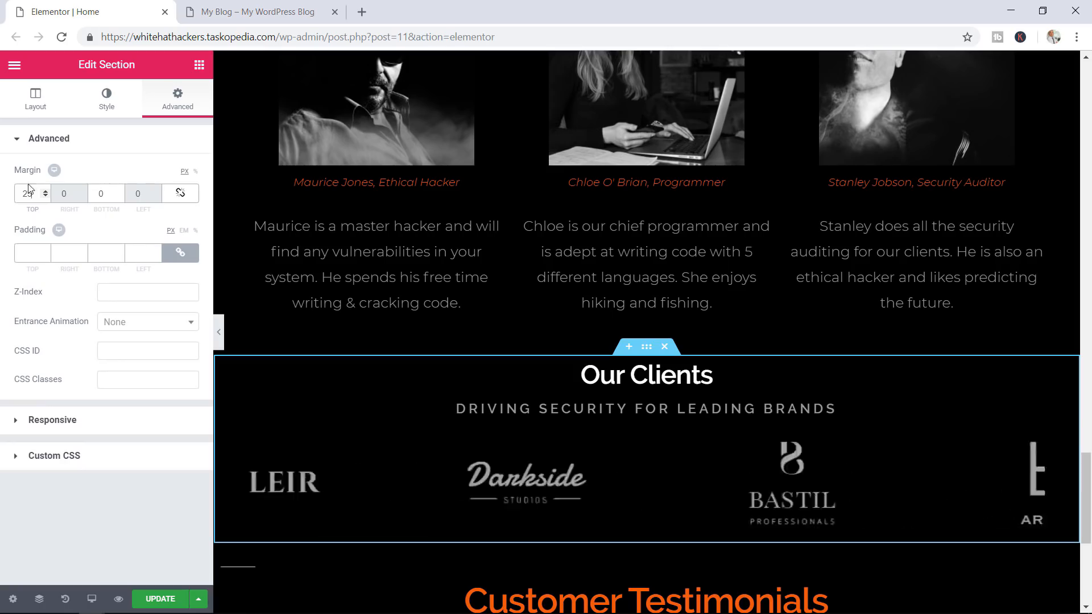
Set the section's top margin back to 0, relink all margins, and save the page
double_click(15, 193)
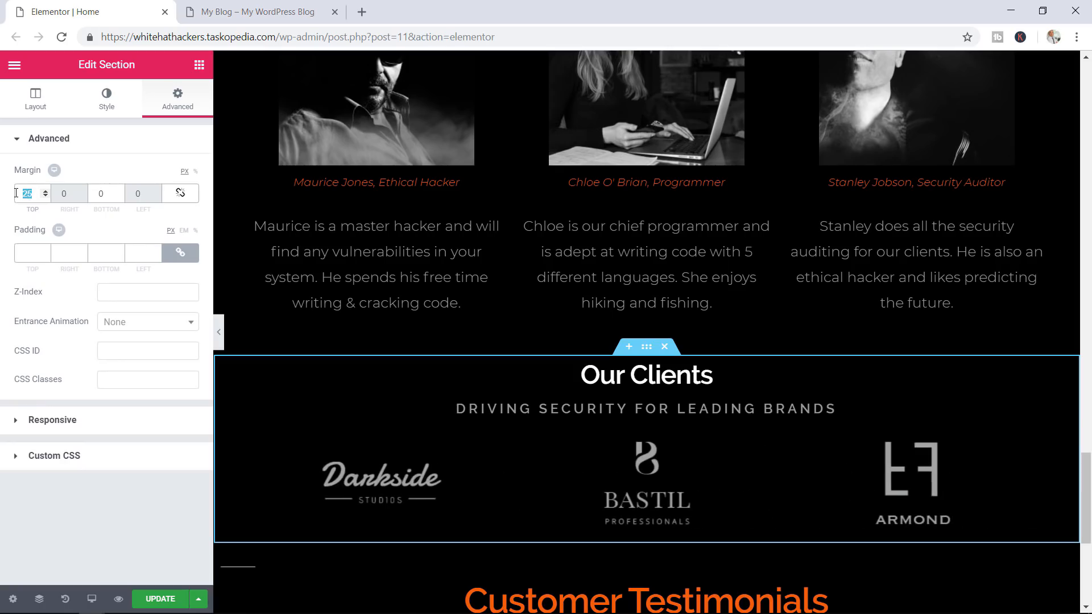
type("0")
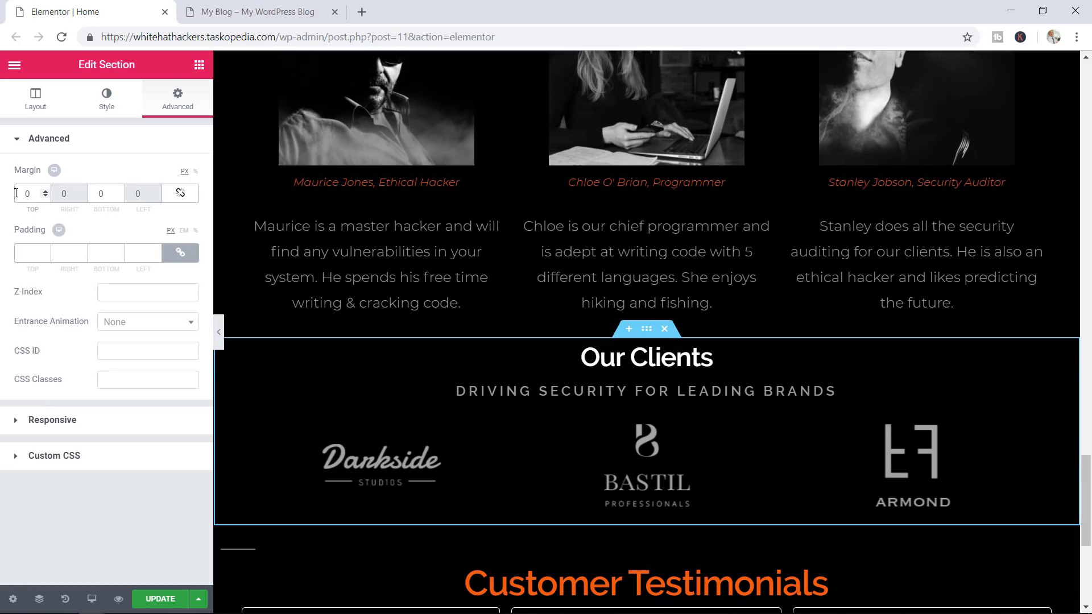
left_click(180, 192)
left_click(149, 600)
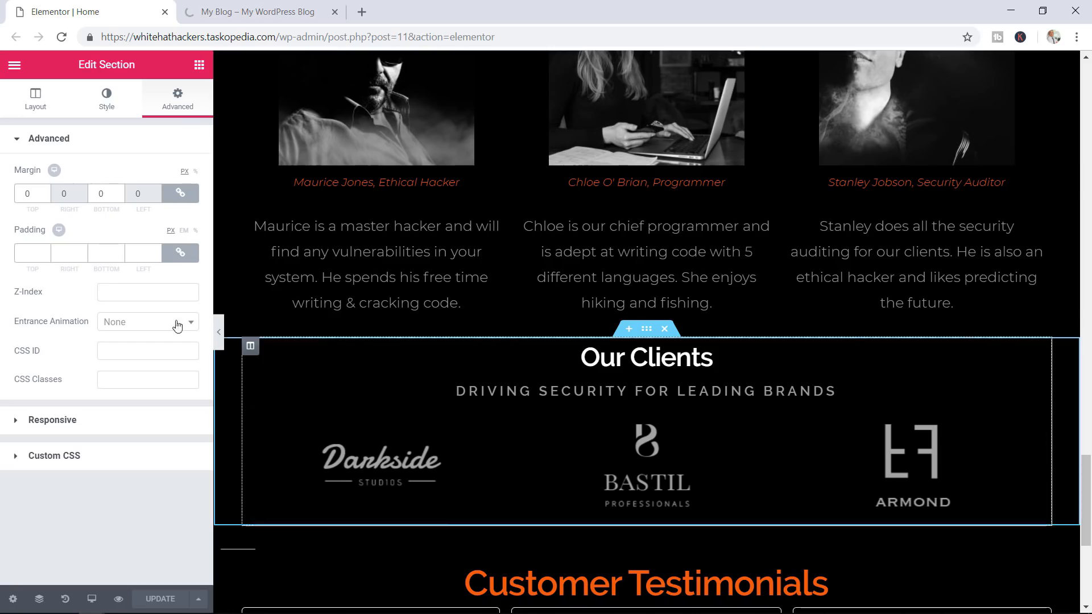
left_click(199, 67)
Insert a Spacer between the team bios and Our Clients, set its space to 50, and save
scroll(161, 319, "down", 3)
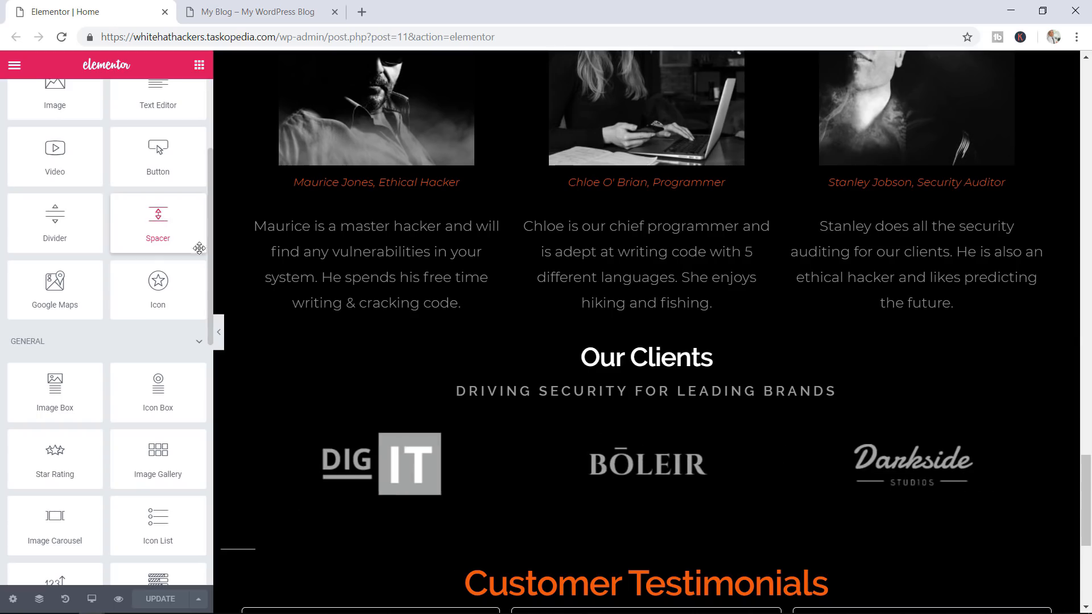
scroll(486, 342, "up", 3)
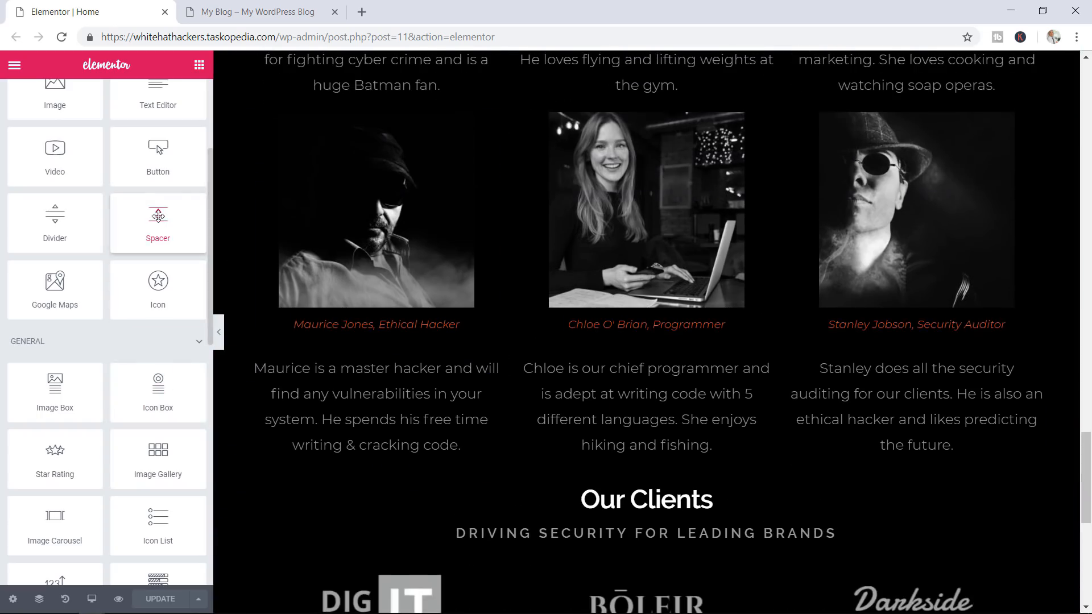
left_click_drag(158, 216, 621, 487)
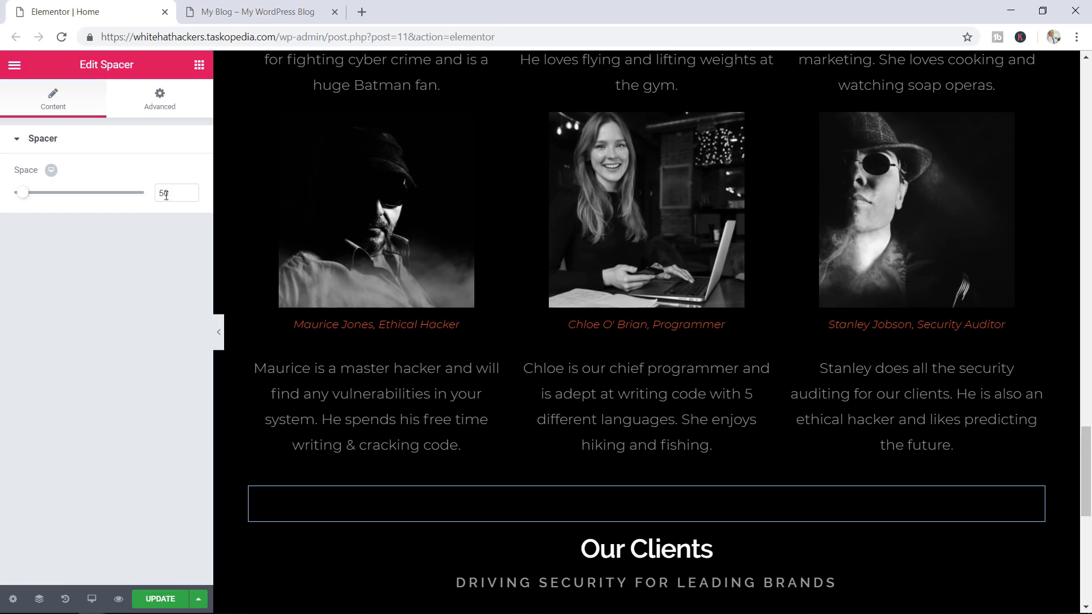
left_click_drag(32, 196, 100, 196)
scroll(399, 302, "down", 6)
scroll(399, 302, "up", 2)
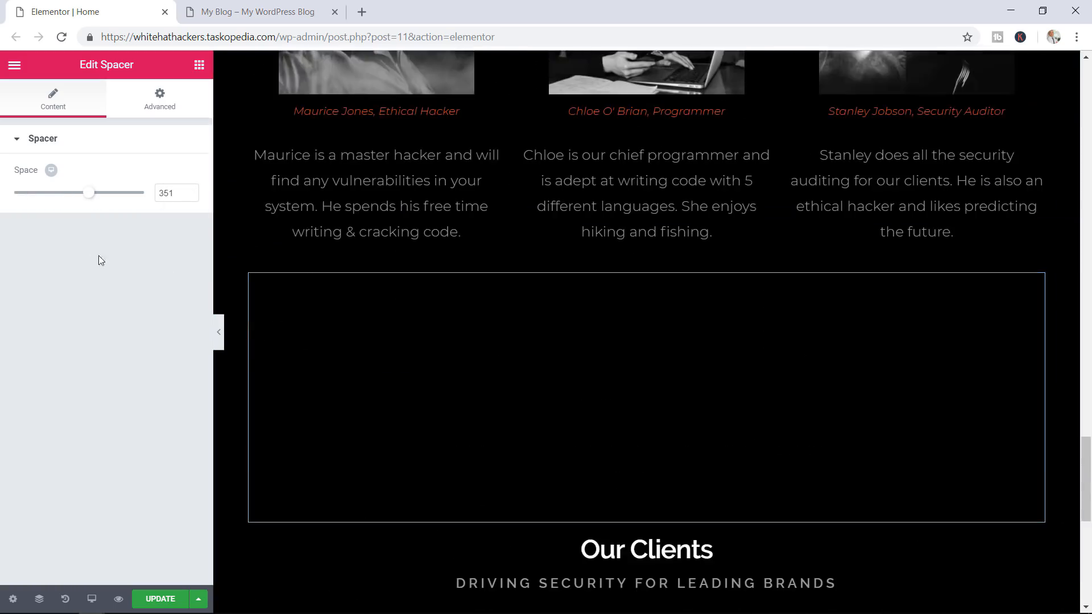
left_click_drag(91, 198, 33, 200)
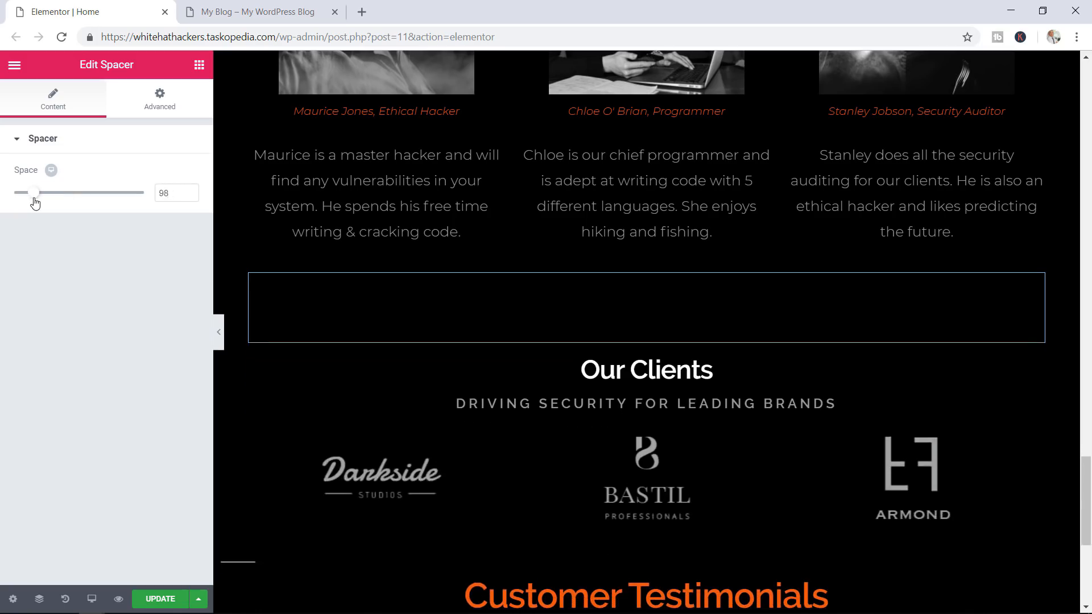
left_click_drag(175, 191, 155, 196)
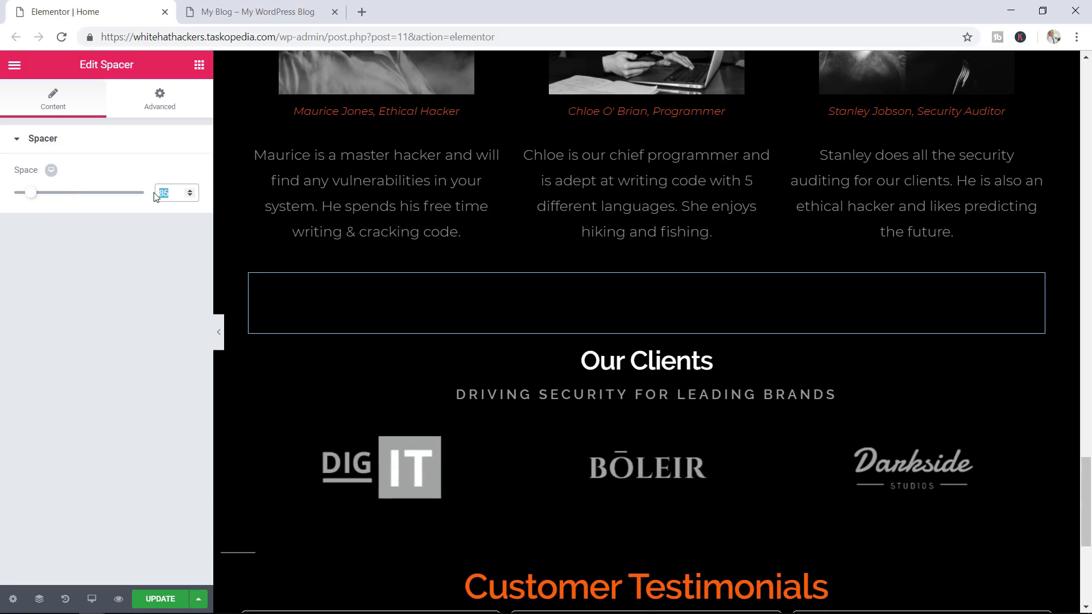
type("50")
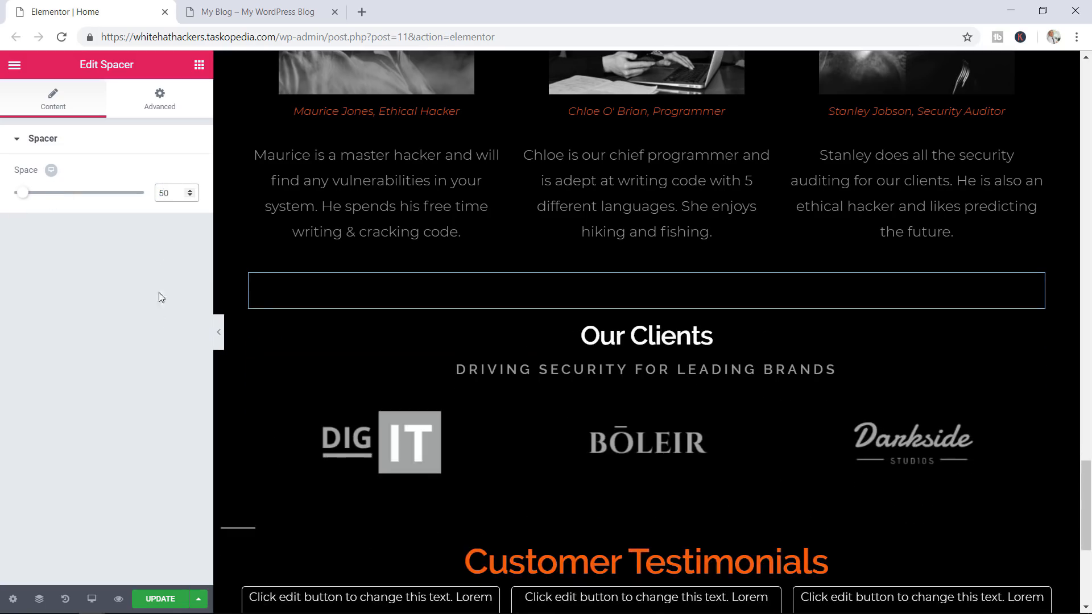
left_click(160, 599)
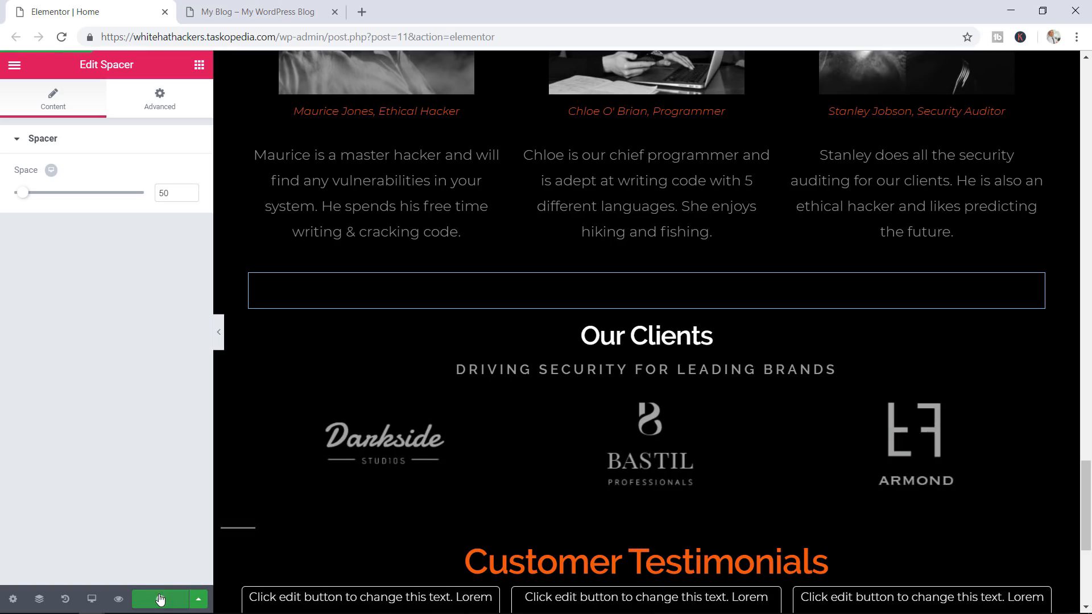
left_click(269, 8)
scroll(1065, 349, "down", 15)
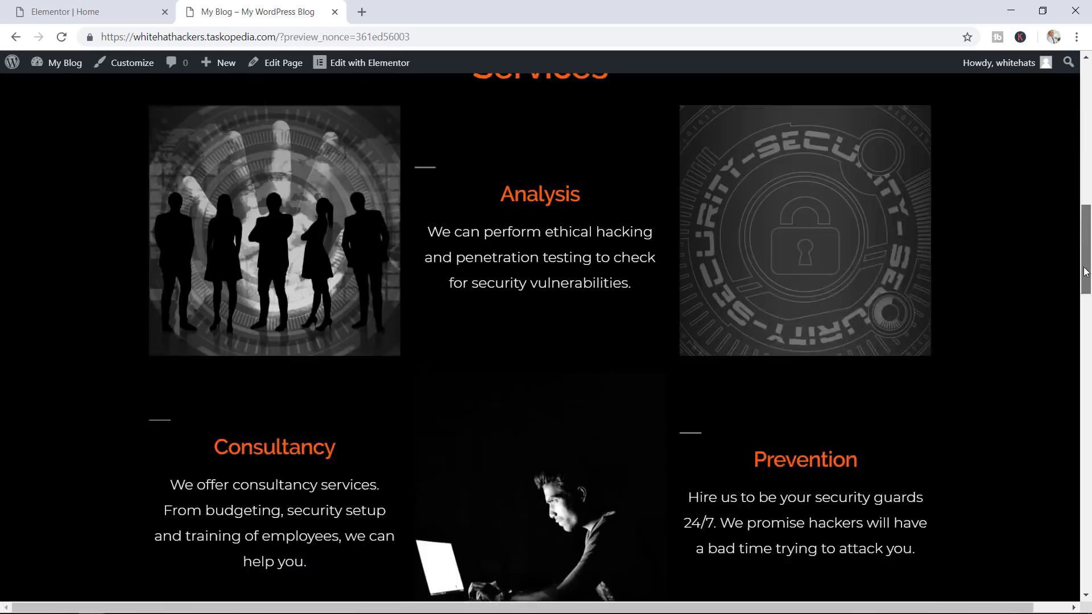
scroll(1065, 349, "down", 15)
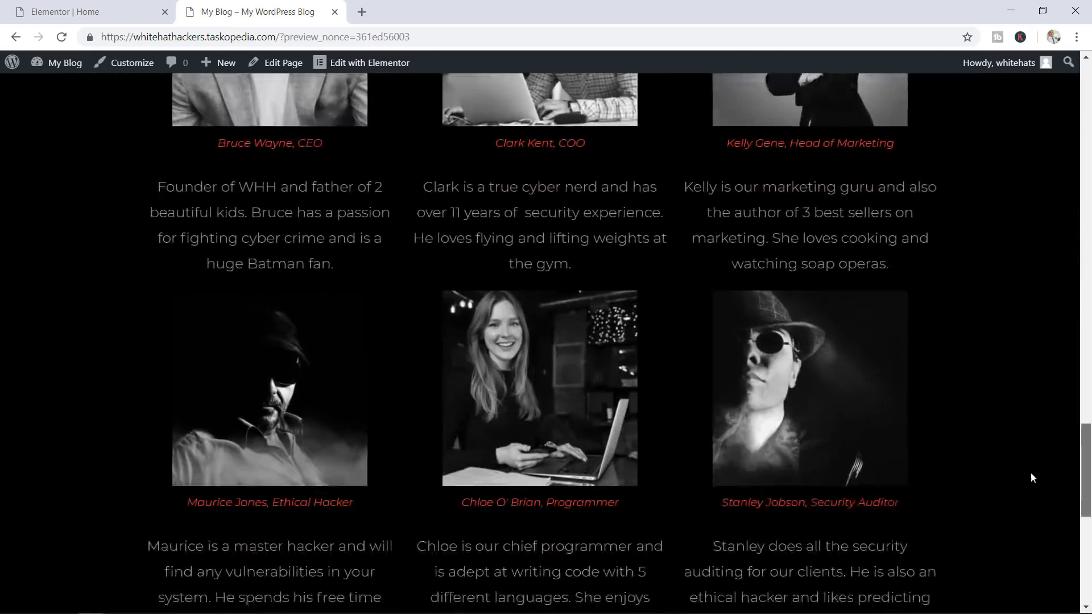
scroll(1025, 521, "down", 2)
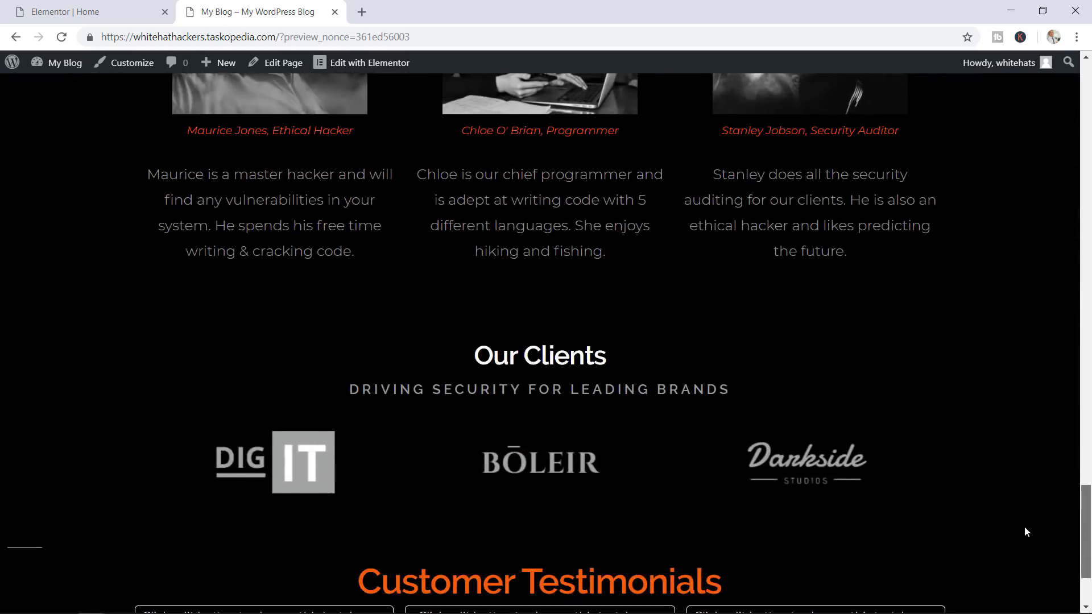
scroll(777, 398, "up", 11)
scroll(776, 363, "down", 7)
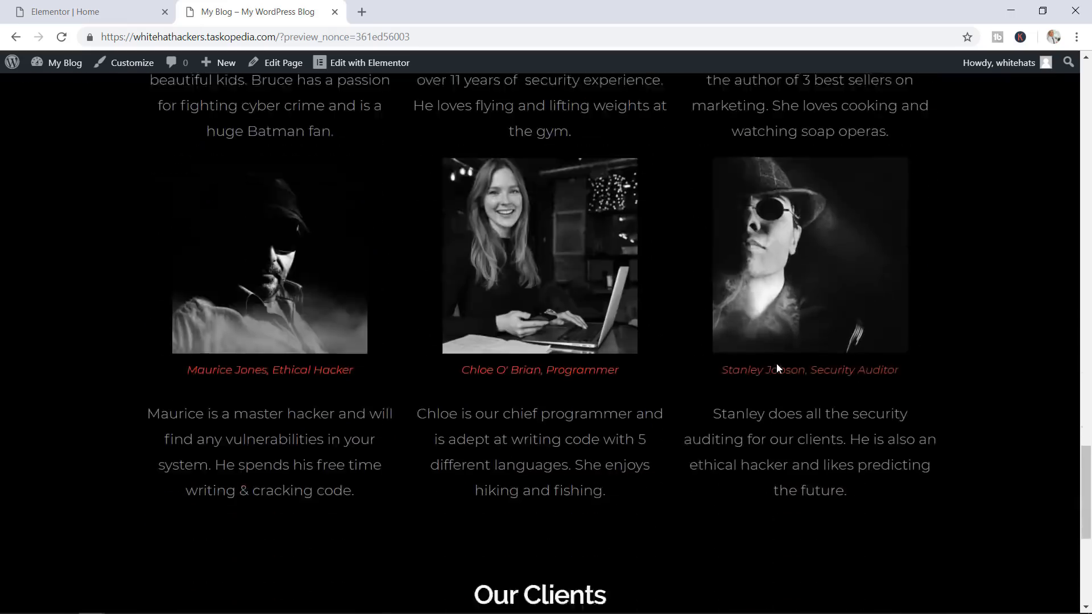
scroll(776, 369, "down", 4)
scroll(581, 339, "down", 2)
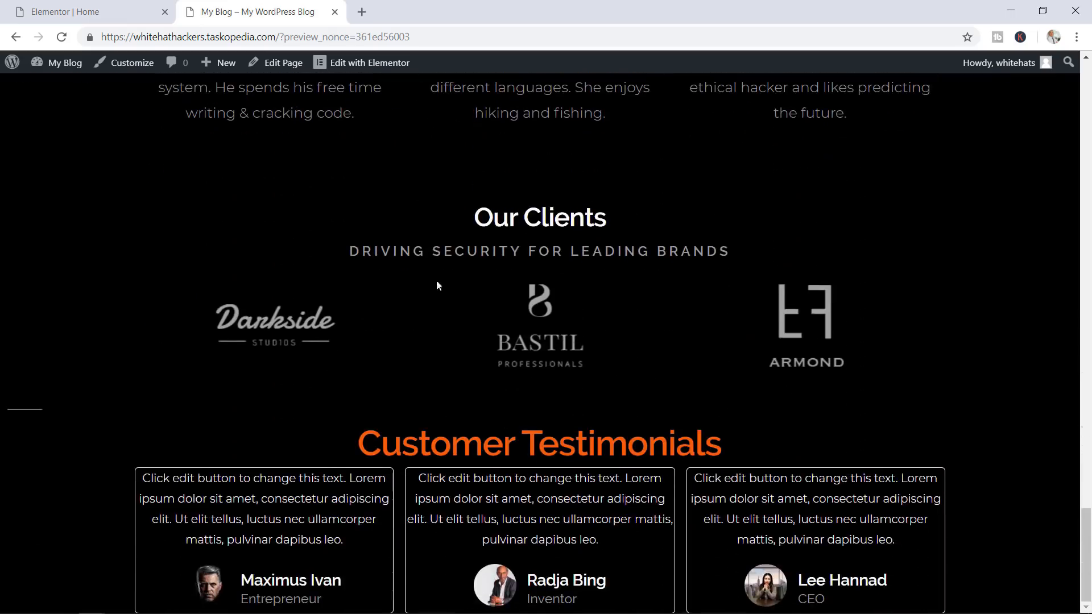
left_click(91, 12)
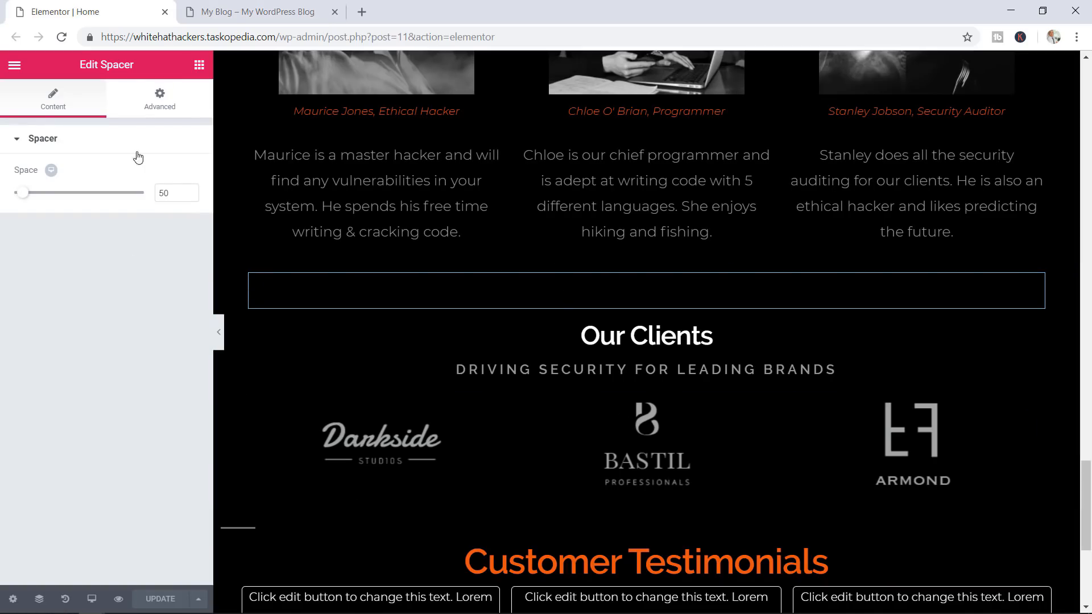
Drop a Spacer above the Customer Testimonials heading, update the page, and view the live preview
left_click(199, 64)
scroll(535, 414, "down", 1)
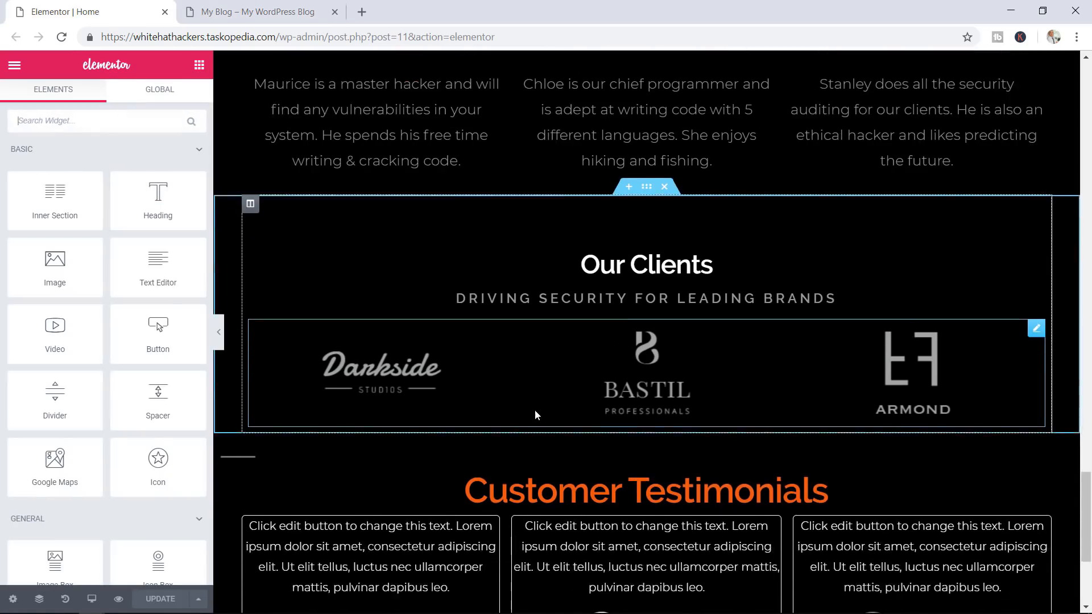
scroll(535, 414, "down", 1)
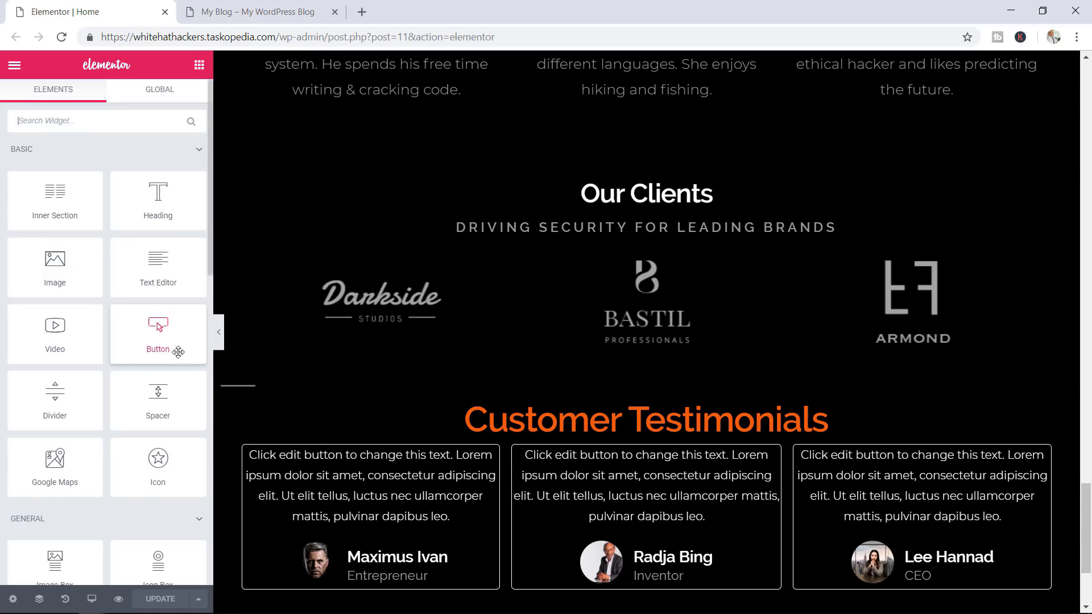
left_click_drag(158, 398, 614, 377)
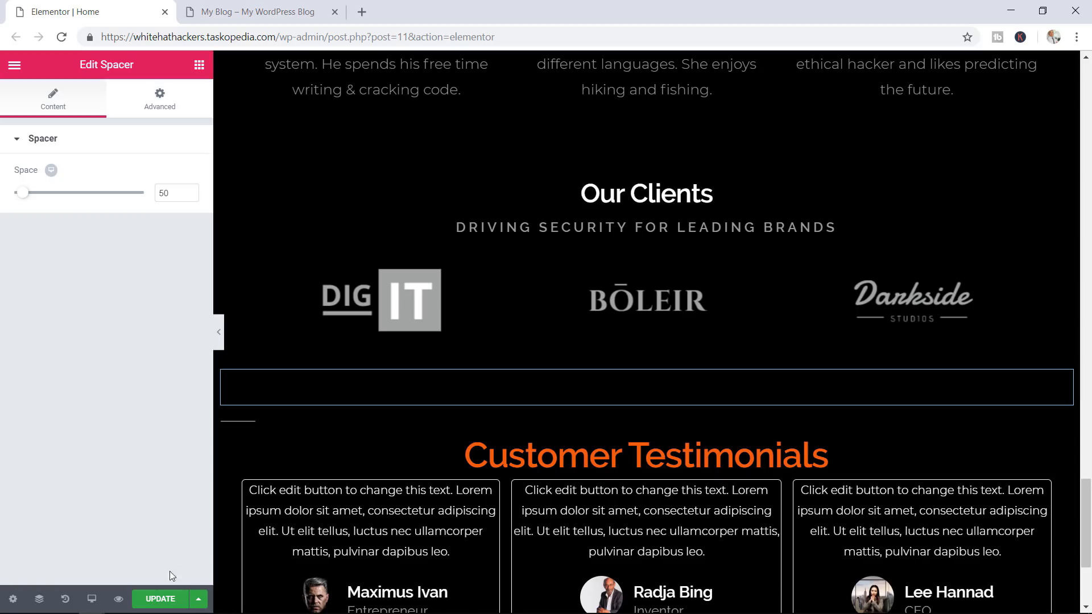
left_click(160, 599)
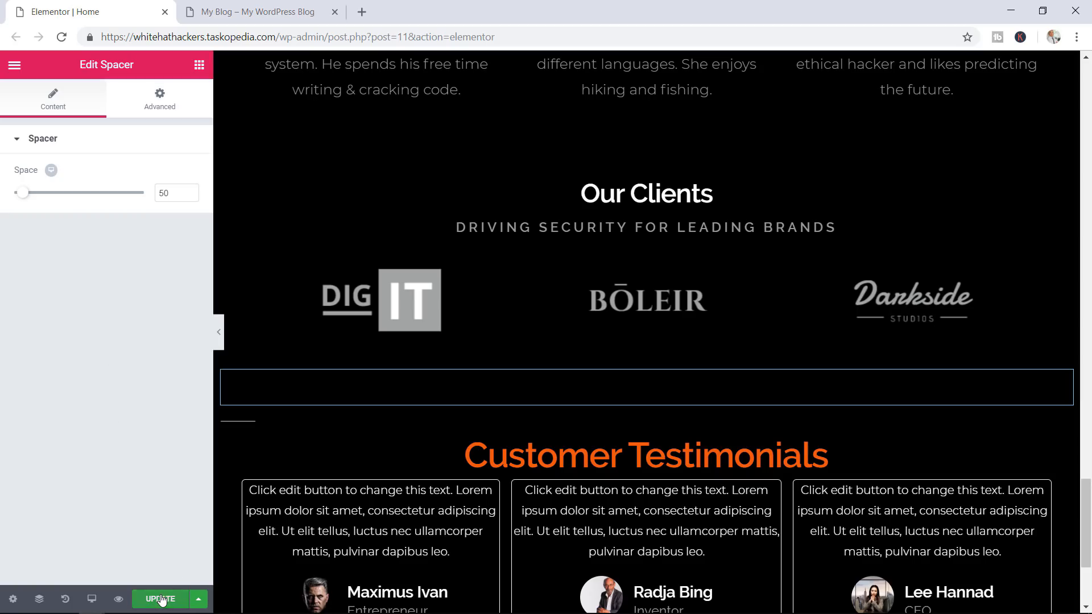
left_click(263, 12)
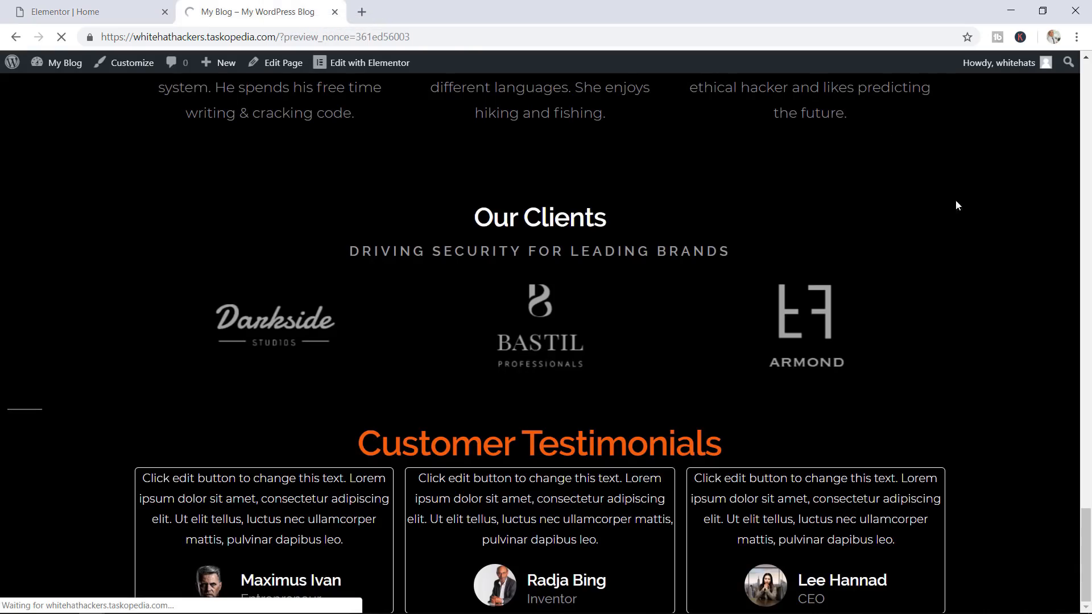
scroll(989, 296, "down", 15)
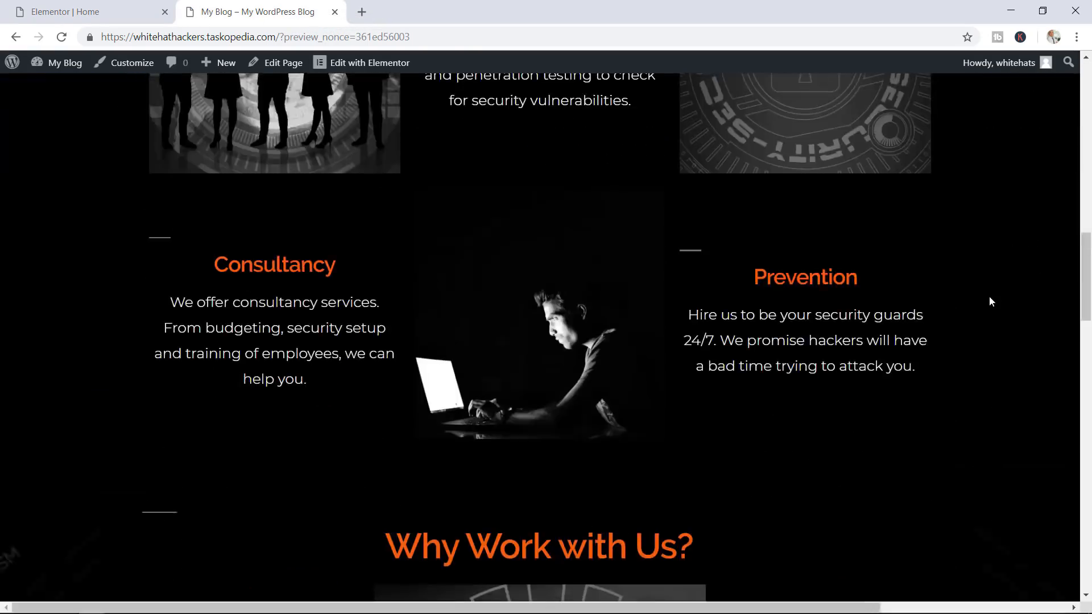
Inspect the Customer Testimonials heading on the live page, then select it in the editor
scroll(989, 296, "down", 20)
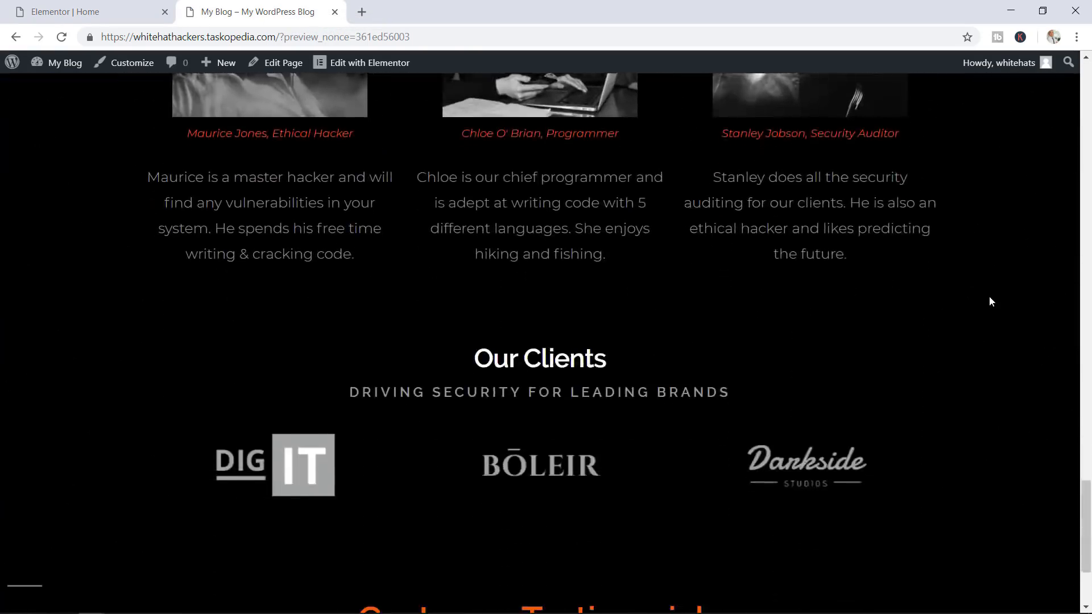
scroll(990, 297, "down", 3)
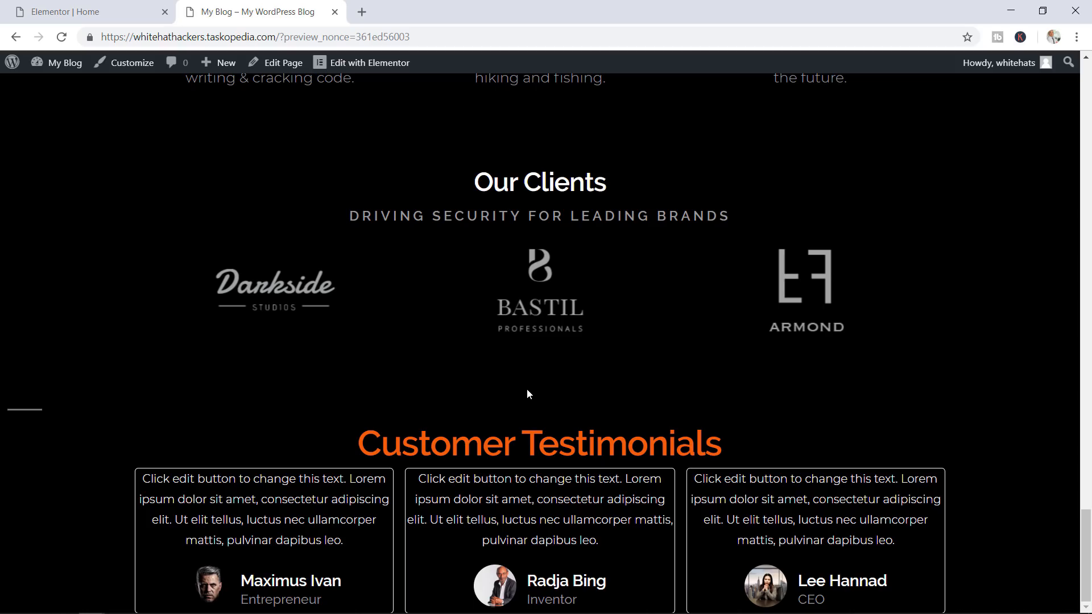
left_click(107, 4)
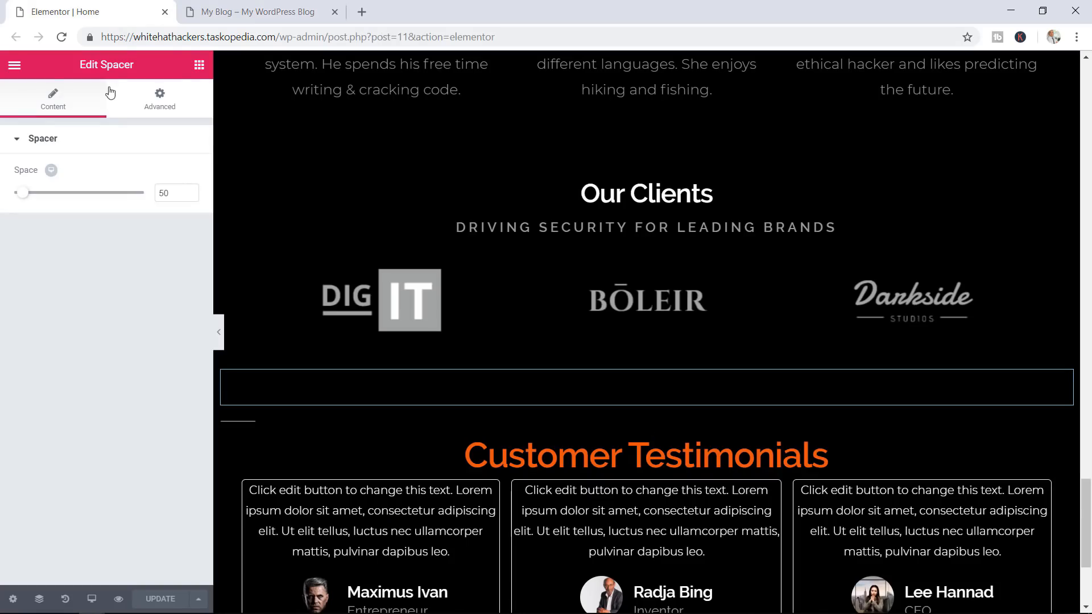
left_click(198, 66)
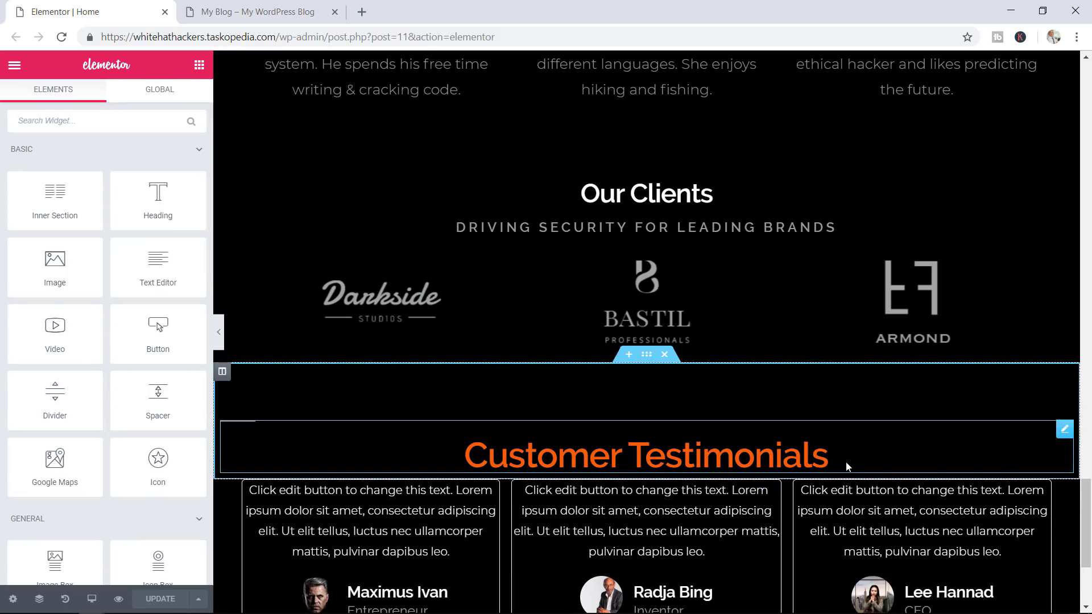
left_click(257, 12)
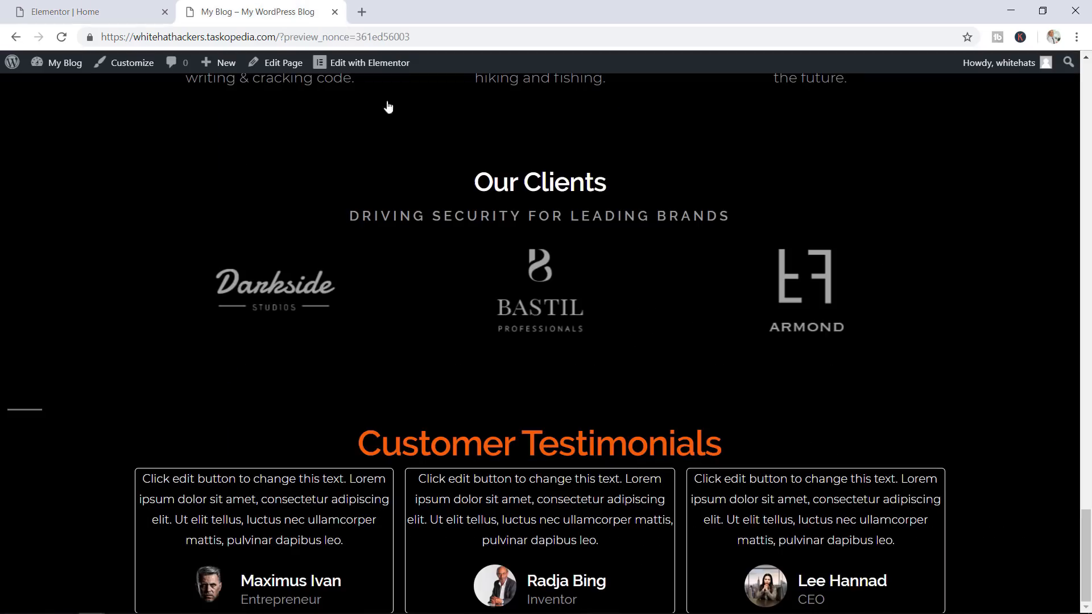
left_click_drag(705, 442, 355, 430)
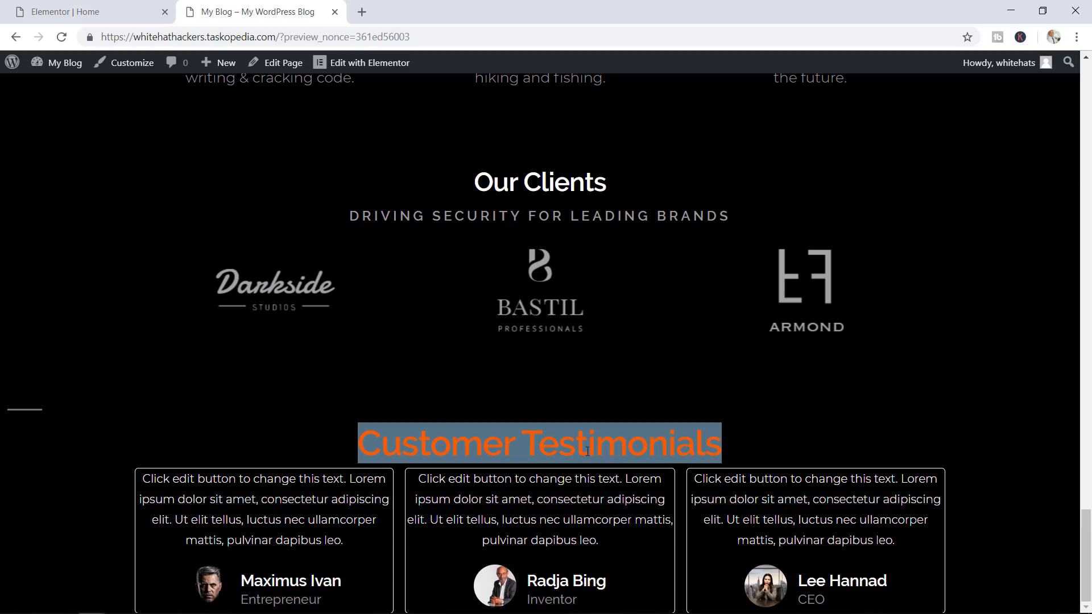
left_click(587, 473)
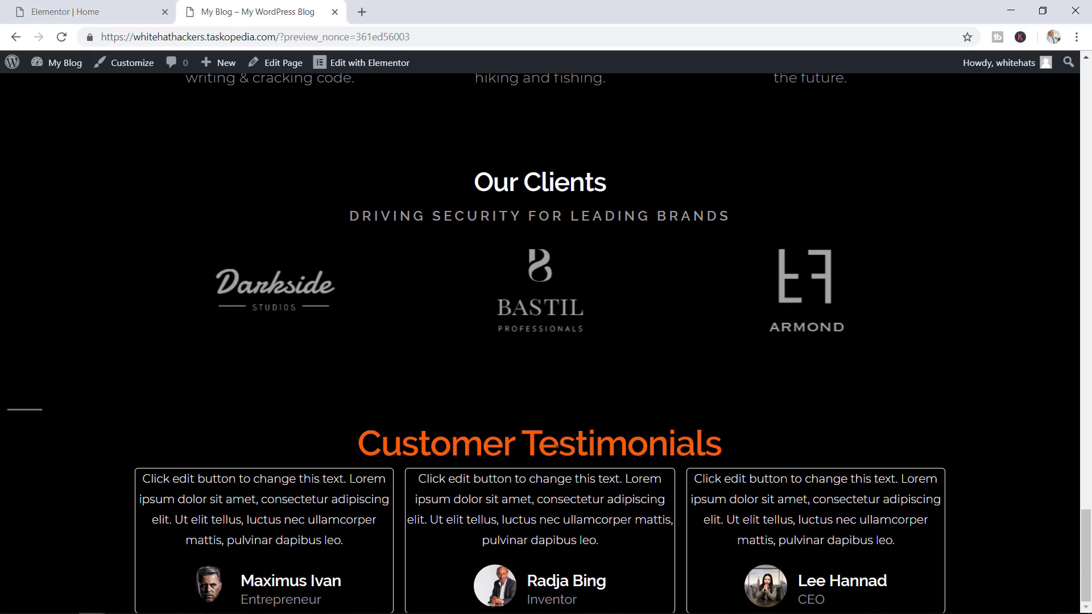
left_click(124, 7)
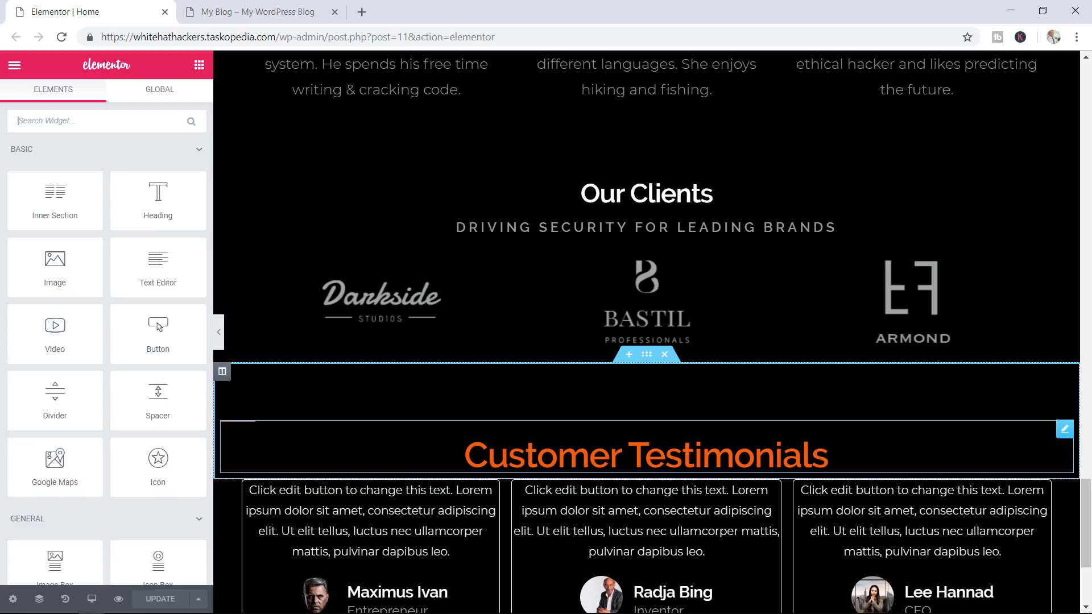
left_click(828, 455)
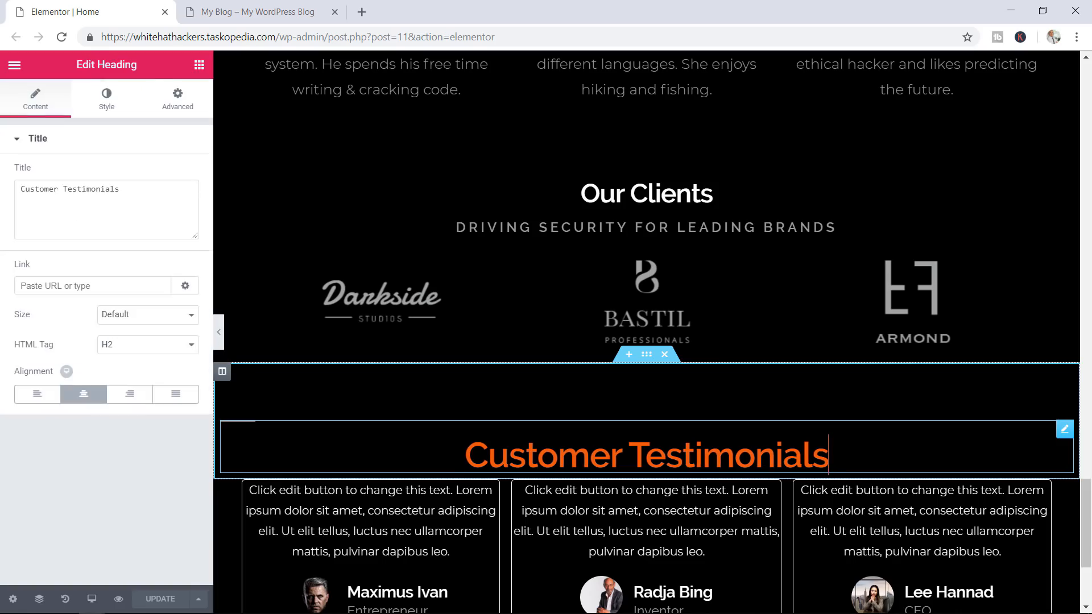
Unlink the heading's margins, raise its bottom margin to 25 px, and save the page
left_click(177, 99)
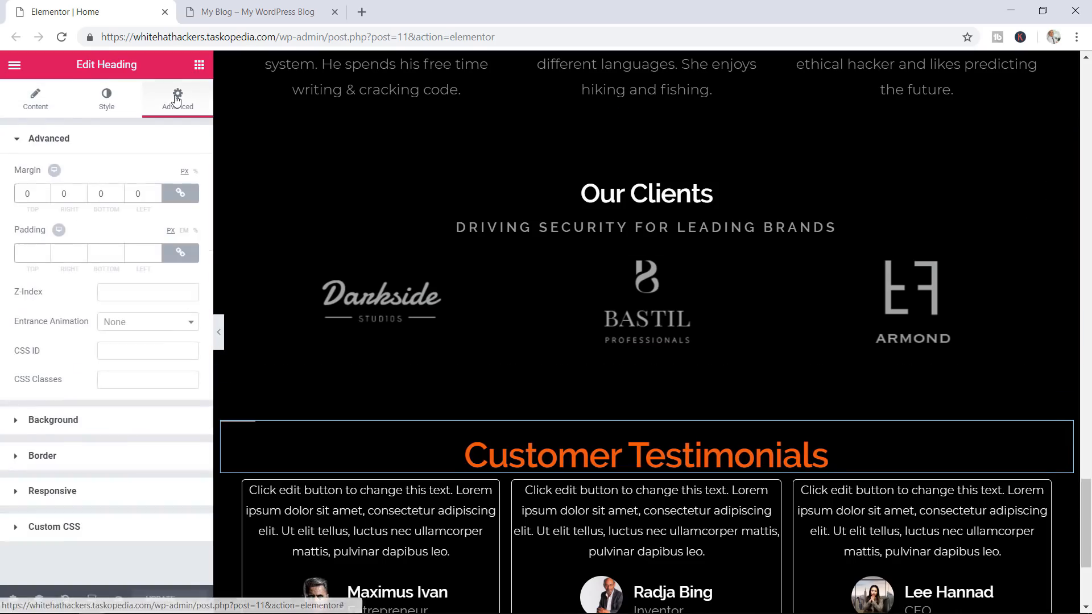
left_click(180, 193)
left_click(120, 191)
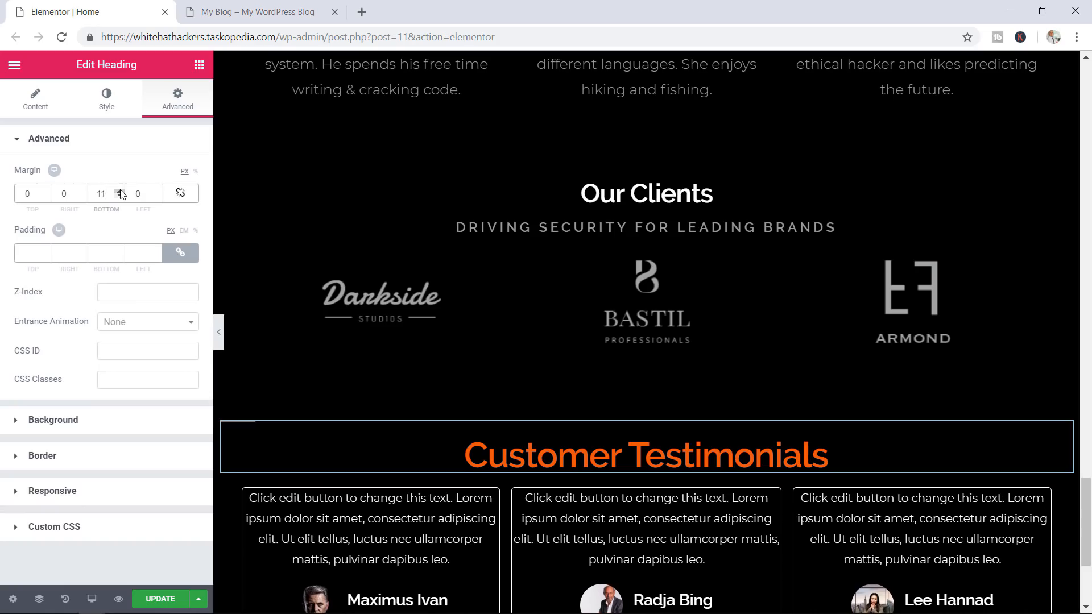
left_click(120, 191)
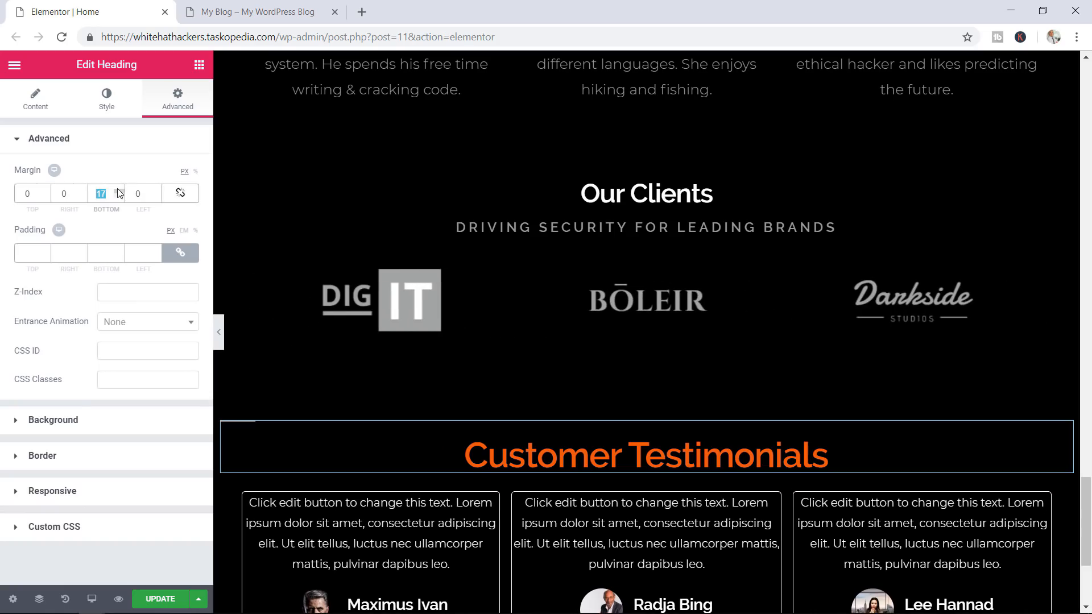
left_click(120, 191)
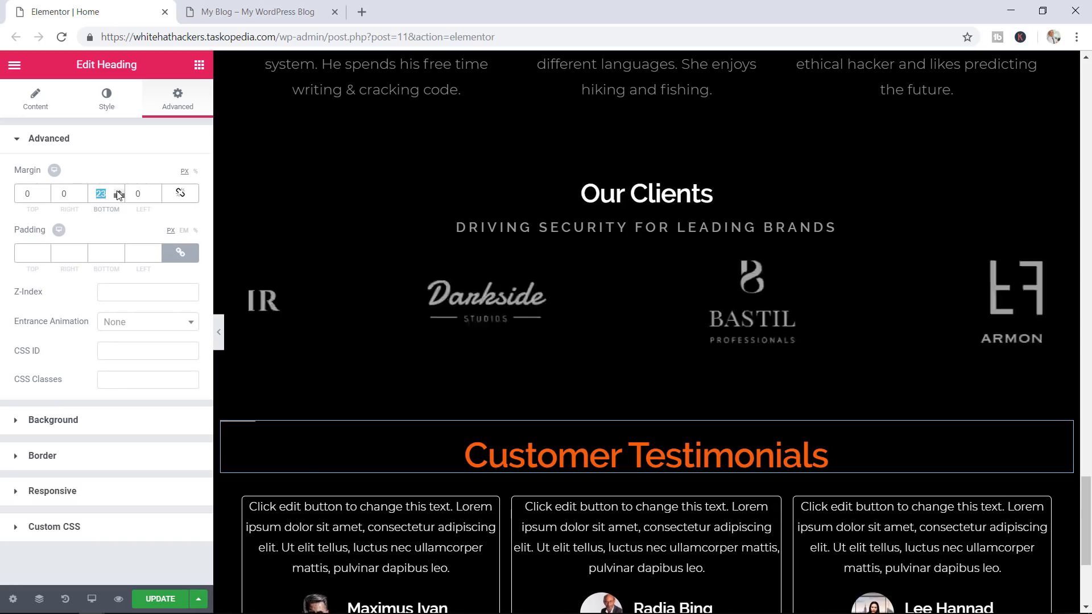
left_click(120, 191)
left_click(120, 191)
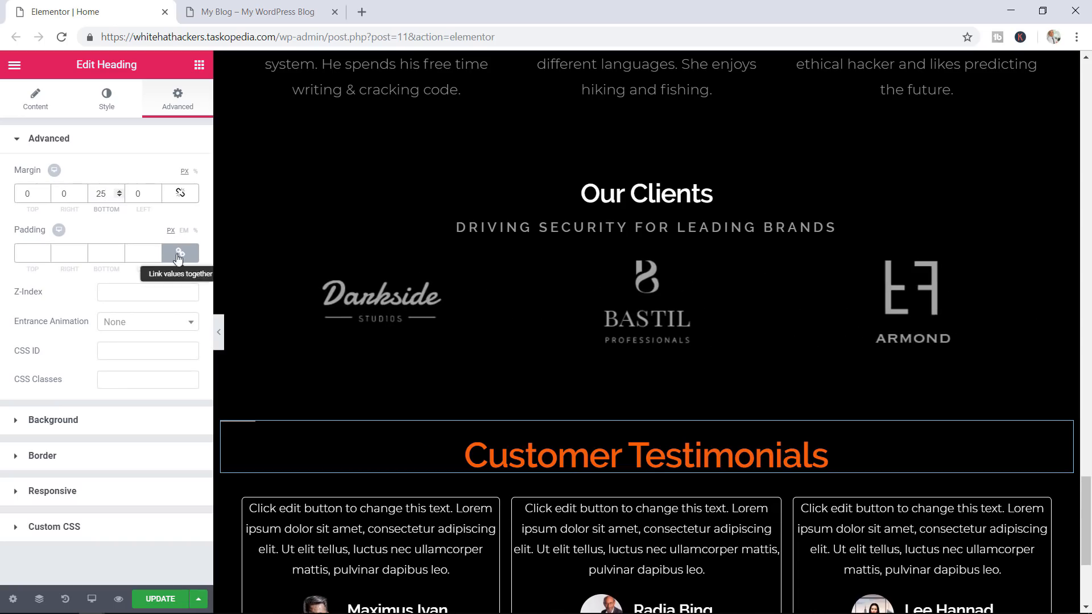
left_click(152, 601)
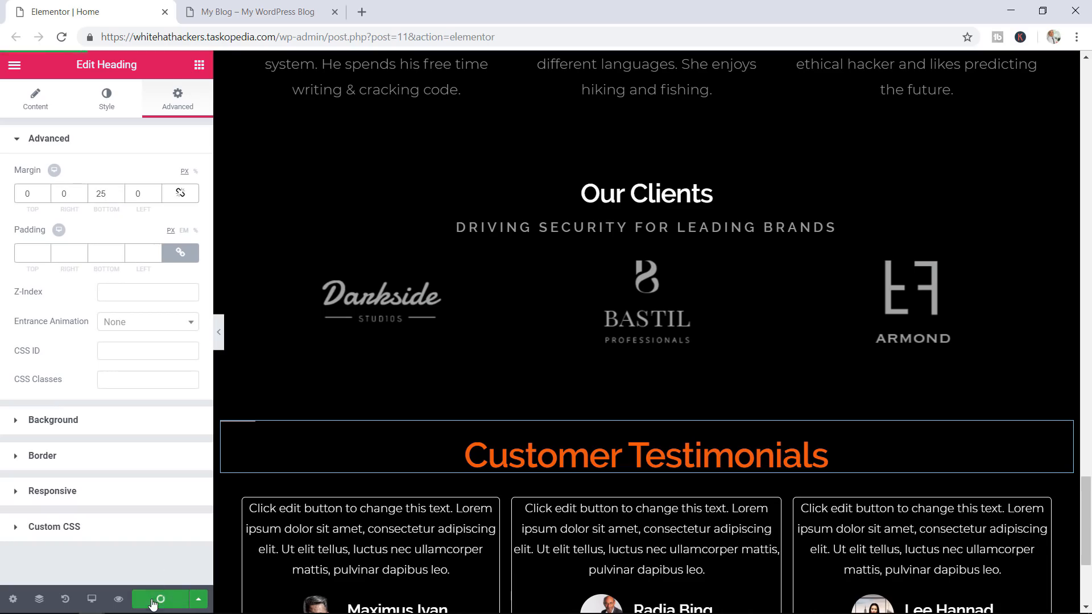
Scroll through the live preview to check the new spacing below the heading
left_click(263, 11)
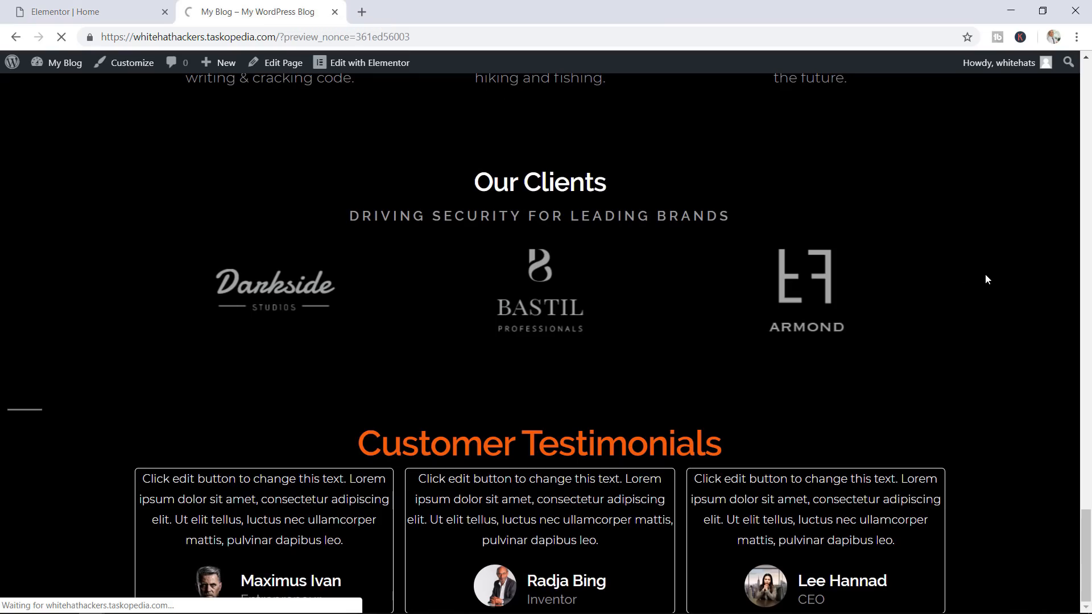
scroll(1005, 284, "down", 20)
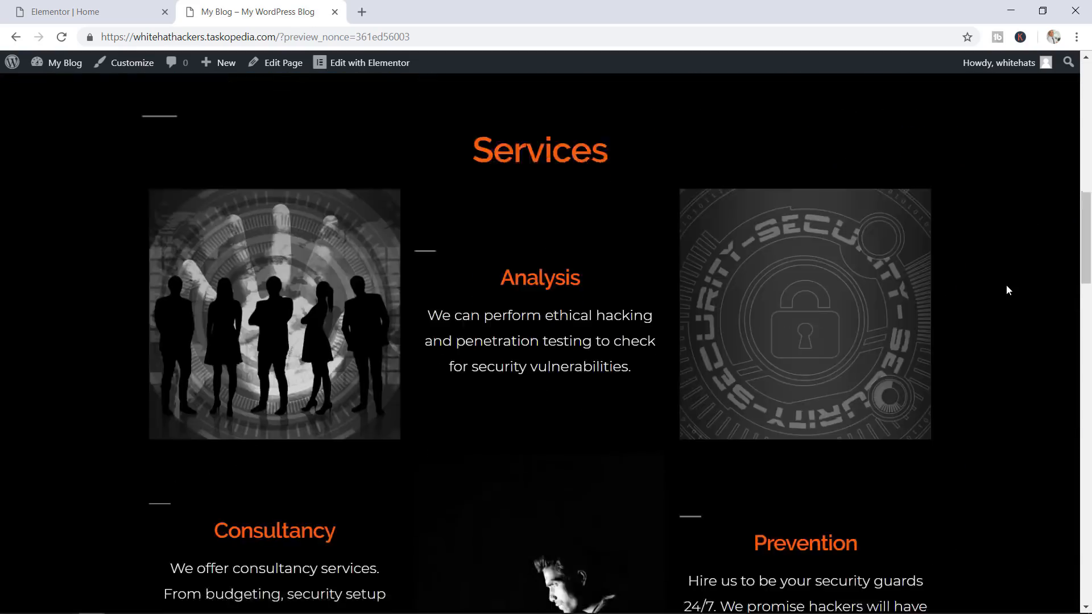
scroll(1006, 286, "down", 10)
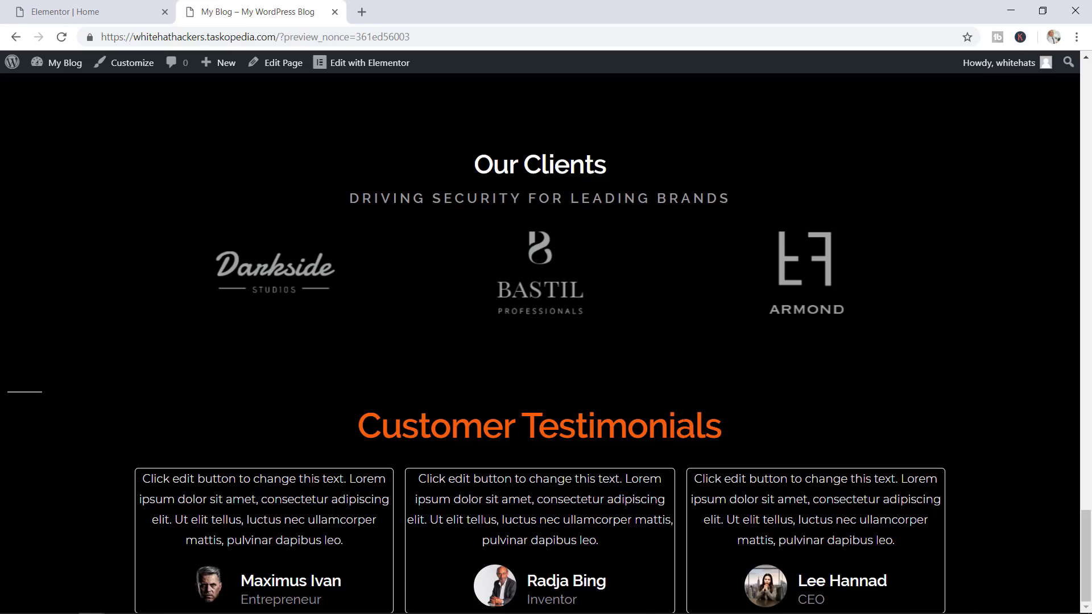
scroll(813, 408, "up", 5)
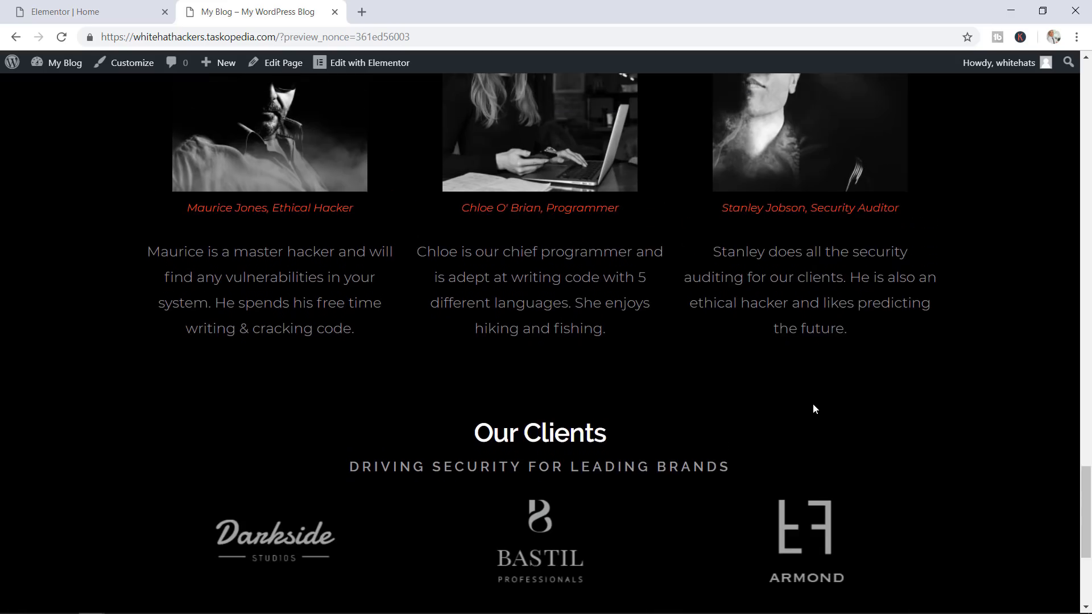
scroll(813, 408, "down", 5)
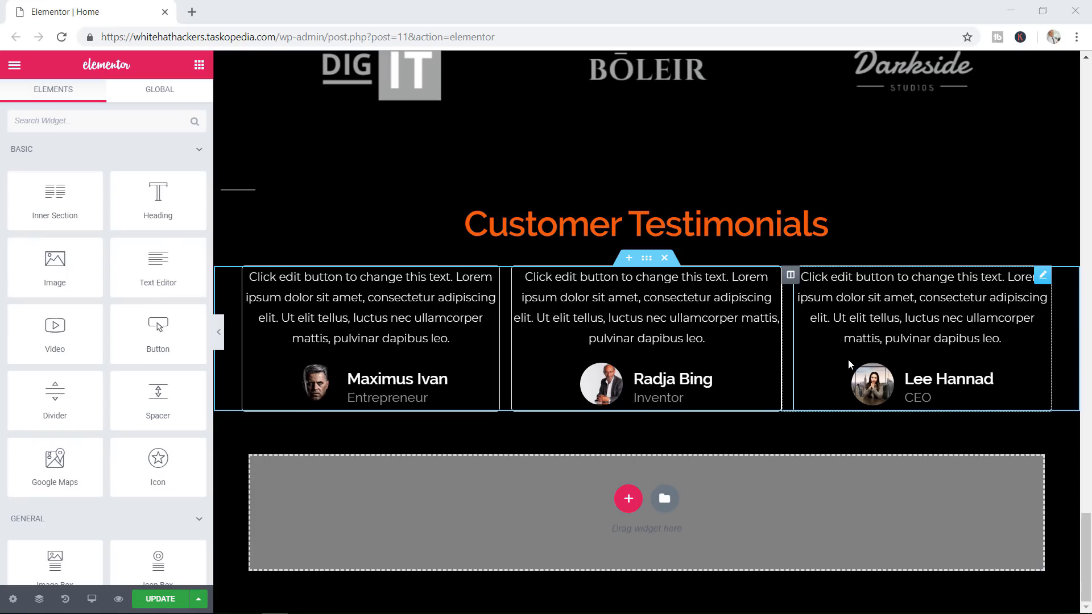
Add a two-column section below the testimonials and drop a Counter widget into its left column
left_click(628, 499)
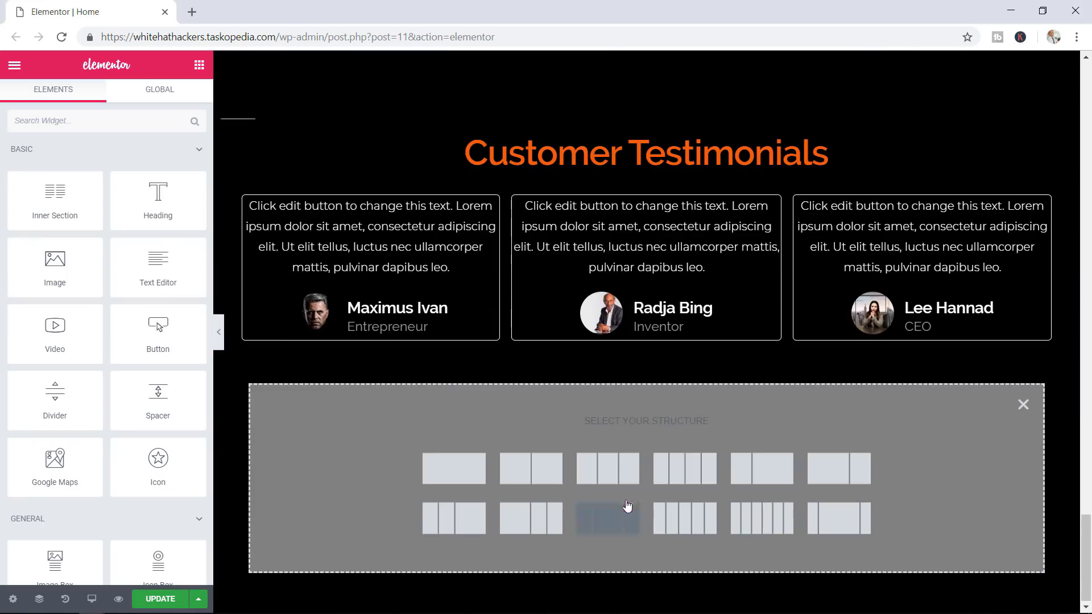
left_click(537, 477)
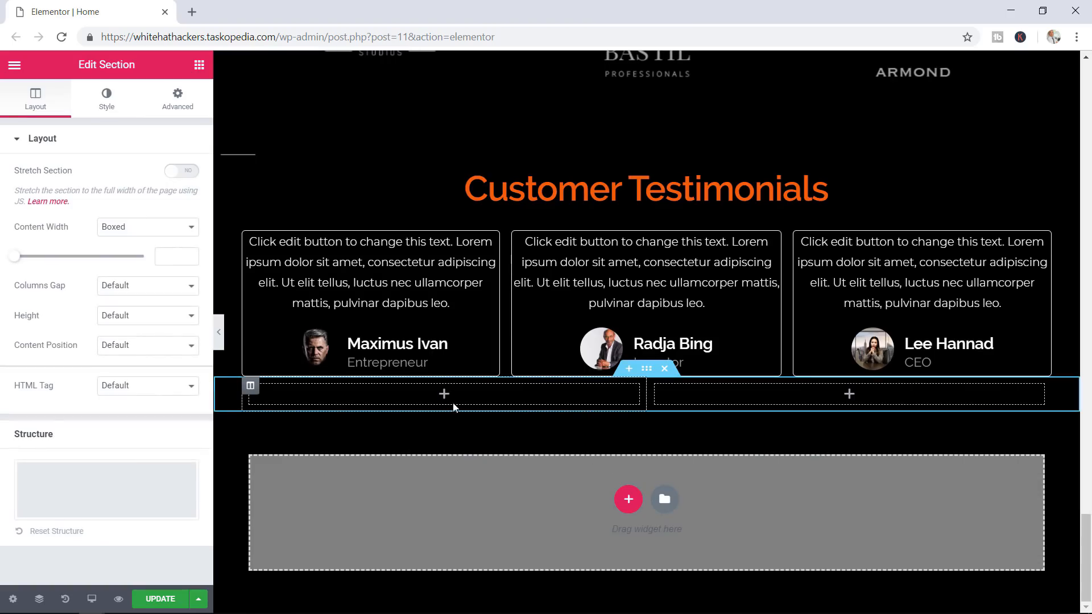
left_click(199, 65)
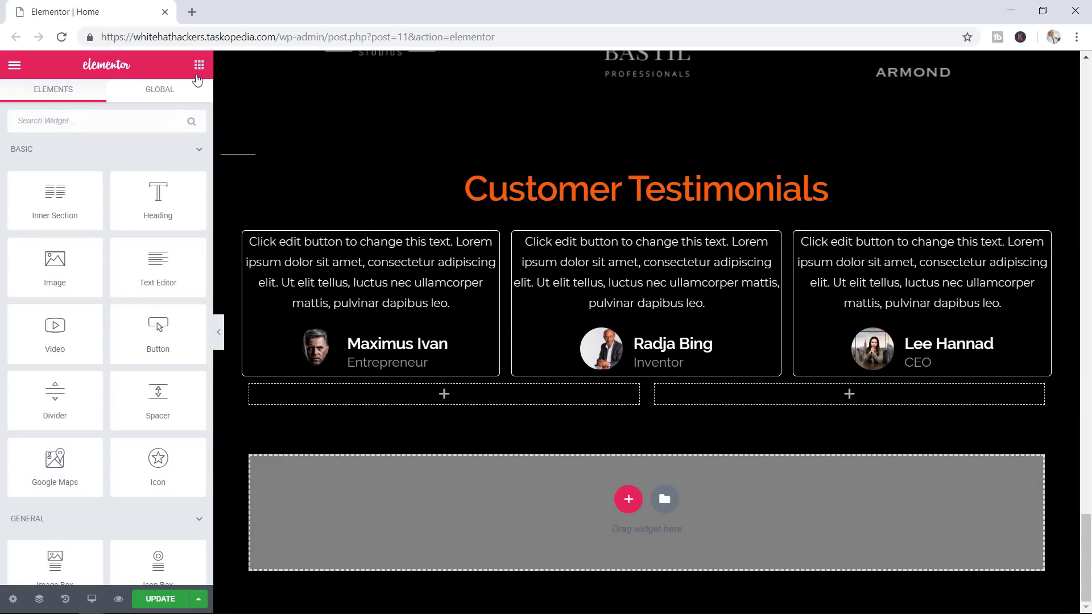
scroll(149, 285, "down", 6)
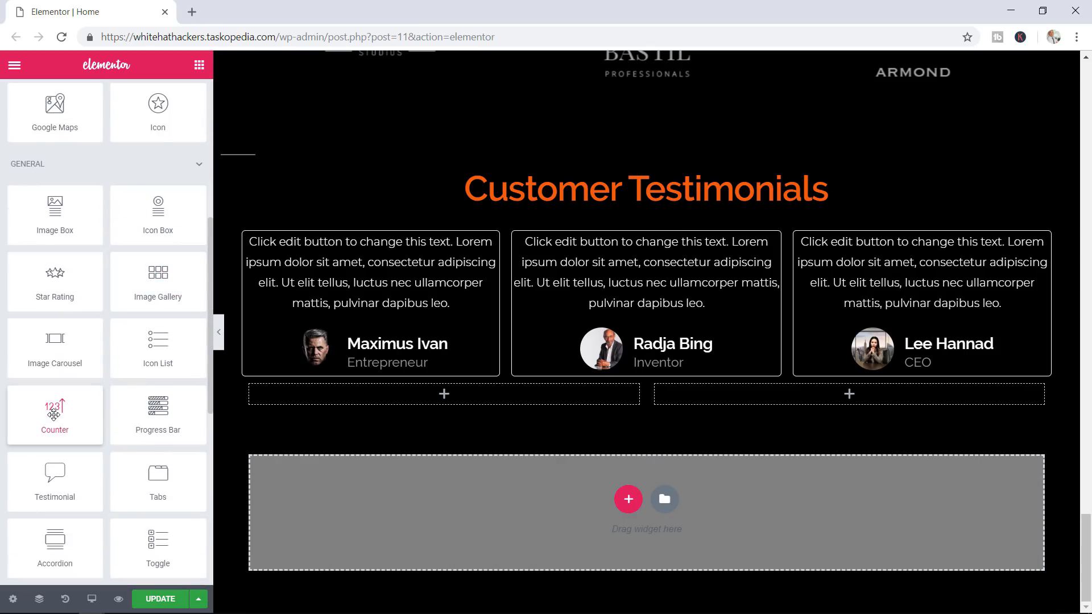
left_click_drag(54, 414, 419, 393)
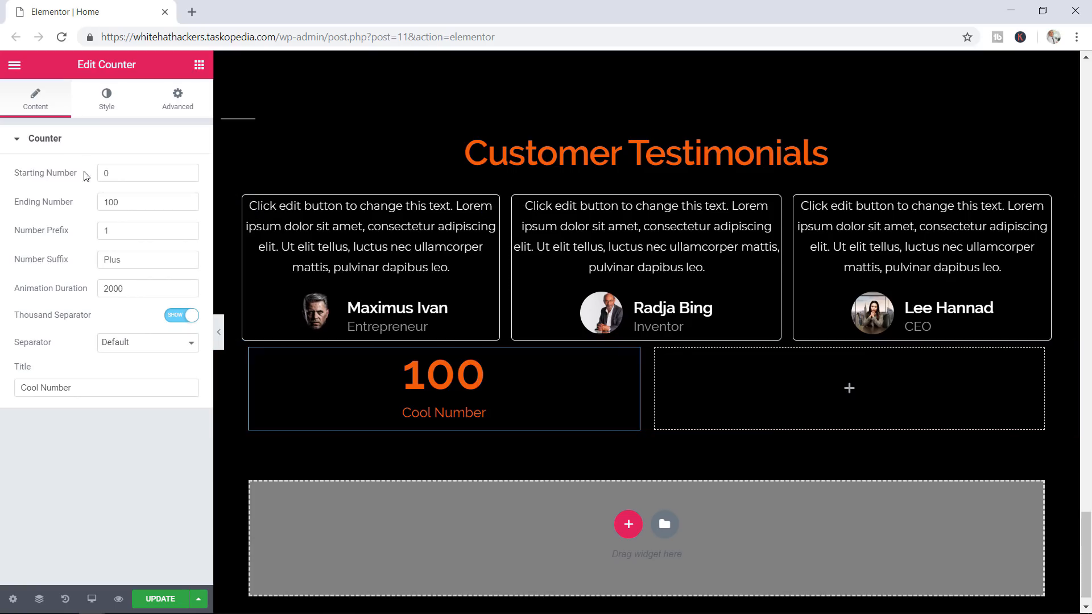
Set the counter's ending number to 124, clear its title, and make the number 200 px
left_click(116, 203)
type("24")
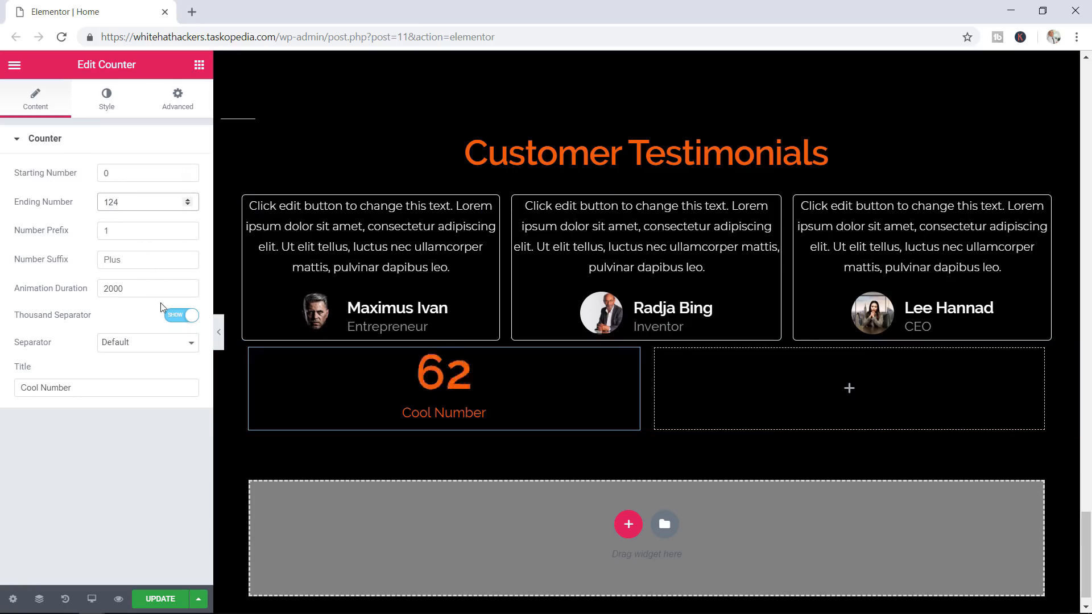
left_click_drag(86, 387, 11, 390)
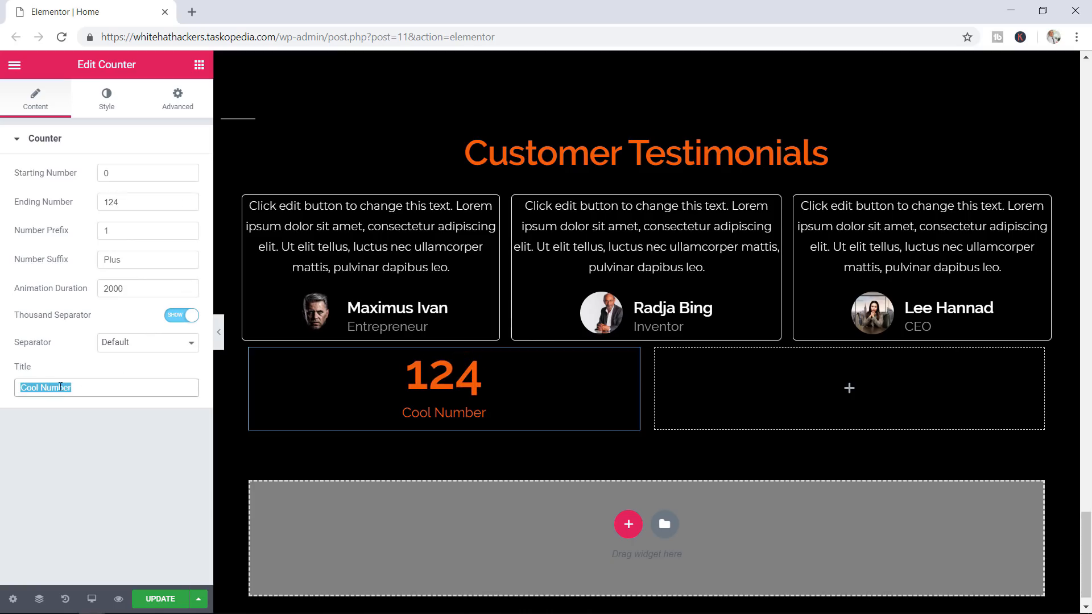
key("BackSpace")
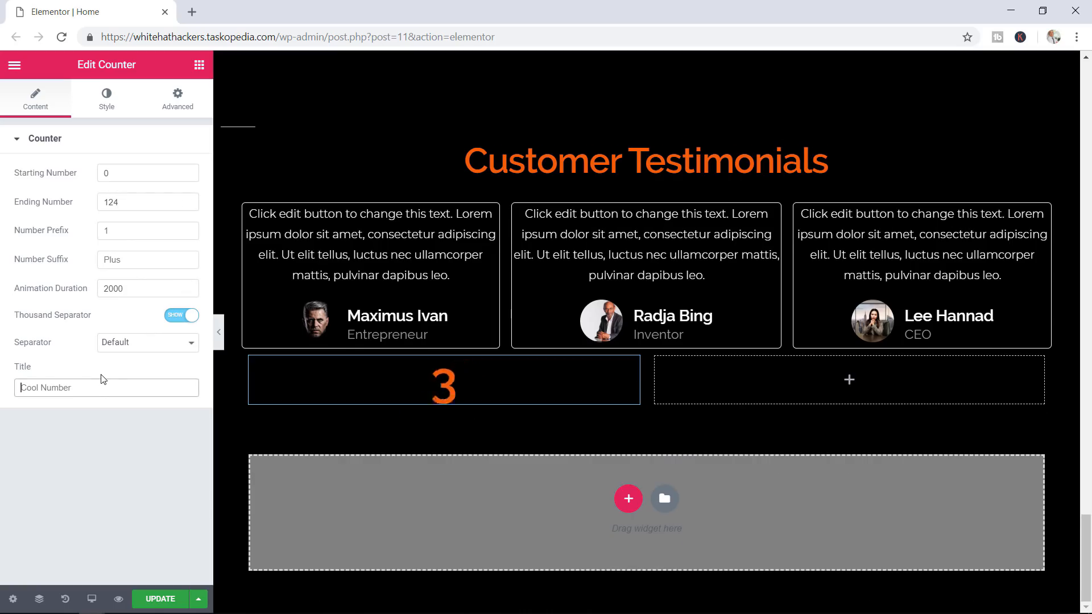
left_click(106, 96)
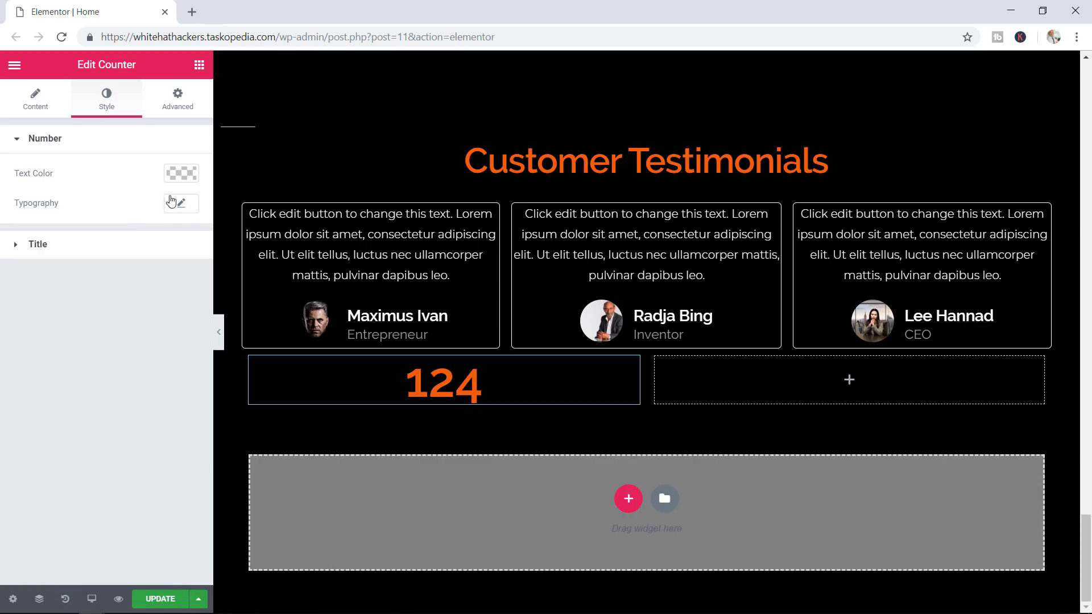
left_click(189, 211)
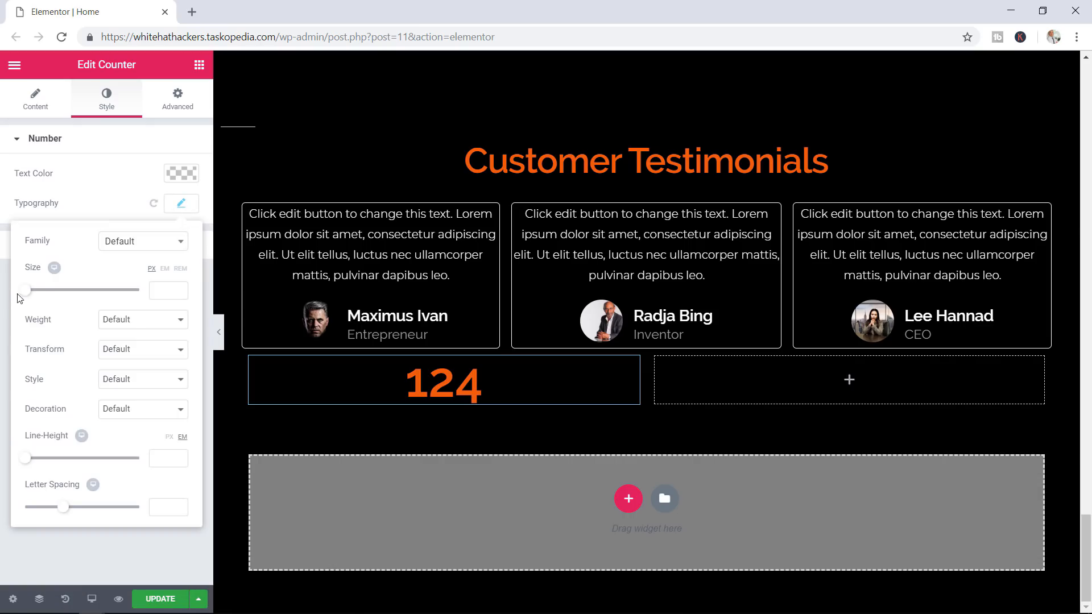
left_click_drag(26, 290, 146, 296)
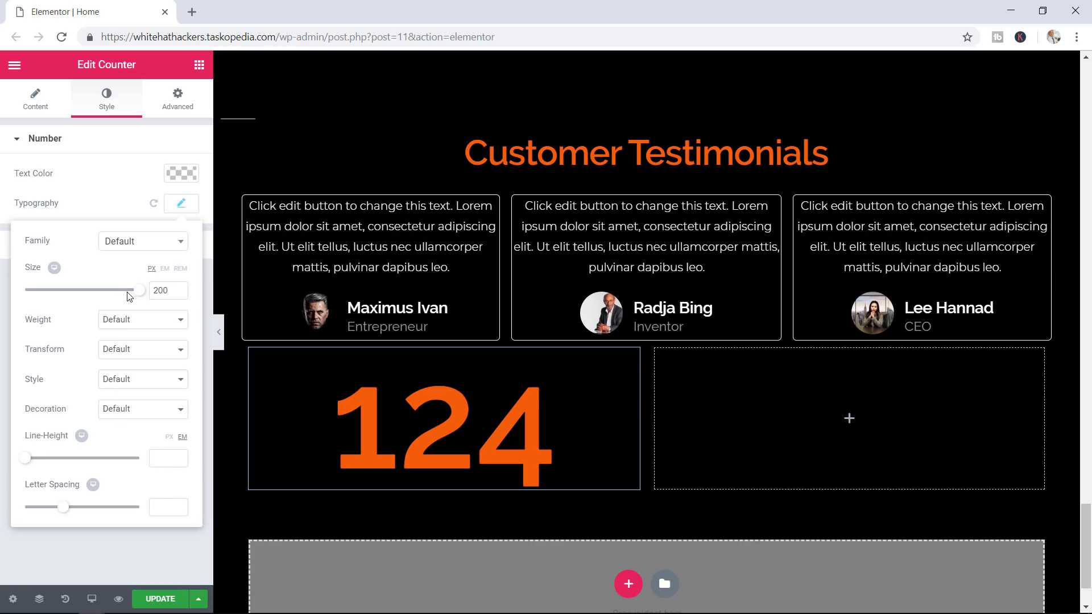
Add a Heading to the right column and start retitling it 'The number of bui'
left_click(772, 401)
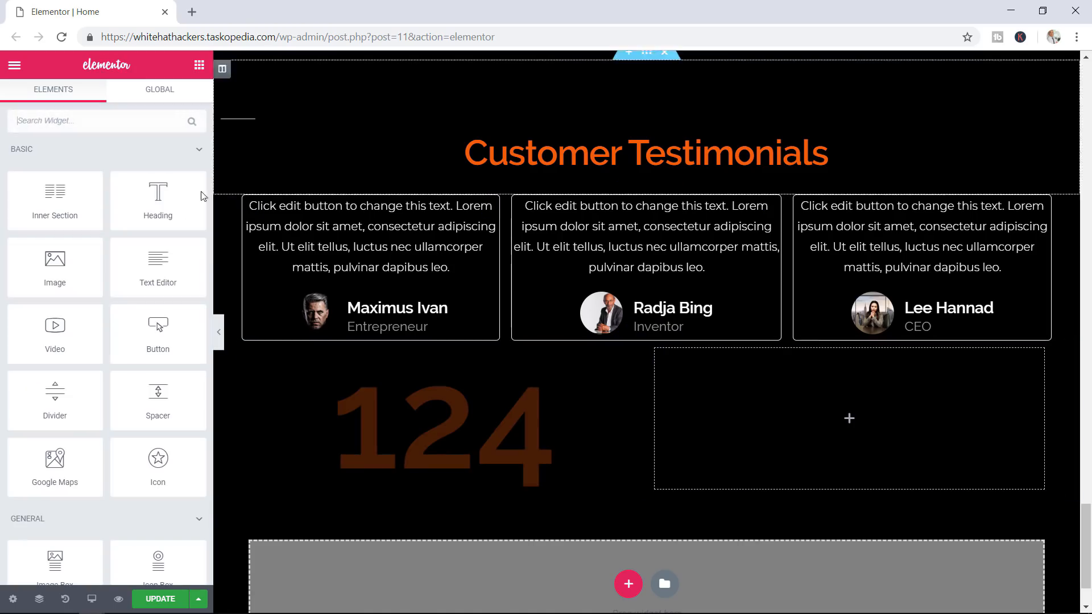
left_click_drag(160, 198, 824, 410)
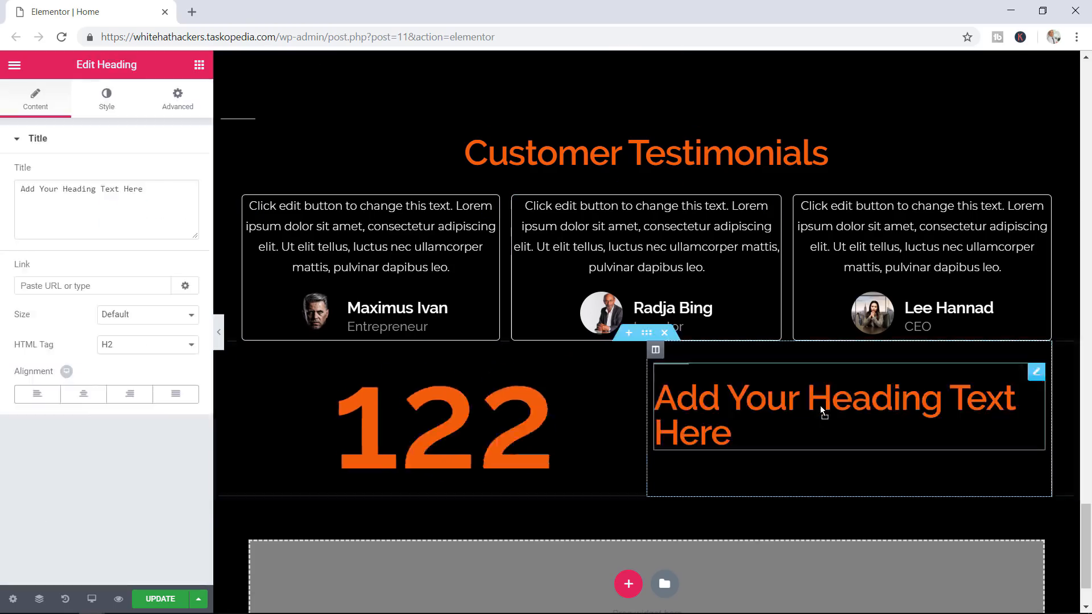
left_click_drag(143, 188, 2, 199)
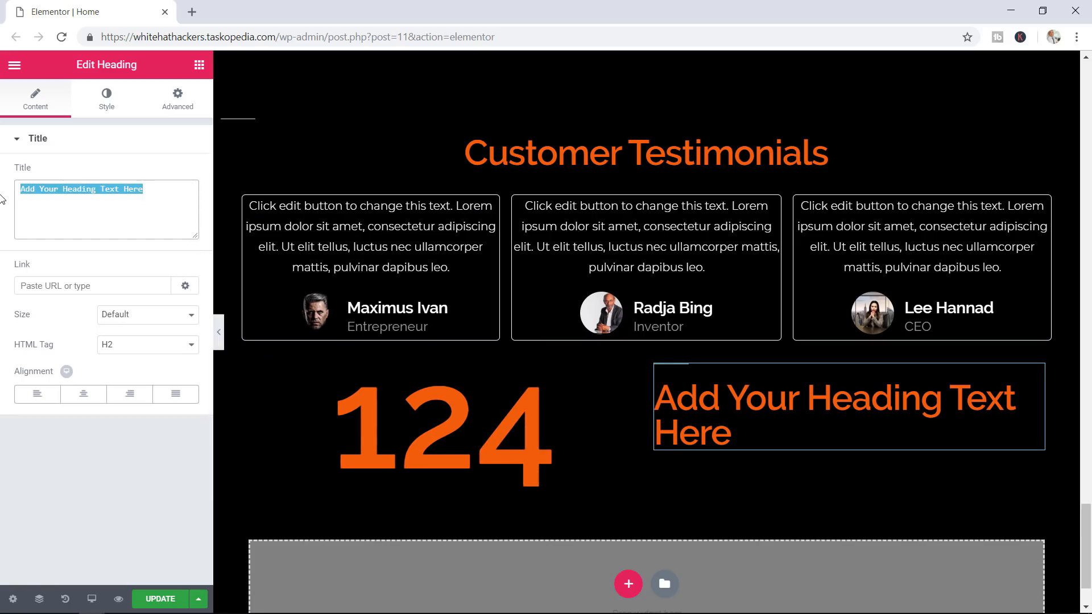
type("The numer")
key("BackSpace")
key("BackSpace")
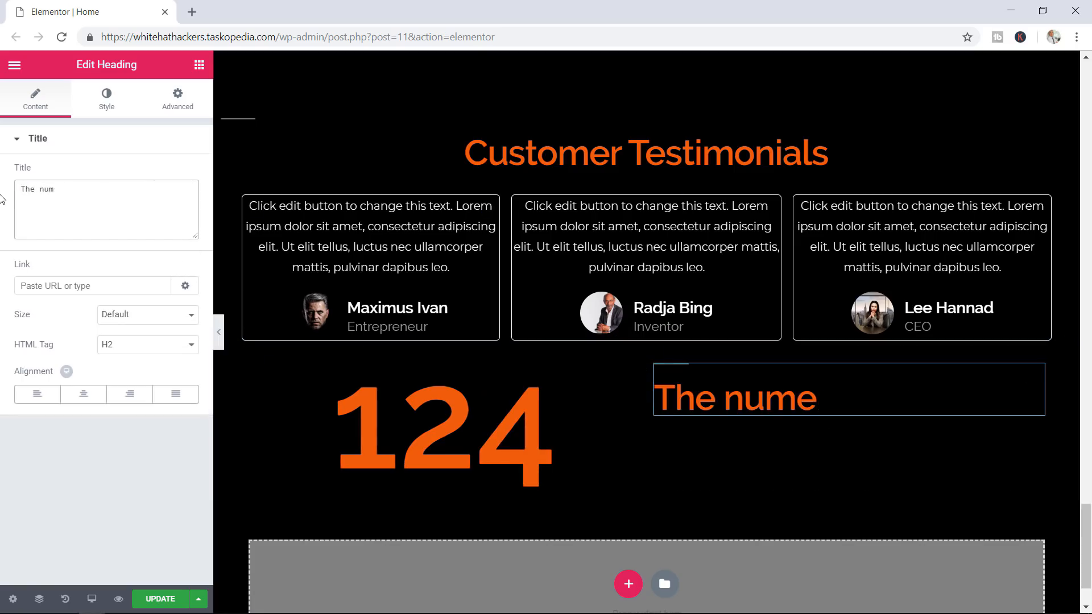
type("ber of buis")
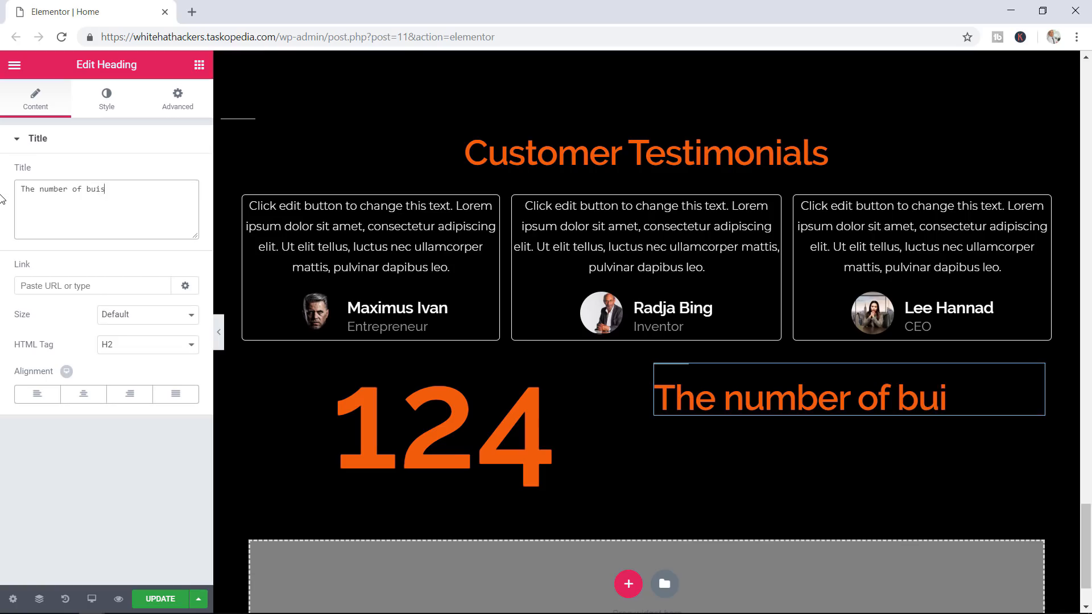
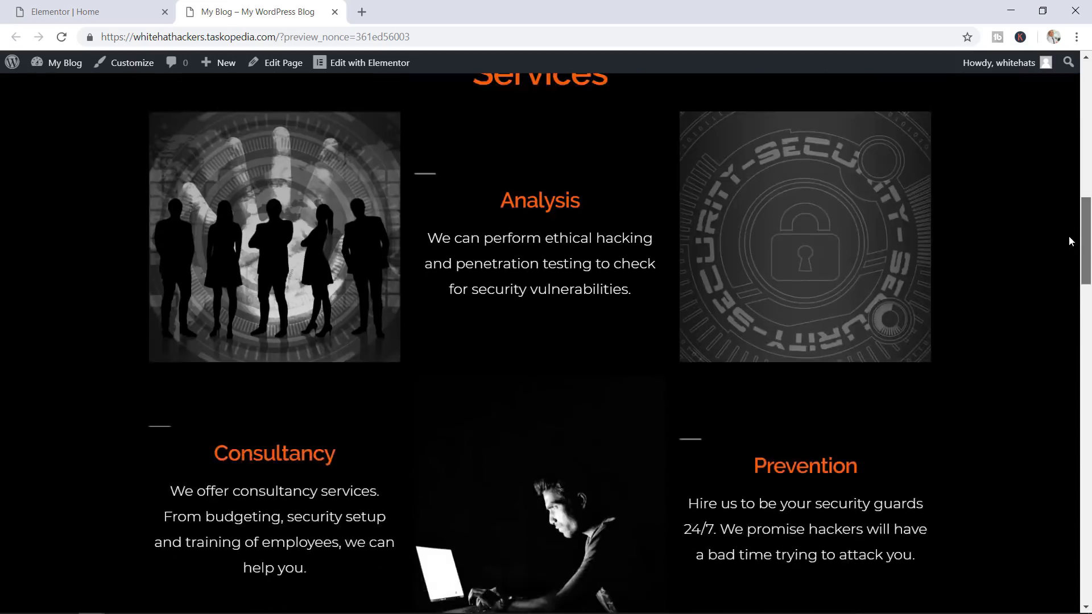
scroll(1033, 373, "down", 18)
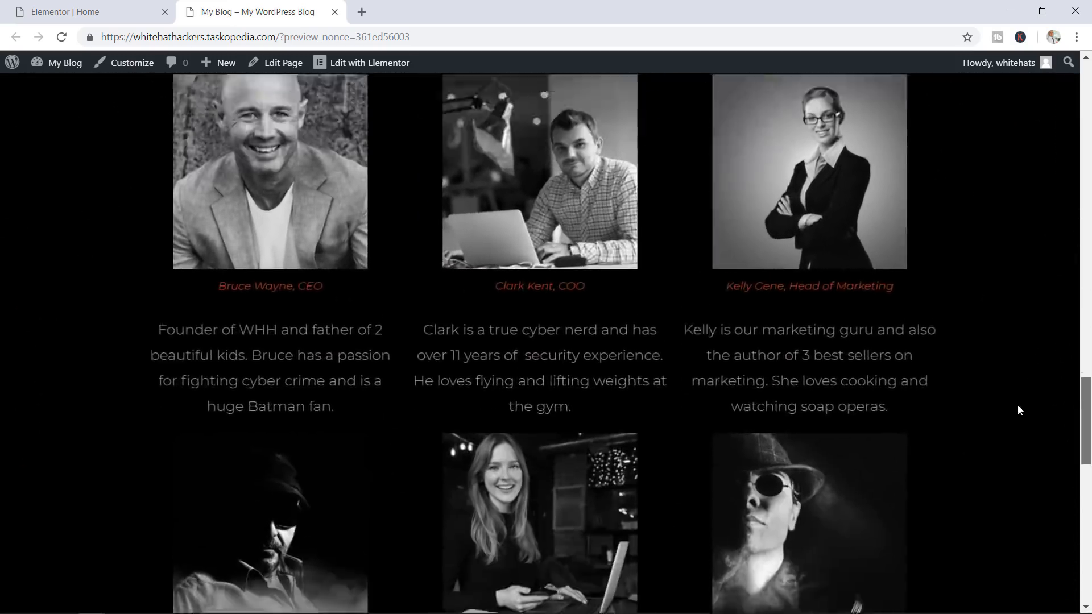
Scroll the live page preview down to the 124 statistic, then go back to the Elementor editor
left_click_drag(986, 516, 1056, 555)
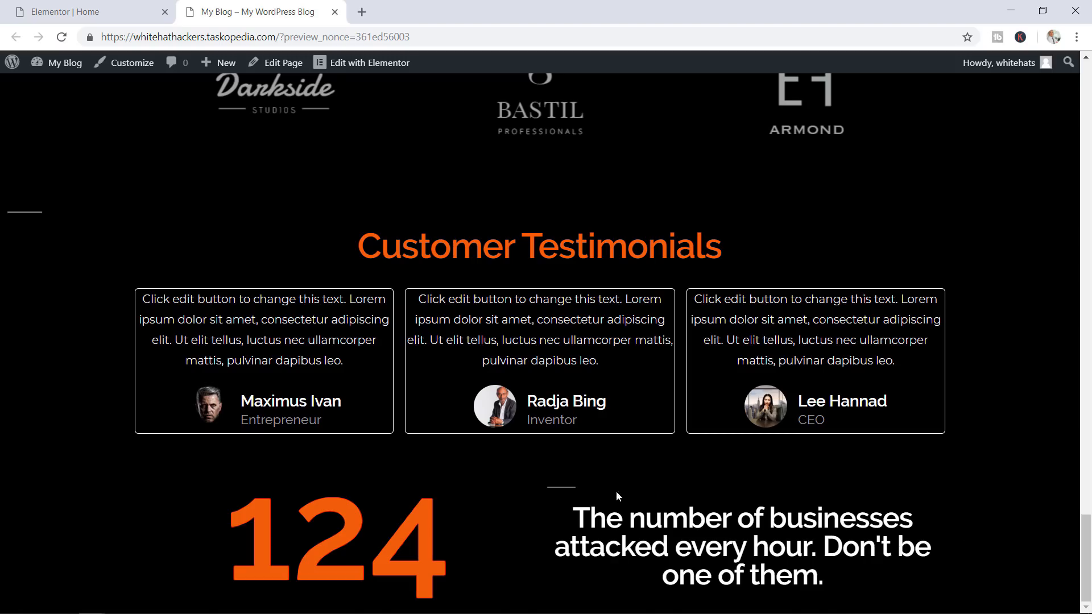
left_click(128, 14)
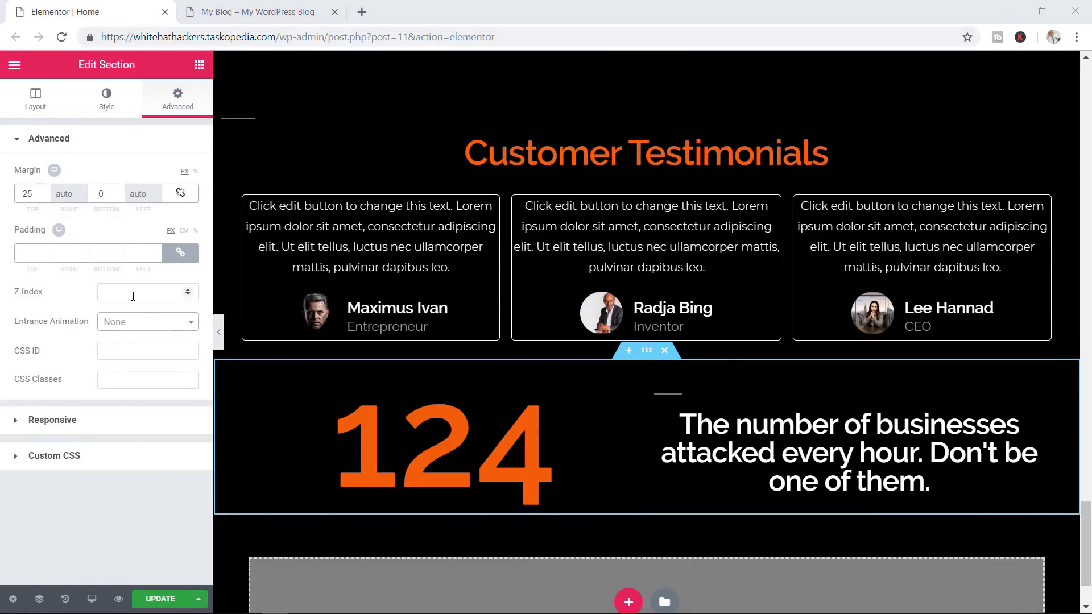
Give the 124 section a Roll In entrance animation, update the page, and view the live preview
left_click(169, 323)
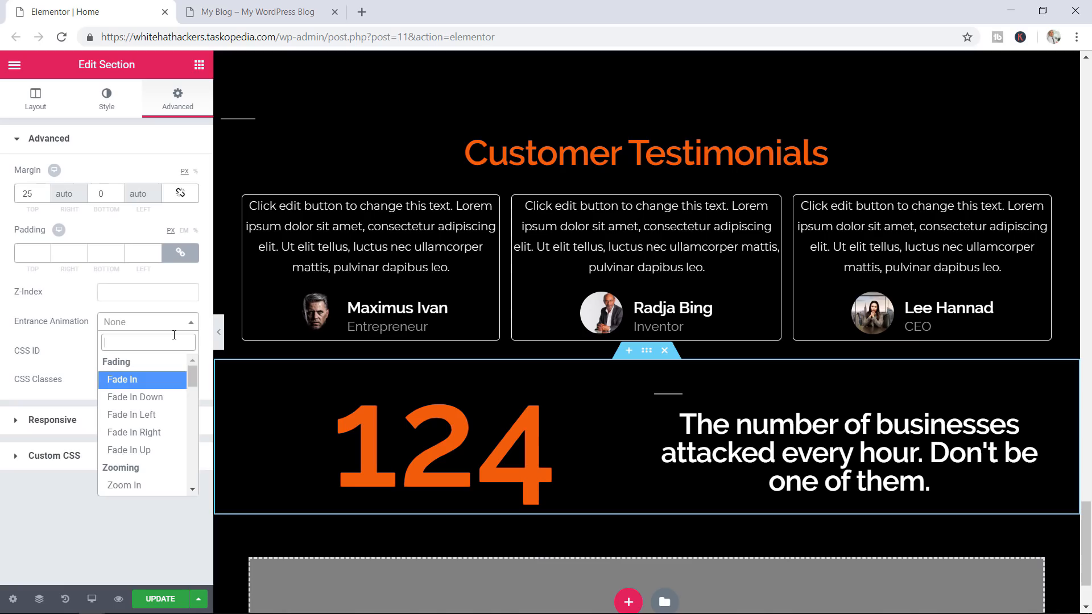
type("rol")
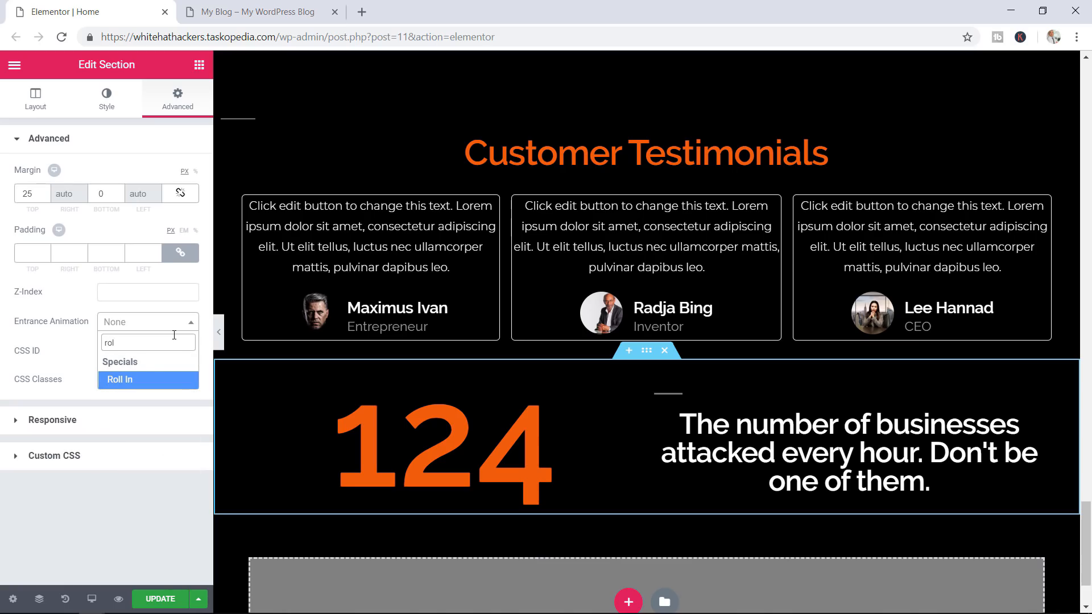
left_click(134, 379)
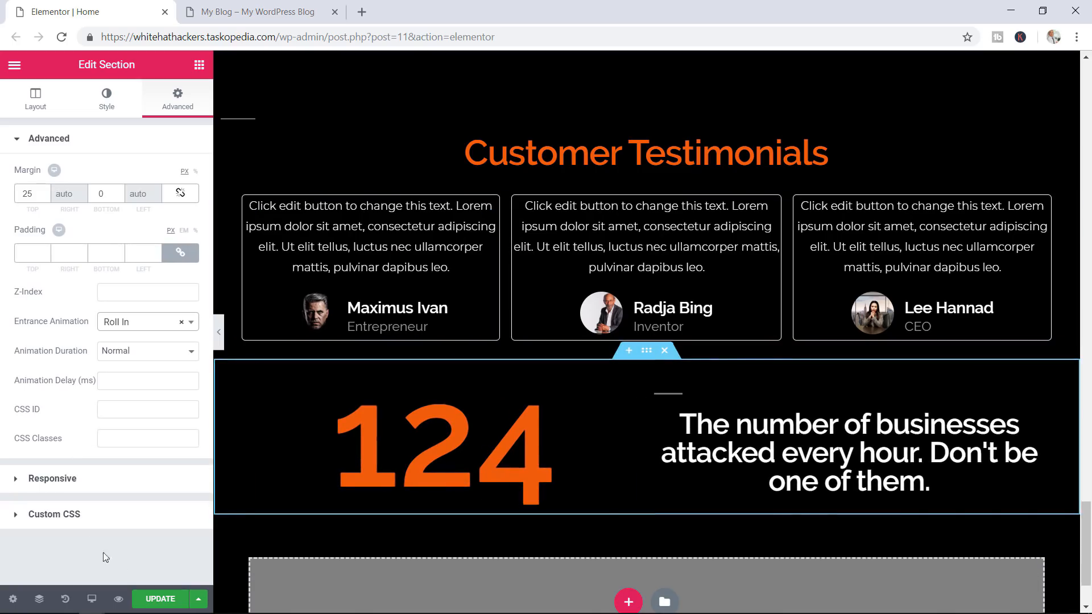
left_click(154, 597)
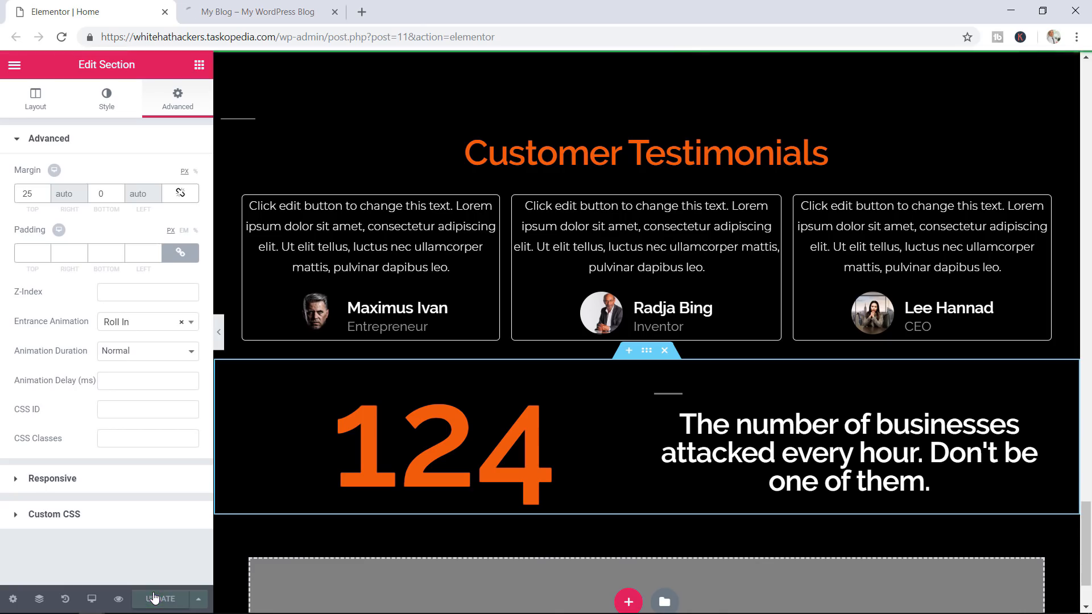
left_click(259, 12)
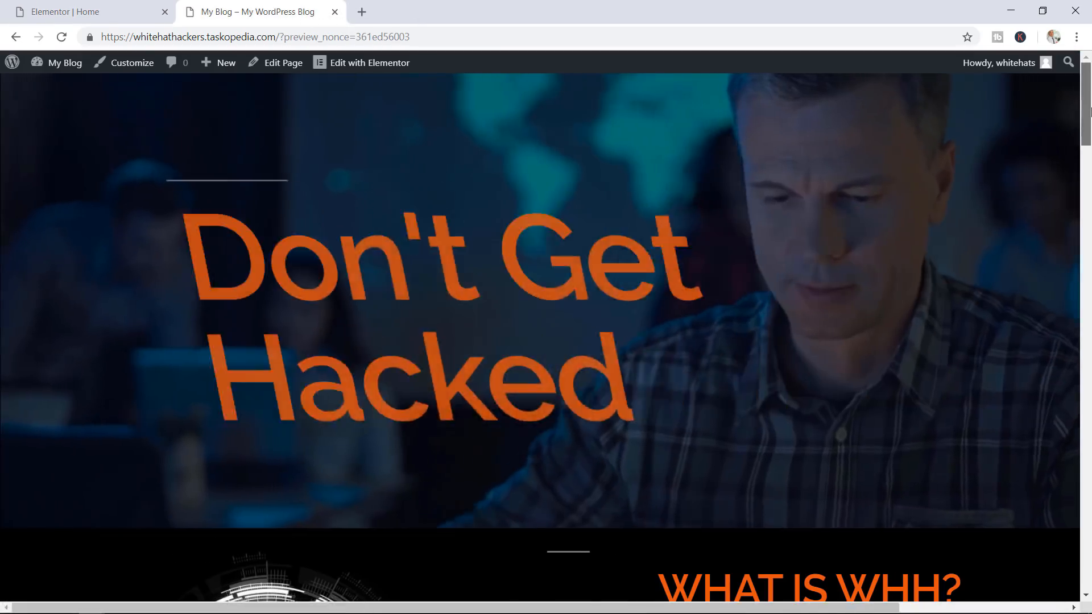
Scroll the reloaded live page down to the 124 section, then return to the Elementor editor
scroll(815, 125, "down", 10)
left_click_drag(1087, 215, 1090, 586)
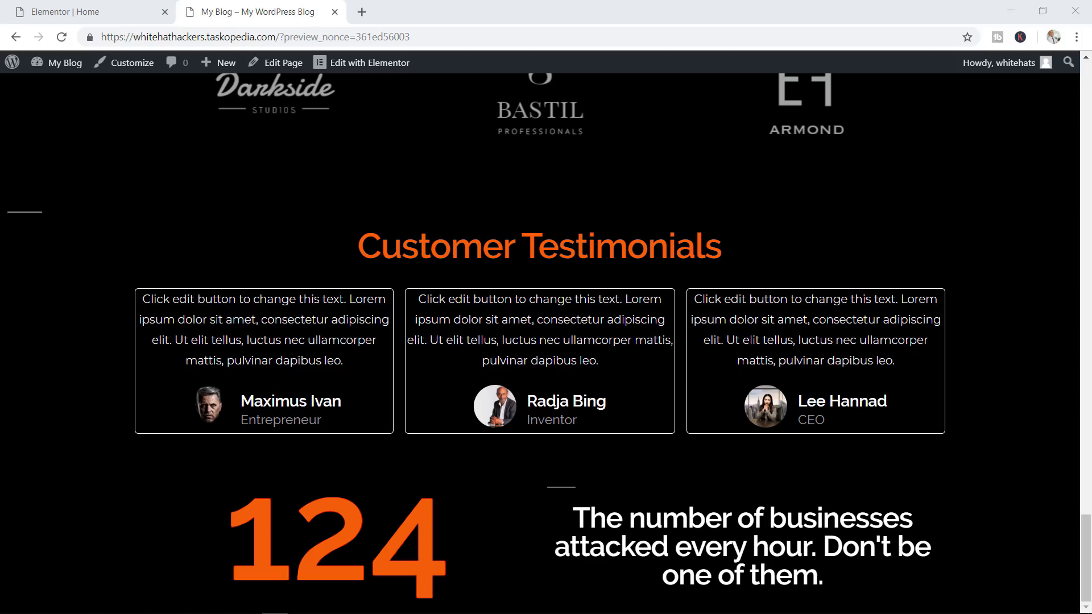
left_click(102, 12)
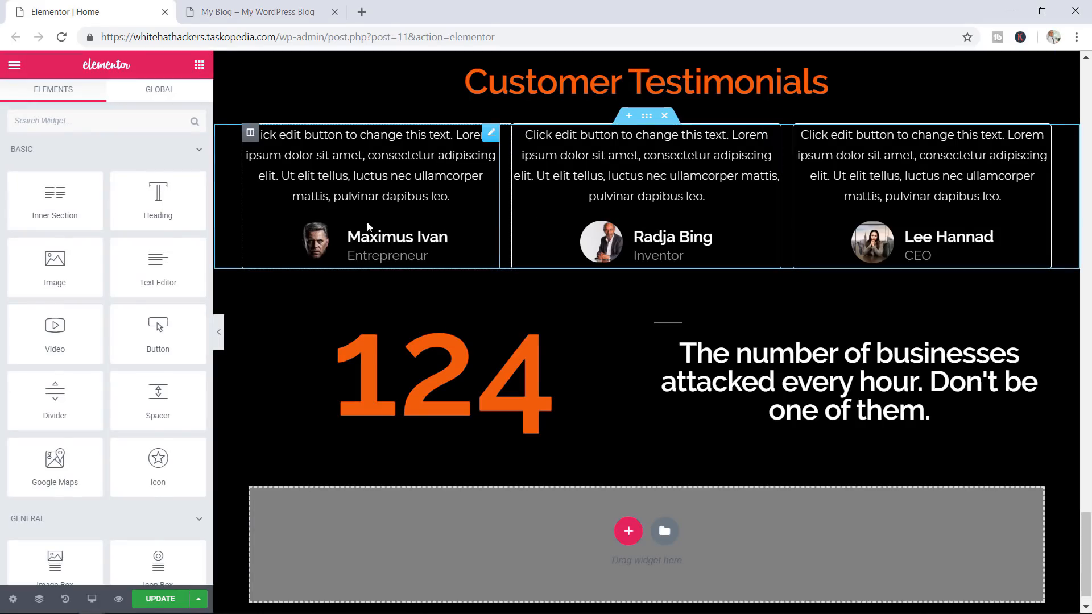
Drop a Spacer of 75 below the 124 section and place a new Heading under it
scroll(132, 318, "down", 3)
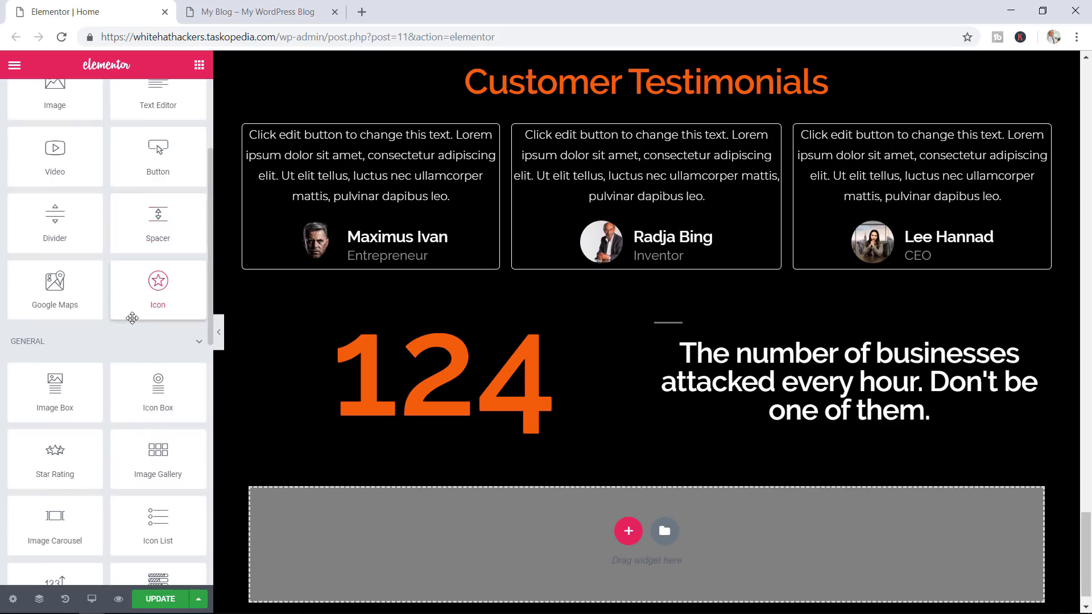
left_click_drag(154, 221, 636, 511)
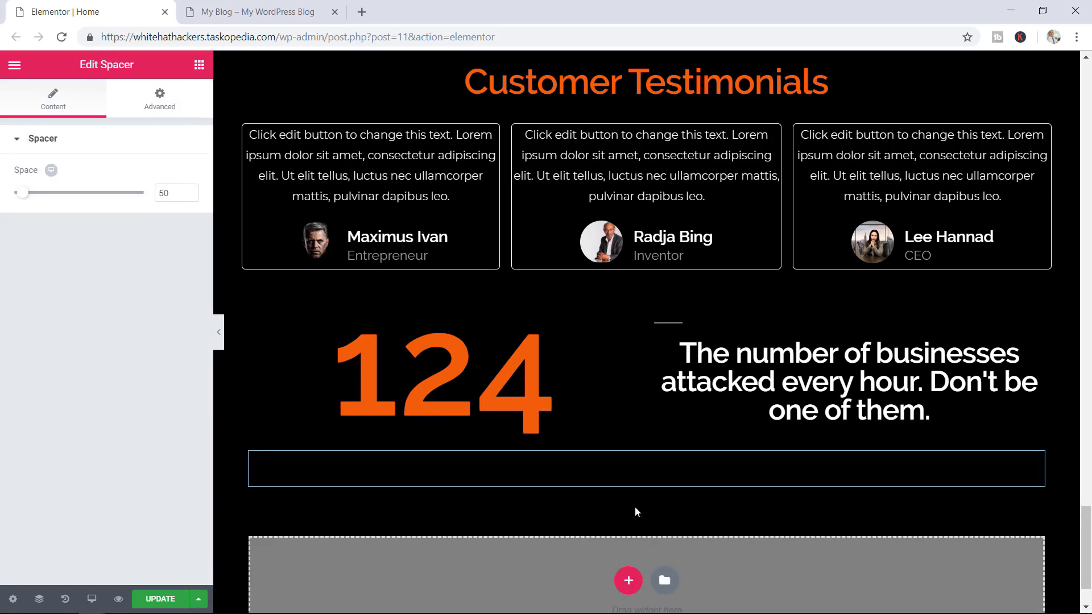
left_click_drag(29, 200, 38, 199)
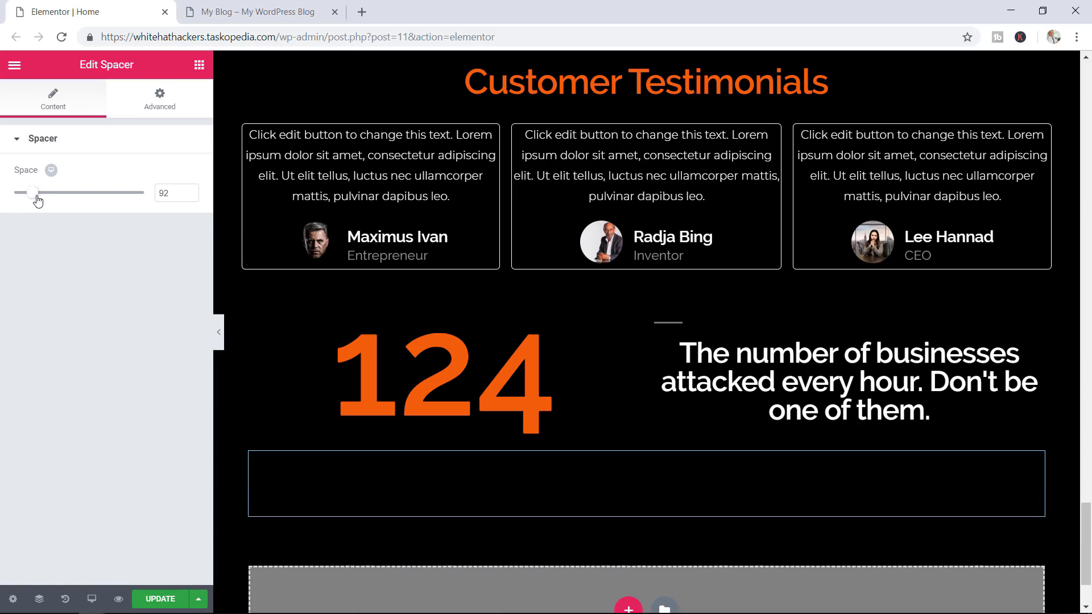
left_click(189, 196)
left_click(190, 196)
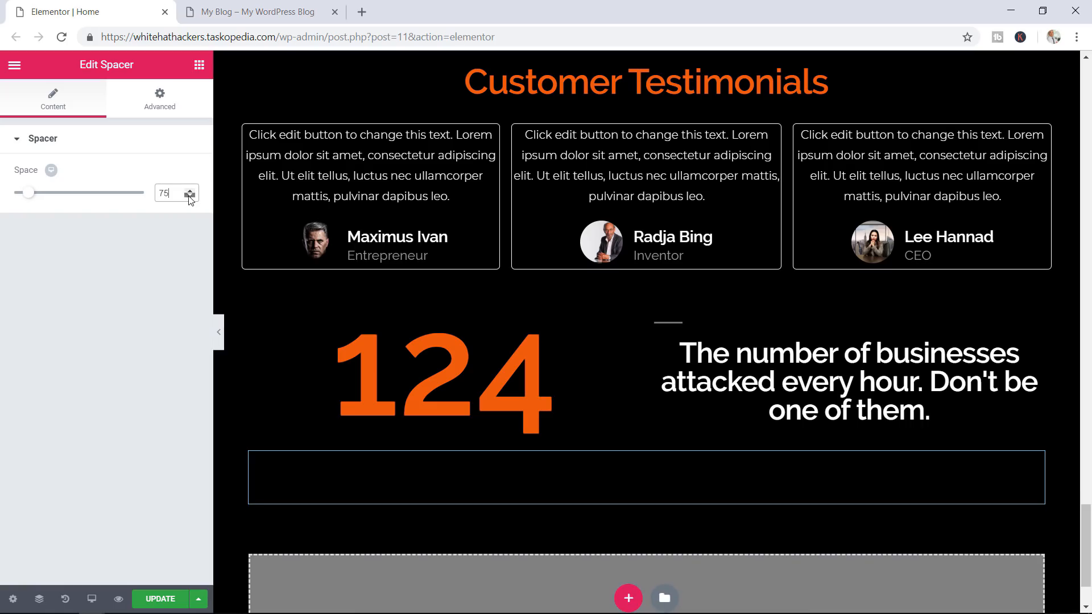
left_click(199, 65)
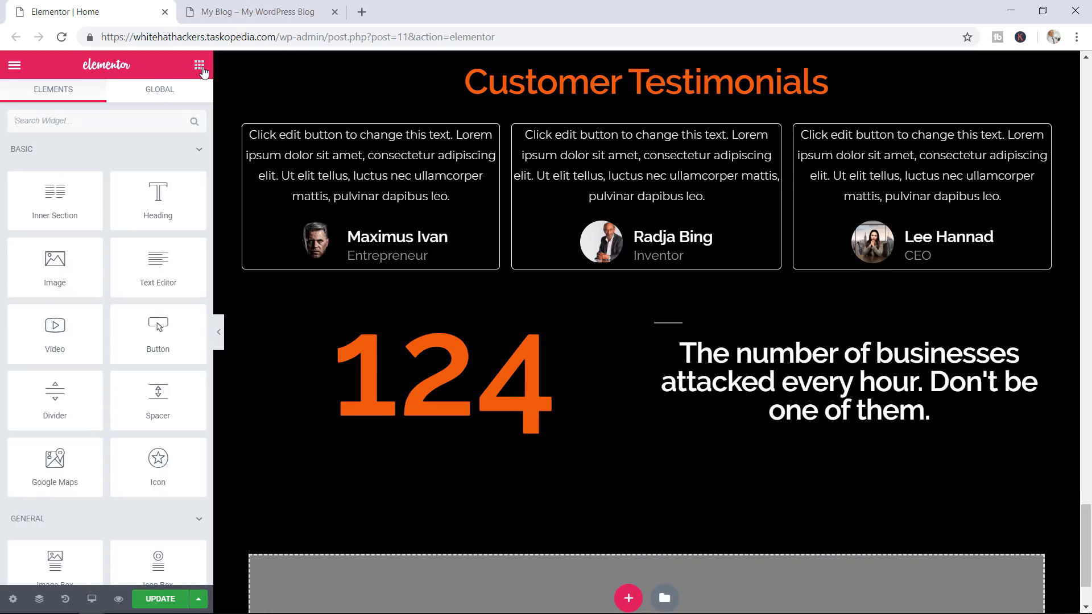
left_click_drag(154, 190, 614, 506)
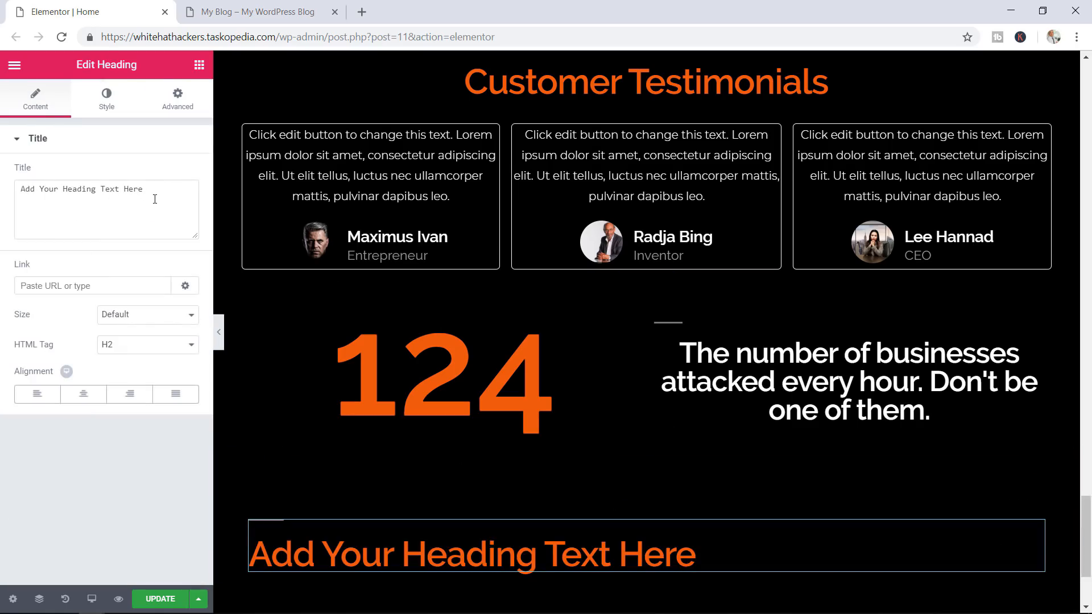
Retitle the heading 'CONTACT' as a centred H5
left_click_drag(155, 199, 2, 189)
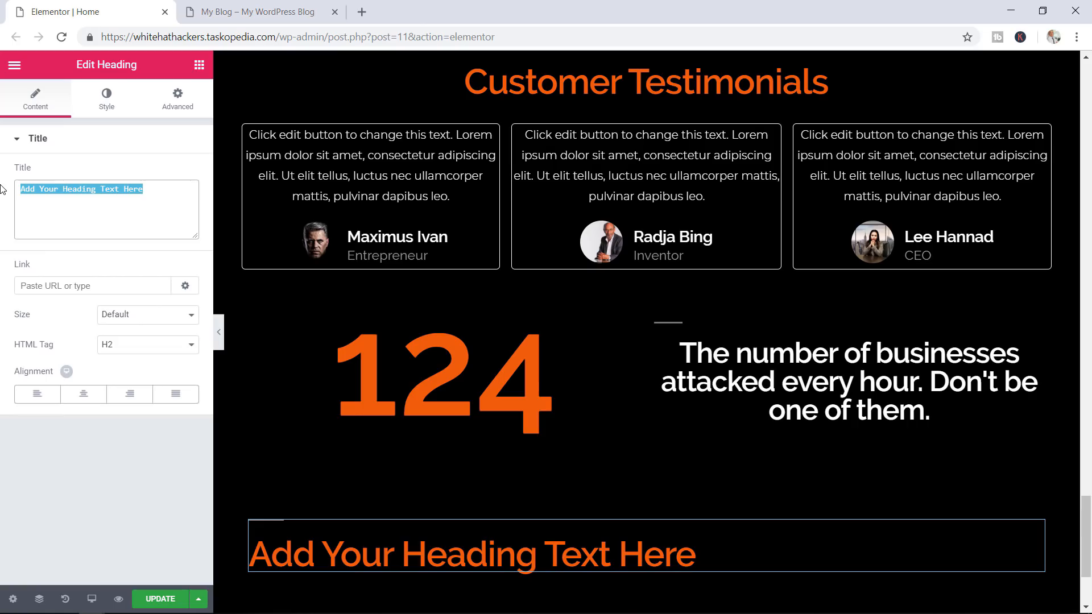
type("CONTACT")
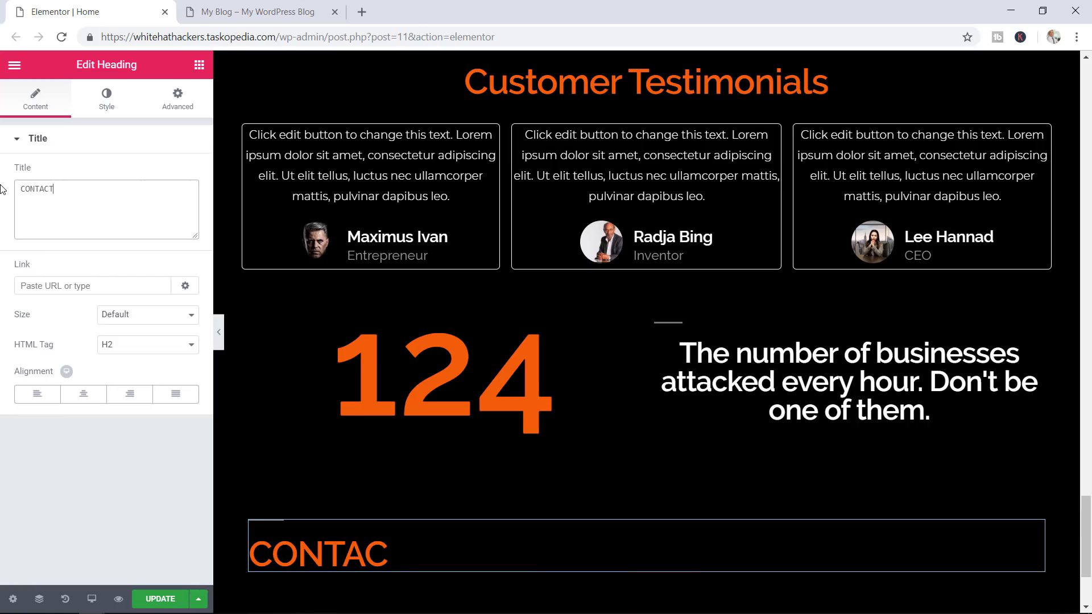
left_click(128, 348)
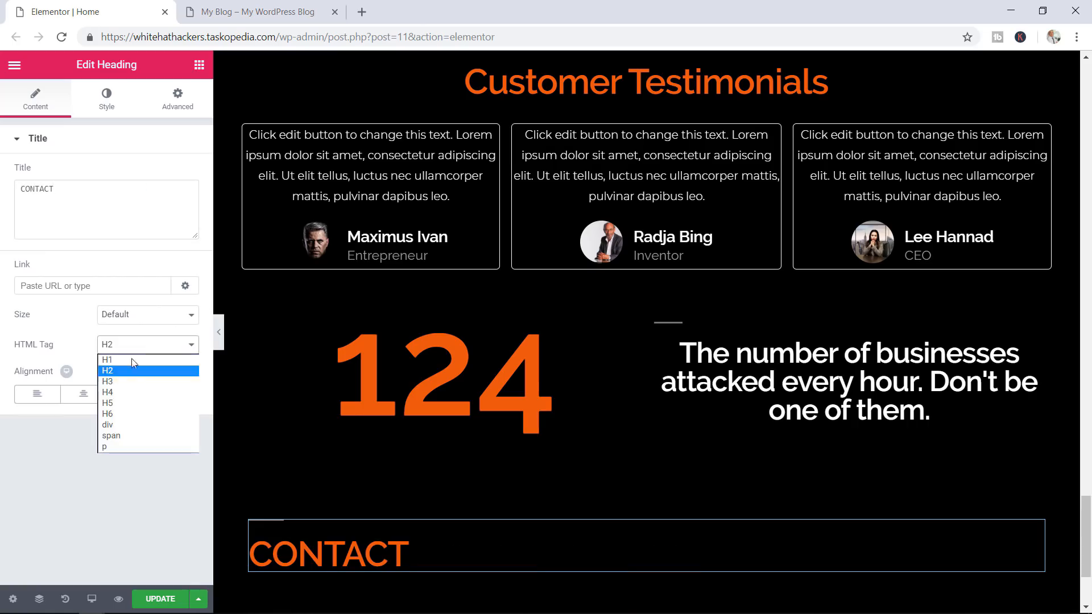
left_click(119, 407)
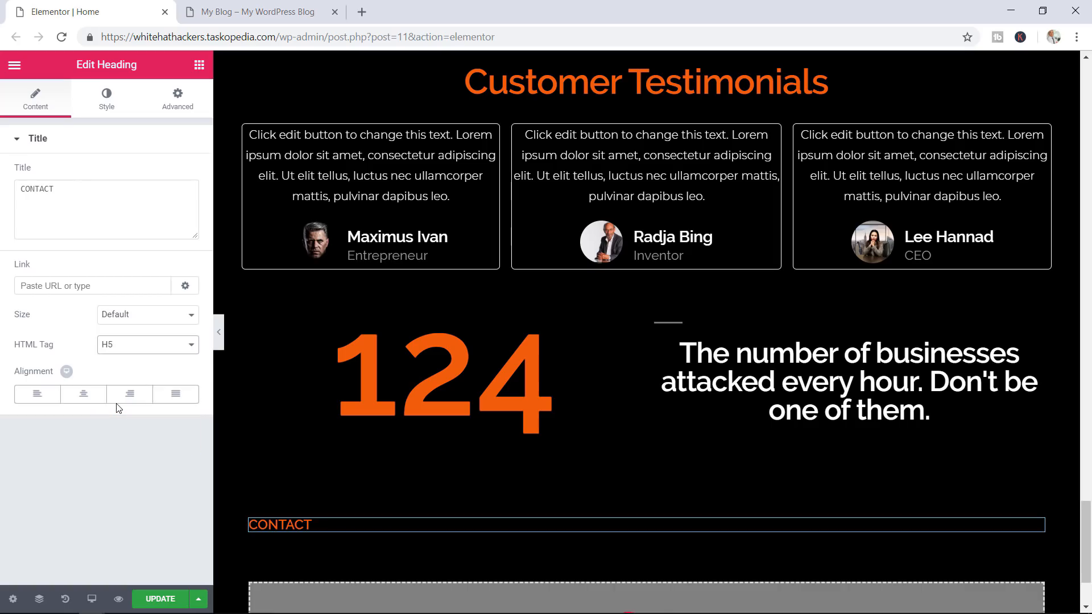
left_click(84, 393)
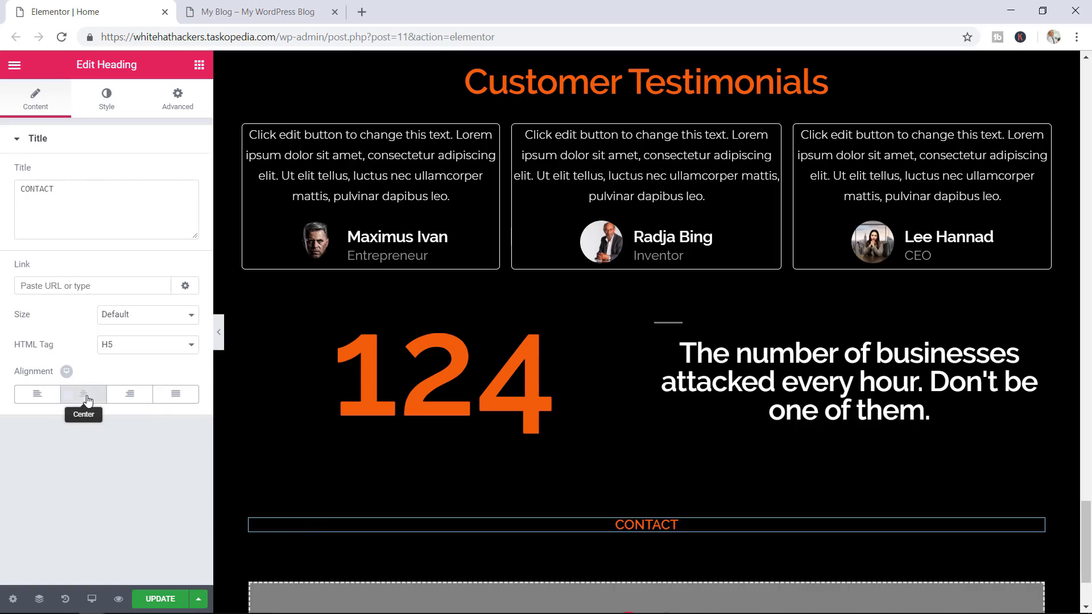
Make the CONTACT heading text white
left_click(108, 105)
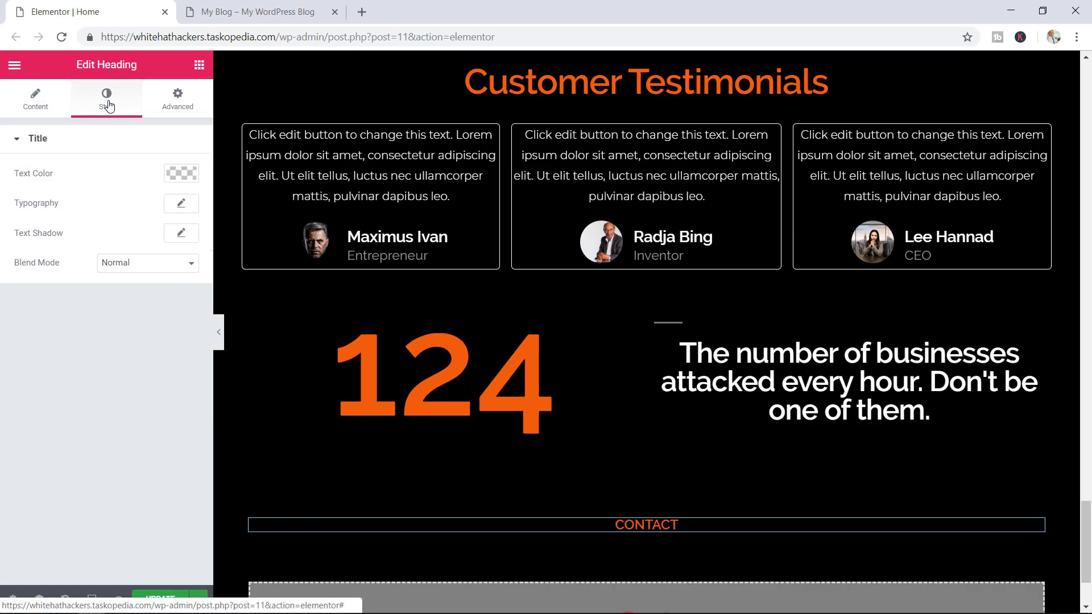
left_click(177, 173)
left_click(146, 341)
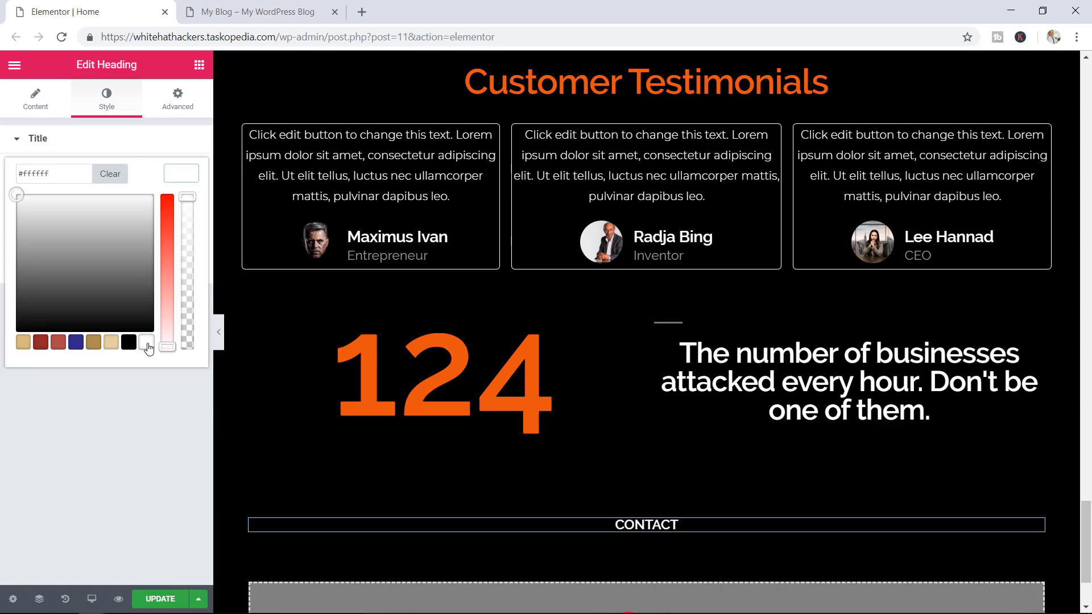
left_click(76, 149)
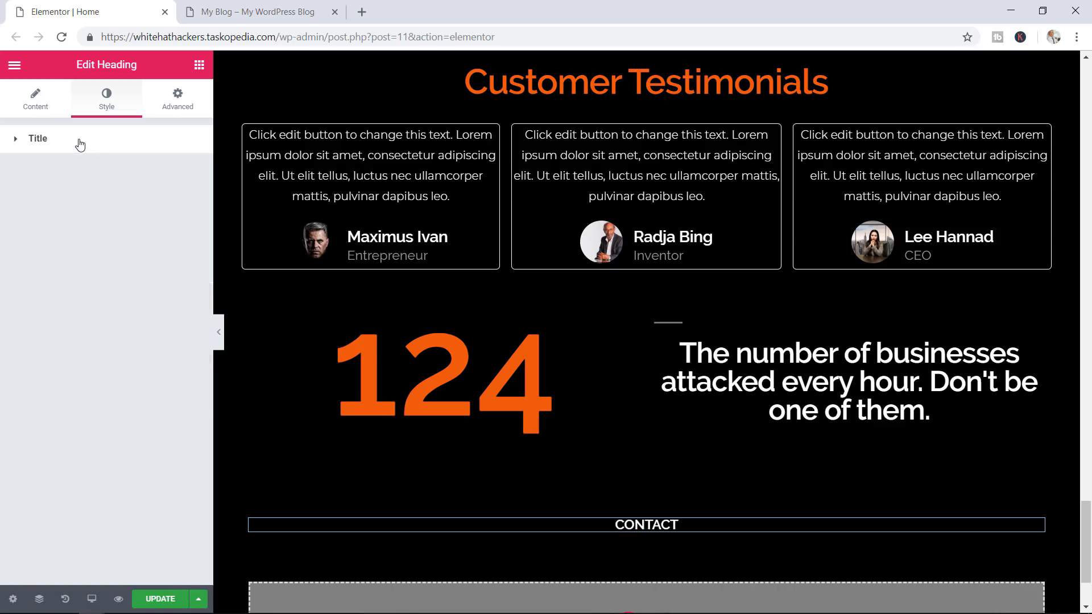
left_click(35, 143)
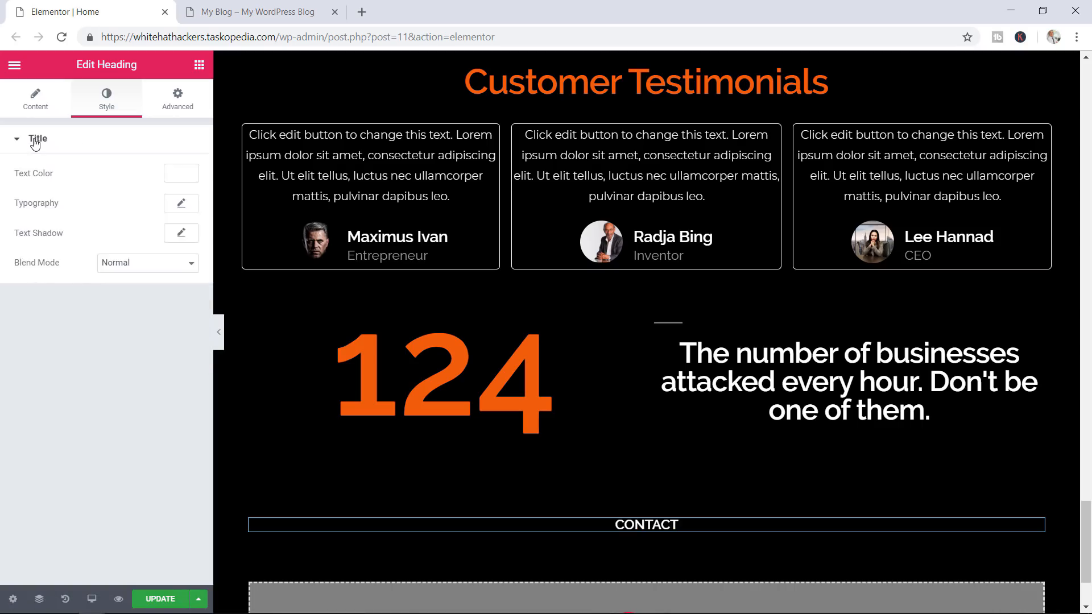
Set the CONTACT typography to size 20 with 6.5 letter spacing
left_click(181, 206)
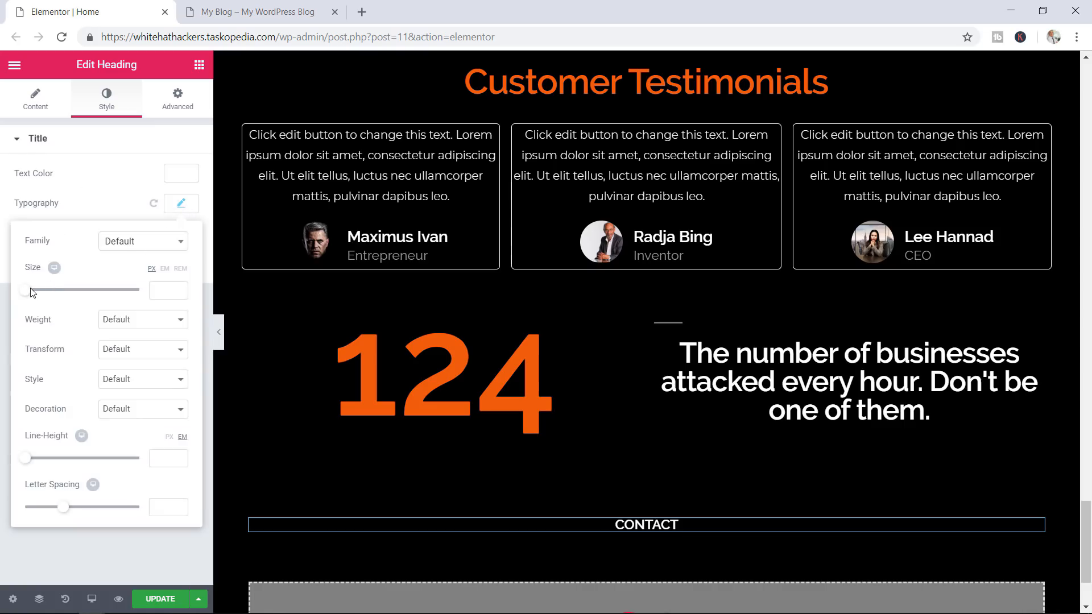
left_click(179, 289)
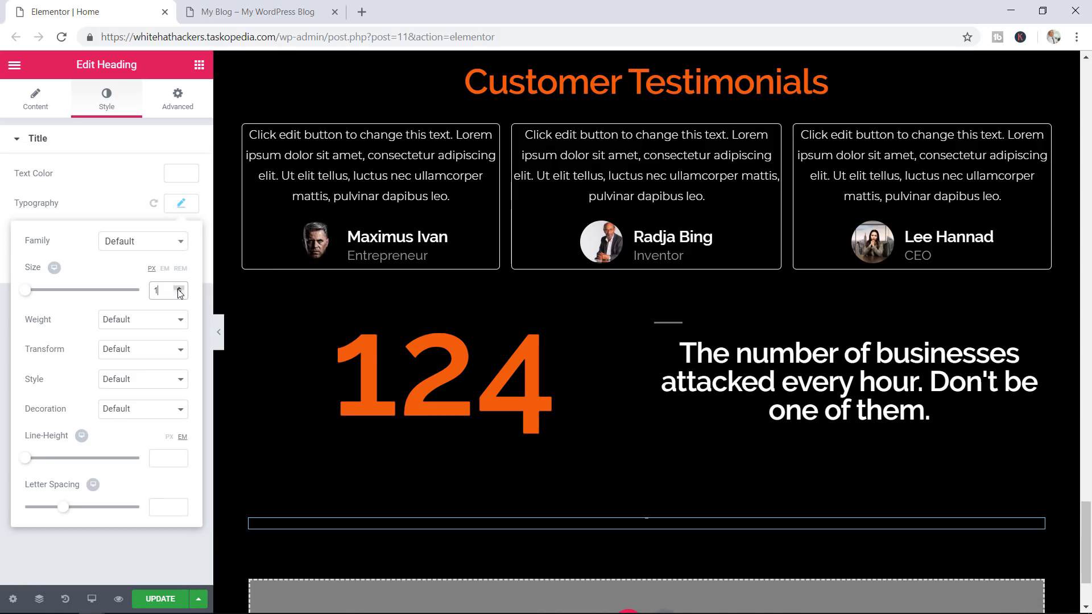
left_click(178, 289)
left_click(179, 289)
left_click(179, 289)
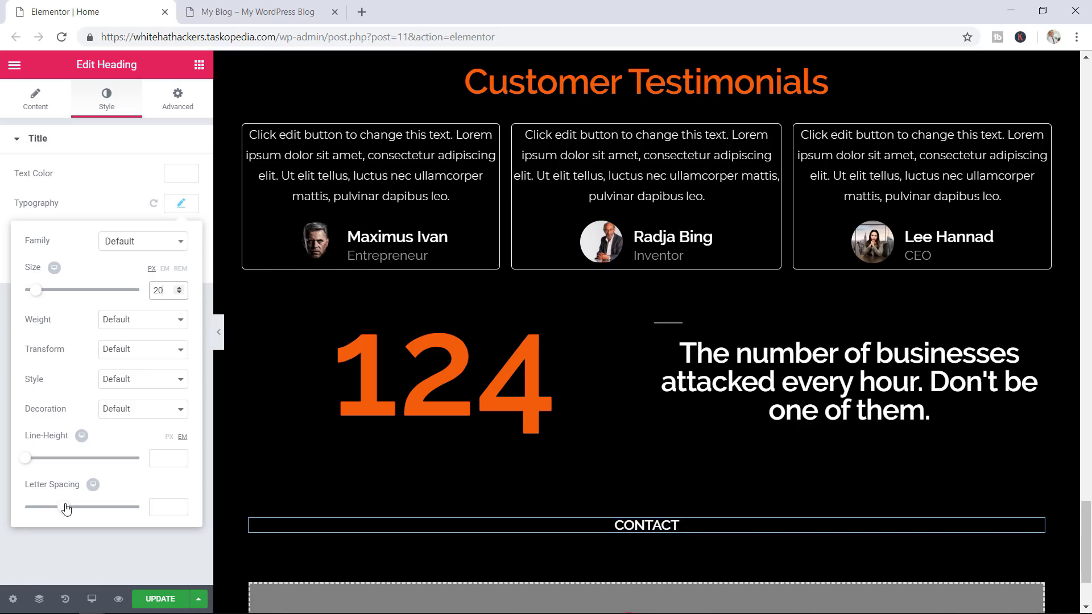
left_click_drag(66, 507, 117, 505)
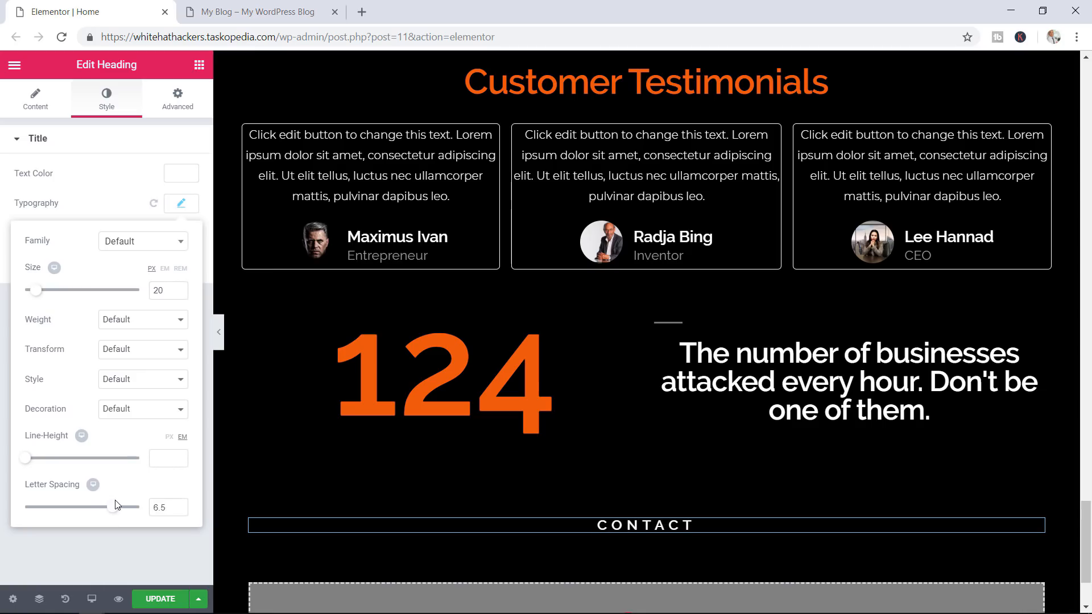
left_click(183, 204)
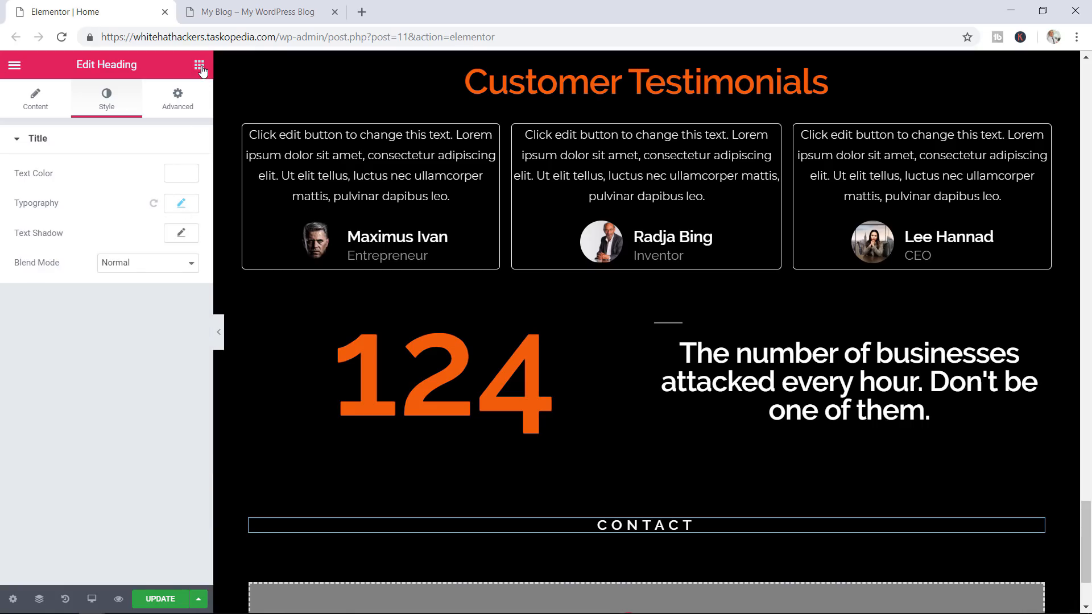
left_click(199, 66)
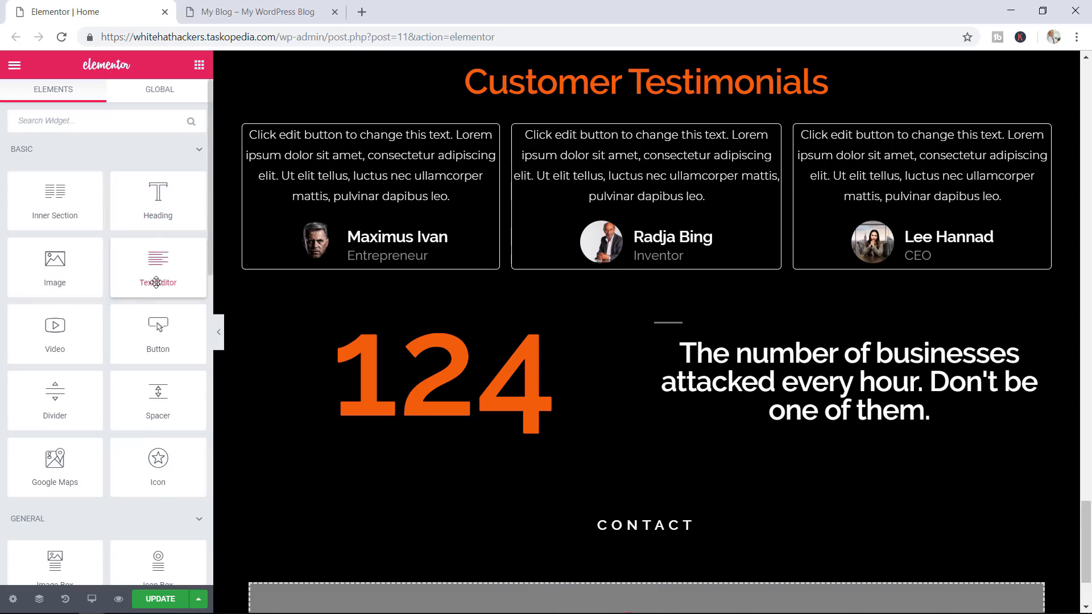
Add a centred heading under CONTACT reading 'For Inquires, please send an email to'
left_click_drag(157, 213, 626, 532)
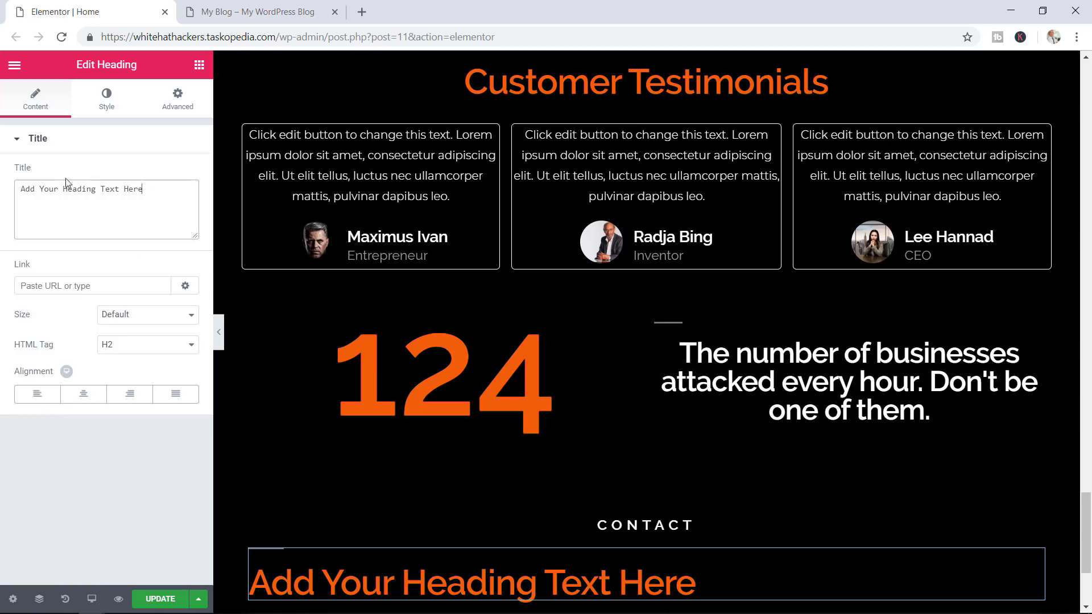
left_click_drag(145, 198, 8, 178)
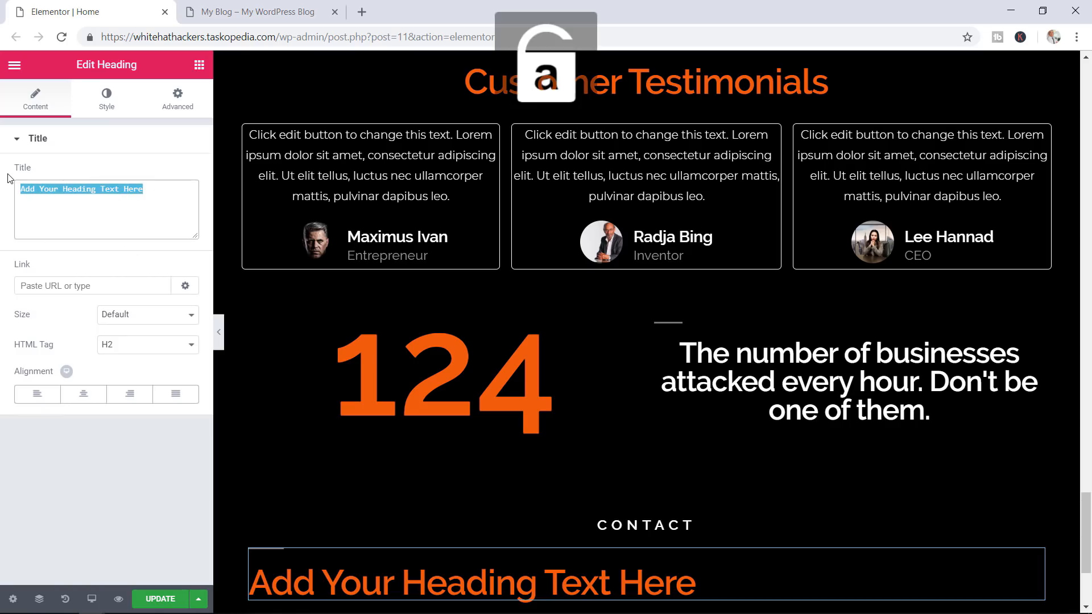
type("For In")
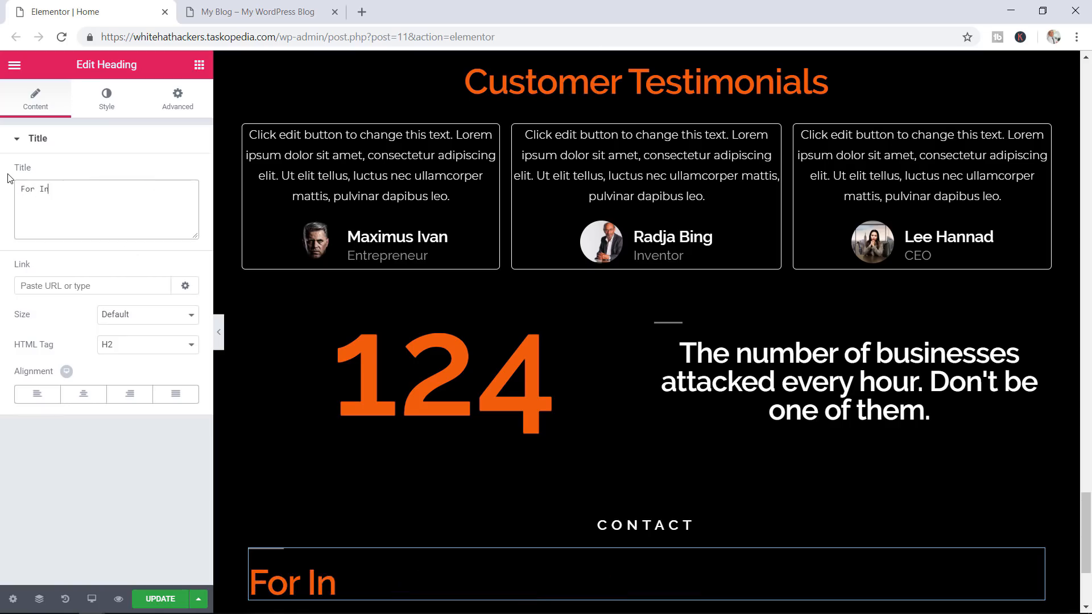
type("quires")
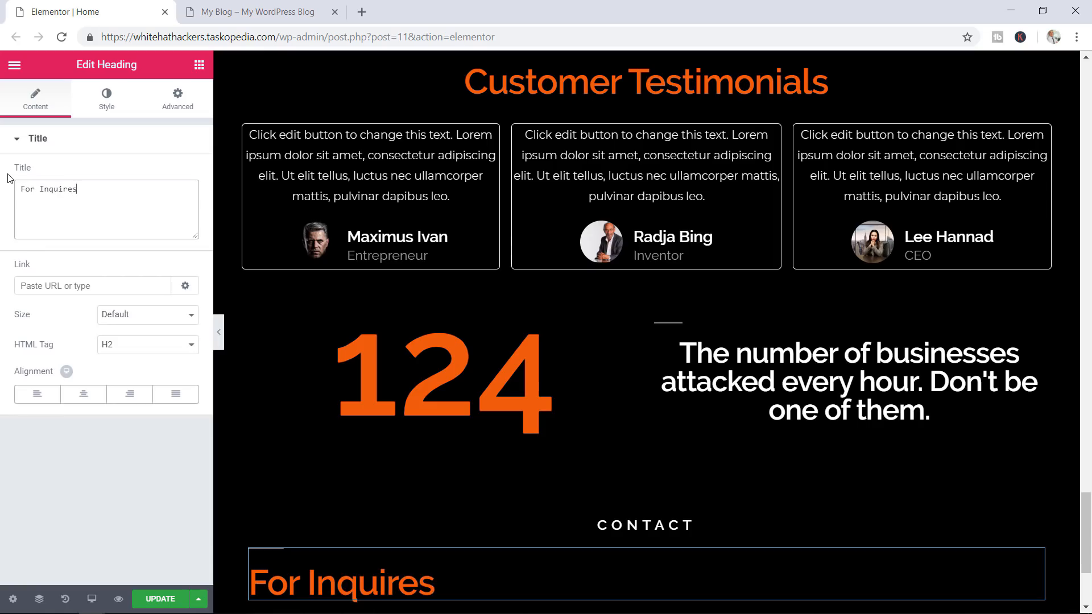
type(", please send an email")
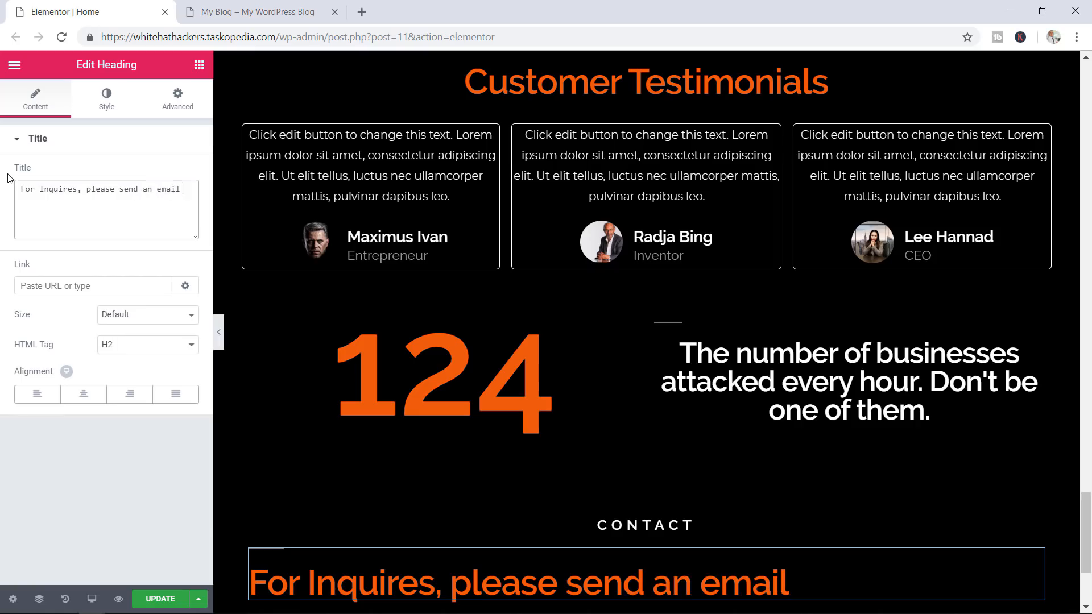
type(" to")
left_click(85, 394)
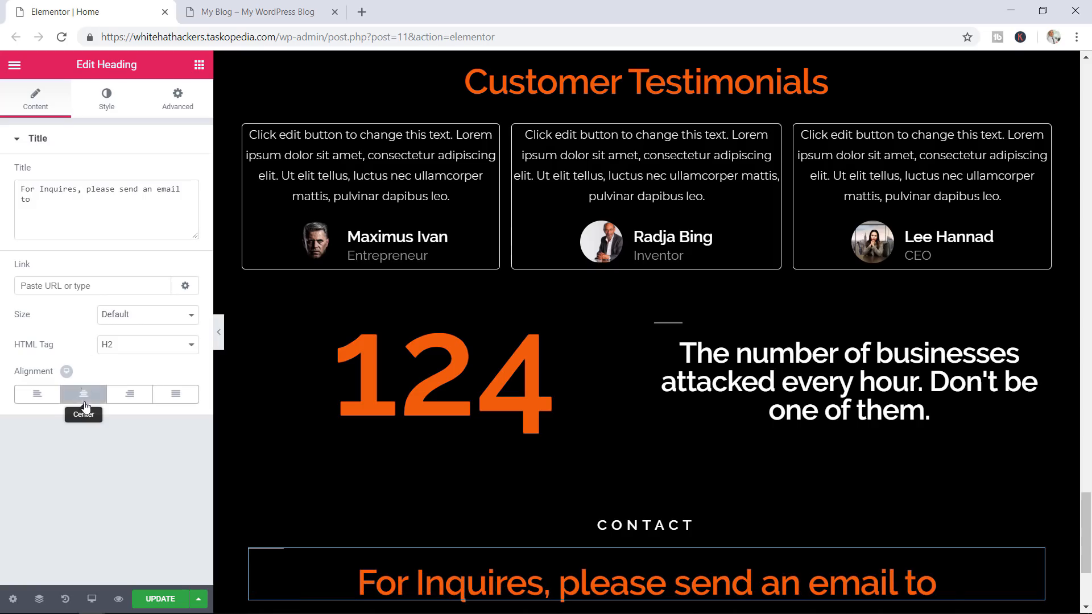
Make the inquiry heading white, size 65, weight 900, and add a new heading beneath it
left_click(113, 110)
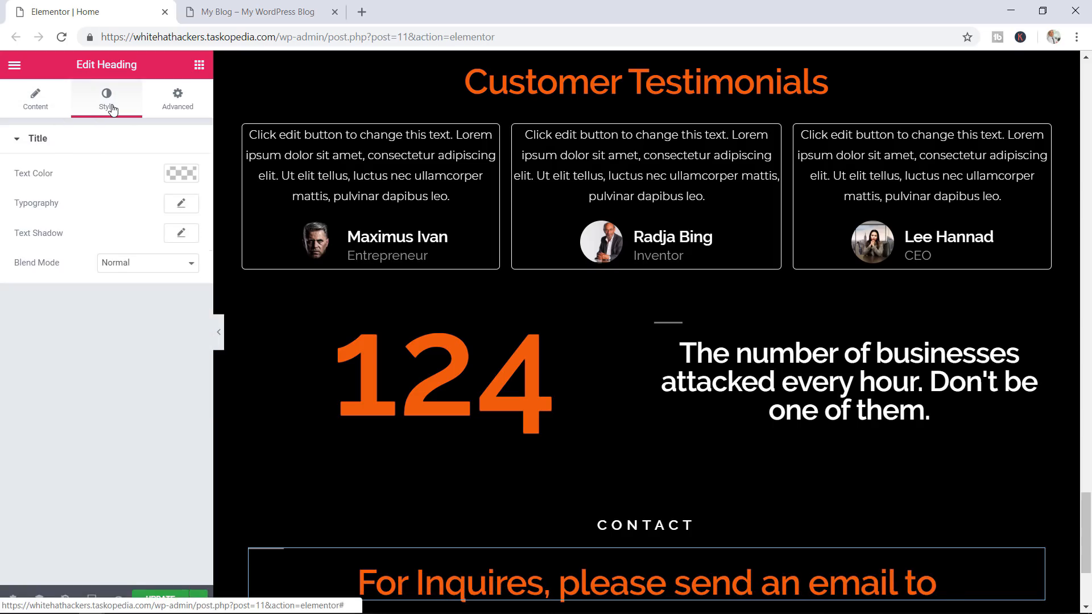
left_click(180, 174)
left_click(146, 343)
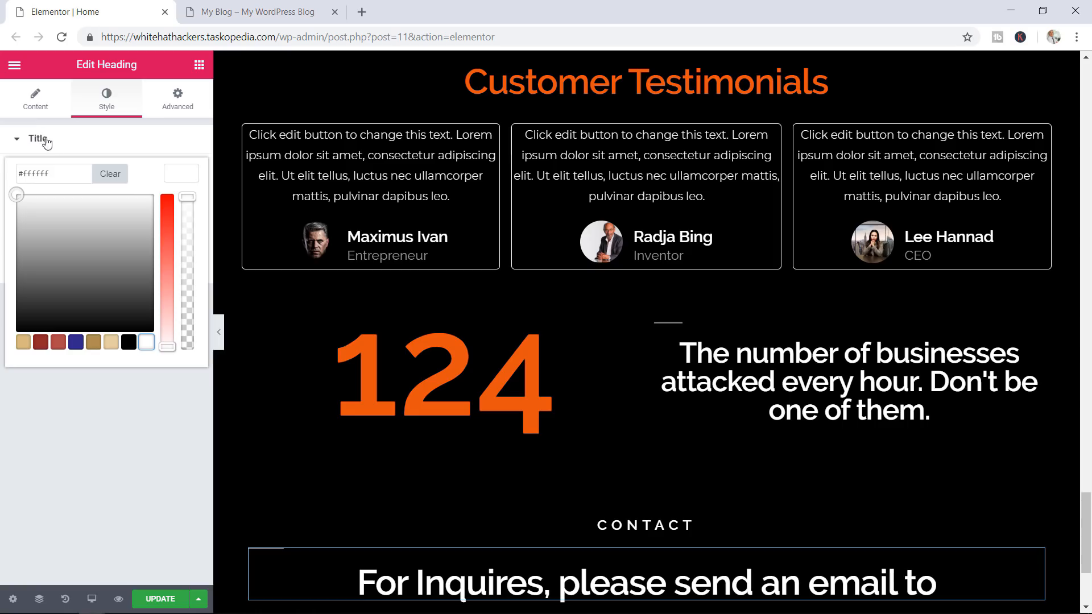
left_click(111, 382)
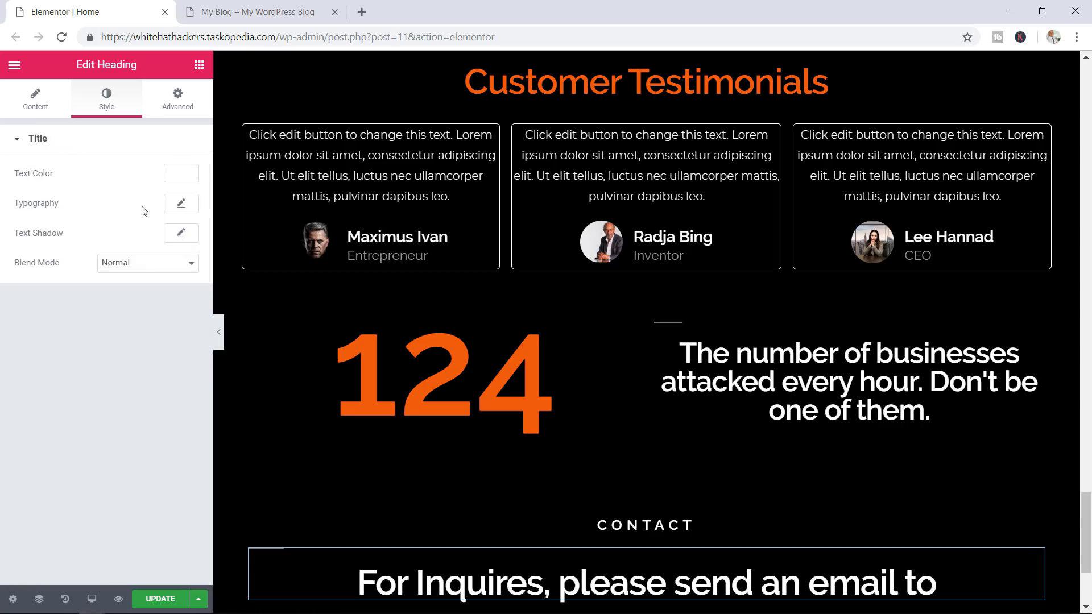
left_click(181, 205)
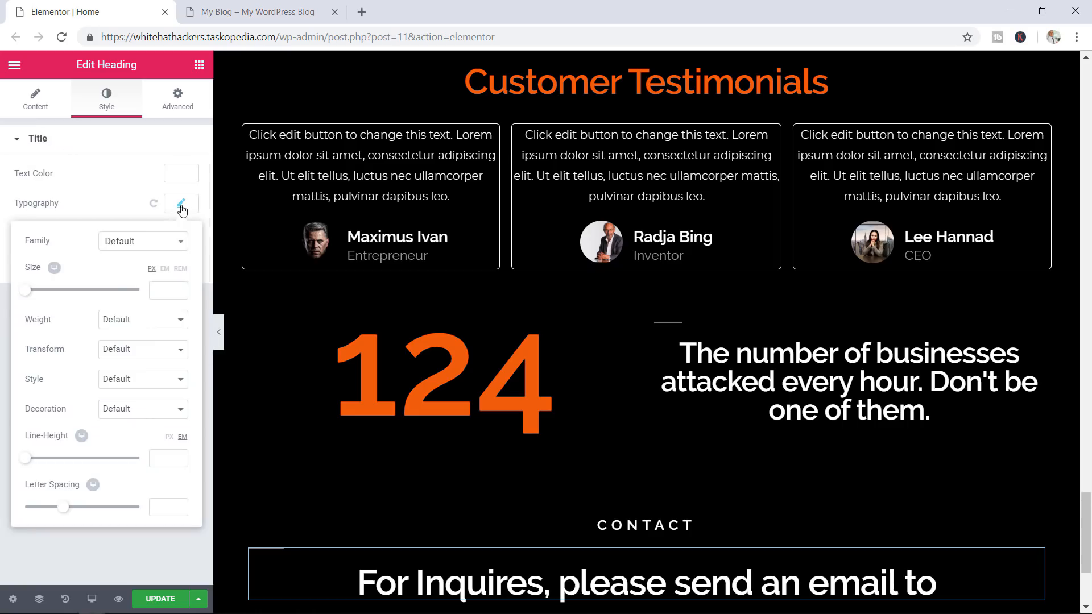
left_click(165, 294)
type("65")
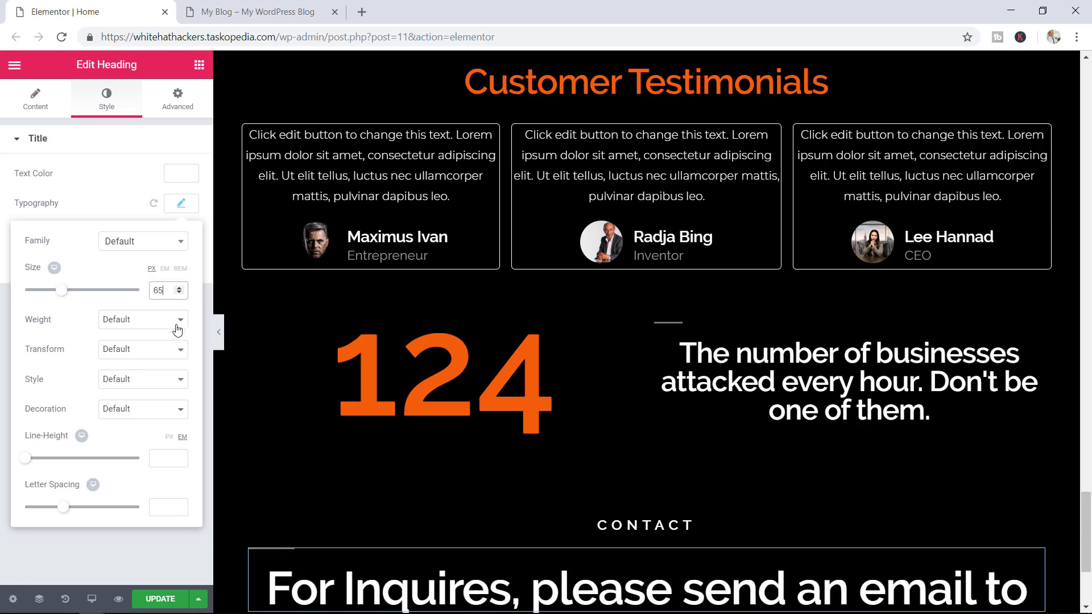
left_click(143, 320)
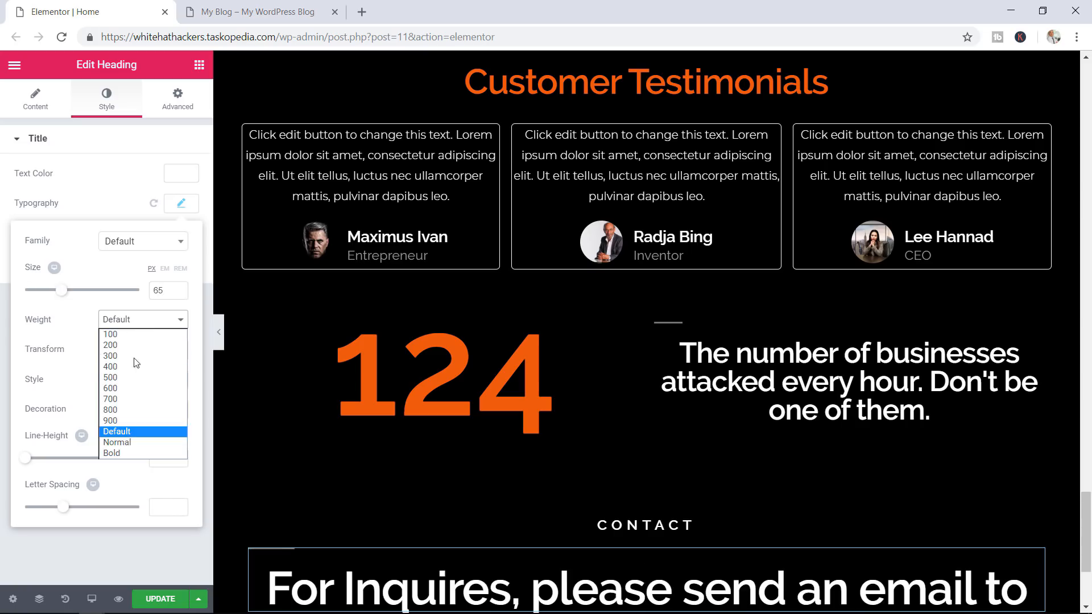
left_click(119, 423)
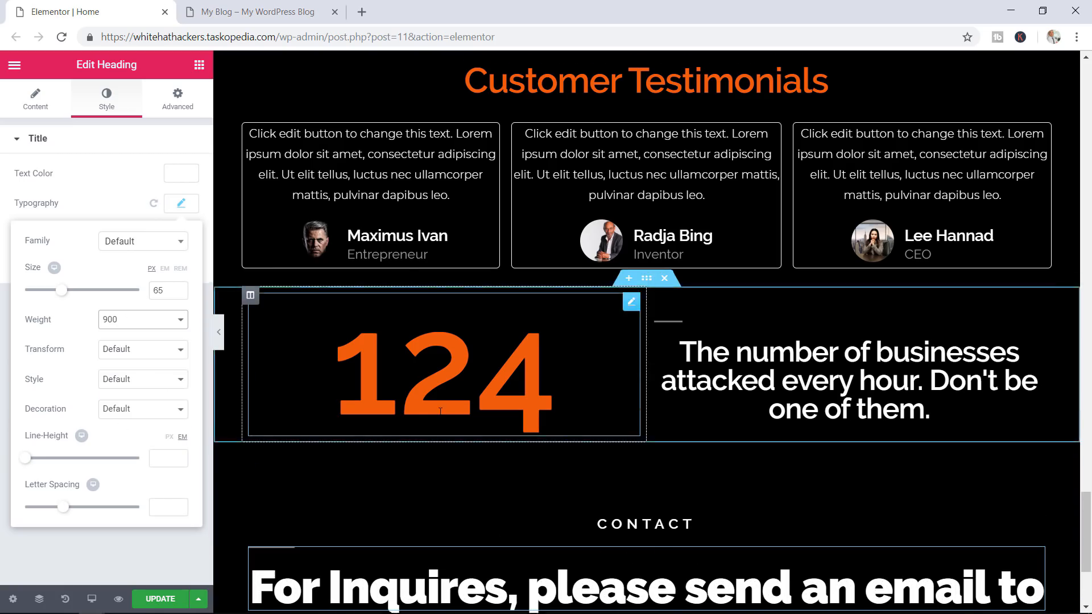
scroll(440, 411, "down", 3)
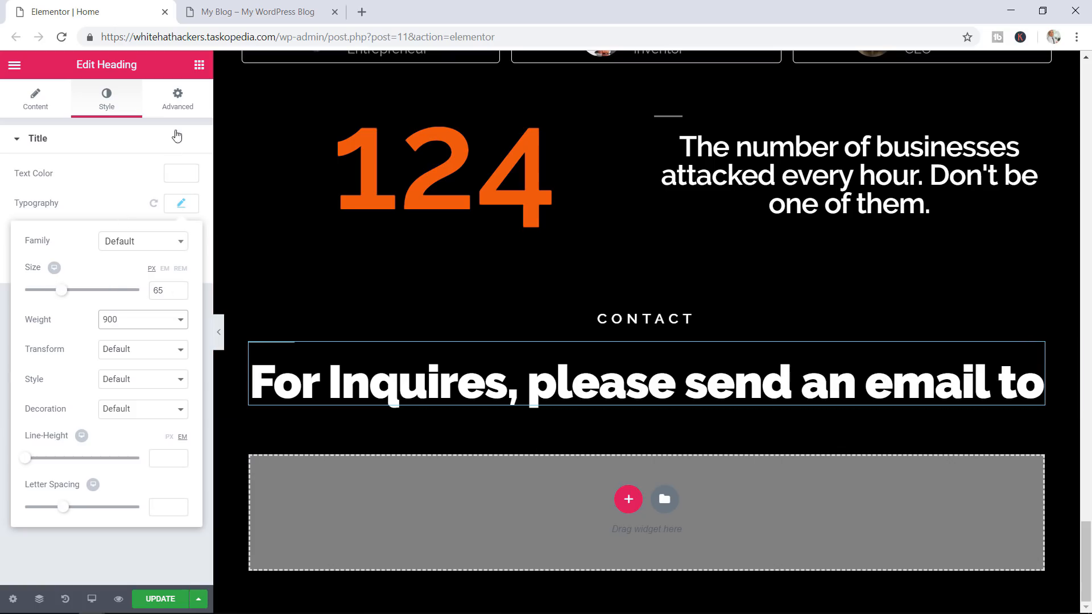
left_click(199, 64)
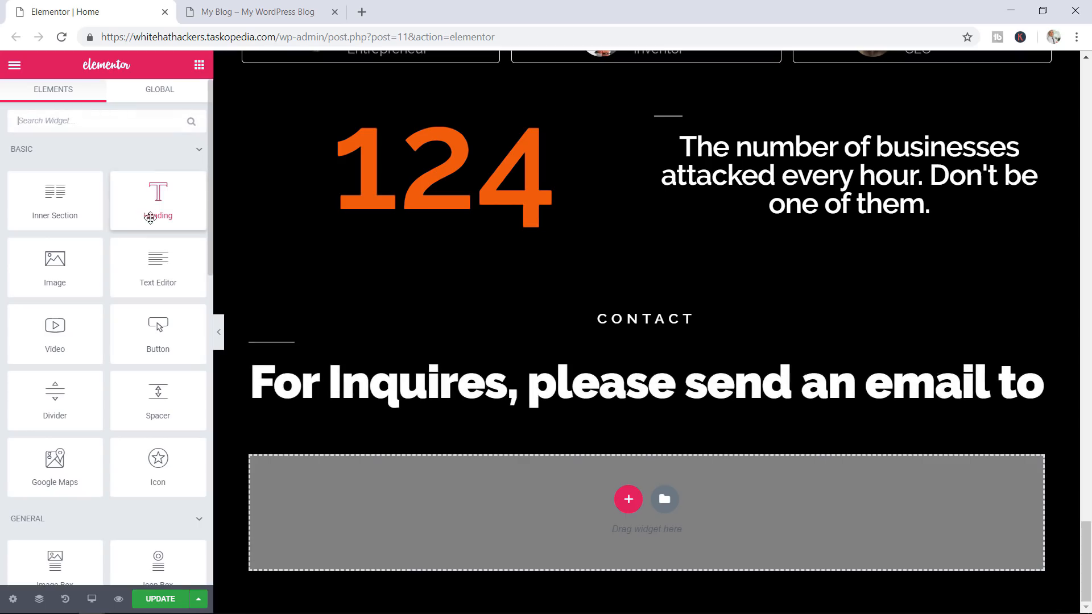
left_click_drag(150, 218, 618, 412)
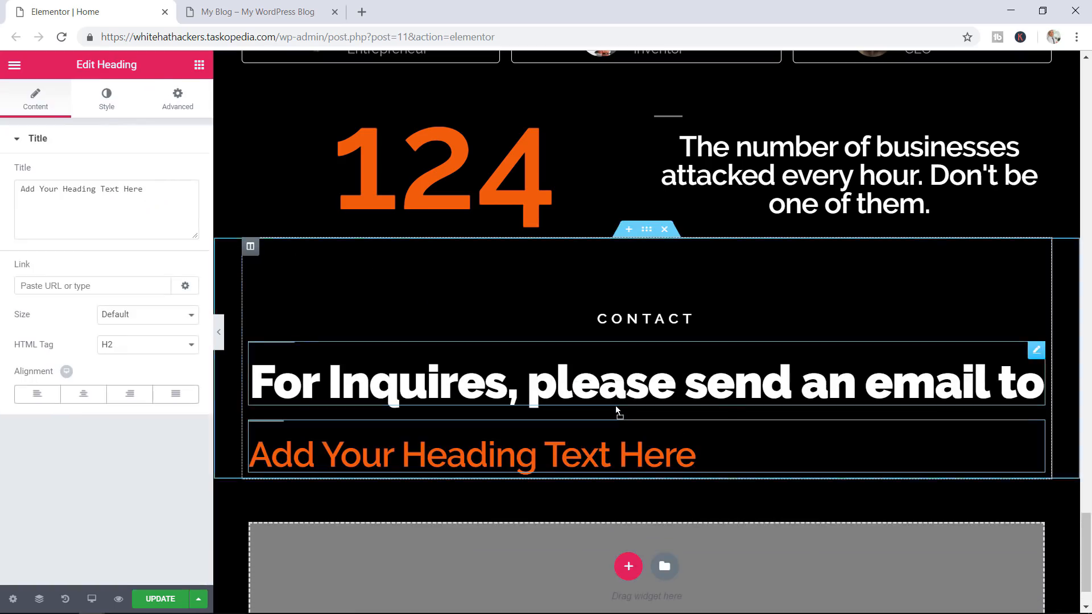
Replace the placeholder heading with the site's contact e-mail address, centred
left_click_drag(154, 190, 11, 191)
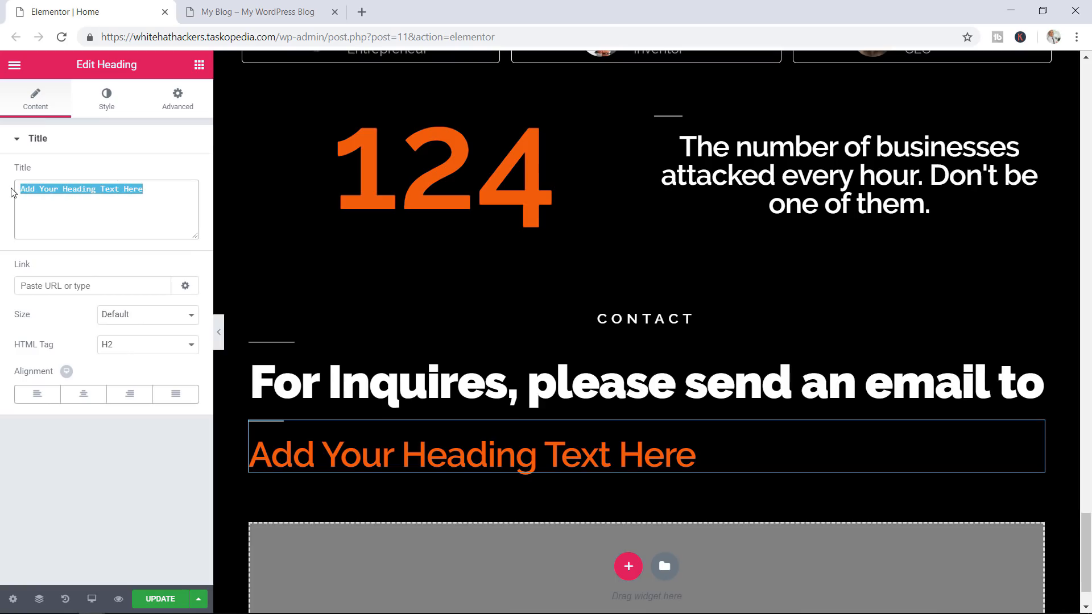
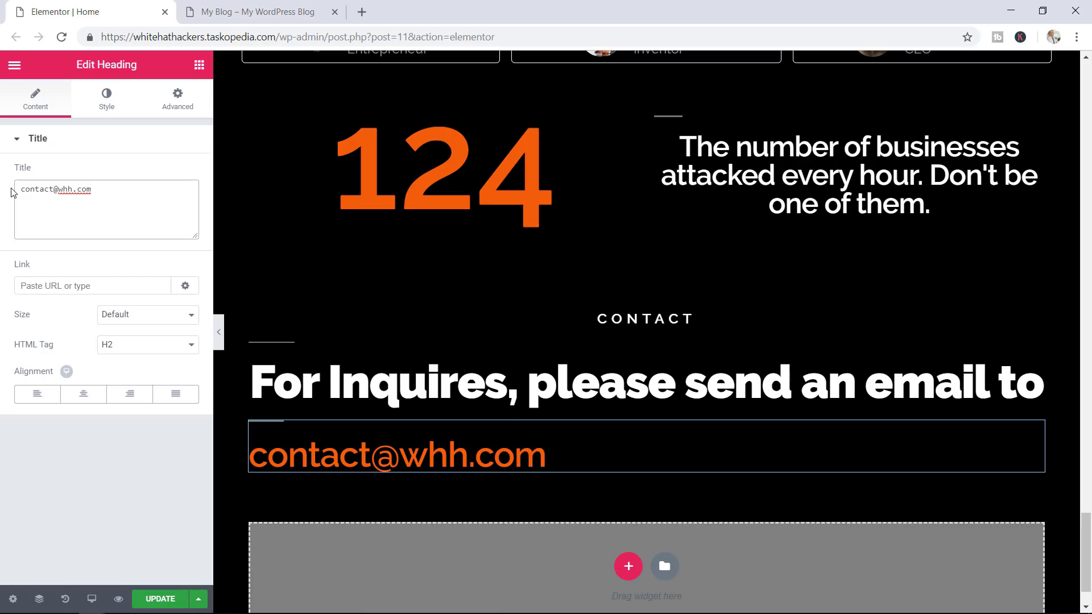
left_click(84, 394)
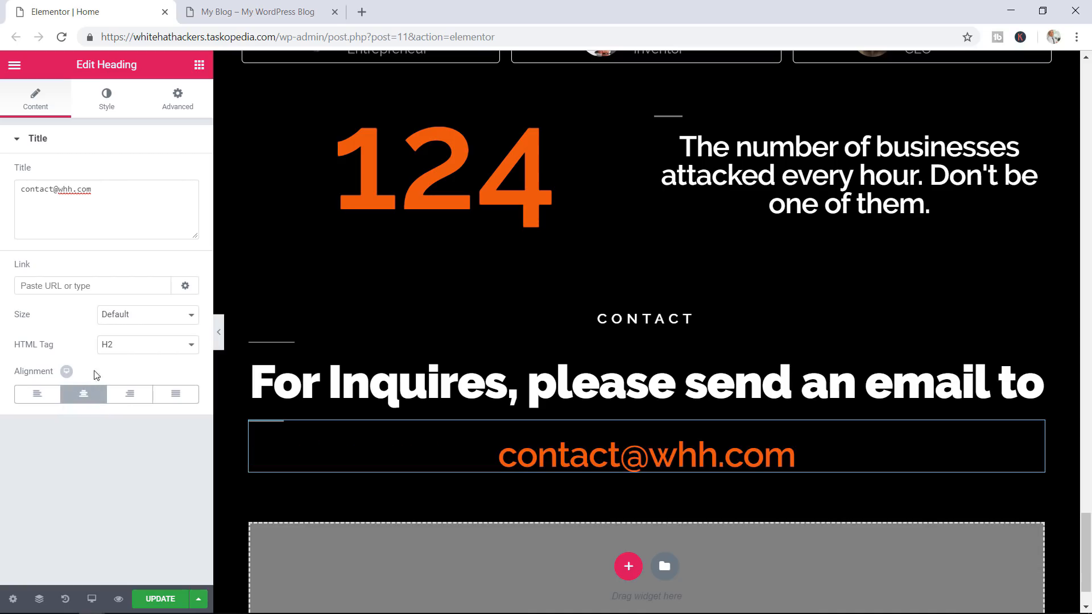
Style the e-mail heading at size 23, letter spacing 1.3, weight 400, and save the page
left_click(109, 108)
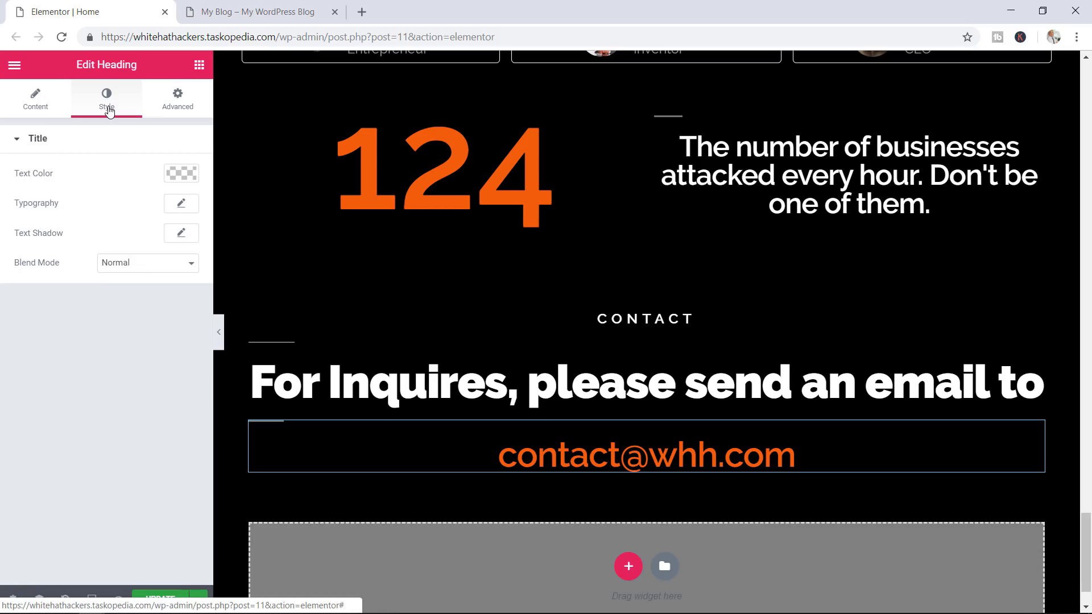
left_click(181, 204)
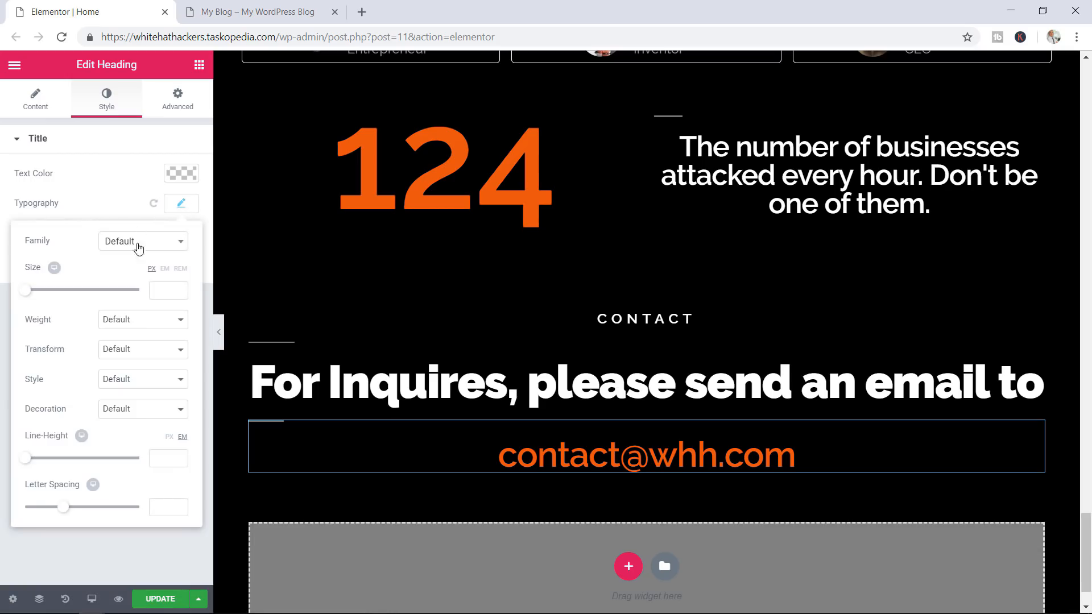
left_click(156, 290)
type("1")
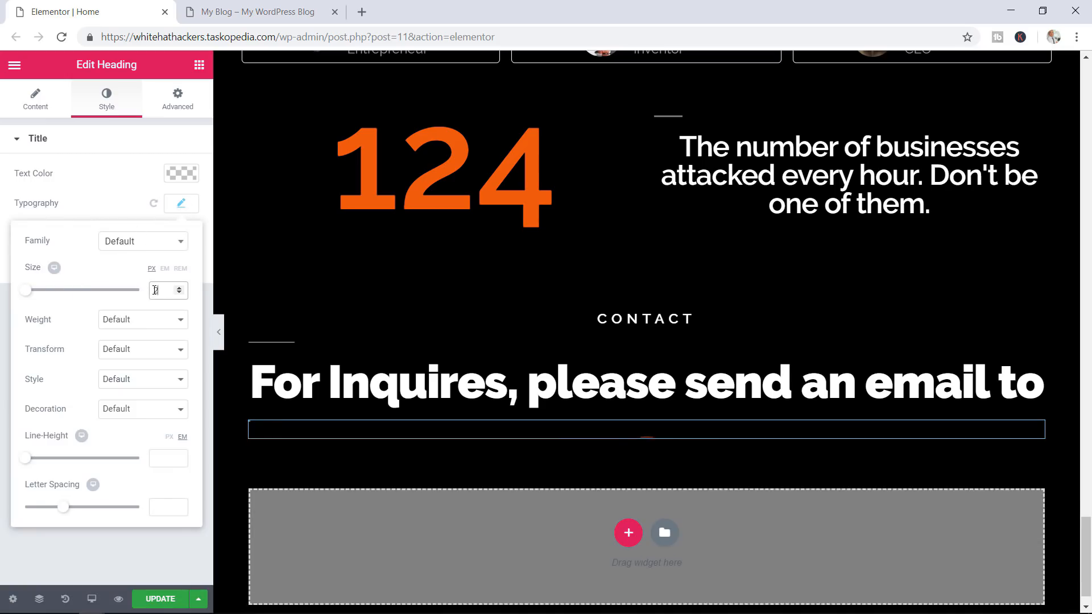
type("3")
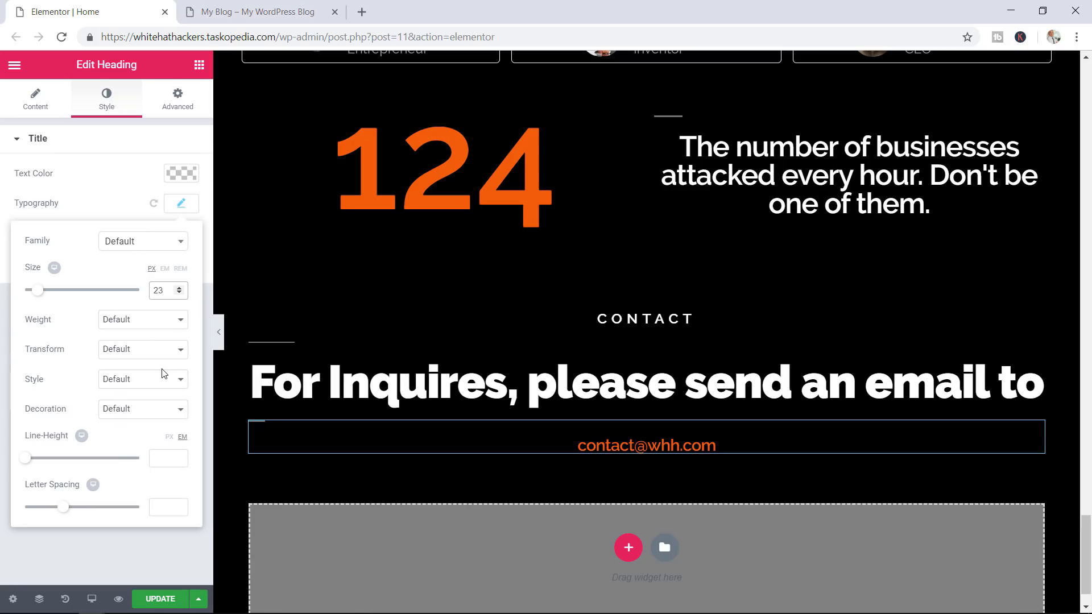
left_click_drag(63, 509, 73, 513)
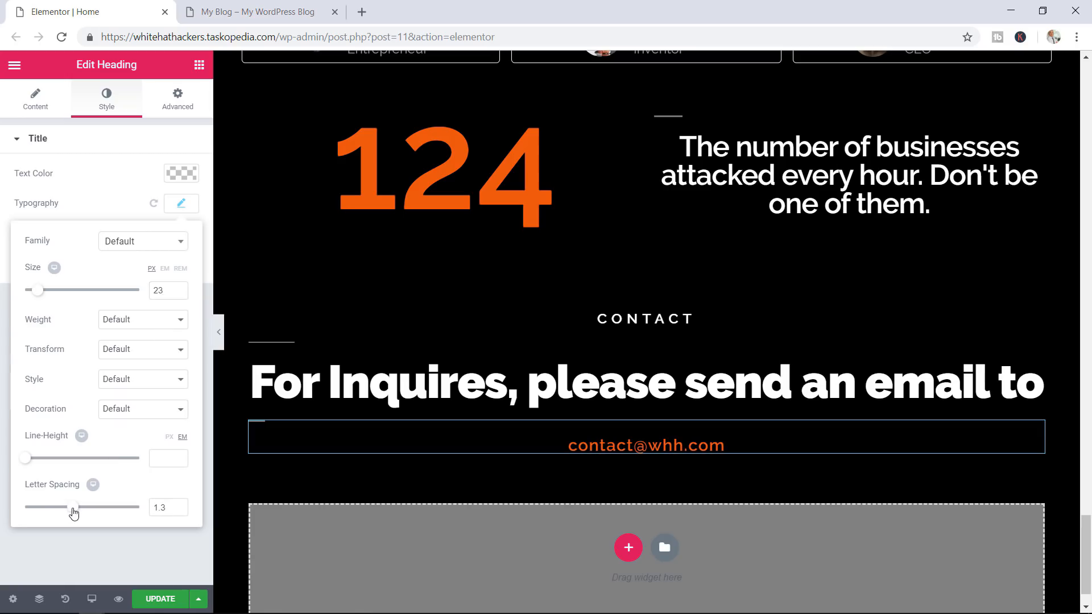
left_click(154, 324)
left_click(128, 357)
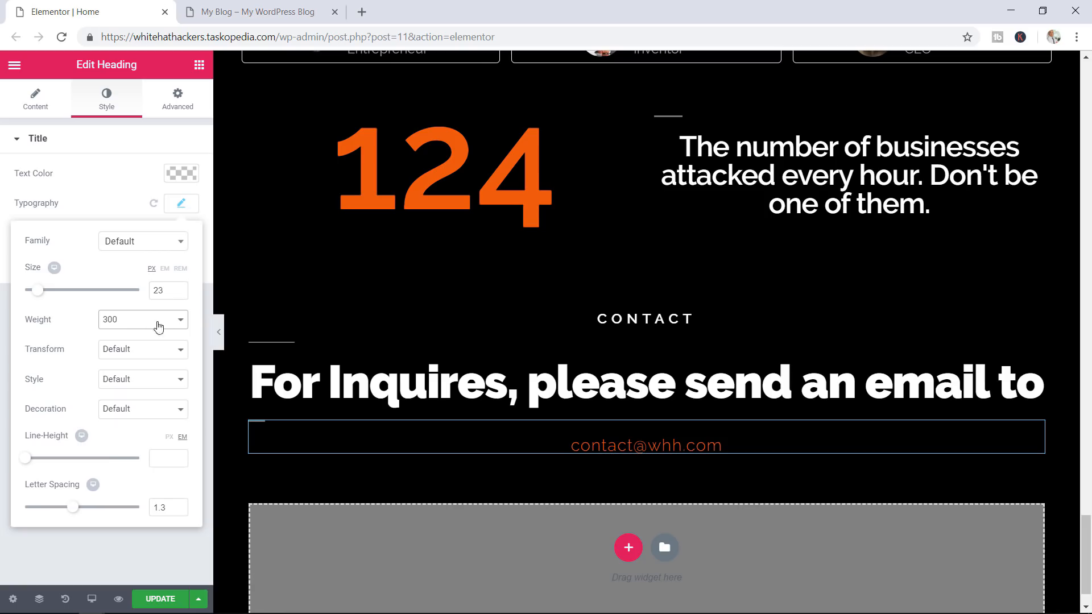
left_click(180, 321)
left_click(128, 366)
left_click(162, 598)
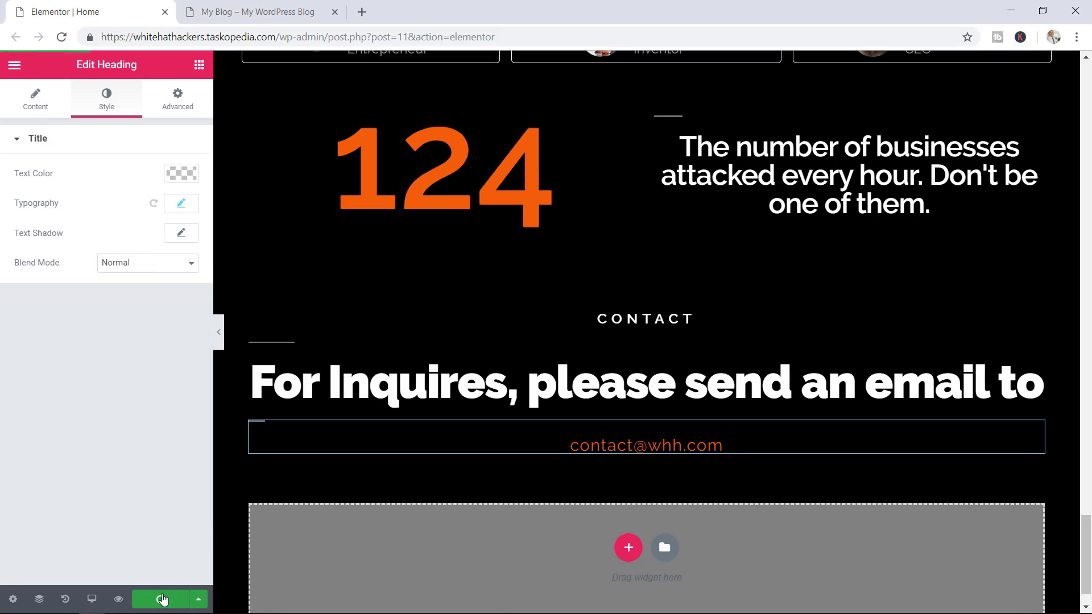
Look over the live page from the Don't Get Hacked hero down to the testimonials and counter
left_click(238, 15)
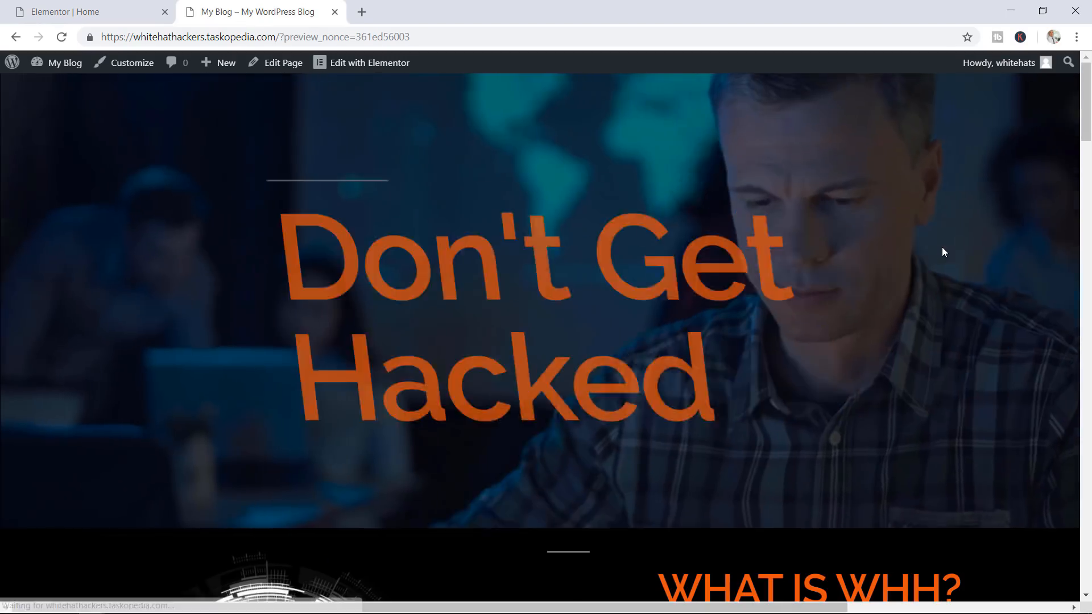
scroll(939, 249, "down", 10)
scroll(940, 249, "down", 20)
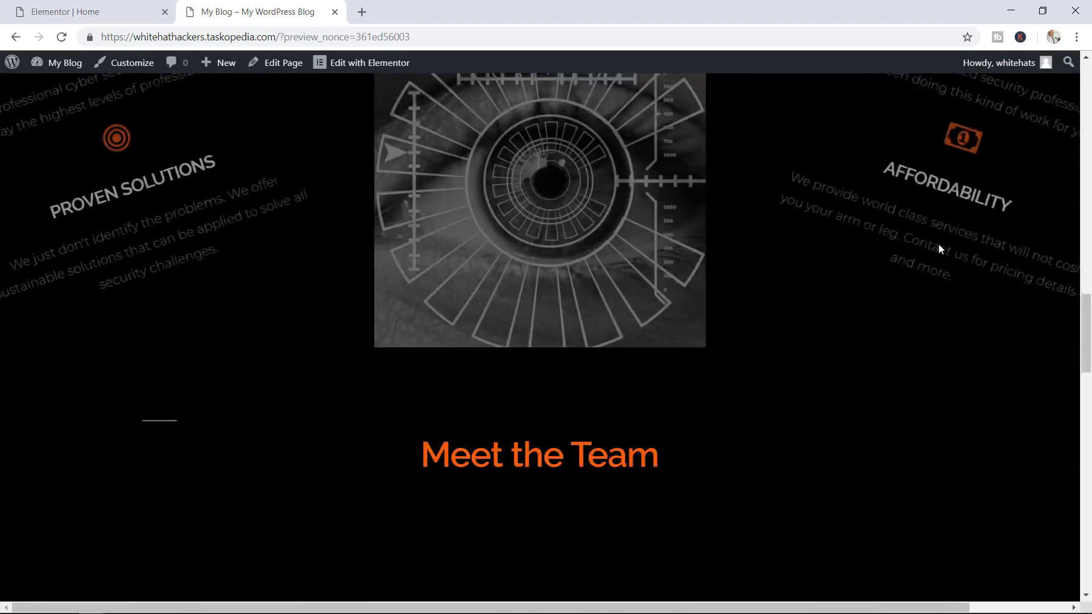
scroll(939, 249, "down", 10)
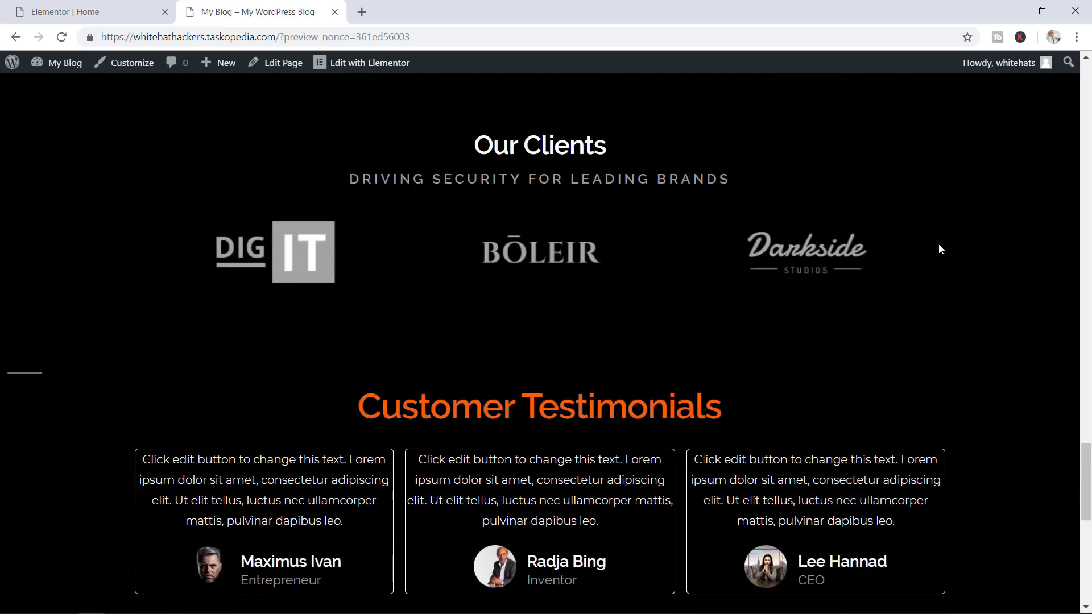
scroll(939, 249, "down", 3)
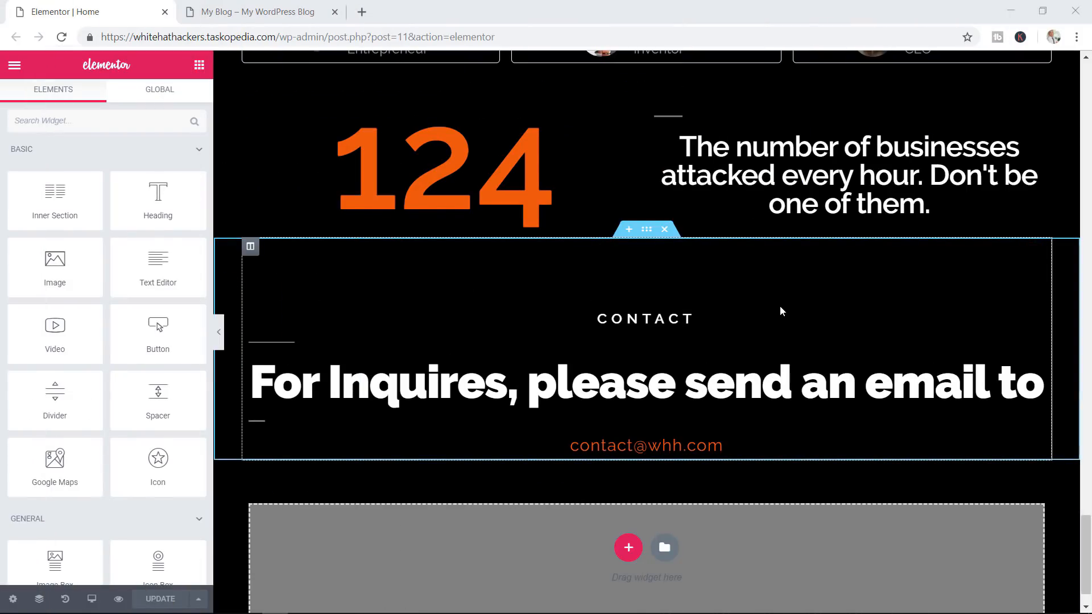
Place a Social Icons widget below the e-mail and turn its added fourth icon into YouTube
scroll(127, 323, "down", 8)
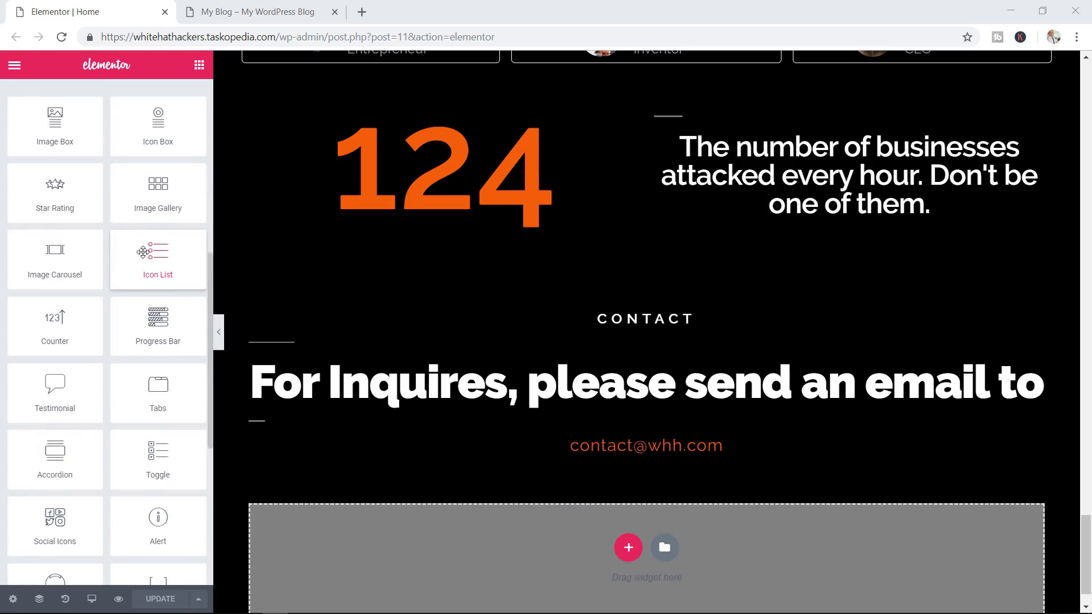
scroll(143, 252, "down", 3)
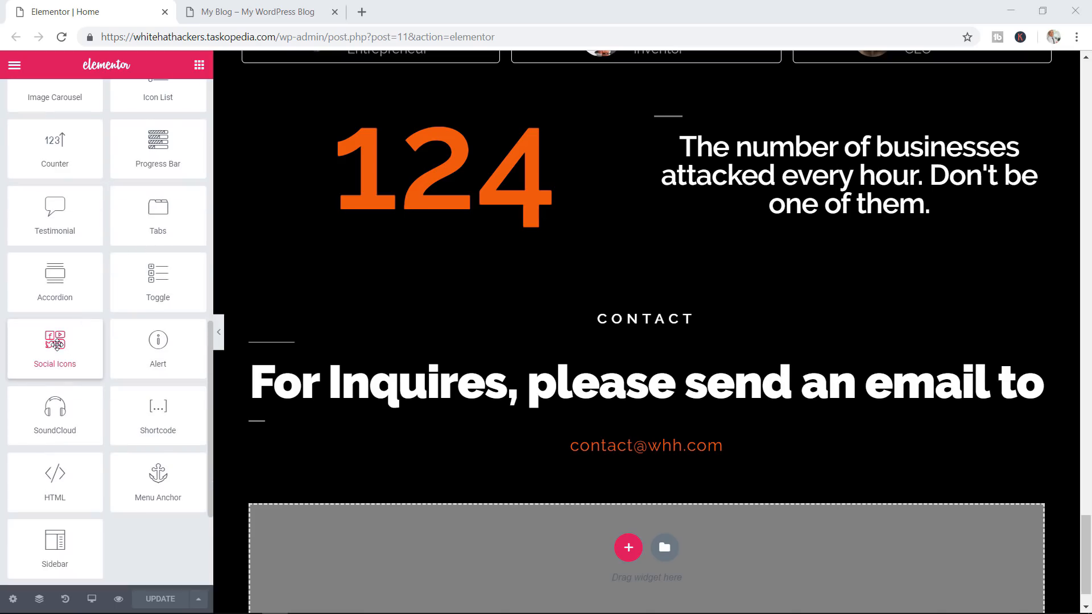
left_click_drag(51, 340, 652, 451)
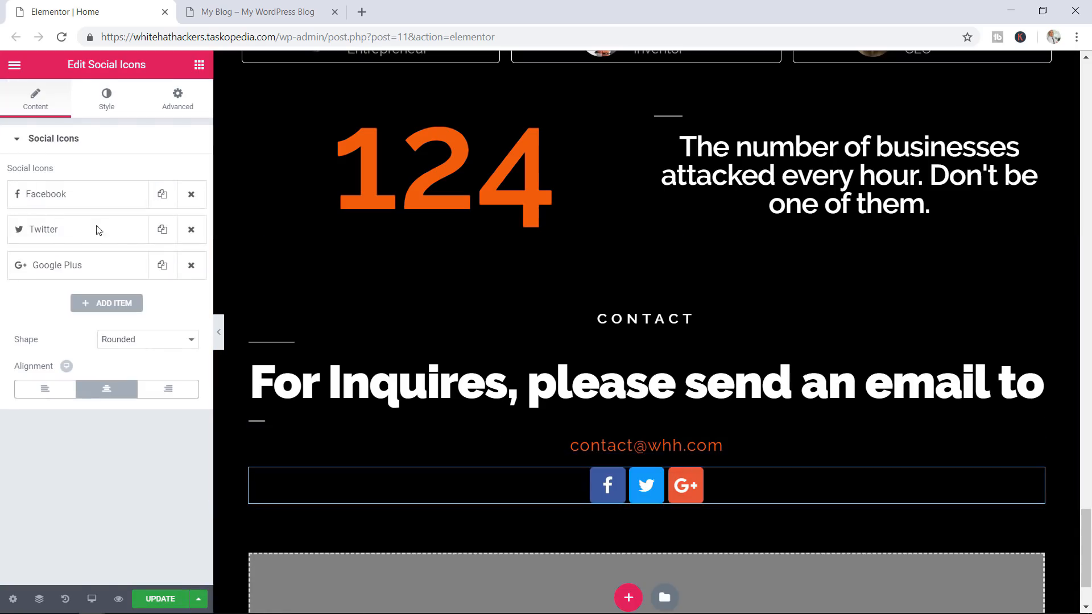
left_click(104, 305)
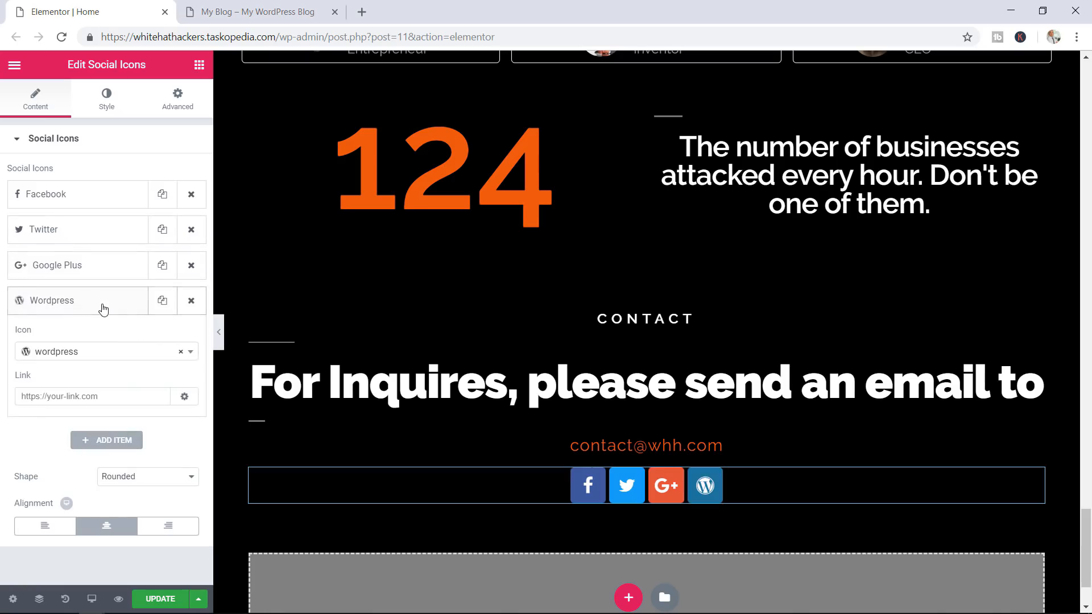
left_click(71, 306)
left_click(71, 306)
left_click(162, 301)
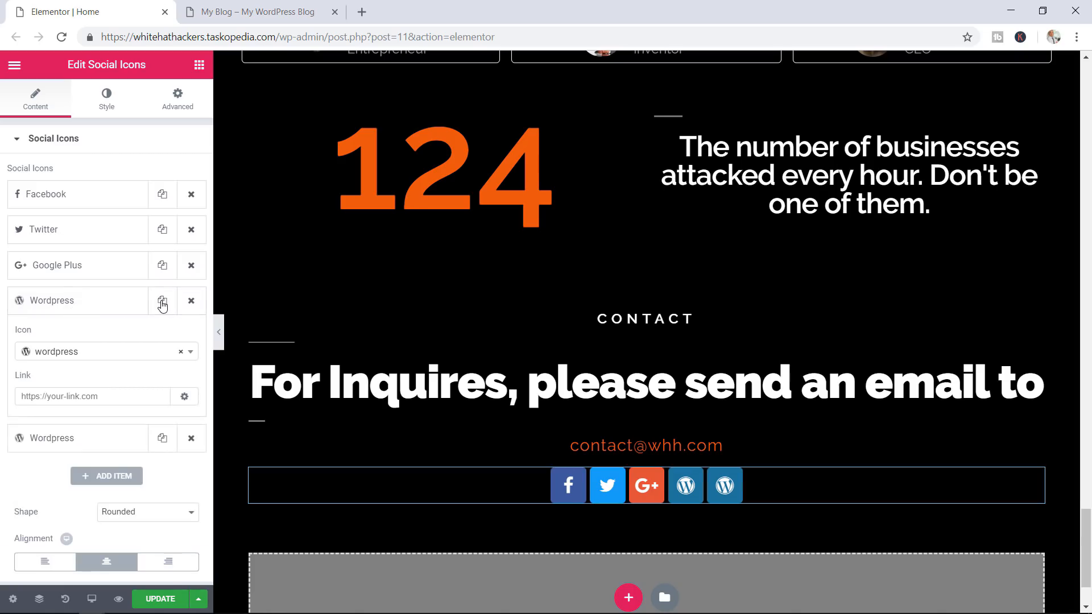
left_click(189, 301)
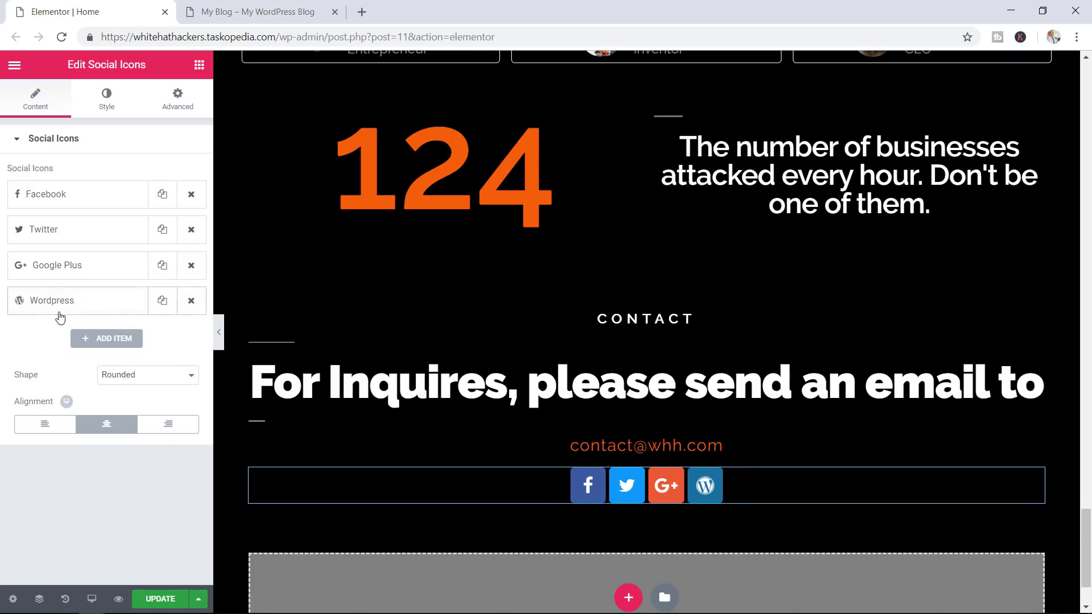
left_click(27, 305)
left_click(83, 353)
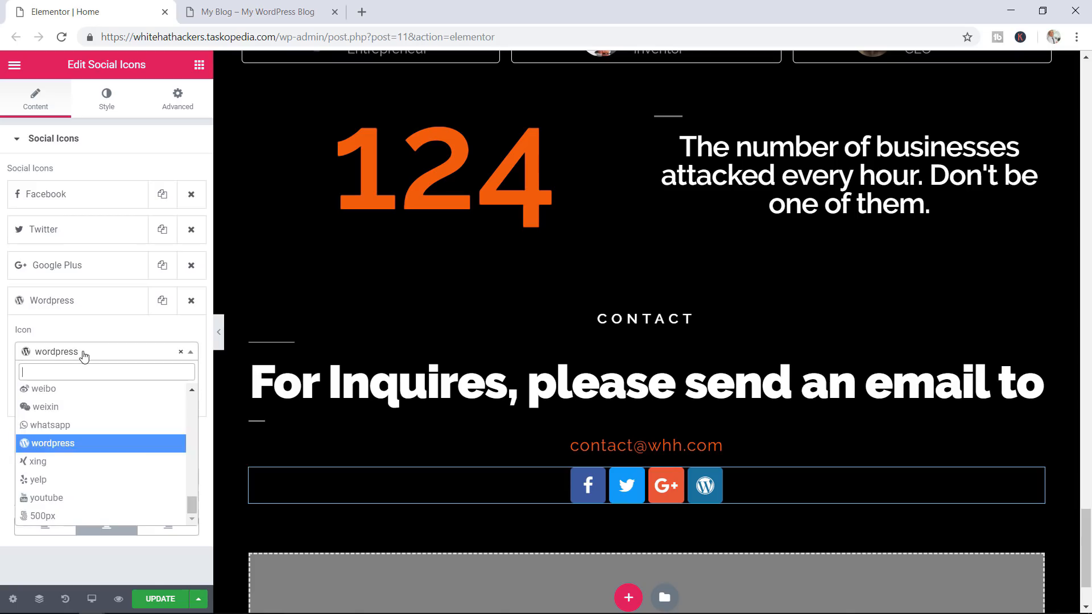
left_click(51, 498)
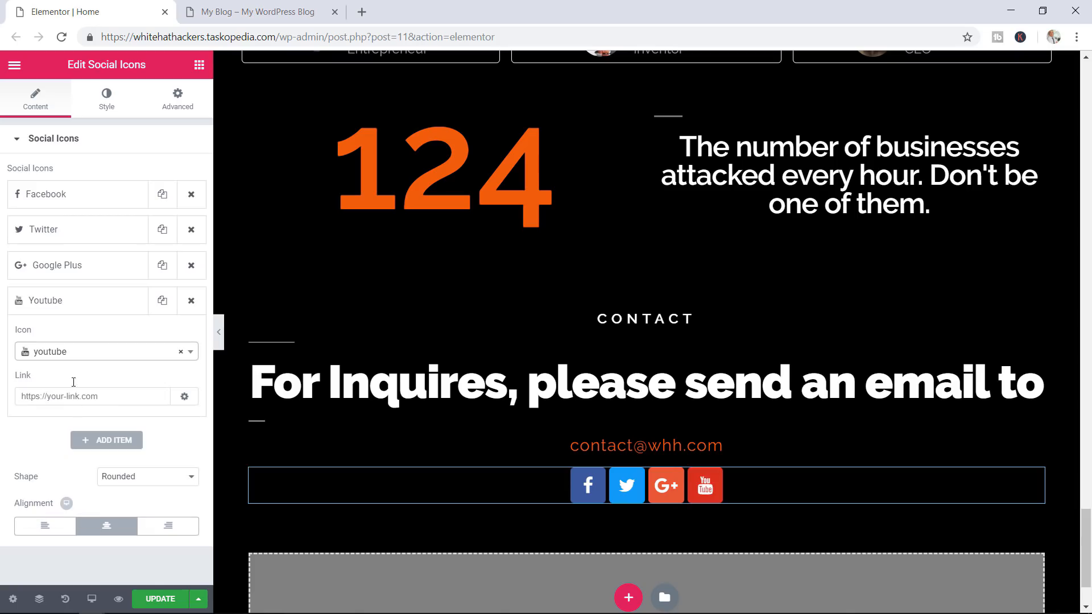
Add a LinkedIn icon to the row and start editing the Facebook link
left_click(108, 442)
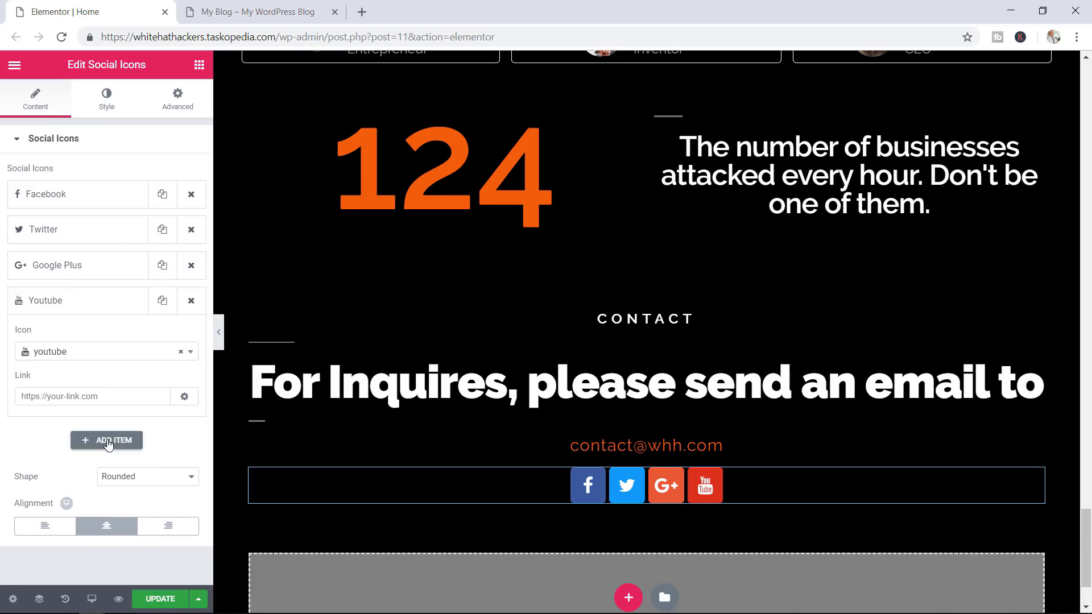
left_click(62, 392)
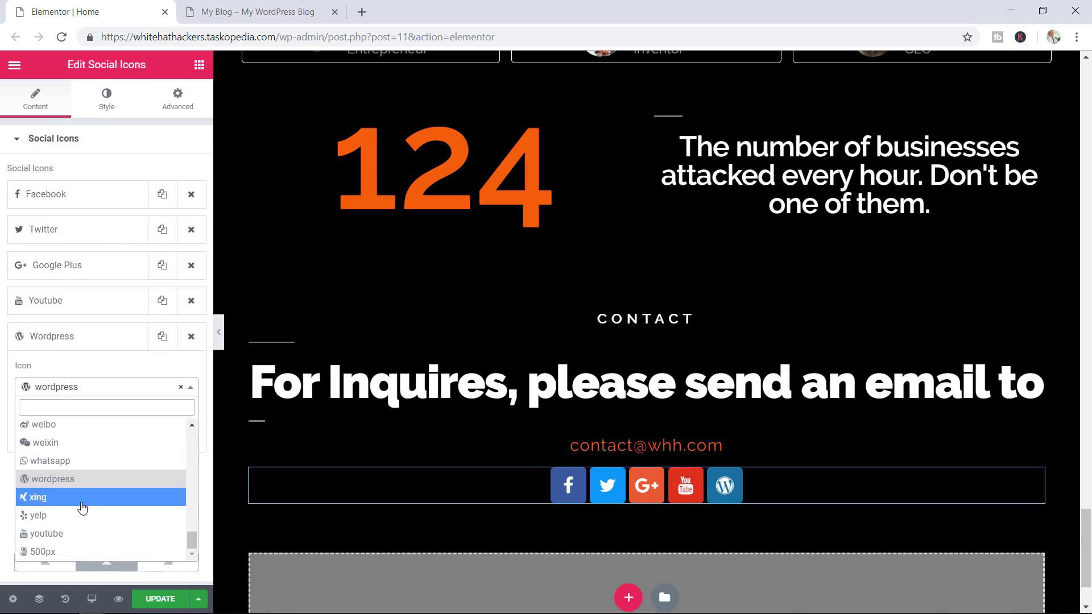
type("lin")
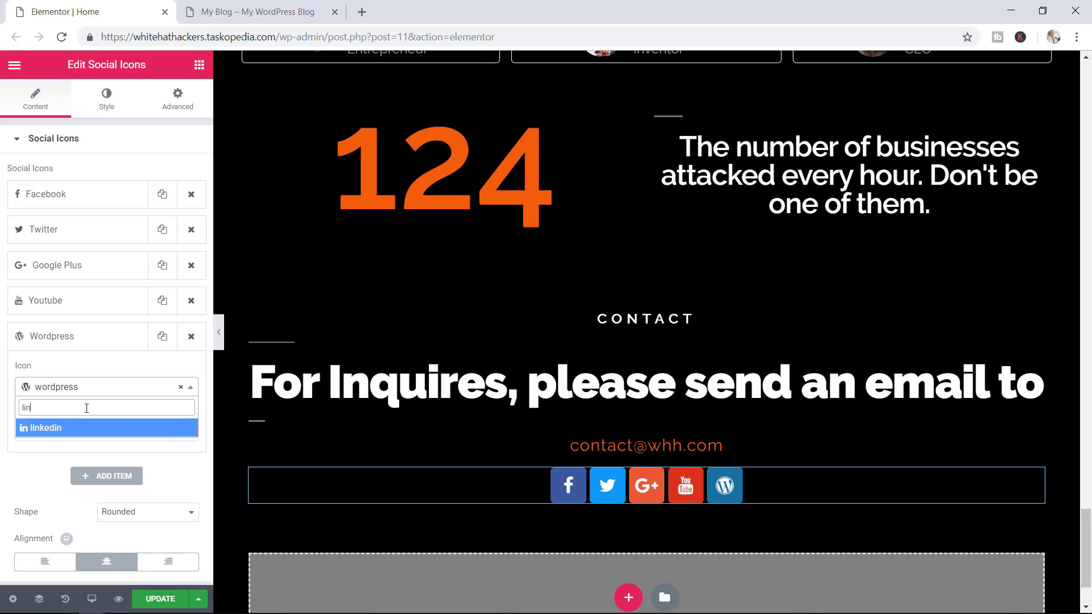
left_click(54, 433)
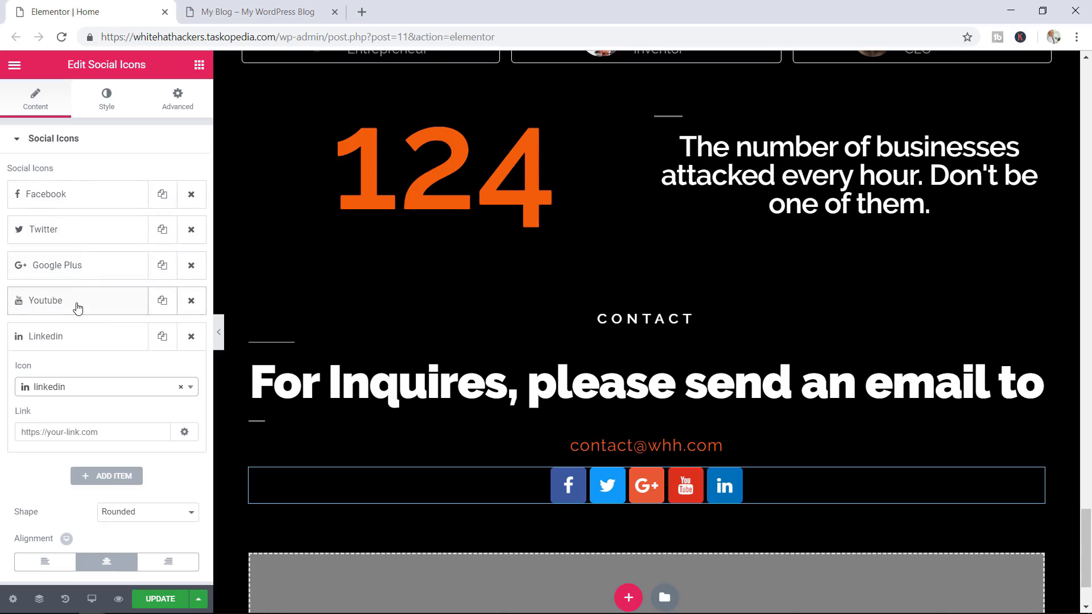
left_click(63, 197)
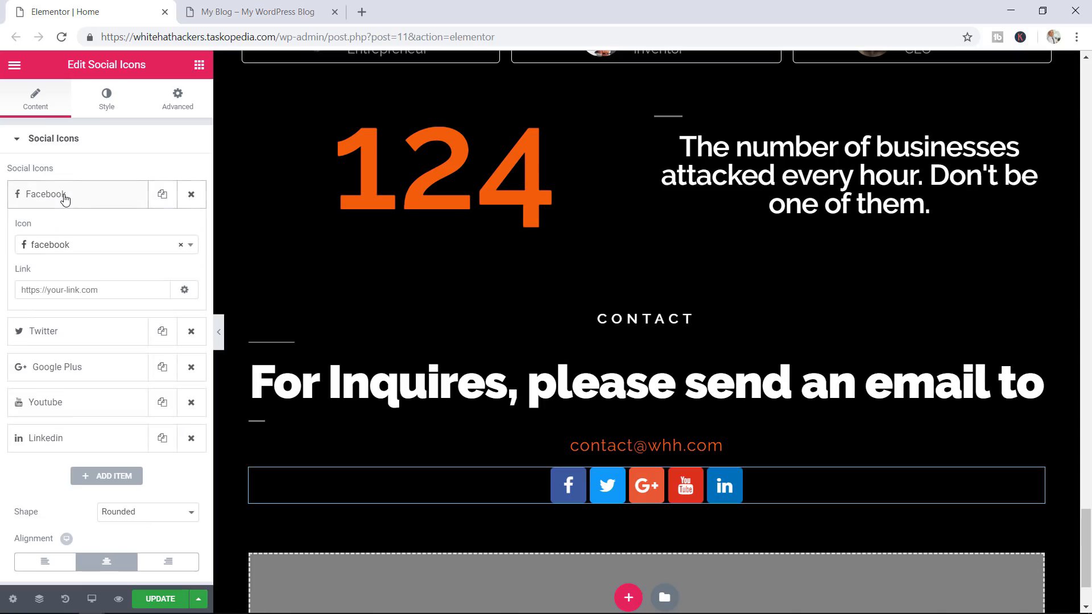
left_click(78, 290)
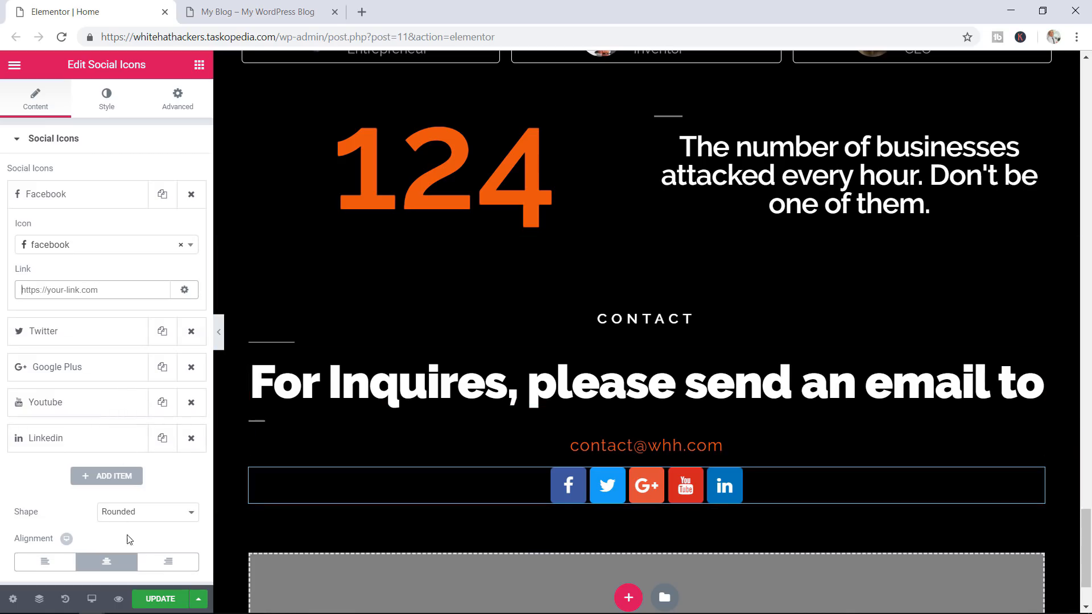
Give the icons custom colours, black background and #999999 symbols, at size 30 and spacing 20
left_click(107, 105)
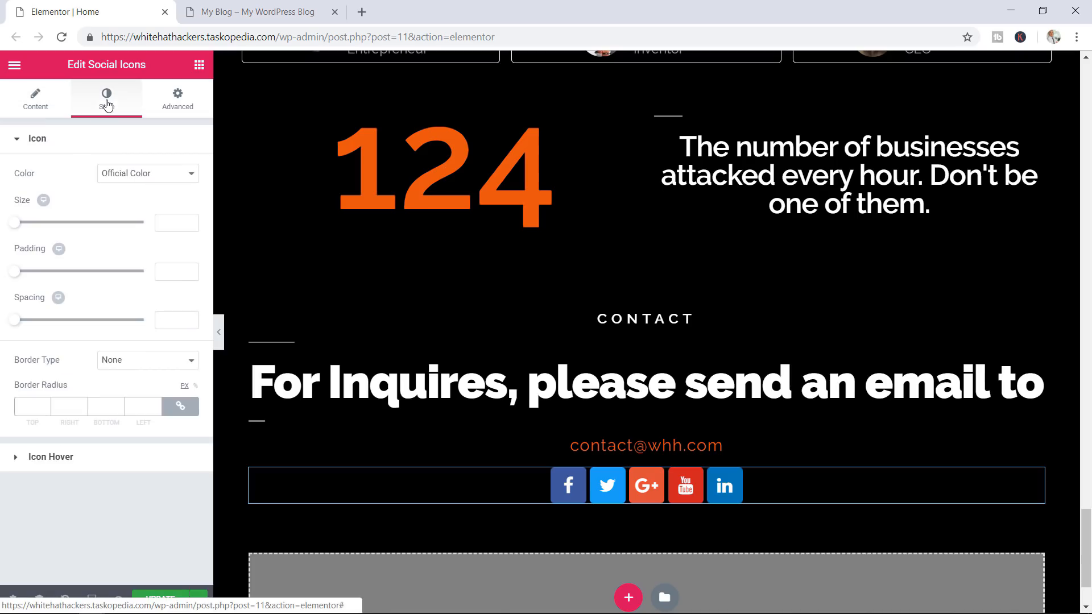
left_click(132, 174)
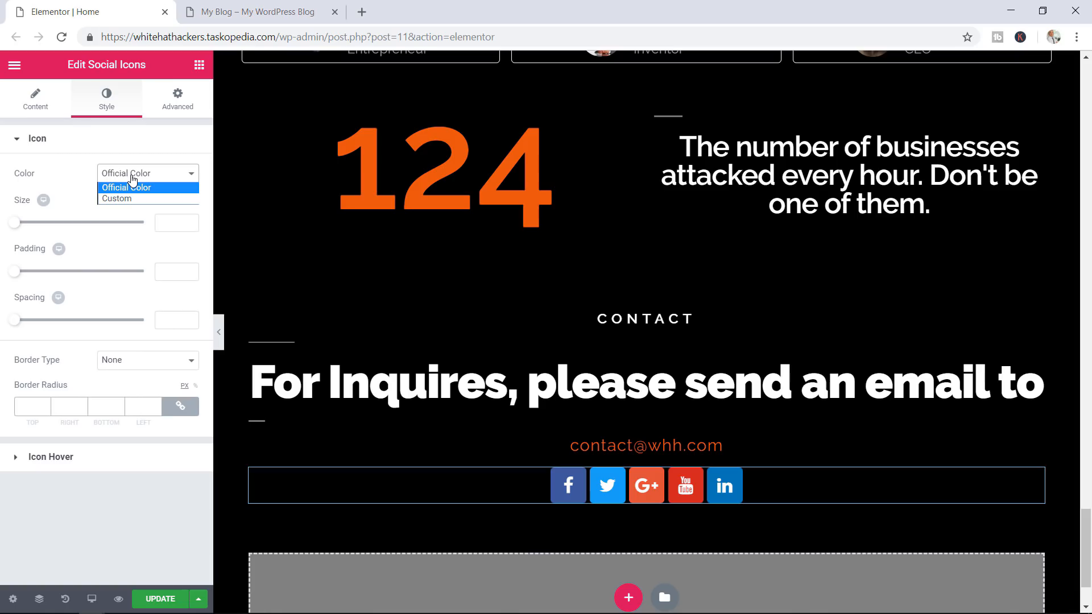
left_click(119, 198)
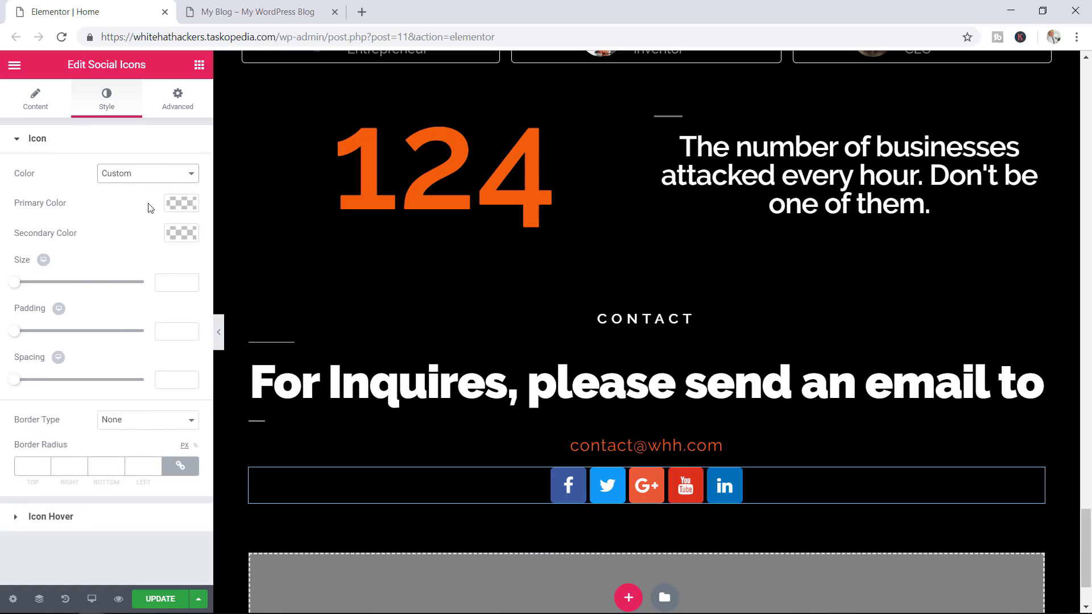
left_click(187, 205)
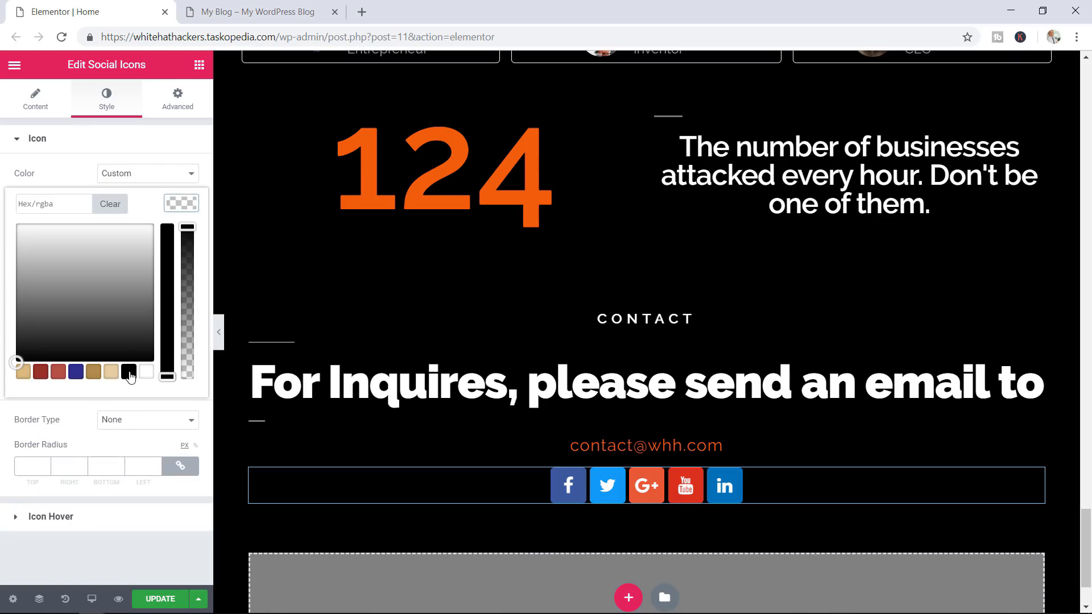
left_click(129, 373)
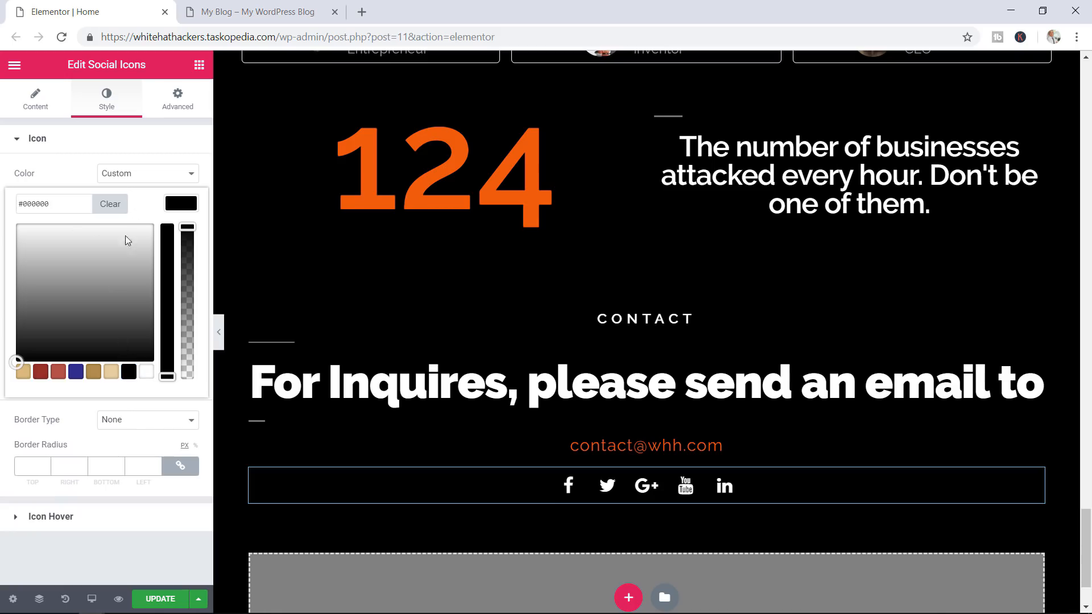
left_click(45, 173)
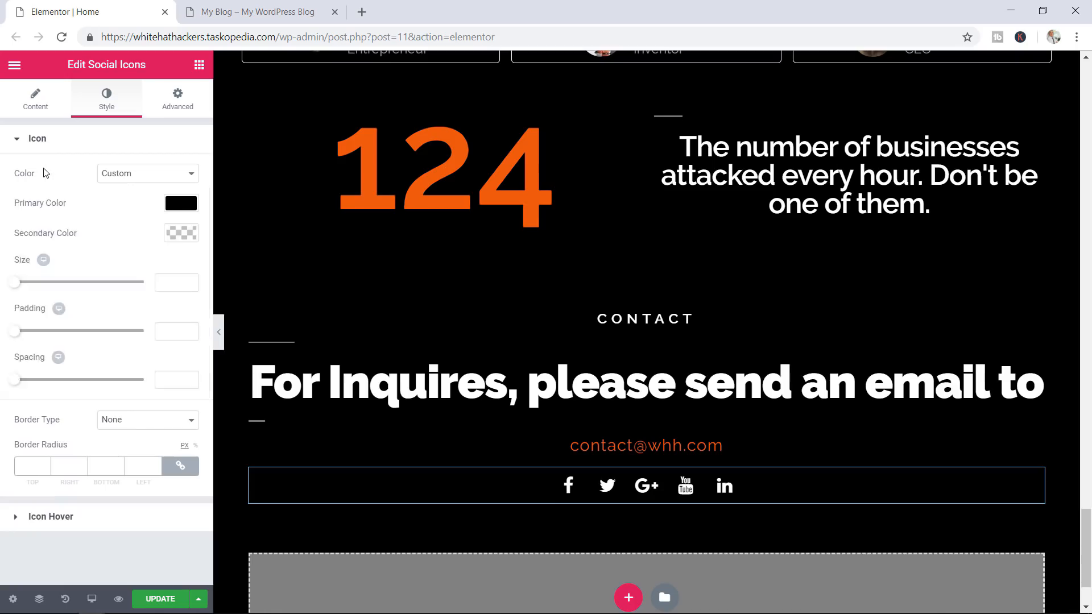
left_click(188, 235)
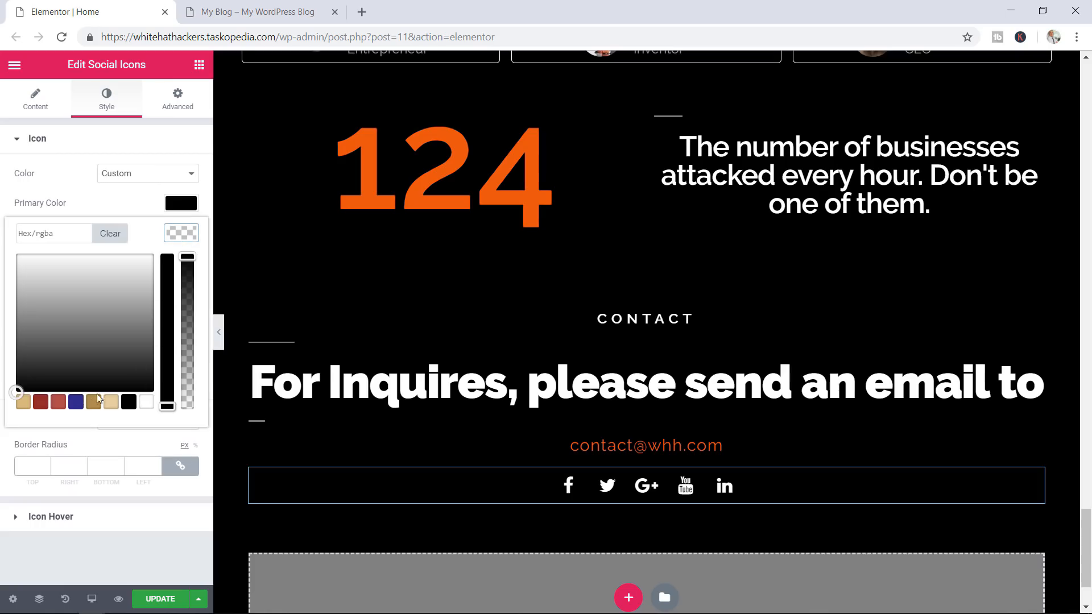
left_click(102, 318)
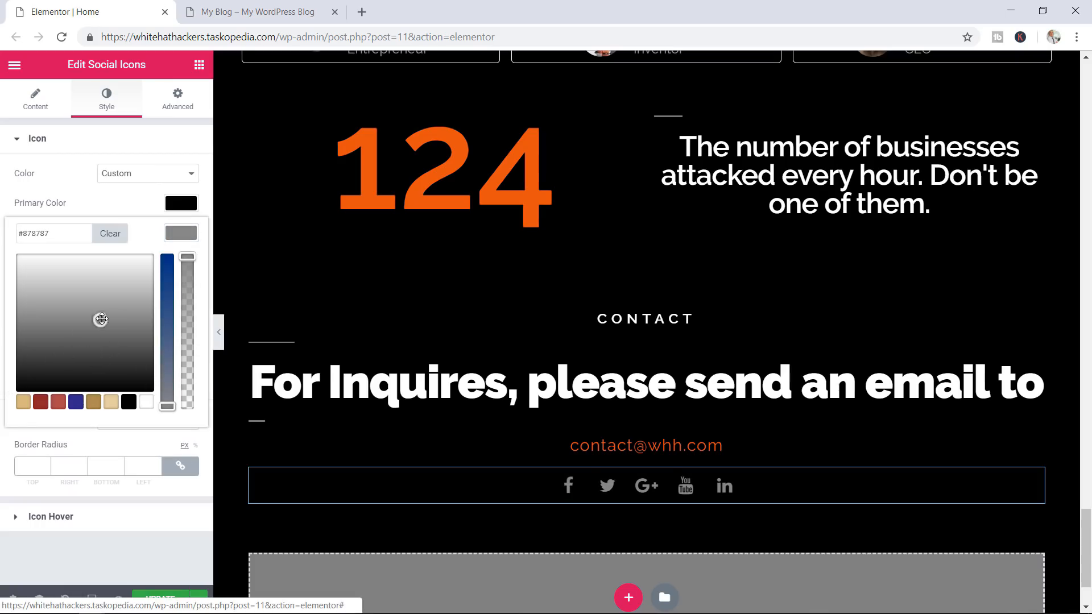
left_click_drag(102, 319, 86, 309)
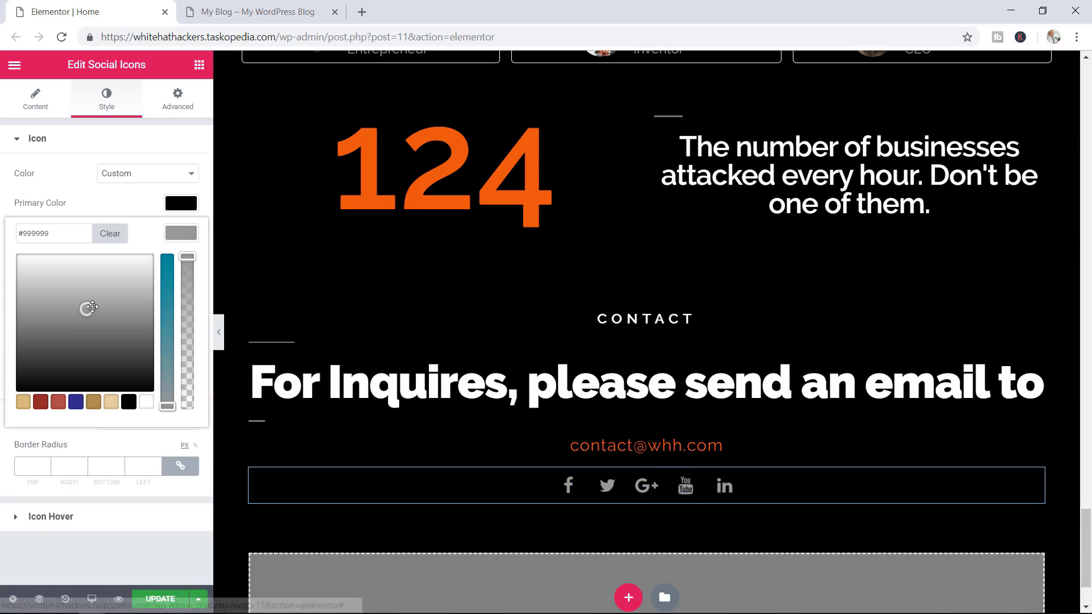
left_click(118, 197)
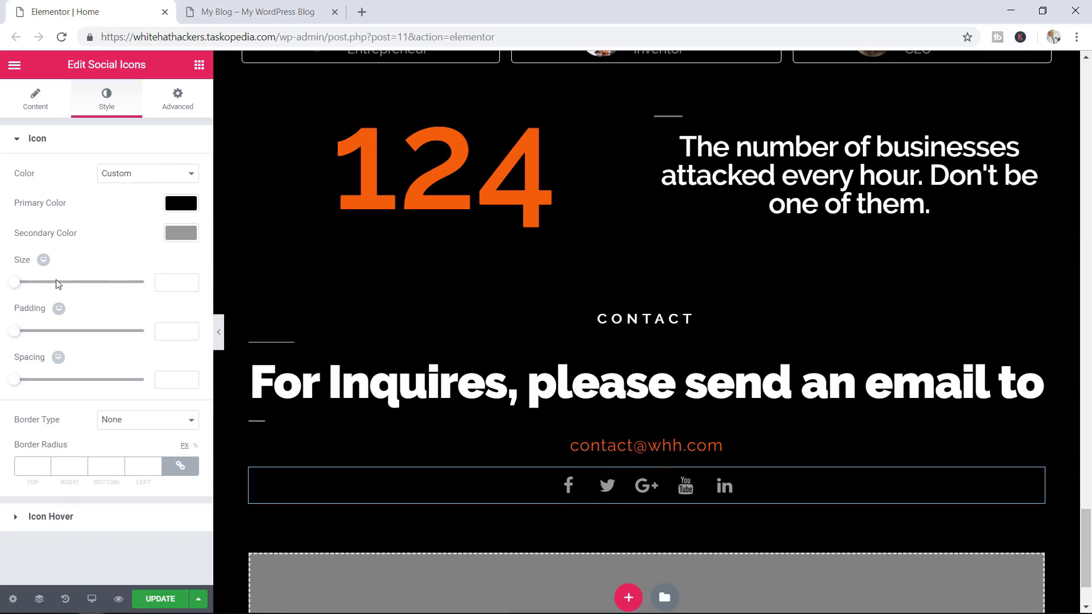
left_click_drag(15, 283, 27, 287)
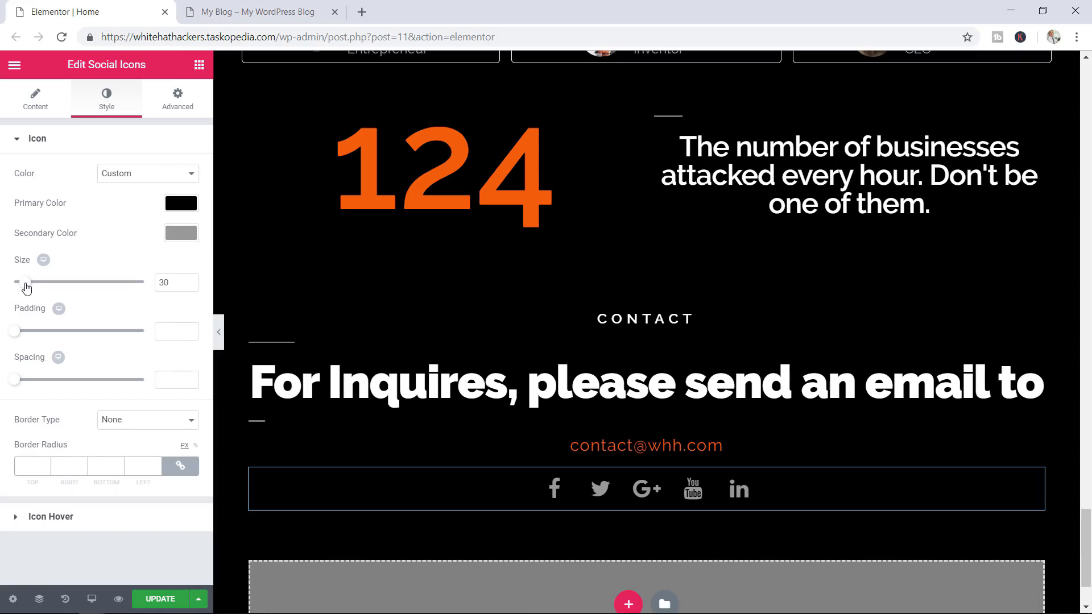
left_click_drag(16, 380, 42, 385)
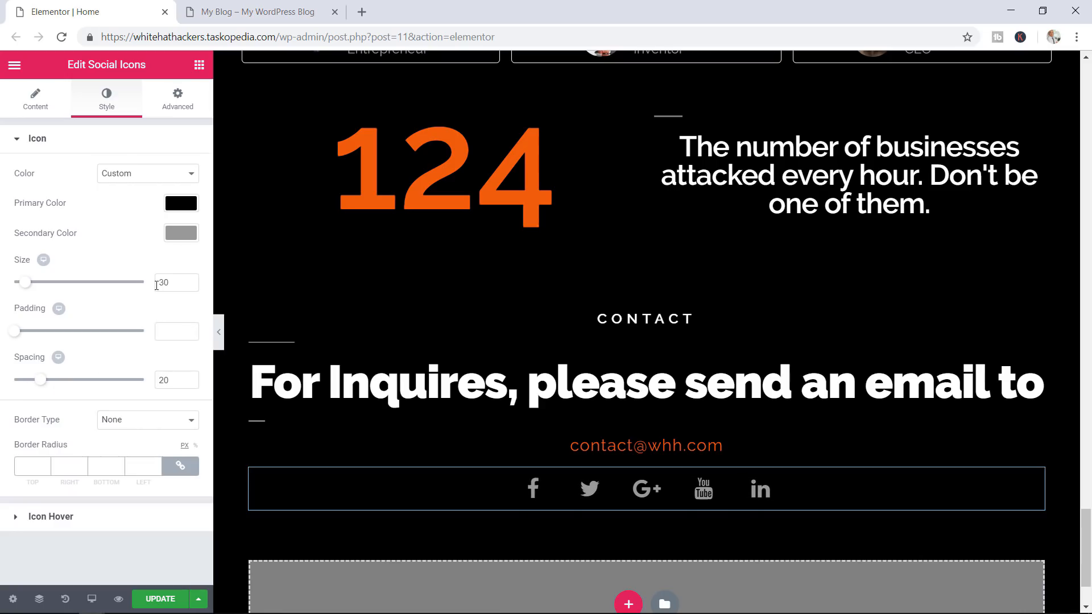
Set a Grow hover animation with black primary and #e55512 orange secondary hover colours
left_click(52, 520)
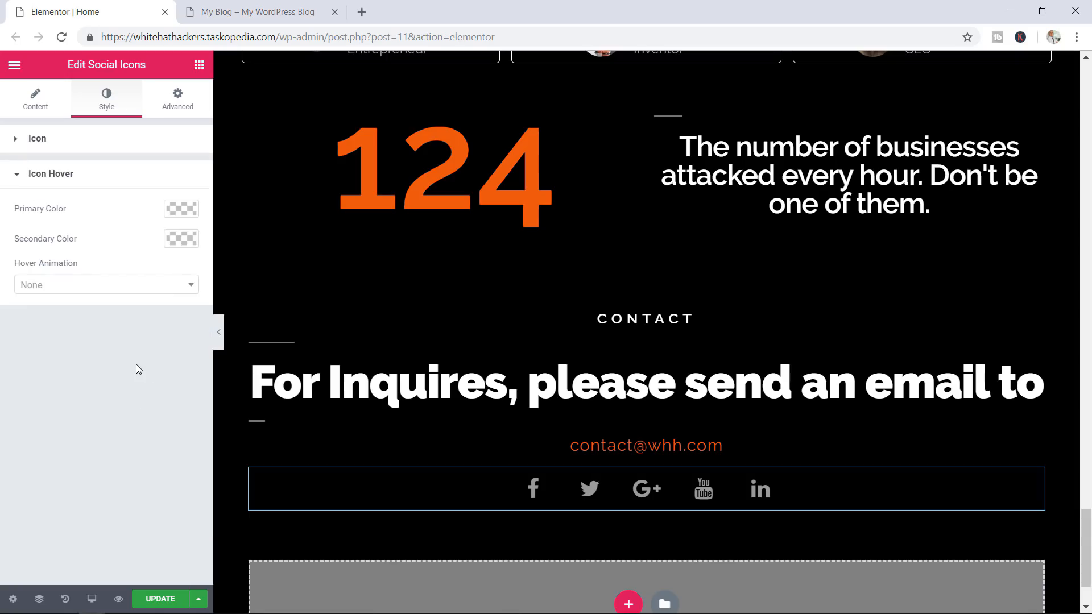
left_click(59, 287)
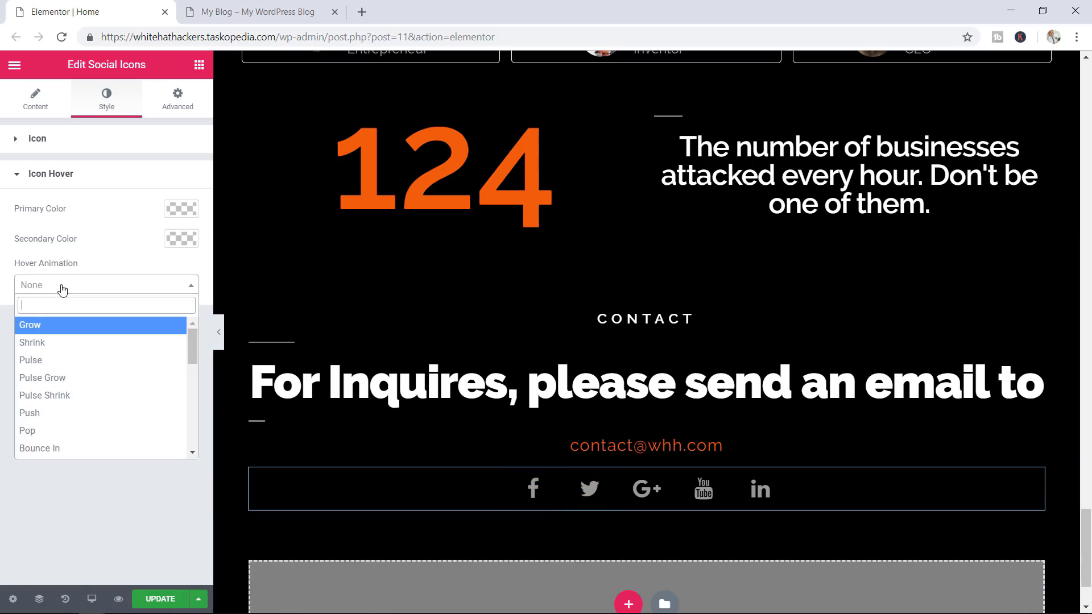
left_click(43, 330)
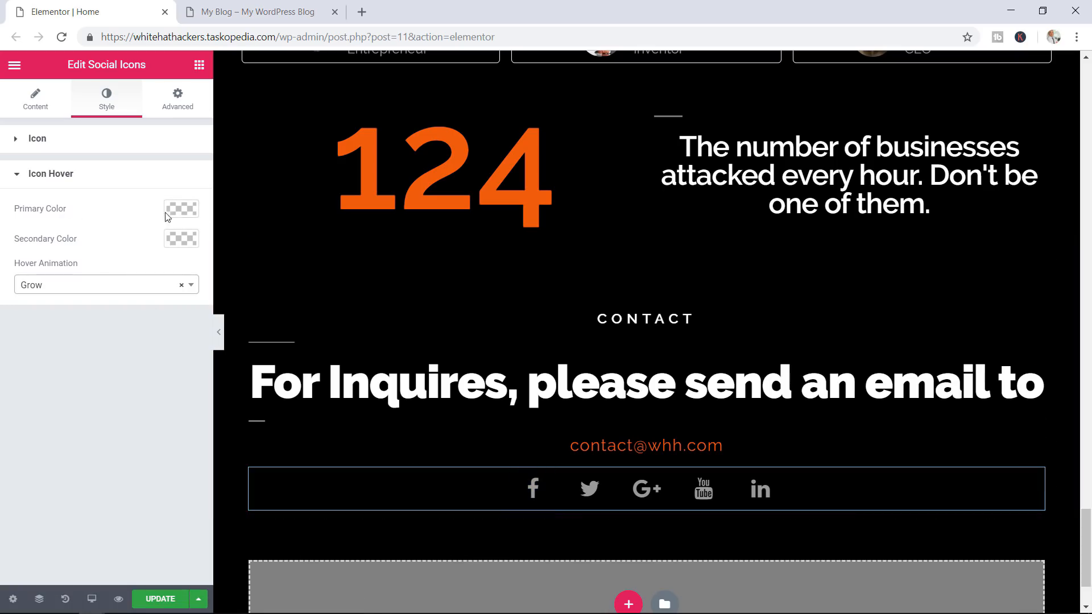
left_click(184, 214)
left_click(128, 377)
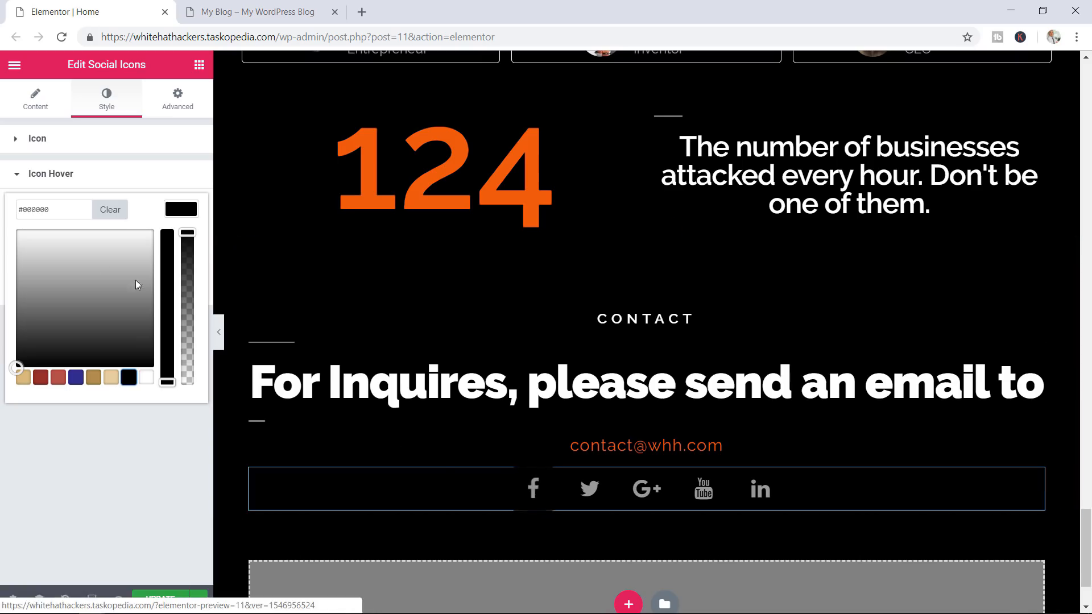
left_click(92, 170)
left_click(51, 173)
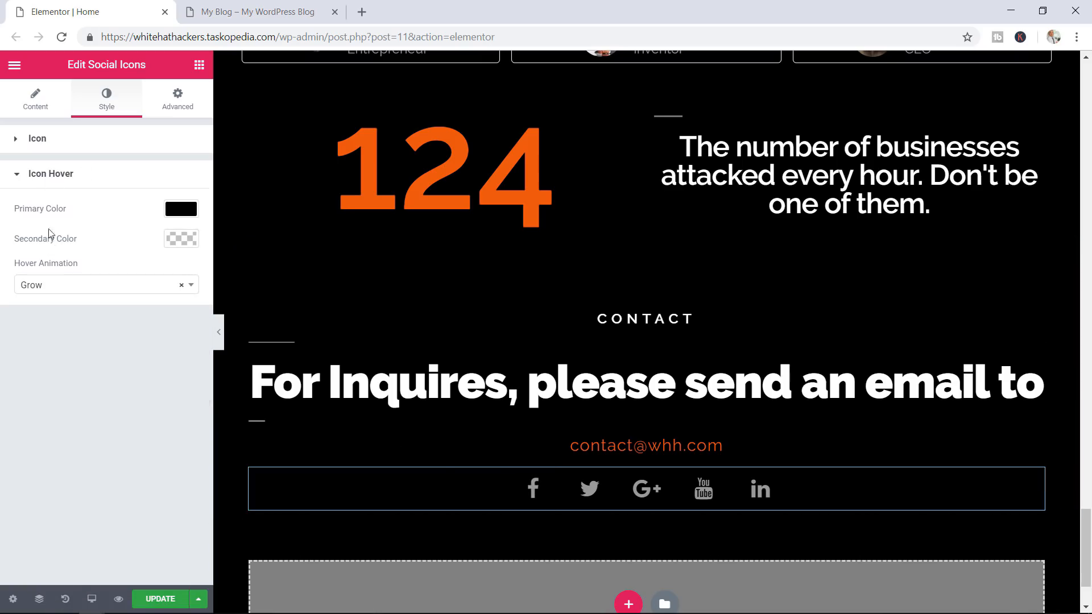
left_click(181, 239)
left_click(29, 240)
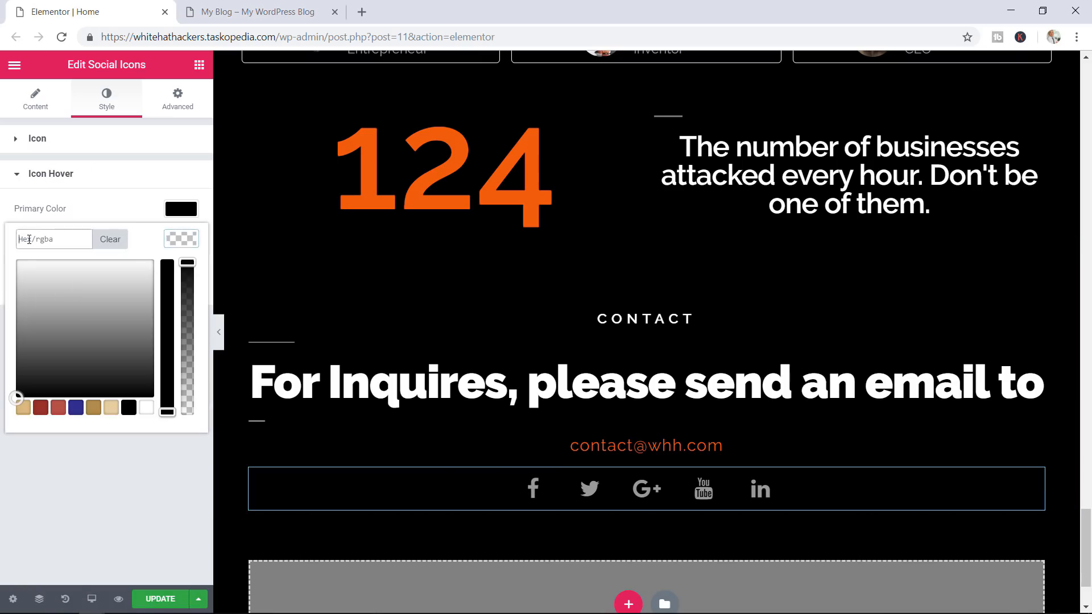
type("#e55512")
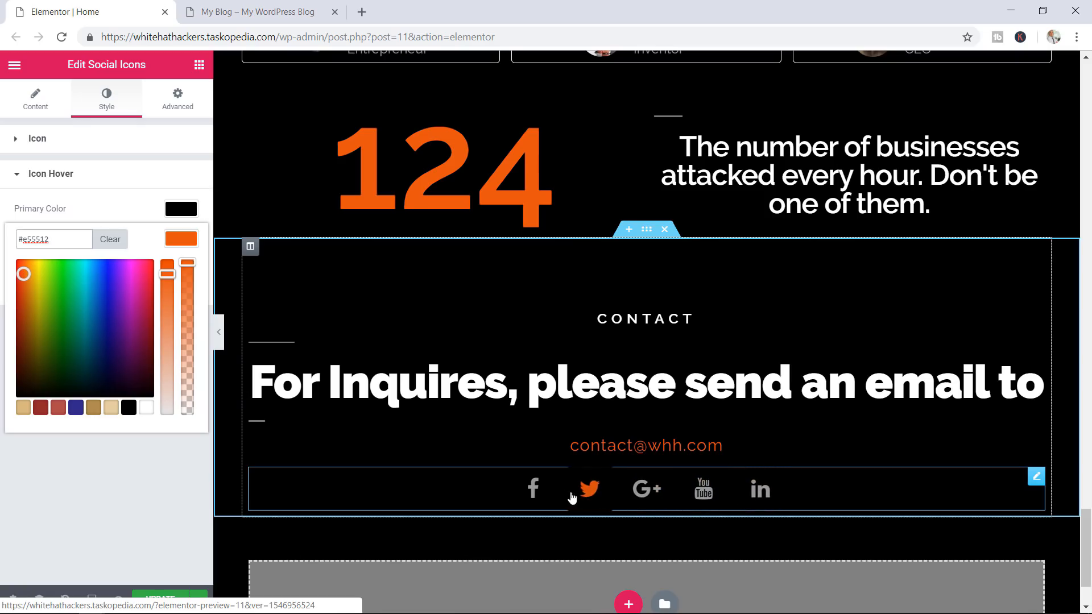
left_click(156, 139)
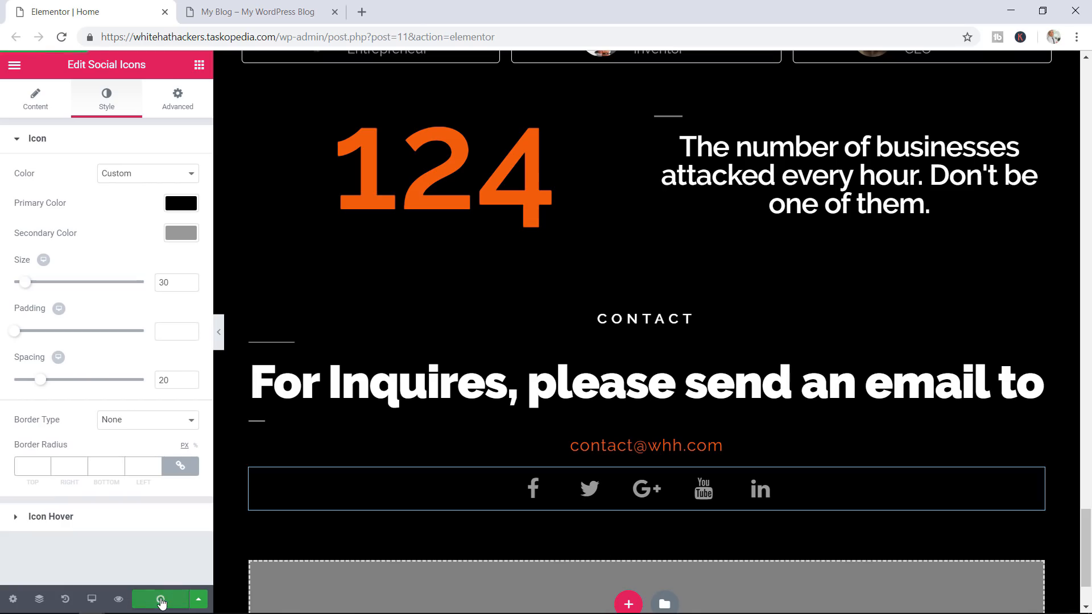
left_click(238, 4)
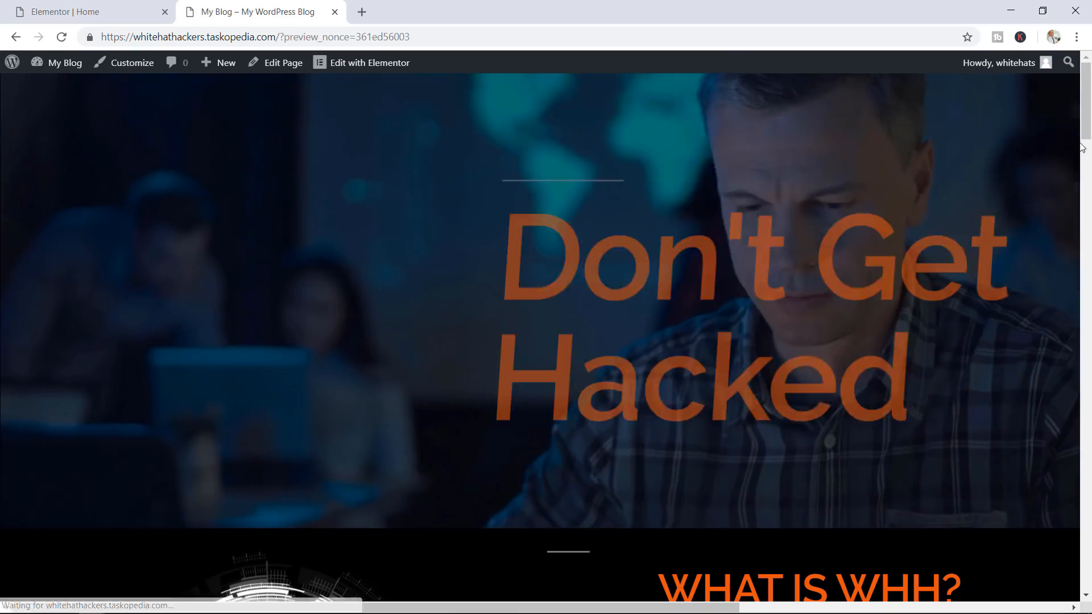
left_click_drag(1083, 82, 1058, 529)
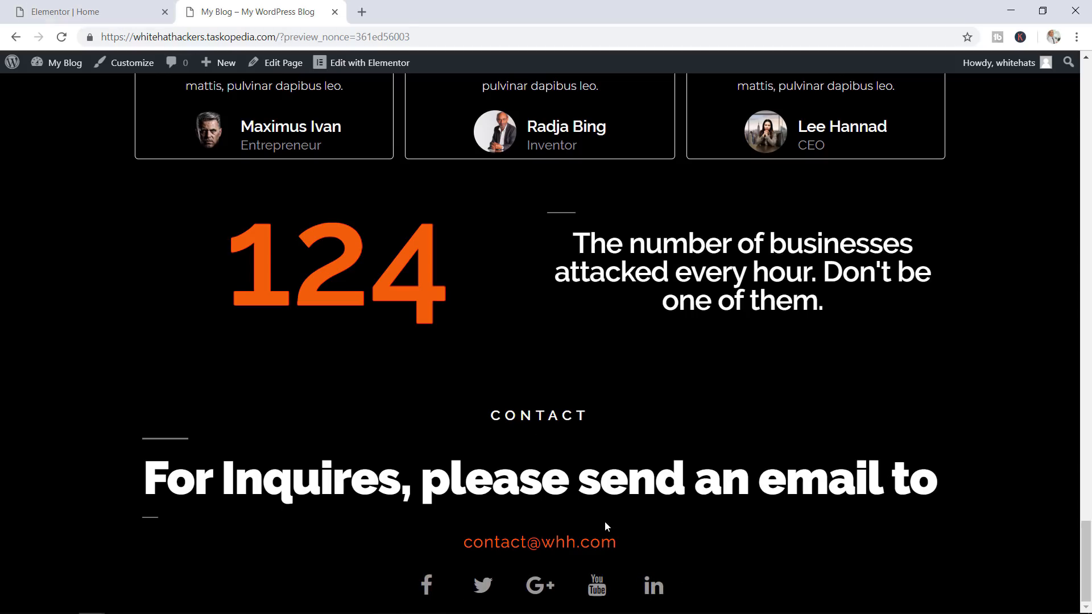
left_click(112, 12)
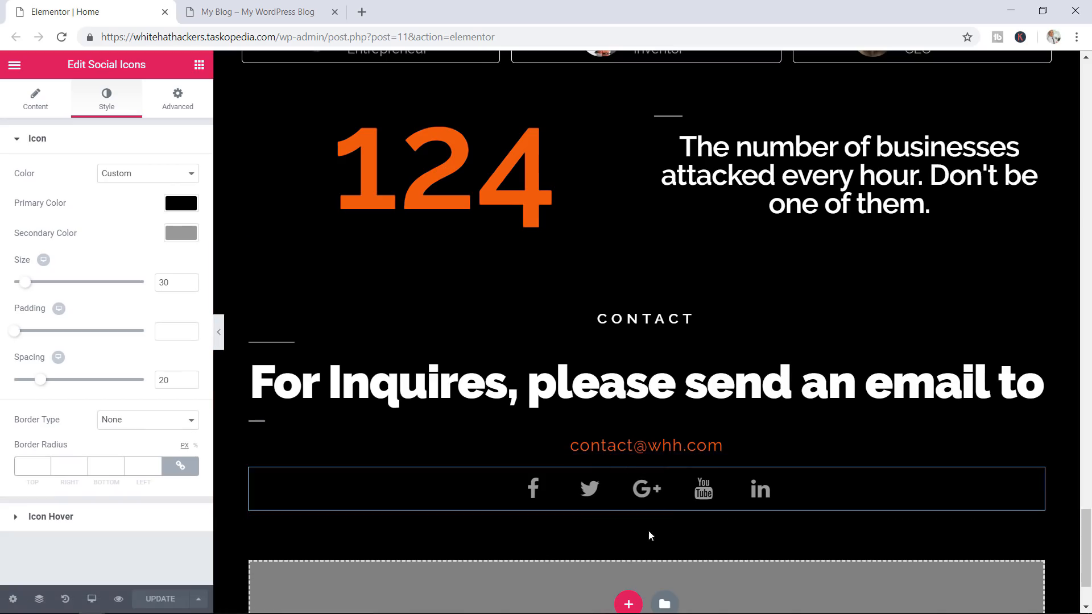
Add a 50 px Spacer below the contact social icons, then scroll through the live site preview
left_click(199, 66)
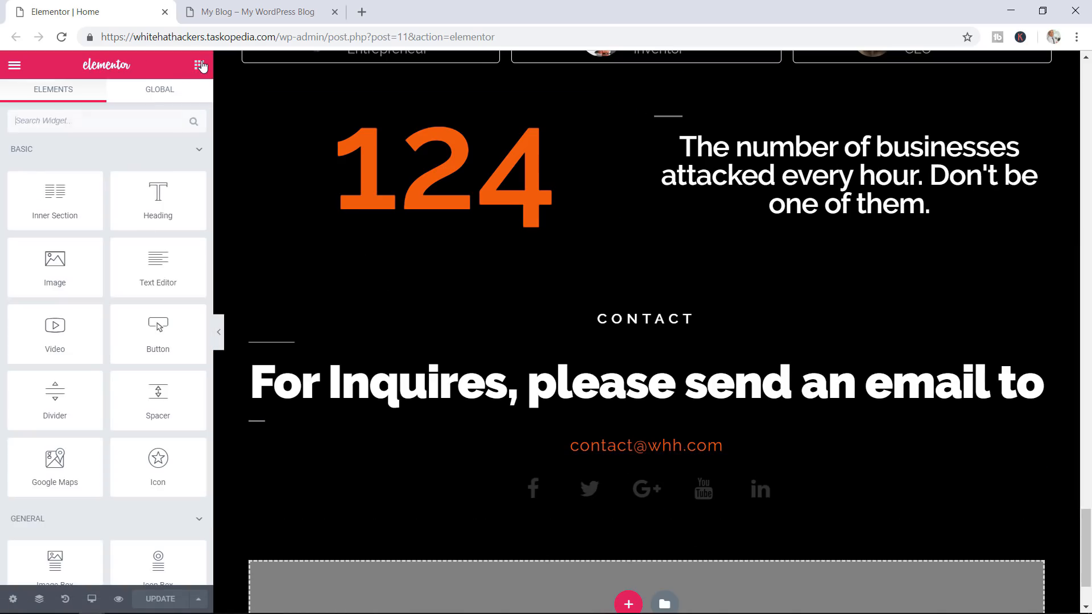
left_click_drag(336, 419, 630, 517)
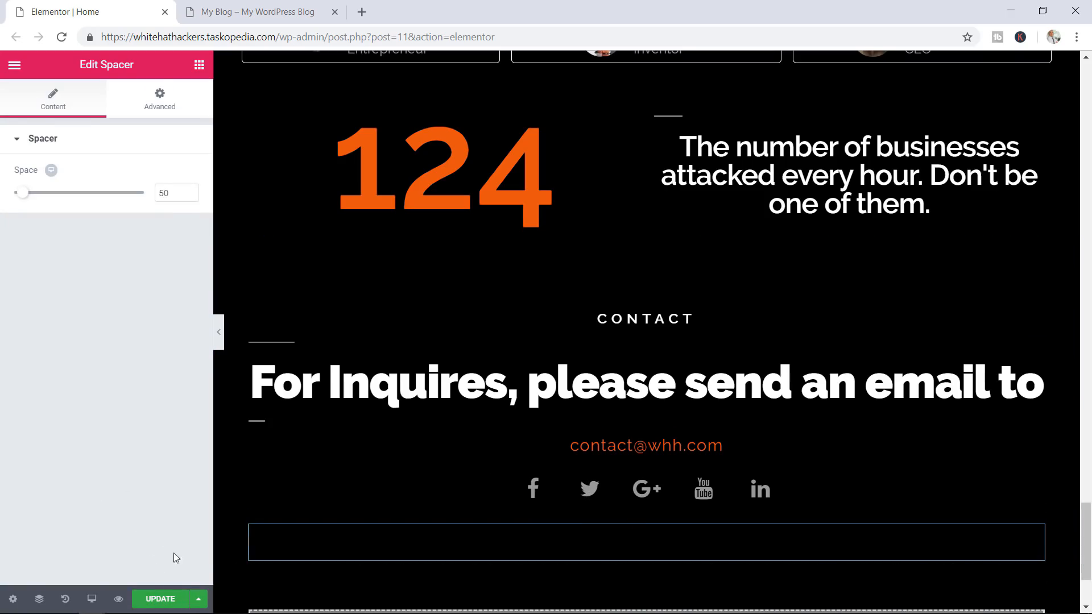
left_click(249, 6)
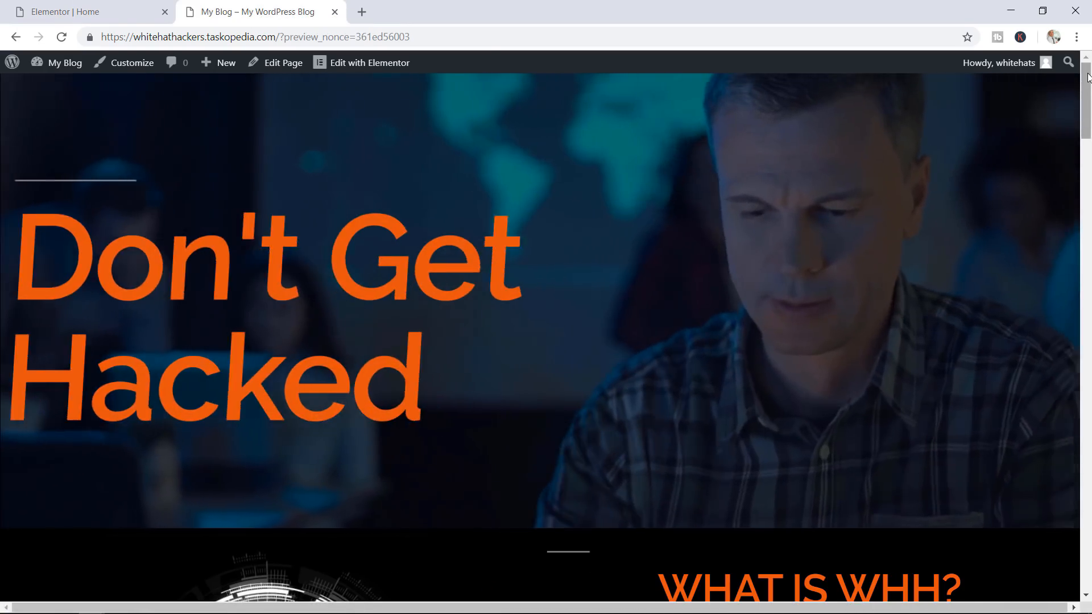
left_click_drag(1087, 77, 1088, 567)
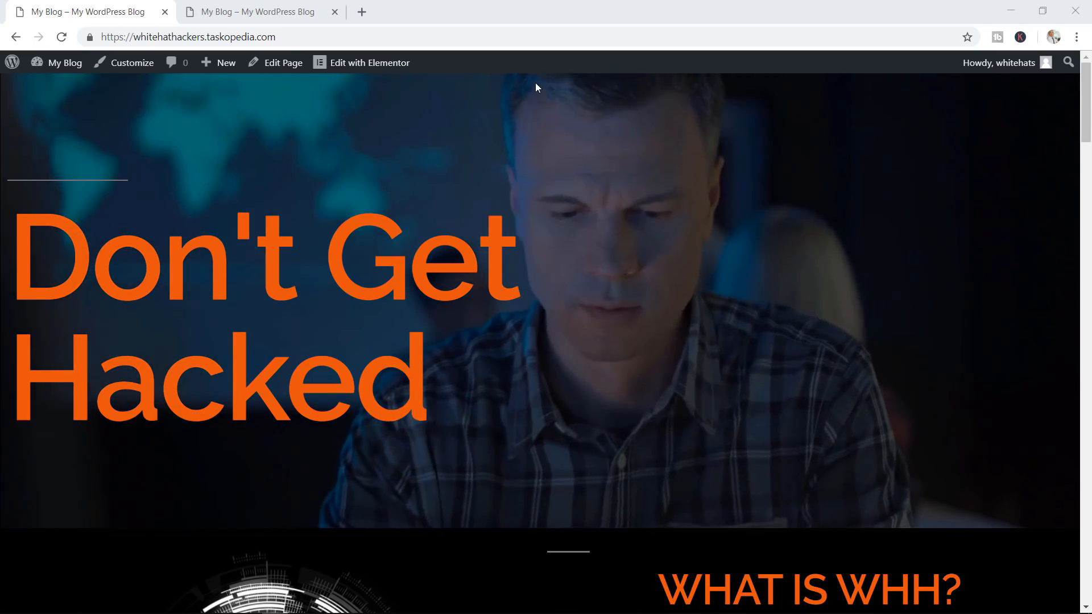
On the reference site, test that The Team and Contact header links scroll to their sections
left_click(275, 8)
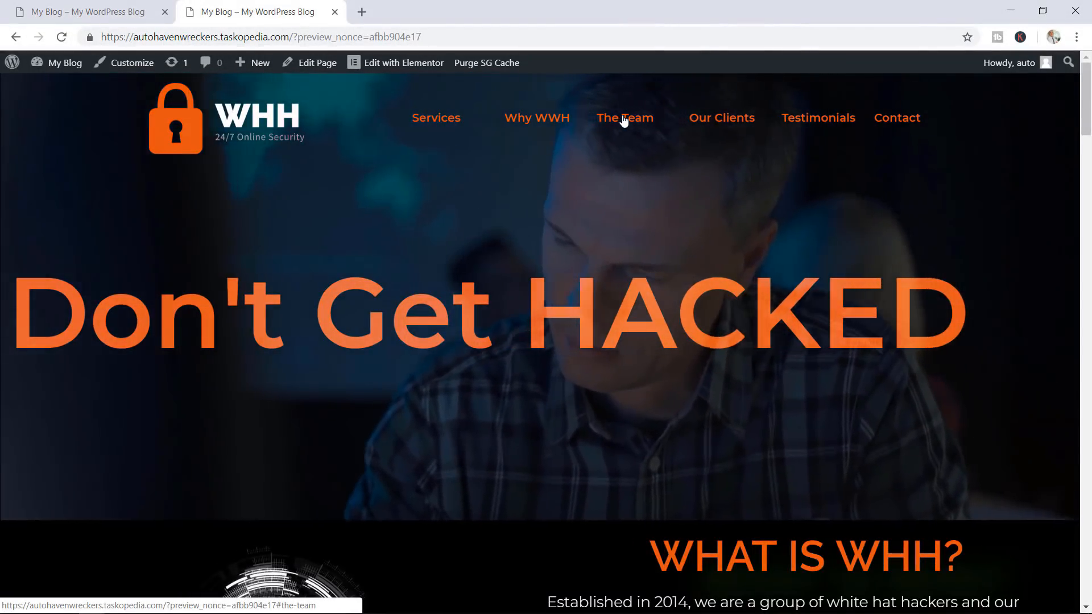
left_click(619, 118)
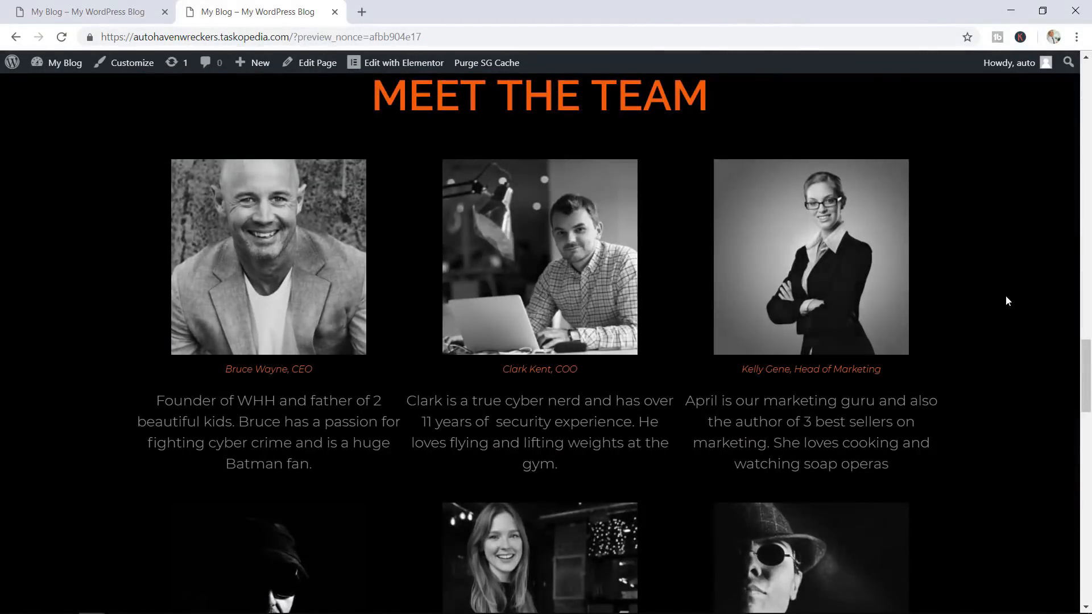
left_click_drag(1087, 370, 1085, 86)
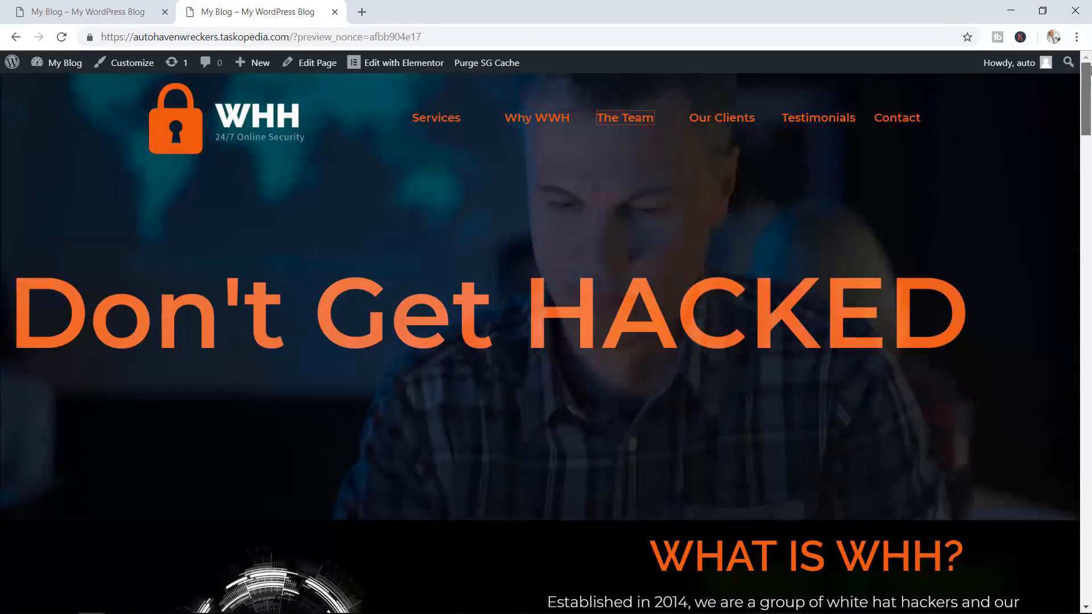
left_click(909, 120)
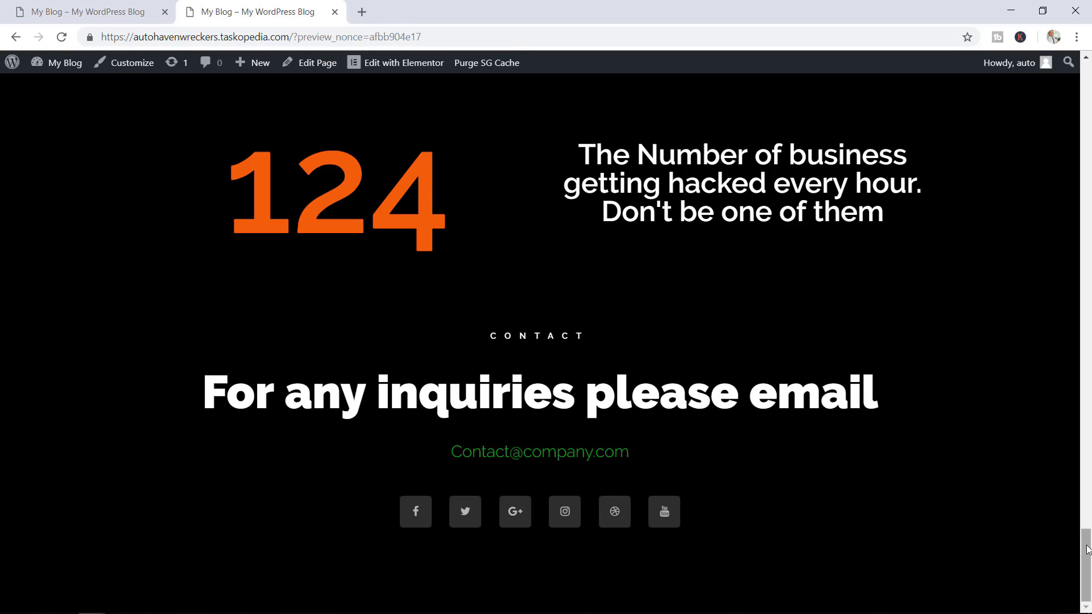
left_click_drag(1087, 549, 1089, 165)
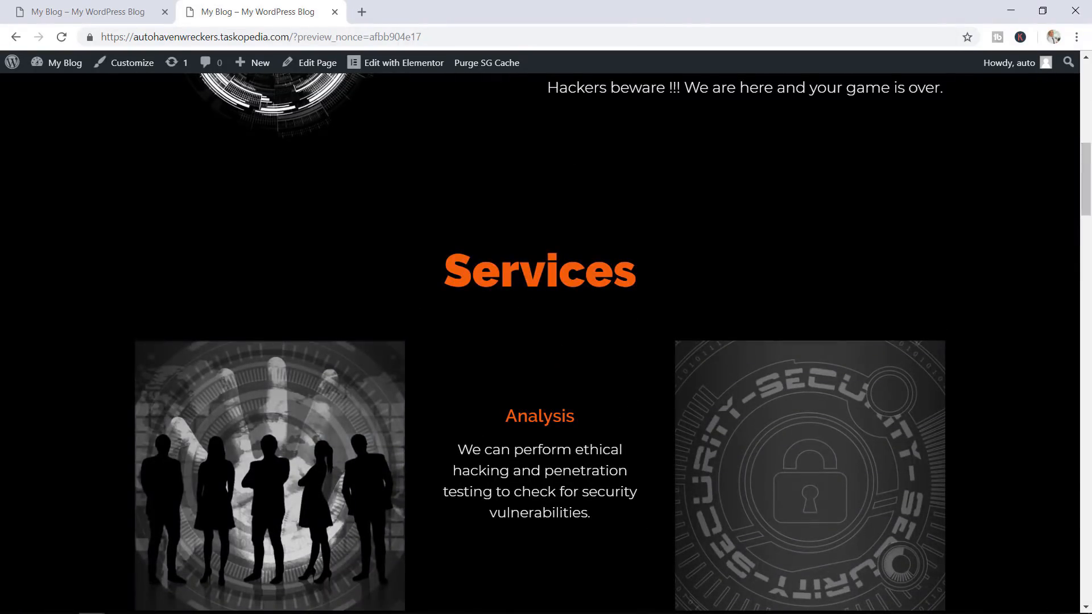
left_click_drag(1087, 103, 1086, 80)
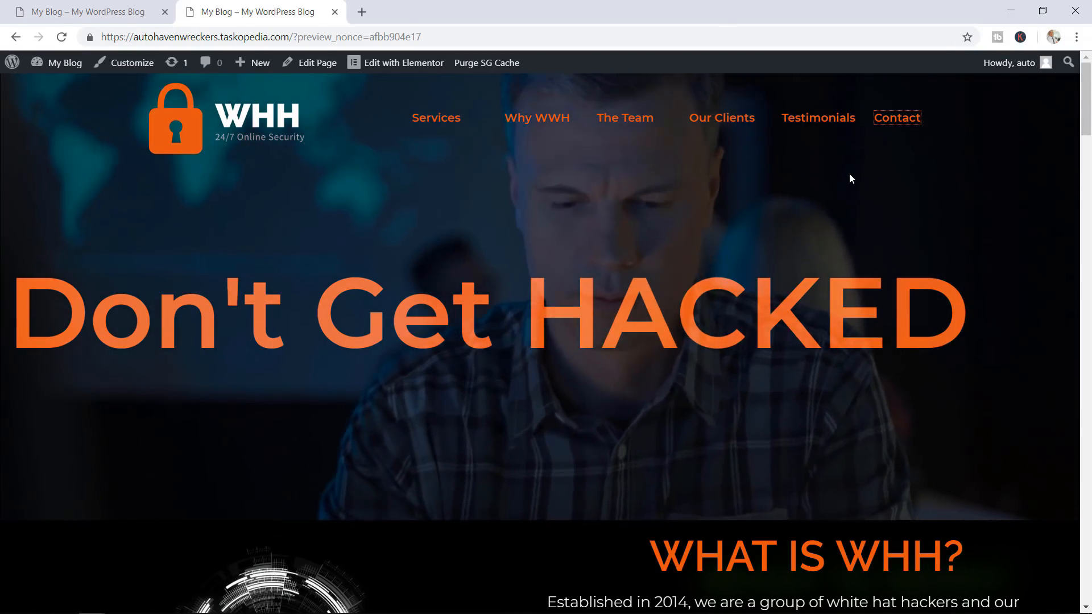
left_click(860, 168)
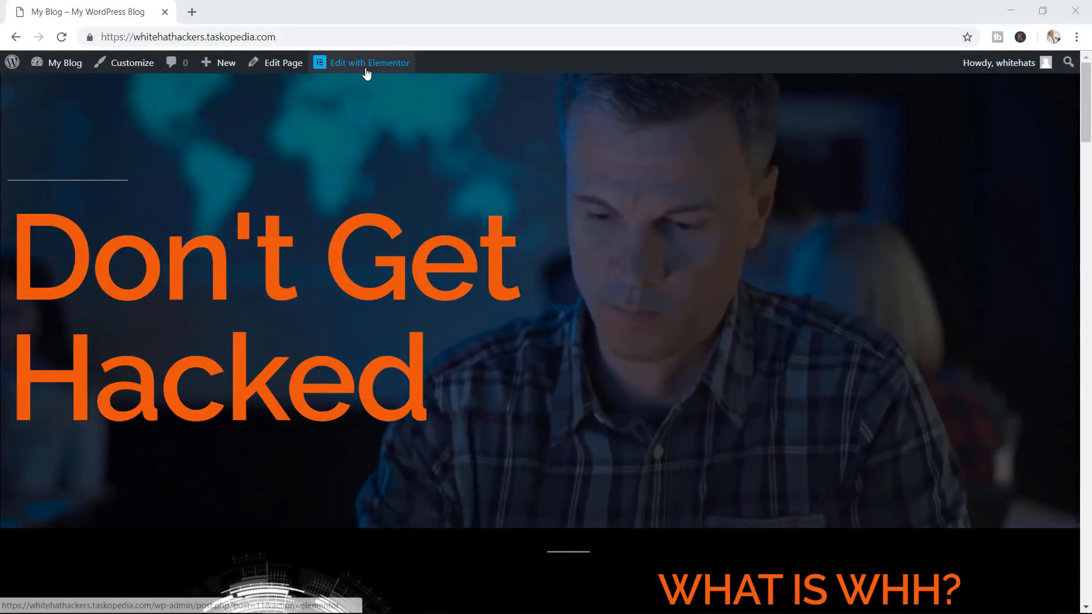
left_click(367, 69)
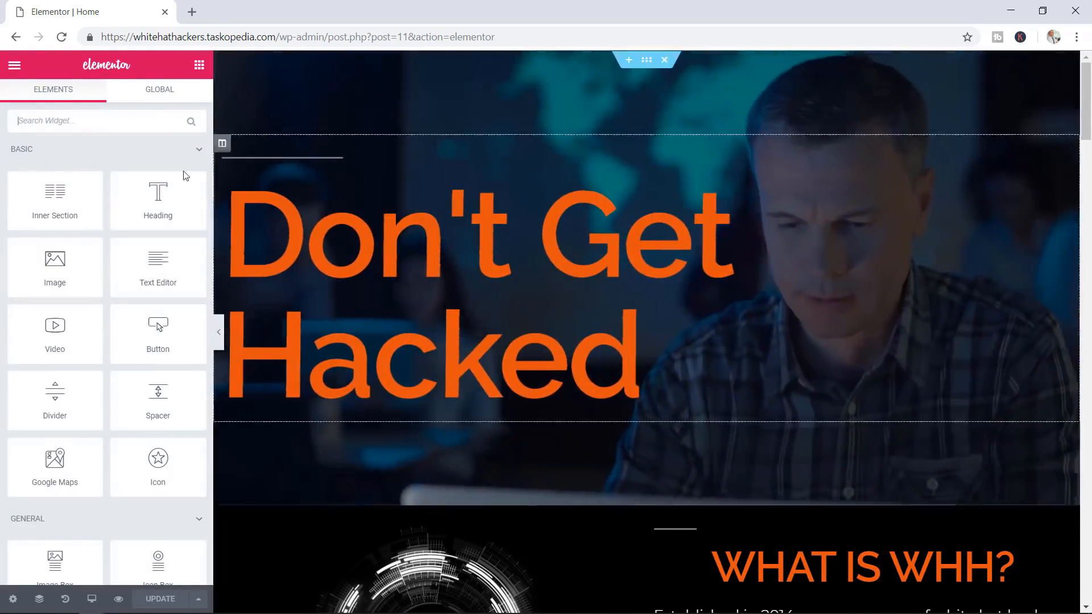
scroll(131, 239, "down", 6)
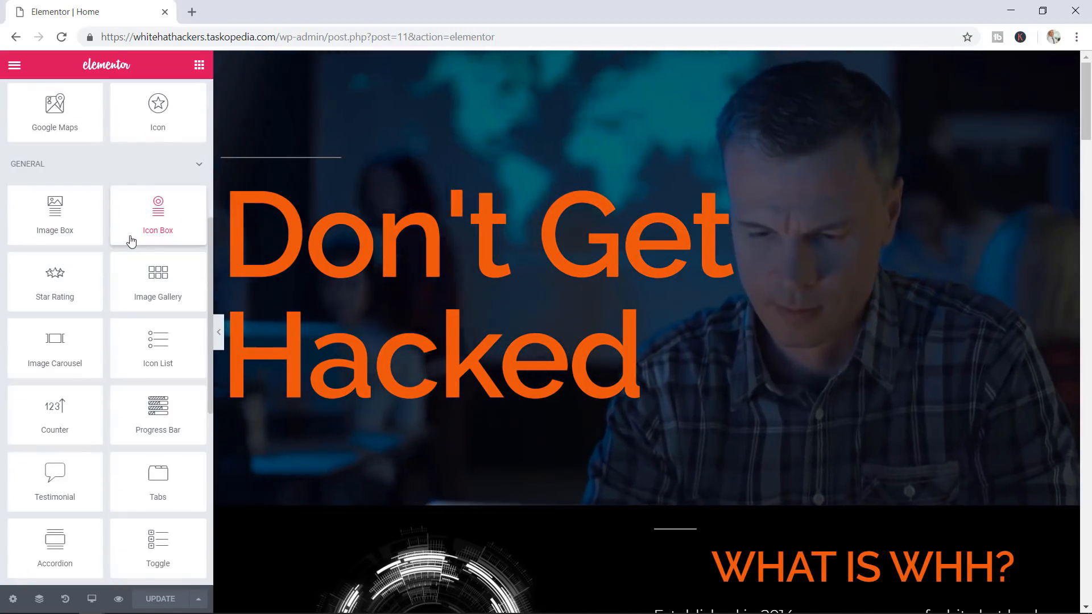
scroll(146, 261, "down", 6)
scroll(146, 258, "up", 6)
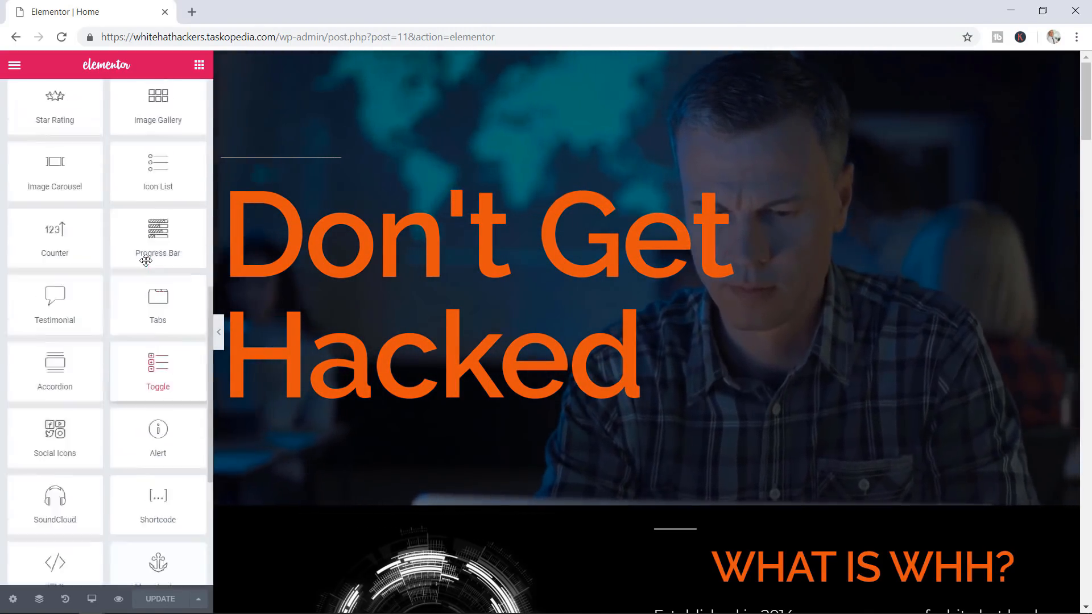
scroll(100, 236, "up", 2)
scroll(139, 292, "down", 8)
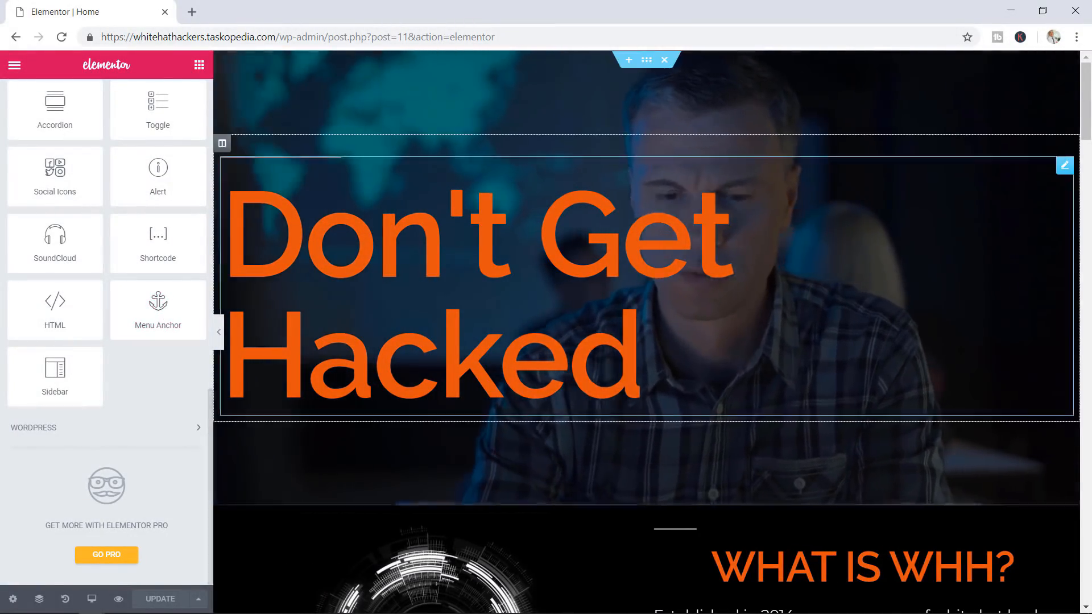
scroll(839, 300, "down", 5)
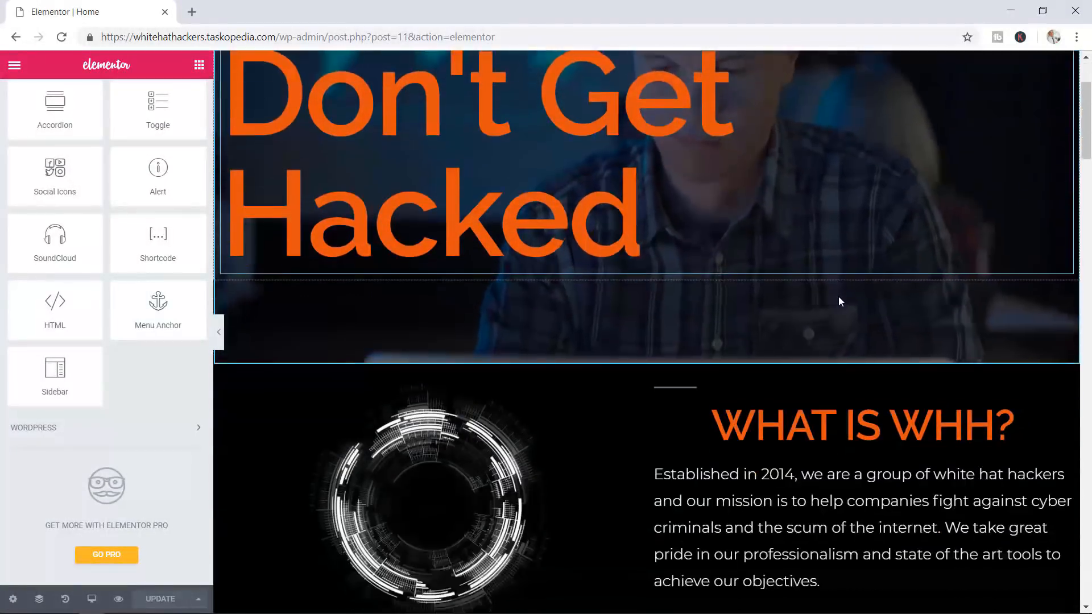
scroll(838, 296, "down", 5)
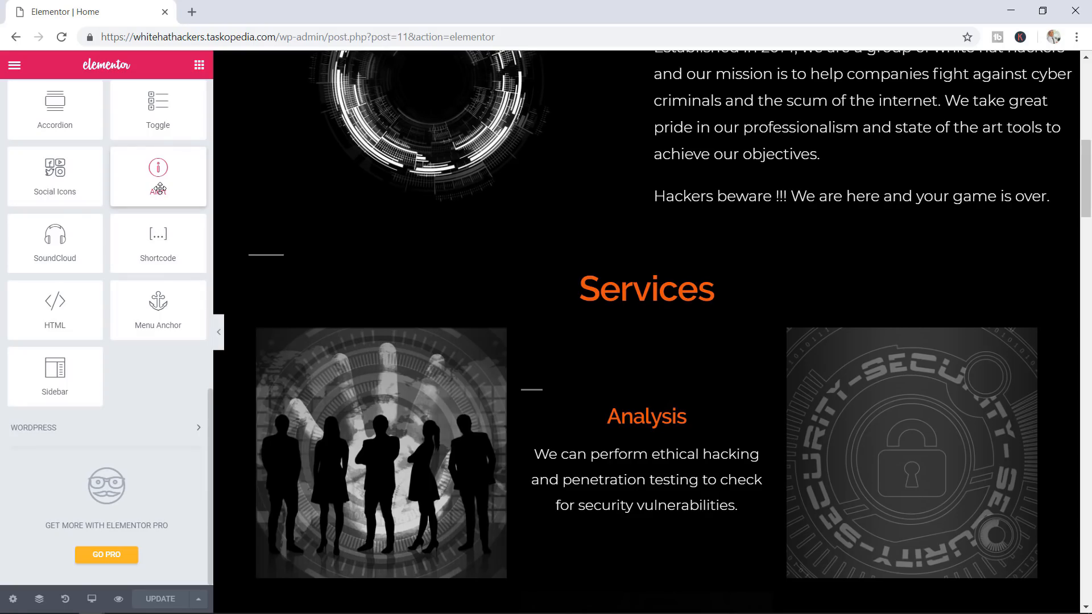
scroll(807, 253, "up", 6)
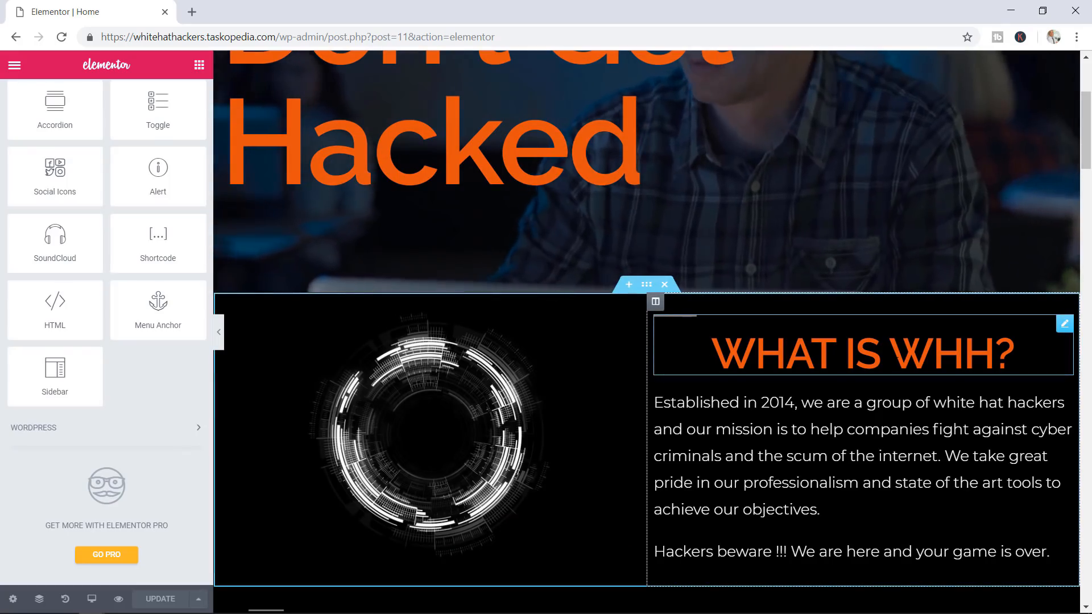
scroll(903, 351, "up", 4)
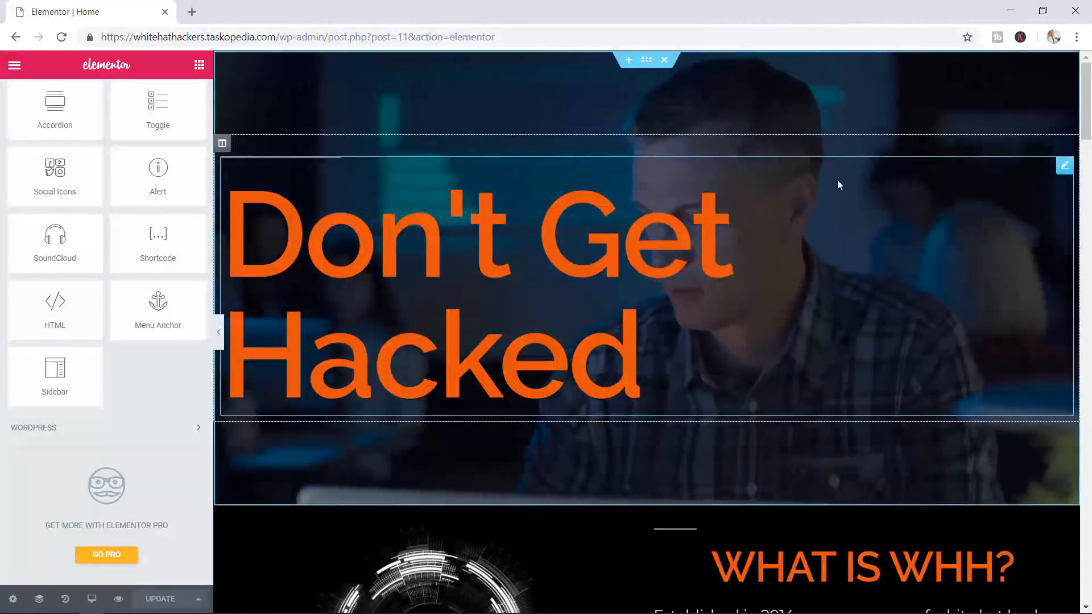
scroll(816, 273, "down", 6)
scroll(814, 273, "down", 2)
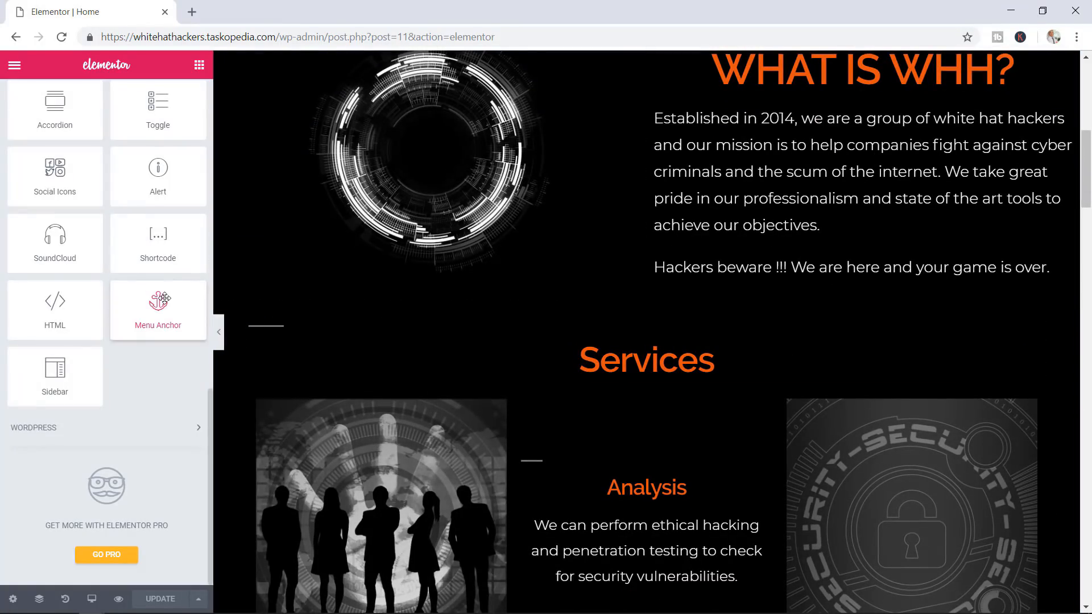
Drop a Menu Anchor just above the Services heading and give it the ID 'services'
left_click_drag(270, 304, 655, 339)
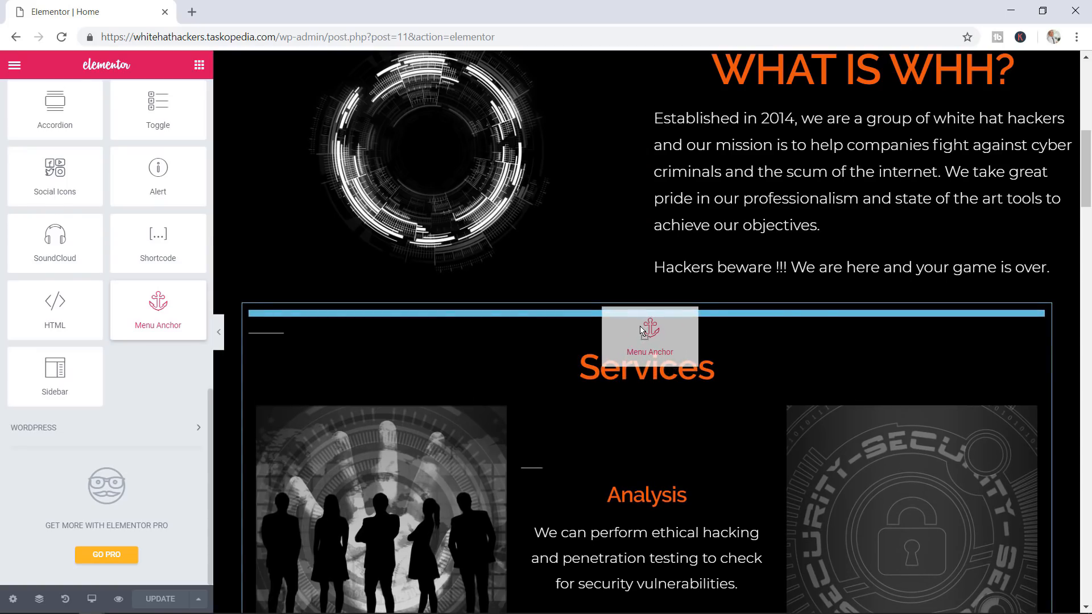
left_click_drag(641, 329, 639, 326)
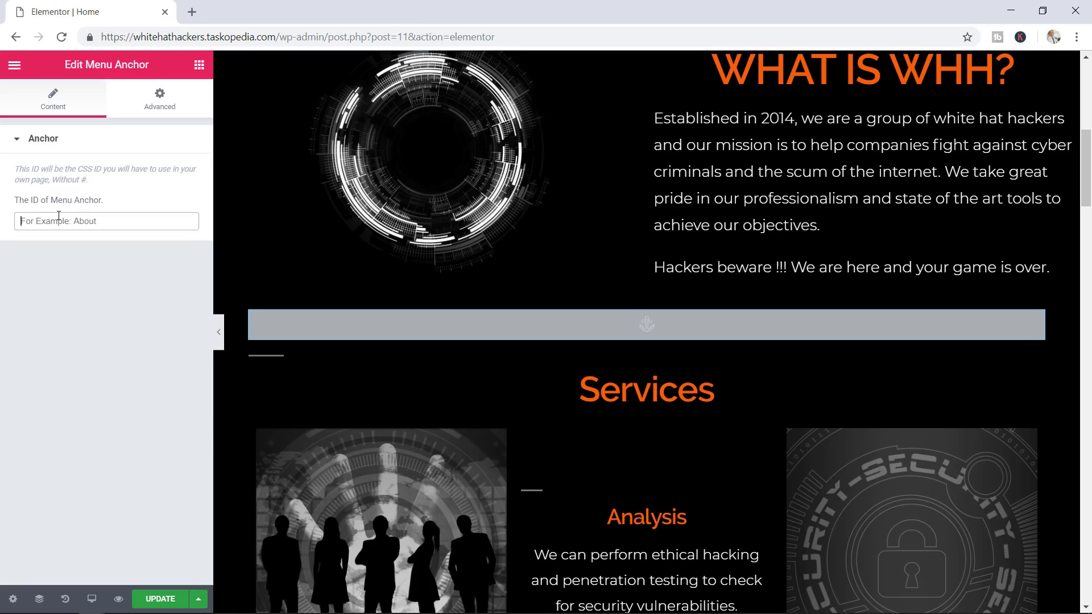
type("services")
left_click(199, 66)
scroll(908, 332, "down", 10)
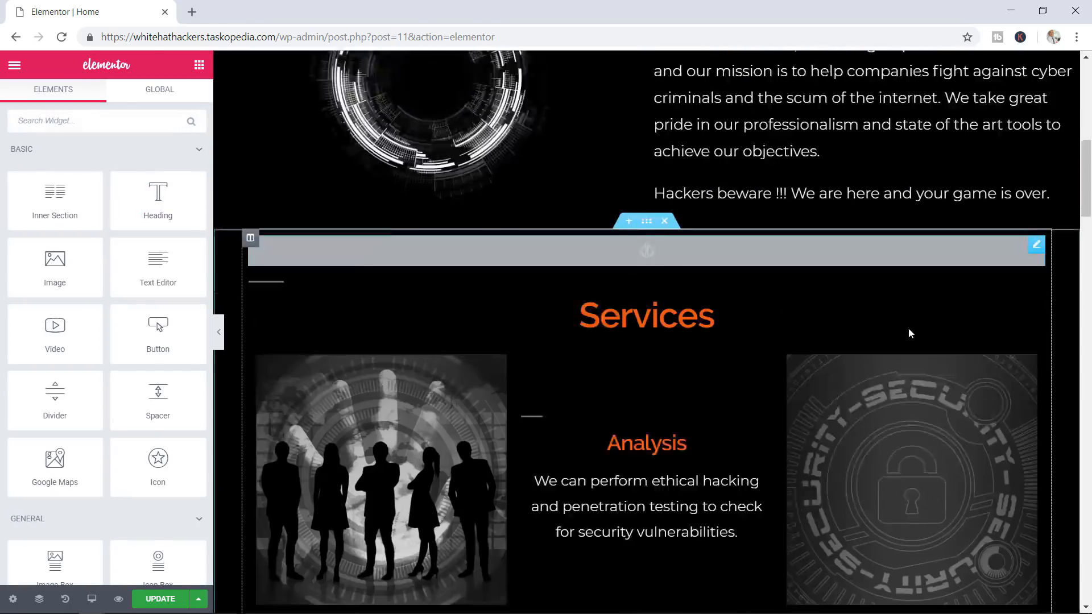
scroll(908, 329, "down", 4)
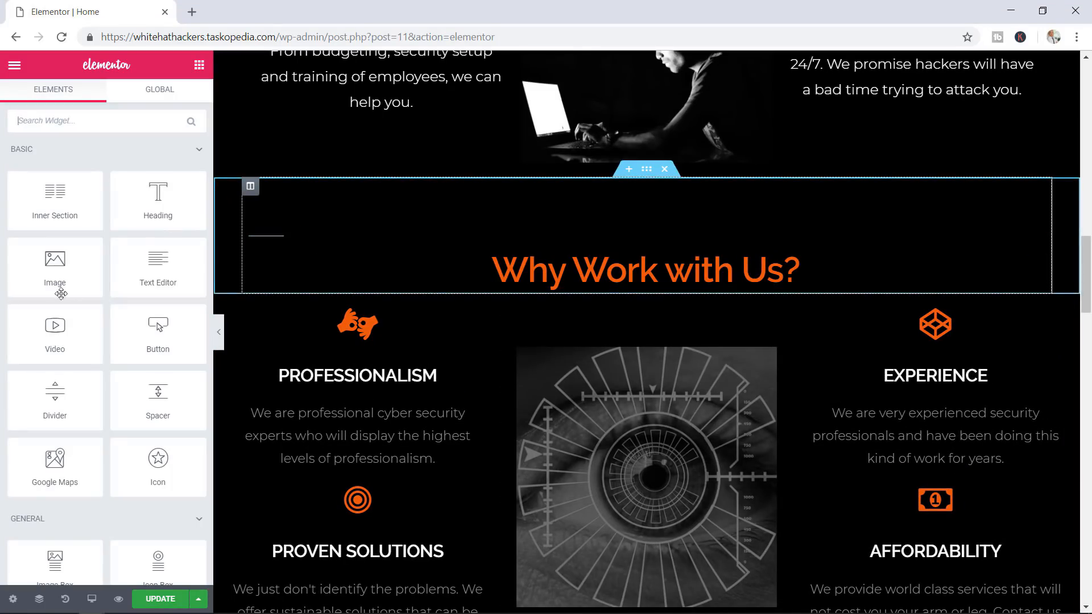
Place a Menu Anchor above 'Why Work with Us' with the ID 'why-us'
scroll(115, 279, "down", 10)
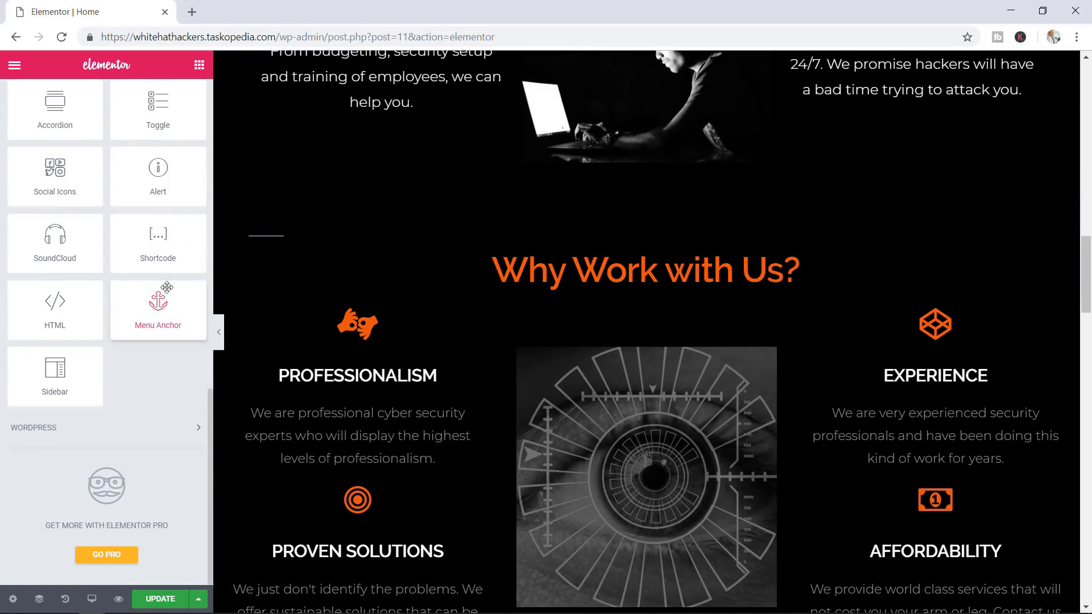
left_click_drag(161, 304, 646, 243)
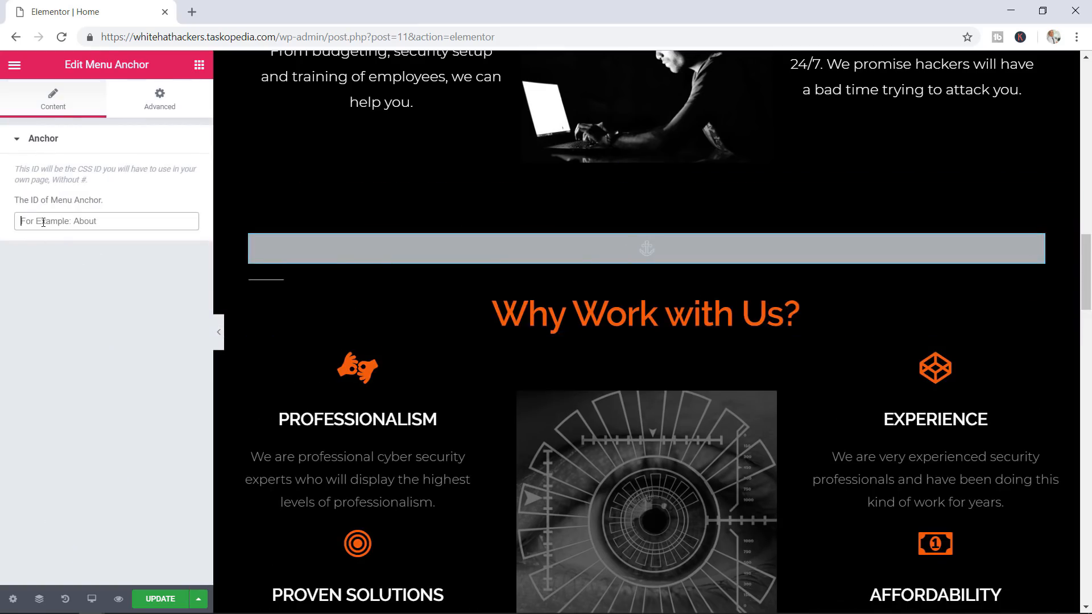
type("why-us")
Place a Menu Anchor above 'Meet the Team' with the ID 'the-team'
left_click(199, 65)
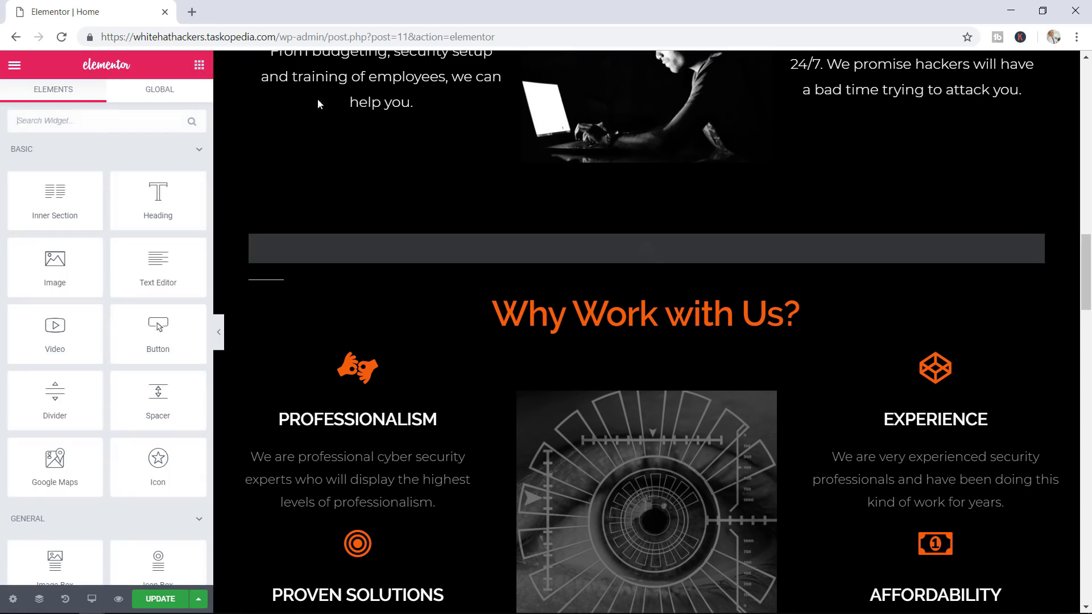
scroll(375, 256, "down", 9)
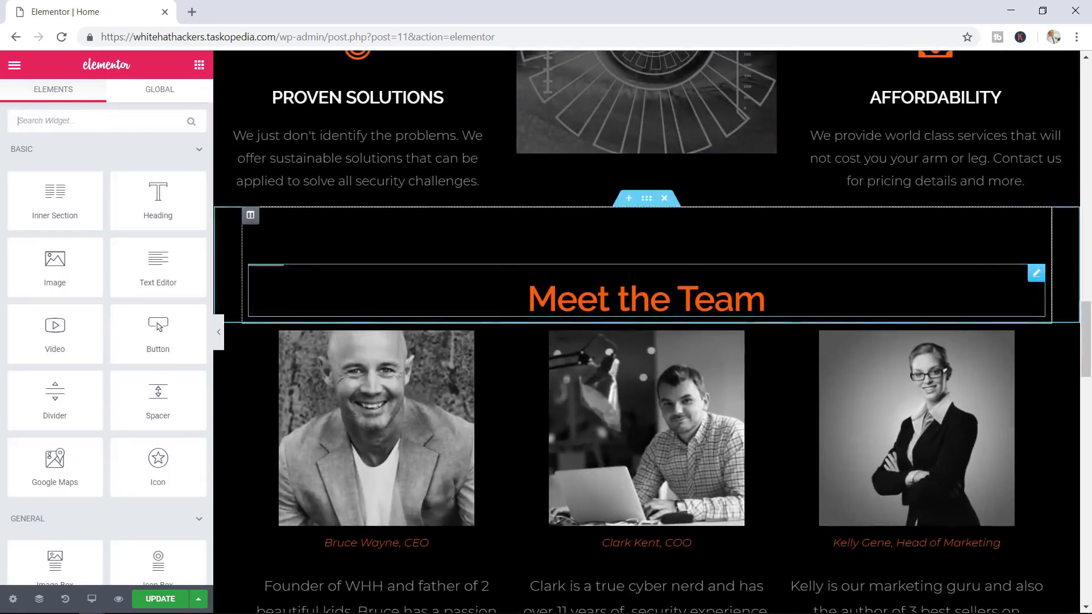
scroll(153, 312, "down", 14)
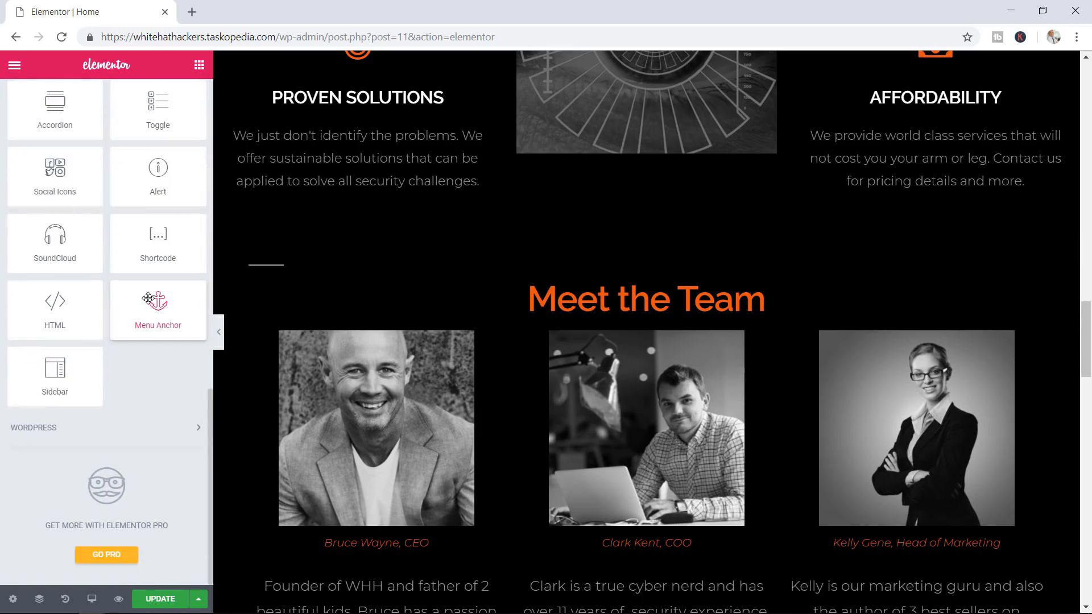
left_click_drag(157, 302, 648, 273)
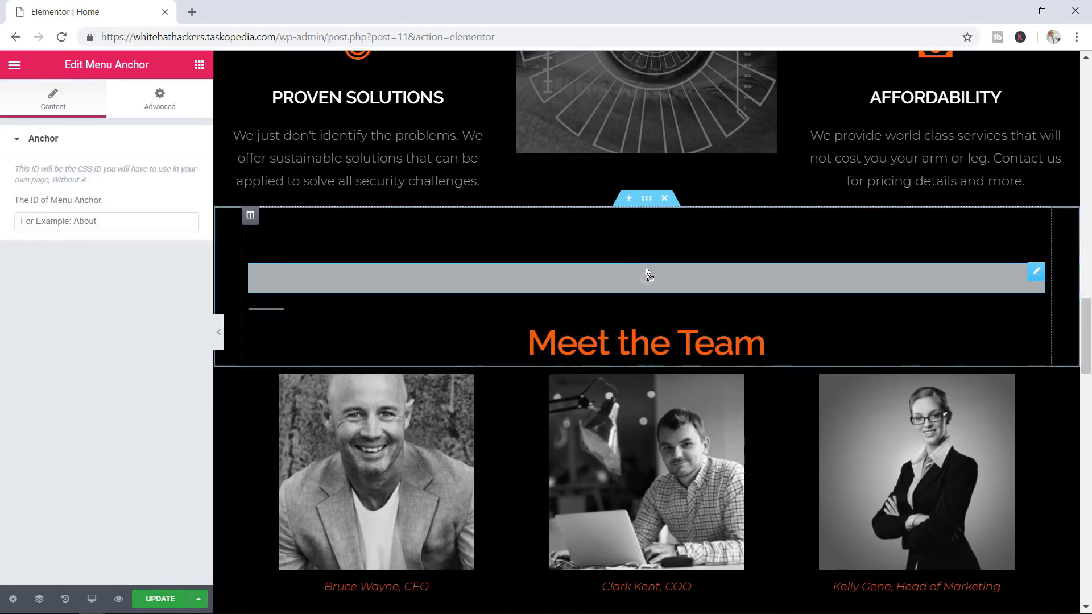
left_click(68, 224)
type("the-tea")
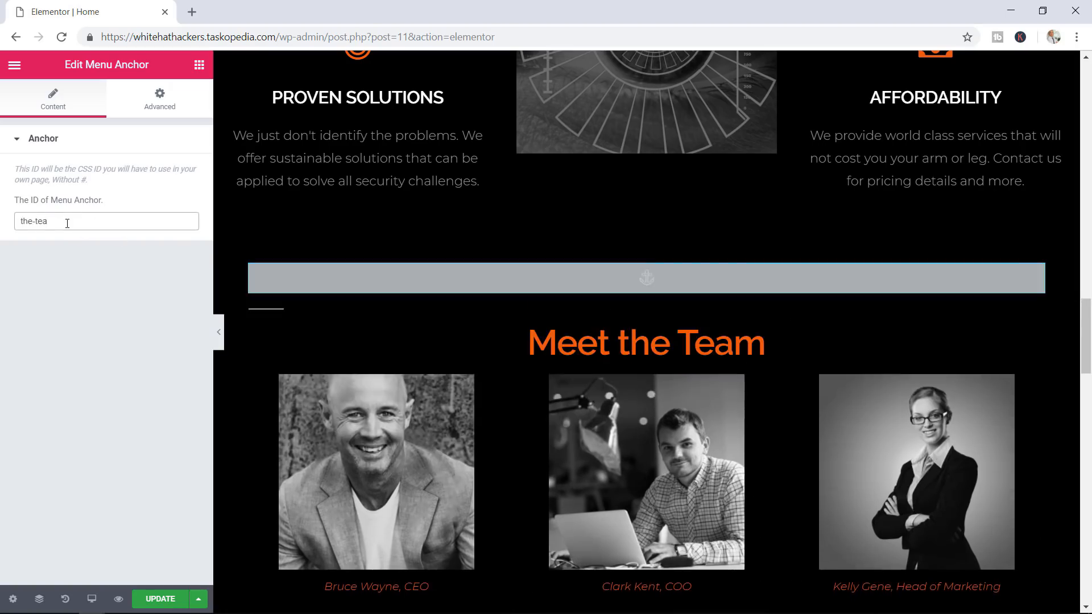
type("m")
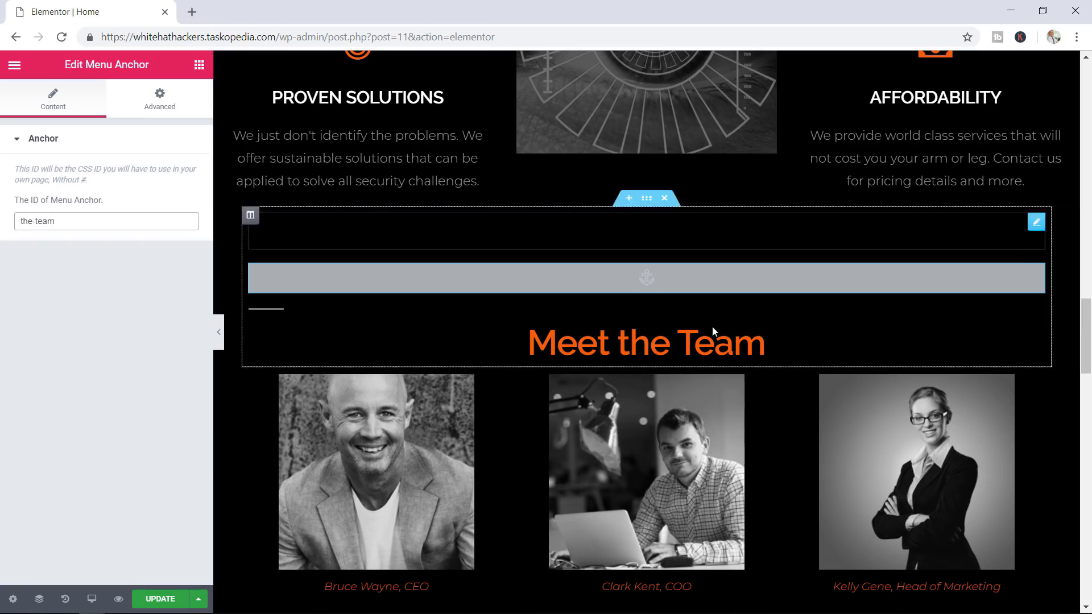
scroll(708, 379, "down", 8)
scroll(709, 378, "down", 6)
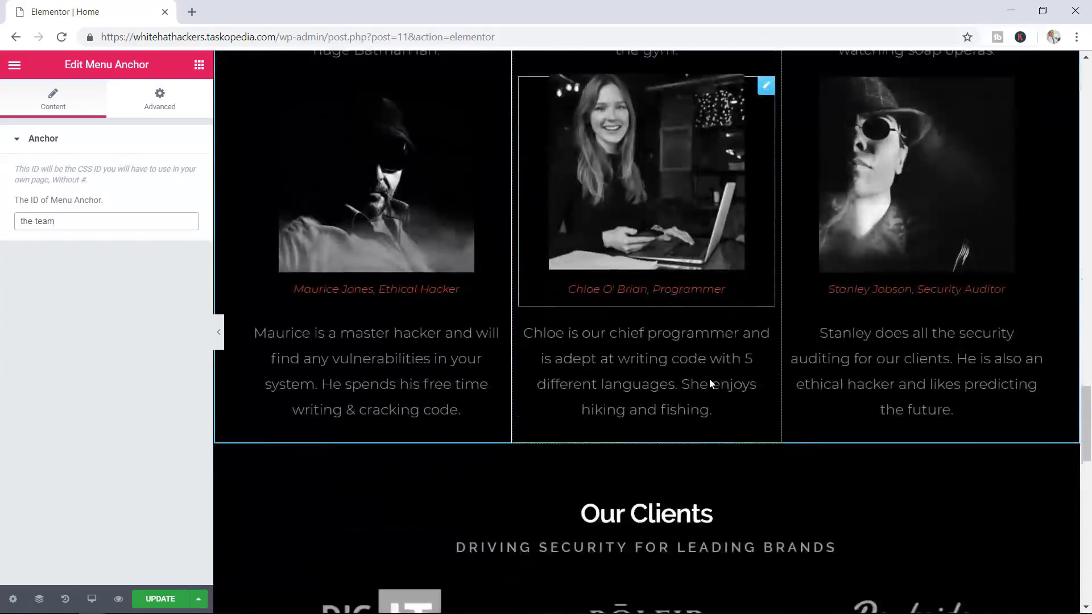
left_click(199, 65)
Place a Menu Anchor above Our Clients with the ID 'clients'
scroll(161, 321, "down", 10)
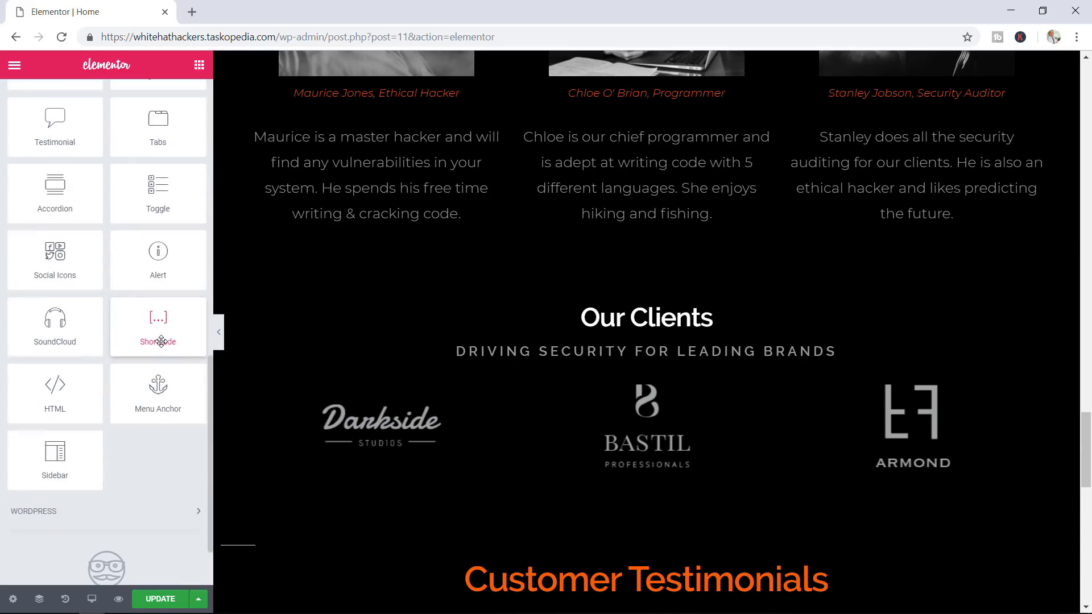
left_click_drag(163, 390, 643, 319)
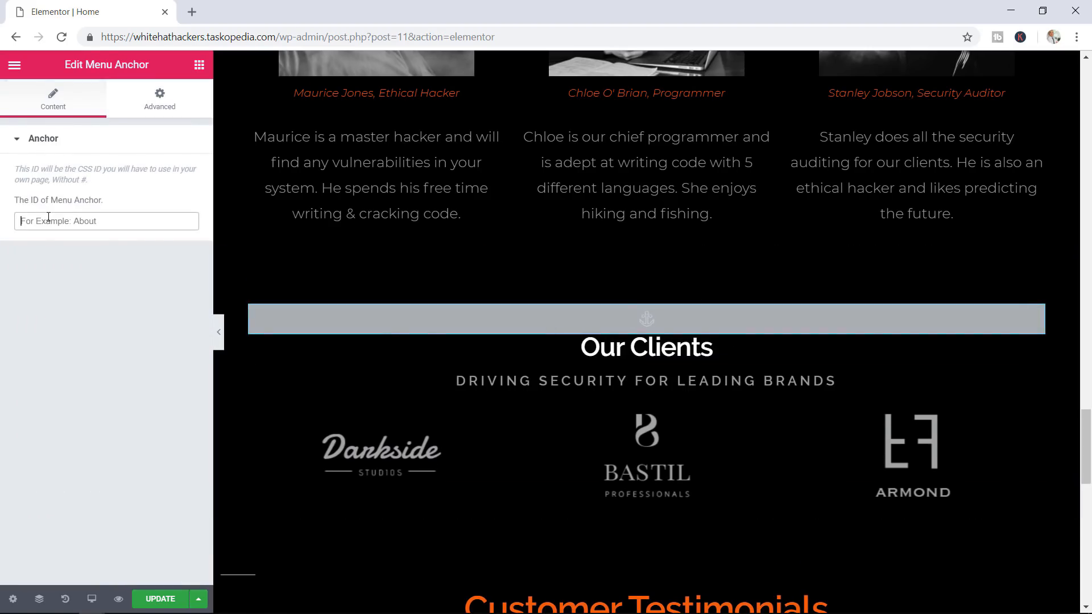
type("clients")
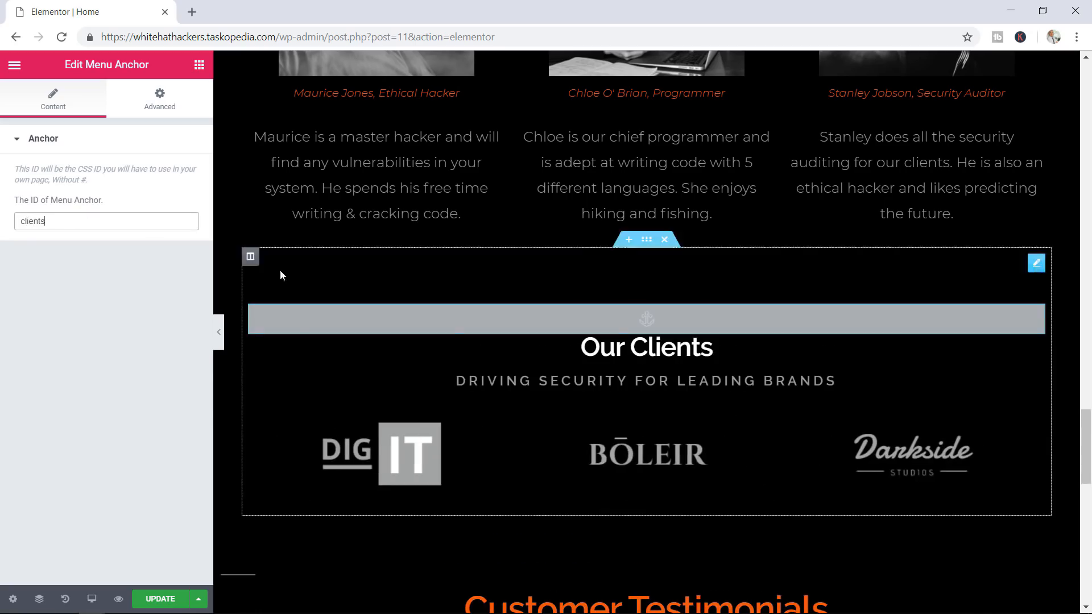
scroll(751, 446, "down", 3)
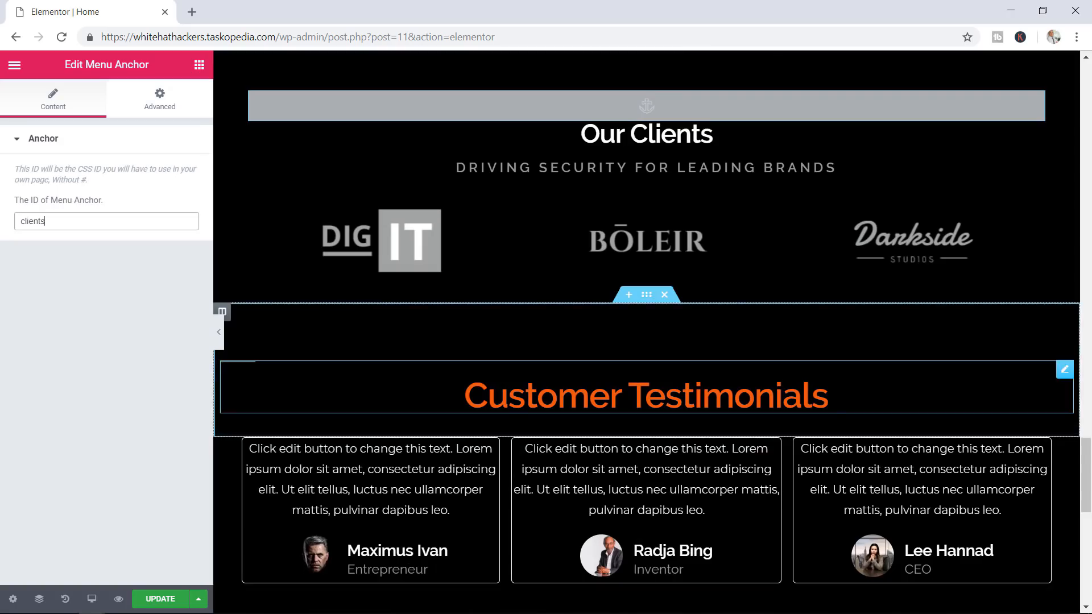
Place a Menu Anchor above Customer Testimonials, changing its ID from 'testimonials' to 'reviews'
left_click(199, 65)
scroll(149, 311, "down", 12)
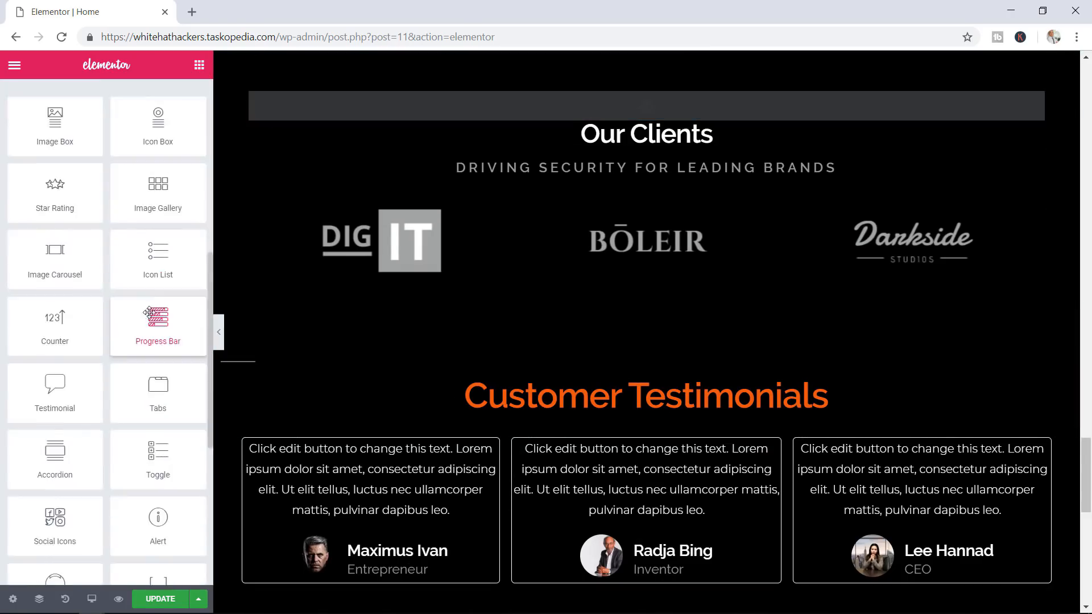
left_click_drag(158, 299, 639, 348)
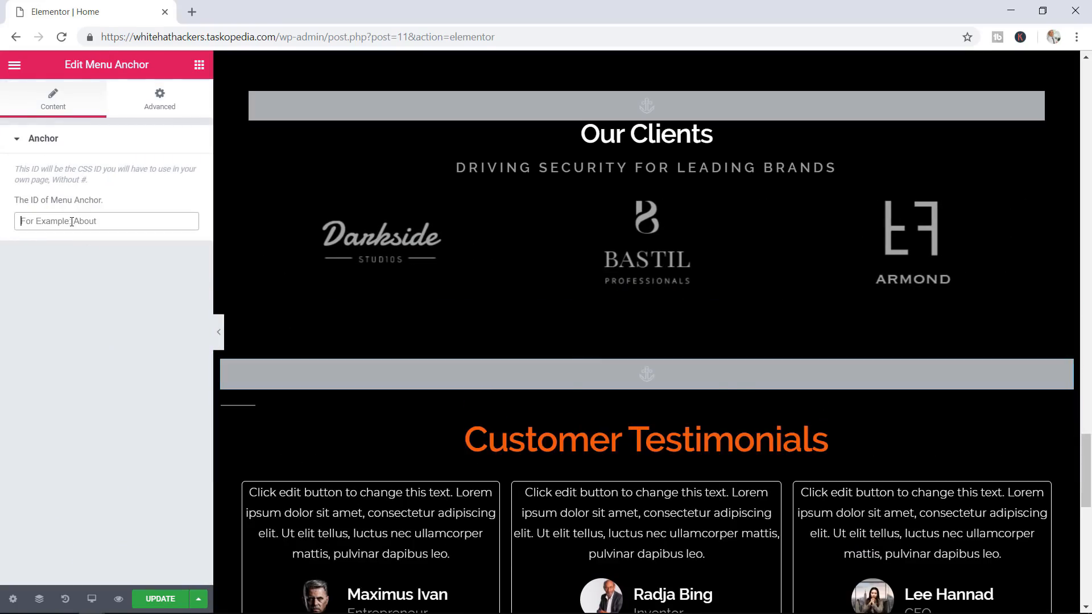
left_click(71, 221)
type("testim")
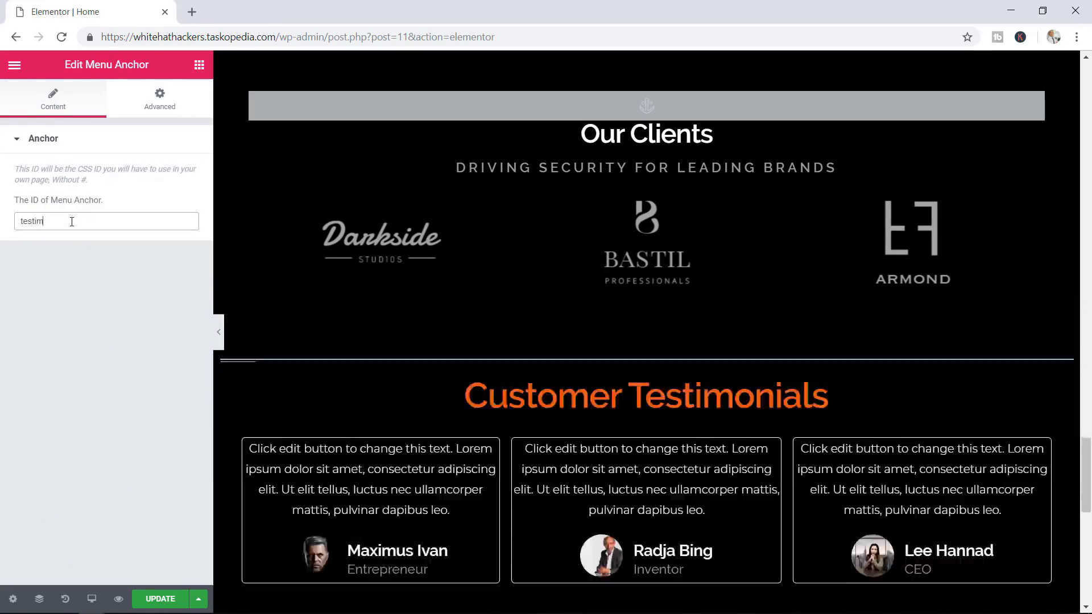
type("onials")
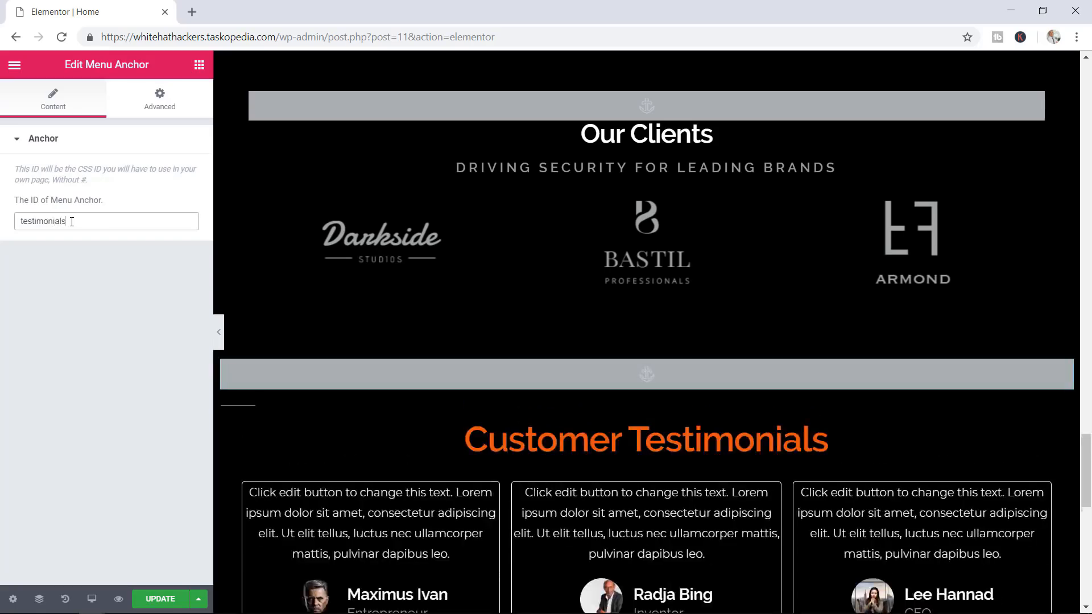
key("BackSpace")
key("BackSpace")
key("BackSpace")
key("BackSpace")
key("BackSpace")
key("BackSpace")
key("BackSpace")
key("BackSpace")
key("BackSpace")
key("BackSpace")
key("BackSpace")
key("BackSpace")
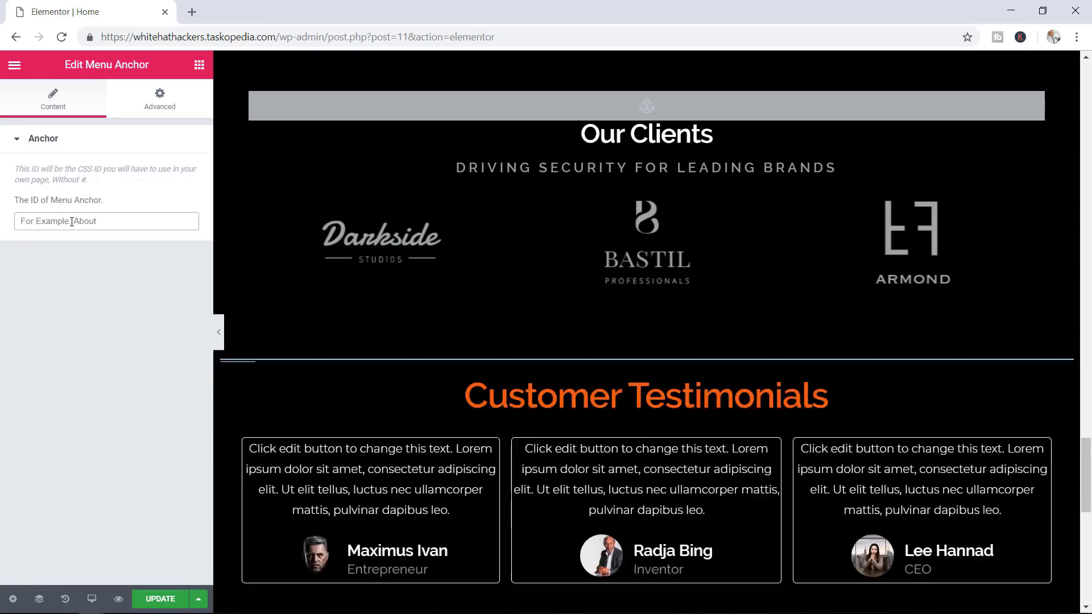
type("reviews")
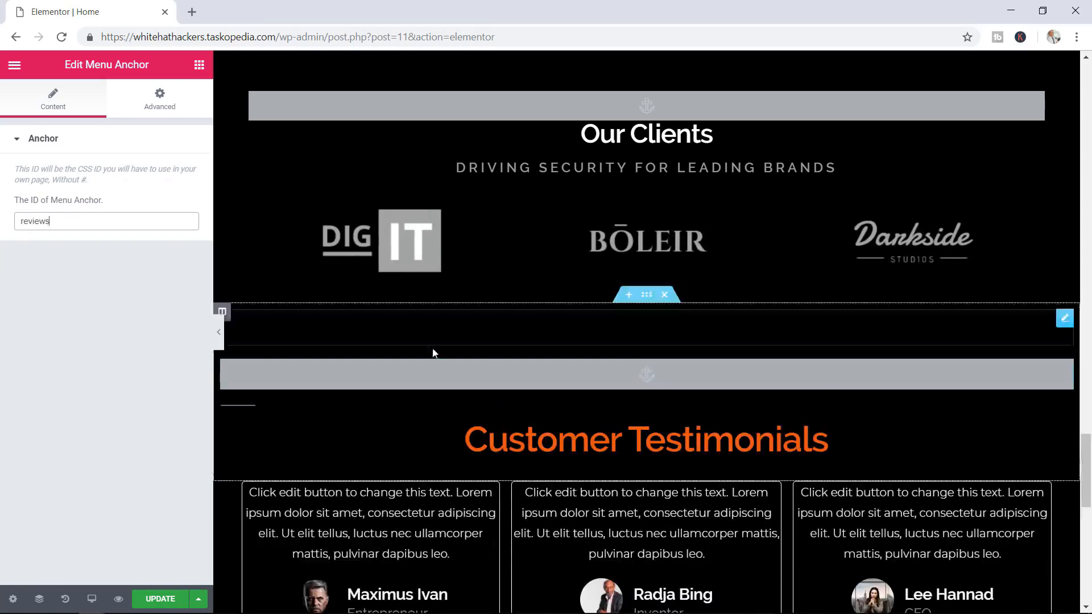
scroll(745, 403, "down", 7)
scroll(746, 402, "down", 1)
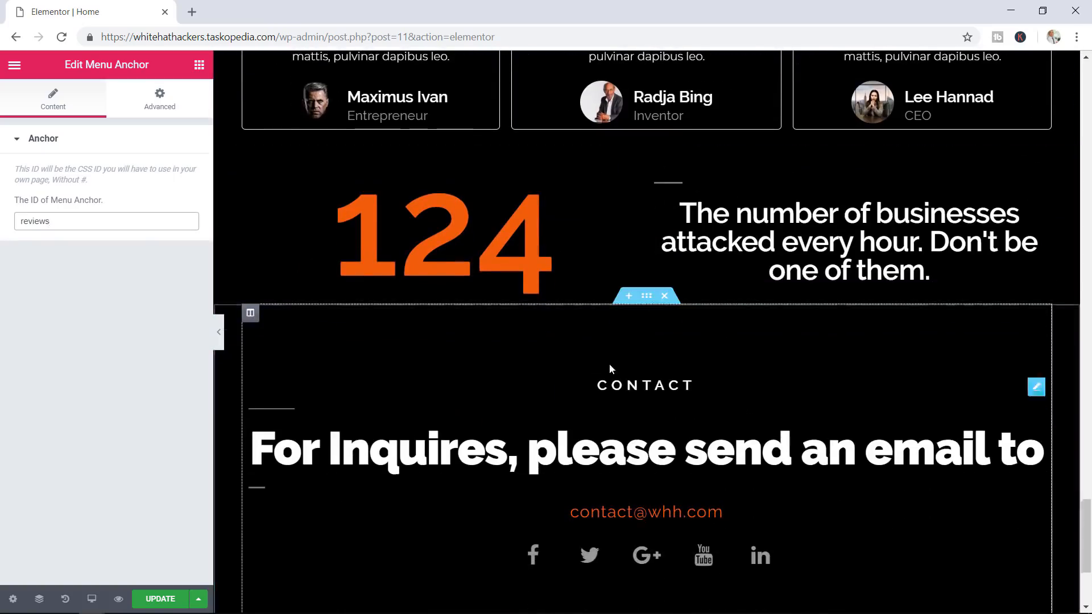
Place a Menu Anchor above the CONTACT section with the ID 'contact'
left_click(199, 64)
scroll(165, 318, "down", 10)
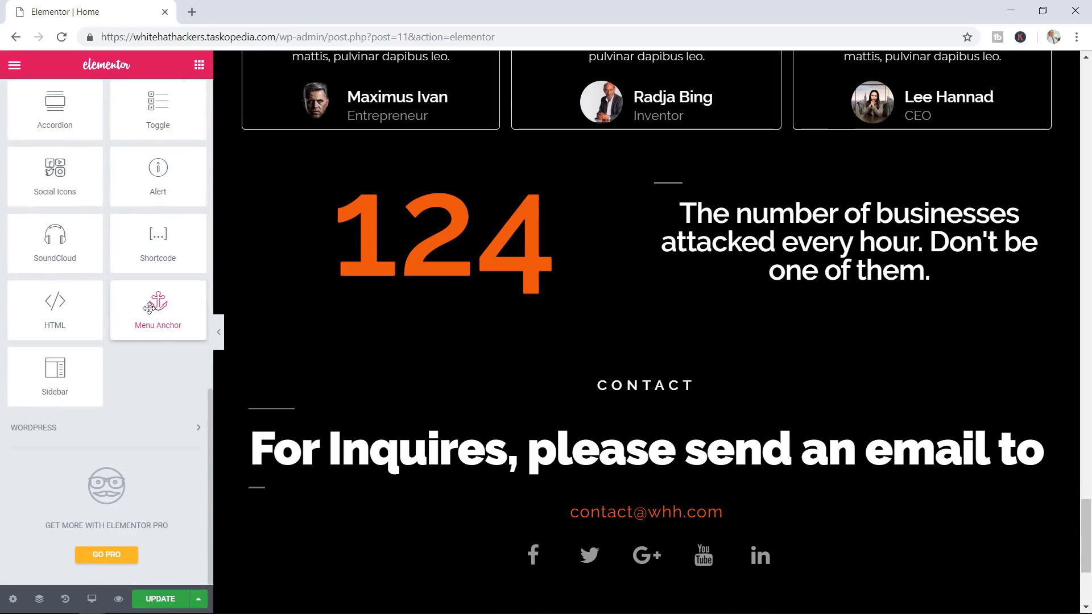
left_click_drag(149, 308, 624, 369)
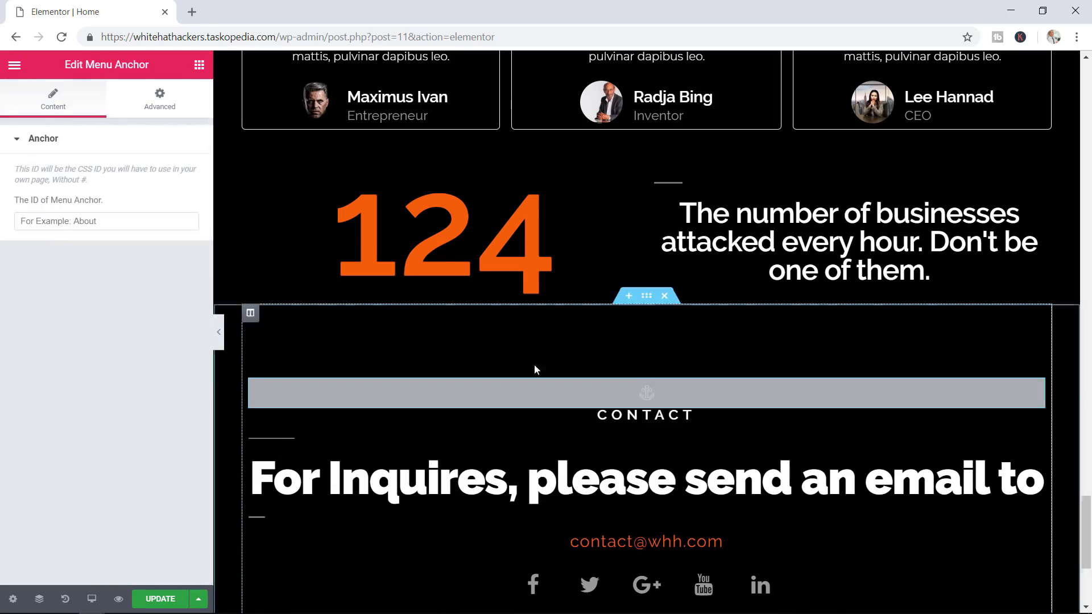
left_click(37, 220)
type("contact")
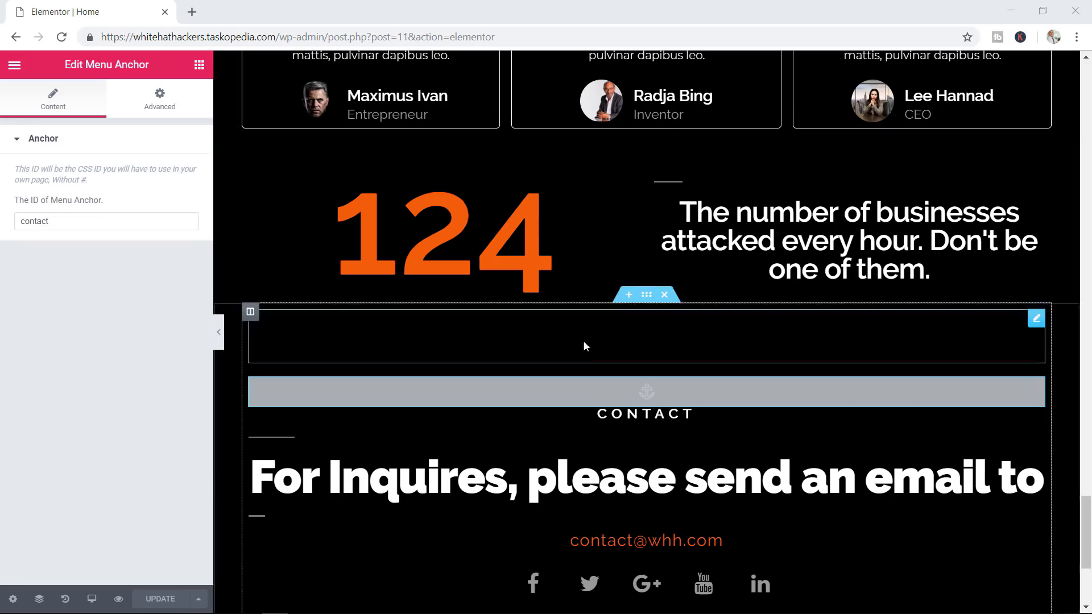
scroll(585, 343, "down", 4)
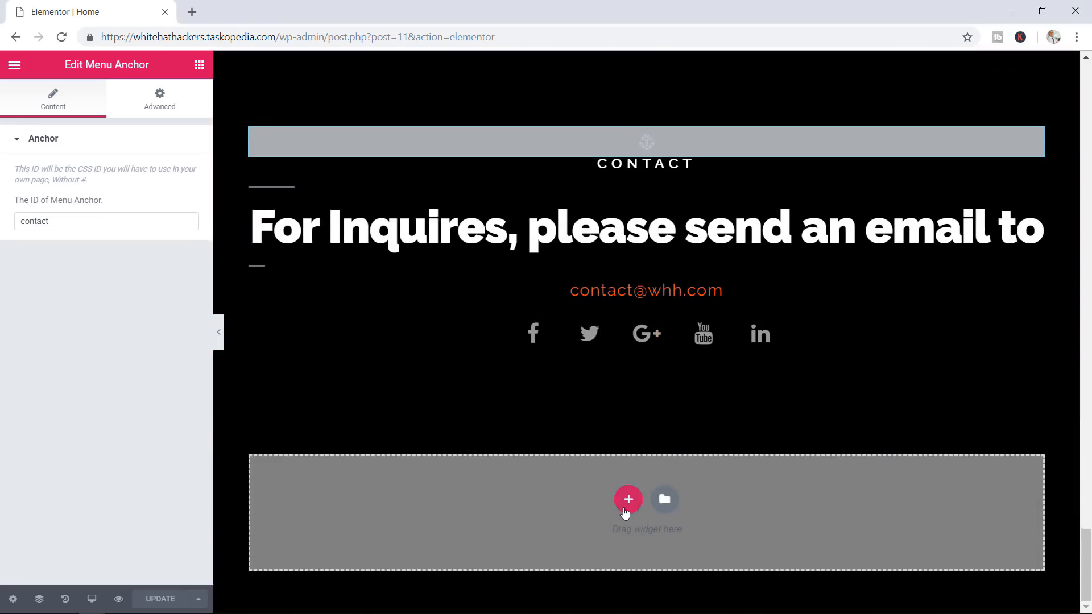
Give the empty bottom section a two-column layout with the left column narrowed to about a fifth
left_click(627, 499)
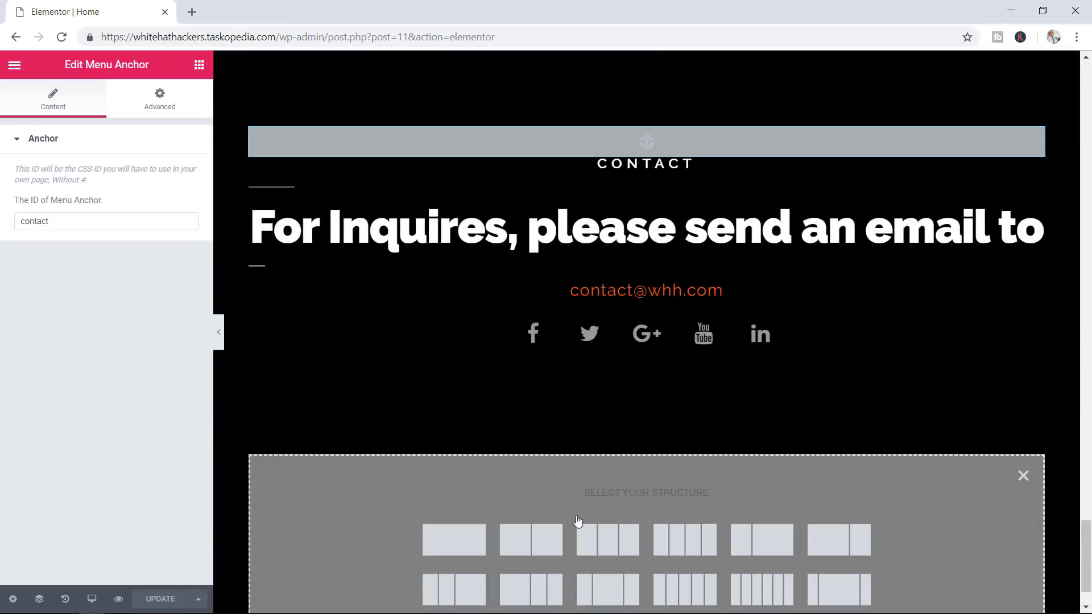
left_click(541, 545)
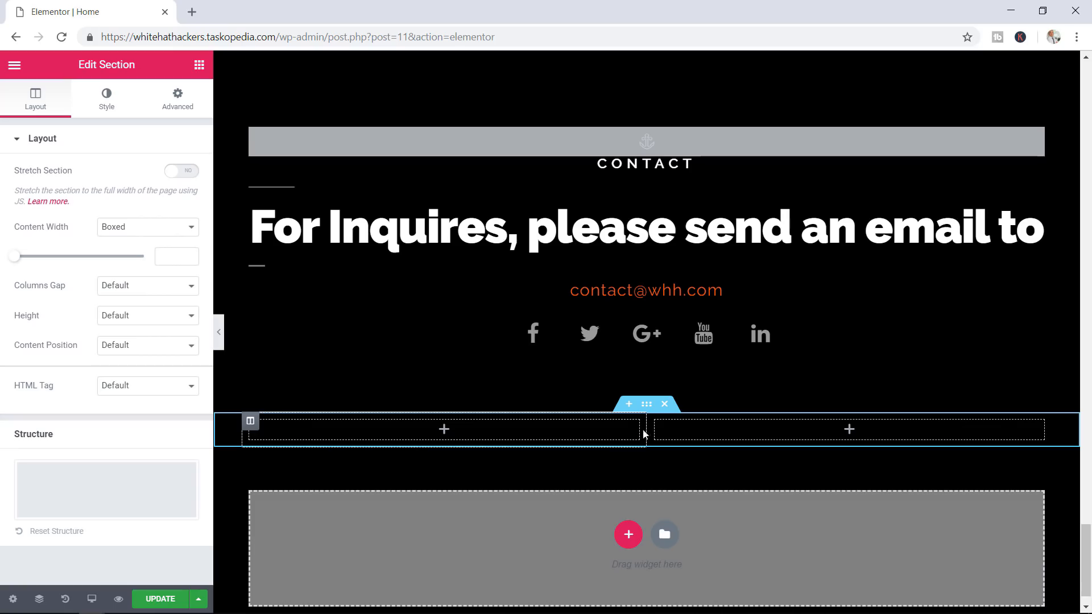
left_click_drag(537, 427, 399, 429)
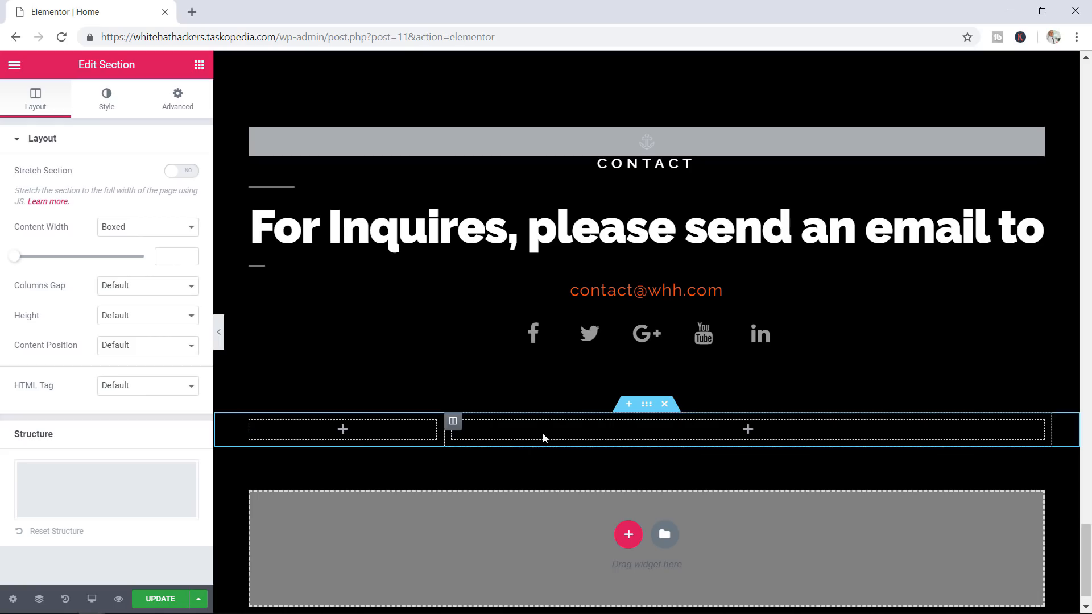
Drop an Inner Section into the right column and expand it to six columns
left_click(199, 66)
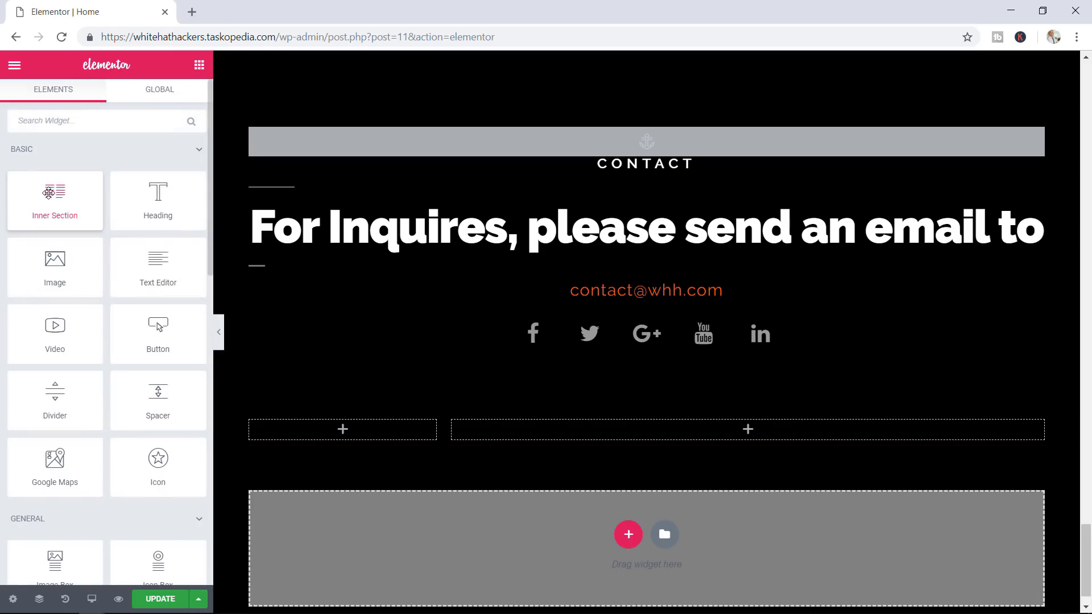
left_click_drag(49, 194, 641, 432)
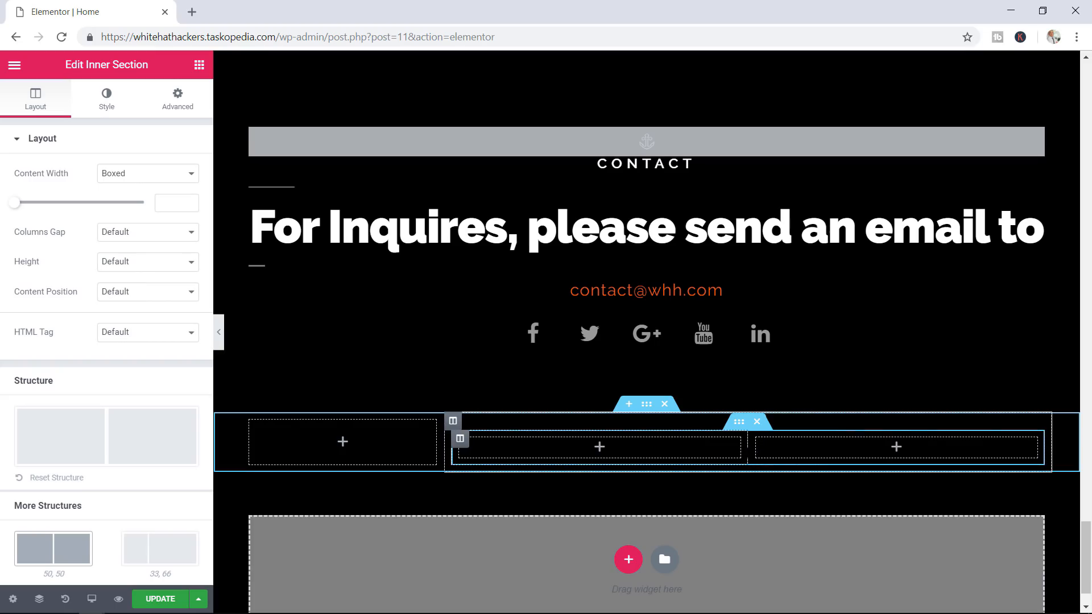
right_click(749, 452)
left_click(779, 463)
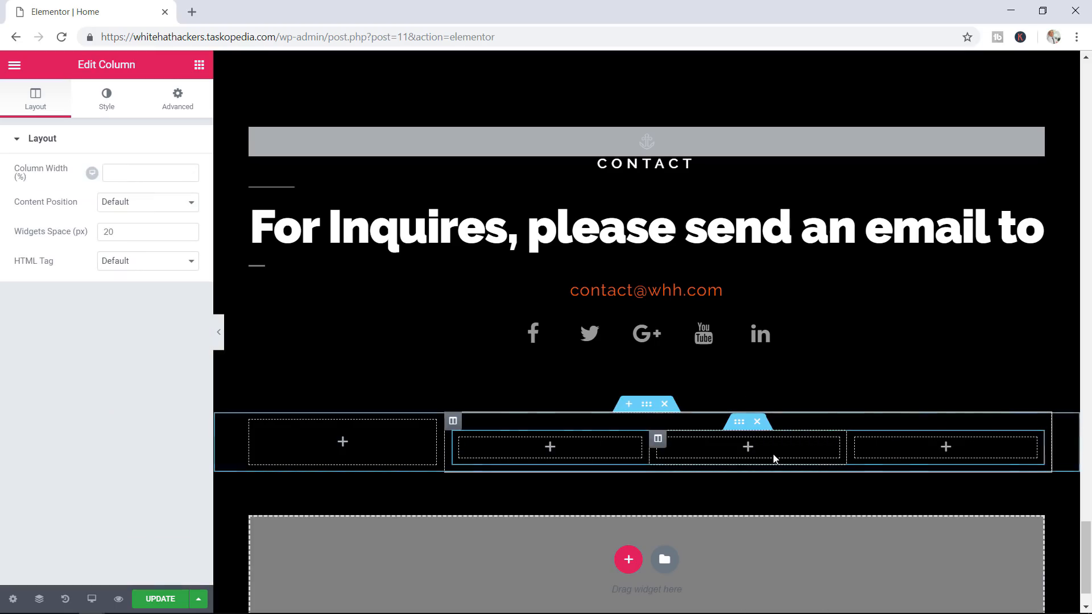
right_click(848, 452)
left_click(879, 453)
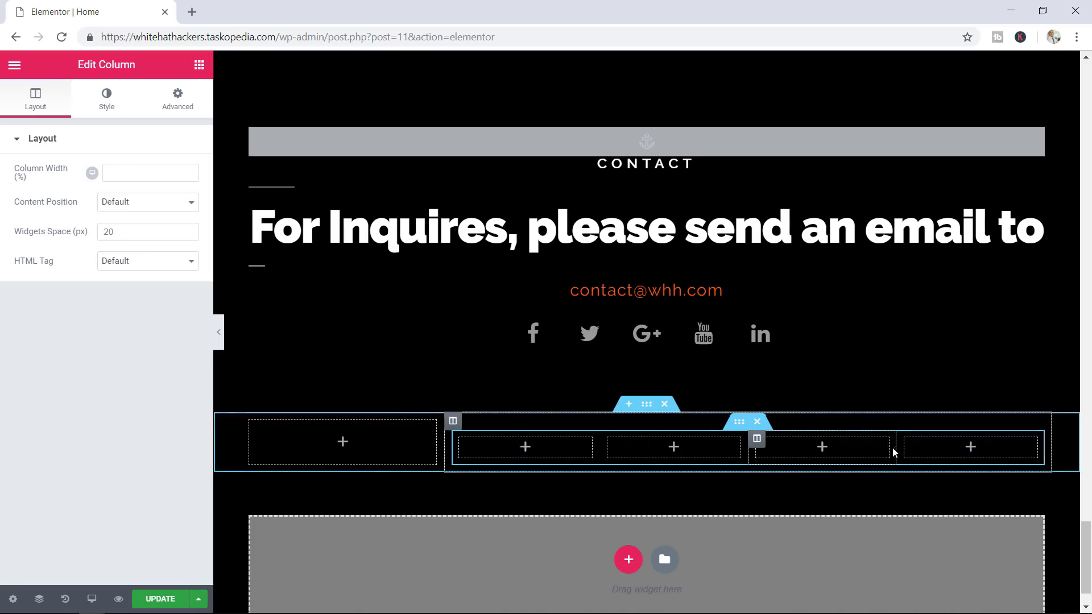
right_click(894, 451)
left_click(928, 458)
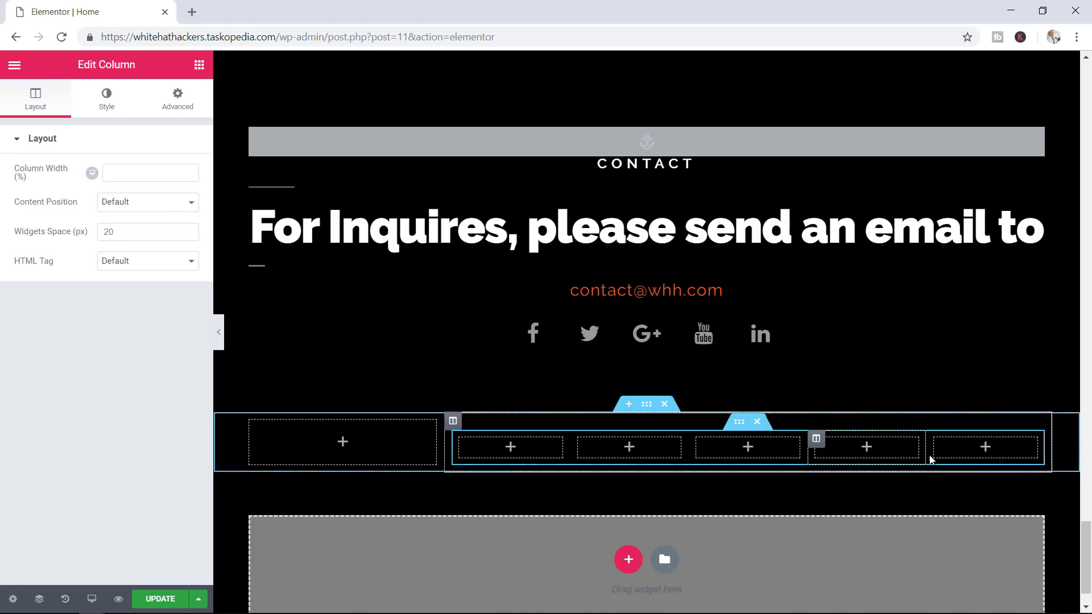
right_click(932, 450)
left_click(956, 458)
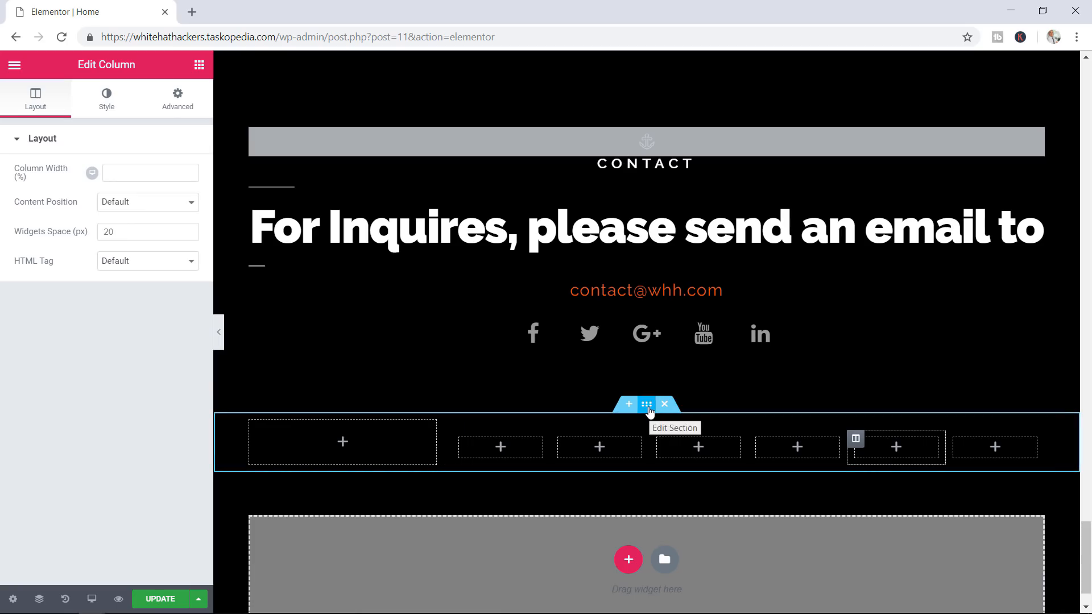
Drag the new logo-and-menu section up above the 'Don't Get Hacked' hero at the page top
left_click_drag(649, 408, 617, 63)
scroll(660, 326, "up", 10)
scroll(652, 253, "up", 15)
scroll(652, 248, "up", 15)
scroll(653, 247, "up", 10)
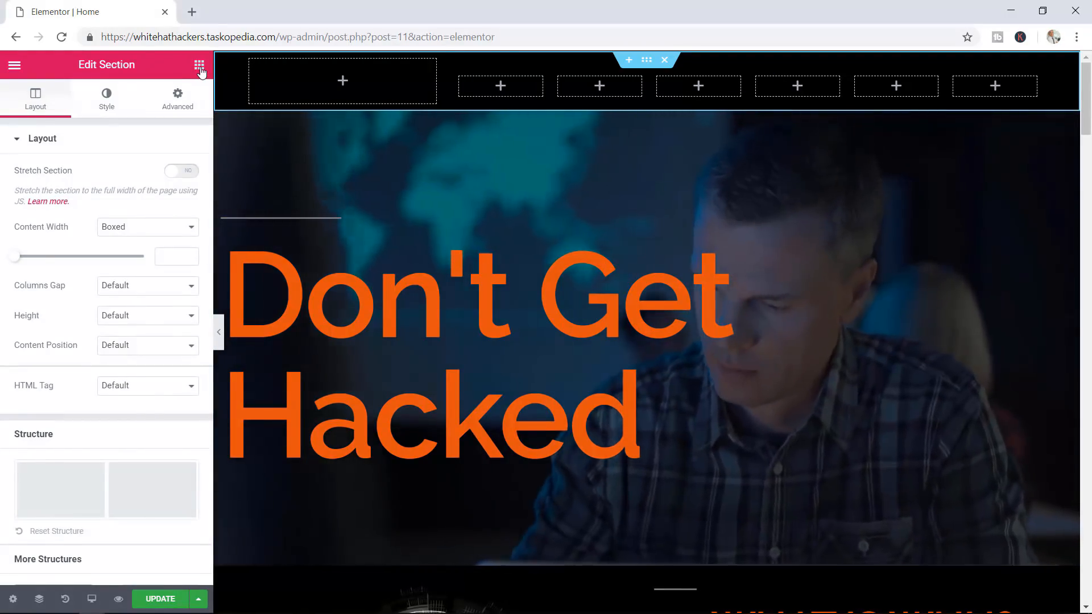
Add an Image widget to the header's left column showing WHHLOGO.png from the Media Library
left_click(199, 66)
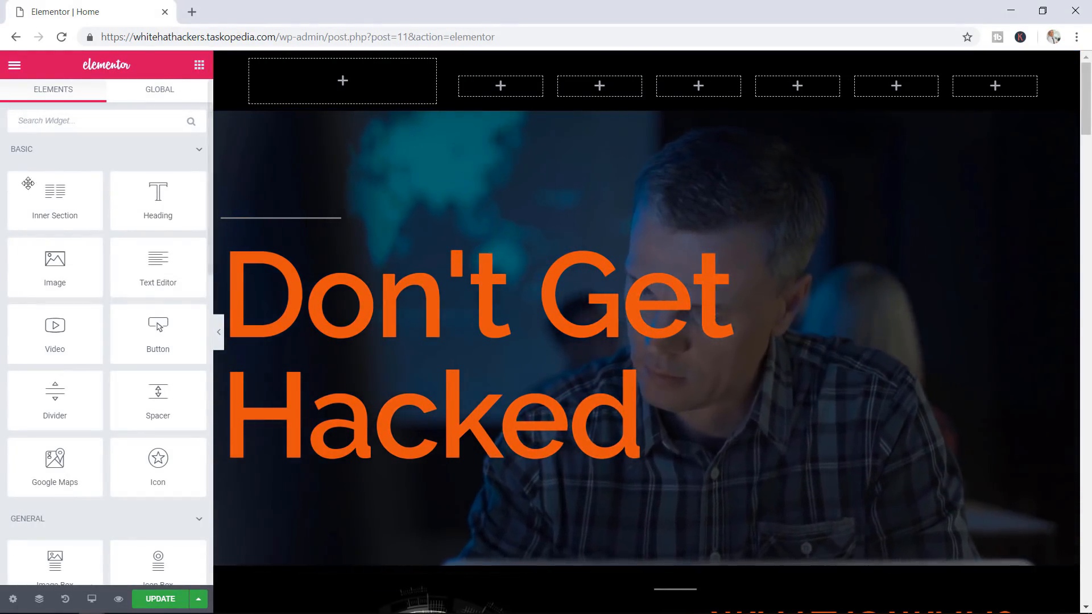
left_click_drag(55, 267, 336, 80)
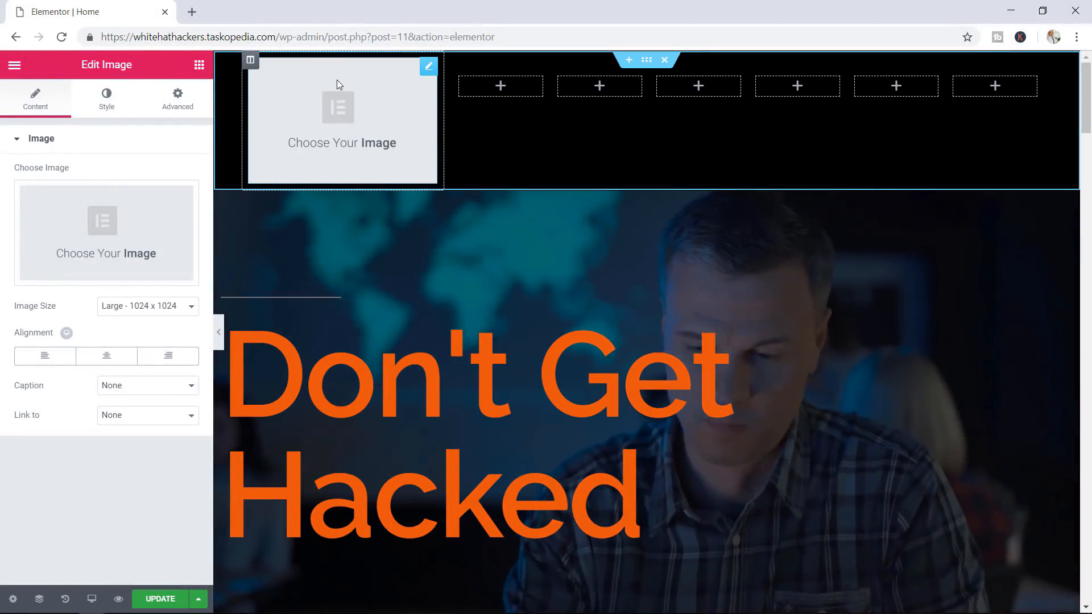
left_click(124, 242)
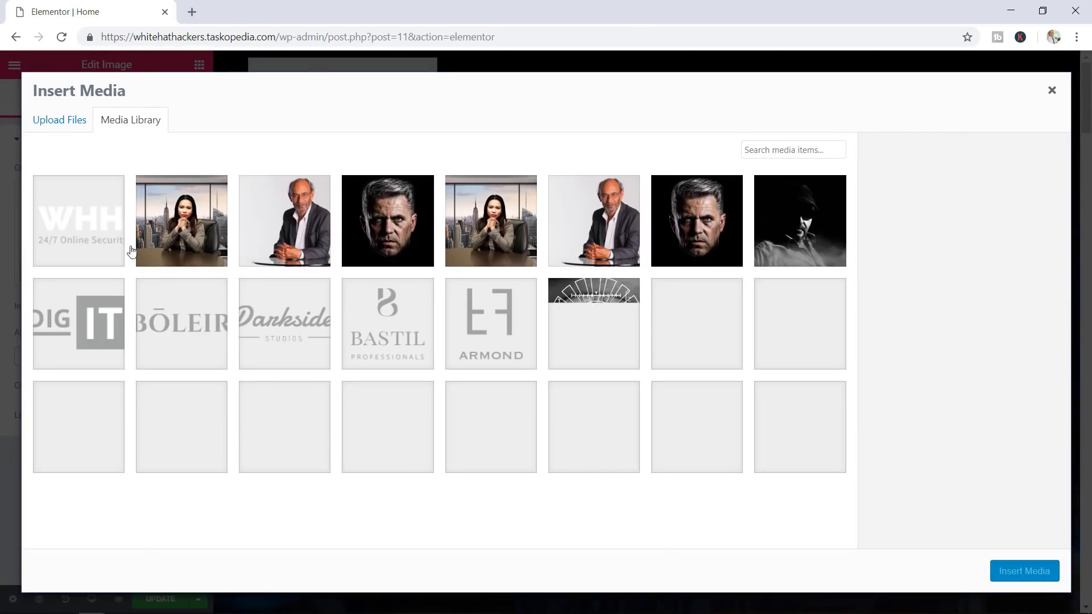
left_click(108, 229)
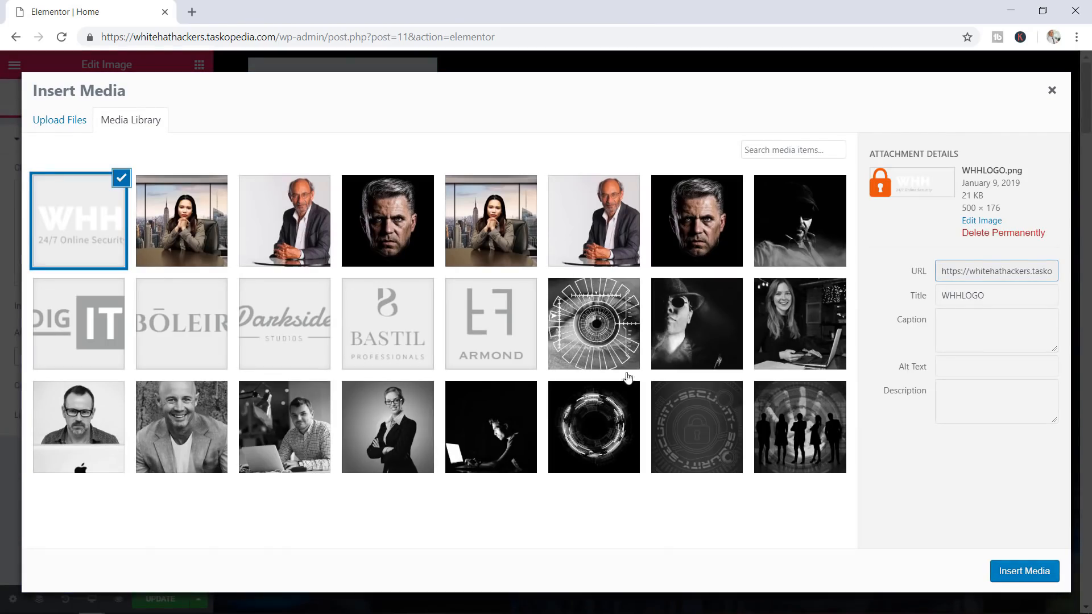
left_click(1013, 573)
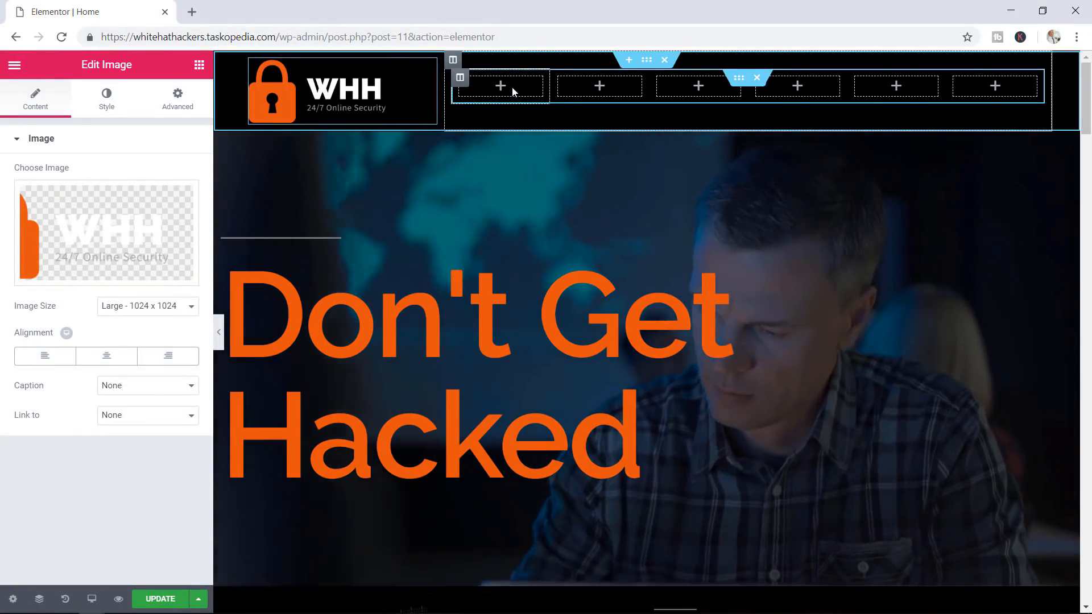
left_click(198, 66)
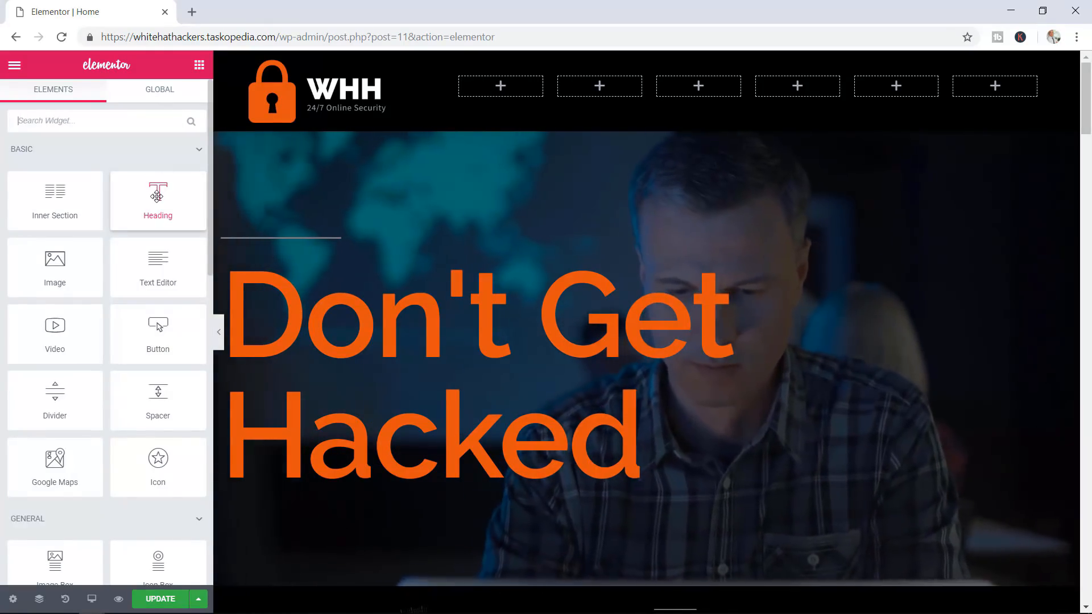
Drop a Heading into the first menu column and set its title to 'Services'
left_click_drag(157, 196, 464, 99)
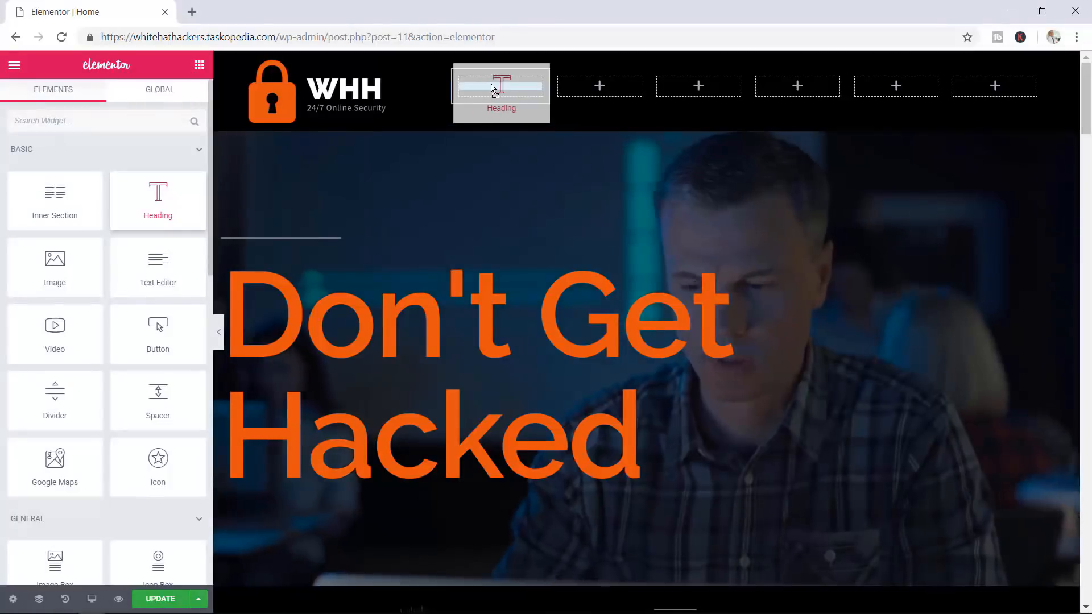
left_click_drag(493, 86, 491, 86)
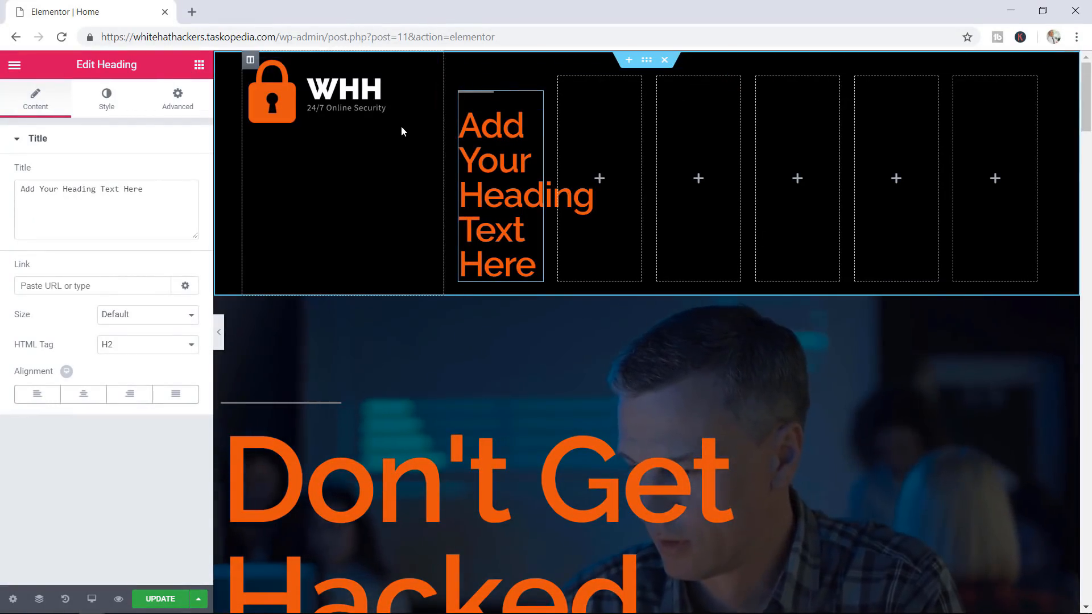
left_click(155, 194)
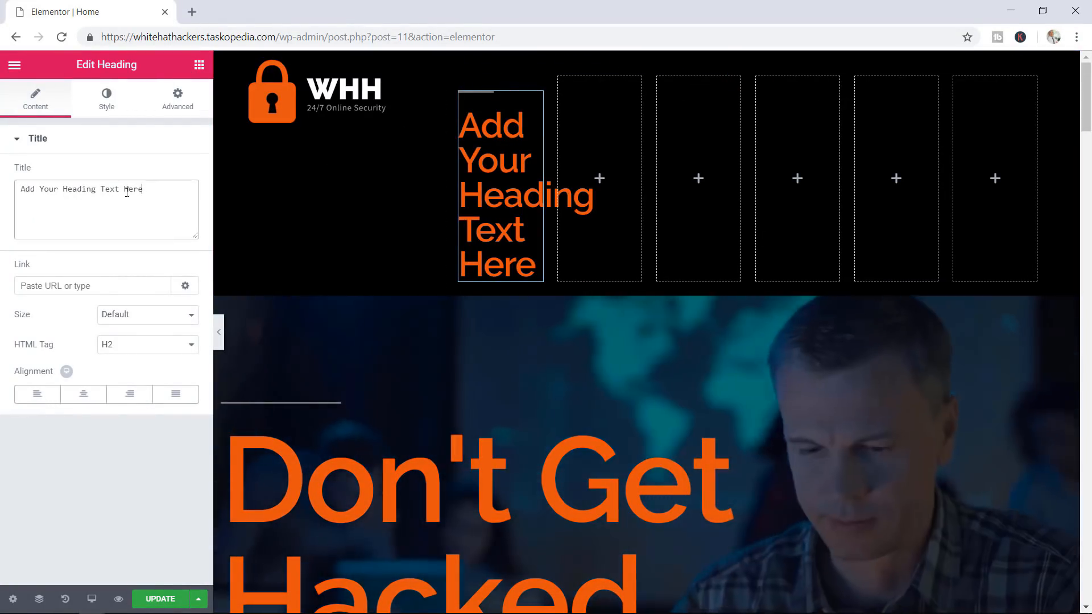
left_click_drag(43, 187, 14, 185)
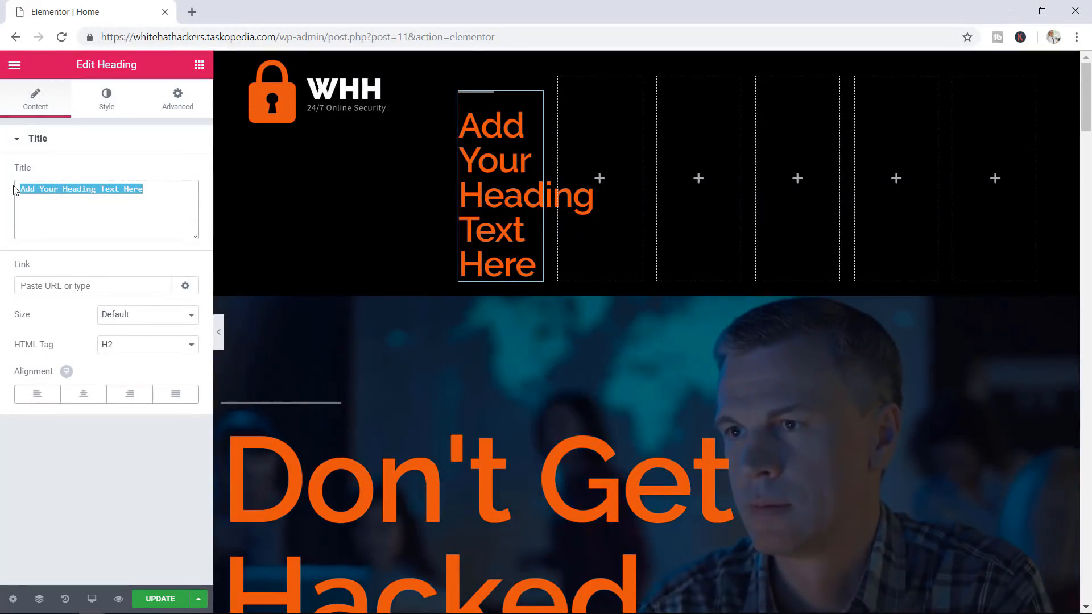
type("Serv")
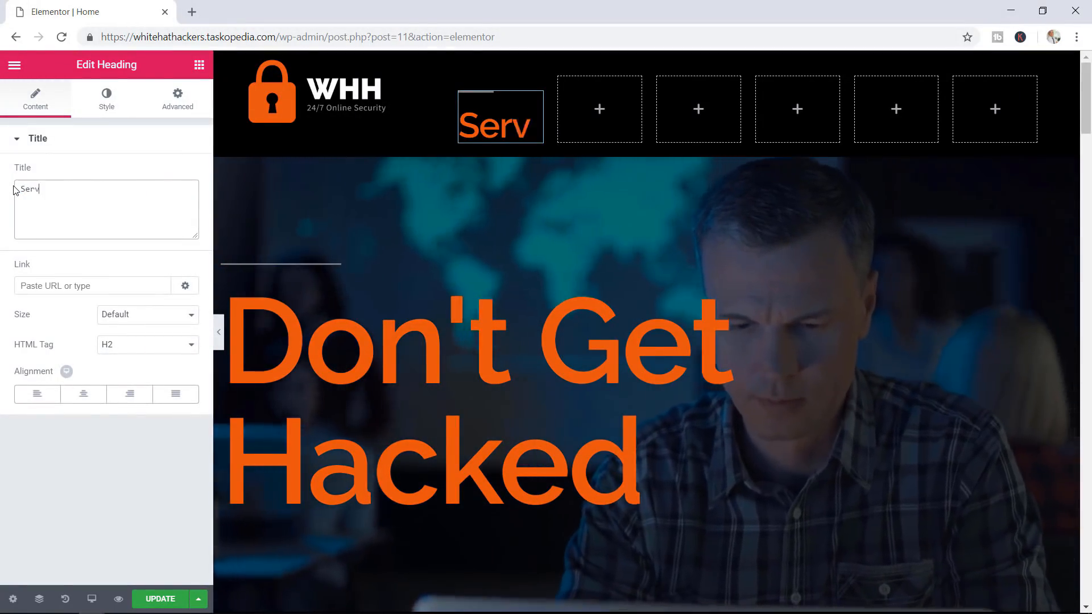
type("ices")
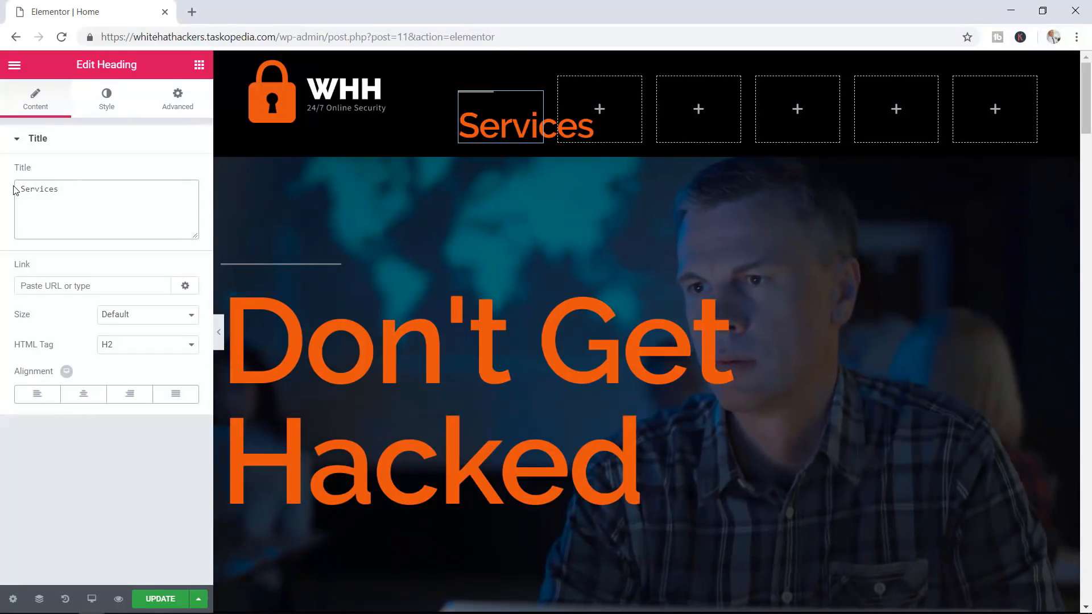
Set the Services heading's typography size to 16 px
left_click(108, 114)
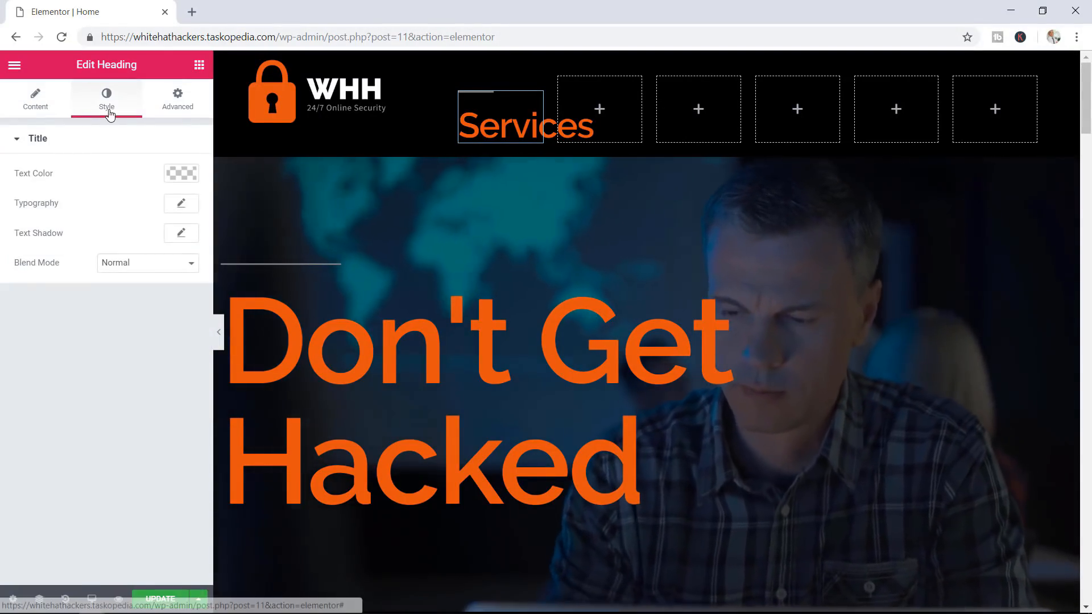
left_click(184, 206)
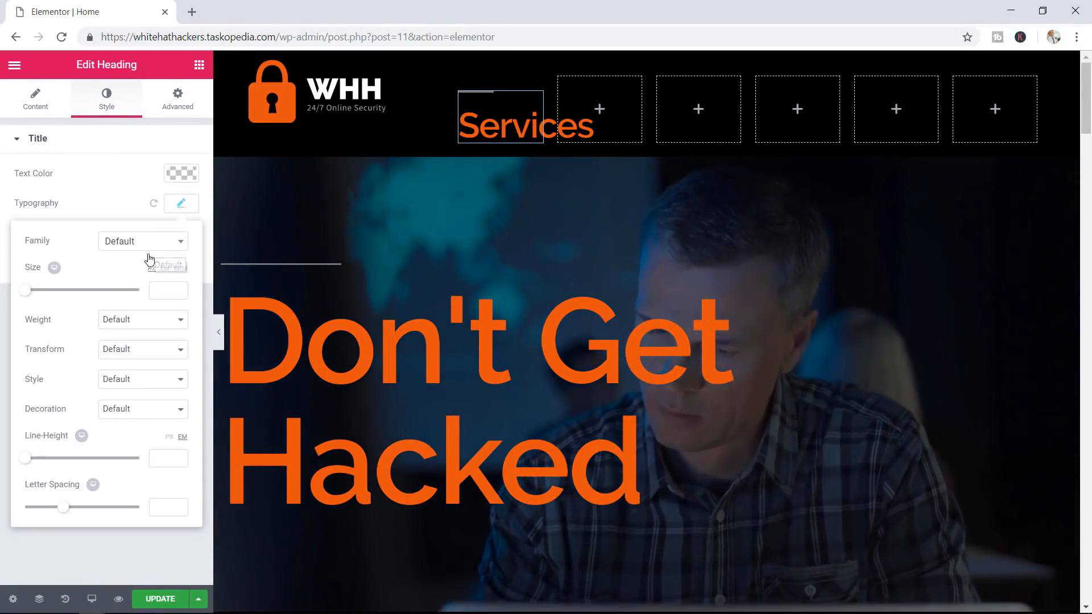
left_click(164, 290)
type("16")
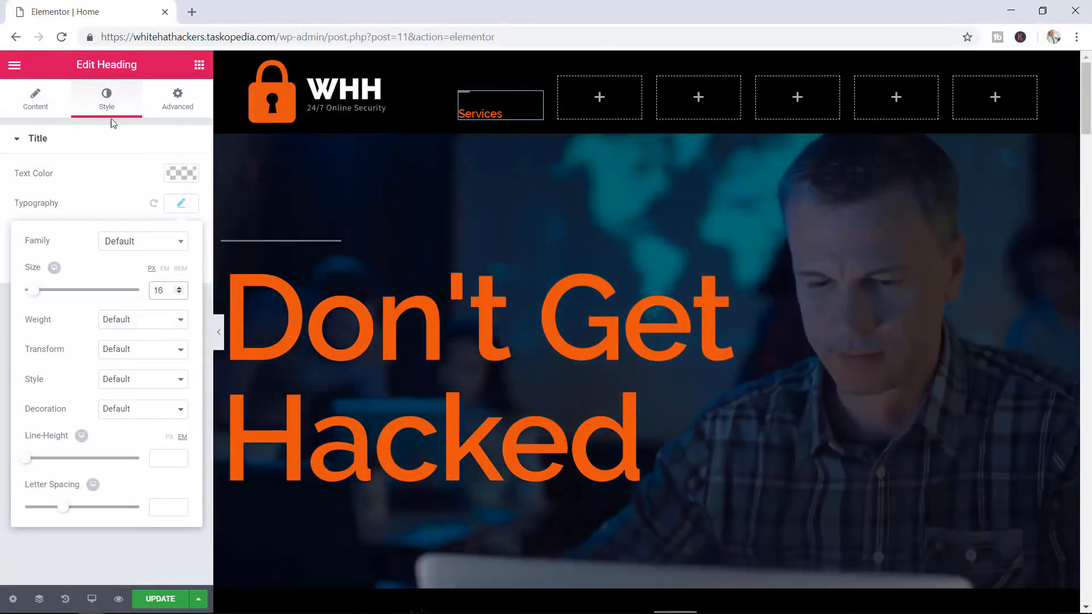
Link the Services heading to #services and update the page
left_click(34, 105)
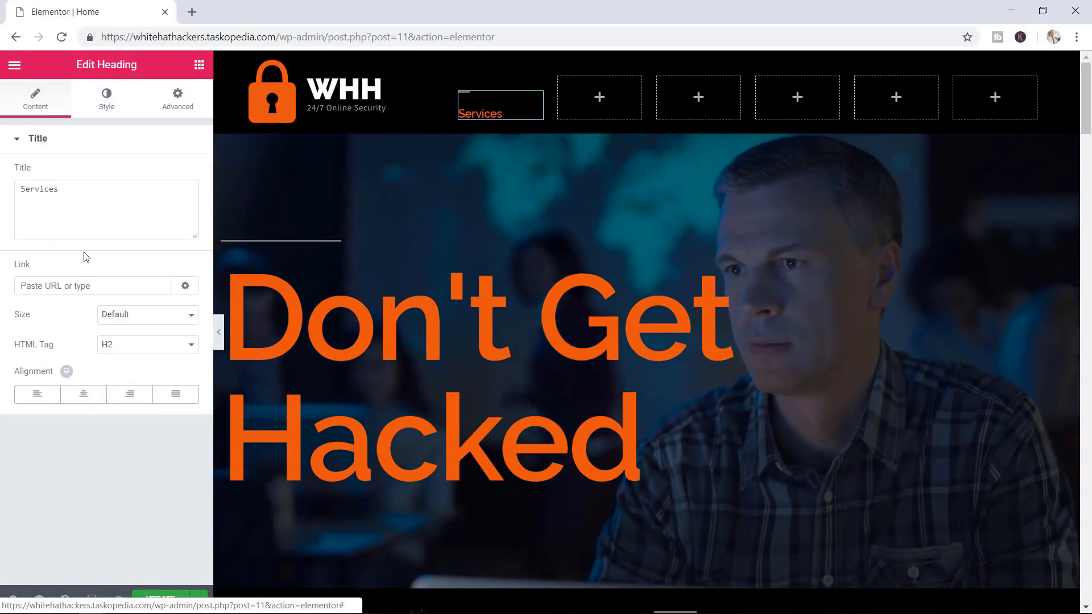
left_click(52, 283)
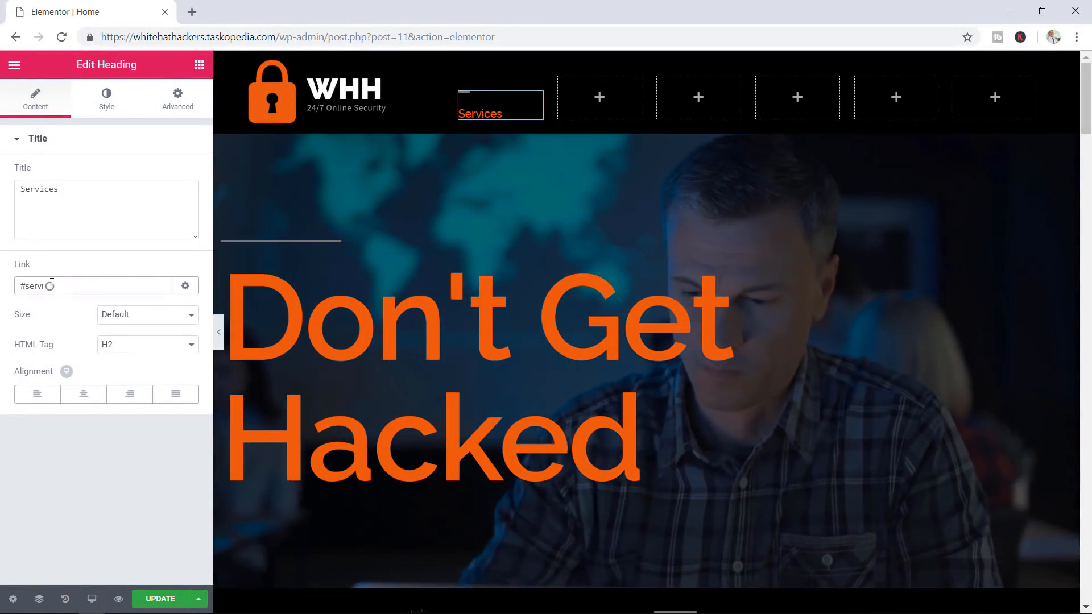
type("s")
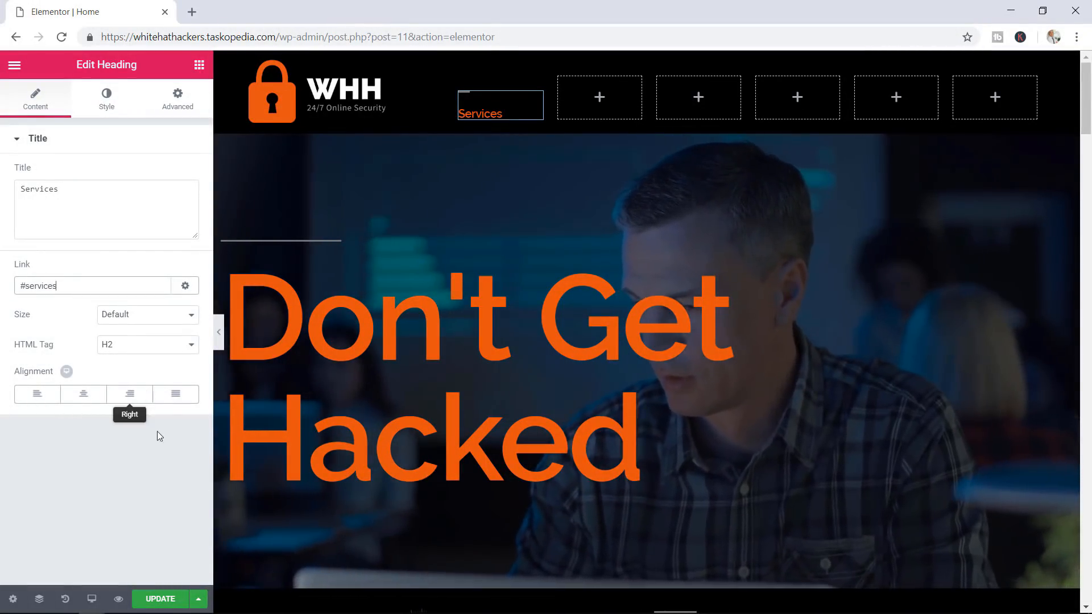
left_click(157, 598)
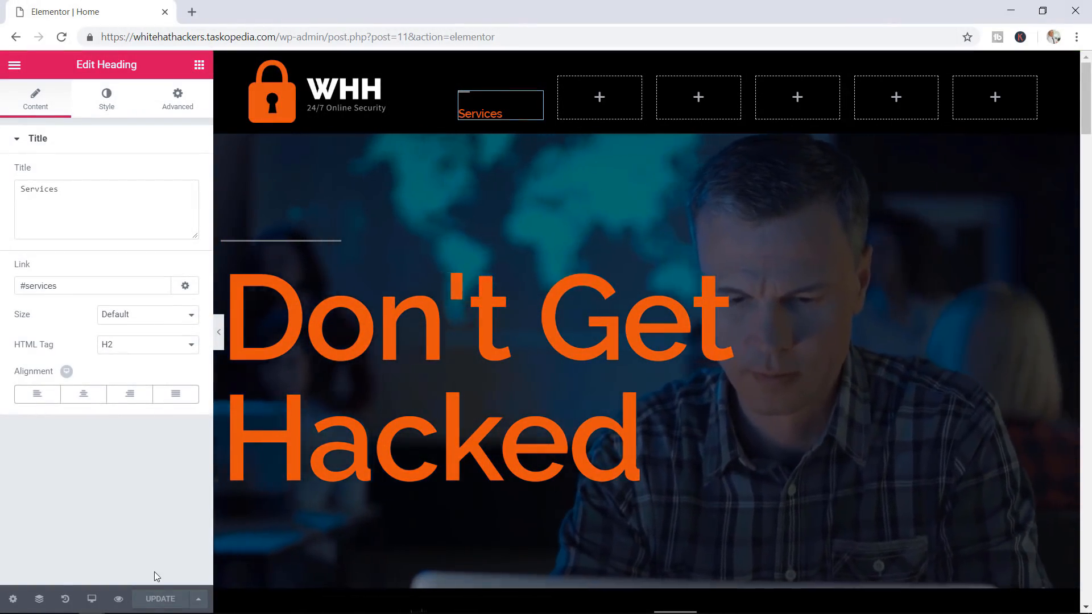
Preview the saved page, confirm the Services link jumps to its section, then return to the editor
left_click(120, 600)
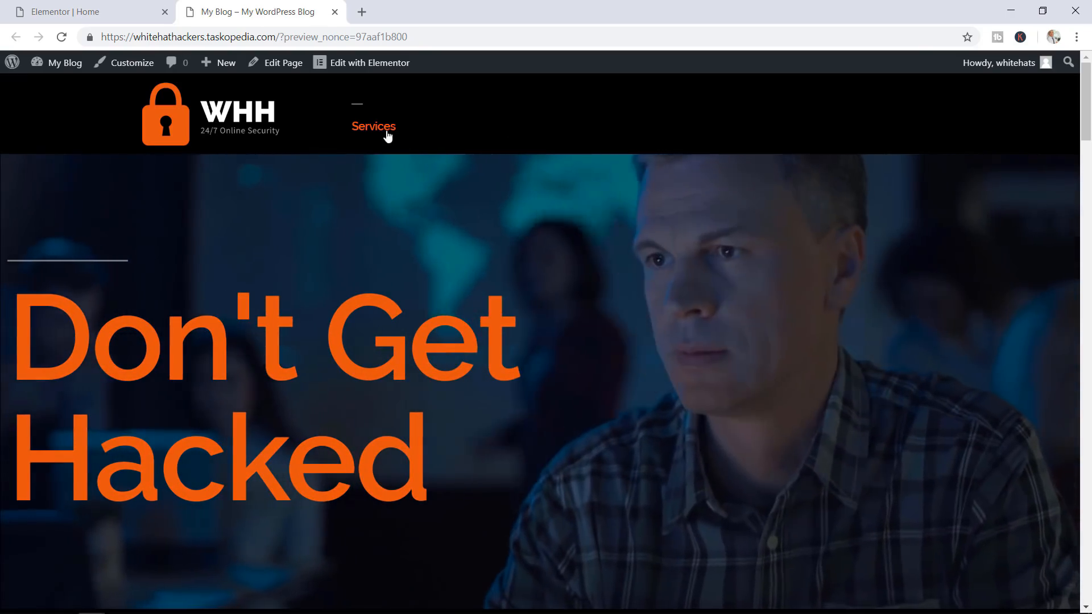
left_click(380, 129)
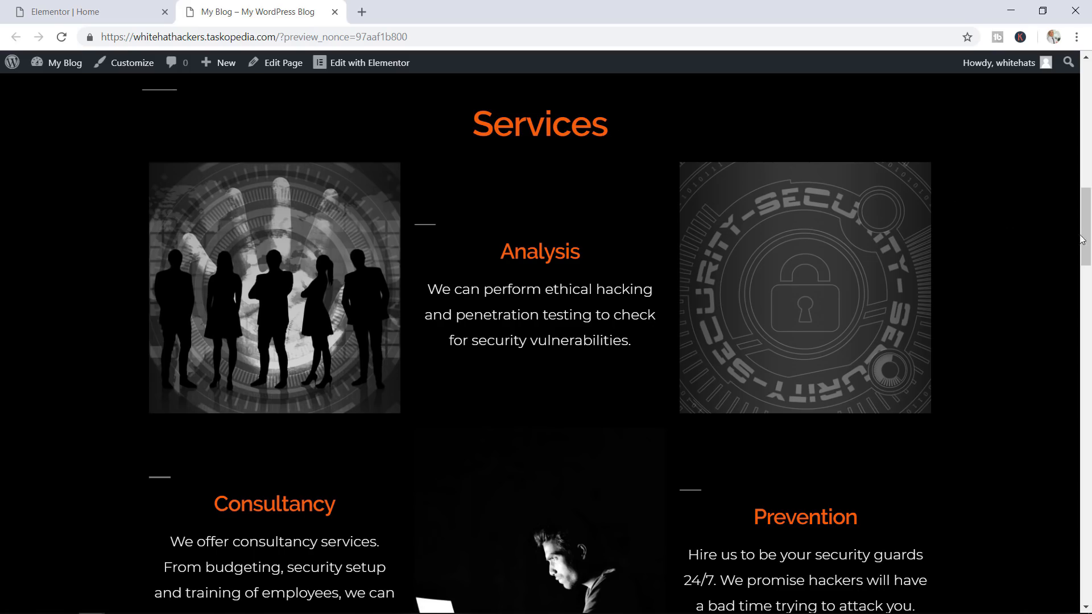
left_click_drag(1085, 241, 1085, 114)
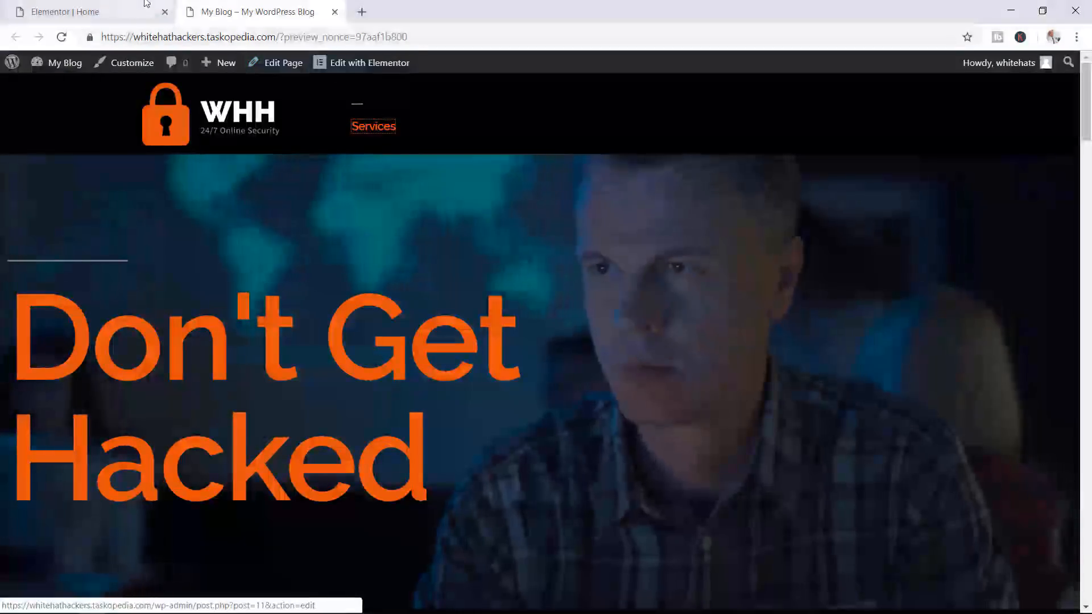
left_click(108, 11)
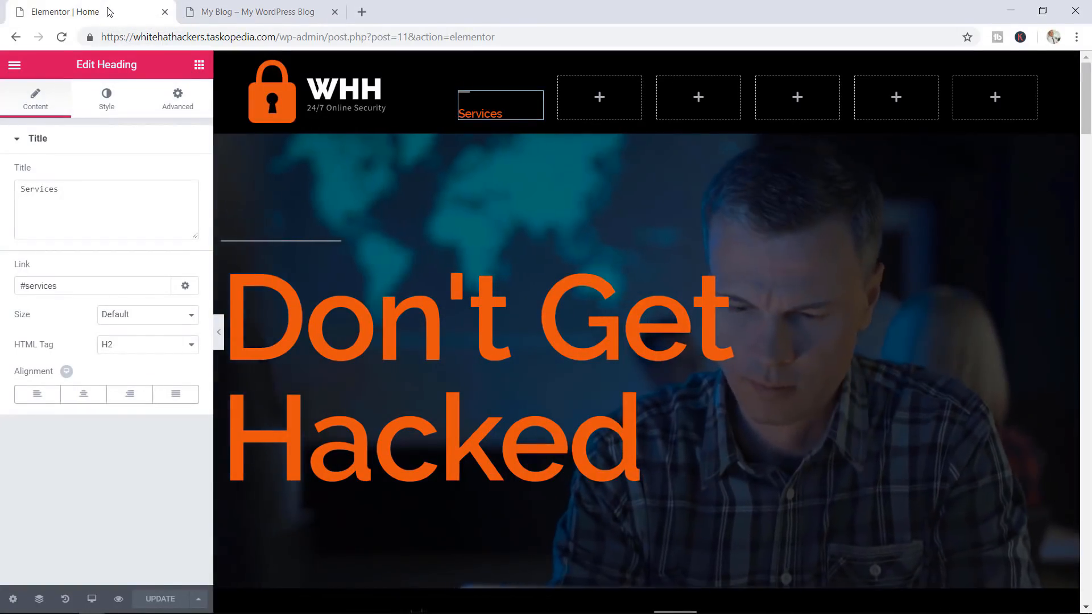
Look up the menu anchor ID of the Why Work with Us section
scroll(404, 221, "down", 3)
scroll(434, 312, "down", 15)
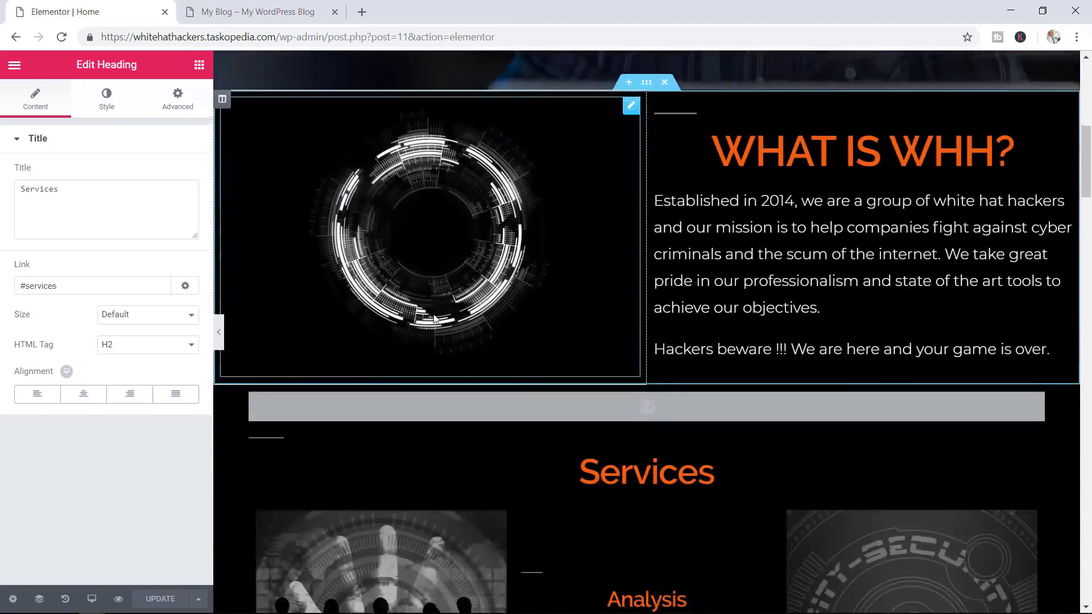
scroll(434, 317, "down", 3)
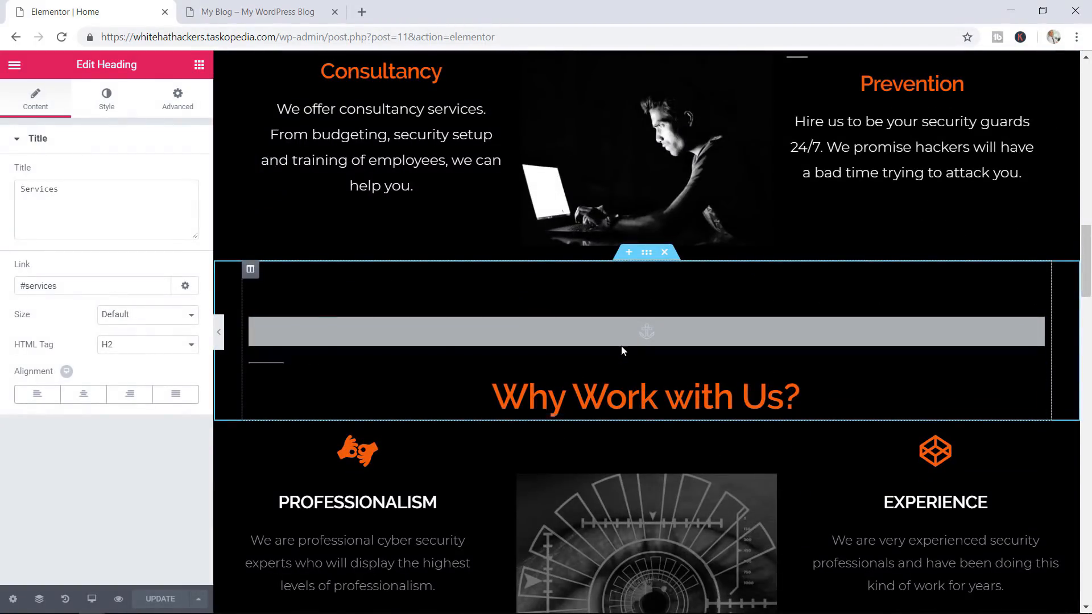
left_click(642, 333)
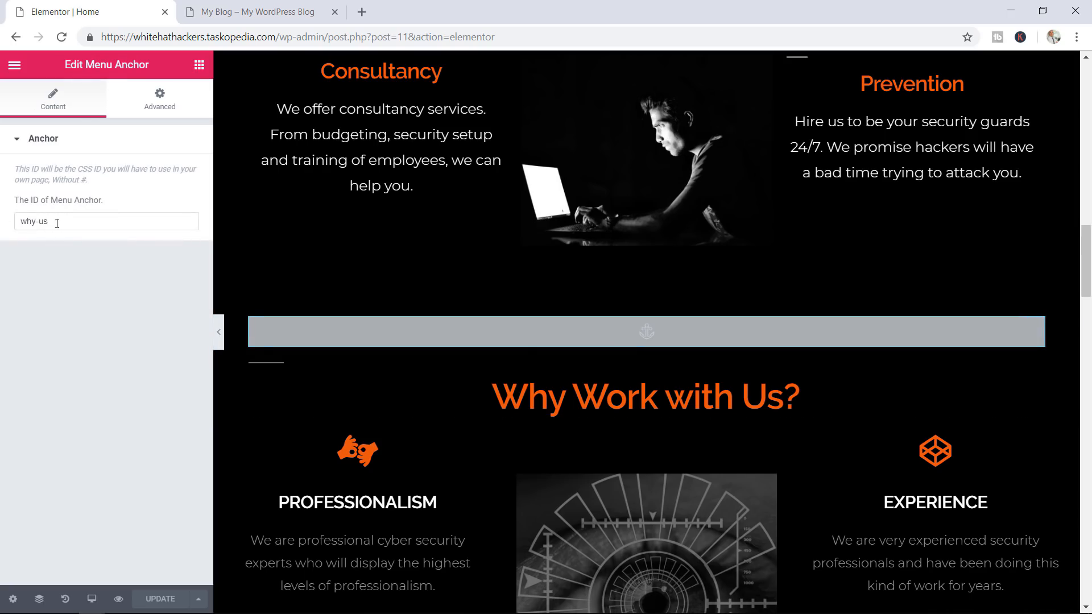
scroll(554, 316, "up", 18)
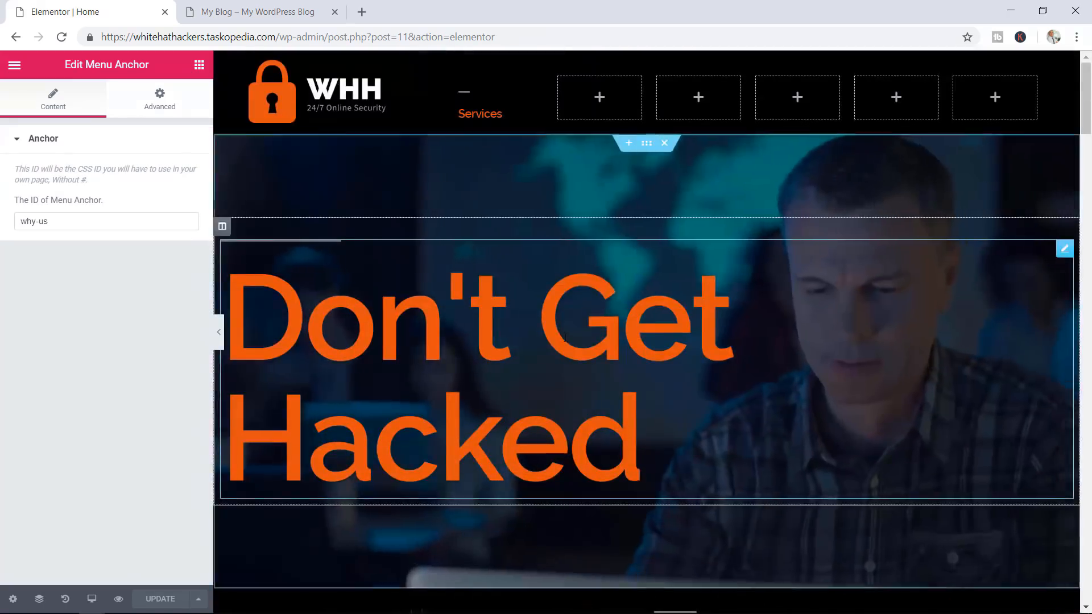
Copy the Services heading into the next column as 'Why WHH' linking to #why-us, then save
right_click(471, 112)
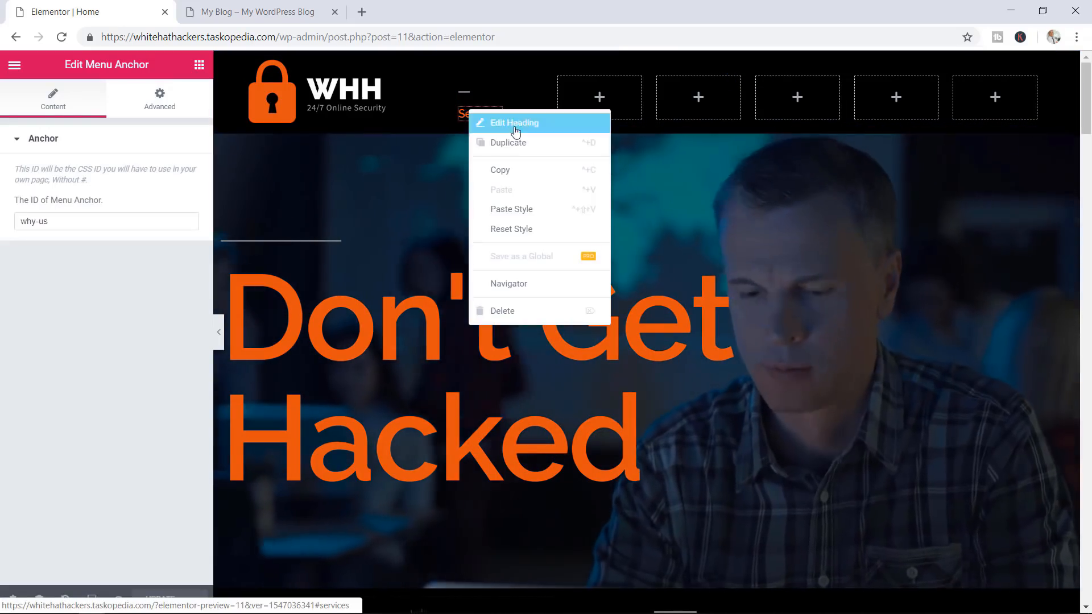
left_click(516, 180)
right_click(585, 97)
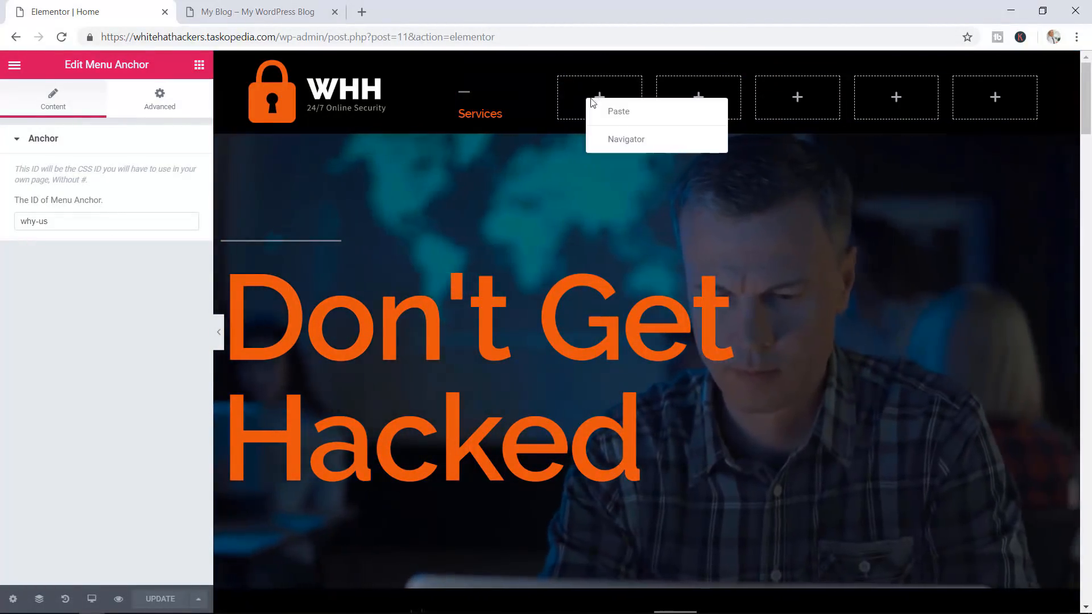
left_click(614, 112)
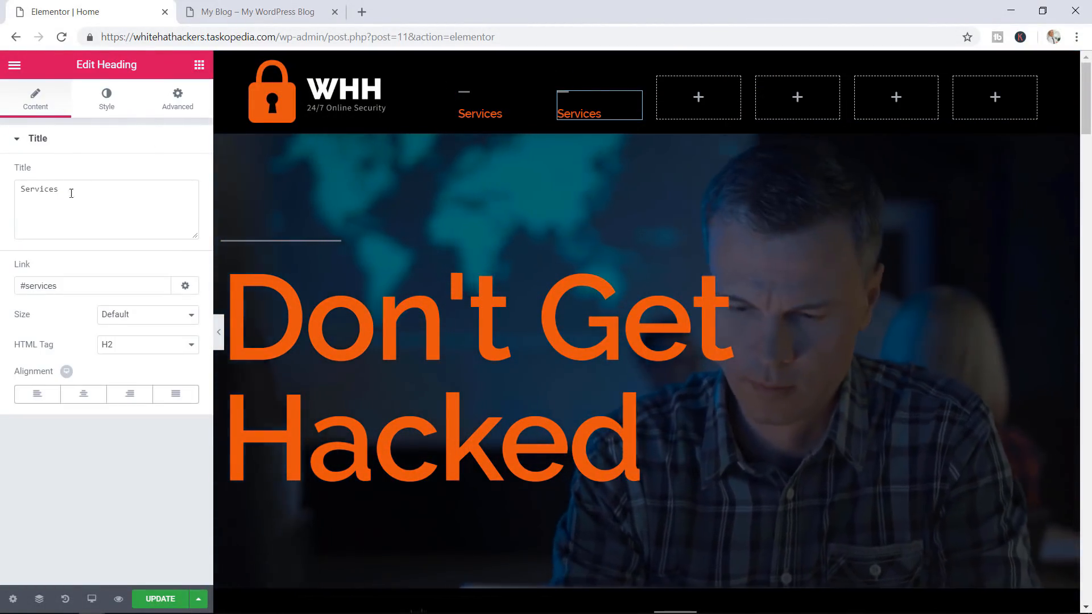
type("W")
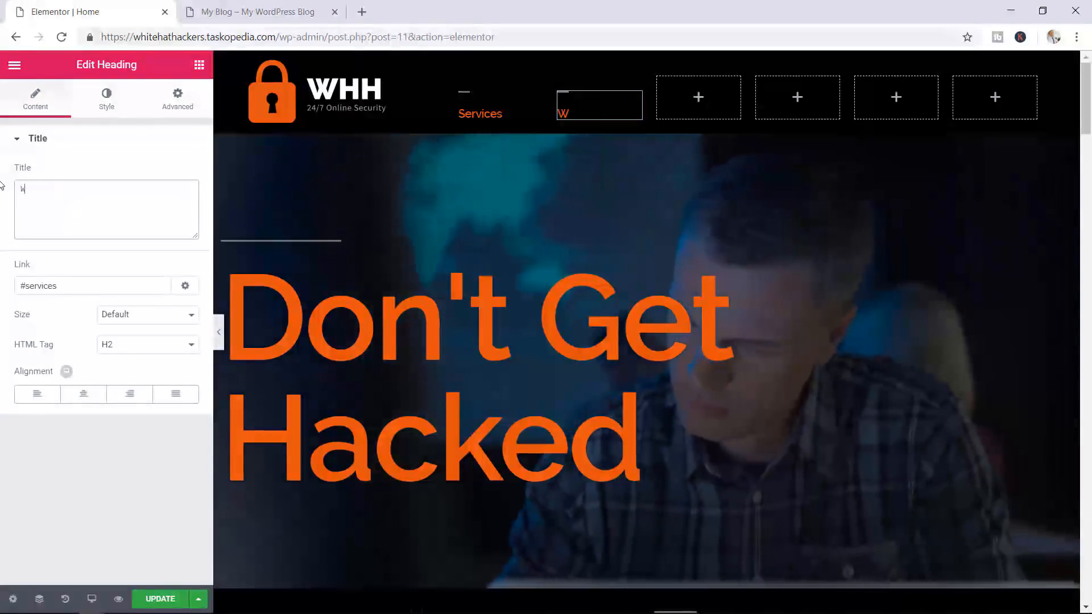
type("hy WHH")
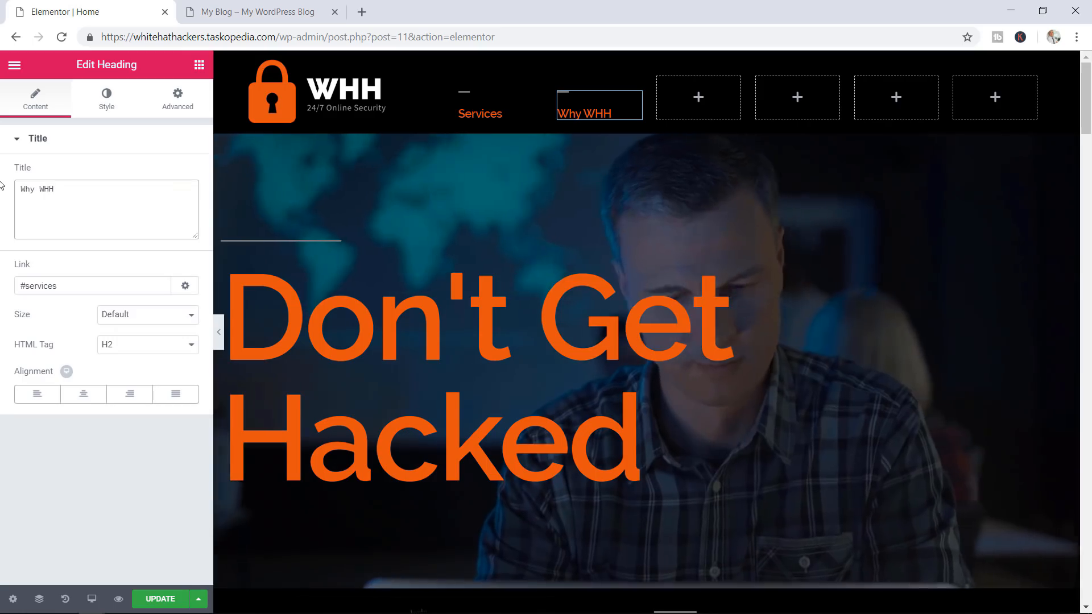
left_click_drag(62, 287, 40, 289)
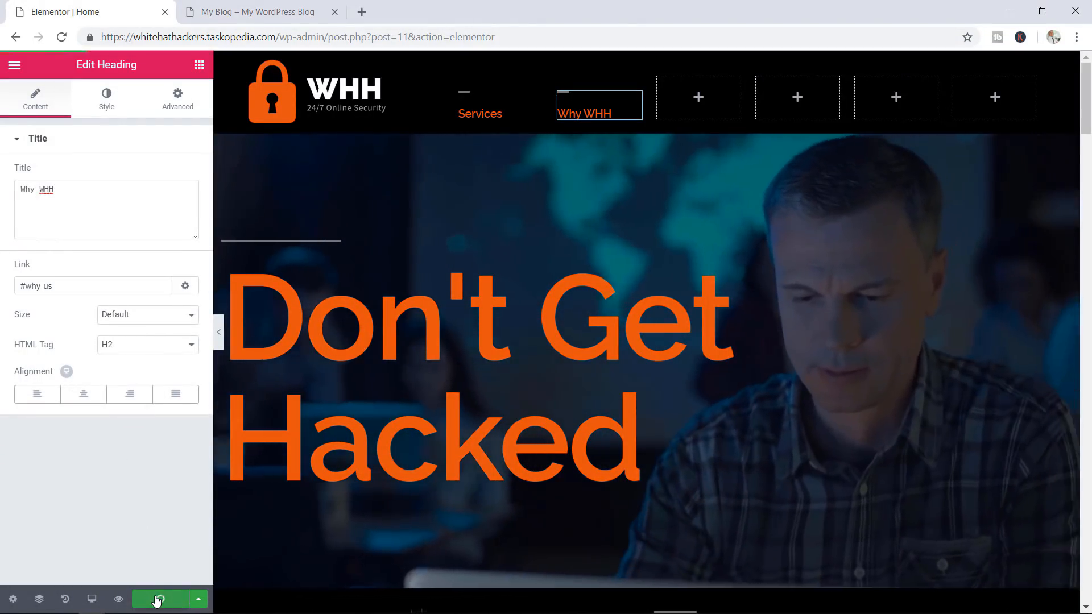
left_click(157, 598)
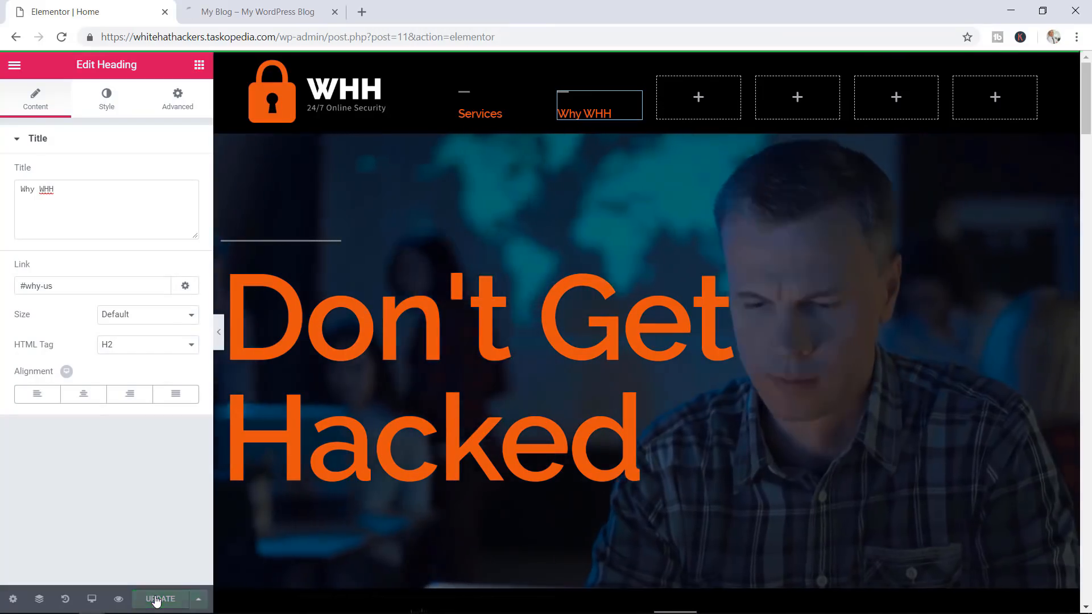
On the live page, confirm the Why WHH heading jumps to its section
left_click(256, 11)
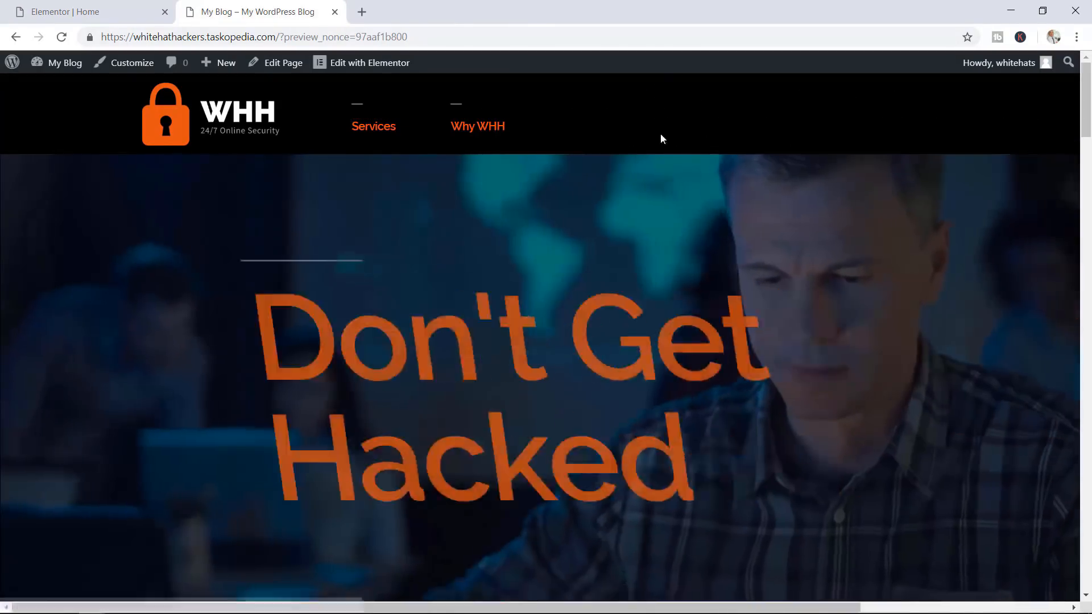
left_click(477, 126)
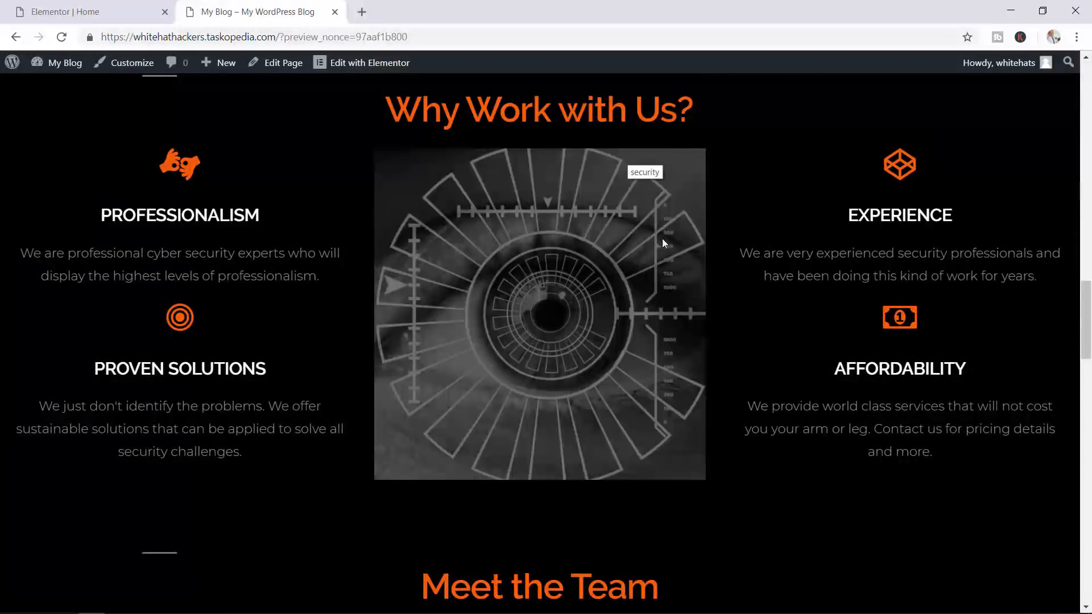
scroll(662, 238, "up", 10)
scroll(666, 260, "up", 10)
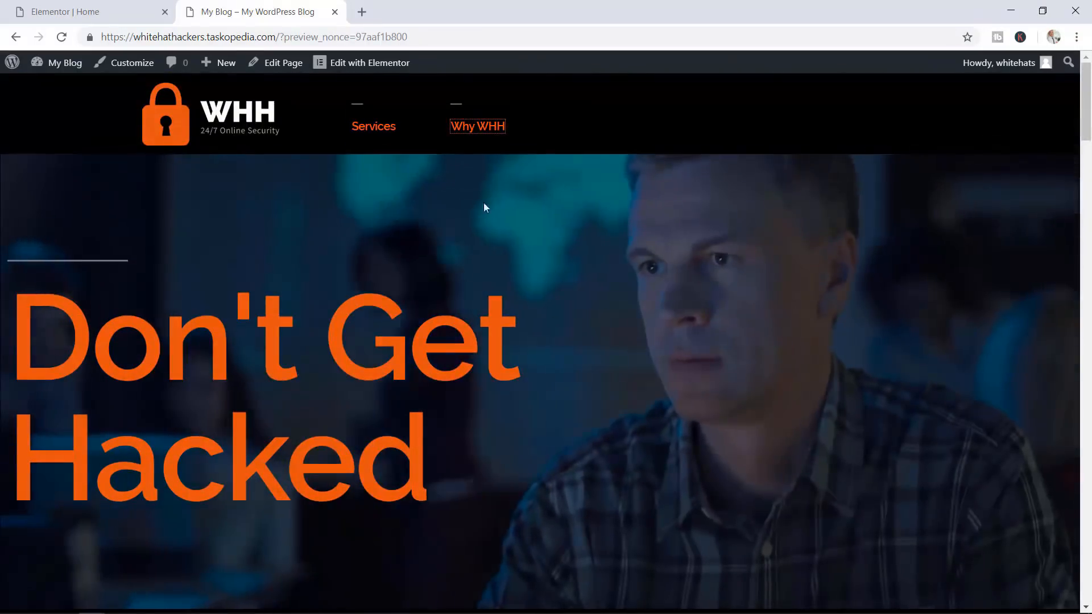
Confirm Reviews jumps to the testimonials and Contact jumps to the contact section
left_click(82, 8)
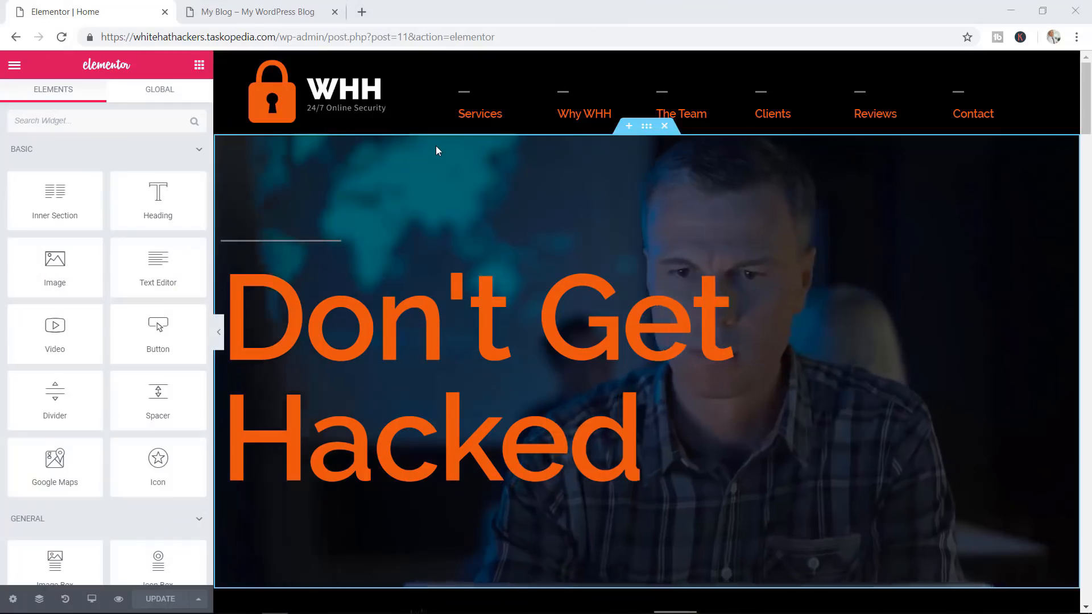
left_click(267, 9)
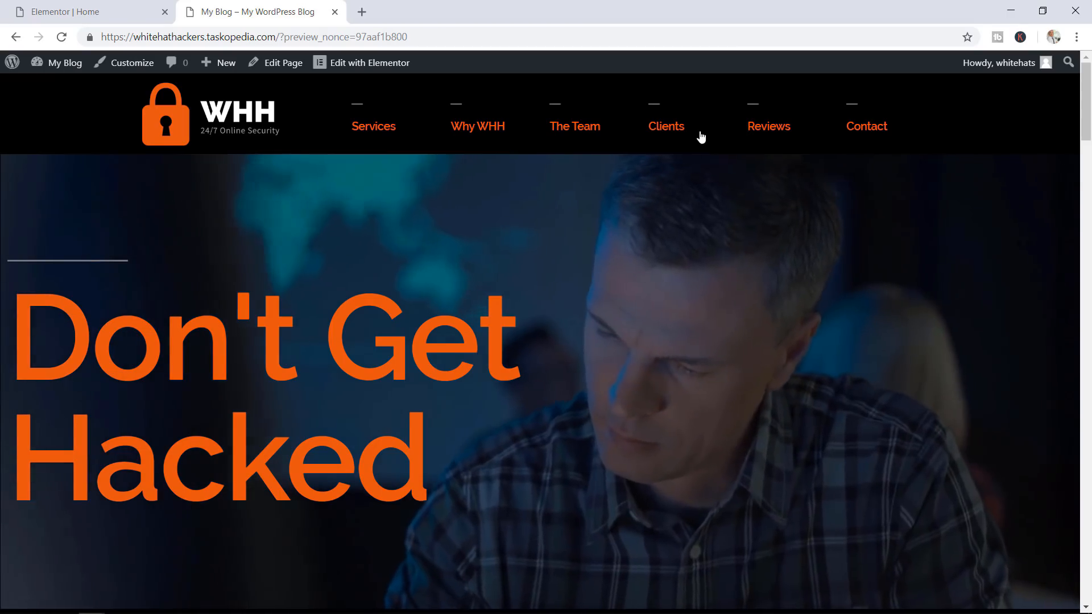
left_click(755, 137)
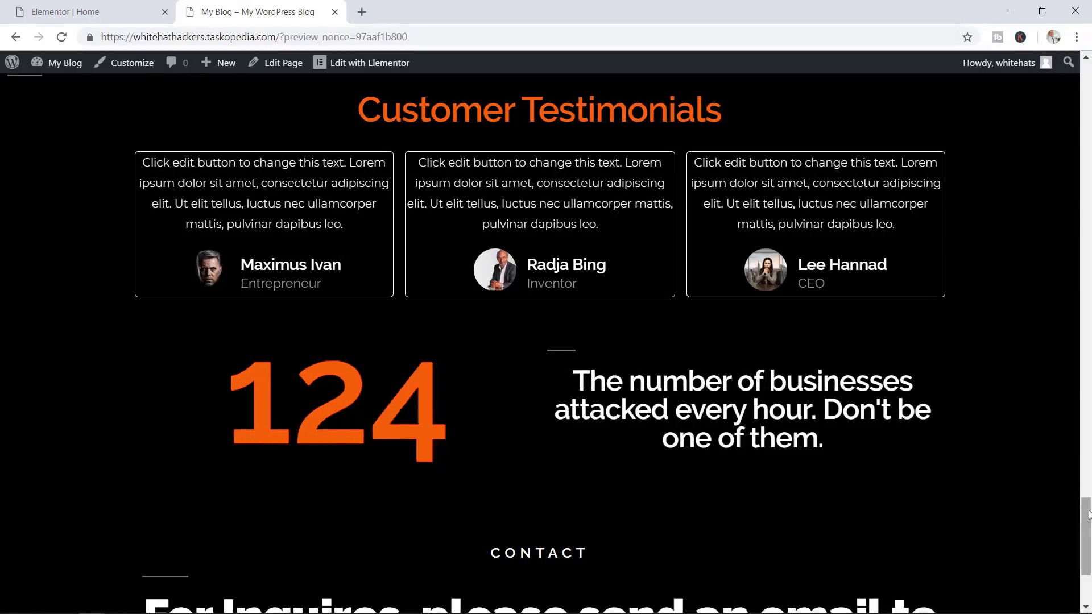
left_click_drag(1088, 515, 1086, 77)
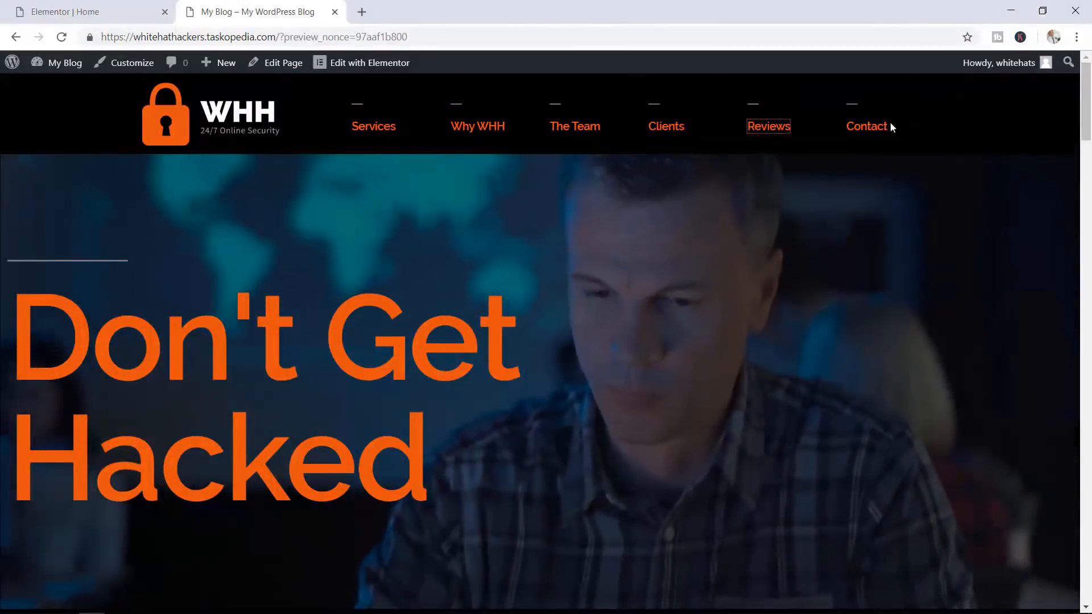
left_click(882, 130)
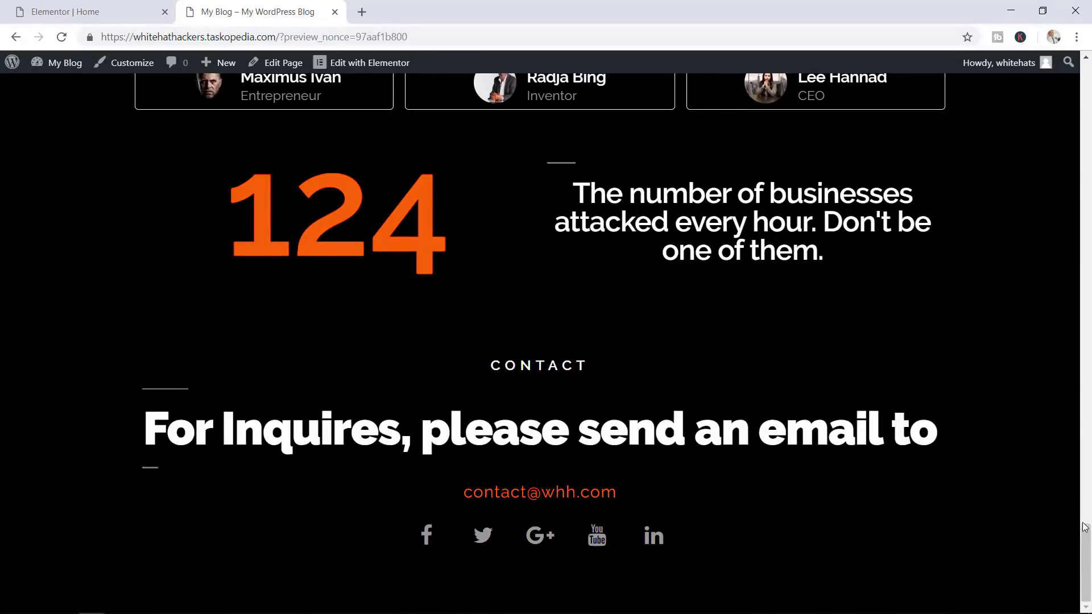
left_click_drag(1087, 539, 1090, 72)
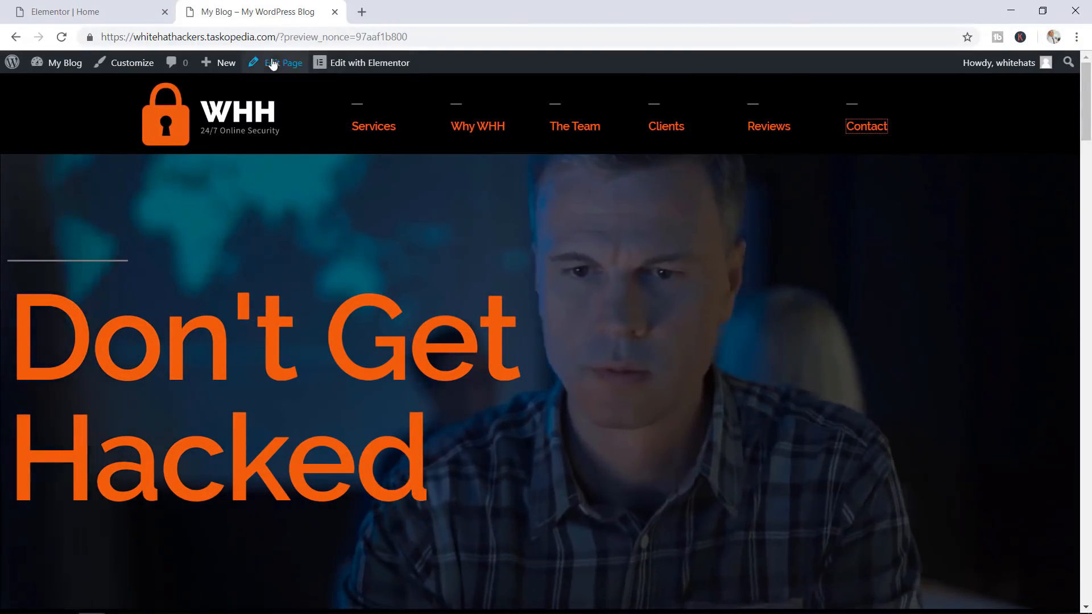
Open the WordPress dashboard from Elementor's menu and activate the Twenty Sixteen theme
left_click(96, 14)
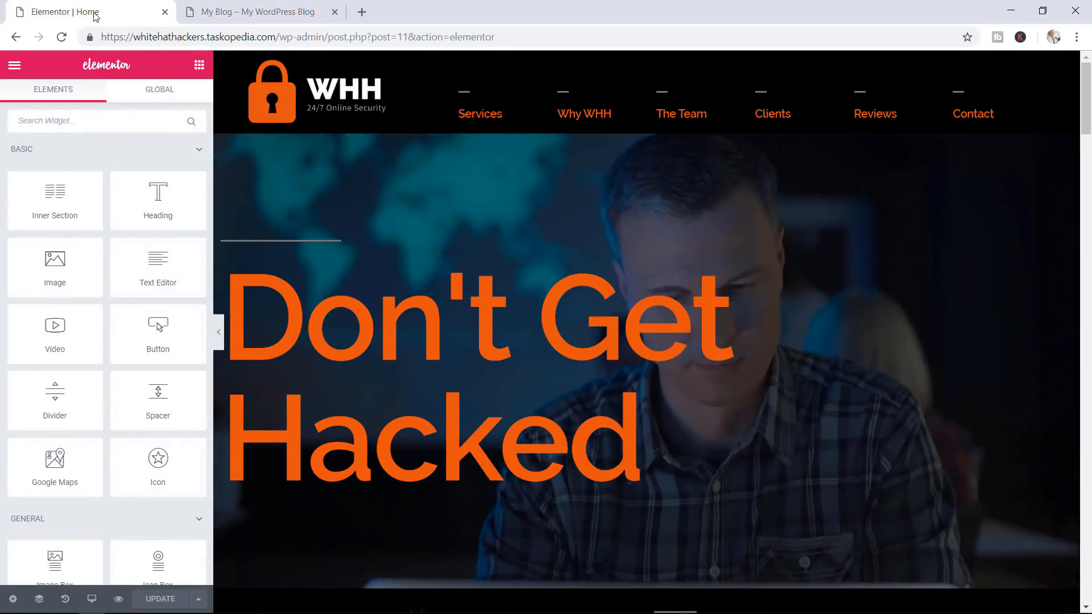
left_click(15, 67)
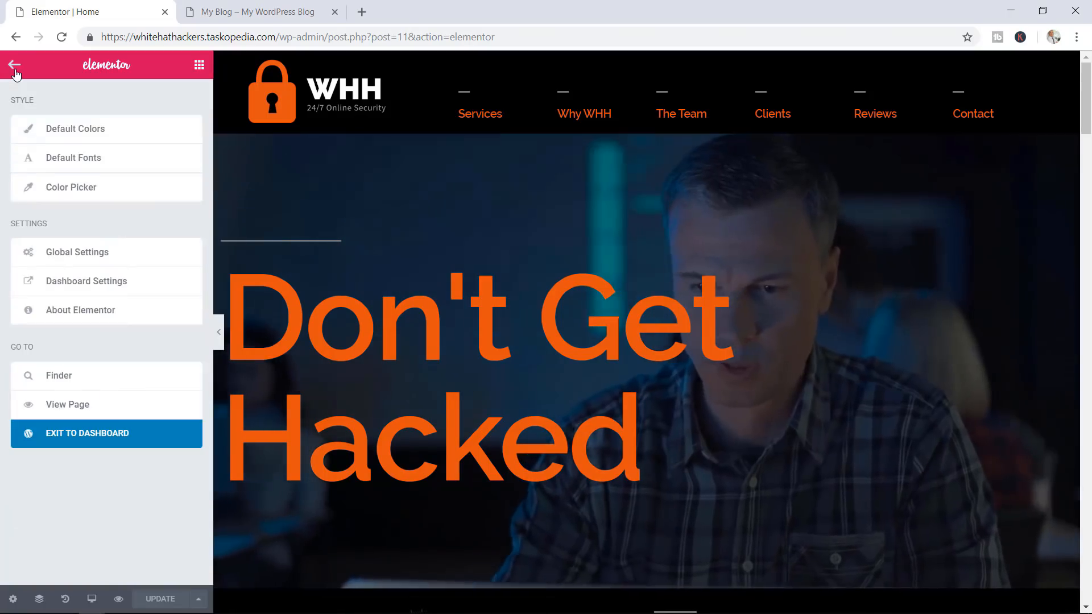
left_click(112, 293)
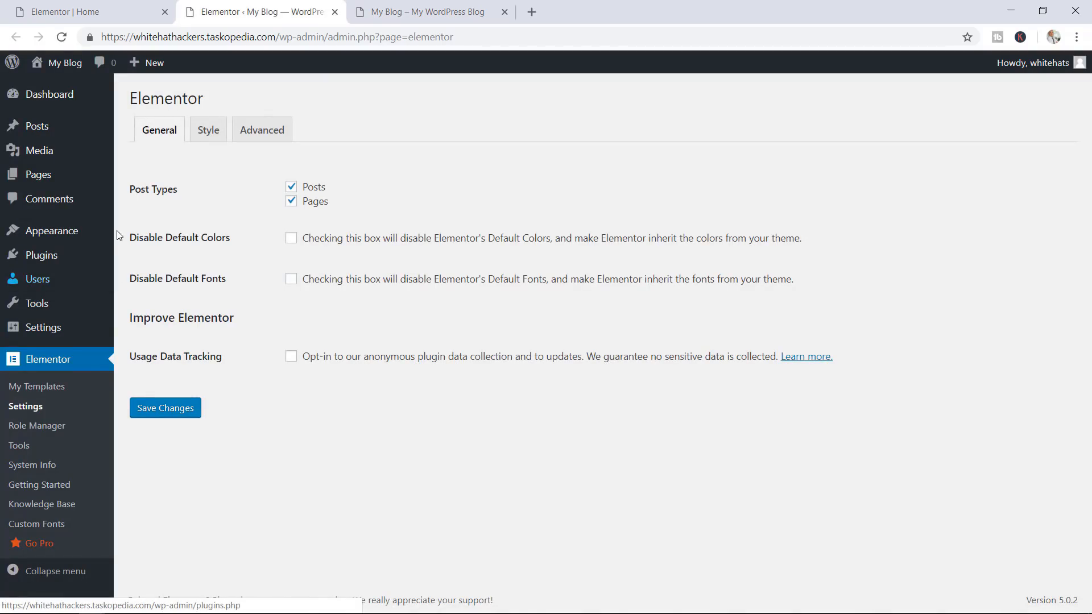
mouse_move(76, 234)
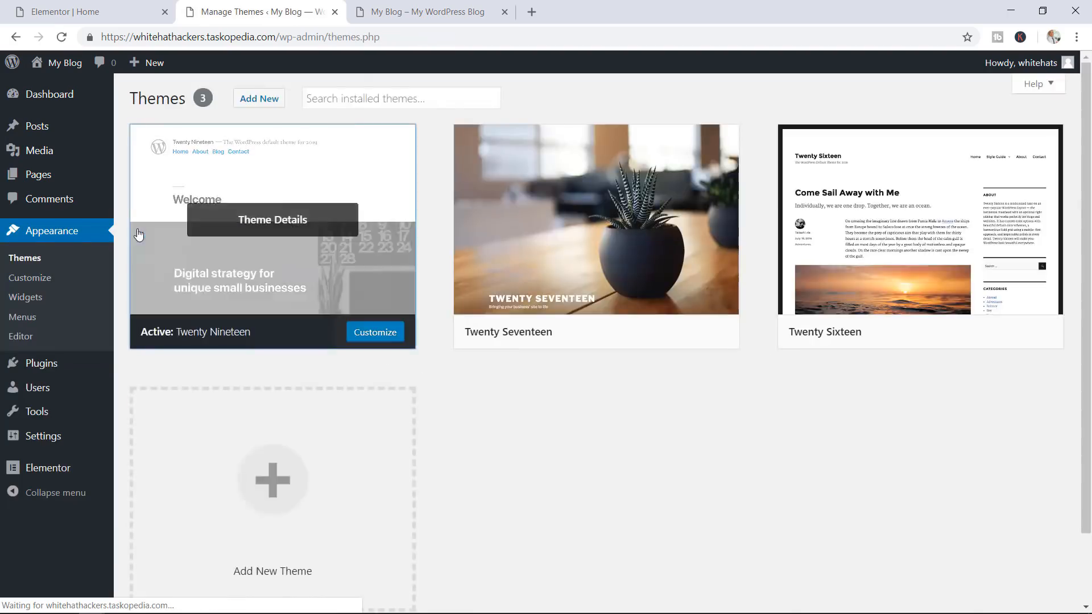
left_click(142, 234)
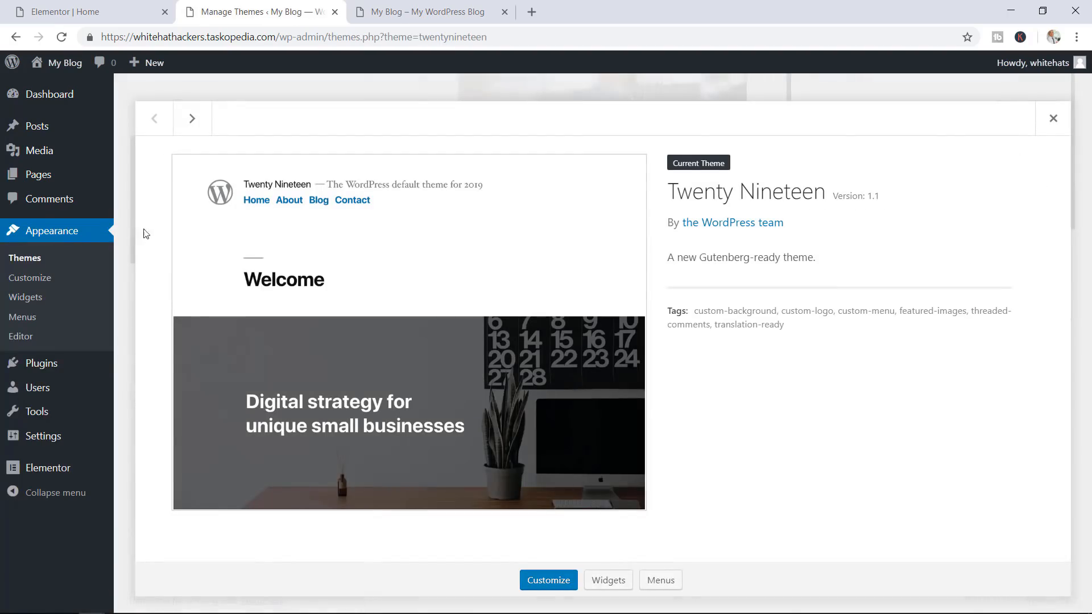
left_click(1053, 120)
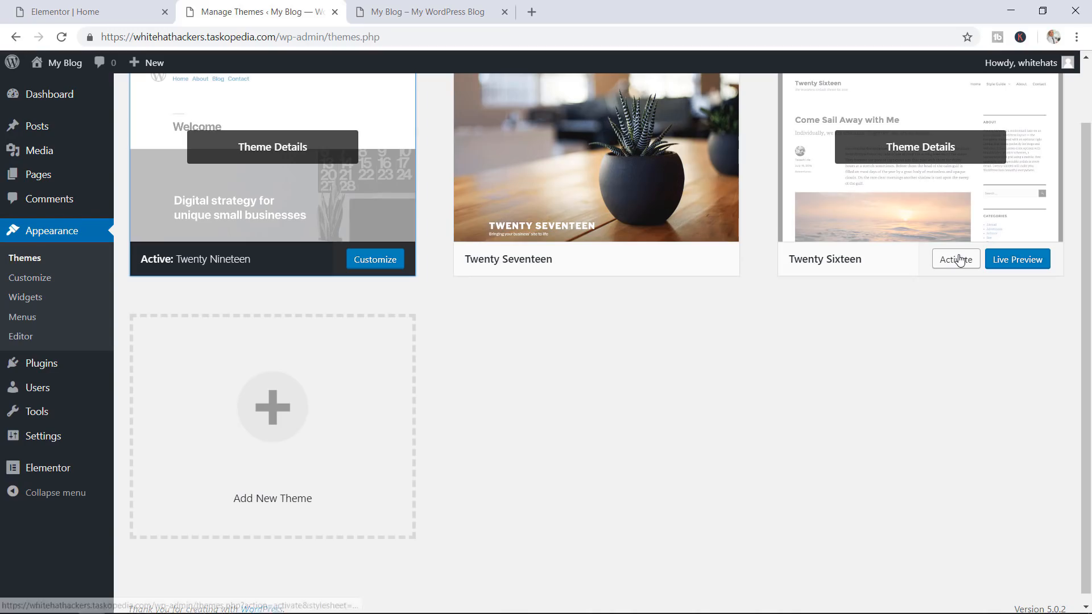
left_click(959, 260)
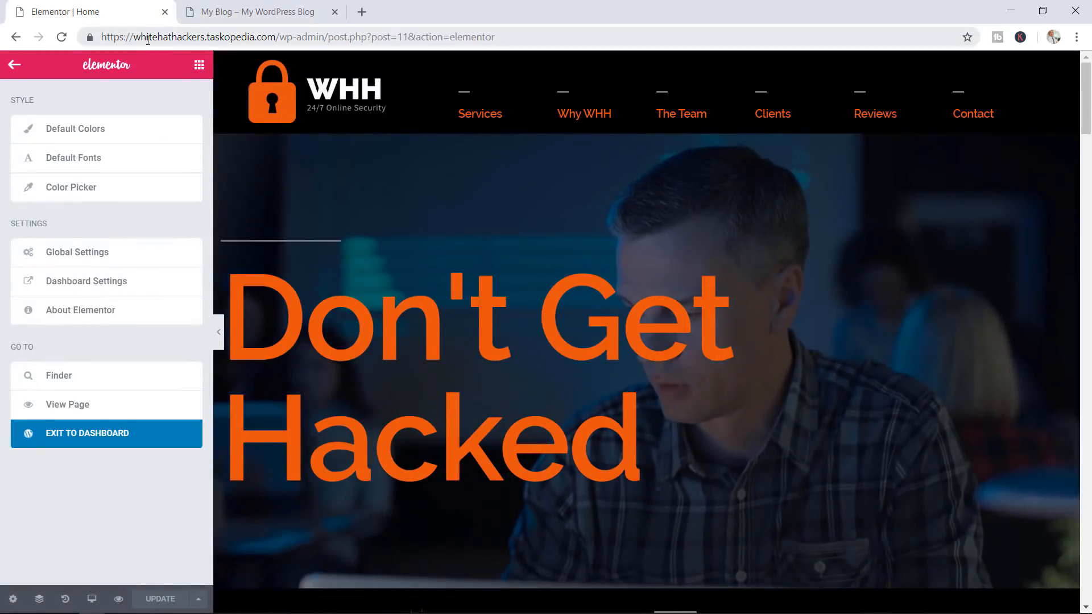
Reload the live page and scroll through it to check the header and sections
left_click(301, 16)
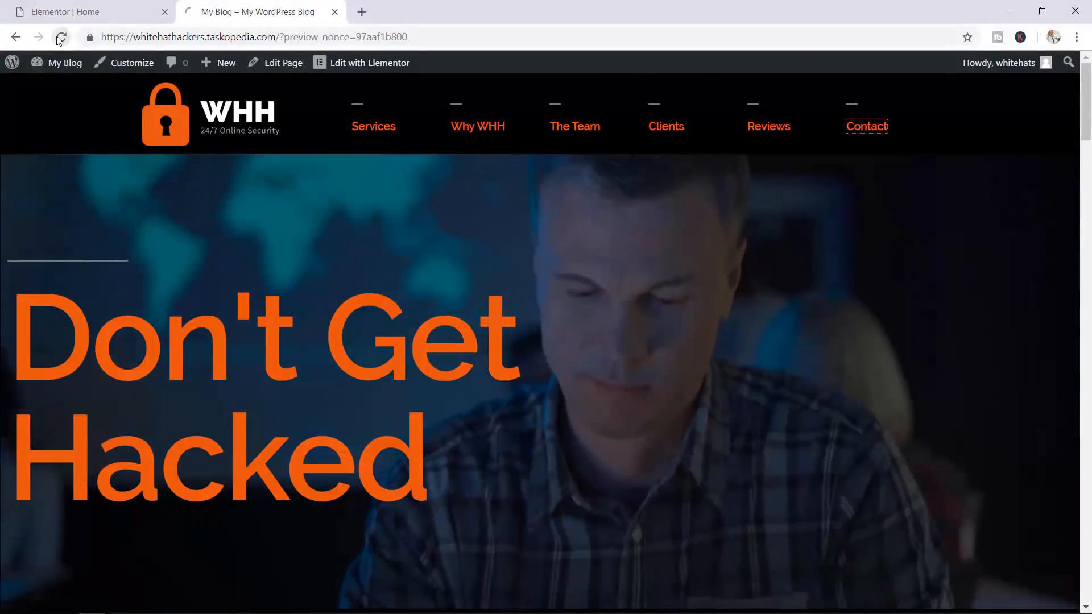
left_click(60, 37)
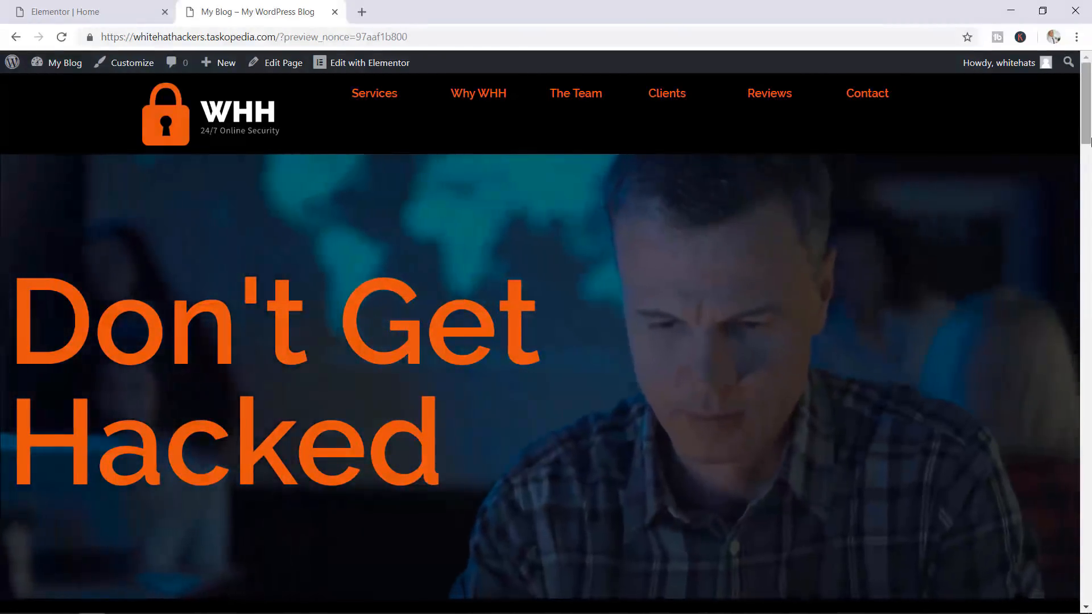
left_click_drag(1082, 145, 1087, 510)
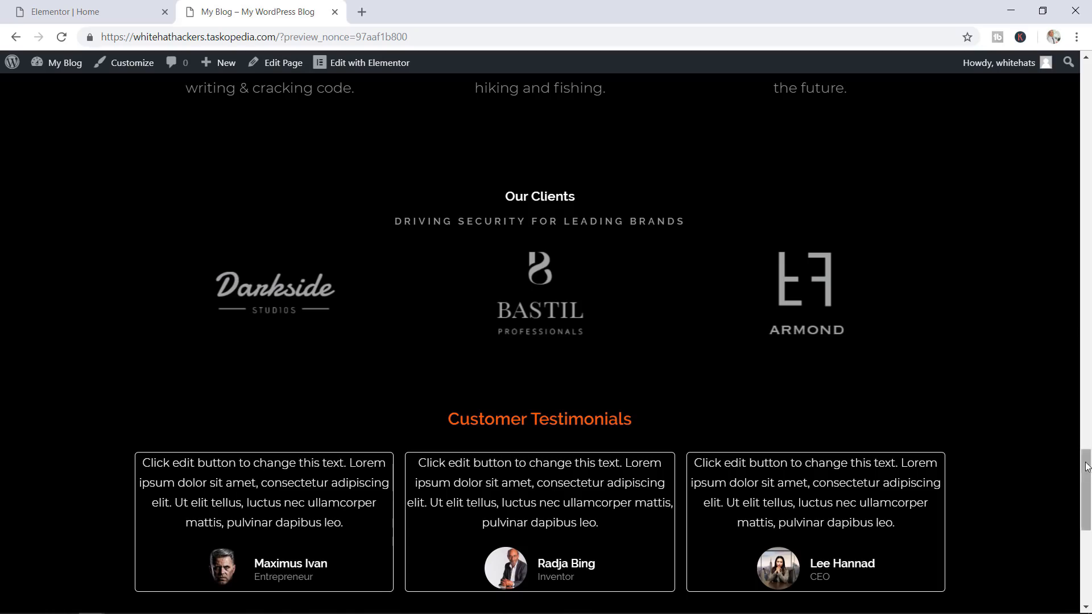
left_click_drag(1087, 478, 1070, 218)
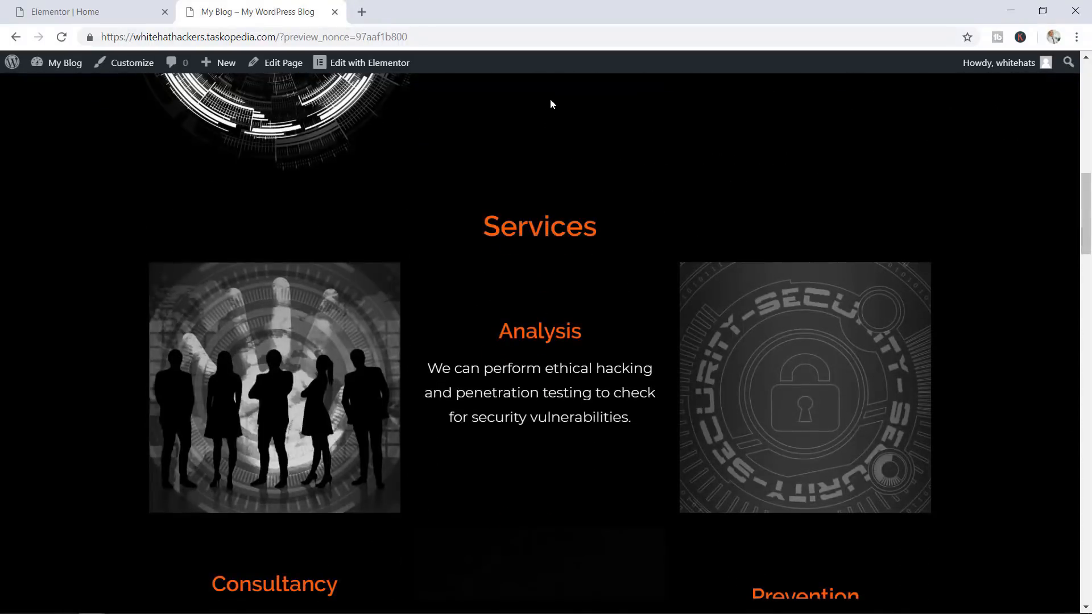
left_click(59, 7)
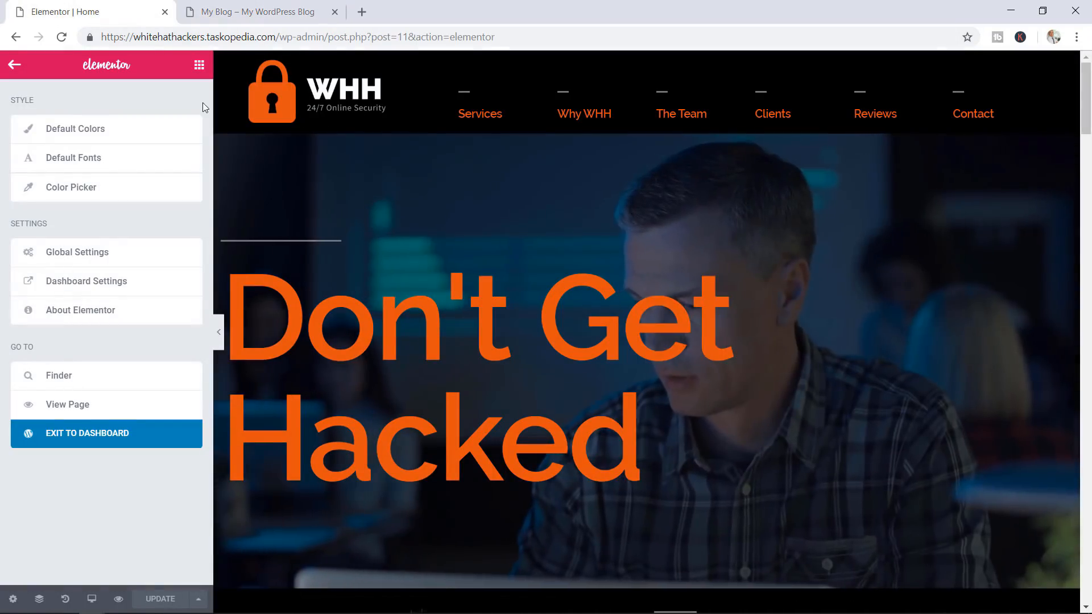
Set the Meet the Team heading's typography size to 44 px and save the page
left_click(62, 37)
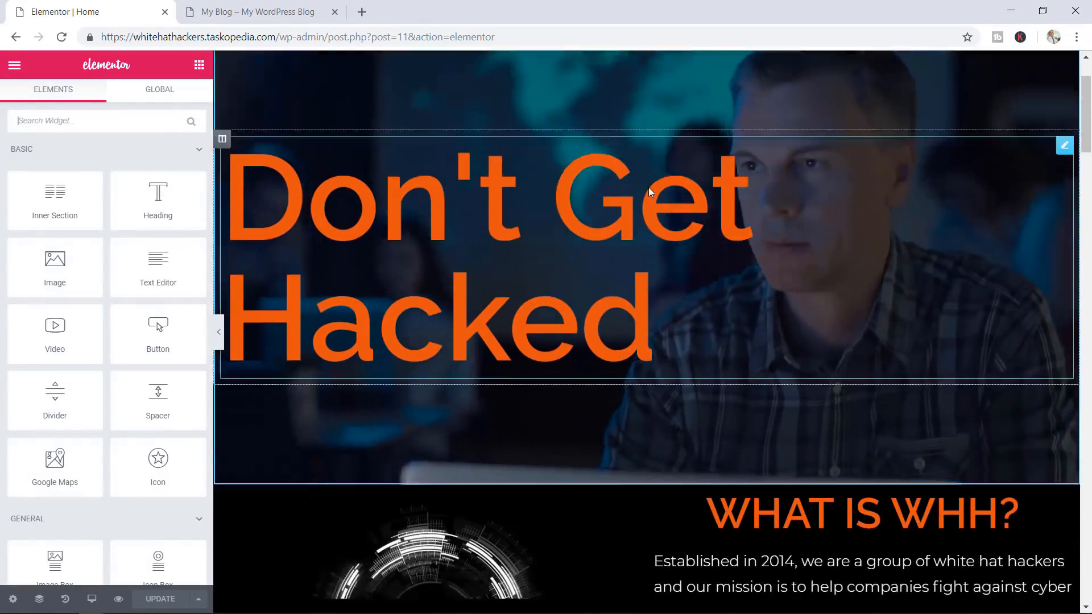
scroll(648, 187, "down", 15)
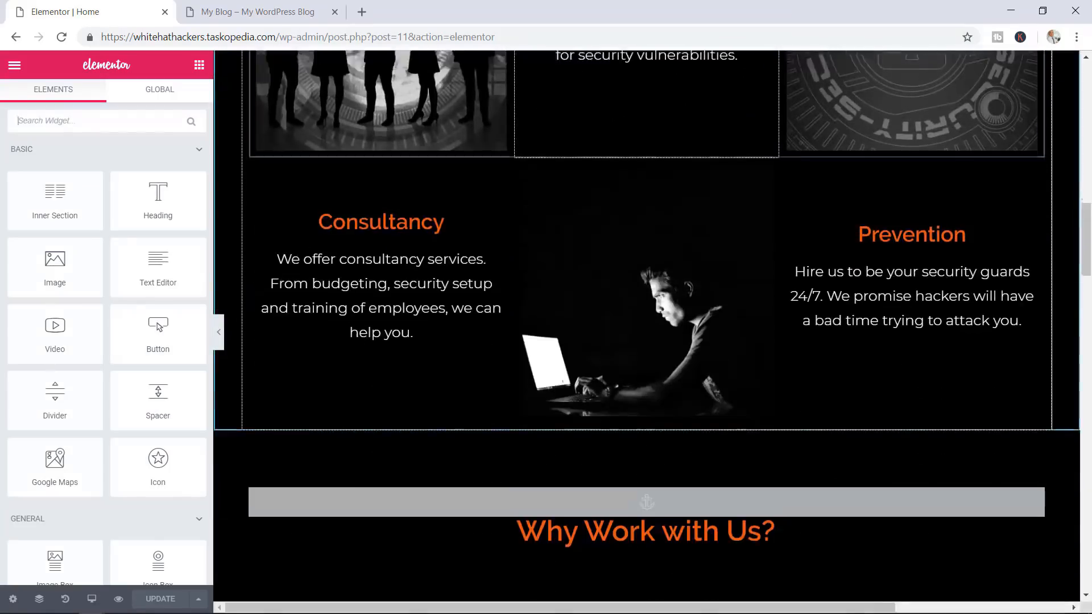
scroll(647, 255, "down", 13)
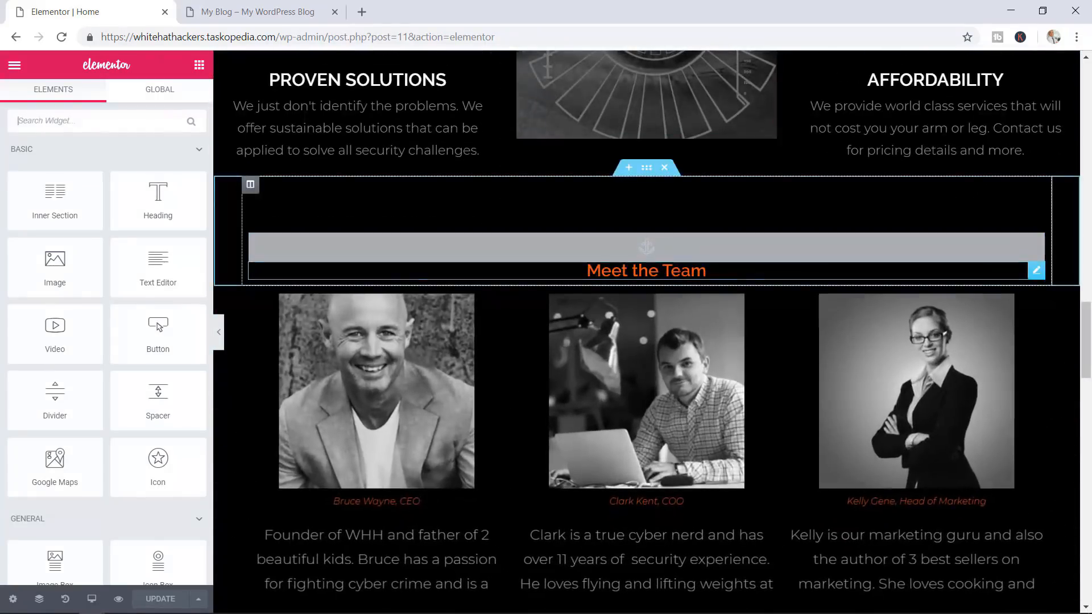
left_click(686, 271)
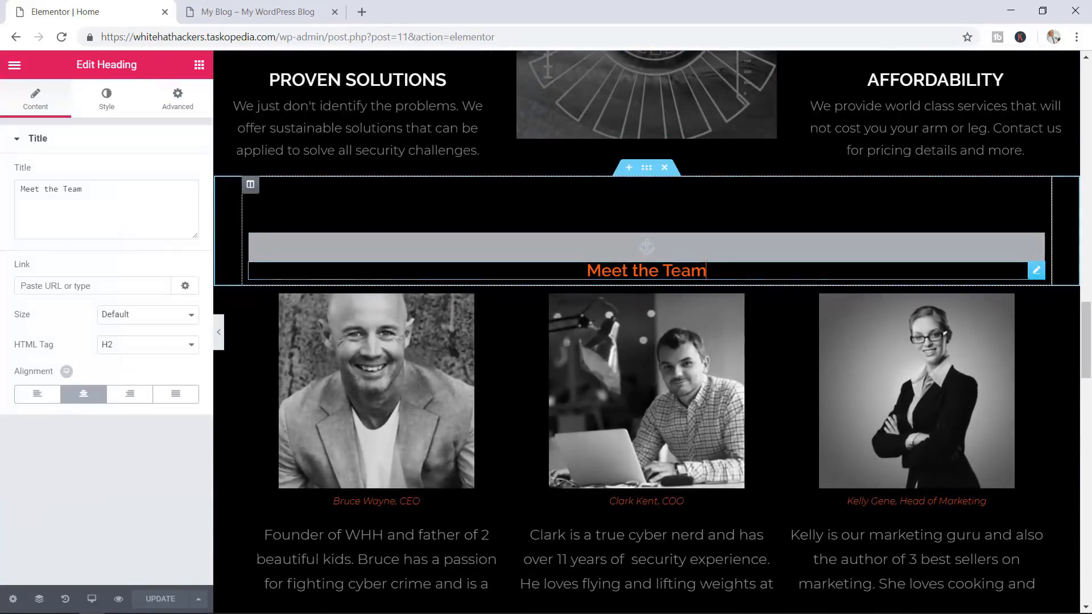
left_click(111, 103)
left_click(182, 205)
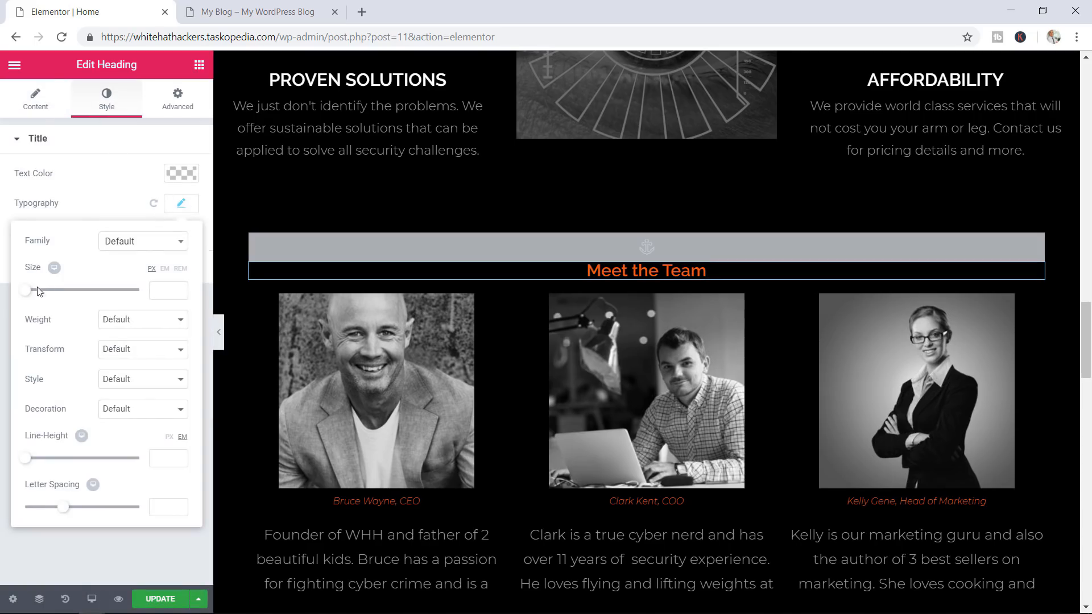
left_click_drag(30, 291, 55, 298)
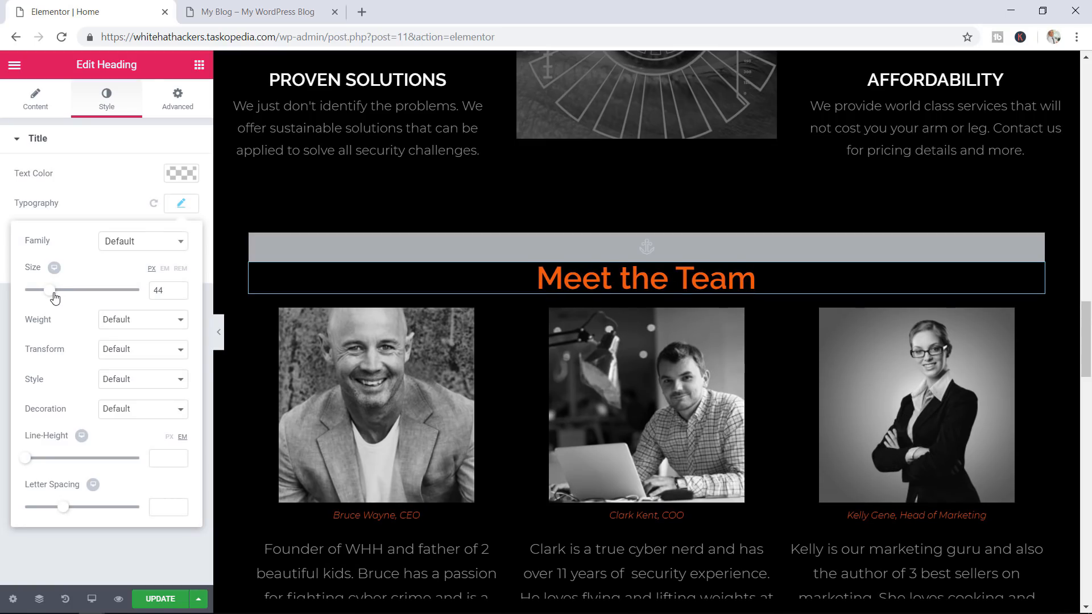
scroll(749, 349, "down", 12)
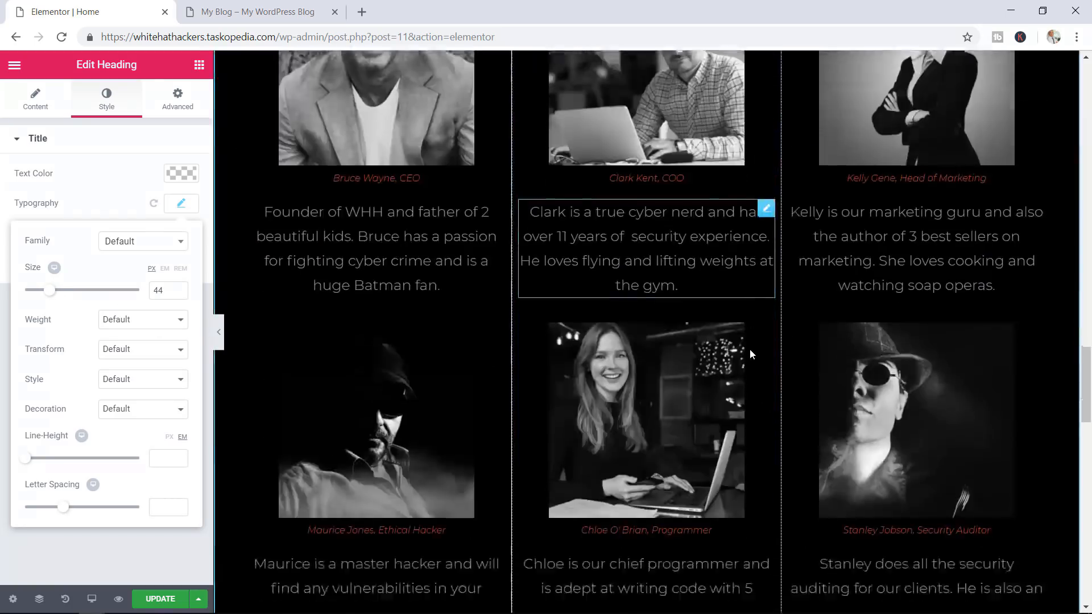
scroll(684, 421, "down", 3)
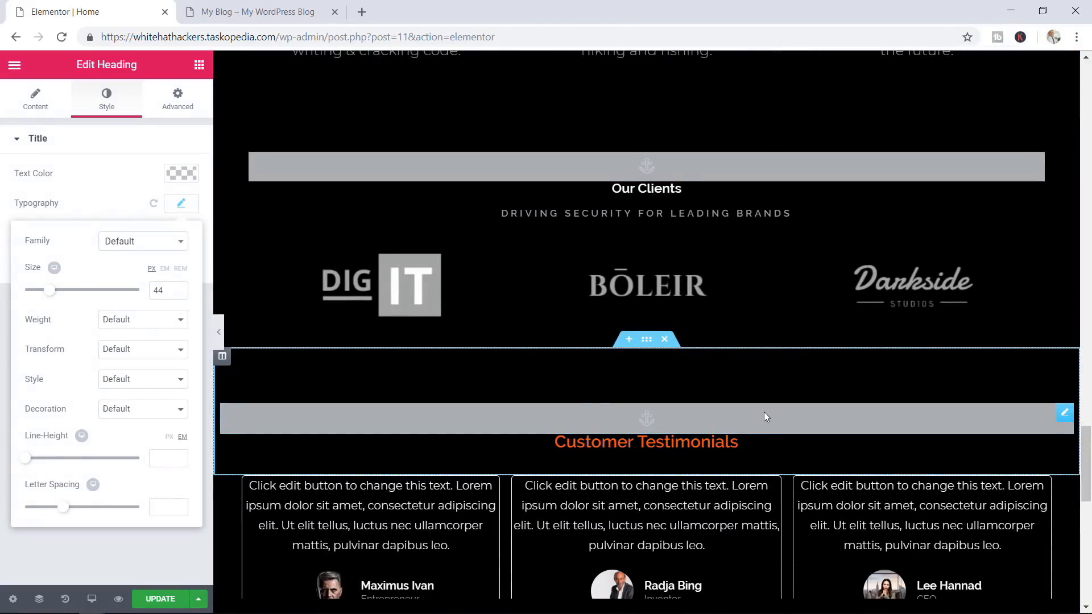
left_click(157, 605)
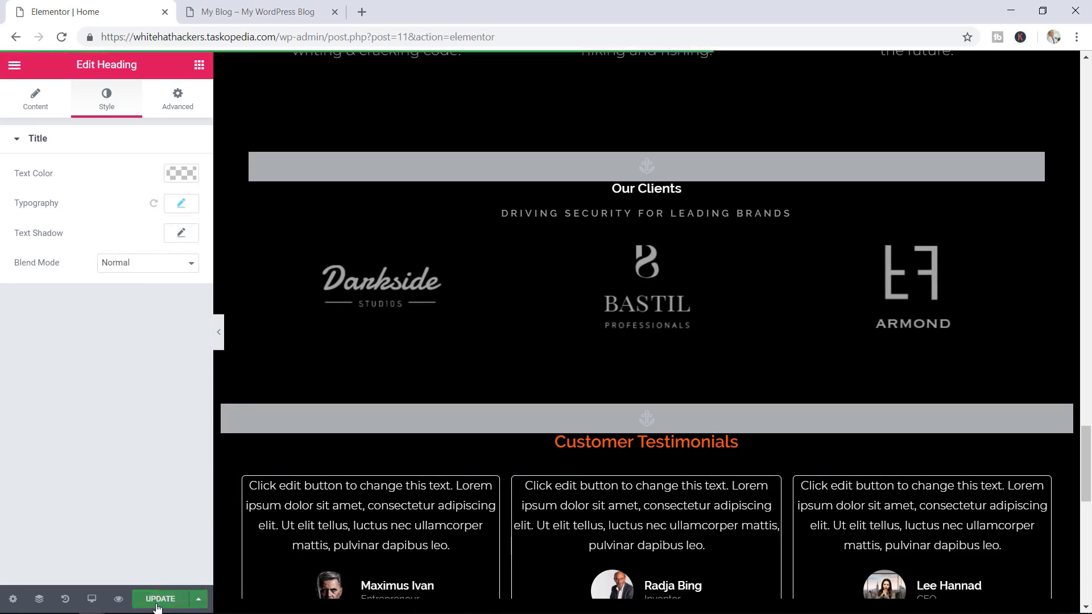
scroll(1001, 316, "up", 15)
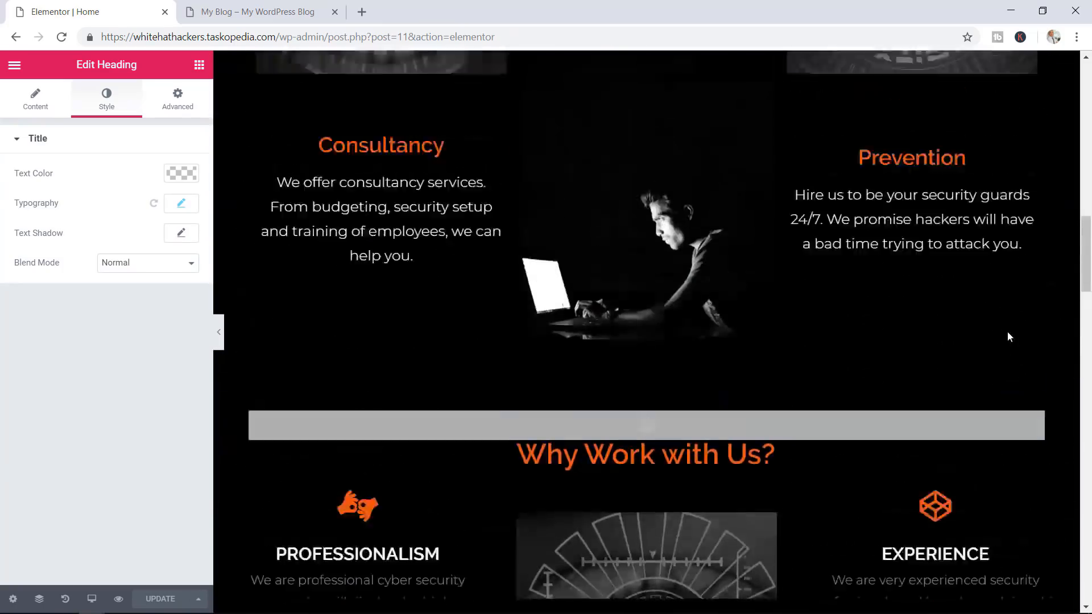
Set the header menu column's Content Position to Middle and save the page
scroll(1008, 337, "up", 15)
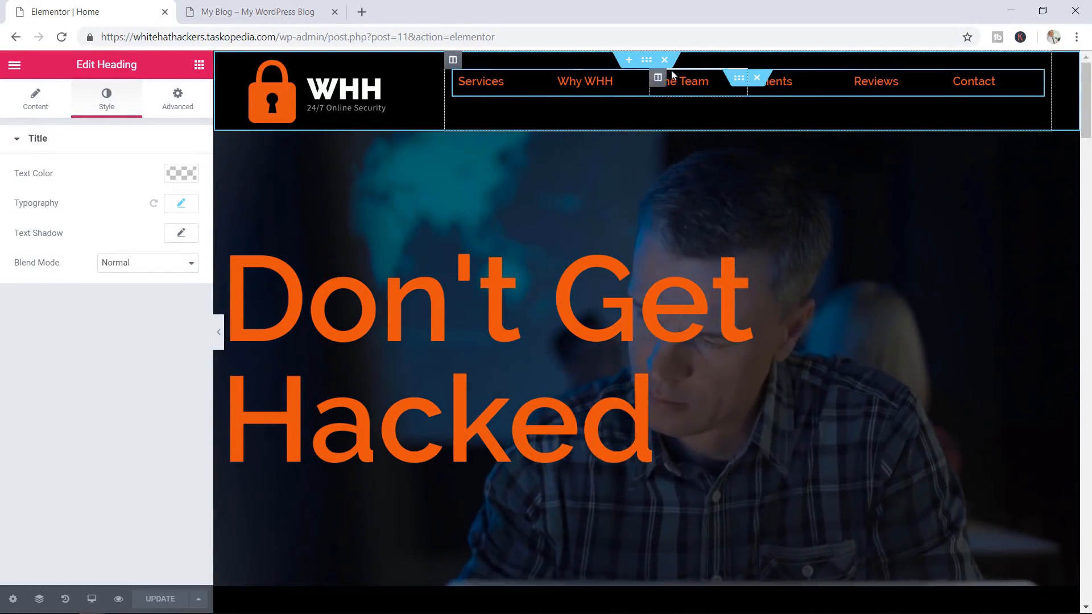
right_click(453, 60)
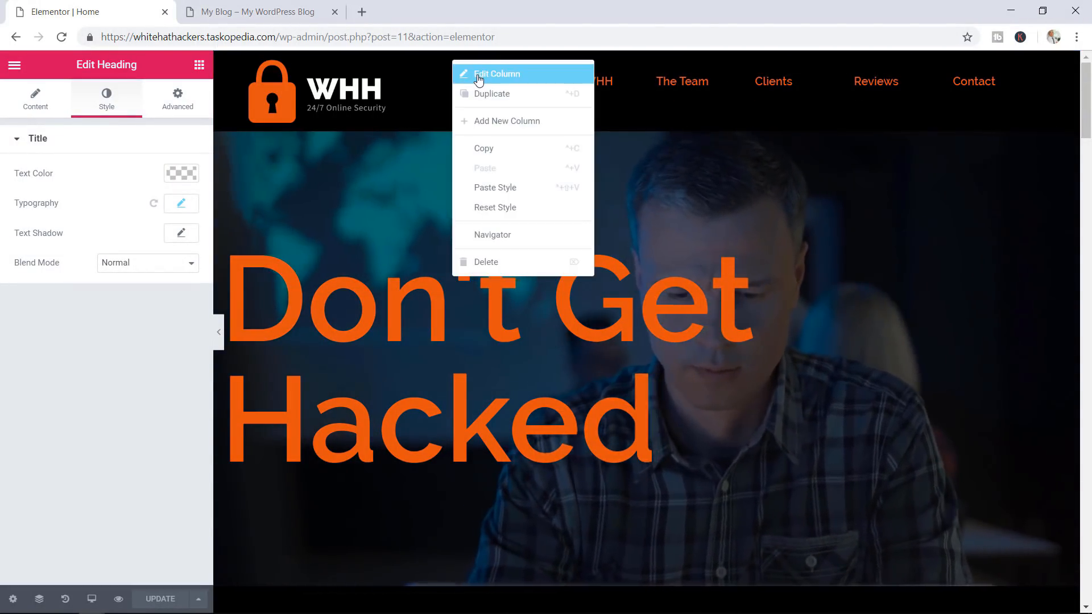
left_click(478, 76)
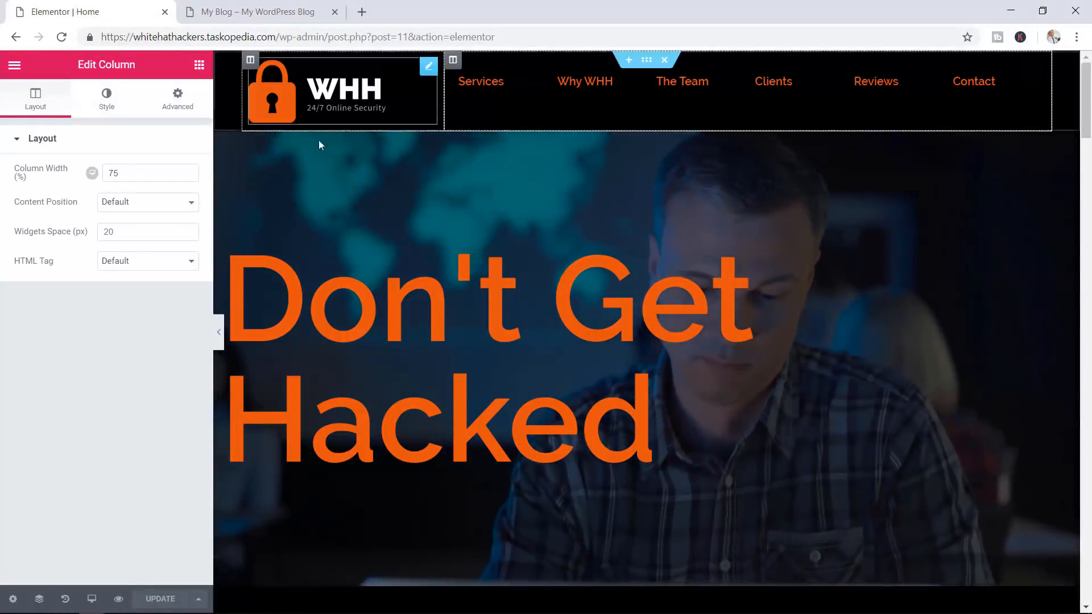
left_click(144, 203)
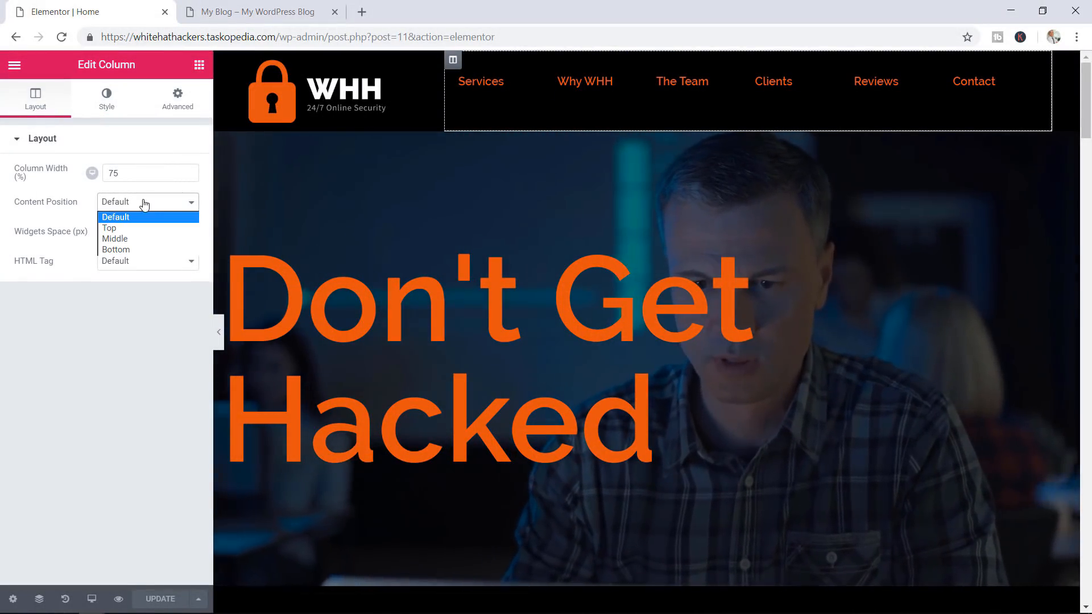
left_click(127, 239)
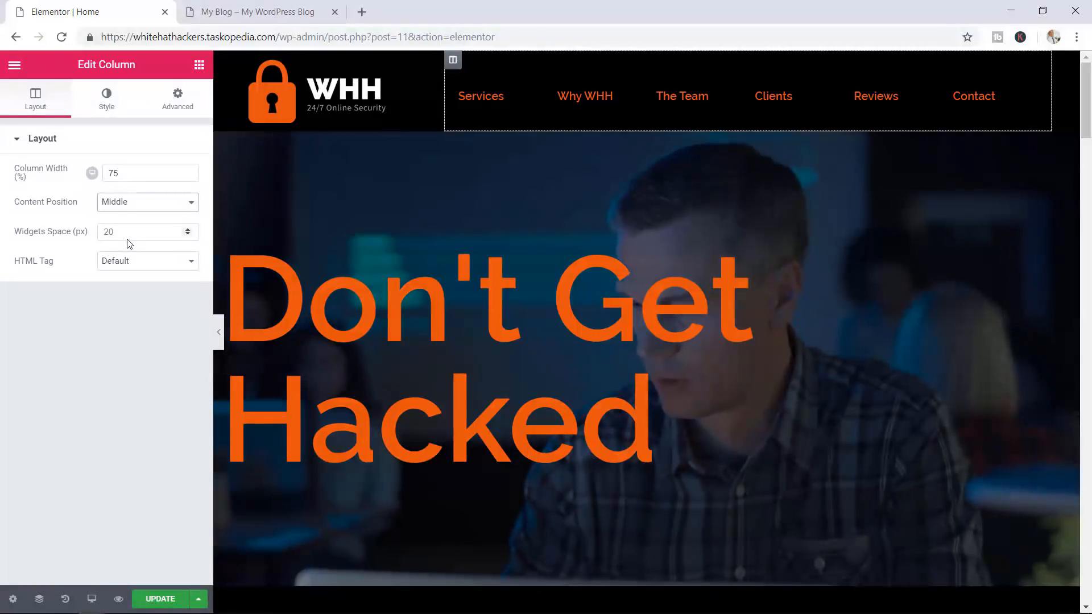
left_click(157, 598)
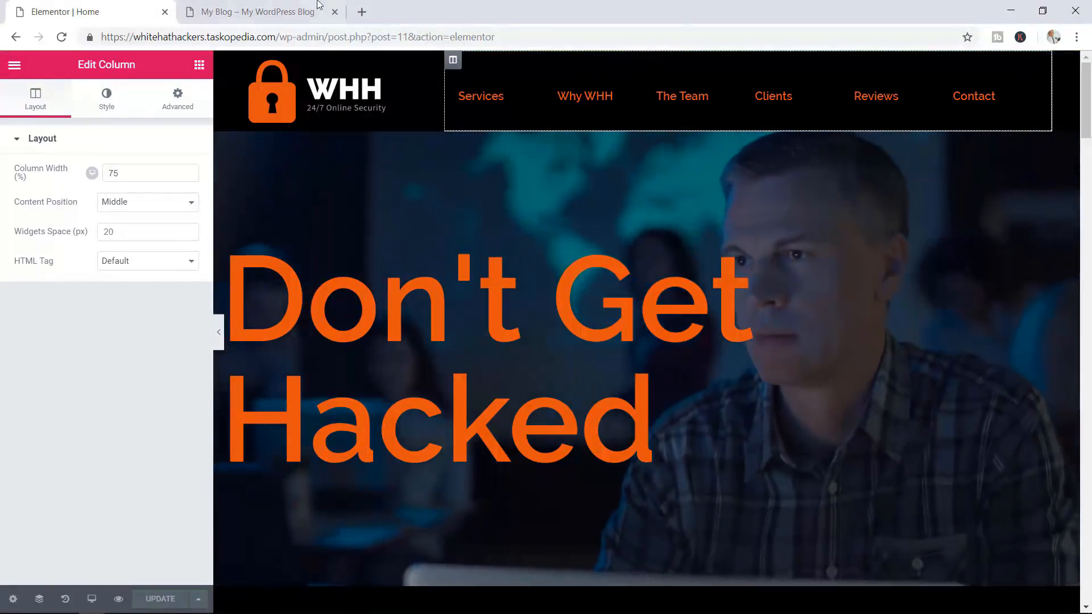
Go to the live preview and scroll up to the WHH header and Don't Get Hacked hero
left_click(282, 4)
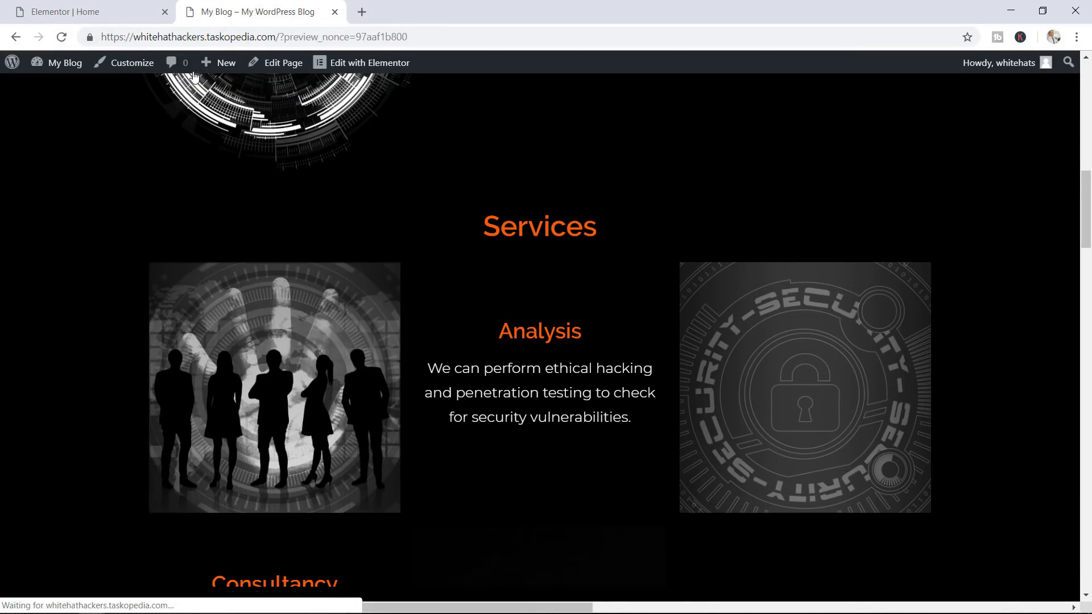
scroll(686, 241, "up", 7)
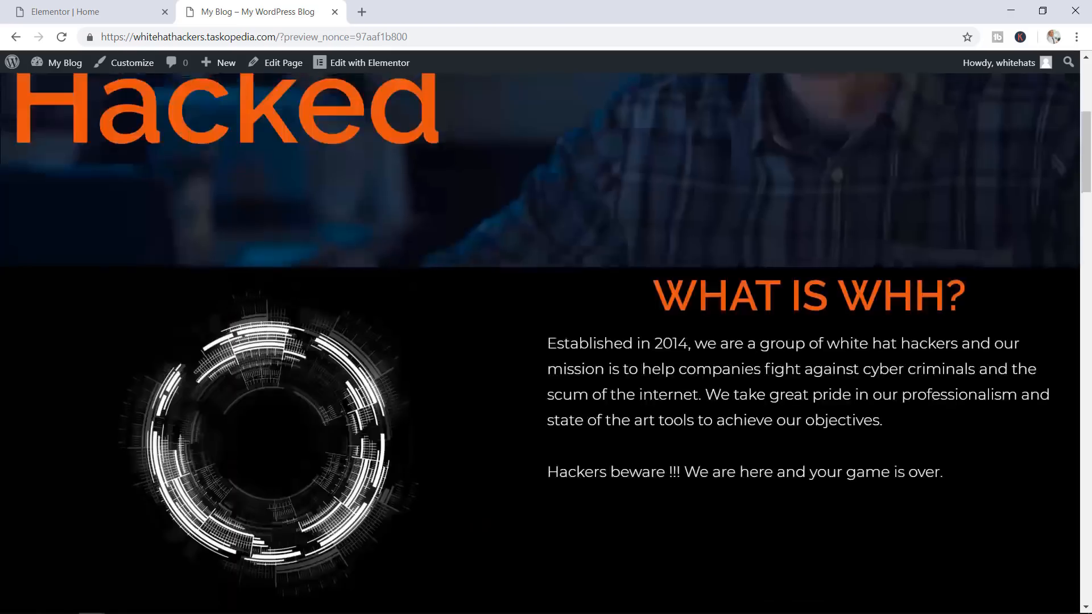
scroll(856, 314, "up", 6)
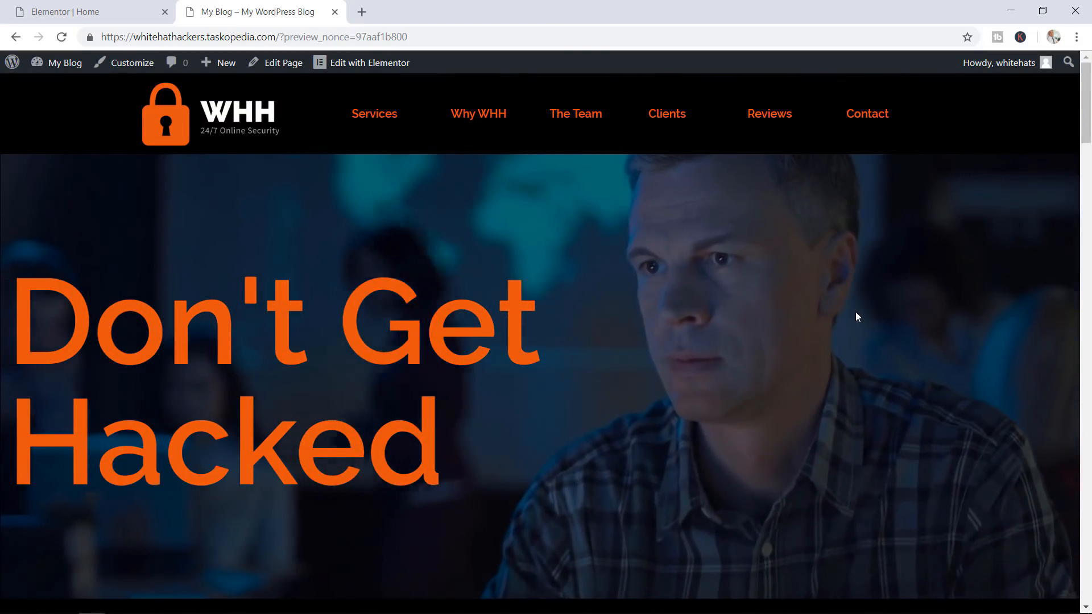
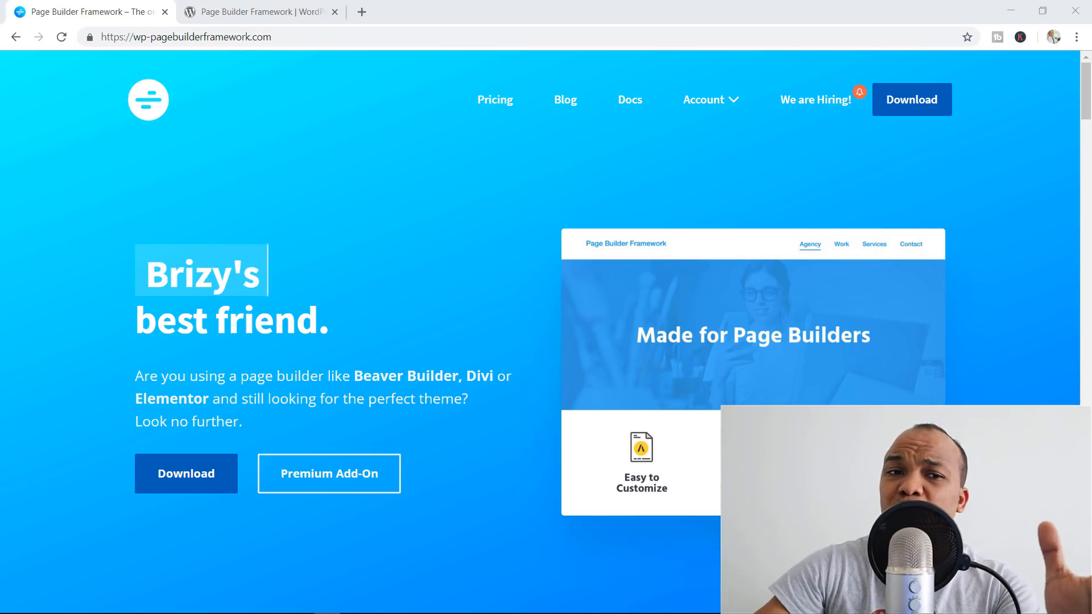
Browse the Page Builder Framework theme page on WordPress.org and compare it with the pricing page
left_click(312, 6)
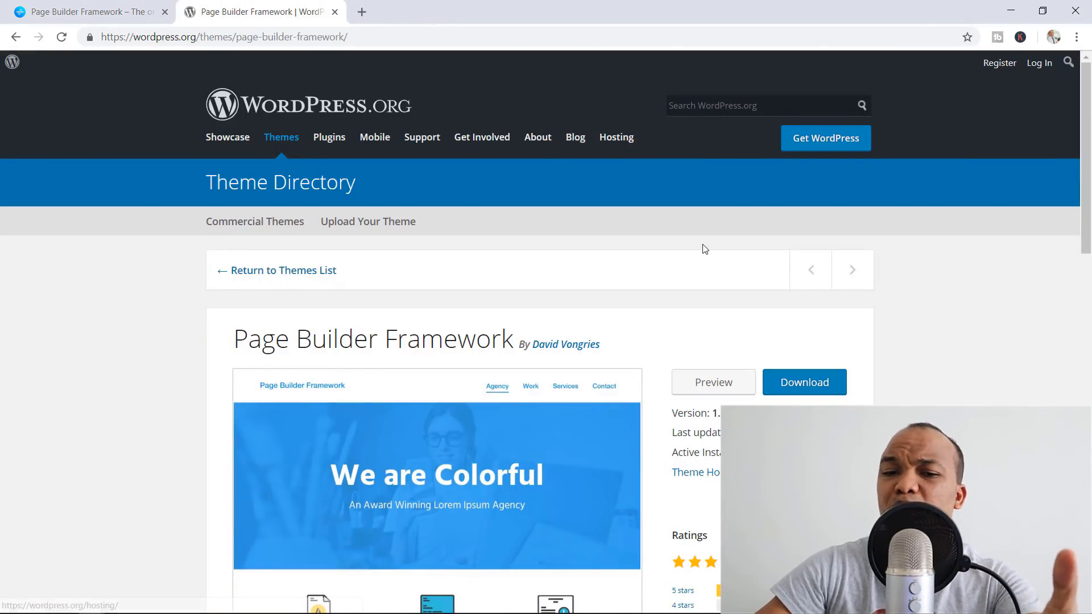
scroll(696, 334, "down", 1)
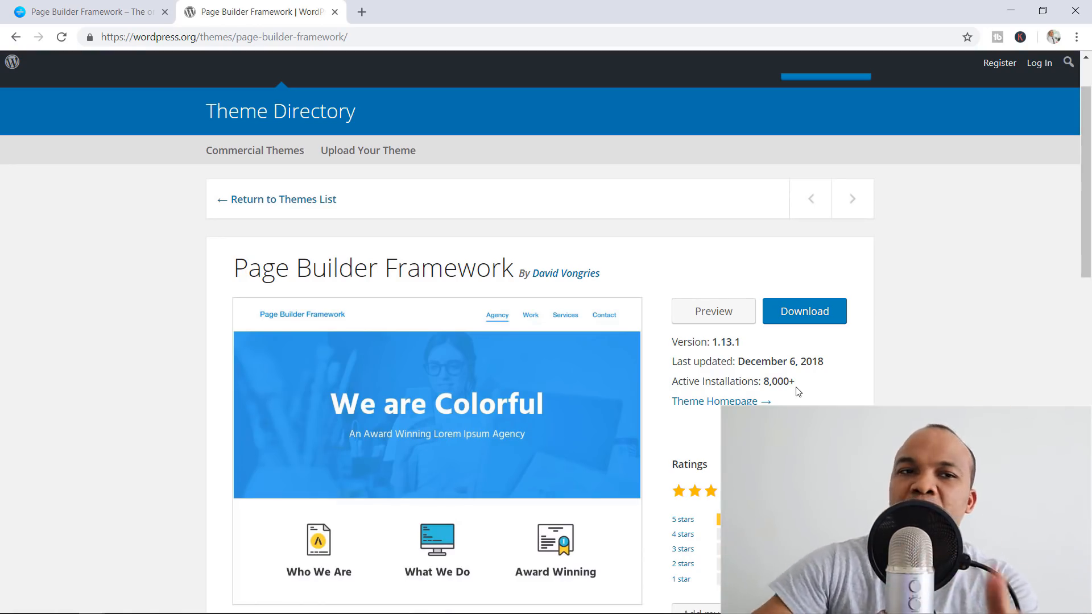
left_click(102, 12)
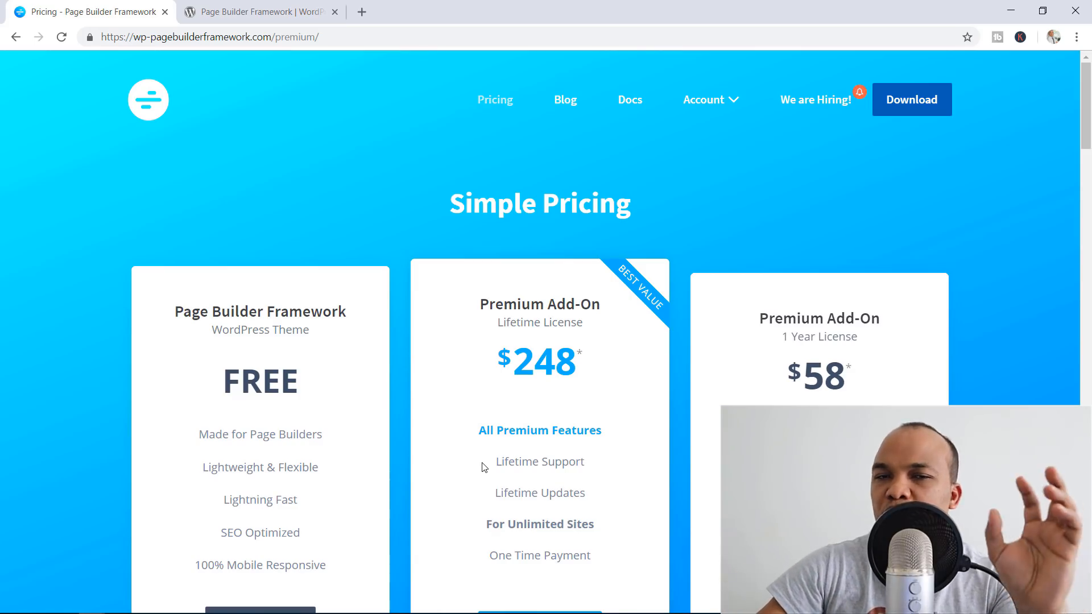
left_click(239, 12)
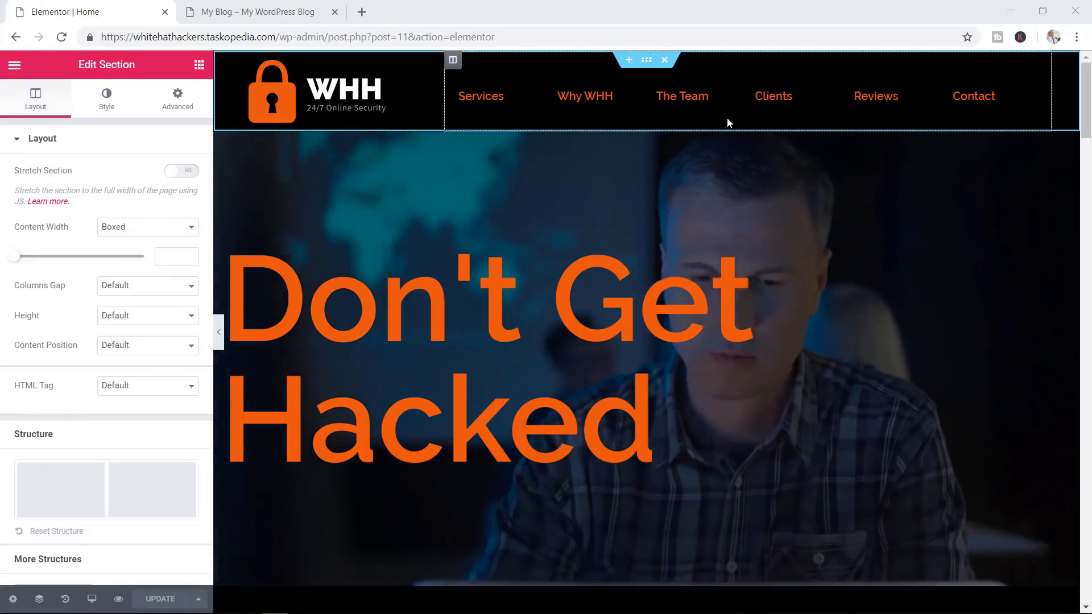
left_click(264, 10)
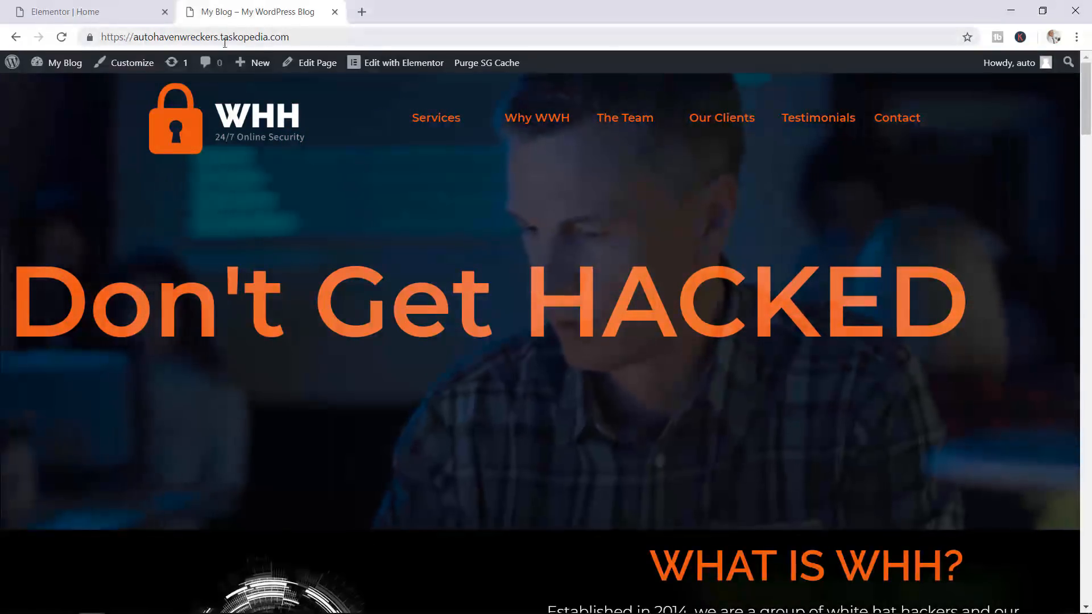
left_click(104, 13)
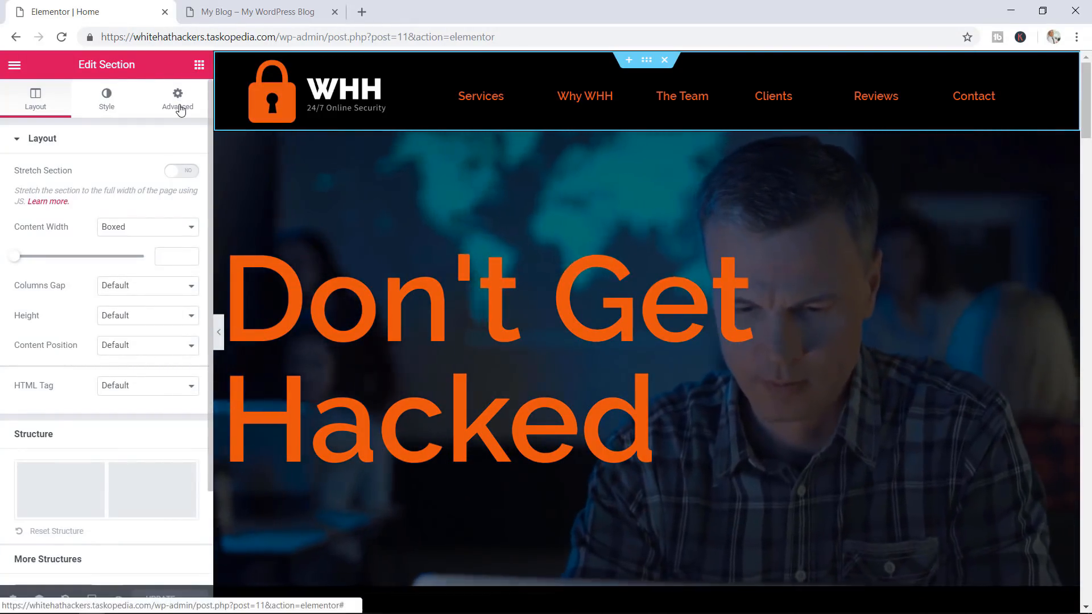
Pull the hero section up under the header with a -115 px top margin
left_click(179, 107)
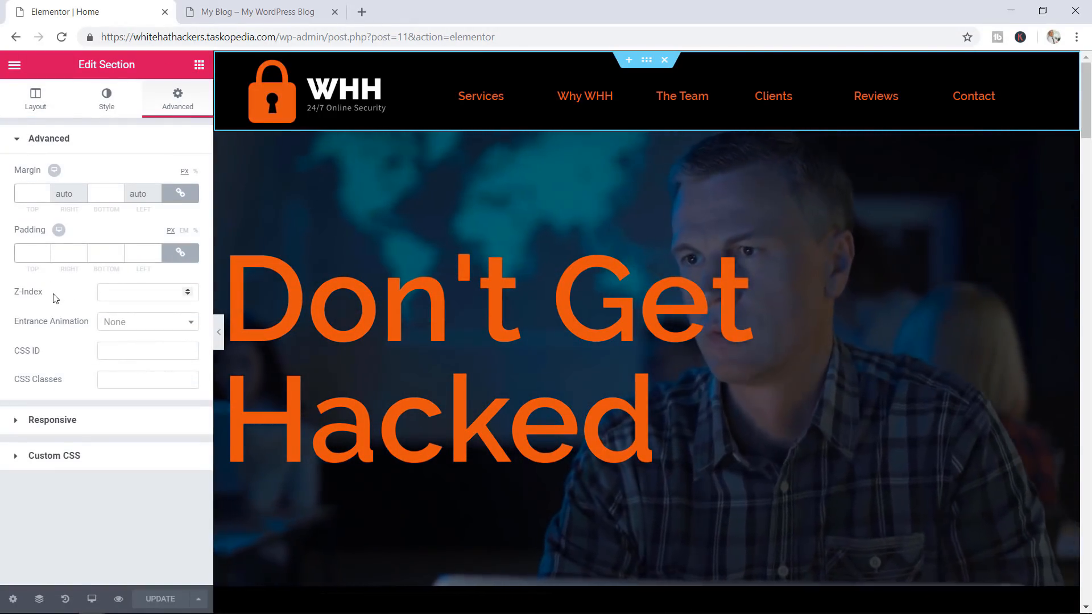
mouse_move(27, 296)
left_mouse_down()
mouse_move(17, 297)
mouse_move(38, 295)
mouse_move(18, 295)
left_mouse_up()
left_click(13, 294)
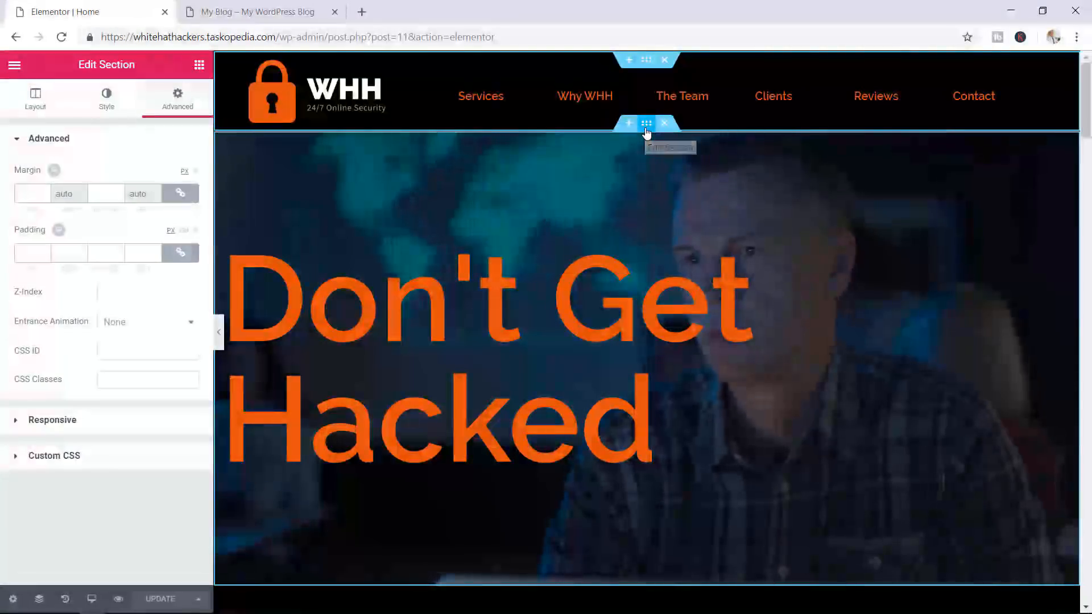
left_click(646, 124)
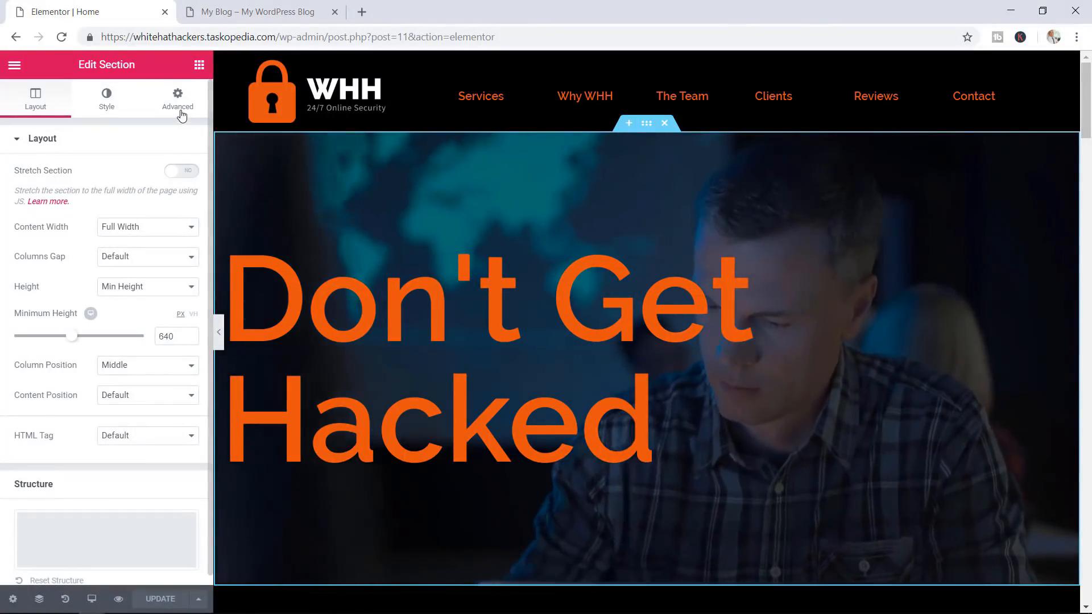
left_click(179, 111)
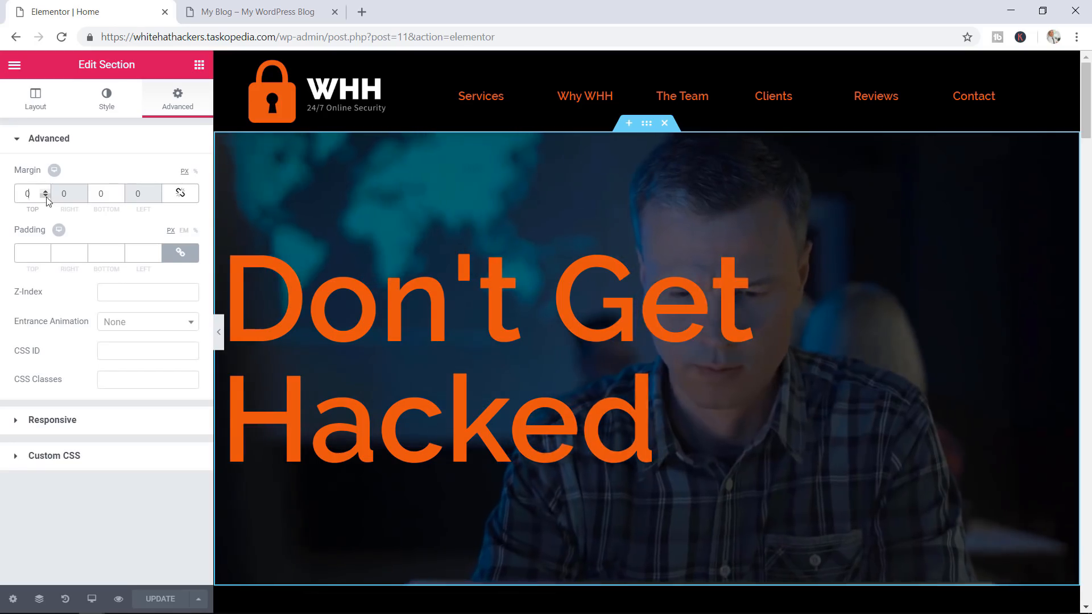
left_click(47, 197)
left_click(47, 198)
left_click(46, 198)
left_click(47, 197)
left_click(46, 197)
left_click(46, 197)
left_click(46, 198)
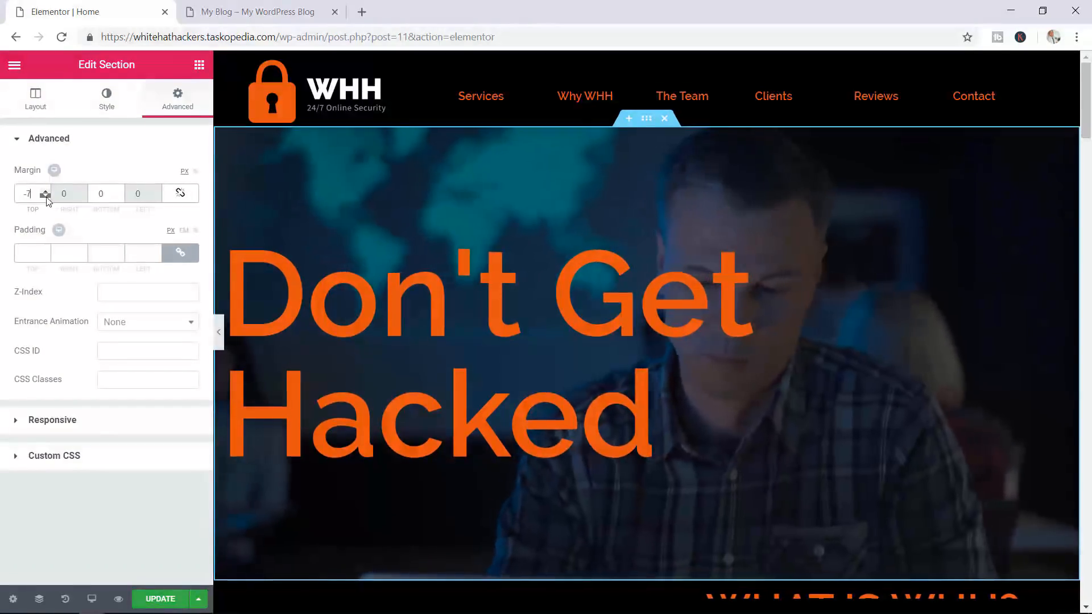
left_click_drag(47, 197, 47, 197)
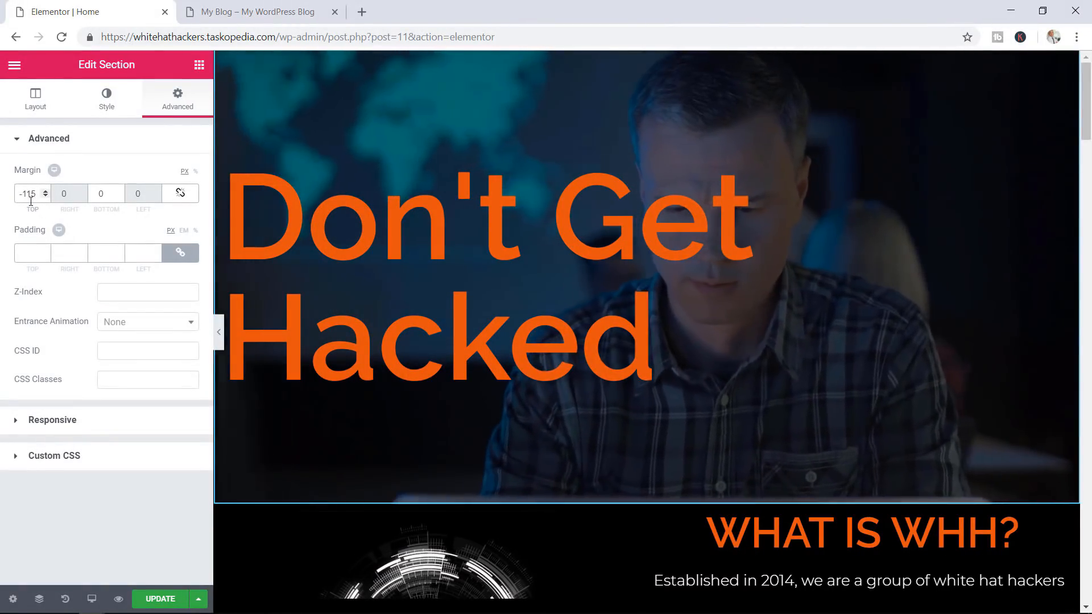
Give the hero section a Z-Index of 4
left_click(119, 293)
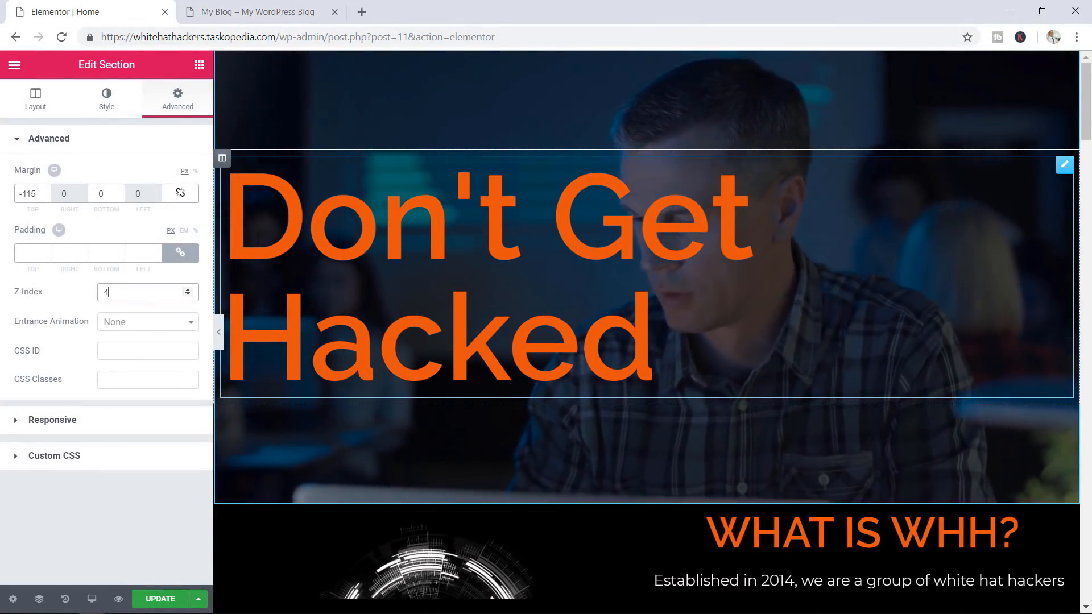
type("4")
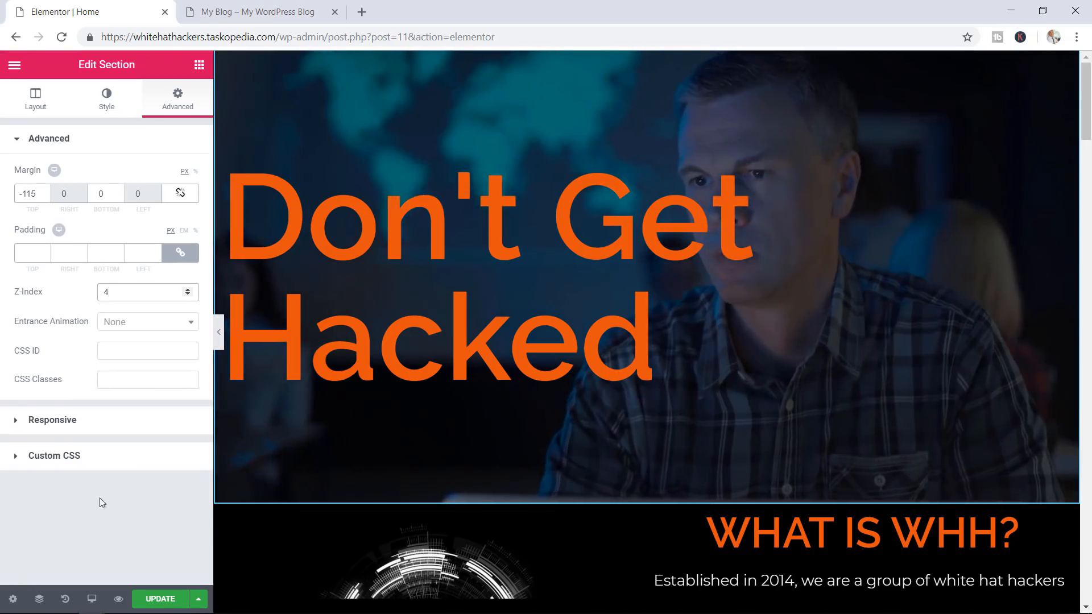
left_click(39, 599)
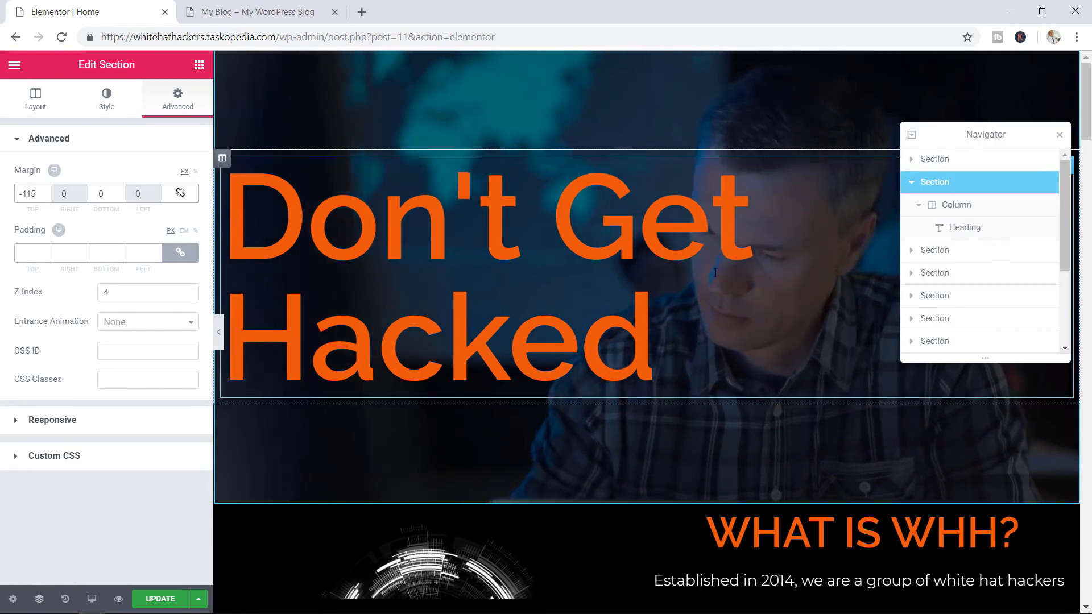
Give the header section a Z-Index of 5 so it layers above the hero
left_click(942, 163)
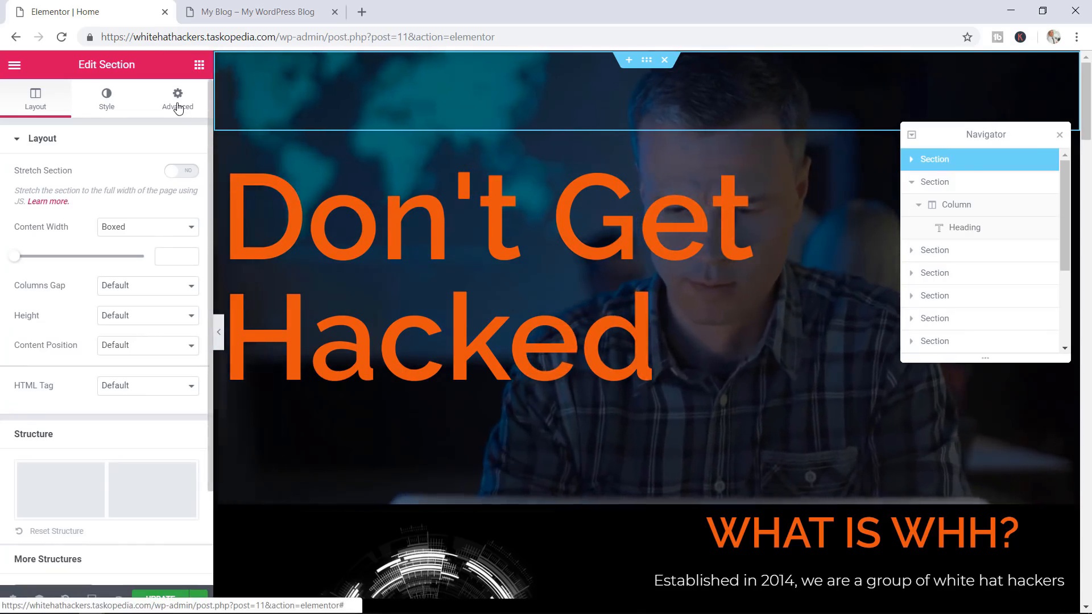
left_click(178, 108)
left_click(110, 292)
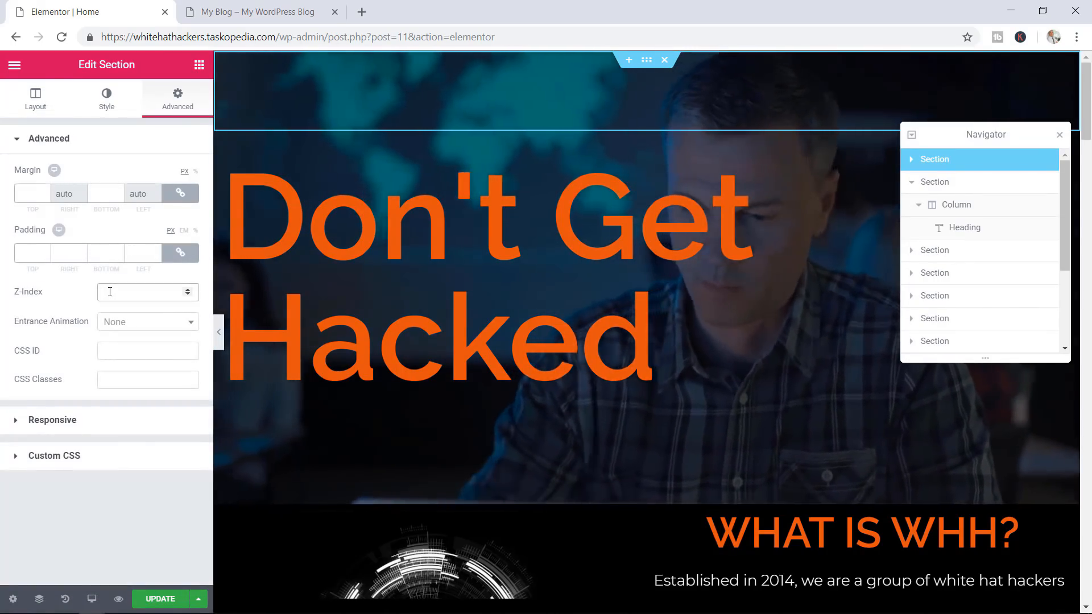
type("5")
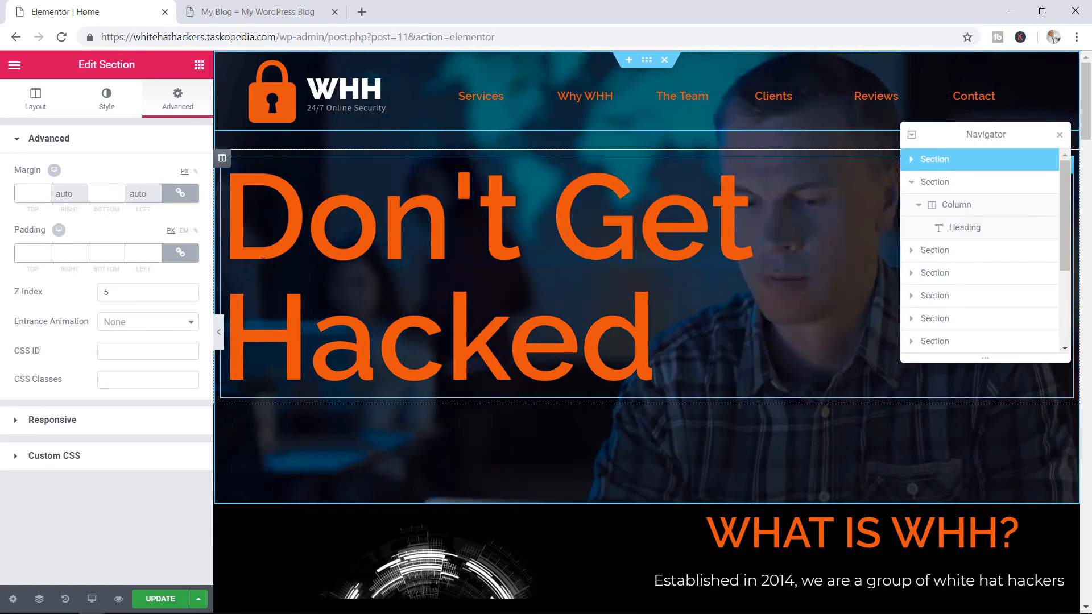
left_click(188, 294)
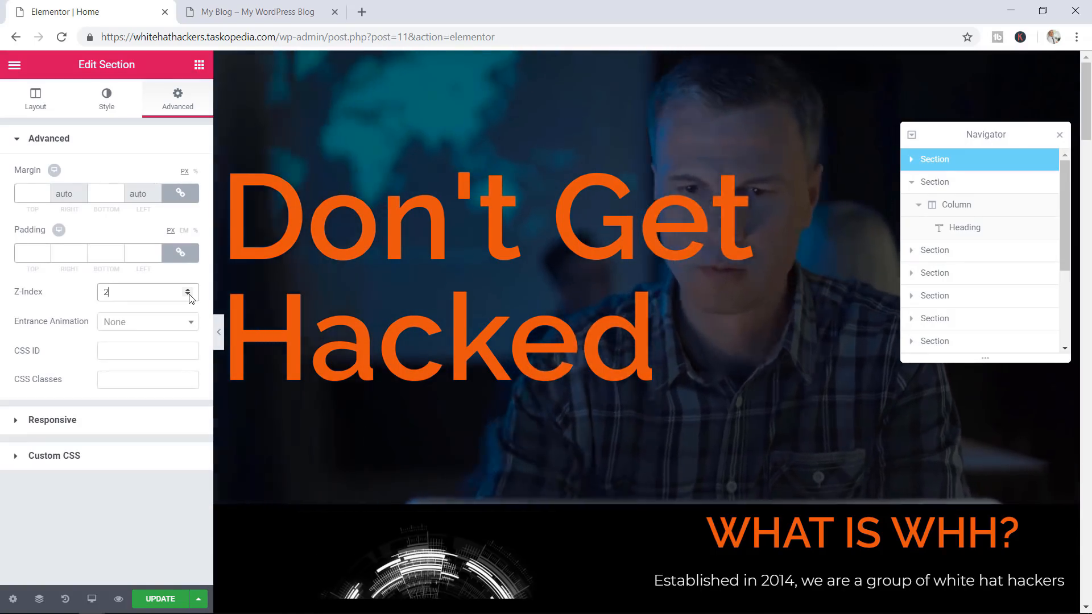
left_click(191, 290)
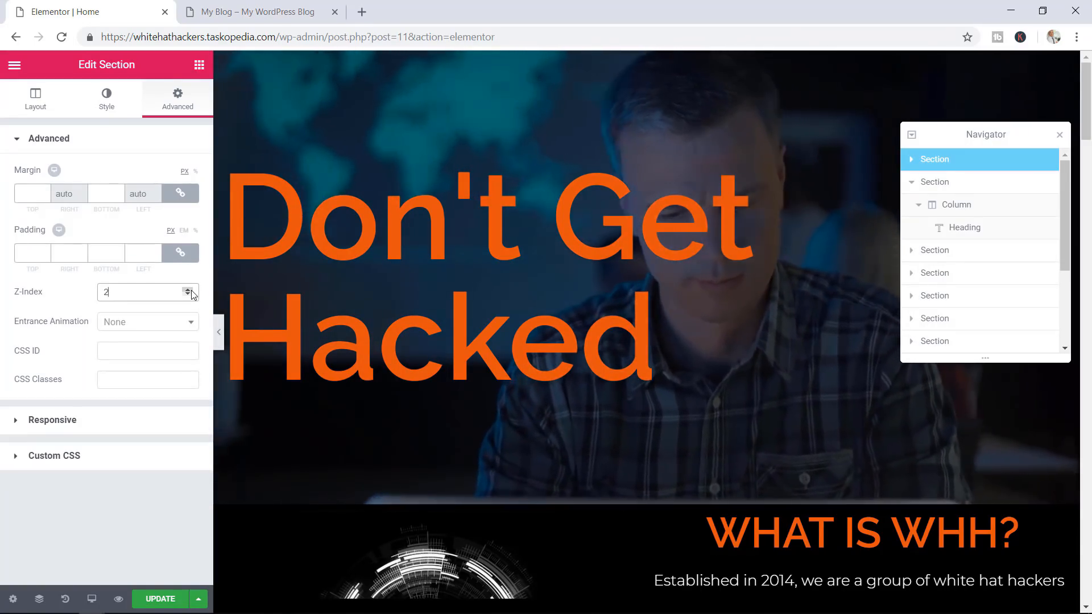
left_click(191, 291)
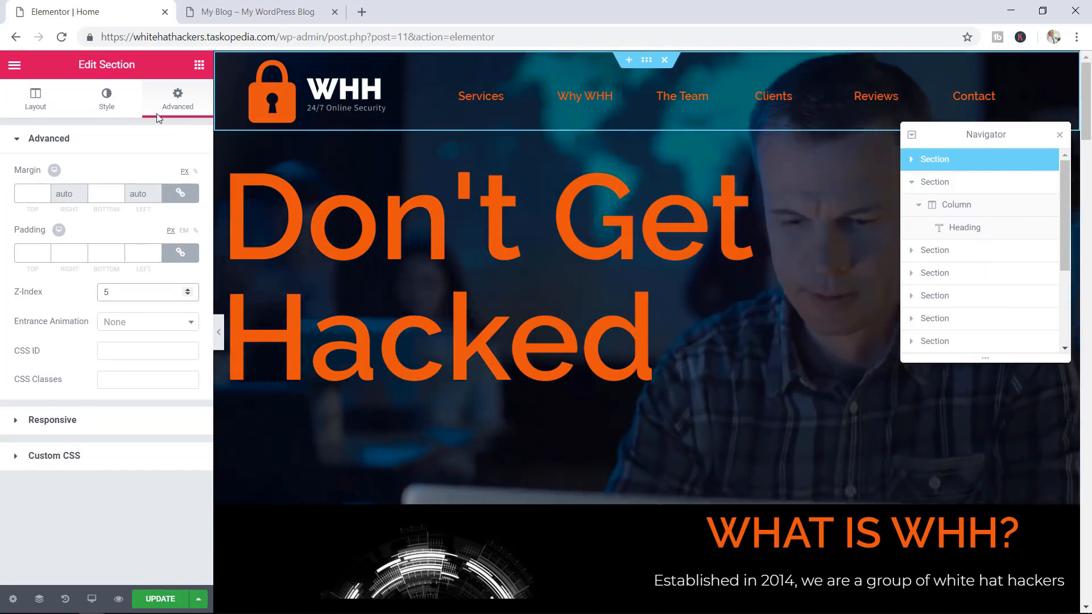
Set the header section's boxed content width to 1200
left_click(45, 110)
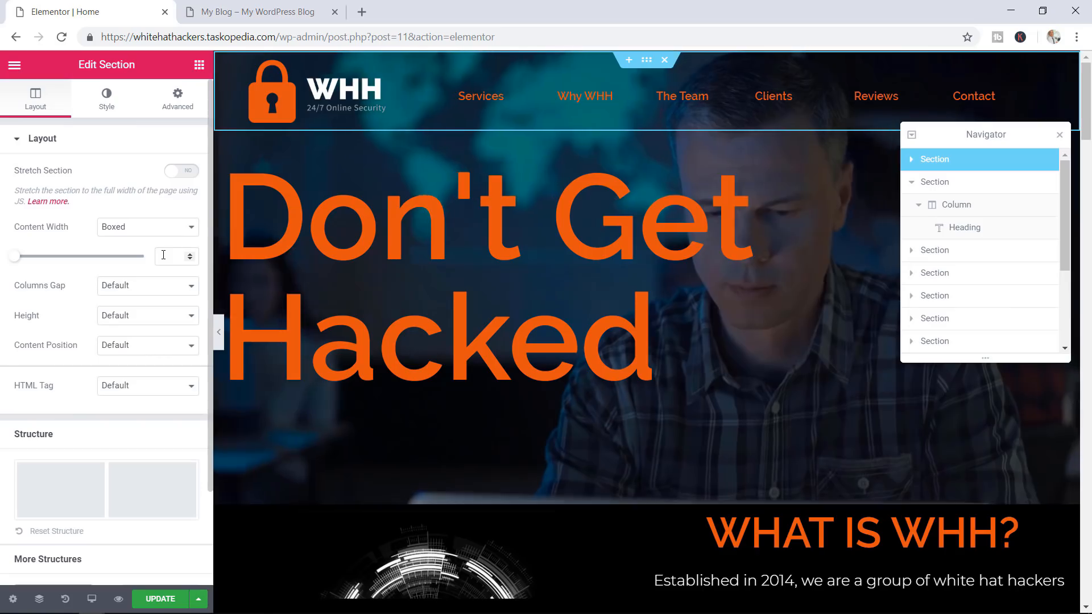
type("1200")
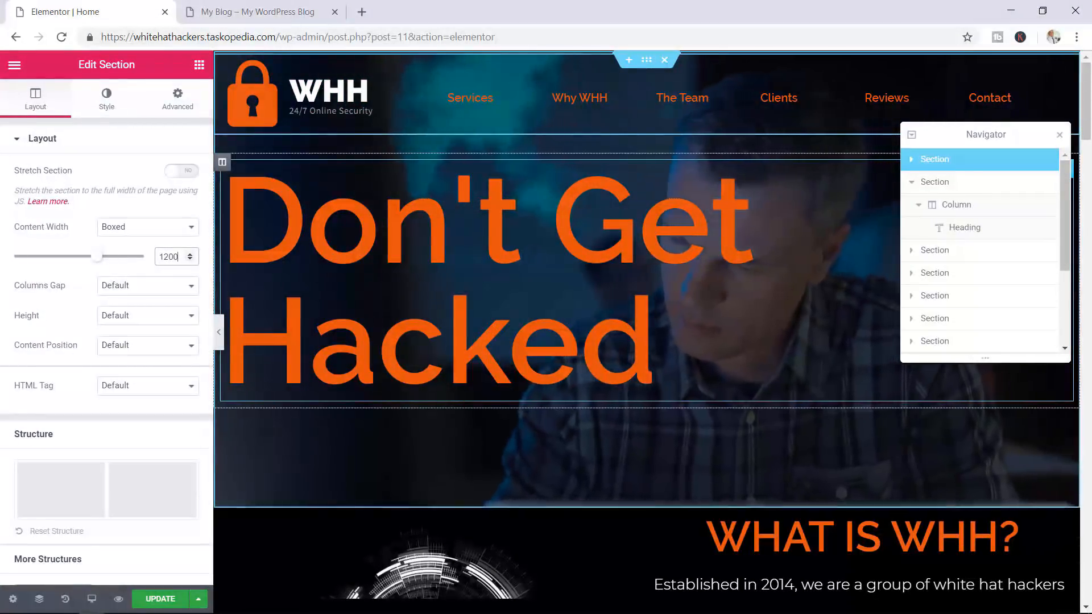
left_click(606, 243)
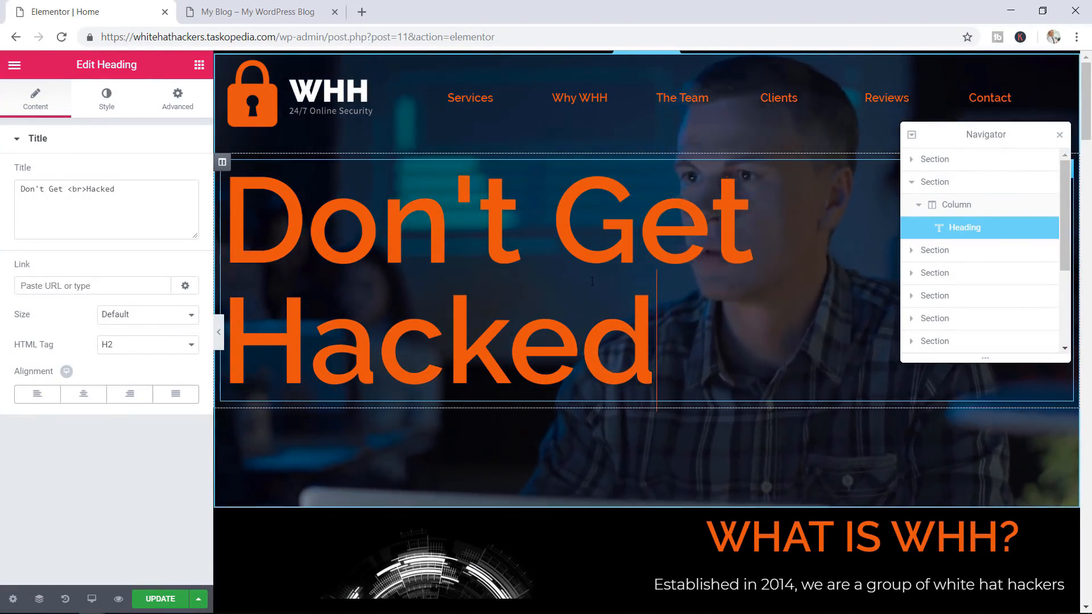
Reduce the Don't Get Hacked heading's font size from 170 to 140
left_click(106, 101)
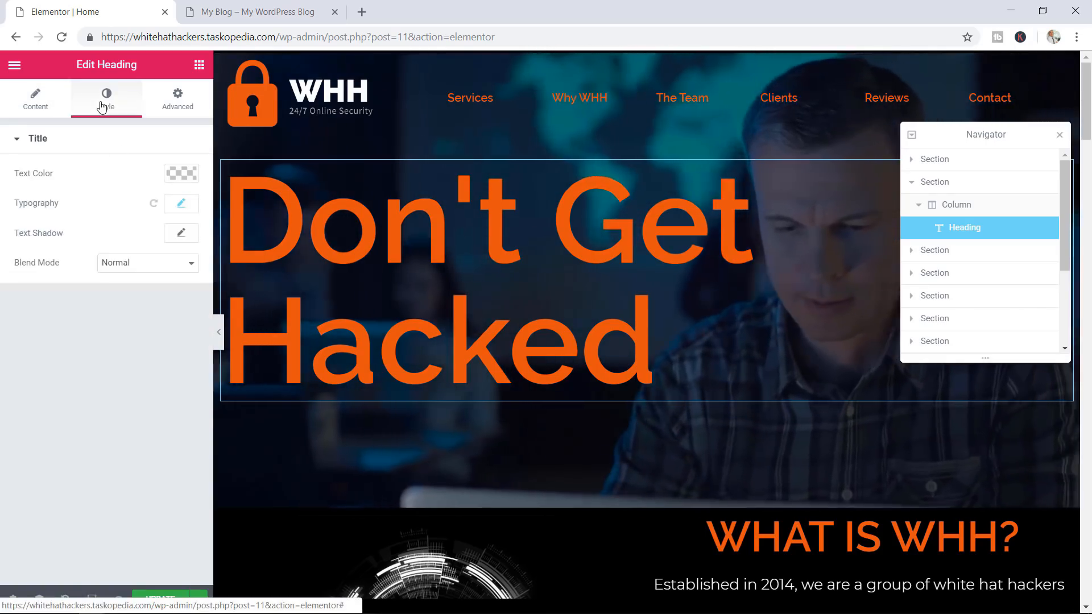
left_click(179, 204)
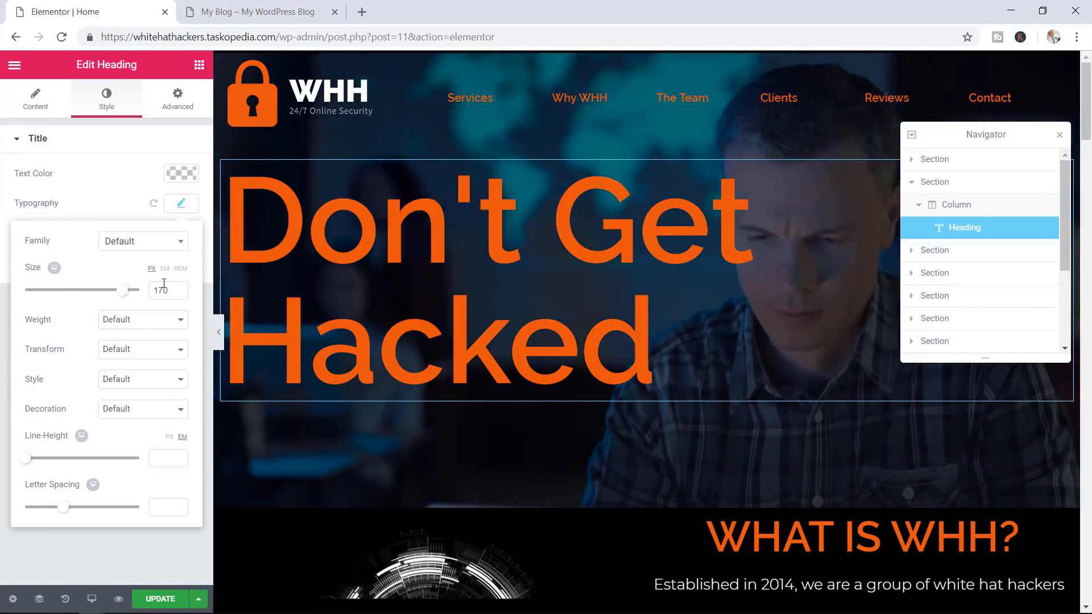
double_click(167, 291)
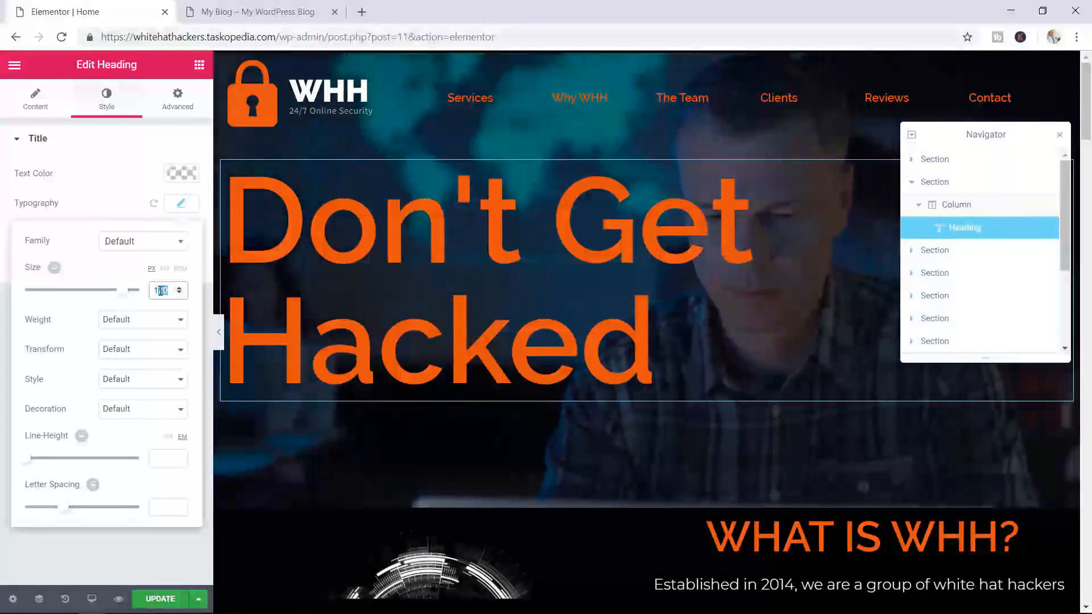
type("140")
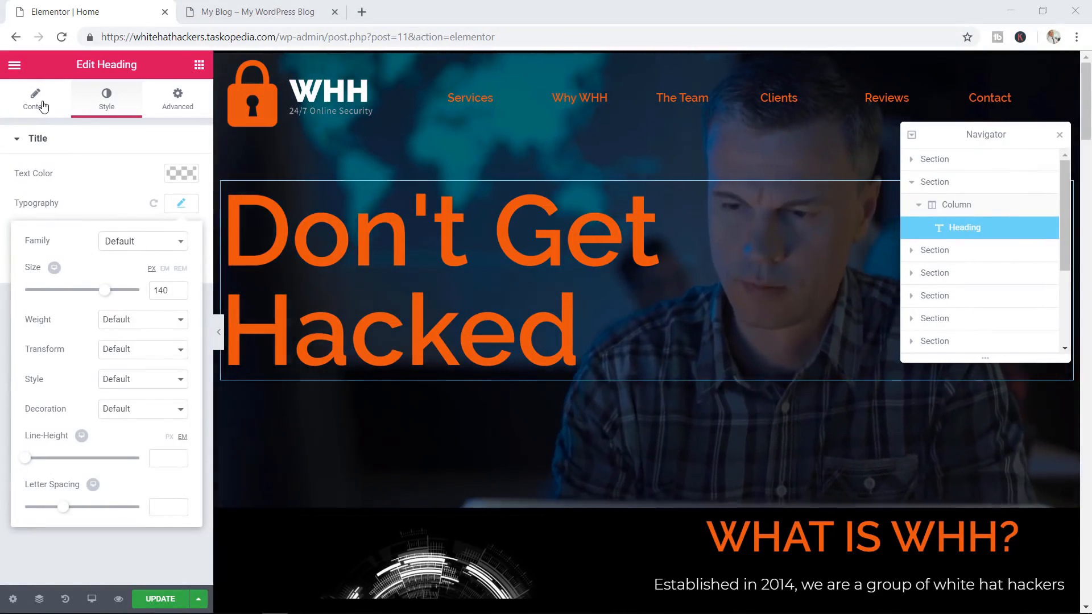
Delete the <br> line break from the heading title and save the page
left_click(44, 106)
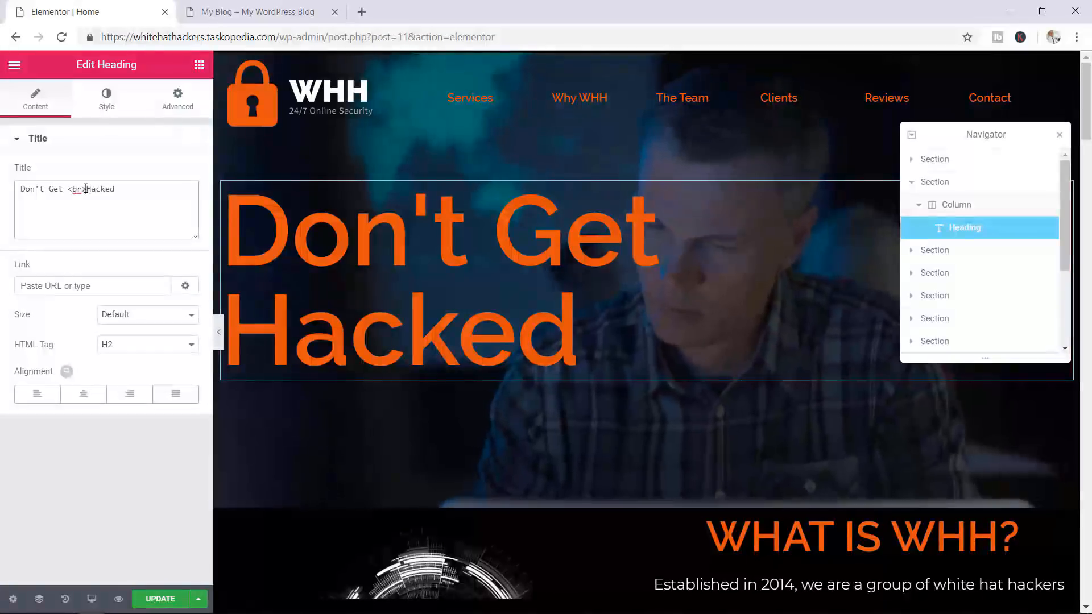
left_click_drag(85, 189, 73, 189)
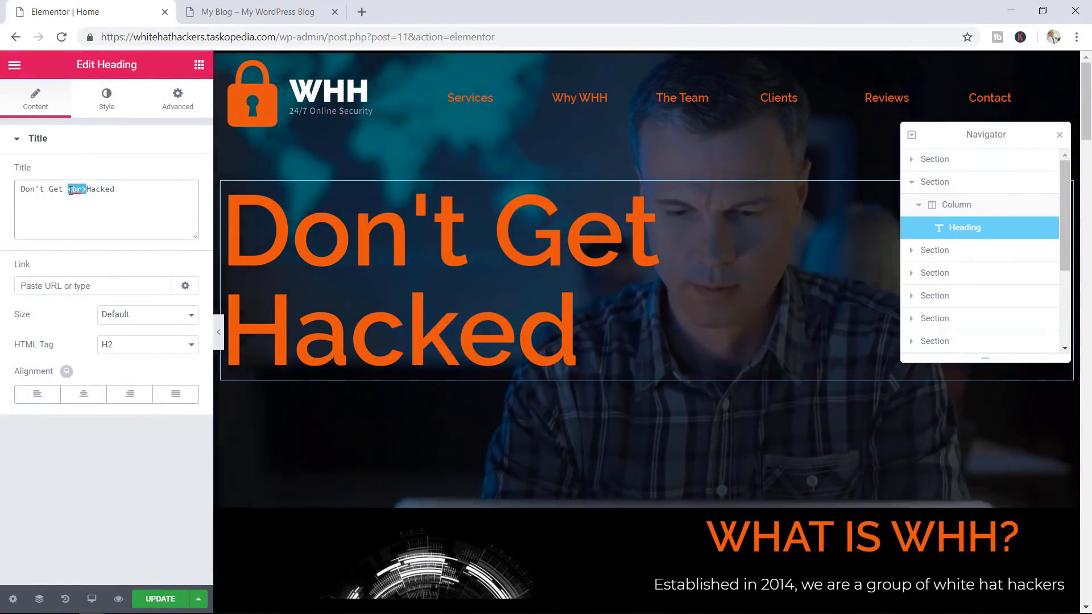
key("BackSpace")
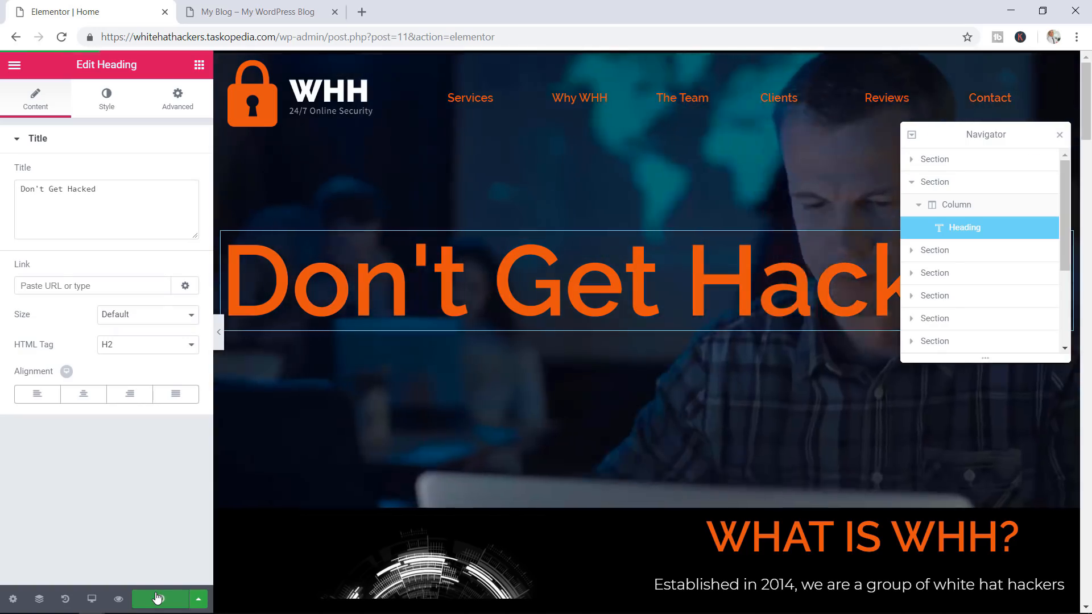
left_click(157, 598)
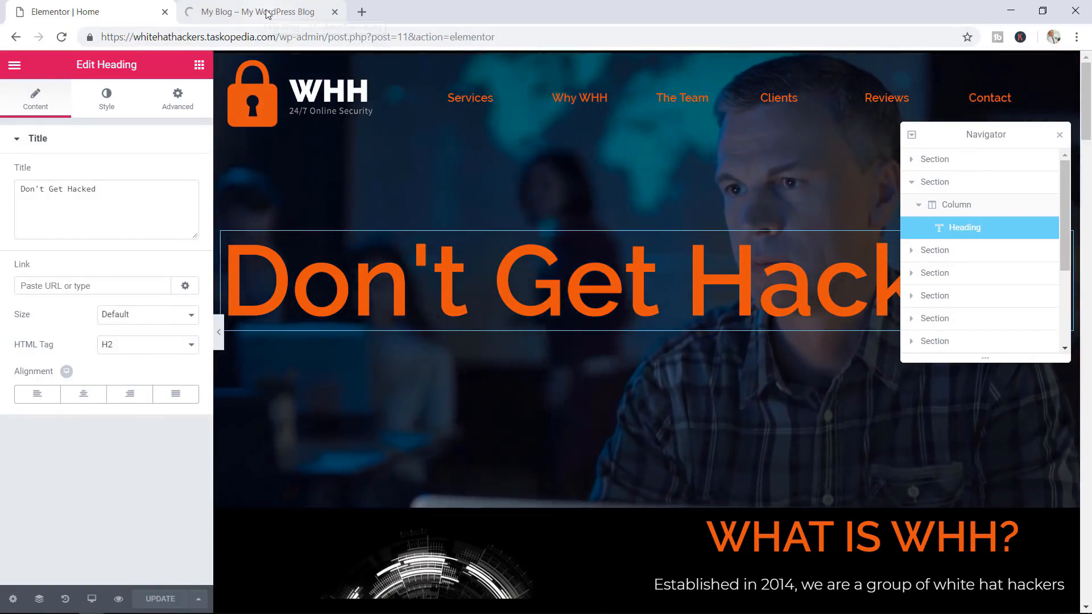
Scroll the live Home page preview to check the one-line Don't Get Hacked heading
left_click(268, 13)
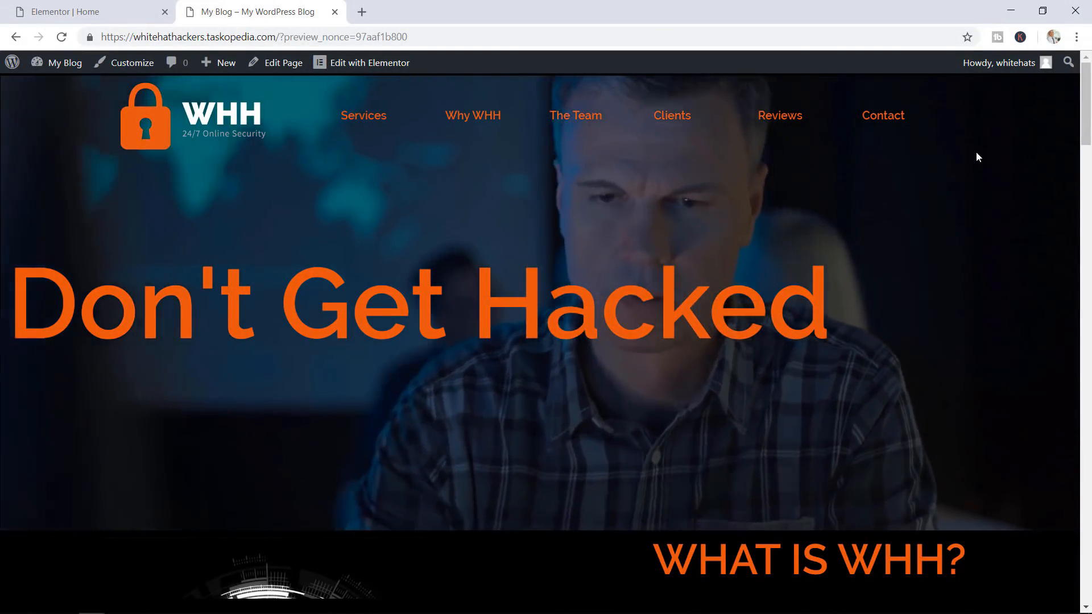
scroll(1088, 108, "down", 3)
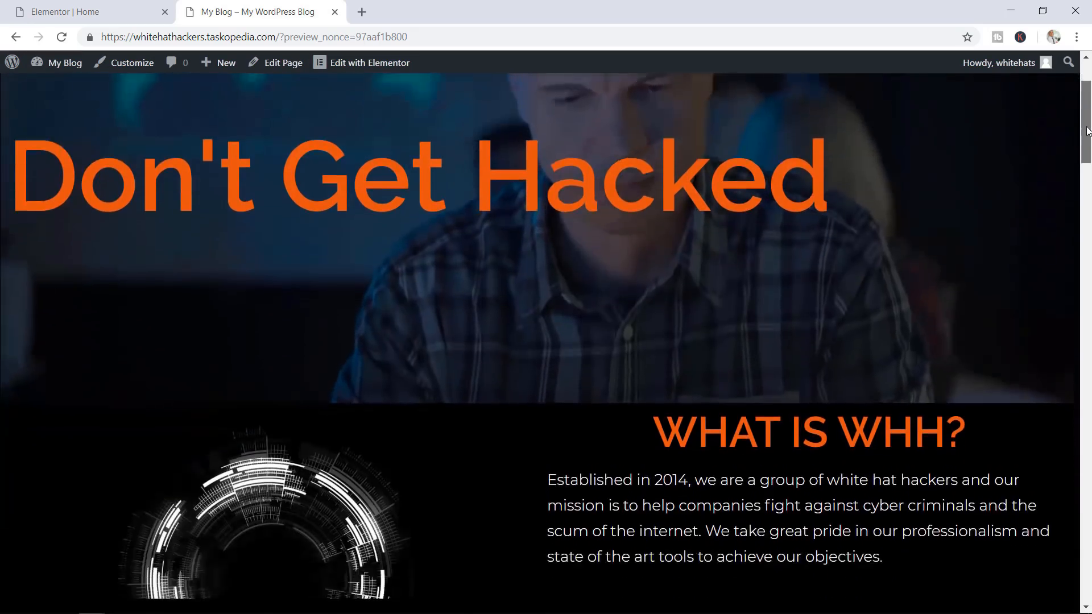
scroll(1088, 108, "up", 3)
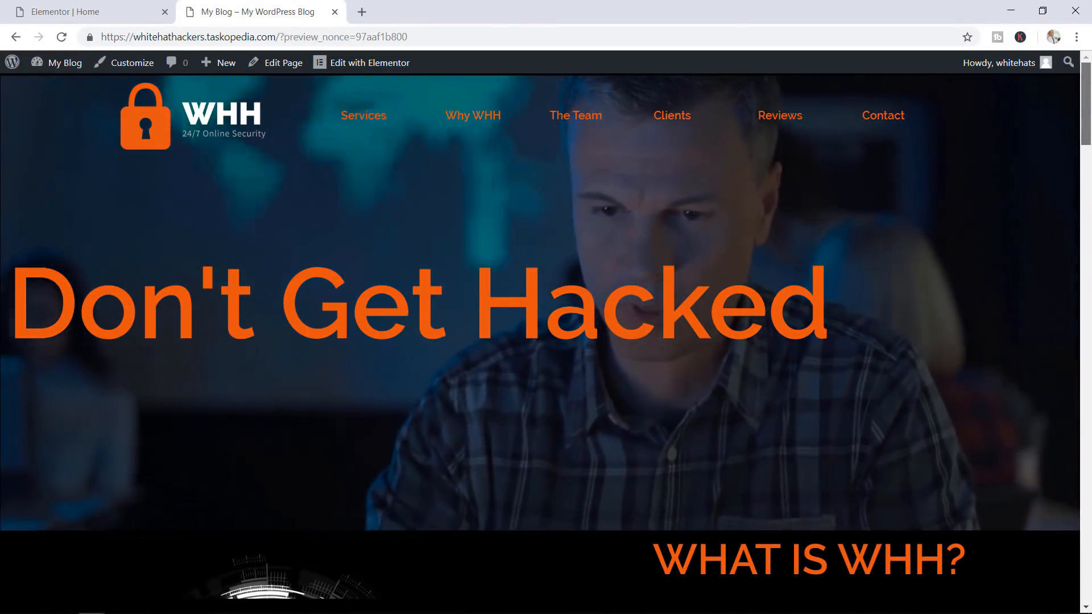
scroll(1069, 165, "down", 10)
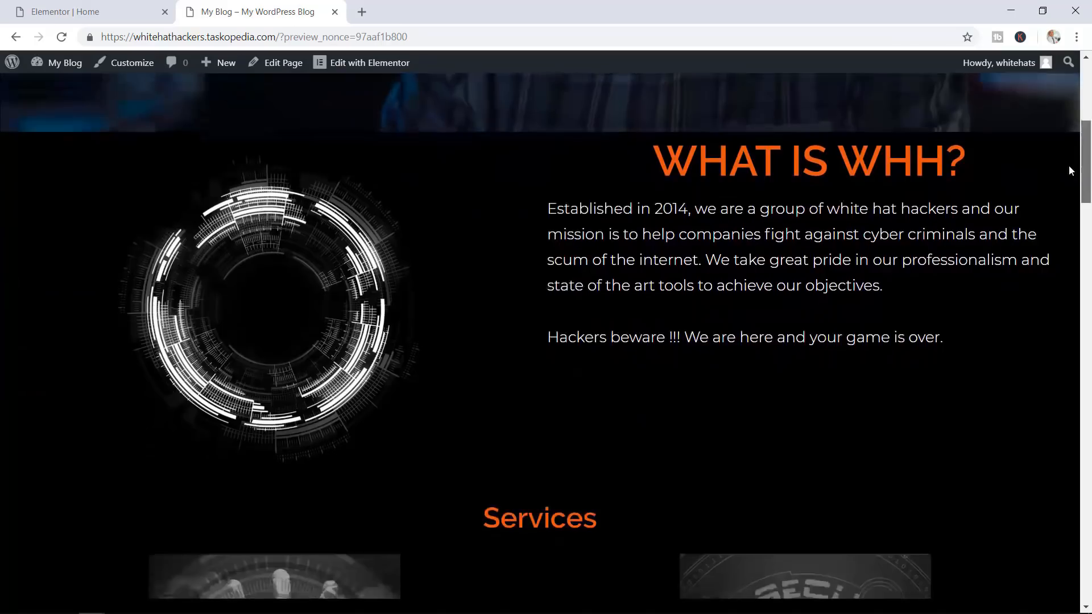
scroll(1051, 224, "down", 5)
scroll(1089, 111, "up", 15)
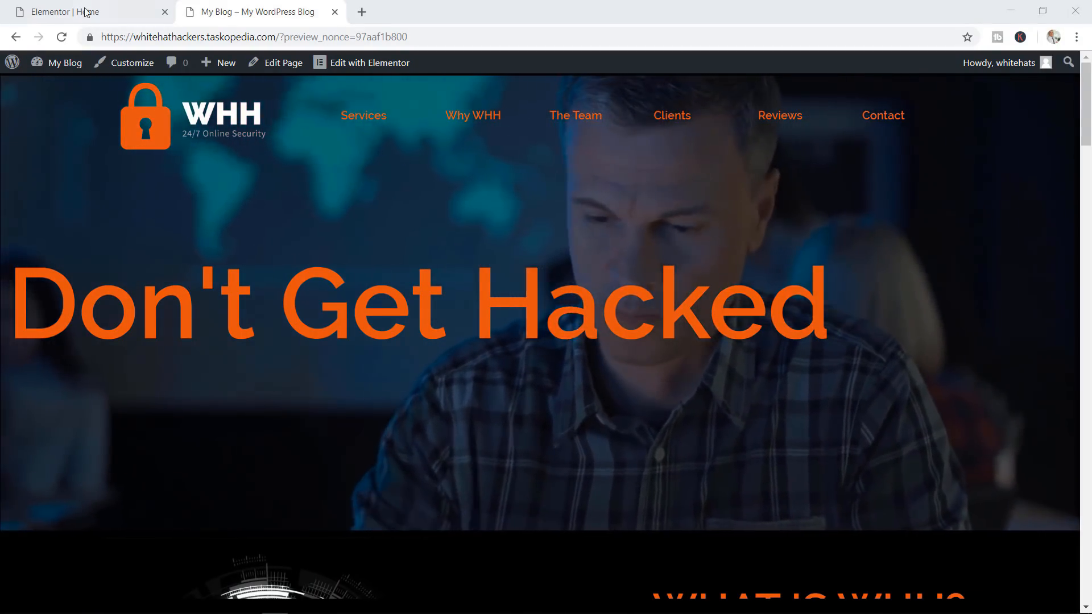
Preview the Home page in the editor at Tablet width (768px) and scroll through its sections
left_click(58, 12)
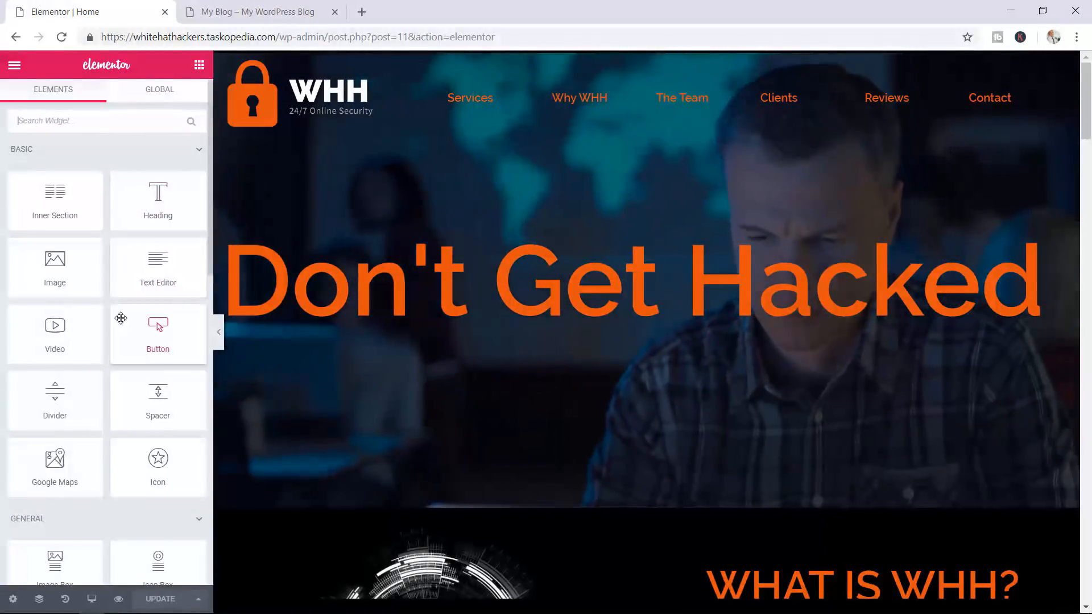
left_click(92, 600)
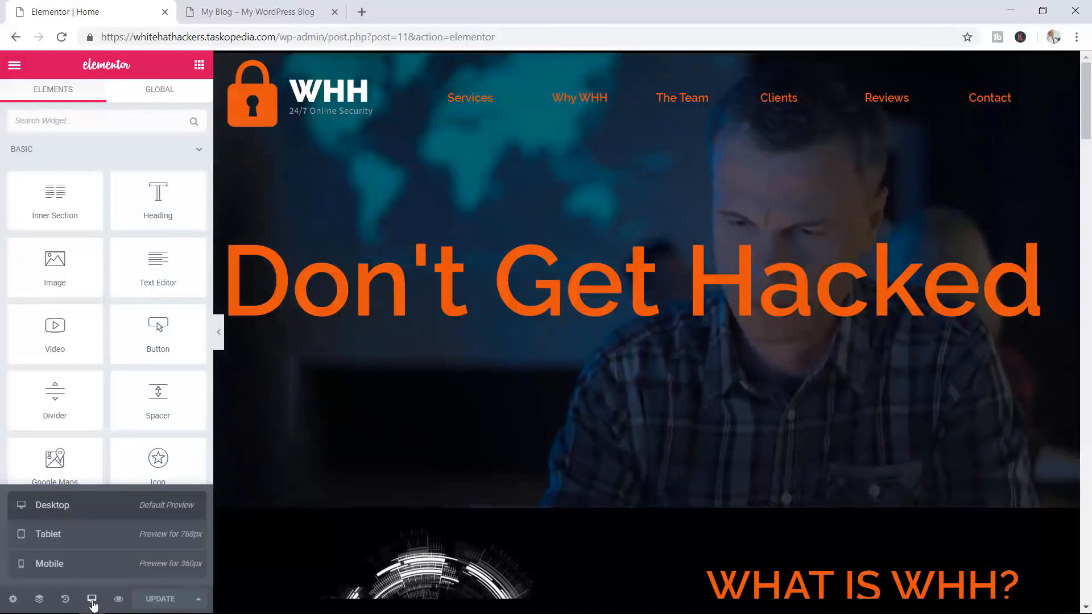
left_click(58, 540)
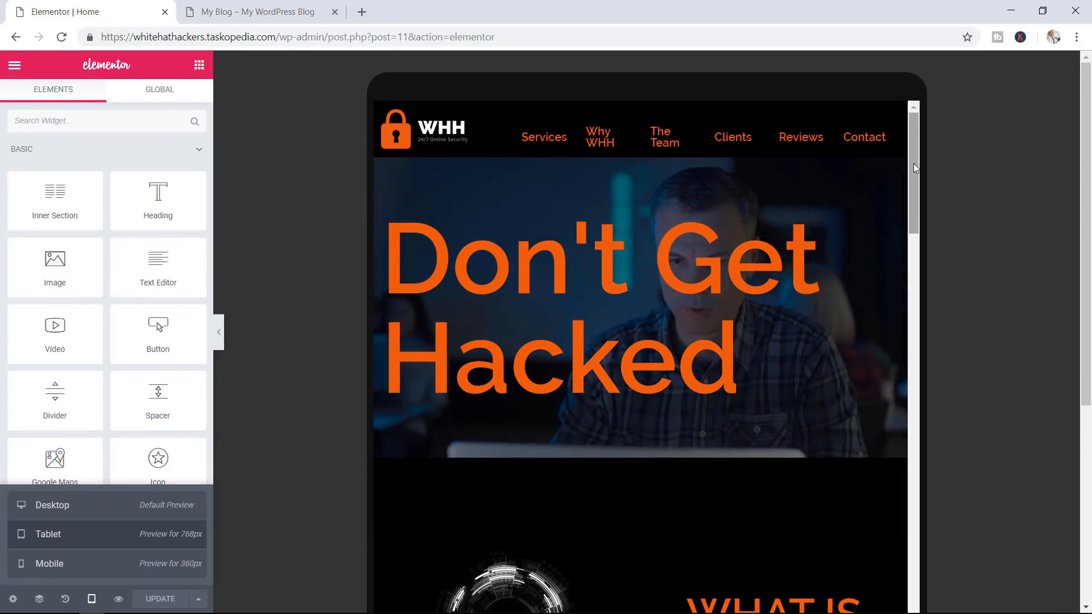
left_click_drag(914, 167, 909, 428)
scroll(947, 307, "down", 4)
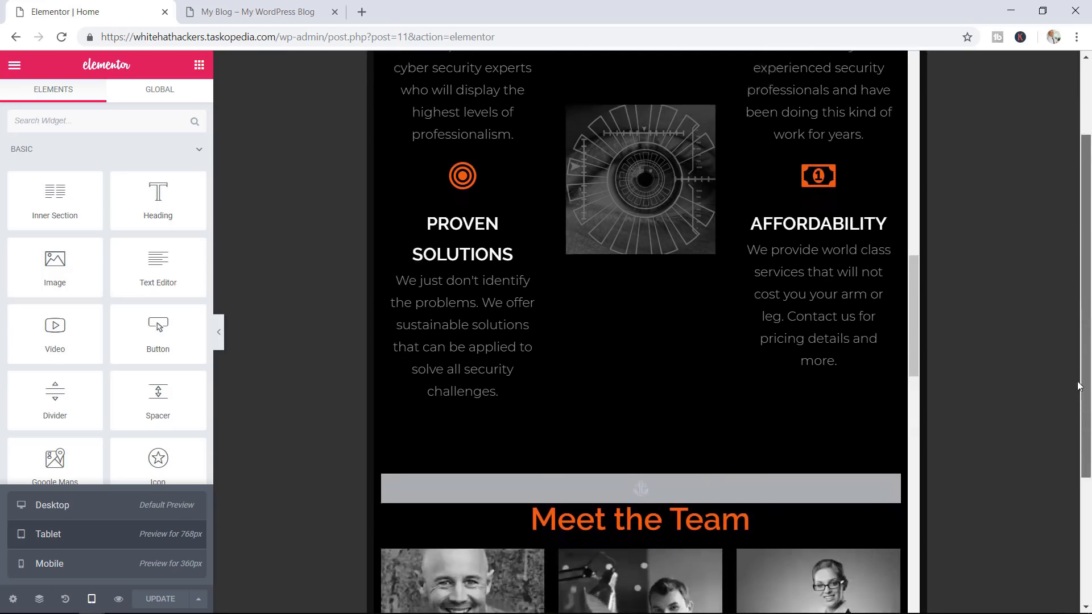
left_click_drag(912, 286, 906, 530)
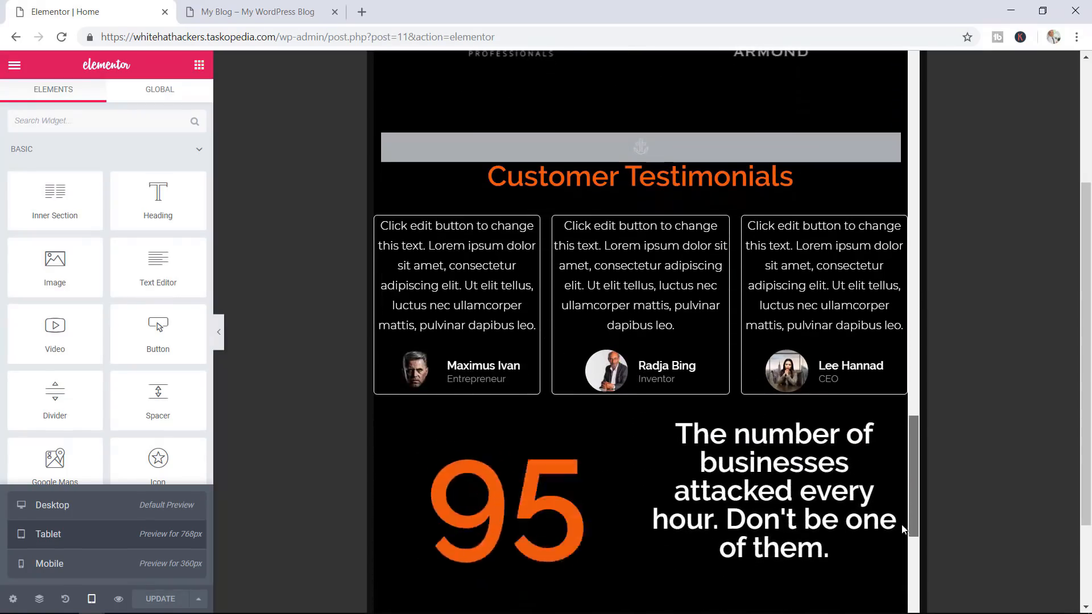
scroll(1083, 437, "down", 2)
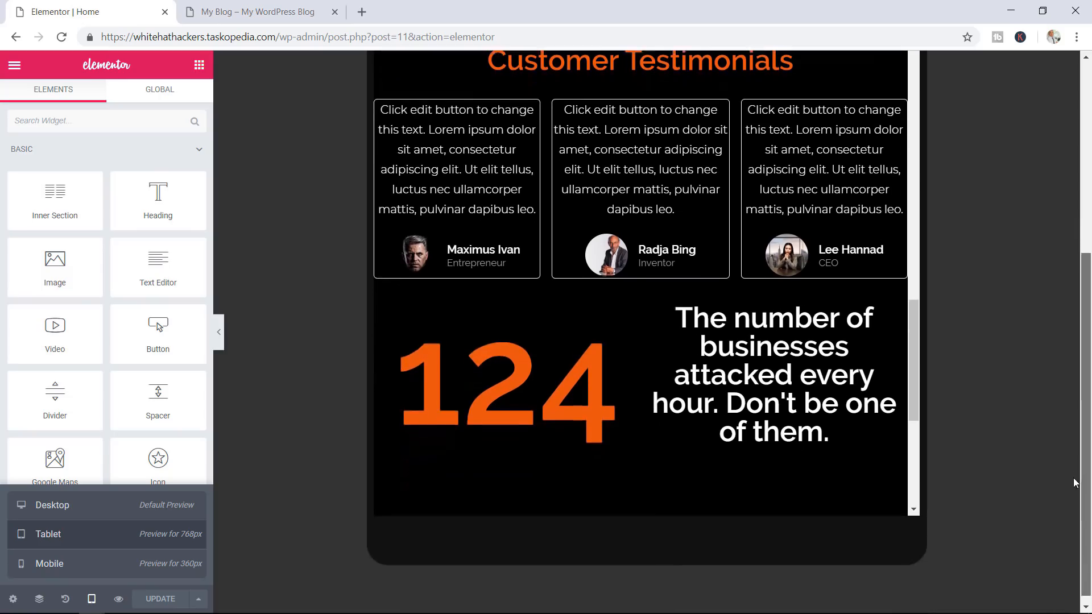
left_click_drag(914, 390, 920, 150)
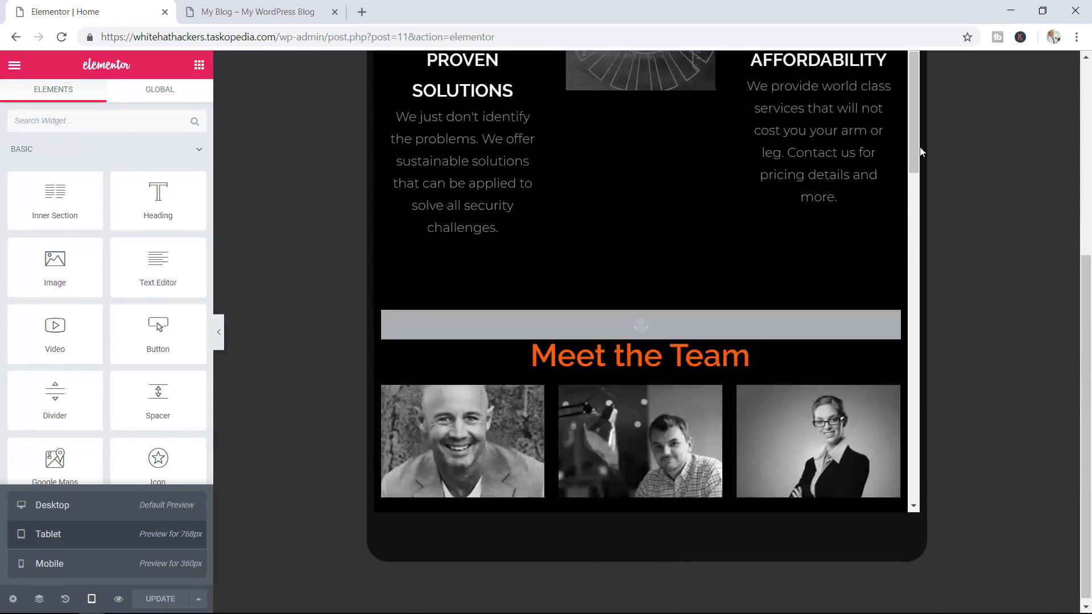
Switch the editor preview to Mobile (360px) and scroll through the page, selecting the heading and a testimonial
left_click(67, 567)
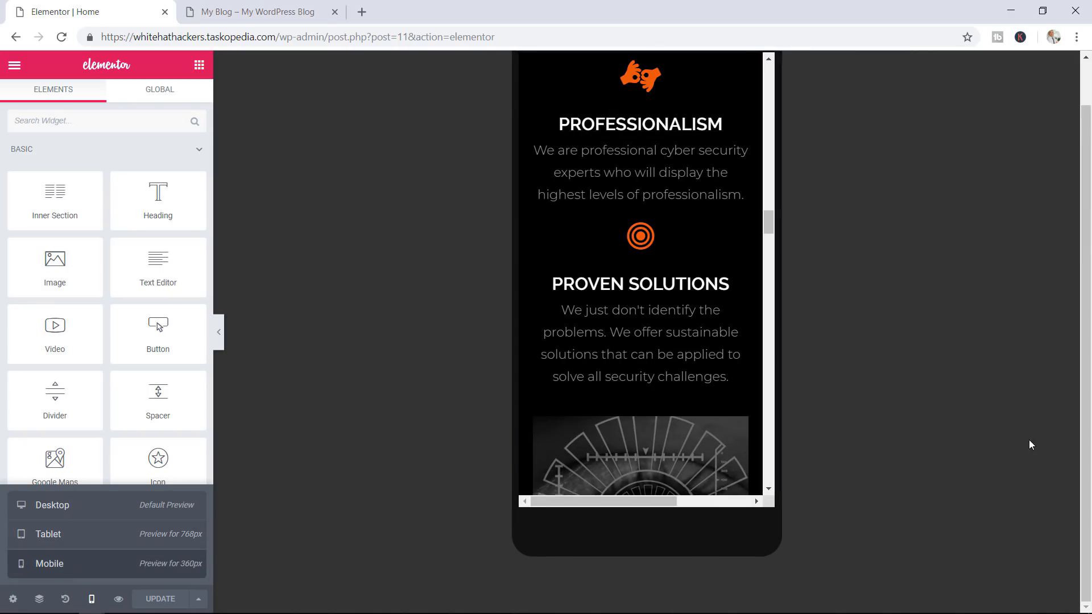
left_click(728, 284)
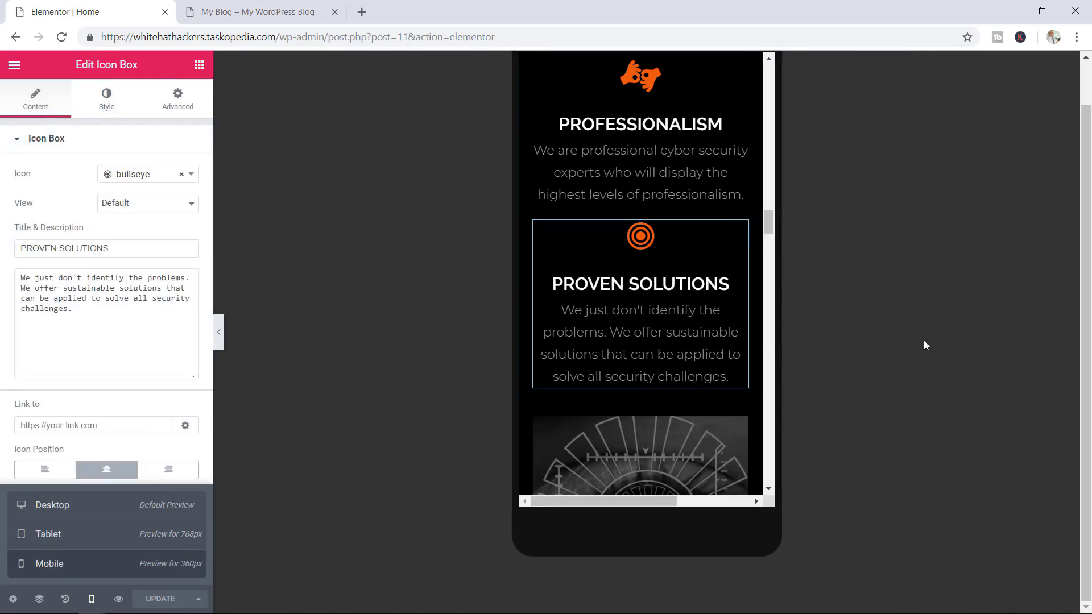
left_click_drag(1084, 451, 1084, 408)
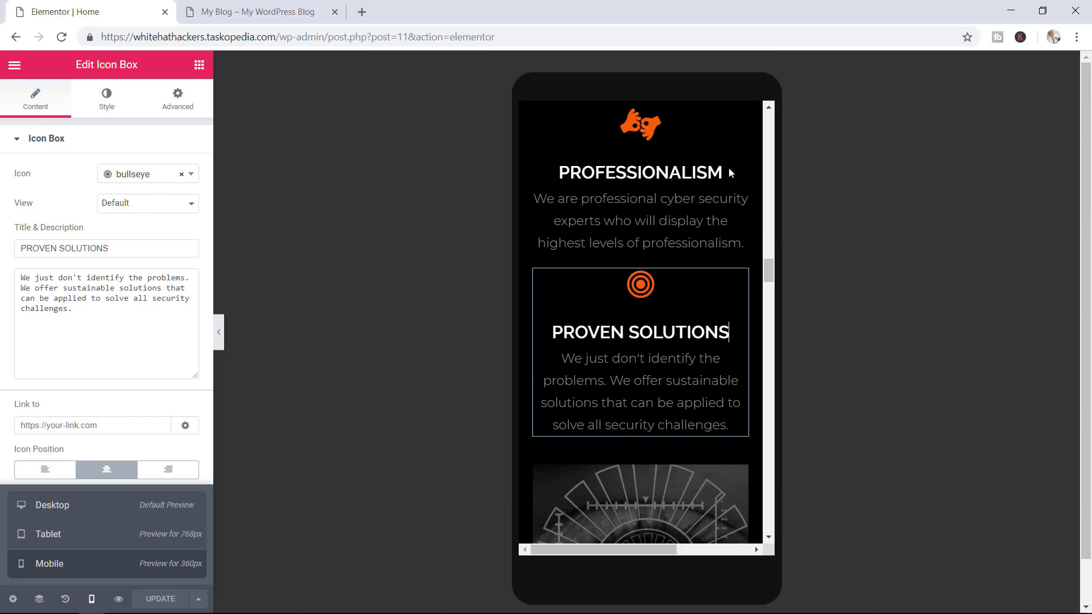
left_click_drag(766, 275, 769, 125)
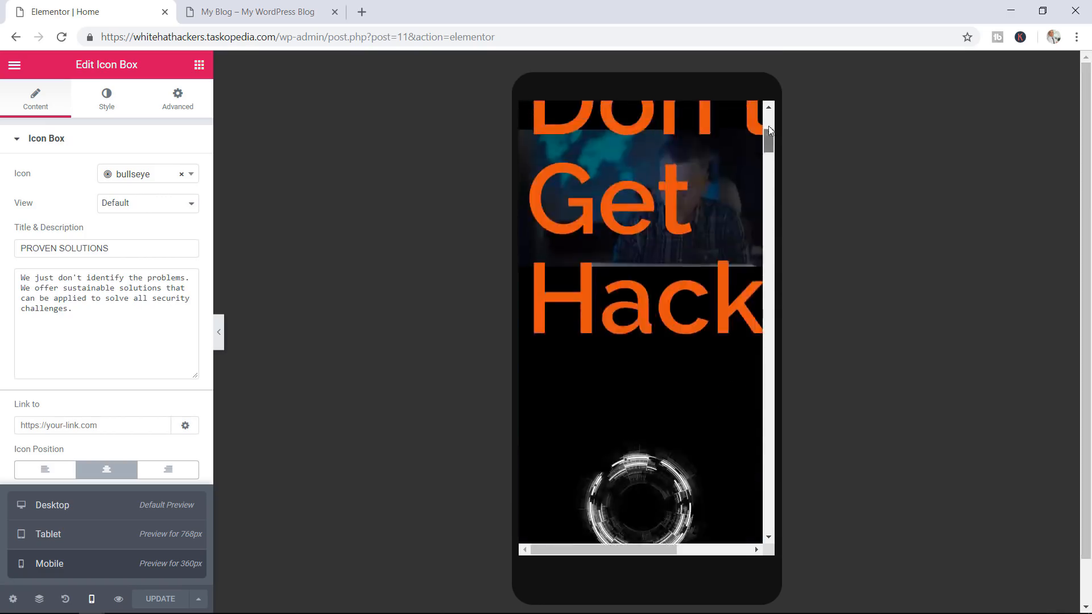
left_click(664, 393)
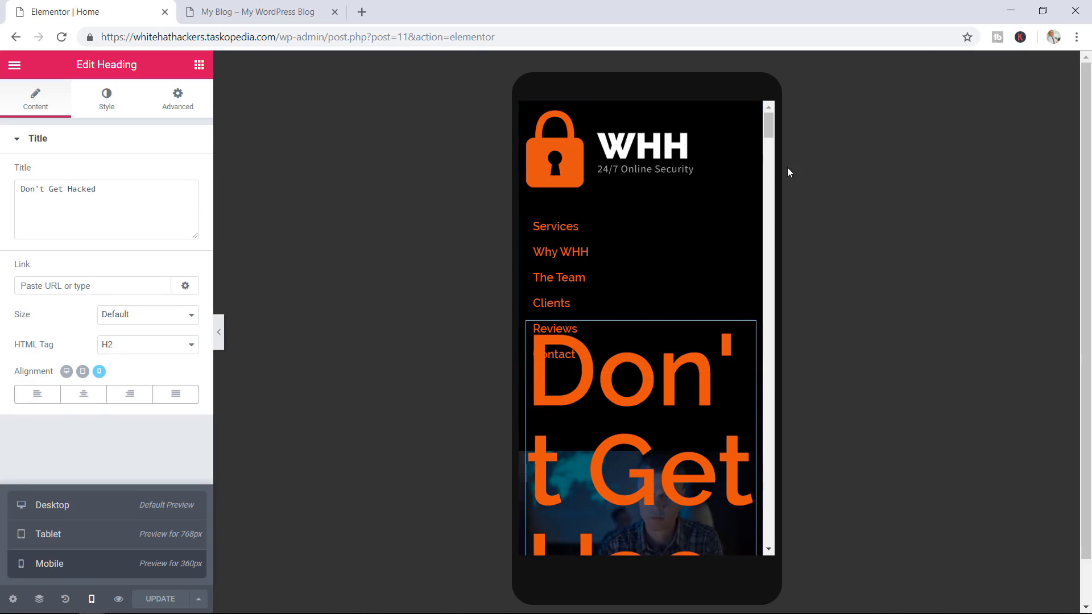
left_click_drag(769, 122, 770, 136)
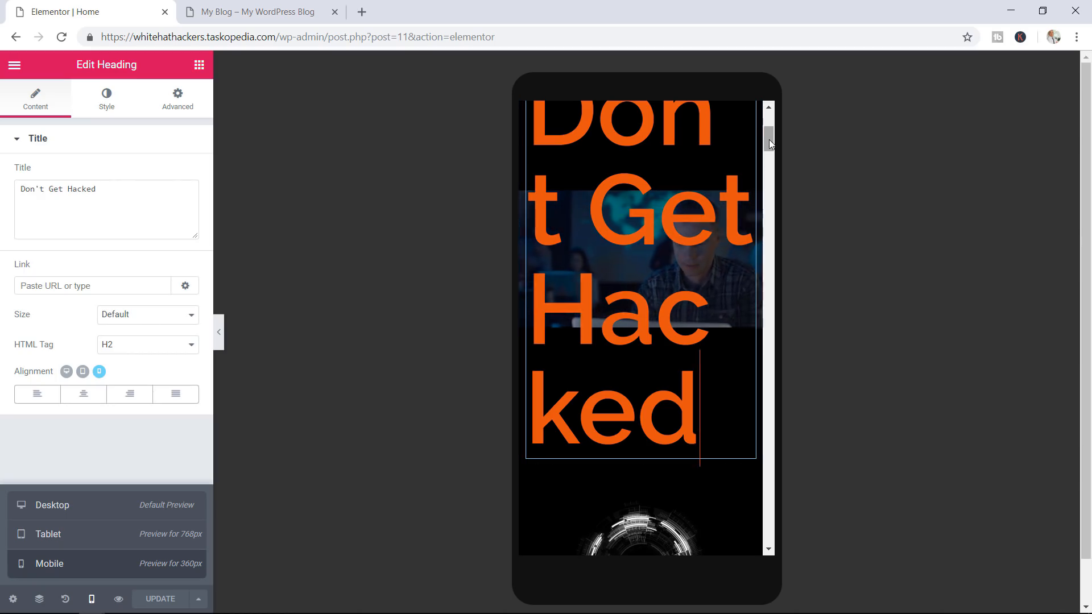
left_click_drag(768, 139, 773, 468)
left_click_drag(773, 470, 772, 475)
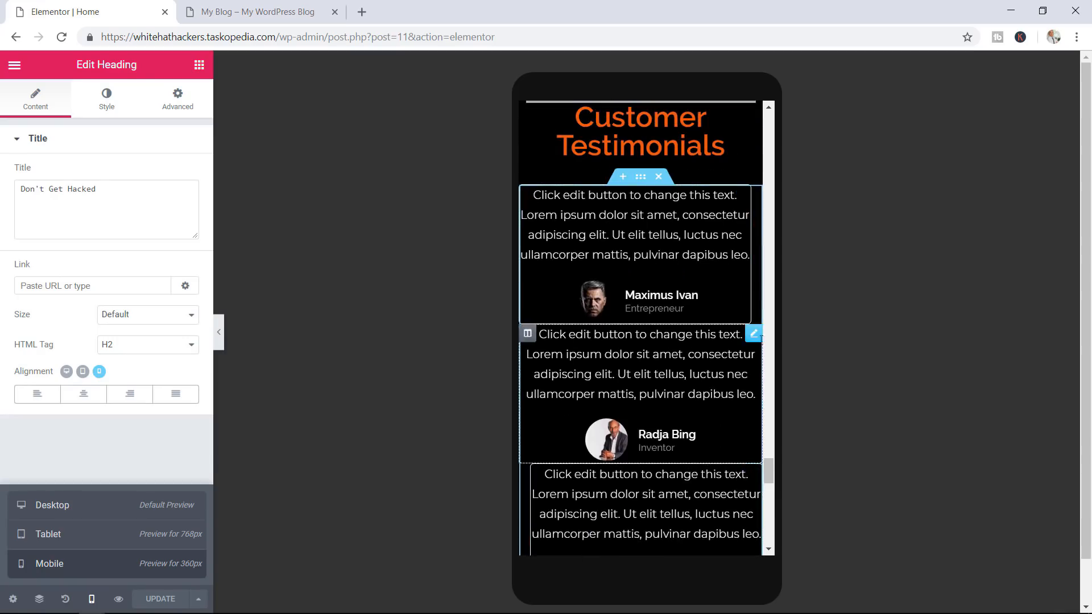
left_click(754, 332)
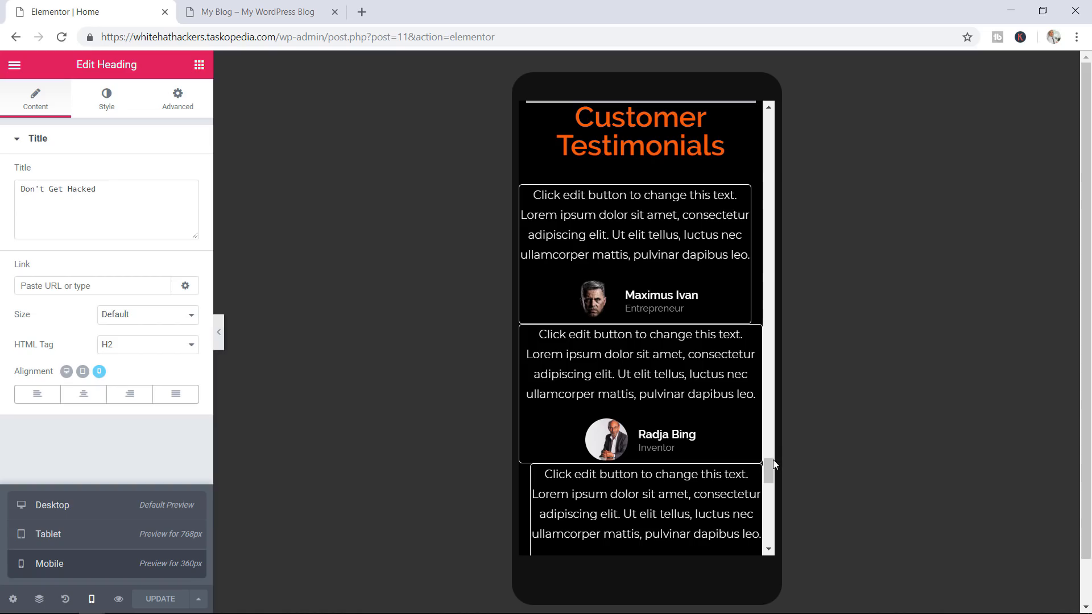
left_click_drag(772, 470, 774, 126)
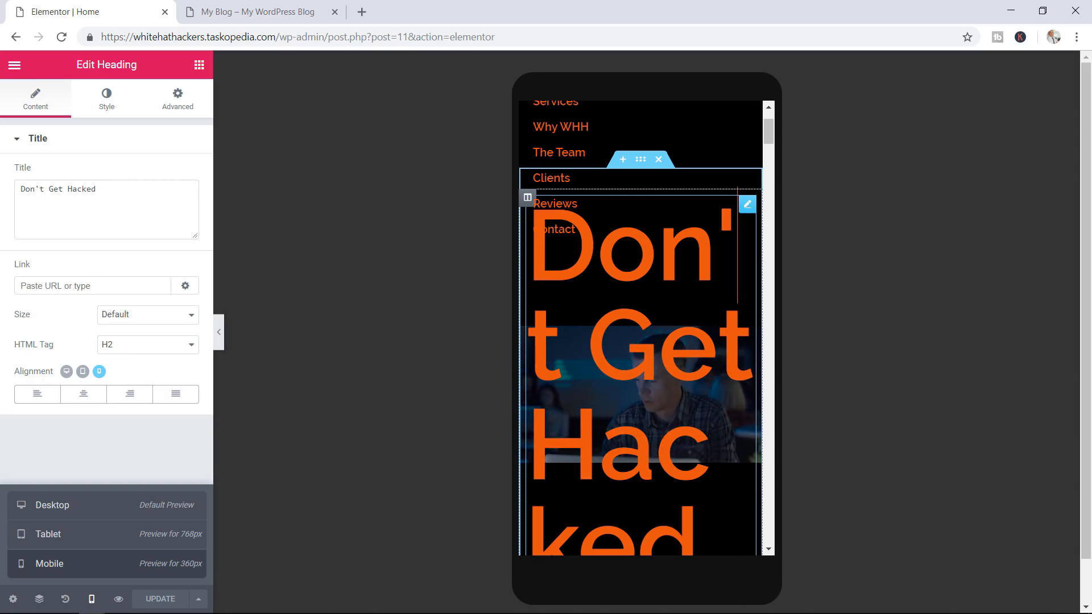
Turn the heading's Hide On Tablet and Hide On Mobile options on, then set both back to Show
left_click(91, 598)
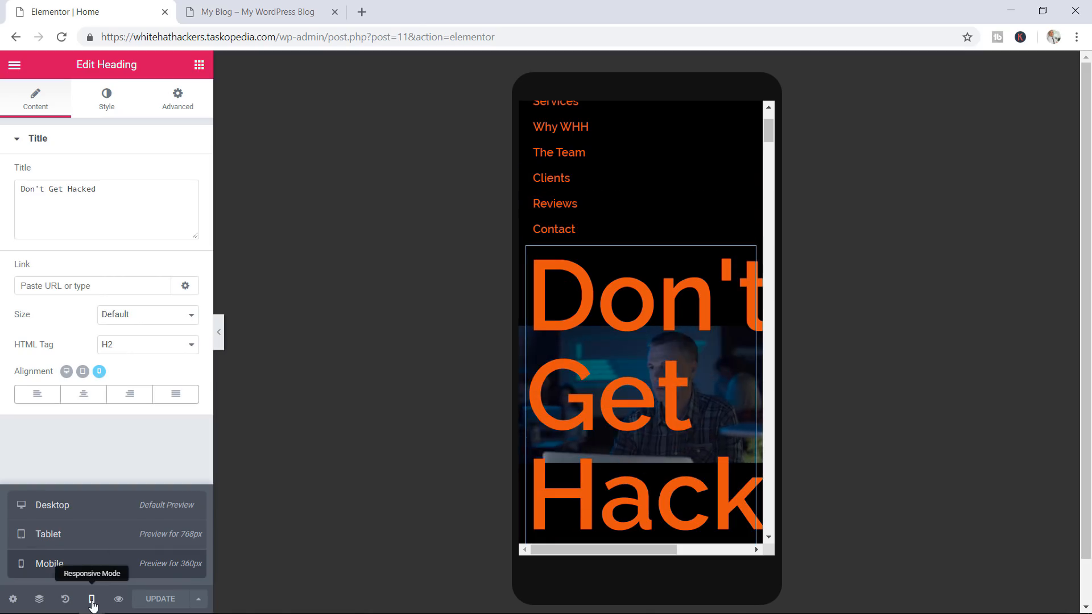
left_click(169, 102)
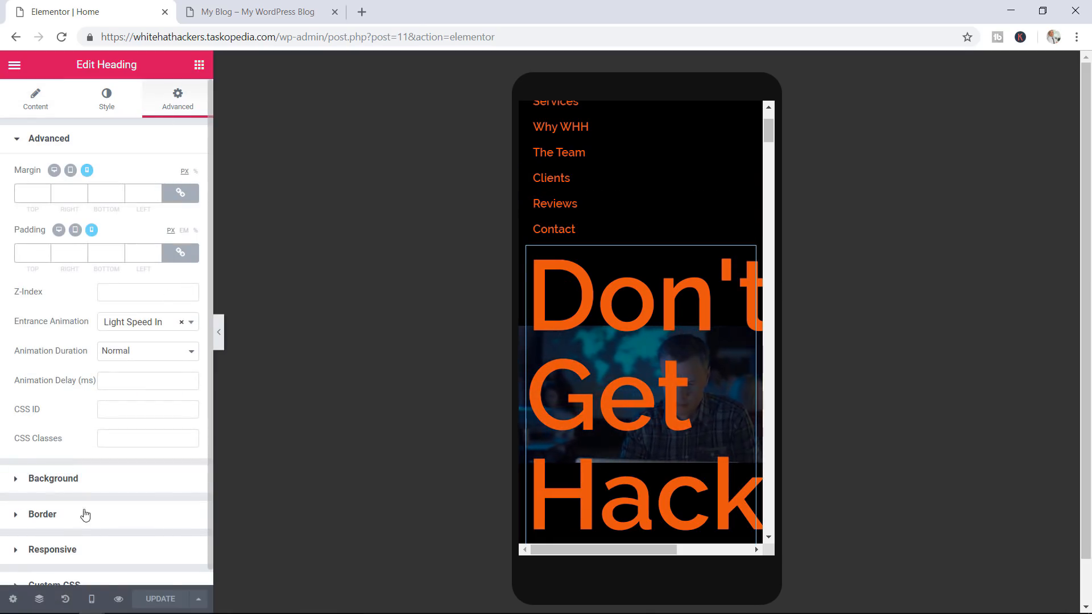
scroll(85, 533, "down", 1)
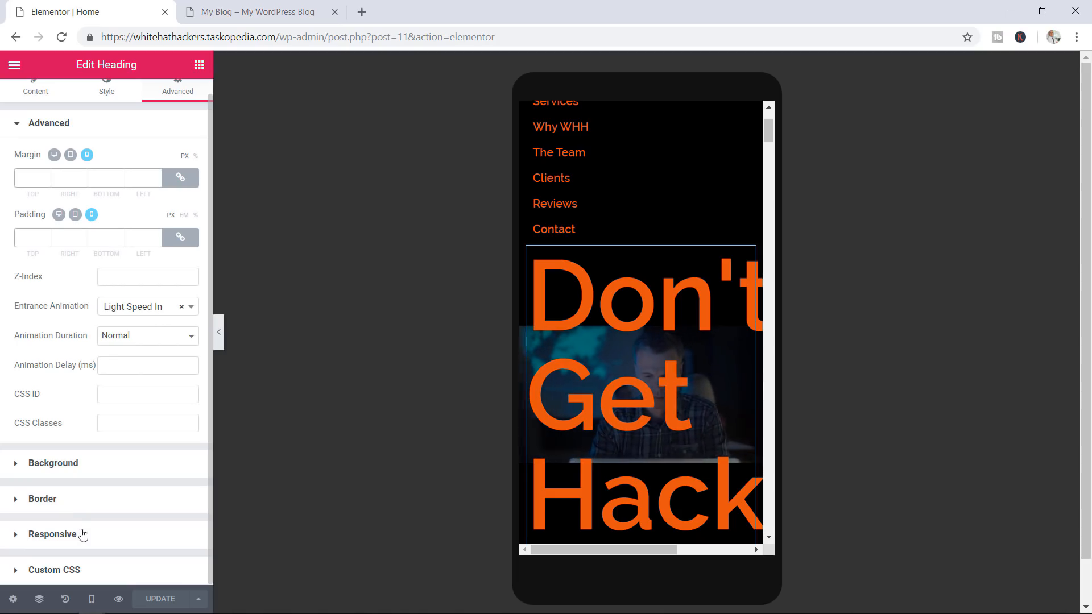
left_click(84, 534)
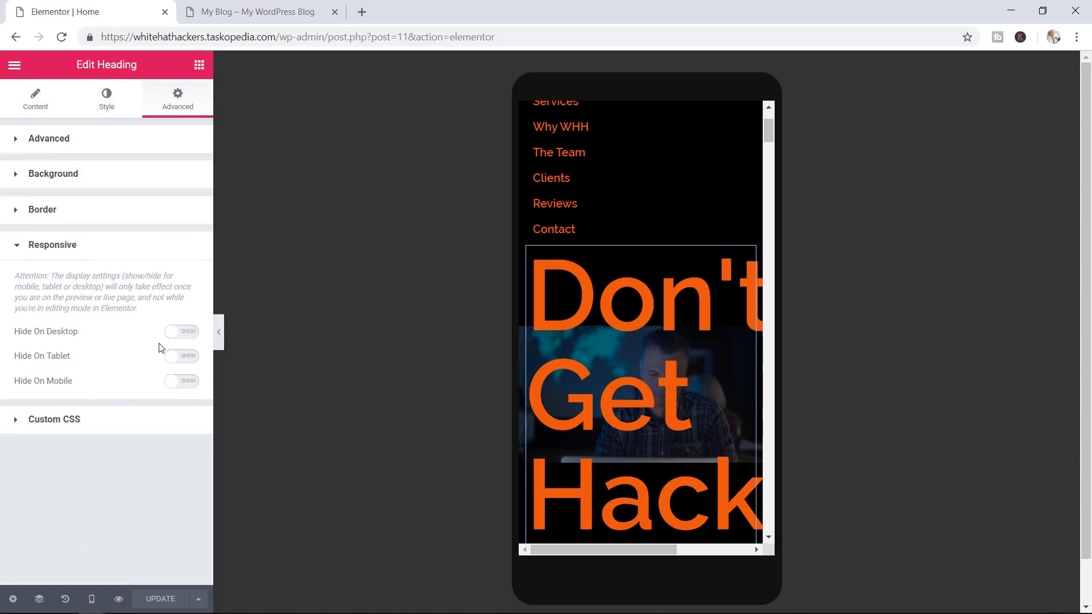
left_click(194, 357)
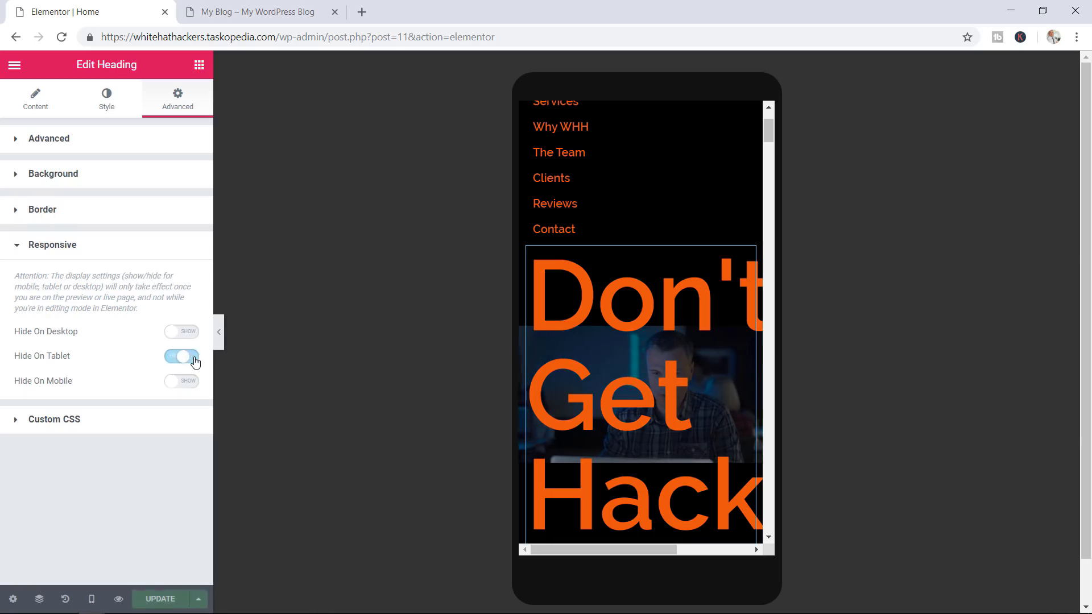
left_click(188, 382)
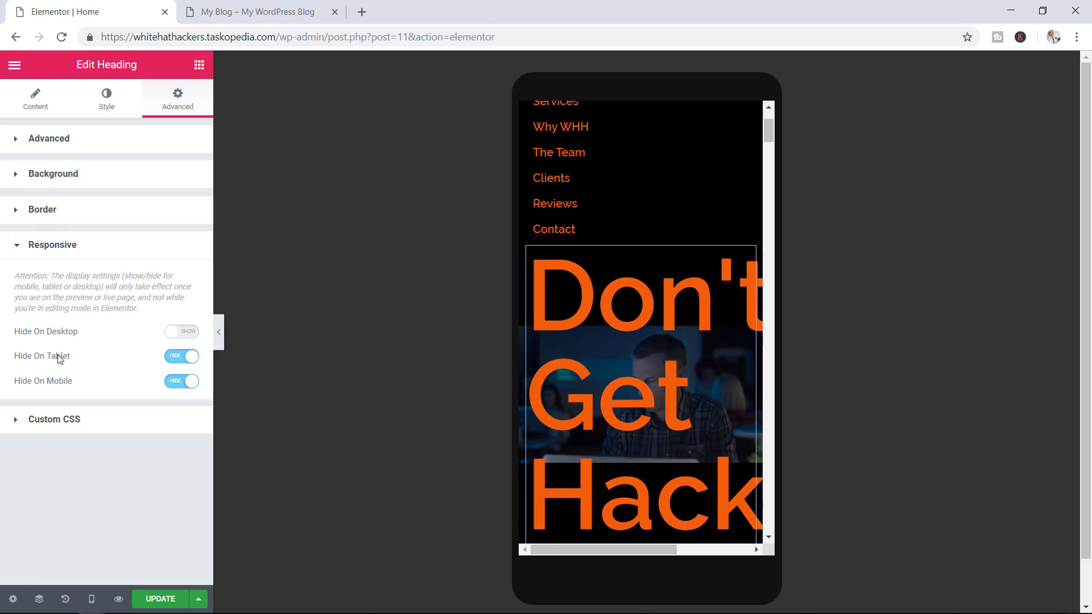
left_click(175, 358)
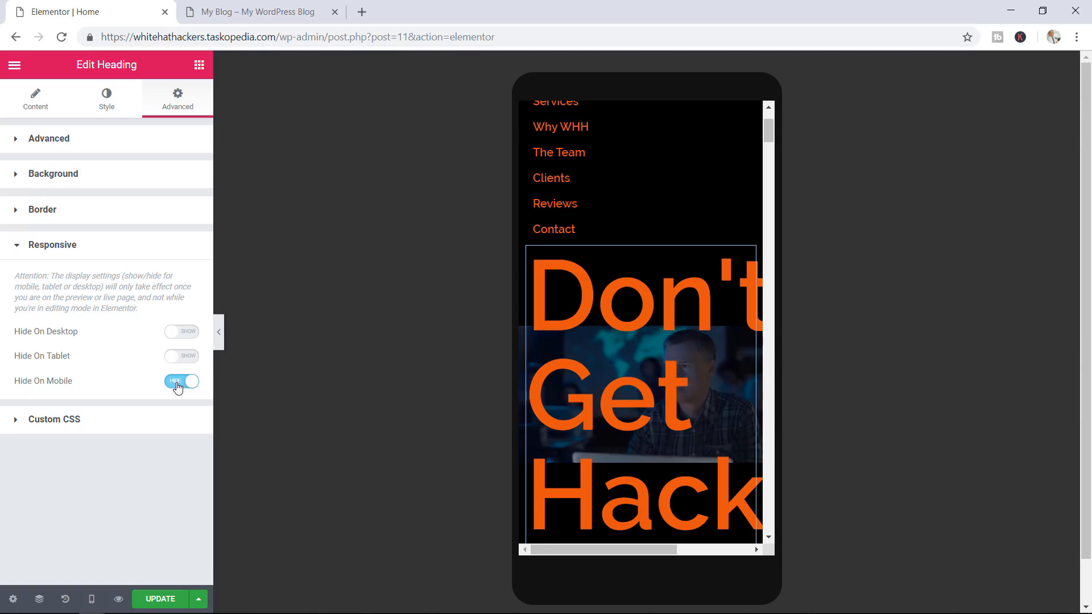
left_click(176, 382)
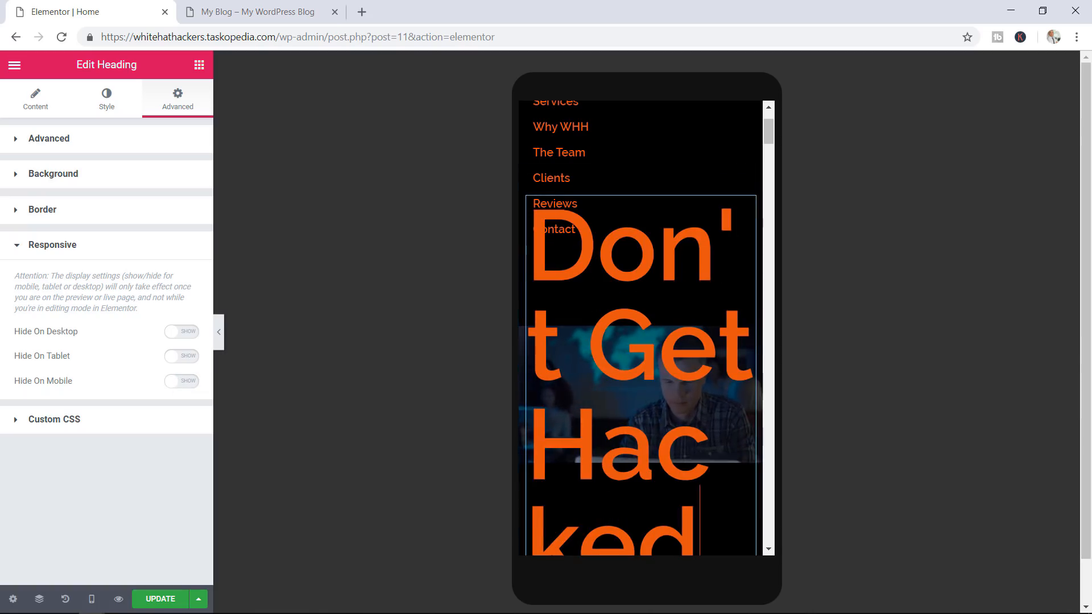
Set the Don't Get Hacked heading's mobile typography size to 60 px and save the page
left_click(108, 105)
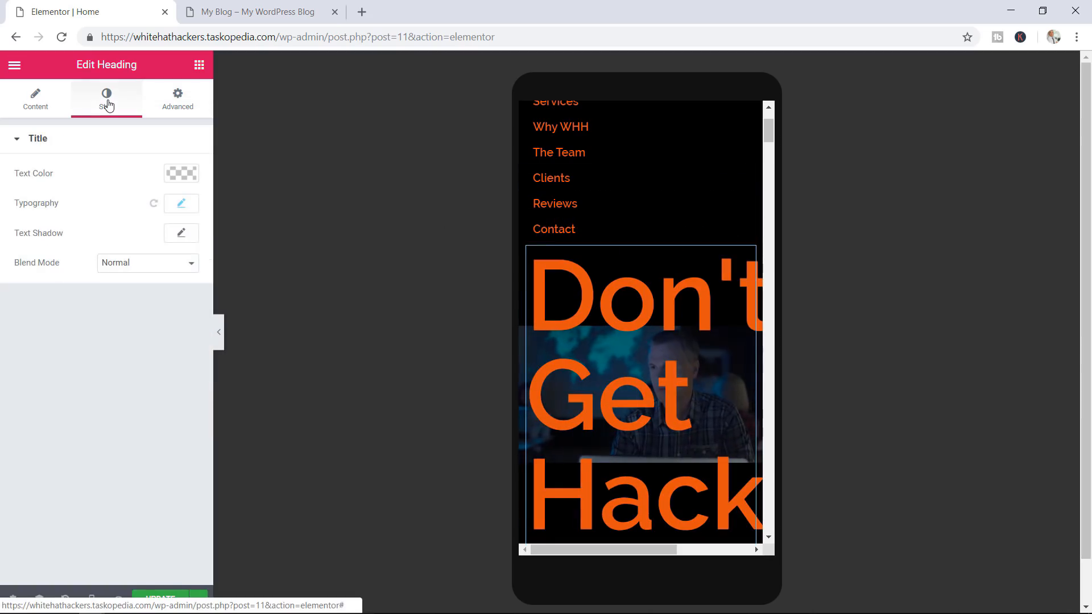
left_click(181, 204)
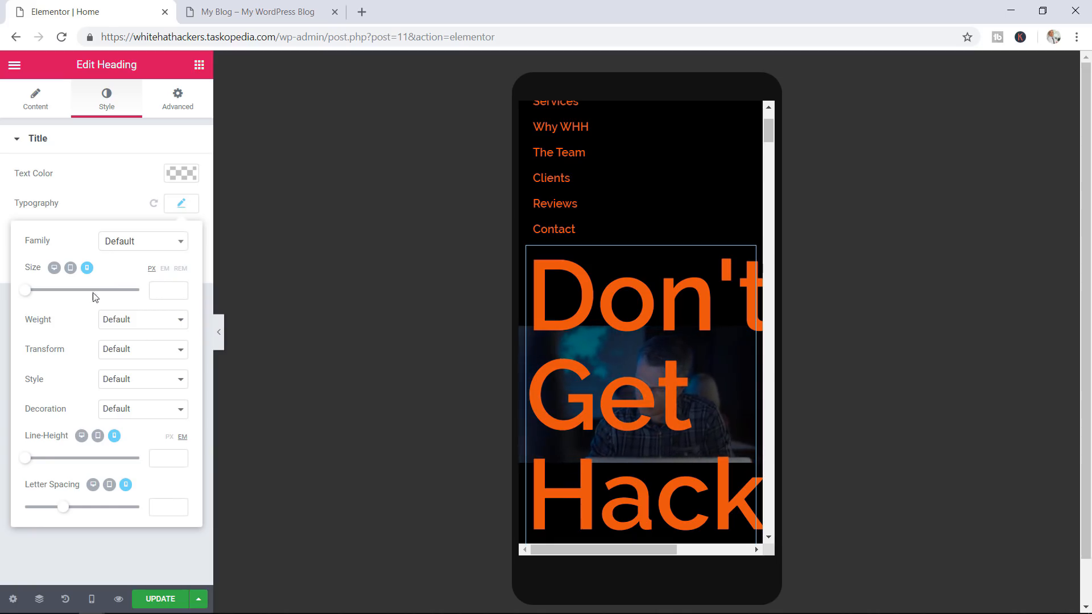
left_click_drag(28, 293, 30, 293)
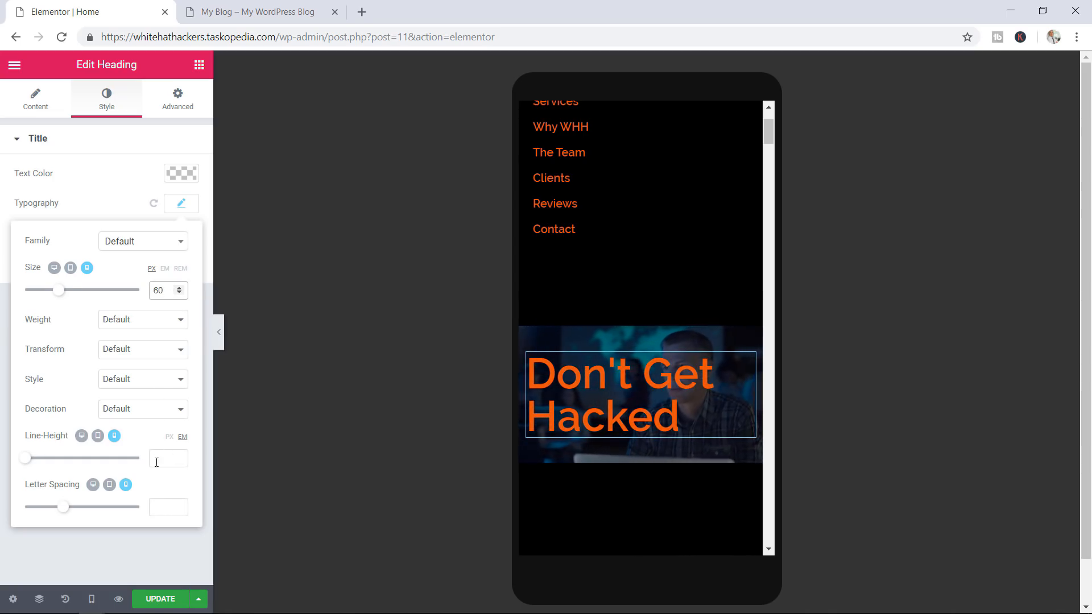
left_click(158, 601)
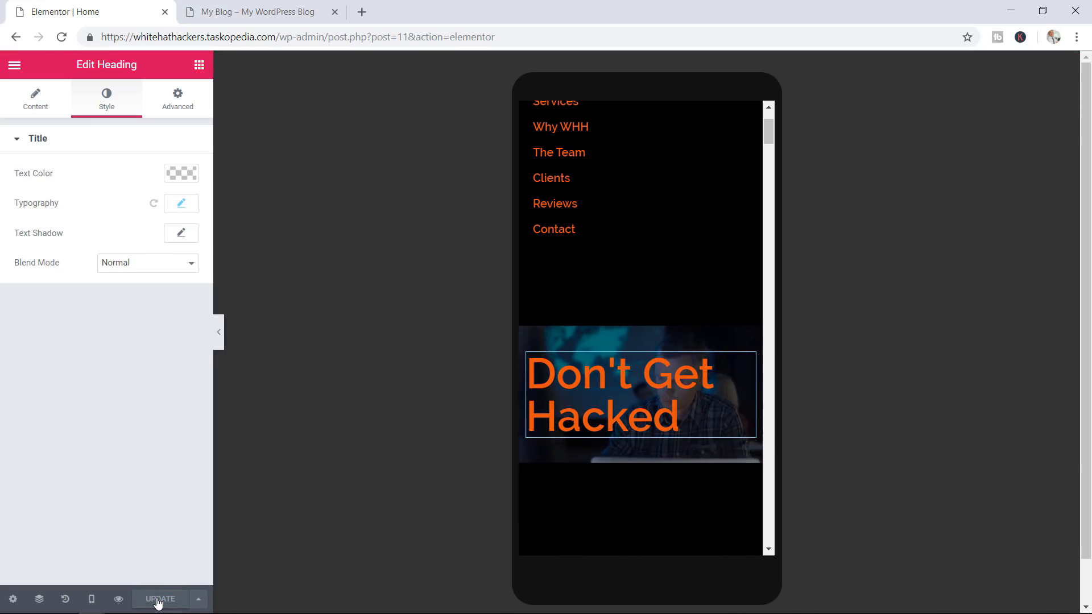
left_click(300, 9)
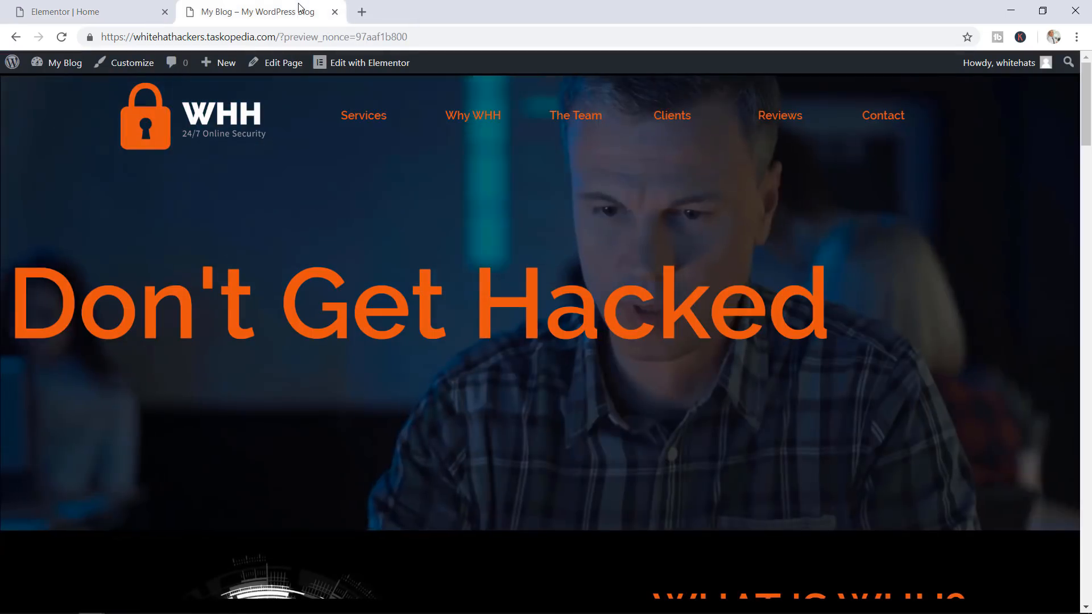
left_click(62, 38)
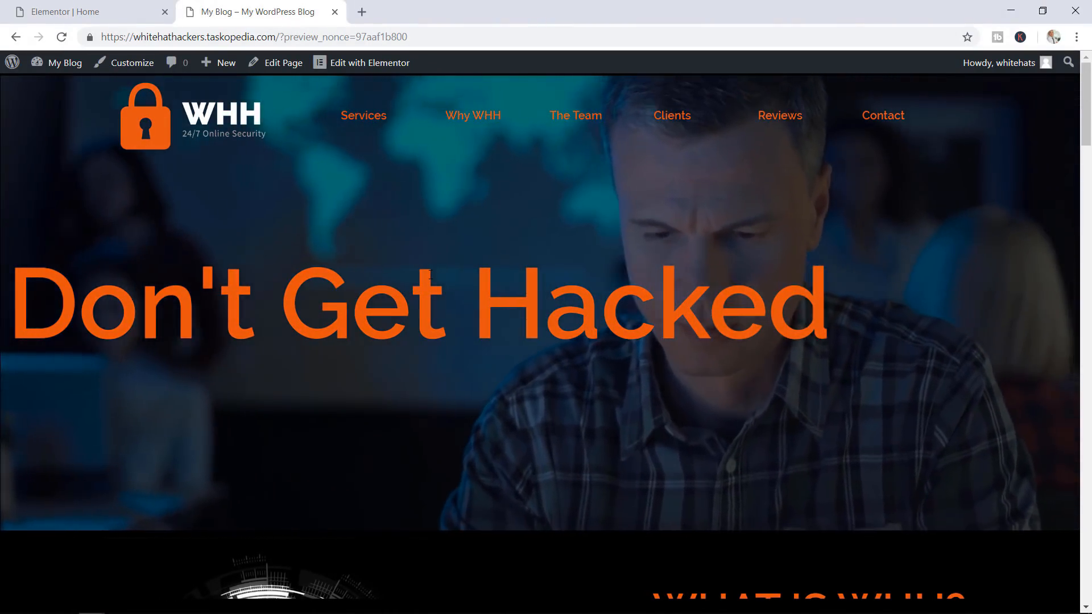
left_click(95, 10)
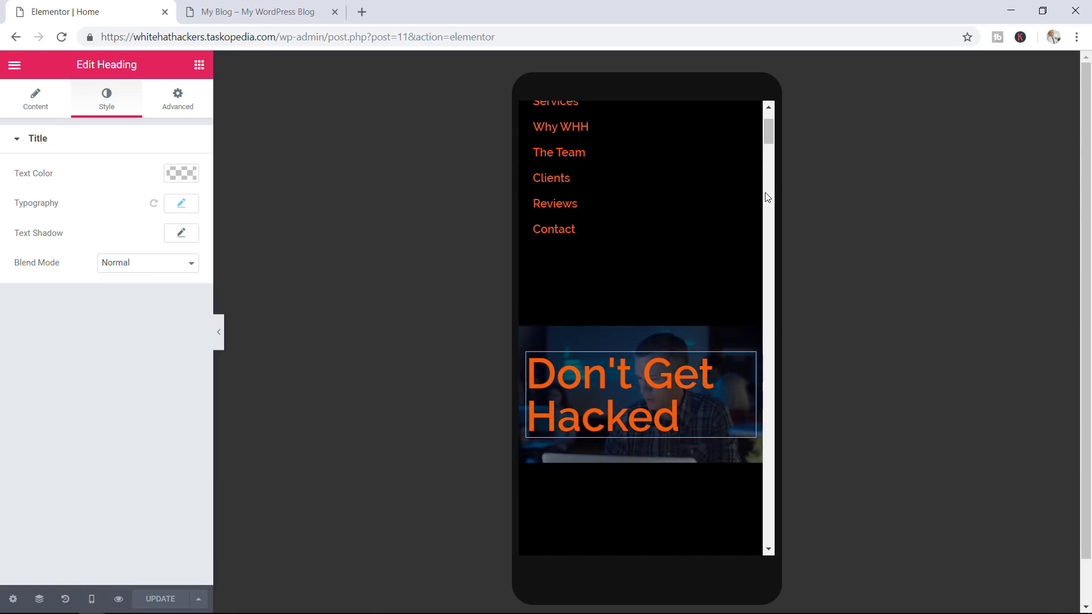
mouse_move(766, 138)
left_mouse_down()
mouse_move(772, 119)
mouse_move(767, 155)
mouse_move(768, 137)
left_mouse_up()
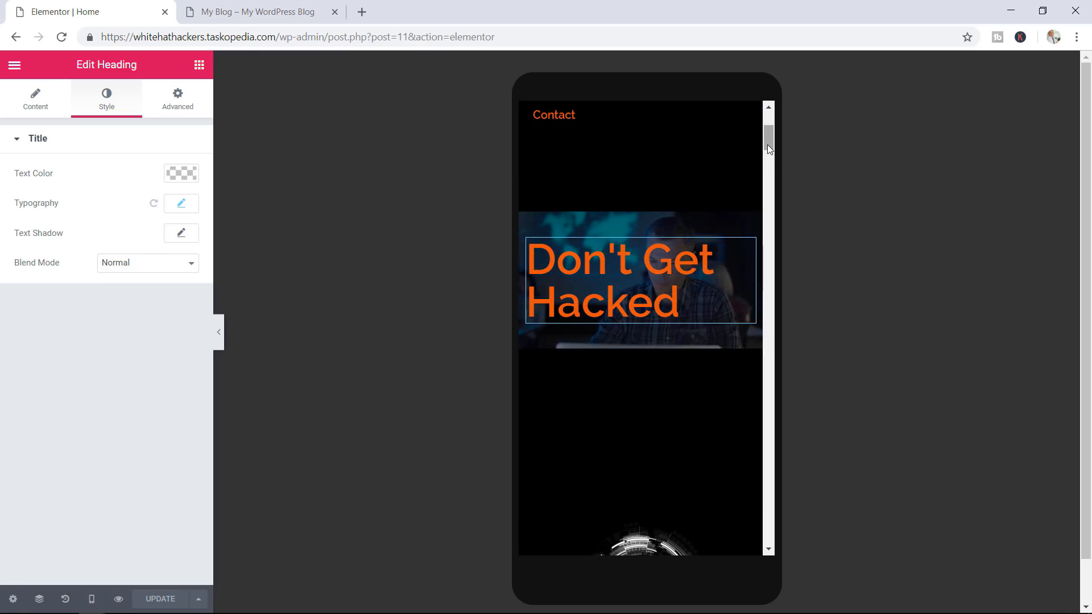
scroll(758, 164, "up", 2)
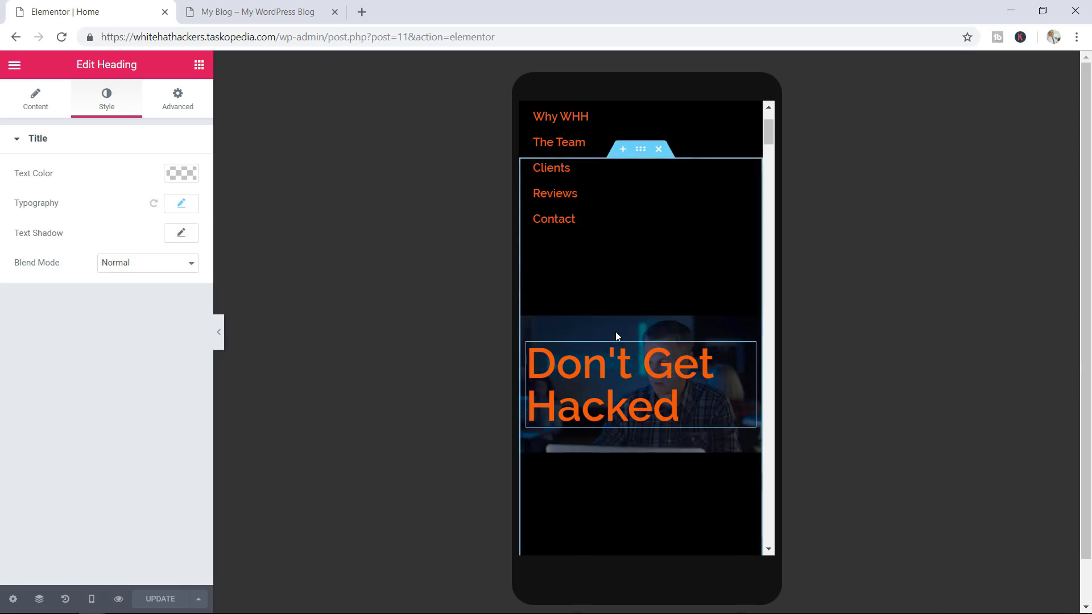
Raise the hero section's mobile minimum height to 400 px and save the page
left_click(39, 599)
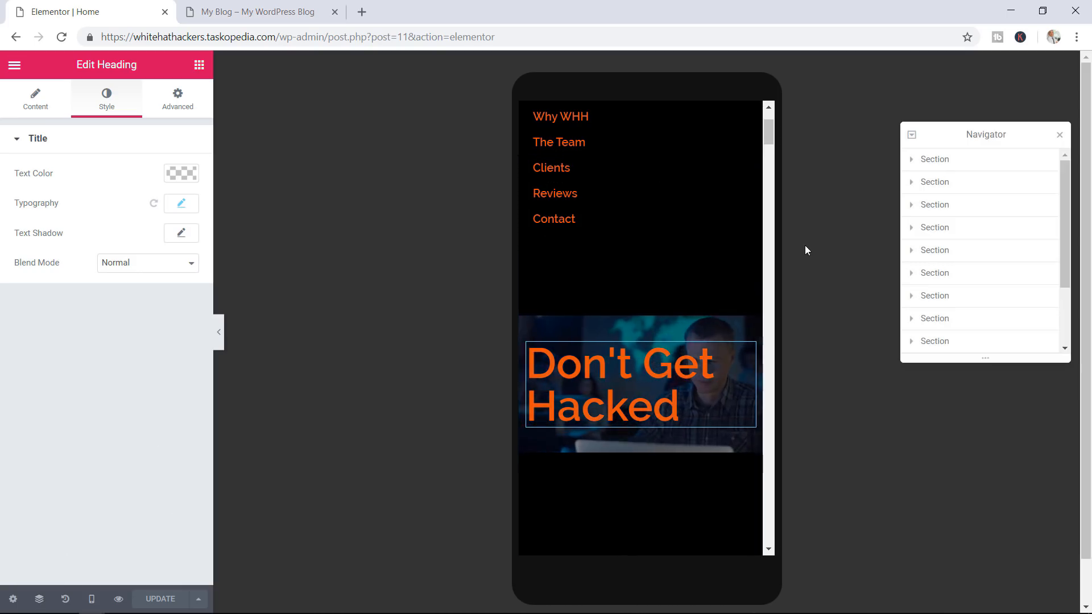
left_click(935, 183)
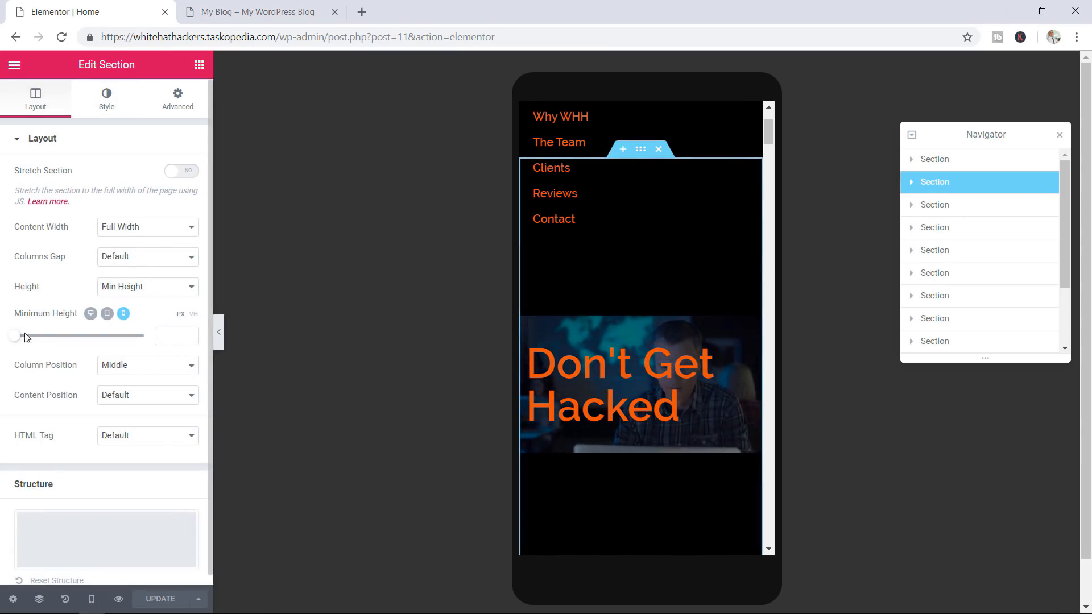
left_click_drag(15, 341, 50, 346)
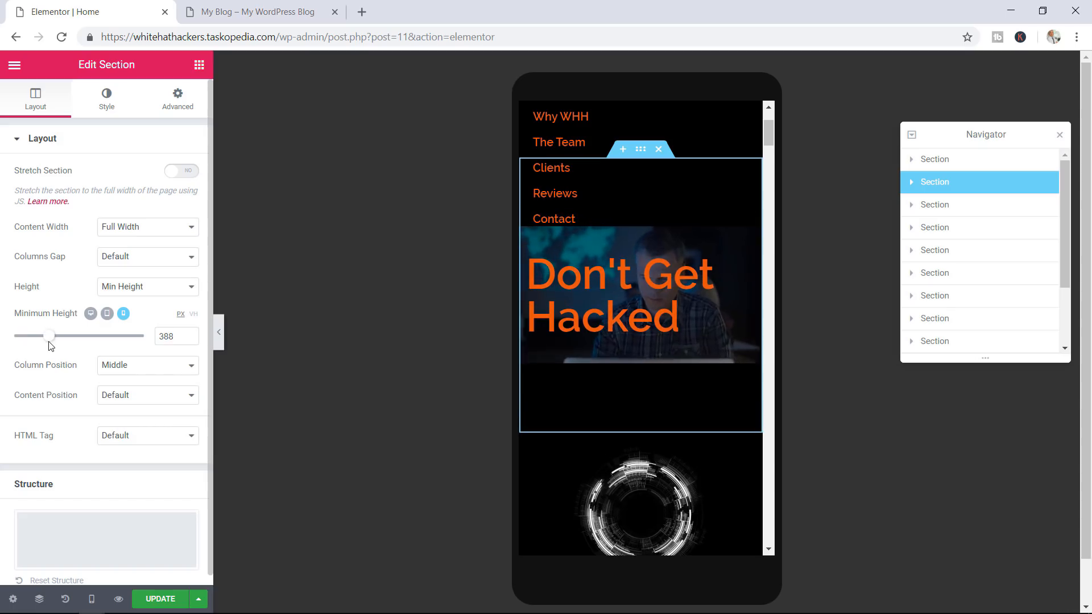
left_click(193, 334)
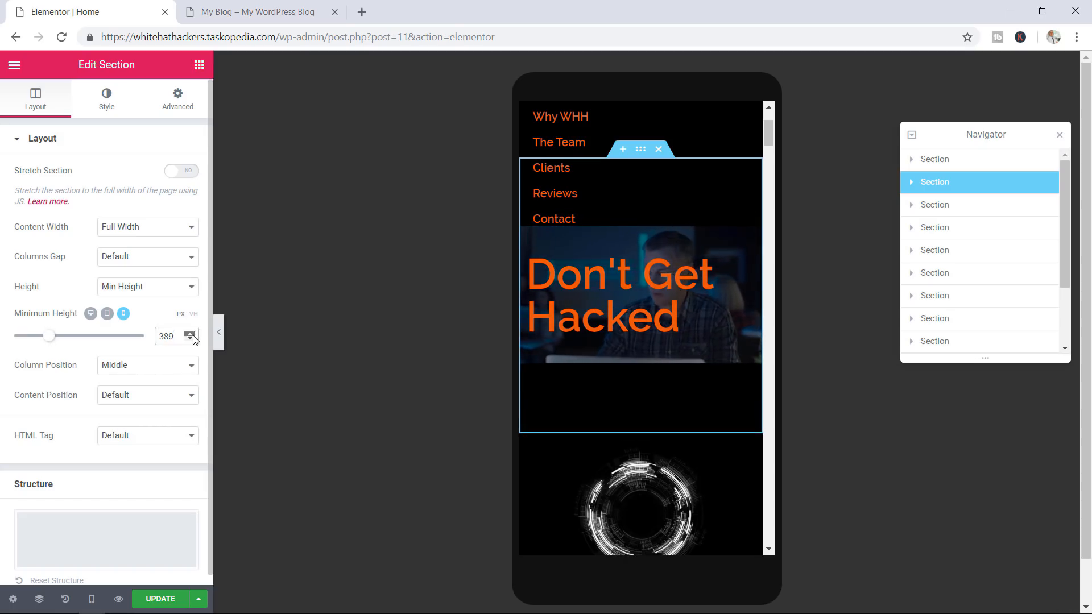
left_click(193, 335)
left_click(190, 334)
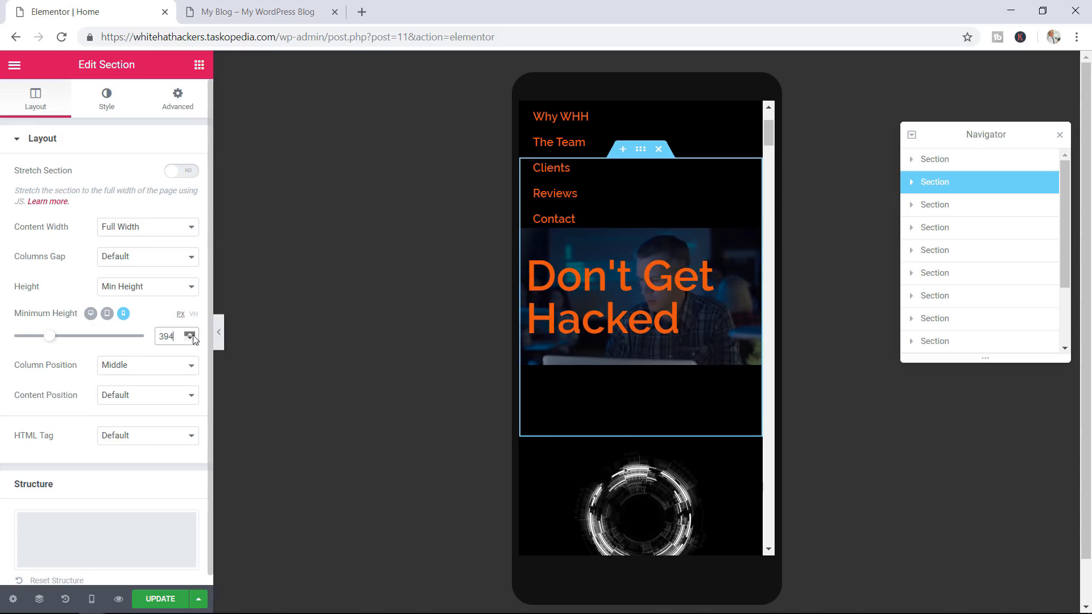
left_click(191, 334)
left_click(191, 334)
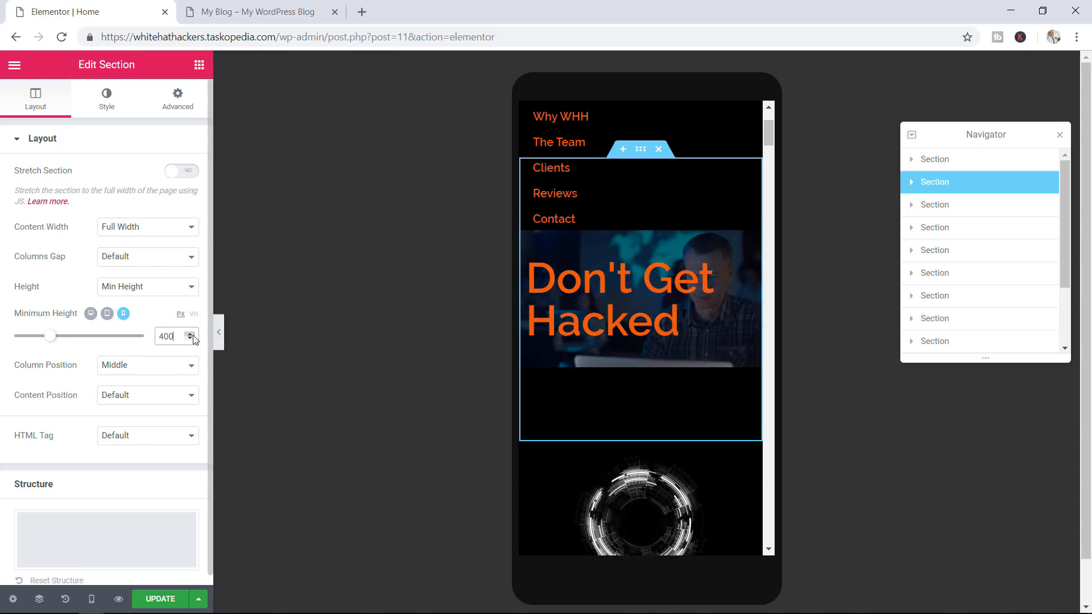
left_click(158, 602)
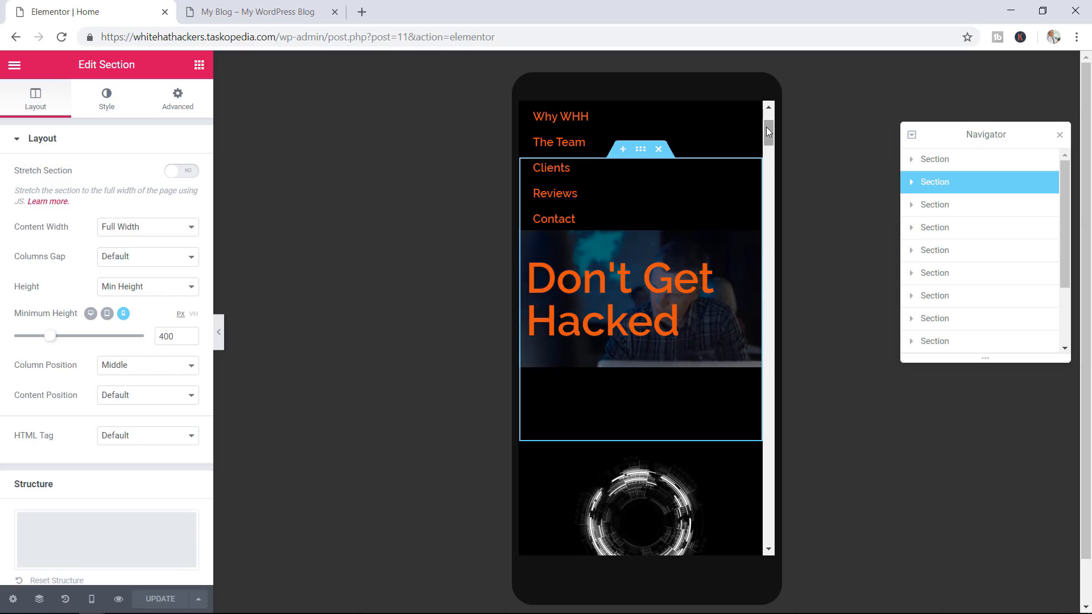
Set the first testimonial column's margin to 0
left_click_drag(766, 128, 773, 474)
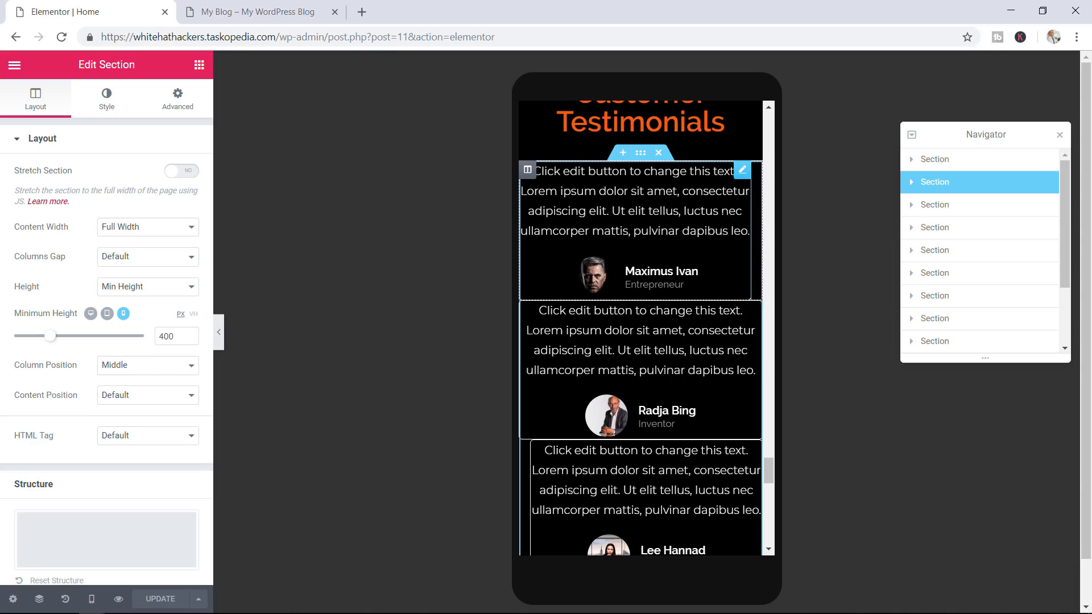
left_click(527, 172)
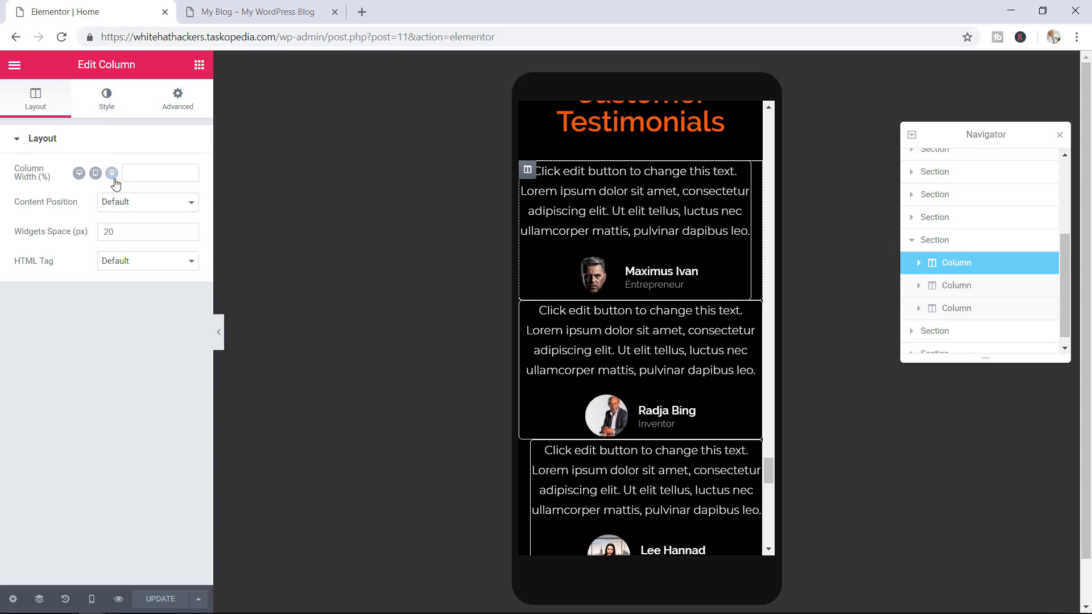
left_click(178, 106)
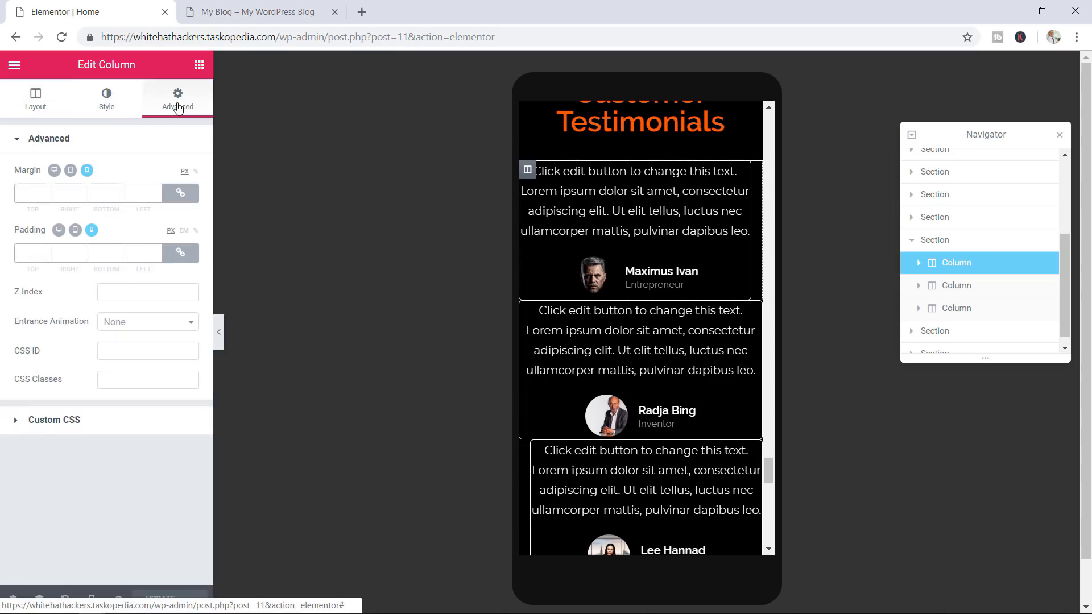
left_click(73, 196)
type("0")
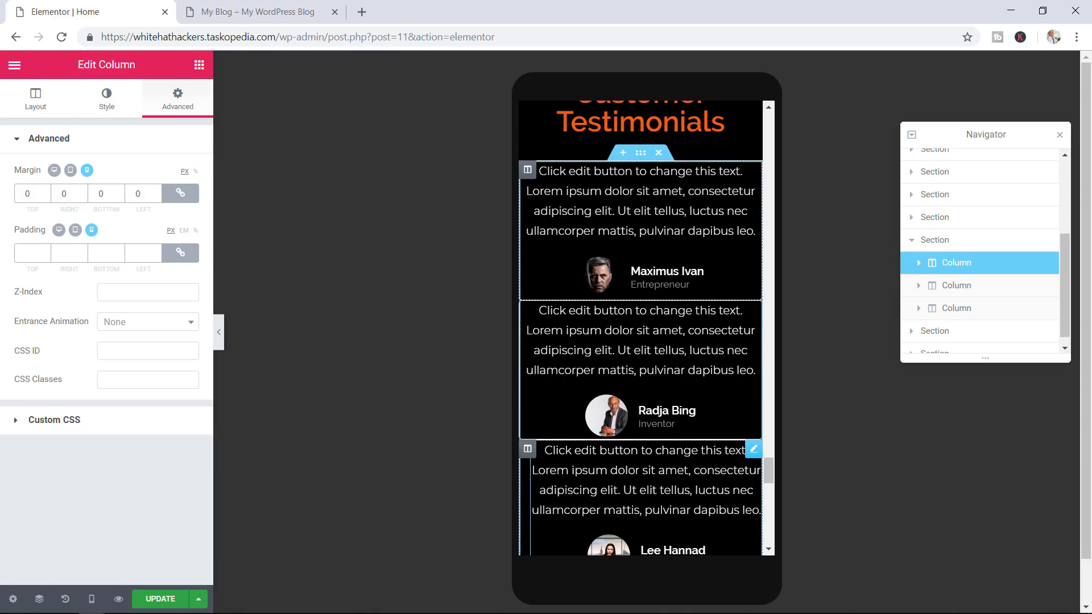
Set the third testimonial's margin and the last testimonial column's margin to 0
left_click(753, 449)
left_click(164, 103)
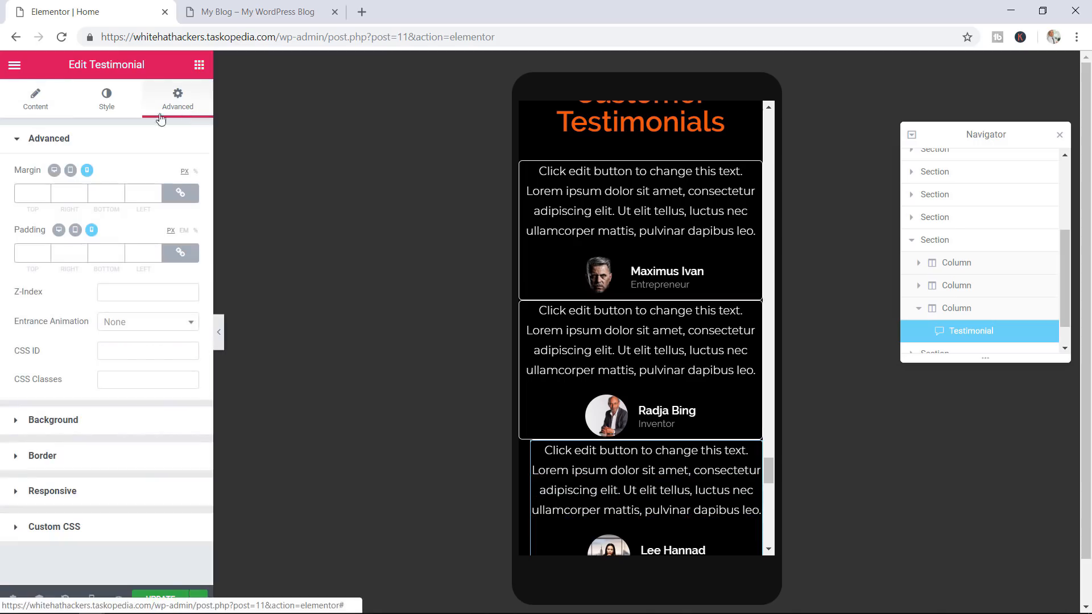
left_click(141, 196)
type("0")
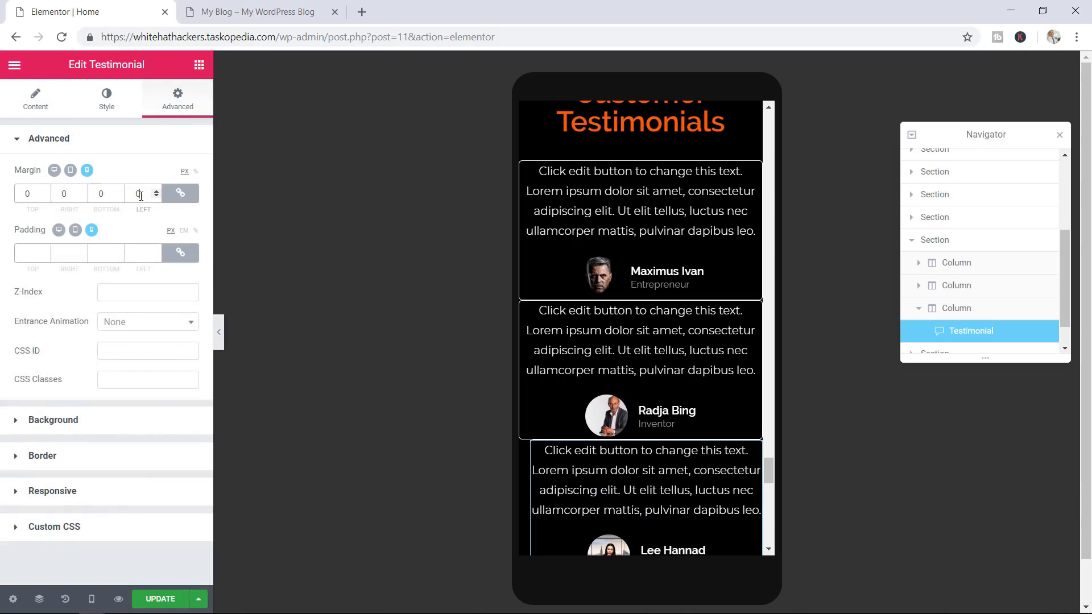
scroll(629, 370, "down", 3)
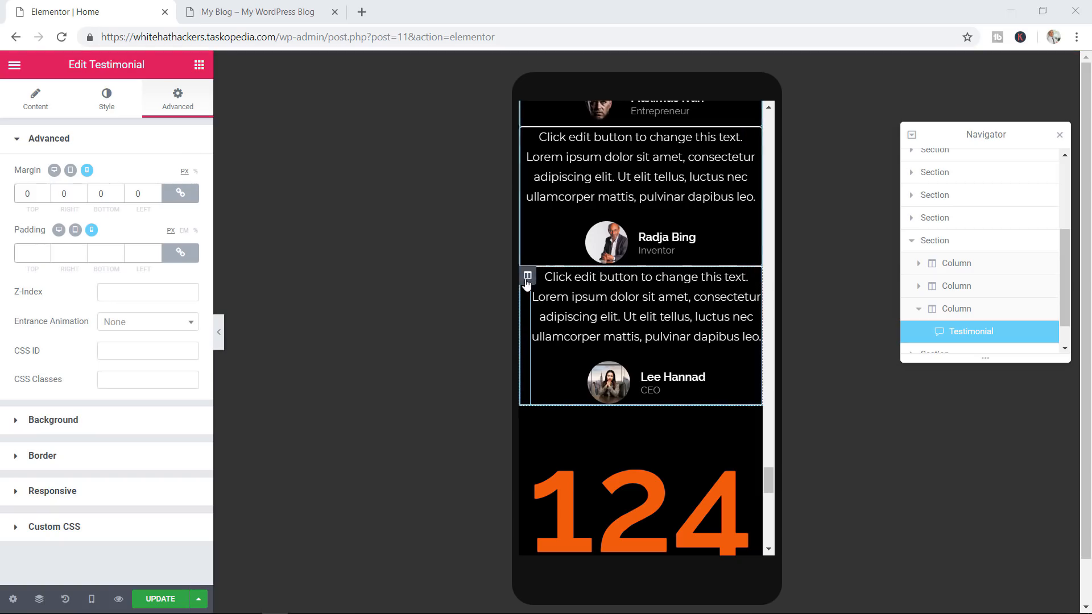
left_click(526, 277)
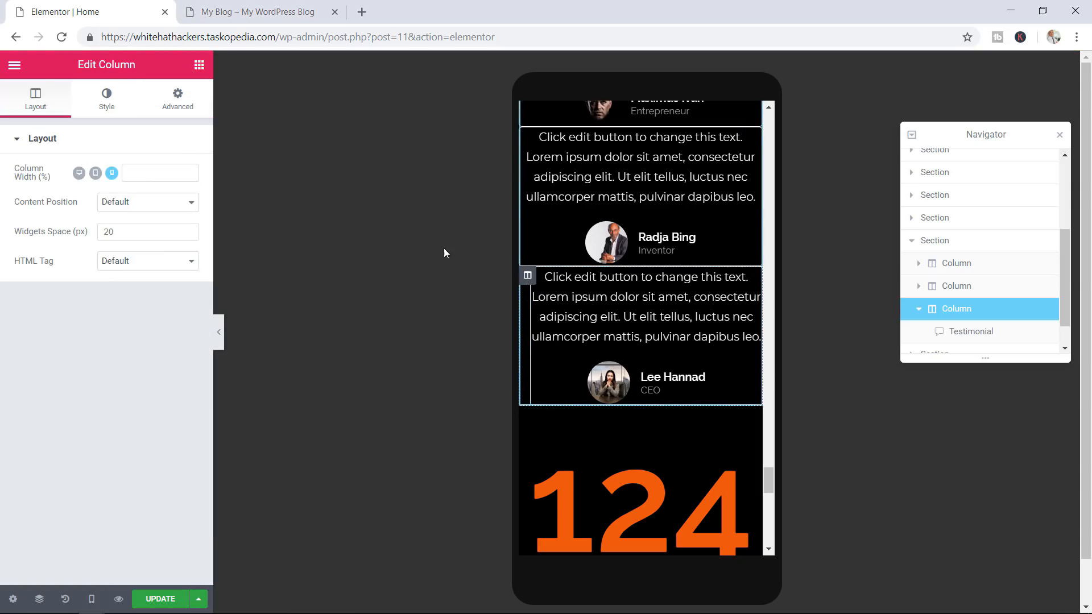
left_click(183, 110)
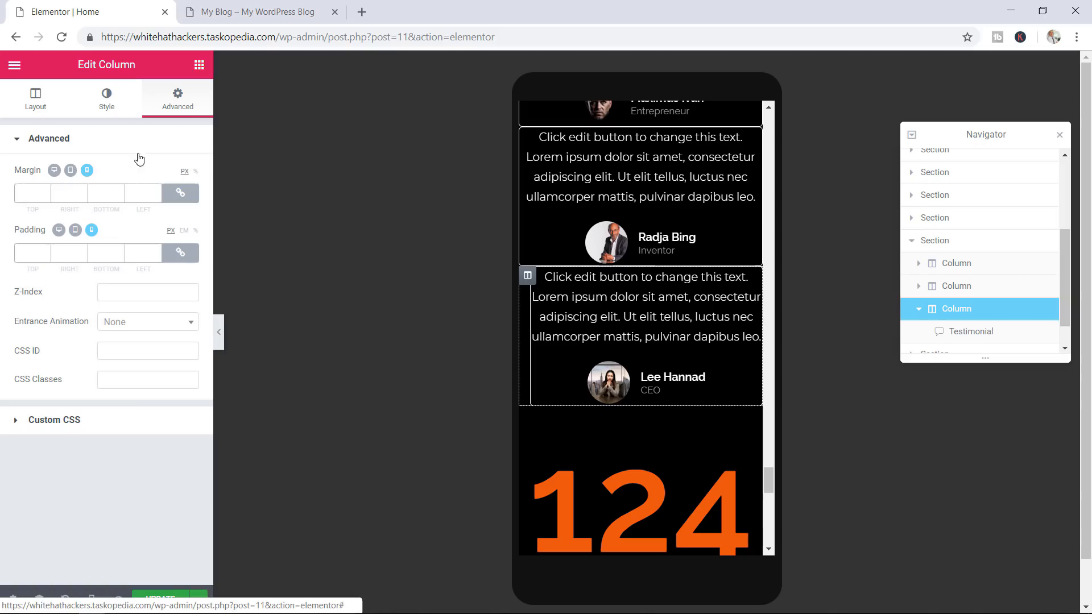
left_click(140, 195)
type("0")
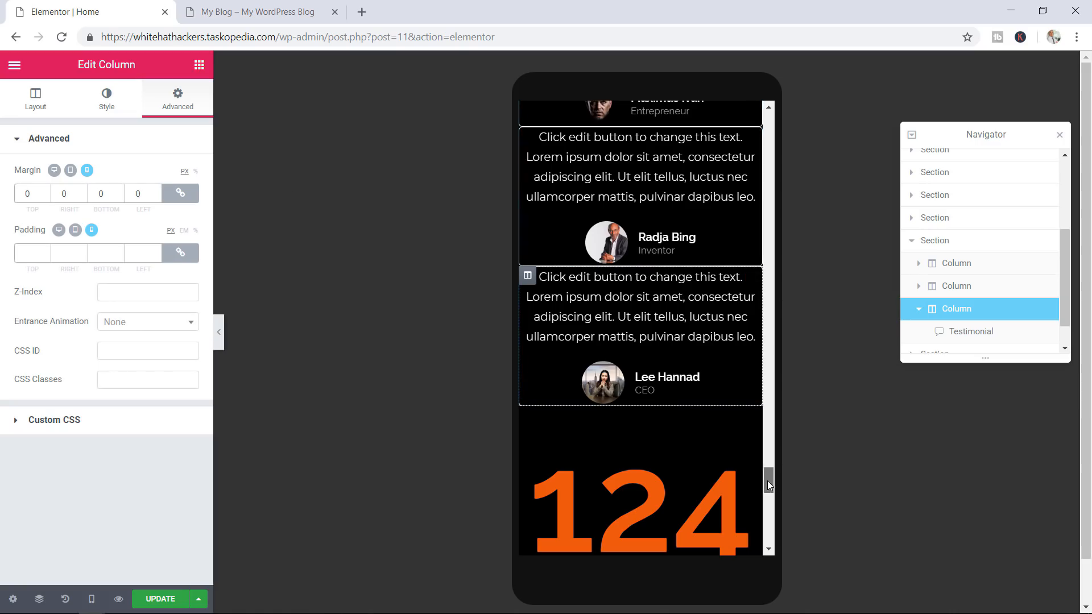
Scroll the mobile preview up to the Analysis section and show the Responsive Mode device list
left_click_drag(767, 479, 775, 406)
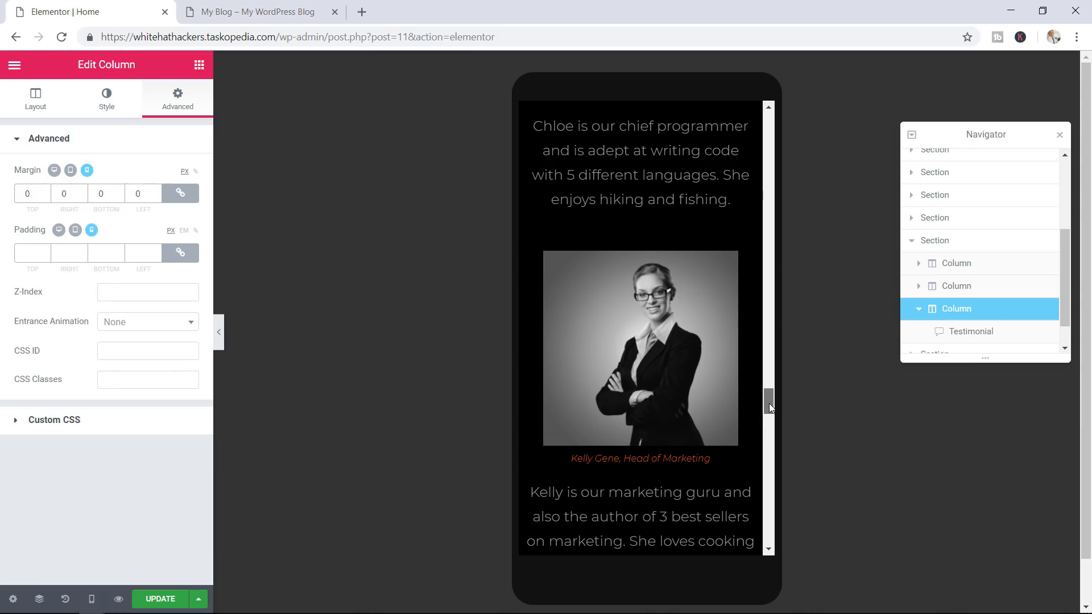
left_click_drag(773, 404, 770, 204)
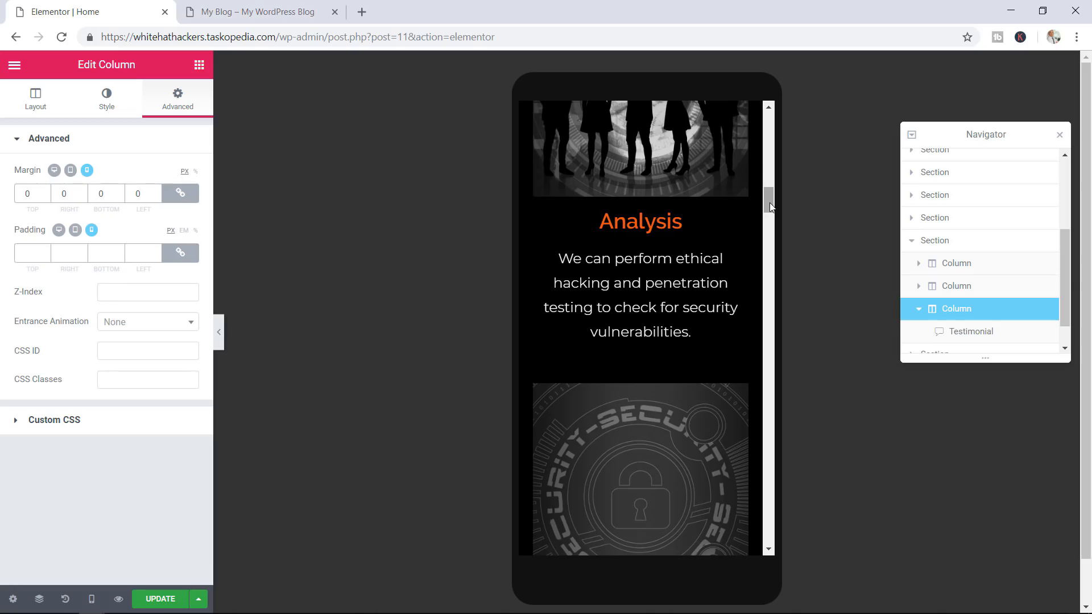
scroll(769, 204, "up", 3)
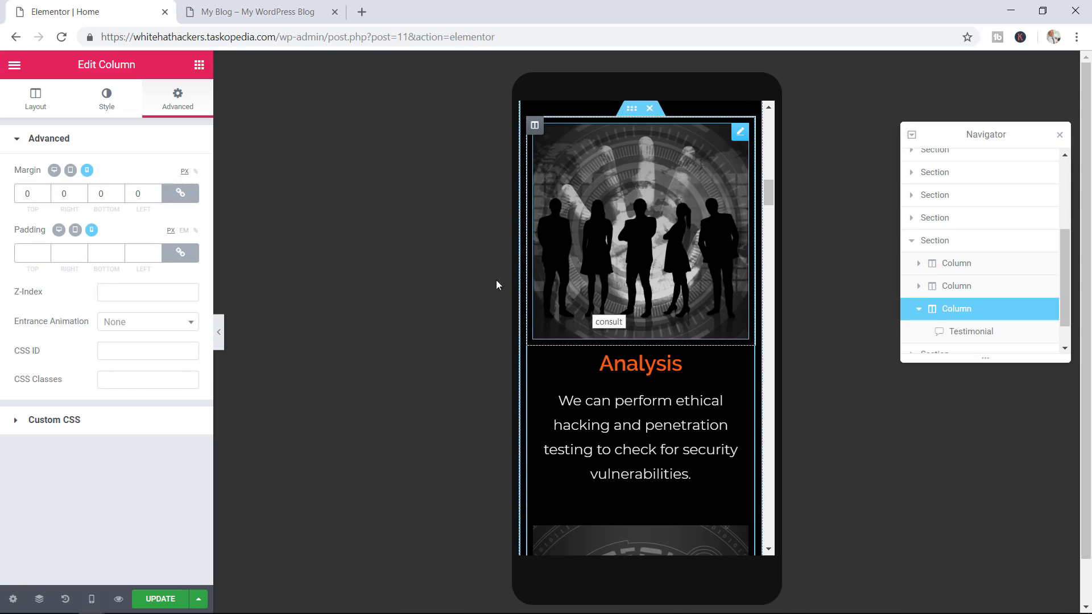
left_click(92, 600)
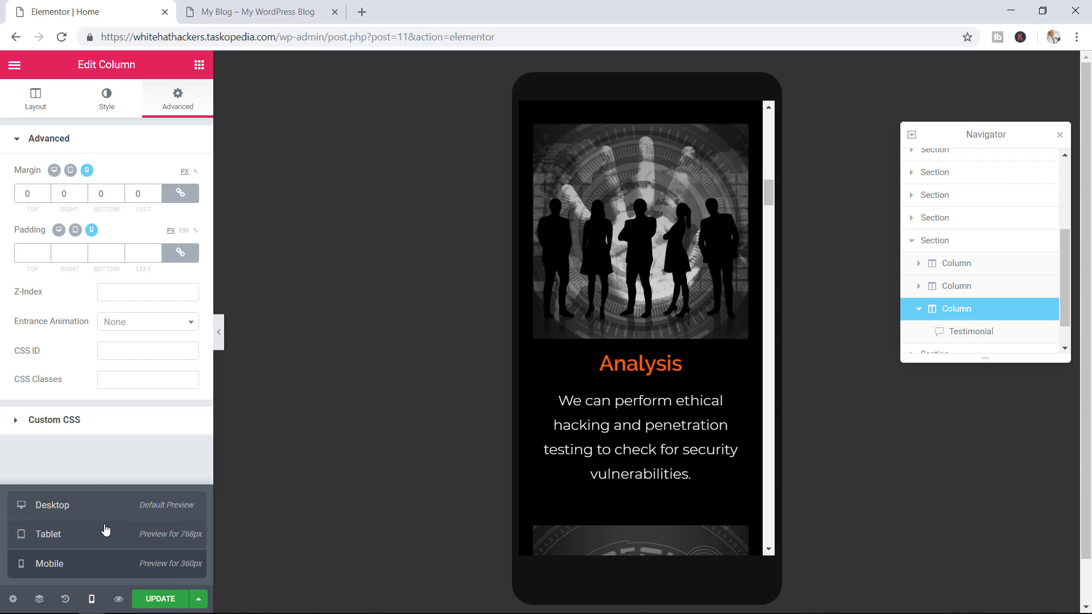
Preview the page at tablet width, then at mobile width
left_click(79, 537)
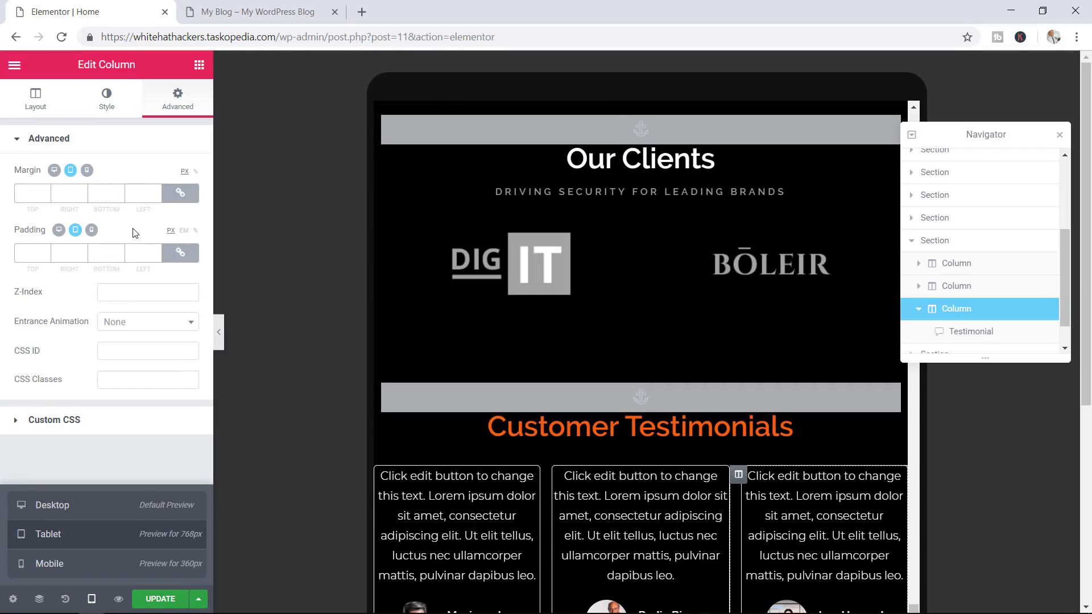
left_click(71, 569)
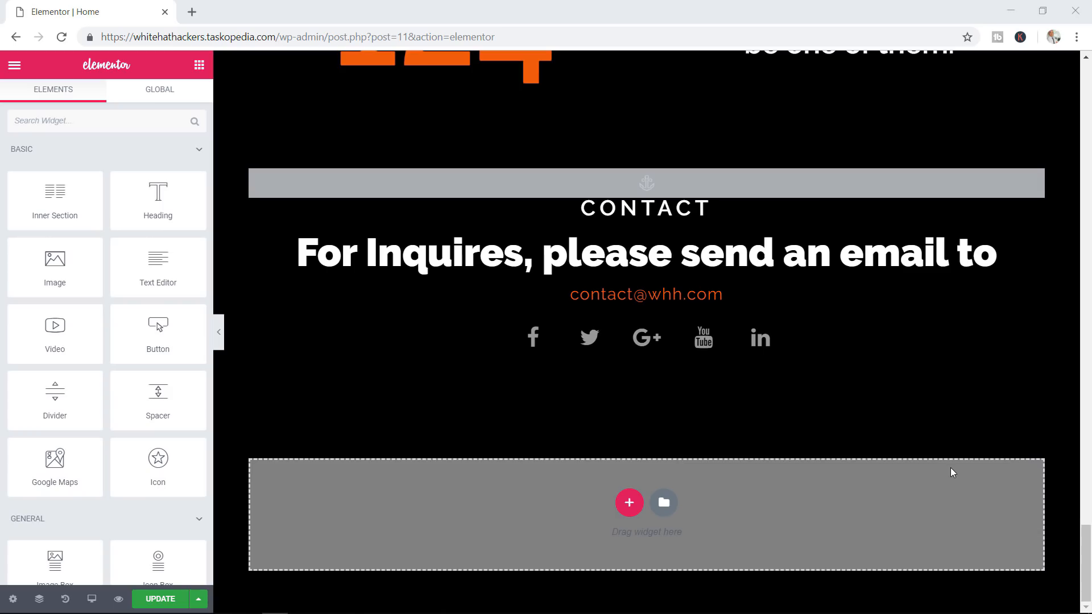
Browse the Pages templates in the template library, then close the library
left_click(664, 504)
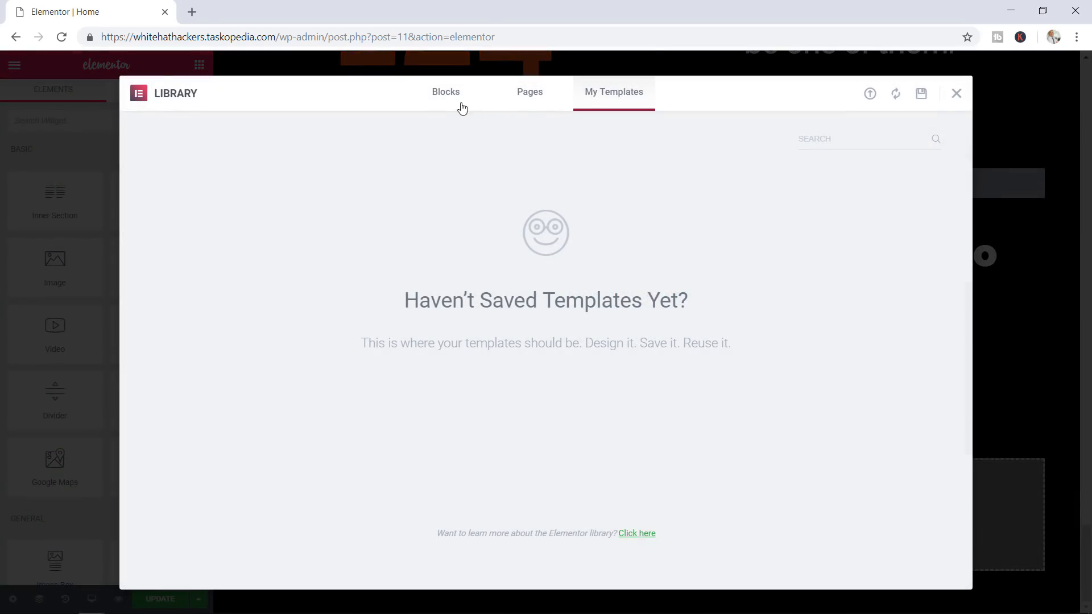
left_click(529, 106)
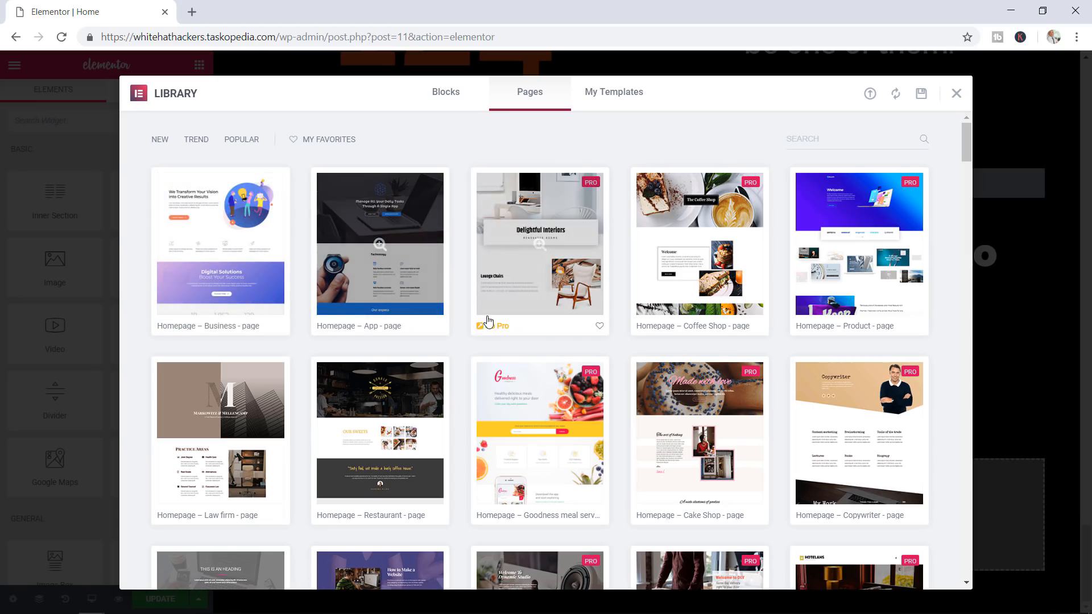
left_click_drag(963, 149, 960, 398)
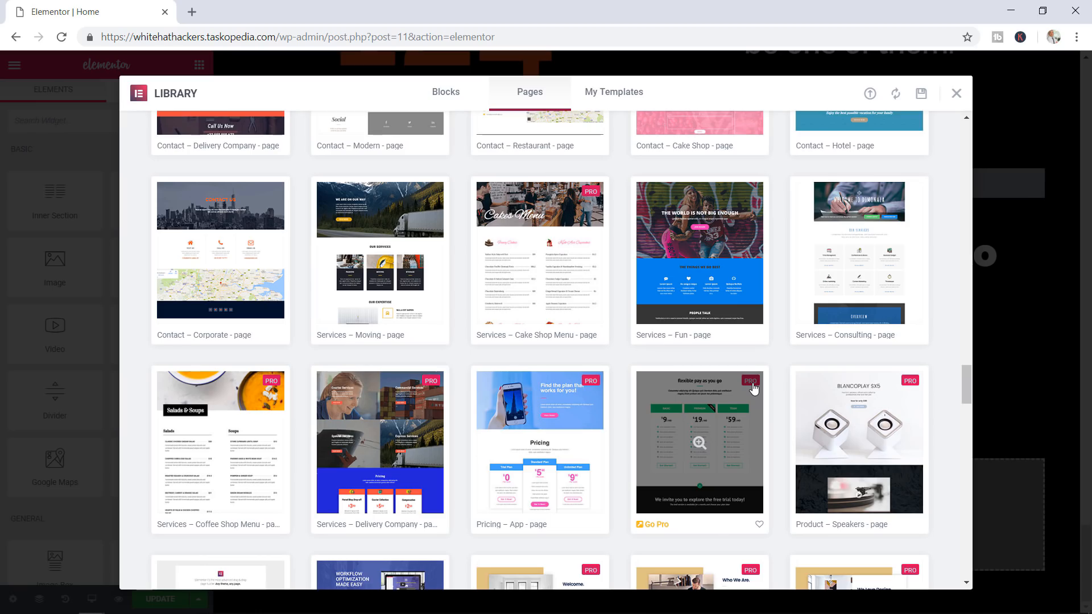
left_click_drag(968, 386, 967, 141)
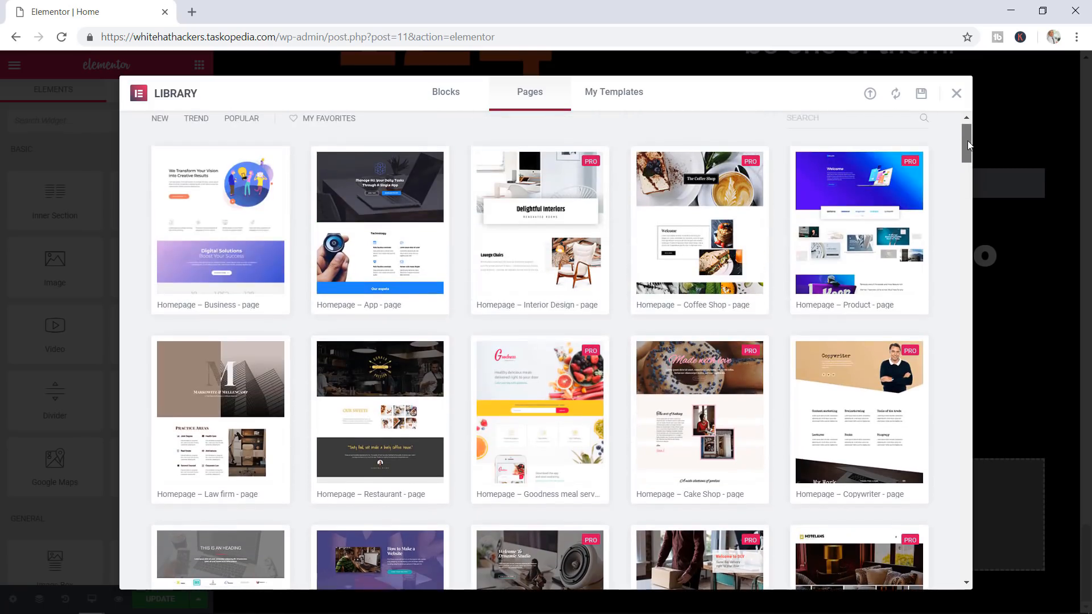
left_click(956, 95)
Go from the editor menu to the WordPress dashboard and add a new page
left_click(15, 67)
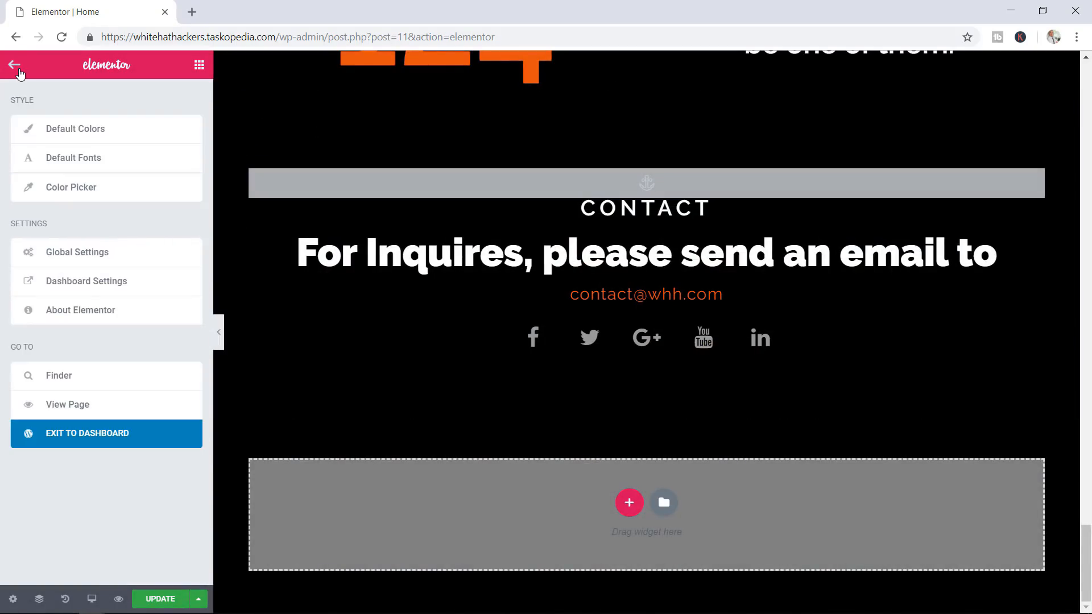
left_click(124, 290)
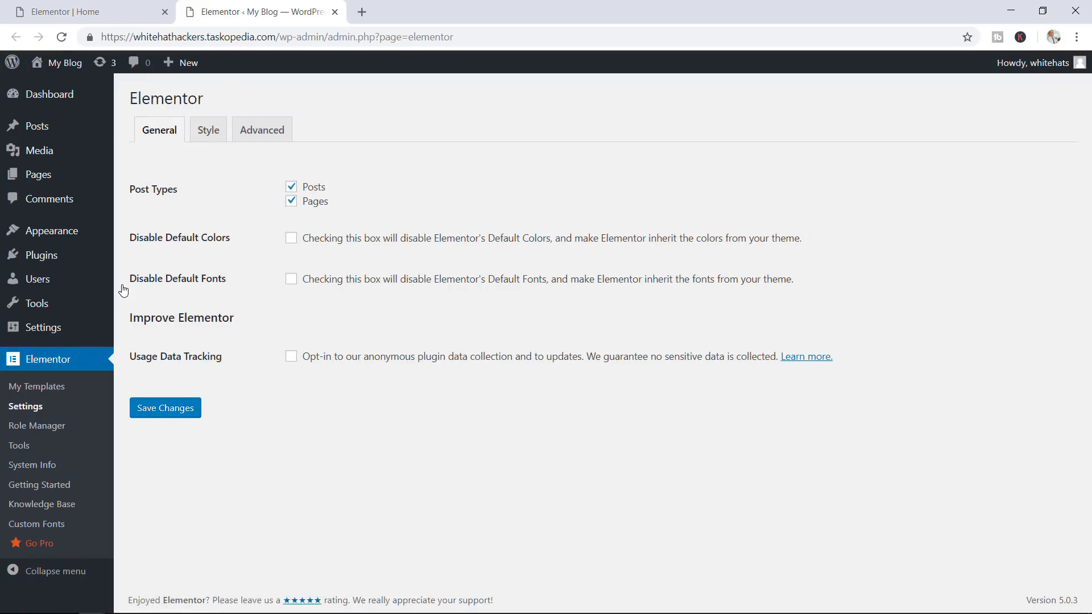
mouse_move(63, 183)
left_click(136, 199)
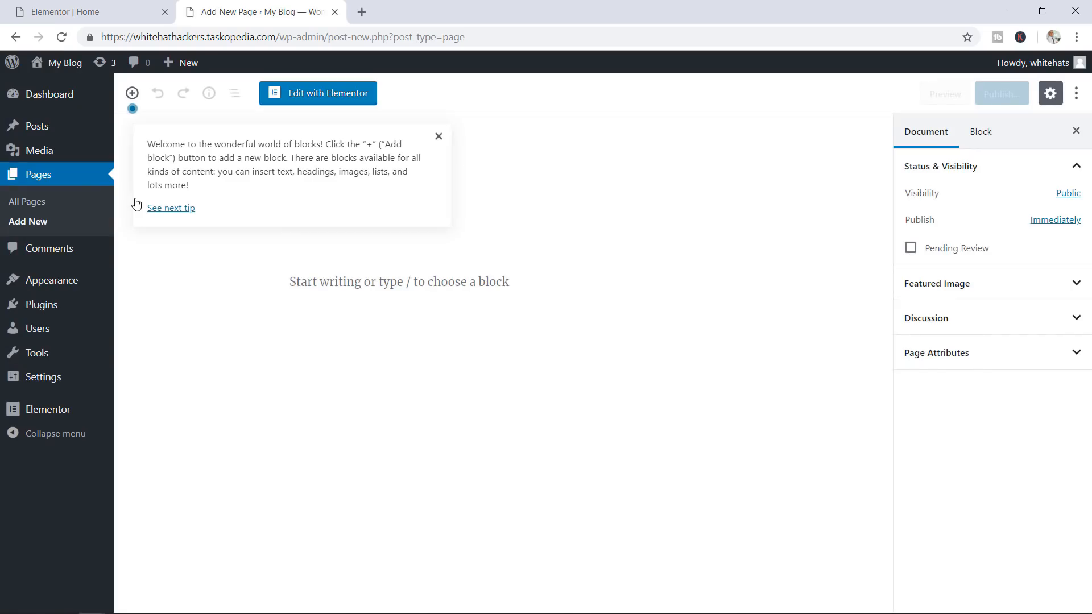
Open the new page in Elementor and show its template library
left_click(328, 95)
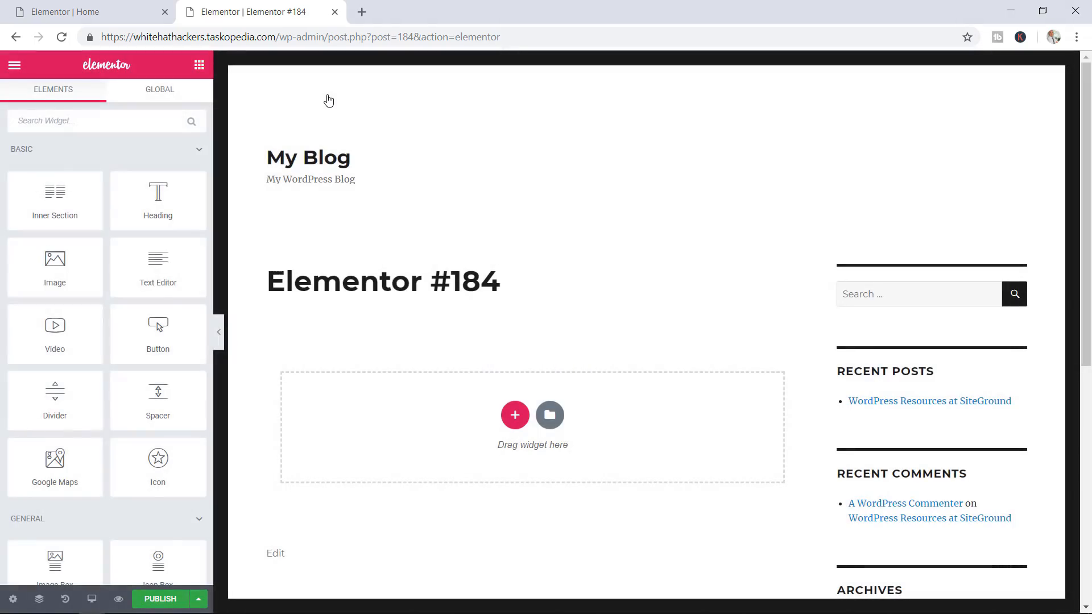
left_click(550, 416)
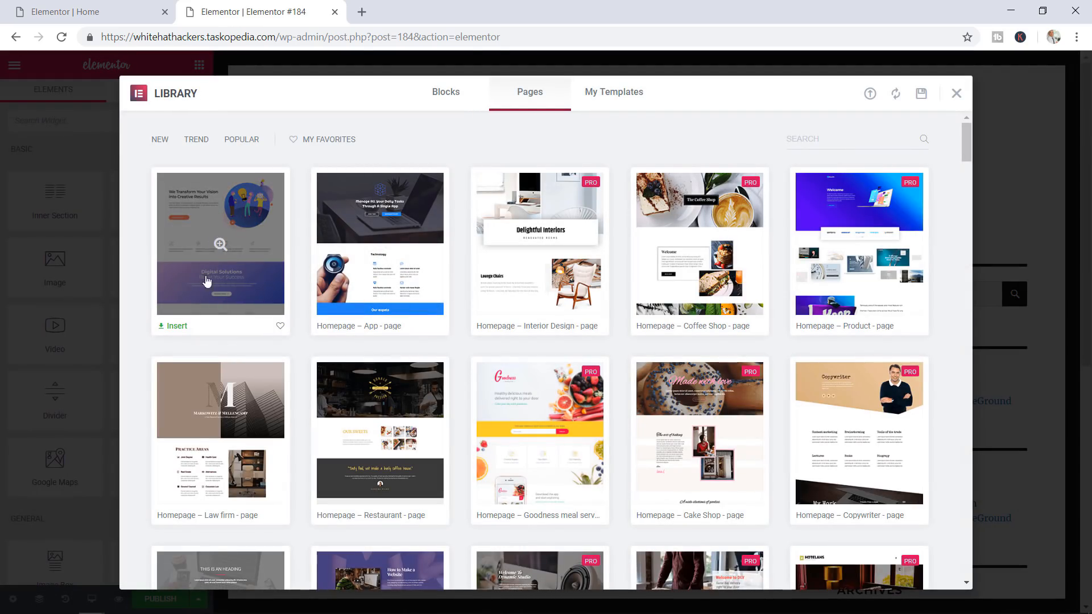
Insert the Homepage – Business template into Elementor #184 and scroll through it
left_click(173, 326)
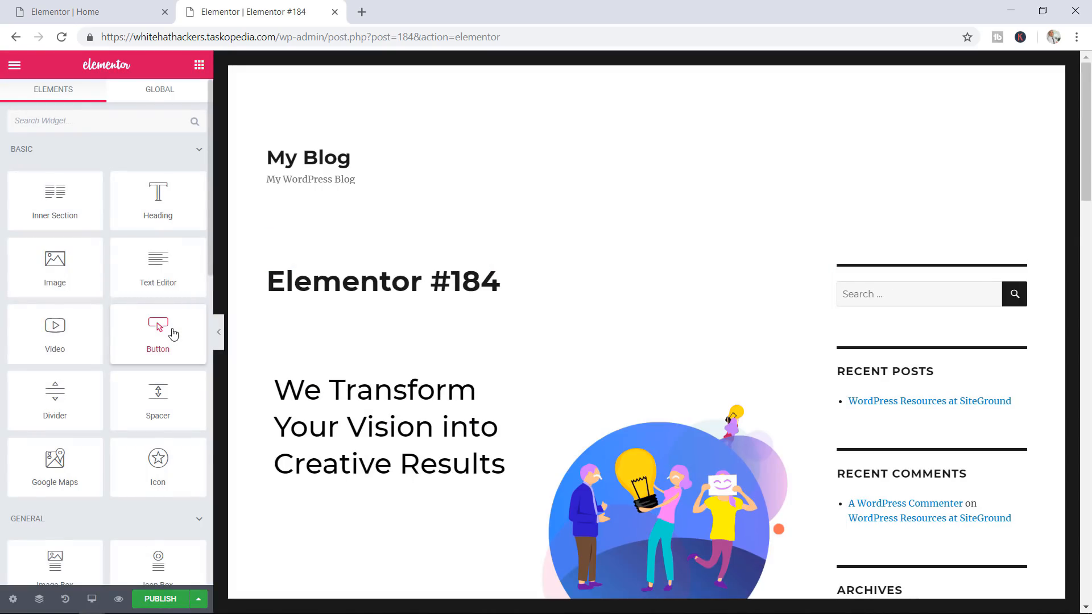
left_click_drag(1072, 118, 1086, 179)
left_click(65, 8)
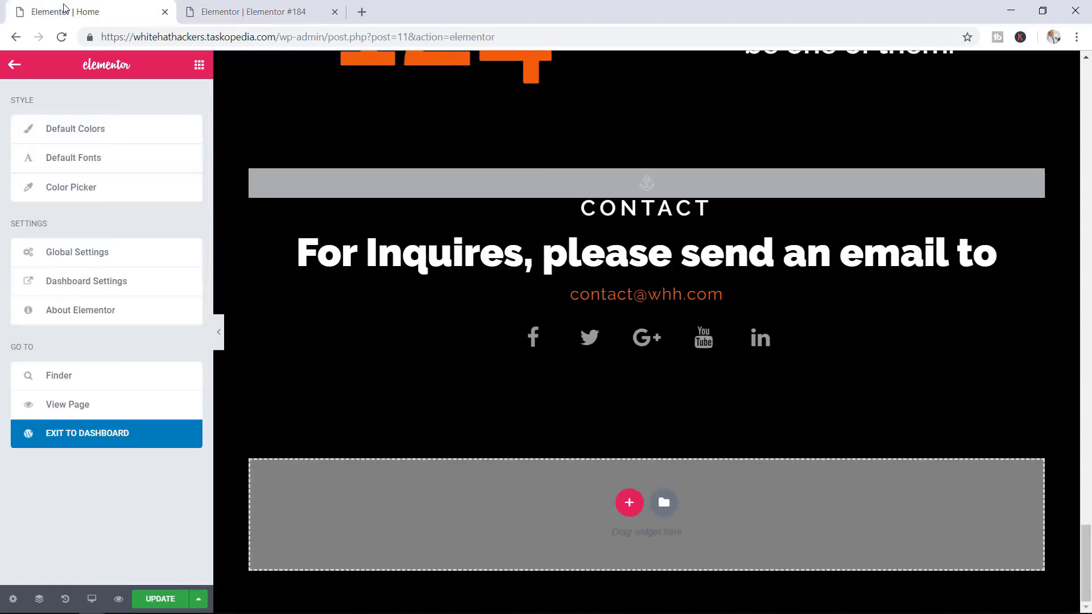
left_click(243, 8)
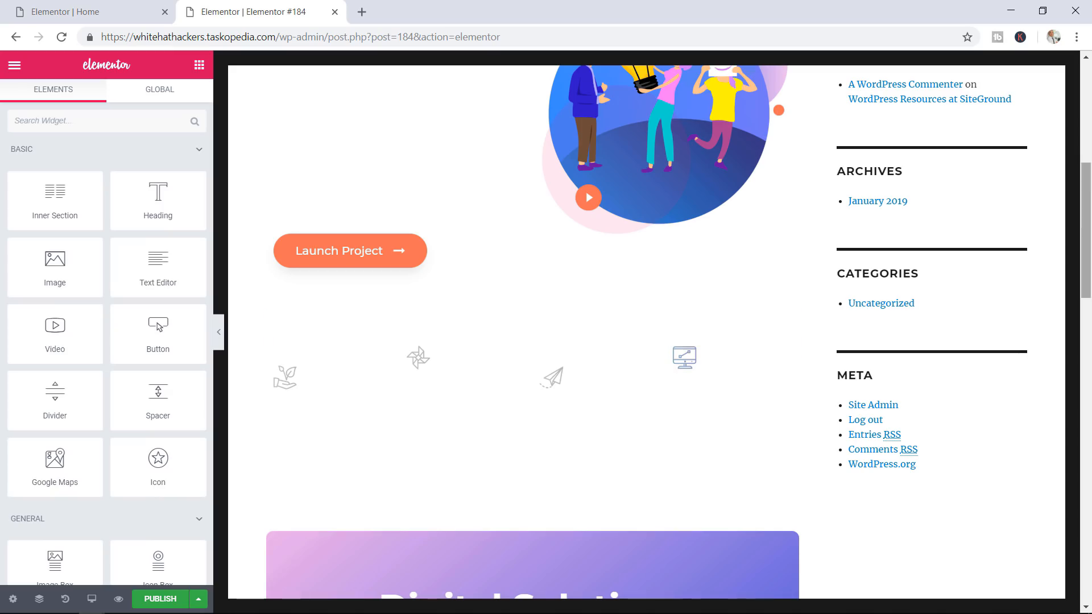
left_click(1087, 462)
scroll(604, 406, "down", 3)
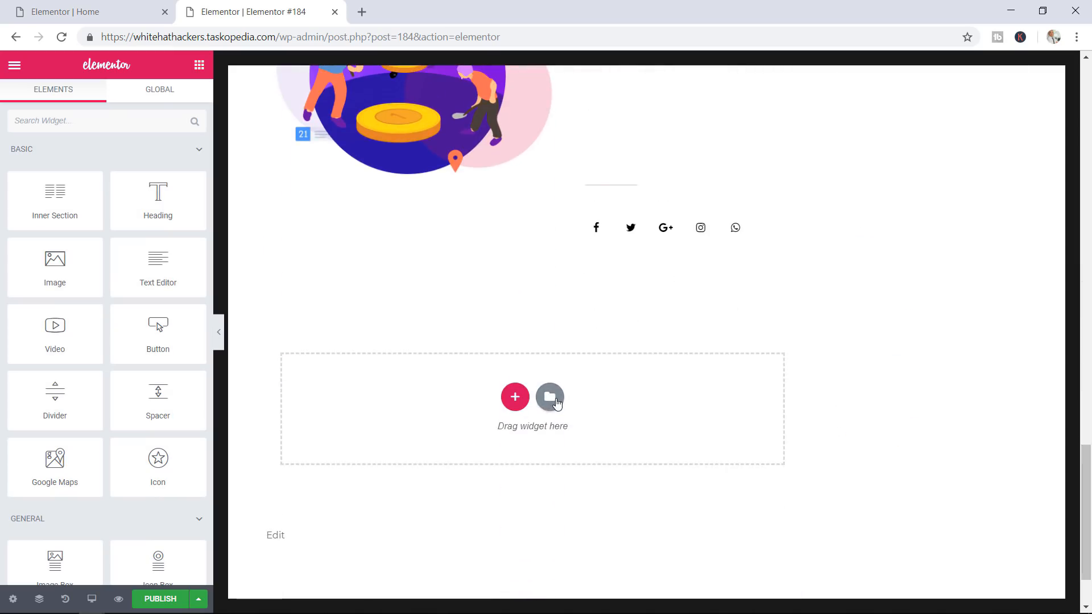
left_click(549, 397)
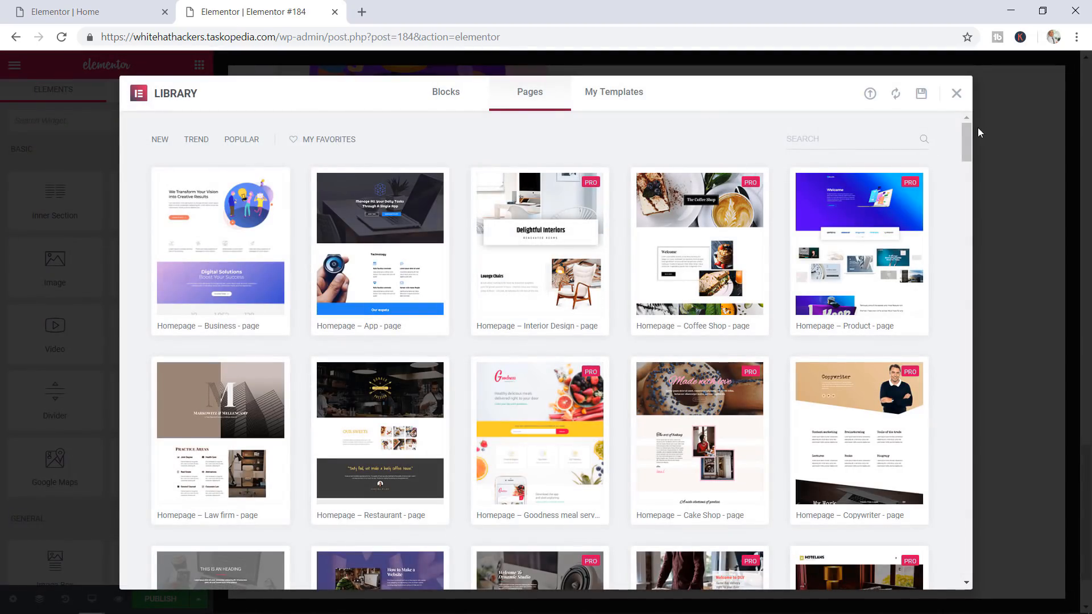
left_click_drag(967, 135, 958, 374)
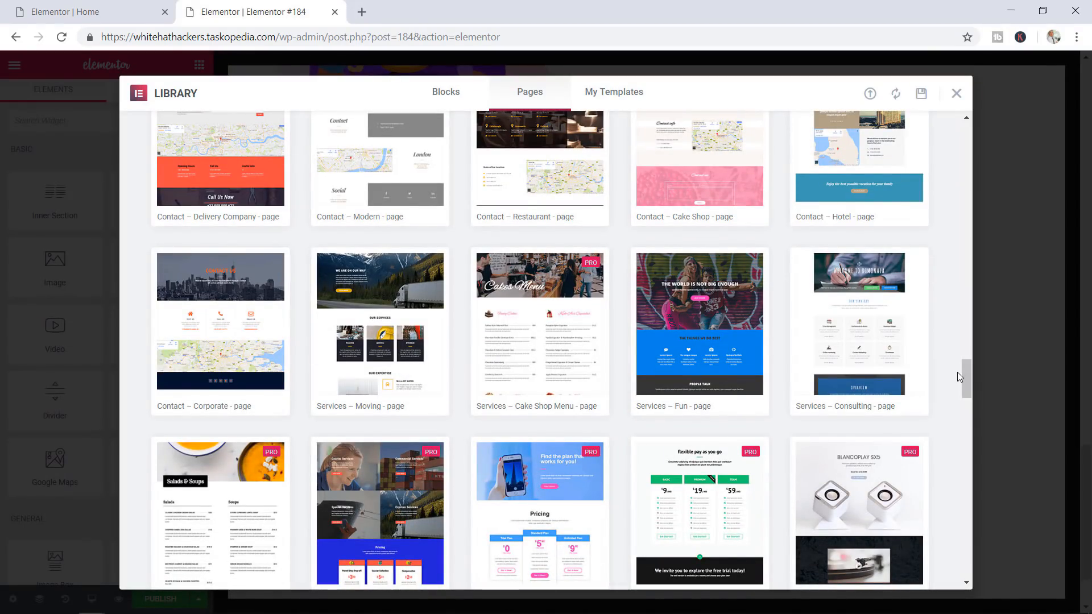
scroll(967, 374, "down", 12)
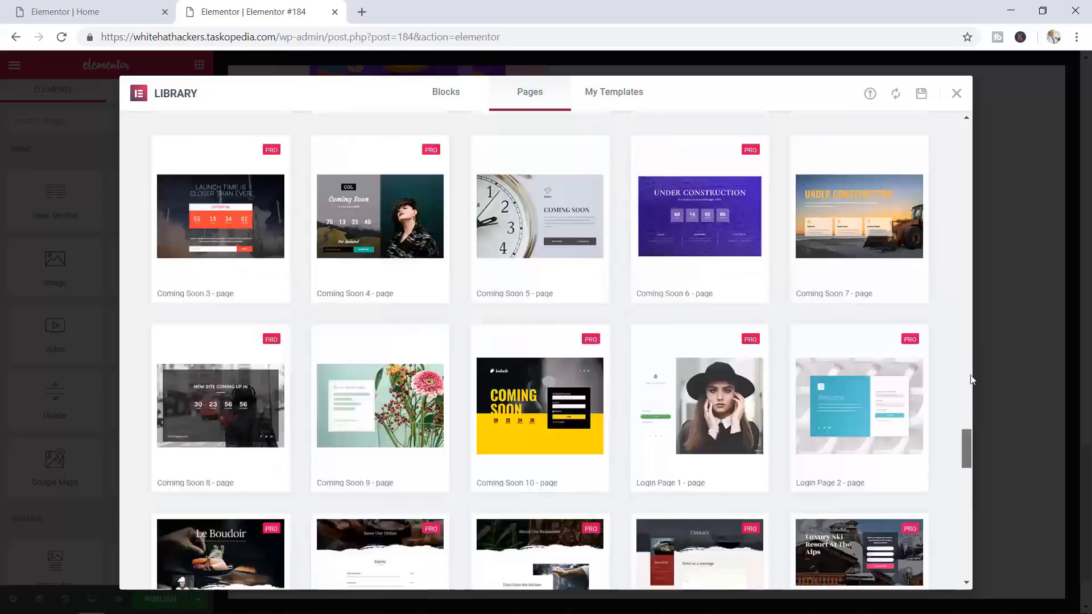
left_click_drag(966, 440, 968, 131)
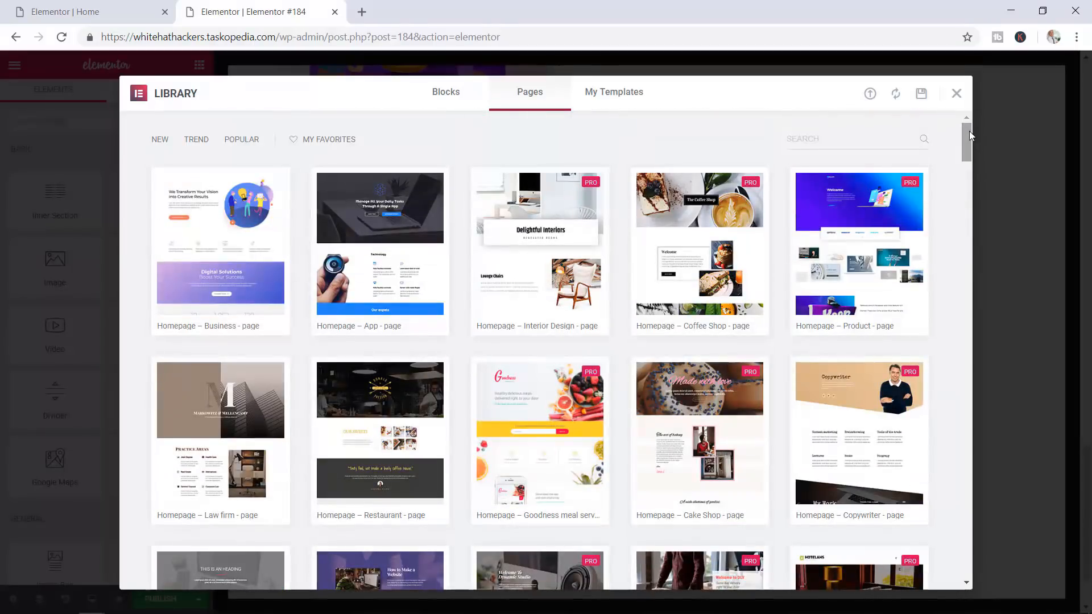
left_click(106, 11)
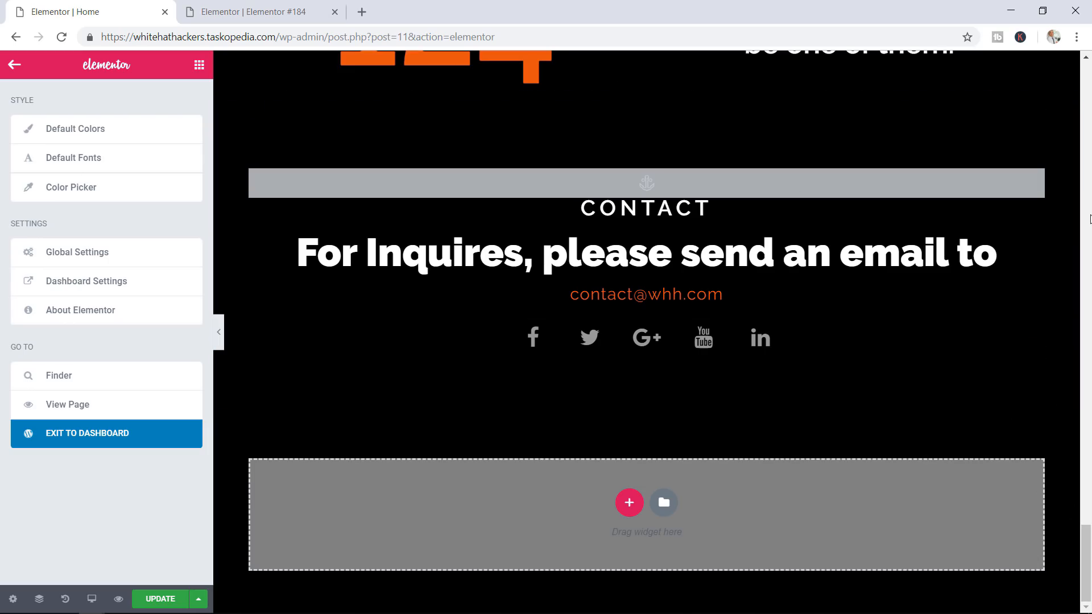
Save the Home page to the library as a template named 'Front Page Template'
scroll(1087, 220, "up", 20)
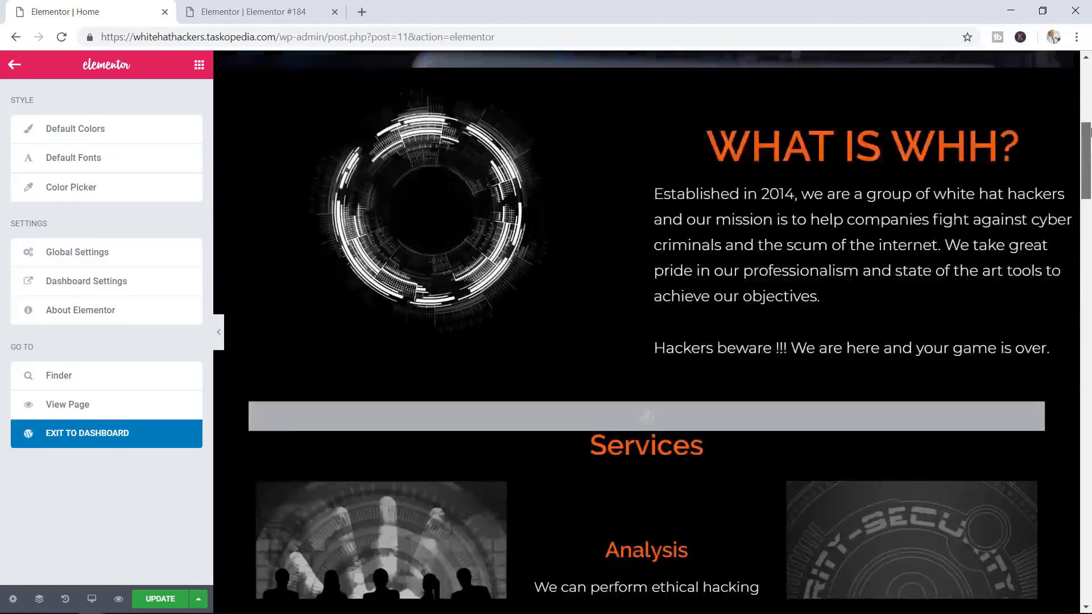
left_click_drag(1091, 129, 1087, 85)
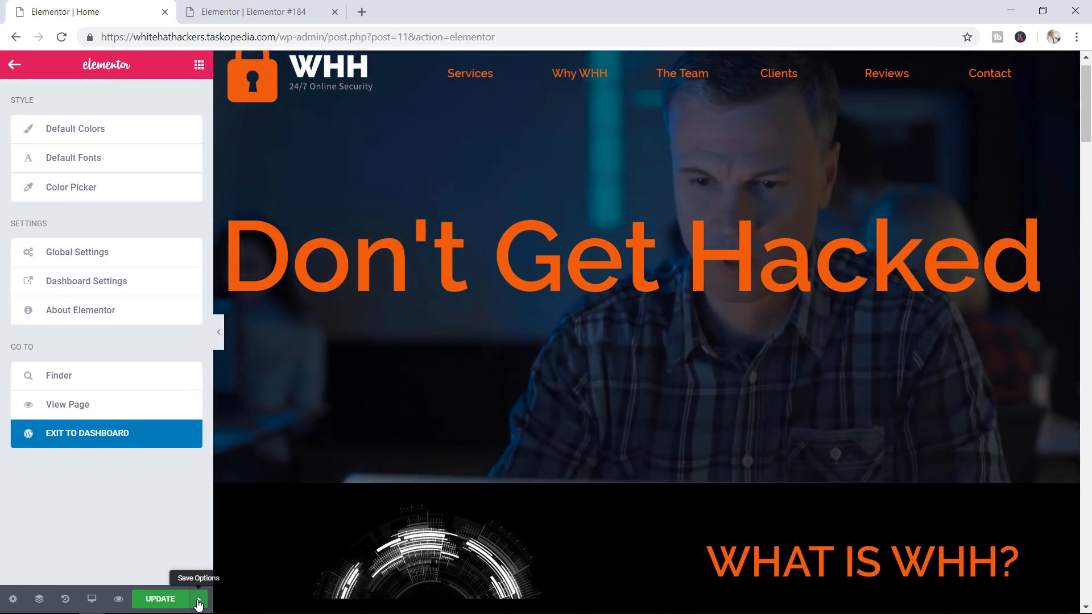
left_click(198, 599)
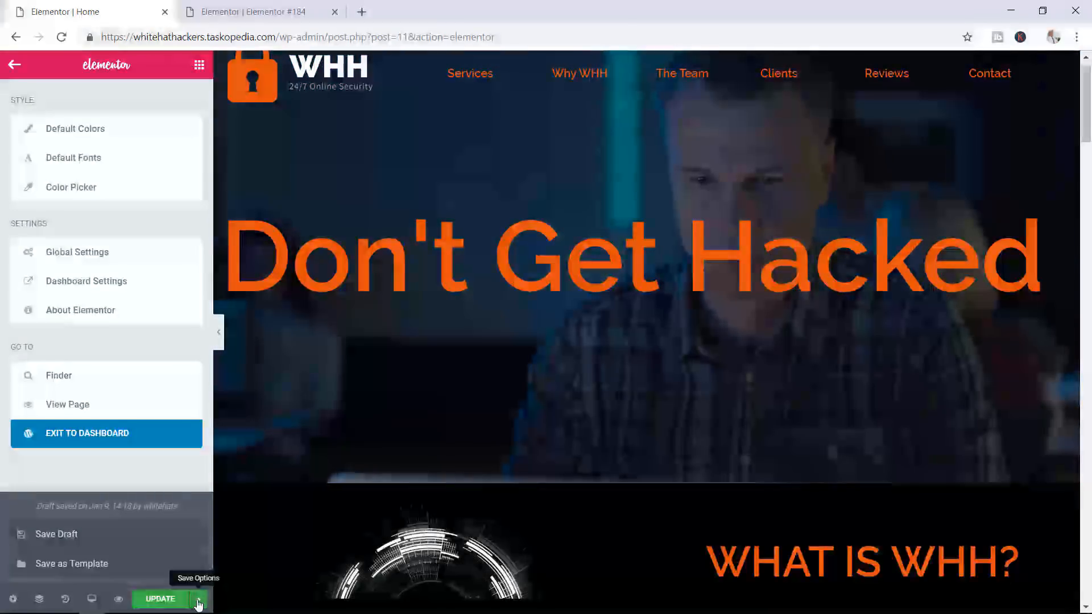
left_click(69, 564)
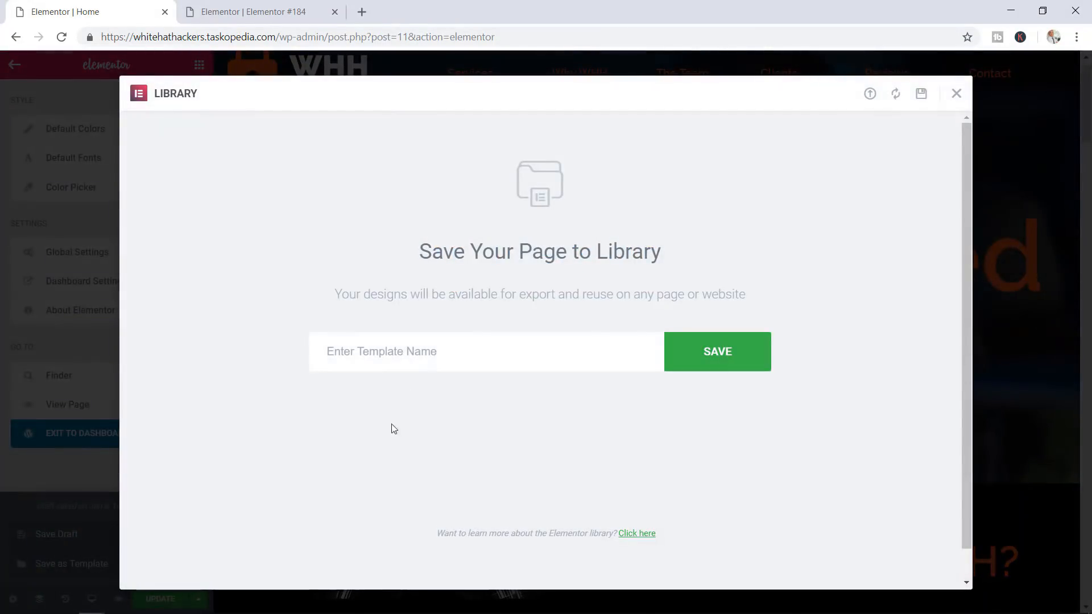
left_click(406, 349)
type("Front Page Template")
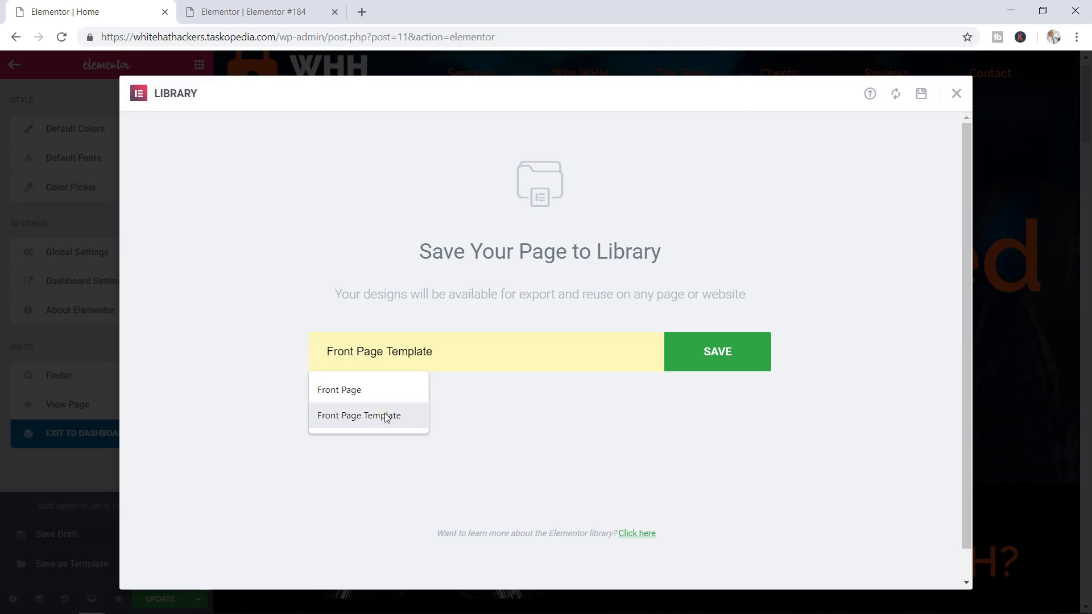
left_click(385, 416)
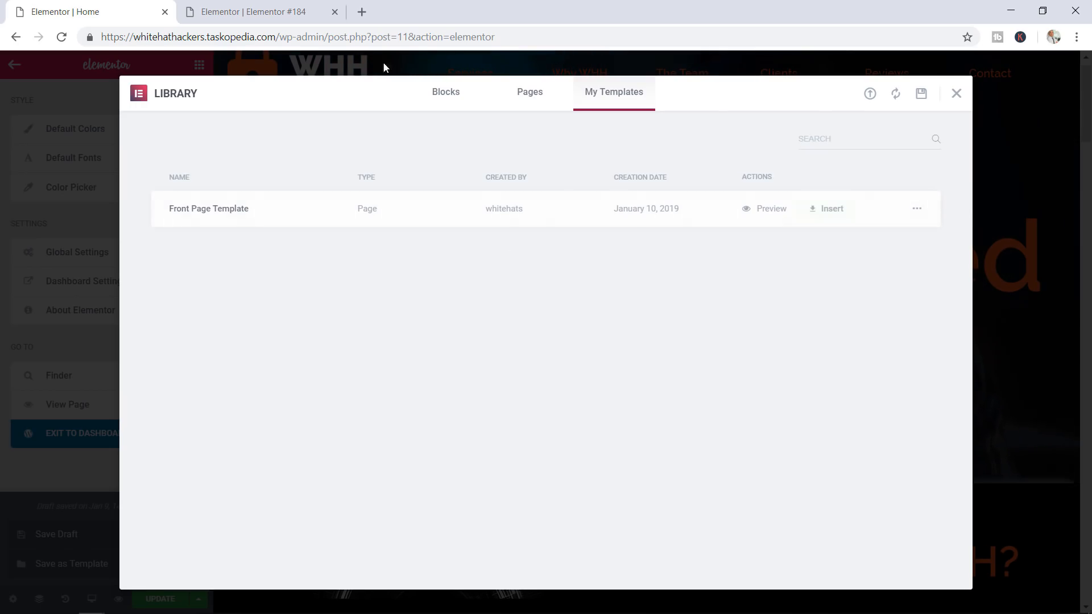
Switch to Elementor #184 and check My Templates in the reopened library
left_click(278, 10)
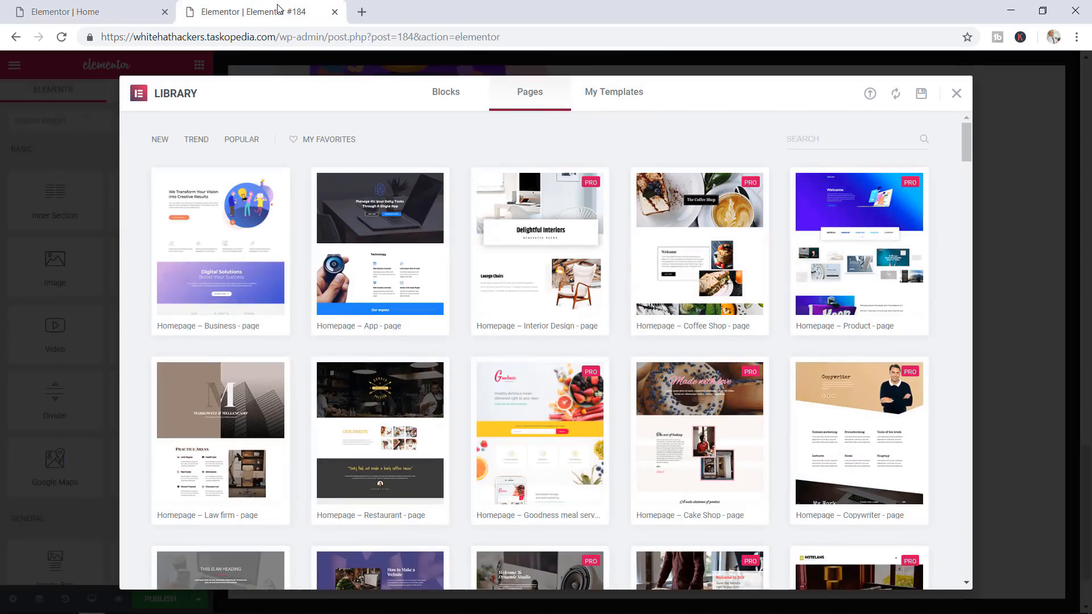
left_click(956, 94)
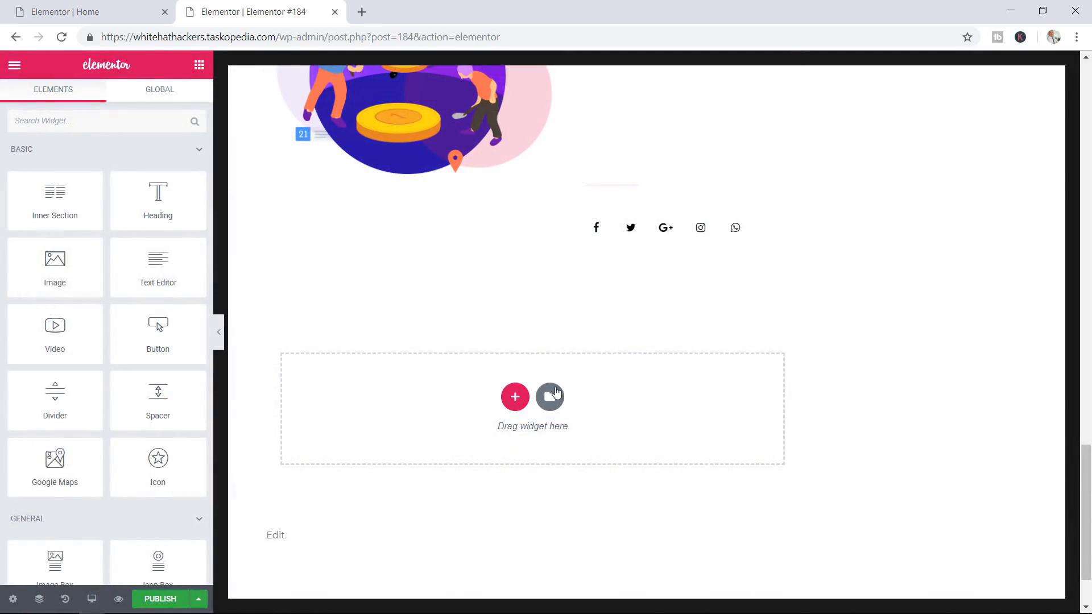
left_click(552, 398)
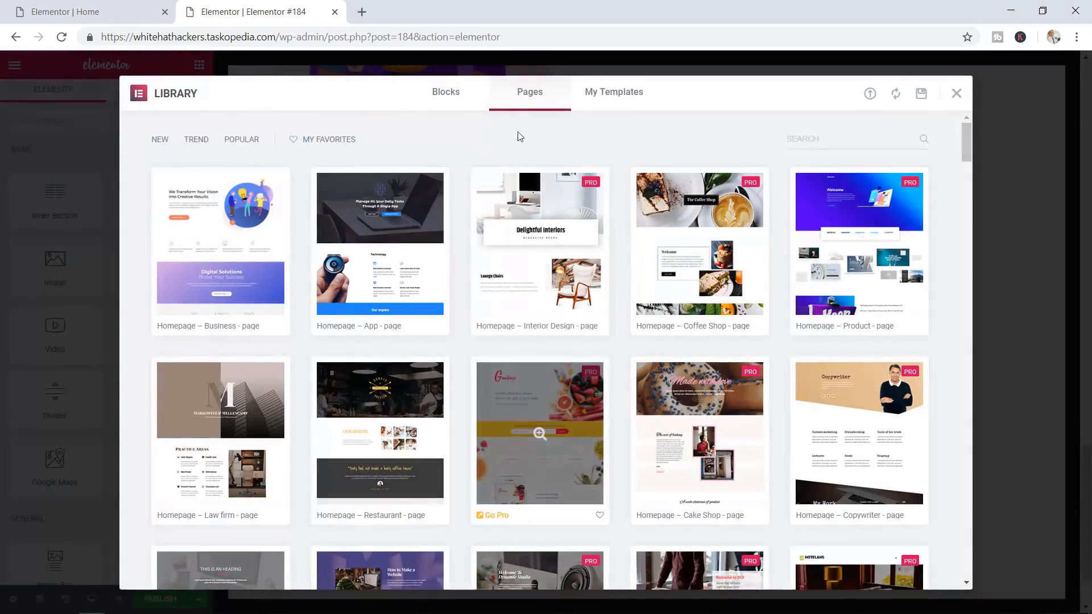
left_click(624, 100)
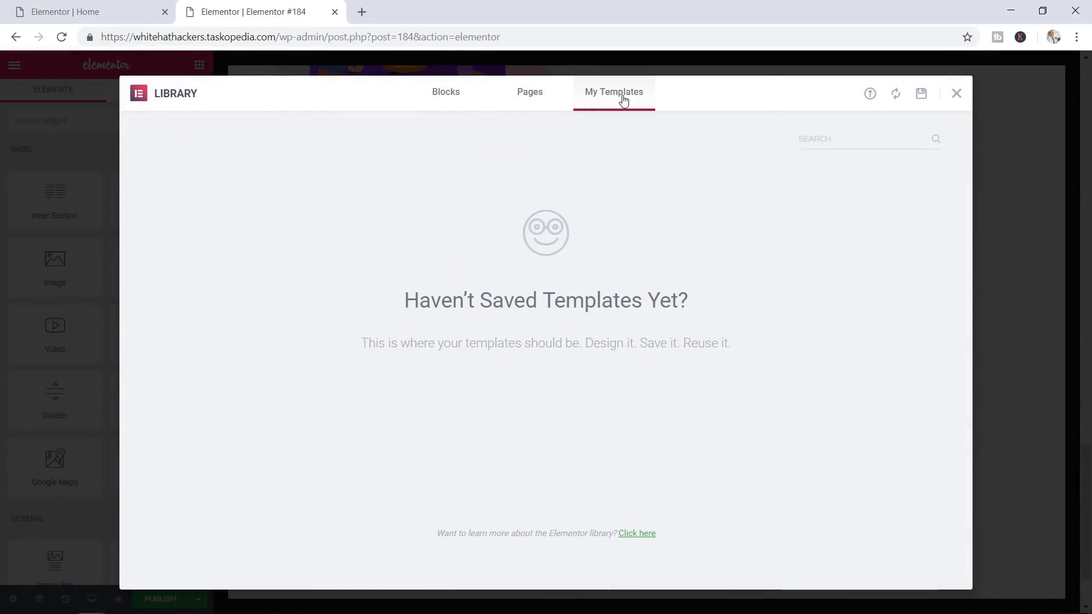
Reload the editor page and scroll through the Business template content
left_click(61, 38)
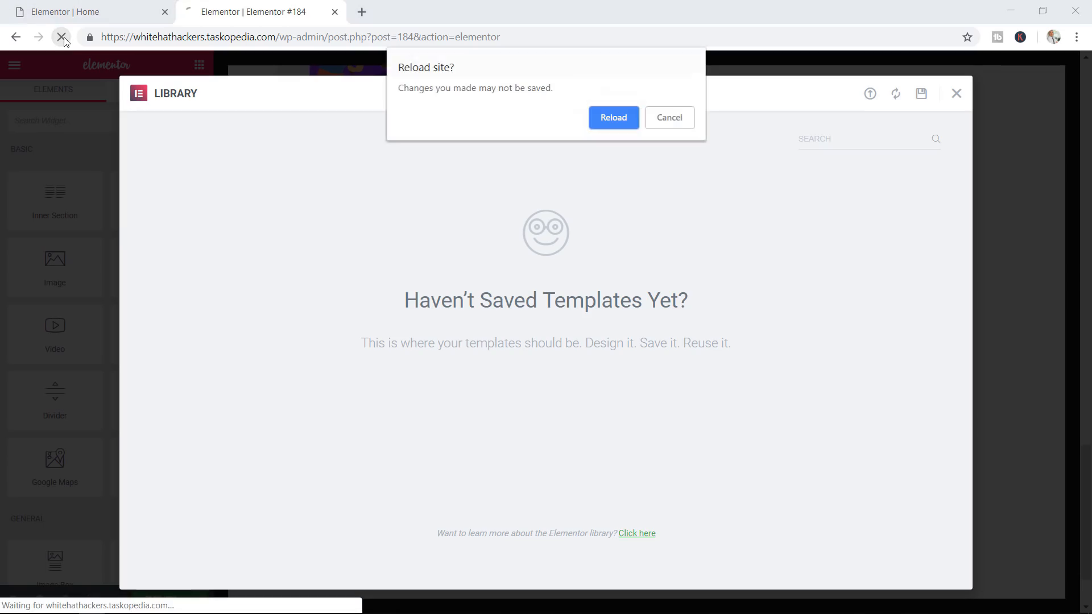
left_click(604, 118)
left_click_drag(1084, 126, 1075, 445)
scroll(557, 443, "down", 4)
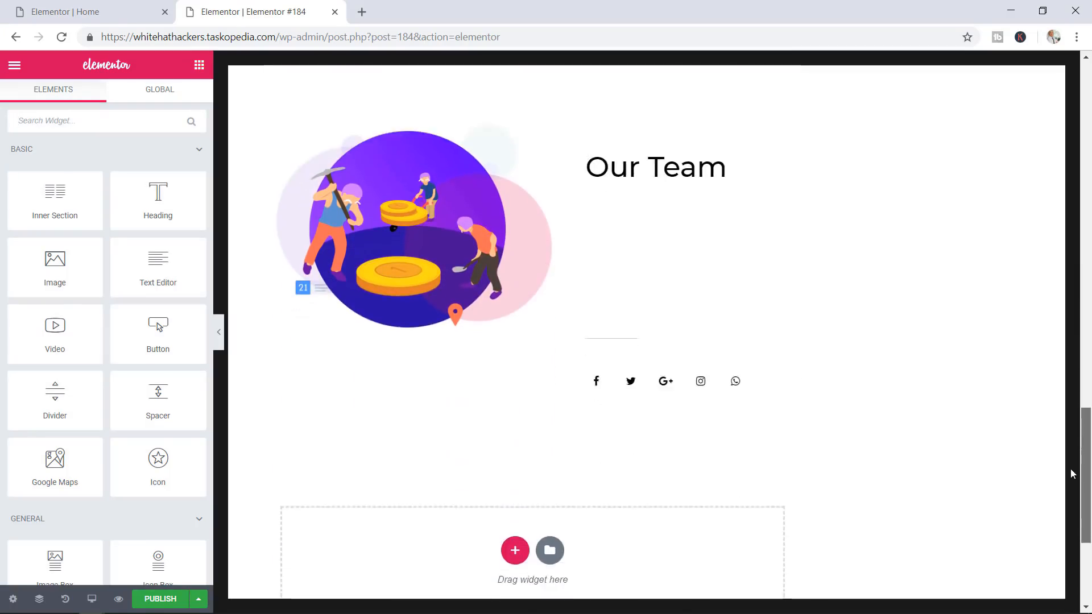
Insert Front Page Template from My Templates, importing its document settings
left_click(561, 440)
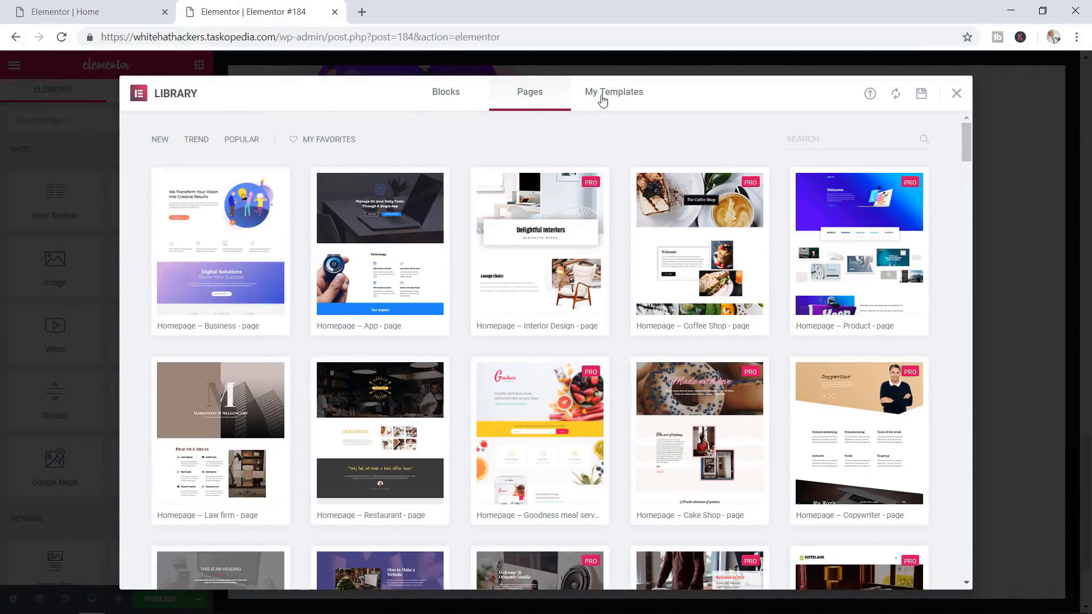
left_click(603, 101)
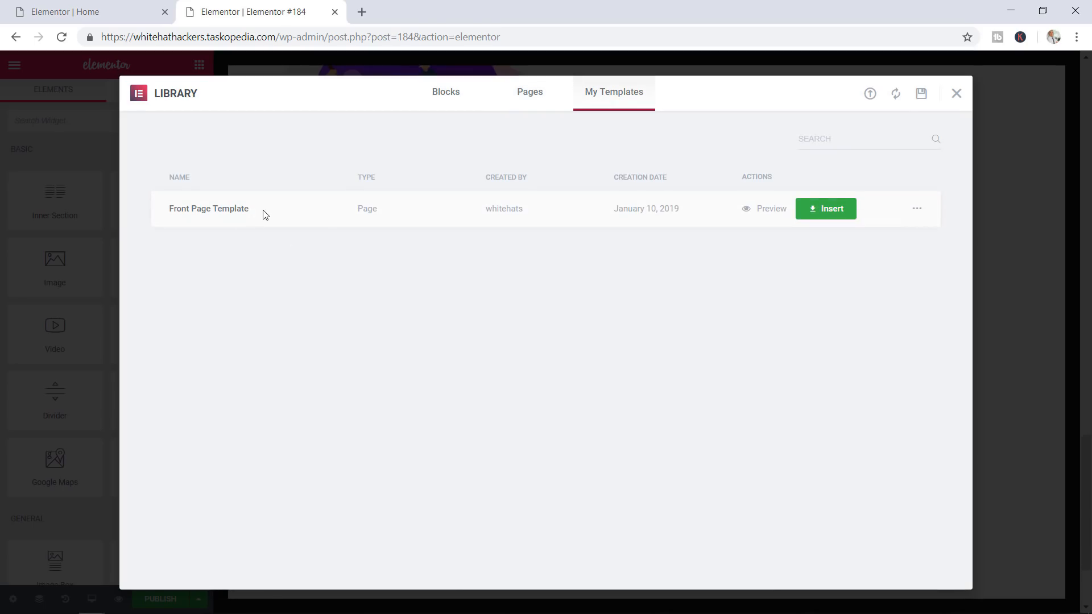
left_click(822, 213)
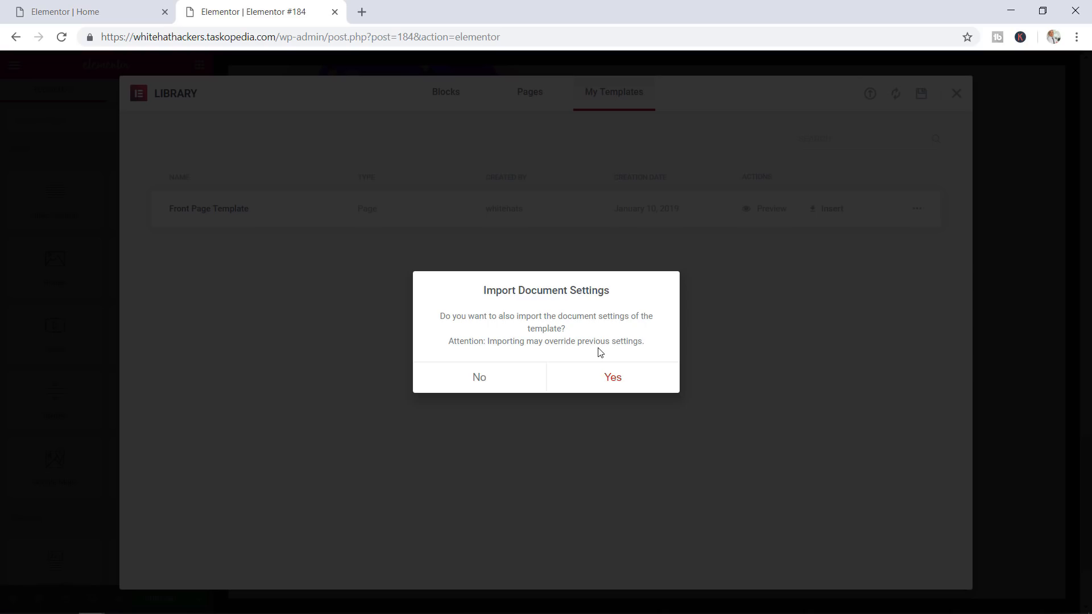
left_click(612, 380)
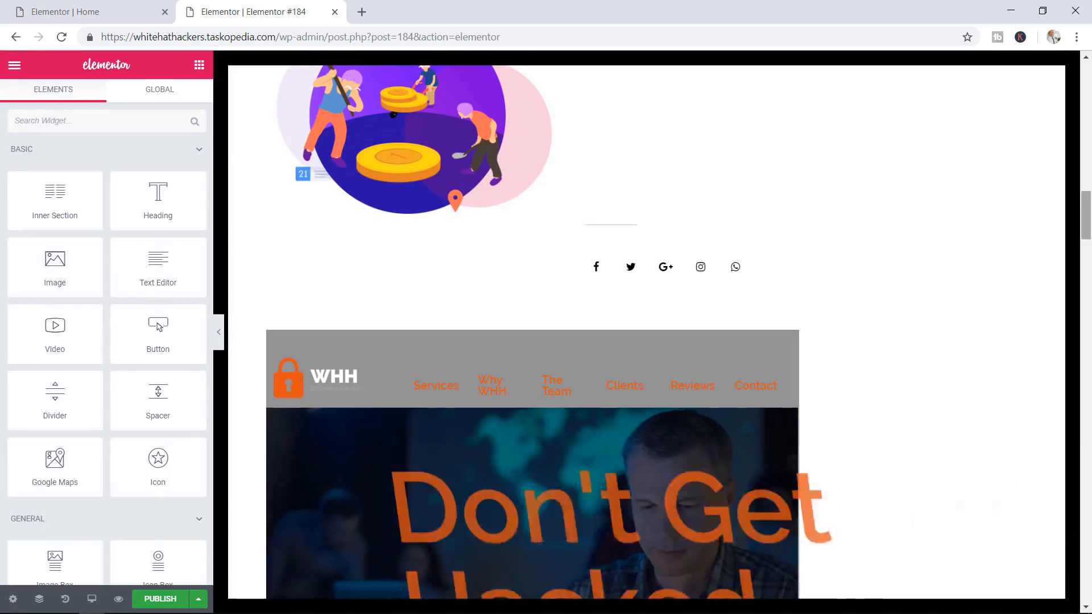
Scroll through the inserted WHH content, past the Services section, down to the footer
left_click_drag(1088, 240, 1089, 334)
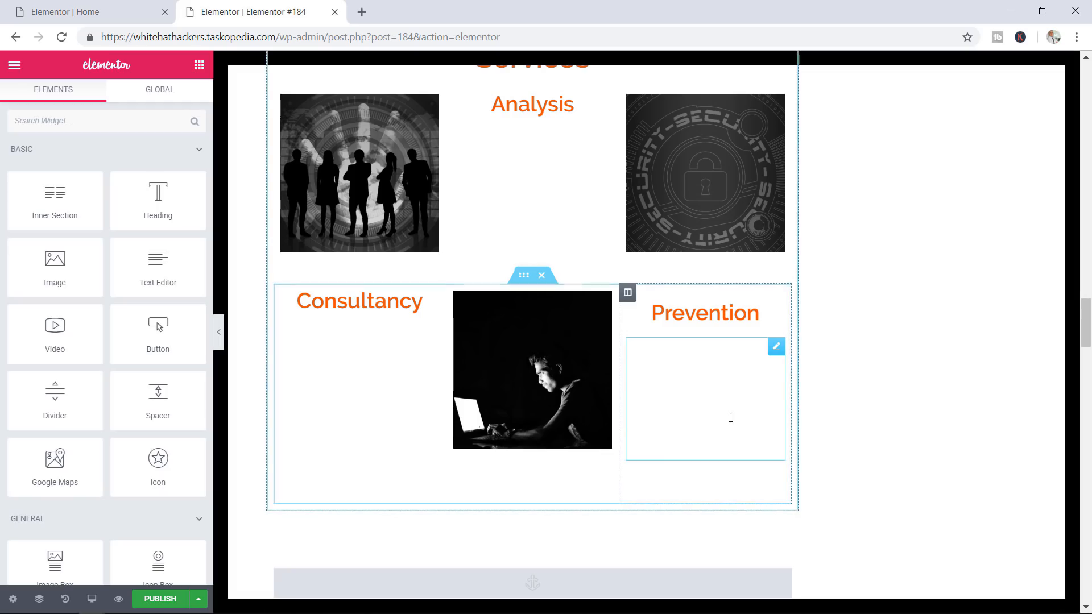
left_click_drag(729, 423, 668, 370)
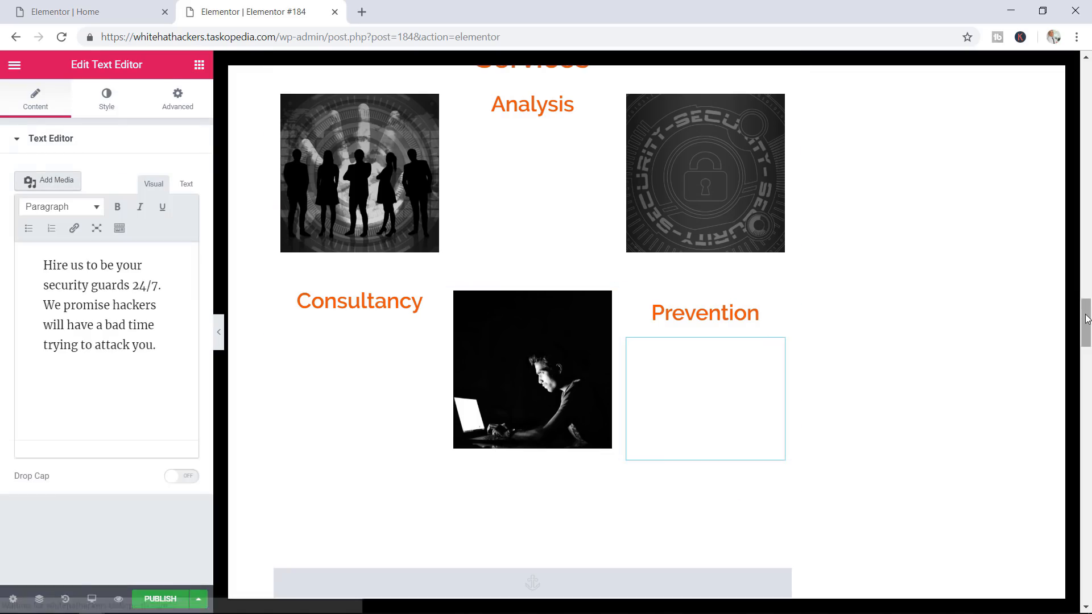
left_click_drag(1083, 327, 1074, 236)
scroll(916, 185, "down", 5)
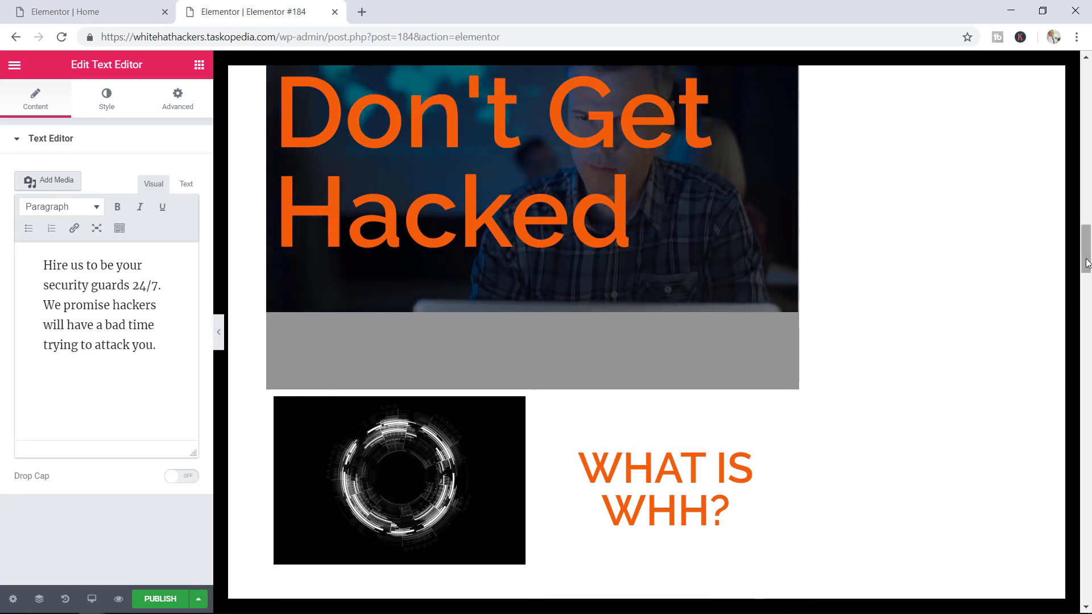
left_click(1082, 361)
left_click_drag(1083, 361, 1091, 151)
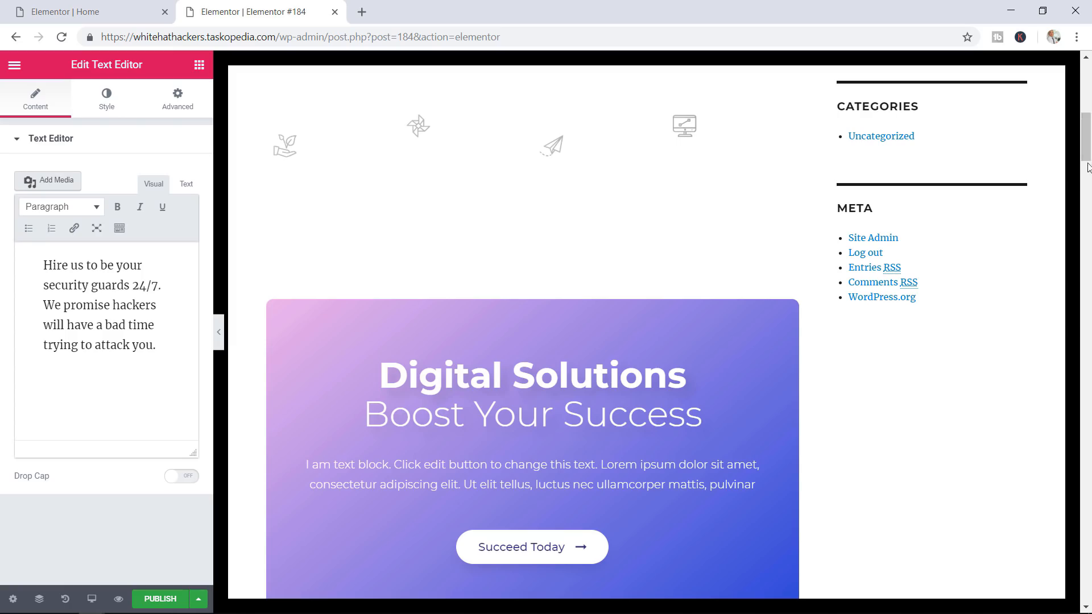
left_click_drag(1086, 154, 1087, 607)
Open the template library's Blocks tab filtered to the Clients category
left_click(547, 311)
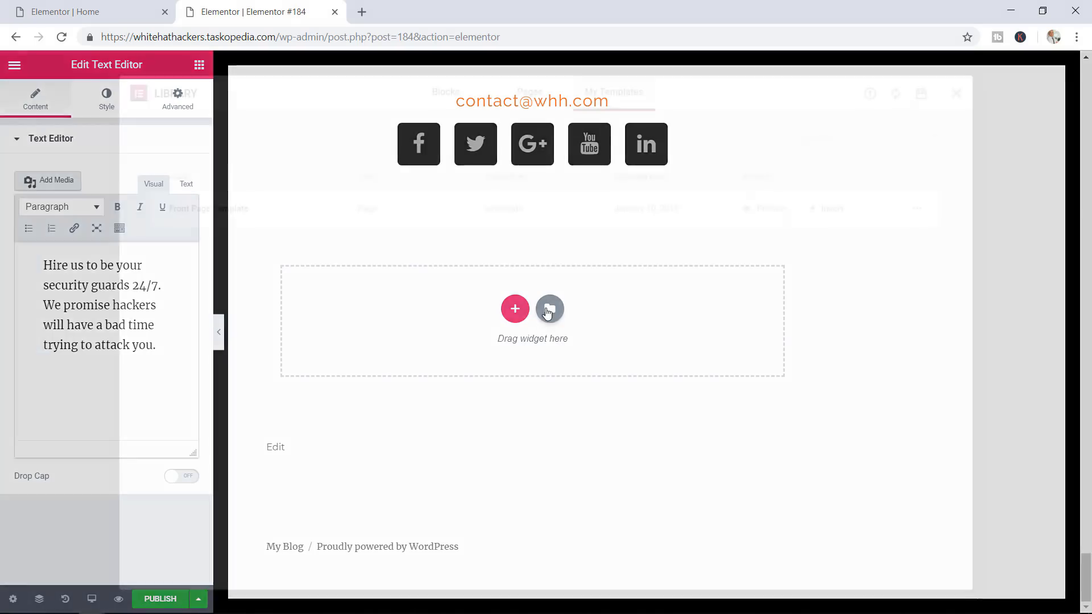
left_click(436, 100)
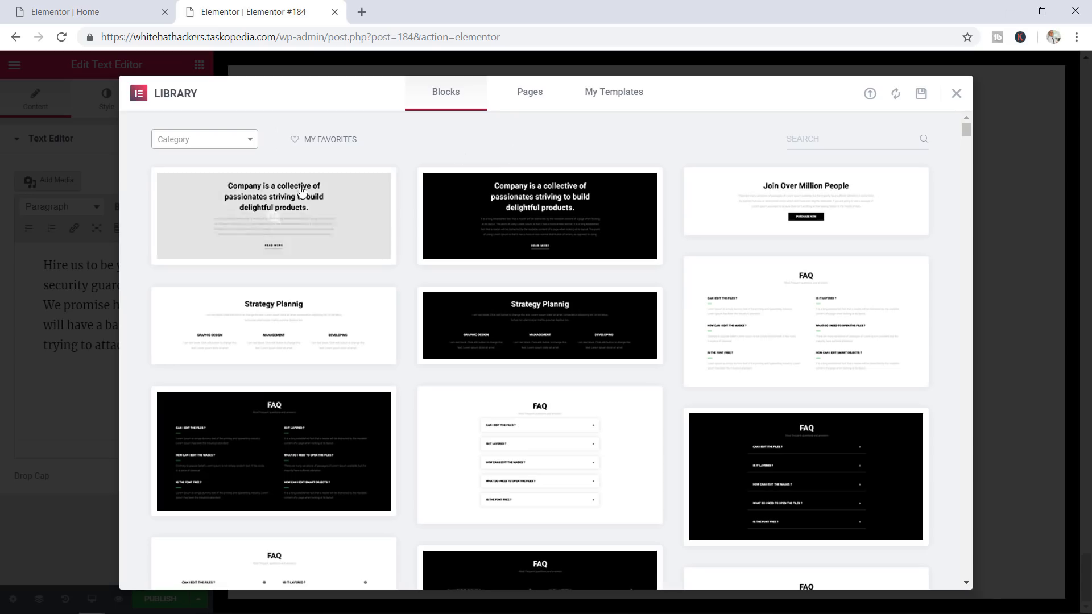
left_click(240, 146)
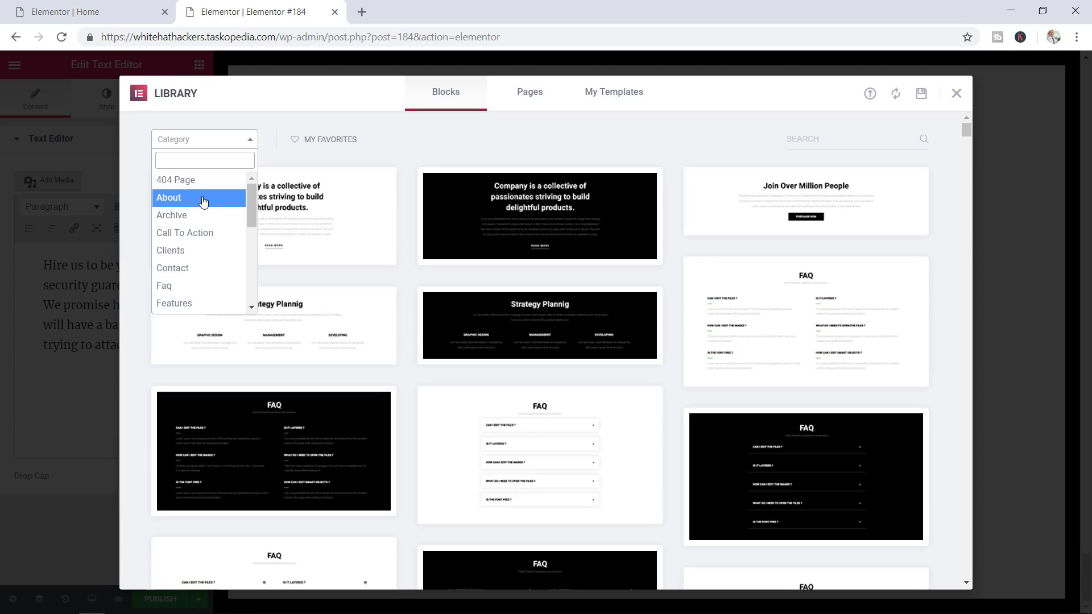
left_click(203, 250)
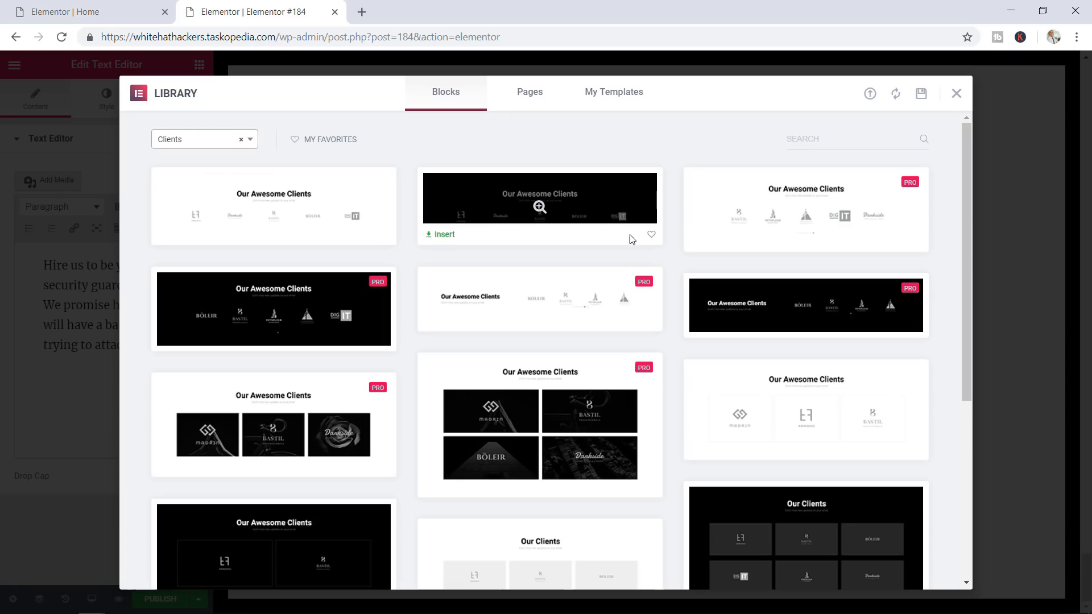
Preview the 'Our Awesome Clients' and 'Our Clients' logo blocks
mouse_move(543, 207)
mouse_move(388, 294)
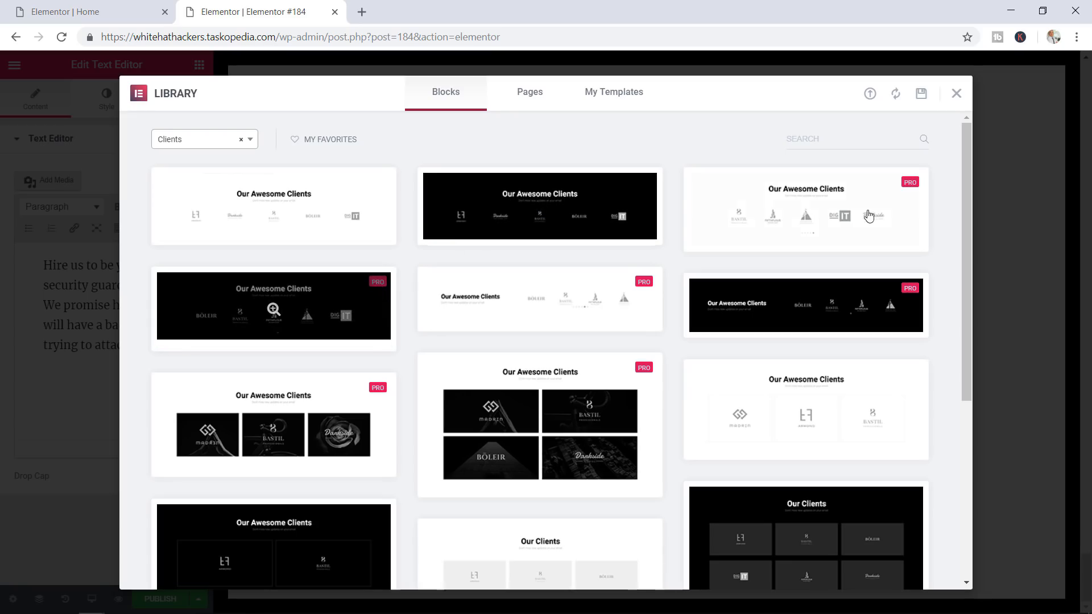
left_click_drag(964, 173, 970, 149)
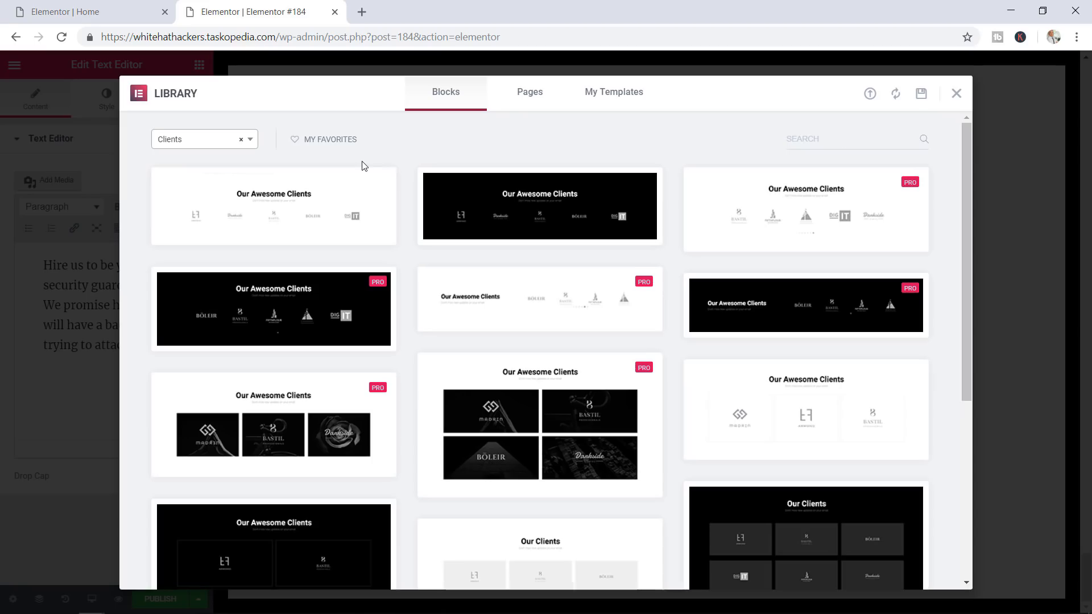
mouse_move(284, 210)
Close the template library, search 'team' in Finder, then dismiss the search
left_click(957, 94)
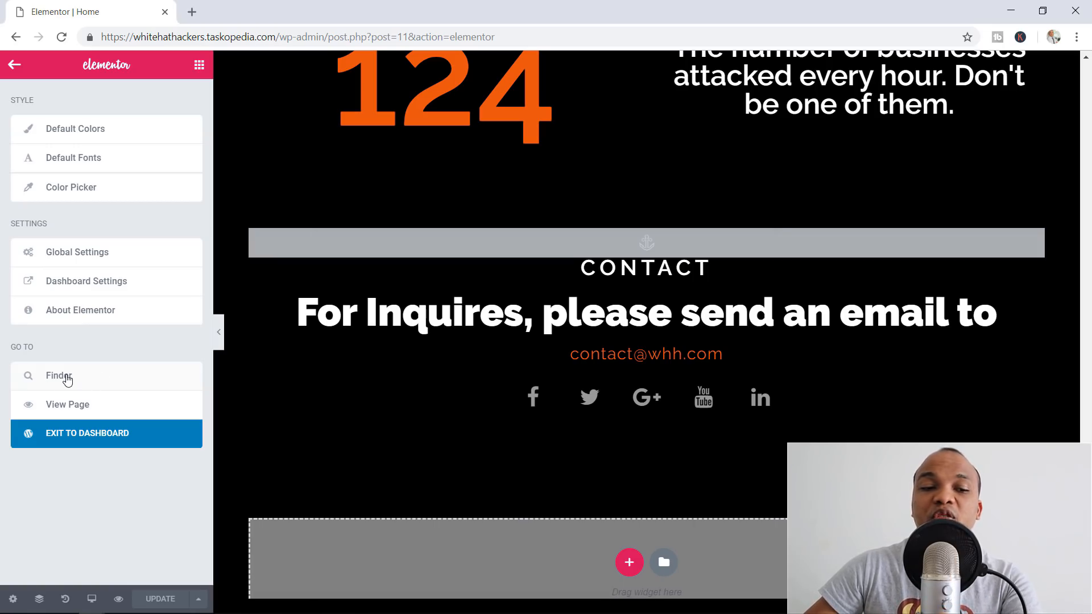
left_click(67, 377)
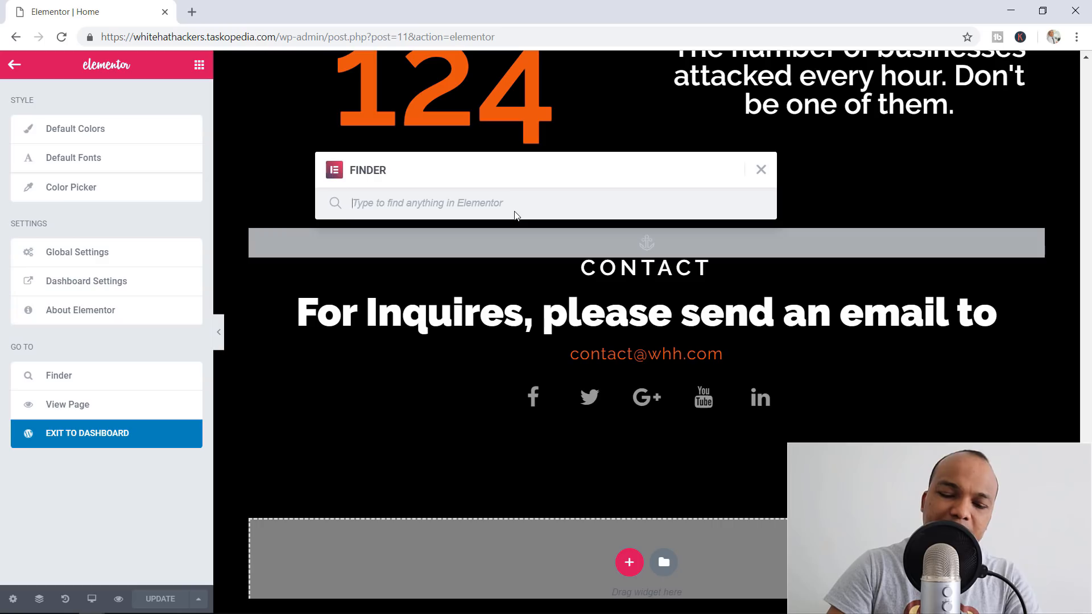
type("team")
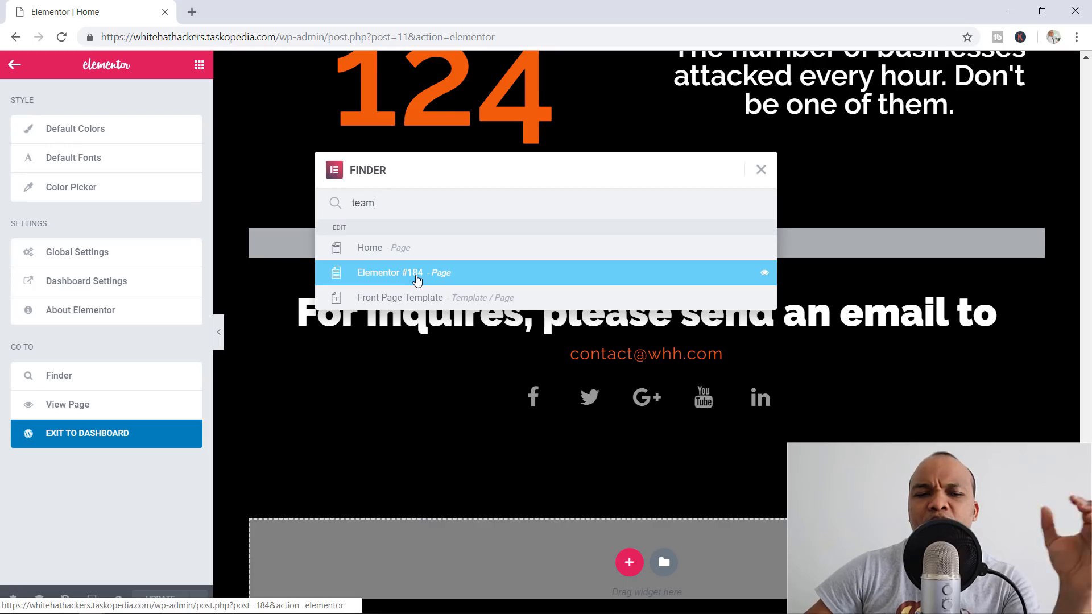
key("Escape")
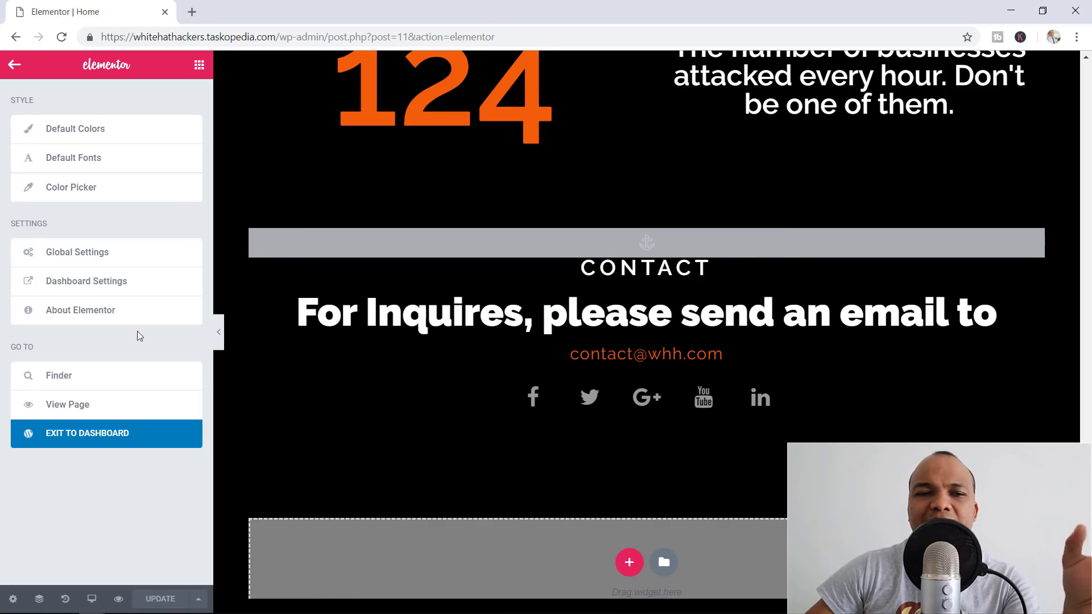
Open the Elements panel and scroll through the Basic and General widgets
left_click(199, 65)
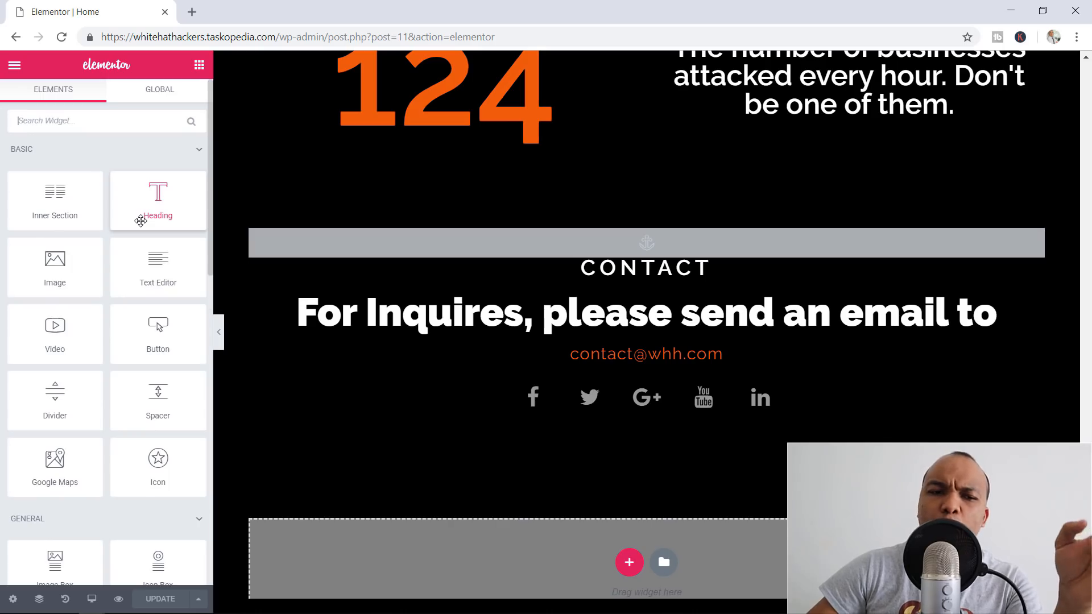
scroll(141, 220, "down", 2)
scroll(141, 220, "up", 2)
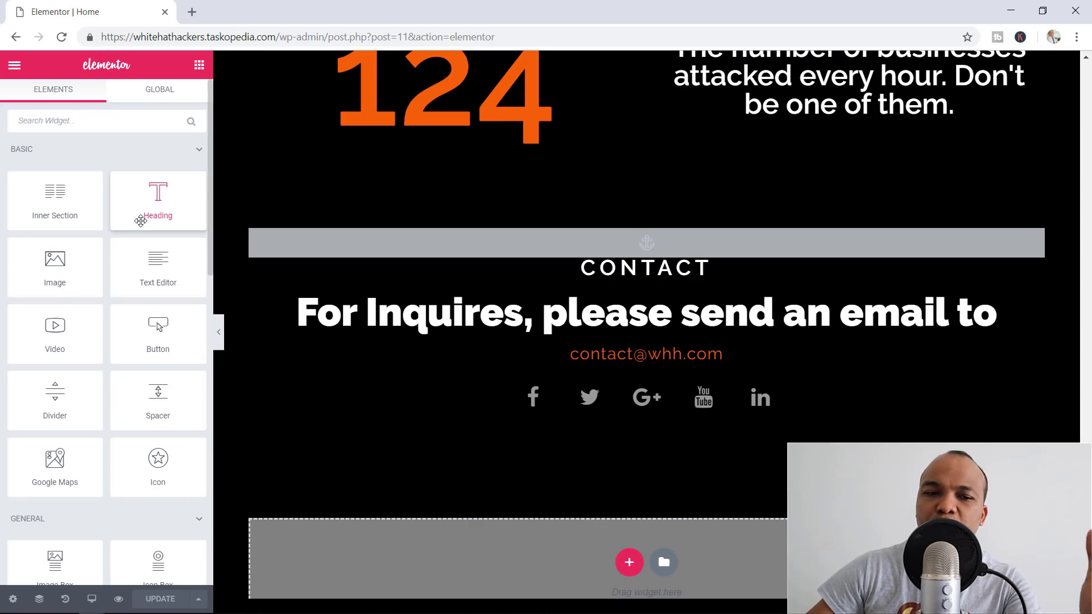
scroll(171, 324, "down", 5)
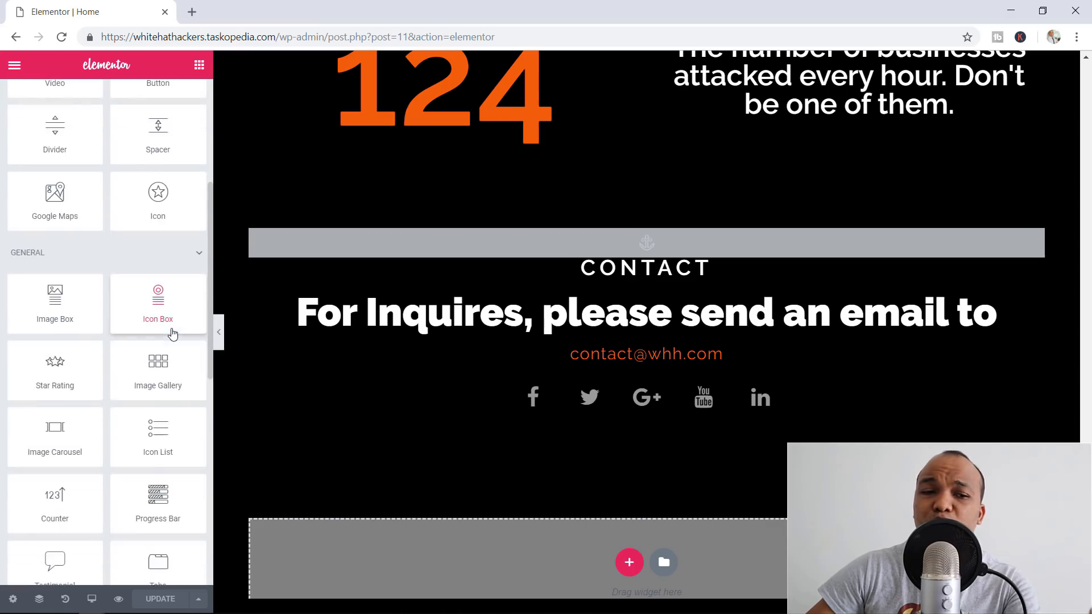
scroll(162, 327, "down", 2)
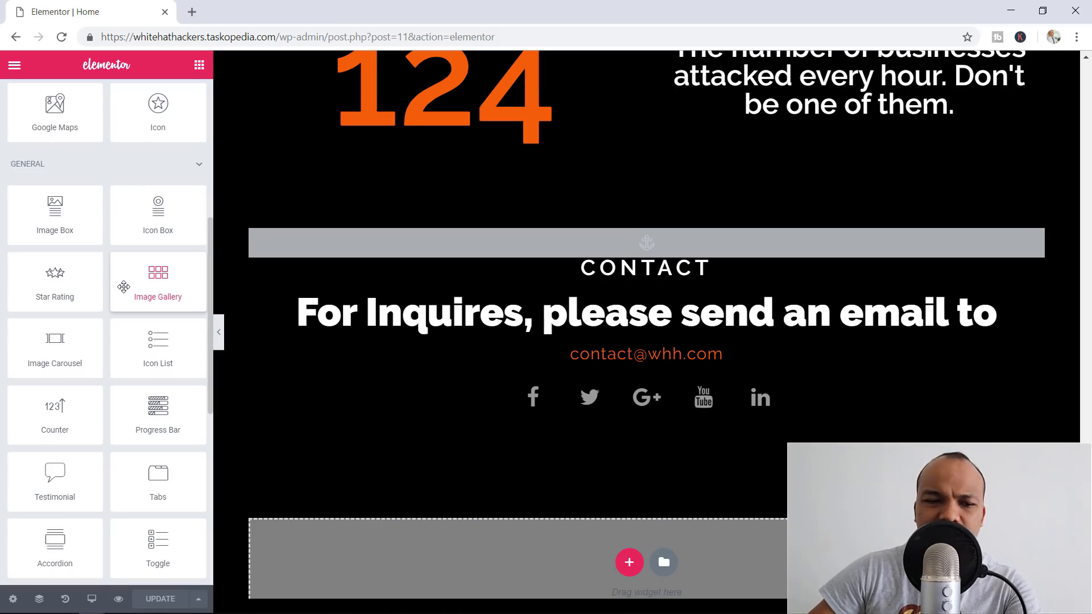
scroll(123, 286, "down", 2)
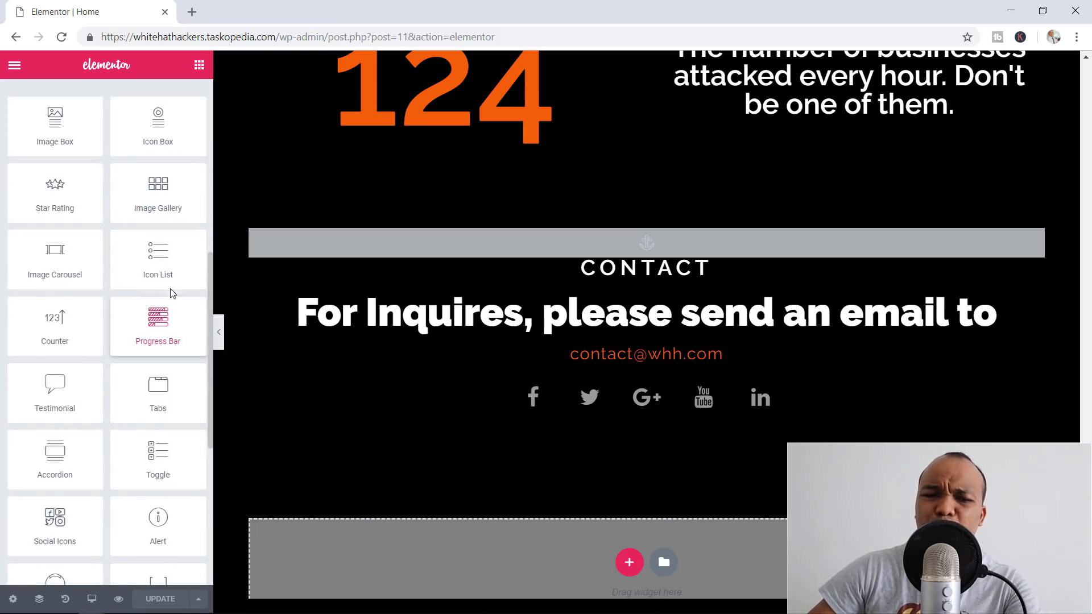
scroll(130, 345, "down", 4)
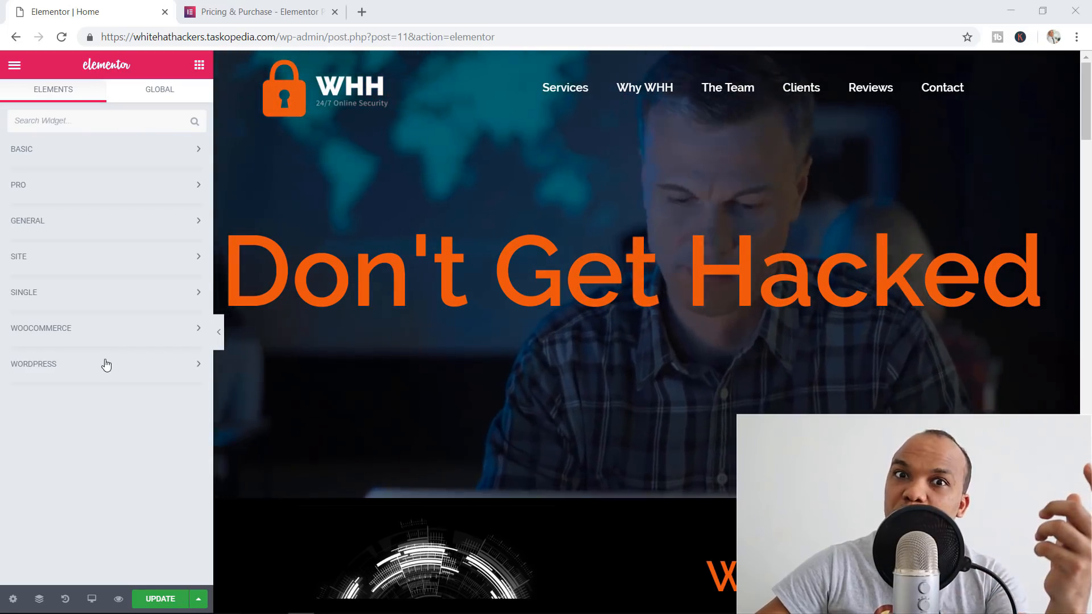
Expand and collapse the PRO and SITE widget groups to review their widgets
left_click(69, 184)
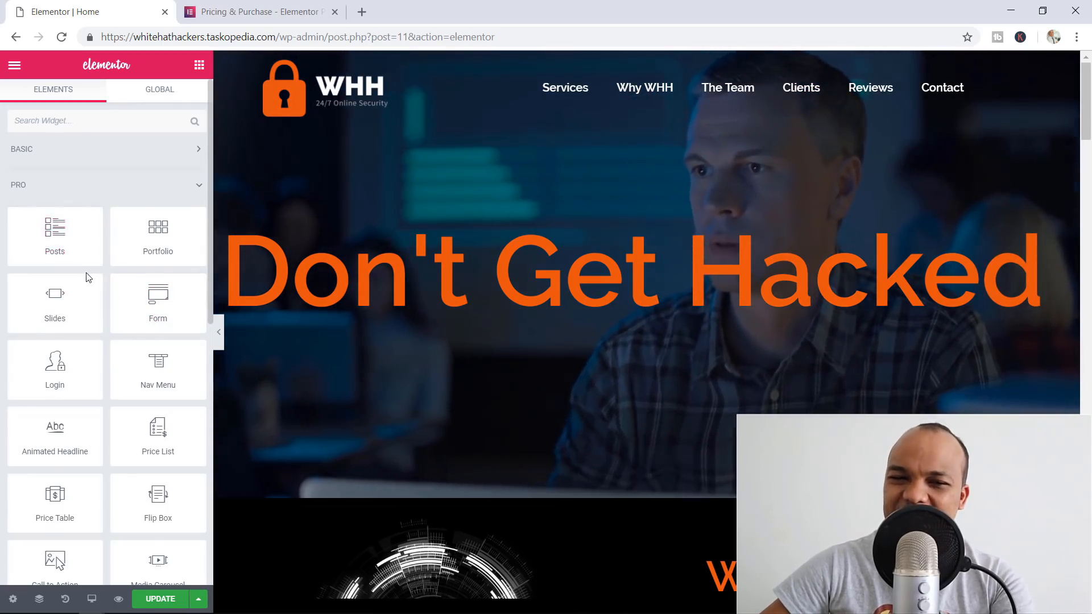
scroll(65, 303, "down", 2)
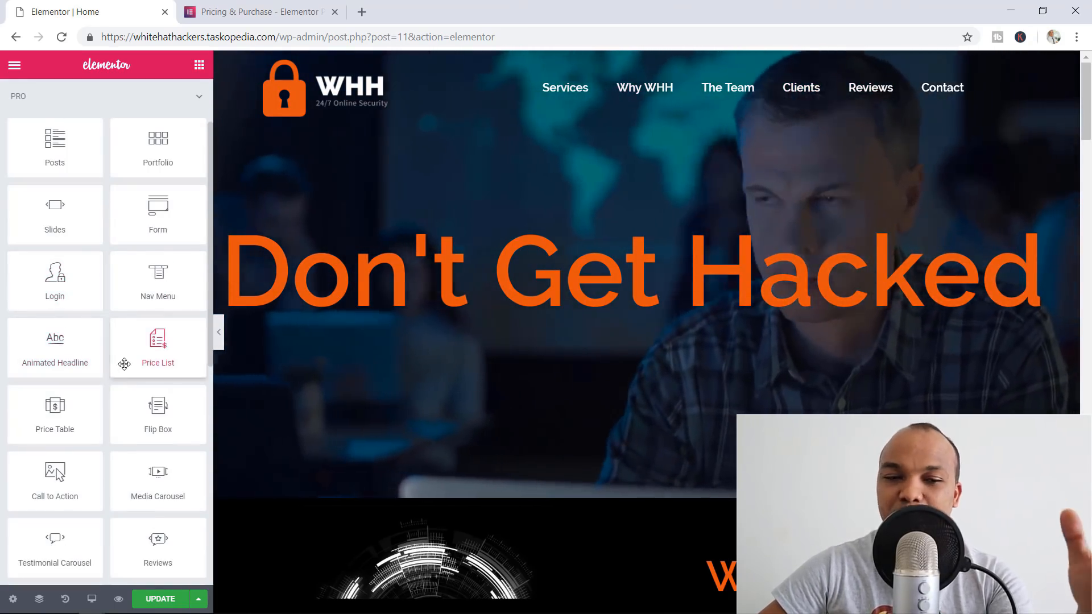
scroll(136, 395, "down", 4)
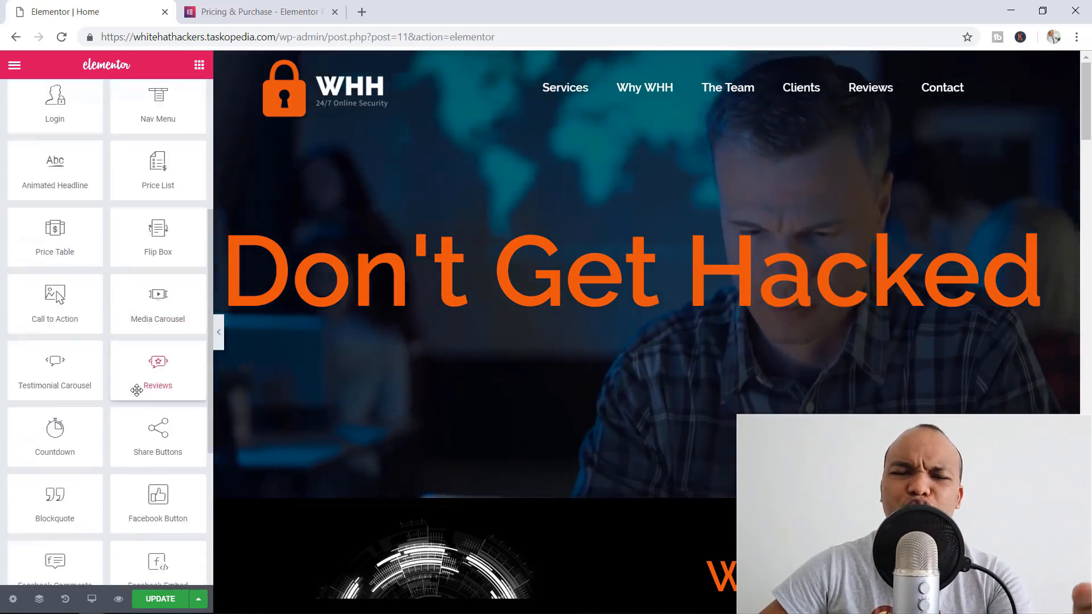
scroll(137, 390, "up", 6)
left_click(100, 182)
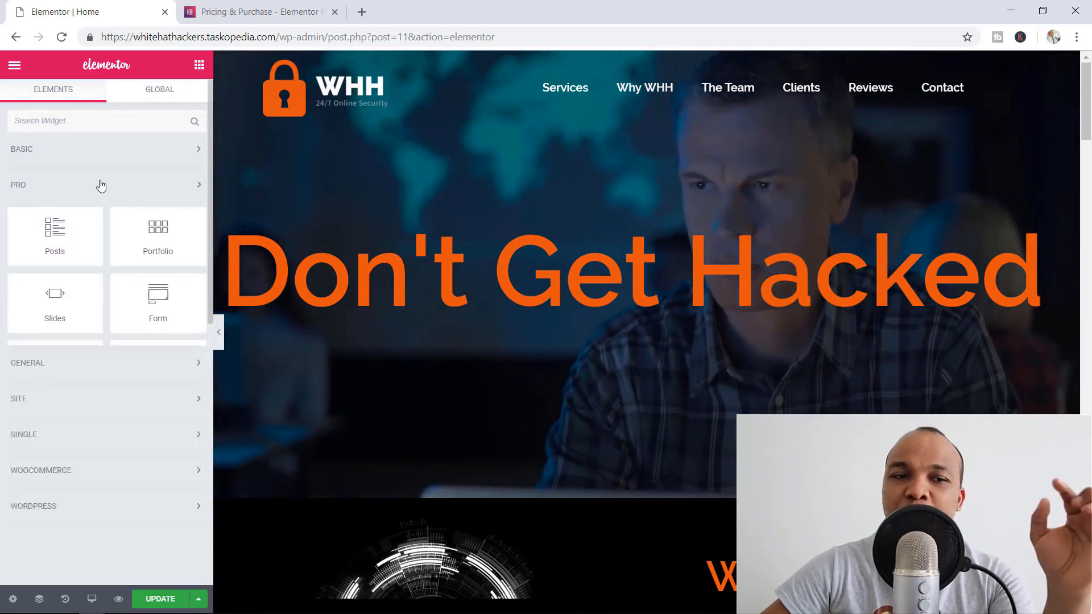
left_click(85, 259)
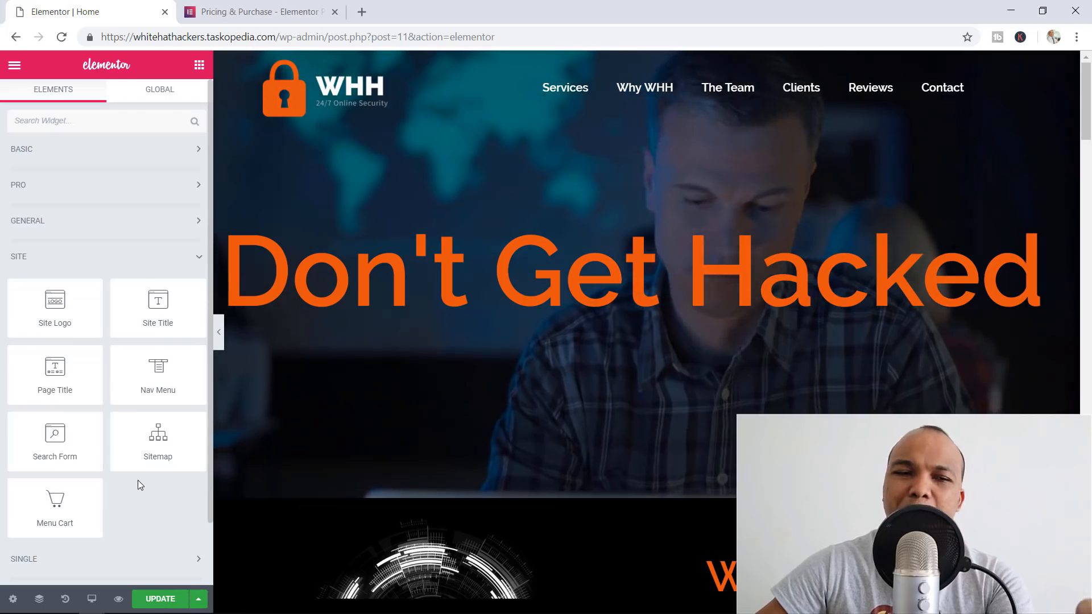
left_click(97, 258)
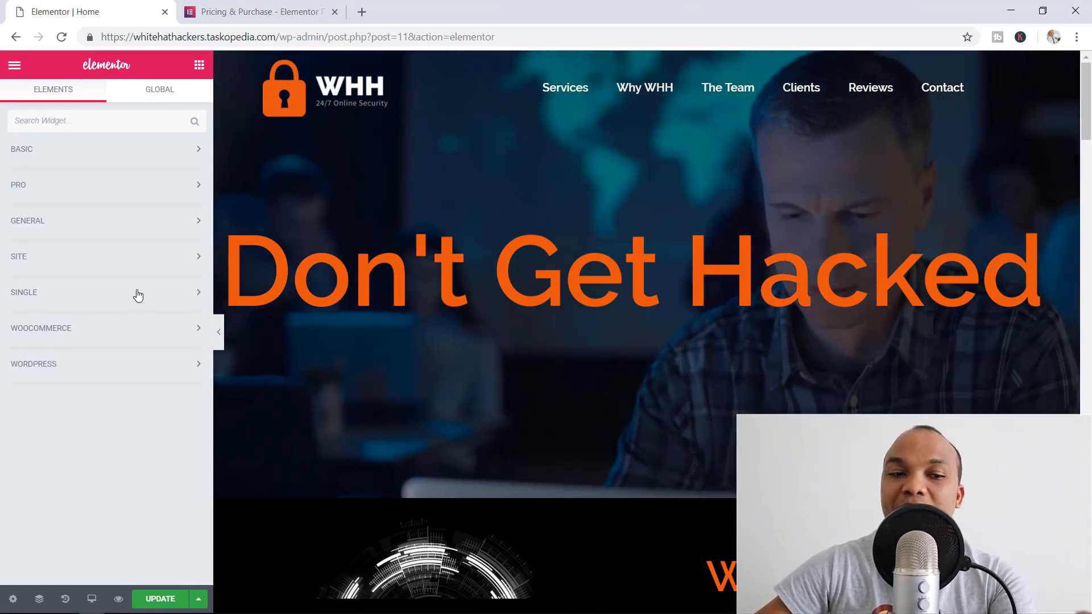
Review the SINGLE and WOOCOMMERCE widget groups, then show the empty Global widgets list
left_click(138, 294)
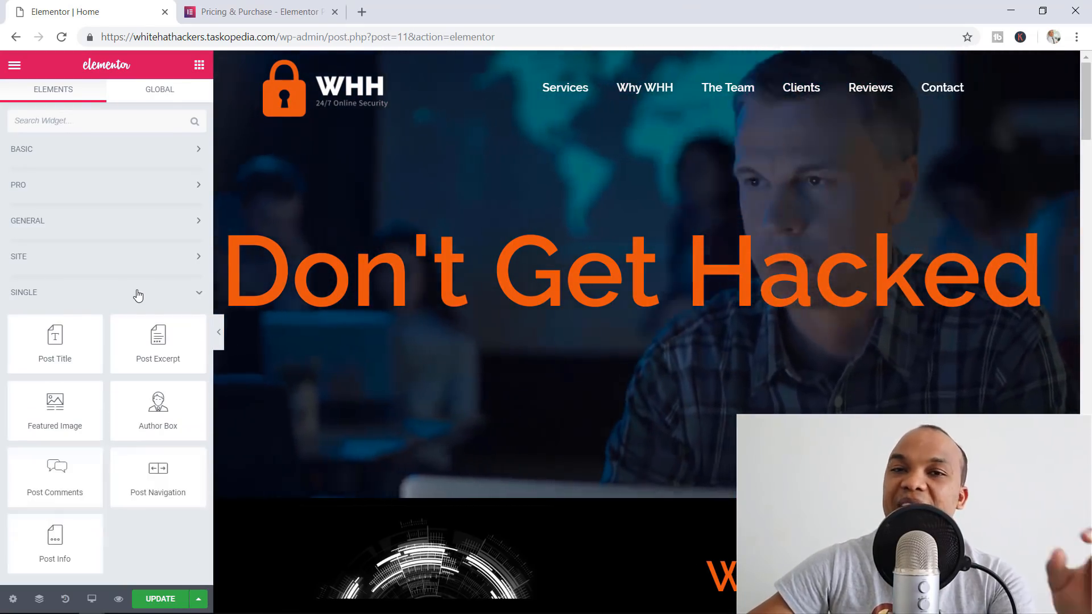
scroll(188, 301, "down", 1)
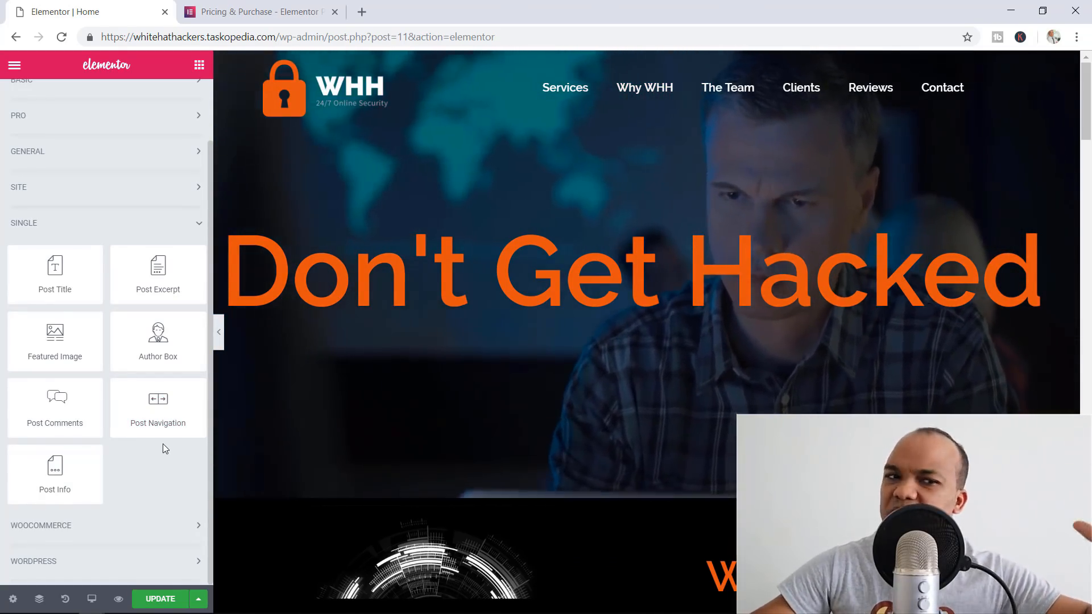
left_click(134, 230)
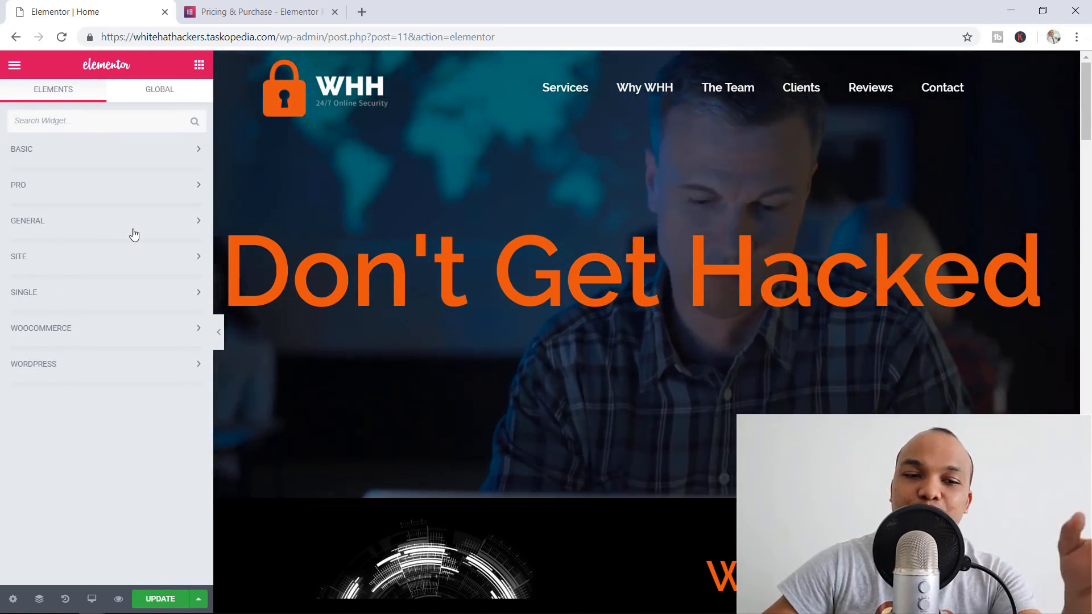
left_click(122, 331)
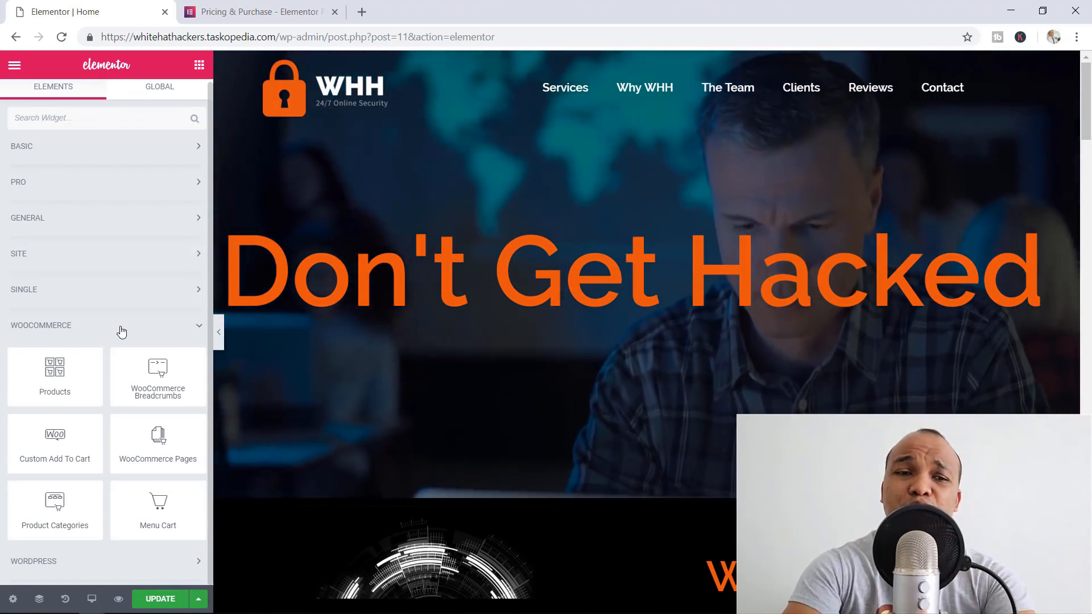
left_click(121, 331)
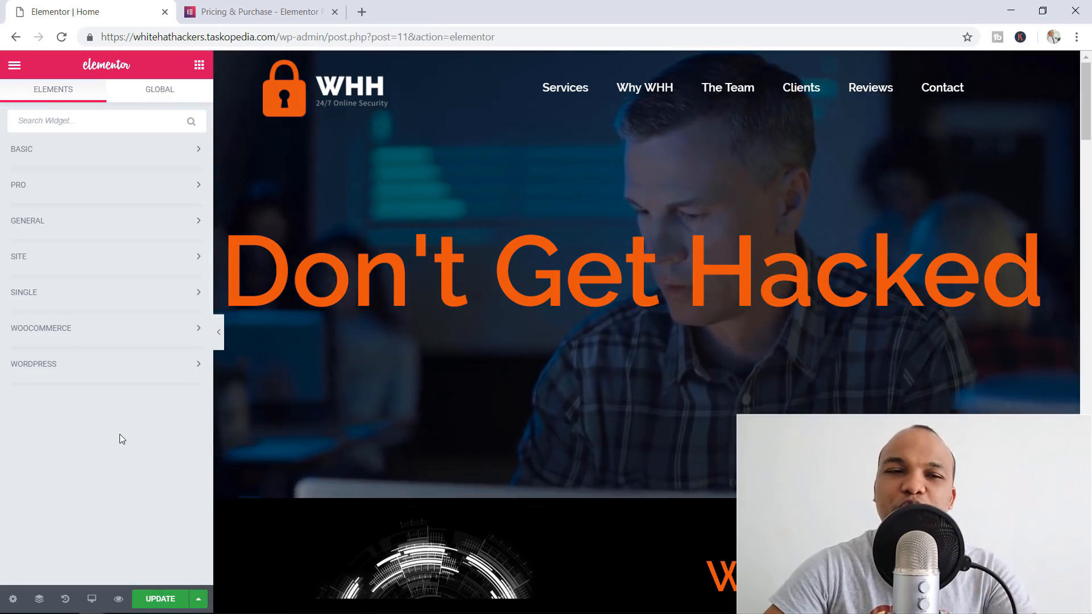
left_click(151, 99)
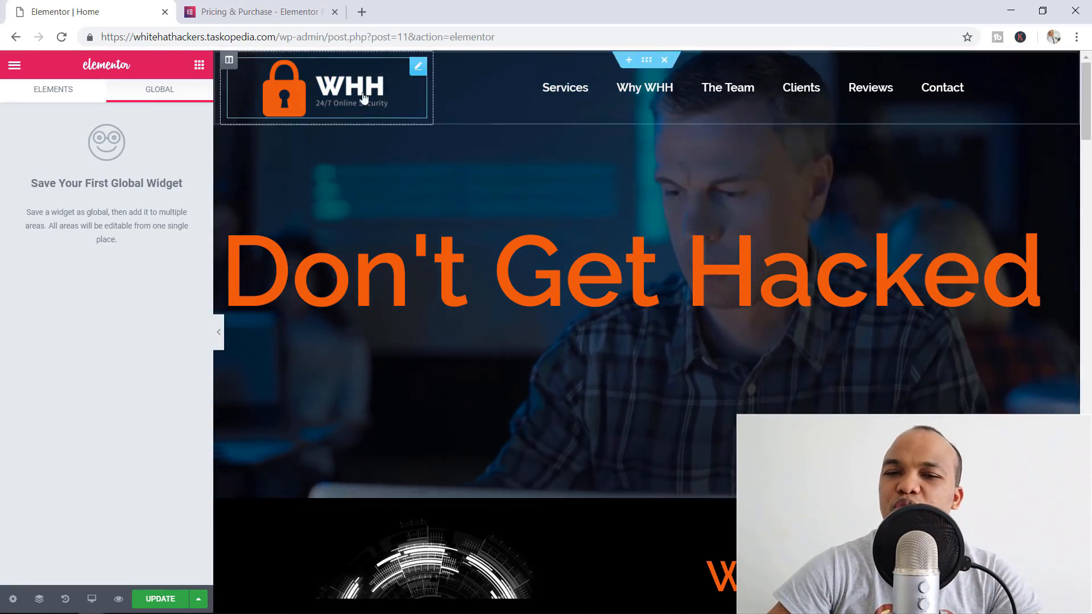
Select the 'Don't Get Hacked' heading and delete the last letter of its title
left_click(613, 265)
right_click(613, 266)
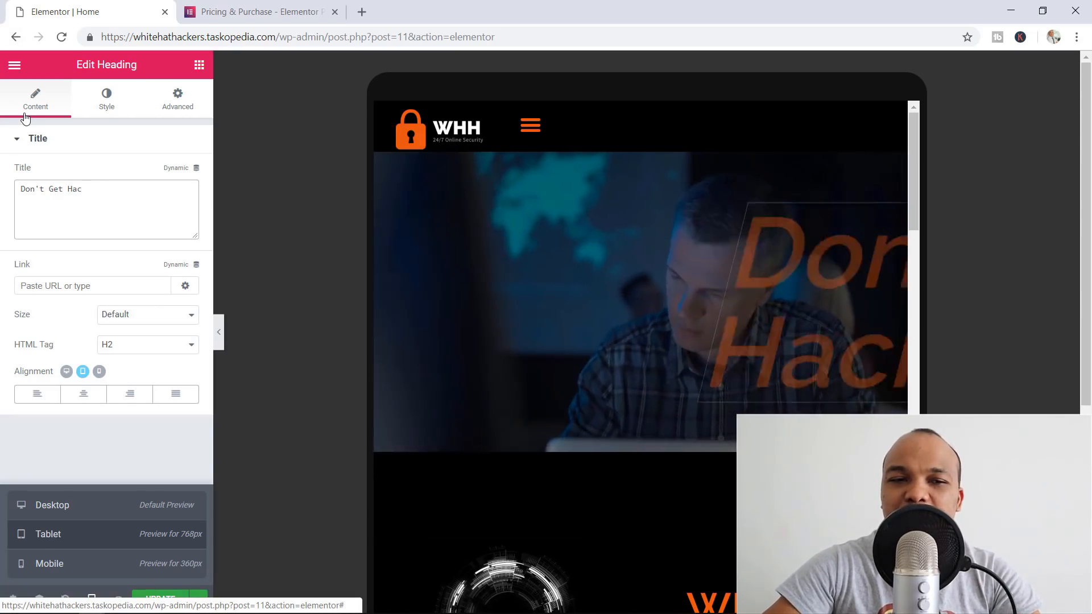
key("BackSpace")
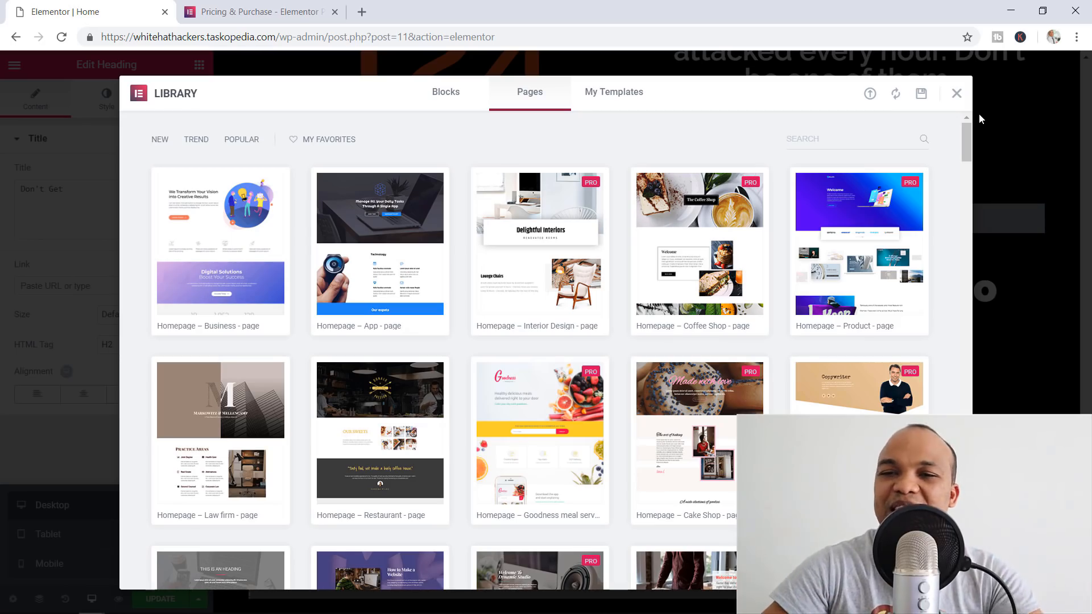
Scroll down the library's Pages grid of homepage templates
left_click_drag(967, 142, 966, 317)
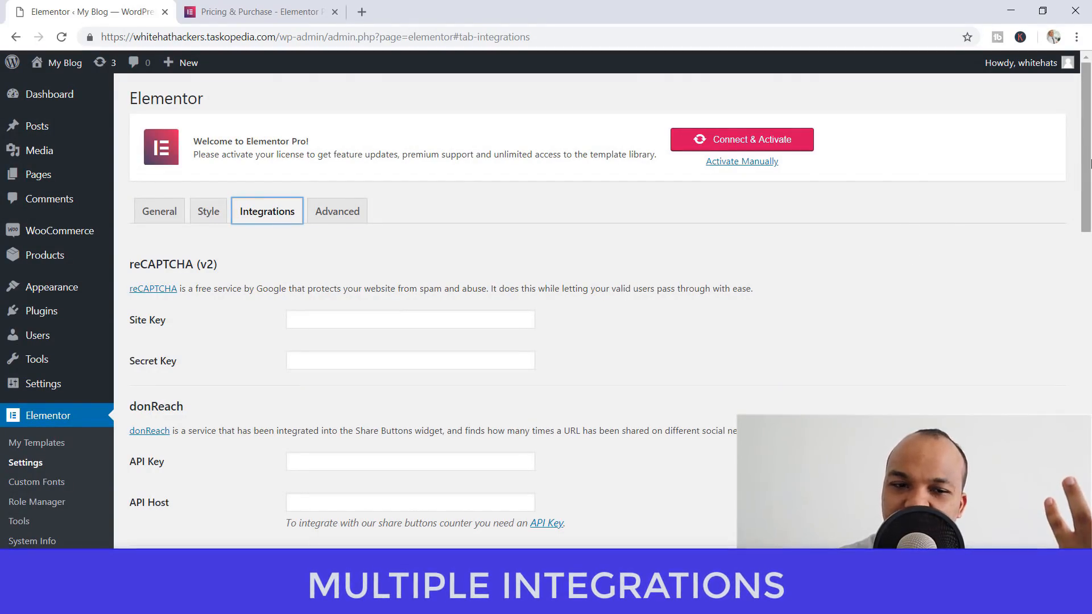
left_click_drag(1090, 164, 1090, 230)
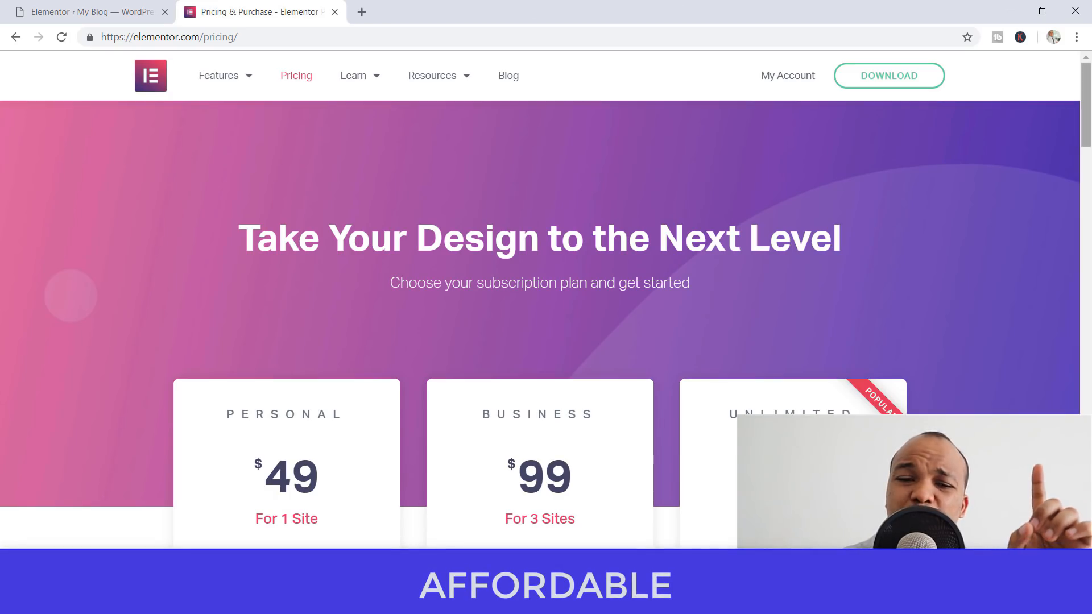
Scroll down to the Personal $49, Business $99 and Unlimited $199 plan cards
left_click_drag(1086, 125, 1087, 138)
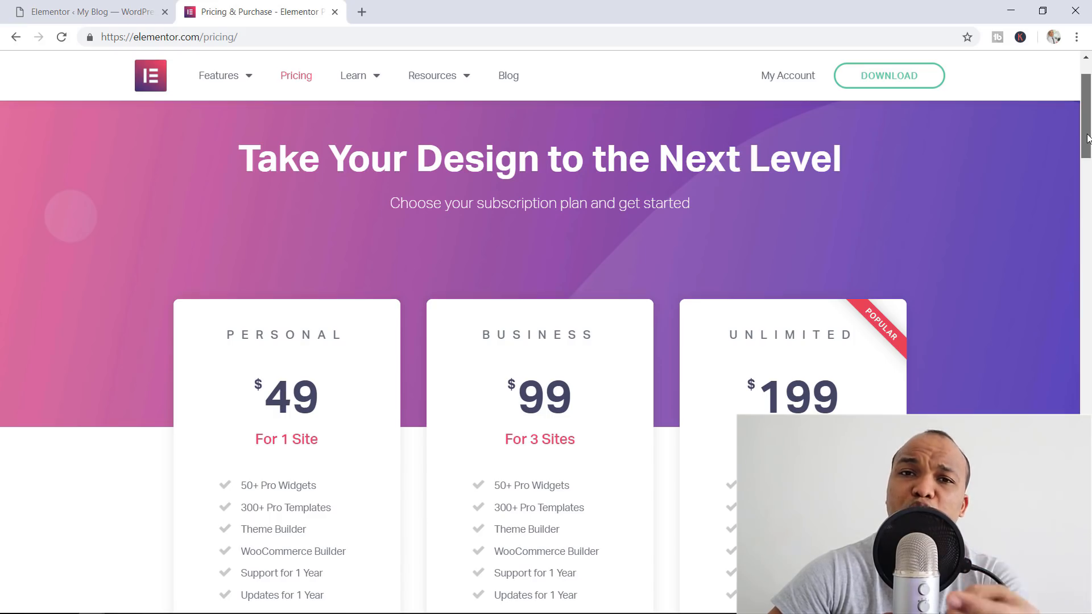
left_click_drag(1086, 139, 1086, 152)
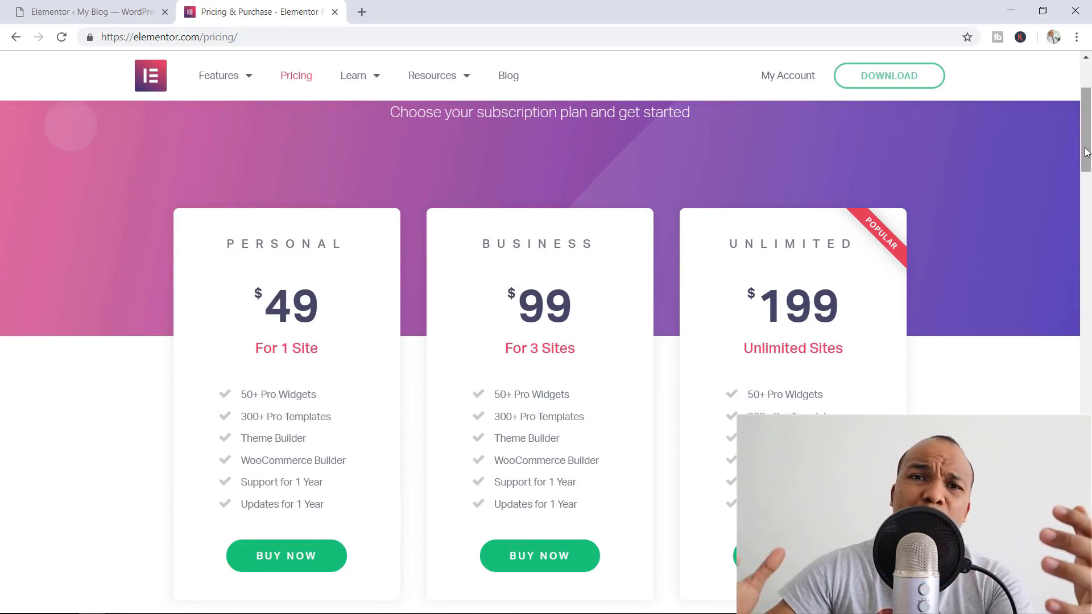
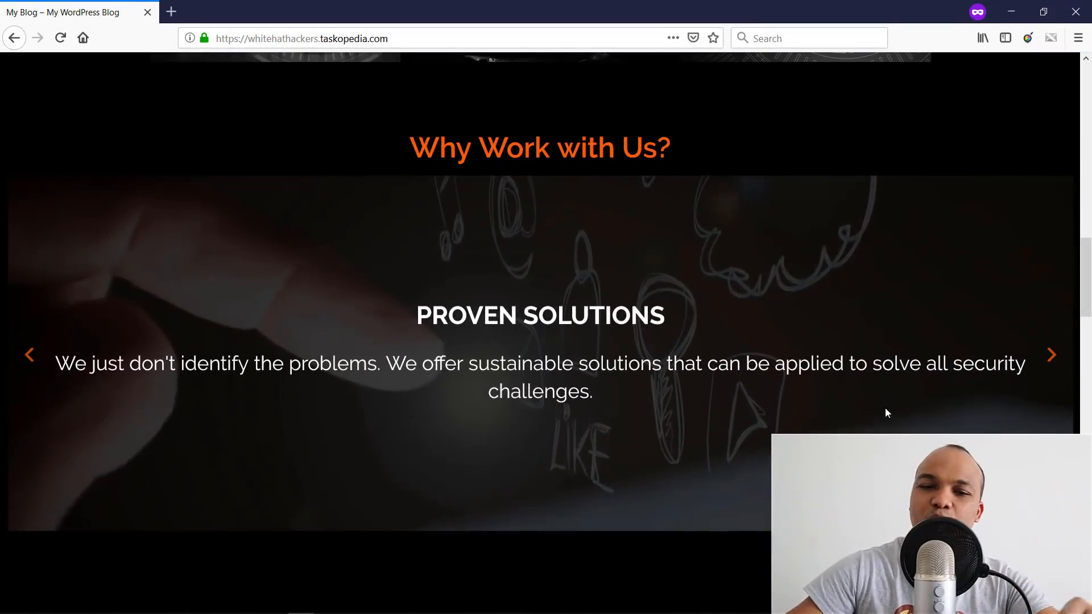
Drop a Site Logo widget from the SITE category onto the header, then switch to the Customizer
scroll(856, 373, "down", 1)
scroll(856, 376, "down", 10)
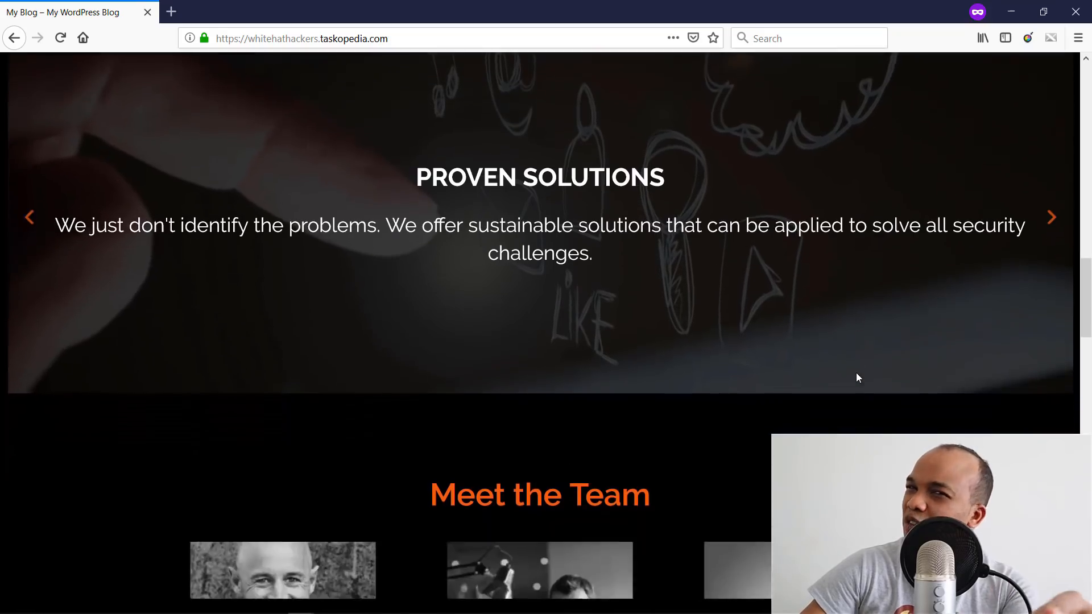
scroll(858, 369, "down", 15)
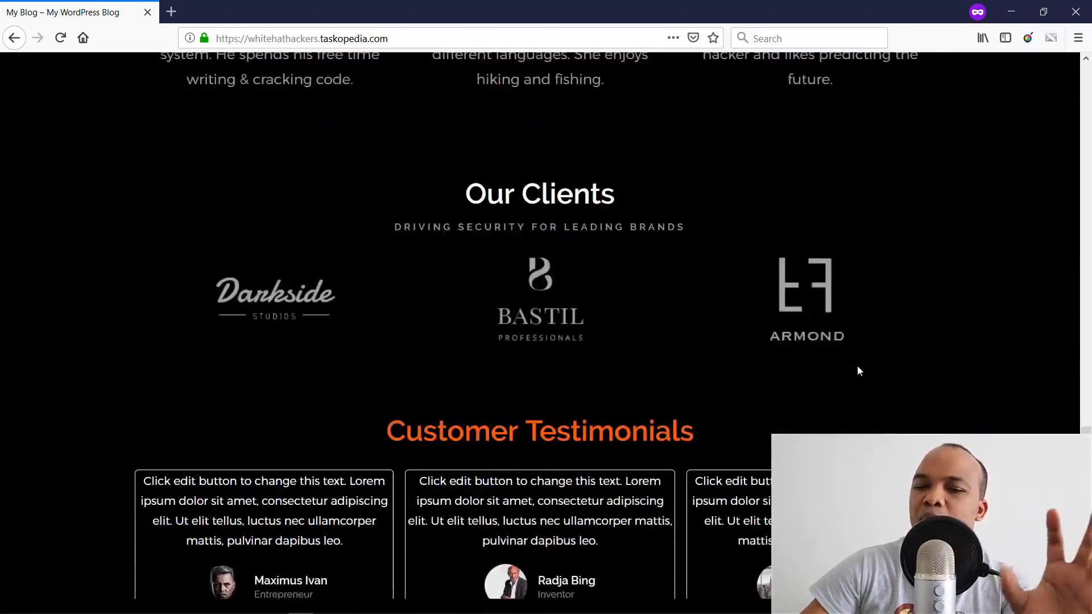
scroll(858, 366, "down", 2)
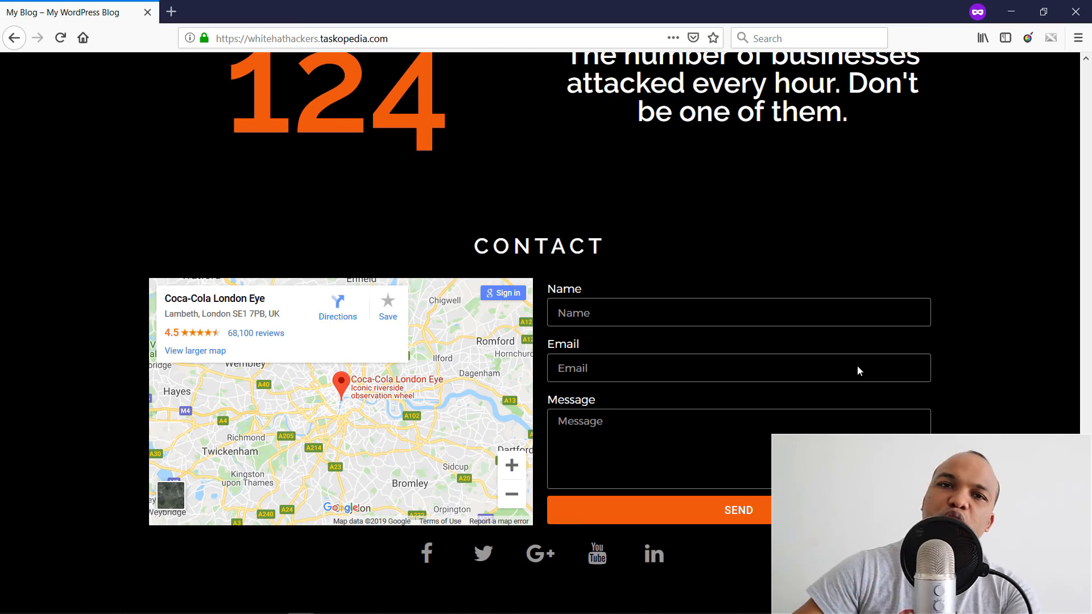
scroll(858, 371, "up", 20)
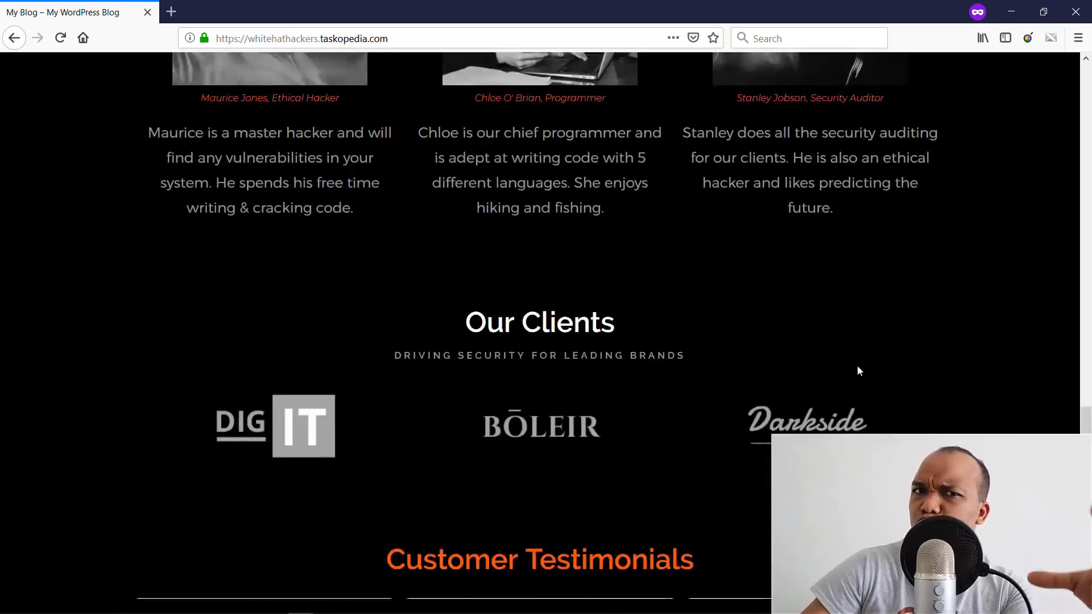
scroll(857, 370, "up", 15)
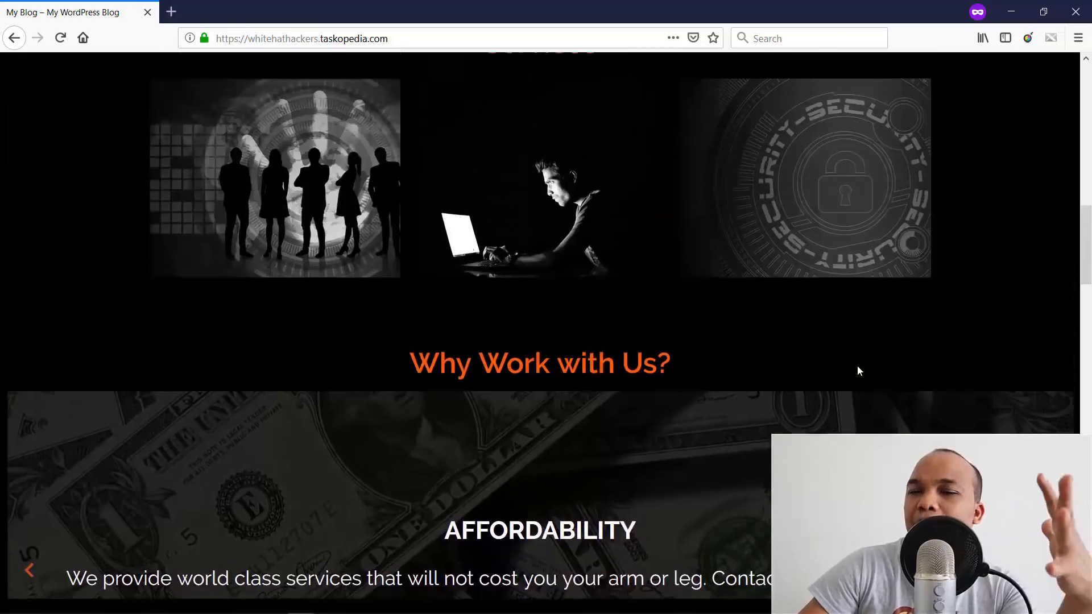
scroll(857, 371, "up", 8)
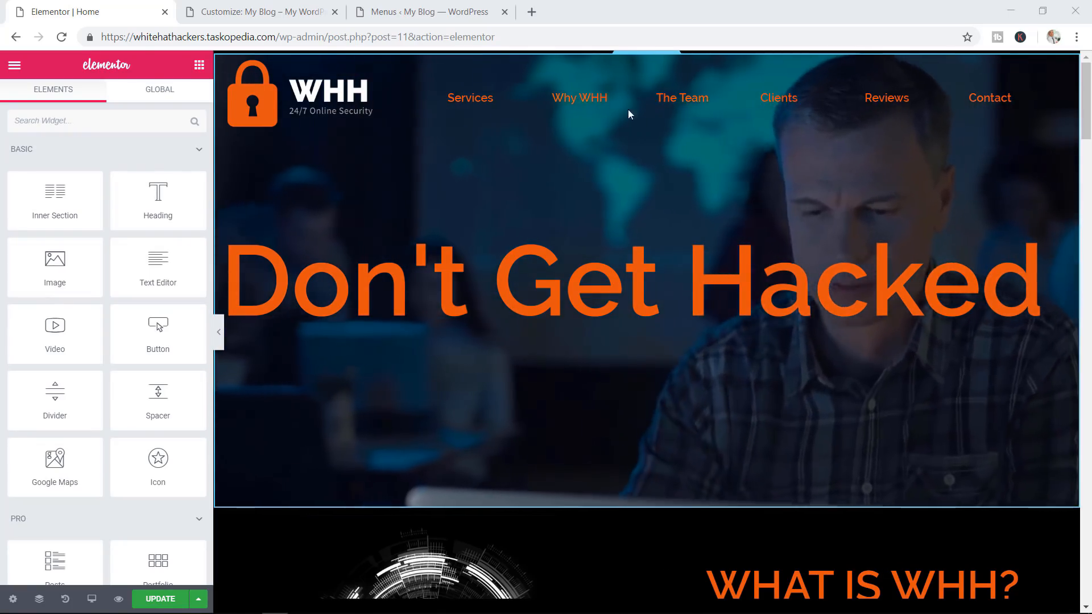
mouse_move(658, 95)
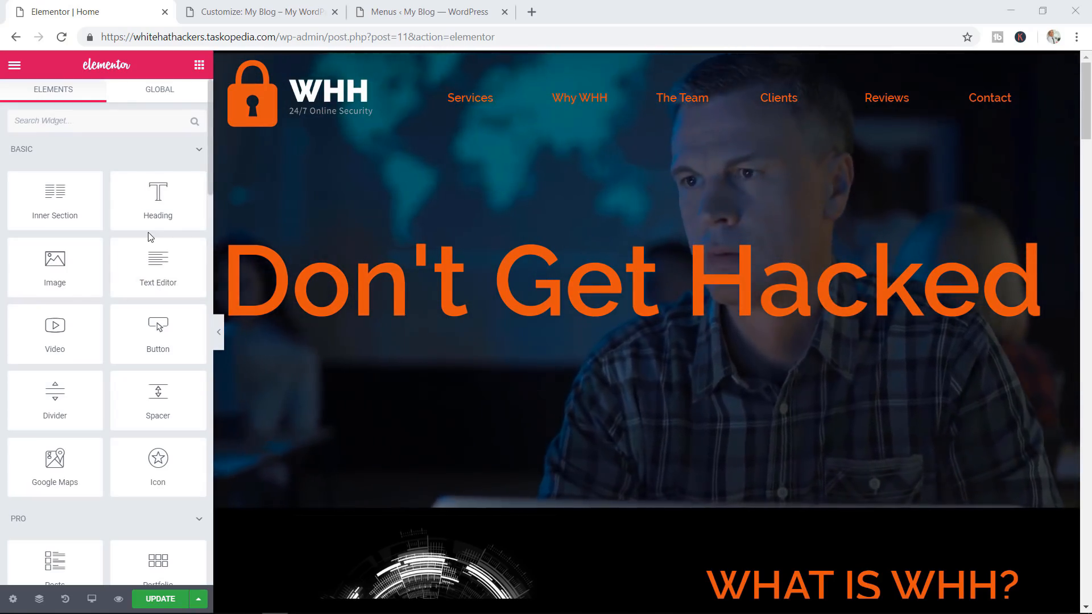
scroll(152, 228, "down", 8)
scroll(152, 228, "down", 20)
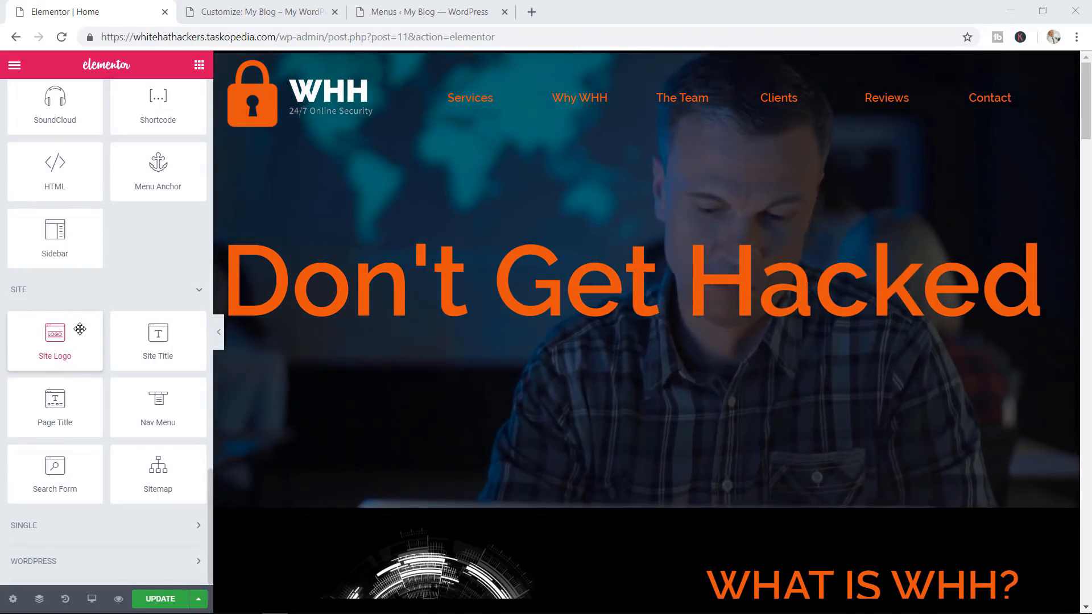
left_click_drag(80, 329, 295, 124)
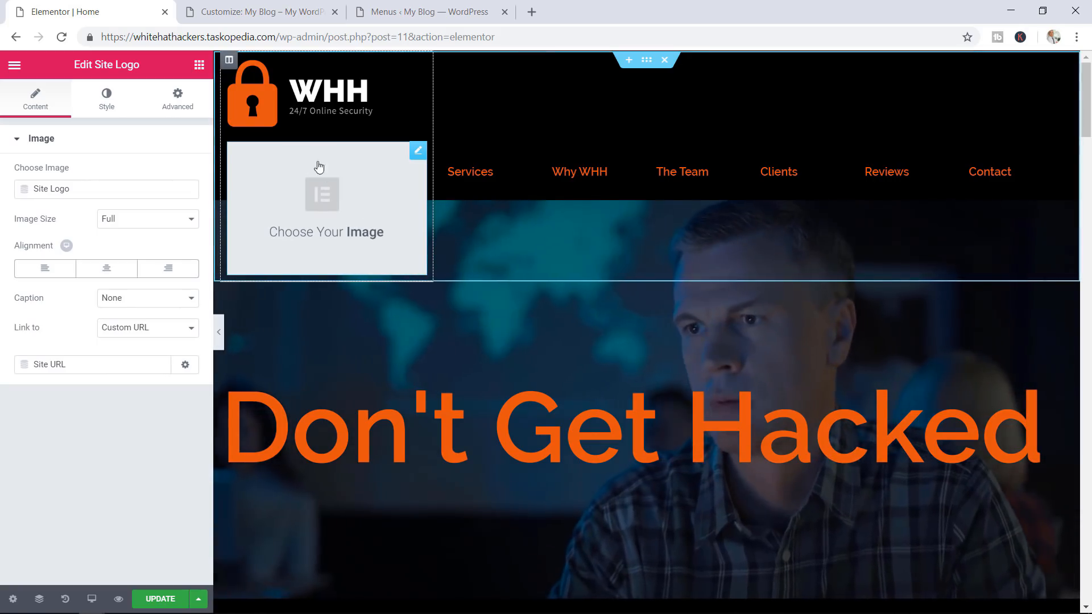
left_click(255, 12)
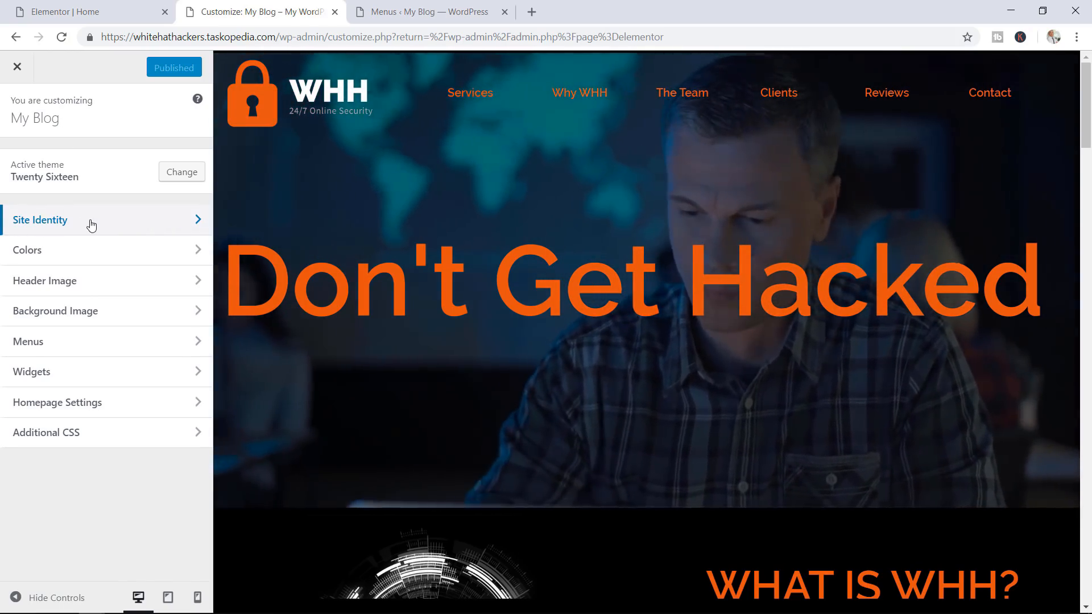
Set WHHLOGO.png as the Site Identity logo and go back to the Elementor editor
left_click(89, 224)
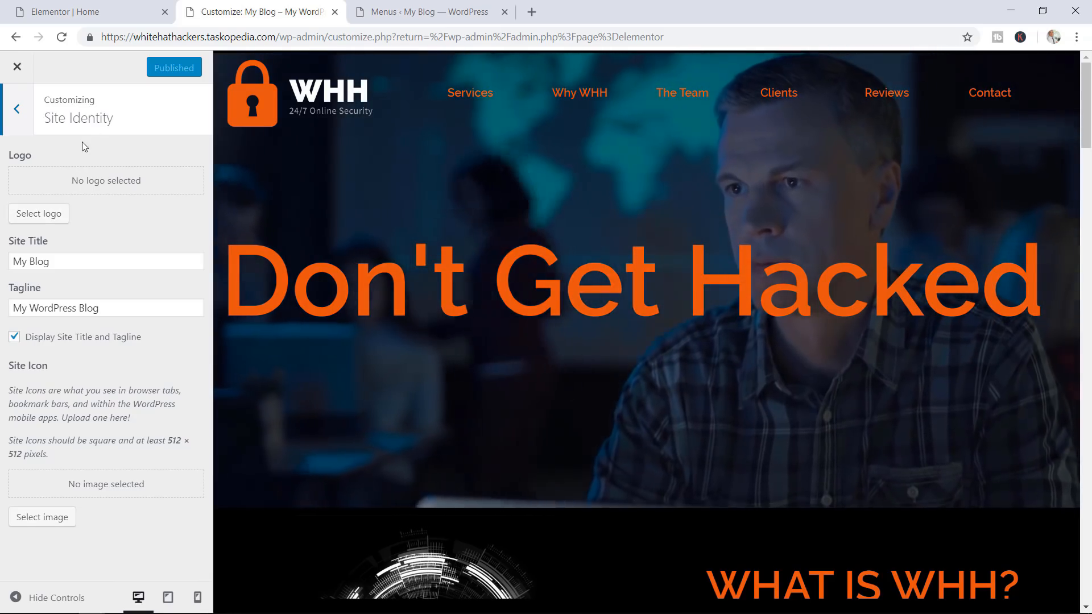
left_click(43, 214)
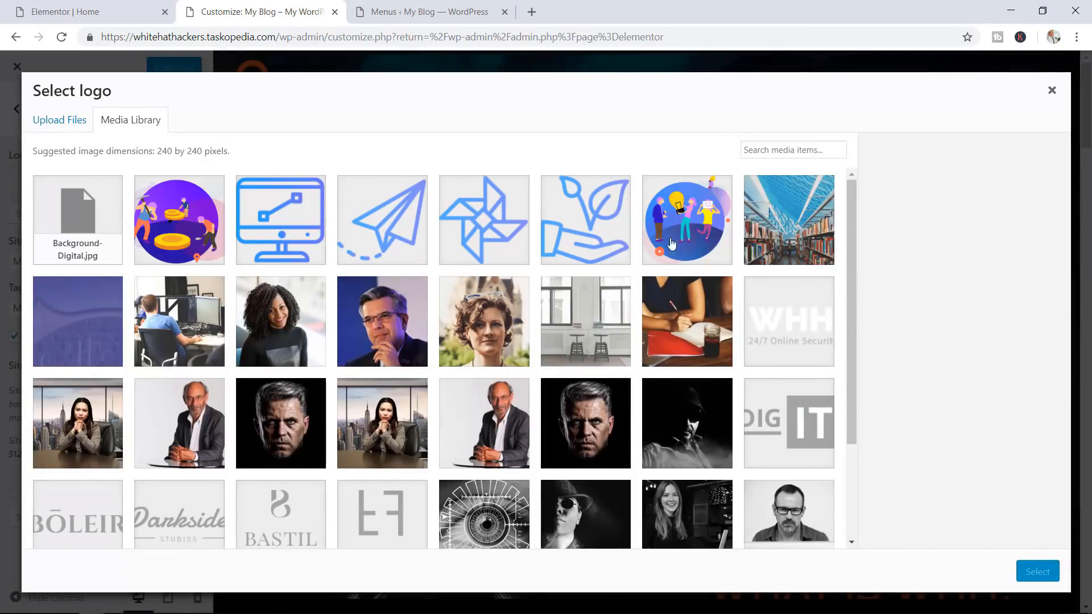
left_click(773, 335)
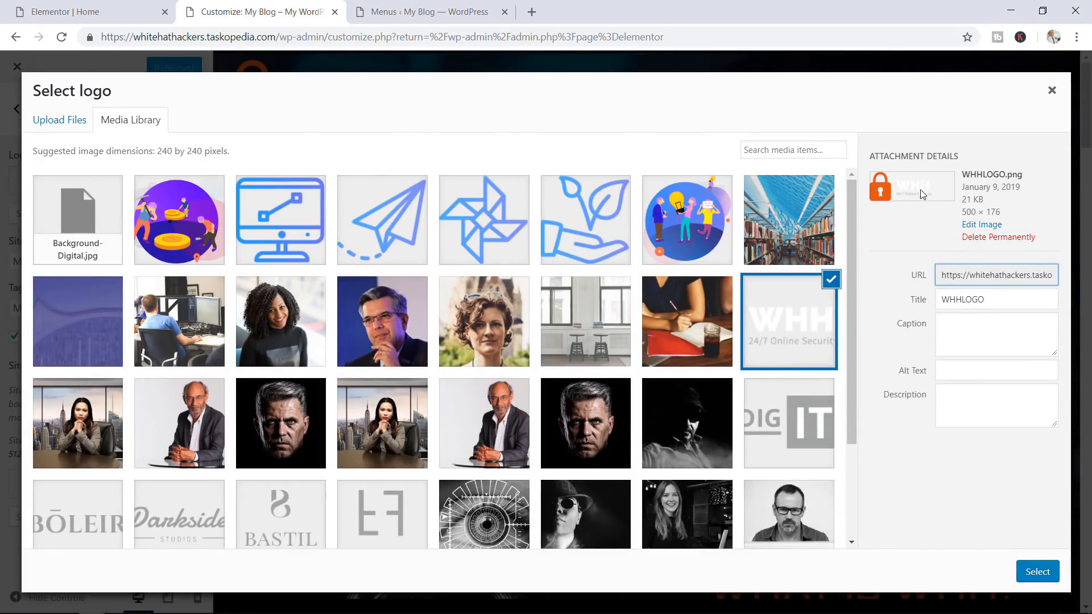
left_click(1041, 570)
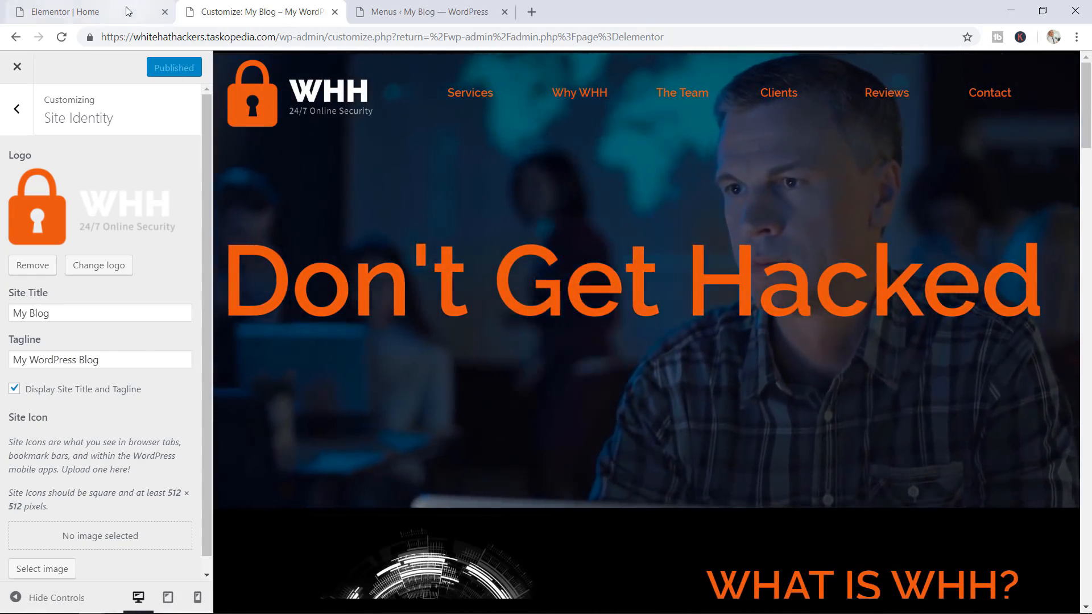
left_click(74, 11)
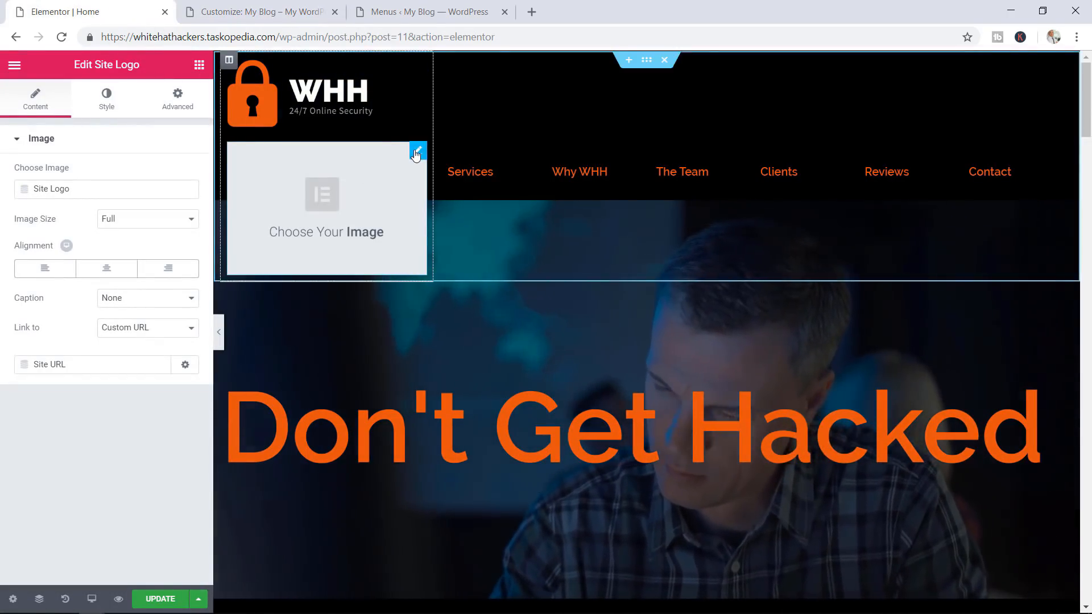
Delete the empty Site Logo element and reload the editor without saving
right_click(415, 148)
left_click(452, 354)
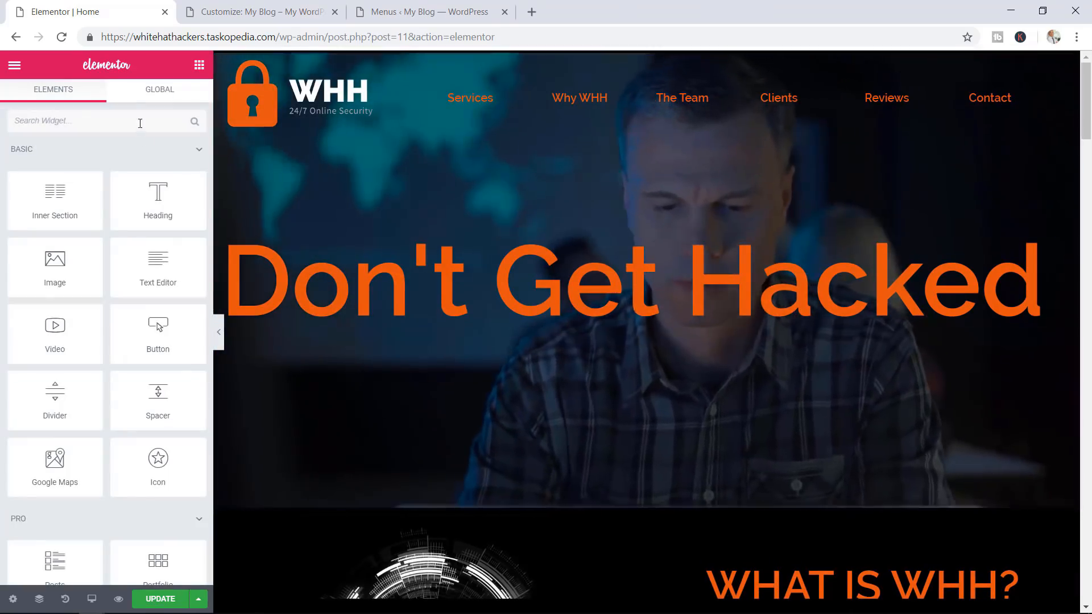
left_click(61, 37)
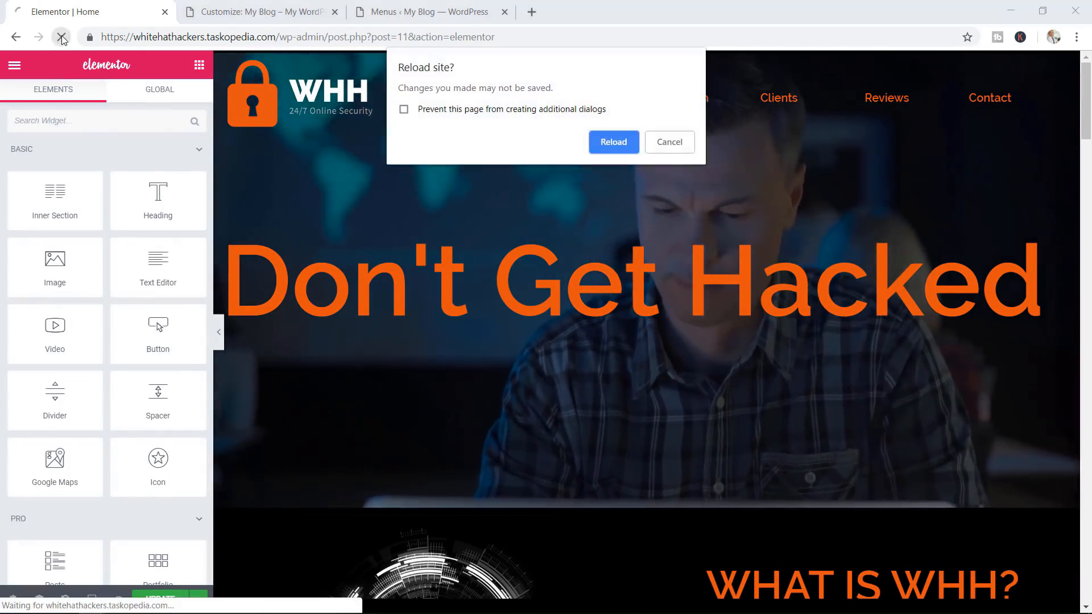
left_click(612, 142)
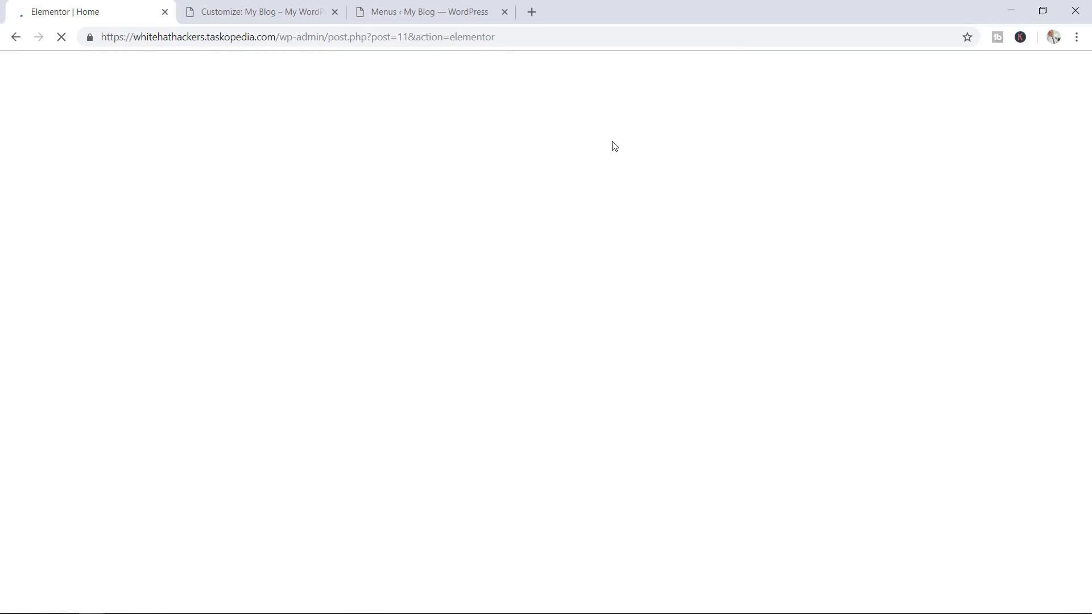
Add a new Site Logo widget from the SITE category onto the header
scroll(147, 287, "down", 5)
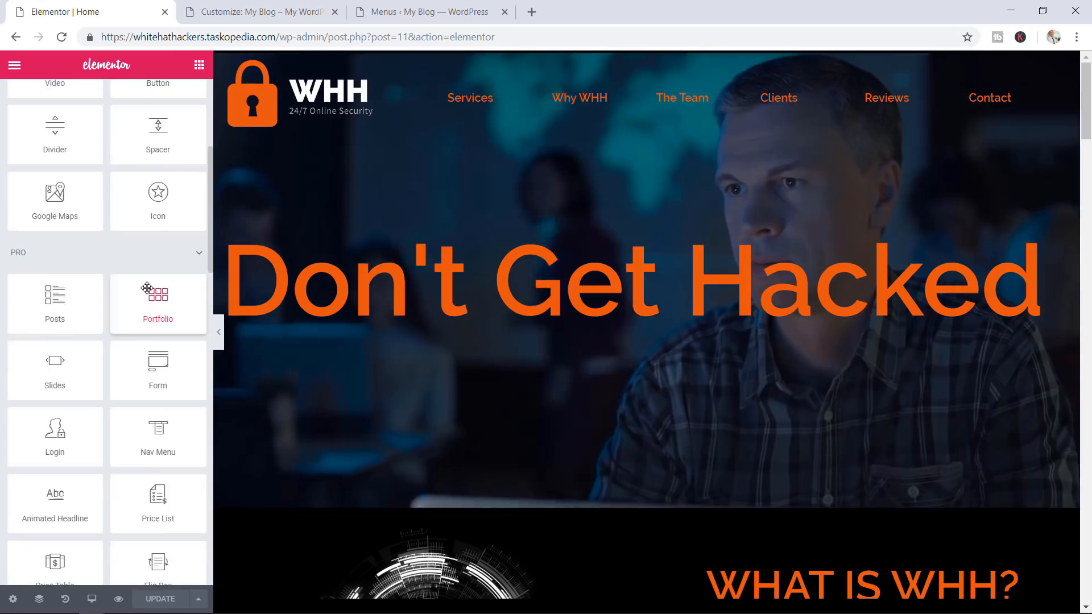
scroll(147, 287, "down", 15)
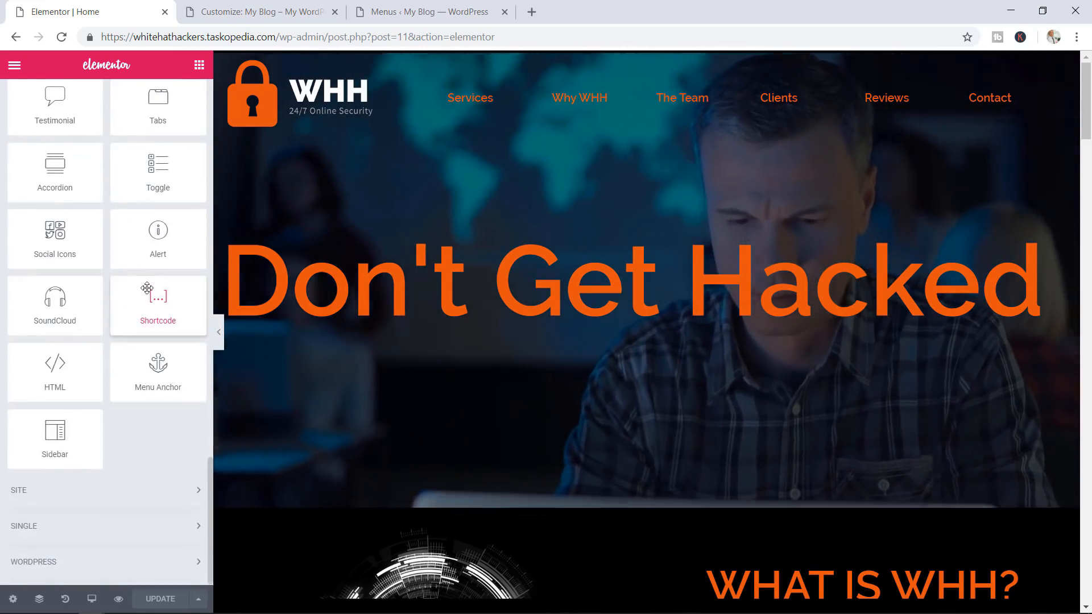
left_click(91, 494)
scroll(137, 414, "down", 3)
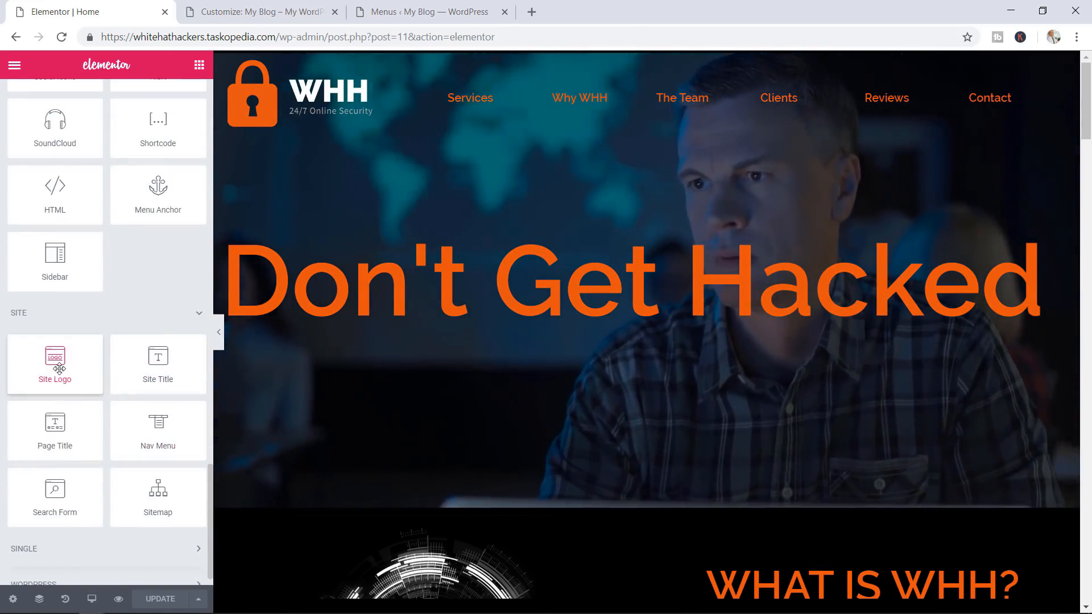
left_click_drag(59, 369, 308, 128)
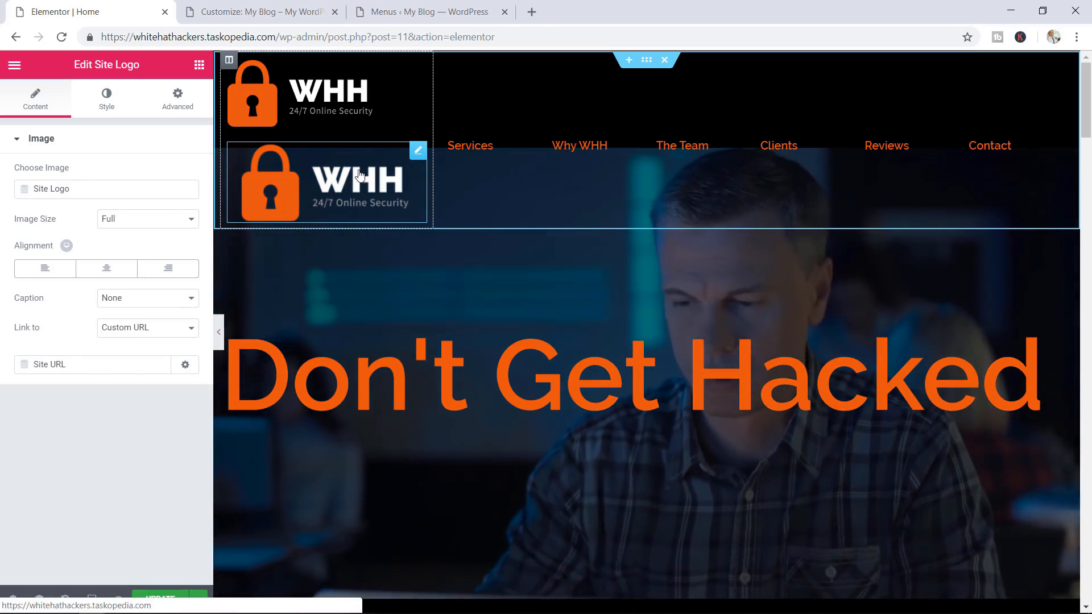
Delete the duplicate logo and give the remaining WHH logo a custom 240 × 240 image size
right_click(348, 73)
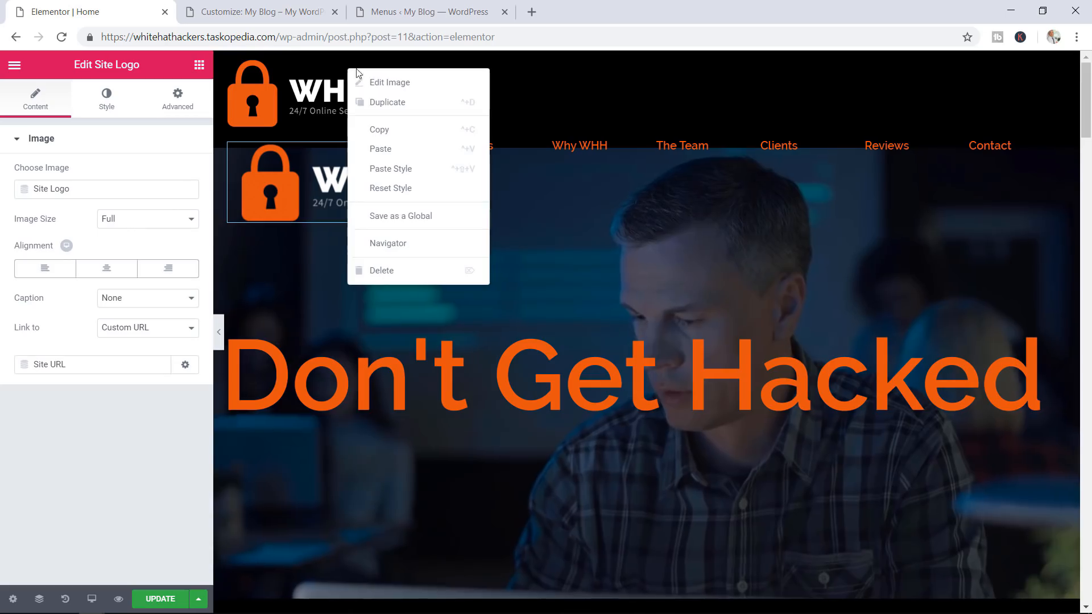
left_click(390, 271)
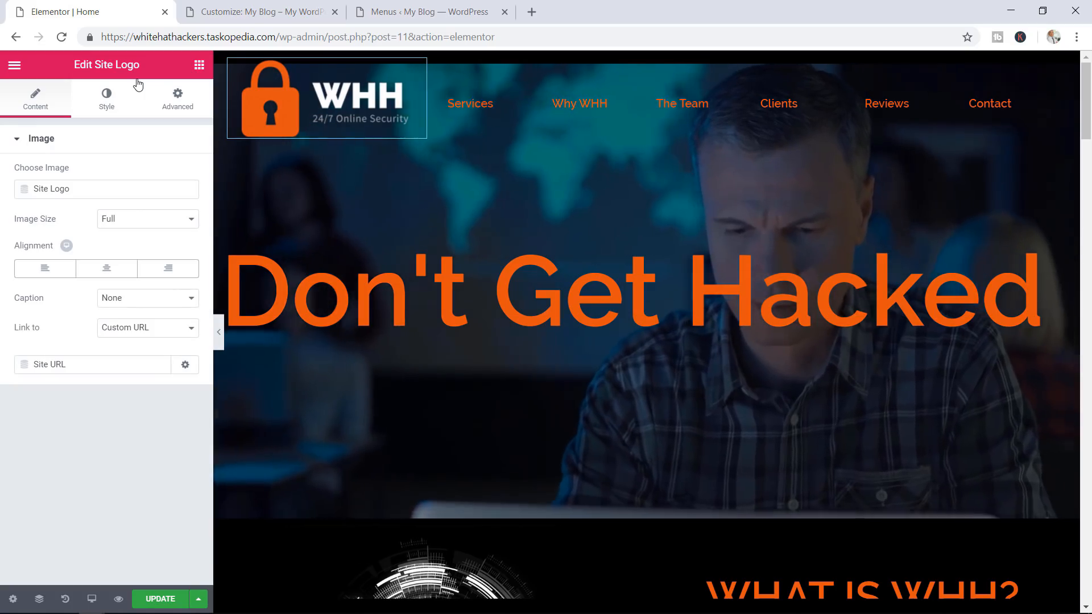
left_click(132, 223)
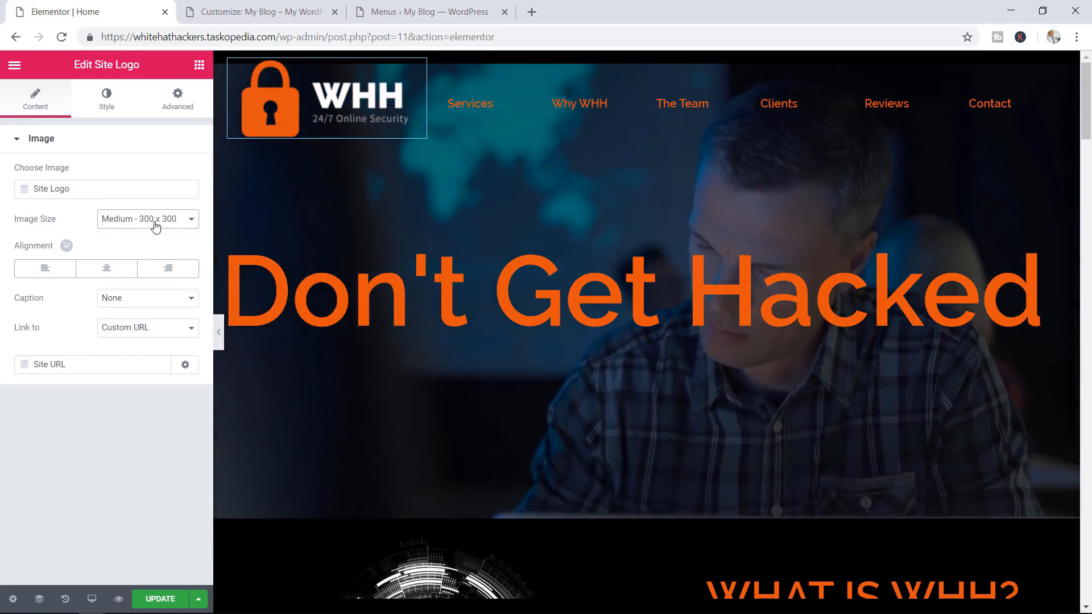
left_click(159, 222)
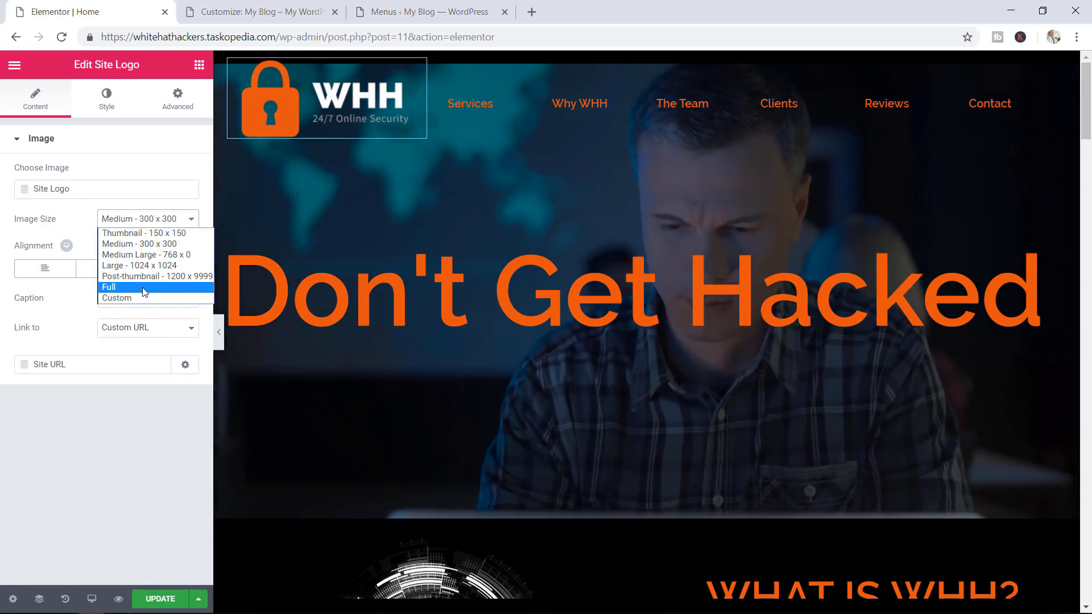
left_click(128, 297)
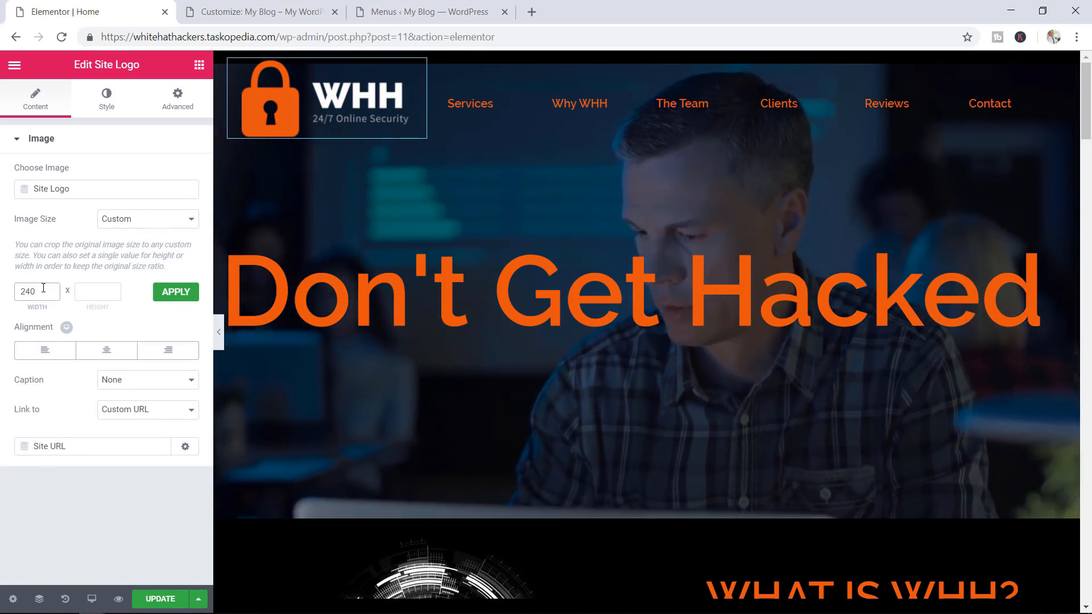
left_click(94, 291)
type("240")
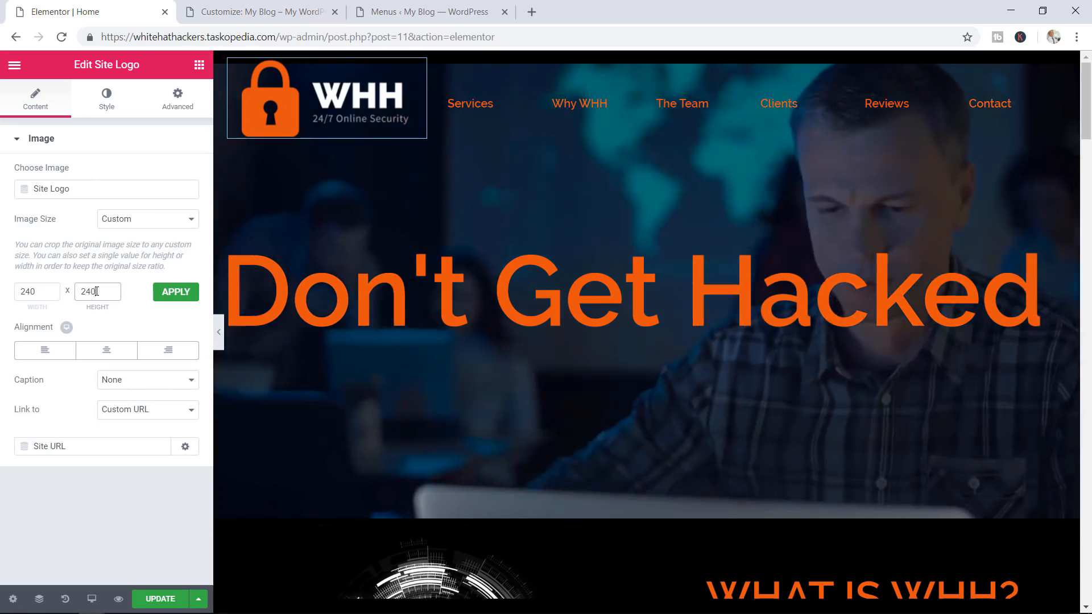
left_click(180, 303)
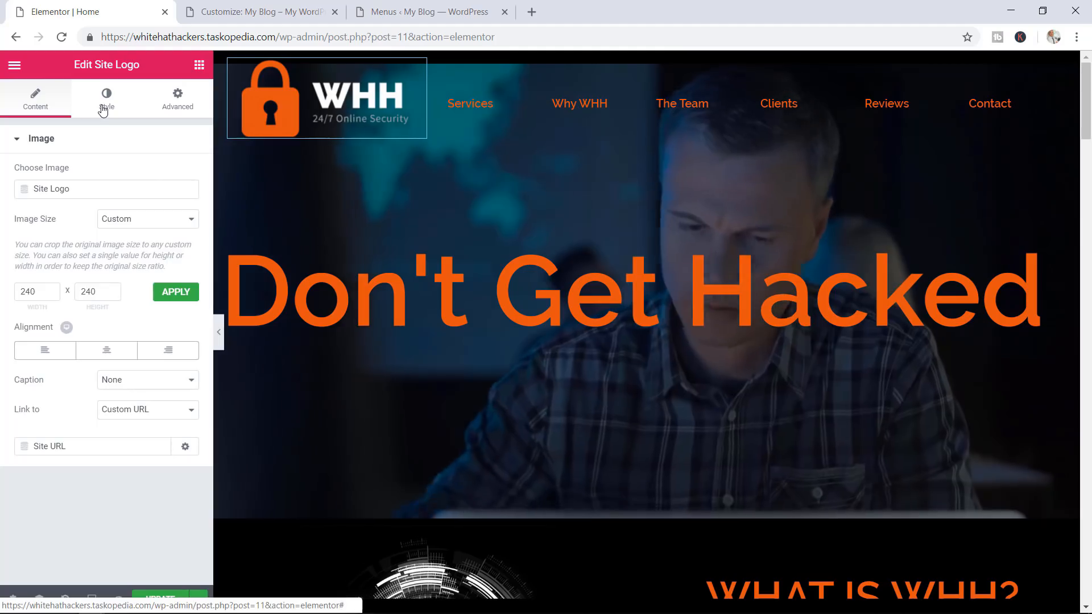
On the Style tab, set the site logo's image width to 75
left_click(104, 108)
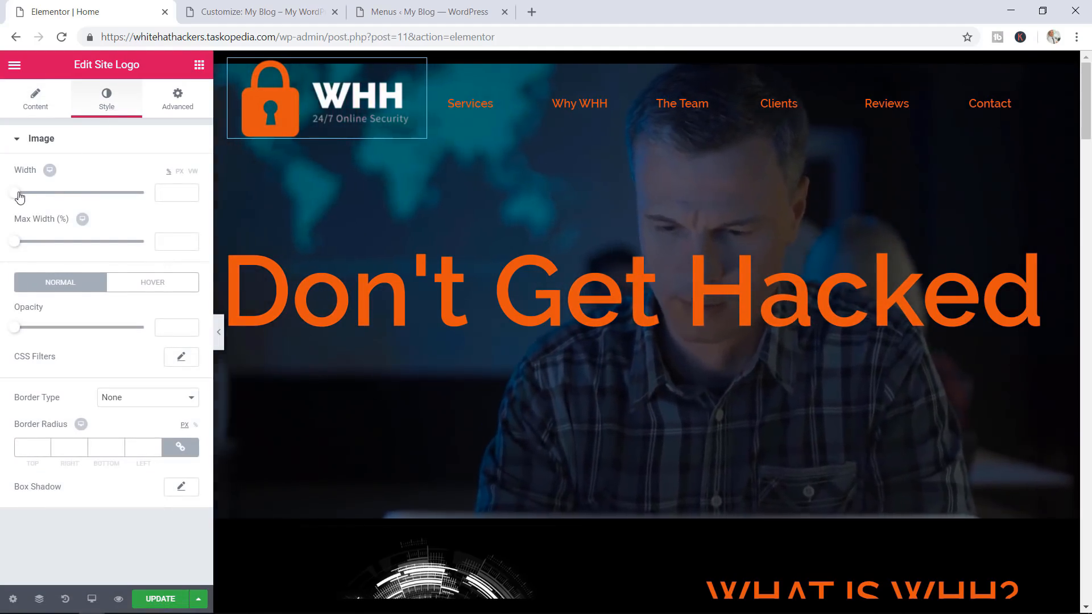
left_click_drag(18, 196, 117, 203)
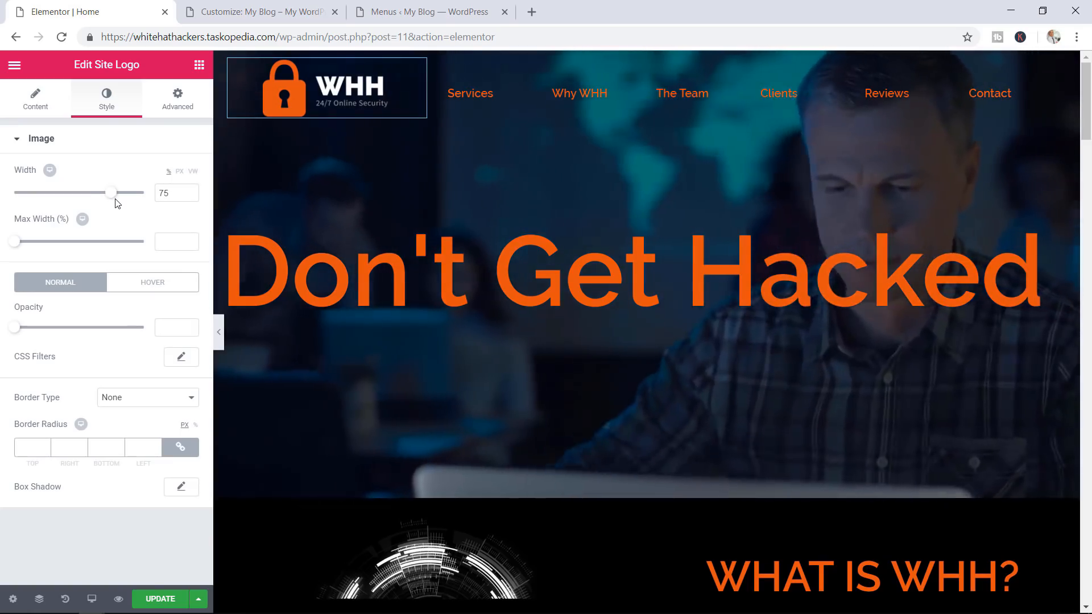
left_click_drag(116, 203, 117, 204)
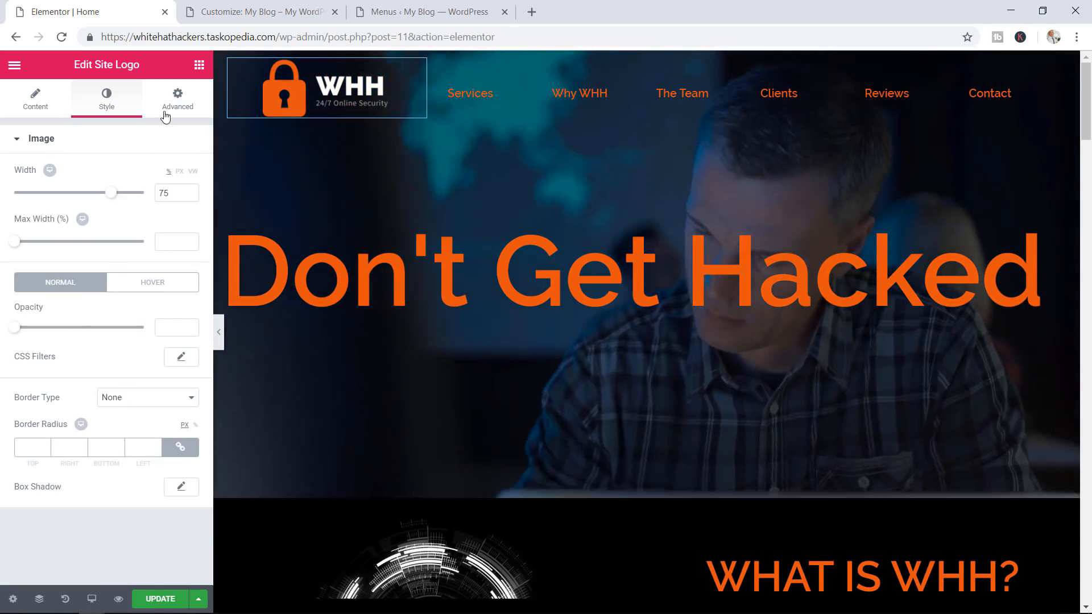
In Advanced > Scrolling Effect, make the site logo sticky to the Top
left_click(178, 106)
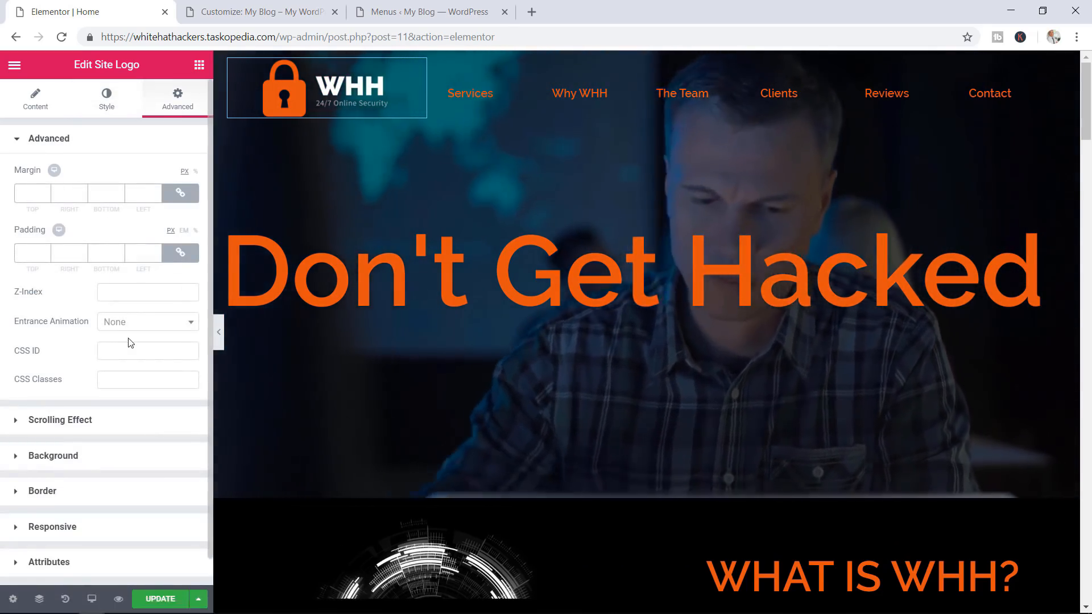
scroll(129, 341, "down", 1)
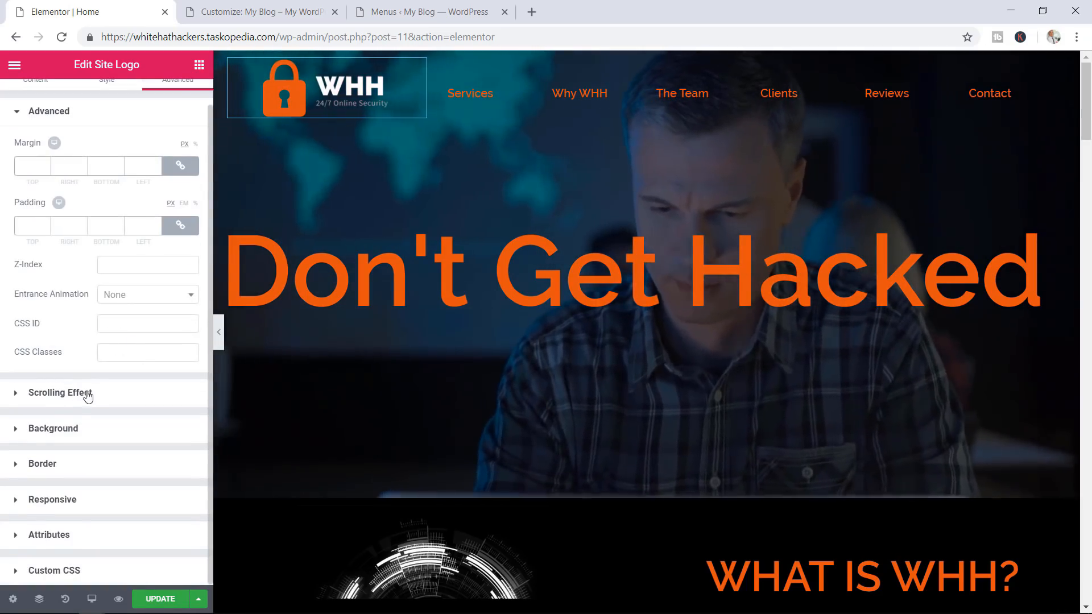
left_click(71, 394)
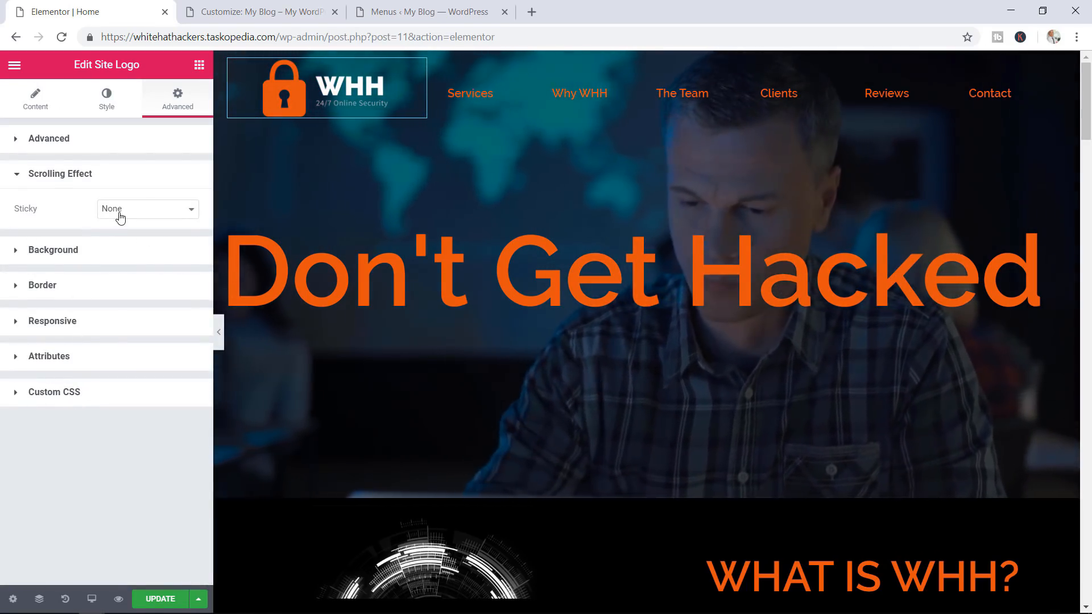
left_click(180, 209)
left_click(133, 234)
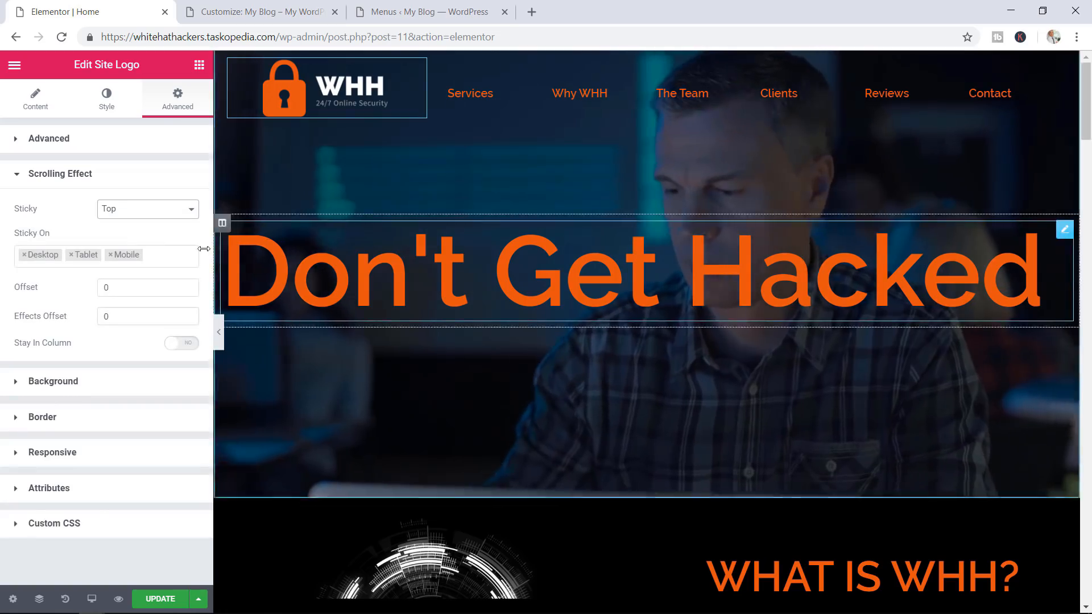
left_click_drag(1085, 102, 1065, 219)
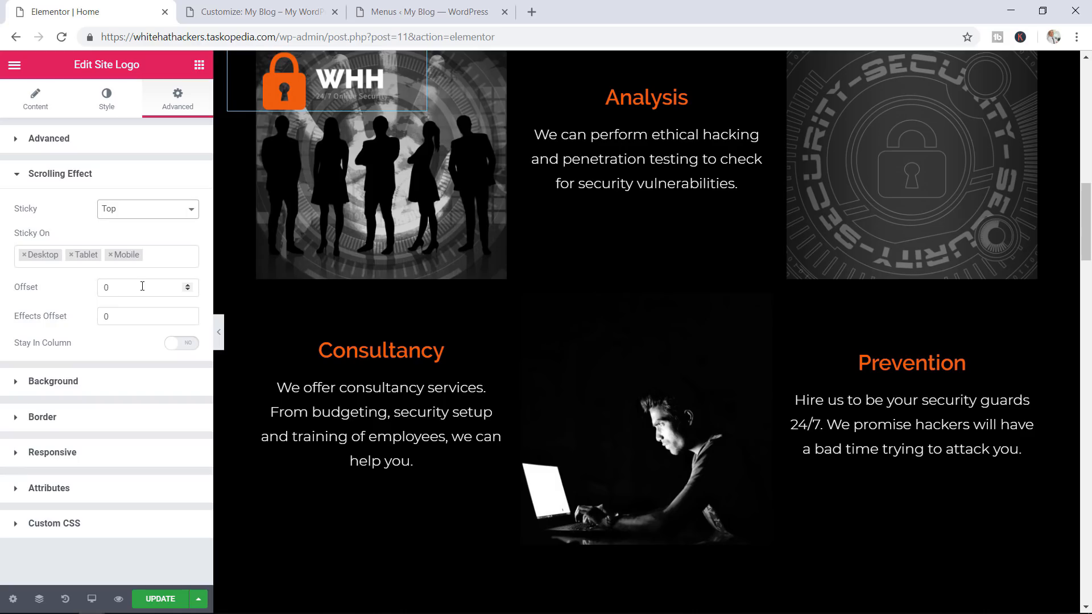
Try several sticky offset values, reset the offset to 0, and set Sticky back to None
left_click(188, 286)
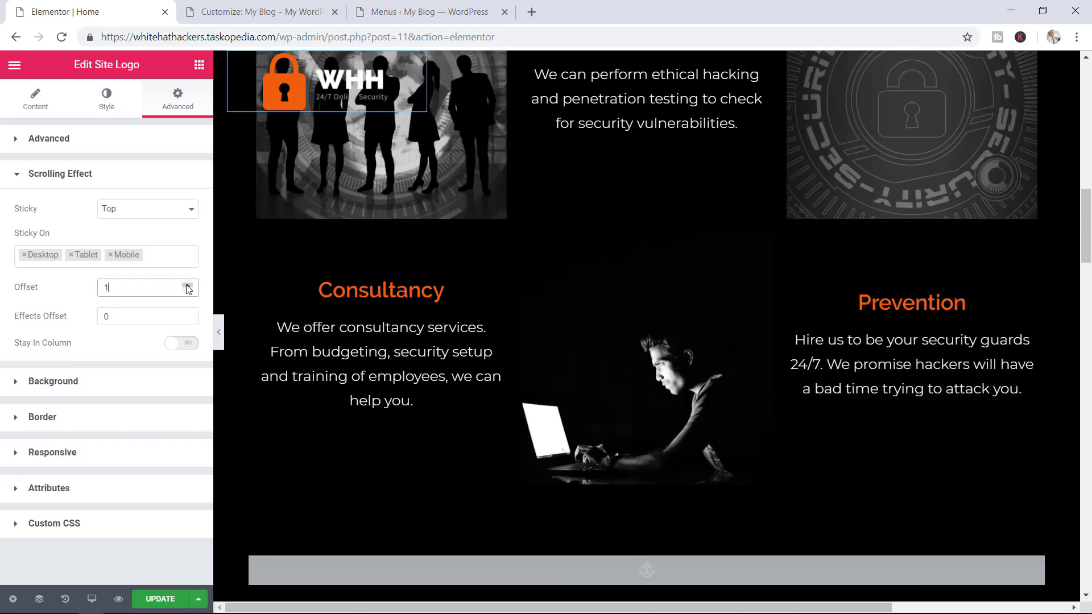
left_click(188, 285)
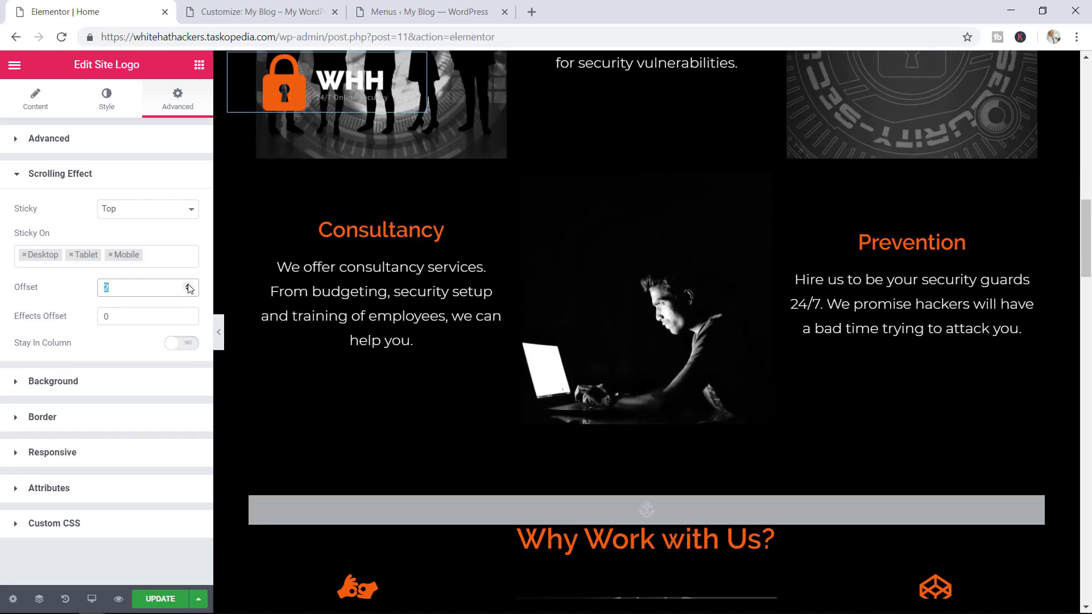
double_click(188, 286)
triple_click(188, 286)
triple_click(188, 285)
left_click(188, 286)
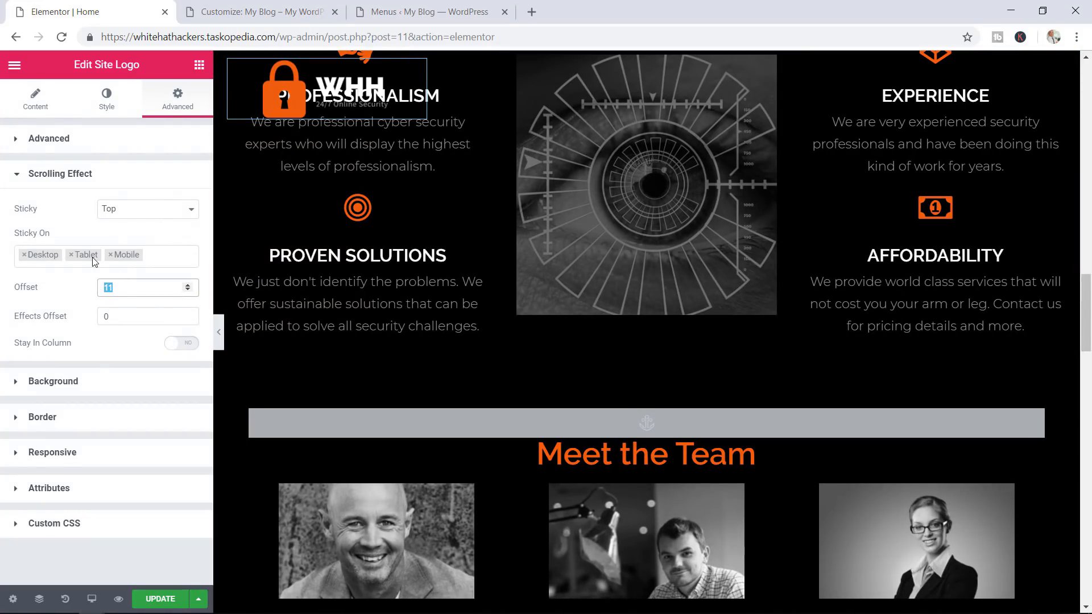
type("0")
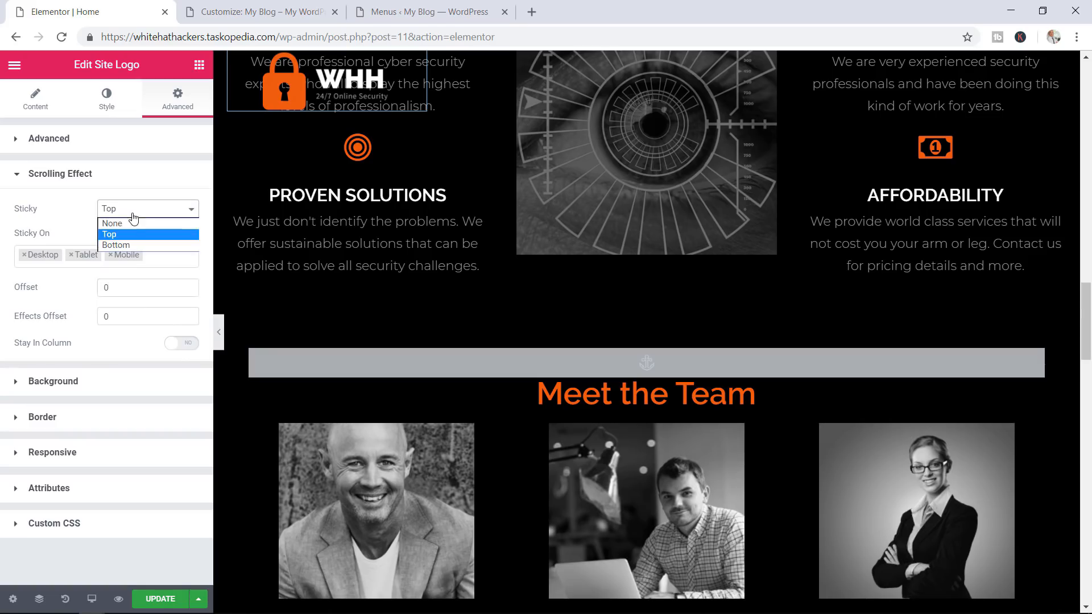
left_click(134, 224)
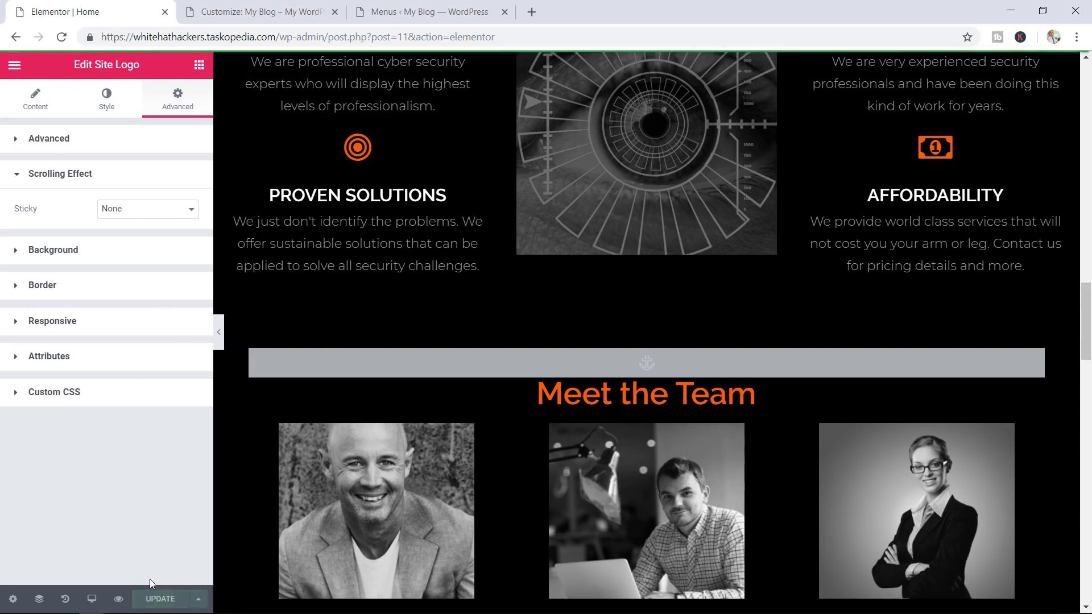
Browse the widget list down to the Pro widgets and close the Customizer browser tab
left_click_drag(1086, 325, 1086, 101)
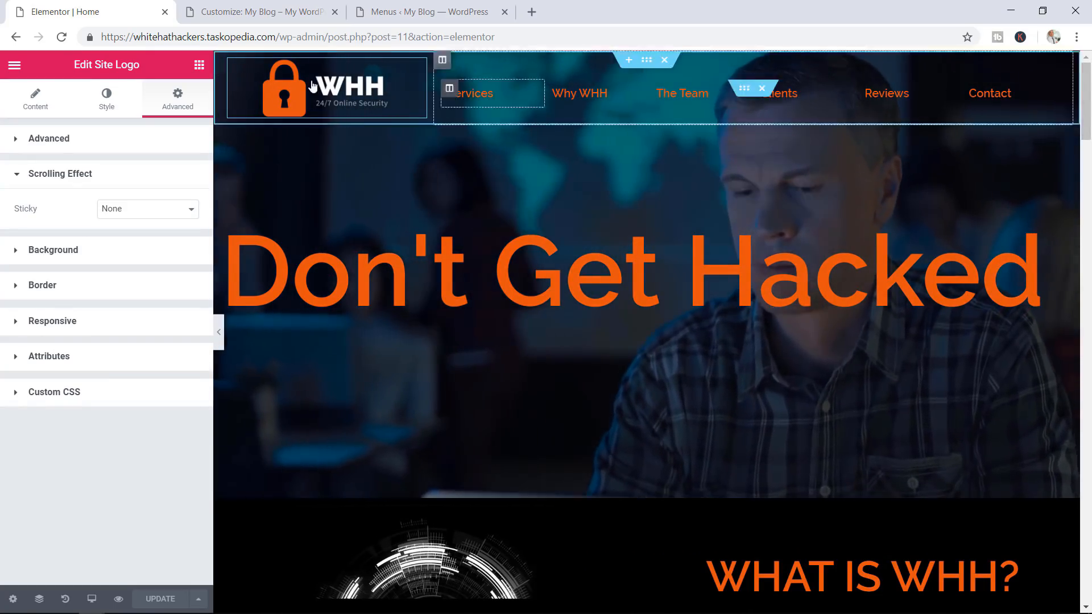
left_click(195, 67)
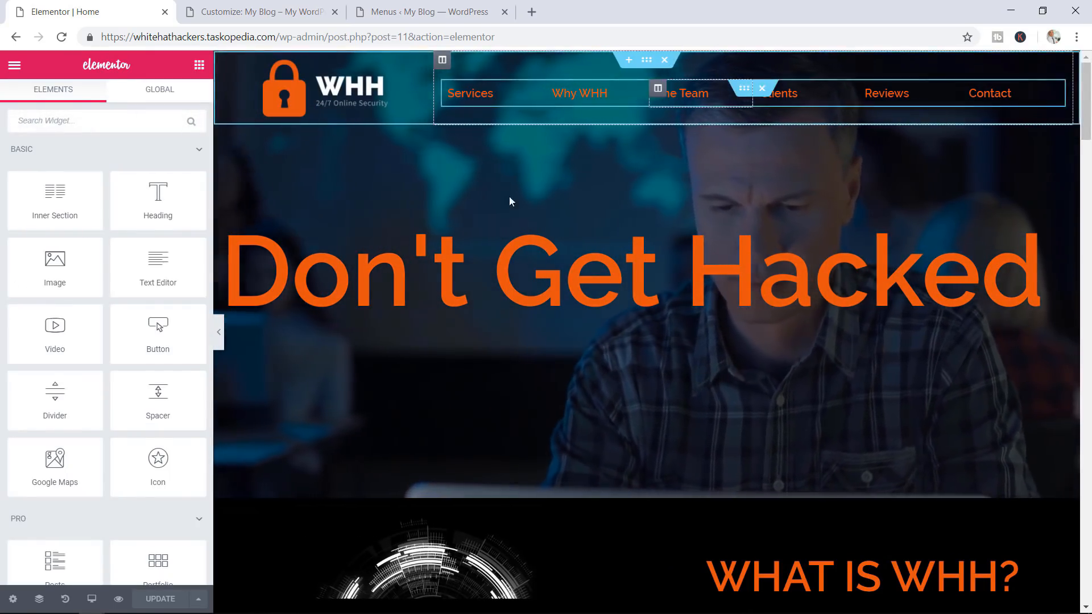
scroll(123, 341, "down", 5)
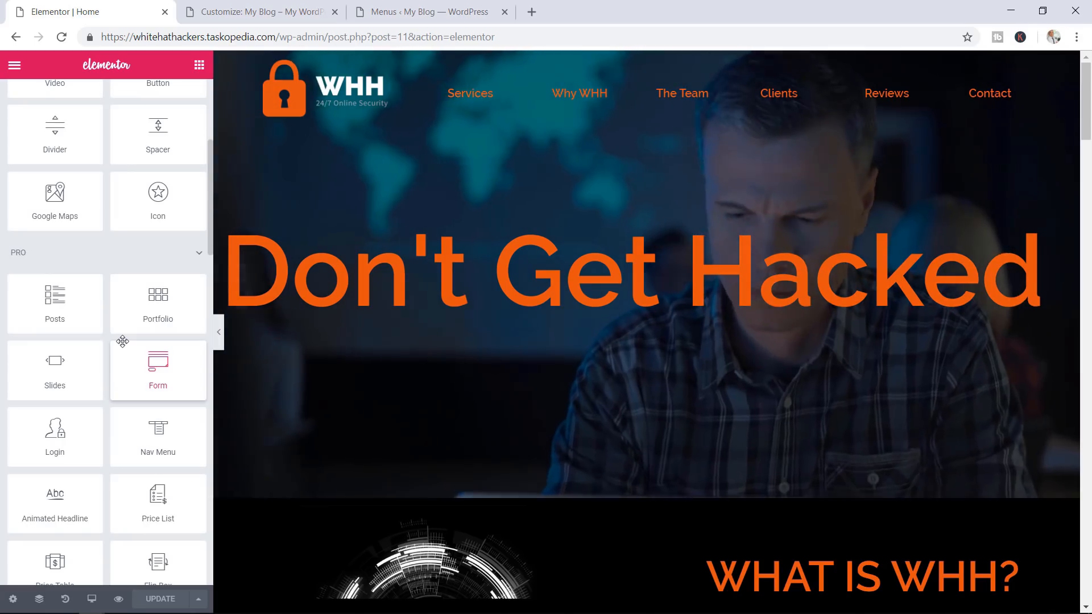
scroll(123, 341, "down", 2)
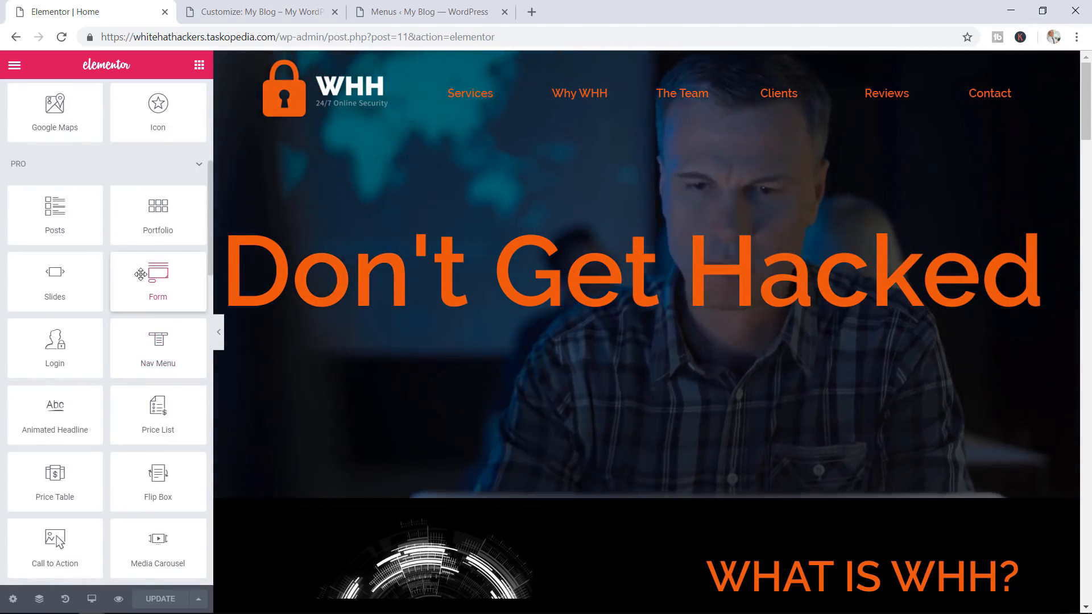
scroll(159, 330, "down", 2)
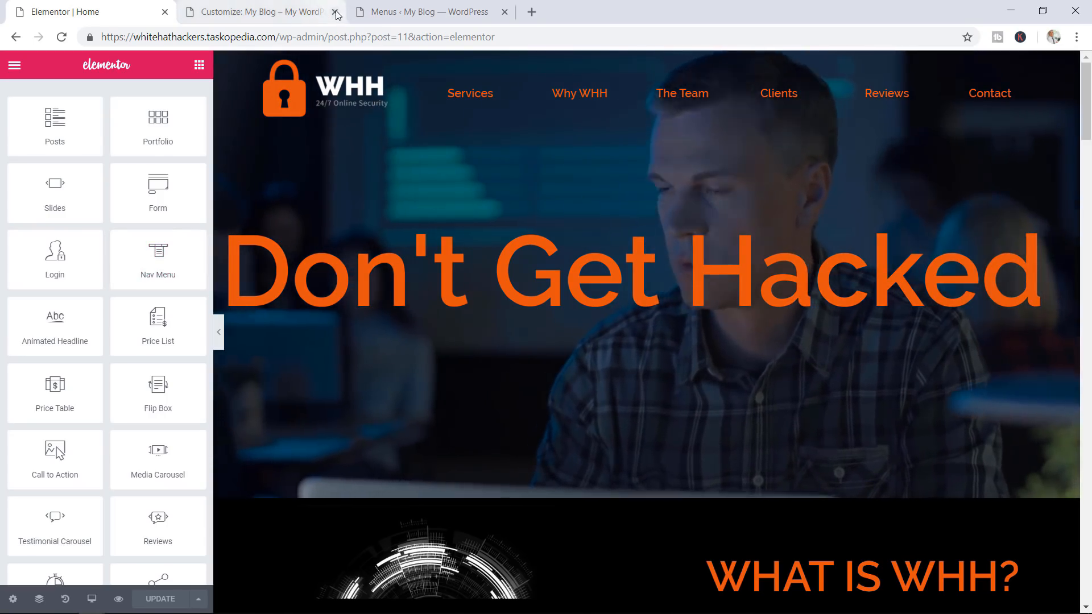
middle_click(259, 16)
Confirm the Services menu link points to #Services, save Main Menu, and return to Elementor
left_click(258, 16)
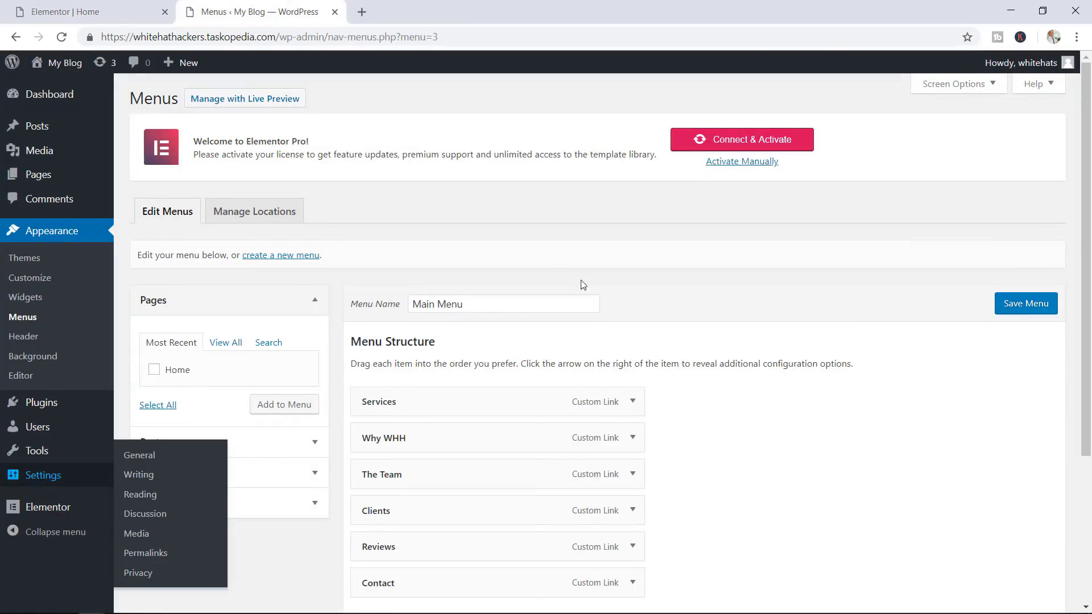
scroll(437, 282, "down", 1)
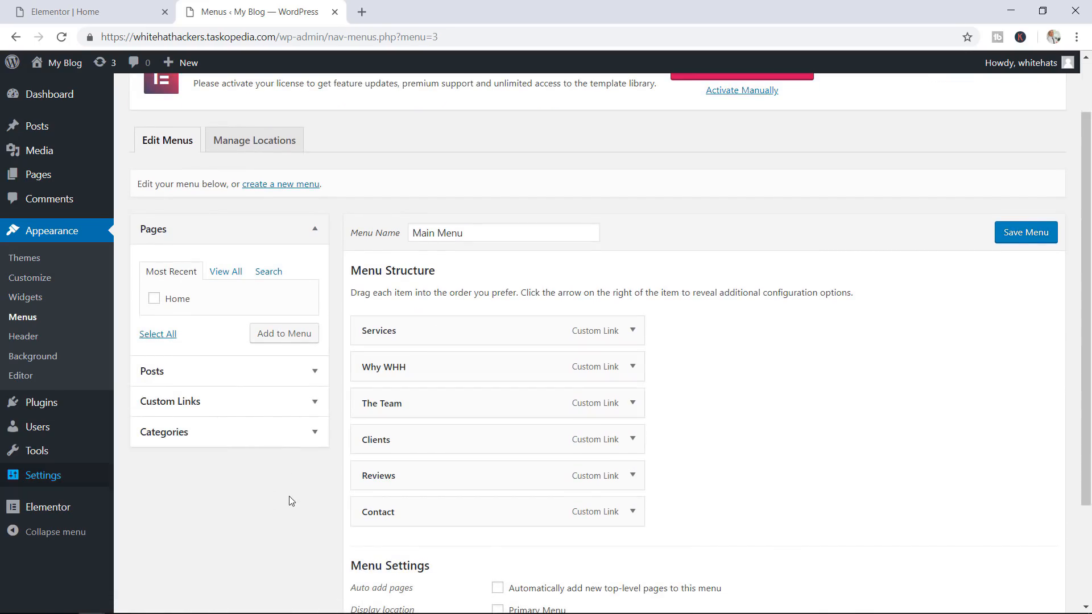
left_click(631, 332)
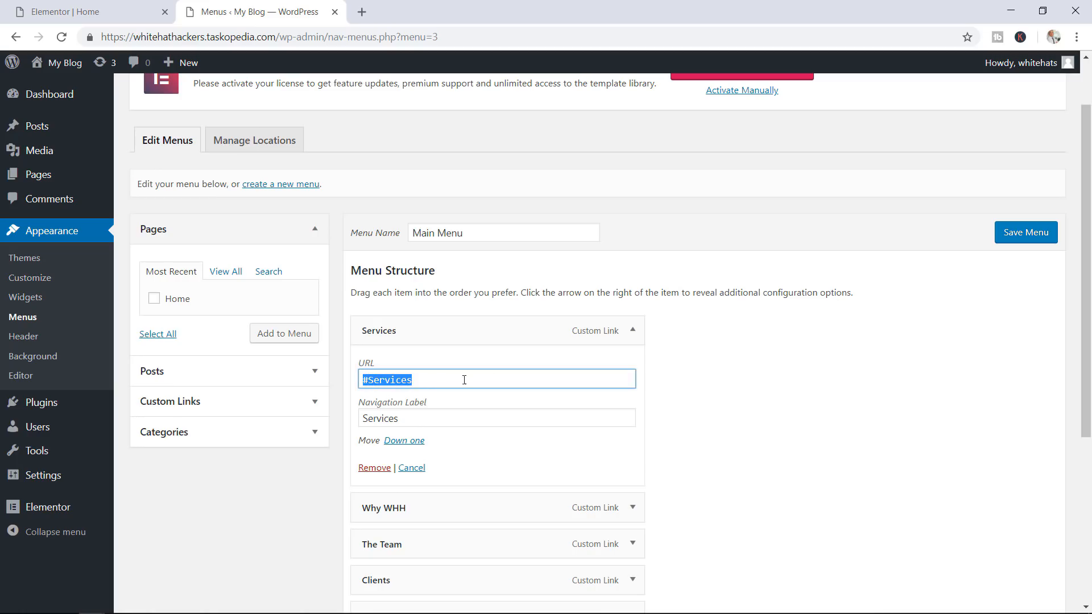
left_click(637, 335)
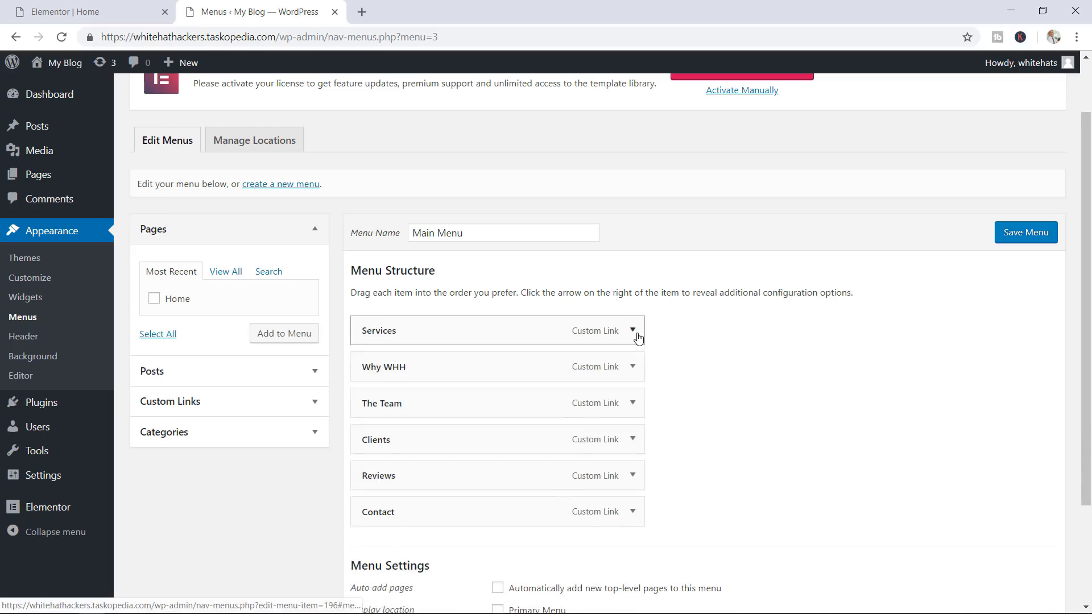
scroll(654, 335, "down", 1)
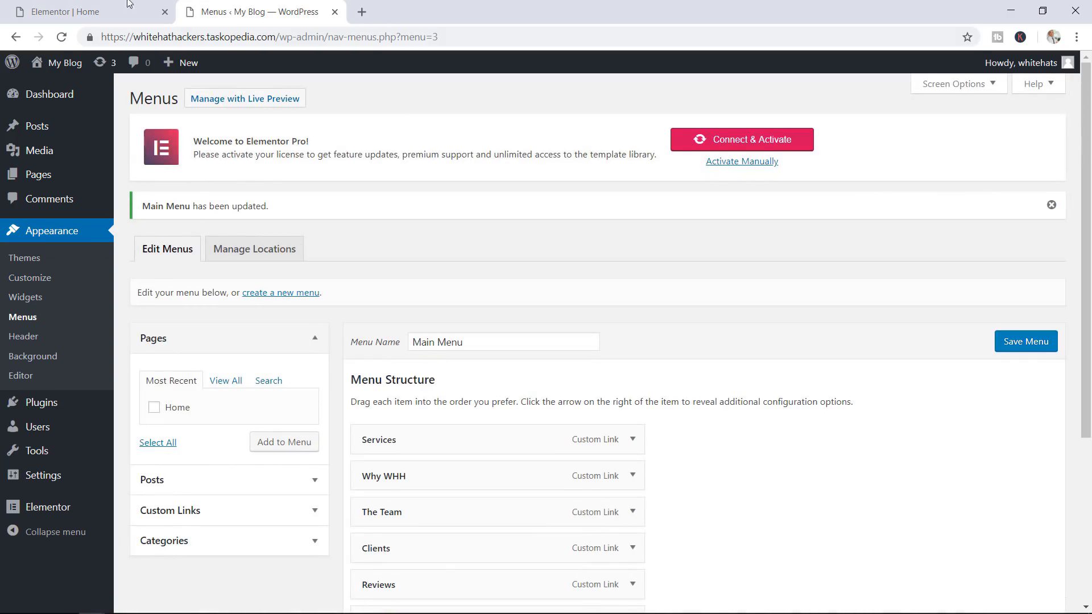
left_click(96, 8)
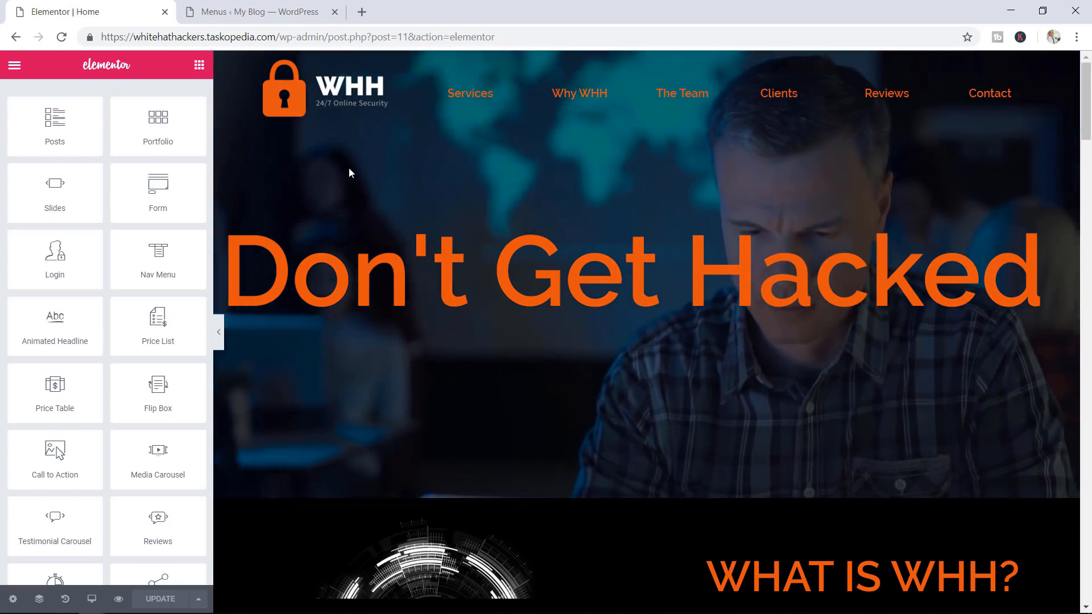
Add a Nav Menu widget showing Main Menu to the header and remove the older duplicate menu
left_click_drag(195, 280, 687, 80)
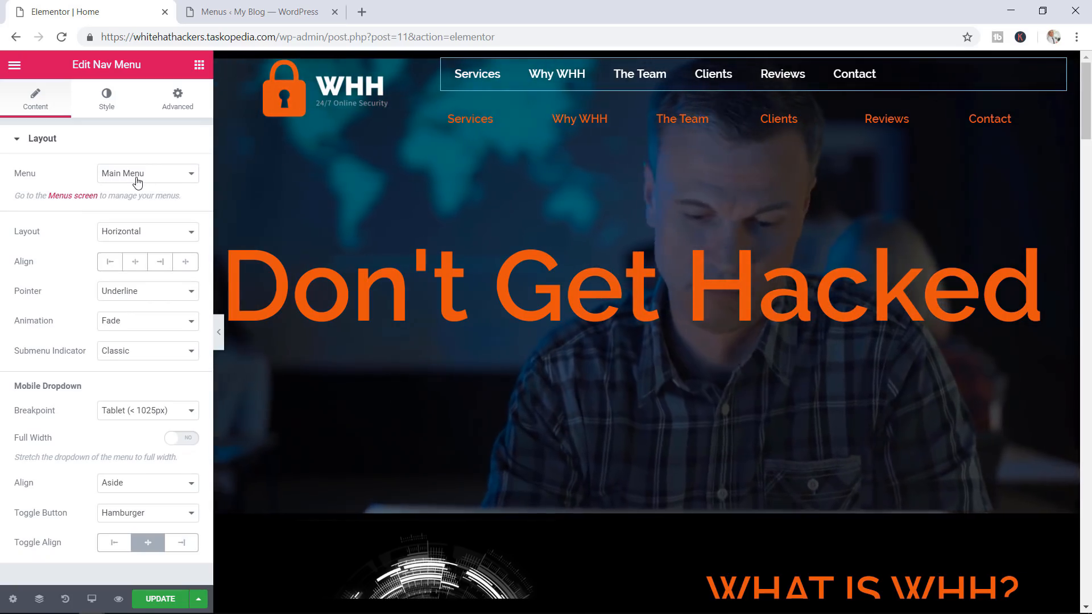
left_click(139, 179)
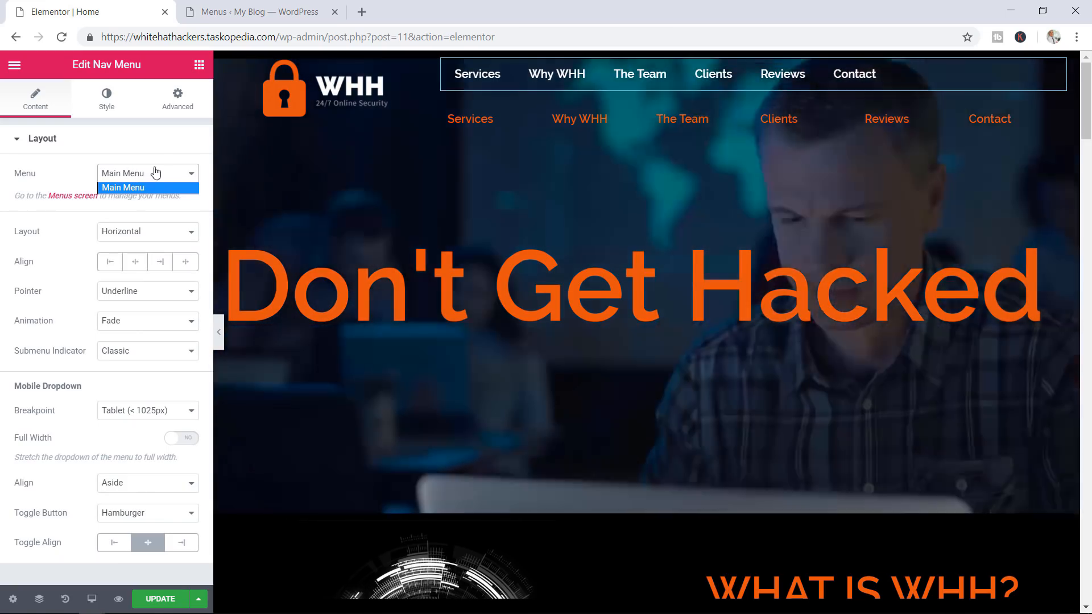
left_click(157, 174)
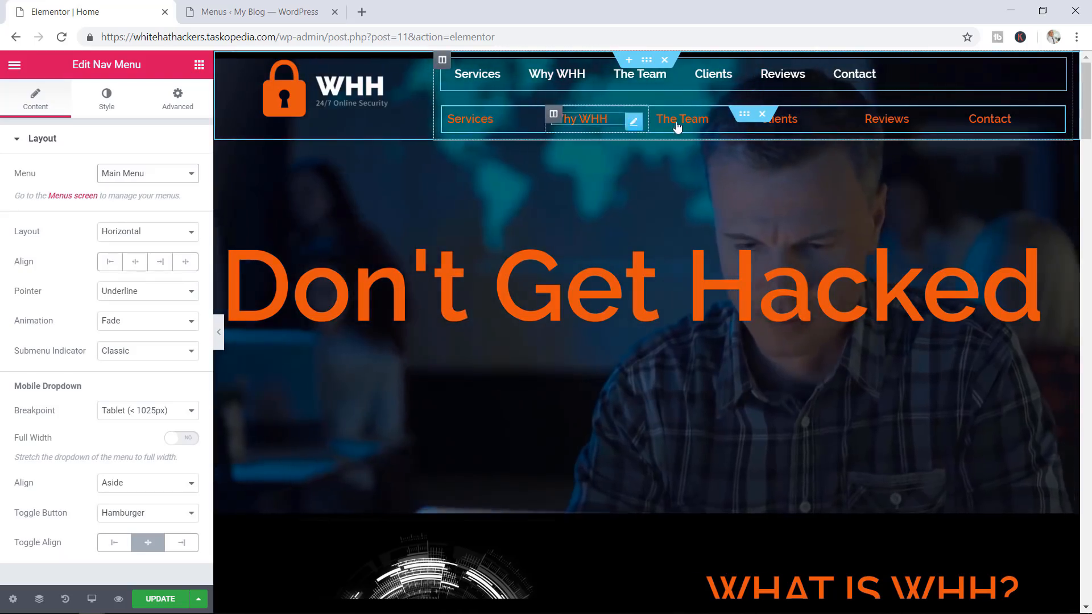
left_click(762, 116)
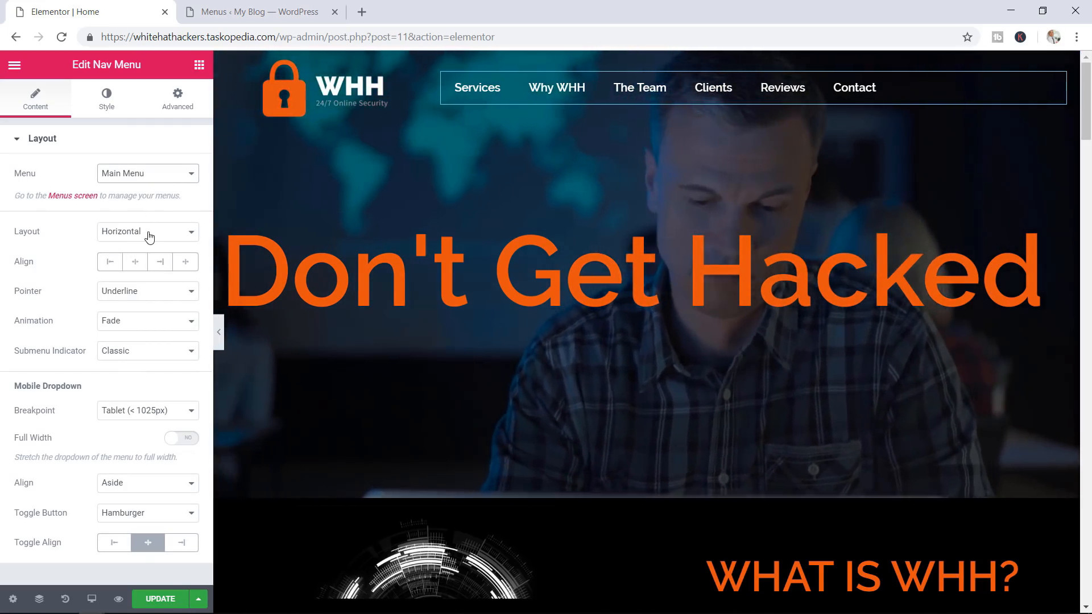
Try the Vertical and Dropdown menu layouts, test the dropdown, then settle on Horizontal
left_click(149, 237)
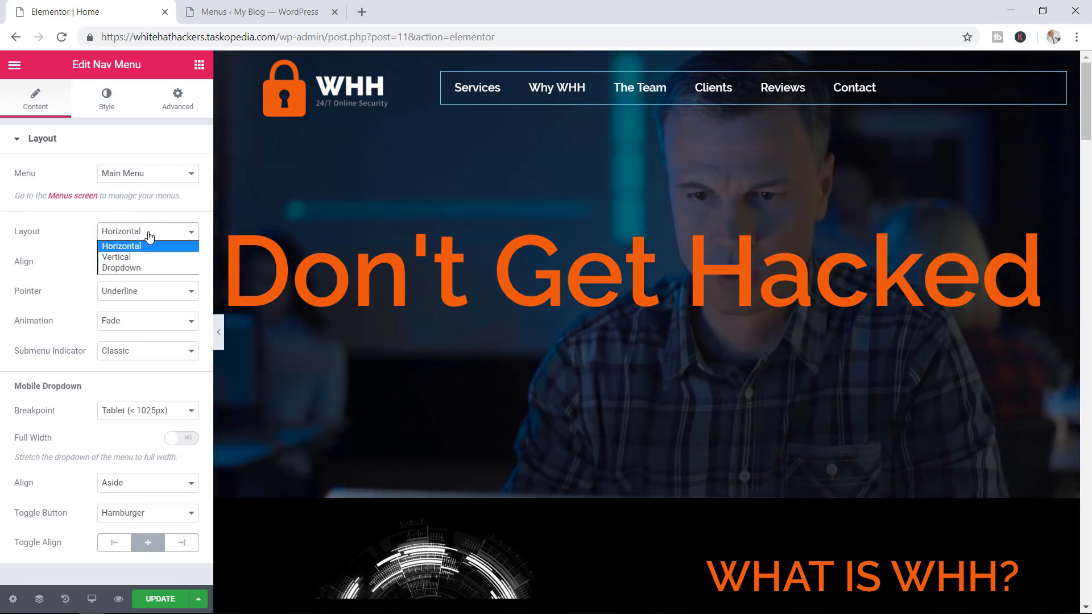
left_click(130, 260)
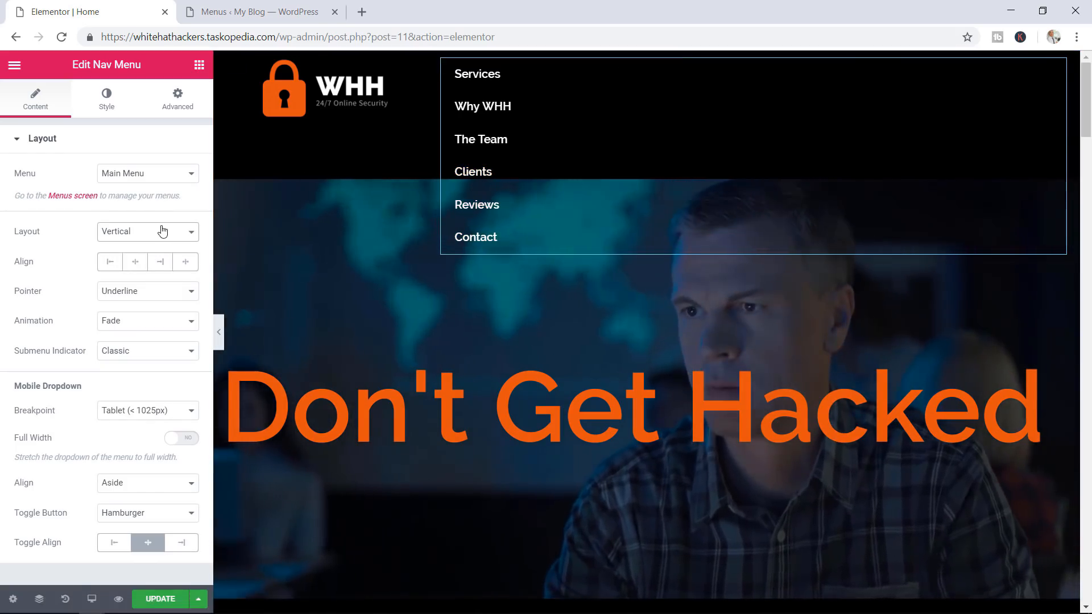
left_click(162, 231)
left_click(144, 246)
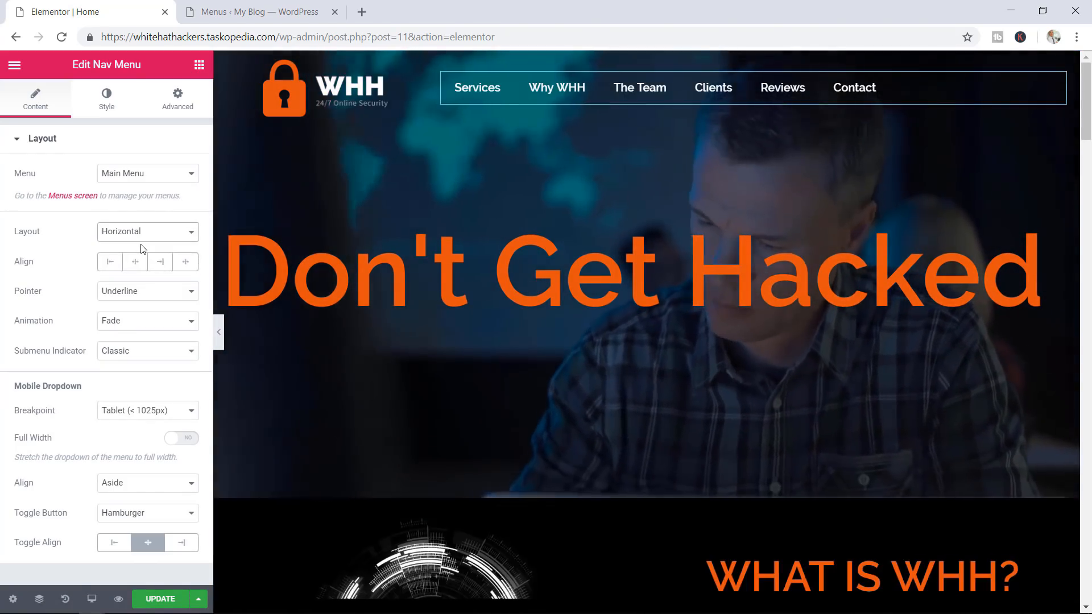
left_click(147, 239)
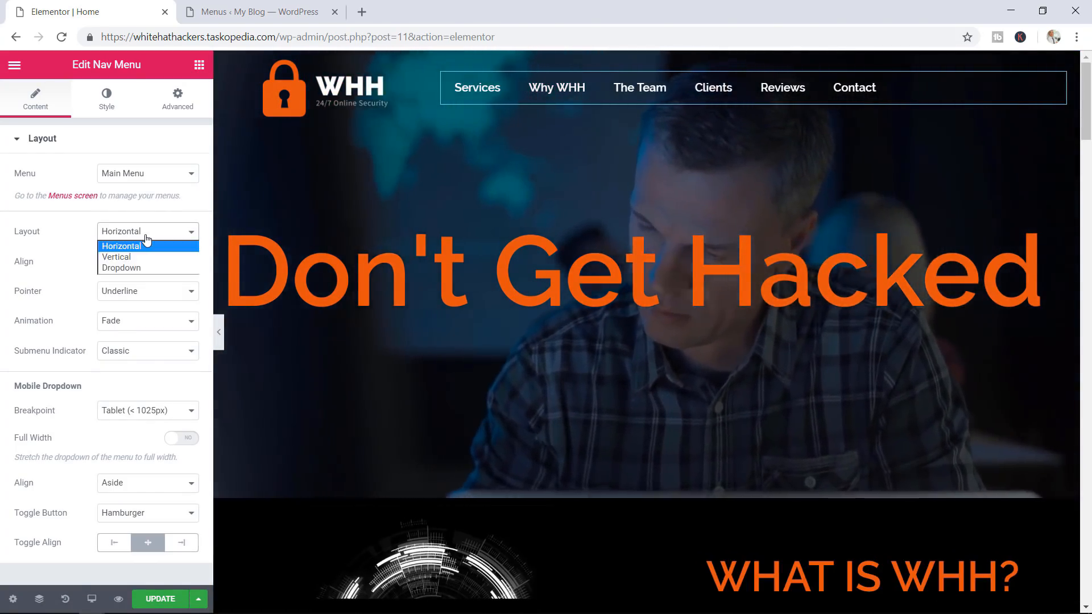
left_click(130, 268)
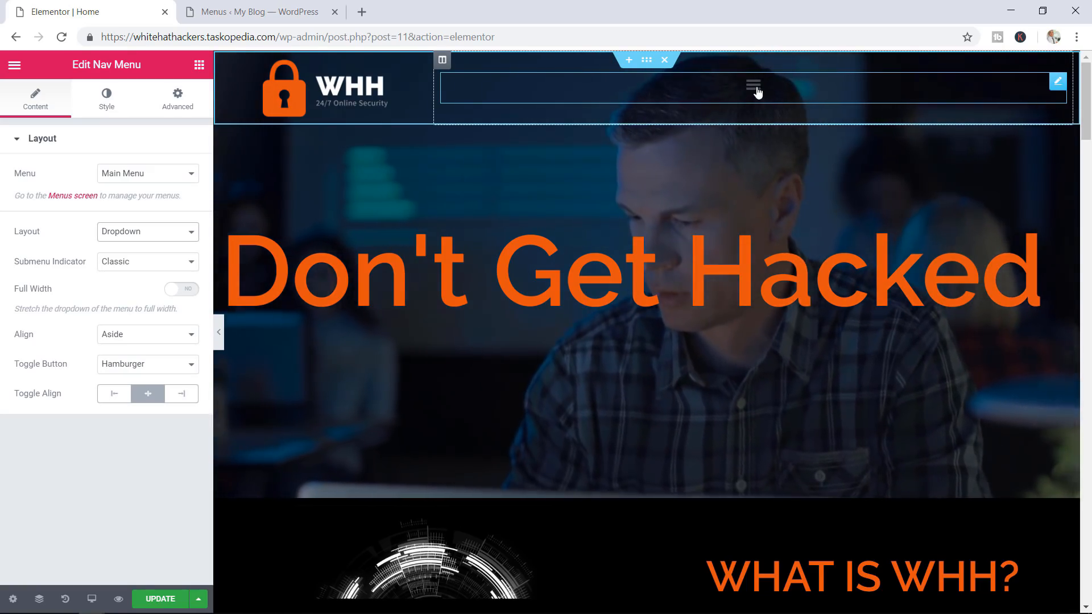
left_click(755, 88)
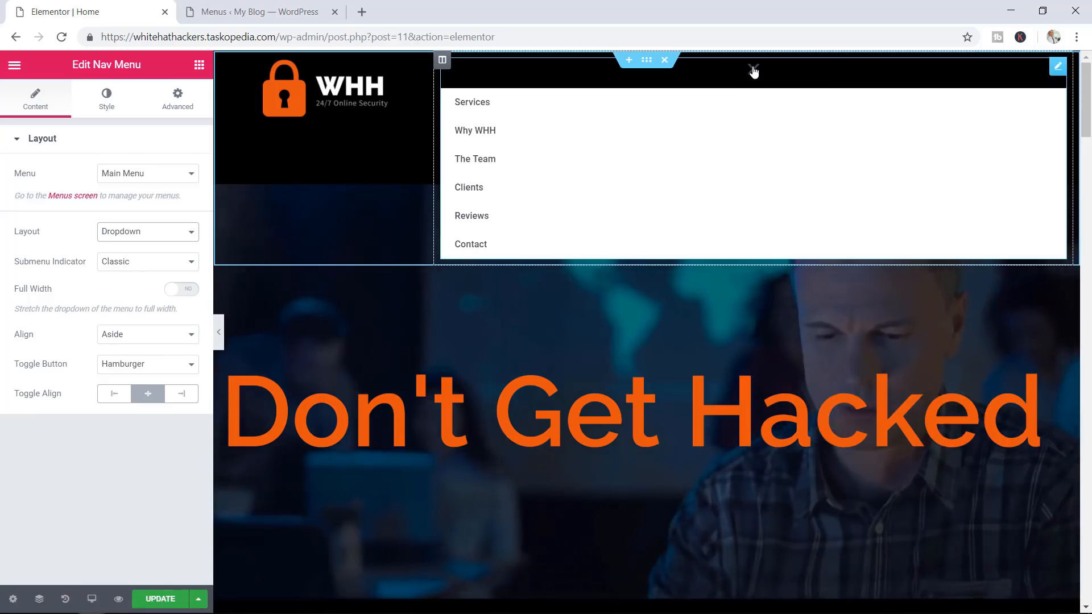
left_click(752, 69)
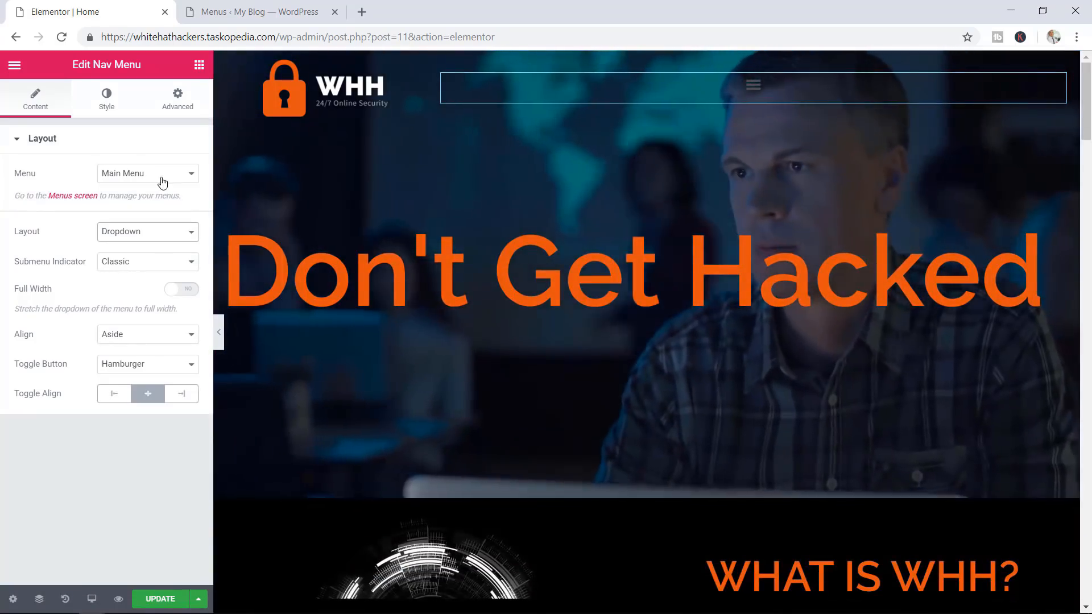
left_click(141, 234)
left_click(136, 247)
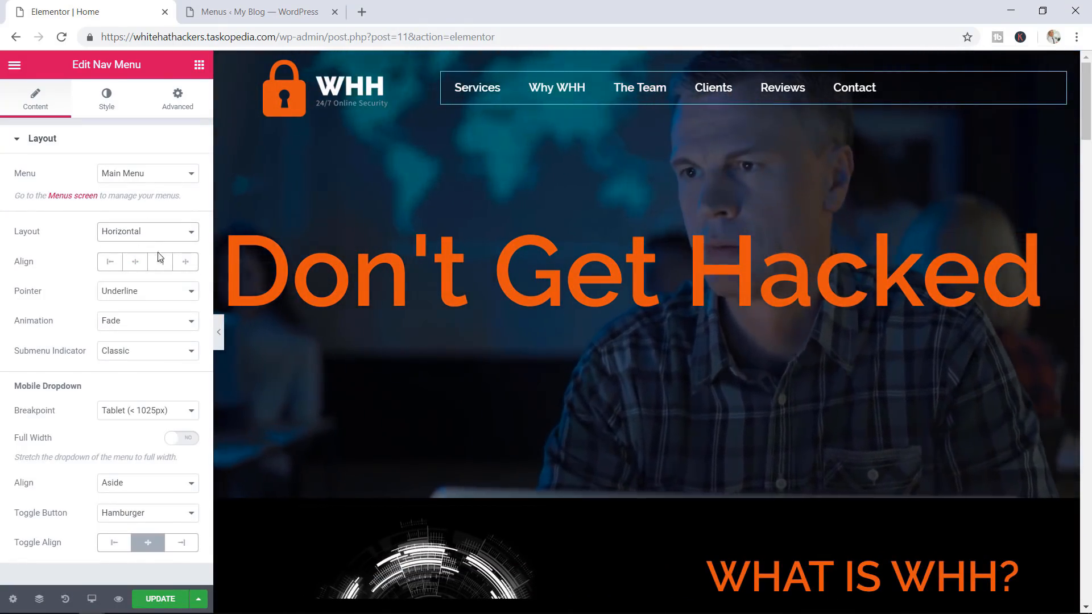
Centre-align the header menu links and set their hover animation to Grow
left_click(136, 262)
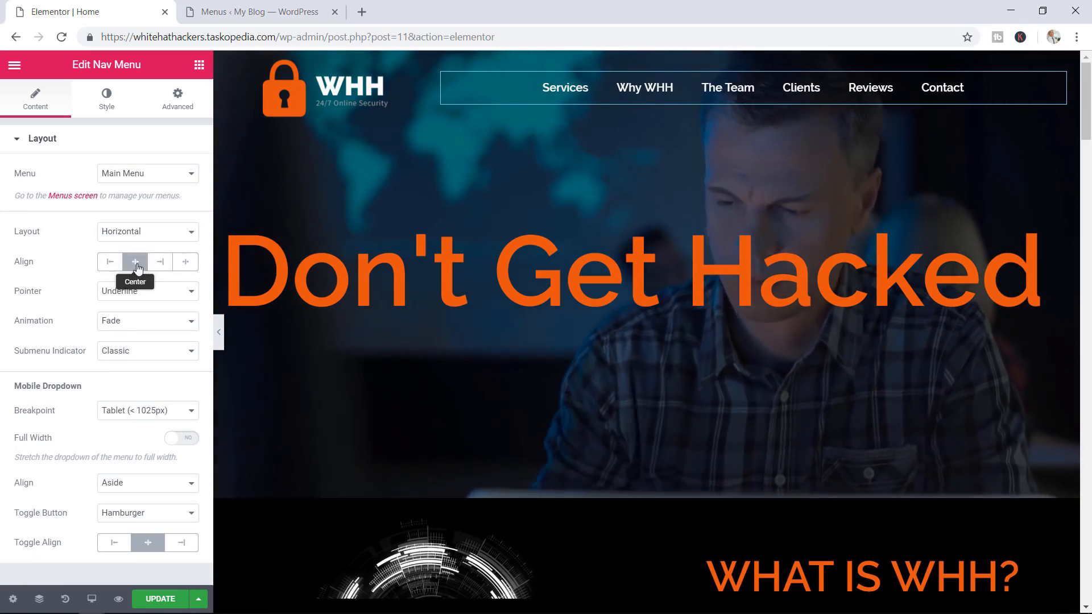
left_click(112, 266)
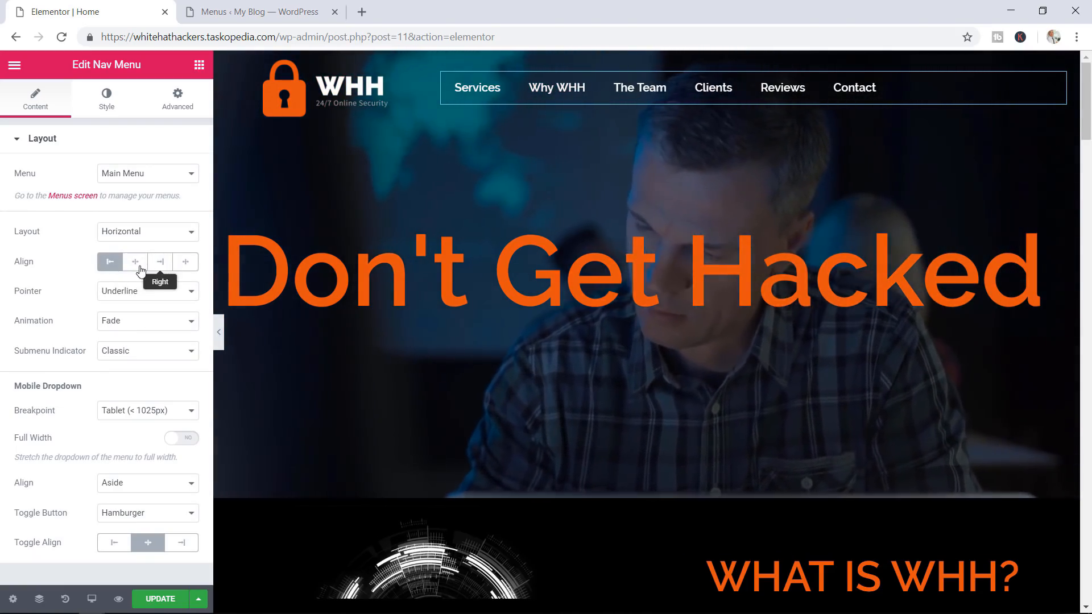
left_click(137, 267)
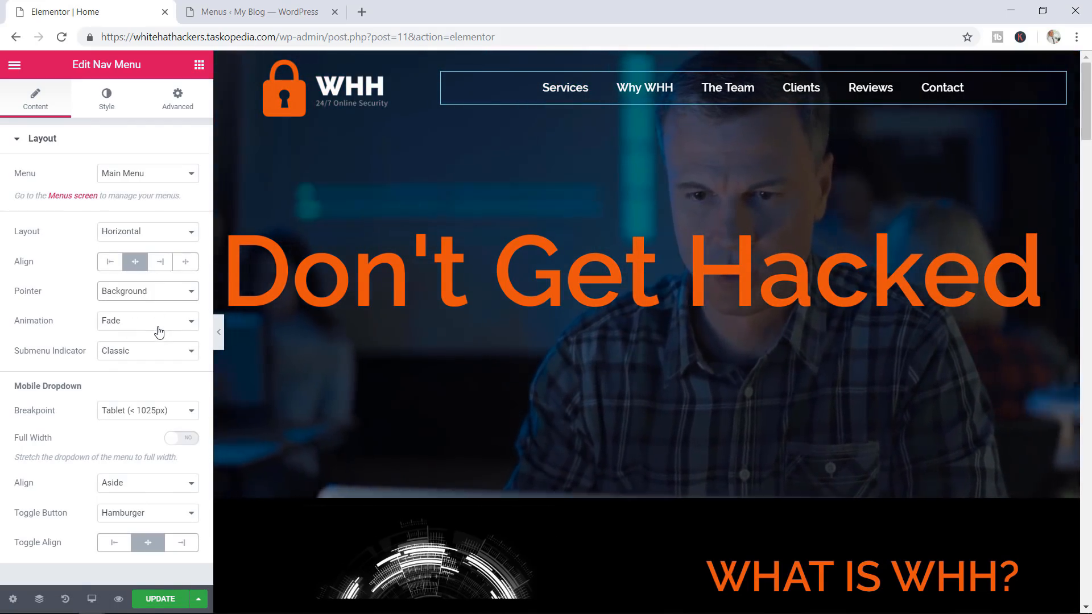
left_click(158, 323)
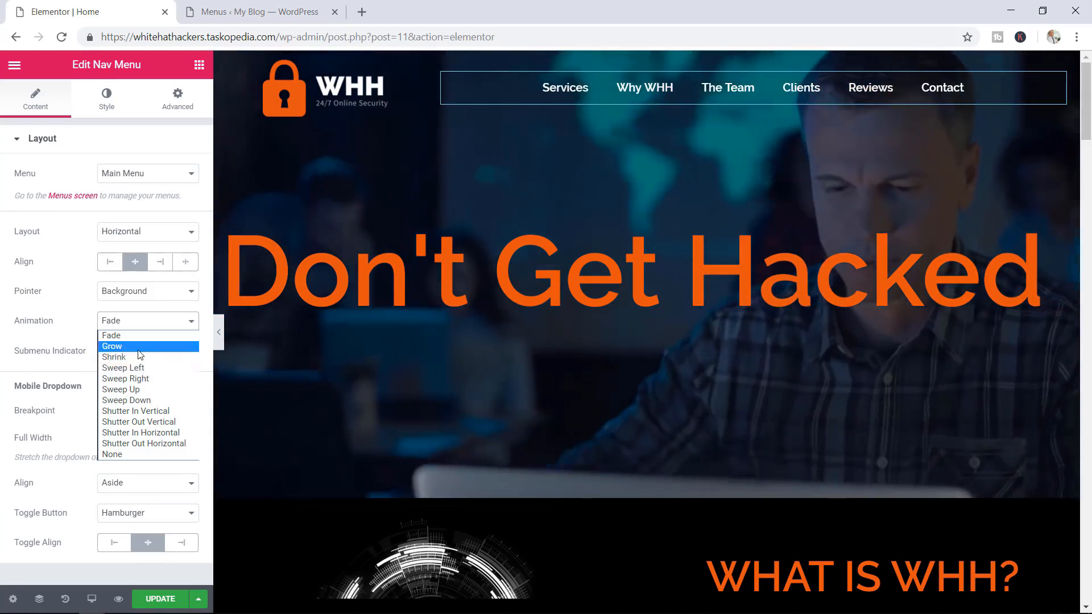
left_click(117, 346)
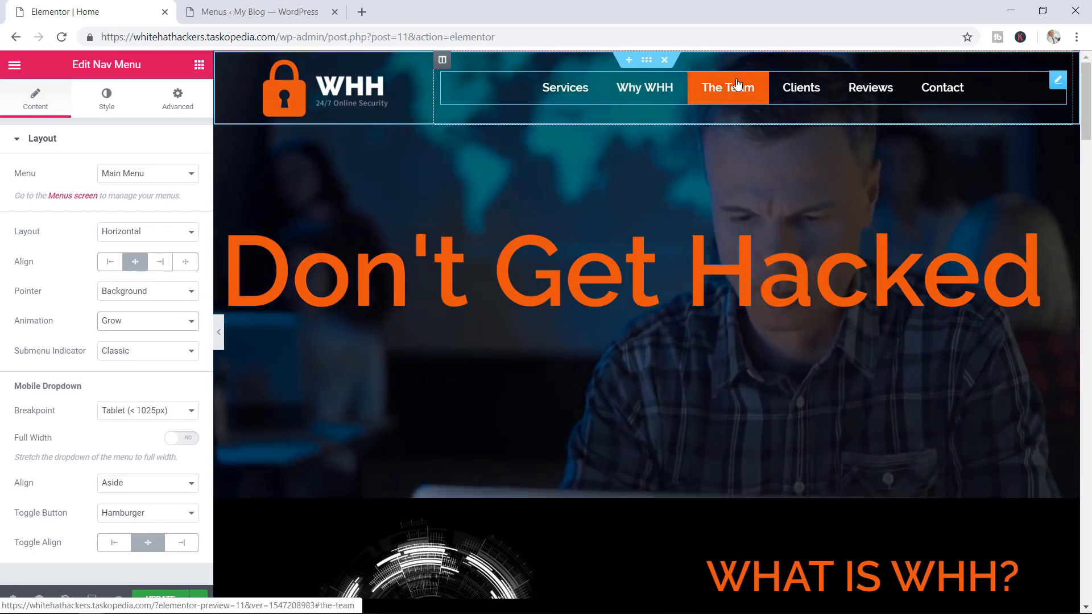
left_click(134, 322)
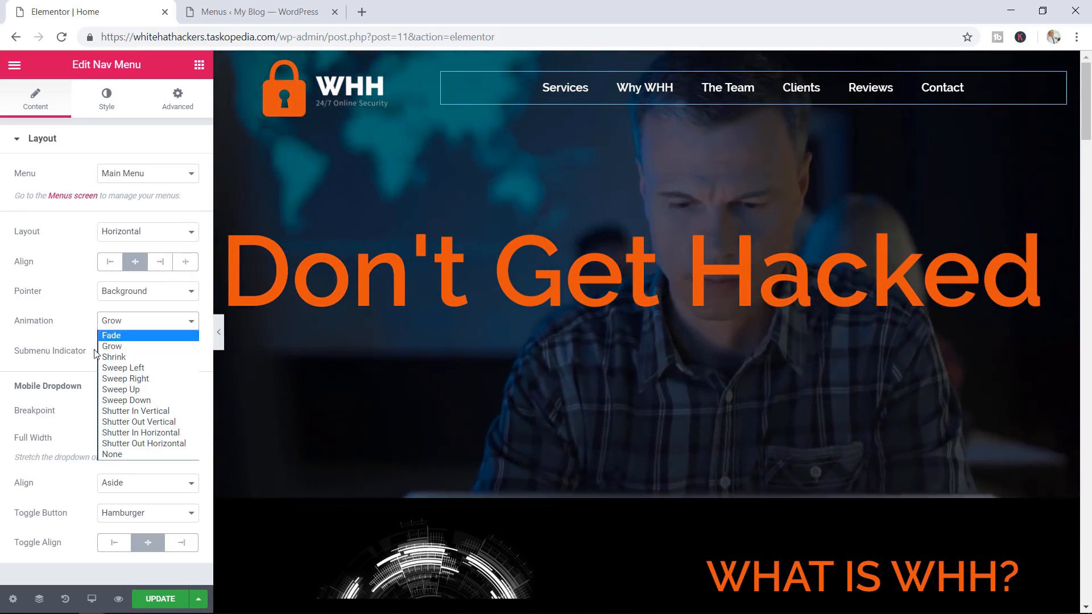
left_click(116, 347)
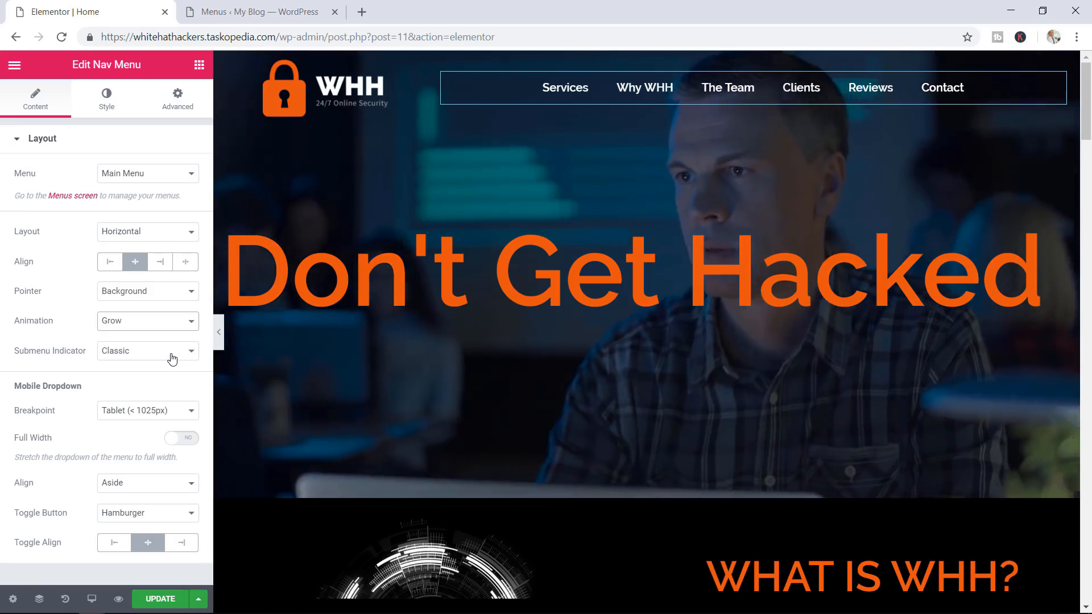
Review the submenu indicator and keep the mobile dropdown breakpoint at Tablet (< 1025px)
left_click(172, 357)
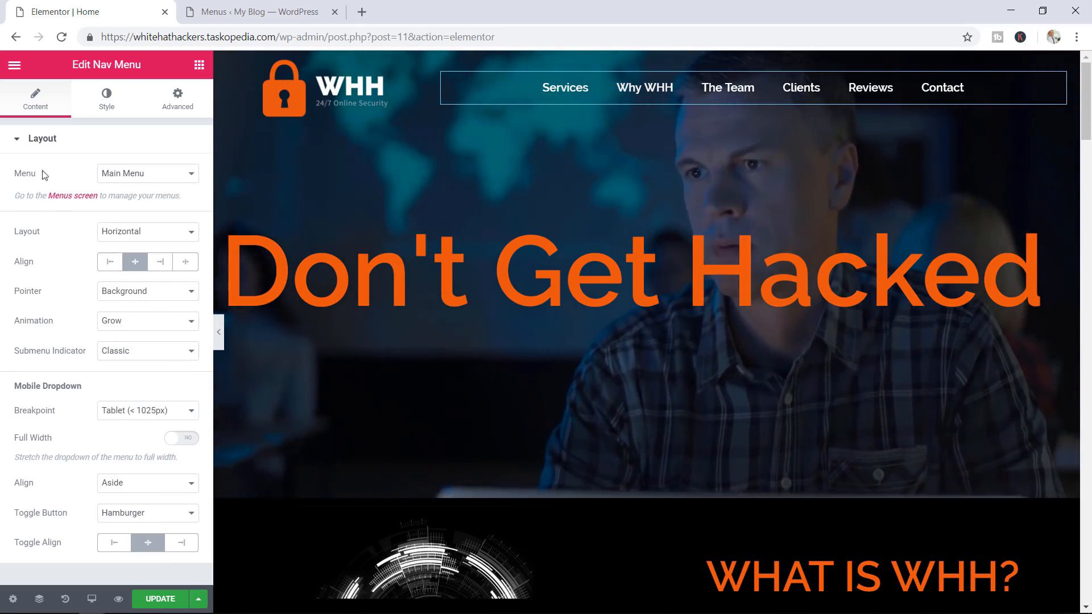
left_click(32, 142)
left_click(36, 142)
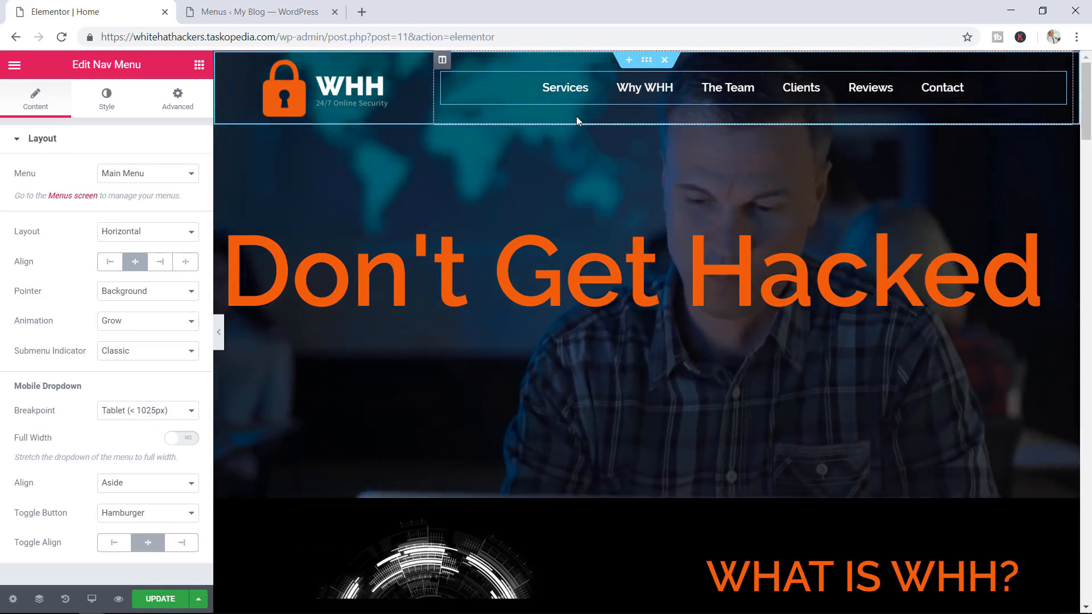
left_click(147, 414)
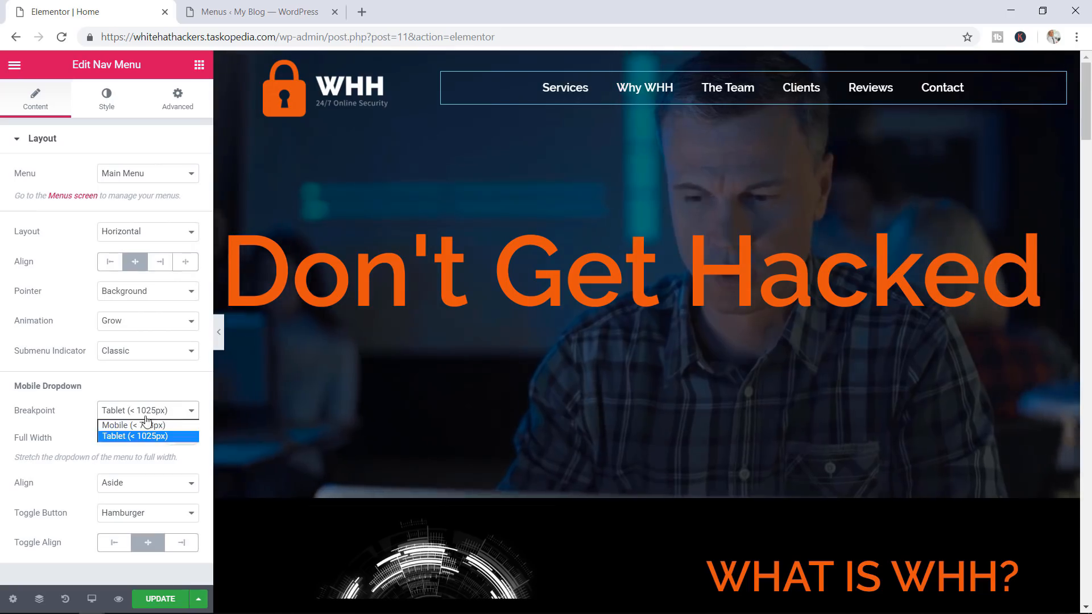
left_click(141, 390)
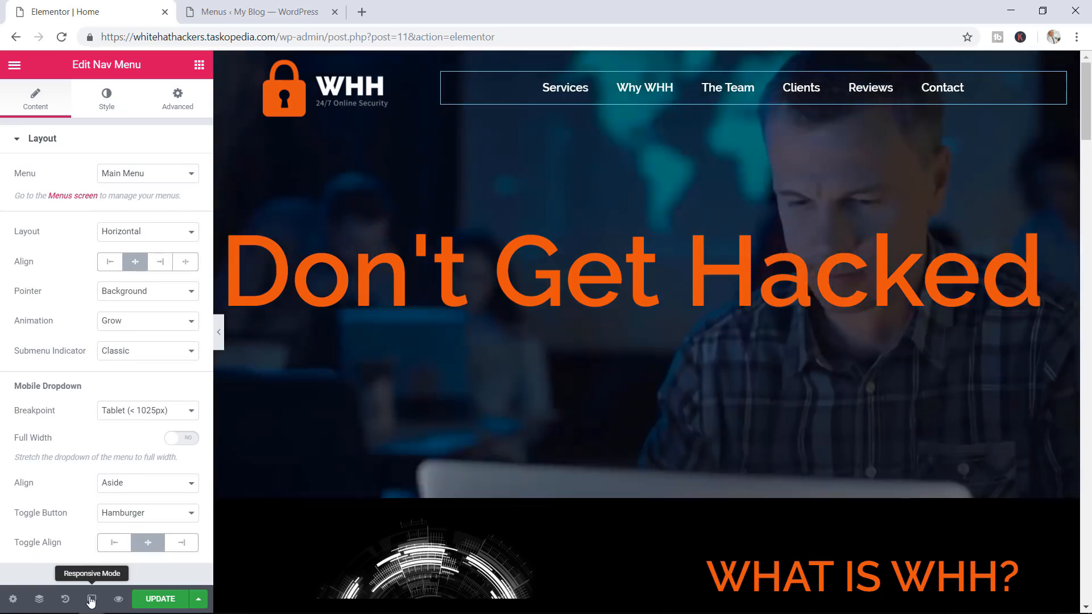
Preview at tablet width, try the dropdown breakpoint options and test the hamburger menu
left_click(92, 598)
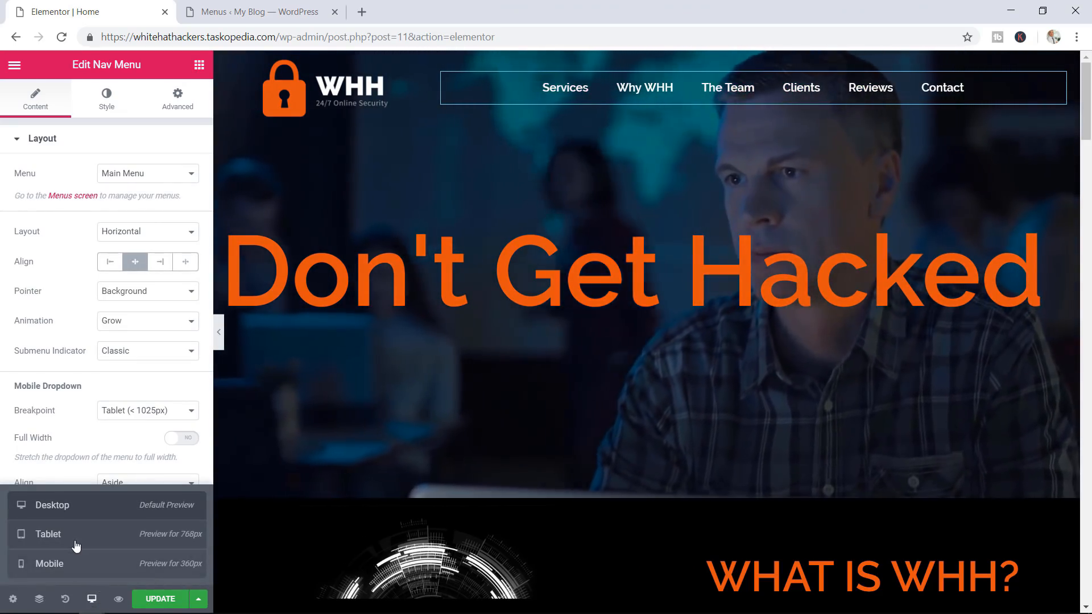
left_click(71, 539)
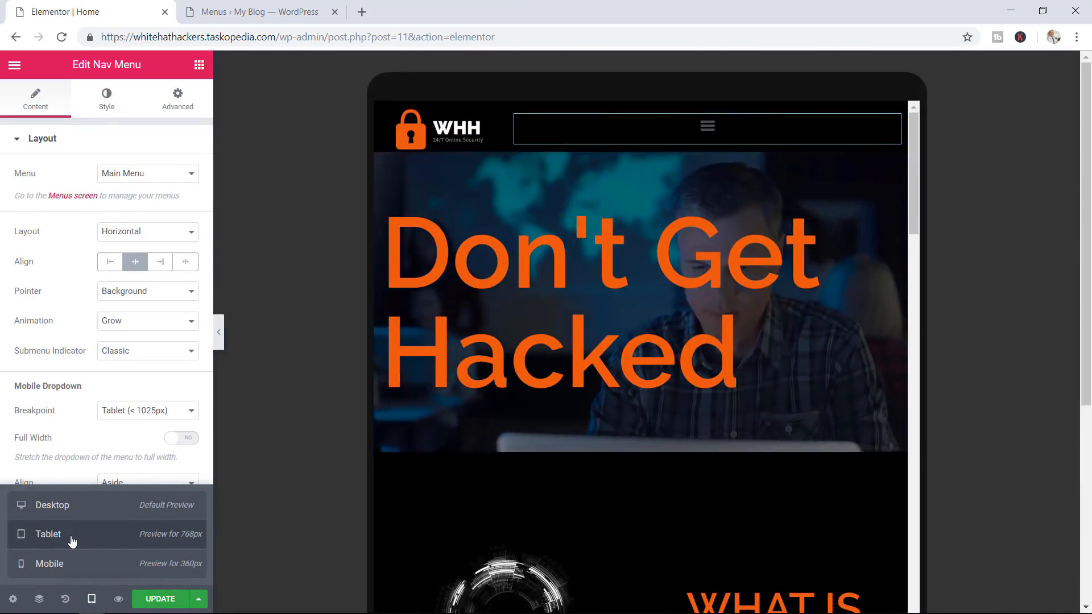
left_click(138, 425)
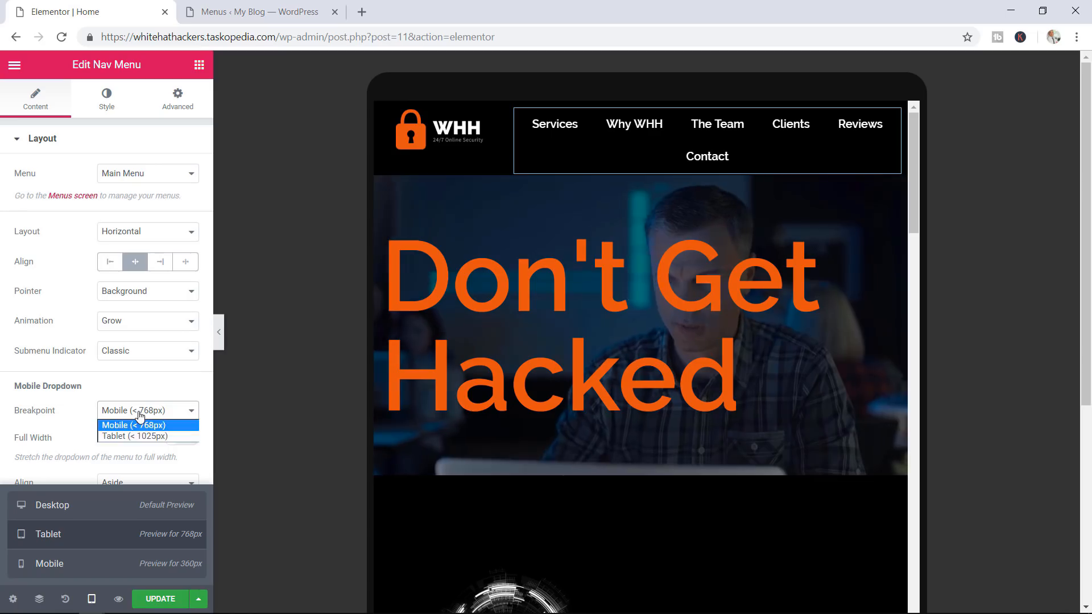
left_click(129, 436)
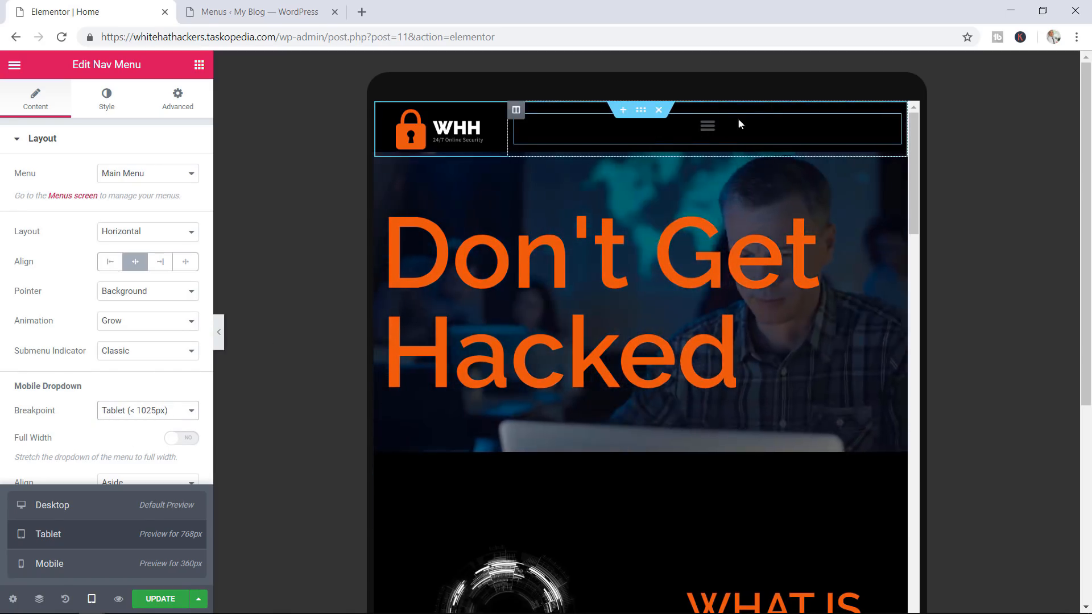
left_click(707, 127)
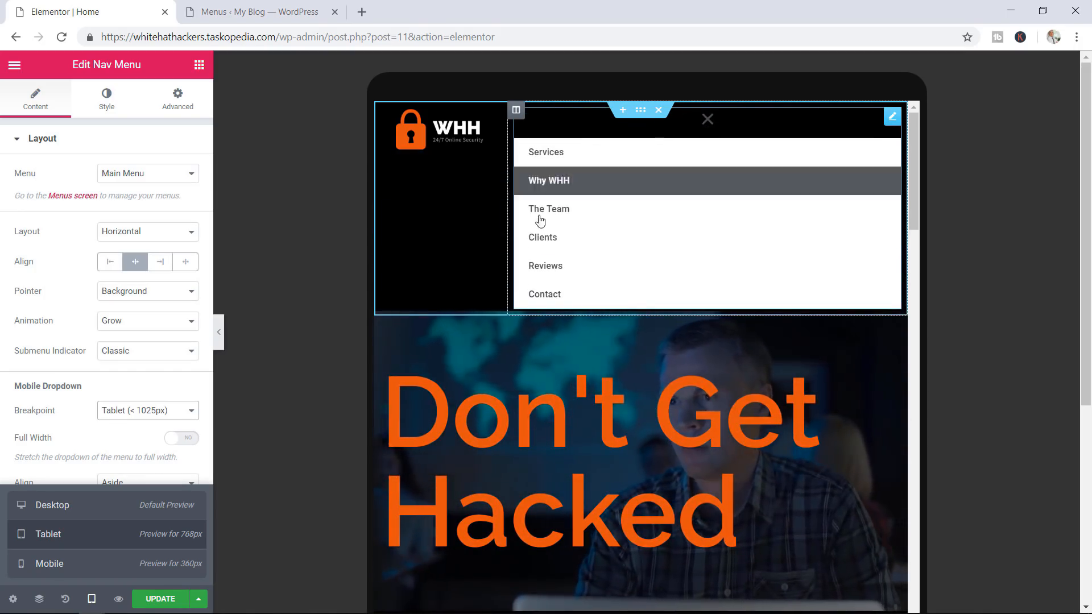
left_click(708, 119)
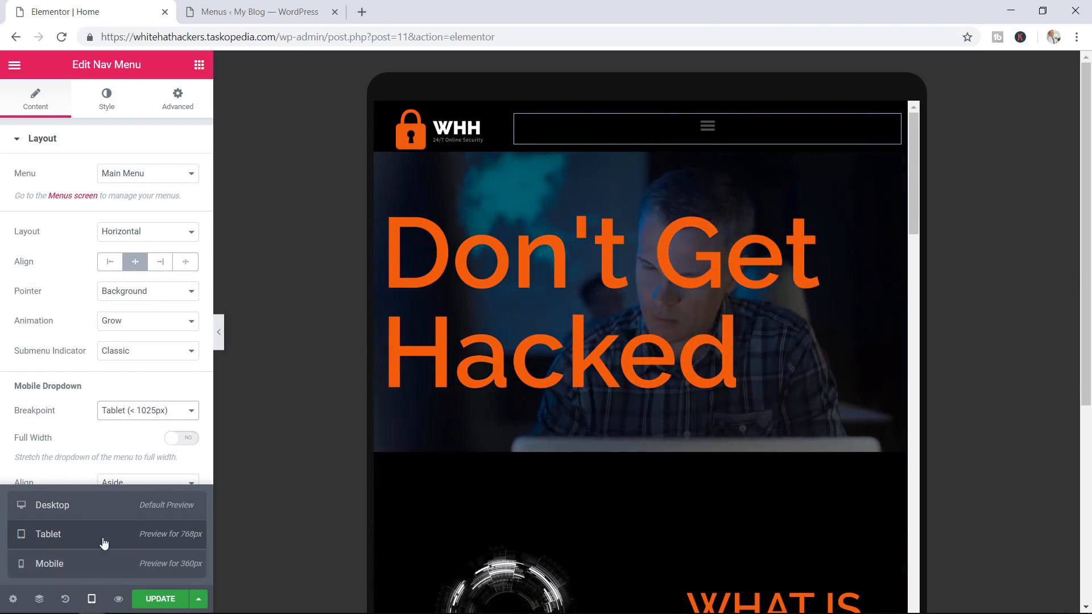
left_click(109, 510)
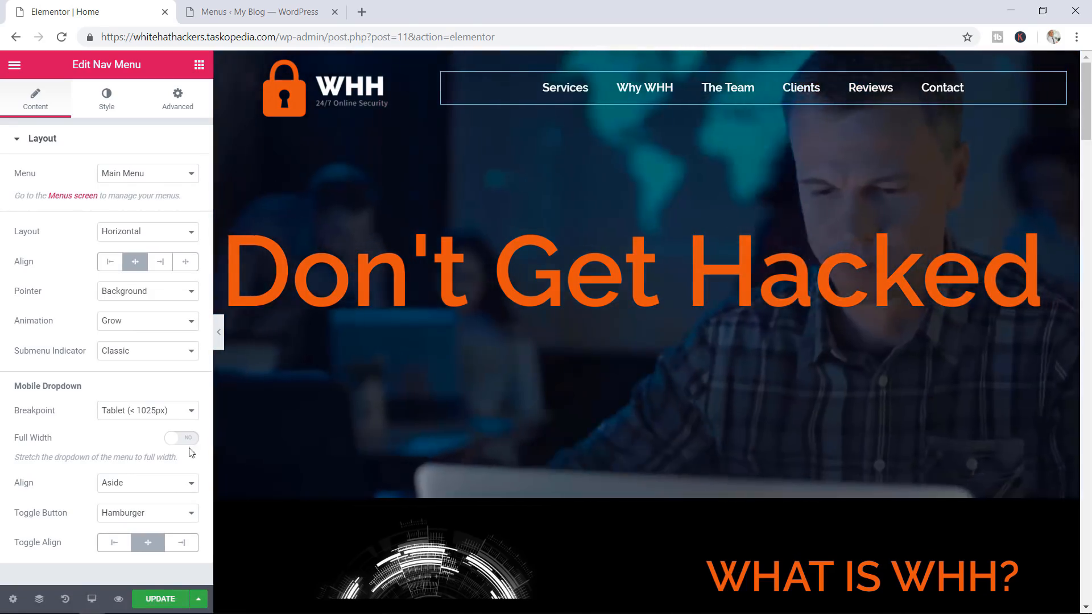
Back in tablet preview, centre the mobile dropdown links and keep the Hamburger toggle
left_click(91, 599)
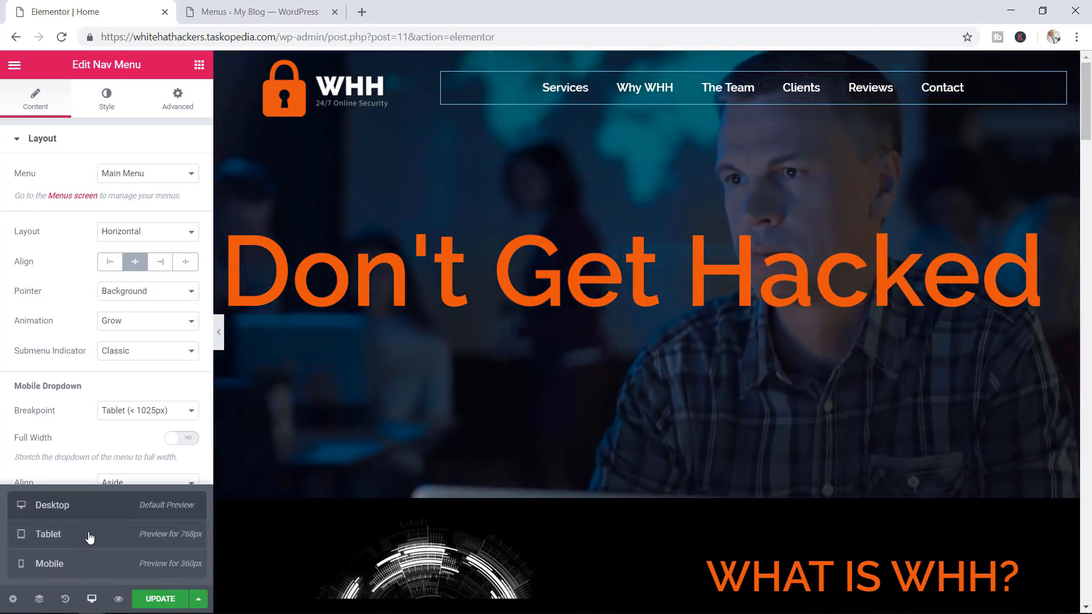
left_click(89, 536)
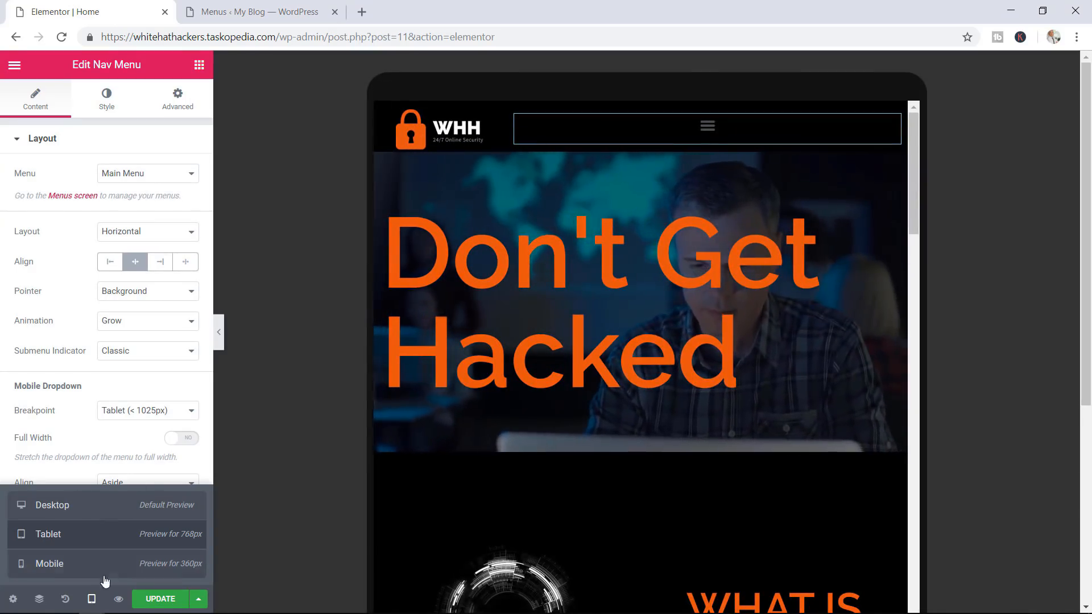
left_click(92, 597)
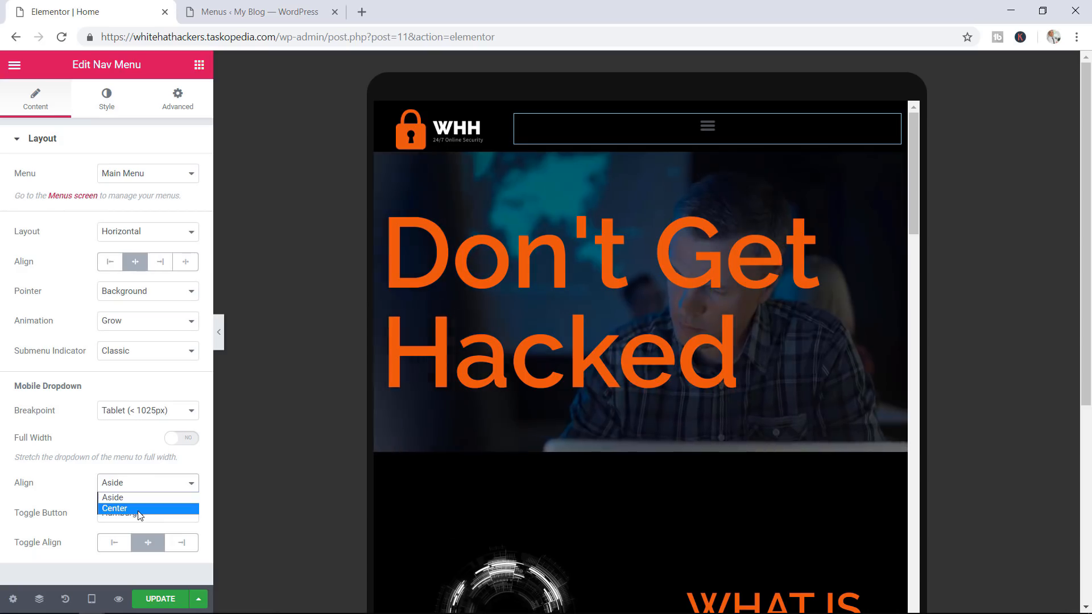
left_click(707, 126)
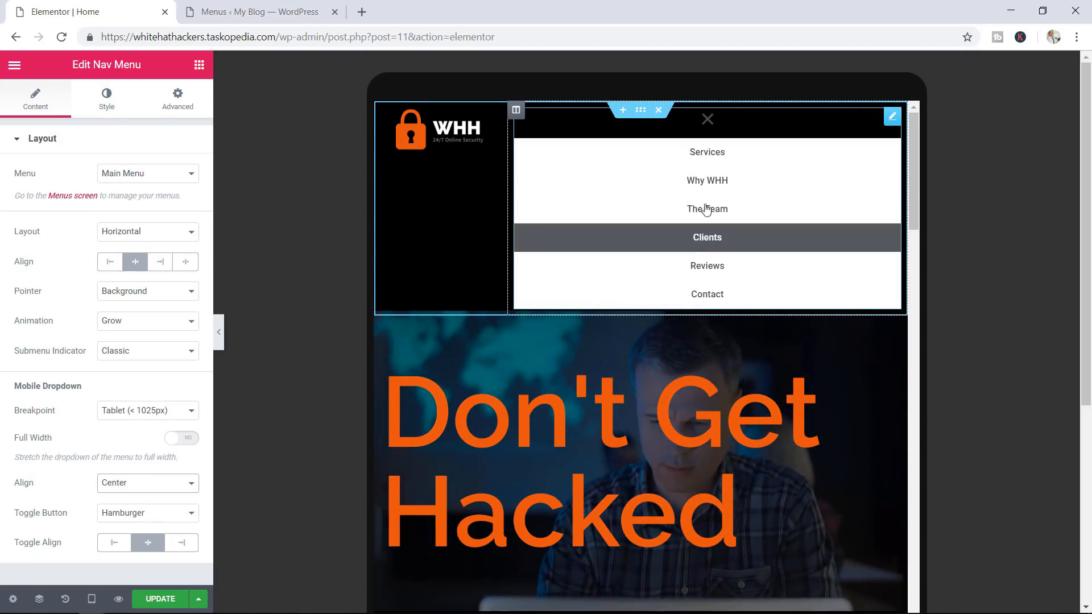
left_click(165, 483)
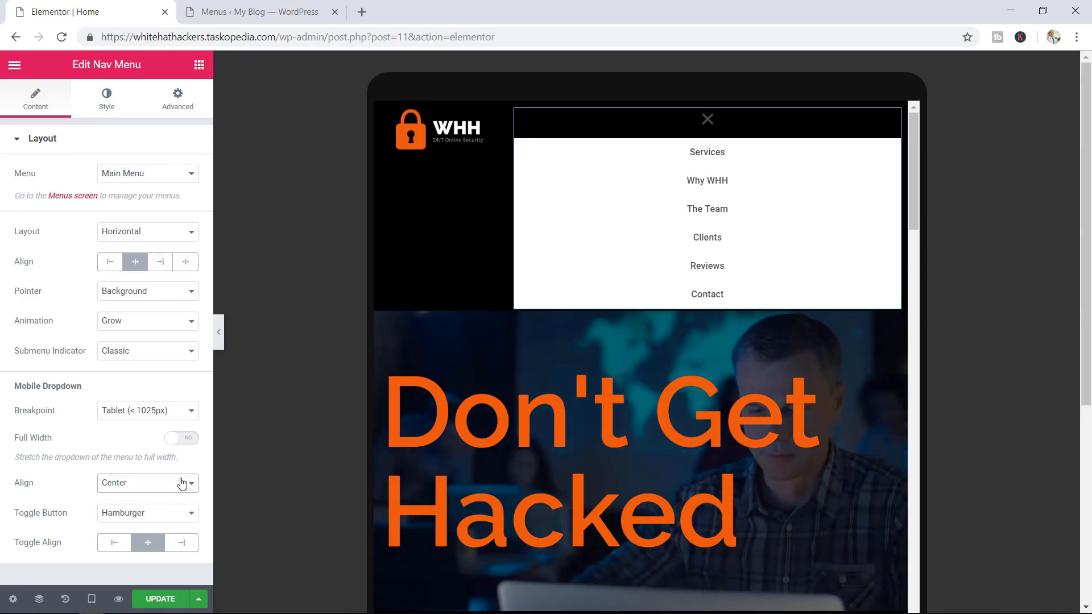
left_click(708, 120)
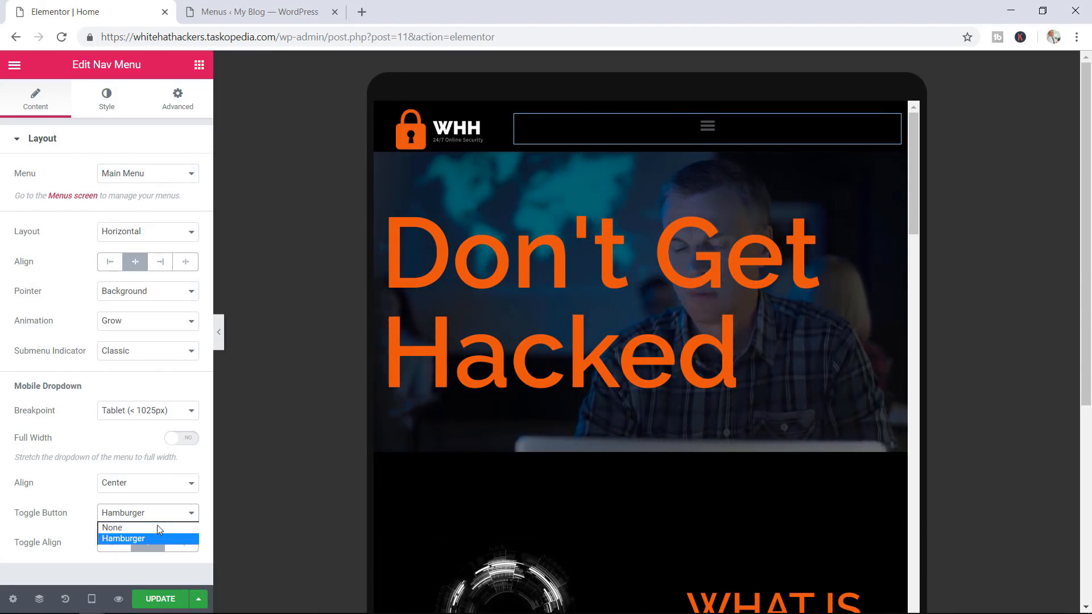
left_click(155, 528)
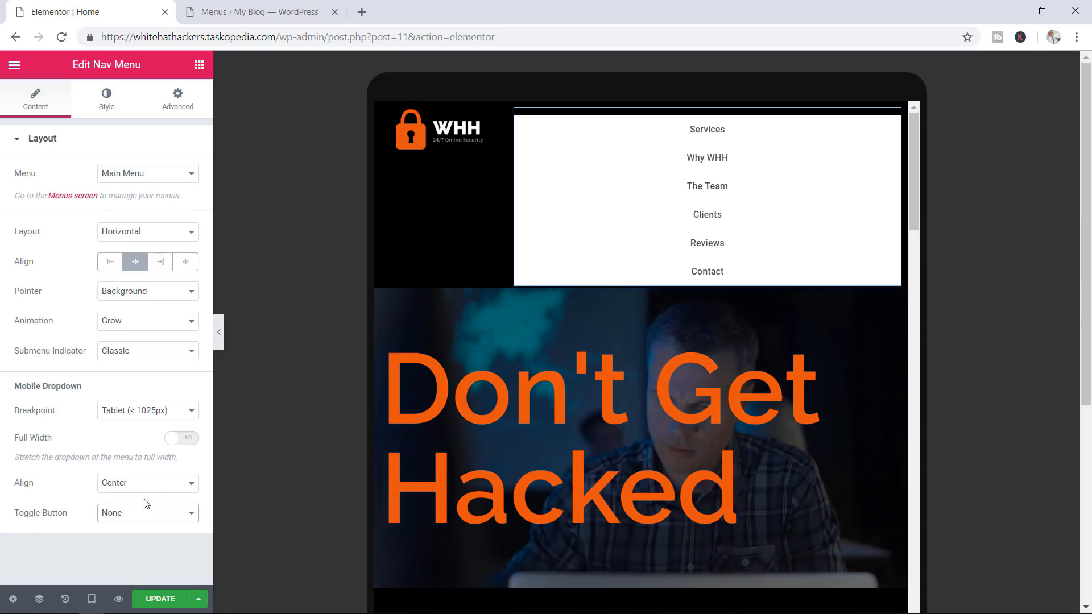
left_click(142, 538)
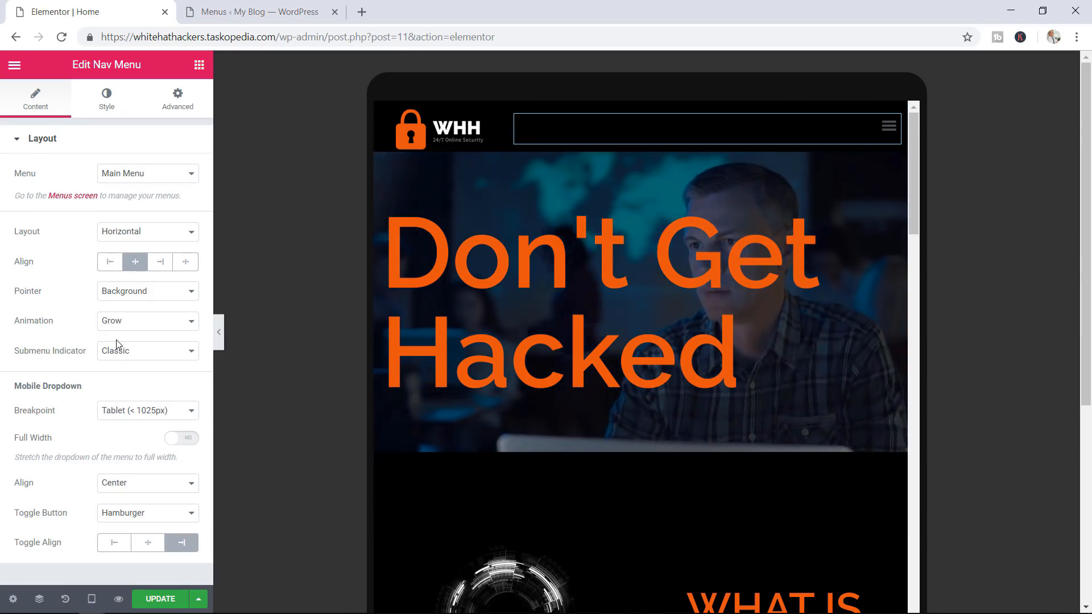
At desktop width, inspect the nav menu's Hover and Dropdown style settings
left_click(107, 111)
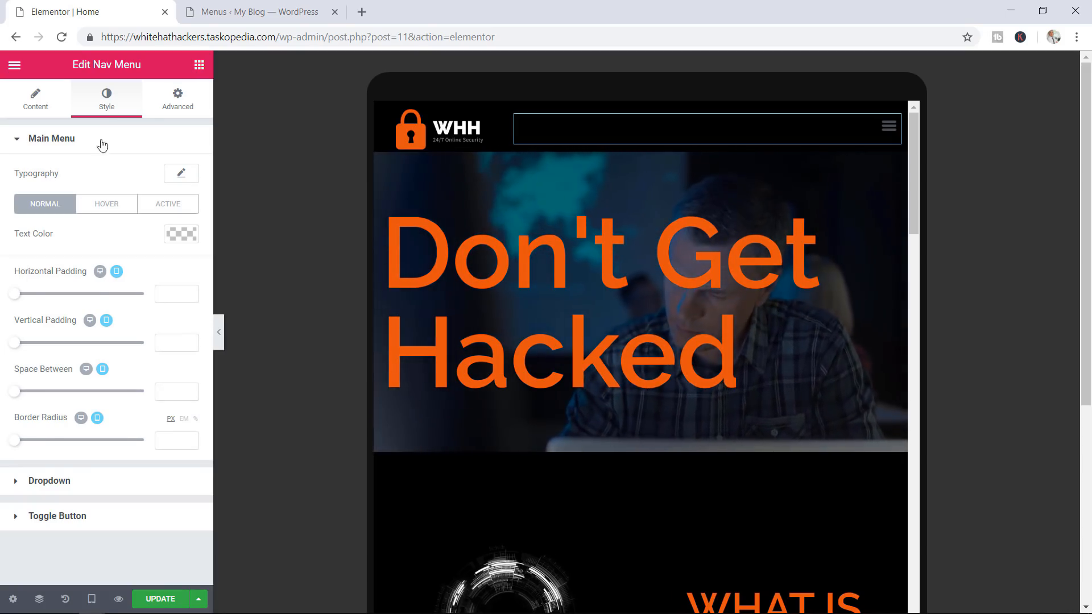
left_click(92, 599)
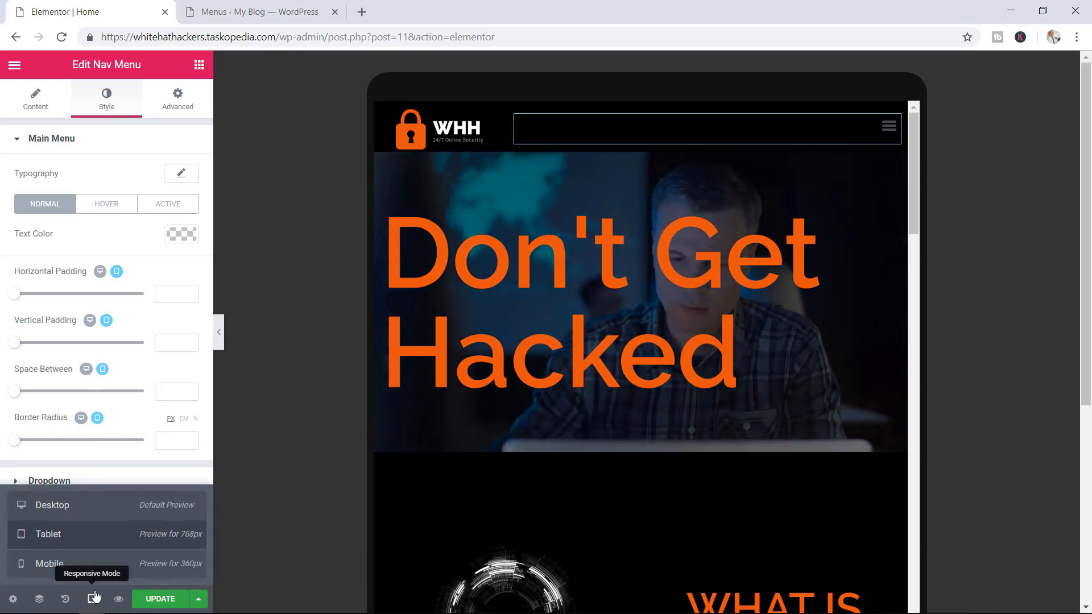
left_click(99, 515)
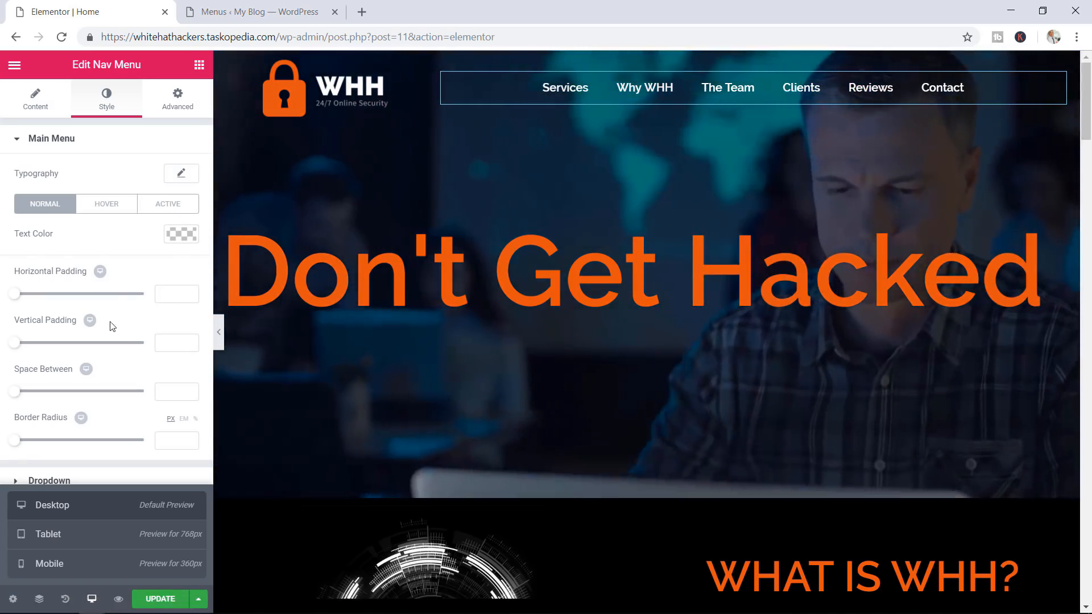
left_click(88, 204)
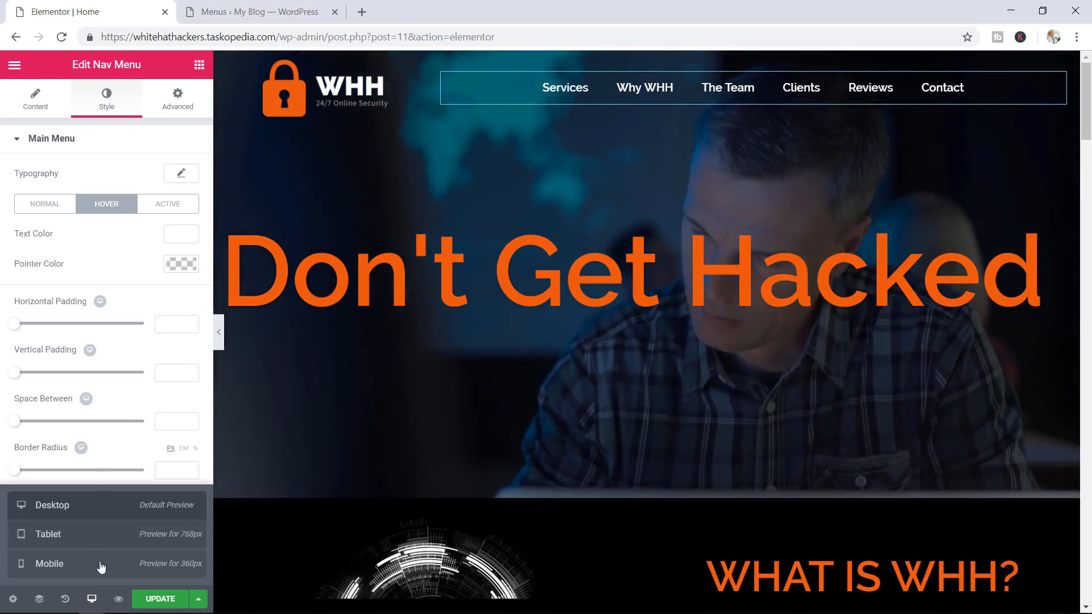
left_click(92, 597)
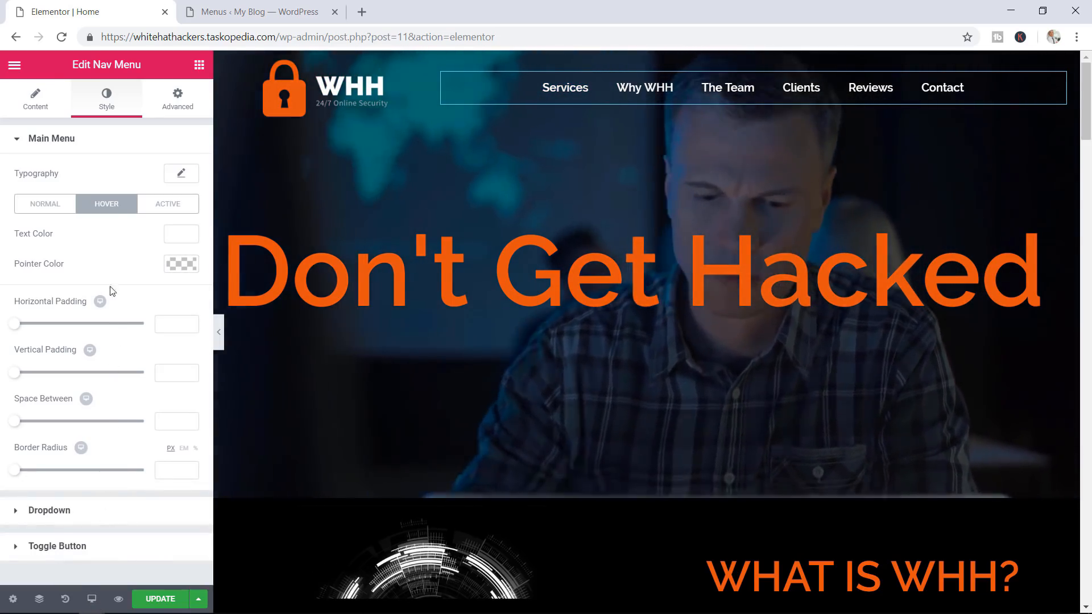
left_click(37, 142)
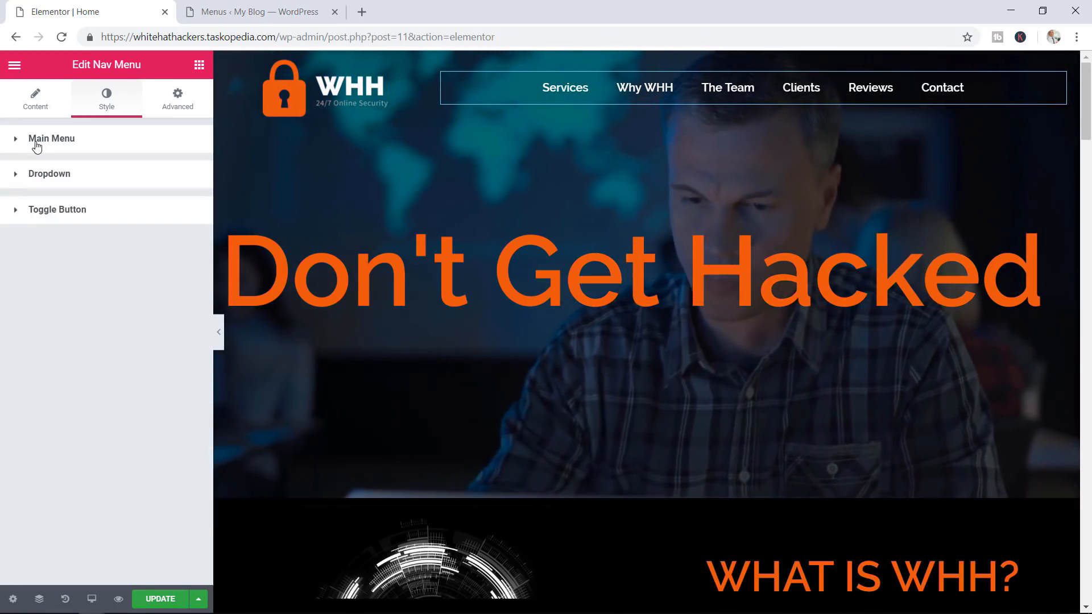
left_click(54, 176)
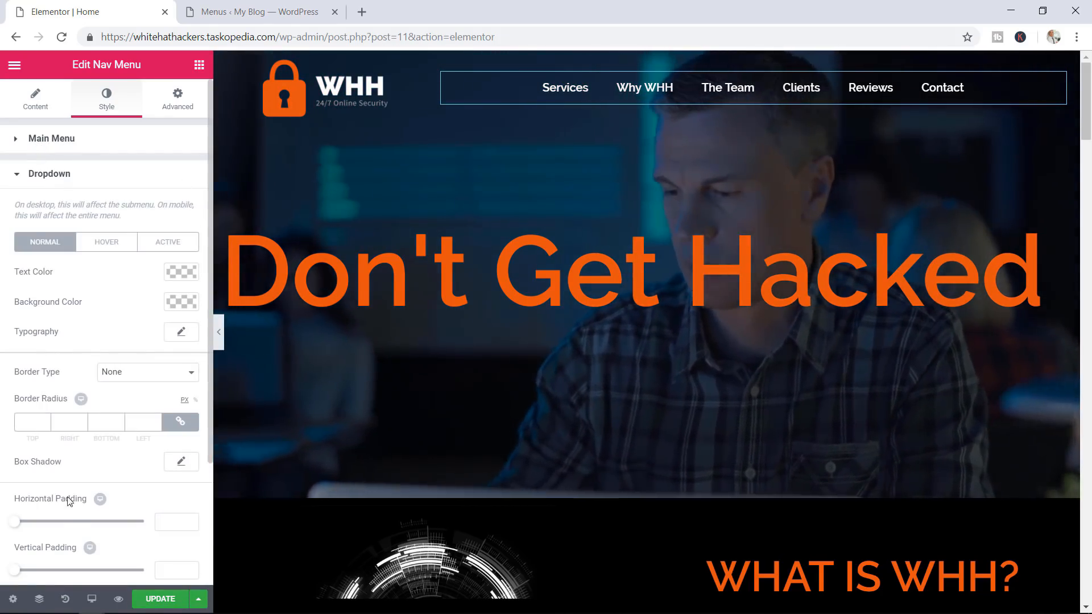
Switch the preview back to tablet width and show the nav menu's layout settings
left_click(92, 599)
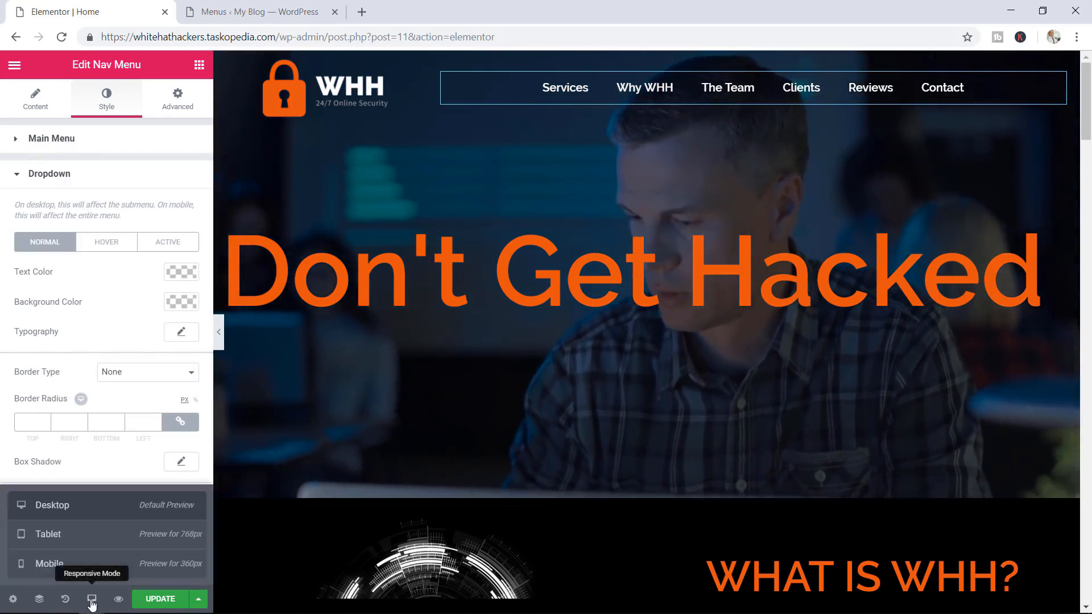
left_click(84, 541)
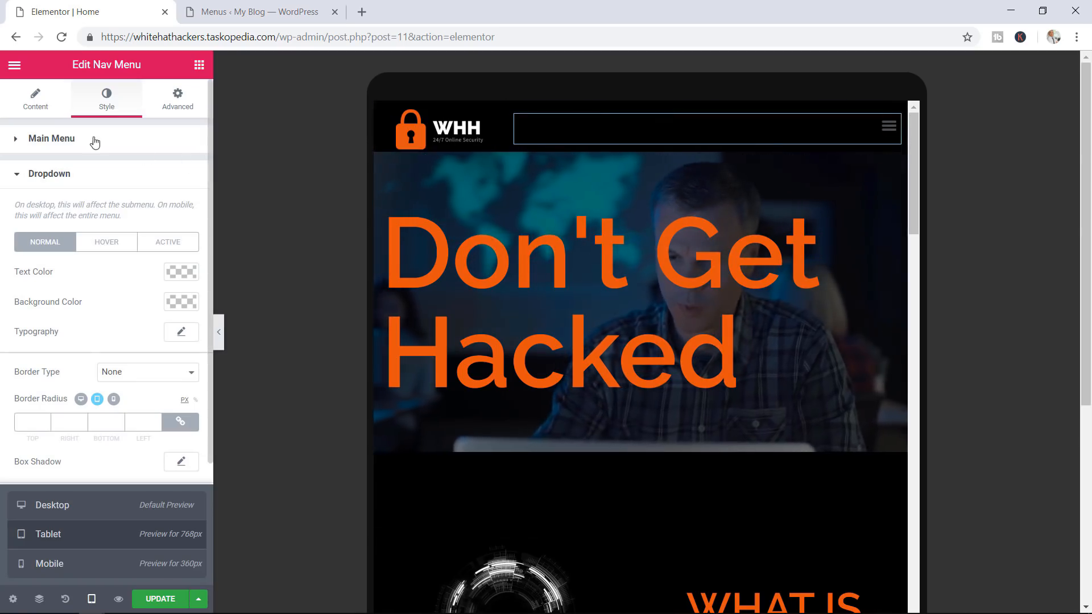
left_click(38, 100)
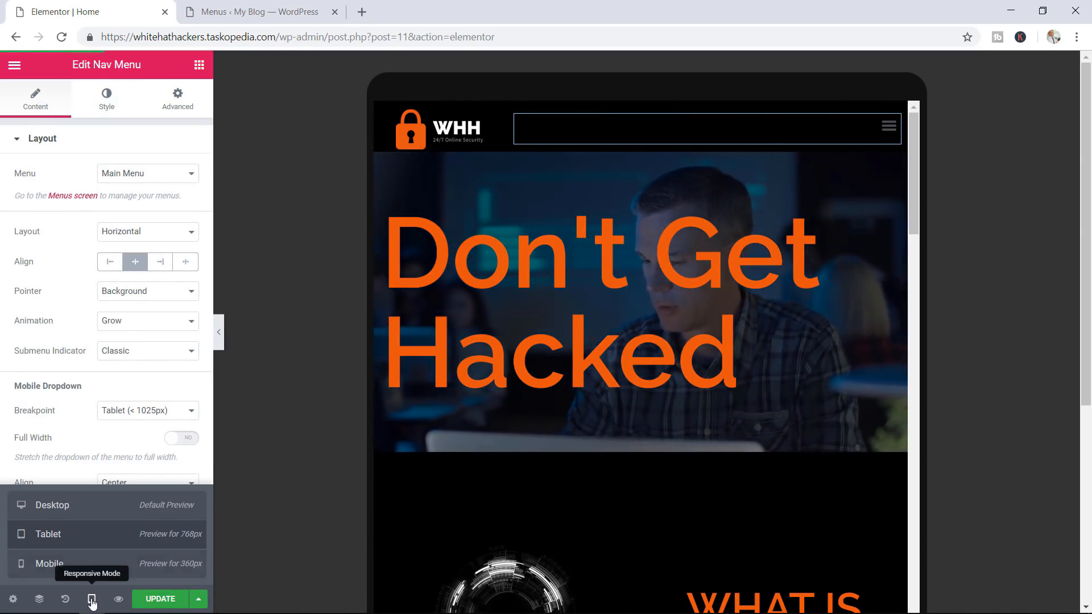
Set Toggle Align to Left, expand Style > Dropdown, and open the dropdown in the preview
left_click(113, 543)
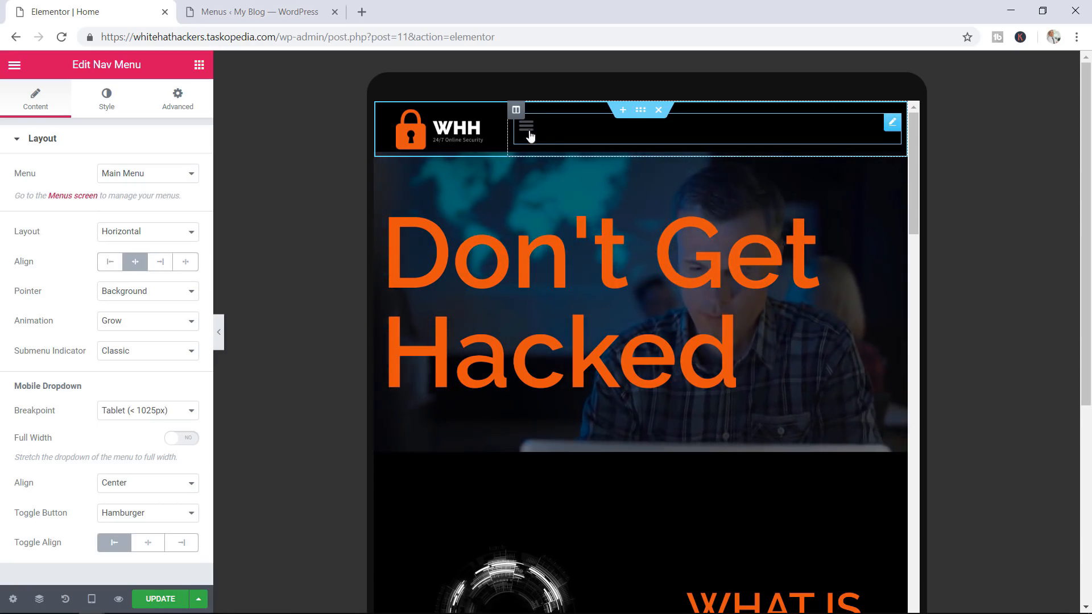
left_click(100, 107)
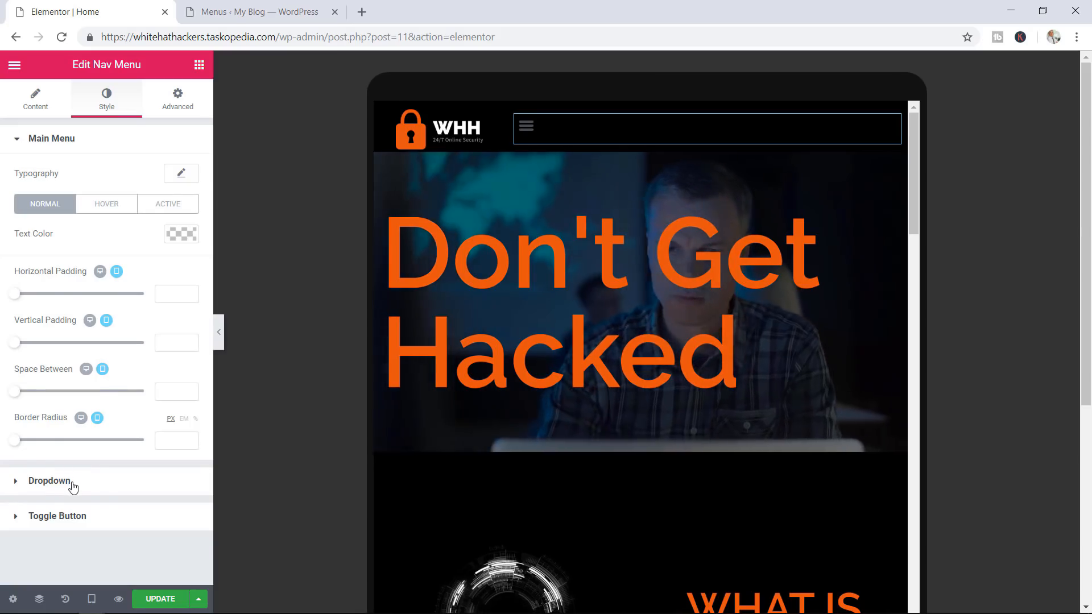
left_click(50, 481)
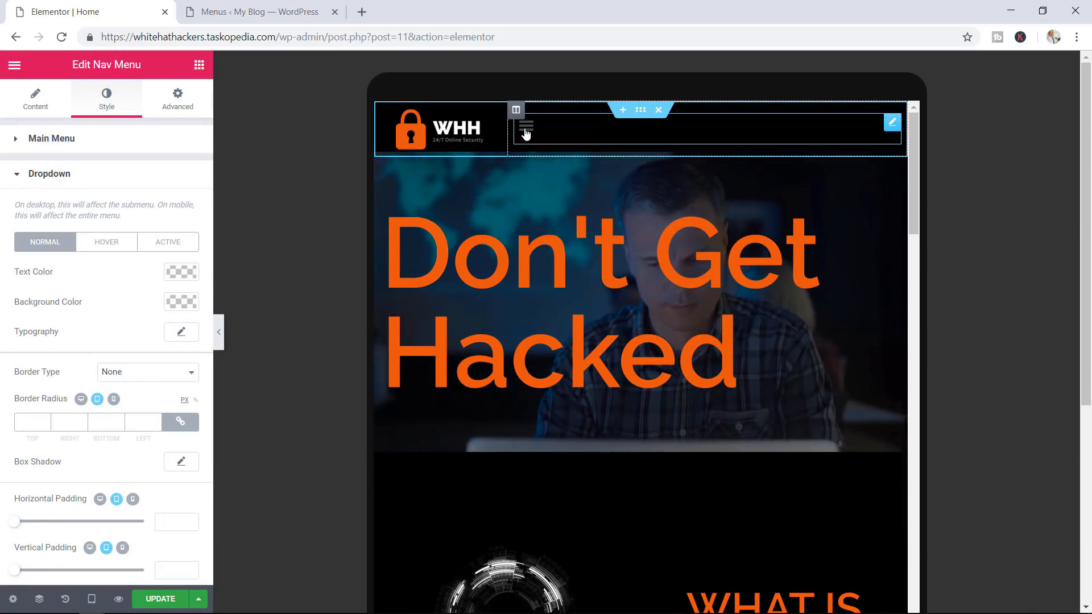
left_click(524, 130)
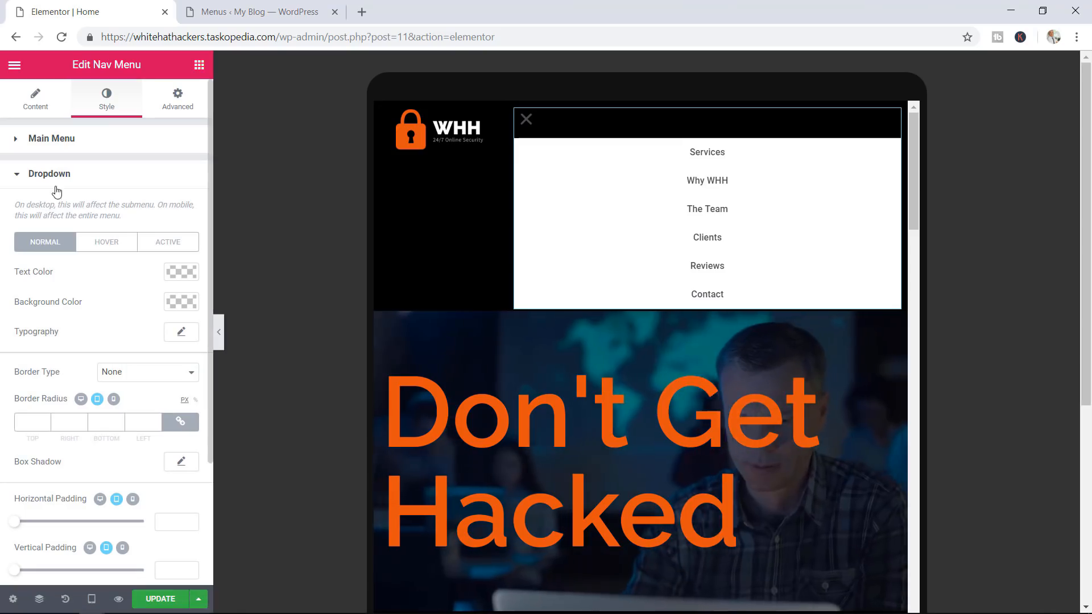
Make the dropdown text orange and its background black (#000000)
left_click(182, 273)
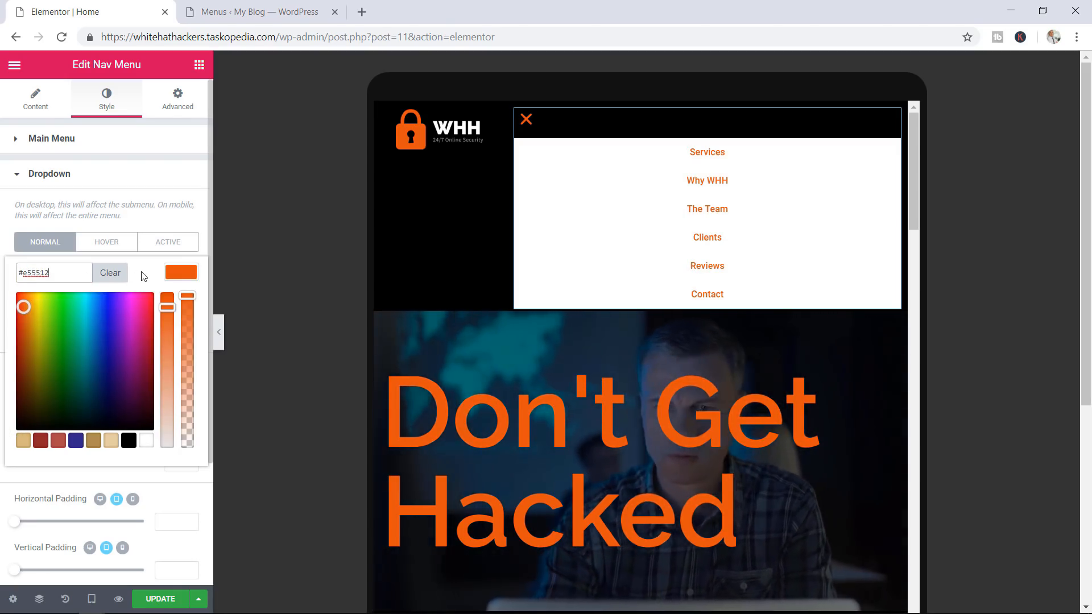
left_click(176, 186)
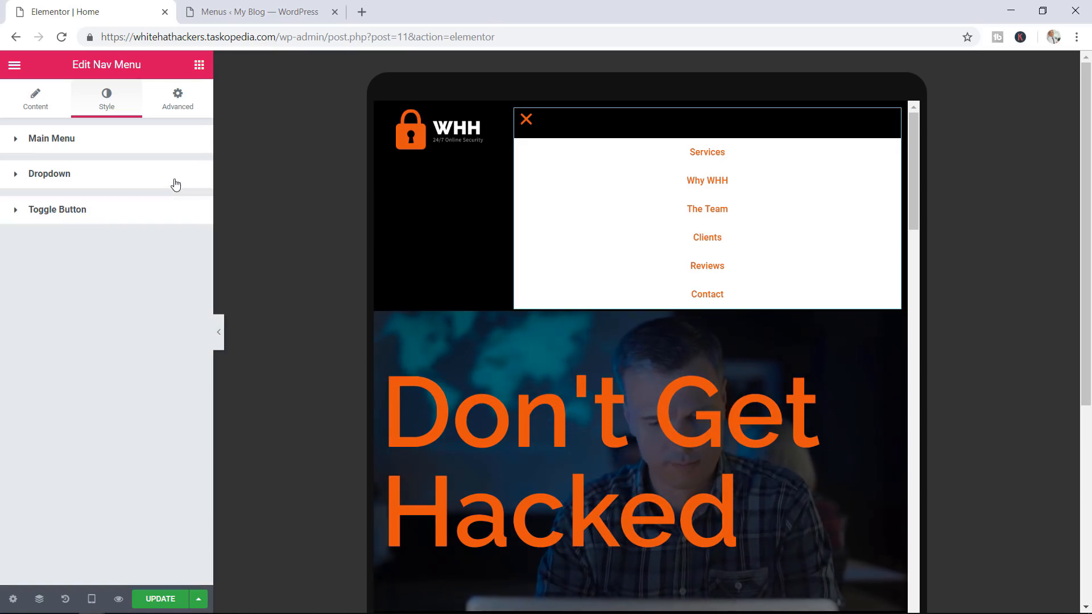
left_click(74, 174)
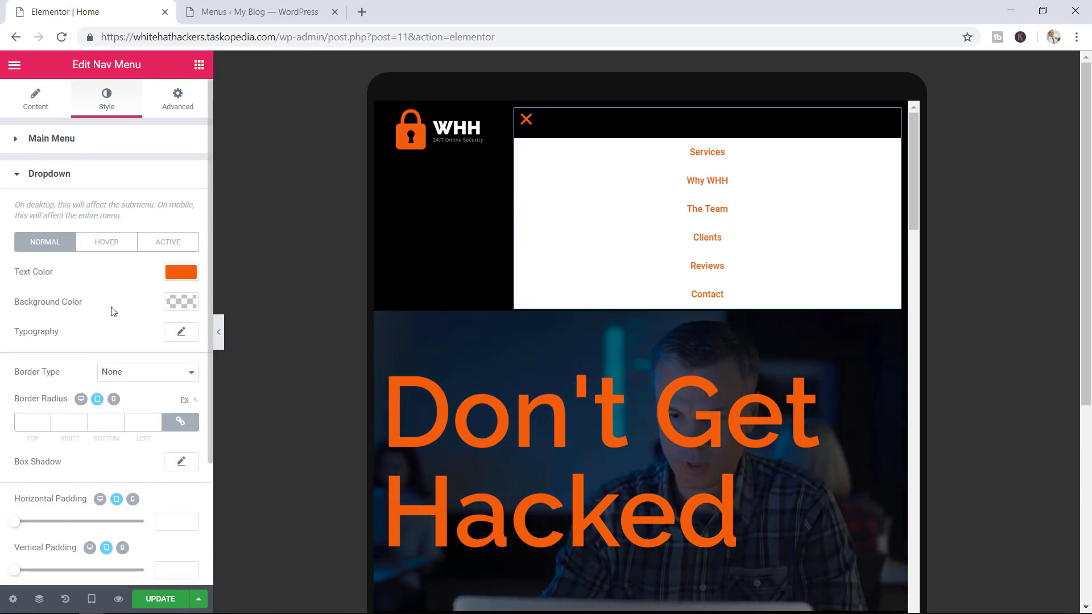
left_click(188, 304)
left_click(129, 470)
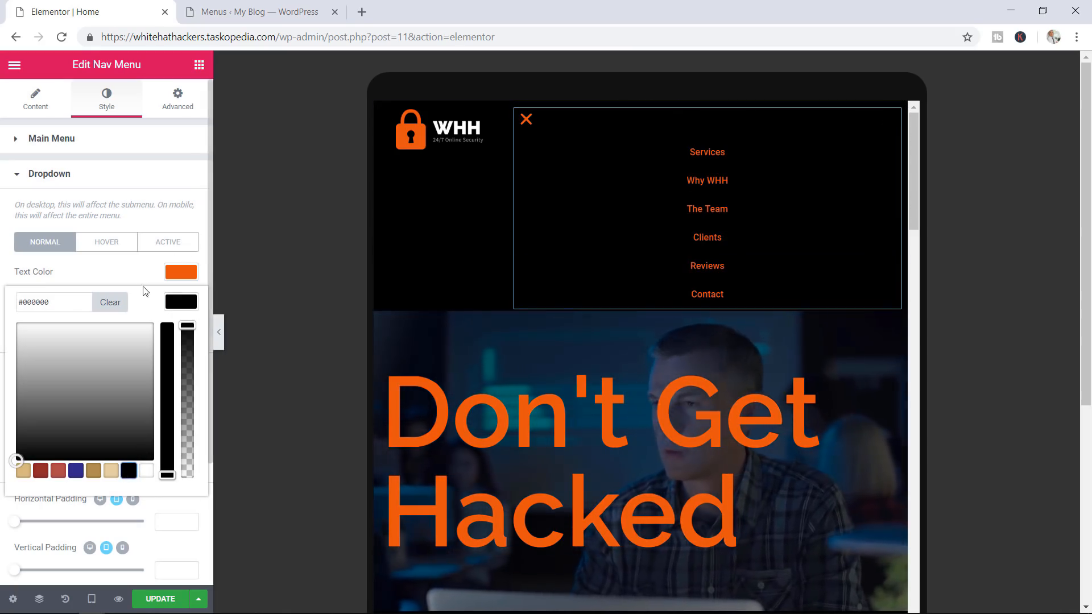
left_click(179, 305)
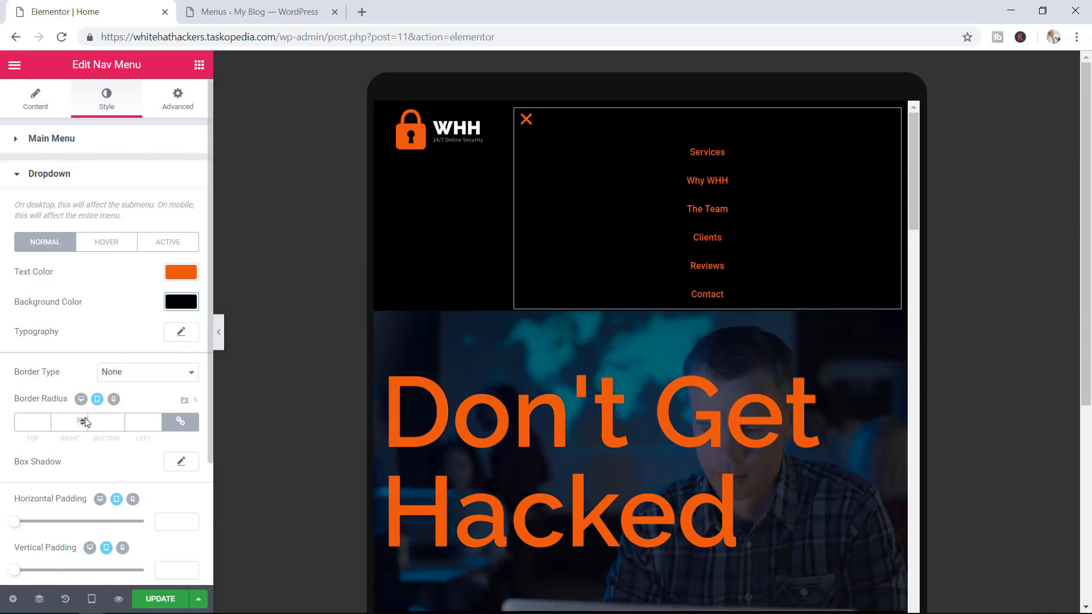
Give the dropdown items 0 horizontal and 8 vertical padding
scroll(88, 420, "down", 2)
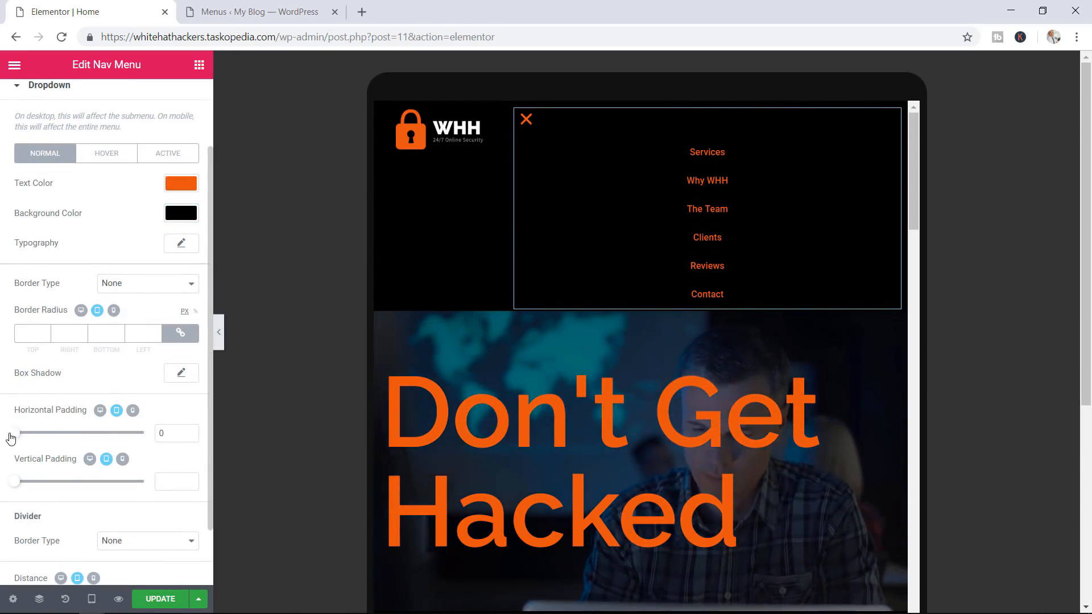
left_click_drag(19, 488, 39, 490)
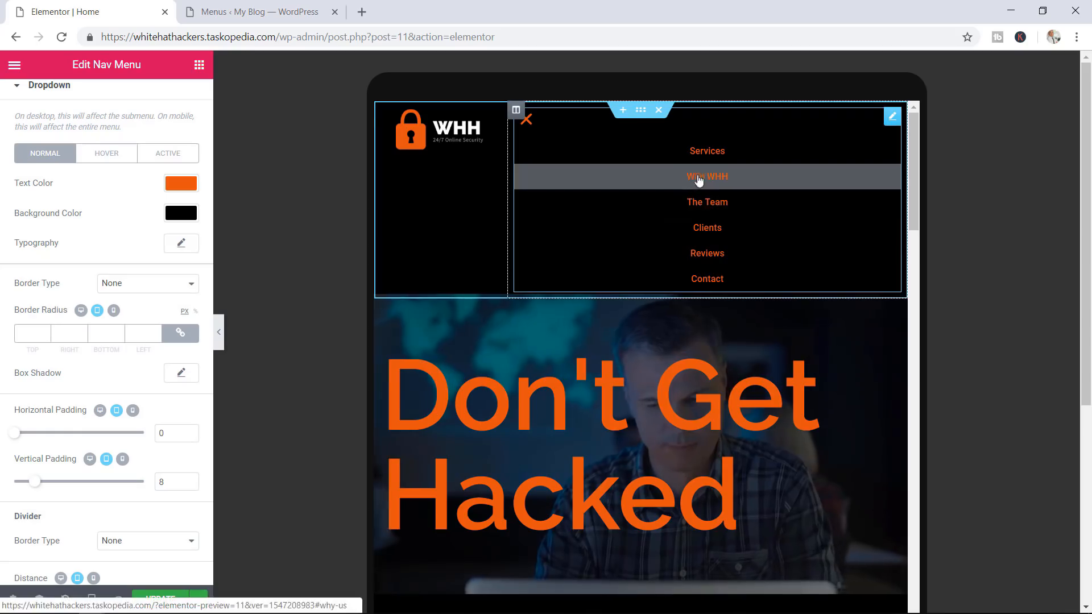
scroll(139, 441, "down", 1)
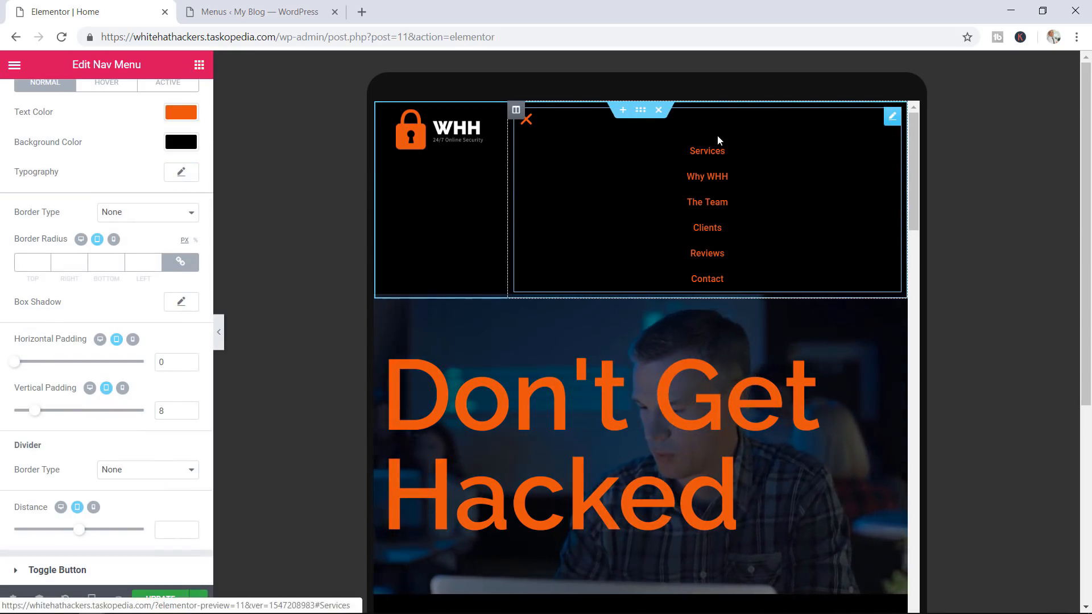
scroll(159, 180, "up", 3)
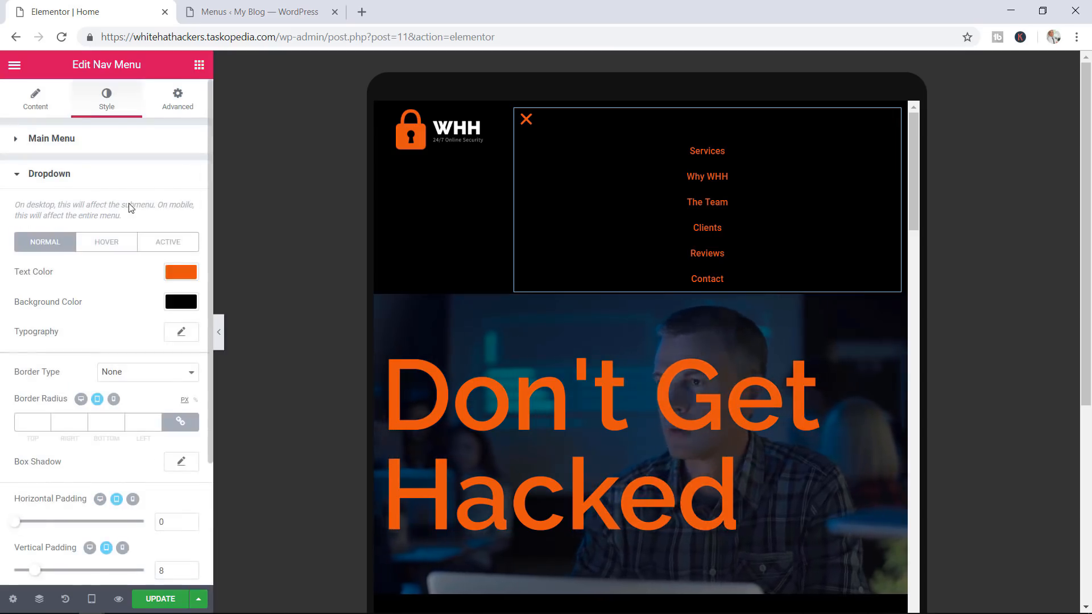
left_click(52, 176)
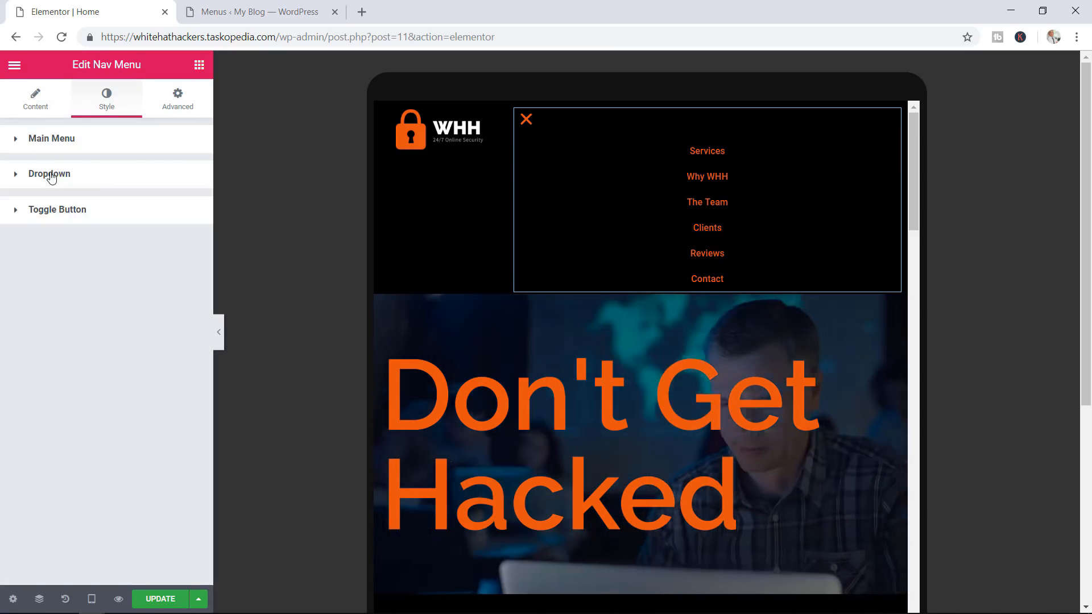
Set the Toggle Button icon size to 30 in the Style settings
left_click(67, 216)
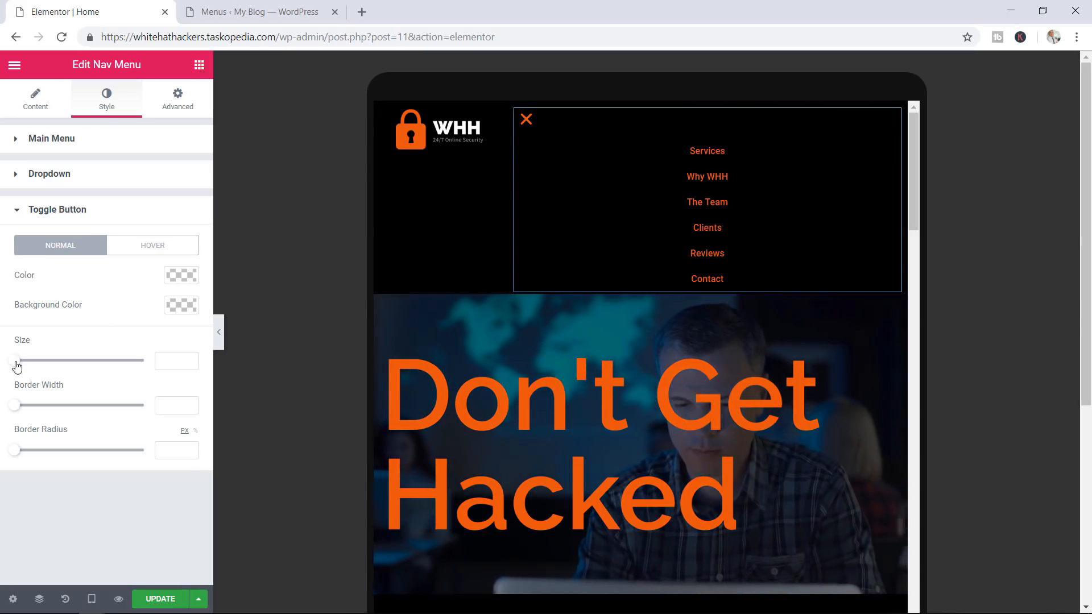
mouse_move(23, 367)
left_mouse_down()
mouse_move(118, 371)
mouse_move(41, 369)
left_mouse_up()
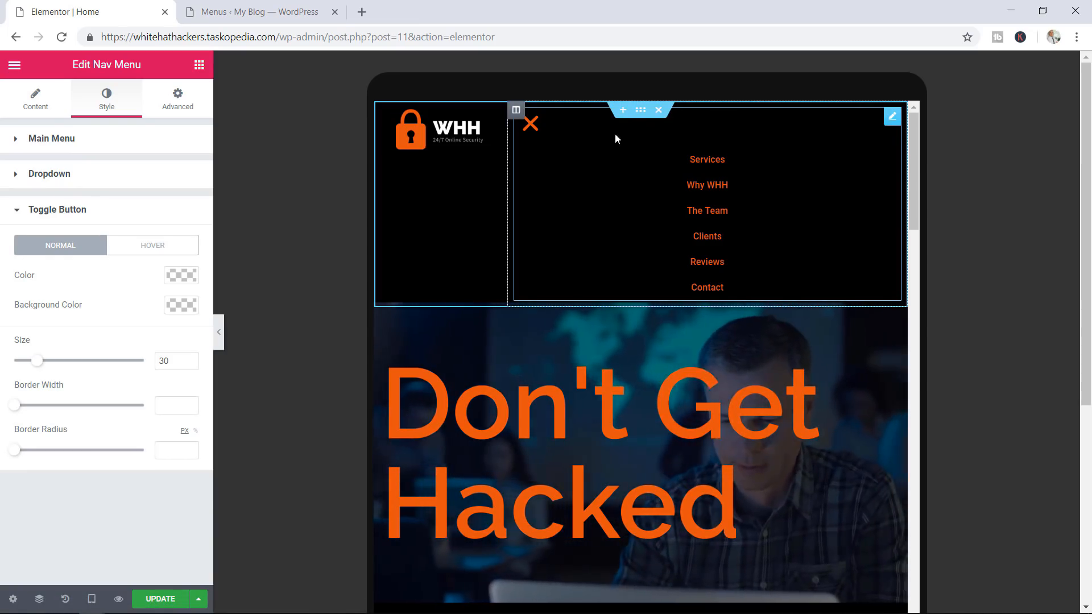
Make the header sticky to the top using the menu's Advanced scrolling effects
left_click(180, 113)
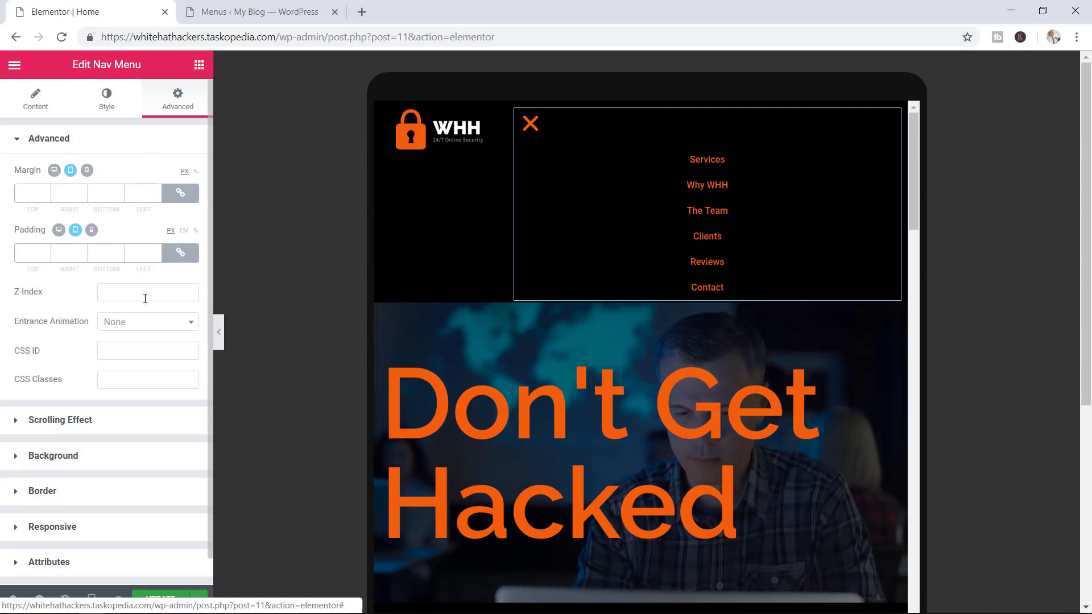
scroll(91, 386, "down", 1)
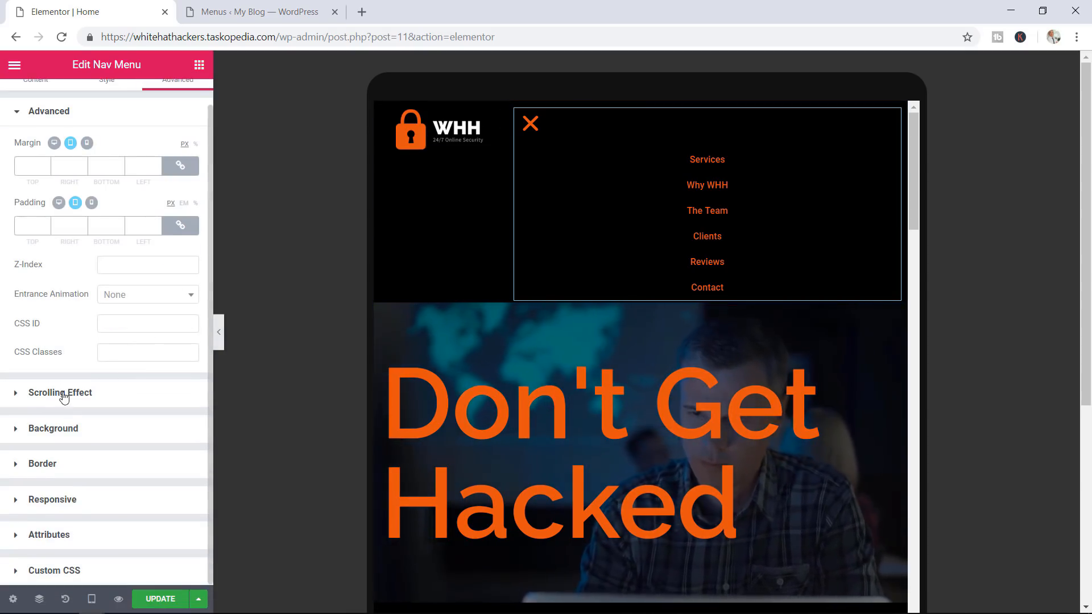
left_click(74, 398)
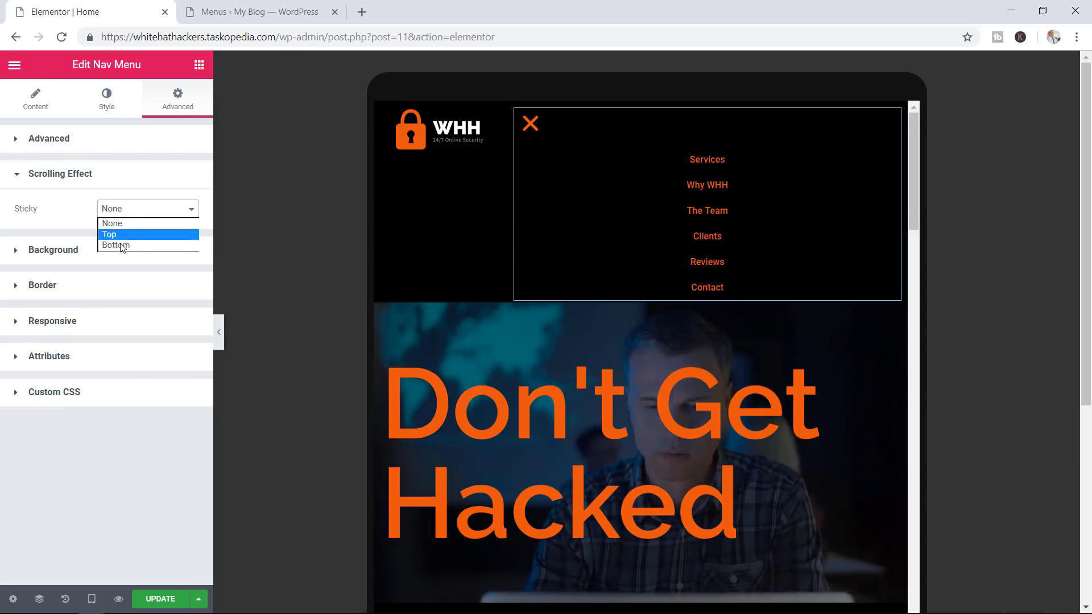
left_click(125, 234)
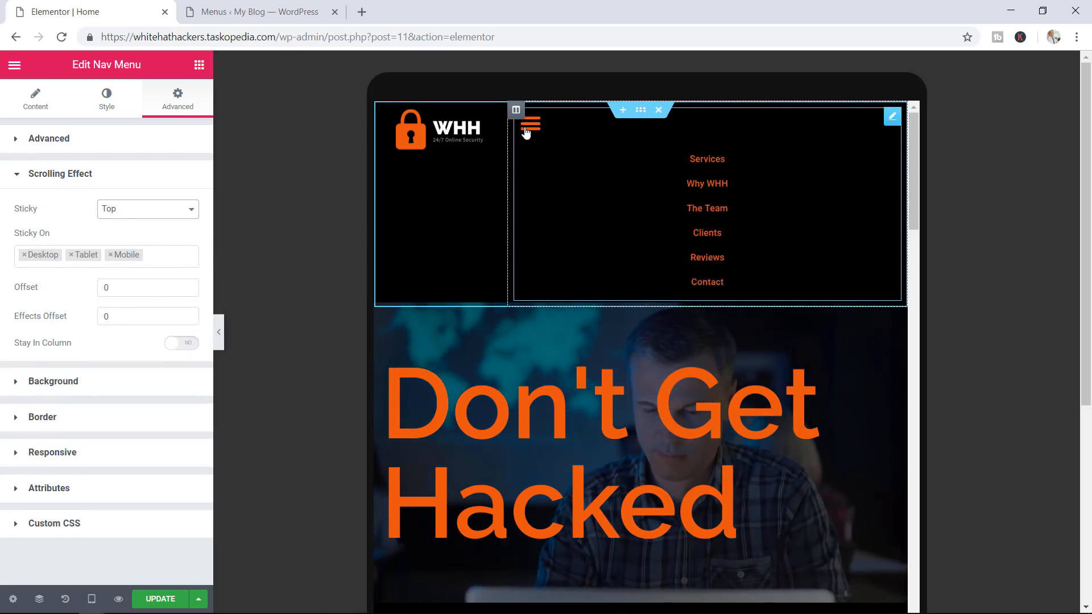
left_click(526, 133)
scroll(796, 260, "down", 8)
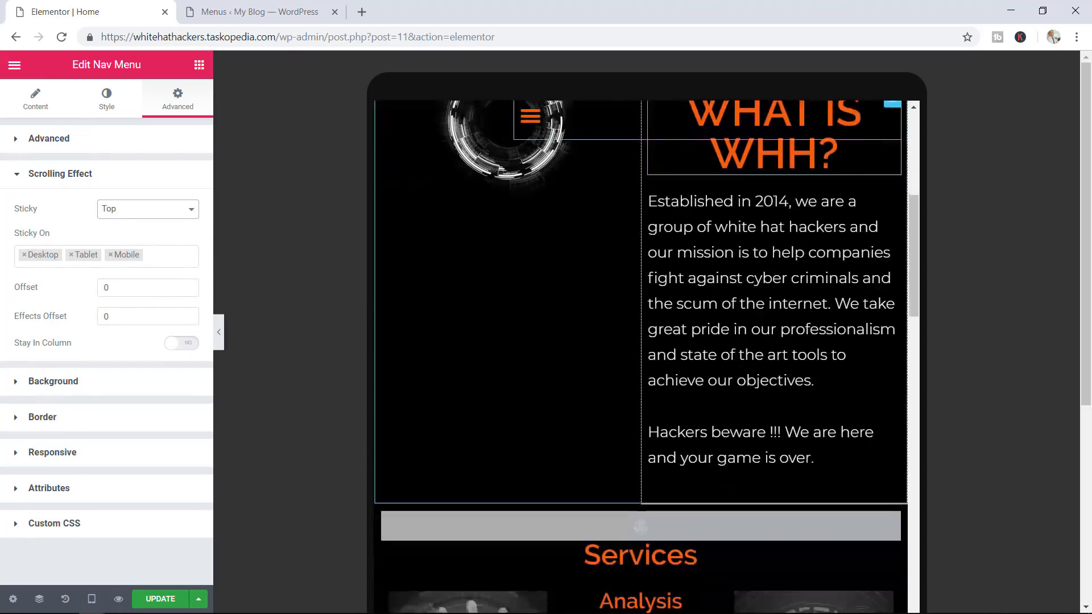
scroll(630, 147, "down", 3)
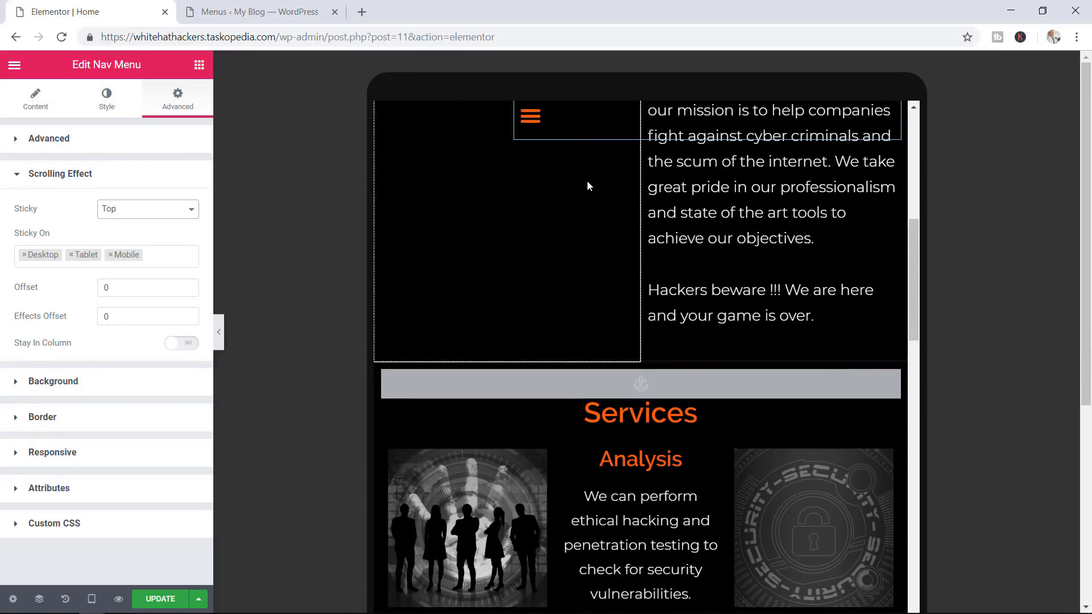
scroll(588, 188, "up", 10)
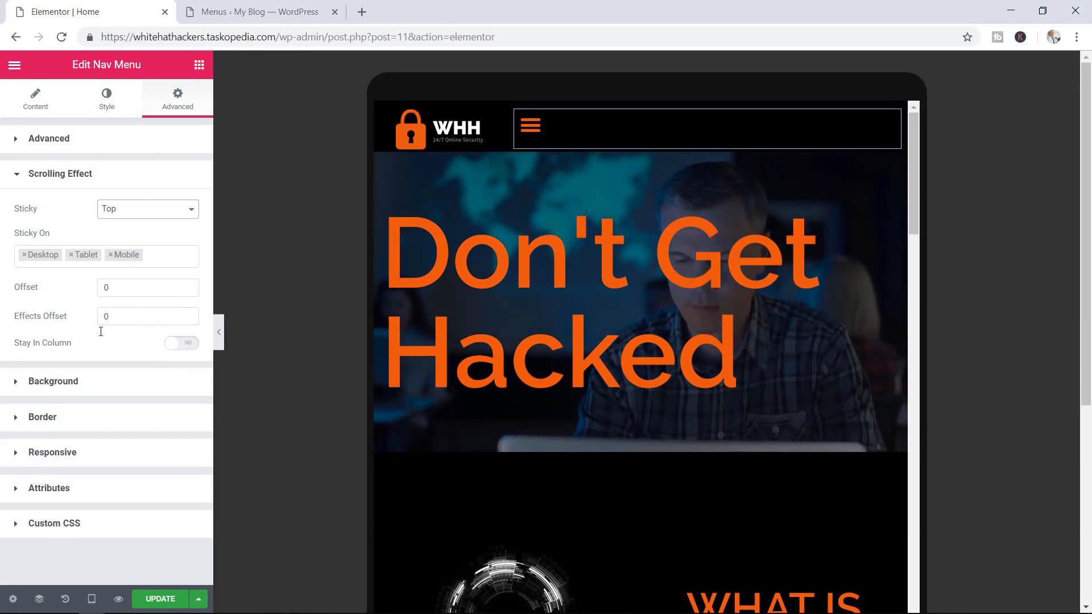
Return the preview to desktop width and update the page
left_click(94, 604)
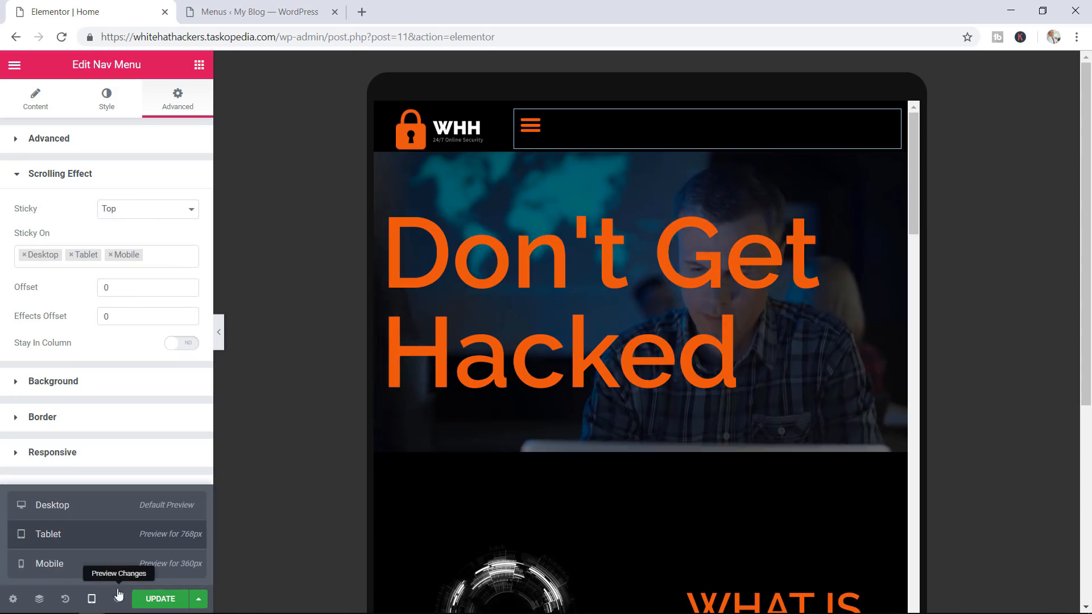
left_click(91, 511)
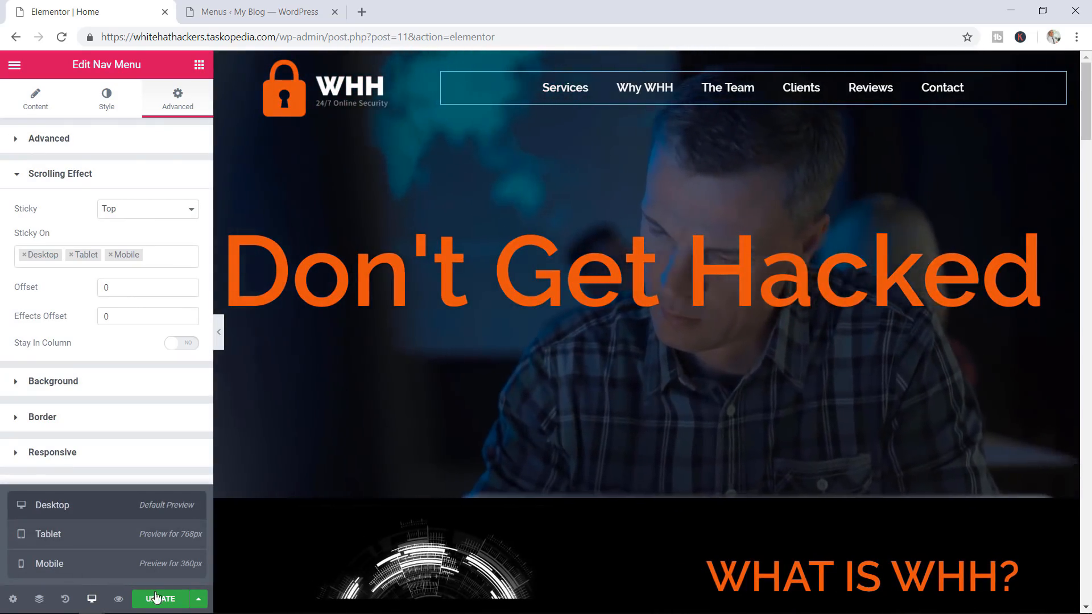
left_click(161, 604)
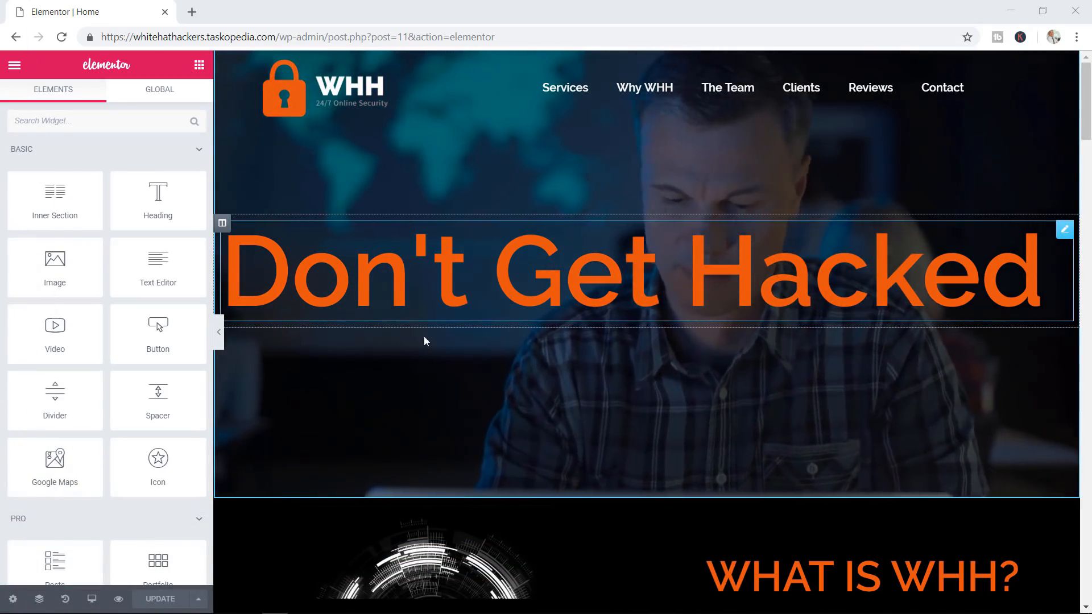
Place an Animated Headline 'This page is Amazing' above the hero and delete 'Don't Get Hacked'
scroll(160, 333, "down", 3)
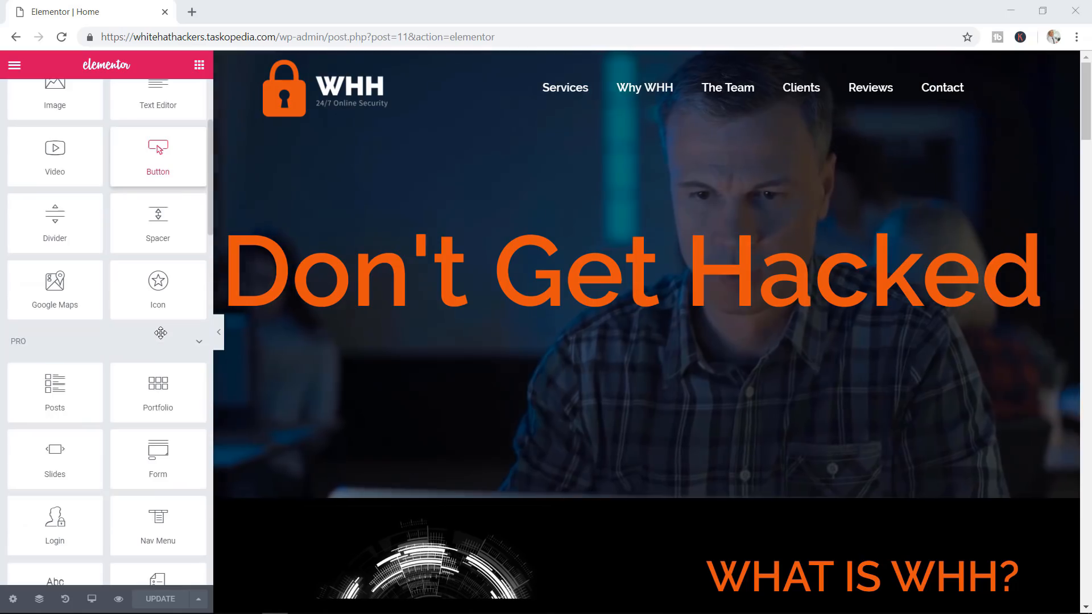
scroll(160, 332, "down", 2)
scroll(161, 332, "down", 4)
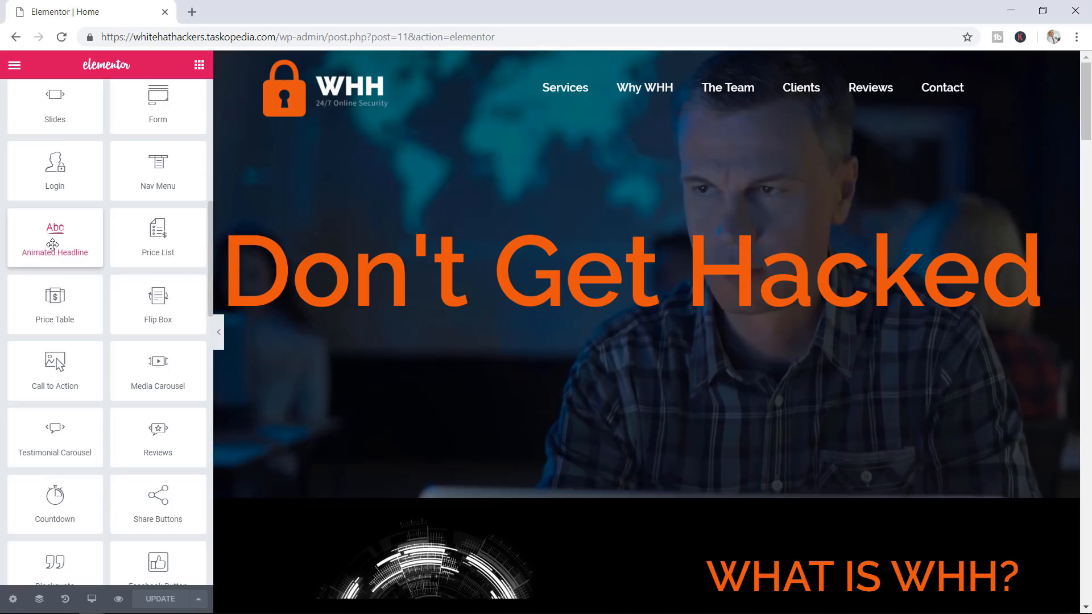
left_click_drag(52, 244, 561, 224)
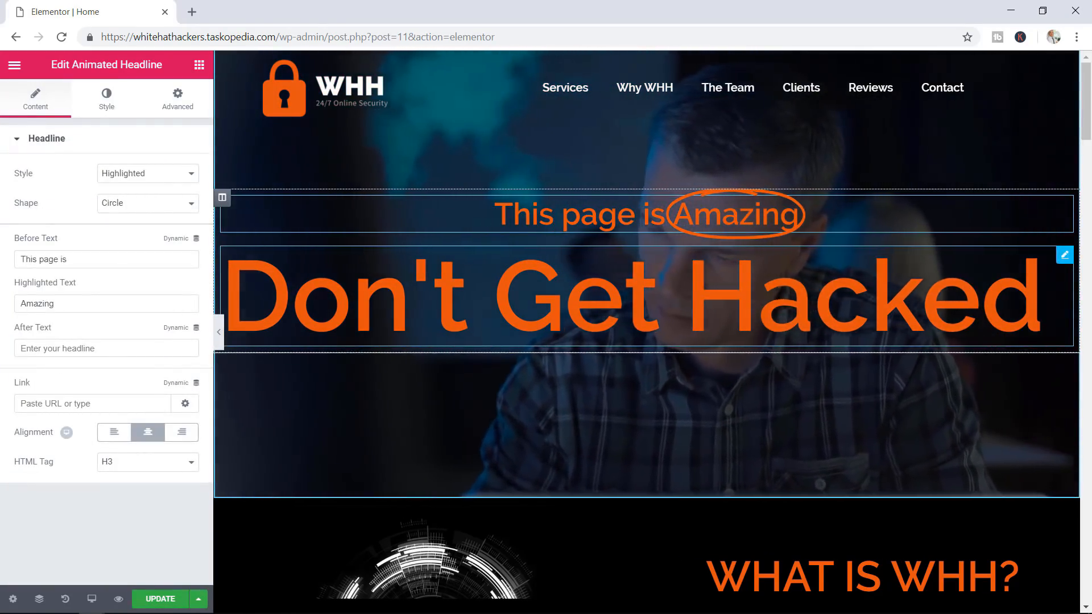
right_click(951, 277)
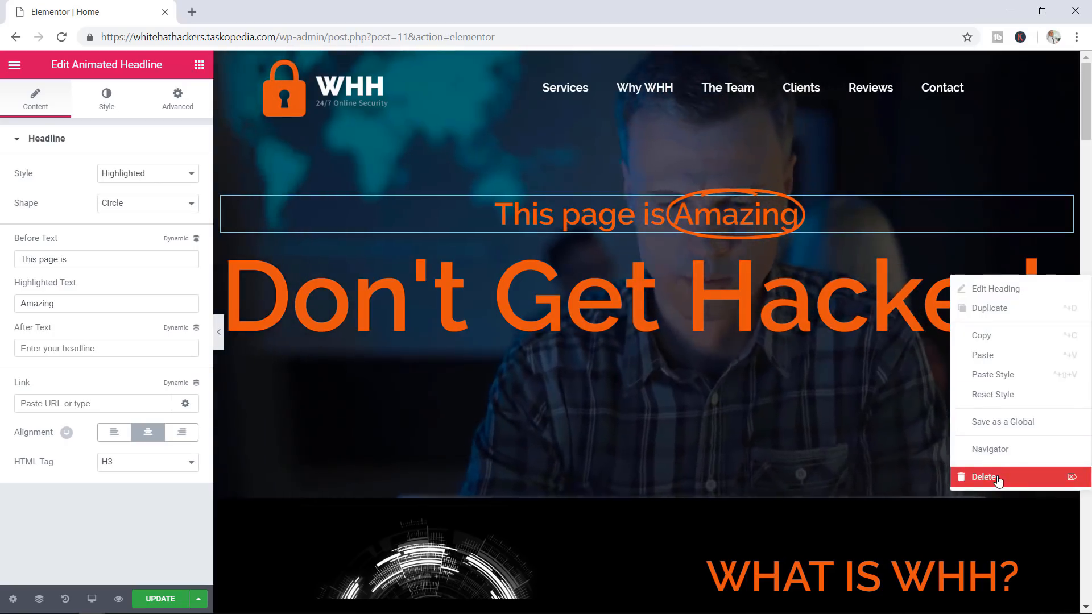
left_click(999, 478)
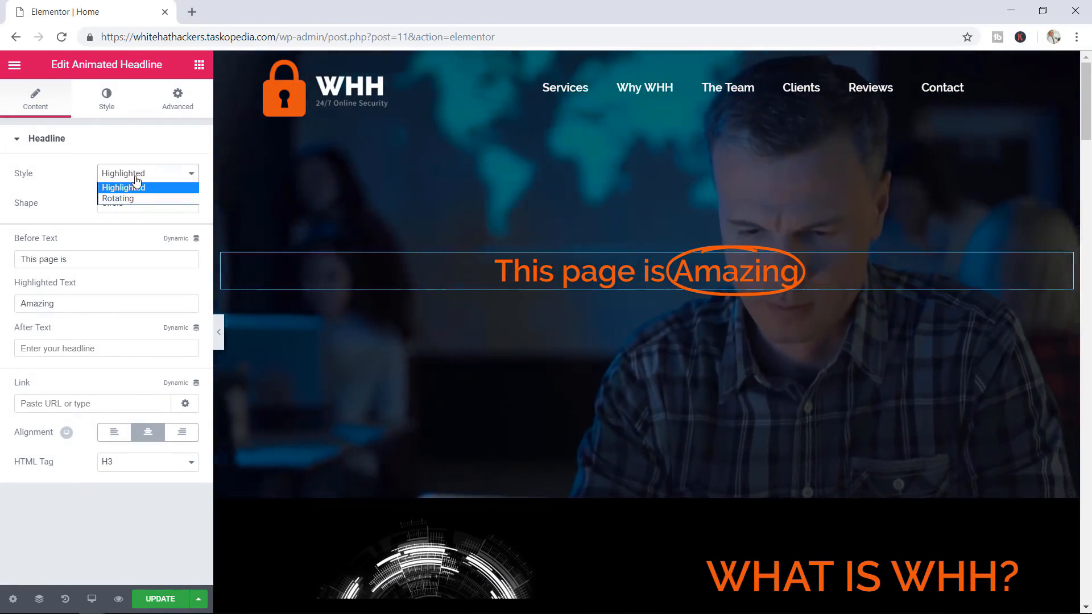
Change the headline's highlight shape to Double, then switch its style to Rotating
left_click(84, 185)
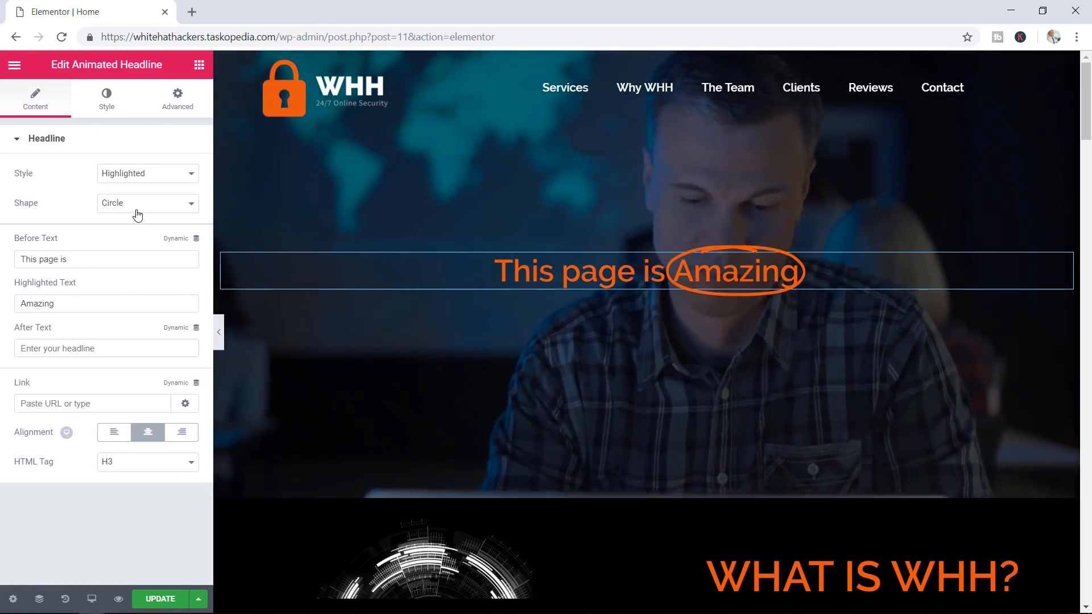
left_click(135, 212)
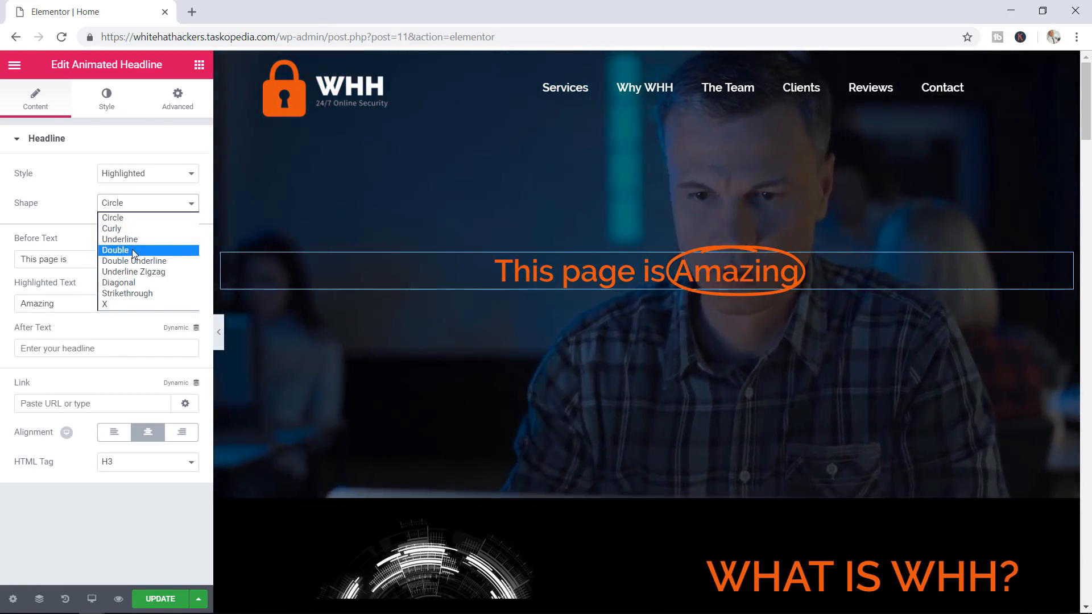
left_click(132, 249)
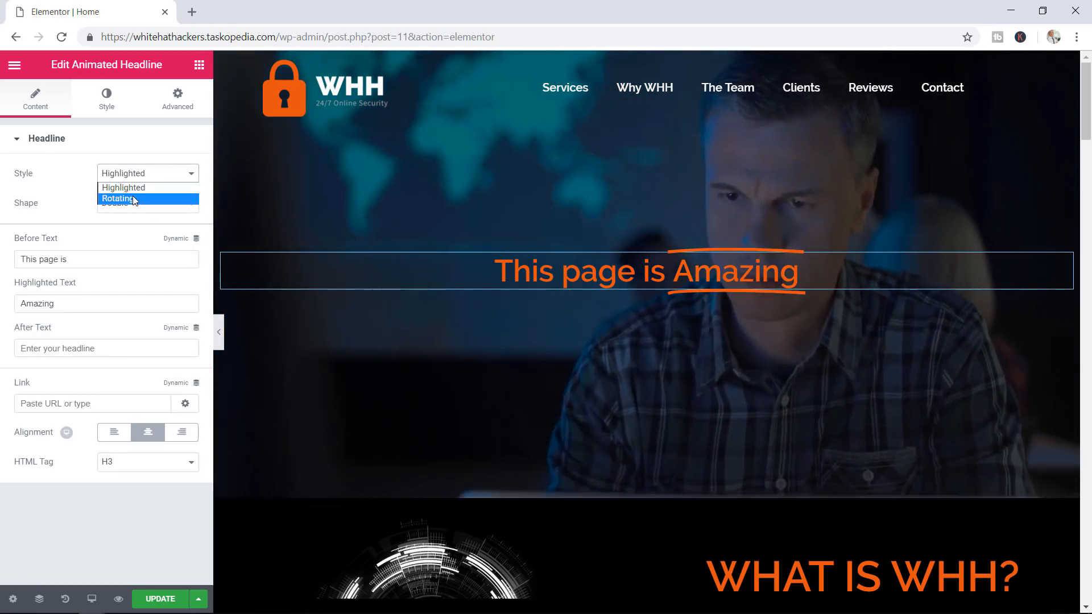
left_click(135, 199)
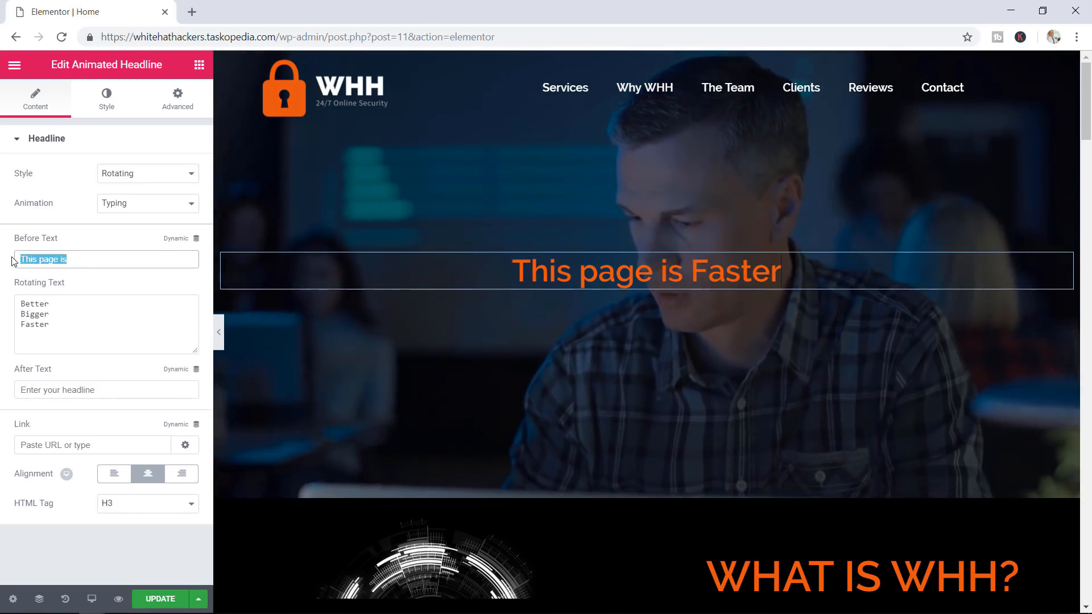
Set the before text to DEFEAT and the rotating words to HACKERS, MALWARE, EXPLOITS
key("Caps_Lock")
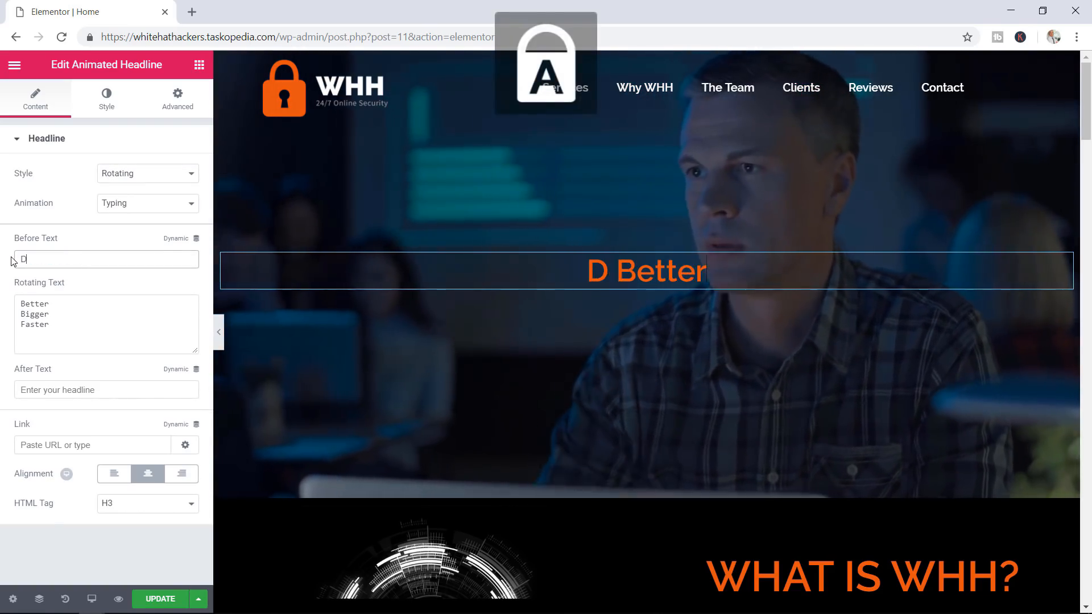
type("EFEAT")
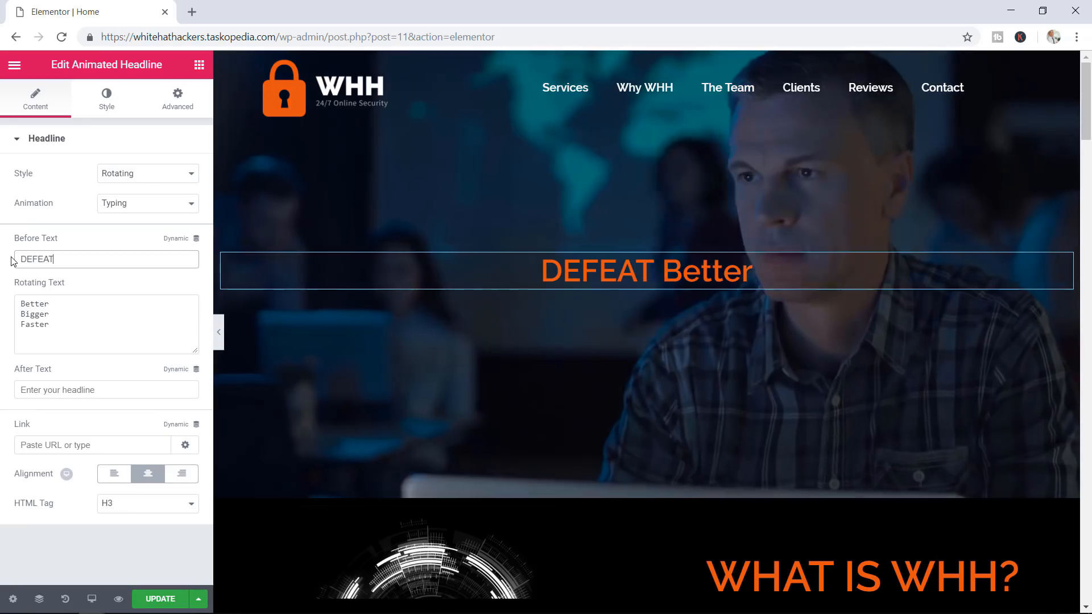
left_click_drag(25, 303, 49, 303)
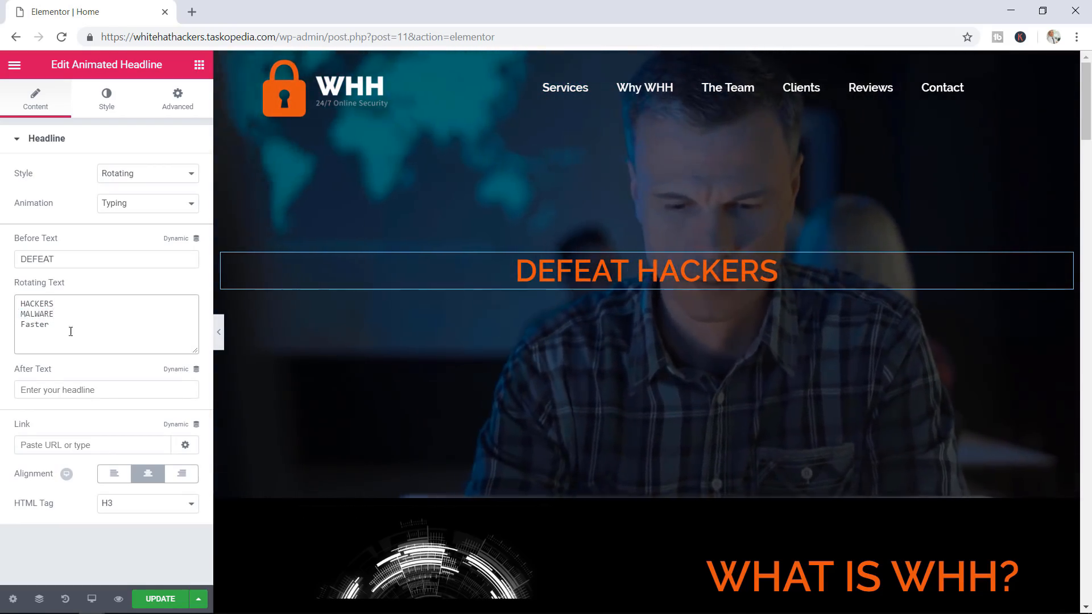
type("PLOITS")
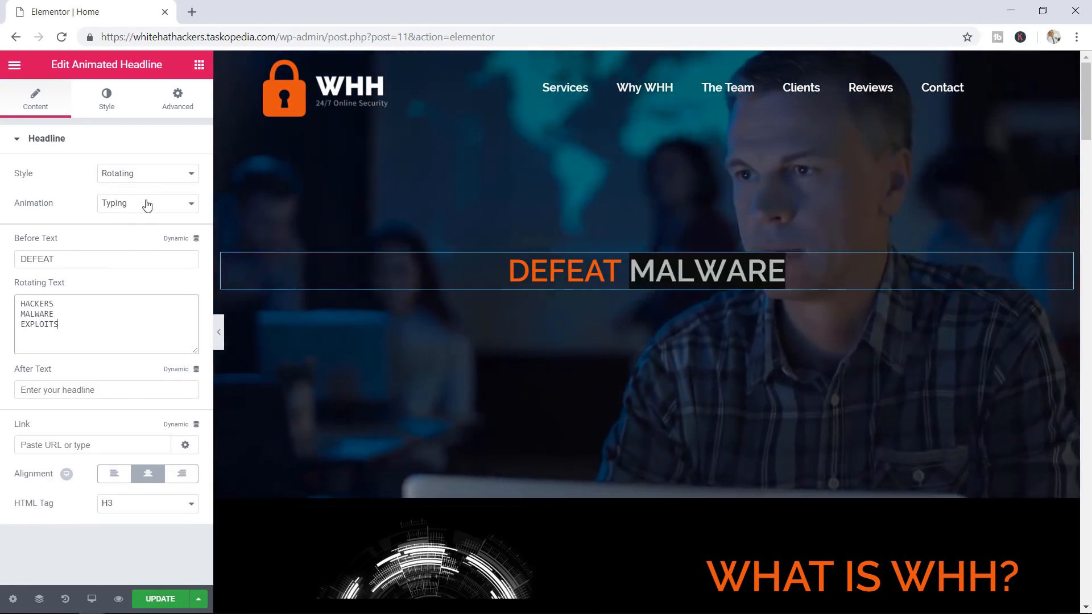
Set the headline animation to Clip after briefly trying Wave
left_click(145, 211)
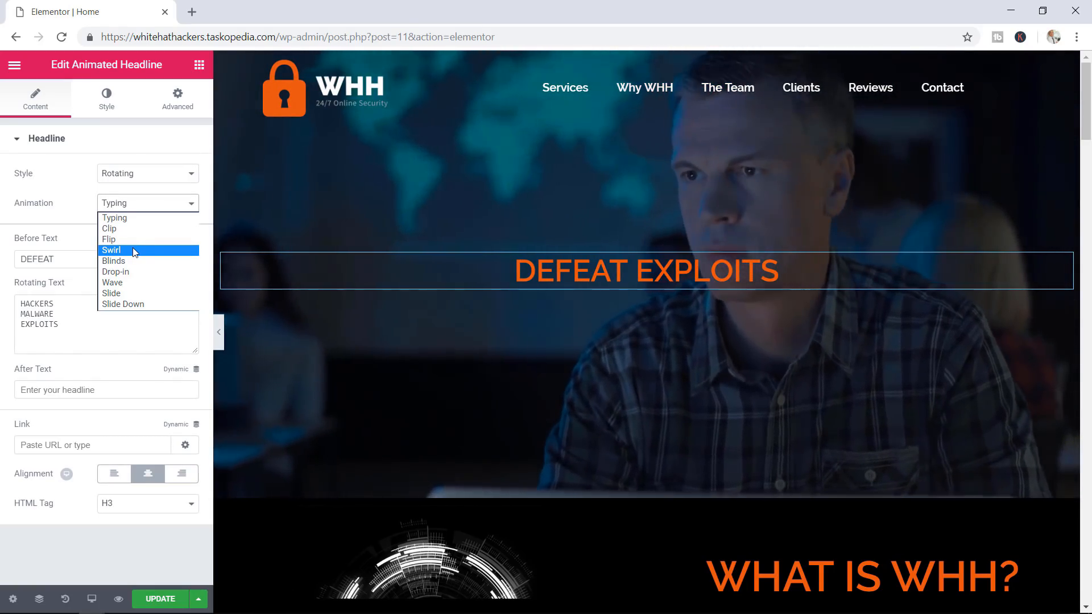
left_click(120, 283)
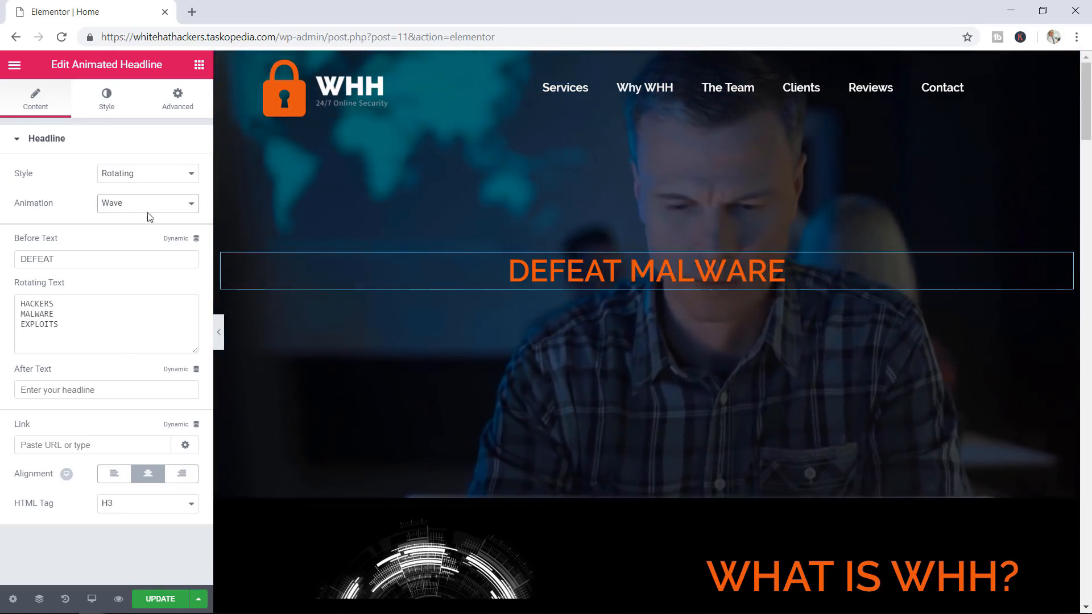
left_click(137, 209)
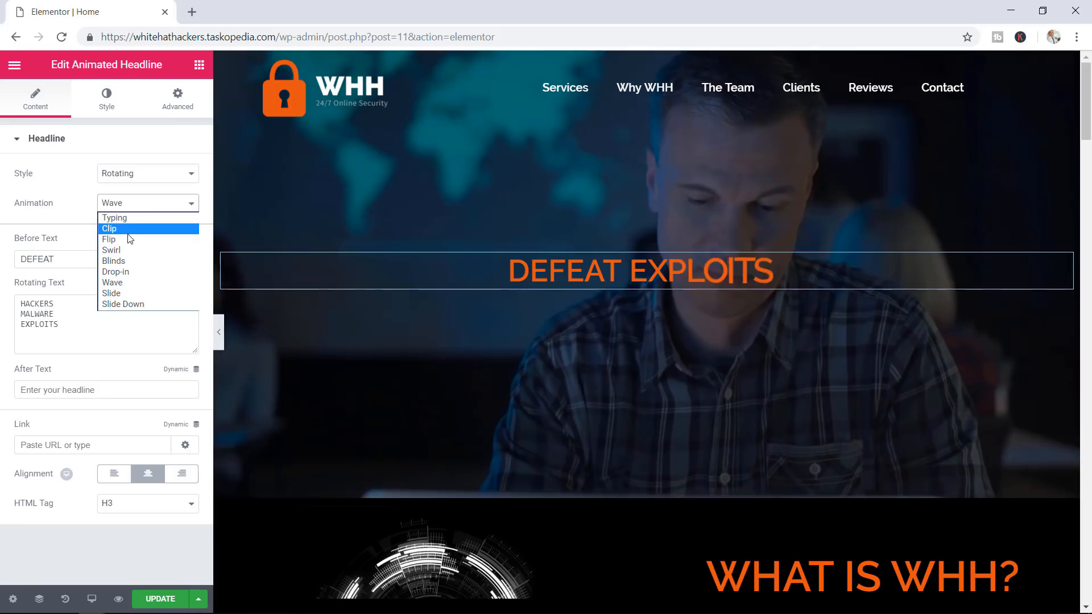
left_click(127, 231)
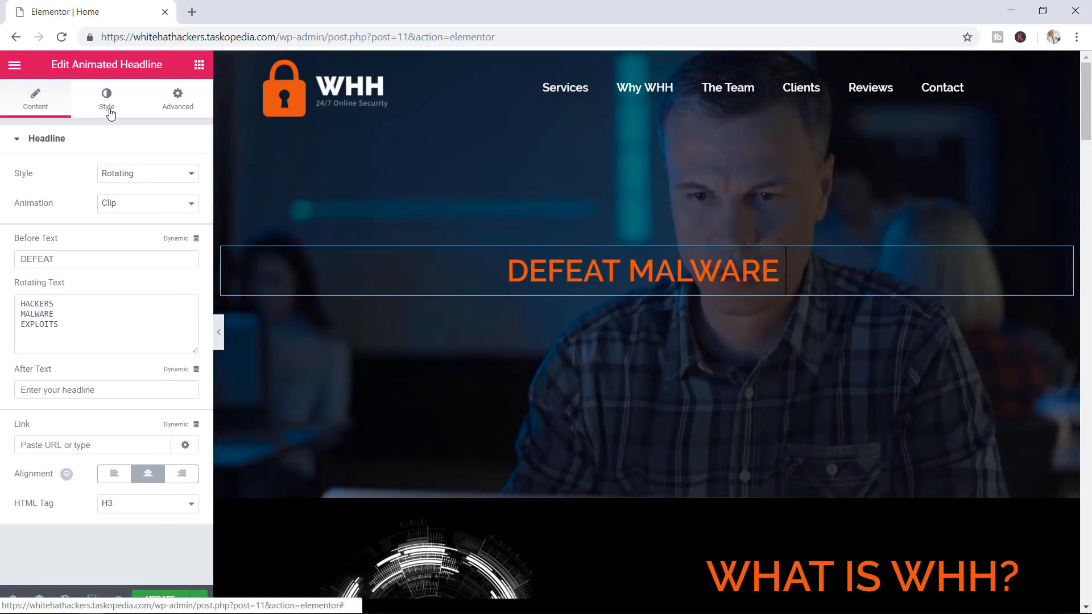
Set the headline typography size to about 110 px
left_click(111, 114)
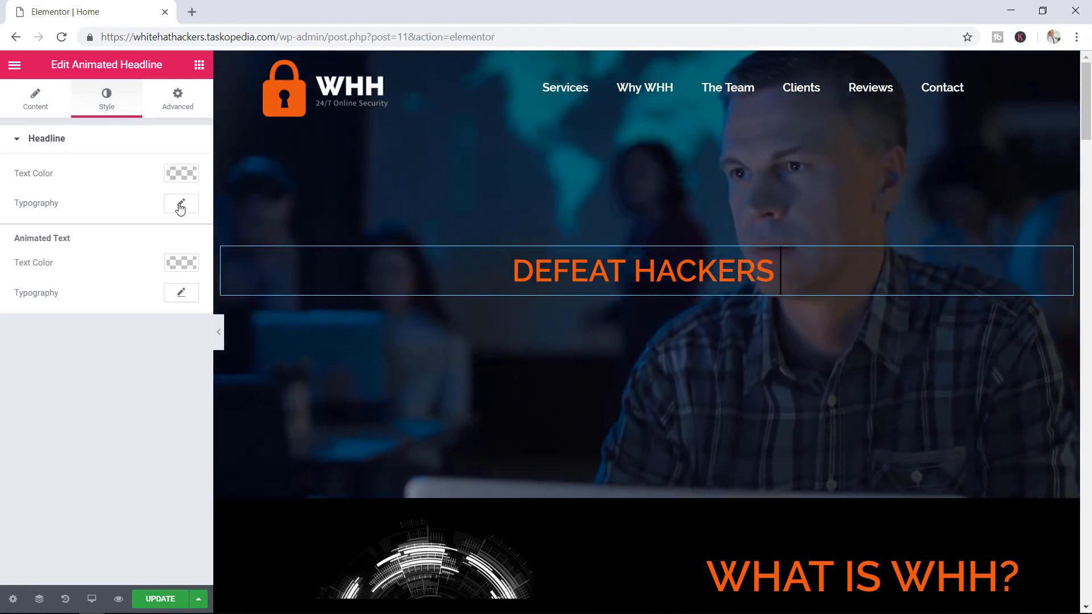
left_click(180, 206)
left_click(33, 290)
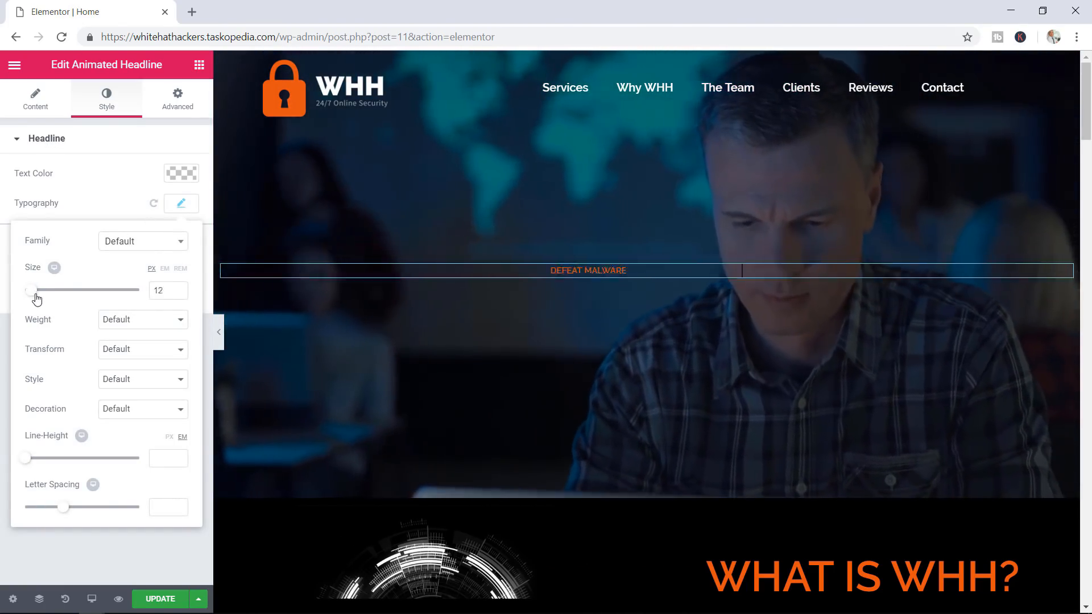
left_click_drag(36, 298, 90, 300)
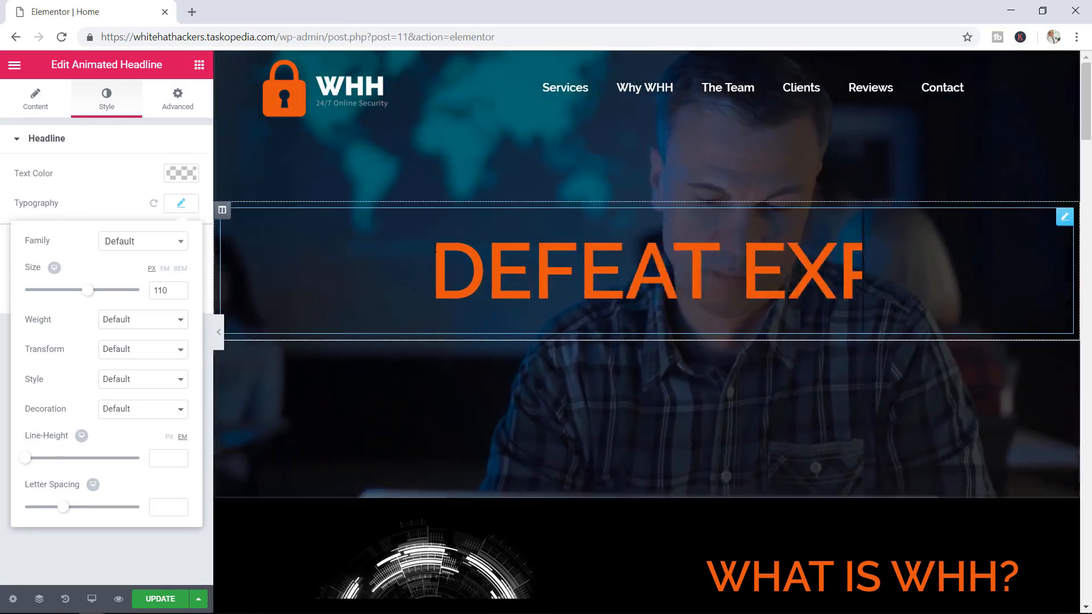
left_click(180, 206)
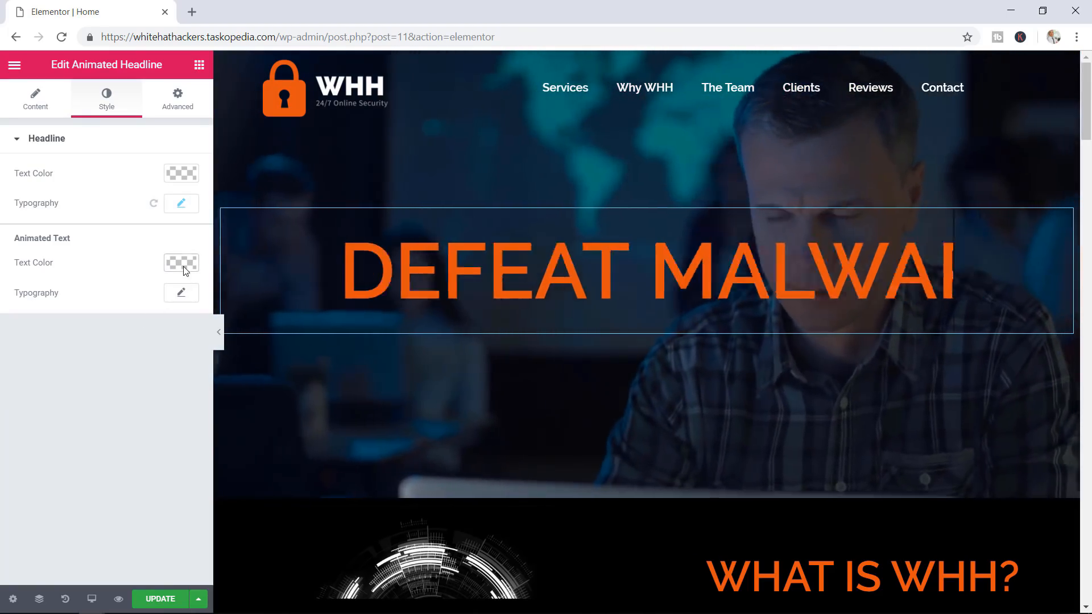
Colour the rotating headline words dark red
left_click(183, 266)
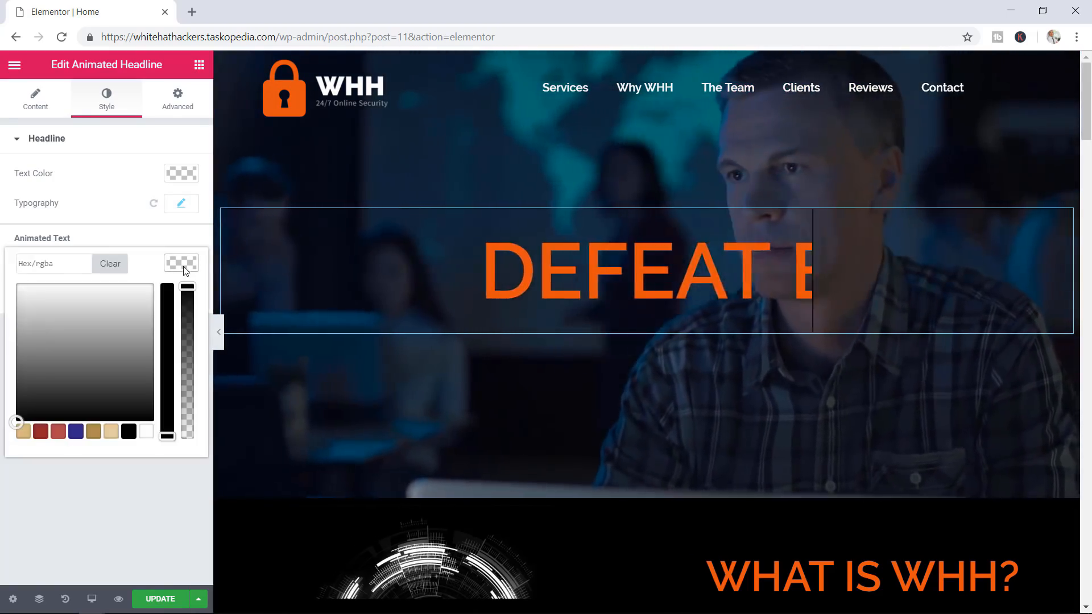
left_click(41, 434)
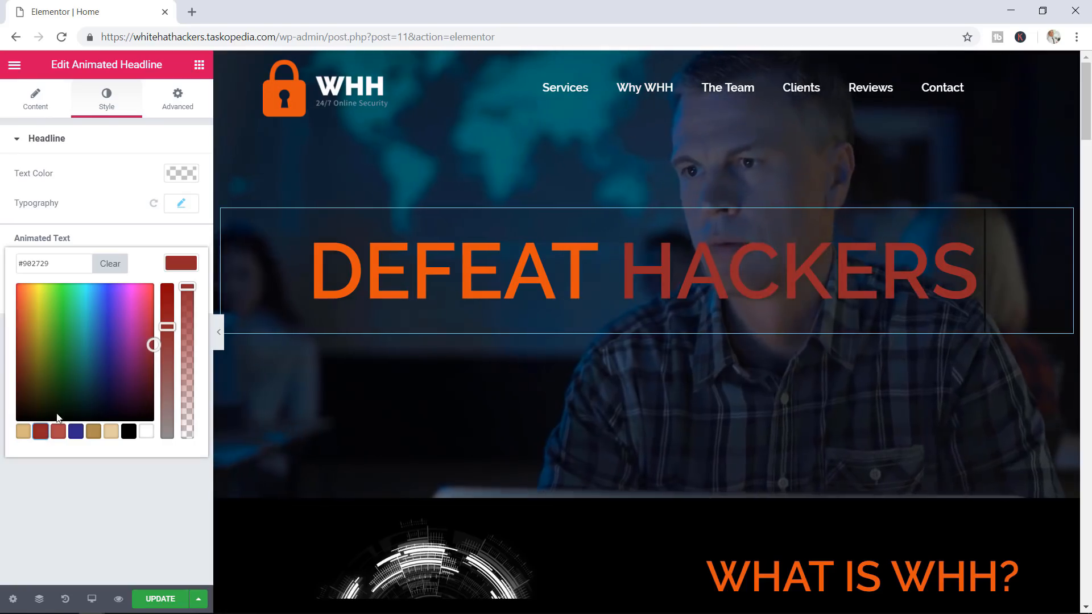
left_click_drag(148, 339, 143, 345)
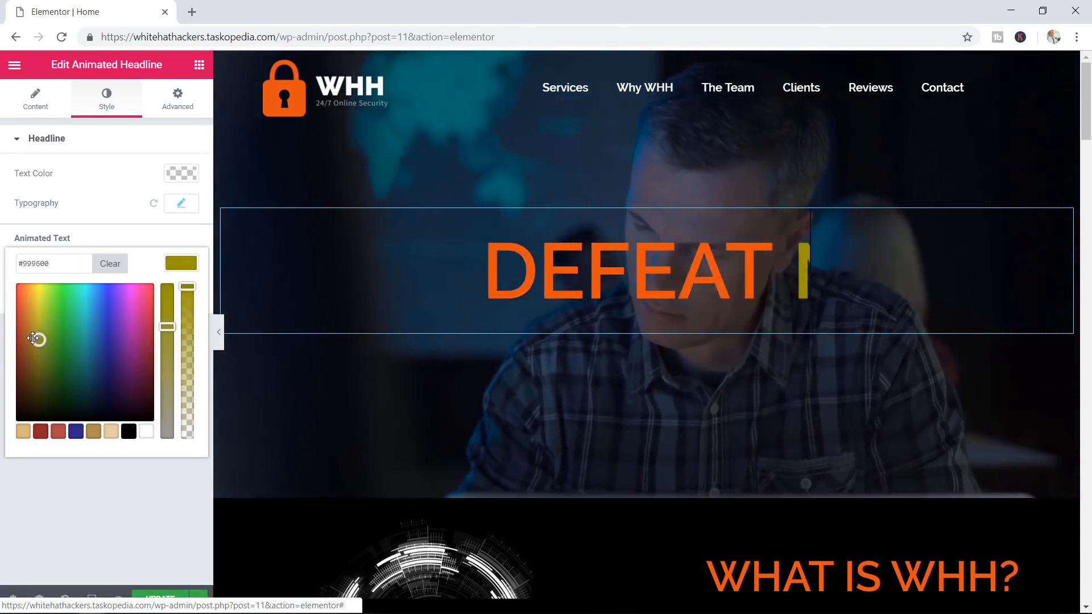
left_click_drag(25, 333, 21, 348)
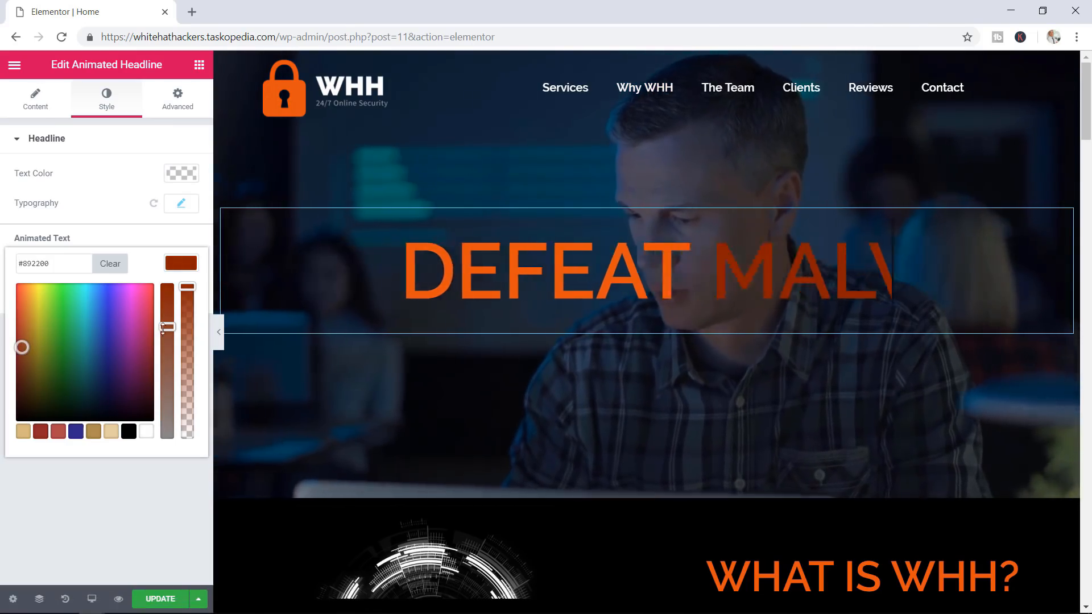
left_click_drag(163, 328, 169, 294)
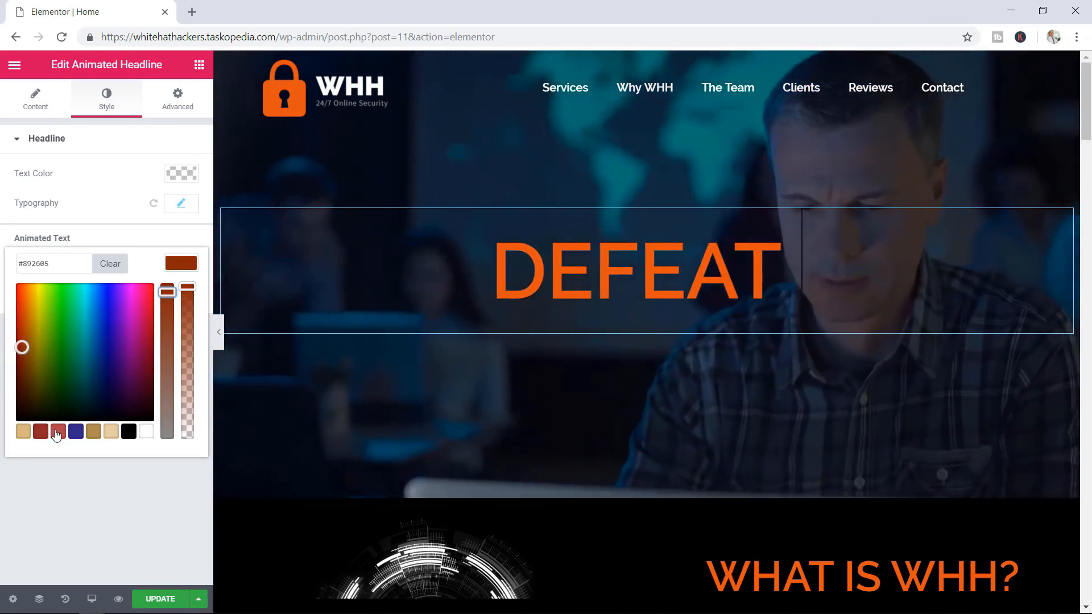
left_click(58, 432)
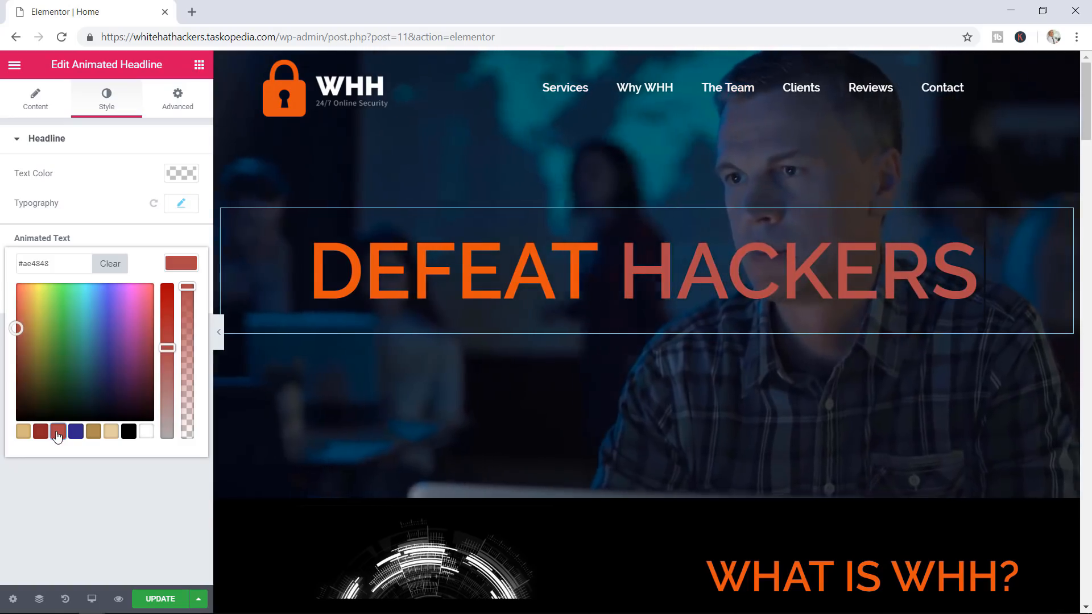
mouse_move(26, 339)
left_mouse_down()
mouse_move(135, 348)
mouse_move(160, 304)
left_mouse_up()
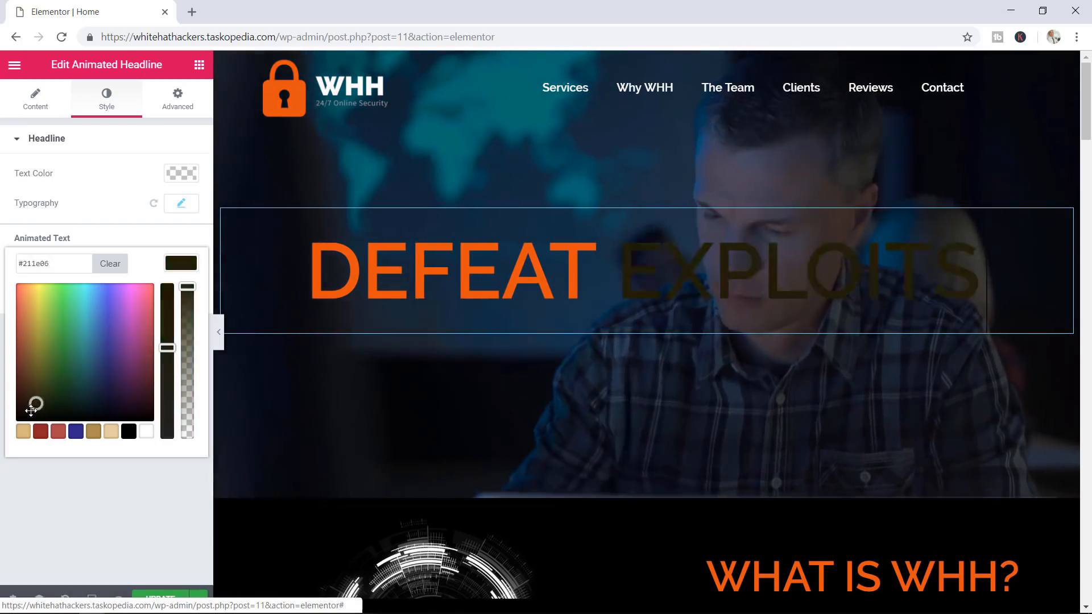
left_click_drag(31, 409, 19, 400)
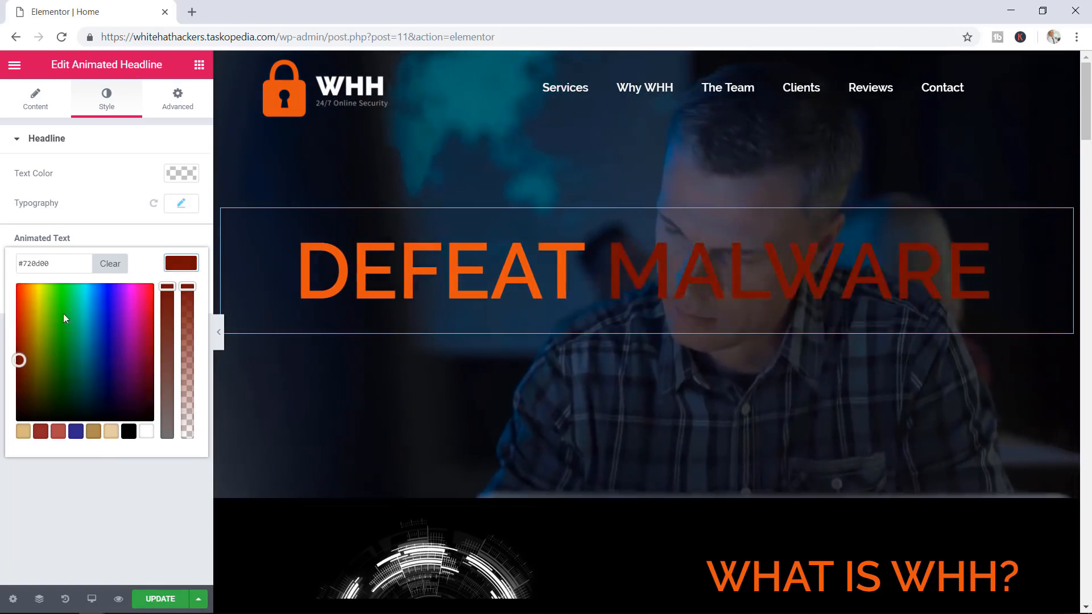
left_click(182, 265)
Set the rotating words' font weight to 800
left_click(181, 294)
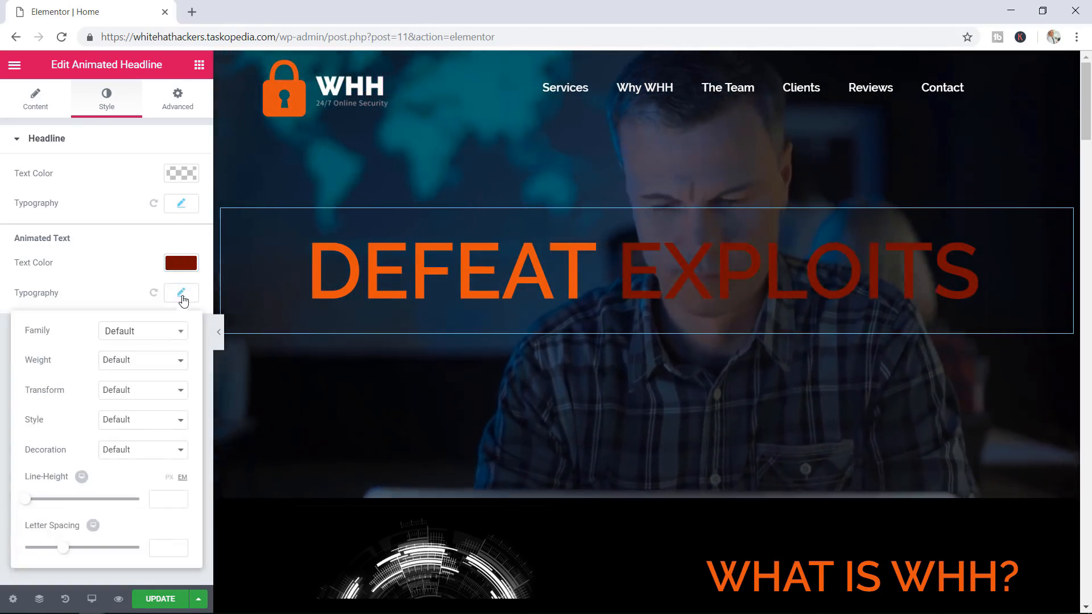
left_click(146, 360)
left_click(126, 461)
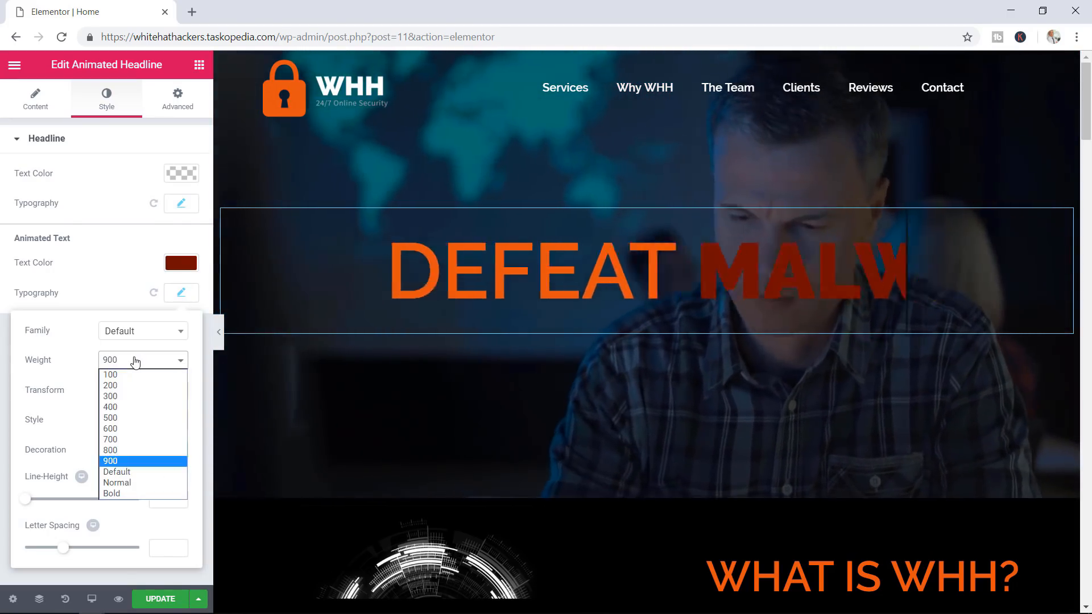
left_click(123, 450)
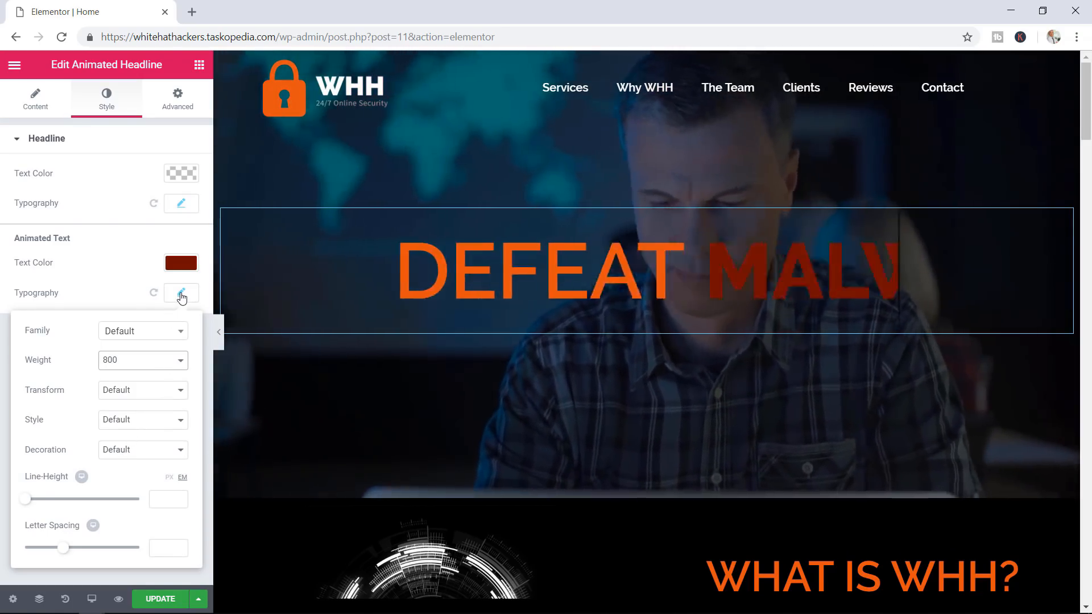
left_click(181, 293)
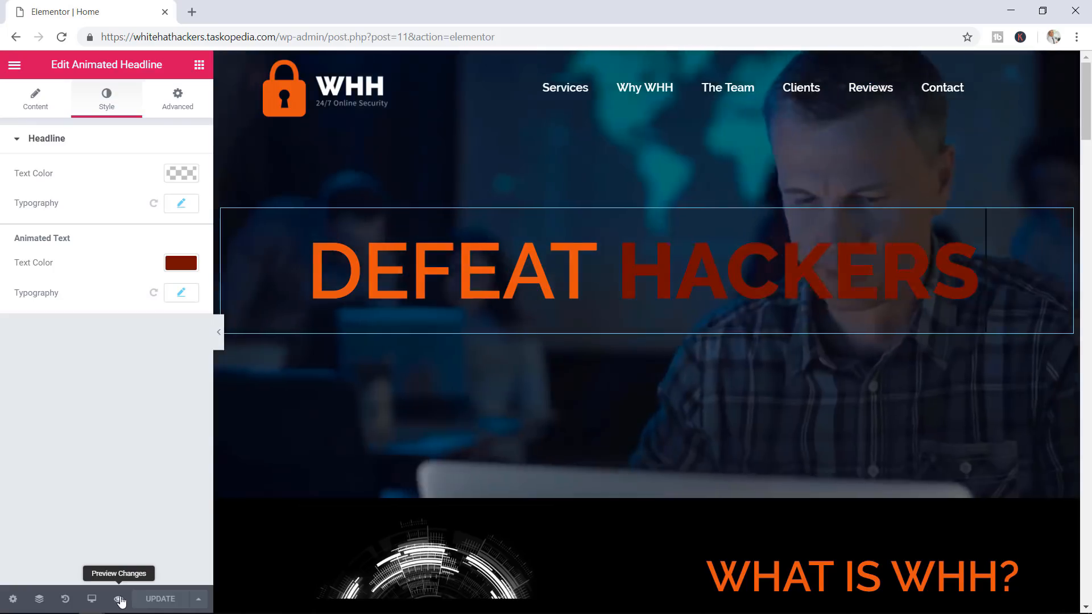
Preview the page with the dark red, weight-800 rotating words, then close the preview tab
left_click(119, 600)
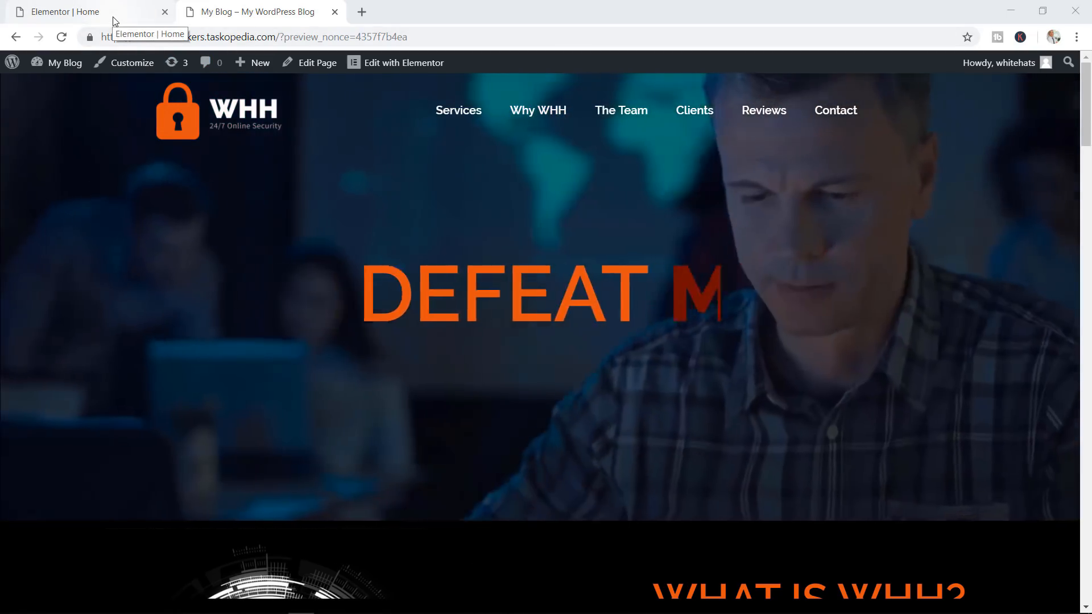
left_click(114, 21)
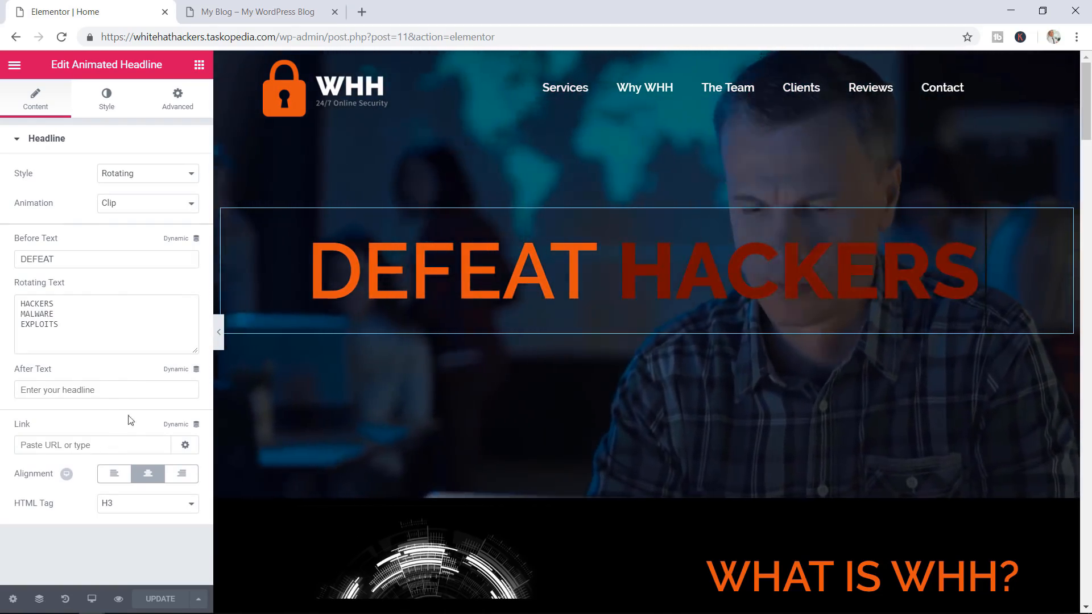
left_click(120, 102)
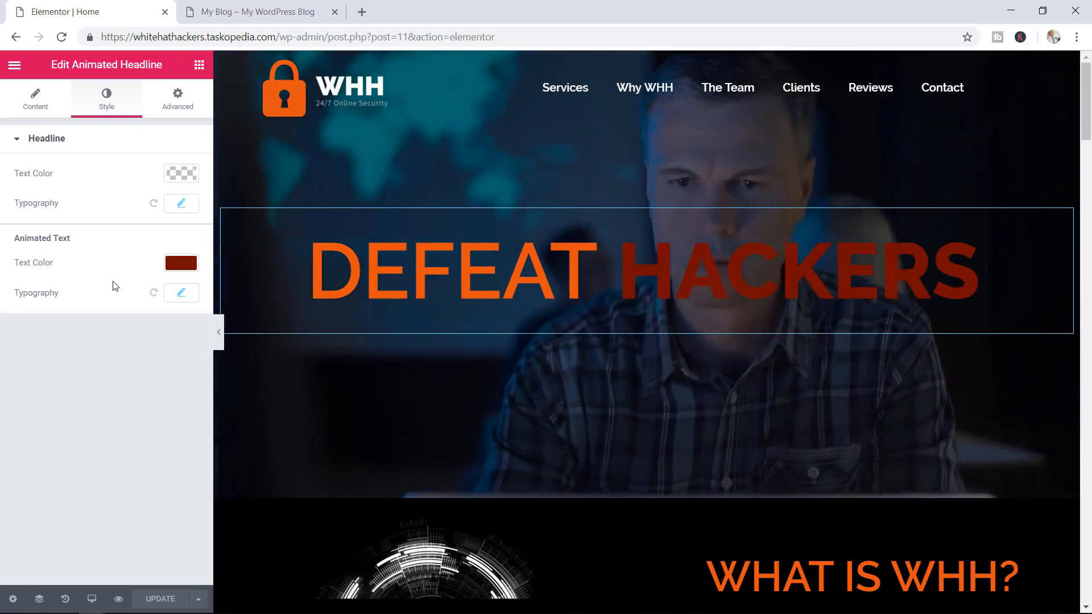
left_click(240, 5)
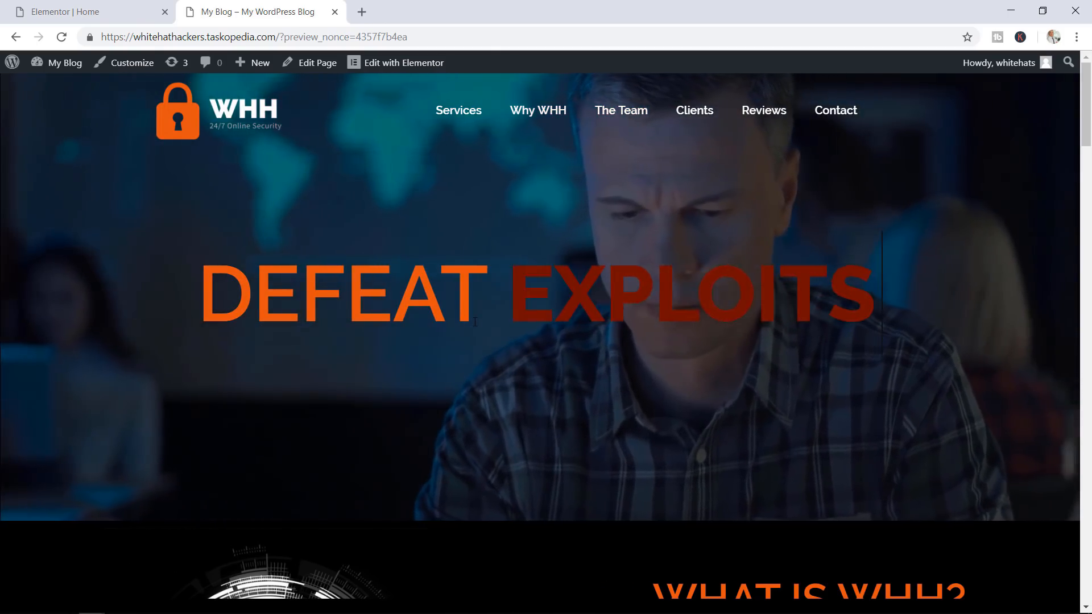
key("ctrl+w")
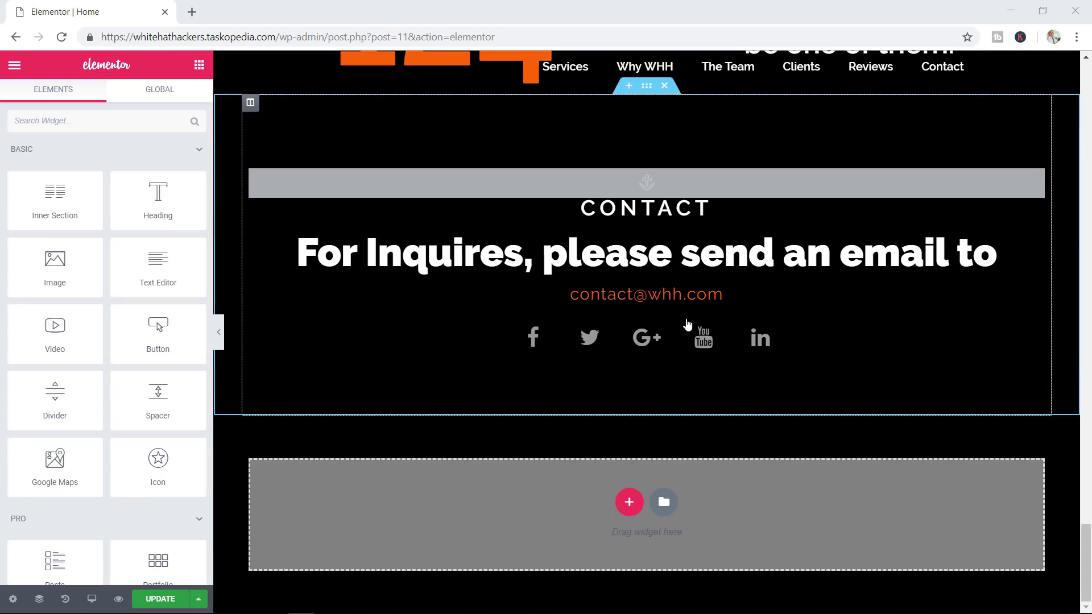
Drop a Countdown widget into the empty section and move that section up below the hero banner
scroll(134, 290, "down", 10)
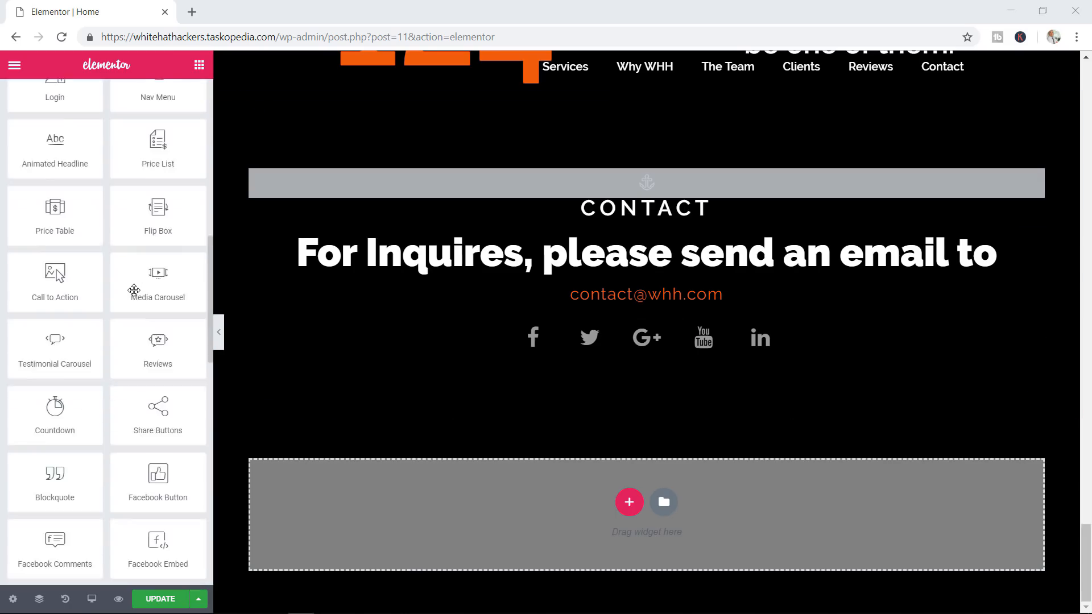
scroll(134, 301, "down", 2)
left_click_drag(72, 338, 587, 502)
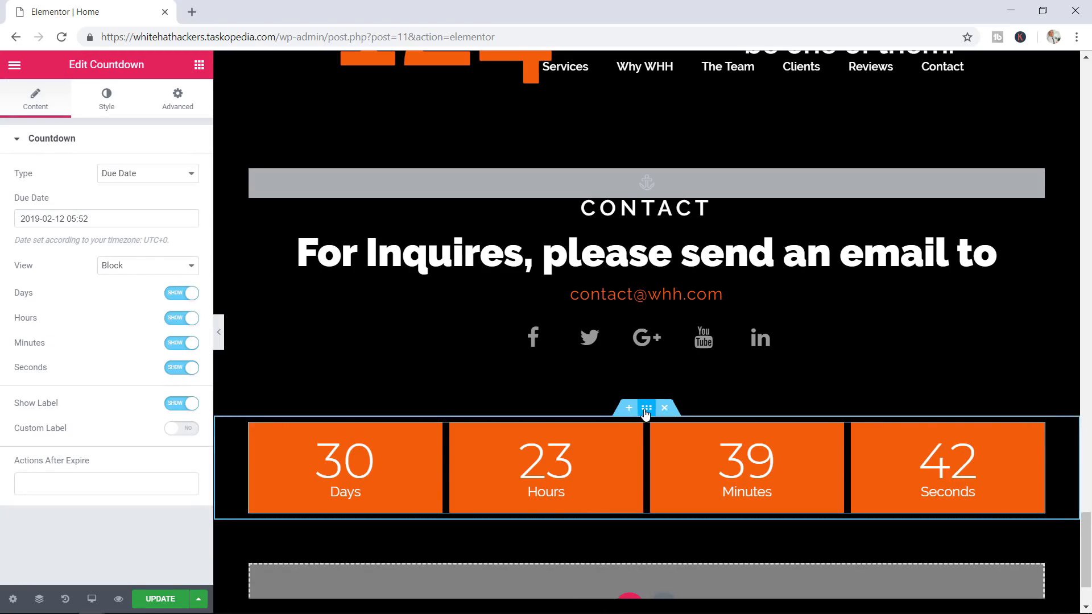
left_click_drag(645, 409, 603, 507)
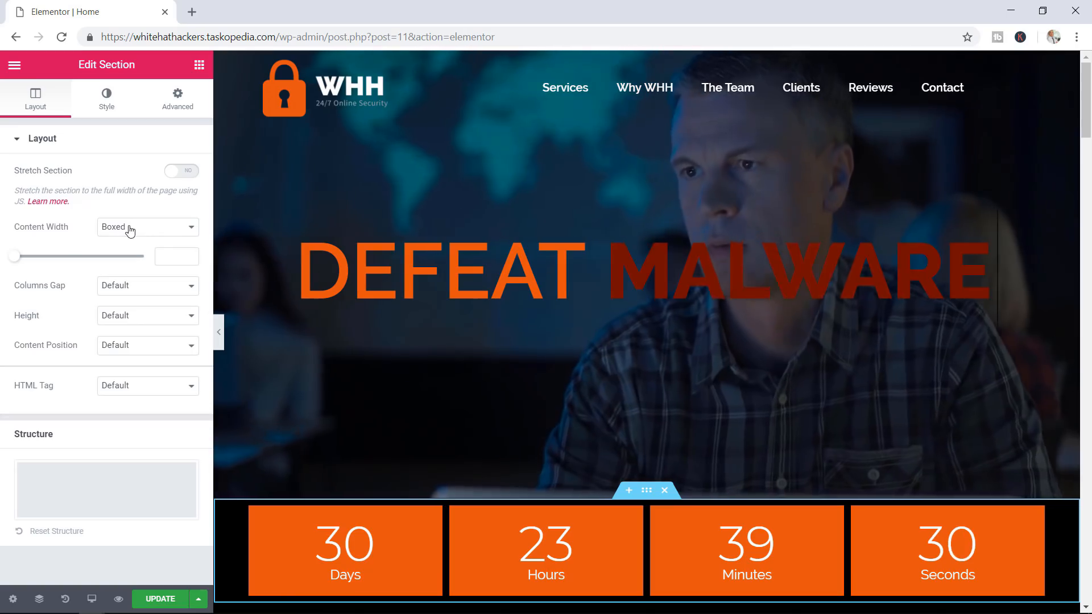
Make the countdown section full width and set an Evergreen Timer of 0 hours, 0.5 minutes
left_click(132, 229)
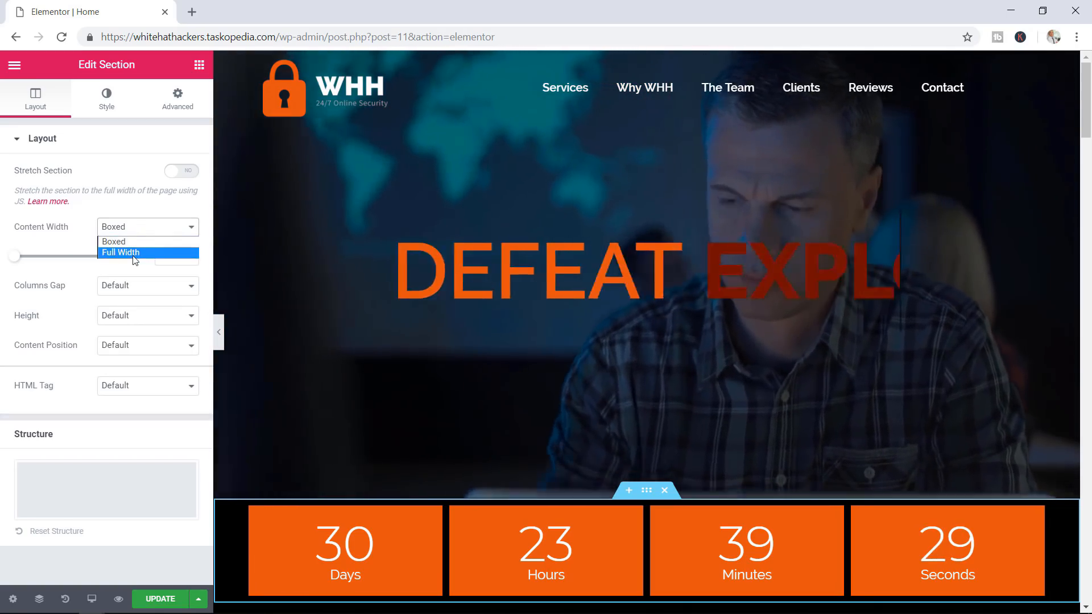
left_click(134, 254)
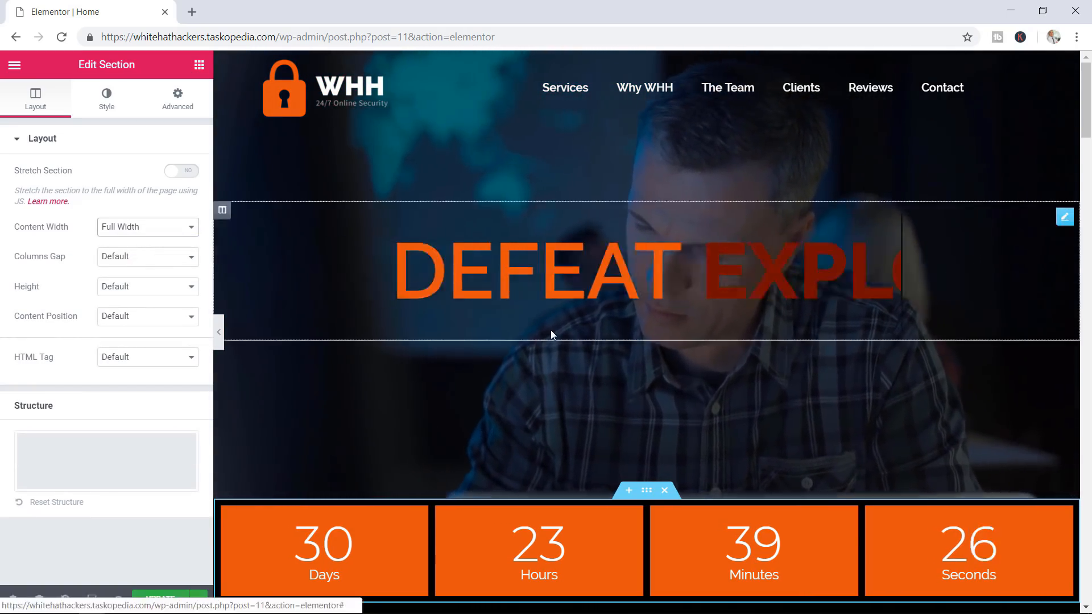
left_click(1064, 516)
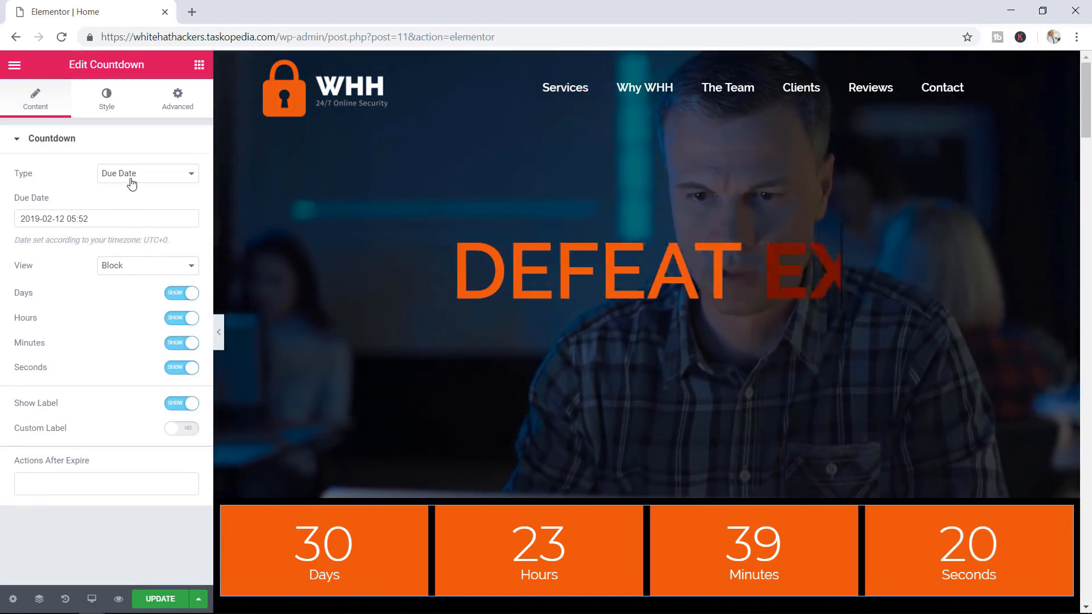
left_click(131, 181)
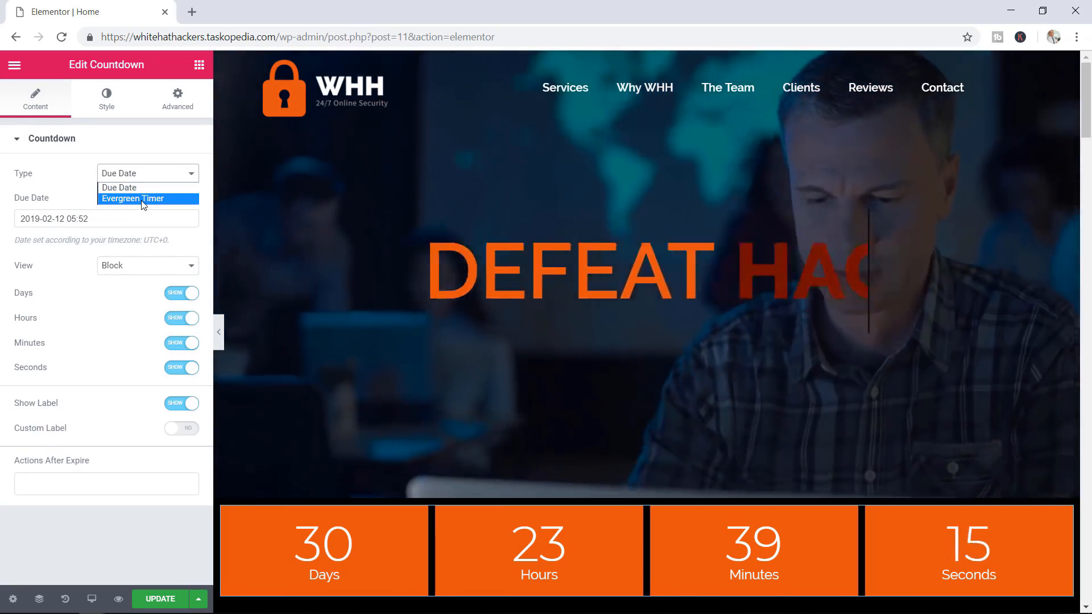
left_click(142, 199)
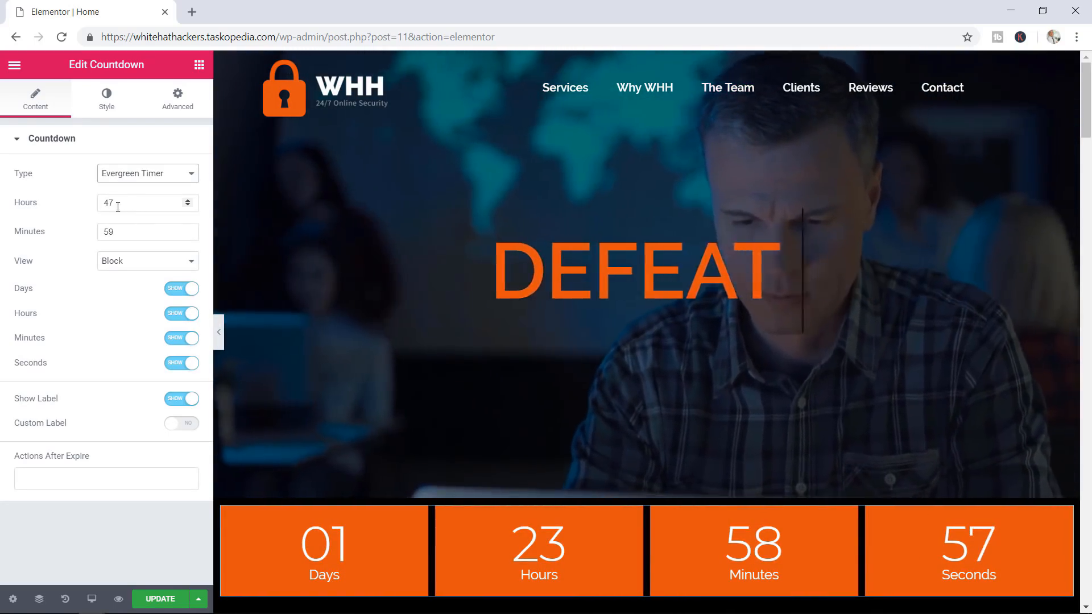
left_click_drag(118, 207, 103, 204)
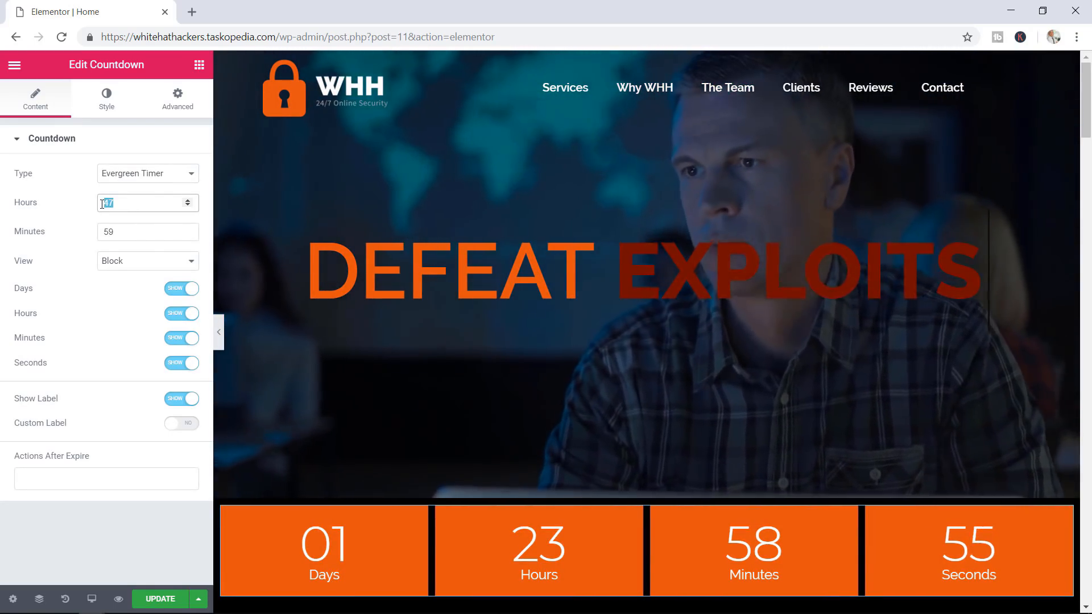
type("0")
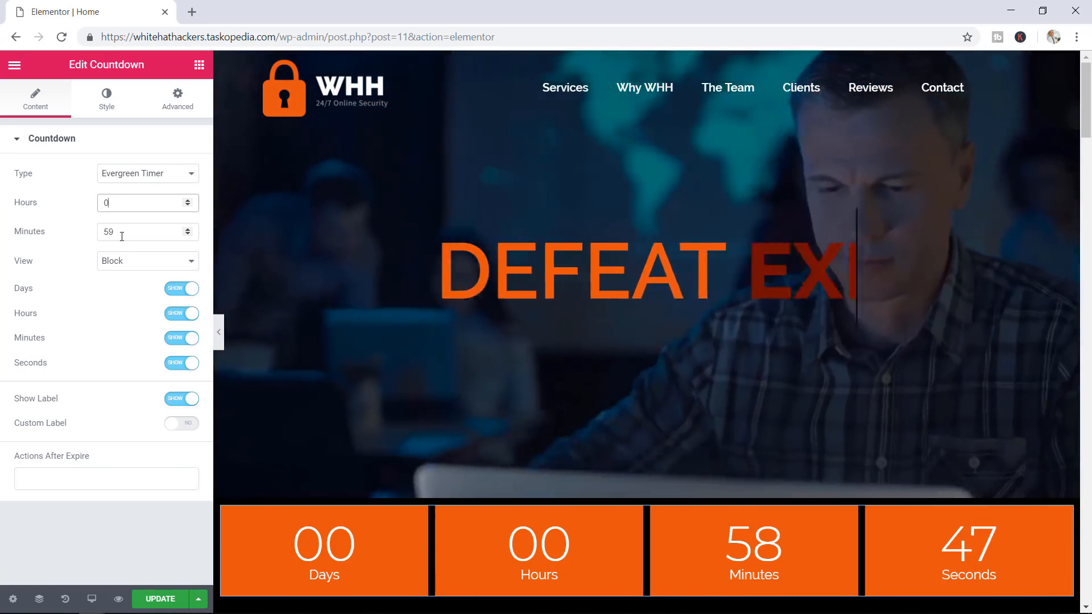
double_click(108, 234)
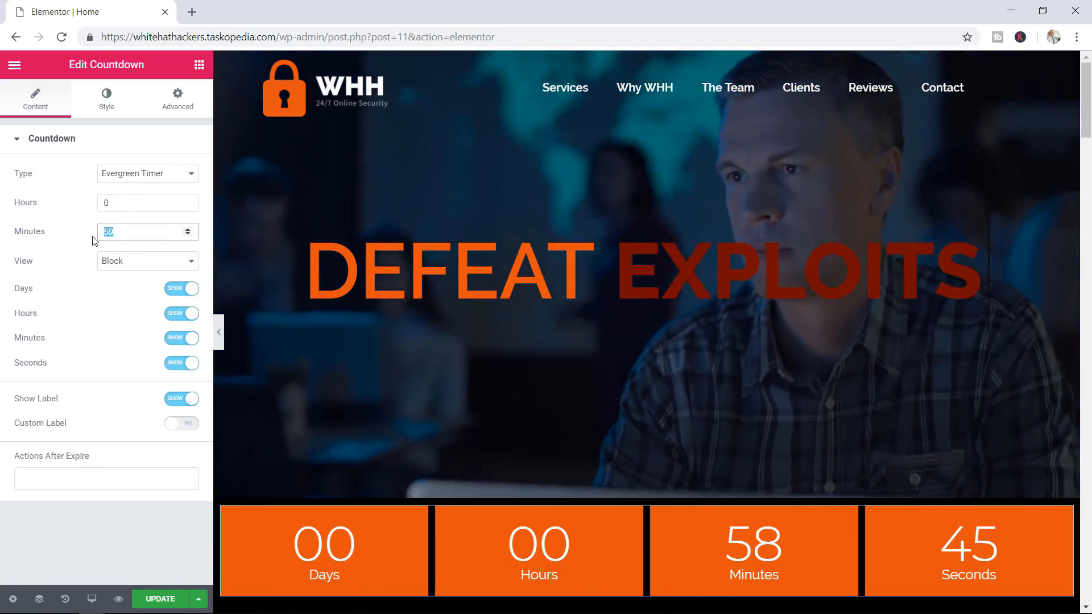
type("0.5")
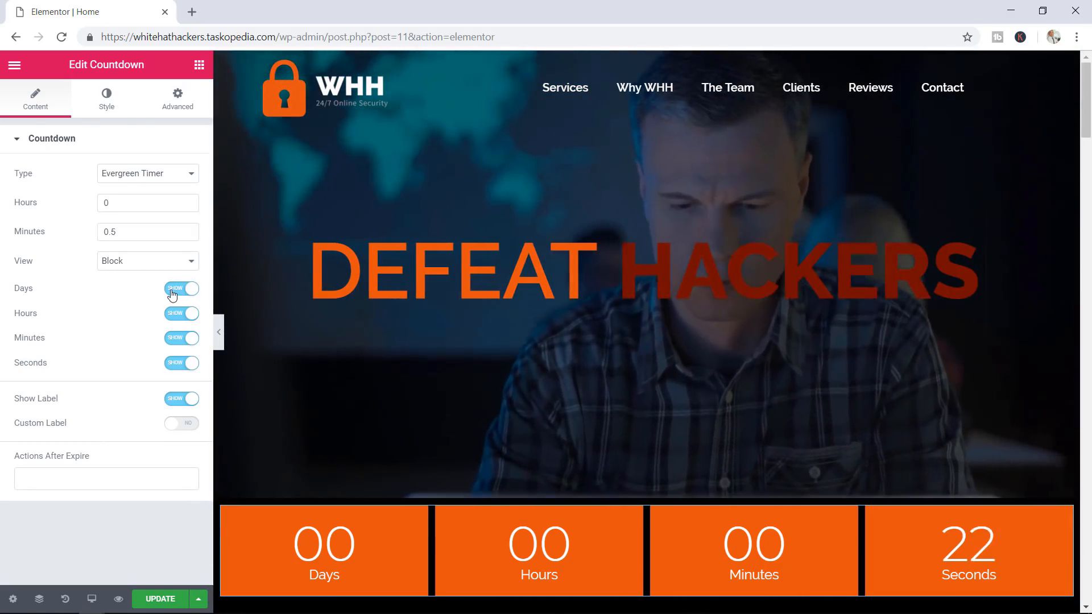
Hide the days, hours and minutes so the countdown shows only seconds
left_click(172, 290)
left_click(176, 314)
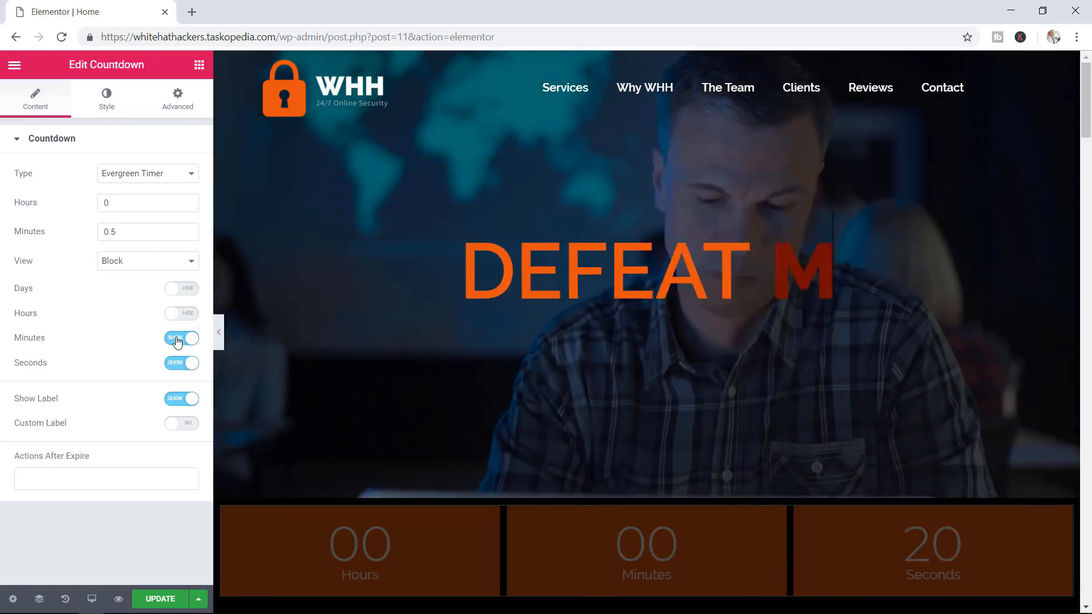
left_click(175, 338)
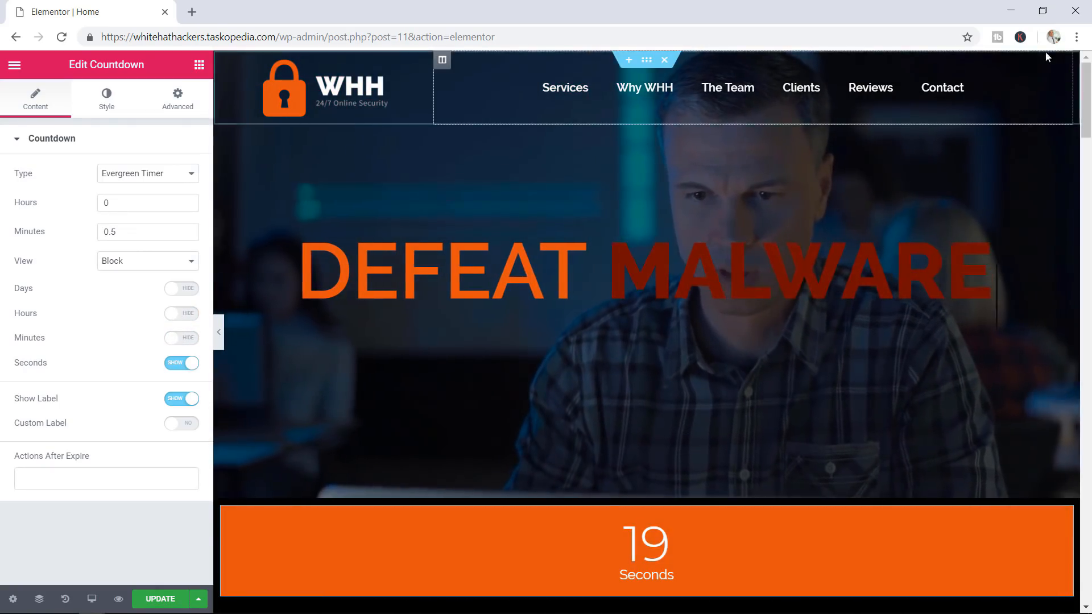
Enable custom labels and label the seconds 'Guess what happens every 30 seconds'
scroll(1087, 135, "down", 4)
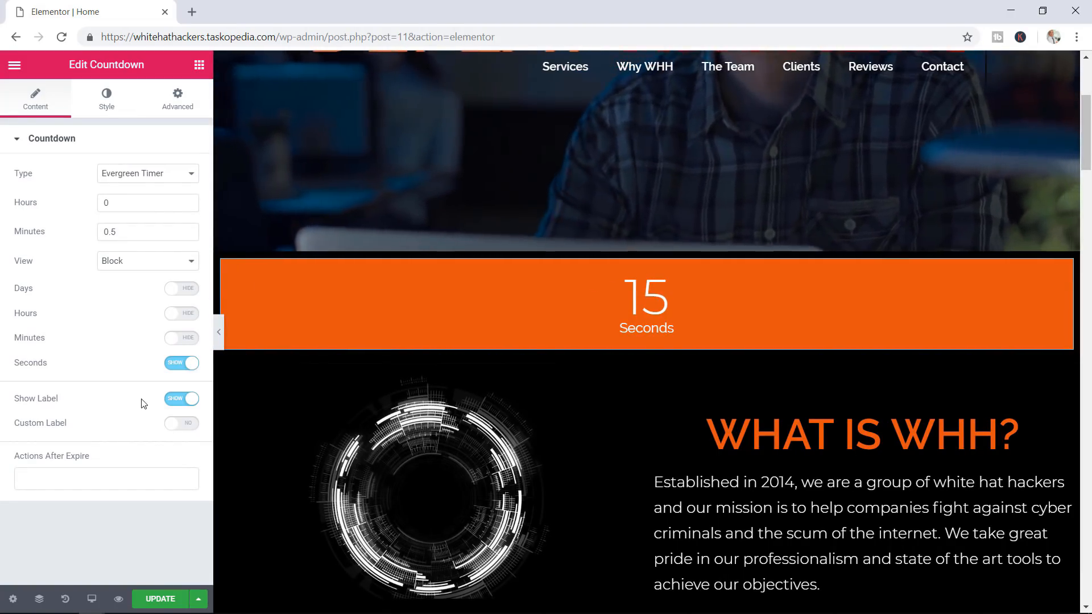
left_click(185, 425)
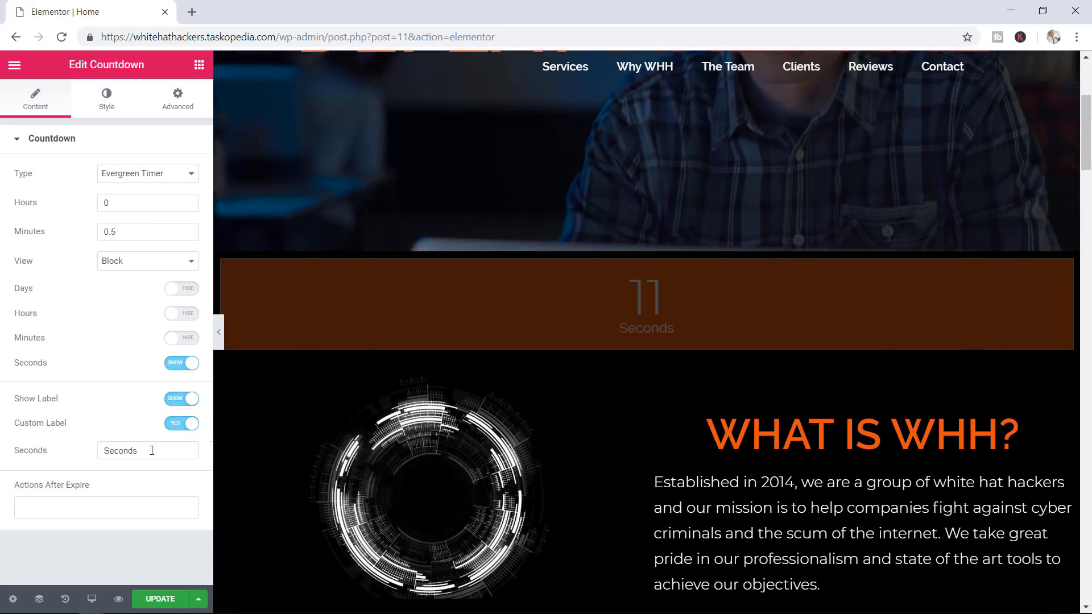
left_click(152, 450)
double_click(118, 452)
type("Gues")
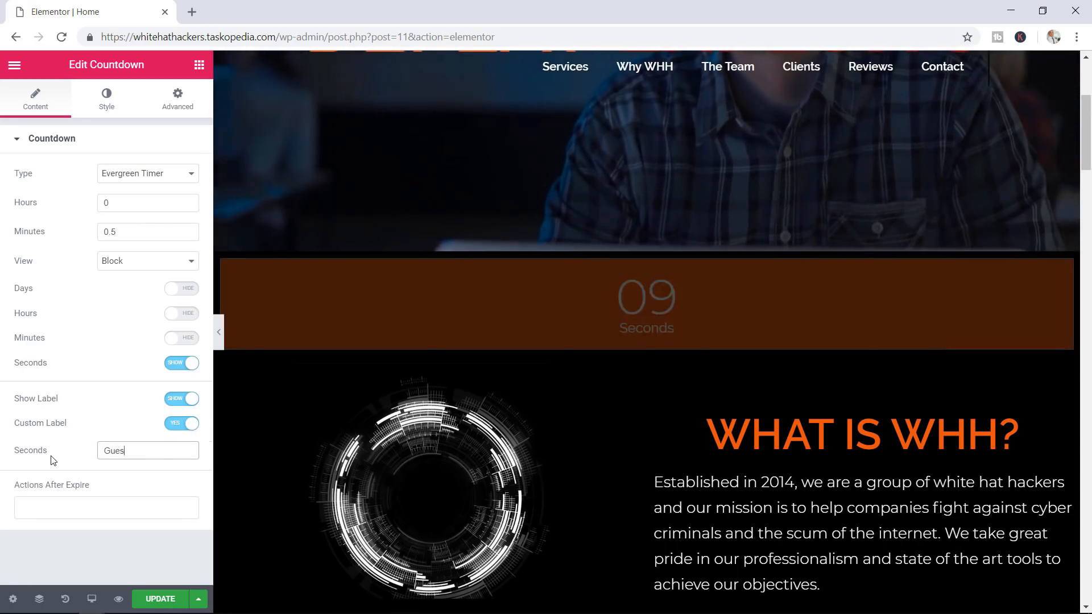
type("s what happ")
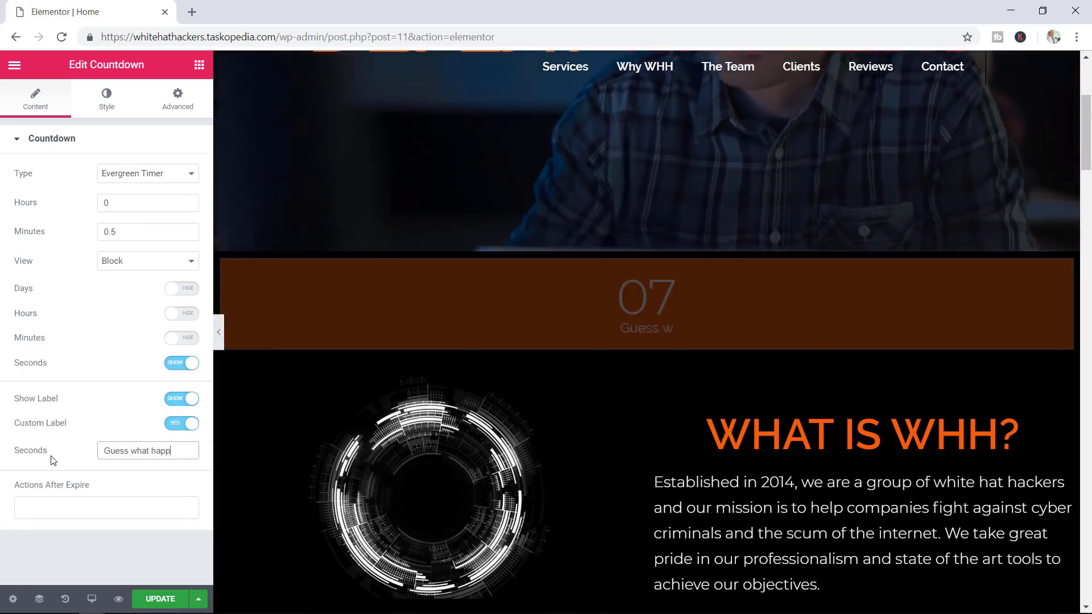
type("ens ev")
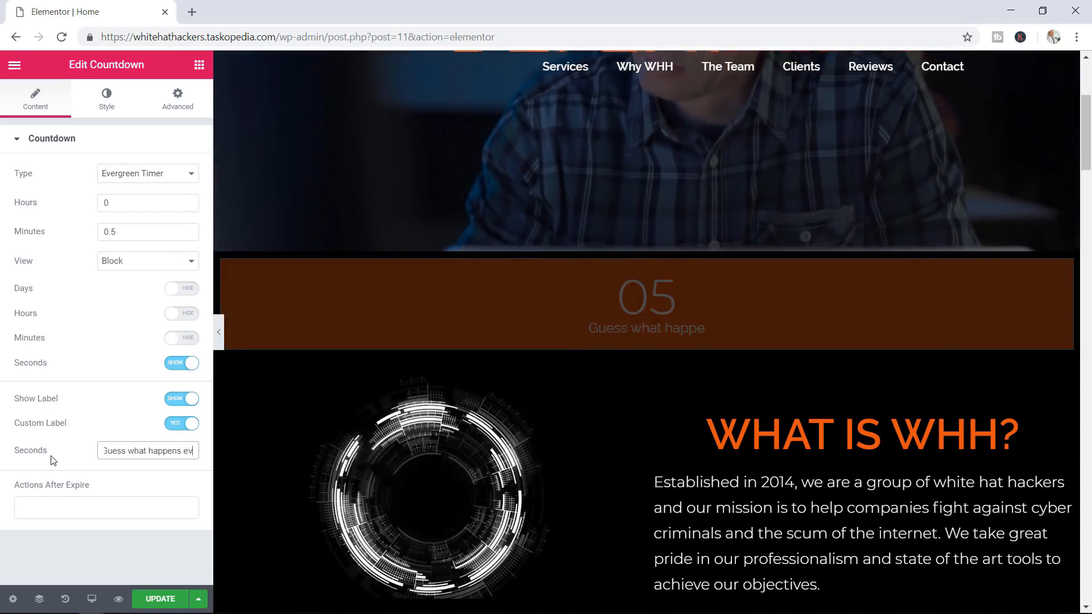
type("ery 30 seco")
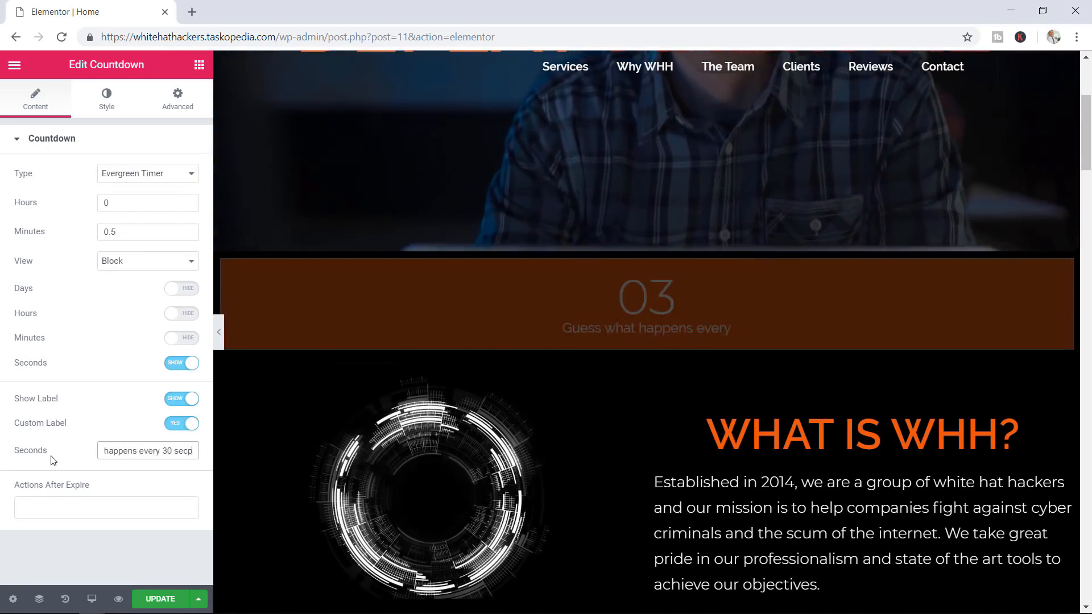
key("BackSpace")
type("30 seconds")
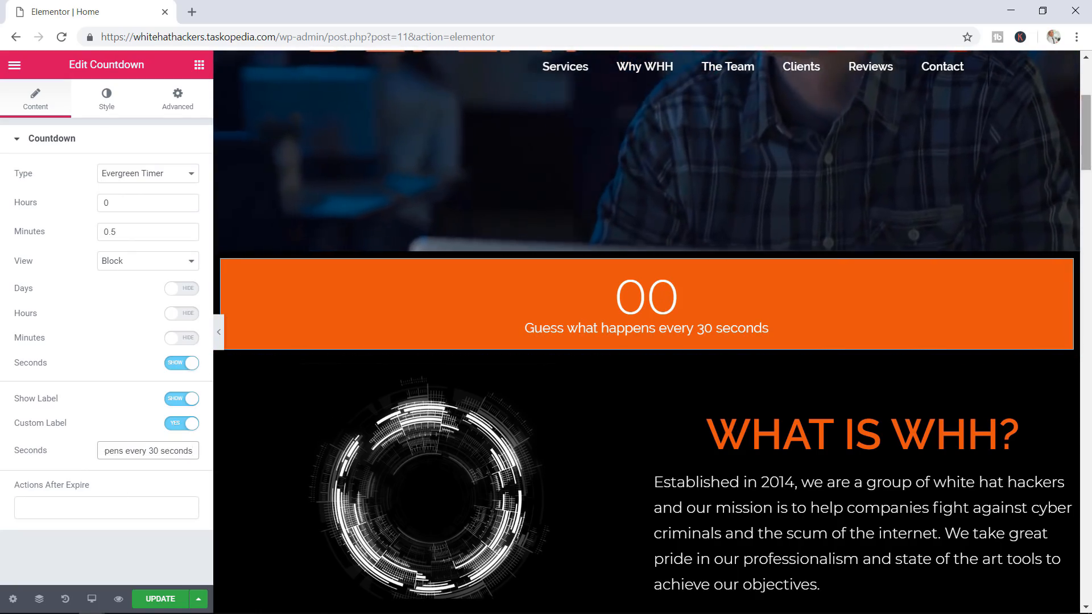
left_click_drag(1087, 163, 1090, 178)
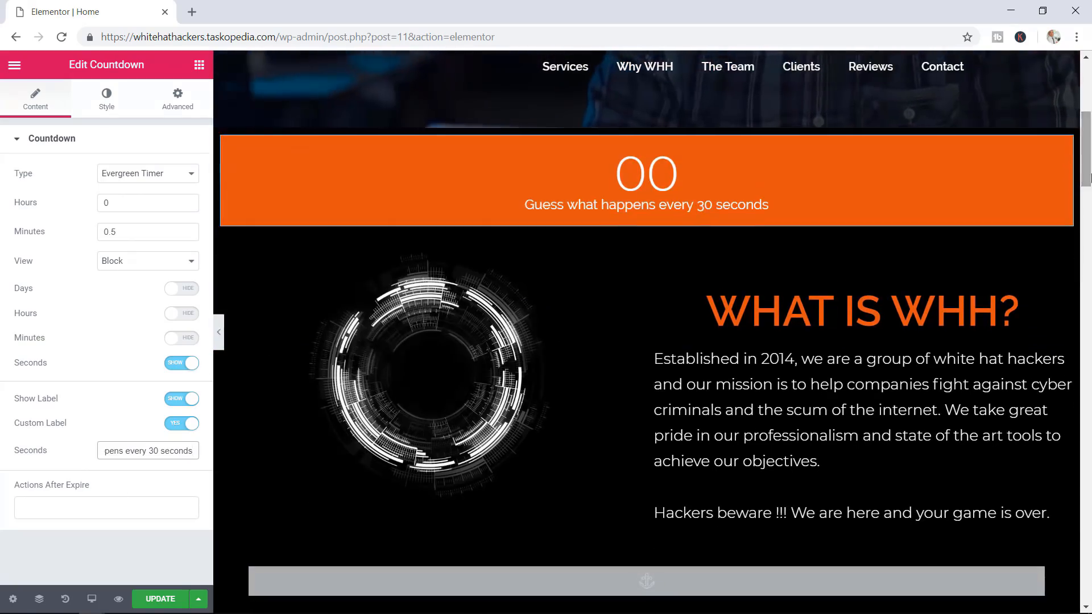
On expiry, hide the countdown and show a 'one company hacked every 30 seconds' message; update the page
left_click(75, 508)
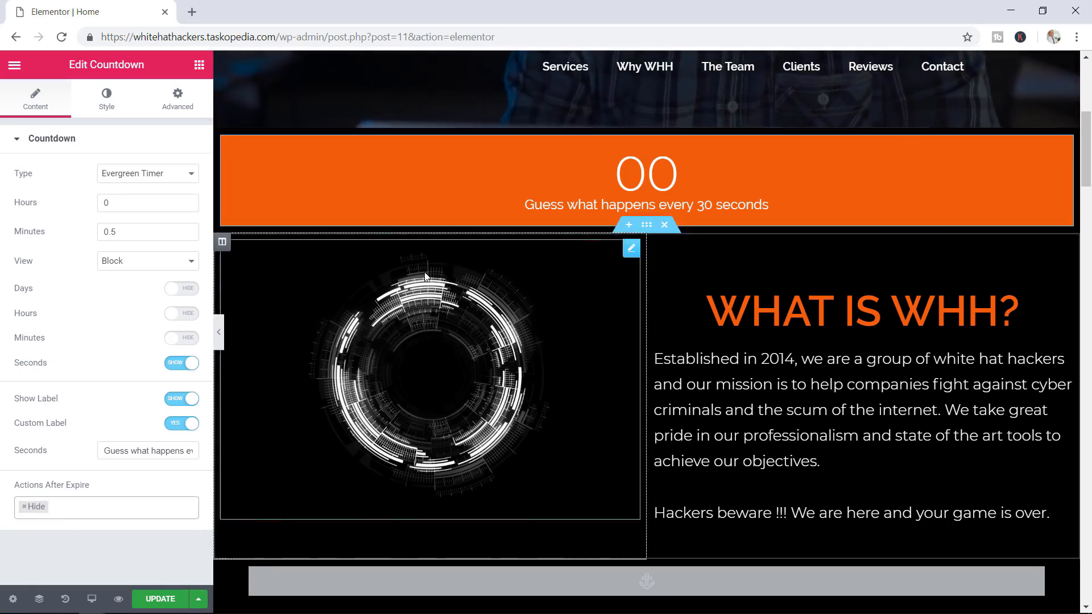
left_click(87, 508)
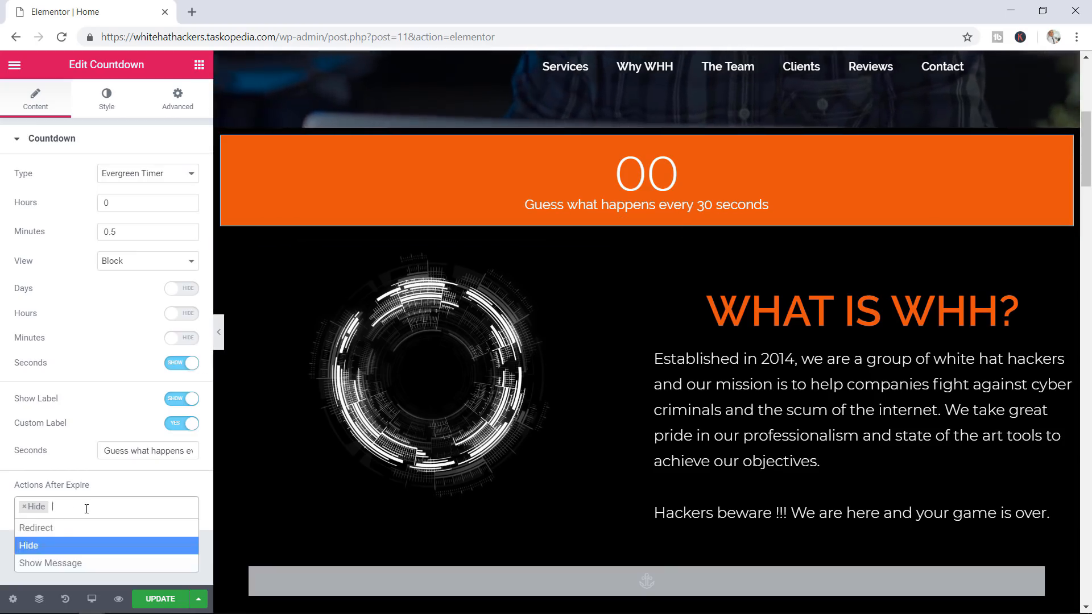
left_click(65, 563)
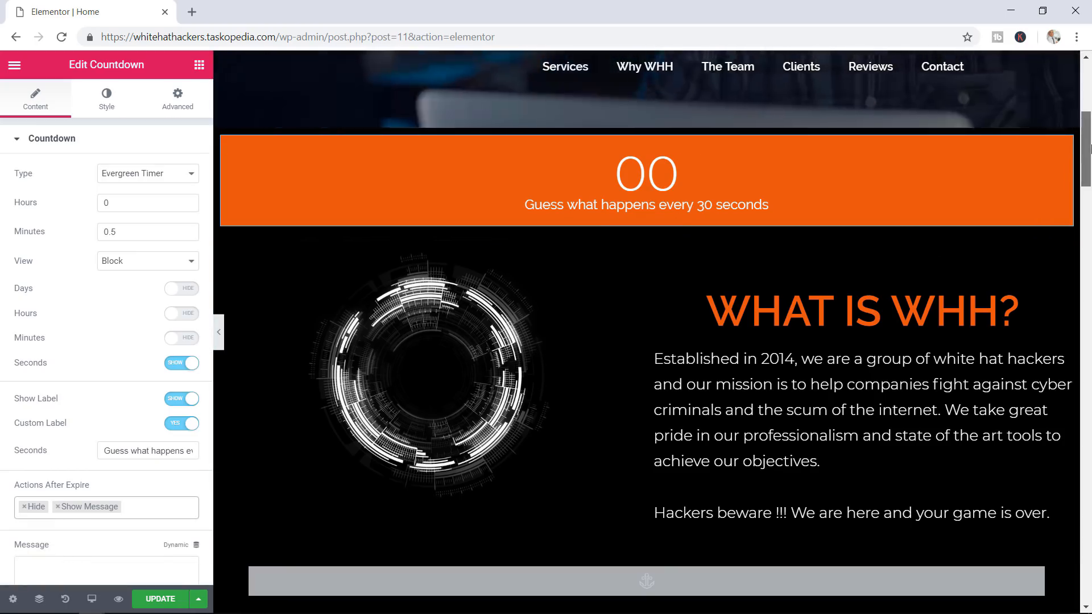
left_click_drag(1089, 149, 1089, 165)
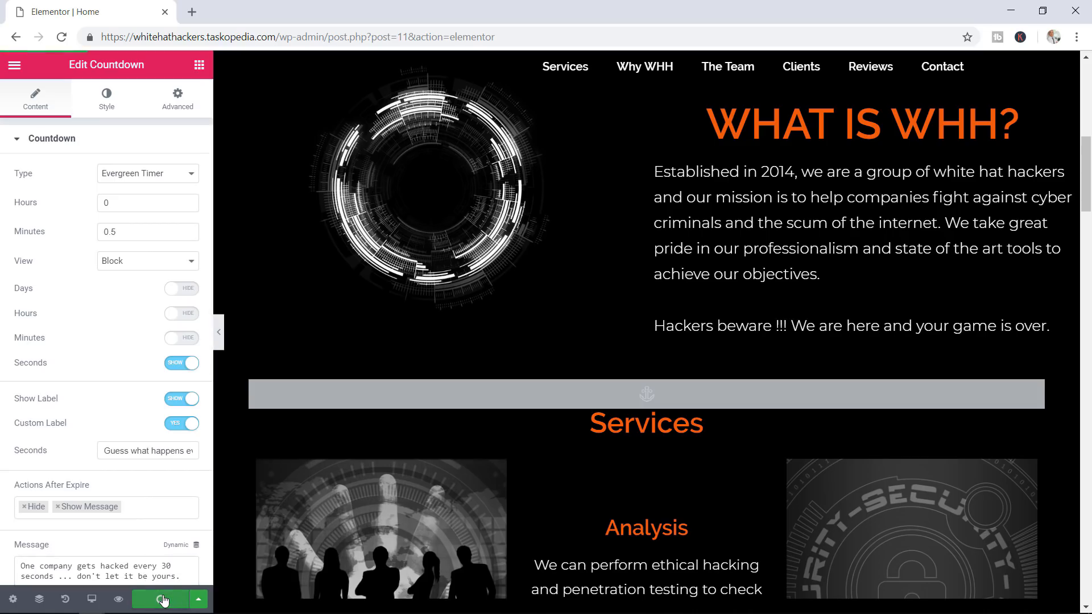
left_click(163, 600)
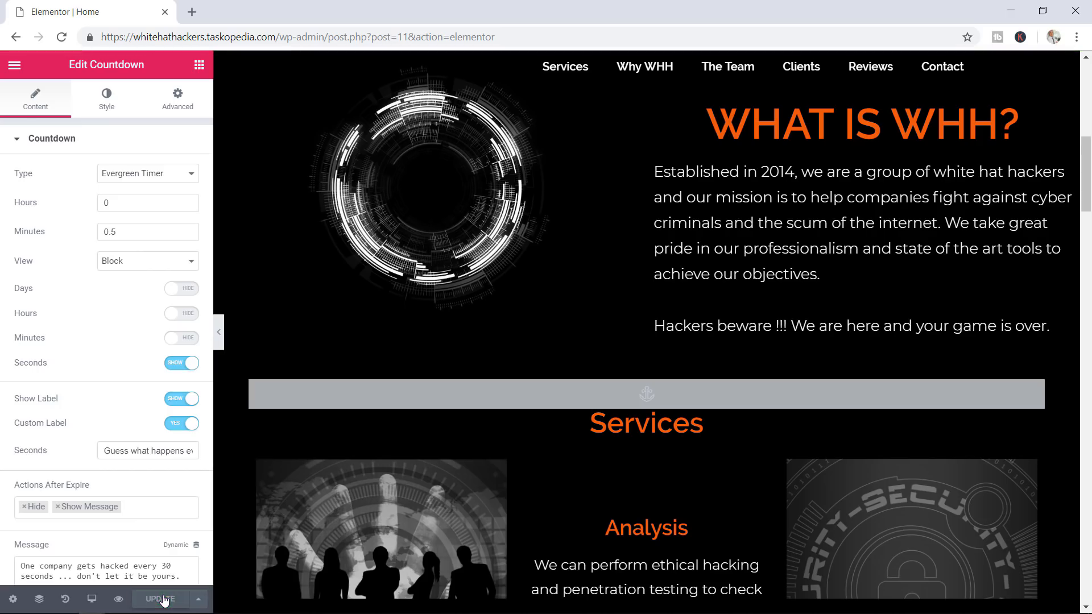
Open the page preview and reload it to see the expired countdown's warning message
left_click(119, 599)
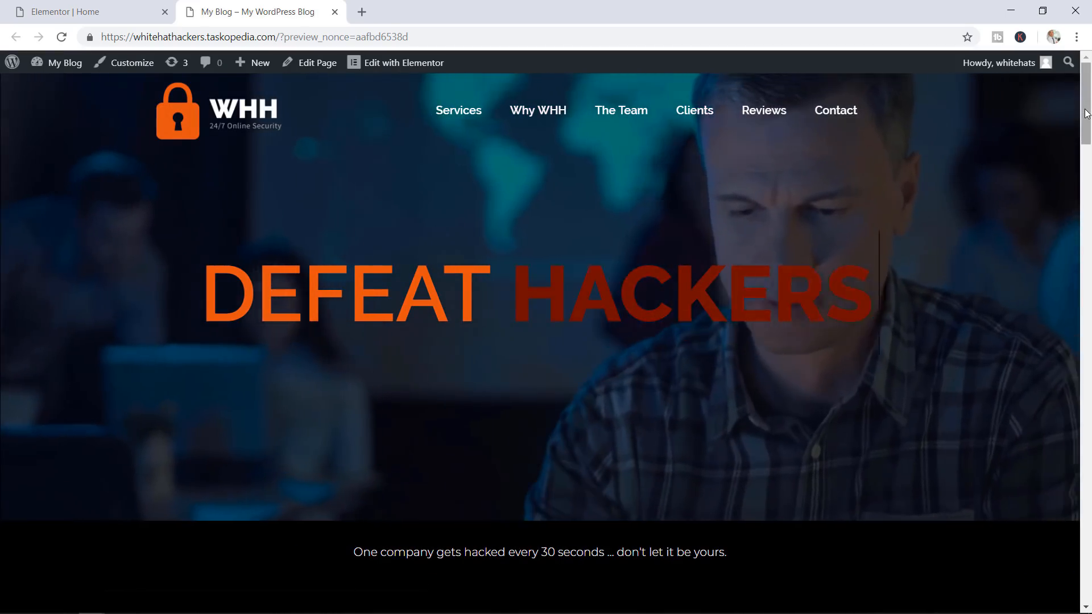
mouse_move(1087, 113)
left_mouse_down()
mouse_move(1087, 157)
mouse_move(1090, 131)
left_mouse_up()
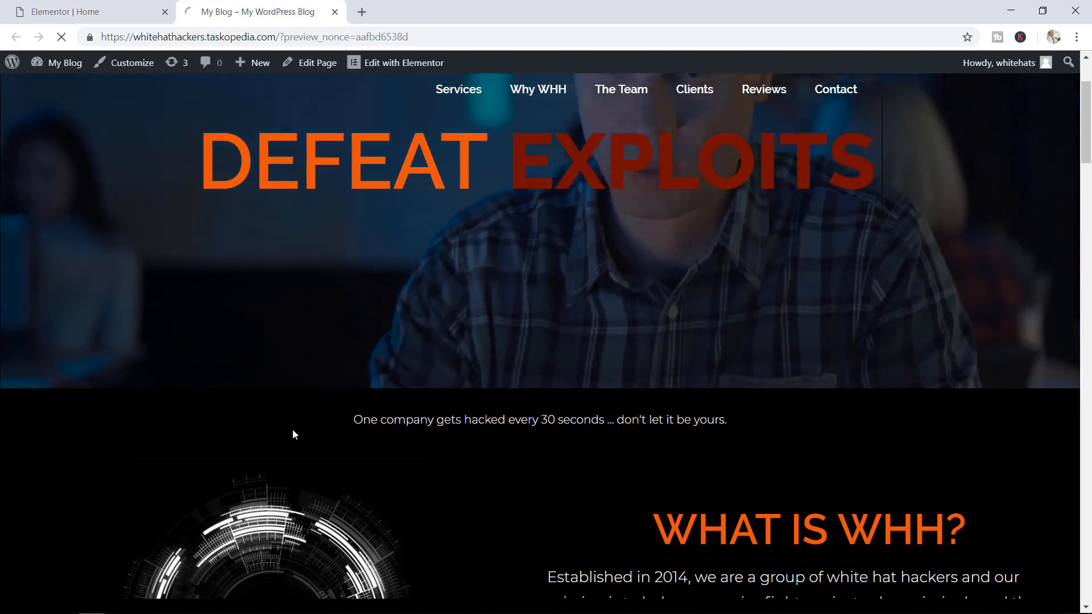
key("F5")
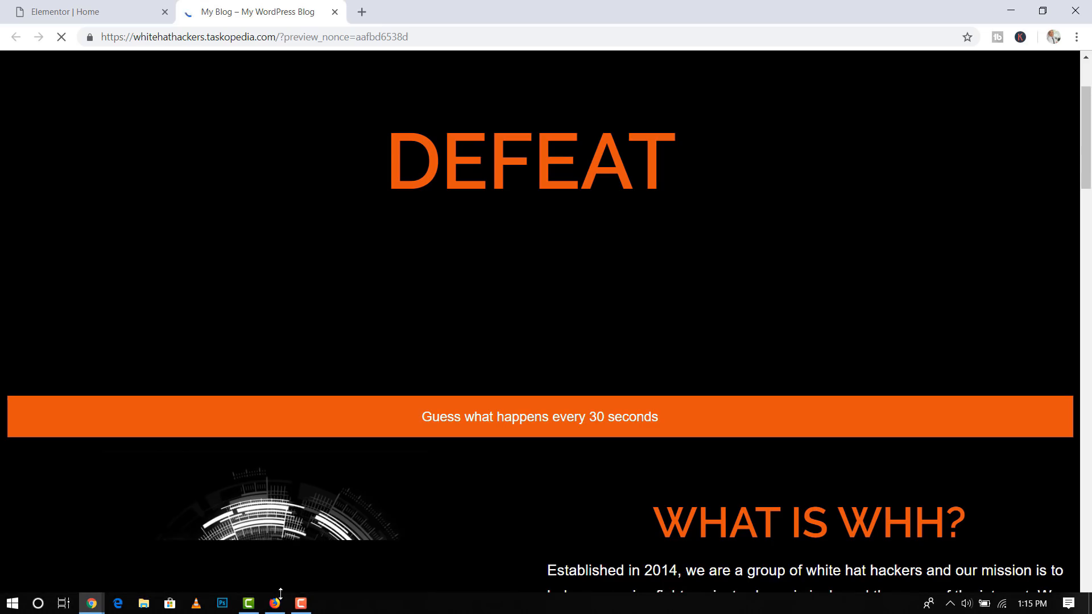
Watch the countdown expire into its warning on the live Firefox site, then return to the Chrome preview
left_click(274, 604)
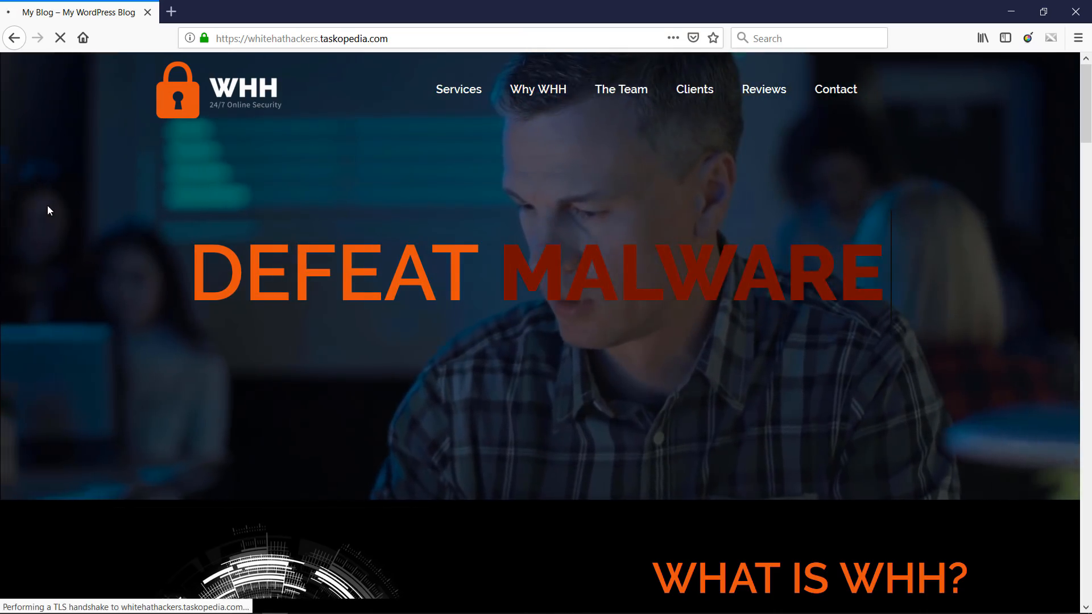
left_click_drag(1089, 90, 1089, 108)
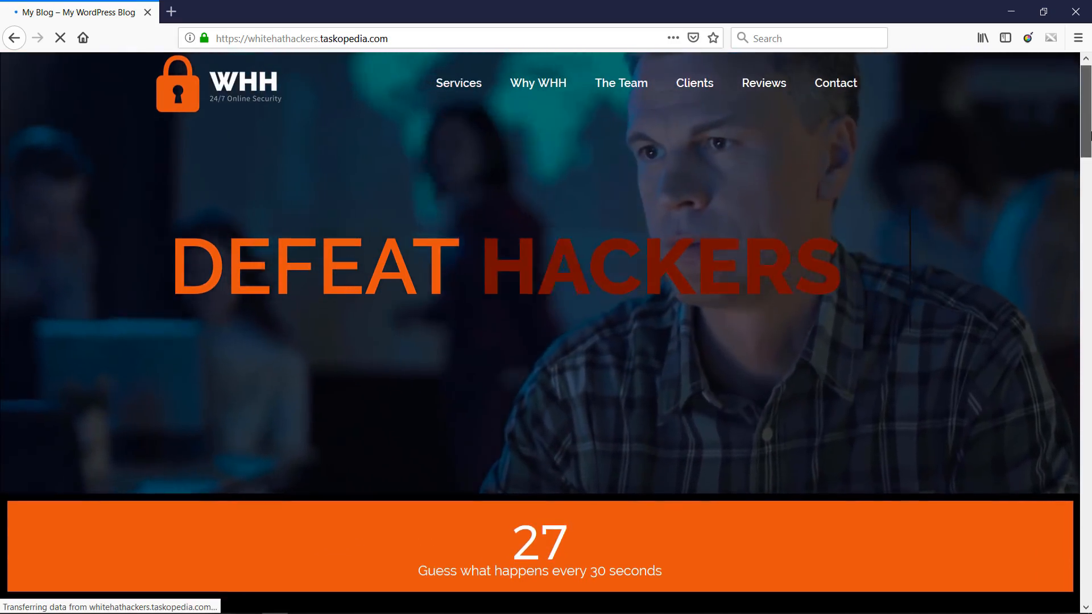
left_click_drag(1090, 131, 1087, 192)
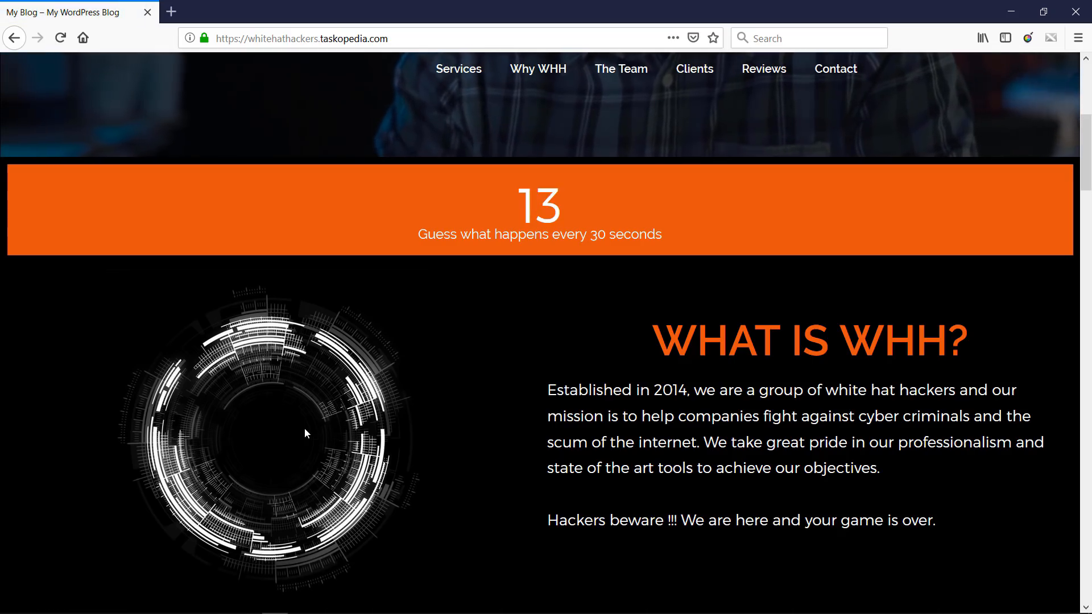
left_click_drag(1090, 157, 1090, 149)
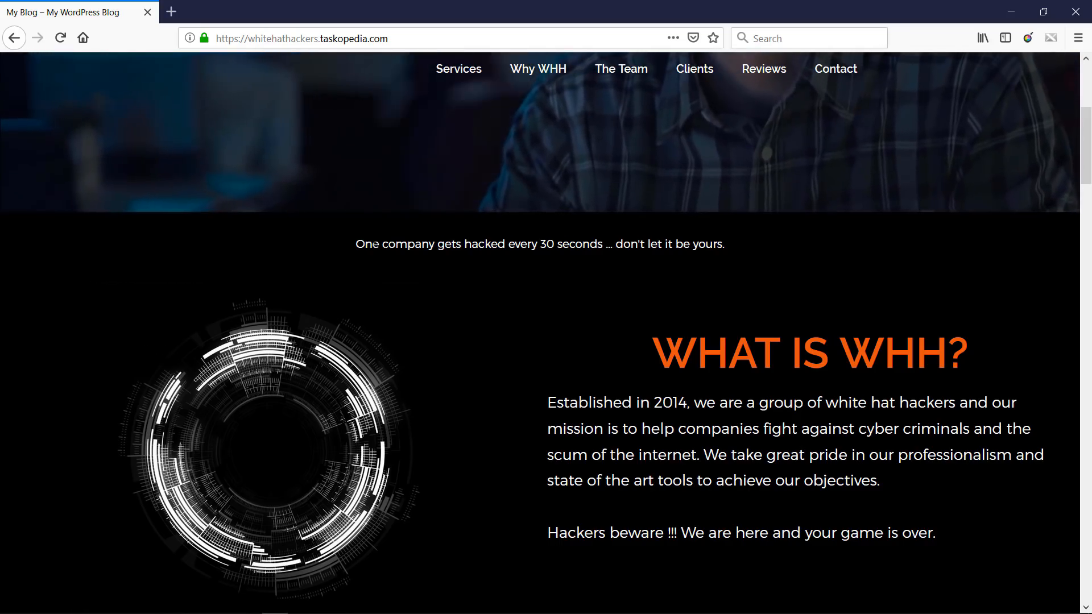
left_click_drag(364, 244, 455, 244)
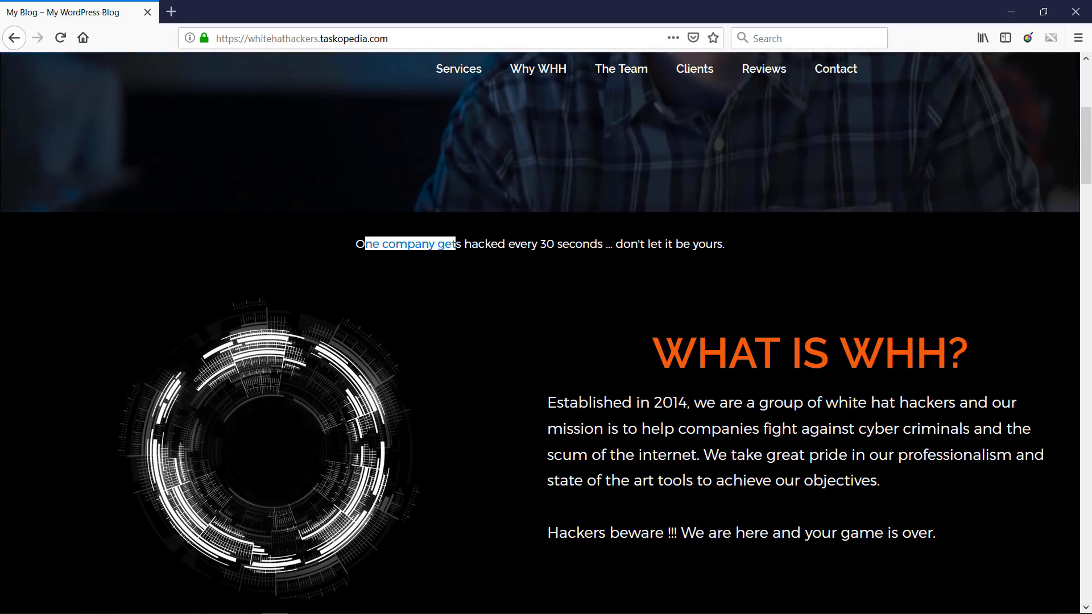
mouse_move(129, 610)
mouse_move(91, 603)
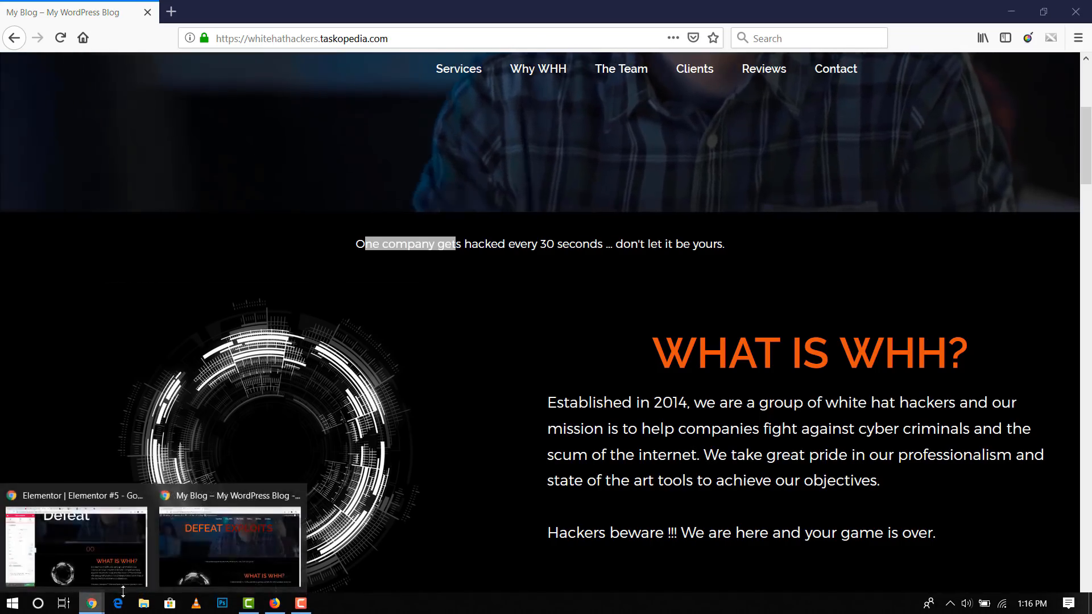
left_click(229, 561)
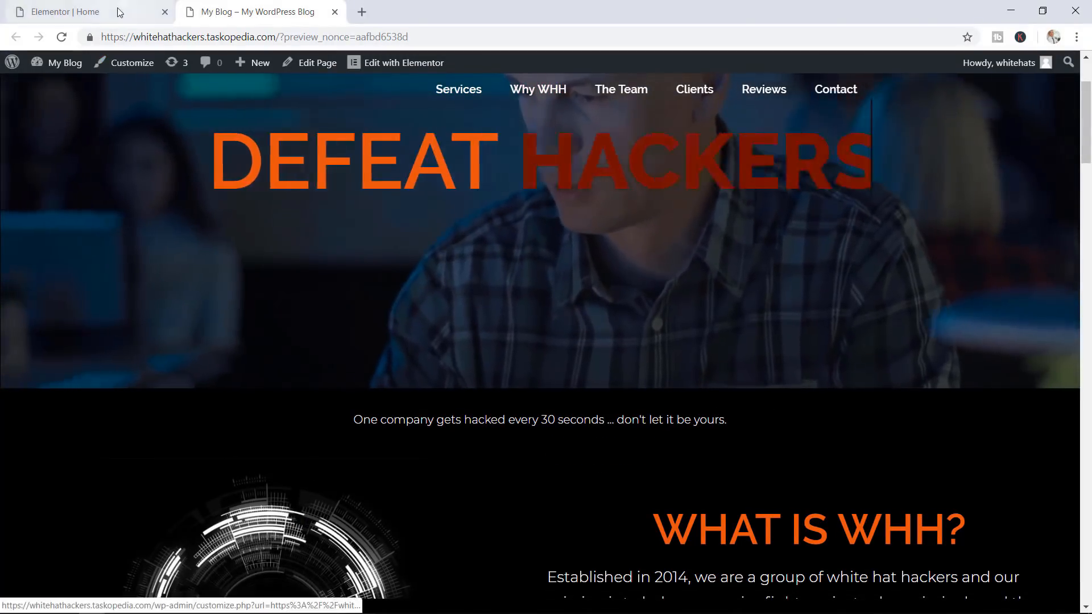
Set the expiry message font size to 45 px, update the page, and check the preview
left_click(103, 14)
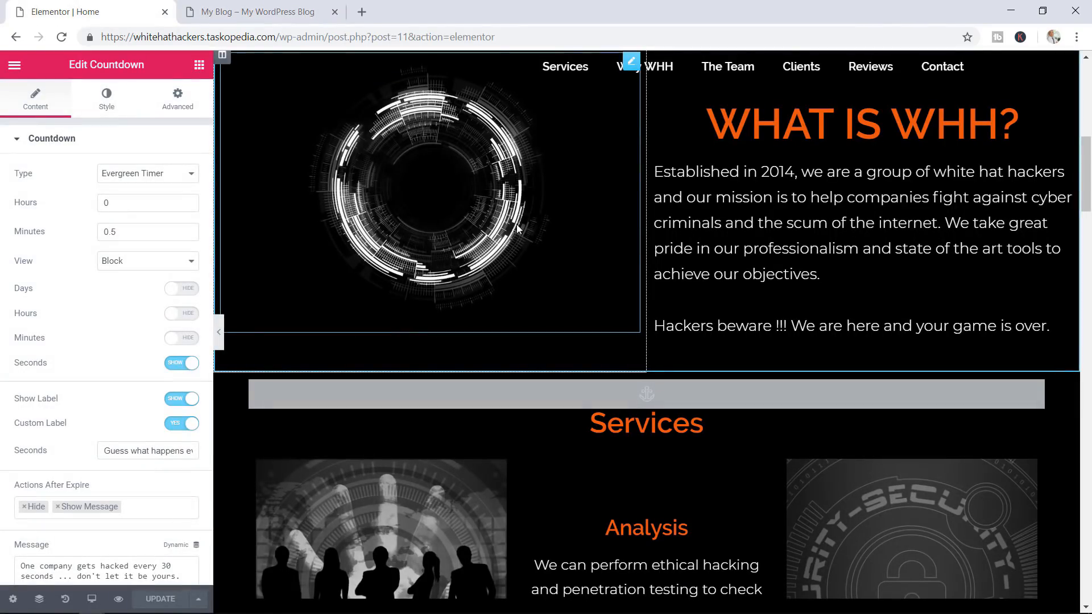
left_click(108, 109)
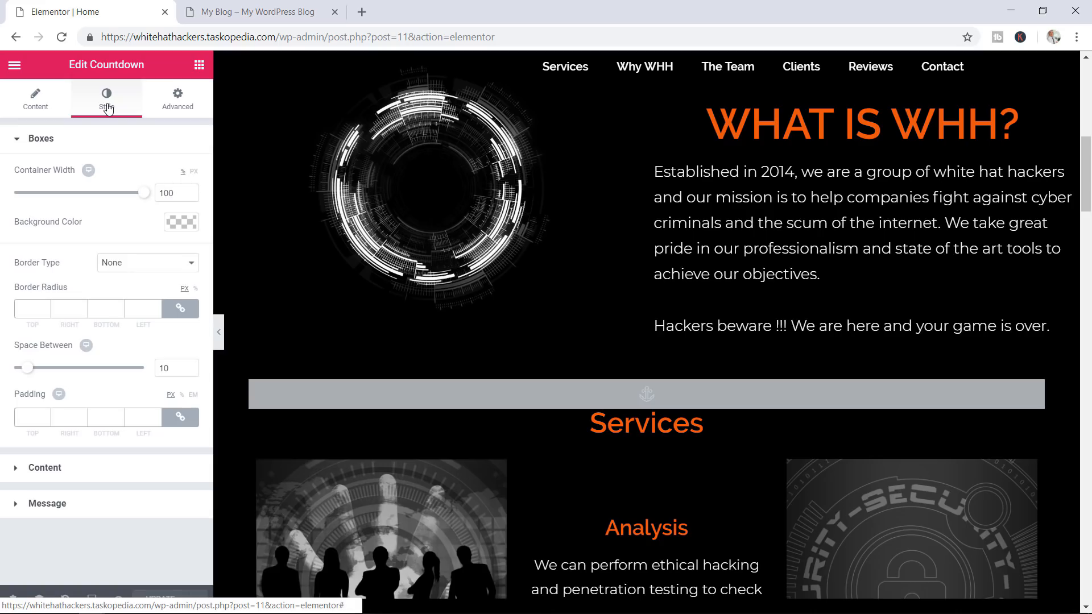
left_click(39, 149)
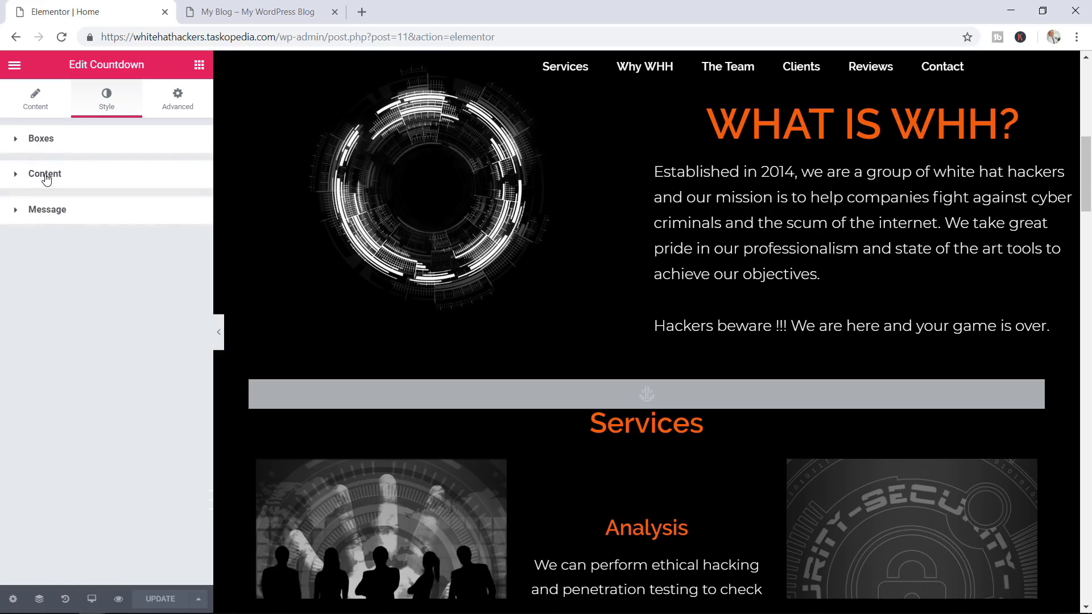
left_click(55, 215)
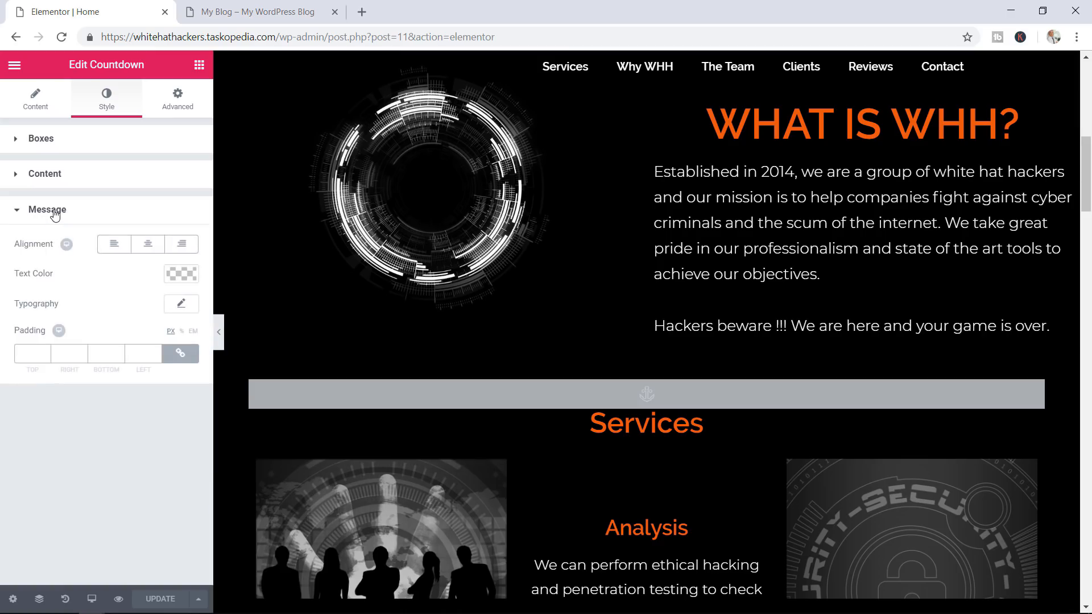
left_click(182, 304)
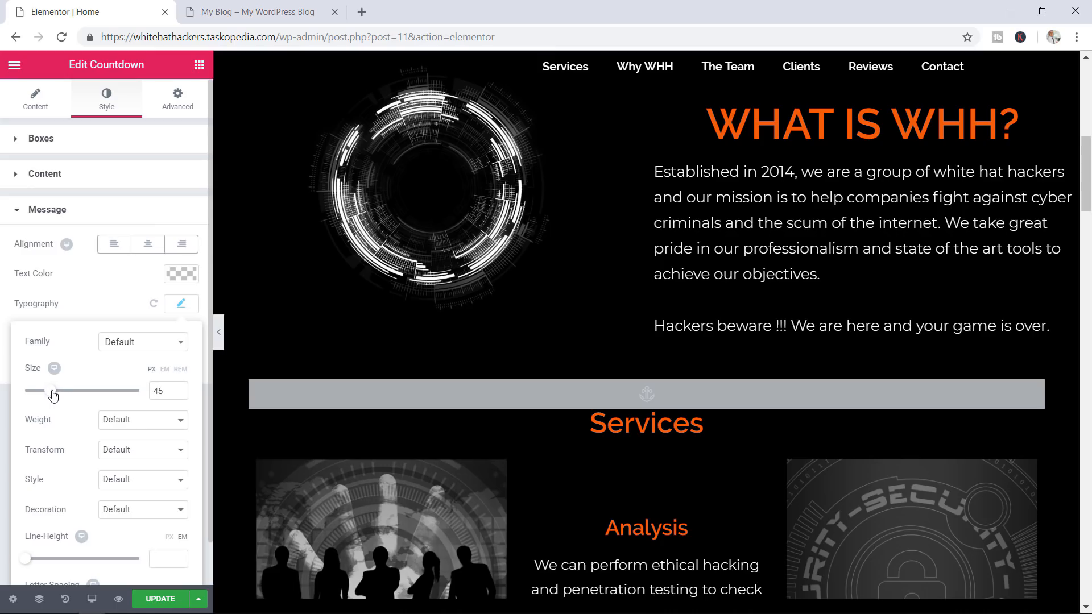
left_click(155, 597)
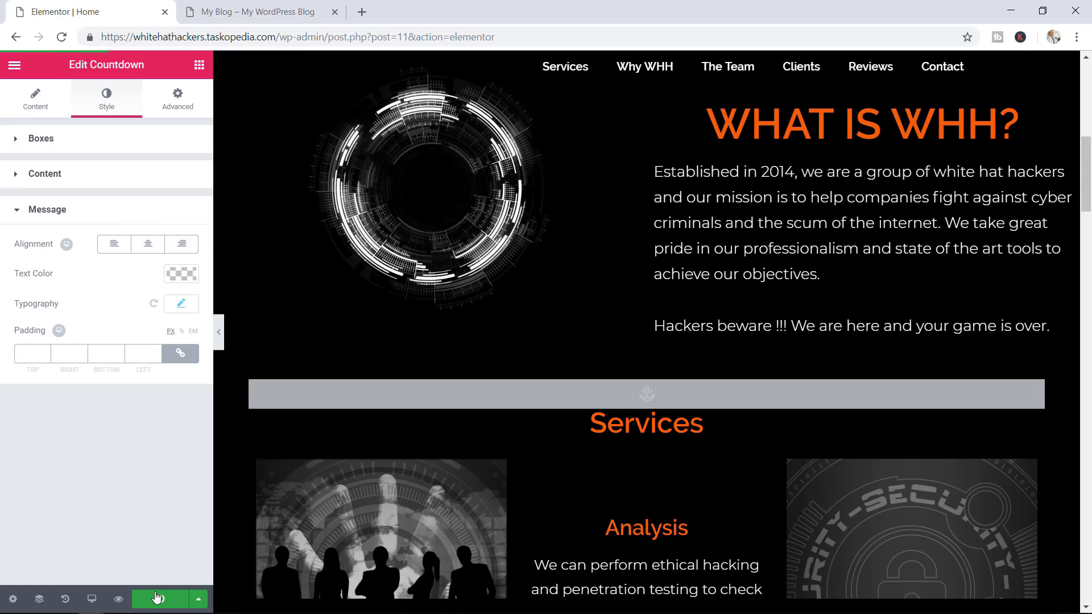
left_click(278, 9)
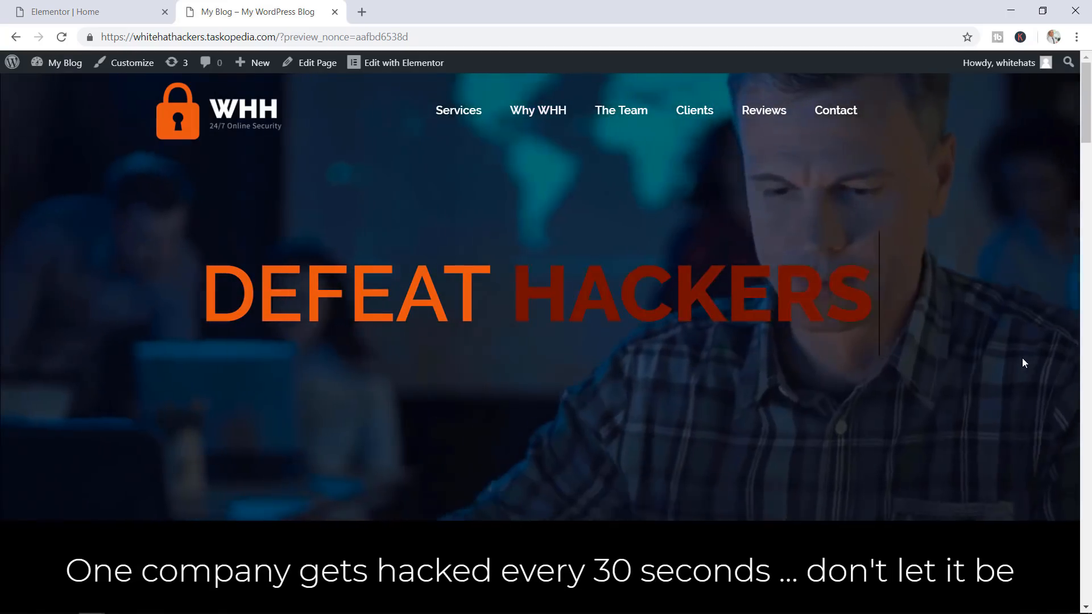
left_click_drag(1083, 125, 1082, 165)
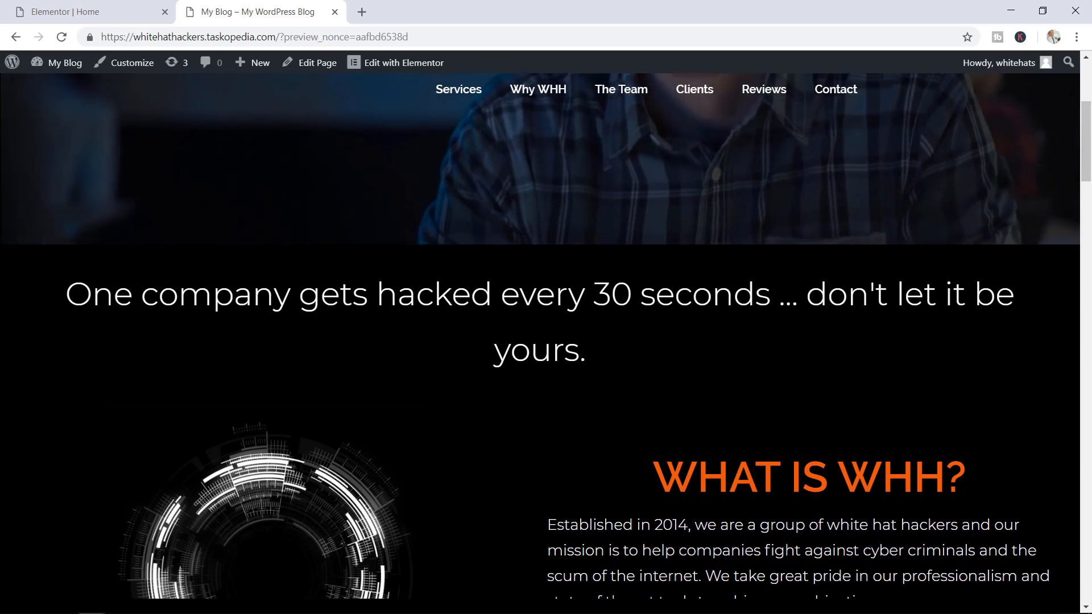
Reduce the expiry message size to 42 px, update, and recheck the preview
left_click(36, 10)
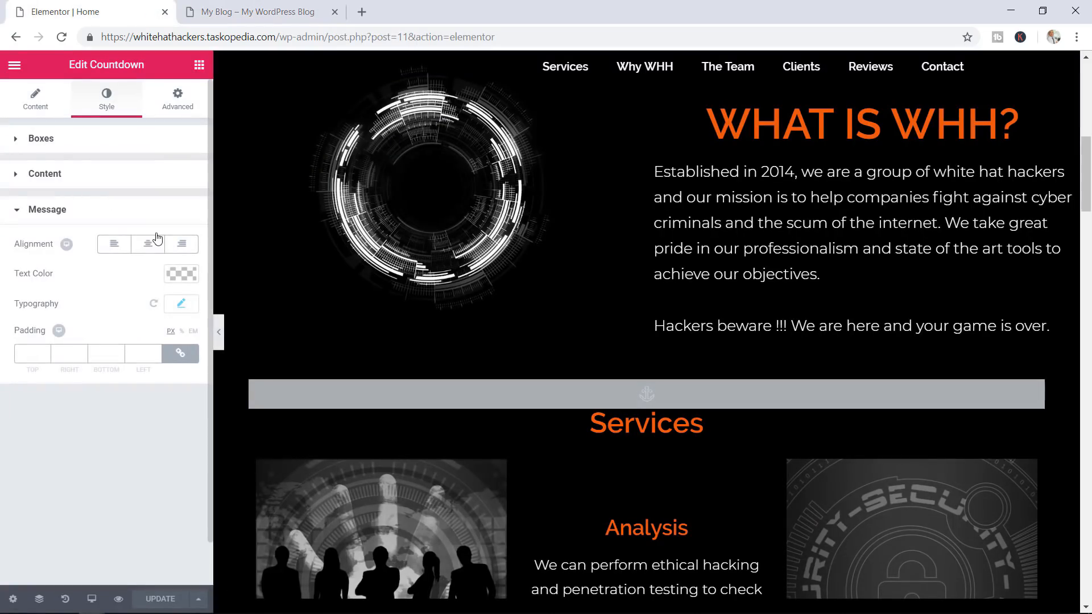
left_click(178, 306)
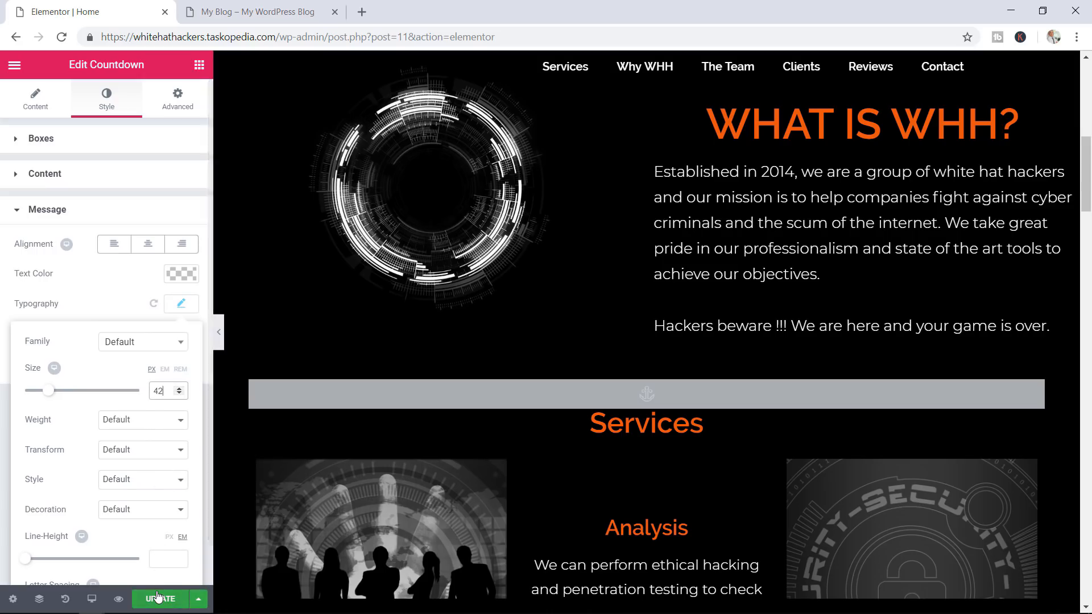
left_click(159, 596)
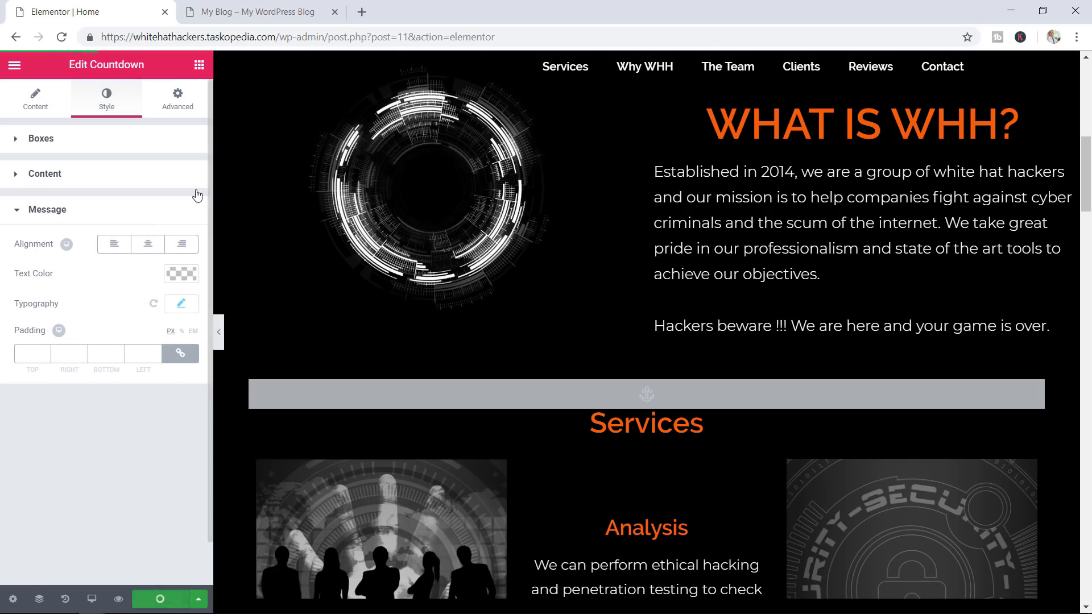
left_click(257, 12)
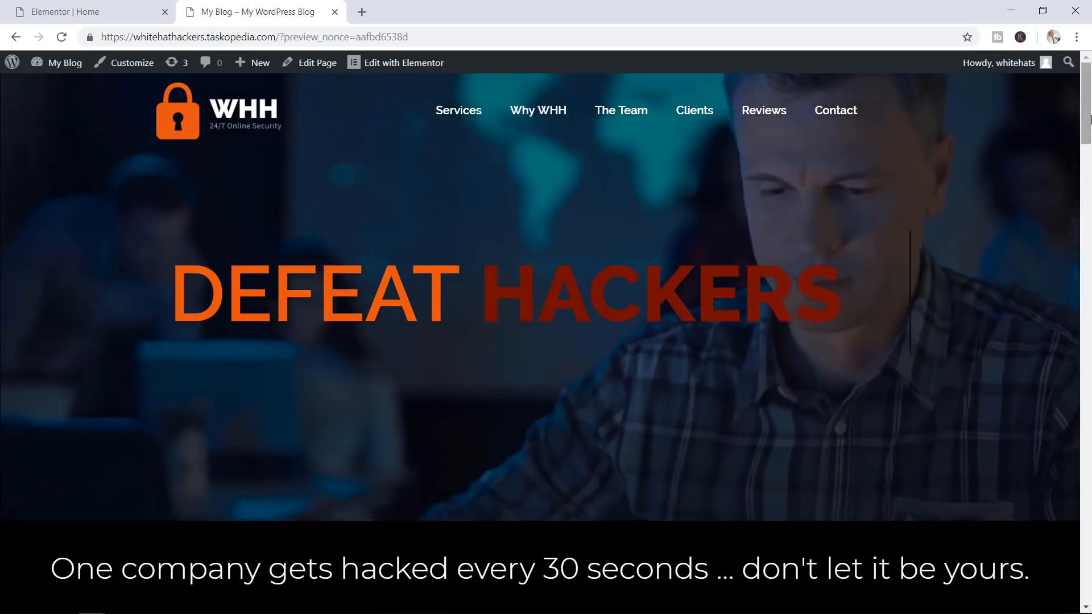
left_click_drag(1088, 116, 1088, 152)
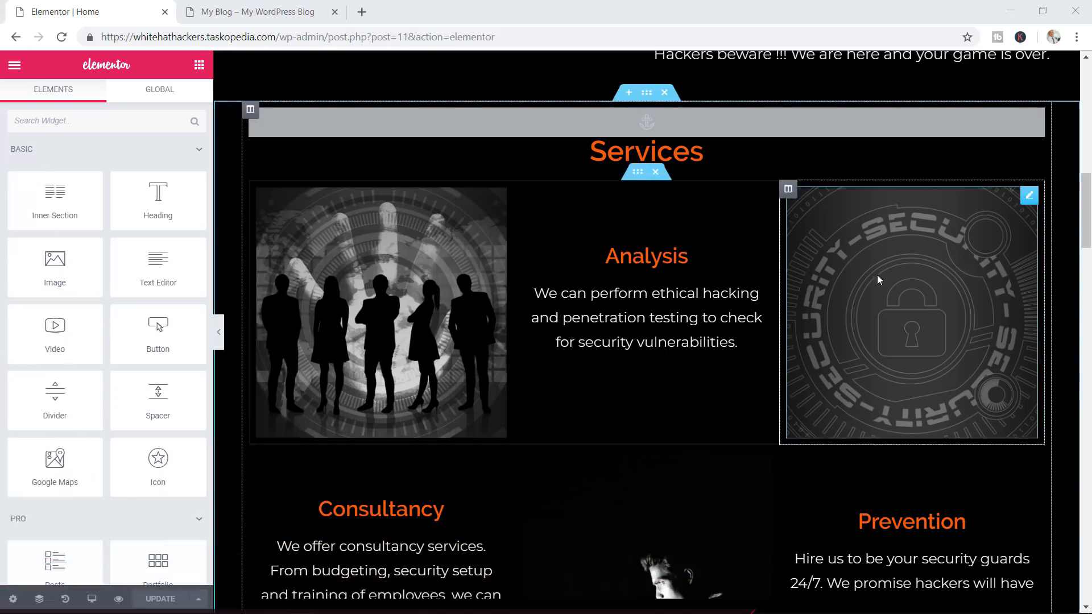
Scroll to the Services section and drag an Inner Section in below its heading
scroll(646, 331, "down", 4)
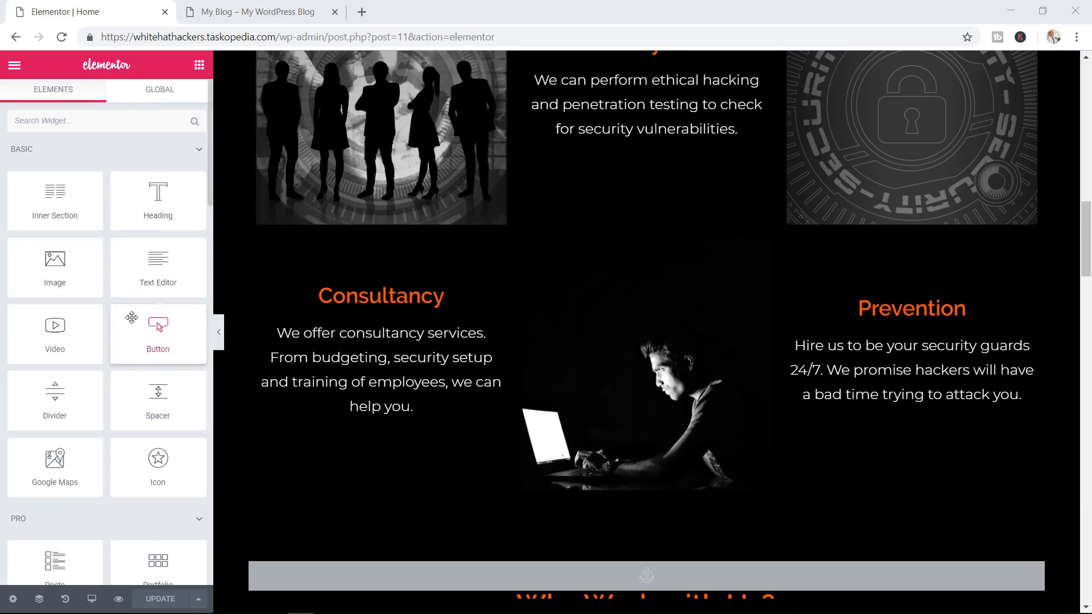
scroll(136, 314, "down", 5)
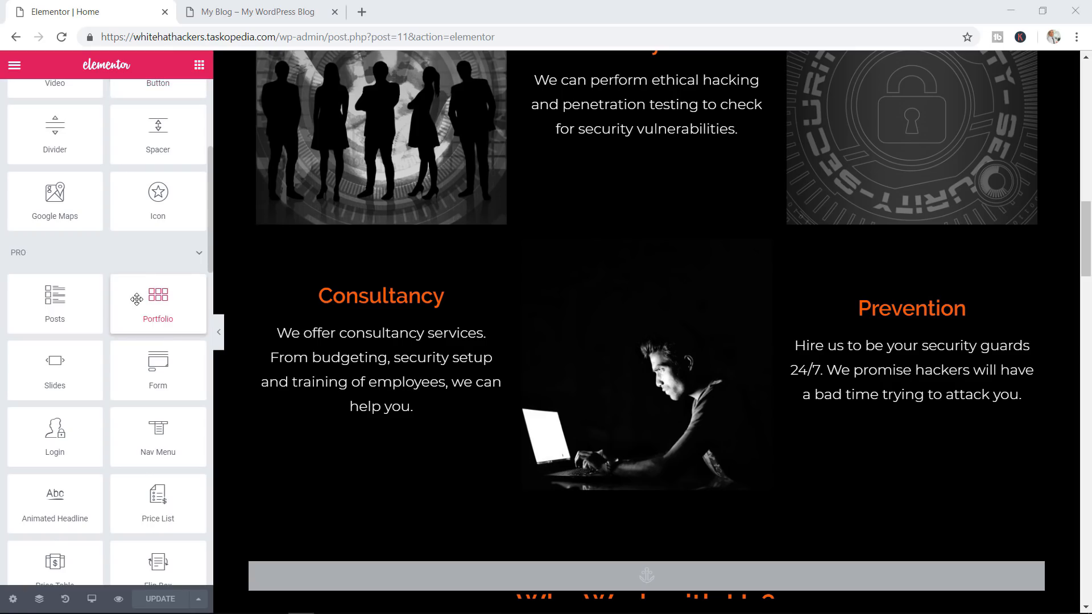
scroll(136, 300, "down", 5)
scroll(667, 270, "up", 4)
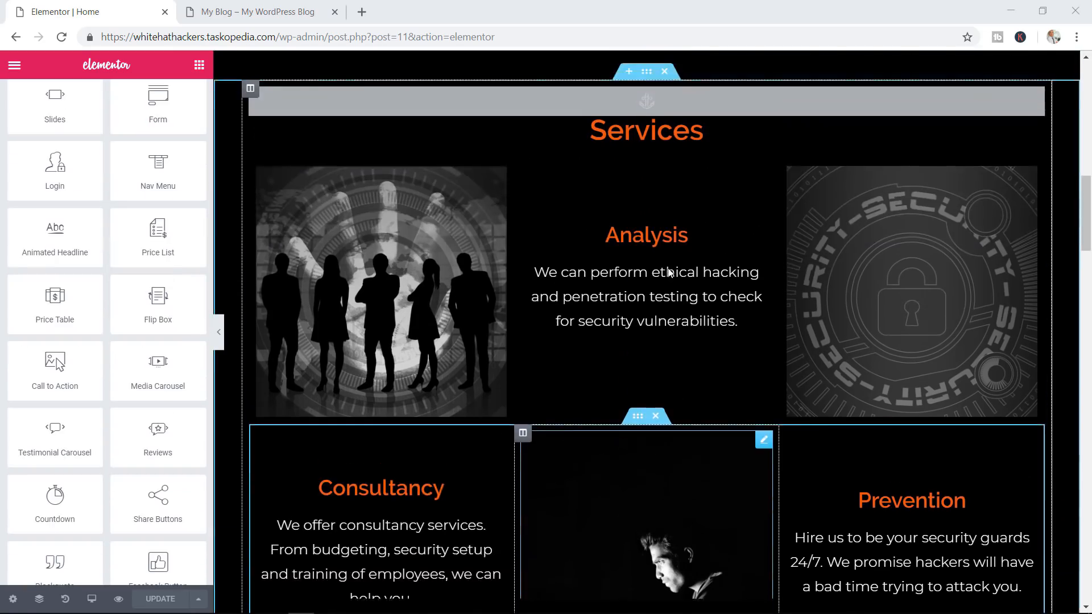
scroll(667, 272, "up", 1)
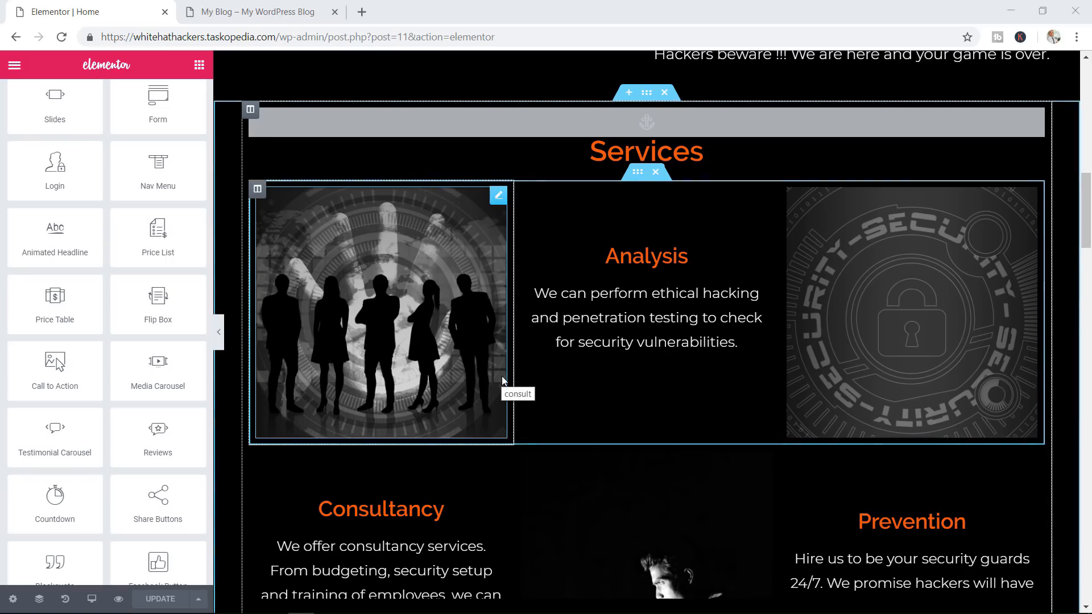
scroll(112, 321, "up", 10)
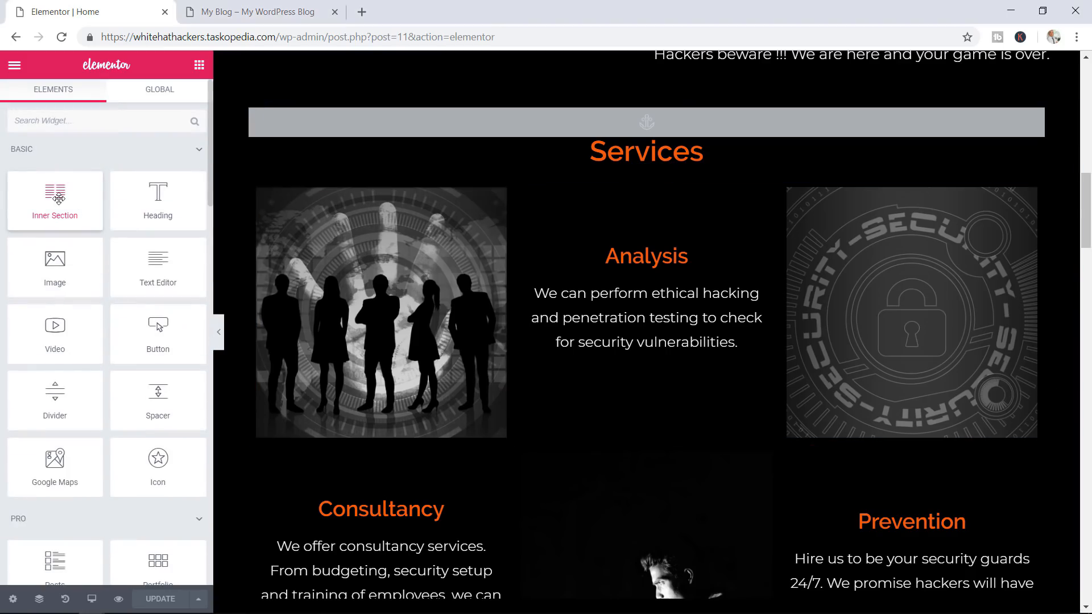
left_click_drag(58, 198, 643, 188)
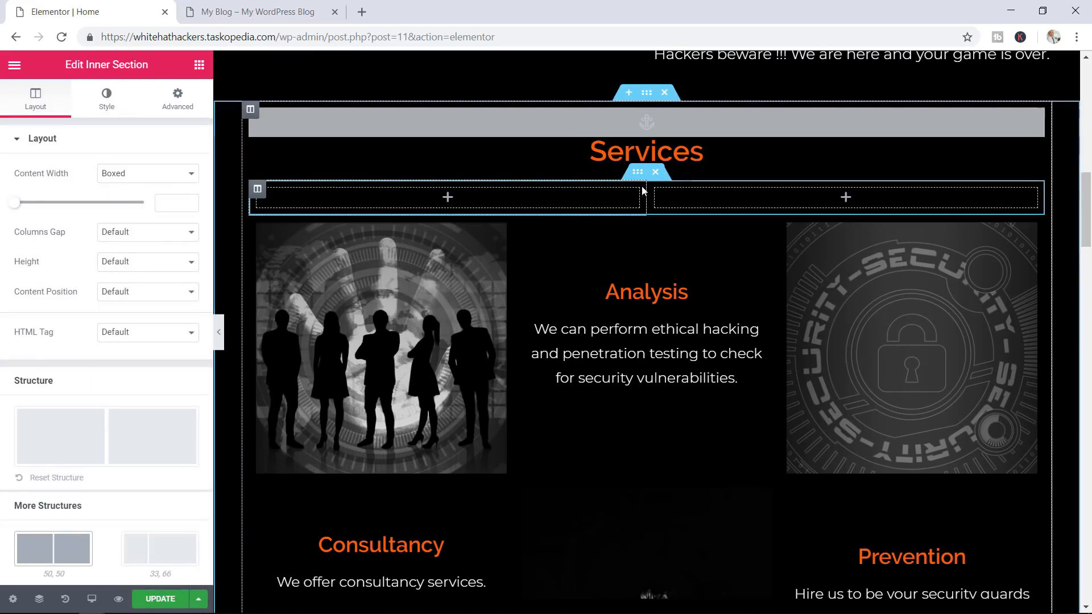
Add a third column to the inner section below the Services heading
right_click(650, 196)
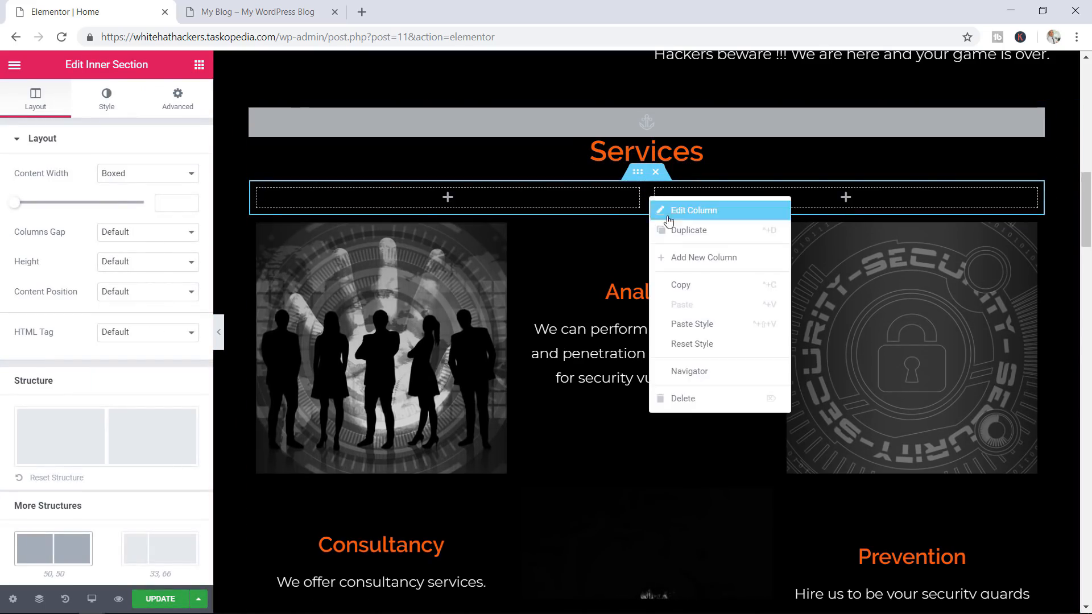
left_click(689, 257)
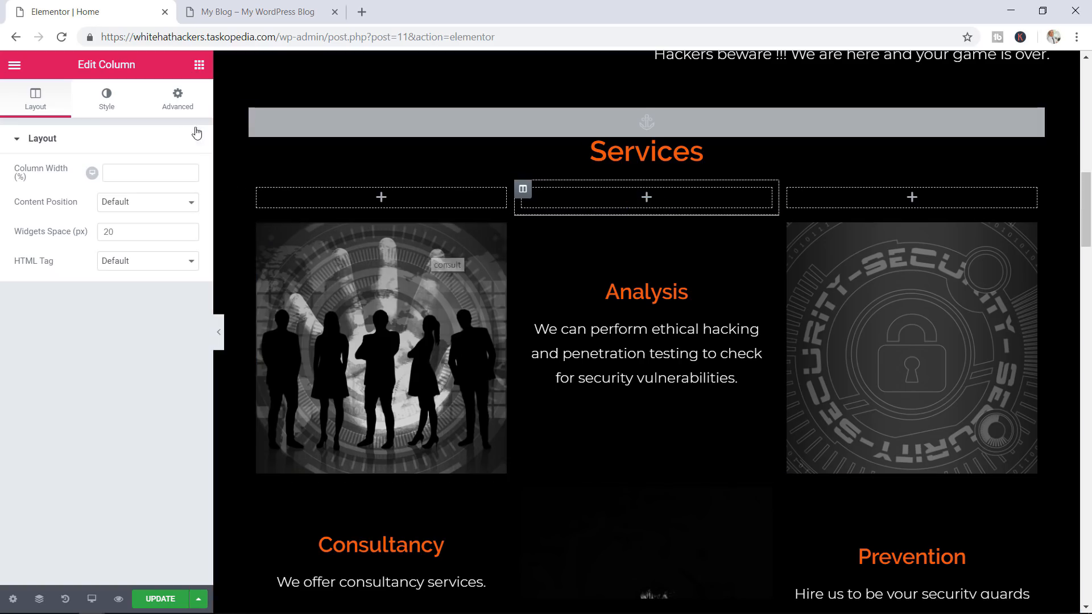
left_click(198, 66)
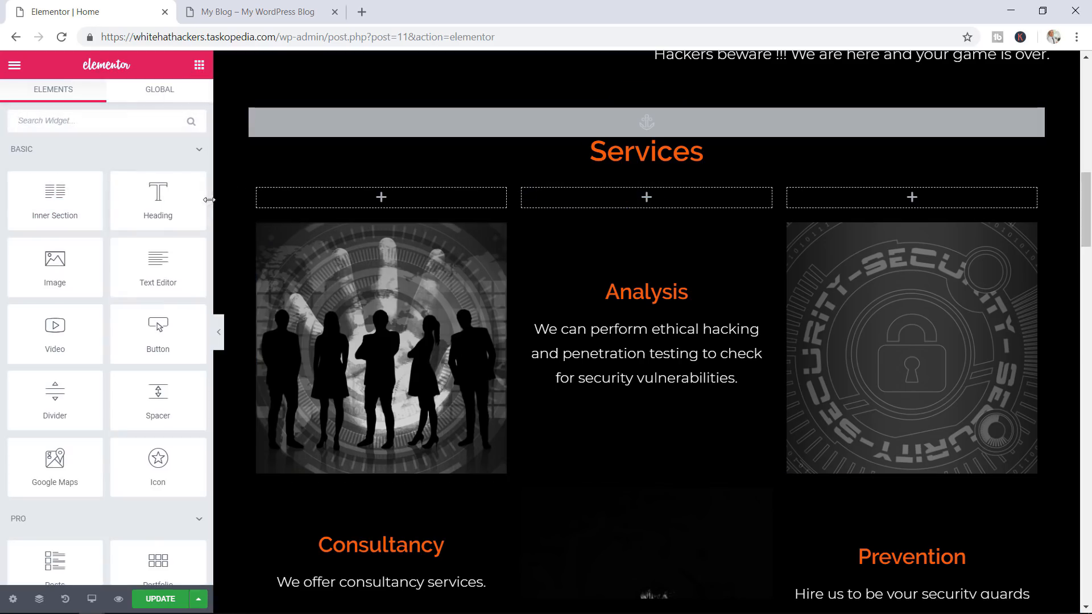
Drop a Flip Box widget into the first new Services column
scroll(209, 204, "down", 5)
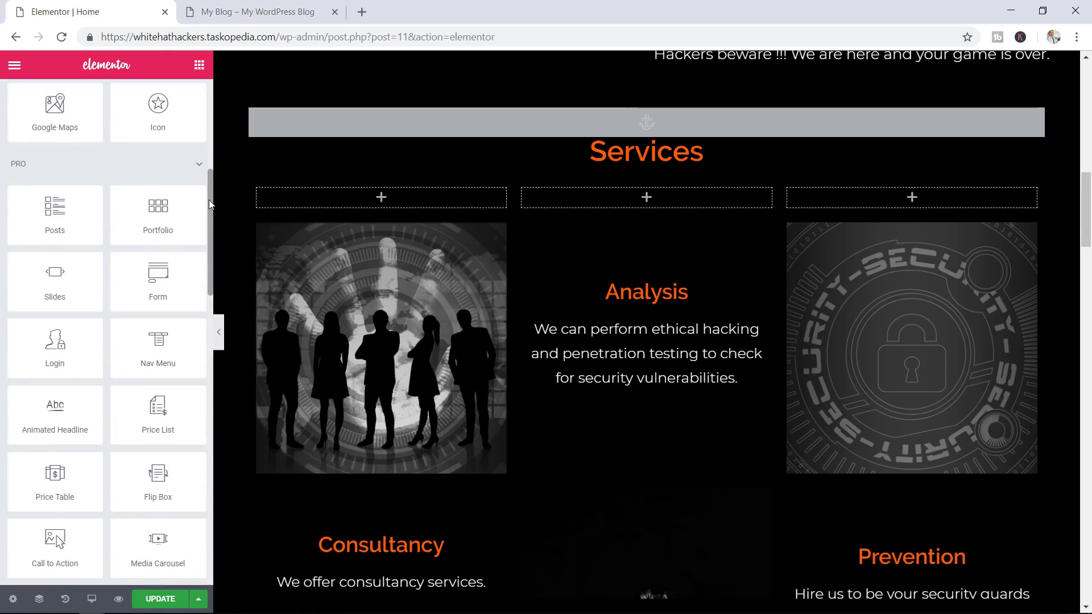
scroll(209, 203, "down", 3)
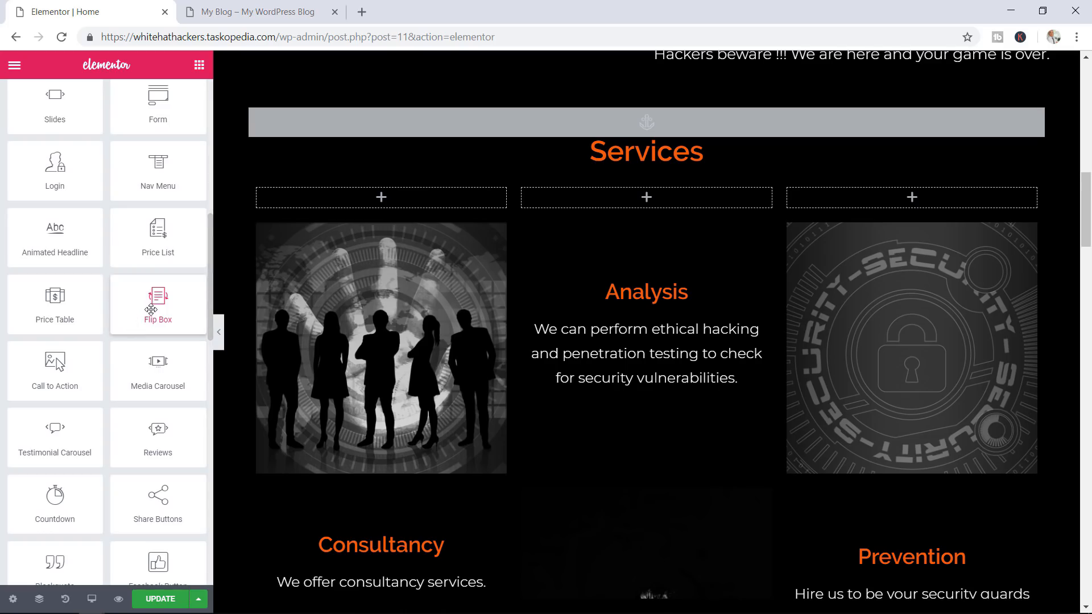
left_click_drag(150, 310, 377, 200)
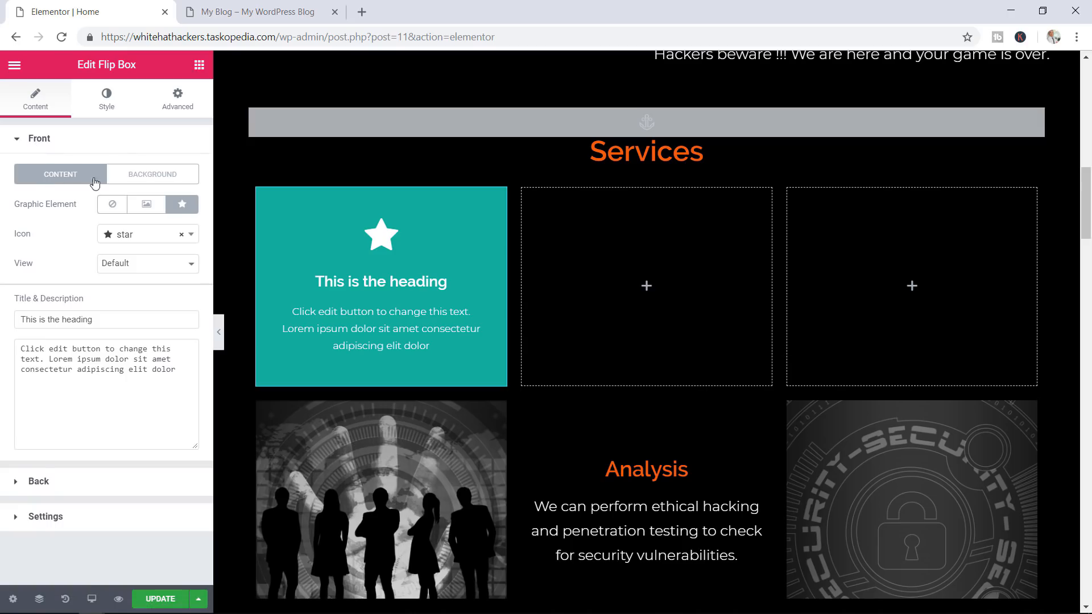
Give the flip box front a Classic image background and begin choosing the image
left_click(174, 179)
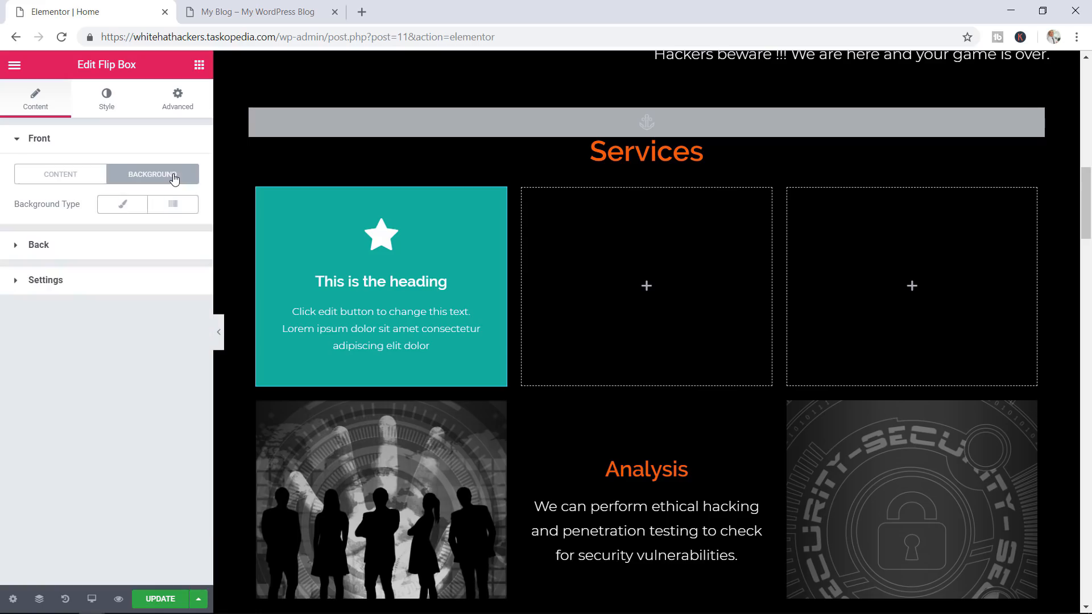
left_click(126, 209)
left_click(106, 324)
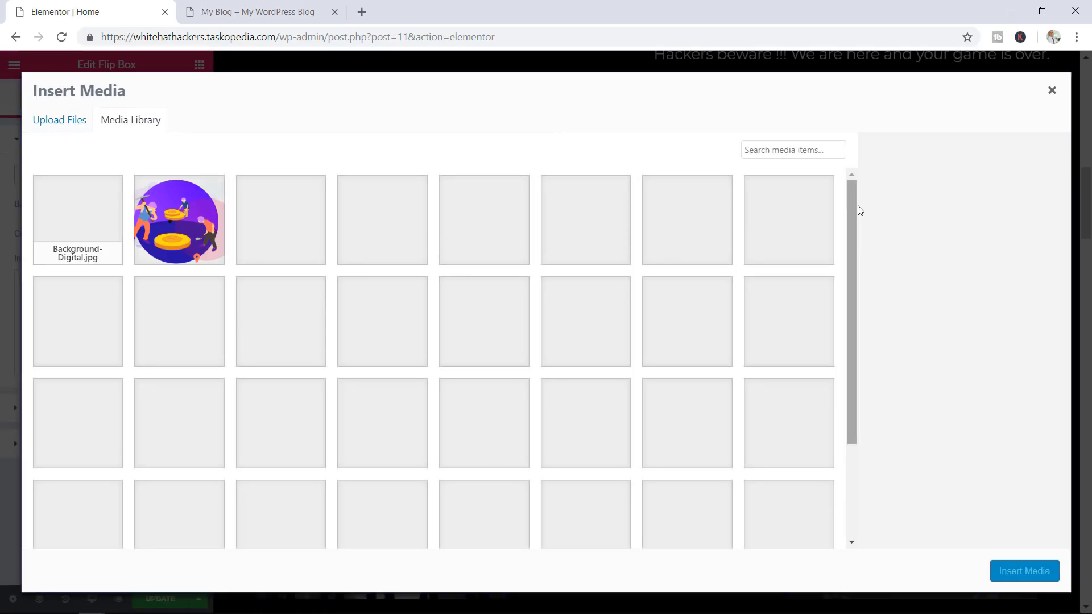
Insert consult.png from the Media Library as the flip box front background
left_click_drag(850, 209, 844, 336)
left_click(684, 501)
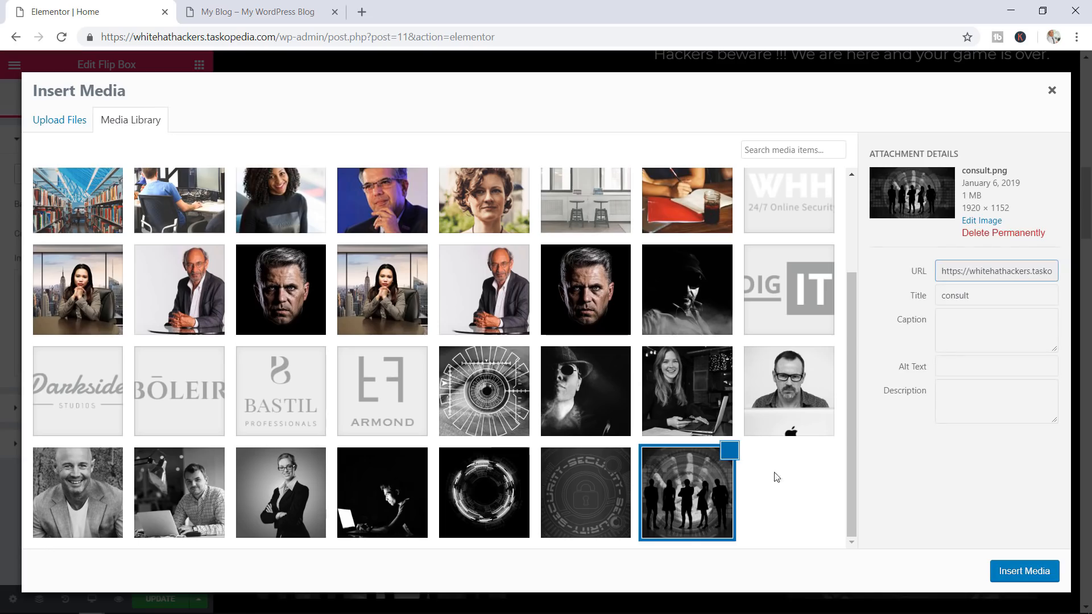
left_click(1015, 574)
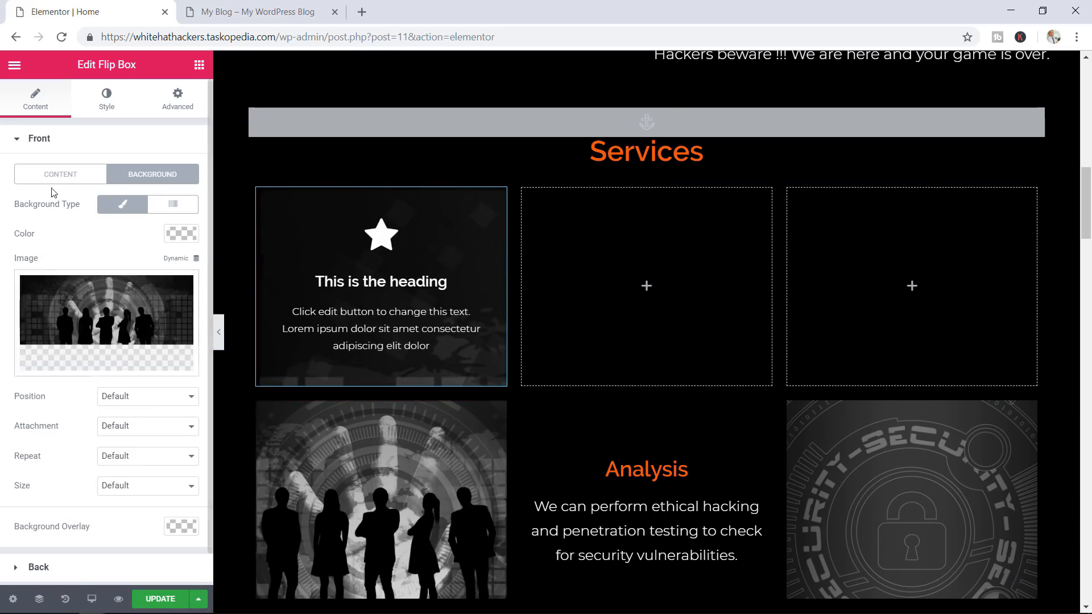
Delete the front's placeholder description and heading and remove its star icon
left_click(69, 180)
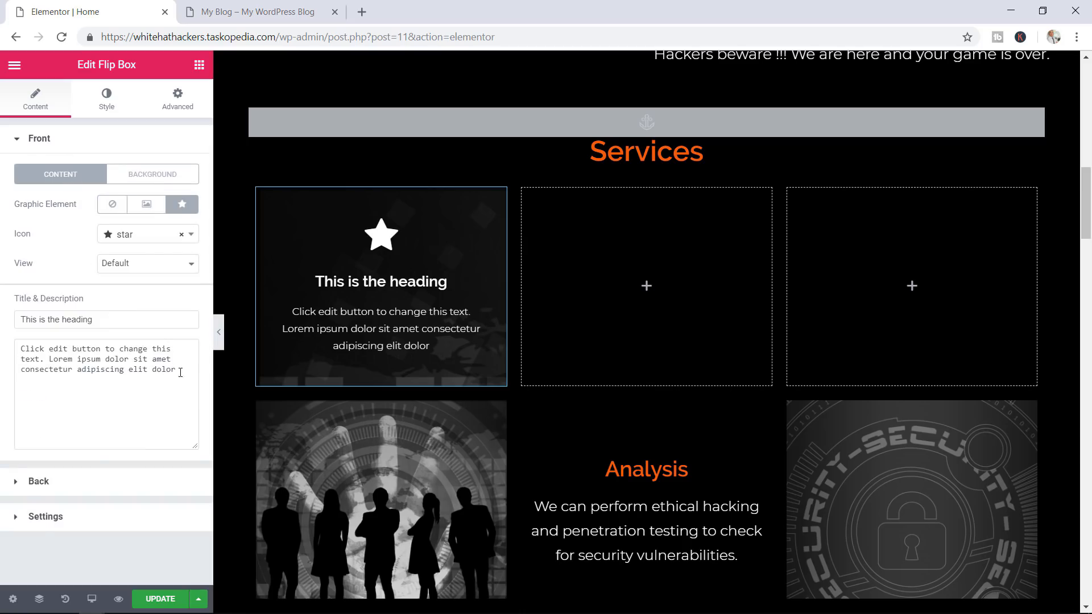
left_click_drag(180, 373, 11, 346)
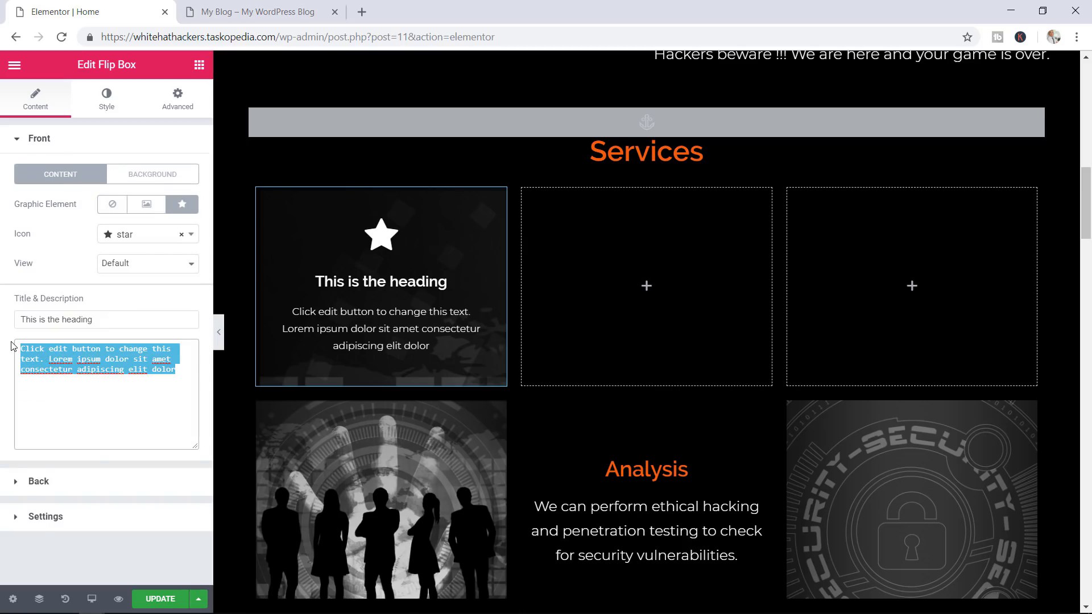
key("BackSpace")
left_click_drag(106, 323, 5, 322)
key("BackSpace")
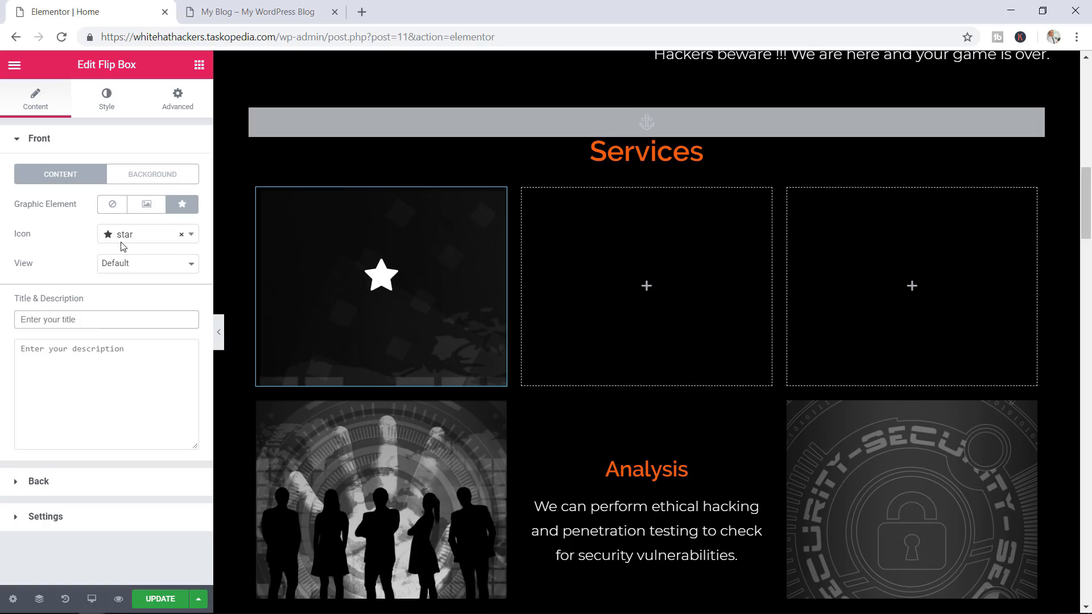
left_click(181, 235)
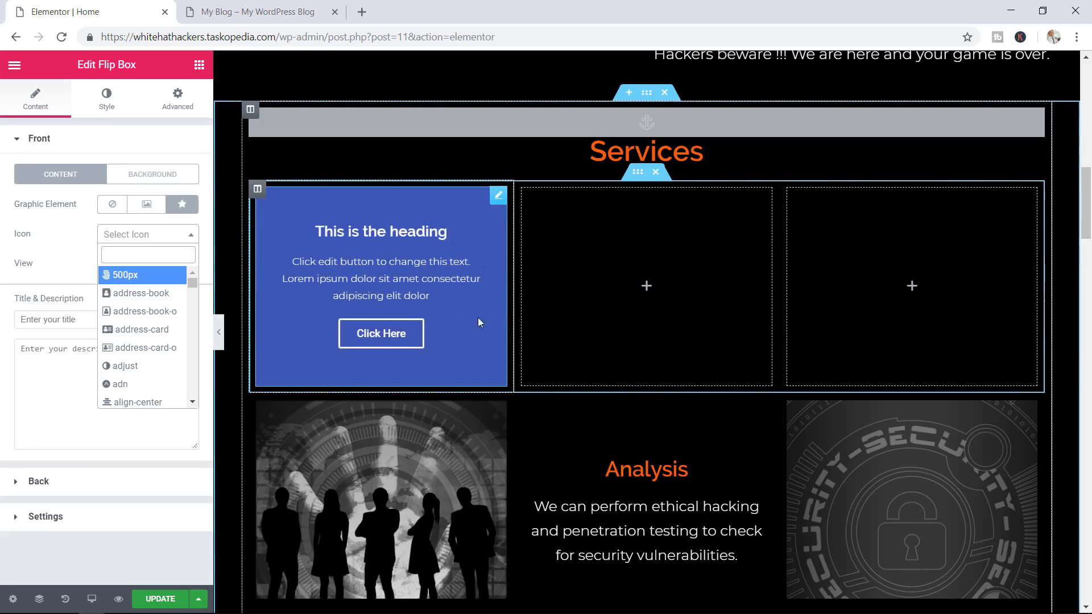
left_click(158, 179)
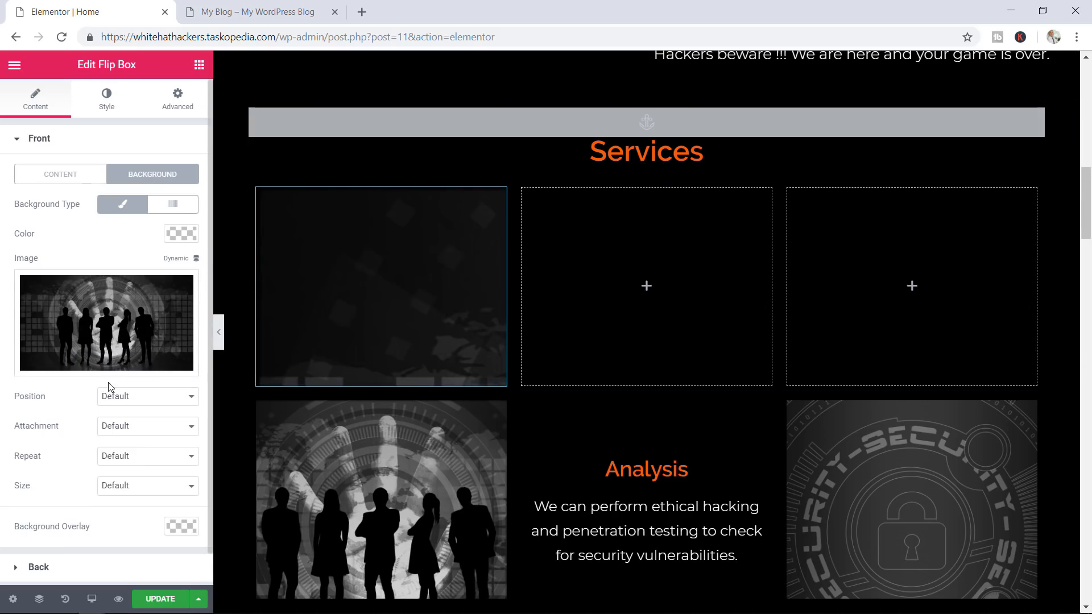
Set the front background image size to Cover, then expand the Back side settings
scroll(110, 387, "down", 1)
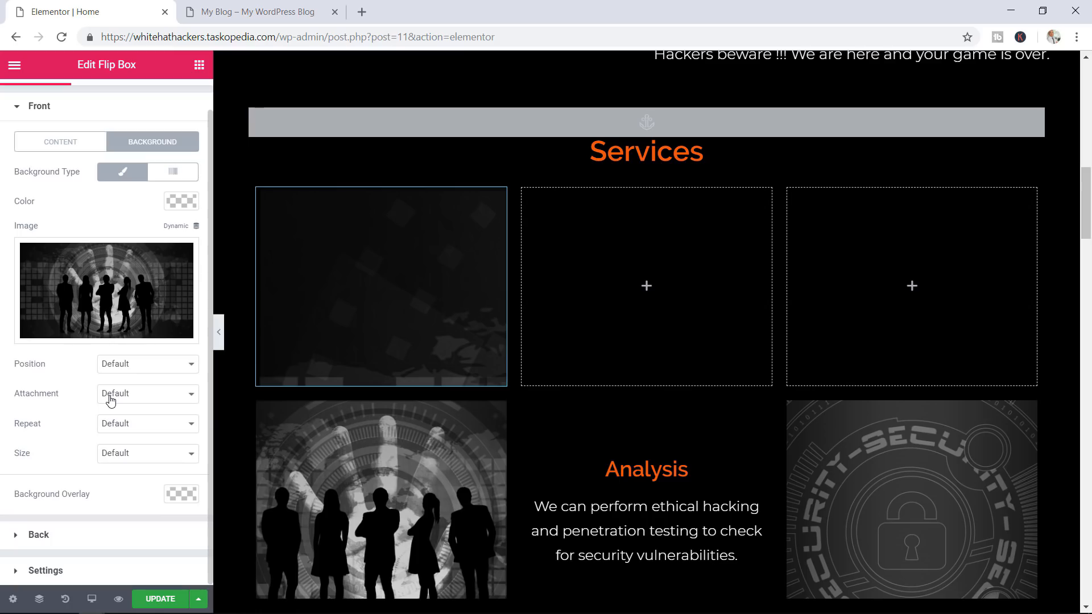
left_click(114, 454)
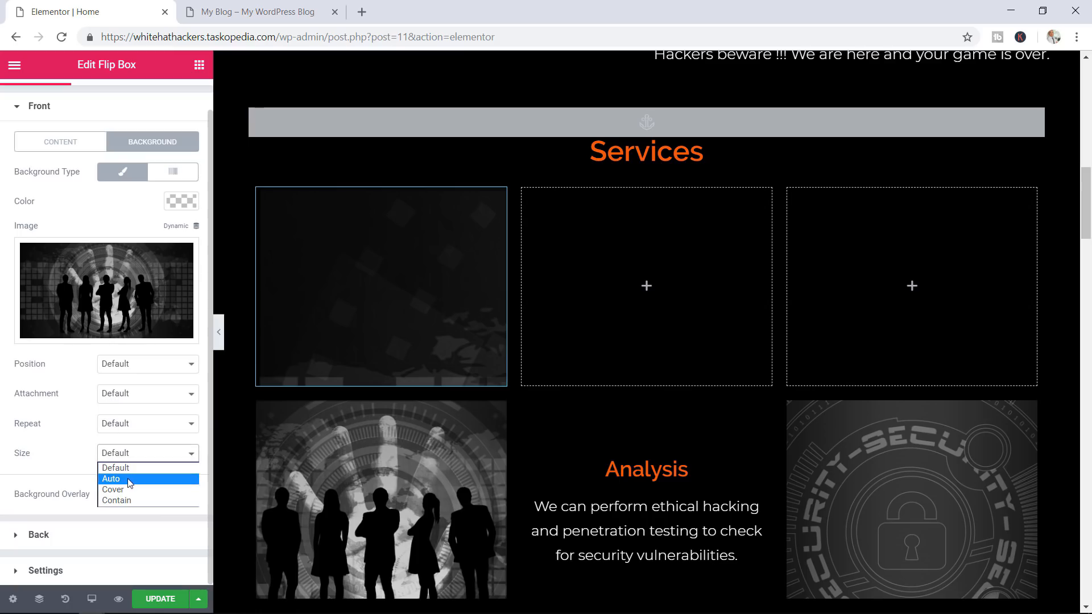
left_click(129, 500)
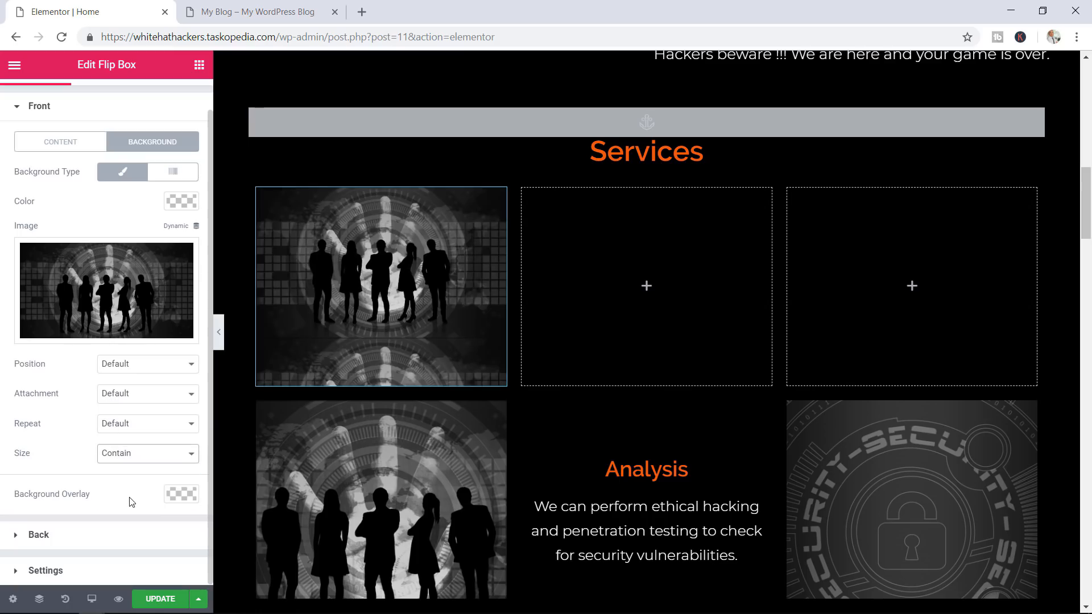
left_click(155, 455)
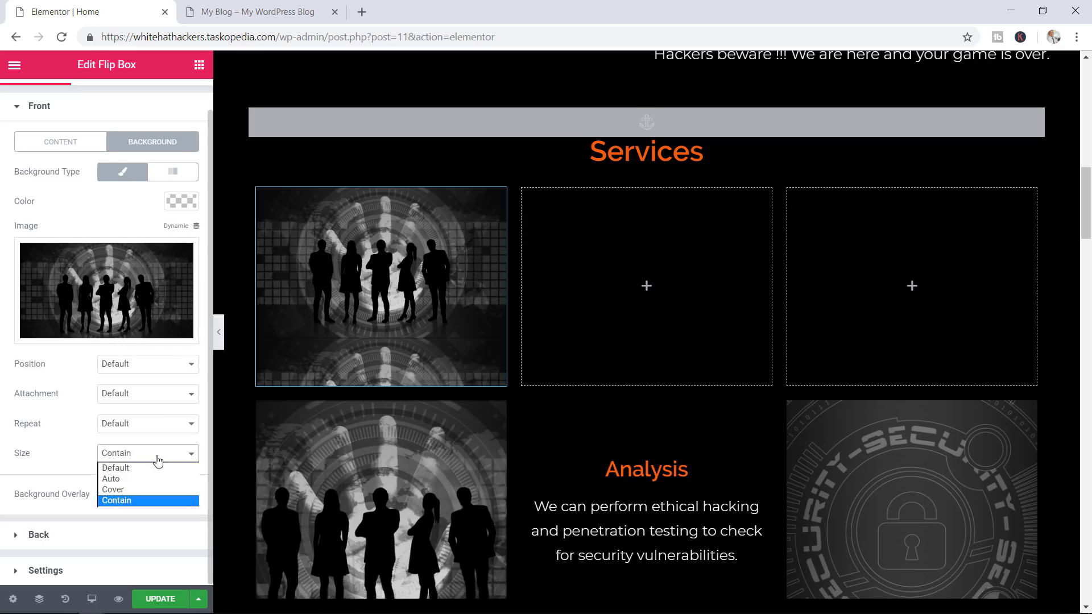
left_click(142, 490)
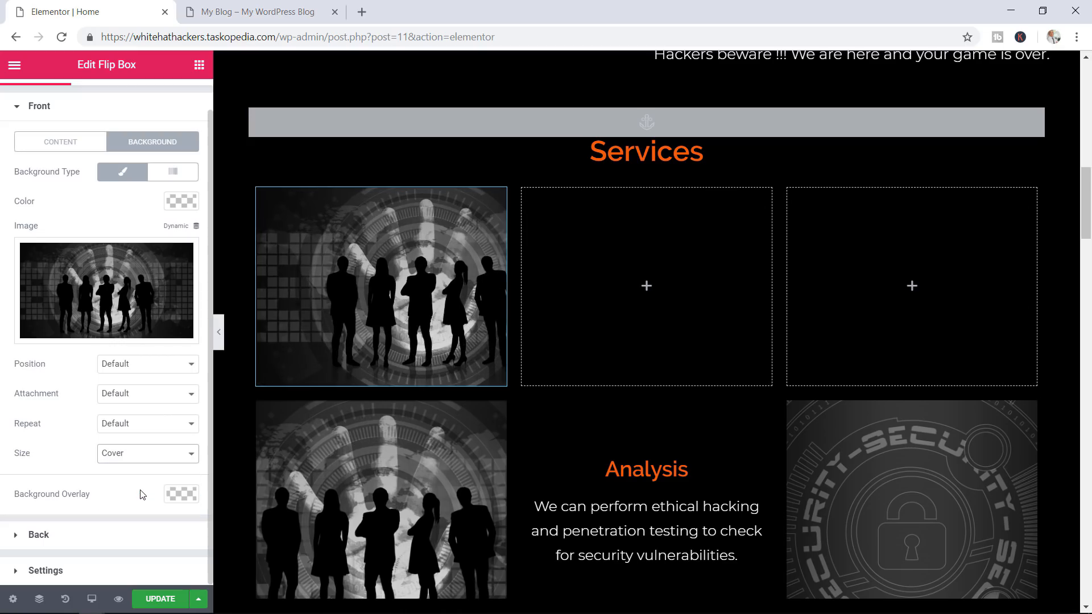
left_click(146, 455)
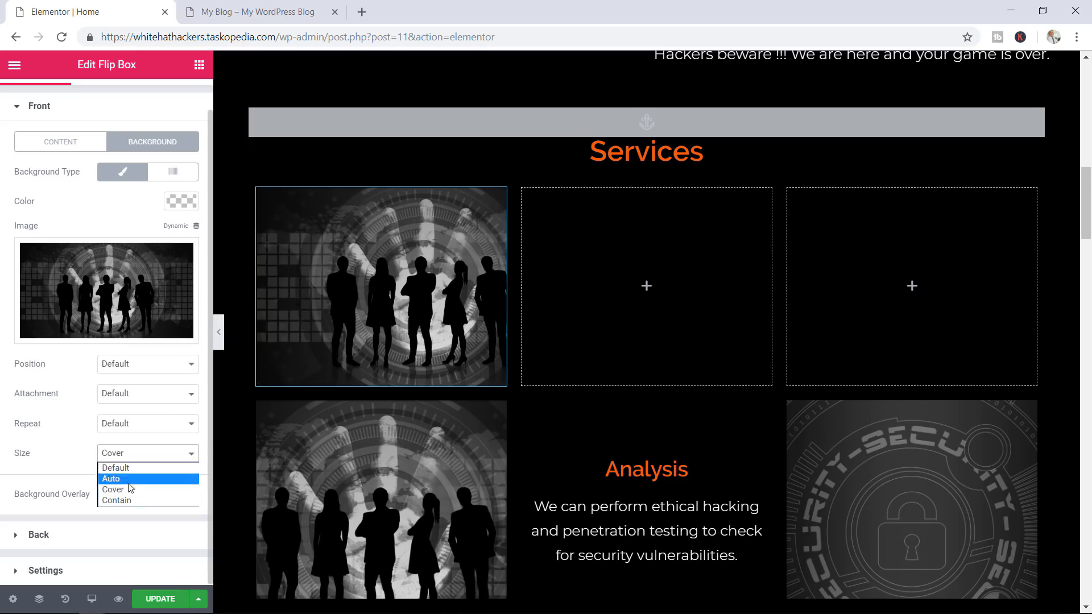
left_click(127, 500)
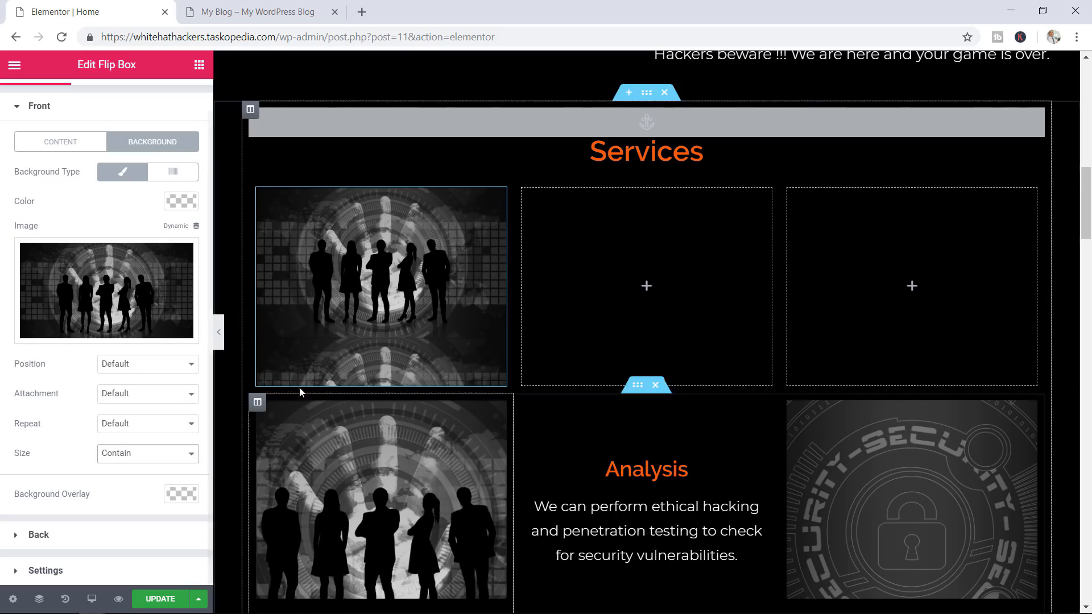
left_click(127, 455)
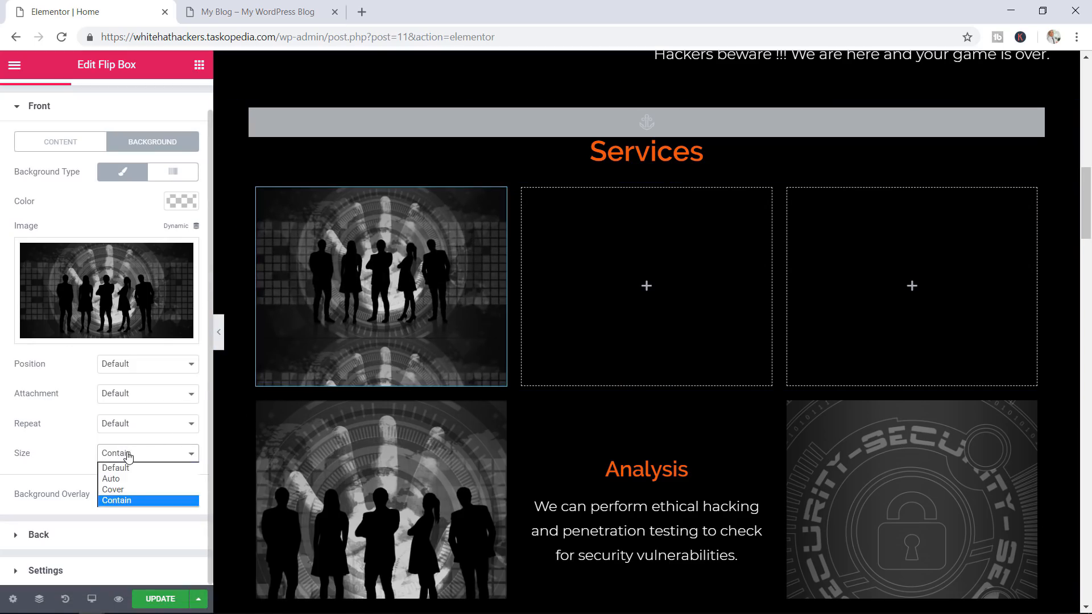
left_click(124, 489)
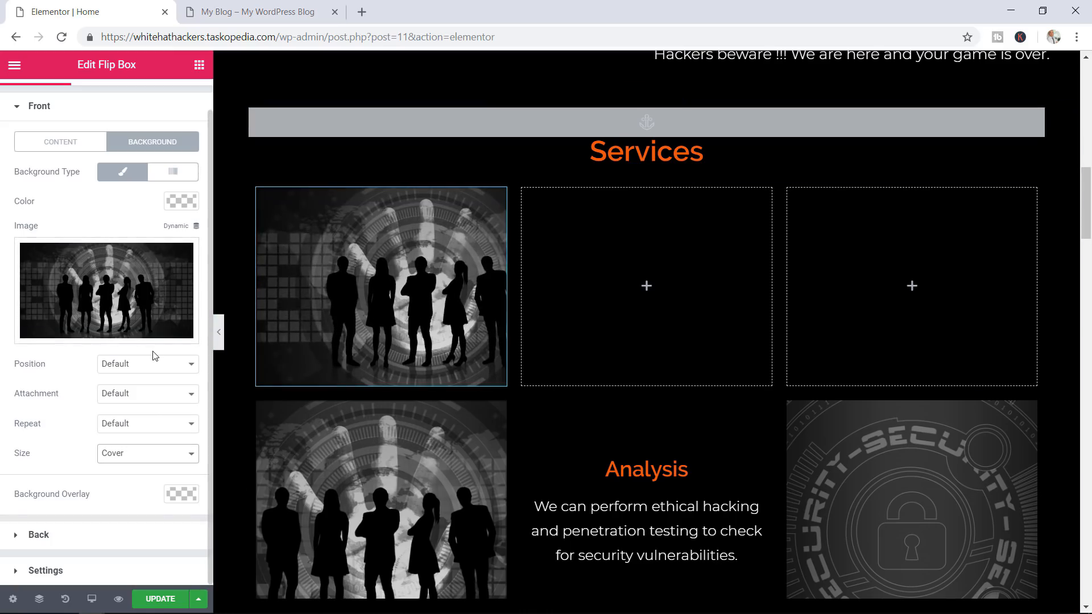
left_click(46, 112)
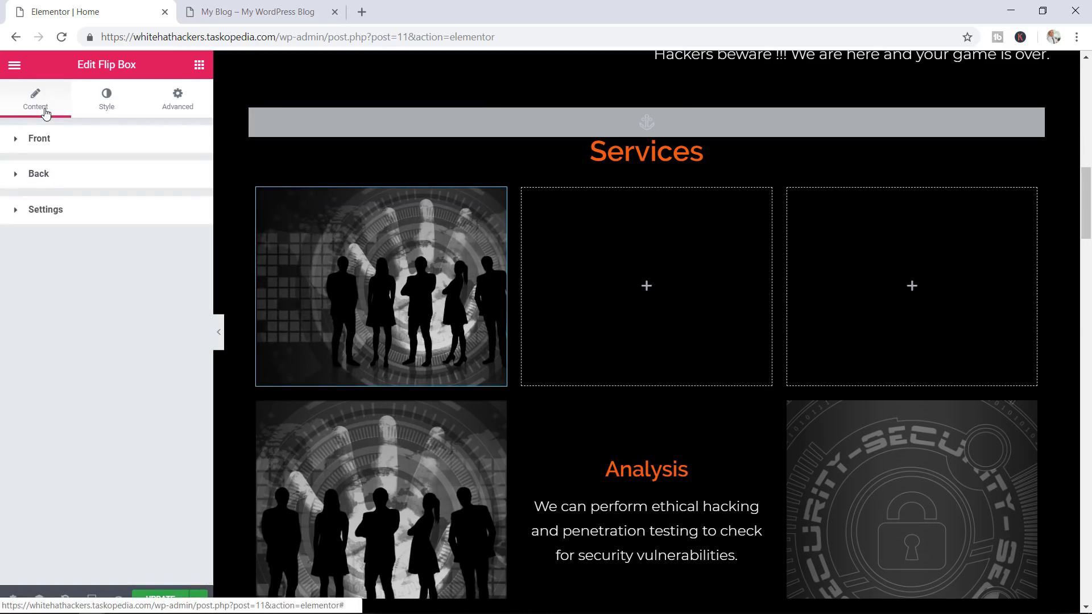
left_click(57, 174)
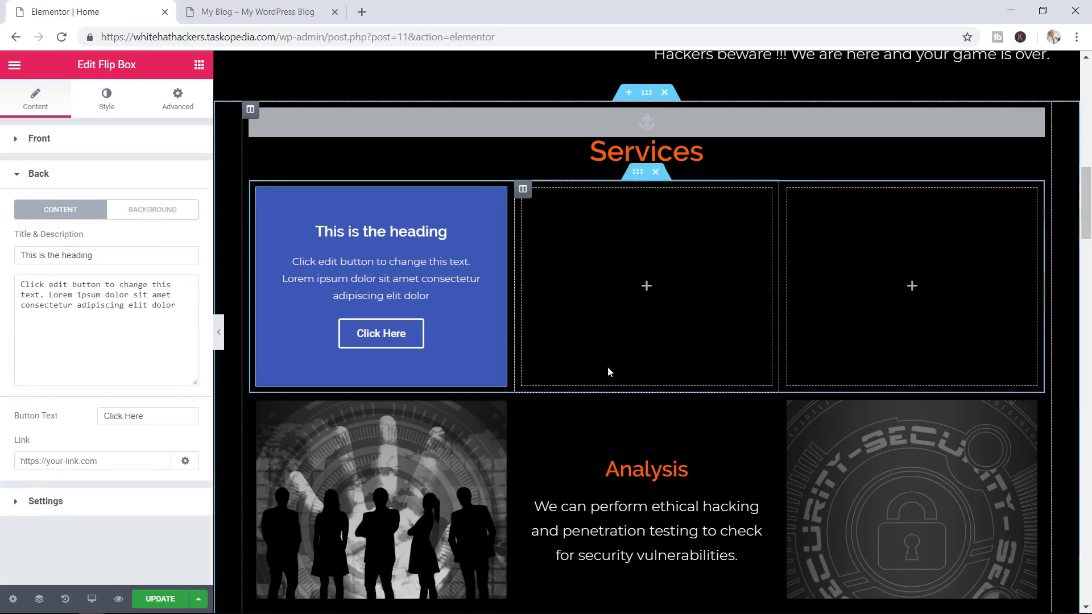
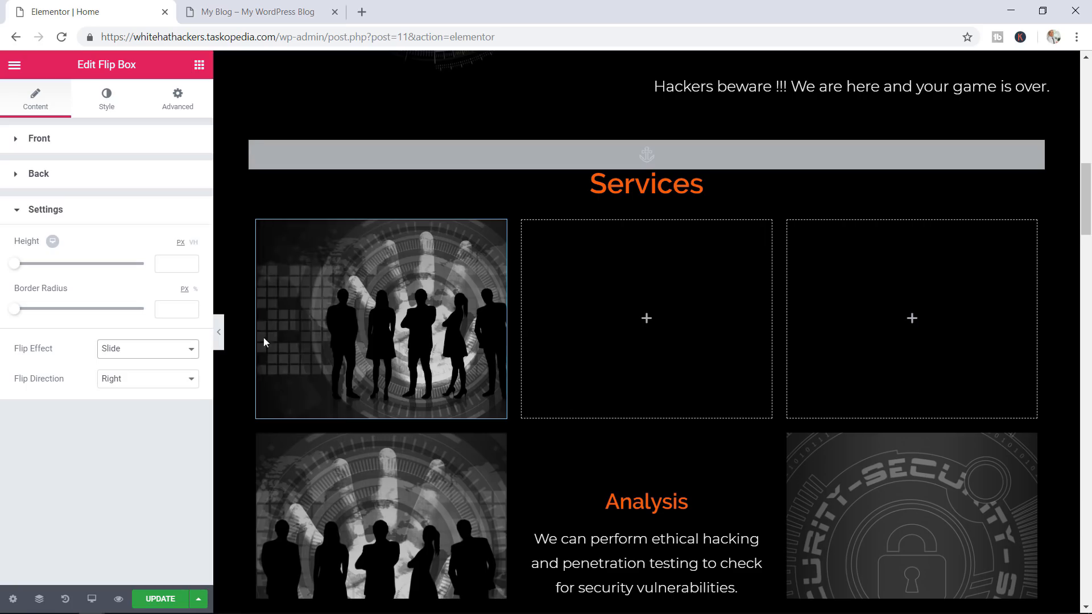
Set the flip box's Flip Effect to Slide and its Flip Direction to Right
mouse_move(334, 336)
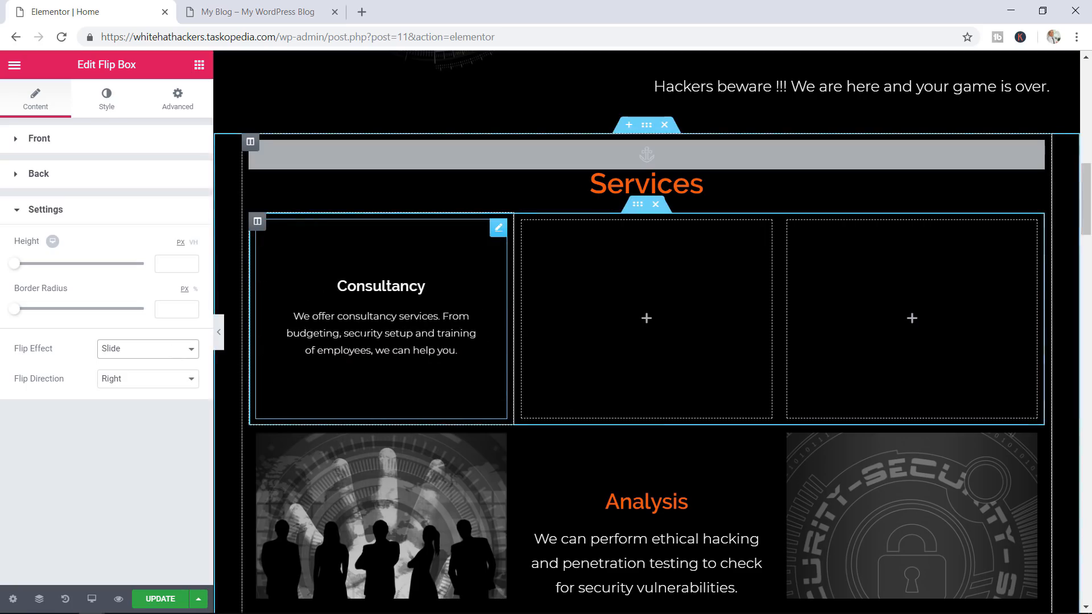
left_click(154, 355)
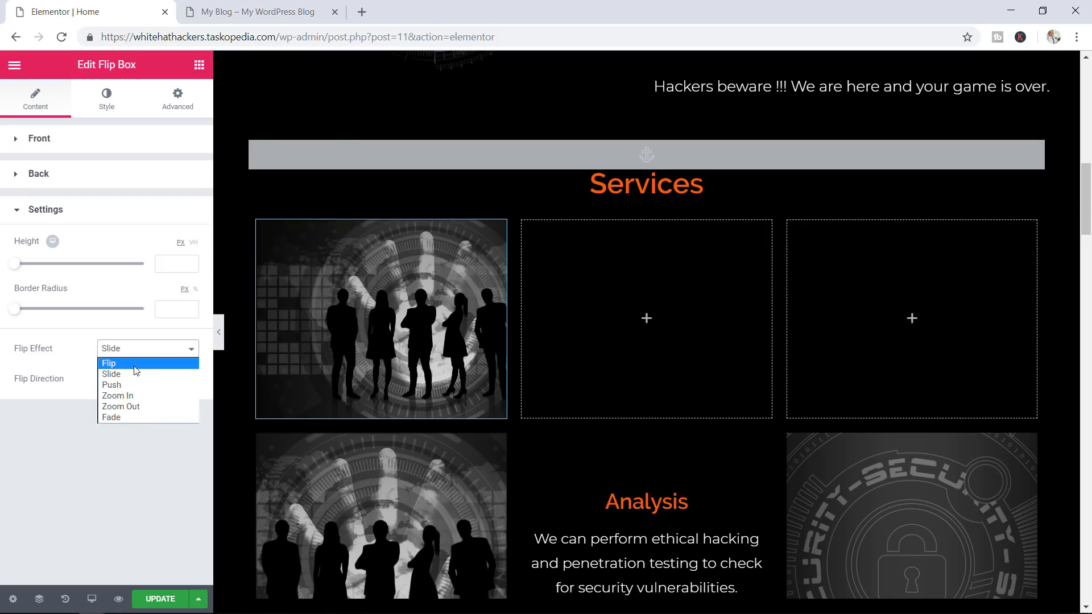
left_click(136, 370)
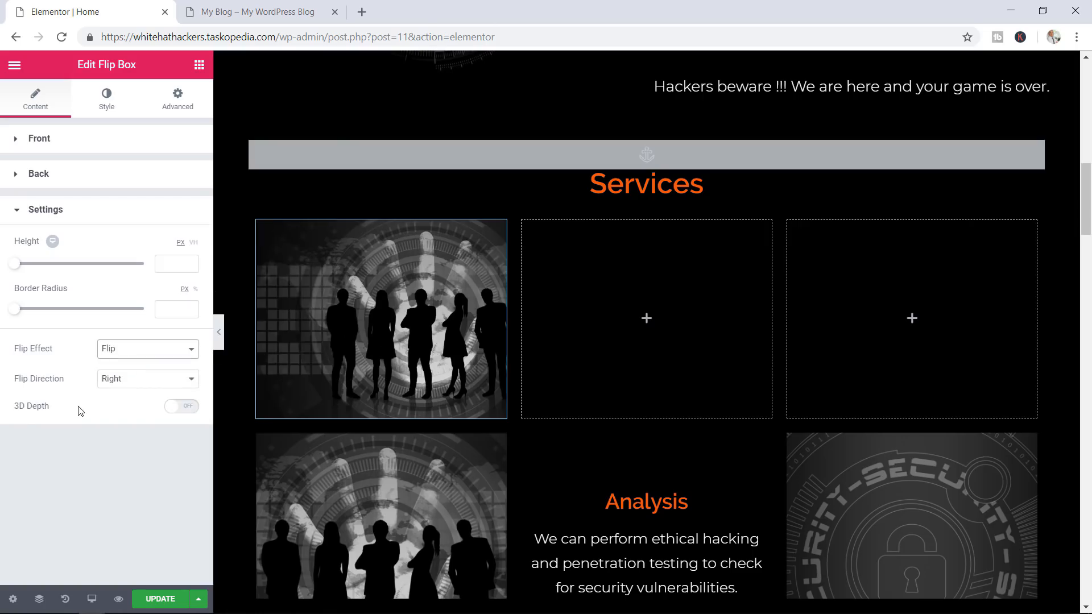
left_click(182, 409)
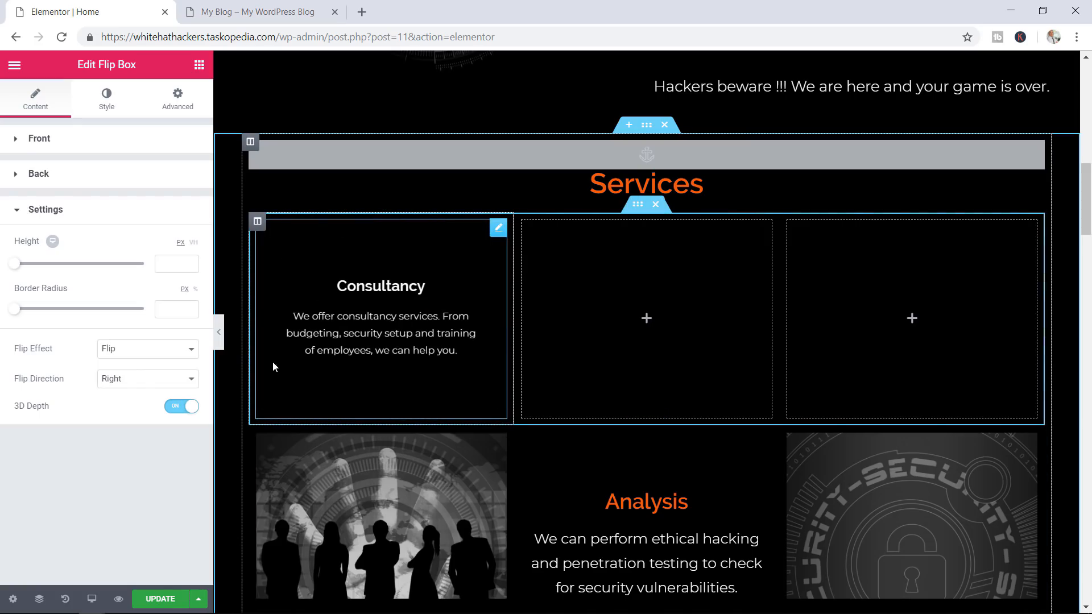
left_click(146, 348)
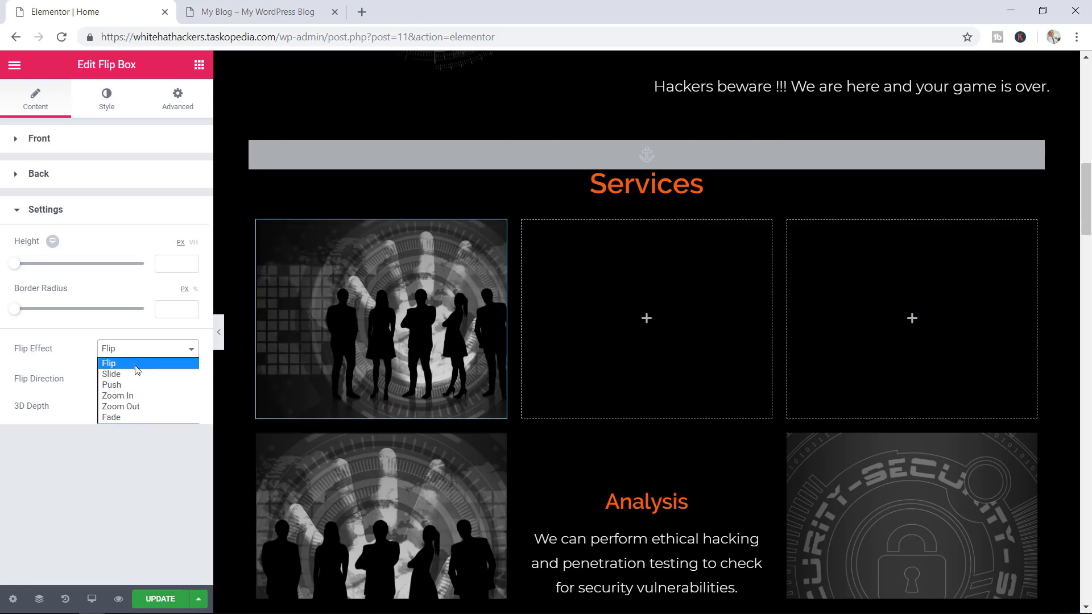
left_click(135, 375)
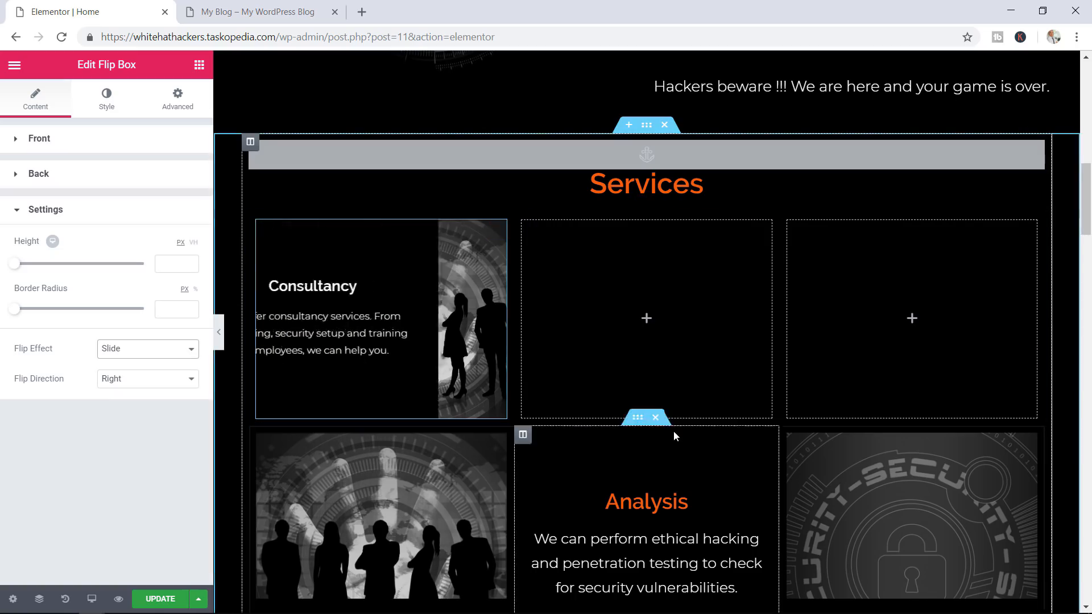
mouse_move(500, 352)
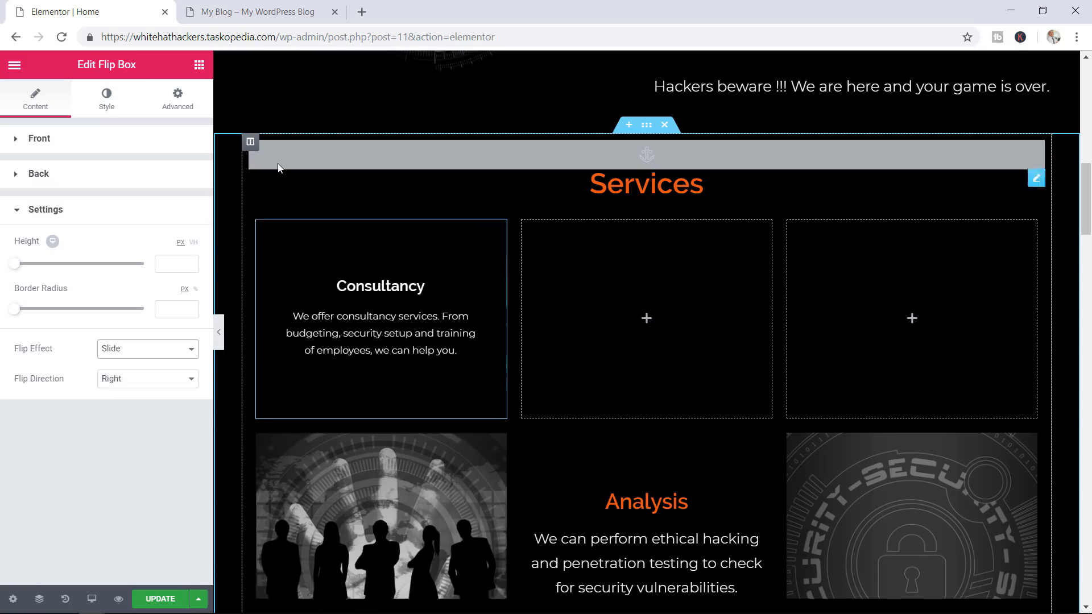
Make the Consultancy back-side title text colour a warm red
left_click(116, 101)
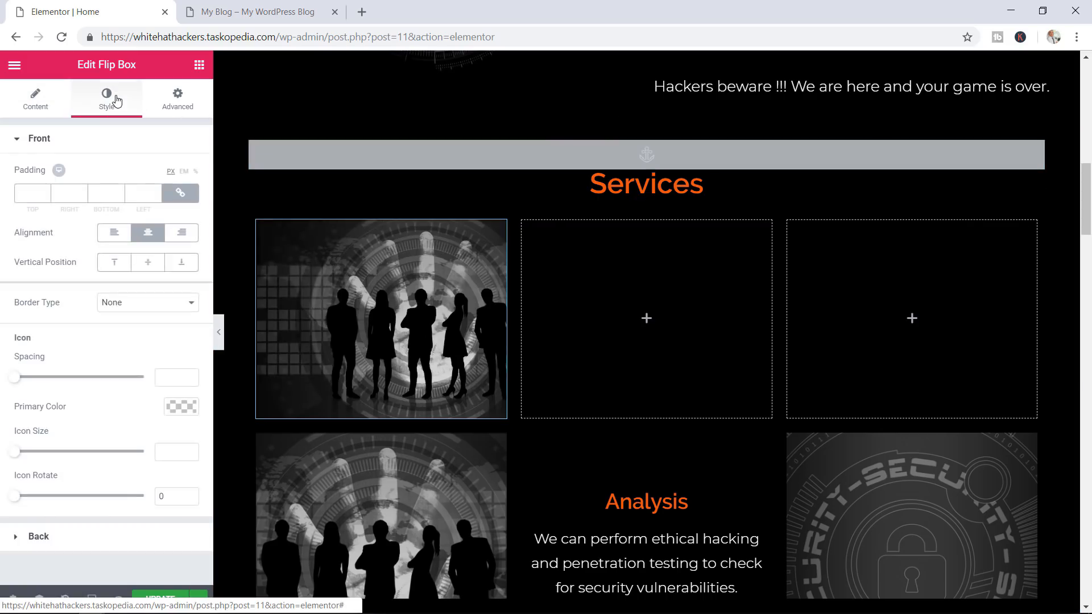
left_click(42, 142)
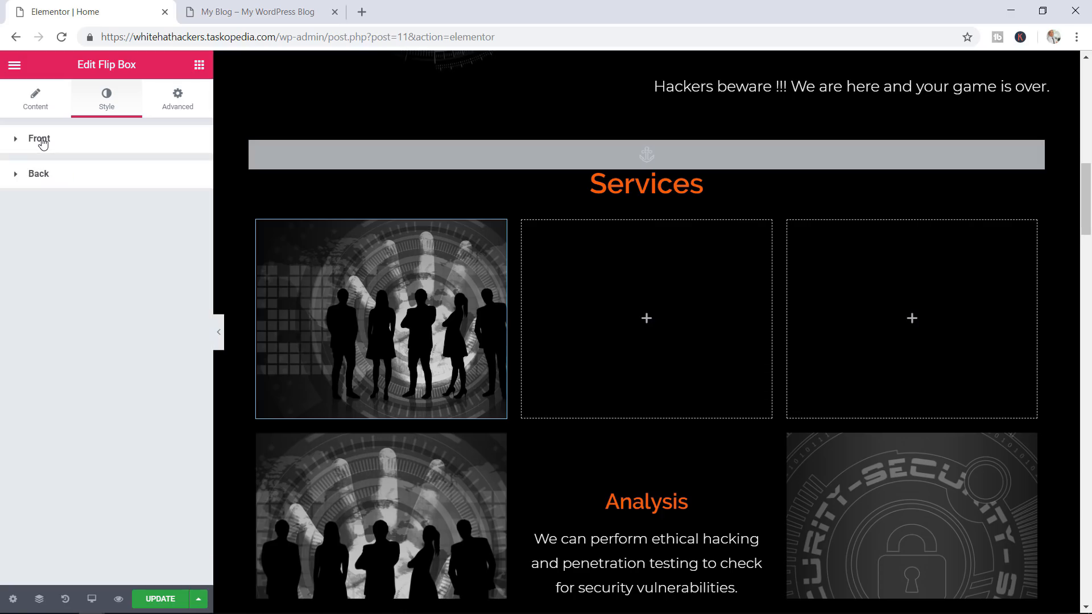
left_click(70, 180)
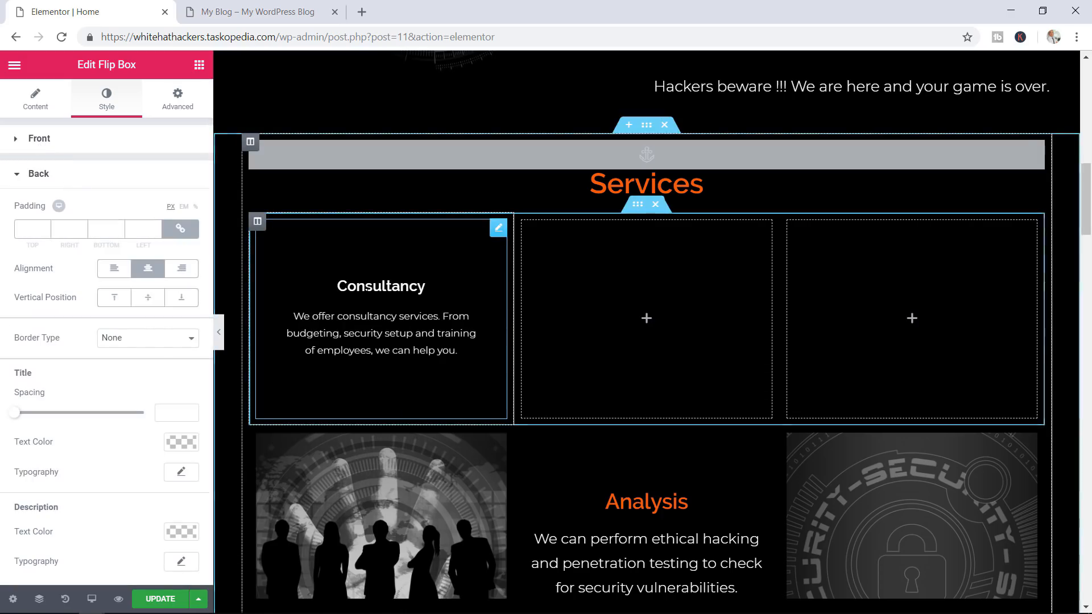
left_click(181, 443)
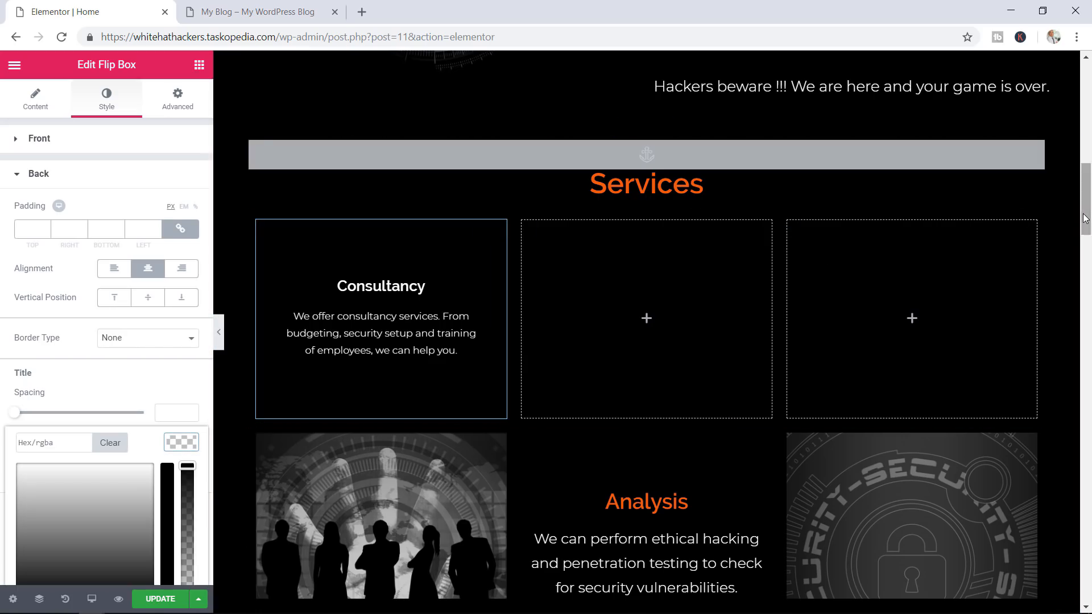
left_click_drag(1083, 222, 1083, 239)
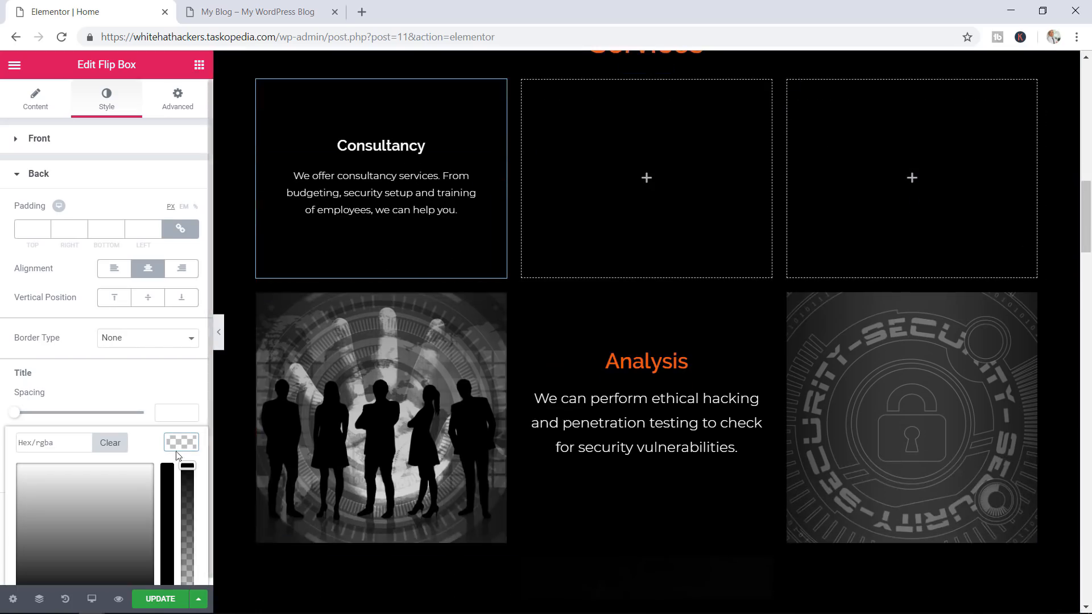
left_click_drag(208, 415, 190, 484)
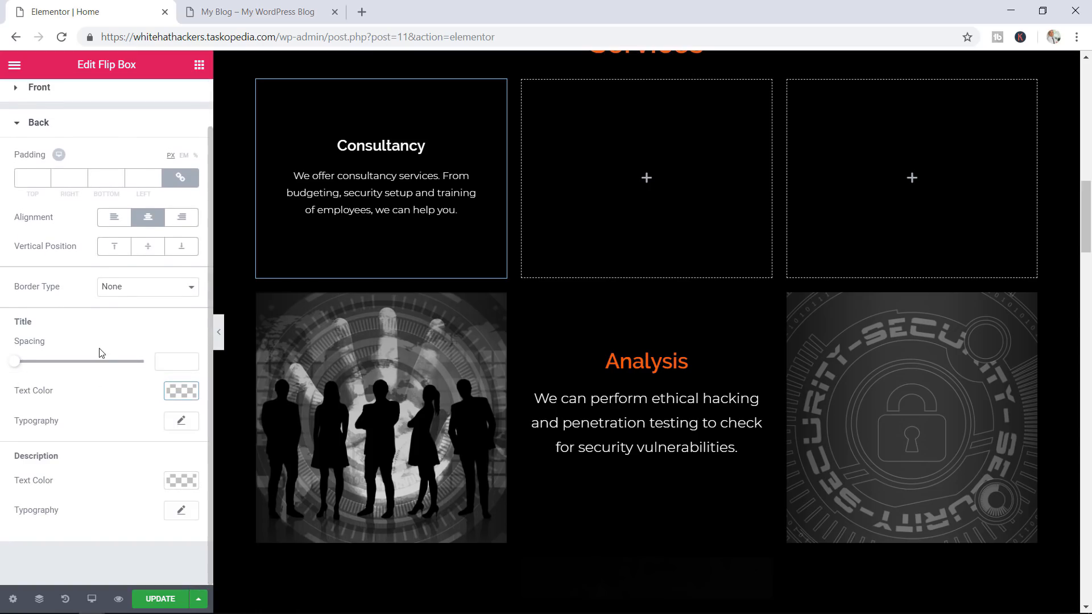
left_click(182, 391)
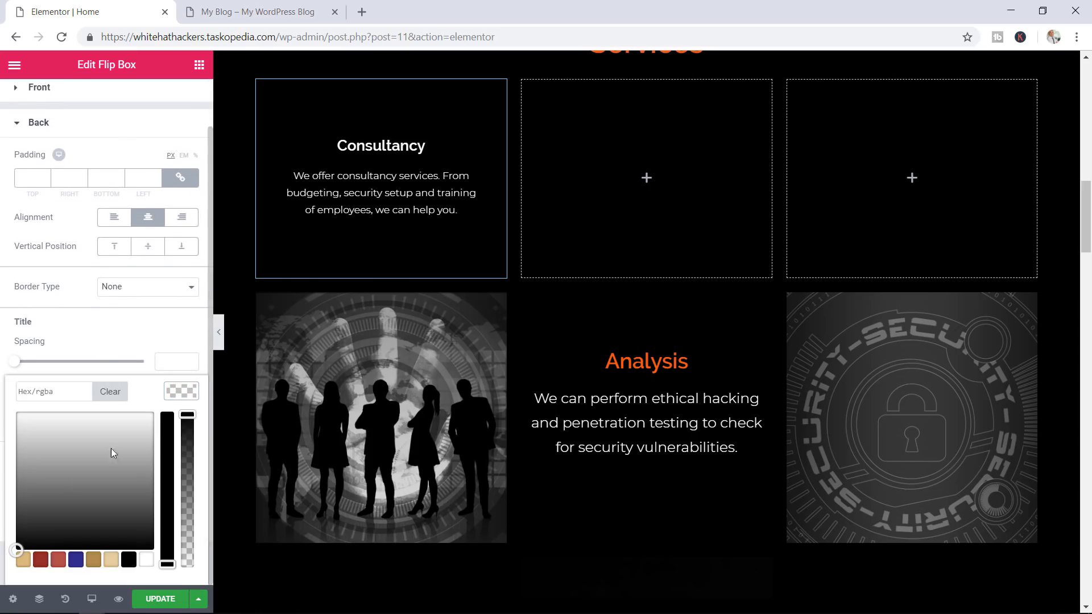
left_click(58, 560)
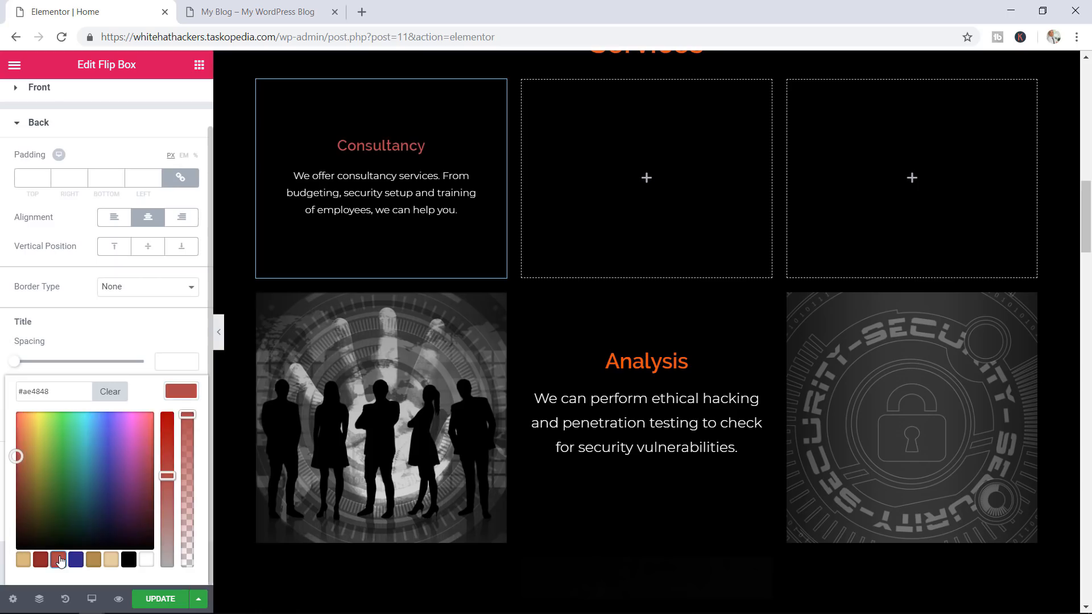
left_click_drag(16, 456, 20, 452)
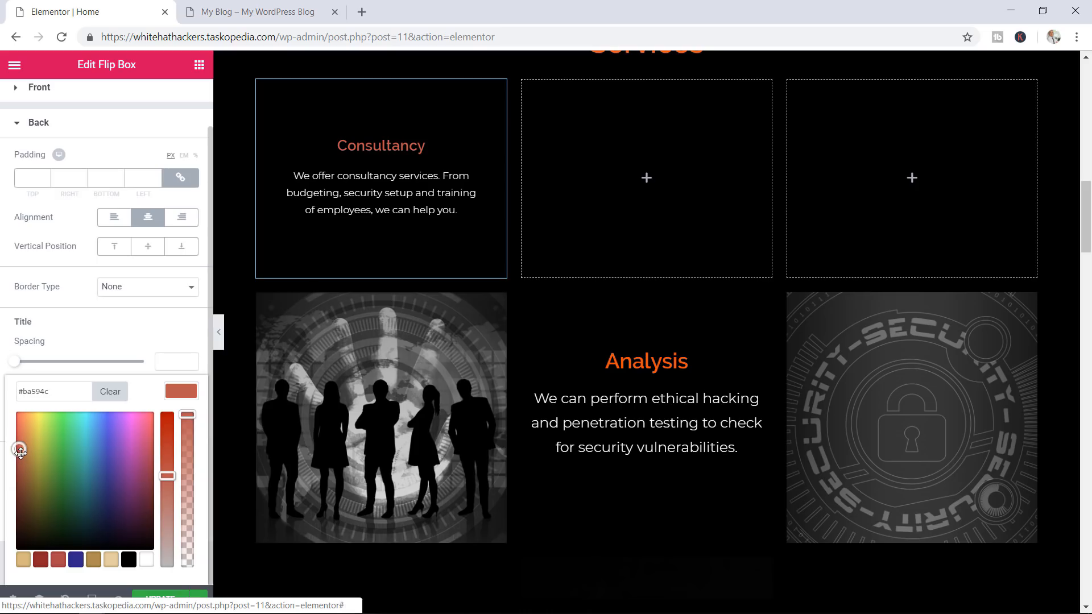
left_click(177, 396)
Set the back title size to 33 and the description size to 16, then save the page
left_click(180, 422)
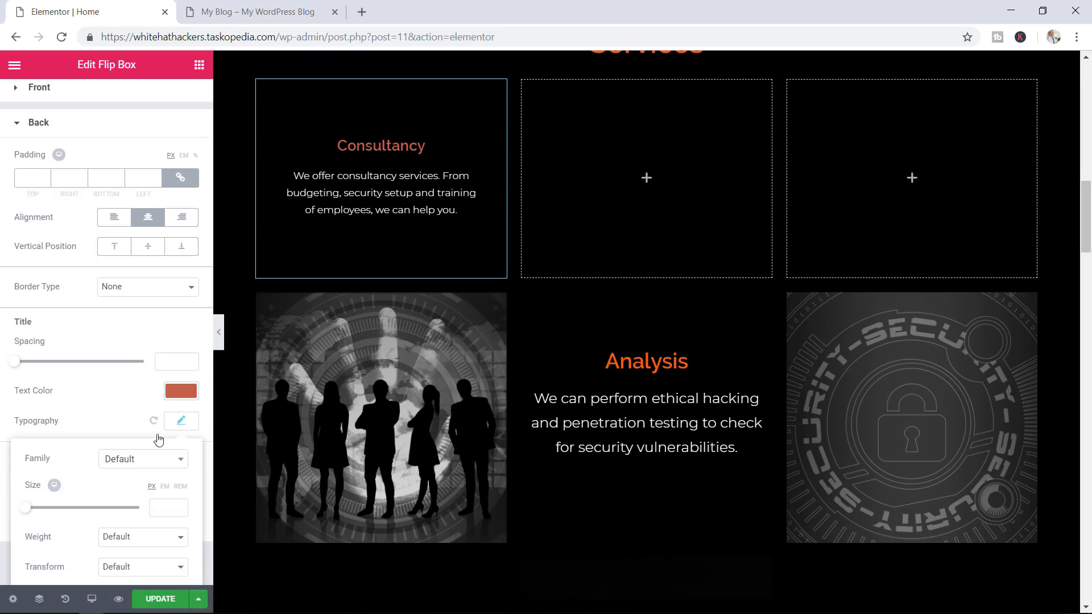
left_click_drag(27, 510, 45, 511)
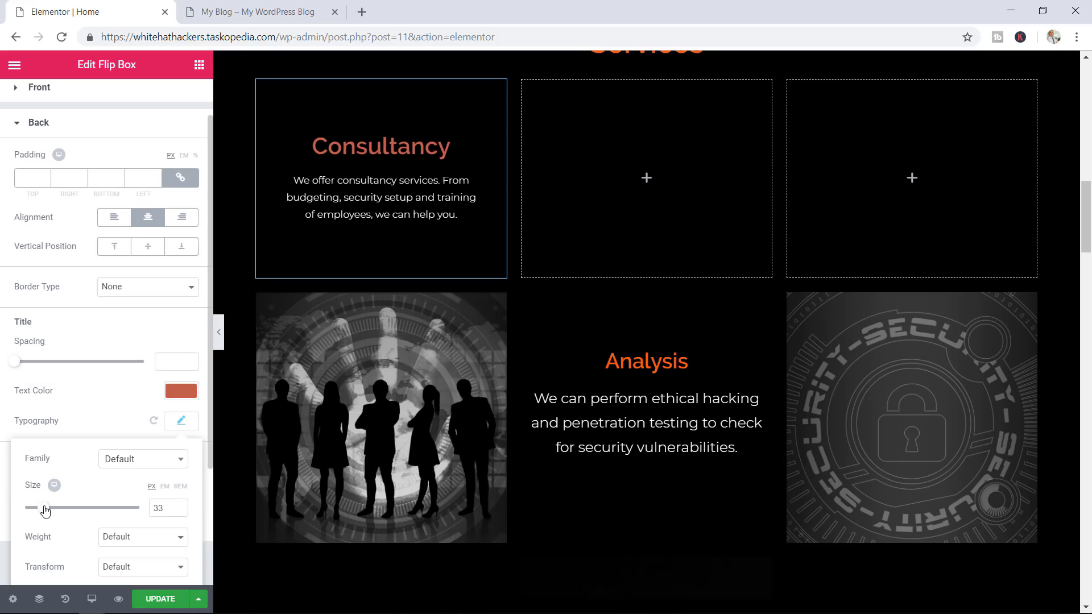
left_click(102, 321)
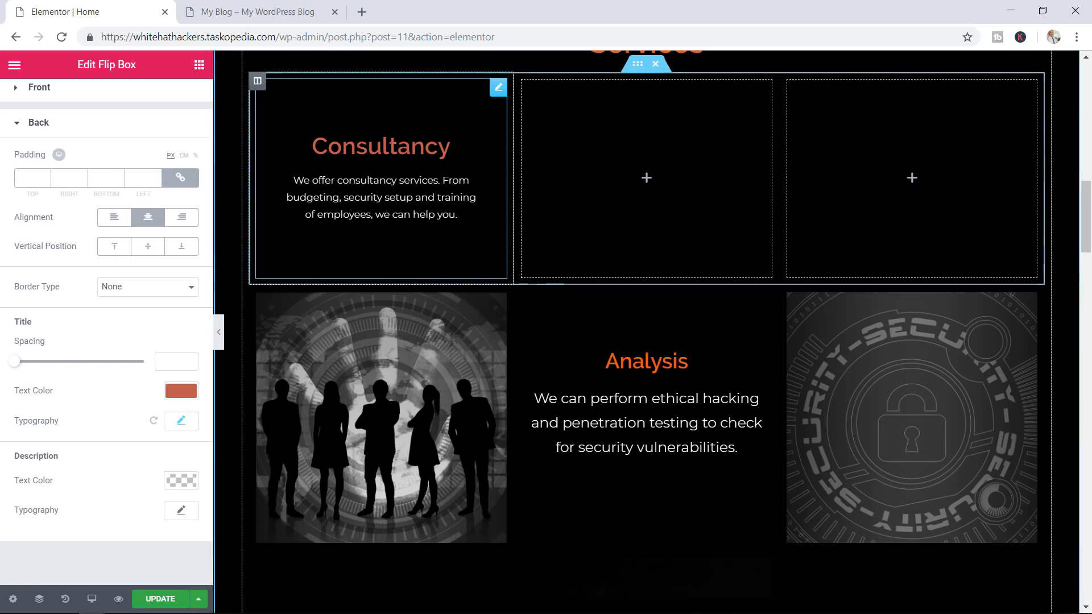
left_click(182, 511)
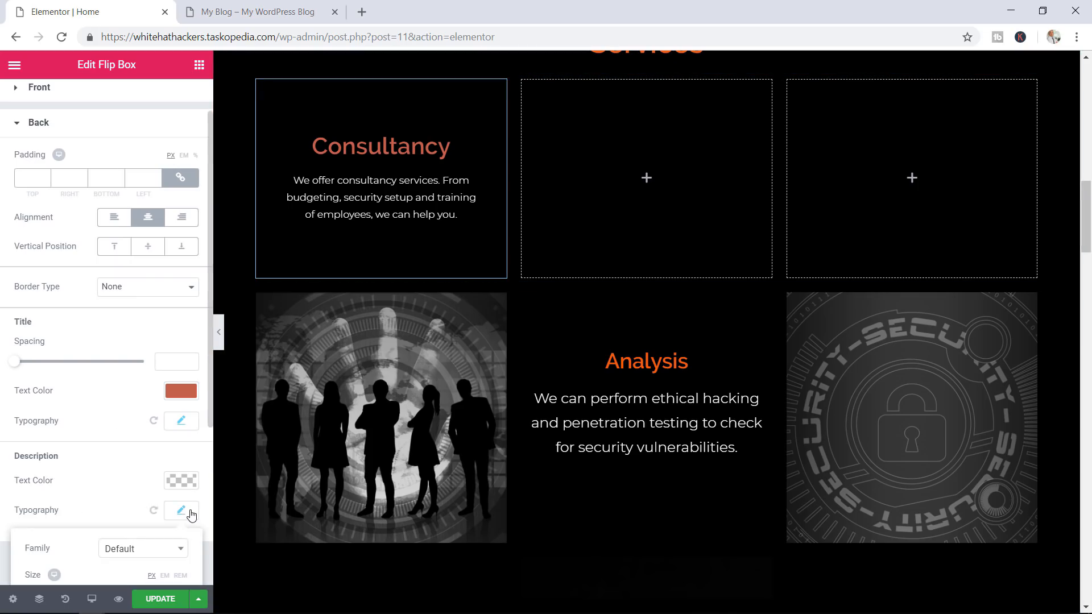
left_click_drag(1087, 234, 1088, 261)
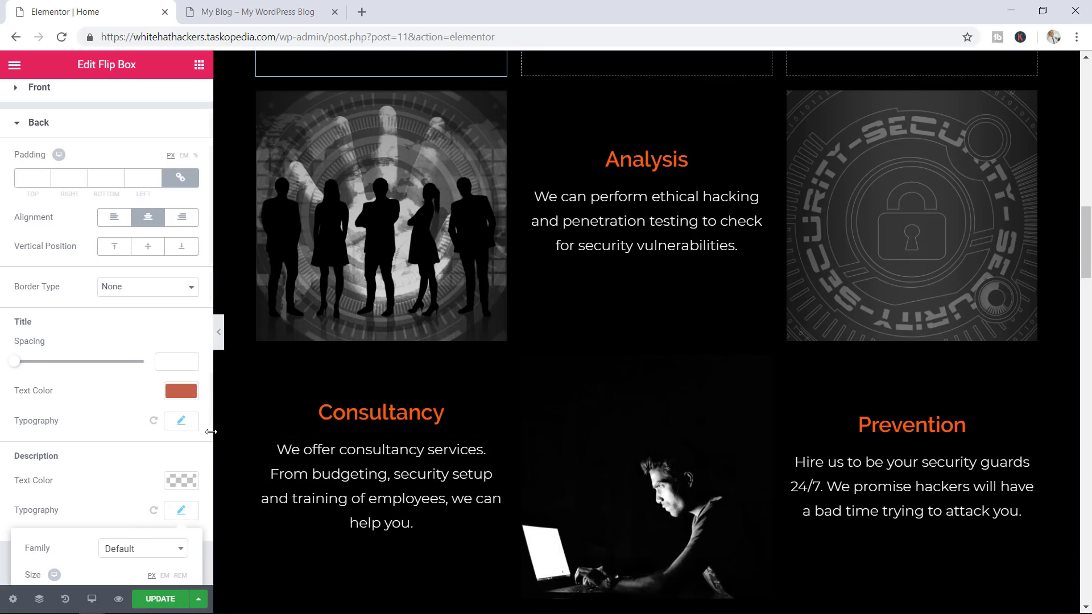
left_click_drag(209, 427, 205, 516)
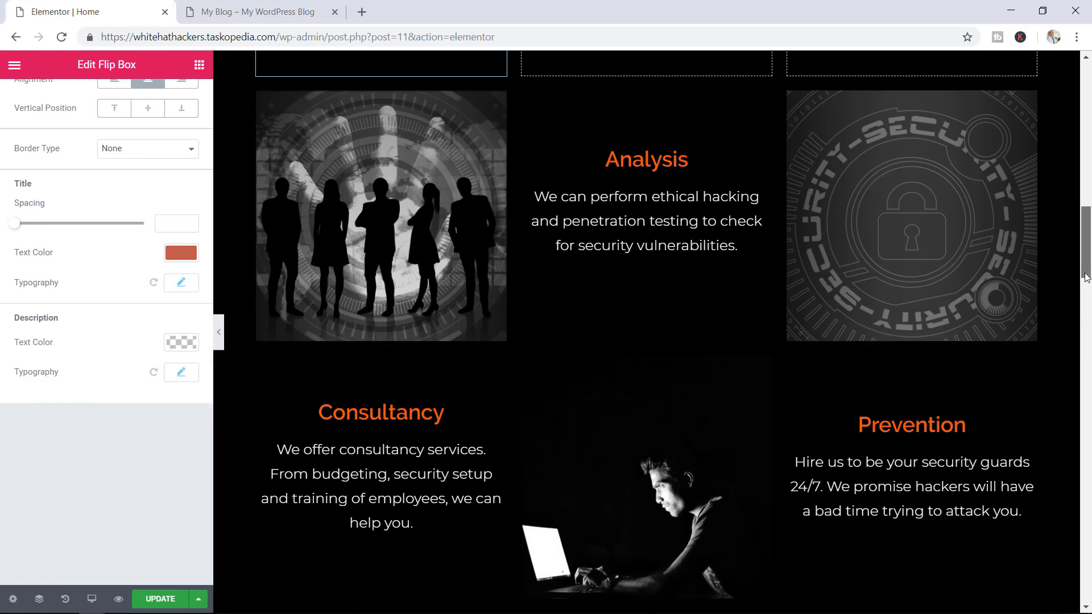
scroll(806, 295, "up", 2)
scroll(806, 295, "up", 2)
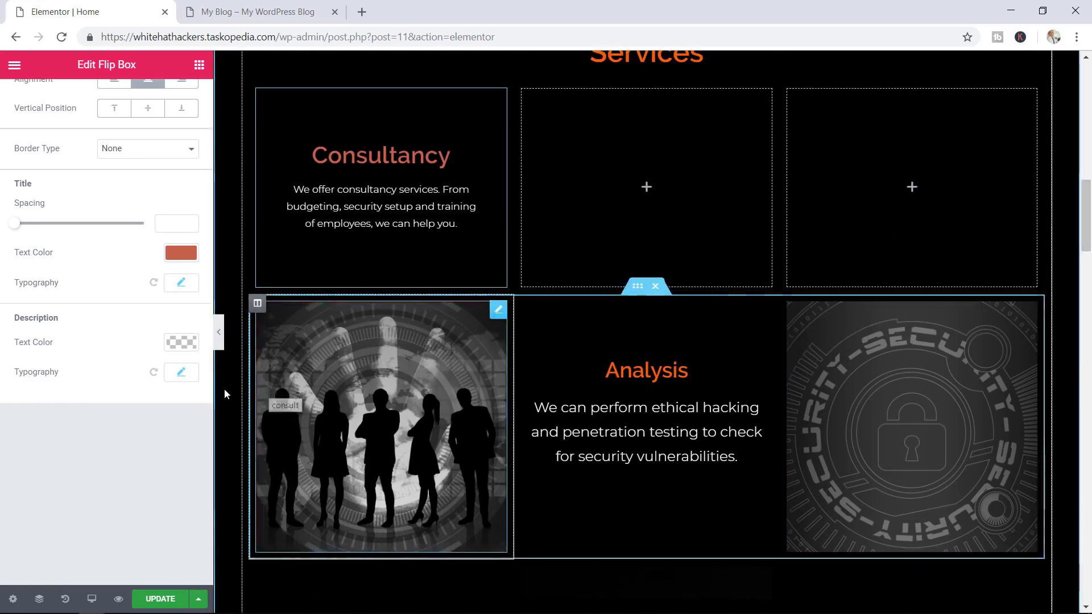
left_click(182, 373)
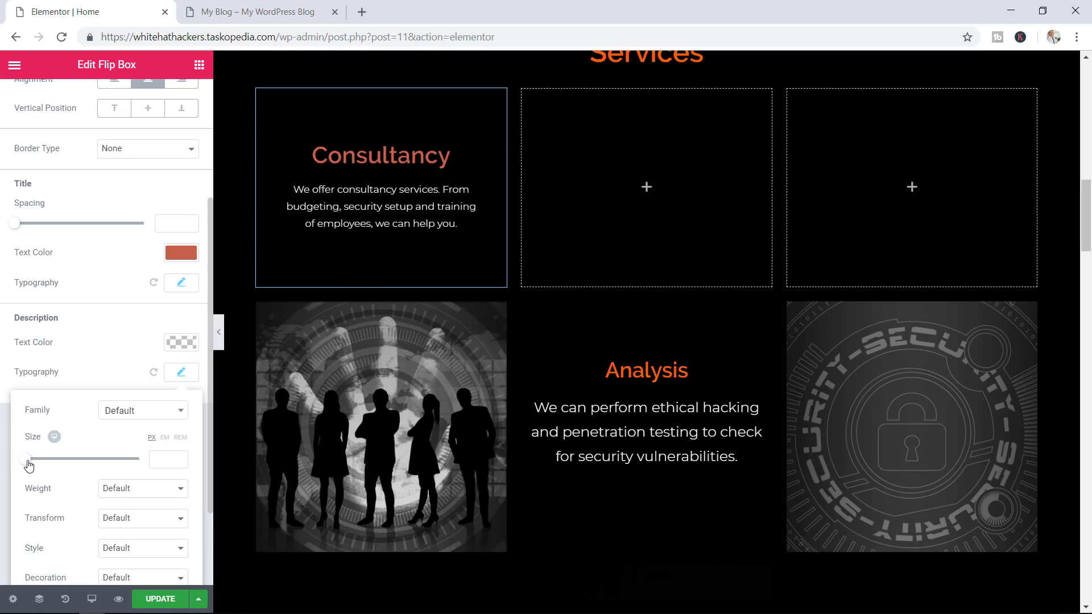
left_click_drag(28, 465, 36, 467)
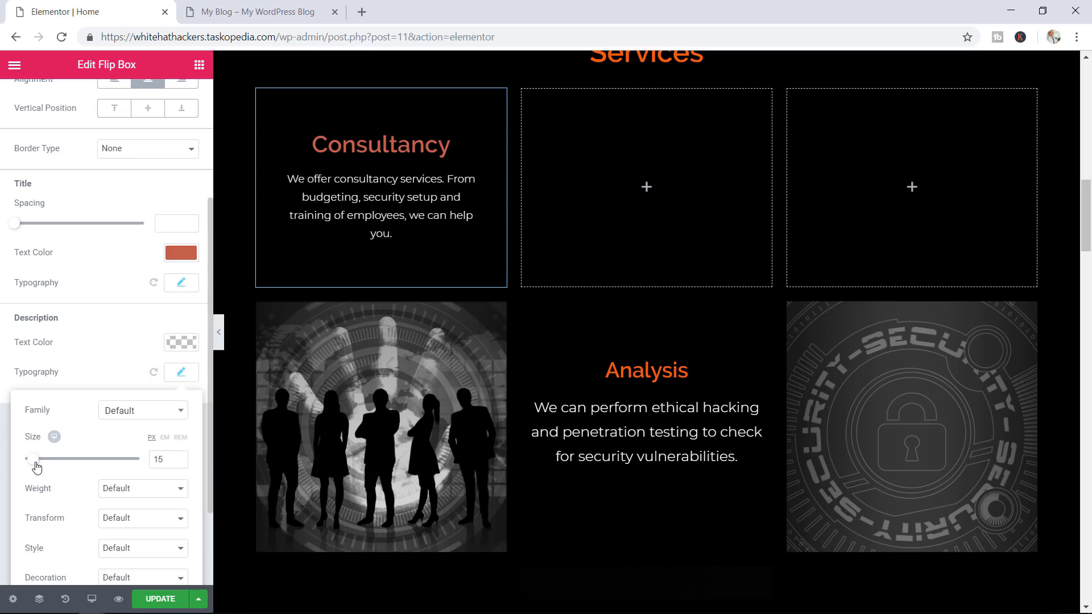
left_click(180, 458)
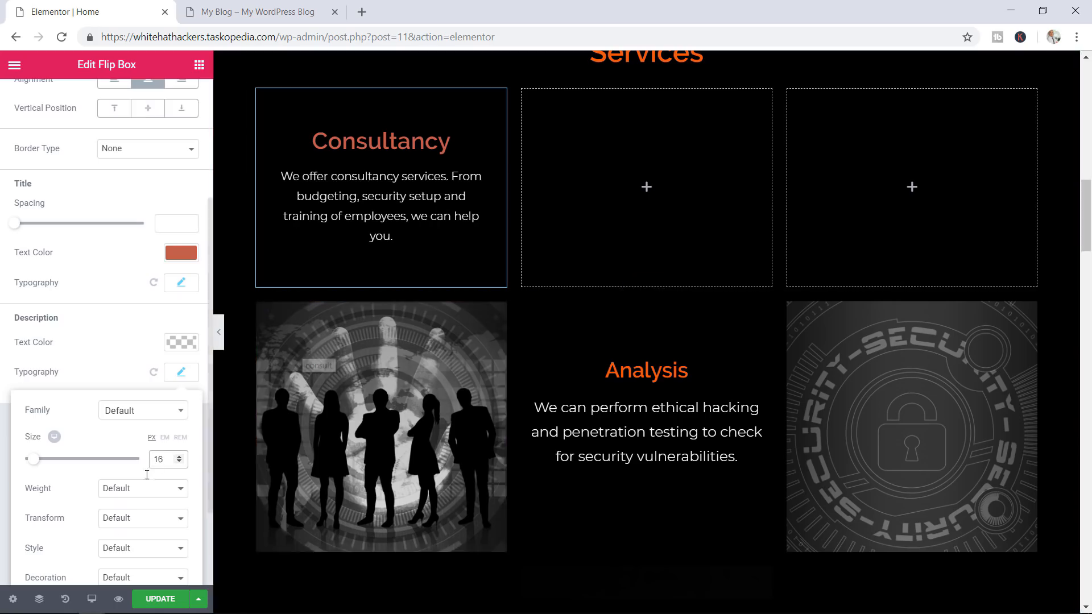
left_click(158, 599)
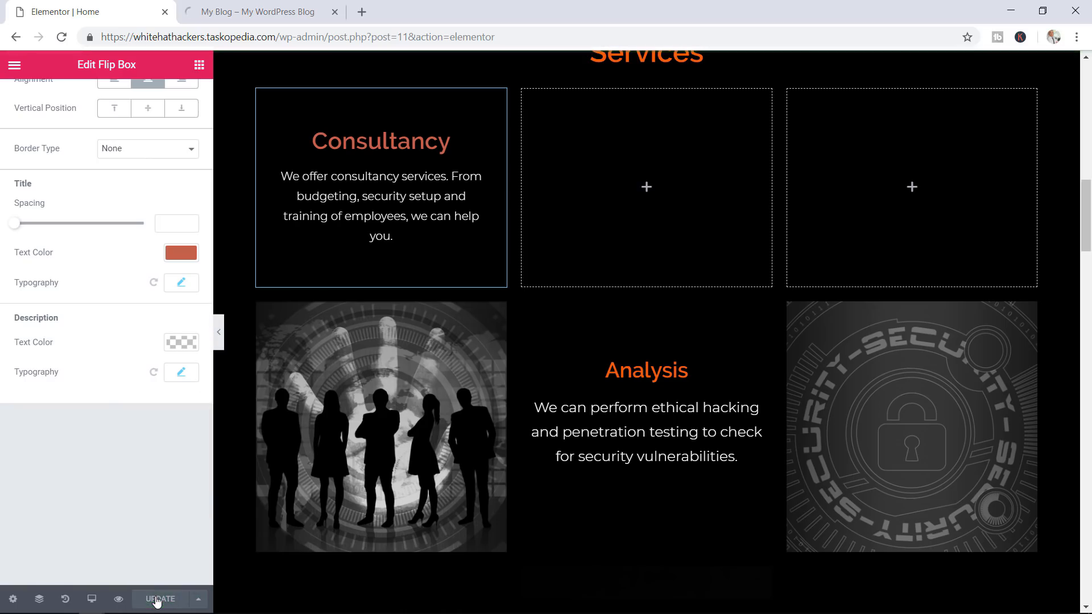
Inspect the Services heading's styles on the live page
left_click(274, 17)
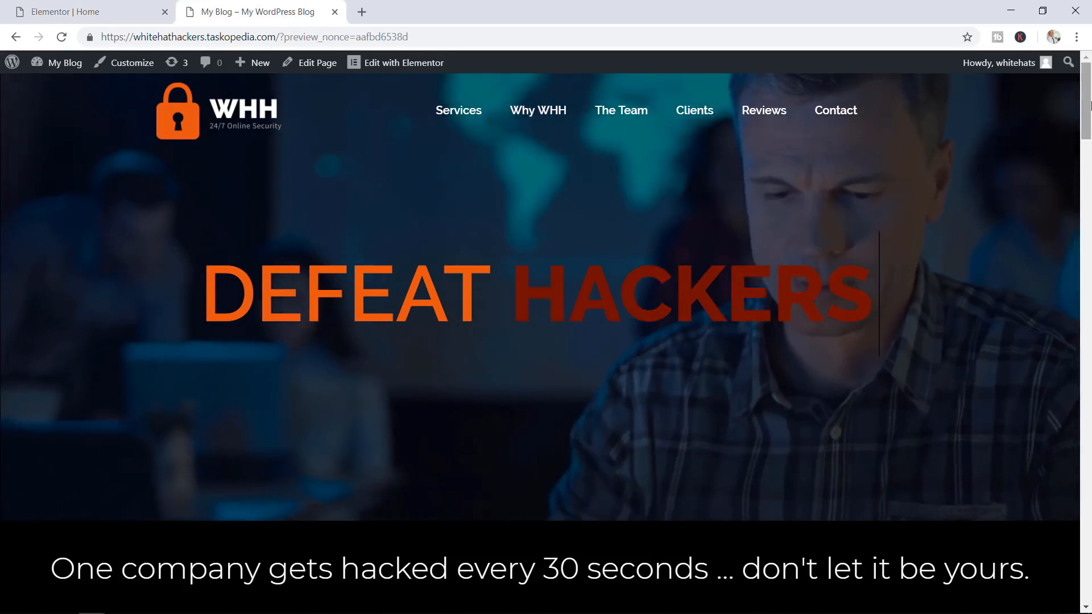
left_click_drag(1089, 105, 1083, 222)
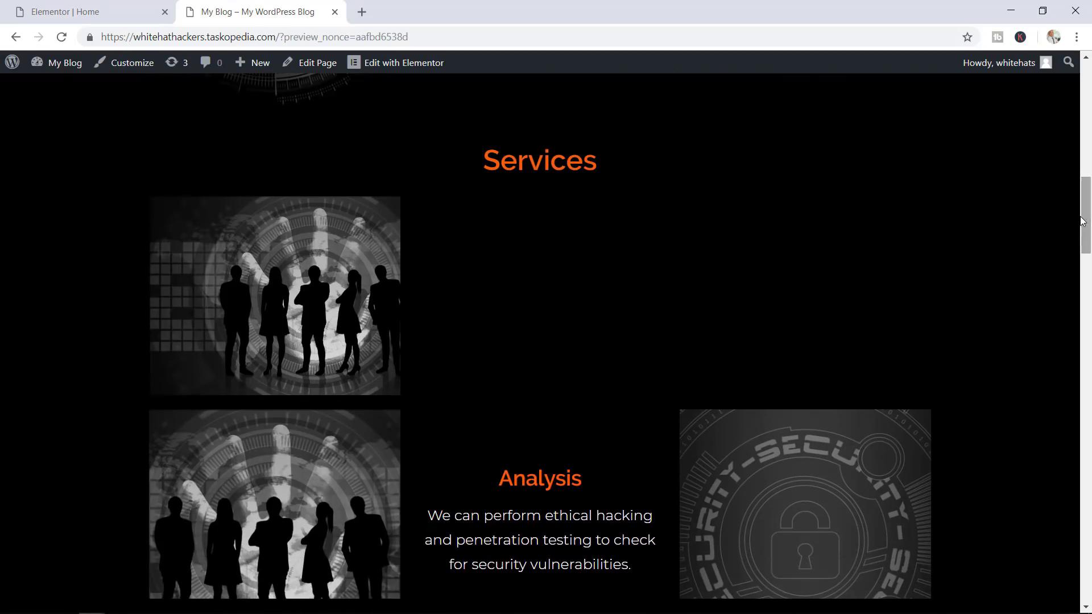
mouse_move(342, 308)
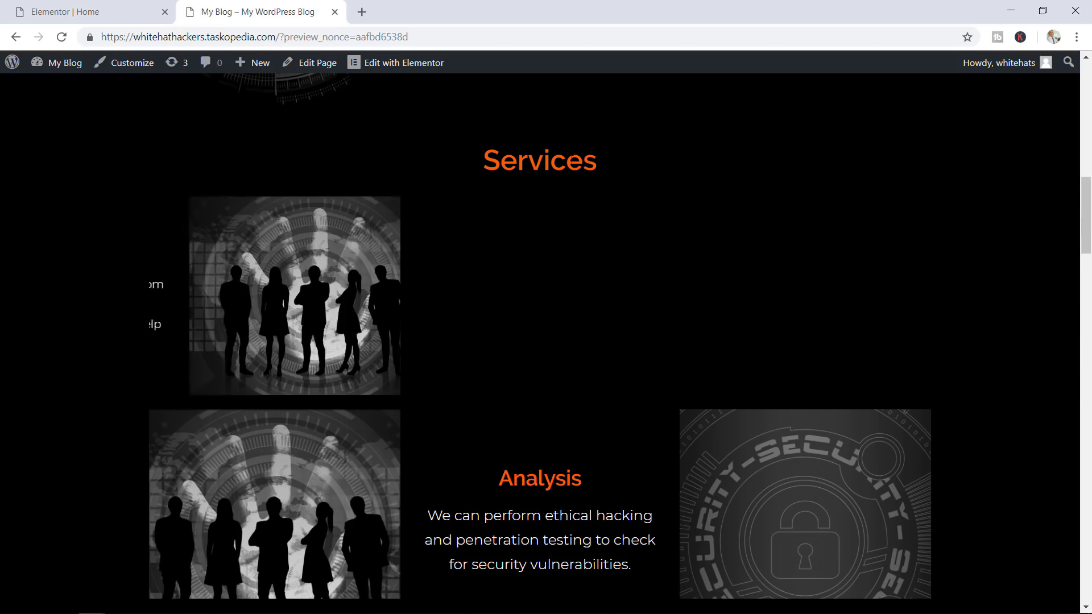
left_click_drag(565, 162, 519, 162)
right_click(520, 158)
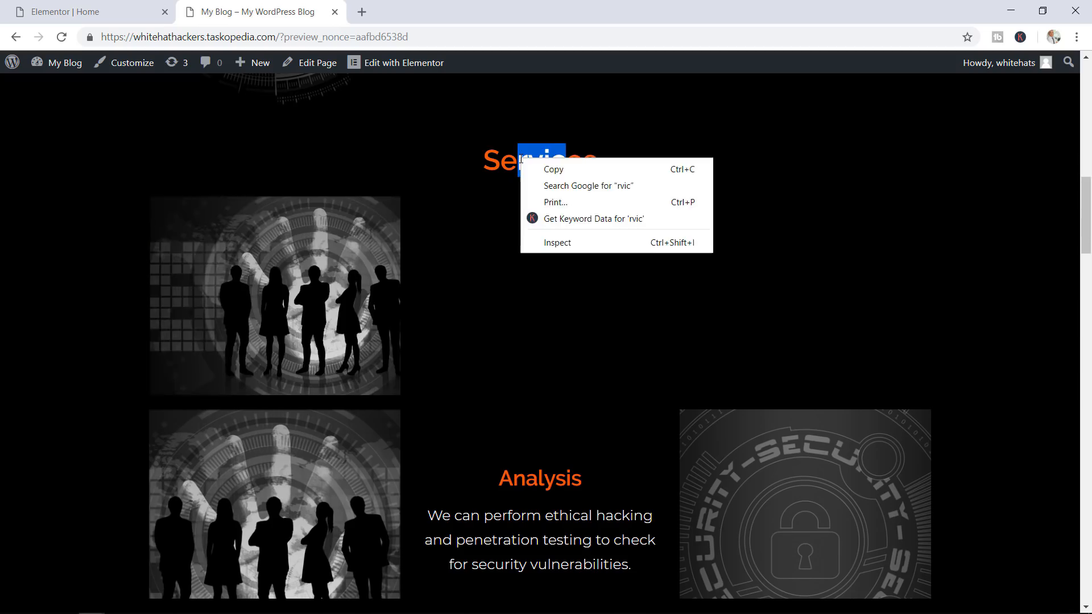
left_click(565, 241)
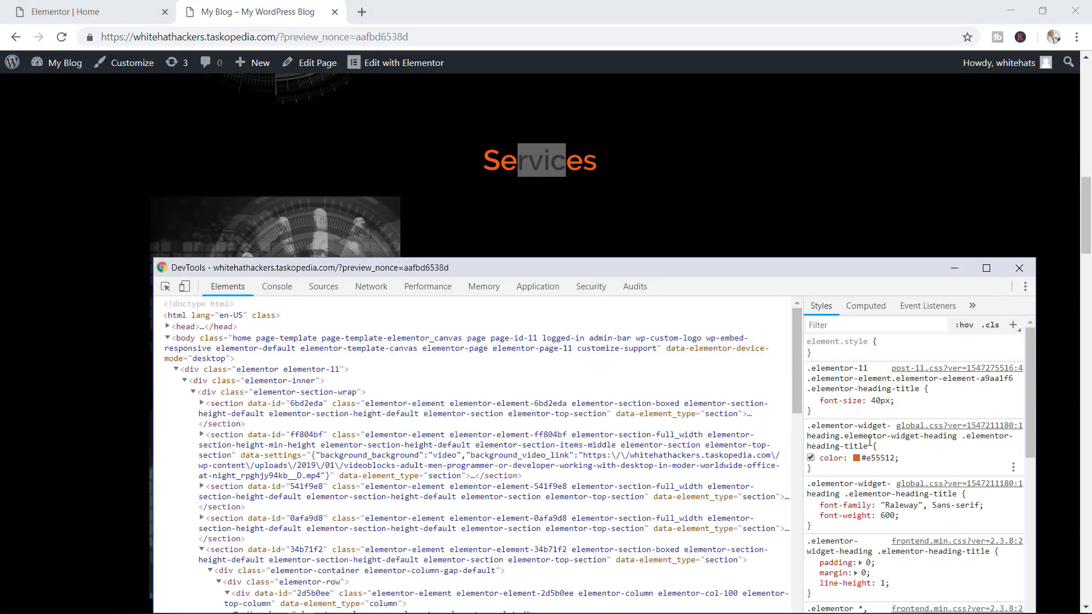
Copy the heading colour value #e55512 and close DevTools
left_click(877, 458)
right_click(877, 458)
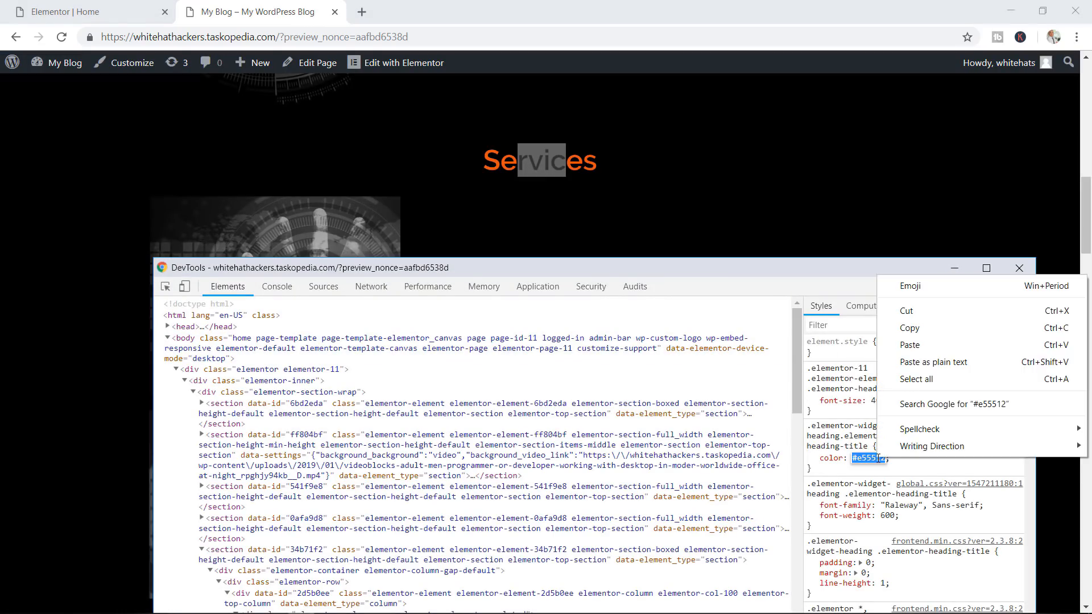
left_click(909, 328)
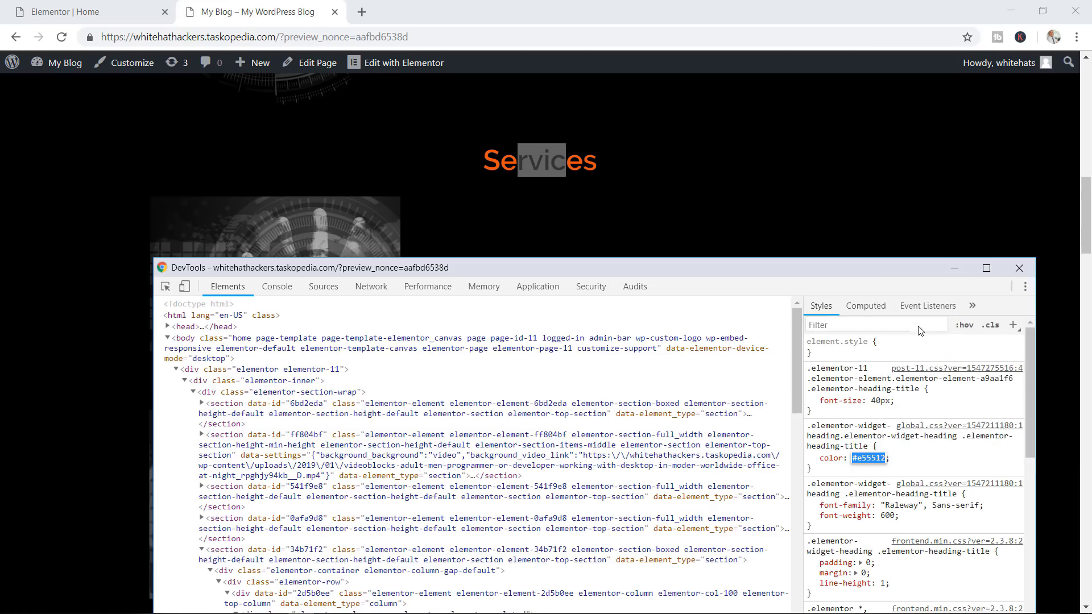
left_click(1019, 268)
Replace the back title colour #ba594c with the pasted #e55512
left_click(97, 12)
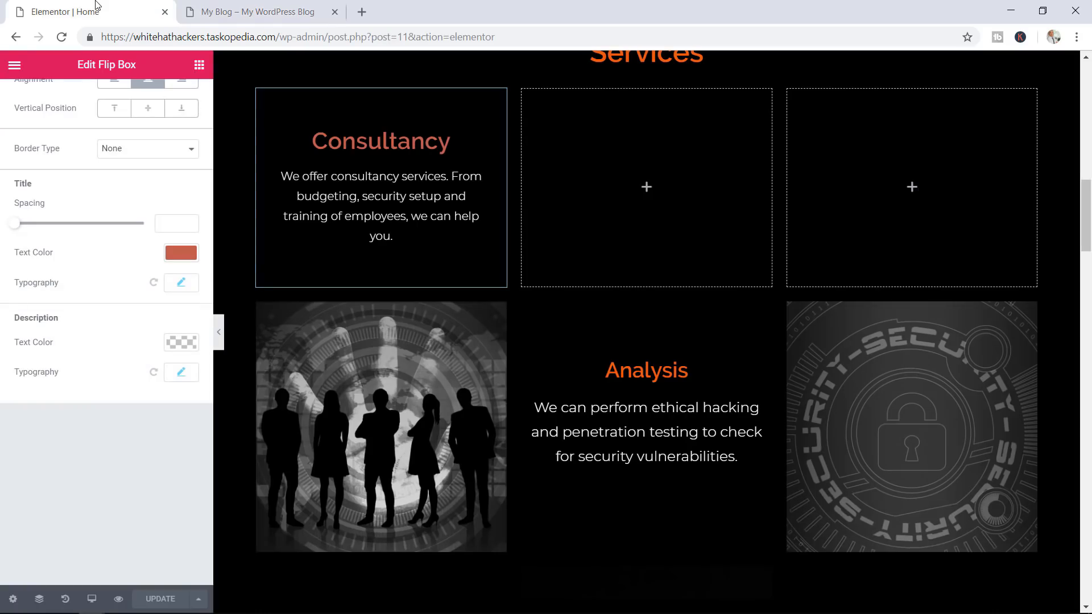
left_click(189, 255)
left_click_drag(52, 255, 2, 254)
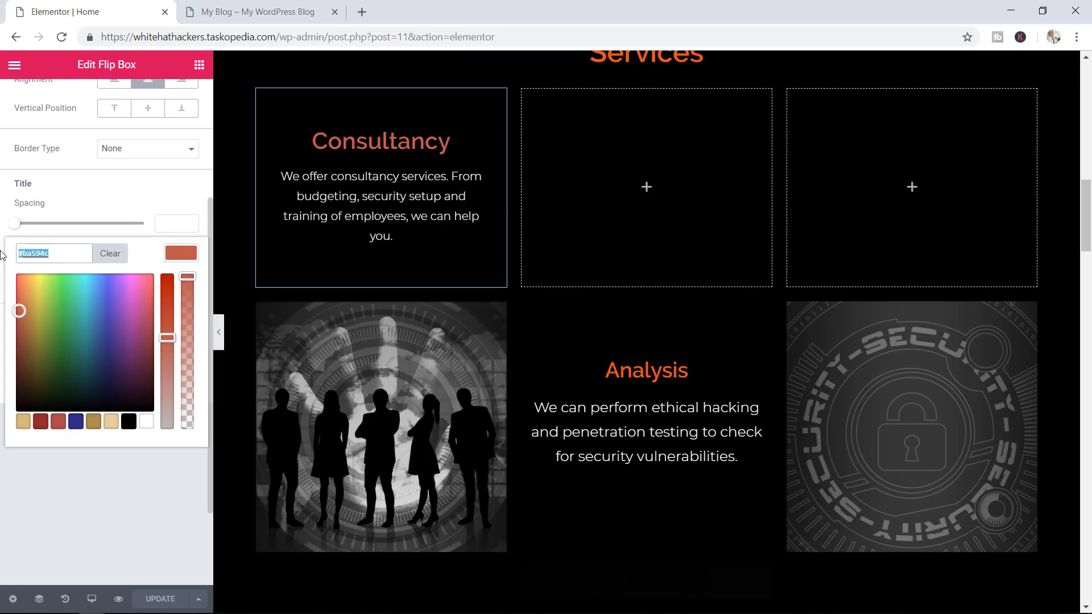
key("ctrl+v")
scroll(2, 255, "up", 3)
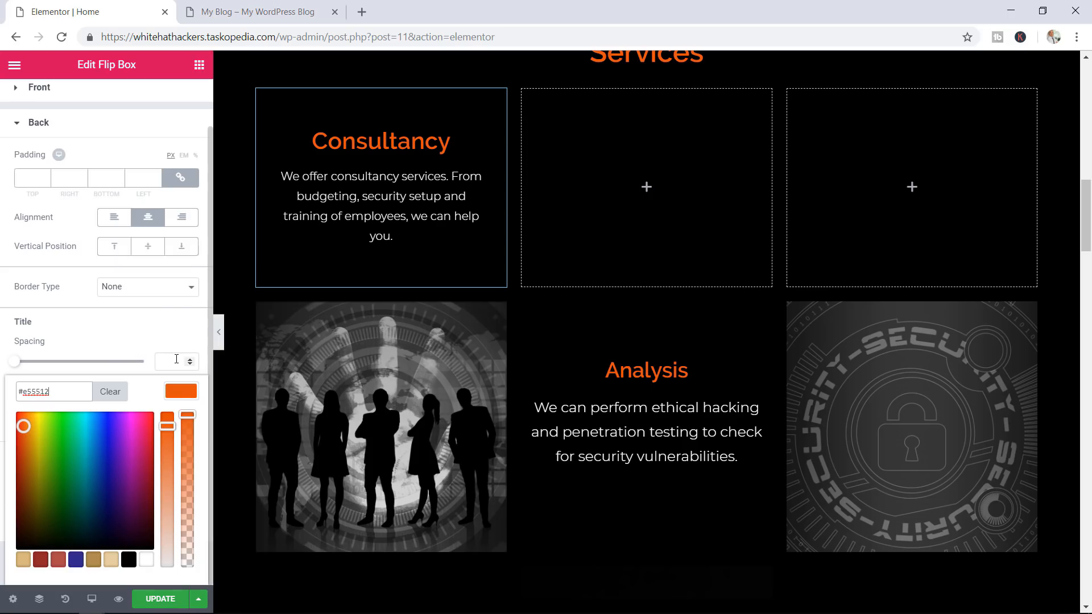
left_click(177, 396)
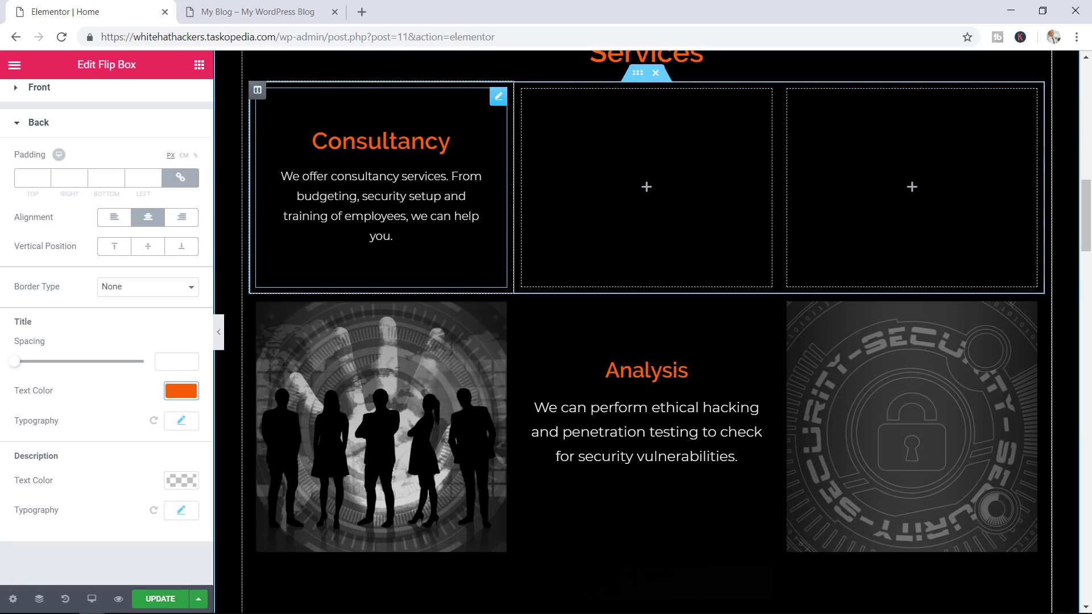
Copy the Consultancy flip box and paste it into the middle and right Services columns
right_click(403, 140)
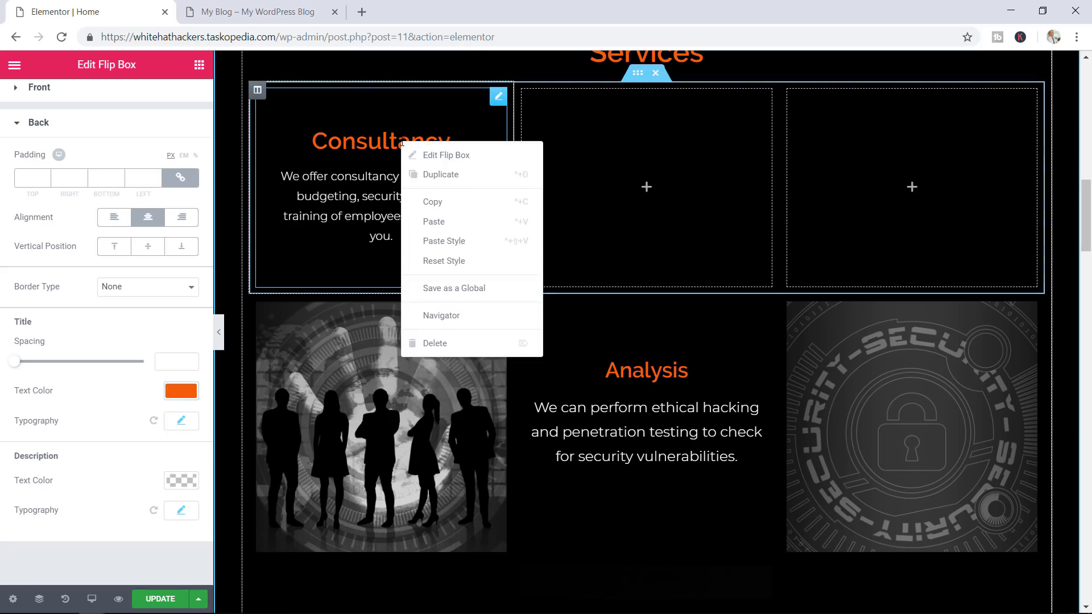
left_click(432, 202)
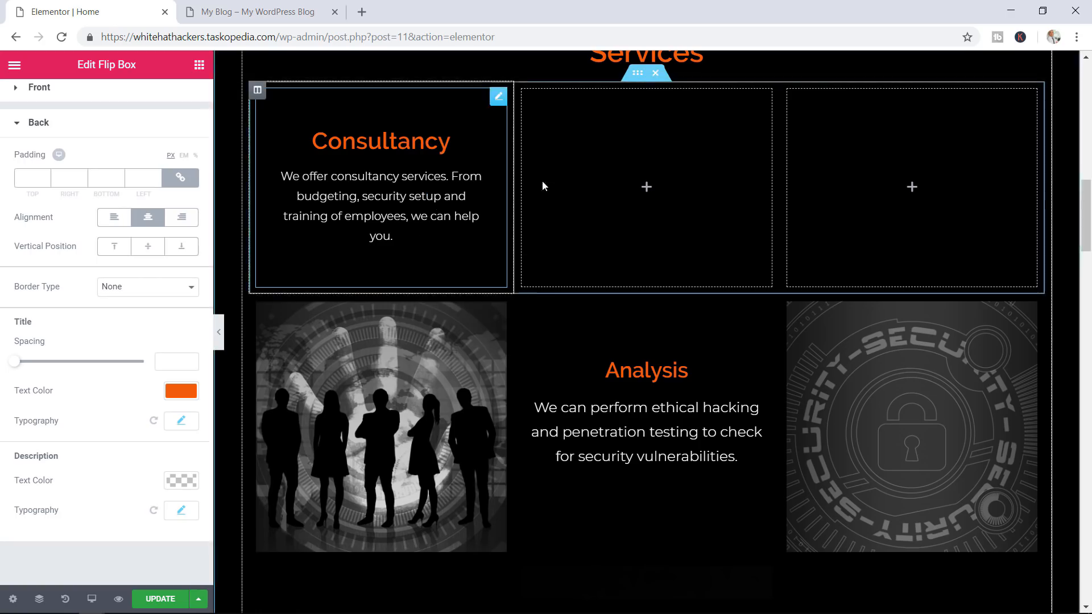
left_click(595, 177)
right_click(595, 178)
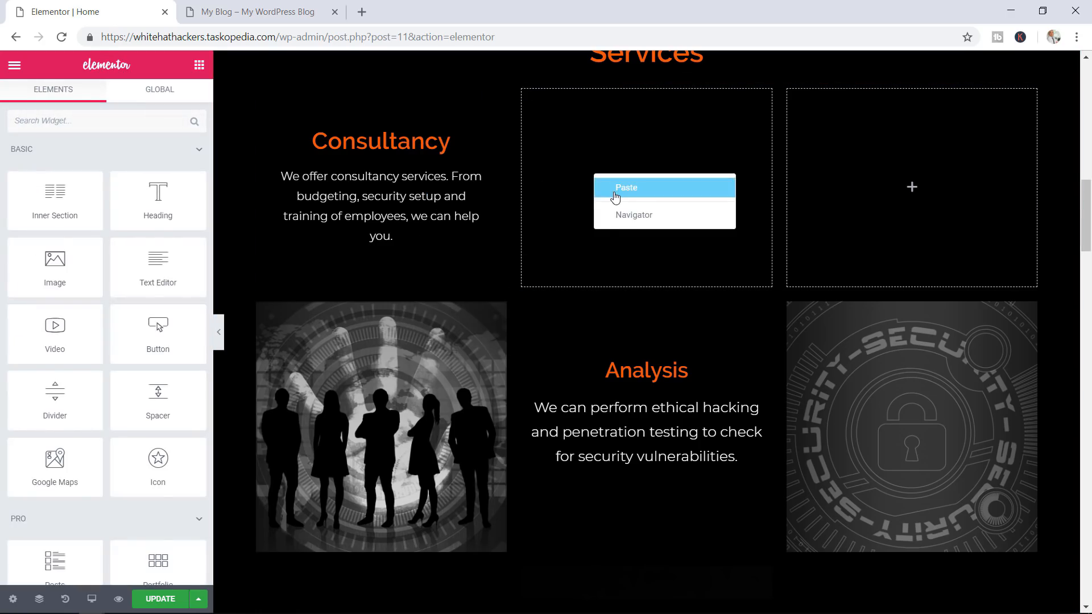
left_click(602, 187)
right_click(829, 167)
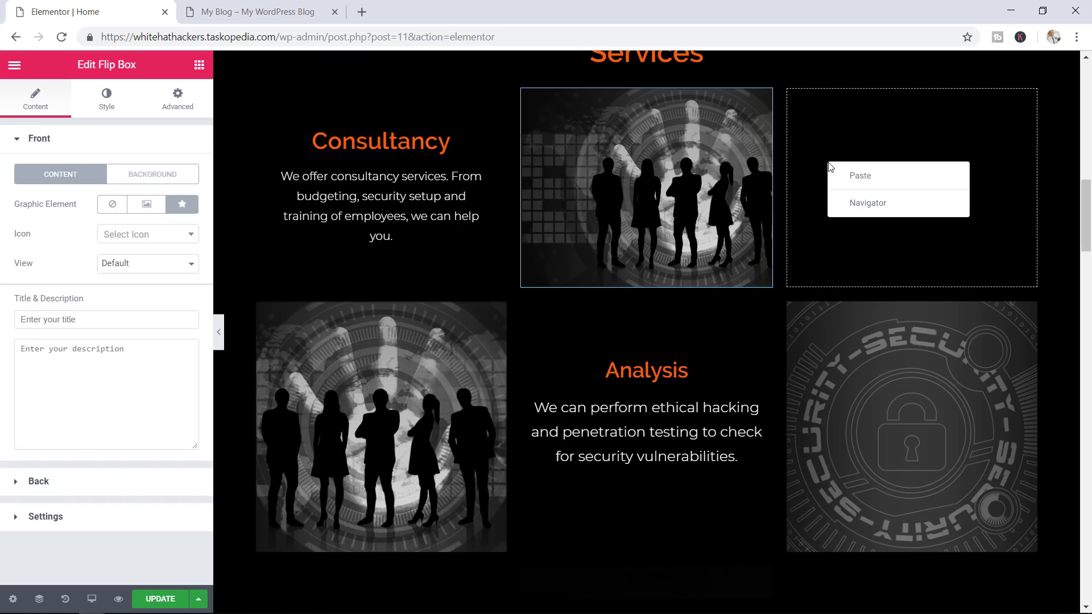
left_click(854, 177)
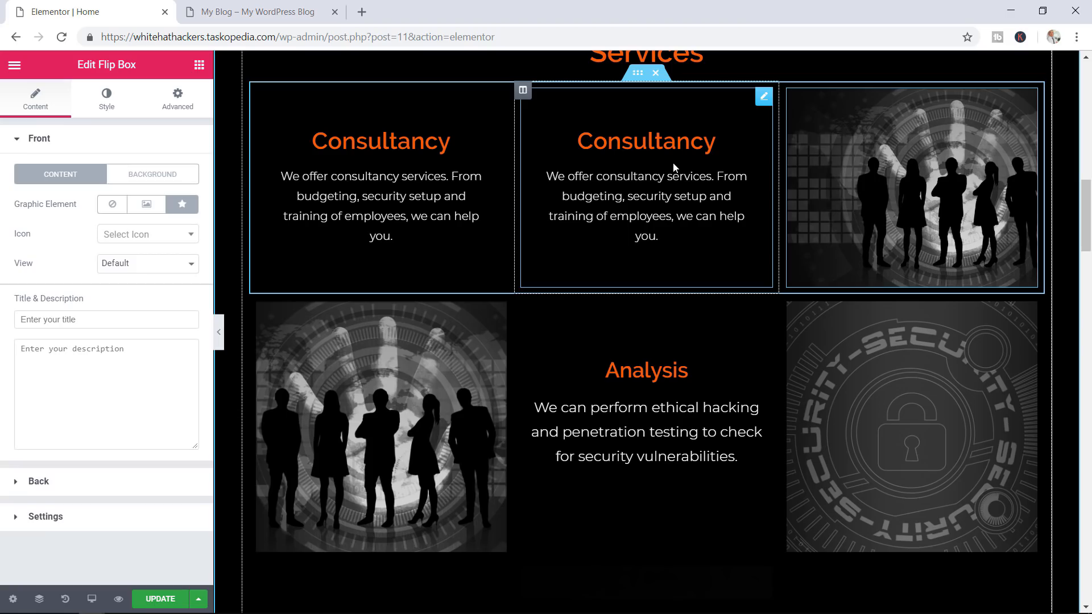
scroll(725, 114, "down", 5)
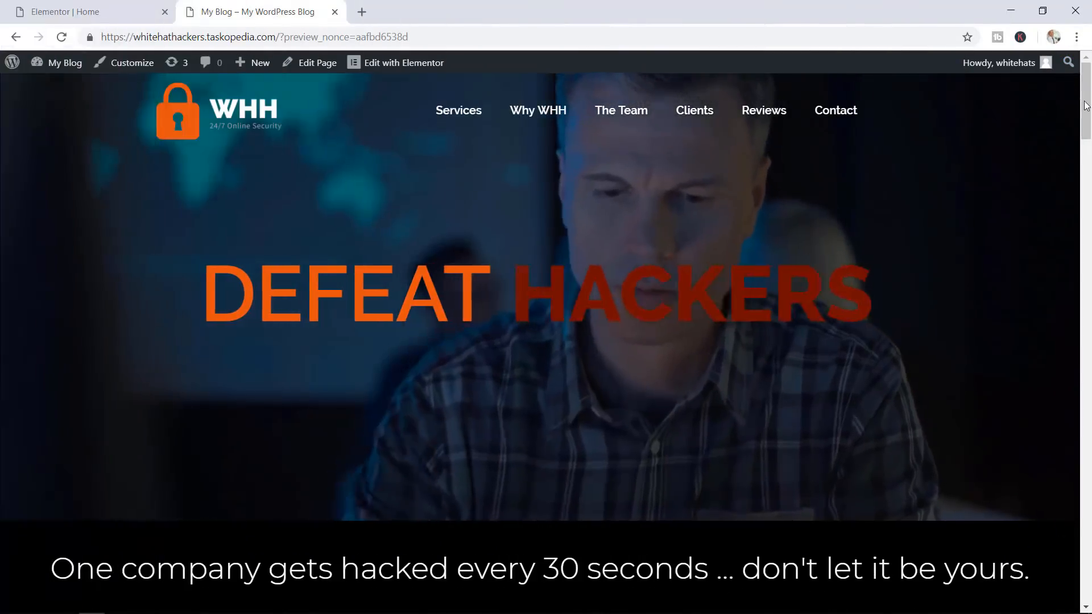
Scroll the live preview down to the Services flip boxes, then return to the Elementor tab
scroll(1079, 199, "down", 10)
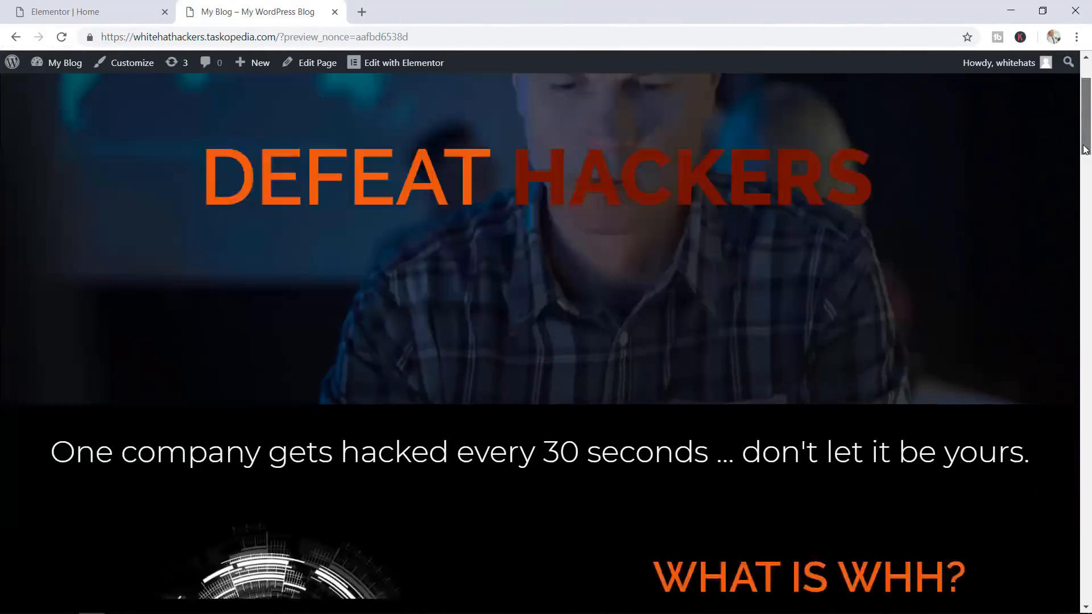
scroll(1078, 199, "down", 4)
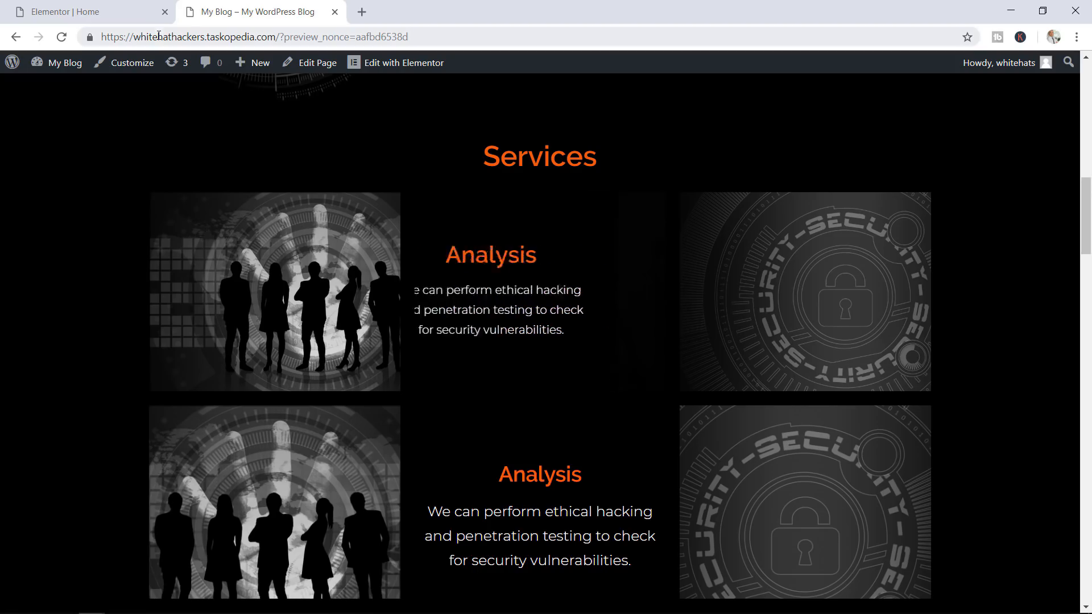
left_click(103, 8)
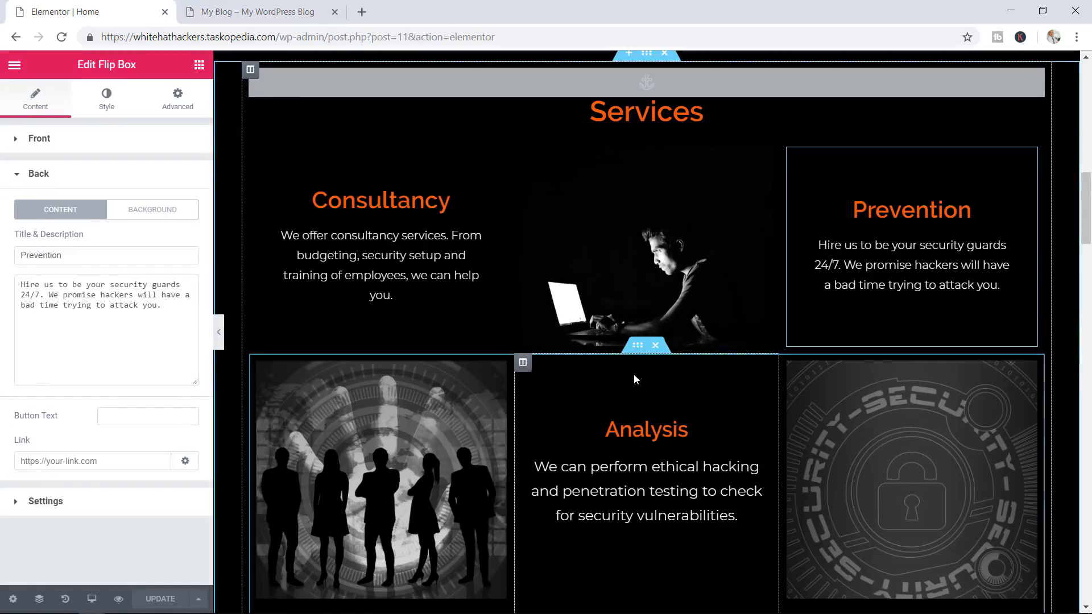
Delete the Analysis row and the duplicate Consultancy/Prevention row, then update the page
left_click(656, 352)
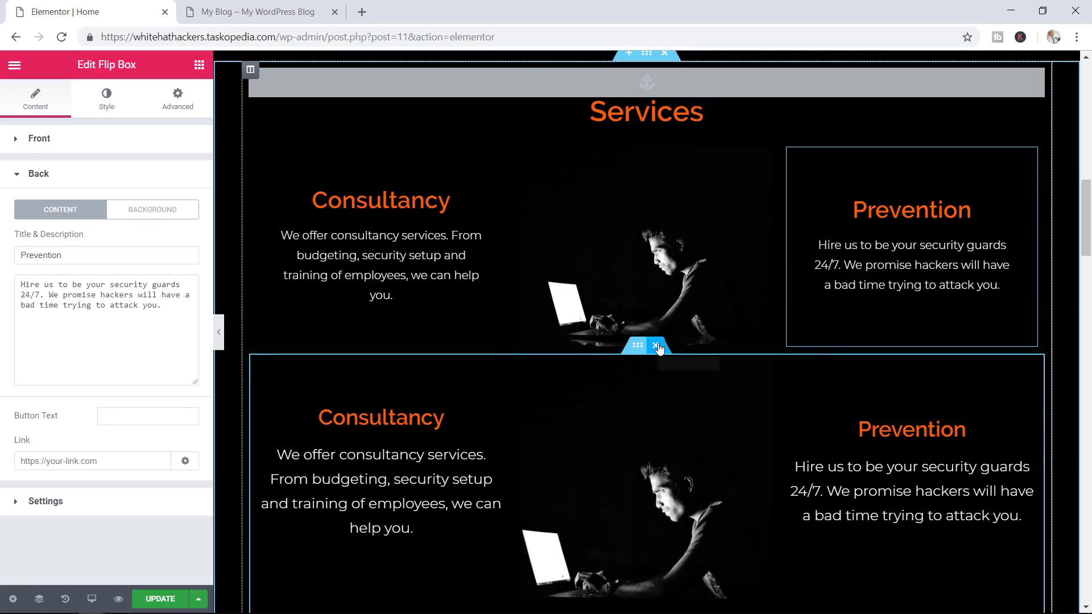
left_click(657, 347)
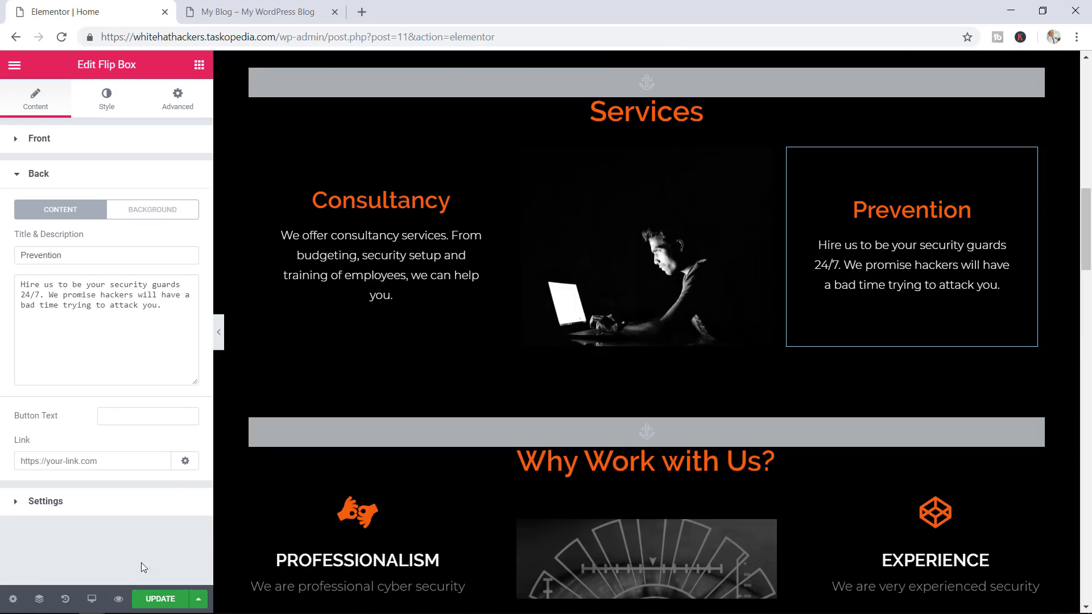
left_click(154, 599)
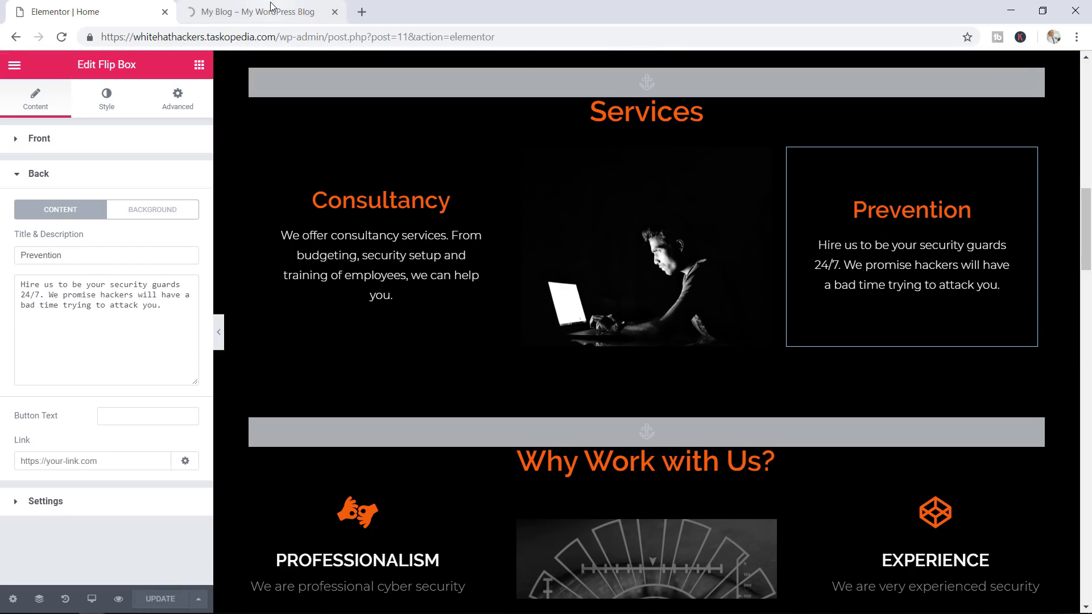
left_click(254, 16)
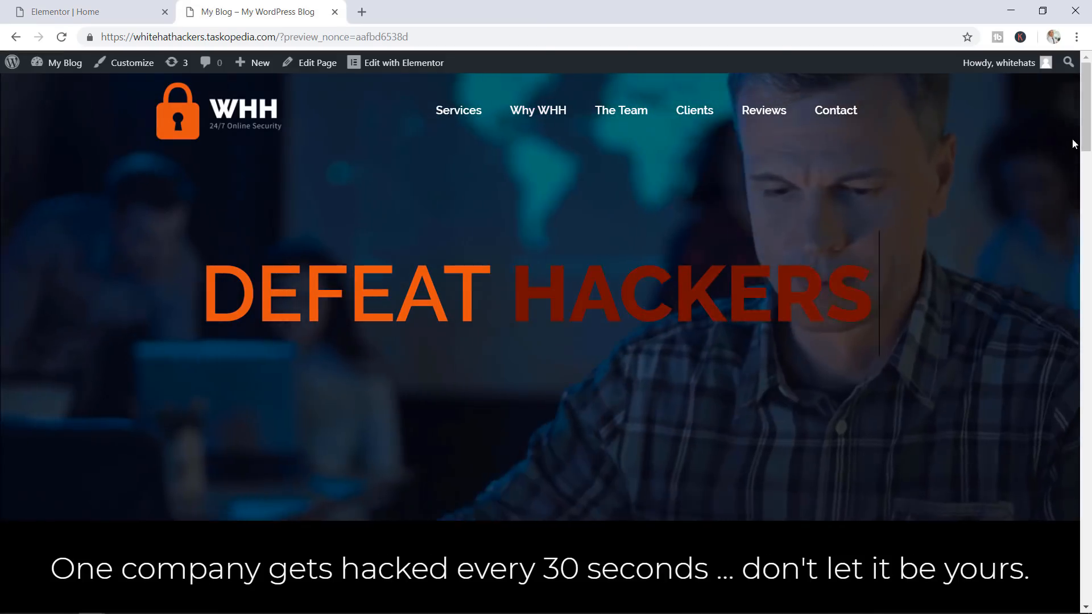
Test the three Services flip boxes in the preview to confirm their slide effect
left_click_drag(1089, 106, 1084, 251)
mouse_move(279, 265)
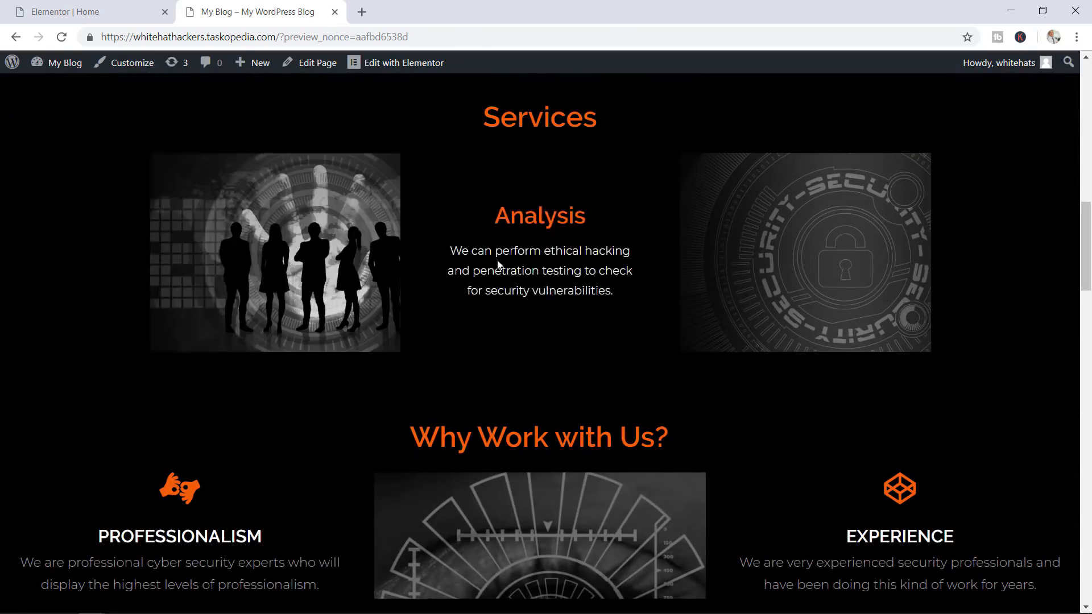
mouse_move(814, 231)
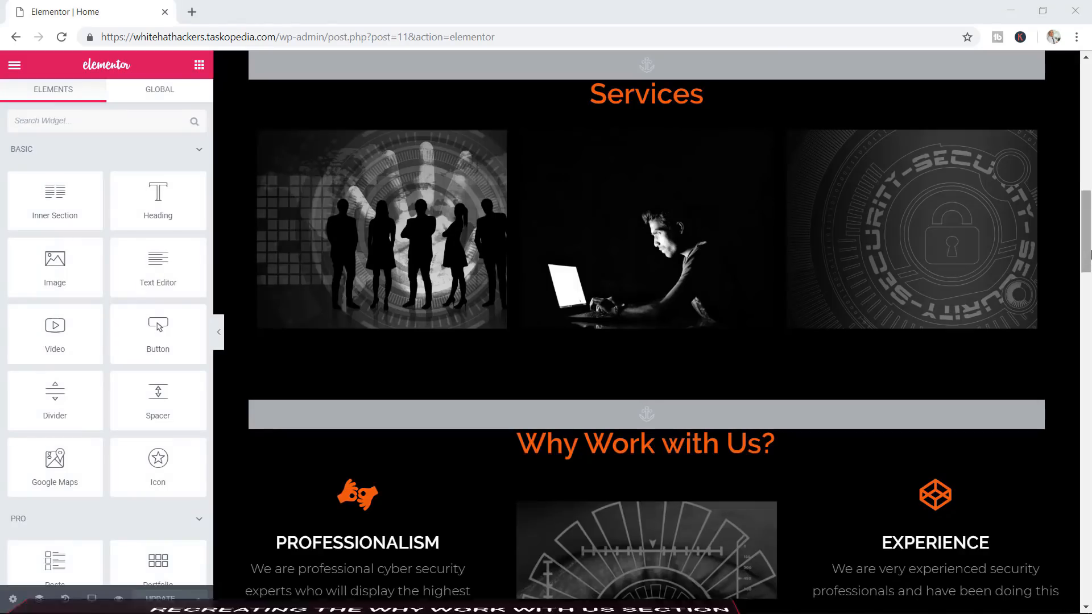
left_click_drag(1090, 250, 1090, 230)
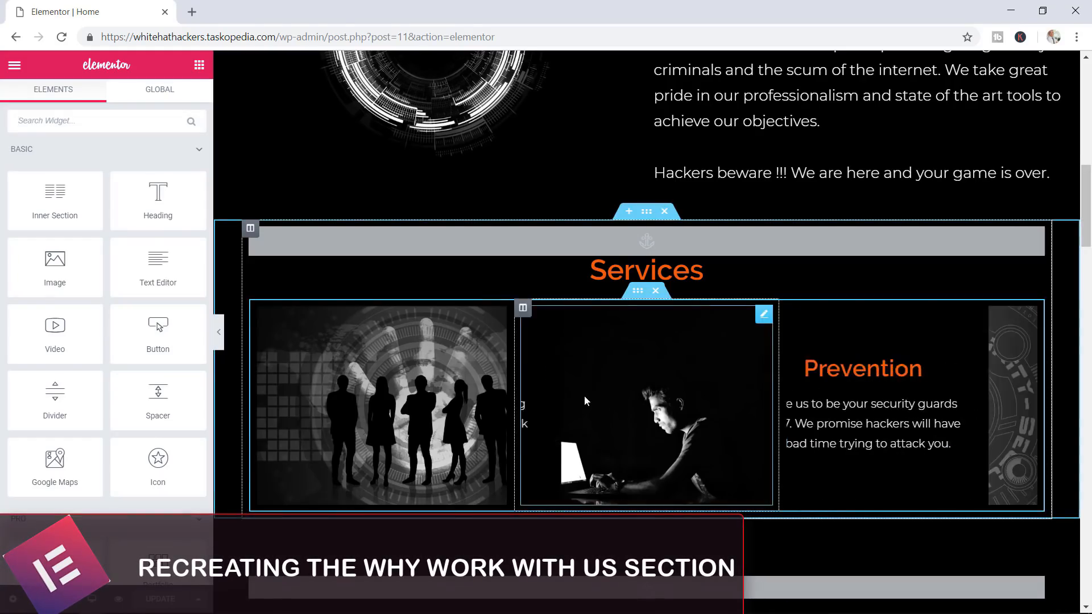
Drag a Slides widget from the Pro elements to just below the Why Work with Us? heading
left_click_drag(1084, 219, 1084, 284)
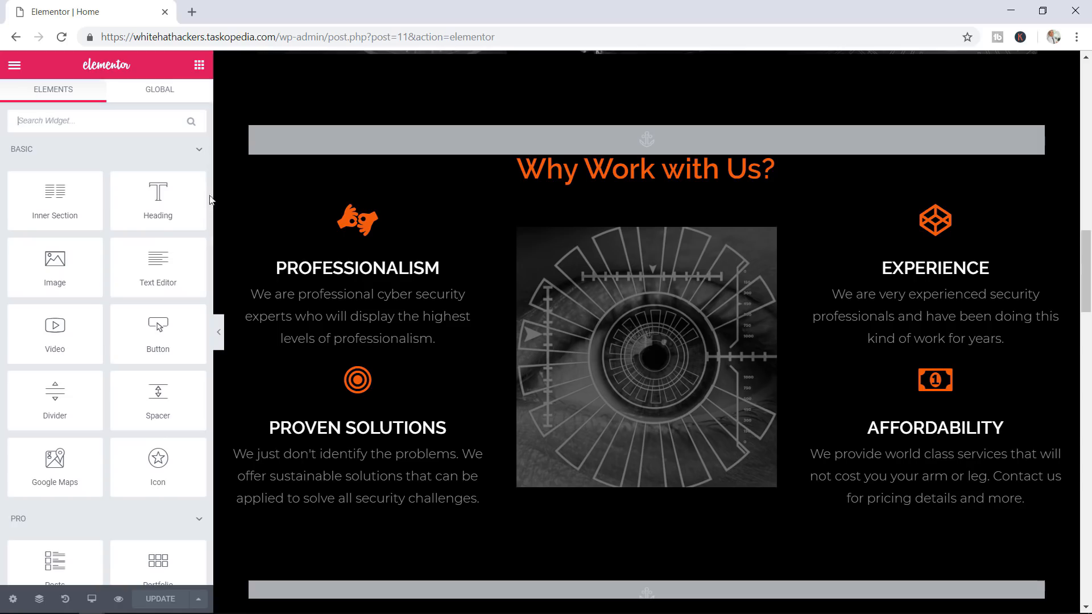
left_click_drag(211, 201, 212, 261)
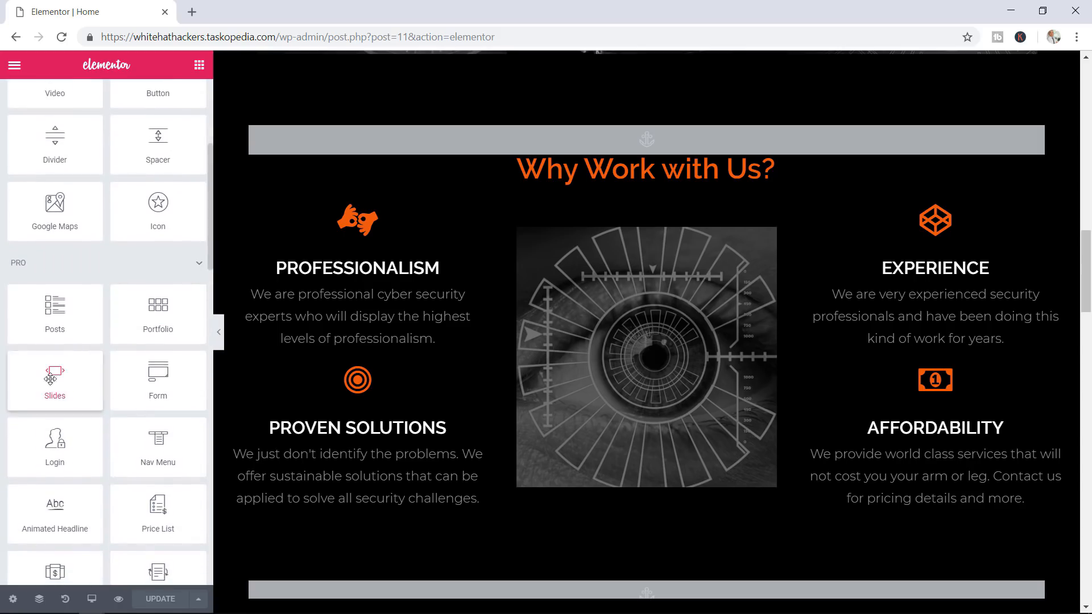
left_click_drag(55, 380, 644, 185)
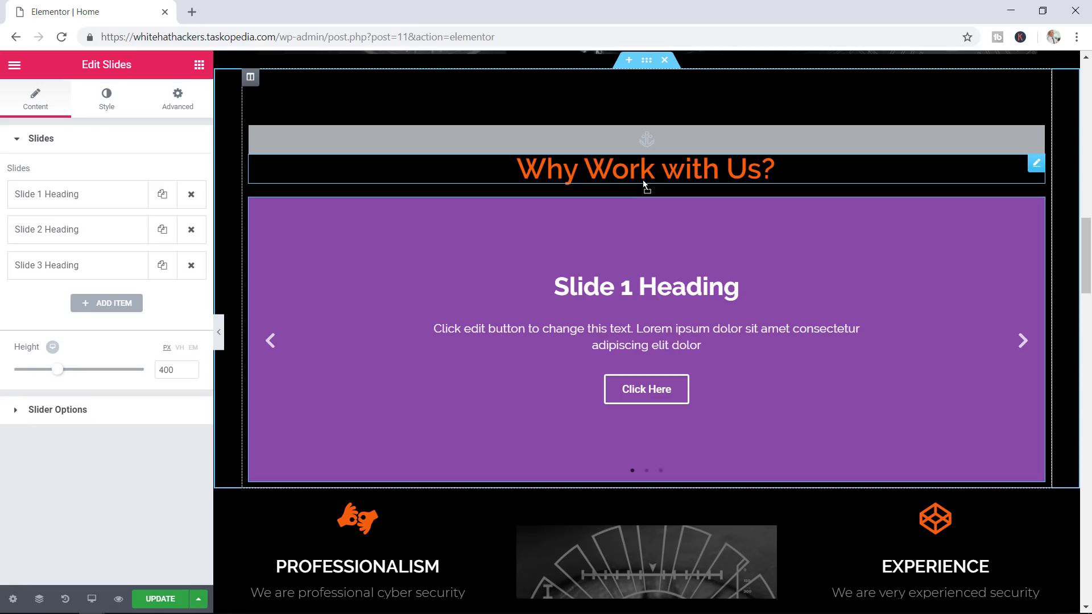
Give Slide 1 a black background colour and the team-around-a-laptop photo as its background image
left_click(84, 200)
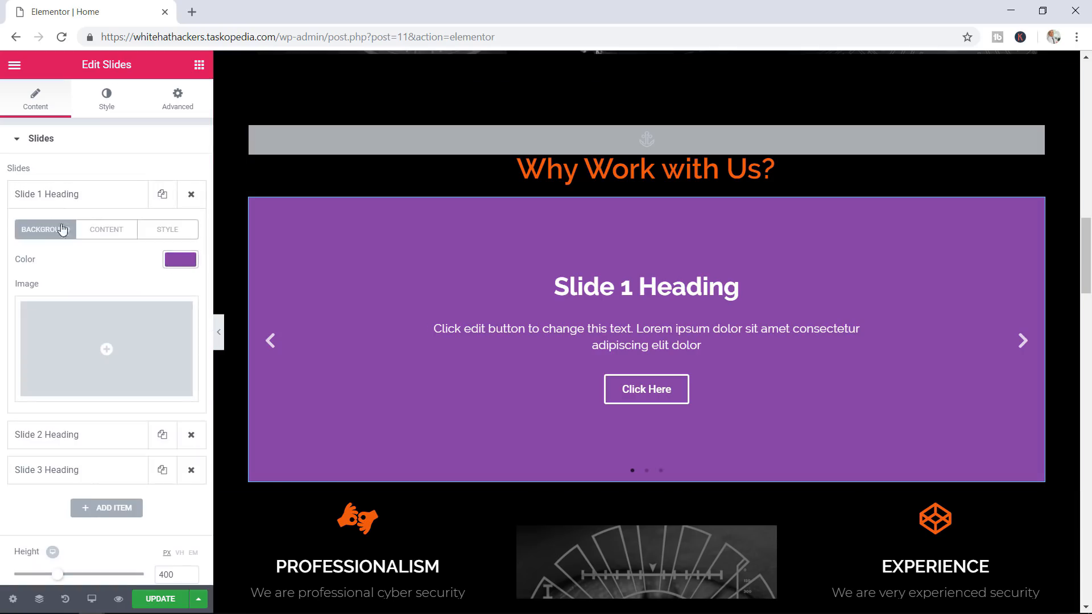
left_click(181, 260)
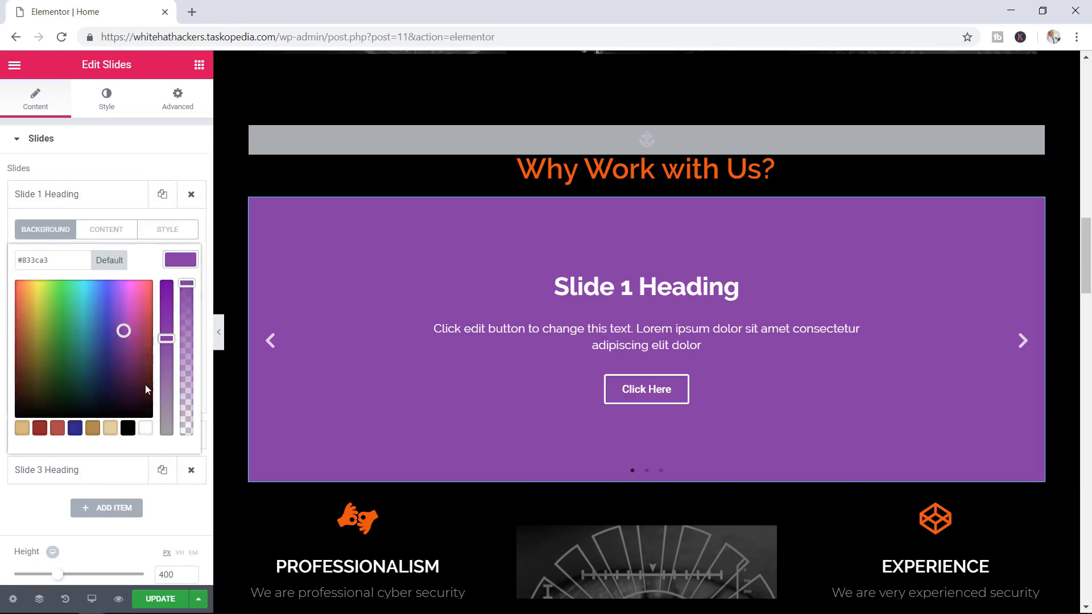
left_click(128, 429)
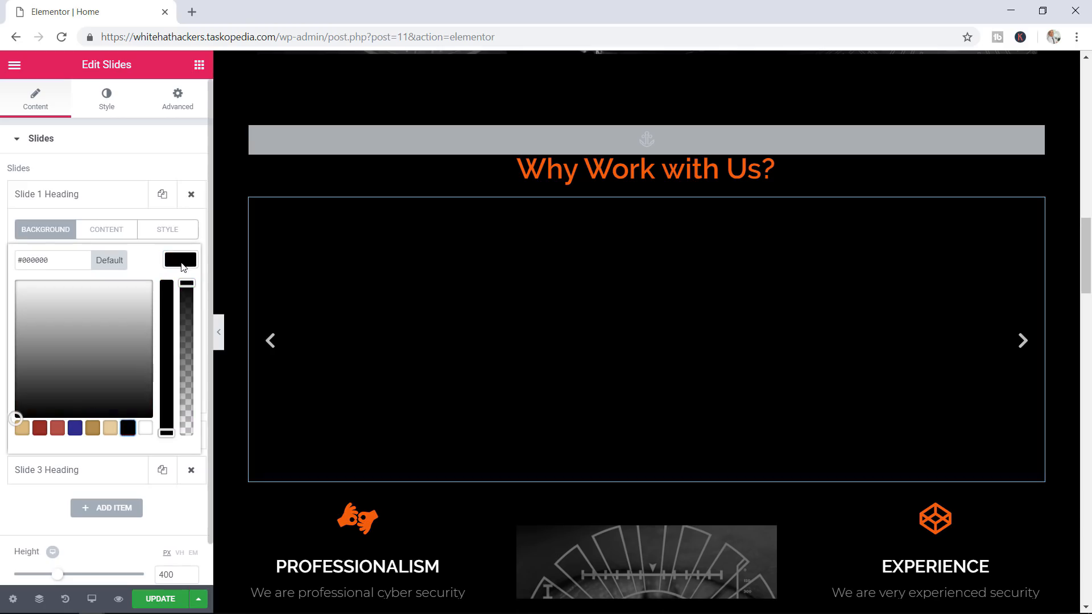
left_click(179, 260)
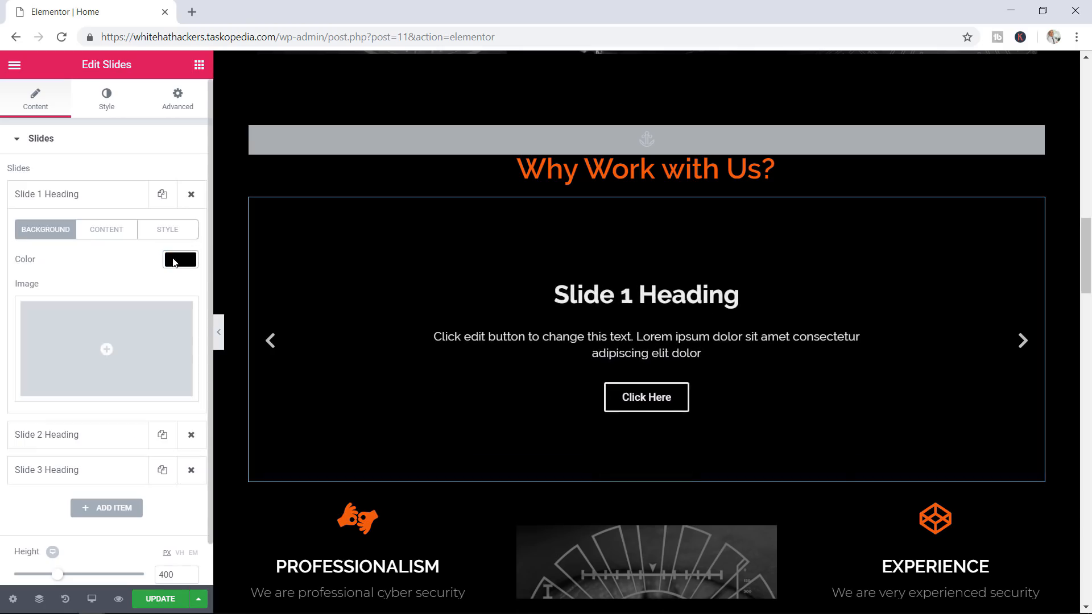
left_click(119, 354)
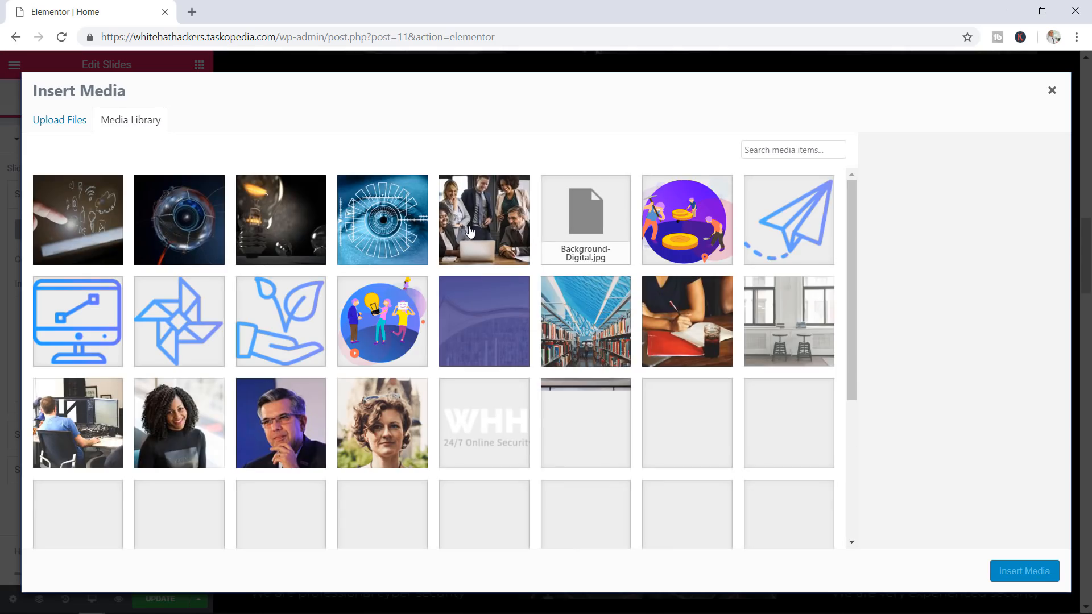
left_click(469, 230)
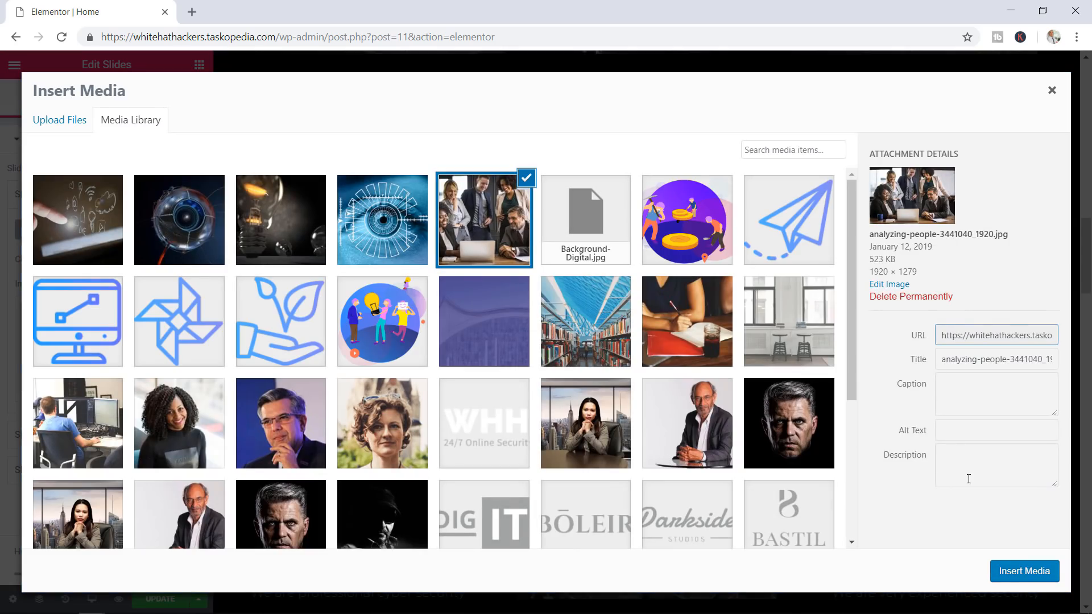
left_click(1017, 571)
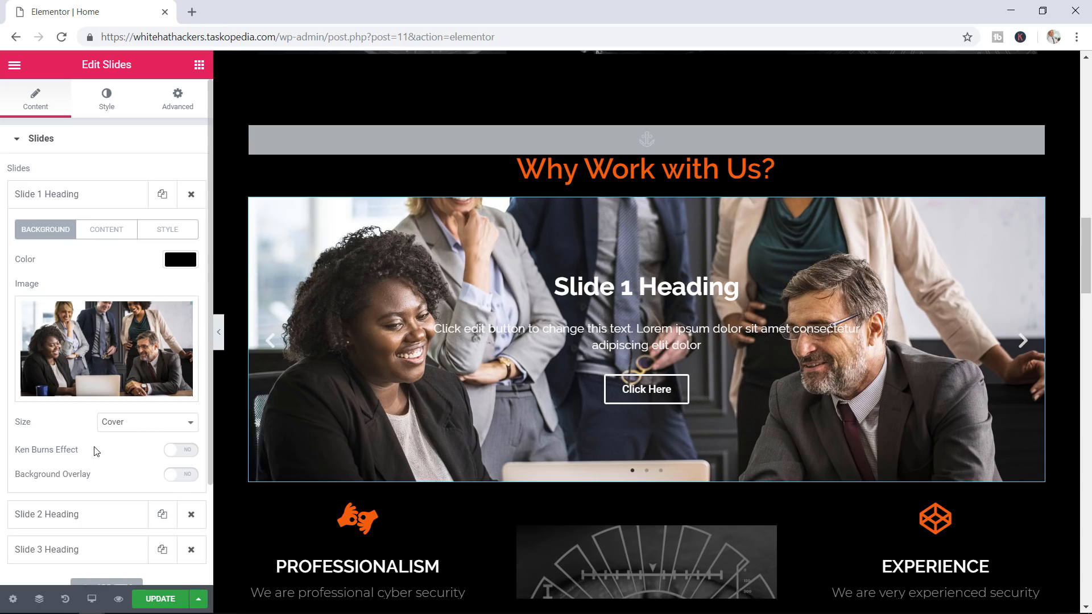
Turn on the Ken Burns effect with Zoom Direction set to Out
left_click(180, 450)
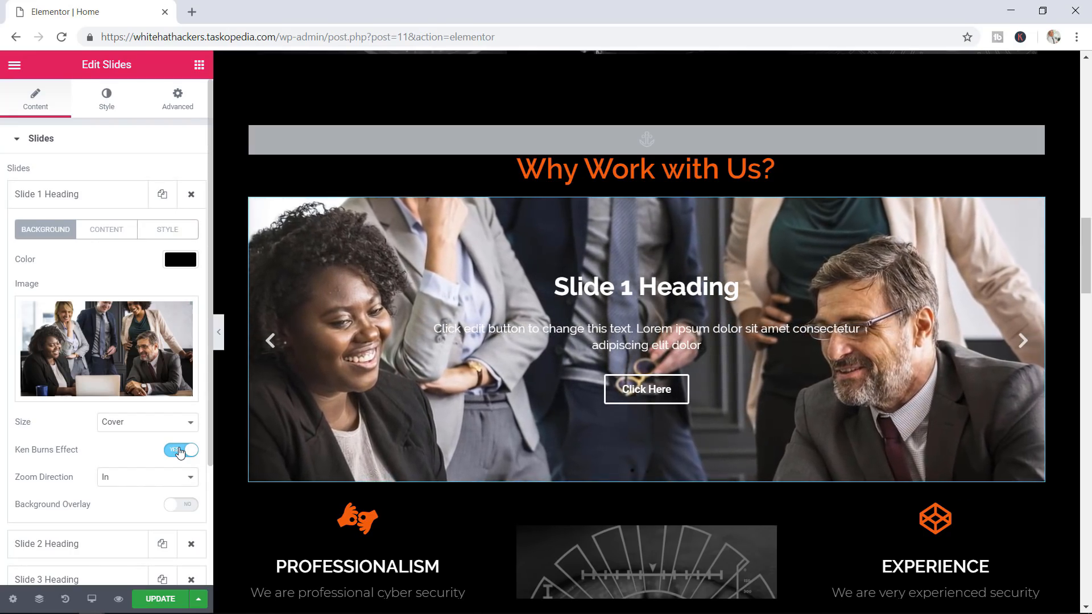
left_click(147, 477)
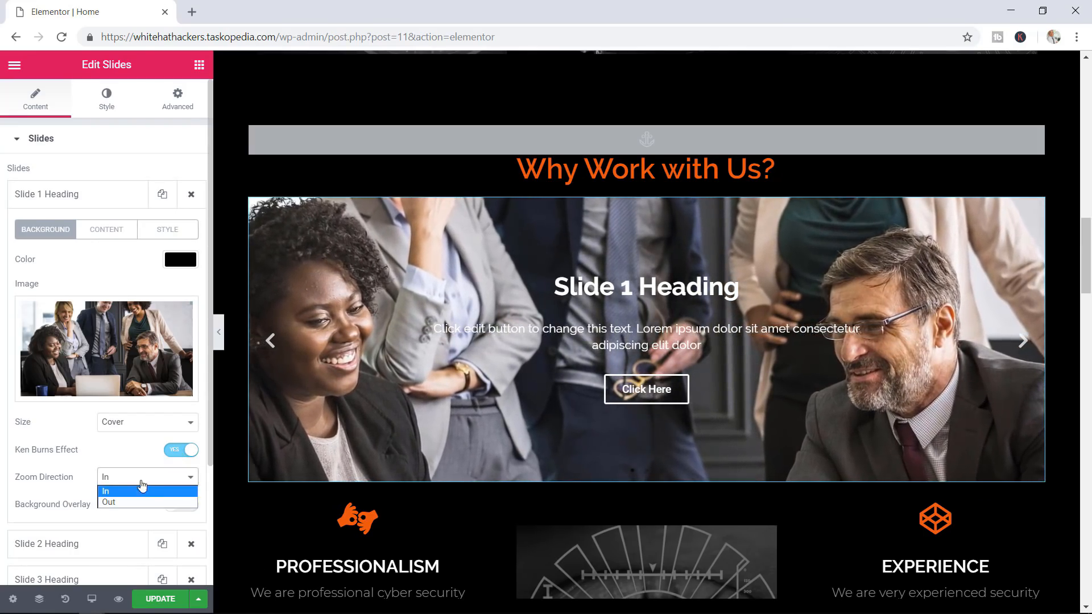
left_click(133, 502)
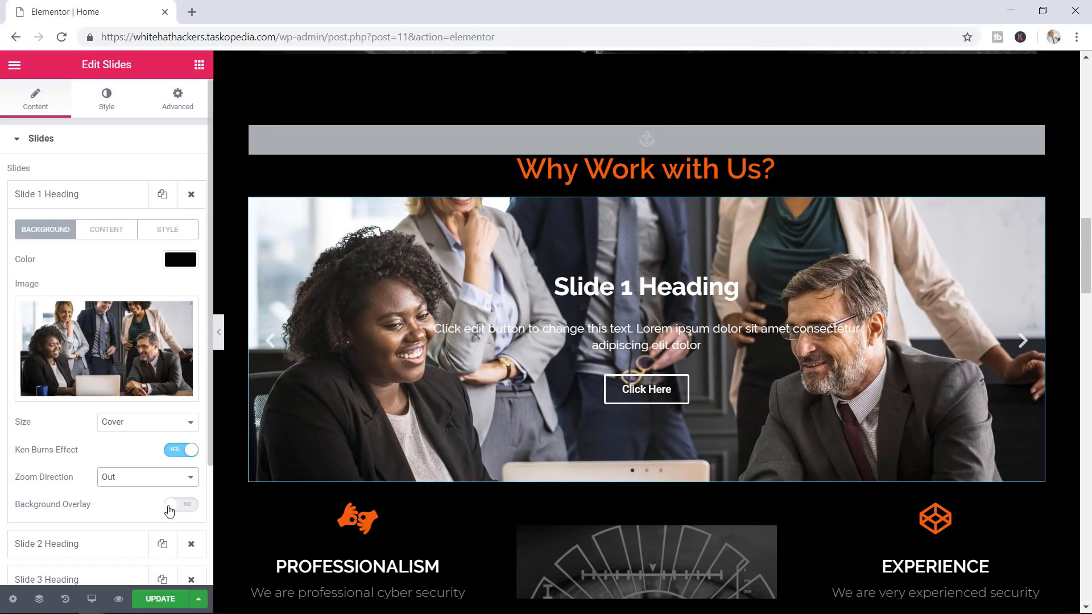
Enable a darkened background overlay on the slide
left_click(189, 506)
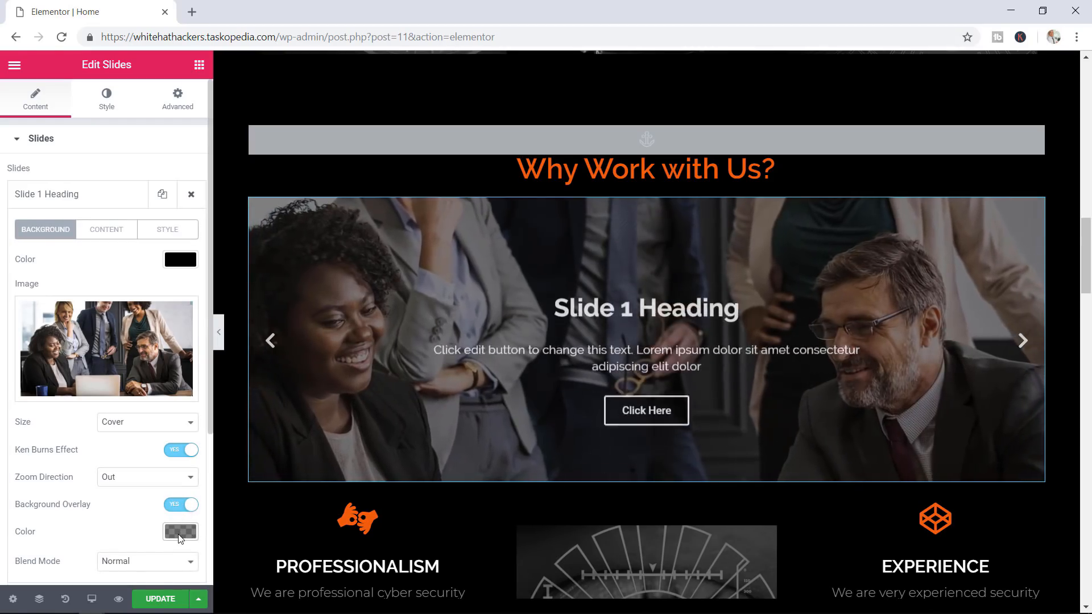
left_click(180, 531)
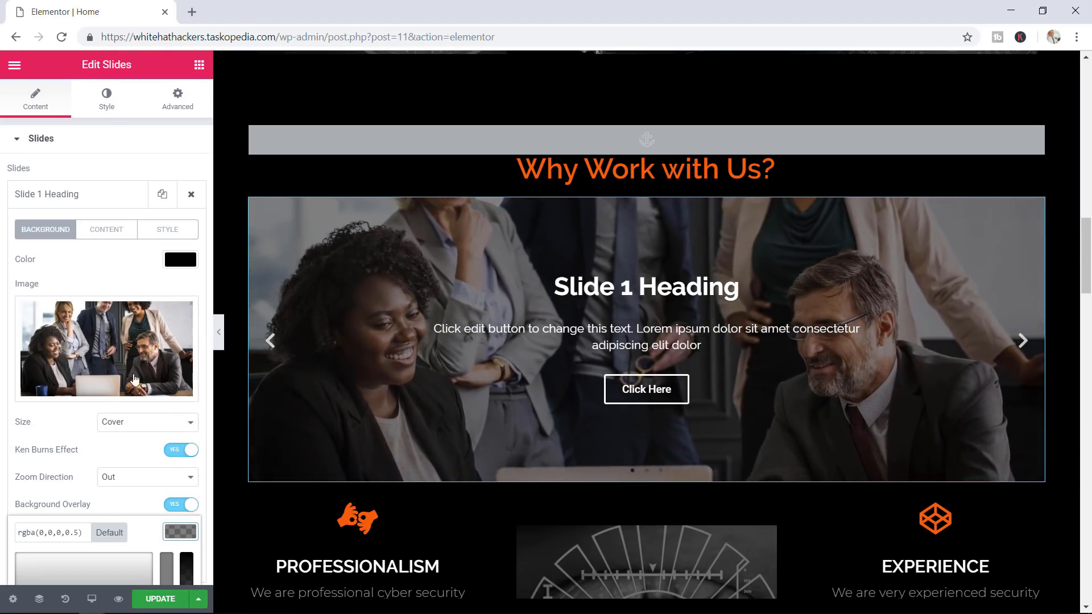
scroll(111, 387, "down", 3)
scroll(111, 388, "down", 1)
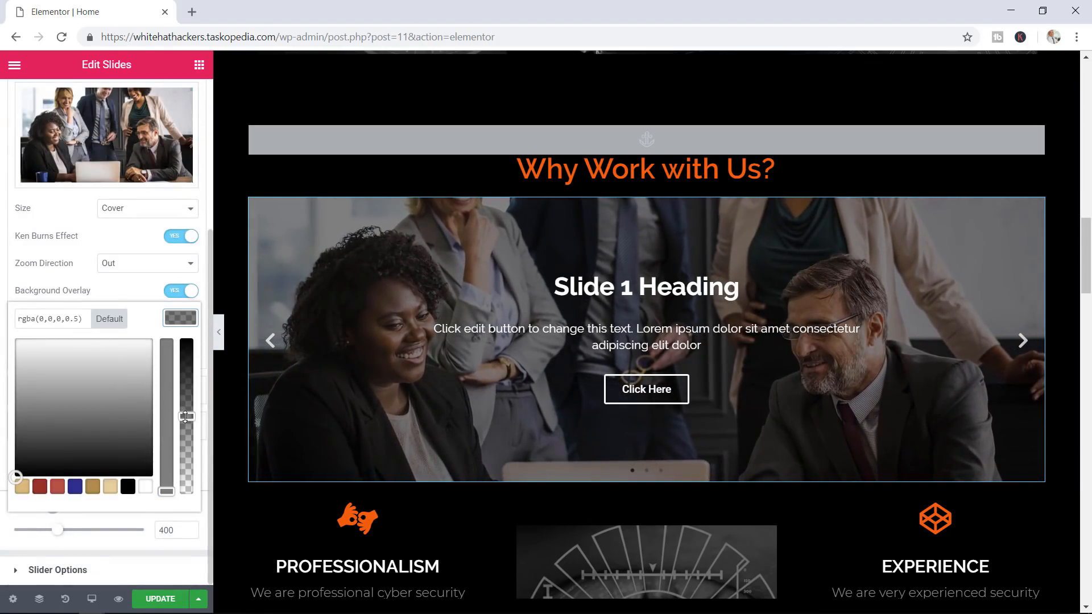
left_click_drag(186, 417, 190, 382)
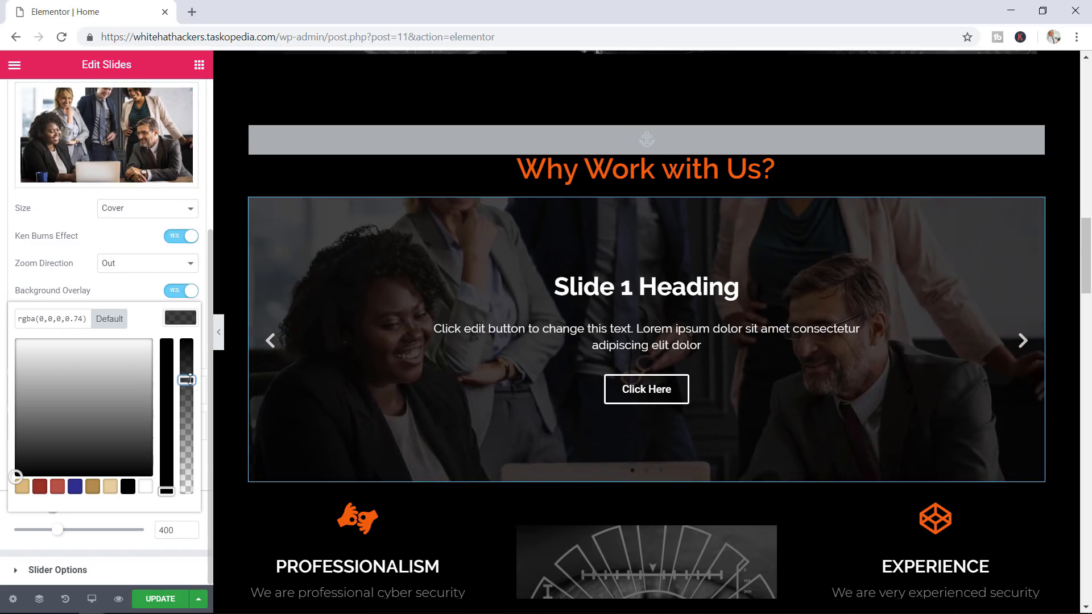
left_click(120, 294)
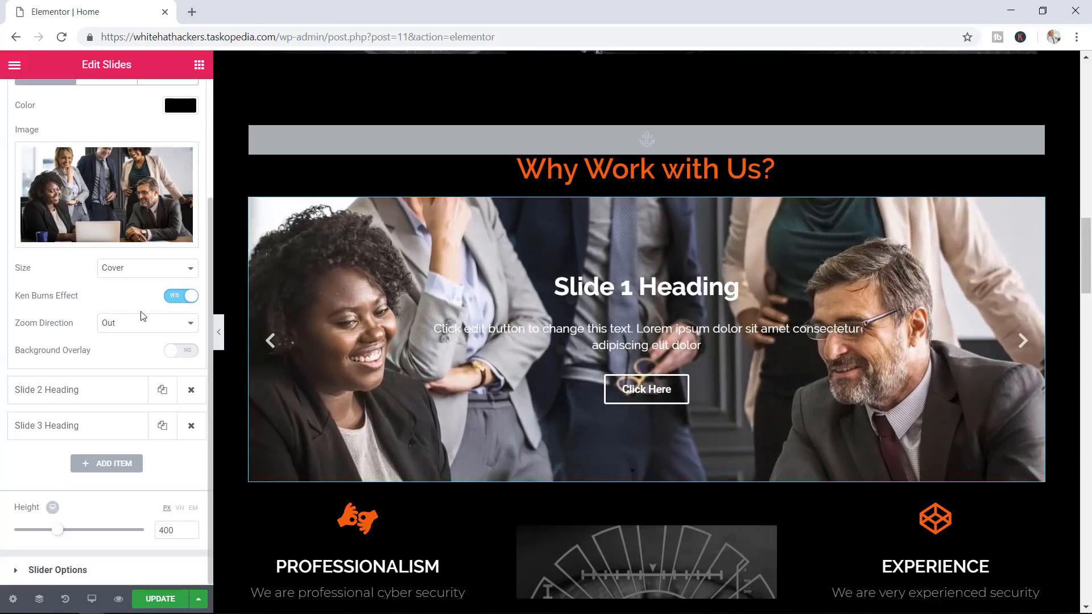
left_click(187, 350)
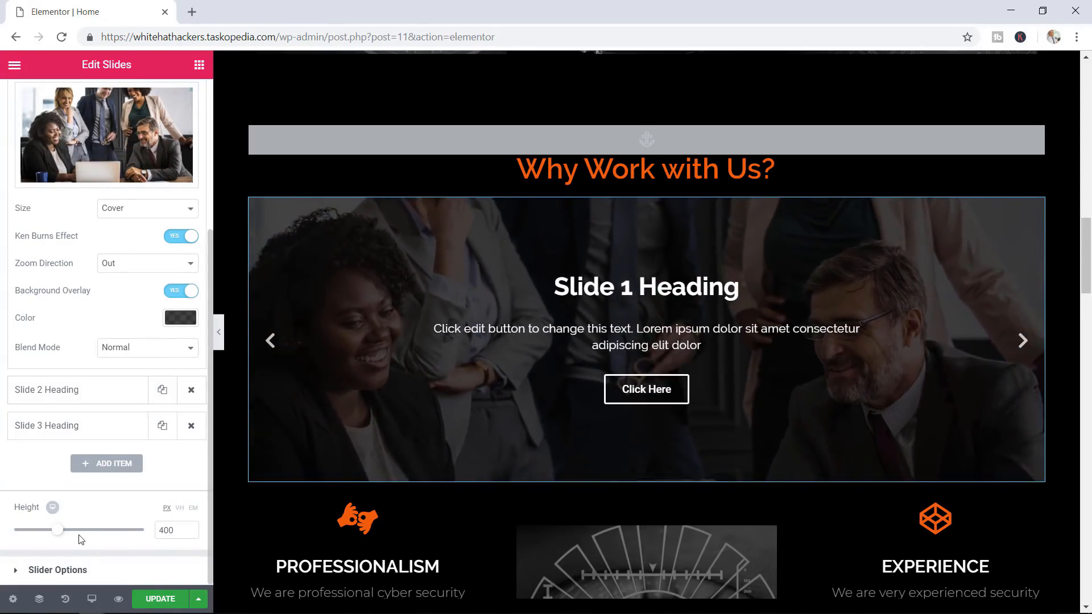
Set the slider height to 500 px
left_click_drag(58, 529, 71, 536)
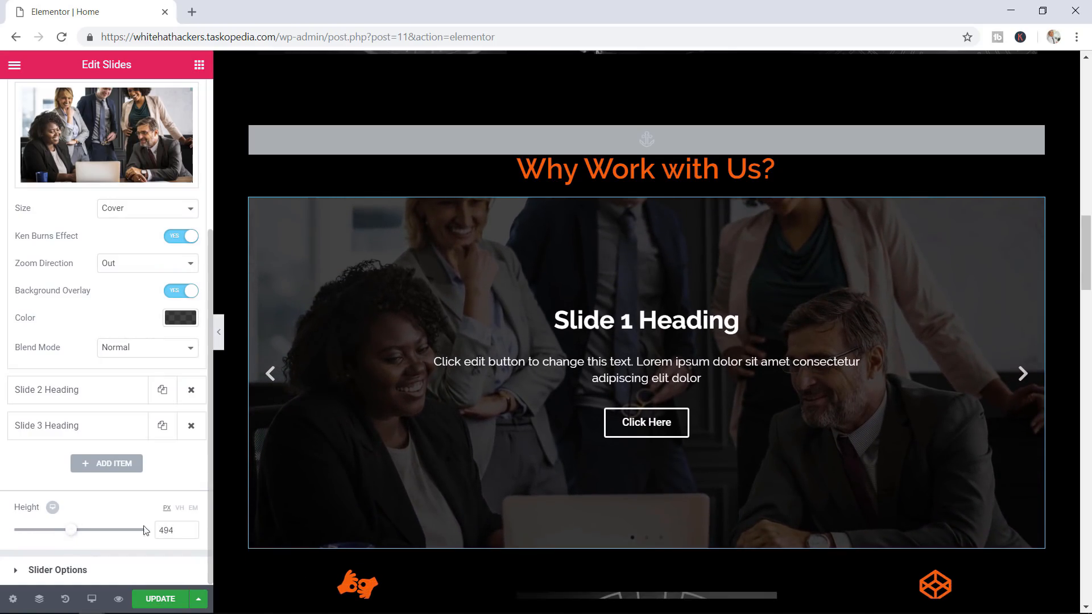
left_click(191, 528)
left_click(191, 529)
left_click(191, 528)
left_click(191, 529)
left_click(191, 529)
left_click(191, 529)
left_click(191, 529)
left_click(191, 529)
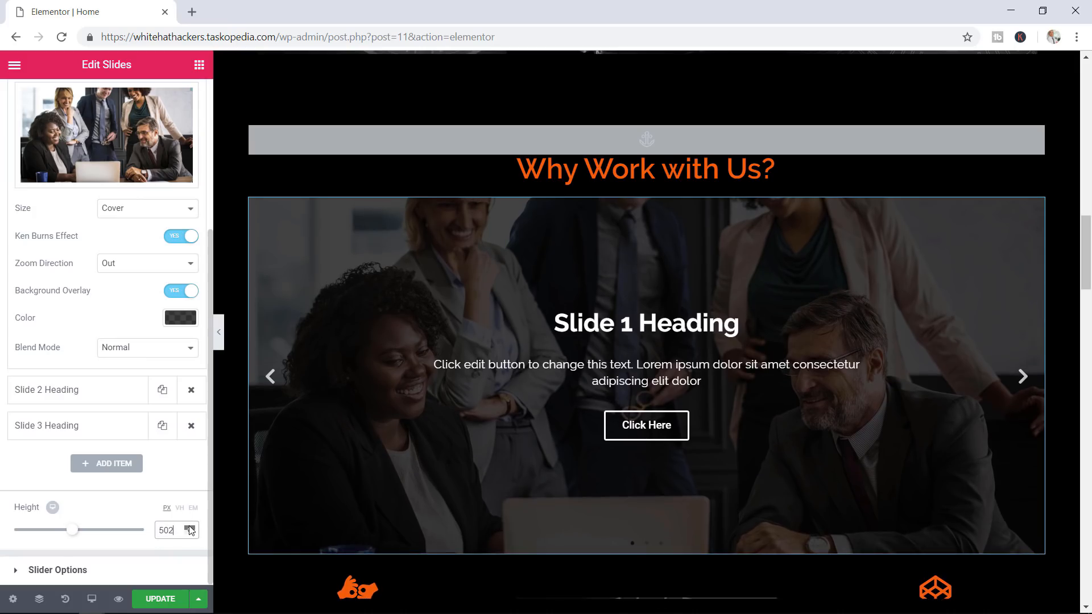
left_click(190, 534)
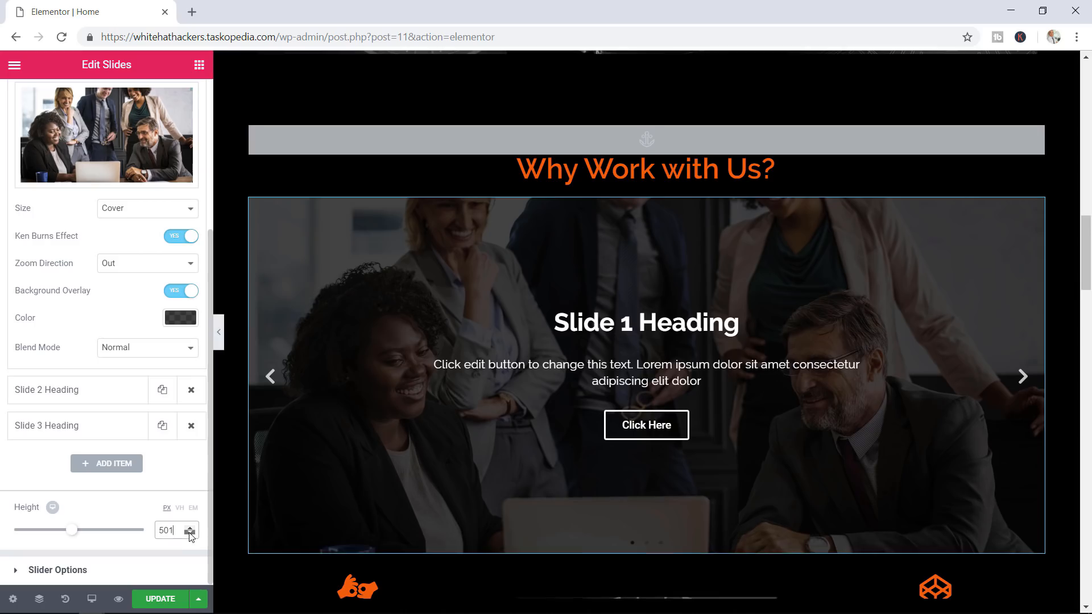
left_click(191, 534)
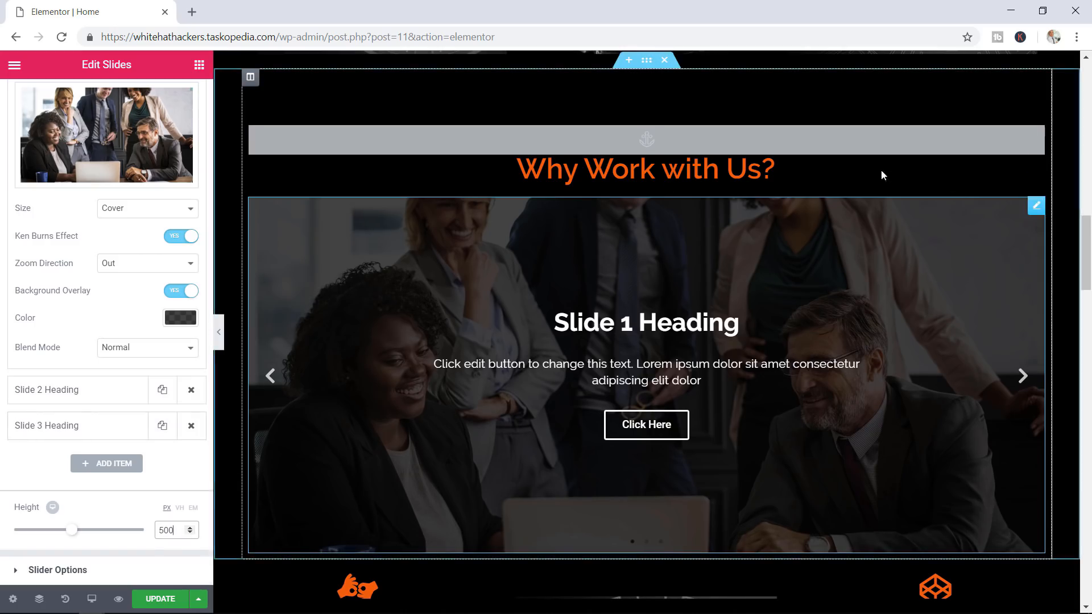
Retitle the first slide PROFESSIONALISM in capitals
scroll(1084, 246, "up", 1)
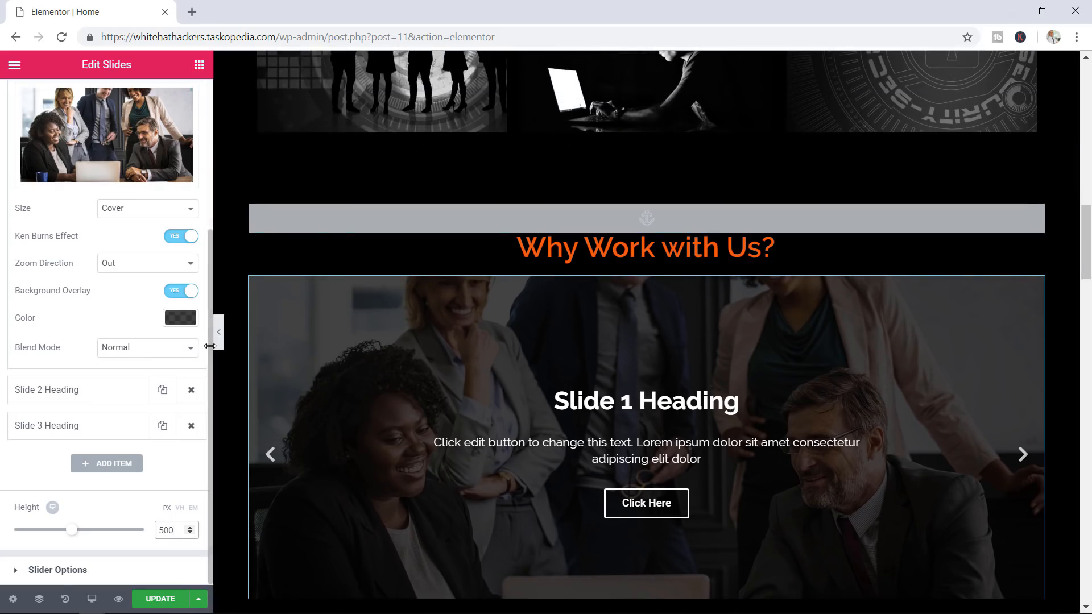
left_click_drag(210, 359, 207, 199)
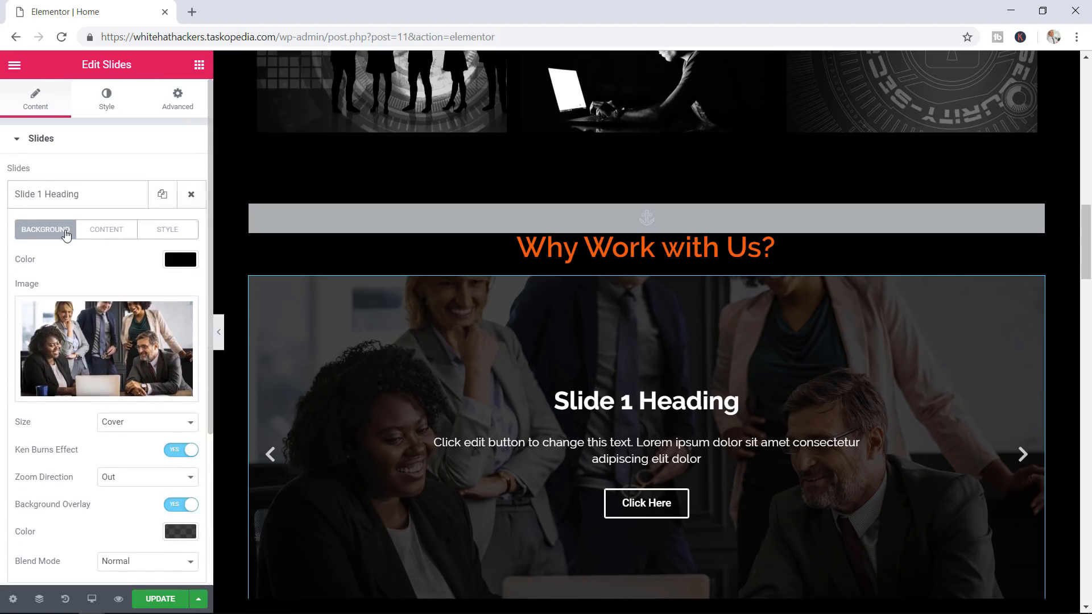
left_click(110, 234)
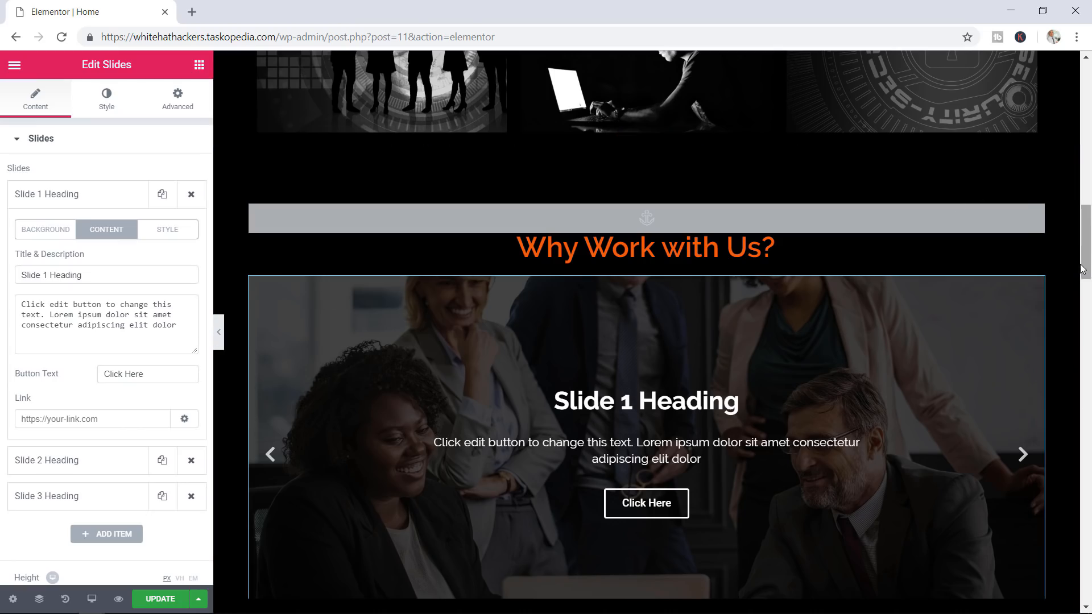
mouse_move(1088, 259)
left_mouse_down()
mouse_move(1088, 308)
mouse_move(1088, 261)
left_mouse_up()
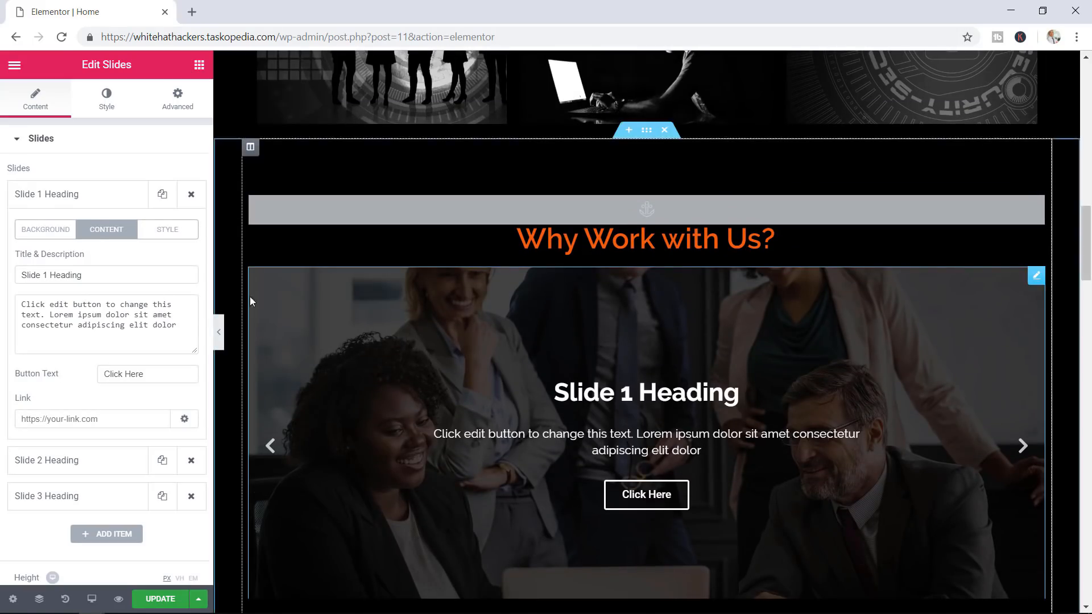
key("Caps_Lock")
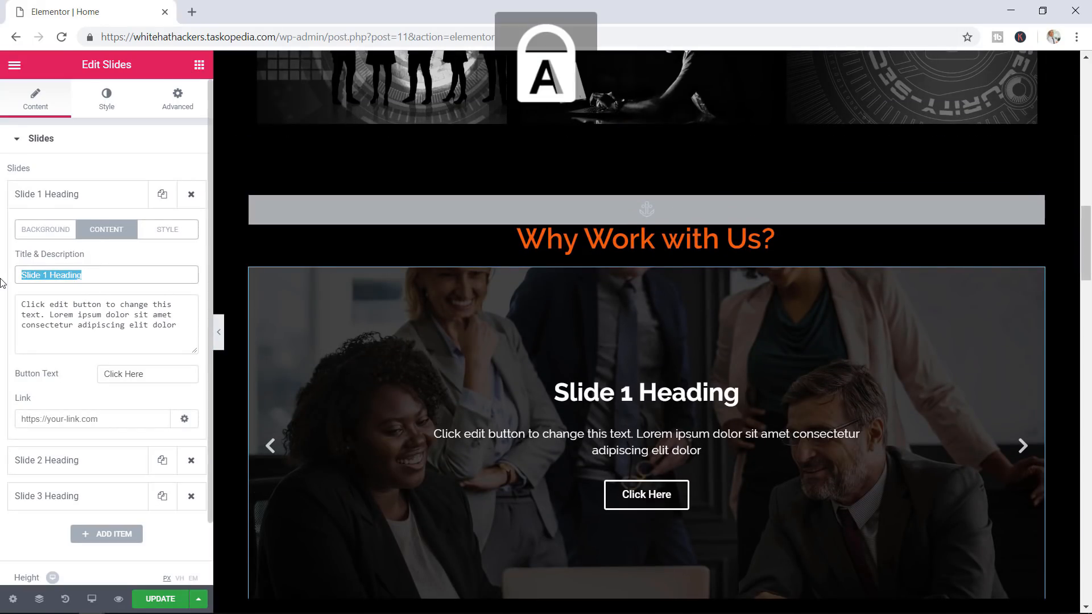
type("PROFESS")
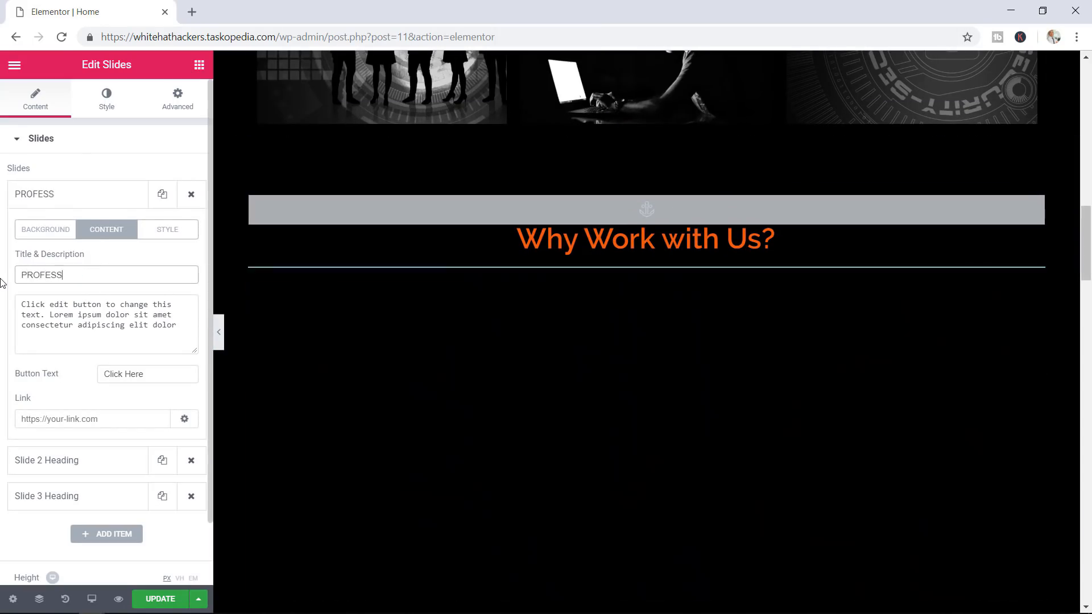
type("IONALISM")
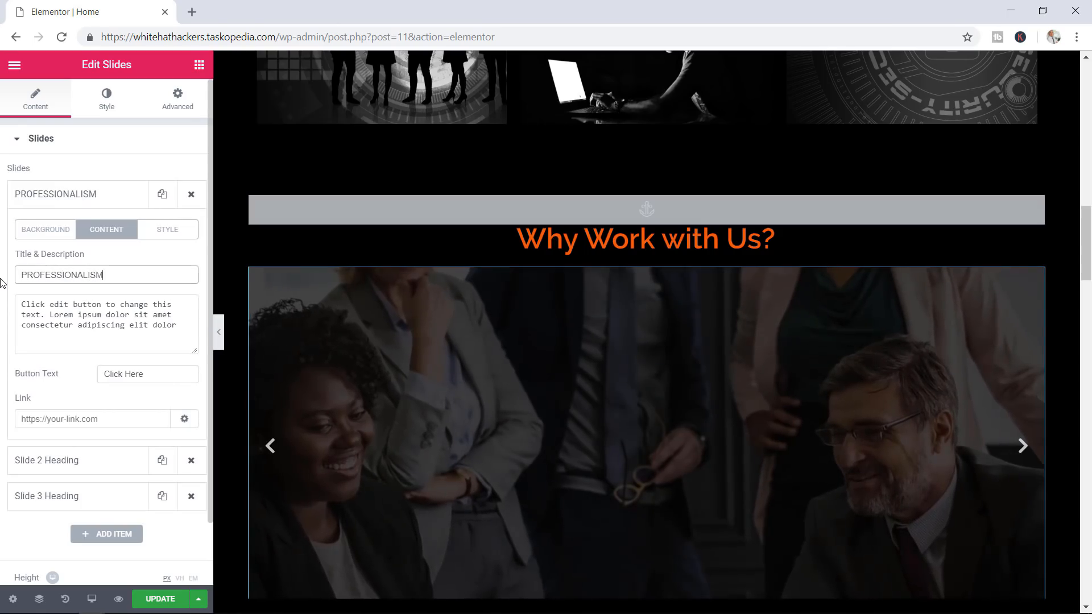
Replace the placeholder description with the professionalism sentence and clear the button text
left_click_drag(177, 327, 9, 299)
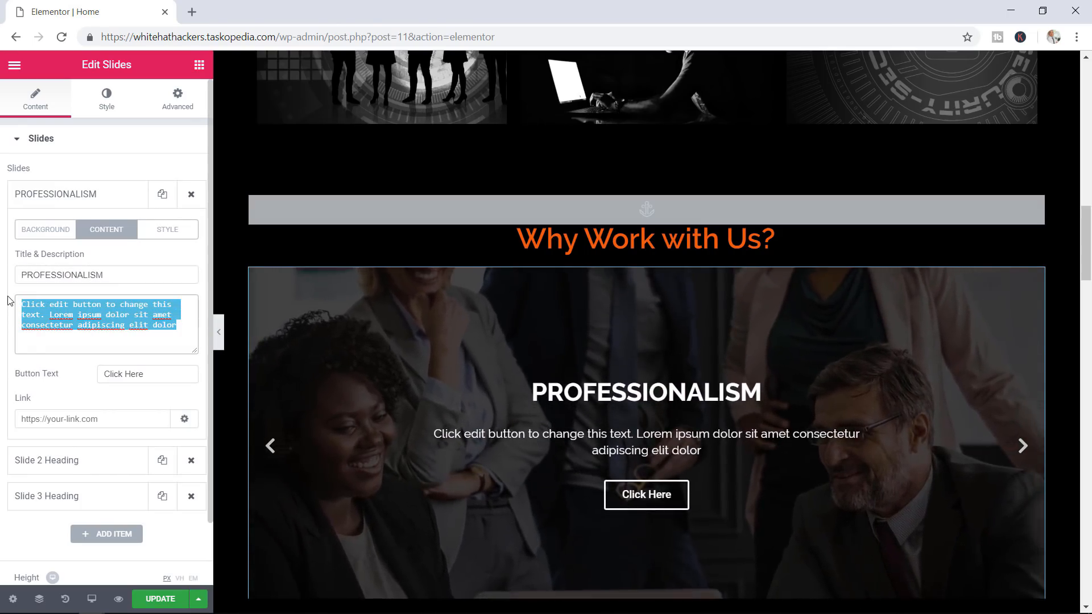
type("We are professional cyber security experts who will display the highest levels of professionalism.")
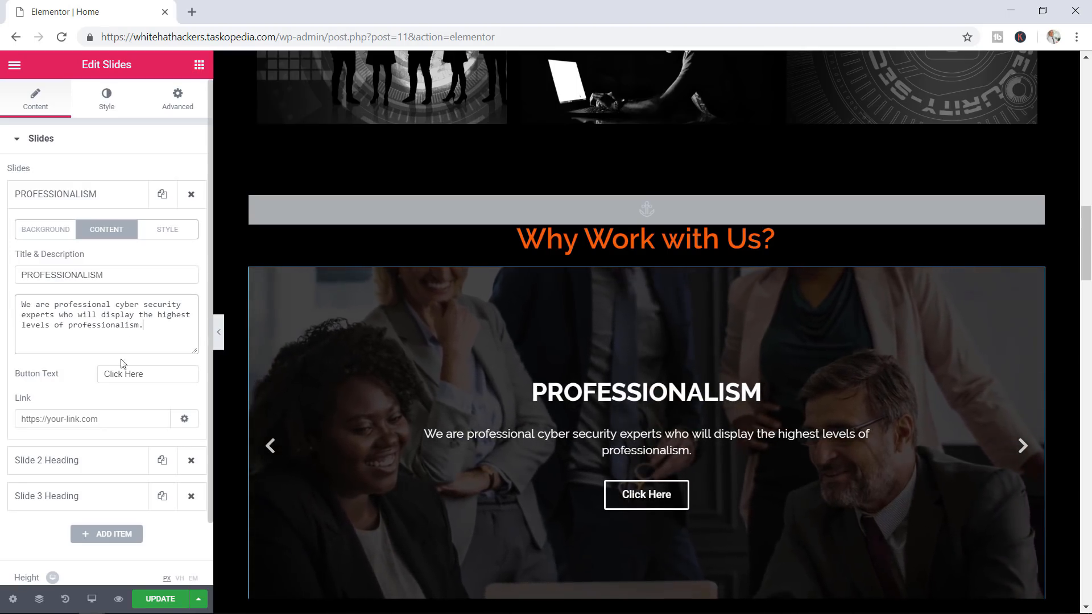
left_click_drag(146, 374, 84, 378)
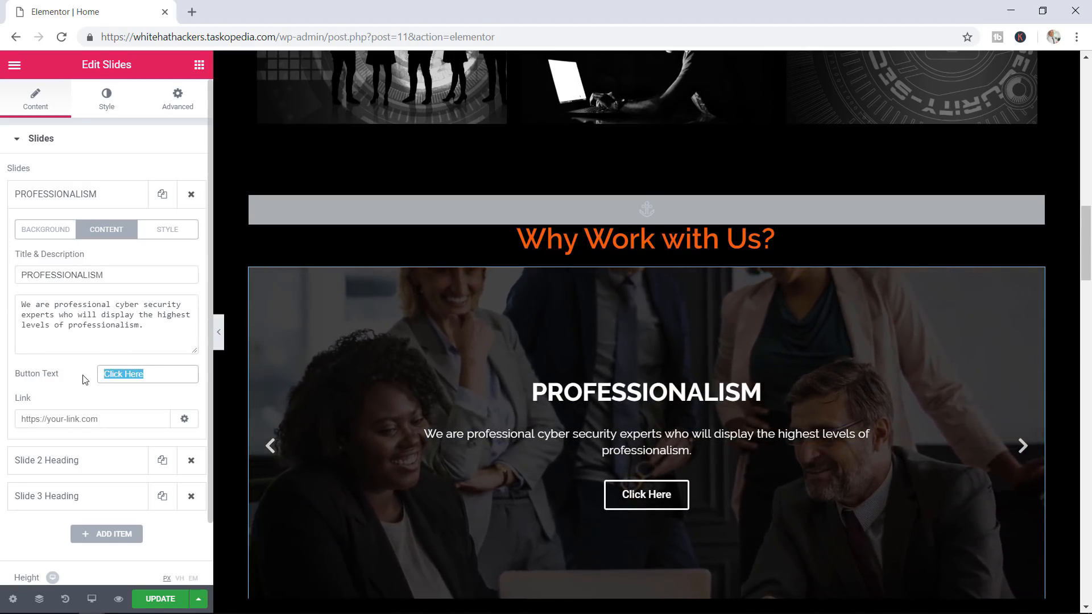
key("BackSpace")
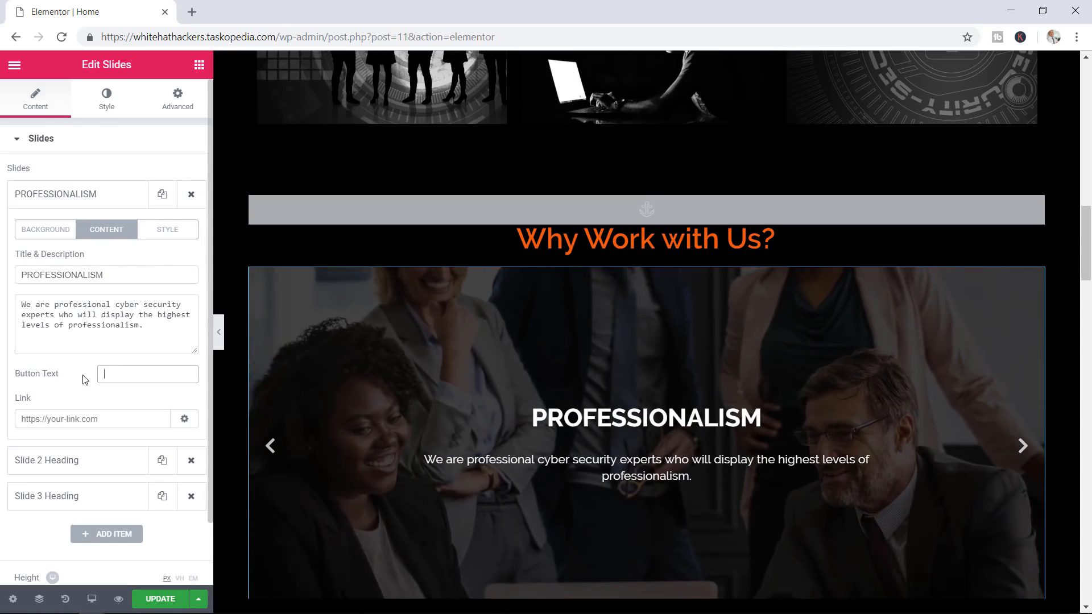
left_click(172, 232)
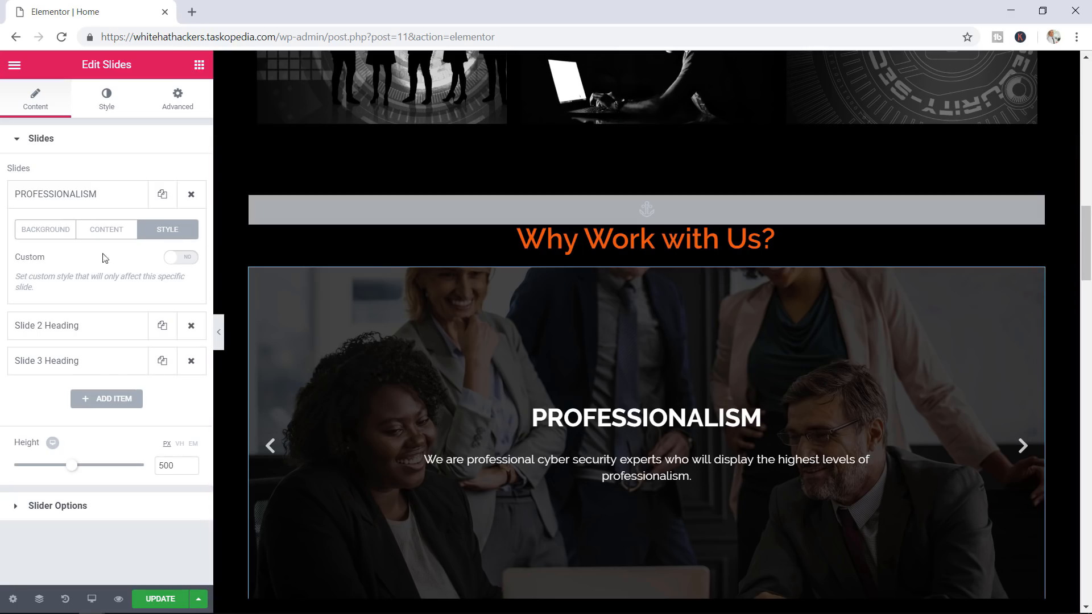
left_click(182, 259)
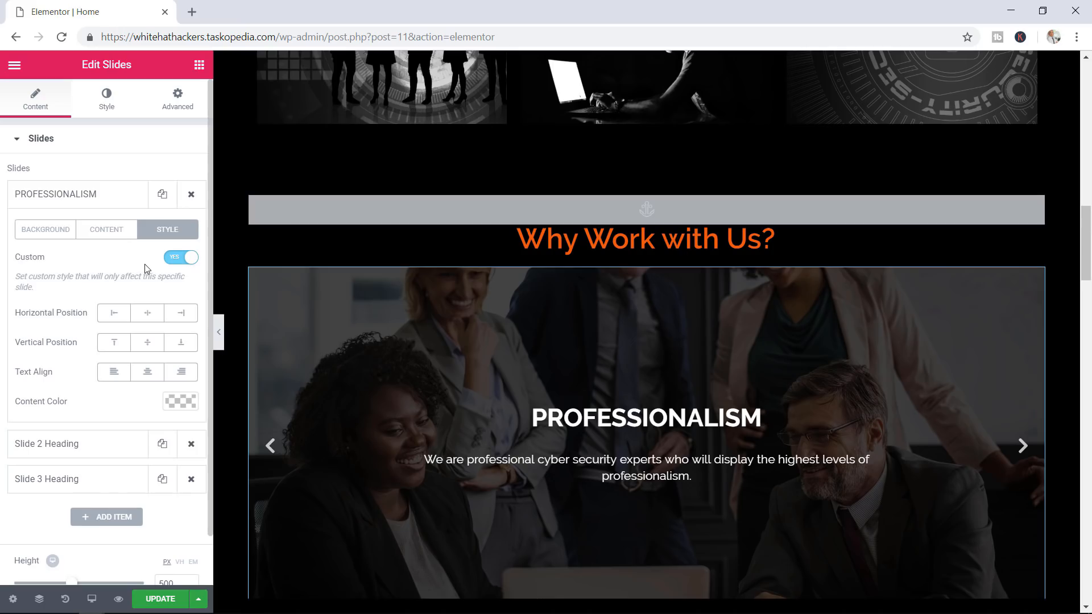
left_click(173, 261)
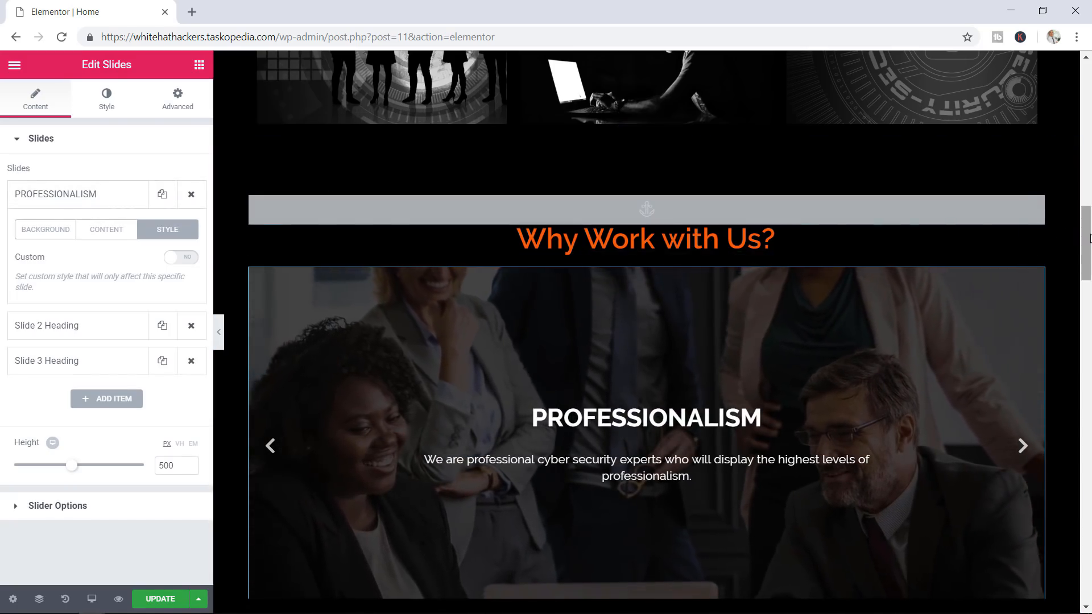
left_click_drag(1086, 236, 1076, 298)
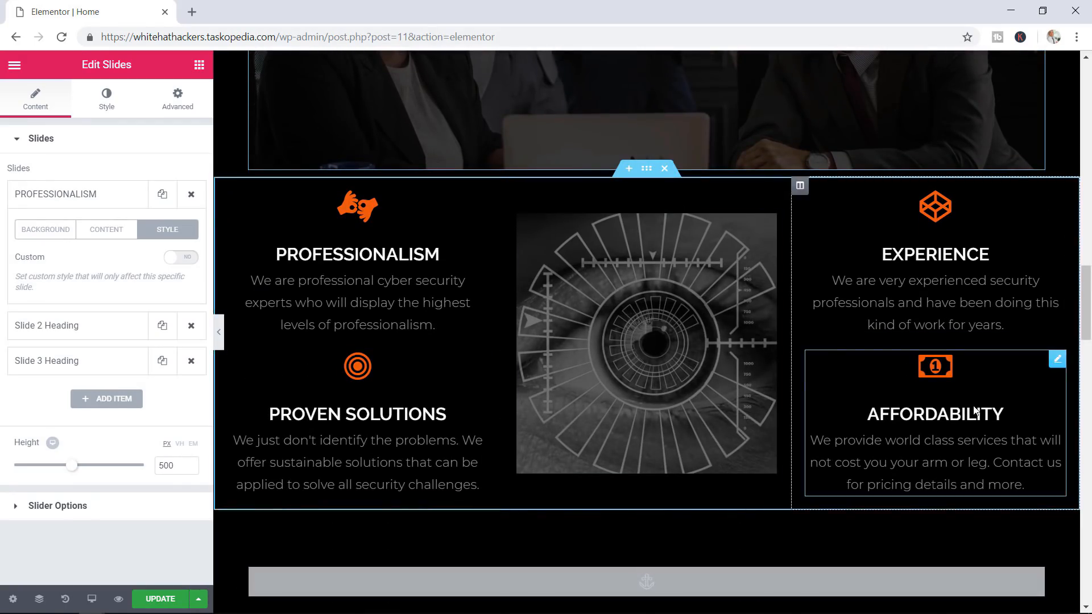
Advance the carousel through PROVEN SOLUTIONS, EXPERIENCE and AFFORDABILITY, then bring up the slider's Style settings
left_click_drag(1086, 300, 1085, 271)
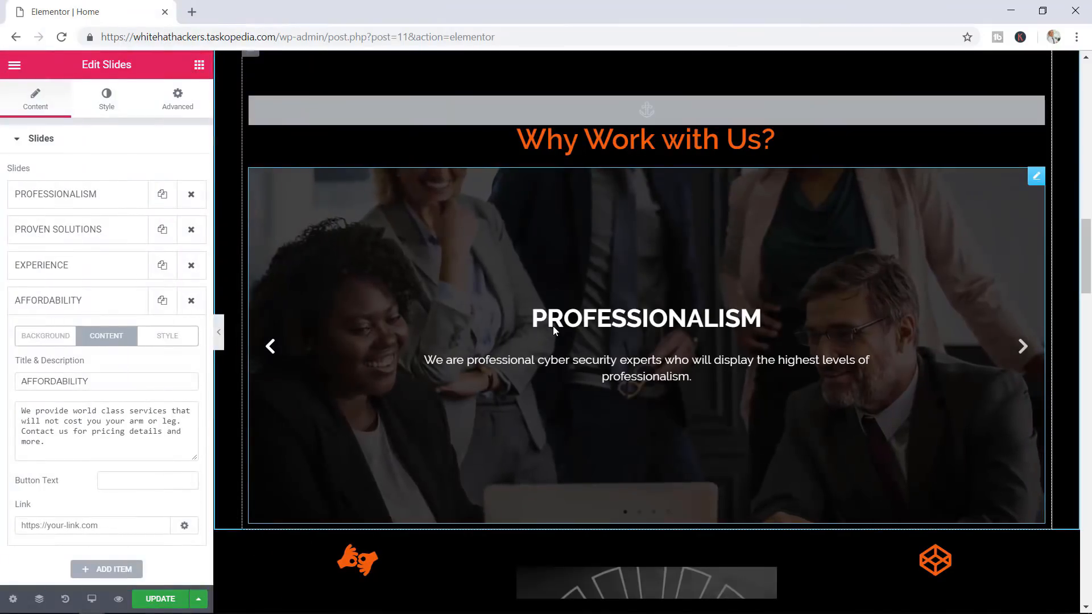
left_click(1022, 347)
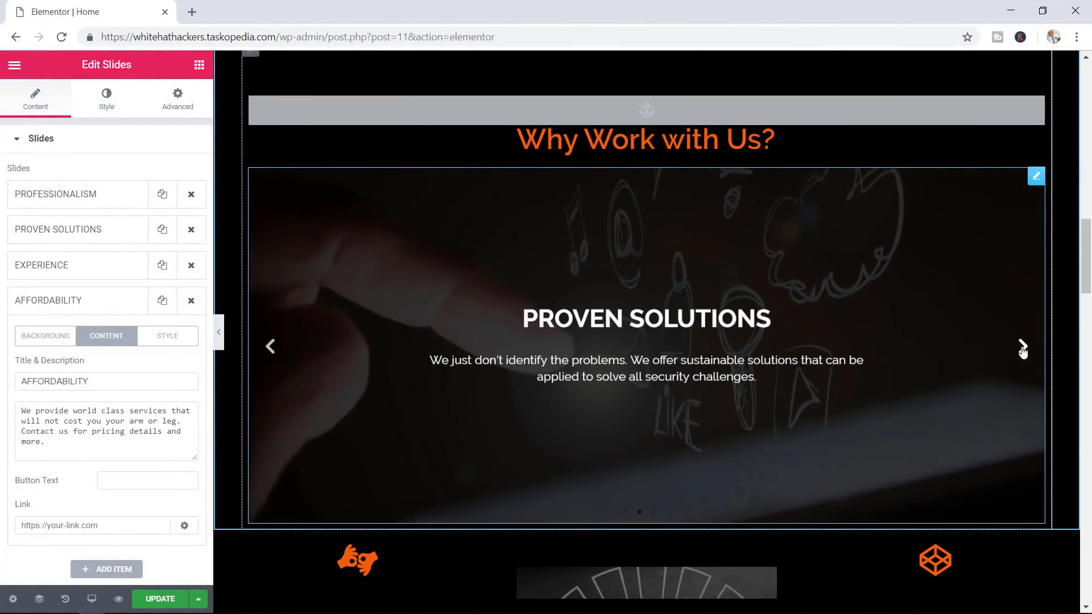
left_click(1022, 349)
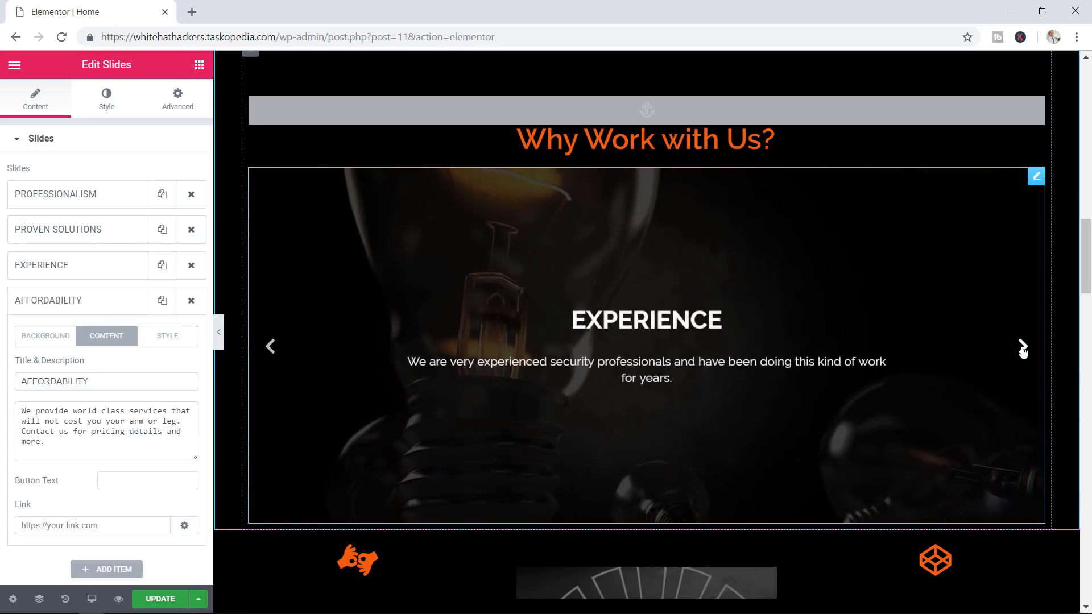
left_click(1022, 347)
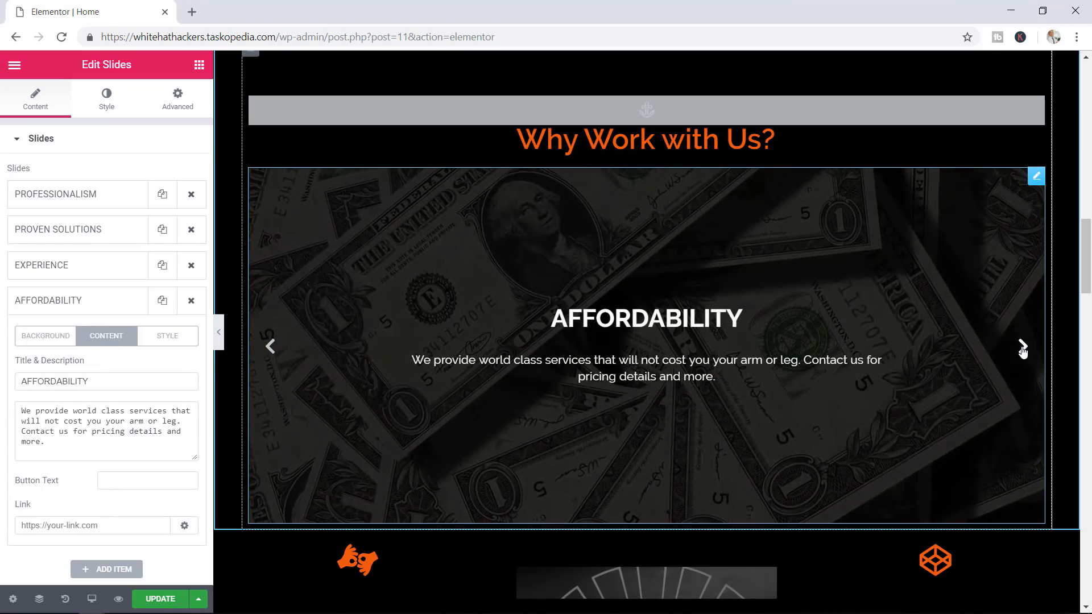
scroll(1023, 348, "down", 1)
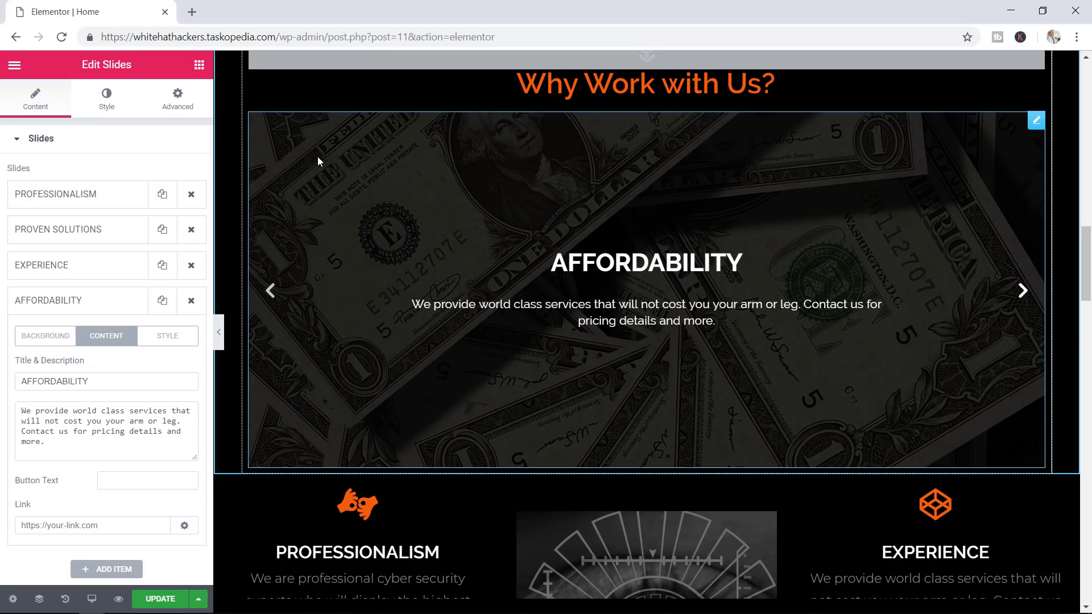
left_click(114, 102)
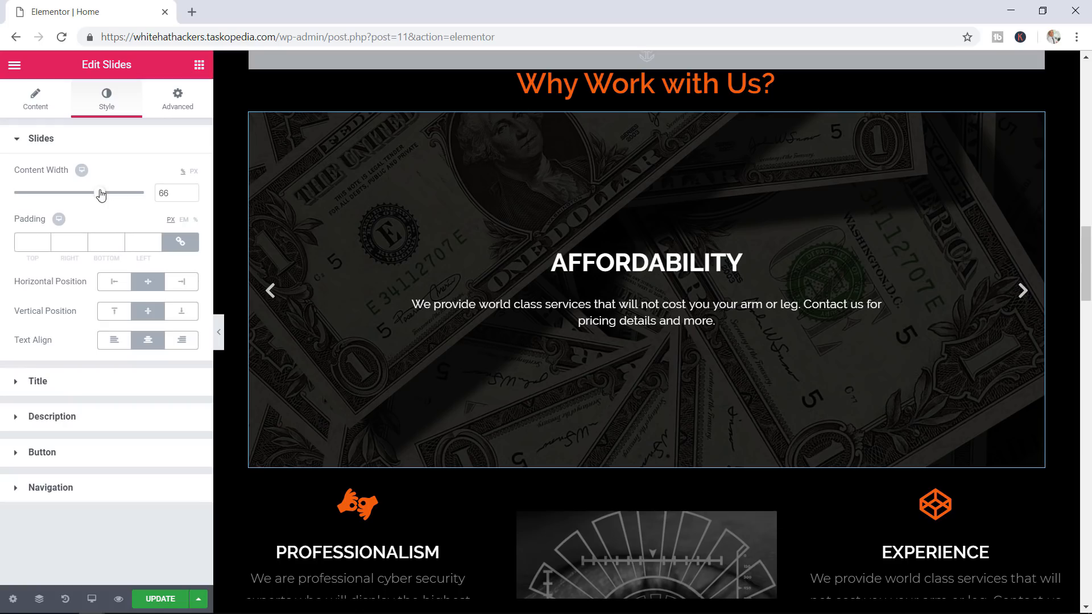
Set the slides' Content Width to 100 so the Affordability description fits on one line
left_click_drag(101, 195, 149, 196)
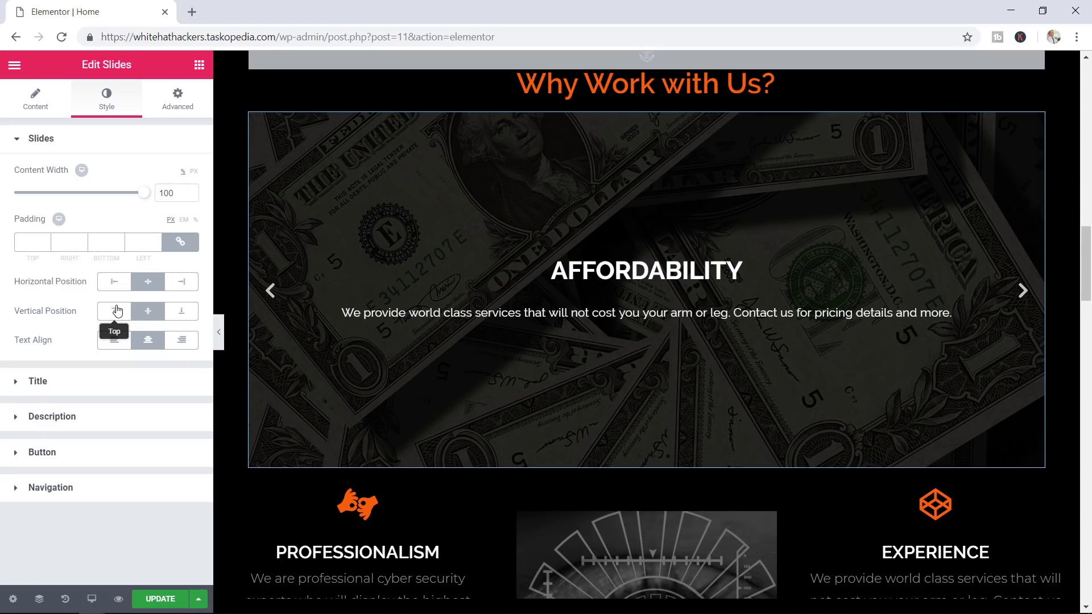
left_click(43, 141)
left_click(50, 179)
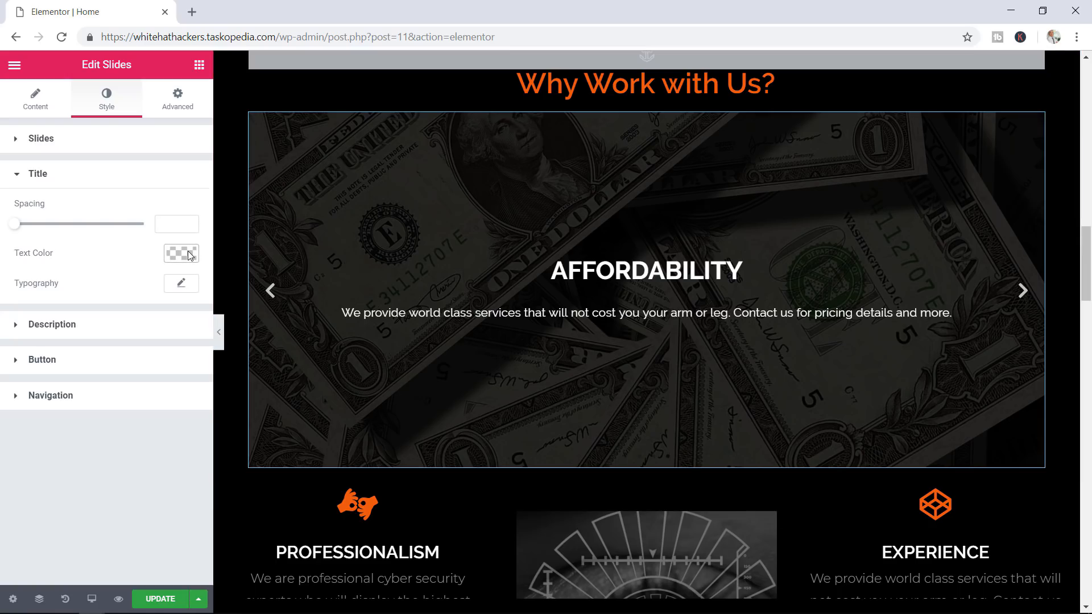
Set the slide description typography size to 24 so the text wraps onto two lines
left_click(29, 176)
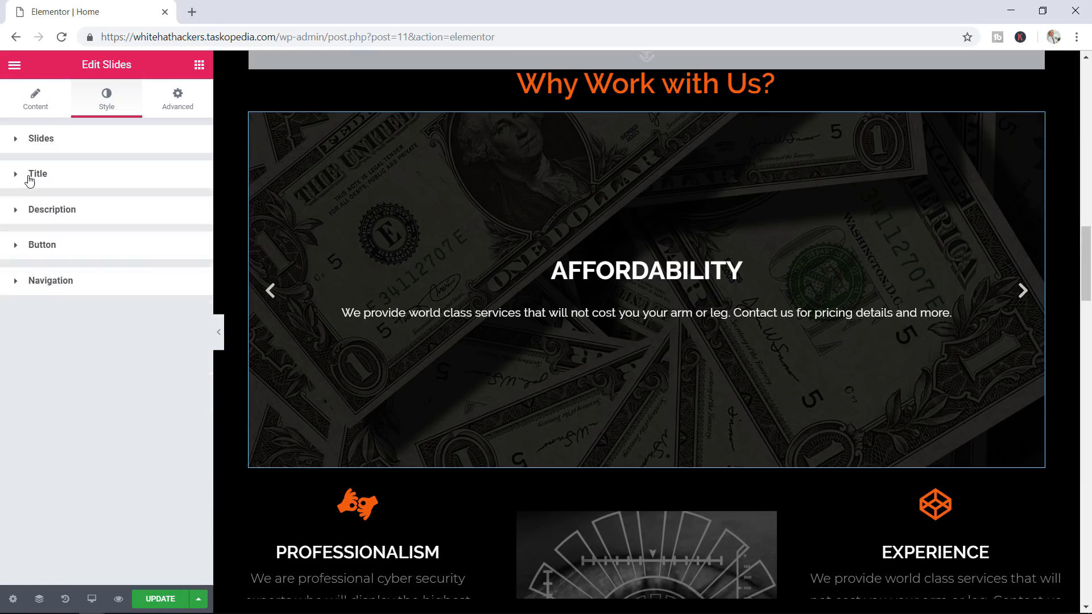
left_click(46, 220)
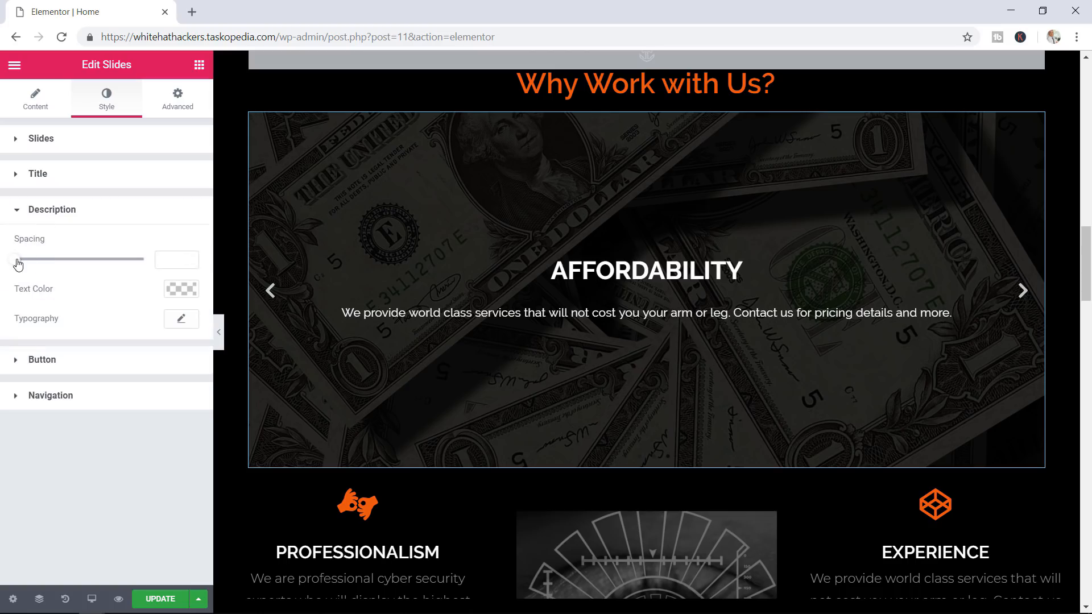
left_click_drag(18, 262, 2, 261)
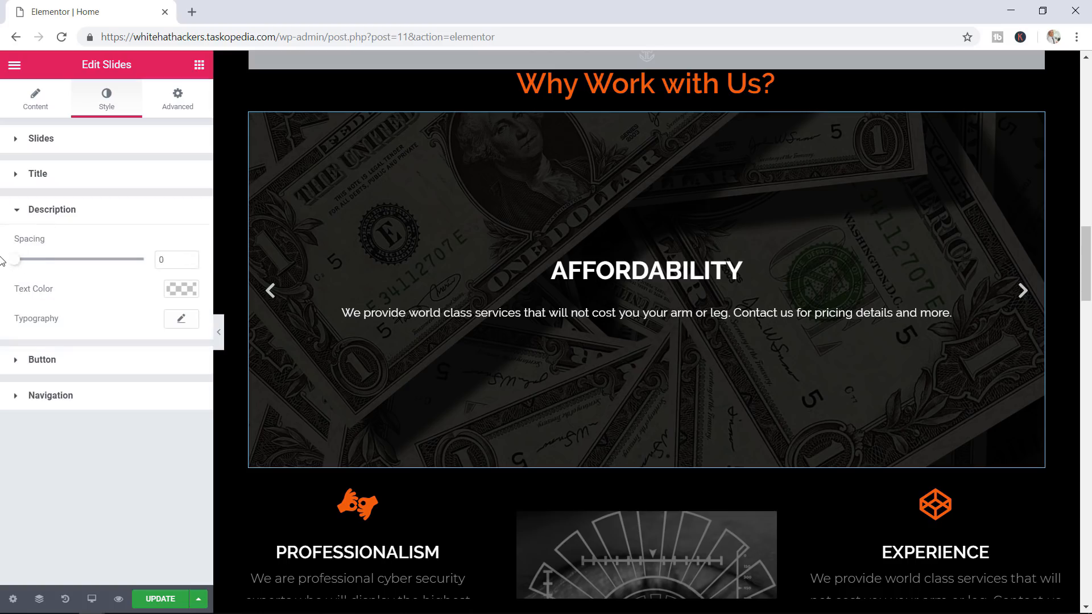
left_click(181, 320)
left_click_drag(33, 411, 39, 410)
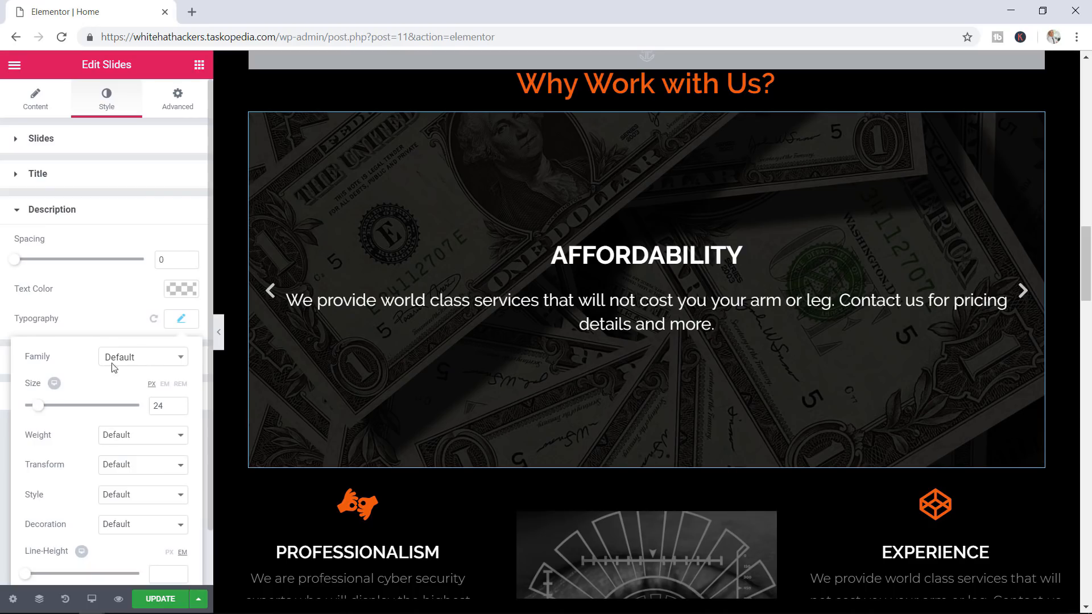
left_click(183, 322)
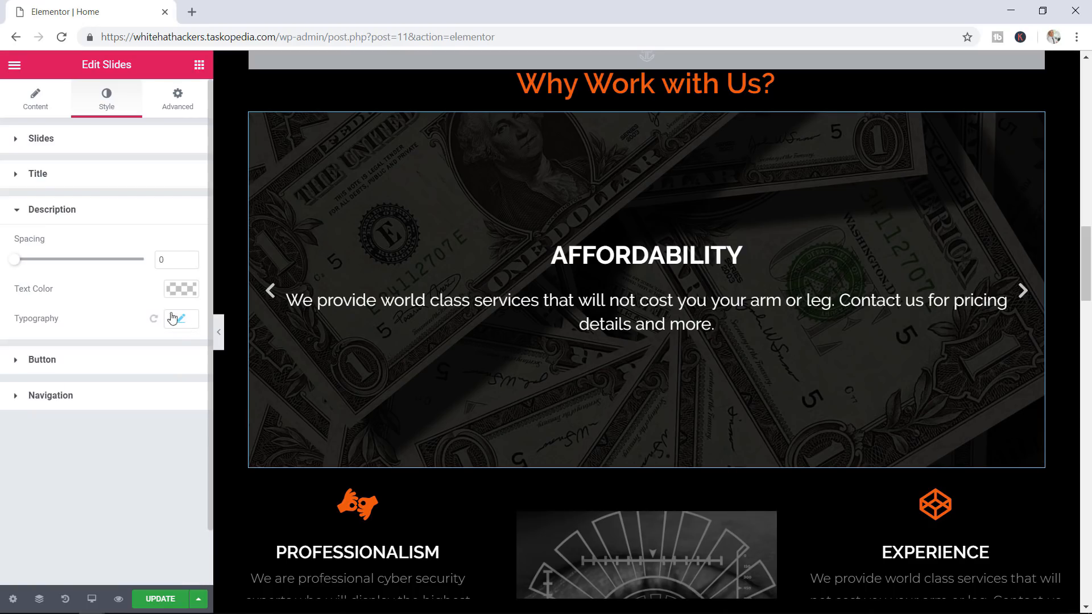
left_click(60, 215)
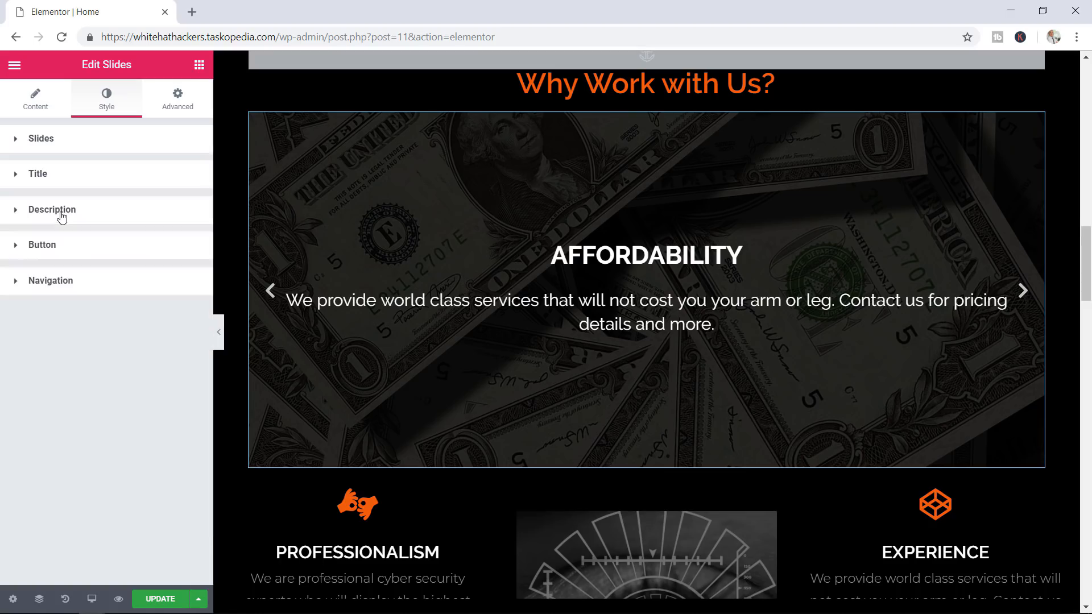
left_click(59, 250)
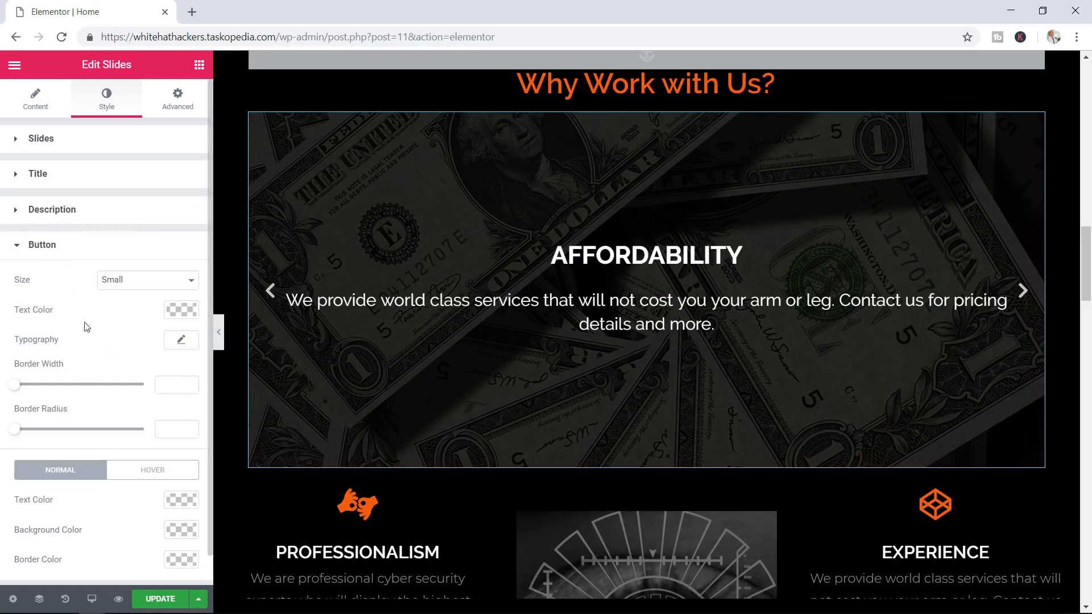
Set the slider navigation Arrows Position to Outside
left_click(60, 245)
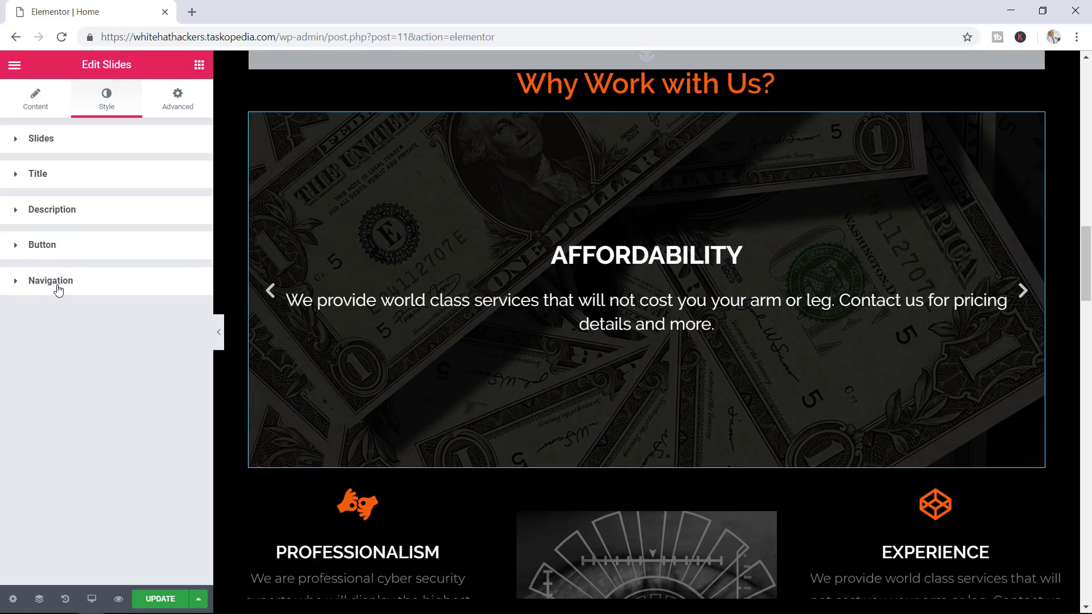
left_click(58, 287)
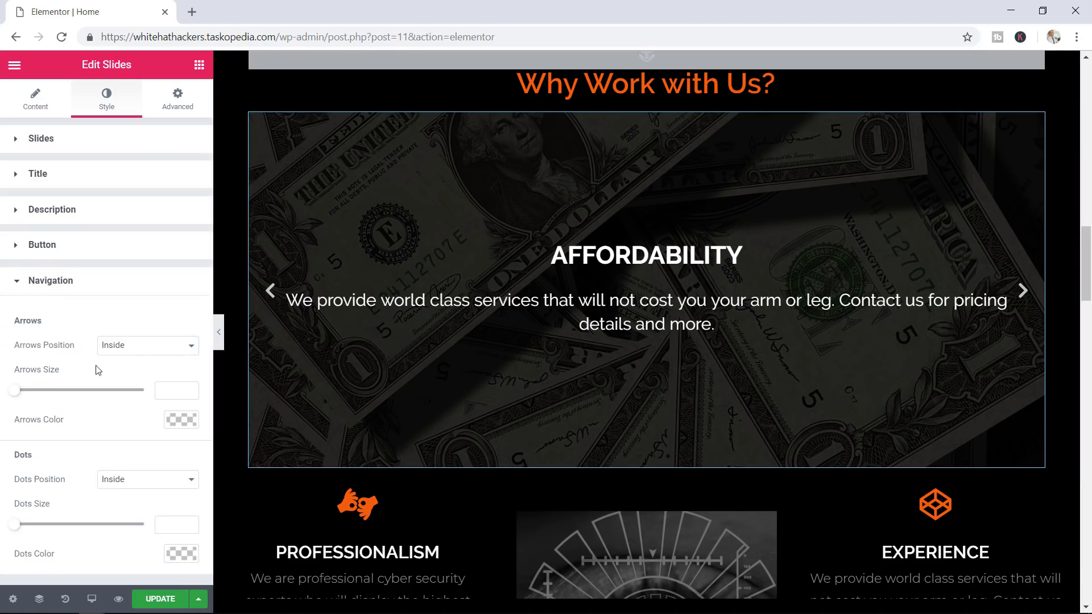
left_click(124, 356)
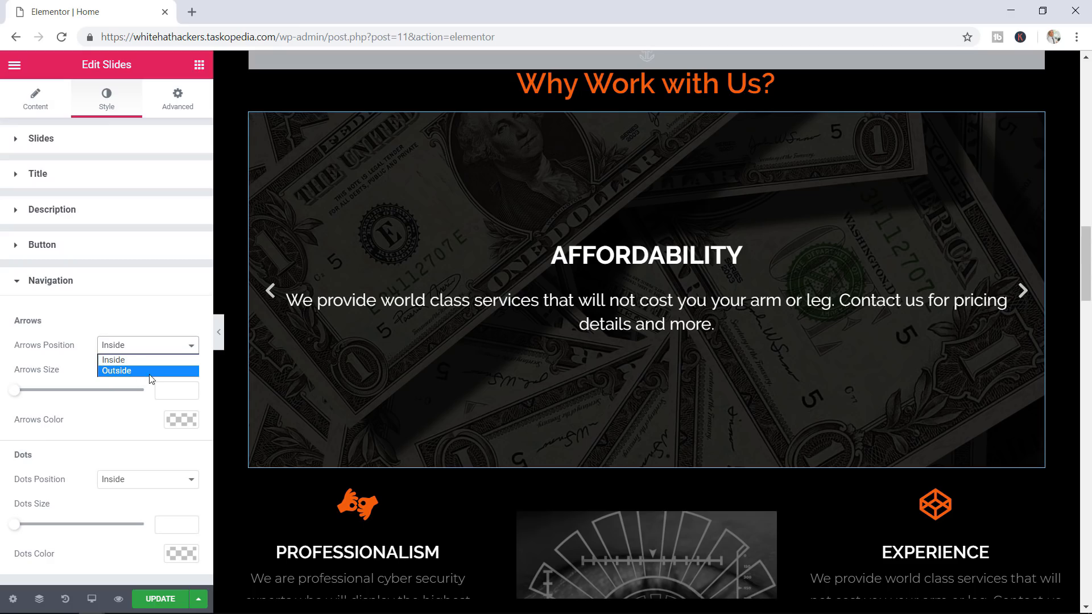
left_click(150, 372)
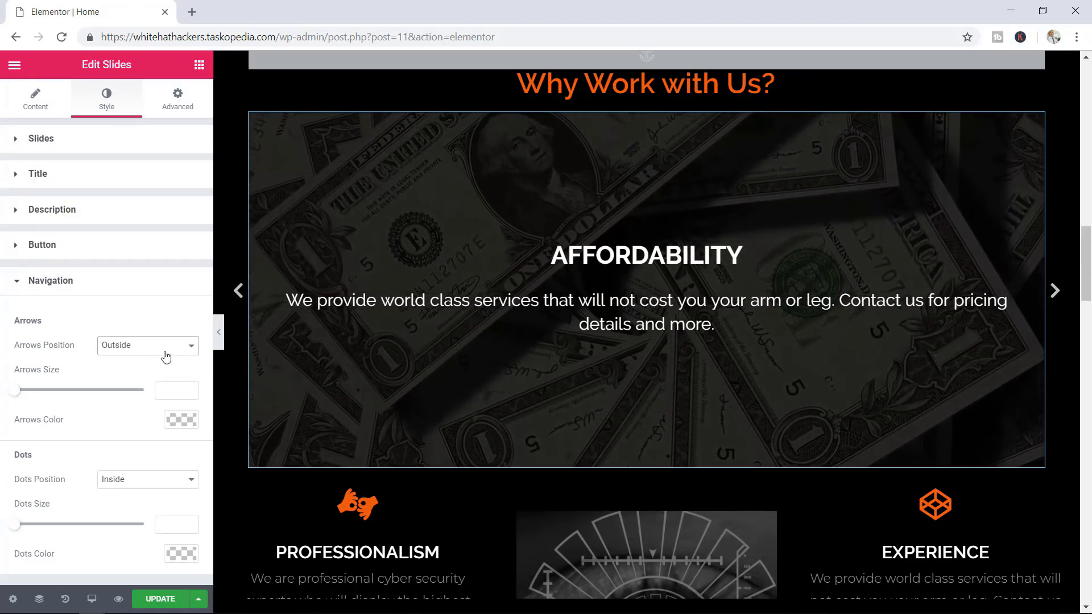
left_click(165, 352)
left_click(151, 361)
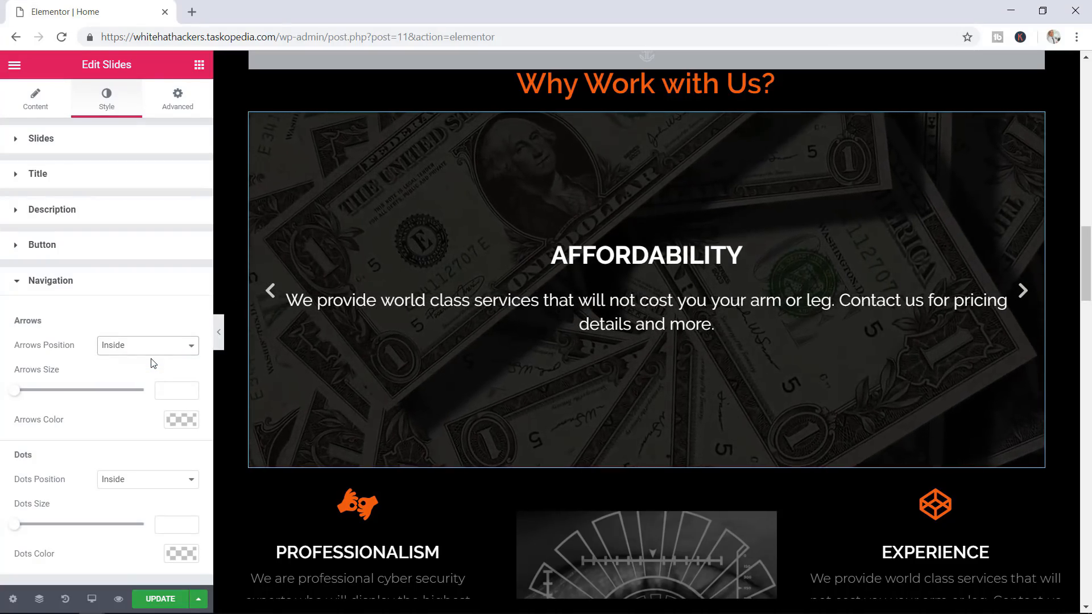
left_click(159, 350)
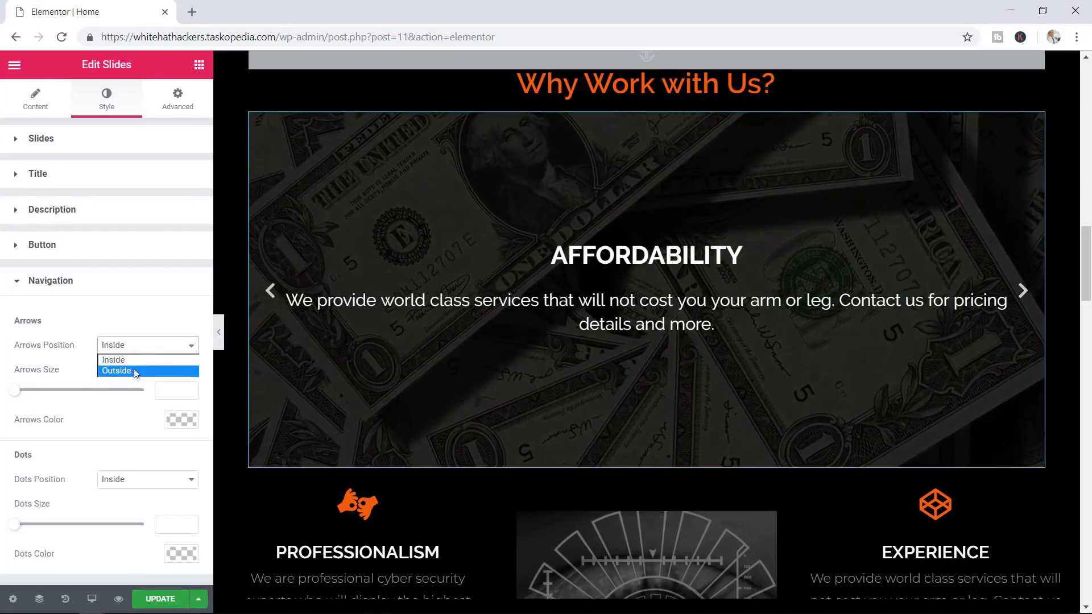
left_click(136, 371)
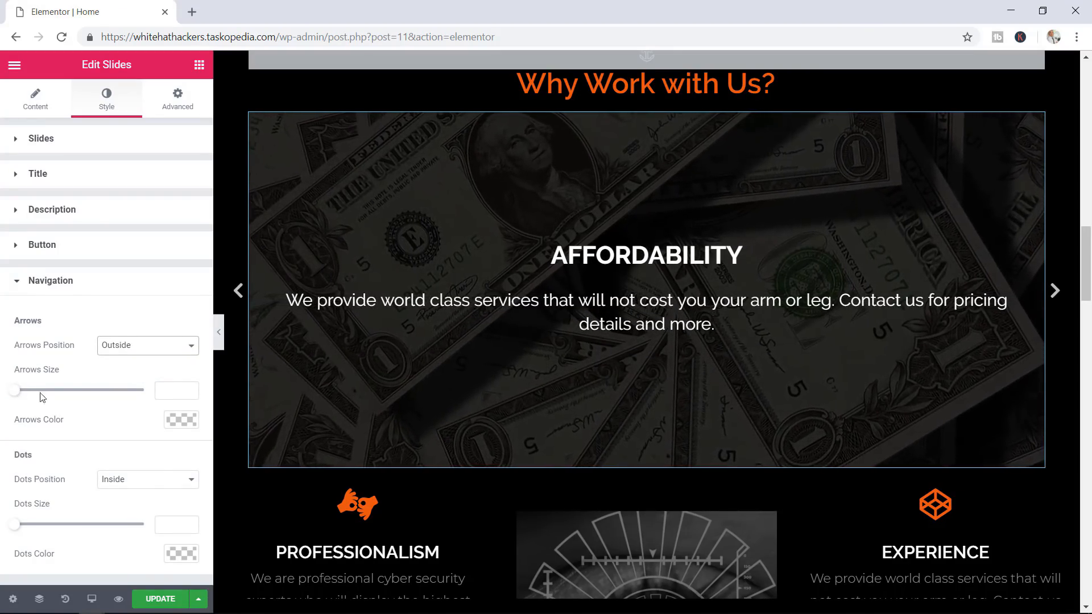
Colour the slider arrows brown (#9e5d3f) and update the page
left_click(181, 421)
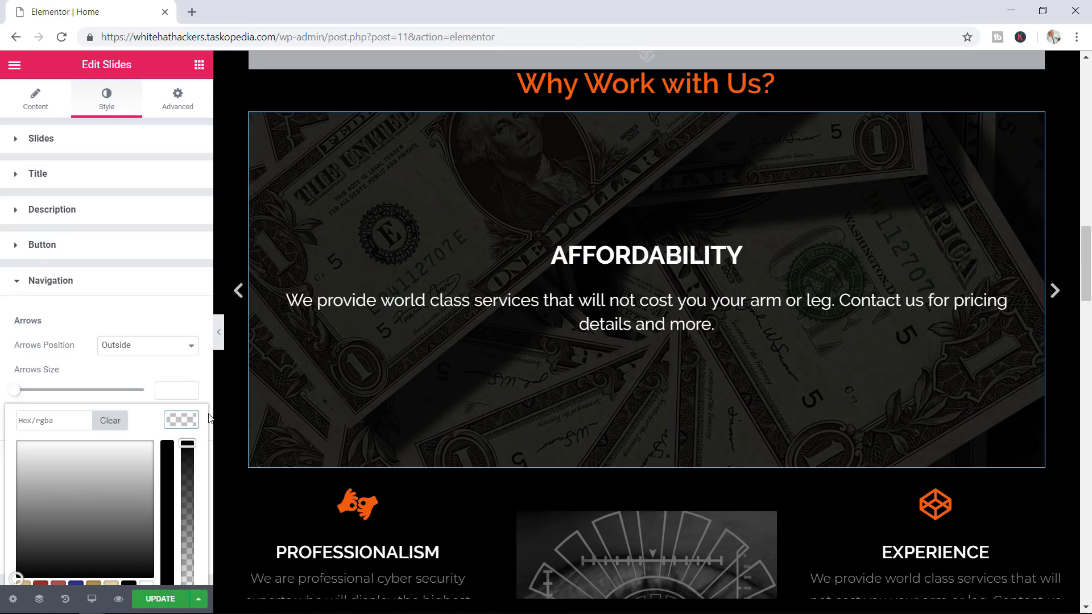
scroll(108, 433, "down", 1)
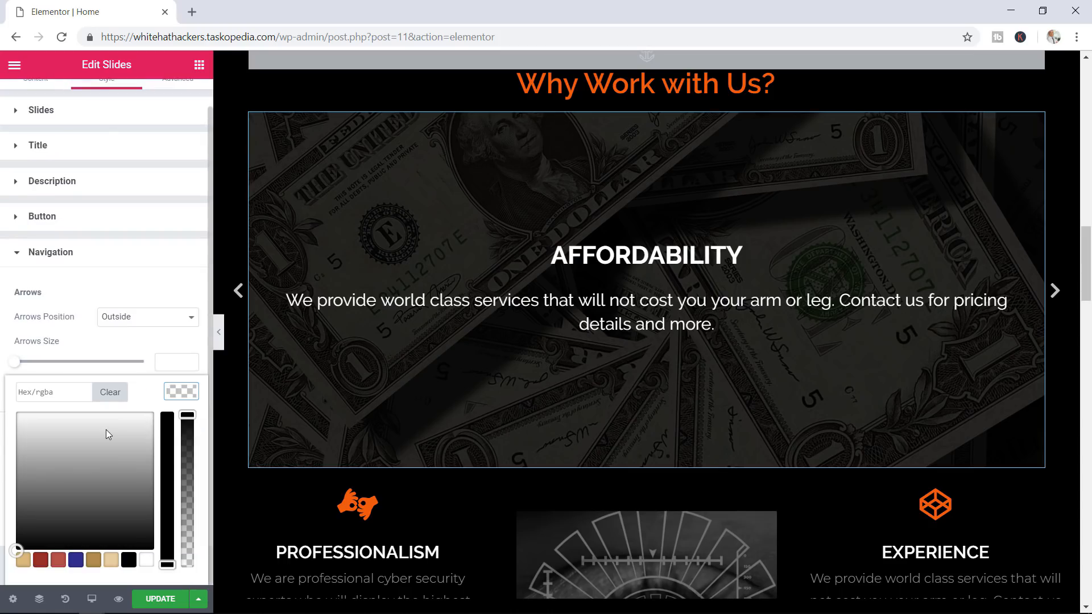
left_click(59, 561)
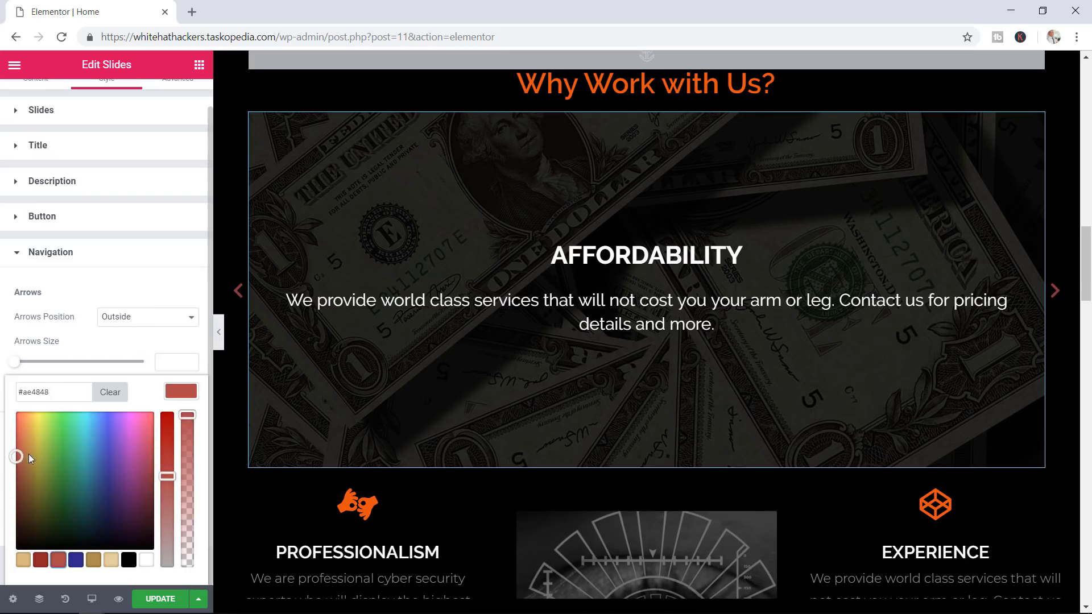
mouse_move(18, 459)
left_mouse_down()
mouse_move(30, 422)
mouse_move(26, 467)
left_mouse_up()
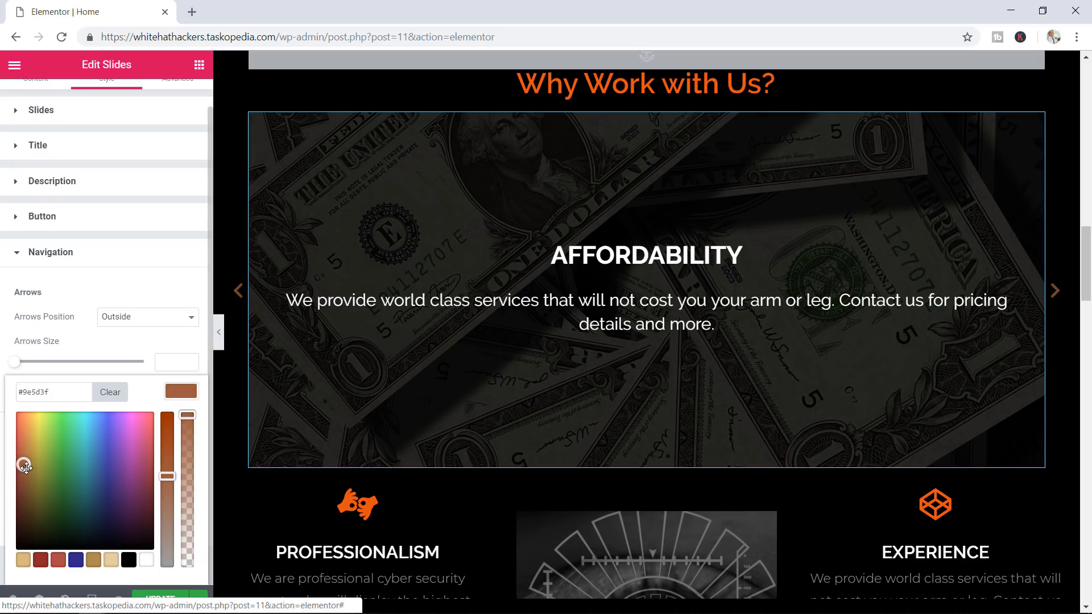
left_click(183, 397)
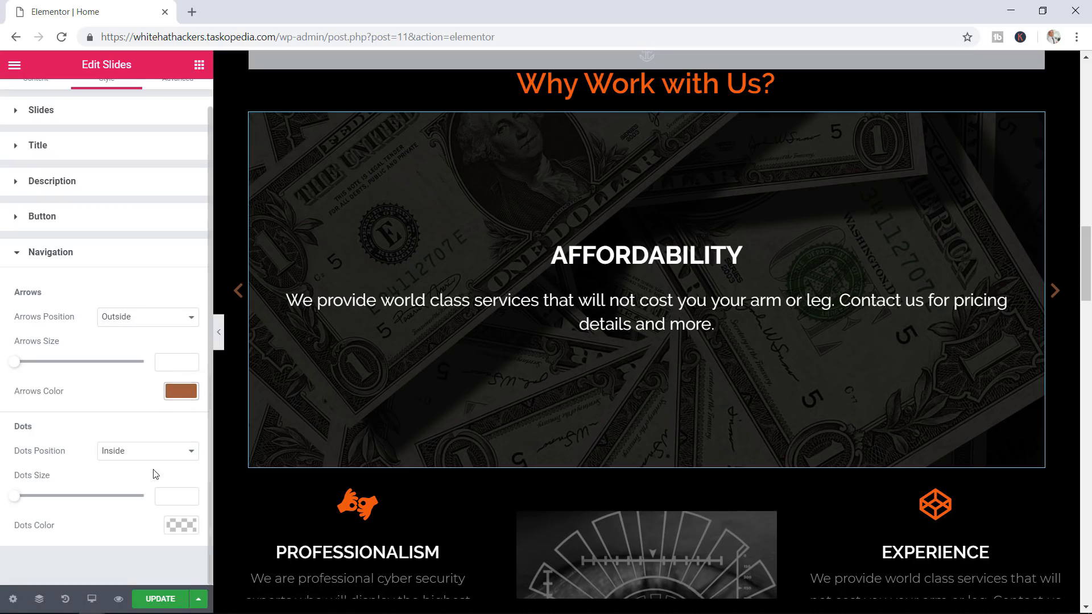
left_click(154, 600)
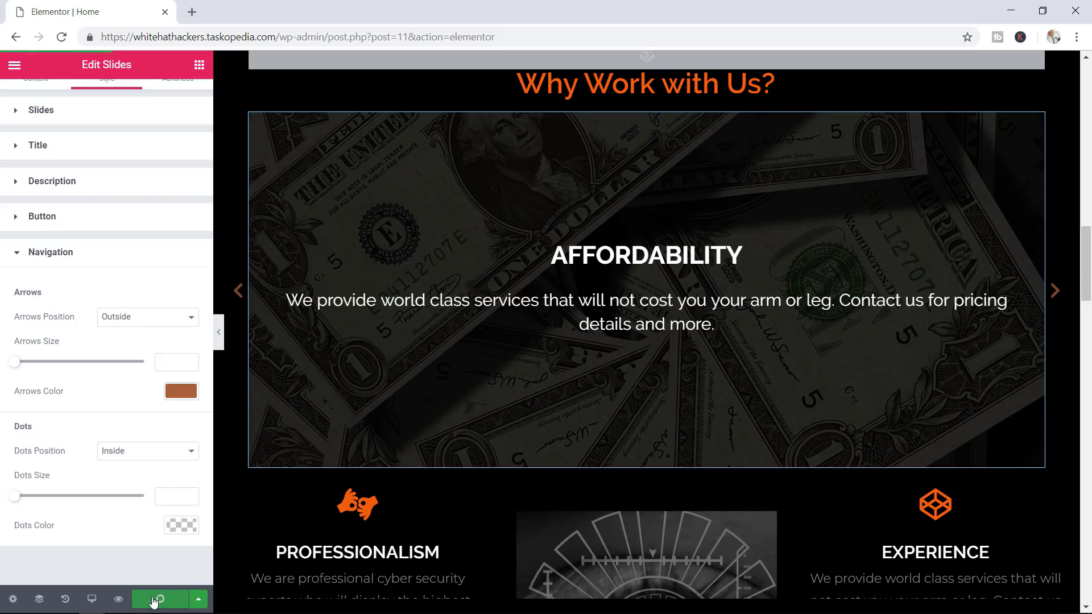
Preview the saved homepage's Why Work with Us slider in a new tab, then return to the editor
left_click(119, 600)
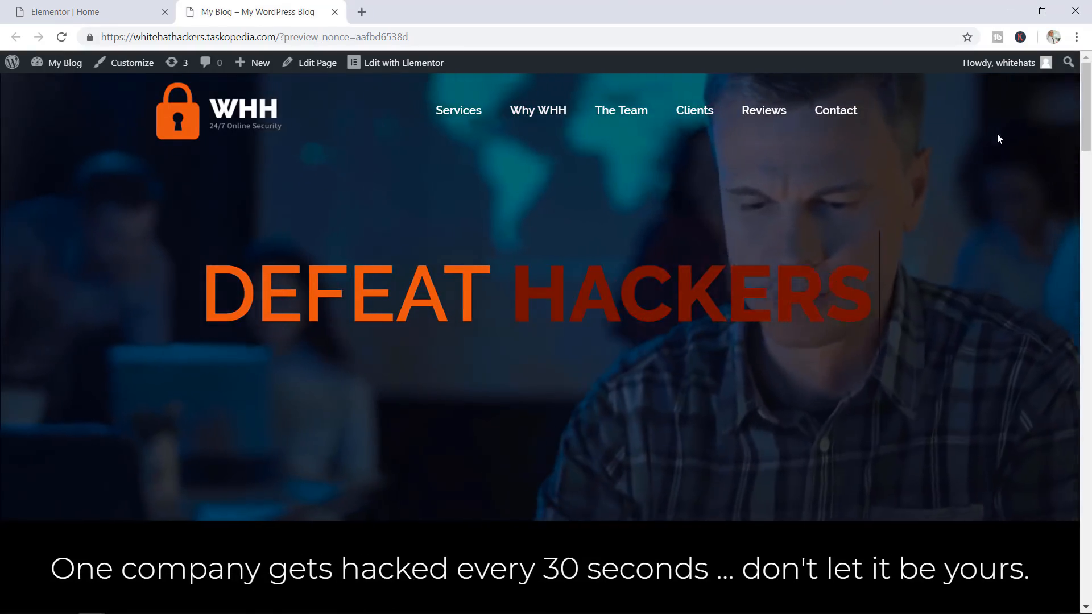
left_click_drag(1085, 99, 1064, 278)
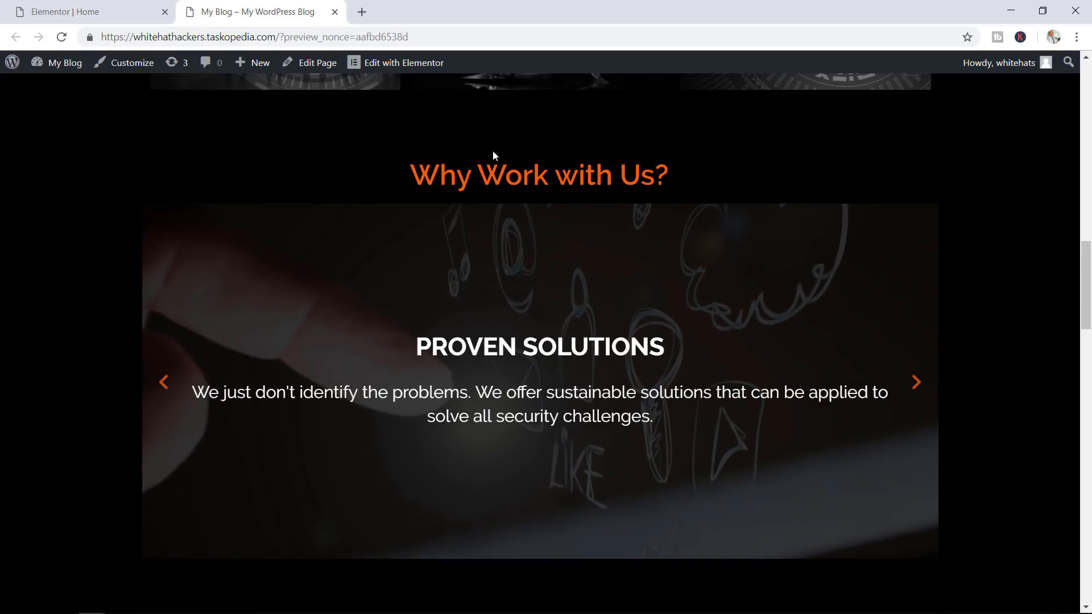
left_click(85, 9)
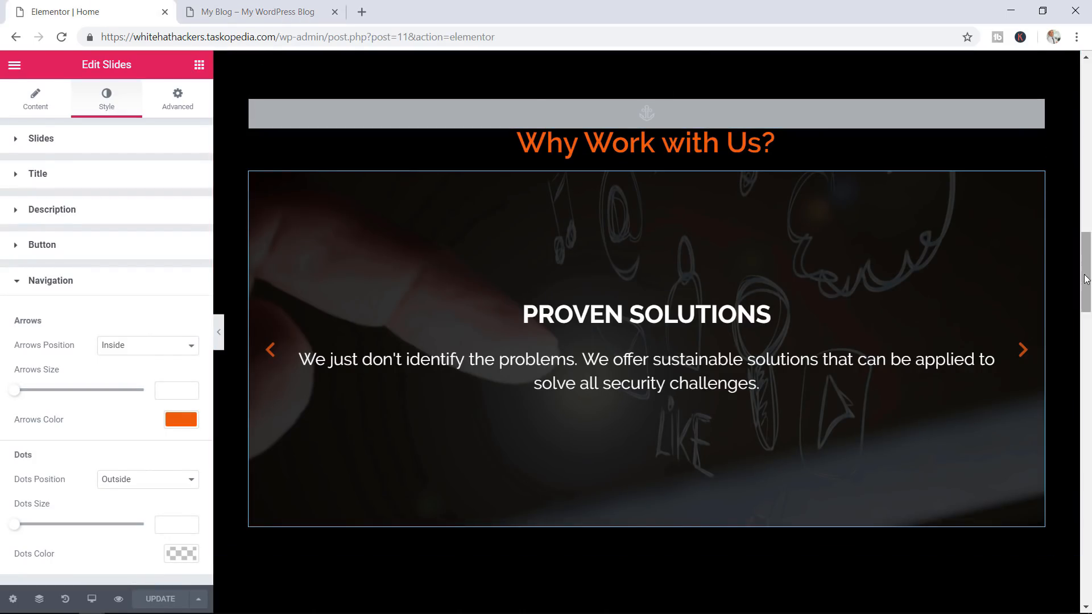
left_click_drag(1086, 271, 1086, 253)
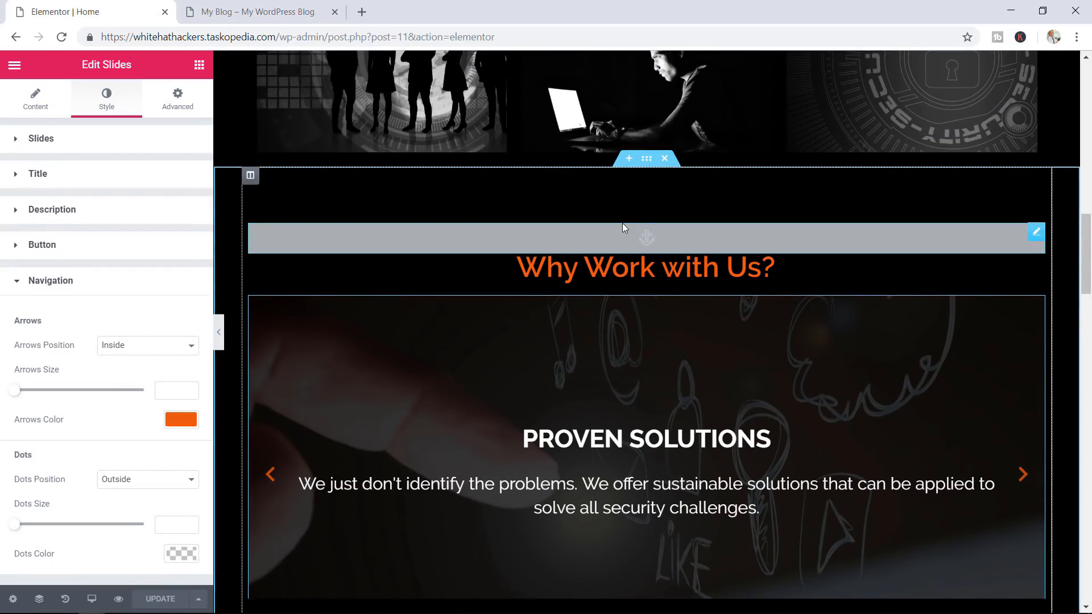
Set the Why Work with Us? section's Content Width to Full Width and update the page
left_click(646, 158)
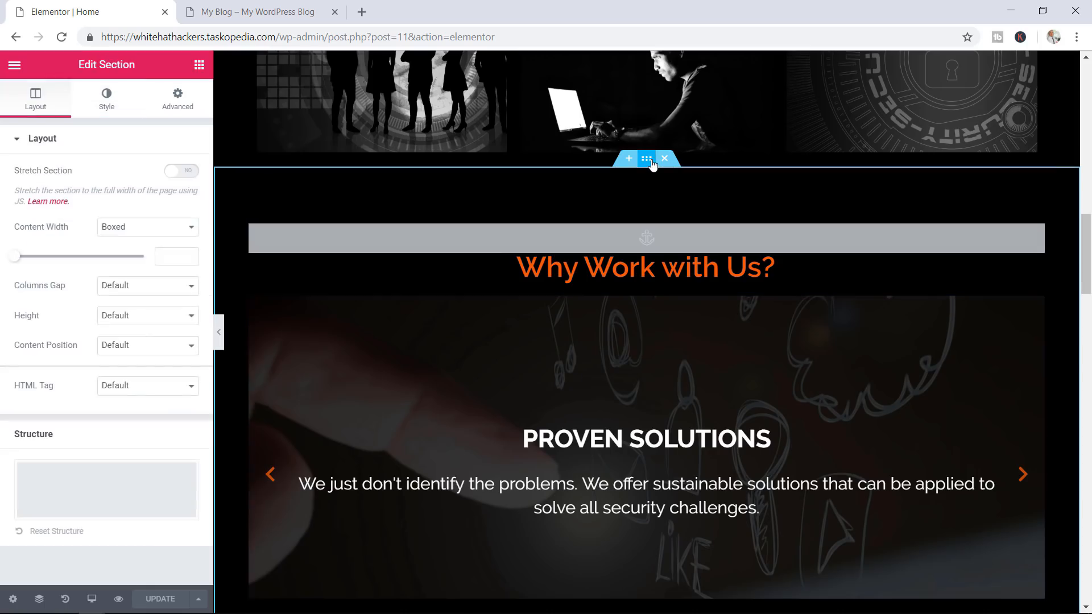
left_click(110, 230)
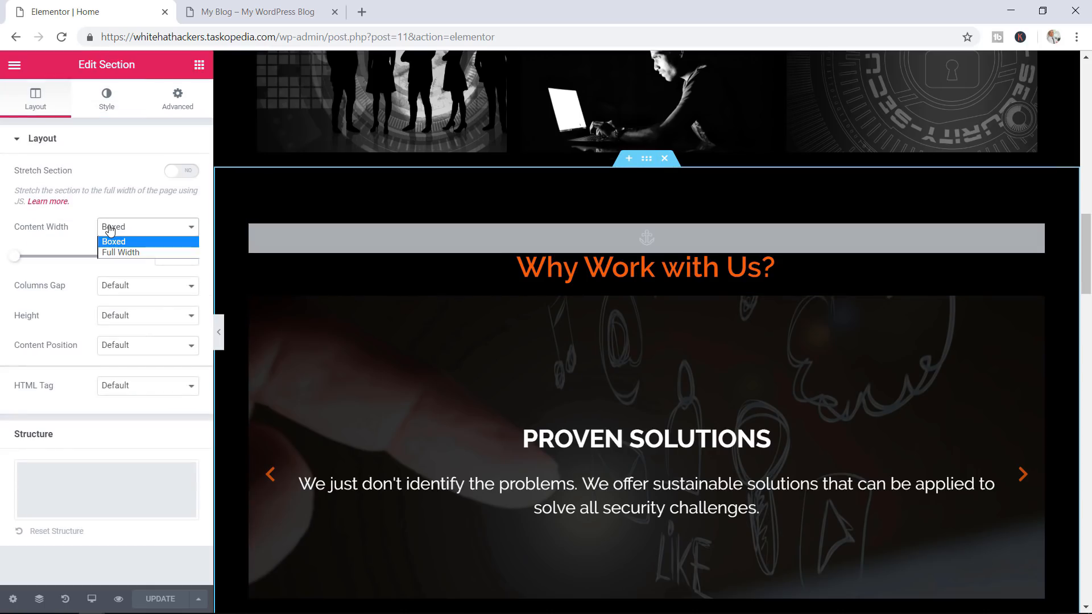
left_click(127, 252)
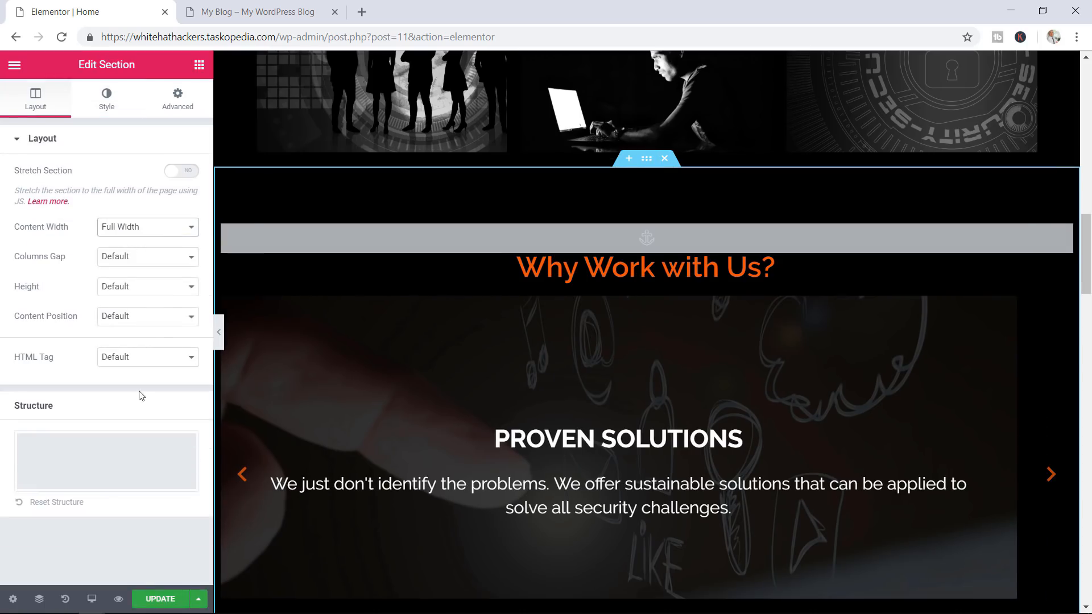
left_click(172, 601)
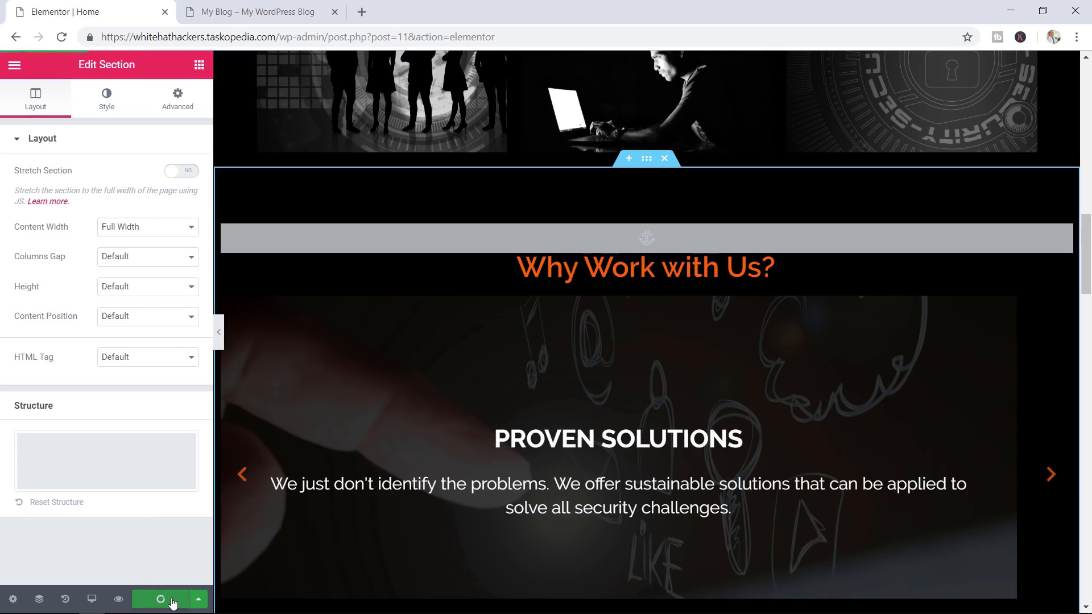
Check the full-width section in the live preview tab, then go back to the editor
left_click(270, 5)
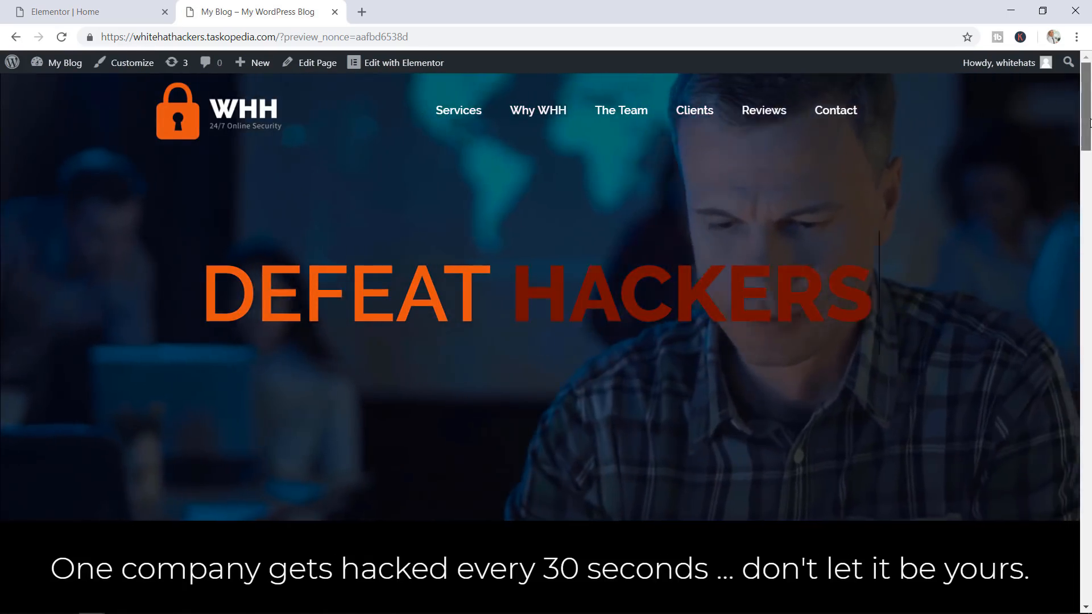
left_click_drag(1086, 132, 1087, 313)
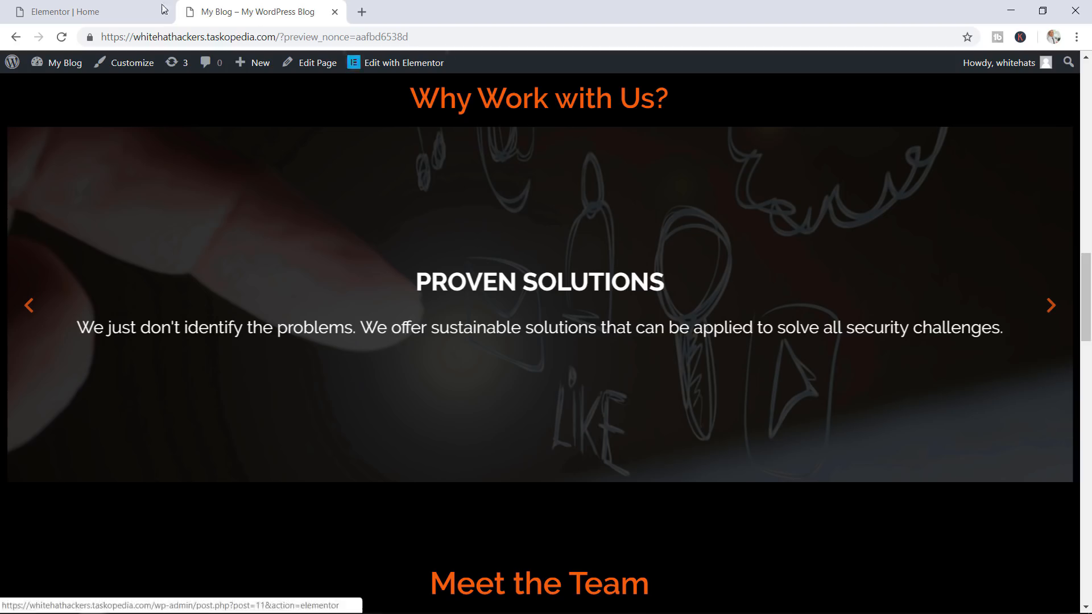
left_click(79, 6)
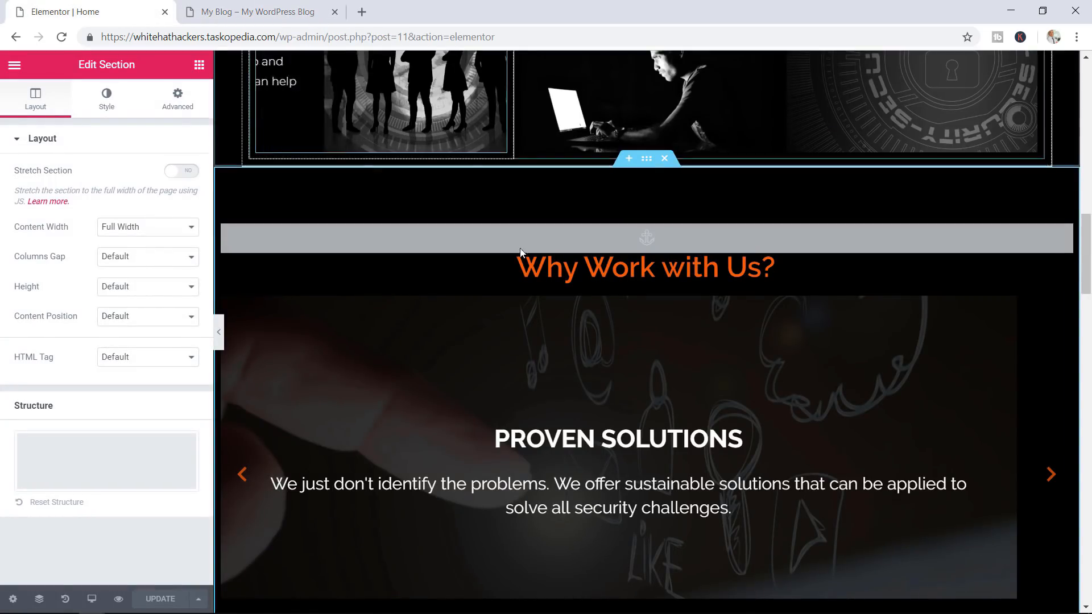
scroll(1089, 290, "down", 1)
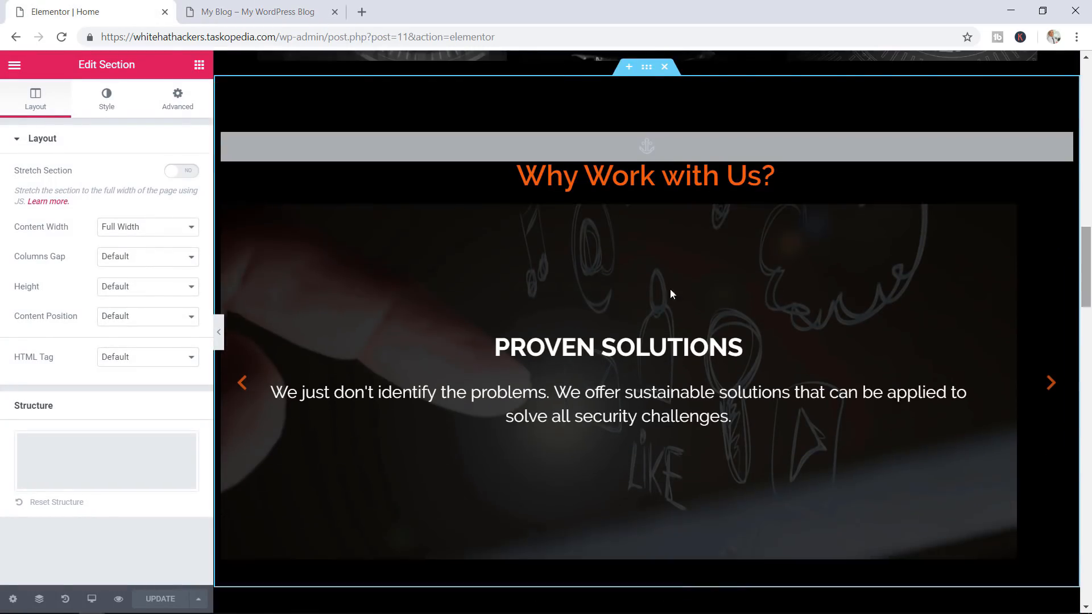
Turn Pause on Hover off and set Autoplay Speed to 7000, keeping the Slide transition
left_click(515, 275)
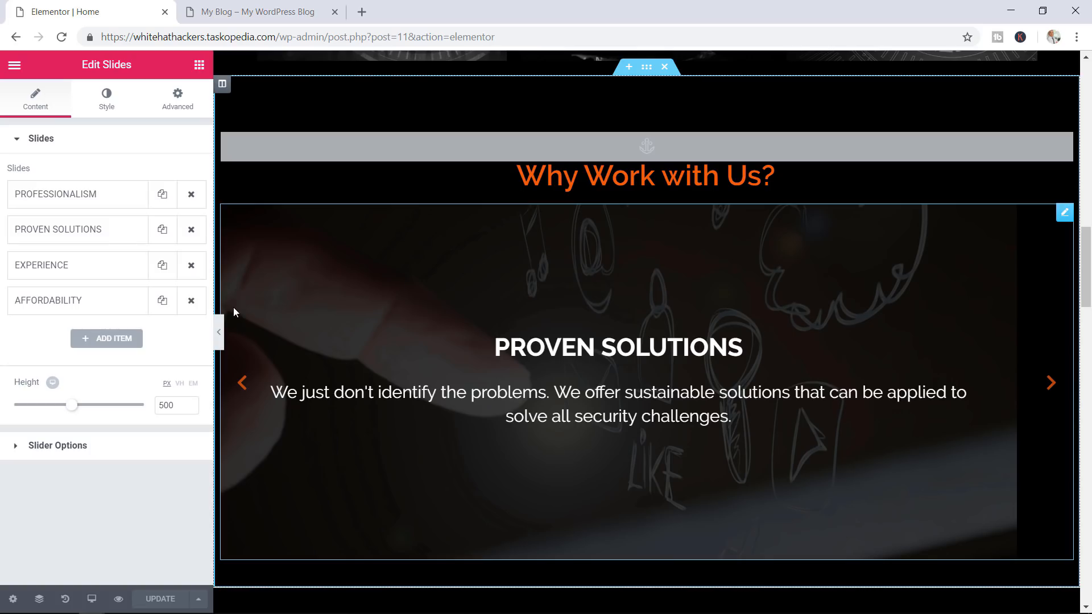
left_click(85, 449)
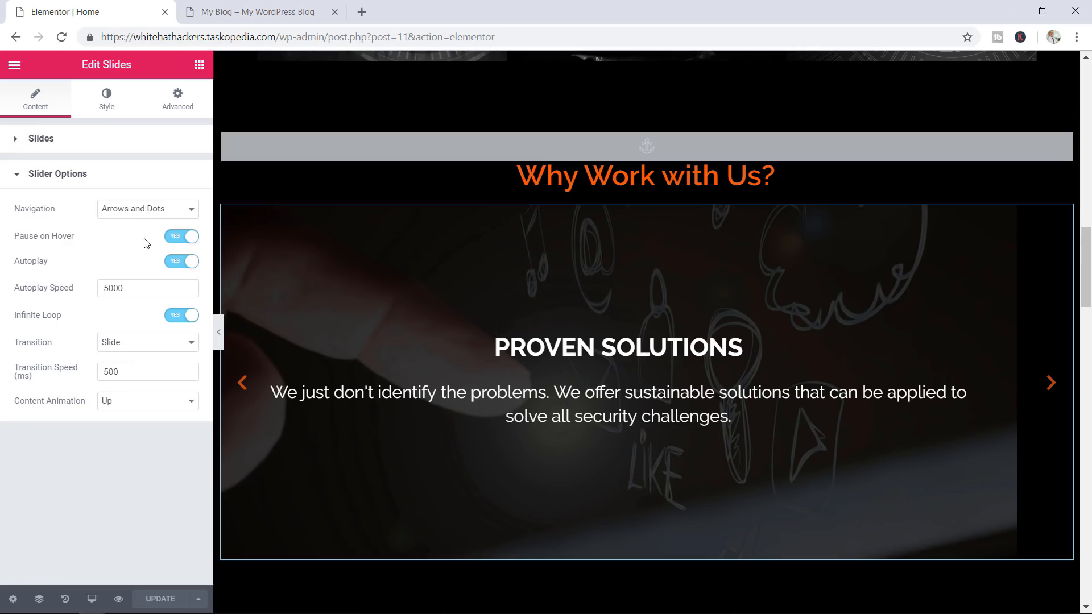
left_click(179, 242)
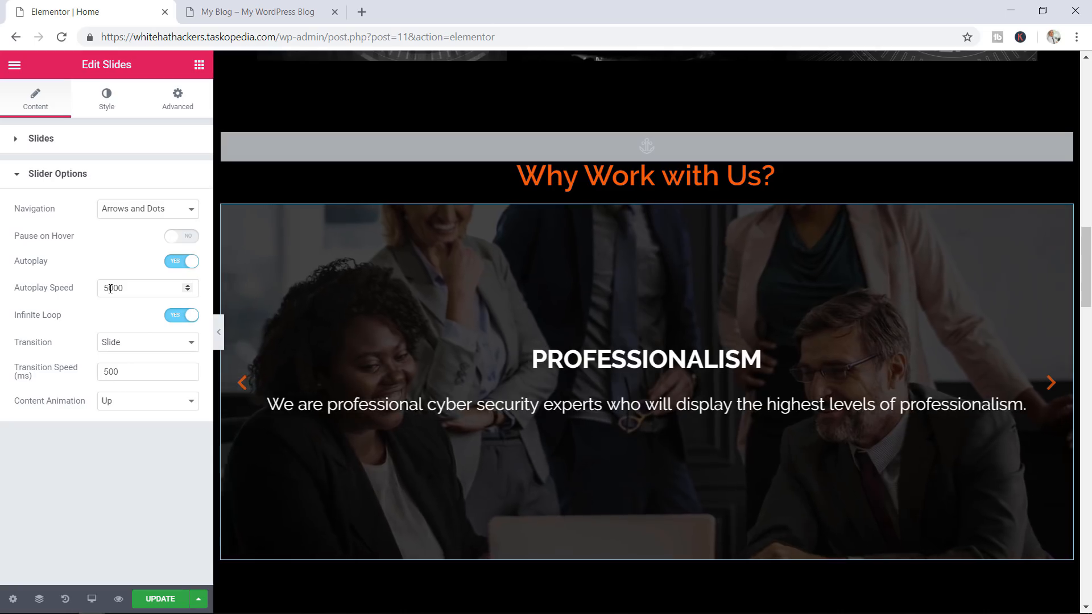
left_click_drag(111, 288, 95, 292)
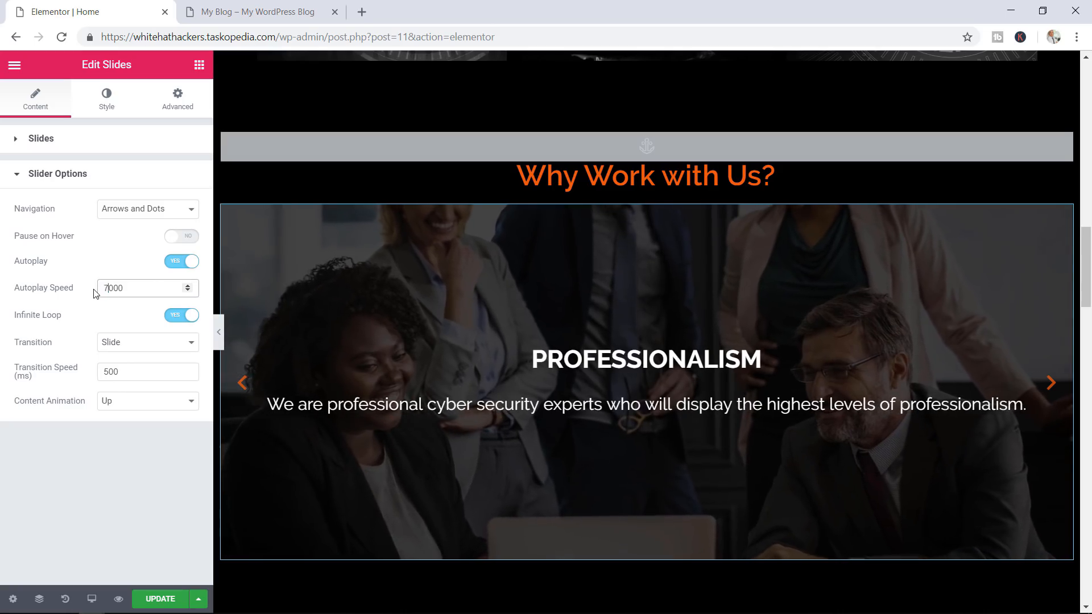
type("7")
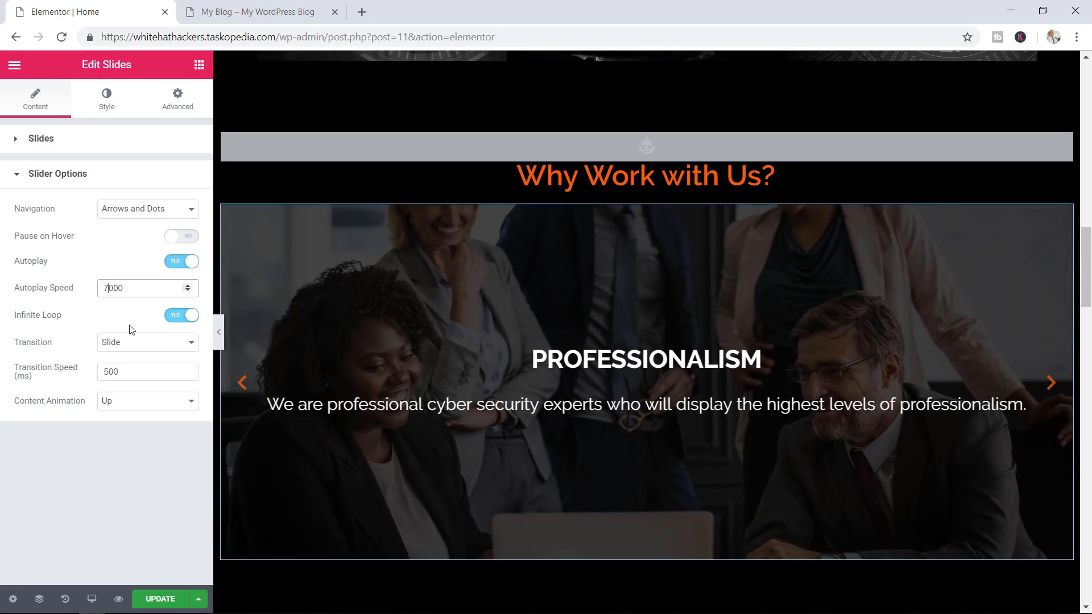
left_click(140, 343)
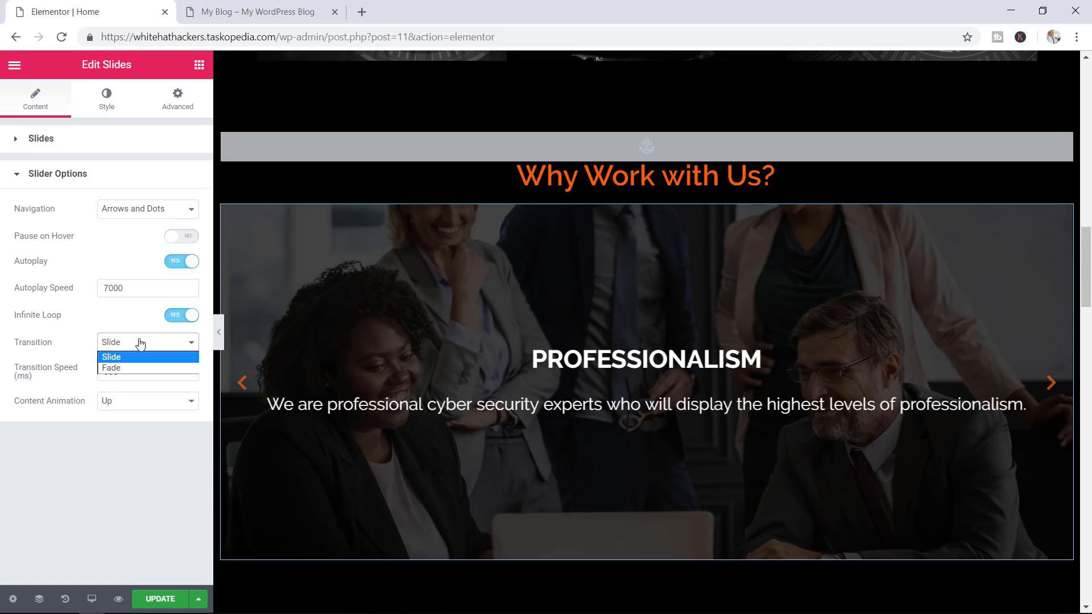
left_click(124, 437)
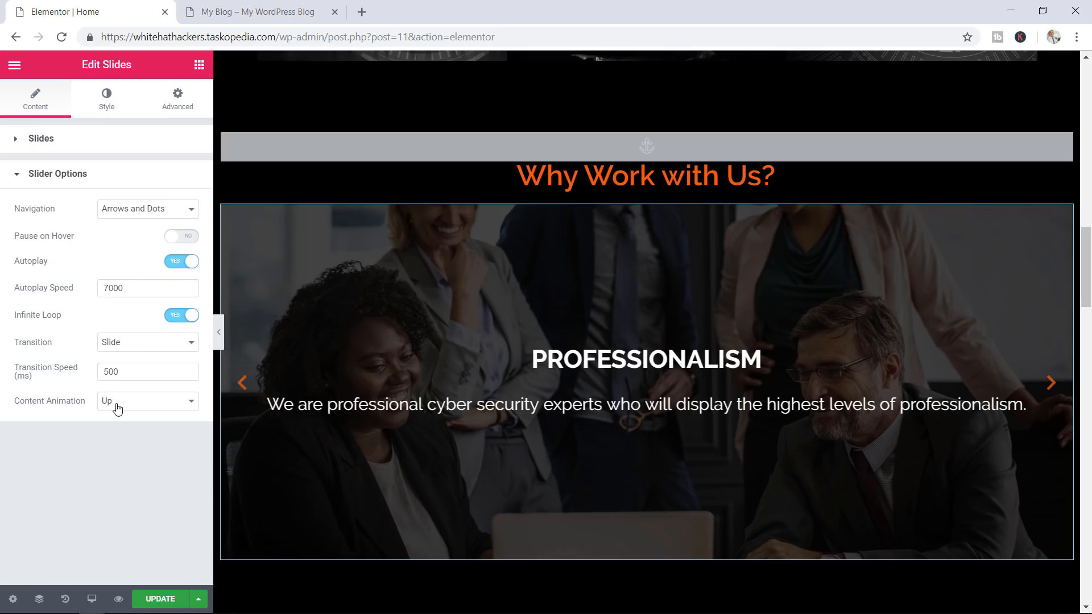
left_click(57, 176)
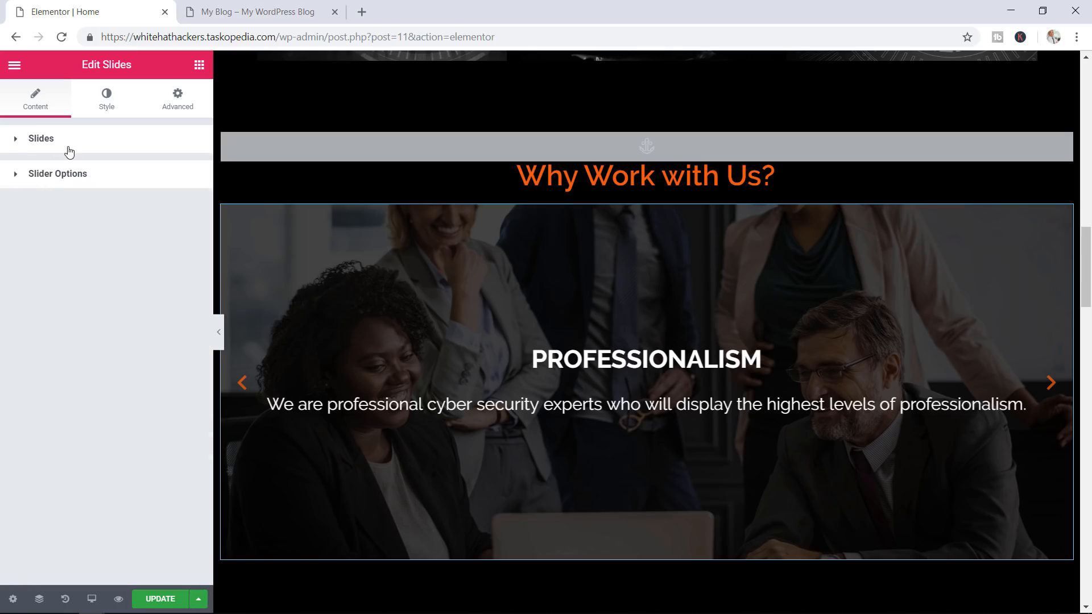
Try Color, Lighten and Color Burn overlay blend modes on PROFESSIONALISM, settle on Normal, and update
left_click(69, 150)
left_click(107, 197)
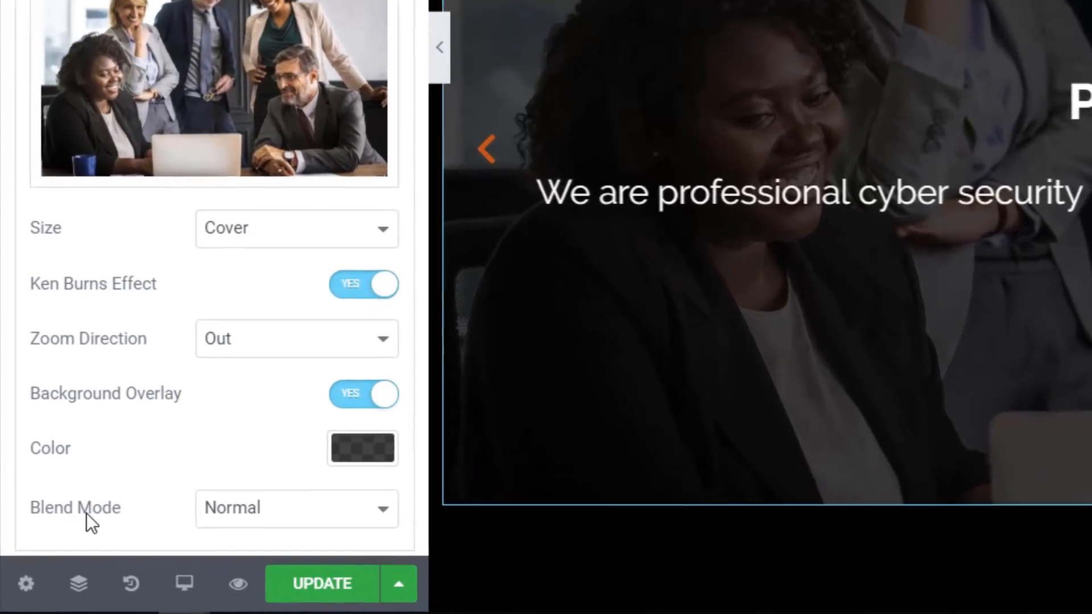
left_click(233, 519)
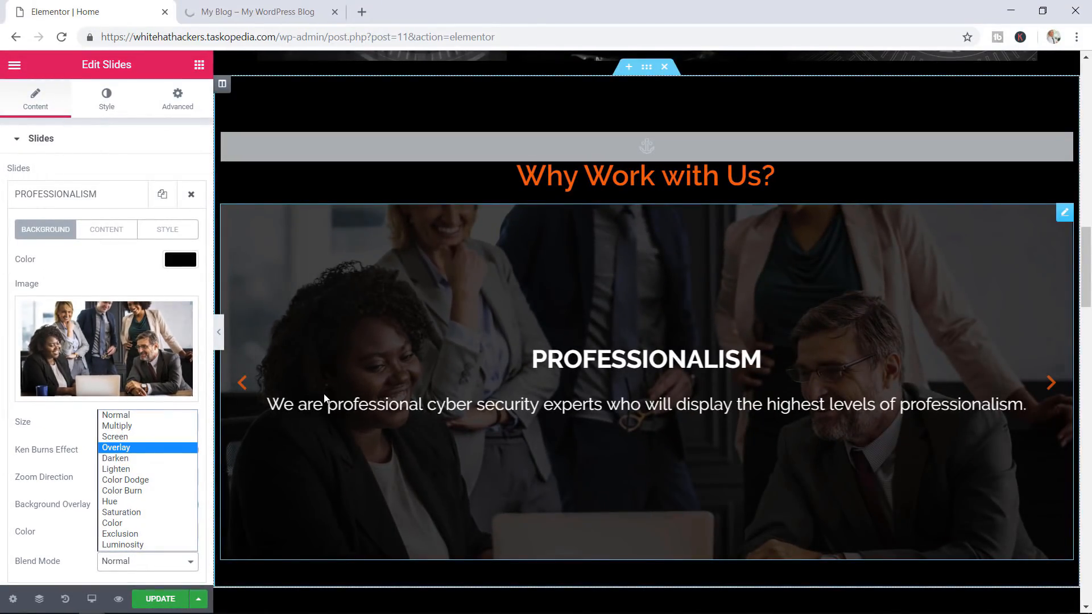
left_click(125, 523)
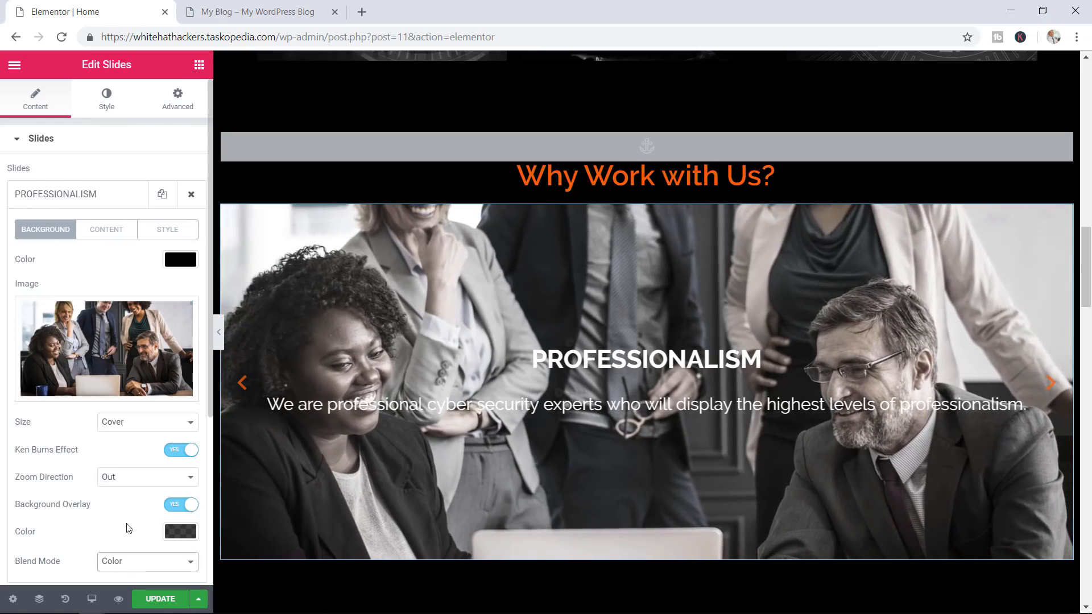
left_click(129, 566)
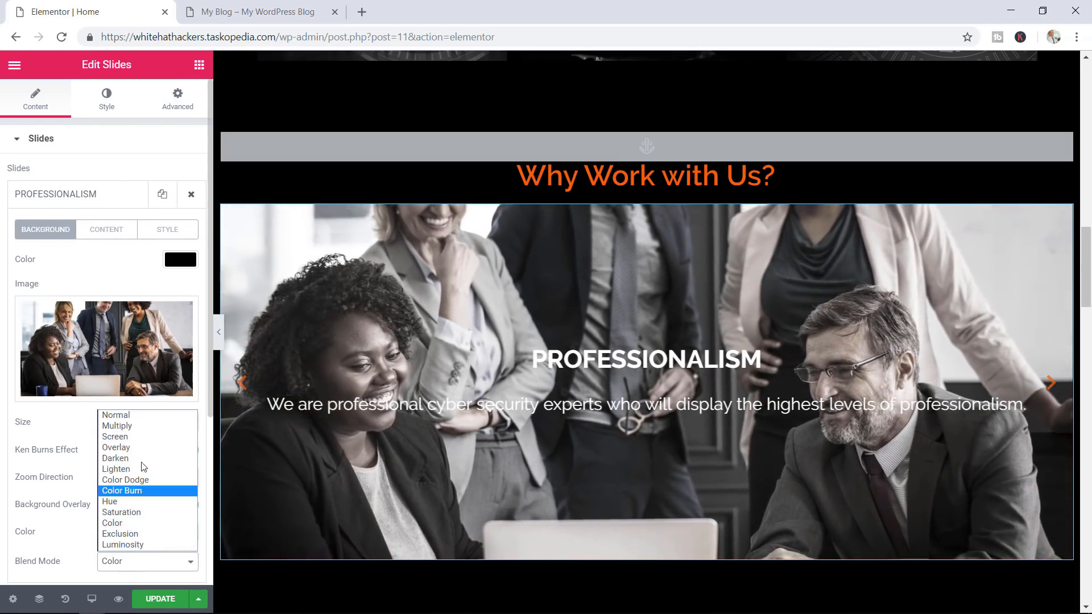
left_click(128, 470)
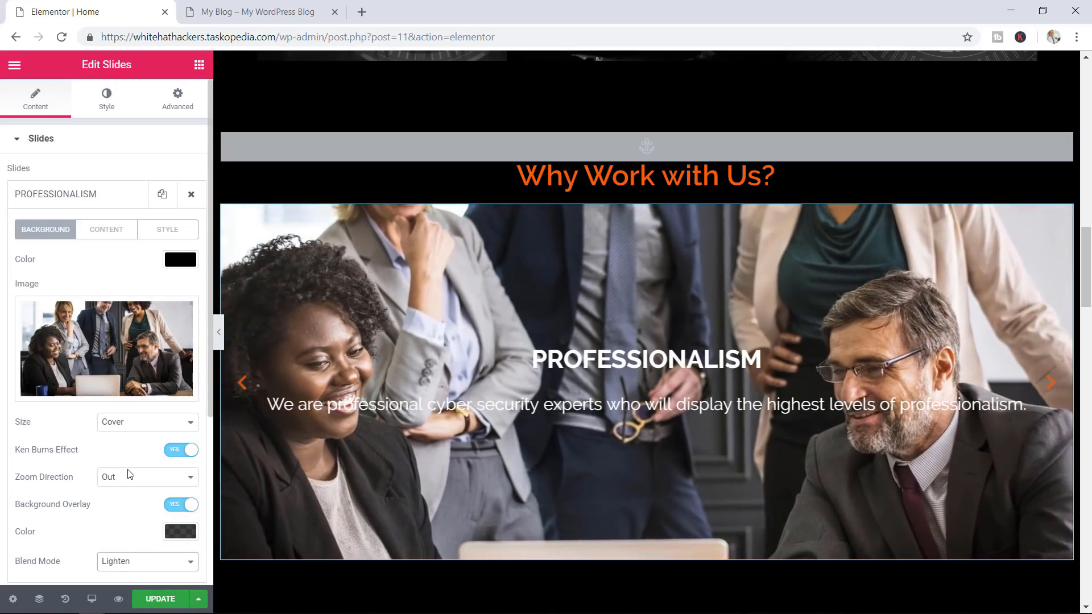
left_click(126, 568)
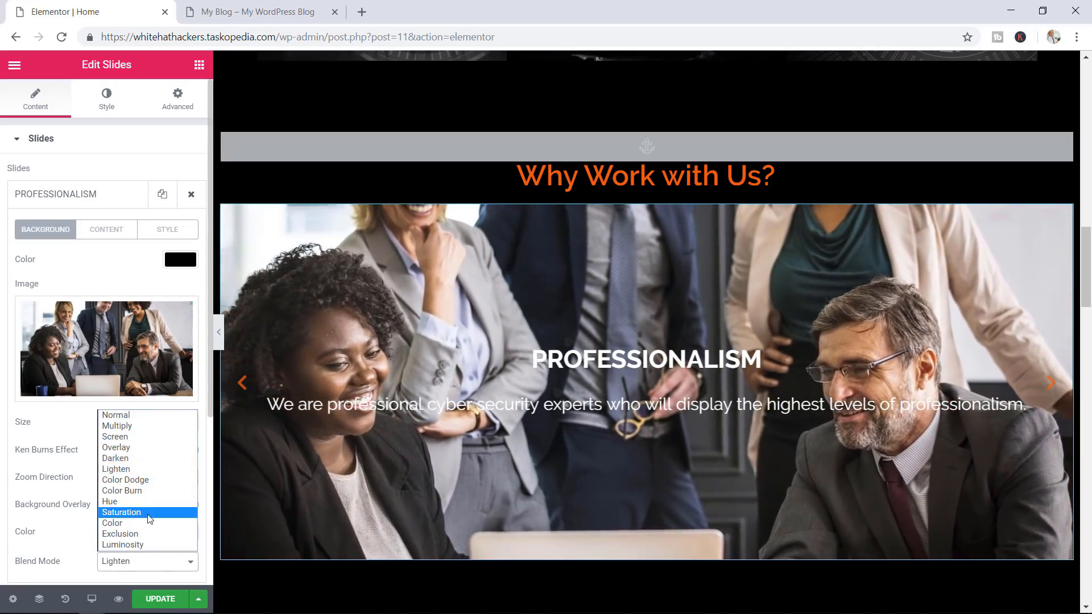
left_click(161, 491)
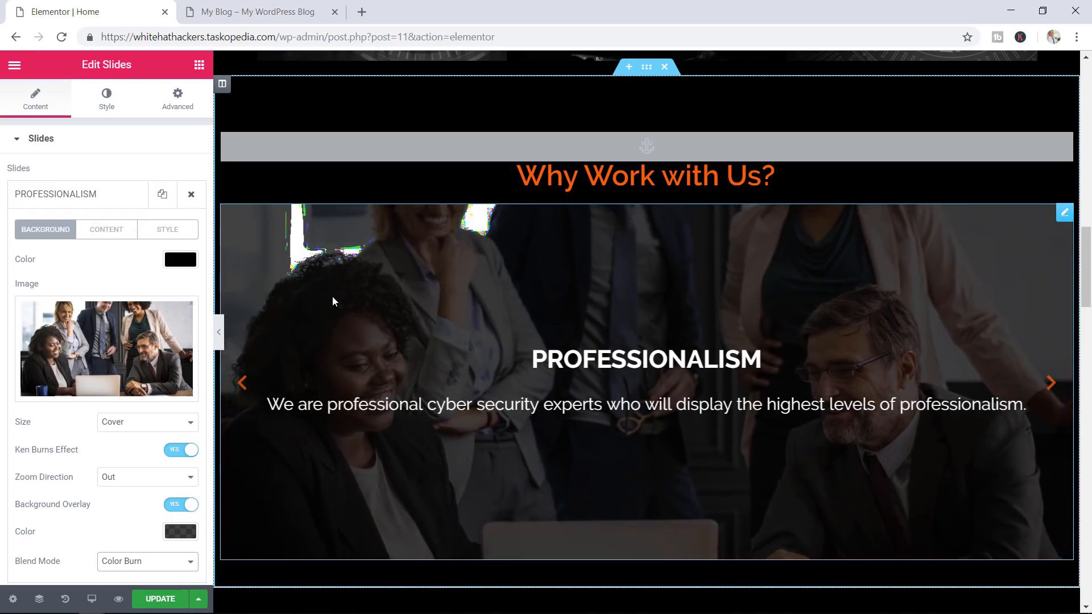
left_click(130, 563)
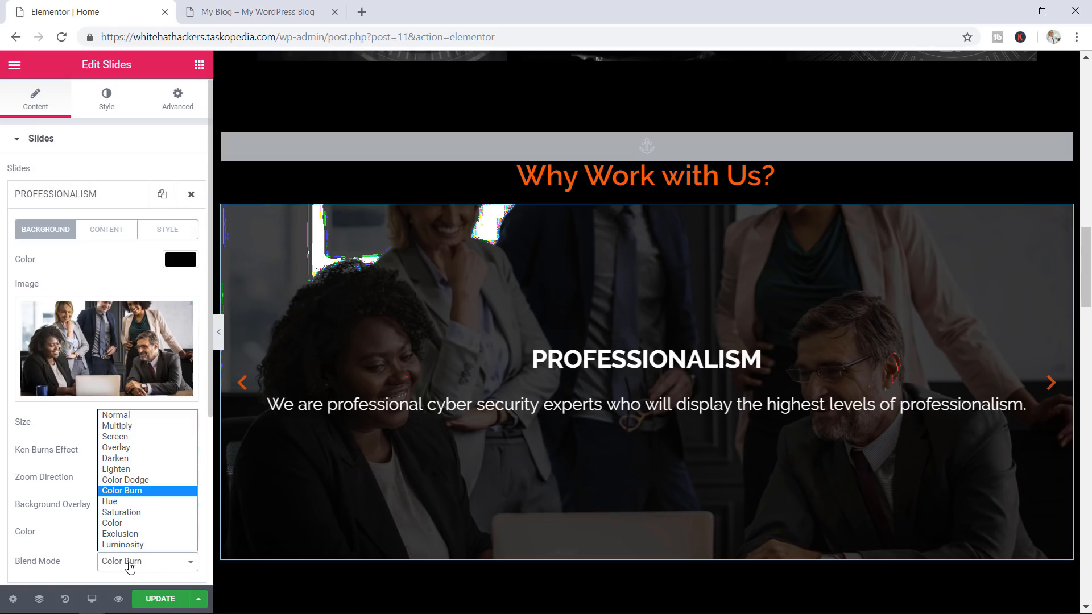
left_click(130, 416)
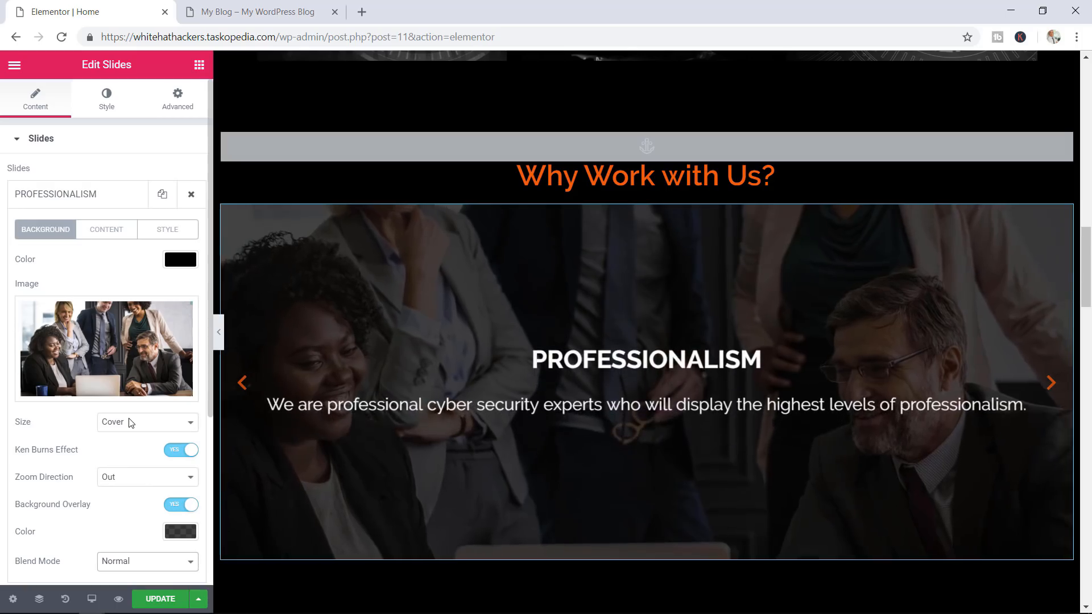
left_click(154, 599)
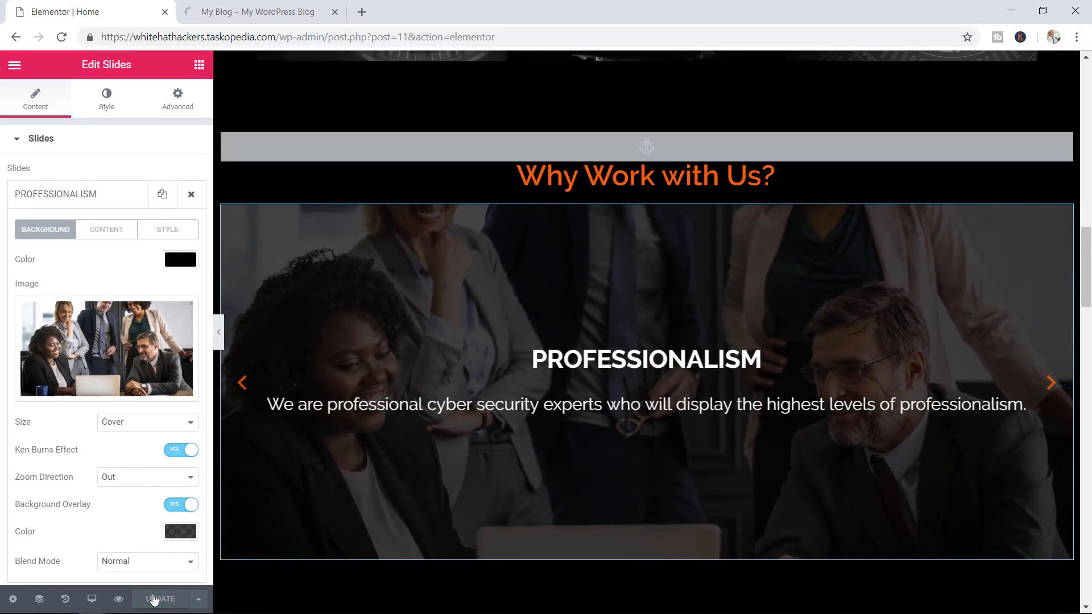
Scroll the live site preview down to the Contact section with its email inquiry line
left_click(271, 11)
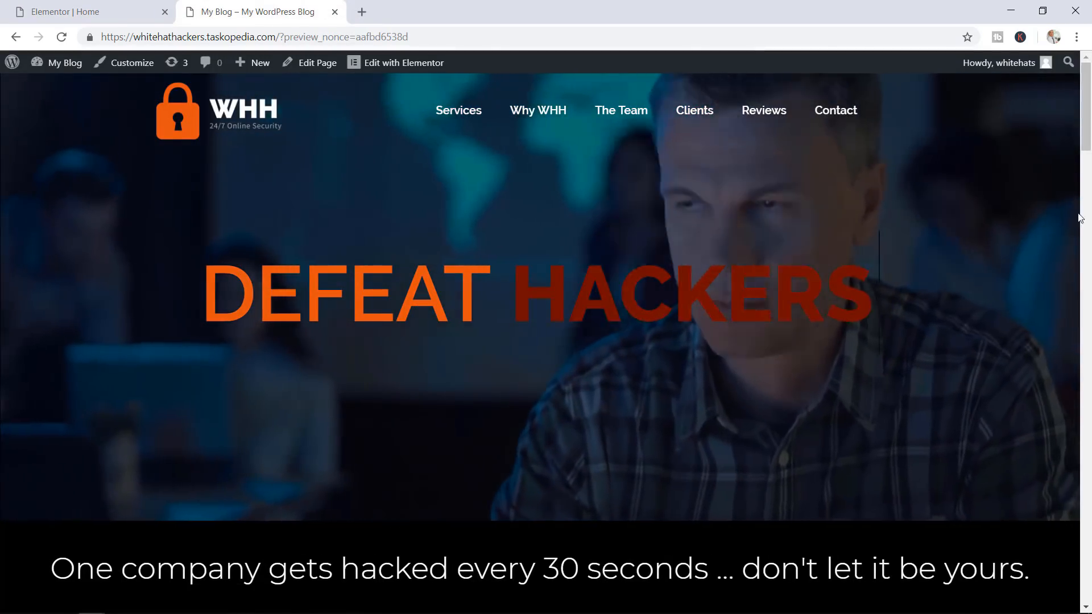
left_click_drag(1087, 149, 1081, 317)
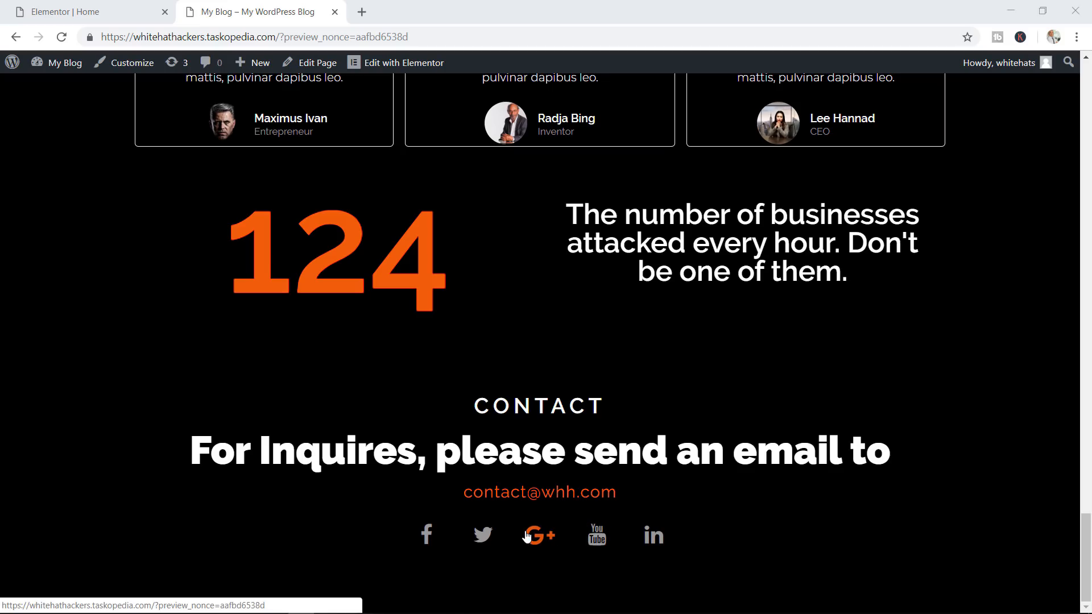
Add a two-column inner section under CONTACT and put a Google Maps widget (London Eye) in its left column
left_click(86, 11)
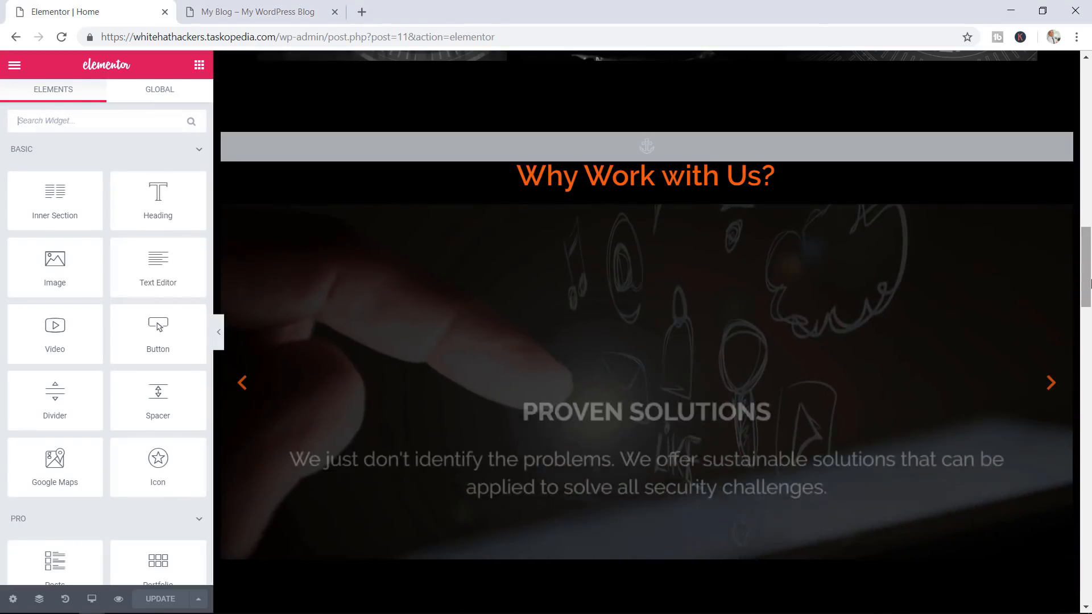
left_click_drag(1086, 301, 1088, 575)
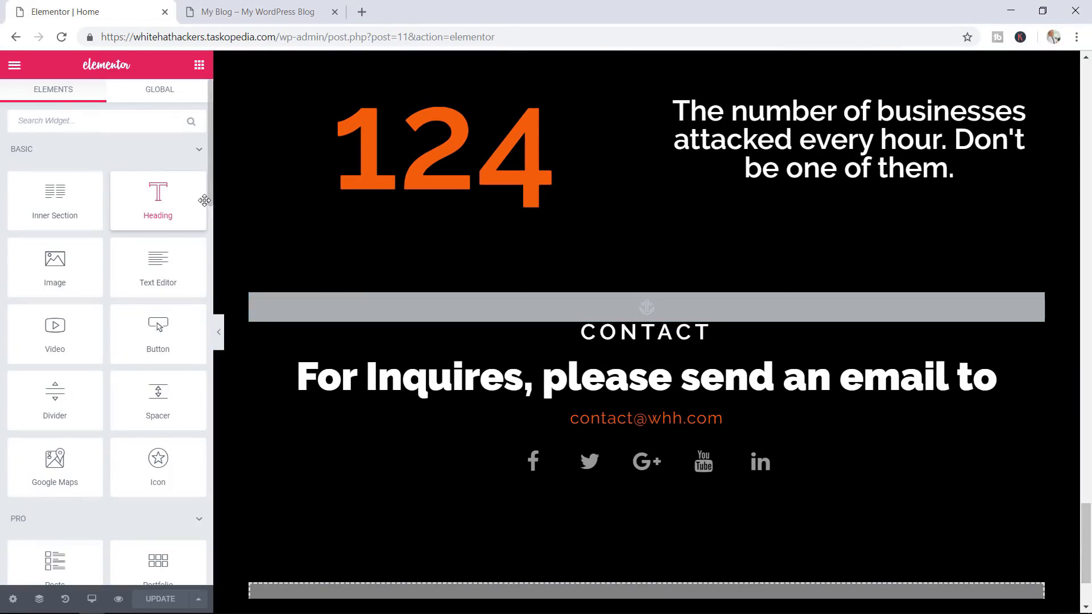
scroll(130, 227, "down", 5)
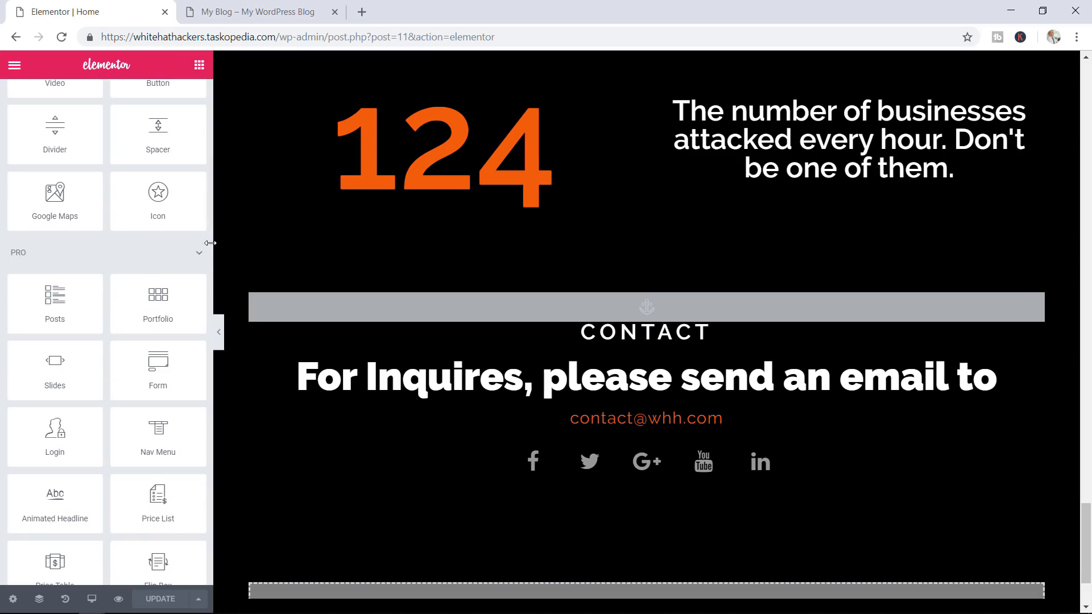
scroll(87, 223, "up", 5)
left_click_drag(87, 224, 639, 347)
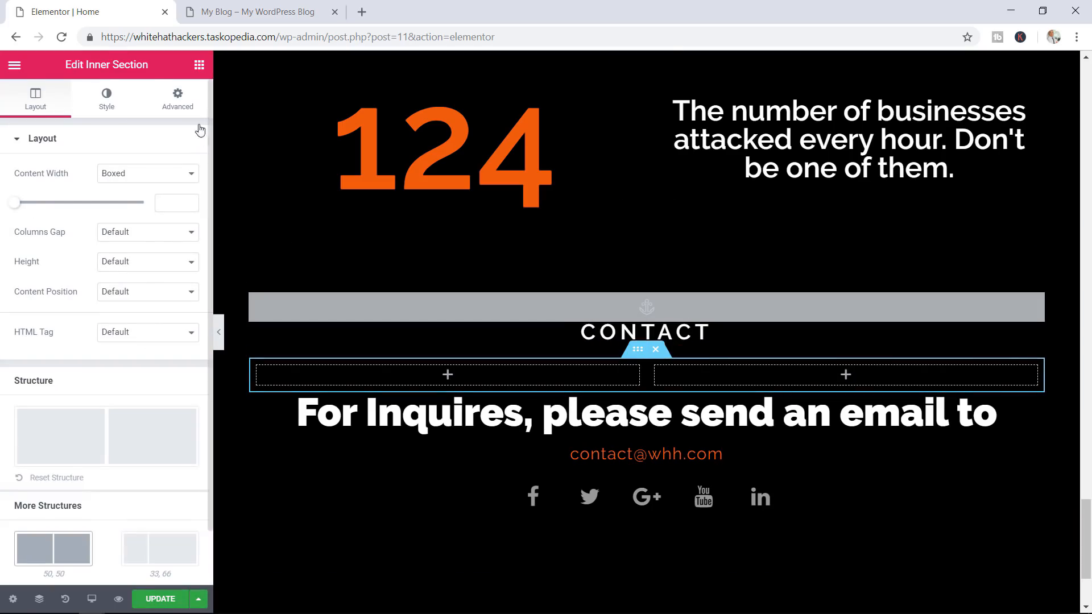
left_click(199, 64)
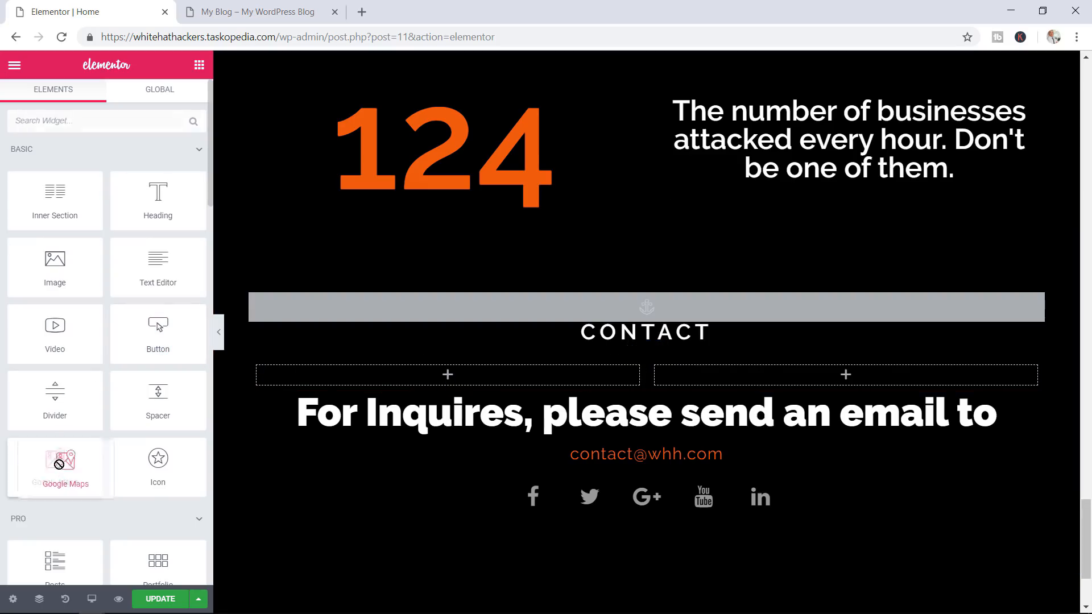
left_click_drag(55, 472, 451, 383)
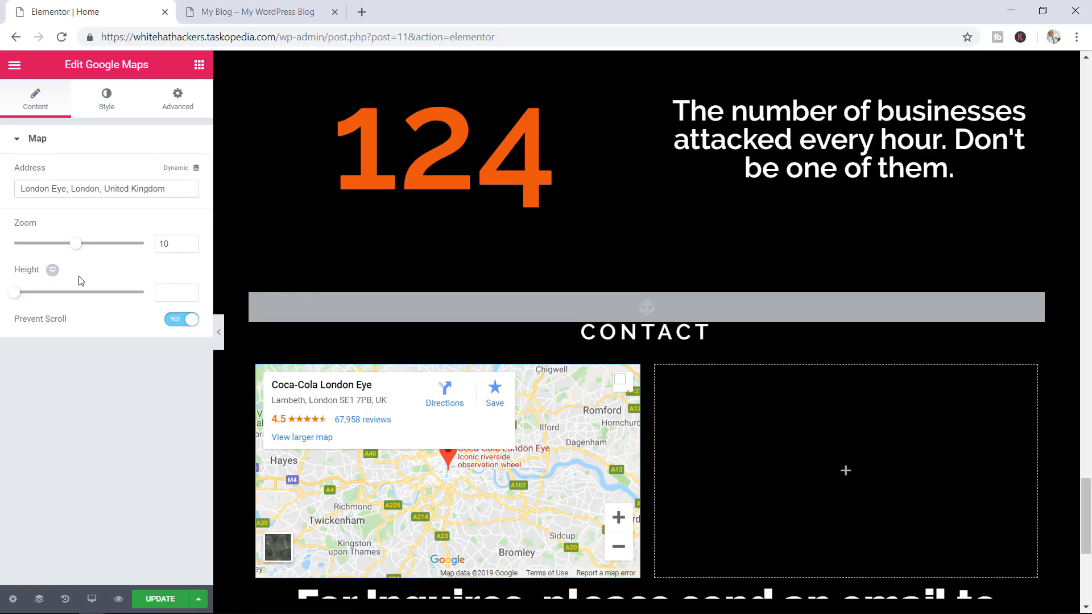
Drop a Form widget into the empty right column and rename it Contact Form
left_click(739, 487)
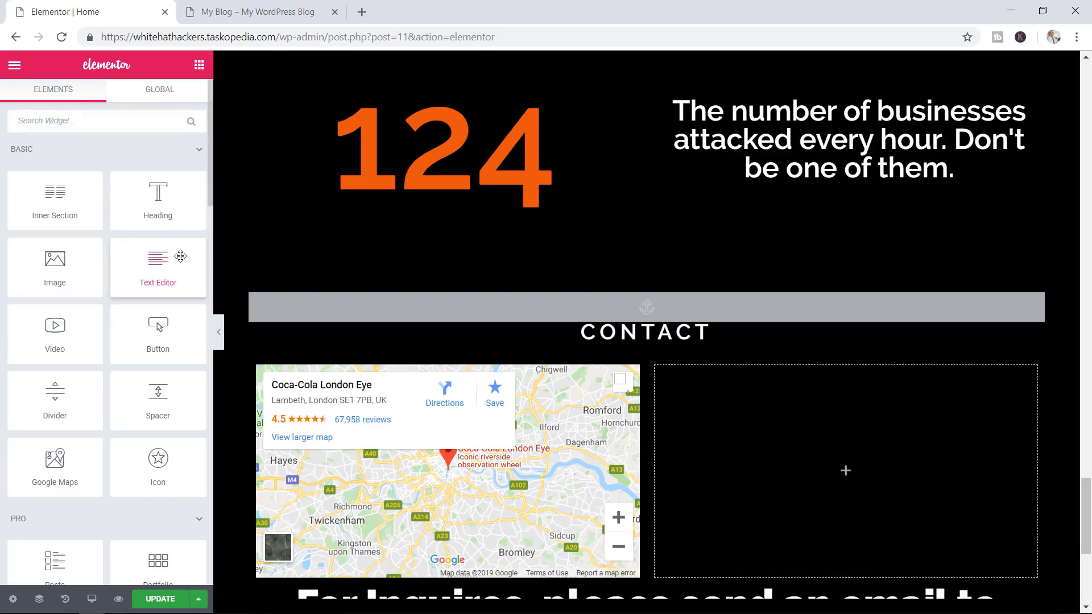
scroll(119, 254, "down", 3)
scroll(120, 254, "down", 2)
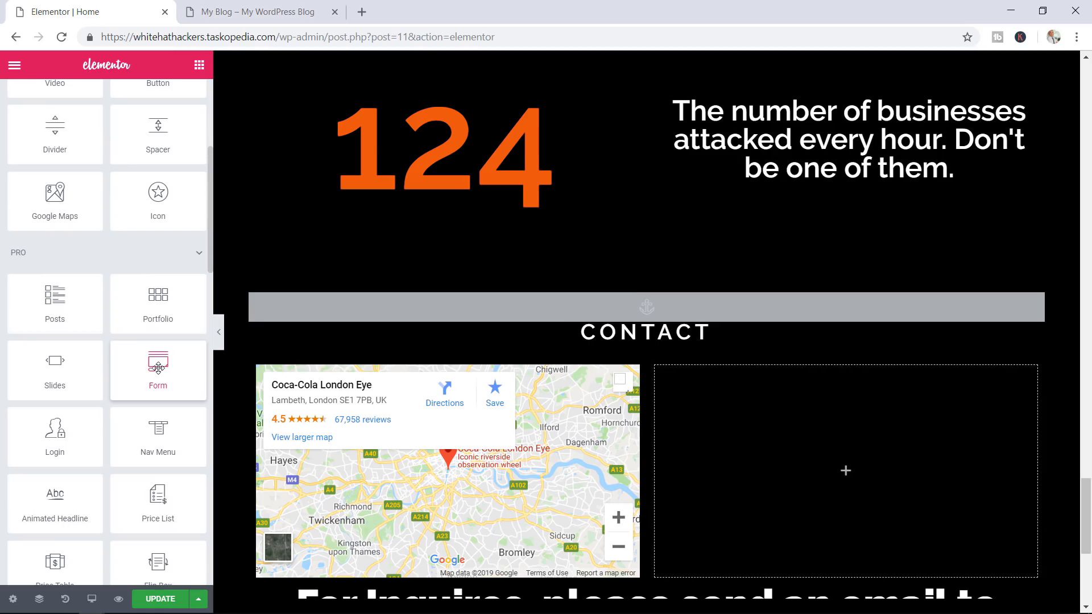
left_click_drag(163, 368, 790, 460)
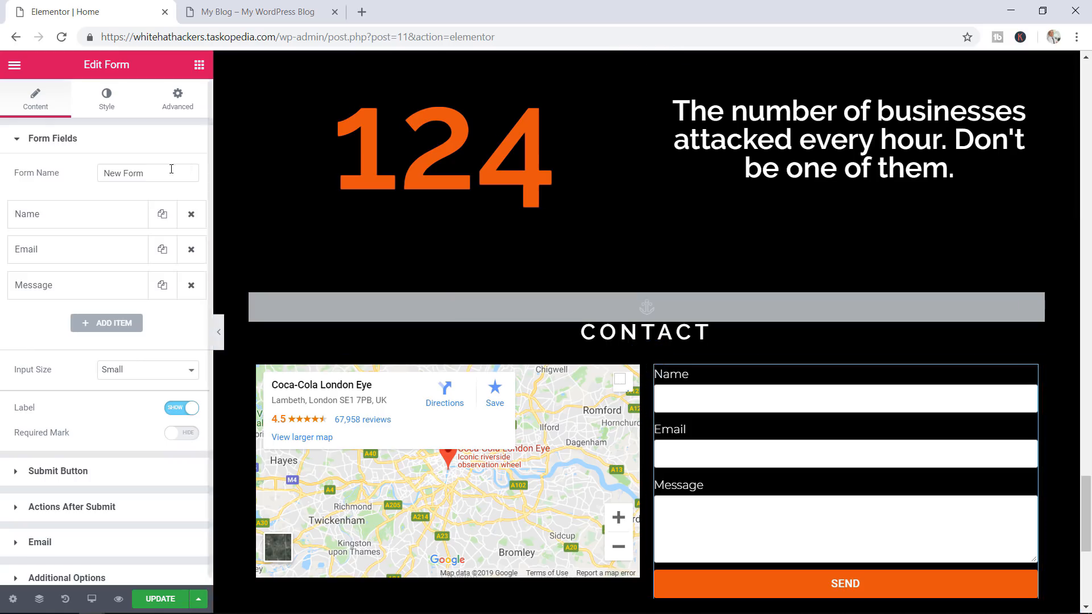
left_click_drag(147, 173, 49, 177)
type("Contact")
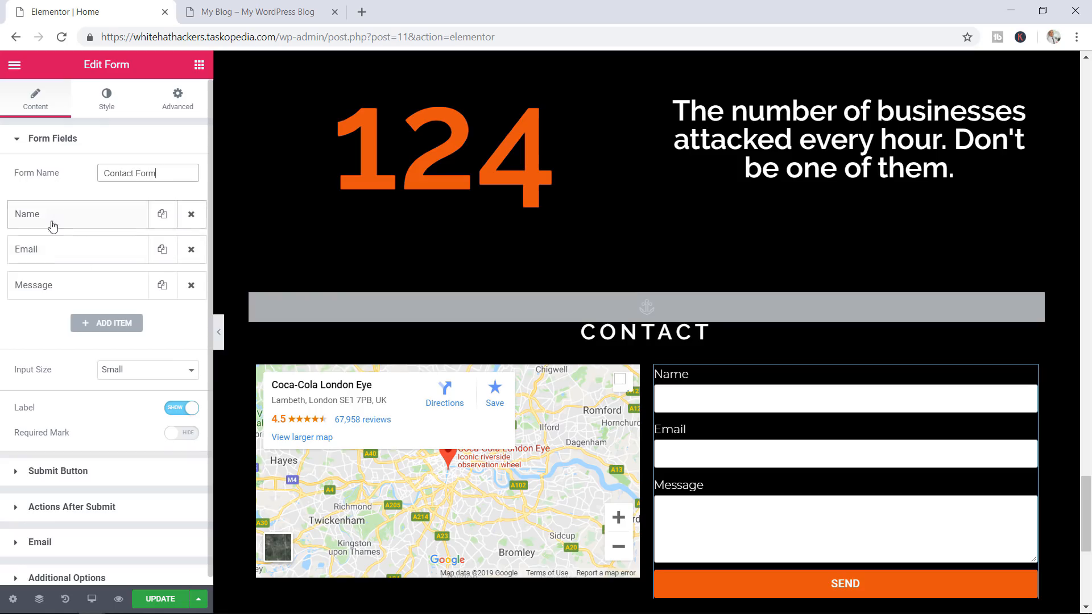
Inspect the Name field's settings, keeping its type as Text, and view its shortcode
left_click(94, 225)
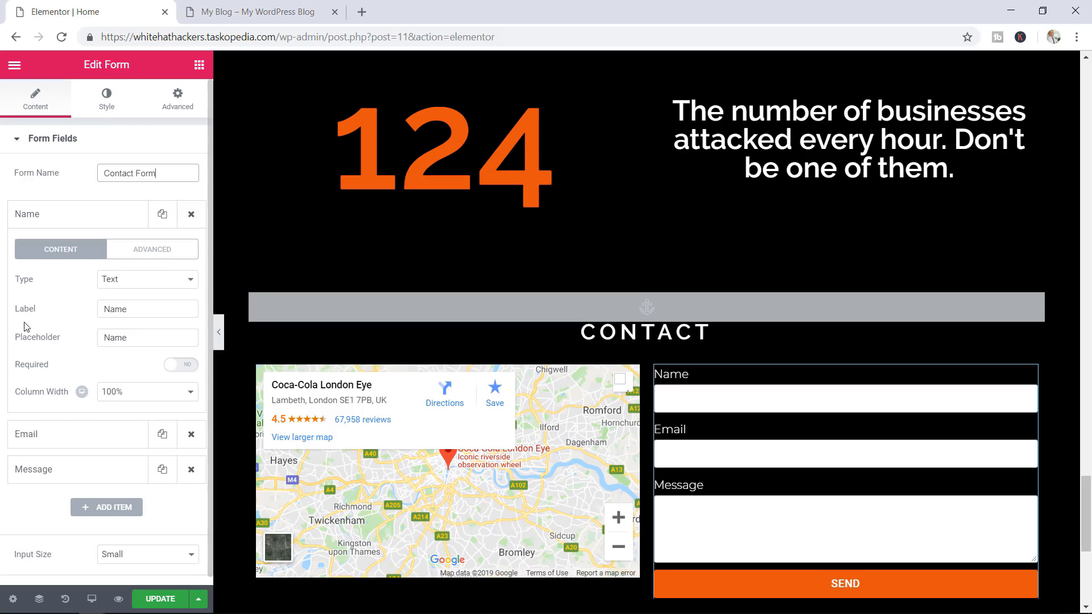
left_click(120, 282)
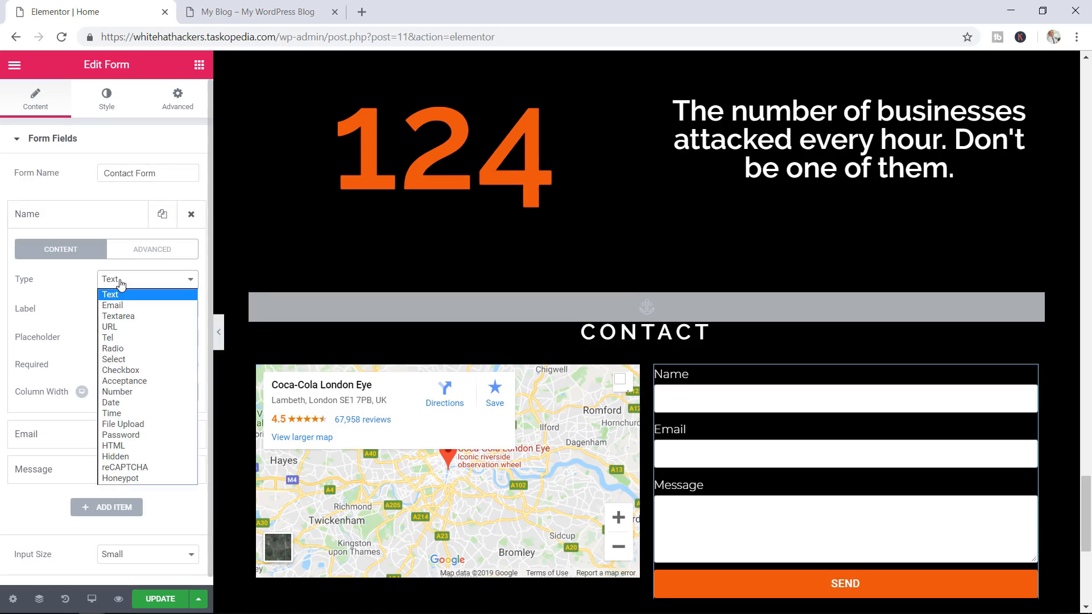
left_click(66, 297)
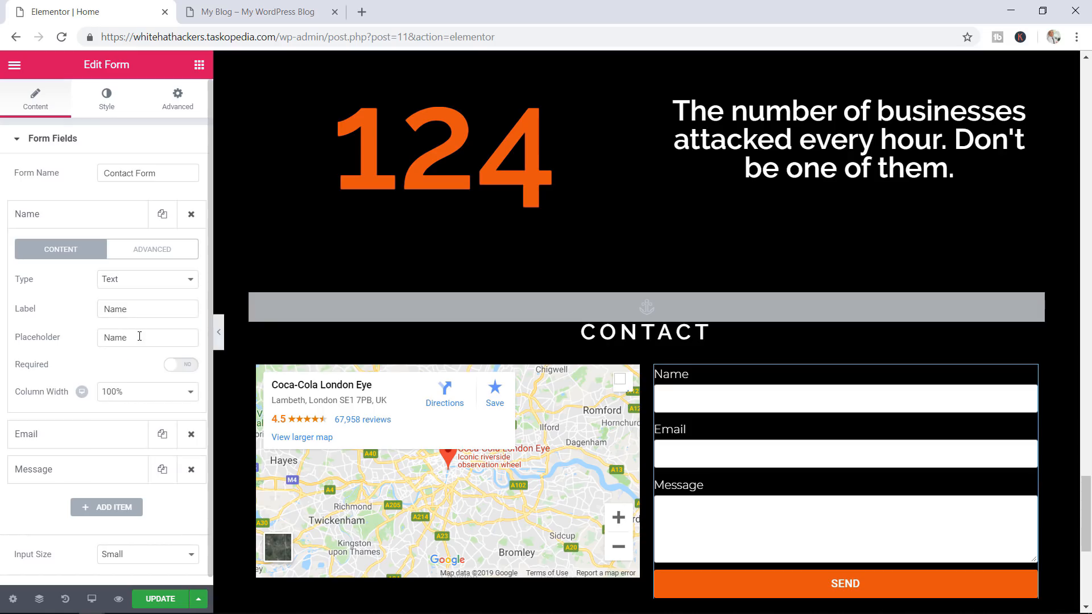
left_click(174, 257)
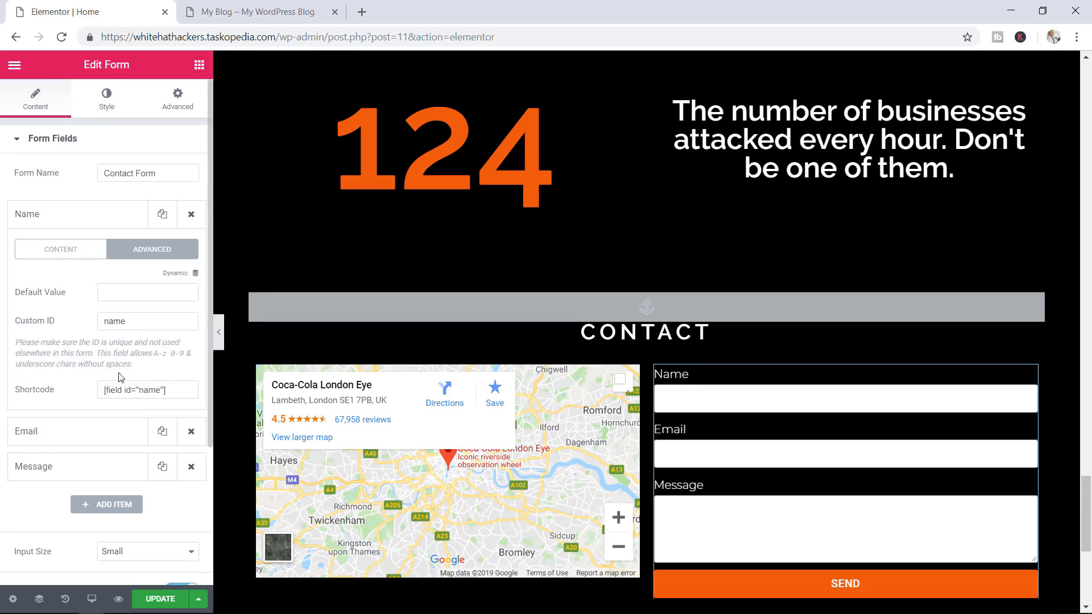
left_click(159, 390)
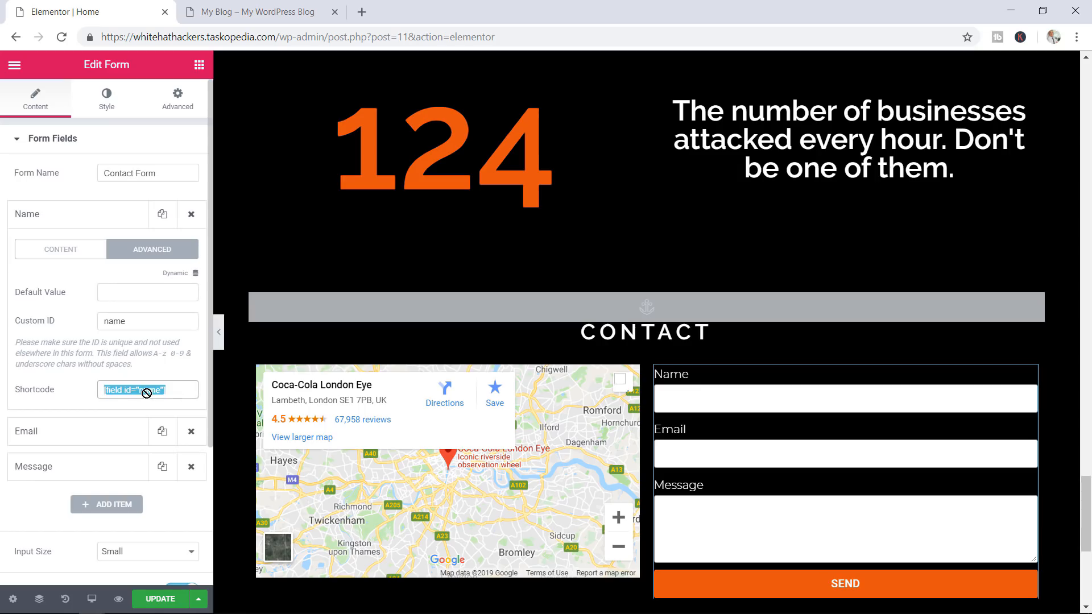
left_click(69, 216)
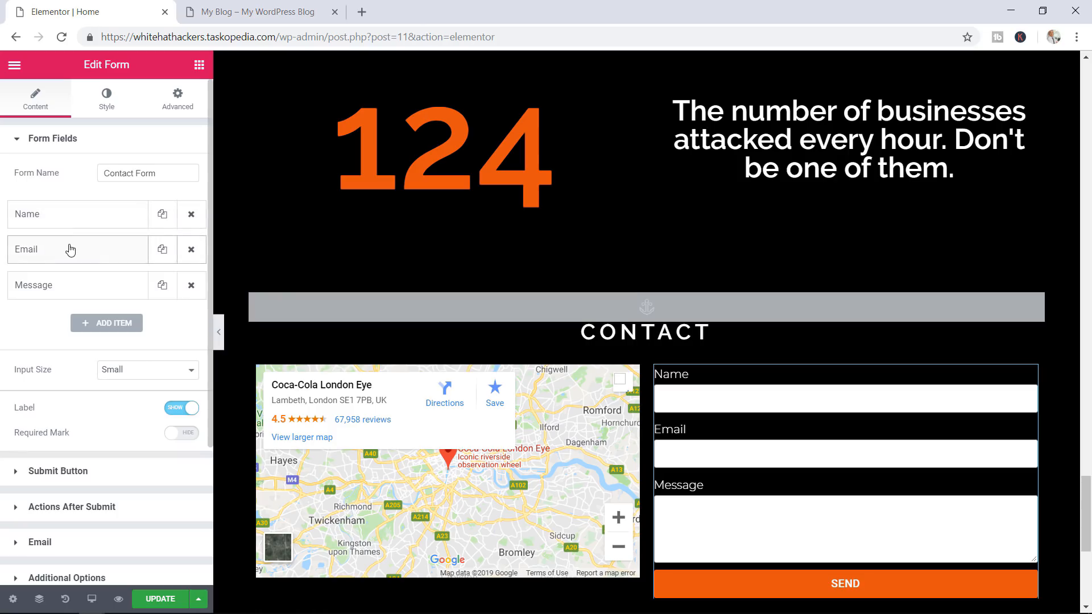
Add a fourth form field, Item #4, then delete it again
left_click(111, 322)
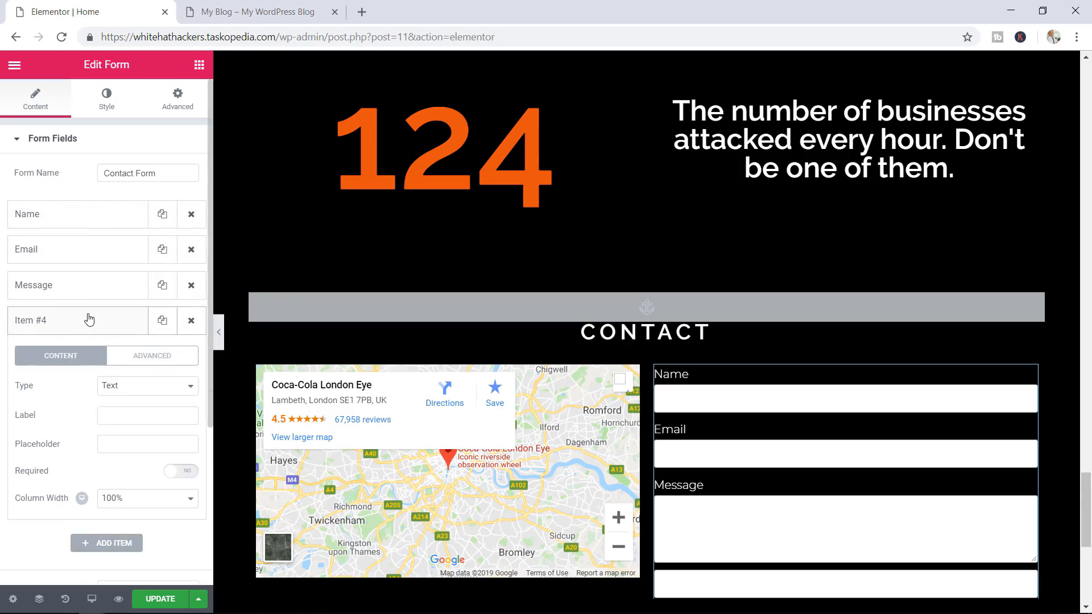
left_click(89, 319)
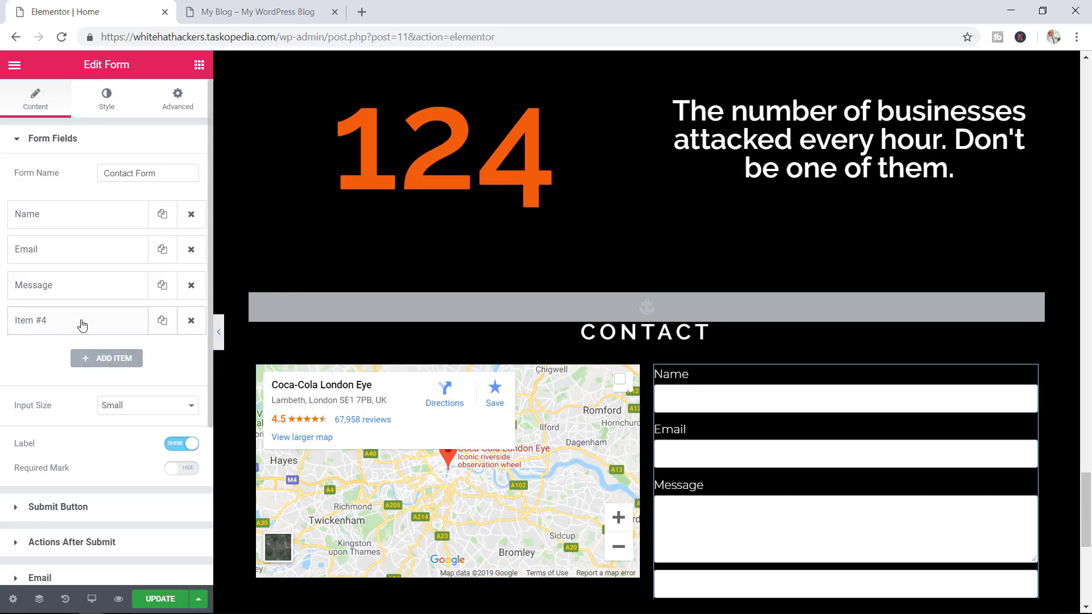
left_click(82, 323)
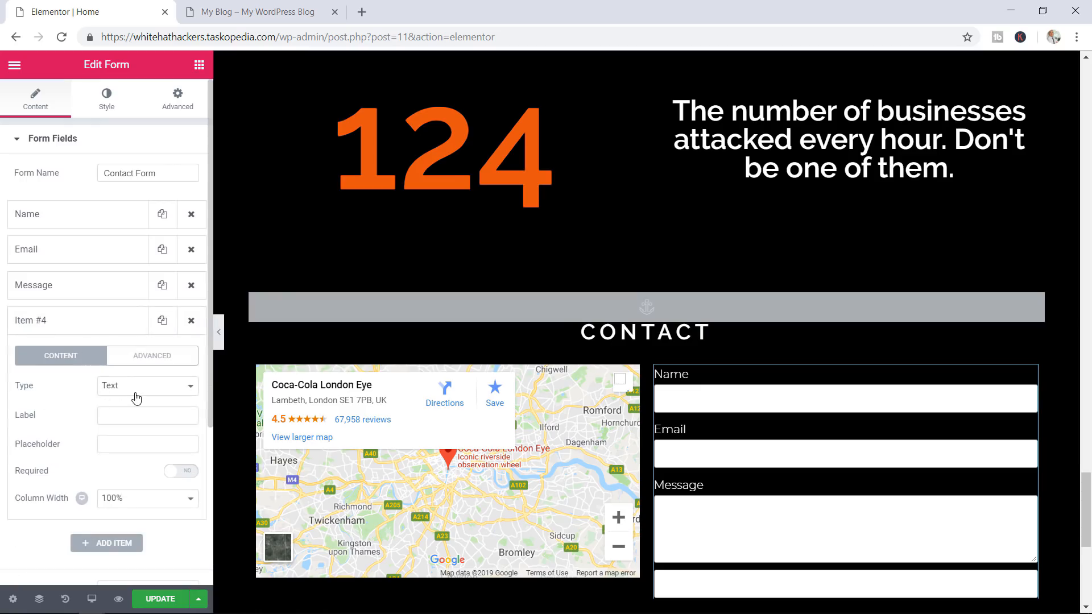
left_click(159, 392)
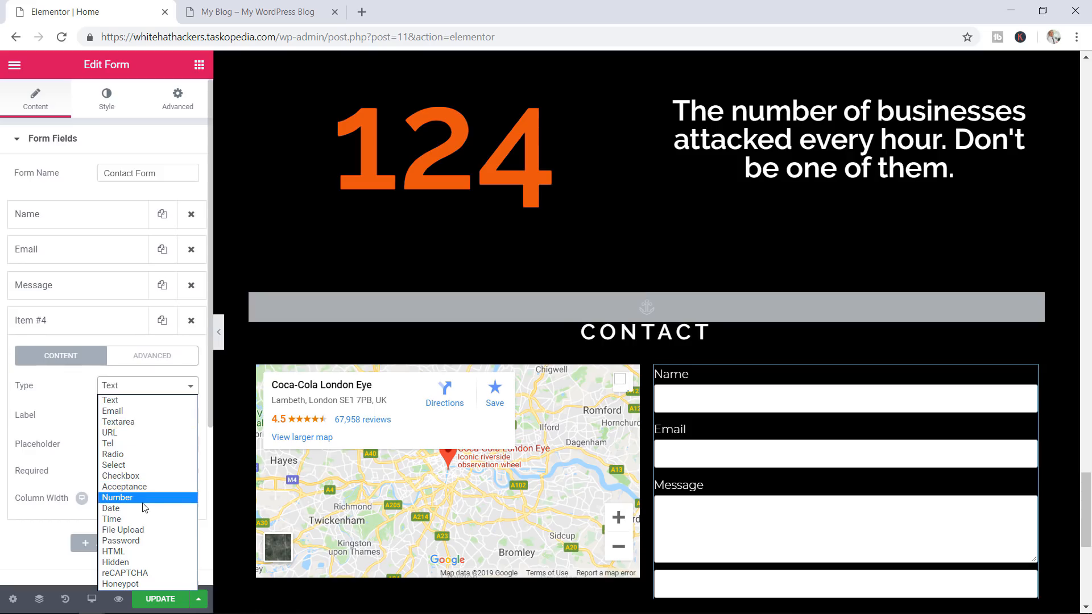
left_click(191, 324)
left_click(191, 324)
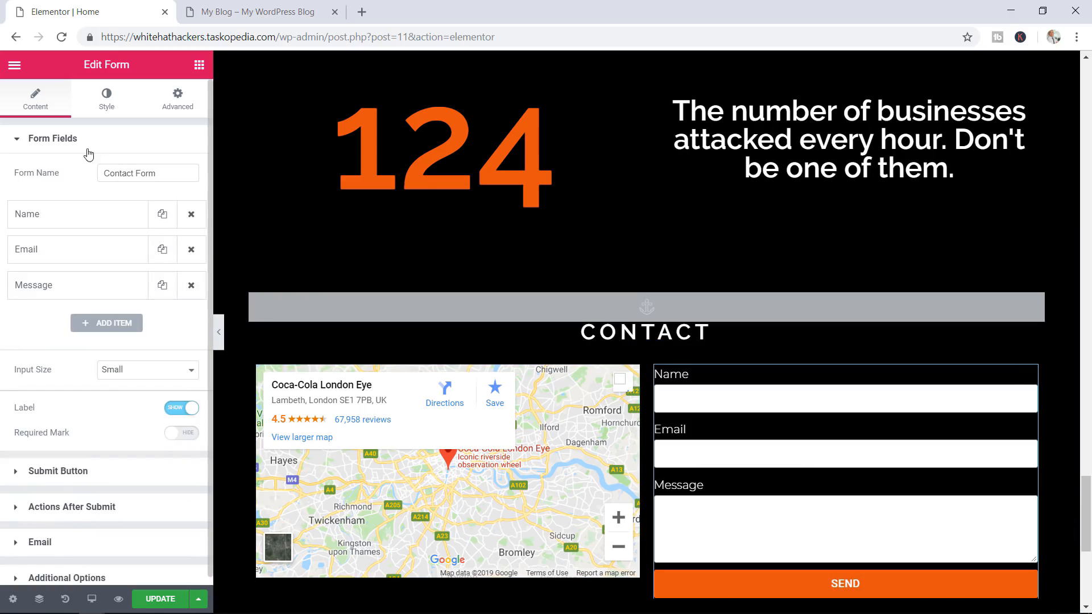
left_click(60, 145)
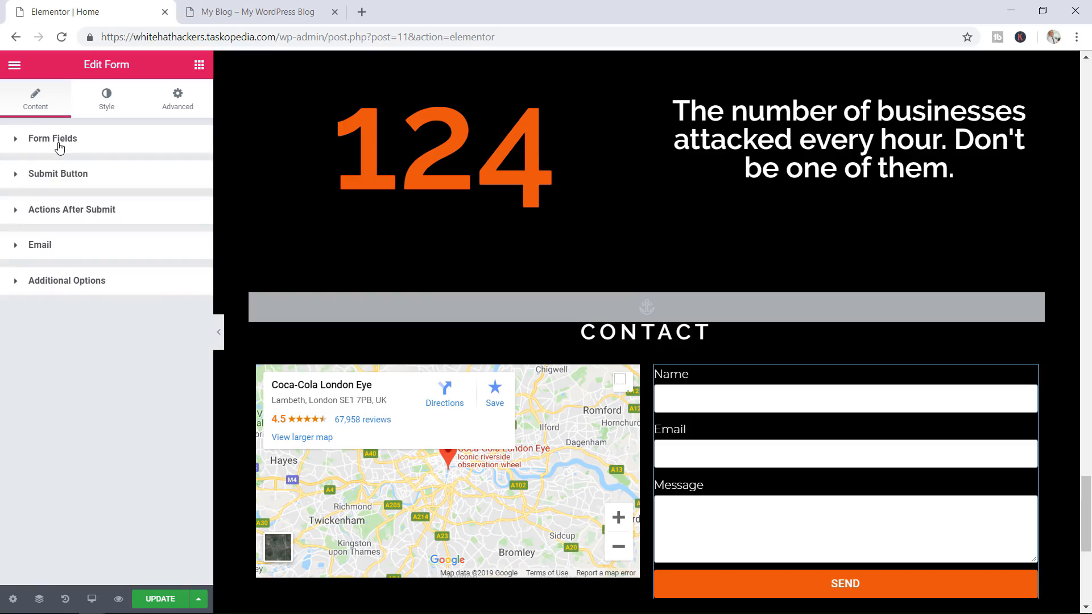
left_click(71, 176)
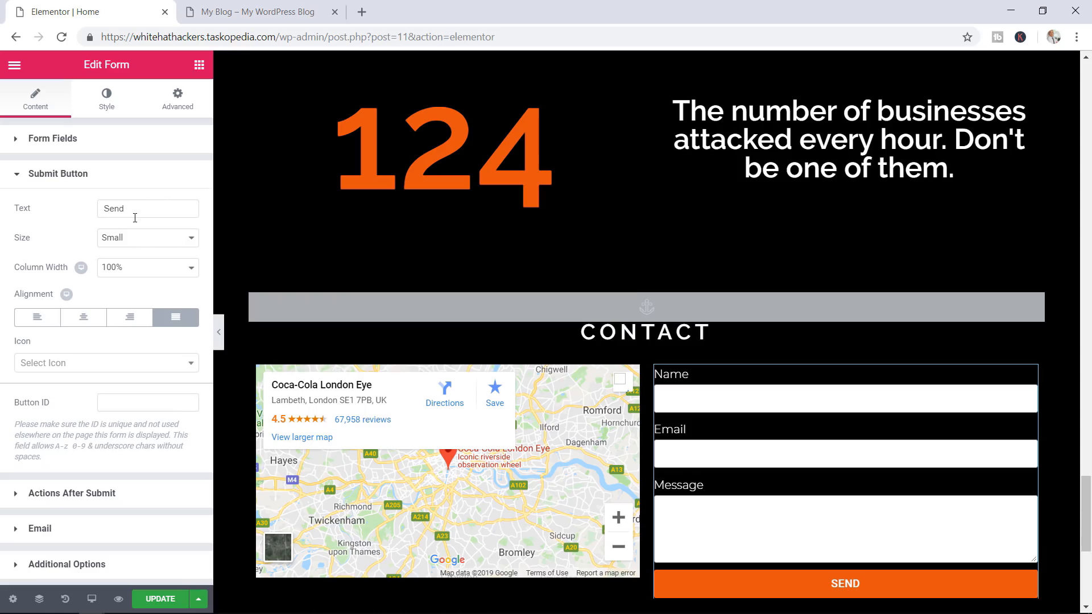
left_click(71, 182)
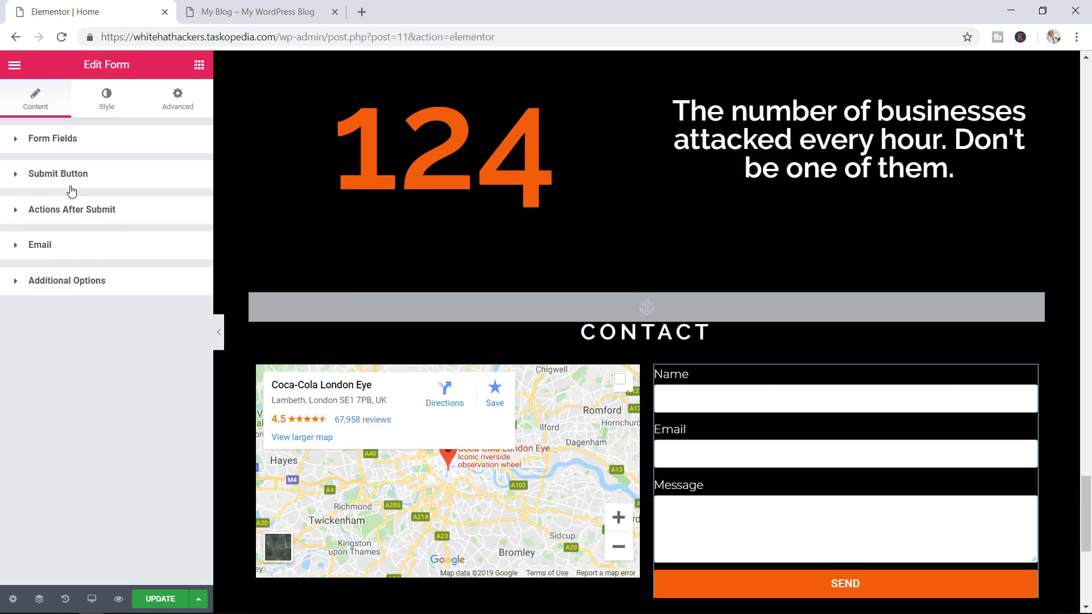
left_click(86, 218)
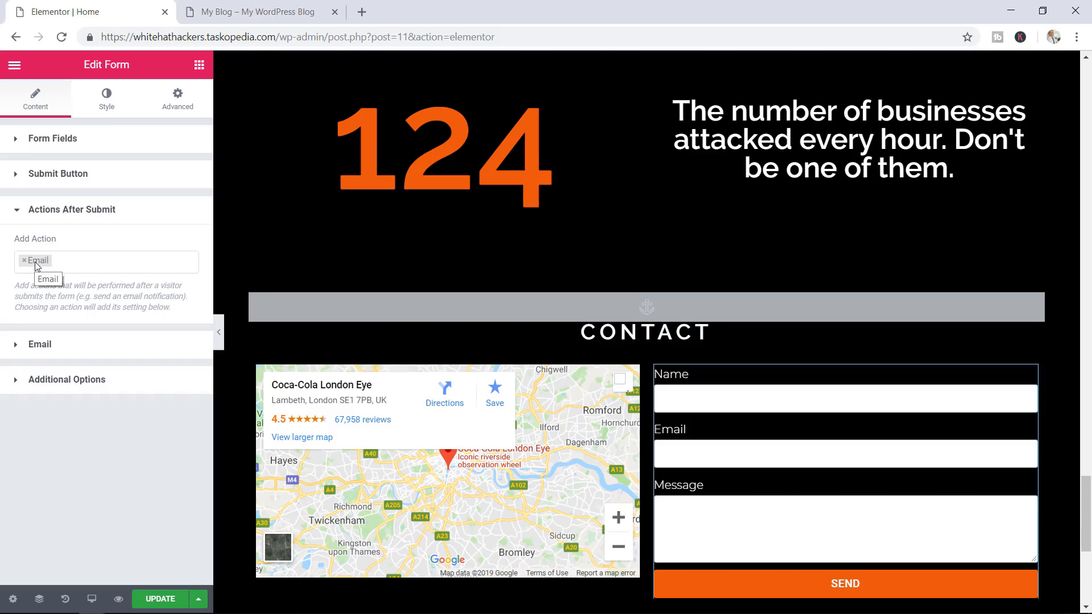
left_click(62, 265)
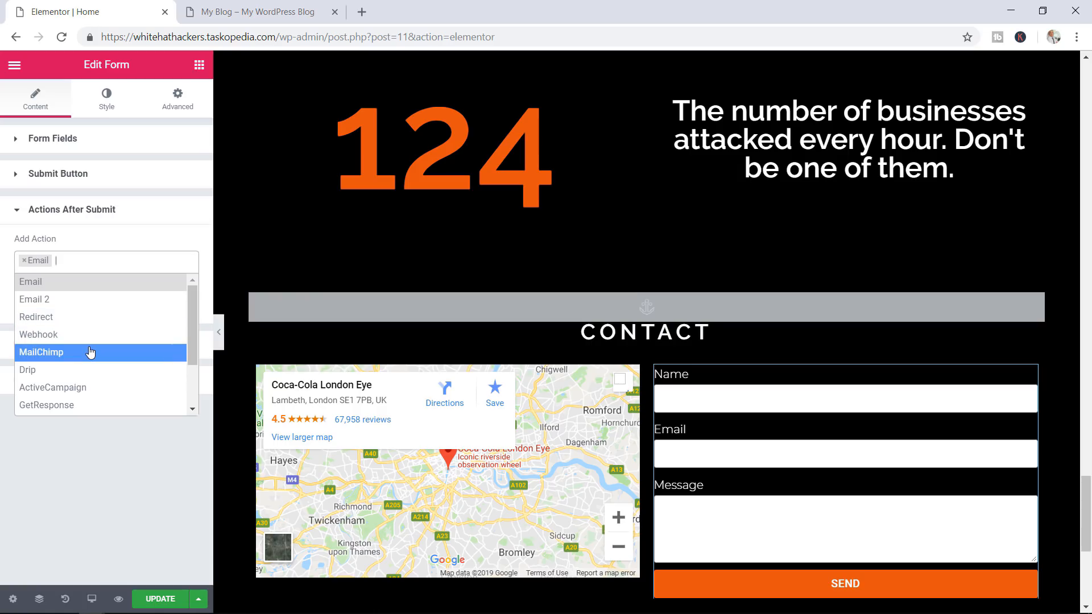
mouse_move(191, 346)
left_mouse_down()
mouse_move(185, 393)
mouse_move(187, 352)
left_mouse_up()
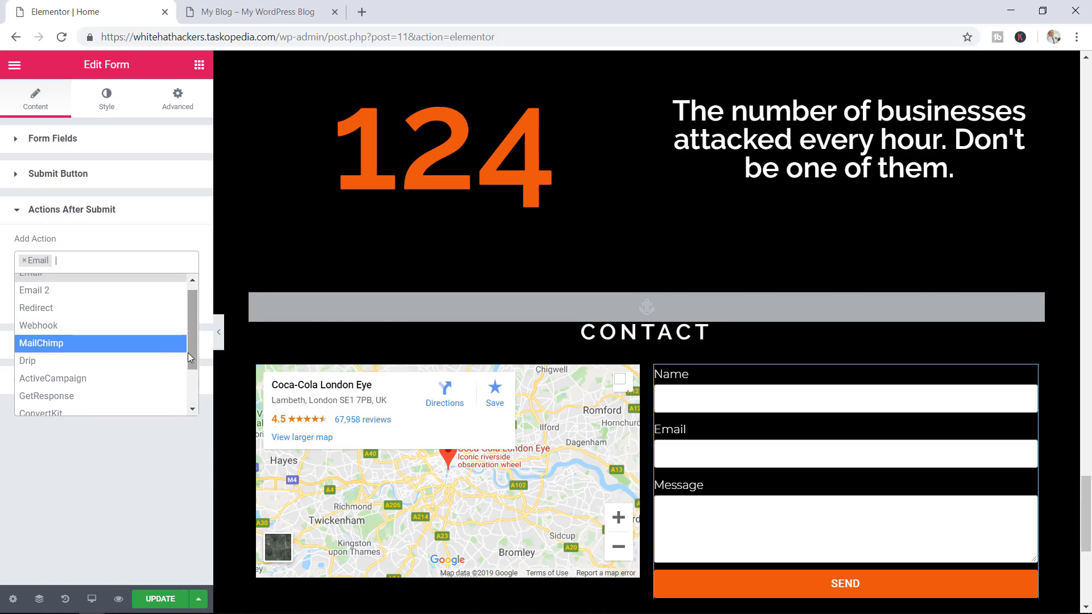
left_click(64, 349)
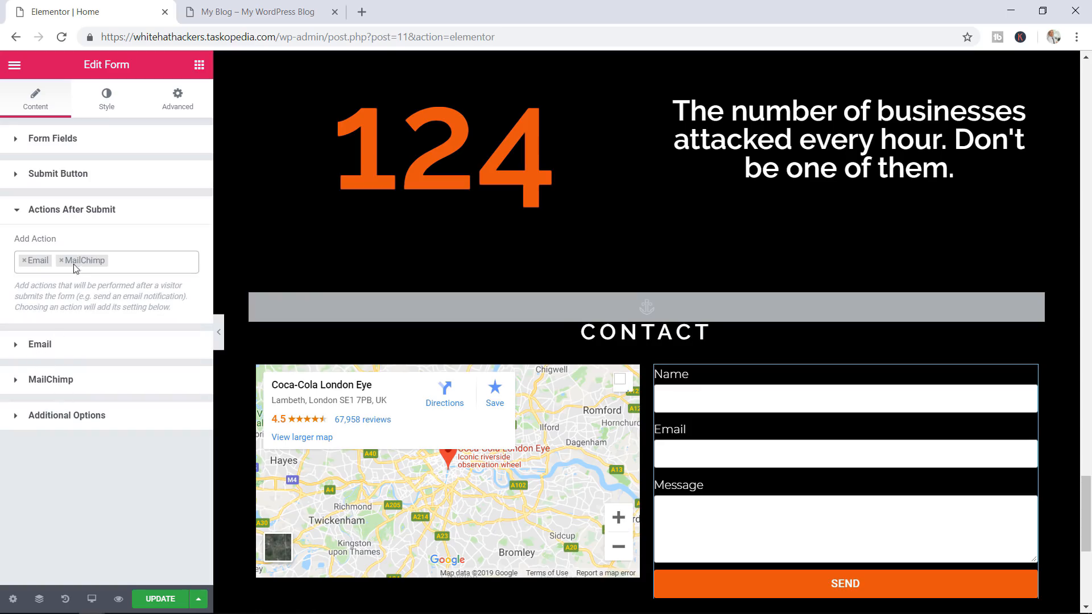
left_click(61, 381)
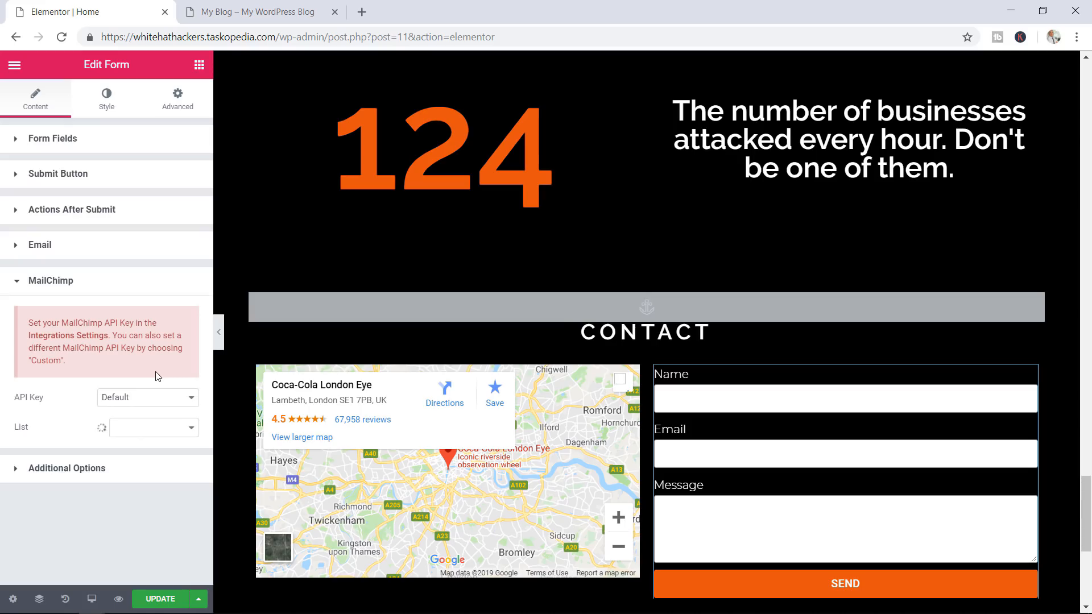
left_click(63, 282)
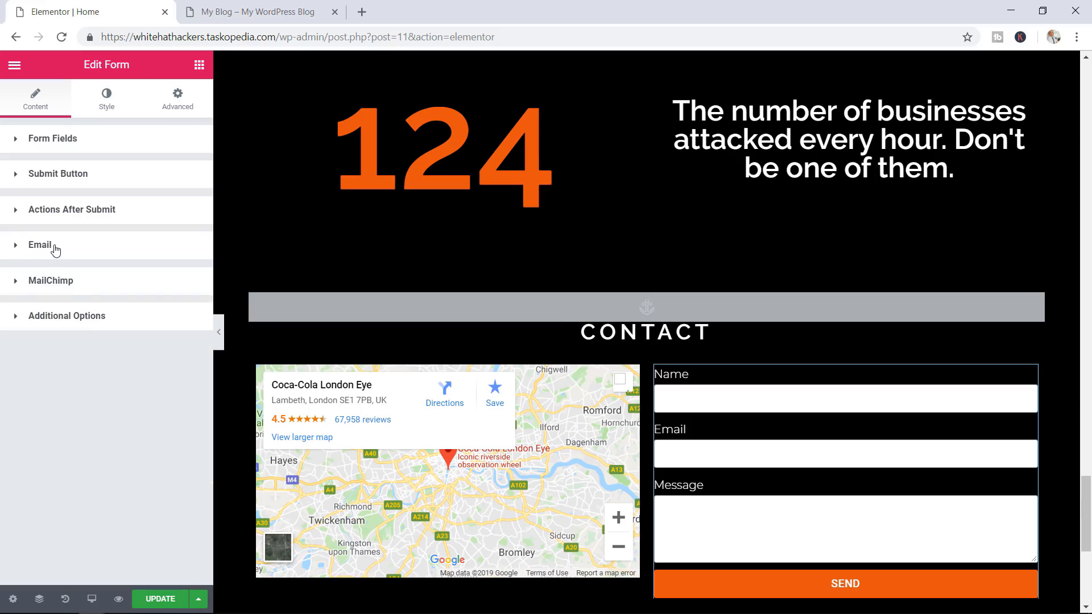
left_click(55, 250)
left_click(51, 257)
left_click(100, 216)
left_click(62, 265)
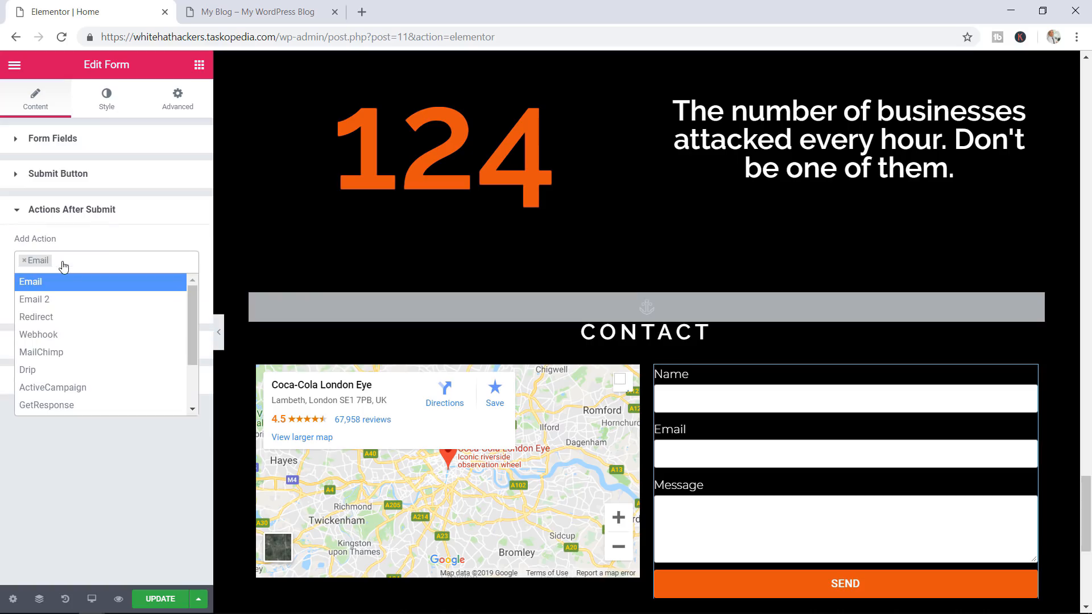
left_click(104, 247)
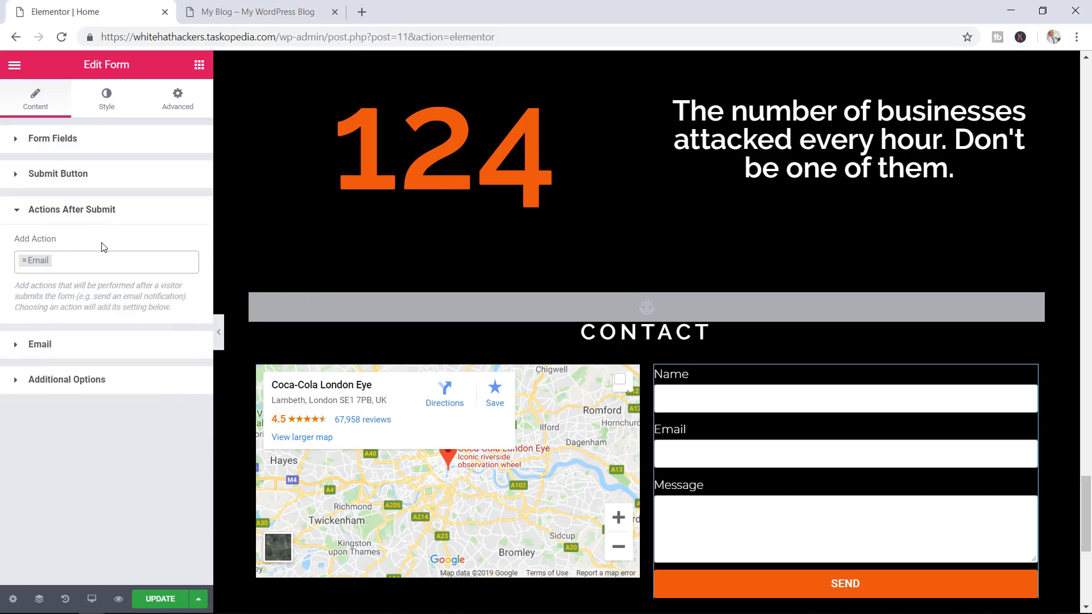
left_click(101, 211)
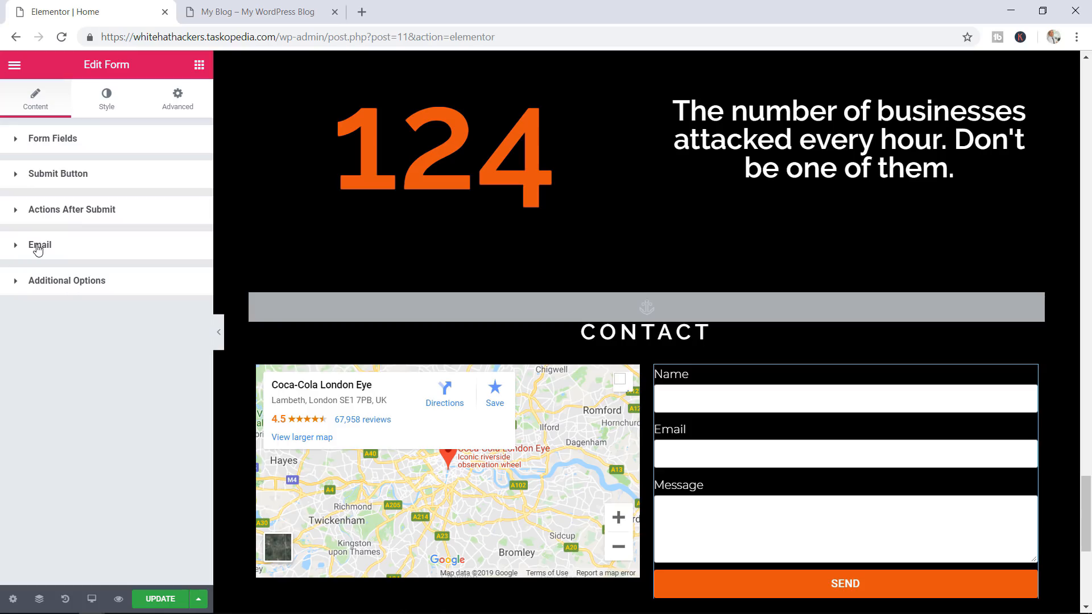
Change the notification email subject to 'New Contact from Website'
left_click(38, 247)
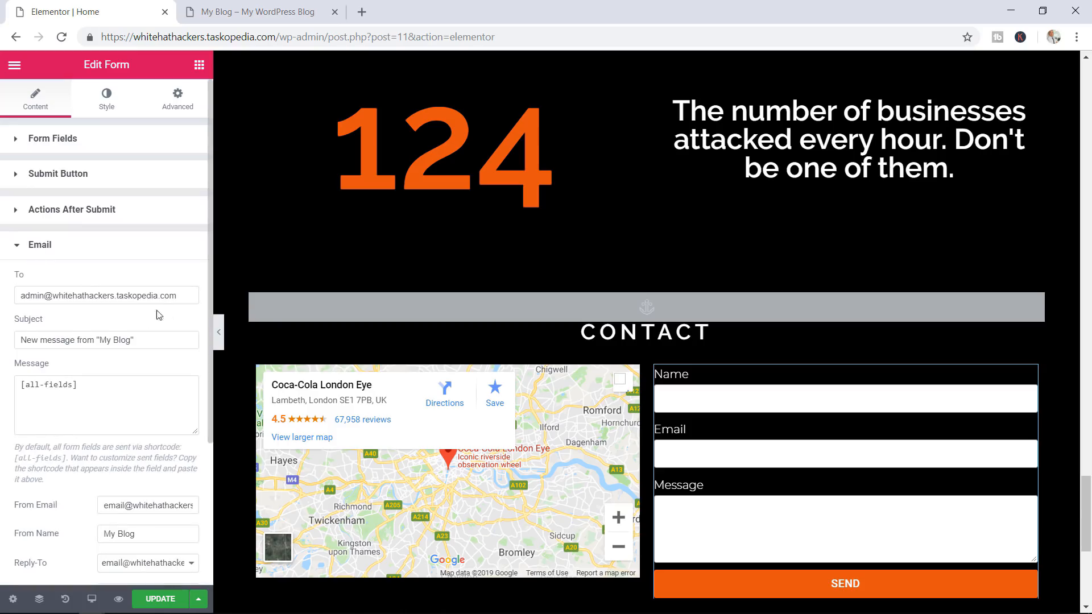
left_click_drag(189, 296, 31, 296)
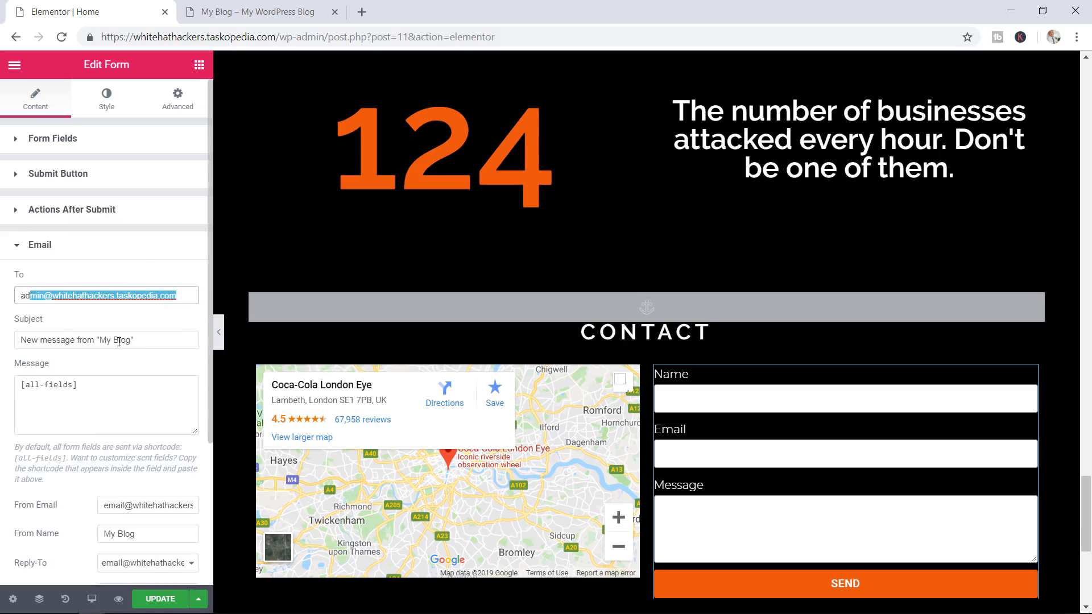
triple_click(158, 342)
type("N")
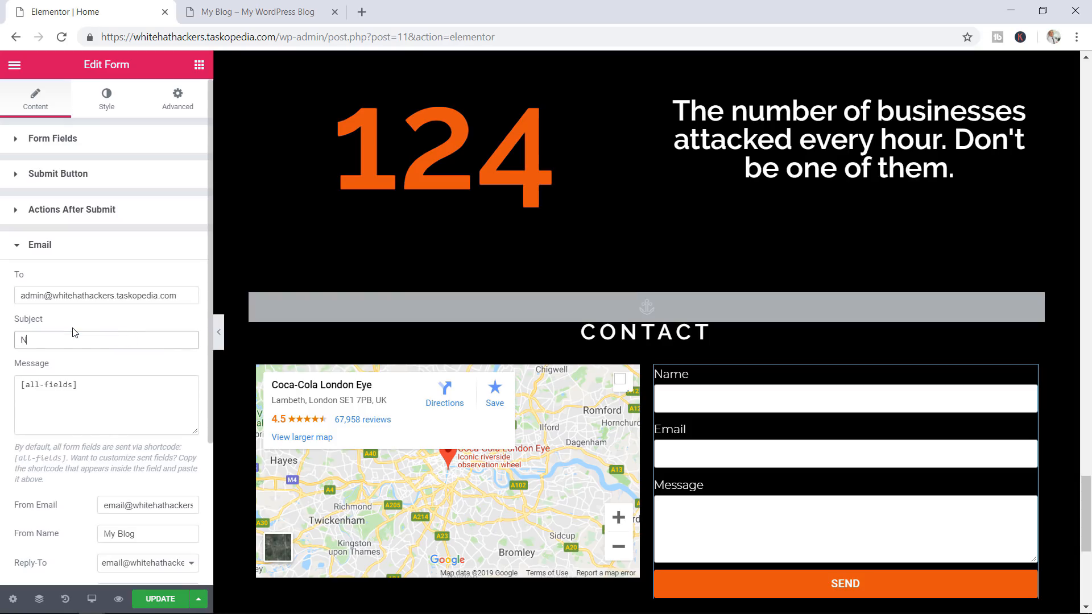
type("ew Contact from Website")
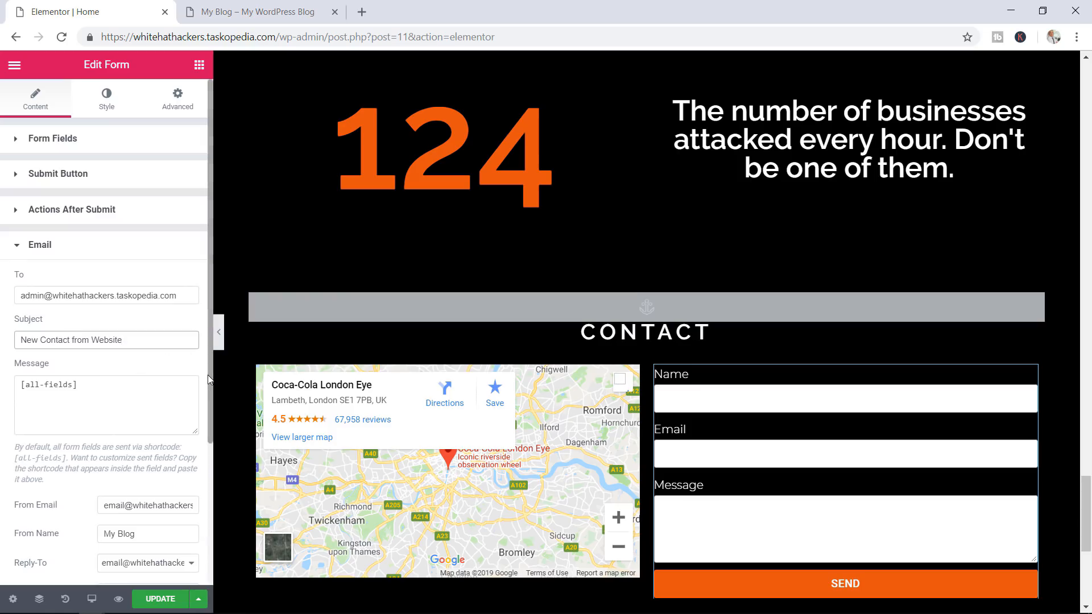
scroll(209, 390, "down", 2)
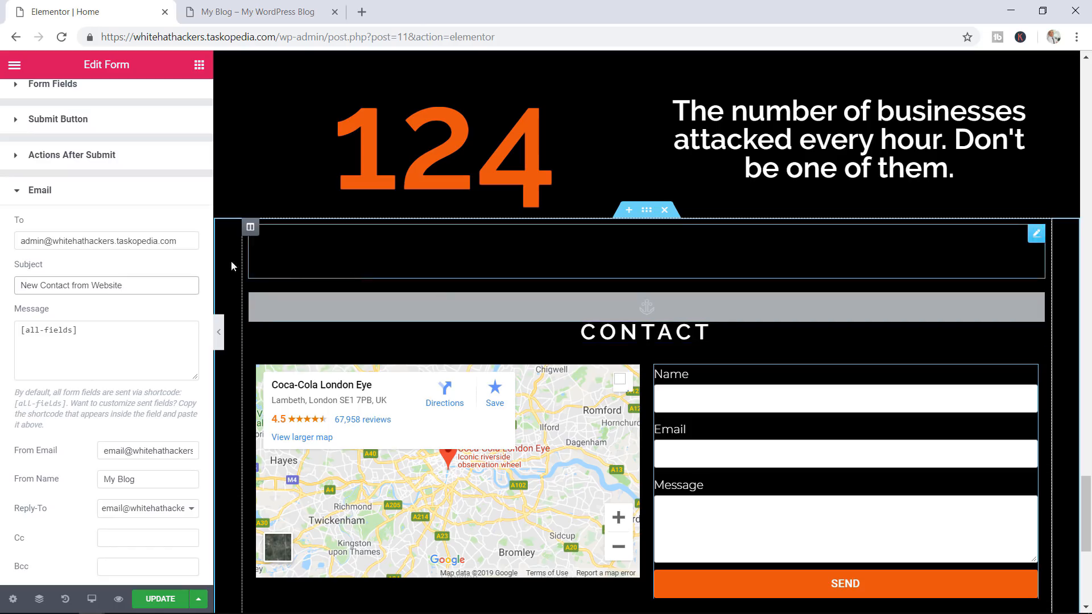
Copy the Name field's shortcode from the form's field settings
left_click(73, 86)
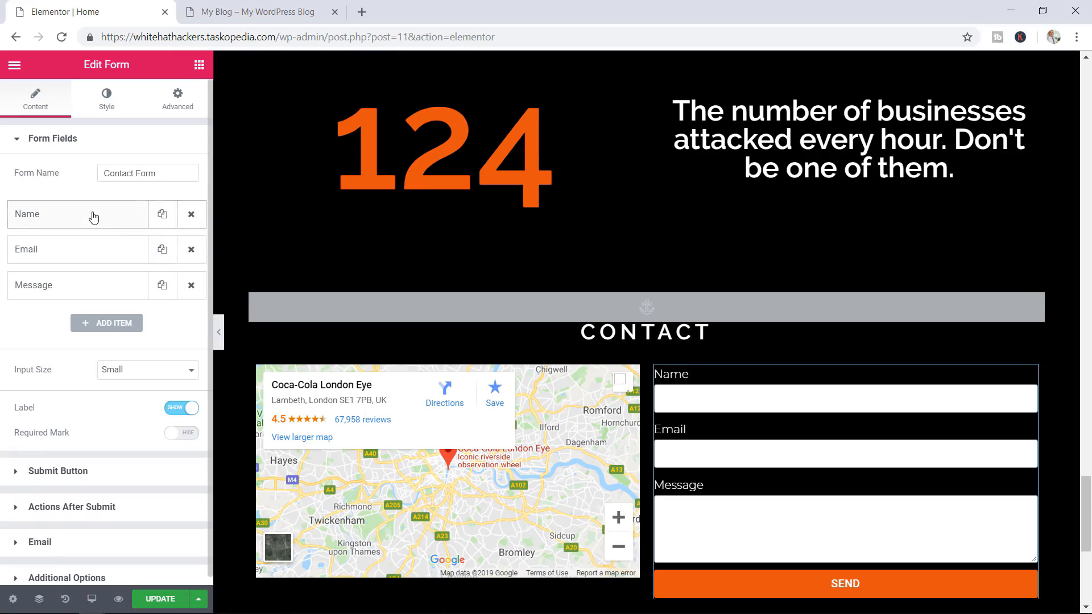
left_click(66, 216)
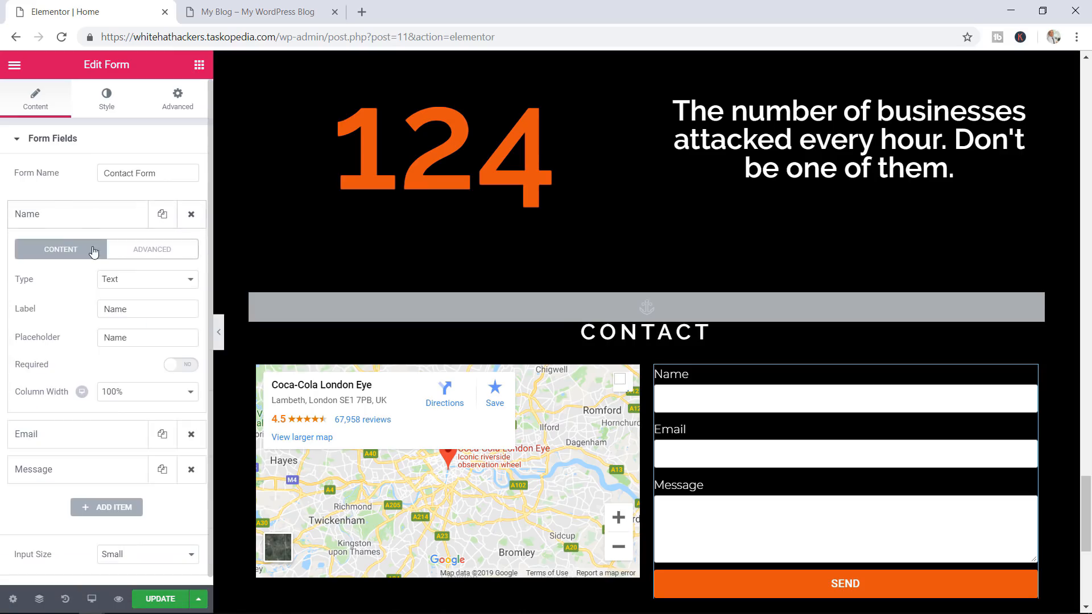
left_click(156, 256)
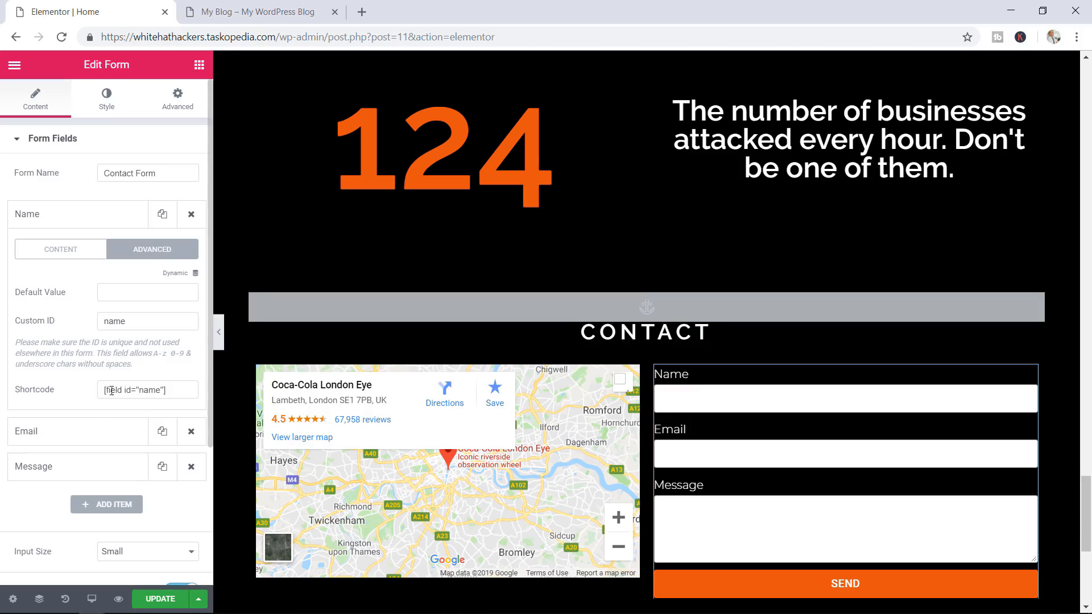
left_click(179, 391)
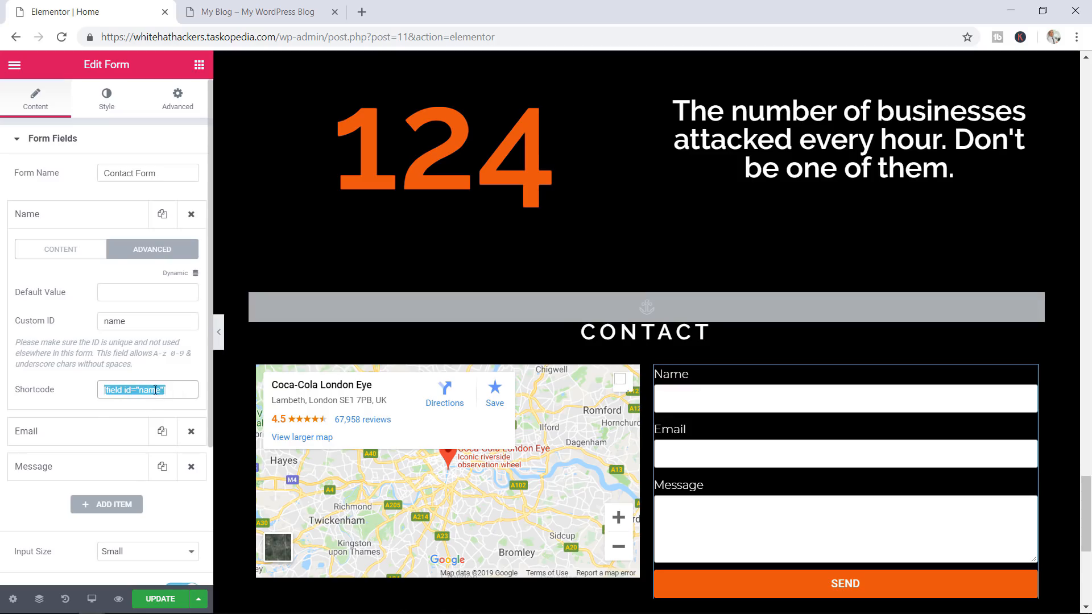
right_click(159, 425)
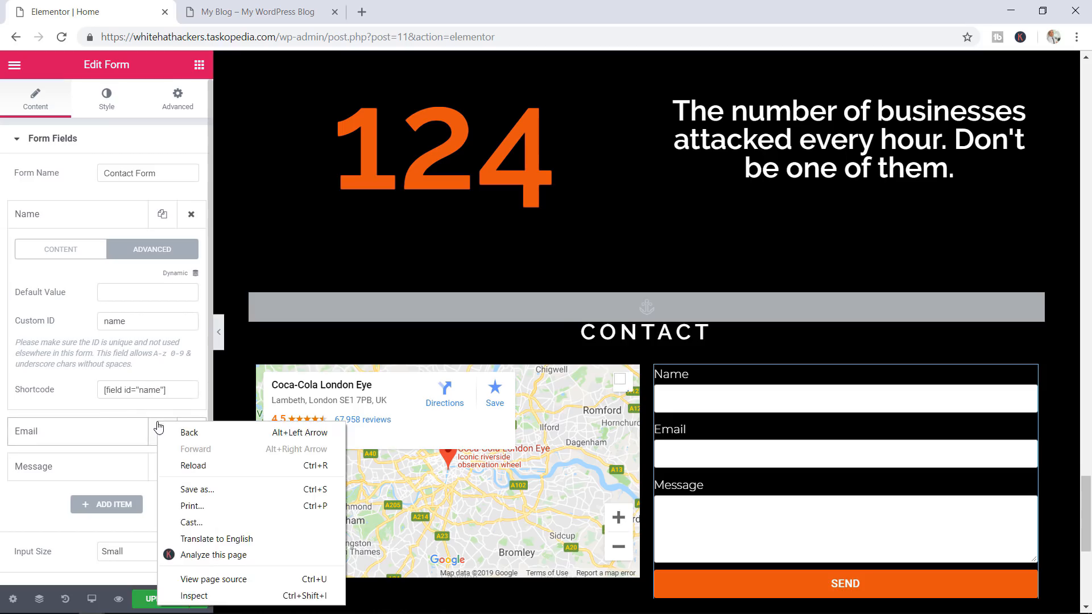
left_click(151, 393)
right_click(151, 394)
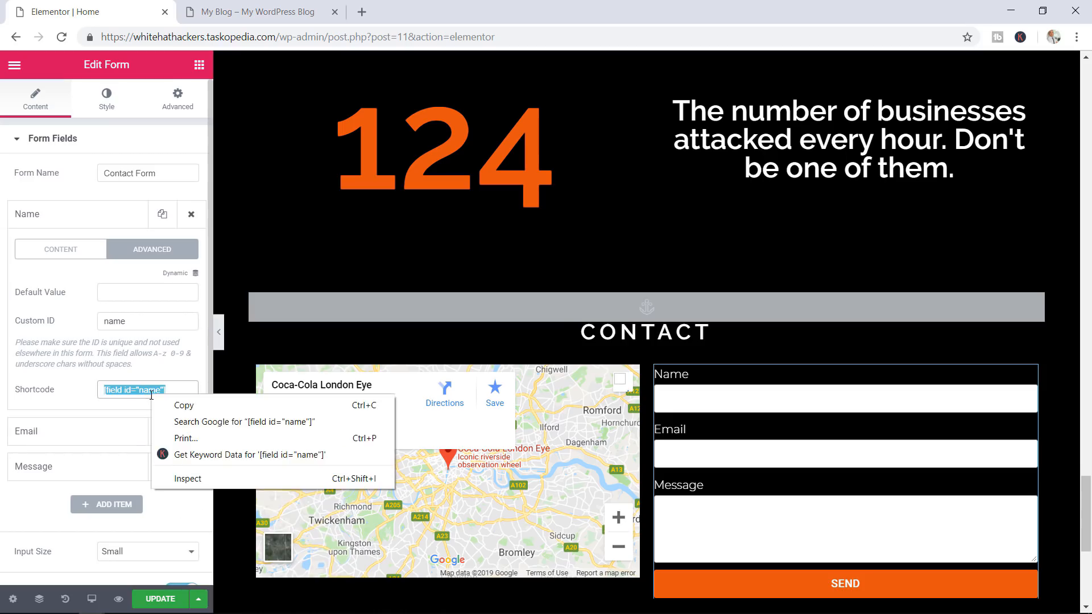
left_click(168, 409)
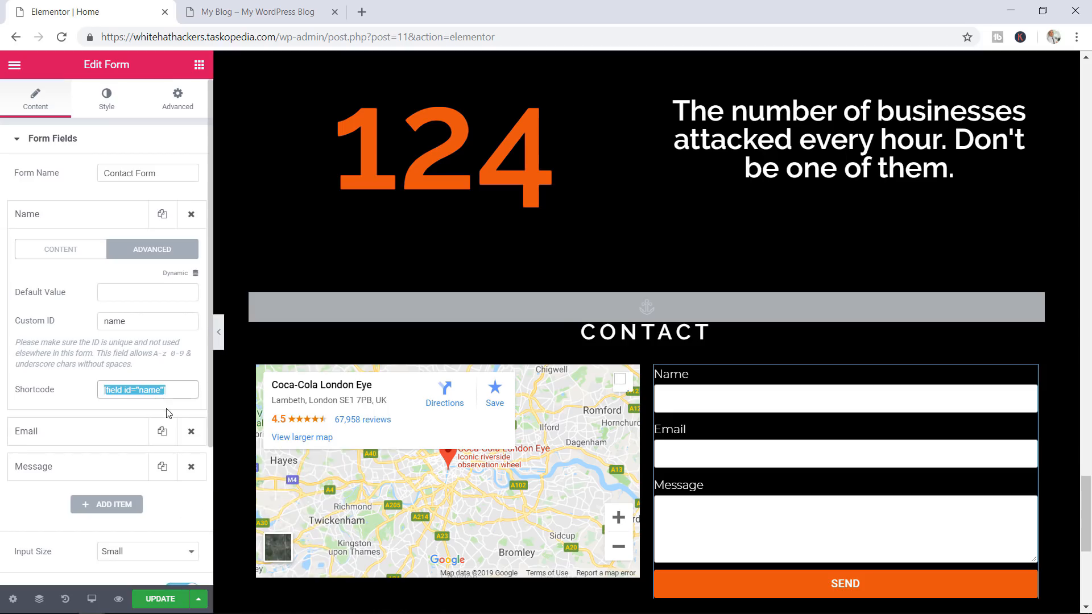
Start the notification message with 'This email is from' followed by the Name shortcode
left_click(58, 147)
left_click(48, 248)
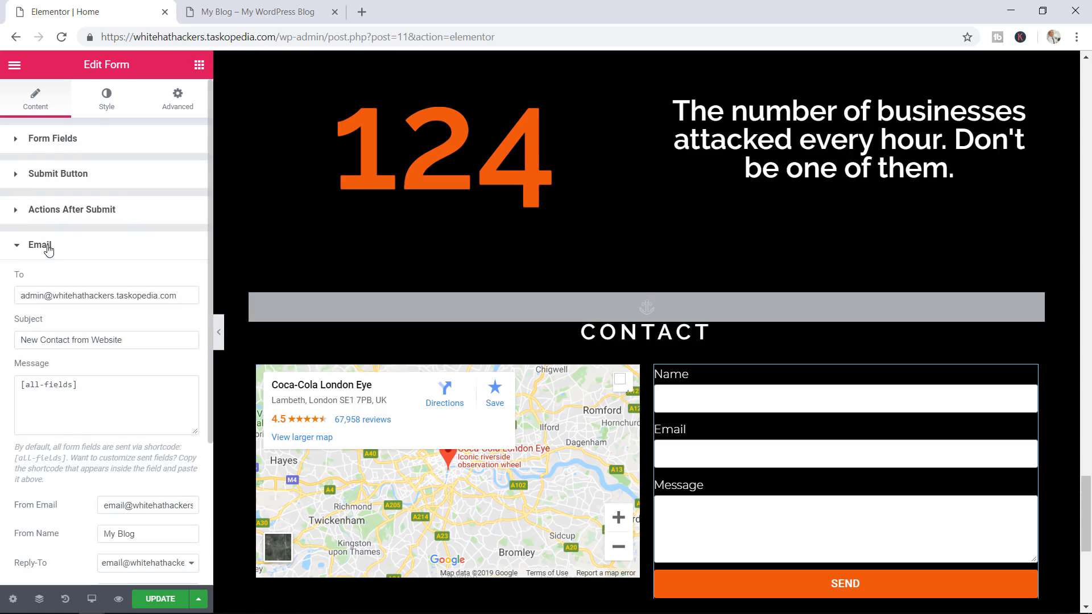
left_click(103, 402)
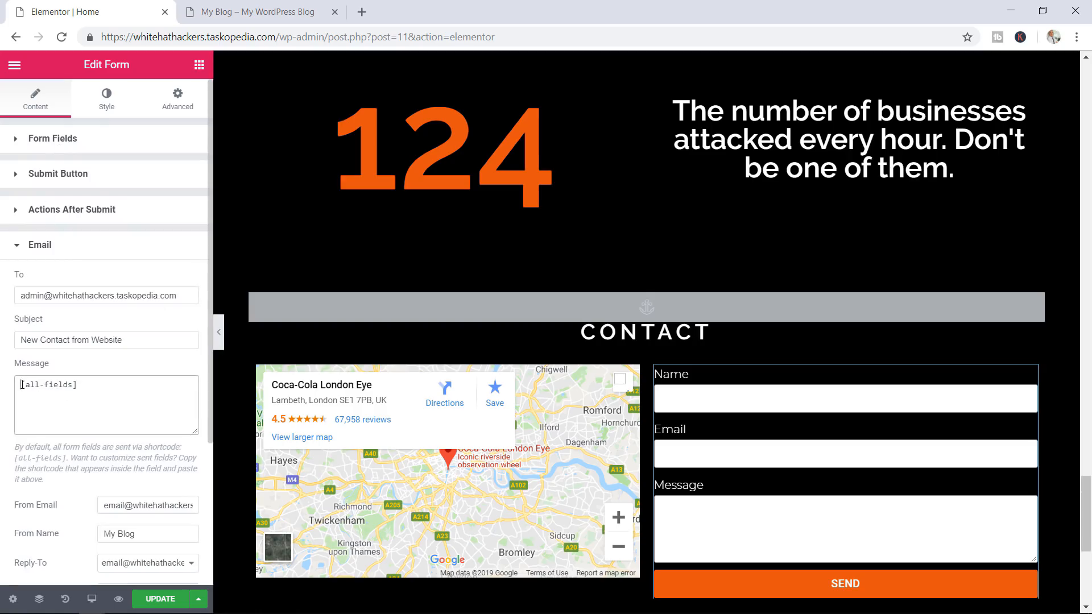
type("Thi")
key("BackSpace")
key("BackSpace")
key("BackSpace")
type("This email is from")
key("ctrl+v")
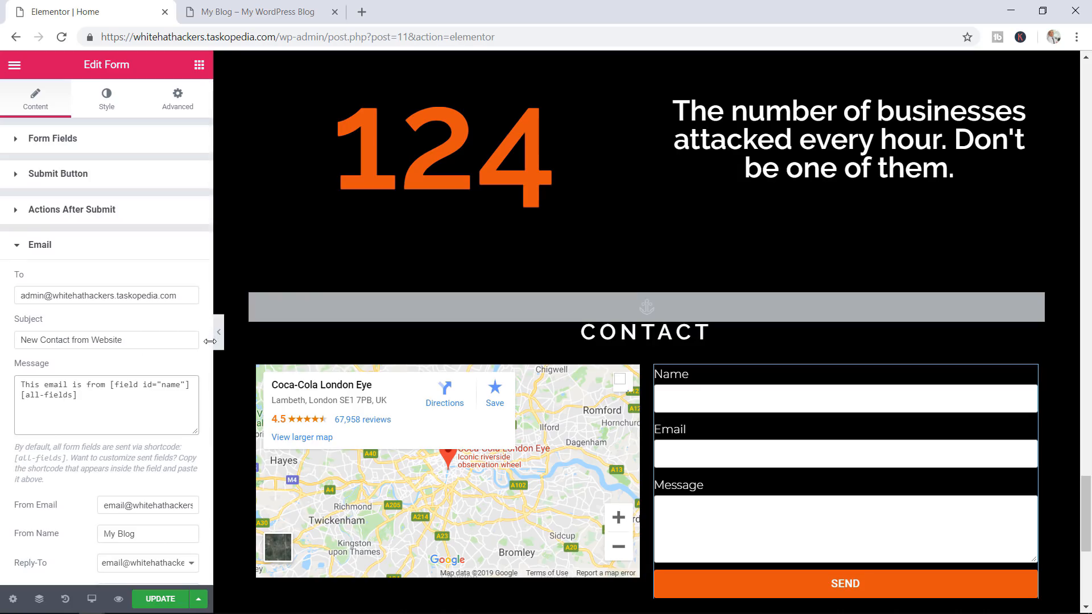
scroll(159, 335, "down", 3)
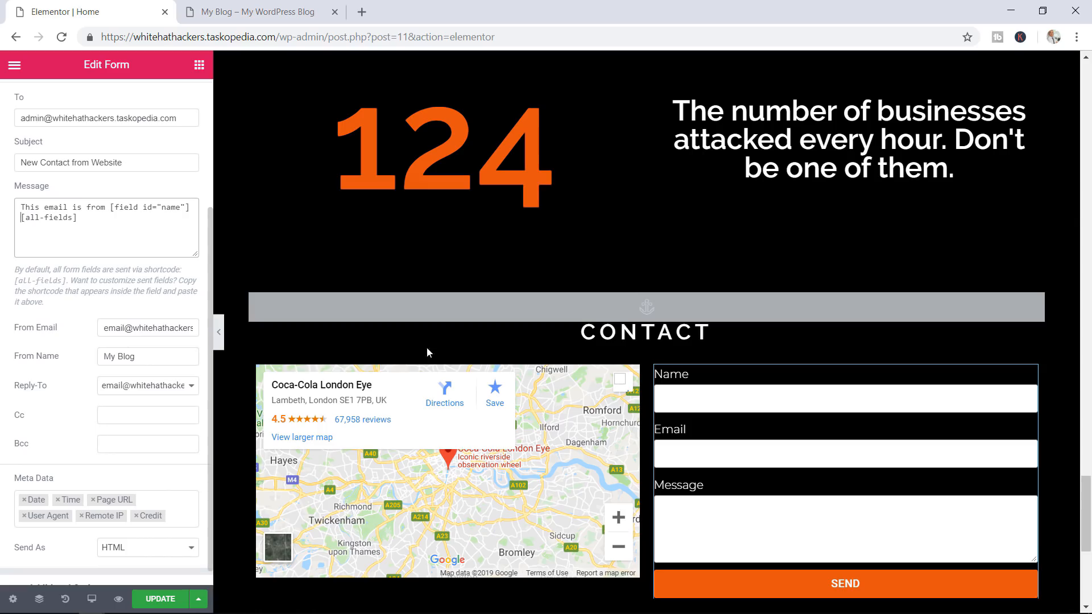
scroll(133, 339, "up", 3)
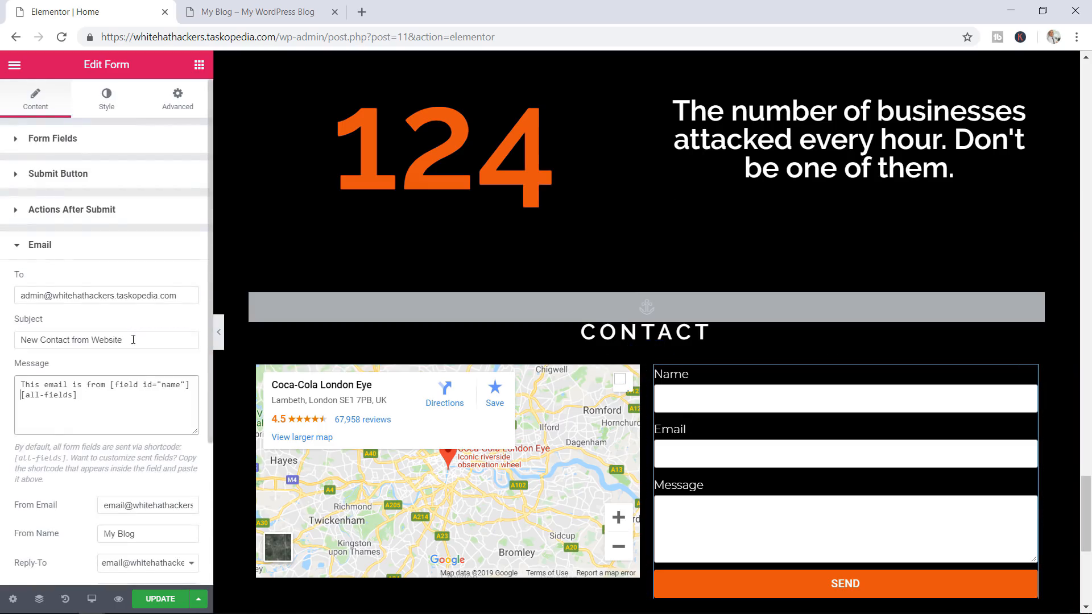
Copy the Email field's shortcode from the form's field settings
left_click(62, 141)
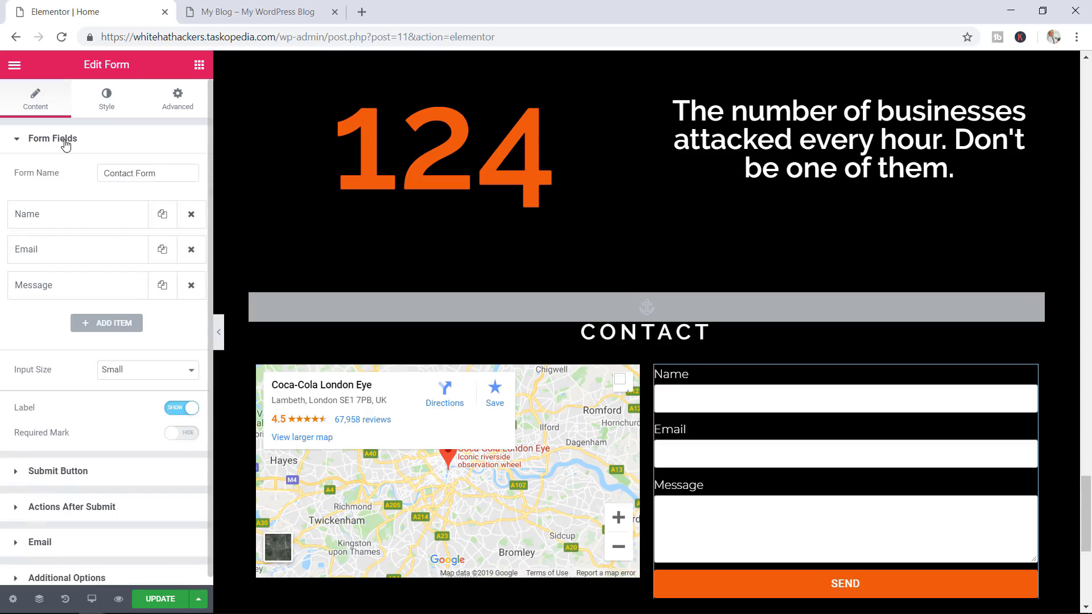
left_click(90, 249)
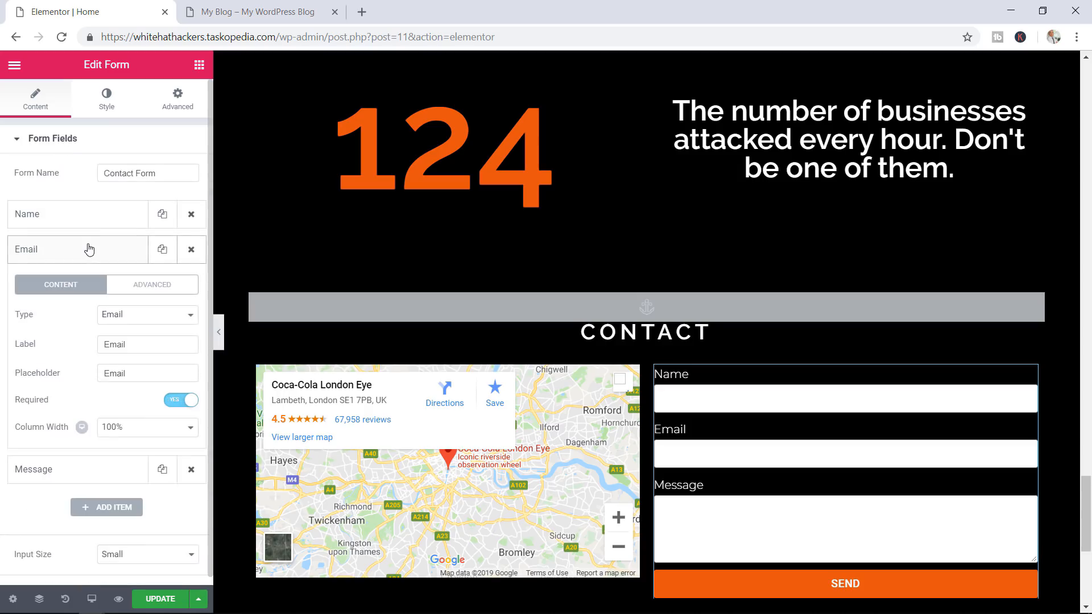
left_click(140, 290)
left_click(155, 423)
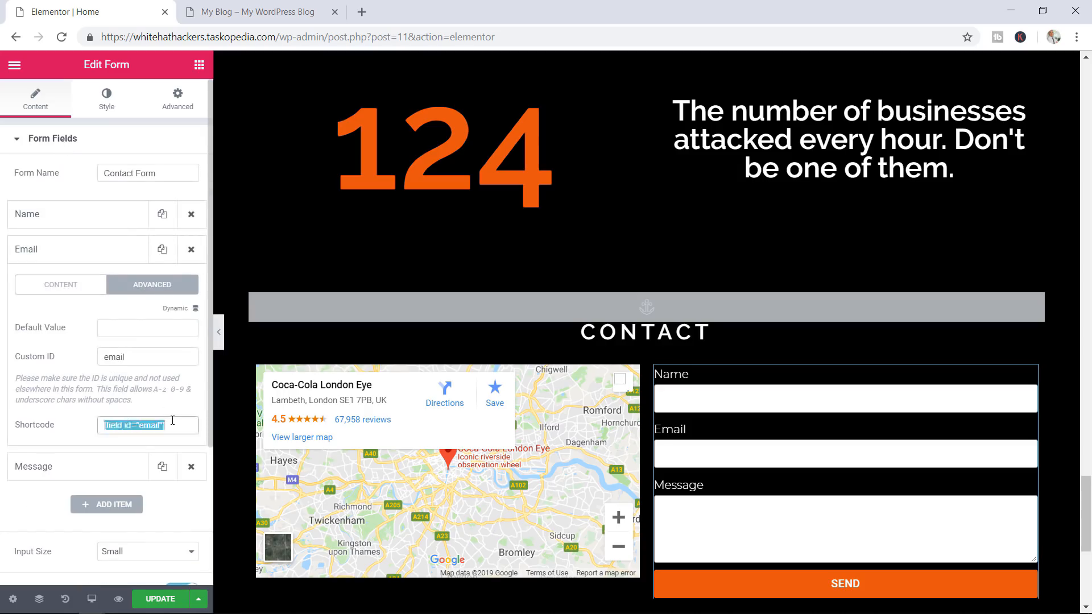
right_click(155, 424)
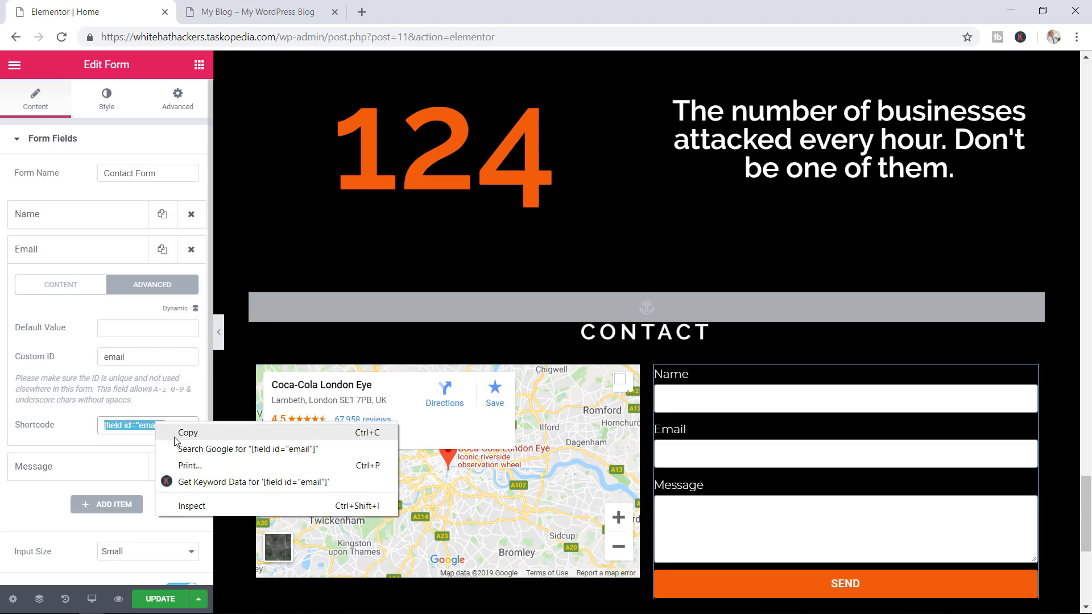
left_click(176, 441)
Replace the From Email address with the Email field shortcode
left_click(45, 140)
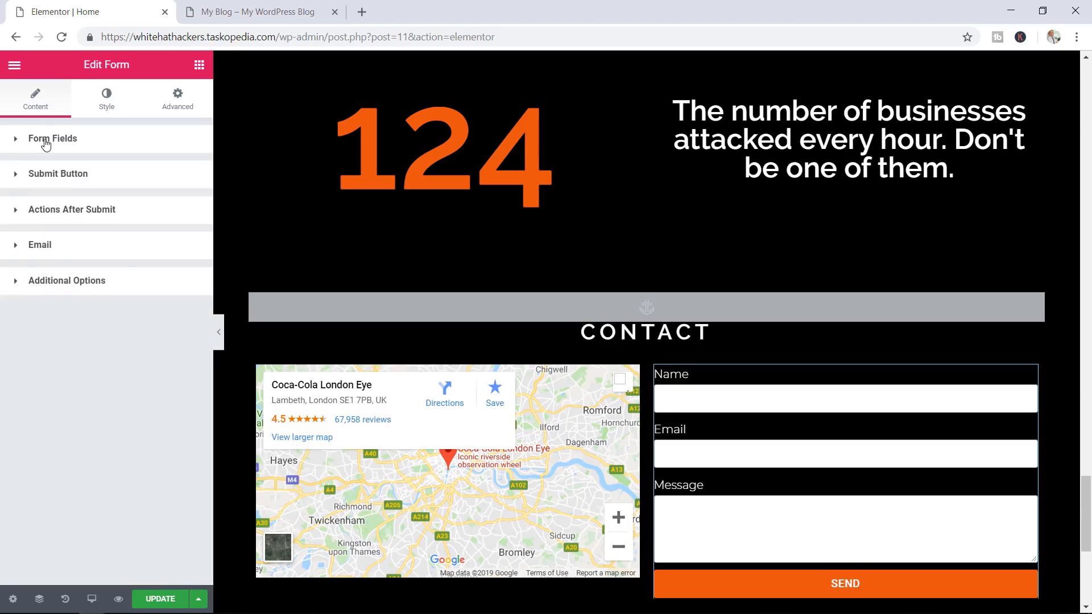
left_click(48, 245)
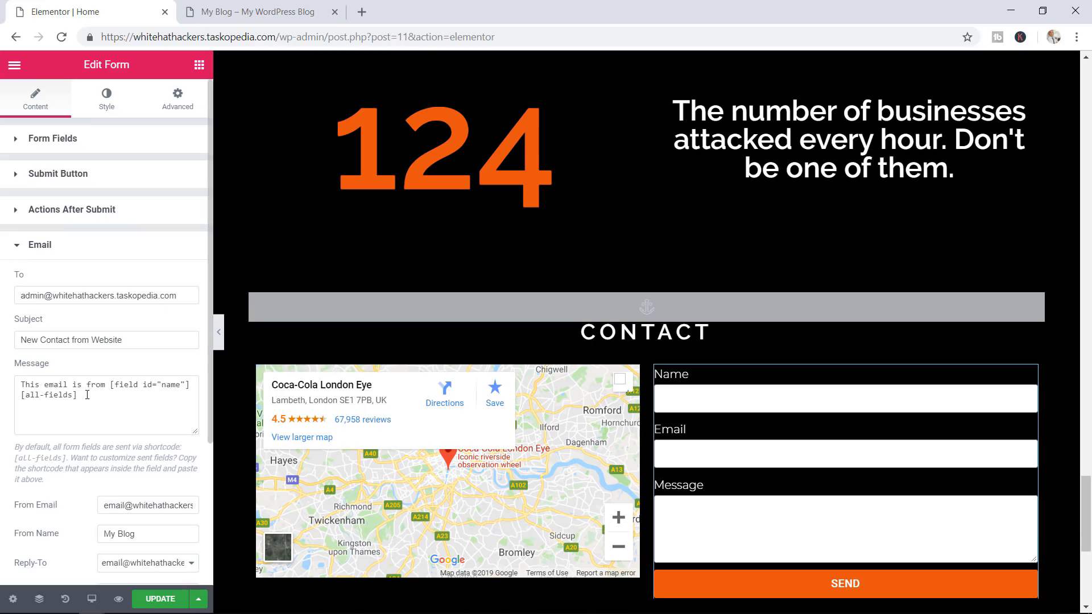
scroll(171, 363, "down", 3)
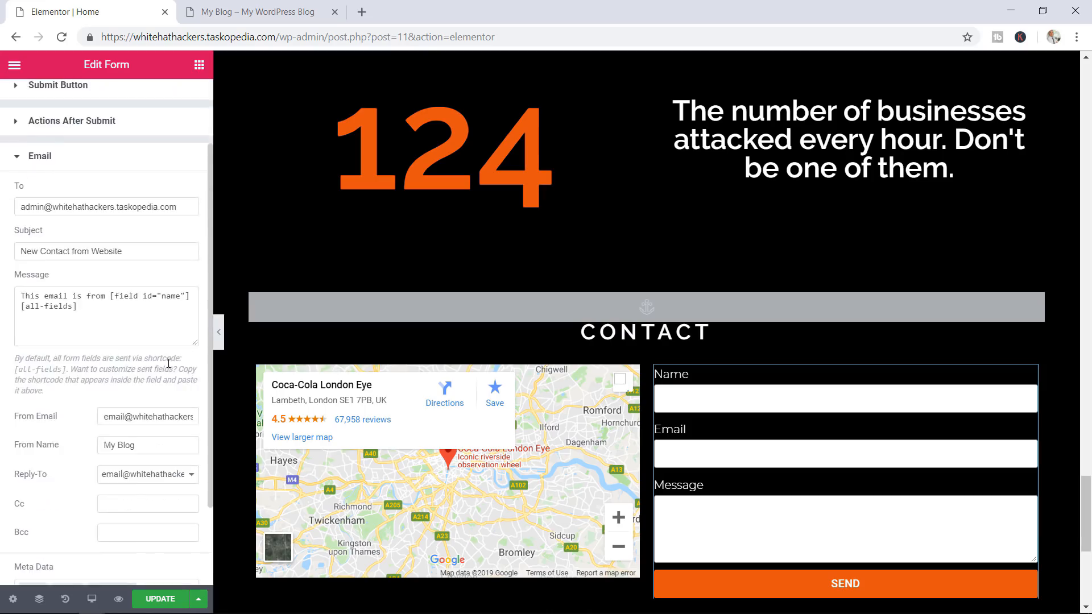
left_click(154, 328)
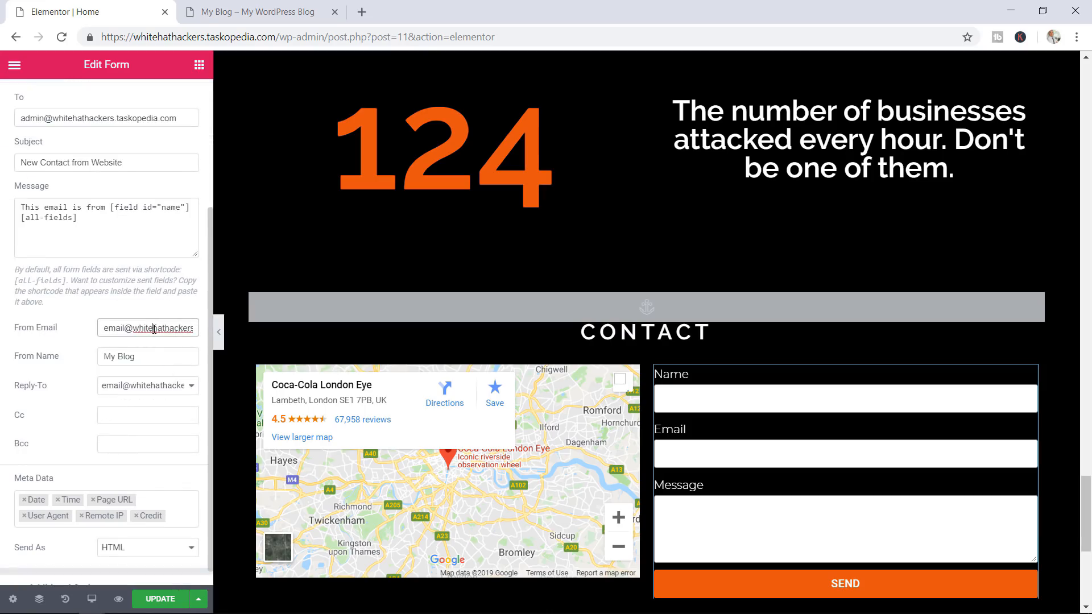
triple_click(154, 328)
key("BackSpace")
key("ctrl+v")
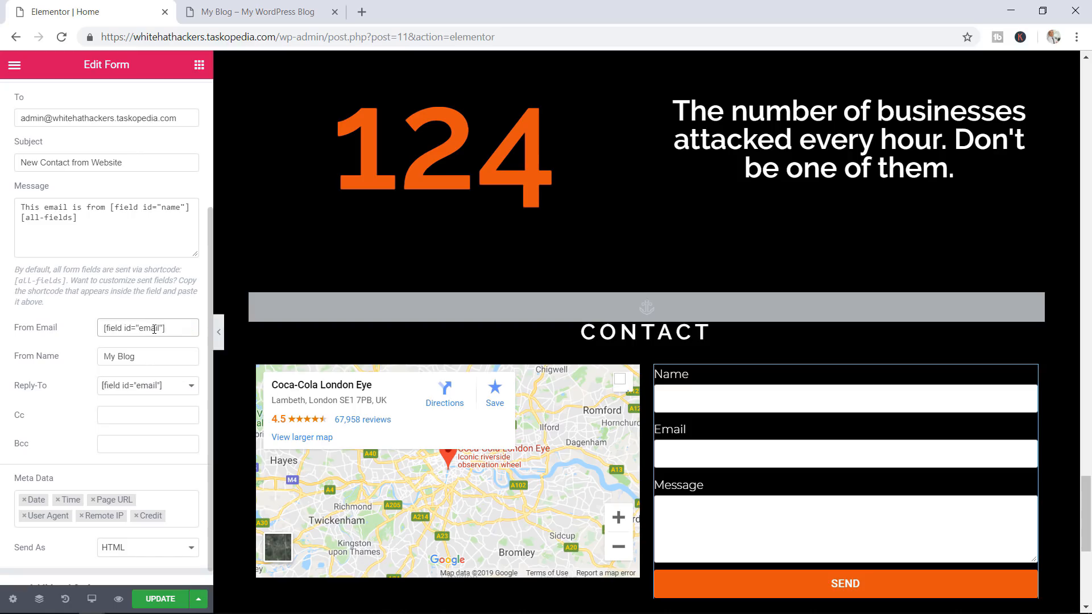
Replace the From Name value My Blog with the Name field shortcode
double_click(149, 357)
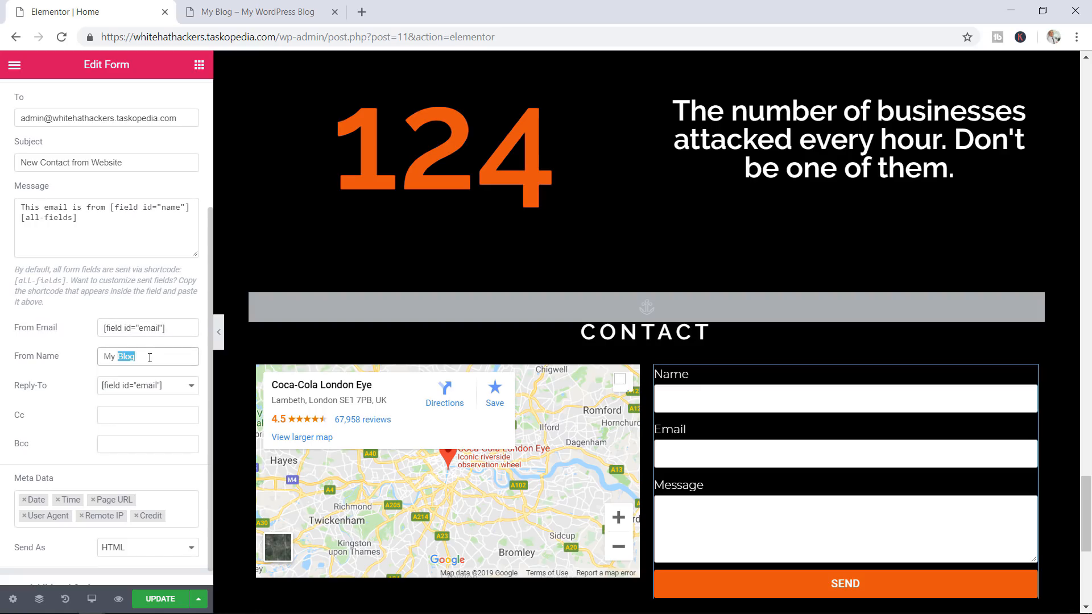
left_click_drag(111, 207, 192, 208)
right_click(175, 208)
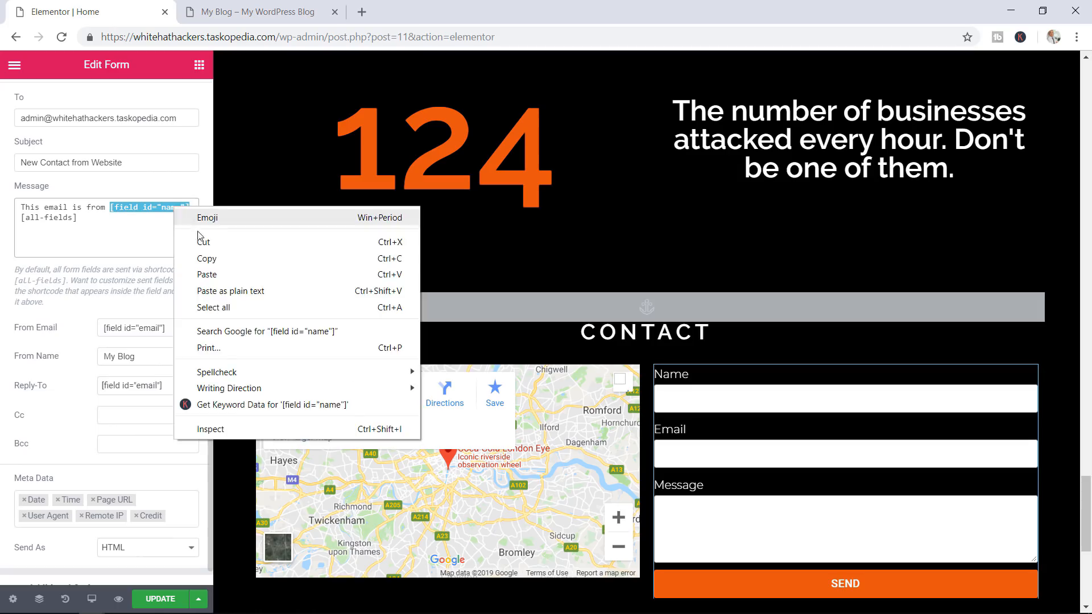
left_click(210, 259)
left_click_drag(149, 356, 107, 352)
key("ctrl+v")
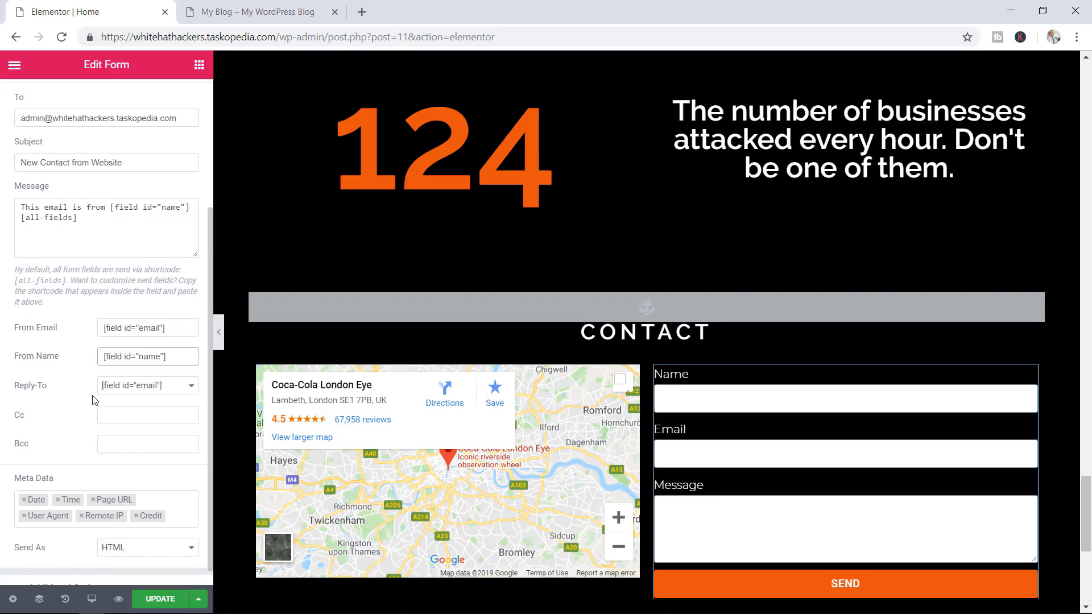
Keep the notification email's Send As format on HTML
scroll(96, 401, "down", 1)
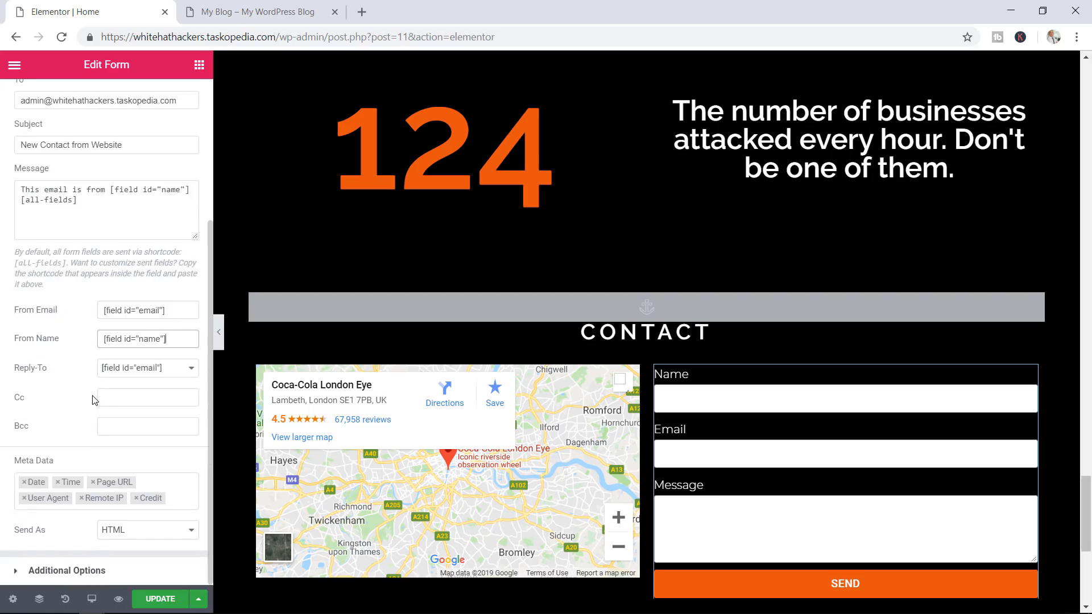
left_click(137, 533)
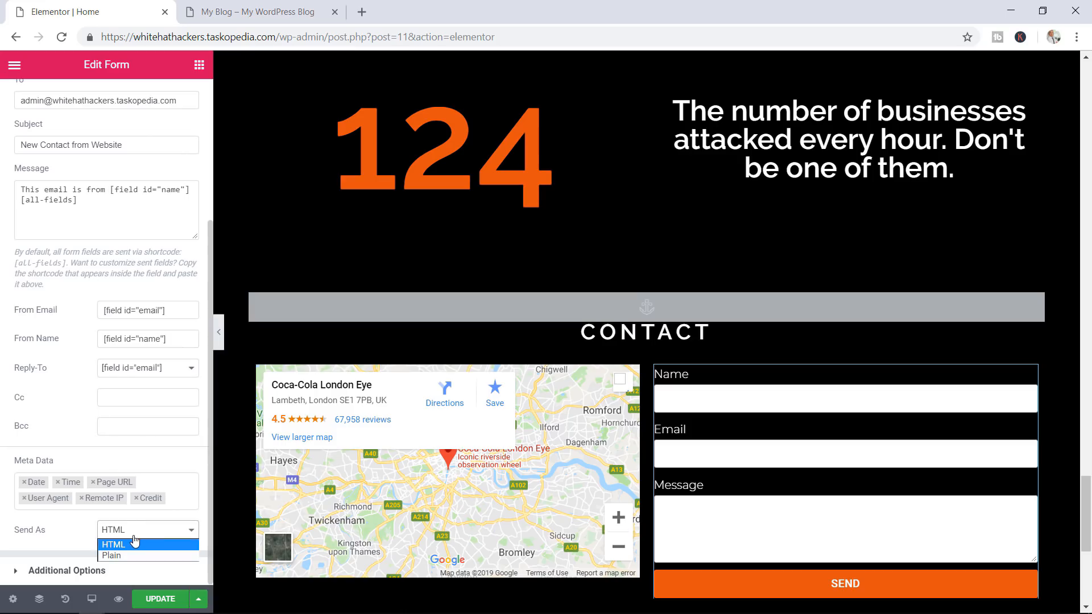
left_click(135, 543)
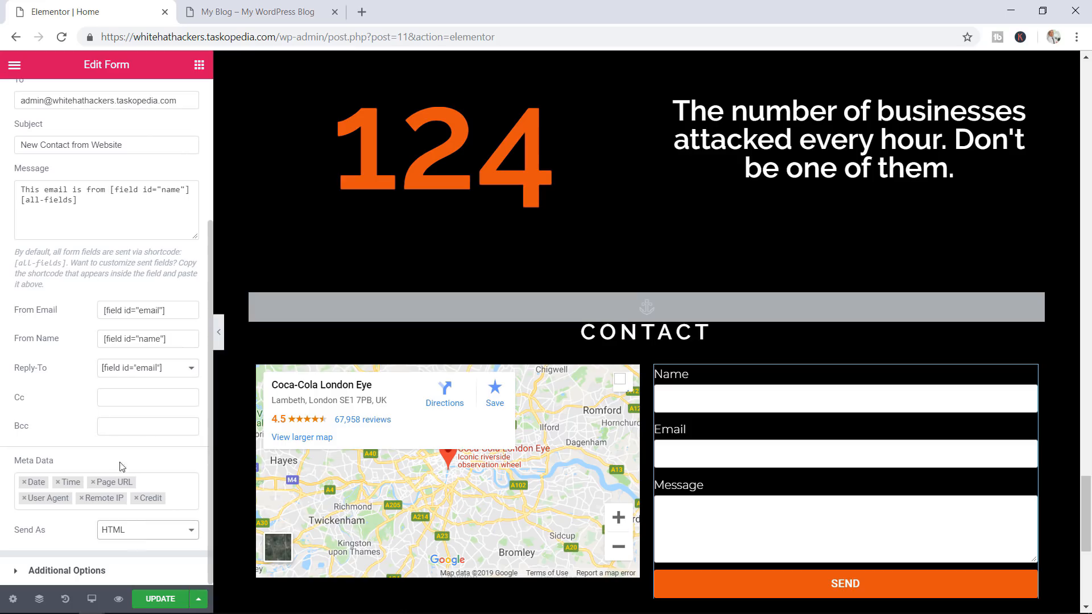
scroll(68, 398, "up", 4)
Toggle Custom Messages on and back off under Additional Options, then show the form's Style settings
left_click(38, 245)
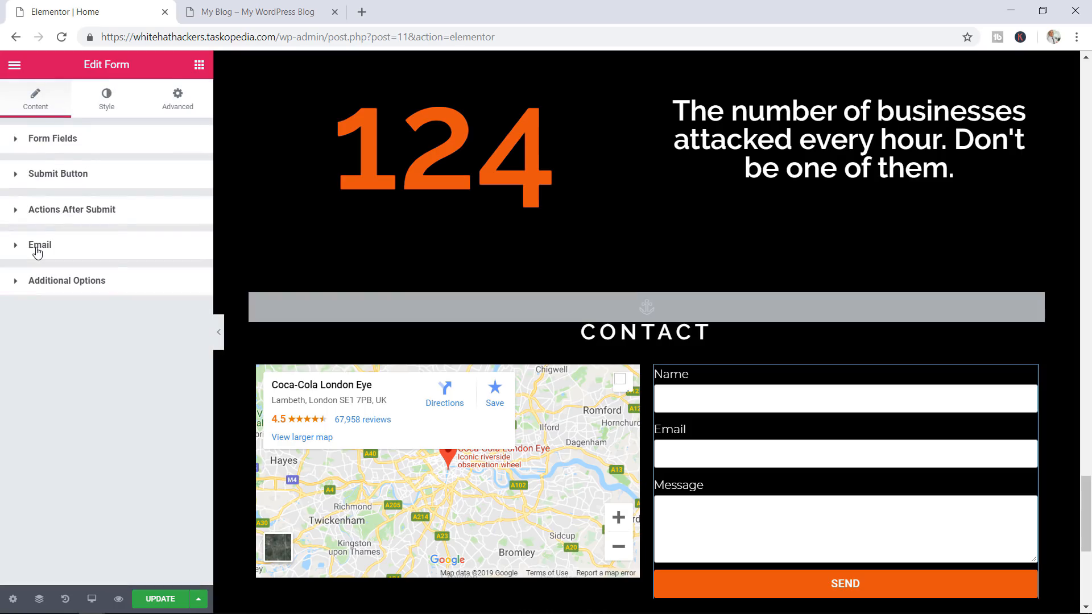
left_click(55, 283)
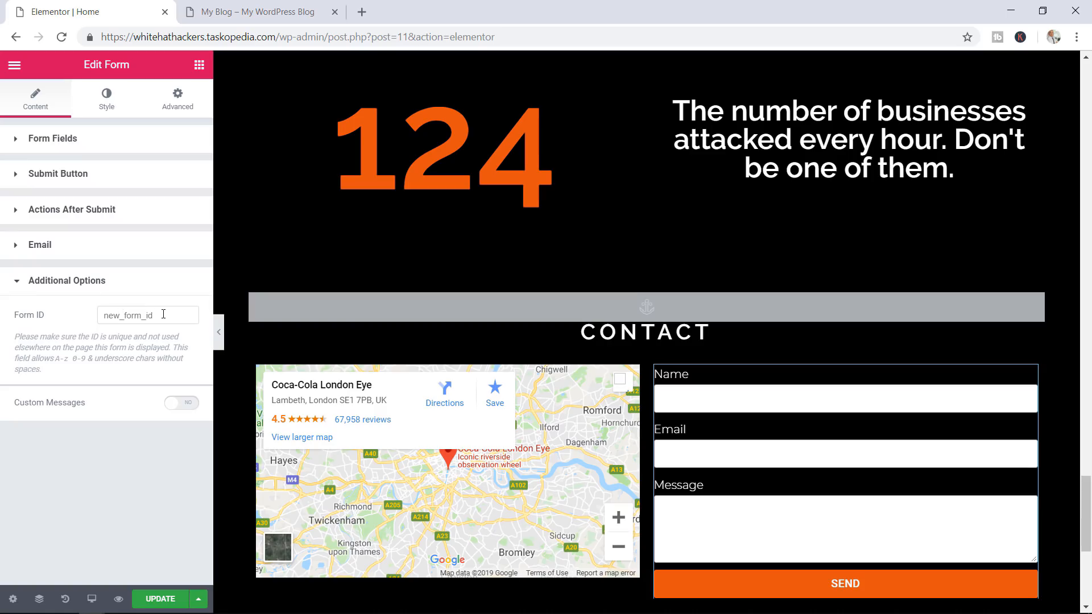
left_click(182, 403)
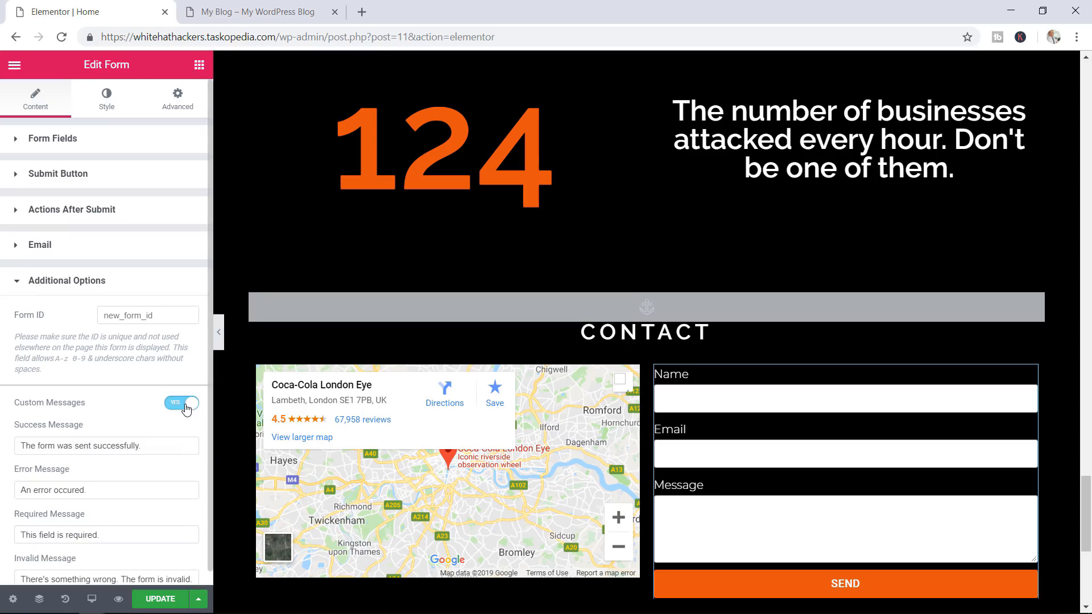
scroll(85, 419, "down", 1)
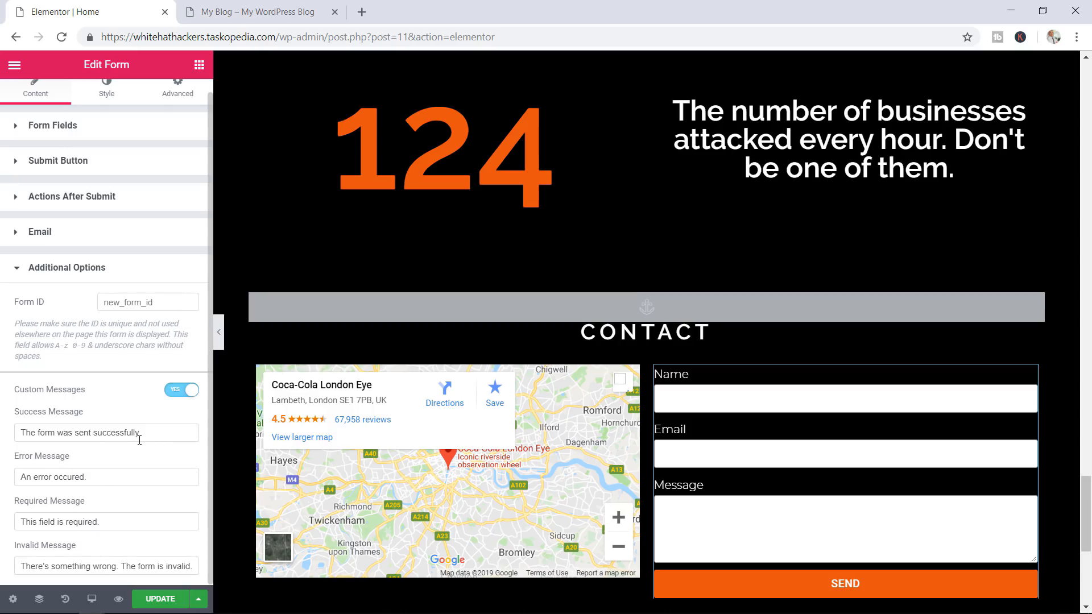
left_click(174, 390)
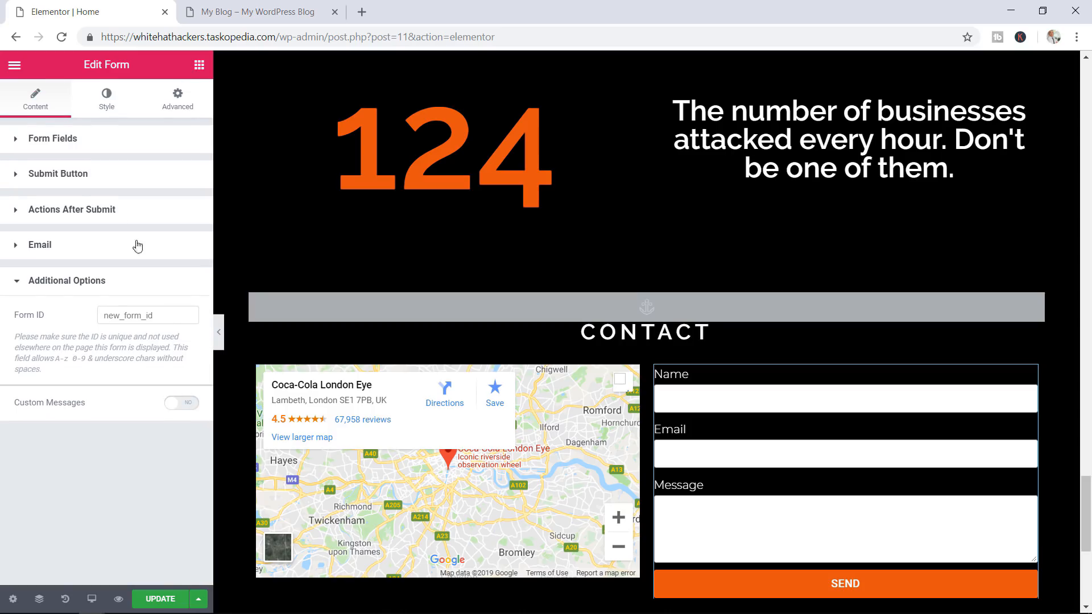
left_click(112, 107)
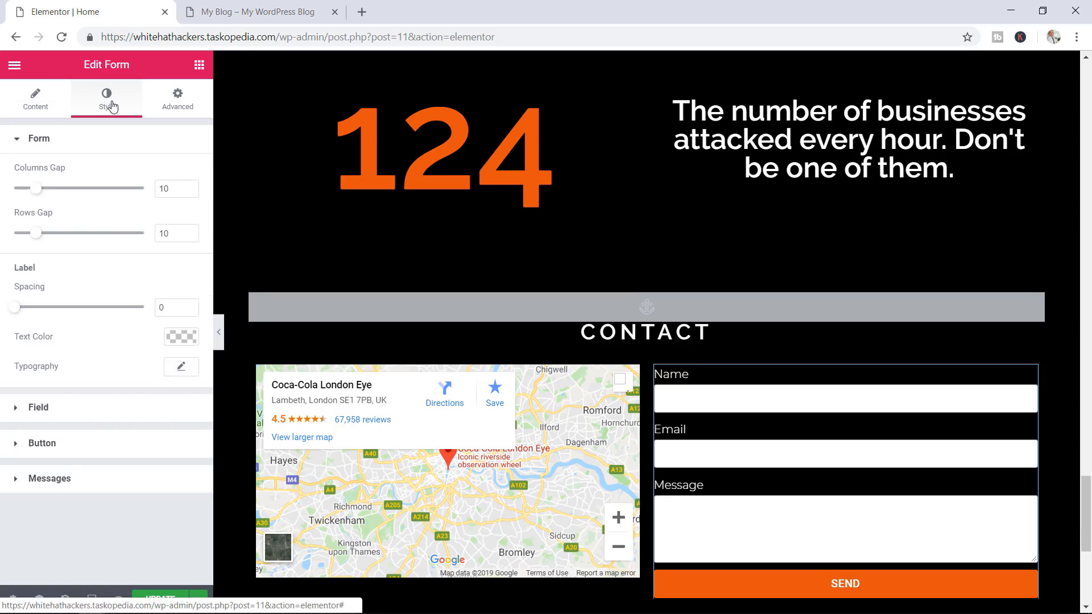
Give the form fields a black #000000 background and save the page with UPDATE
left_click(61, 410)
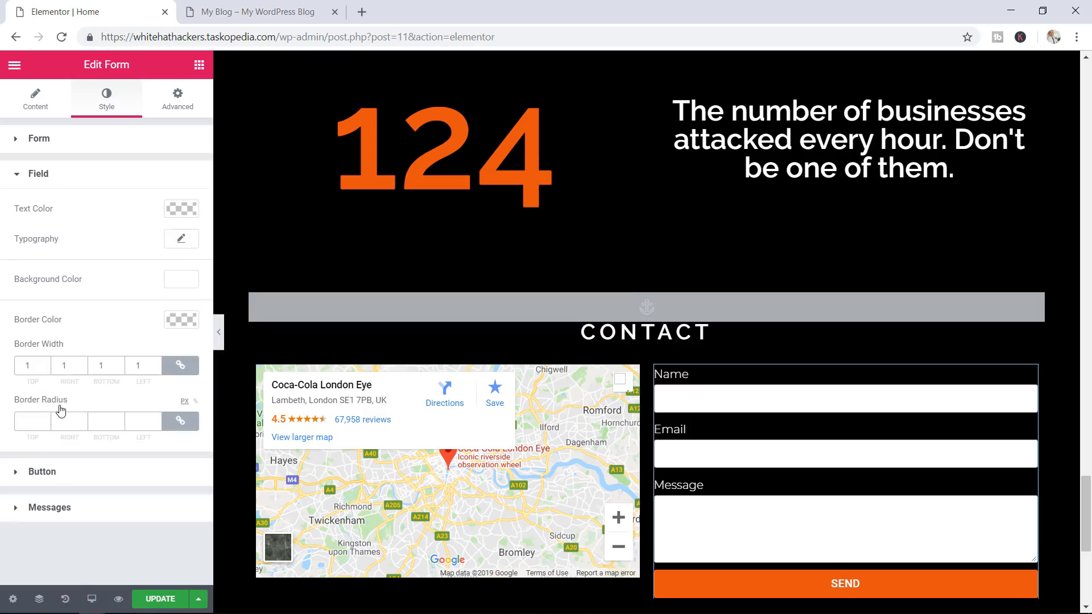
left_click(180, 279)
left_click(128, 437)
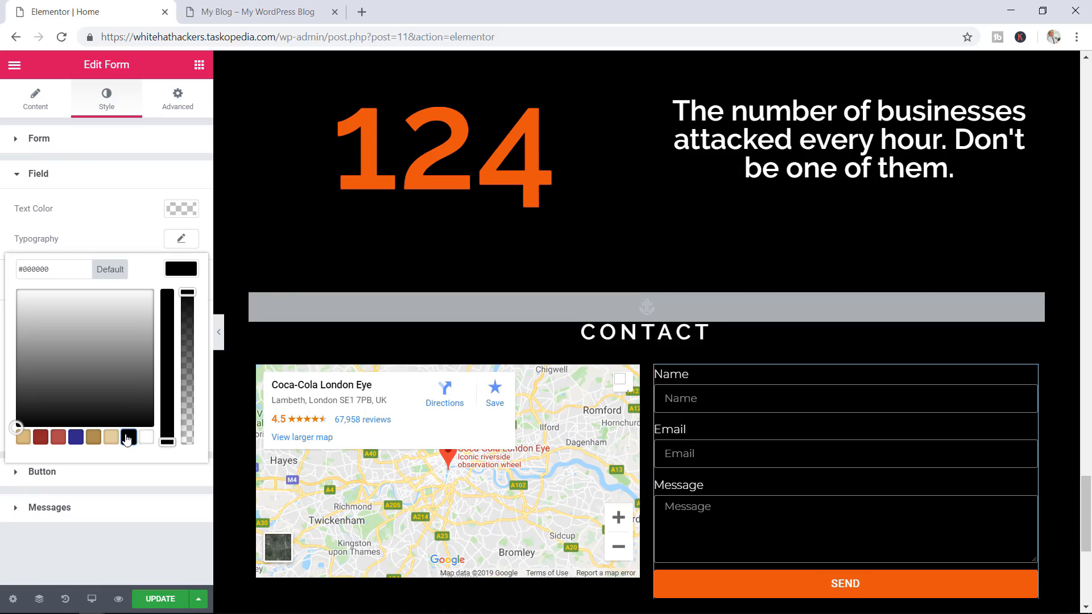
left_click(94, 482)
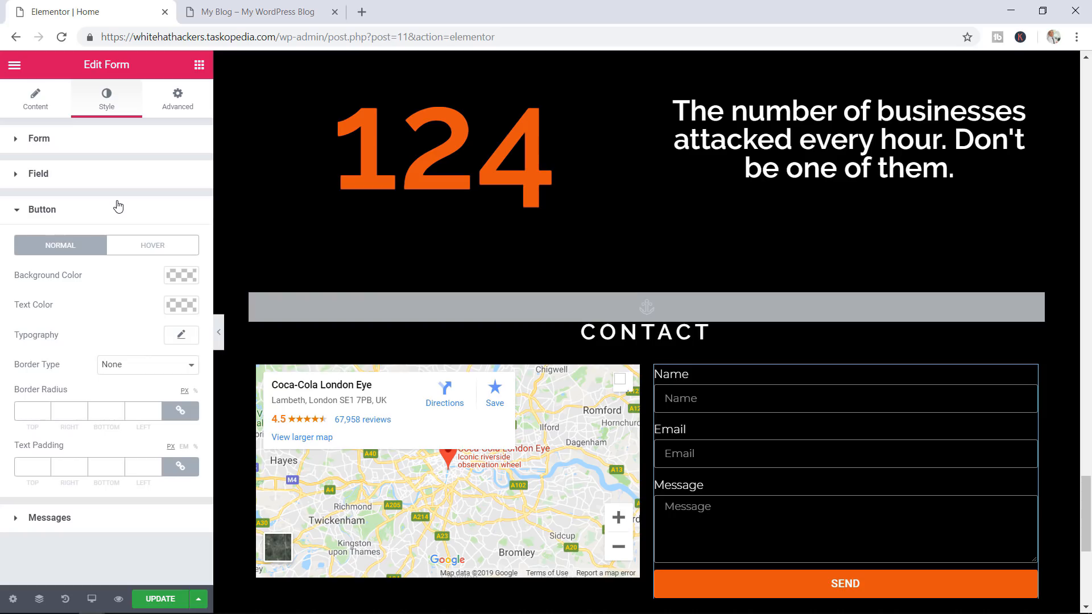
left_click(157, 600)
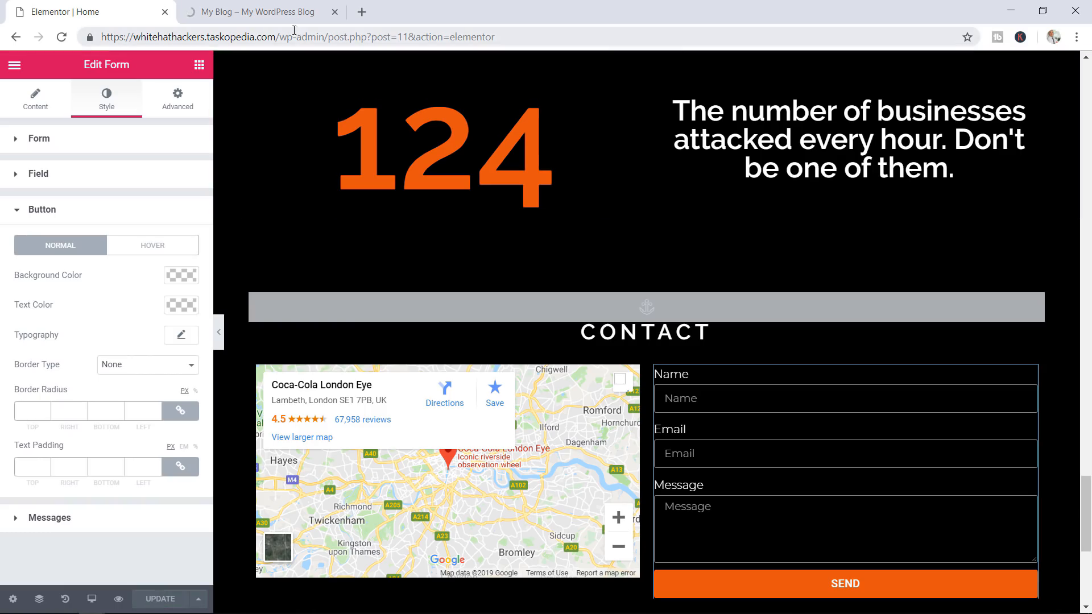
left_click(267, 12)
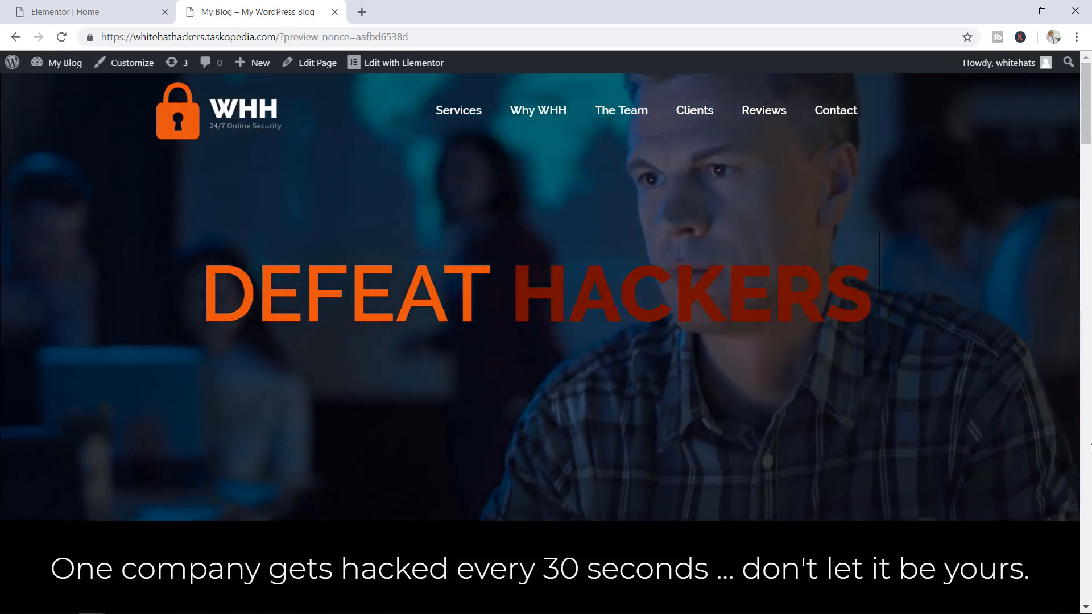
scroll(1089, 448, "down", 9)
scroll(1089, 448, "down", 20)
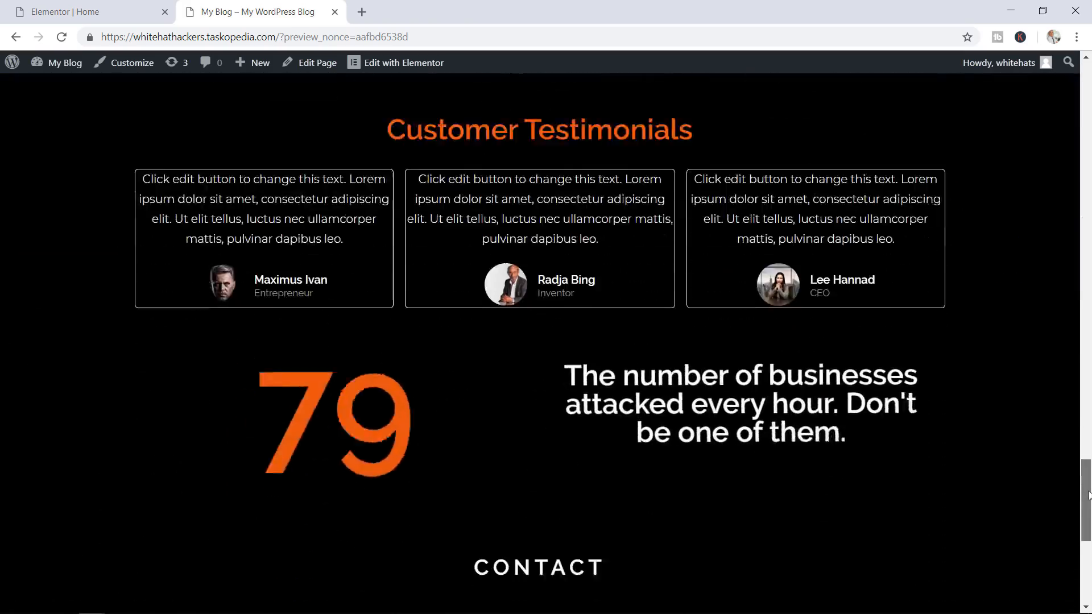
scroll(1090, 517, "down", 2)
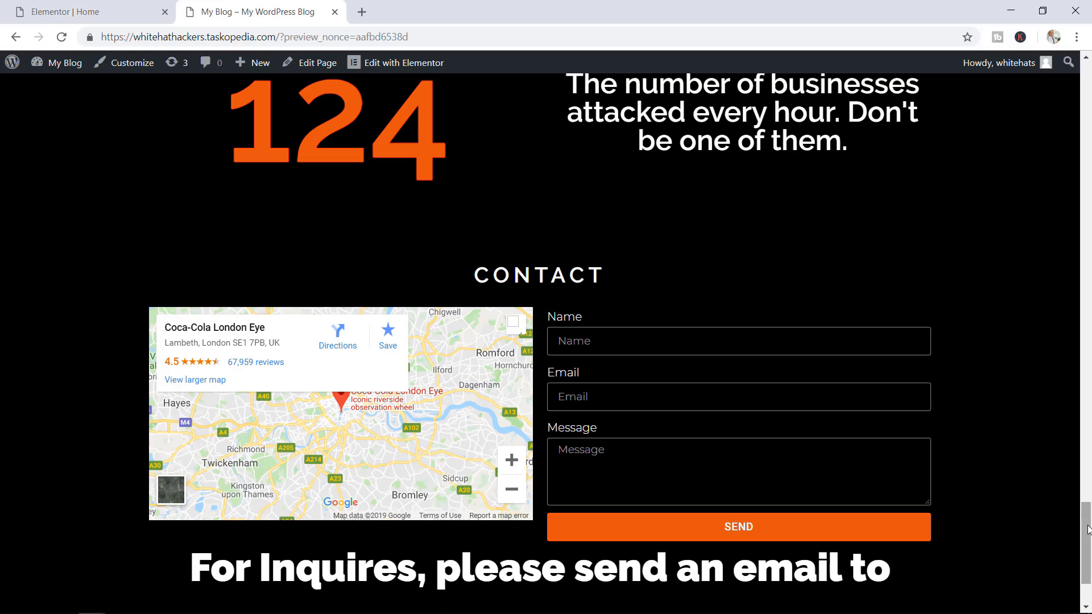
left_click_drag(1087, 528, 1088, 543)
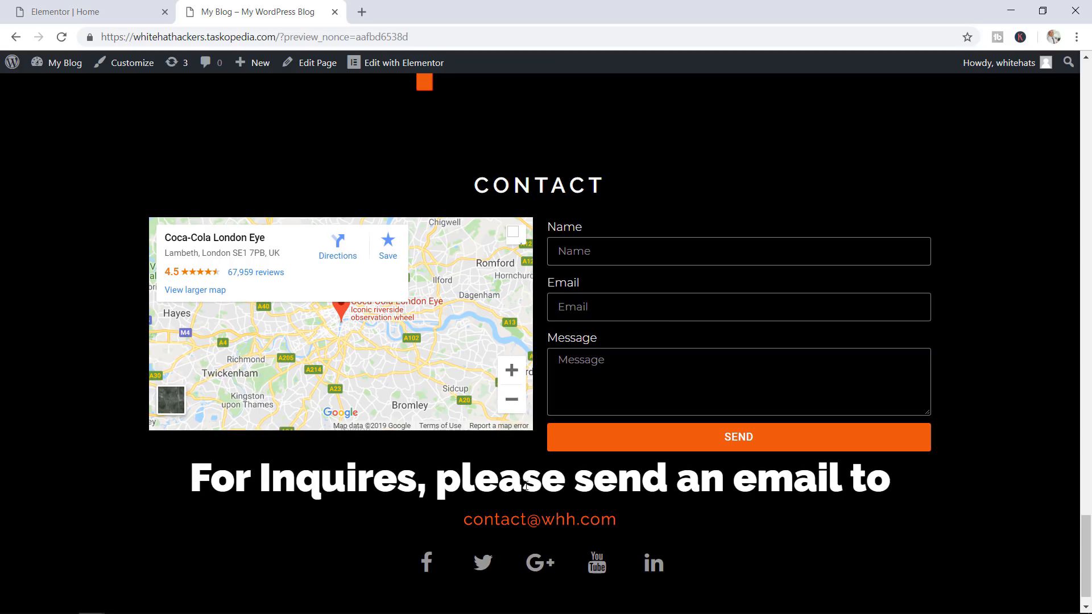
left_click(110, 5)
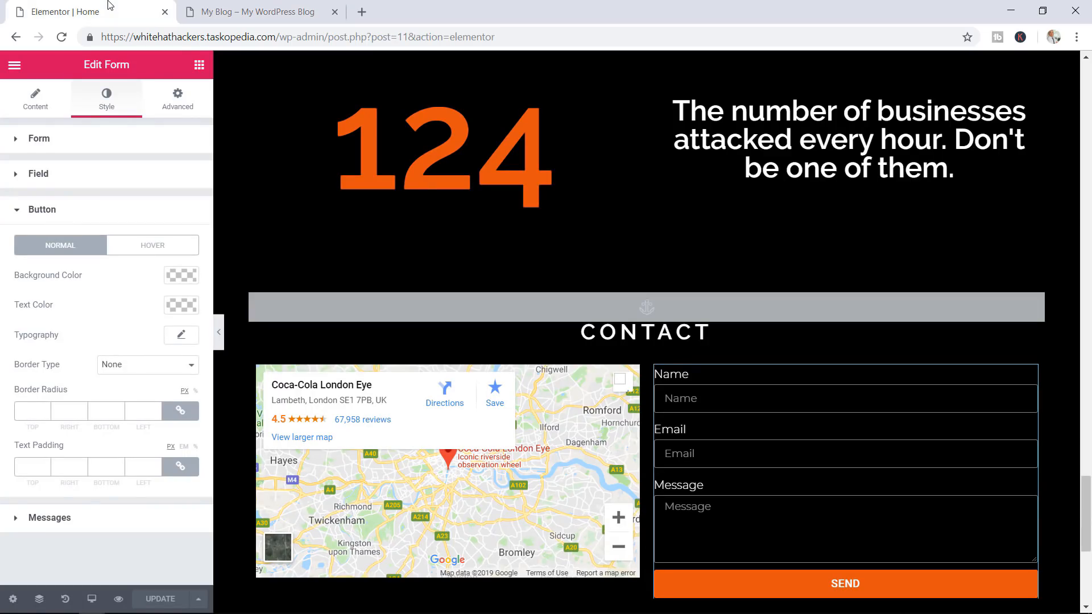
Increase the Google Map's height to about 348 px
left_click(465, 477)
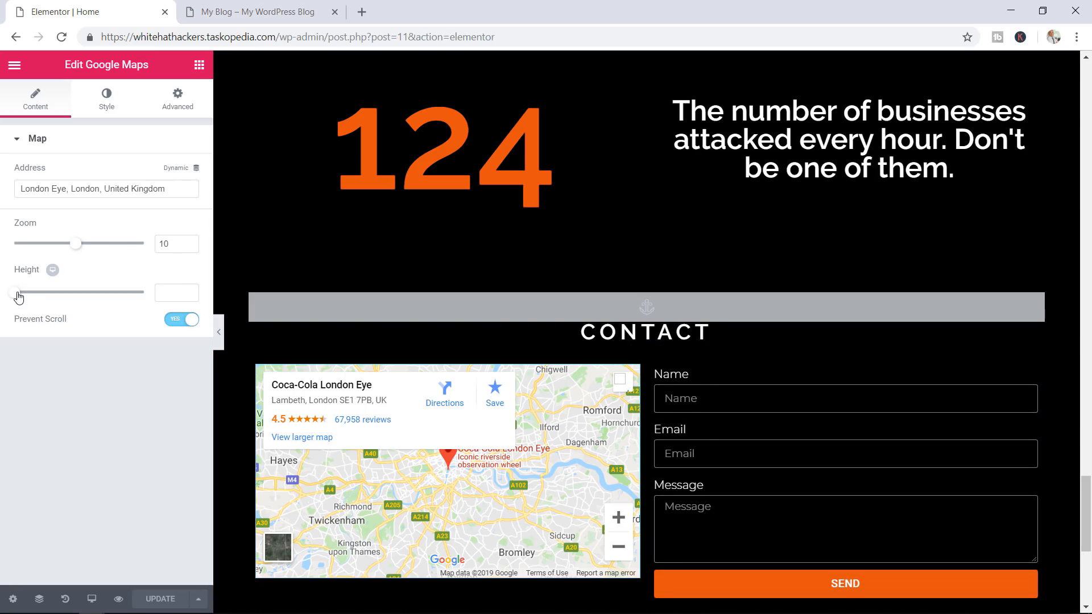
left_click_drag(19, 296, 48, 298)
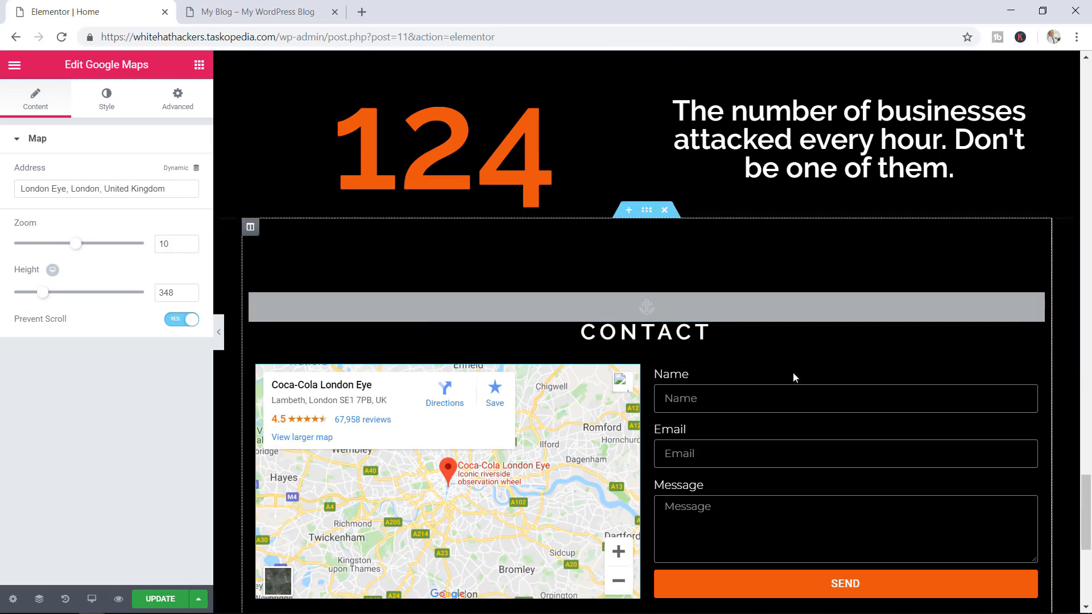
left_click_drag(1085, 492, 1085, 521)
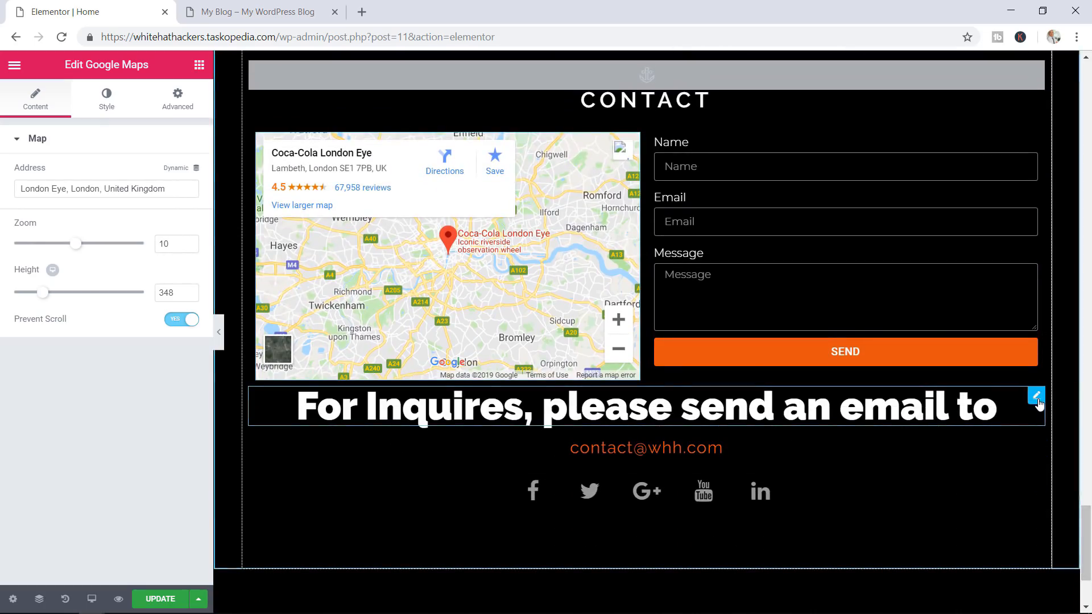
Delete the inquiry email heading and the email address line below it, then save
left_click(1036, 396)
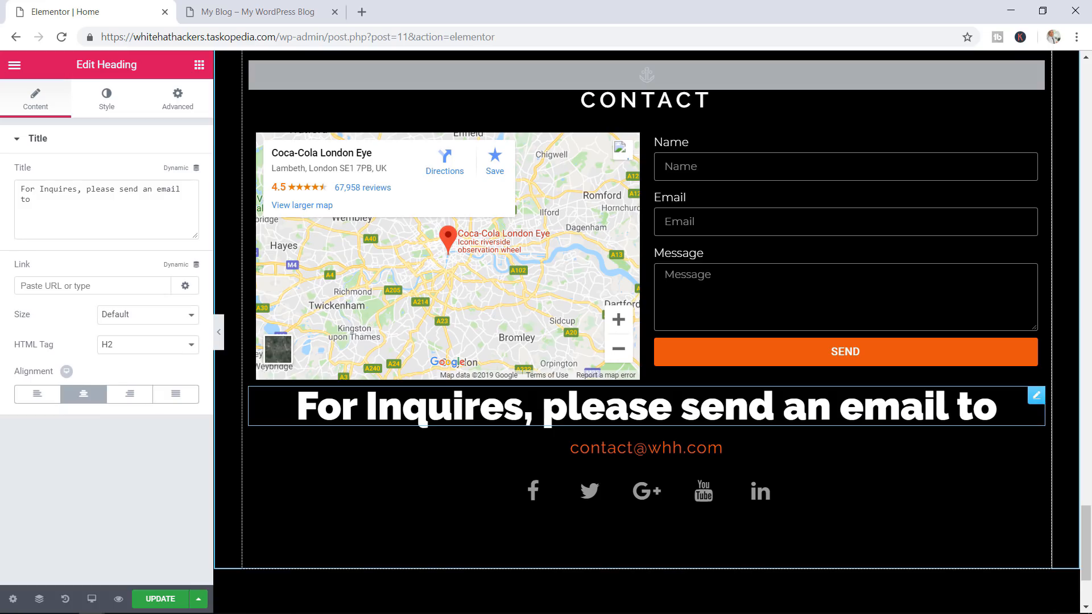
right_click(833, 398)
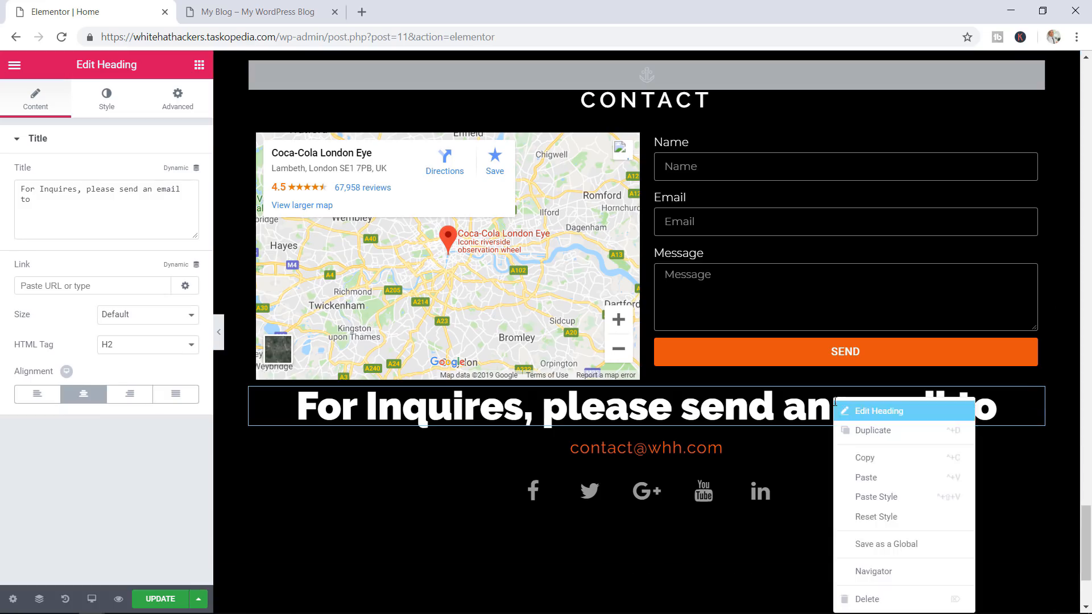
left_click(867, 598)
right_click(688, 399)
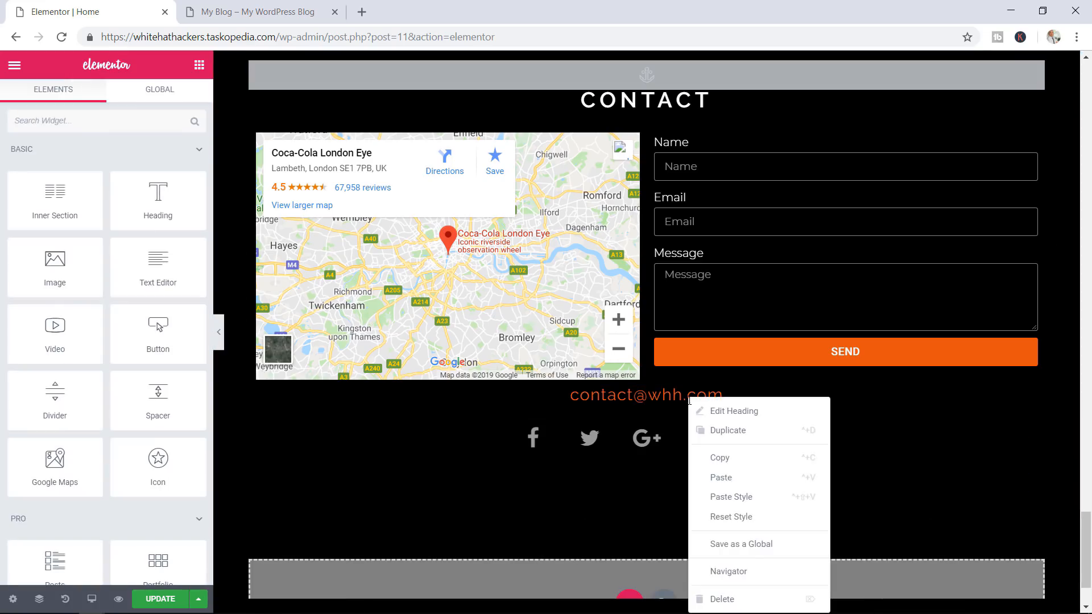
left_click(725, 599)
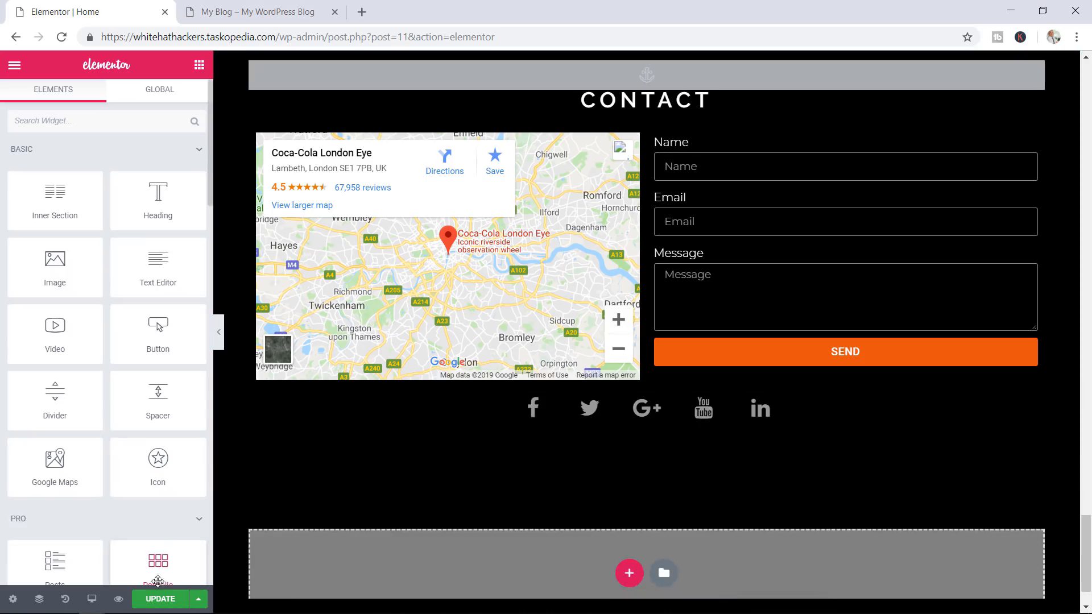
left_click(157, 599)
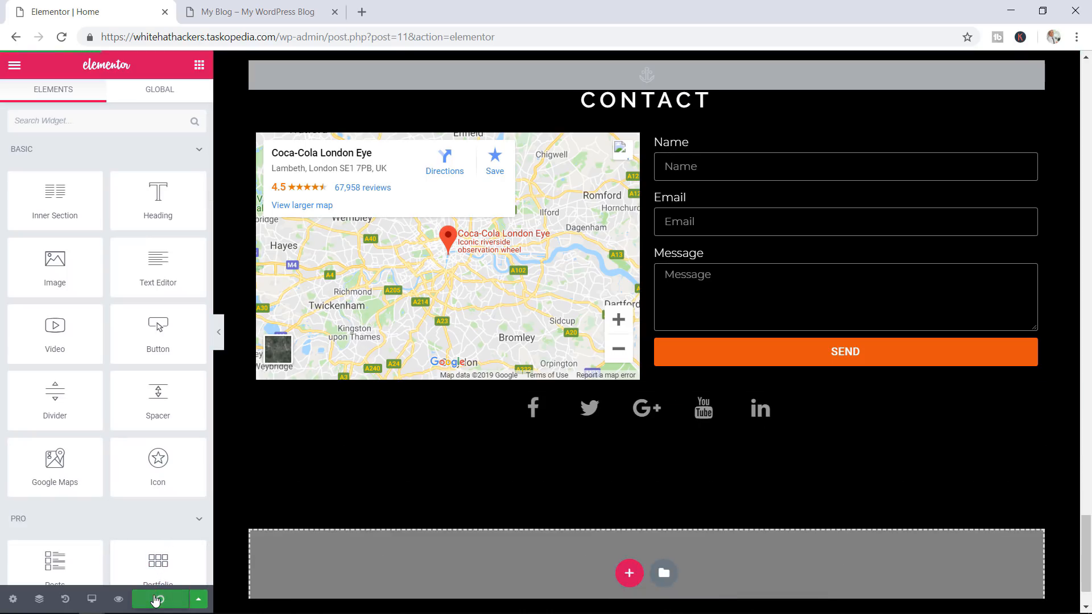
Scroll the My Blog preview to the Contact section showing the taller map without the inquiry heading
left_click(232, 9)
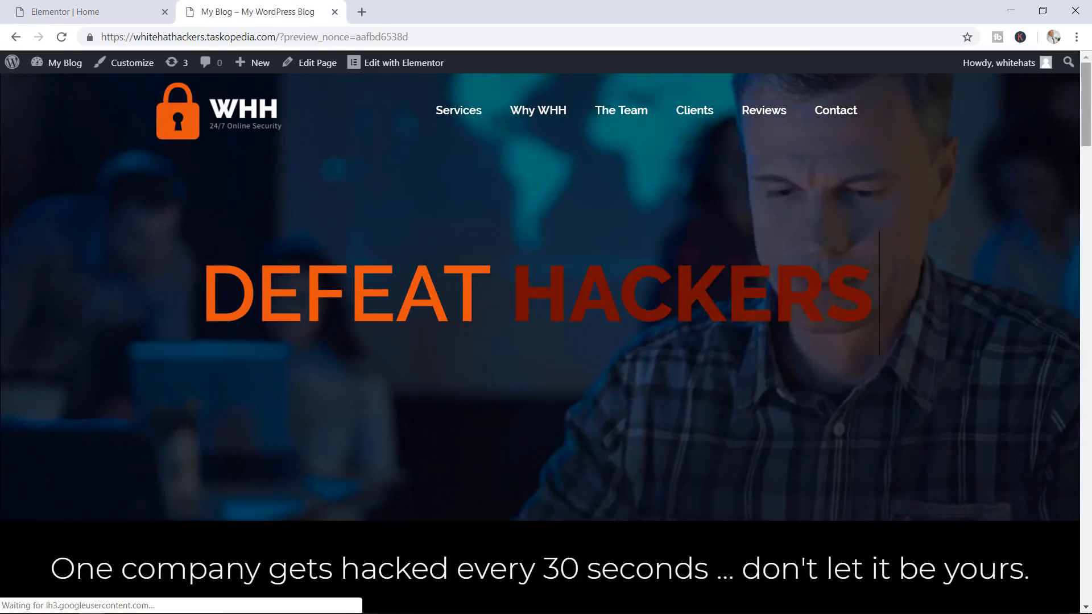
left_click_drag(1087, 103, 1089, 562)
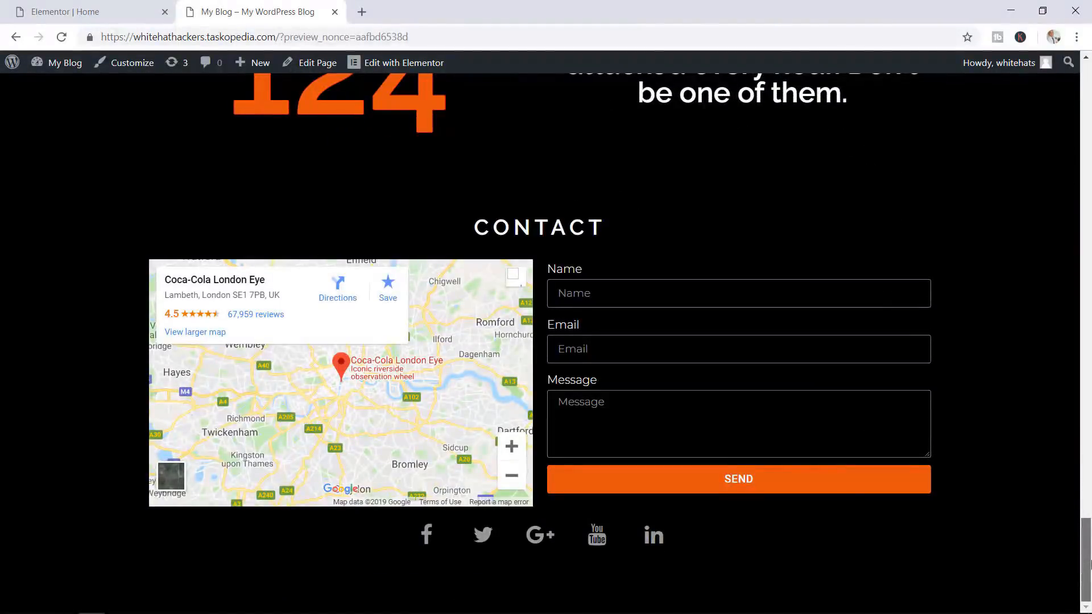